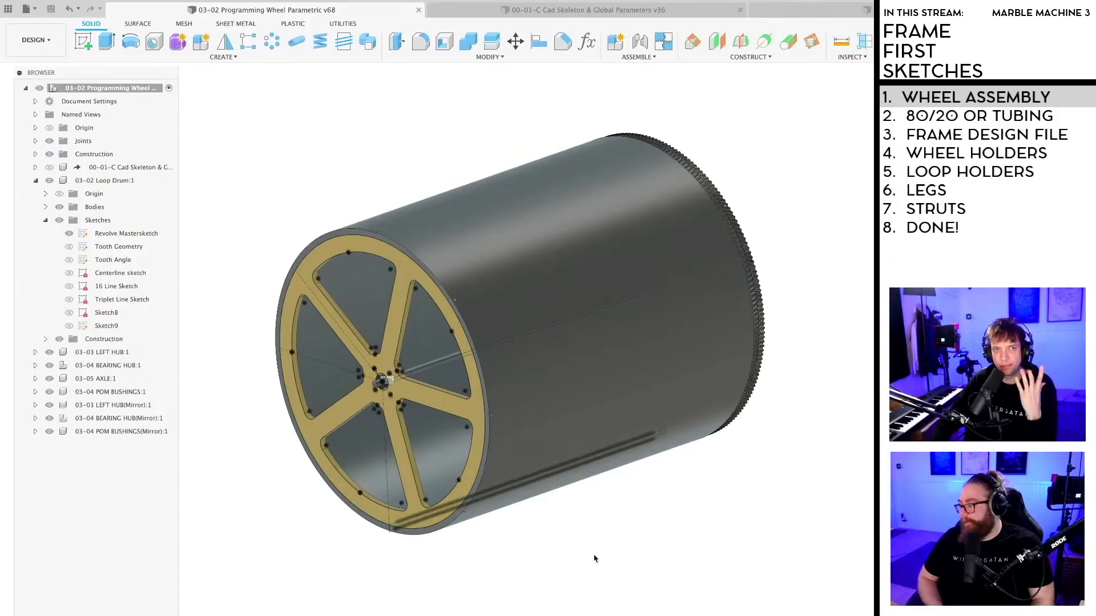
Step: Switch to the 00-00 MACHINE 3 assembly and hide the old 08-01 Programing Wheel component at its upper drum position
click(811, 10)
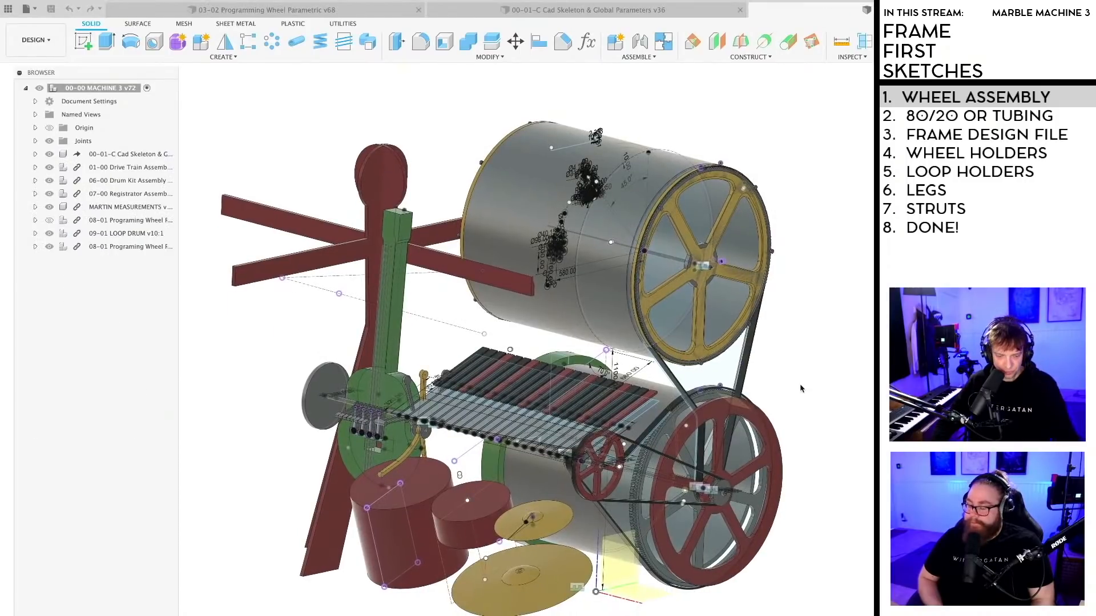
shift+middle_drag(799, 383, 769, 325)
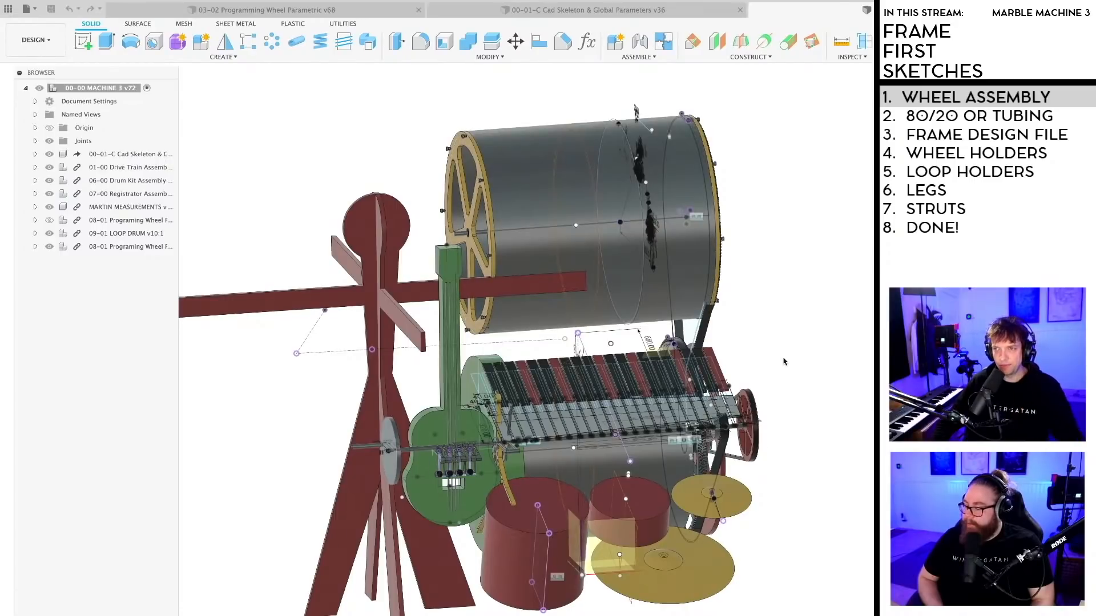
middle_drag(786, 349, 767, 358)
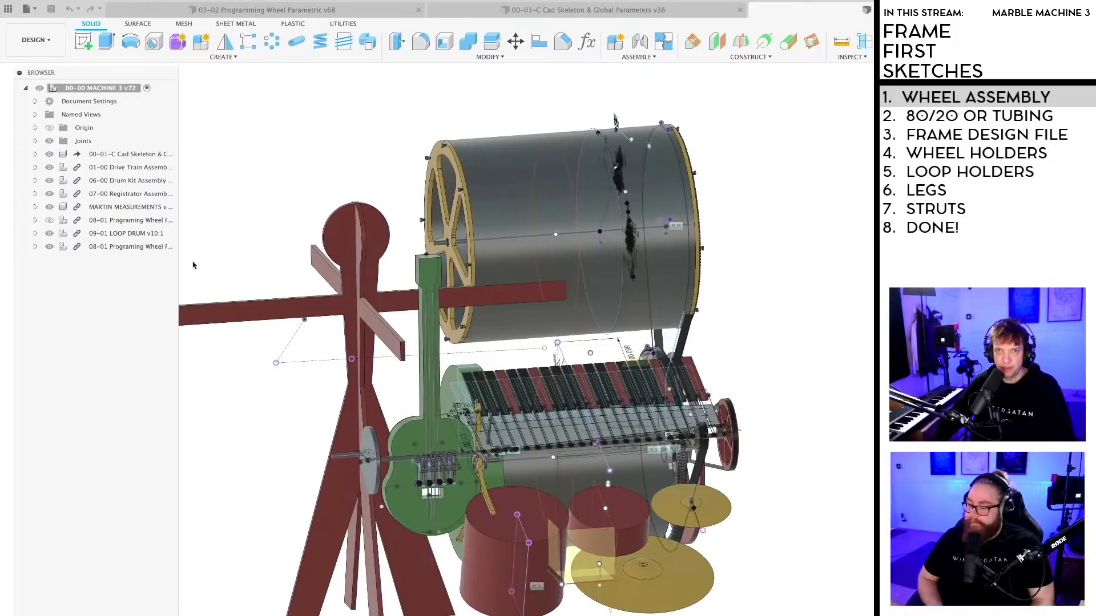
click(484, 186)
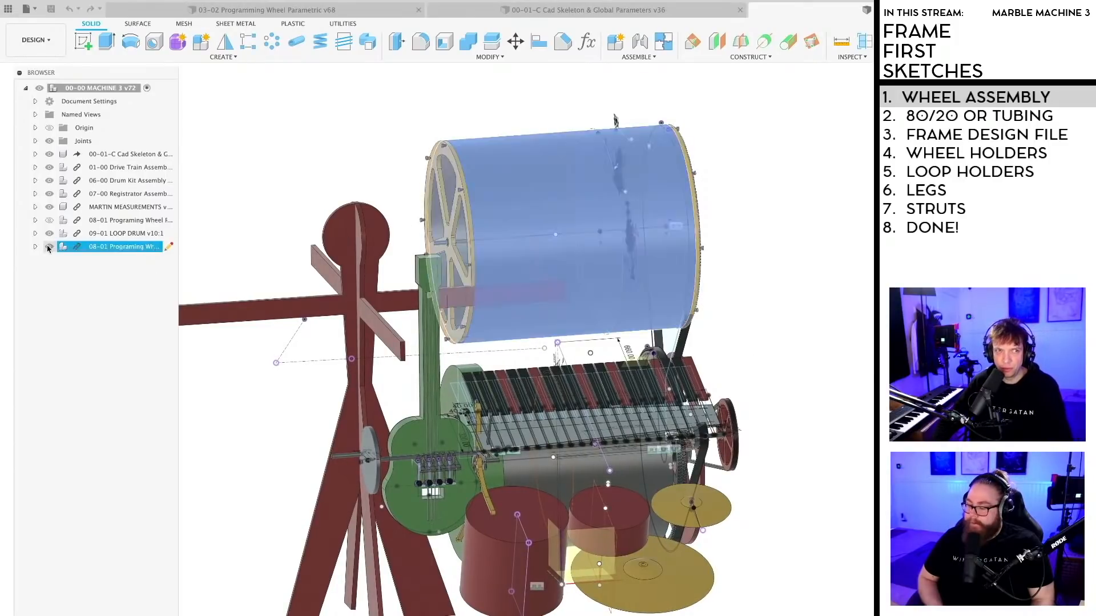
key(v)
key(v)
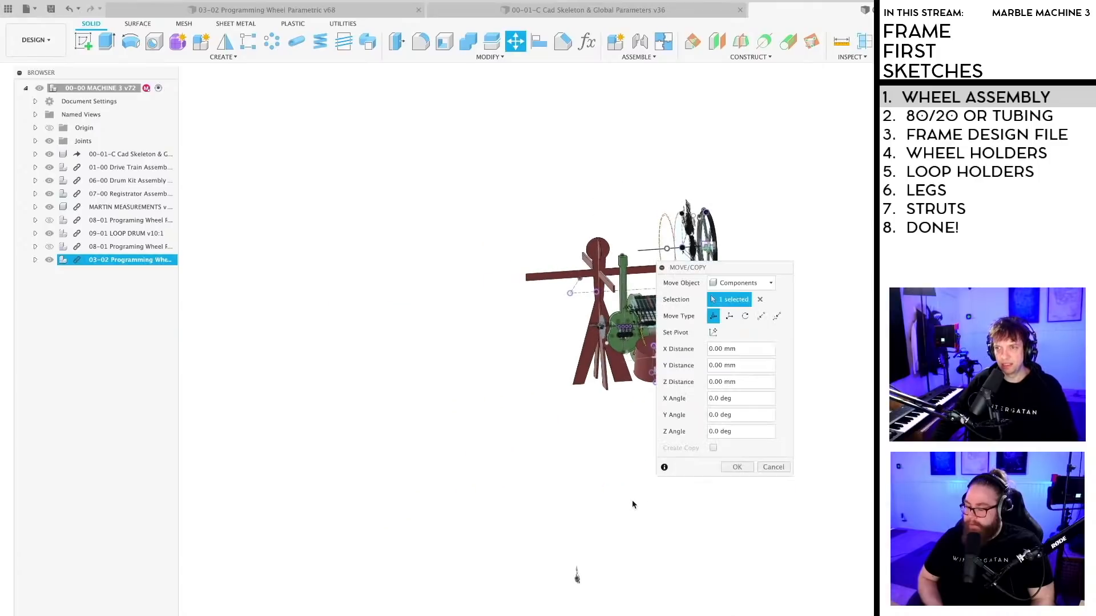
Step: Place the inserted 03-02 Programming Wheel in the machine assembly without applying any move or rotation
drag(741, 269, 940, 276)
middle_drag(789, 364, 640, 470)
scroll(658, 430, up, 3)
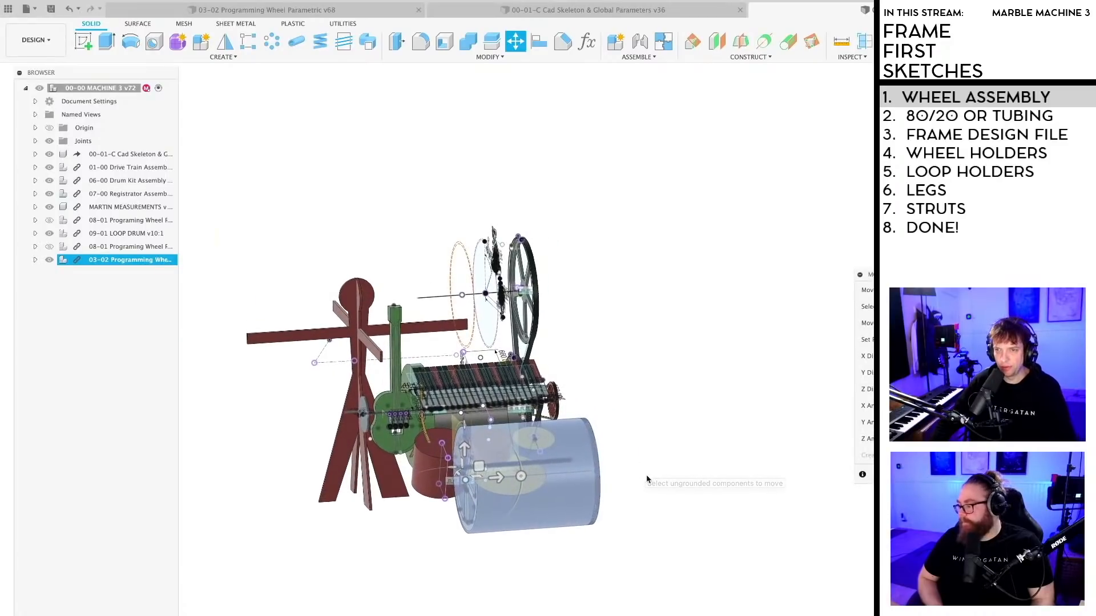
key(Escape)
shift+middle_drag(599, 546, 565, 548)
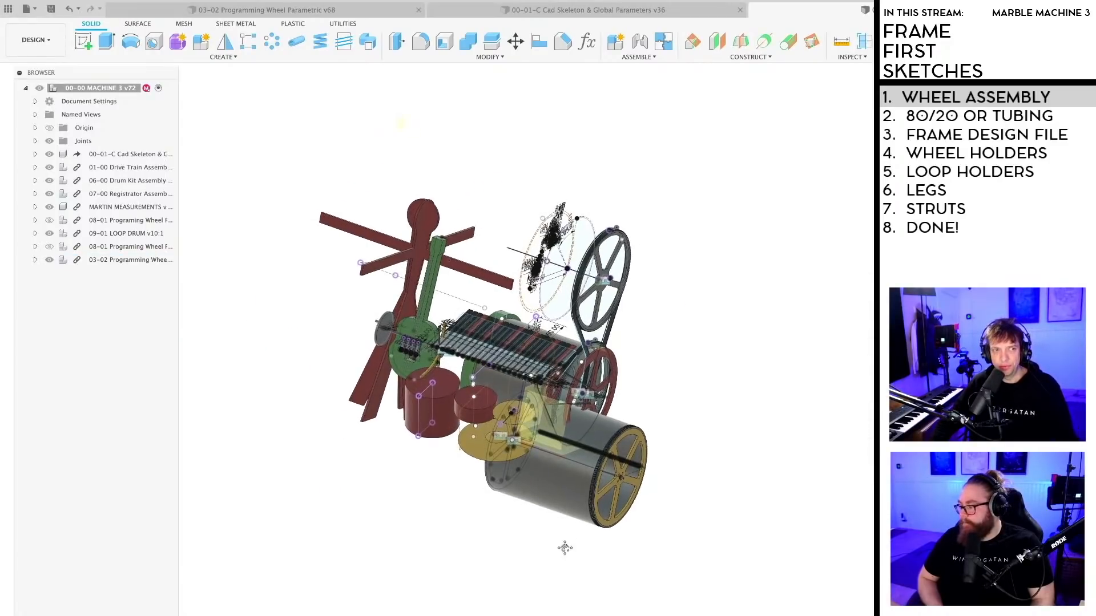
scroll(591, 531, up, 2)
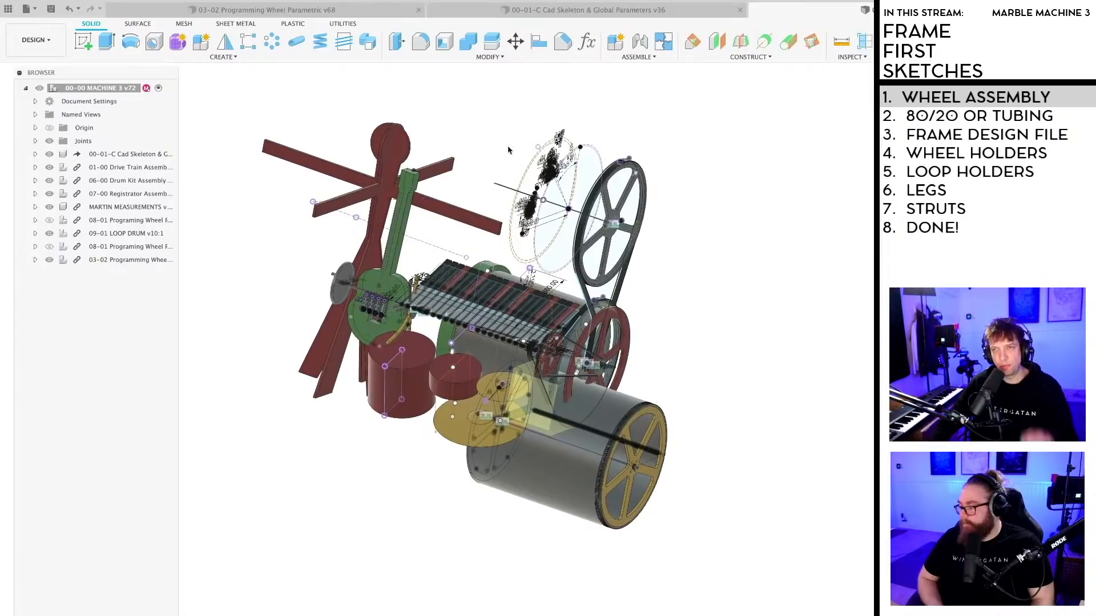
Step: Save the machine assembly with the version description "User Saved"
key(ctrl+s)
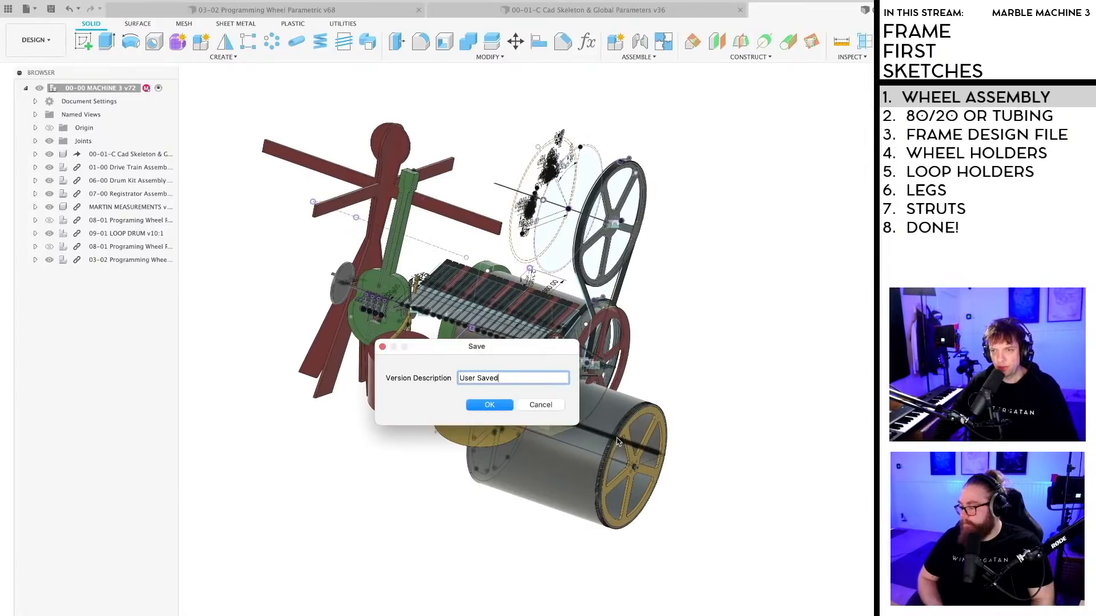
key(Return)
shift+middle_drag(721, 460, 639, 554)
scroll(631, 521, up, 2)
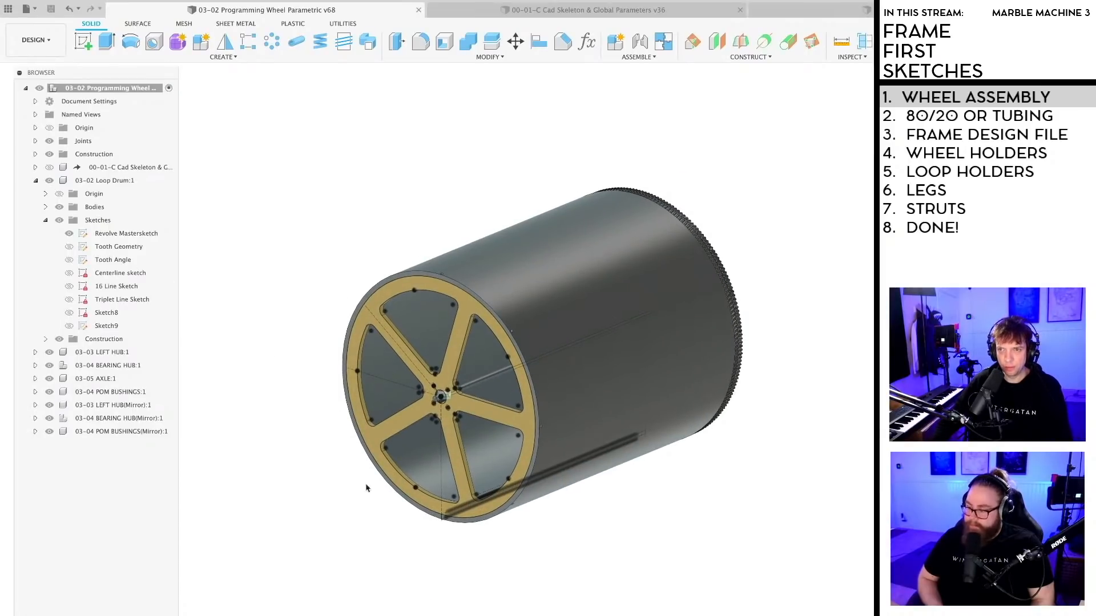
Step: In the 03-02 Programming Wheel Parametric file, open the Loop Drum's Revolve Mastersketch for editing
click(120, 234)
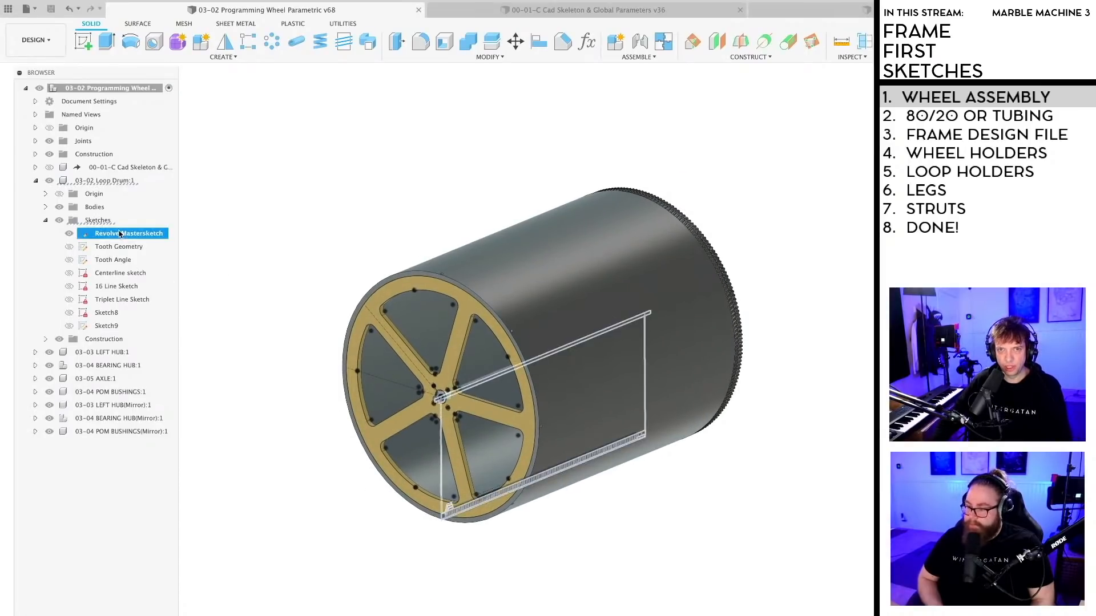
double_click(120, 233)
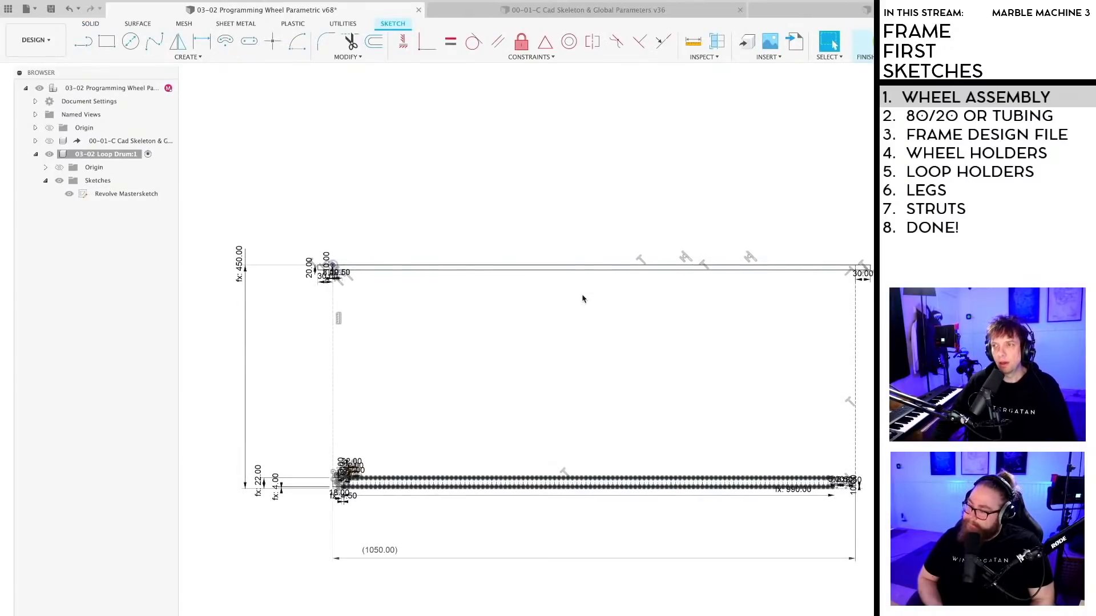
middle_drag(594, 323, 560, 310)
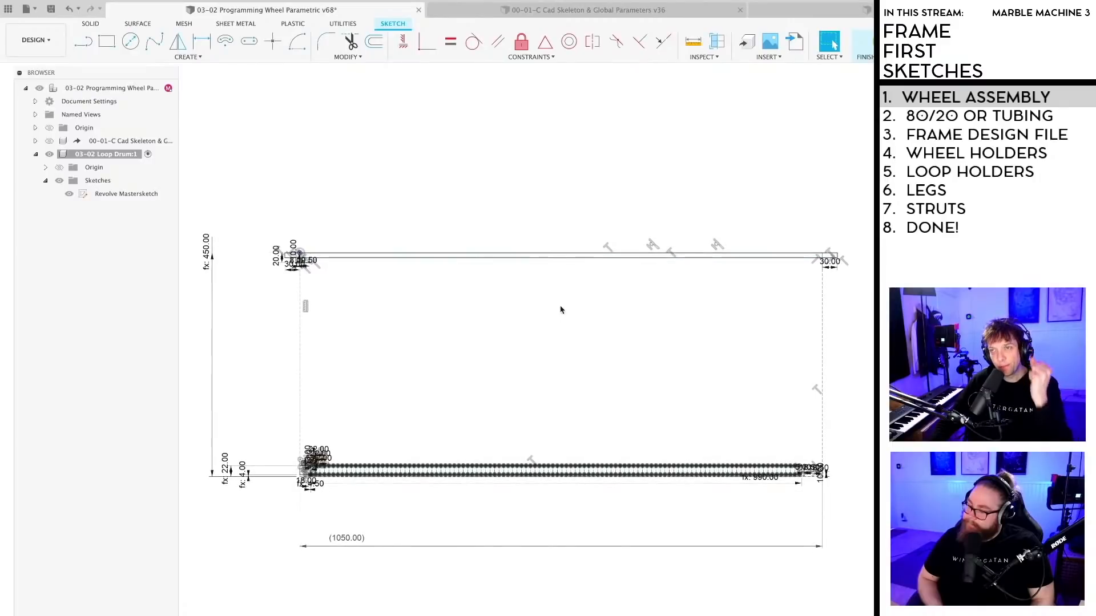
Step: Draw a 10 mm vertical line across the narrow axle profile at the midpoint of its length
scroll(561, 309, up, 2)
key(l)
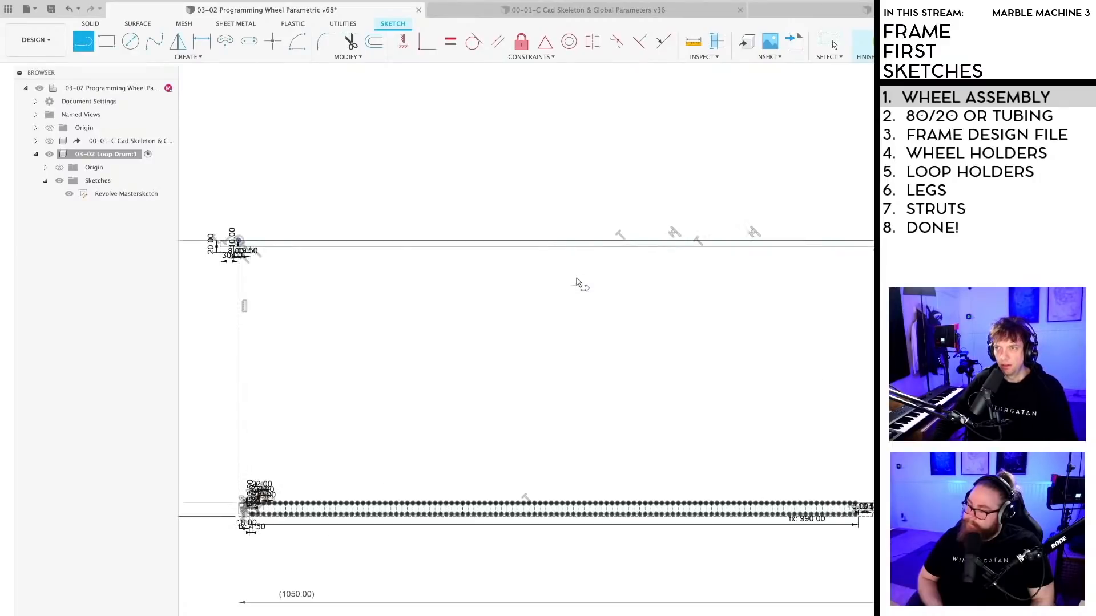
scroll(560, 243, up, 4)
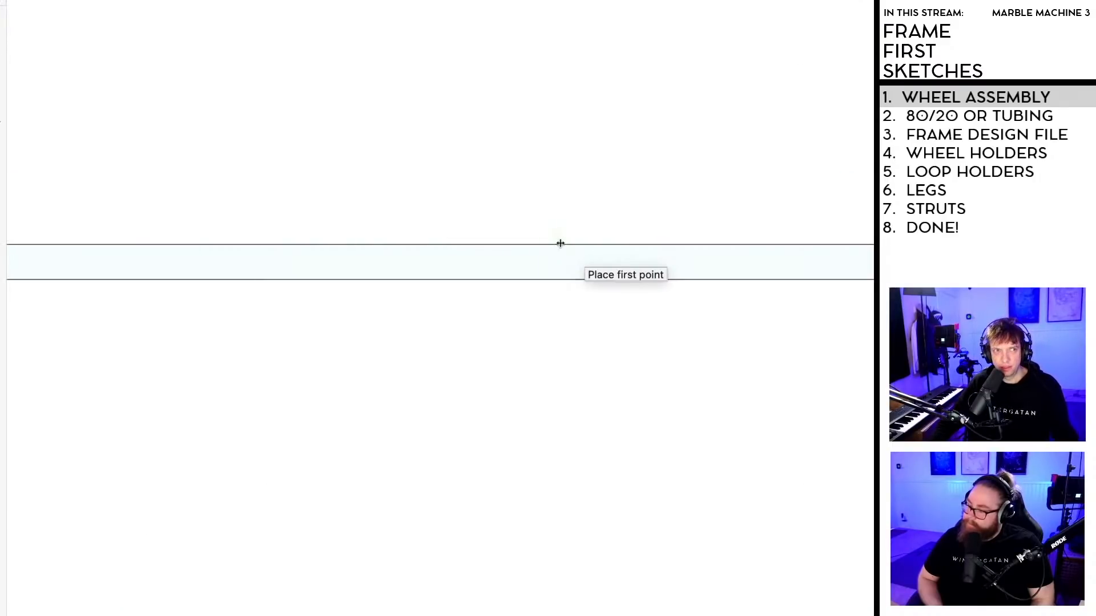
click(560, 244)
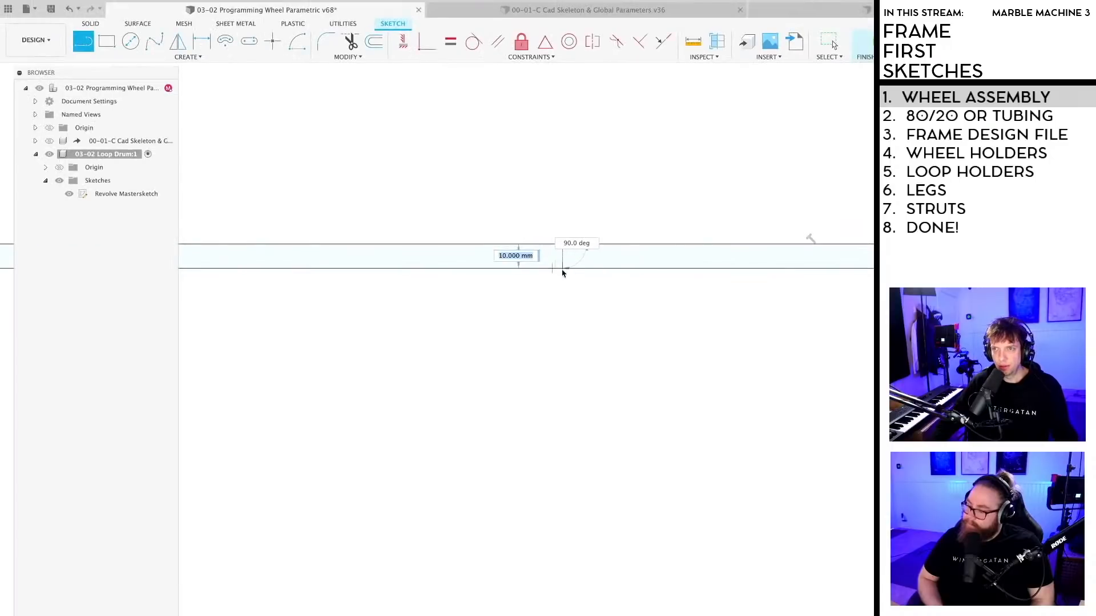
click(562, 269)
key(Escape)
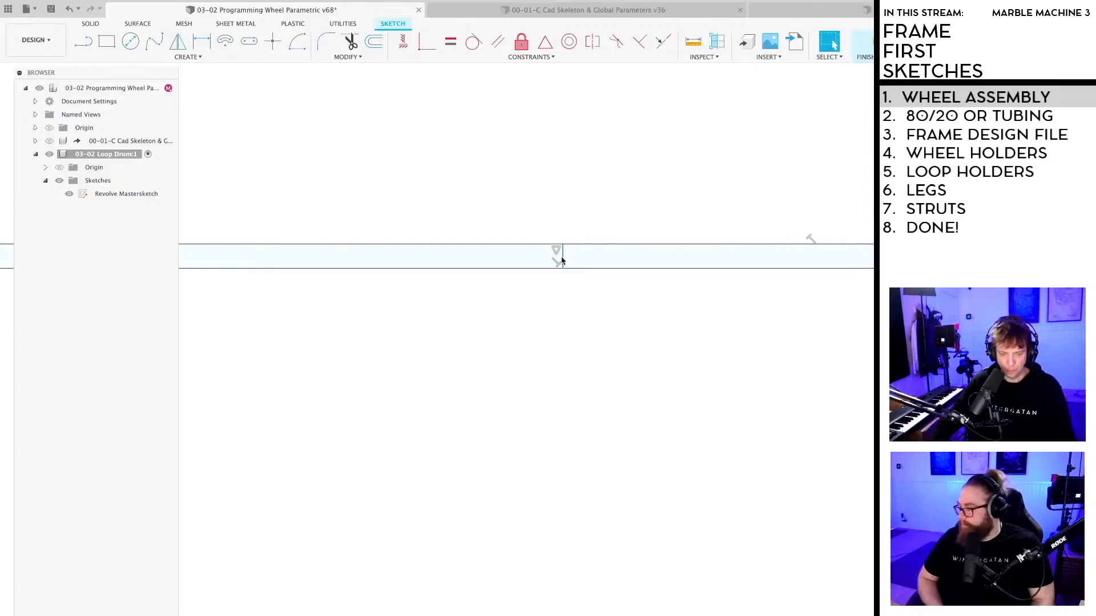
scroll(580, 291, down, 5)
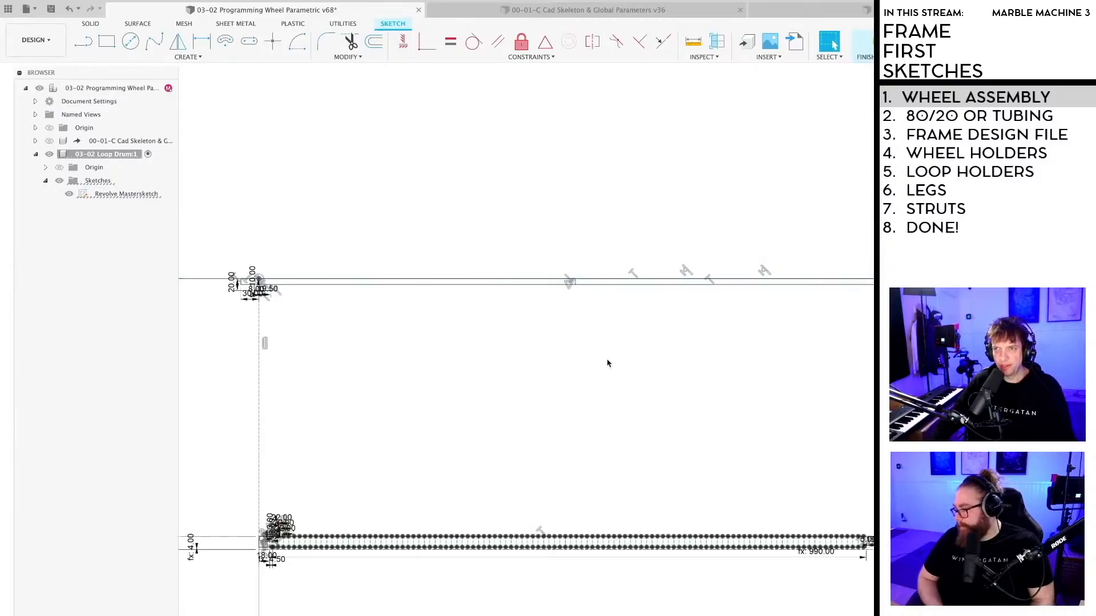
scroll(607, 363, down, 5)
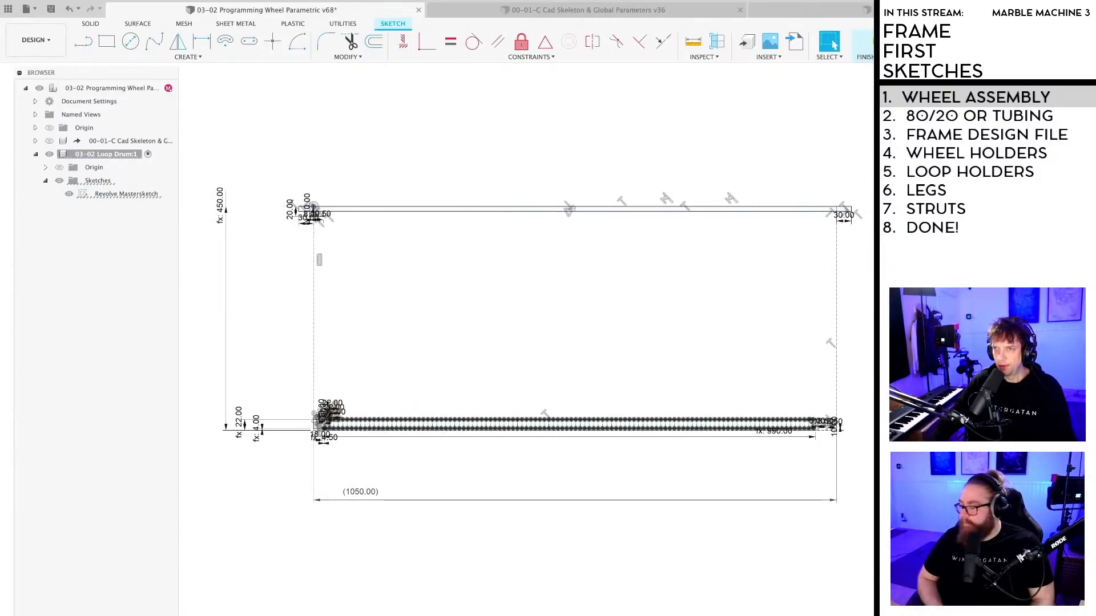
scroll(626, 291, up, 3)
scroll(638, 269, down, 3)
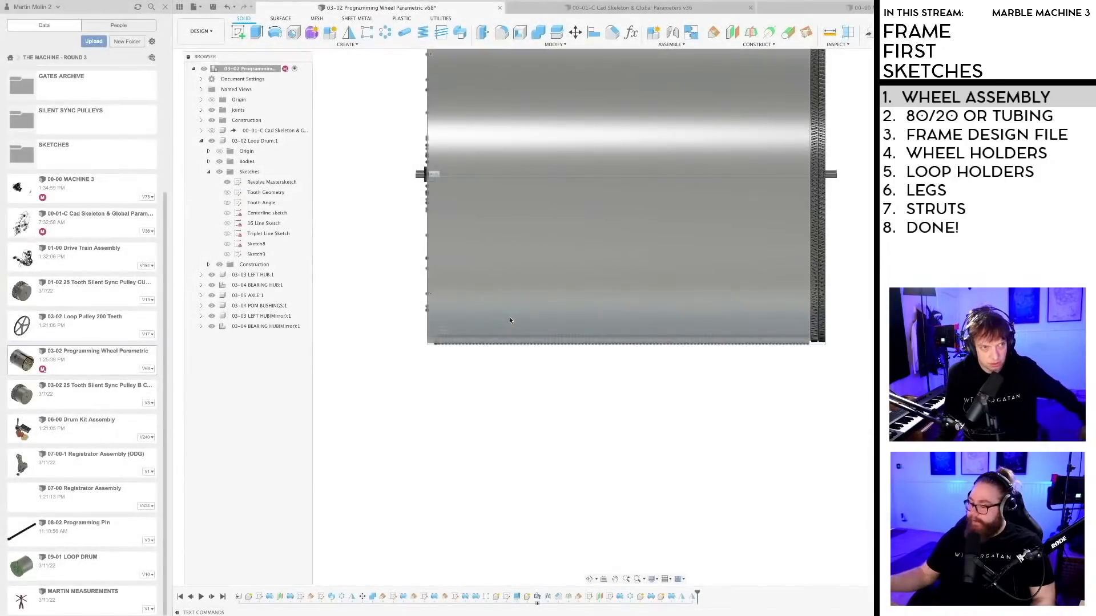
Step: Create a construction plane at an angle of 90 degrees through the short line at the axle's midpoint
shift+middle_drag(634, 416, 675, 456)
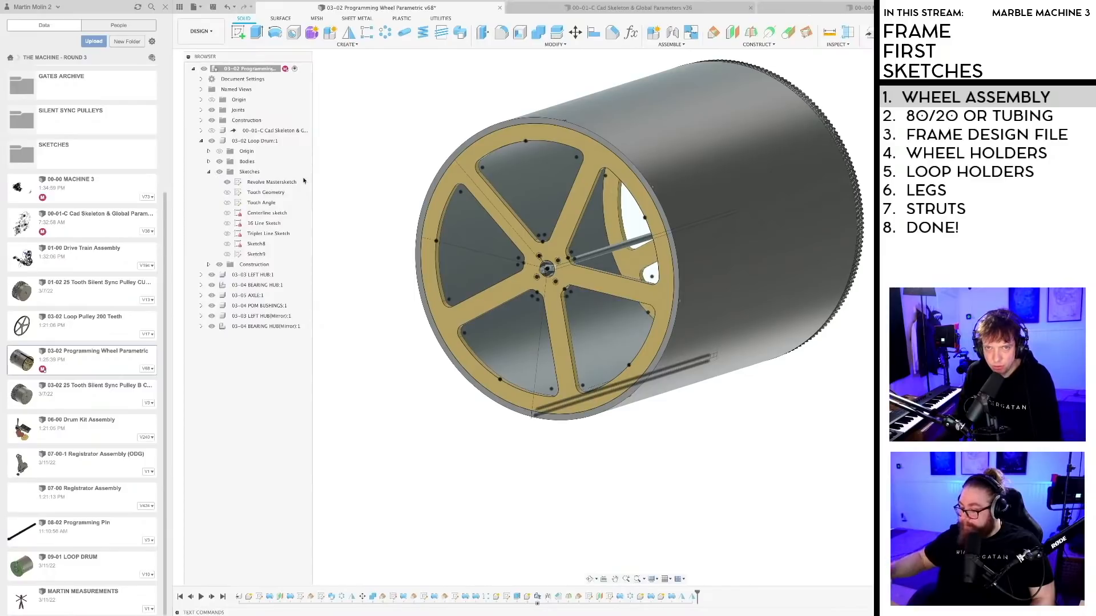
click(713, 32)
scroll(638, 316, up, 5)
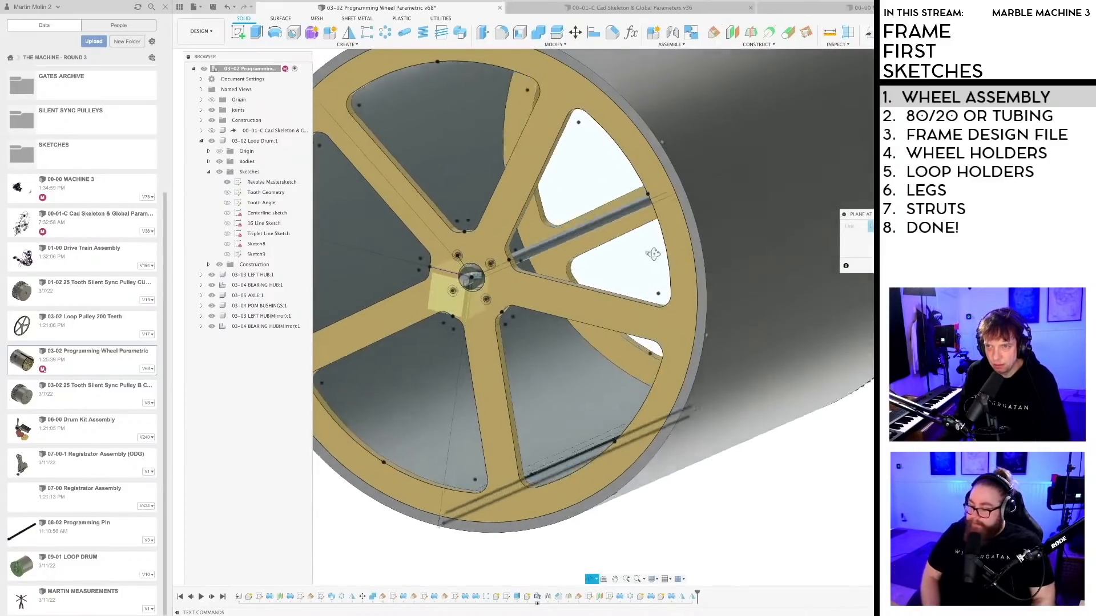
scroll(653, 250, up, 8)
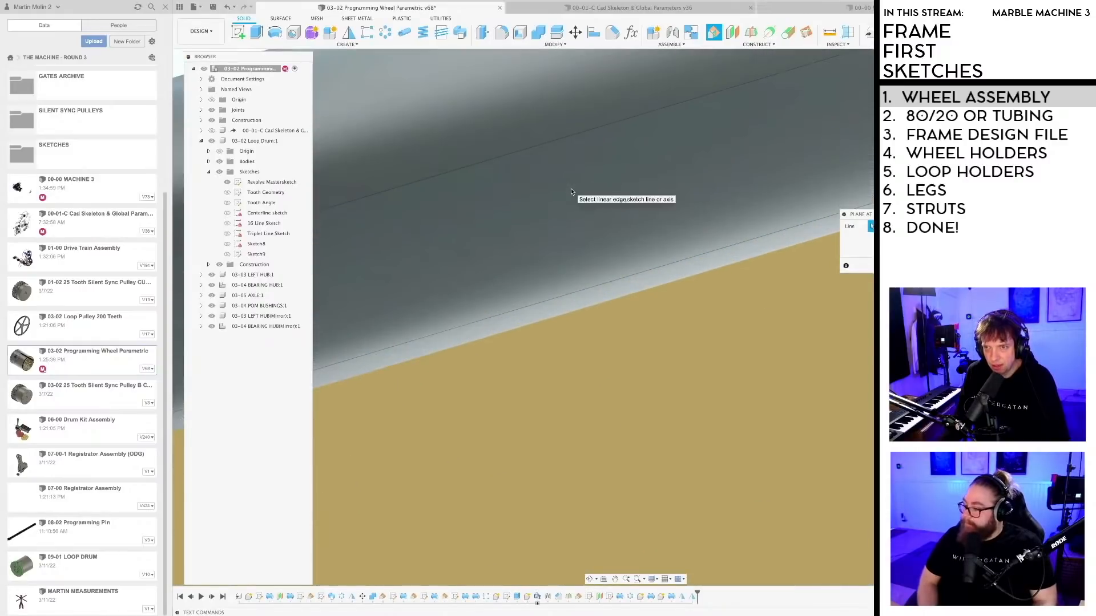
click(573, 195)
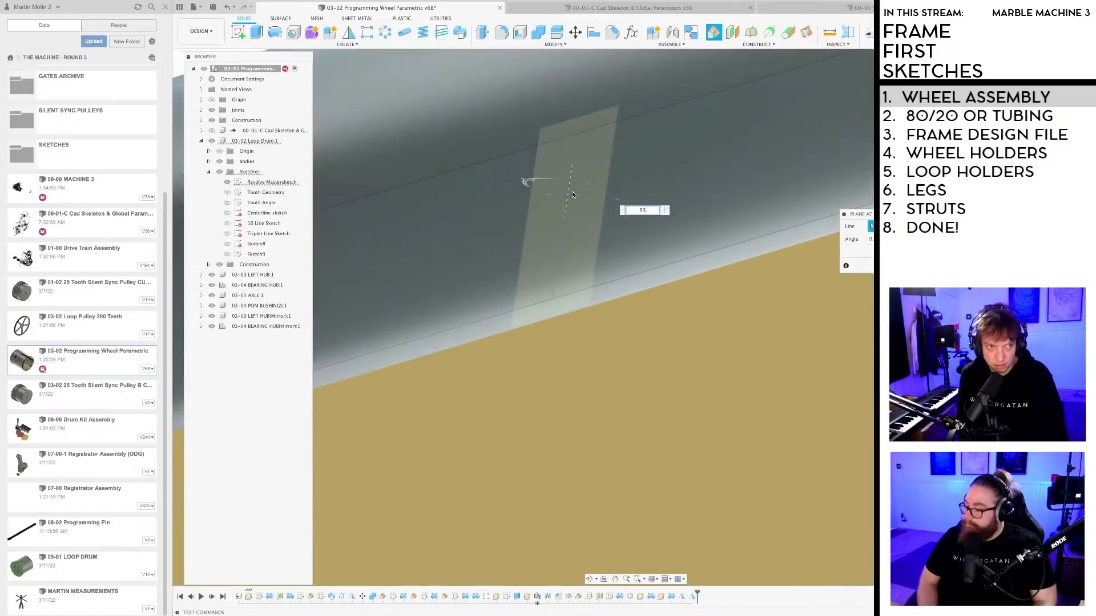
key(Return)
scroll(597, 197, down, 6)
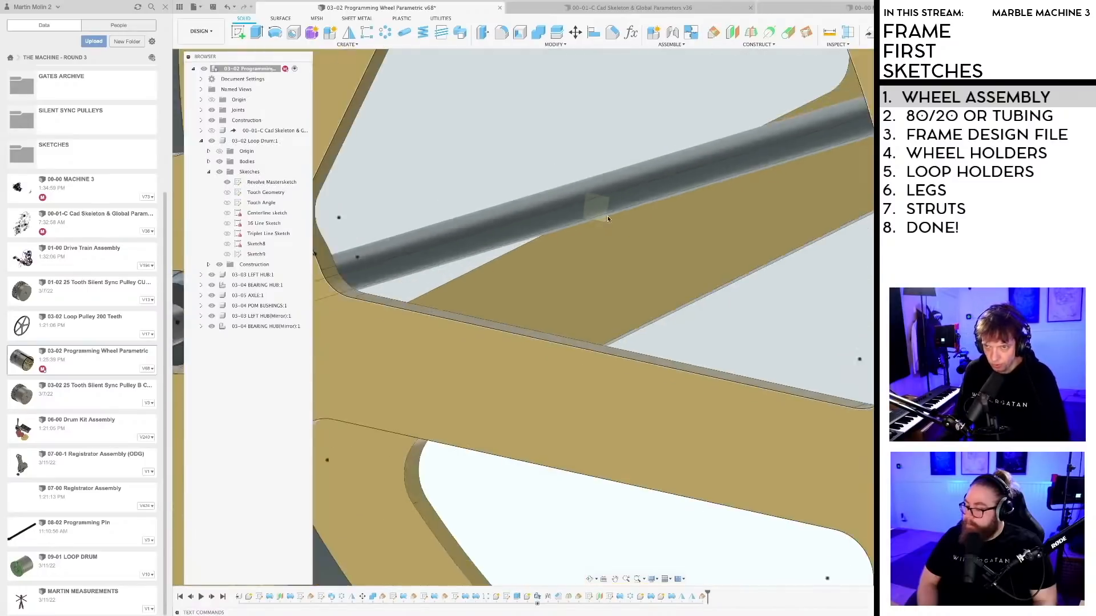
scroll(608, 216, down, 10)
shift+middle_drag(690, 367, 692, 390)
Step: Save a new version of the programming wheel file
key(super+s)
key(Return)
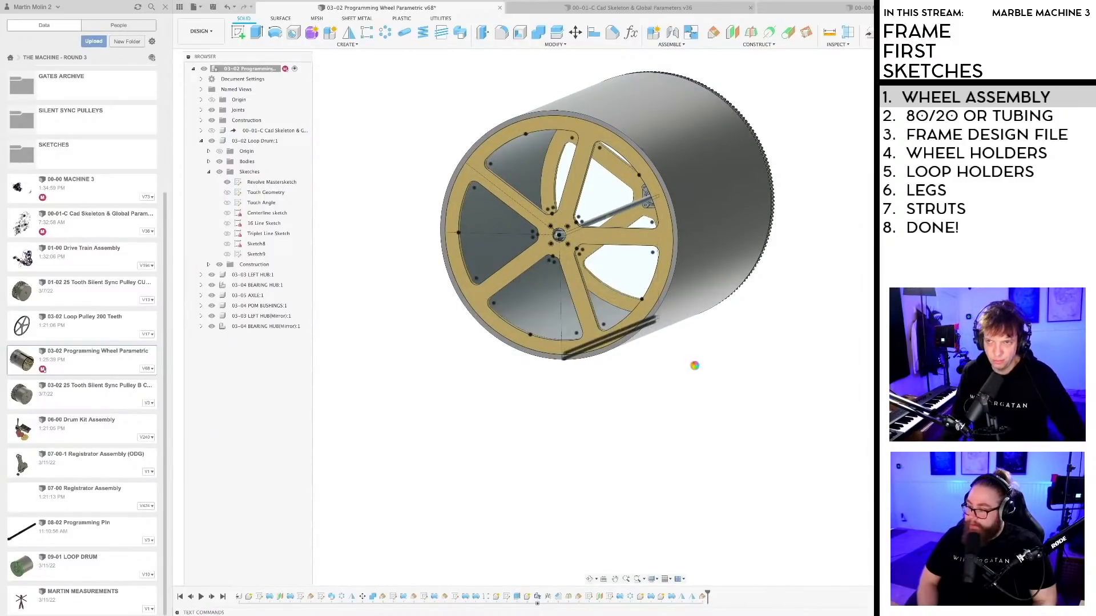
scroll(697, 366, down, 2)
shift+middle_drag(697, 367, 343, 309)
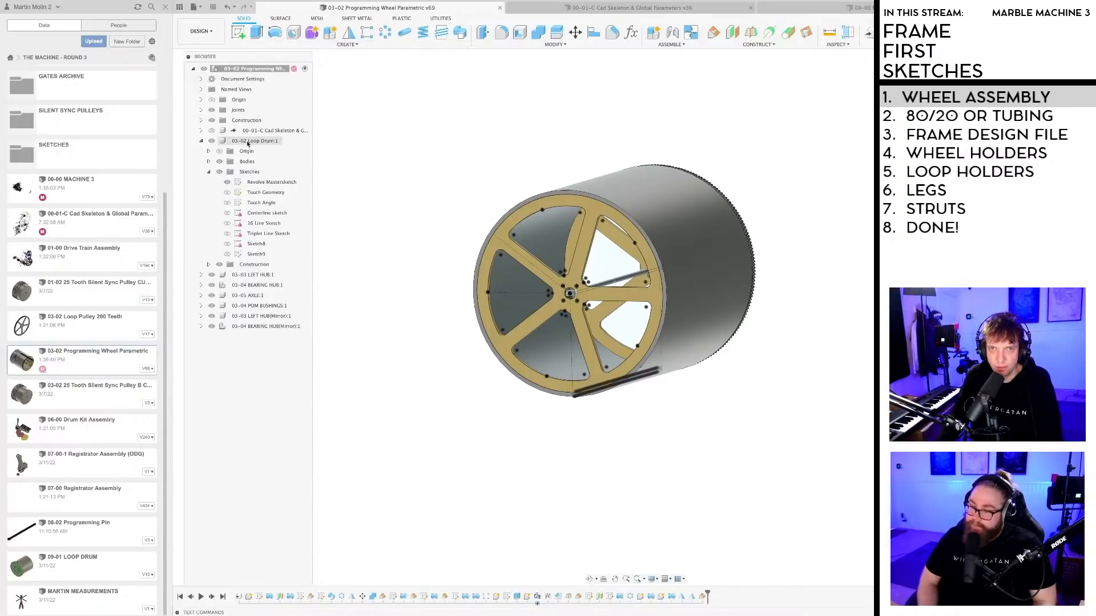
Step: Activate the 03-02 Loop Drum component and start a new sketch on the construction plane Plane2
click(288, 142)
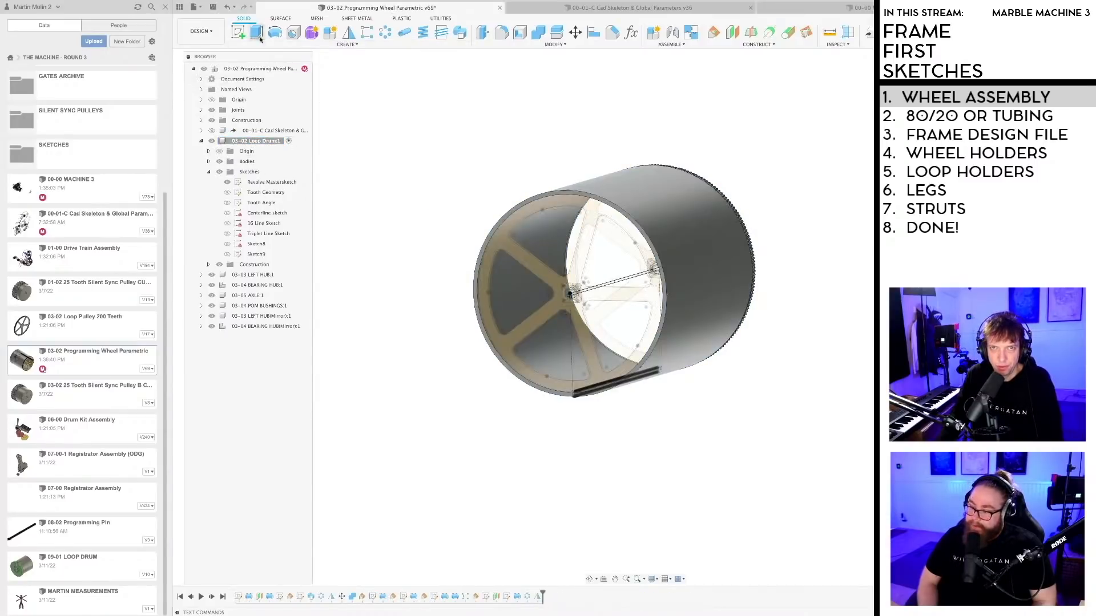
click(238, 33)
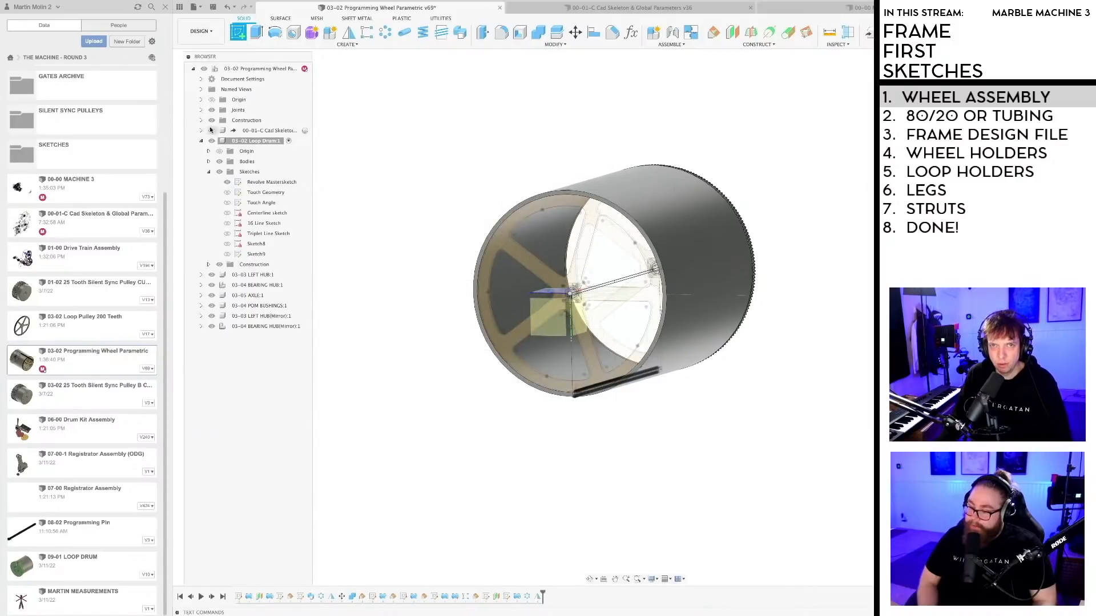
click(201, 120)
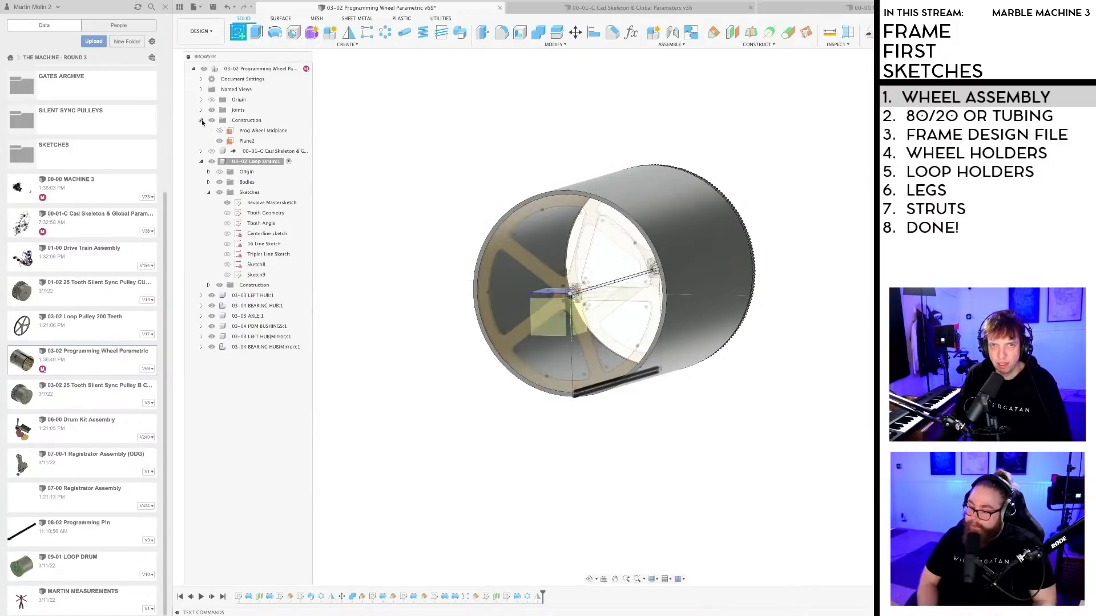
click(247, 141)
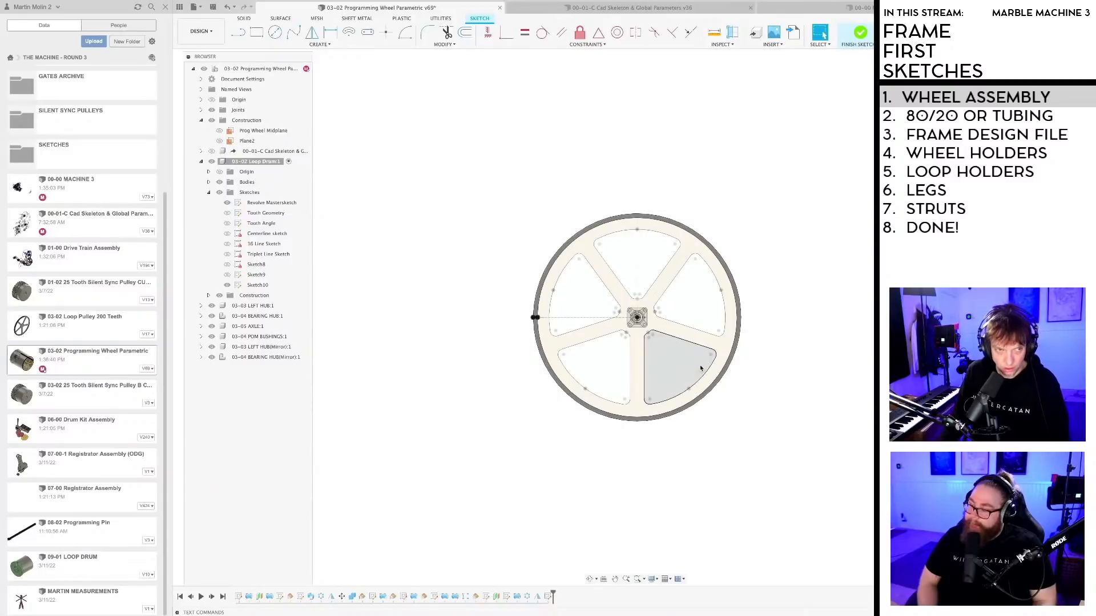
Step: Project the short line at the axle's midpoint into the new sketch
key(p)
scroll(642, 311, up, 10)
shift+middle_drag(682, 318, 727, 336)
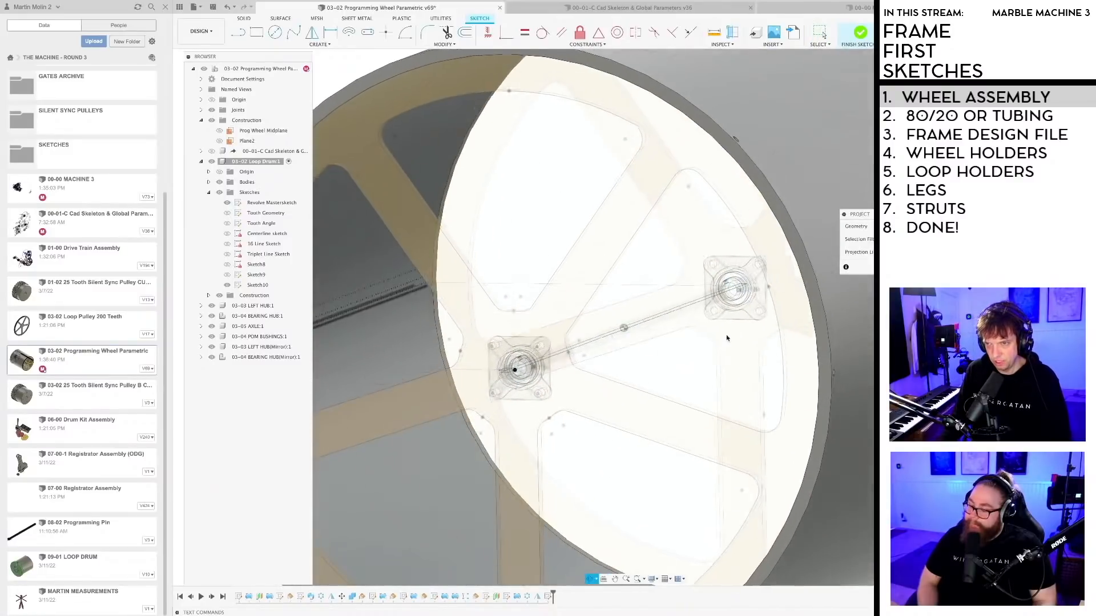
scroll(650, 325, up, 12)
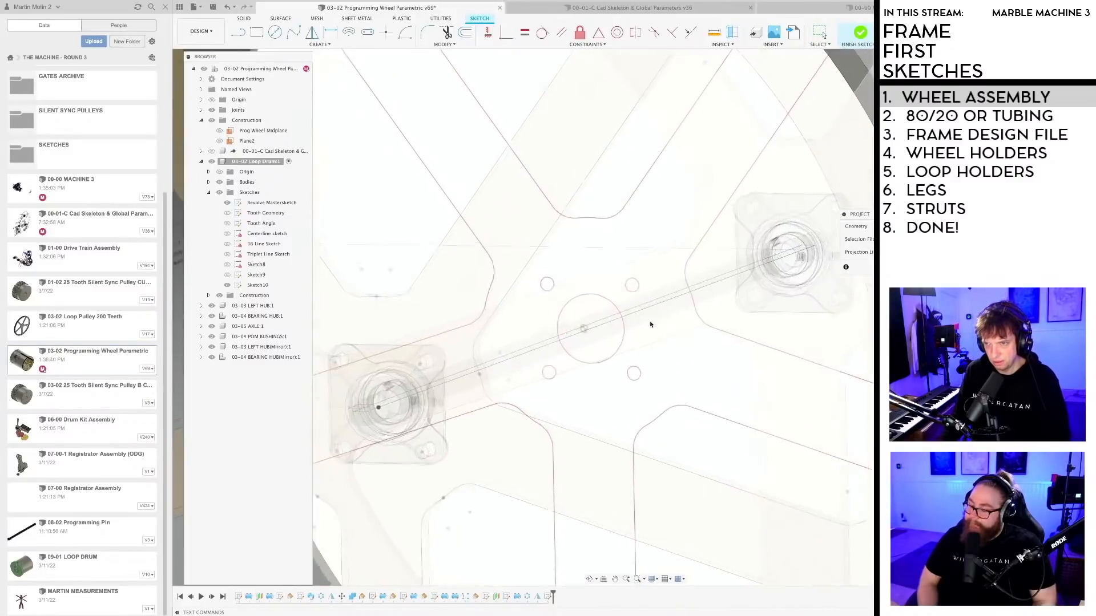
click(539, 333)
key(Return)
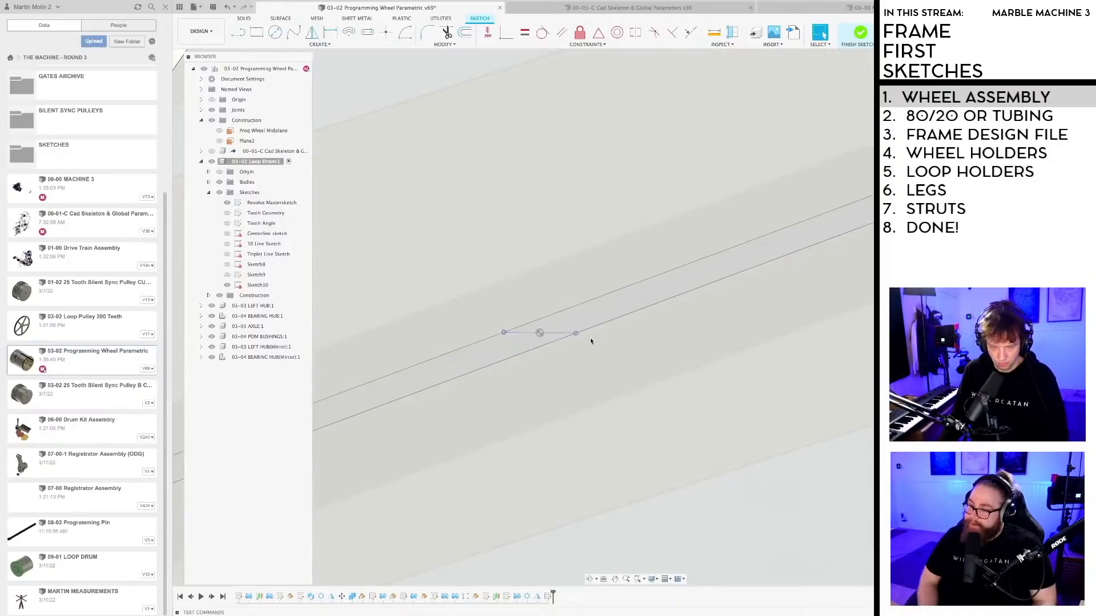
Step: Draw a circle centred on one end of the projected line and passing through its other end, and save the wheel file
key(c)
click(575, 332)
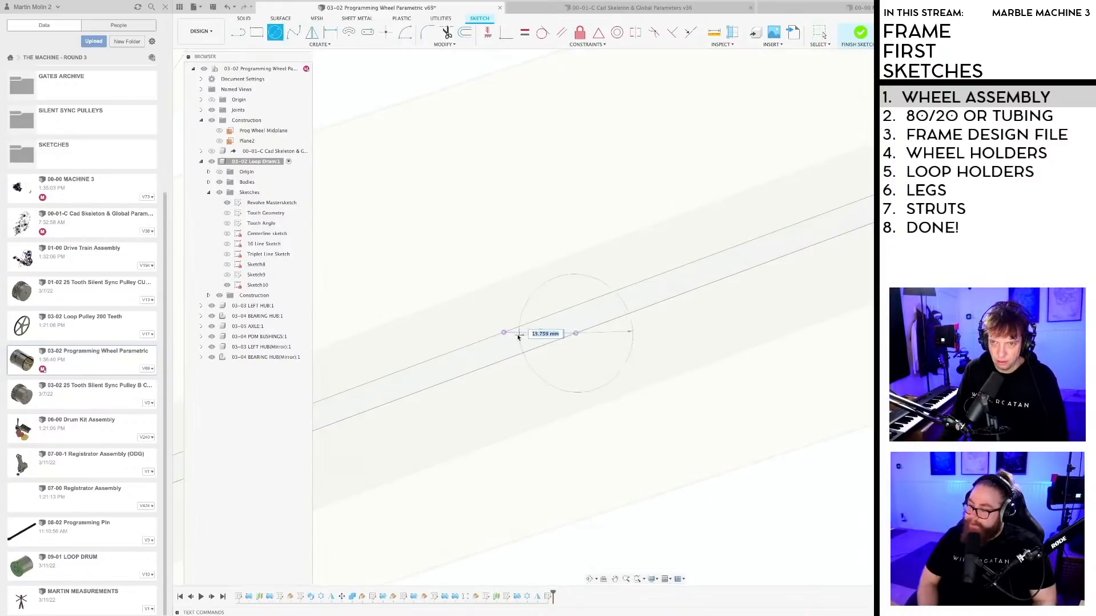
click(502, 333)
key(Escape)
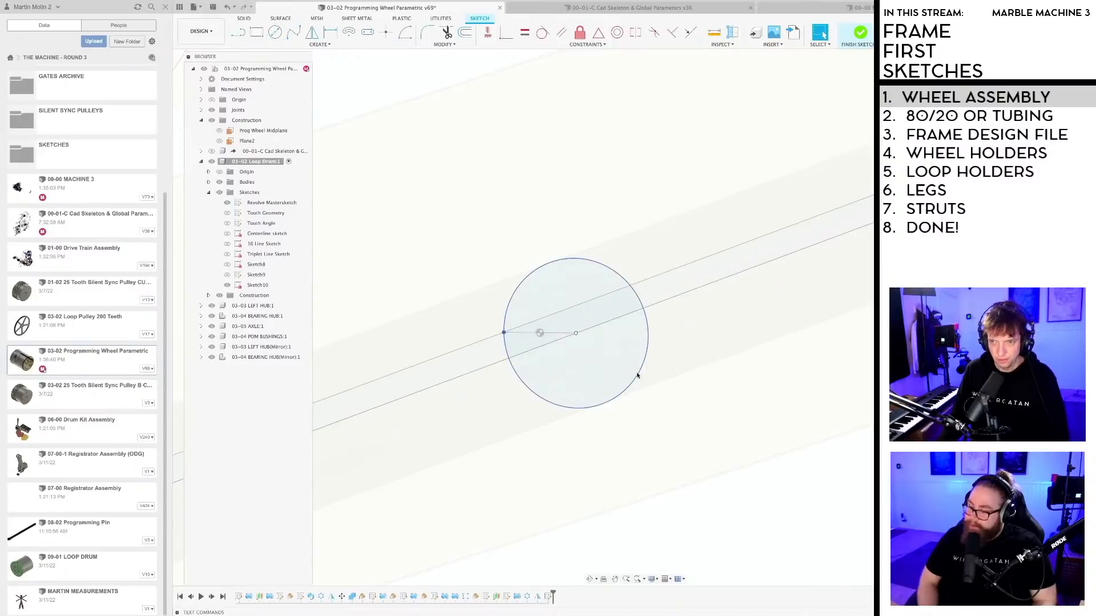
scroll(660, 365, down, 3)
key(super+s)
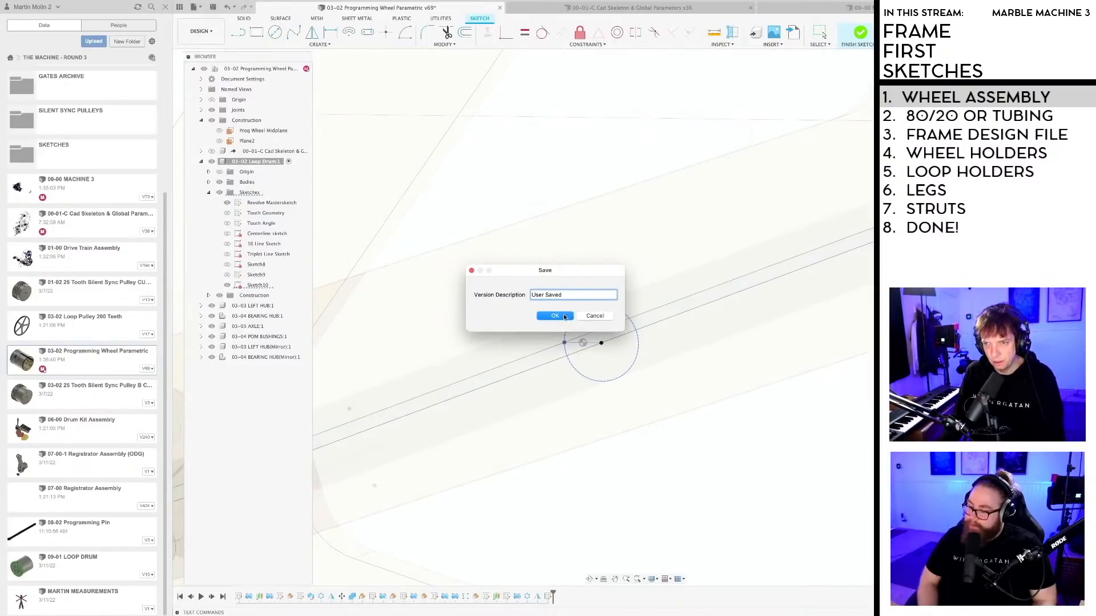
click(564, 317)
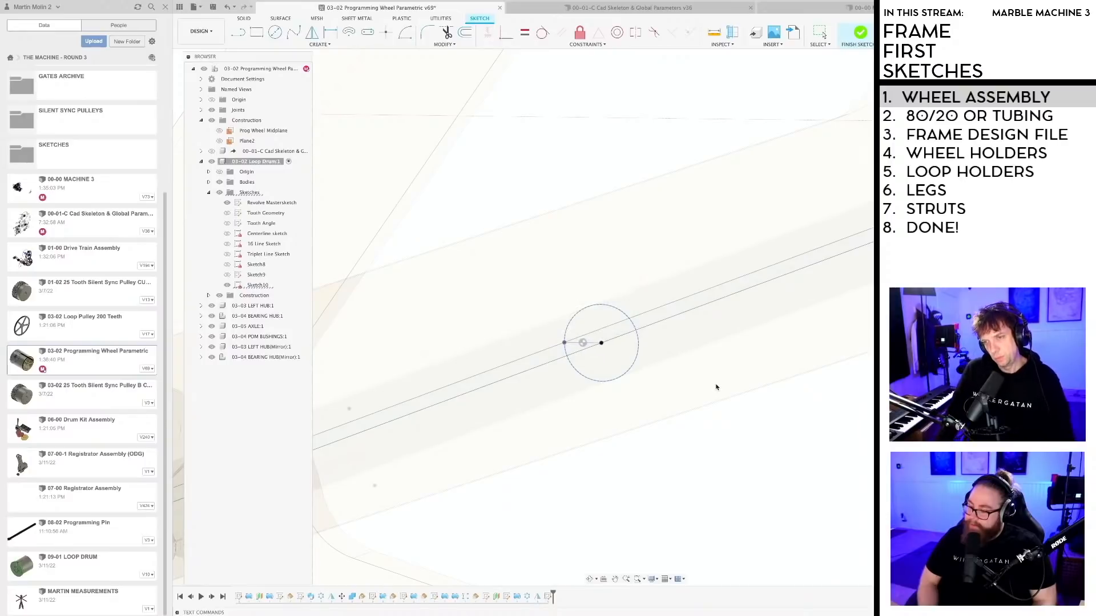
Step: Finish the circle sketch and save another version of the programming wheel file with the description User Saved
scroll(716, 387, down, 8)
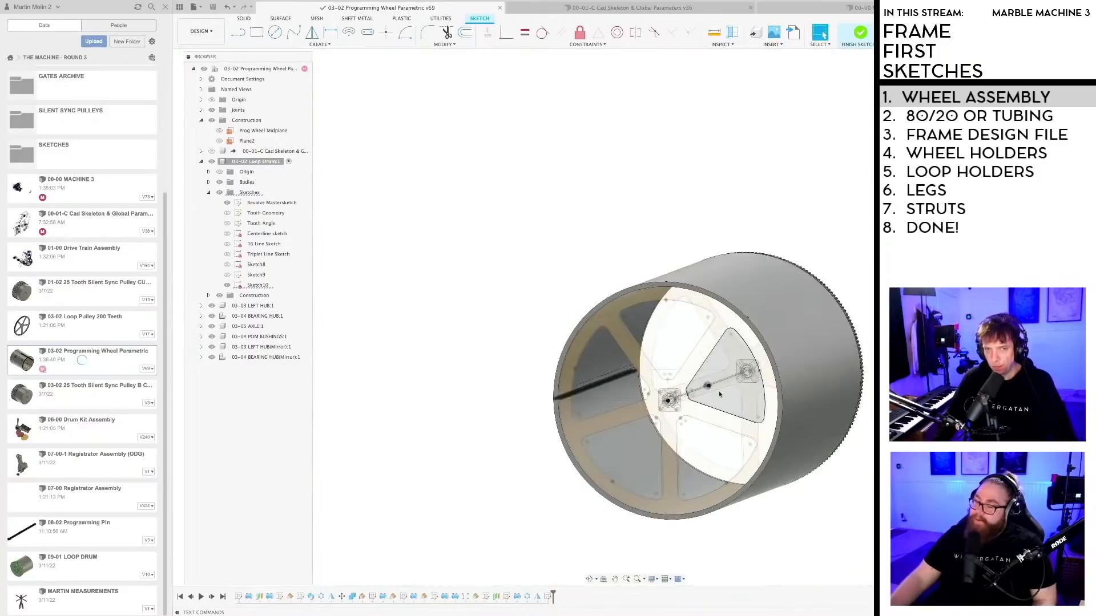
middle_drag(719, 394, 640, 374)
middle_drag(640, 374, 555, 403)
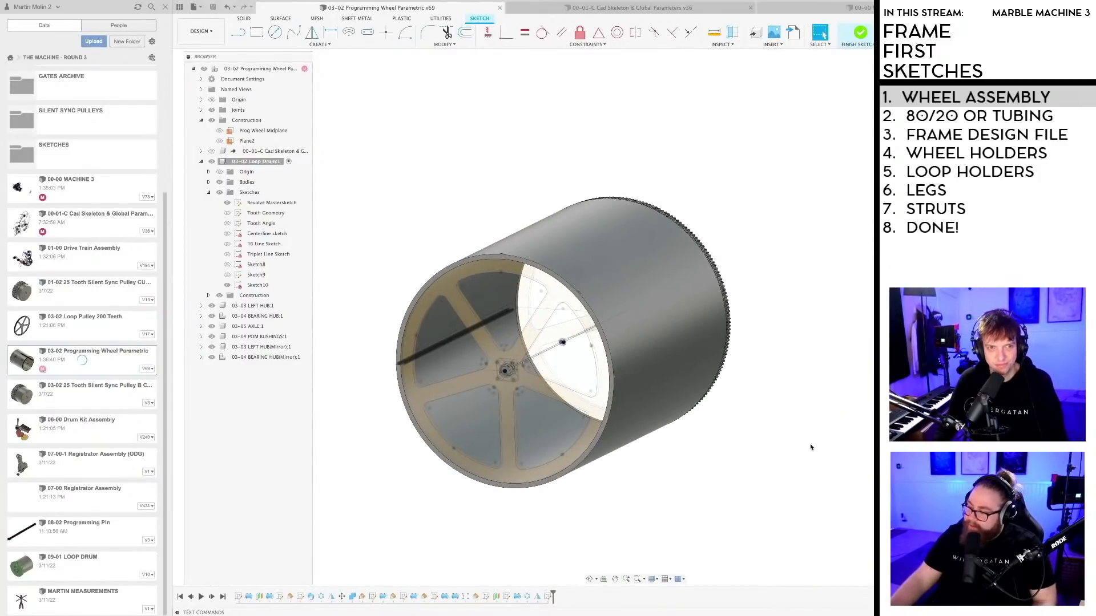
click(861, 34)
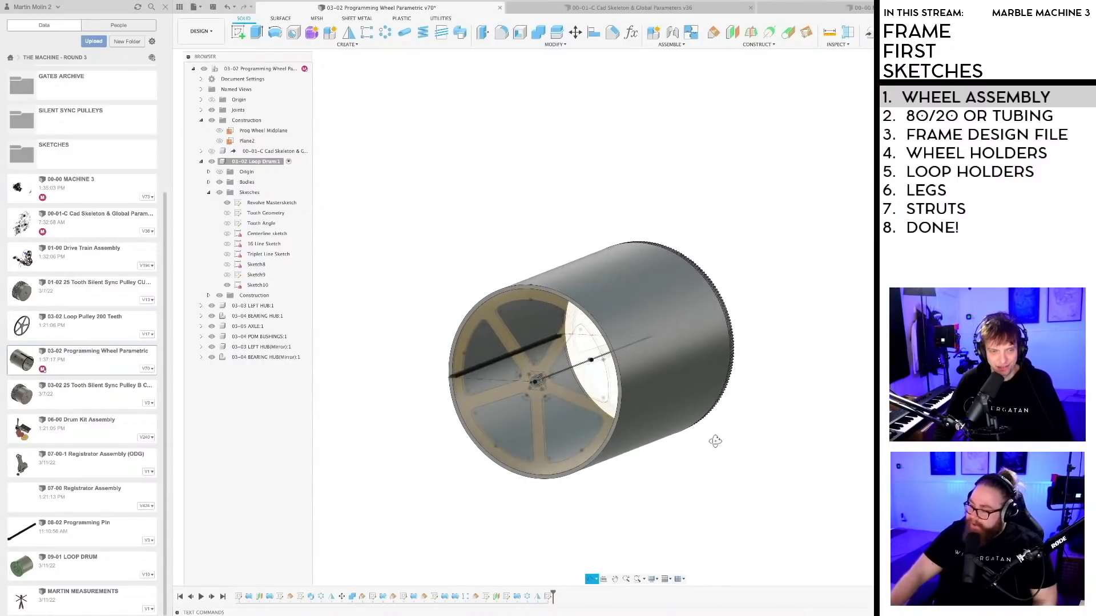
key(super+s)
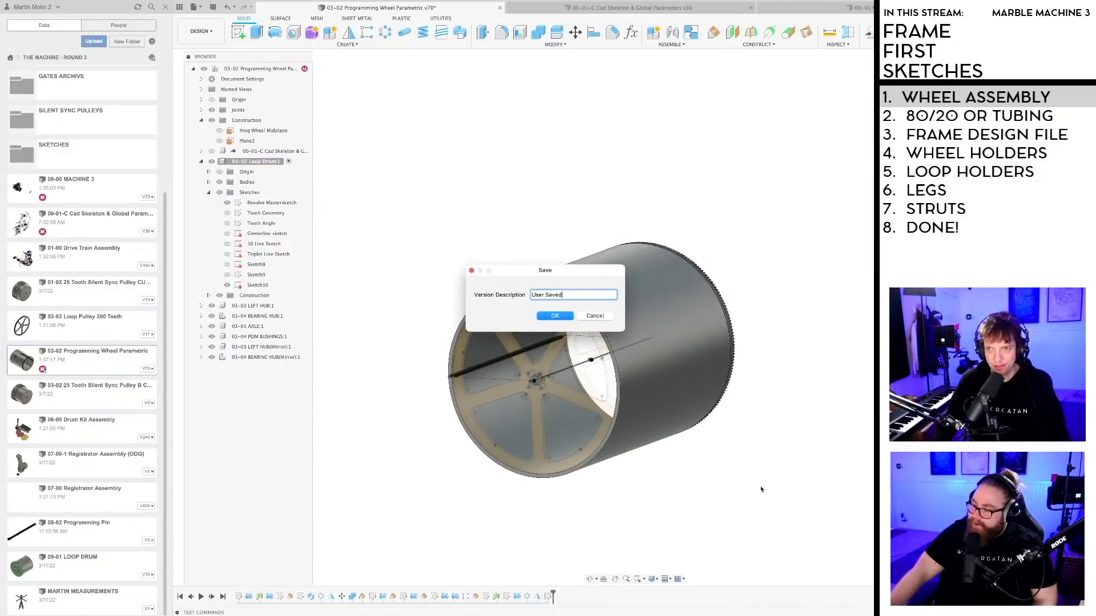
click(565, 319)
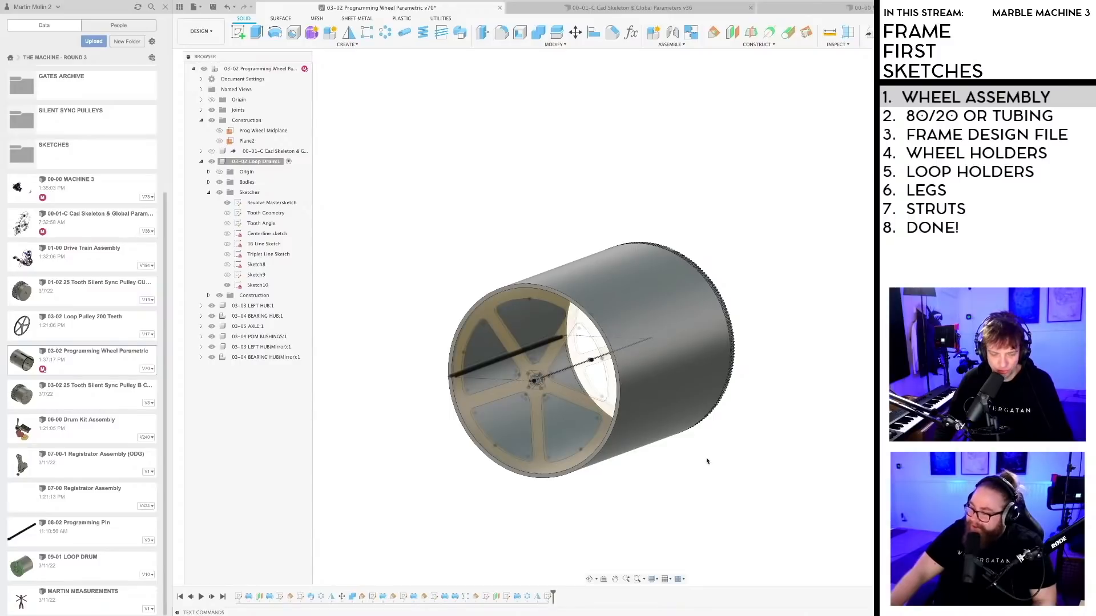
Step: Switch to the 00-00 MACHINE 3 assembly and look over the complete machine model
scroll(702, 451, up, 2)
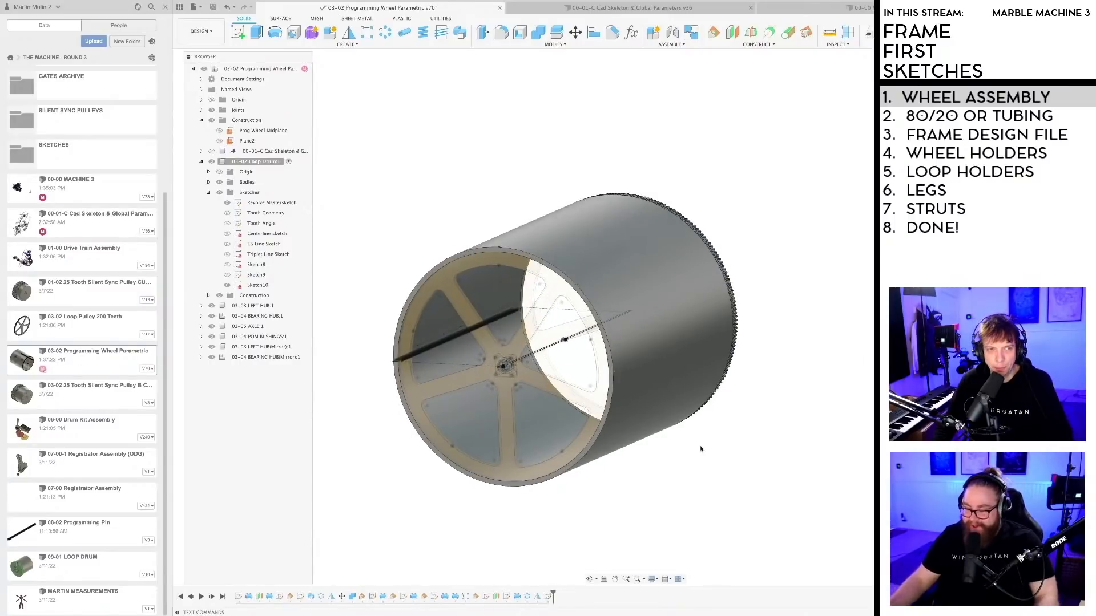
shift+middle_drag(690, 444, 714, 450)
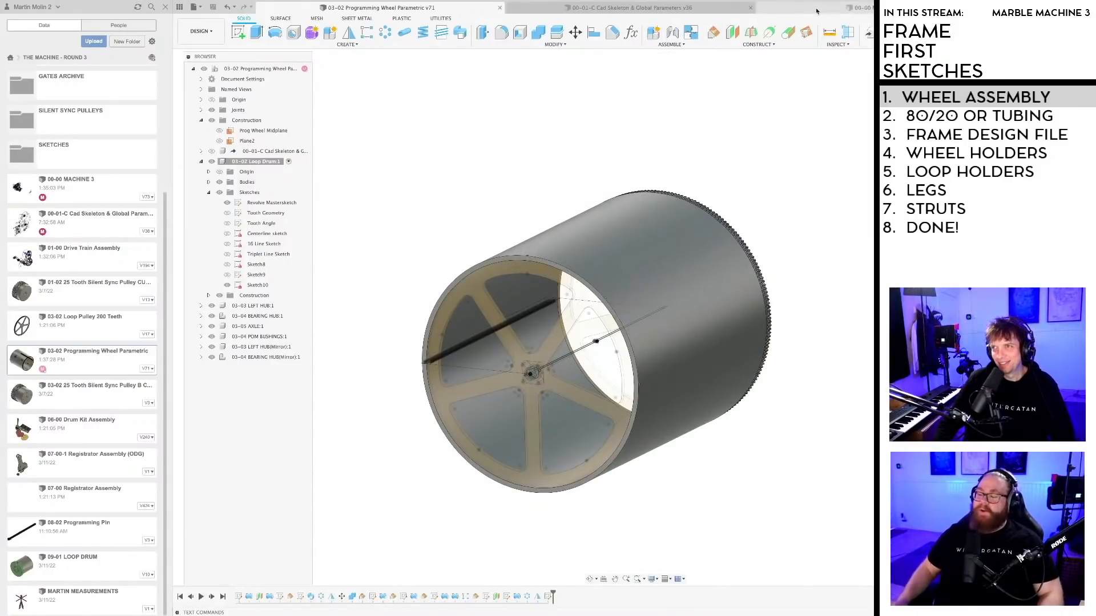
click(859, 7)
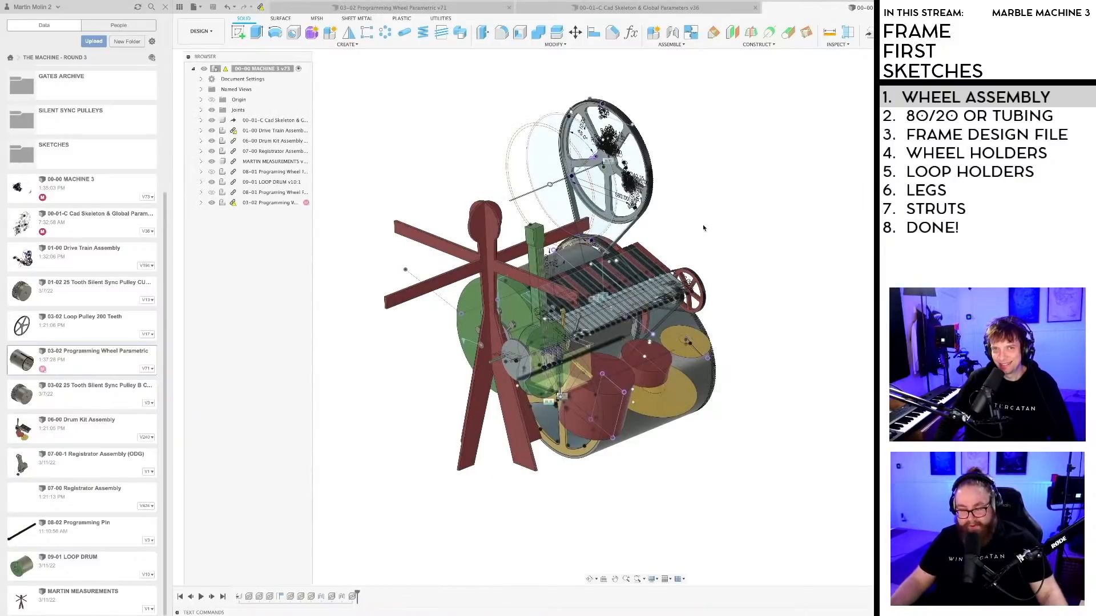
shift+middle_drag(703, 227, 719, 245)
scroll(722, 231, up, 2)
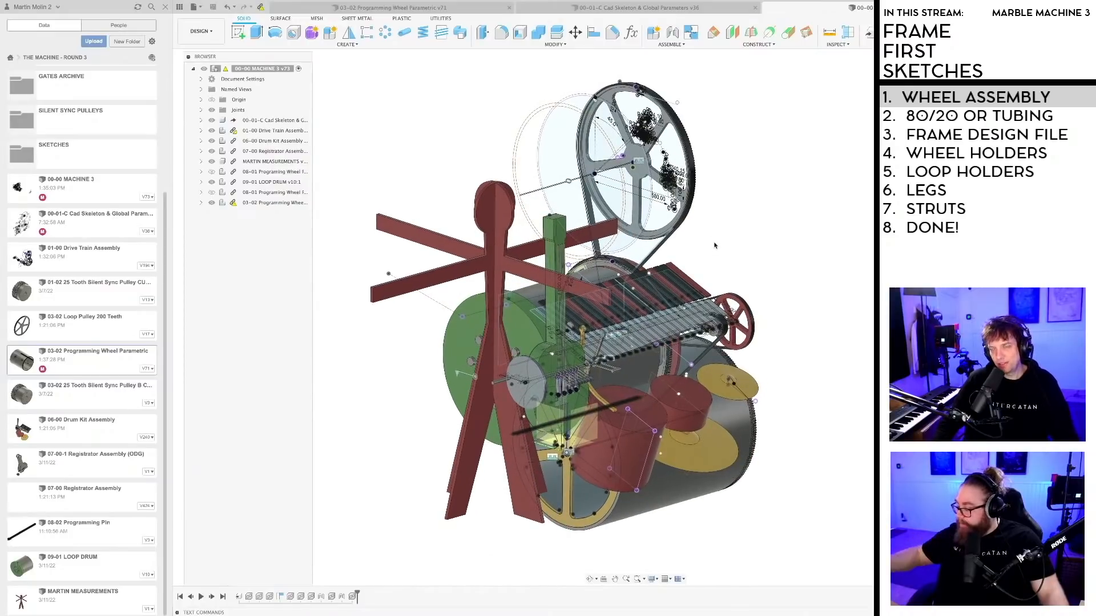
scroll(714, 245, down, 2)
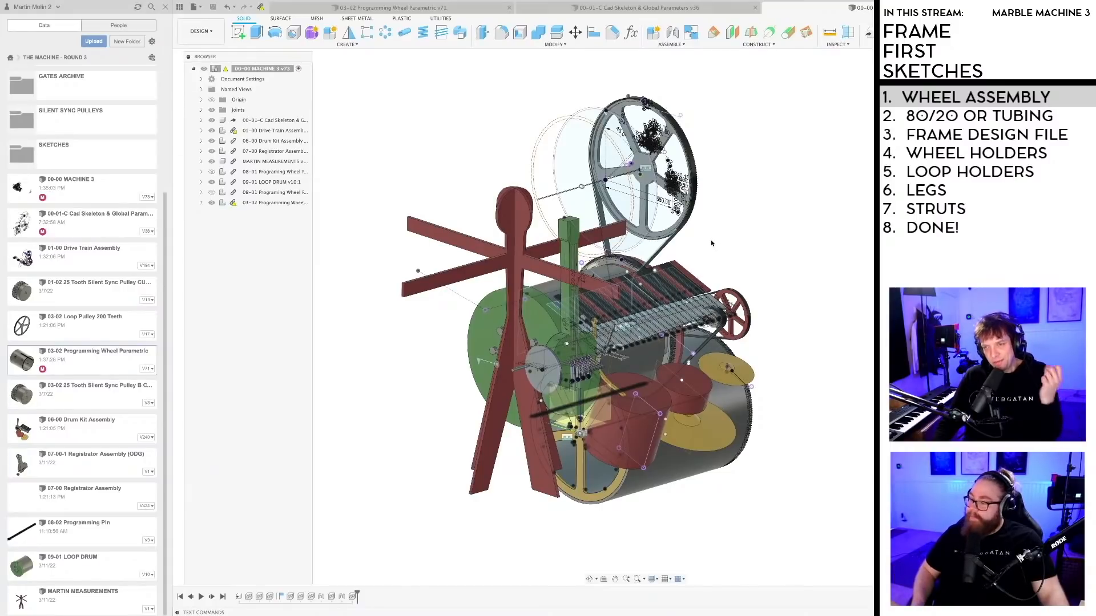
scroll(712, 247, up, 2)
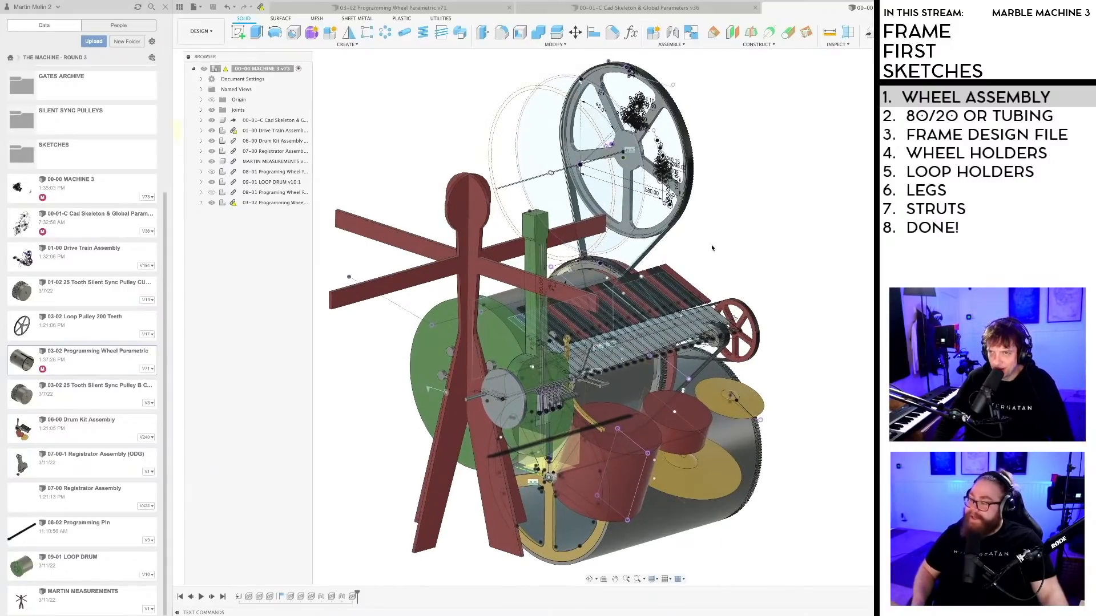
mouse_move(711, 248)
shift+middle_down()
mouse_move(754, 238)
mouse_move(719, 242)
shift+middle_up()
Step: Examine the programming wheel in the assembly, including the sketched circle at its axle's midpoint
middle_drag(632, 554, 605, 501)
scroll(619, 478, up, 8)
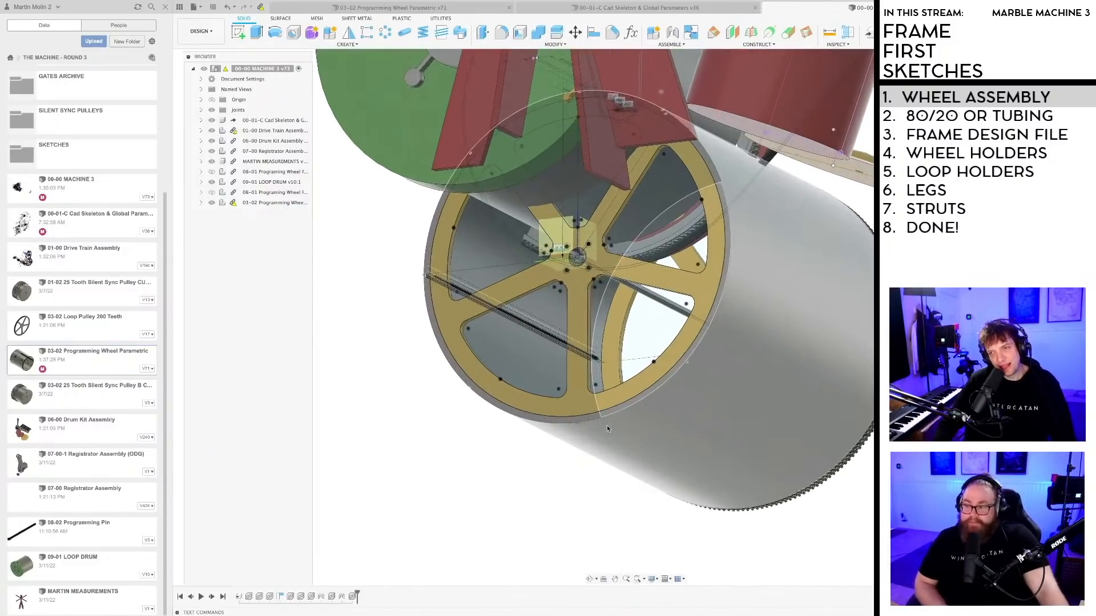
shift+middle_drag(607, 426, 601, 491)
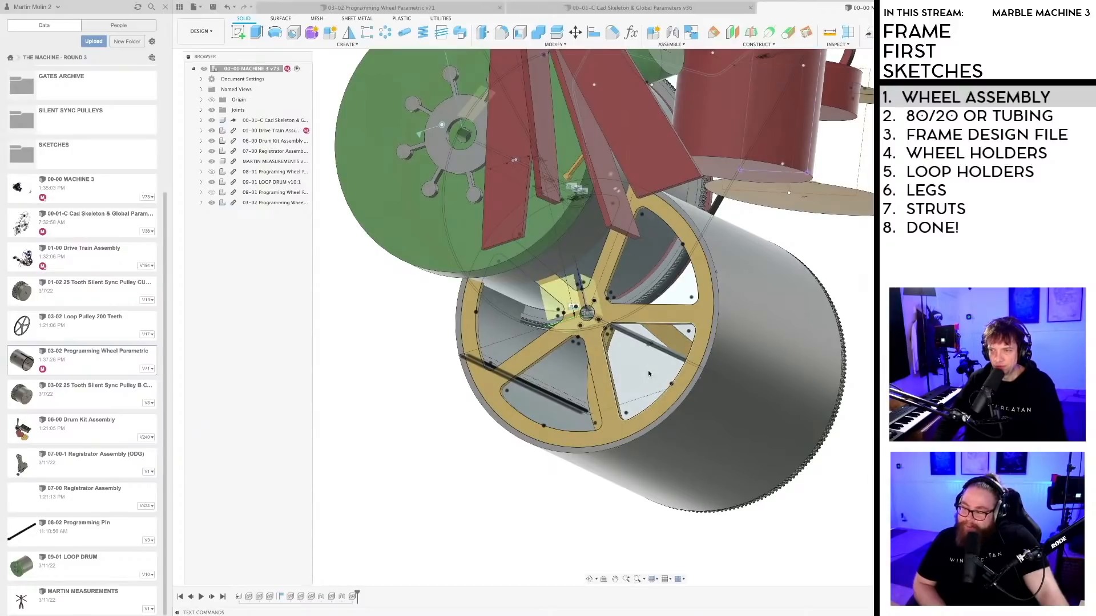
shift+middle_drag(651, 374, 681, 393)
scroll(666, 406, down, 5)
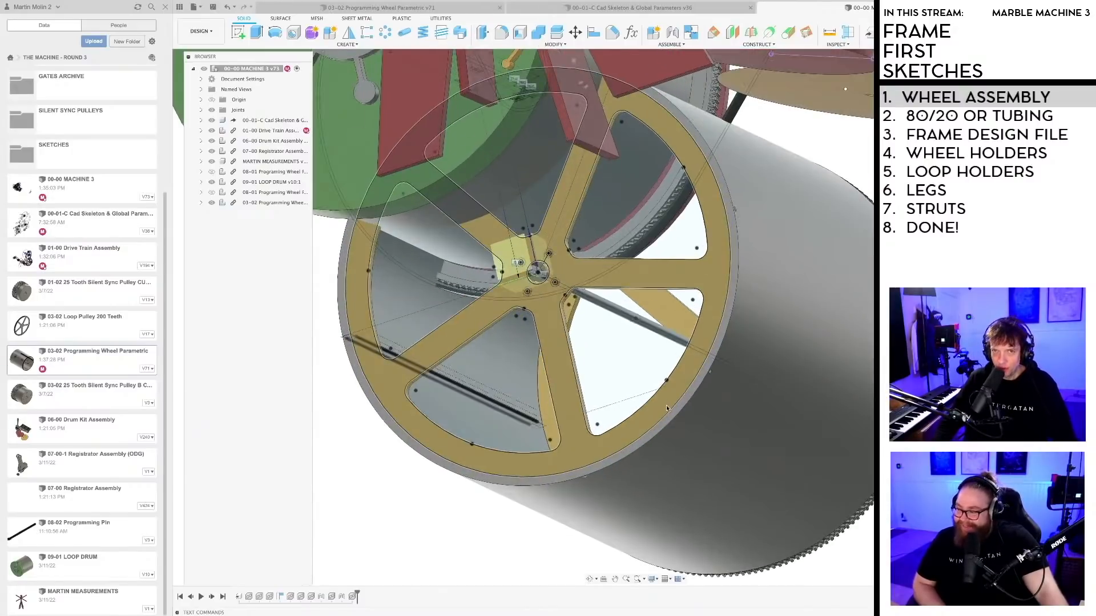
scroll(627, 461, up, 3)
scroll(627, 461, up, 10)
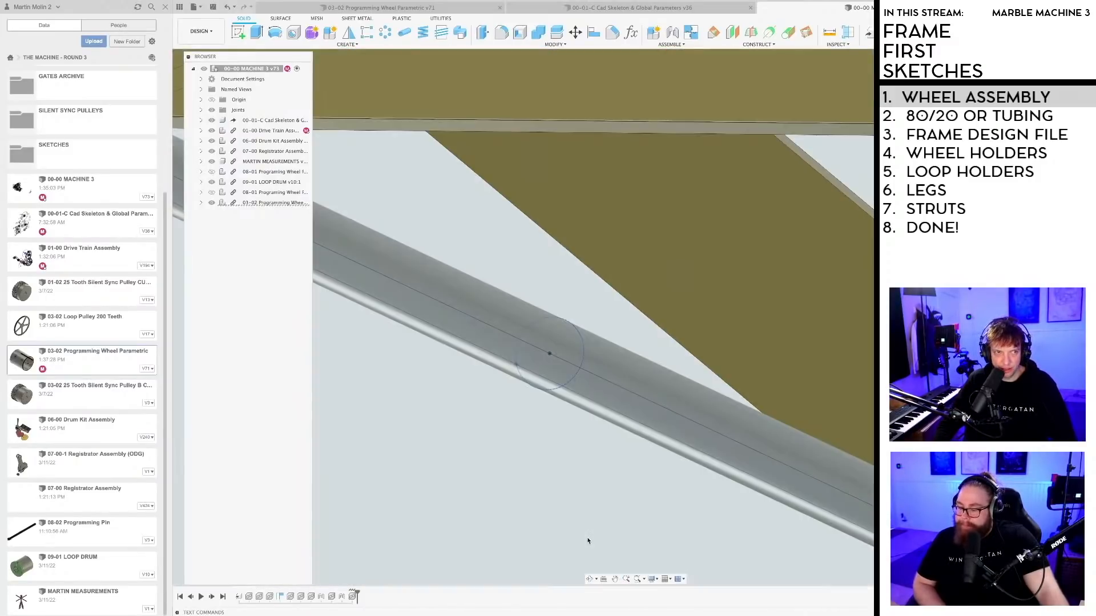
scroll(590, 529, down, 8)
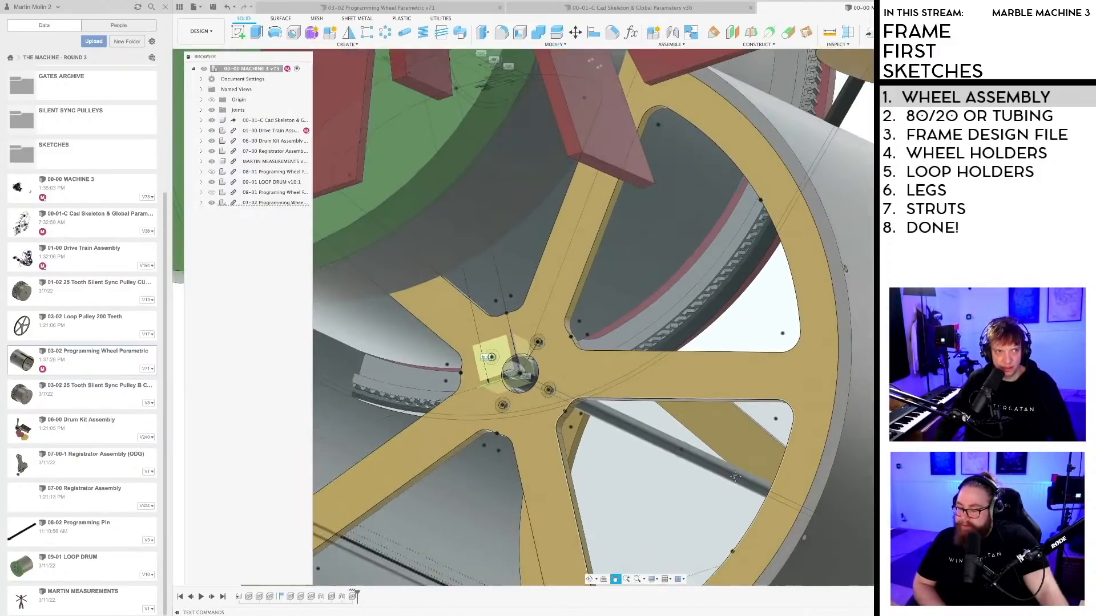
scroll(719, 481, down, 8)
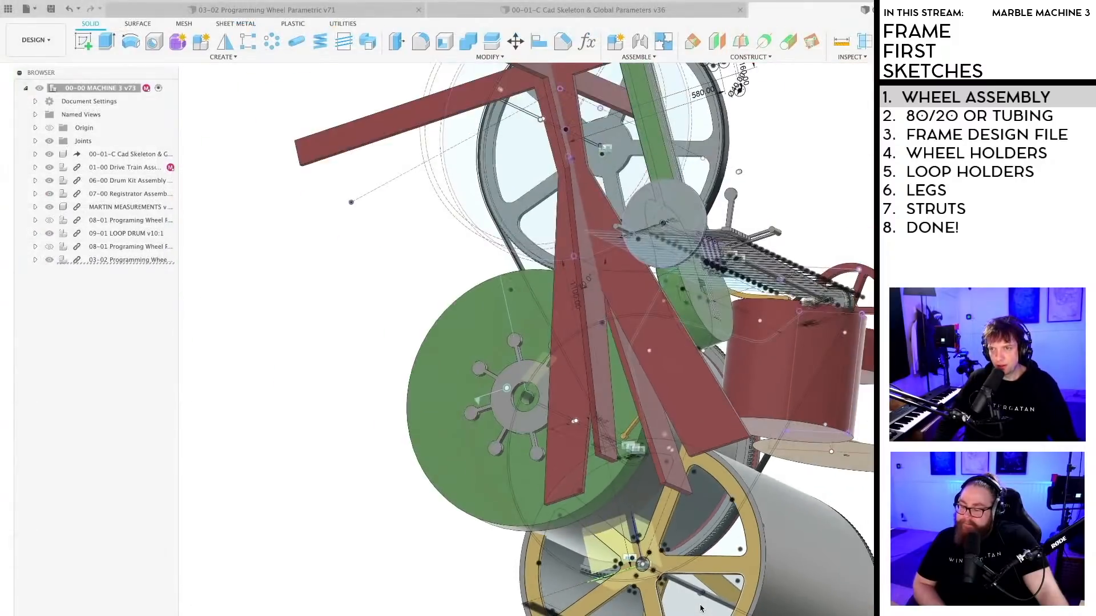
Step: Hide the drive train, drum kit, registrator, human measurements figure and 09-01 LOOP DRUM components, leaving the skeleton and parametric programming wheel shown
shift+middle_drag(360, 234, 349, 285)
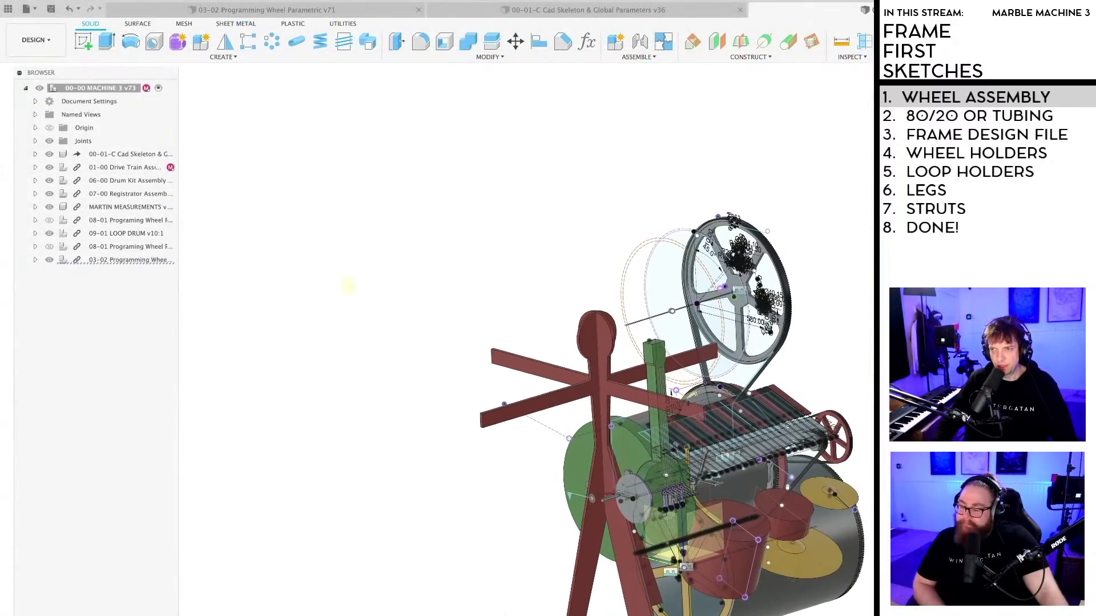
middle_drag(458, 607, 293, 600)
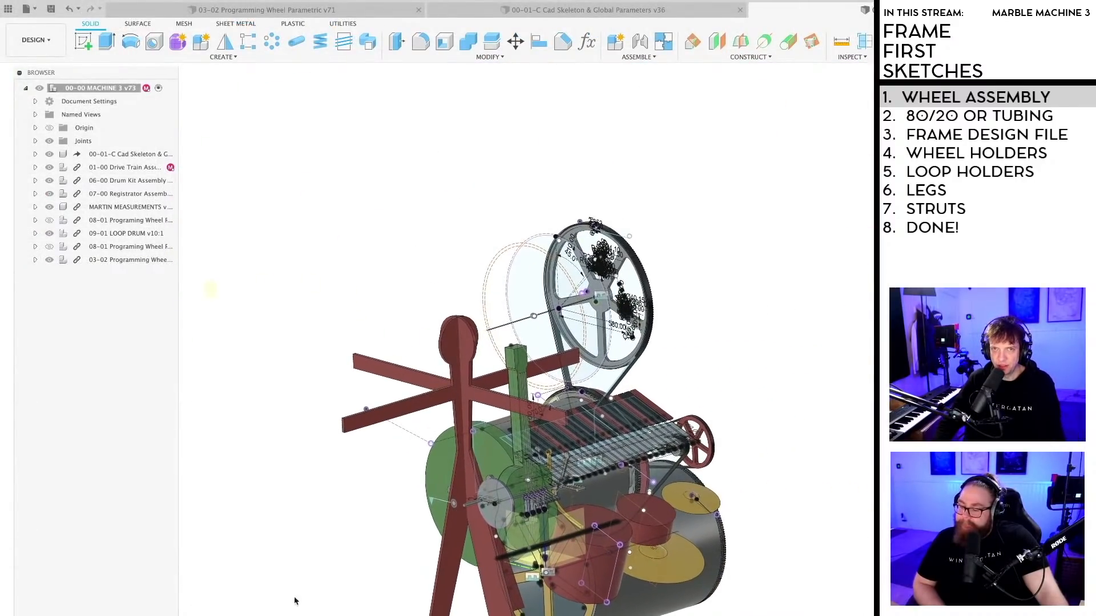
click(49, 168)
click(50, 181)
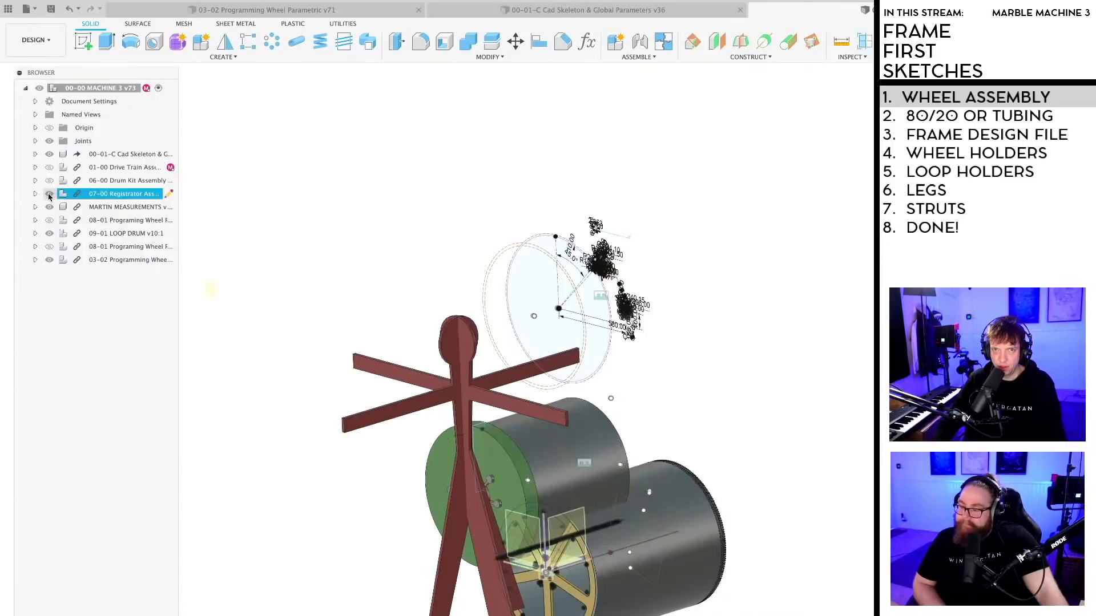
click(49, 194)
click(50, 207)
click(50, 234)
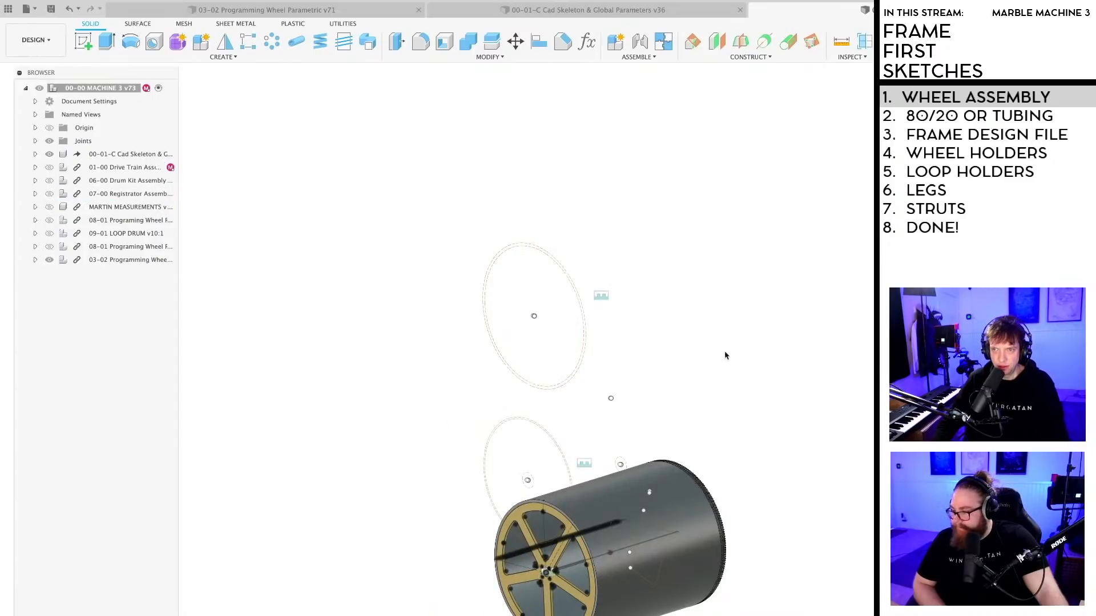
Step: Joint the parametric programming wheel rigidly to the skeleton, using the sketched circle at its axle's midpoint
mouse_move(646, 366)
shift+middle_down()
mouse_move(672, 350)
mouse_move(661, 341)
shift+middle_up()
scroll(530, 326, up, 6)
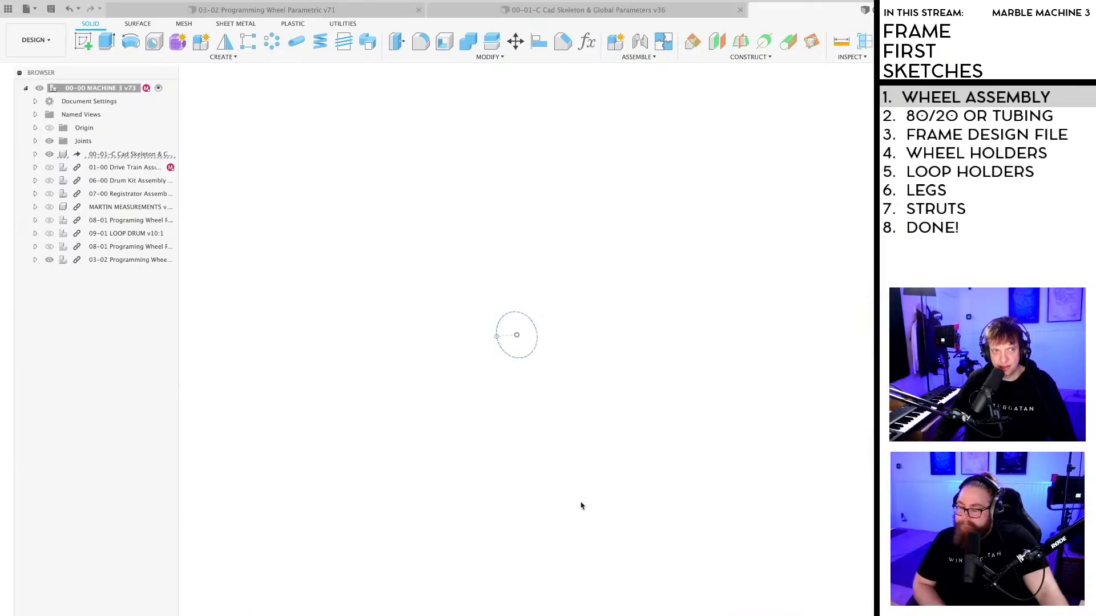
middle_drag(576, 486, 630, 326)
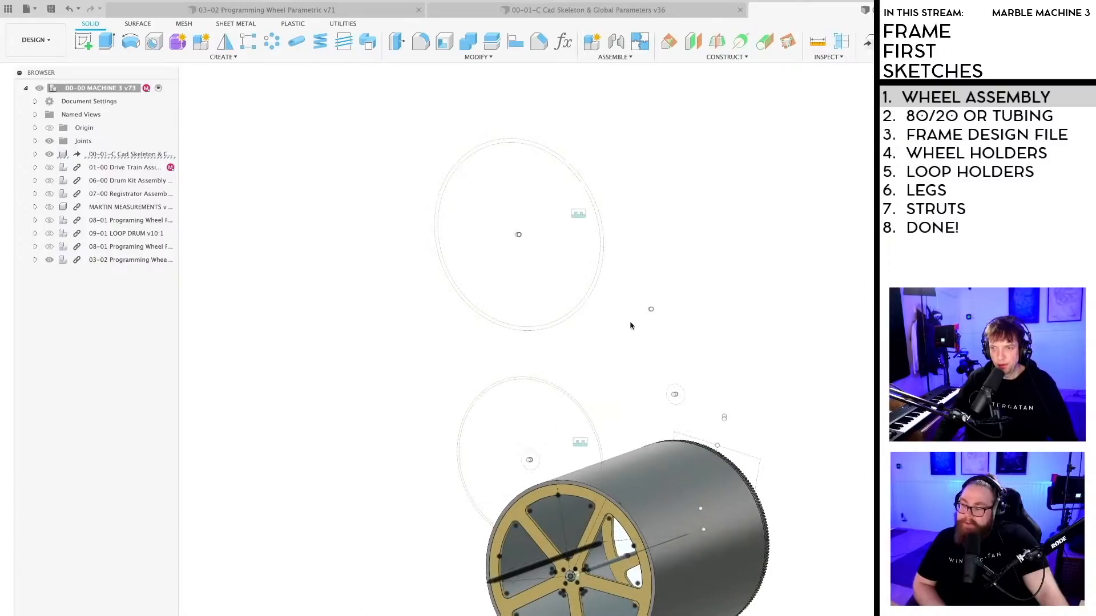
click(617, 51)
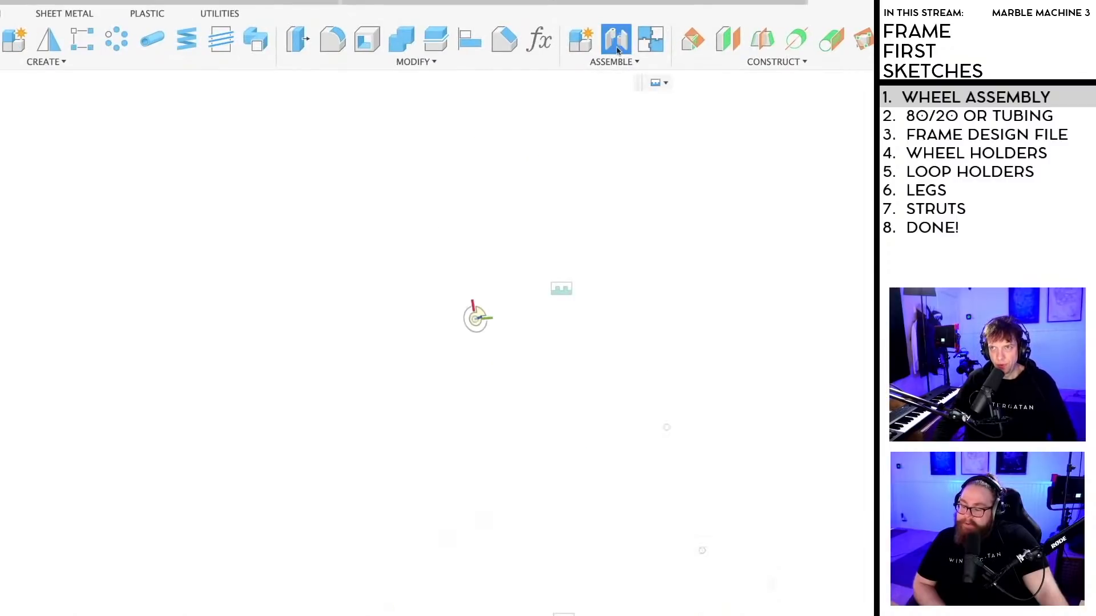
scroll(627, 565, up, 5)
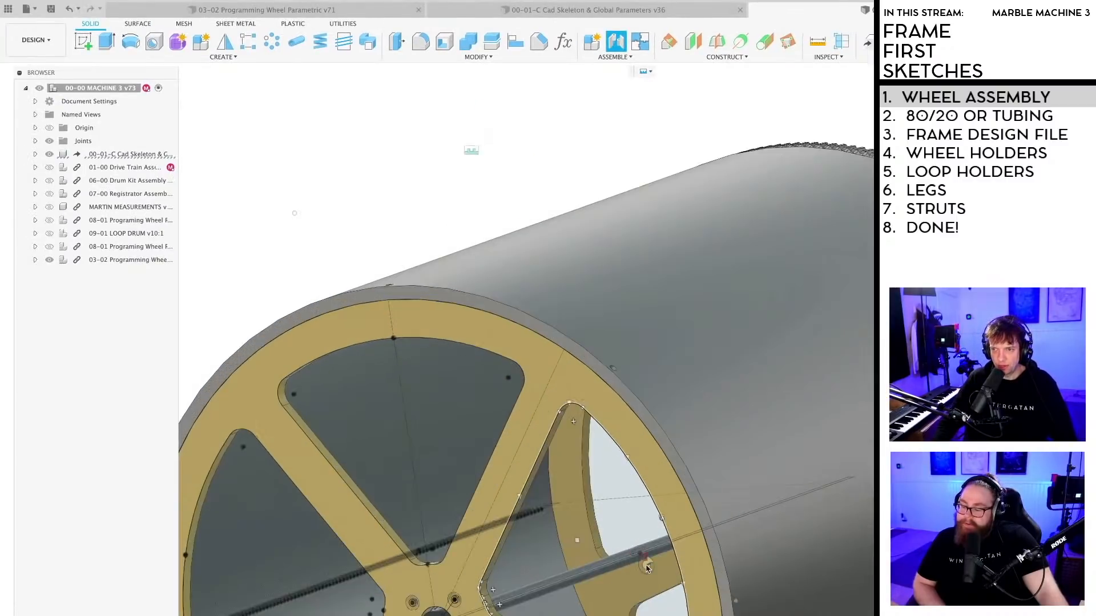
scroll(647, 565, up, 8)
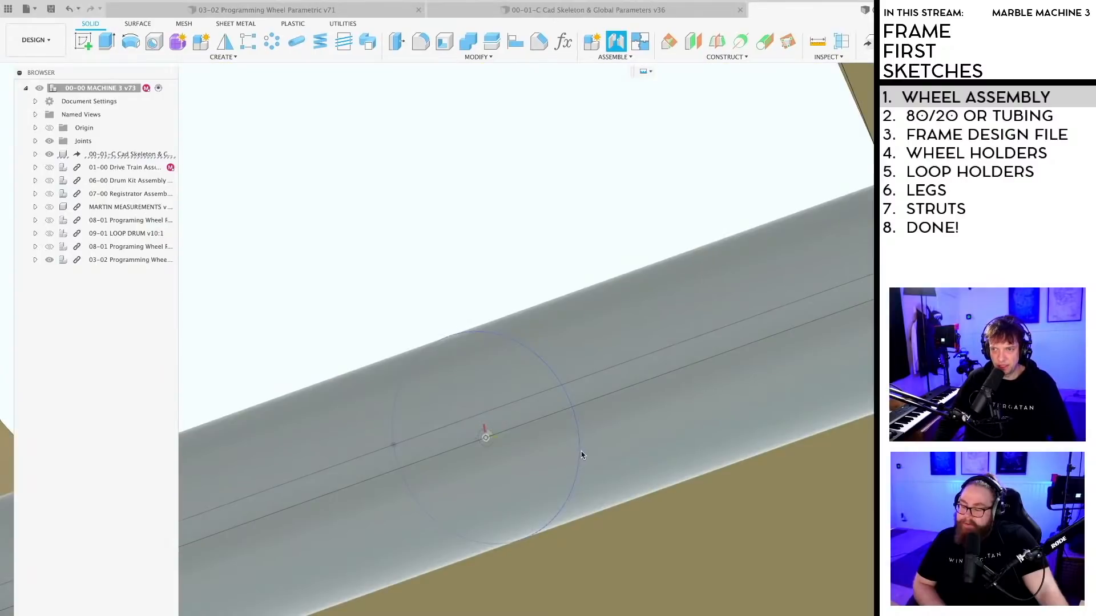
scroll(580, 454, up, 3)
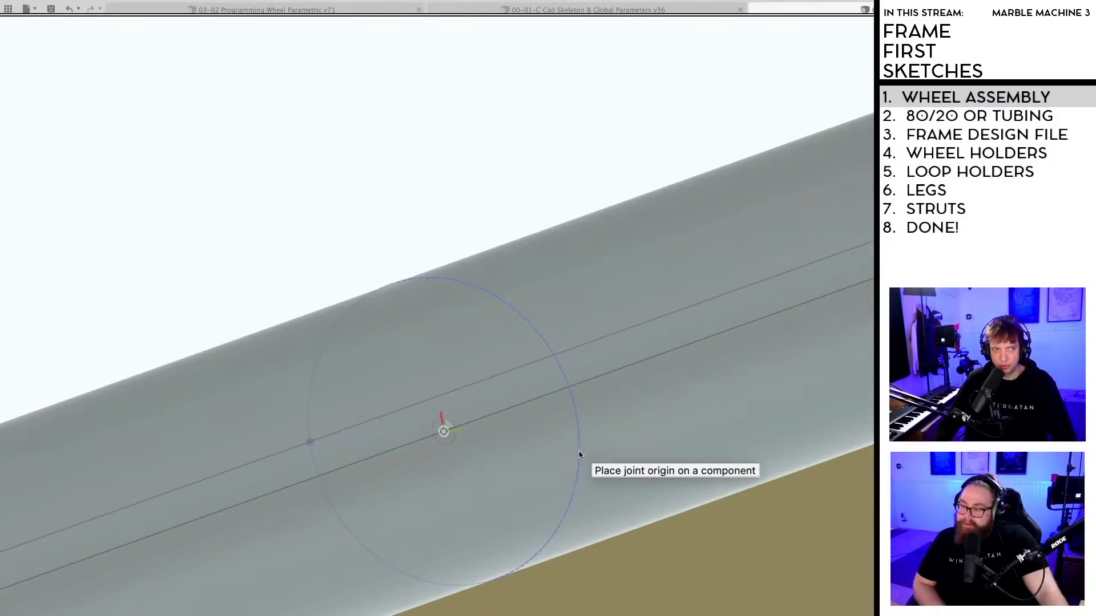
click(580, 455)
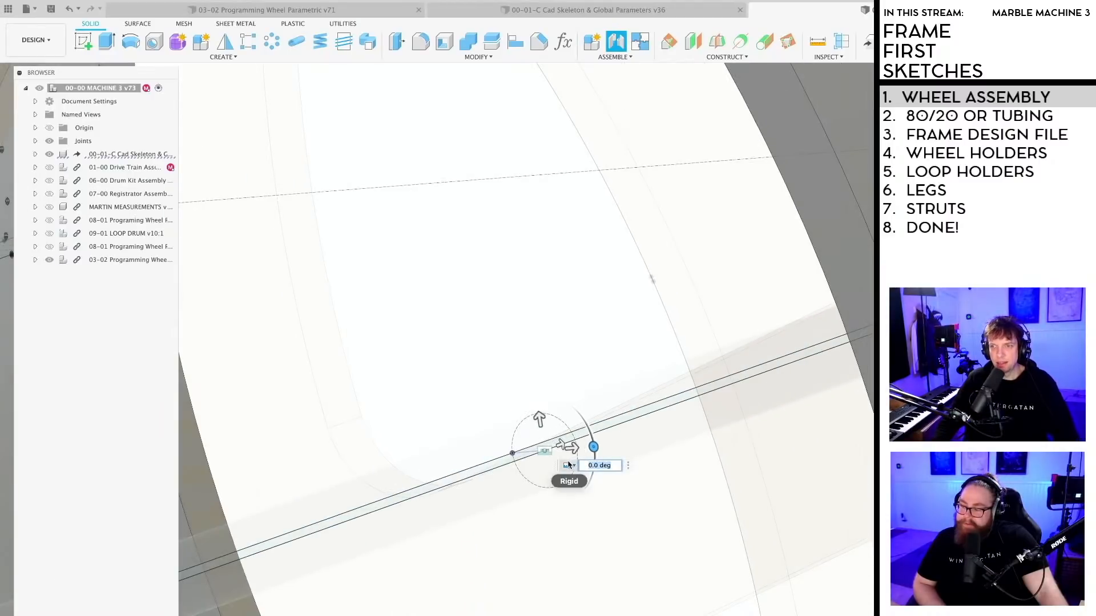
scroll(569, 465, down, 10)
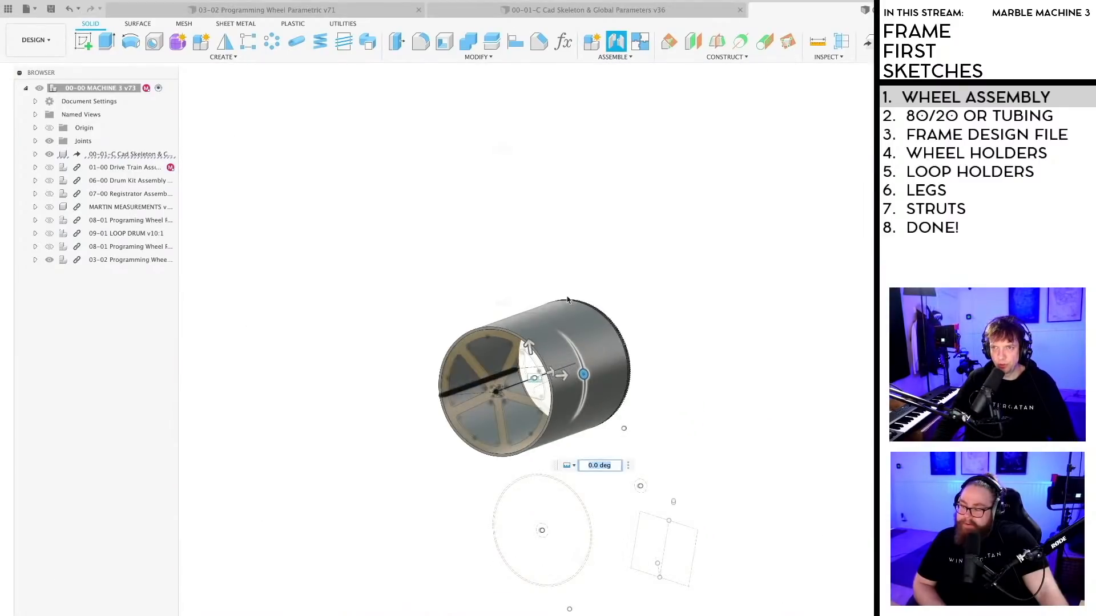
shift+middle_drag(568, 300, 531, 385)
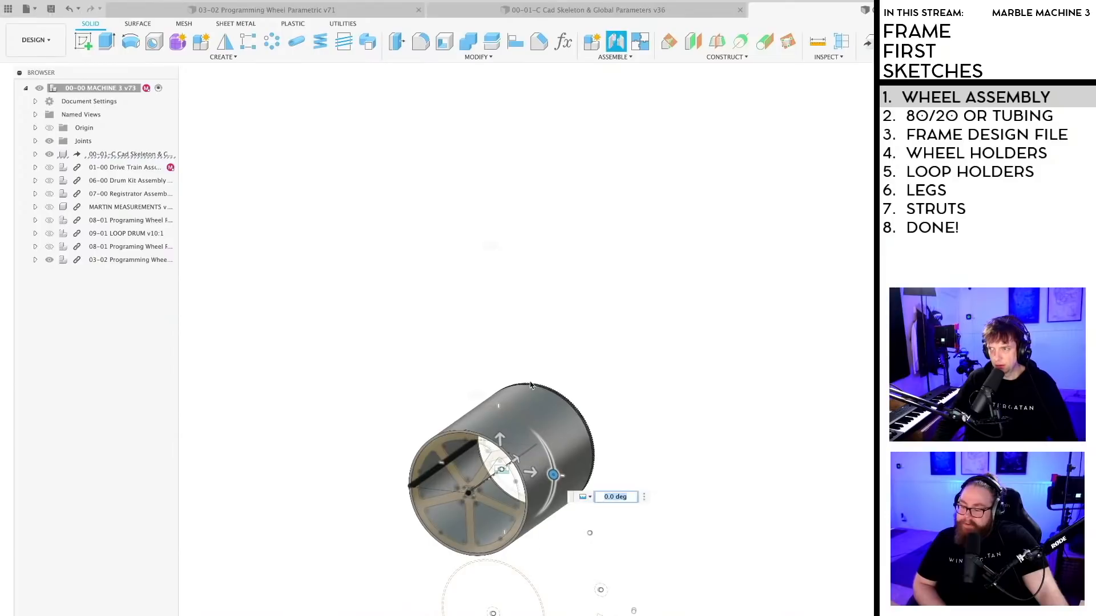
middle_drag(514, 531, 482, 463)
scroll(482, 463, up, 5)
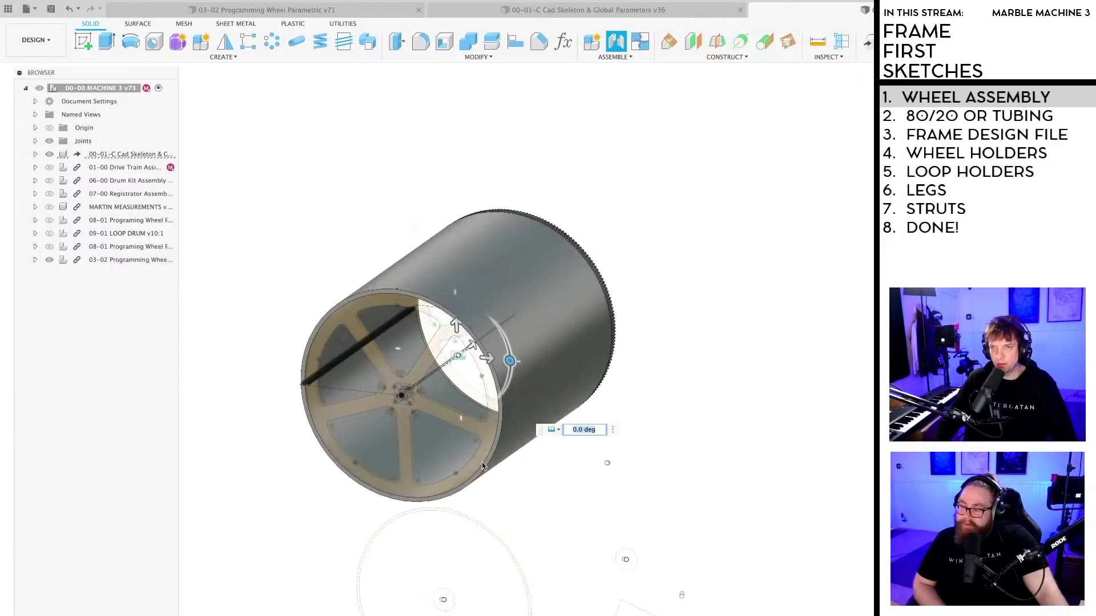
shift+middle_drag(522, 515, 515, 403)
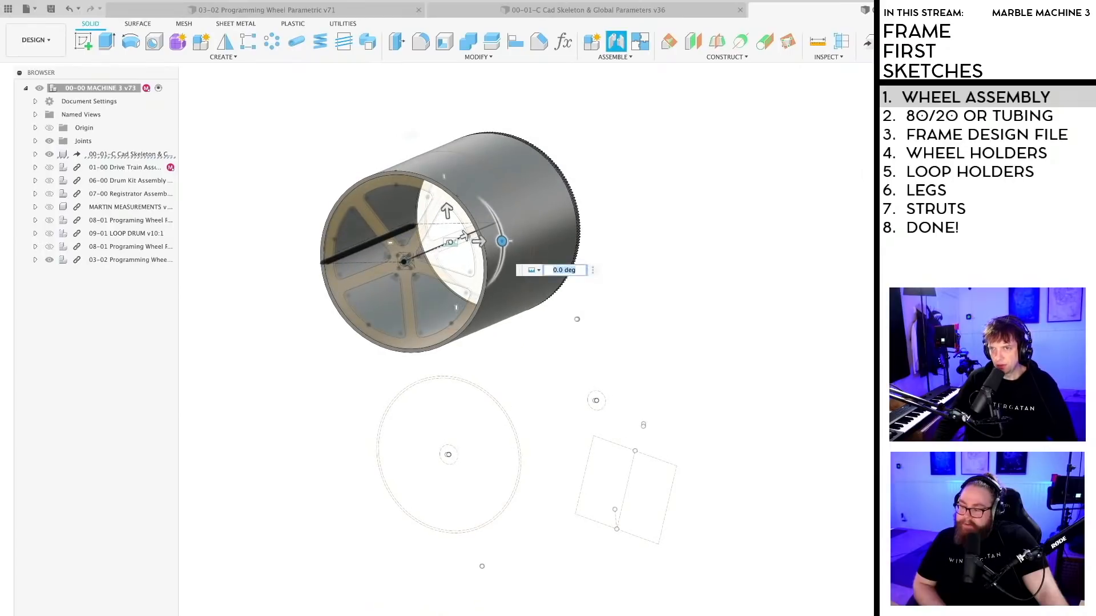
key(Return)
Step: Show the 09-01 LOOP DRUM, the first 08-01 Programing Wheel and the human measurements figure beside the jointed wheel
middle_drag(558, 372, 544, 424)
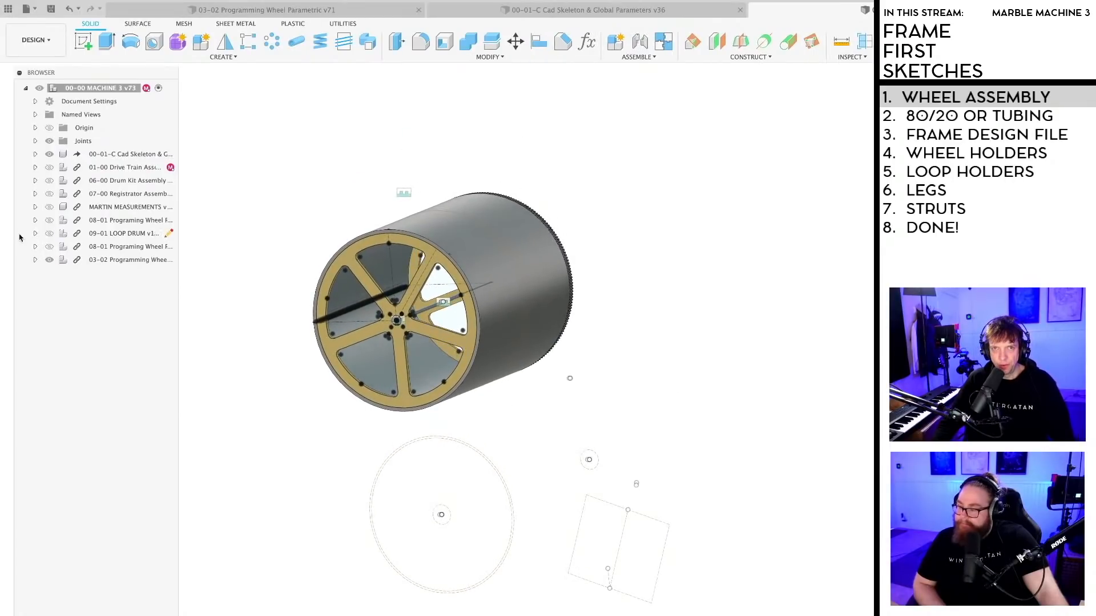
click(49, 233)
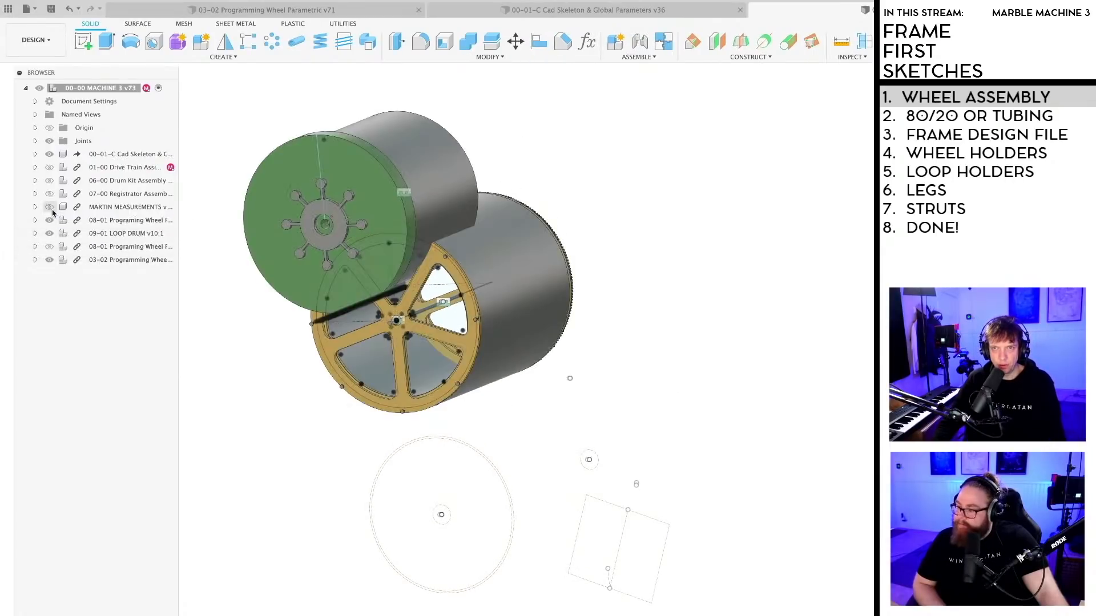
click(49, 207)
scroll(716, 477, down, 4)
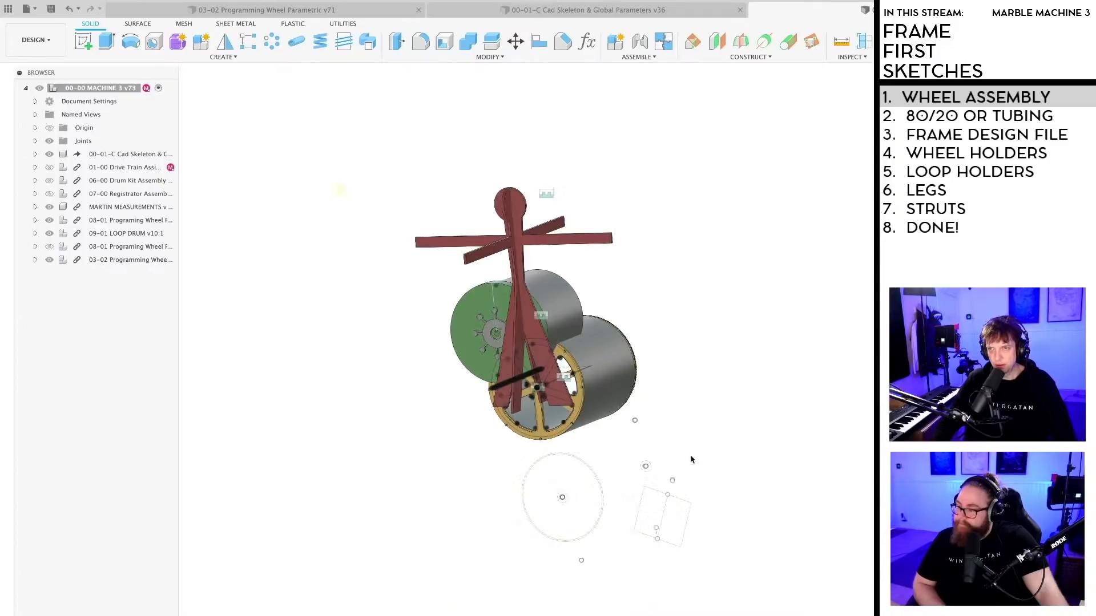
shift+middle_drag(690, 457, 761, 580)
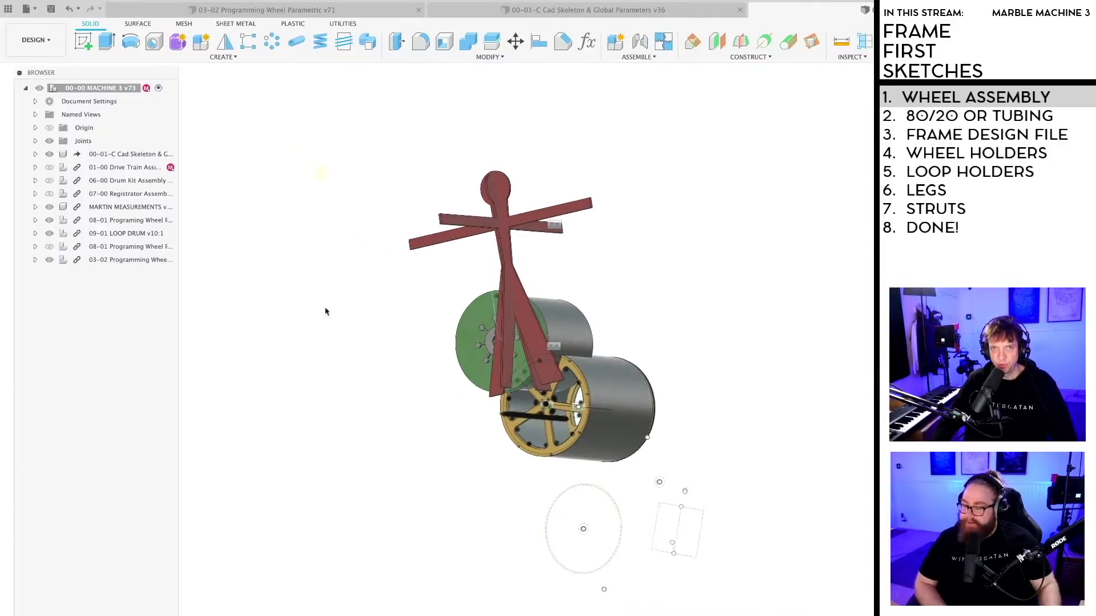
Step: Hide the 09-01 LOOP DRUM and show the drum kit and drive train assemblies
click(49, 234)
click(49, 181)
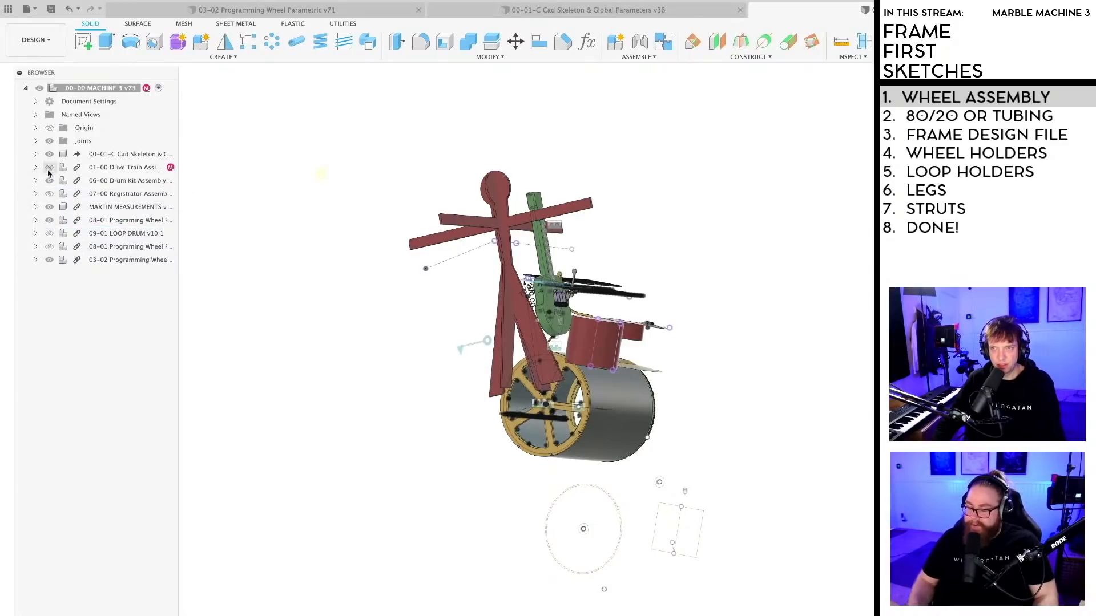
click(48, 169)
scroll(670, 360, up, 2)
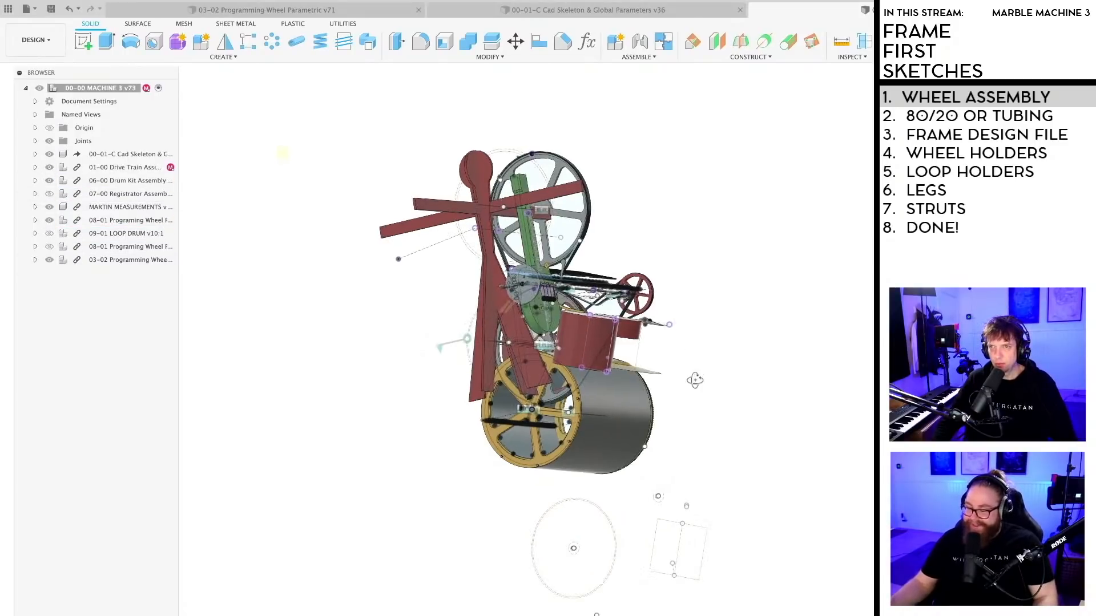
shift+middle_drag(694, 380, 622, 457)
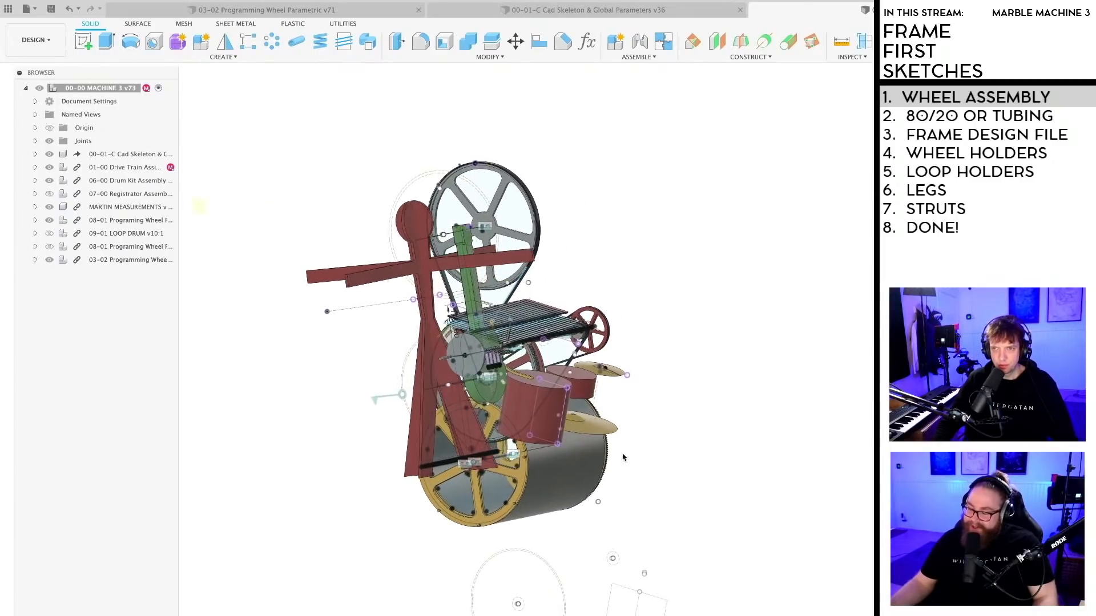
Step: Inspect the joint at the programming wheel's centre and look over the surrounding machine assembly
scroll(623, 456, up, 2)
middle_drag(649, 419, 695, 482)
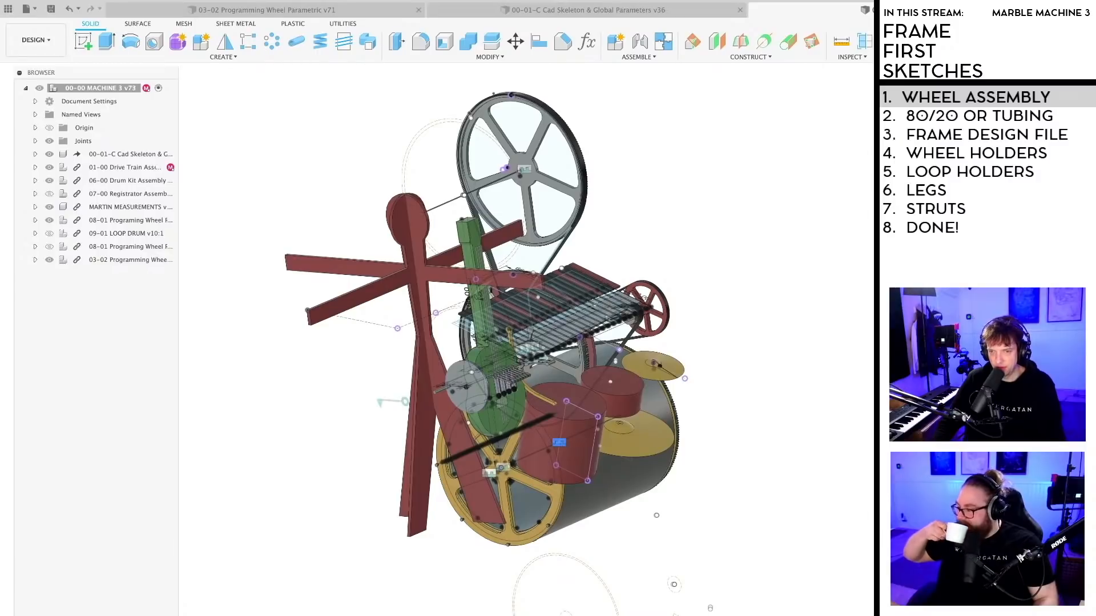
click(558, 443)
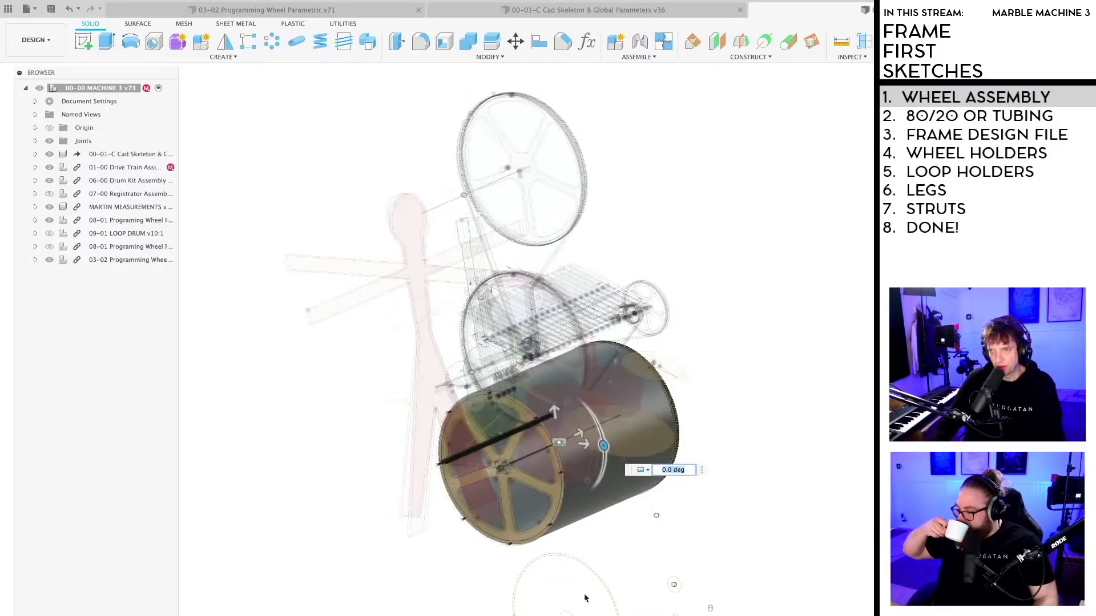
key(Escape)
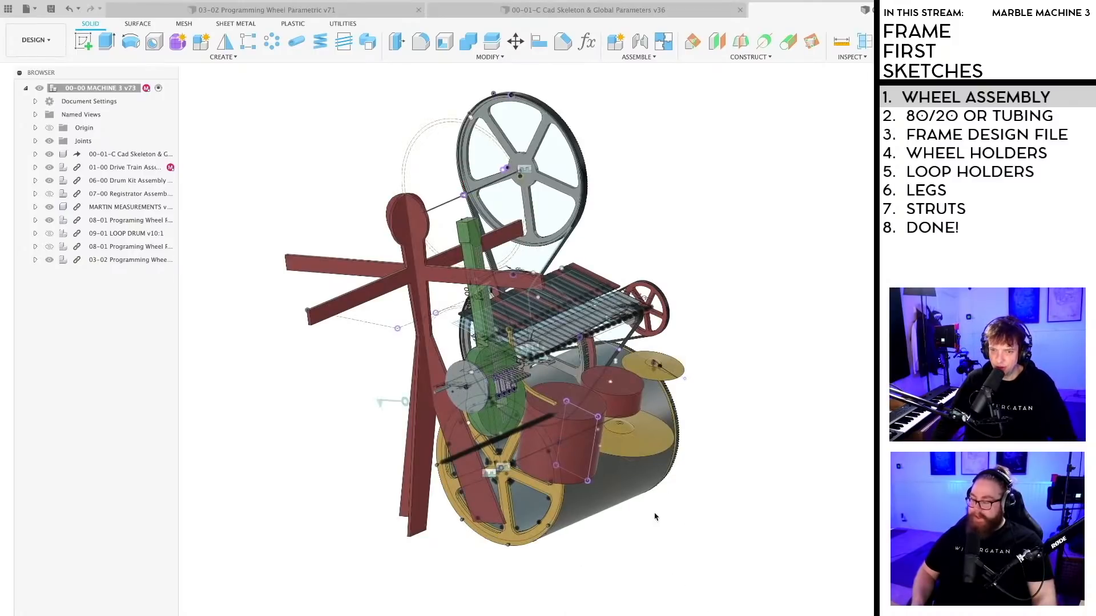
middle_drag(688, 543, 738, 531)
scroll(666, 607, up, 3)
scroll(742, 548, down, 2)
middle_drag(783, 586, 692, 613)
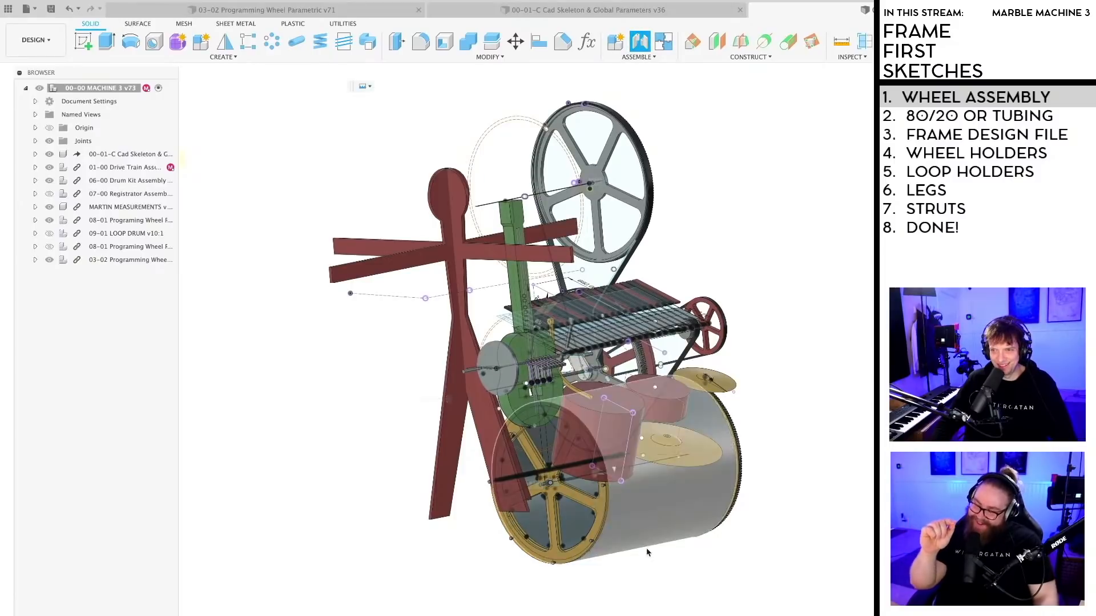
shift+middle_drag(644, 548, 679, 529)
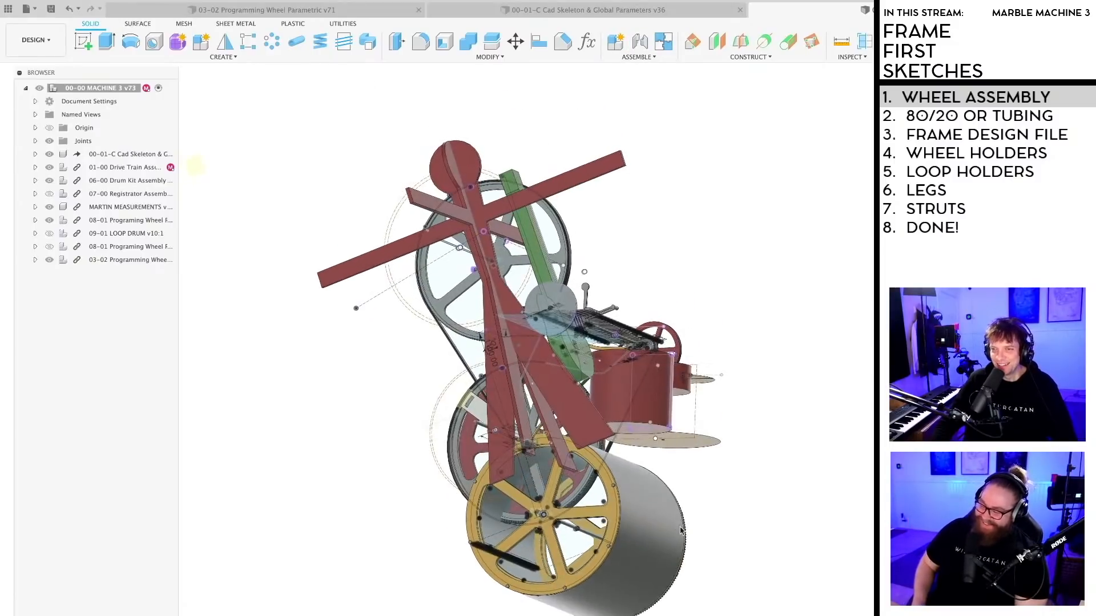
Step: Joint the programming wheel drum by its axle centre to the skeleton sketch line running through the upper drive wheel's centre
key(j)
scroll(574, 535, up, 10)
scroll(575, 535, up, 5)
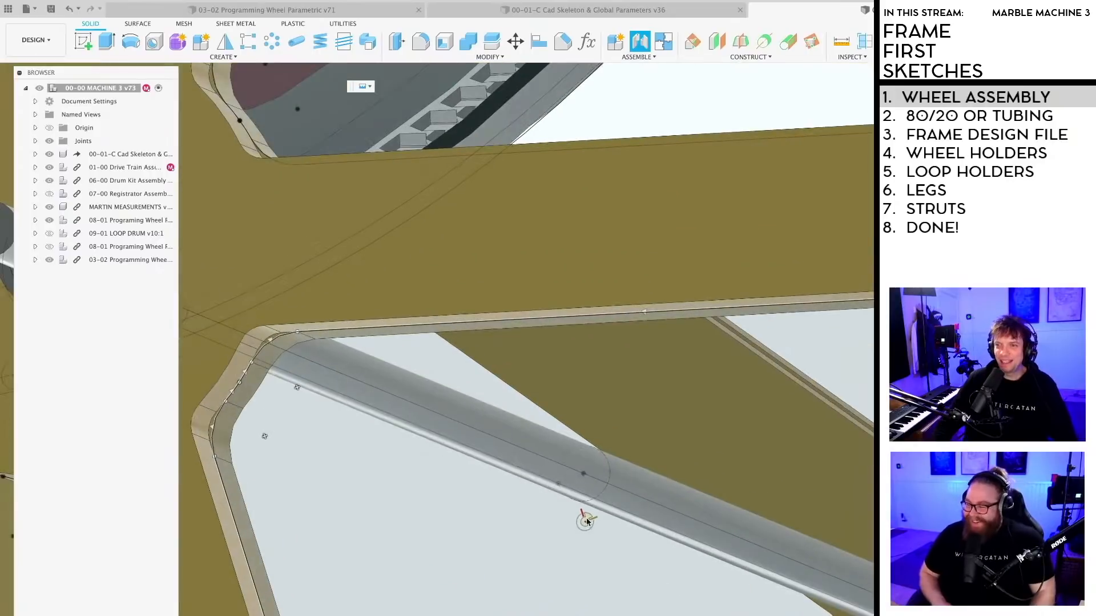
scroll(587, 555, down, 15)
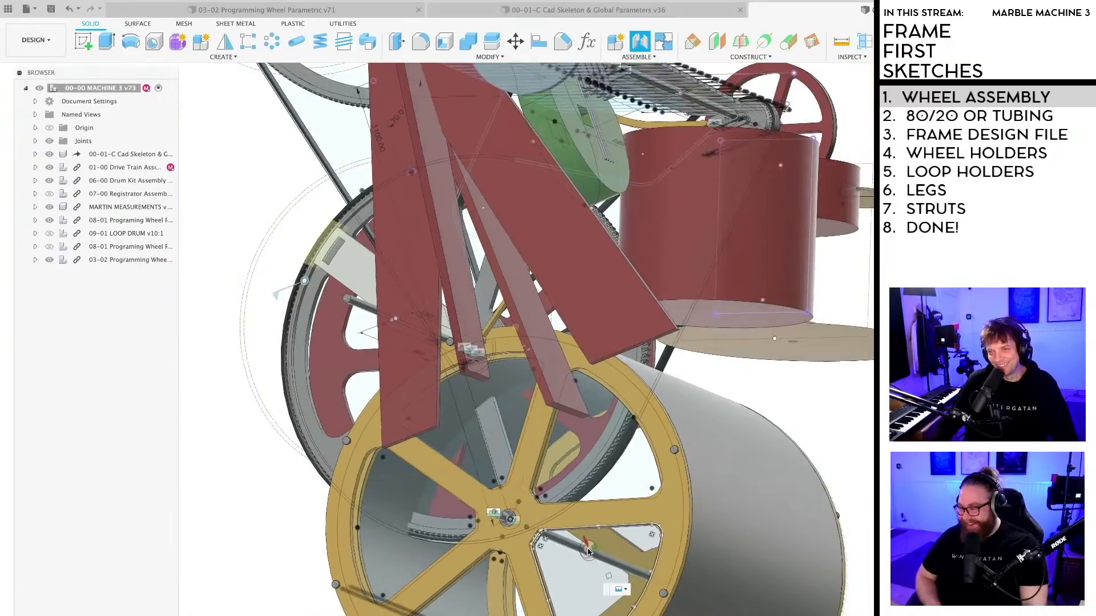
scroll(588, 553, down, 5)
shift+middle_drag(588, 553, 623, 427)
scroll(545, 318, up, 10)
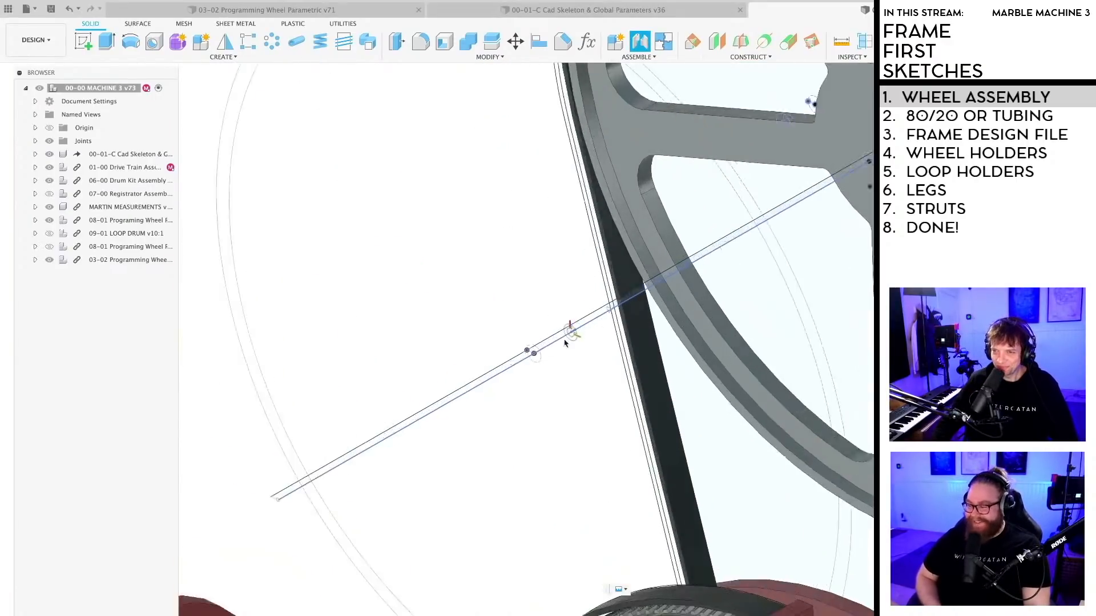
click(503, 373)
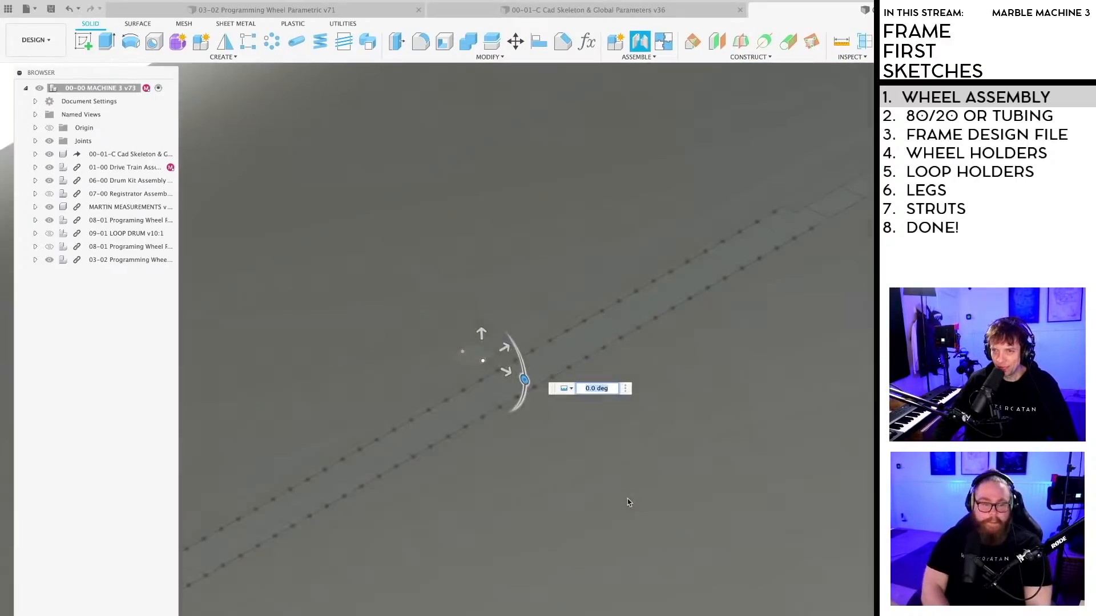
scroll(631, 474, down, 10)
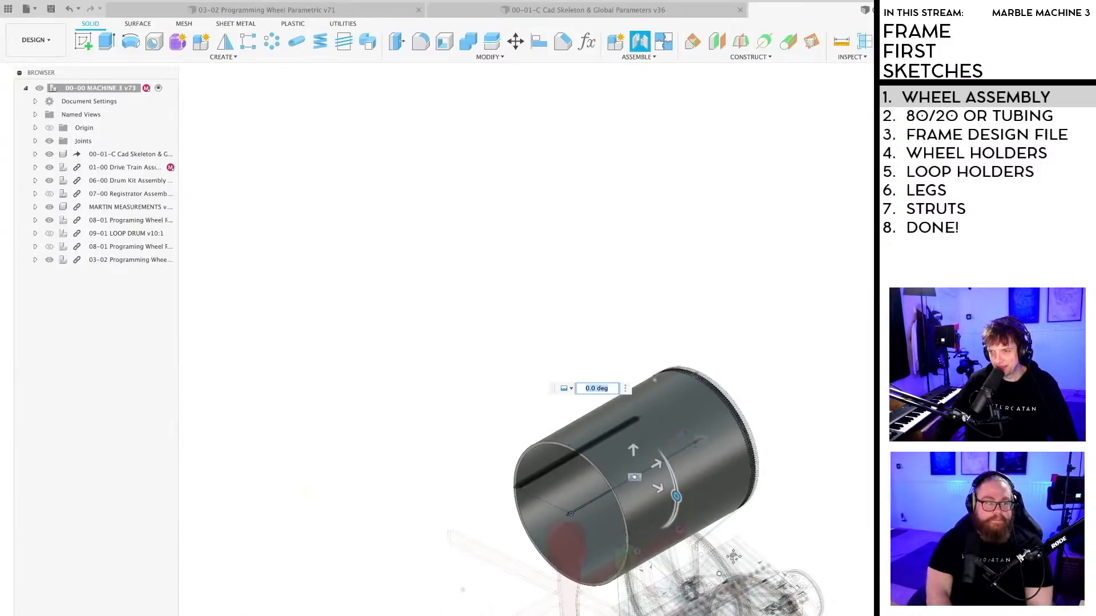
mouse_move(712, 526)
middle_down()
mouse_move(616, 489)
mouse_move(624, 476)
mouse_move(631, 502)
mouse_move(636, 473)
mouse_move(661, 516)
mouse_move(695, 518)
middle_up()
scroll(637, 475, up, 4)
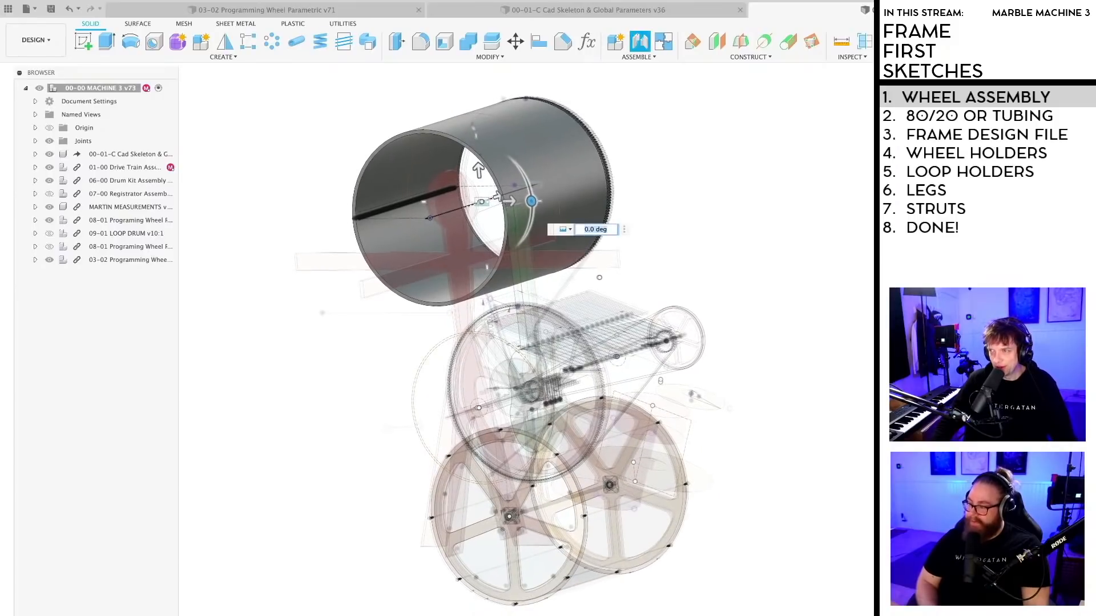
key(Escape)
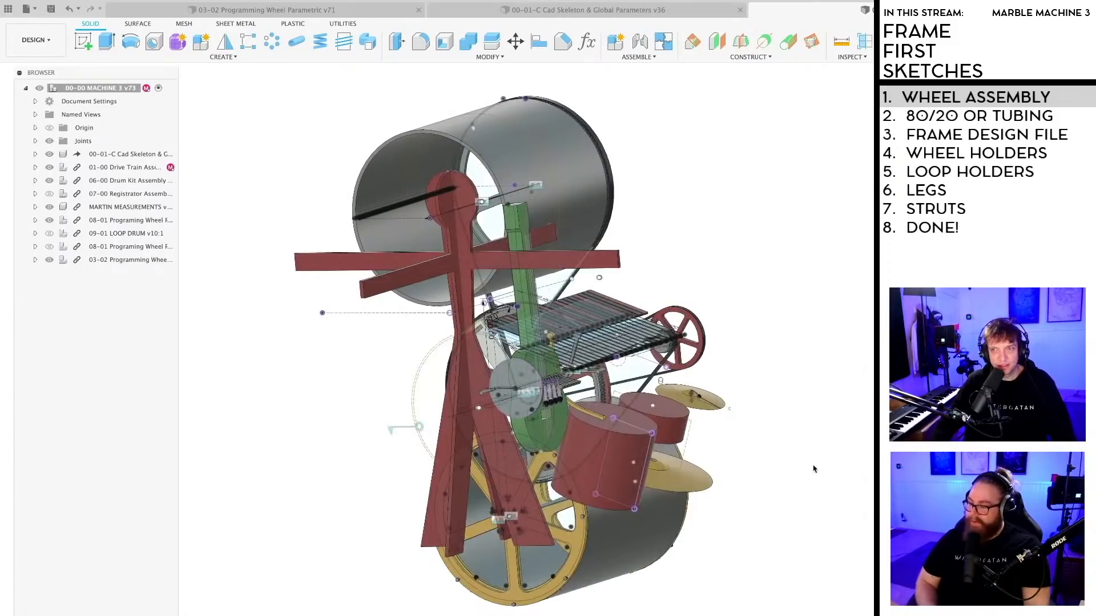
Step: Hide the first 08-01 Programing Wheel component in the lower part of the machine
shift+middle_drag(708, 572, 708, 540)
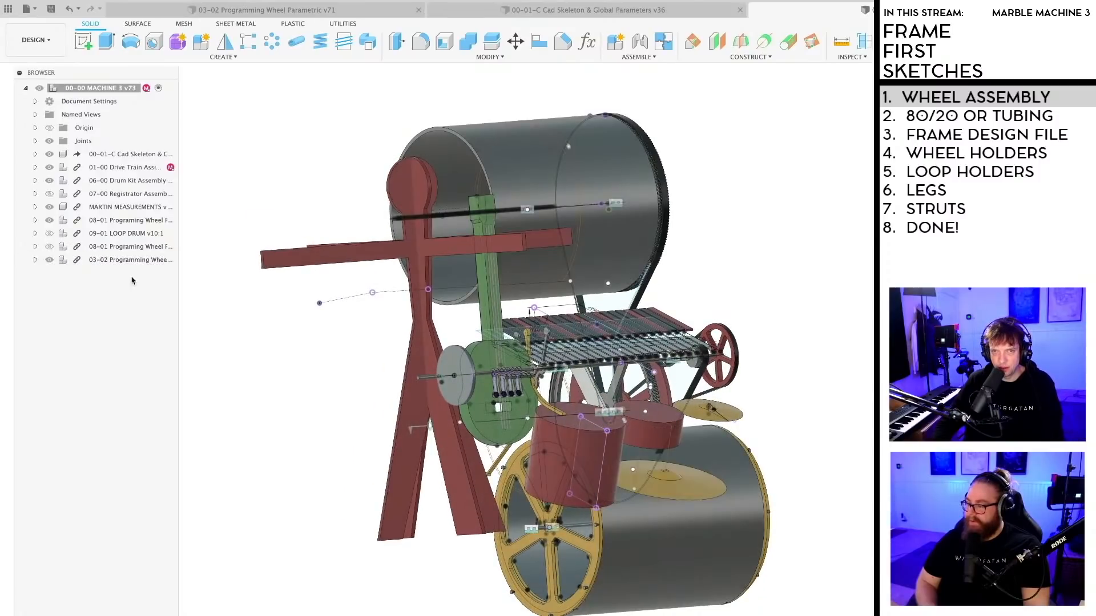
click(35, 260)
click(34, 261)
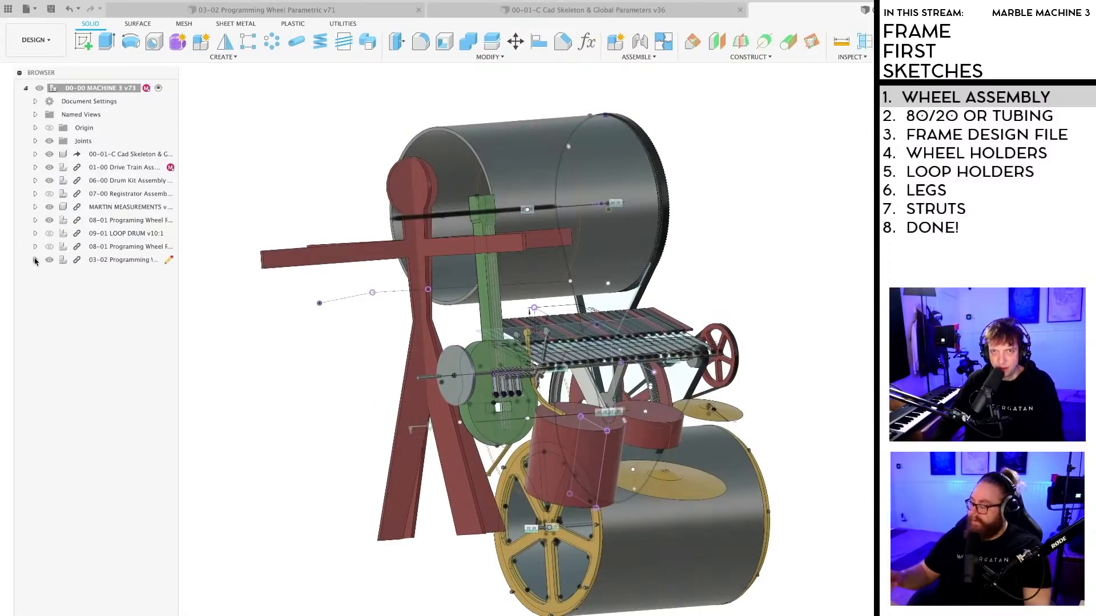
click(49, 220)
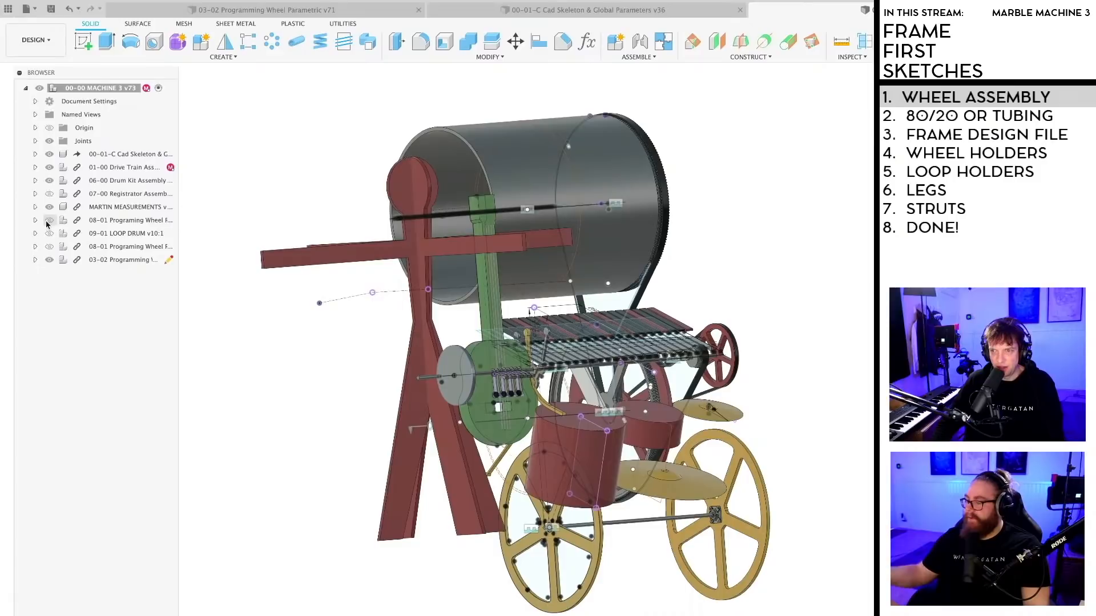
Step: Delete both old 08-01 Programing Wheel components from the 00-00 MACHINE 3 assembly and save it
click(117, 220)
super+click(113, 248)
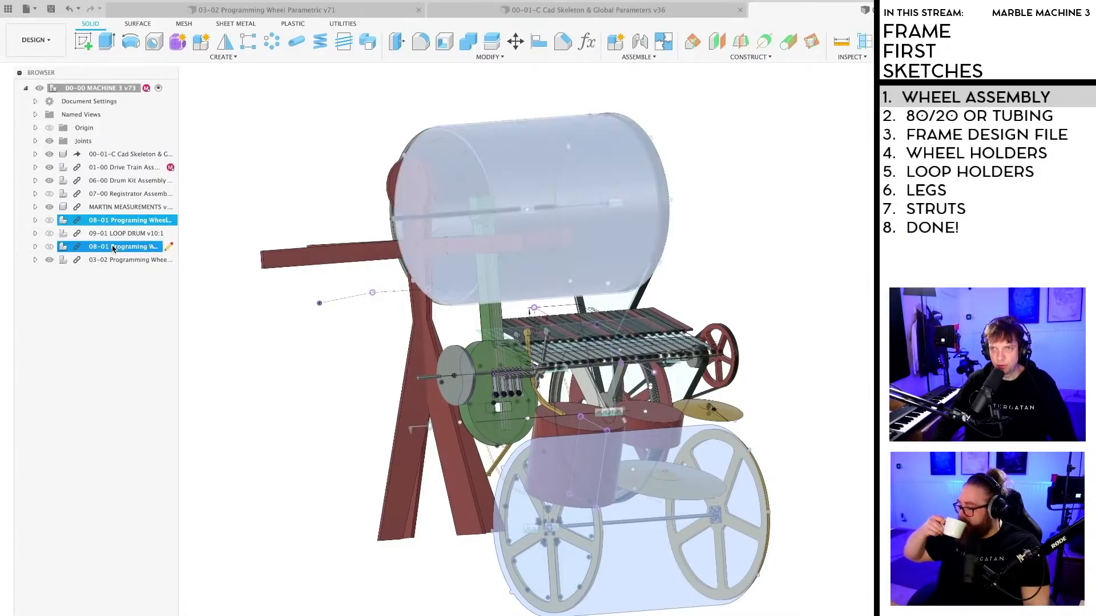
right_click(114, 250)
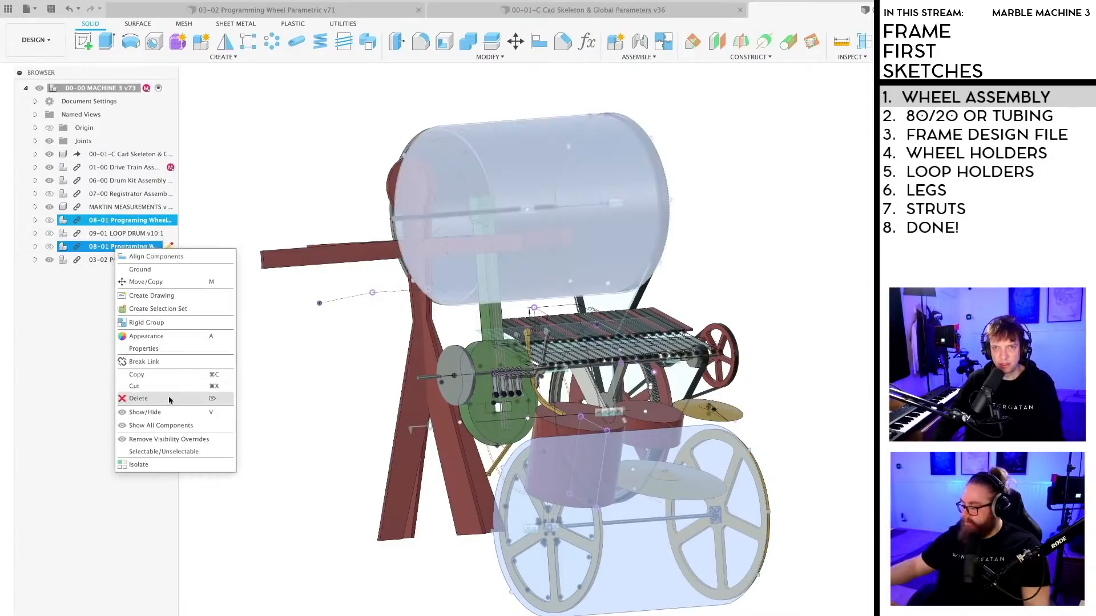
click(137, 398)
click(417, 406)
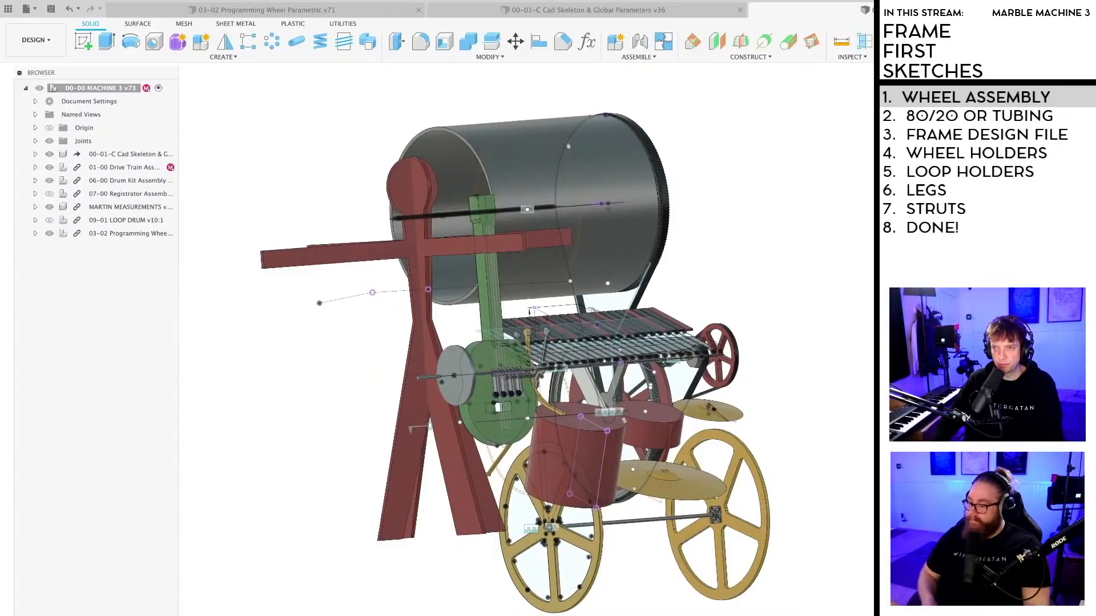
shift+middle_drag(844, 532, 669, 562)
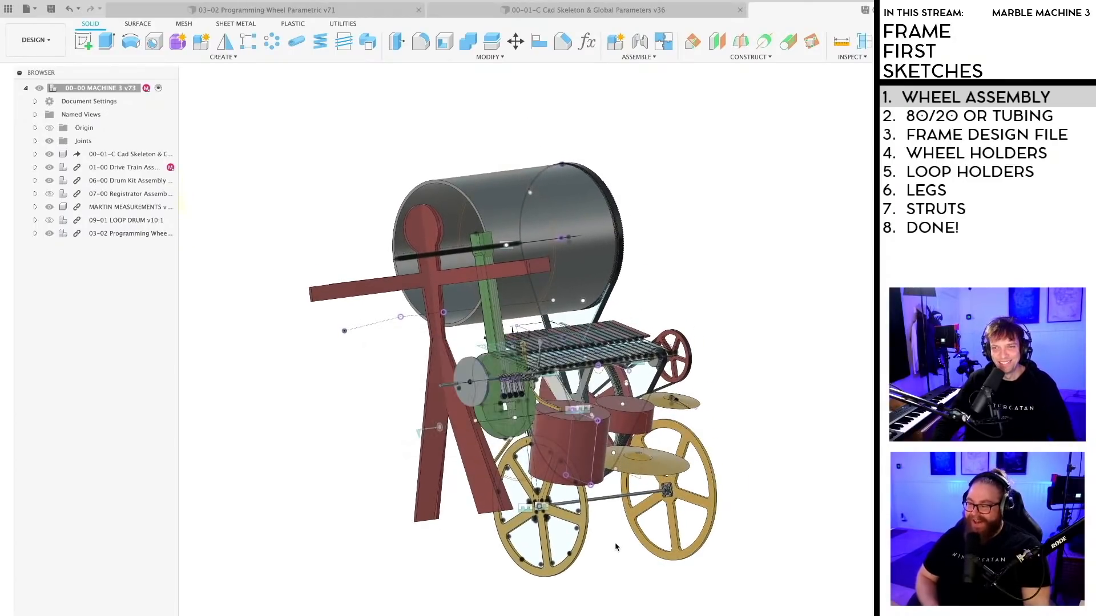
shift+middle_drag(571, 551, 594, 521)
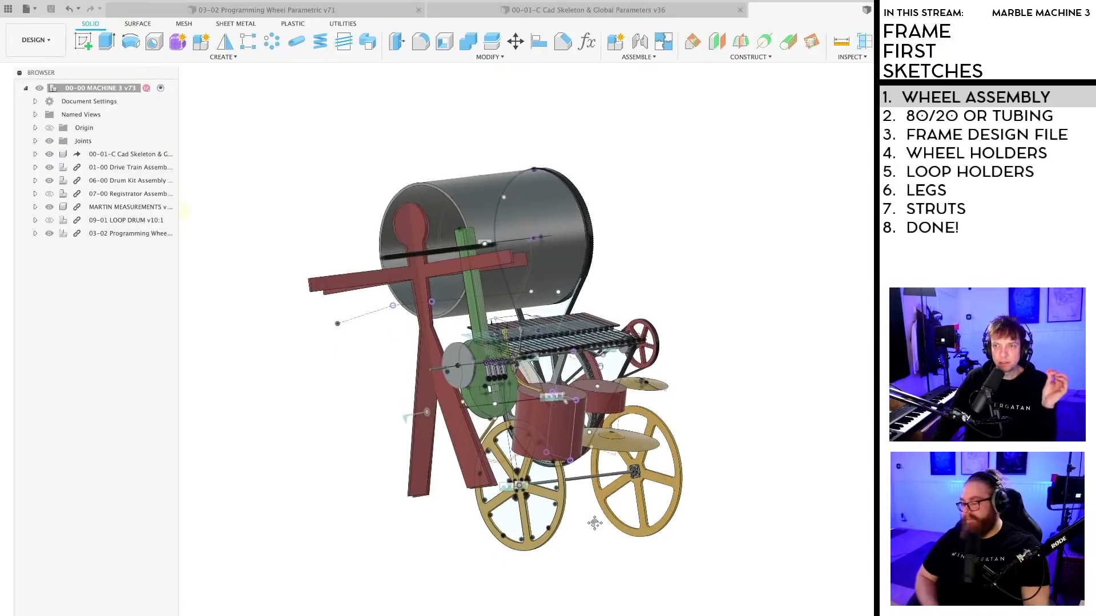
scroll(587, 521, up, 2)
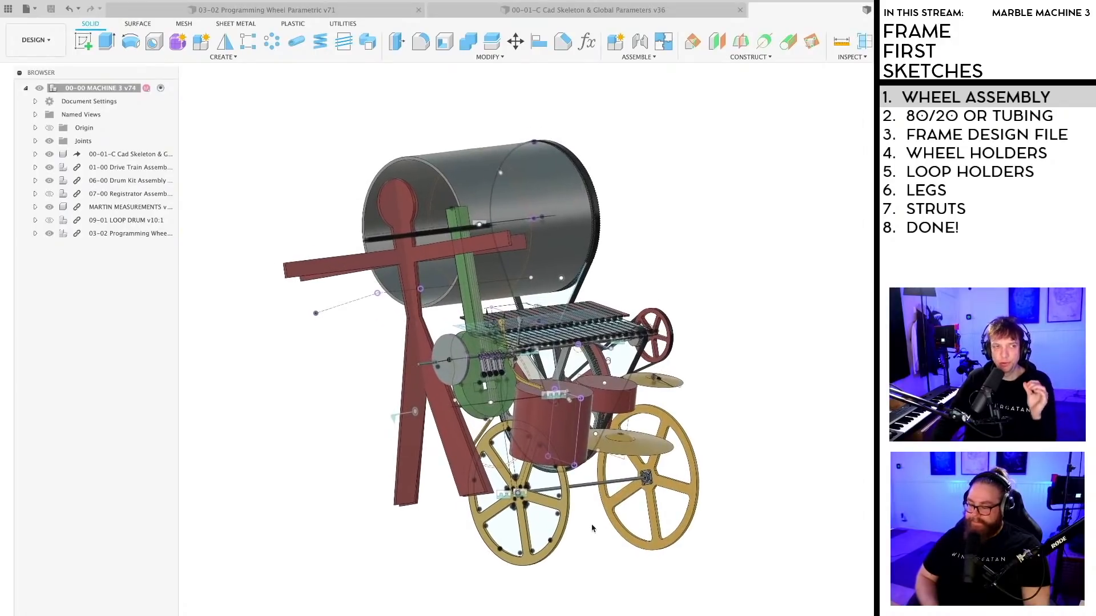
Step: Switch to the 03-02 Programming Wheel Parametric design, undo the last changes there and save it
click(328, 11)
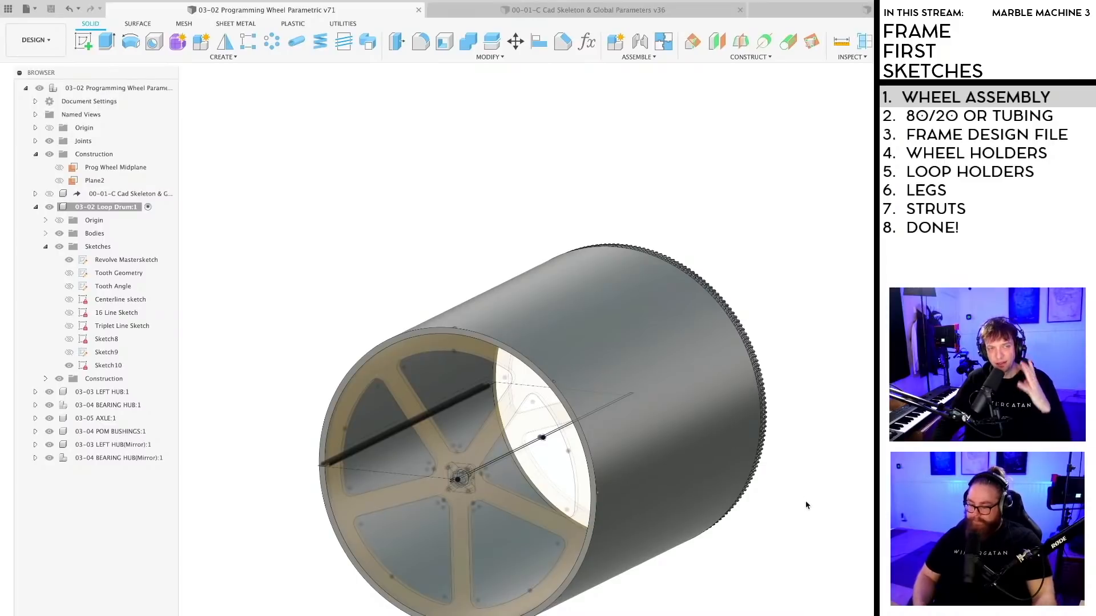
middle_drag(806, 505, 786, 409)
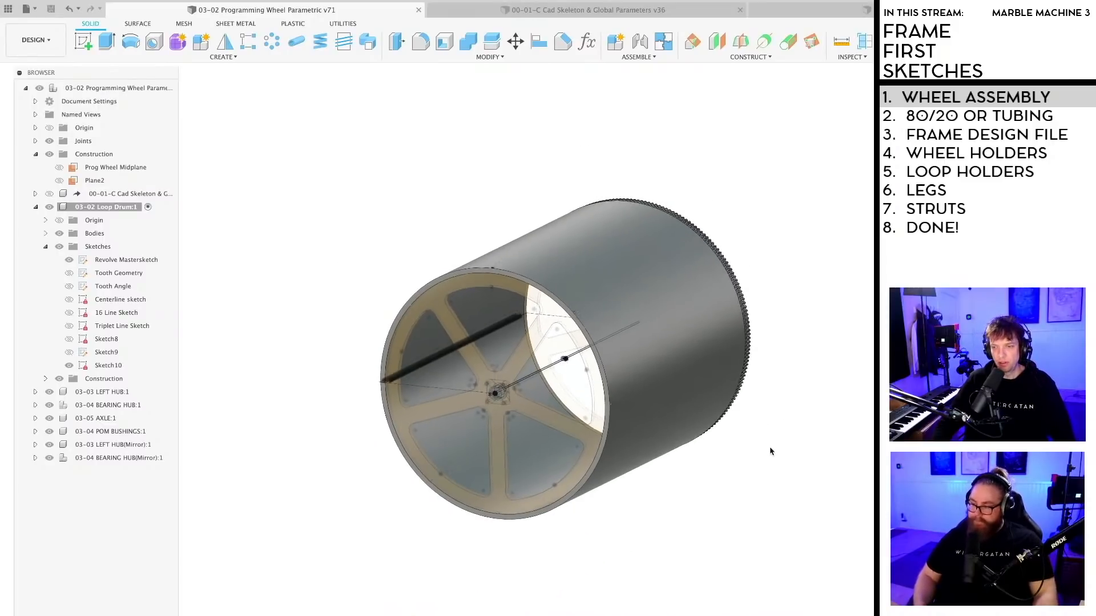
shift+middle_drag(770, 446, 740, 464)
key(ctrl+z)
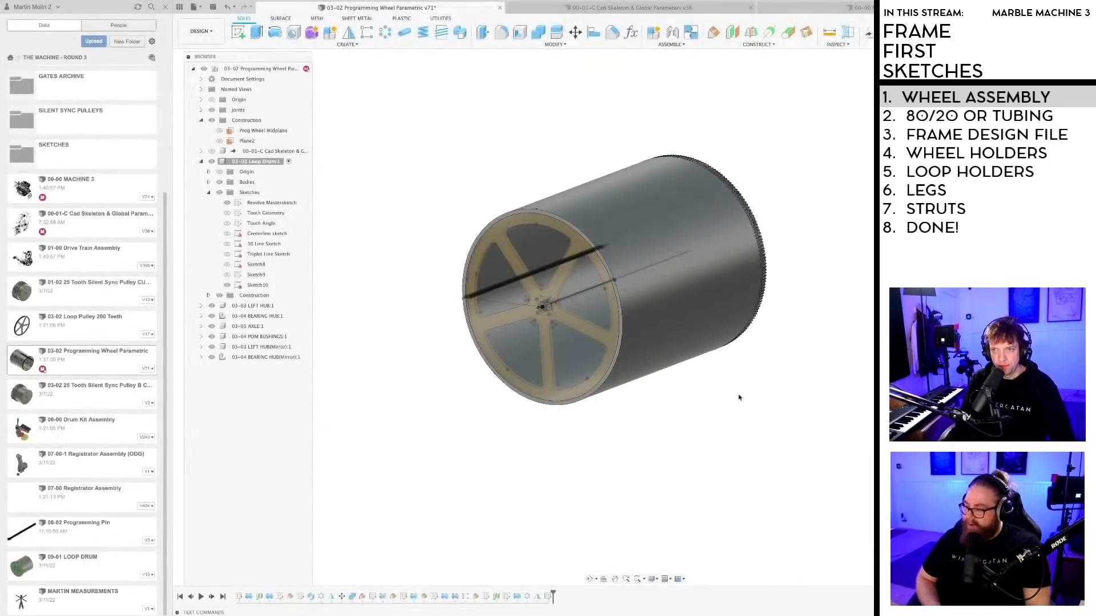
drag(680, 287, 684, 187)
middle_drag(697, 413, 660, 457)
scroll(648, 477, up, 3)
key(ctrl+z)
scroll(657, 474, down, 2)
key(super+s)
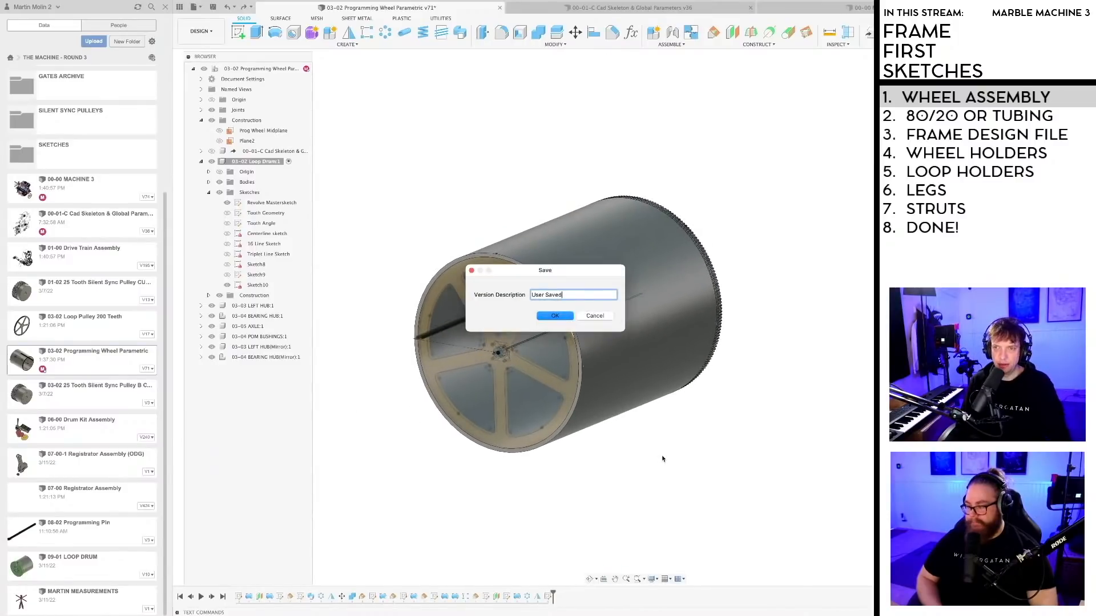
key(Return)
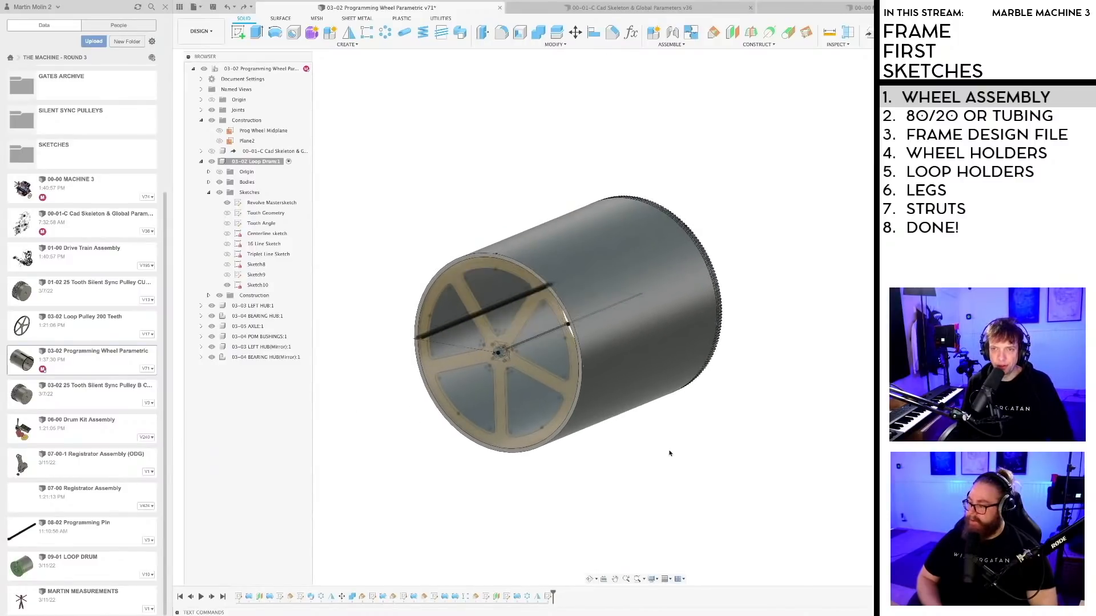
Step: Activate the top-level 03-02 Programming Wheel Parametric component
shift+middle_drag(653, 440, 659, 447)
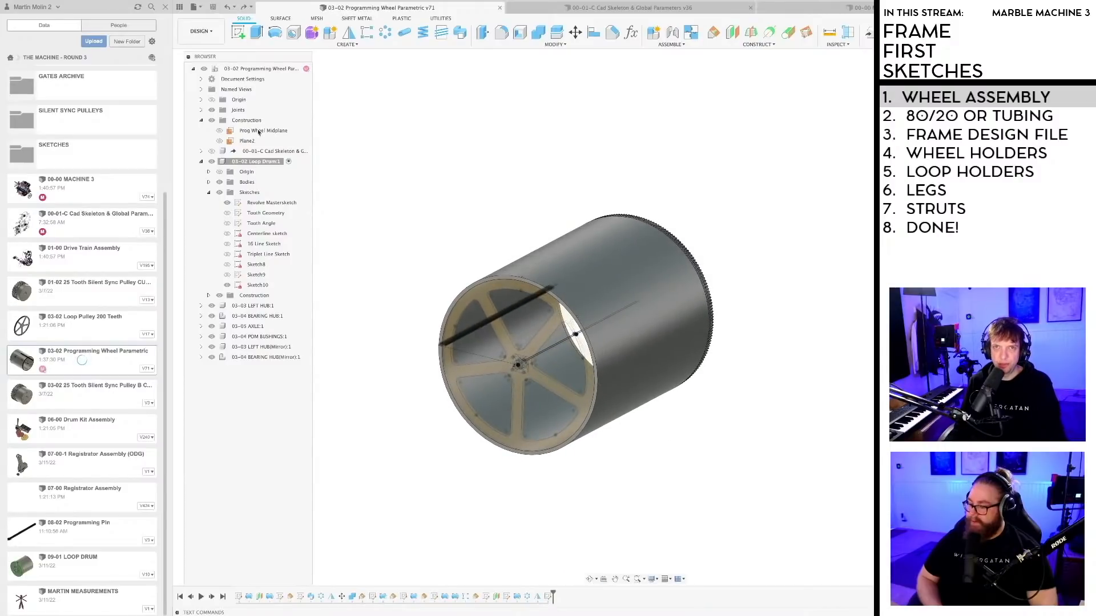
right_click(273, 72)
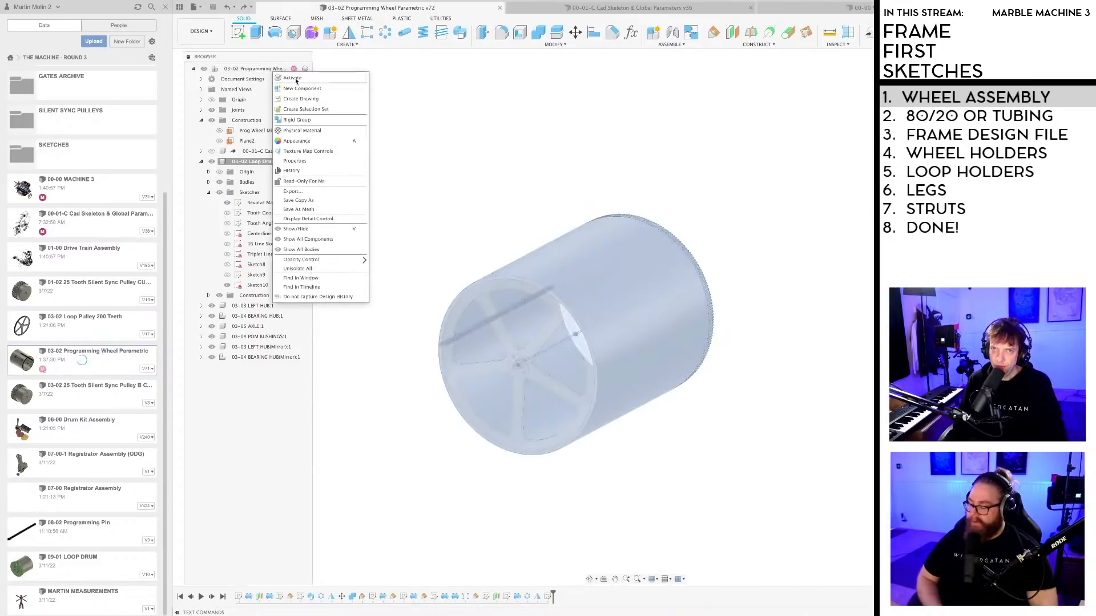
click(293, 78)
click(782, 315)
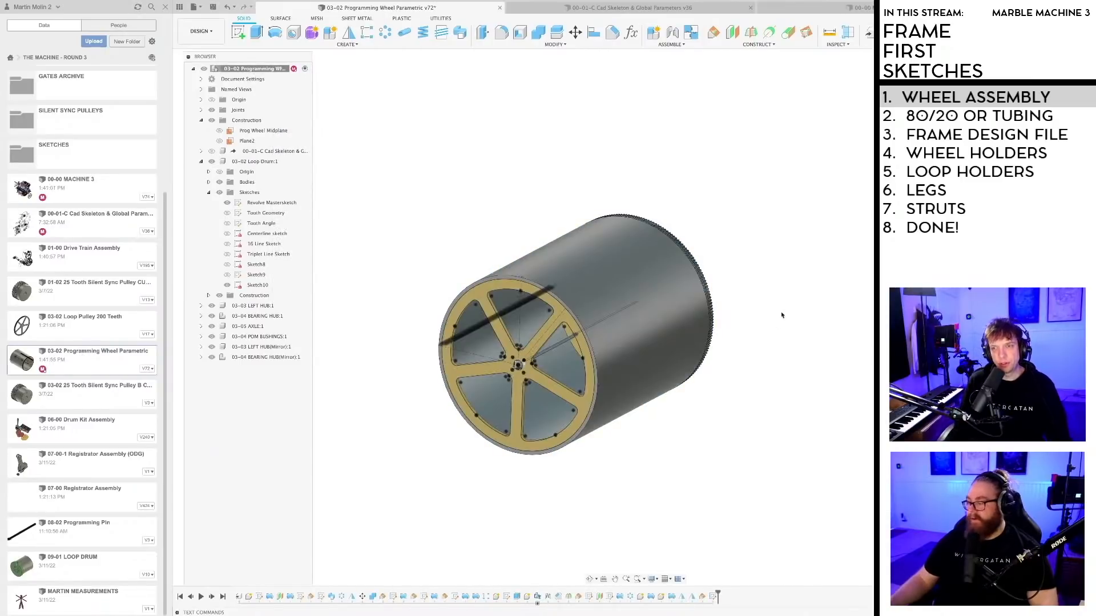
Step: Lock all components of the programming wheel design together in one rigid group and save the design
shift+middle_drag(765, 374, 736, 411)
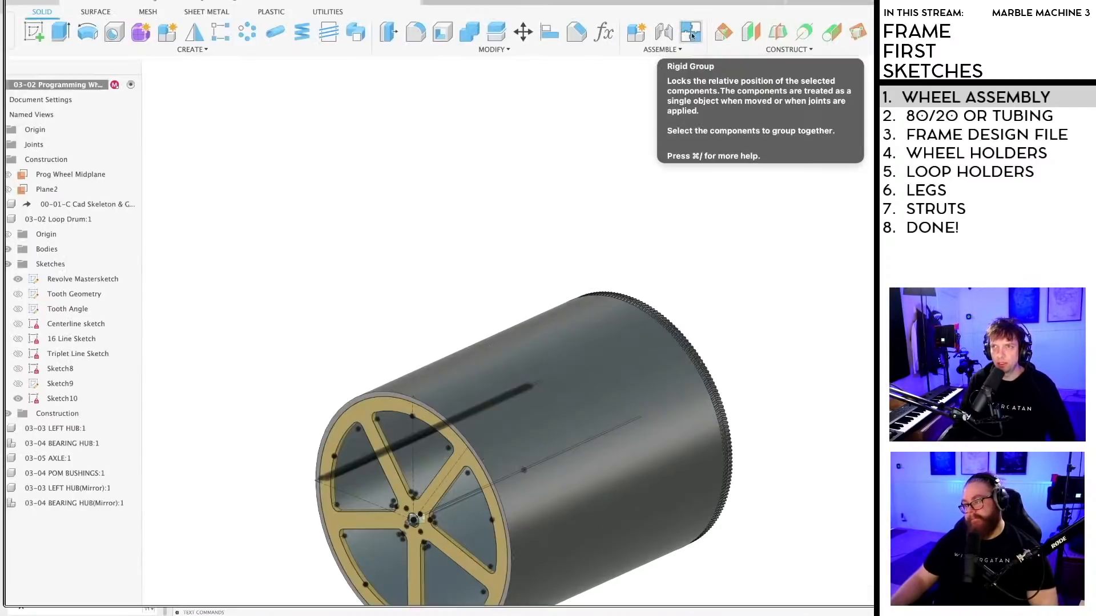
right_click(692, 34)
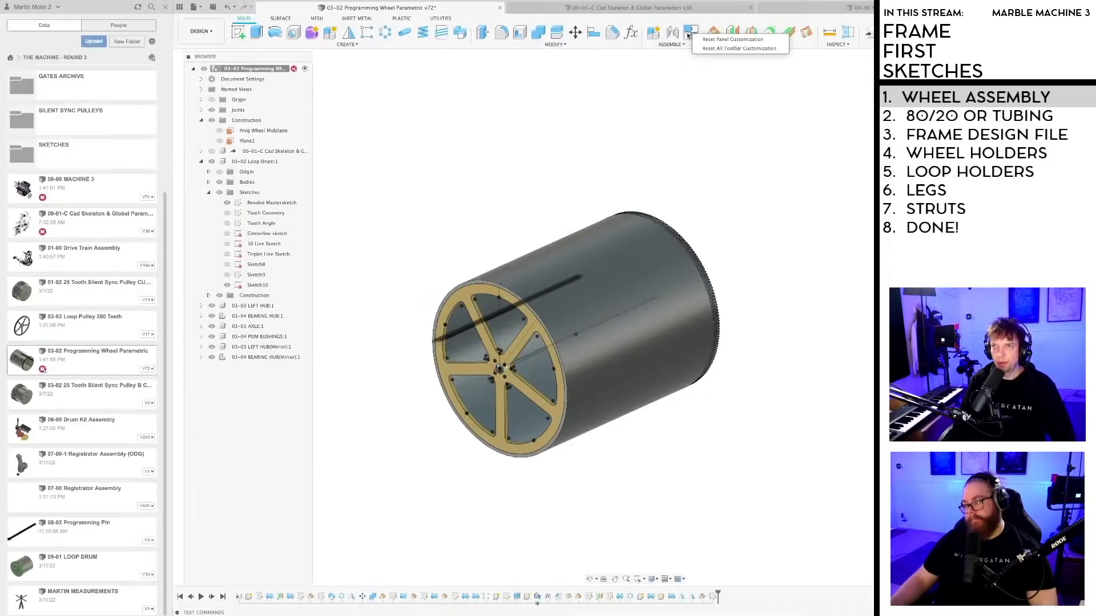
click(691, 33)
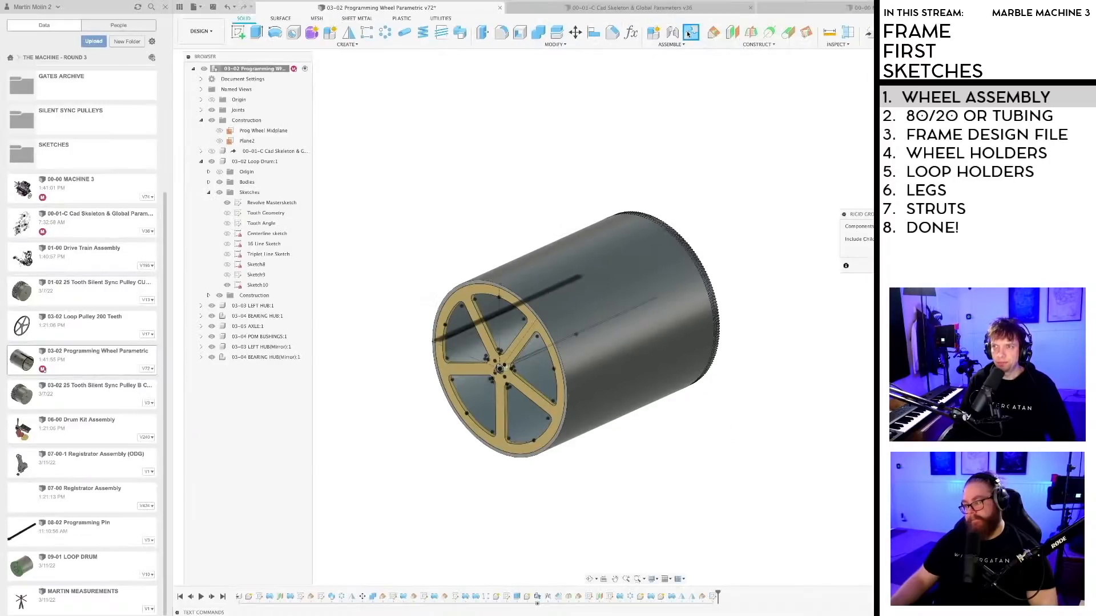
click(265, 69)
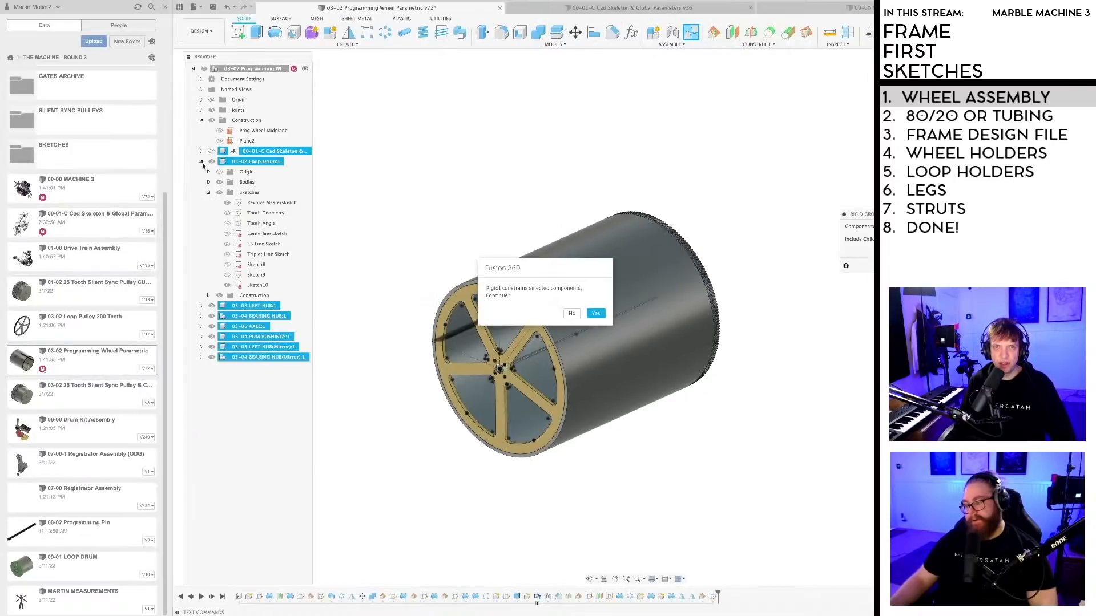
click(595, 313)
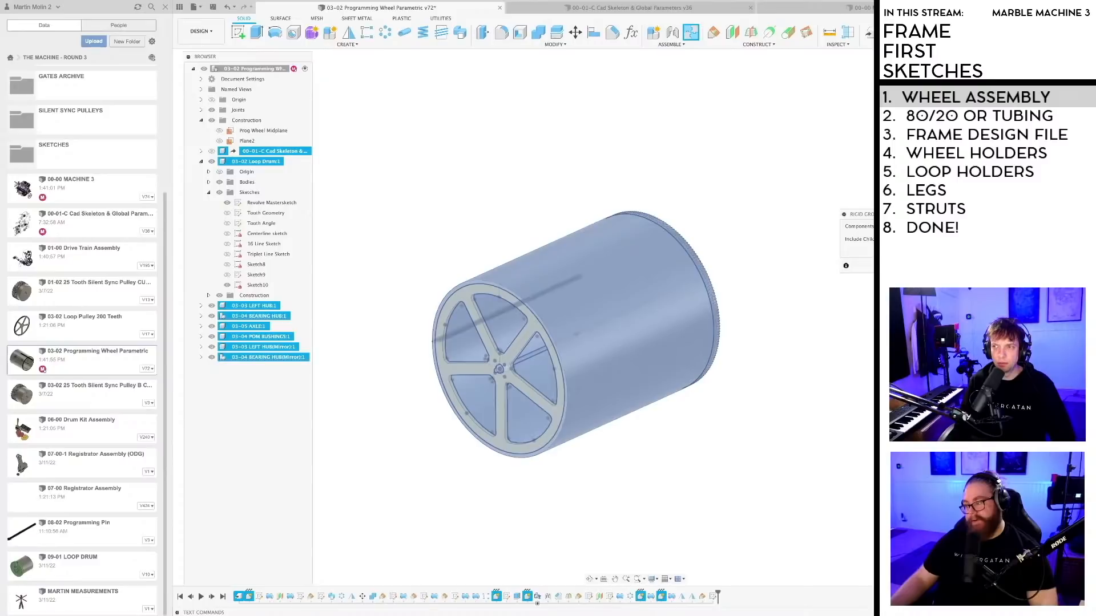
click(923, 266)
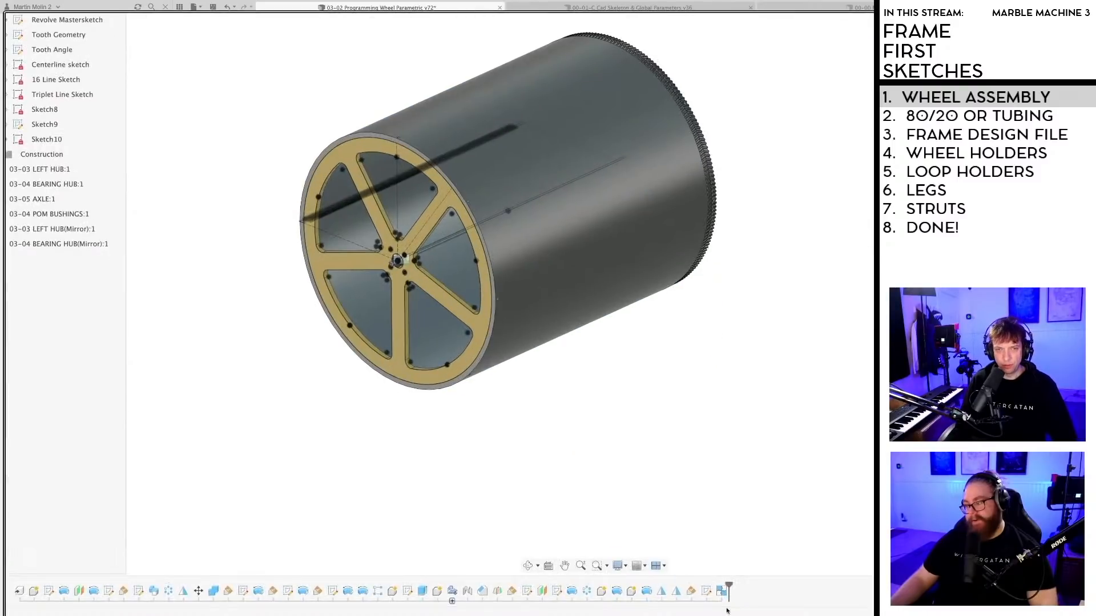
key(super+s)
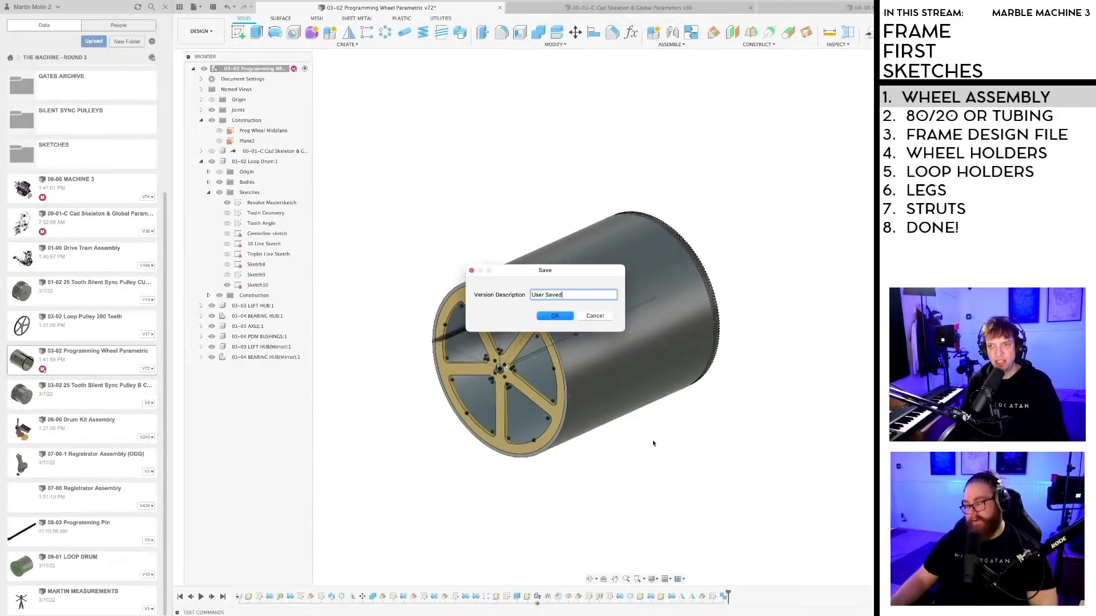
key(Return)
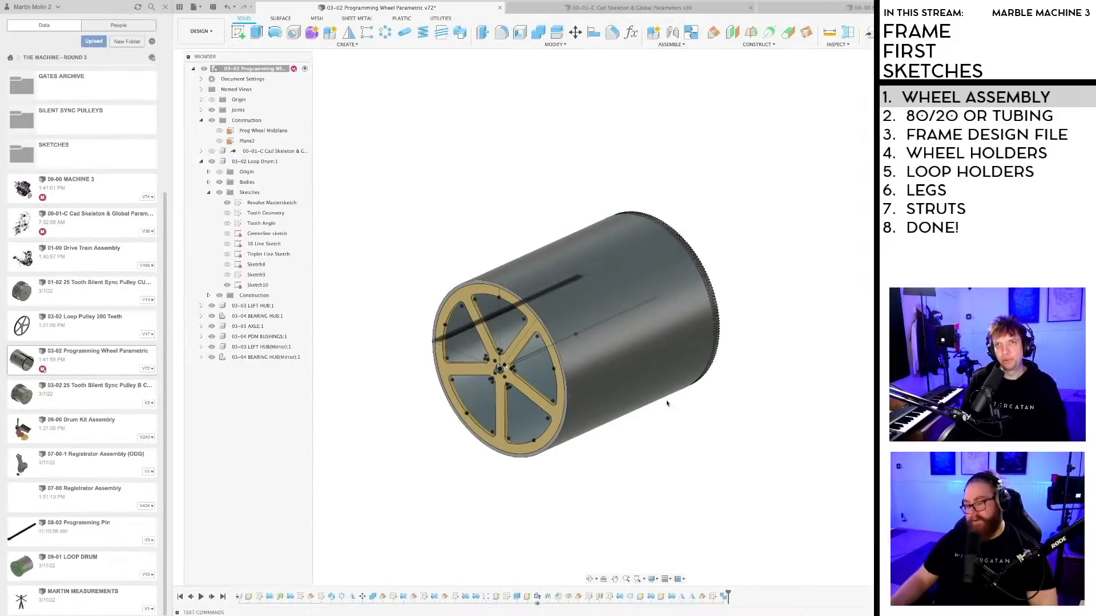
Step: Return to the 00-00 MACHINE 3 assembly, update its linked 03-02 Programming Wheel component and save the assembly
click(792, 11)
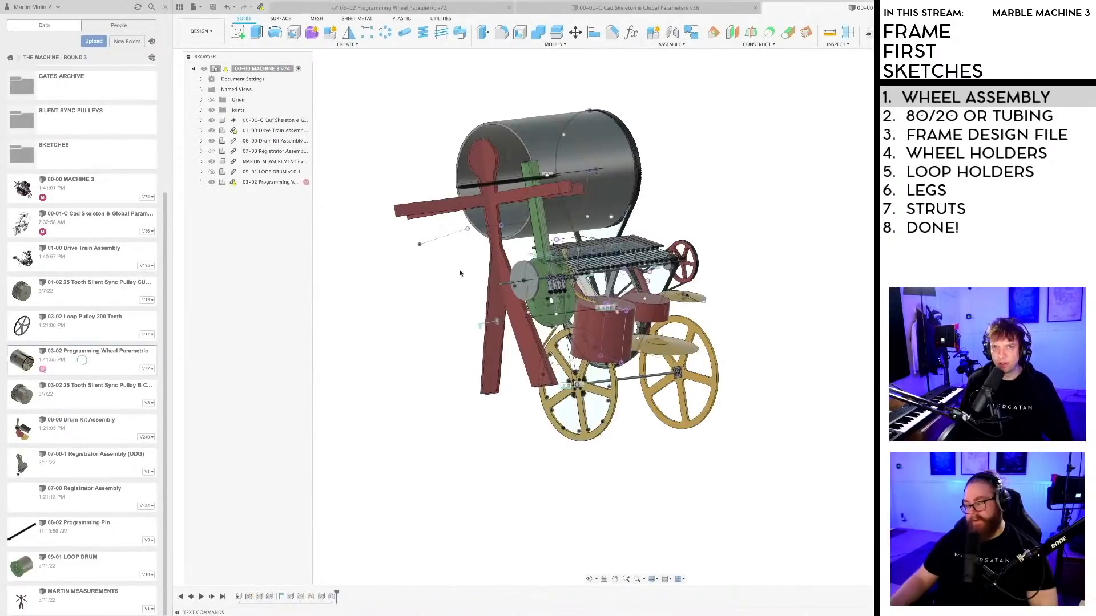
shift+middle_drag(460, 273, 517, 310)
mouse_move(231, 183)
ctrl+scroll(232, 183, up, 4)
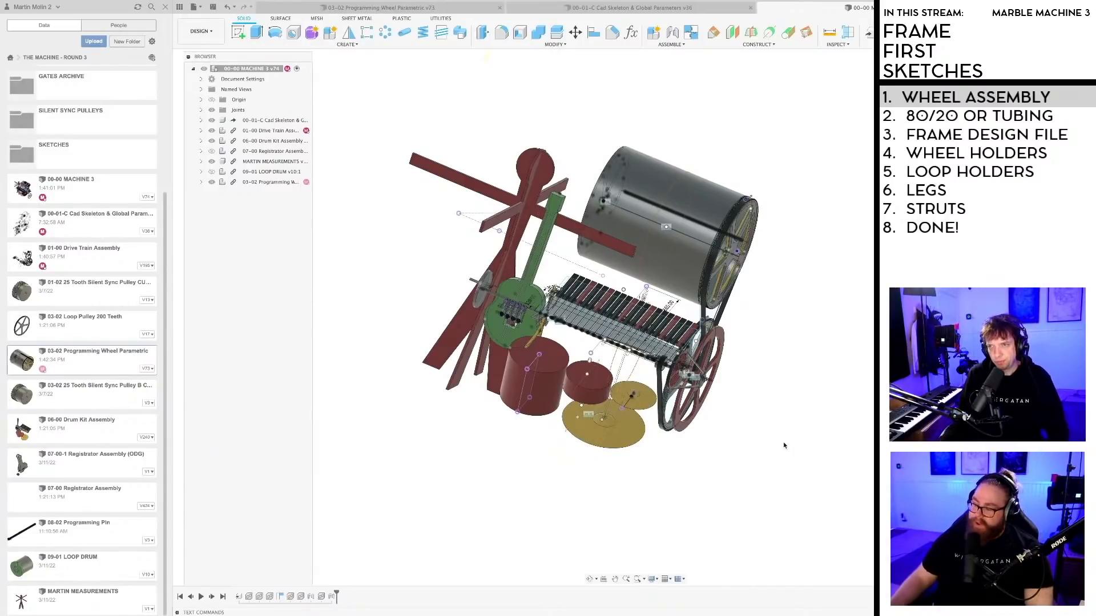
shift+middle_drag(790, 452, 742, 429)
key(super+s)
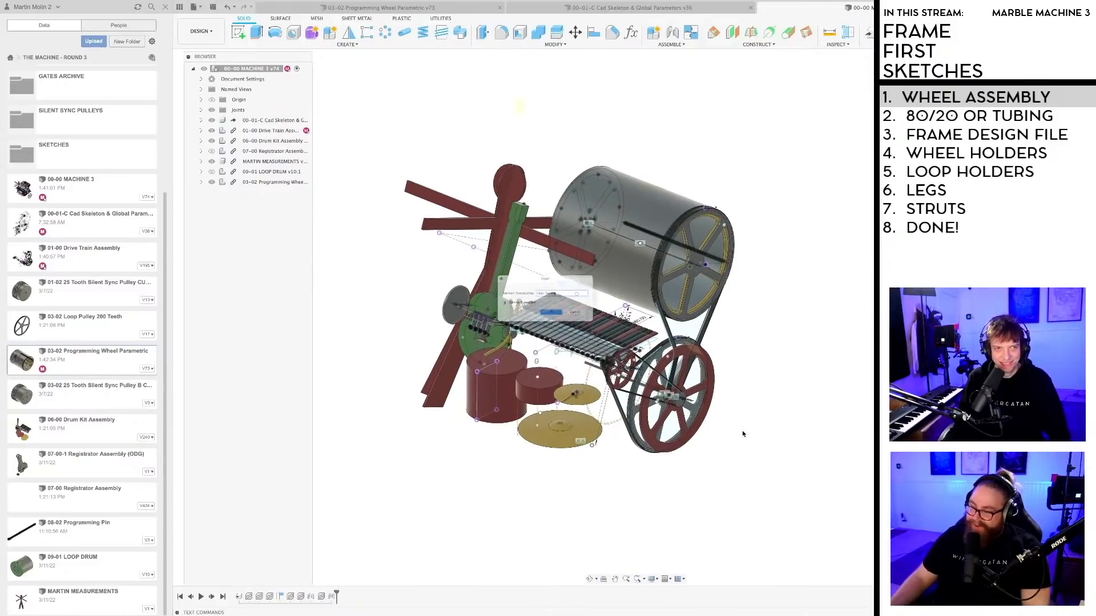
key(Return)
Step: Inspect the programming wheel's pulley, hub and belt alignment with the drive wheel below it
scroll(736, 320, up, 3)
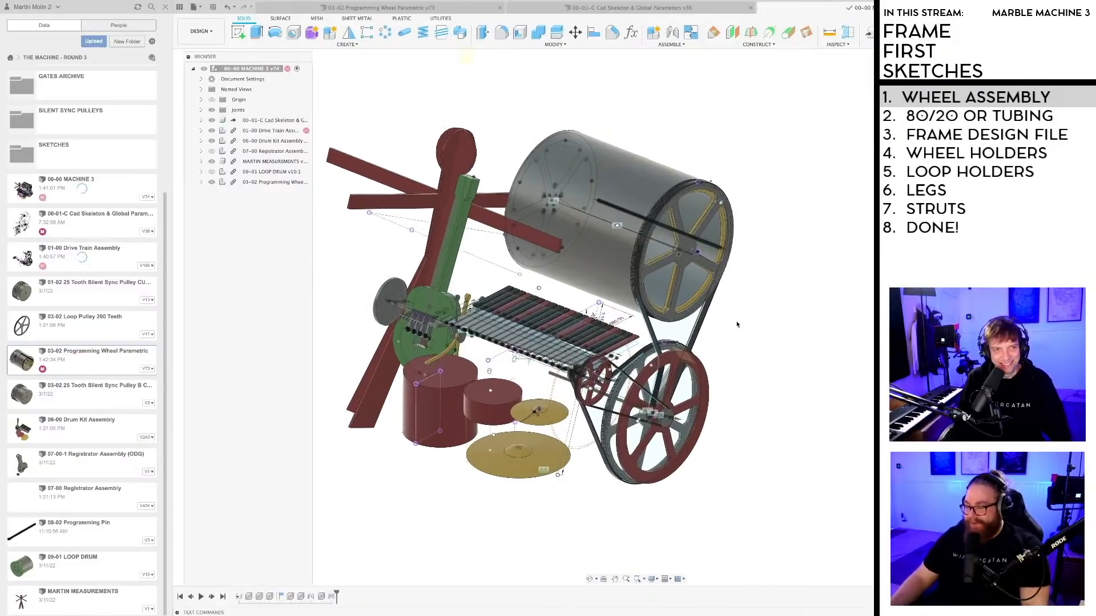
shift+middle_drag(737, 321, 734, 359)
scroll(753, 353, up, 2)
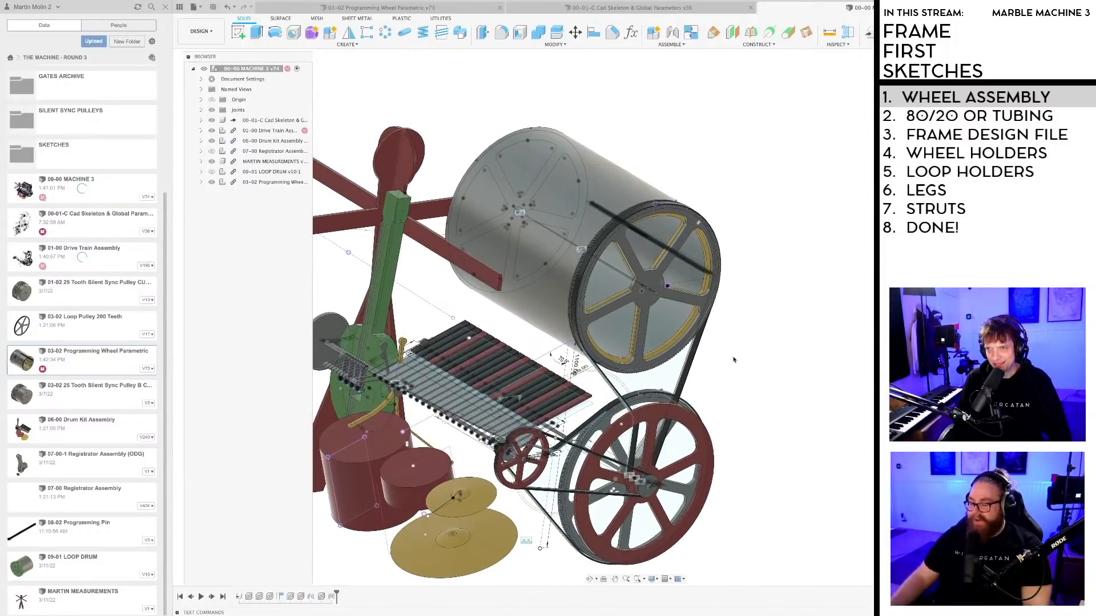
scroll(734, 359, up, 4)
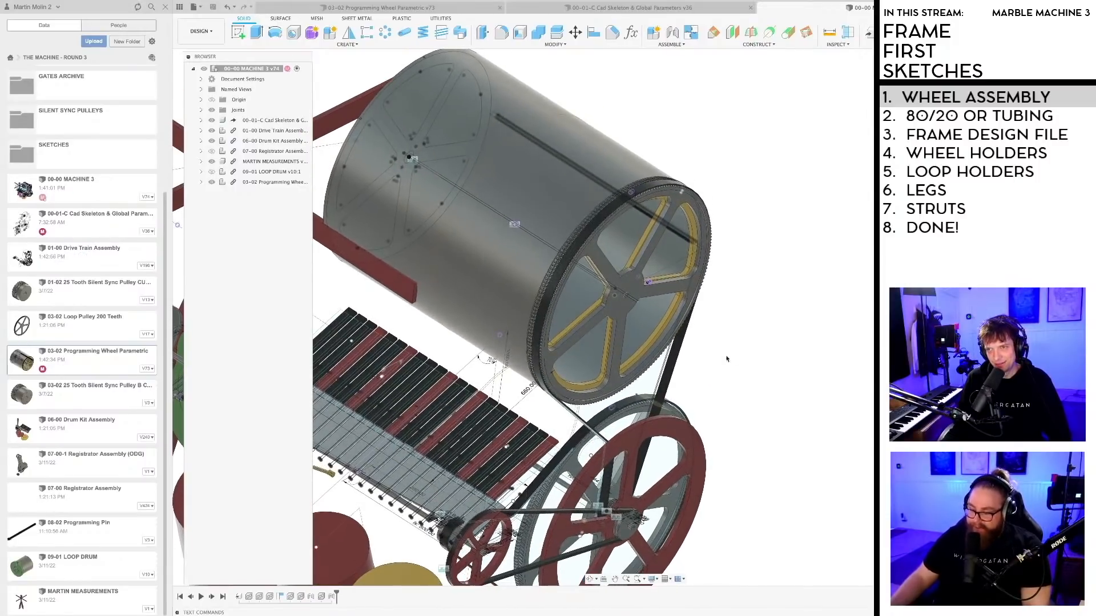
scroll(754, 366, up, 3)
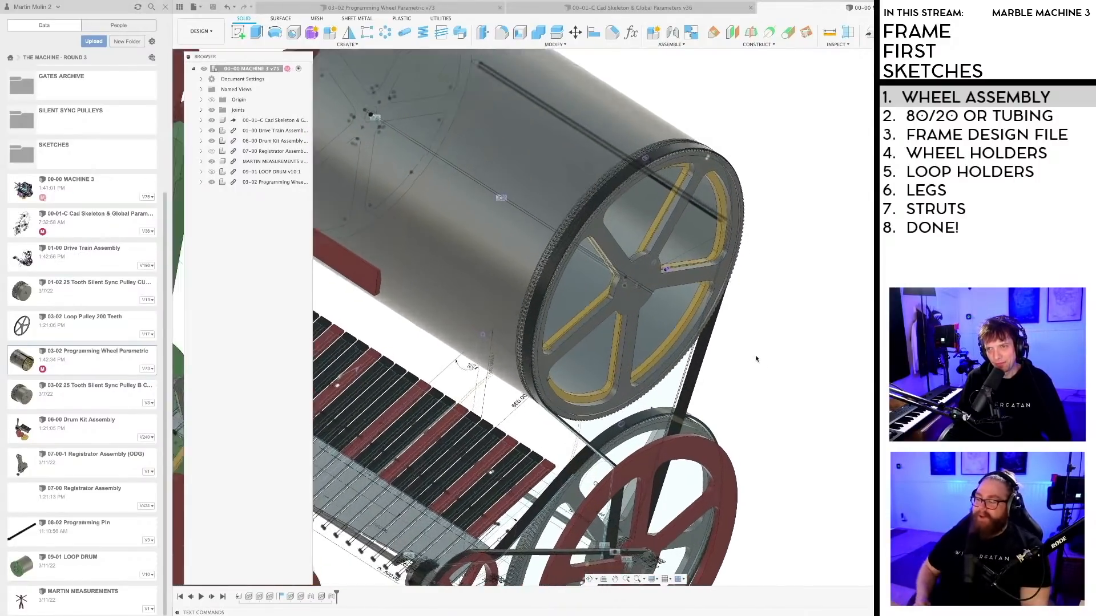
mouse_move(756, 358)
shift+middle_down()
mouse_move(775, 369)
mouse_move(746, 345)
shift+middle_up()
scroll(771, 362, up, 2)
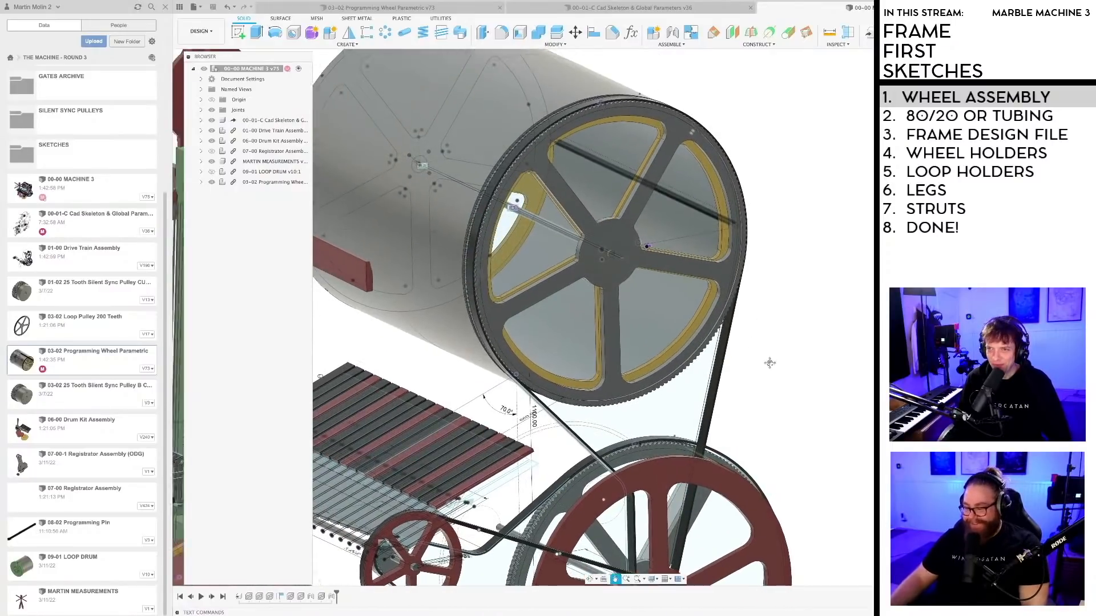
scroll(783, 369, down, 5)
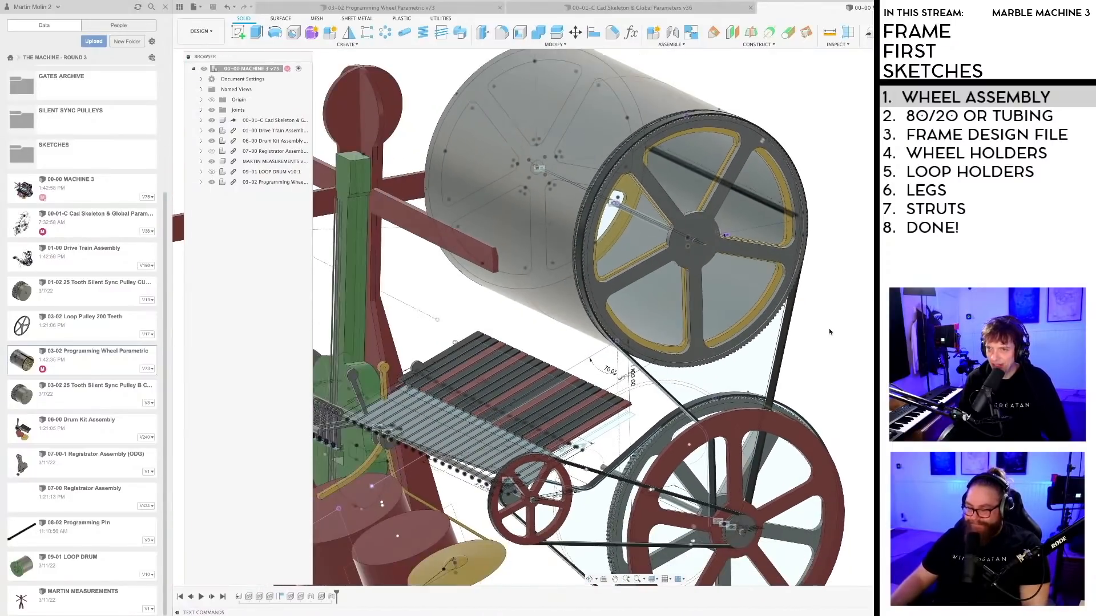
scroll(827, 340, down, 3)
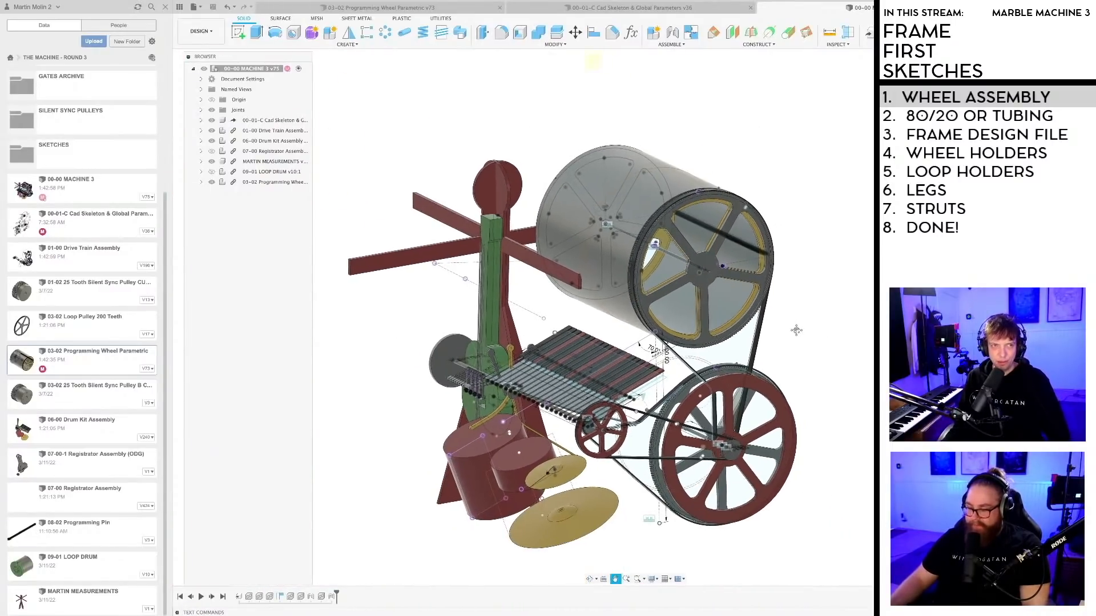
scroll(754, 311, up, 1)
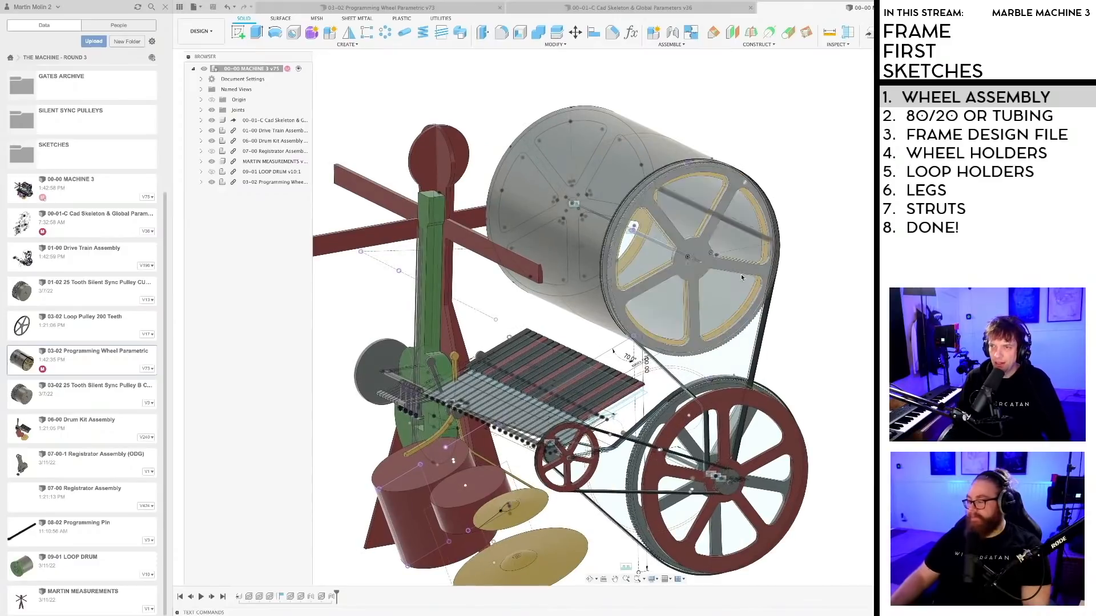
scroll(773, 299, up, 3)
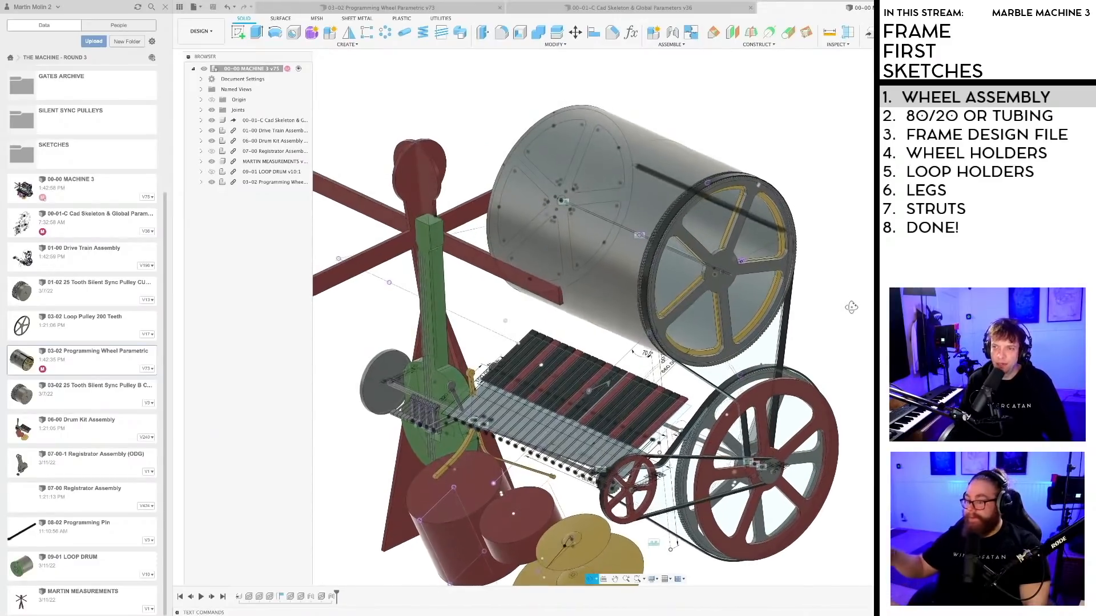
middle_drag(834, 319, 797, 365)
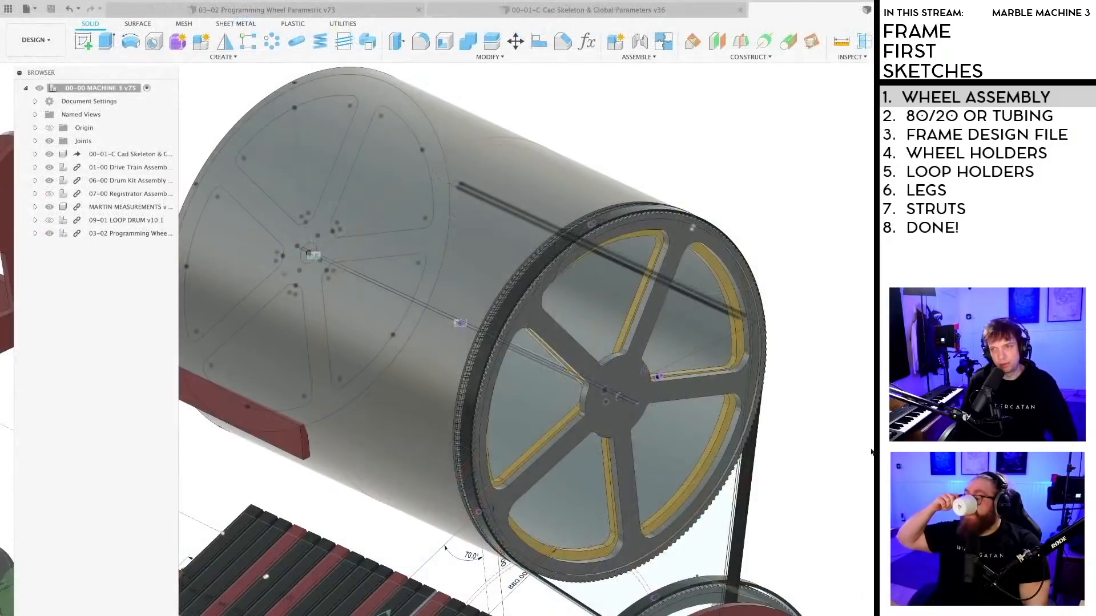
Step: Examine the overlapping spoked pulley faces at the hub end of the programming wheel
scroll(821, 465, down, 2)
shift+middle_drag(824, 464, 790, 457)
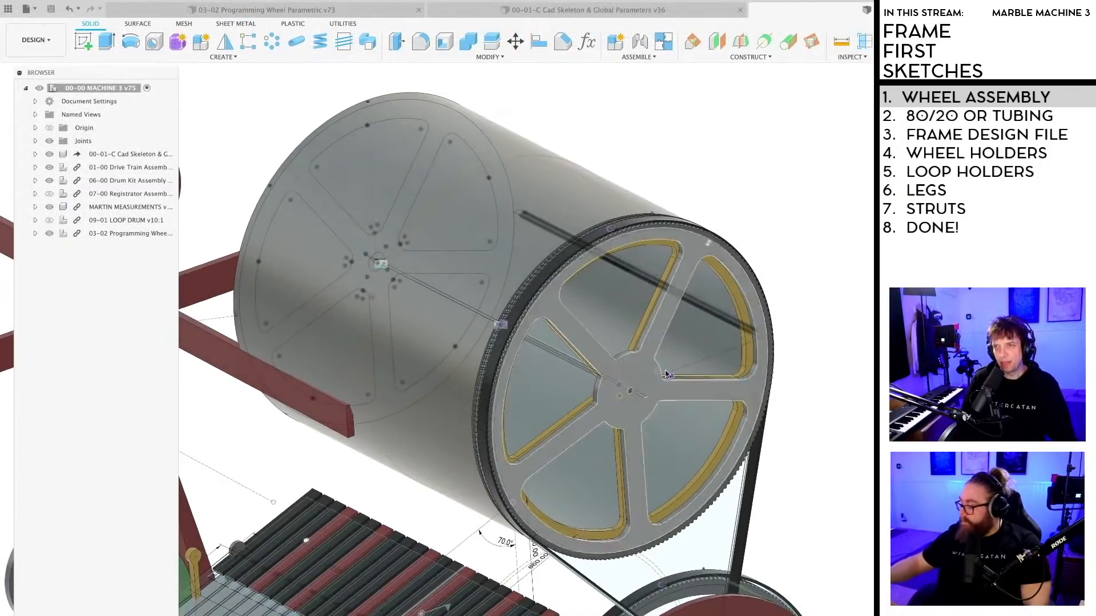
scroll(682, 403, up, 3)
click(679, 397)
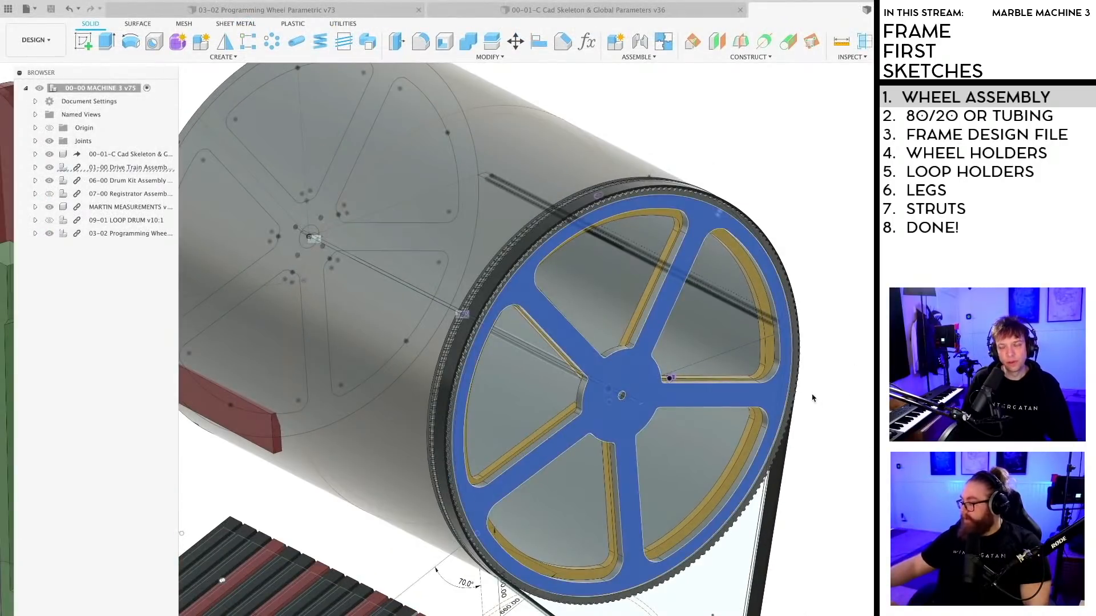
scroll(815, 398, down, 3)
shift+middle_drag(814, 398, 768, 453)
scroll(767, 454, up, 4)
click(711, 489)
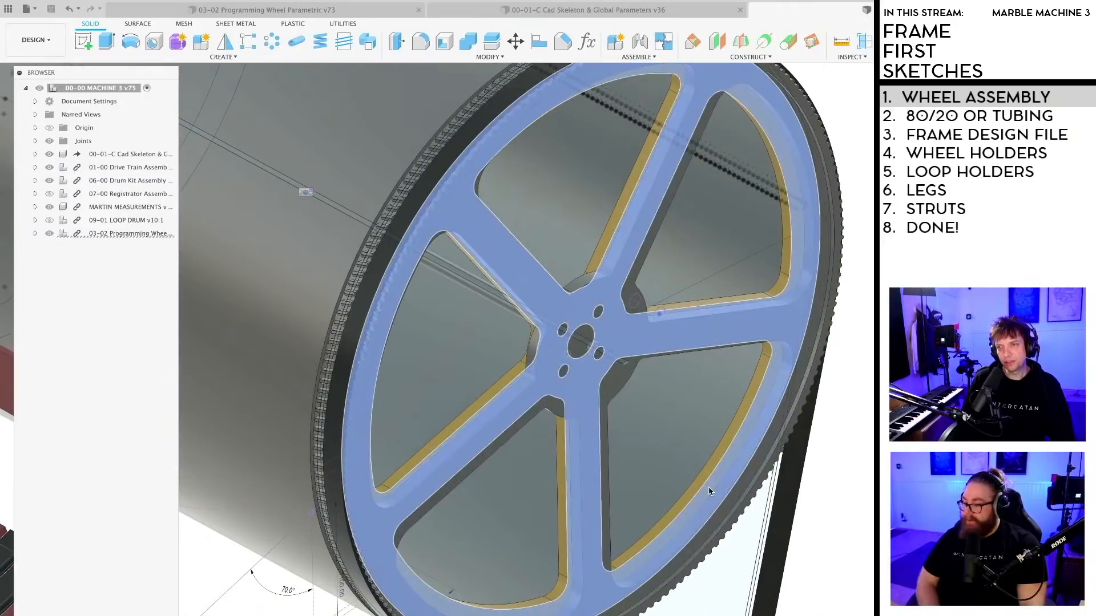
key(Escape)
scroll(526, 339, down, 5)
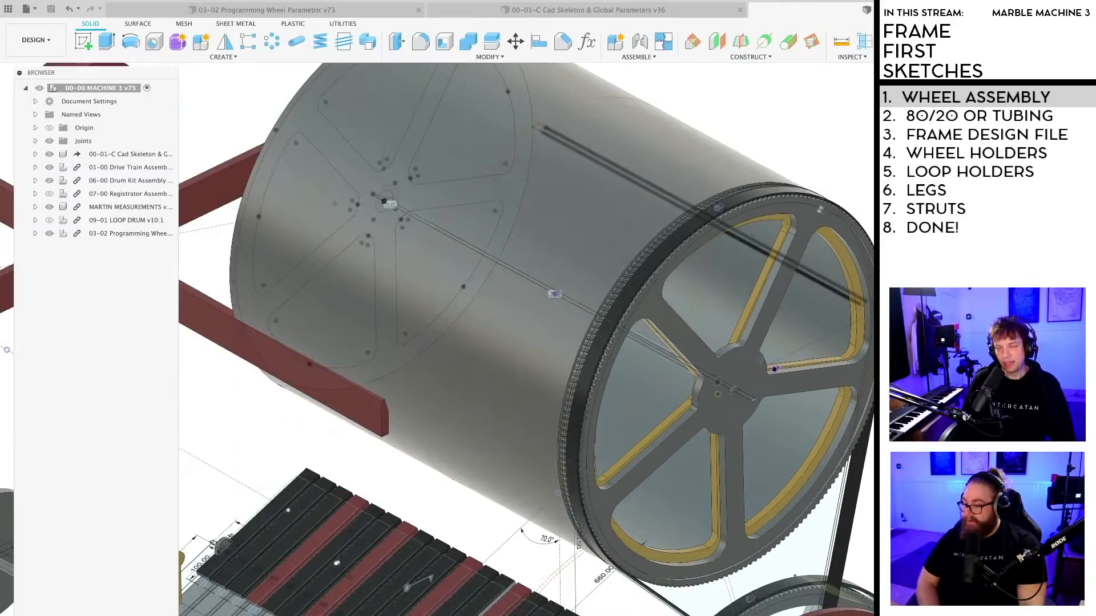
Step: Hide the 03-02 Loop Pulley component inside the drive train's 04-00 Prog Assembly
middle_drag(527, 339, 441, 270)
scroll(526, 339, down, 4)
mouse_move(821, 400)
shift+middle_down()
mouse_move(848, 383)
mouse_move(822, 384)
mouse_move(802, 402)
shift+middle_up()
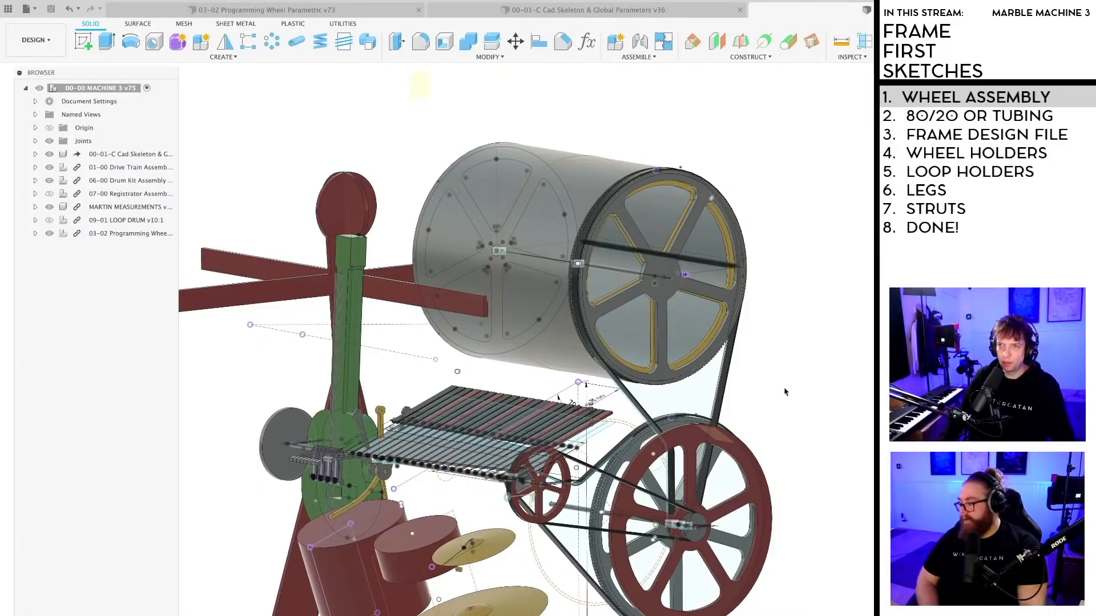
shift+middle_drag(822, 341, 838, 407)
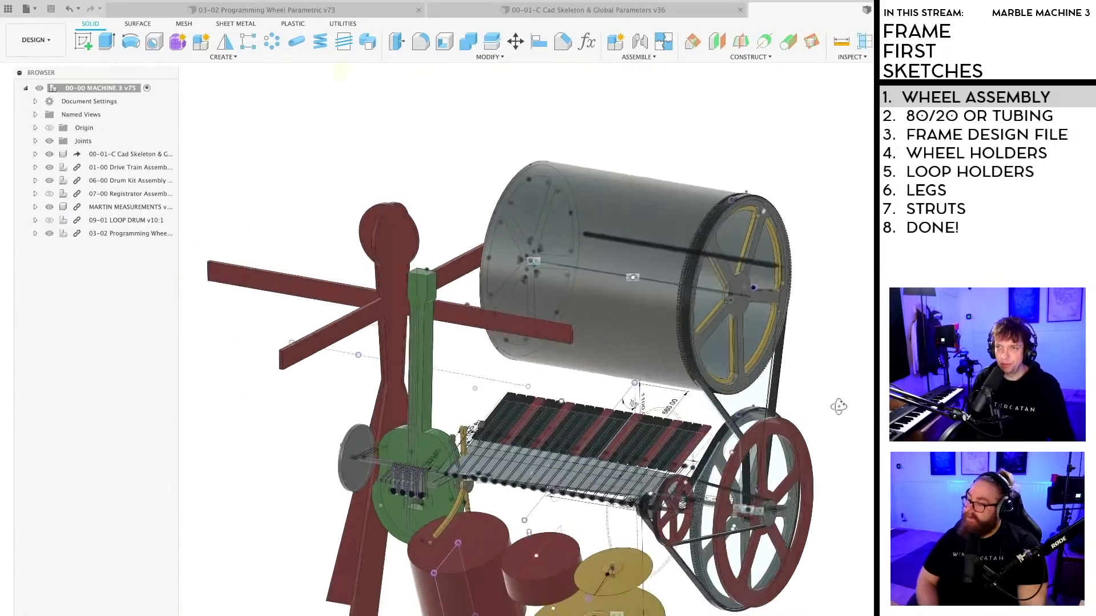
scroll(710, 345, up, 5)
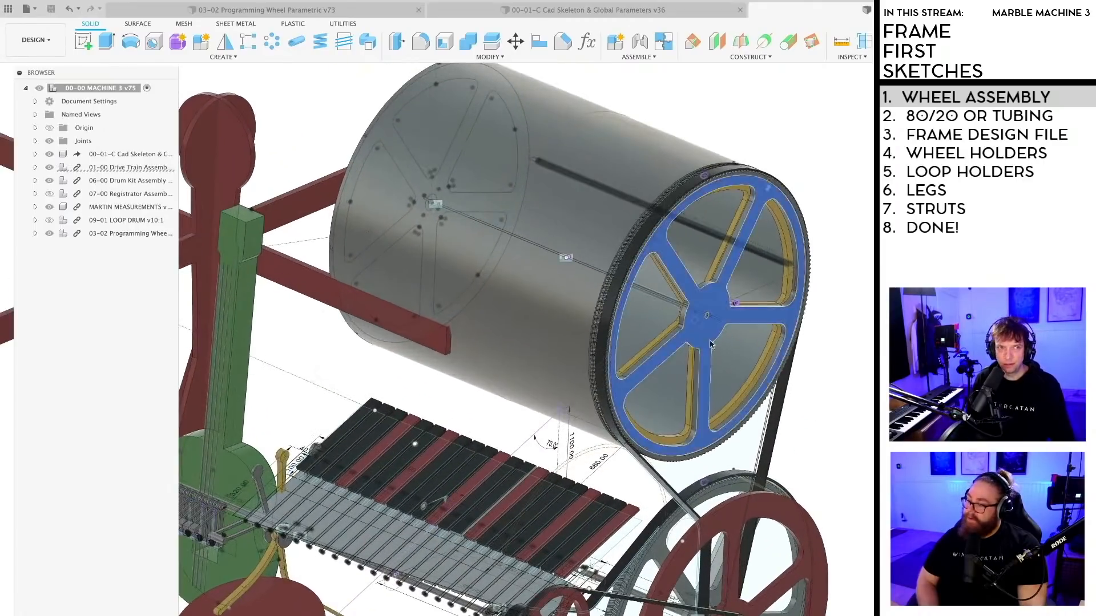
click(36, 167)
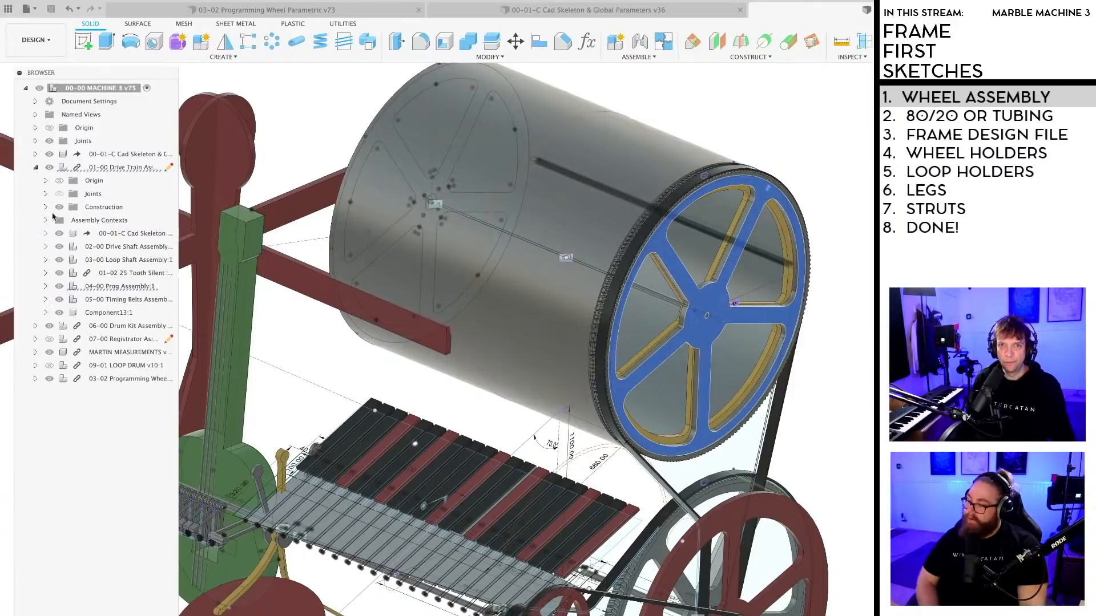
click(46, 286)
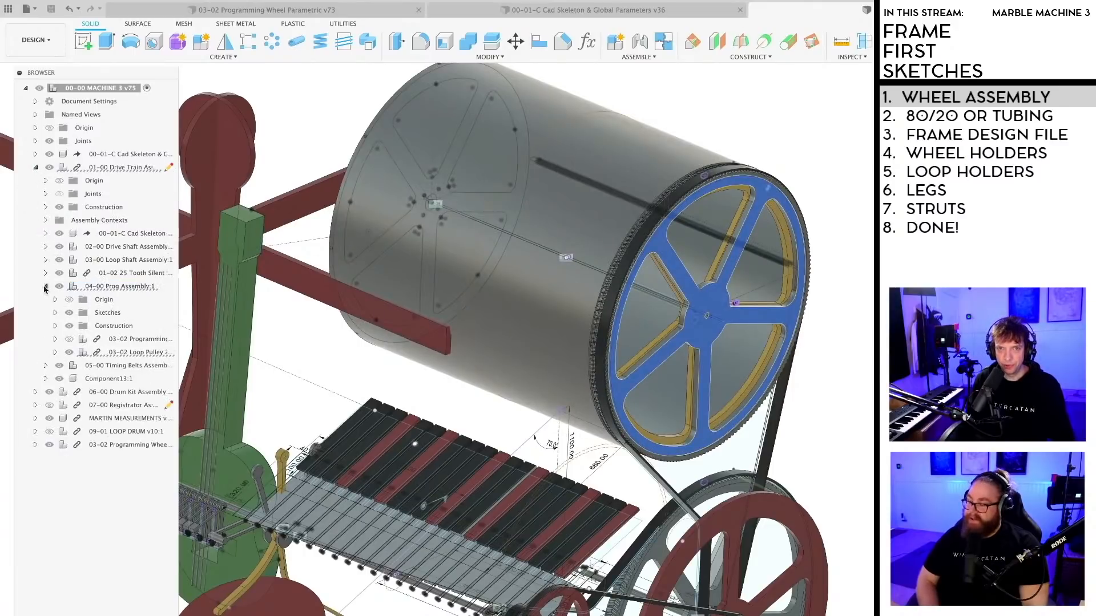
click(69, 352)
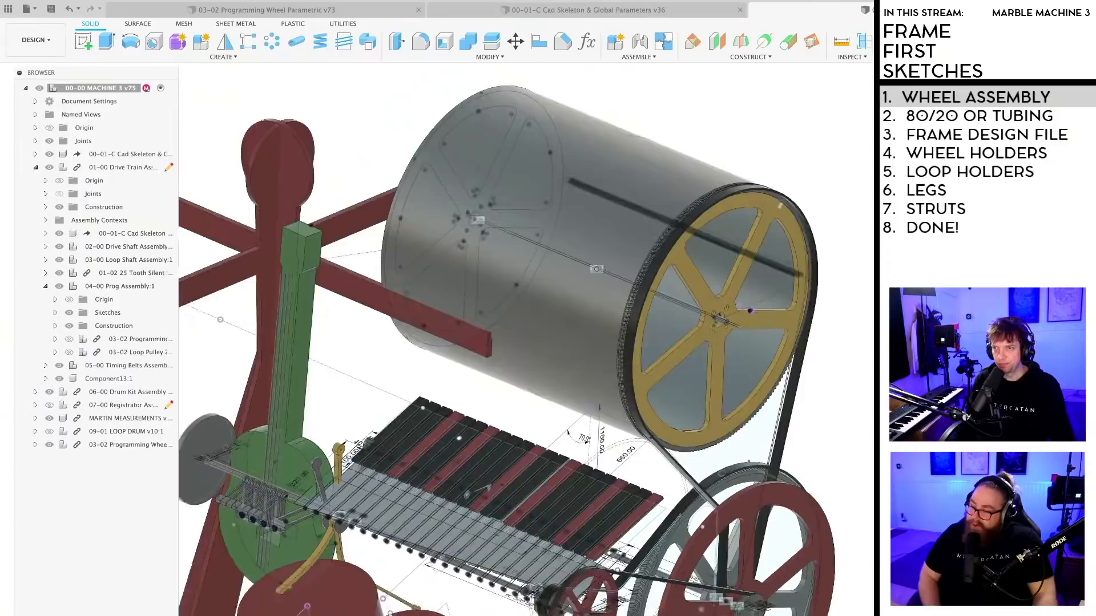
Step: Save the 00-00 MACHINE 3 assembly with the duplicate pulley hidden
scroll(840, 422, down, 3)
shift+middle_drag(839, 426, 831, 415)
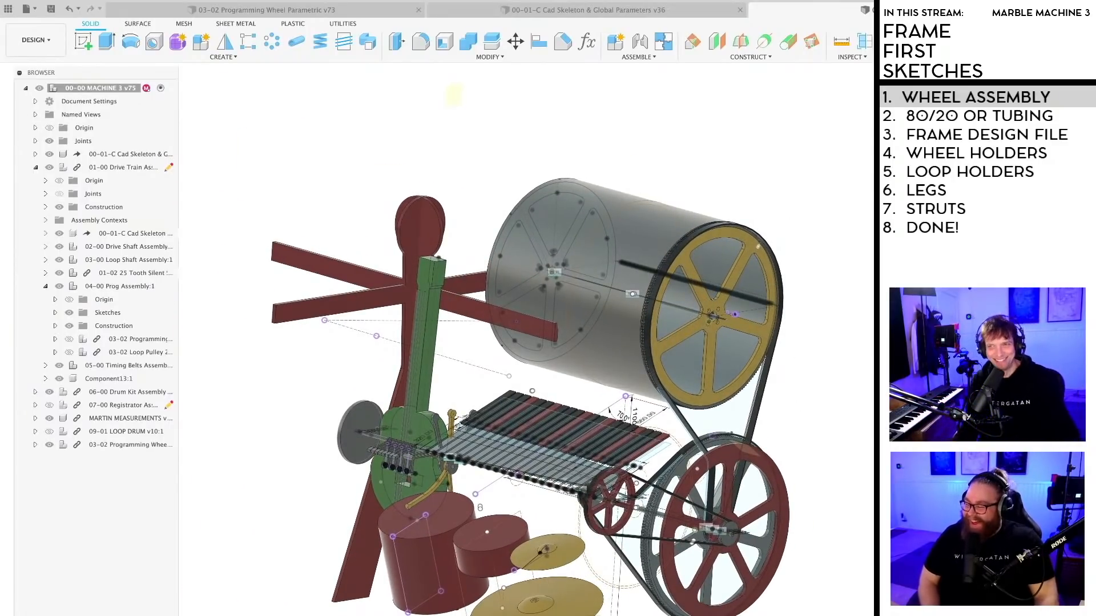
middle_drag(832, 439, 812, 401)
shift+middle_drag(808, 403, 794, 401)
key(ctrl+s)
key(Return)
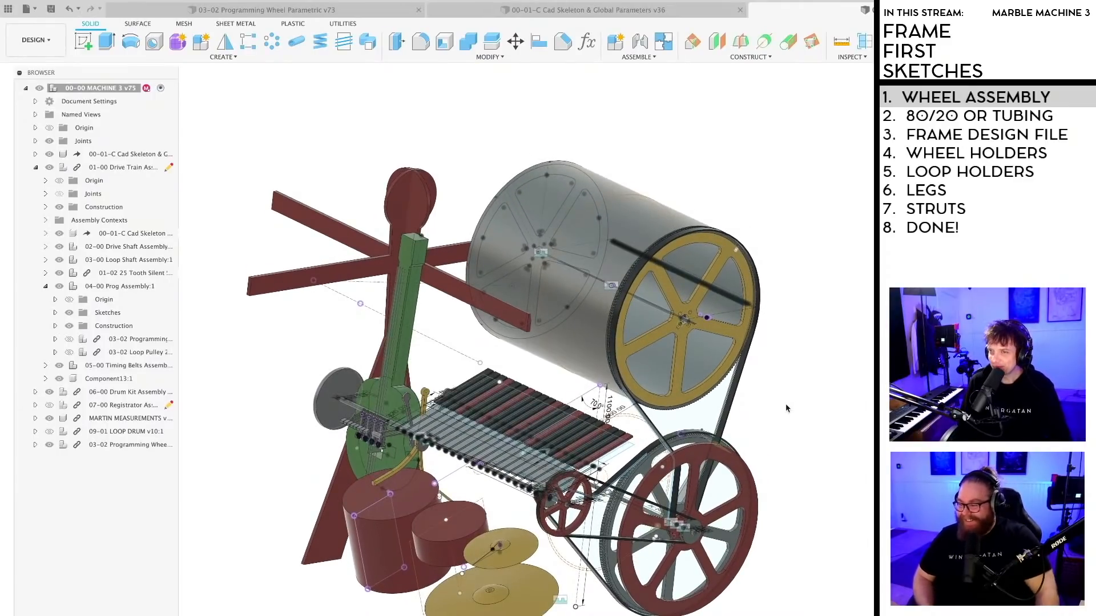
scroll(788, 402, up, 2)
shift+middle_drag(787, 406, 822, 320)
scroll(778, 404, up, 2)
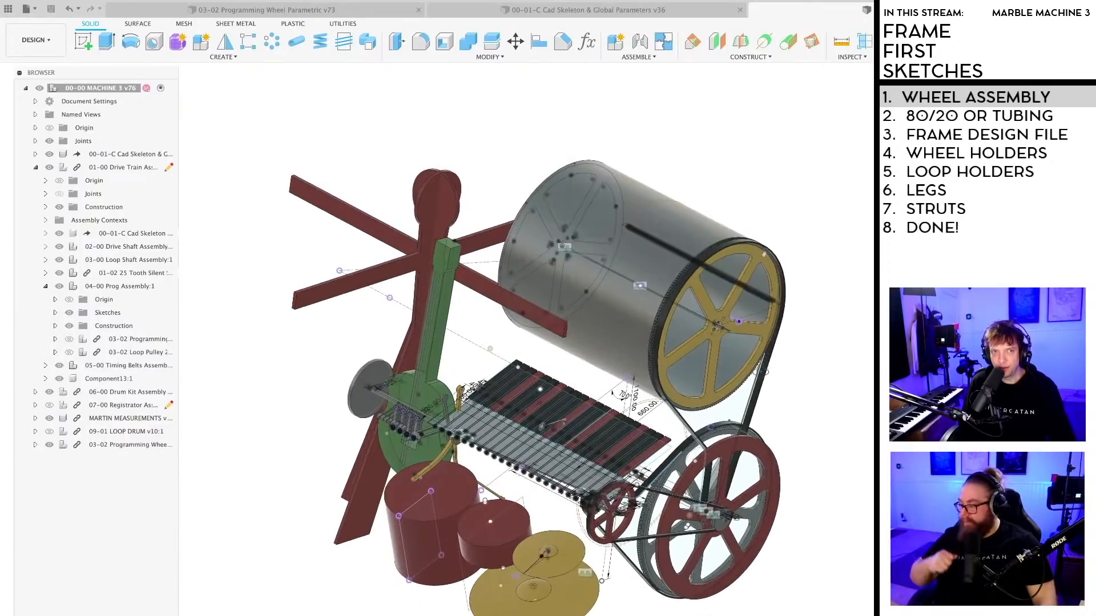
shift+middle_drag(765, 372, 765, 422)
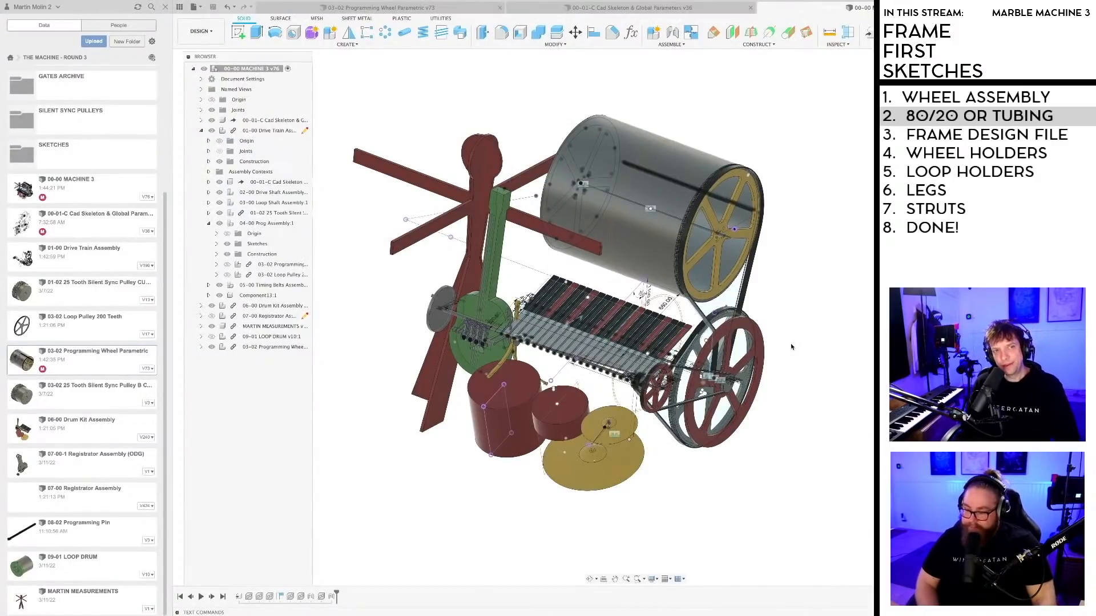
shift+middle_drag(785, 349, 769, 370)
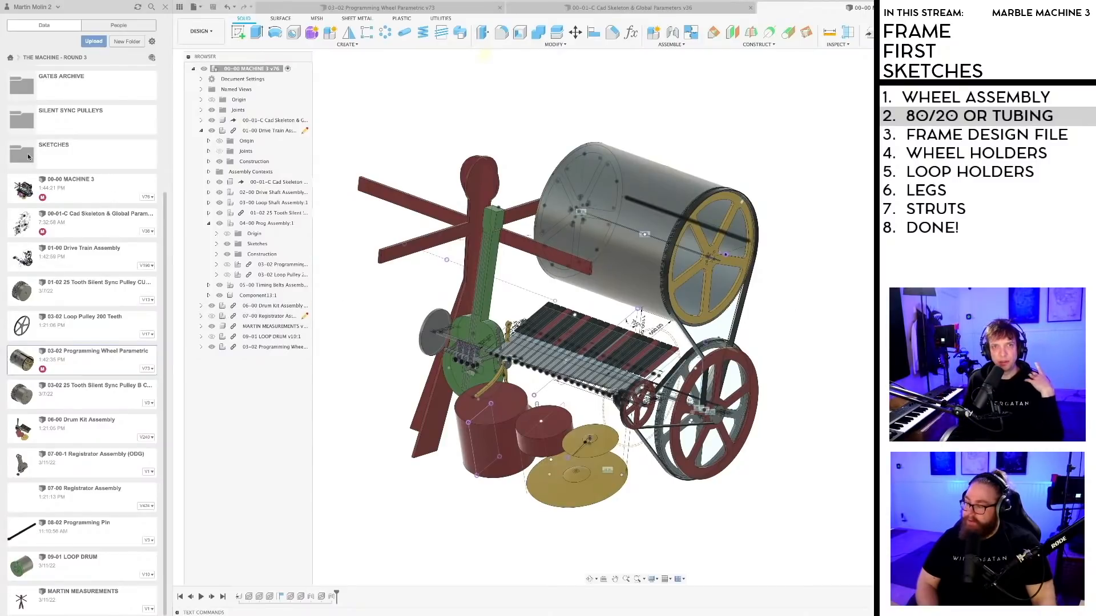
Step: Open the CRP800-4896_v19_1_Legs design from the CNC ROTARY AXIS project folder and view its frame around the drum
scroll(26, 157, up, 3)
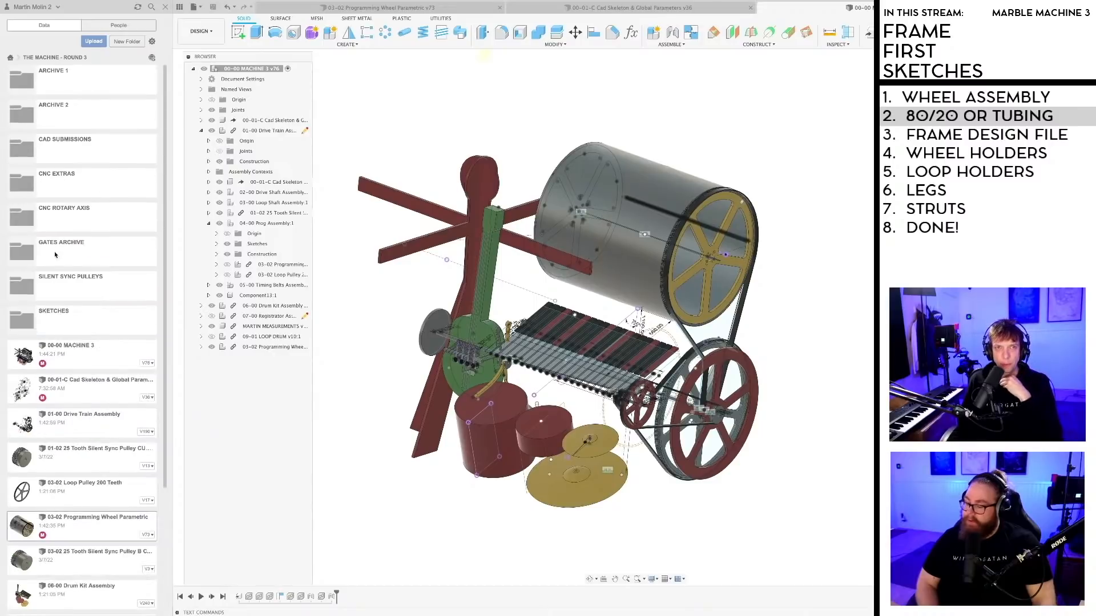
double_click(19, 210)
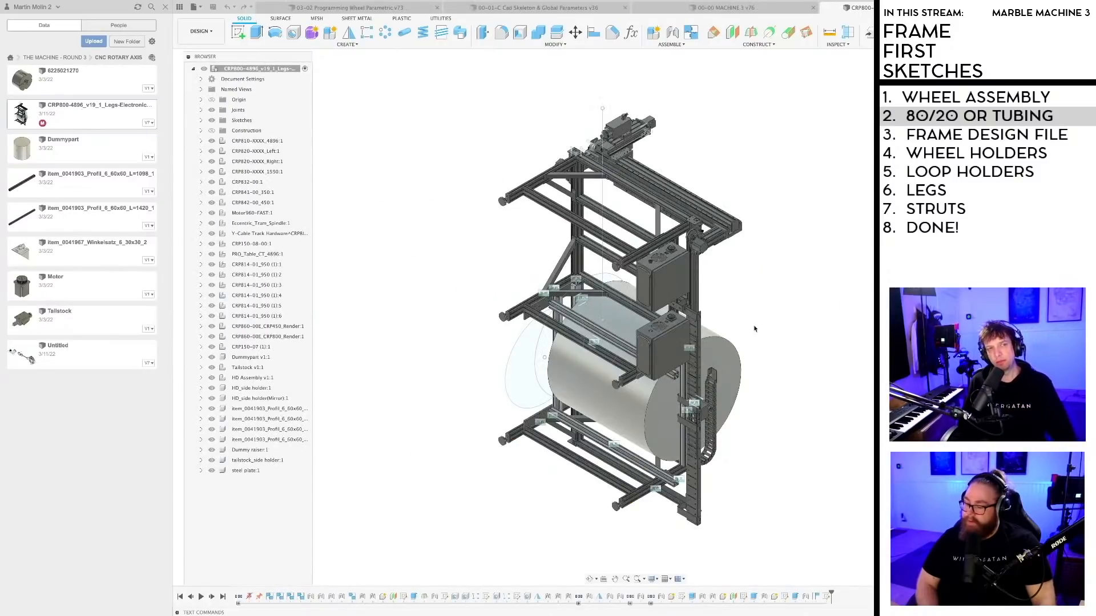
scroll(753, 328, down, 3)
shift+middle_drag(778, 372, 663, 299)
scroll(713, 394, up, 3)
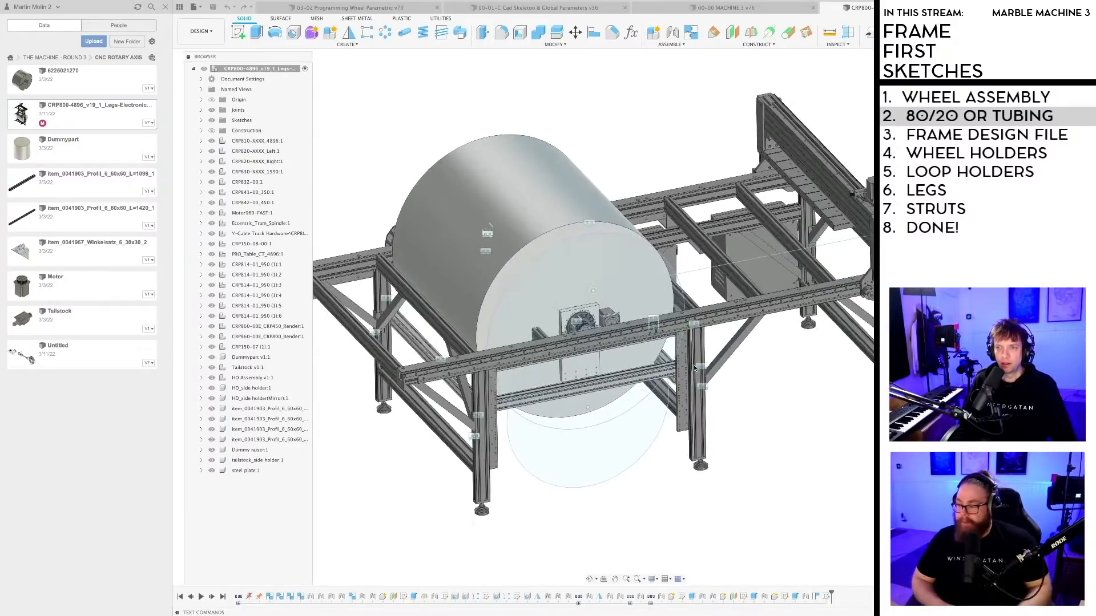
shift+middle_drag(717, 399, 717, 399)
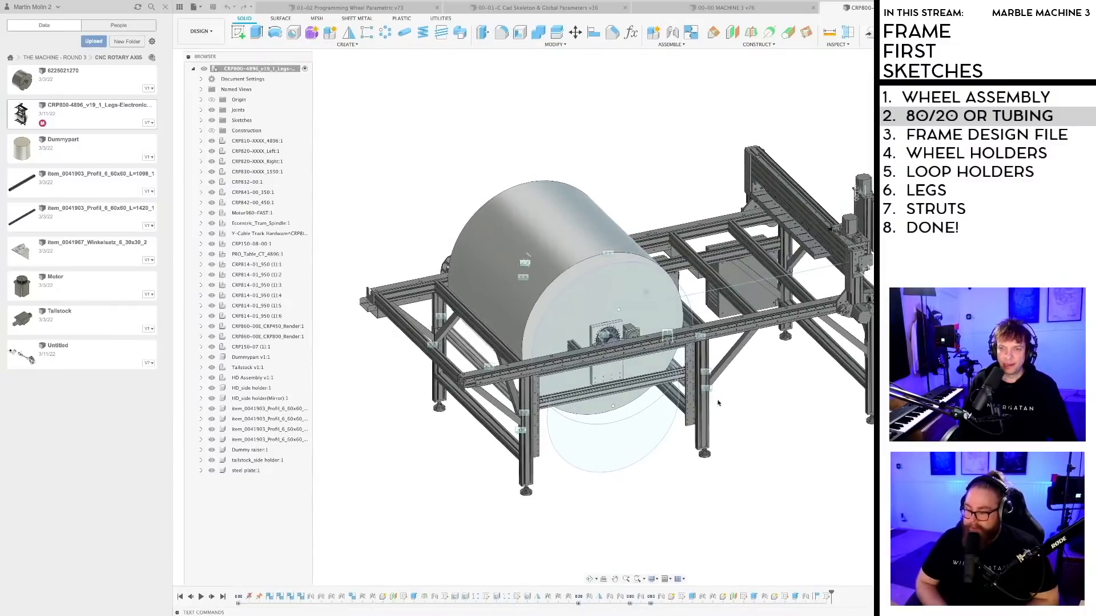
Step: Examine the extruded-profile leg, its foot and its connections to the beams of the CNC frame
scroll(524, 446, up, 10)
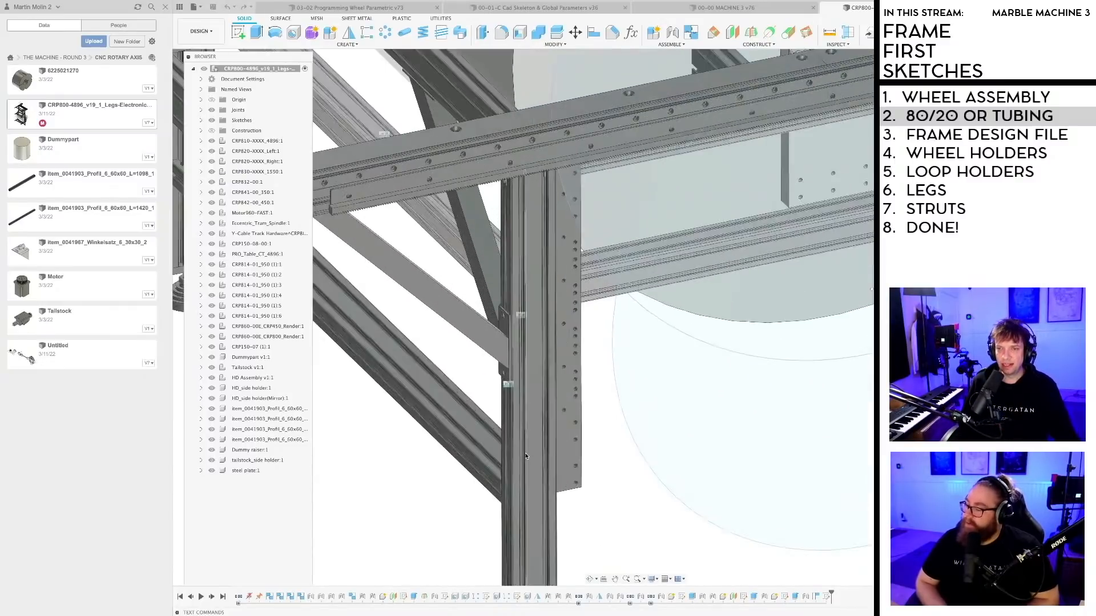
middle_drag(524, 446, 555, 353)
scroll(553, 350, down, 8)
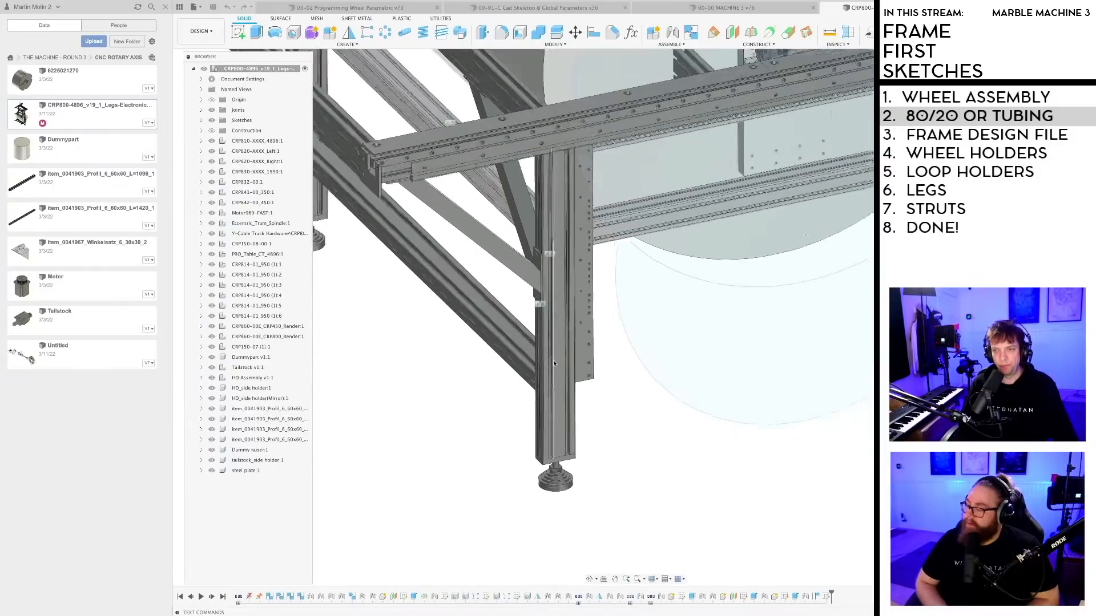
scroll(608, 451, down, 5)
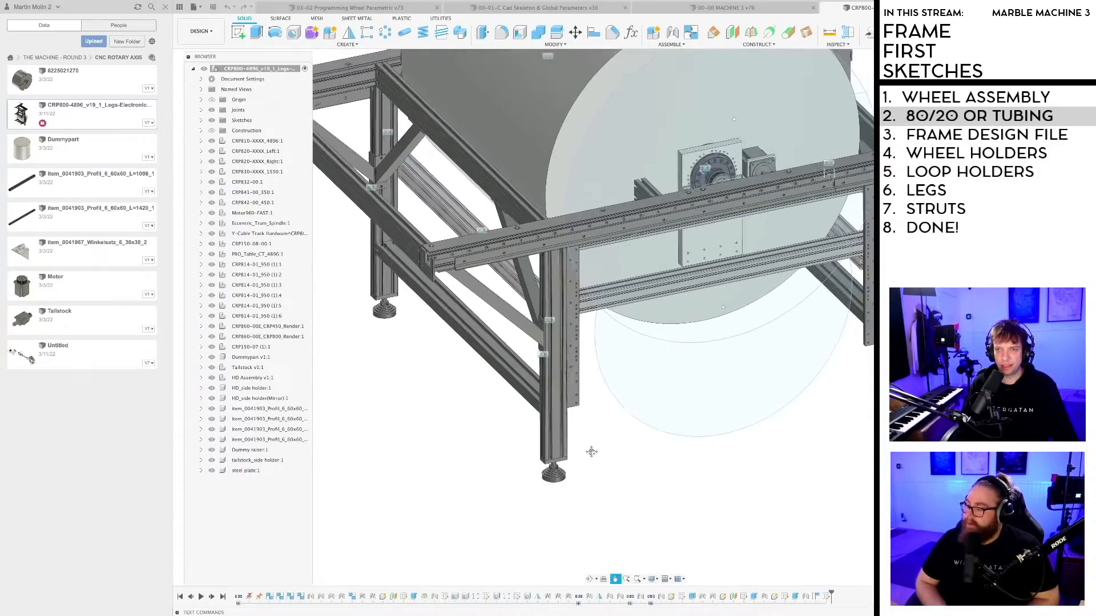
scroll(592, 438, down, 4)
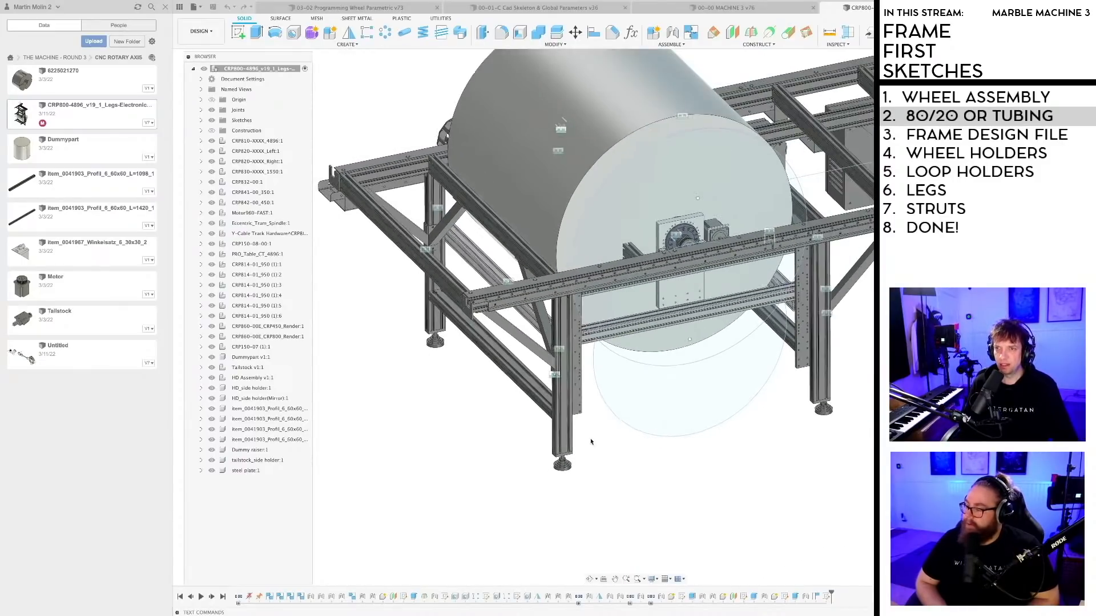
shift+middle_drag(582, 460, 575, 502)
scroll(579, 495, down, 2)
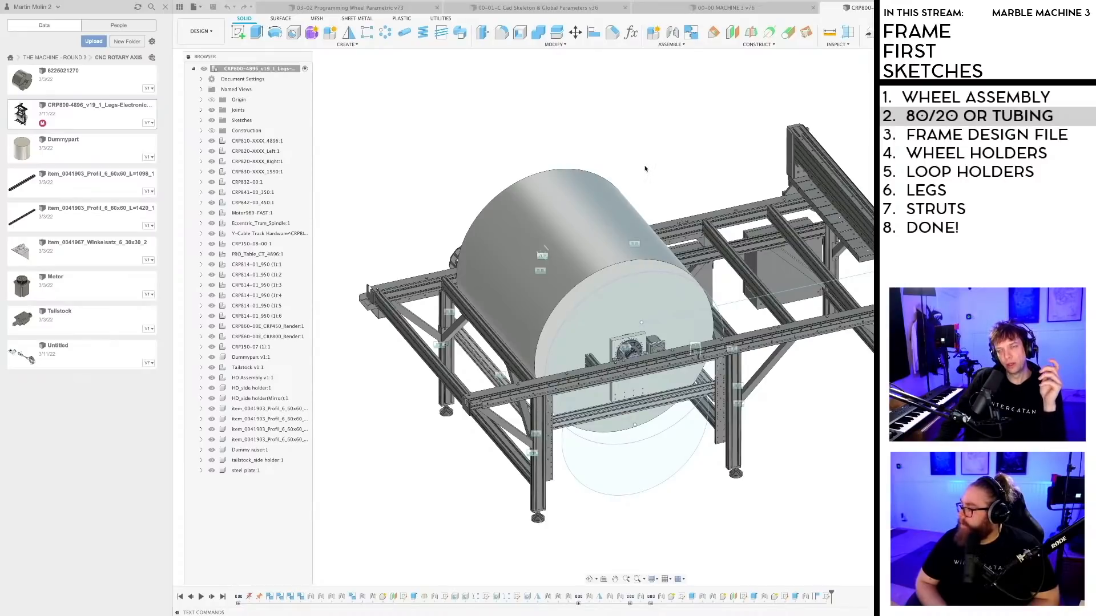
mouse_move(656, 171)
shift+middle_down()
mouse_move(668, 166)
mouse_move(657, 174)
shift+middle_up()
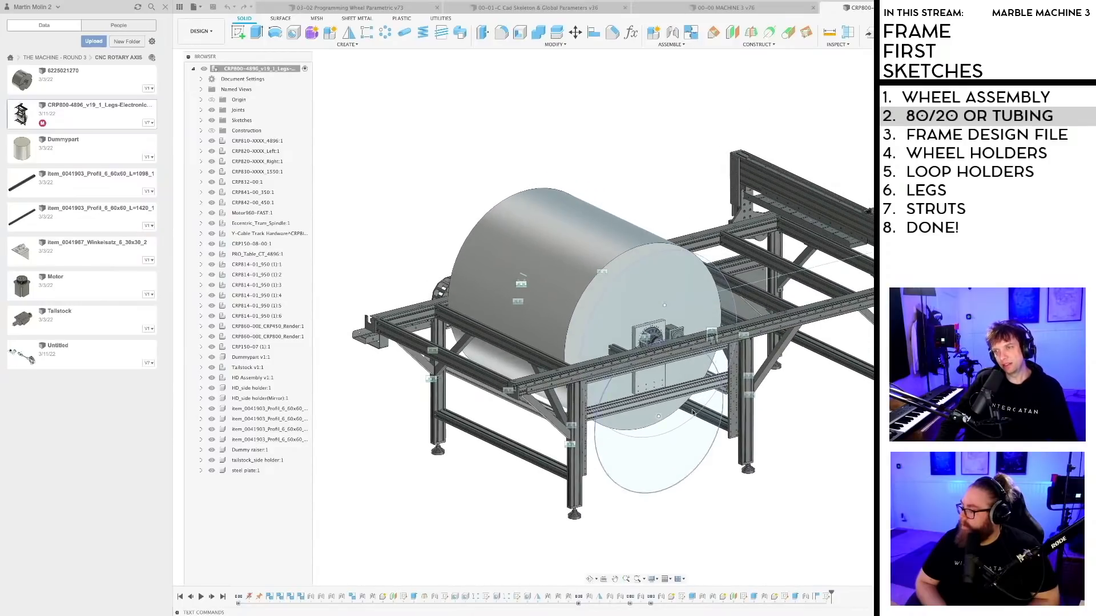
scroll(747, 481, up, 2)
scroll(775, 509, down, 2)
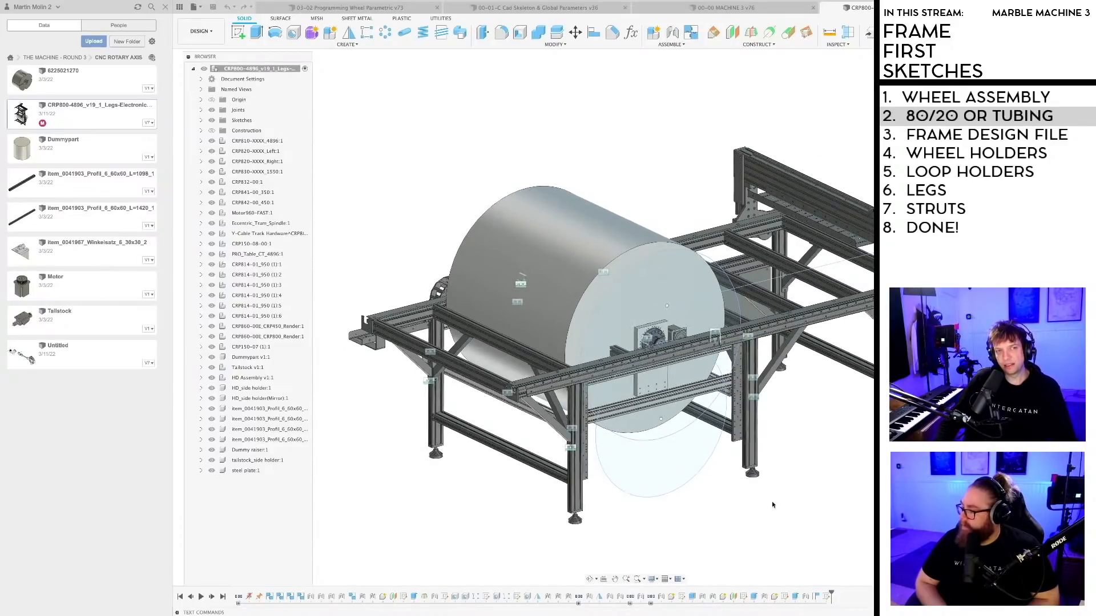
middle_drag(772, 505, 771, 486)
scroll(562, 408, up, 3)
scroll(597, 452, down, 2)
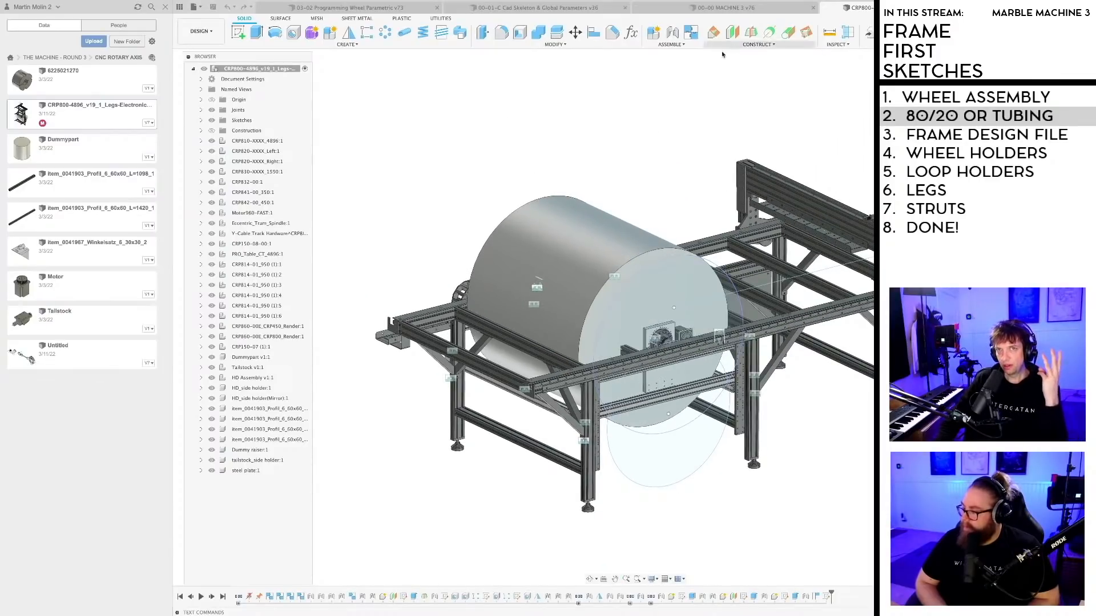
middle_drag(502, 128, 479, 133)
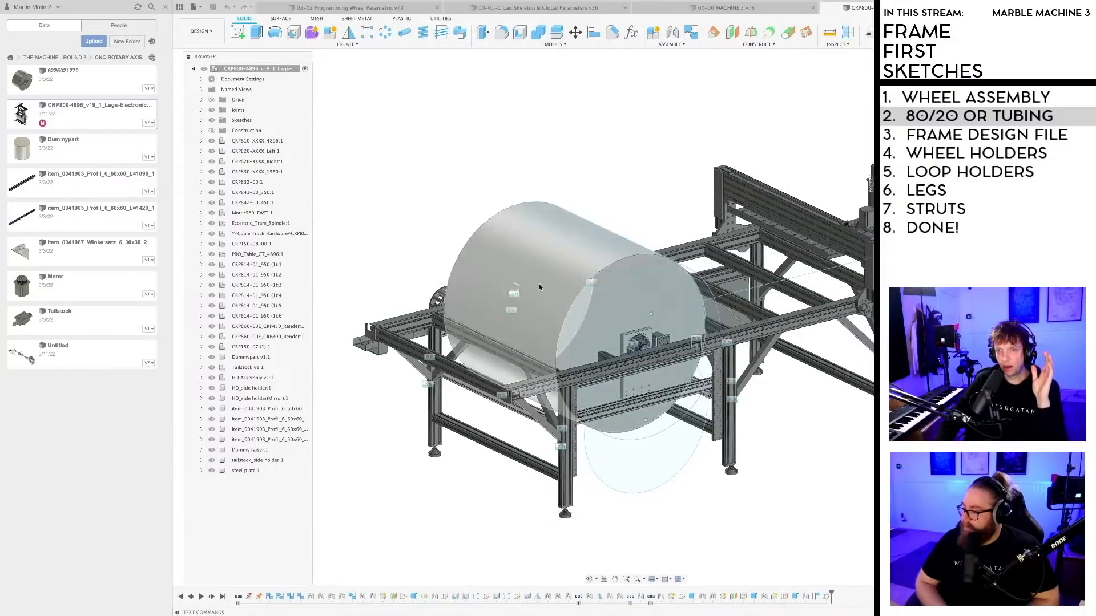
scroll(687, 354, up, 4)
scroll(687, 347, down, 3)
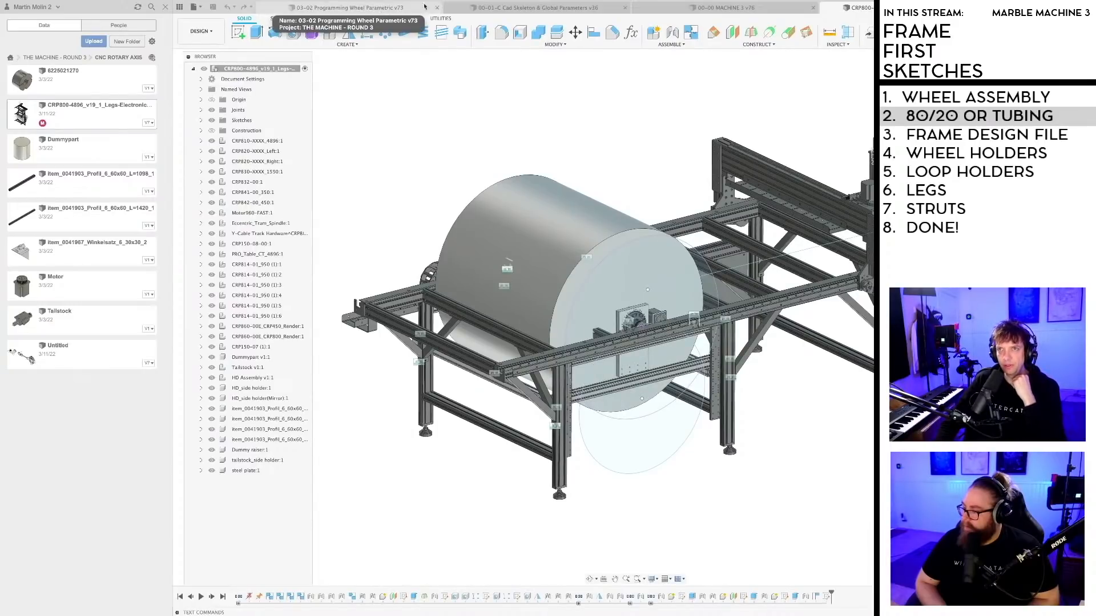
Step: Return to the 00-00 MACHINE 3 assembly and view the whole machine
click(725, 10)
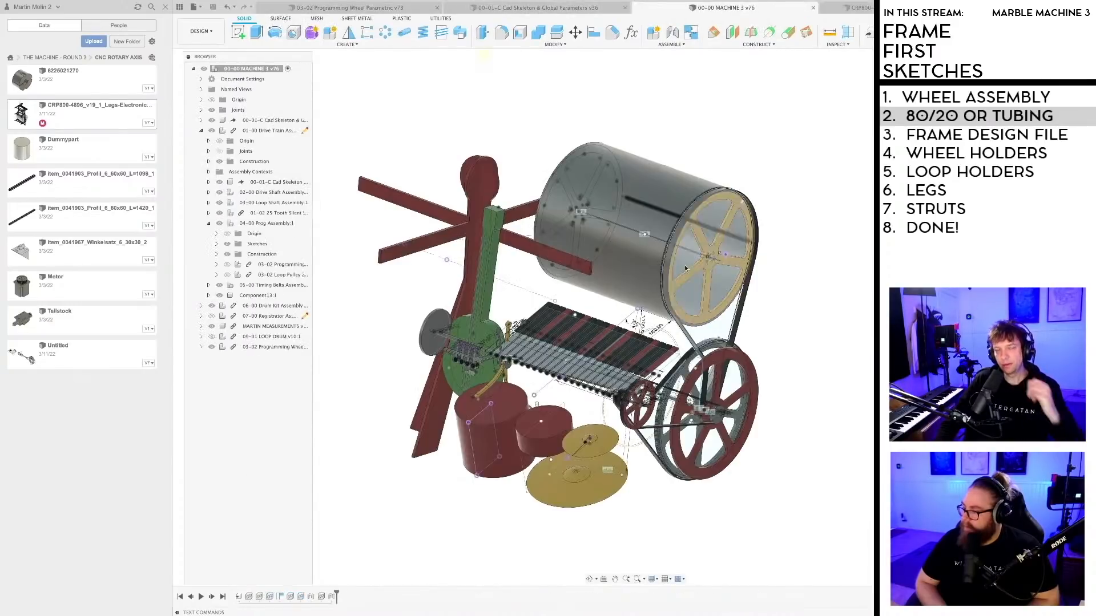
scroll(657, 219, down, 2)
shift+middle_drag(649, 251, 655, 237)
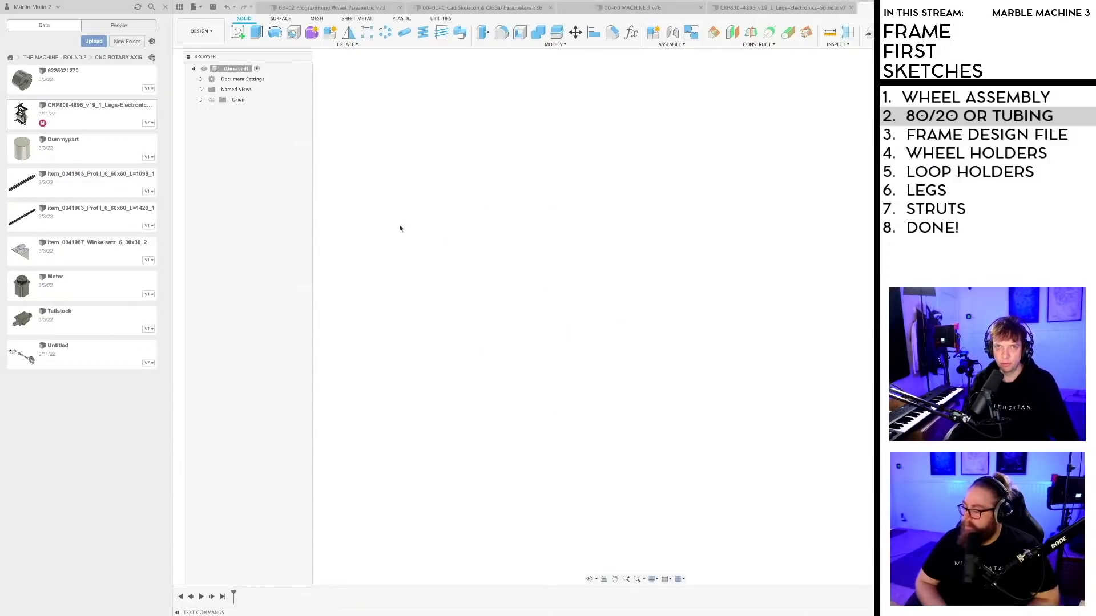
Step: Start a sketch on the horizontal origin plane of the new empty design and draw a two-point rectangle from the origin
click(238, 32)
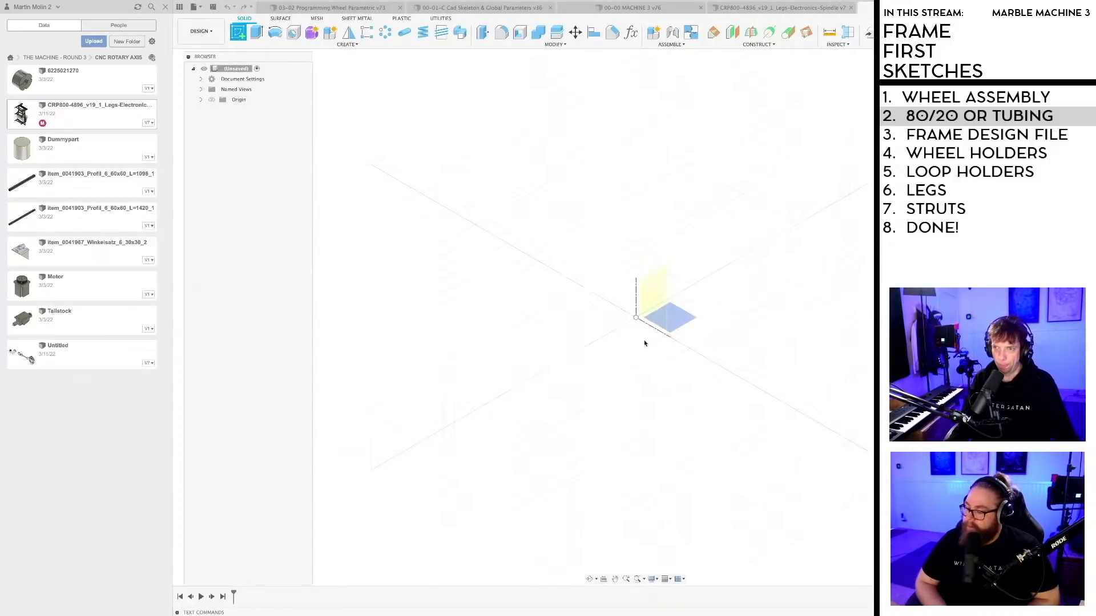
click(647, 323)
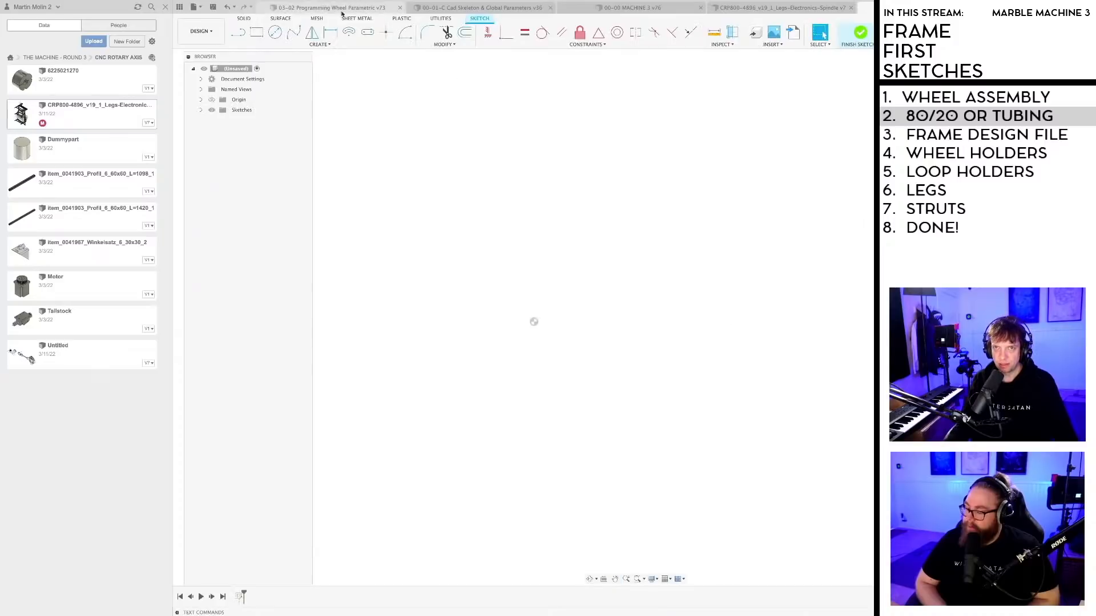
click(257, 33)
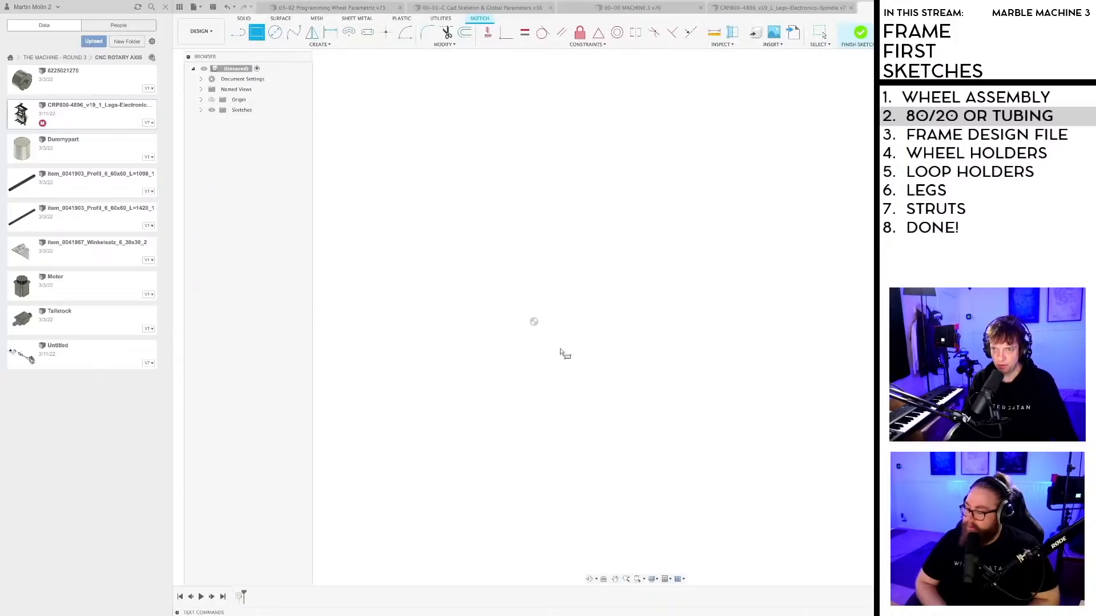
click(533, 323)
click(707, 189)
scroll(645, 234, up, 1)
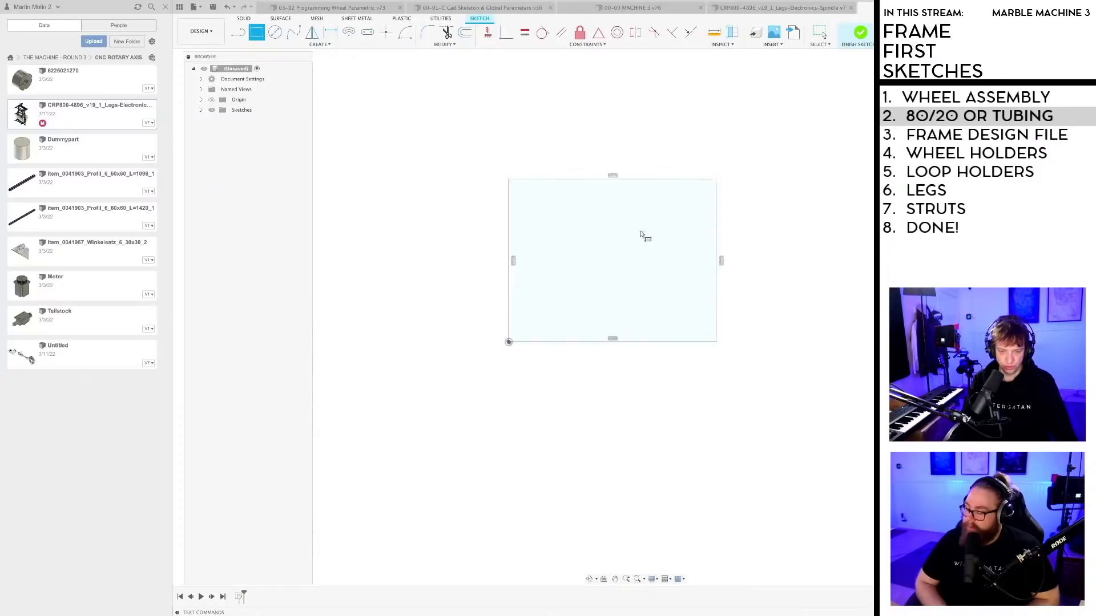
Step: Offset the rectangle 5 mm inward to form the wall outline of a hollow tube
key(o)
click(628, 181)
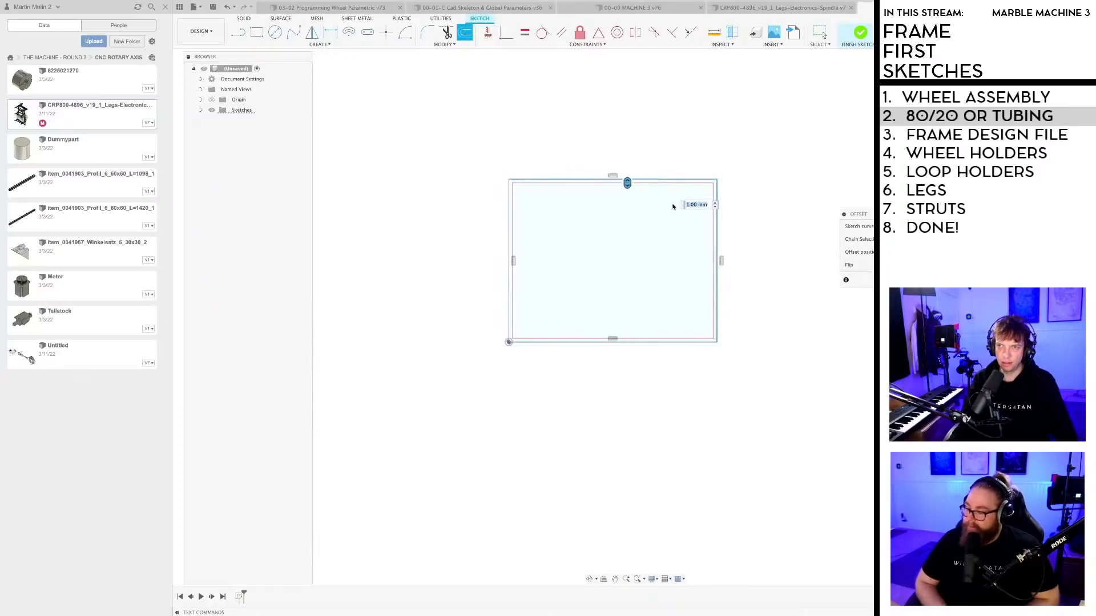
text(5)
key(Return)
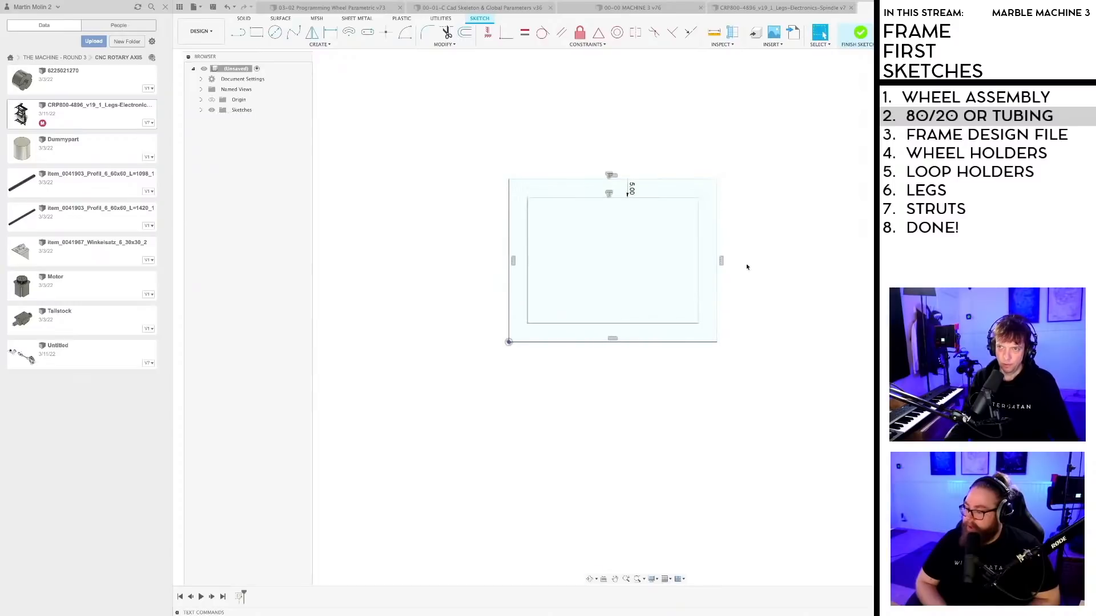
Step: Extrude the ring profile between the two rectangles about 240 mm into a rectangular tube
shift+middle_drag(746, 264, 726, 281)
key(e)
click(509, 361)
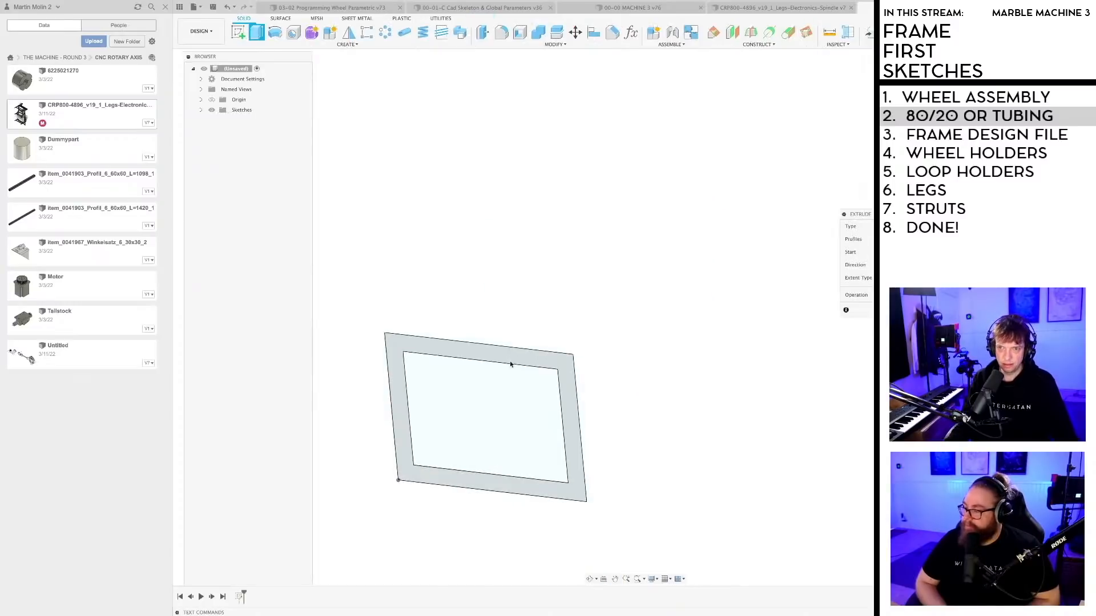
drag(494, 470, 864, 103)
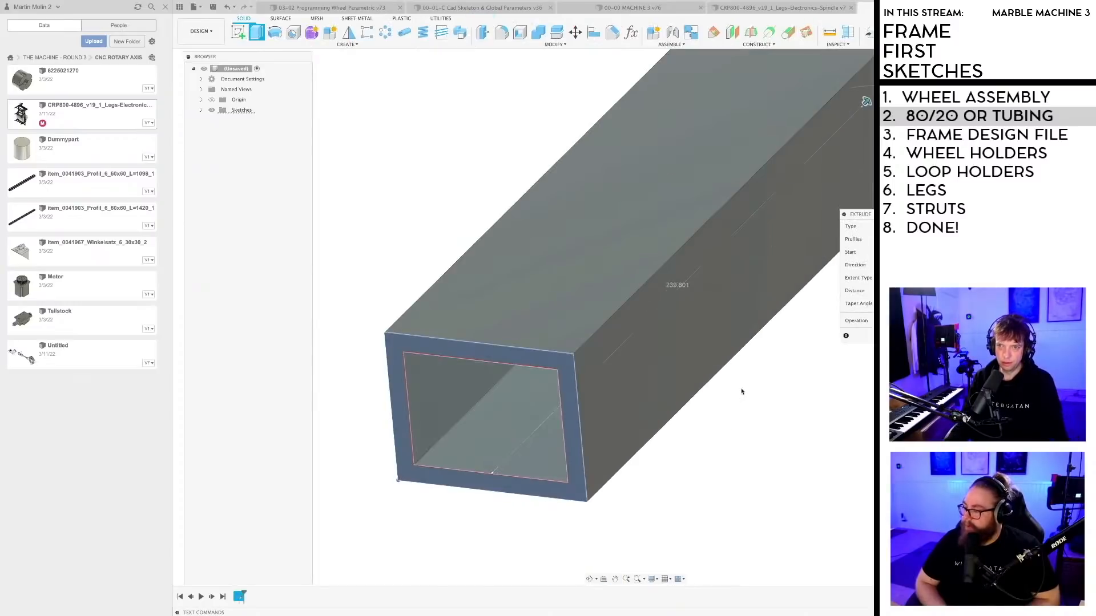
key(Return)
scroll(751, 380, down, 2)
scroll(766, 374, down, 2)
shift+middle_drag(765, 375, 707, 432)
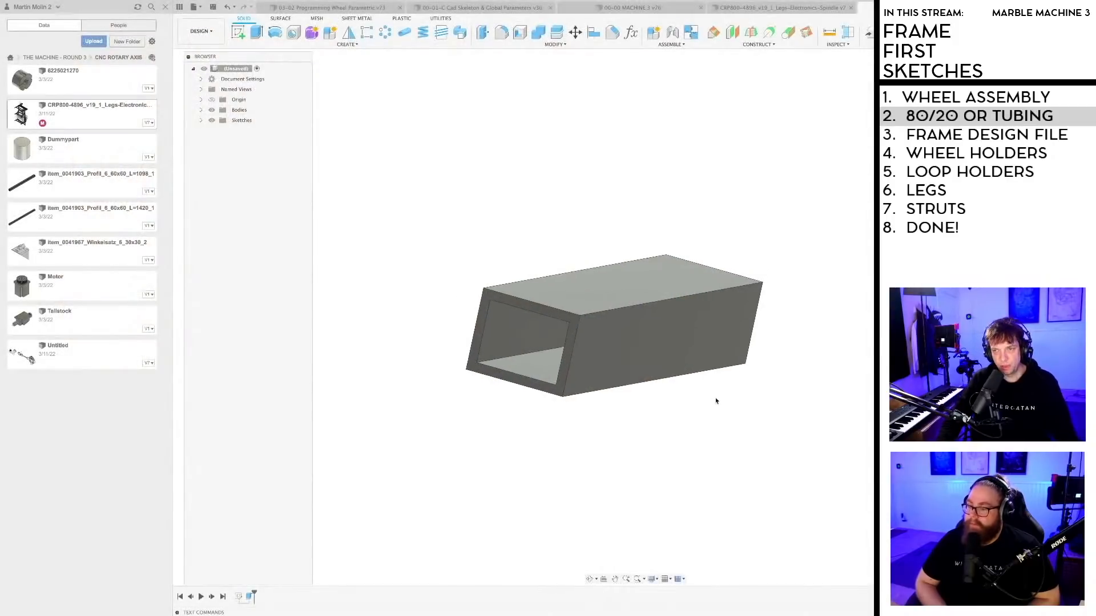
mouse_move(715, 400)
shift+middle_down()
mouse_move(698, 409)
mouse_move(717, 410)
mouse_move(702, 410)
mouse_move(715, 397)
shift+middle_up()
Step: Start a sketch on the tube's broad upper face and draw a large circle and a smaller one along its length
click(238, 32)
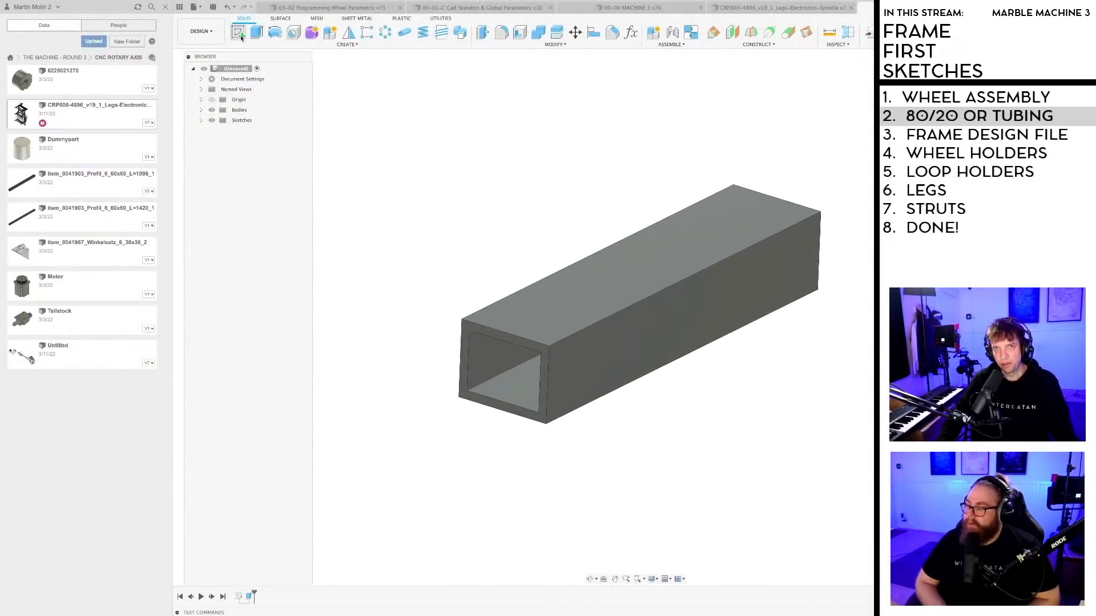
click(628, 335)
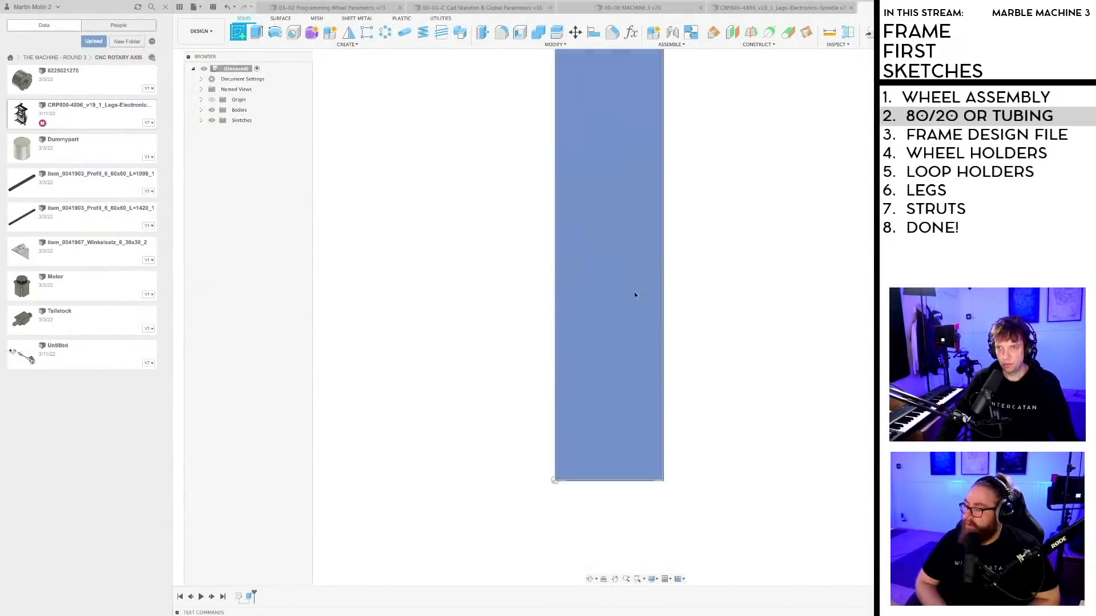
key(c)
click(608, 243)
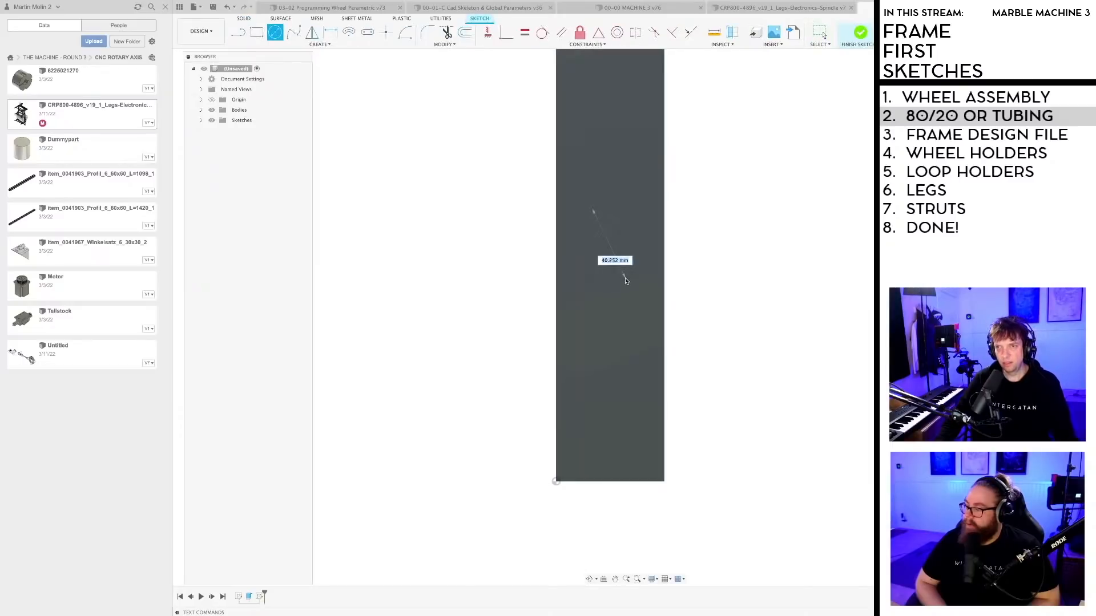
click(588, 228)
click(595, 244)
scroll(613, 308, down, 3)
middle_drag(602, 379, 585, 279)
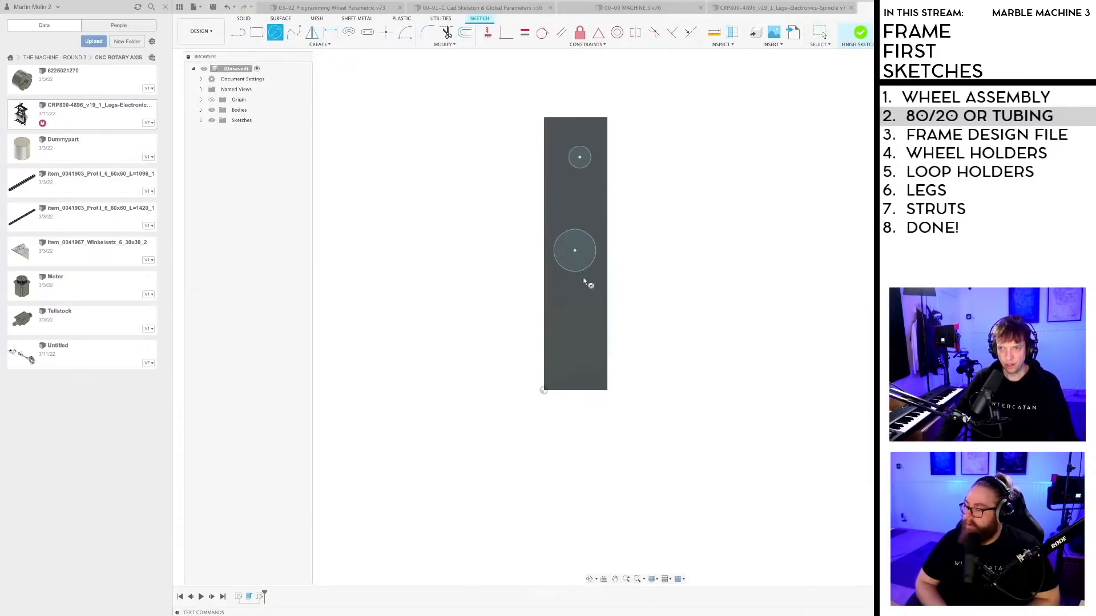
Step: Draw a closed four-sided outline with lines, overlapping the long edge of the tube face beyond the large circle
scroll(590, 308, up, 2)
key(l)
click(579, 297)
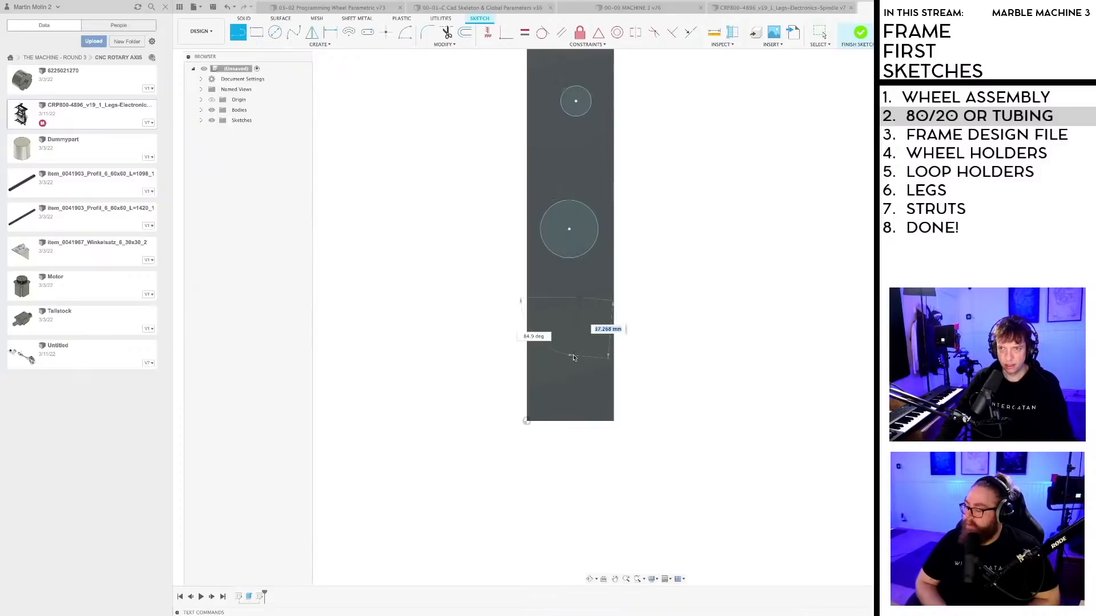
click(573, 355)
click(638, 361)
click(638, 286)
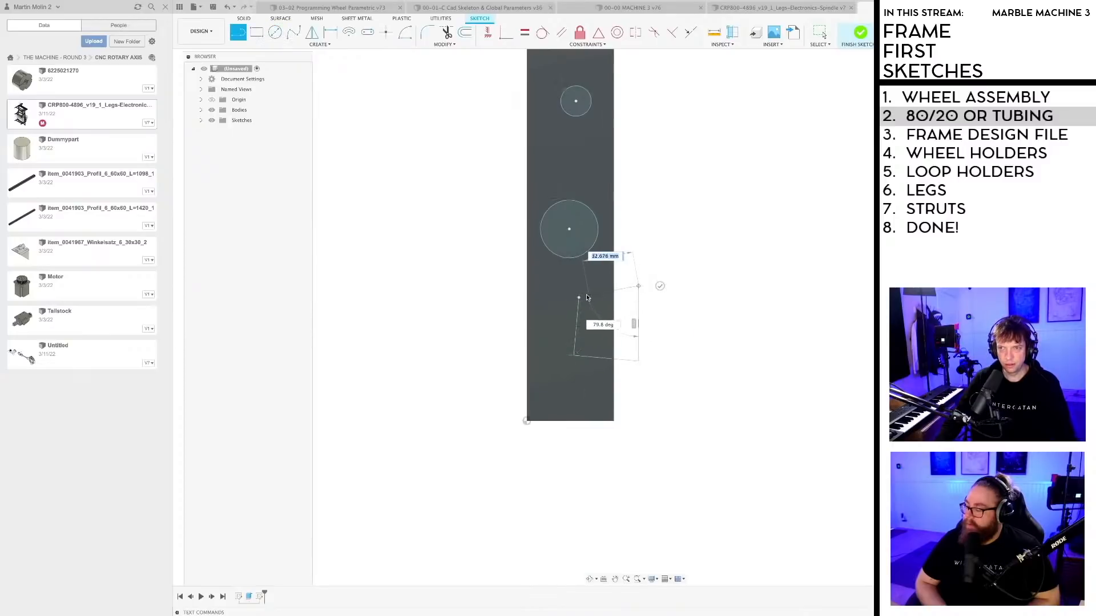
click(579, 298)
Step: Draw a closed irregular outline with a small notch across the tube's end near the origin
click(631, 417)
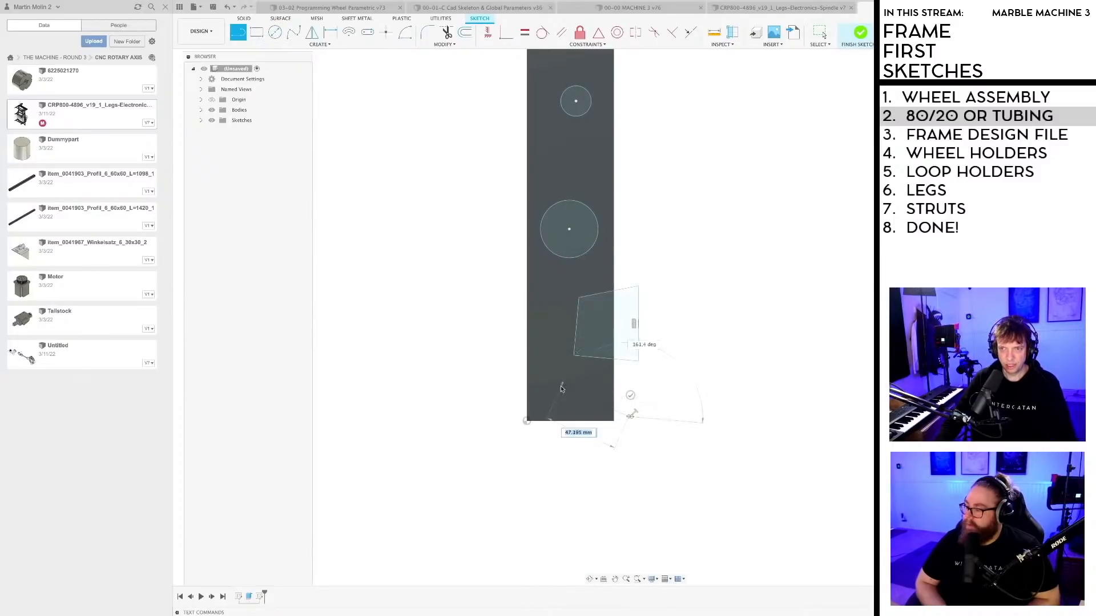
click(552, 367)
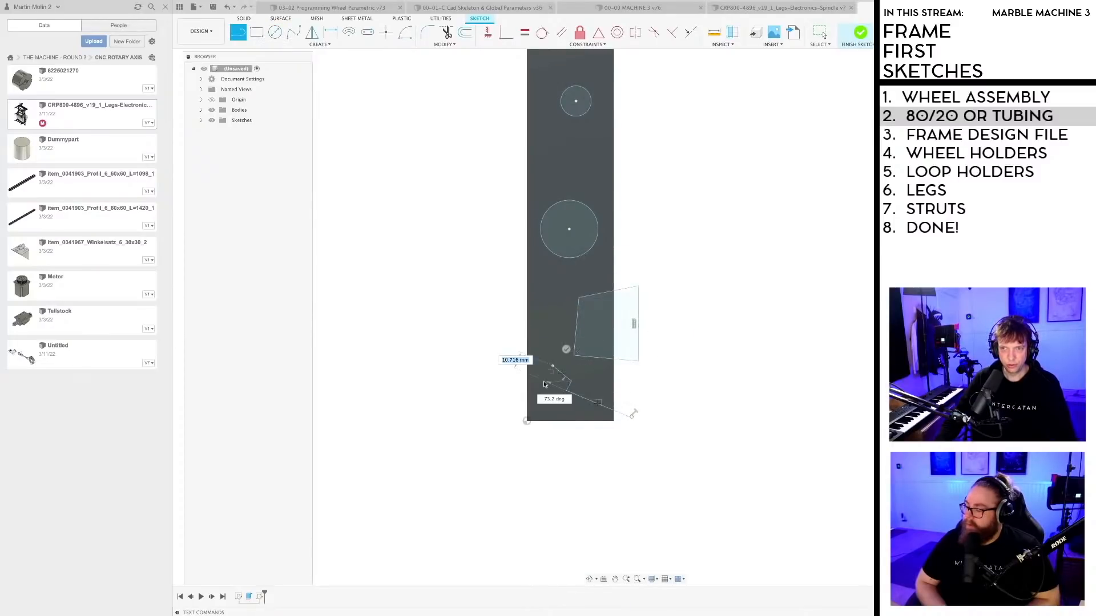
click(544, 381)
click(485, 436)
click(636, 454)
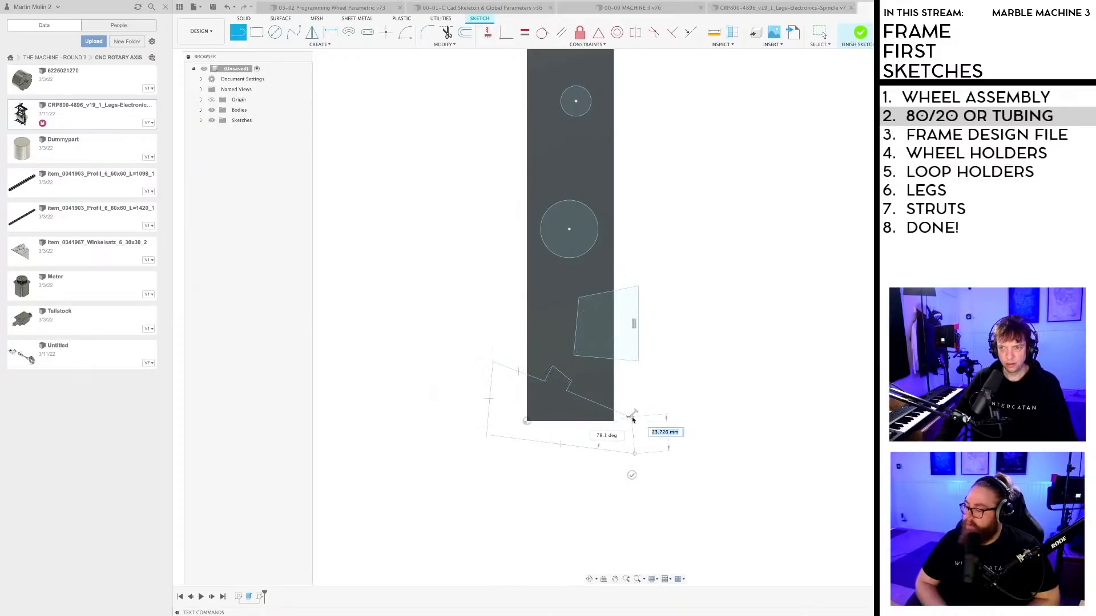
click(633, 415)
scroll(698, 399, down, 1)
scroll(693, 395, down, 2)
shift+middle_drag(693, 395, 673, 378)
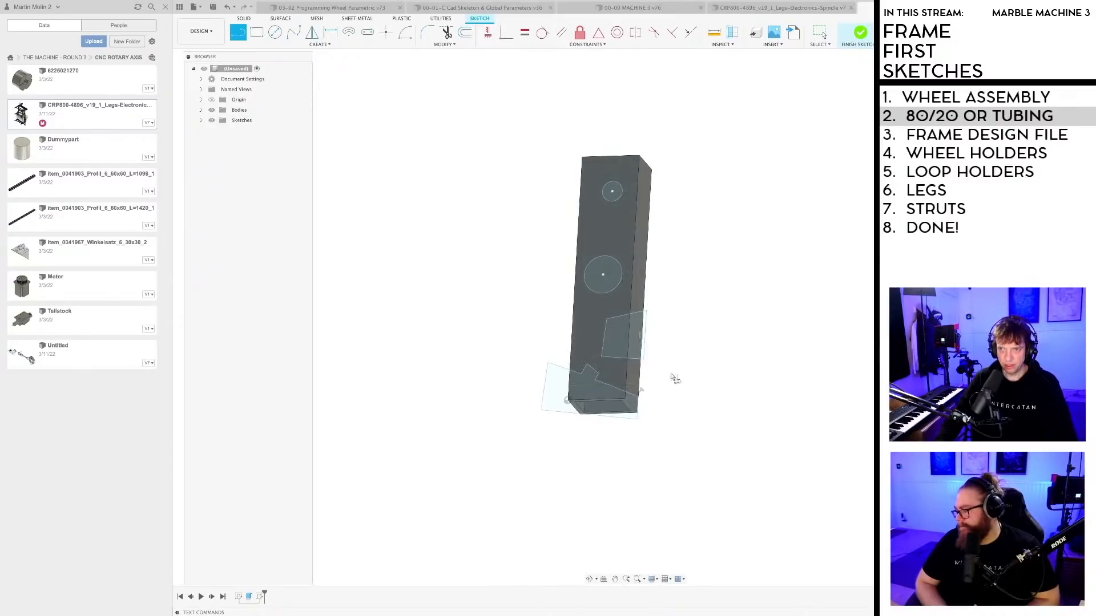
Step: Extrude both circles, the four-sided outline and the notched end outline as cuts into the tube
key(e)
click(622, 343)
click(603, 277)
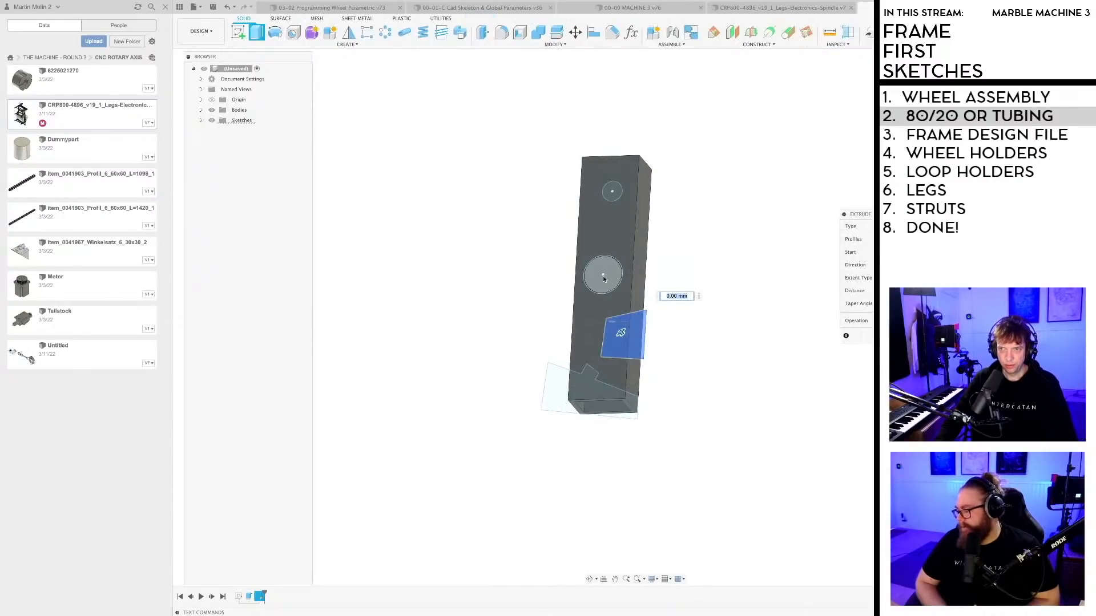
click(611, 190)
click(589, 387)
drag(590, 390, 606, 396)
key(Return)
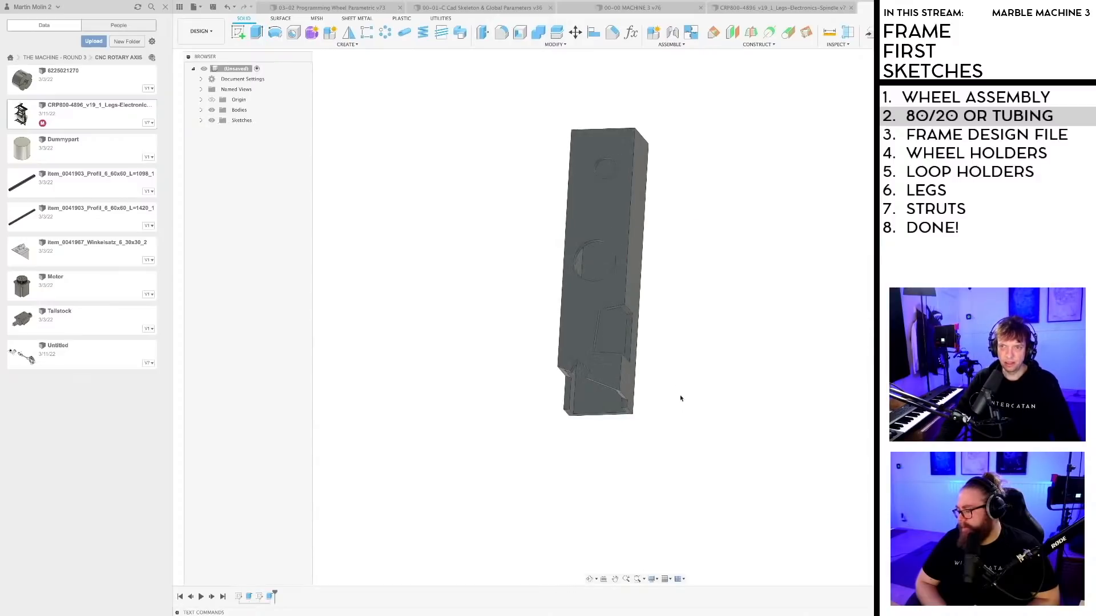
shift+middle_drag(680, 399, 606, 445)
scroll(641, 360, up, 3)
scroll(477, 380, up, 3)
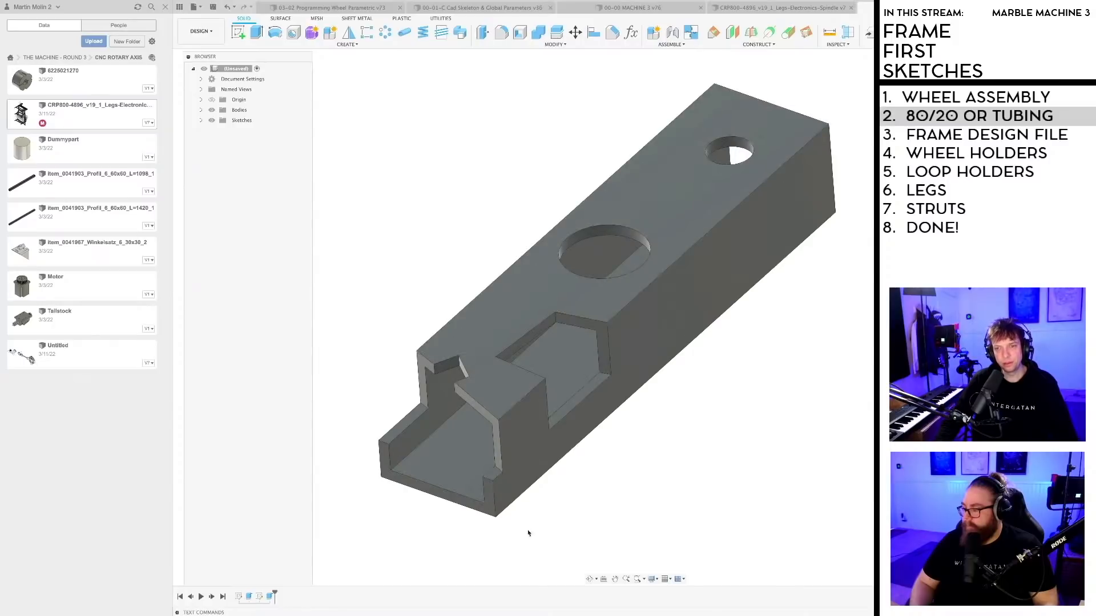
scroll(588, 461, down, 2)
mouse_move(662, 467)
shift+middle_down()
mouse_move(656, 496)
mouse_move(666, 477)
mouse_move(655, 468)
mouse_move(656, 479)
shift+middle_up()
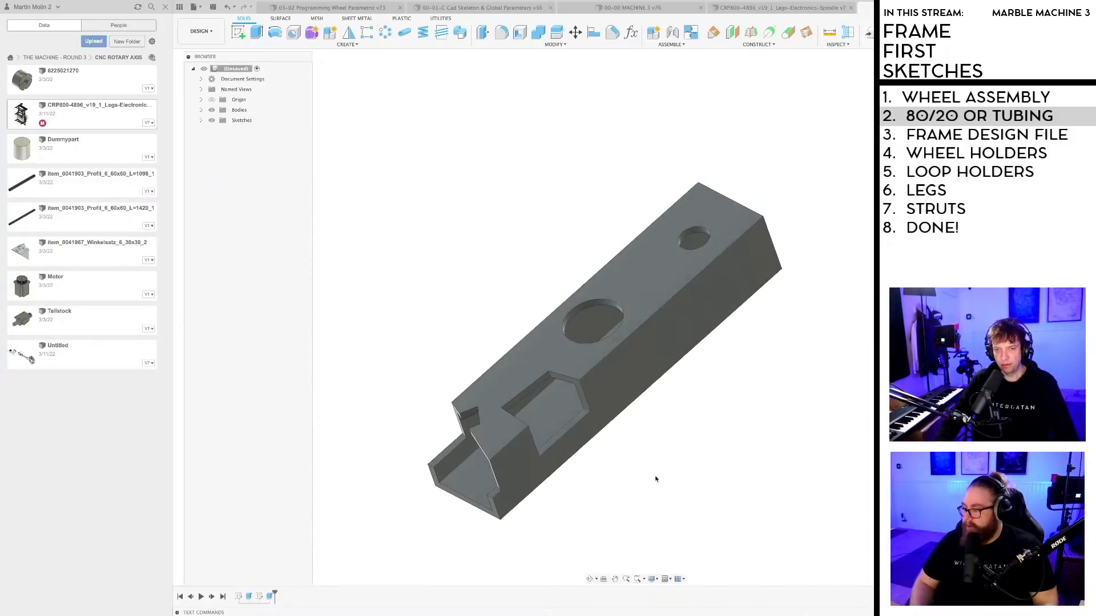
Step: Show Sketch2 again and extrude its larger circle as a cut through the tube's opposite wall
click(260, 597)
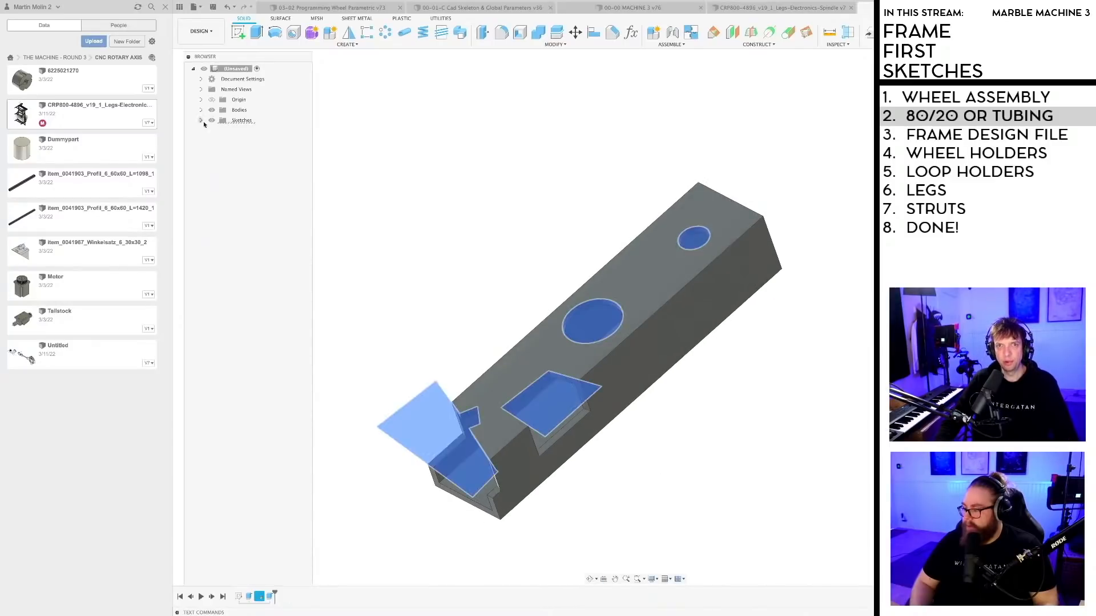
click(364, 169)
click(220, 140)
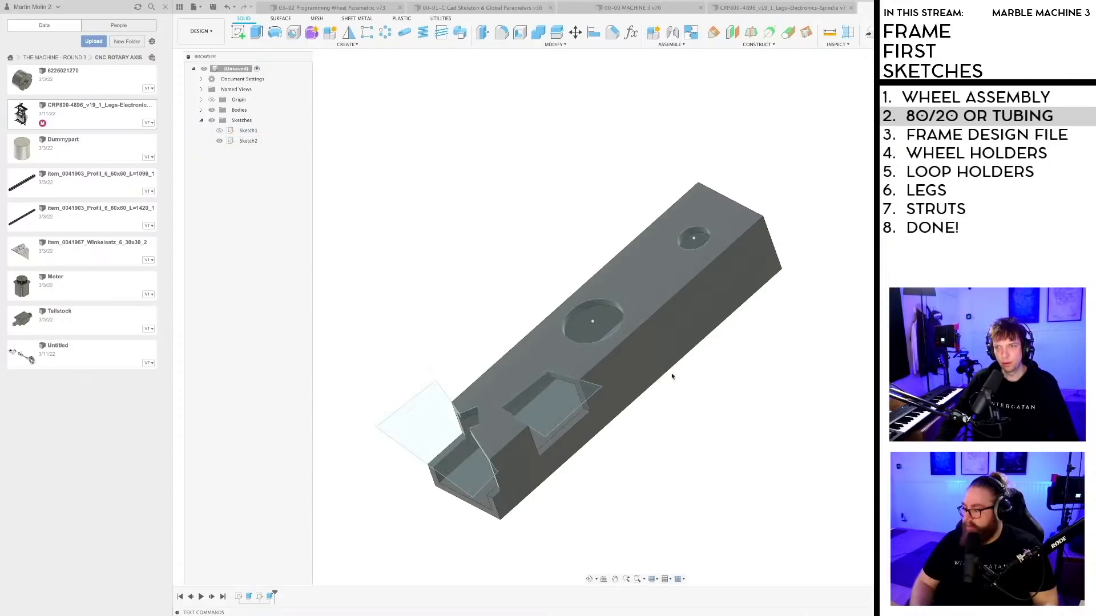
click(608, 332)
key(e)
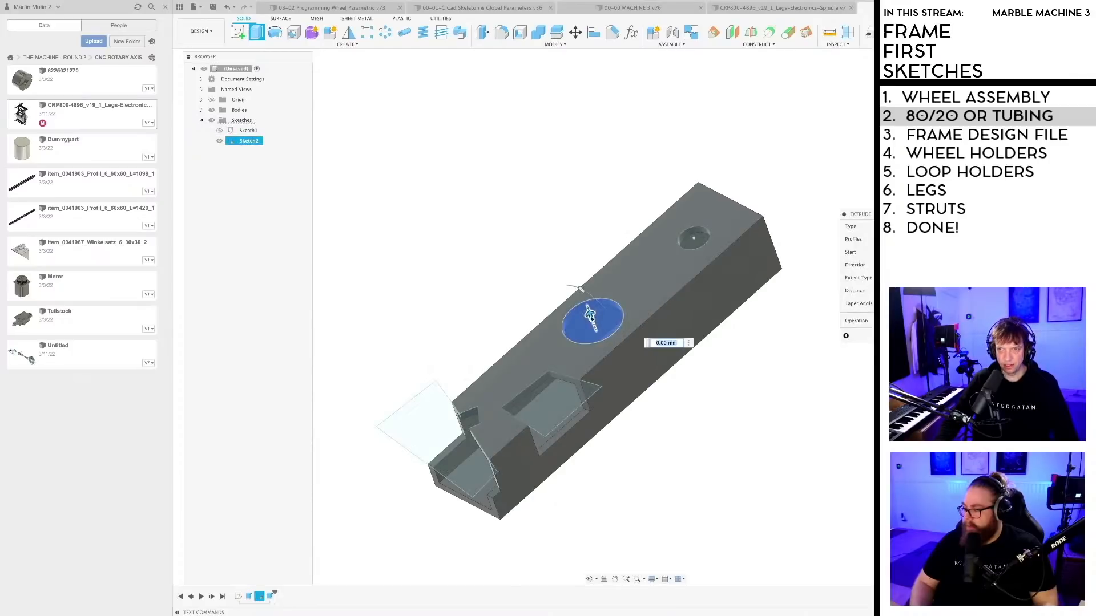
drag(594, 325, 648, 441)
key(Return)
Step: Examine the holes and edge cut-outs in the tube from several angles
shift+middle_drag(709, 440, 713, 464)
scroll(652, 342, up, 6)
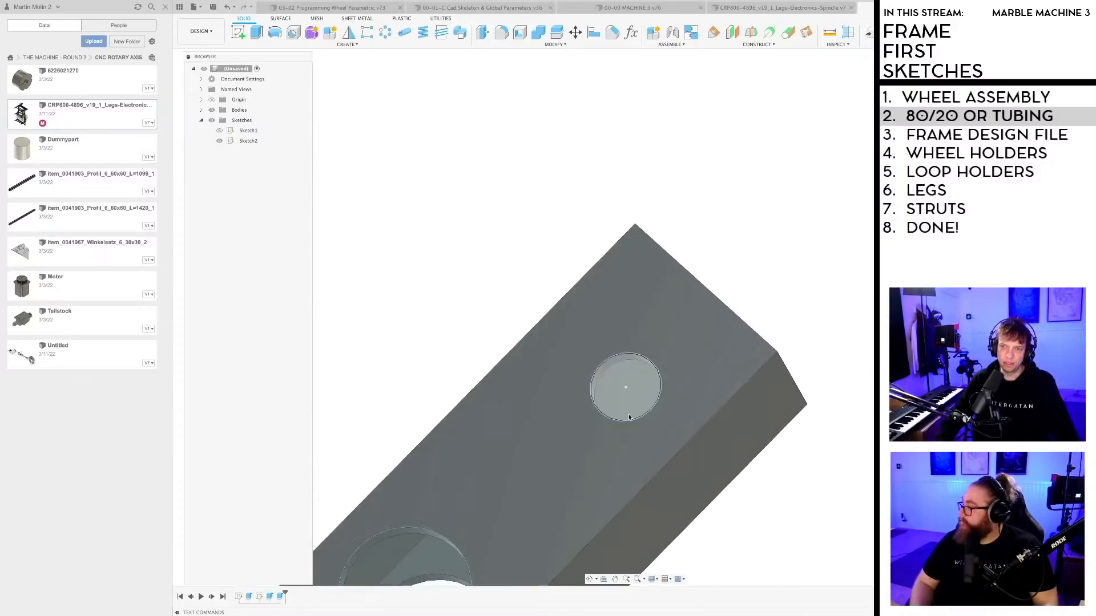
shift+middle_drag(619, 425, 809, 170)
scroll(810, 173, down, 3)
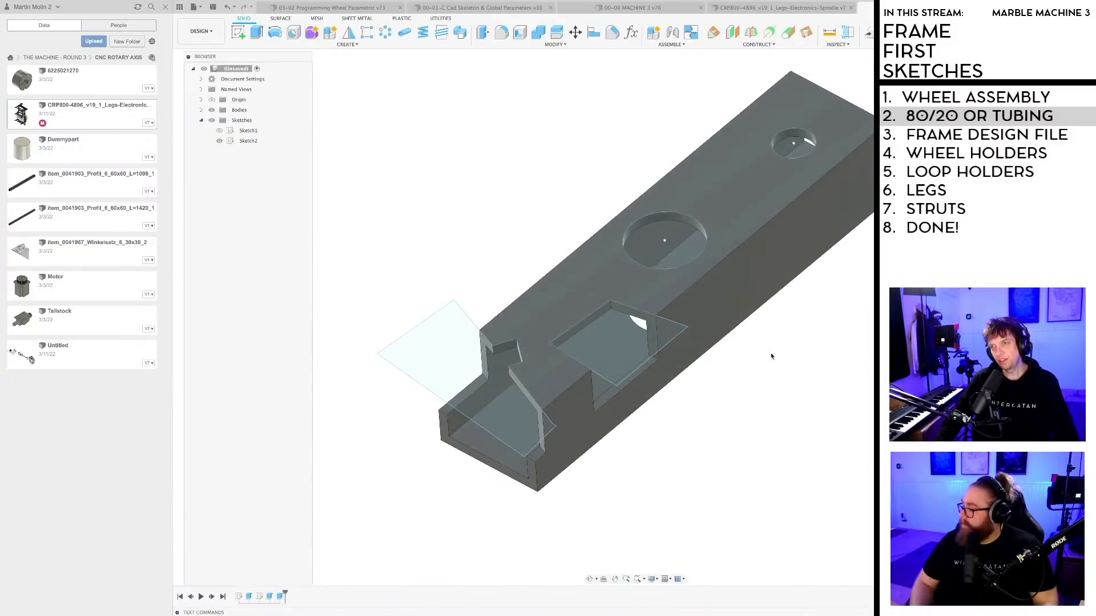
shift+middle_drag(771, 356, 727, 404)
key(ctrl+s)
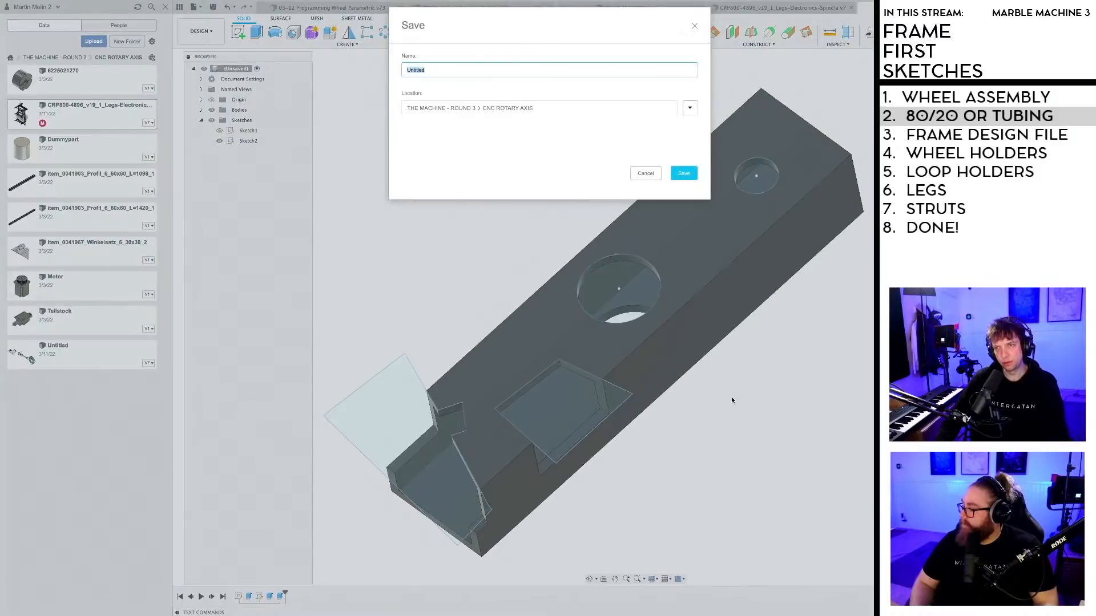
click(644, 173)
shift+middle_drag(651, 411, 681, 475)
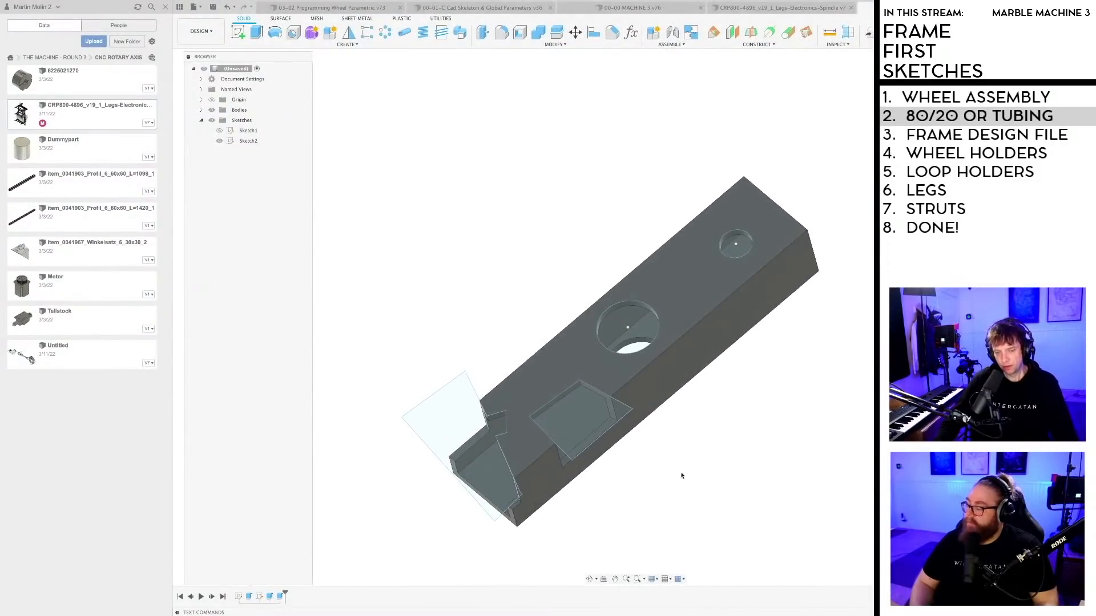
shift+middle_drag(729, 392, 697, 423)
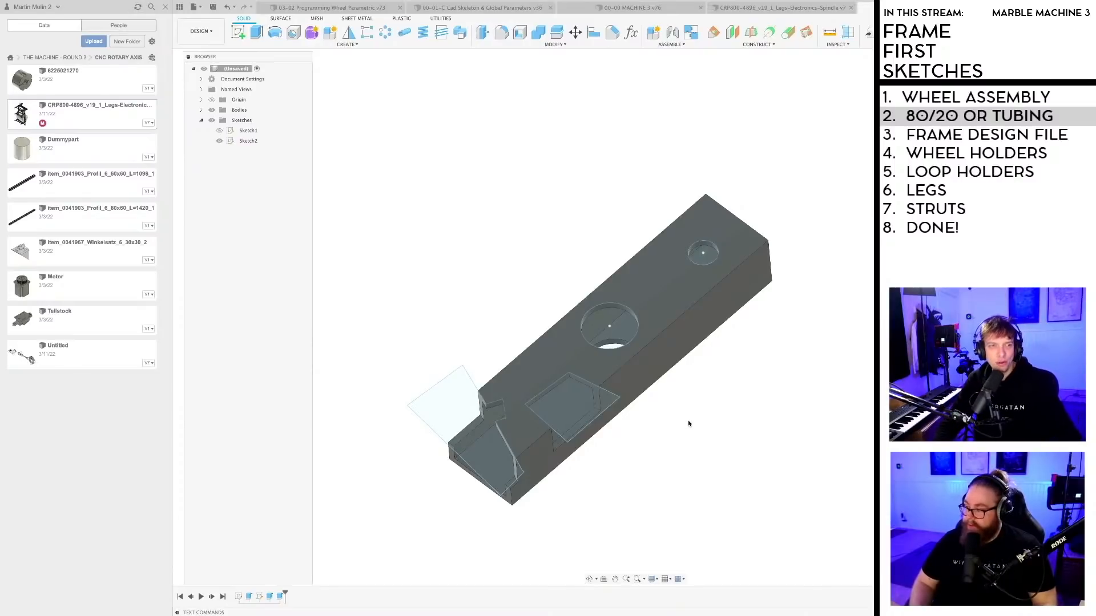
shift+middle_drag(688, 413, 656, 440)
scroll(665, 404, up, 2)
scroll(648, 429, down, 2)
key(ctrl+s)
click(644, 173)
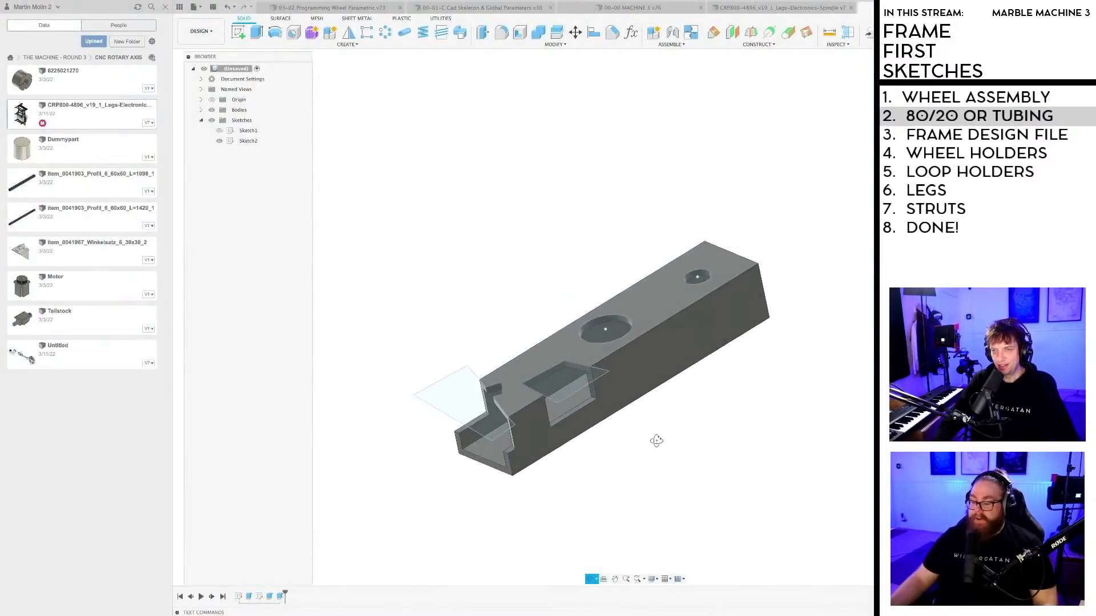
key(ctrl+s)
click(646, 174)
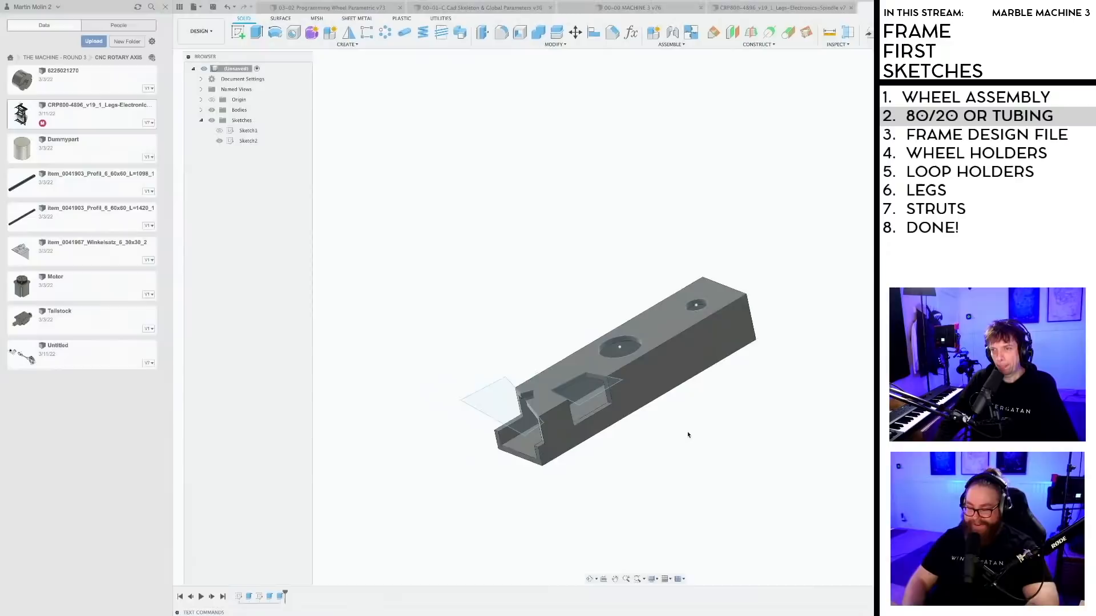
Step: Inspect the tube once more, looking through its through-hole and open notched end
shift+middle_drag(683, 440, 662, 448)
scroll(670, 442, up, 2)
scroll(668, 440, down, 1)
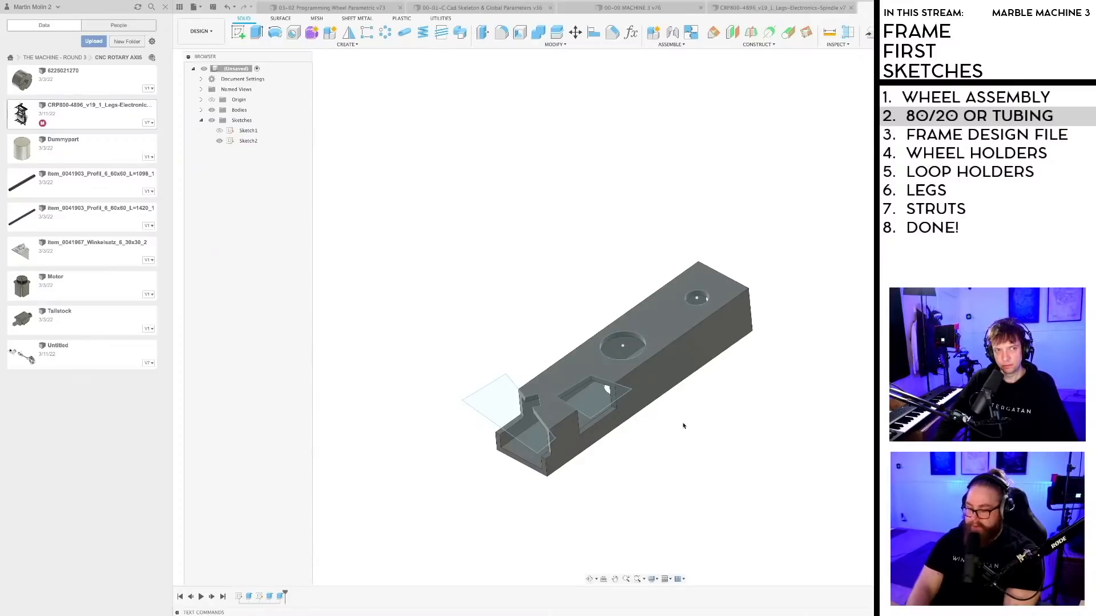
shift+middle_drag(683, 426, 655, 435)
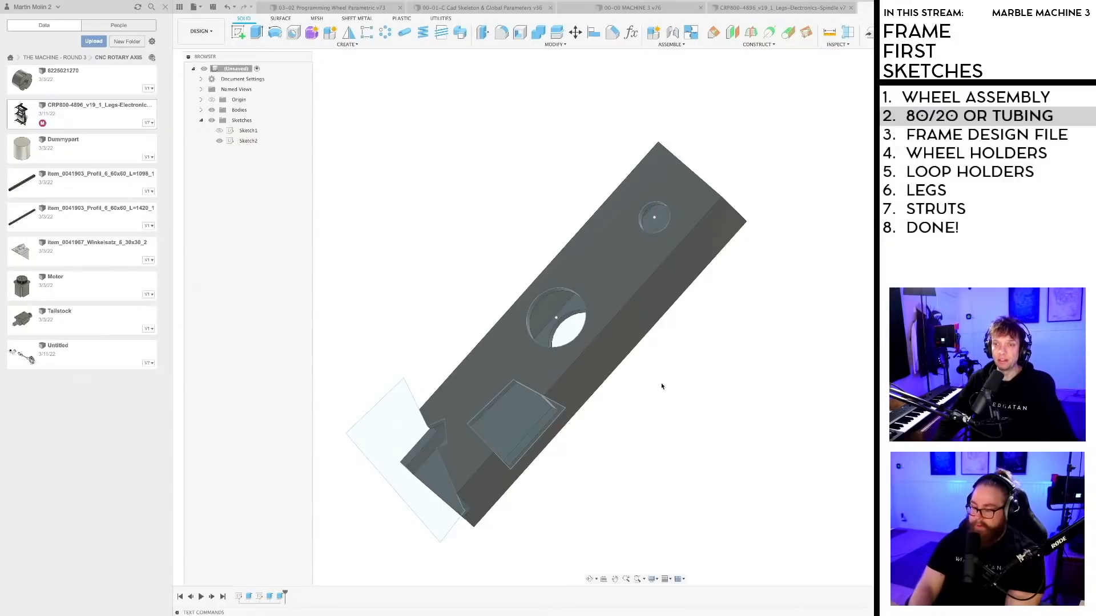
scroll(662, 387, down, 2)
mouse_move(653, 405)
shift+middle_down()
mouse_move(675, 382)
mouse_move(645, 420)
shift+middle_up()
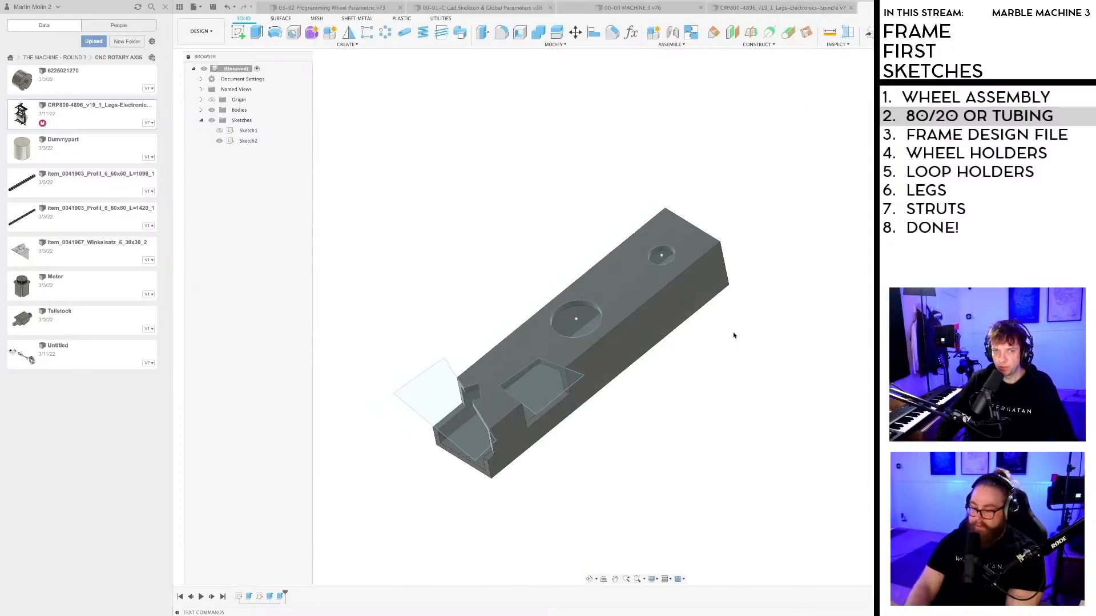
scroll(734, 335, up, 3)
Step: Return to the CRP800-4896_v19_1_Legs design and view its extruded-profile frame around the drum
click(782, 7)
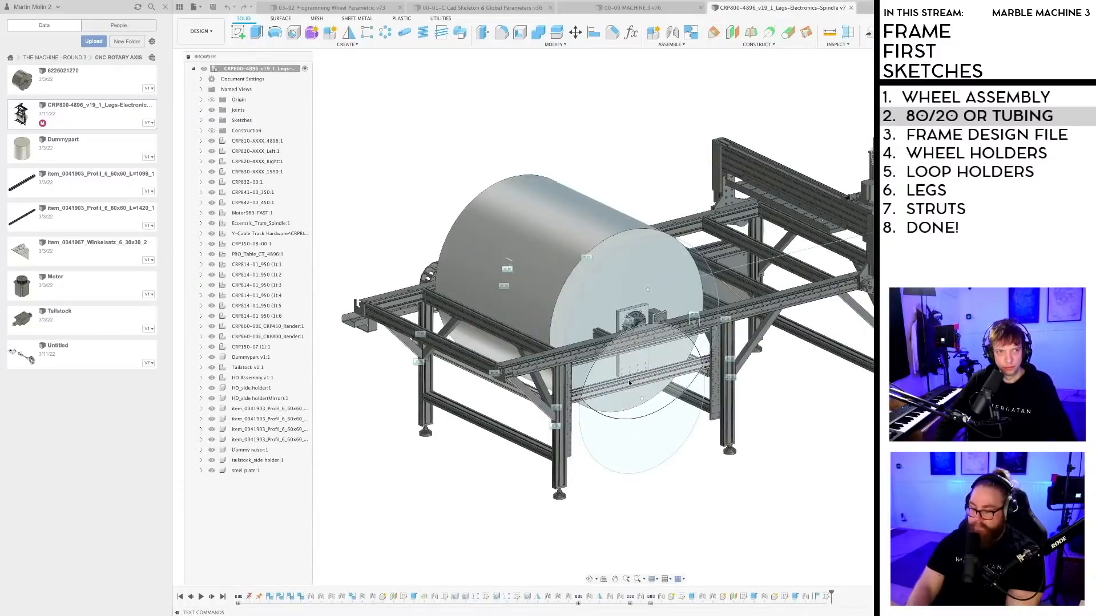
scroll(636, 373, up, 5)
scroll(694, 394, down, 6)
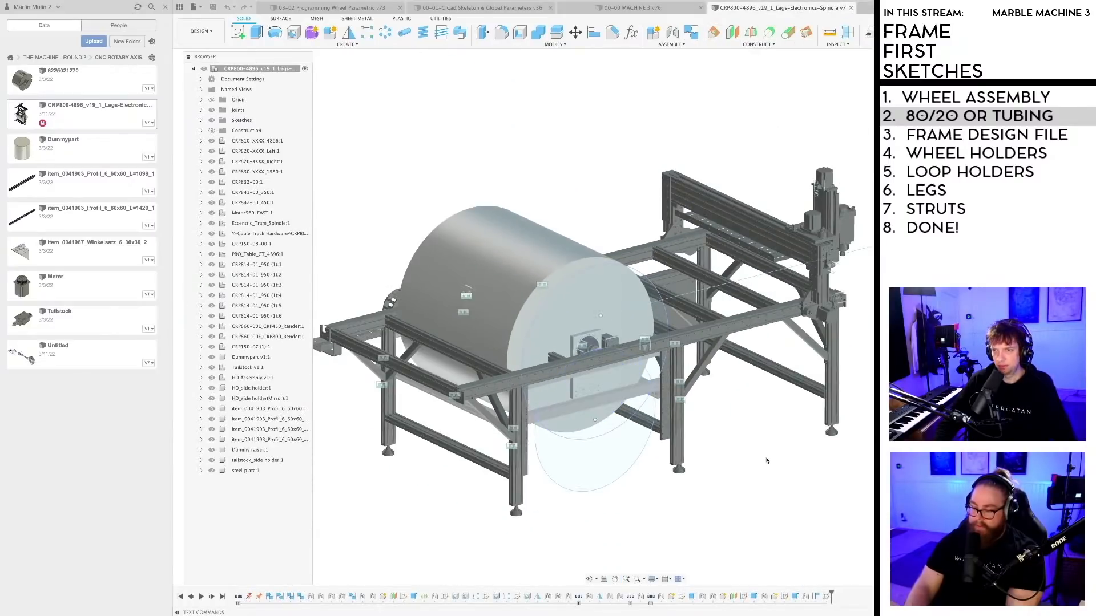
middle_drag(750, 469, 735, 452)
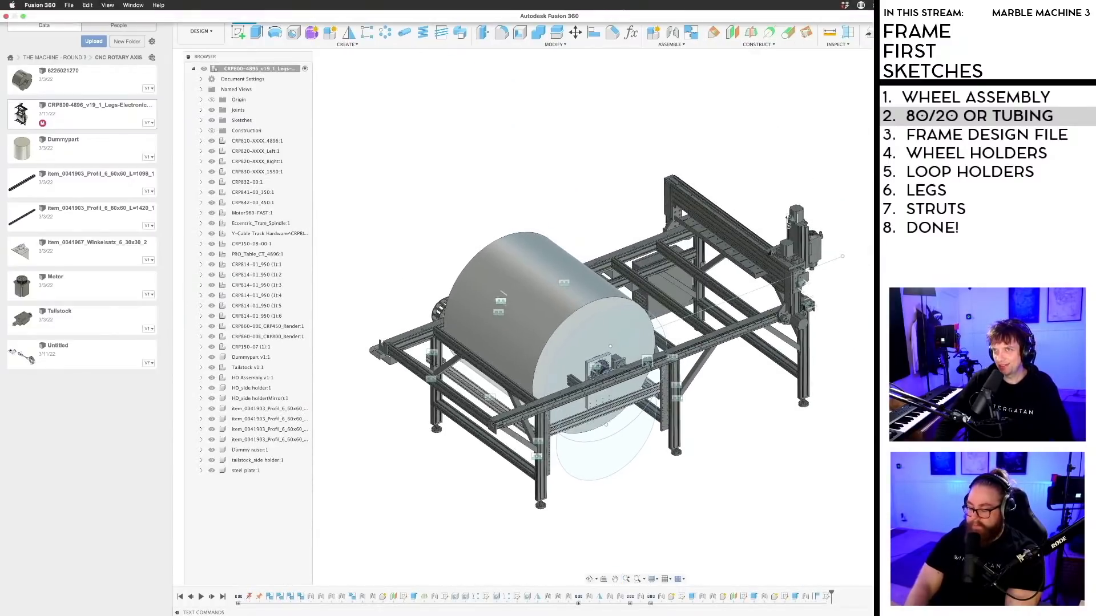
Step: Switch to the 00-00 MACHINE 3 design and view the whole machine assembly
click(632, 7)
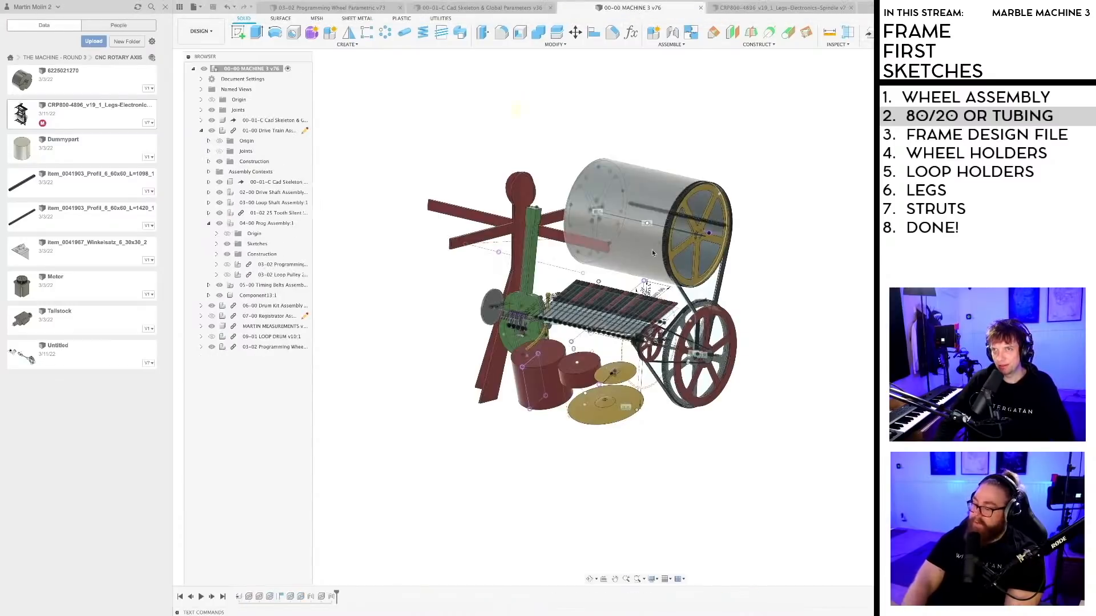
middle_drag(797, 155, 762, 176)
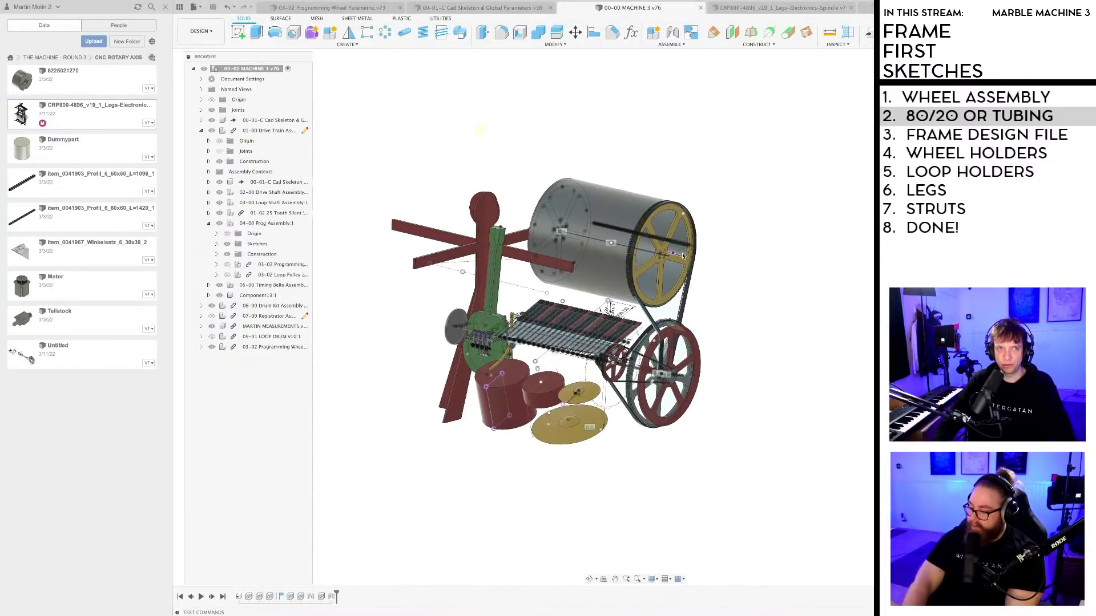
middle_drag(718, 370, 701, 367)
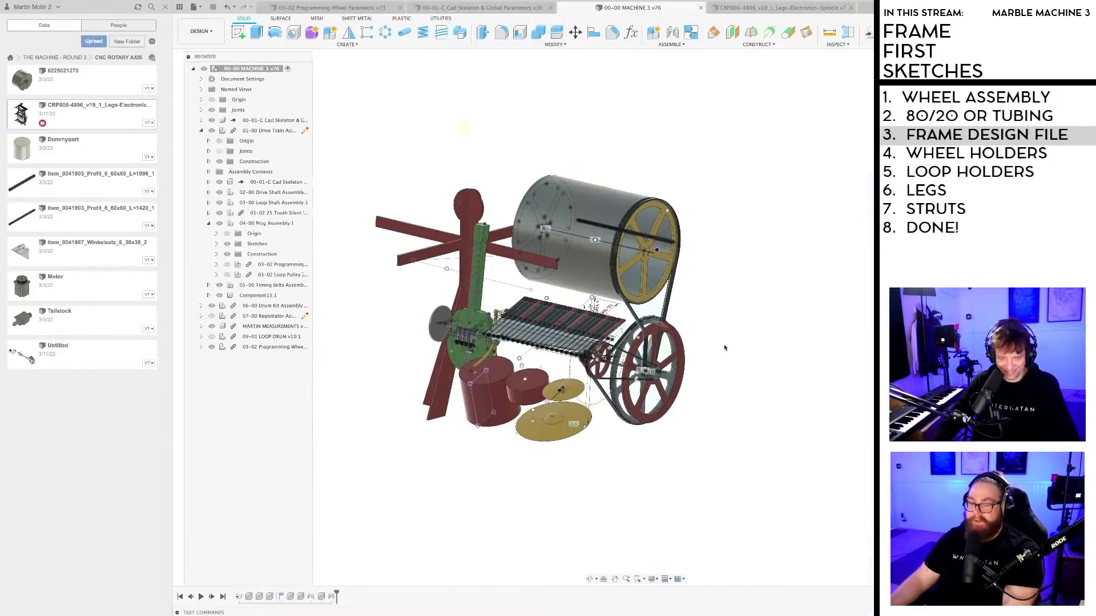
mouse_move(722, 343)
shift+middle_down()
mouse_move(688, 348)
mouse_move(727, 343)
shift+middle_up()
scroll(723, 344, up, 1)
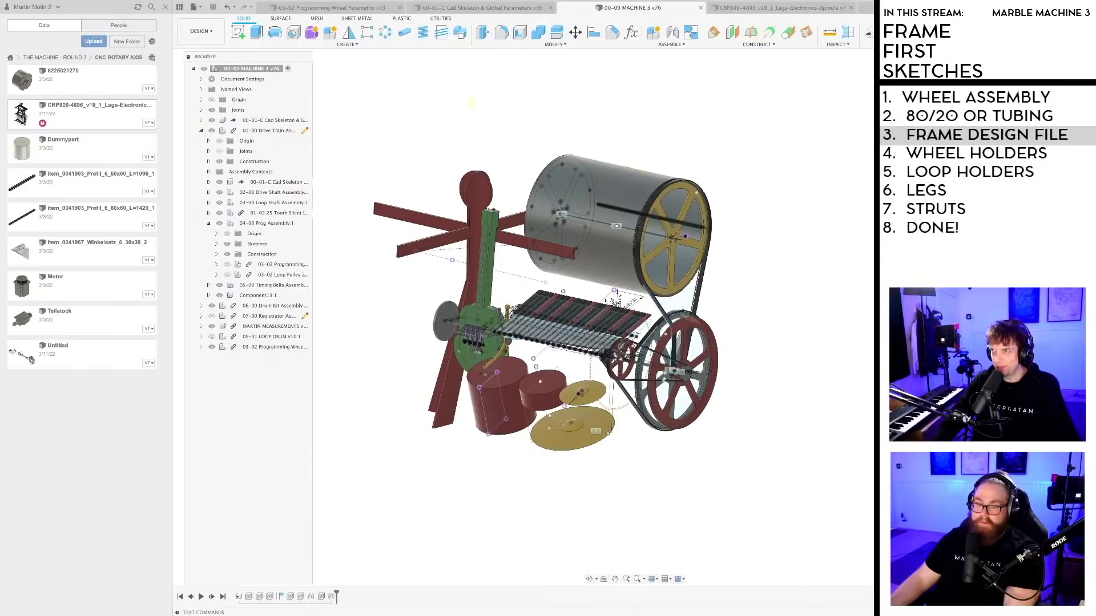
Step: Return to the unsaved sample tube design and set the active project folder to THE MACHINE - ROUND 3
click(866, 7)
scroll(736, 303, down, 3)
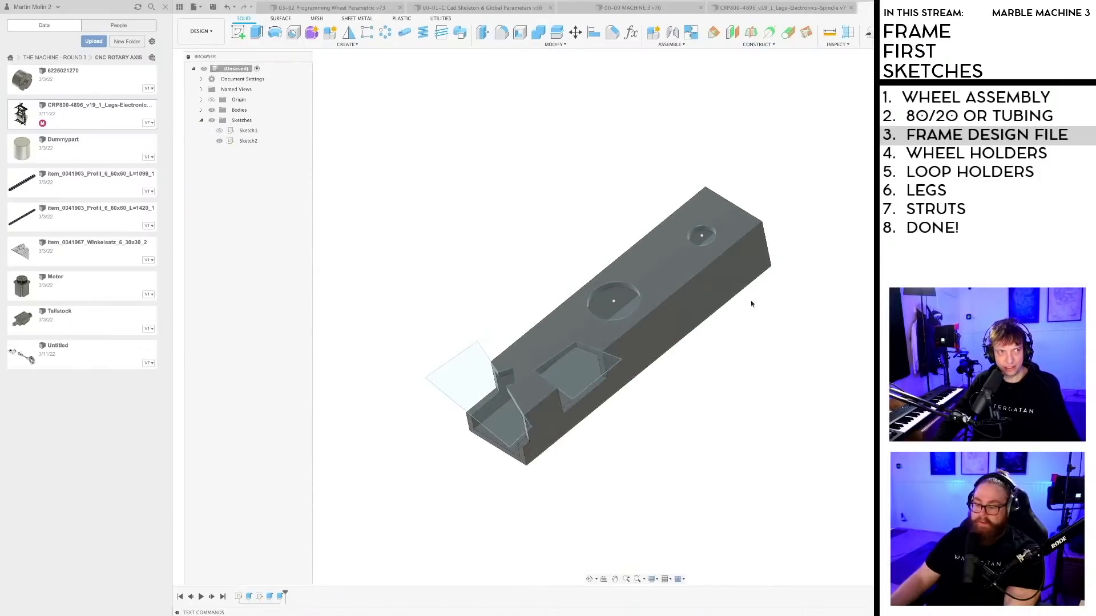
middle_drag(761, 336, 785, 303)
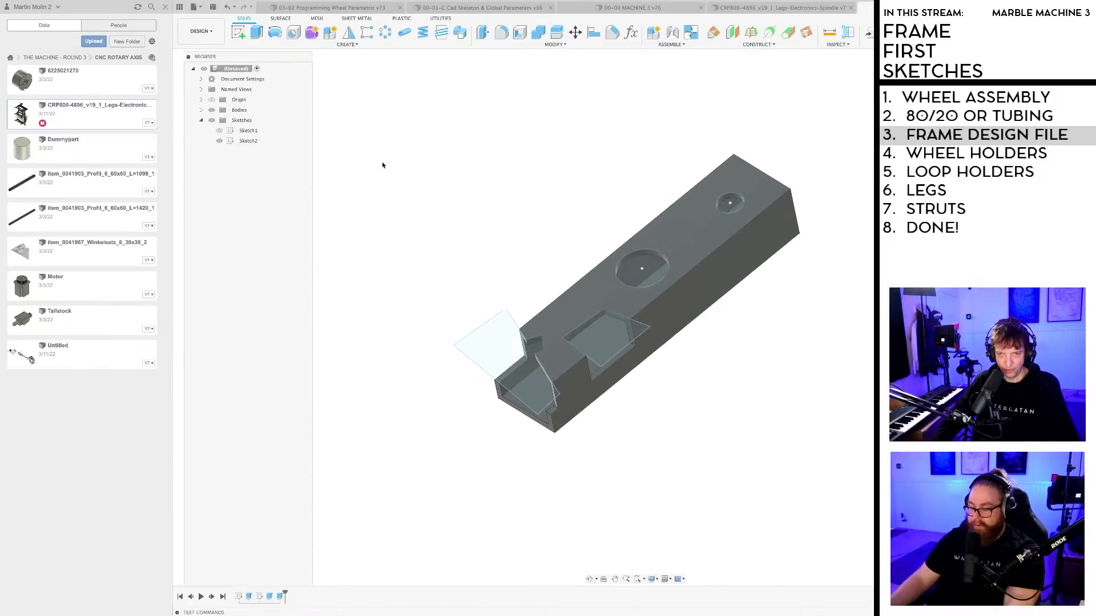
key(ctrl+s)
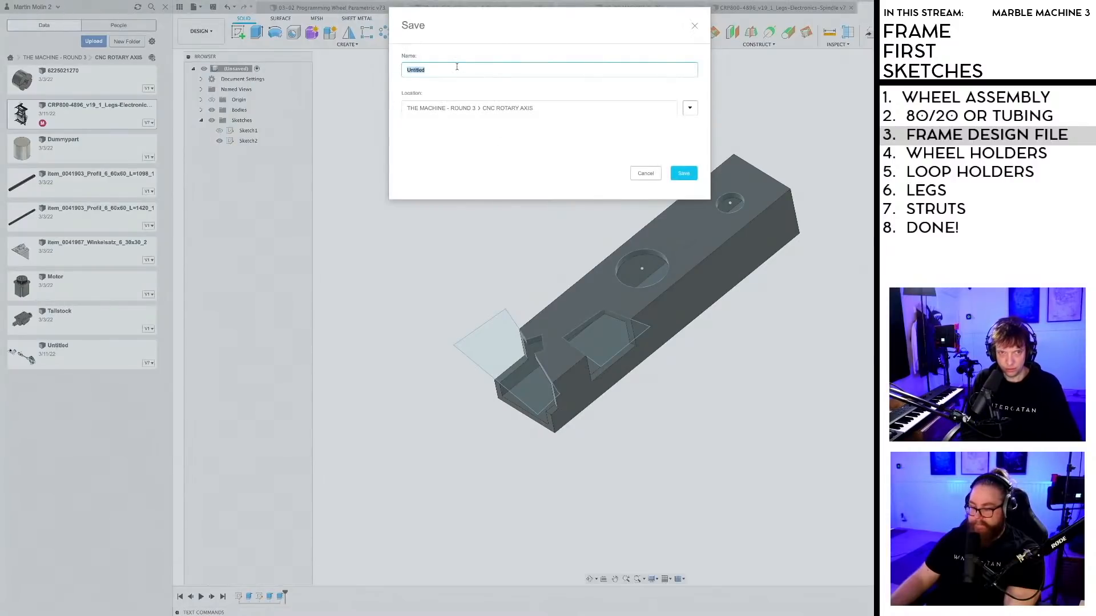
click(645, 172)
click(69, 57)
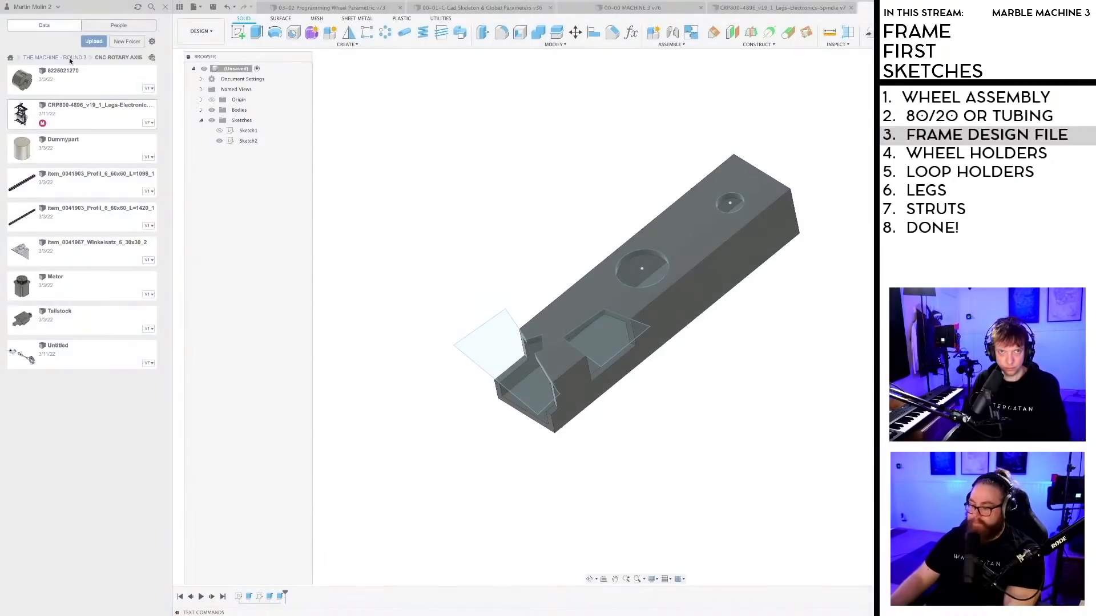
scroll(92, 306, down, 3)
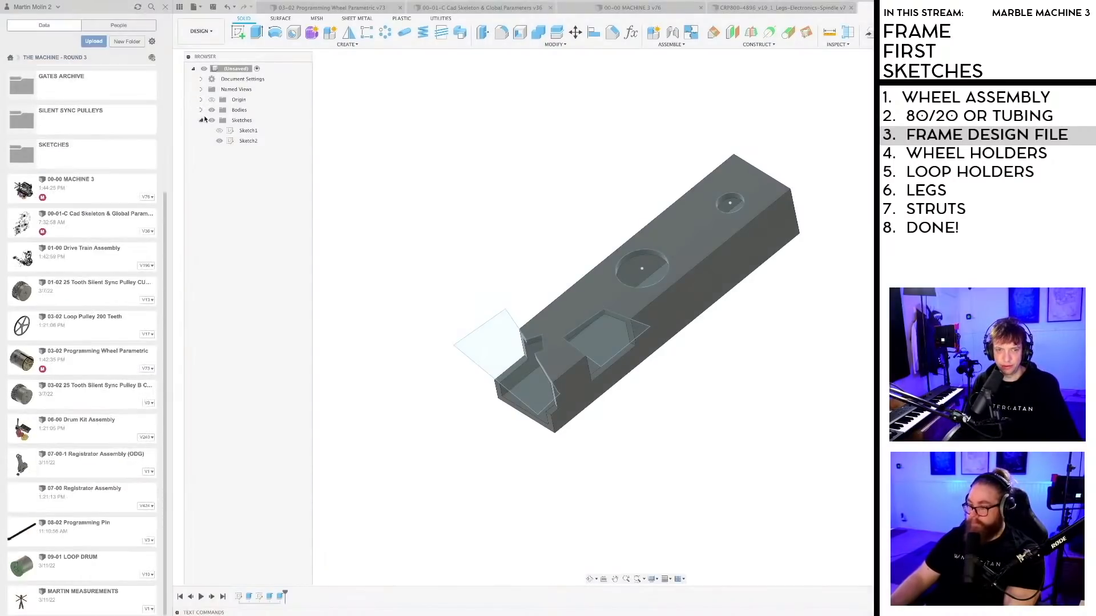
Step: Save the tube design as "10-01 FRAME" in the THE MACHINE - ROUND 3 folder
key(ctrl+s)
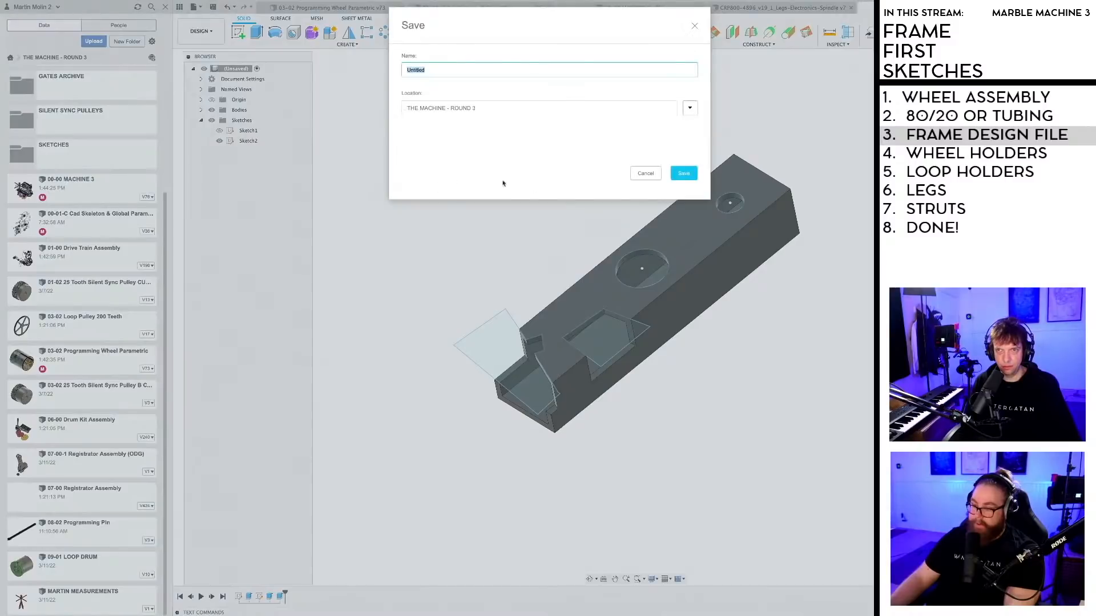
text(10-)
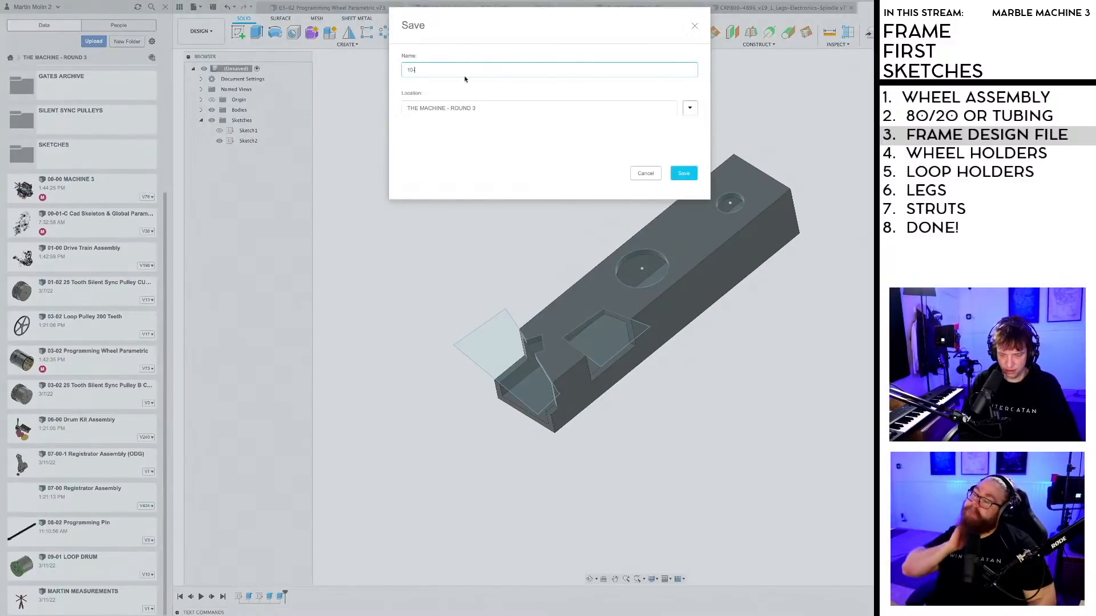
text(01 FRAME)
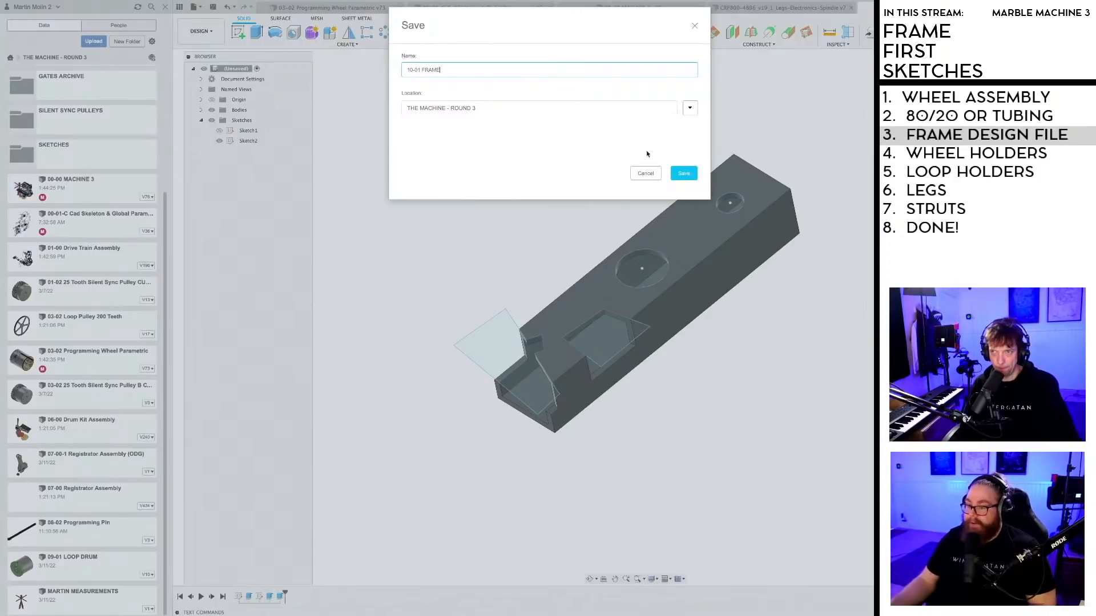
click(683, 173)
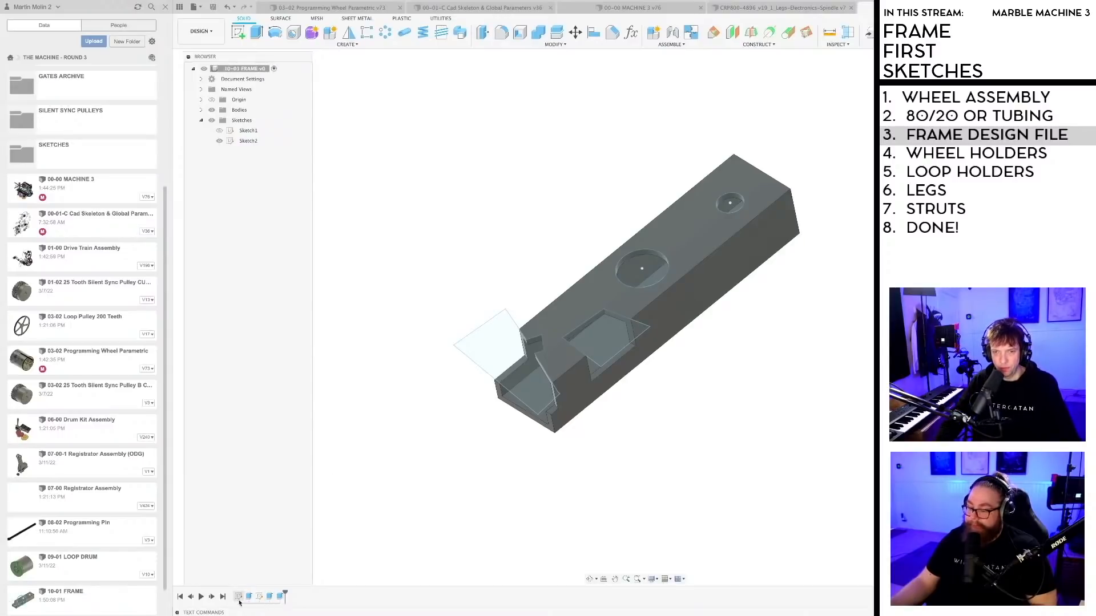
Step: Delete all the tube's sketches and features from the 10-01 FRAME timeline and save the emptied design
drag(240, 602, 281, 602)
right_click(281, 600)
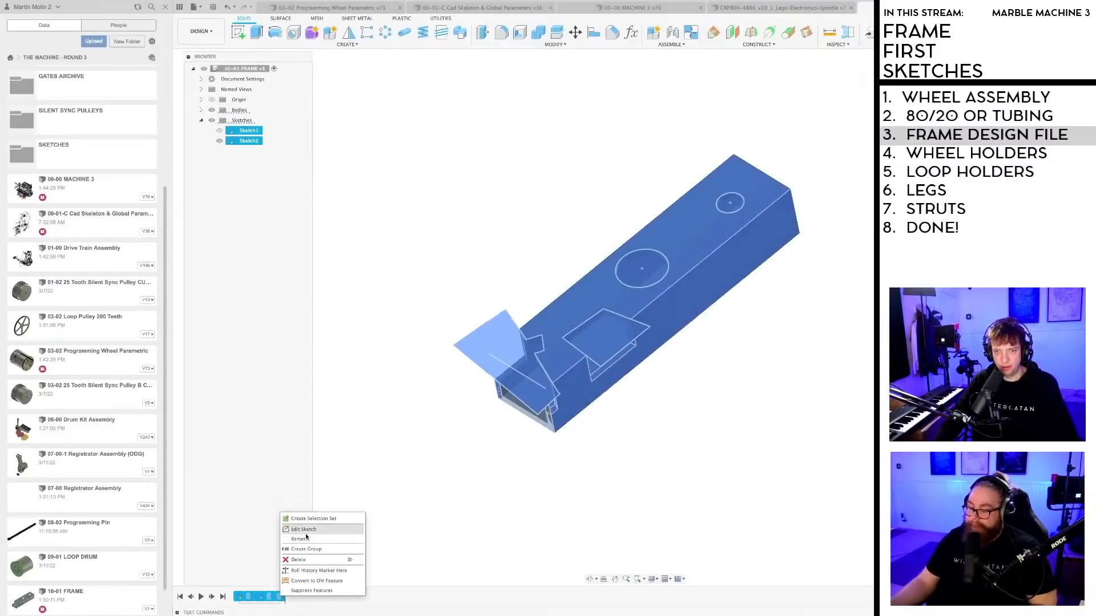
click(311, 559)
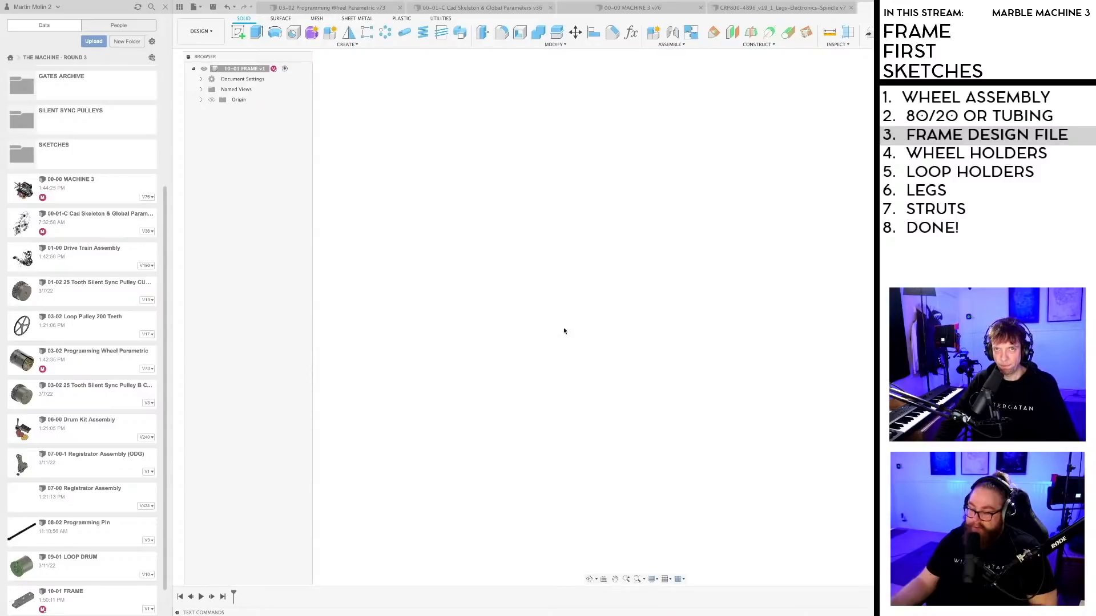
key(ctrl+s)
key(Return)
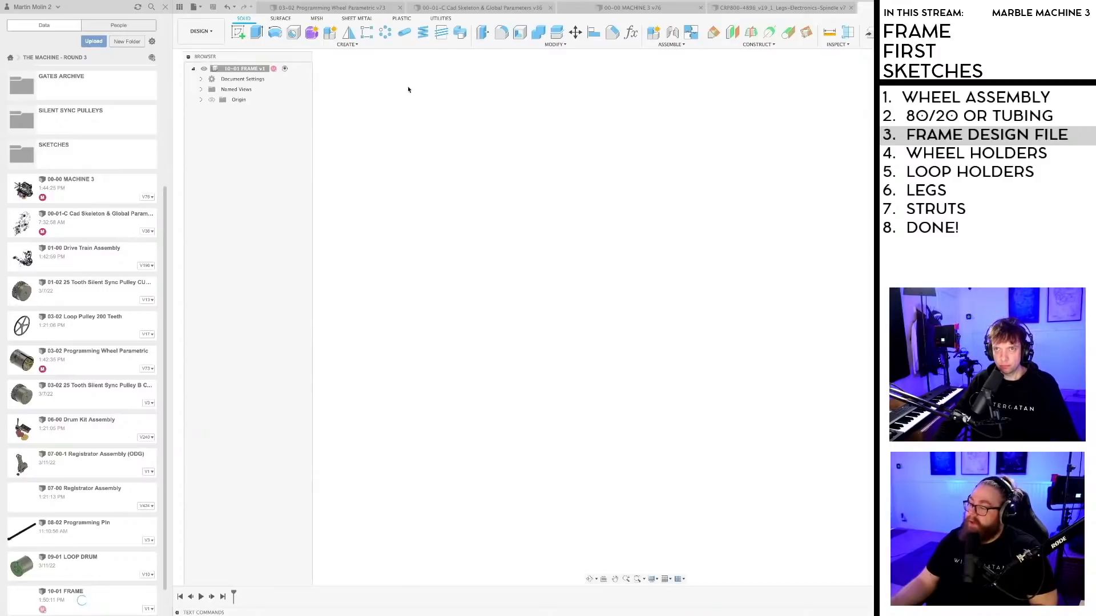
Step: Return to the 00-00 MACHINE 3 design and examine the timing belt beside the keyboard's end
click(638, 8)
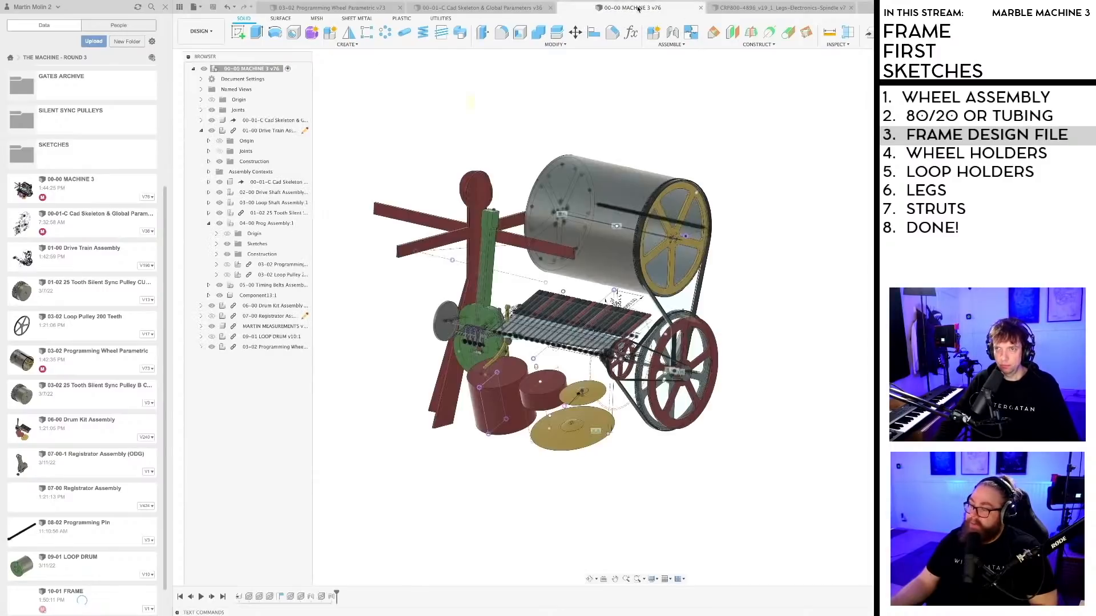
mouse_move(708, 348)
shift+middle_down()
mouse_move(731, 341)
mouse_move(725, 331)
mouse_move(721, 371)
mouse_move(717, 362)
shift+middle_up()
scroll(661, 330, up, 5)
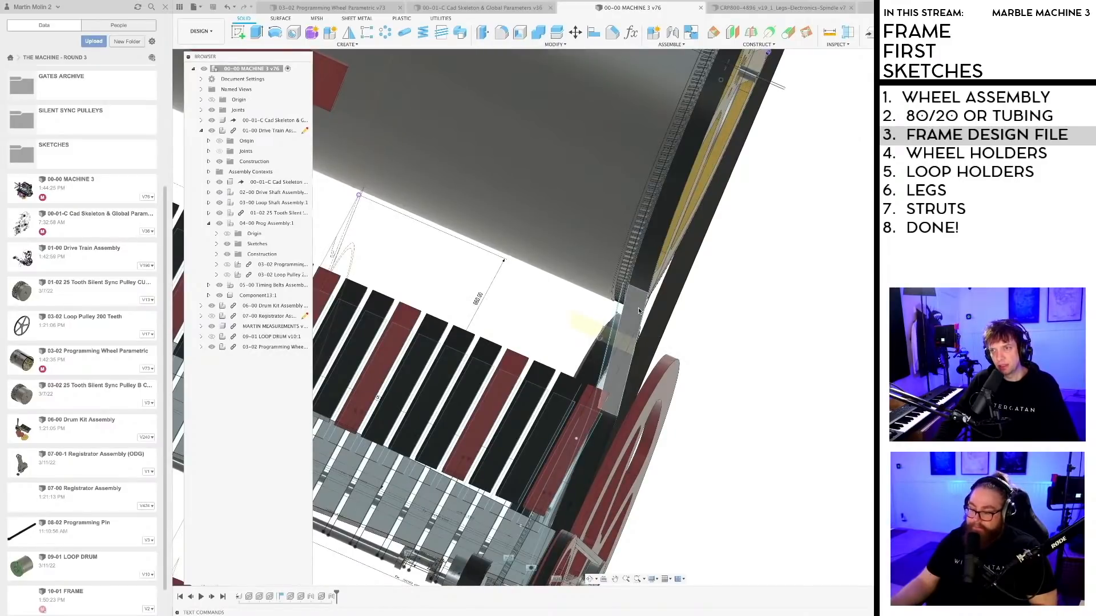
click(637, 311)
scroll(725, 357, down, 2)
scroll(712, 358, down, 5)
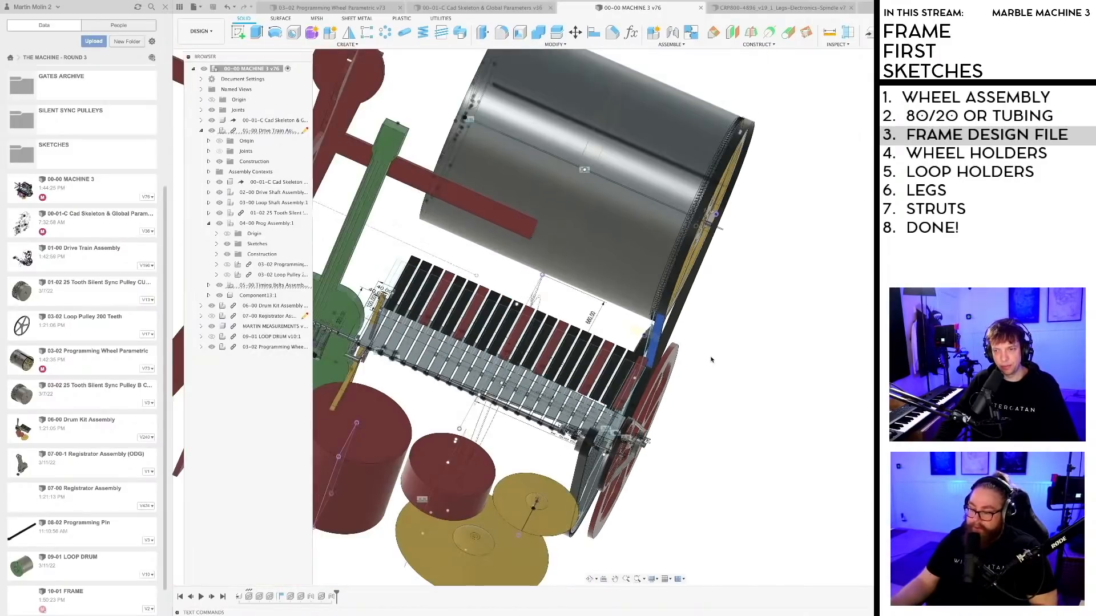
Step: Examine the space around the programming wheel, keyboard and drive wheels from several angles
shift+middle_drag(709, 365, 770, 343)
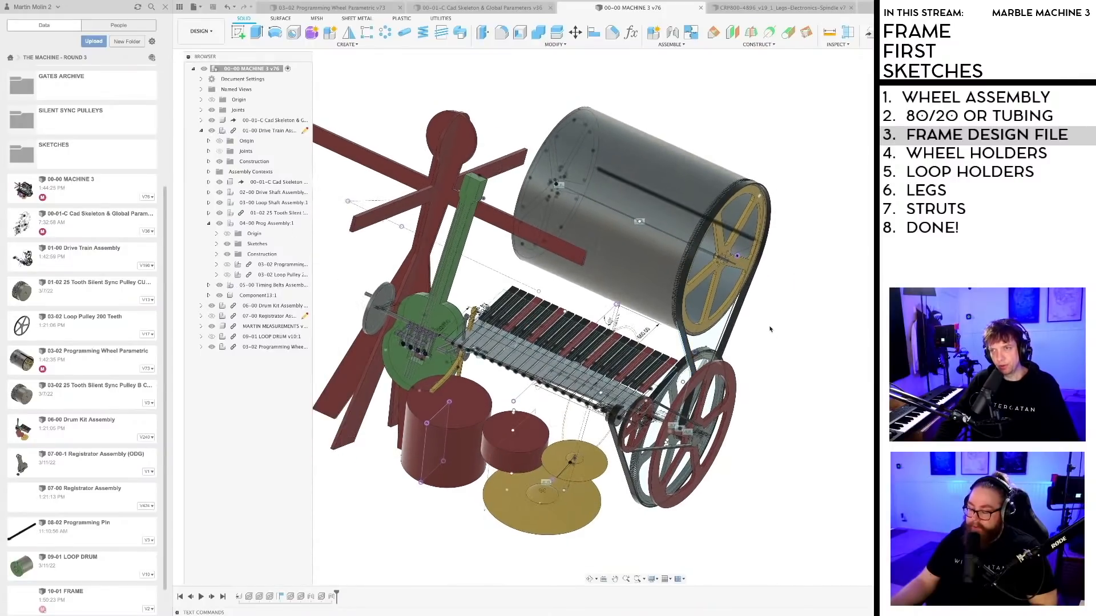
scroll(665, 254, up, 4)
scroll(664, 255, down, 4)
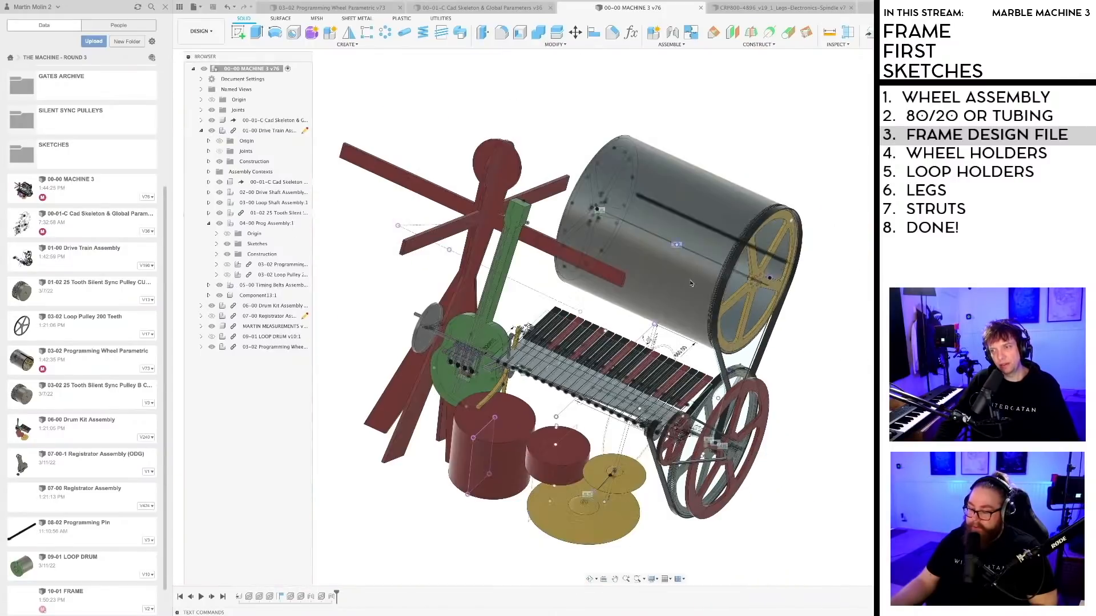
mouse_move(792, 453)
shift+middle_down()
mouse_move(788, 477)
mouse_move(789, 467)
shift+middle_up()
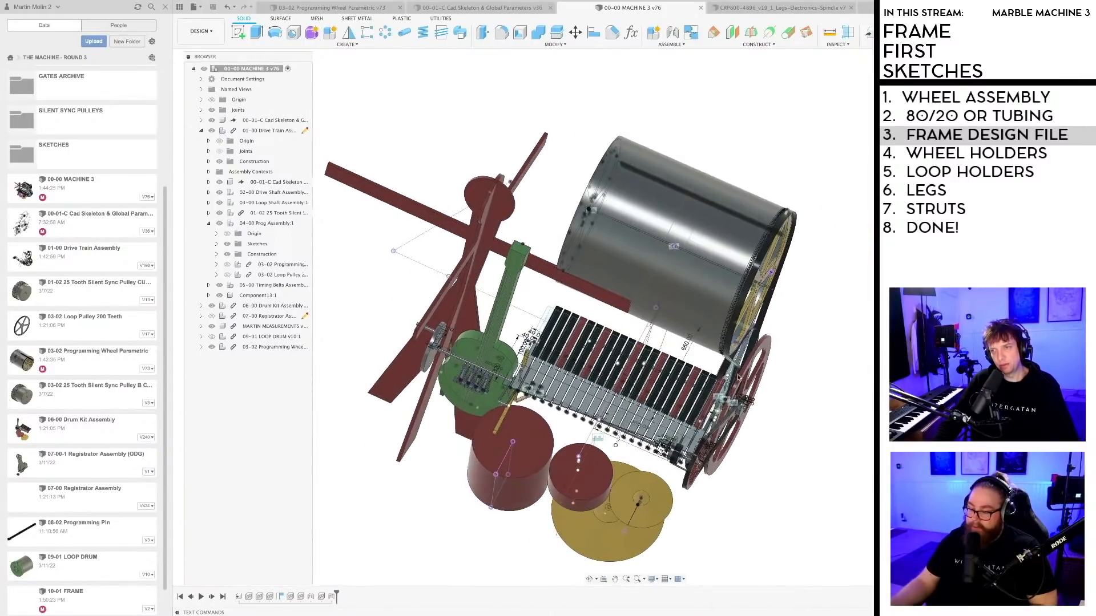
scroll(736, 387, up, 5)
scroll(736, 387, down, 4)
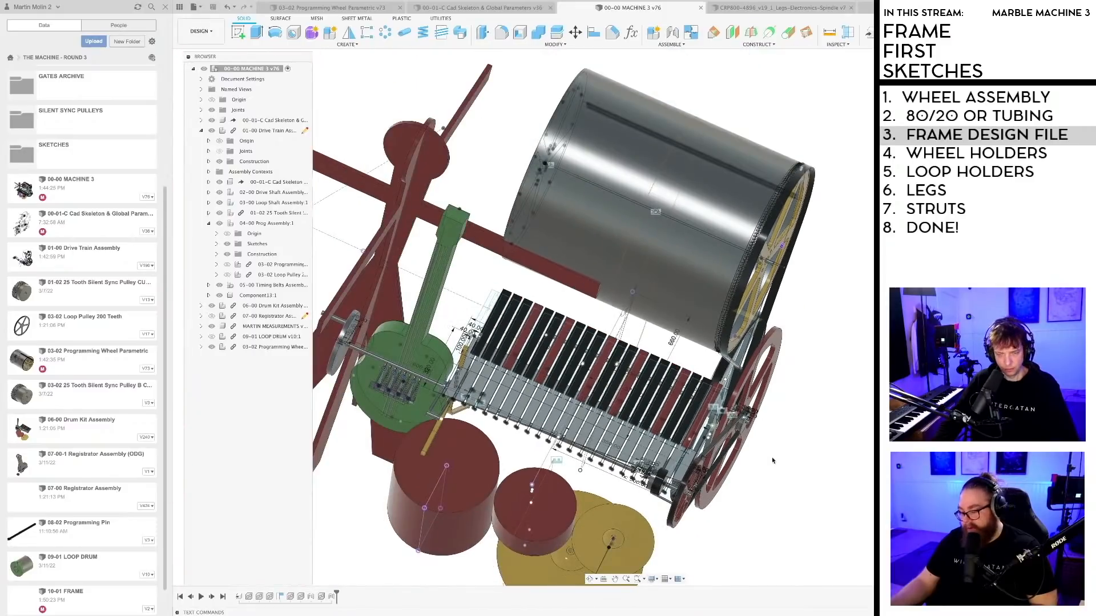
scroll(782, 452, down, 2)
shift+middle_drag(779, 455, 698, 496)
shift+middle_drag(777, 516, 728, 515)
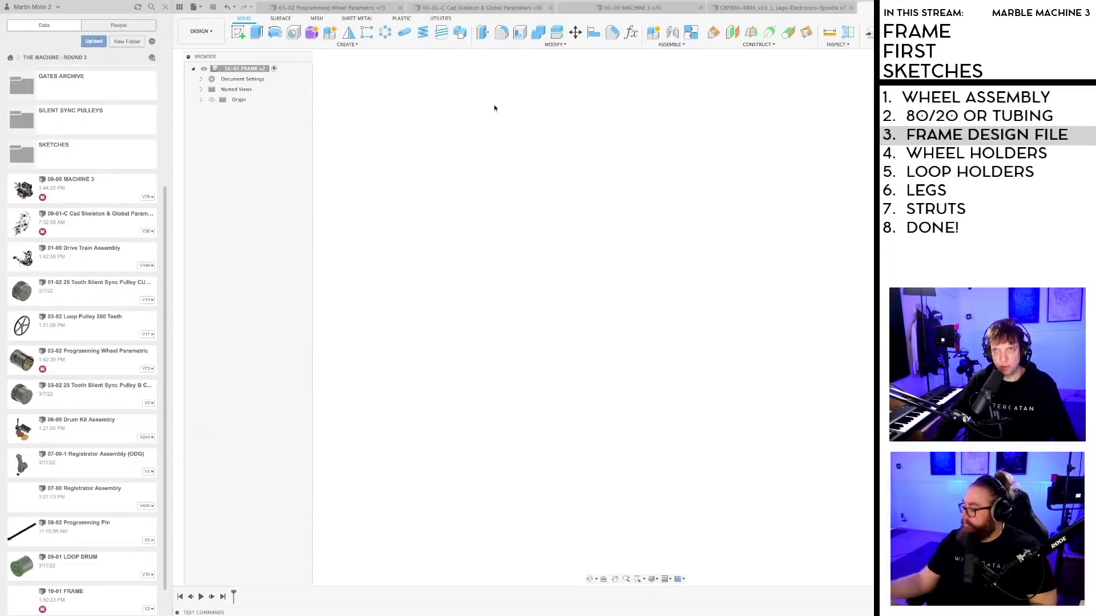
Step: Switch to the 00-01-C Cad Skeleton & Global Parameters design and view its dimensioned layout sketches
click(482, 7)
mouse_move(588, 303)
shift+middle_down()
mouse_move(502, 256)
mouse_move(567, 238)
shift+middle_up()
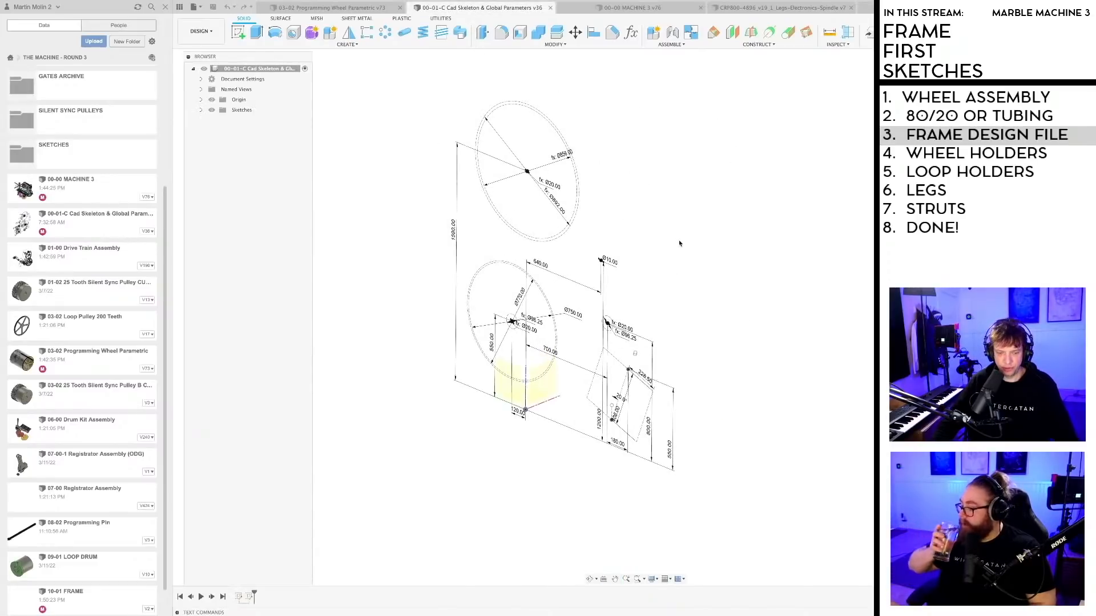
middle_drag(639, 244, 642, 258)
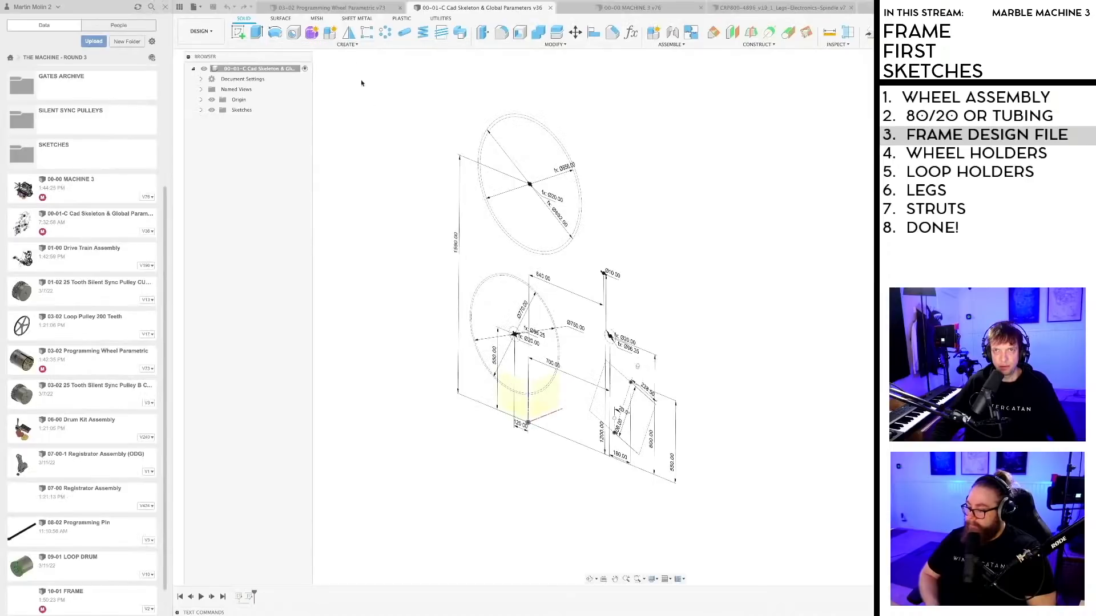
Step: Try to derive the skeleton's Sketches folder with Existing Design as the destination
click(347, 44)
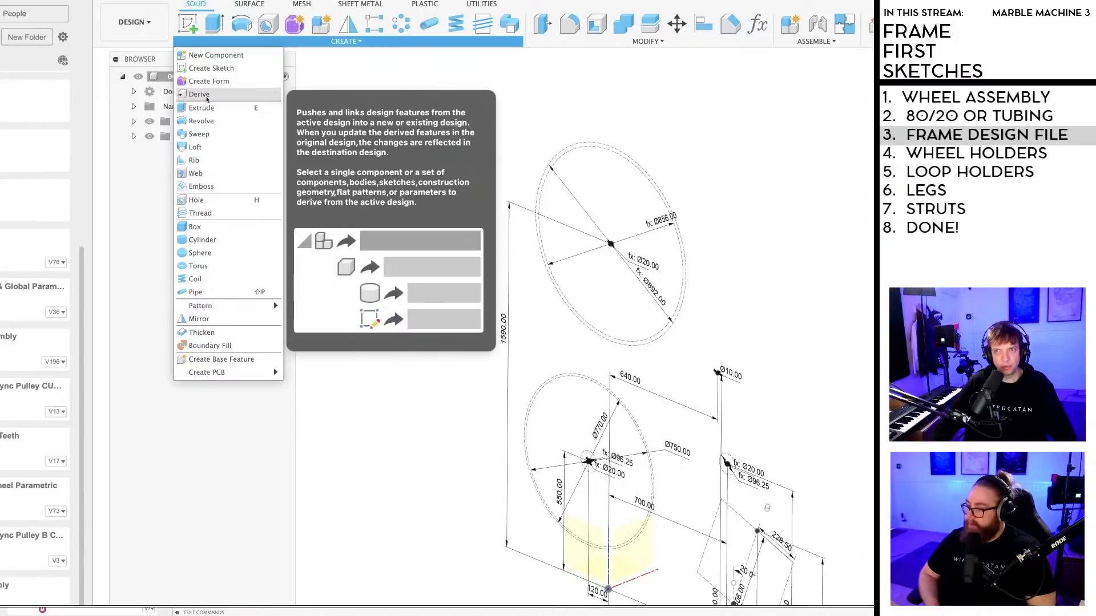
key(Escape)
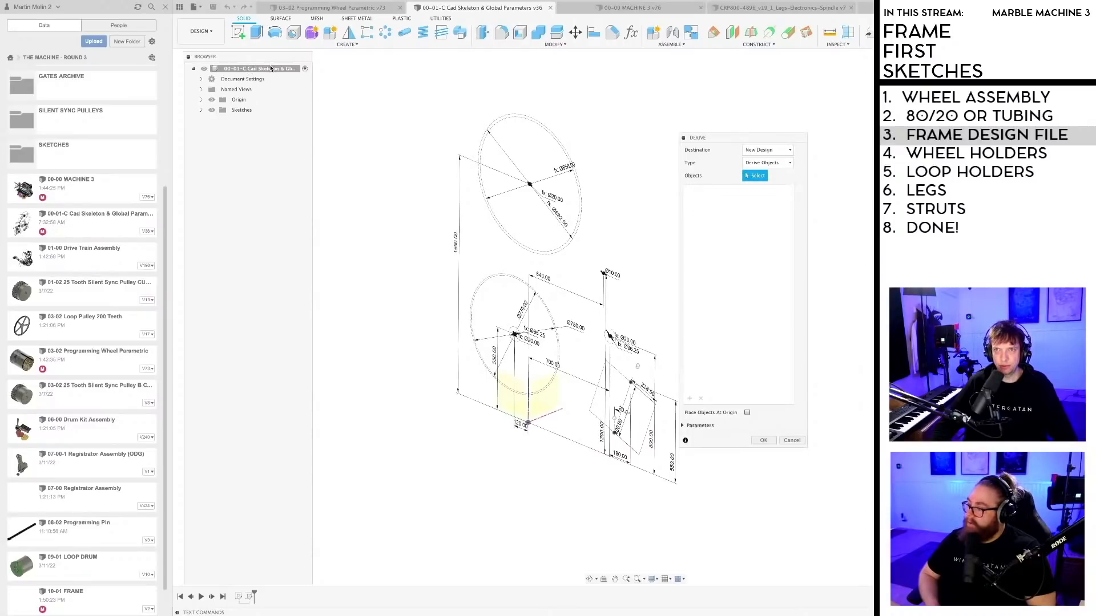
click(768, 149)
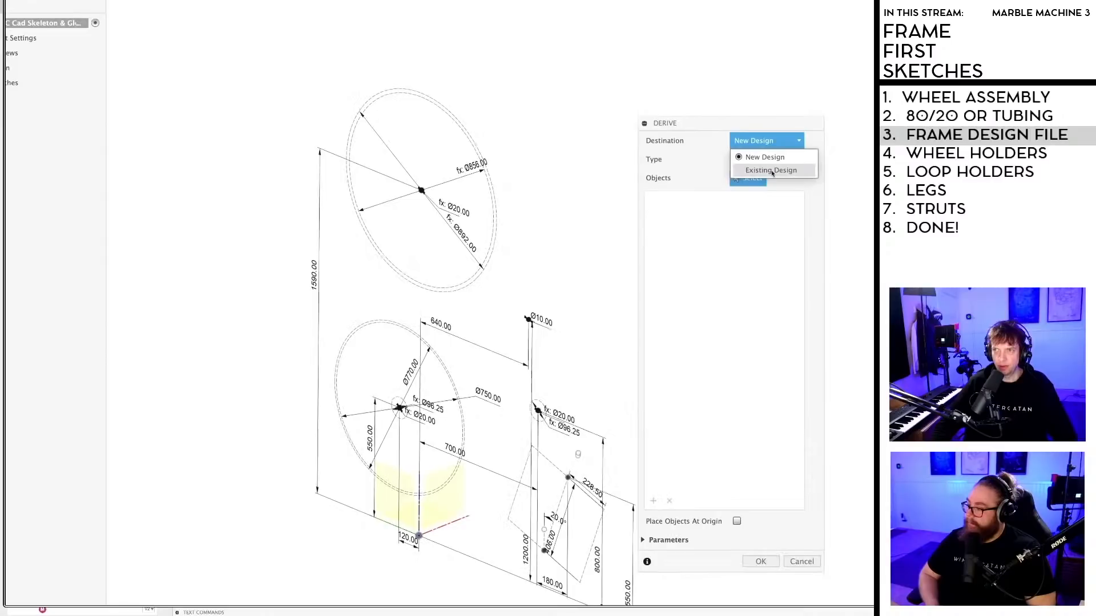
click(771, 171)
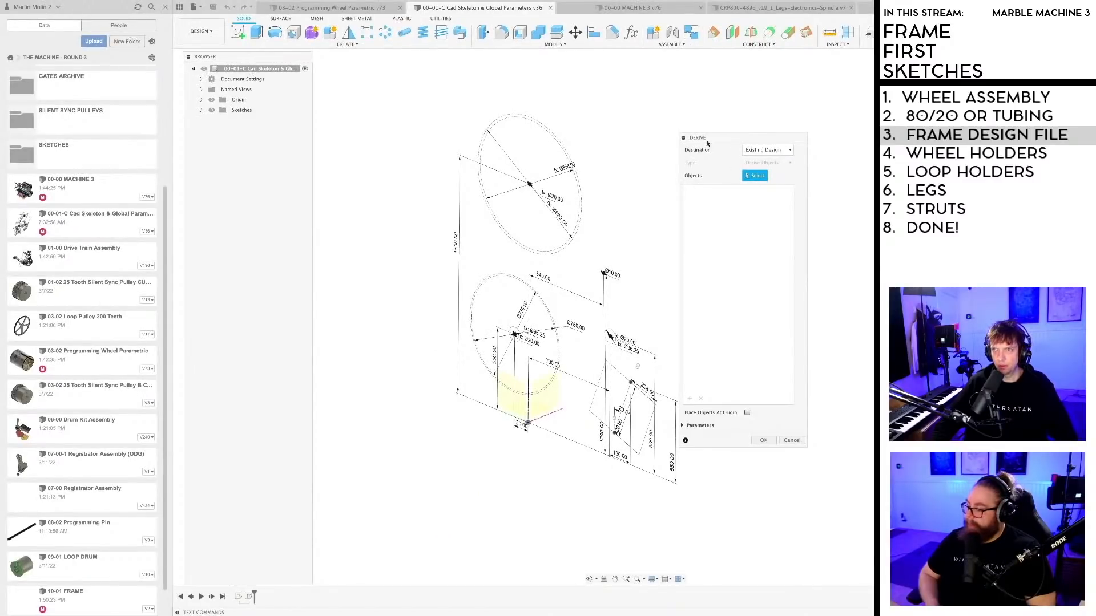
drag(720, 138, 783, 106)
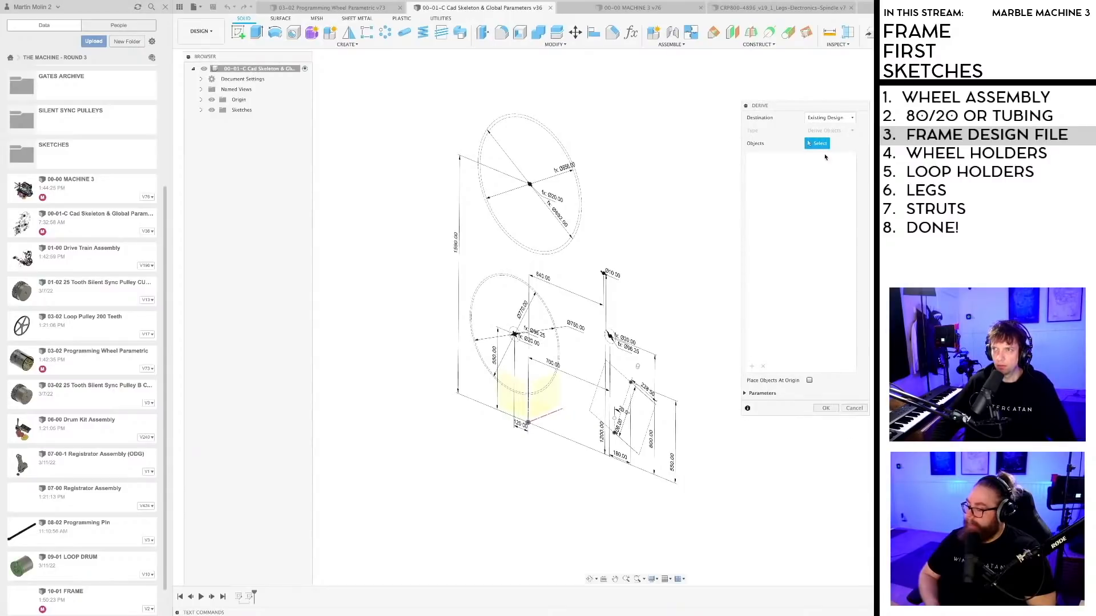
click(241, 109)
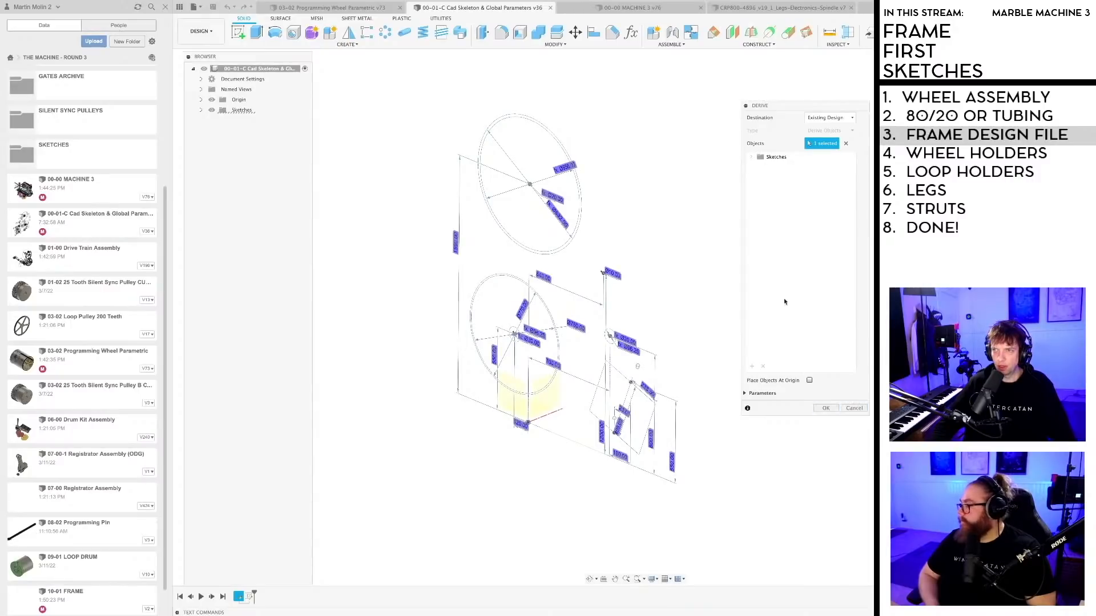
key(Escape)
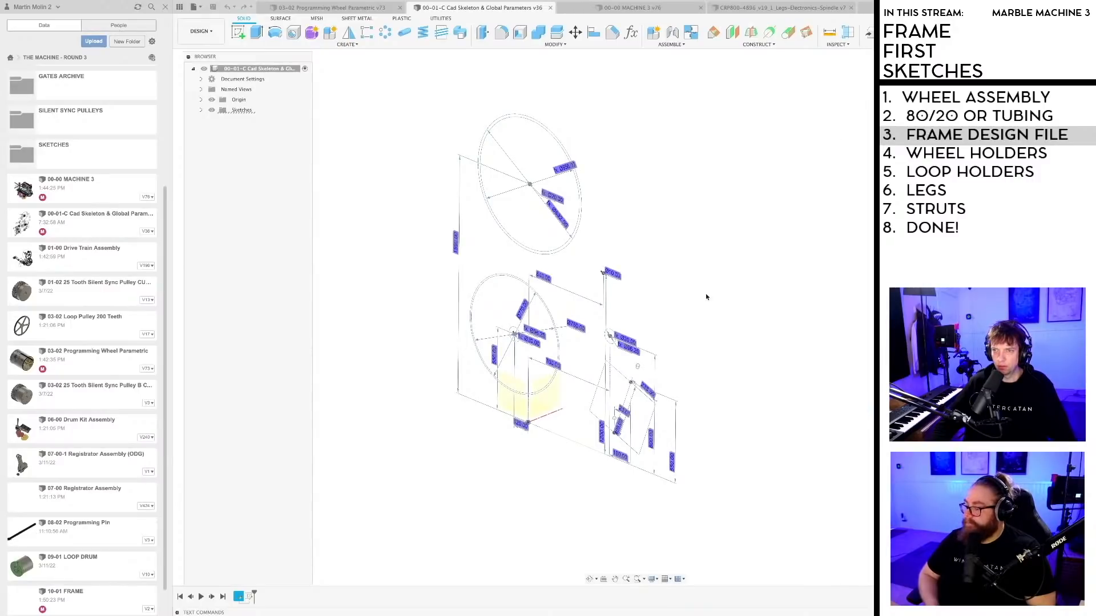
scroll(653, 262, down, 1)
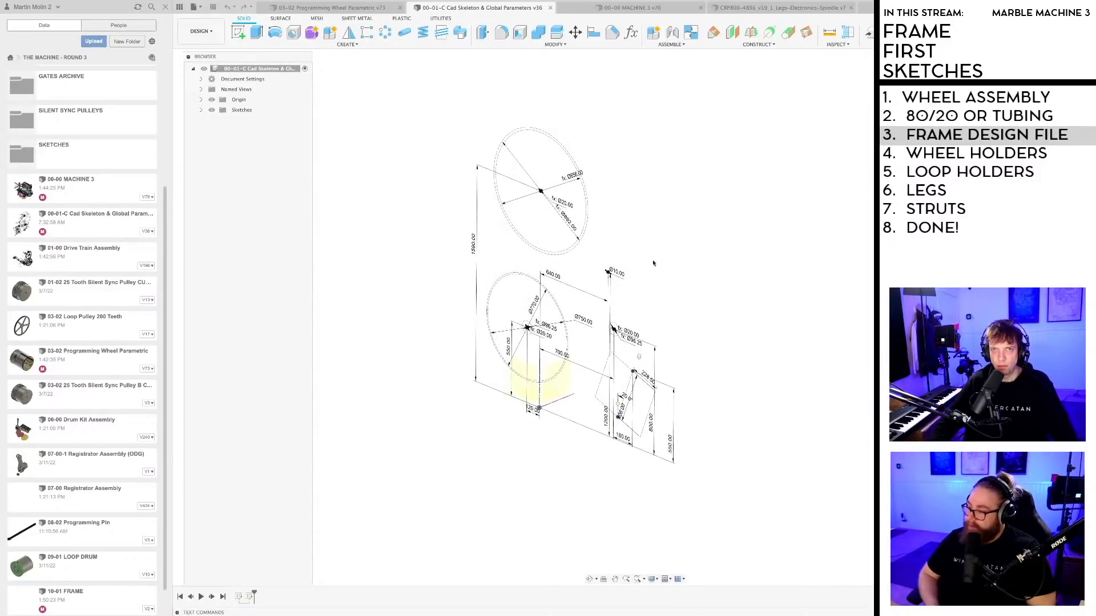
middle_drag(652, 262, 639, 297)
click(345, 45)
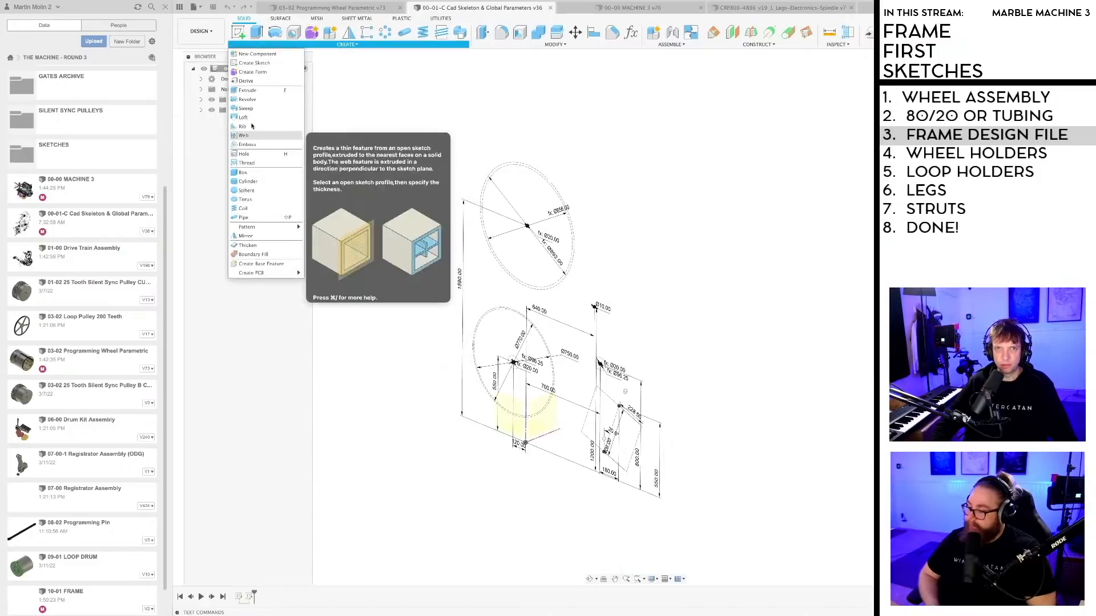
click(249, 80)
click(831, 118)
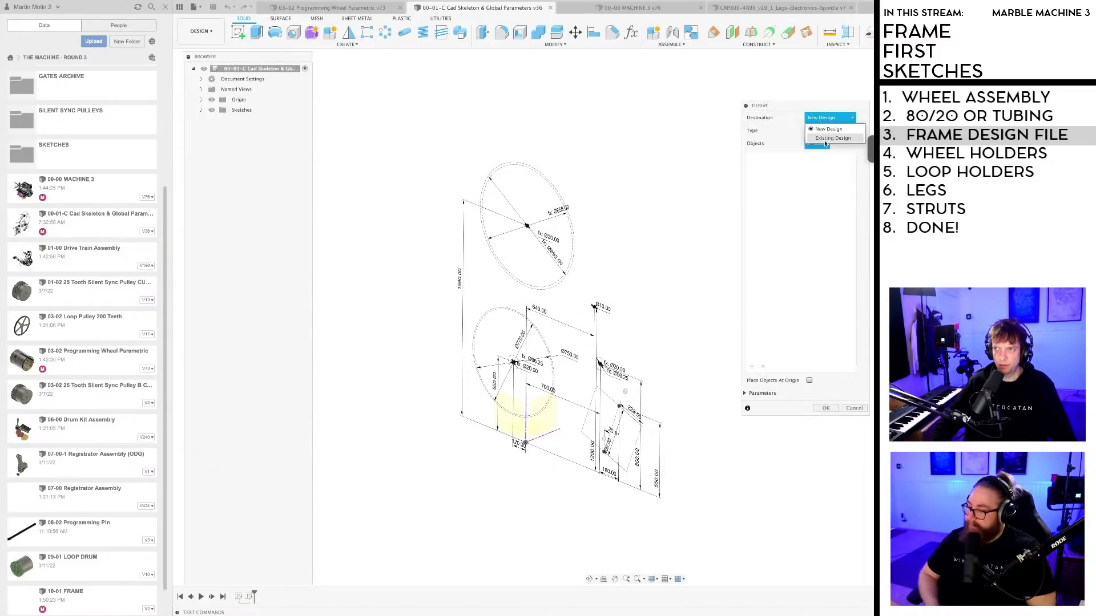
click(845, 137)
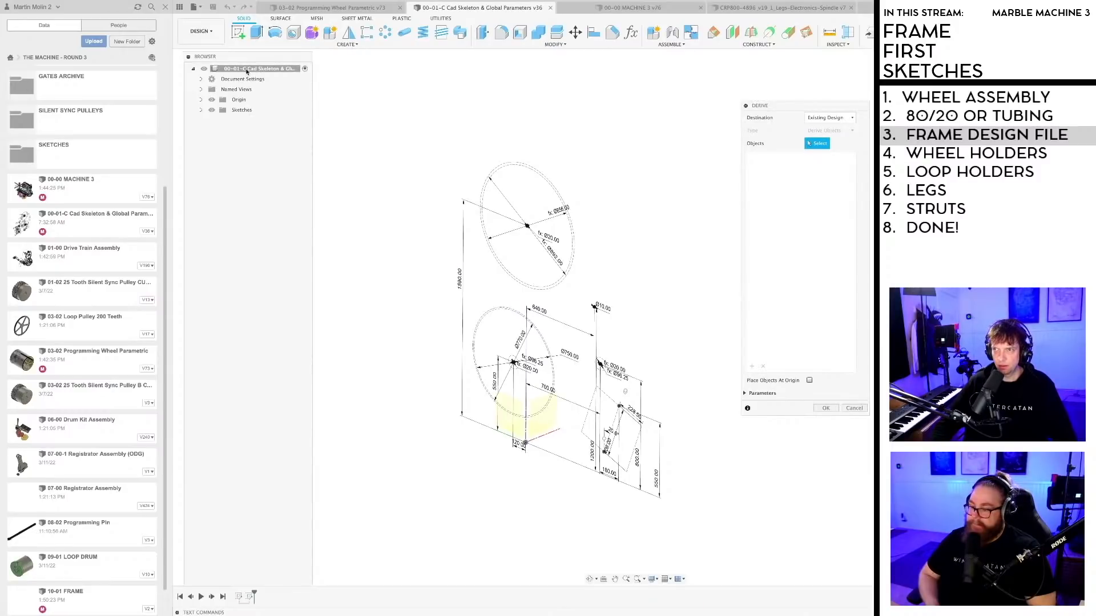
click(550, 181)
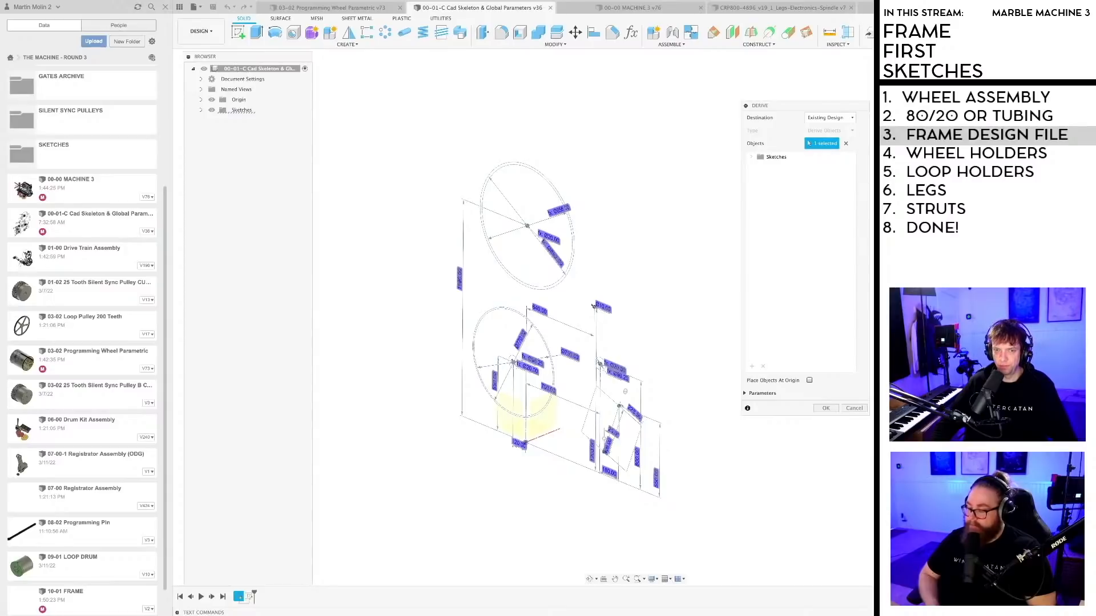
click(846, 144)
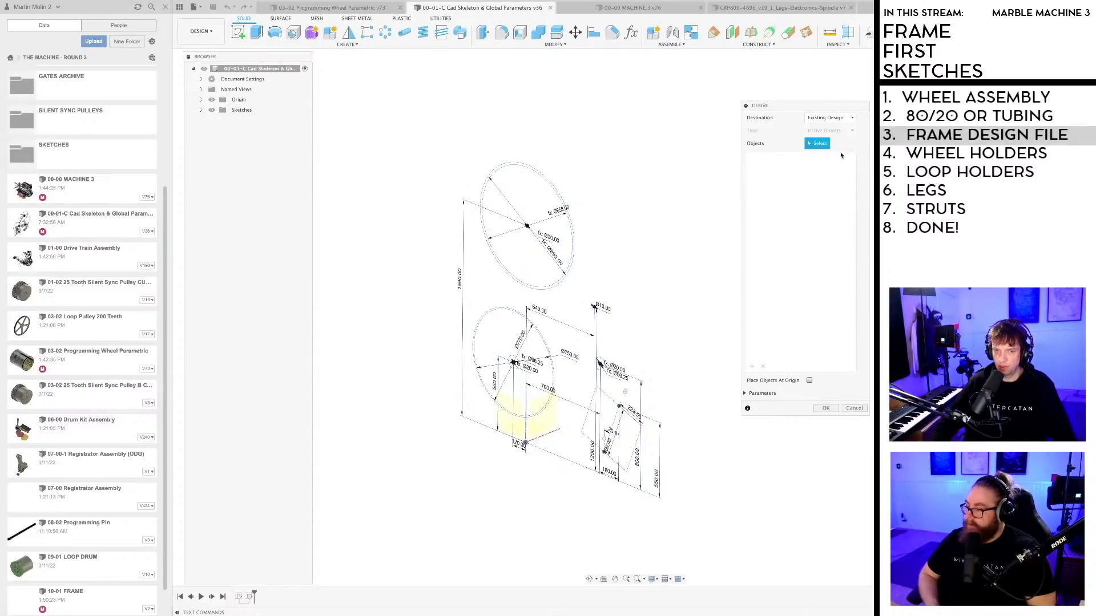
click(855, 408)
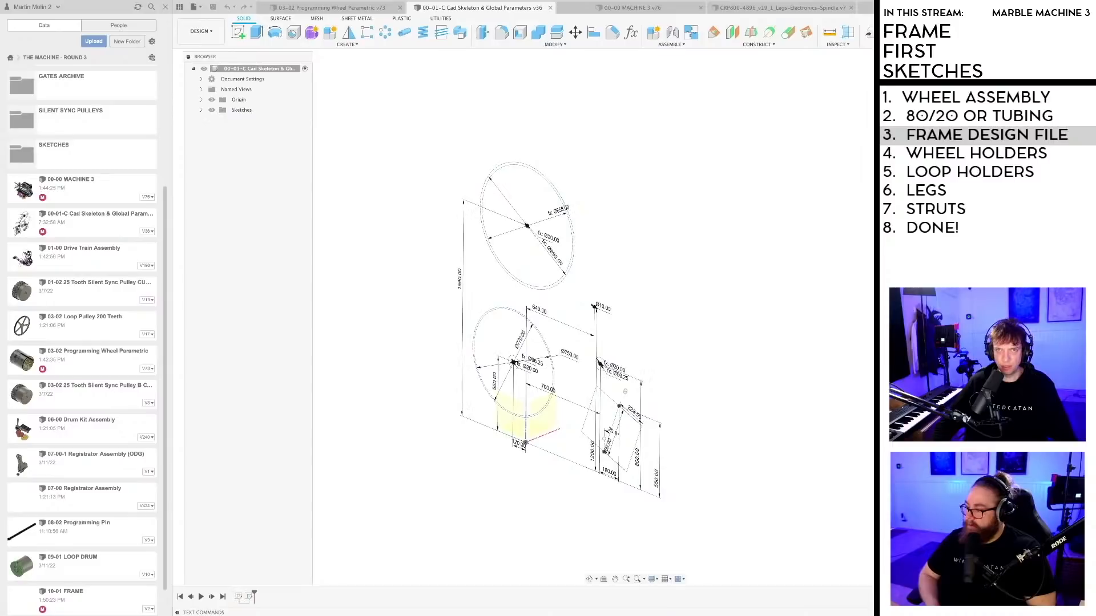
Step: Start a Derive from the CAD skeleton's root component, saving the design as User Saved and keeping New Design as the destination
middle_drag(438, 492, 459, 465)
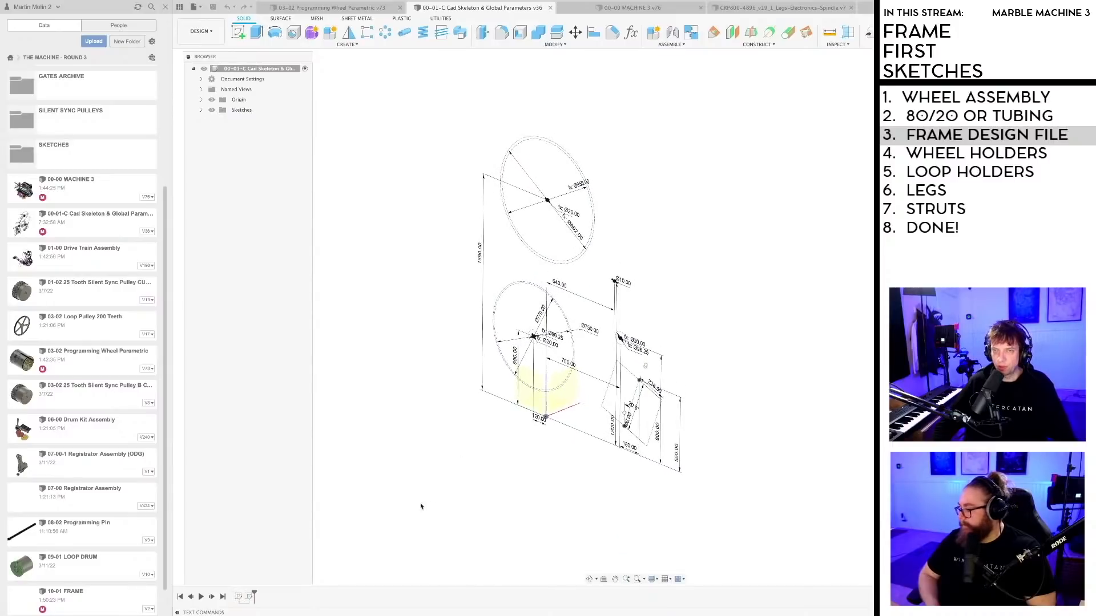
mouse_move(252, 596)
mouse_down()
mouse_move(233, 594)
mouse_move(254, 595)
mouse_up()
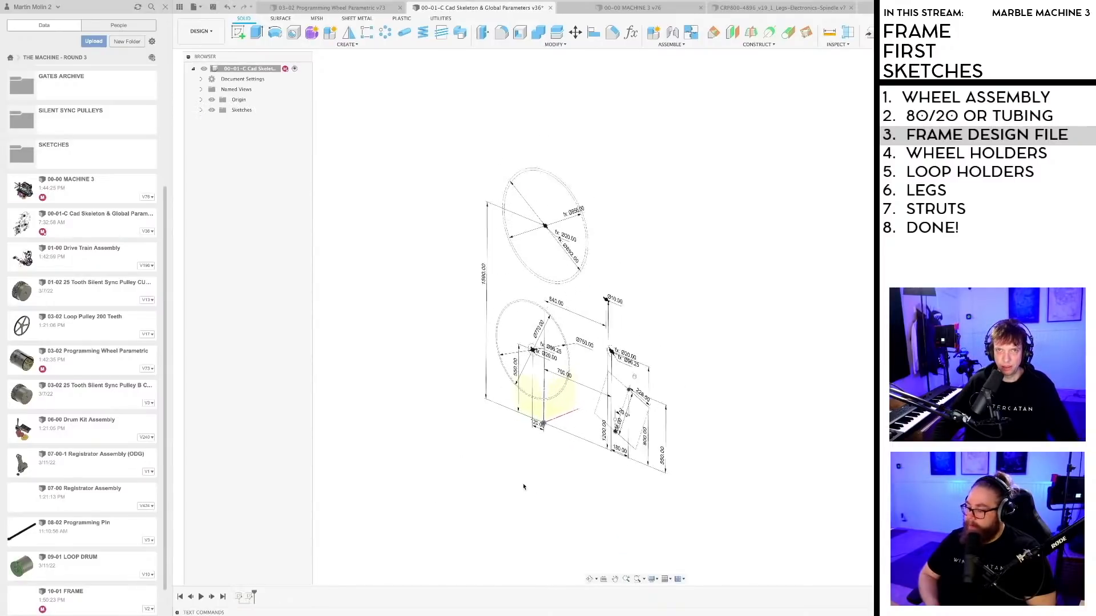
middle_drag(521, 482, 501, 482)
click(295, 68)
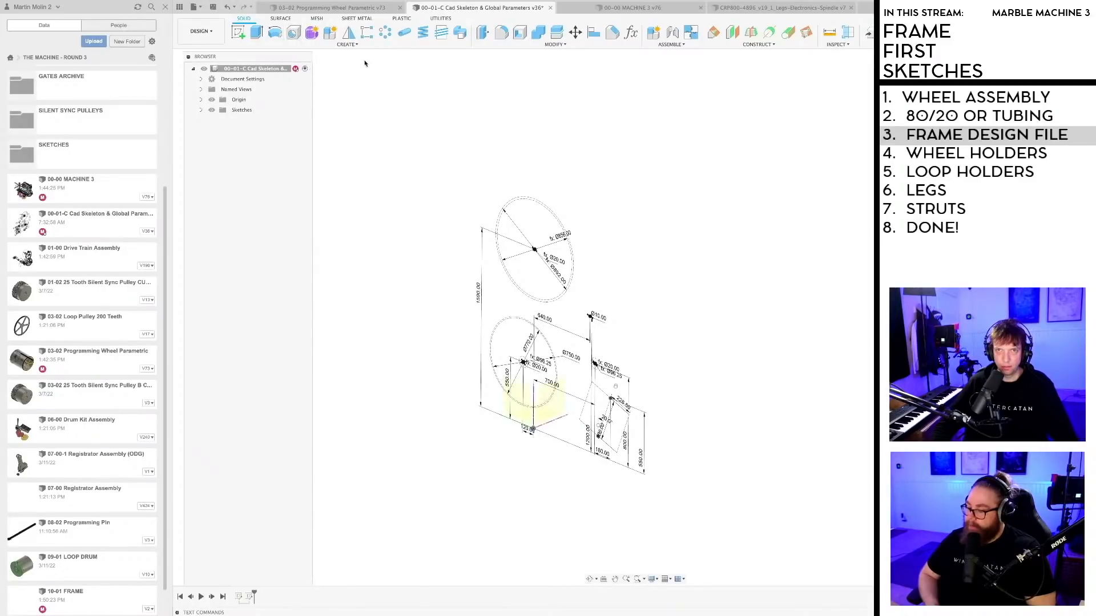
click(347, 45)
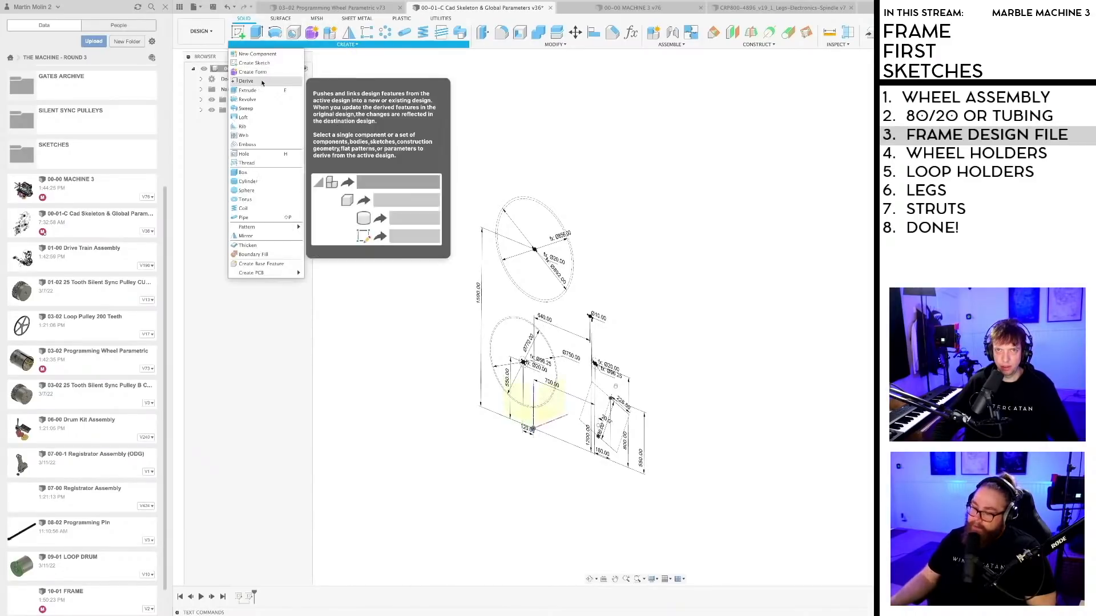
click(246, 81)
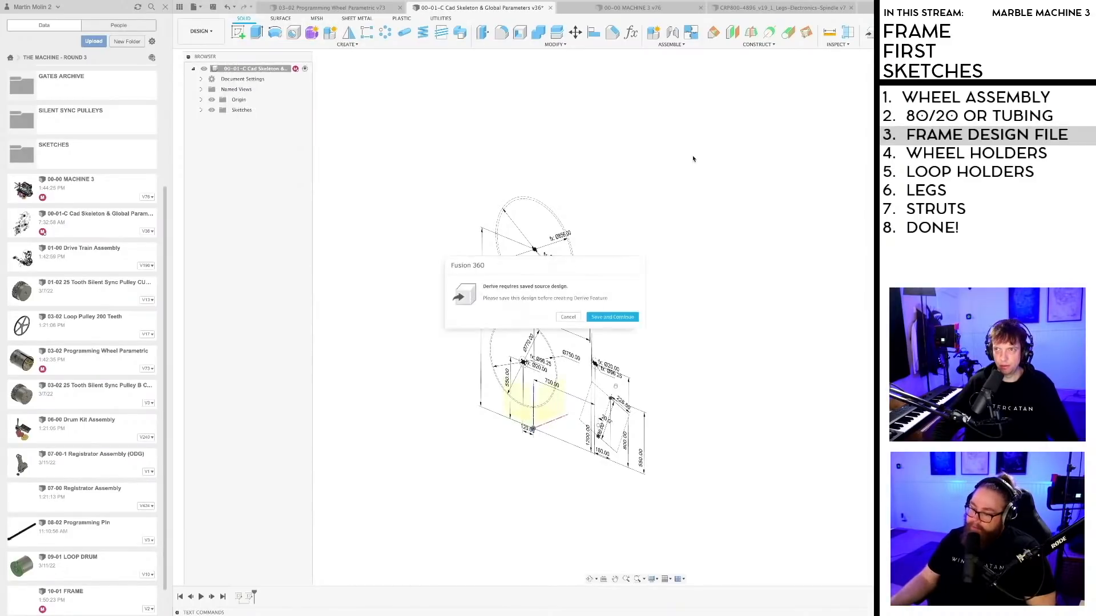
click(610, 318)
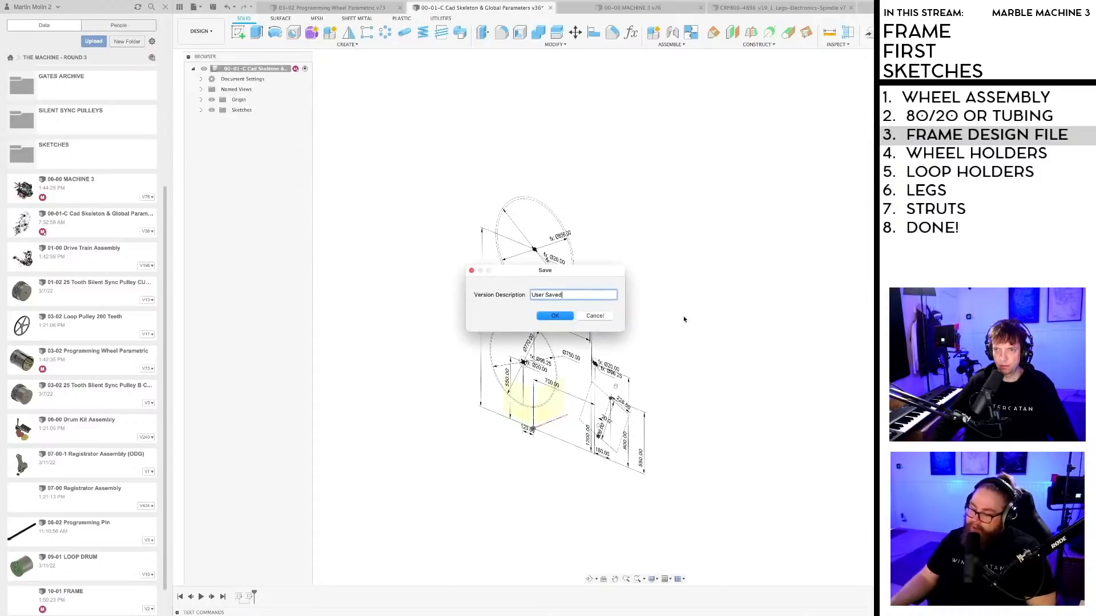
click(568, 321)
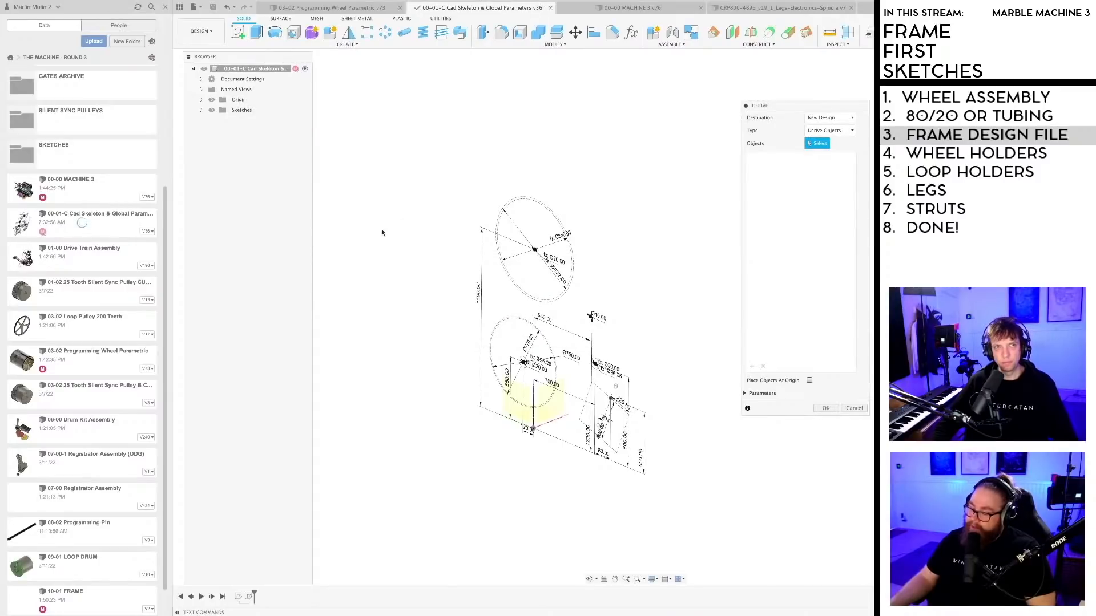
click(822, 119)
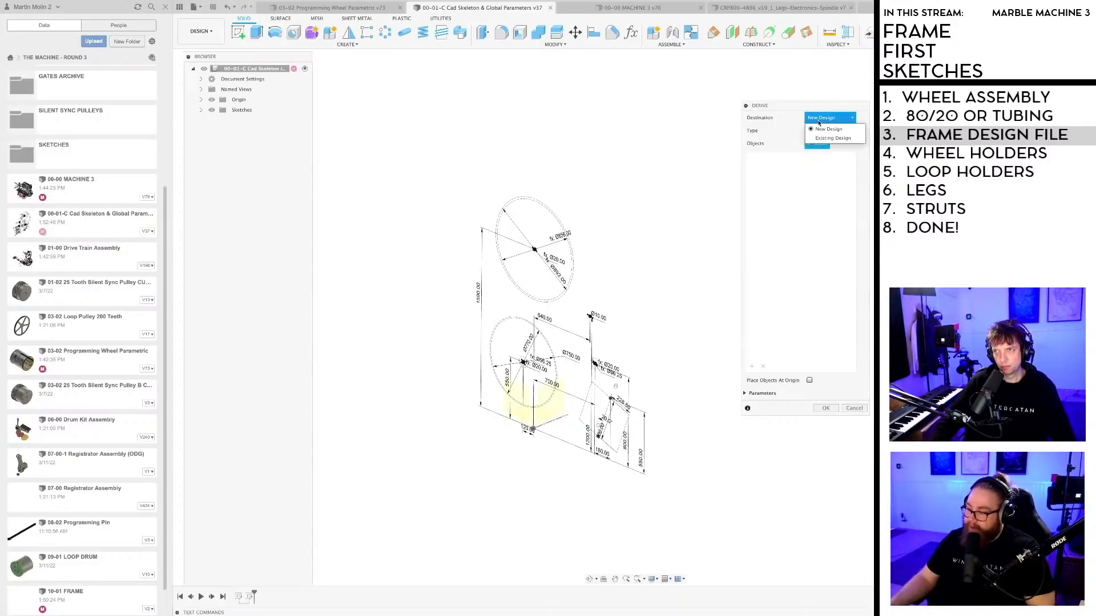
click(819, 123)
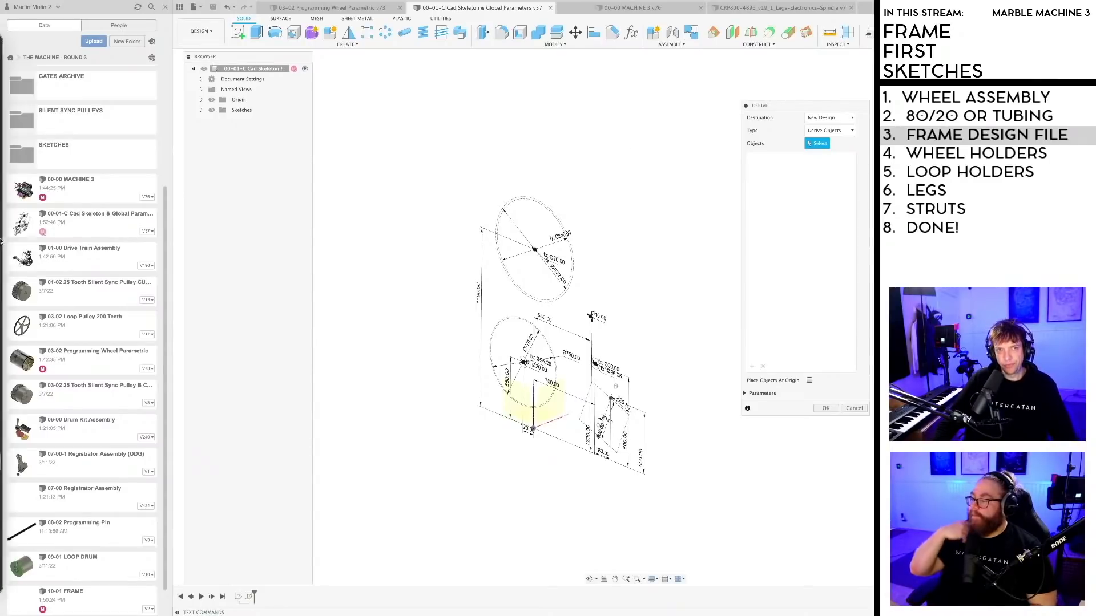
Step: Switch to the Marble Machine 3 Design Requirements document in Google Docs and look over its table of contents
key(super+Tab)
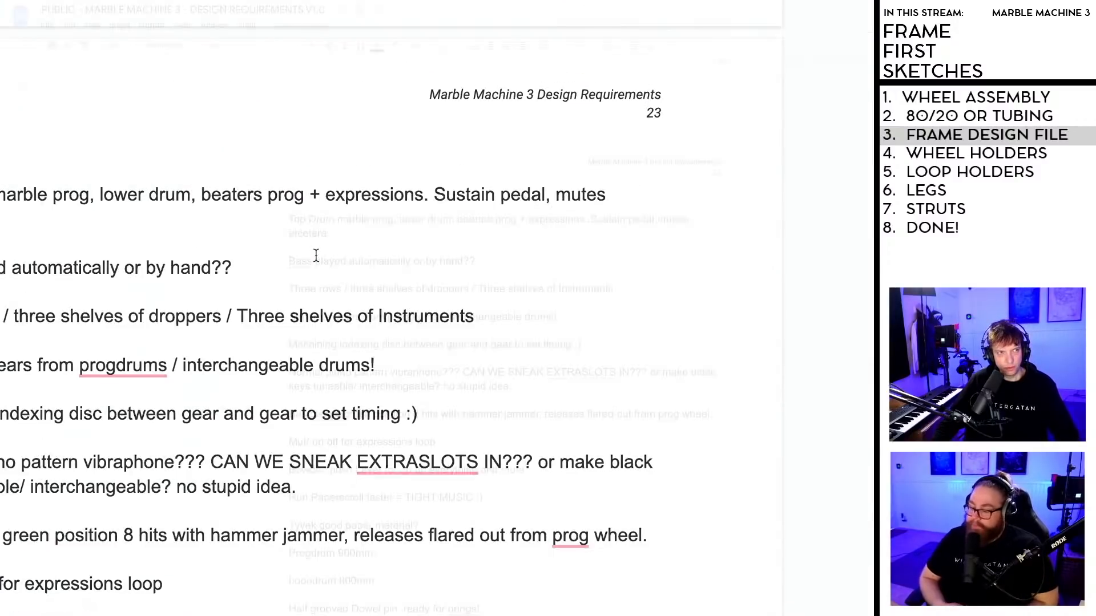
scroll(523, 254, up, 20)
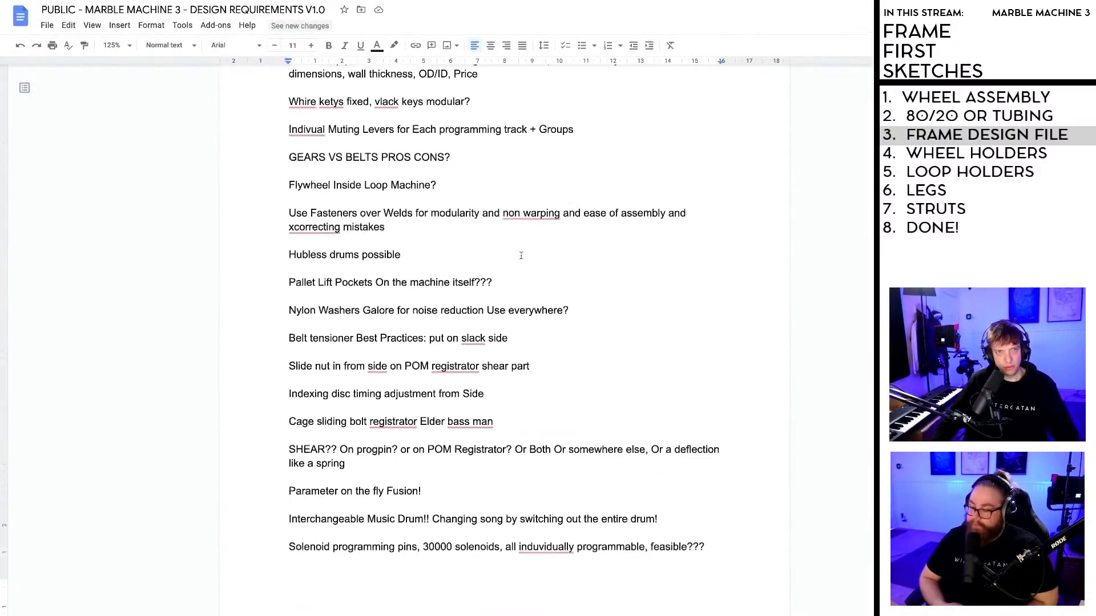
key(ctrl+Home)
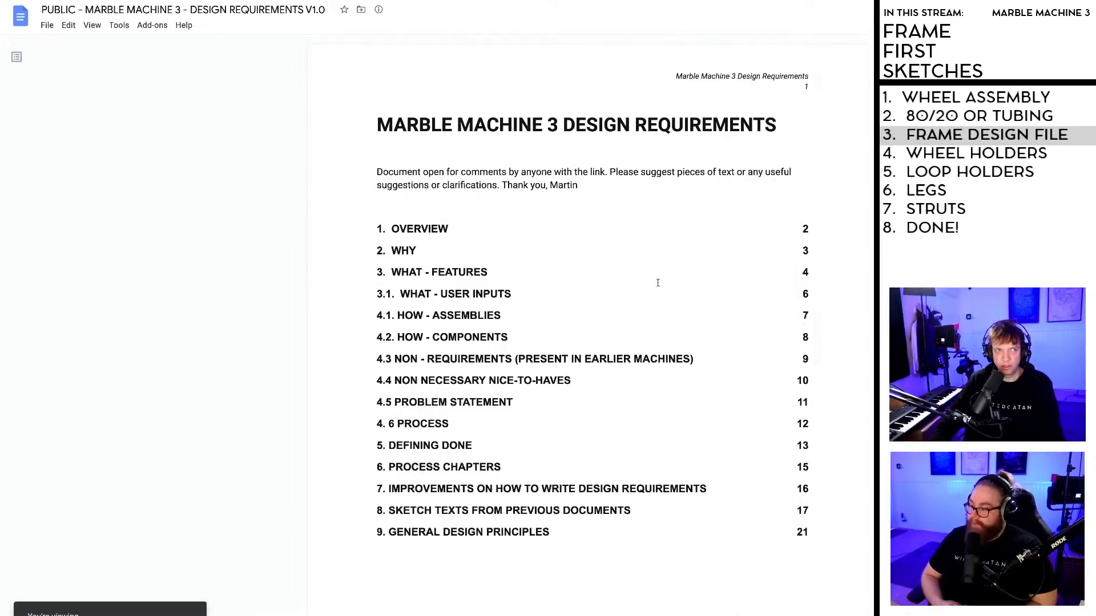
scroll(660, 282, down, 1)
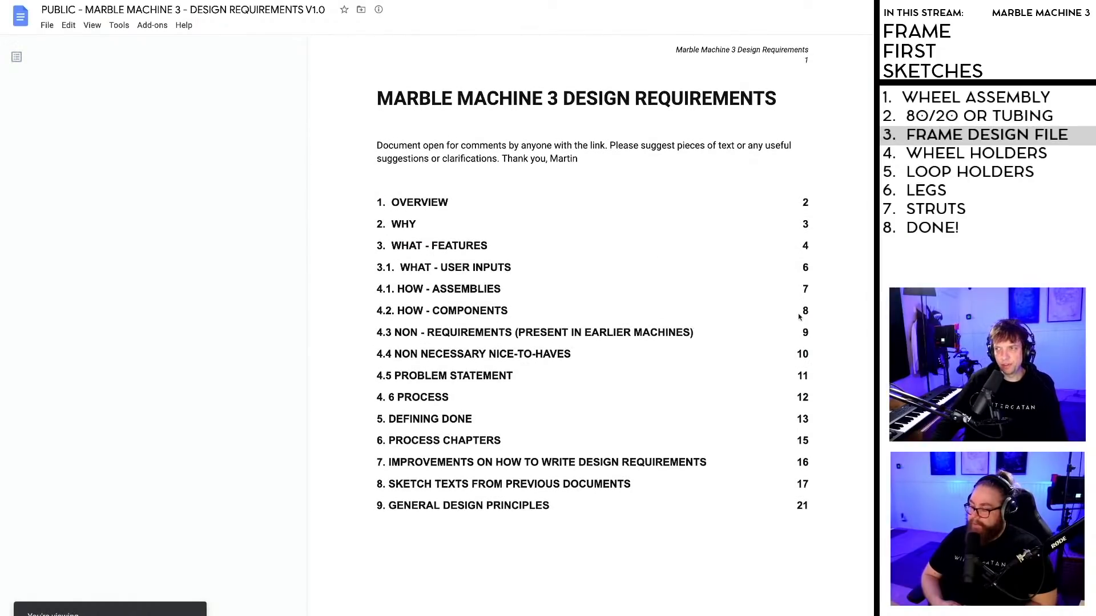
scroll(608, 422, down, 4)
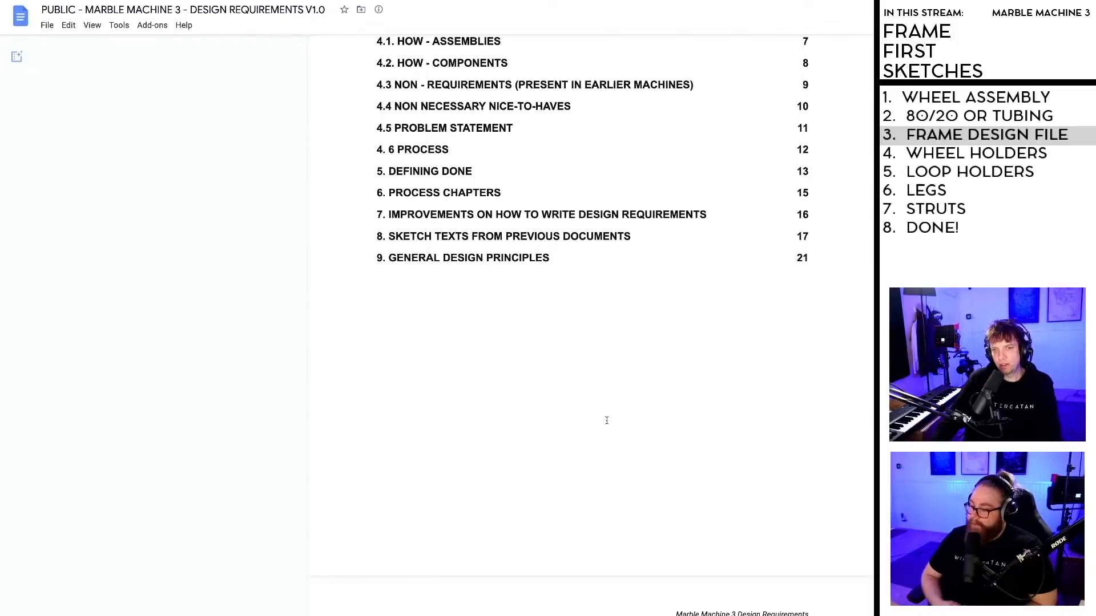
scroll(607, 420, up, 4)
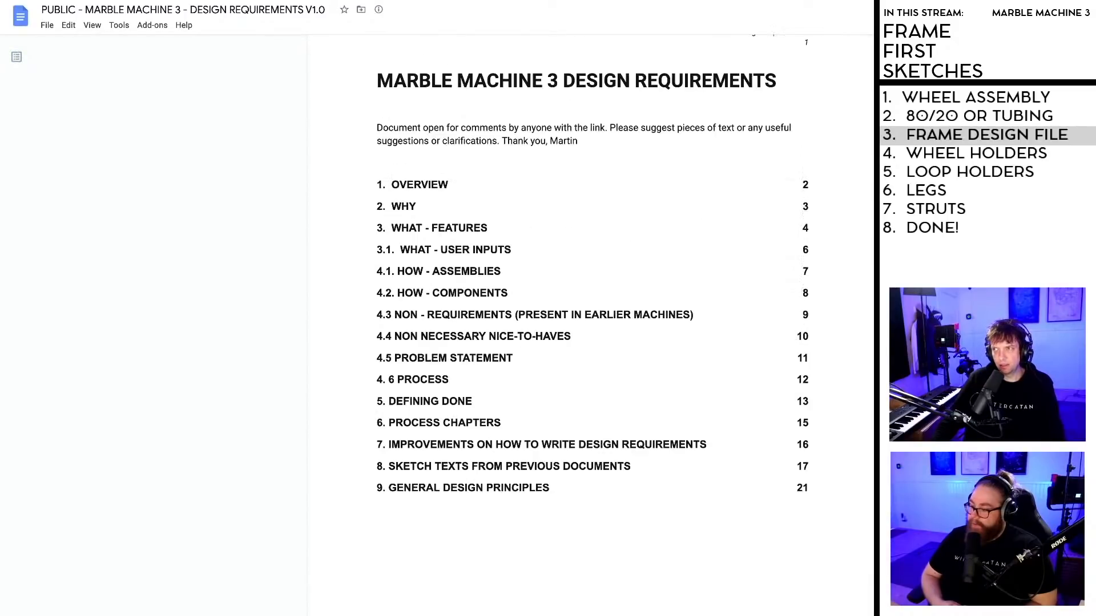
scroll(593, 319, down, 2)
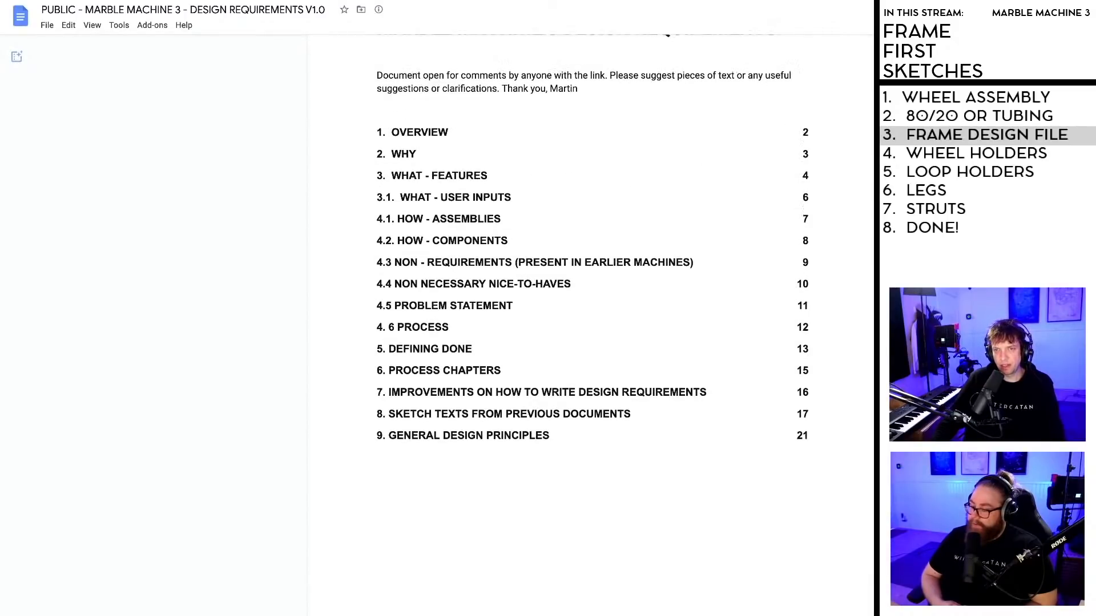
scroll(592, 319, up, 2)
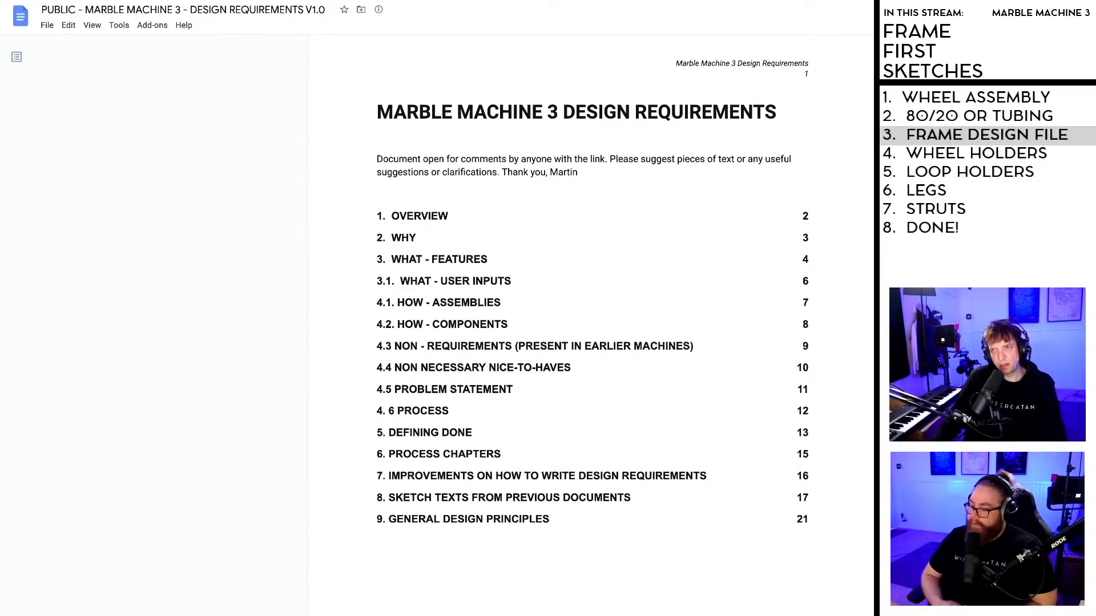
scroll(592, 297, up, 1)
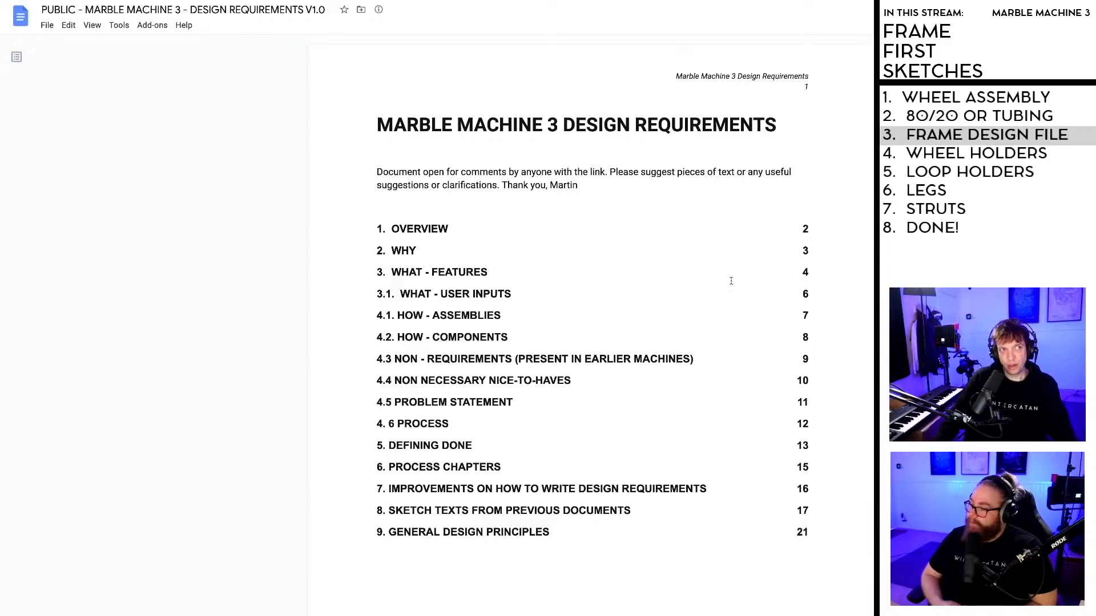
Step: Return to Fusion 360 and derive the whole CAD skeleton component into a new design with the favorite parameters included
key(super+Tab)
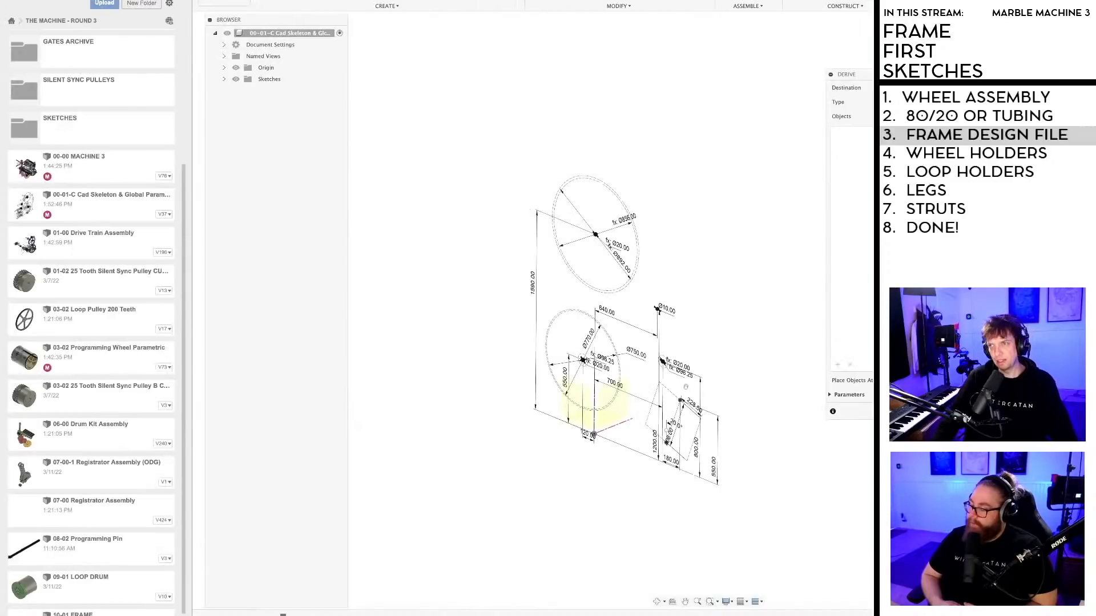
key(Escape)
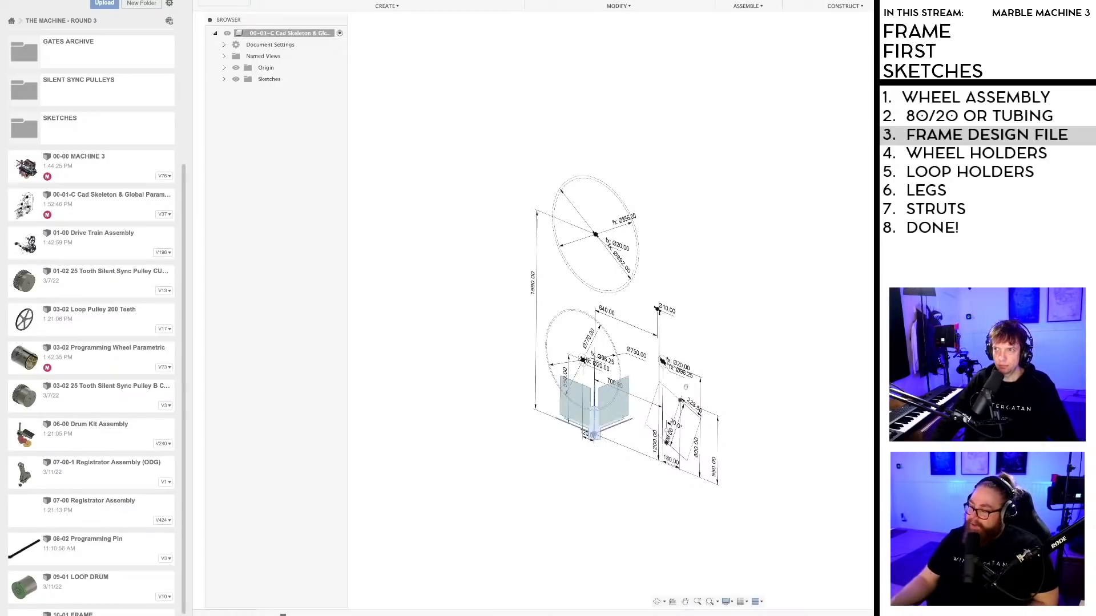
middle_drag(674, 179, 603, 148)
scroll(617, 188, up, 1)
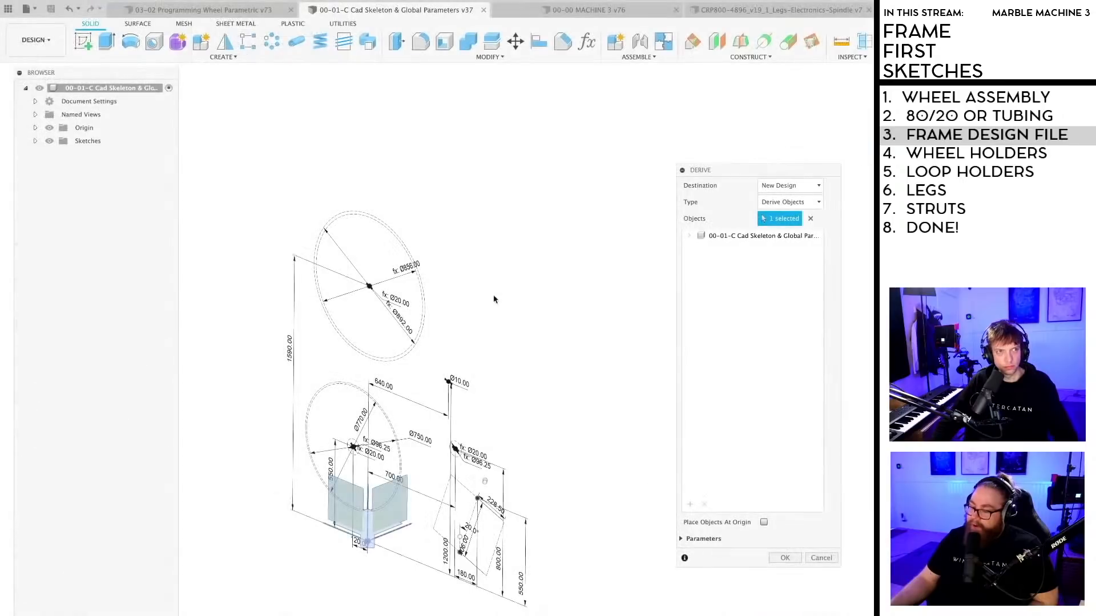
middle_drag(626, 219, 666, 141)
mouse_move(544, 213)
shift+middle_down()
mouse_move(536, 229)
mouse_move(567, 228)
mouse_move(587, 203)
mouse_move(553, 213)
mouse_move(600, 214)
mouse_move(514, 337)
mouse_move(541, 228)
mouse_move(561, 250)
mouse_move(528, 228)
mouse_move(506, 250)
mouse_move(550, 225)
mouse_move(552, 238)
mouse_move(543, 245)
mouse_move(539, 235)
mouse_move(567, 279)
mouse_move(558, 200)
mouse_move(555, 257)
mouse_move(537, 240)
shift+middle_up()
scroll(567, 279, up, 2)
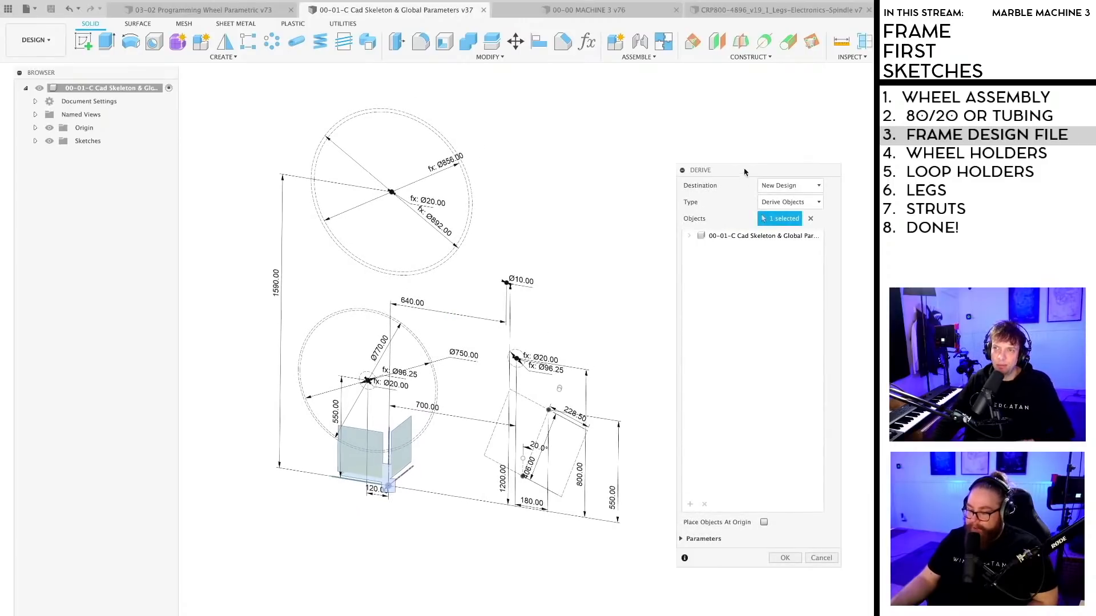
drag(747, 170, 761, 152)
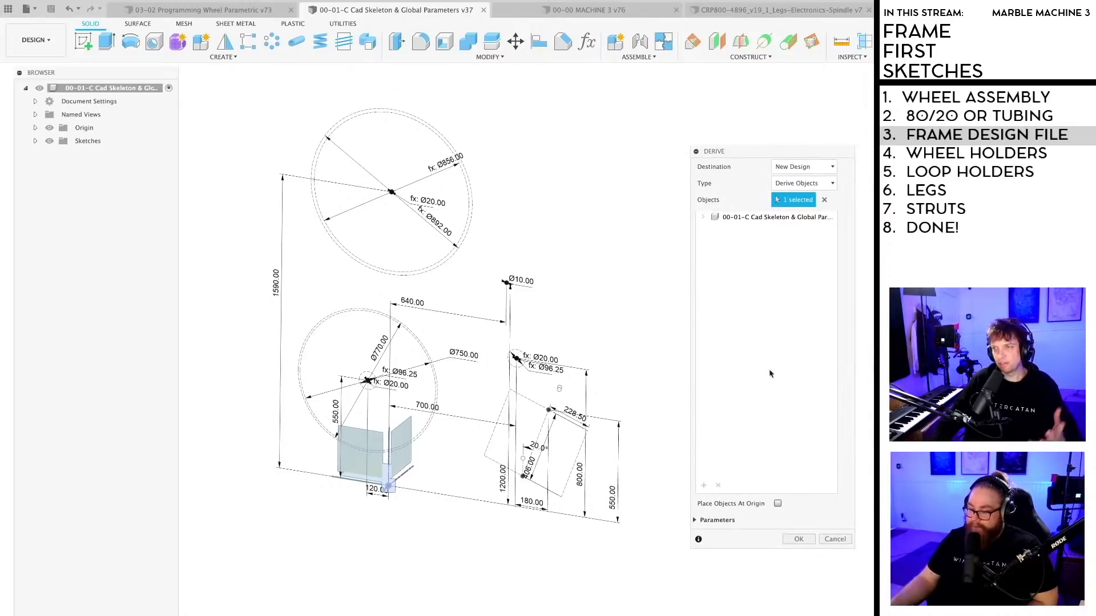
click(695, 521)
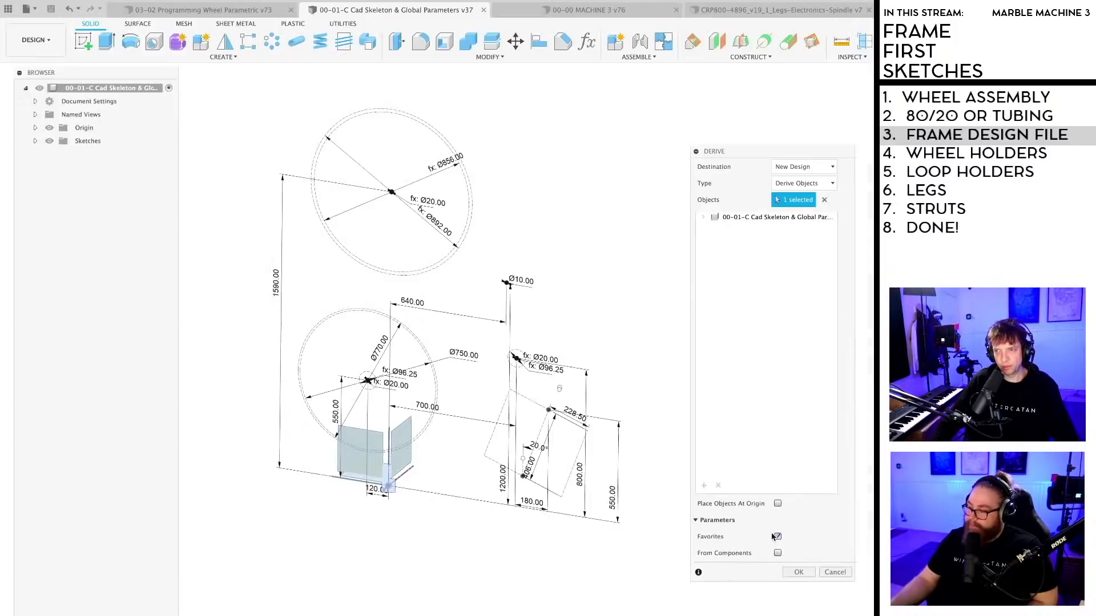
click(799, 572)
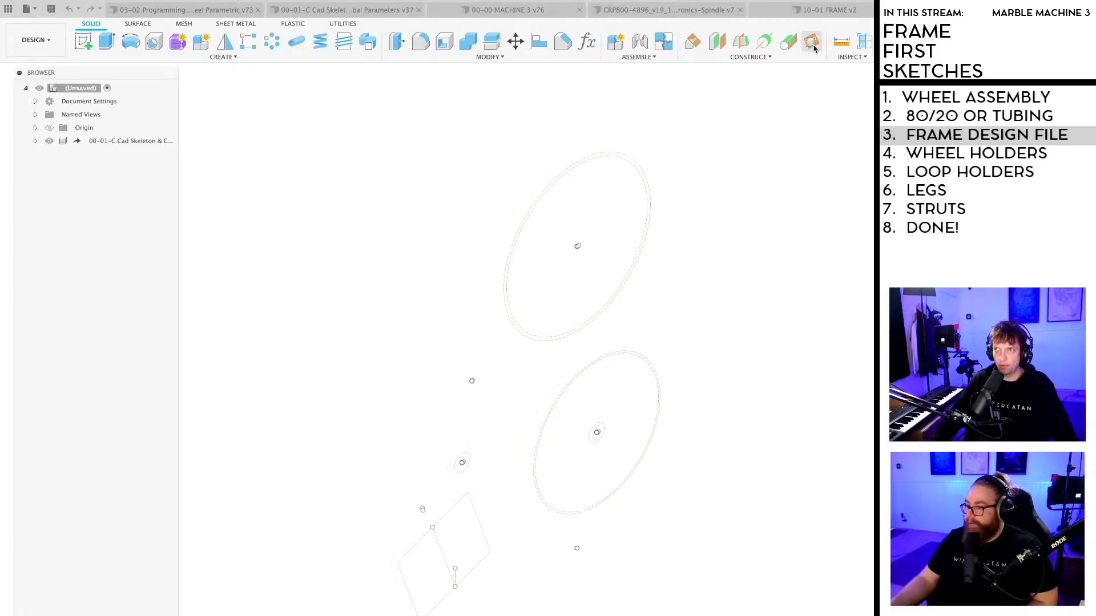
Step: From the CAD skeleton design, derive its root component with the favorite parameters into the existing 10-01 FRAME design in THE MACHINE - ROUND 3 project
click(825, 11)
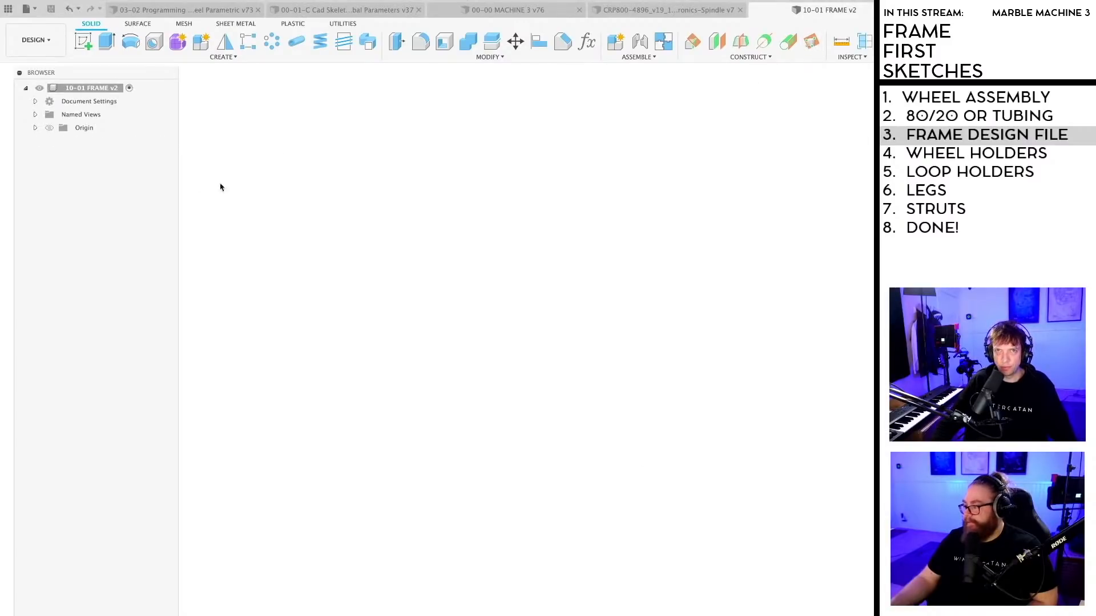
click(331, 11)
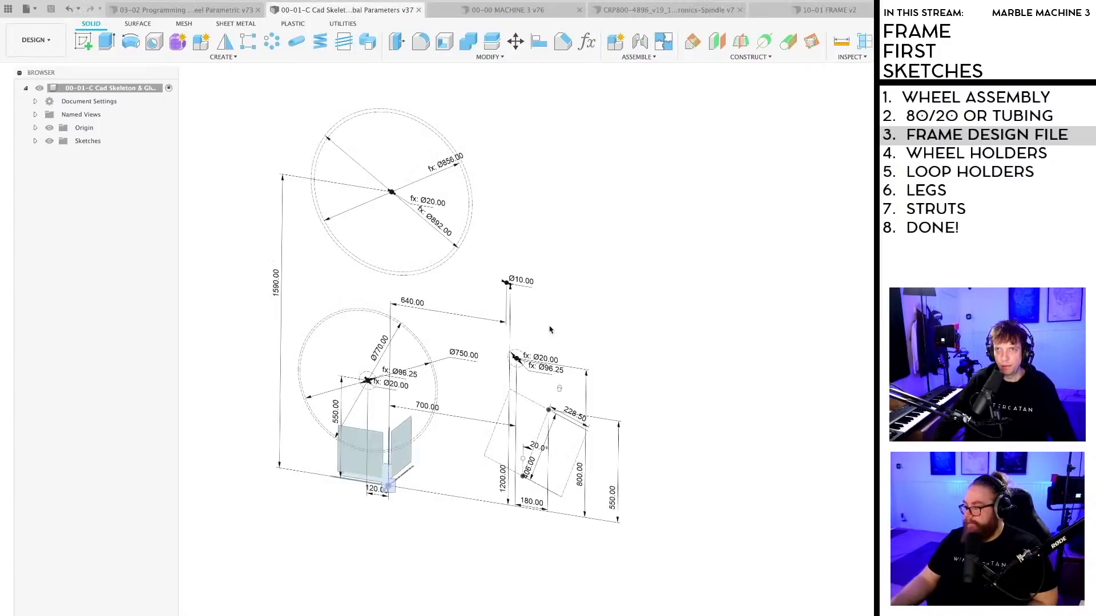
right_click(133, 89)
click(109, 105)
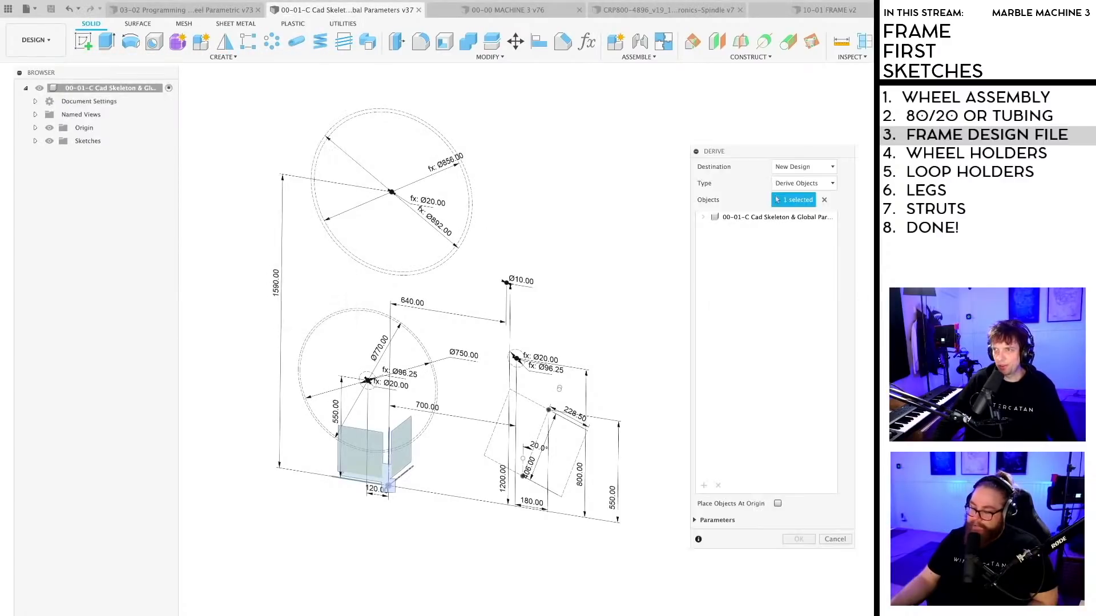
click(816, 167)
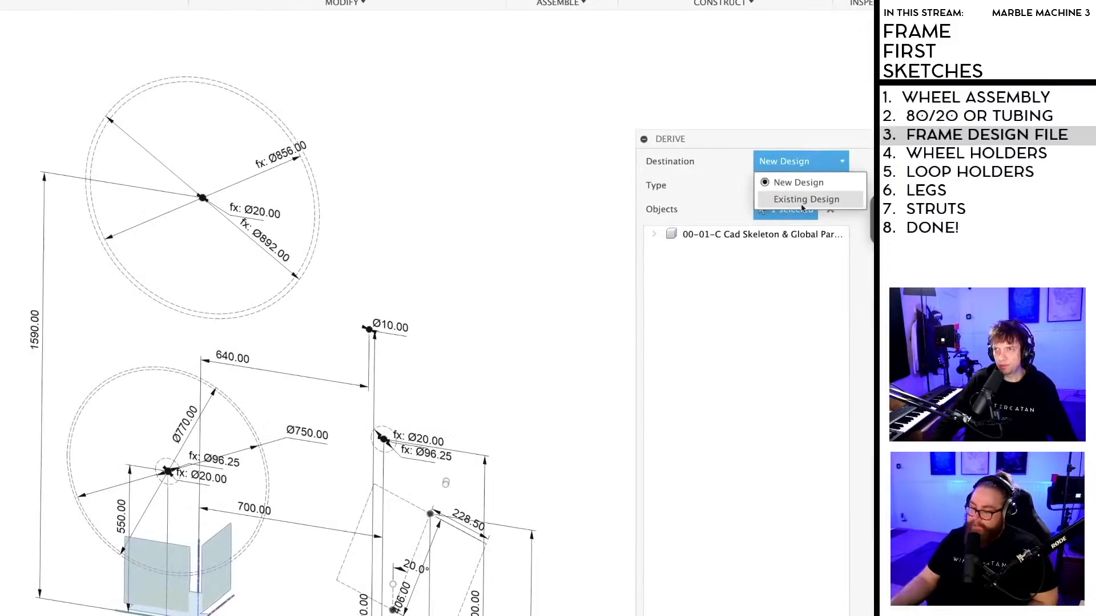
click(805, 200)
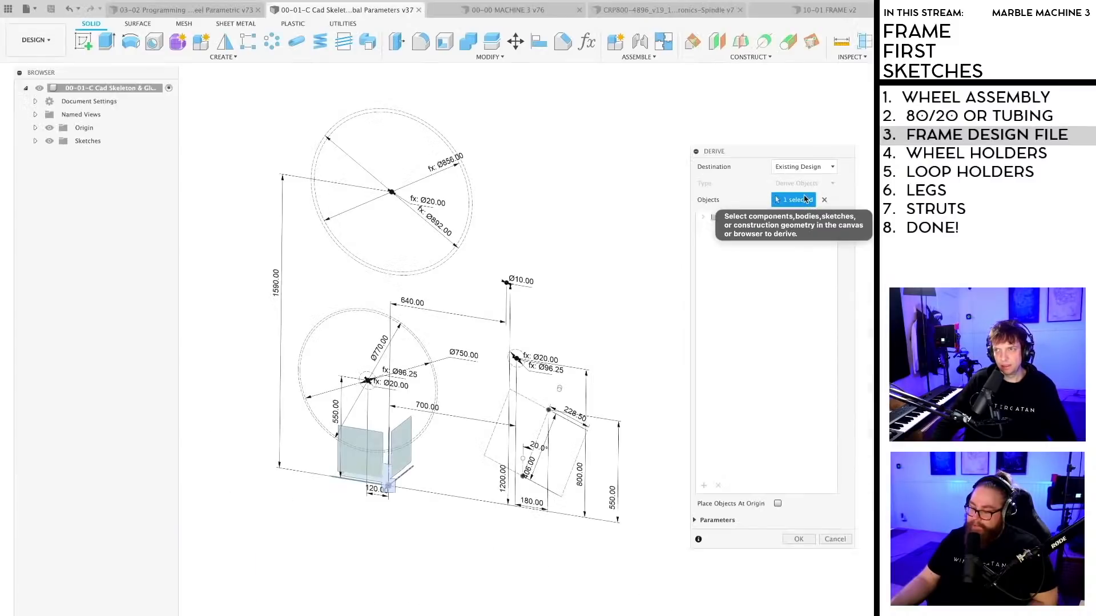
click(695, 521)
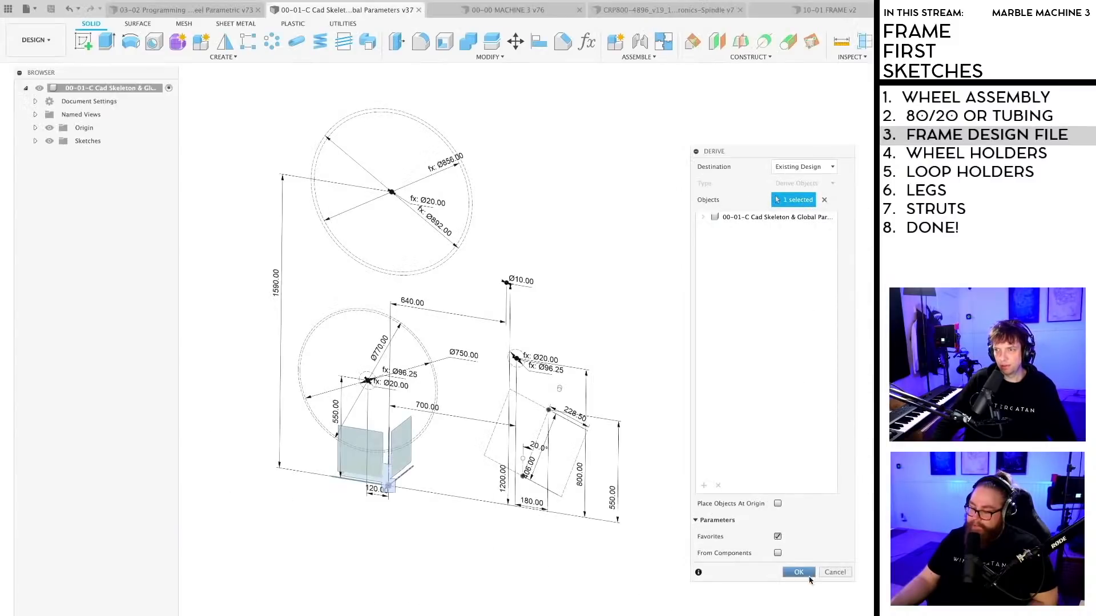
click(798, 572)
scroll(517, 399, down, 10)
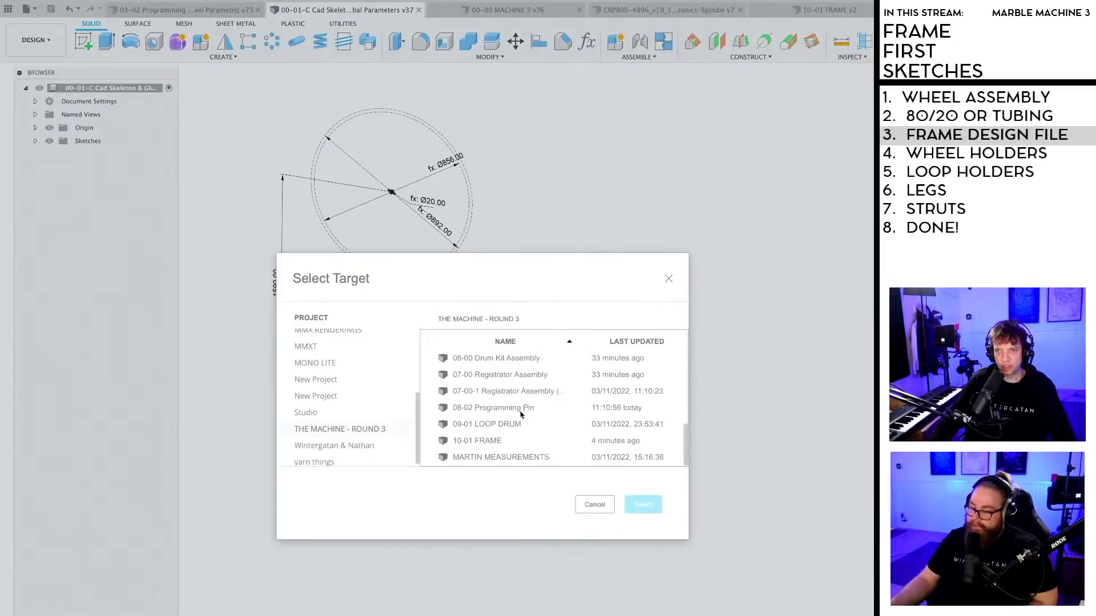
click(481, 441)
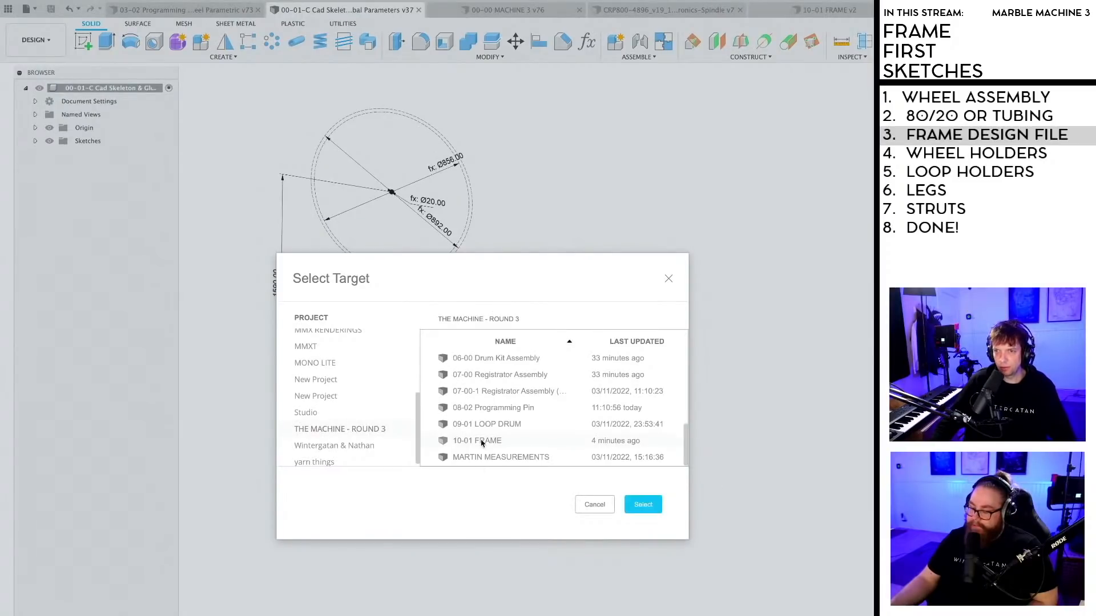
click(642, 507)
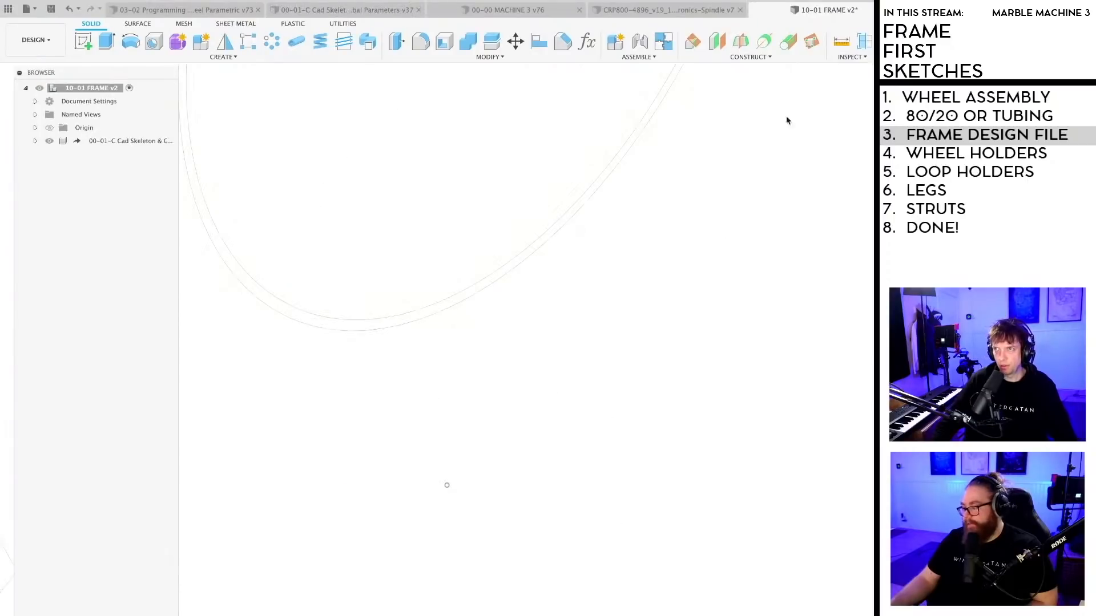
Step: Create a new component in the frame design's root and name it 10-01 FRAME
scroll(697, 389, down, 5)
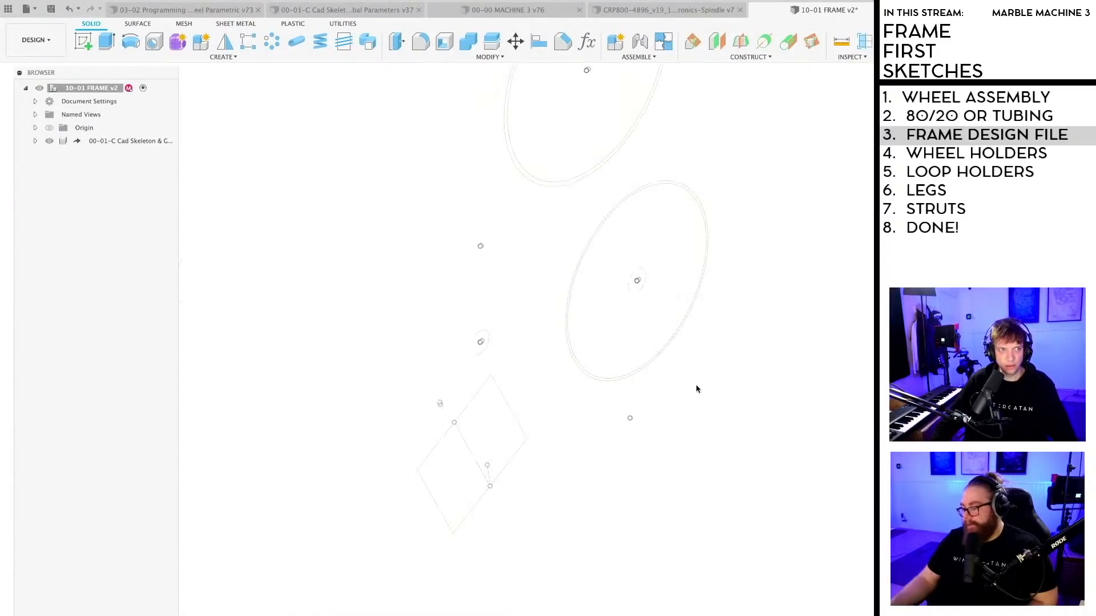
mouse_move(707, 402)
middle_down()
mouse_move(678, 389)
mouse_move(651, 424)
mouse_move(748, 429)
mouse_move(686, 432)
middle_up()
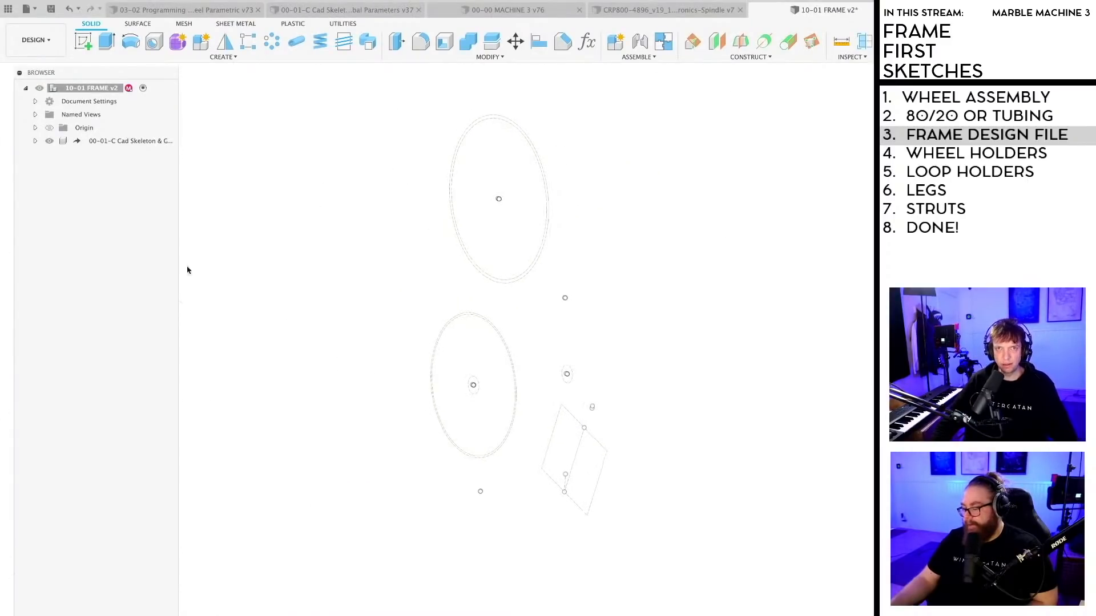
right_click(87, 91)
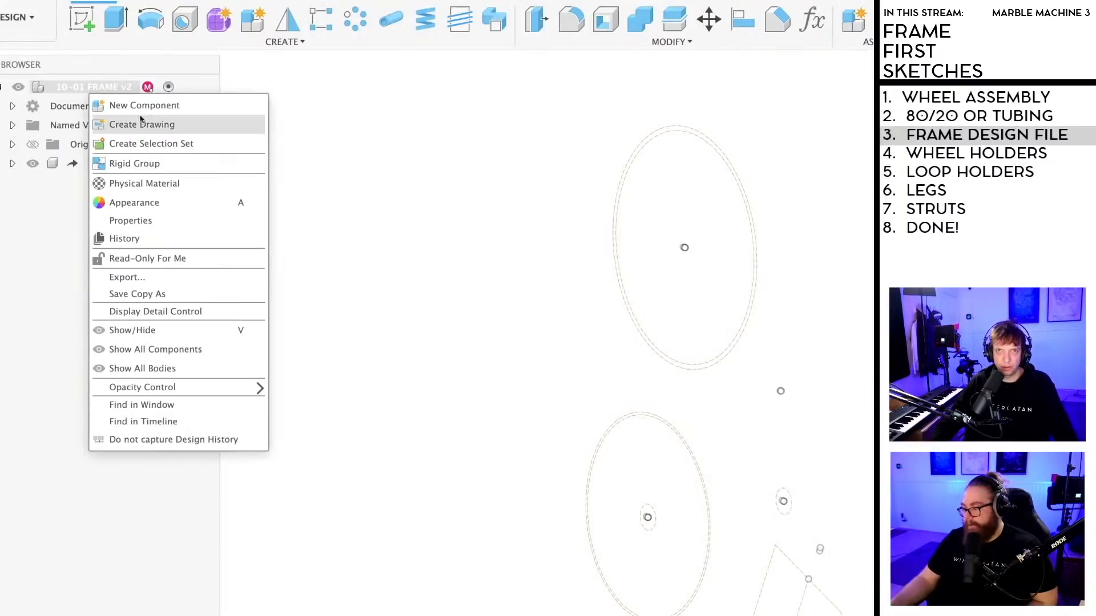
click(137, 107)
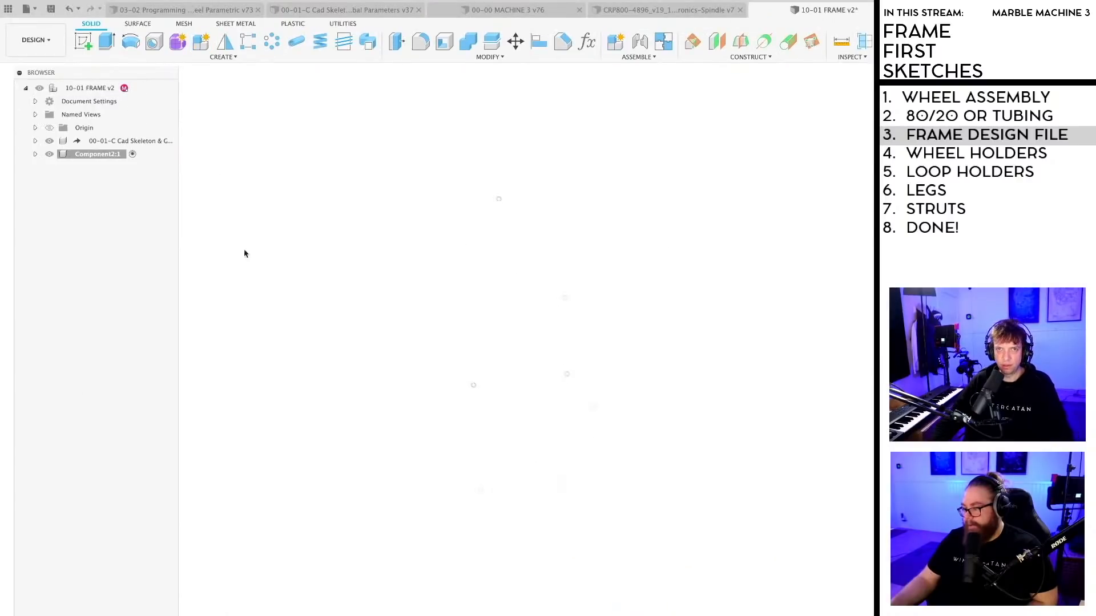
double_click(97, 154)
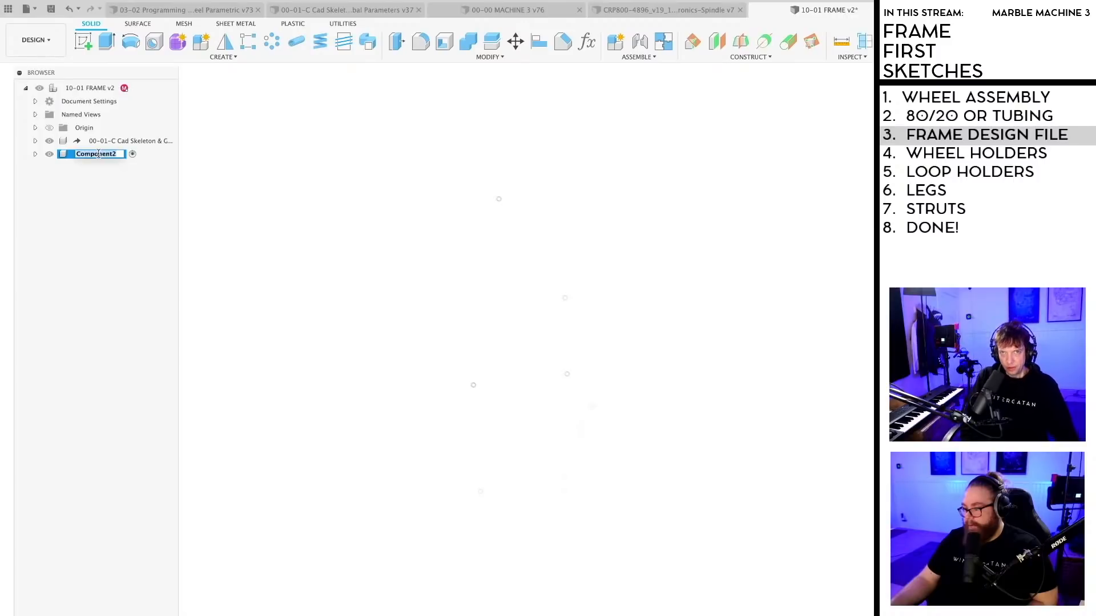
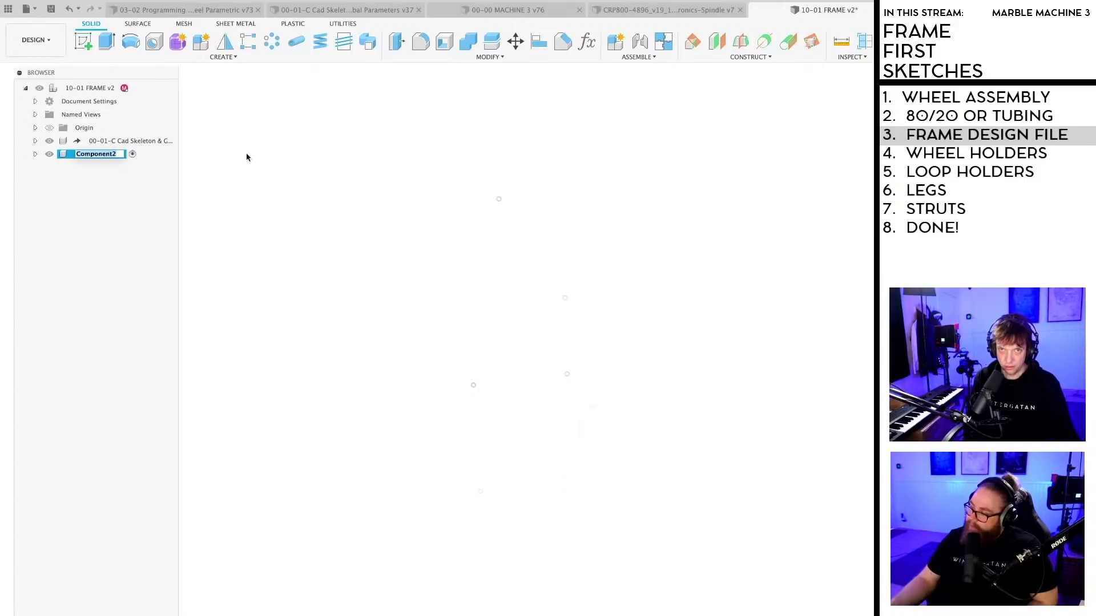
text(10-01 FRAME)
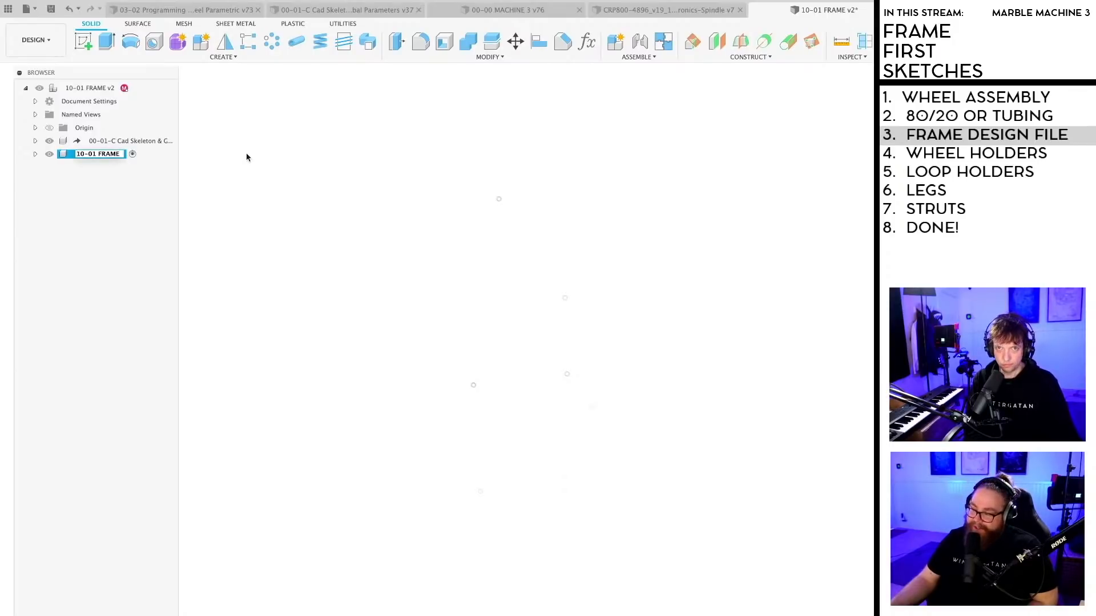
key(Return)
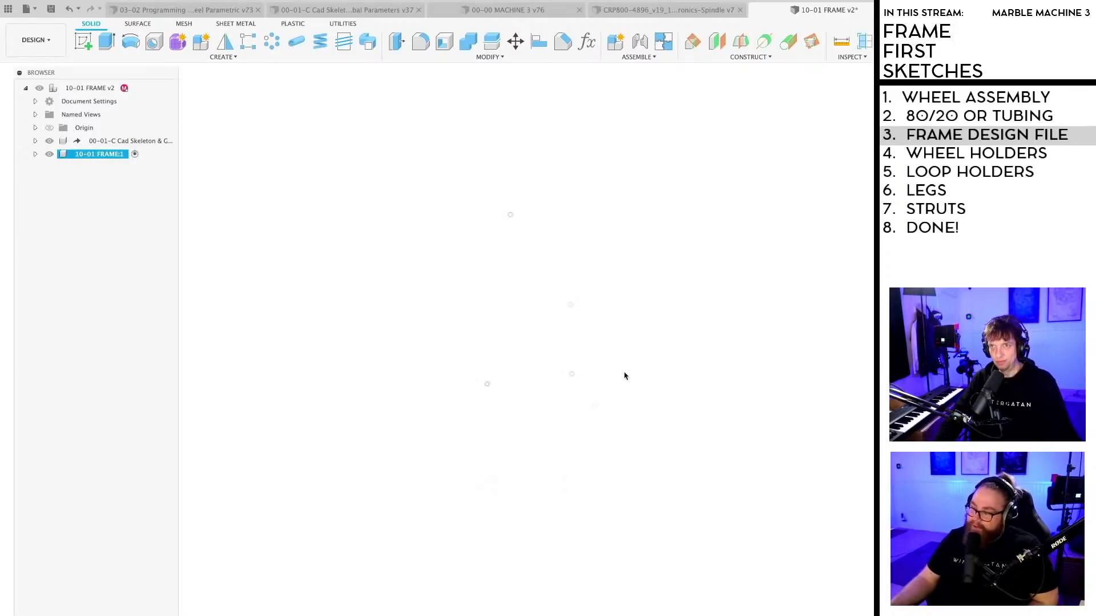
Step: Create a construction plane offset 300 mm from the vertical origin plane of the 10-01 FRAME component
mouse_move(631, 374)
shift+middle_down()
mouse_move(702, 374)
mouse_move(652, 374)
mouse_move(641, 357)
mouse_move(643, 433)
mouse_move(628, 438)
mouse_move(611, 400)
shift+middle_up()
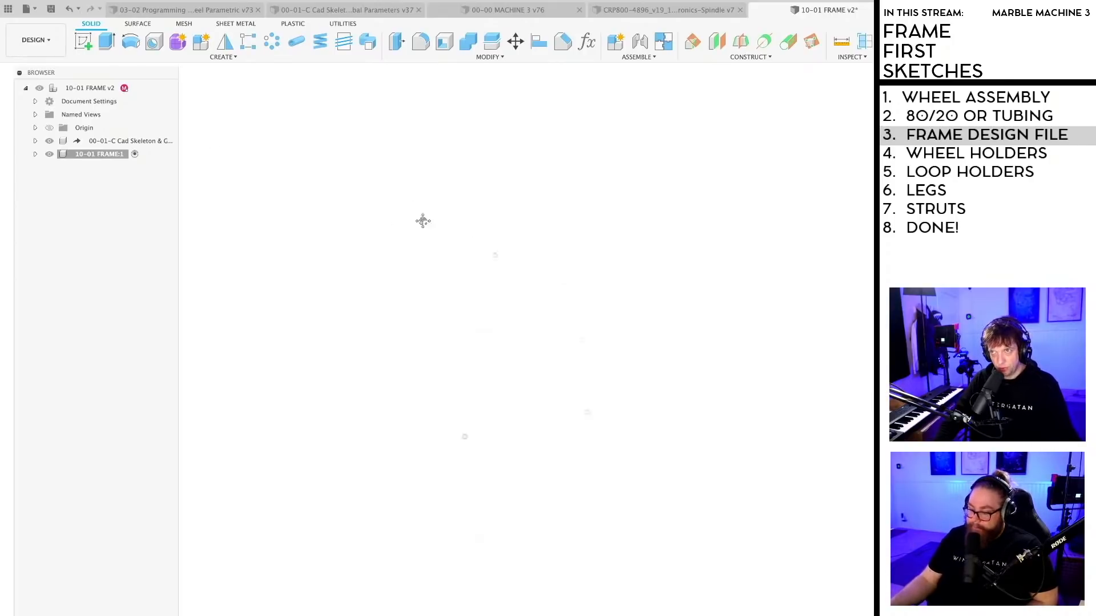
middle_drag(423, 220, 441, 223)
click(717, 43)
scroll(580, 331, down, 3)
shift+middle_drag(580, 338, 565, 367)
click(535, 415)
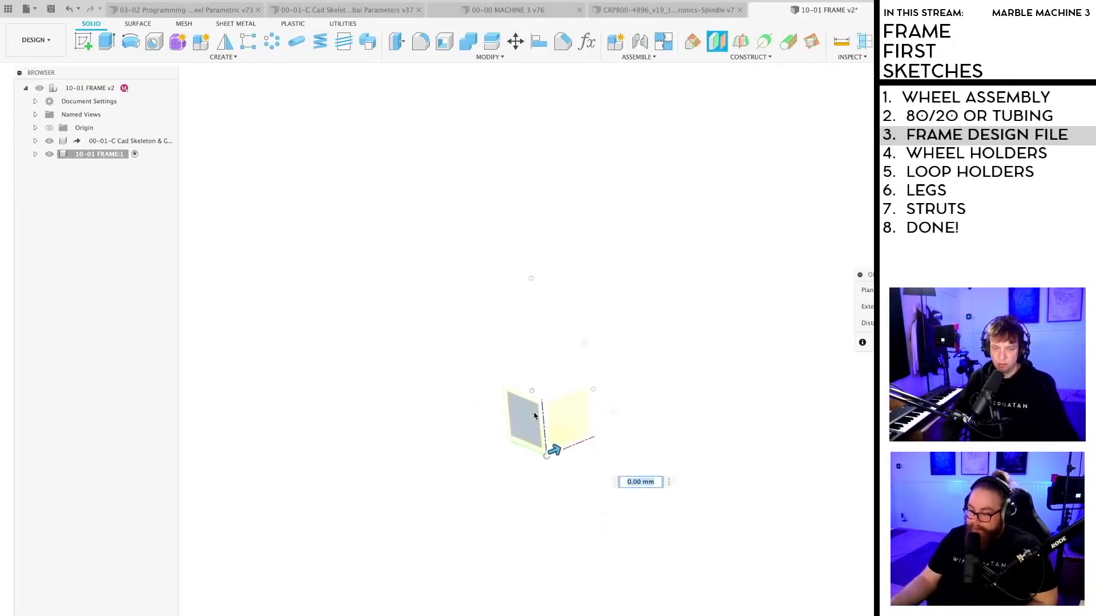
text(30)
key(Return)
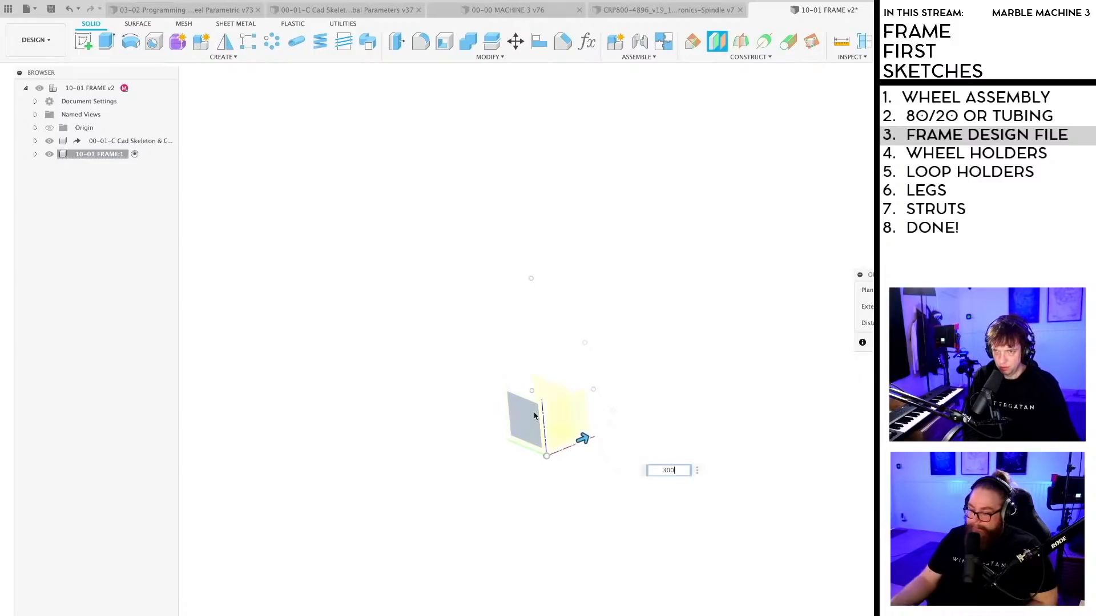
Step: Start a new sketch on the offset construction plane
shift+middle_drag(598, 448, 514, 448)
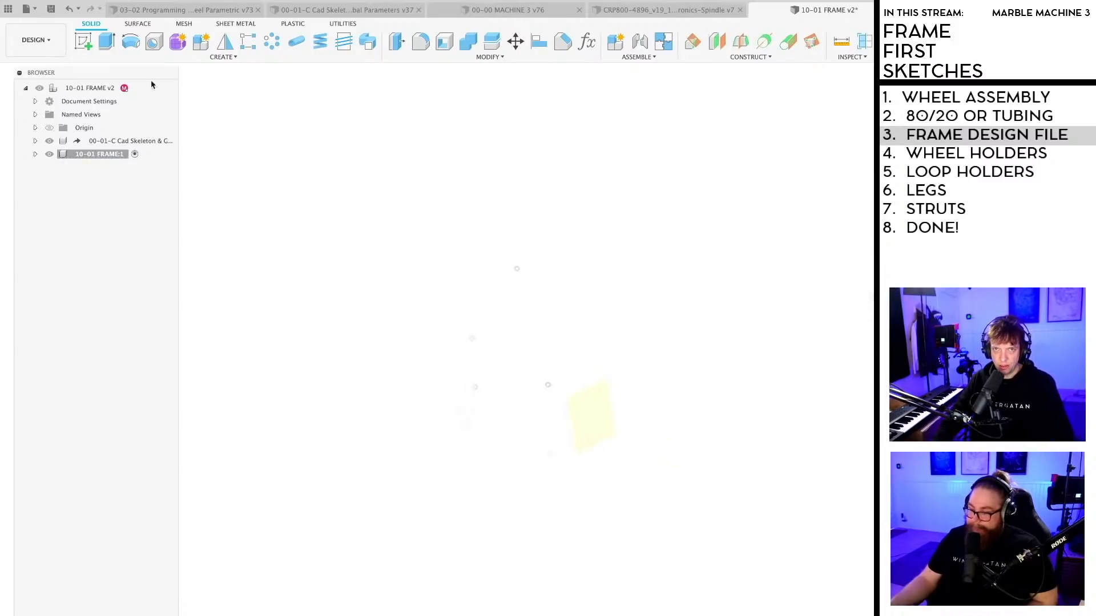
click(84, 41)
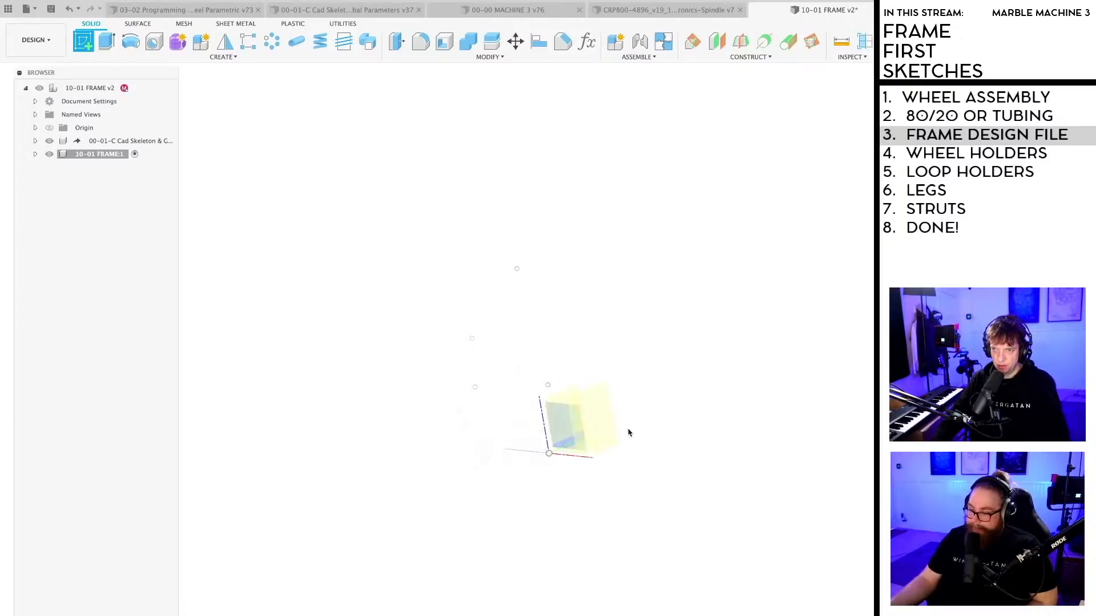
click(596, 415)
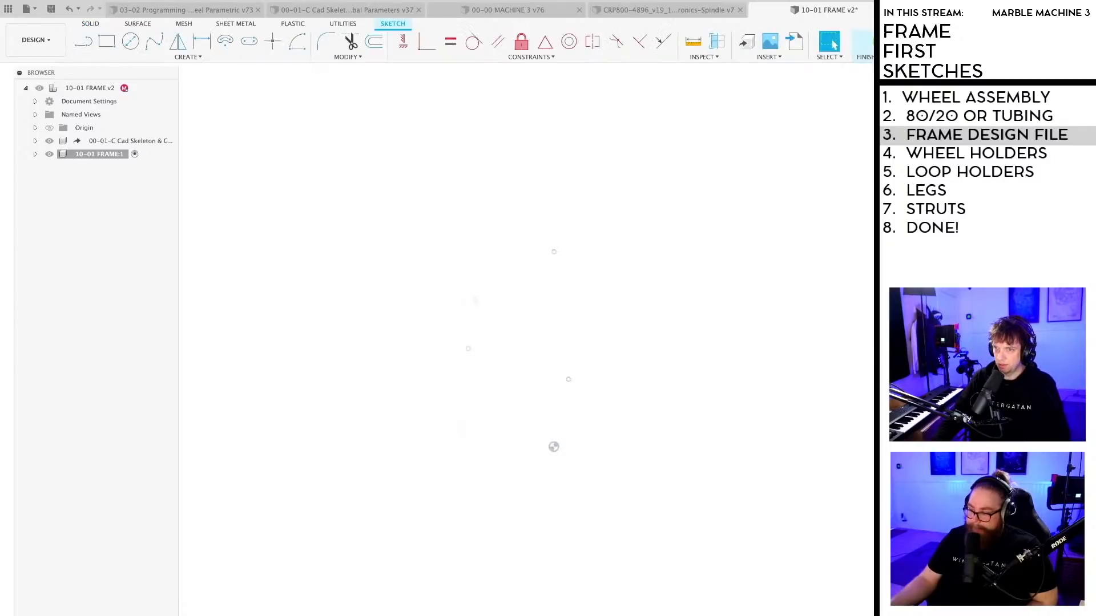
Step: Sketch a horizontal construction line outward from the origin, on the side away from the derived skeleton's rear points
scroll(605, 462, up, 3)
middle_drag(598, 455, 630, 487)
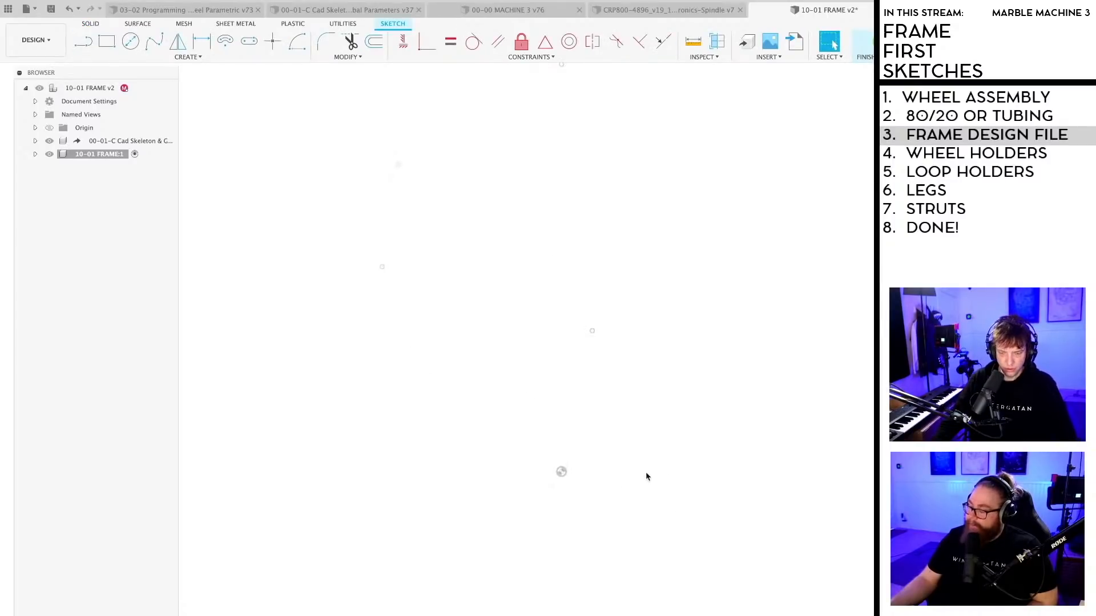
key(l)
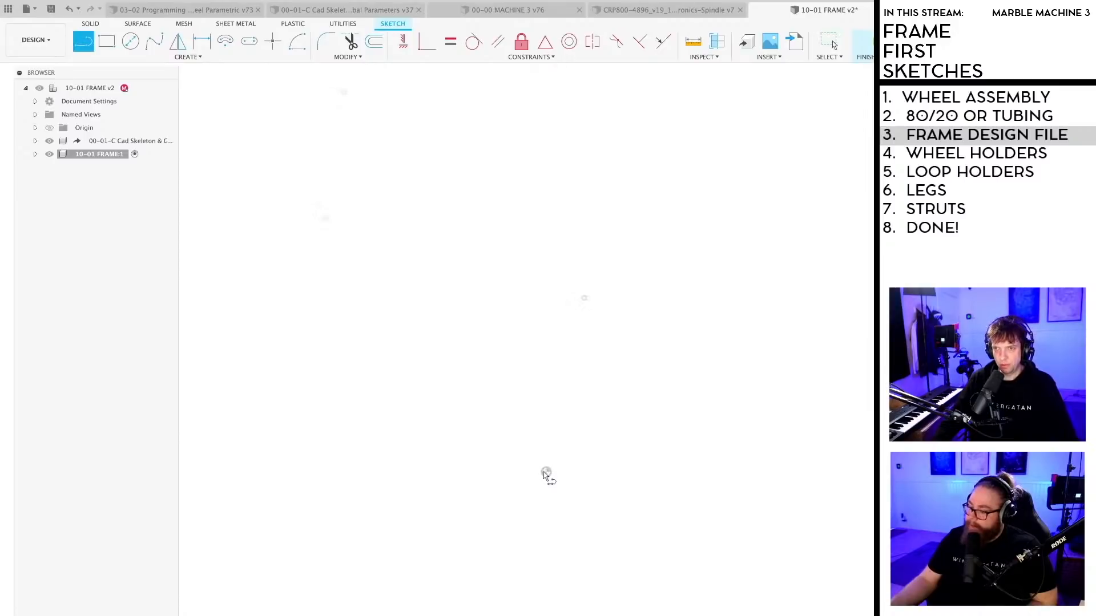
click(547, 472)
click(827, 472)
key(Escape)
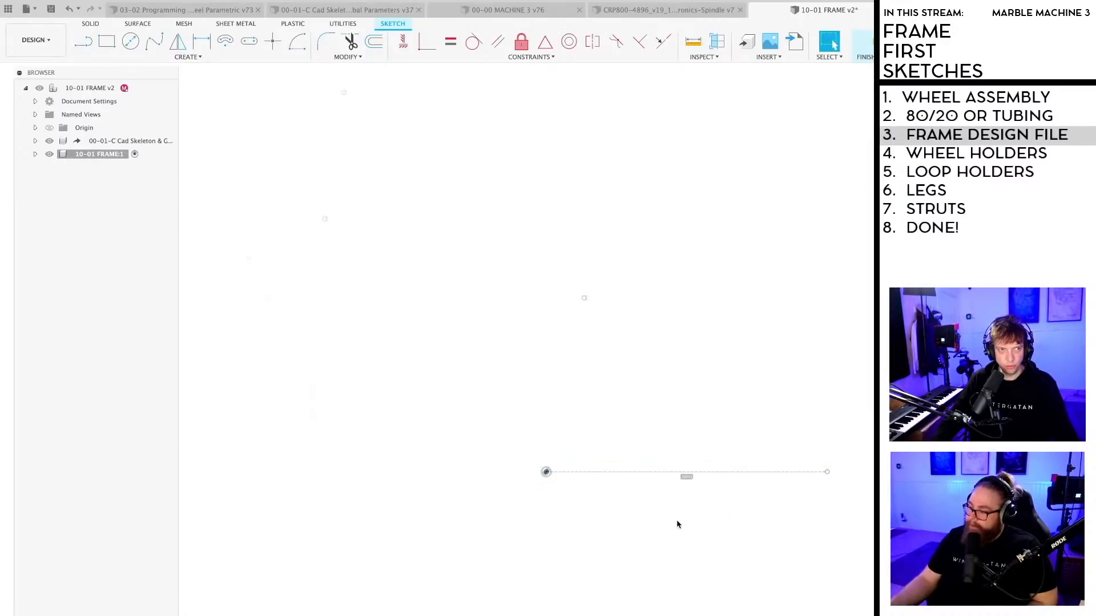
scroll(678, 521, down, 4)
middle_drag(680, 527, 619, 586)
scroll(618, 587, down, 1)
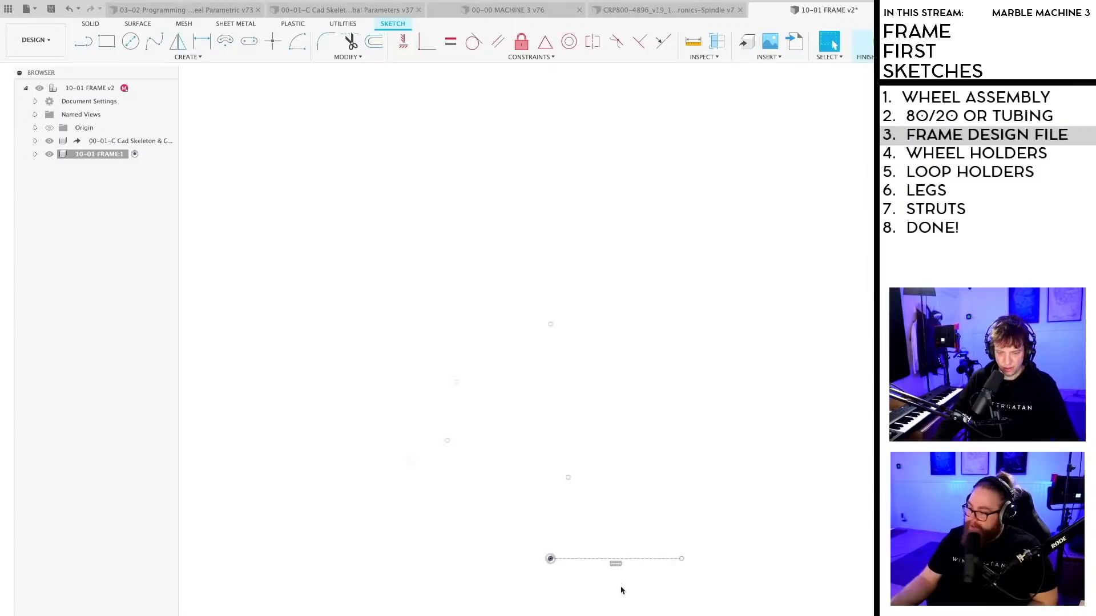
scroll(580, 497, up, 1)
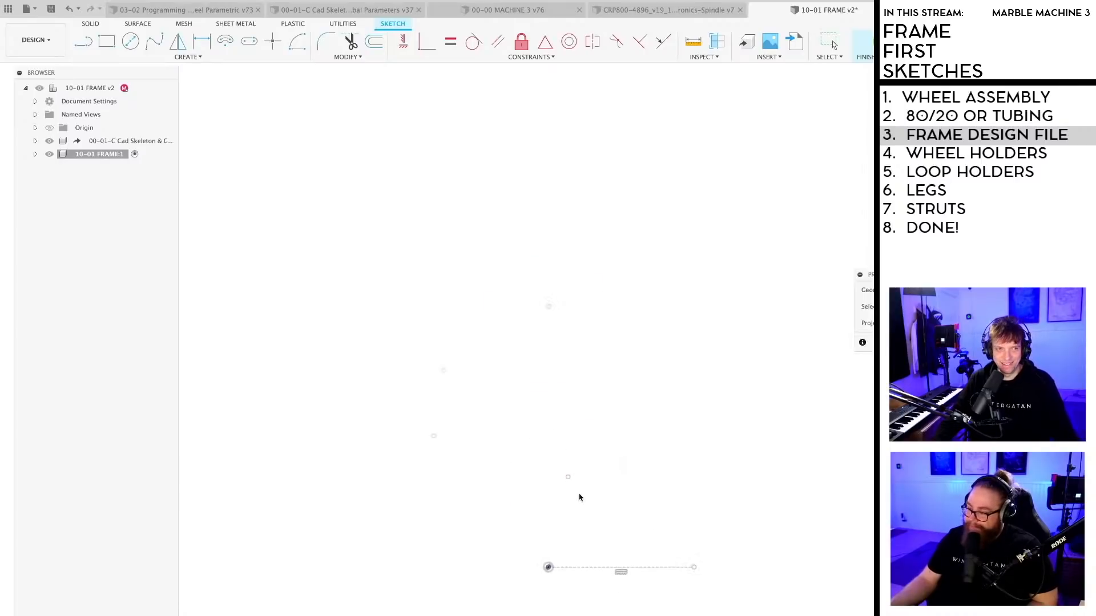
middle_drag(580, 496, 524, 413)
scroll(524, 413, up, 2)
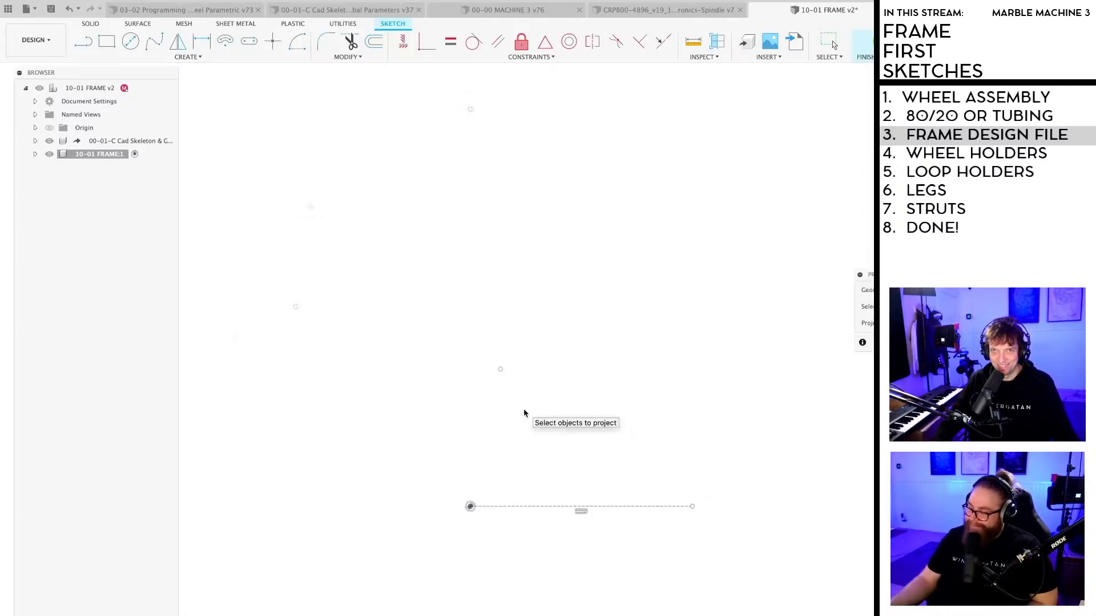
scroll(528, 495, up, 2)
key(c)
click(525, 505)
scroll(536, 514, up, 6)
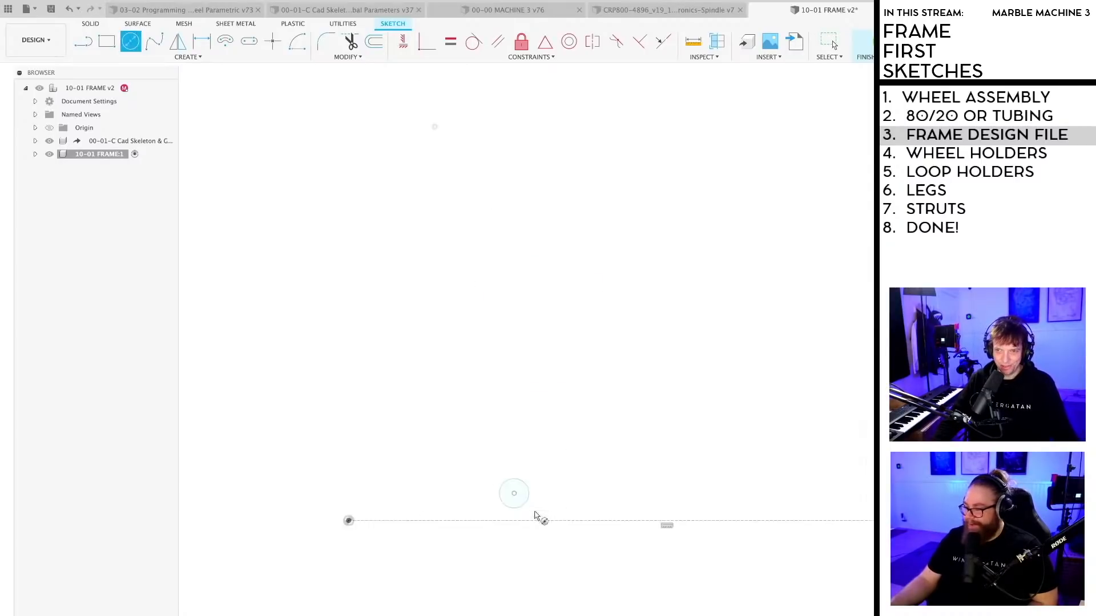
key(Escape)
Step: Project the small axle circles at the centres of the skeleton's upper and lower wheels into the sketch
scroll(536, 499, down, 8)
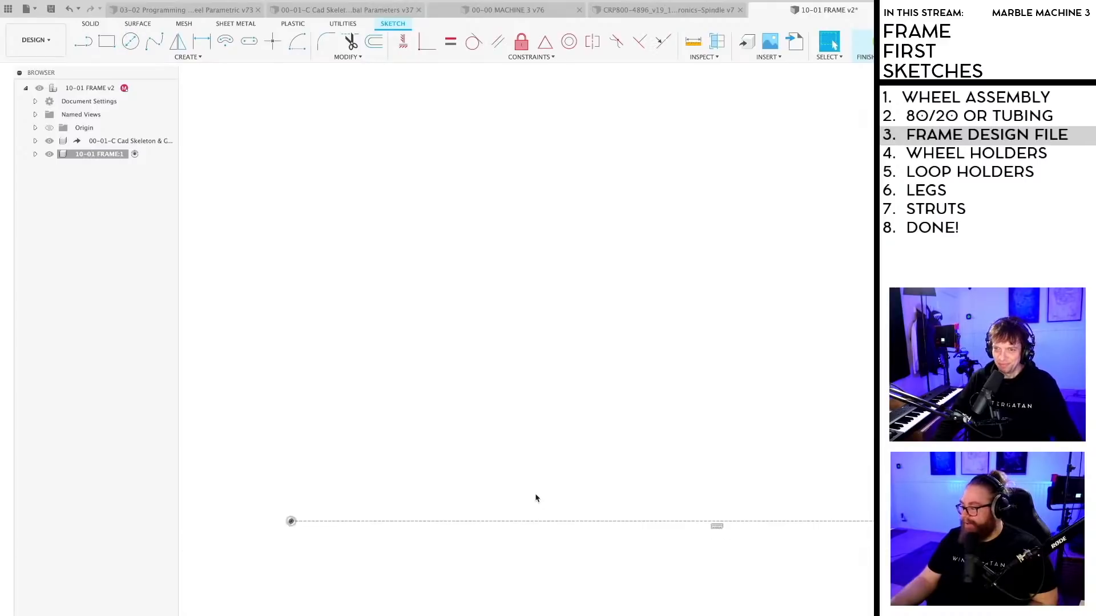
middle_drag(612, 435, 600, 538)
key(p)
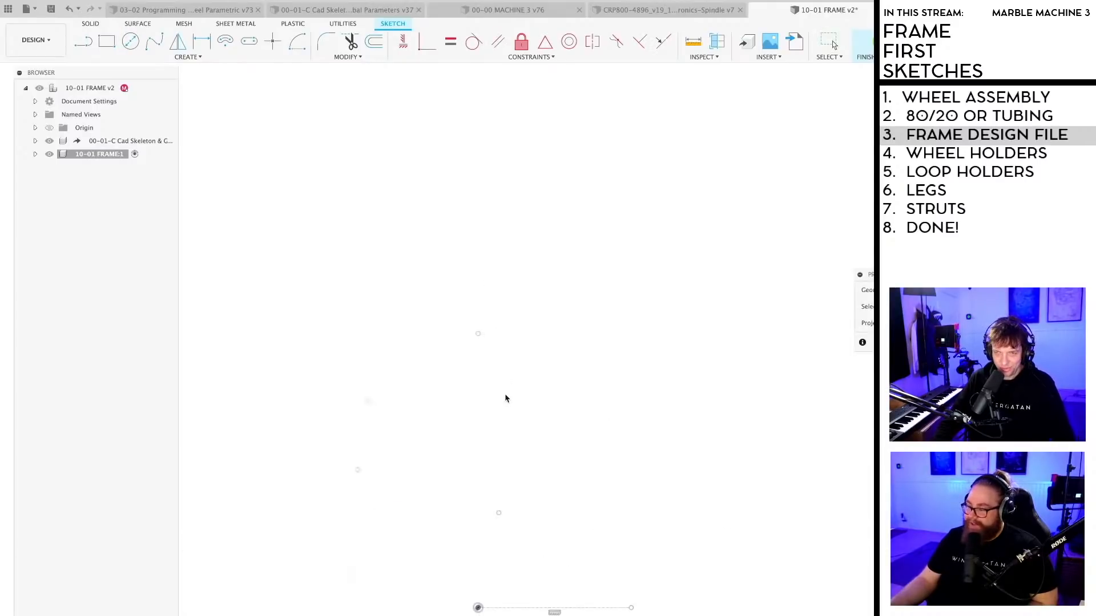
scroll(495, 333, up, 4)
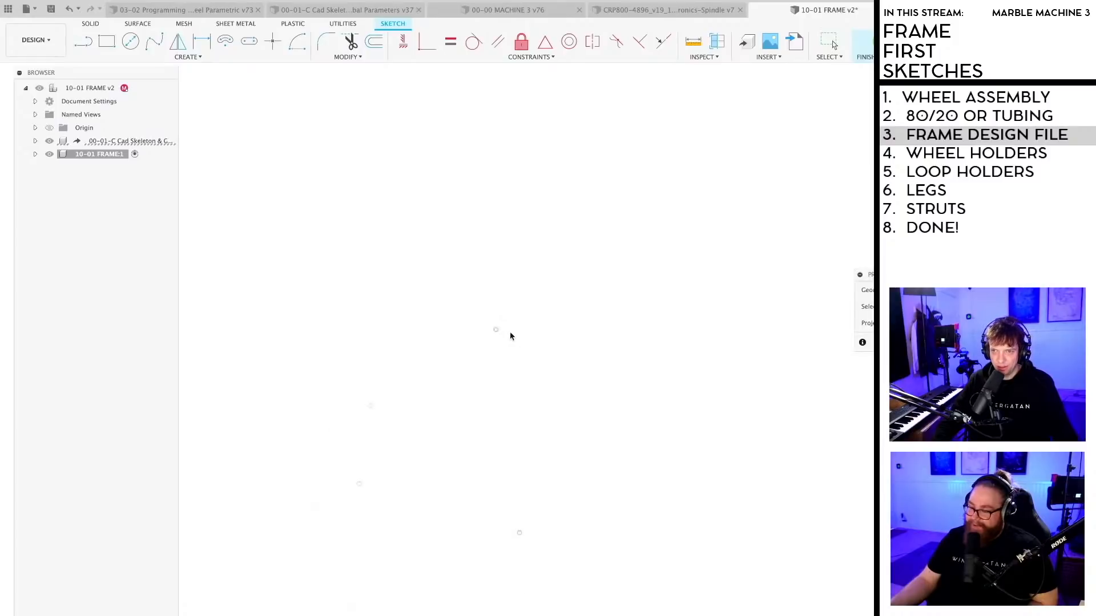
middle_drag(597, 443, 569, 353)
scroll(532, 461, up, 5)
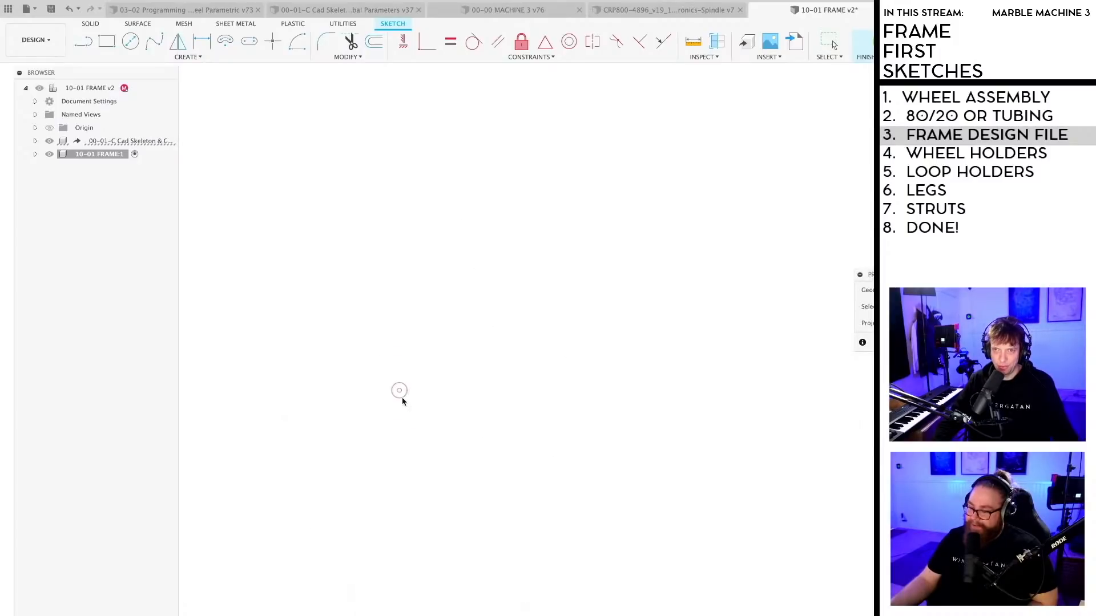
scroll(494, 417, down, 5)
key(Escape)
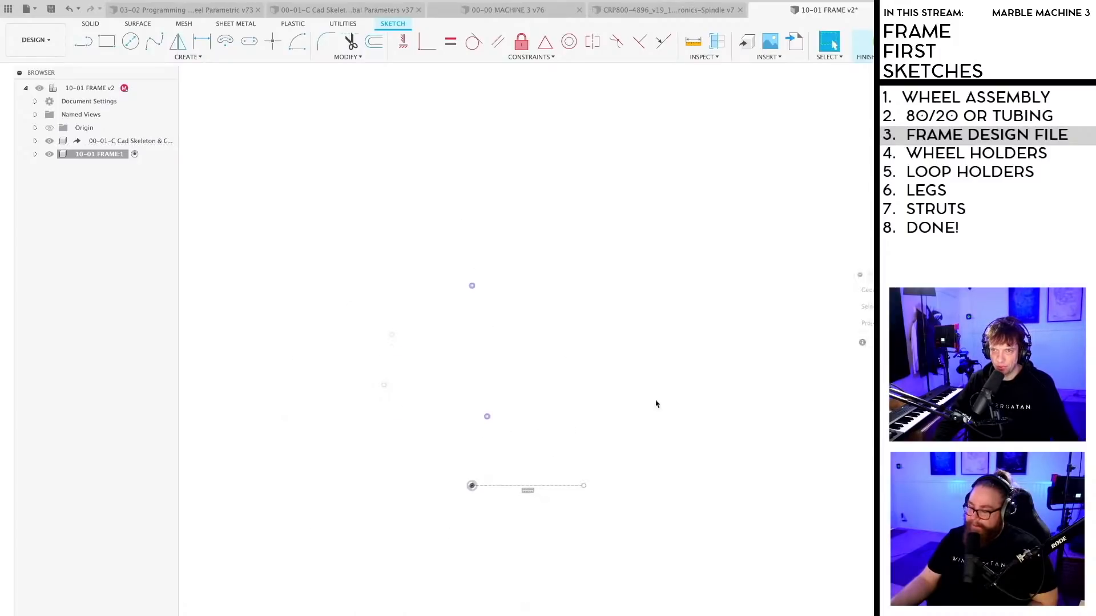
Step: Hide the derived 00-01-C Cad Skeleton component and save the frame design as a new version
scroll(533, 411, up, 3)
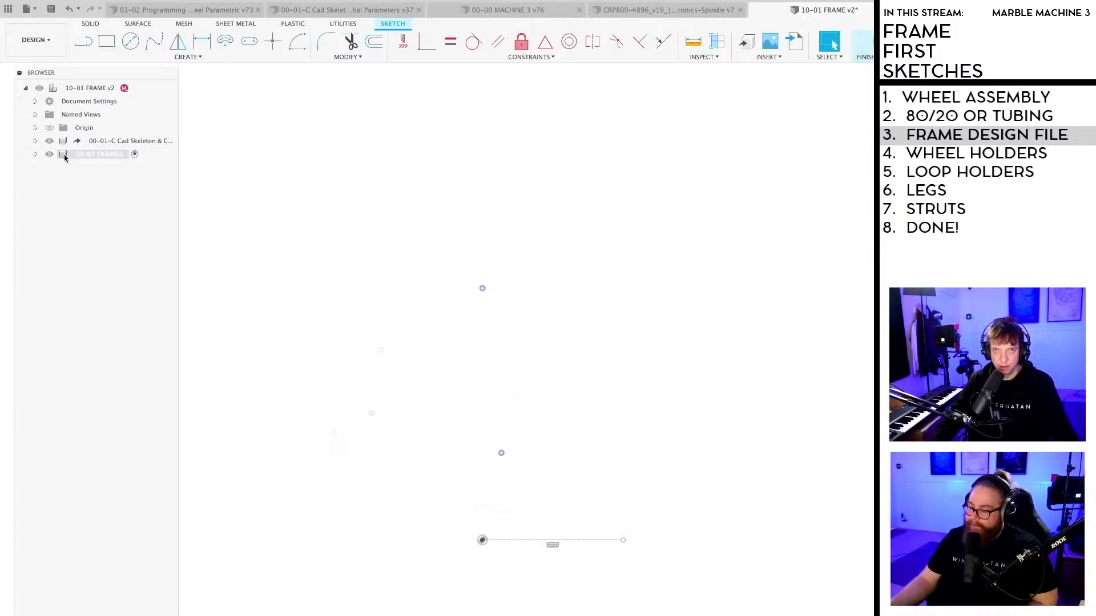
click(50, 142)
key(ctrl+s)
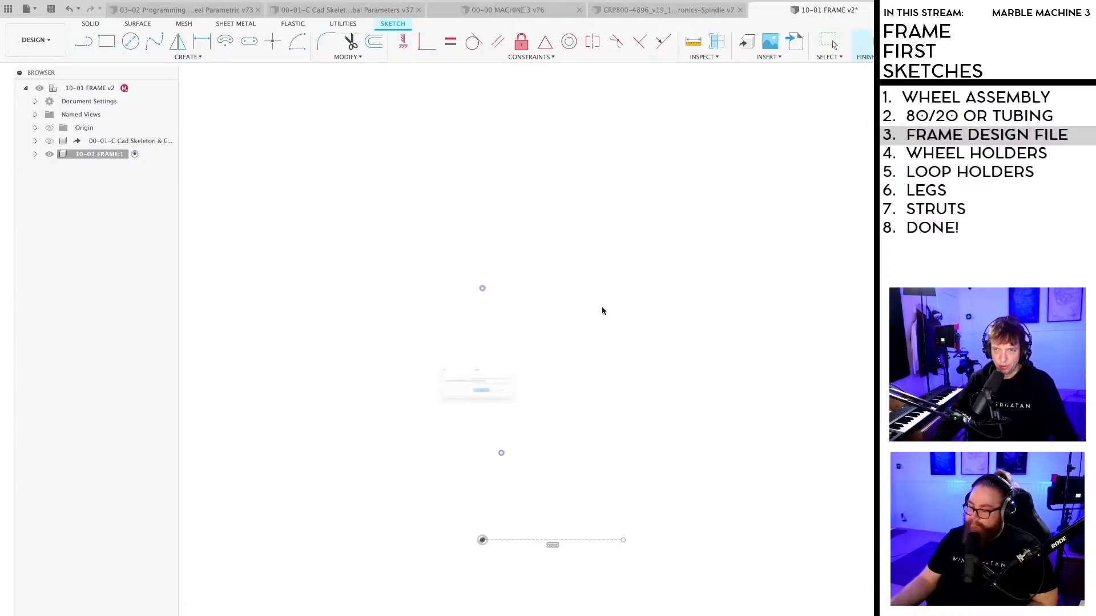
key(Return)
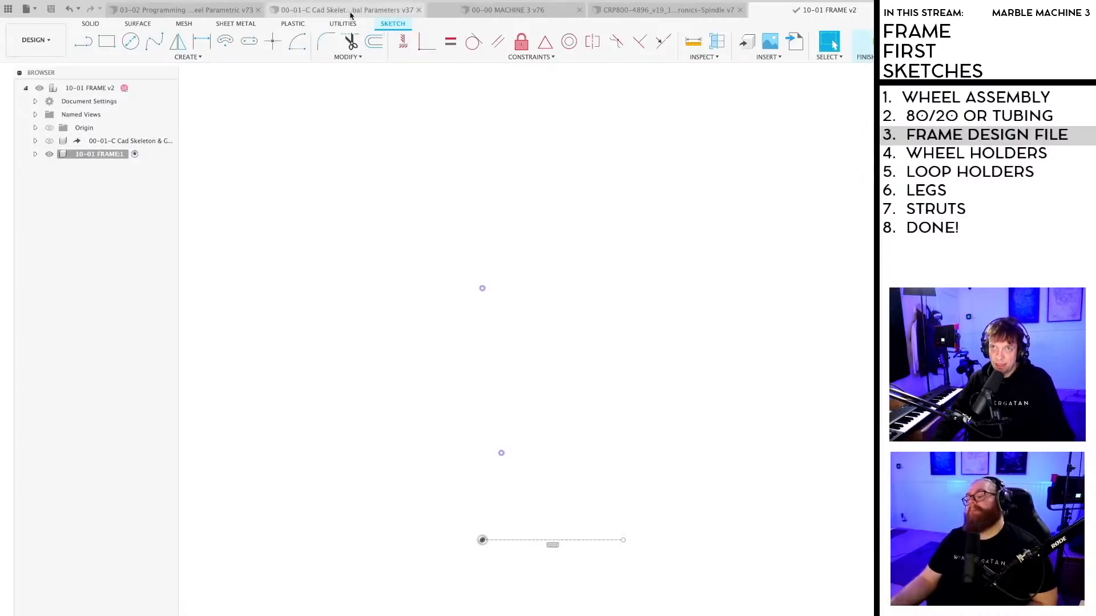
Step: Check the wheel layout in the open 00-01-C Cad Skeleton design and return to the 10-01 FRAME design
click(348, 10)
middle_drag(528, 325, 532, 364)
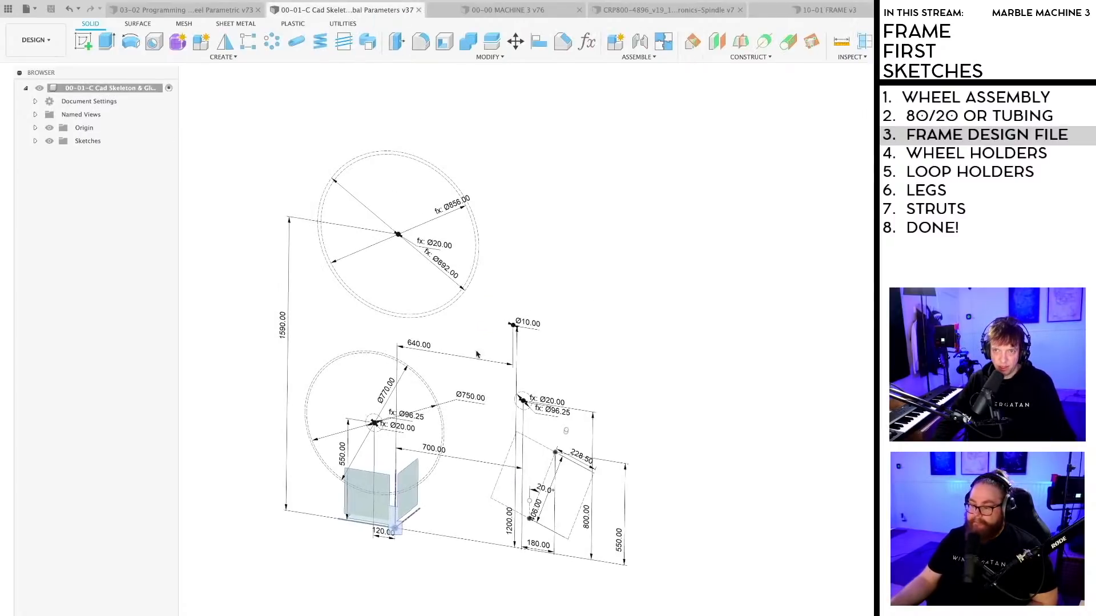
click(826, 11)
scroll(540, 508, up, 3)
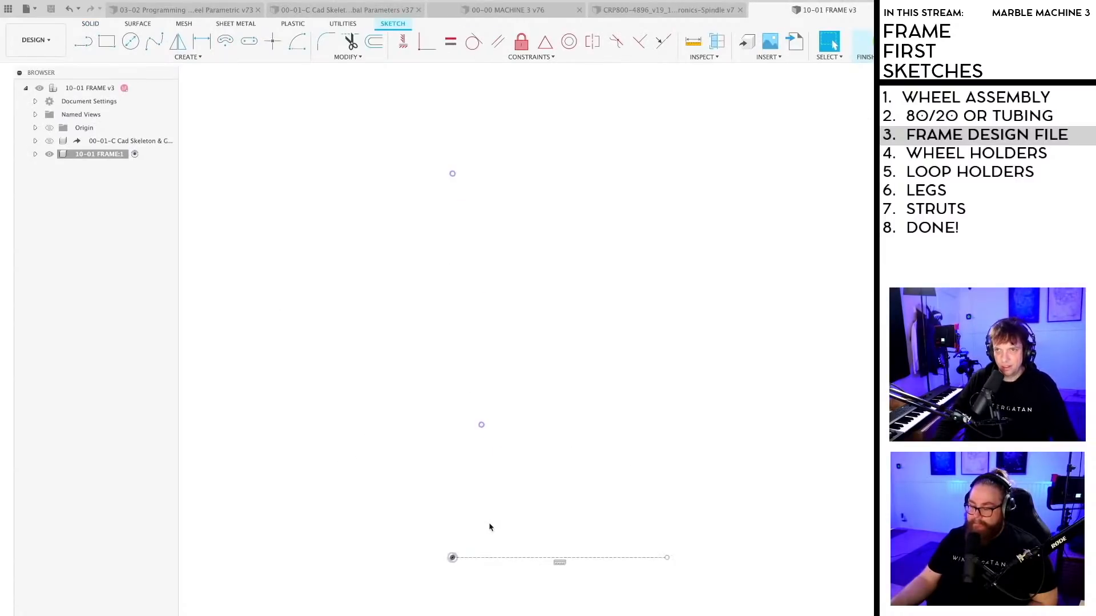
middle_drag(485, 526, 496, 504)
key(l)
scroll(500, 498, up, 3)
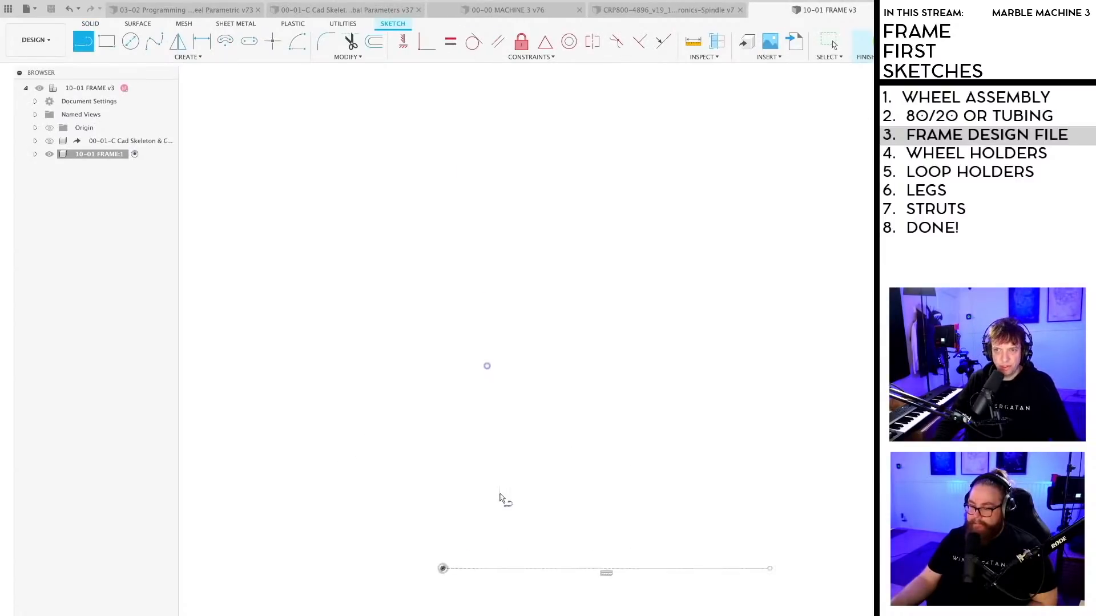
click(495, 569)
key(Escape)
Step: Sketch a construction line connecting the centres of the projected lower and upper wheel axle circles
key(l)
middle_drag(517, 420, 517, 566)
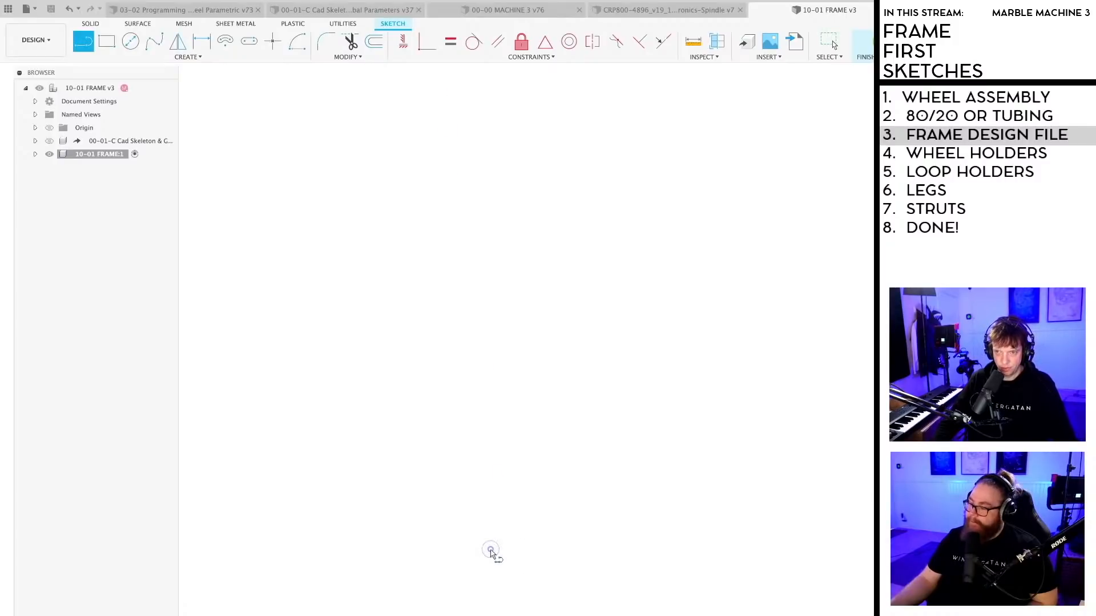
click(492, 552)
middle_drag(443, 162, 462, 445)
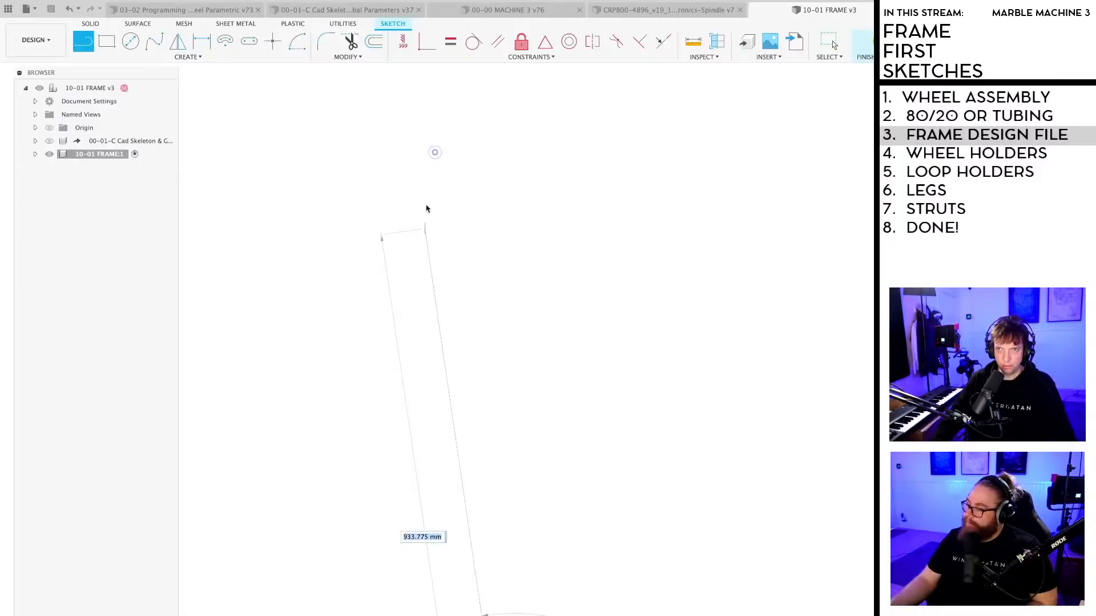
click(435, 147)
key(Escape)
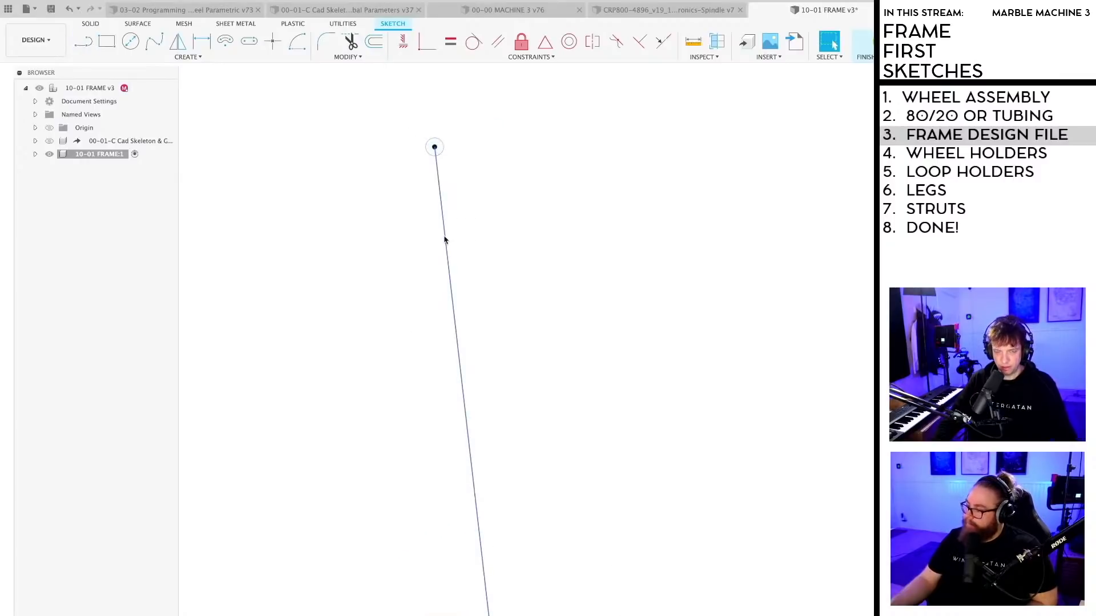
scroll(523, 270, down, 5)
middle_drag(553, 293, 524, 244)
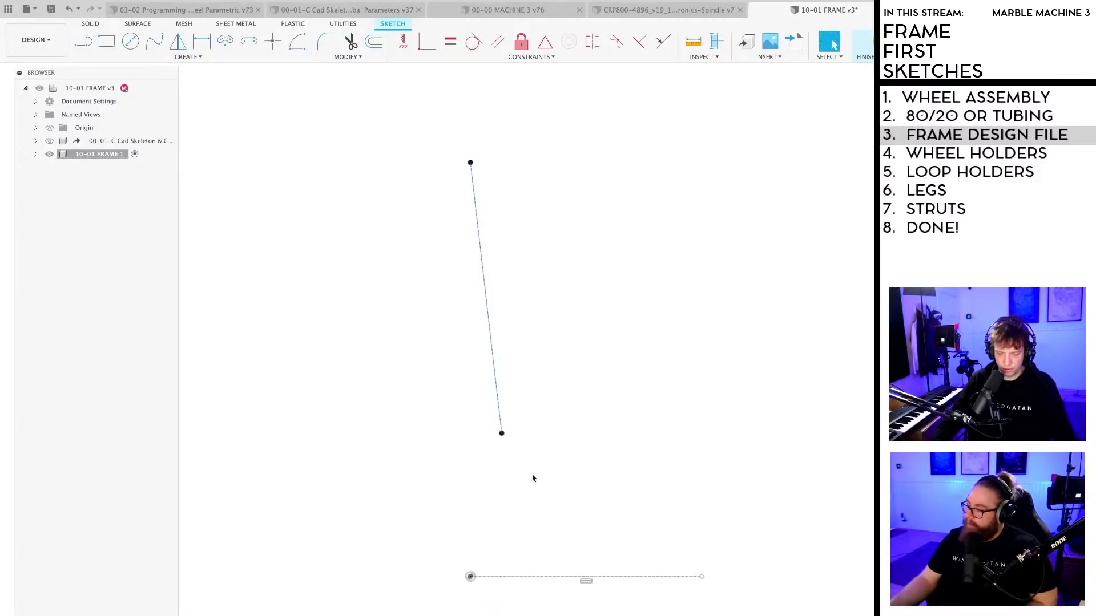
Step: Try a long line from the horizontal construction line, parallel to the wheel-centre line, and delete it
key(l)
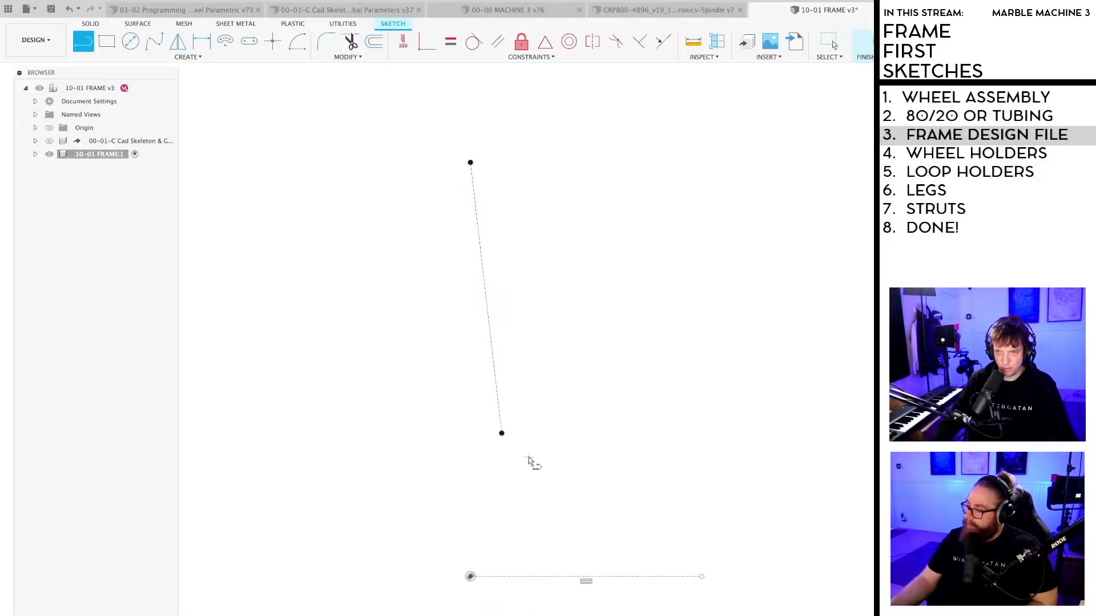
click(502, 577)
click(452, 137)
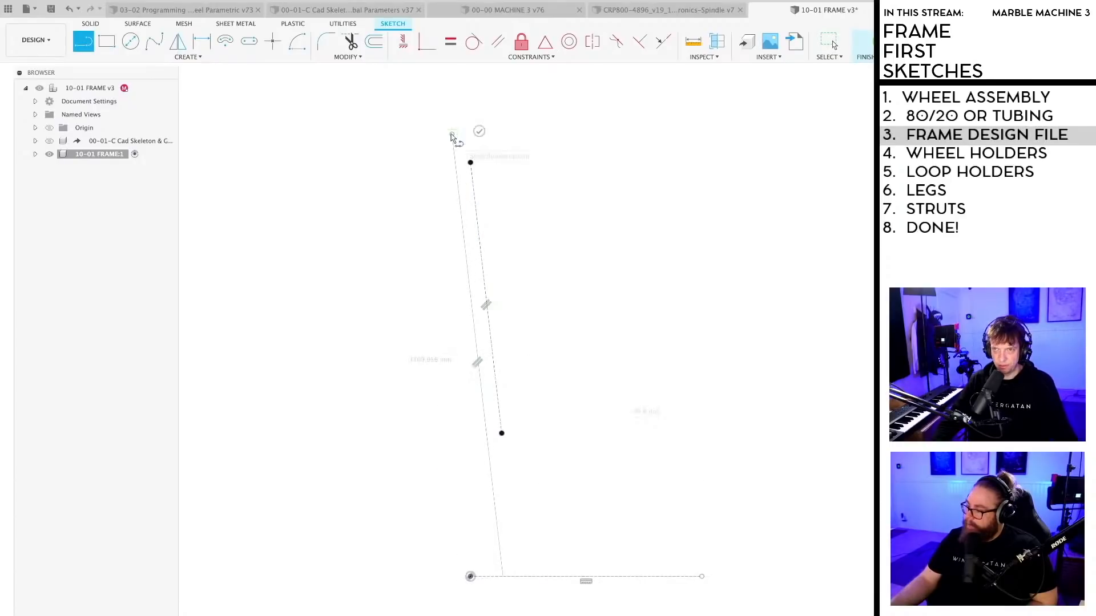
key(Escape)
scroll(494, 588, up, 1)
scroll(494, 588, up, 3)
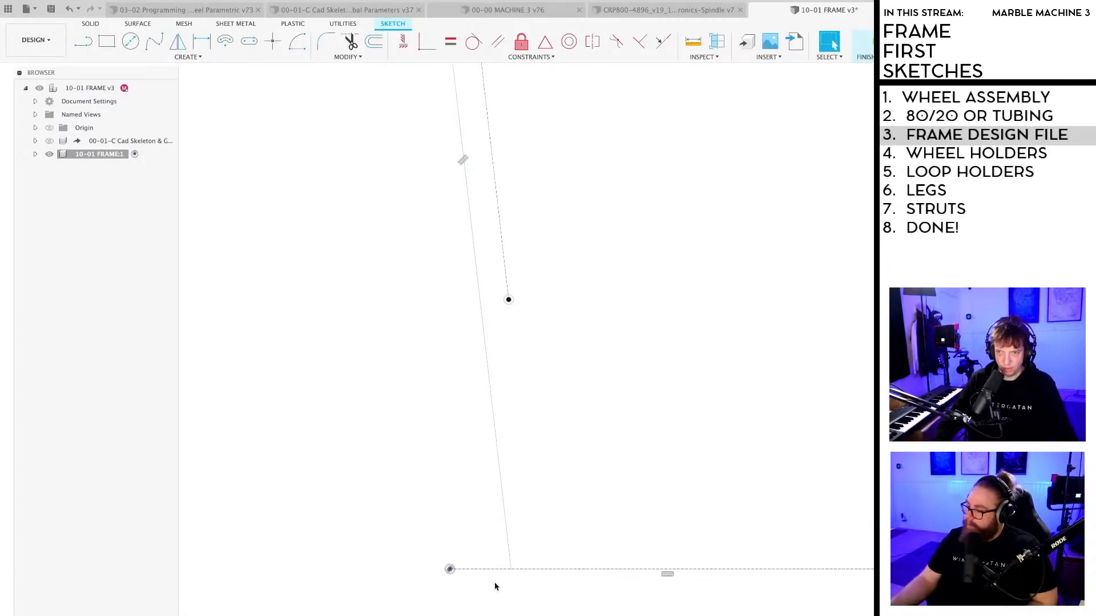
click(504, 506)
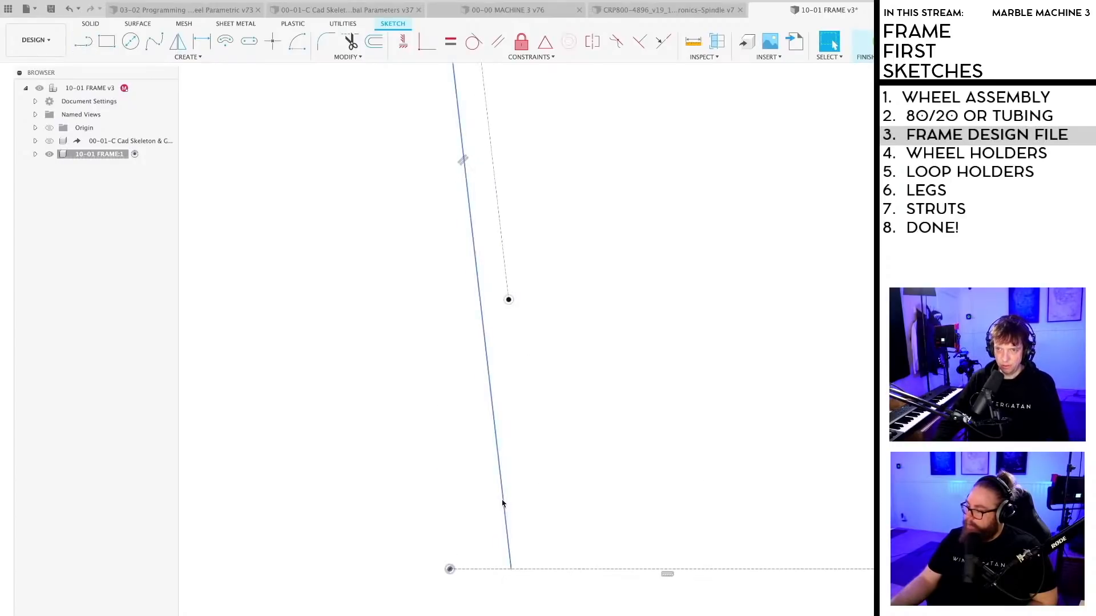
key(Delete)
Step: Sketch a free line about 1570 mm long beside the wheel-centre line, starting above the horizontal construction line
key(l)
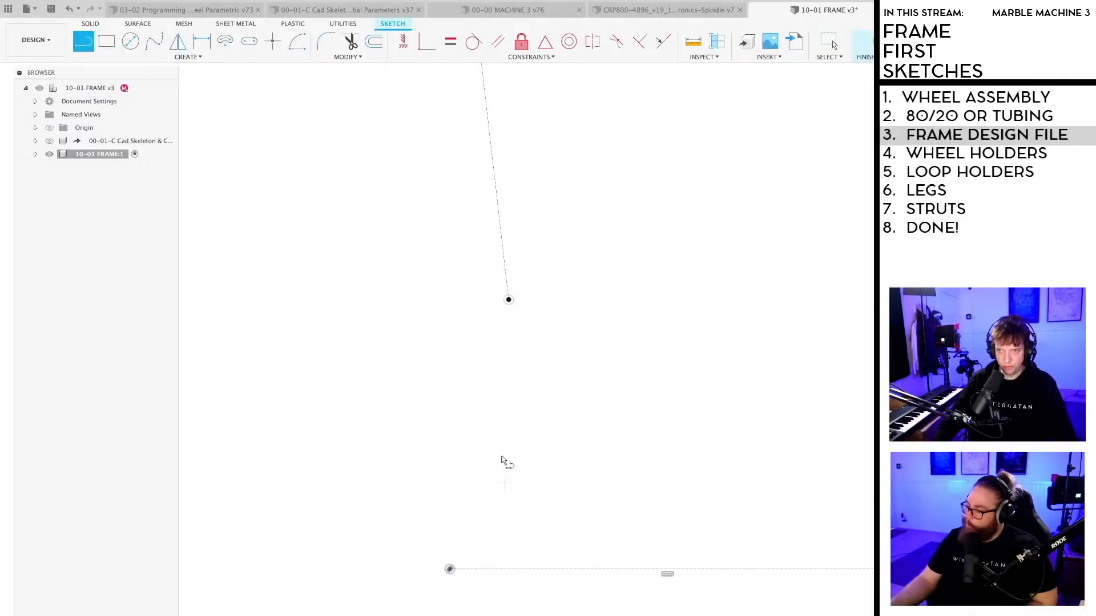
click(506, 486)
scroll(485, 343, down, 6)
middle_drag(486, 340, 498, 439)
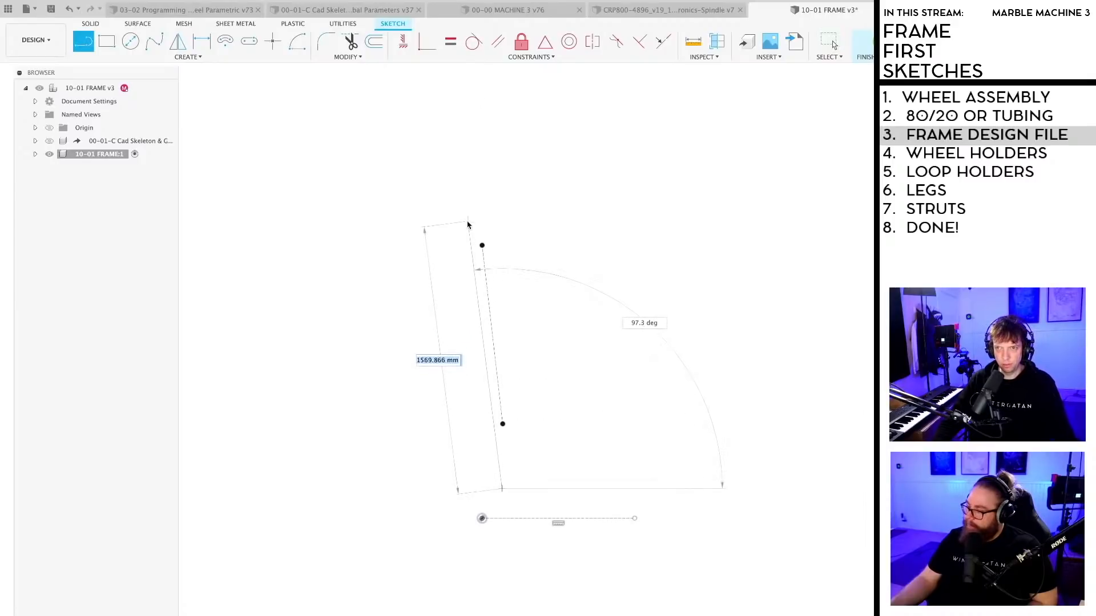
click(467, 224)
key(Escape)
Step: Close the long line into a narrow four-sided strip with a short horizontal lower edge, a second long side and an upper edge
scroll(504, 491, up, 3)
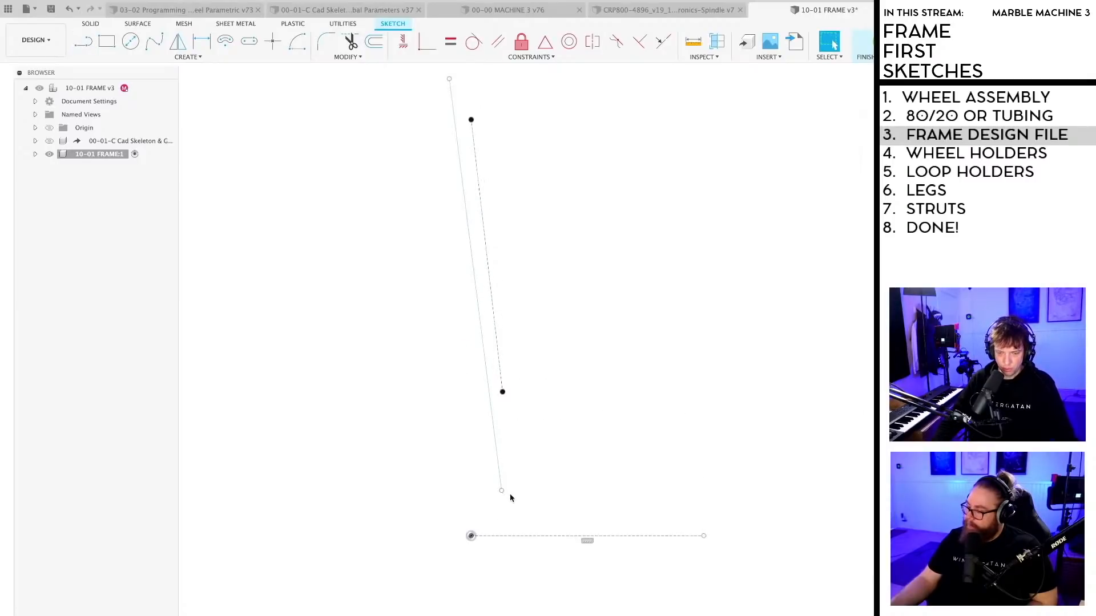
key(l)
scroll(492, 486, up, 2)
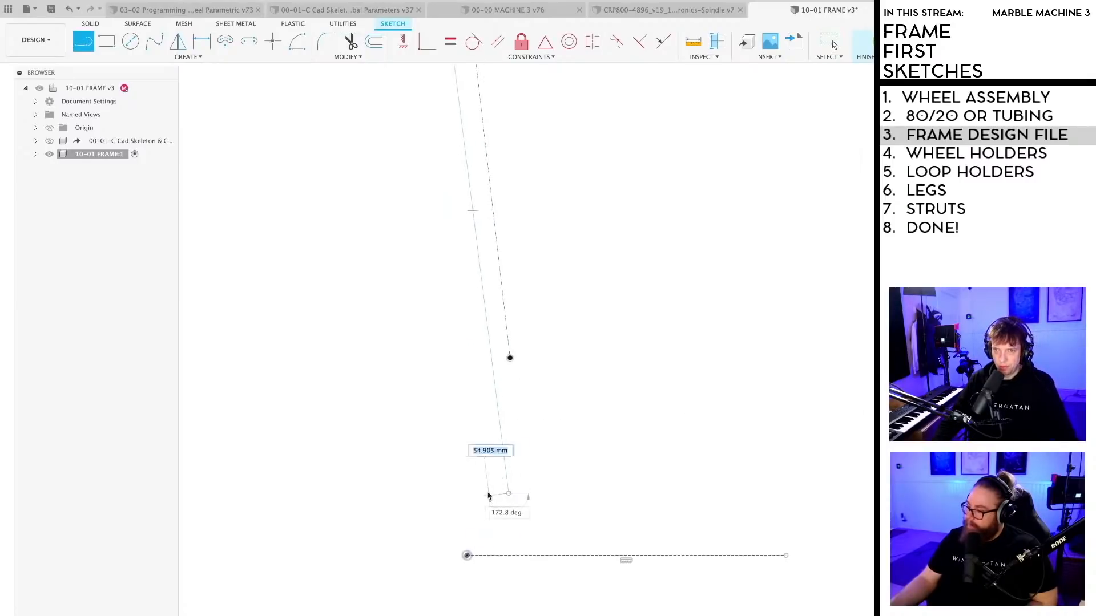
click(483, 493)
scroll(431, 257, down, 4)
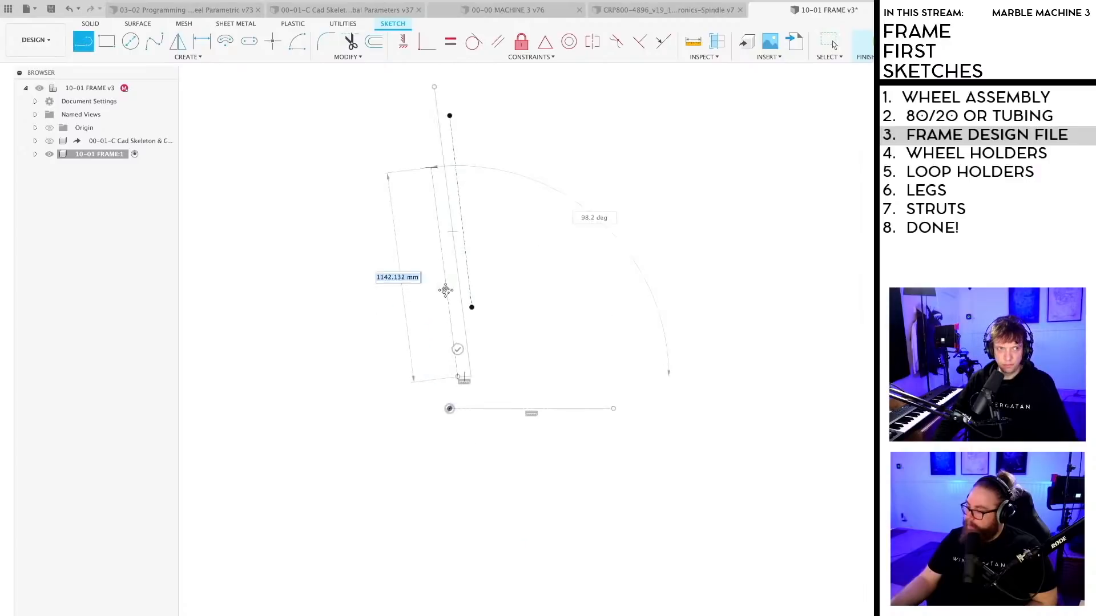
click(431, 262)
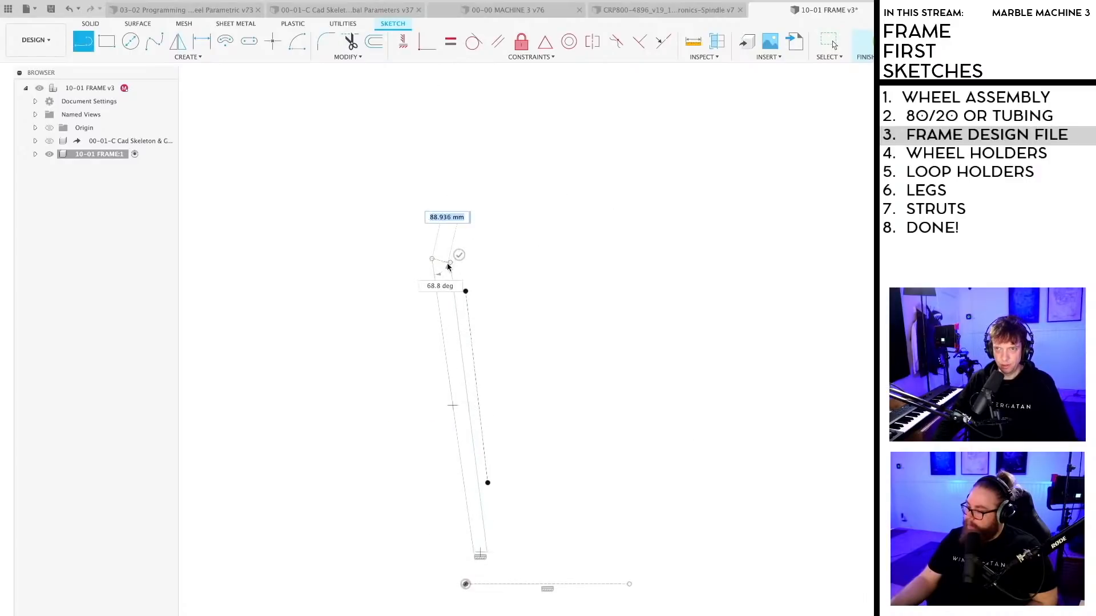
click(451, 263)
key(Escape)
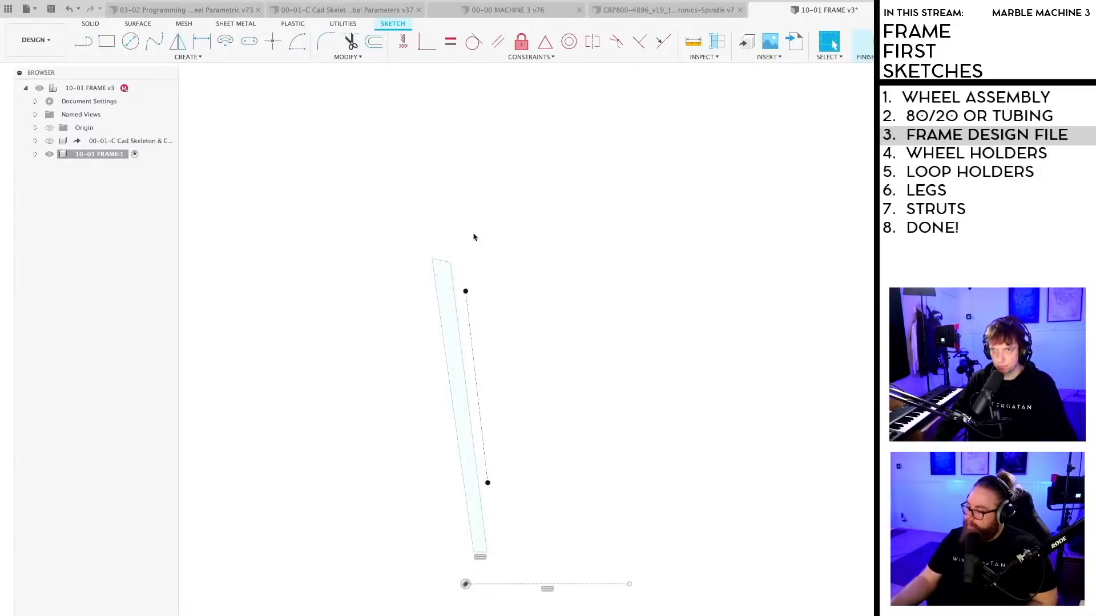
Step: Constrain the strip's upper edge to horizontal and make its two long sides parallel
click(403, 41)
scroll(453, 262, up, 2)
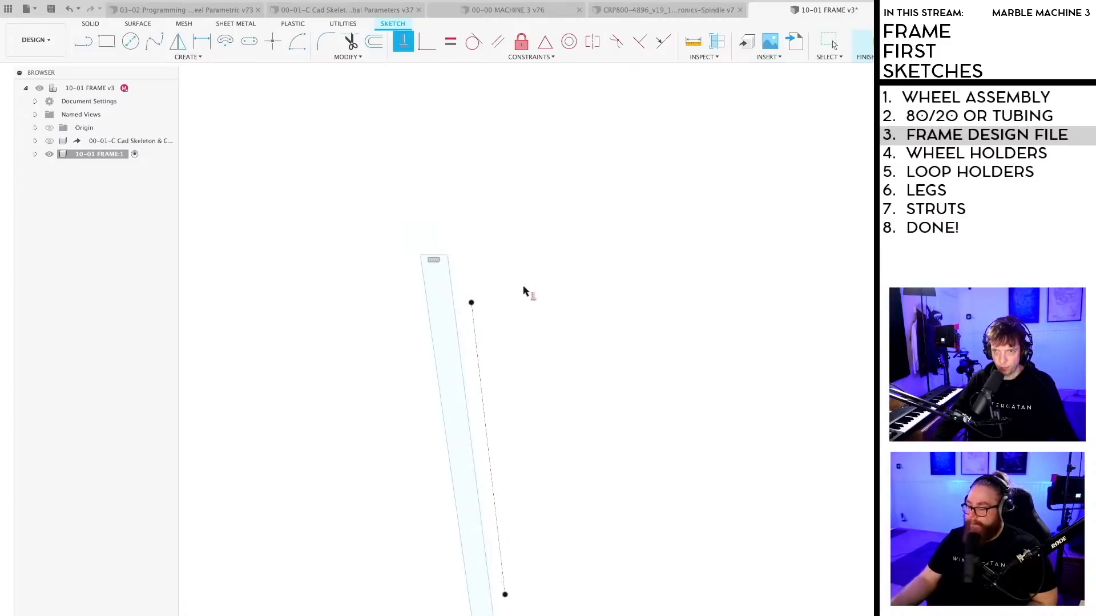
key(Escape)
click(498, 42)
scroll(477, 315, down, 2)
middle_drag(524, 338, 507, 245)
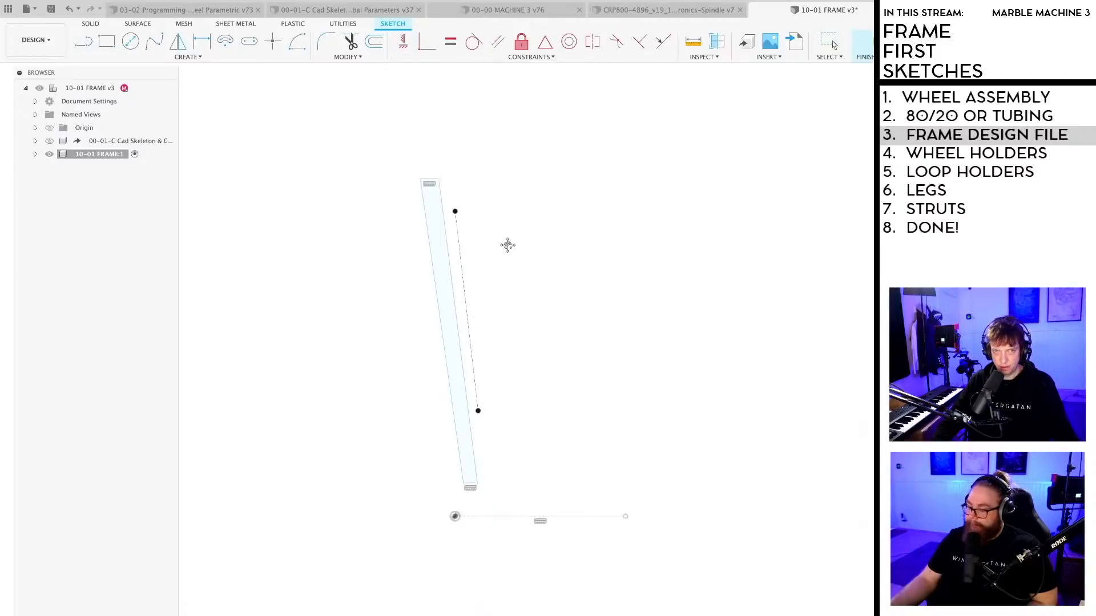
click(440, 343)
click(460, 333)
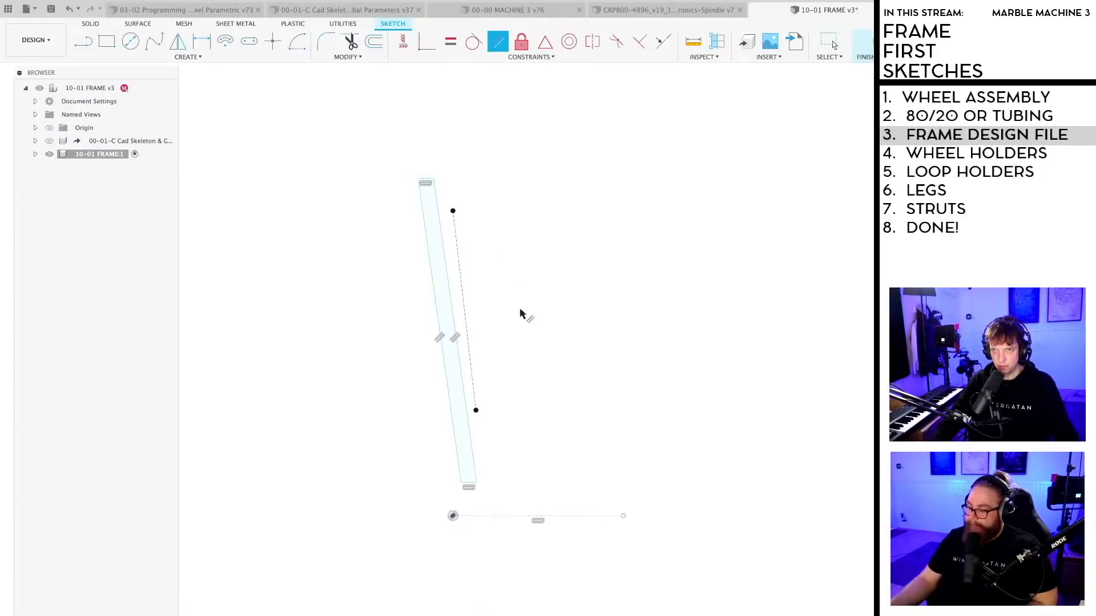
key(Escape)
Step: Dimension the distance between the strip's two long sides to 80 mm
scroll(497, 455, up, 2)
key(d)
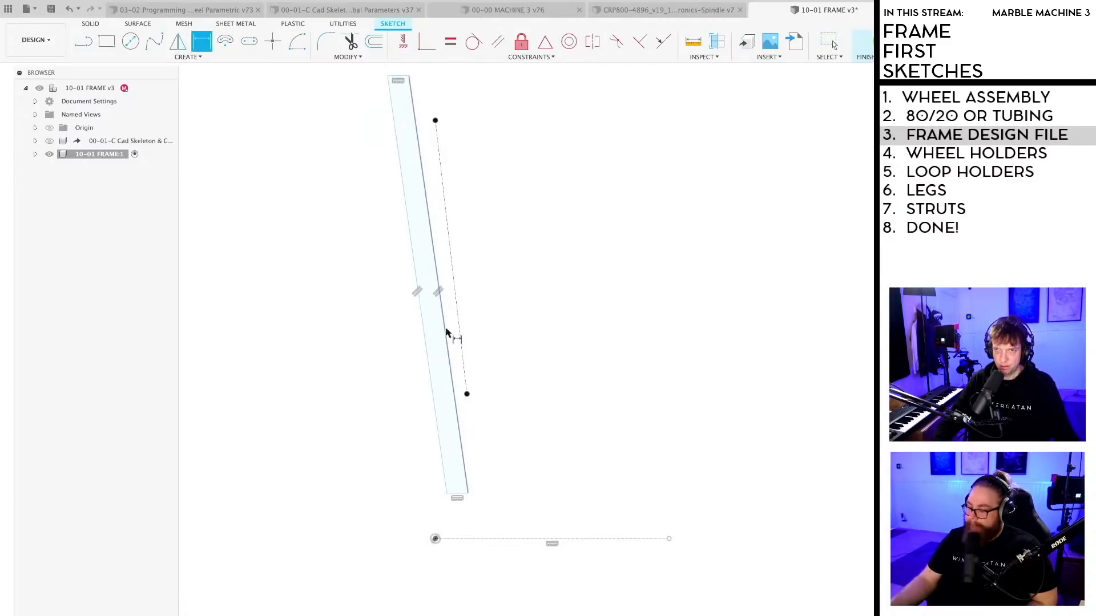
click(446, 336)
click(436, 337)
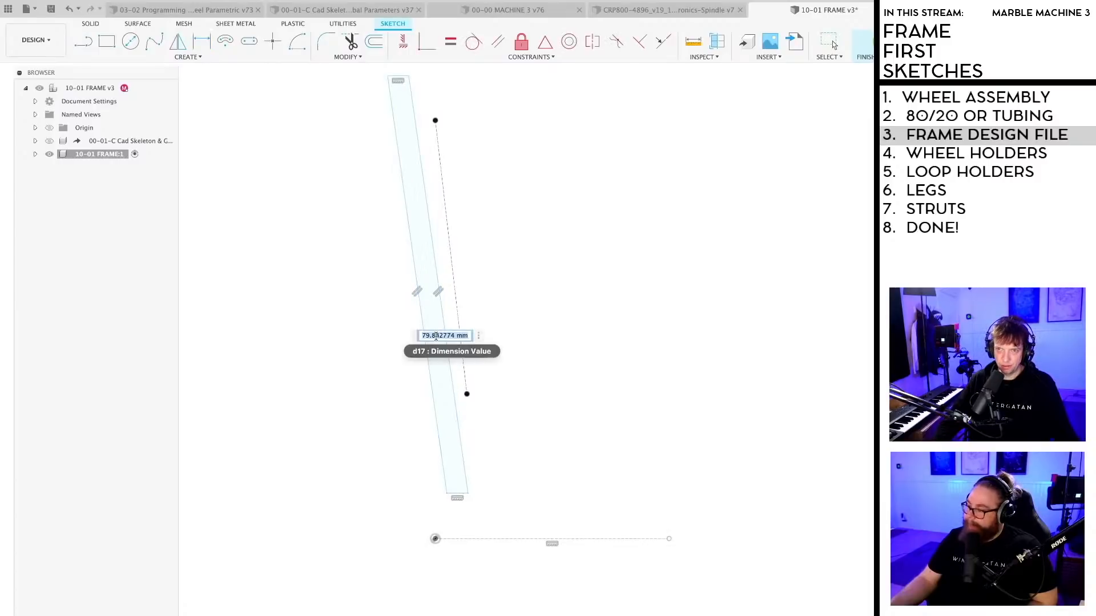
text(80)
key(Return)
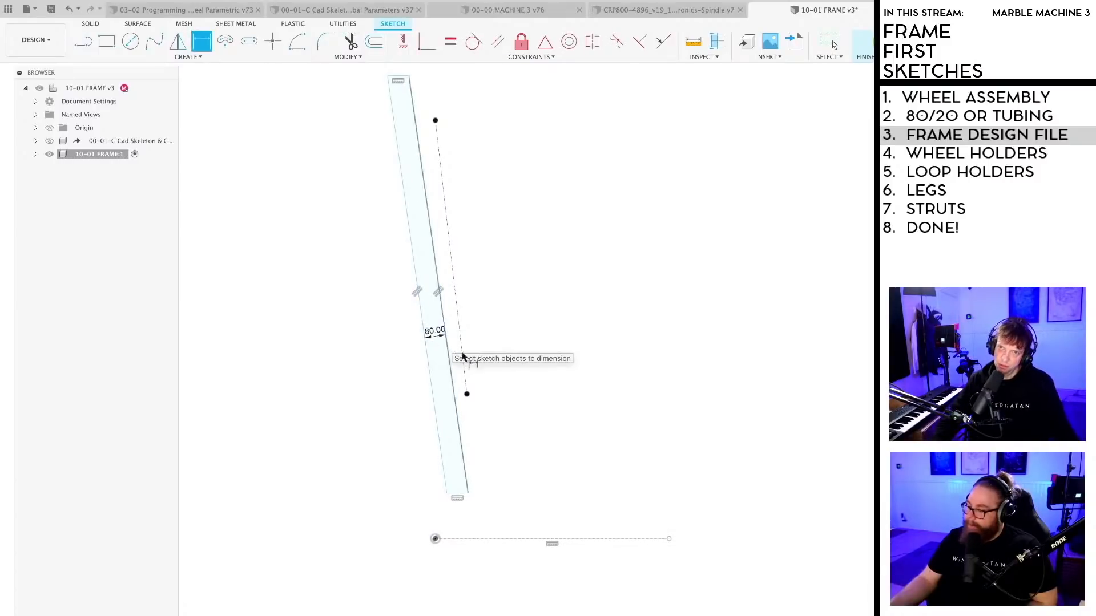
Step: Make the strip's long side nearest the wheel centres parallel to the construction line joining them
scroll(543, 489, down, 2)
scroll(506, 367, up, 2)
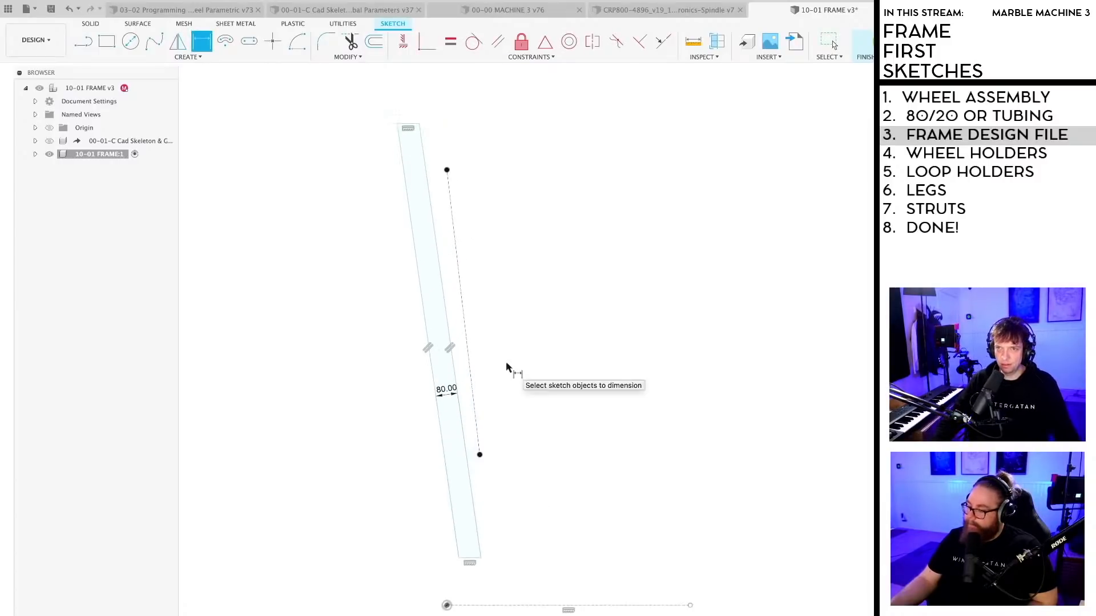
click(498, 41)
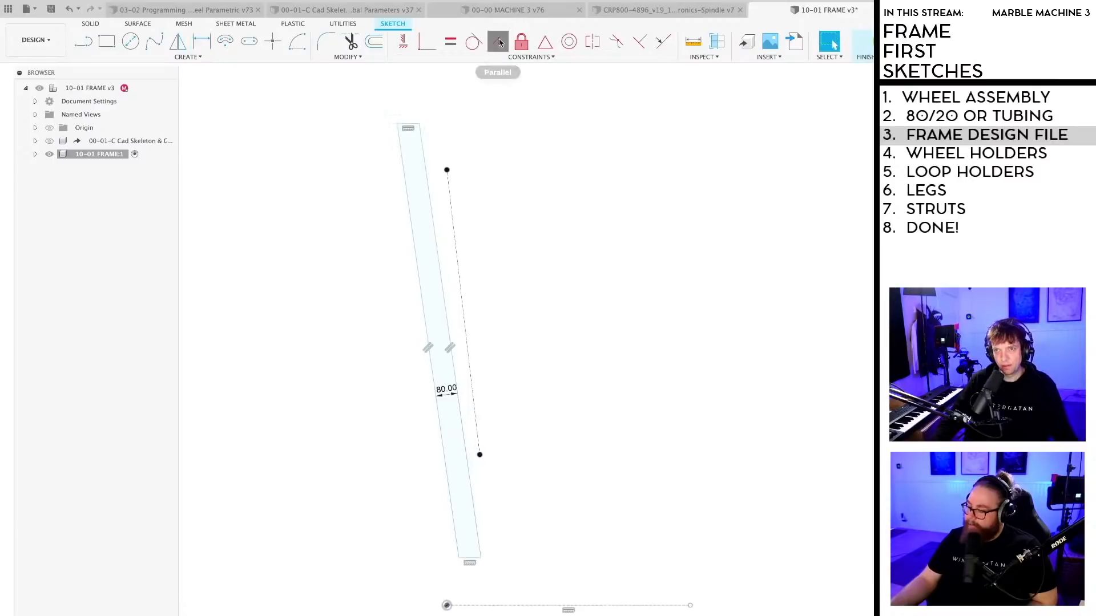
click(453, 303)
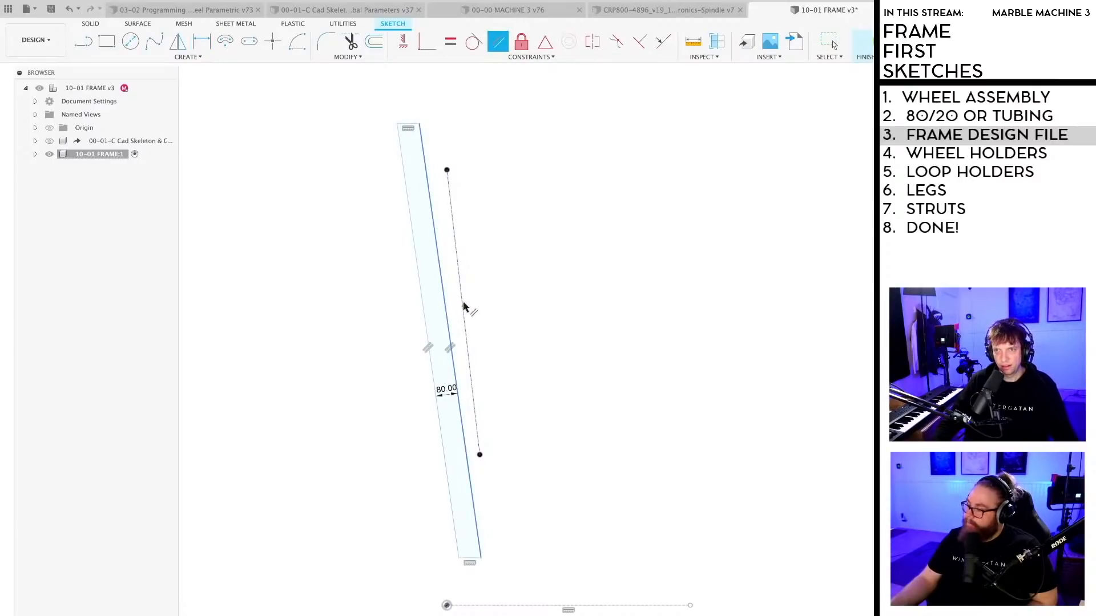
click(464, 306)
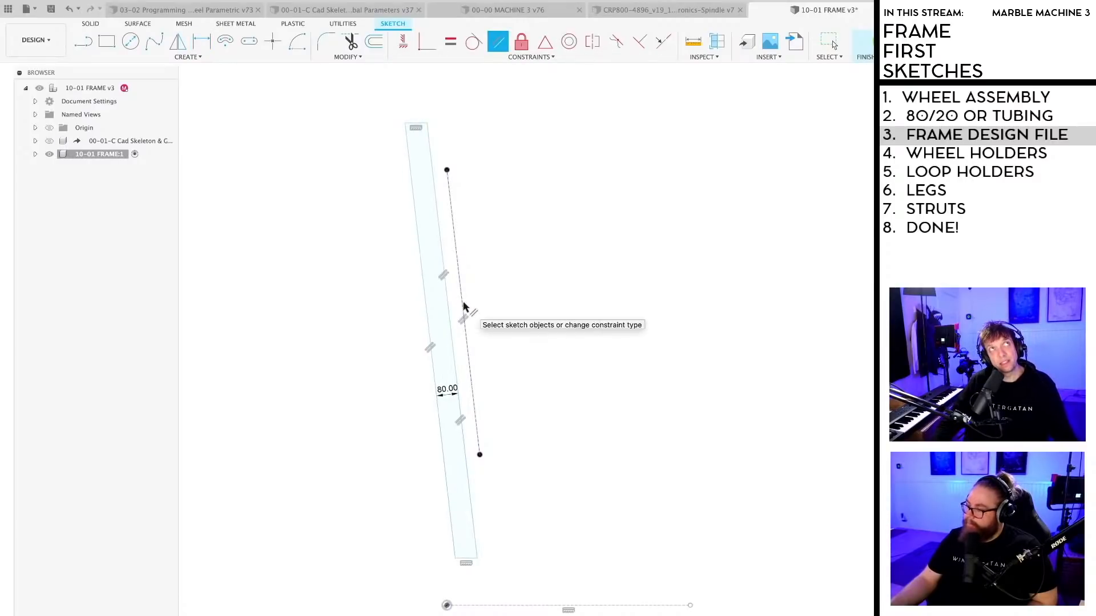
key(Escape)
scroll(484, 423, up, 2)
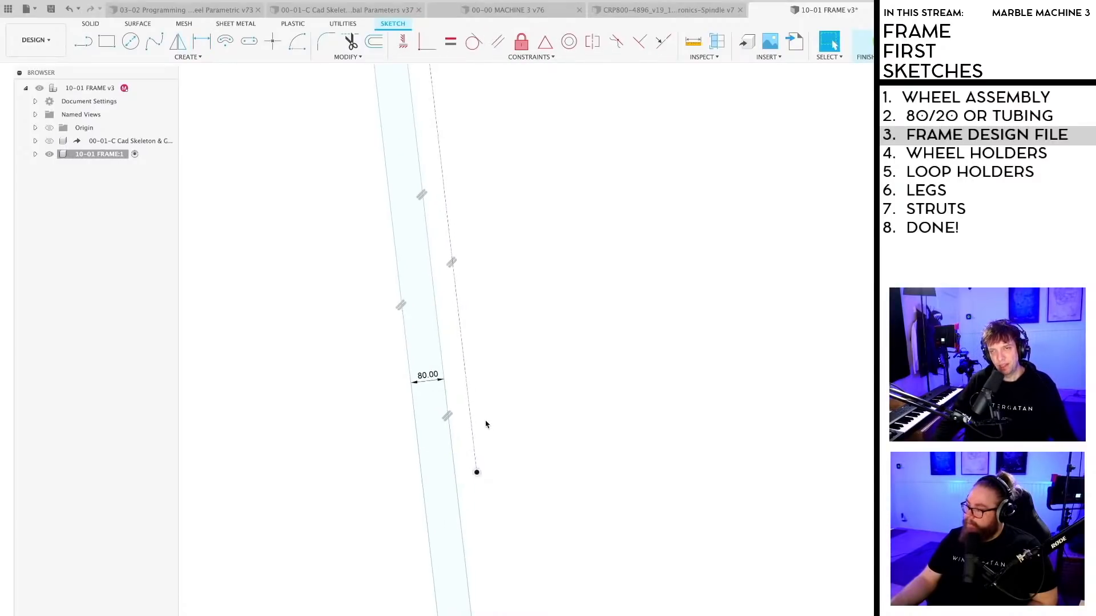
scroll(506, 396, down, 3)
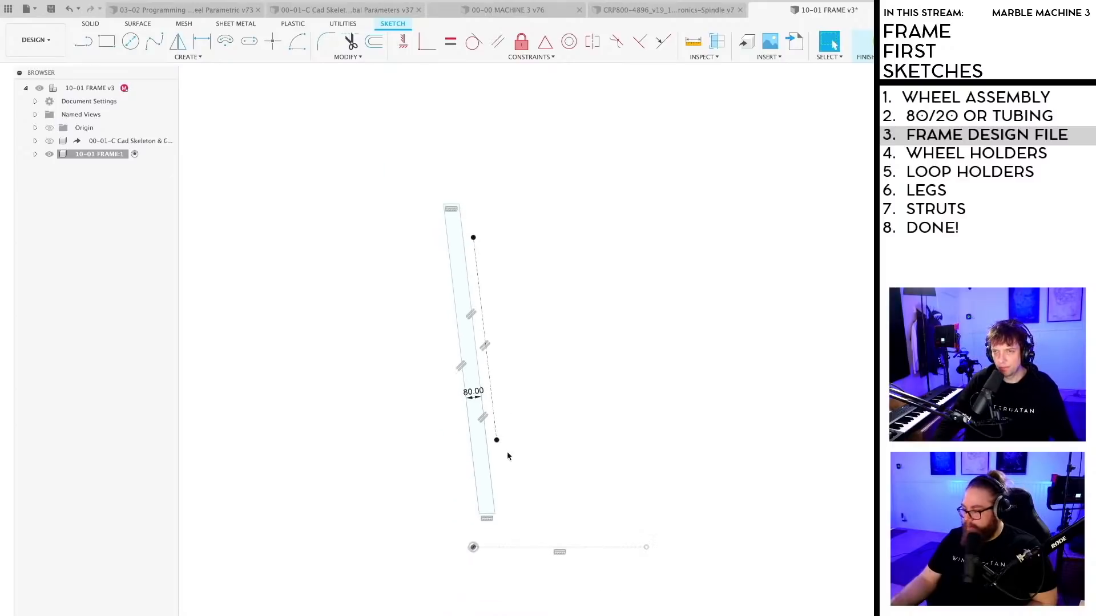
middle_drag(505, 472, 513, 436)
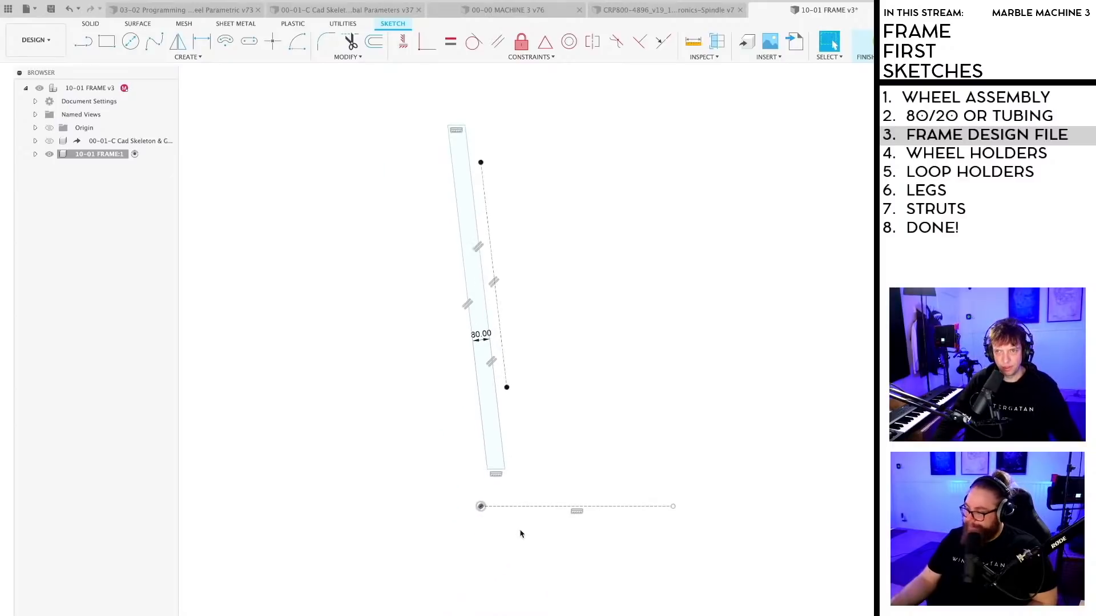
scroll(515, 481, up, 2)
scroll(514, 479, up, 3)
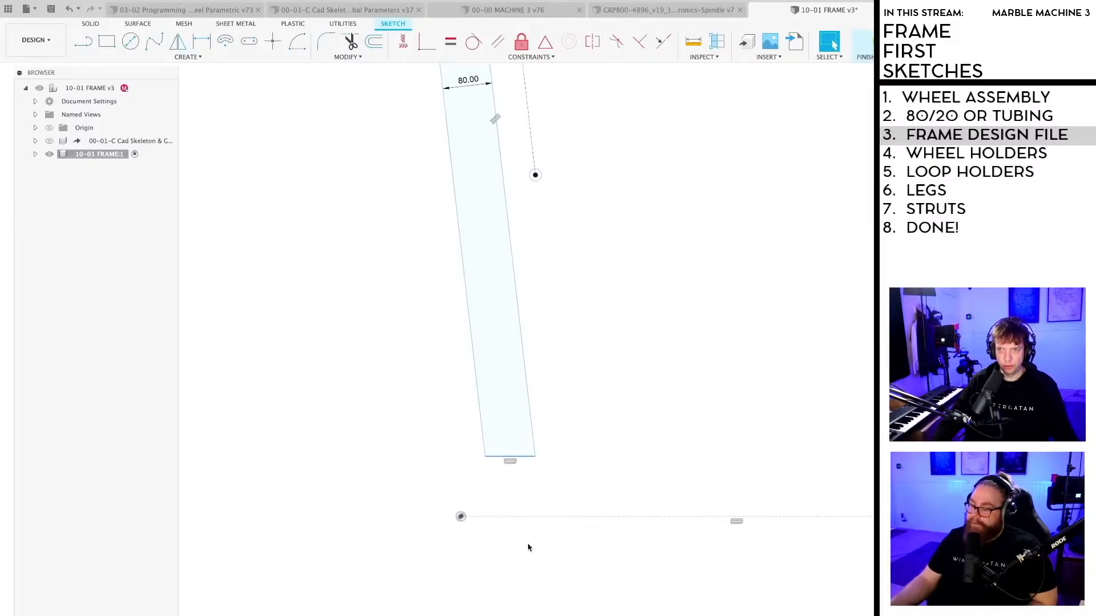
Step: Dimension the distance from the strip's lower edge to the horizontal base line as 100 mm
scroll(513, 494, up, 3)
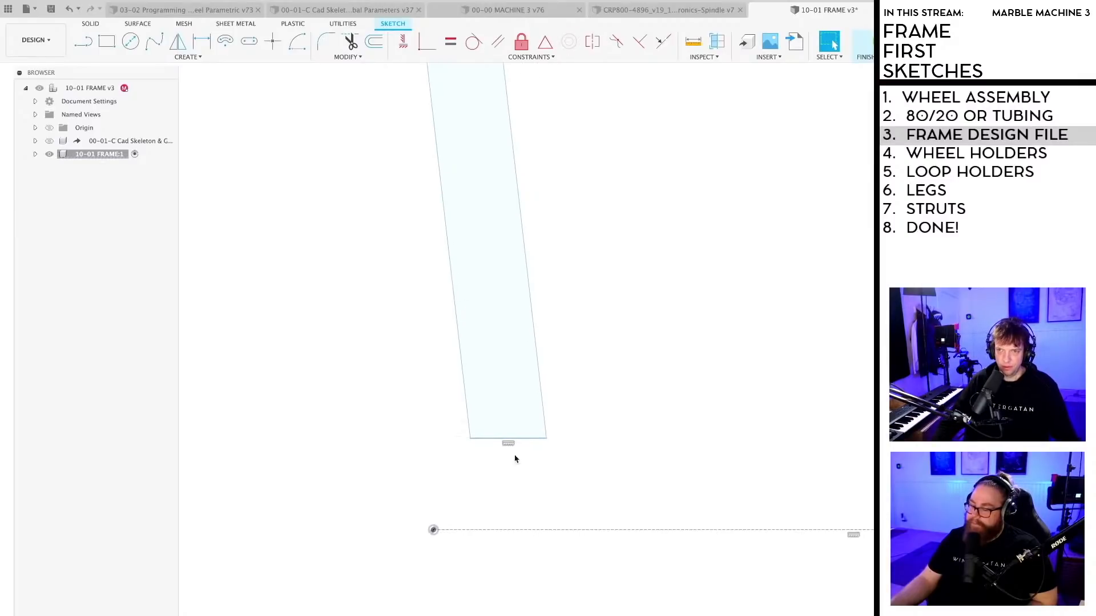
key(d)
click(514, 439)
click(506, 530)
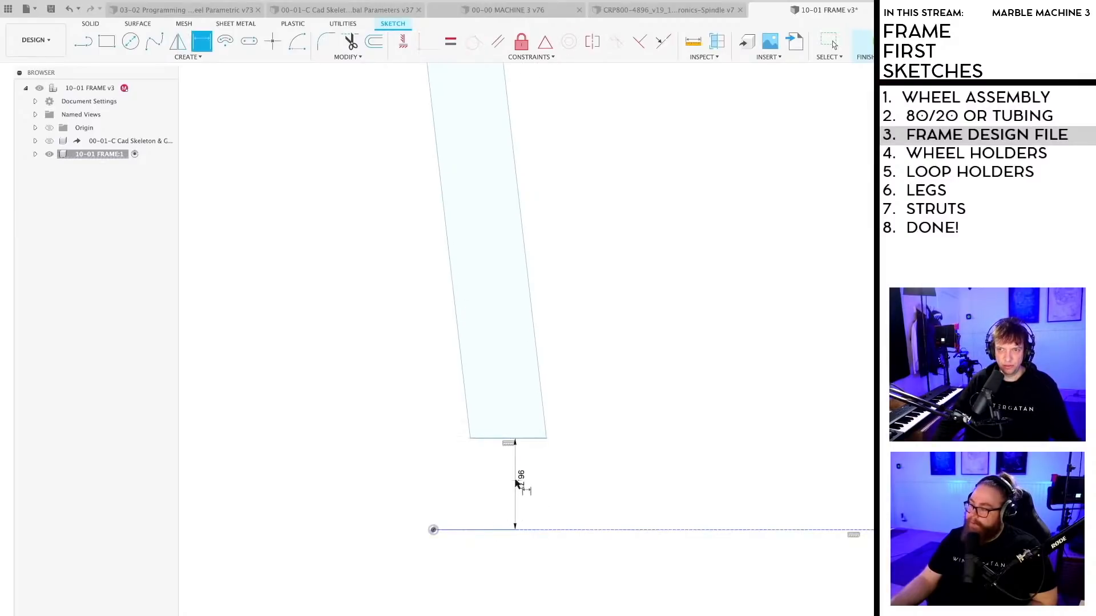
click(516, 484)
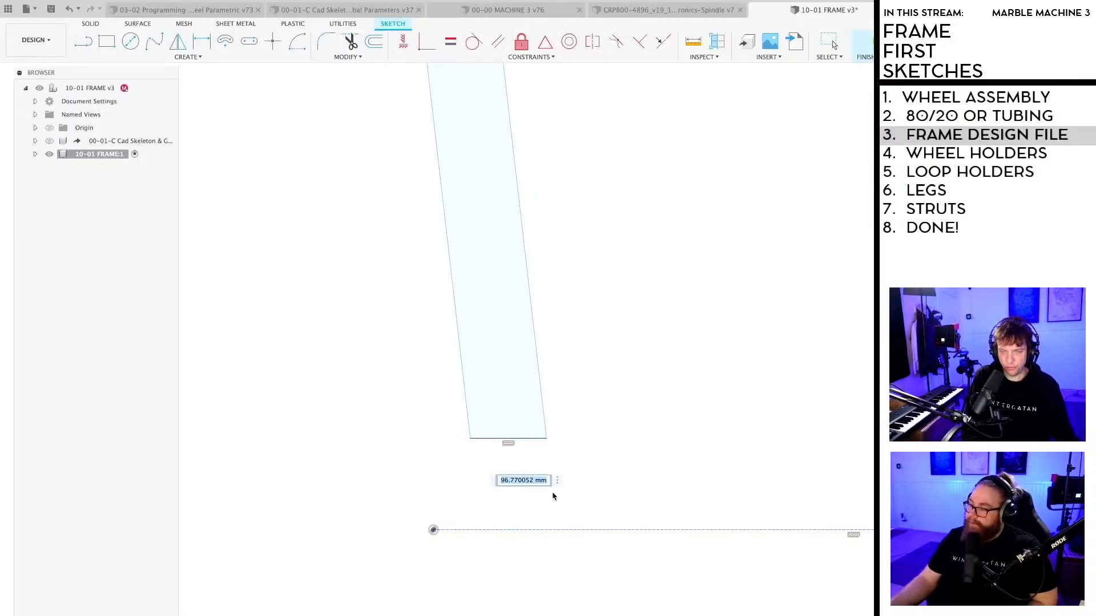
text(100)
key(Return)
scroll(558, 500, down, 2)
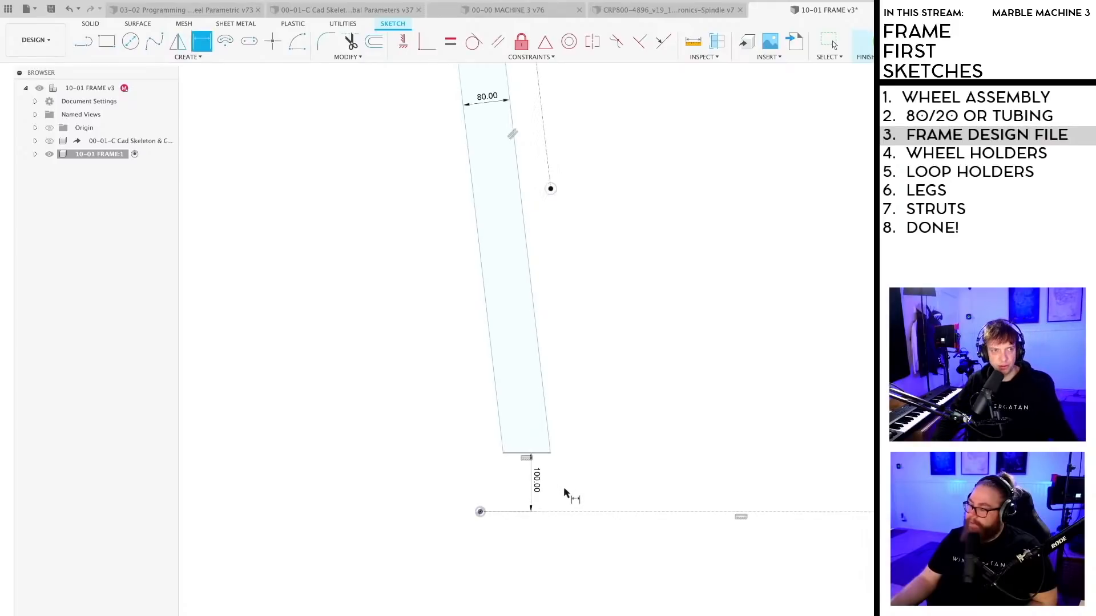
scroll(563, 492, down, 3)
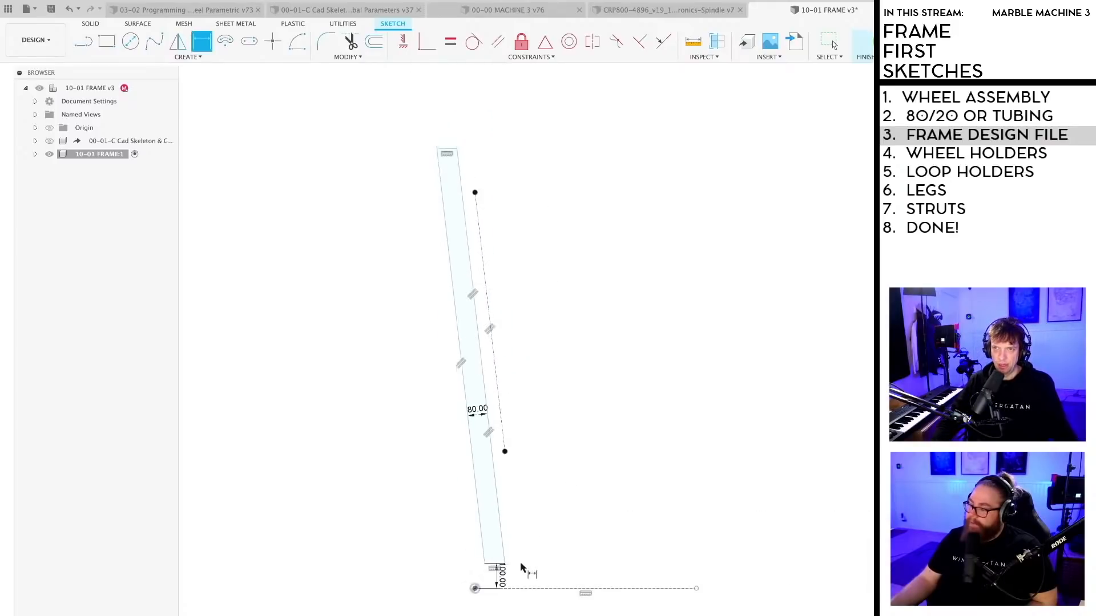
Step: Dimension the gap between the strip's nearest long side and the wheel-centre construction line as 20 mm
scroll(500, 399, up, 3)
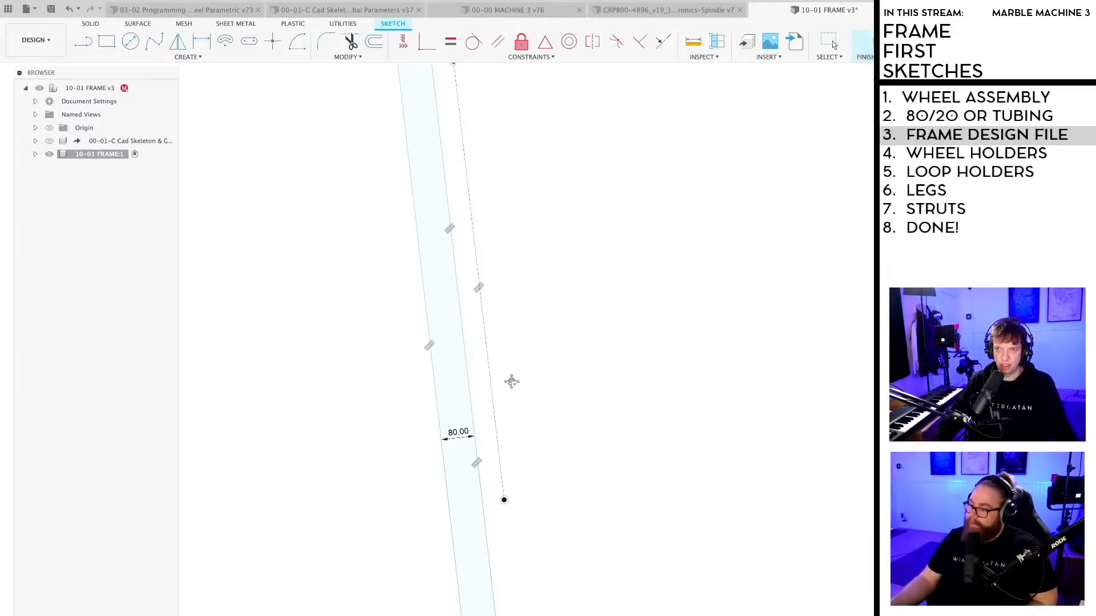
middle_drag(511, 381, 498, 418)
key(d)
click(461, 265)
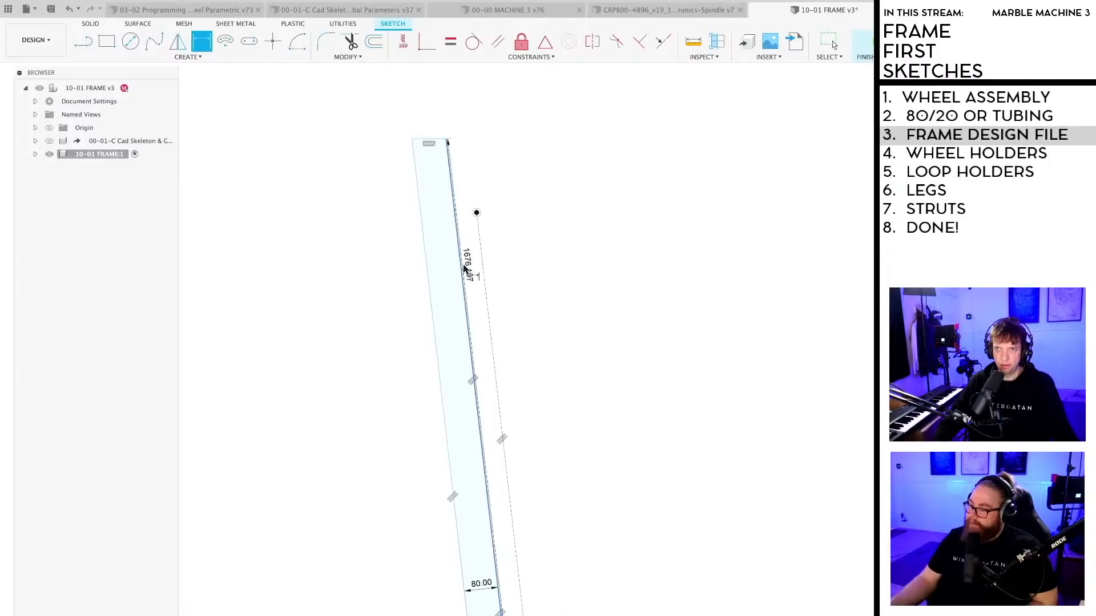
click(483, 268)
click(474, 271)
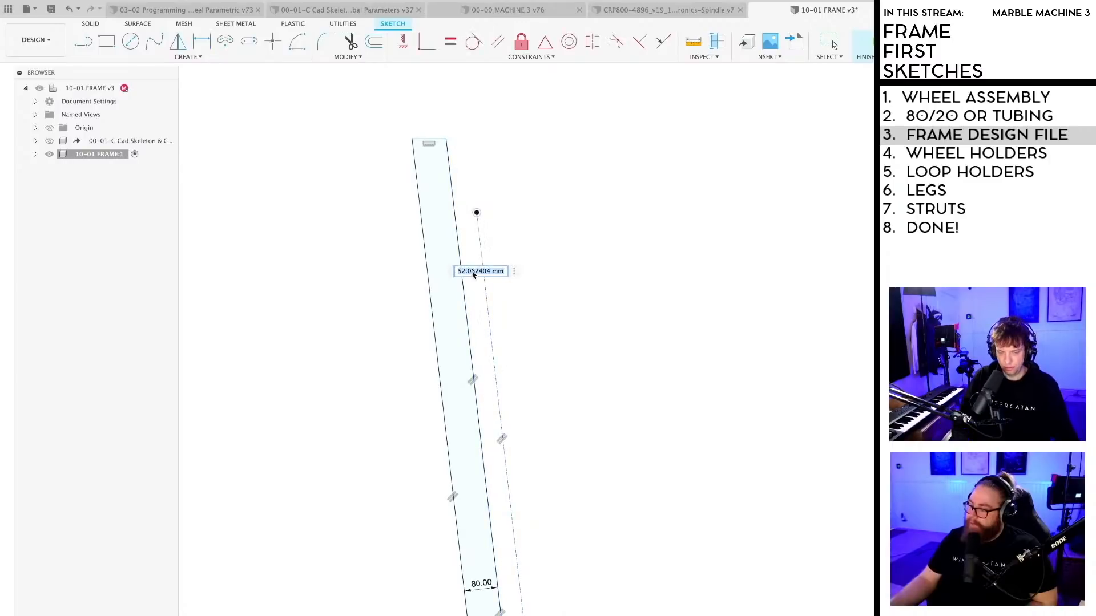
text(20)
key(Return)
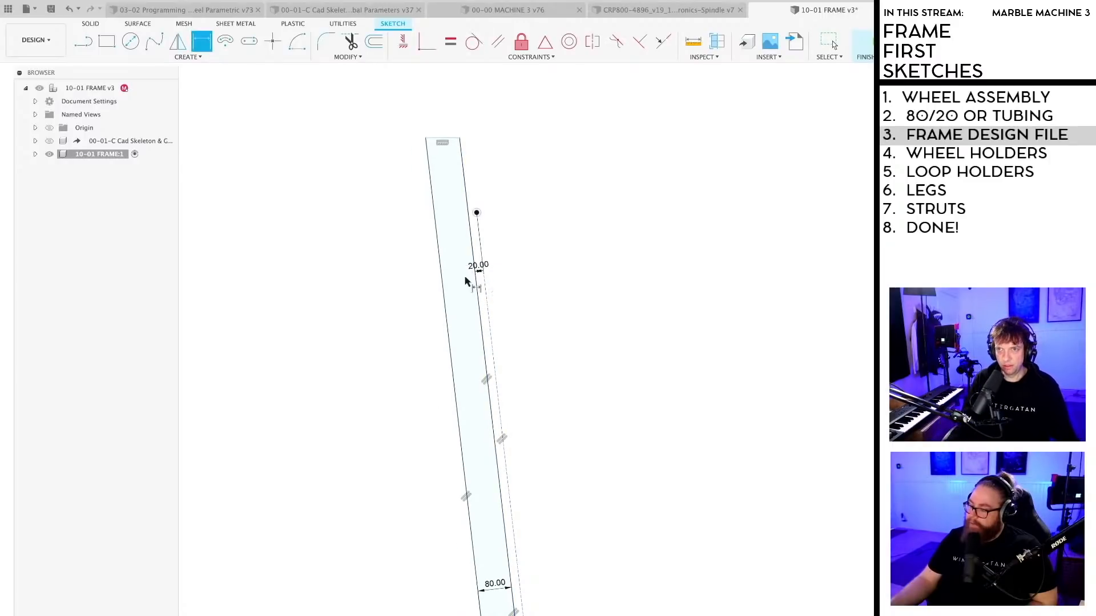
Step: Dimension the height of the strip's upper edge above the horizontal base line as 1800 mm
scroll(581, 357, down, 2)
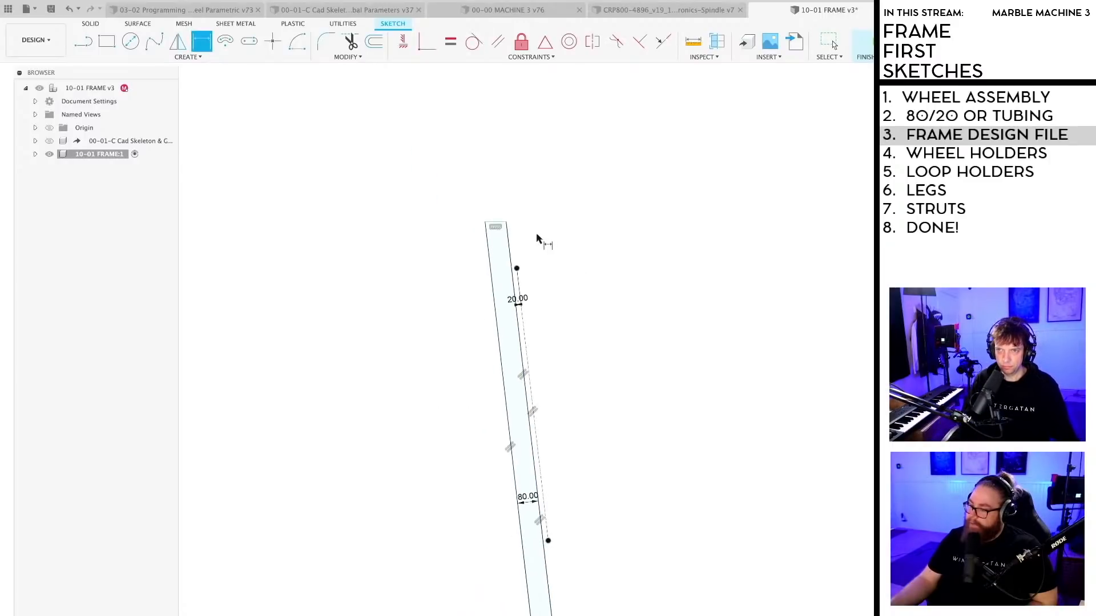
scroll(515, 234, up, 3)
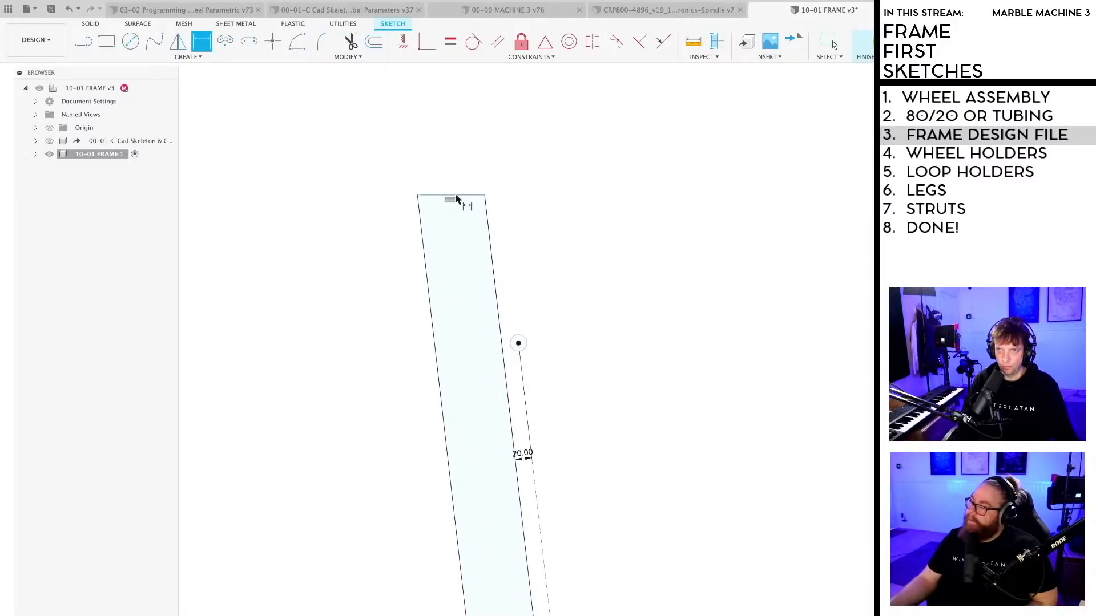
scroll(460, 335, down, 2)
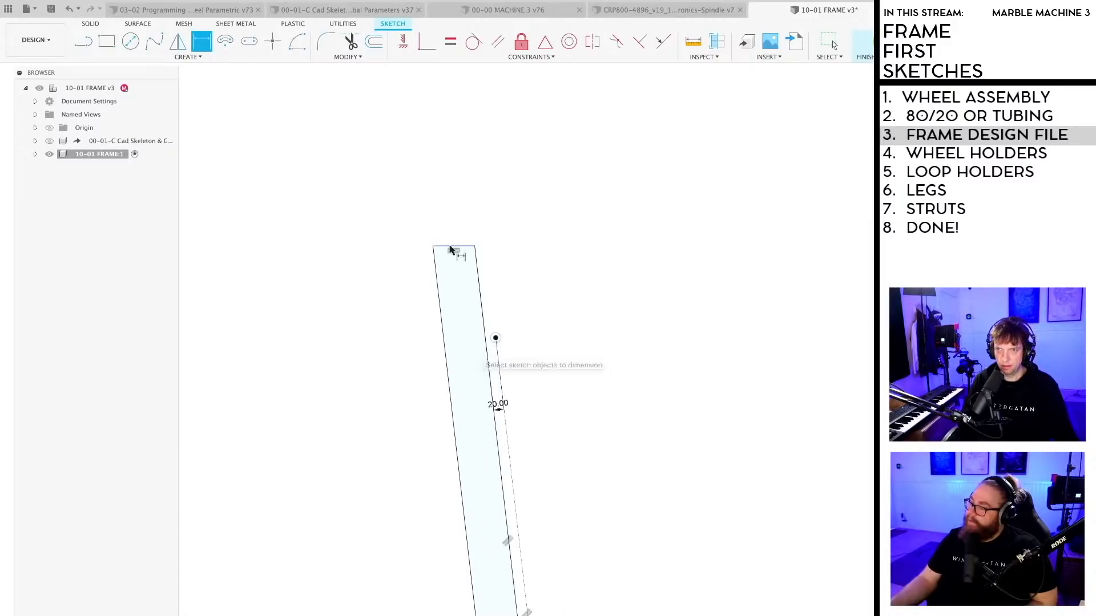
scroll(534, 343, down, 2)
middle_drag(587, 460, 589, 225)
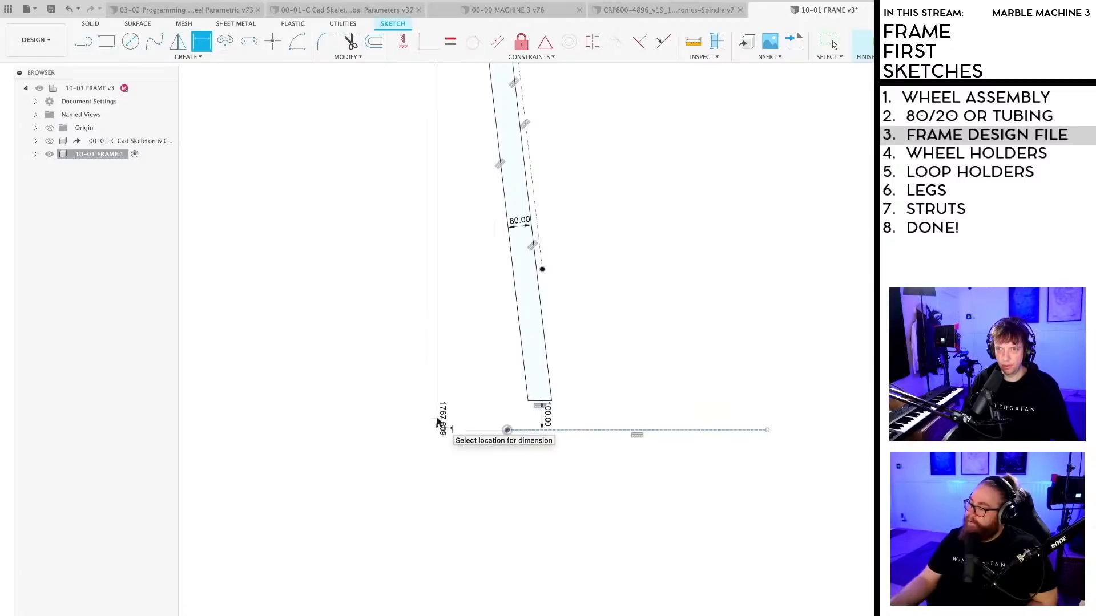
click(454, 232)
text(180)
key(Return)
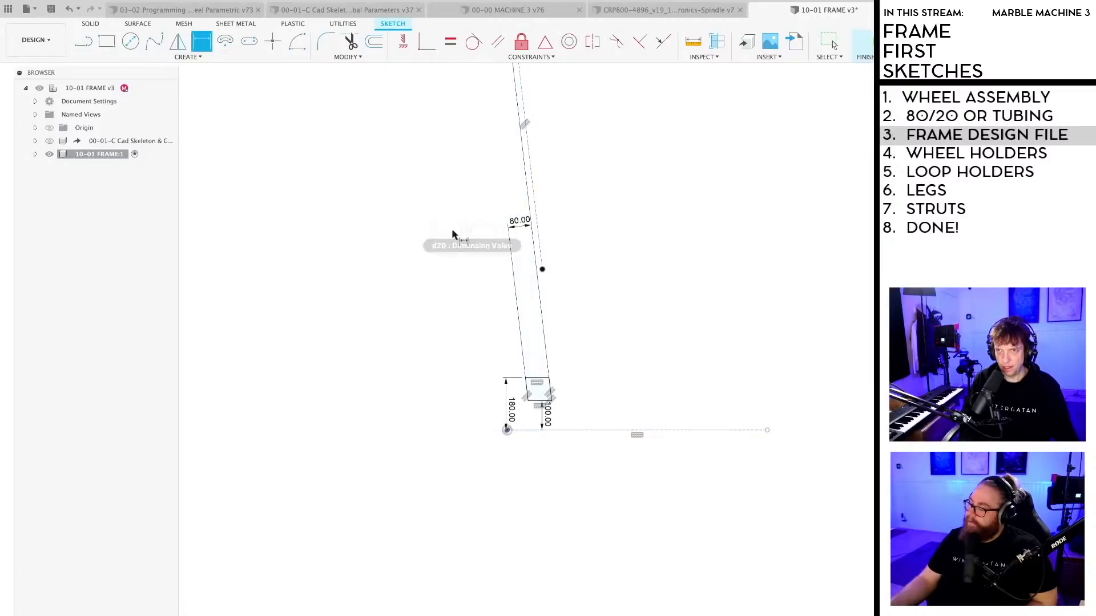
double_click(512, 407)
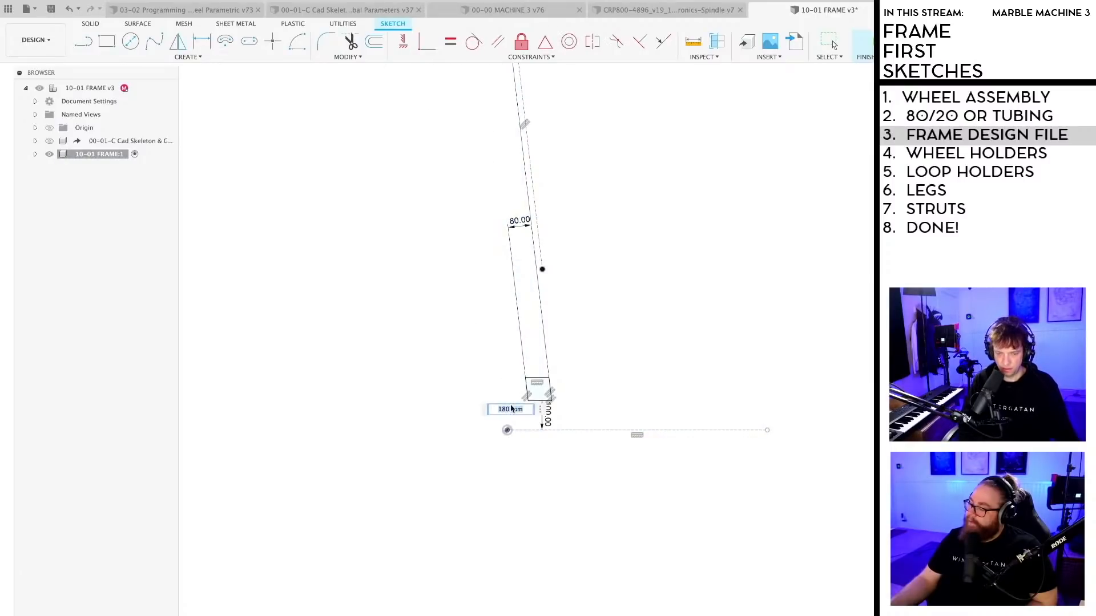
scroll(500, 415, down, 5)
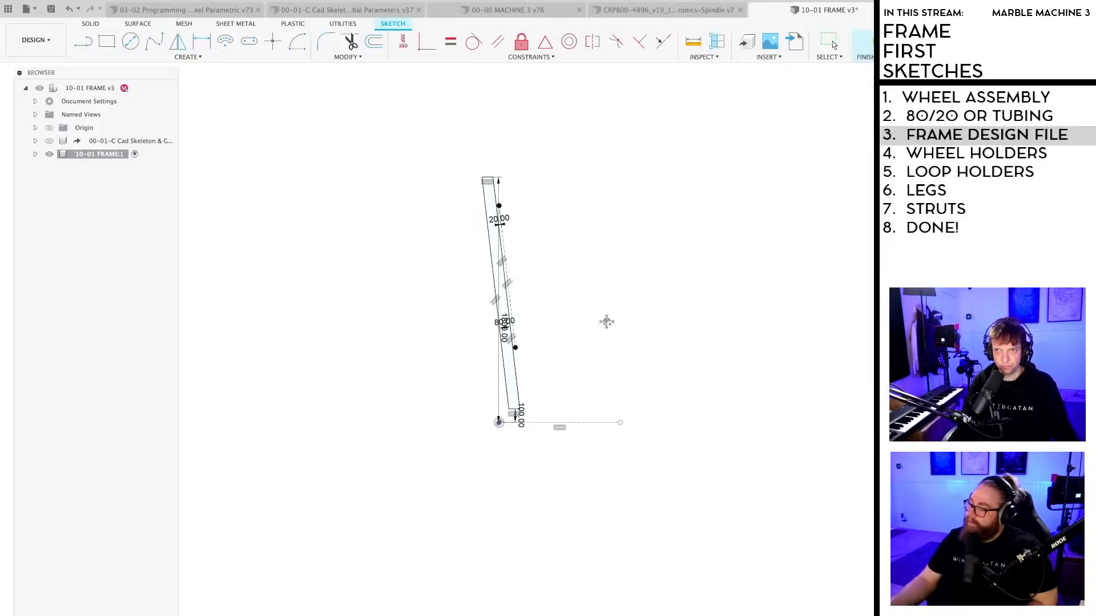
middle_drag(606, 321, 569, 394)
scroll(503, 303, up, 4)
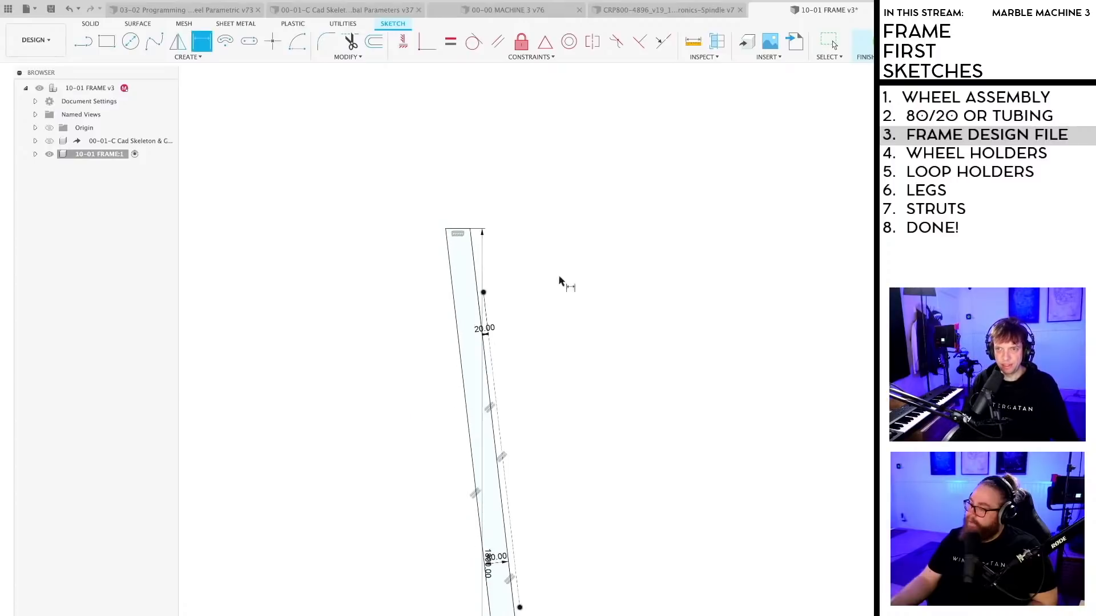
Step: Move the overall height dimension clear of the strip and set it to 1870 mm
key(Escape)
drag(489, 578, 374, 574)
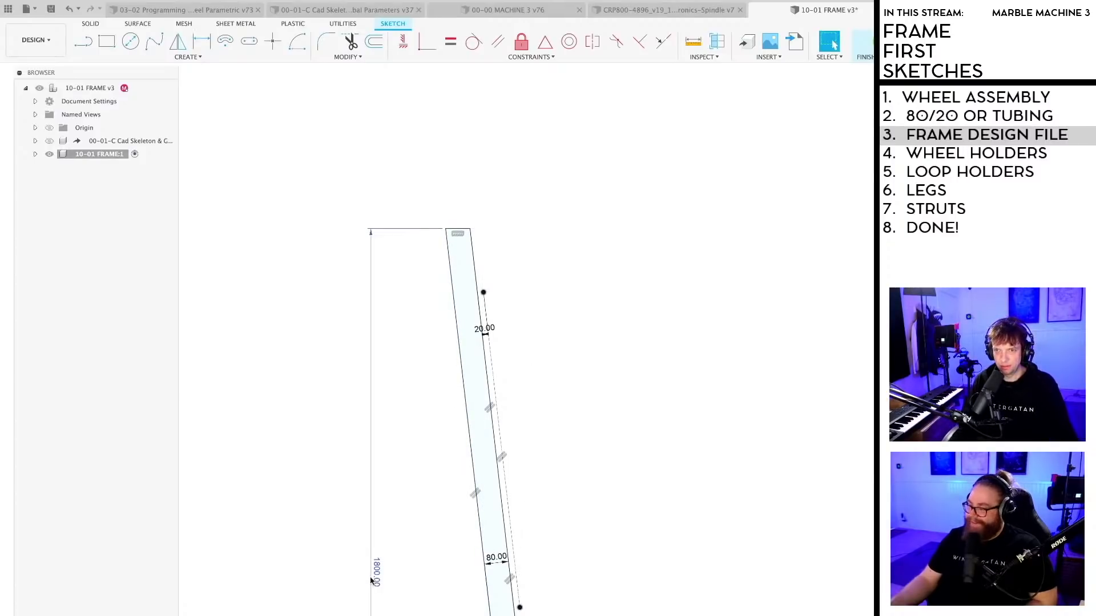
double_click(376, 574)
text(1870)
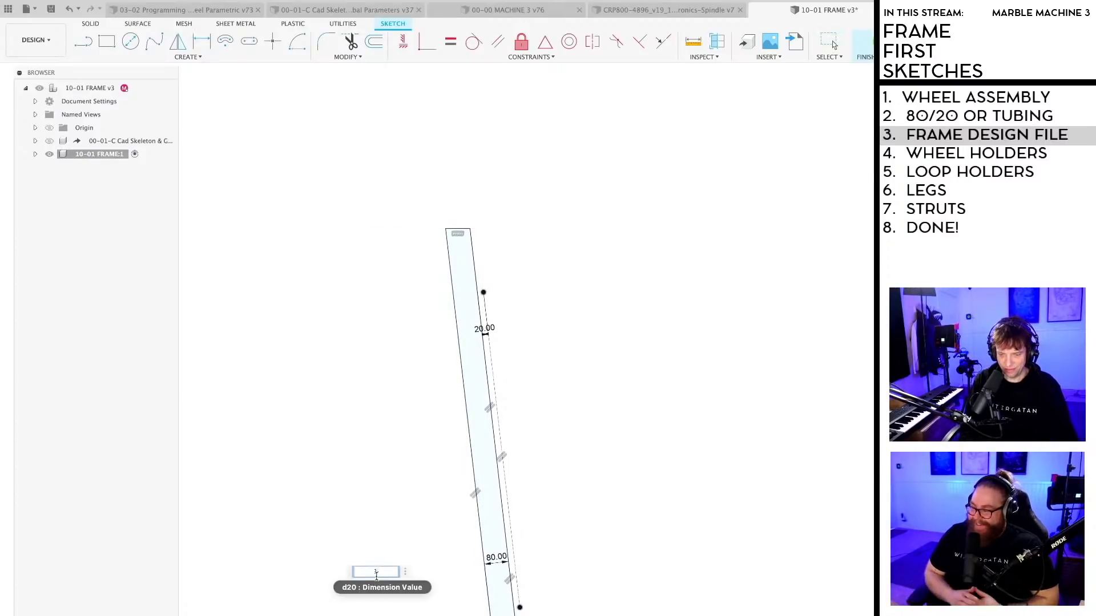
key(Return)
scroll(645, 386, down, 5)
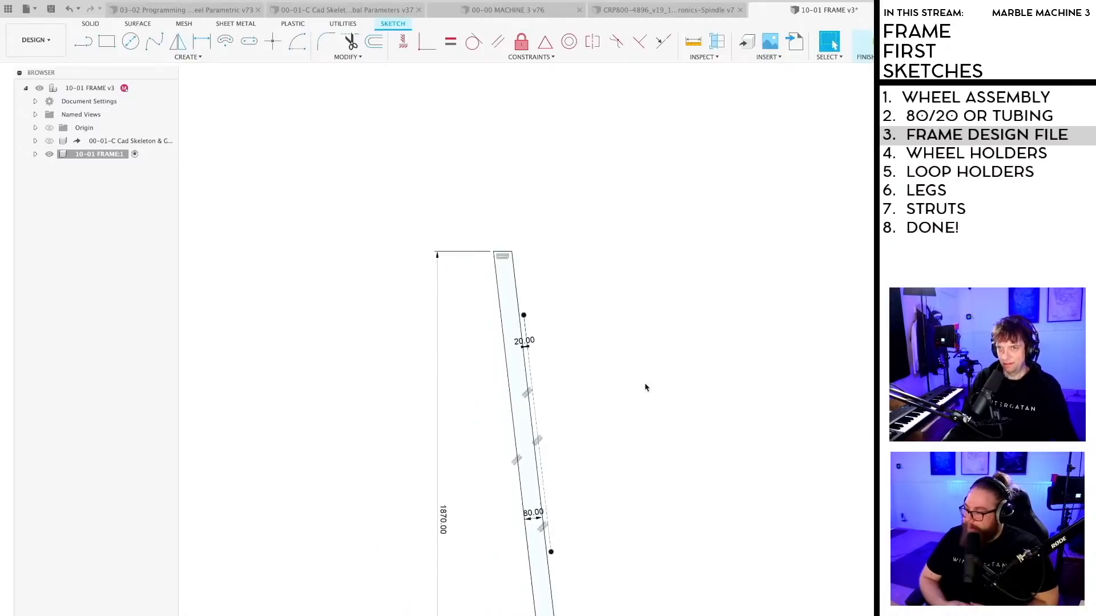
mouse_move(632, 388)
middle_down()
mouse_move(555, 344)
mouse_move(489, 244)
mouse_move(514, 280)
mouse_move(494, 279)
middle_up()
scroll(551, 342, up, 2)
scroll(492, 226, up, 3)
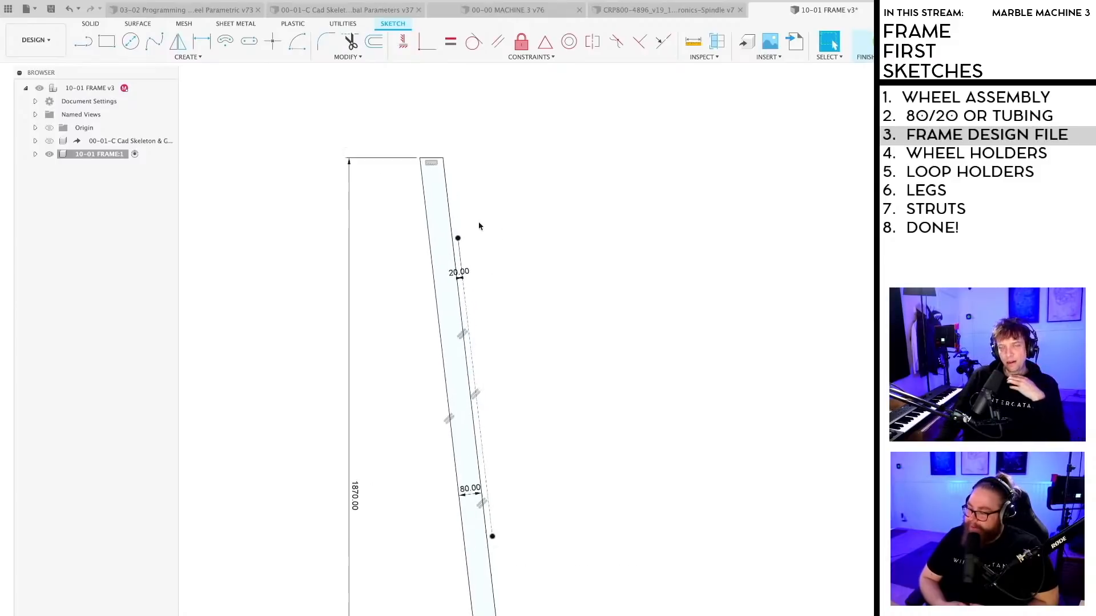
scroll(470, 265, down, 2)
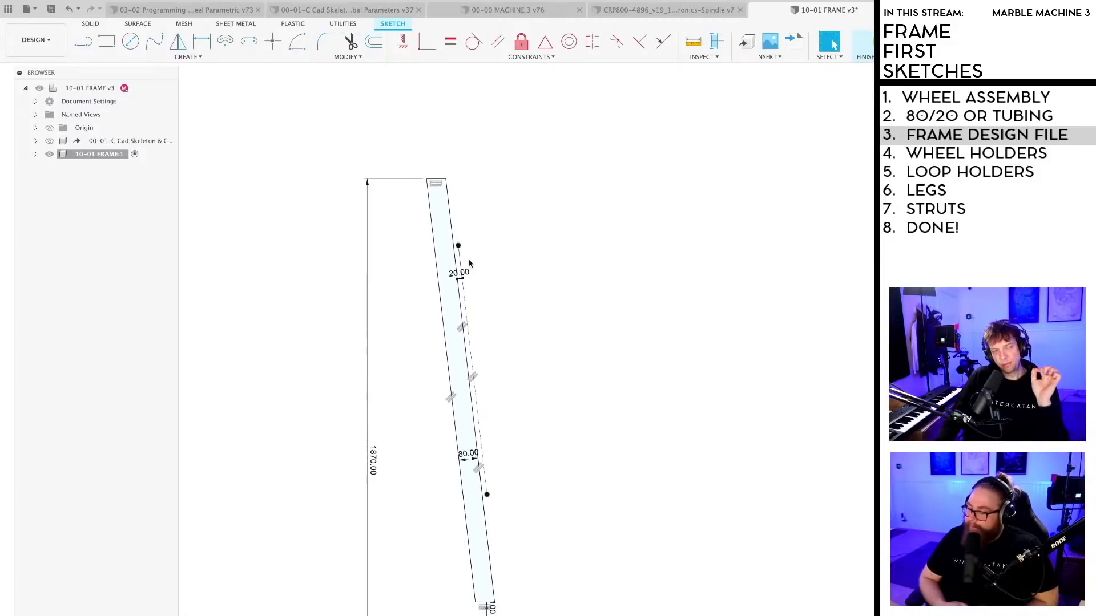
middle_drag(470, 263, 456, 227)
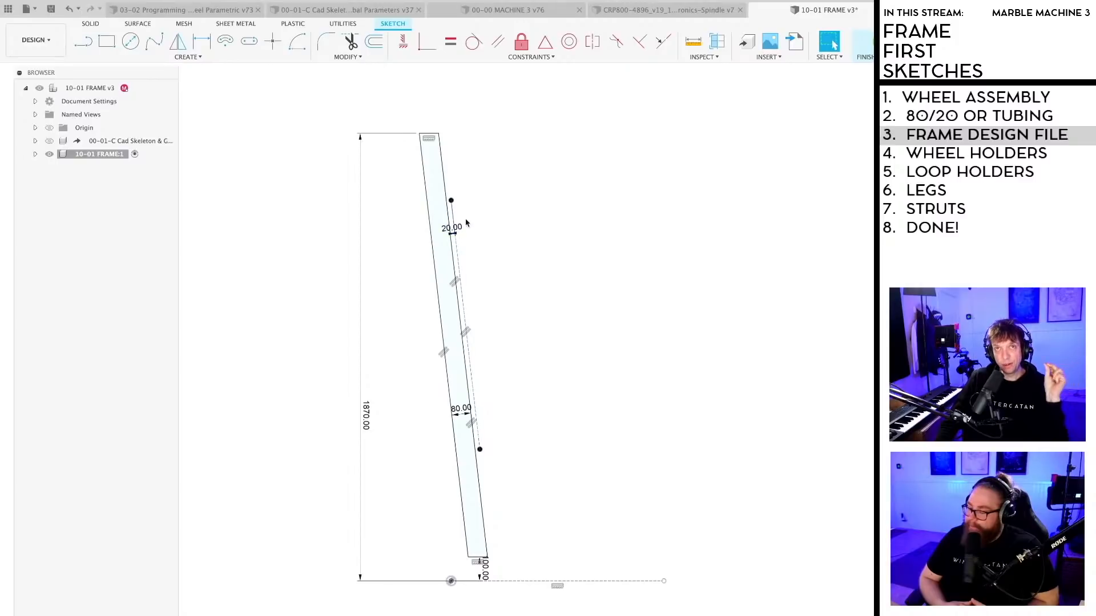
Step: Sketch an open four-line bracket outline from the strip's side around the upper wheel centre, with an outer side about 86 mm long parallel to the strip
scroll(467, 223, up, 8)
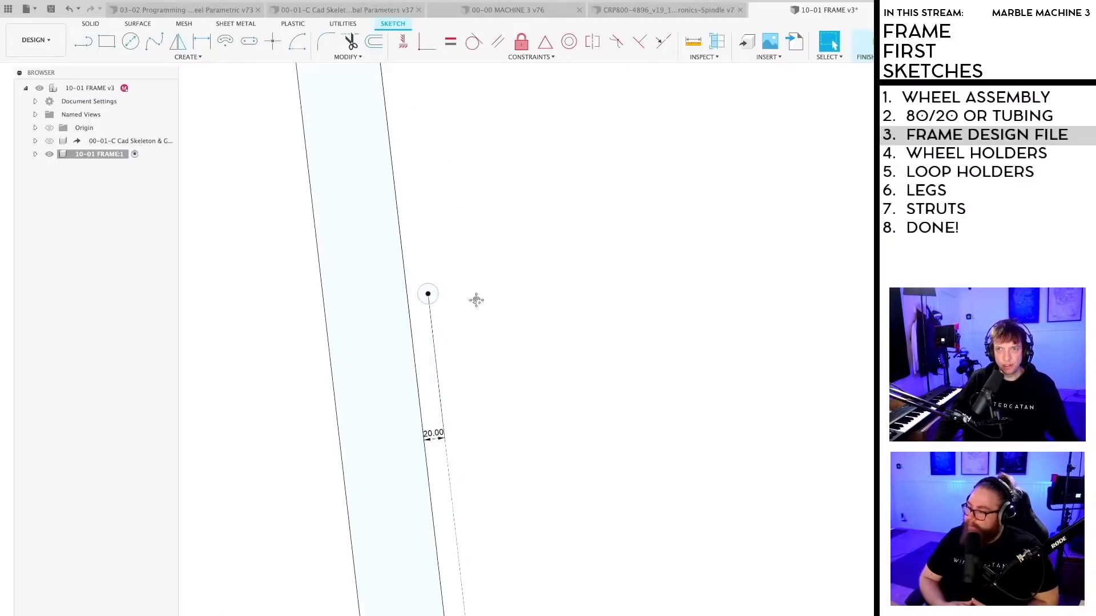
mouse_move(477, 300)
middle_down()
mouse_move(565, 472)
mouse_move(548, 328)
mouse_move(531, 301)
mouse_move(484, 400)
middle_up()
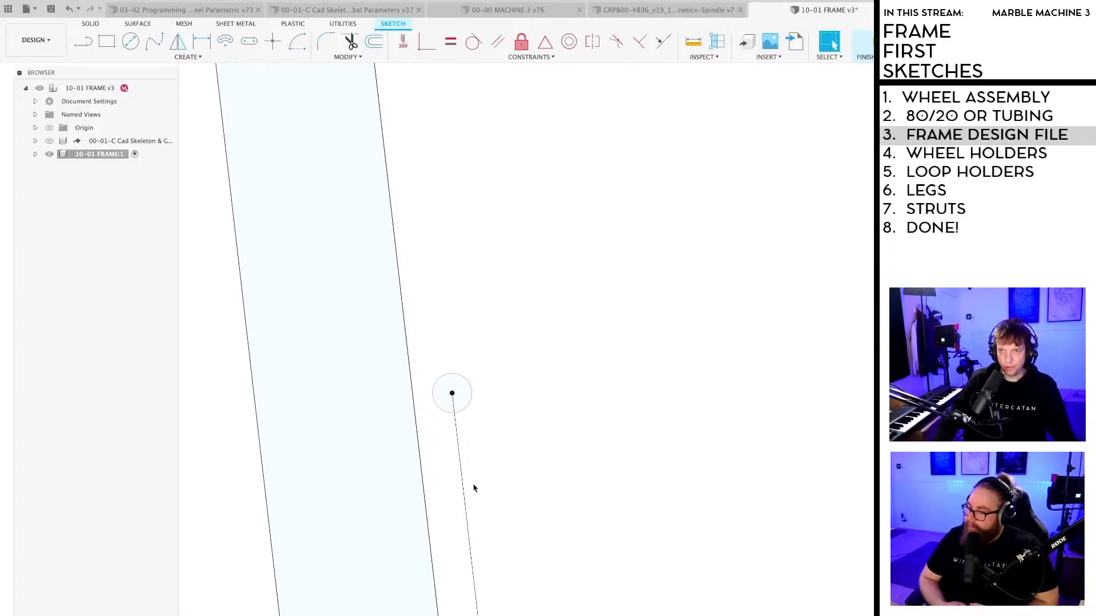
scroll(474, 488, up, 1)
key(l)
scroll(442, 445, up, 2)
mouse_move(549, 433)
middle_down()
mouse_move(578, 386)
mouse_move(594, 393)
middle_up()
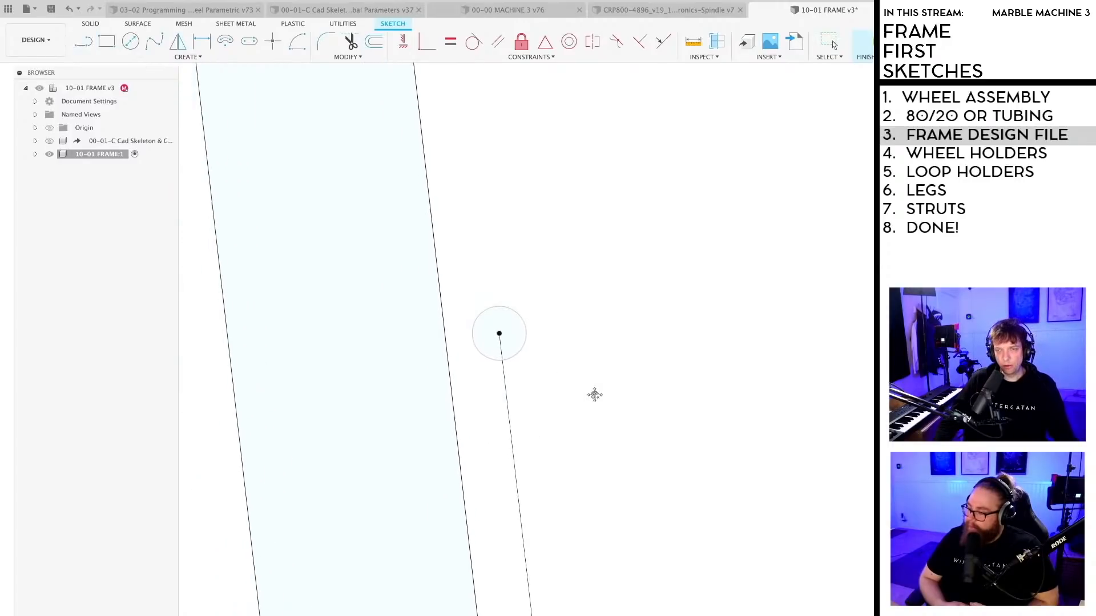
click(458, 454)
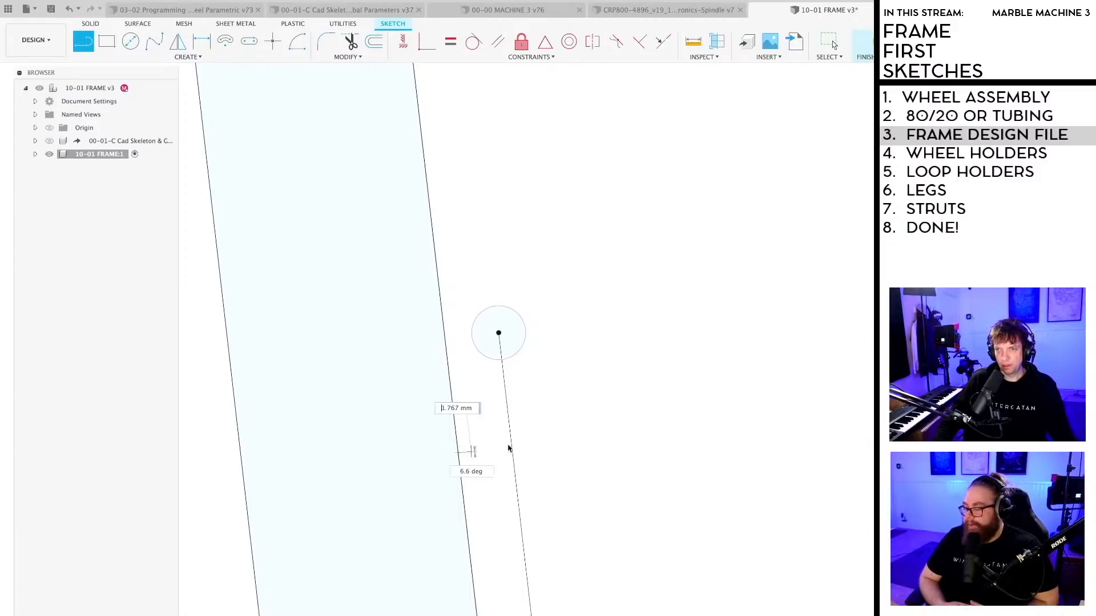
click(632, 432)
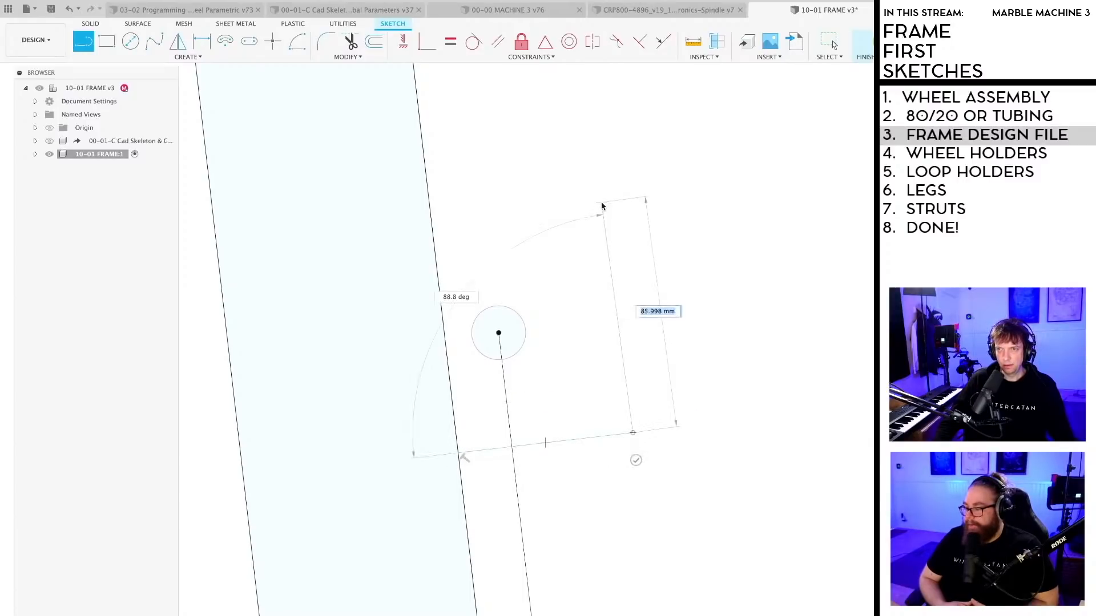
click(601, 205)
click(537, 205)
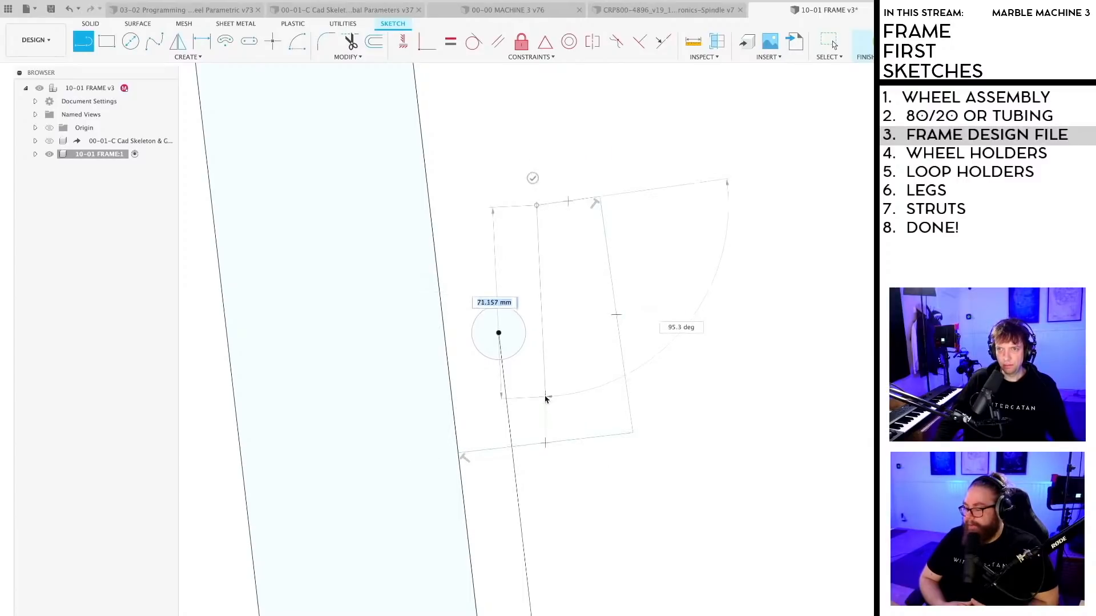
click(555, 376)
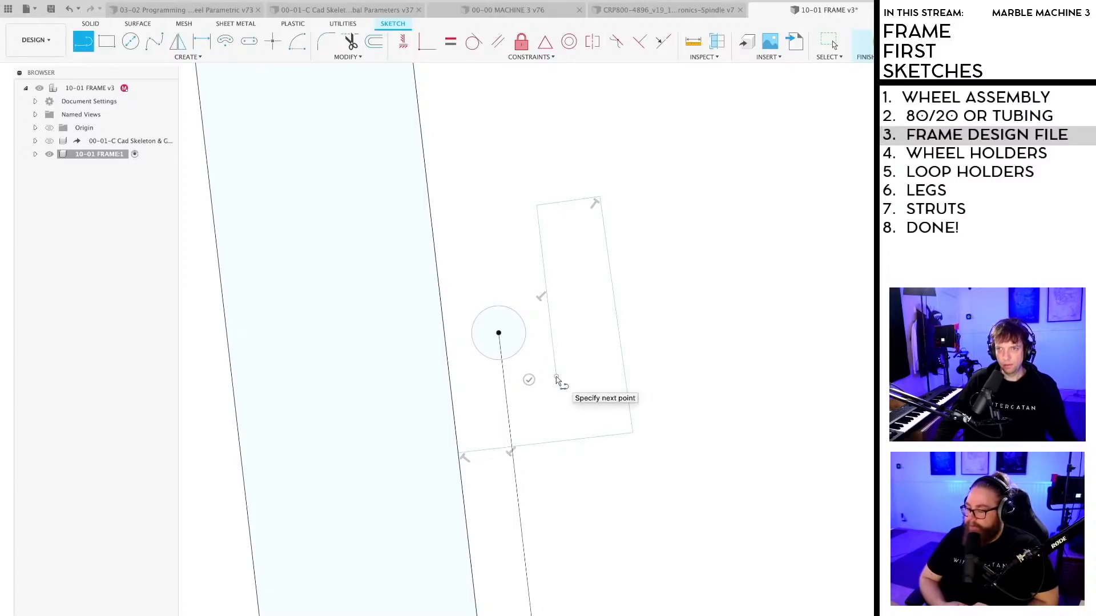
key(Escape)
Step: Start another line beside the upper wheel centre to continue the bracket outline
key(l)
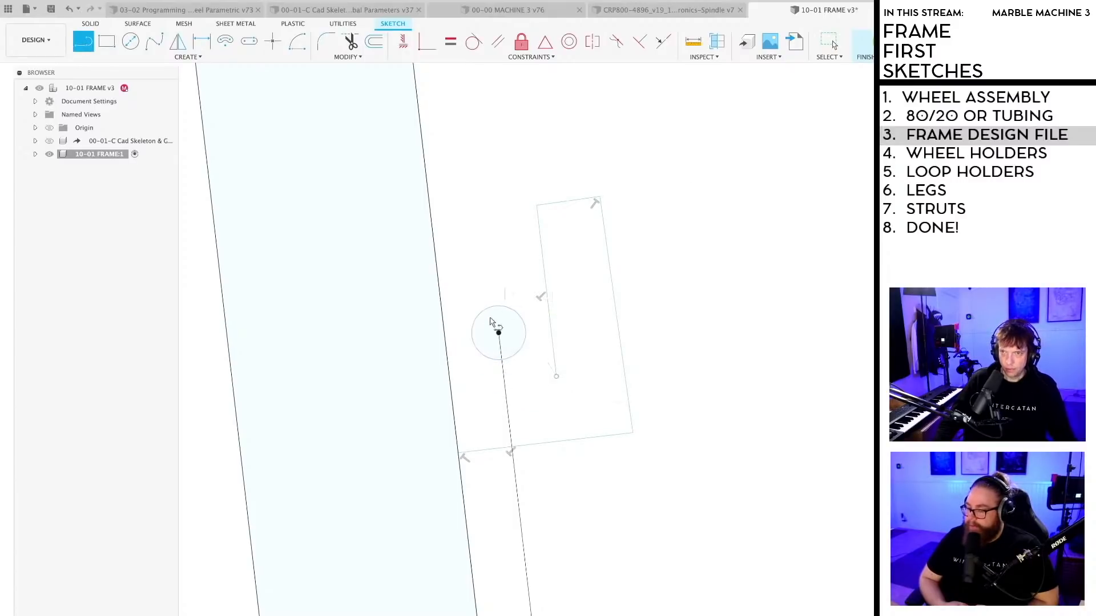
Step: Draw a line about 34 mm long from the circle's frame-side edge upward, closing it to the long frame edge with a short perpendicular line
click(498, 333)
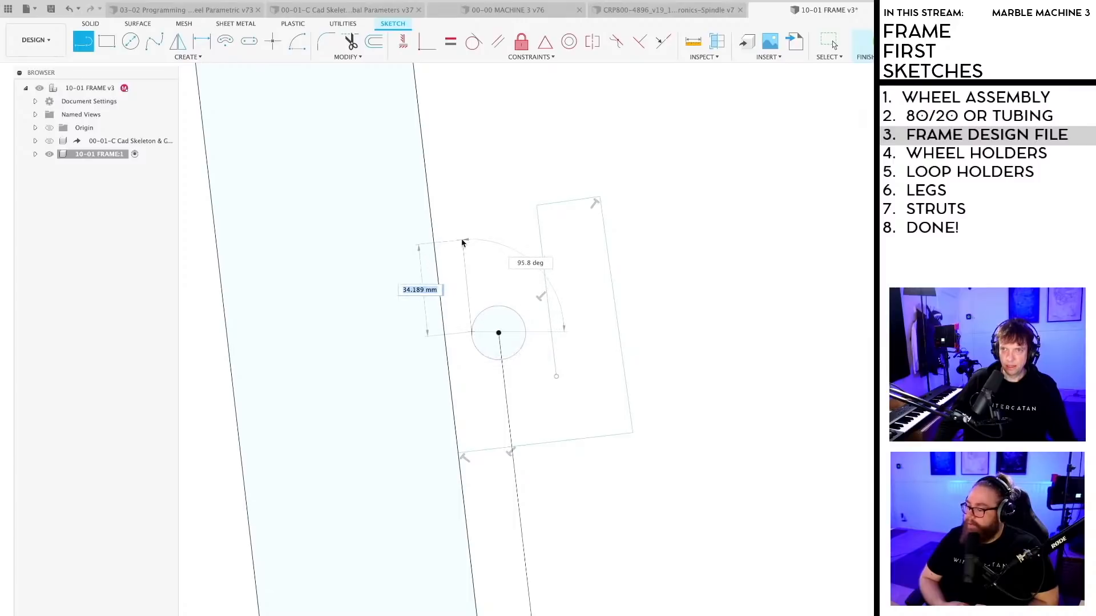
key(Escape)
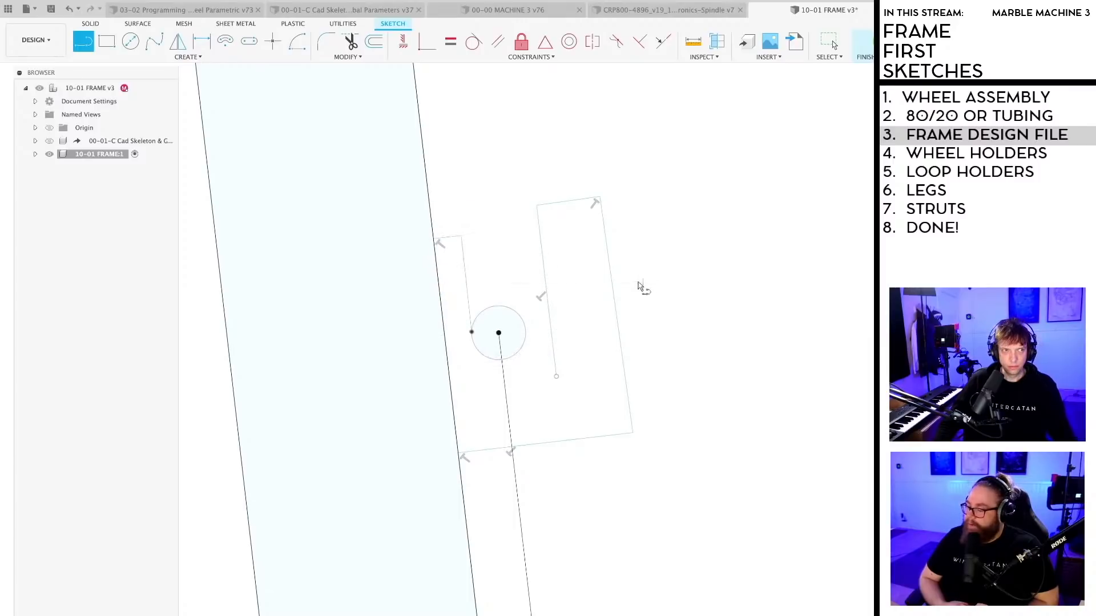
middle_drag(614, 313, 631, 338)
scroll(632, 338, up, 3)
middle_drag(691, 367, 664, 343)
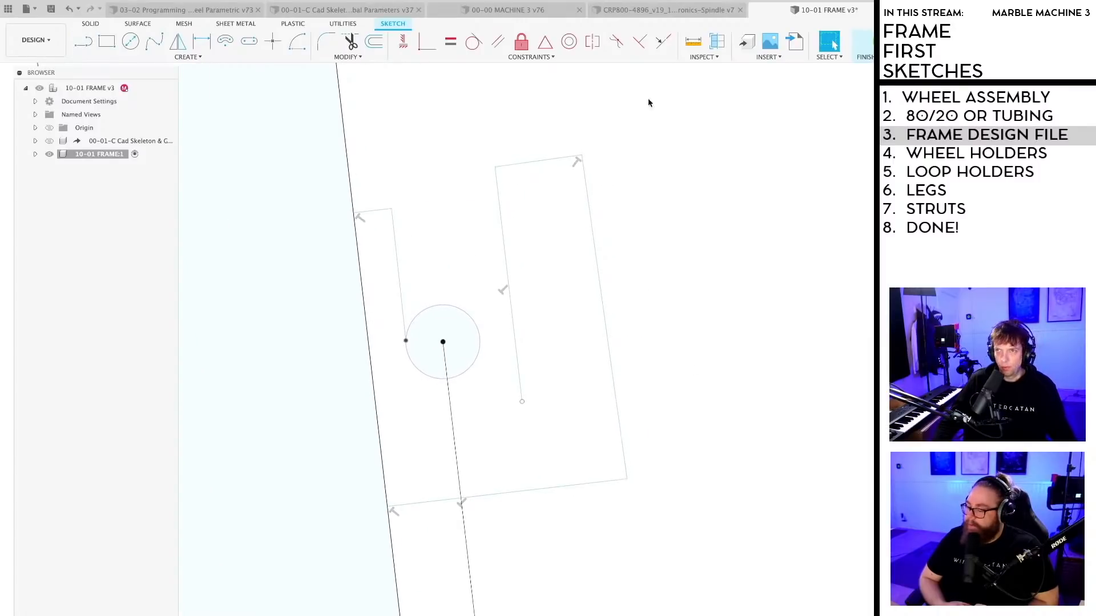
Step: Apply tangent constraints between the circle and the two slot side lines
click(640, 41)
key(Escape)
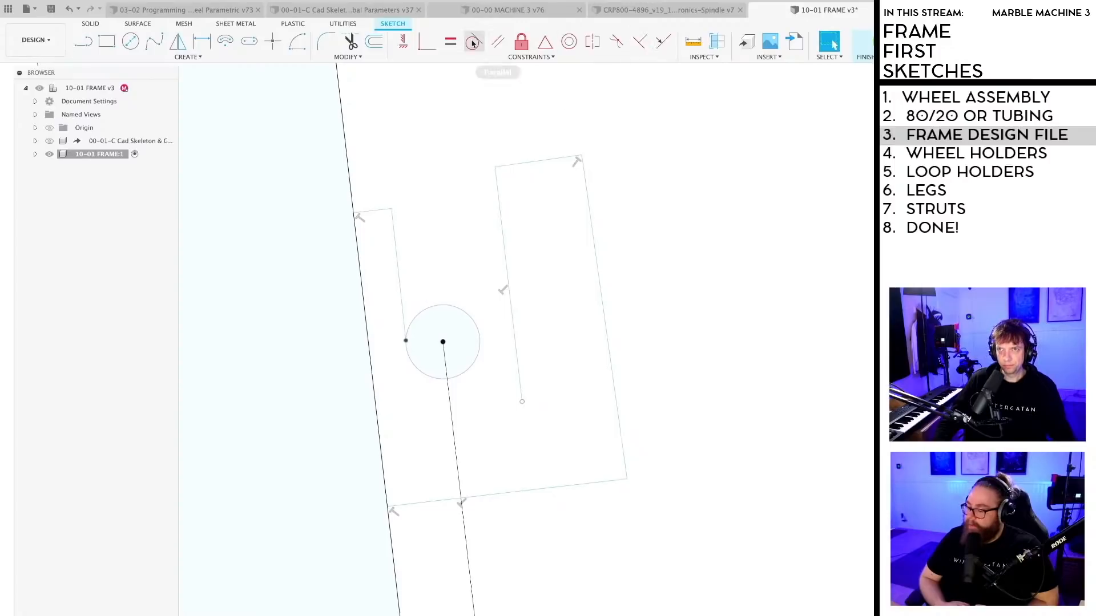
click(474, 41)
scroll(420, 302, up, 2)
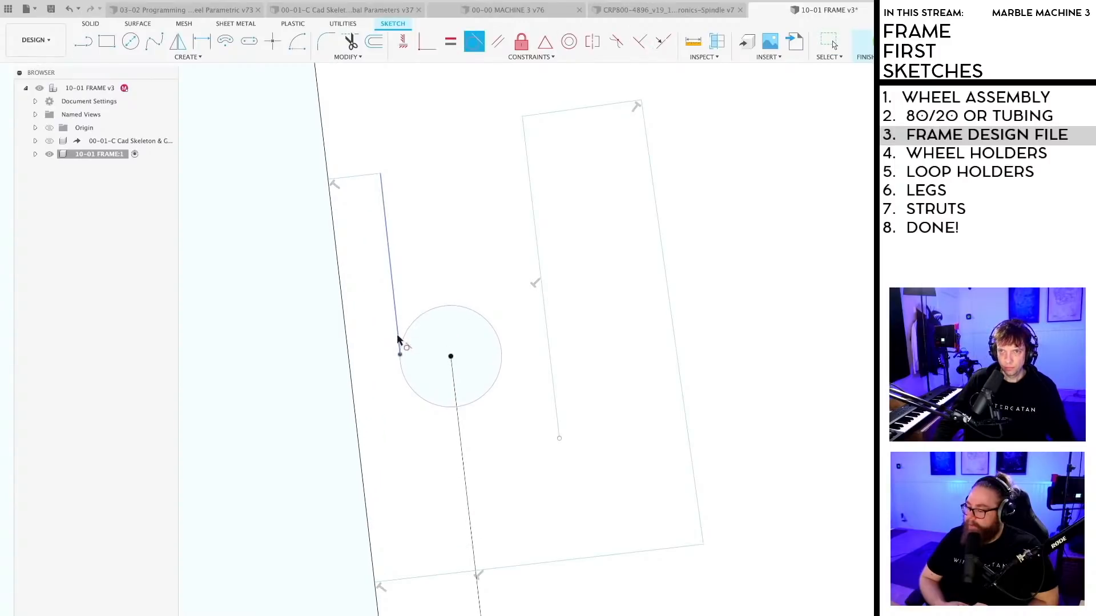
click(397, 337)
click(413, 320)
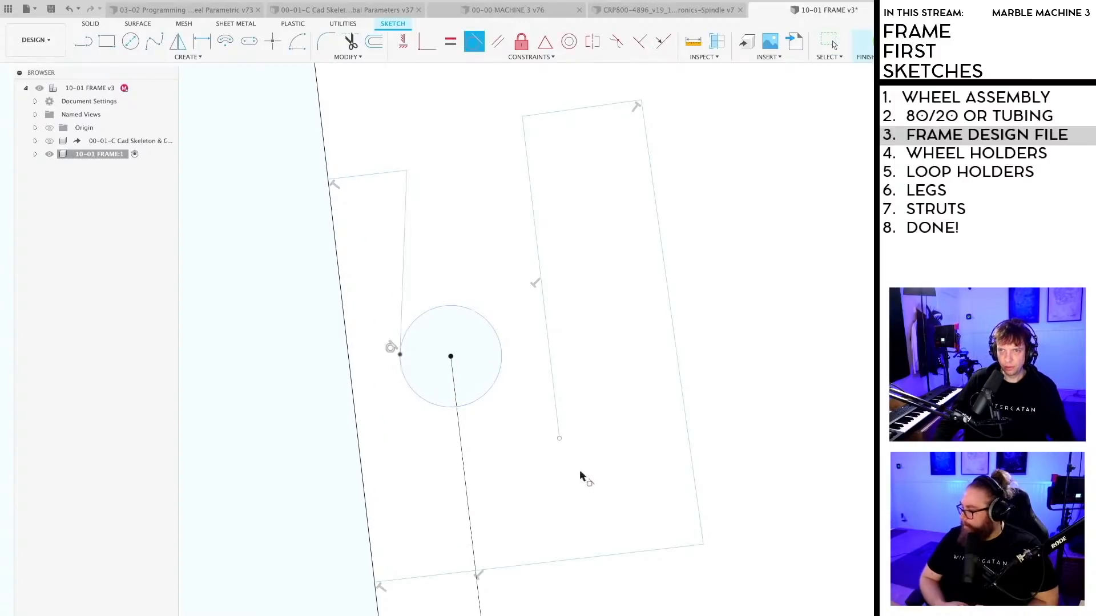
click(558, 432)
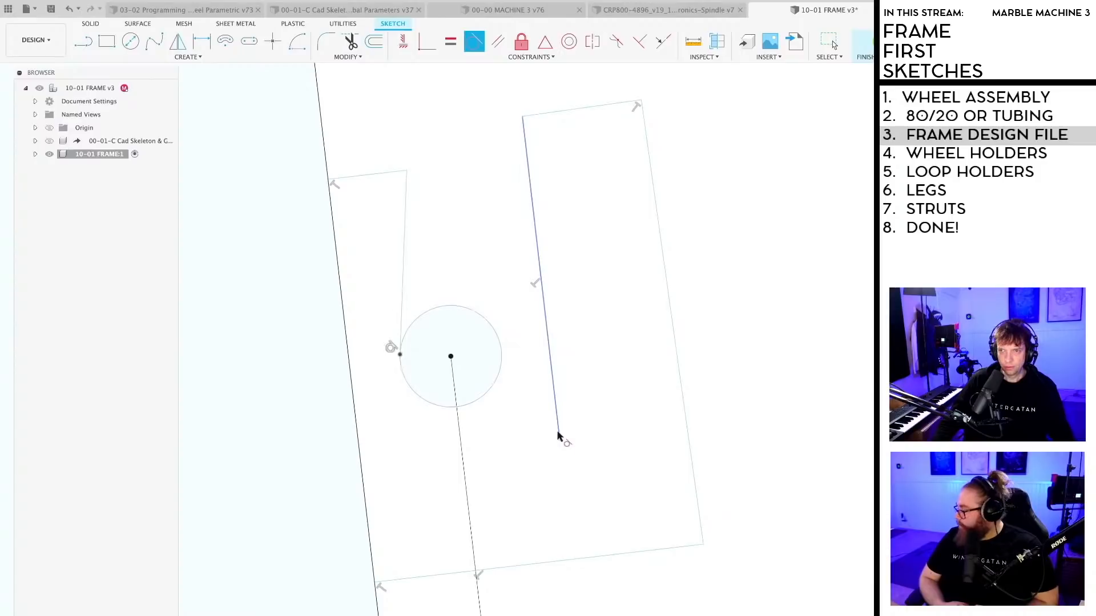
click(500, 361)
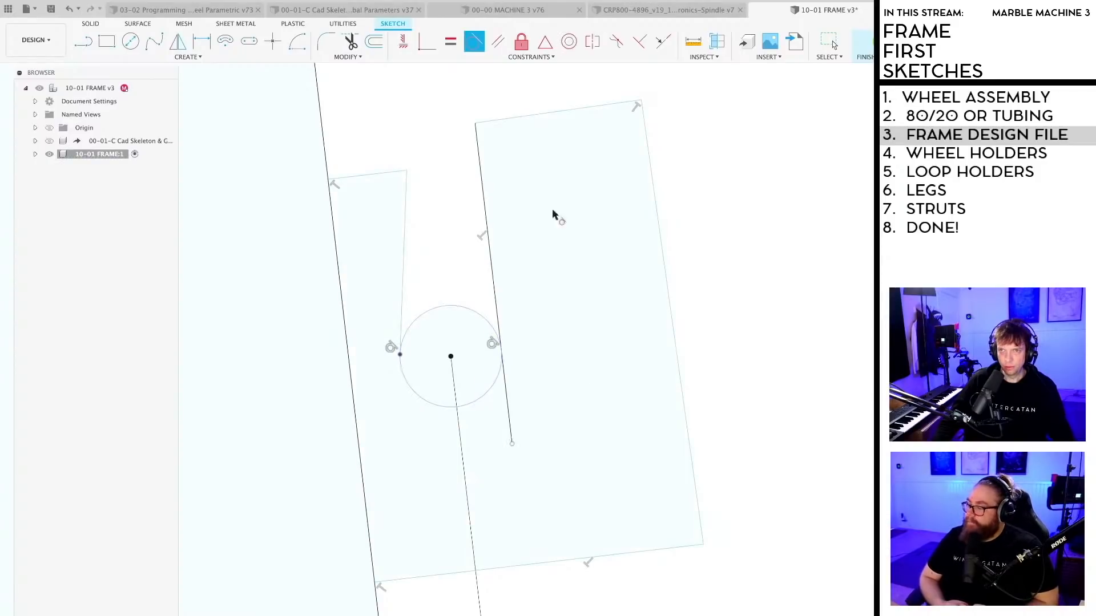
Step: Make the inner slot line parallel to the long frame edge
click(498, 41)
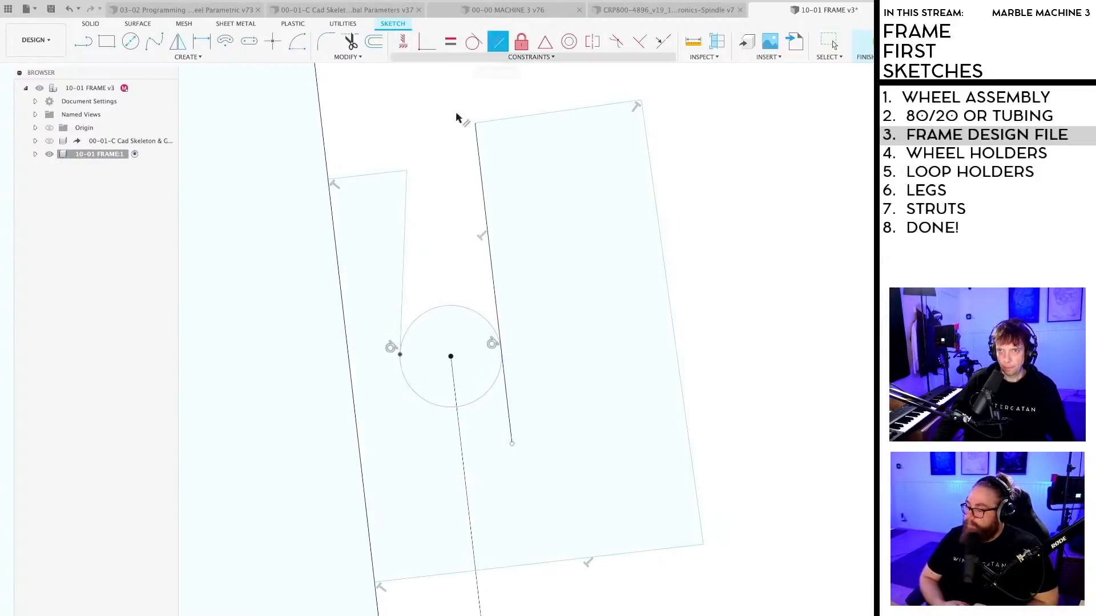
click(346, 296)
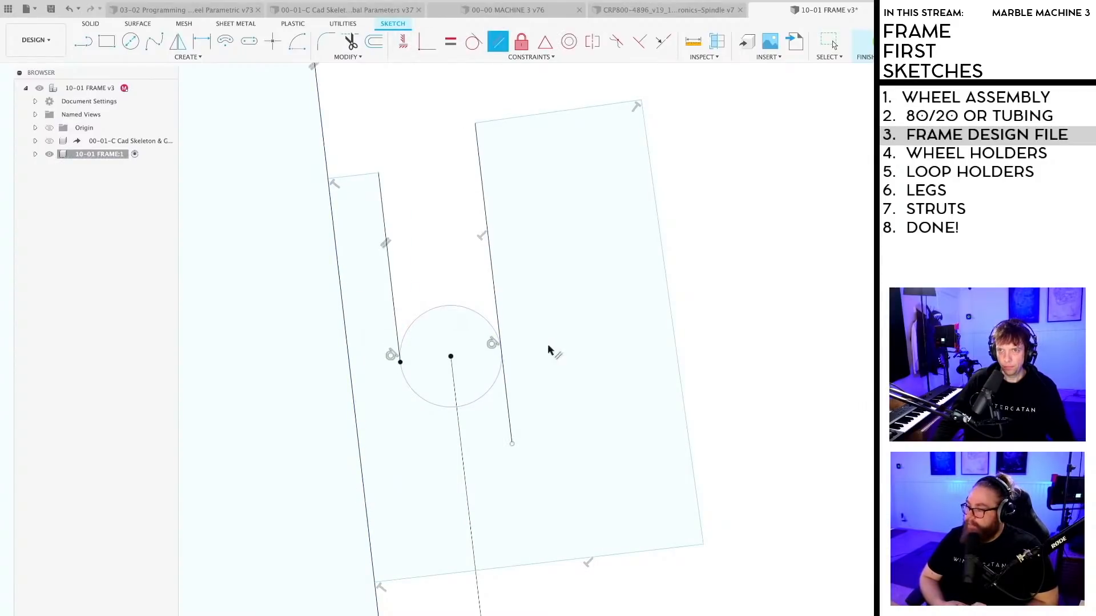
key(Escape)
Step: Attach the outer slot line's loose lower end to the circle with a coincident constraint and make the two short top edges collinear
click(427, 43)
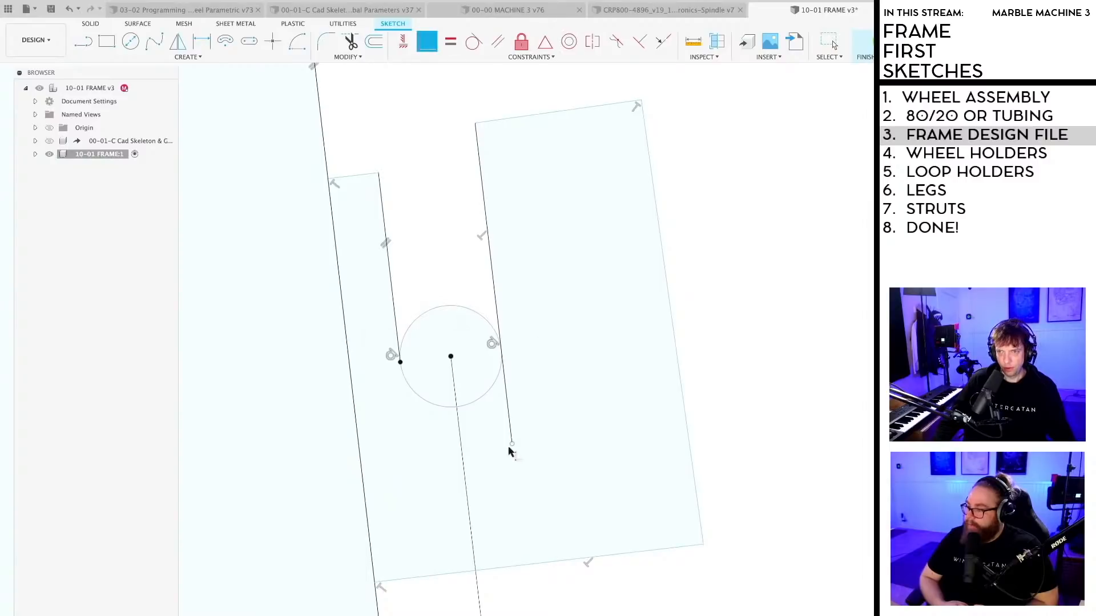
click(511, 444)
click(483, 393)
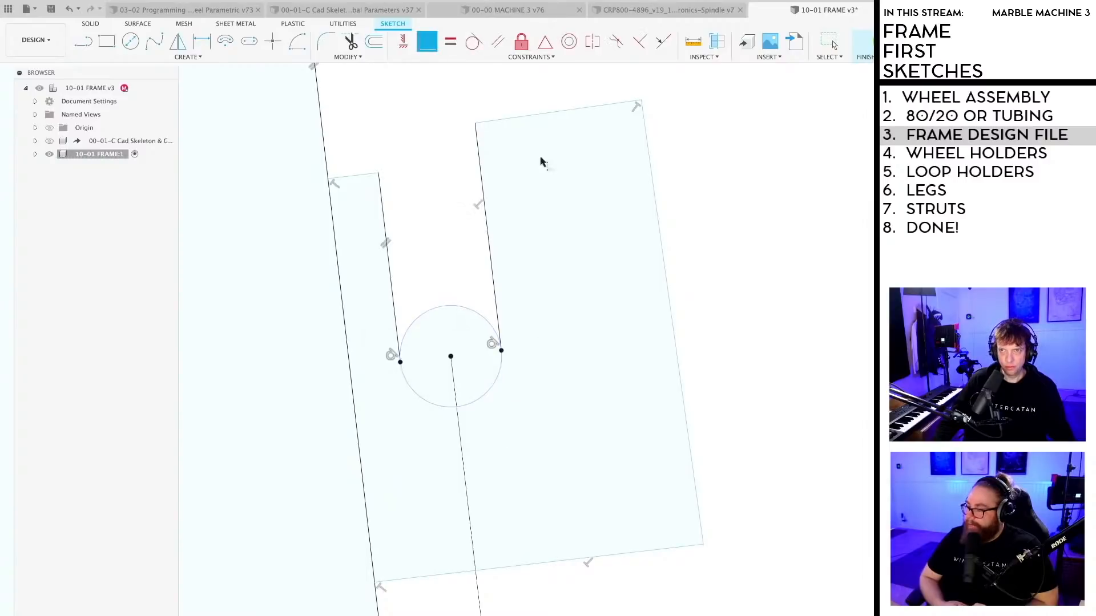
key(Escape)
click(663, 41)
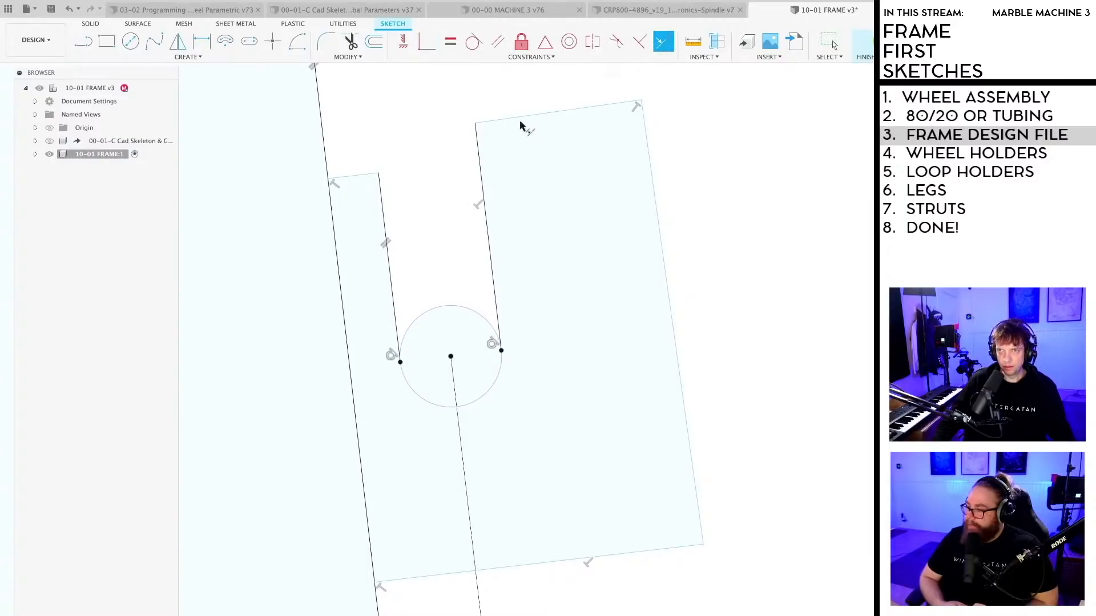
click(361, 176)
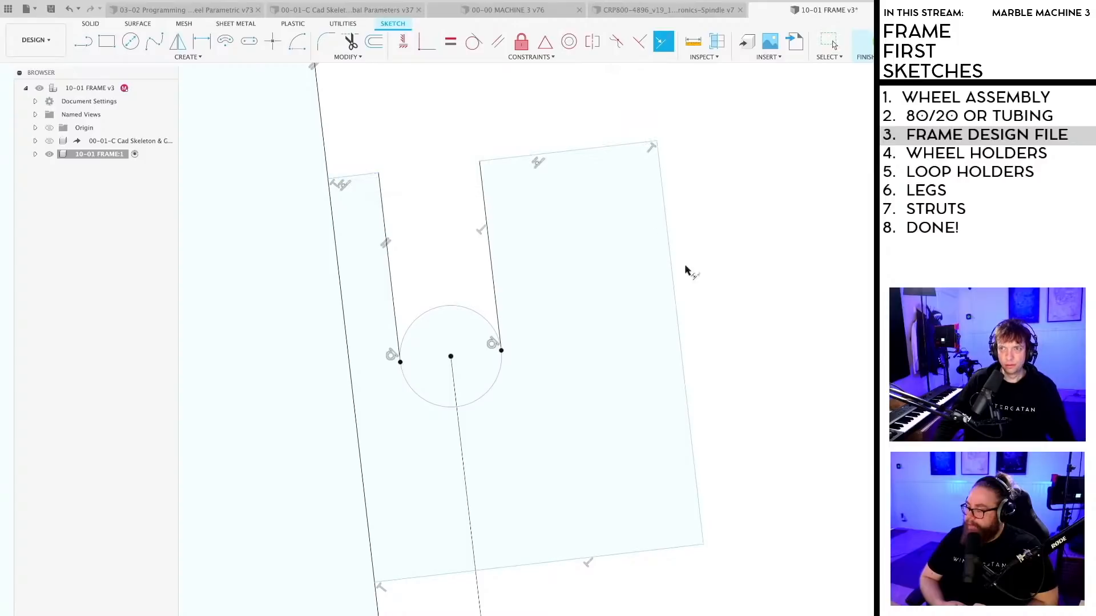
Step: Dimension the inner slot line's length at 20 mm
key(d)
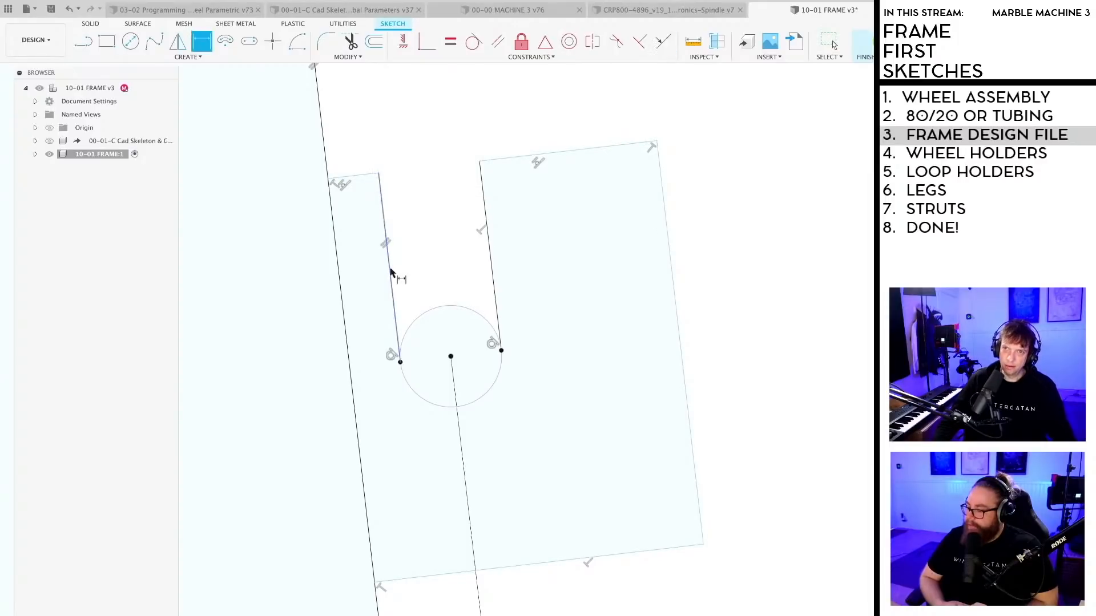
click(401, 274)
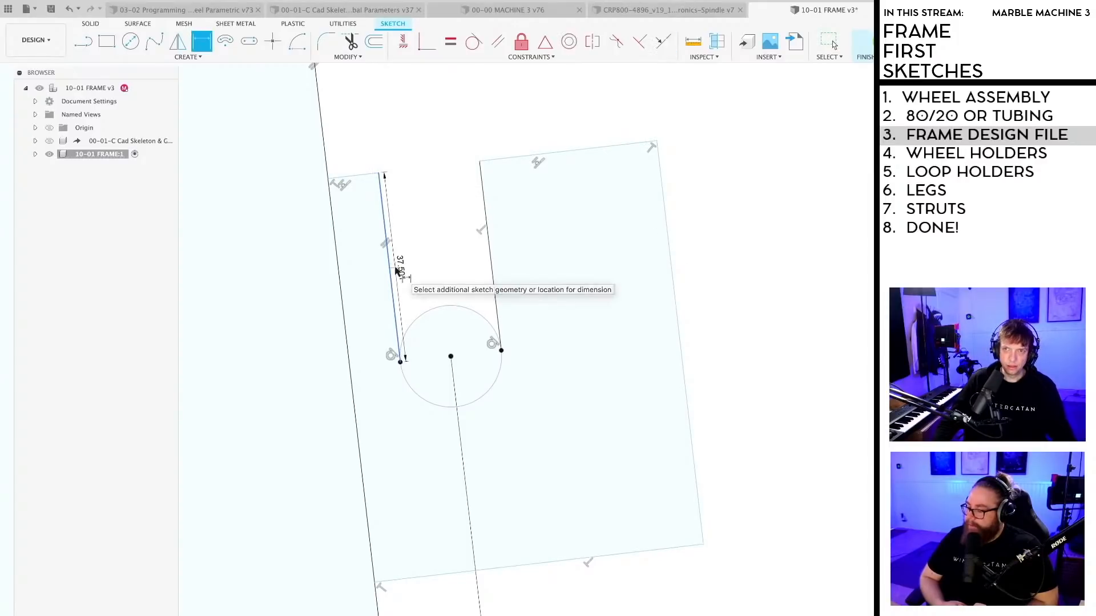
click(396, 270)
key(Return)
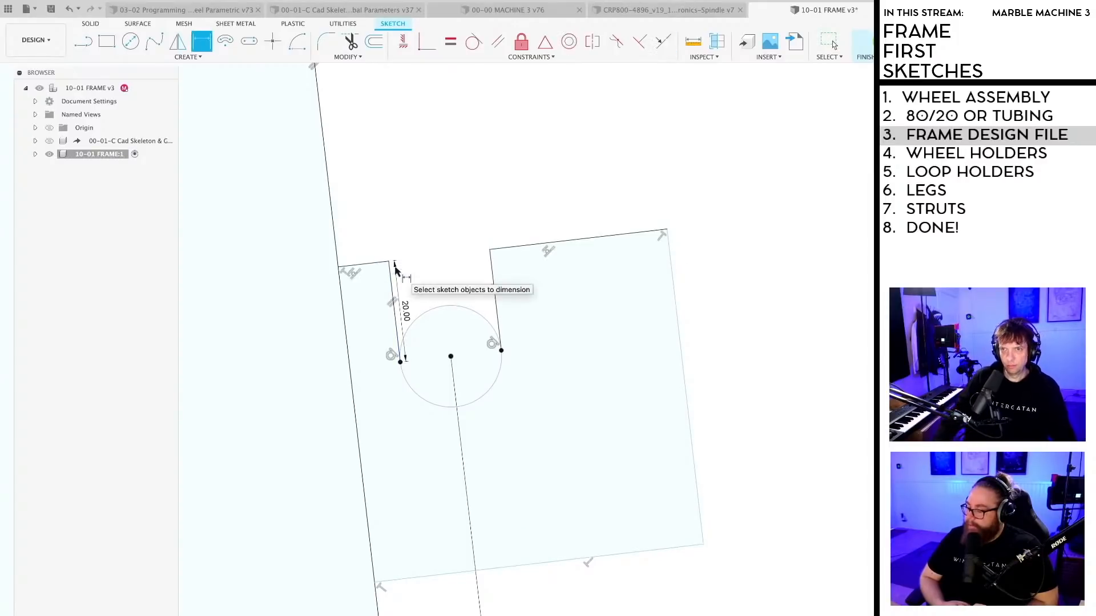
Step: Dimension the width of the holder's outer top edge at 20 mm
click(538, 245)
click(522, 233)
text(20)
key(Return)
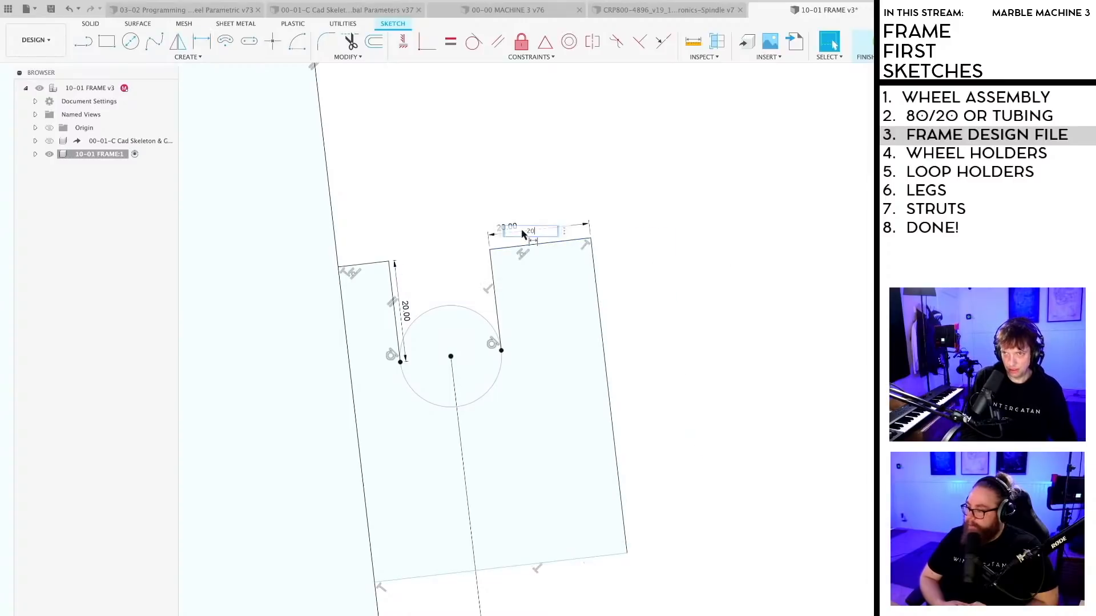
Step: Change the outer top edge's width to 16 mm
double_click(511, 231)
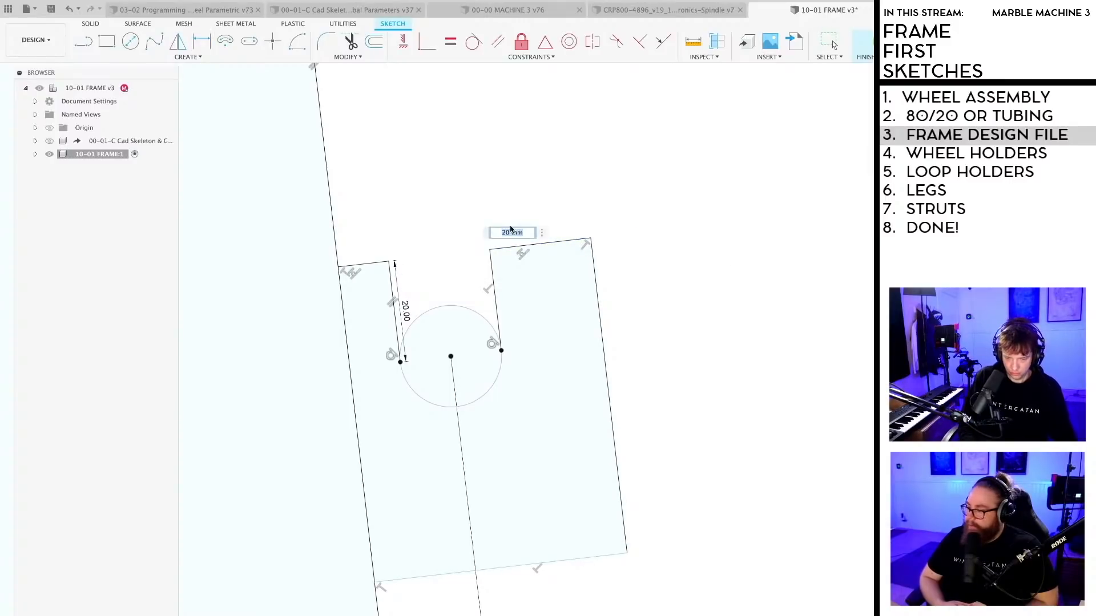
text(16)
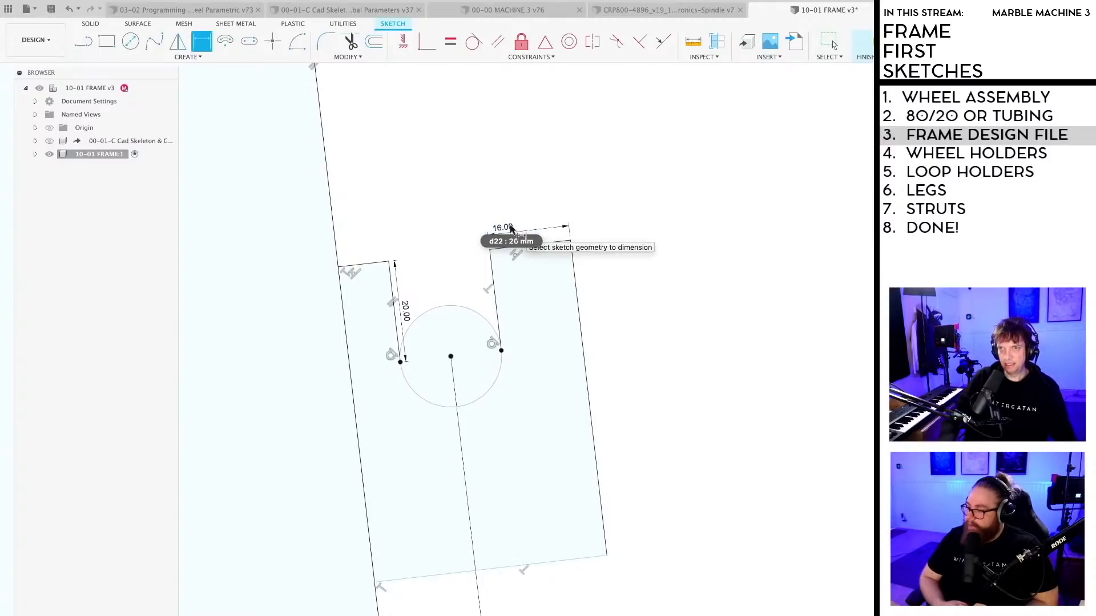
key(Return)
Step: Dimension the height of the holder's outer side edge at 40 mm
middle_drag(635, 365, 688, 355)
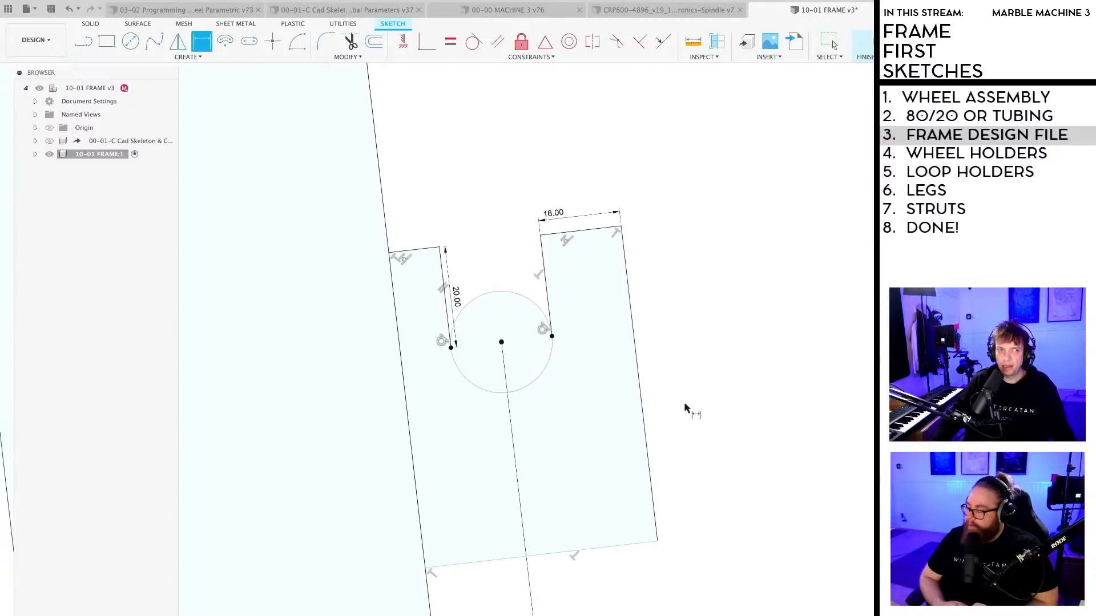
scroll(687, 405, down, 3)
middle_drag(706, 436, 703, 446)
scroll(461, 392, down, 3)
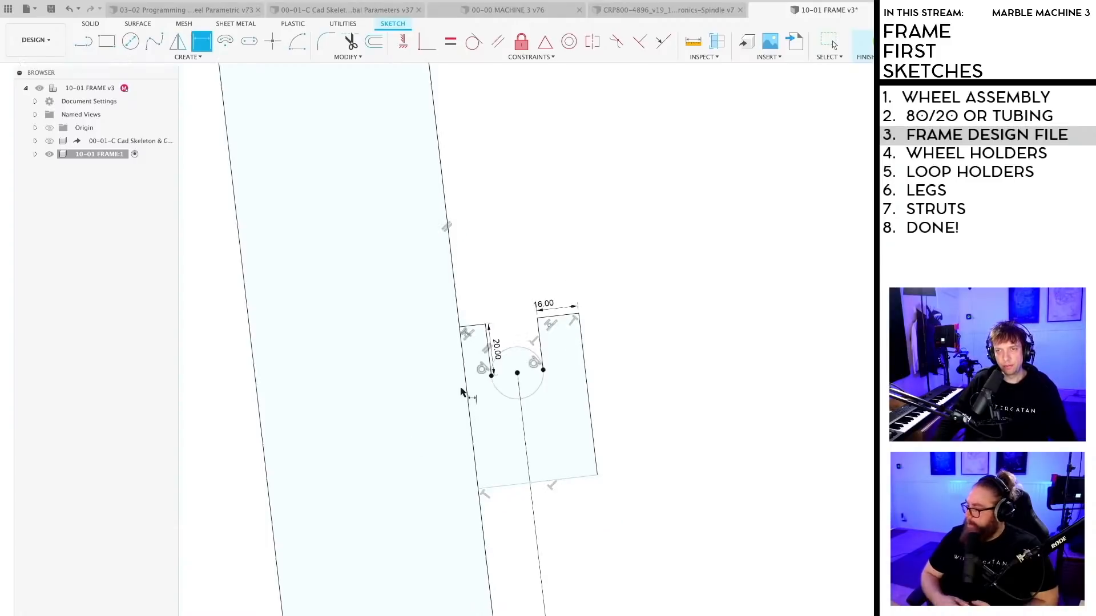
scroll(428, 421, up, 1)
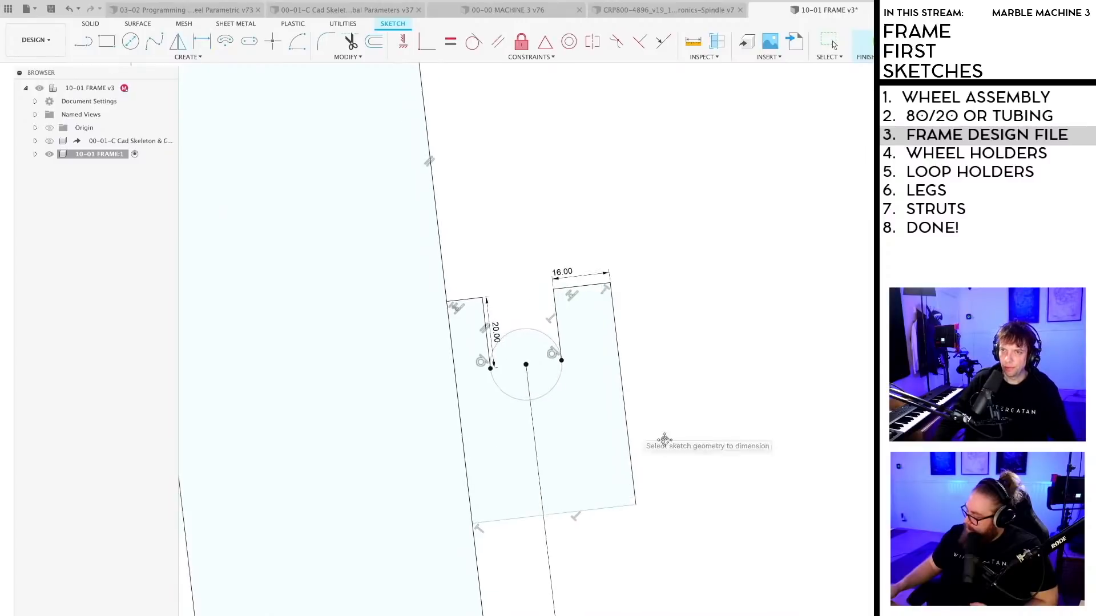
scroll(659, 445, up, 1)
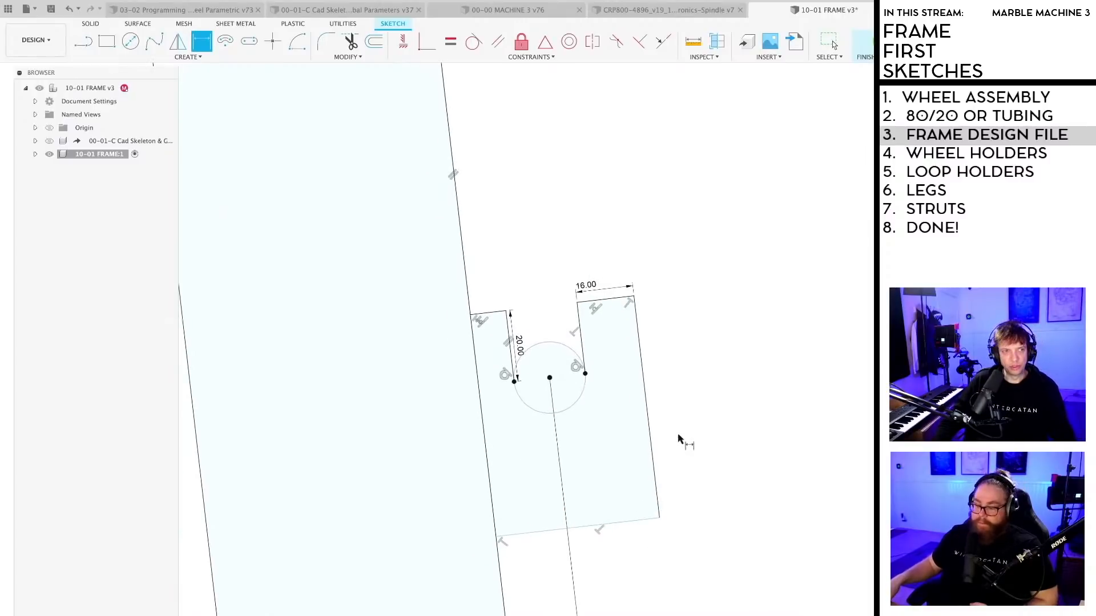
middle_drag(680, 440, 681, 459)
click(655, 444)
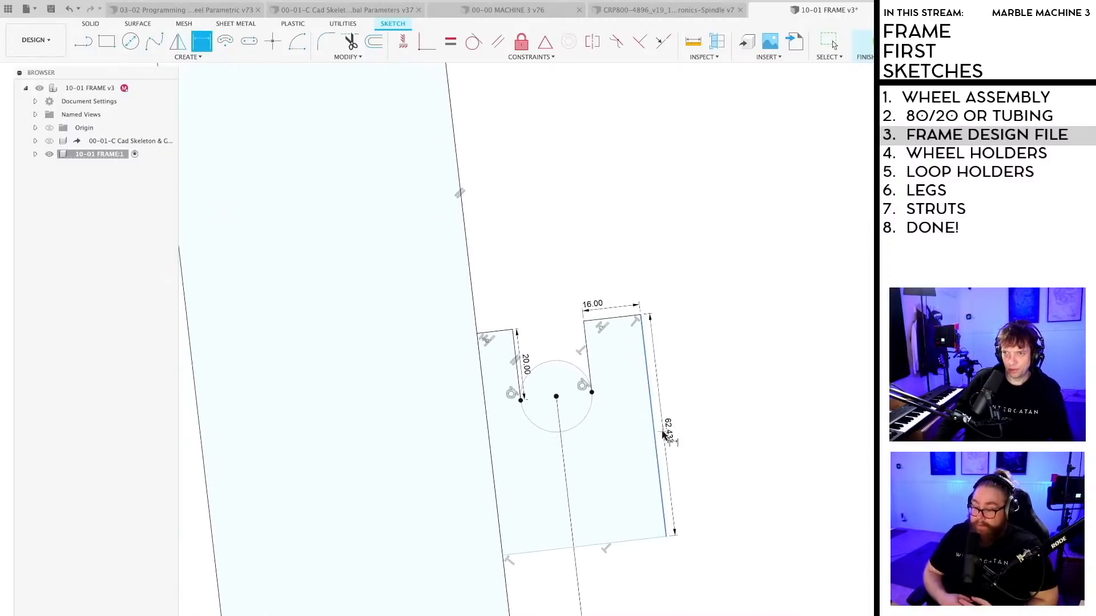
click(662, 434)
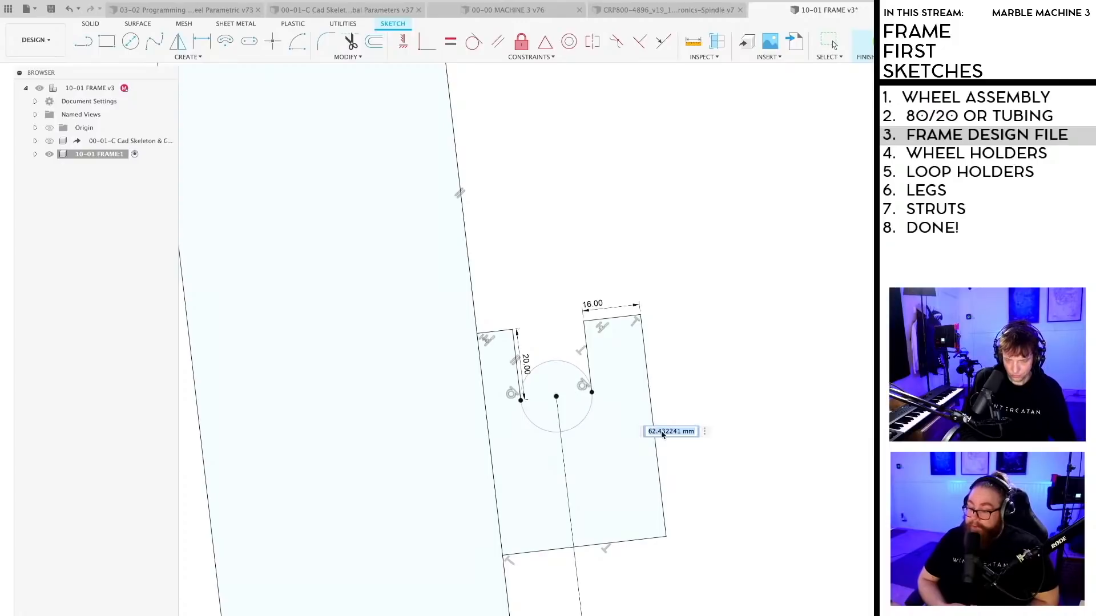
text(40)
key(Return)
Step: Change the outer side edge's height to 50 mm
double_click(663, 389)
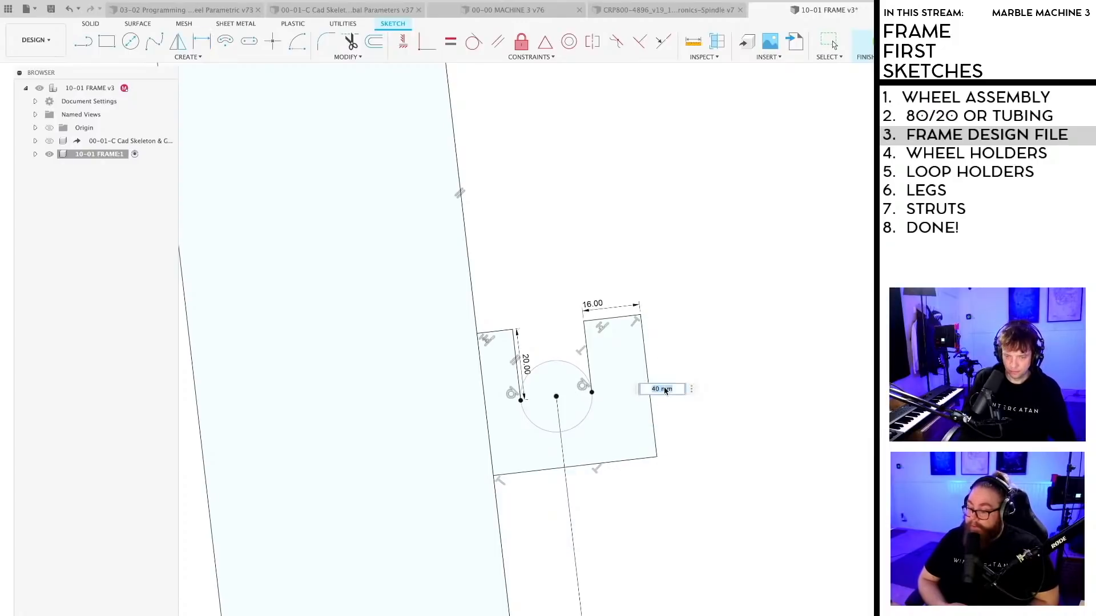
text(50)
key(Return)
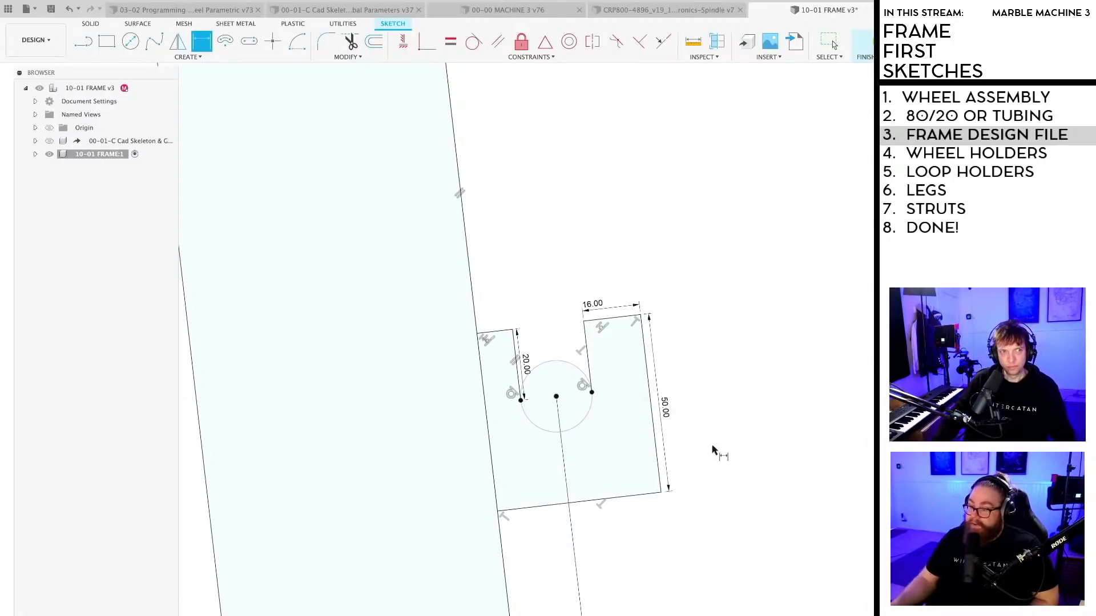
Step: Fillet the corner between the holder's bottom edge and the long frame edge with a 30 mm radius
scroll(597, 301, up, 2)
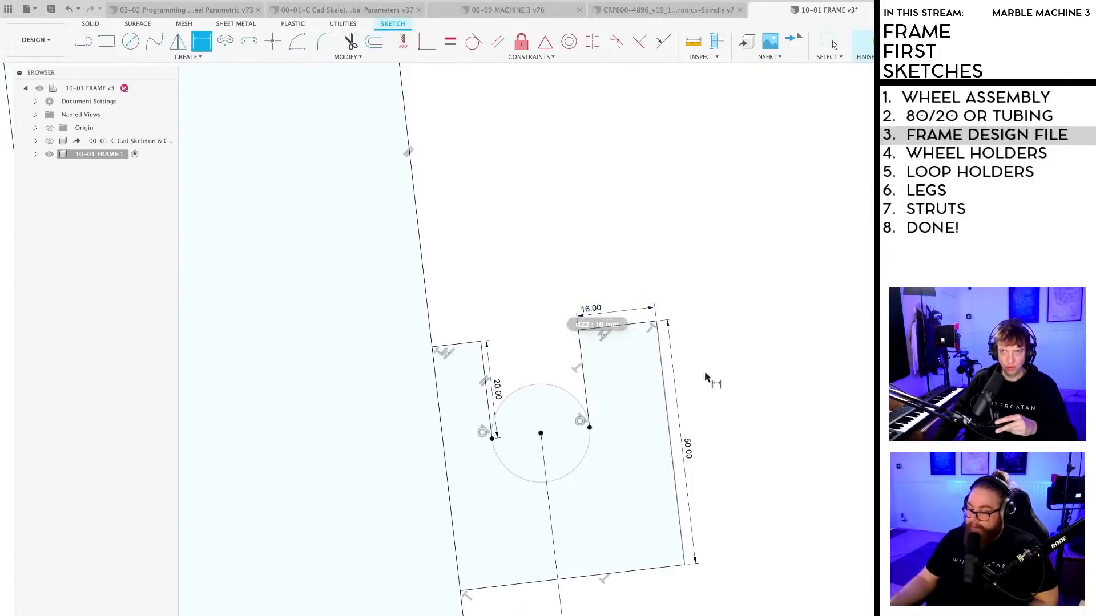
scroll(729, 427, down, 3)
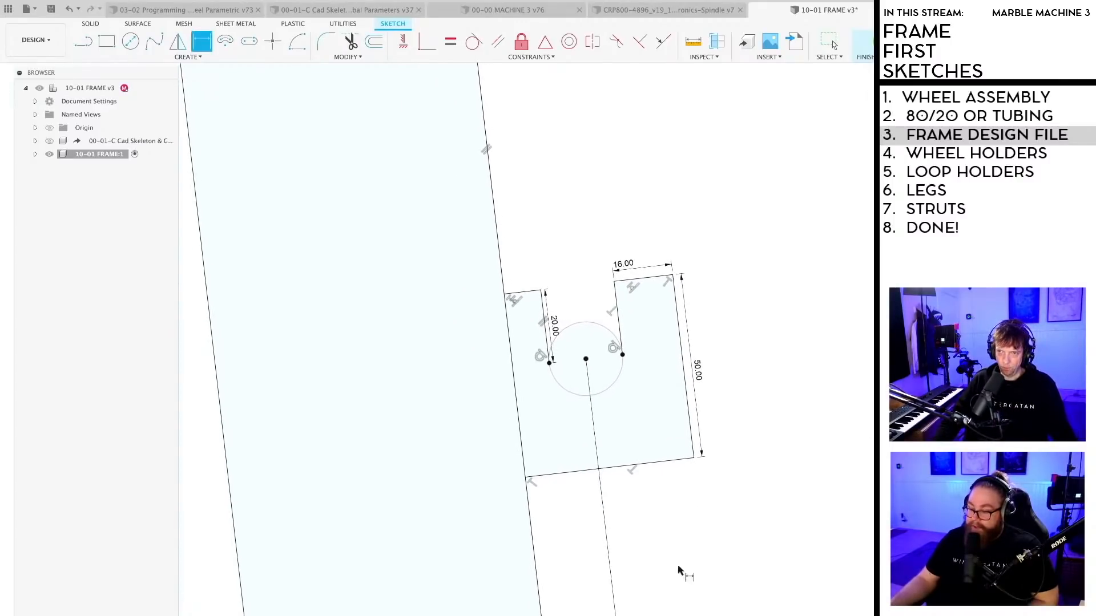
scroll(664, 505, down, 3)
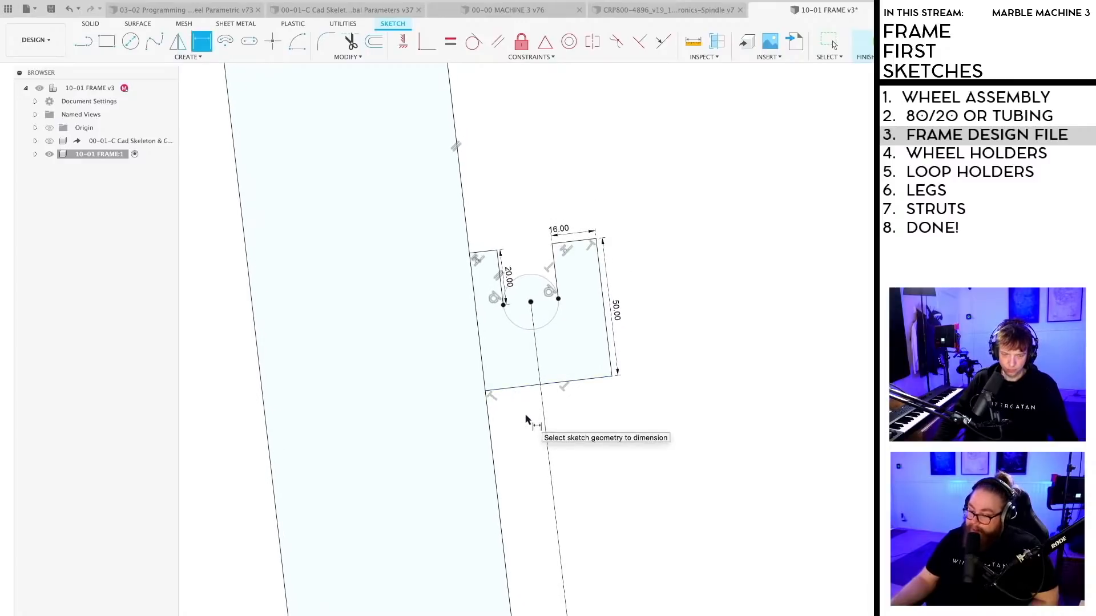
text(sf)
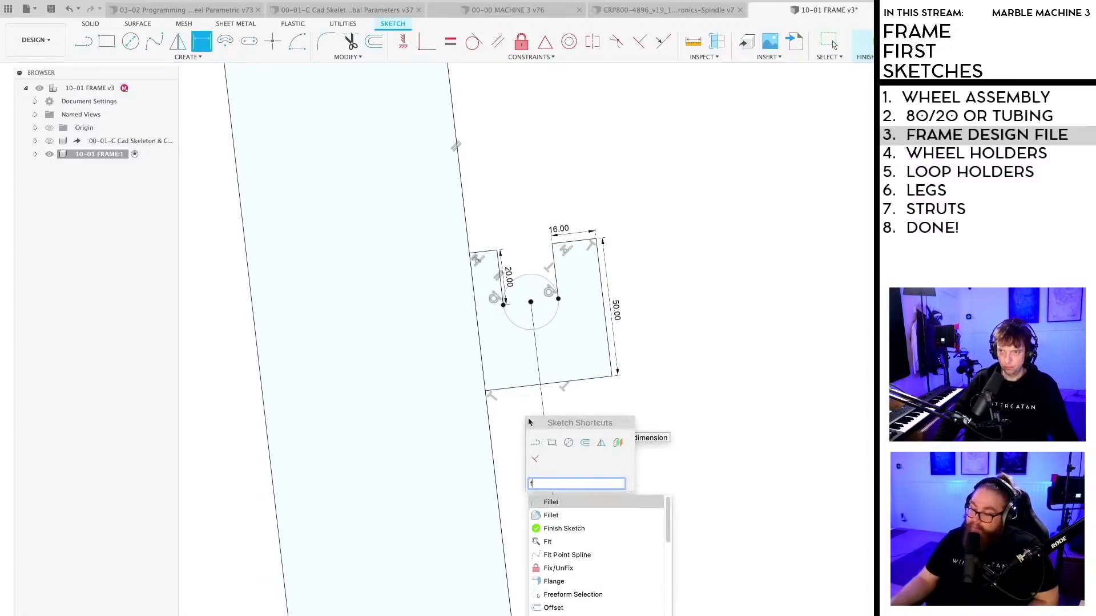
click(561, 504)
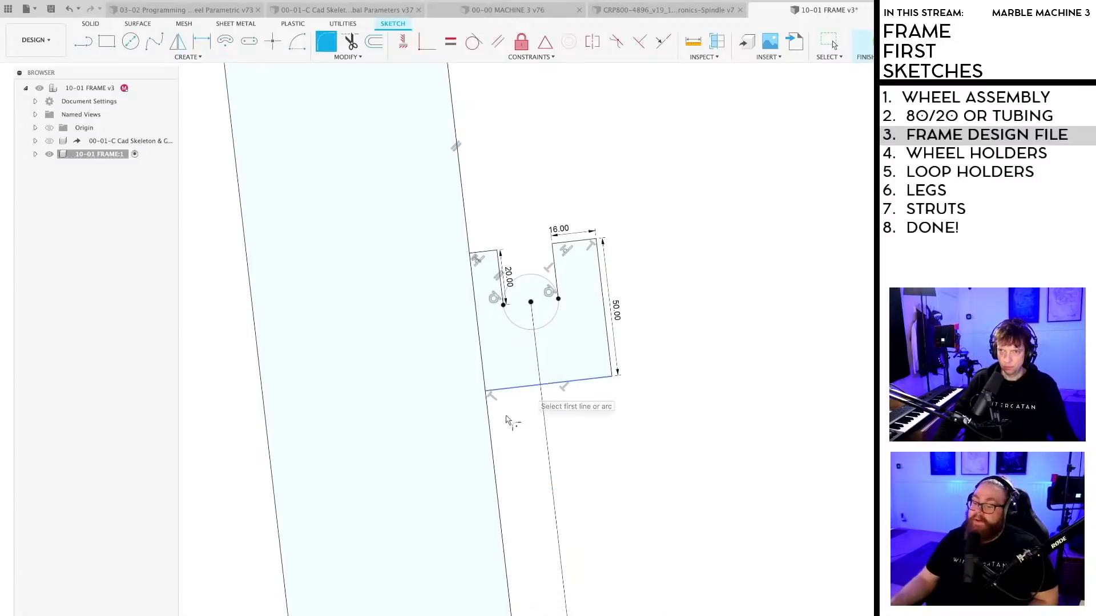
click(501, 437)
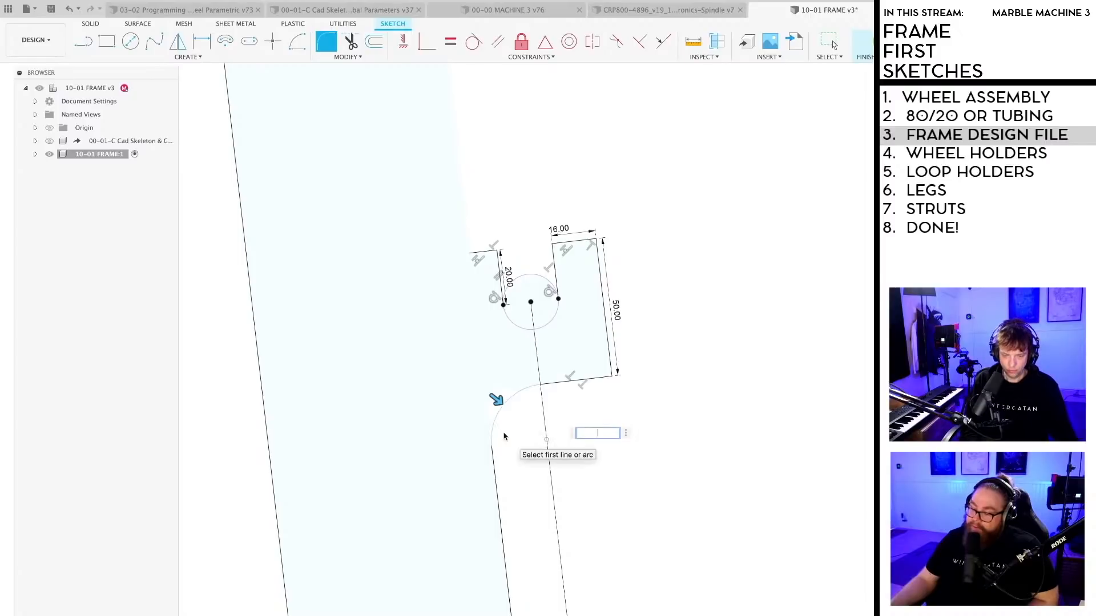
key(Return)
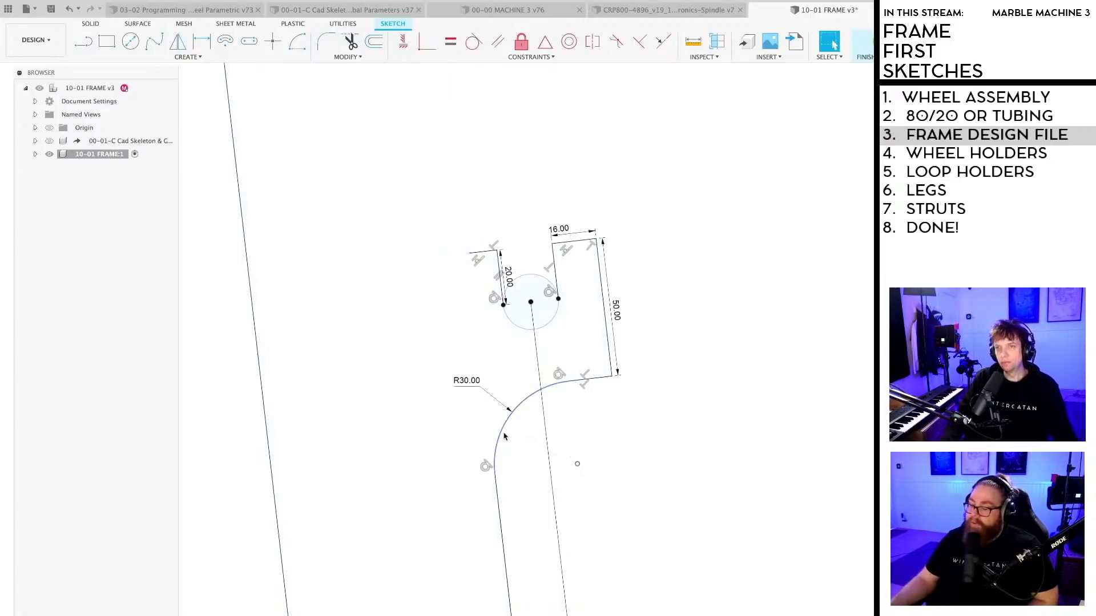
Step: Draw a line along the frame's long edge from the frame-side end of the 30 mm fillet up to the frame's top corner
scroll(640, 437, down, 5)
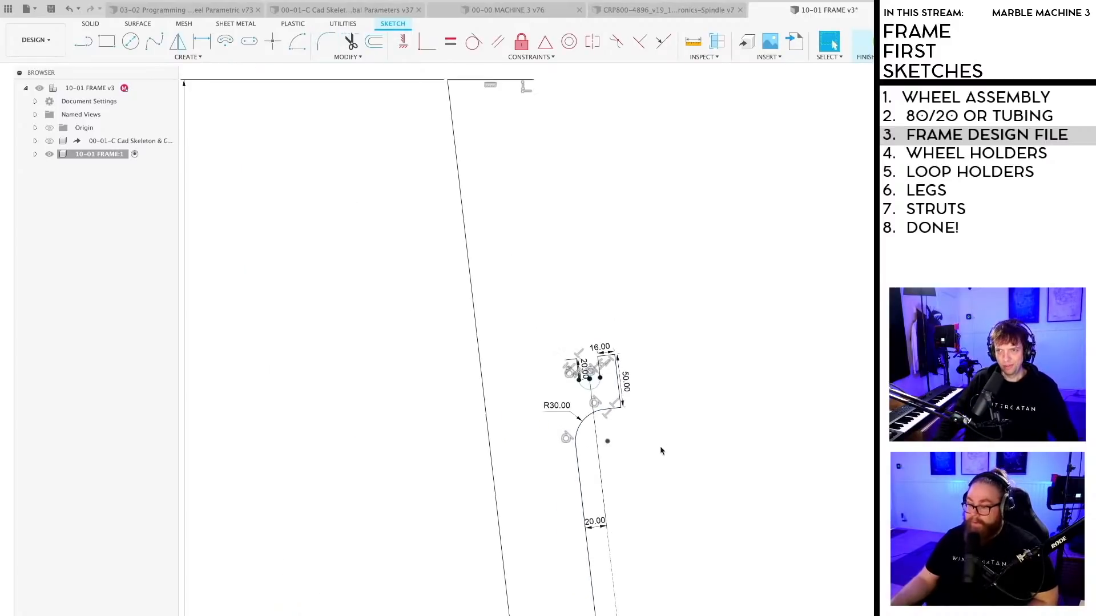
key(l)
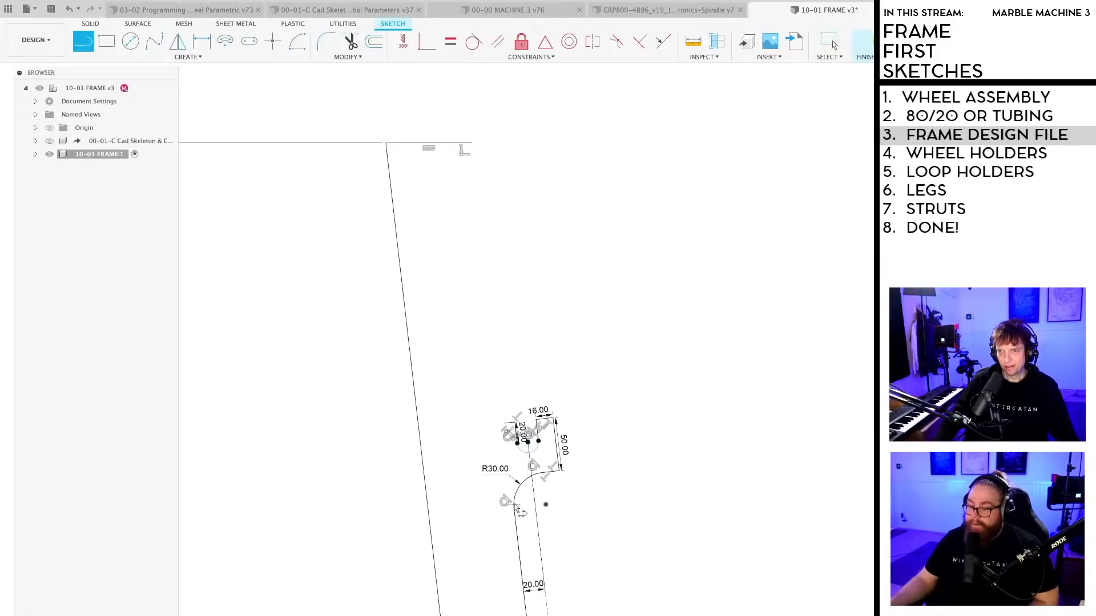
scroll(515, 508, up, 2)
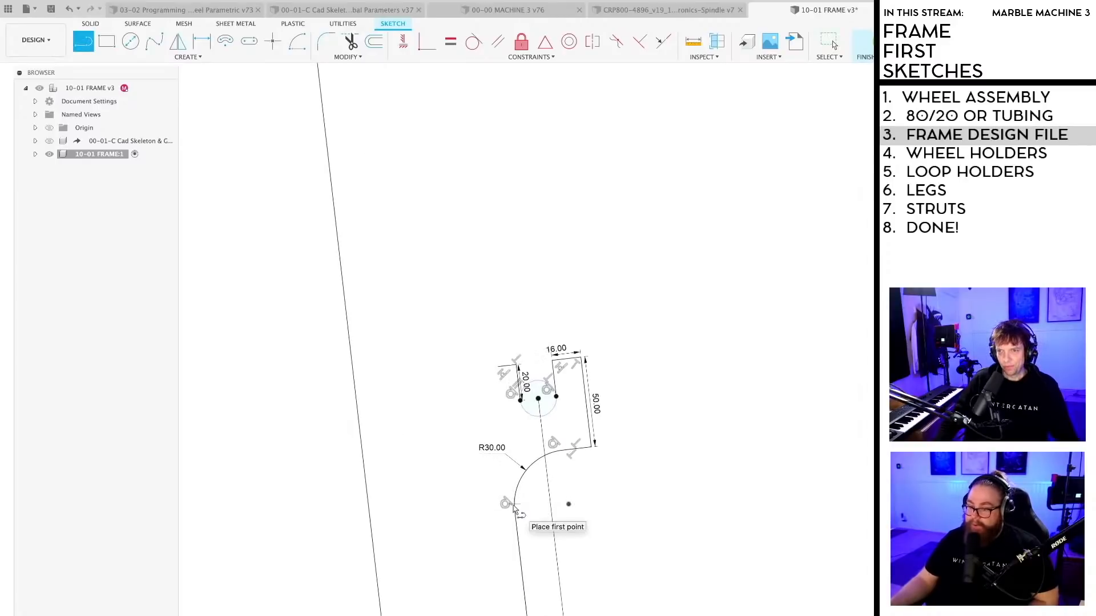
click(515, 506)
scroll(483, 288, down, 3)
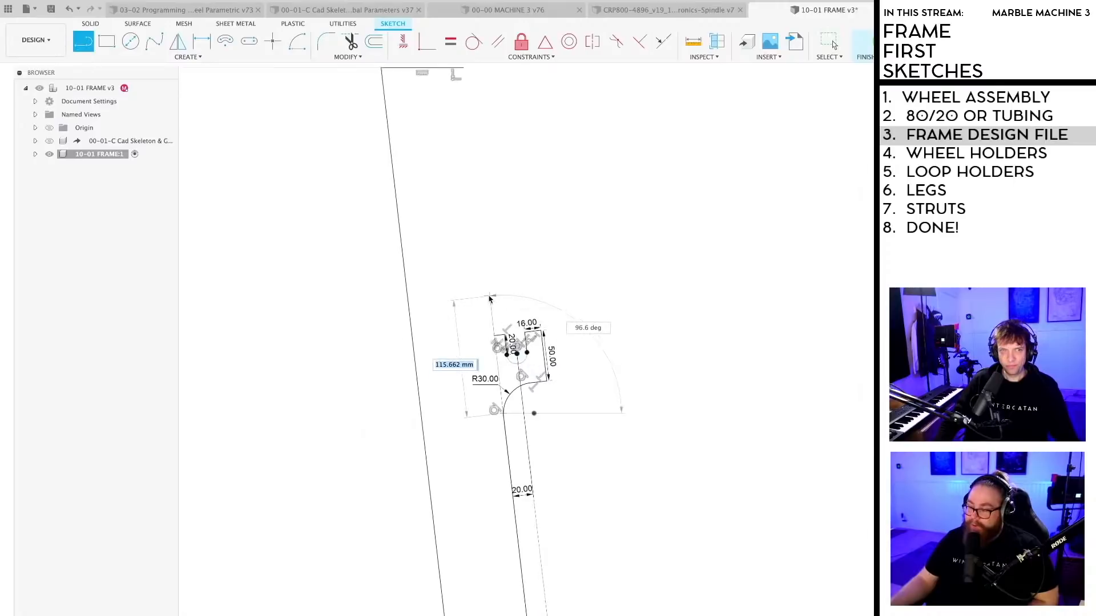
click(469, 125)
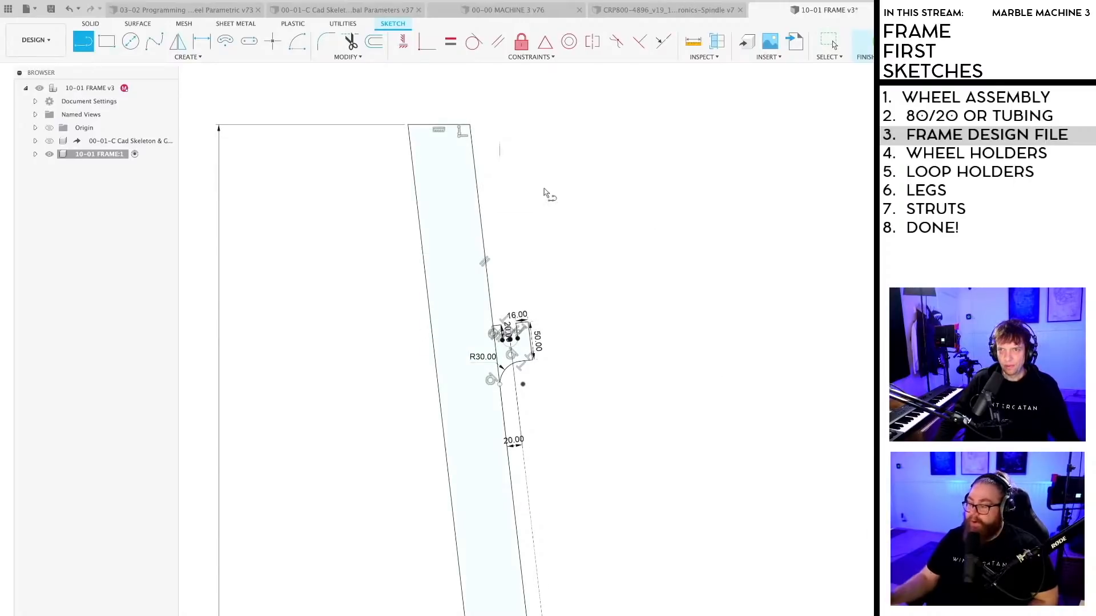
Step: Examine the closed frame profile from its top end down past the wheel holder
scroll(556, 319, up, 2)
mouse_move(579, 408)
middle_down()
mouse_move(557, 505)
mouse_move(578, 420)
middle_up()
key(l)
scroll(550, 399, up, 3)
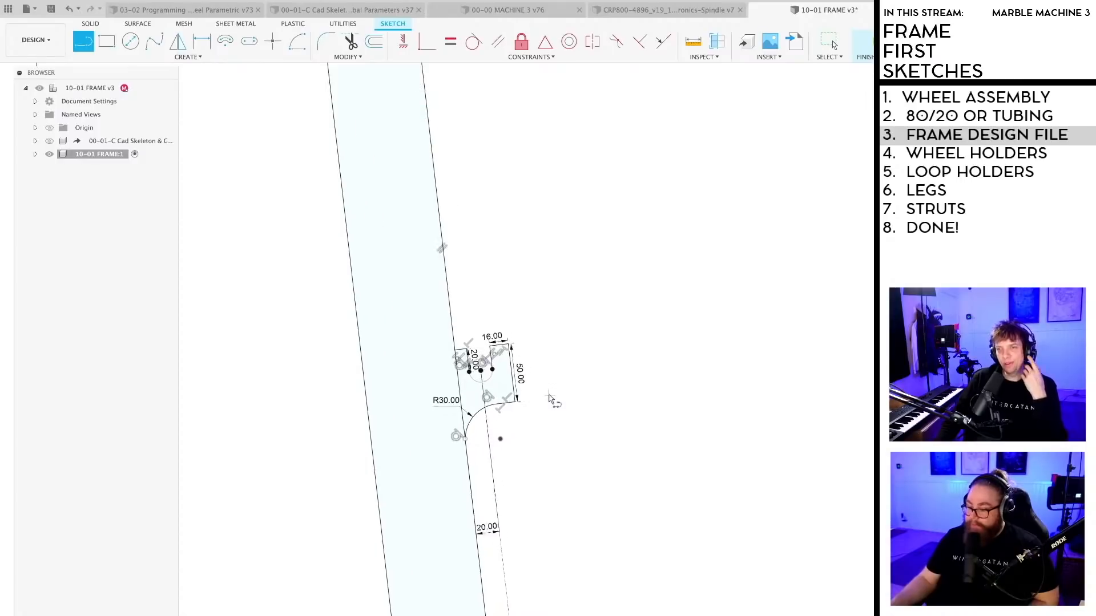
scroll(549, 403, down, 3)
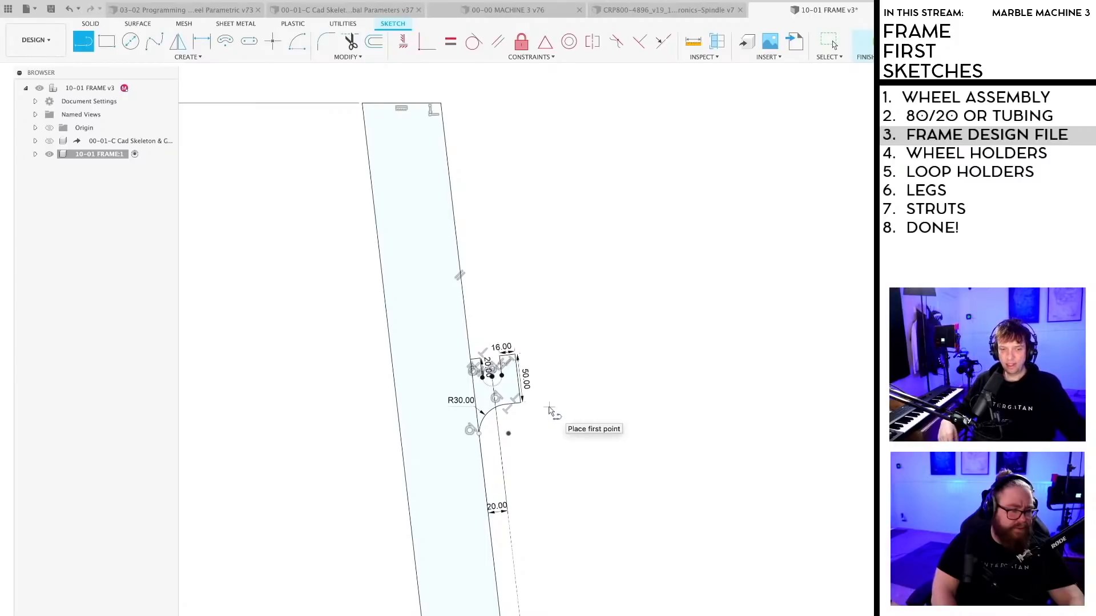
scroll(557, 394, down, 5)
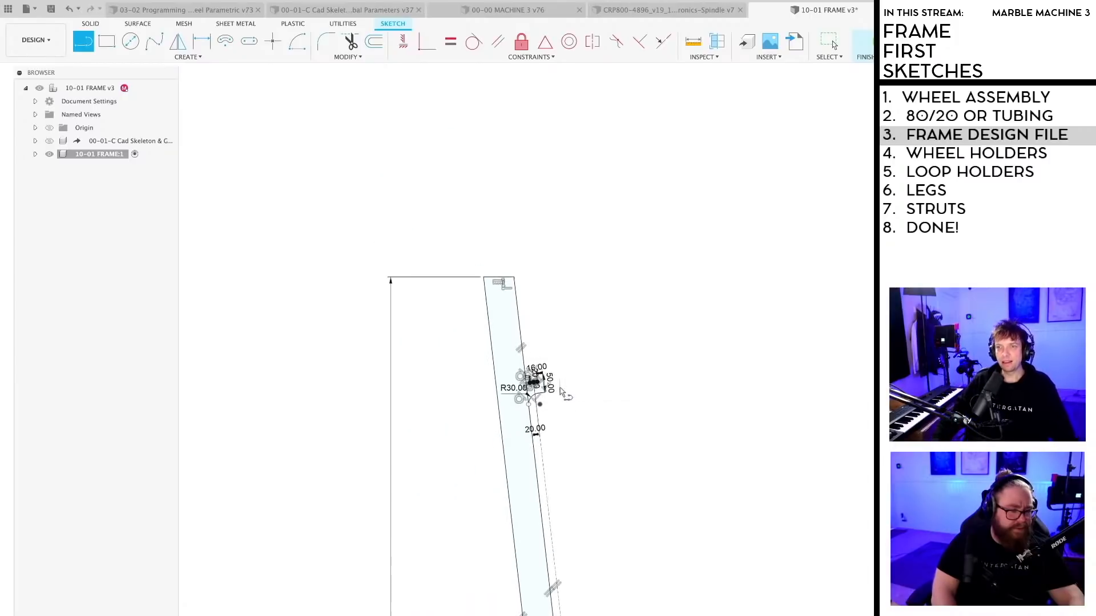
key(Escape)
key(l)
scroll(551, 406, down, 3)
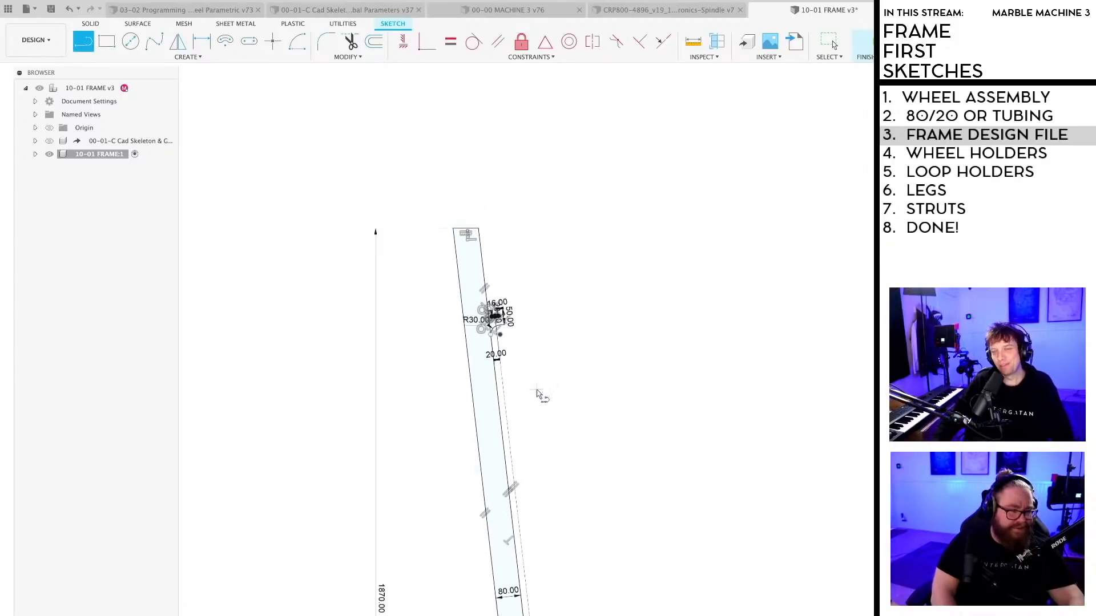
scroll(502, 328, up, 3)
scroll(518, 331, down, 3)
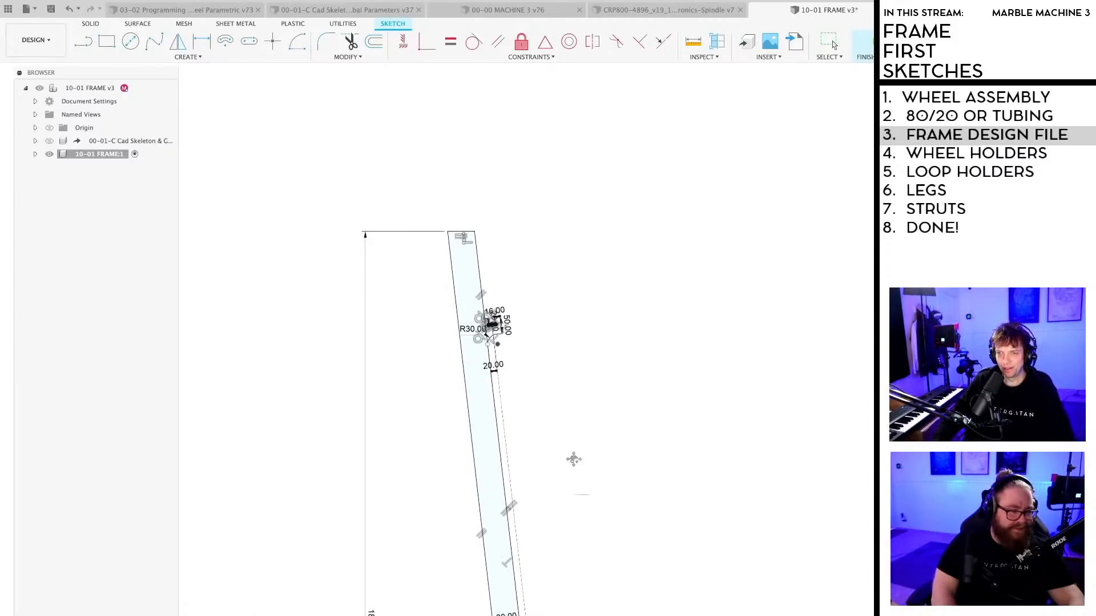
middle_drag(574, 460, 540, 374)
key(l)
middle_drag(480, 223, 506, 386)
scroll(485, 337, up, 5)
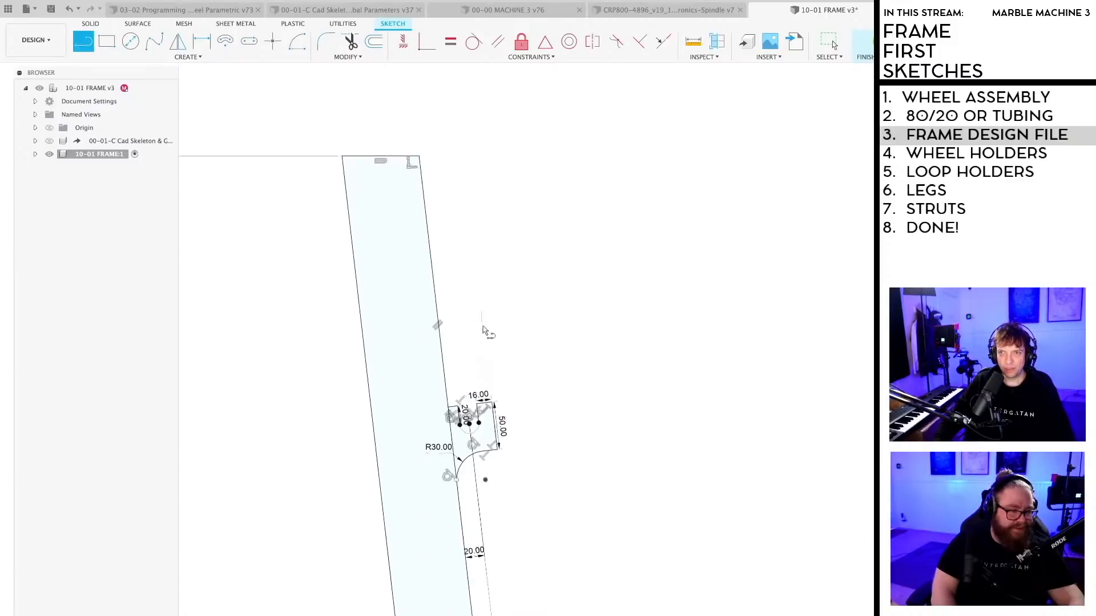
scroll(482, 330, up, 8)
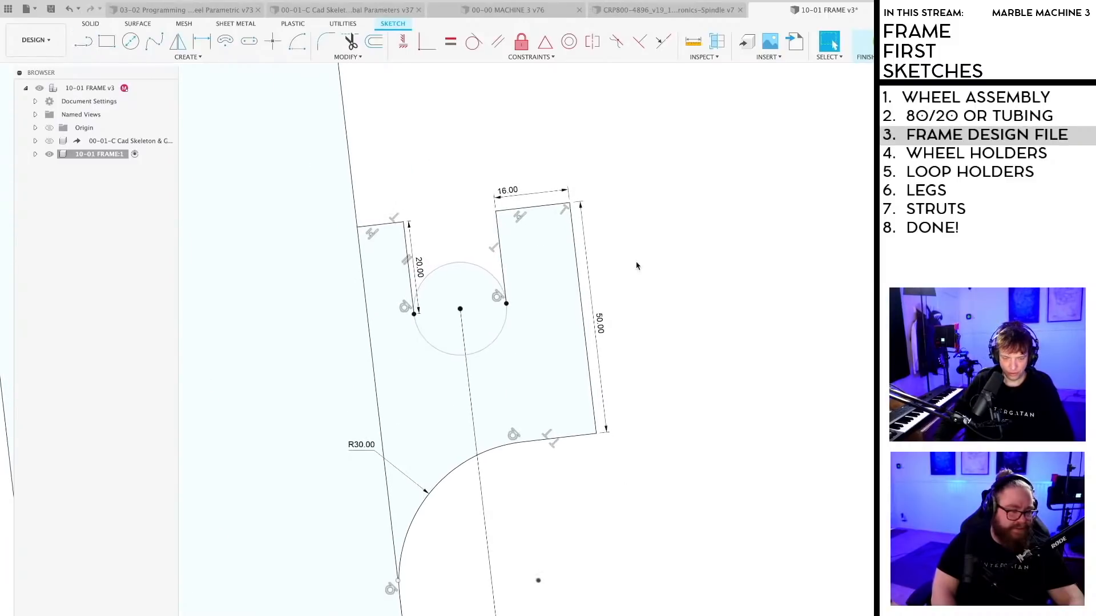
Step: Fillet the upper slot-side corner of the holder's short inner arm with a 3 mm radius
middle_drag(636, 267, 684, 303)
text(sf)
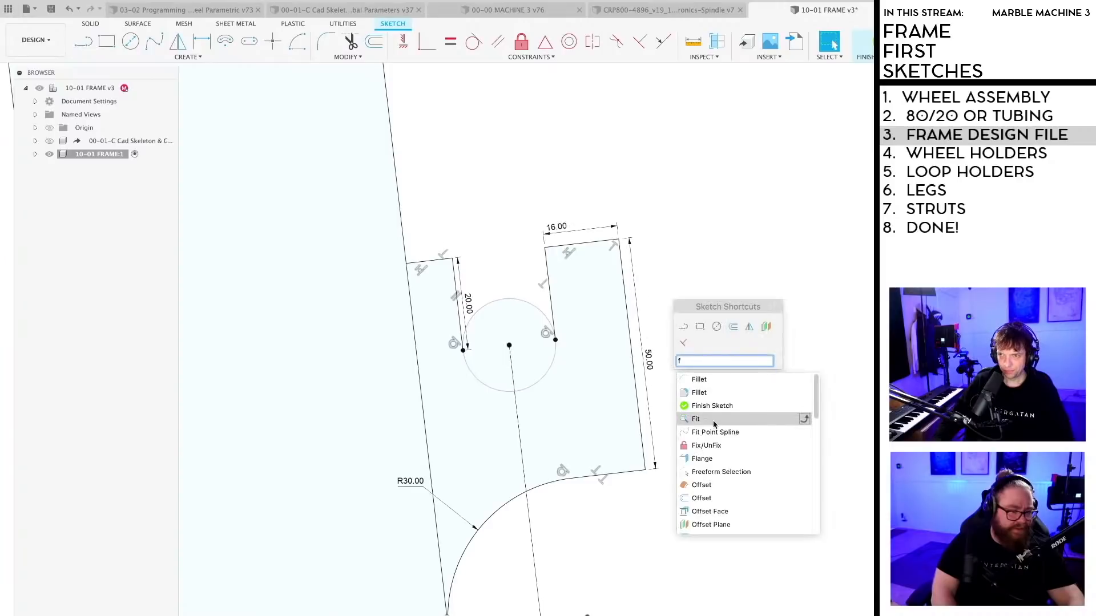
click(699, 380)
scroll(454, 268, up, 2)
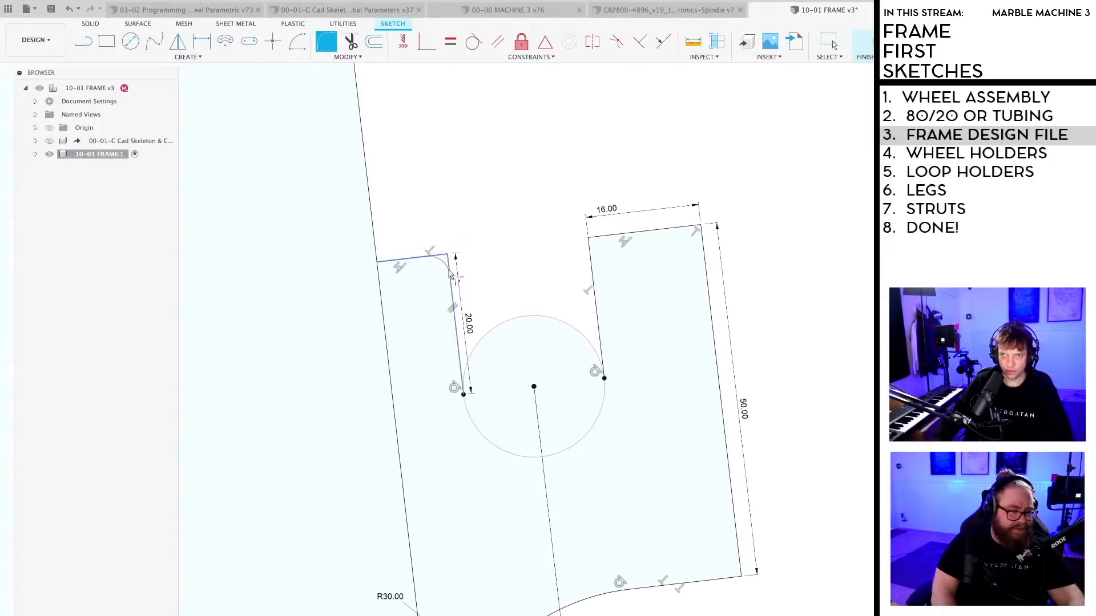
click(449, 273)
key(Return)
Step: Fillet the upper slot-side corner of the holder's outer arm with a 4 mm radius
text(s)
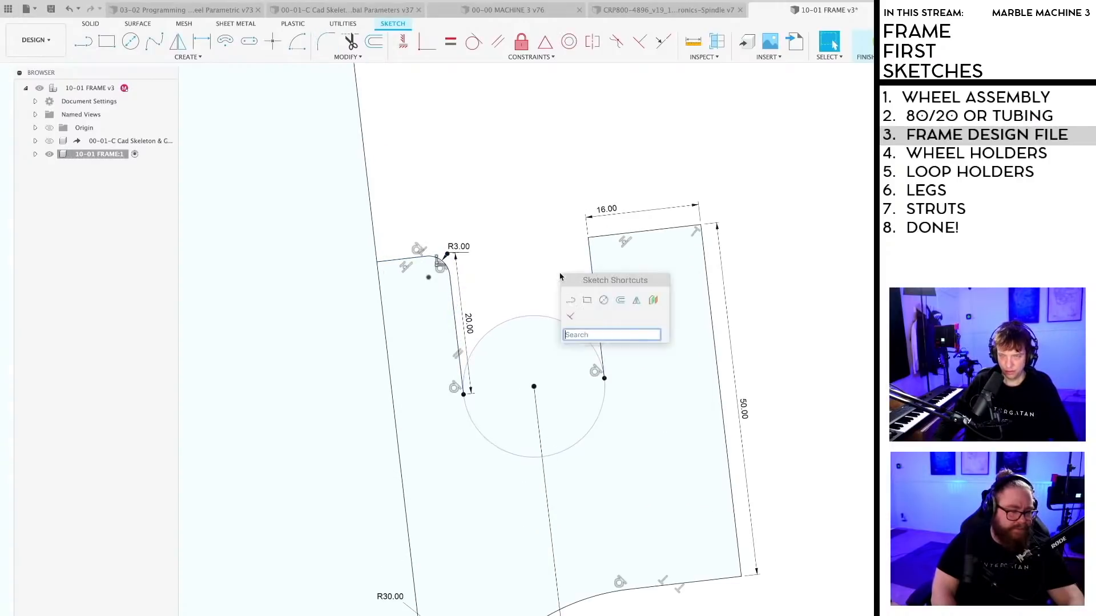
text(f)
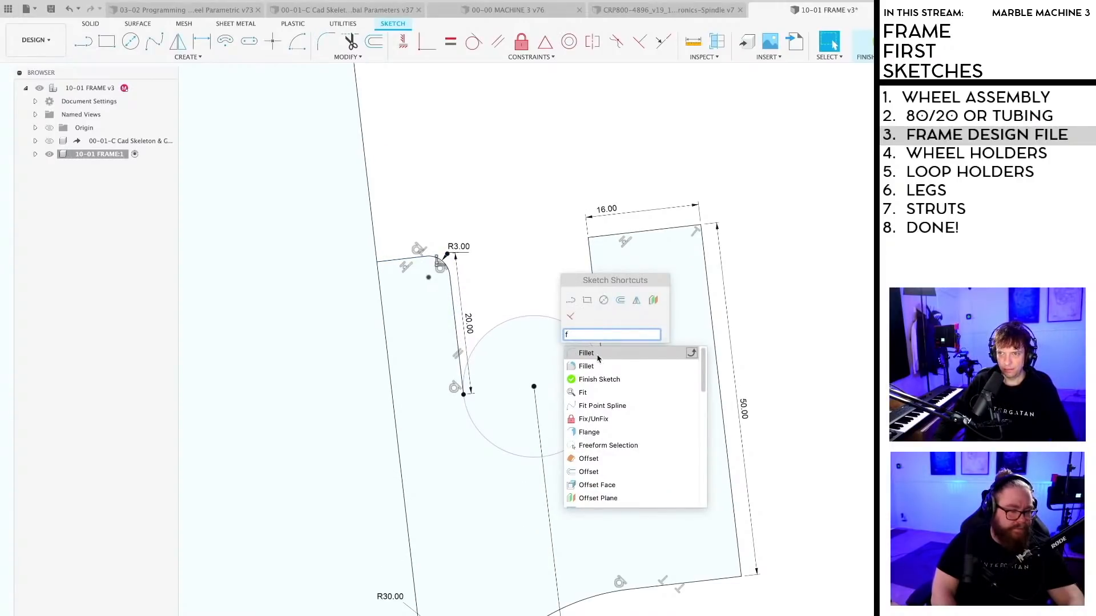
click(597, 358)
click(593, 239)
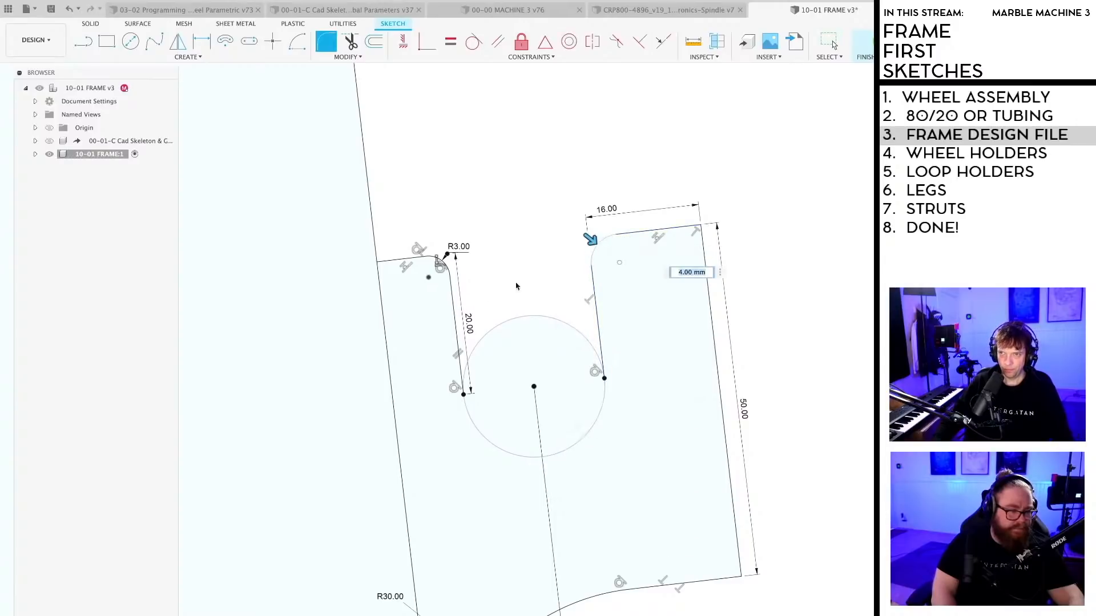
text(4)
key(Return)
Step: Fillet the holder's lower outer corner with a 10 mm radius
scroll(519, 285, down, 3)
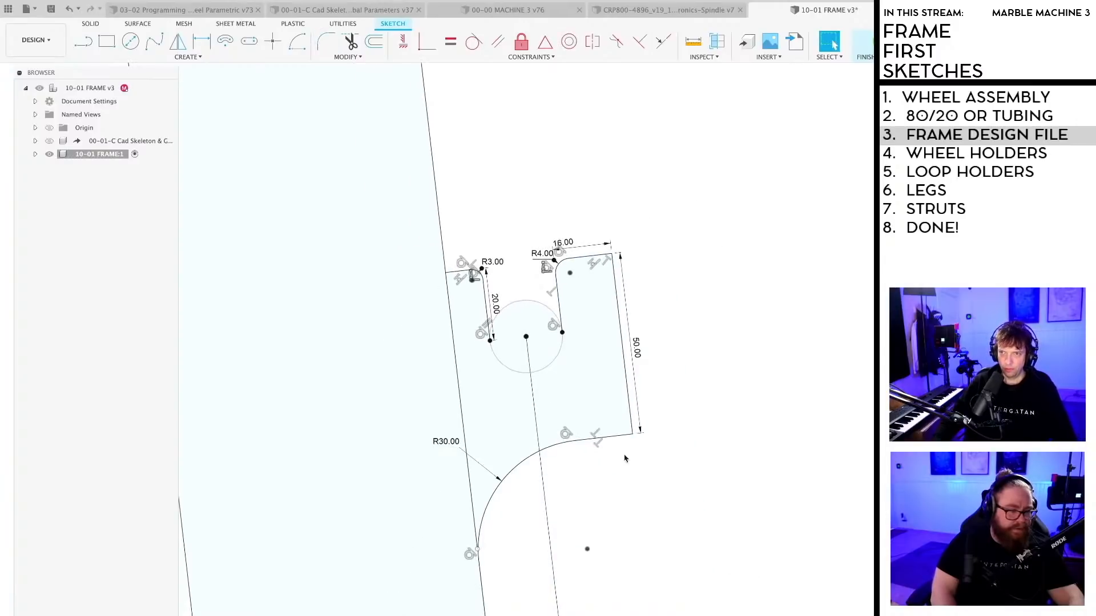
scroll(624, 458, up, 2)
text(sf)
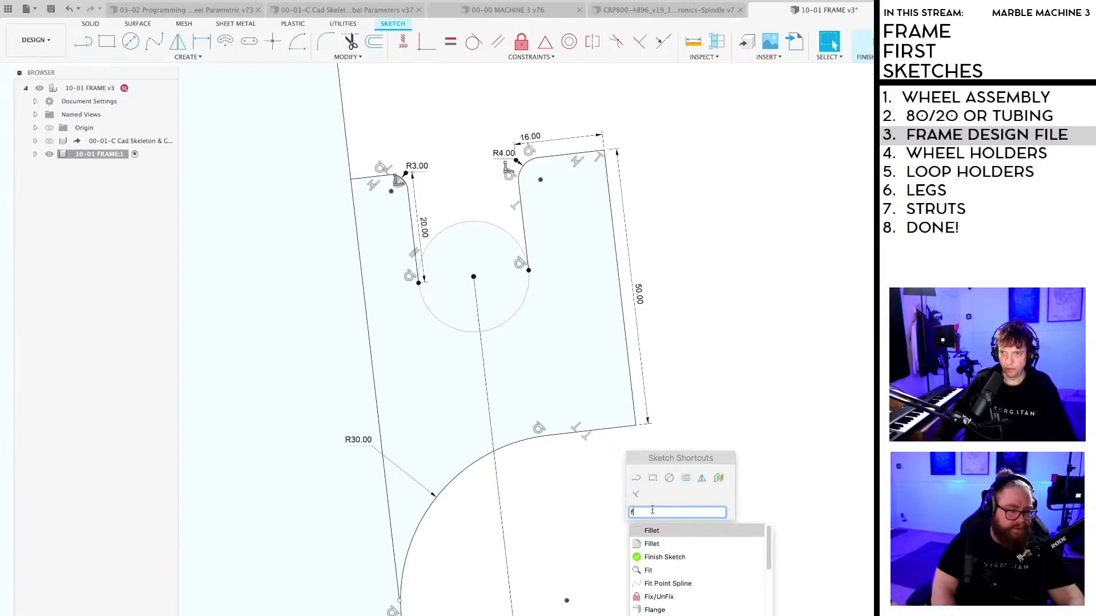
click(659, 531)
click(633, 424)
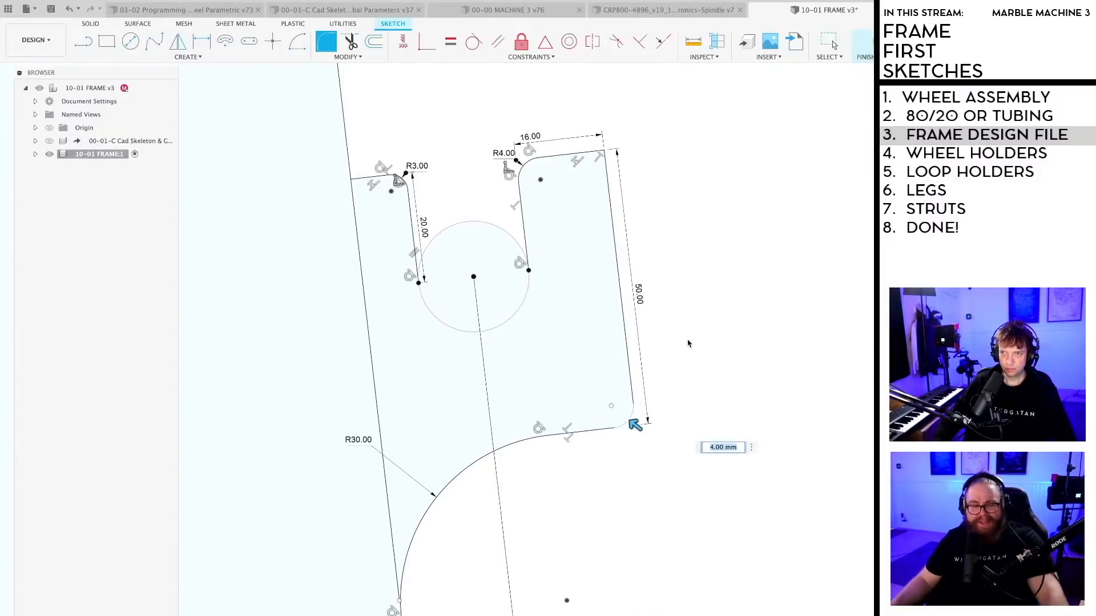
text(10)
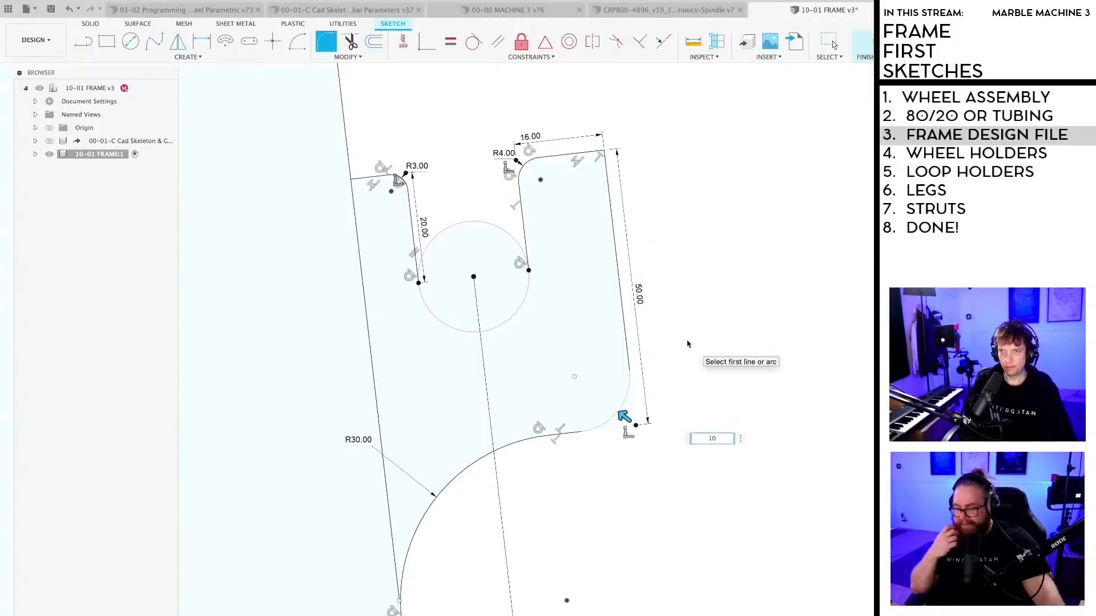
key(Return)
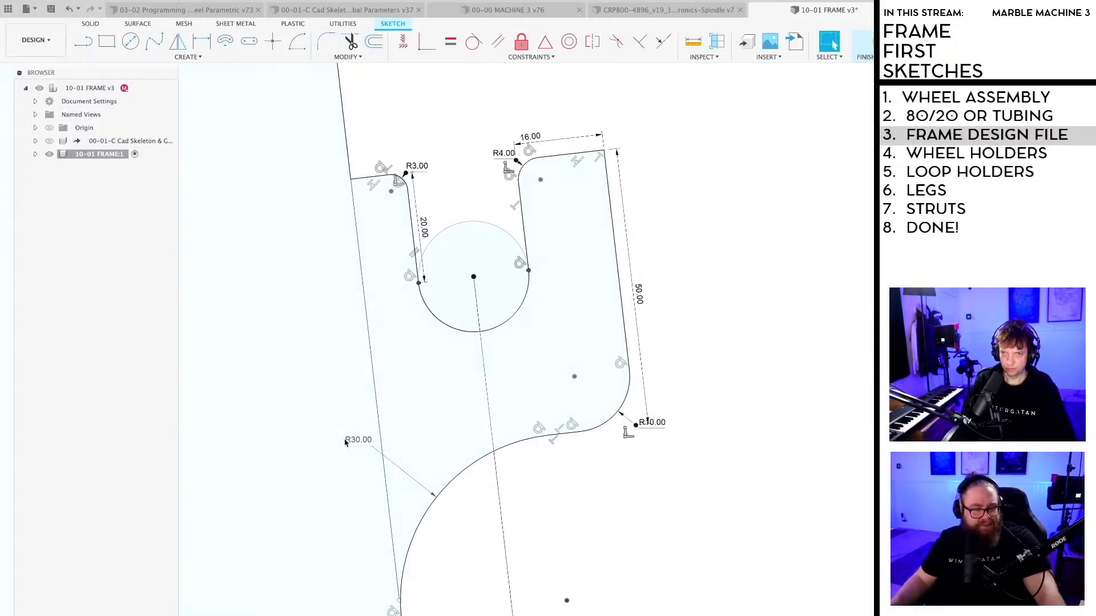
Step: Set both the frame-side fillet under the holder and the lower outer corner fillet to a 20 mm radius
mouse_move(348, 452)
middle_down()
mouse_move(368, 393)
mouse_move(379, 391)
mouse_move(377, 423)
mouse_move(392, 400)
middle_up()
click(390, 399)
text(2)
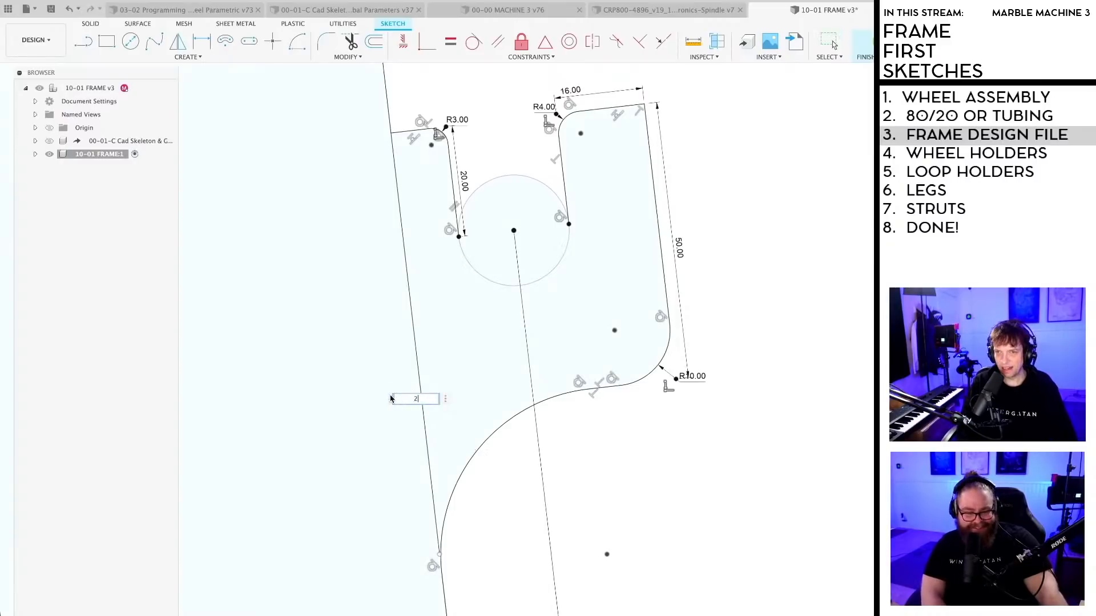
text(0)
key(Return)
double_click(693, 376)
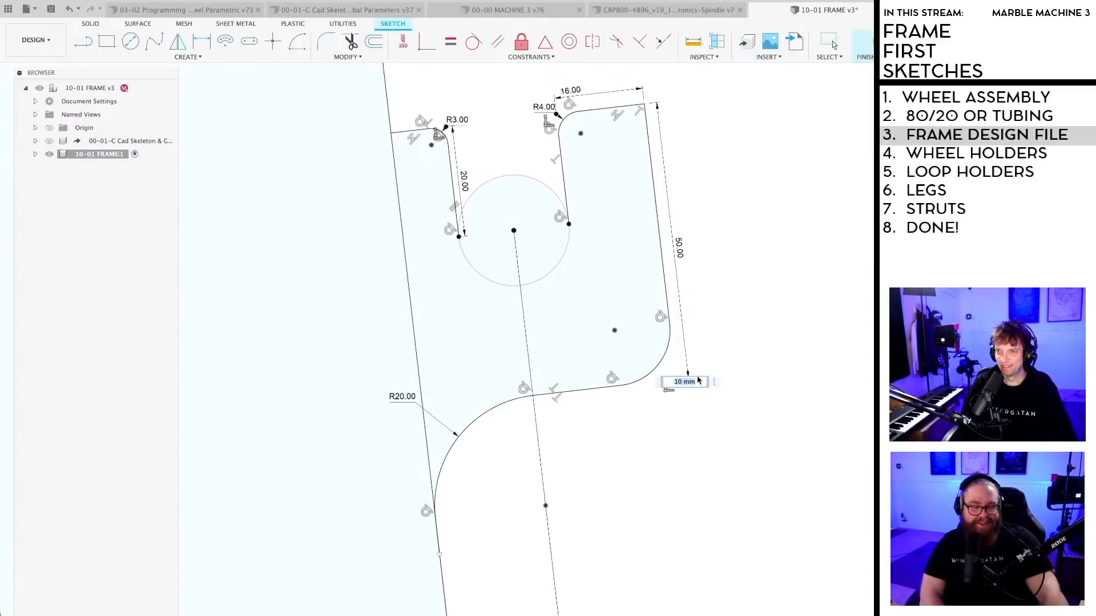
text(20)
key(Return)
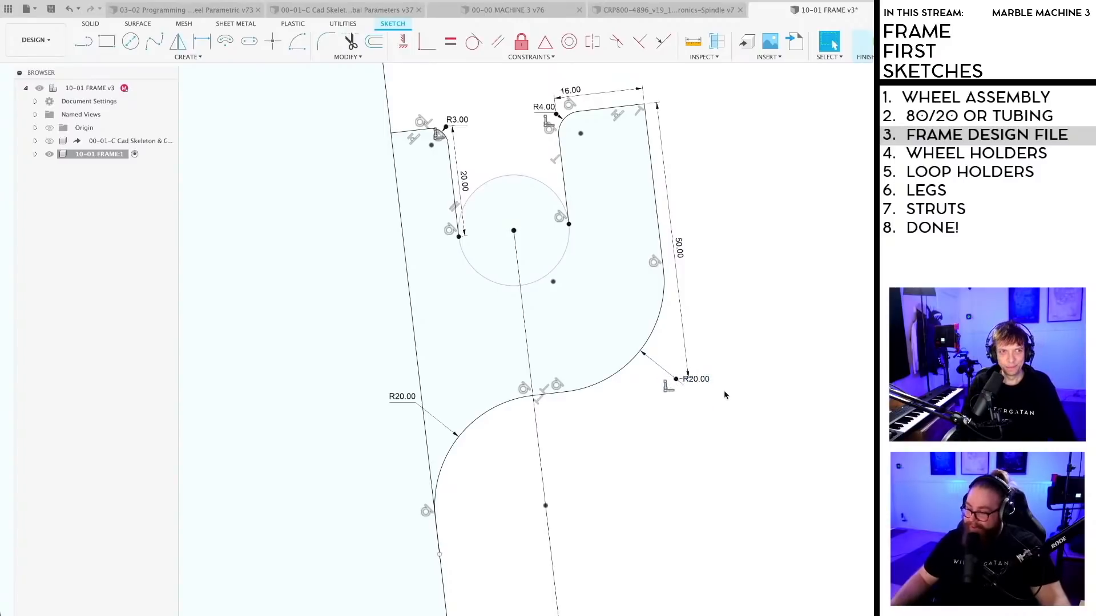
Step: Save the frame design as a new version
scroll(725, 394, down, 5)
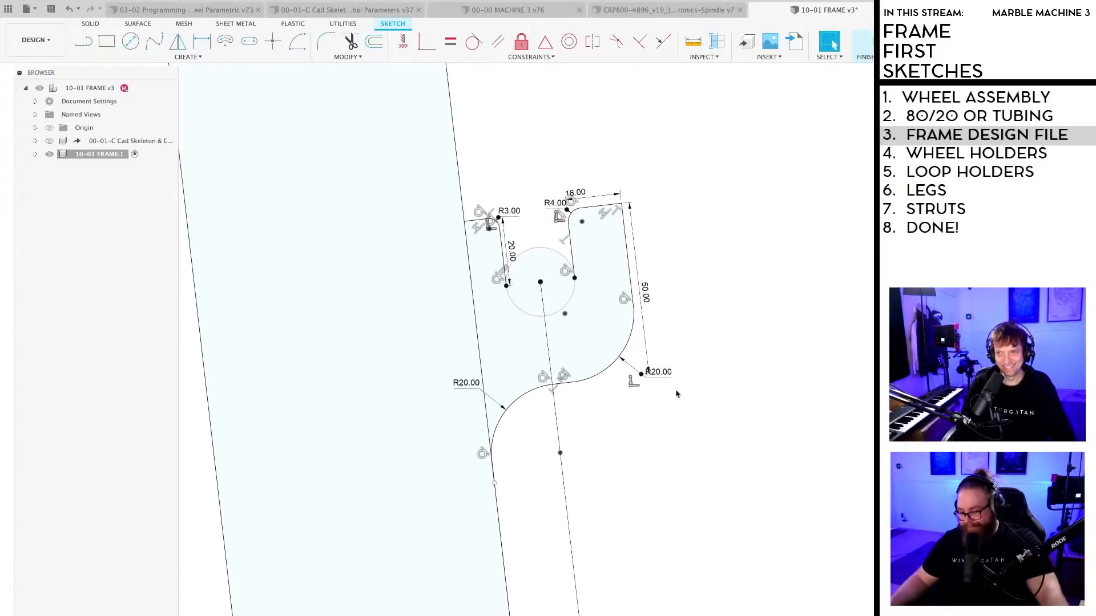
key(super+s)
key(Return)
scroll(642, 452, down, 2)
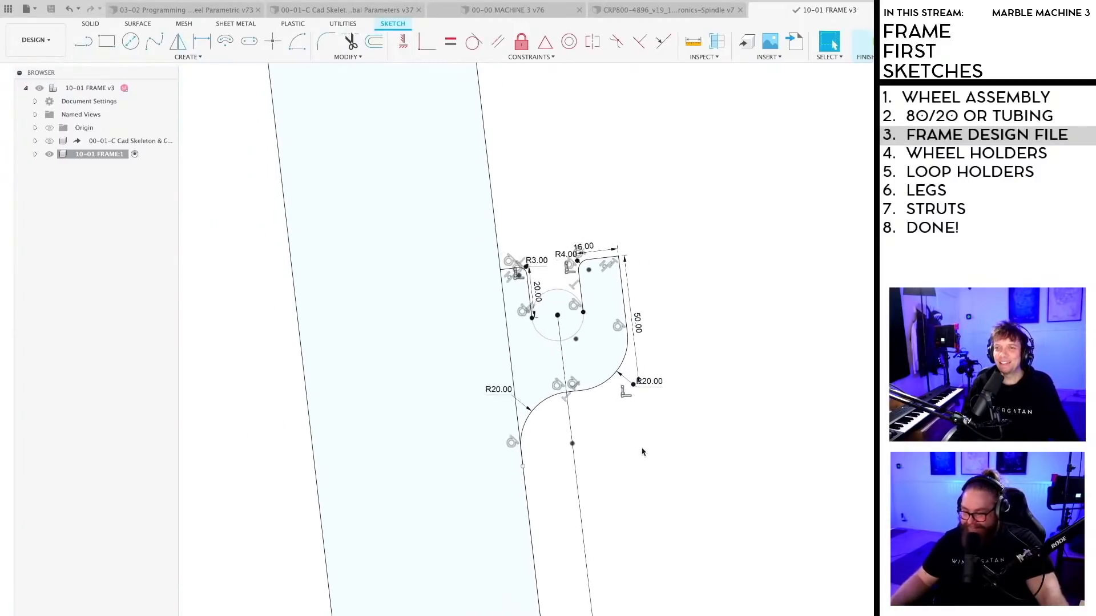
Step: Sketch a three-sided rectangular outline about 12 mm deep into the frame from its long edge, beside the axle circle
scroll(642, 452, down, 3)
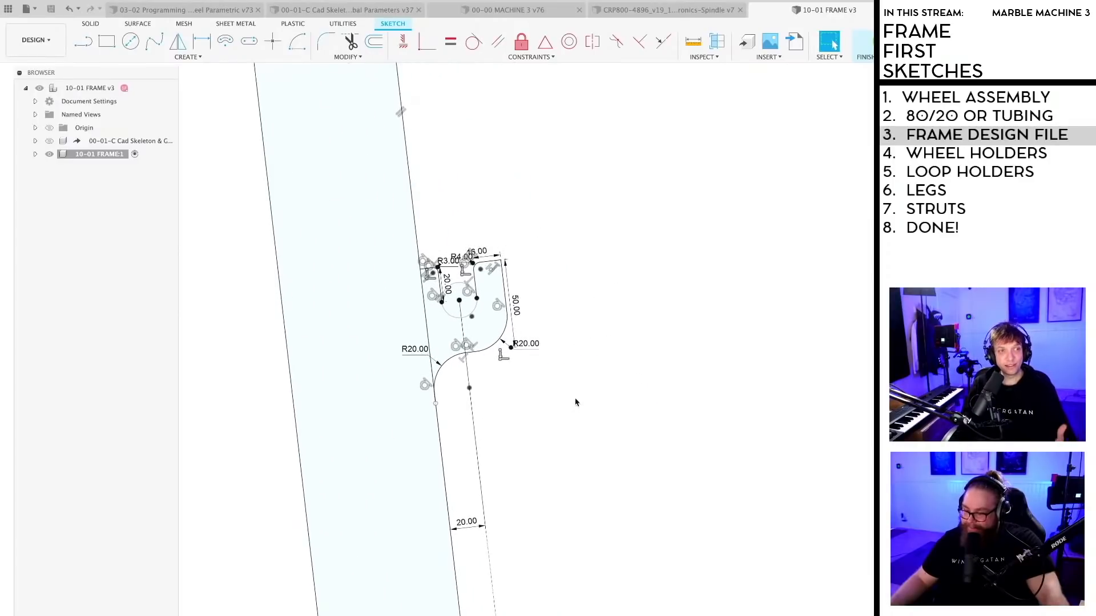
scroll(576, 403, down, 3)
scroll(542, 394, up, 5)
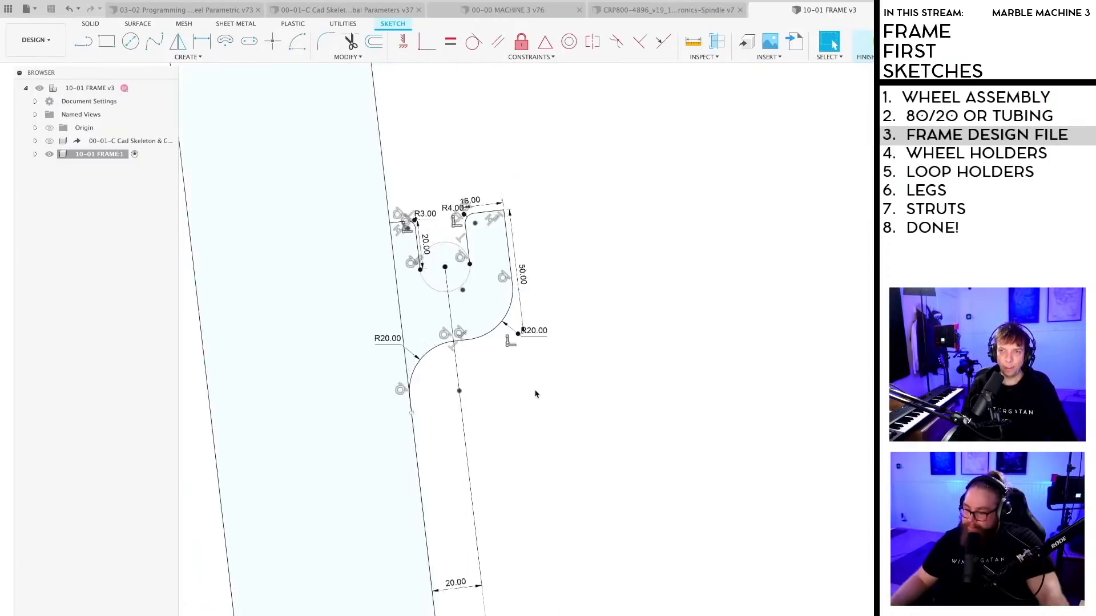
mouse_move(608, 384)
middle_down()
mouse_move(645, 470)
mouse_move(685, 501)
mouse_move(679, 485)
middle_up()
key(l)
scroll(564, 370, up, 3)
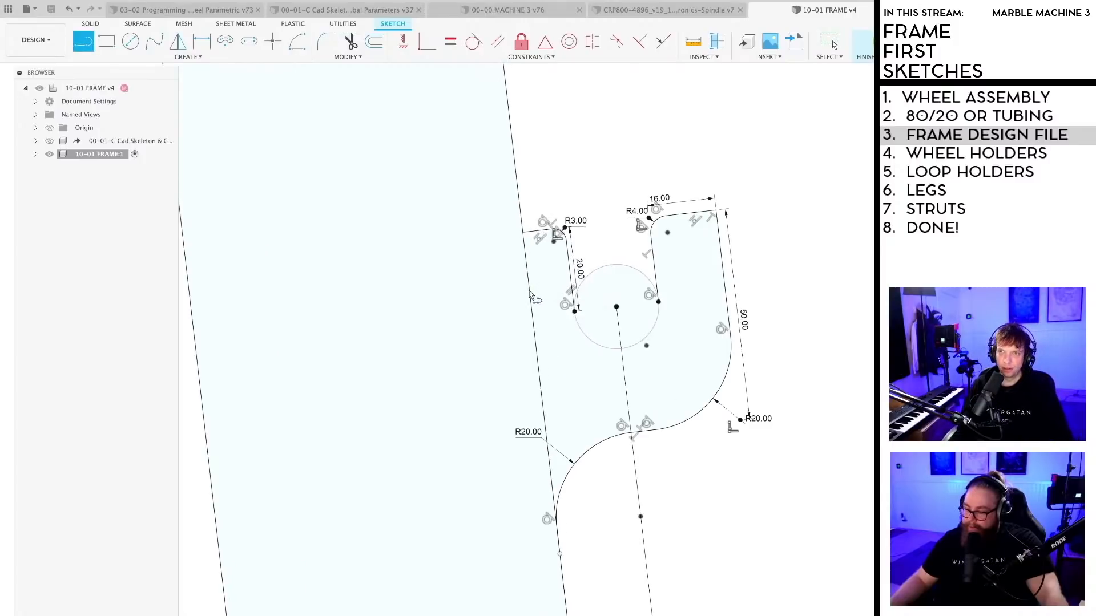
mouse_move(574, 311)
mouse_down()
mouse_move(478, 299)
mouse_move(494, 423)
mouse_move(545, 415)
mouse_up()
key(Escape)
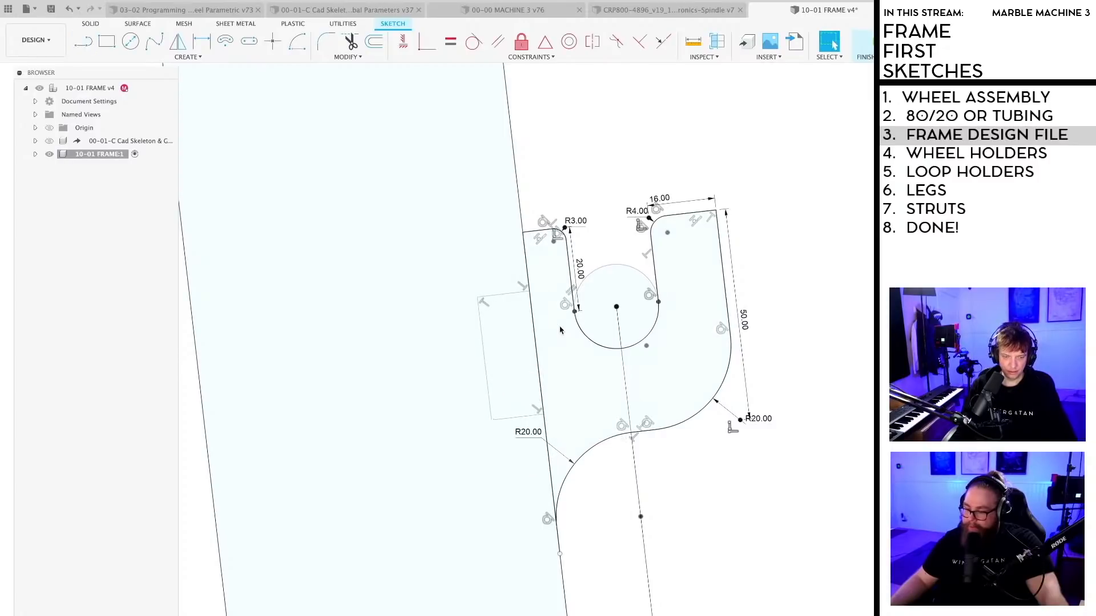
Step: Dimension the short side of the rectangular outline inside the frame's edge as 10 mm
scroll(557, 323, up, 2)
key(d)
click(492, 285)
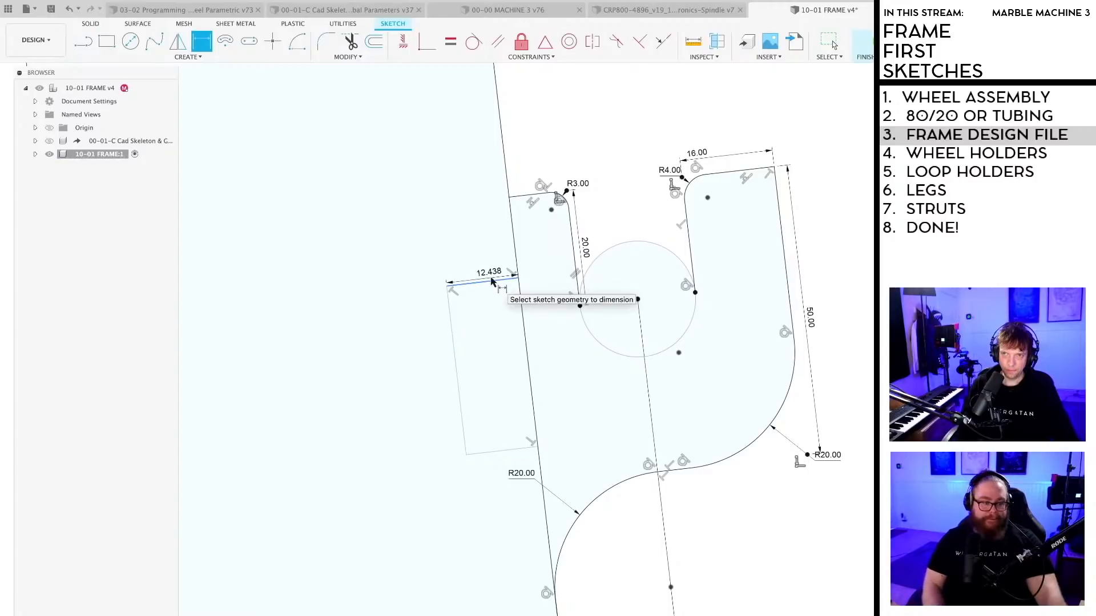
key(Escape)
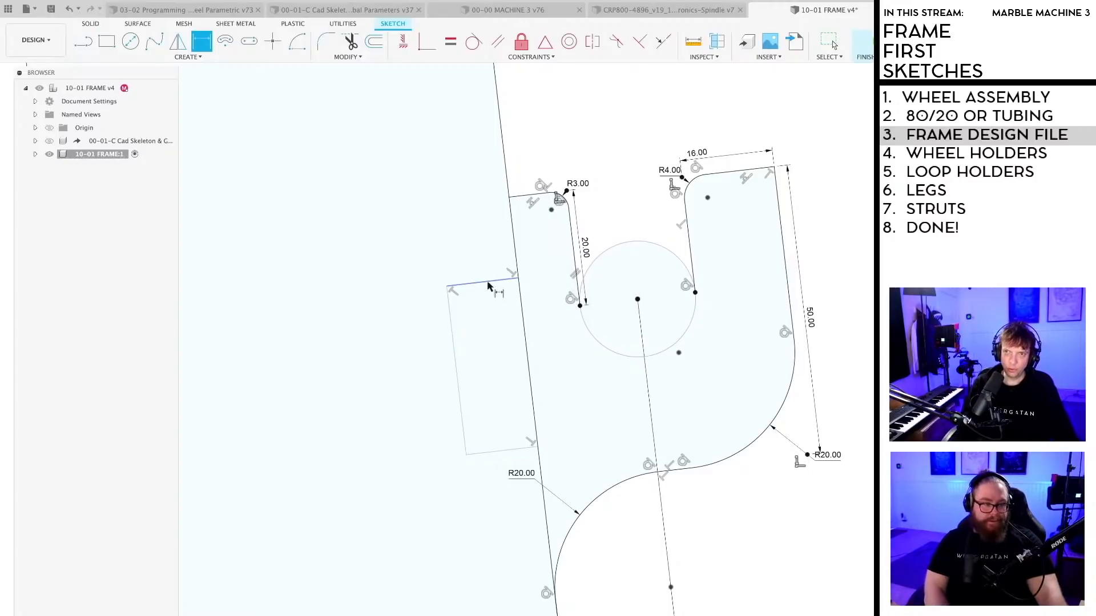
scroll(488, 289, up, 2)
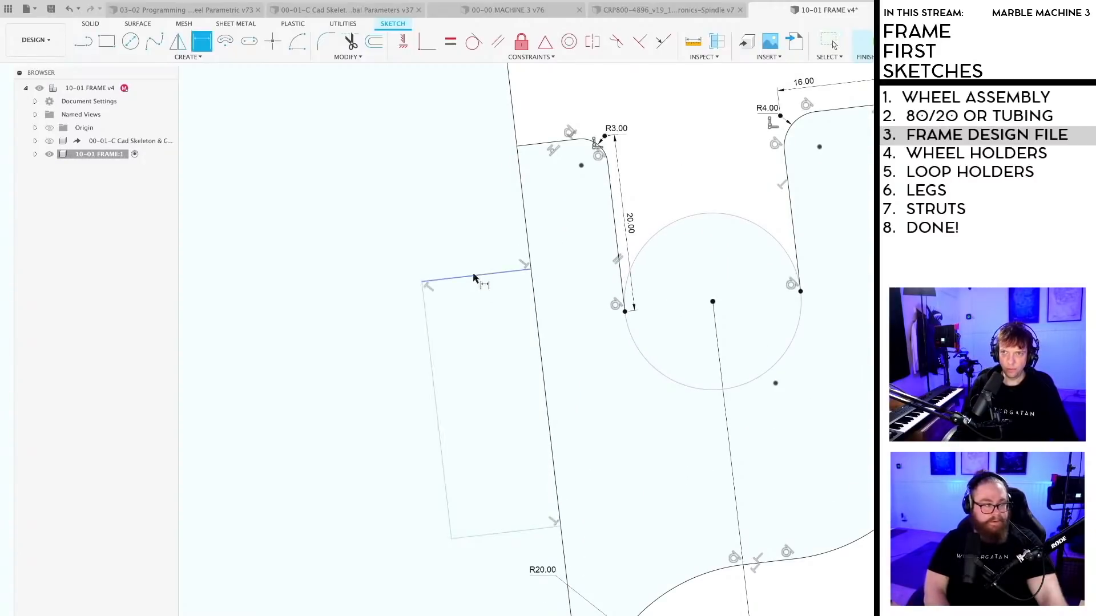
click(473, 278)
scroll(498, 266, up, 2)
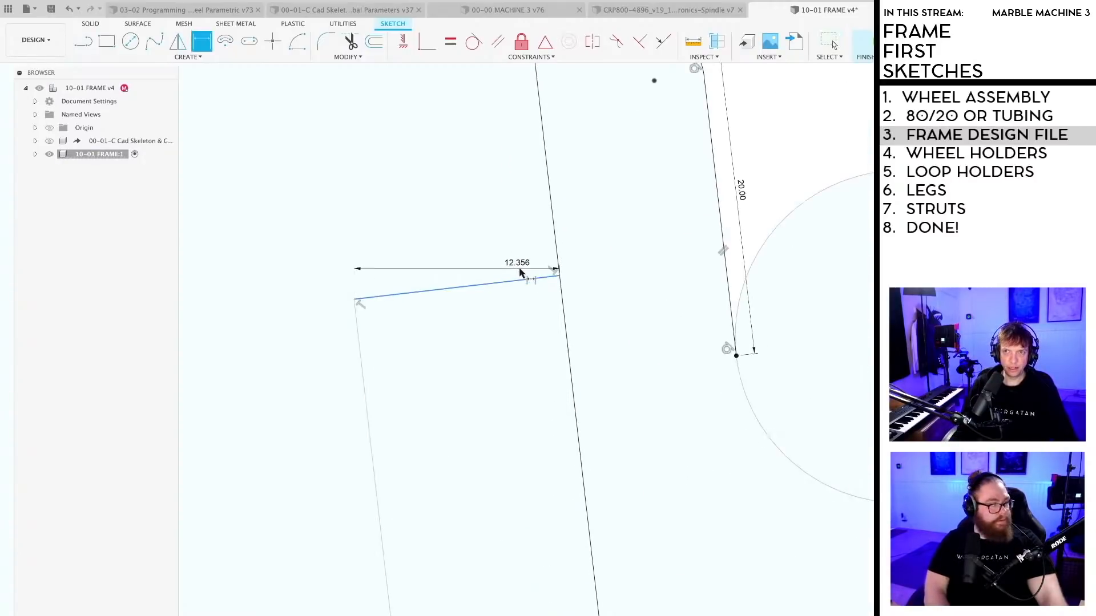
scroll(434, 292, up, 2)
click(428, 289)
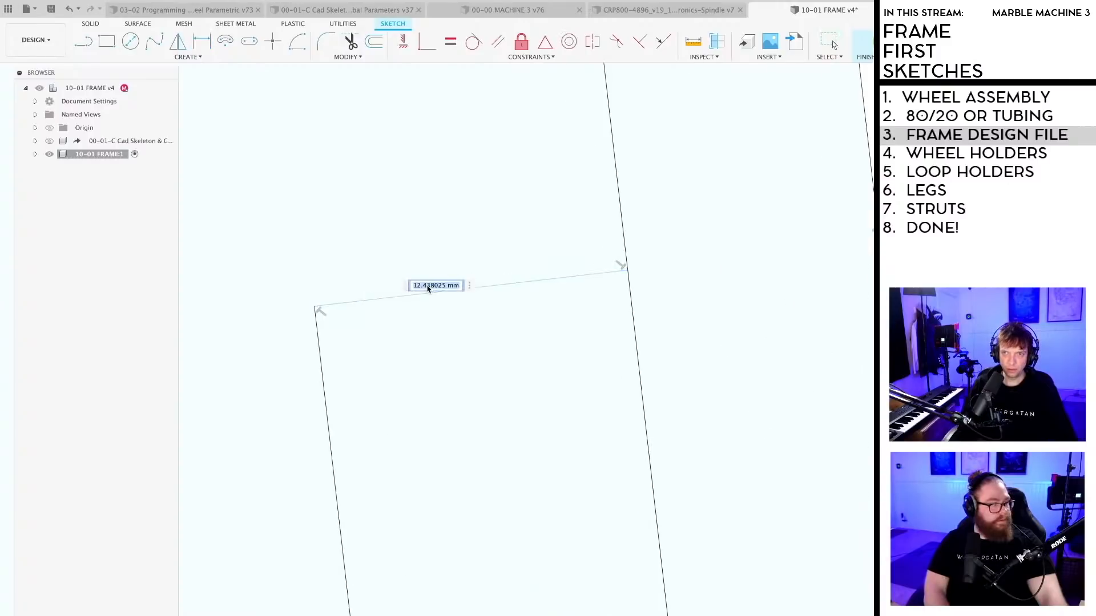
text(10)
key(Return)
scroll(535, 378, down, 5)
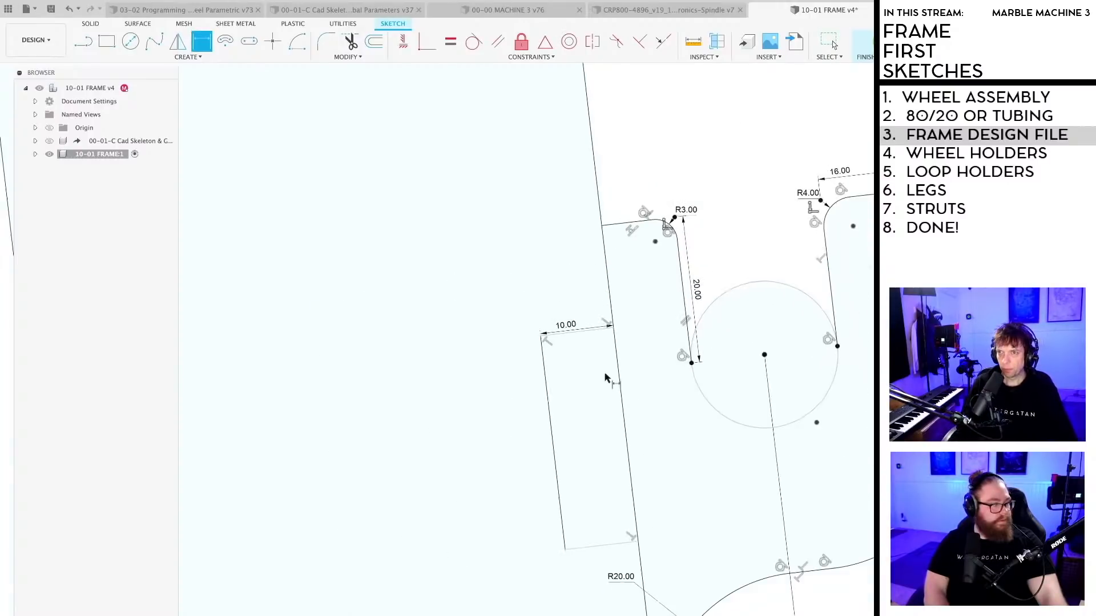
Step: Dimension the rectangular outline's long side, parallel to the frame edge, as 30 mm
click(500, 364)
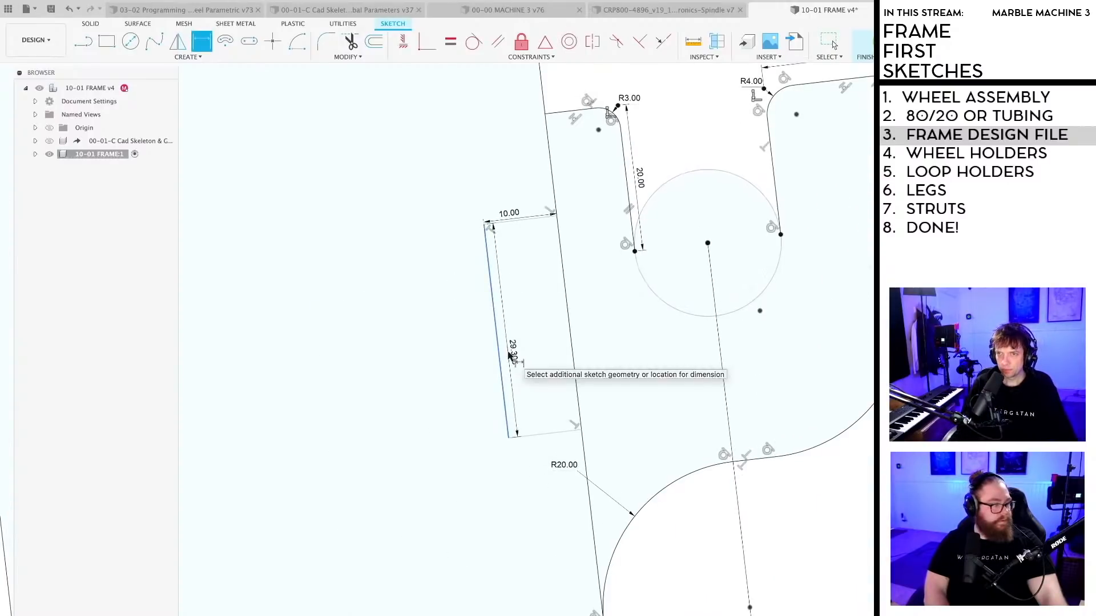
click(508, 355)
text(30)
key(Return)
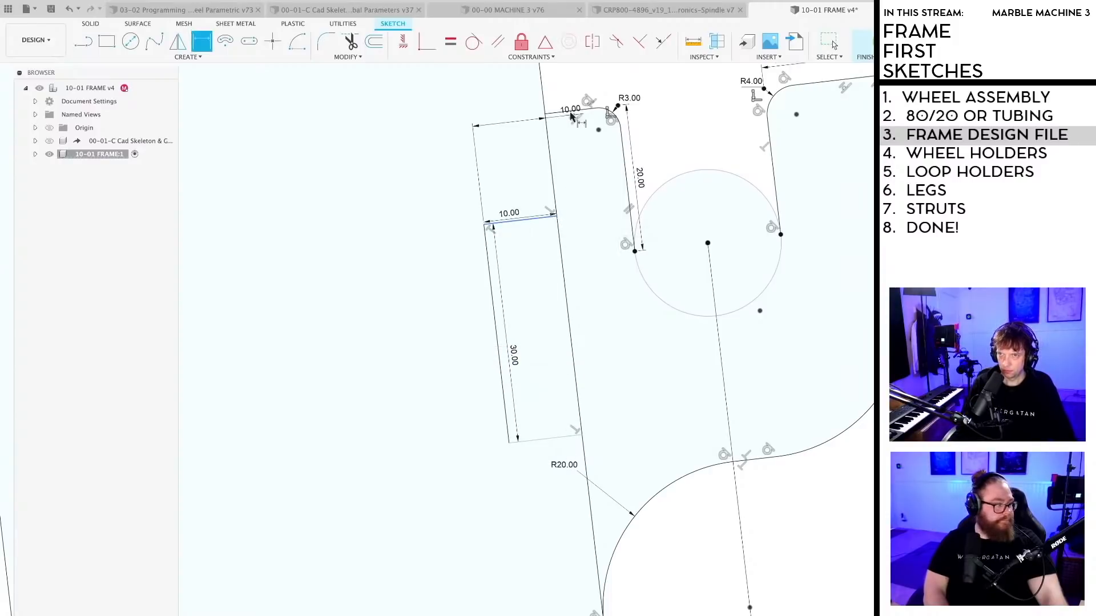
Step: Set the distance between the holder's short top edge and the rectangular outline's upper side to 14 mm
click(562, 114)
click(564, 173)
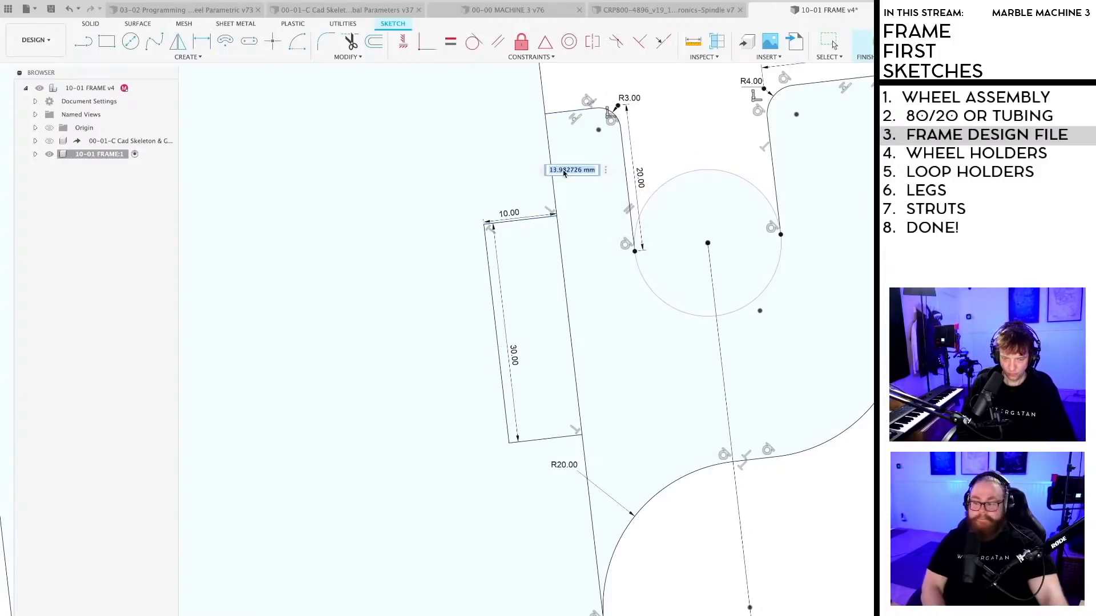
text(14)
key(Return)
scroll(605, 311, down, 3)
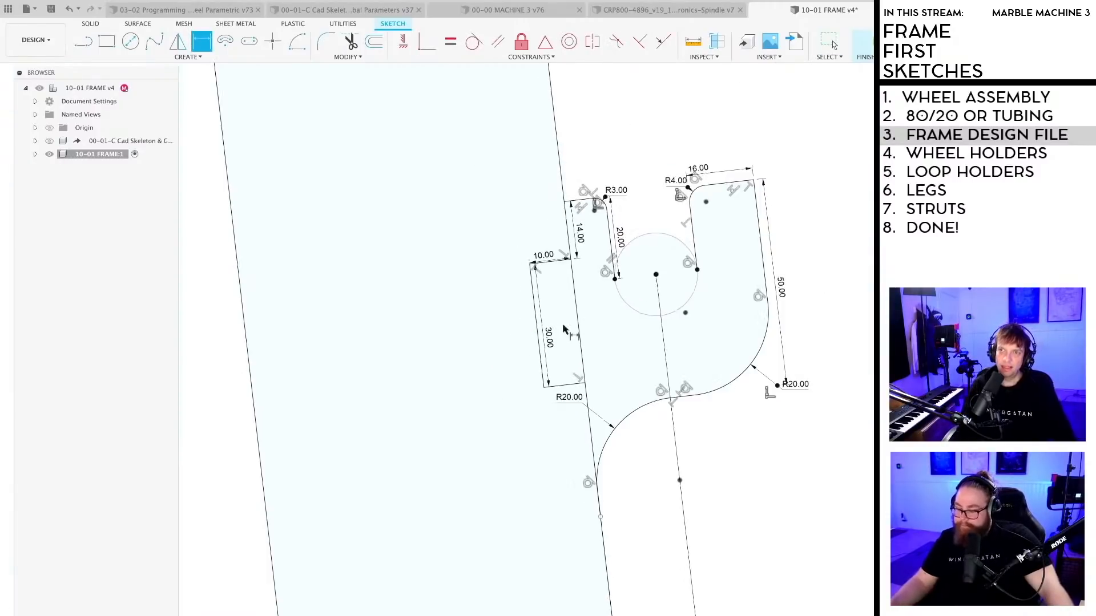
scroll(580, 403, down, 5)
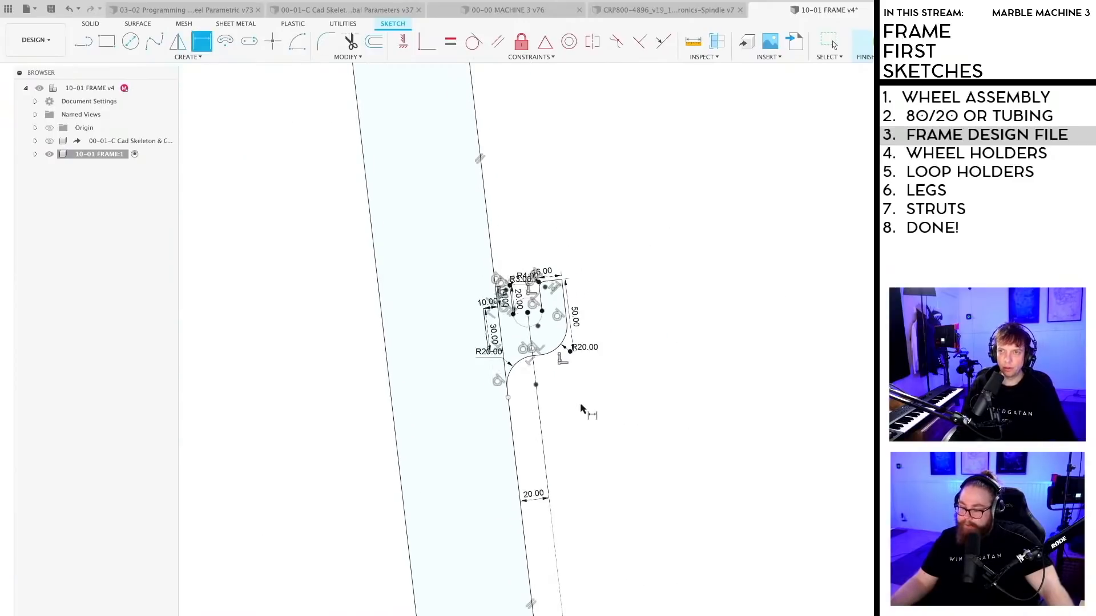
scroll(524, 414, down, 5)
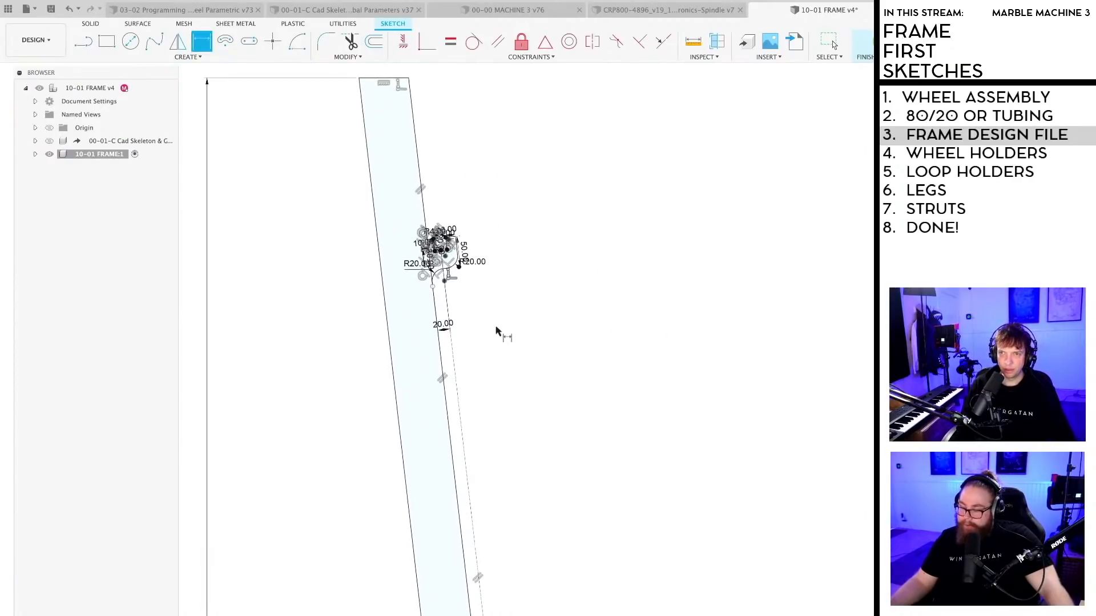
scroll(496, 330, down, 1)
key(d)
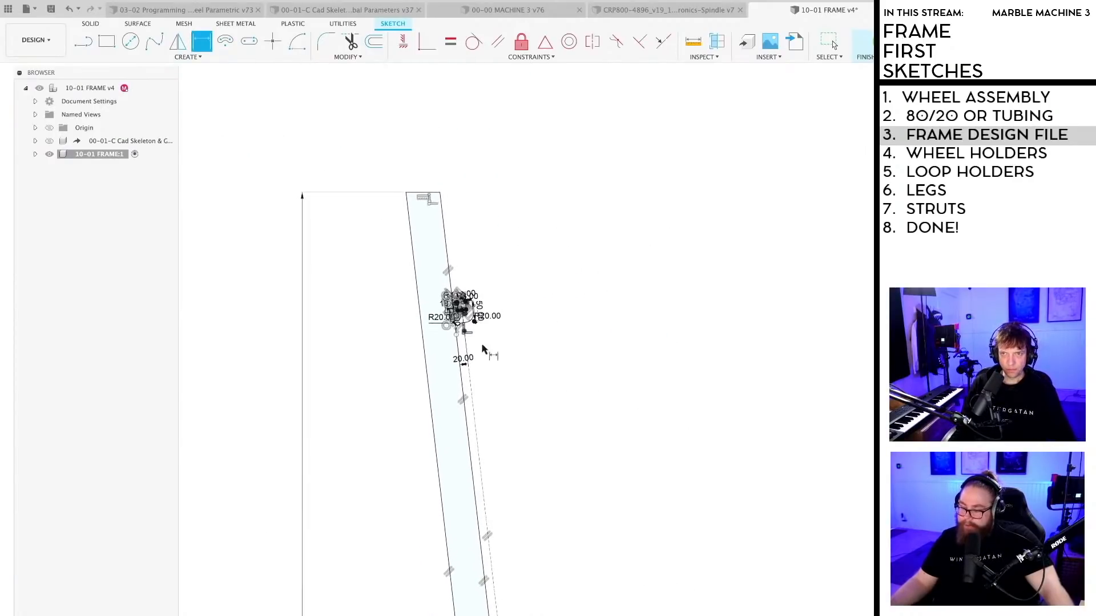
scroll(456, 310, up, 10)
key(Escape)
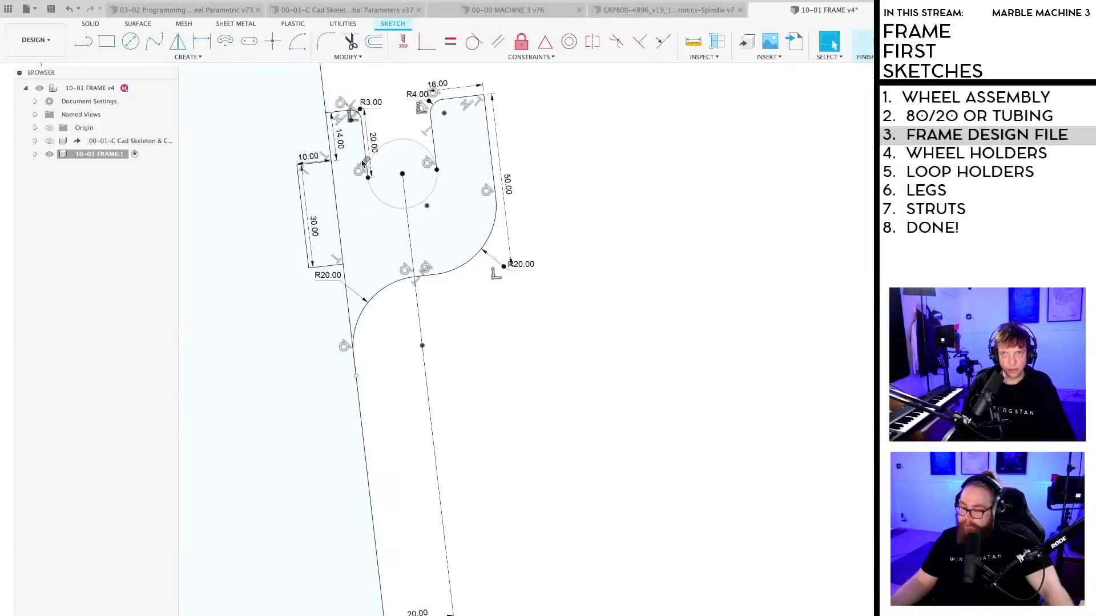
Step: Copy the wheel holder profile together with the rectangular outline and place the copy near the lower axle circle
scroll(336, 114, up, 3)
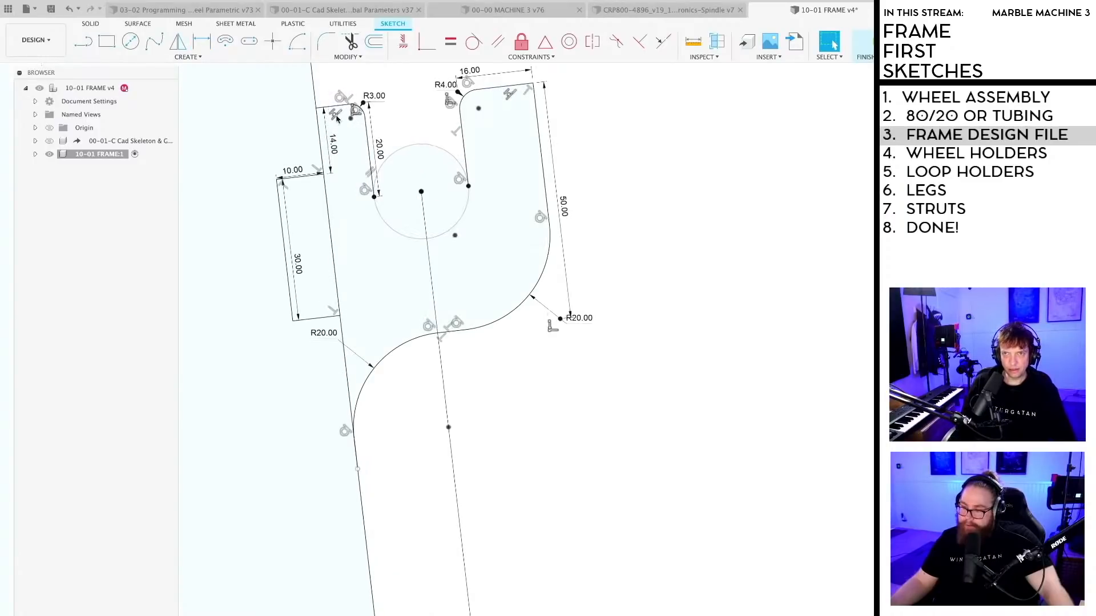
scroll(503, 393, down, 3)
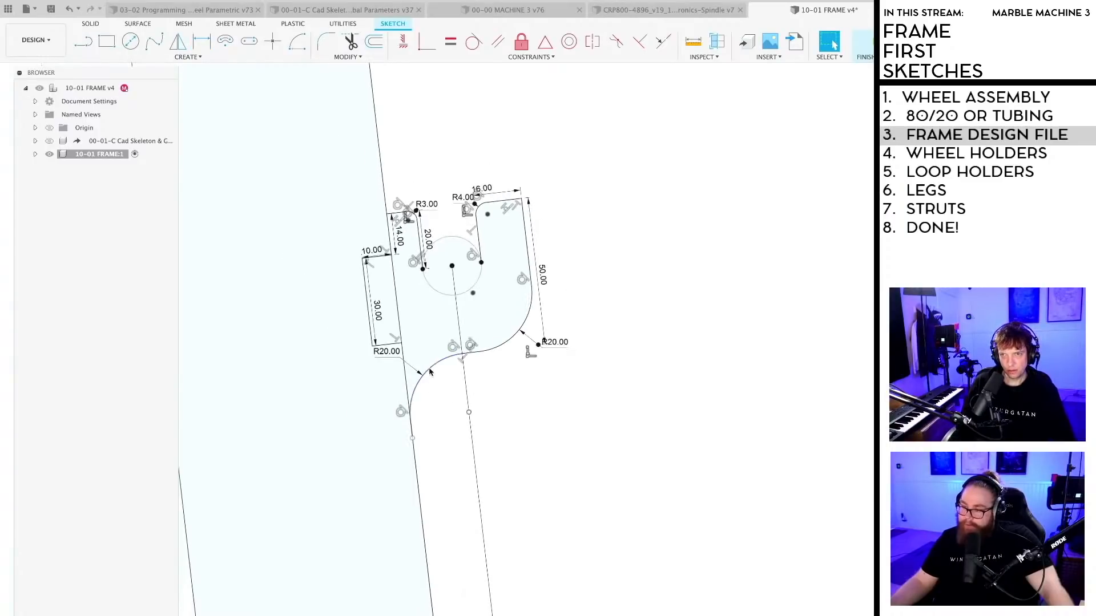
scroll(481, 356, up, 3)
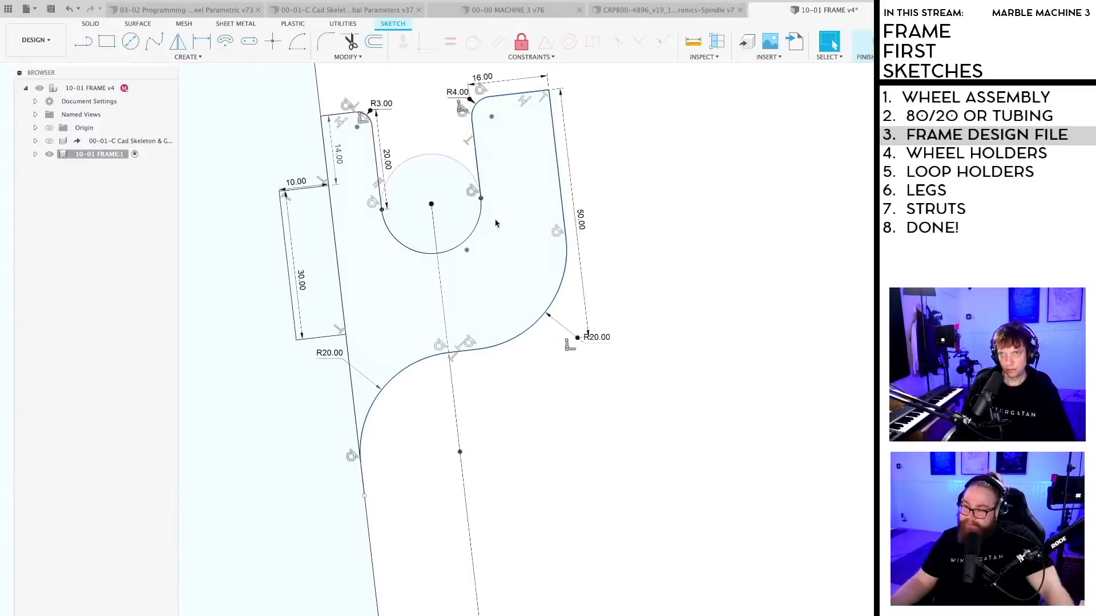
scroll(369, 114, up, 3)
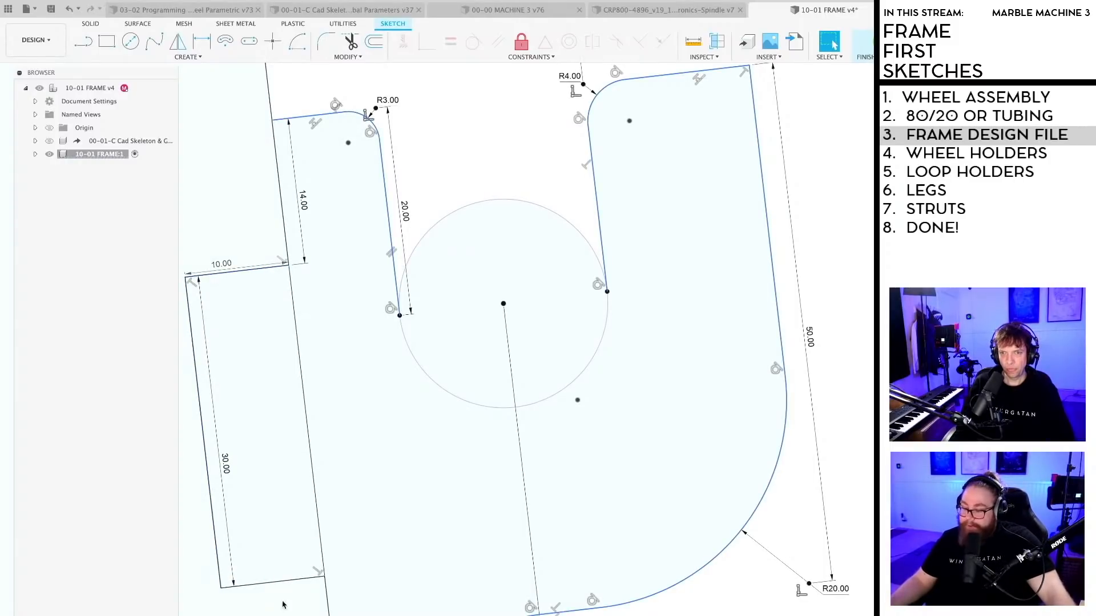
scroll(582, 442, down, 3)
scroll(577, 443, down, 5)
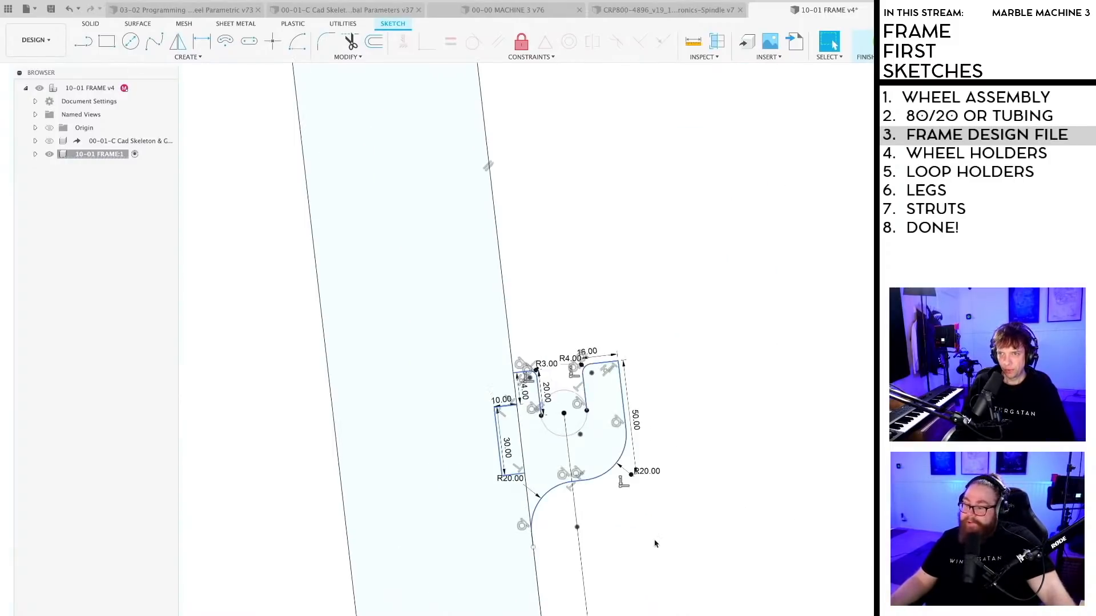
mouse_move(655, 540)
middle_down()
mouse_move(628, 362)
mouse_move(564, 319)
middle_up()
scroll(588, 311, down, 5)
drag(564, 319, 523, 305)
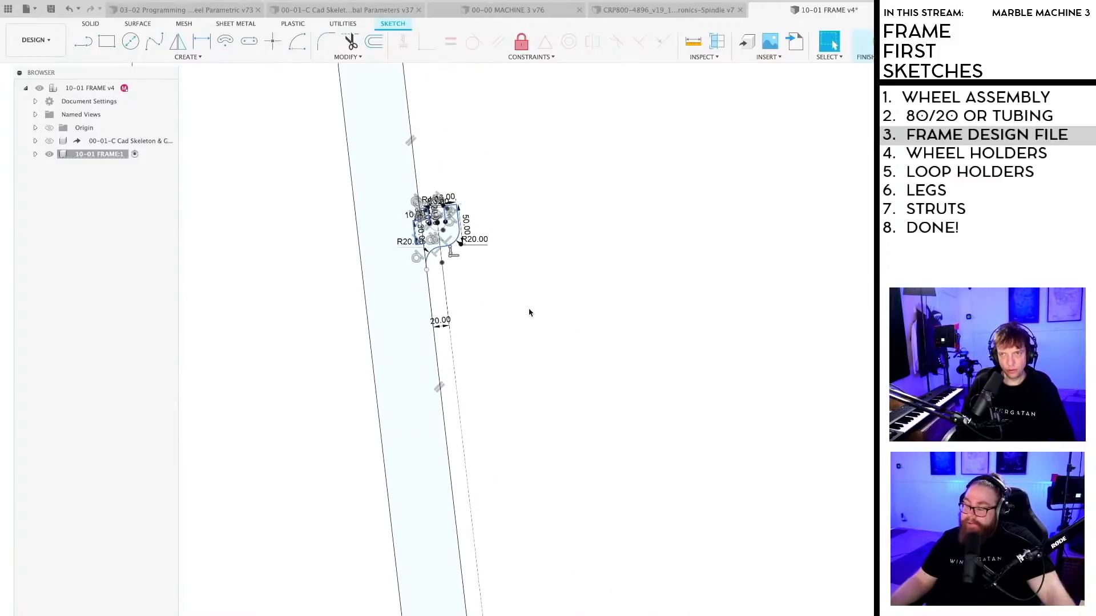
scroll(529, 309, down, 4)
middle_drag(560, 361, 502, 262)
scroll(505, 271, down, 2)
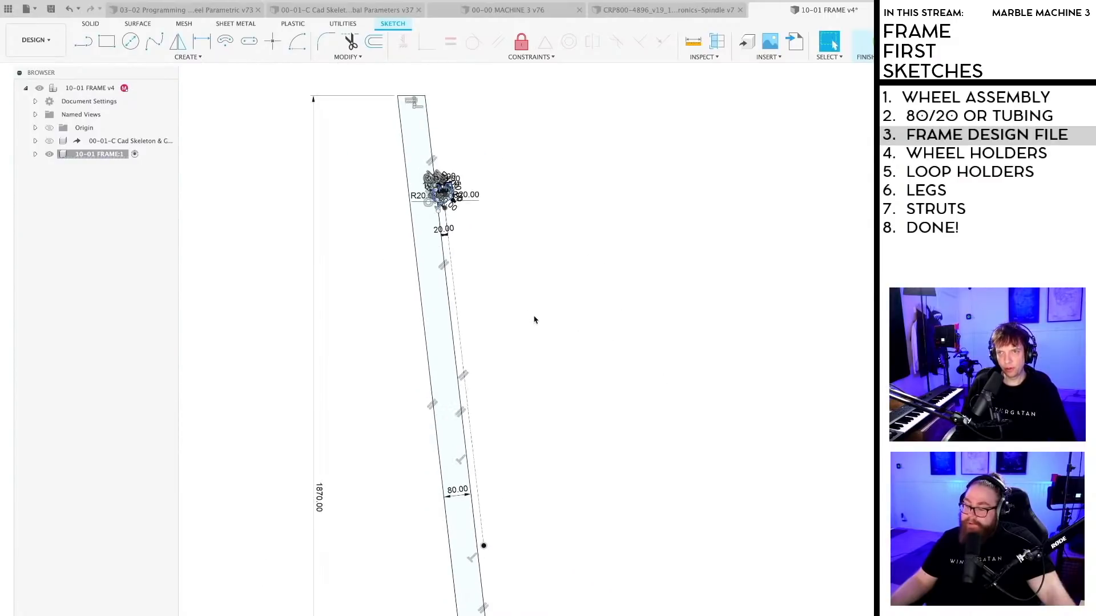
key(m)
mouse_move(460, 194)
mouse_down()
mouse_move(562, 519)
mouse_move(555, 559)
mouse_up()
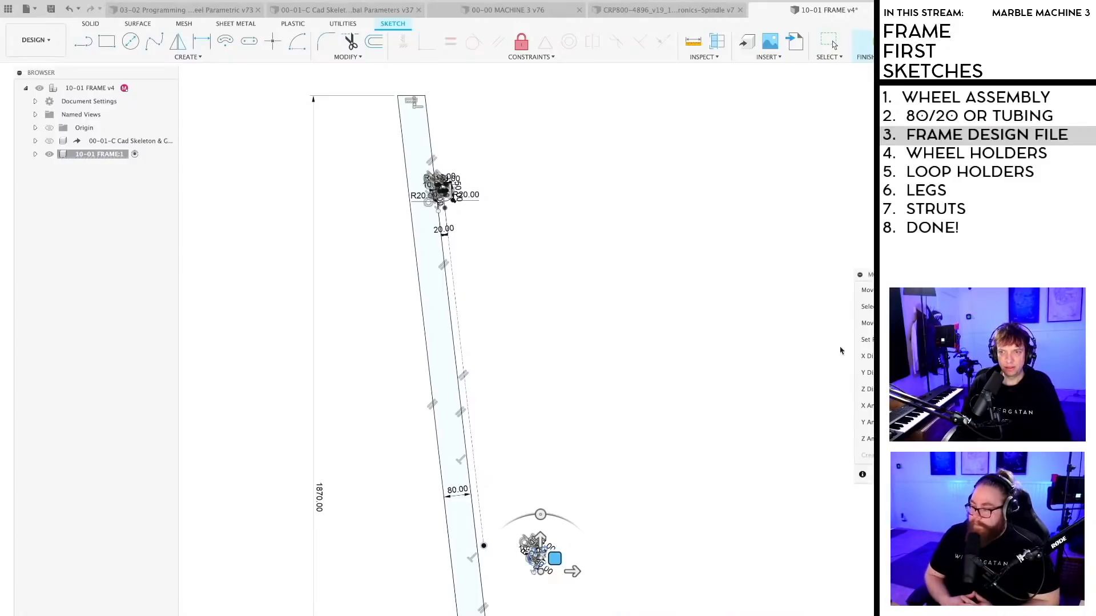
click(967, 323)
scroll(550, 587, up, 5)
mouse_move(586, 582)
middle_down()
mouse_move(660, 546)
mouse_move(687, 396)
mouse_move(649, 391)
middle_up()
scroll(649, 391, up, 5)
middle_drag(666, 437, 697, 446)
scroll(651, 354, up, 3)
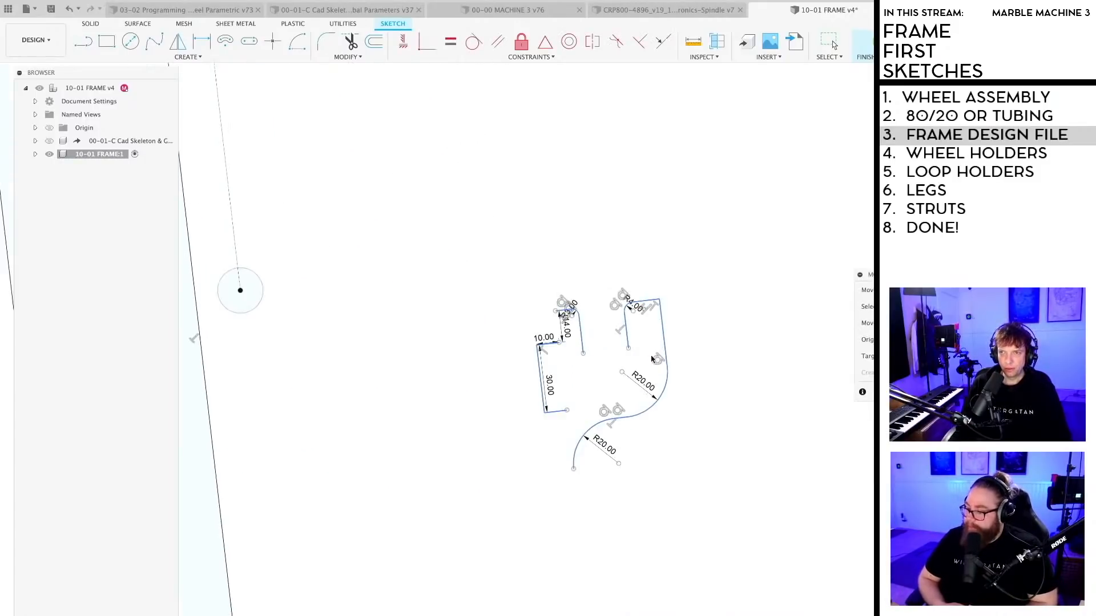
scroll(684, 412, down, 3)
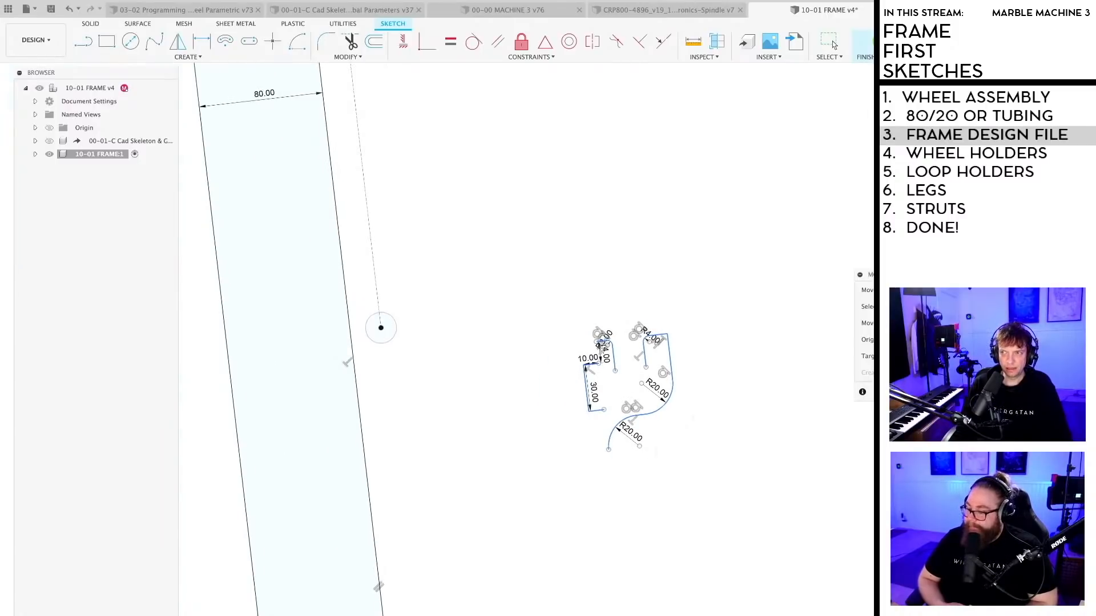
scroll(624, 410, up, 2)
scroll(626, 355, down, 2)
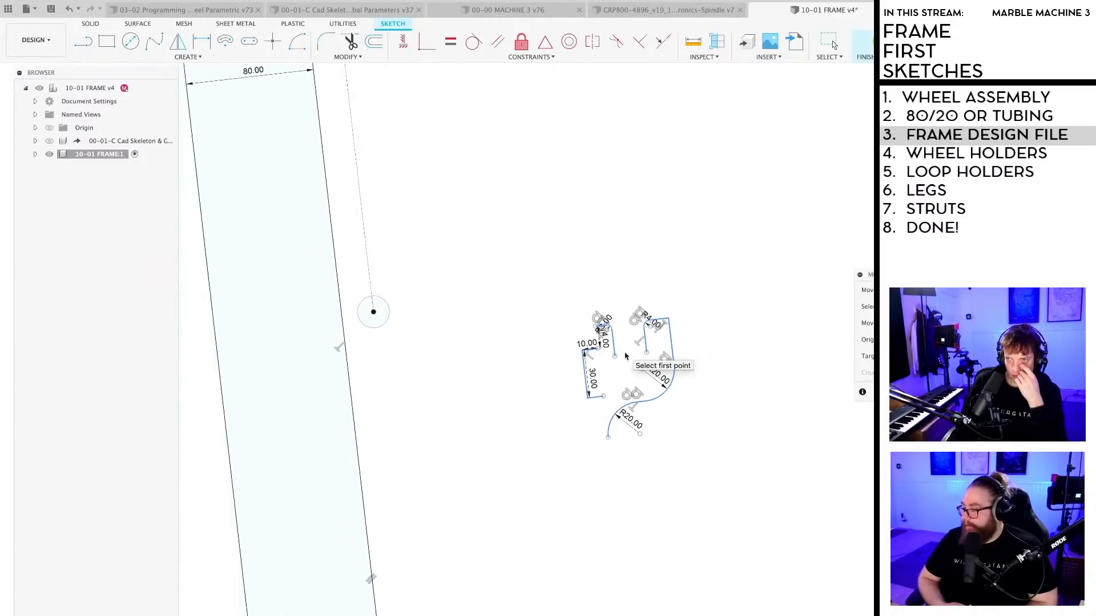
click(936, 323)
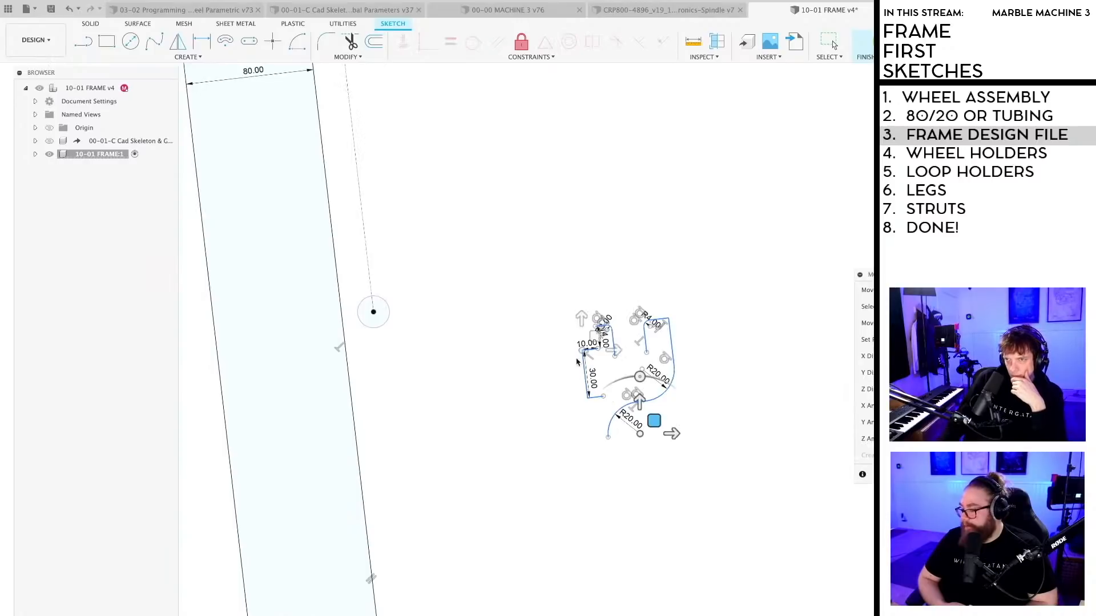
Step: Move the copied holder profile around the lower axle circle, against the frame's long edge
mouse_move(654, 421)
mouse_down()
mouse_move(551, 435)
mouse_move(384, 357)
mouse_move(395, 370)
mouse_up()
scroll(433, 360, up, 4)
mouse_move(433, 360)
middle_down()
mouse_move(433, 325)
mouse_move(599, 448)
mouse_move(707, 506)
mouse_move(679, 435)
mouse_move(687, 456)
middle_up()
scroll(580, 450, up, 5)
key(Return)
Step: Constrain the lower endpoints of both slot sides of the copied holder to be coincident with the axle circle
scroll(680, 436, up, 2)
click(473, 41)
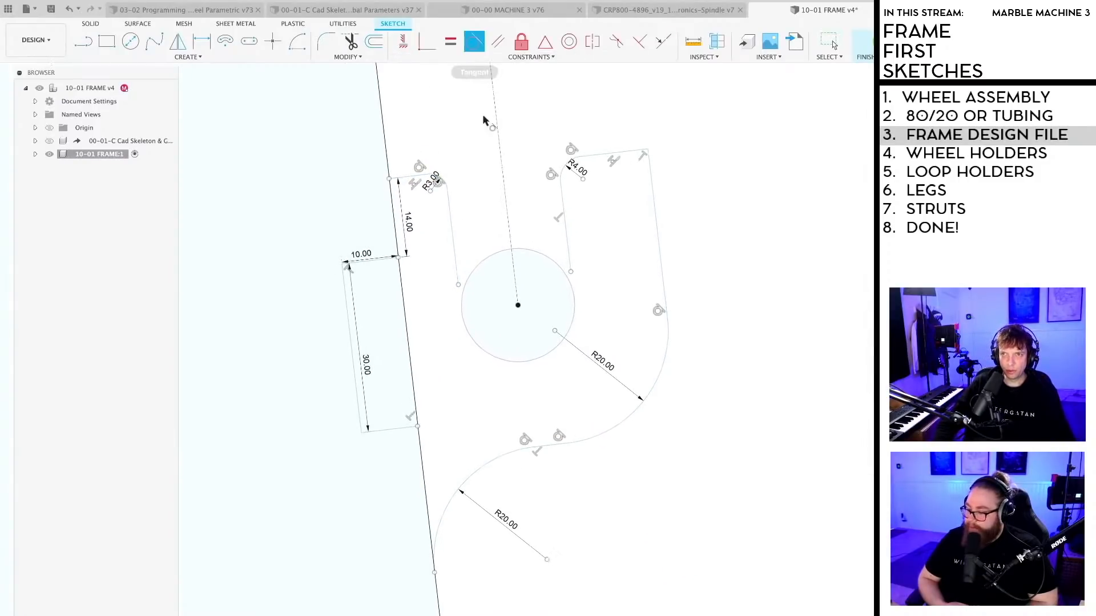
click(464, 312)
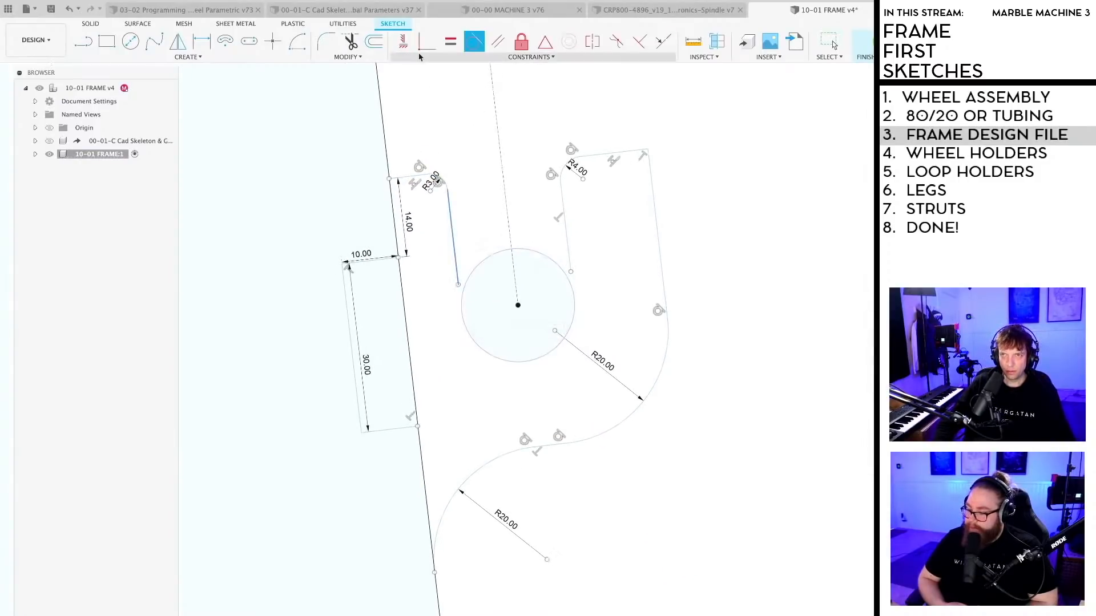
click(461, 322)
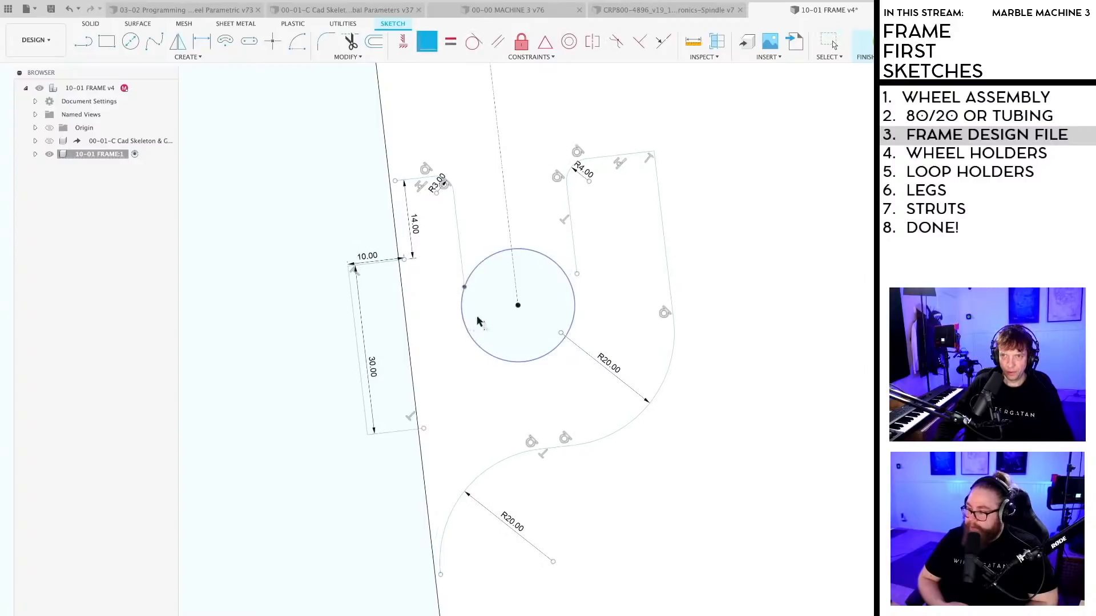
click(573, 292)
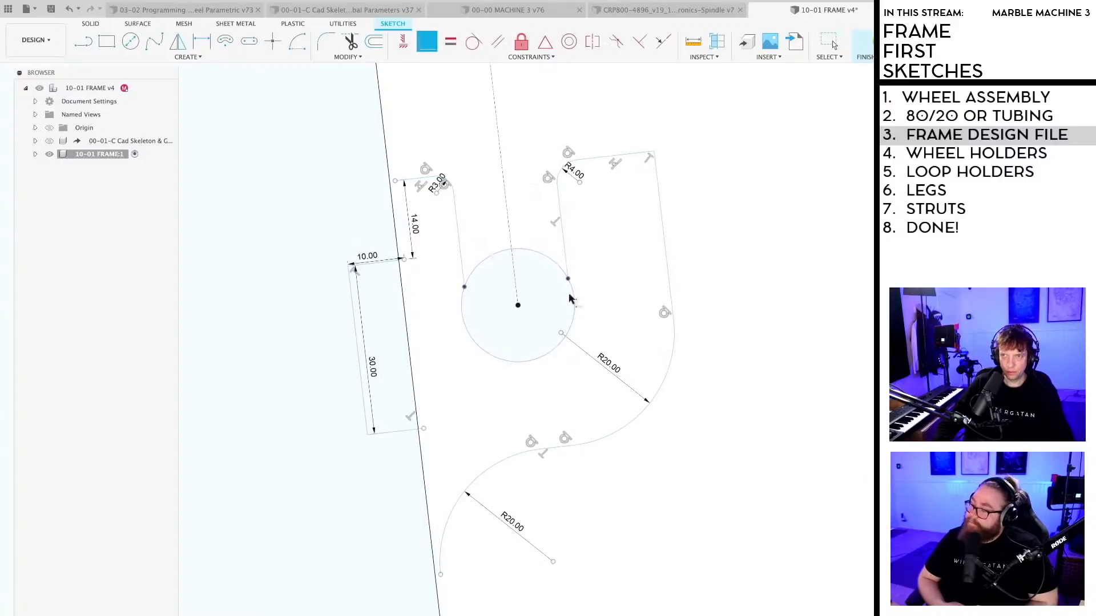
Step: Make both slot sides of the copied holder tangent to the axle circle and parallel to the frame's long edge
click(461, 267)
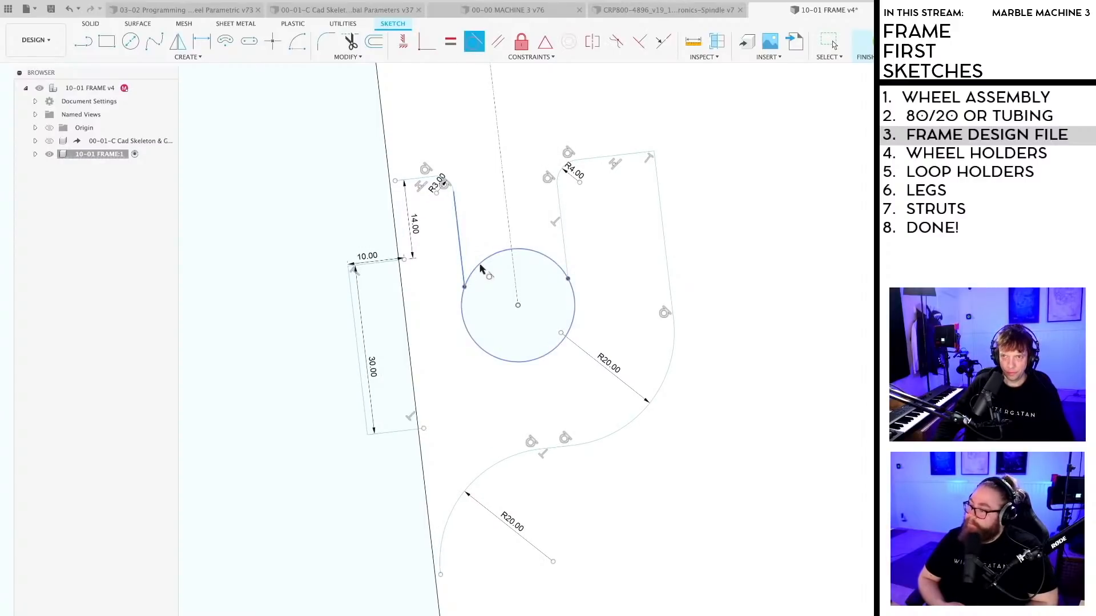
click(561, 244)
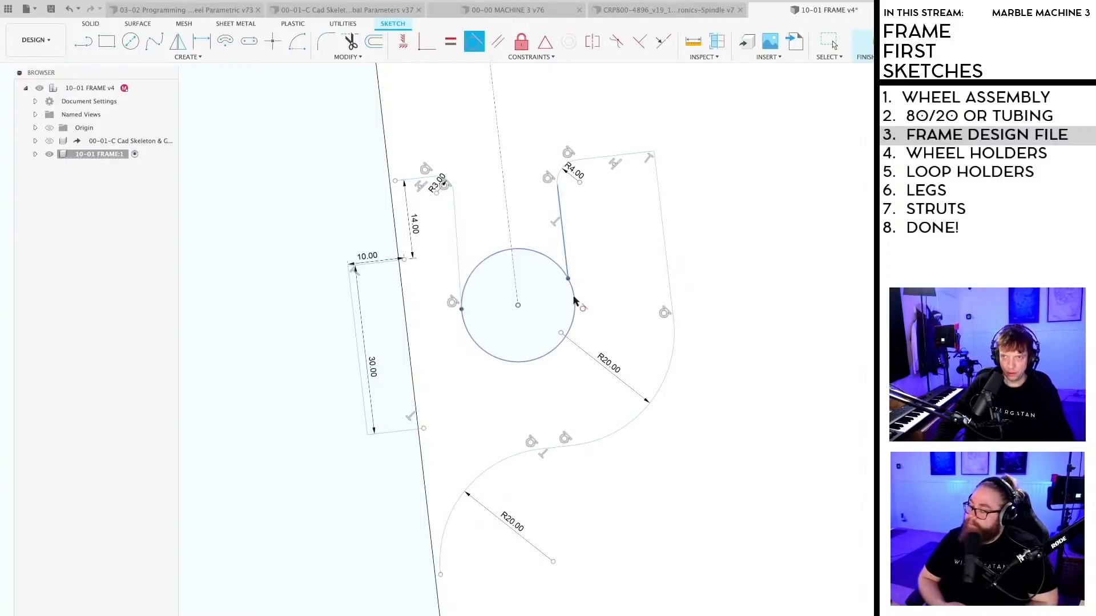
click(574, 301)
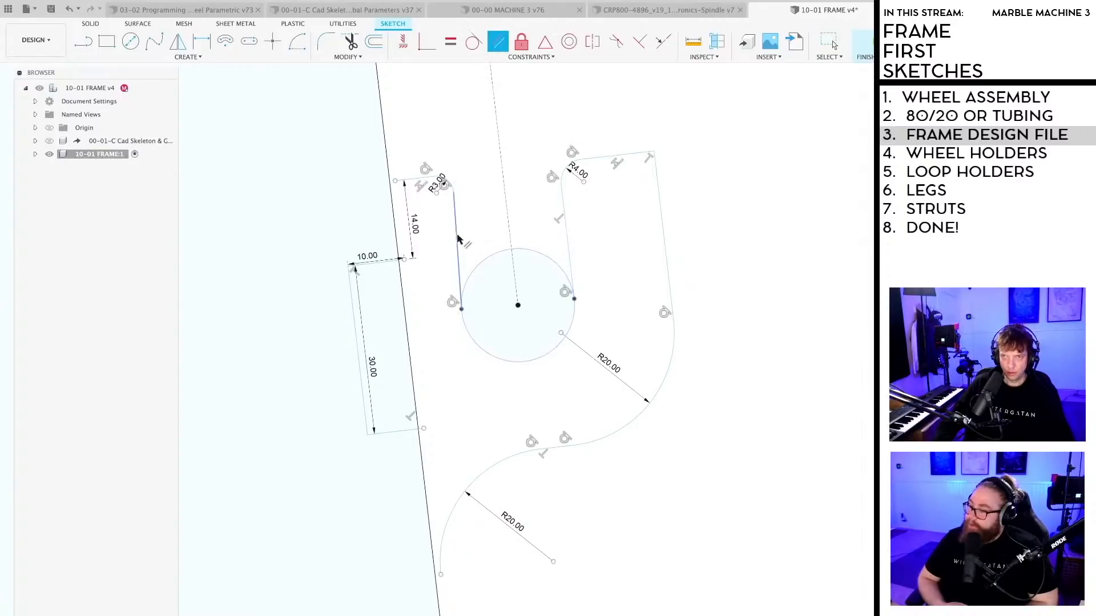
click(394, 218)
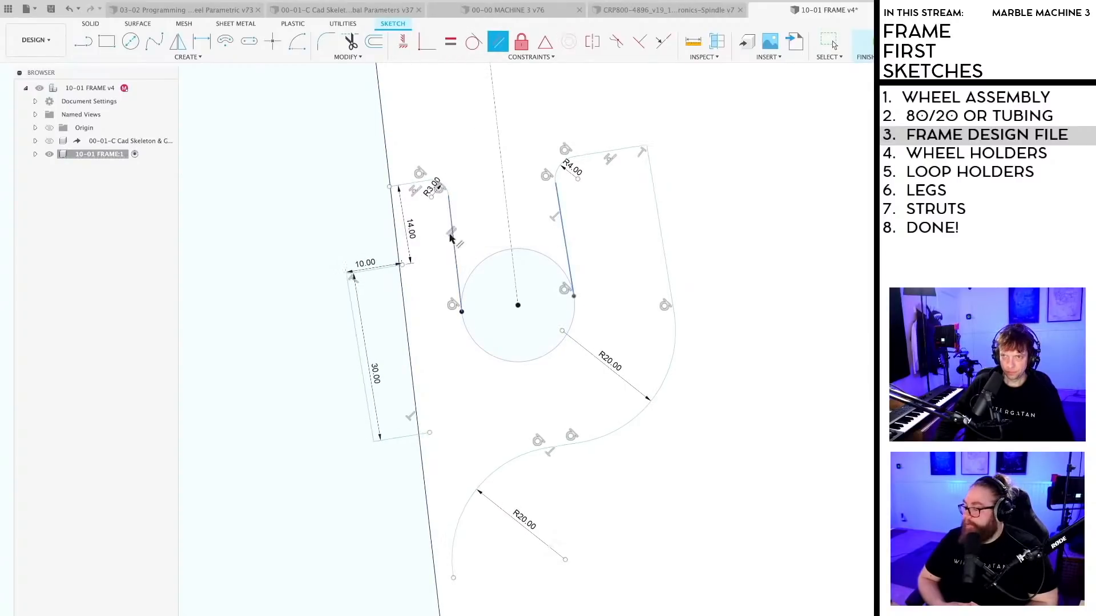
click(565, 239)
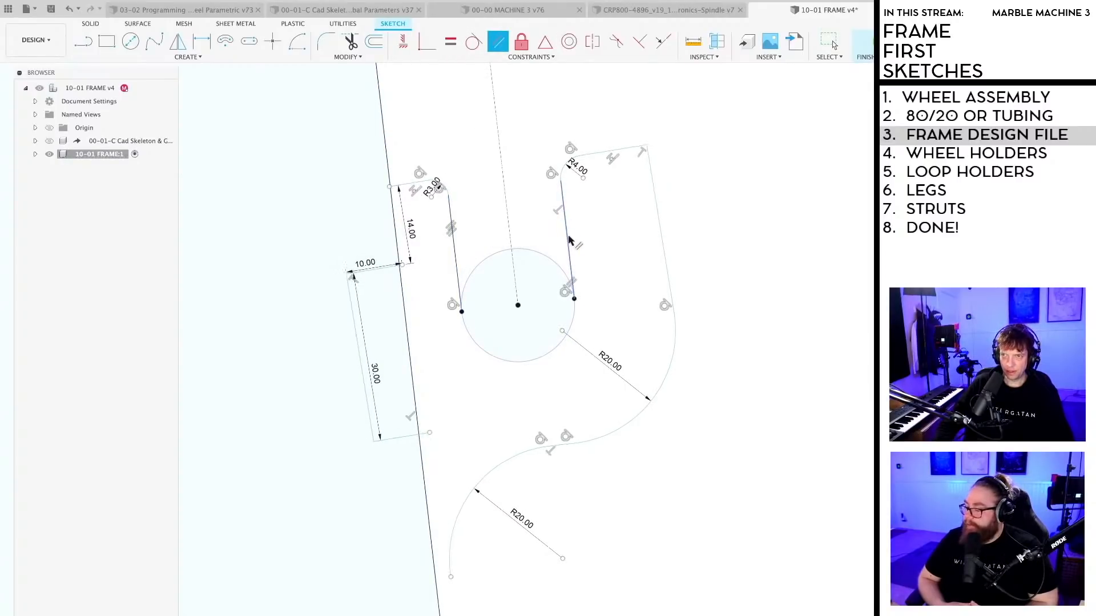
Step: Make the copied holder's outer edge parallel to the slot side and the lower arc's free endpoint coincident with the frame's long edge
click(662, 239)
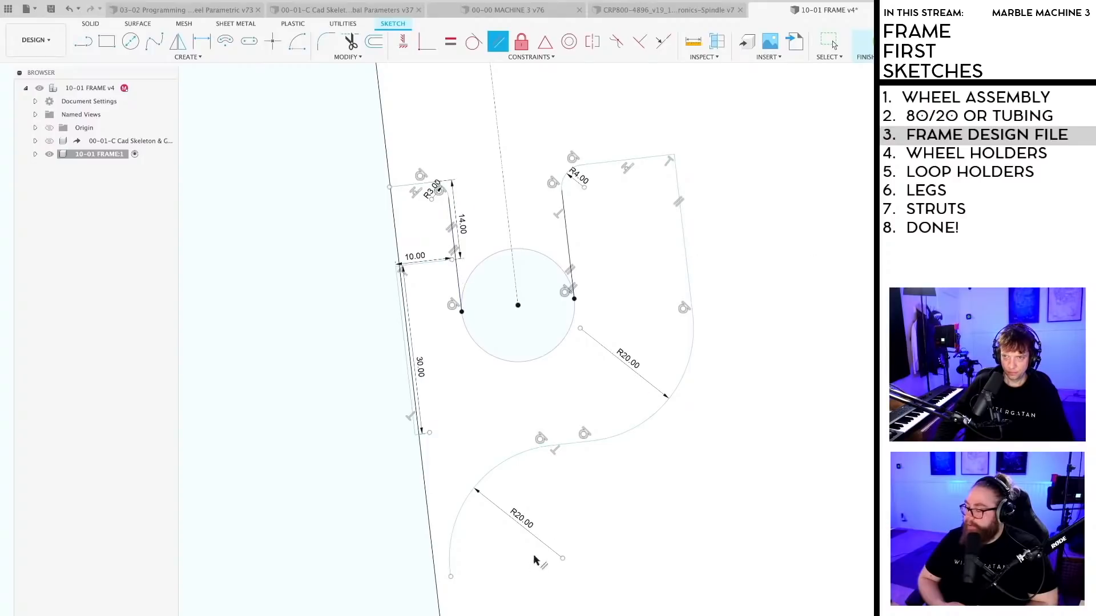
click(432, 45)
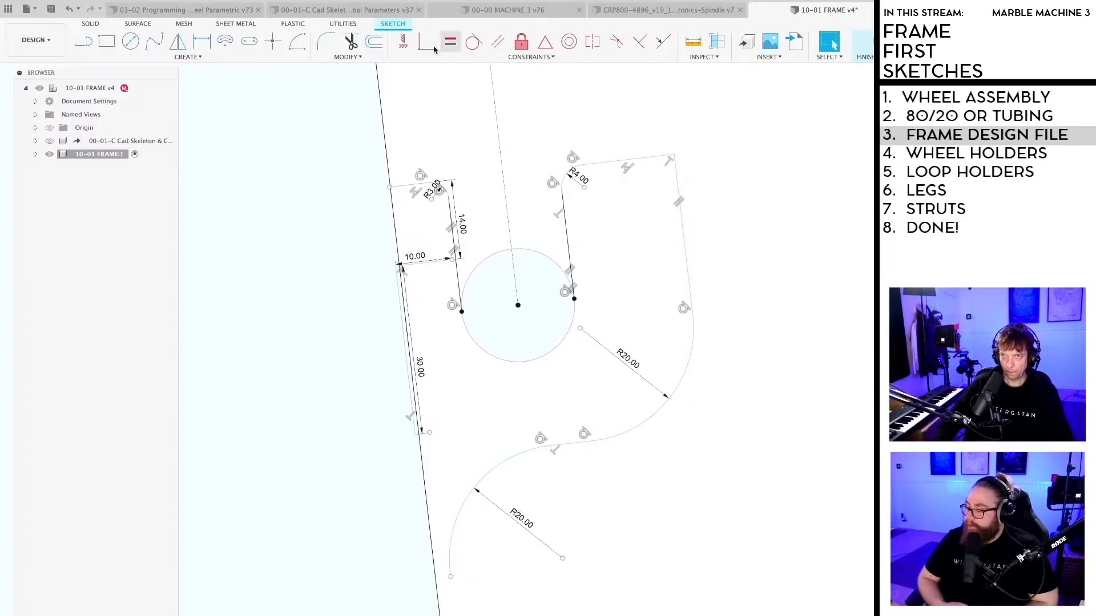
click(436, 590)
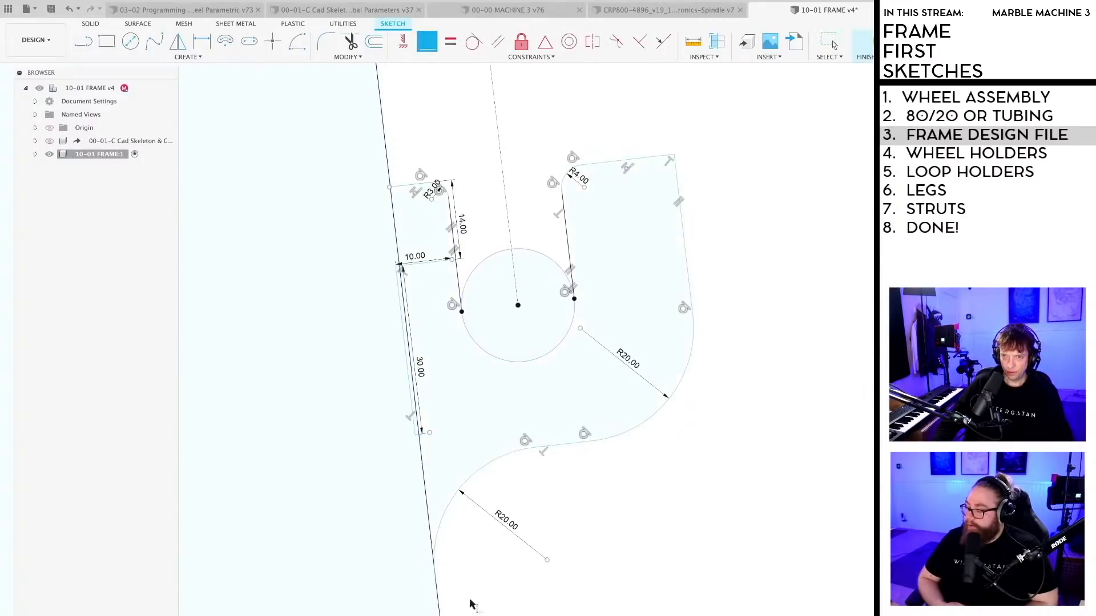
Step: Make the copied holder's lower arc tangent to the frame's long edge and pull the rectangular outline back into the frame
key(Escape)
click(475, 43)
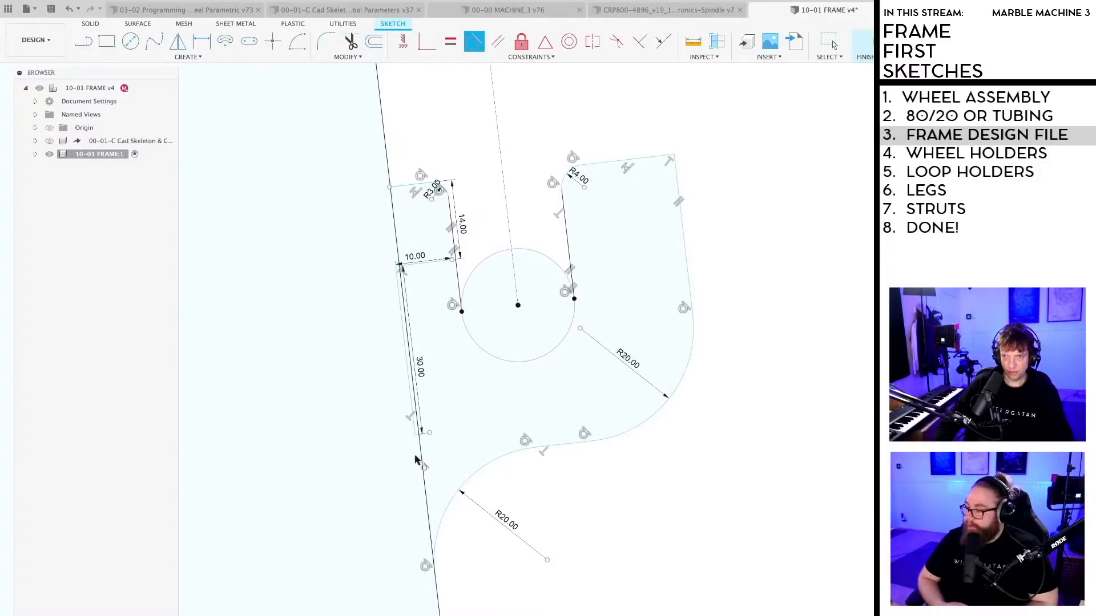
scroll(451, 422, up, 3)
key(Escape)
mouse_move(385, 335)
mouse_down()
mouse_move(268, 336)
mouse_move(276, 336)
mouse_up()
scroll(533, 584, down, 4)
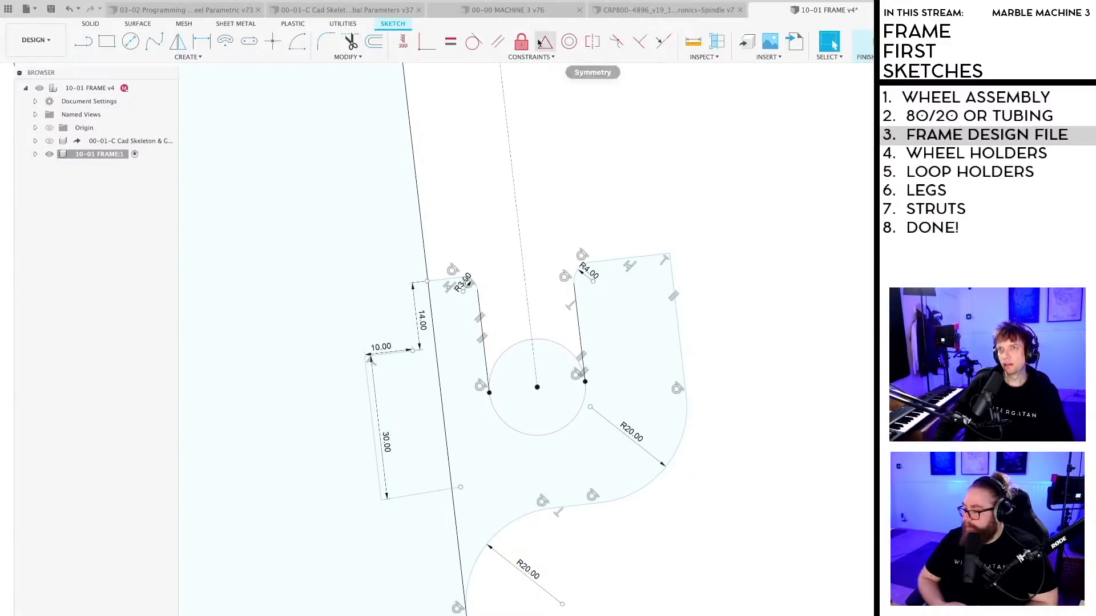
Step: Make the copied holder's outer straight edge collinear with the outer straight edge of the upper wheel holder
click(664, 43)
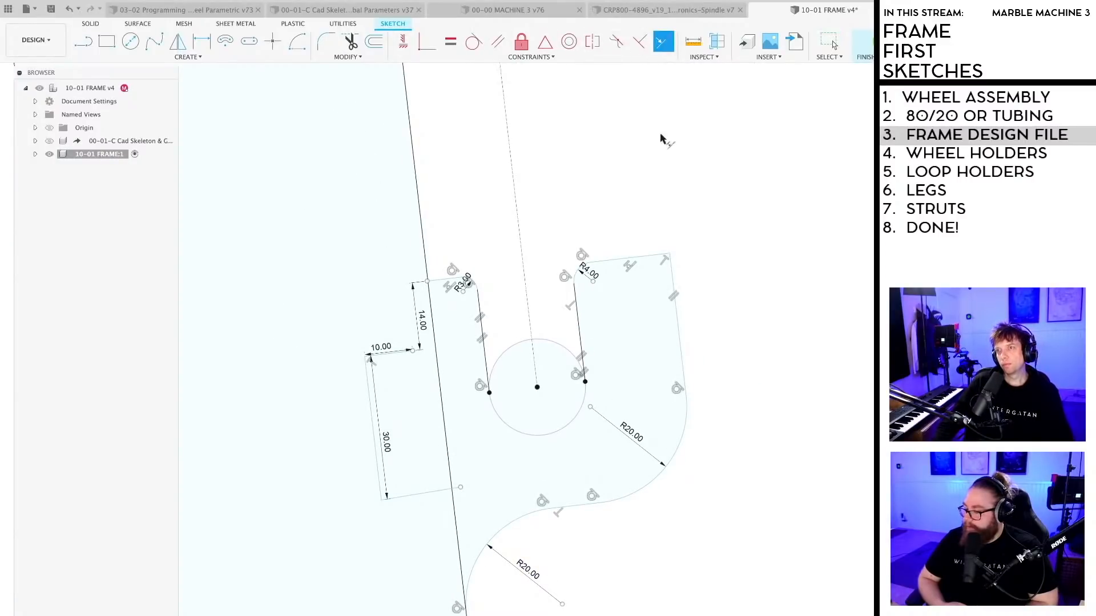
scroll(711, 422, down, 8)
mouse_move(711, 394)
middle_down()
mouse_move(470, 171)
mouse_move(437, 323)
middle_up()
scroll(437, 323, up, 10)
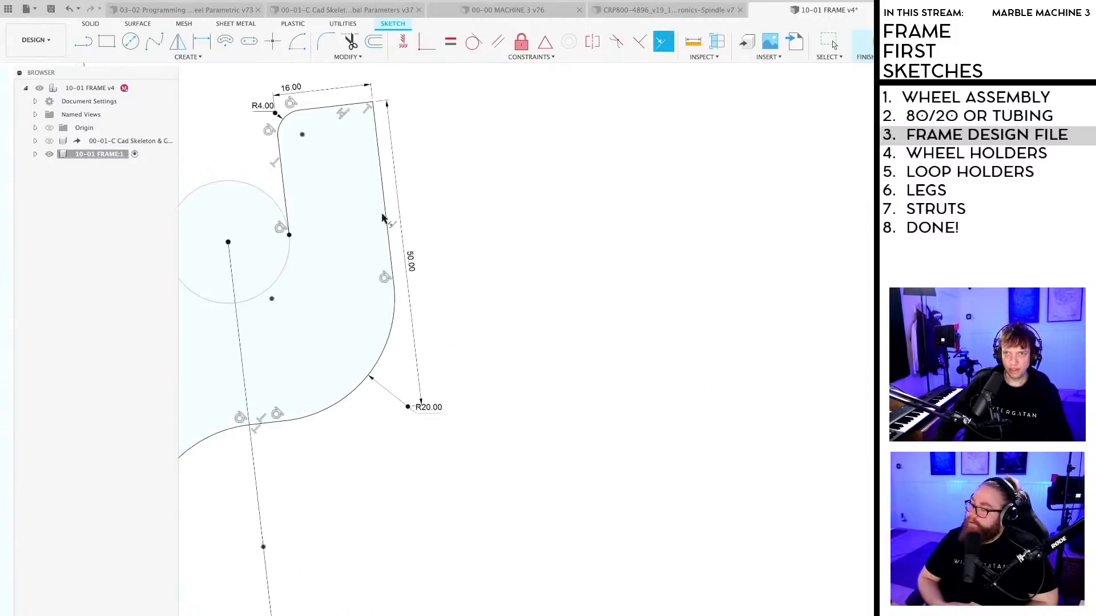
click(386, 215)
scroll(525, 378, down, 10)
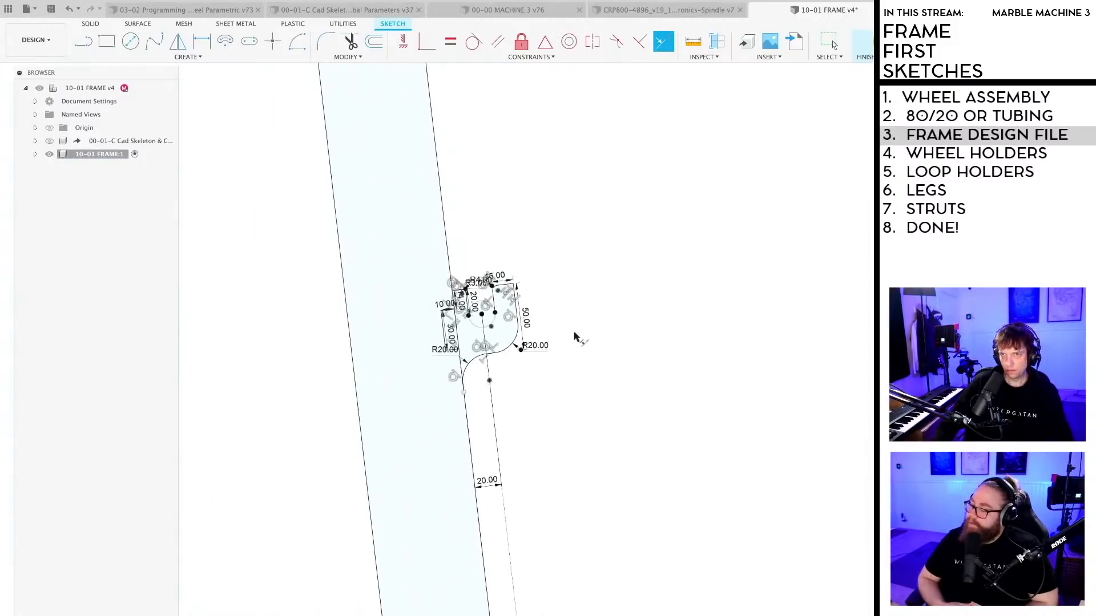
mouse_move(624, 223)
middle_down()
mouse_move(636, 181)
mouse_move(685, 453)
middle_up()
scroll(593, 514, up, 6)
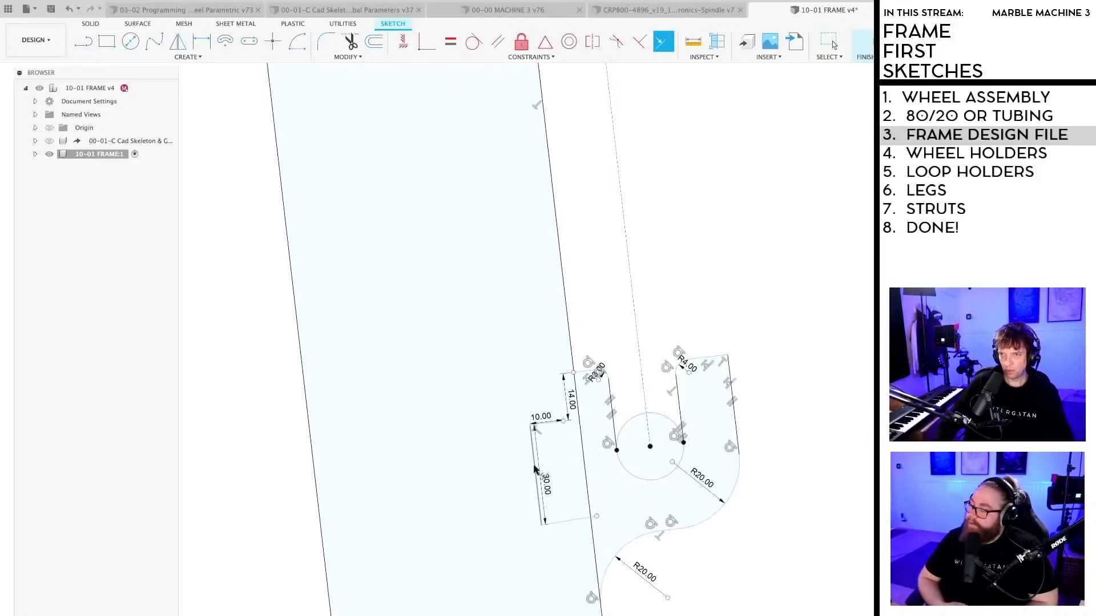
Step: Make the copied rectangle's long side inside the frame collinear with the matching side of the upper holder's rectangle
scroll(578, 591, down, 10)
middle_drag(584, 135, 526, 518)
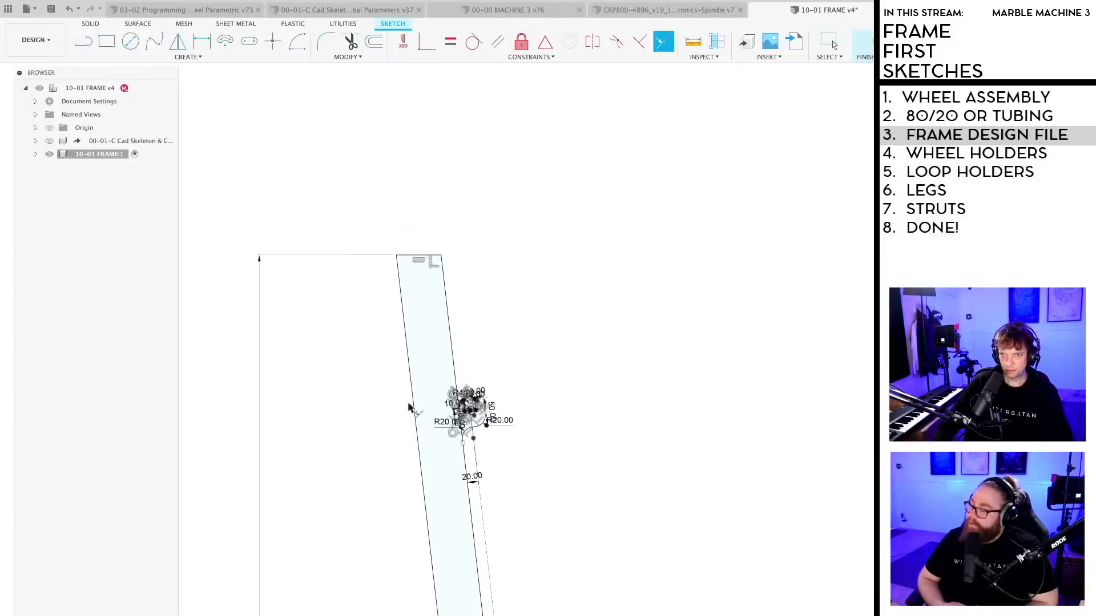
scroll(437, 421, up, 8)
scroll(536, 399, down, 6)
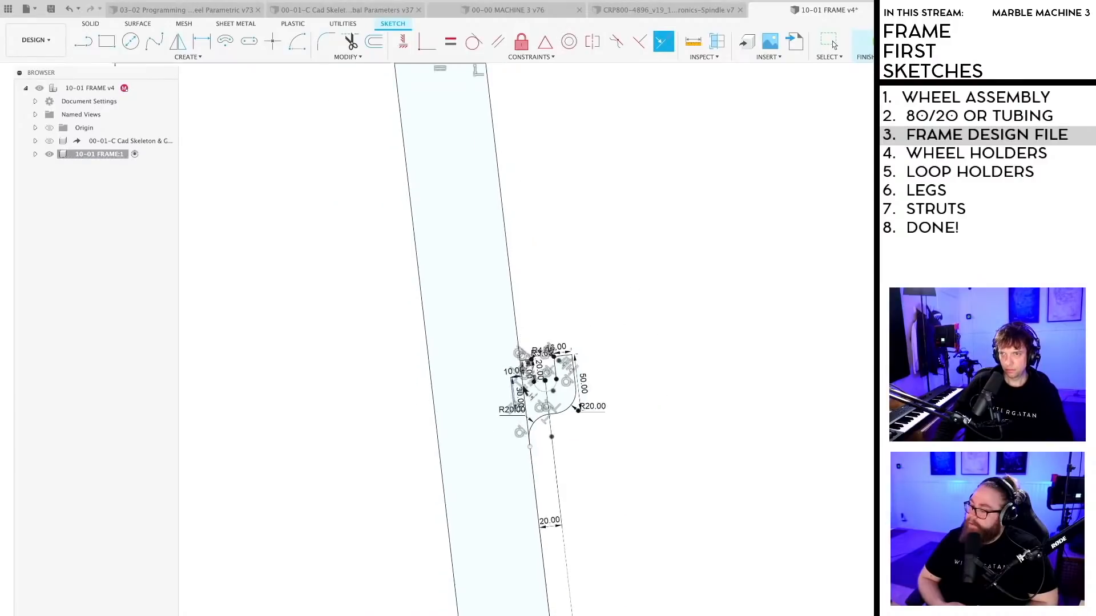
mouse_move(575, 477)
middle_down()
mouse_move(496, 291)
mouse_move(486, 315)
middle_up()
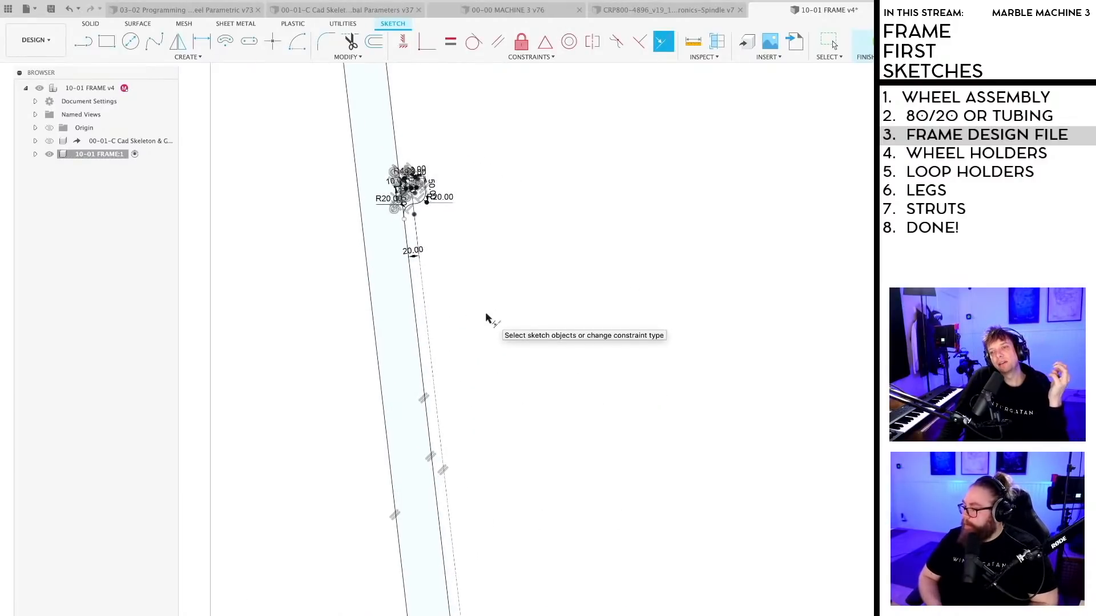
scroll(492, 313, down, 1)
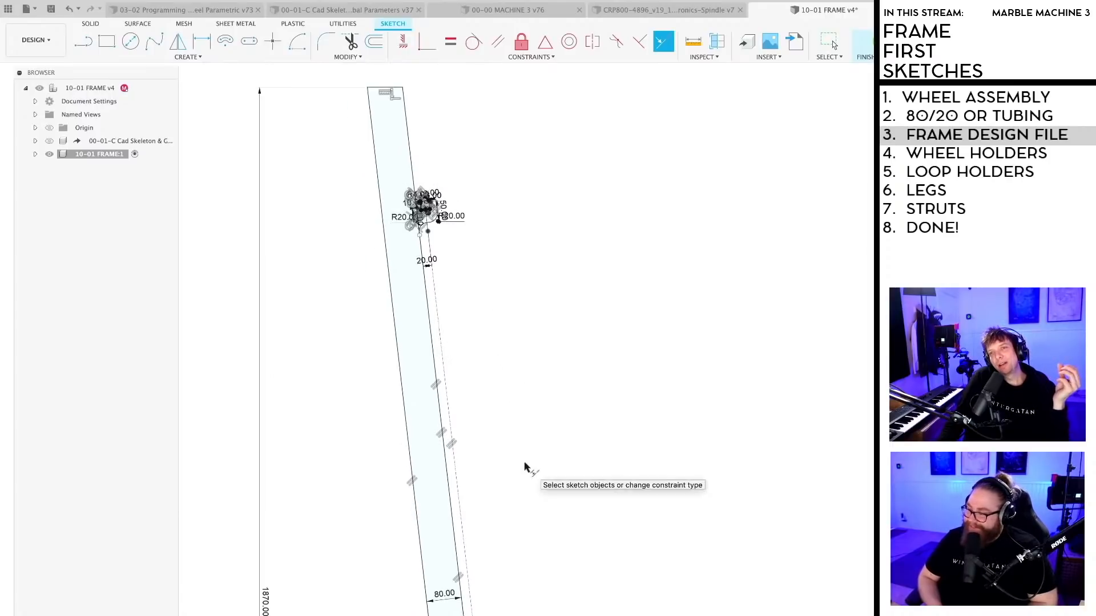
scroll(536, 347, up, 10)
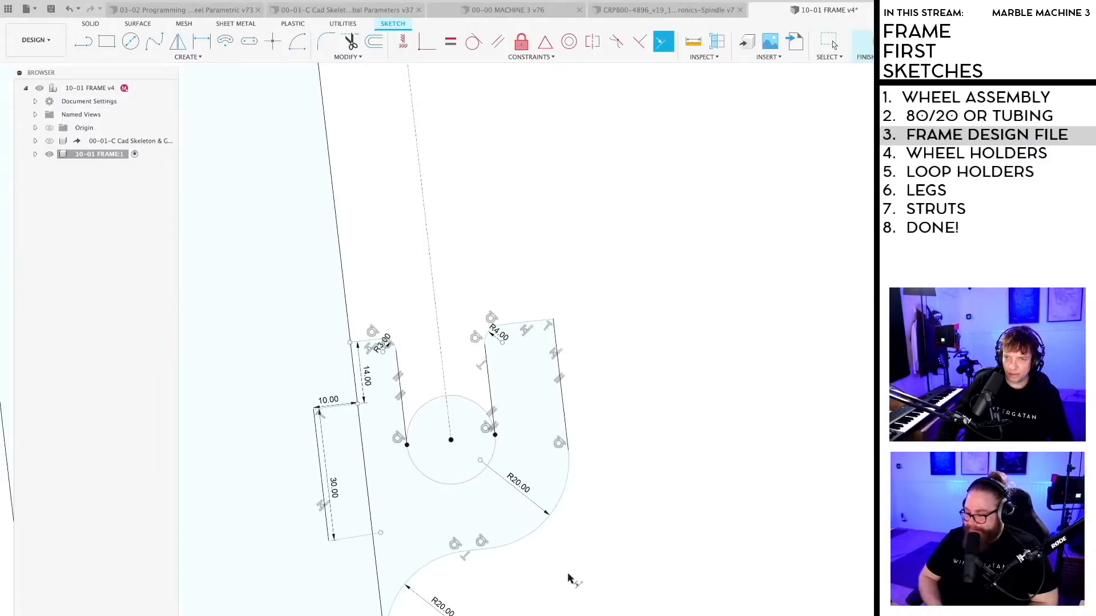
middle_drag(569, 575, 663, 522)
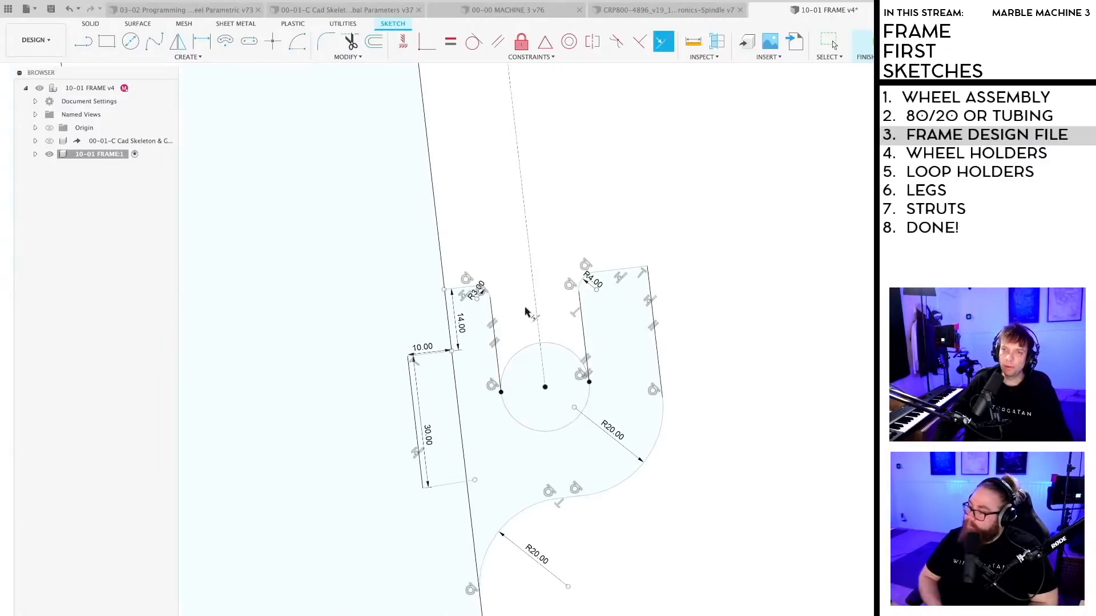
scroll(494, 548, up, 2)
key(Escape)
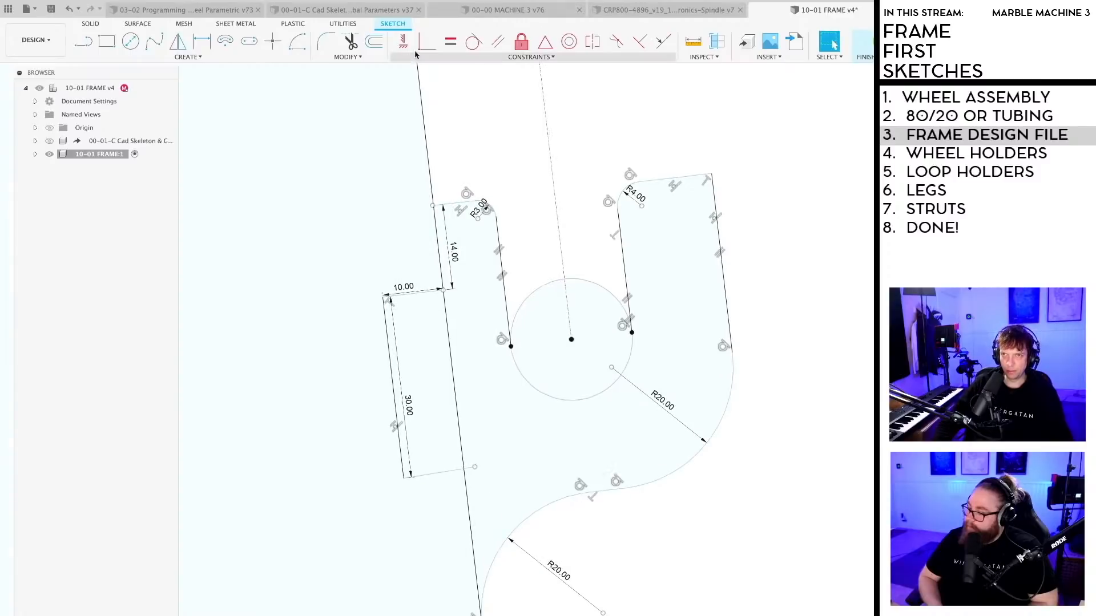
Step: Constrain the open end of the copied rectangle's lower short side to be coincident with the frame's long edge
click(640, 41)
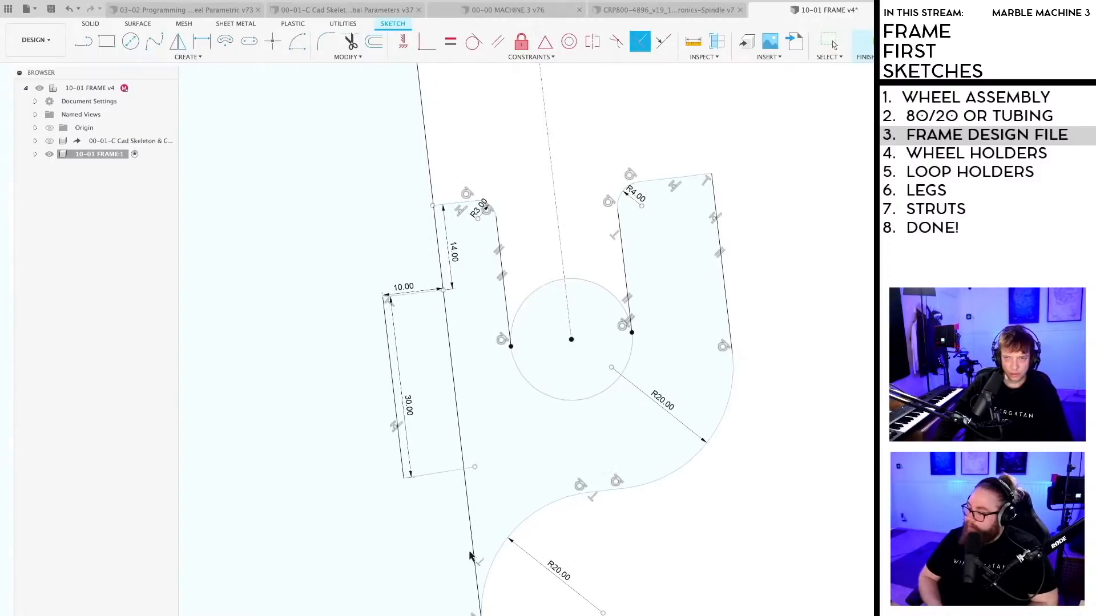
scroll(471, 557, up, 2)
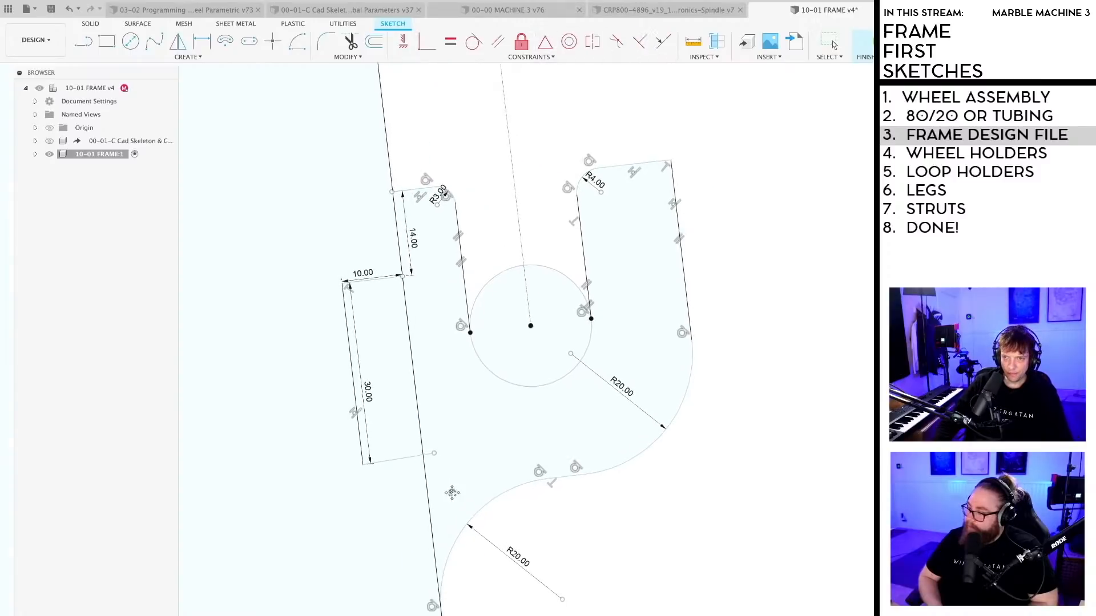
click(415, 446)
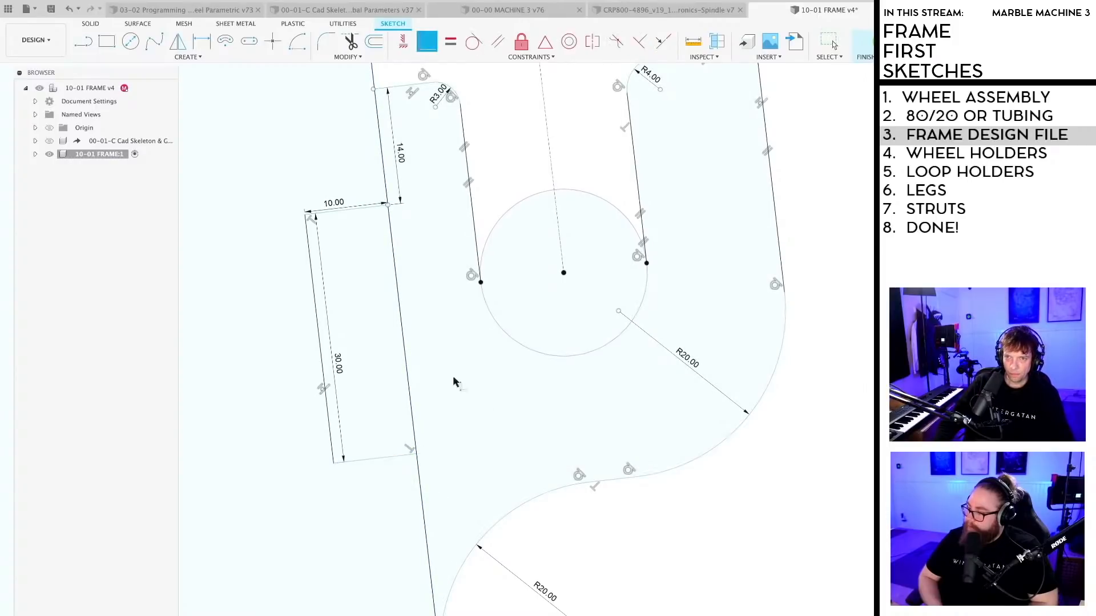
scroll(366, 300, down, 2)
key(Escape)
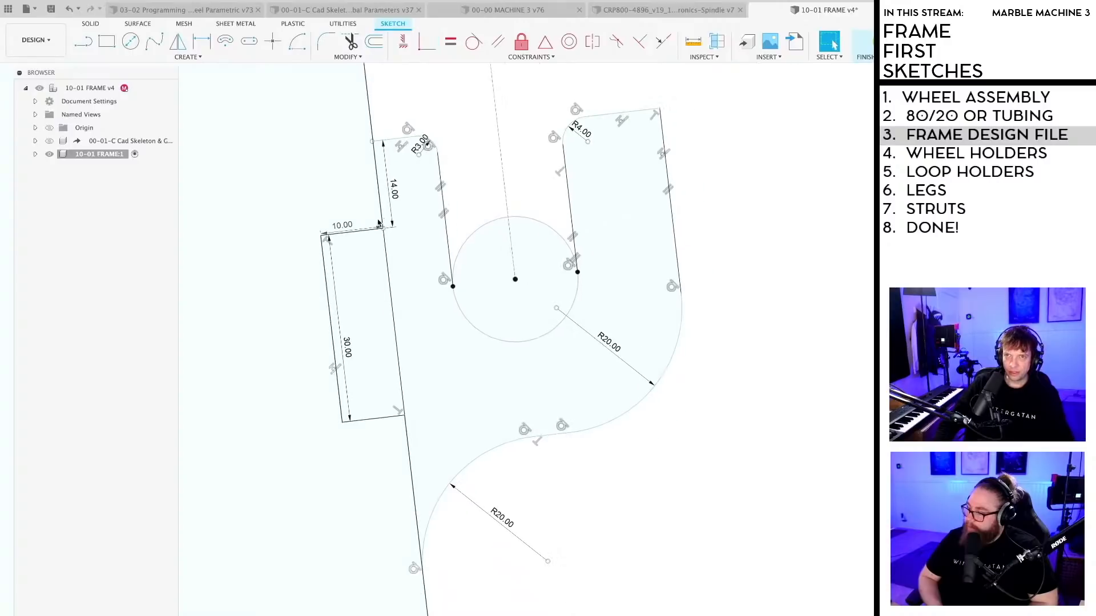
Step: Test the copied rectangle for remaining freedom and compare the copy's constraints and dimensions with those of the upper holder
scroll(368, 236, up, 3)
mouse_move(366, 233)
mouse_down()
mouse_move(357, 191)
mouse_move(360, 244)
mouse_move(359, 215)
mouse_move(354, 234)
mouse_up()
scroll(354, 233, down, 5)
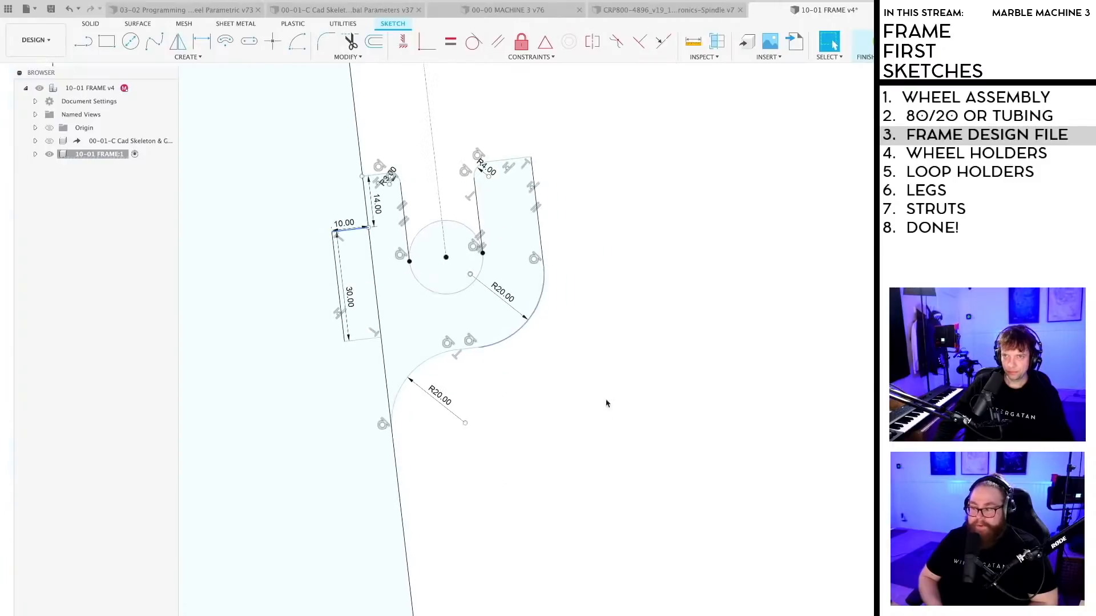
middle_drag(517, 308, 564, 569)
scroll(521, 344, down, 8)
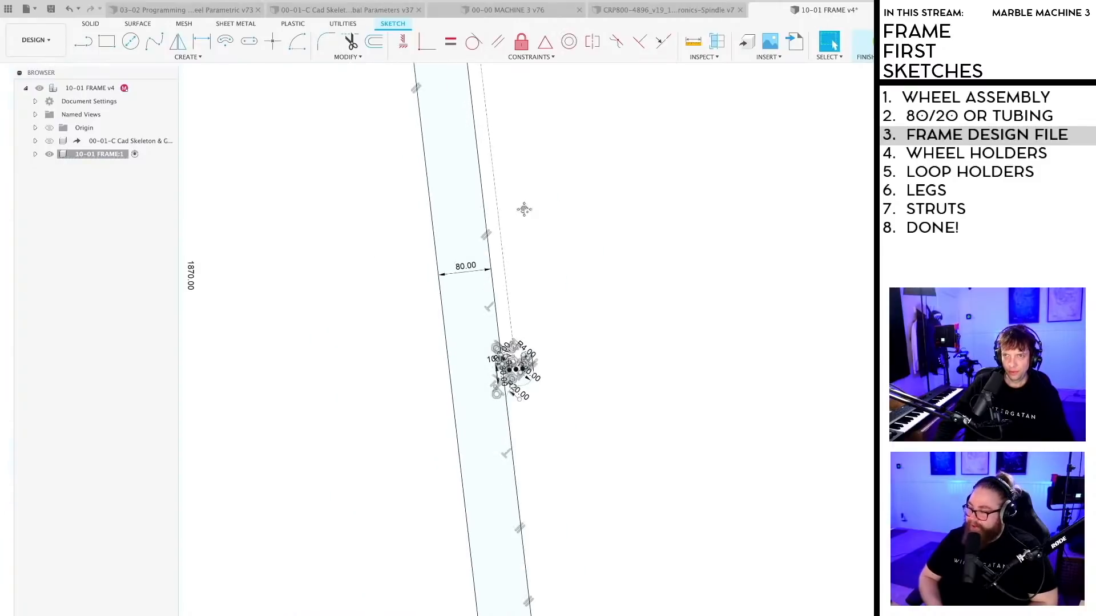
middle_drag(524, 211, 553, 369)
scroll(552, 369, down, 1)
middle_drag(505, 191, 533, 350)
scroll(532, 354, up, 8)
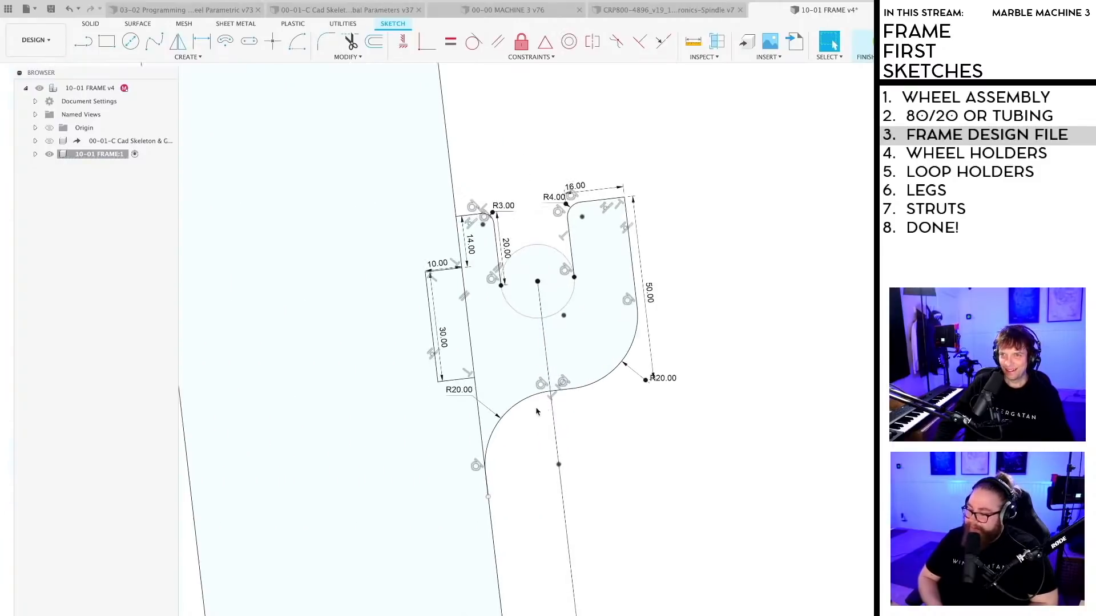
scroll(515, 372, down, 8)
middle_drag(607, 105, 489, 203)
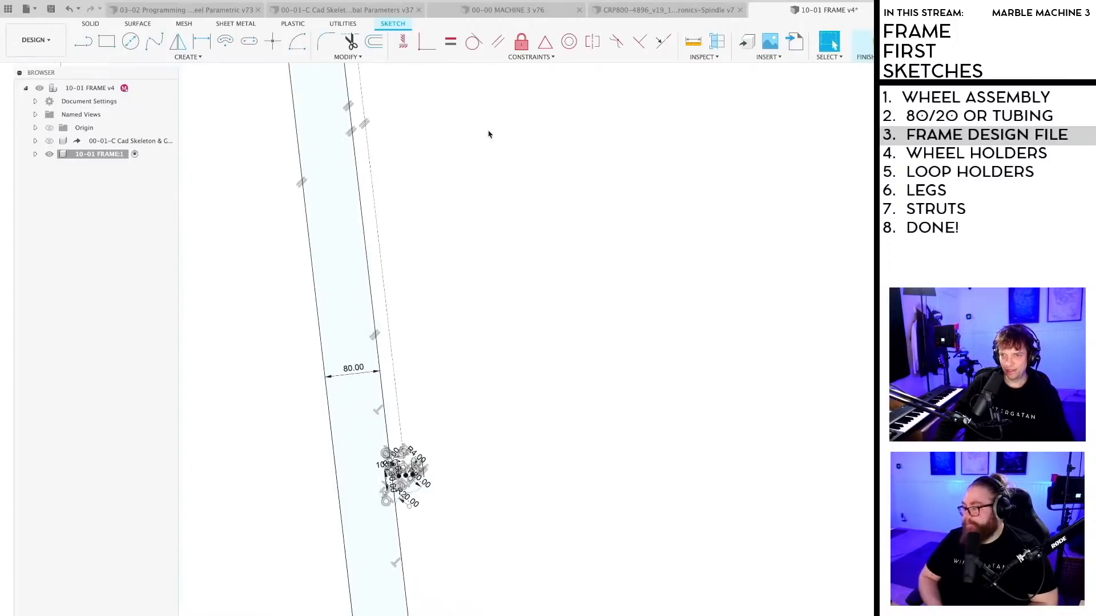
mouse_move(414, 498)
middle_down()
mouse_move(439, 405)
mouse_move(624, 439)
middle_up()
scroll(439, 405, up, 8)
scroll(440, 404, up, 3)
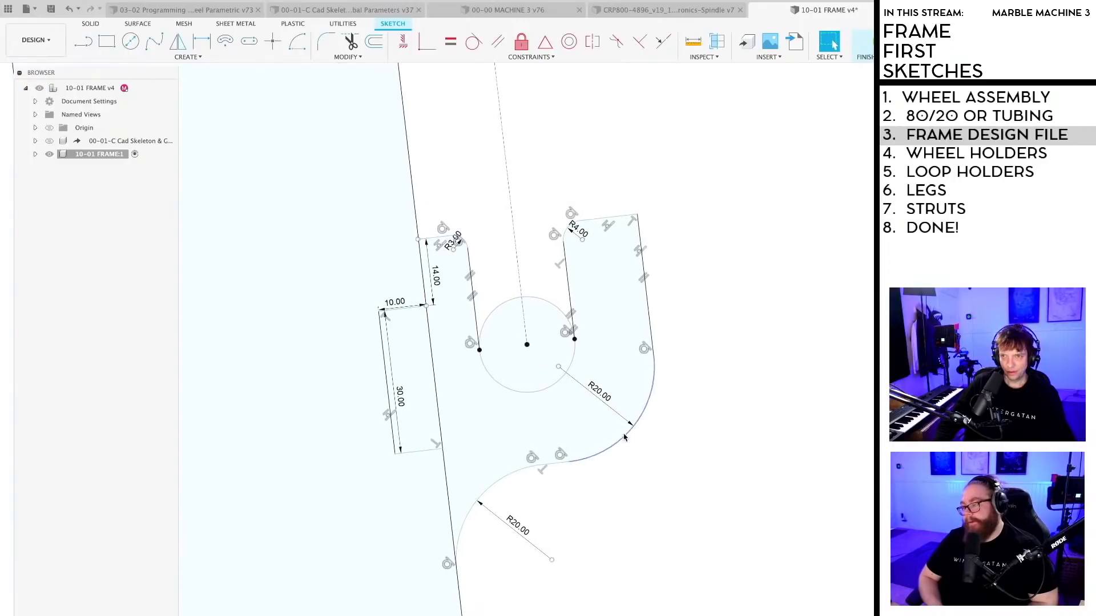
Step: Dimension the distance between the short inner arm's top edge and the lower axle circle's center as 20 mm
scroll(588, 314, up, 3)
key(d)
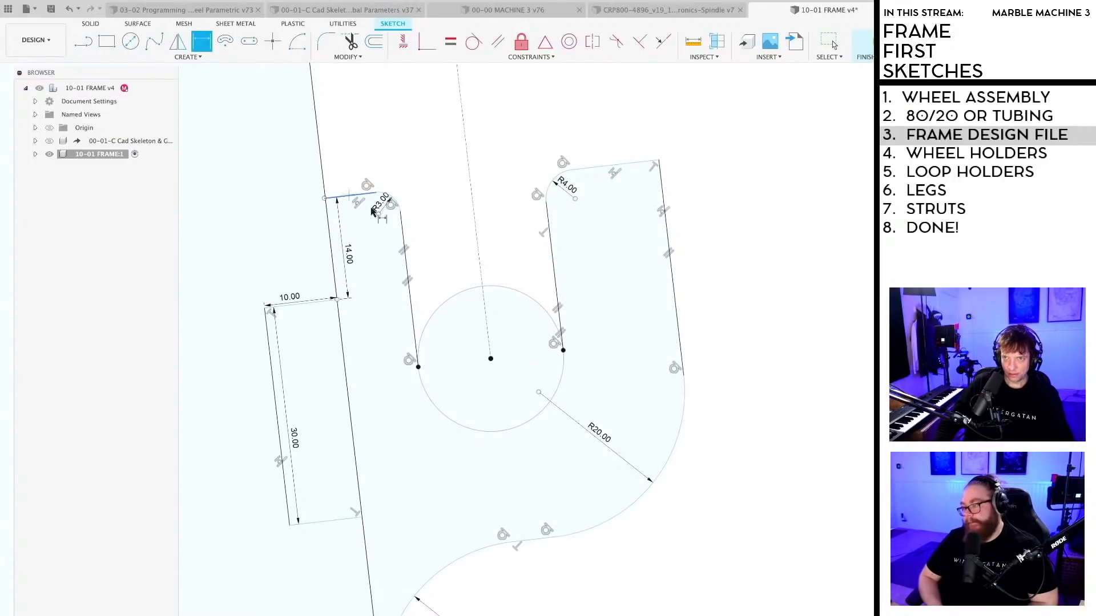
click(491, 360)
click(439, 230)
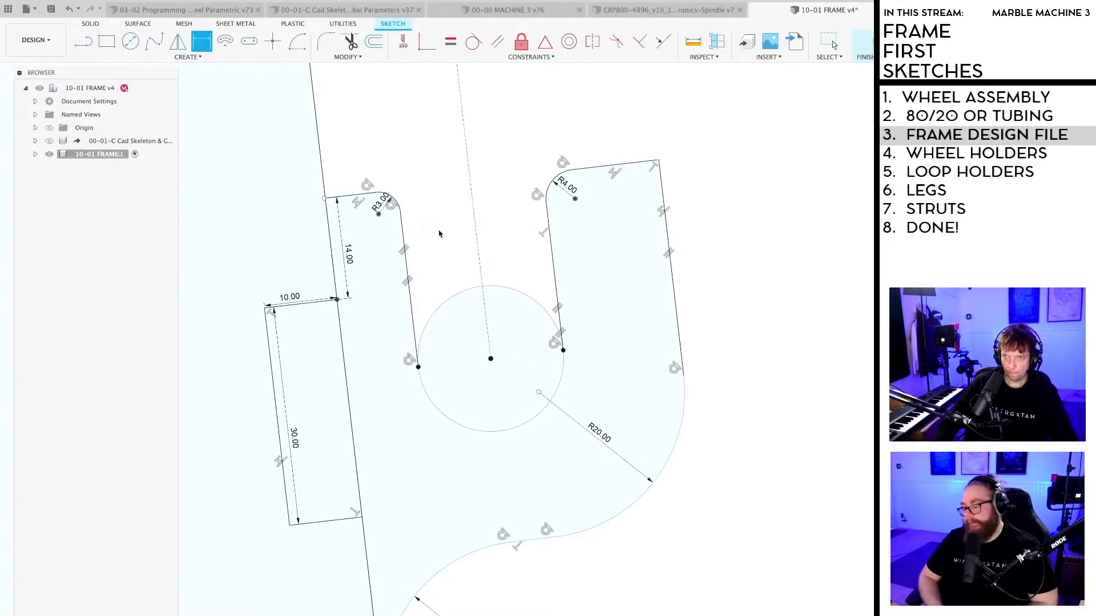
text(20)
key(Return)
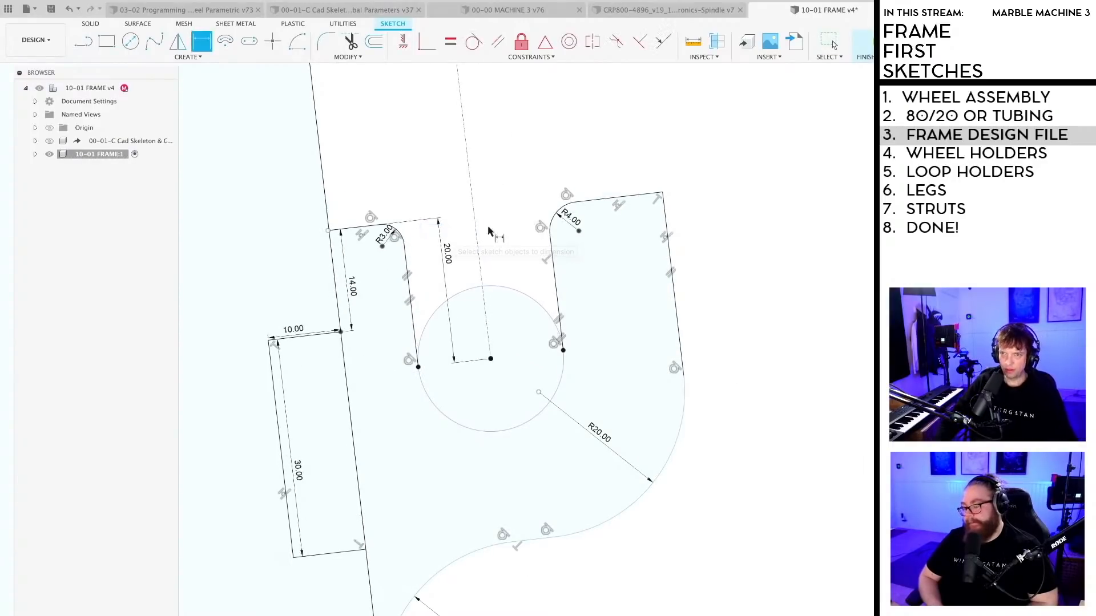
Step: Check the copied holder's outer arm and arcs against the upper holder for dimensions still missing
scroll(676, 532, down, 3)
middle_drag(675, 567, 686, 411)
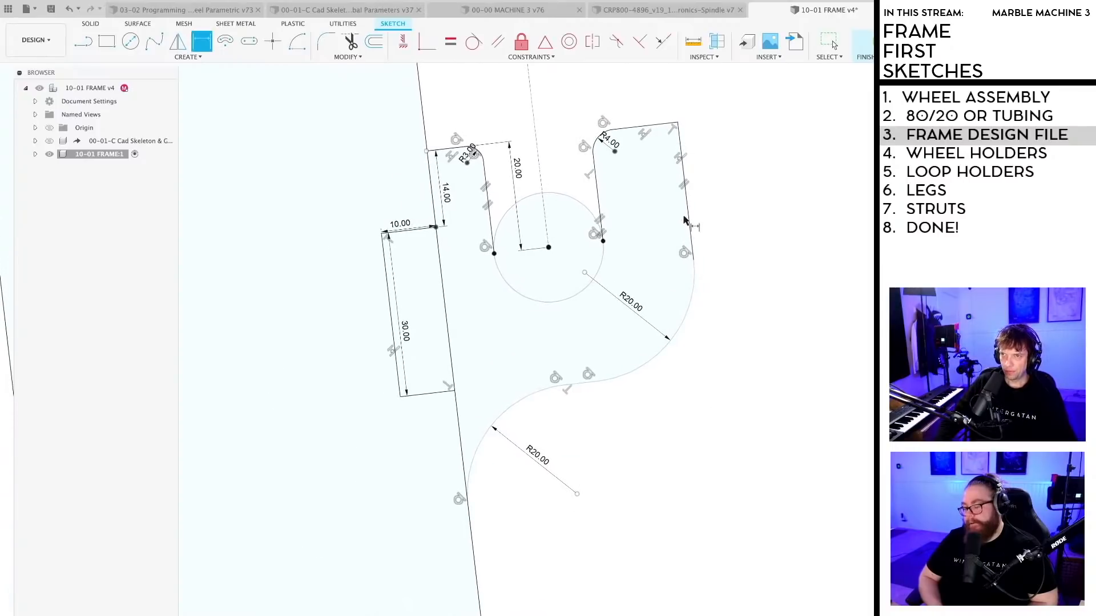
scroll(745, 346, down, 3)
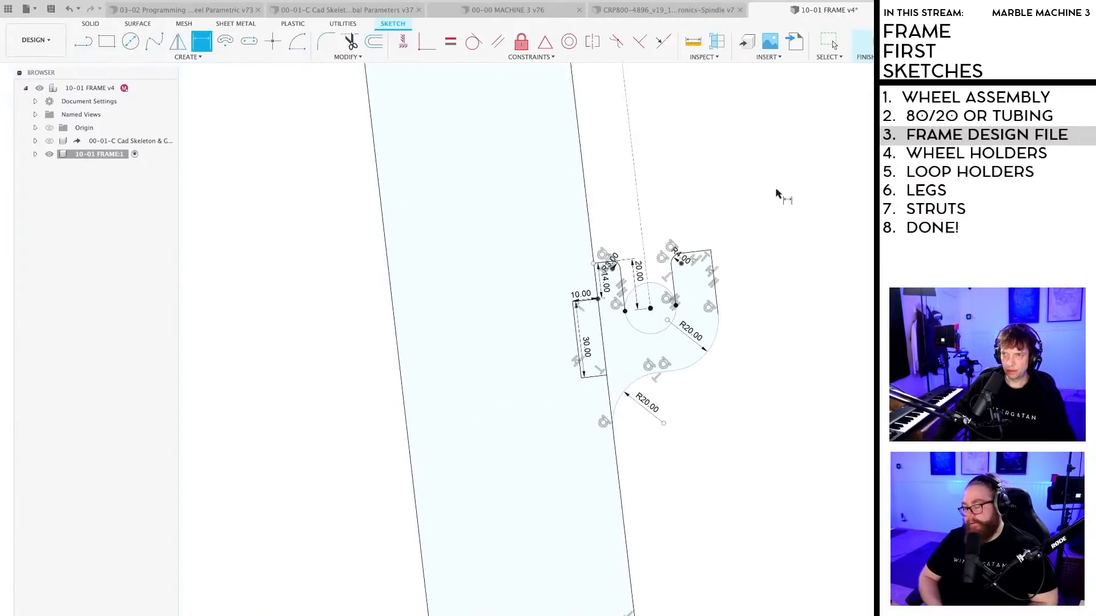
middle_drag(776, 190, 688, 459)
scroll(688, 460, down, 3)
middle_drag(690, 197, 622, 440)
scroll(622, 438, down, 3)
middle_drag(605, 64, 568, 318)
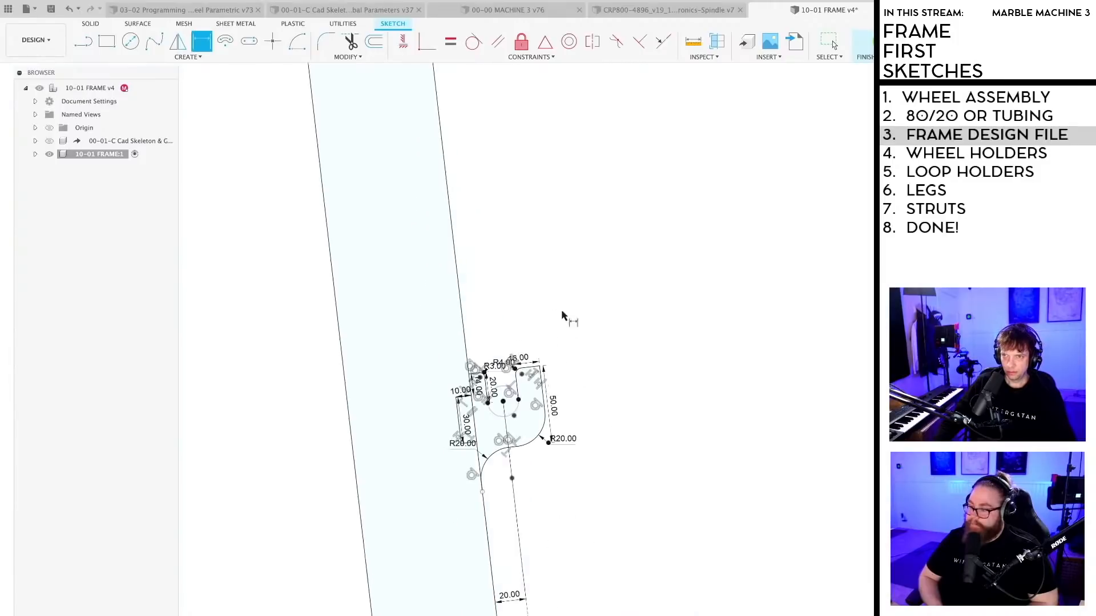
scroll(566, 501, up, 3)
middle_drag(580, 531, 600, 211)
scroll(624, 245, down, 5)
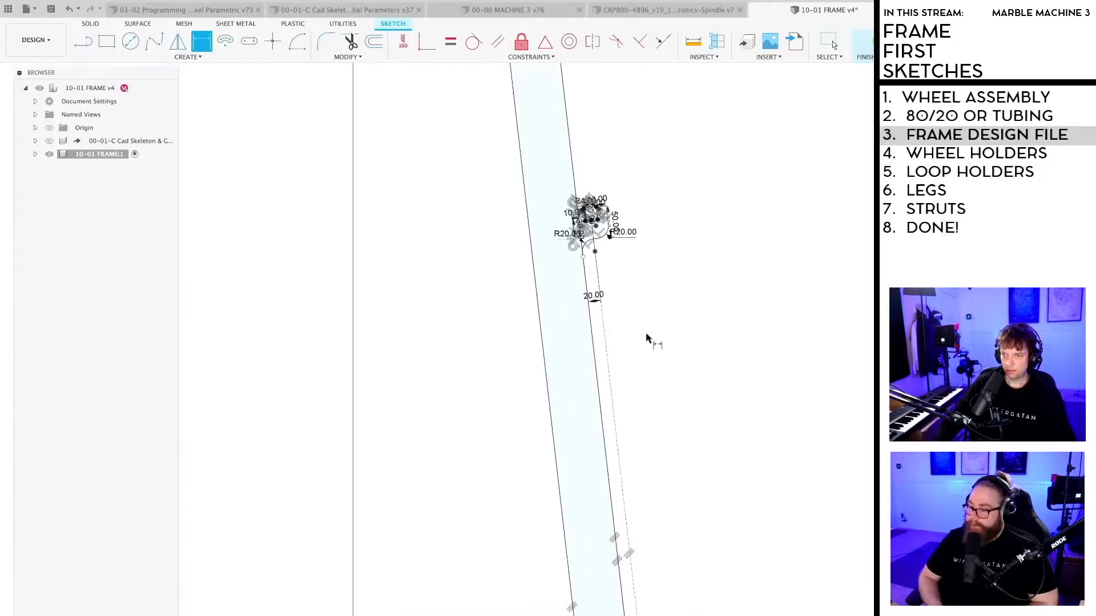
middle_drag(636, 393, 591, 114)
scroll(567, 338, up, 3)
scroll(567, 341, up, 5)
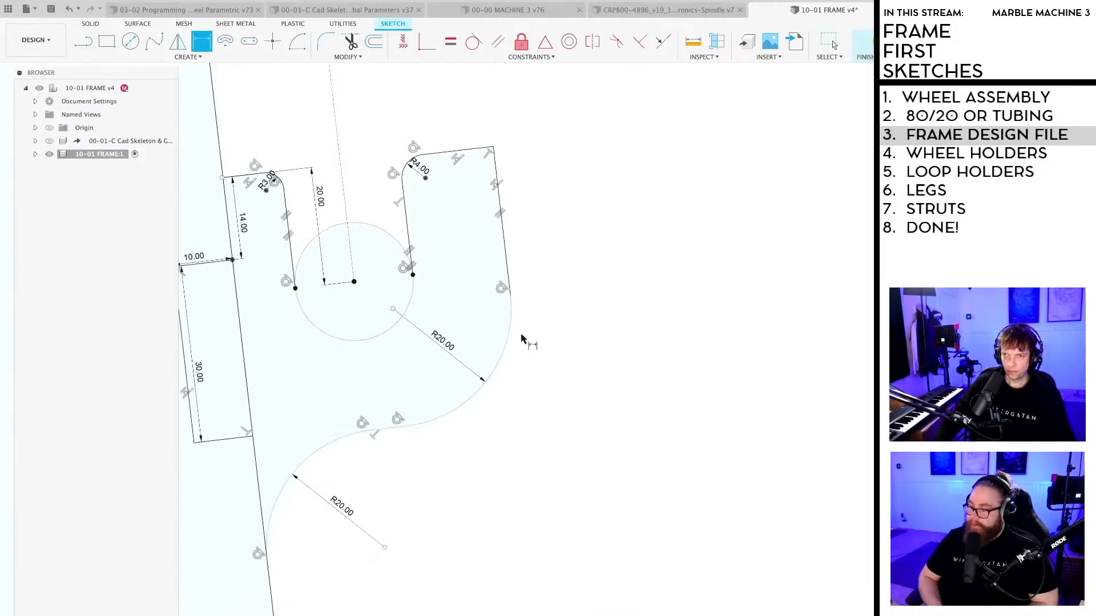
key(Escape)
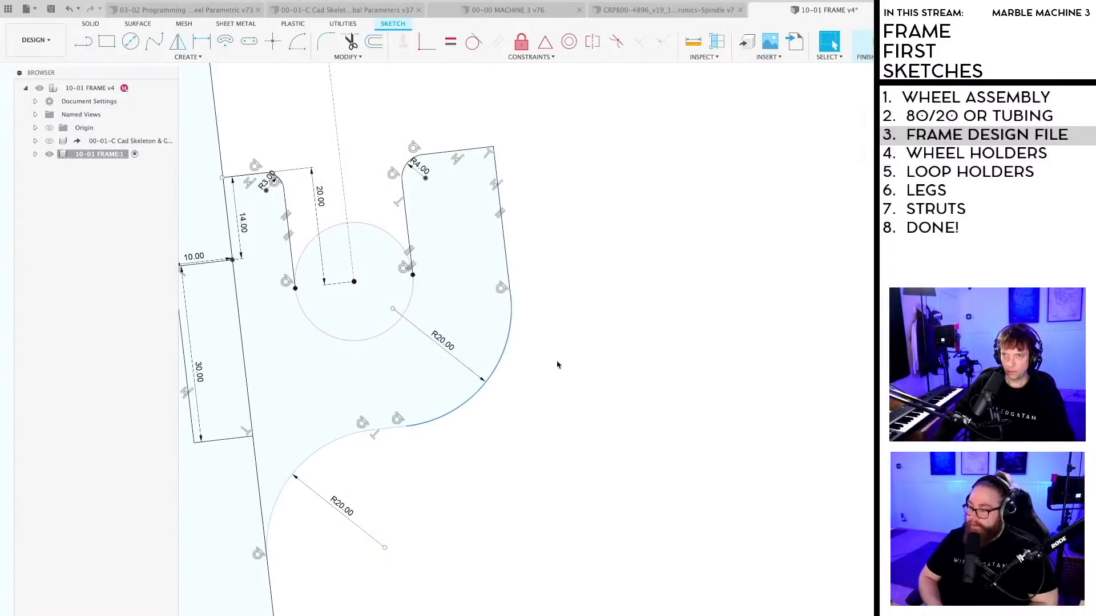
scroll(549, 437, down, 2)
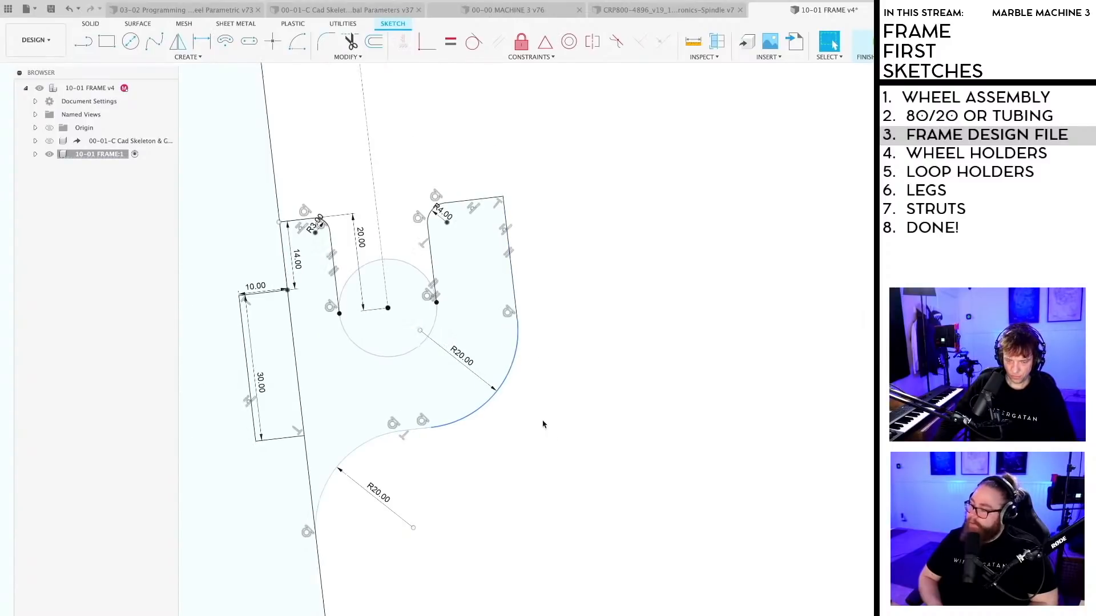
key(l)
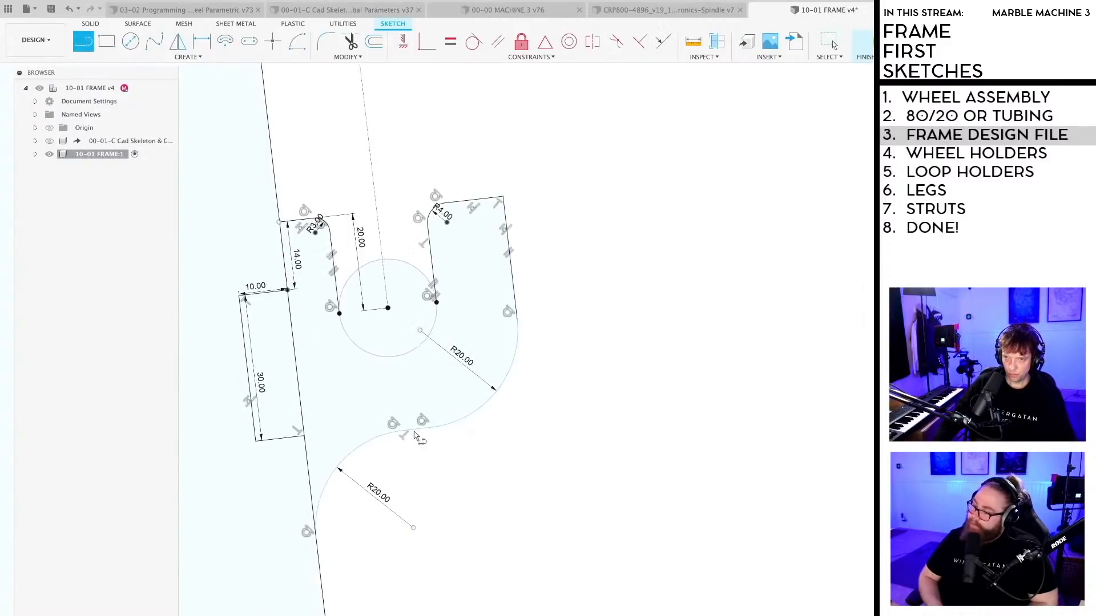
key(Escape)
key(d)
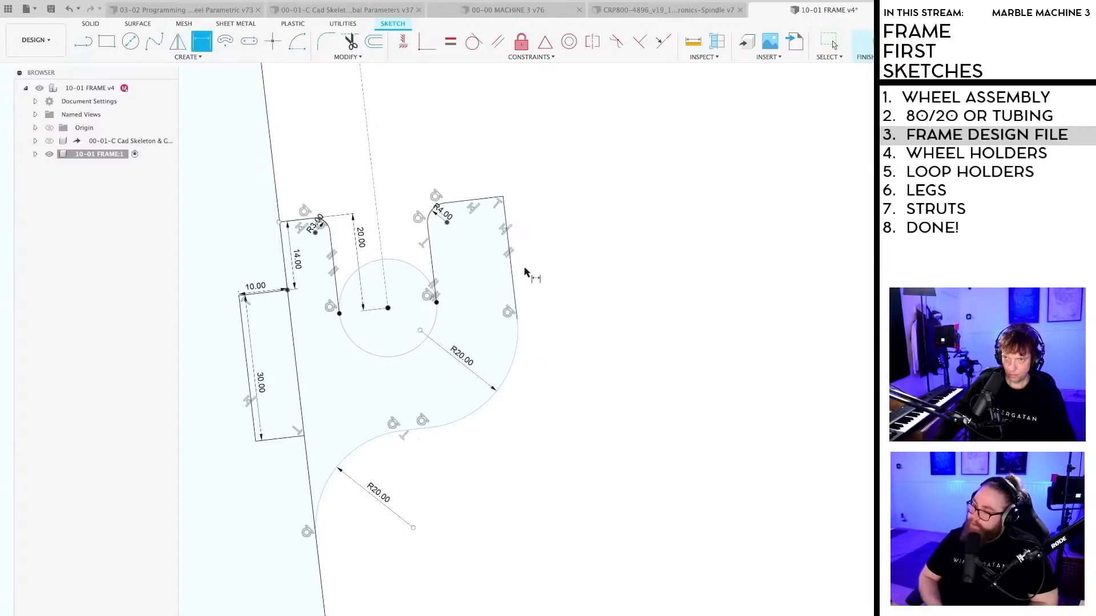
click(416, 429)
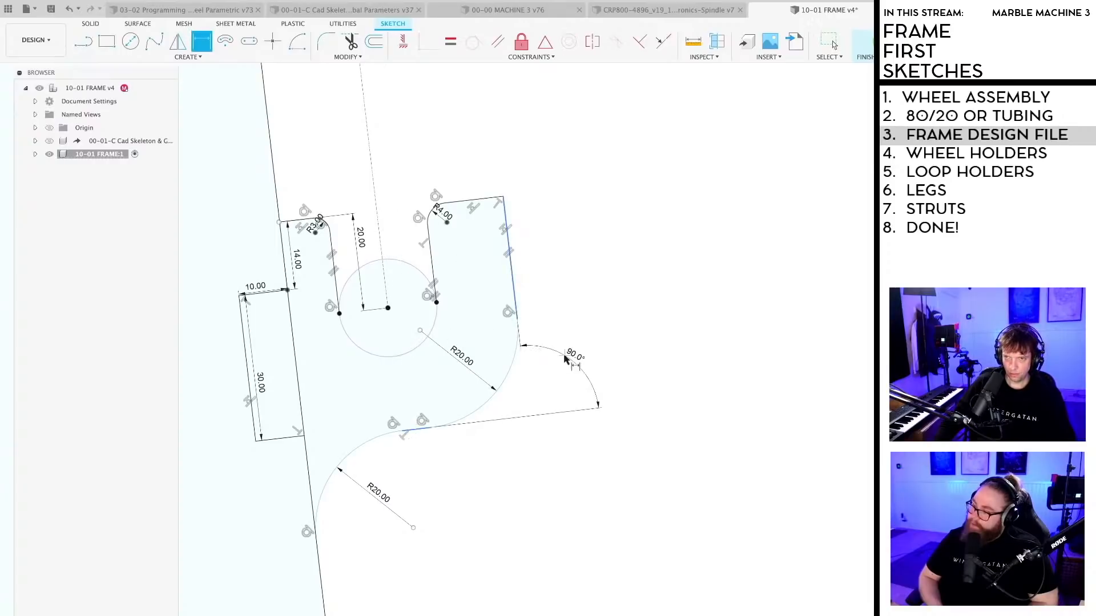
key(Escape)
key(Escape)
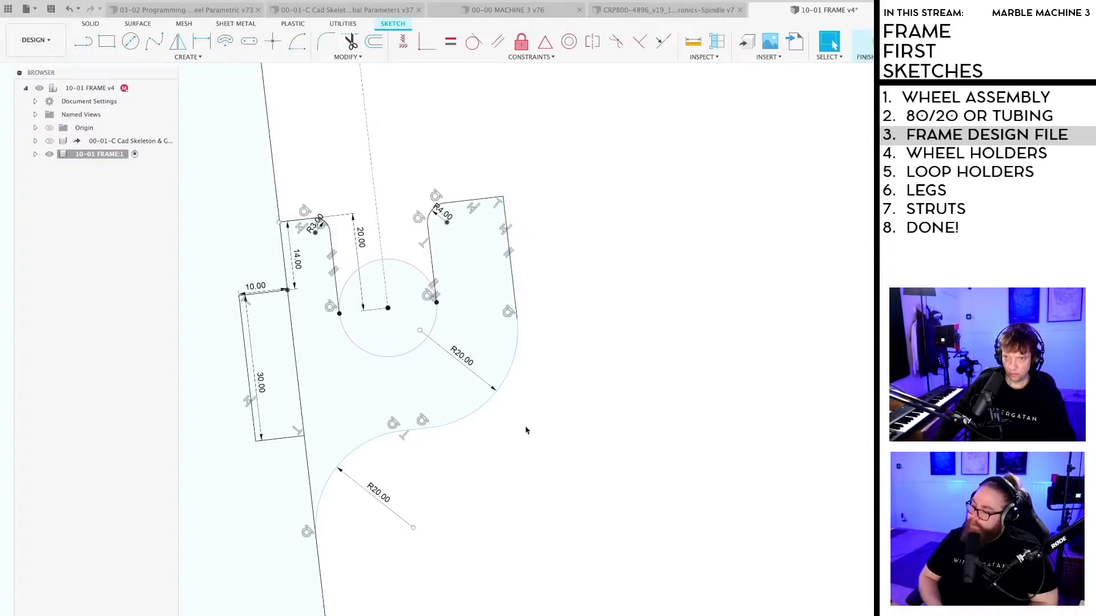
key(d)
scroll(436, 437, up, 2)
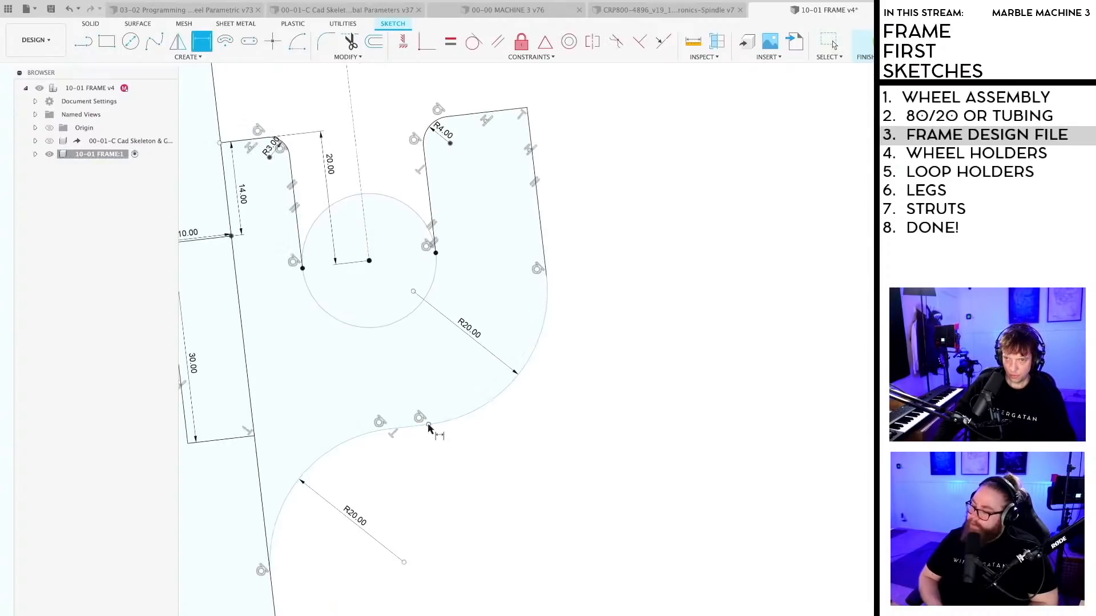
click(429, 425)
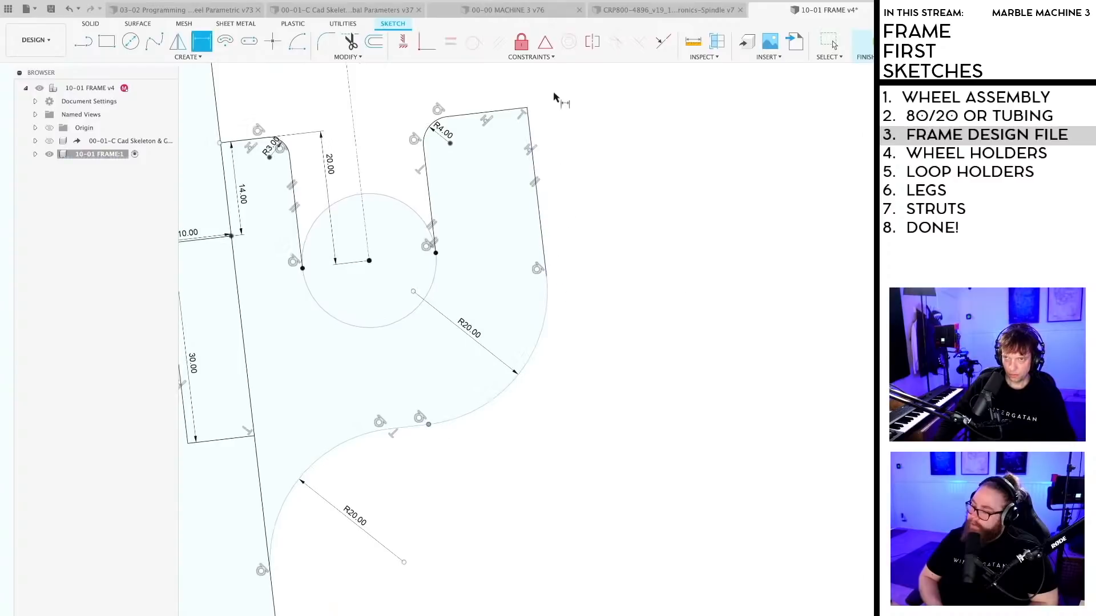
click(528, 107)
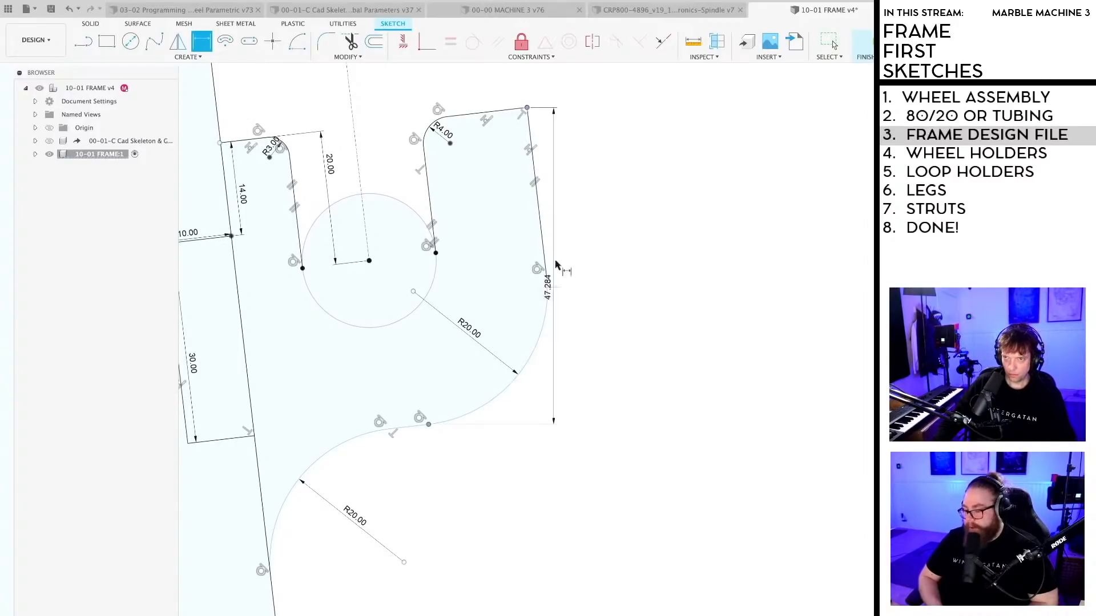
scroll(554, 236, up, 3)
key(Escape)
scroll(616, 394, down, 5)
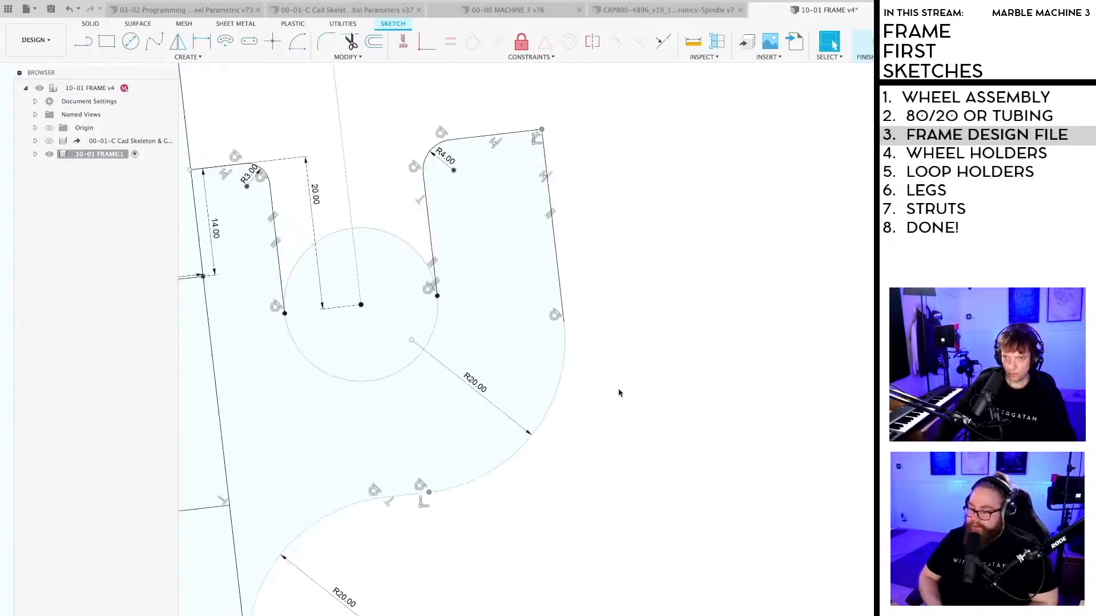
Step: Draw a line about 26 mm long extending the copied holder's outer arm edge straight down past the outer arc
key(l)
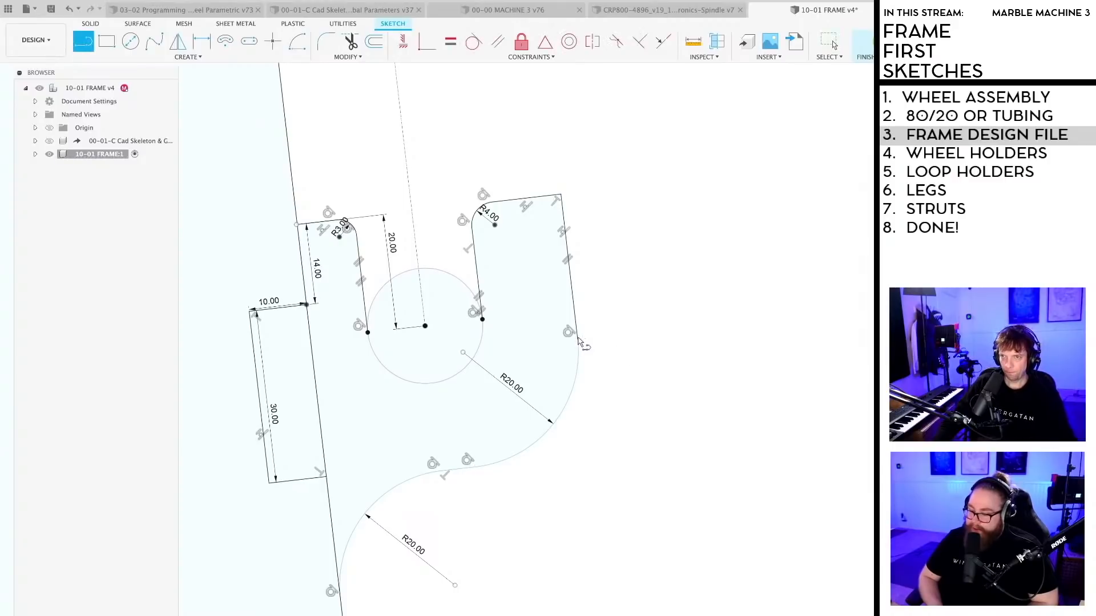
click(577, 341)
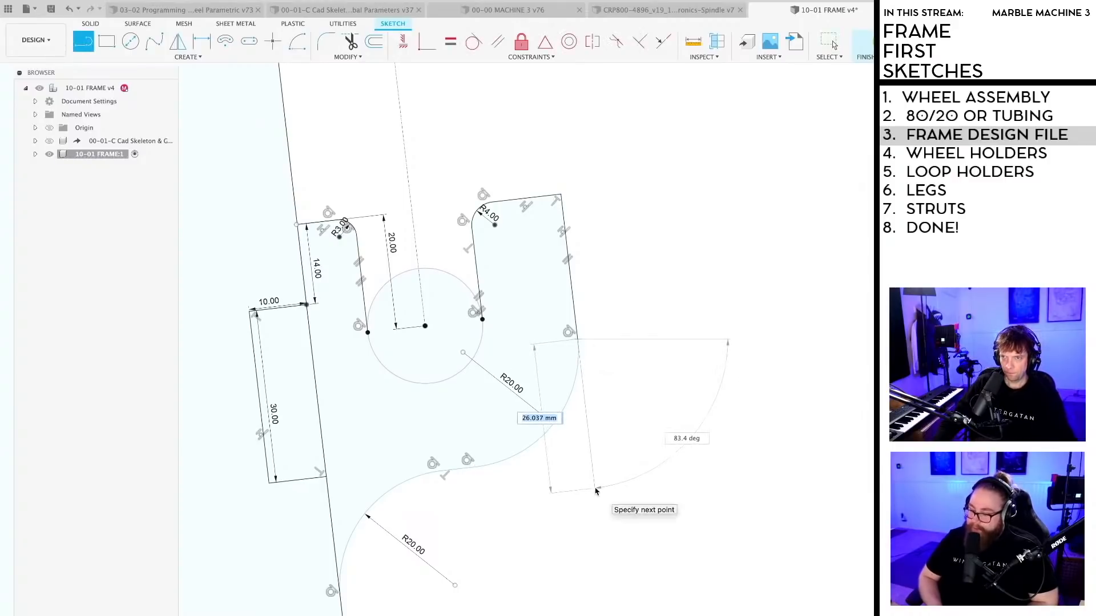
click(596, 491)
key(Escape)
scroll(633, 462, down, 2)
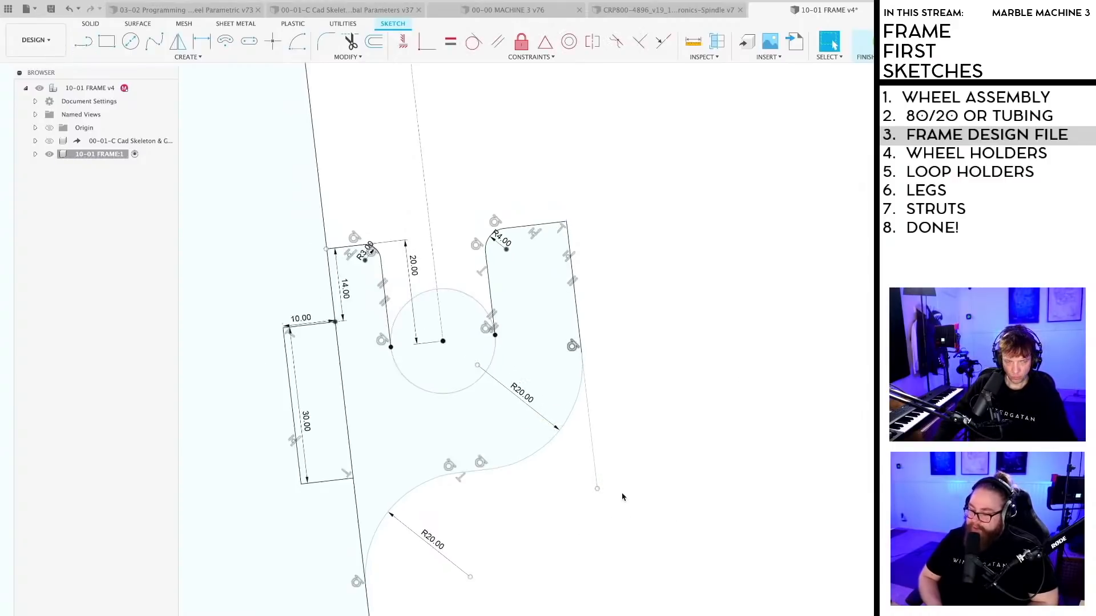
middle_drag(639, 469, 633, 468)
Step: Dimension the outer arm's top corner to the extension line's lower end as 50 mm and make the line construction
key(d)
click(601, 479)
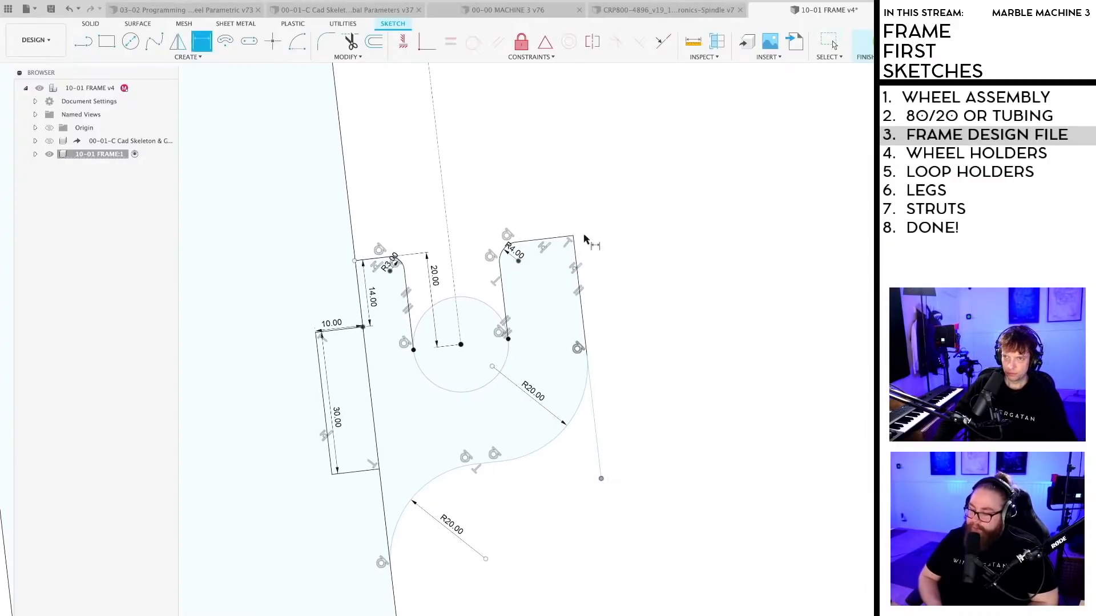
click(573, 235)
scroll(600, 370, up, 3)
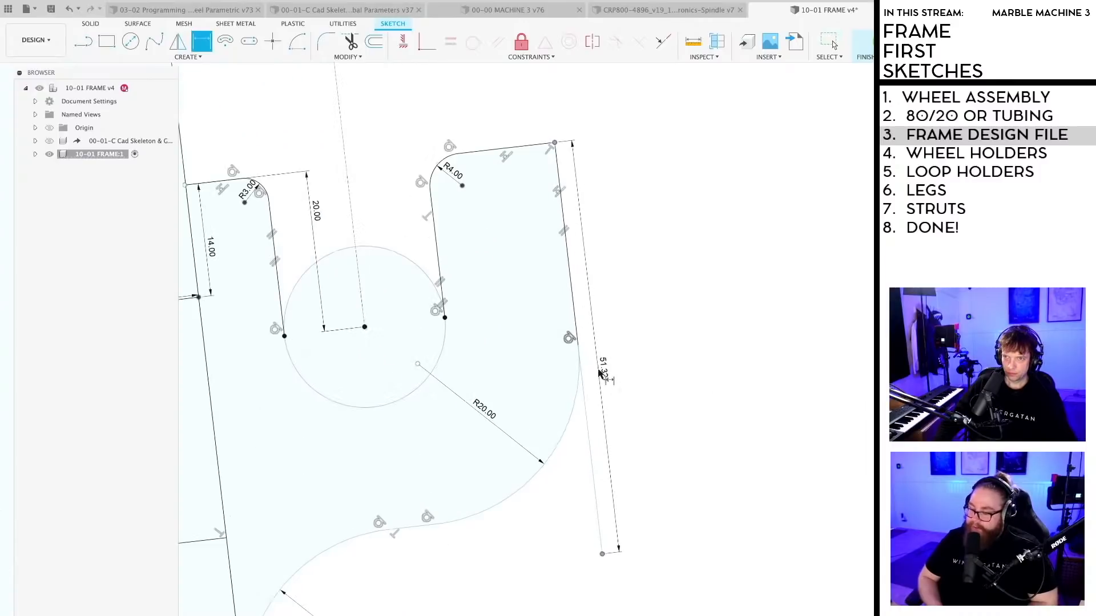
click(600, 372)
text(50)
key(Return)
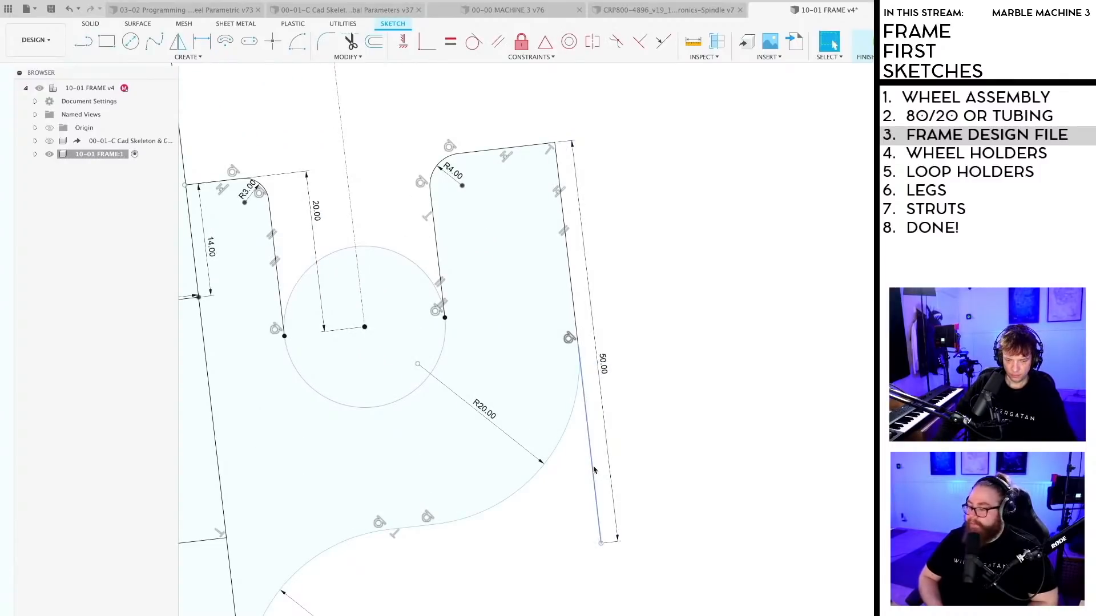
key(x)
click(641, 455)
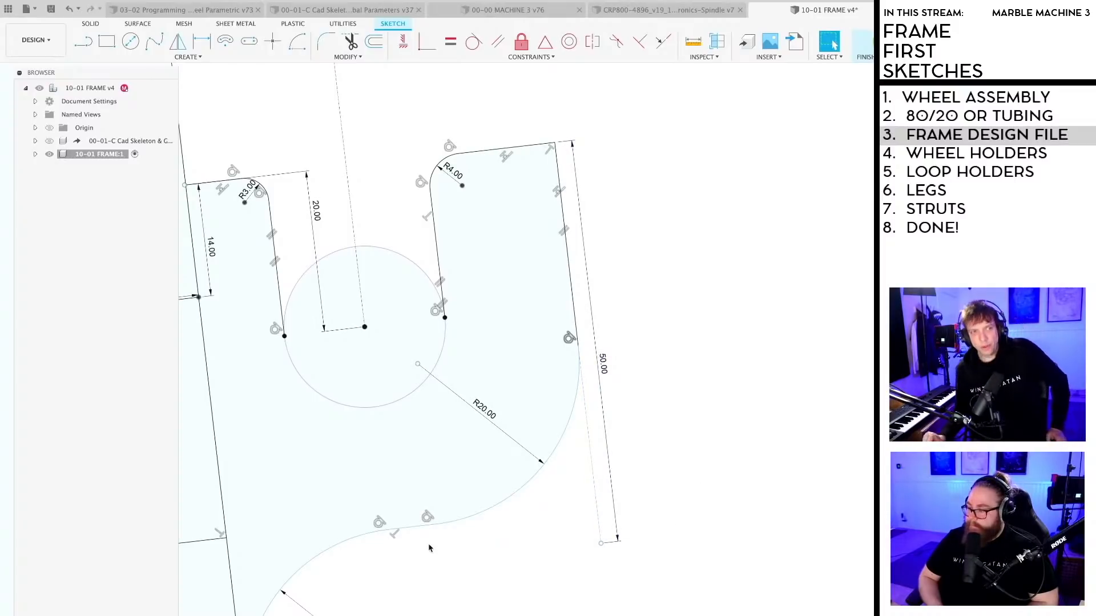
Step: Constrain the end of the short segment between the two R20 arcs to be horizontal with the construction line's lower end
scroll(590, 536, down, 3)
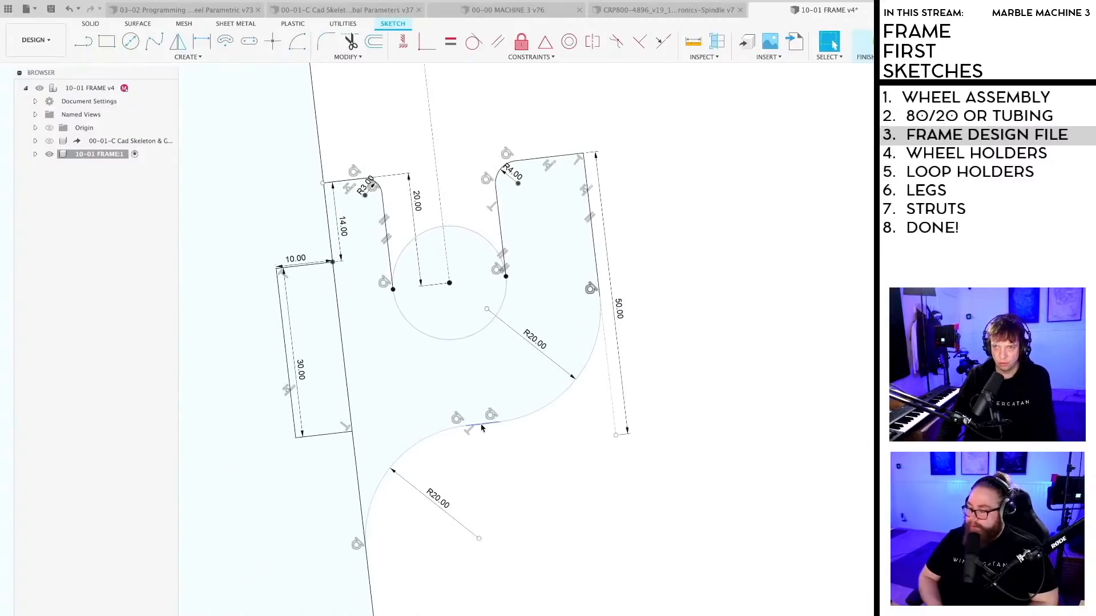
drag(481, 428, 514, 464)
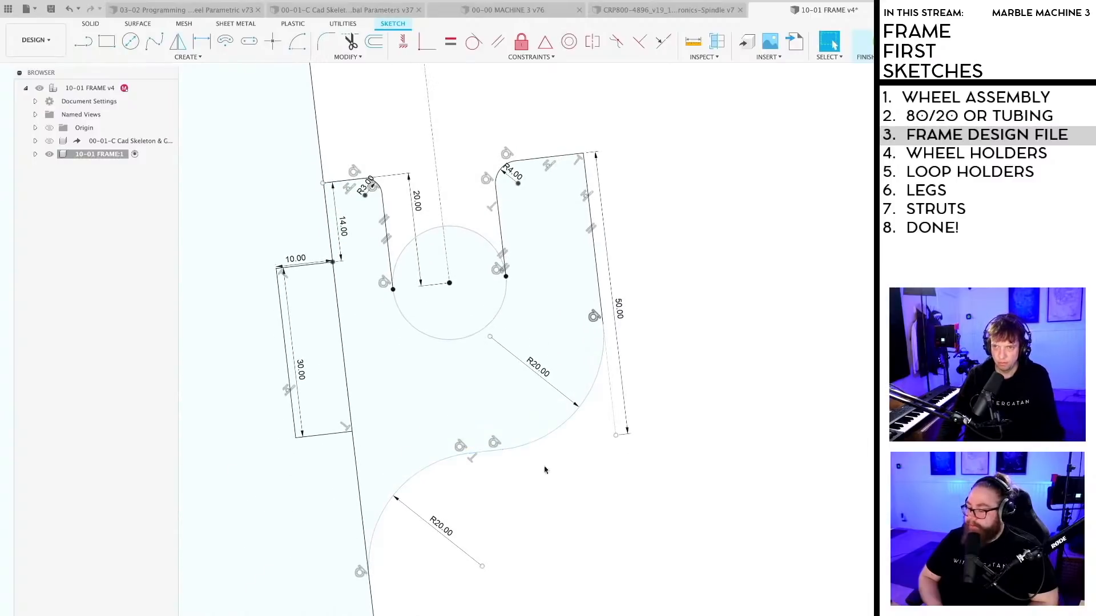
click(403, 44)
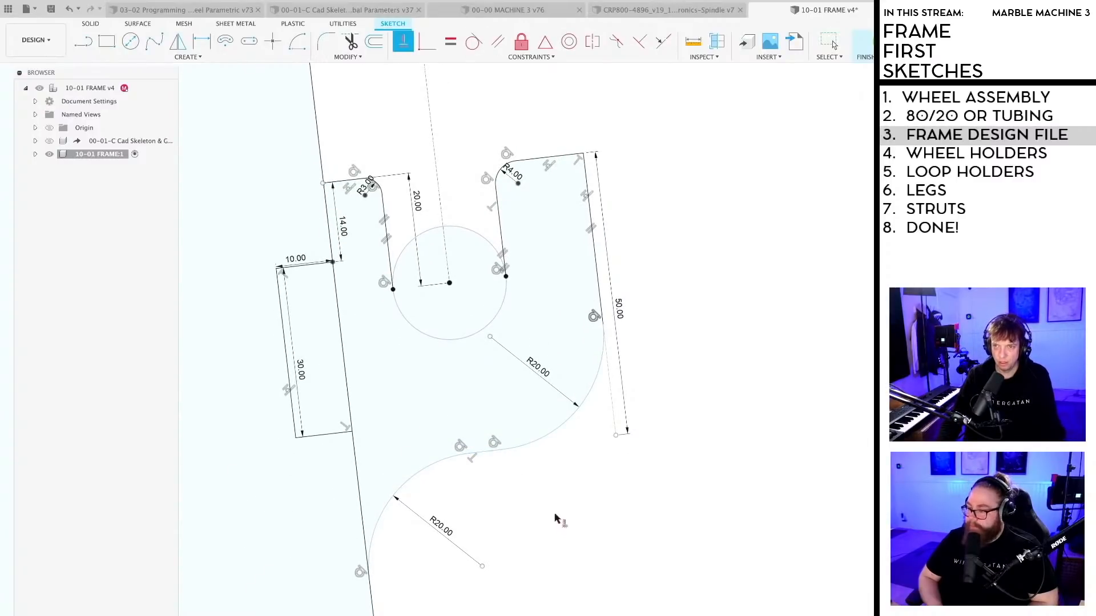
click(502, 449)
click(615, 434)
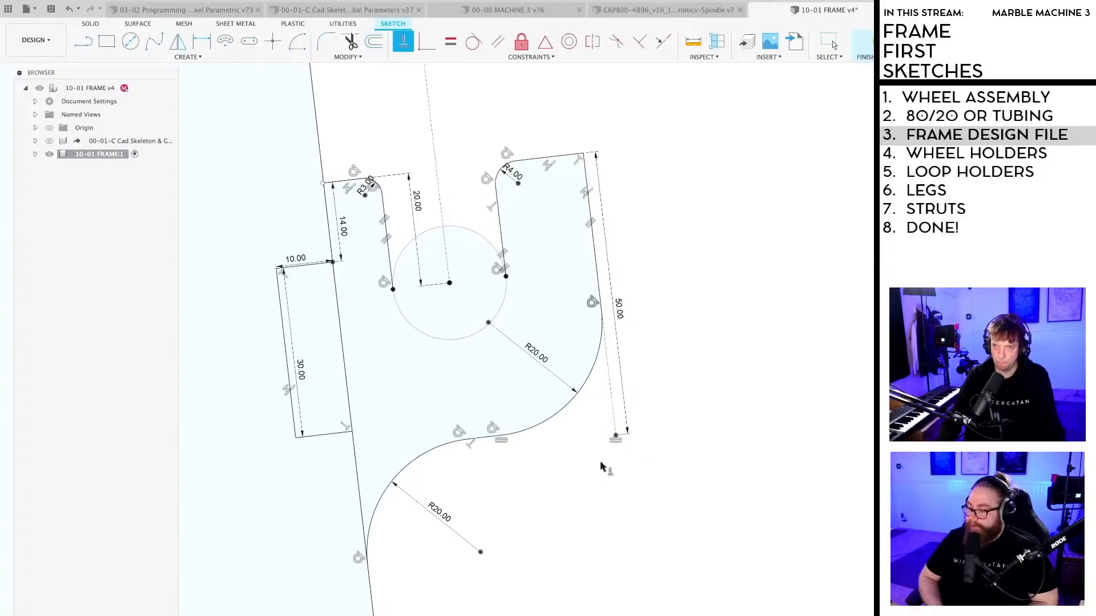
Step: Save the frame design with both wheel holders sketched
scroll(616, 482, down, 2)
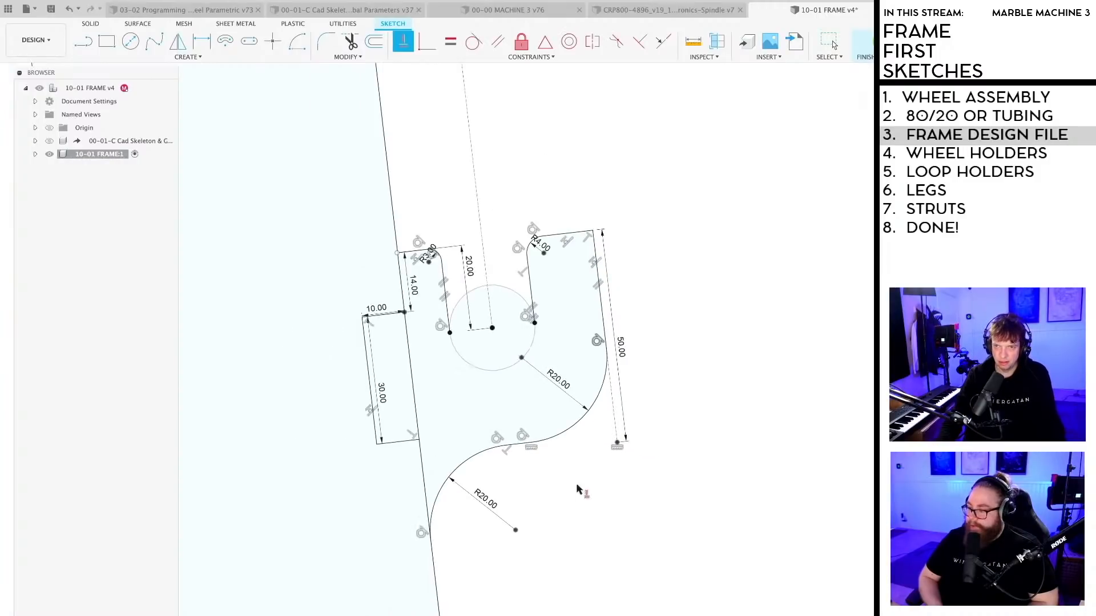
key(ctrl+s)
key(Return)
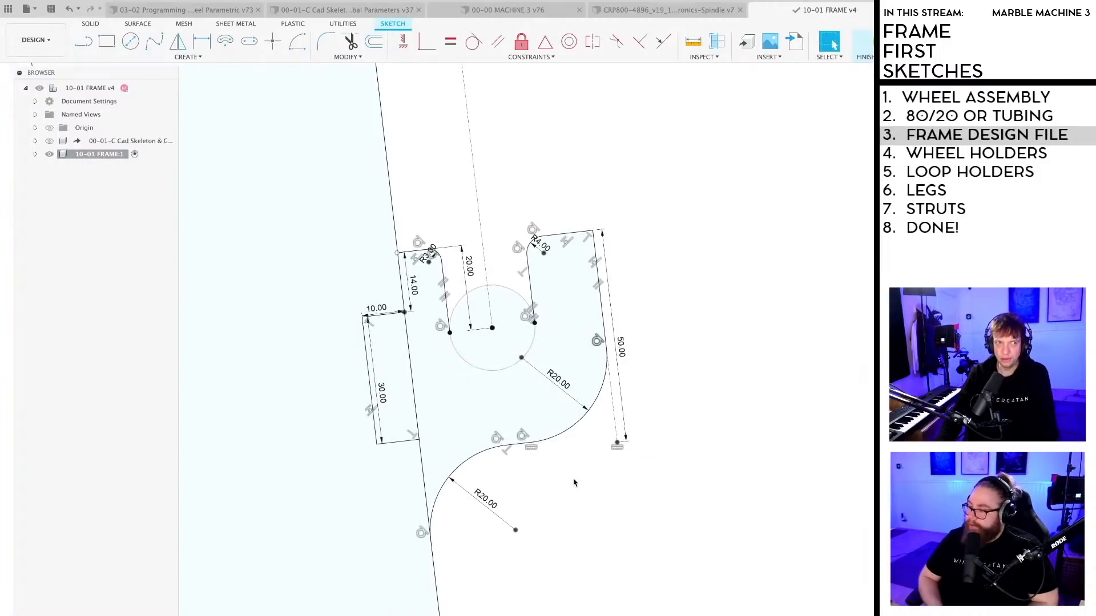
Step: Finish editing the frame sketch
scroll(601, 465, down, 1)
middle_drag(599, 466, 565, 406)
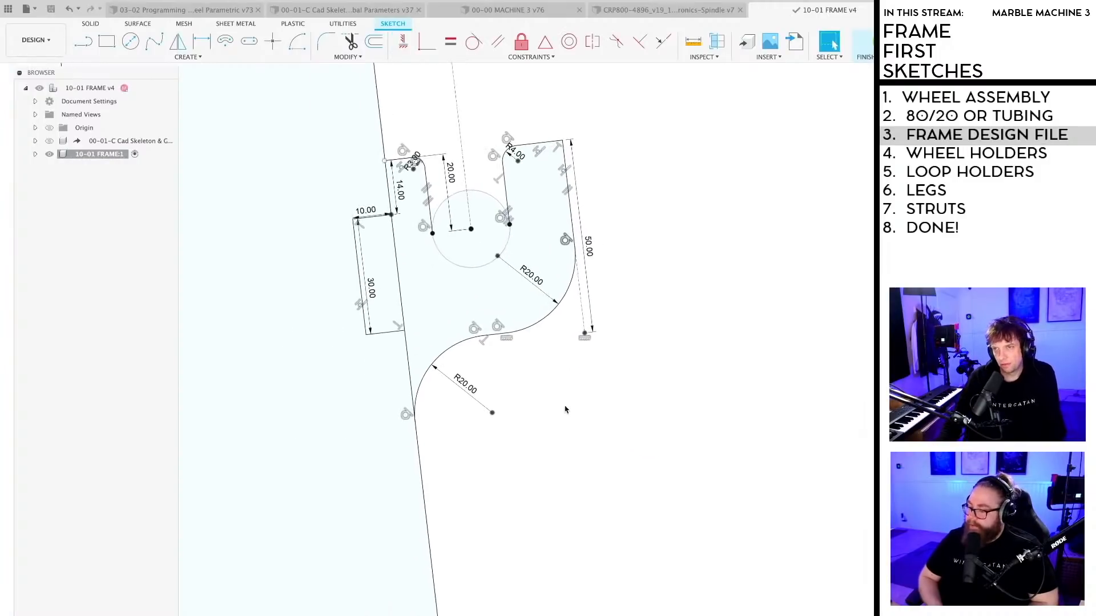
scroll(576, 387, down, 10)
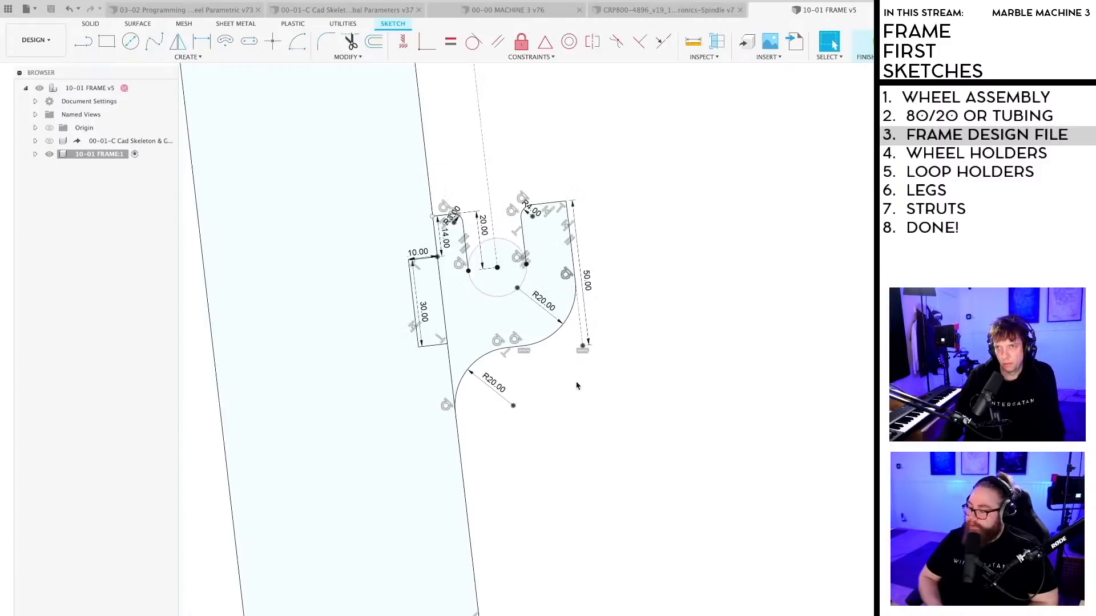
middle_drag(601, 412, 527, 454)
scroll(528, 454, down, 3)
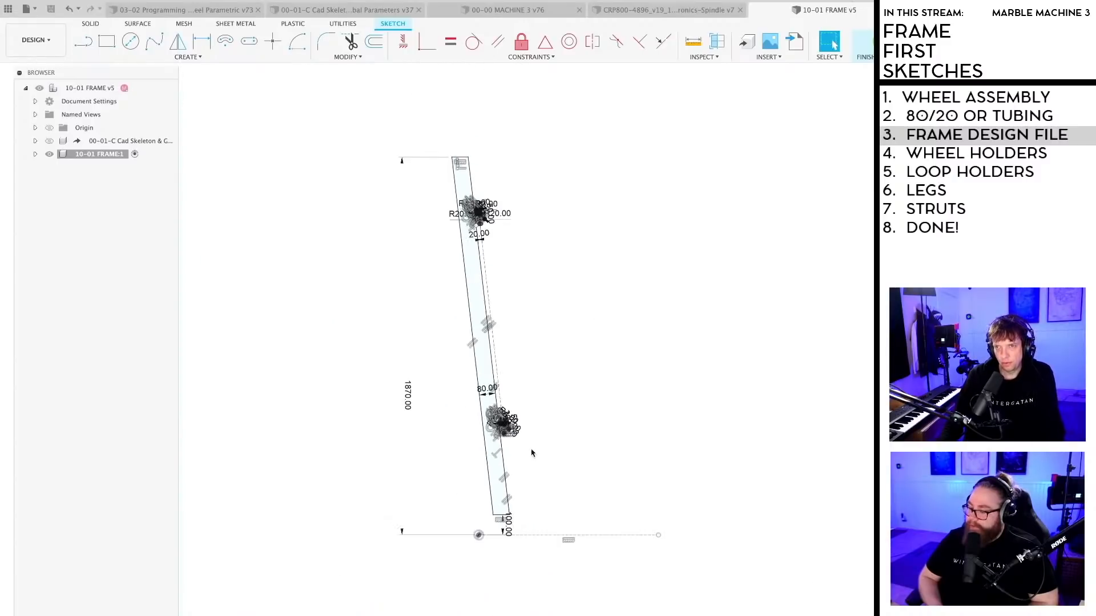
shift+middle_drag(621, 386, 577, 379)
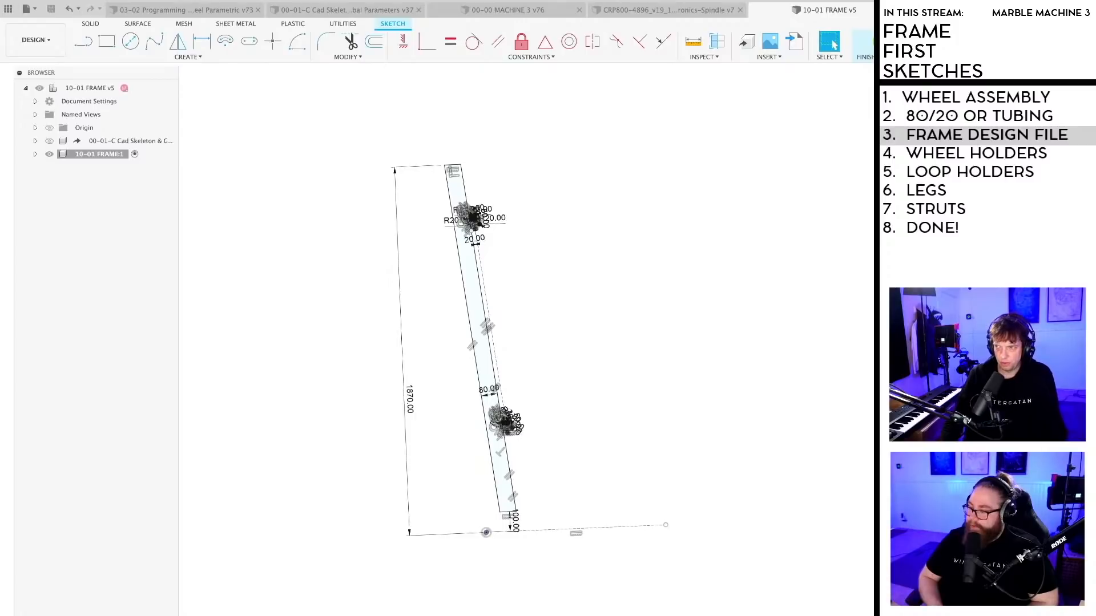
click(873, 43)
scroll(526, 406, down, 1)
mouse_move(526, 406)
shift+middle_down()
mouse_move(496, 384)
mouse_move(520, 386)
shift+middle_up()
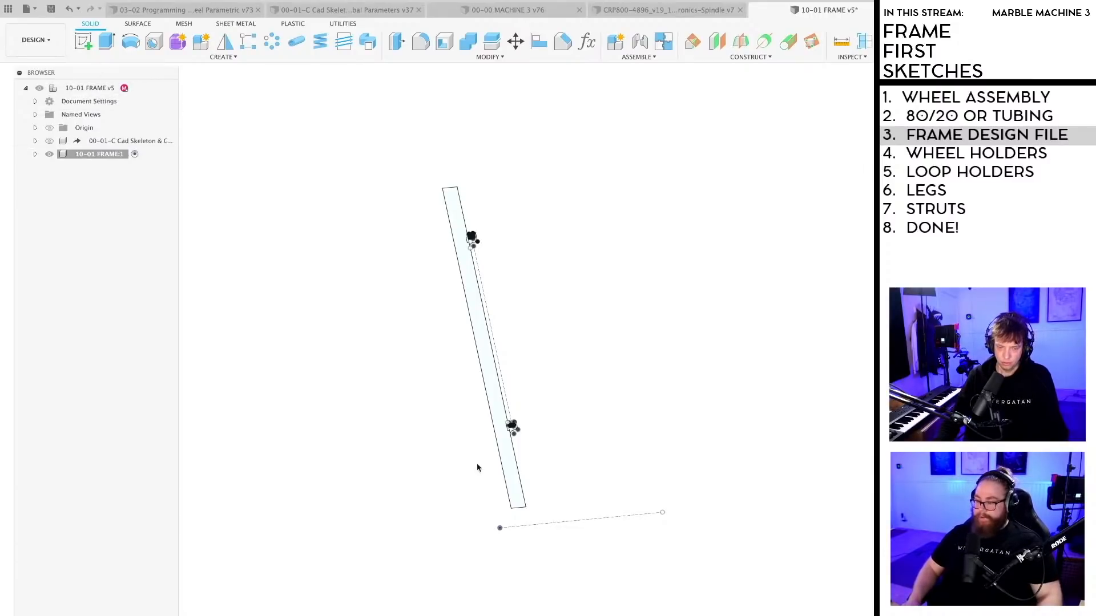
Step: Extrude the frame's long slanted profile into a solid beam, leaving out the wheel holder profiles
key(e)
shift+middle_drag(546, 356, 583, 362)
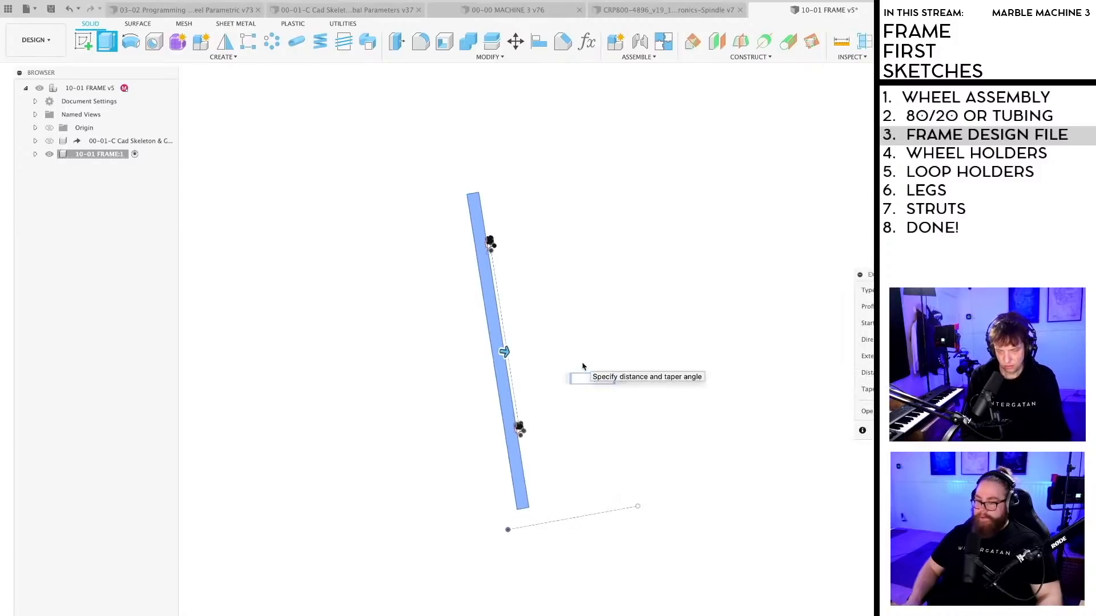
key(Return)
Step: Examine the extruded frame beam along its length, including the notches at the upper and lower wheel holders
shift+middle_drag(582, 365, 511, 381)
scroll(491, 235, up, 5)
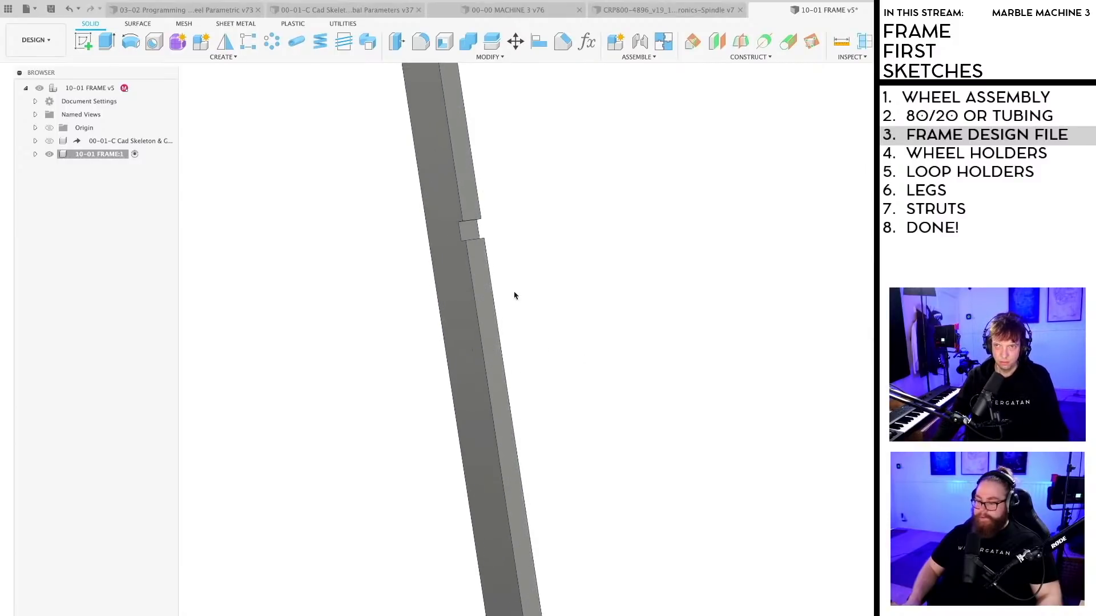
scroll(515, 292, down, 2)
middle_drag(569, 342, 502, 209)
scroll(501, 572, down, 2)
middle_drag(519, 563, 514, 574)
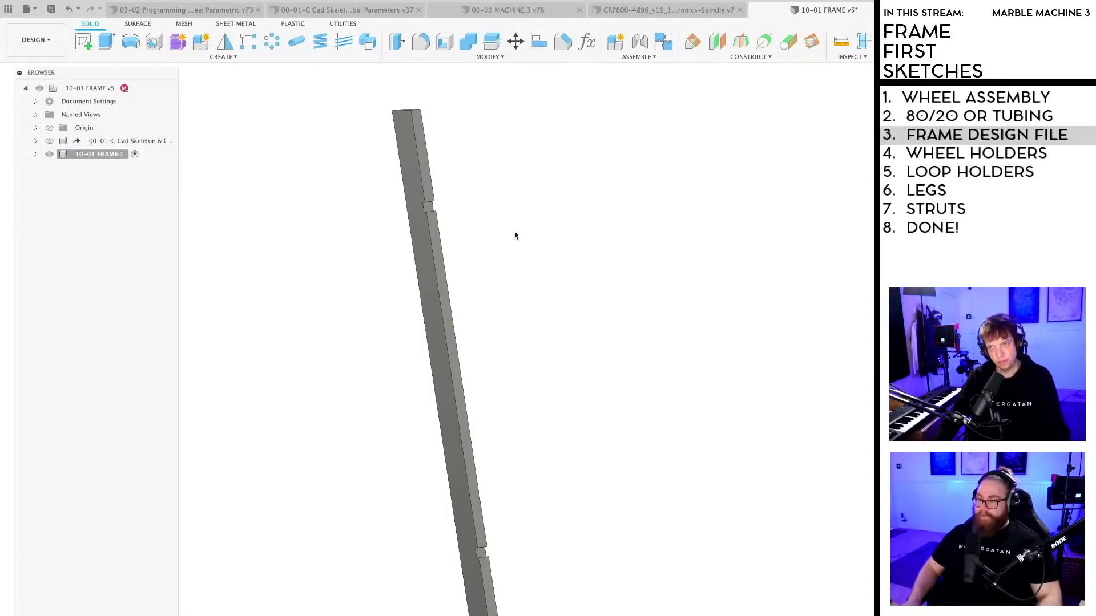
scroll(516, 237, down, 2)
middle_drag(526, 289, 489, 266)
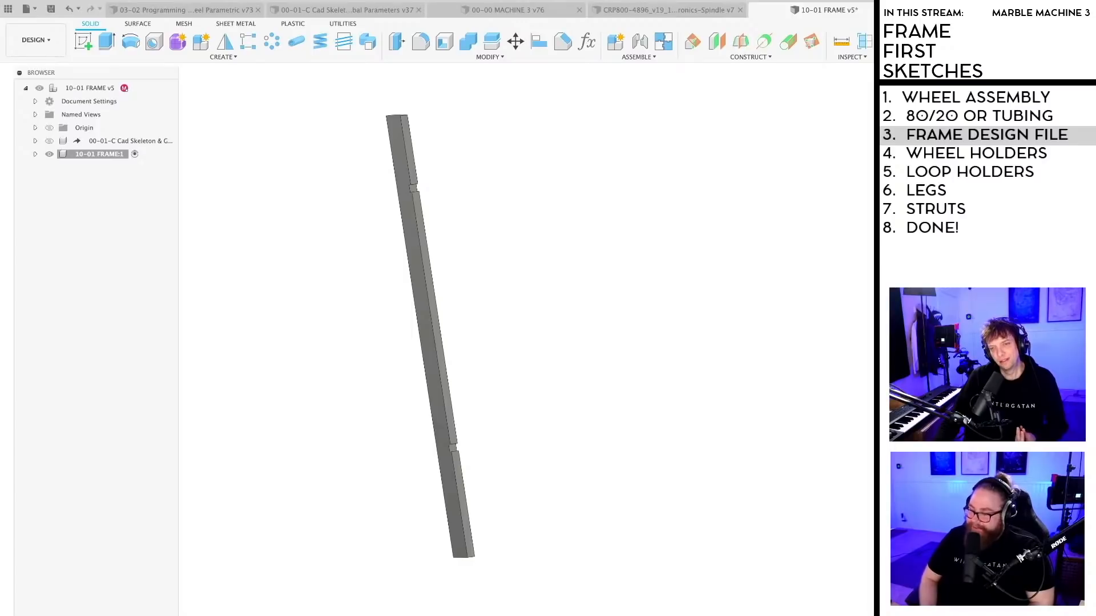
Step: Save the design with the extruded frame beam
shift+middle_drag(346, 513, 362, 513)
key(super+s)
key(Return)
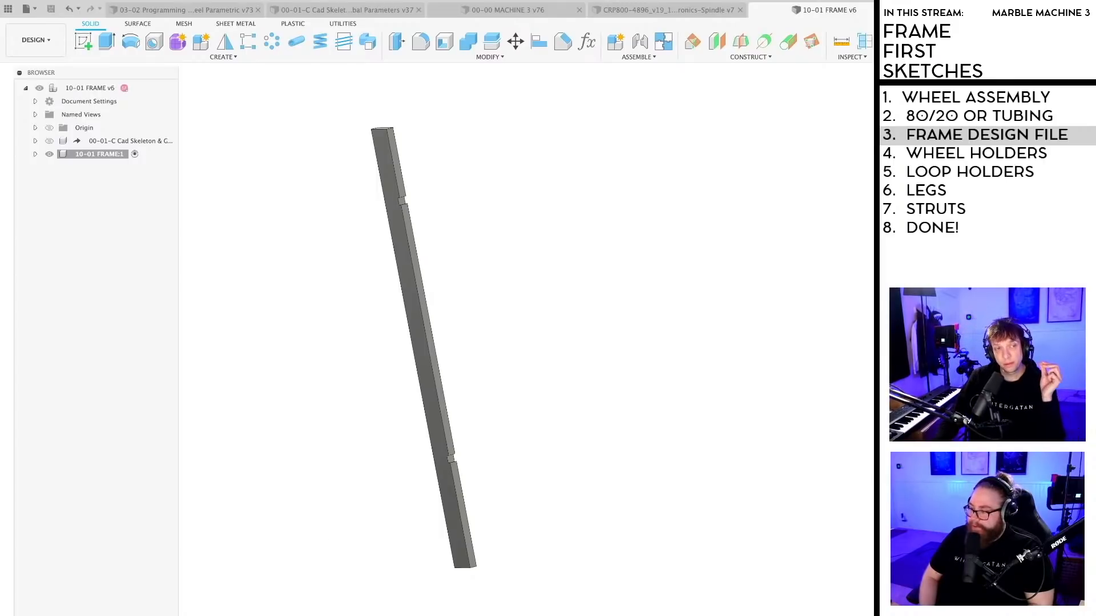
Step: Reopen the frame sketch and set the width of the long frame profile to 40 mm
middle_drag(423, 348, 424, 345)
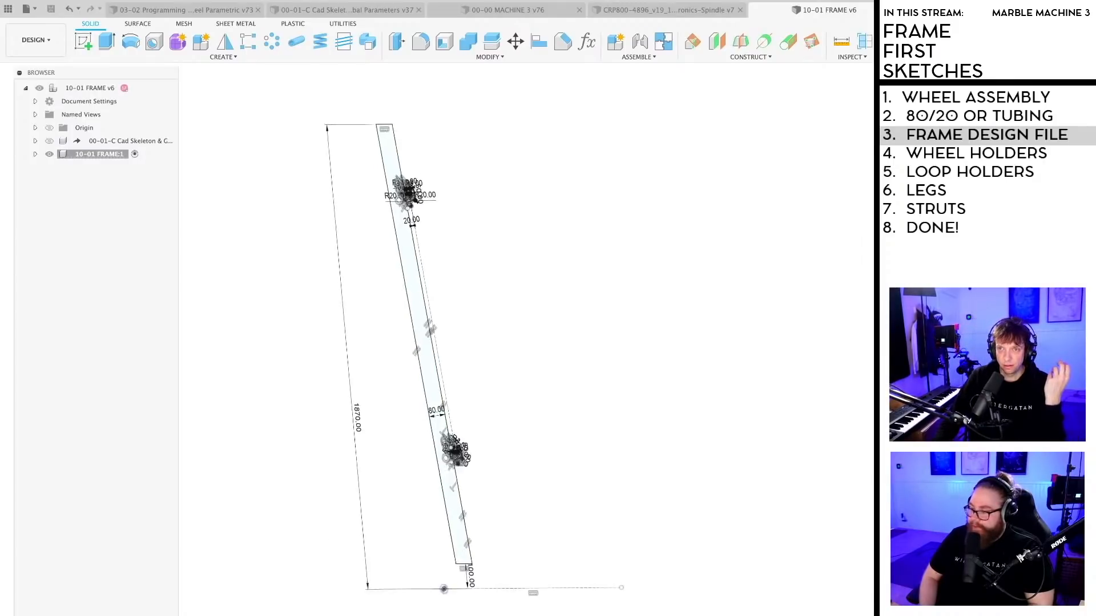
scroll(509, 391, up, 4)
double_click(504, 397)
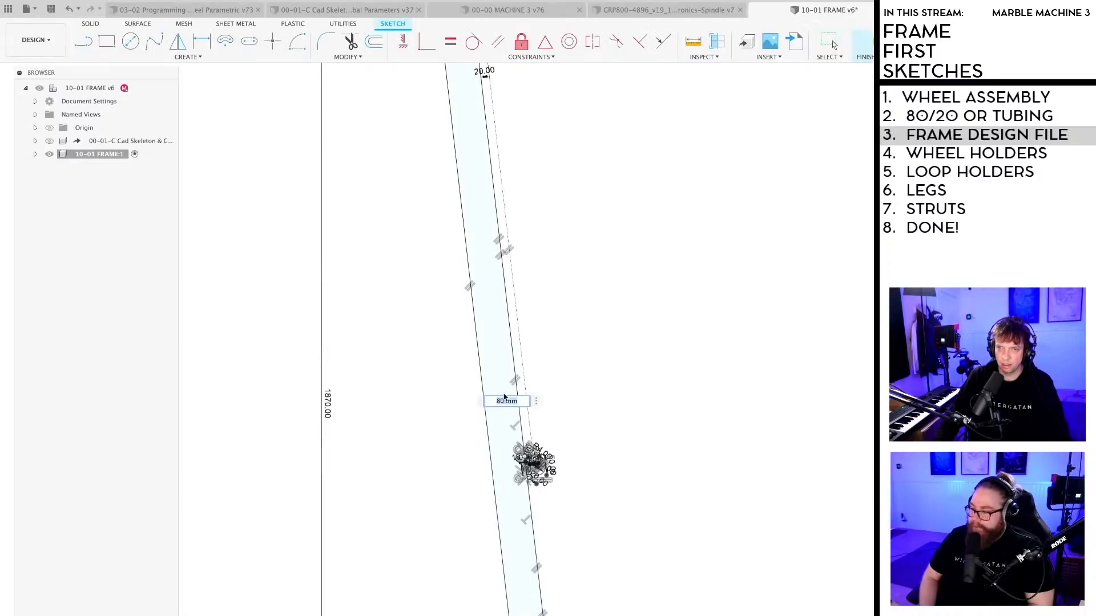
text(40)
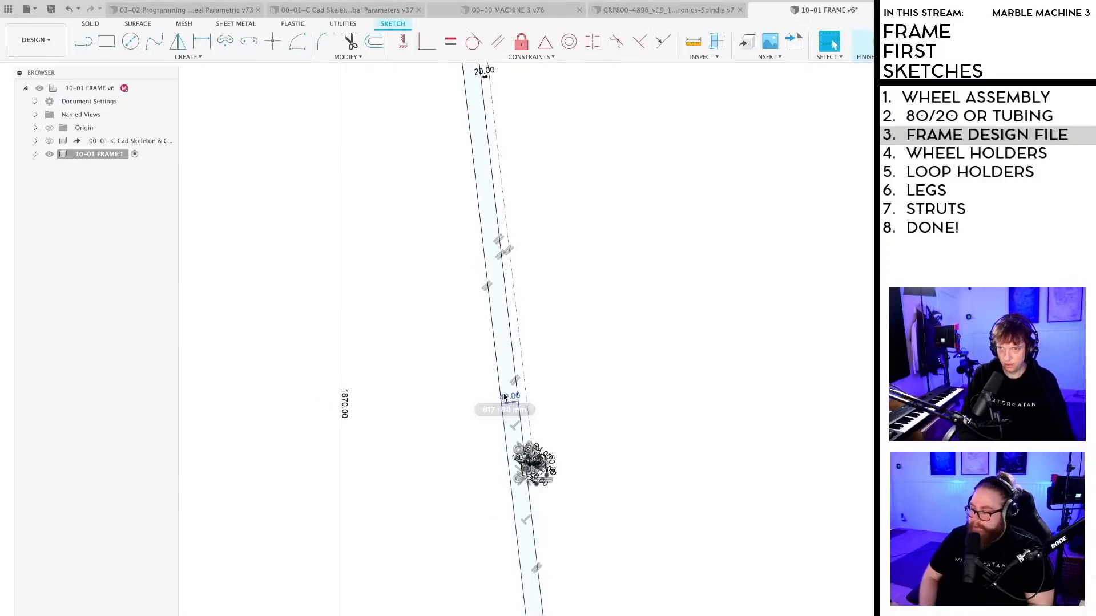
key(Return)
scroll(491, 536, down, 2)
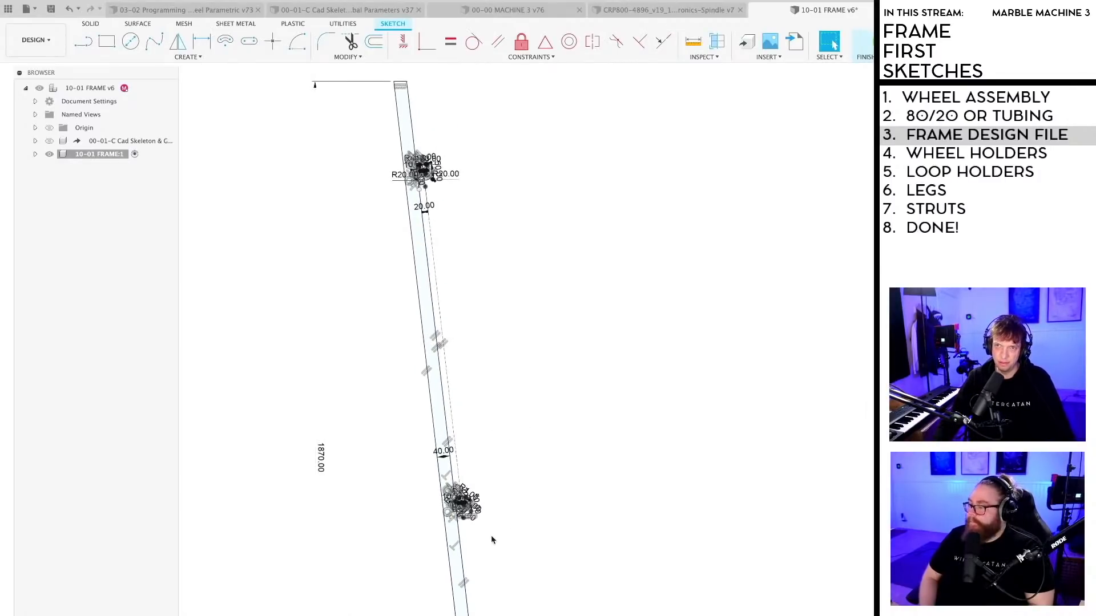
Step: Finish the frame sketch and set the beam's extrusion distance to -40 mm
scroll(465, 259, up, 2)
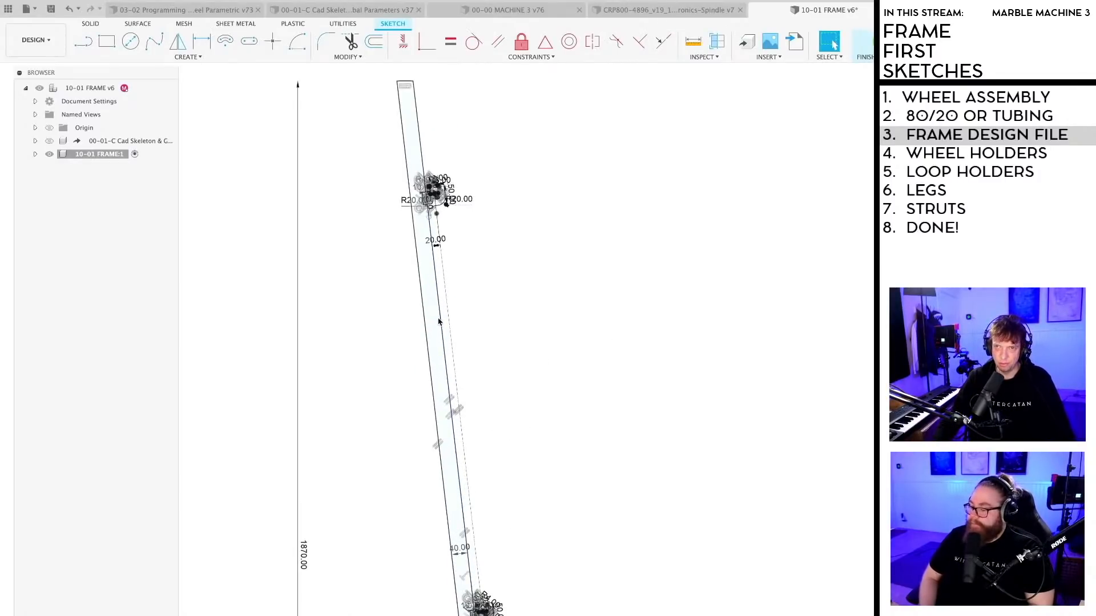
scroll(487, 296, down, 3)
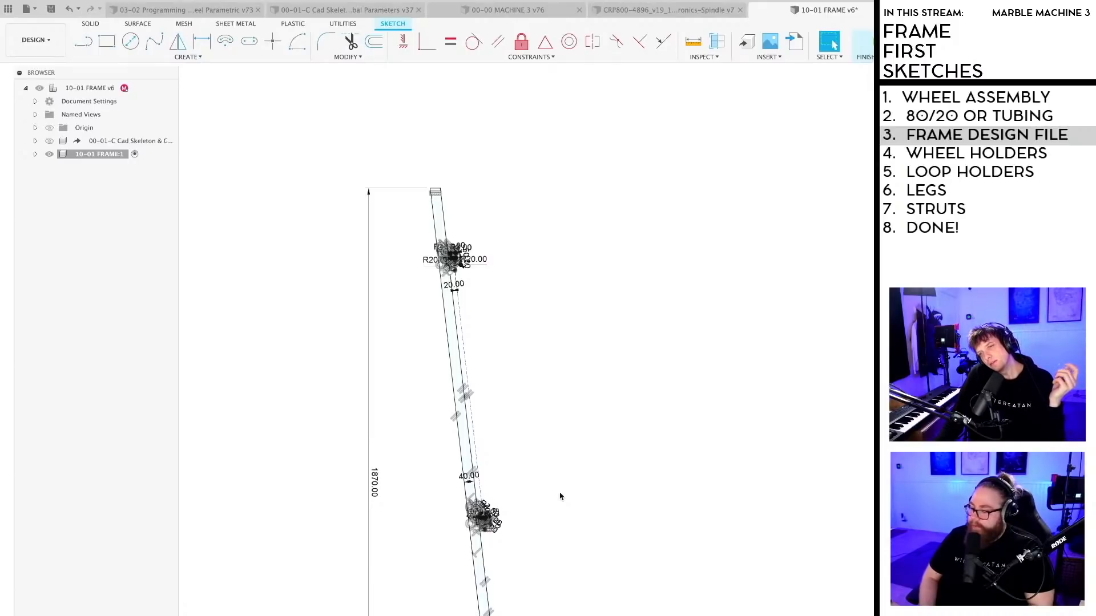
click(869, 45)
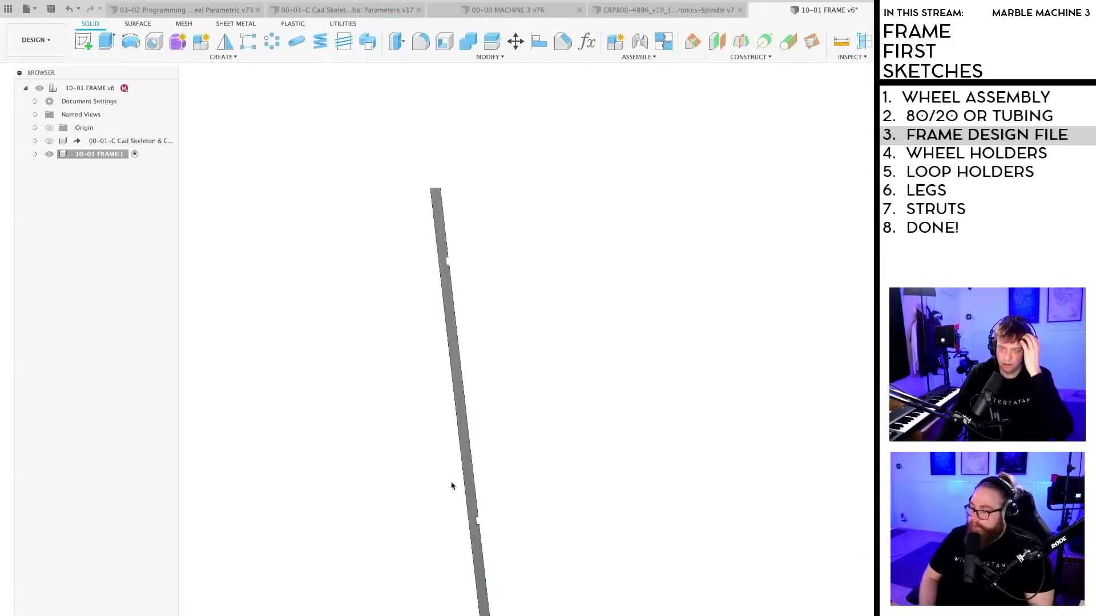
shift+middle_drag(510, 611, 343, 600)
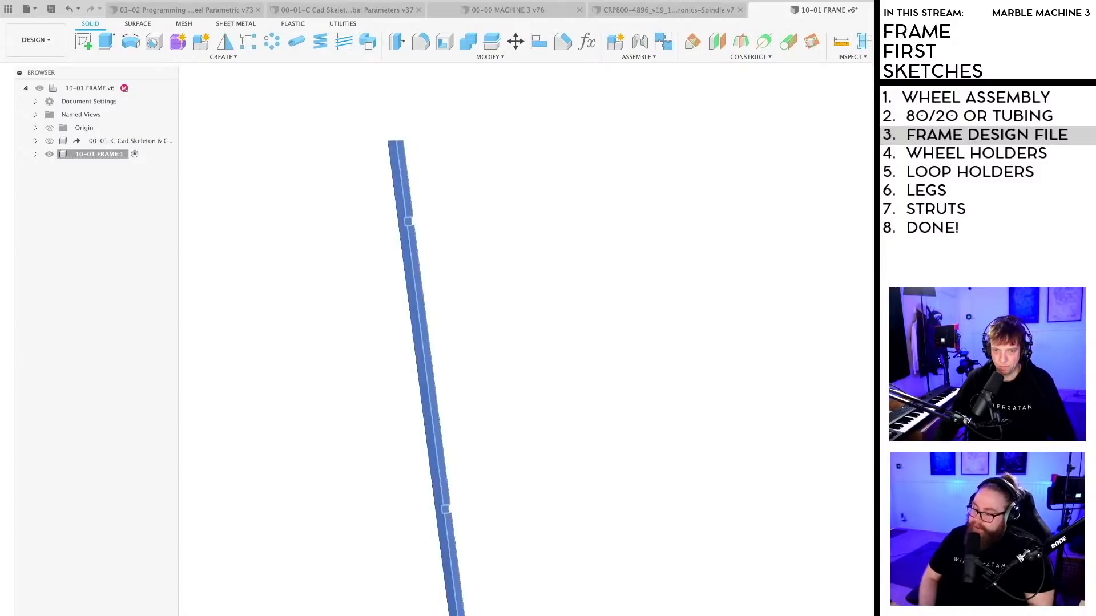
key(e)
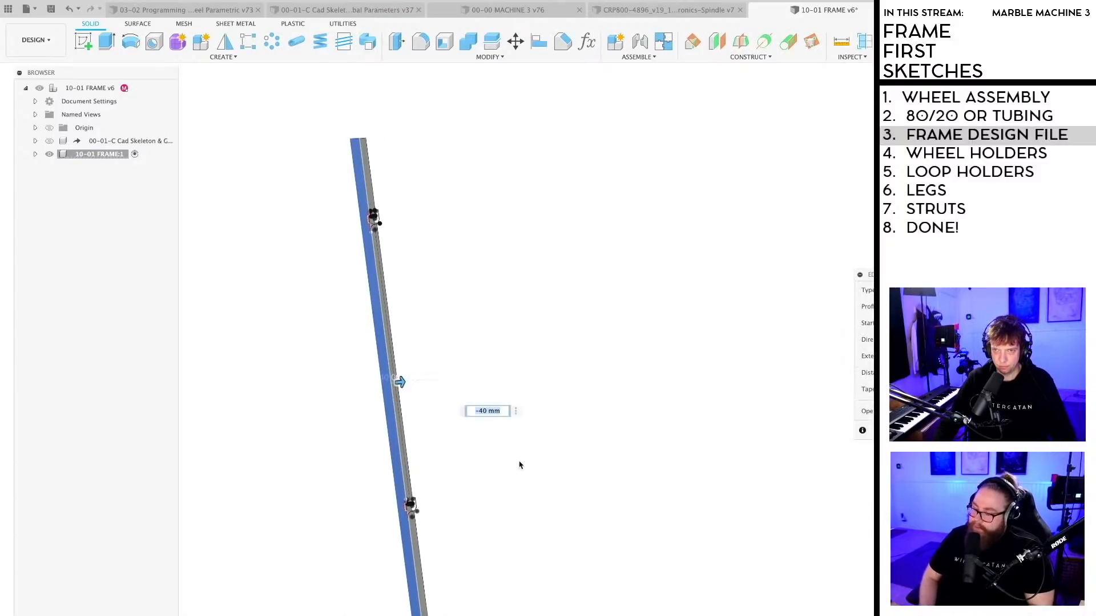
key(Return)
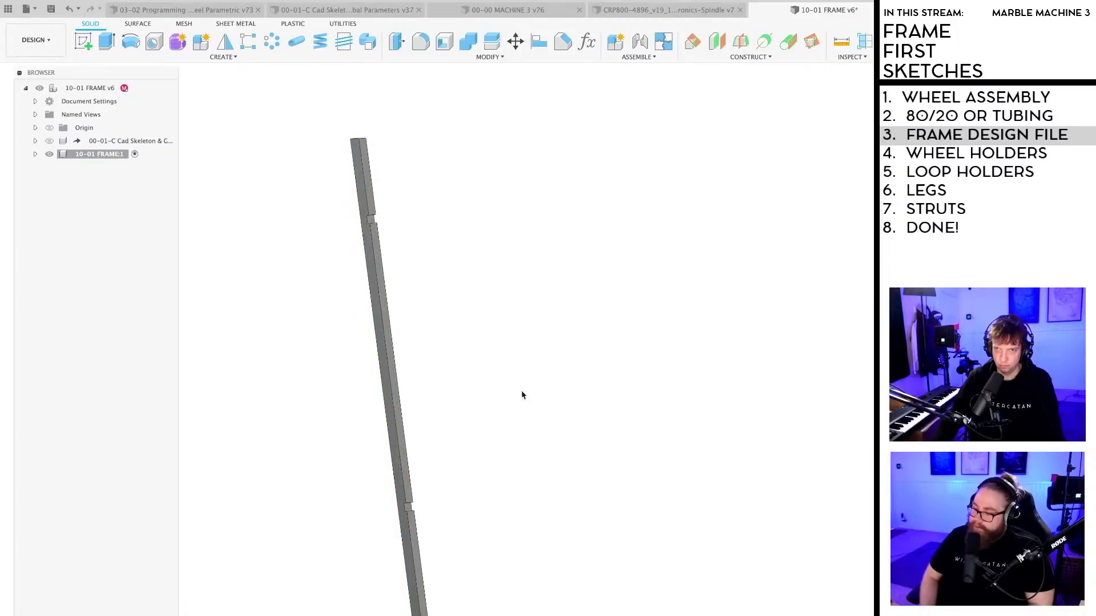
Step: Check the resized frame beam from several angles and save the design as a new version
shift+middle_drag(504, 412, 533, 409)
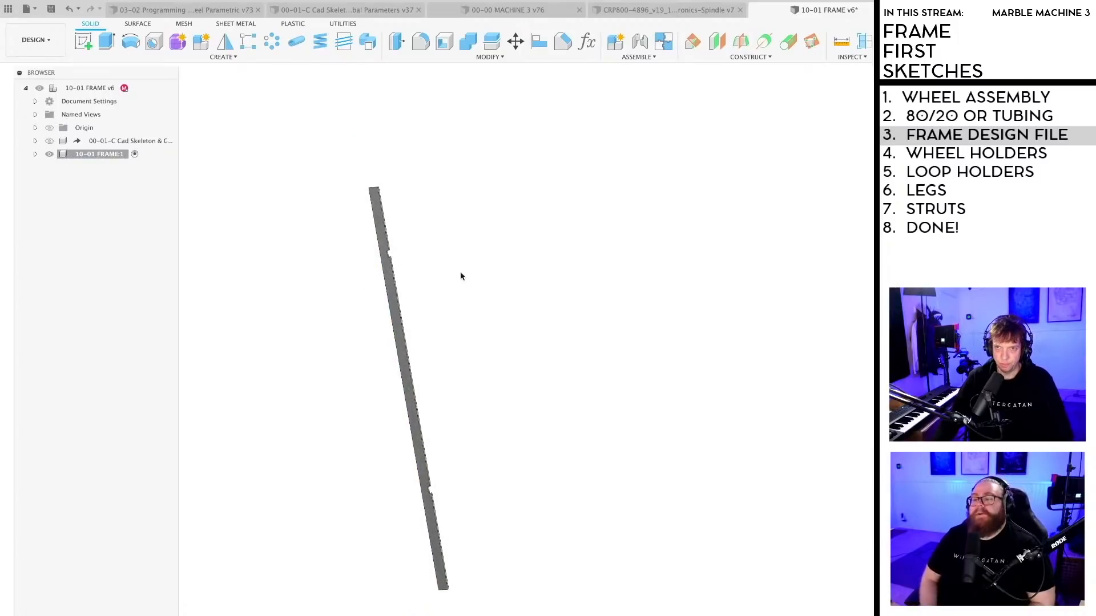
shift+middle_drag(460, 276, 397, 290)
scroll(425, 413, up, 3)
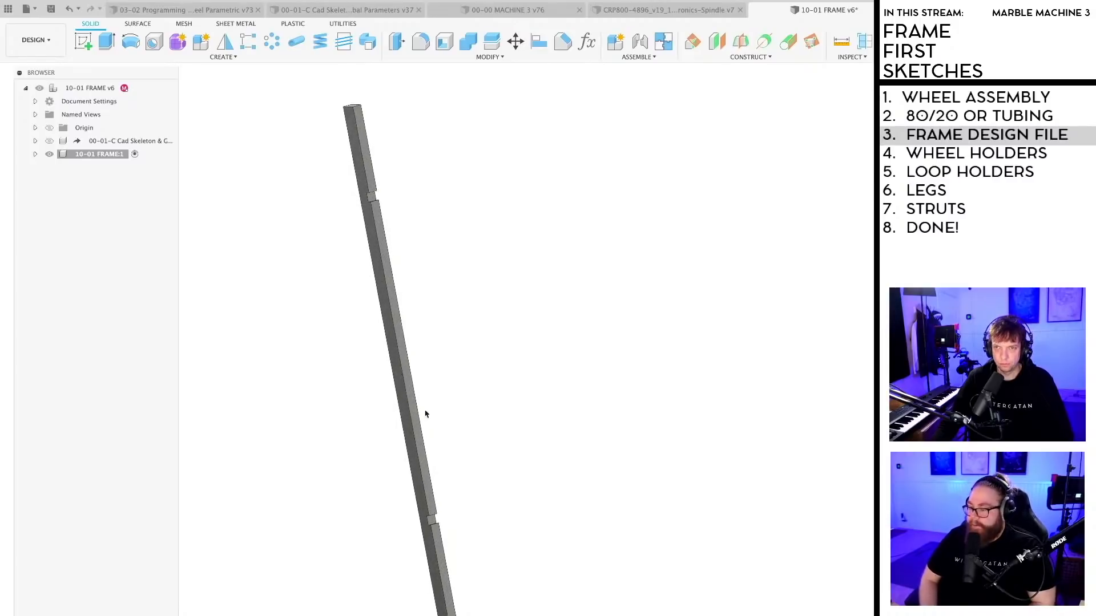
shift+middle_drag(425, 414, 446, 395)
key(ctrl+s)
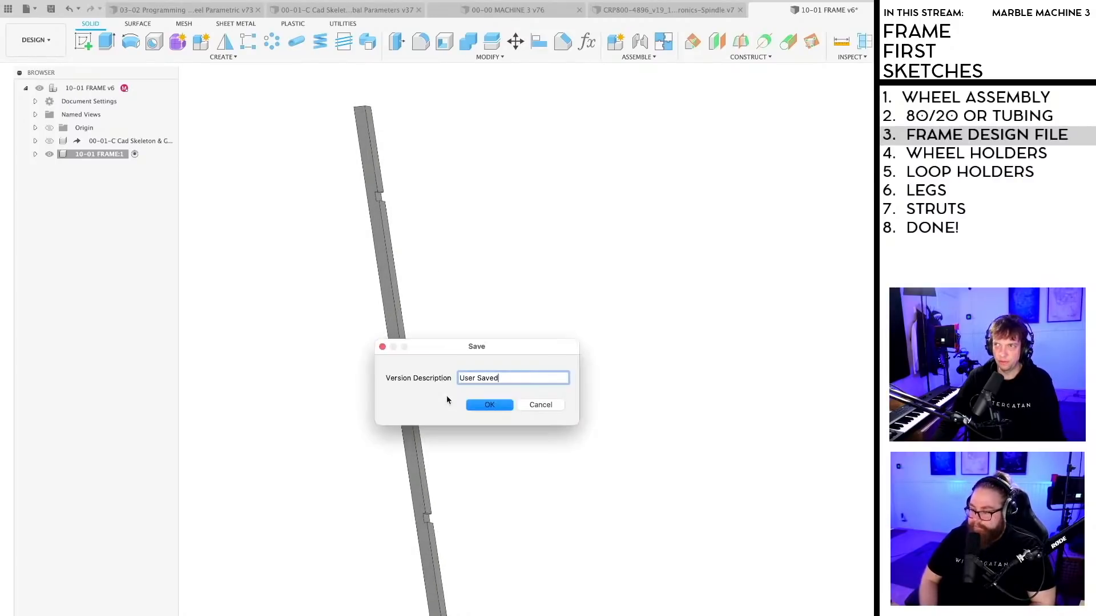
key(Return)
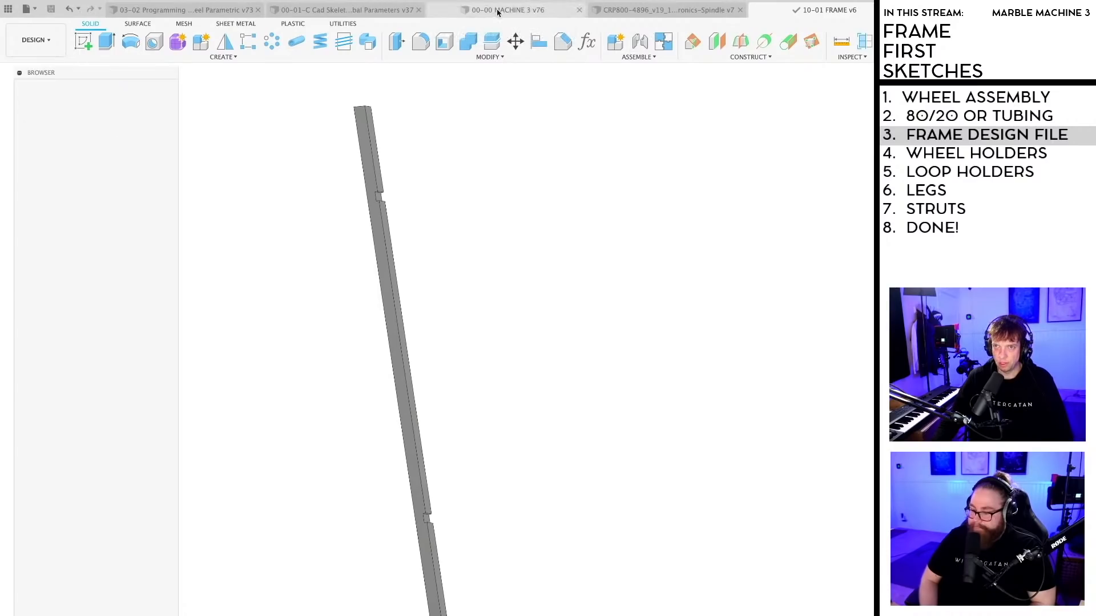
Step: Look over the 00-00 MACHINE 3 assembly and return to the 10-01 FRAME design
click(495, 12)
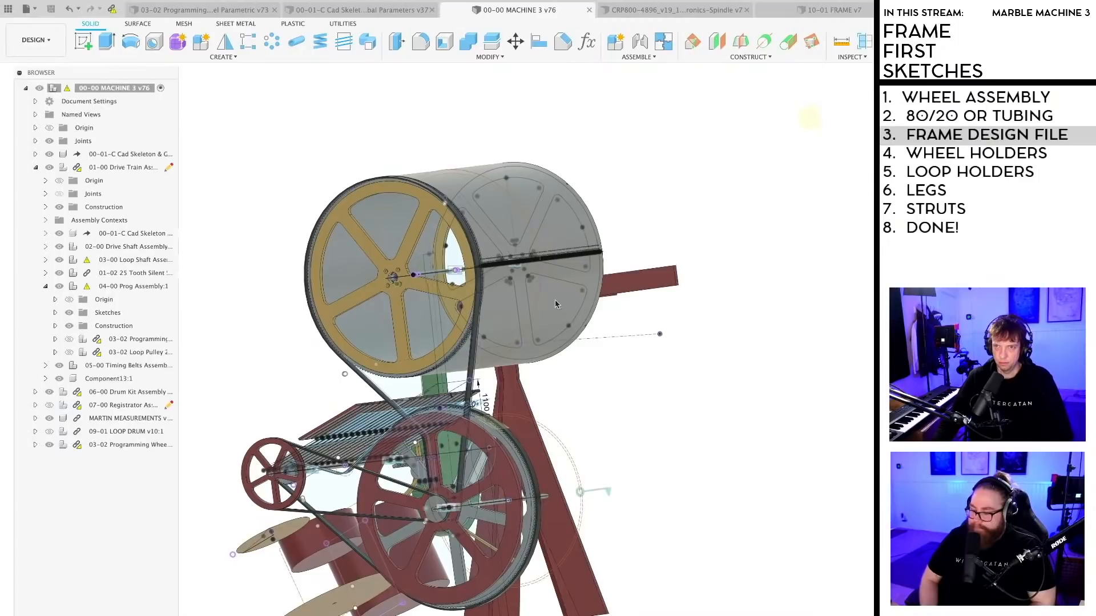
scroll(555, 300, down, 3)
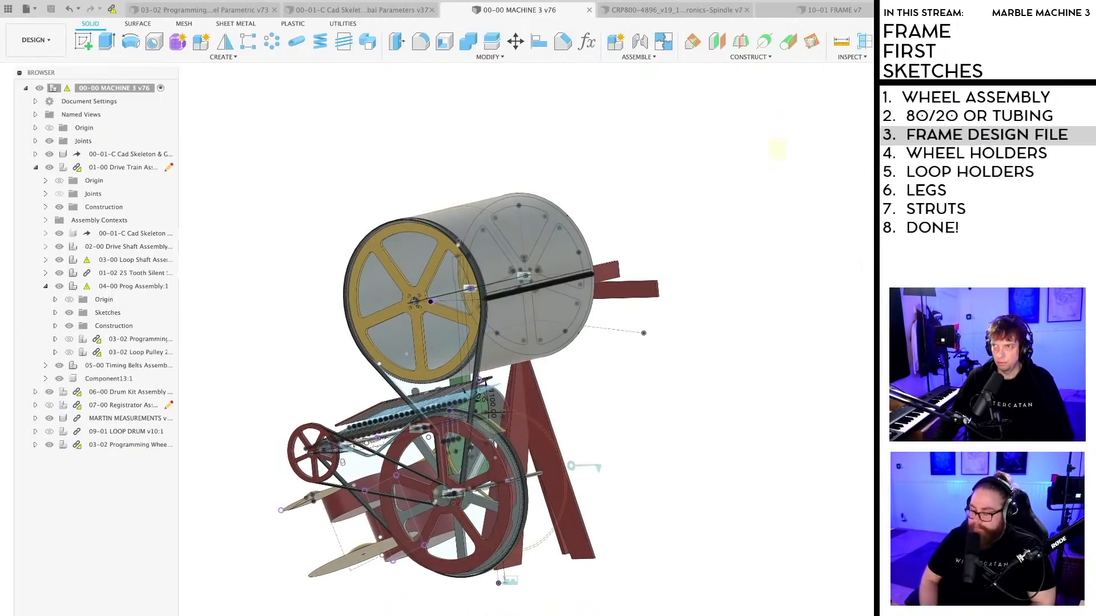
click(833, 9)
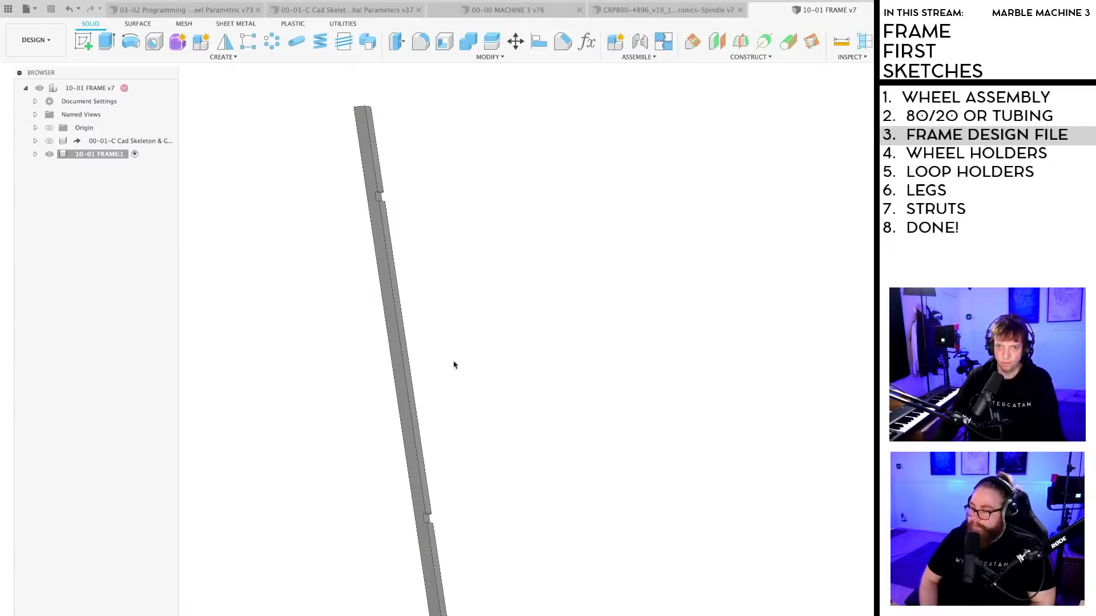
Step: Create a new component under the top-level 10-01 FRAME and name it 10-02 HOOK
mouse_move(340, 577)
shift+middle_down()
mouse_move(372, 565)
mouse_move(345, 557)
mouse_move(350, 523)
mouse_move(484, 482)
mouse_move(477, 489)
mouse_move(474, 475)
shift+middle_up()
right_click(92, 89)
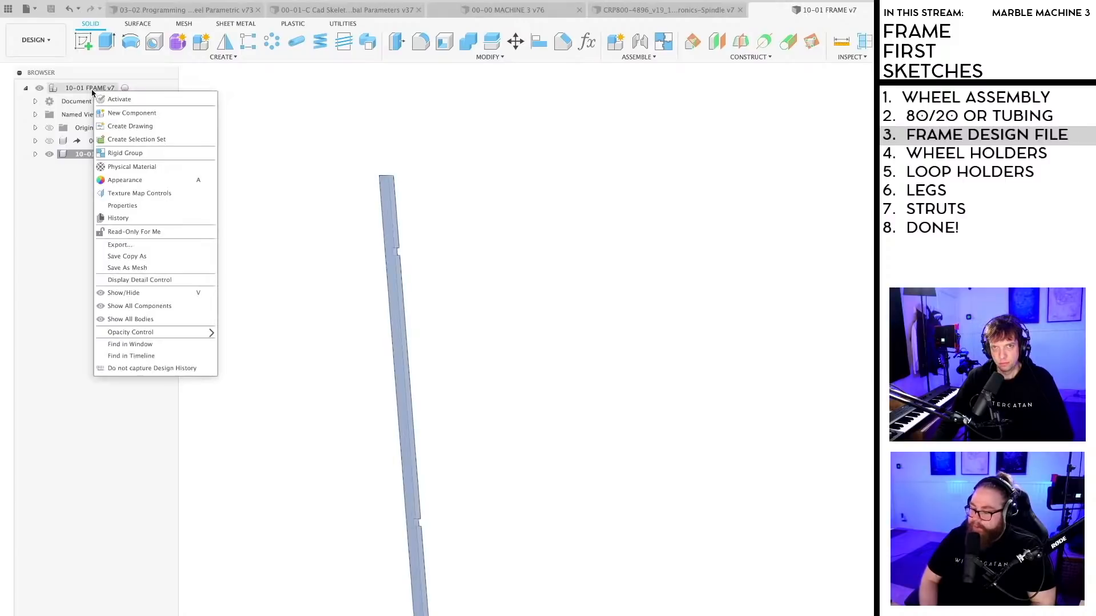
click(128, 113)
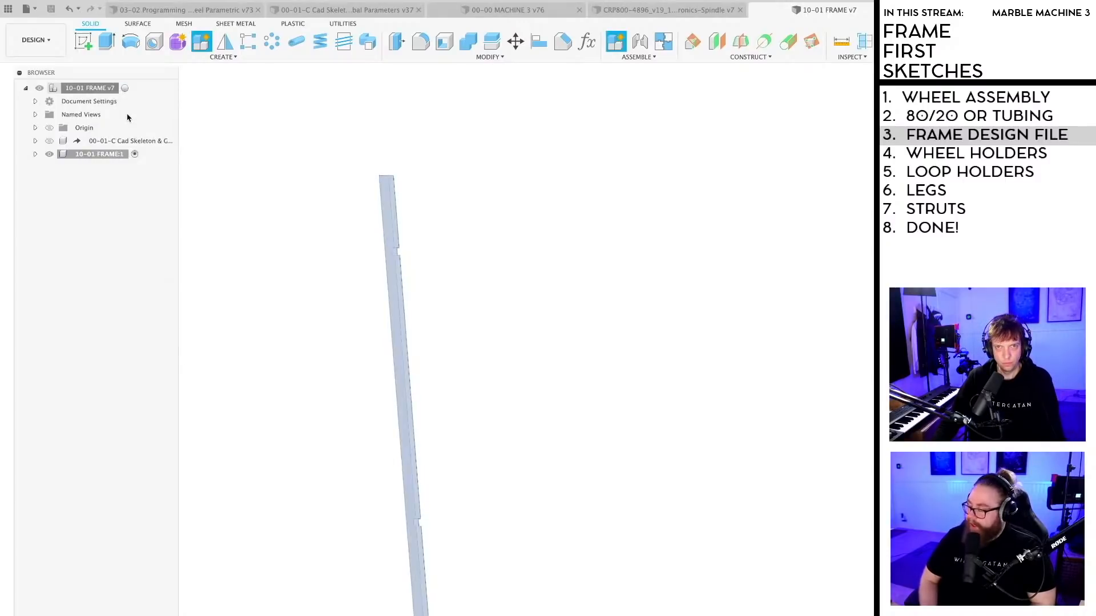
click(94, 167)
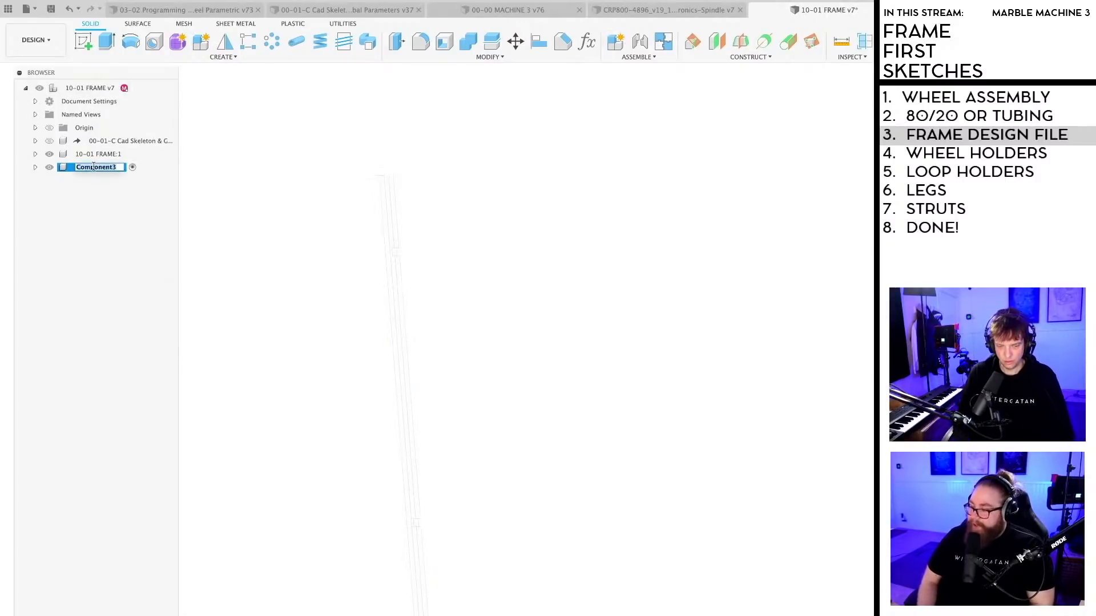
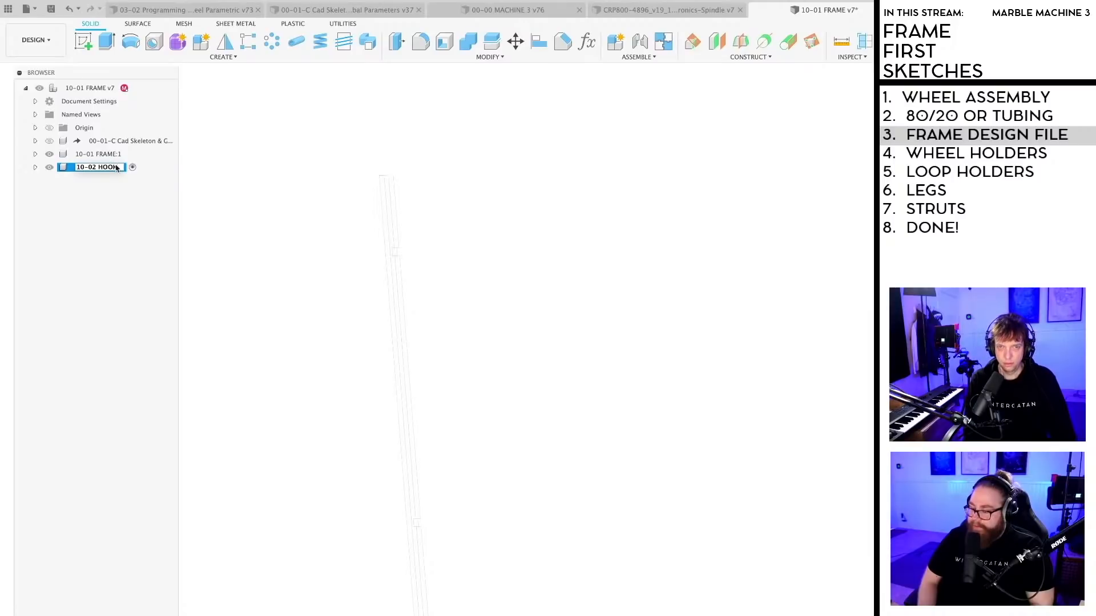
key(Return)
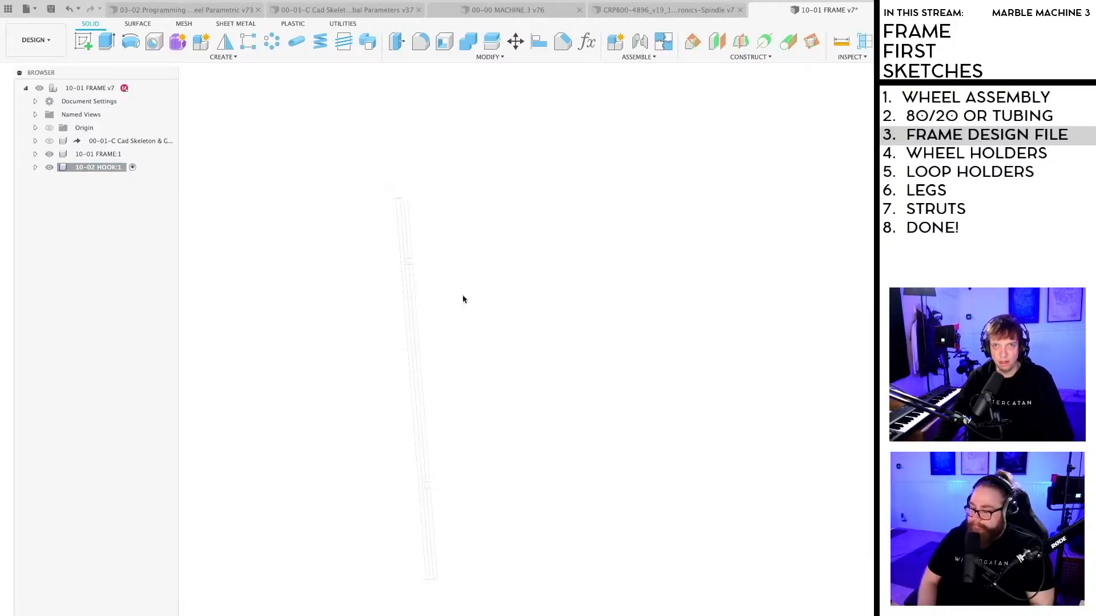
Step: Show Sketch1 of the 10-01 FRAME component and save the design
click(35, 154)
click(45, 194)
click(45, 181)
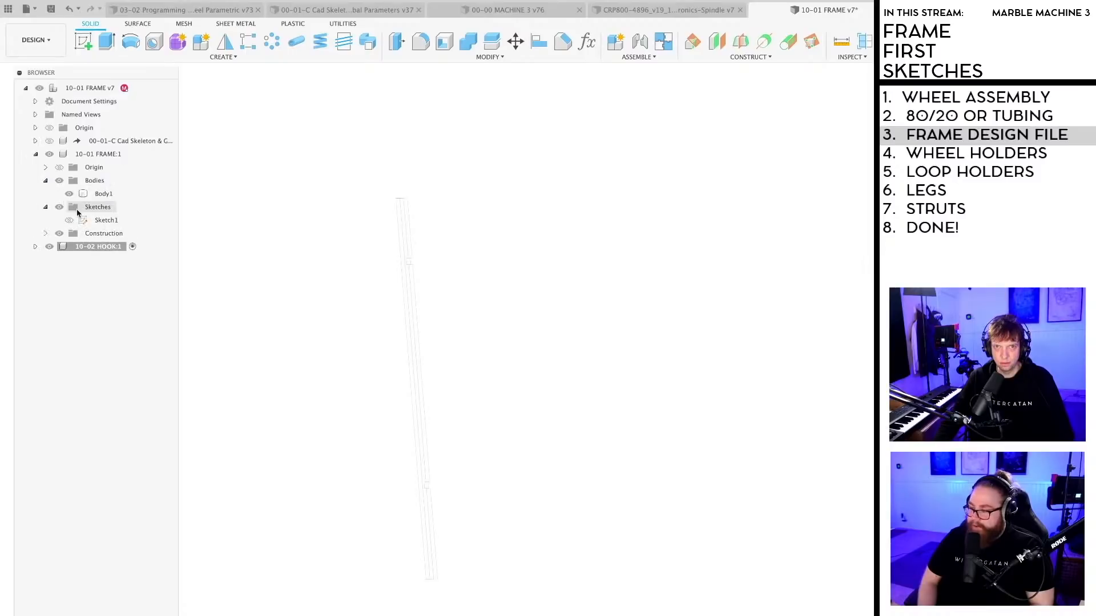
click(70, 220)
shift+middle_drag(388, 396, 435, 383)
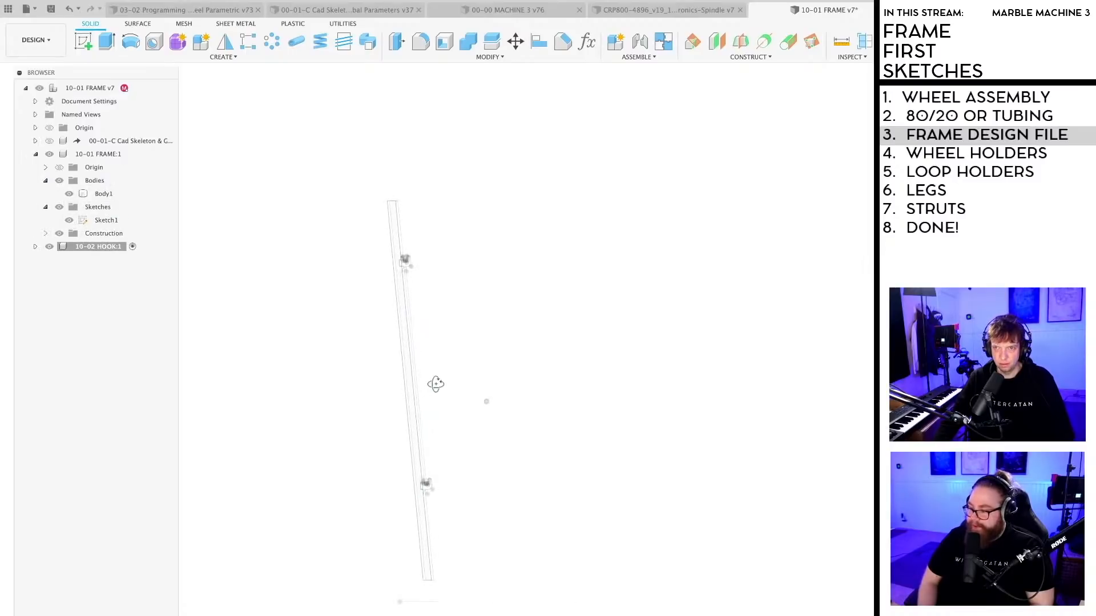
key(ctrl+s)
key(Return)
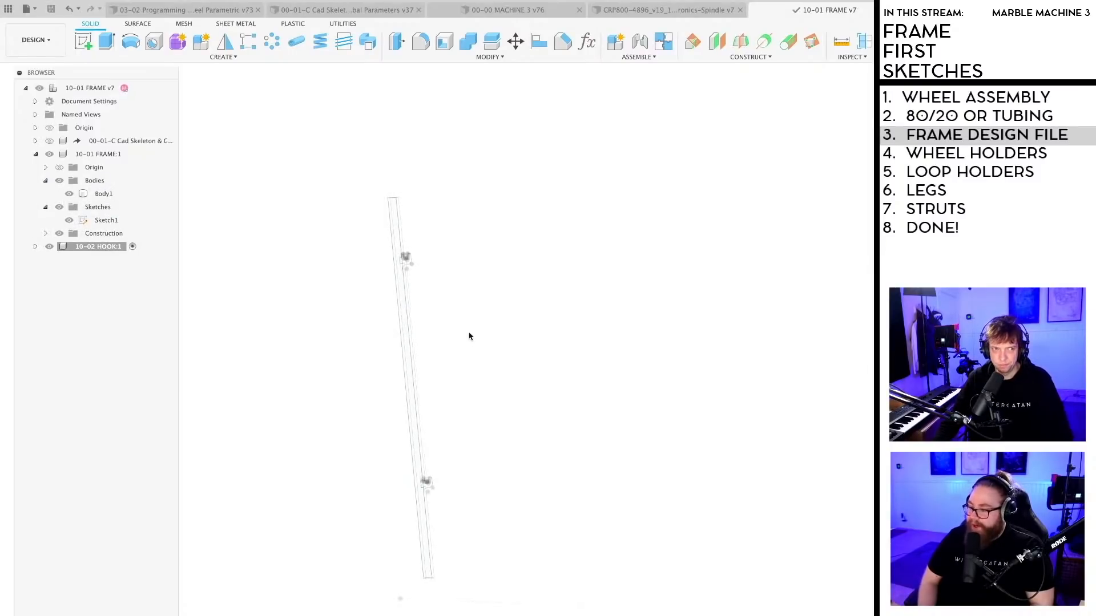
Step: Extrude the upper wheel holder profile together with its rectangular tab by -10 mm in the new hook component
scroll(460, 348, up, 3)
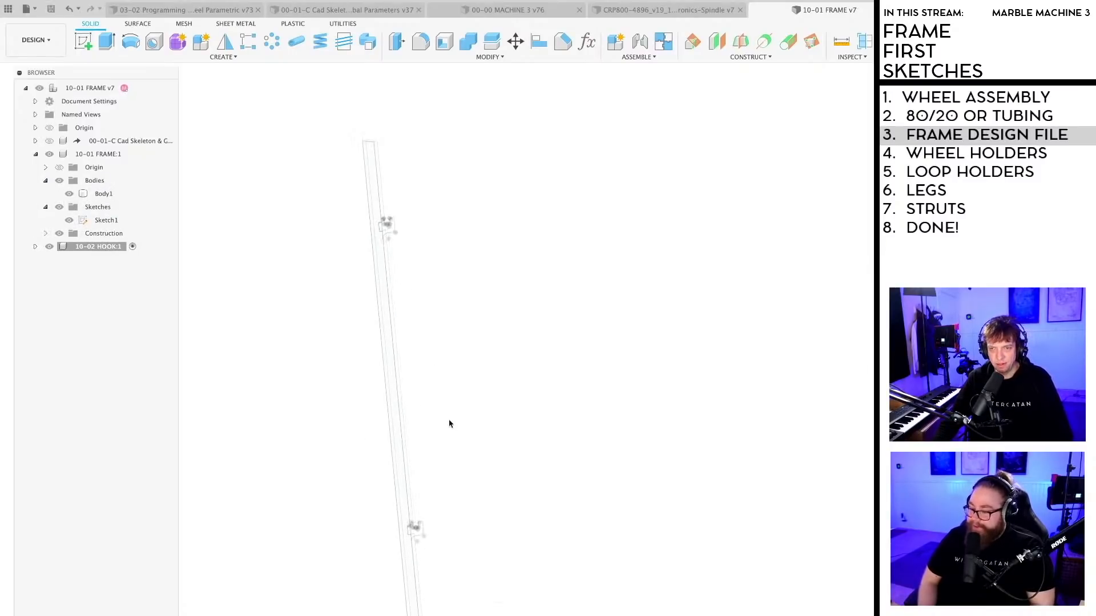
mouse_move(456, 471)
middle_down()
mouse_move(473, 495)
mouse_move(473, 472)
middle_up()
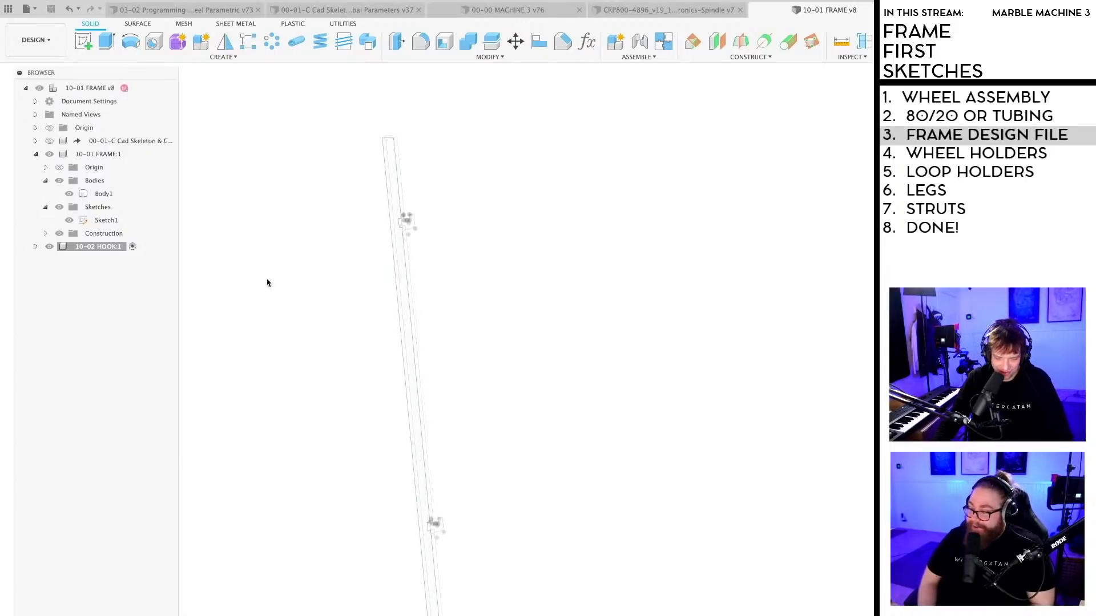
scroll(266, 282, up, 2)
key(e)
scroll(449, 213, up, 8)
click(398, 232)
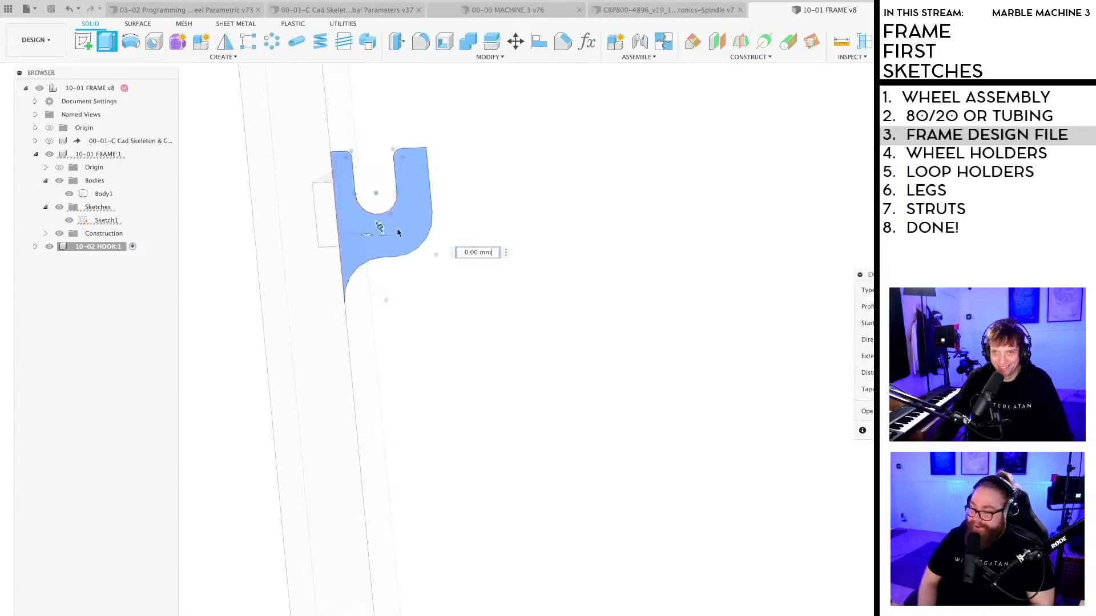
click(333, 215)
shift+middle_drag(477, 314, 460, 318)
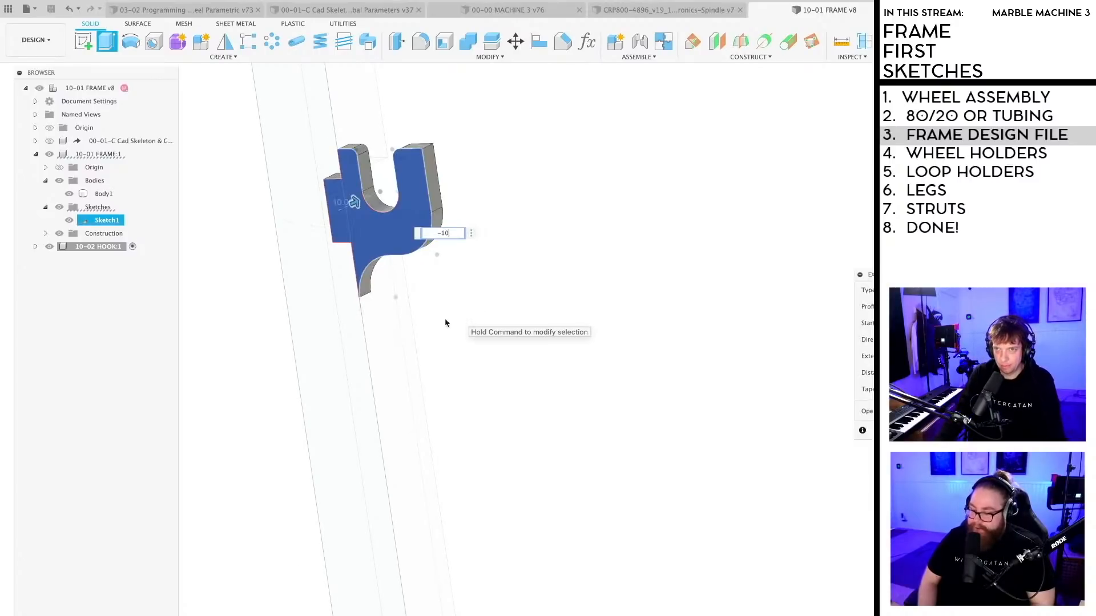
key(Return)
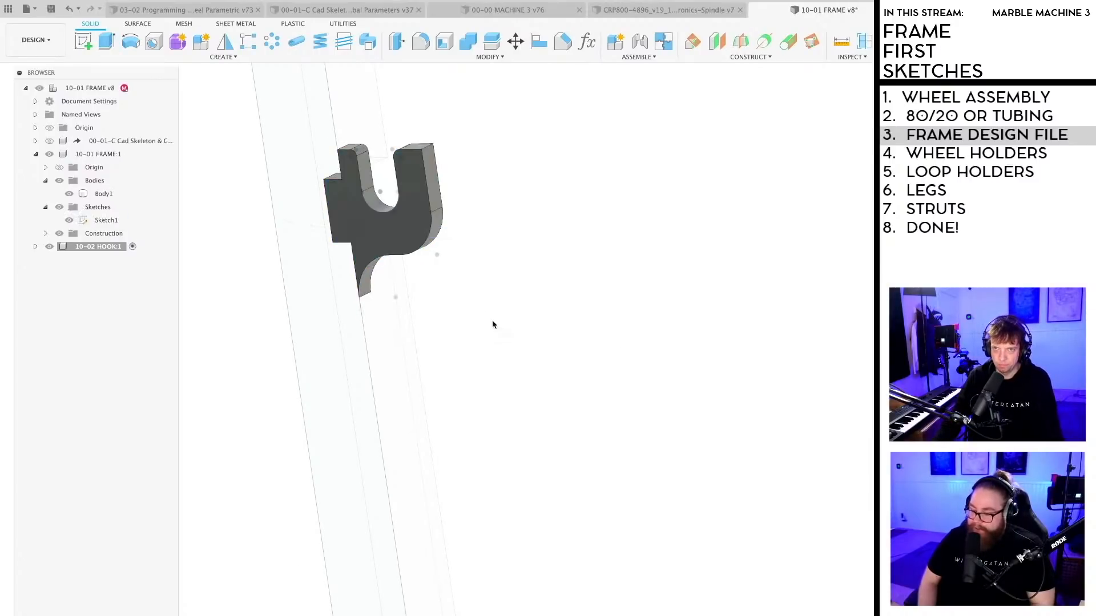
Step: Examine the extruded upper wheel holder and its position along the frame beam
scroll(483, 299, down, 5)
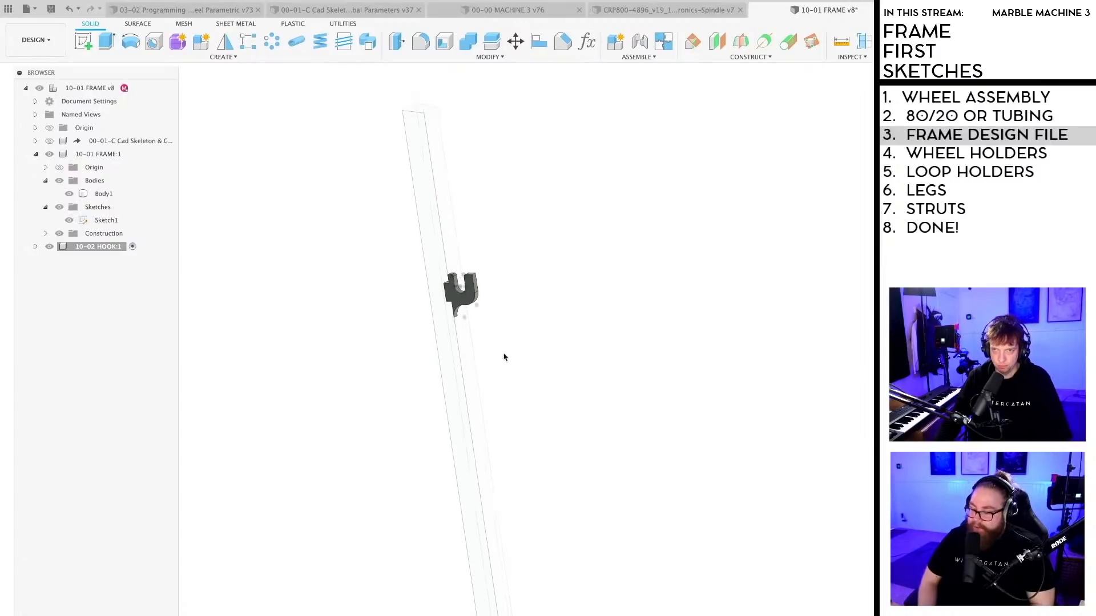
middle_drag(504, 358, 453, 205)
scroll(453, 211, down, 4)
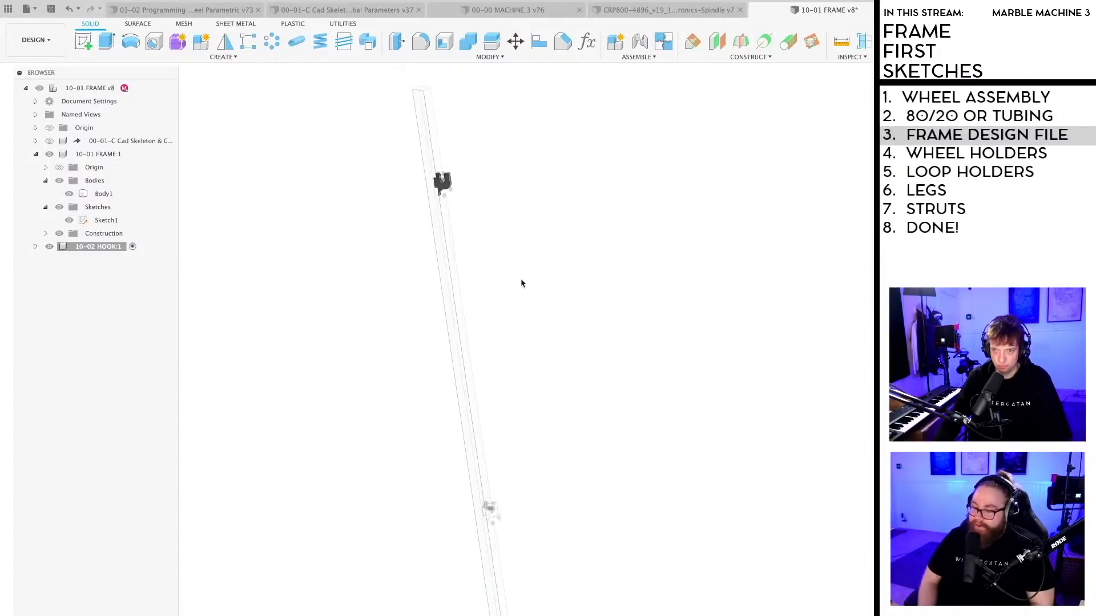
mouse_move(511, 308)
shift+middle_down()
mouse_move(509, 276)
mouse_move(506, 294)
shift+middle_up()
scroll(487, 198, up, 5)
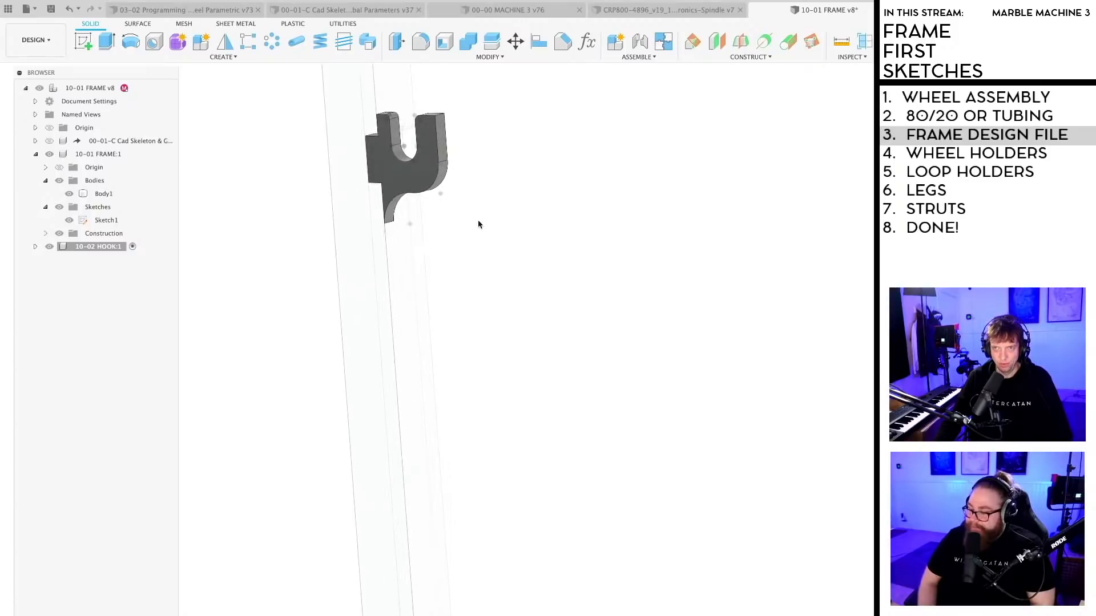
scroll(495, 240, down, 3)
middle_drag(496, 242, 493, 408)
scroll(480, 316, up, 6)
middle_drag(473, 373, 606, 308)
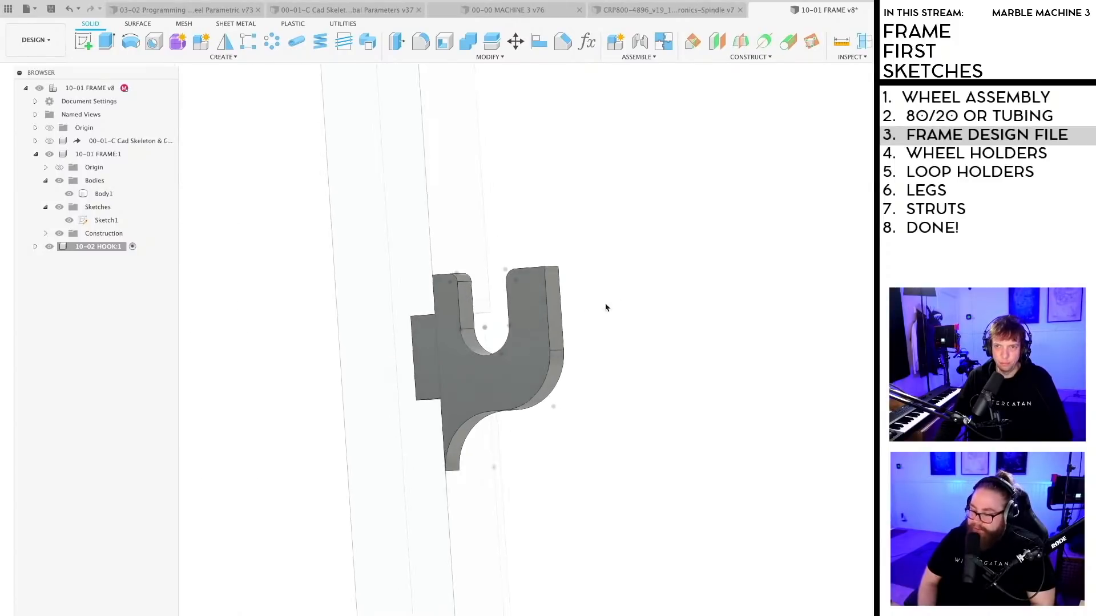
Step: Rename the hook component as 10-02 BRACKET and activate the top-level 10-01 FRAME component
double_click(101, 246)
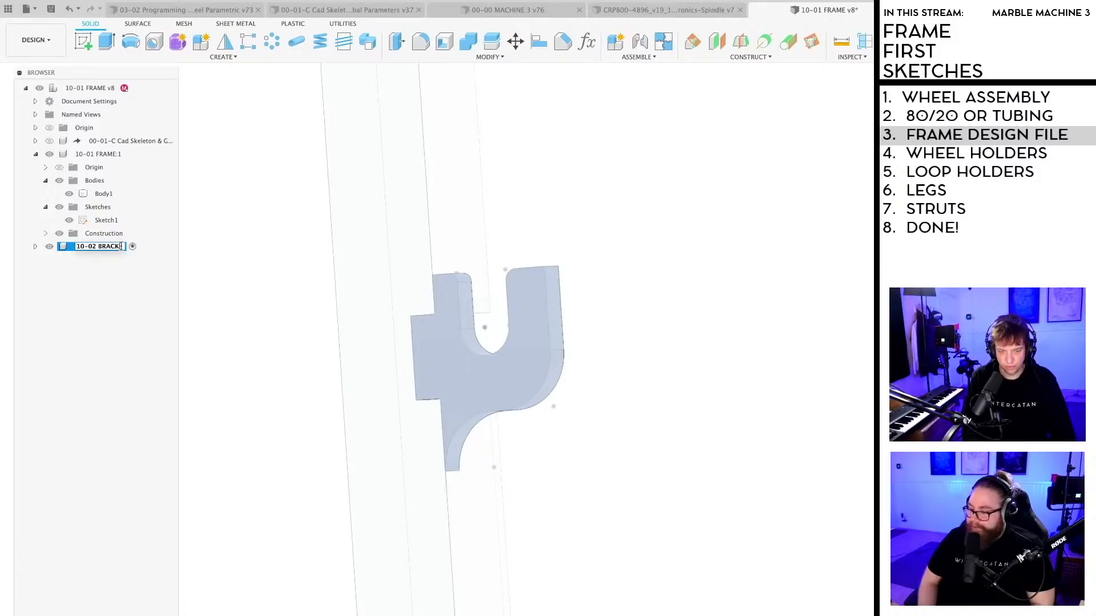
key(Return)
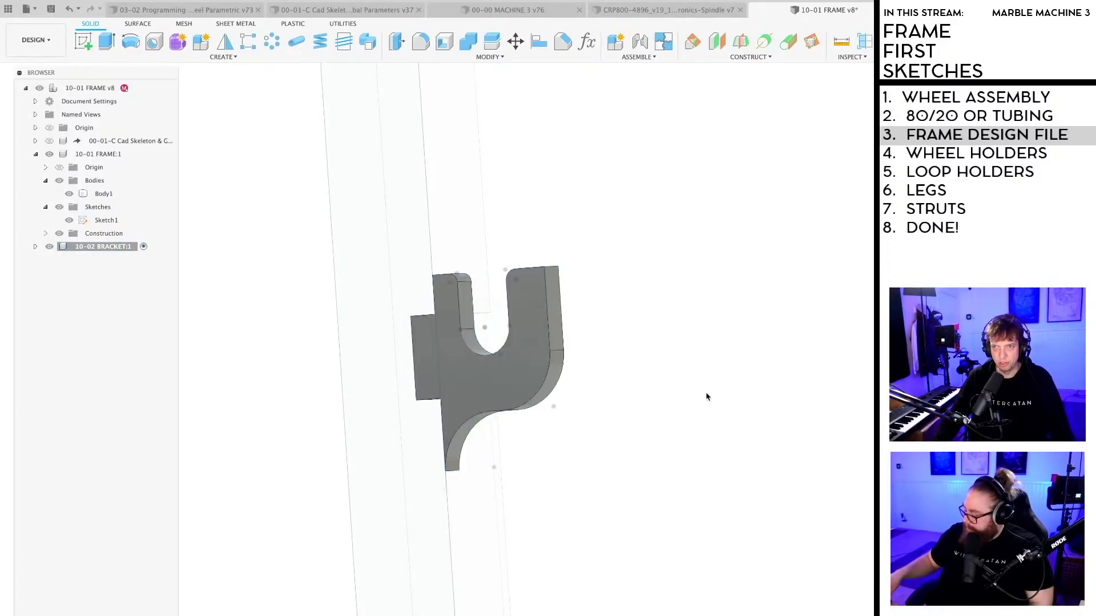
scroll(671, 389, down, 3)
scroll(671, 389, down, 6)
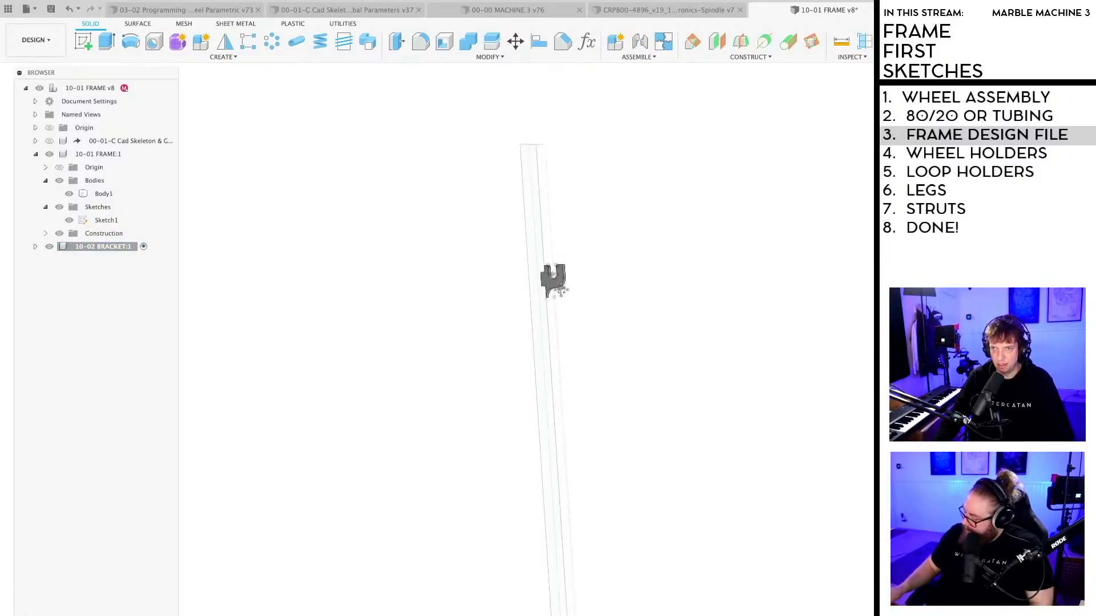
middle_drag(592, 311, 548, 354)
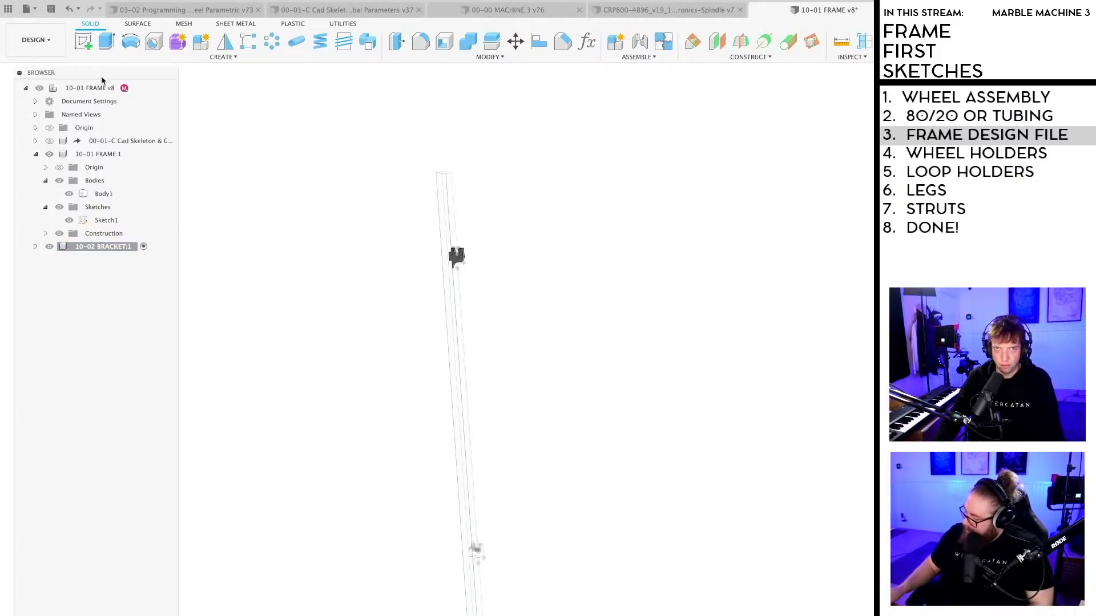
click(130, 88)
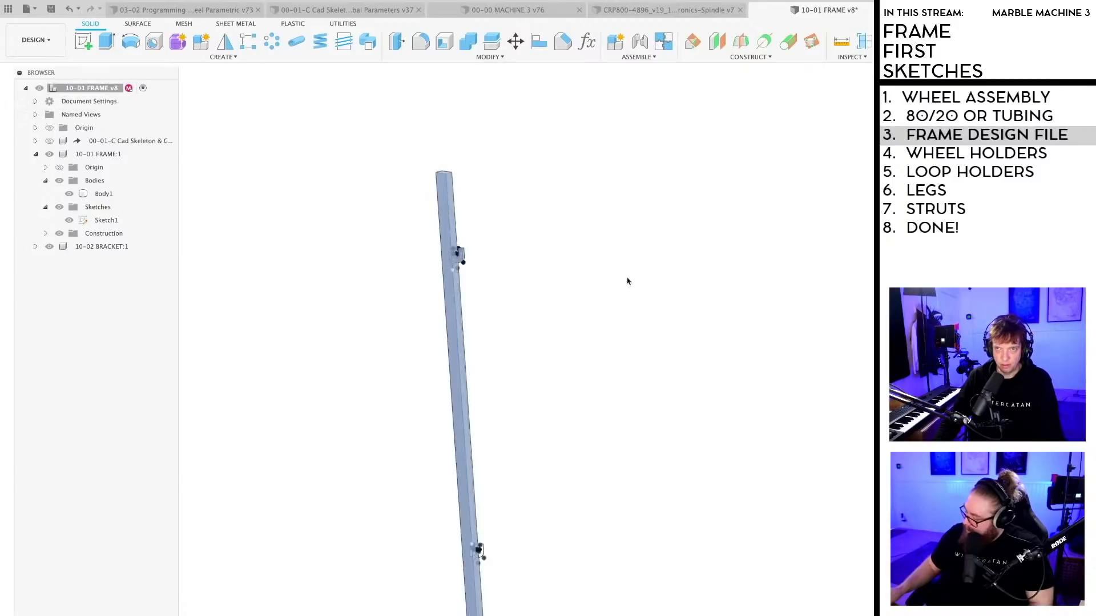
Step: Edit the frame beam's extrusion to run symmetrically from the profile plane, with -40 mm measured as the whole length
shift+middle_drag(541, 437, 554, 425)
click(104, 195)
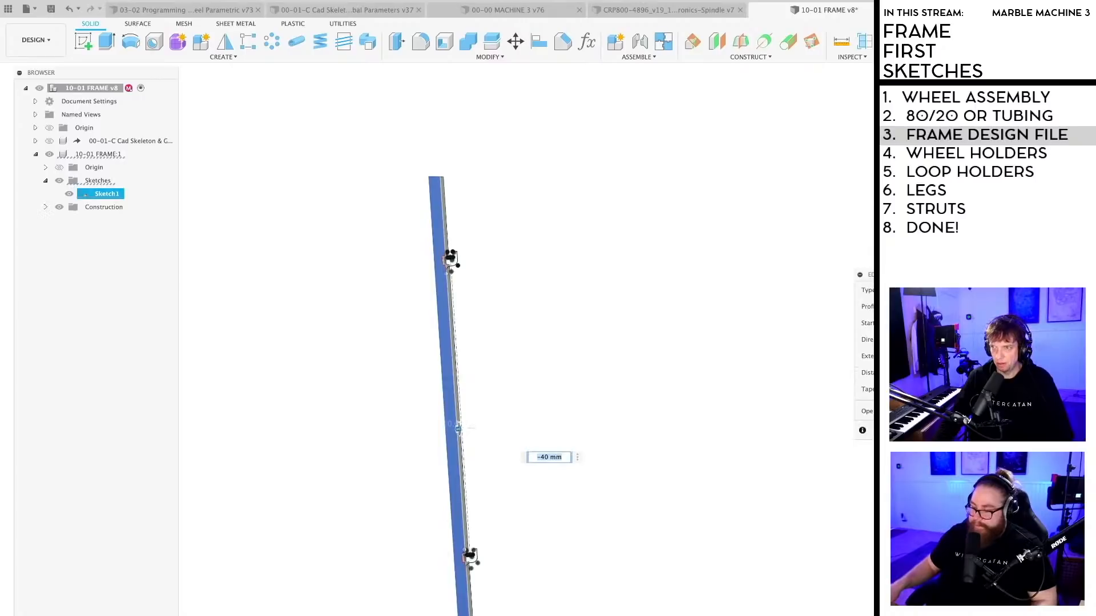
click(939, 380)
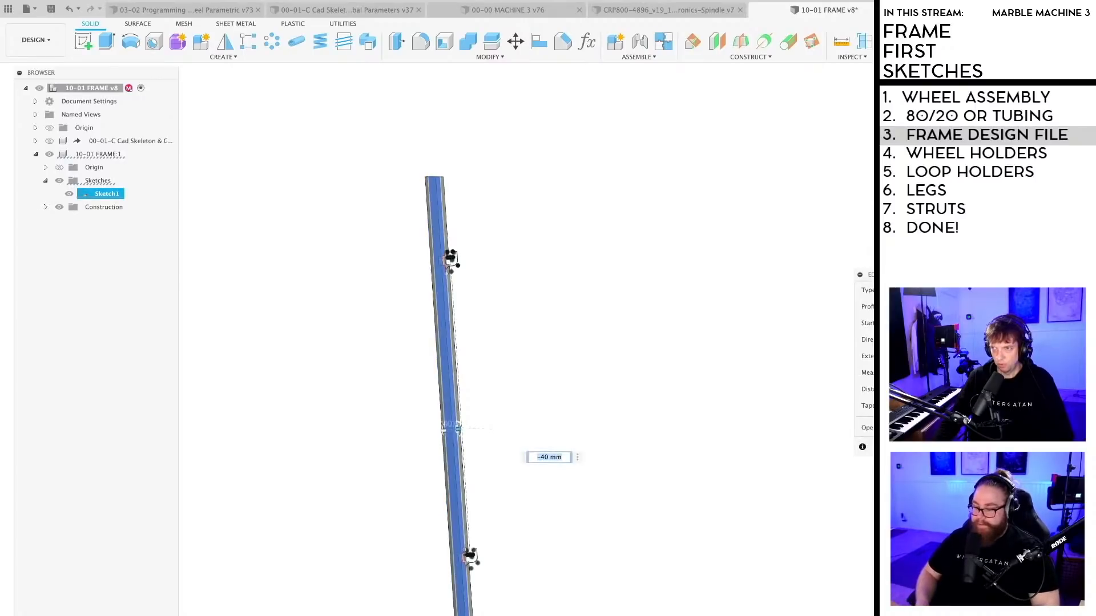
drag(900, 274, 552, 268)
click(582, 367)
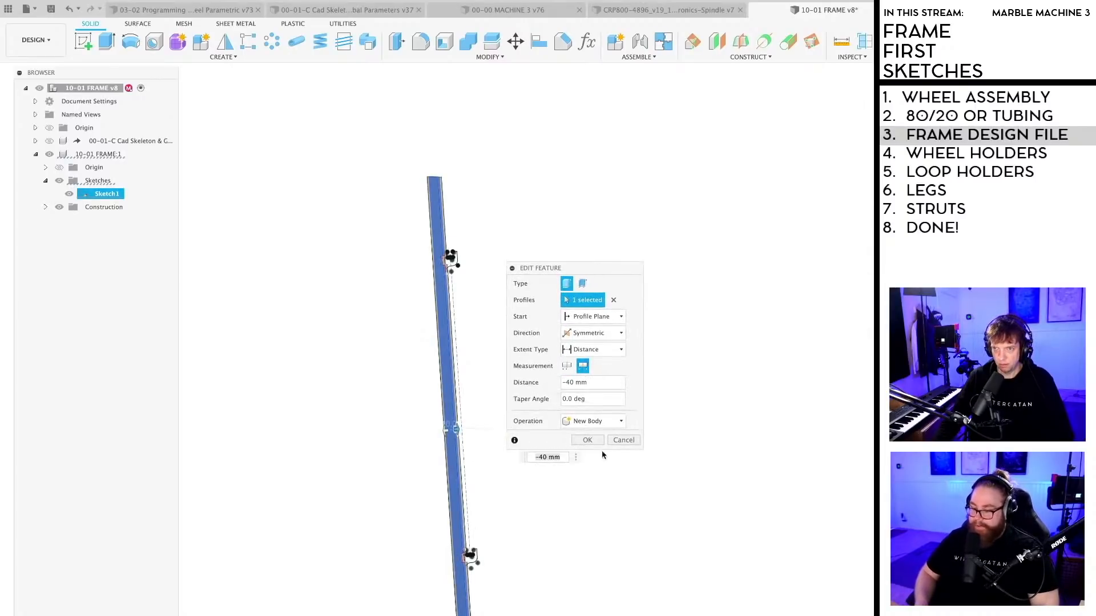
click(590, 441)
shift+middle_drag(570, 400, 474, 364)
scroll(471, 335, down, 1)
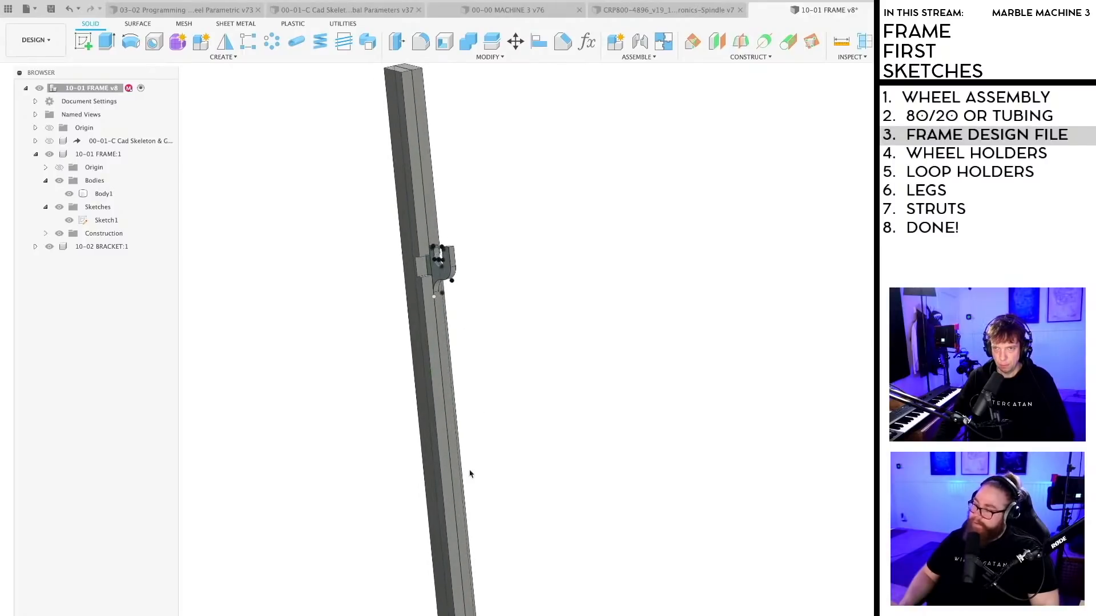
scroll(432, 482, down, 4)
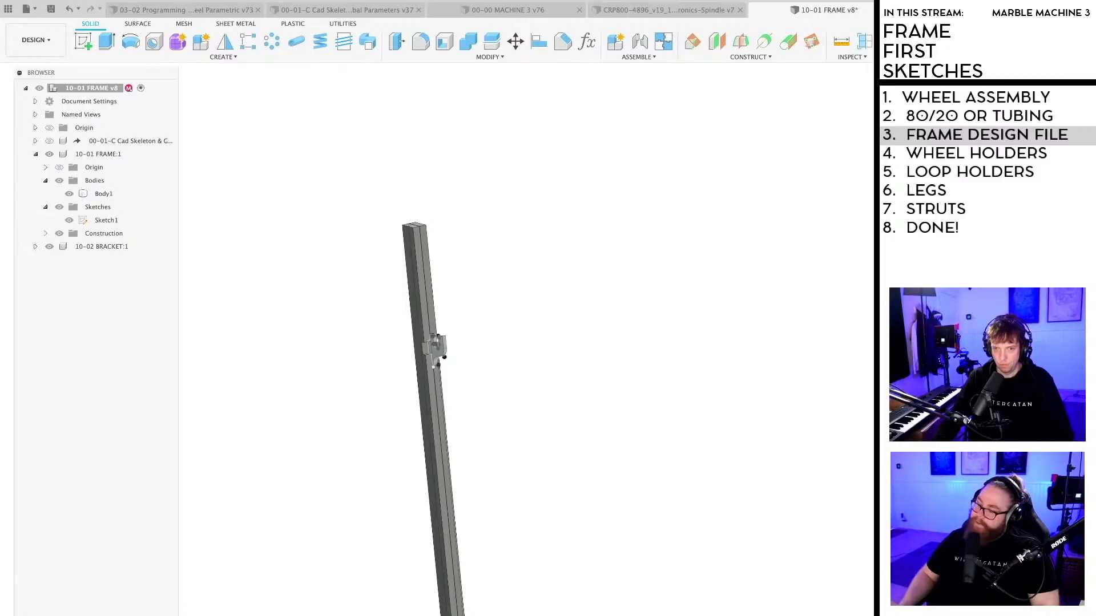
Step: Add the rectangular tab profile beside the upper wheel holder to the frame beam's extrusion and save the design
click(104, 194)
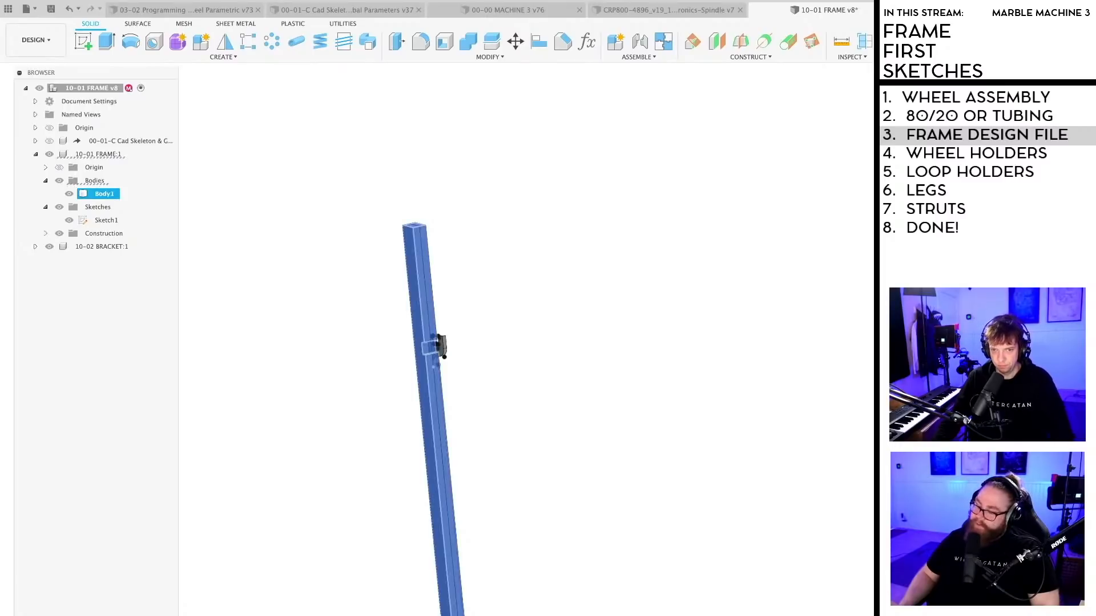
scroll(438, 346, up, 6)
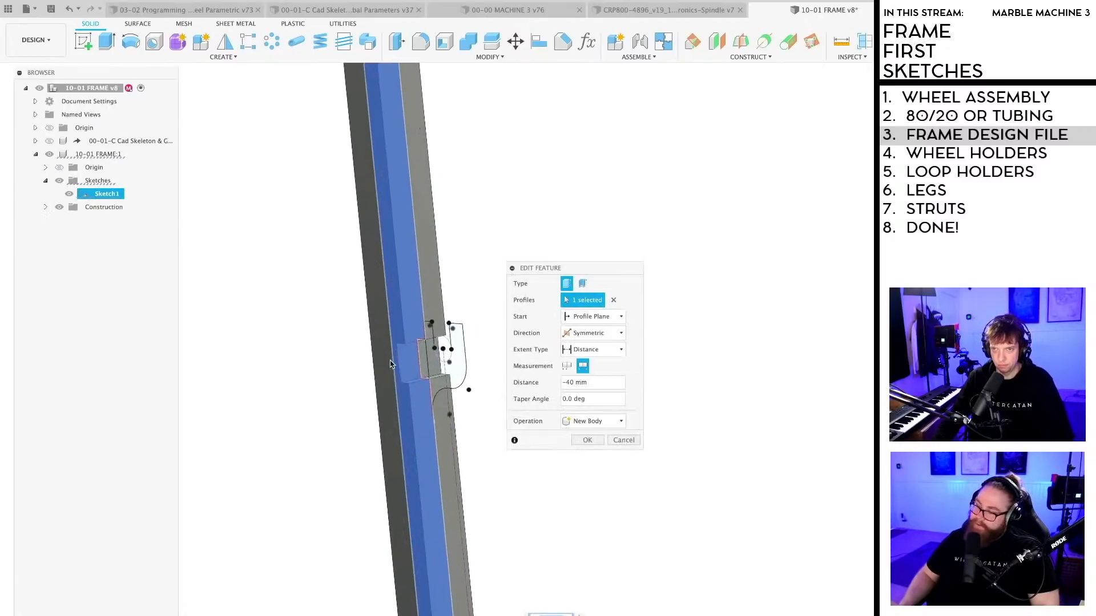
click(426, 355)
scroll(426, 351, down, 8)
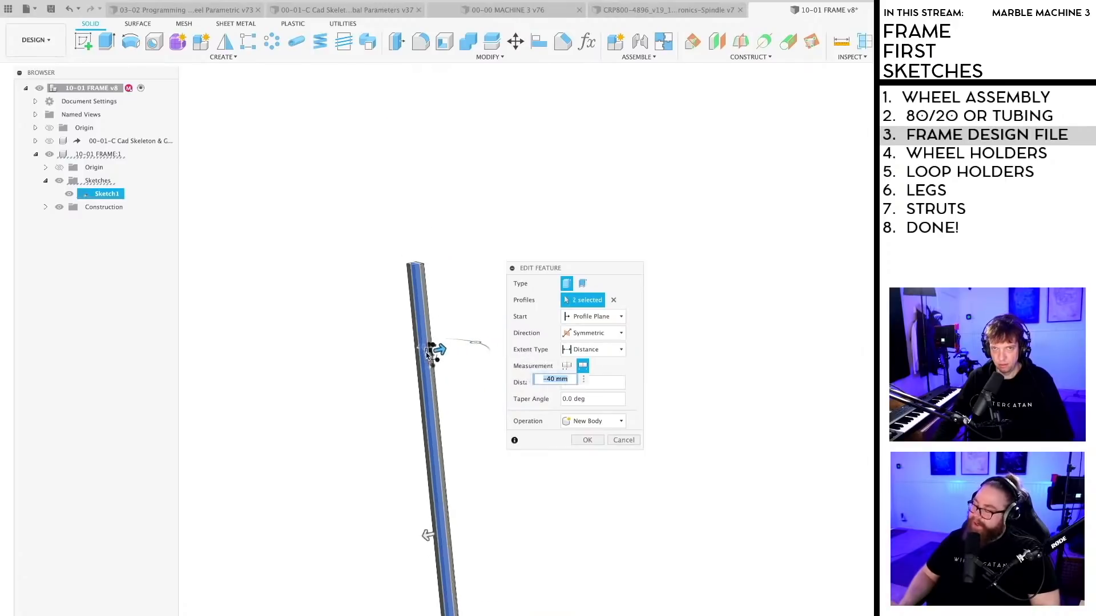
scroll(382, 423, up, 8)
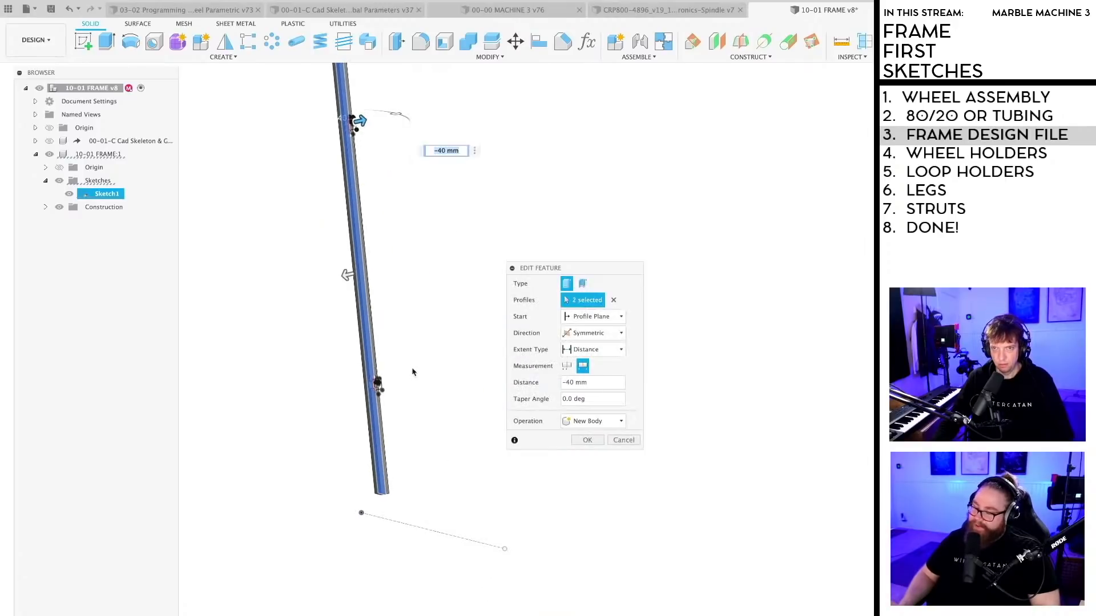
click(357, 339)
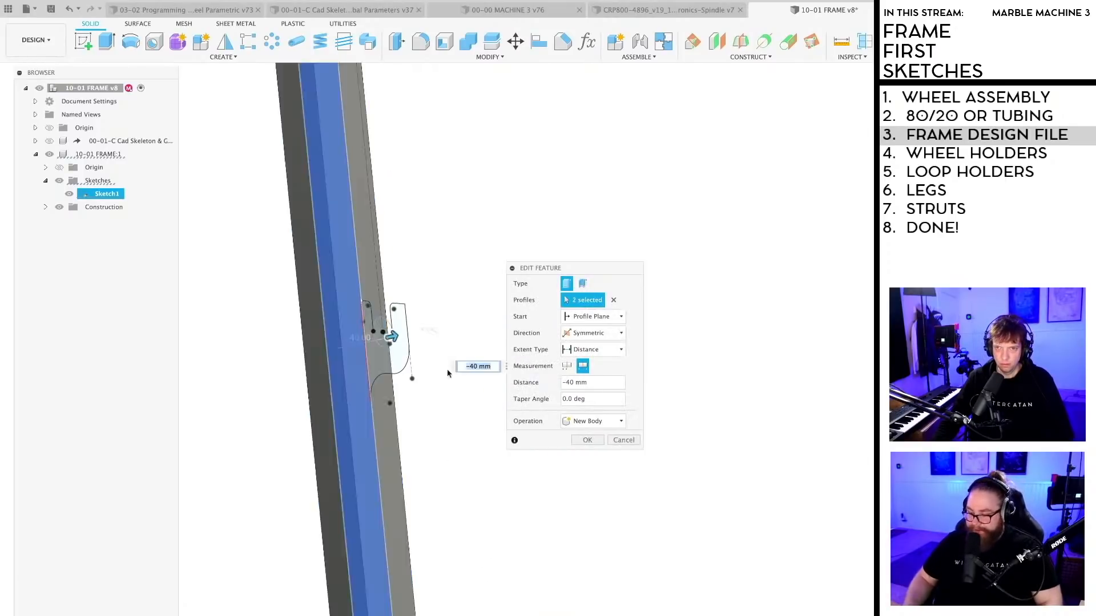
click(587, 442)
scroll(453, 432, down, 8)
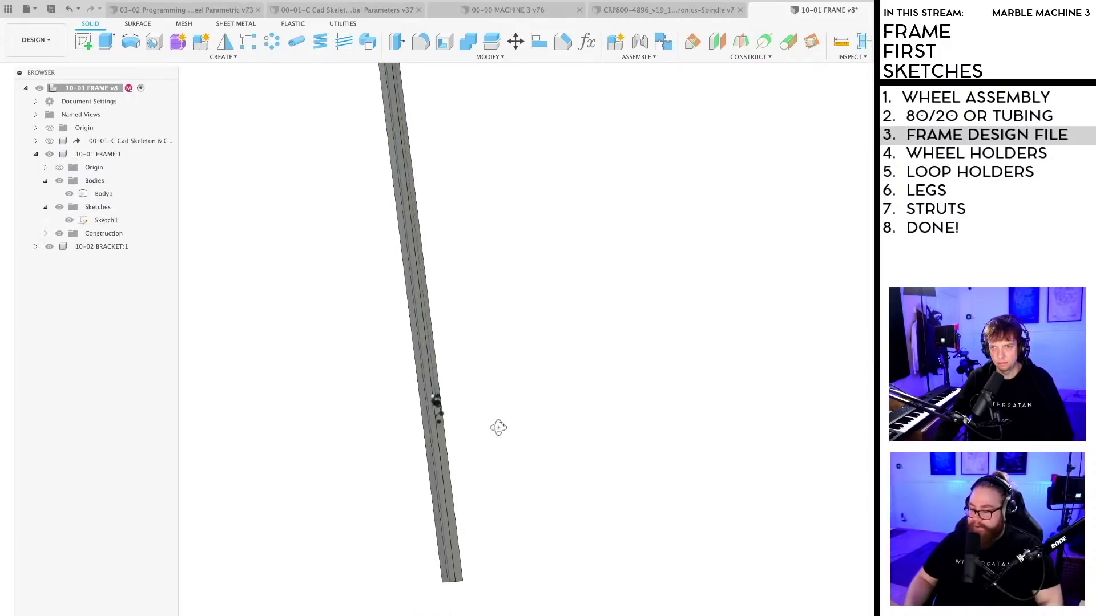
mouse_move(498, 428)
shift+middle_down()
mouse_move(465, 426)
mouse_move(513, 445)
mouse_move(536, 440)
mouse_move(542, 423)
mouse_move(468, 428)
mouse_move(470, 451)
mouse_move(506, 399)
mouse_move(468, 393)
mouse_move(494, 411)
mouse_move(521, 462)
mouse_move(494, 413)
mouse_move(504, 425)
shift+middle_up()
key(super+s)
click(501, 409)
Step: Edit the upper wheel holder bracket's extrusion to start from an object, using the frame beam's side face
scroll(448, 335, up, 5)
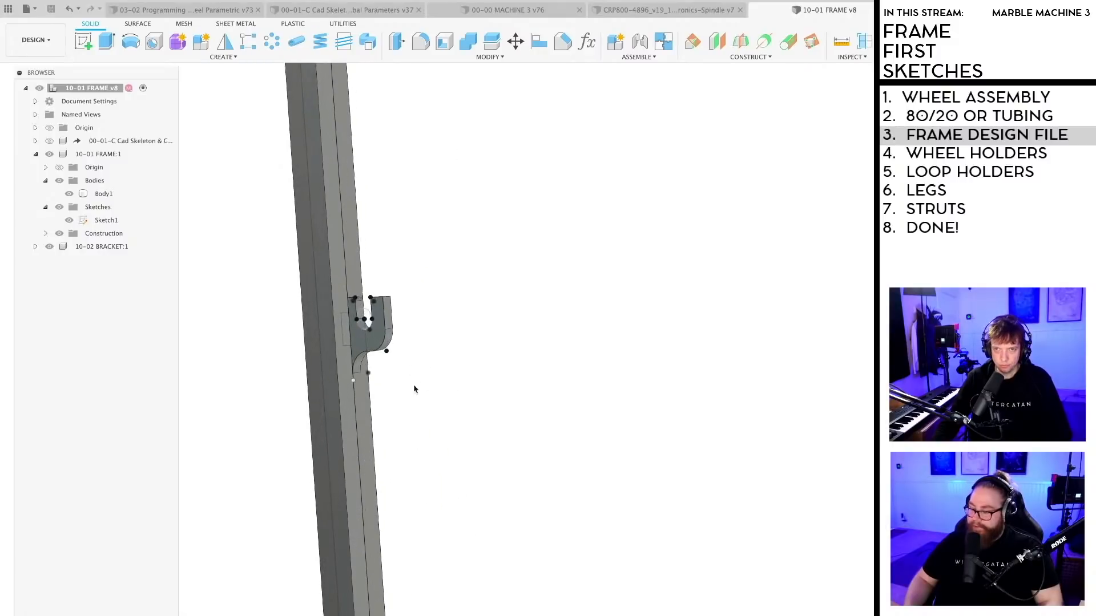
shift+middle_drag(415, 389, 317, 384)
scroll(360, 332, up, 5)
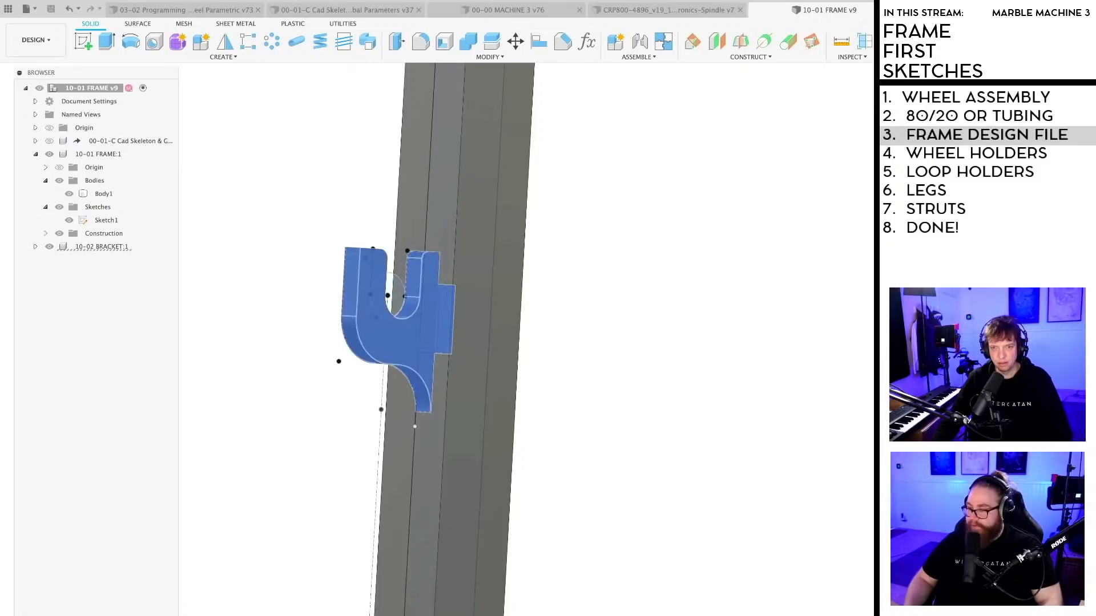
drag(574, 267, 591, 270)
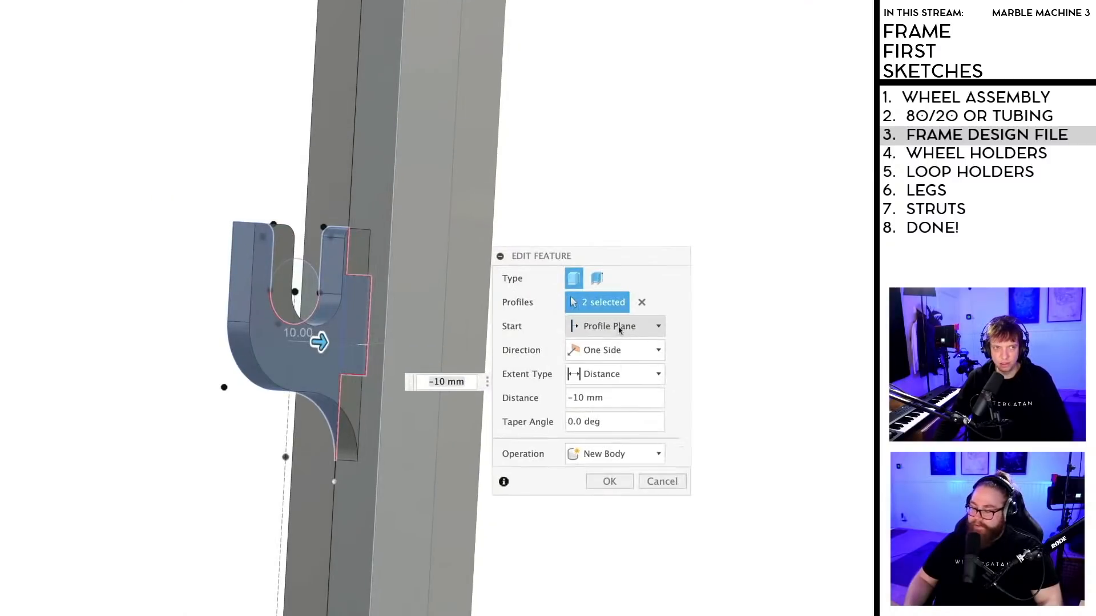
click(619, 330)
click(599, 363)
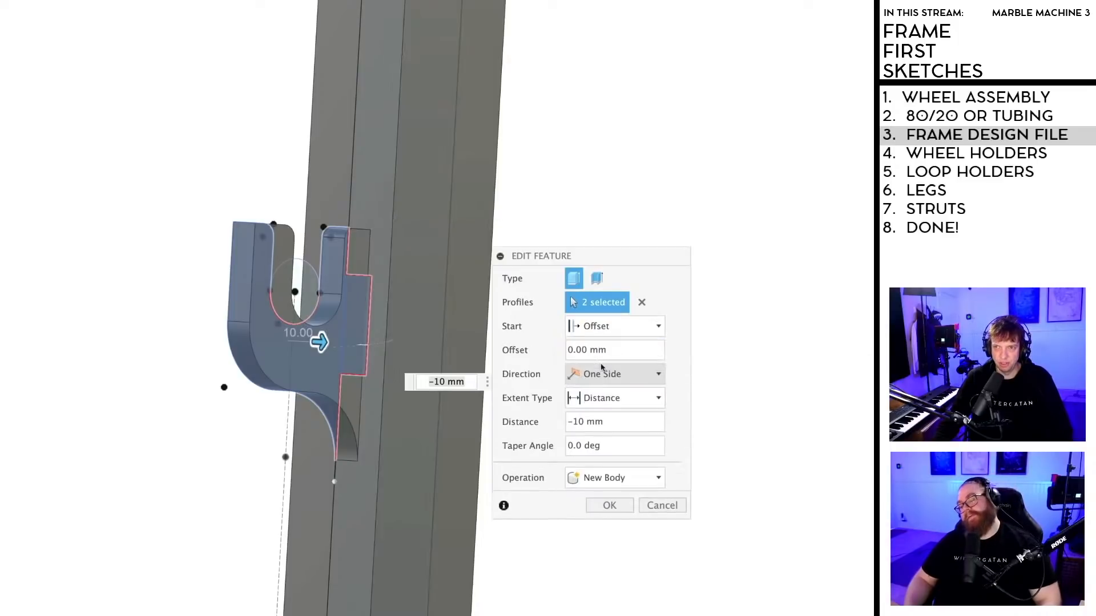
click(607, 329)
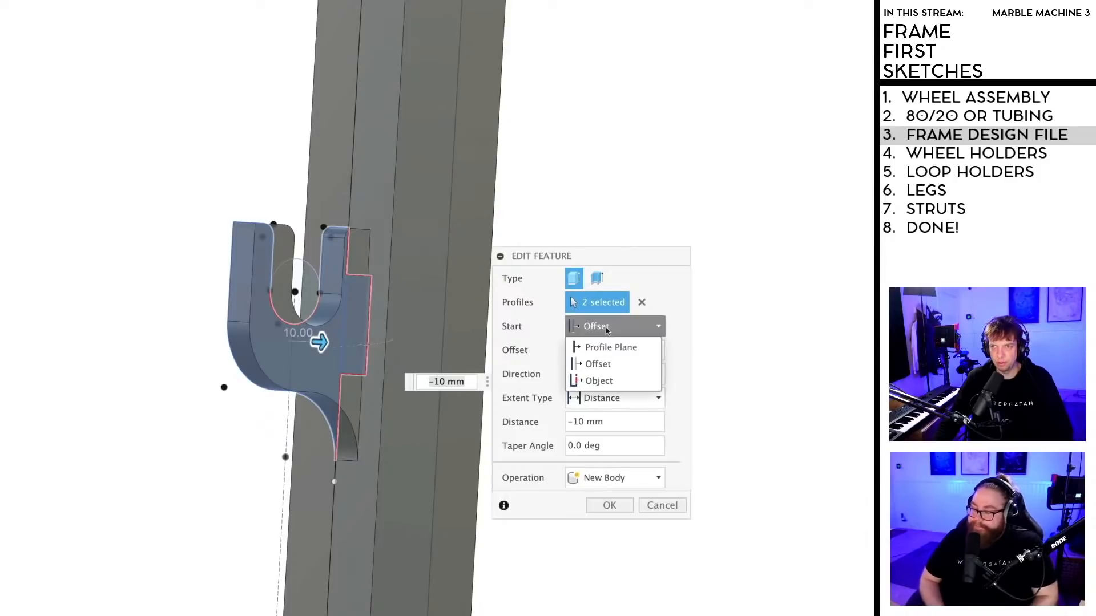
click(598, 381)
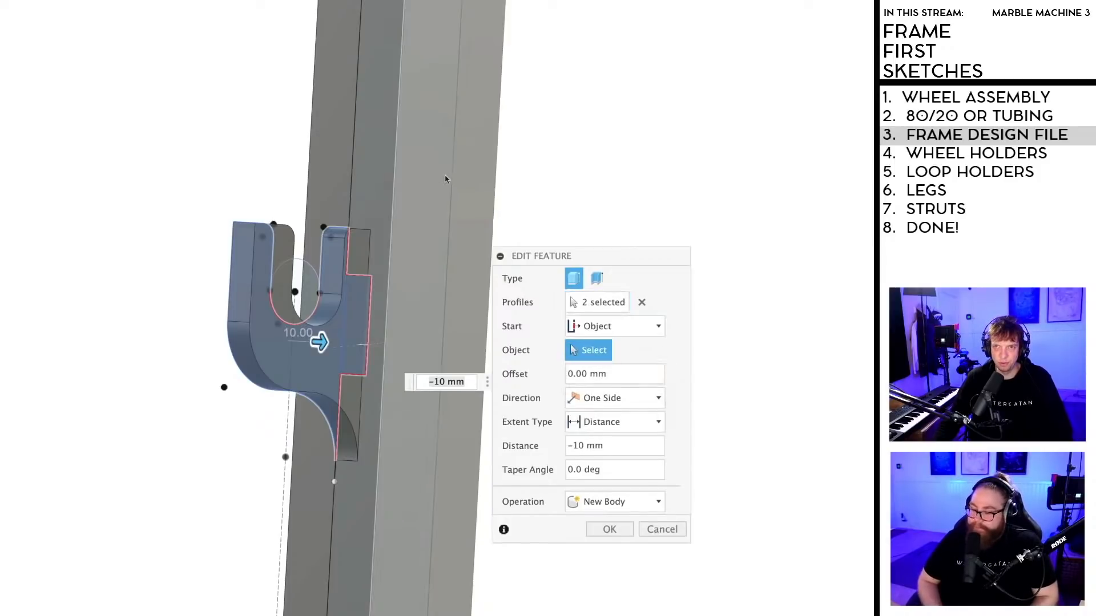
click(434, 181)
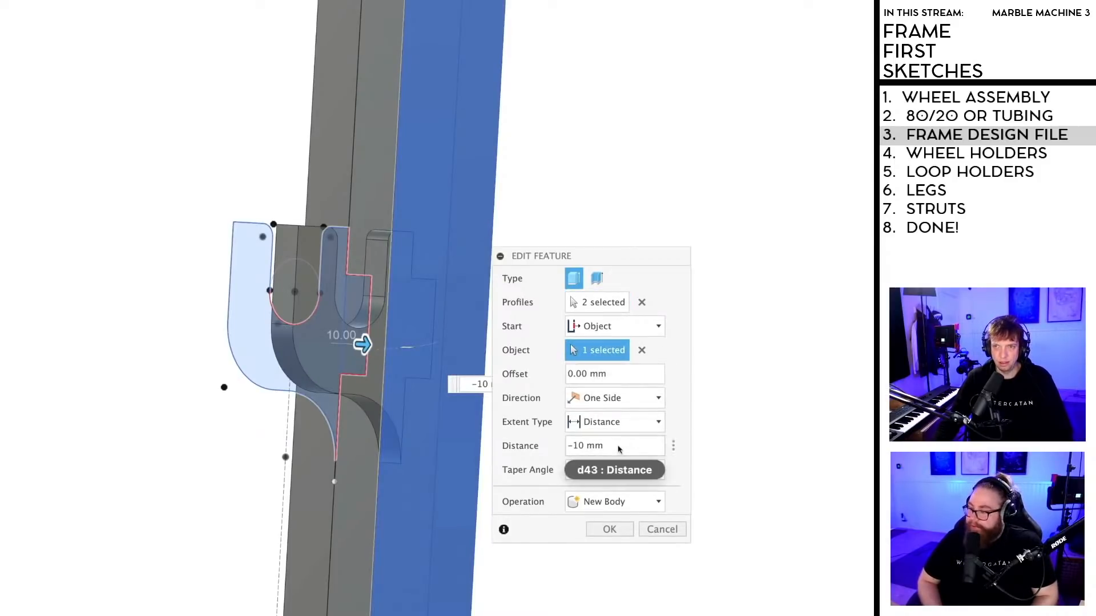
Step: Set the bracket extrusion's distance to 10 mm and apply the edit
shift+middle_drag(405, 474, 455, 492)
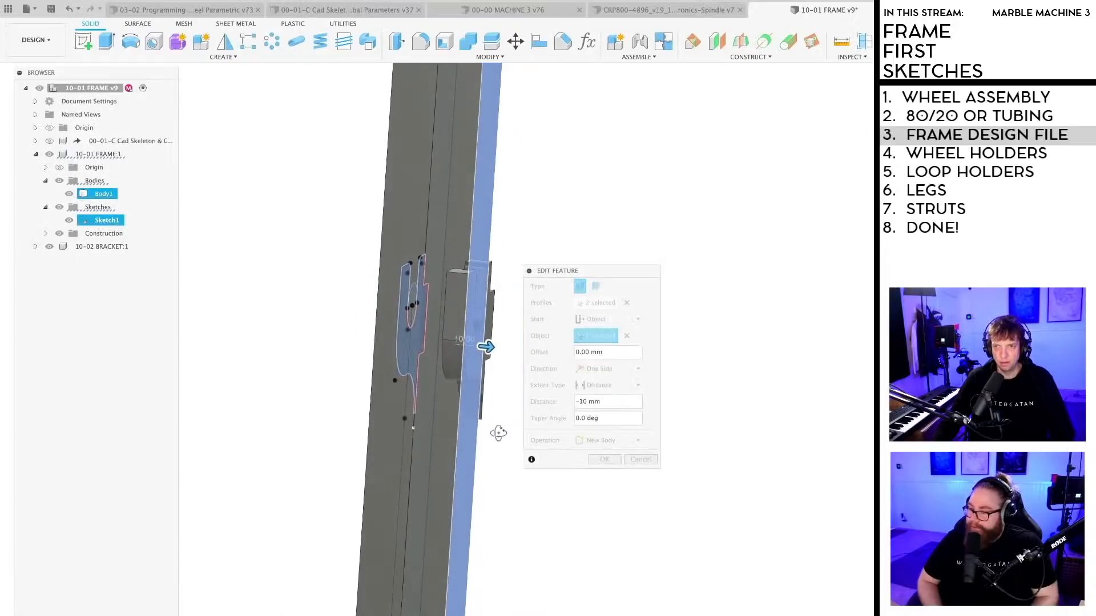
mouse_move(498, 433)
shift+middle_down()
mouse_move(514, 443)
mouse_move(455, 420)
mouse_move(488, 429)
shift+middle_up()
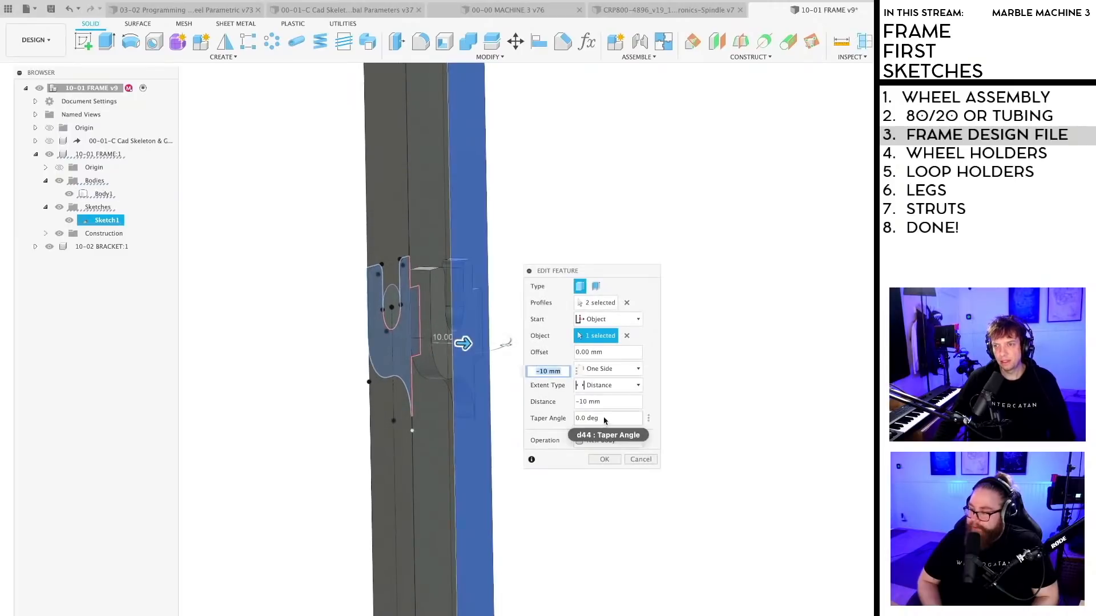
click(588, 401)
text(1)
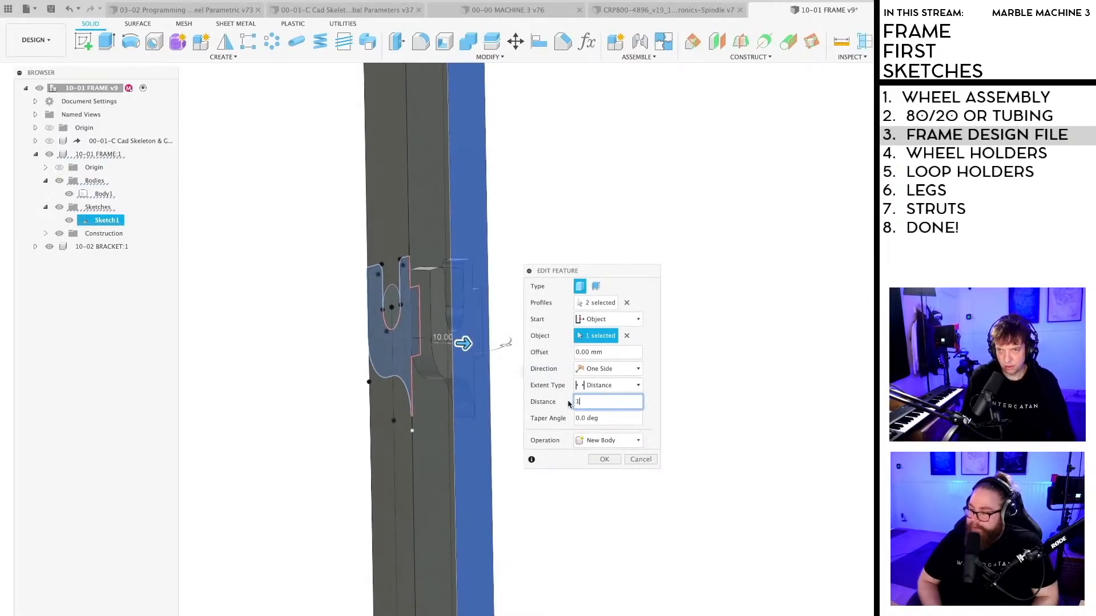
text(0)
shift+middle_drag(394, 388, 417, 412)
click(605, 459)
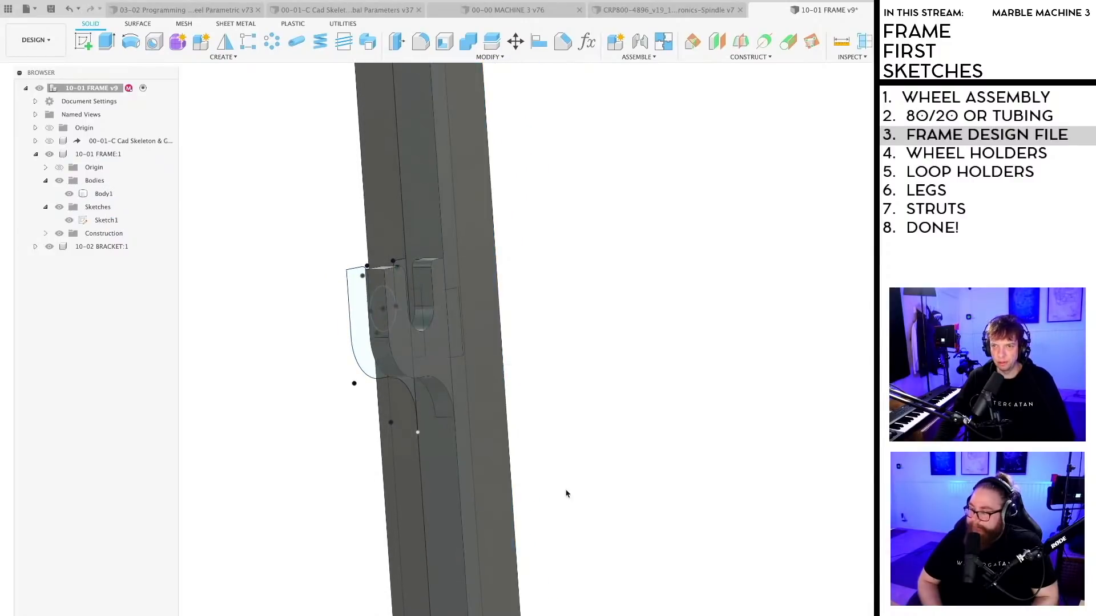
Step: Hide the 10-02 BRACKET component and activate the 10-01 FRAME component
mouse_move(565, 494)
shift+middle_down()
mouse_move(629, 497)
mouse_move(567, 489)
mouse_move(589, 509)
mouse_move(577, 481)
shift+middle_up()
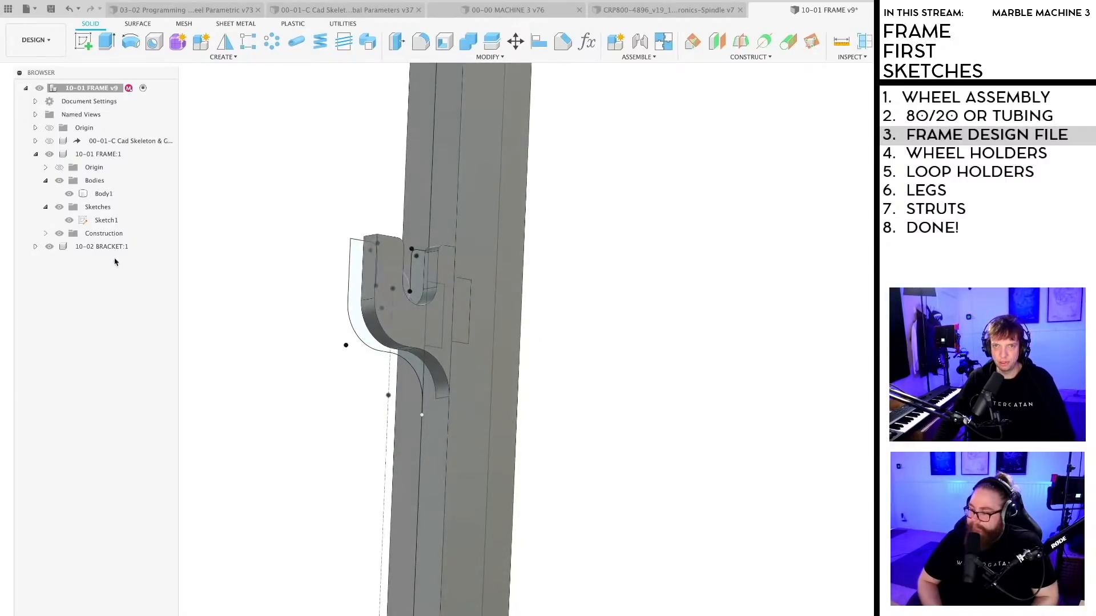
click(49, 246)
shift+middle_drag(696, 388, 464, 292)
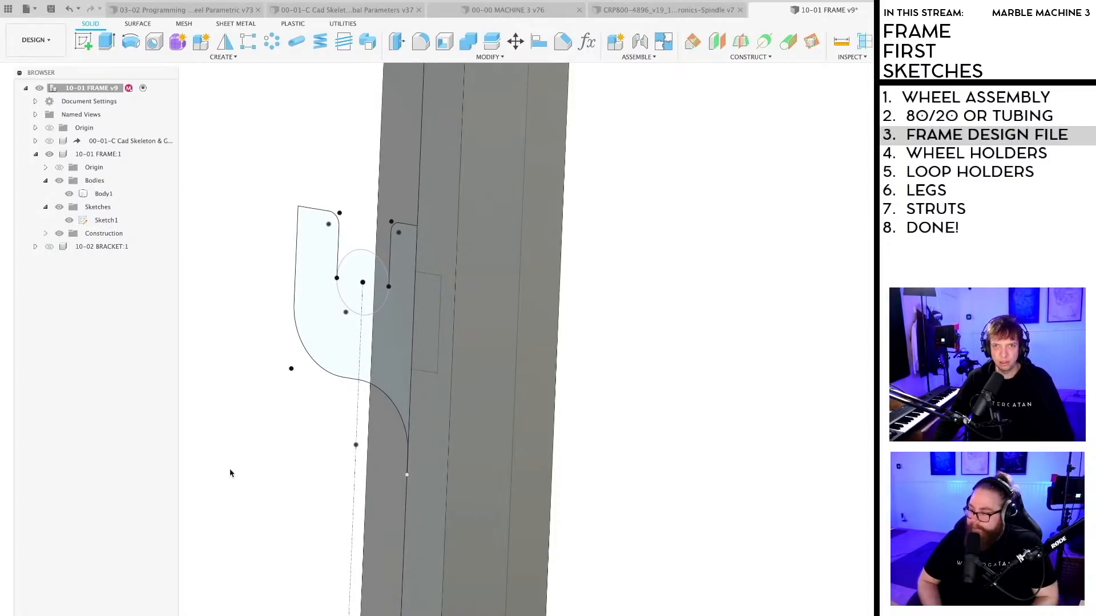
click(111, 155)
click(136, 155)
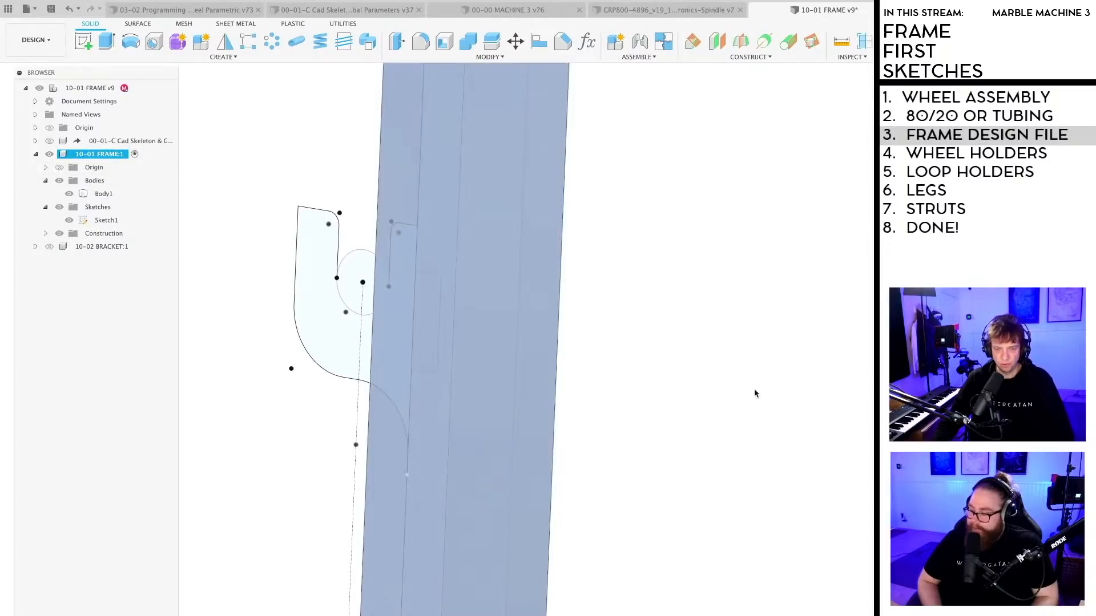
Step: Extrude the rectangular tab profile into the frame beam as a cut about 21 mm deep, hiding Body1 only while selecting the profile
key(e)
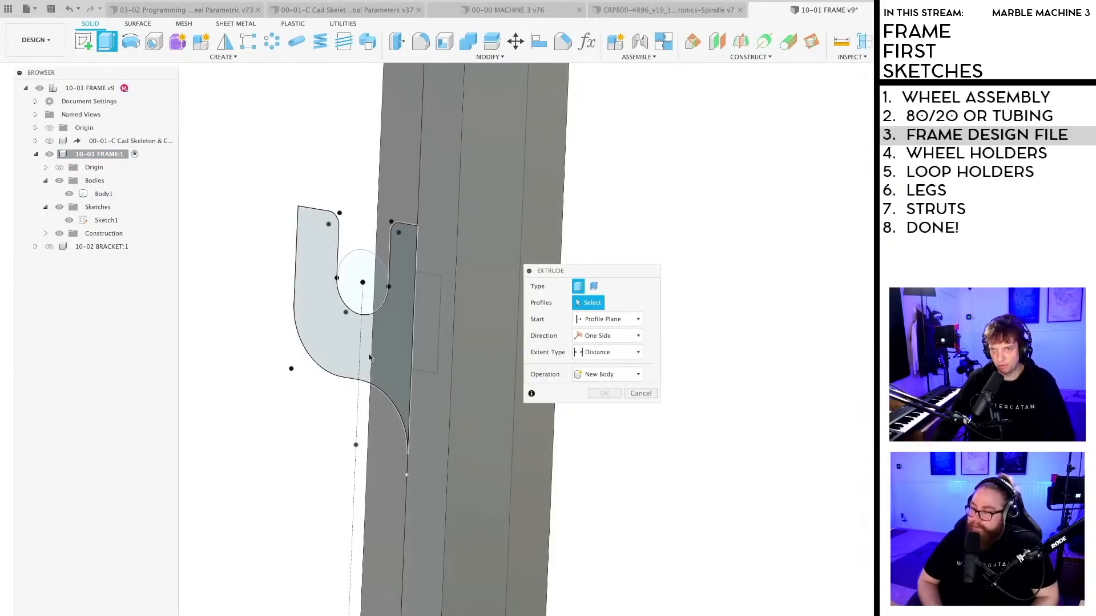
scroll(372, 320, up, 2)
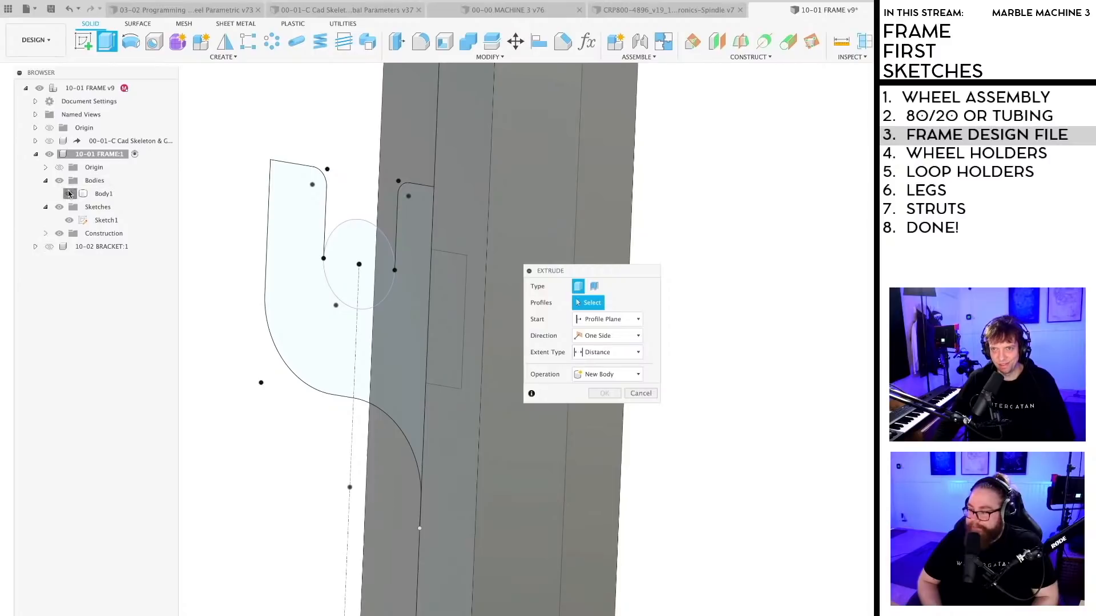
click(68, 194)
click(448, 328)
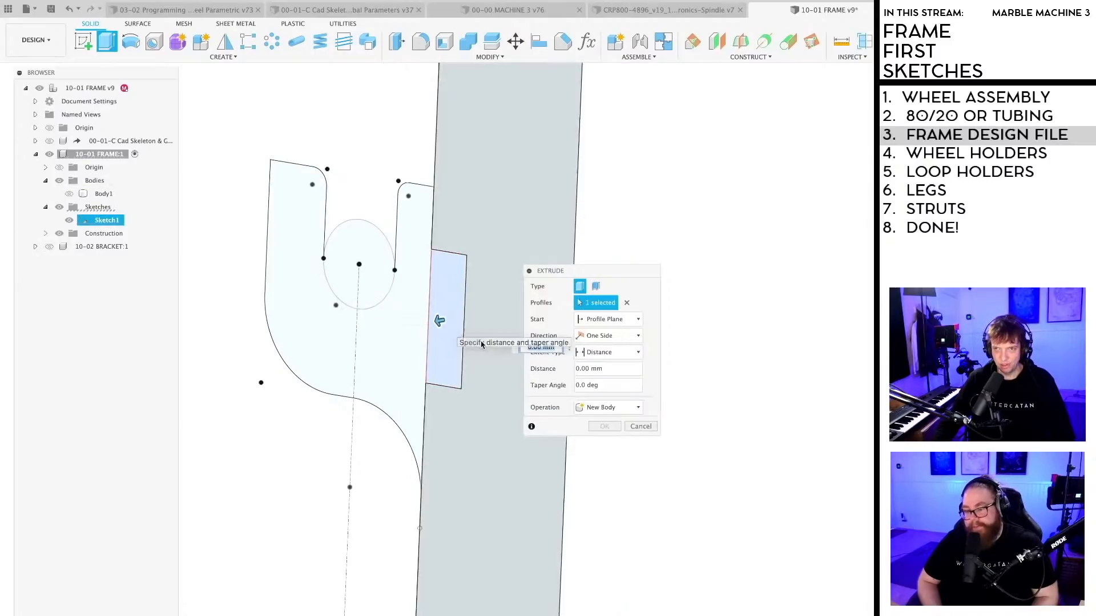
text(e)
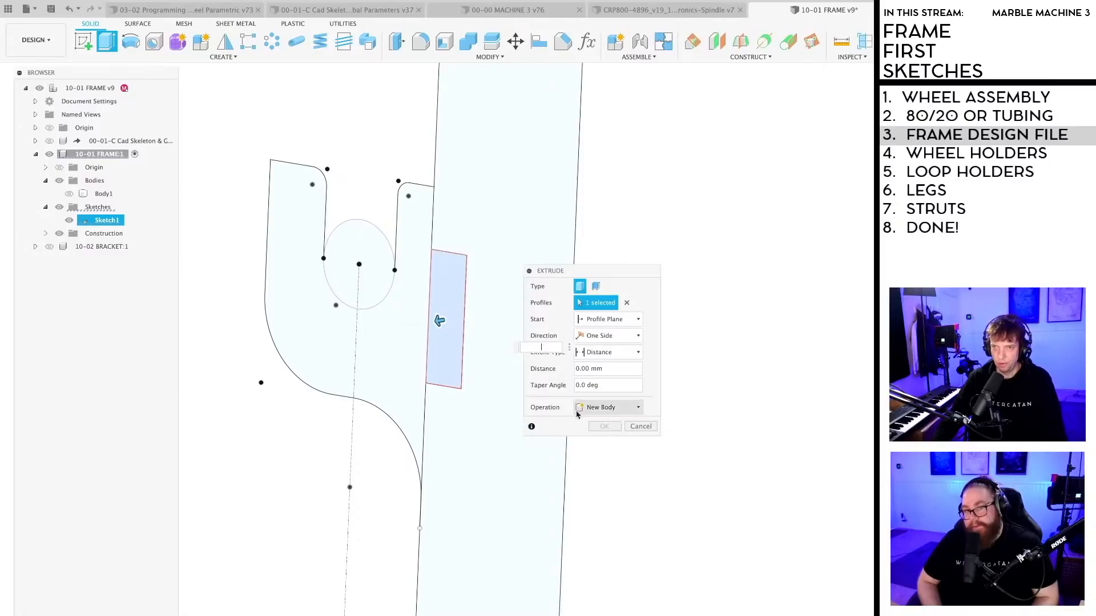
click(68, 194)
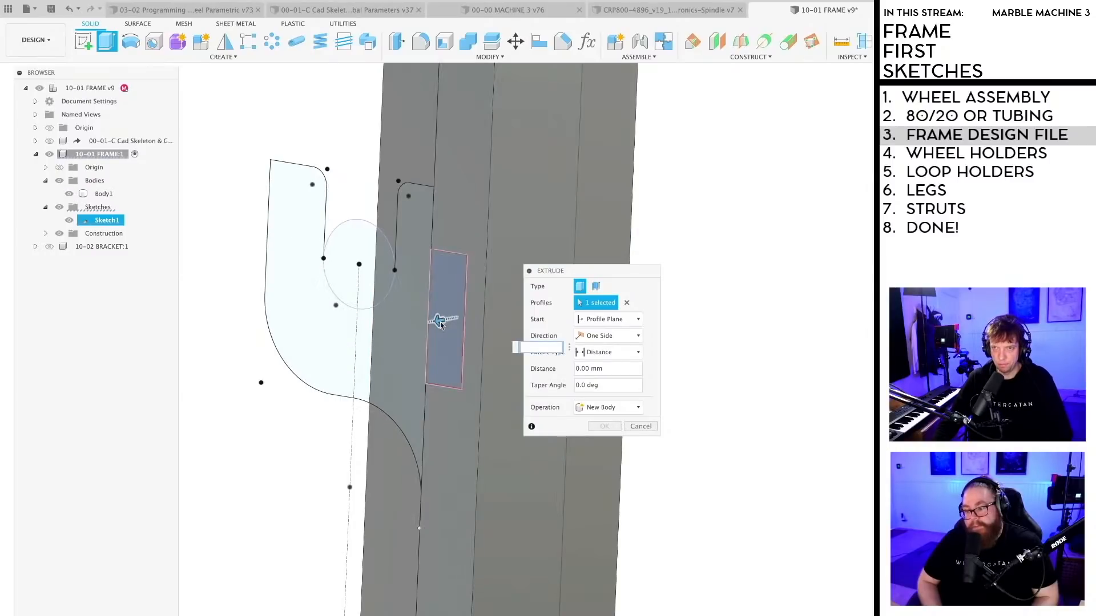
drag(440, 321, 501, 328)
mouse_move(501, 328)
middle_down()
mouse_move(507, 318)
mouse_move(410, 300)
mouse_move(487, 358)
middle_up()
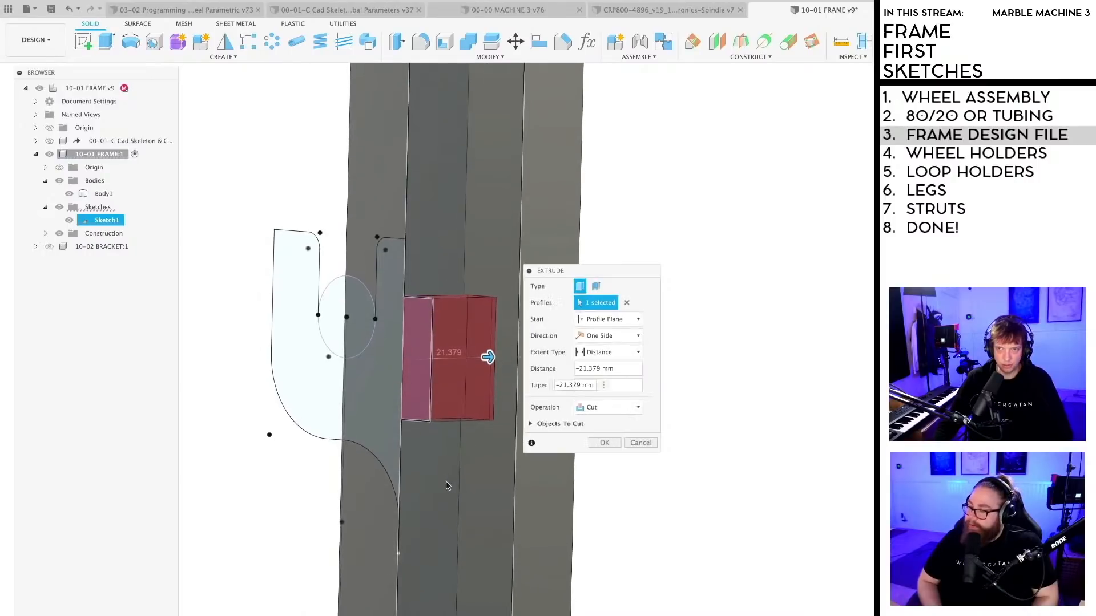
Step: Start the beam cut from the frame beam's side face as an object, set its distance to 10 mm and apply it
drag(593, 275, 684, 268)
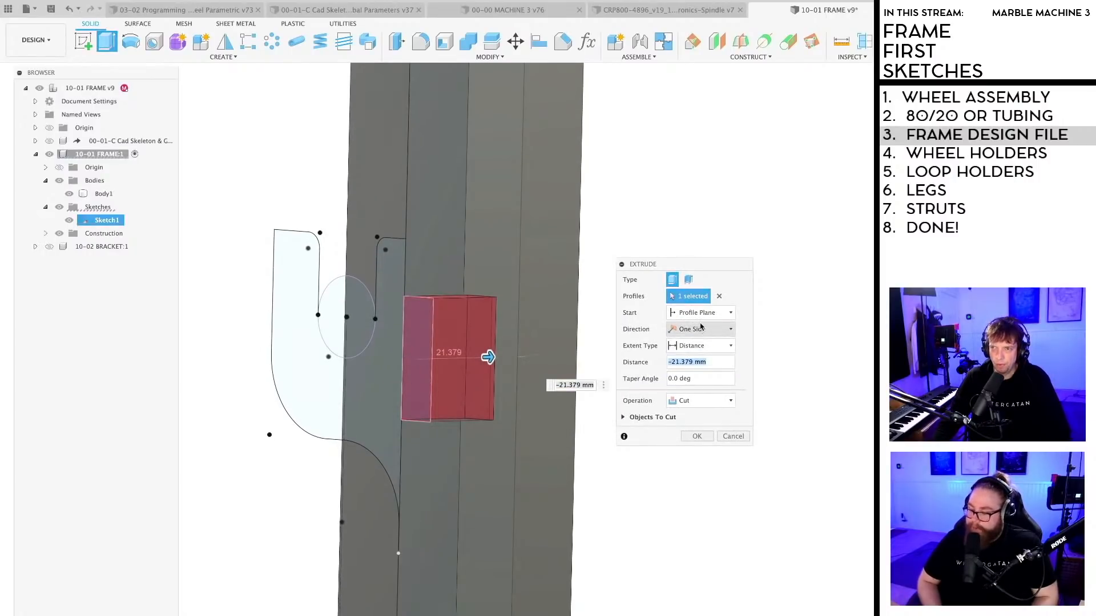
click(701, 313)
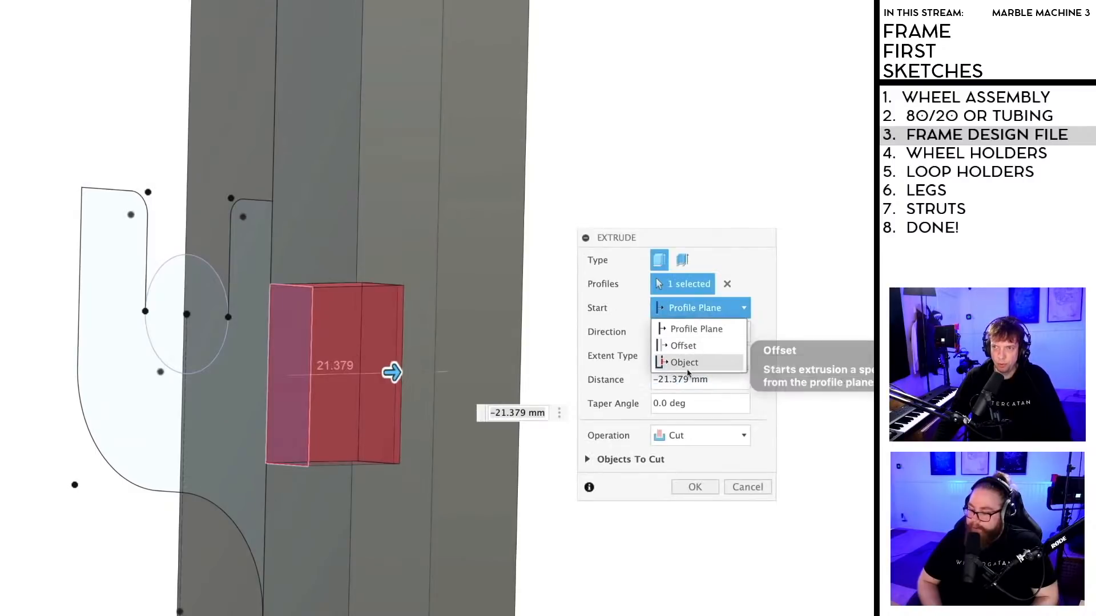
click(687, 365)
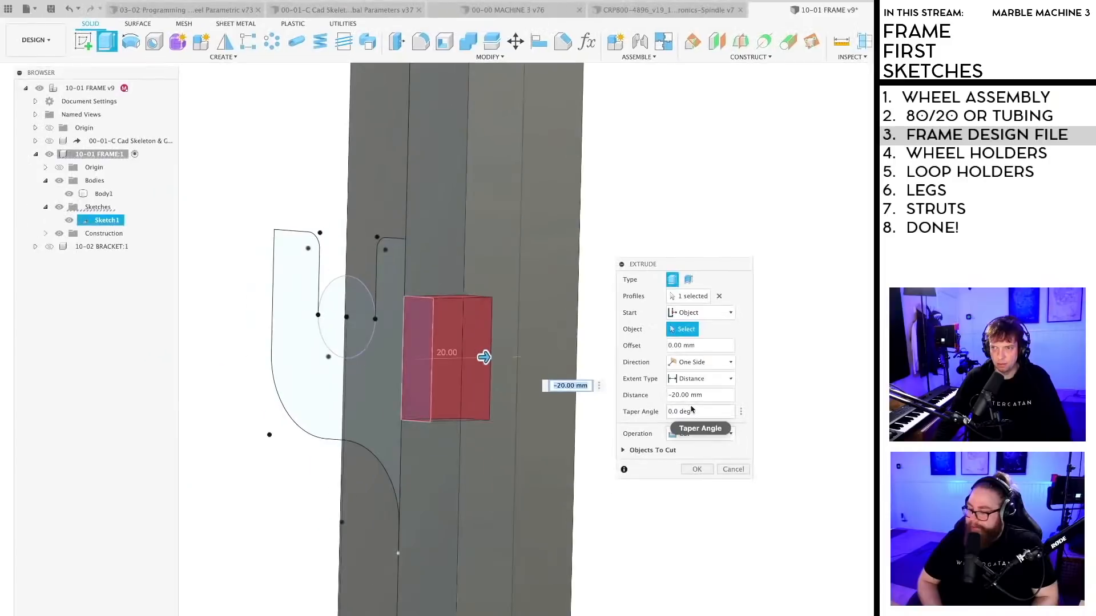
click(673, 396)
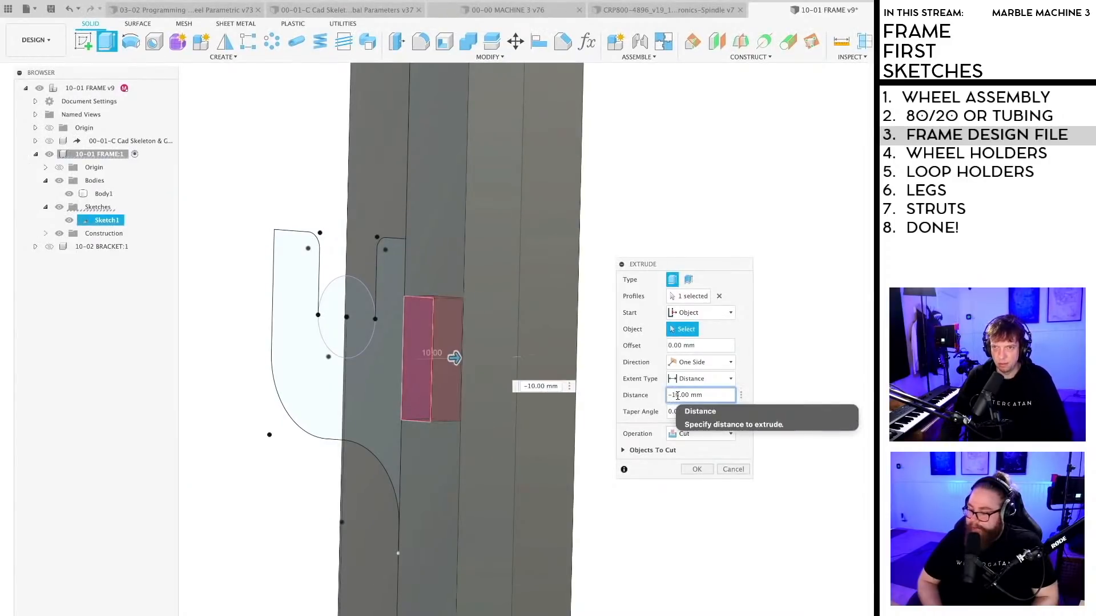
key(Return)
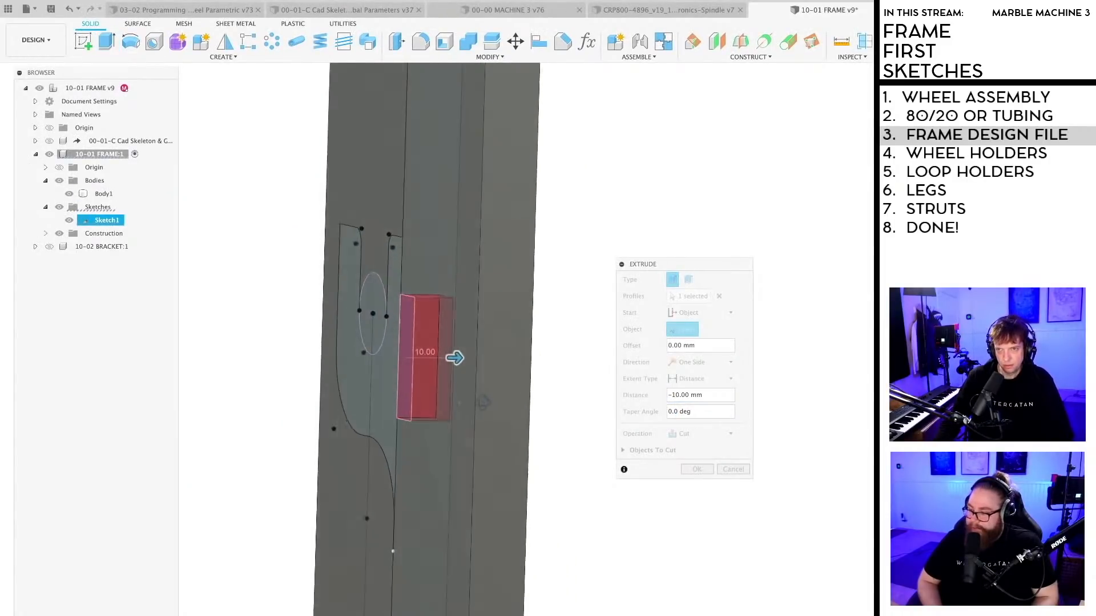
click(708, 399)
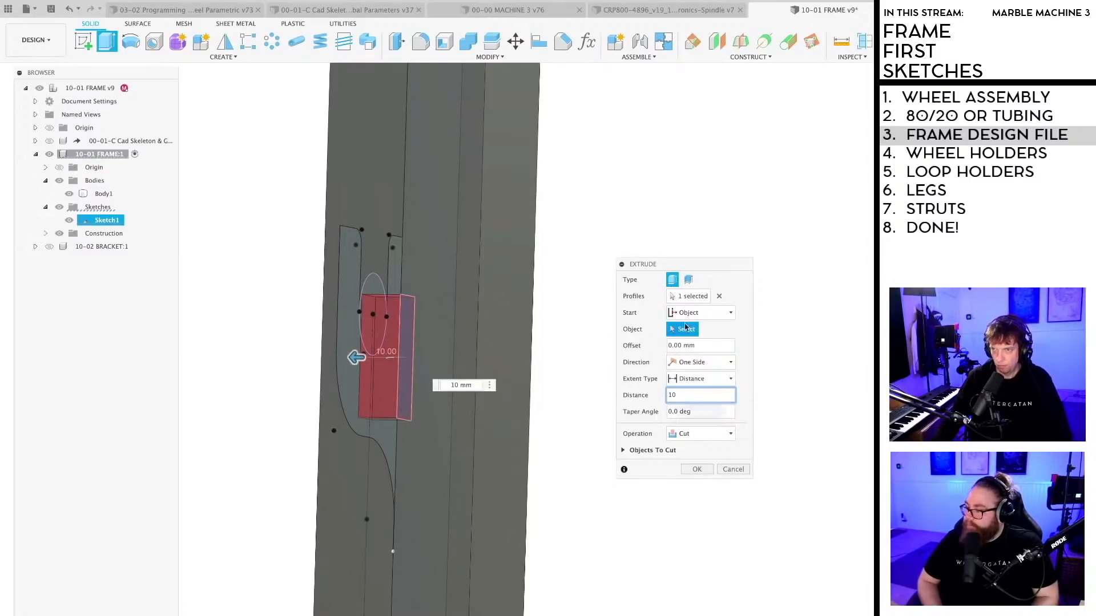
click(513, 287)
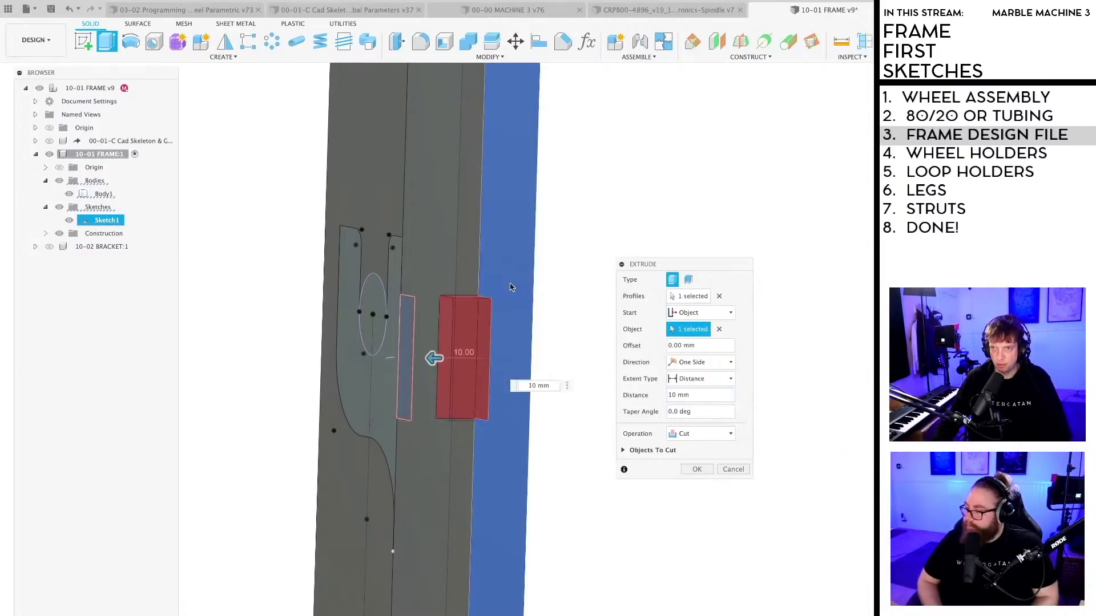
scroll(463, 408, up, 5)
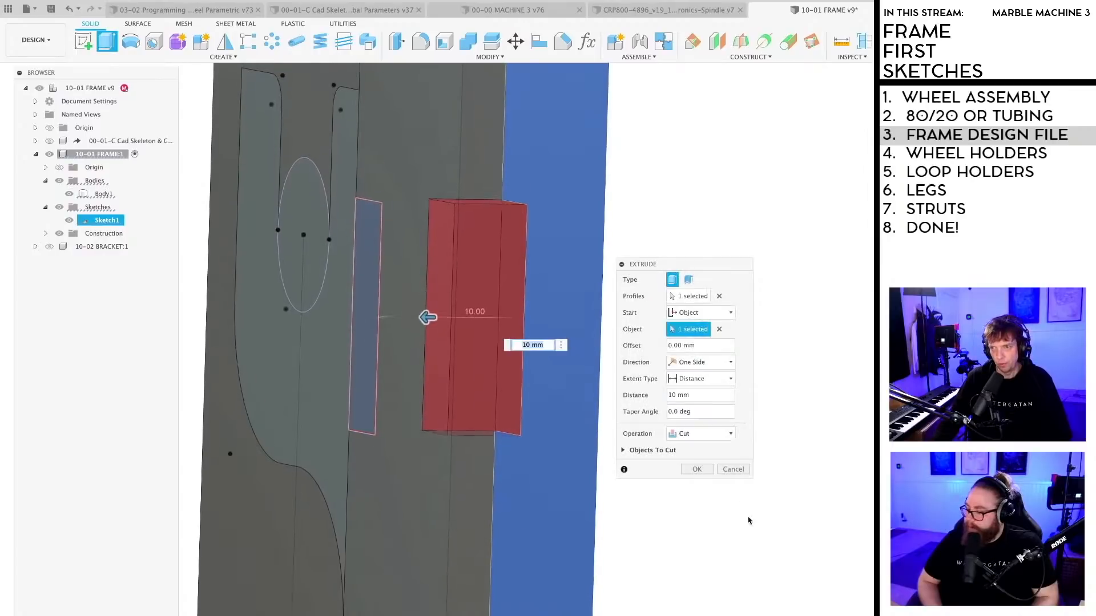
click(696, 469)
Step: Activate the top-level 10-01 FRAME assembly and save the design
shift+middle_drag(577, 487, 592, 536)
scroll(592, 534, down, 4)
shift+middle_drag(611, 473, 629, 416)
scroll(629, 416, down, 1)
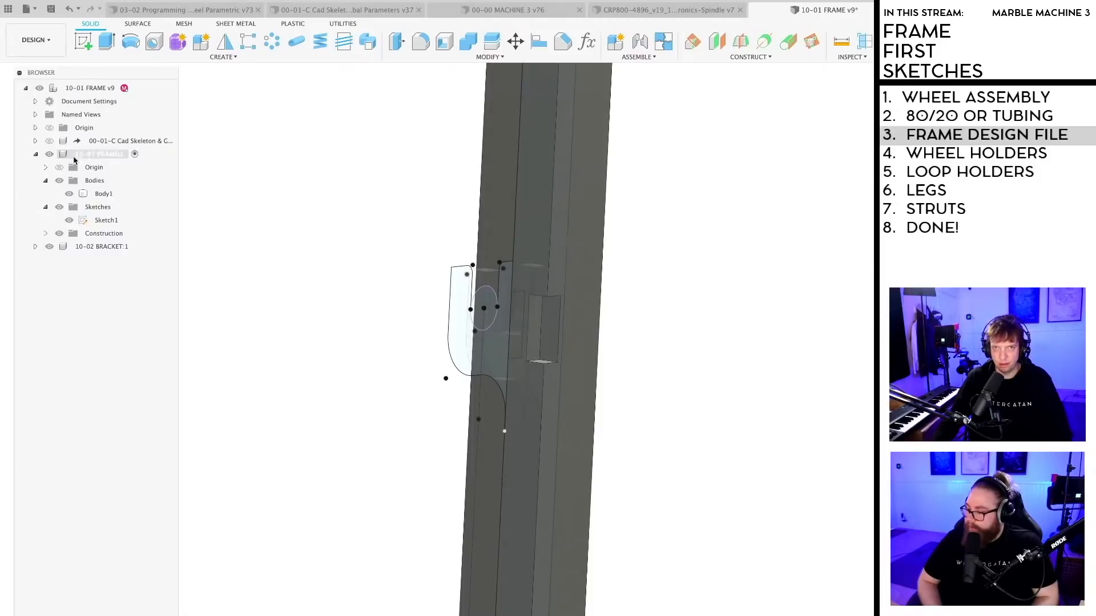
click(137, 88)
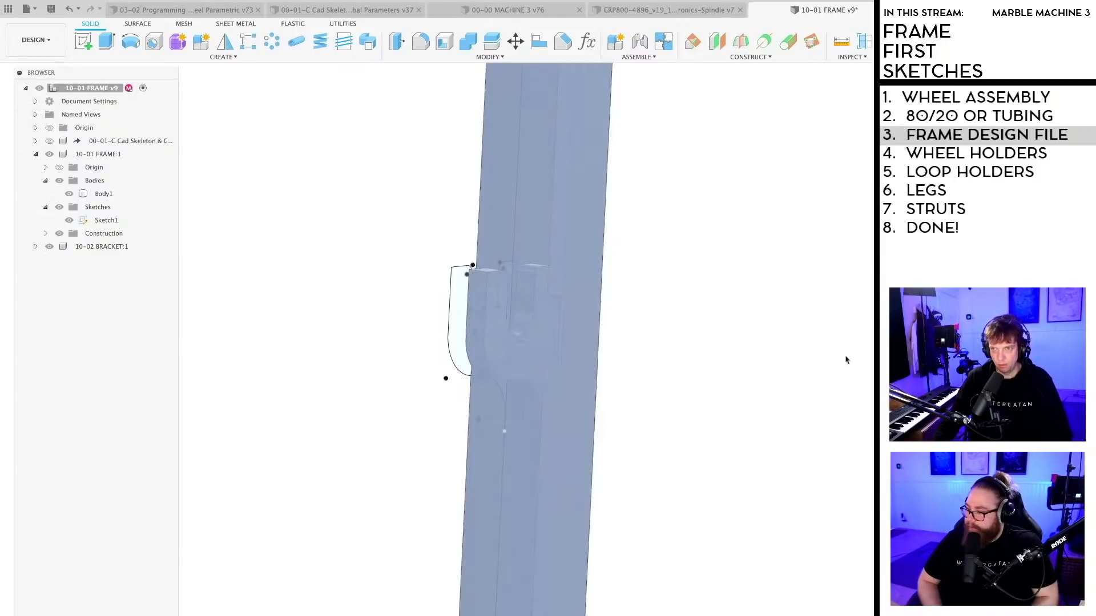
shift+middle_drag(706, 399, 525, 391)
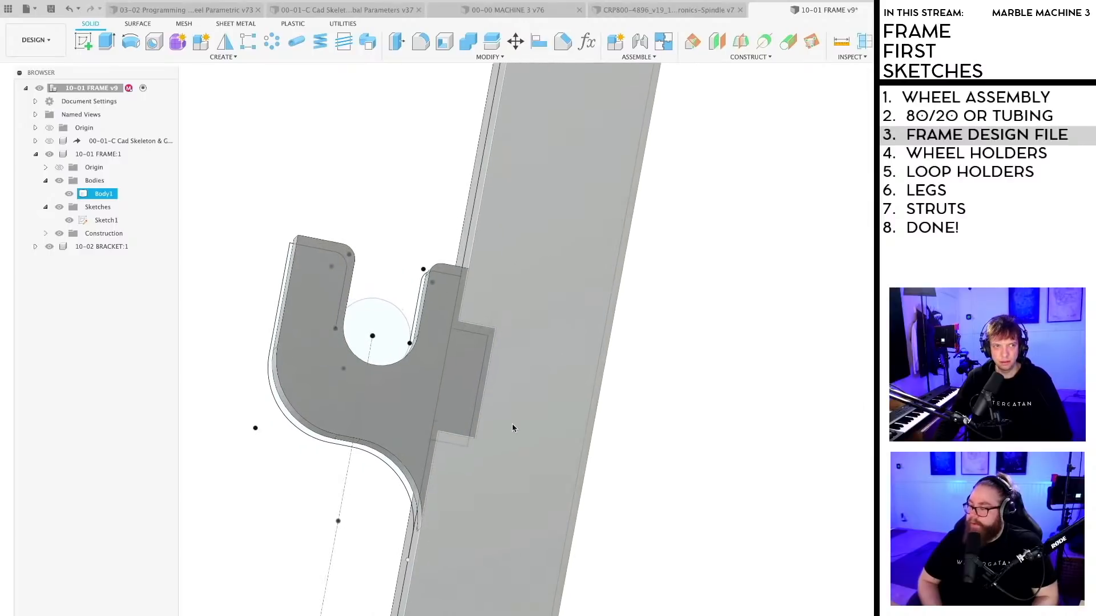
scroll(666, 453, down, 3)
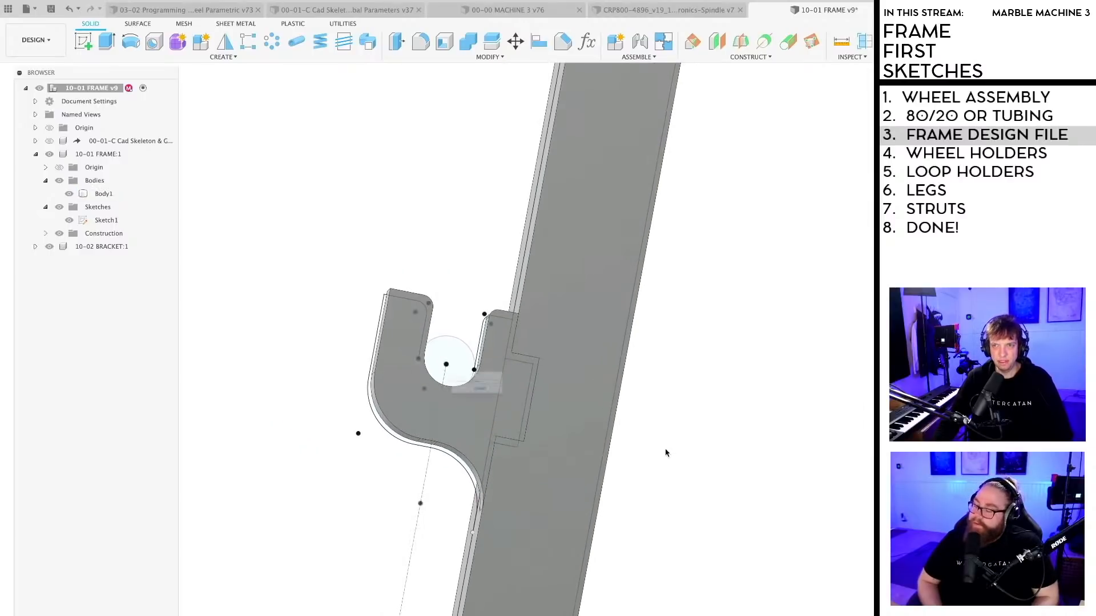
scroll(648, 455, down, 5)
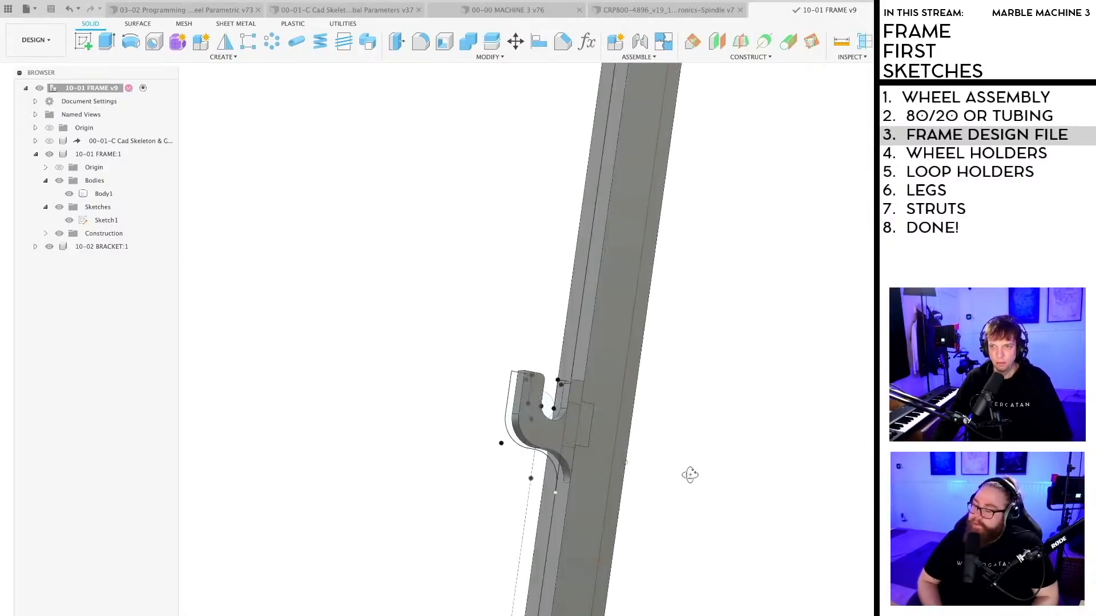
middle_drag(681, 495, 551, 320)
scroll(629, 401, down, 5)
scroll(556, 397, down, 4)
middle_drag(553, 443, 517, 415)
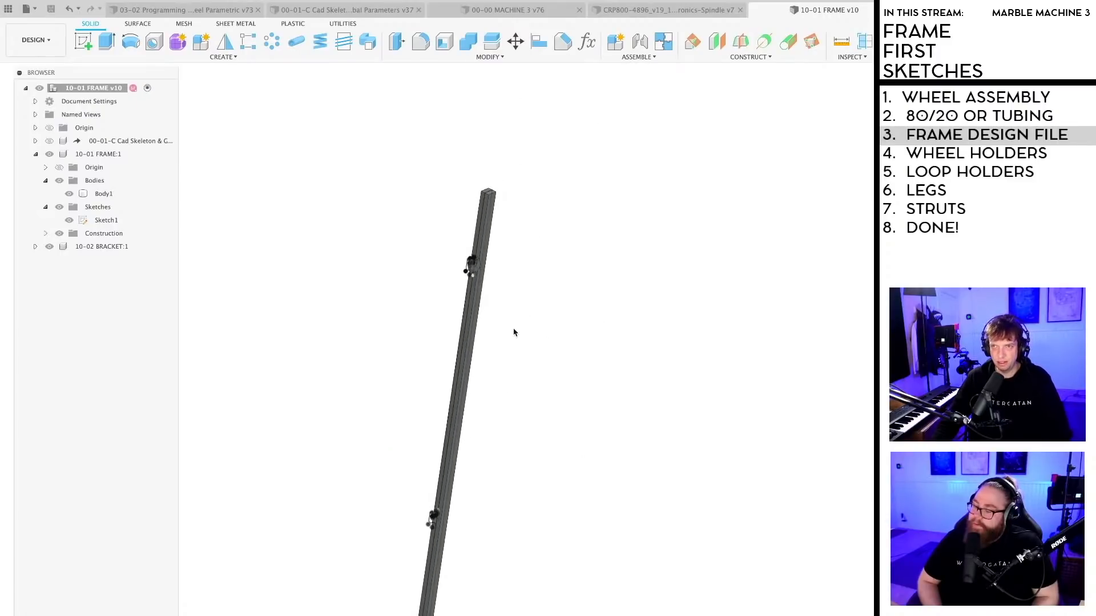
Step: Activate the 10-01 FRAME:1 component for editing
mouse_move(513, 333)
shift+middle_down()
mouse_move(500, 323)
mouse_move(506, 336)
mouse_move(518, 316)
mouse_move(516, 334)
shift+middle_up()
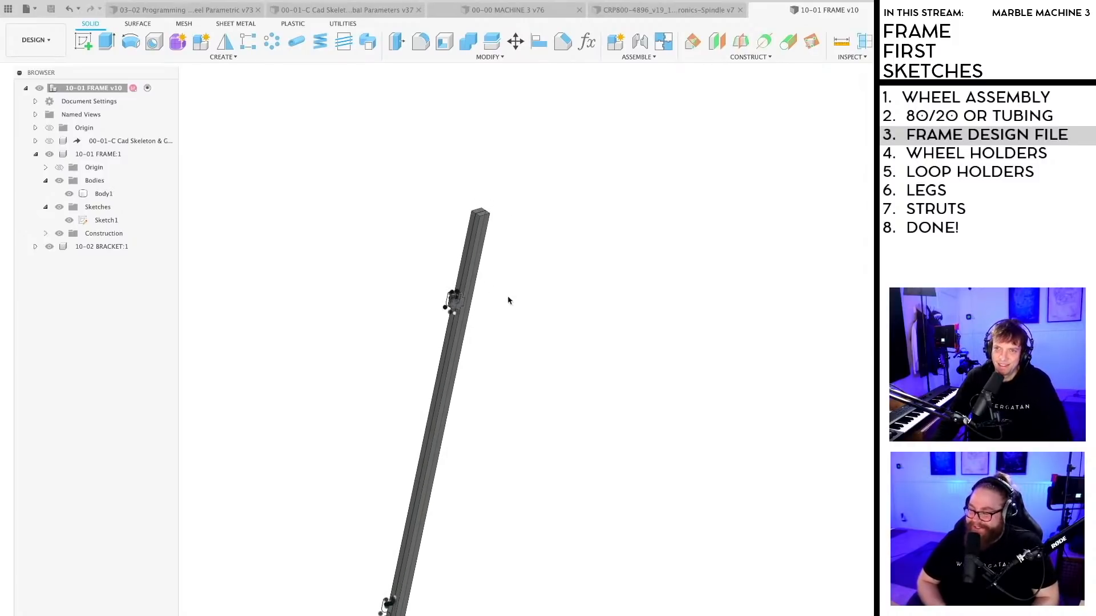
middle_drag(489, 284, 487, 309)
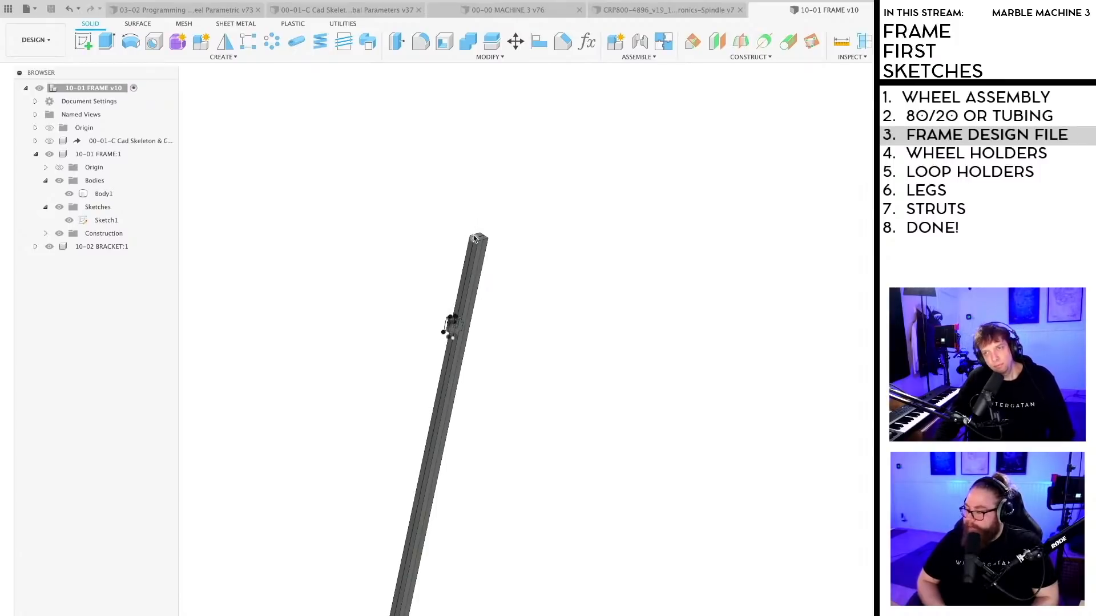
click(98, 154)
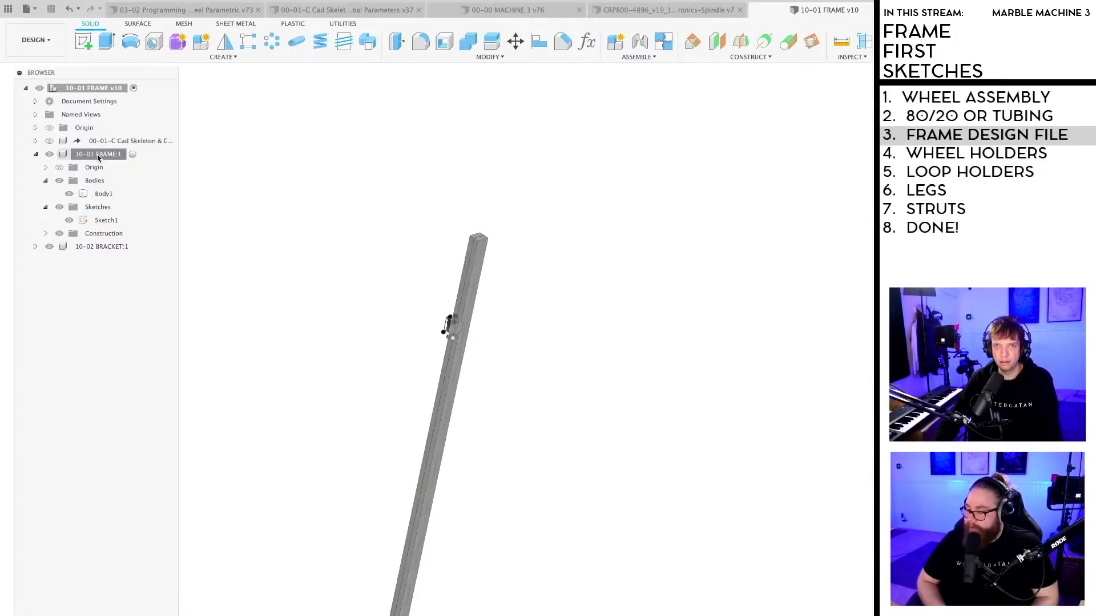
click(135, 154)
click(238, 105)
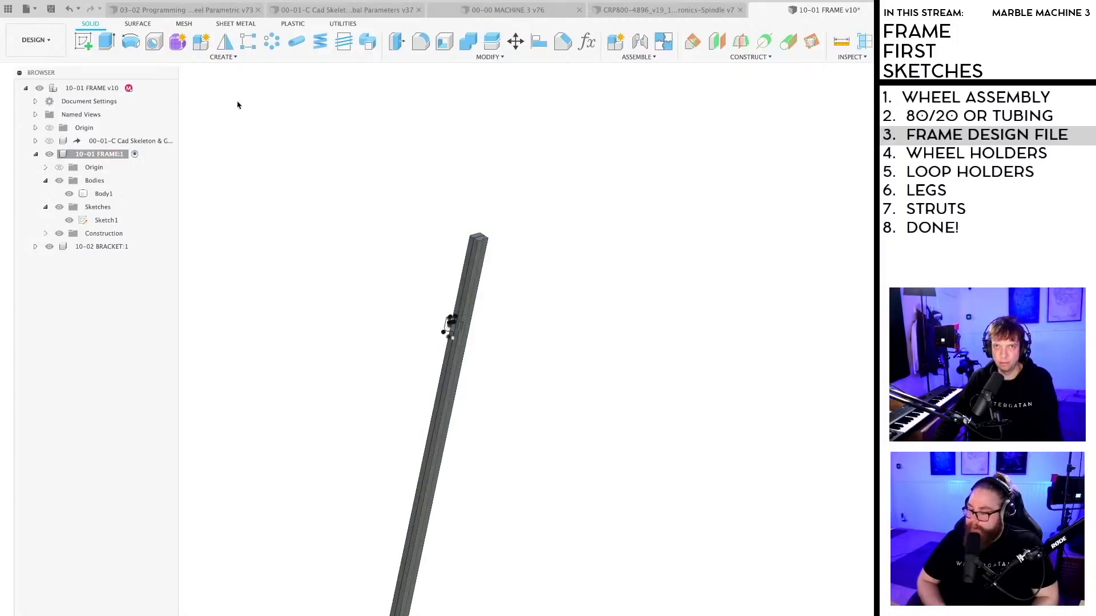
click(227, 57)
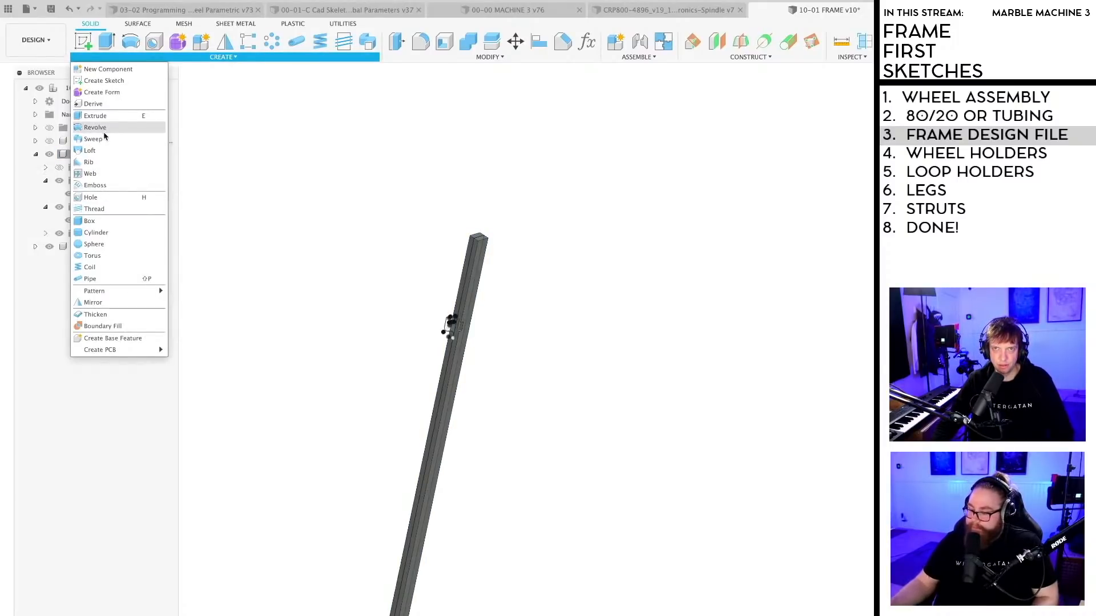
click(446, 43)
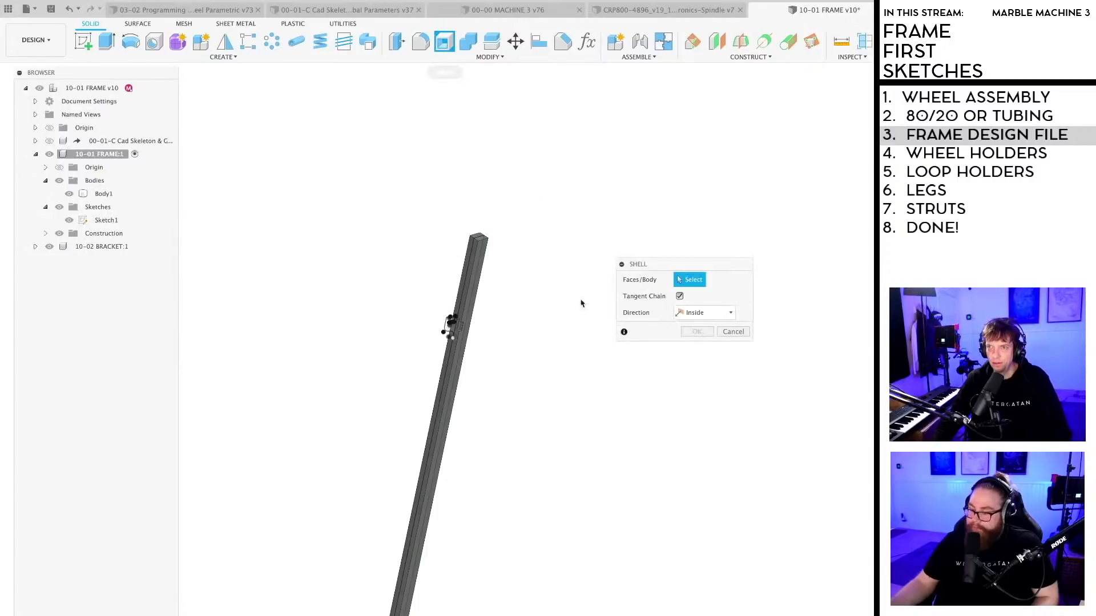
drag(653, 266, 563, 282)
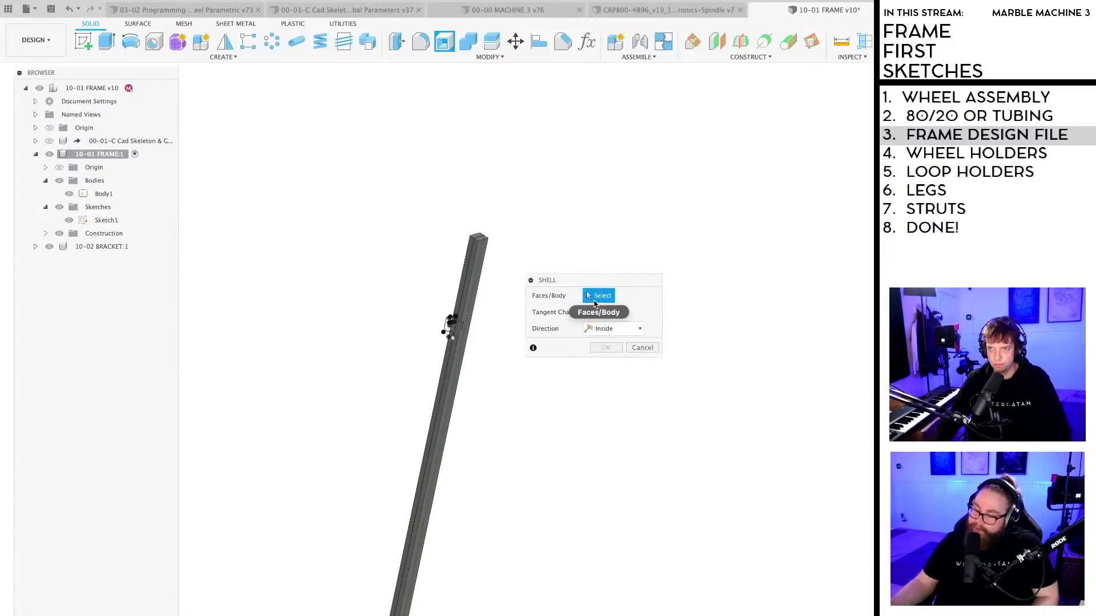
click(478, 279)
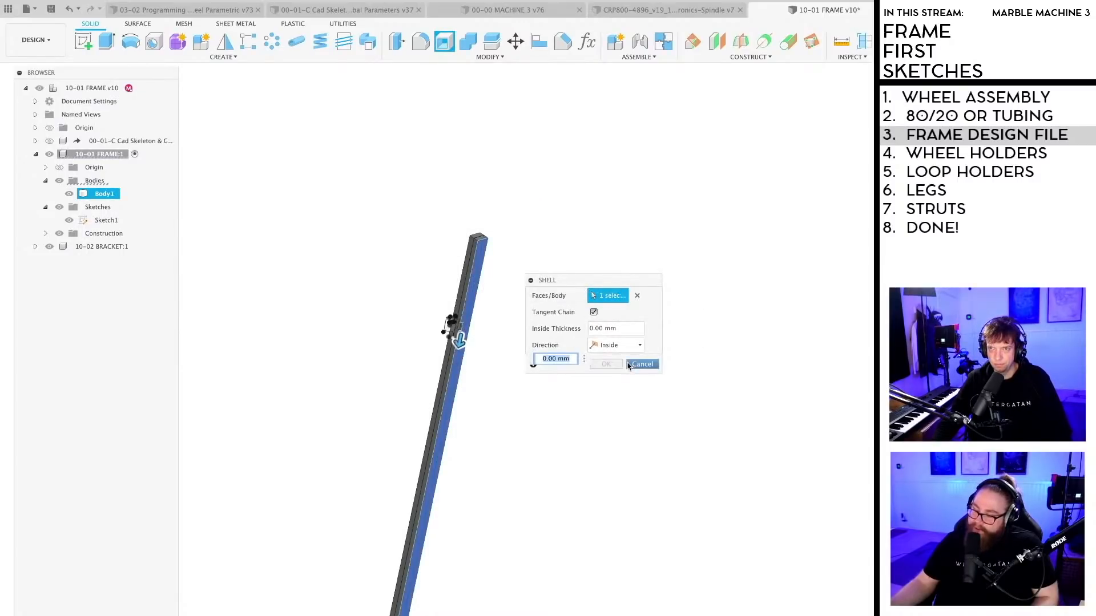
click(648, 367)
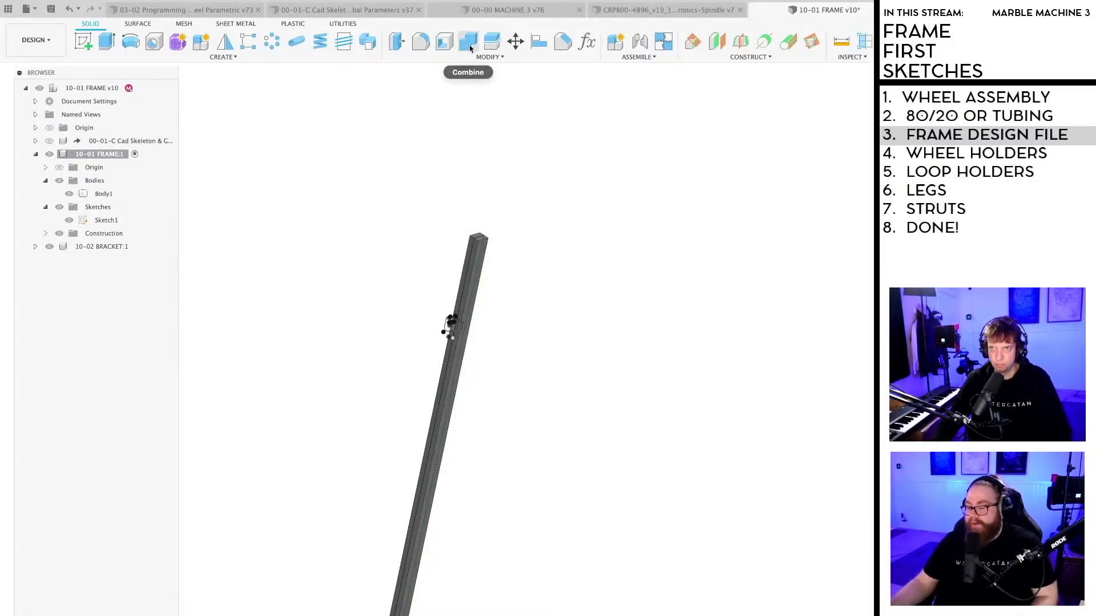
Step: Set up a Shell on the whole Body1 of the frame beam with an inside thickness of 4 mm
click(445, 42)
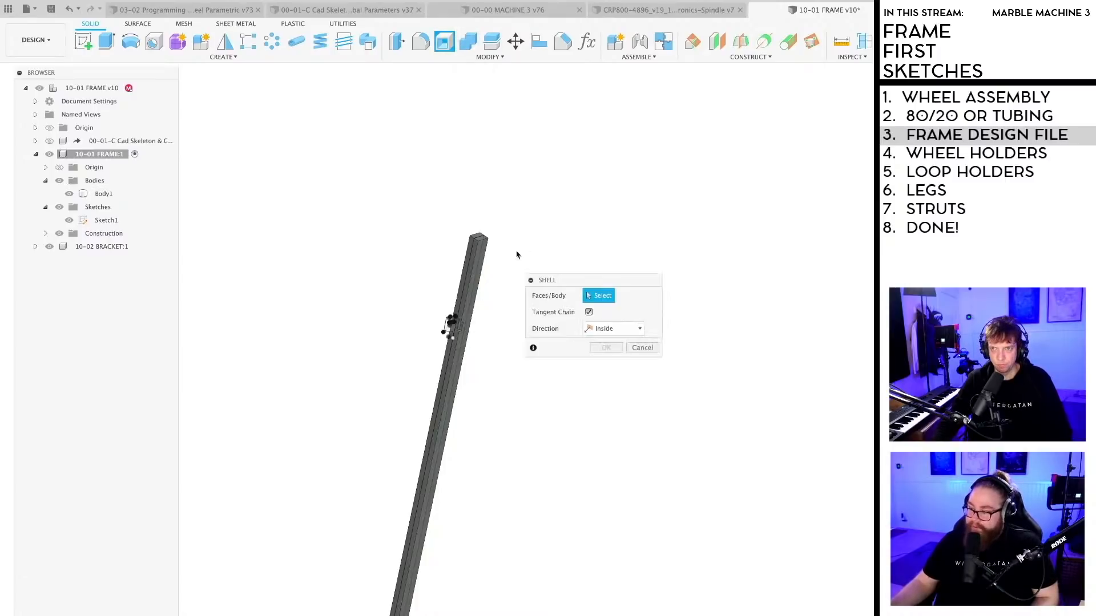
scroll(517, 255, up, 3)
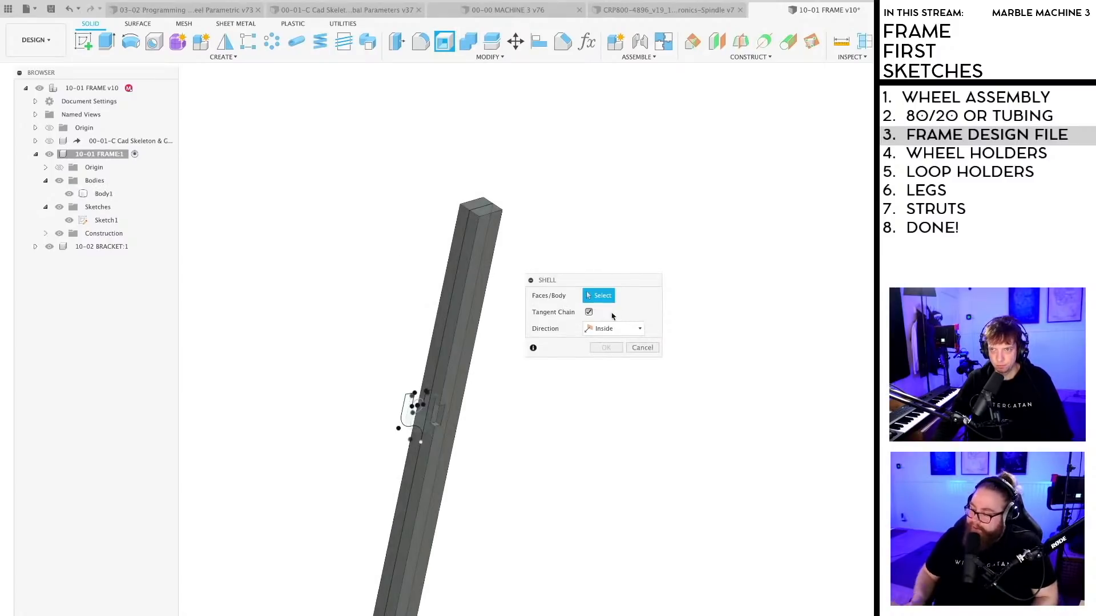
click(103, 194)
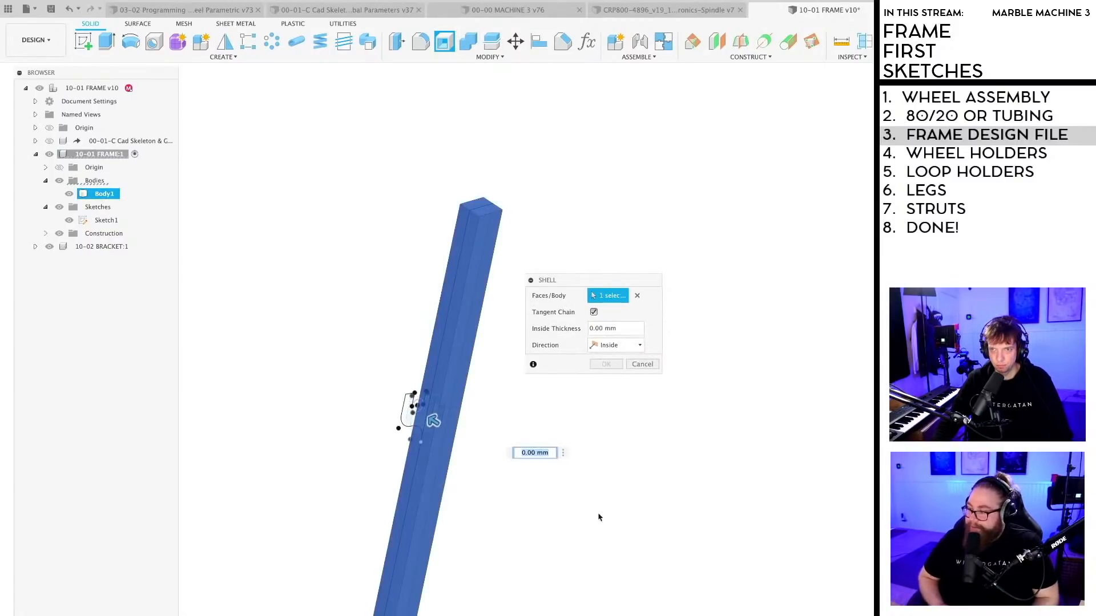
scroll(580, 483, down, 3)
middle_drag(580, 481, 492, 537)
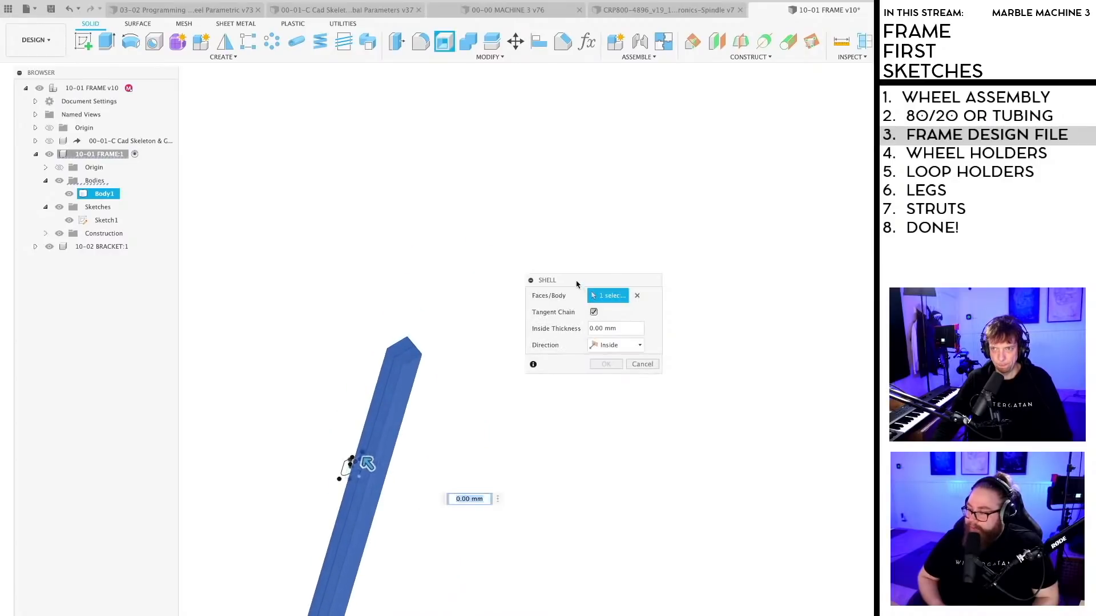
drag(577, 285, 536, 360)
shift+middle_drag(434, 343, 474, 310)
mouse_move(455, 360)
shift+middle_down()
mouse_move(449, 368)
mouse_move(457, 359)
shift+middle_up()
drag(538, 355, 547, 288)
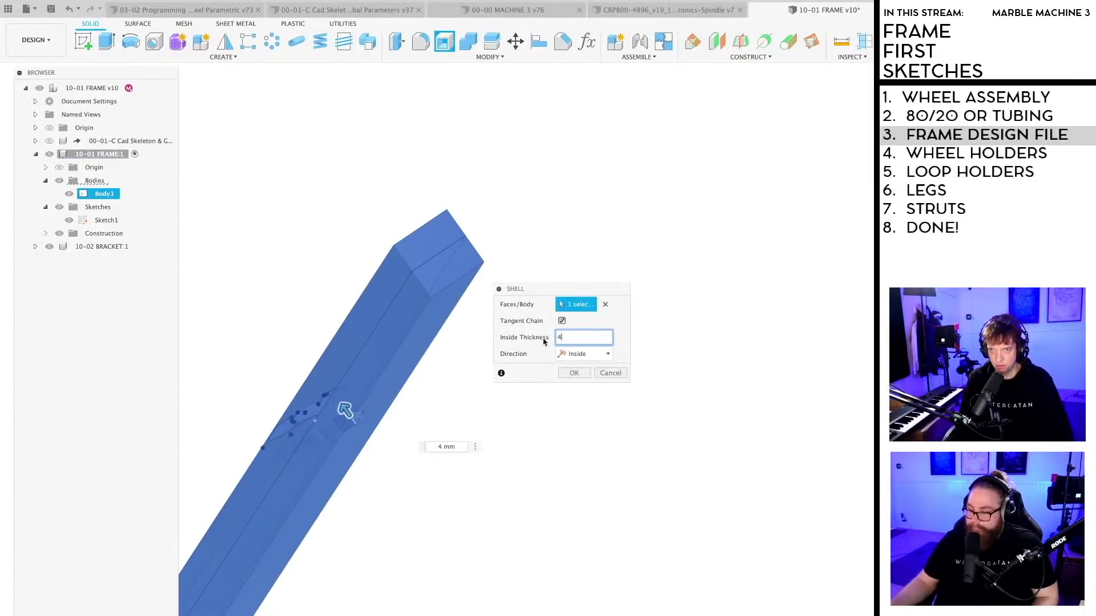
Step: Try the Outside and Both directions for the shell and return the direction to Inside
click(584, 353)
click(580, 380)
click(583, 355)
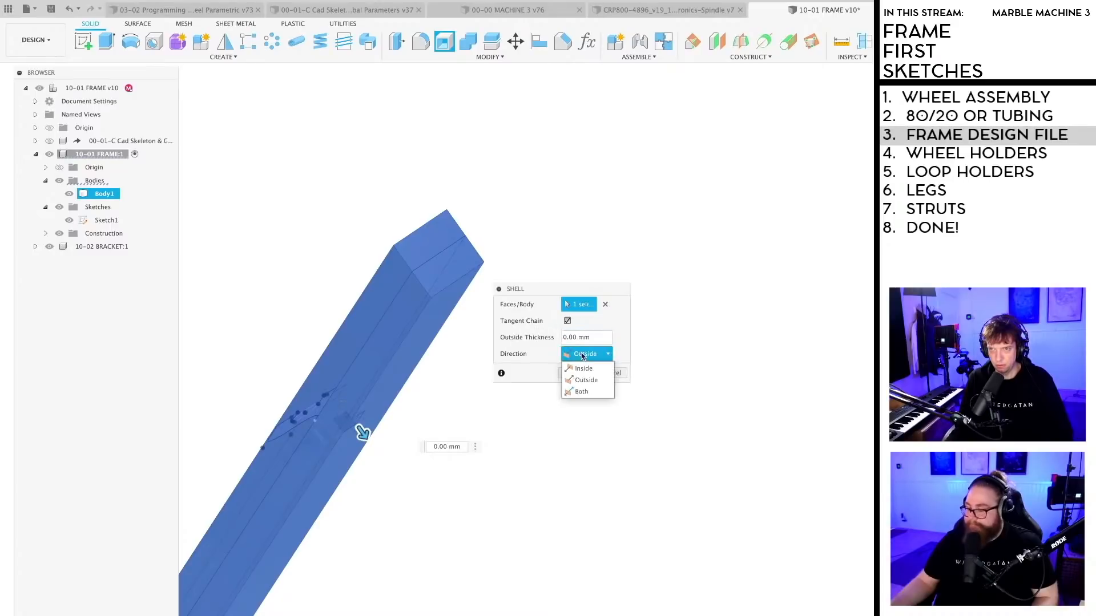
click(581, 392)
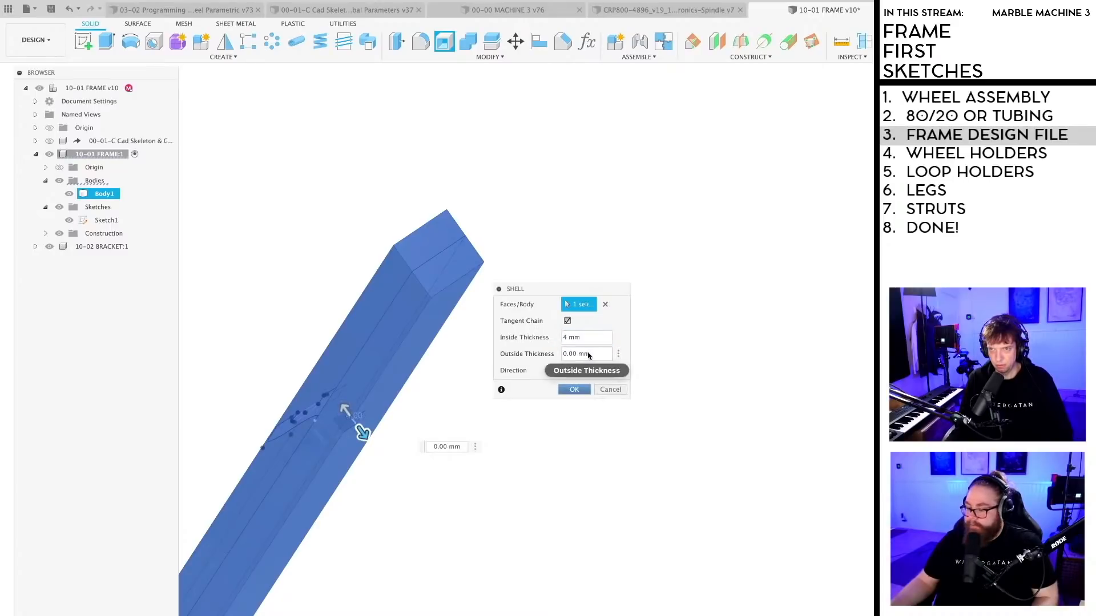
click(588, 370)
click(587, 385)
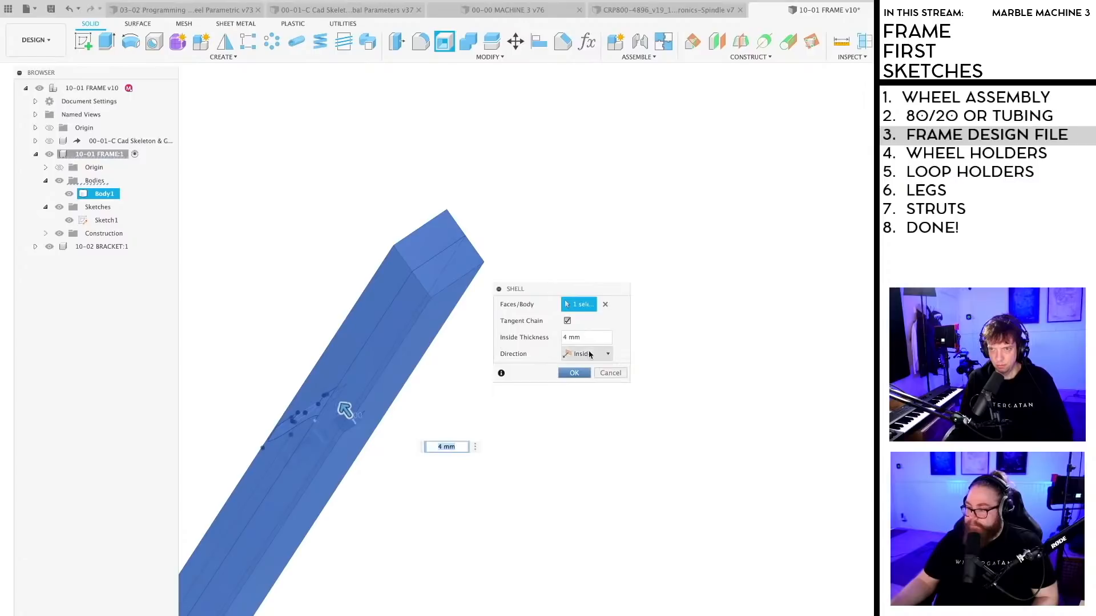
Step: Turn off Tangent Chain, set the shell's inside thickness to 2 mm and apply it
click(562, 321)
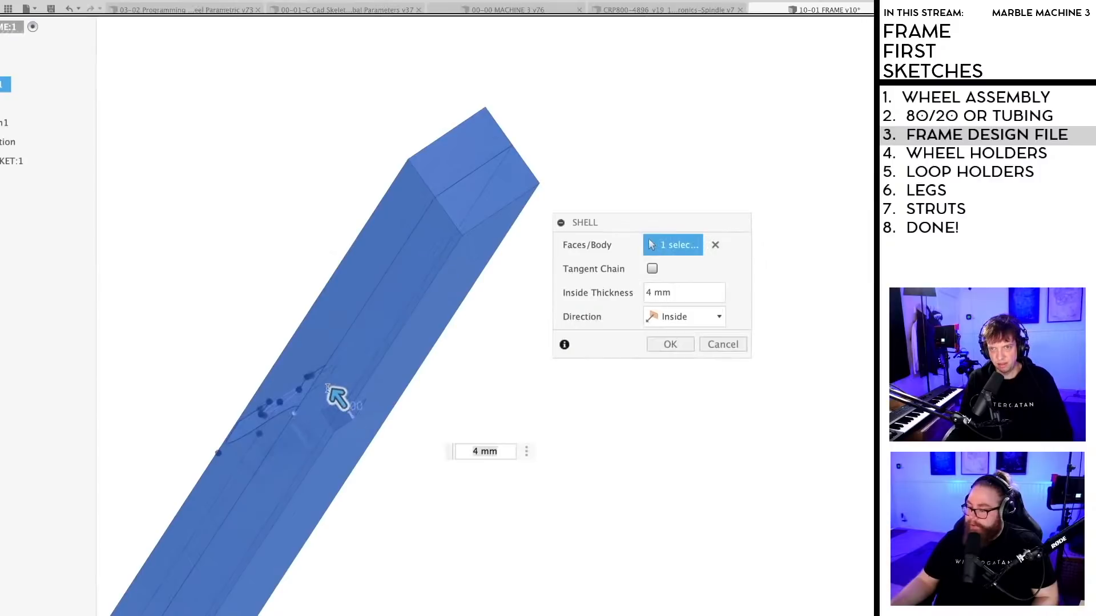
drag(330, 391, 360, 426)
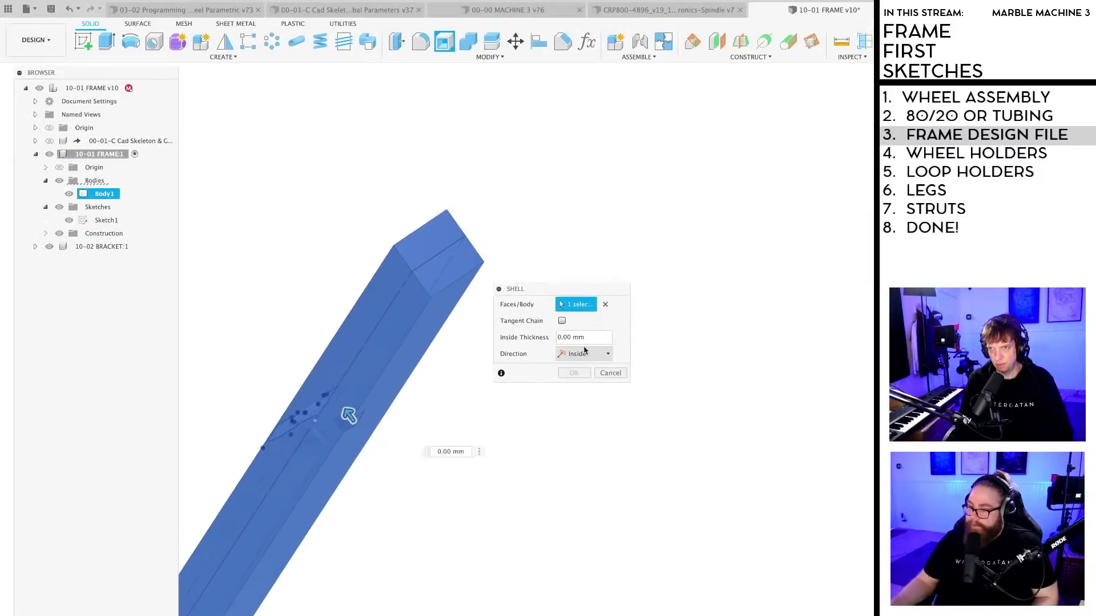
drag(590, 337, 545, 335)
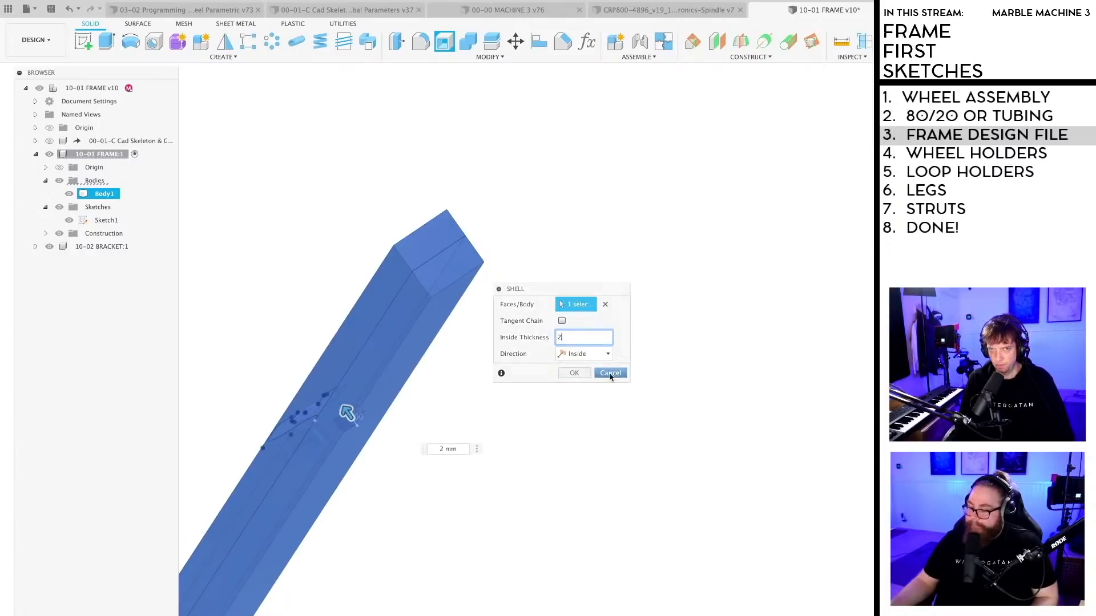
key(Return)
Step: Save the frame design as a new version
scroll(526, 426, down, 5)
shift+middle_drag(515, 424, 507, 468)
key(super+s)
key(Return)
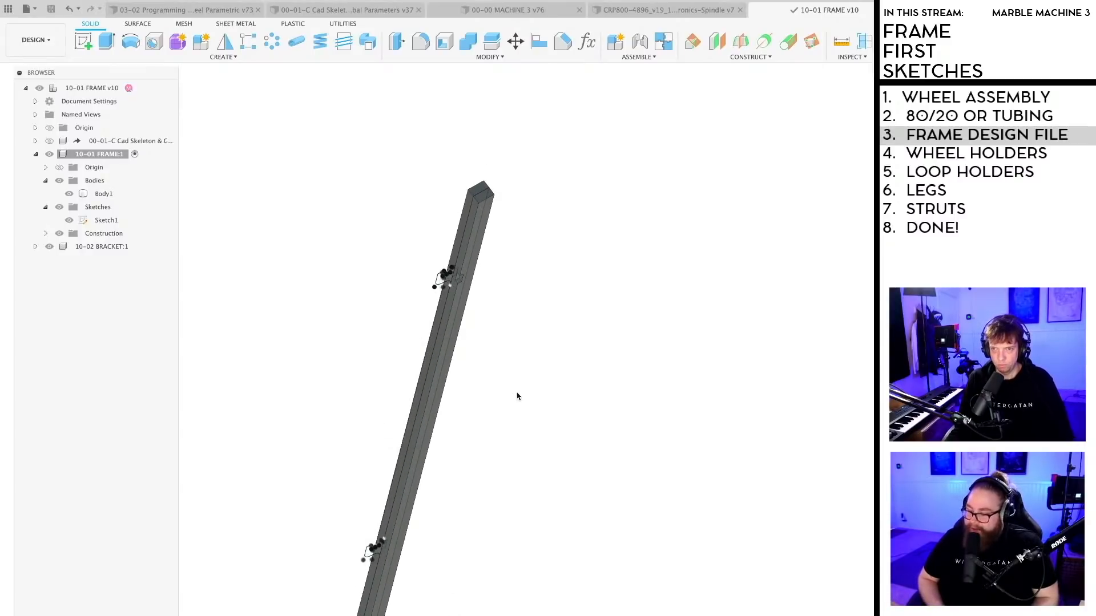
Step: Edit Sketch1 and draw a closed four-line profile, about 271 mm high, in the empty space away from the frame beam
scroll(517, 396, down, 1)
shift+middle_drag(488, 385, 479, 407)
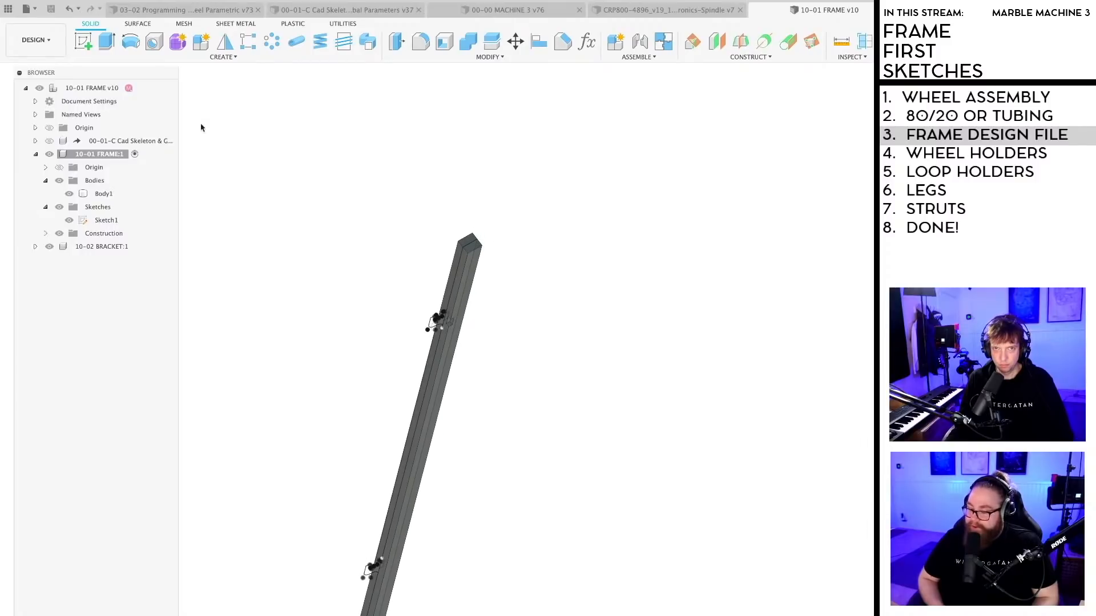
scroll(494, 247, up, 5)
middle_drag(481, 298, 558, 302)
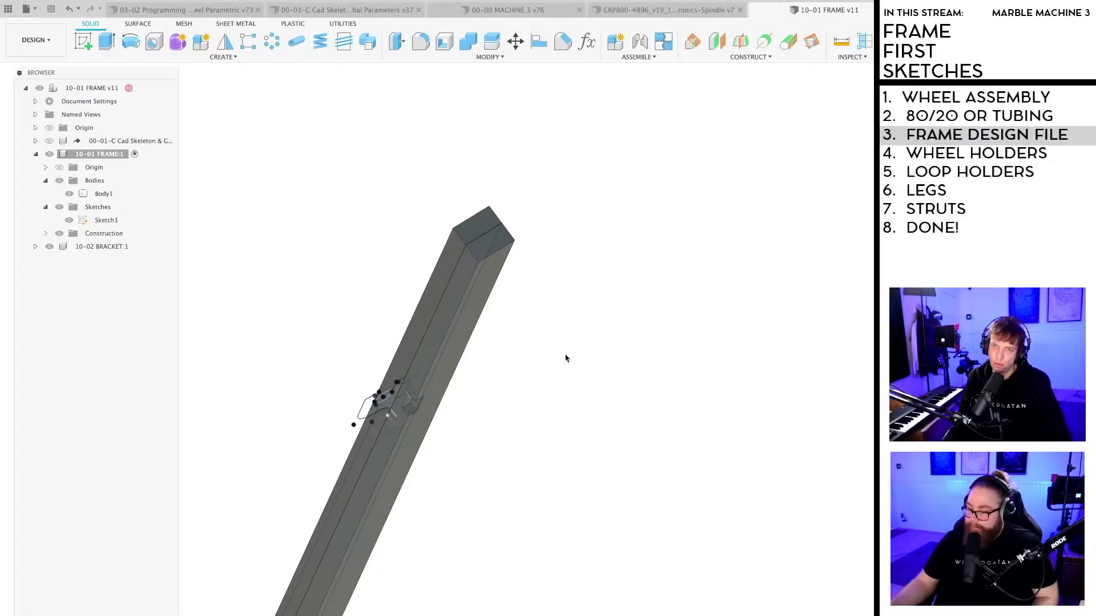
scroll(549, 345, down, 3)
mouse_move(570, 360)
middle_down()
mouse_move(451, 353)
mouse_move(559, 307)
middle_up()
double_click(106, 220)
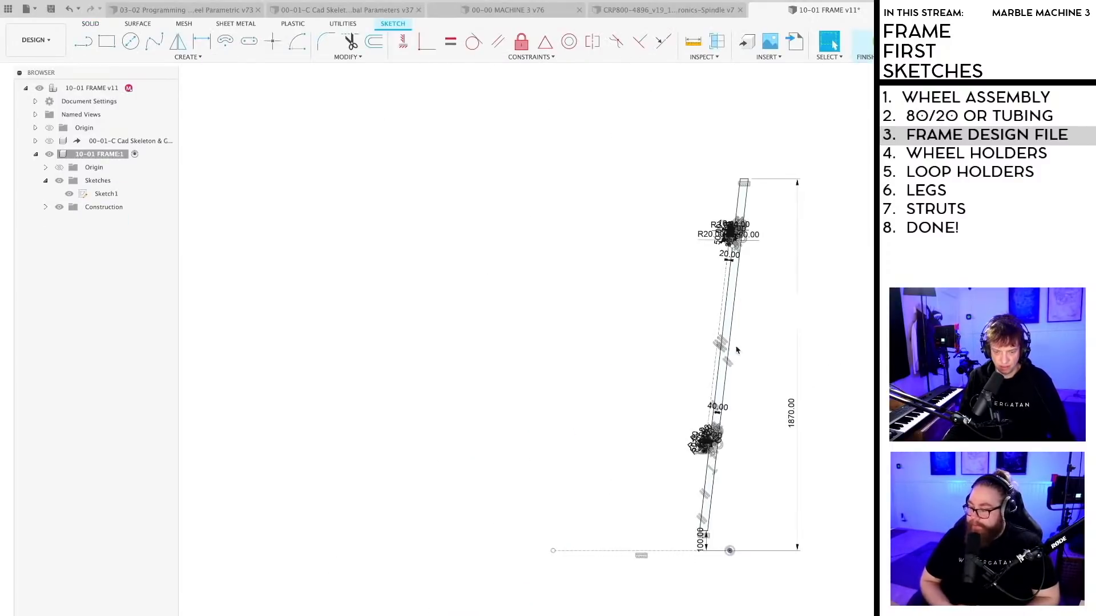
key(l)
click(316, 219)
click(316, 269)
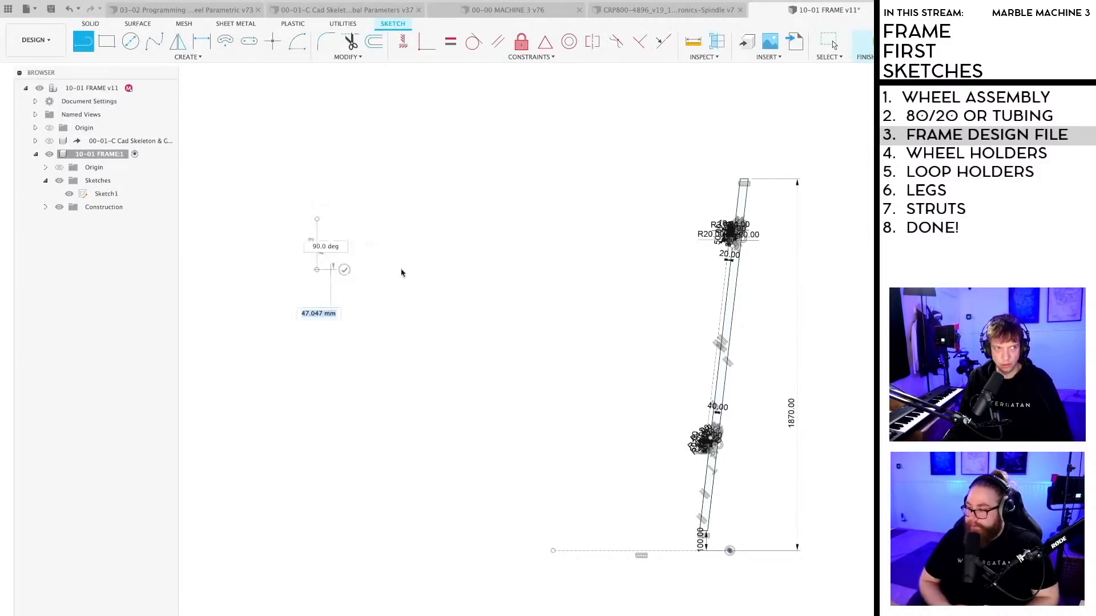
click(462, 269)
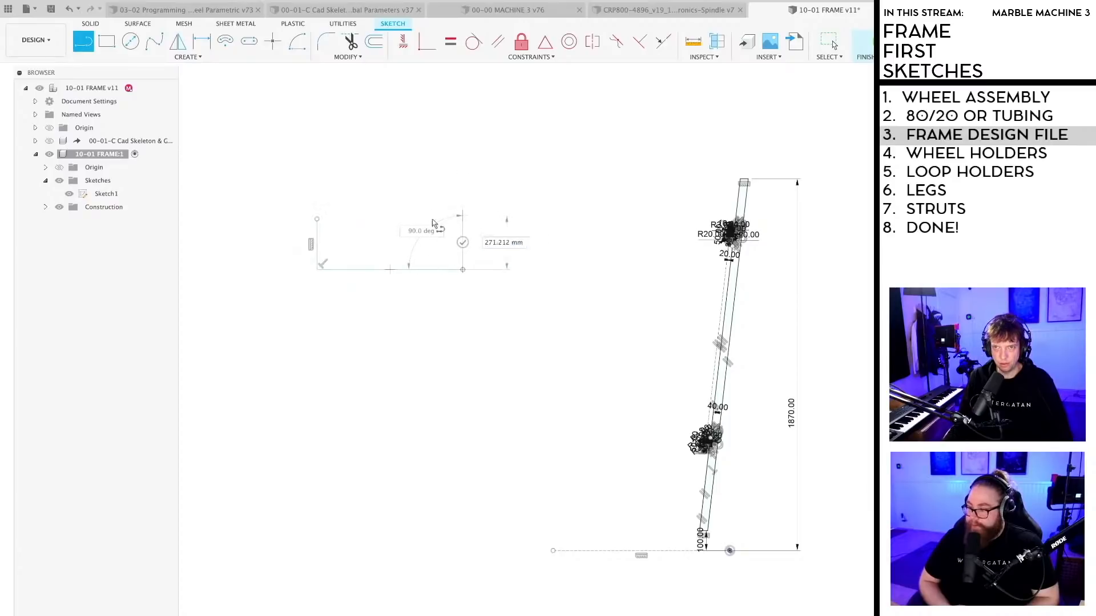
click(462, 215)
click(317, 219)
key(Escape)
Step: Constrain the slanted upper line perpendicular to the adjoining side of the four-line profile and finish the sketch
scroll(420, 203, up, 3)
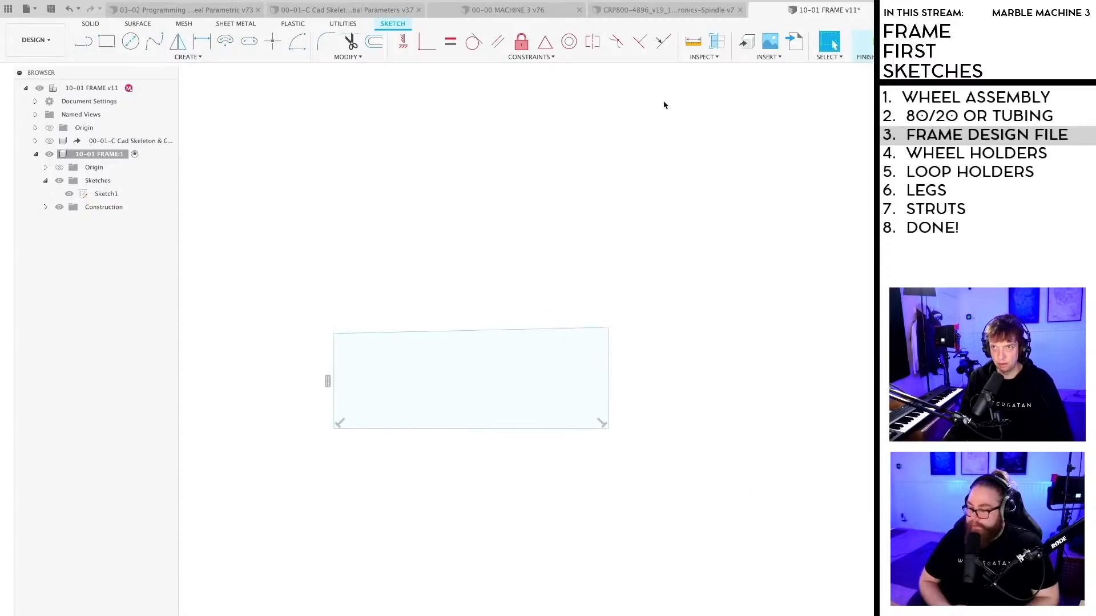
click(640, 41)
click(599, 329)
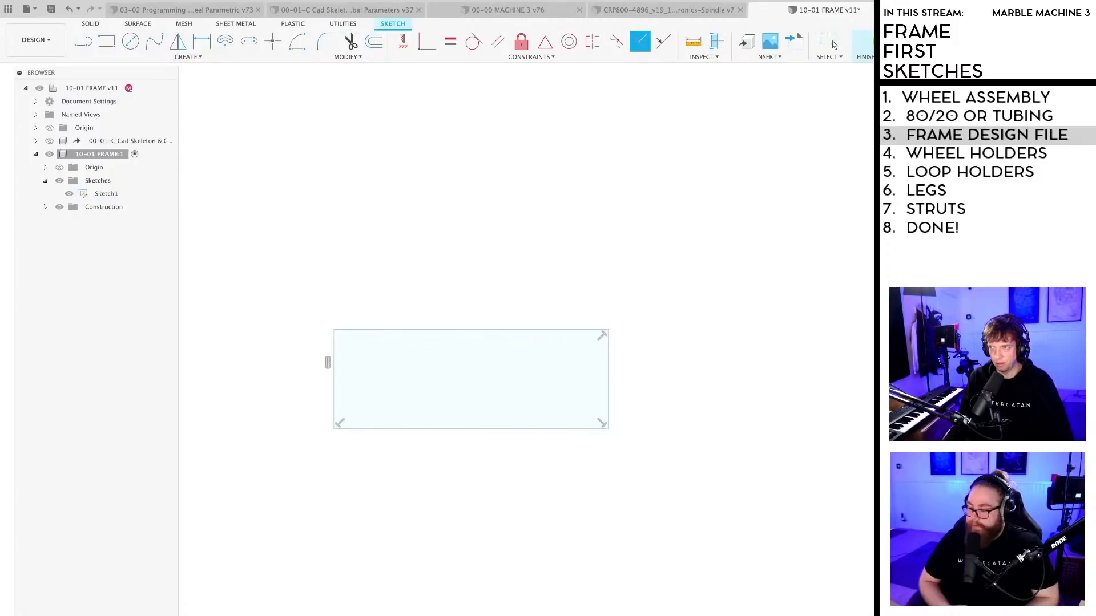
click(862, 41)
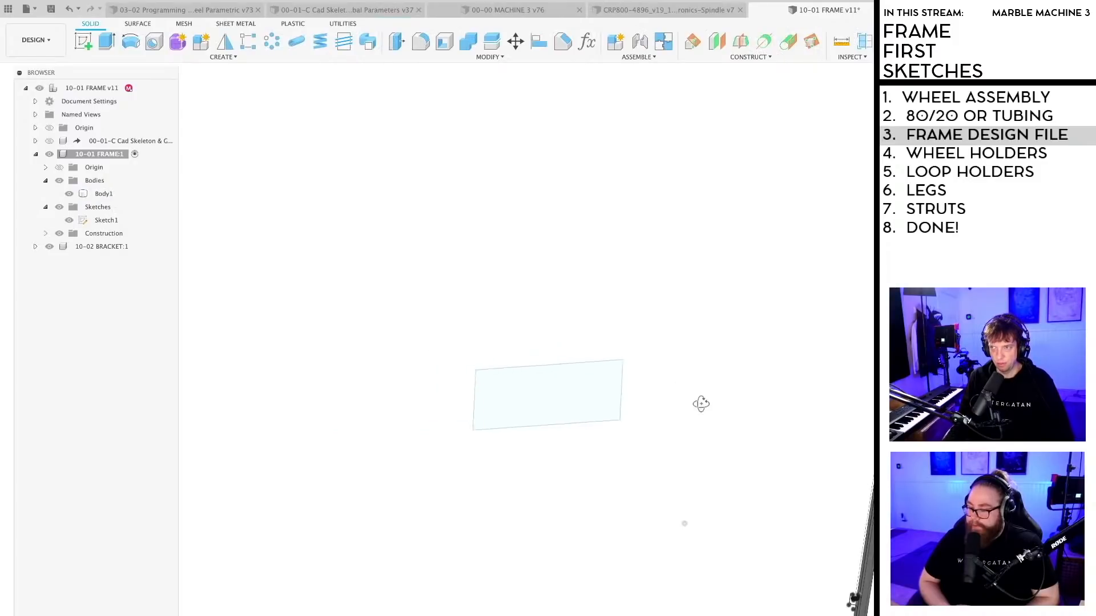
Step: Extrude the separate rectangular profile about 268 mm to one side as a new body
key(e)
click(531, 437)
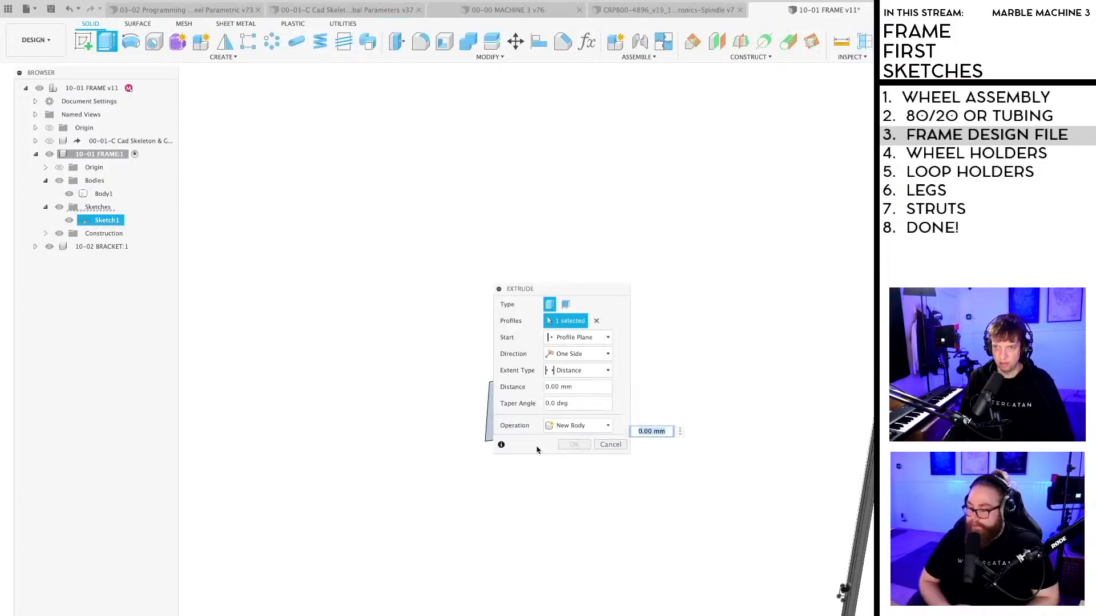
middle_drag(573, 516, 429, 545)
drag(391, 436, 355, 421)
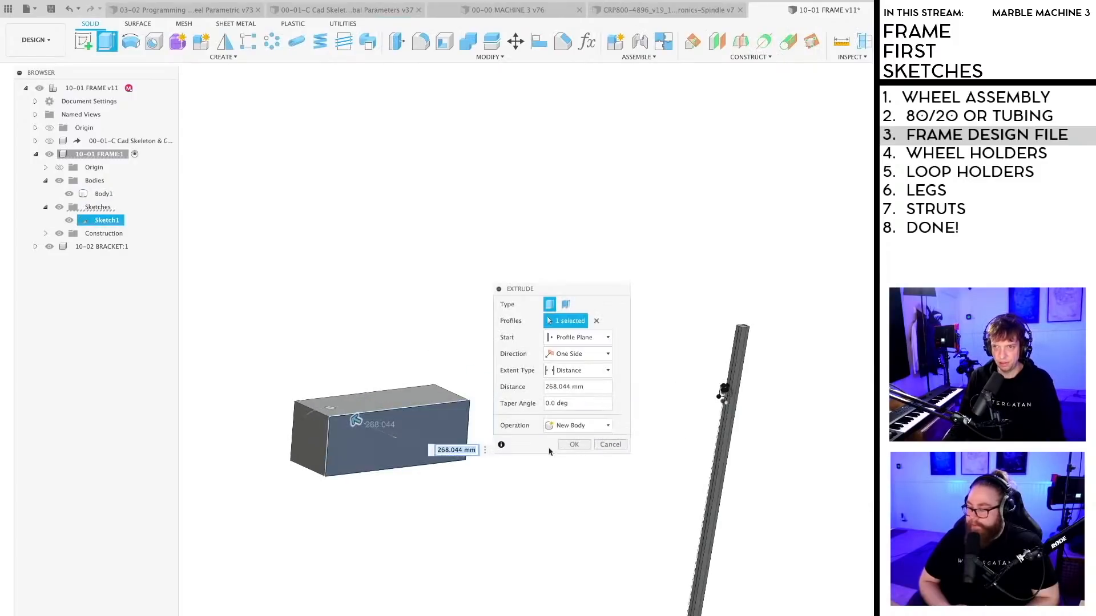
click(569, 445)
Step: Set up a Shell on the end face of the box body with 3 mm inside thickness and increase it to about 33 mm
scroll(418, 502, up, 3)
middle_drag(418, 502, 590, 447)
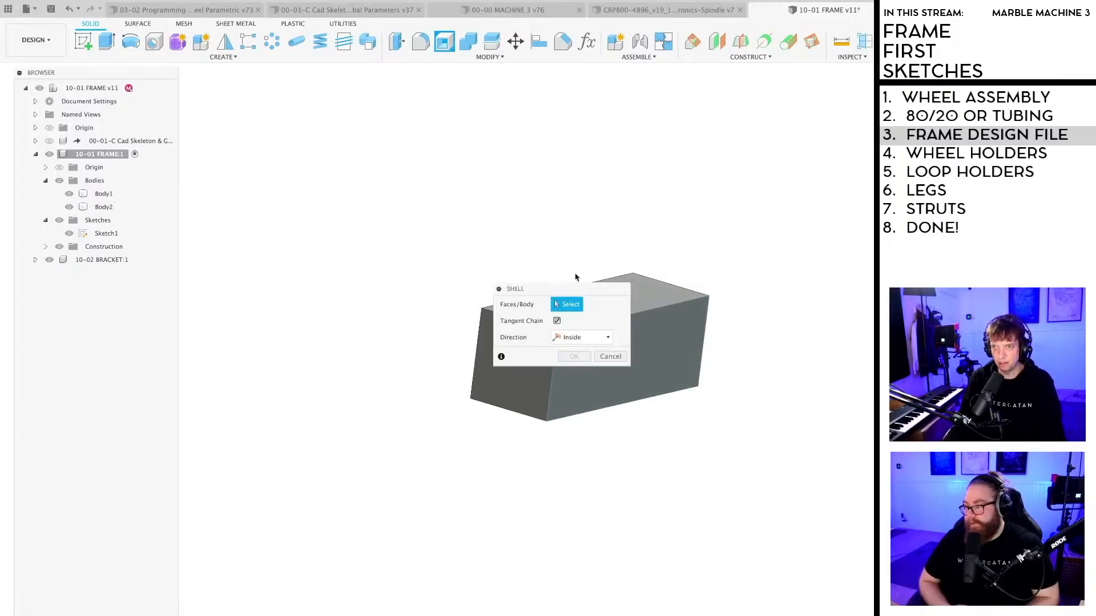
drag(522, 289, 360, 175)
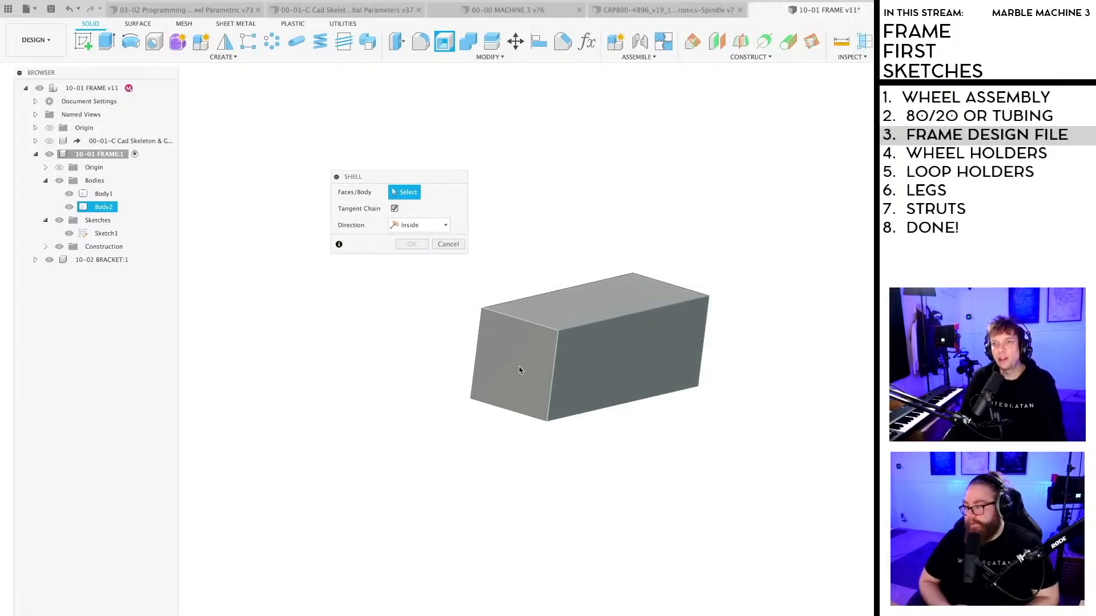
click(519, 370)
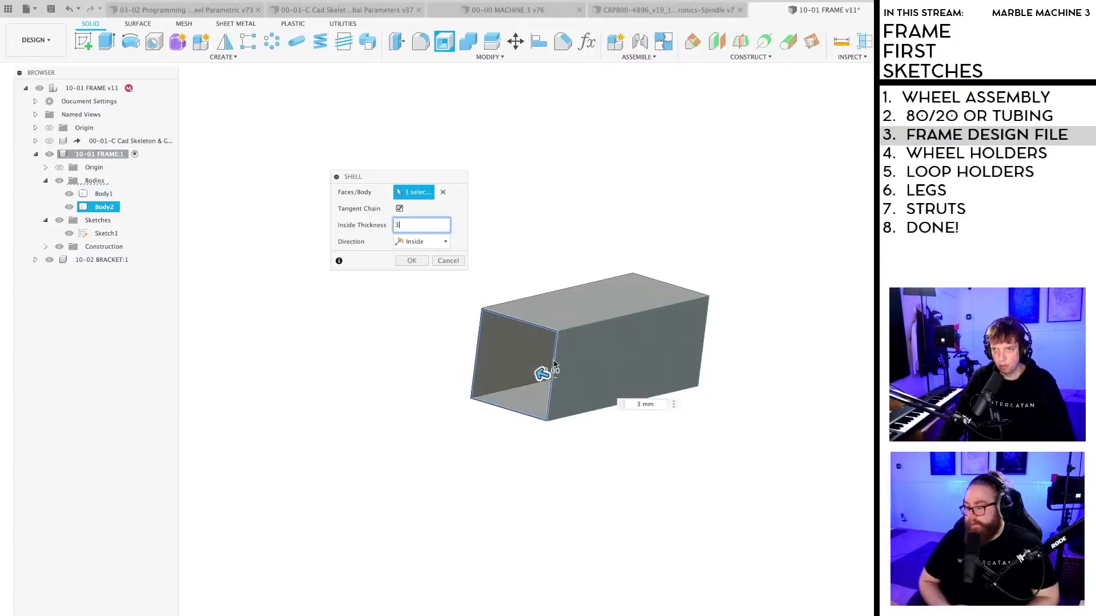
scroll(537, 374, up, 3)
shift+middle_drag(544, 516, 588, 414)
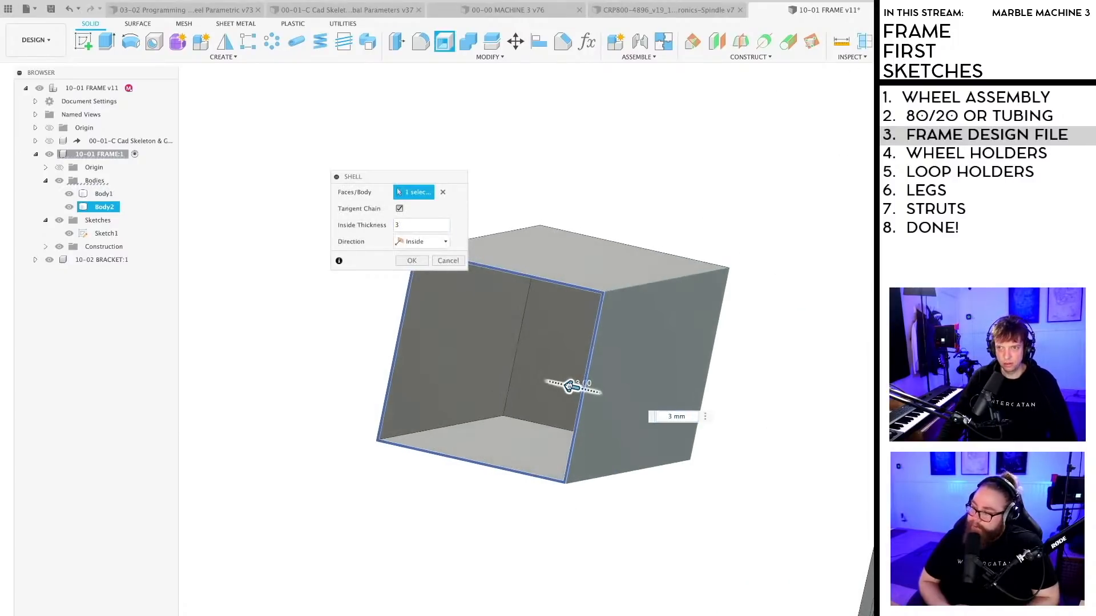
drag(569, 385, 541, 405)
mouse_move(528, 532)
shift+middle_down()
mouse_move(414, 509)
mouse_move(522, 517)
shift+middle_up()
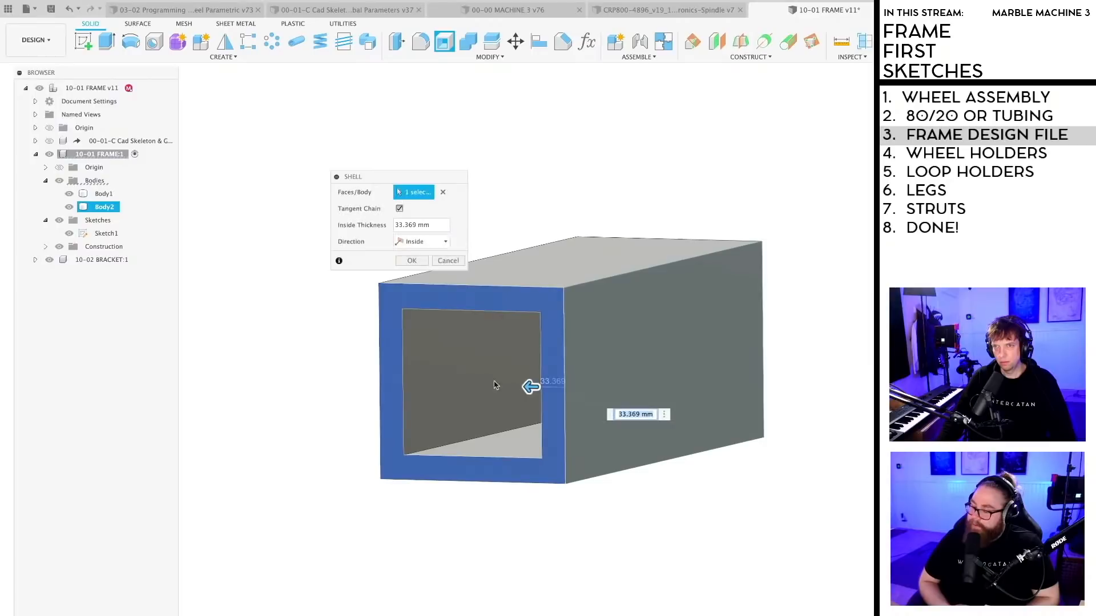
Step: Try the Outside and Both directions for the box shell, adjust the inside thickness to about 31 mm and cancel the command
click(445, 242)
click(432, 266)
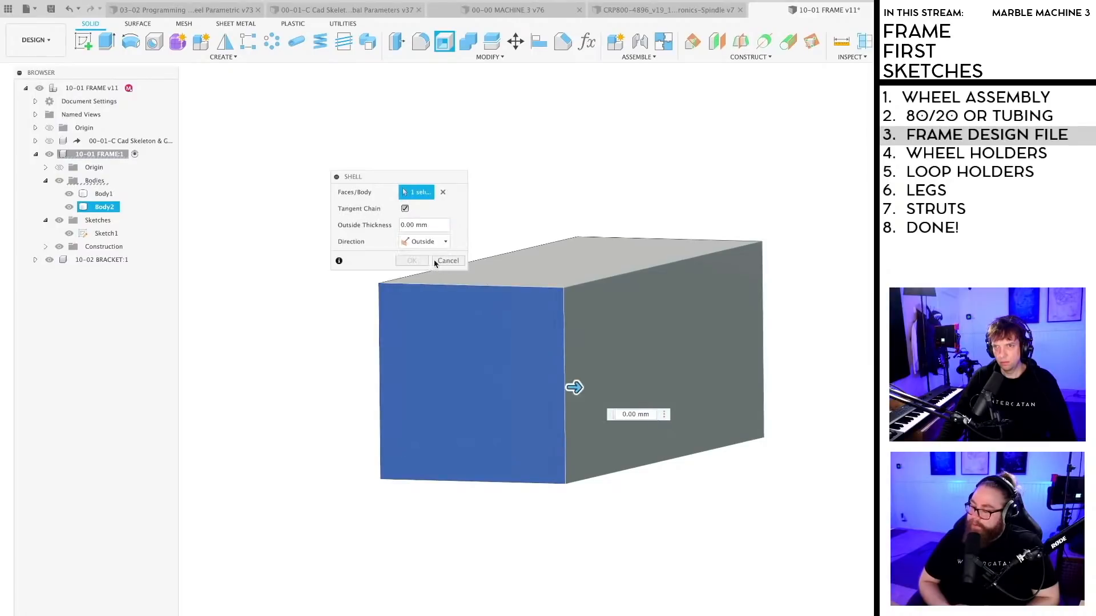
click(426, 280)
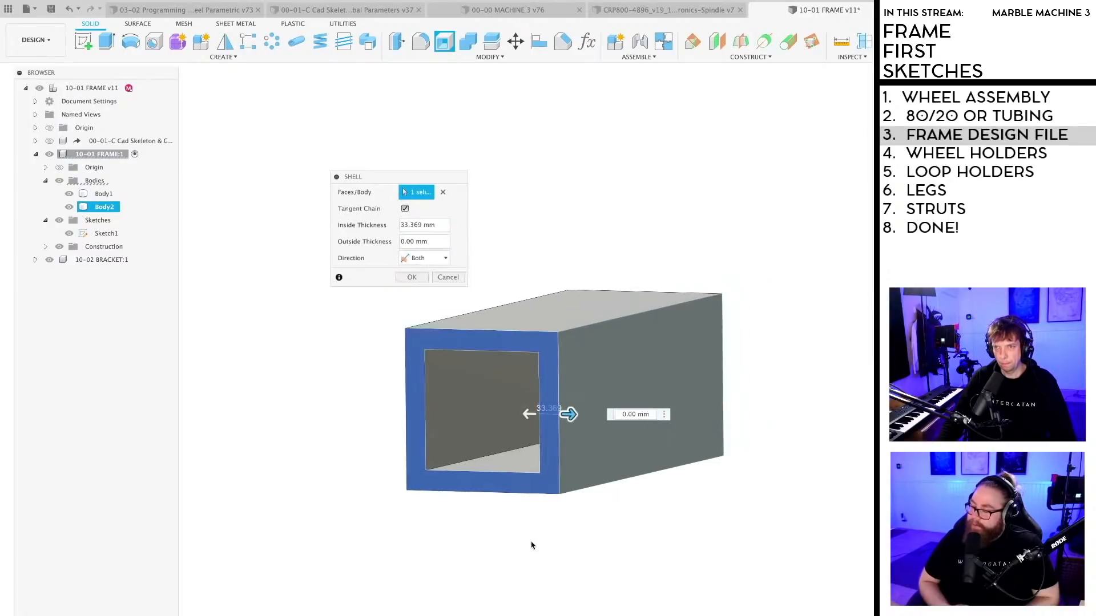
shift+middle_drag(533, 543, 553, 537)
drag(531, 414, 551, 433)
shift+middle_drag(552, 433, 460, 428)
scroll(439, 365, up, 3)
scroll(452, 390, down, 2)
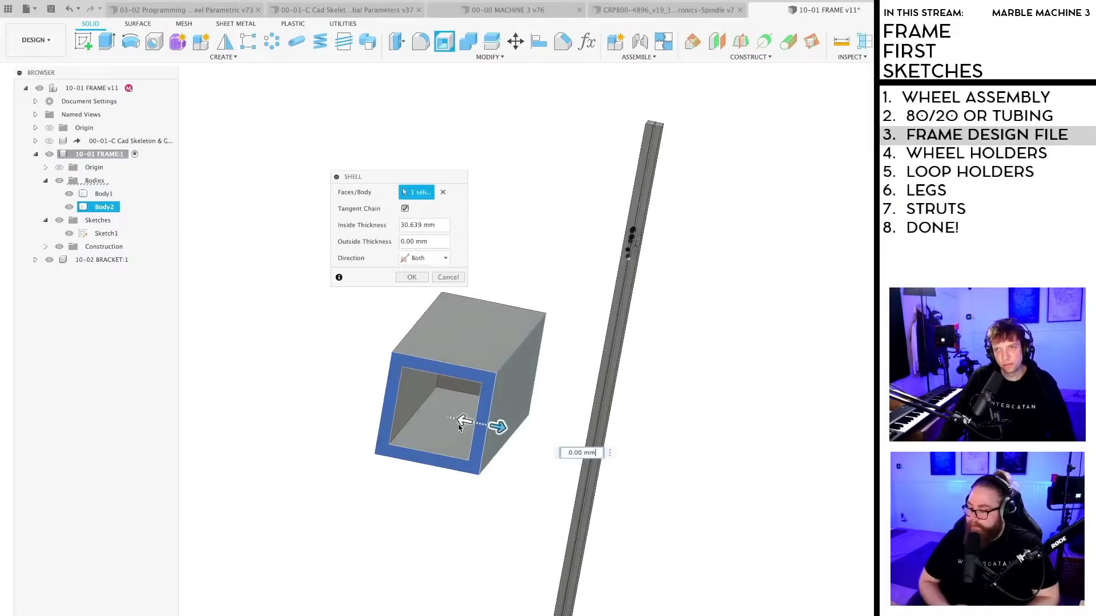
click(452, 279)
Step: Try a Shell on the frame beam's upper end face with 4 mm inside thickness, examine the hollow preview and cancel it
scroll(469, 475, down, 3)
shift+middle_drag(467, 566, 582, 423)
scroll(506, 271, up, 8)
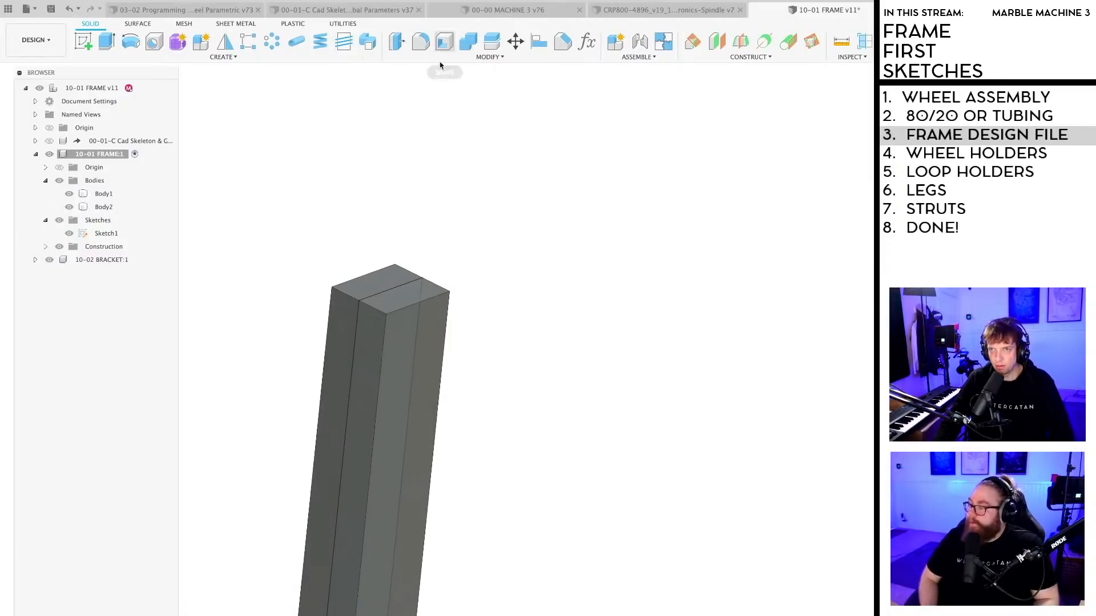
click(443, 44)
click(404, 303)
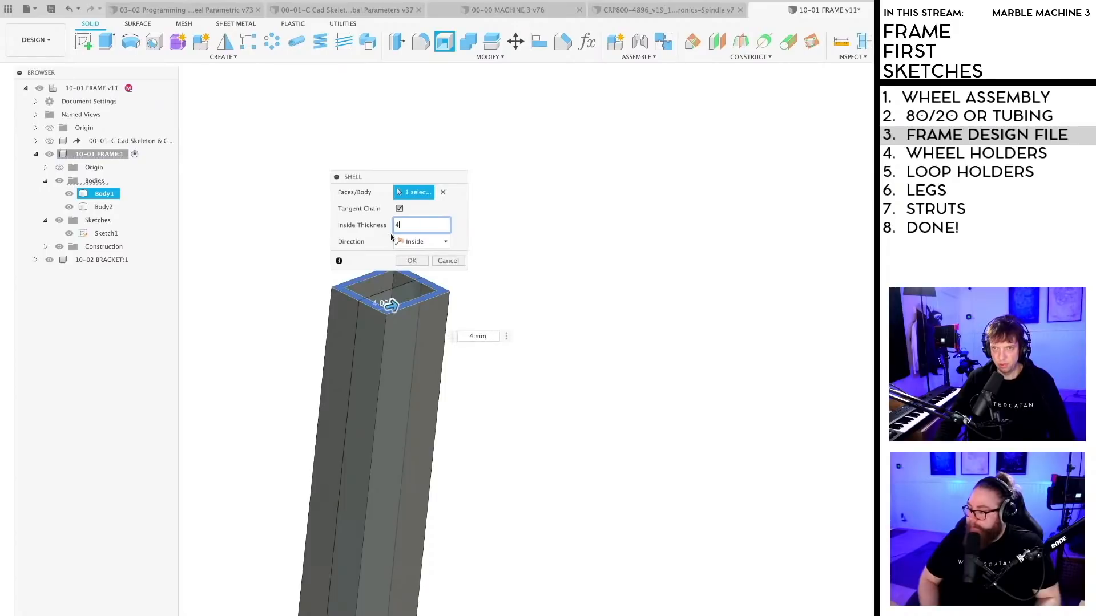
shift+middle_drag(392, 237, 433, 547)
scroll(536, 440, up, 10)
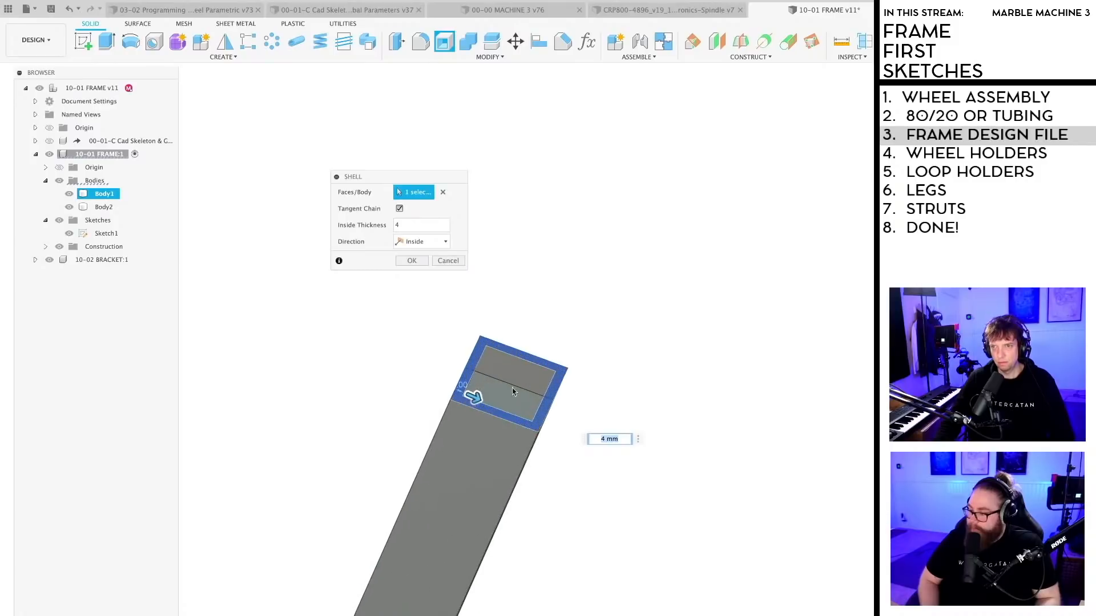
shift+middle_drag(513, 392, 470, 501)
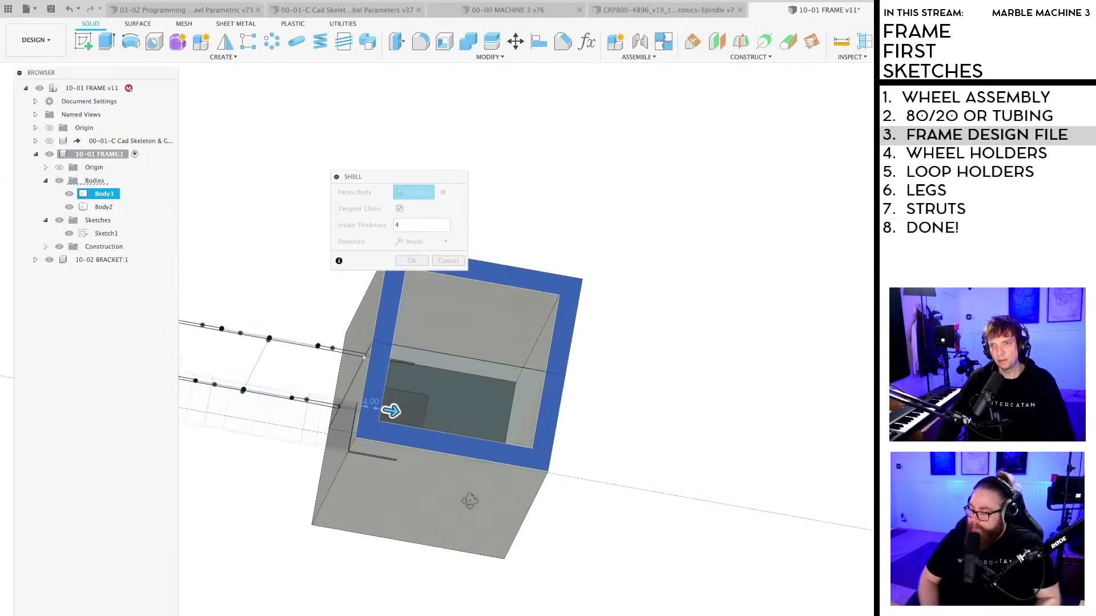
click(448, 261)
Step: Save the frame design as a new version
scroll(616, 303, down, 5)
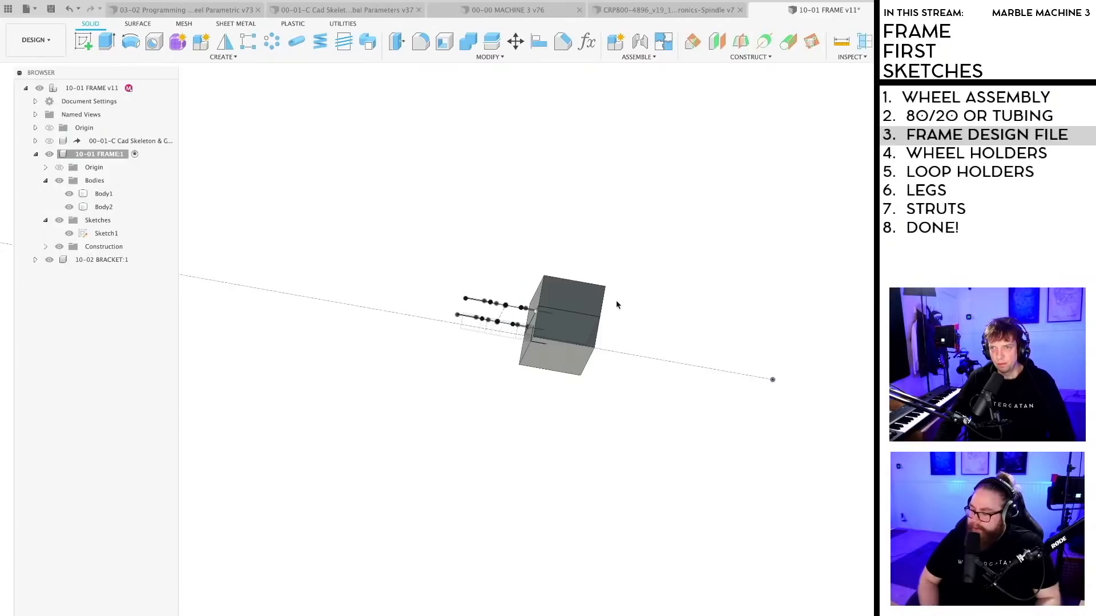
shift+middle_drag(616, 303, 522, 303)
key(ctrl+s)
key(Return)
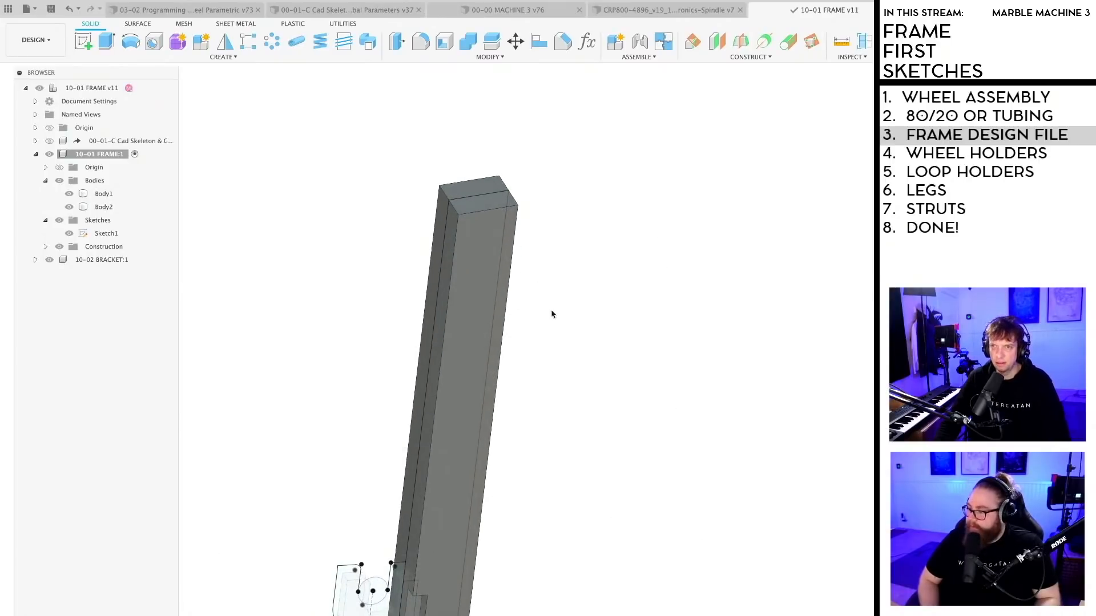
Step: Delete the box body Body2 from the frame component
scroll(551, 245, down, 2)
mouse_move(553, 245)
shift+middle_down()
mouse_move(501, 233)
mouse_move(545, 352)
mouse_move(506, 276)
mouse_move(520, 267)
shift+middle_up()
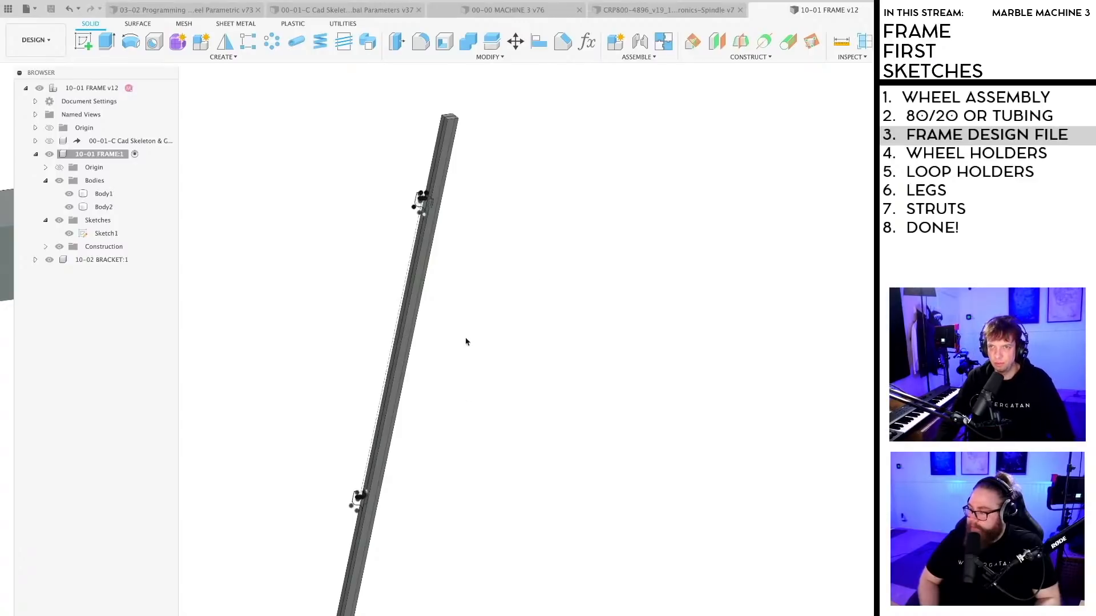
shift+middle_drag(465, 341, 558, 384)
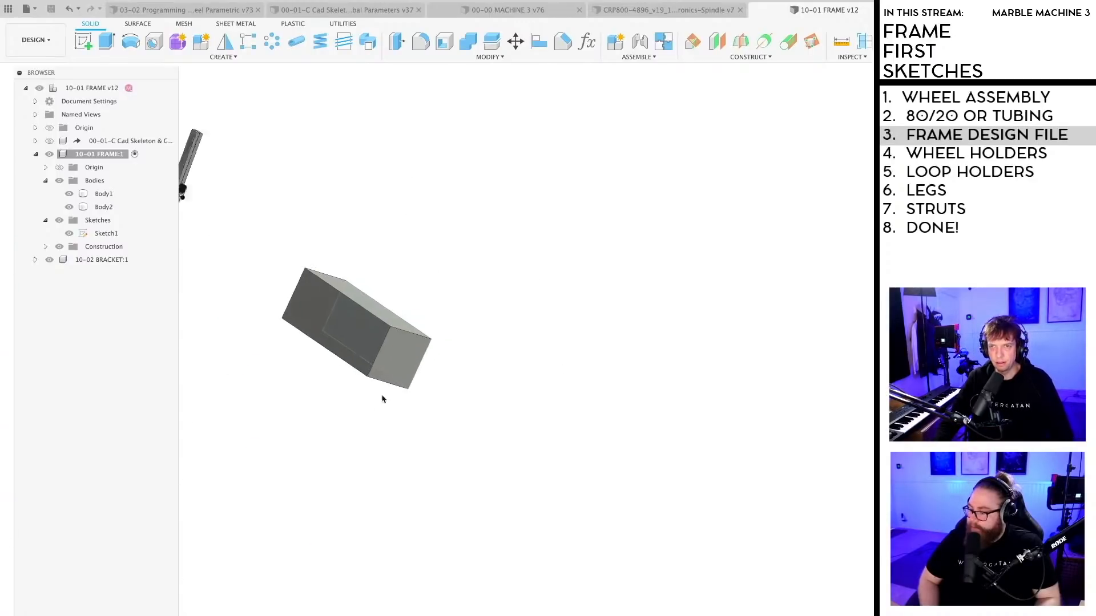
middle_drag(382, 399, 682, 369)
click(103, 208)
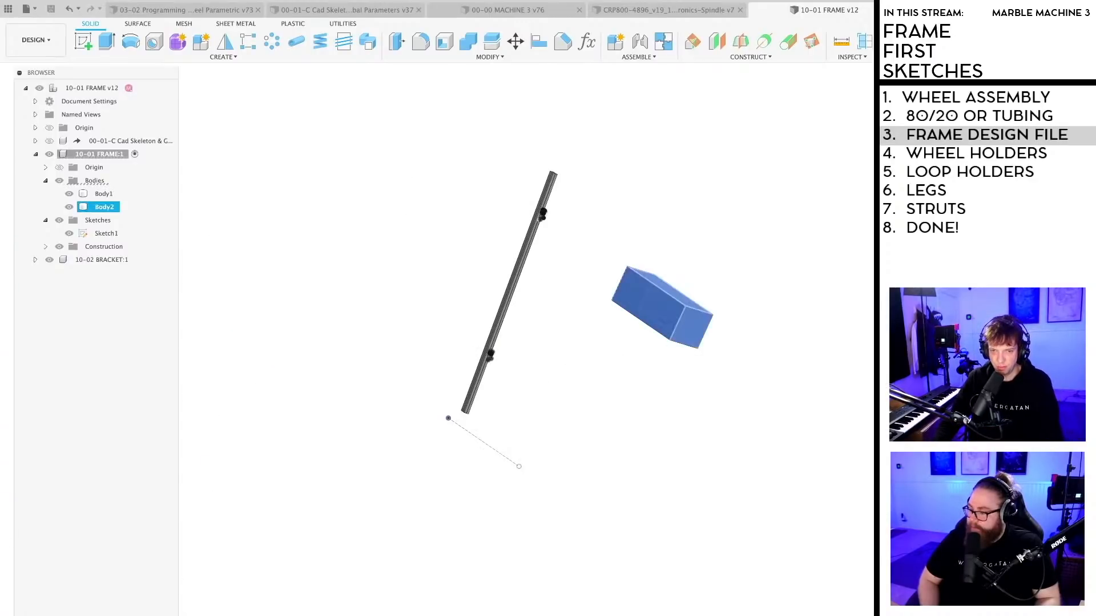
key(Delete)
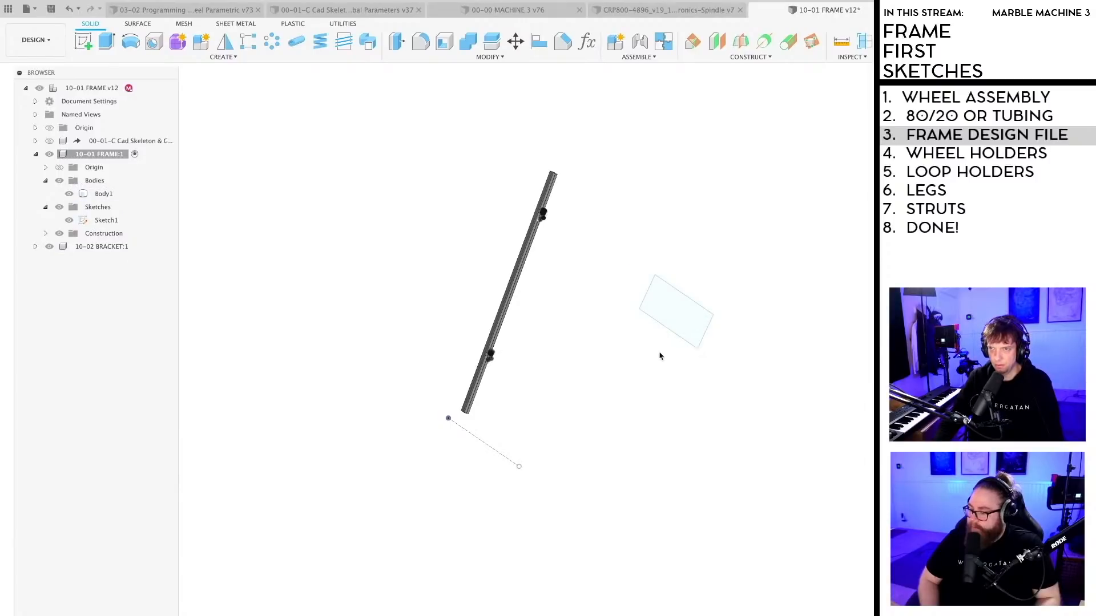
shift+middle_drag(556, 348, 551, 294)
scroll(508, 161, up, 5)
scroll(506, 181, down, 4)
middle_drag(506, 181, 486, 142)
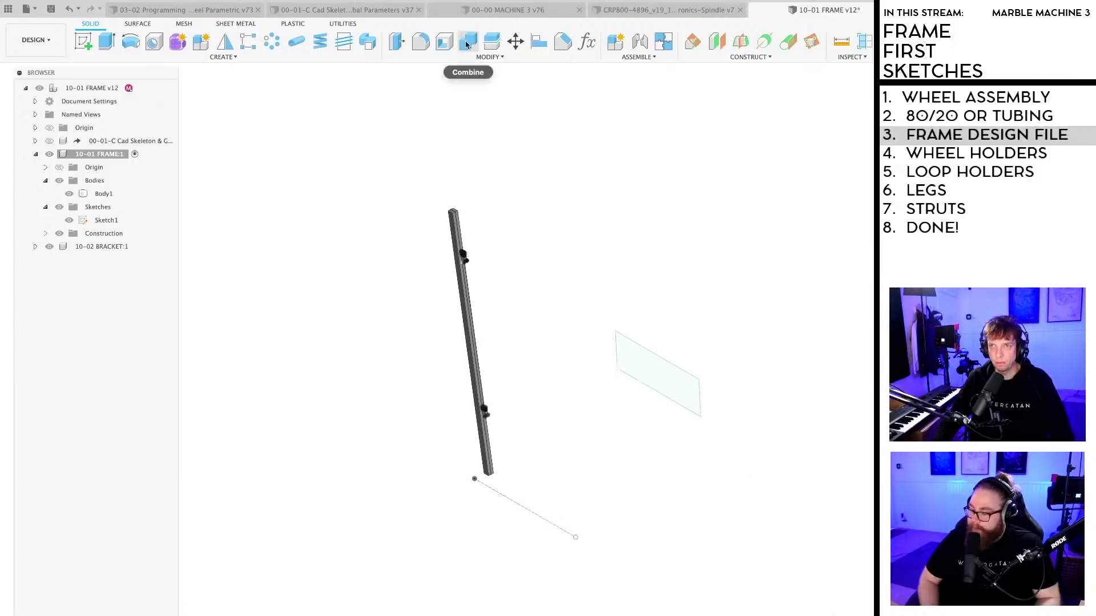
click(468, 44)
scroll(469, 190, up, 2)
drag(406, 176, 625, 182)
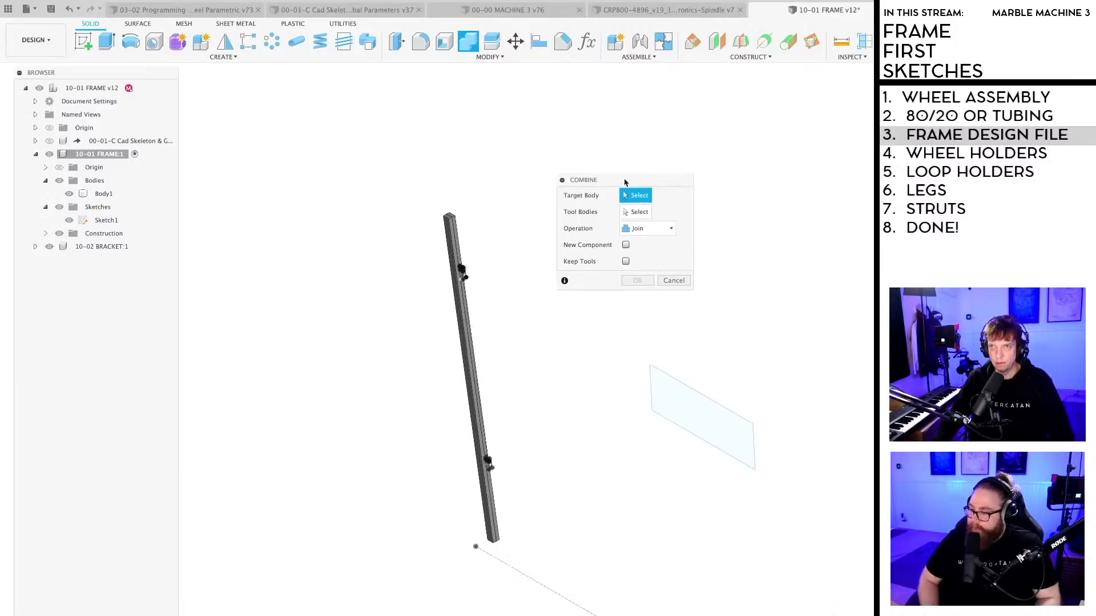
click(666, 282)
Step: Shell the frame beam with 4 mm inside thickness, removing both end faces so it is open through its full length
click(444, 42)
scroll(450, 197, up, 6)
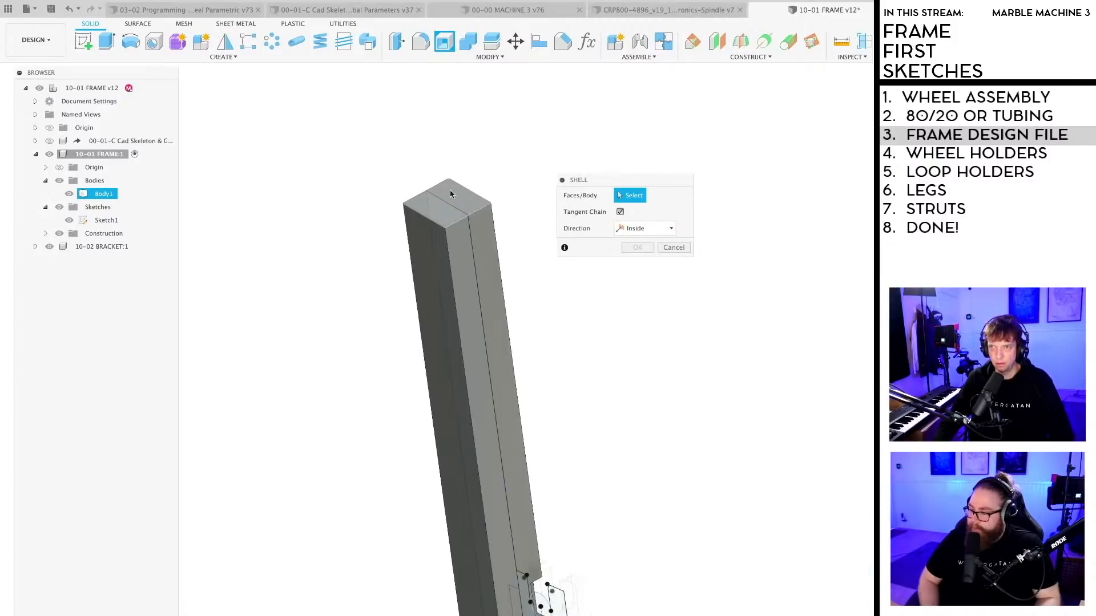
click(436, 213)
scroll(448, 202, down, 6)
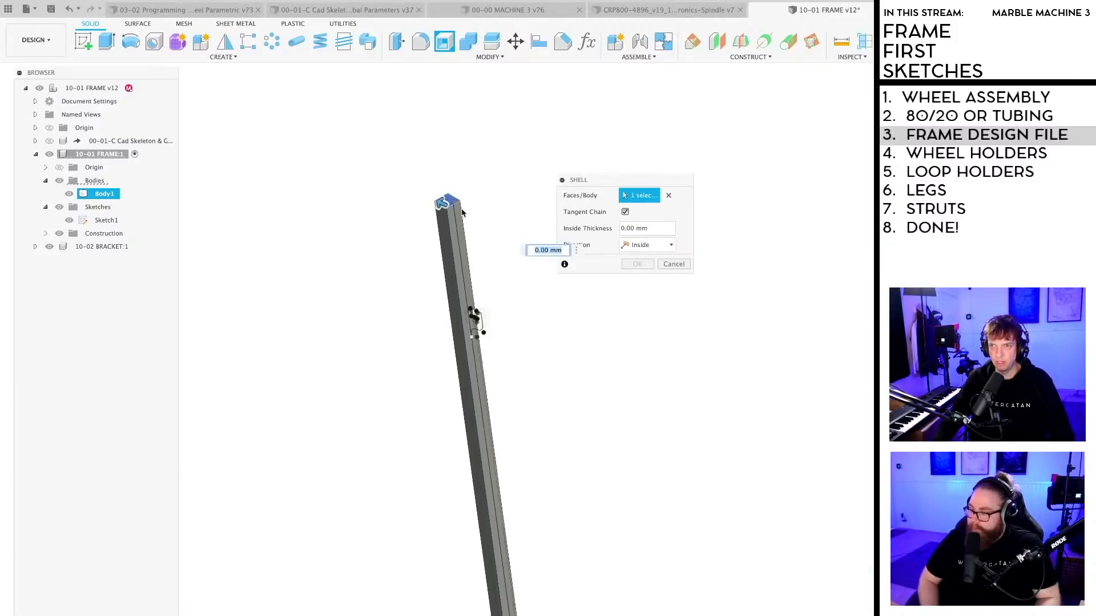
scroll(463, 213, down, 4)
middle_drag(538, 451, 501, 291)
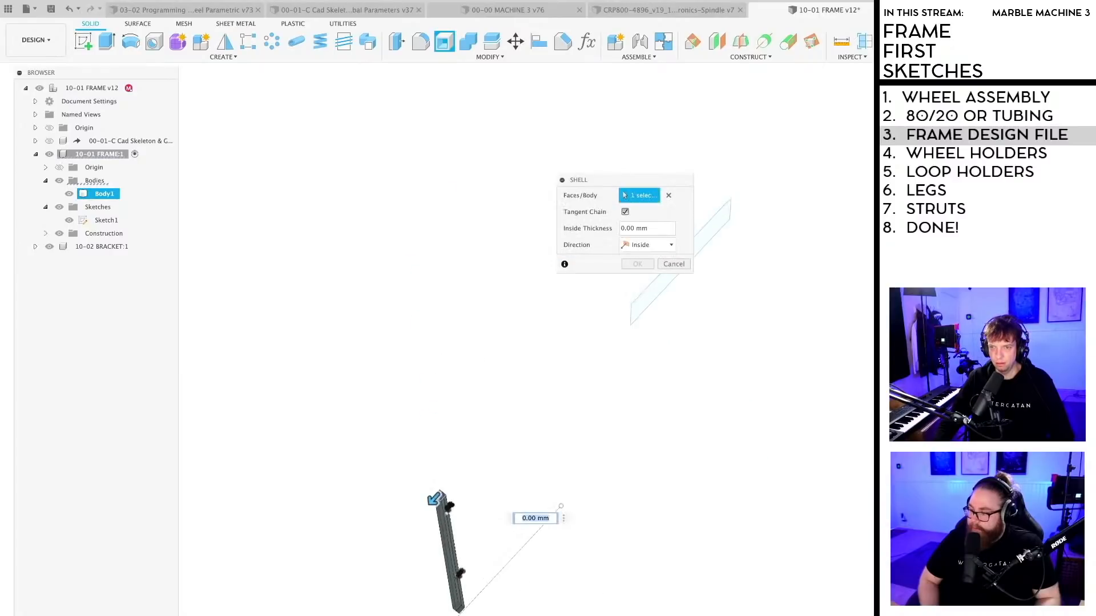
scroll(457, 610, up, 8)
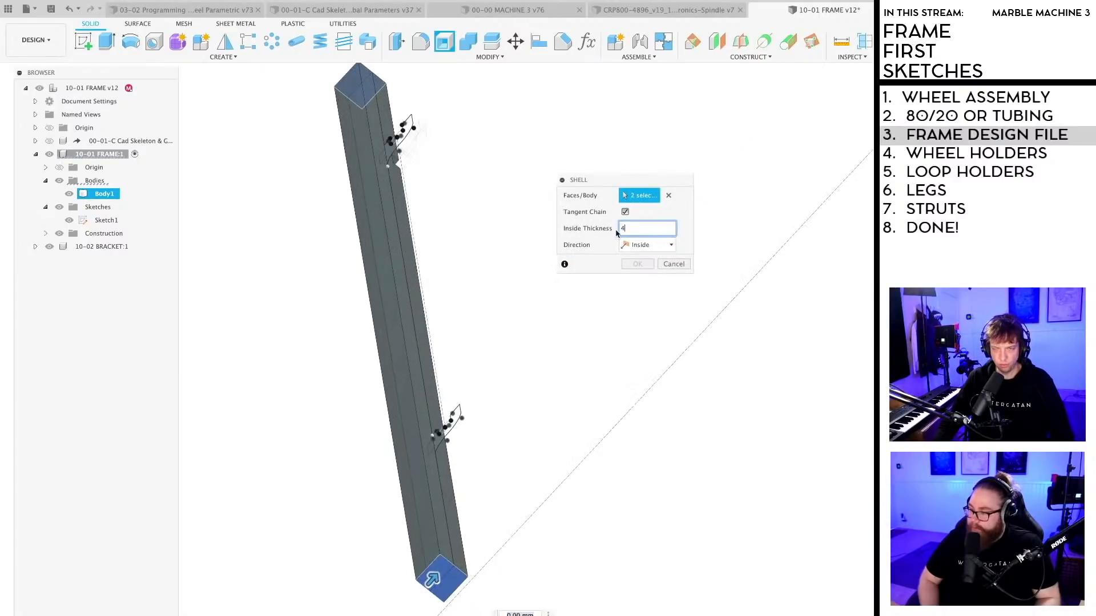
shift+middle_drag(530, 535, 446, 296)
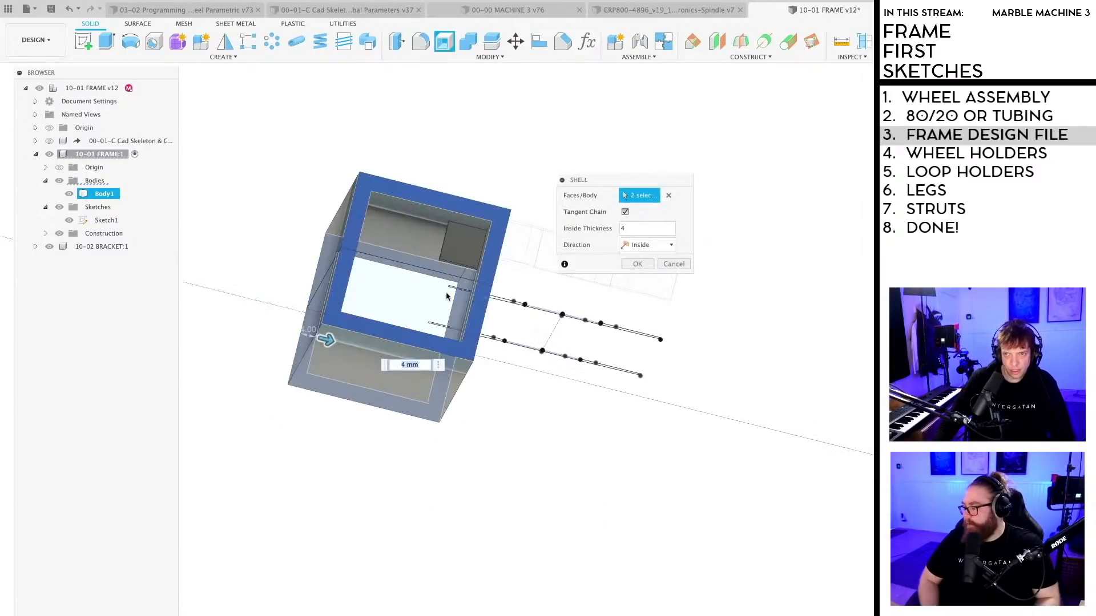
scroll(447, 296, down, 10)
shift+middle_drag(453, 376, 472, 347)
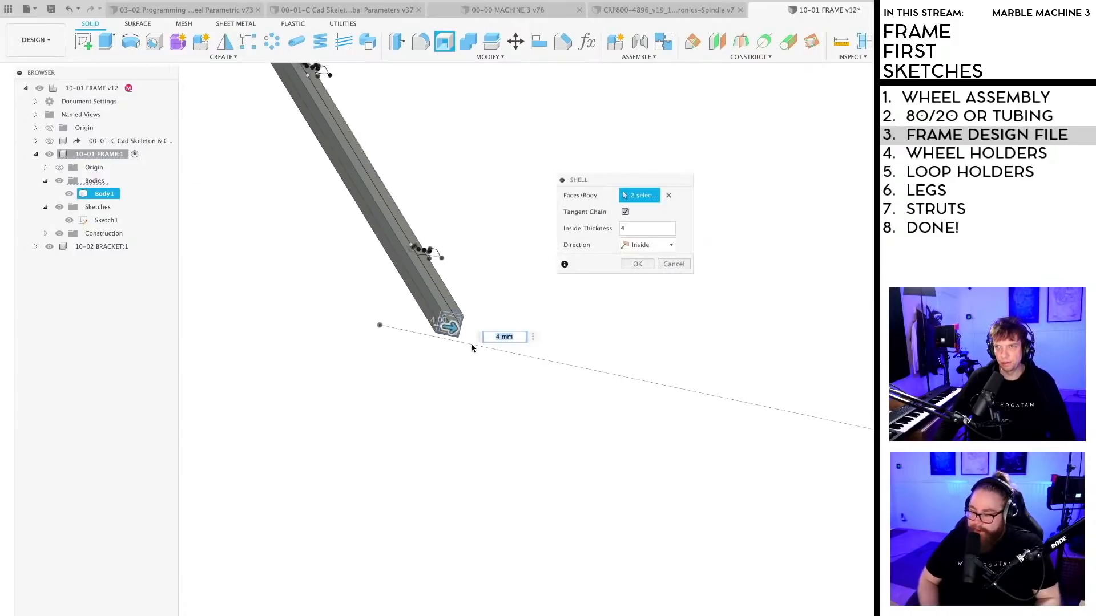
scroll(472, 349, down, 10)
middle_drag(461, 404, 440, 423)
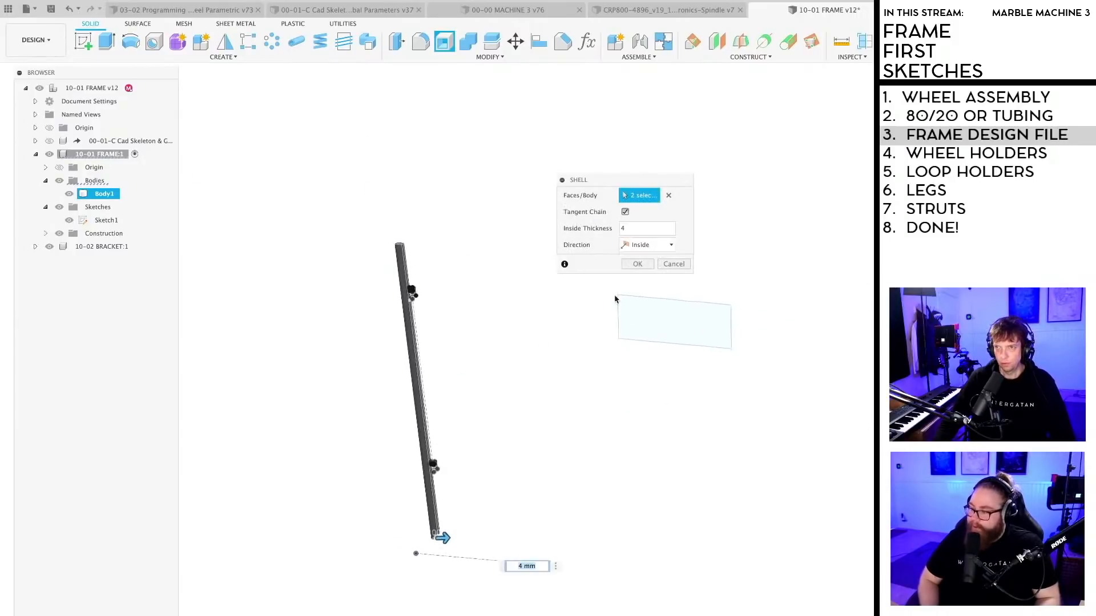
click(635, 264)
Step: Reorder the beam's Shell ahead of the Extrude2 slot cut in the timeline and inspect the slot inside the hollow beam
middle_drag(491, 449, 513, 405)
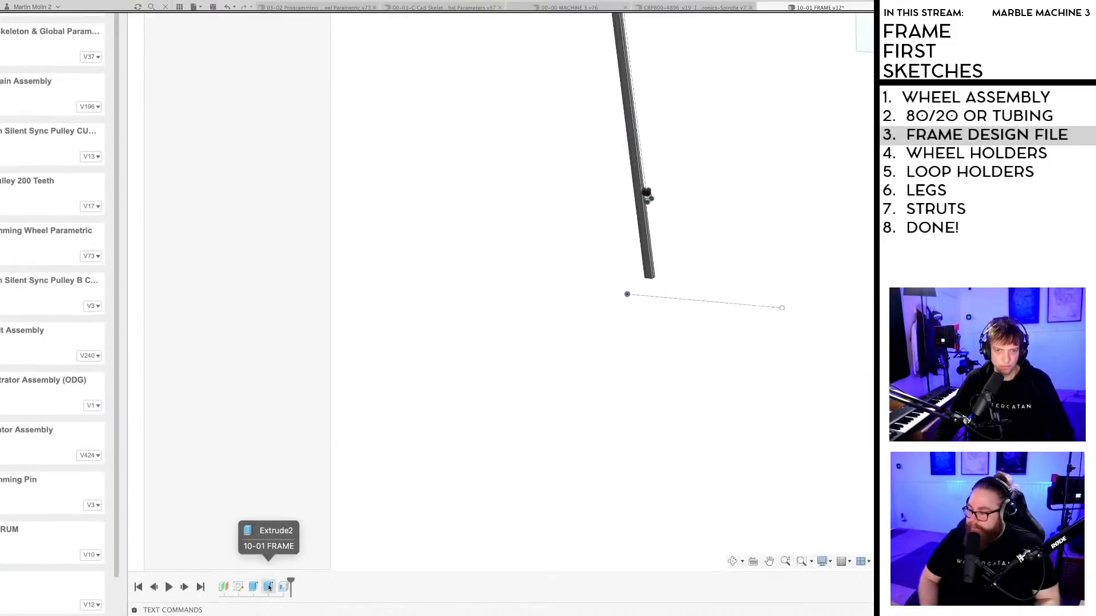
drag(283, 587, 262, 589)
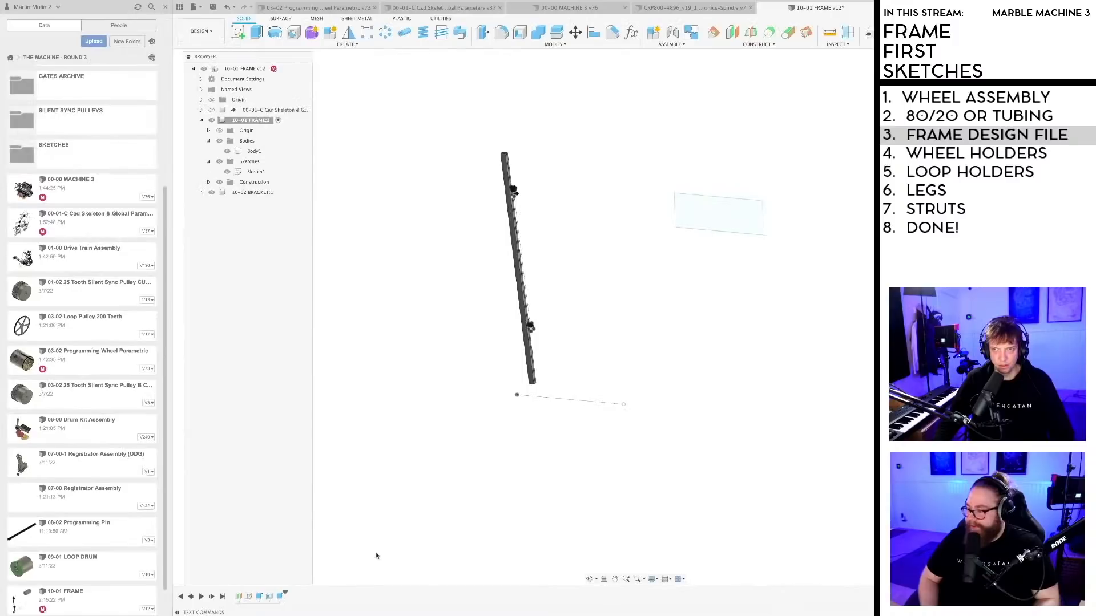
shift+middle_drag(506, 255, 516, 272)
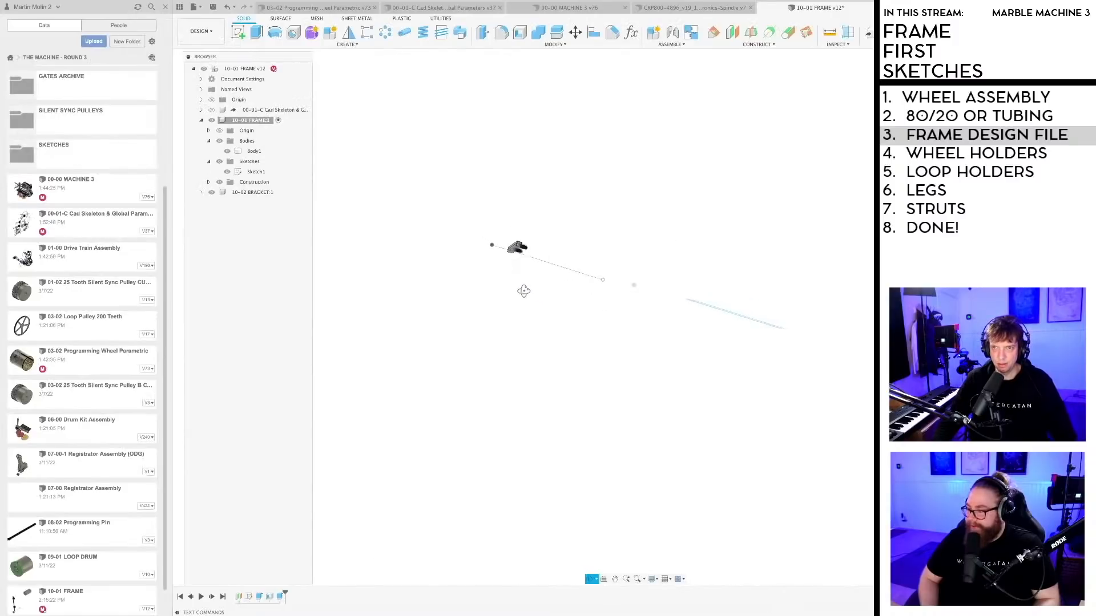
scroll(510, 246, up, 8)
shift+middle_drag(509, 244, 509, 243)
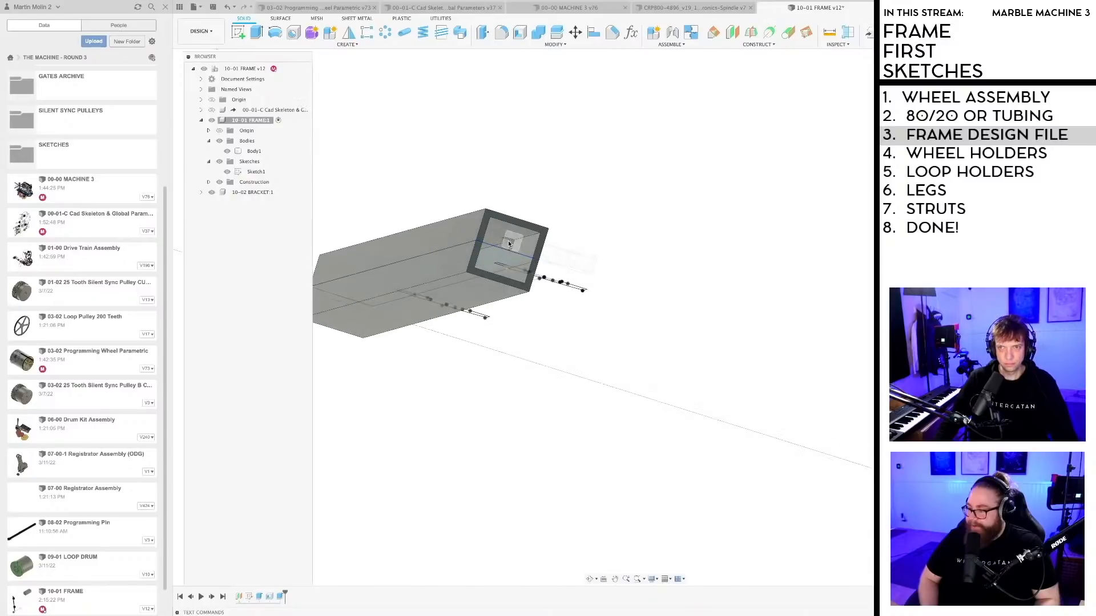
scroll(509, 242, up, 8)
shift+middle_drag(688, 301, 669, 249)
scroll(669, 249, down, 10)
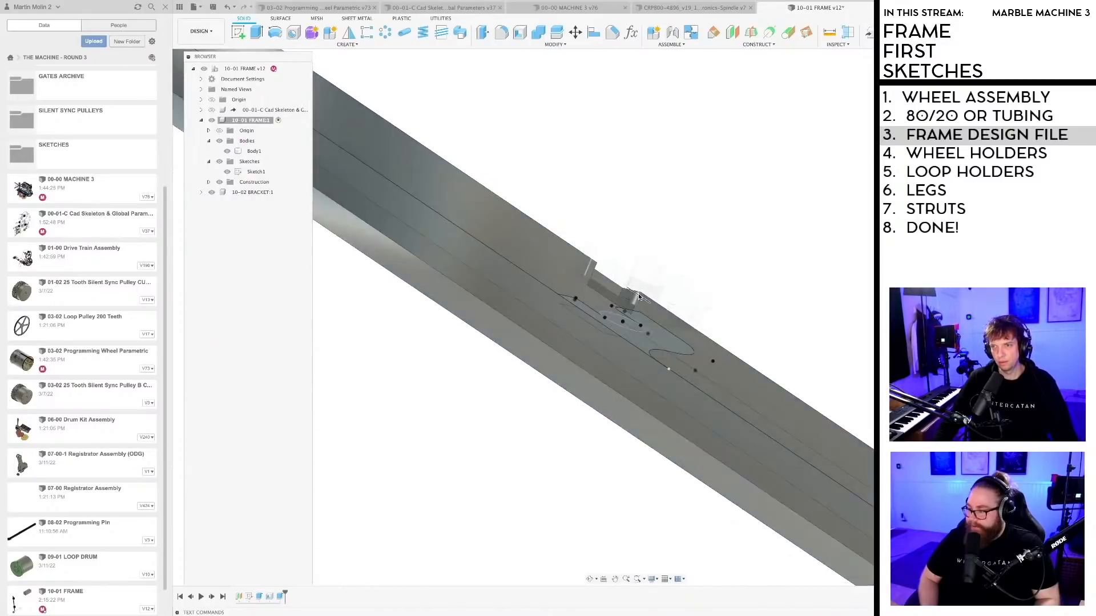
mouse_move(676, 399)
shift+middle_down()
mouse_move(594, 391)
mouse_move(589, 362)
mouse_move(601, 416)
mouse_move(545, 412)
mouse_move(537, 396)
shift+middle_up()
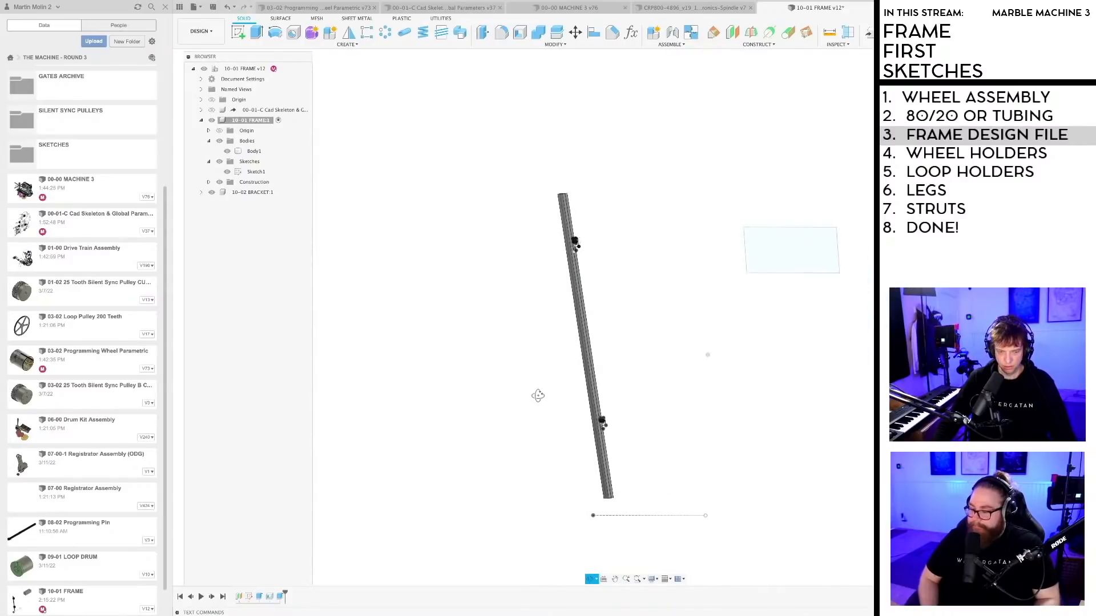
Step: Save the frame design as a new version and activate the top-level 10-01 FRAME component
key(ctrl+s)
key(Return)
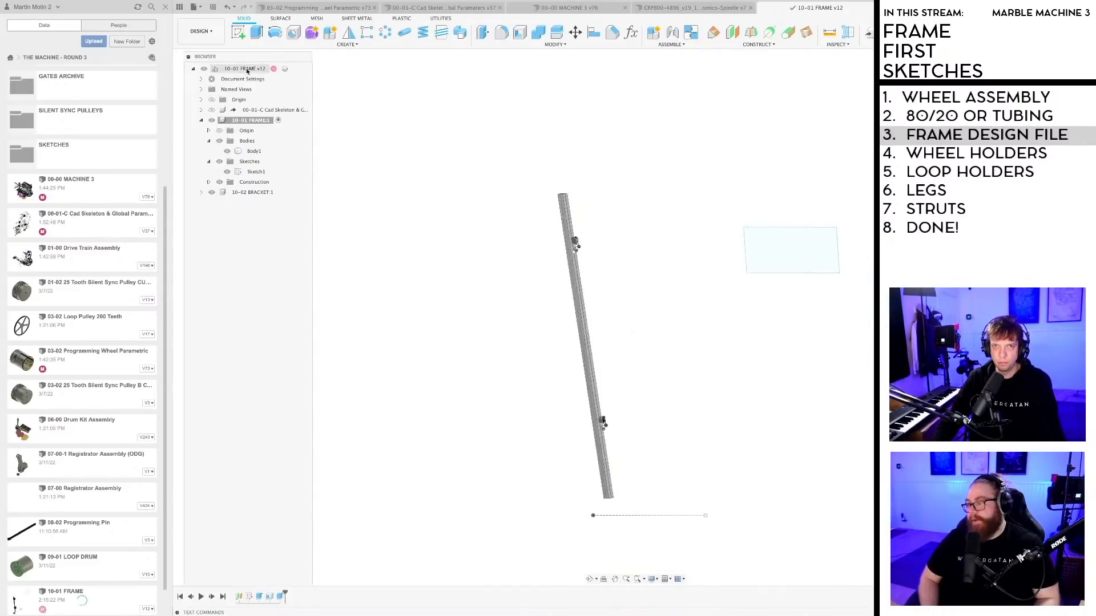
click(284, 68)
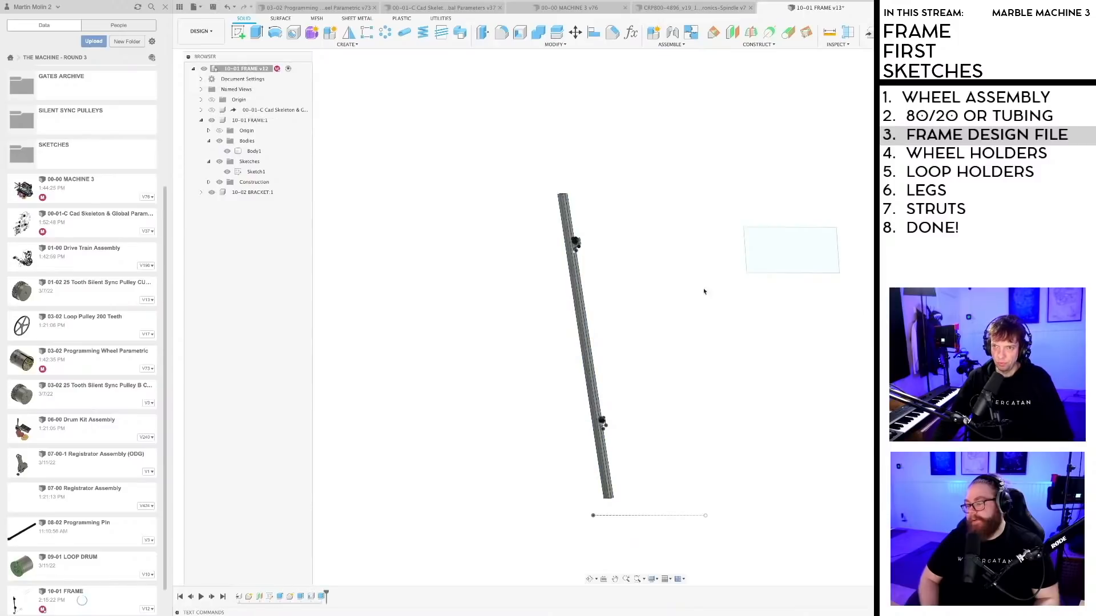
Step: Remove the construction plane beside the frame beam from view and save the design as a new version
mouse_move(704, 291)
shift+middle_down()
mouse_move(690, 350)
mouse_move(582, 537)
shift+middle_up()
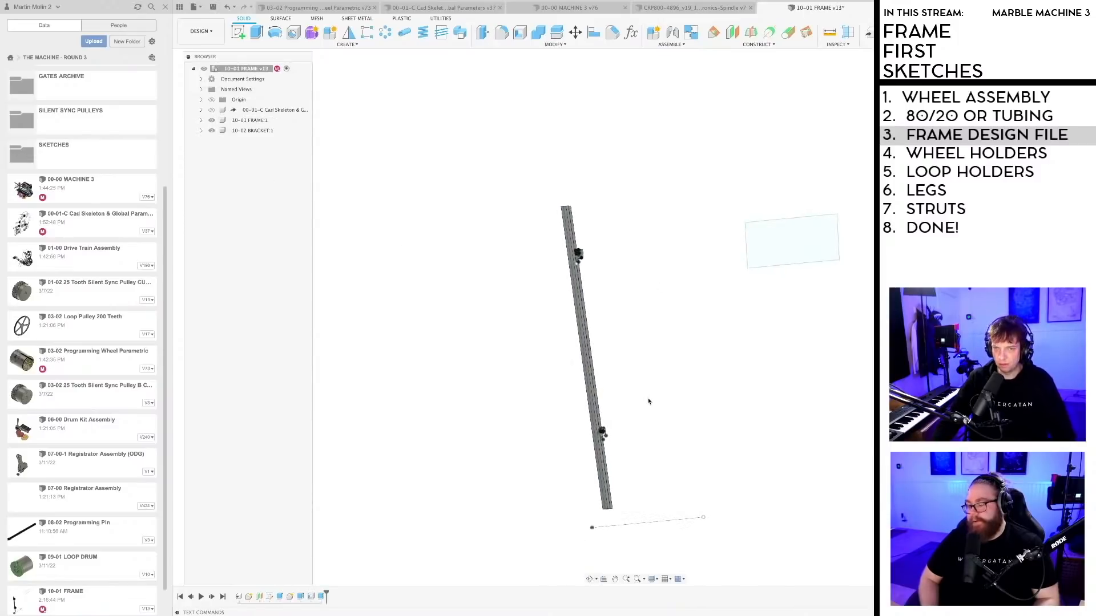
mouse_move(649, 402)
shift+middle_down()
mouse_move(607, 337)
mouse_move(551, 357)
shift+middle_up()
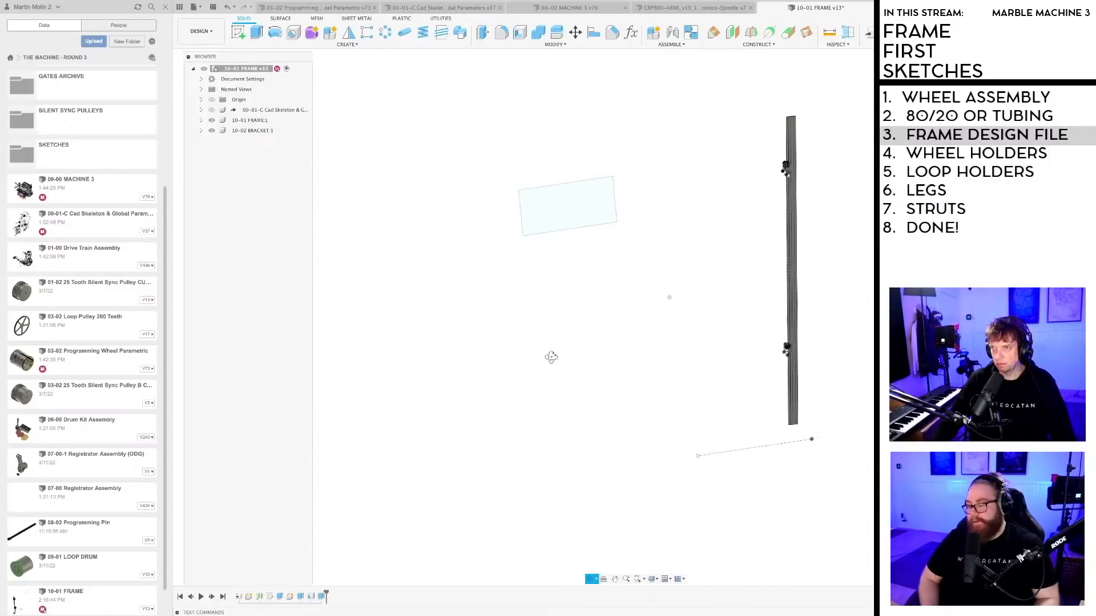
mouse_move(625, 362)
shift+middle_down()
mouse_move(580, 389)
mouse_move(616, 387)
mouse_move(606, 394)
mouse_move(645, 359)
shift+middle_up()
key(Delete)
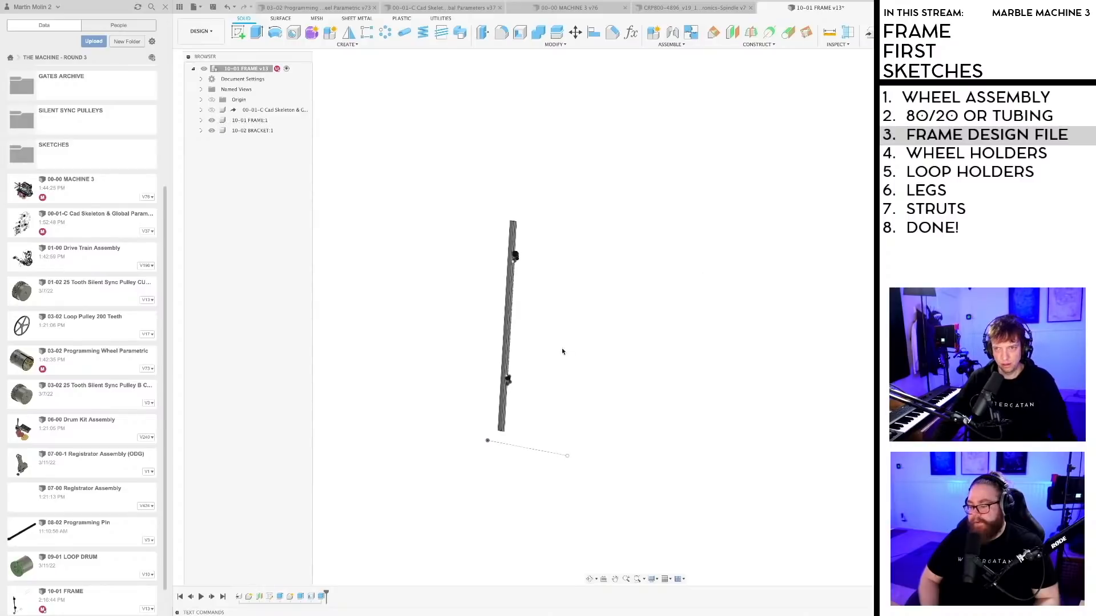
scroll(568, 354, up, 4)
mouse_move(573, 349)
shift+middle_down()
mouse_move(591, 347)
mouse_move(587, 386)
shift+middle_up()
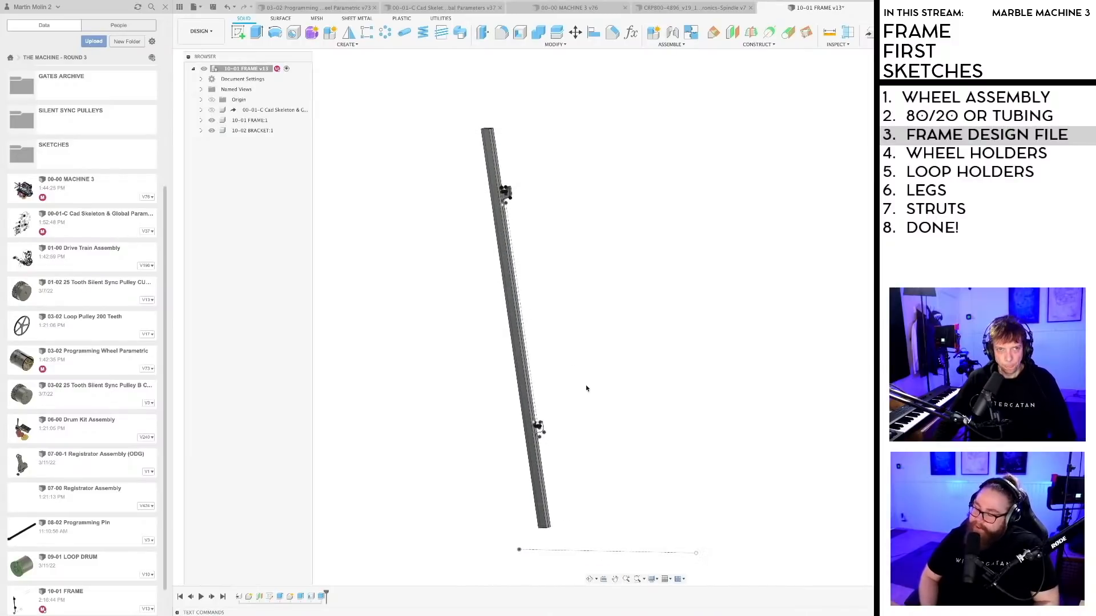
key(ctrl+s)
key(Return)
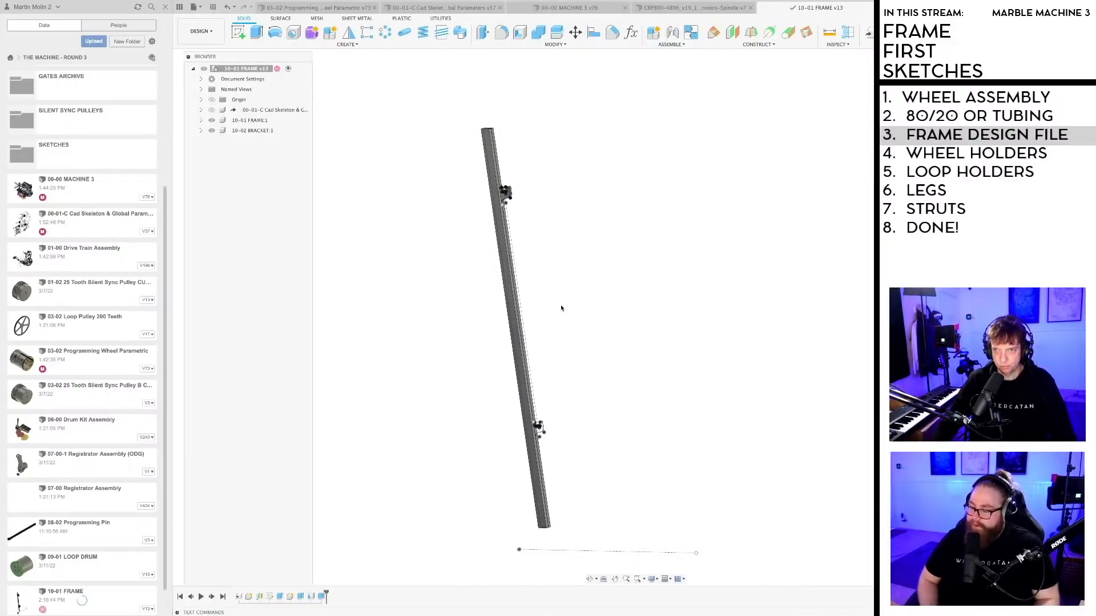
scroll(559, 309, up, 1)
scroll(559, 310, down, 1)
scroll(559, 310, down, 1)
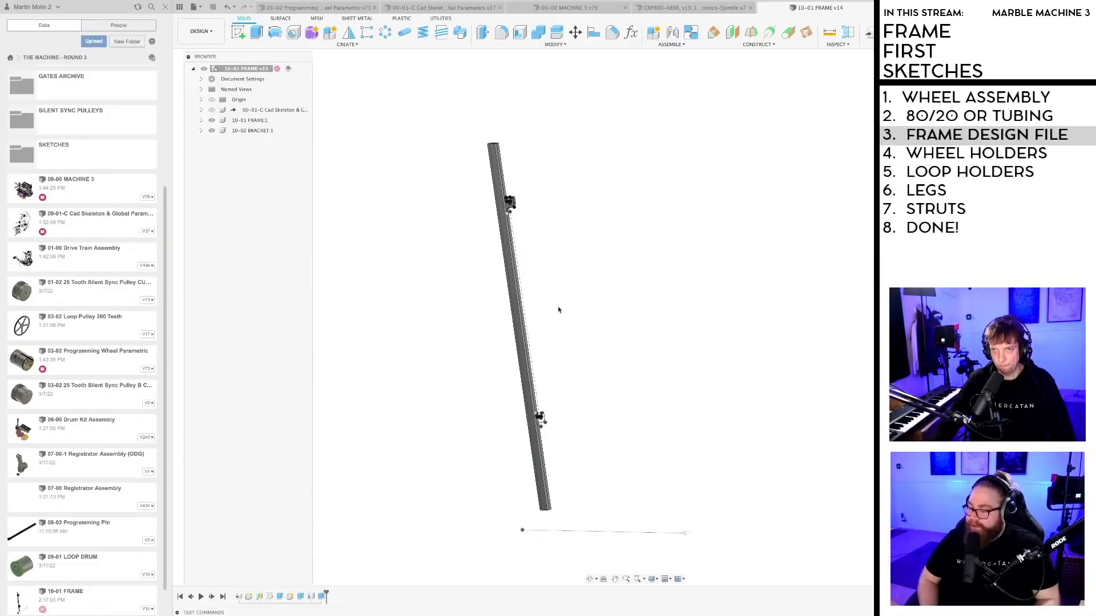
scroll(558, 309, up, 1)
middle_drag(560, 307, 569, 289)
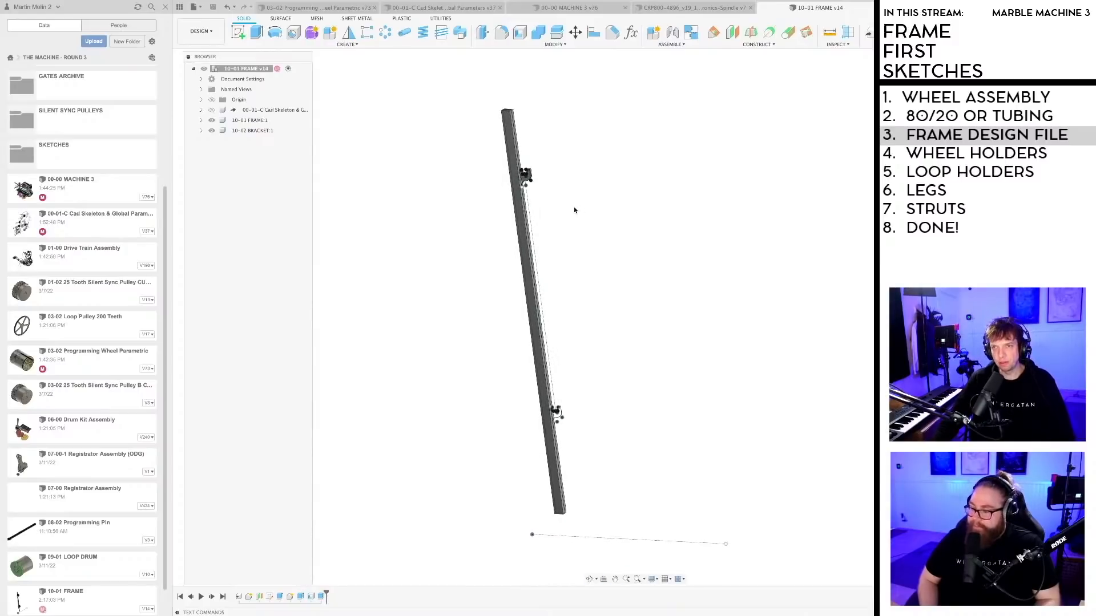
shift+middle_drag(577, 354, 569, 336)
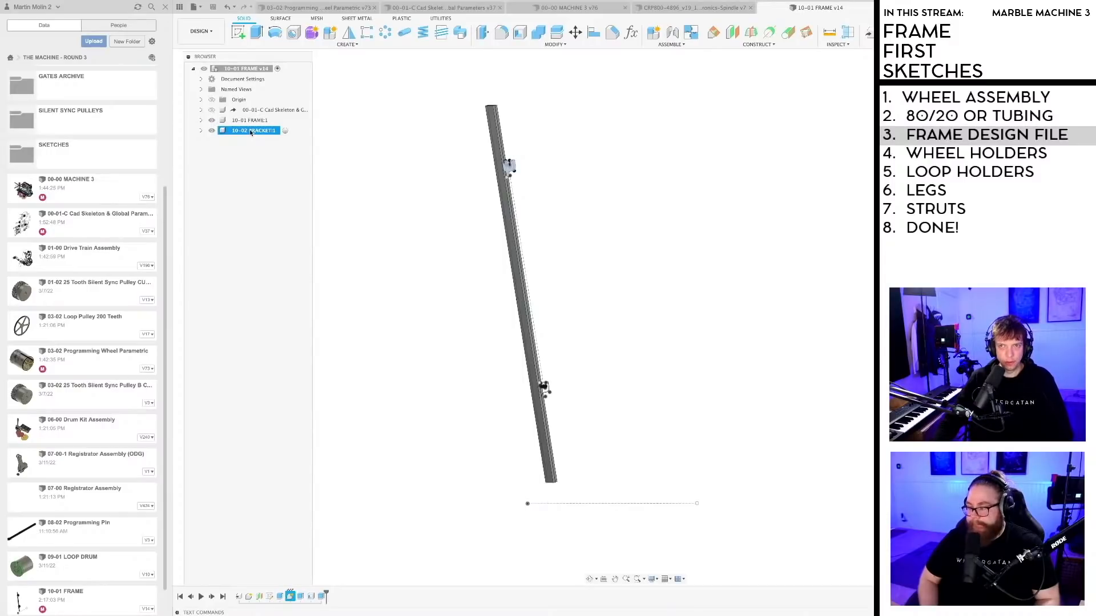
Step: Paste a copy of the 10-02 BRACKET component and move it point to point onto the lower wheel holder outline of the beam
key(ctrl+v)
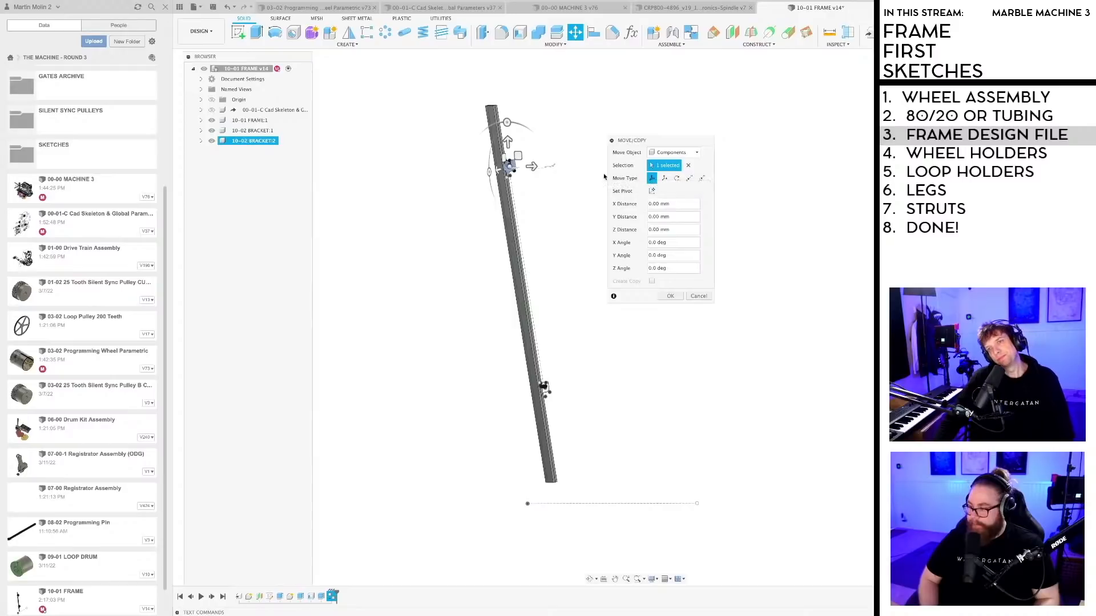
click(689, 179)
scroll(477, 177, up, 5)
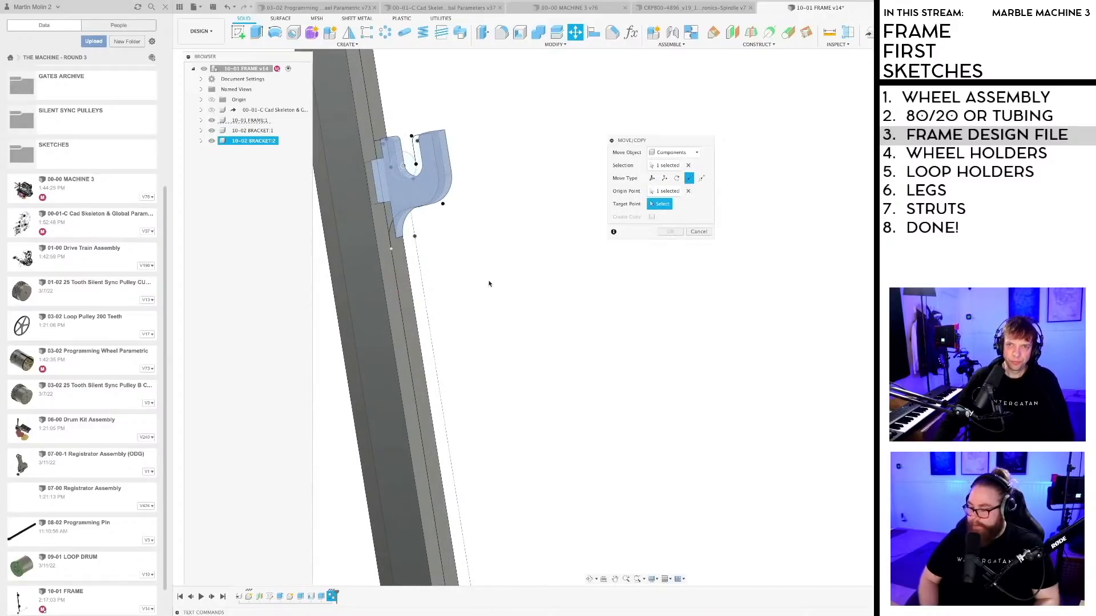
scroll(490, 283, down, 6)
scroll(459, 277, up, 2)
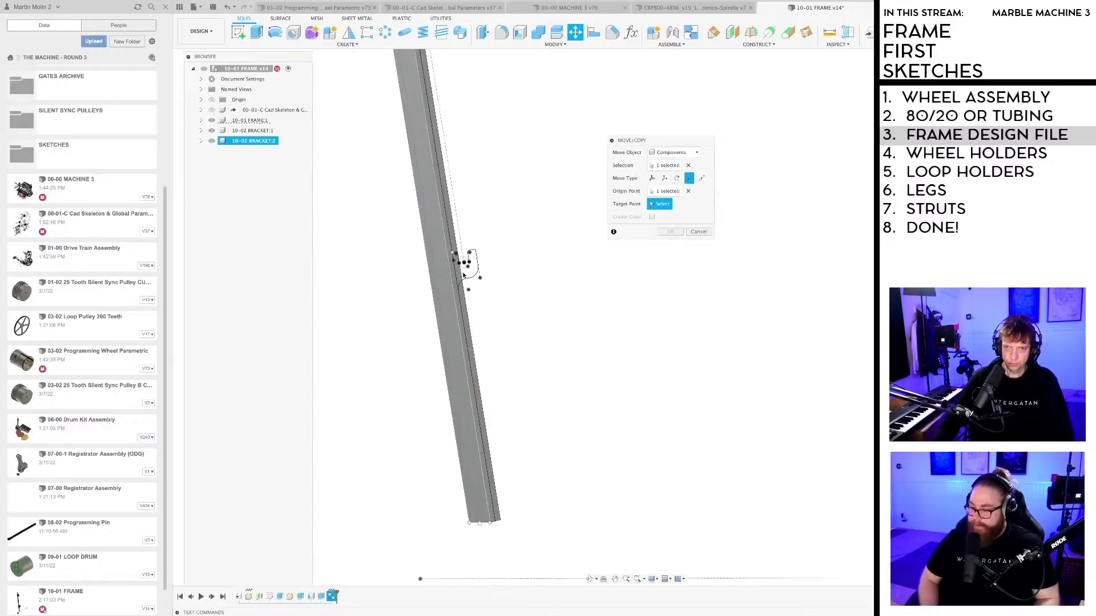
scroll(464, 275, up, 2)
click(465, 259)
shift+middle_drag(602, 355, 534, 418)
click(671, 232)
scroll(567, 330, down, 3)
Step: Edit the beam's slot cut extrude to include the lower bracket's tab profile as a second profile
right_click(298, 597)
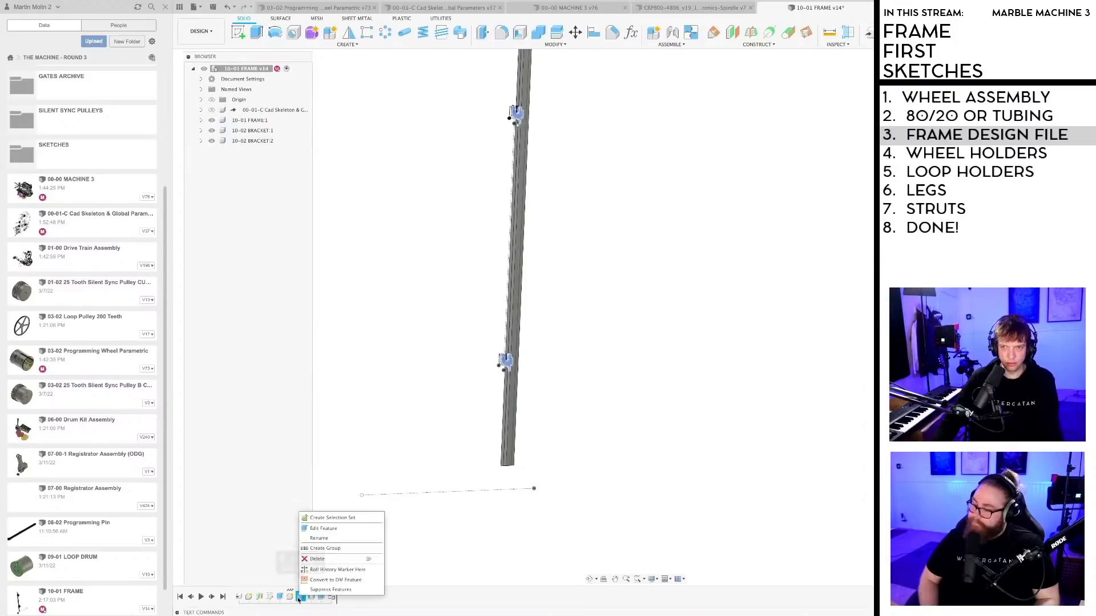
click(322, 598)
right_click(322, 597)
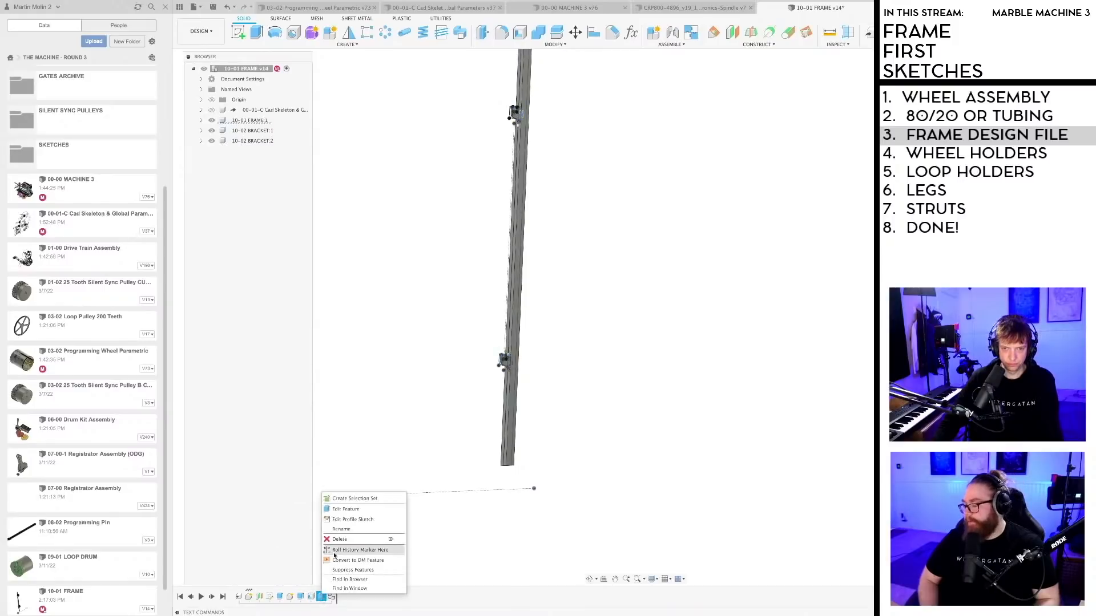
click(342, 509)
scroll(485, 399, up, 3)
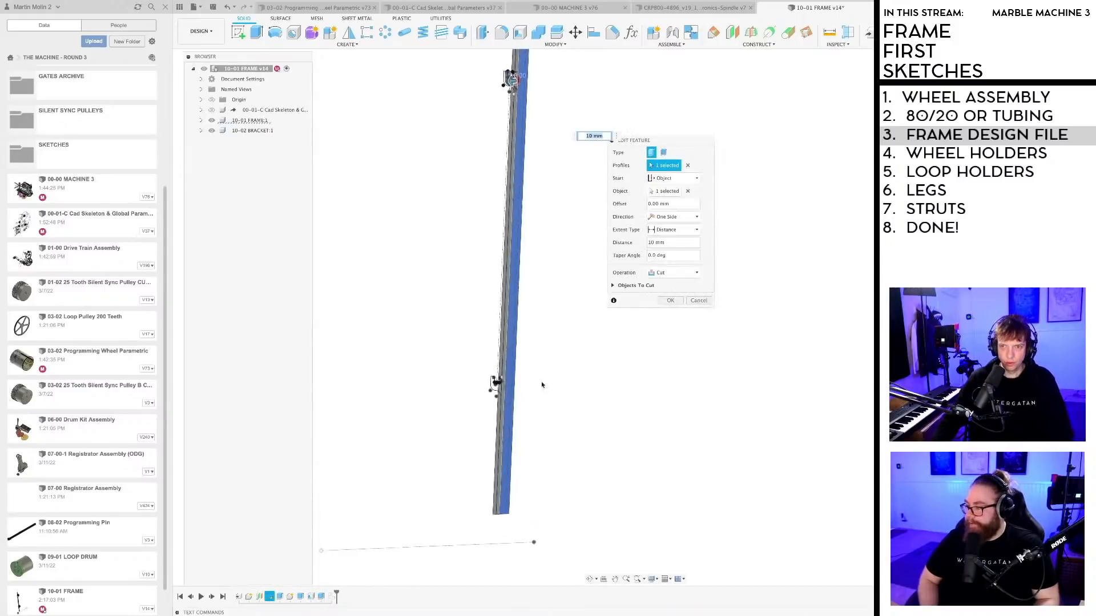
scroll(473, 401, up, 5)
click(523, 345)
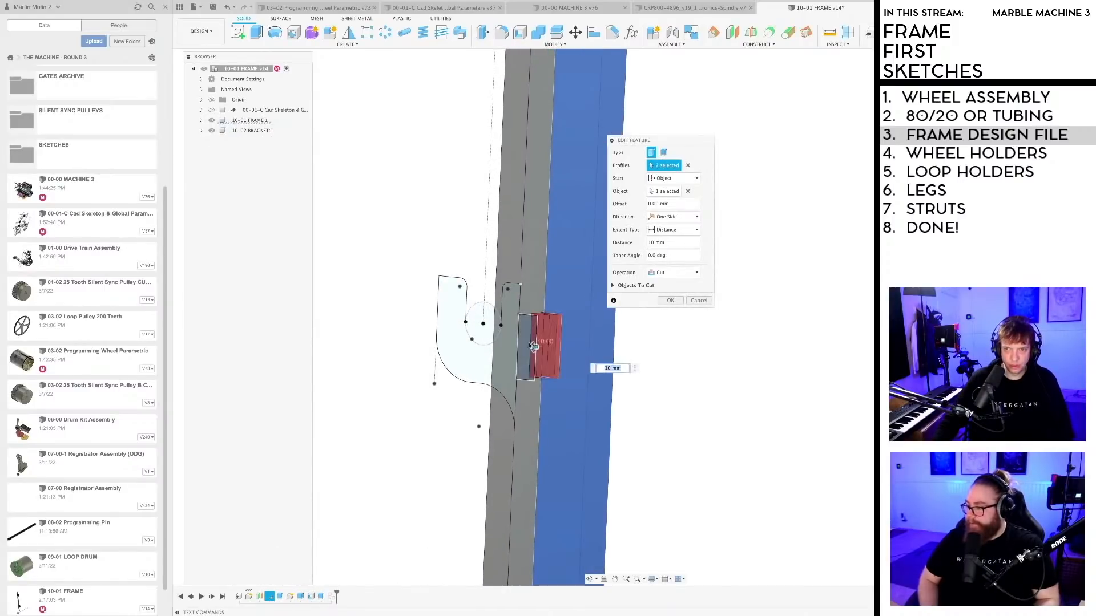
click(677, 300)
scroll(653, 453, down, 10)
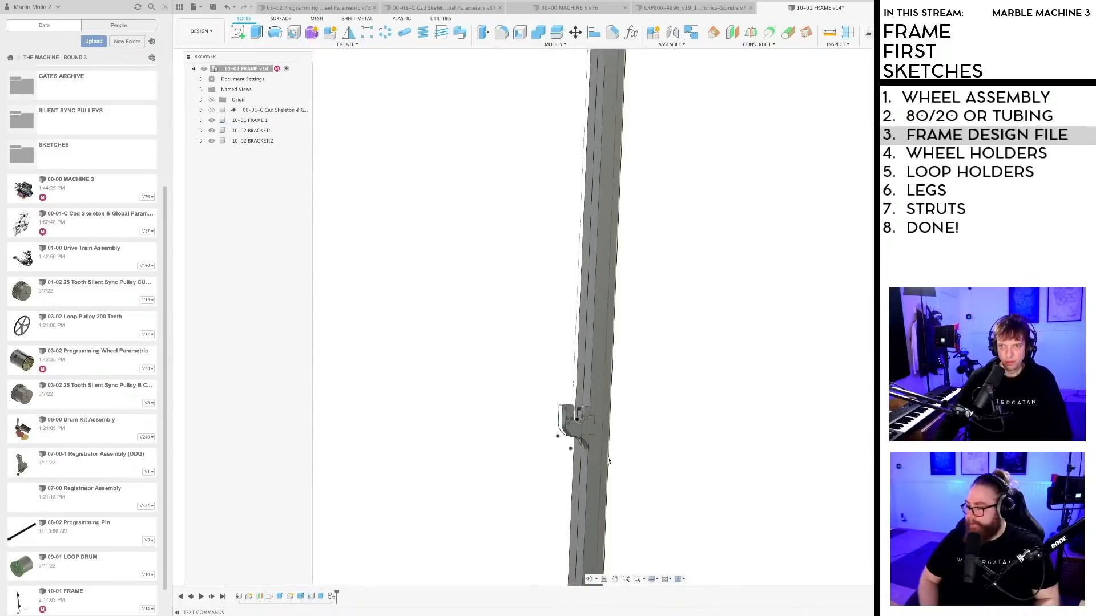
Step: Save the frame design as a new version and turn off the object visibility of all sketches
middle_drag(653, 453, 590, 460)
scroll(514, 446, down, 3)
middle_drag(494, 452, 618, 417)
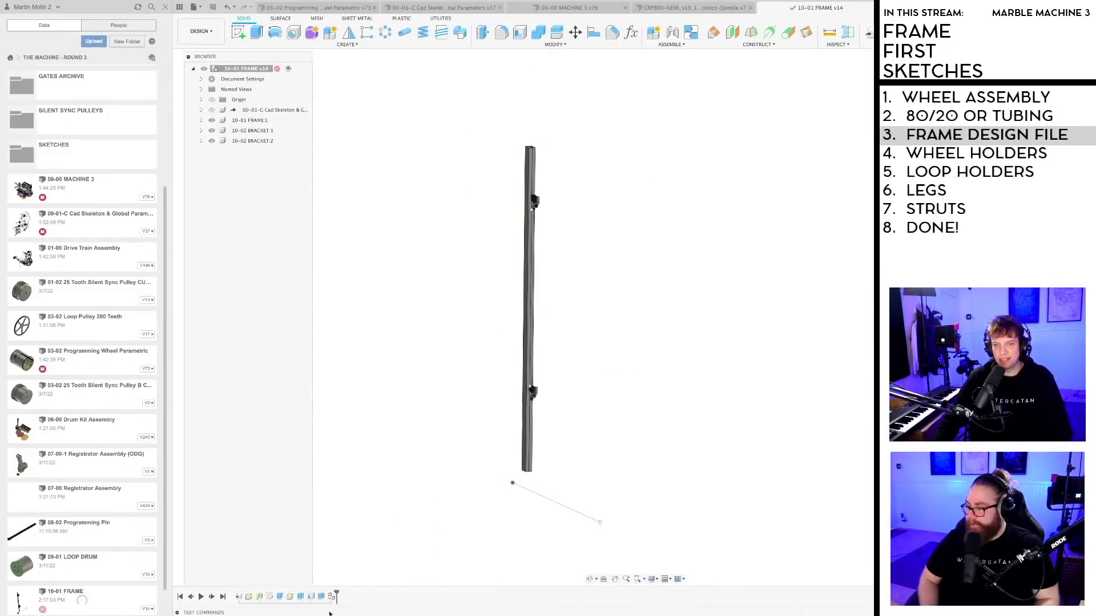
click(651, 579)
mouse_move(671, 550)
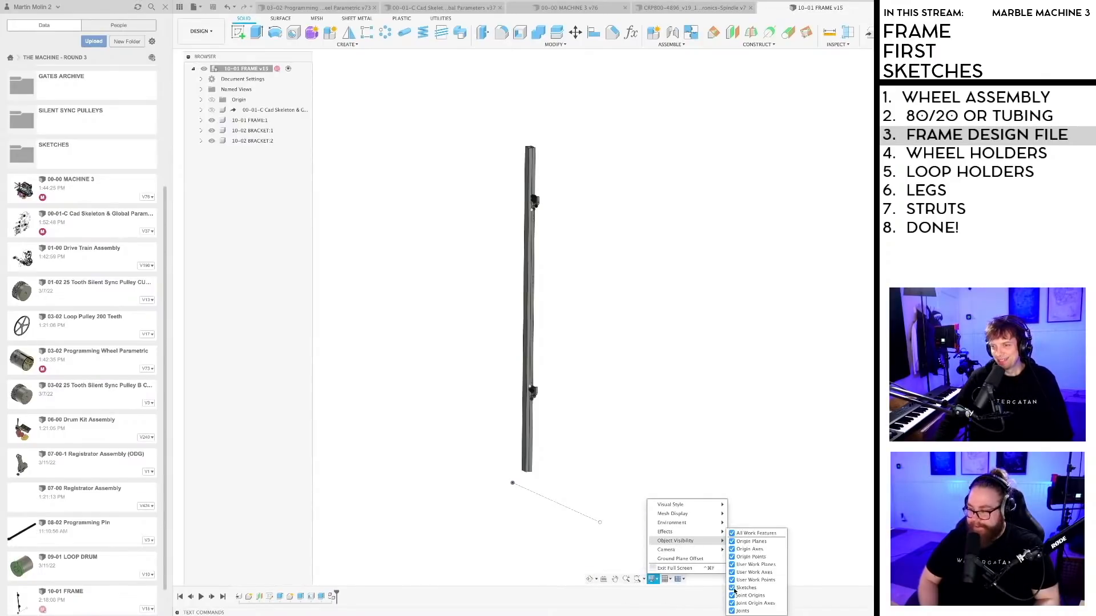
click(734, 588)
mouse_move(649, 416)
shift+middle_down()
mouse_move(675, 433)
mouse_move(663, 428)
mouse_move(670, 416)
mouse_move(635, 424)
mouse_move(623, 397)
mouse_move(631, 452)
shift+middle_up()
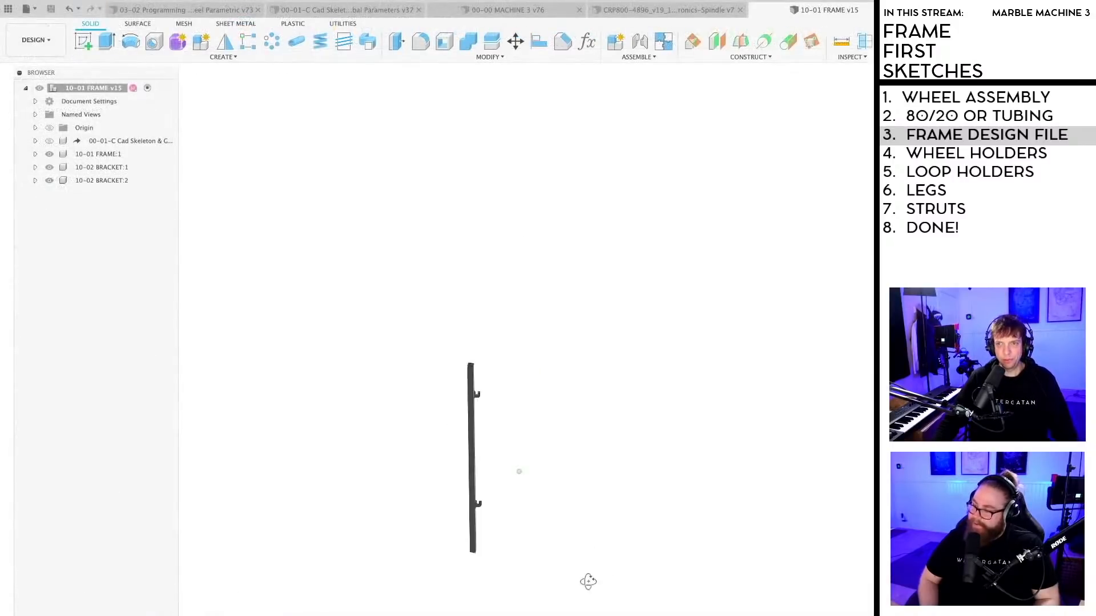
shift+middle_drag(588, 581, 531, 525)
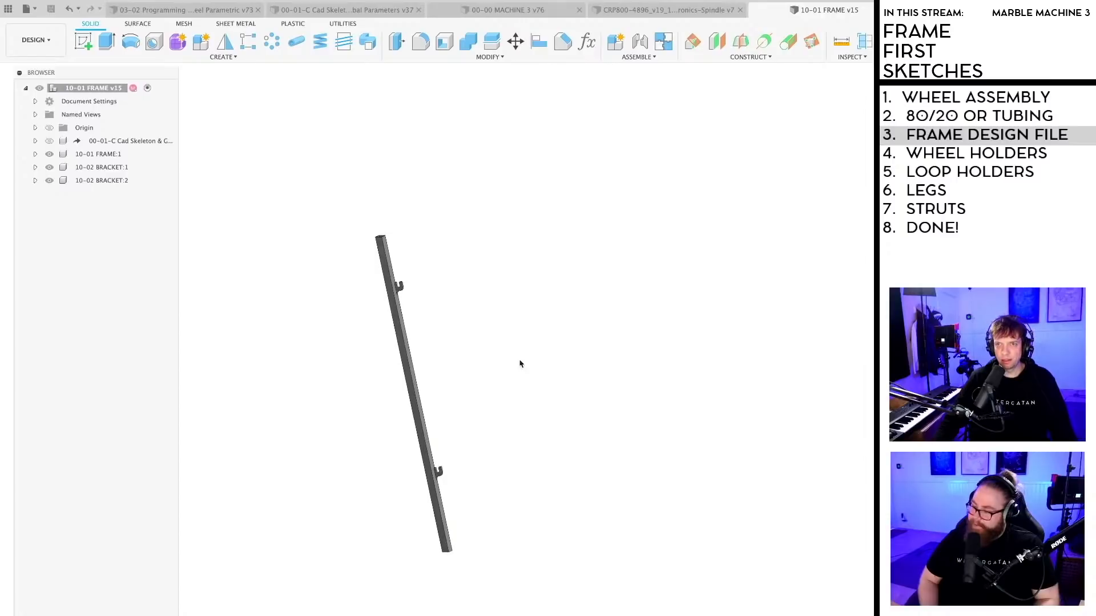
Step: Show the origin planes and axes of the frame design at the foot of the beam
click(50, 128)
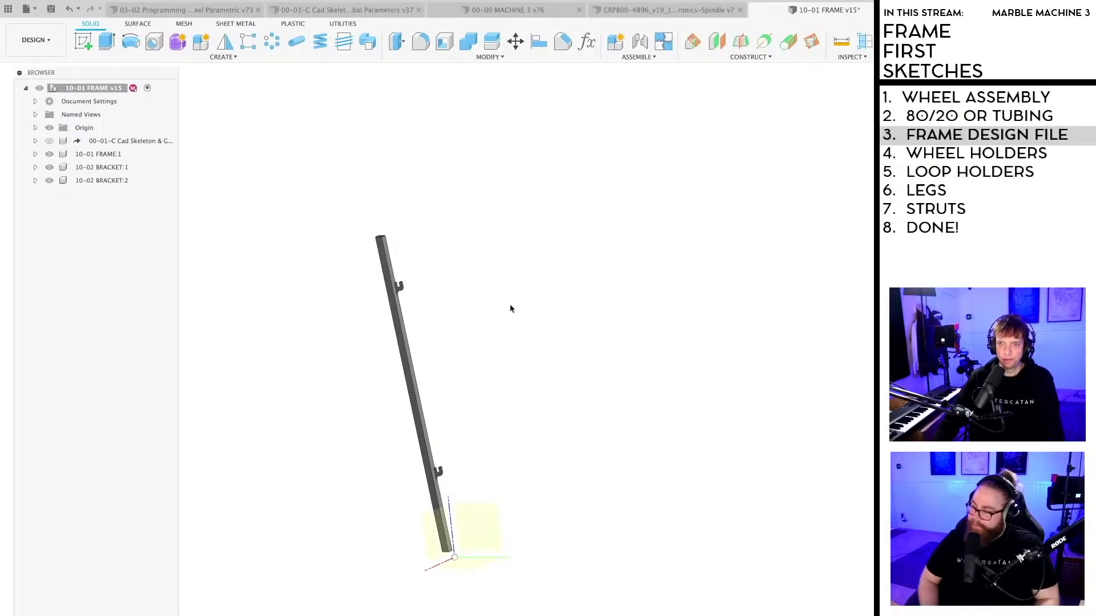
shift+middle_drag(510, 308, 529, 427)
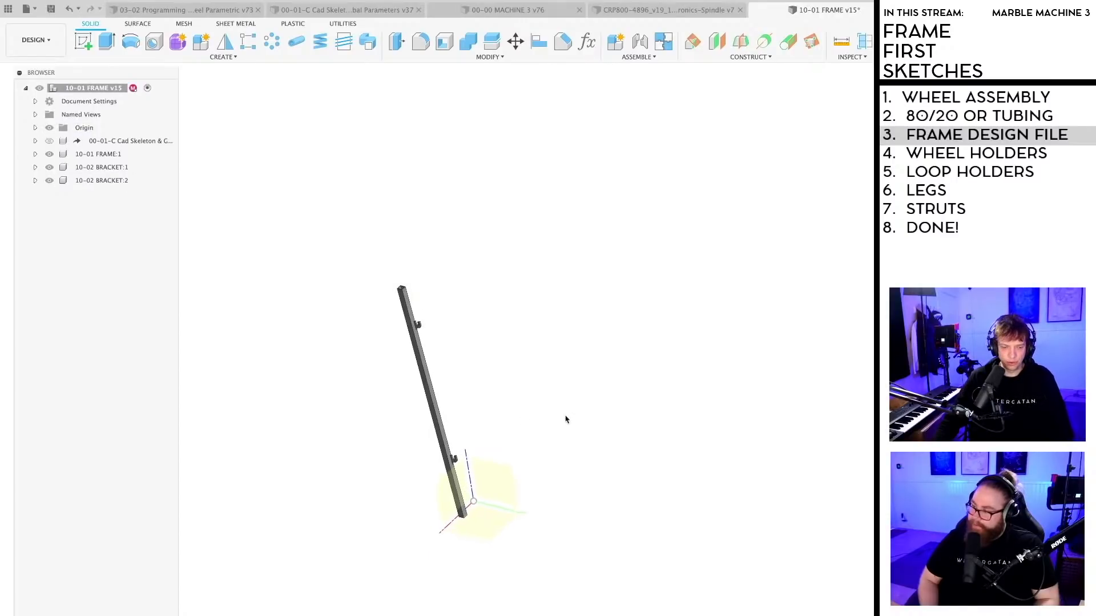
key(a)
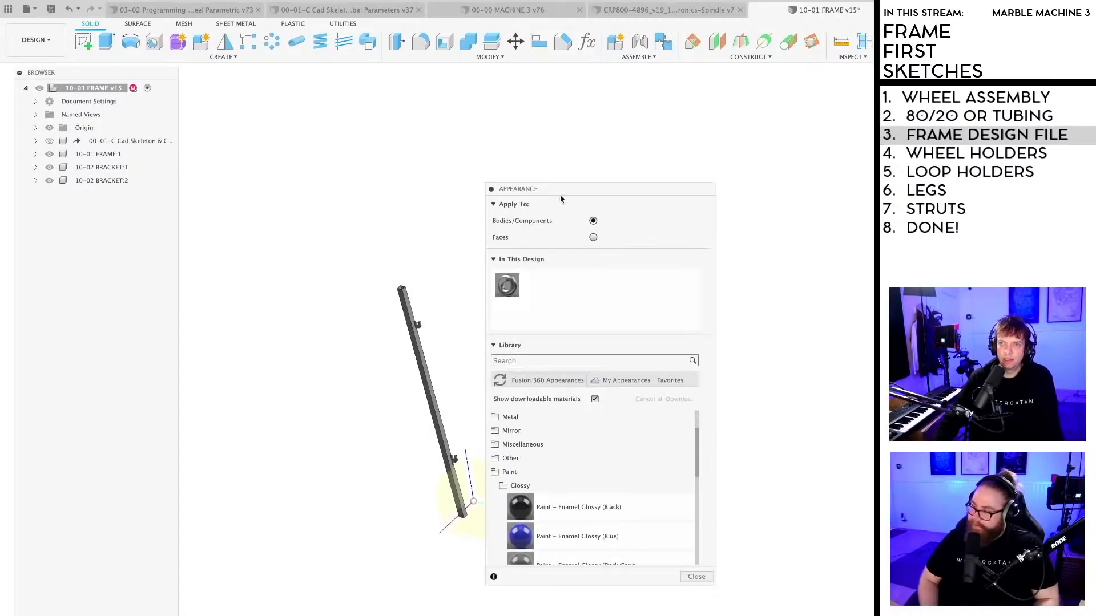
click(696, 577)
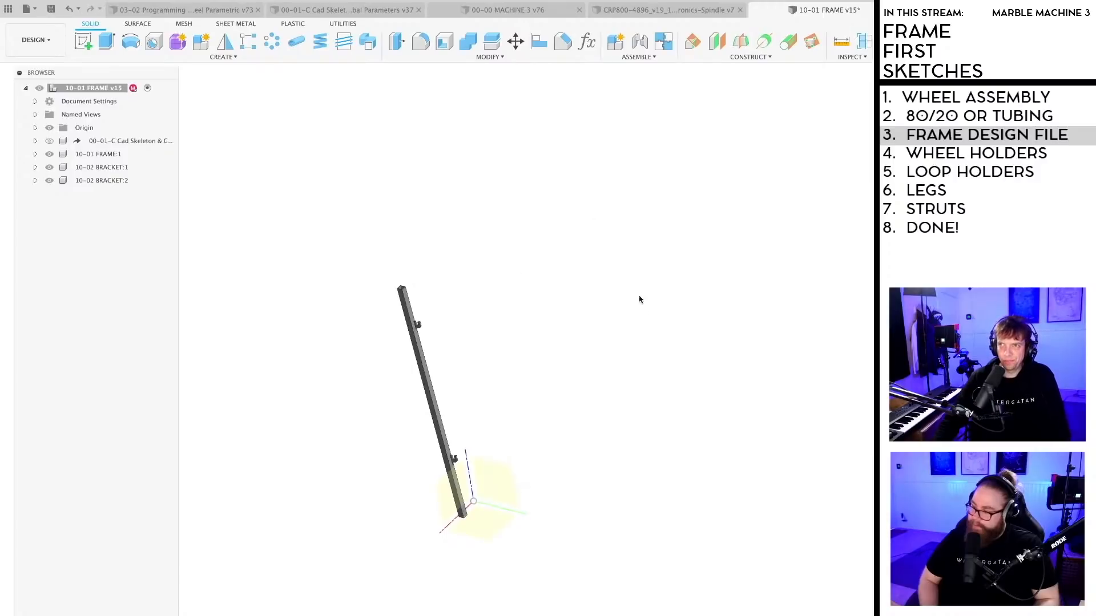
Step: Mirror the 10-01 FRAME and both 10-02 BRACKET components across the vertical origin plane parallel to the beam
key(s)
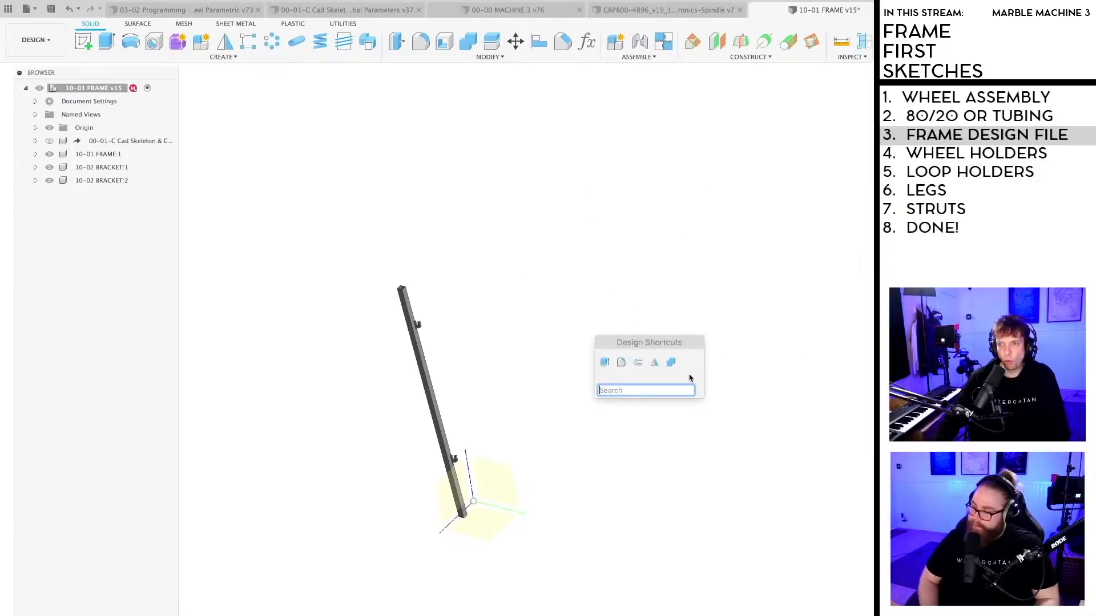
click(657, 367)
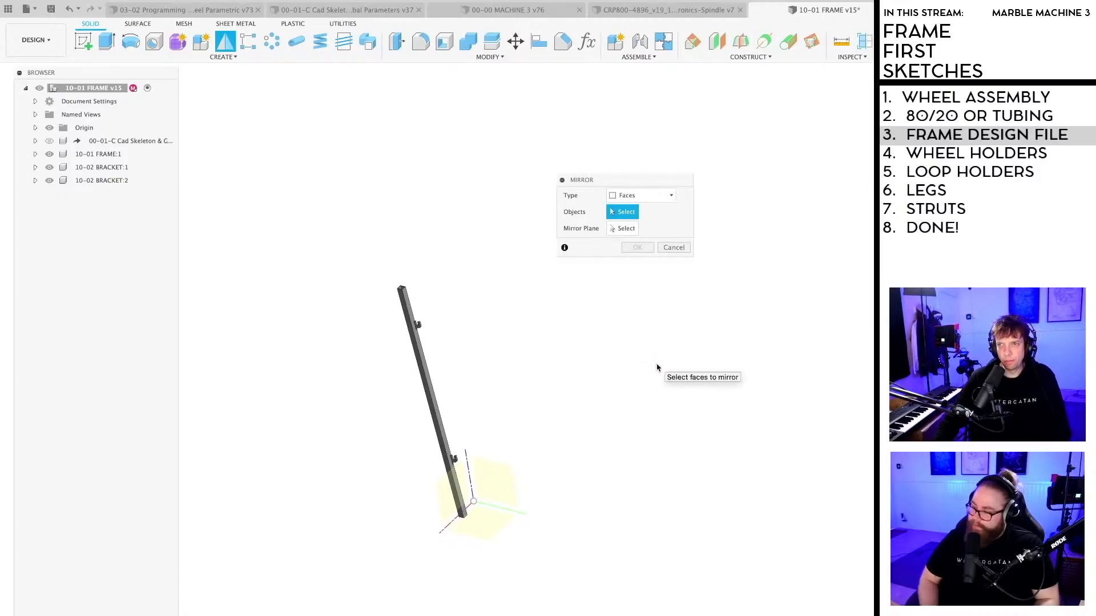
click(665, 196)
click(639, 244)
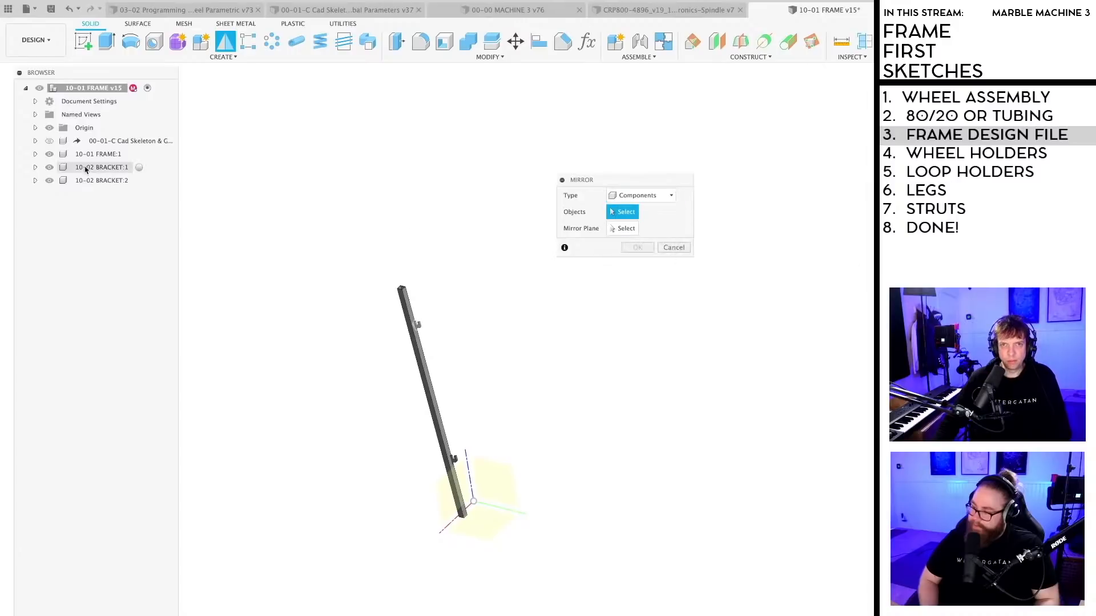
click(98, 154)
click(102, 167)
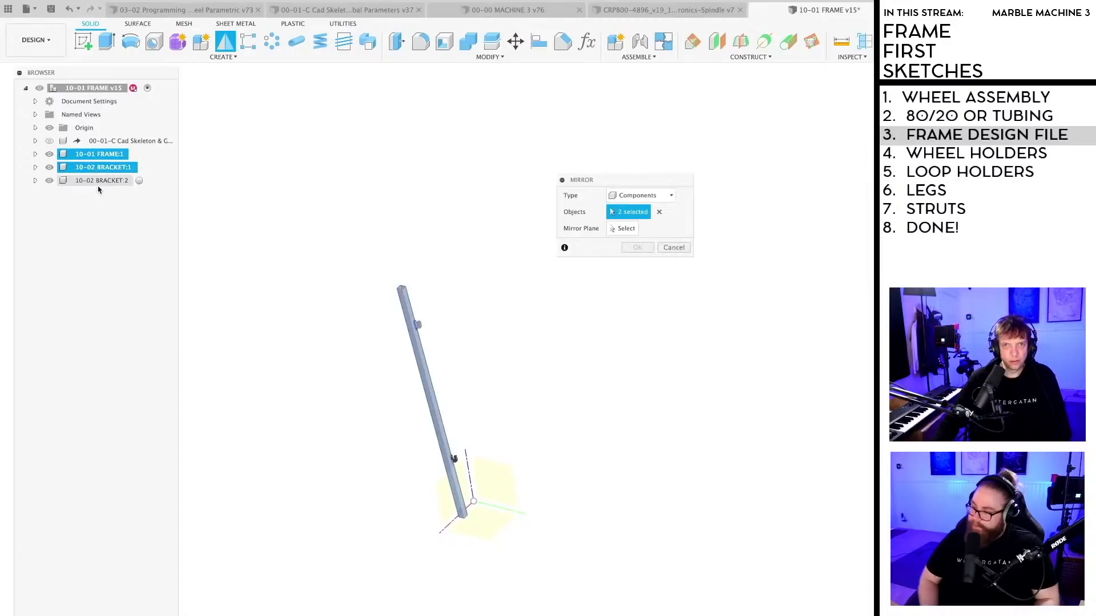
click(626, 228)
click(510, 483)
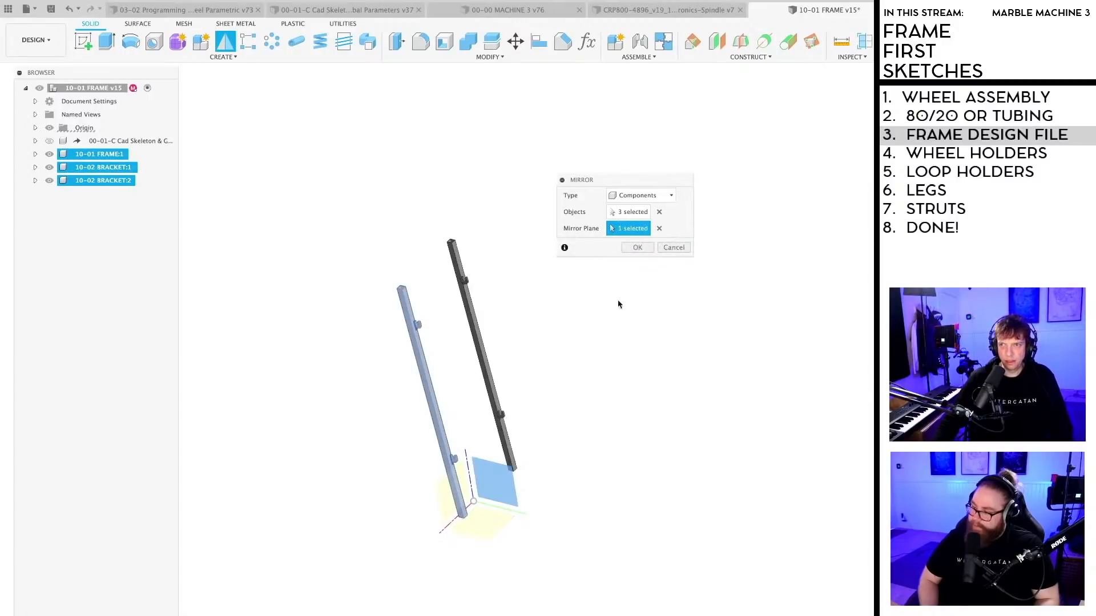
click(637, 247)
Step: Save the frame design with the mirrored beam and brackets as a new version
shift+middle_drag(514, 277, 624, 485)
key(ctrl+s)
key(Return)
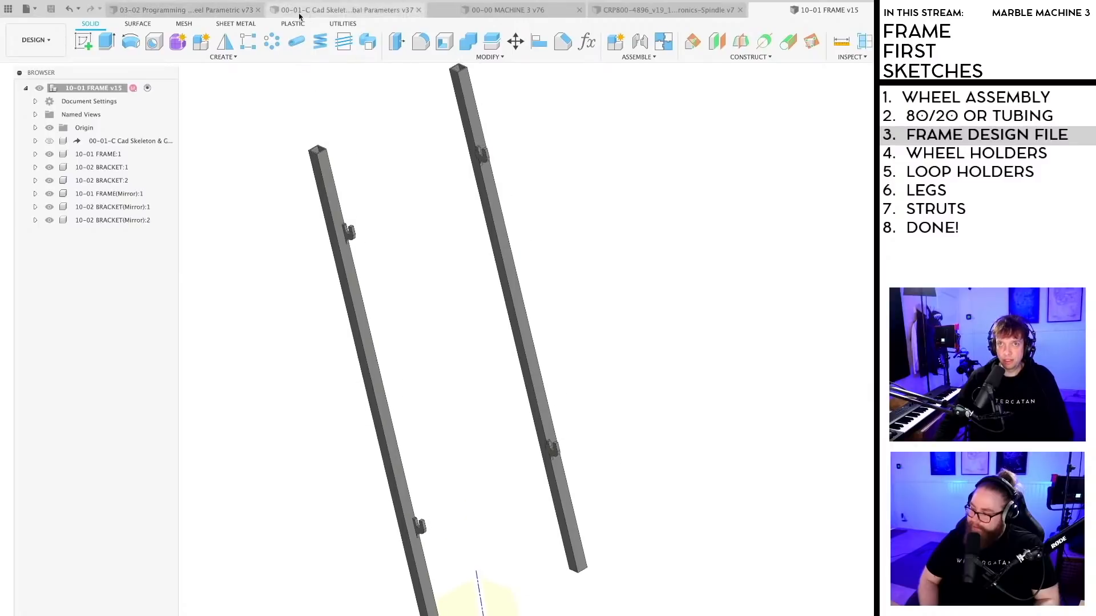
Step: Switch to the 03-02 Programming Wheel Parametric design, inspect the wheel from both ends and save it as a new version
click(195, 11)
shift+middle_drag(468, 270, 441, 516)
scroll(566, 385, up, 10)
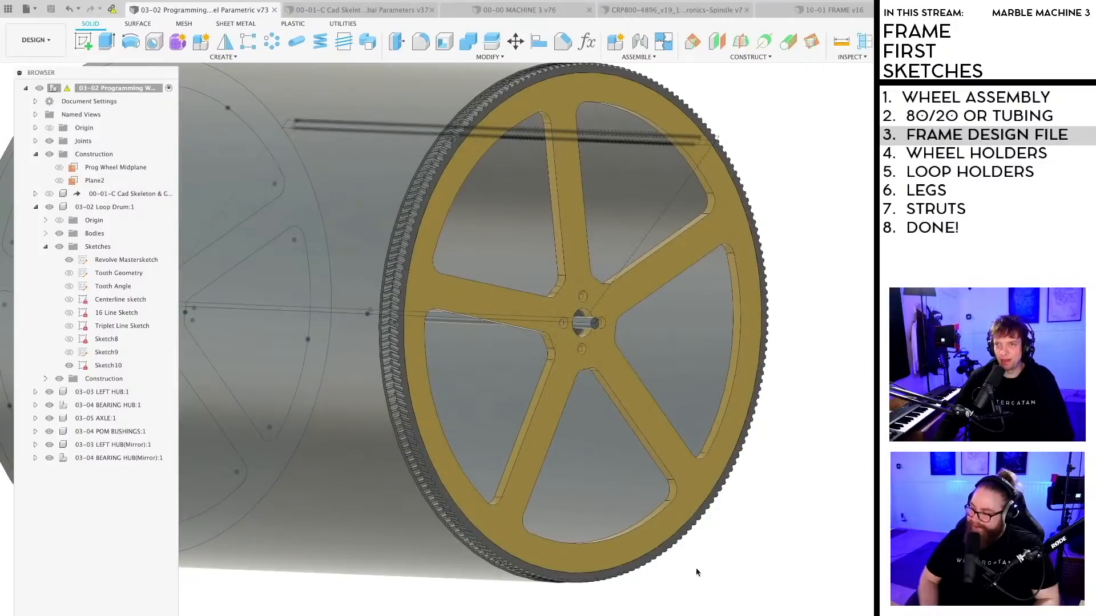
scroll(696, 562, down, 5)
scroll(697, 596, down, 4)
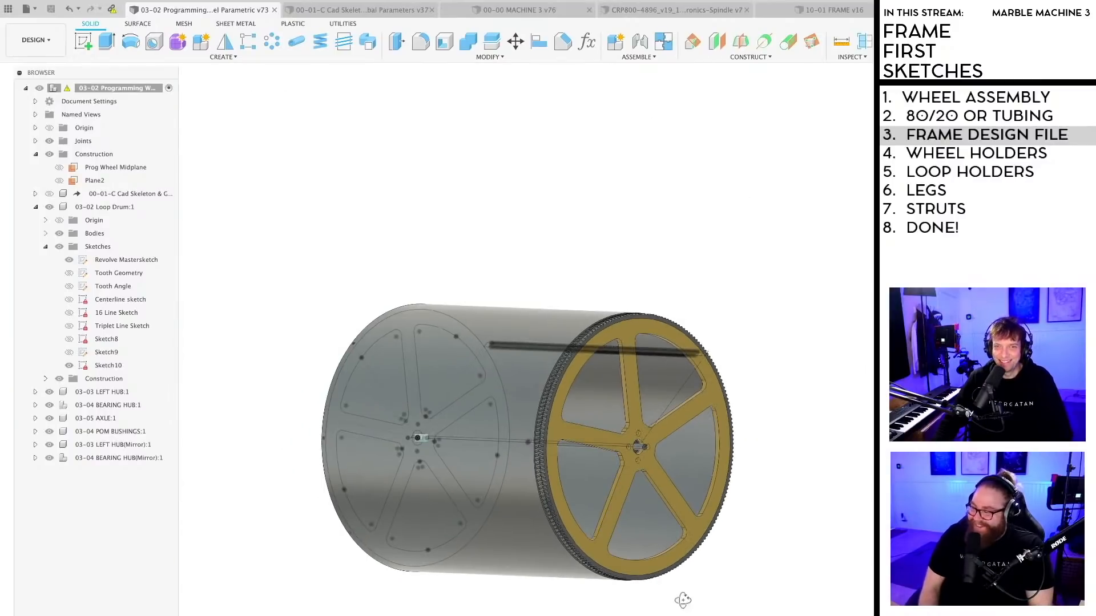
shift+middle_drag(683, 600, 782, 615)
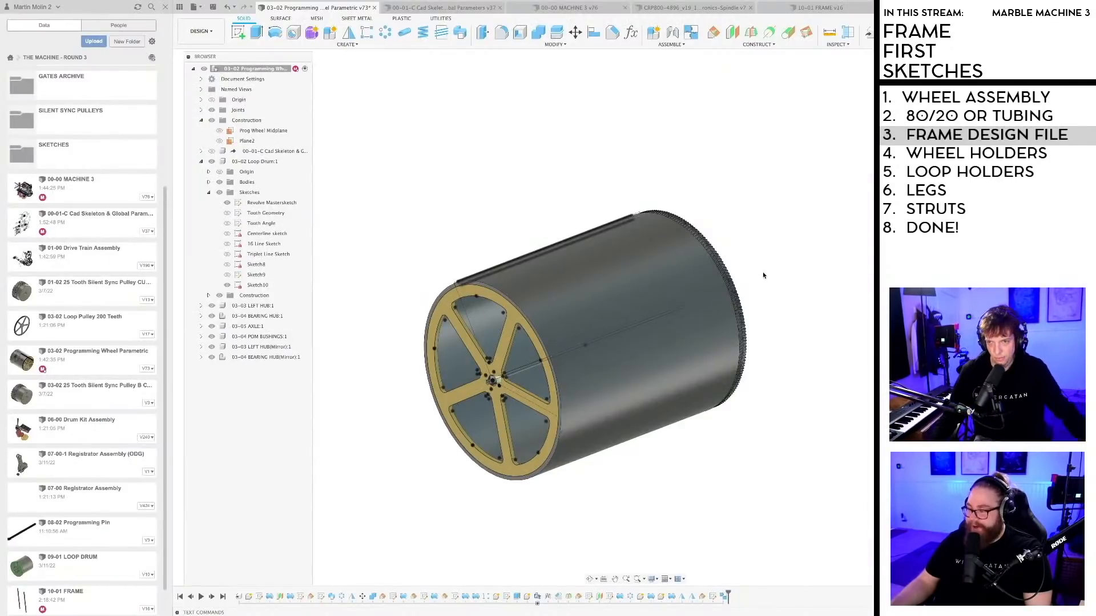
middle_drag(764, 276, 753, 310)
shift+middle_drag(730, 382, 679, 428)
scroll(699, 455, up, 2)
key(super+s)
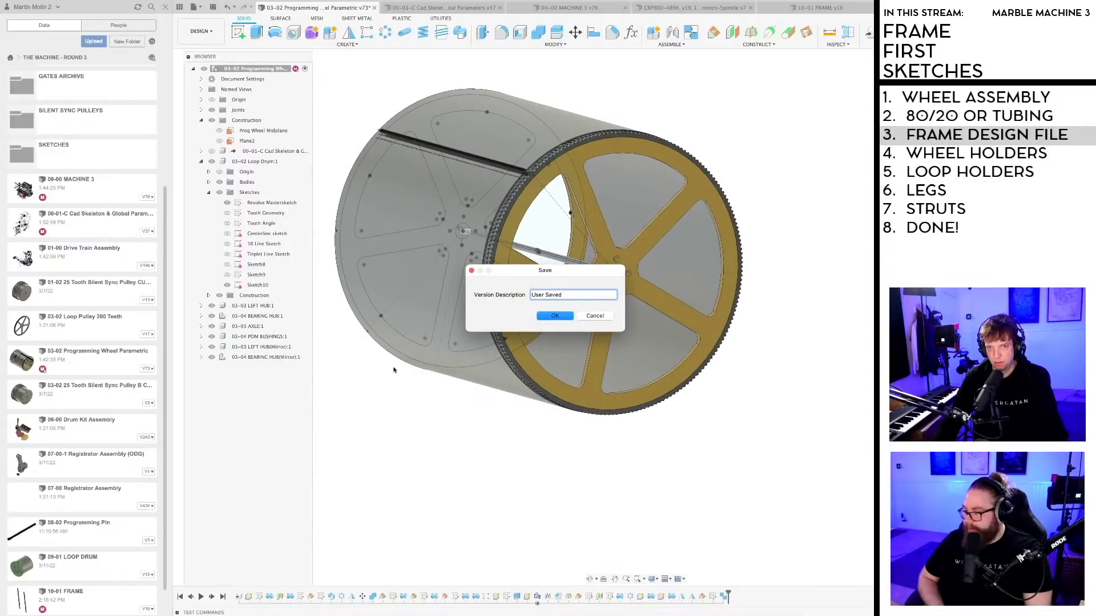
key(Return)
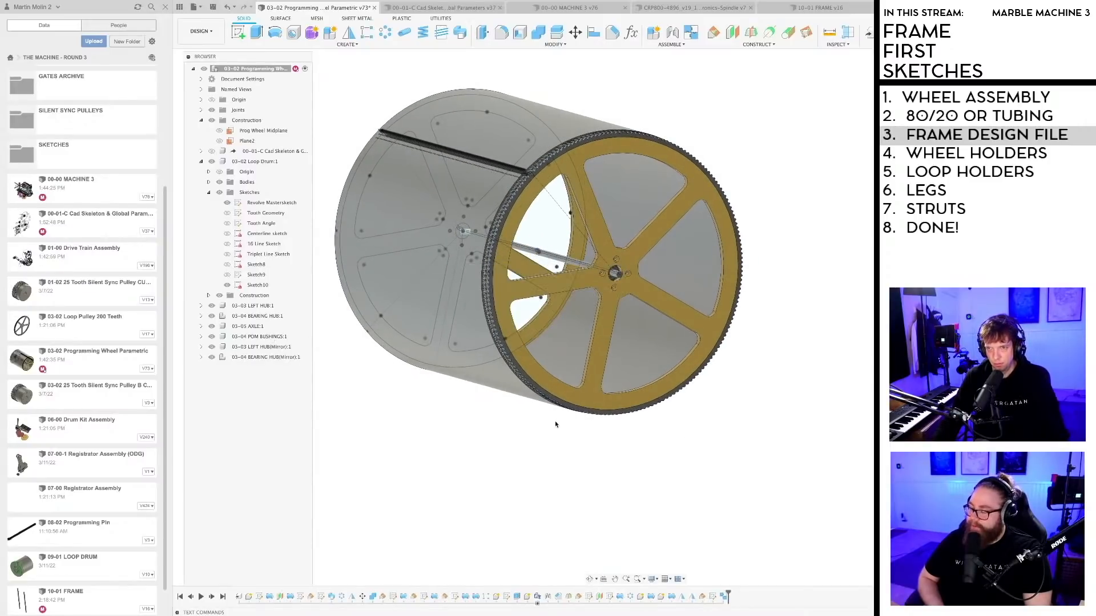
Step: Measure the distance between the POM bushing's end face and the sketch circle at the centre of the programming wheel's hub
scroll(590, 434, down, 3)
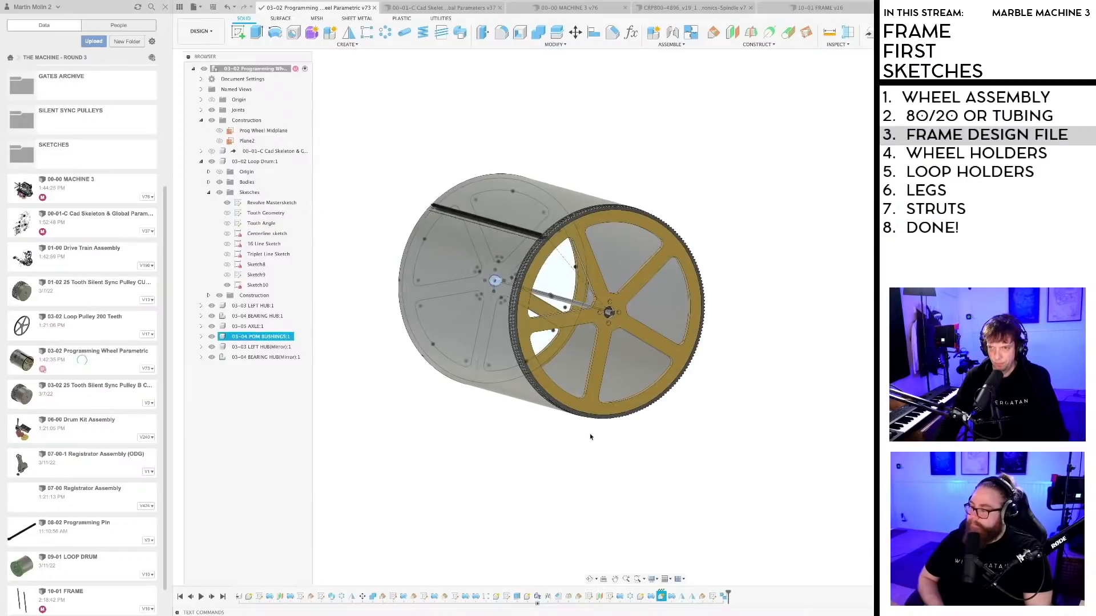
scroll(591, 434, up, 3)
middle_drag(590, 434, 692, 443)
click(607, 473)
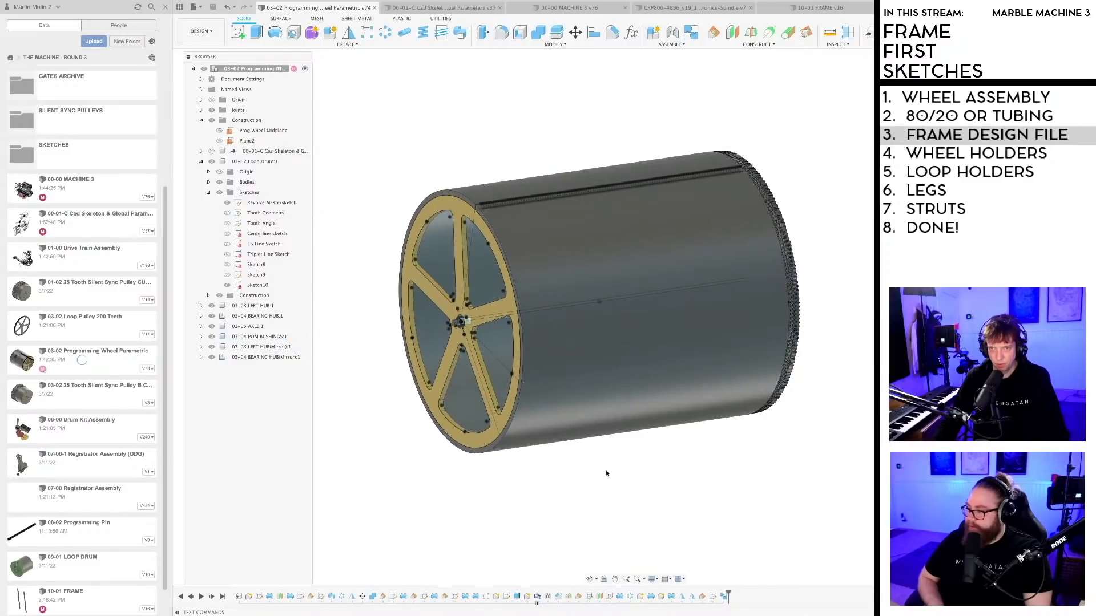
scroll(457, 471, up, 3)
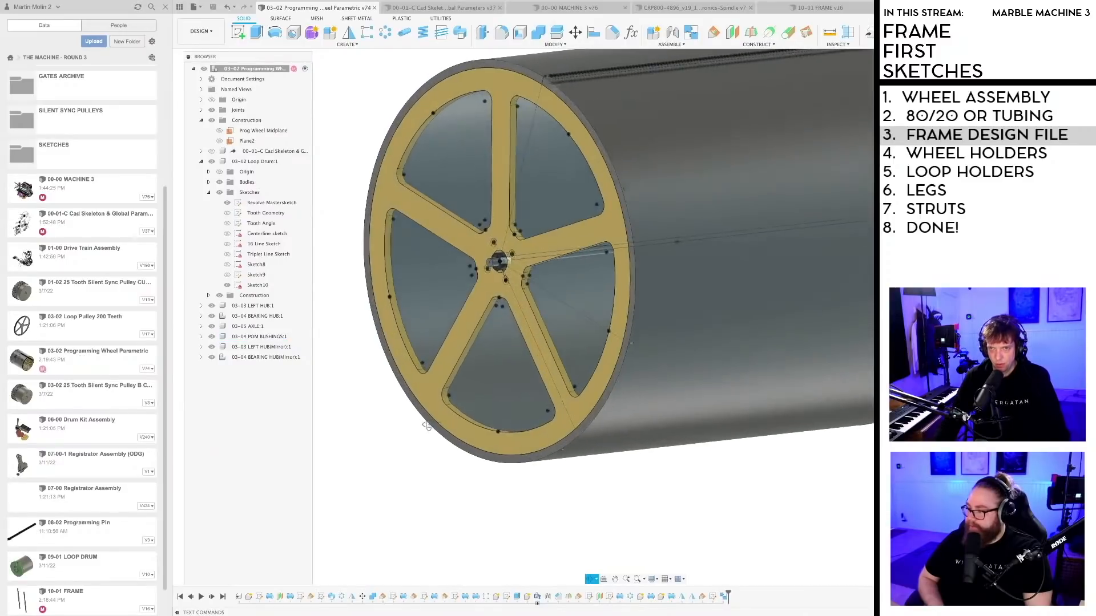
shift+middle_drag(443, 425, 495, 326)
scroll(494, 326, up, 5)
scroll(563, 265, up, 3)
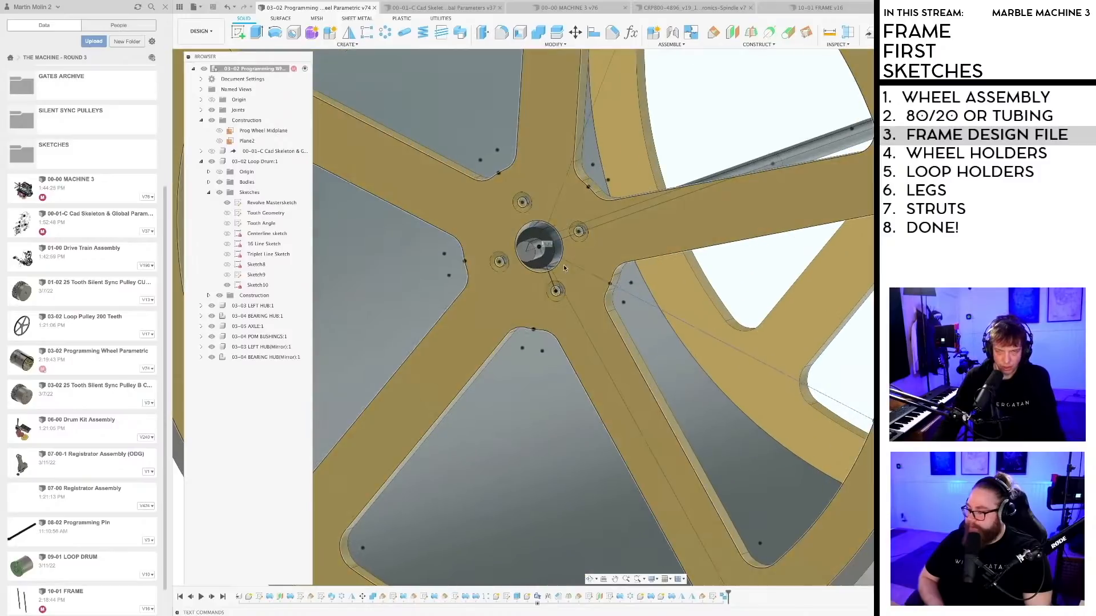
key(i)
click(509, 212)
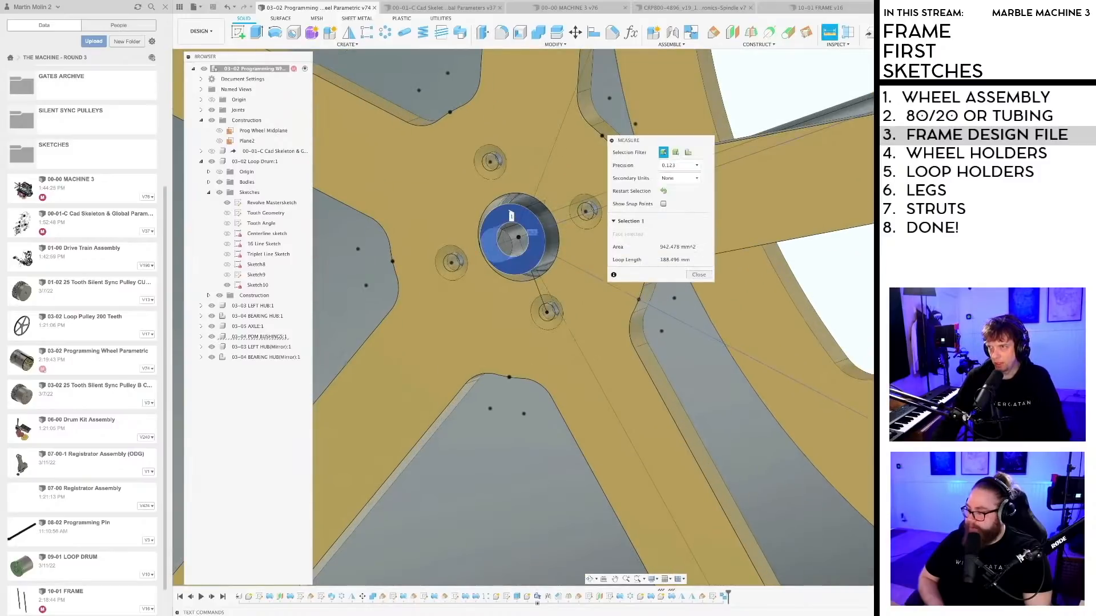
click(530, 232)
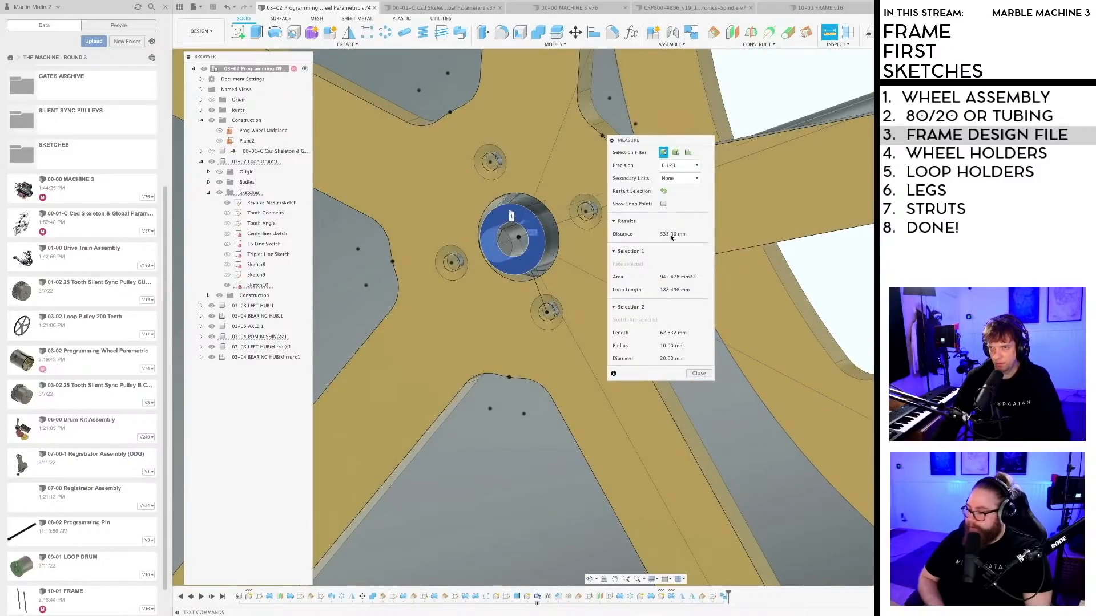
click(699, 373)
scroll(706, 365, down, 2)
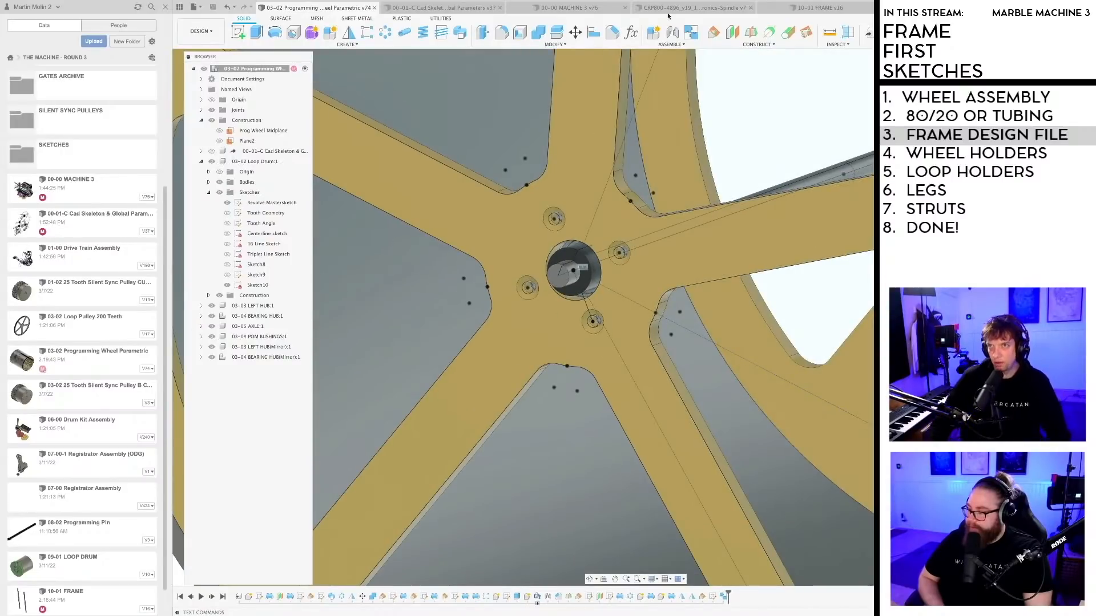
Step: Return to the 10-01 FRAME design and open the offset distance of the beam's construction plane for editing
click(800, 8)
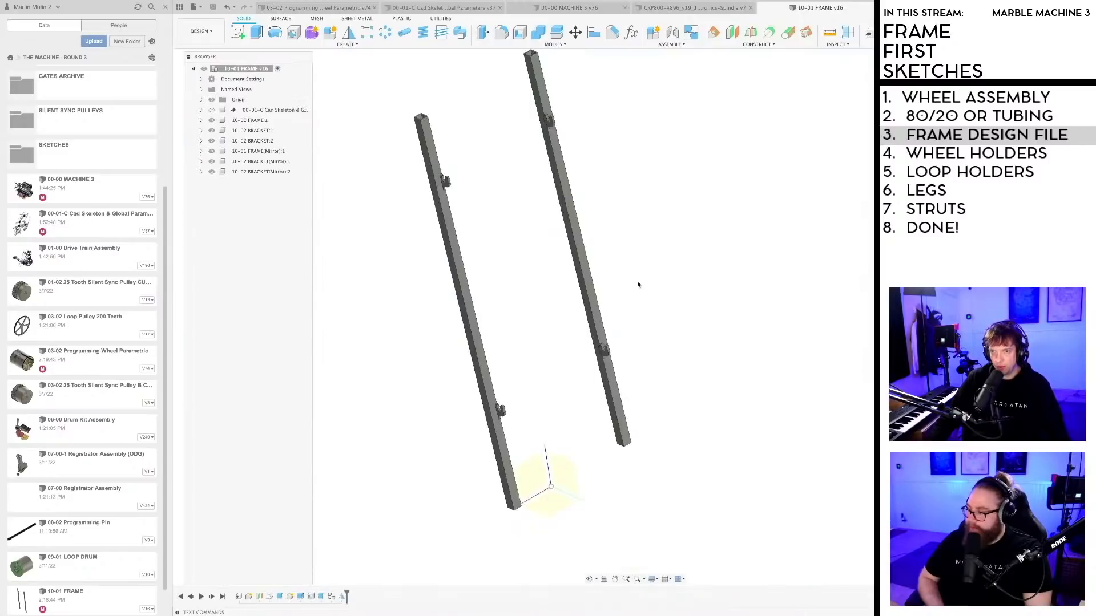
scroll(634, 288, down, 2)
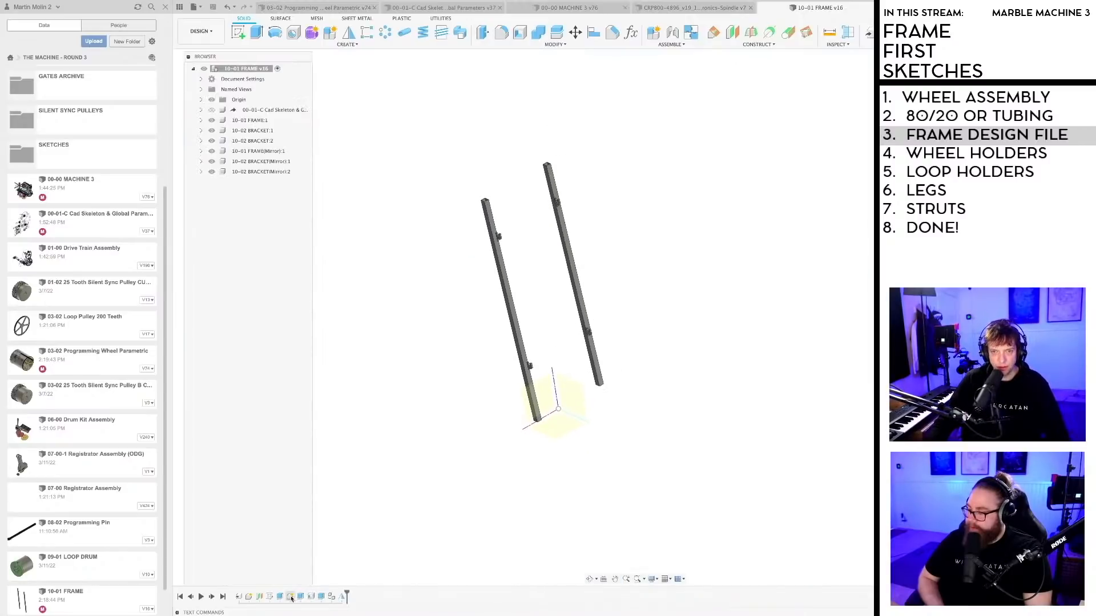
right_click(259, 597)
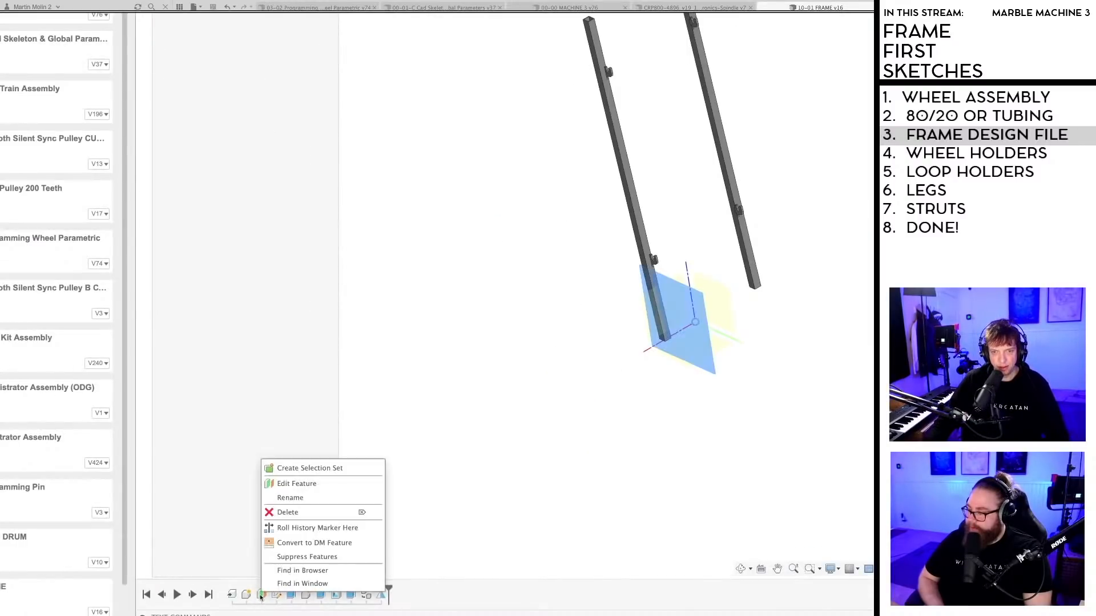
click(297, 484)
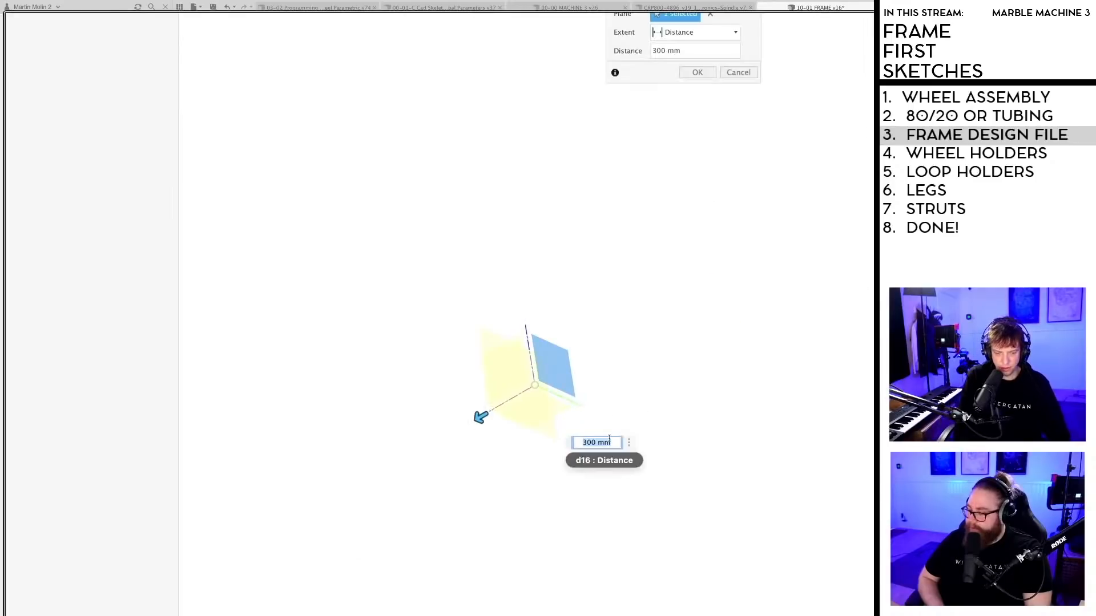
Step: Set the offset construction plane's distance to 533 mm in the 10-01 FRAME design and save the design
key(Return)
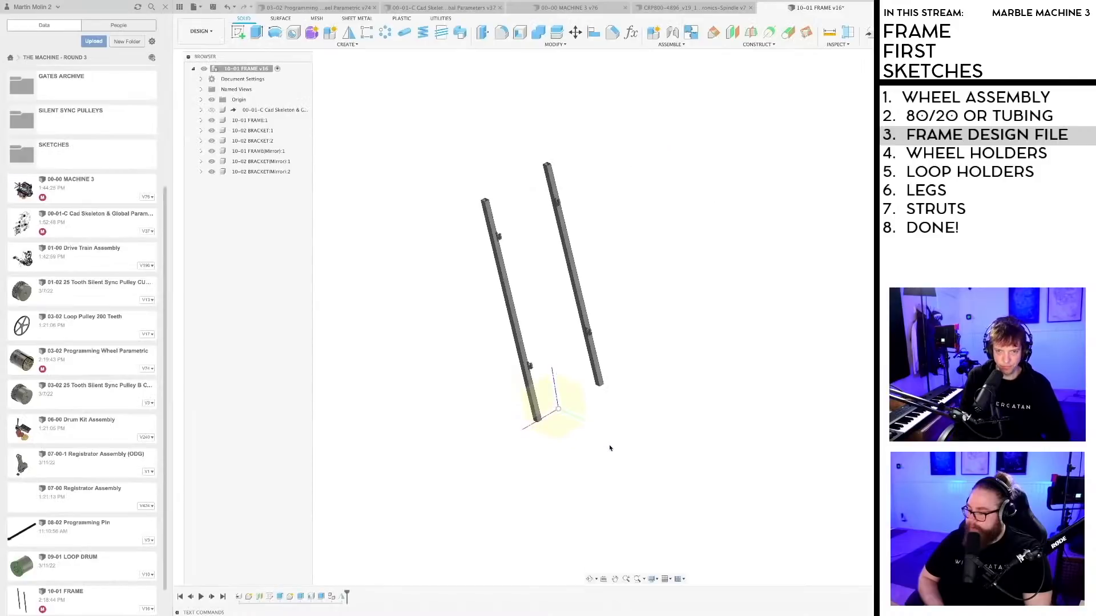
right_click(258, 597)
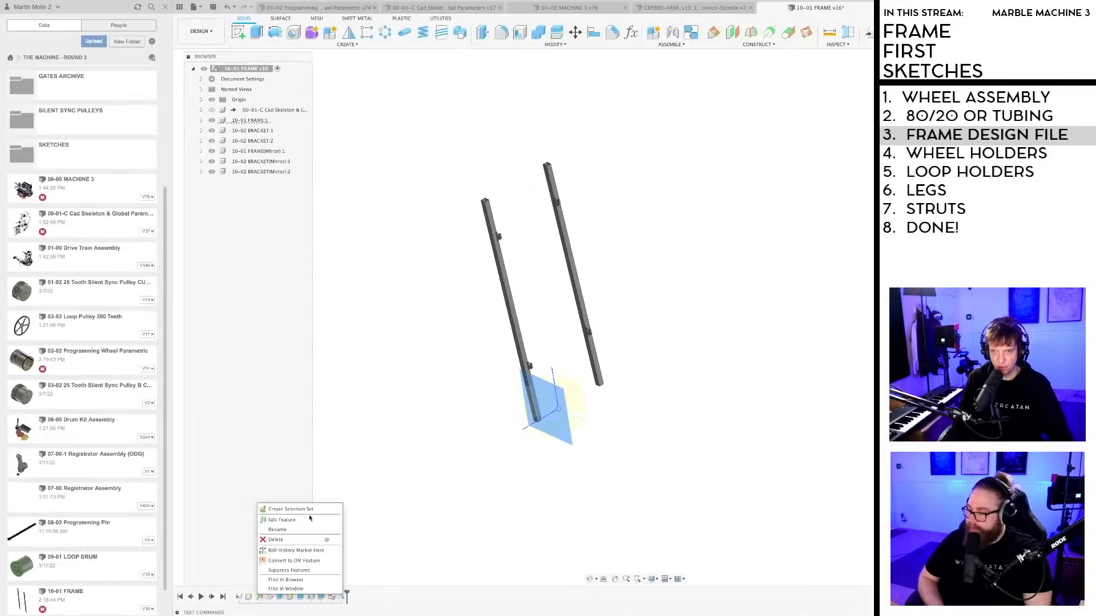
click(291, 520)
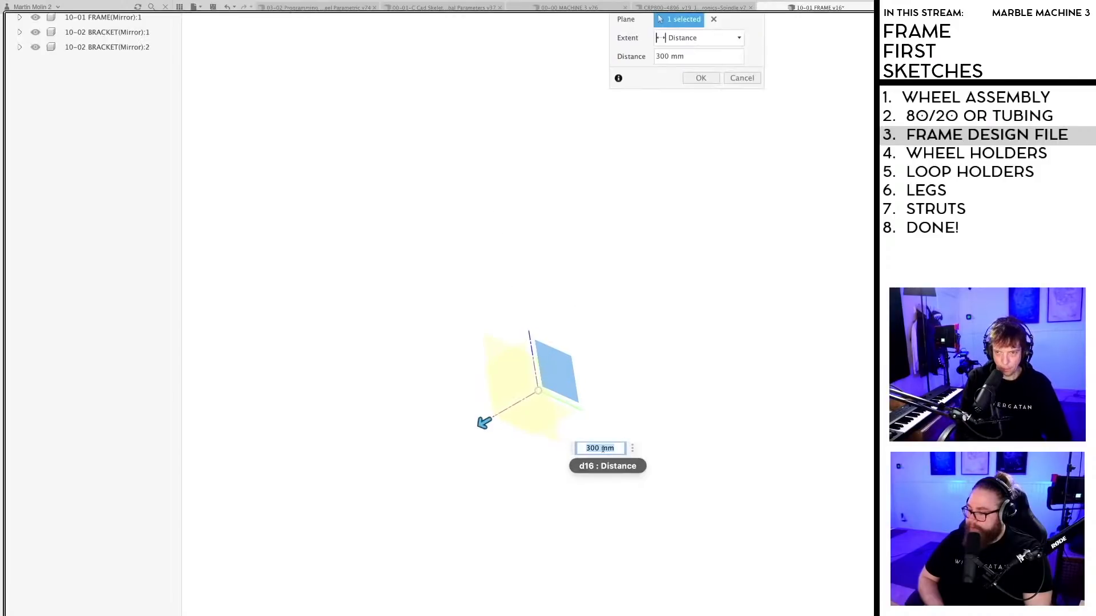
text(533.00 mm)
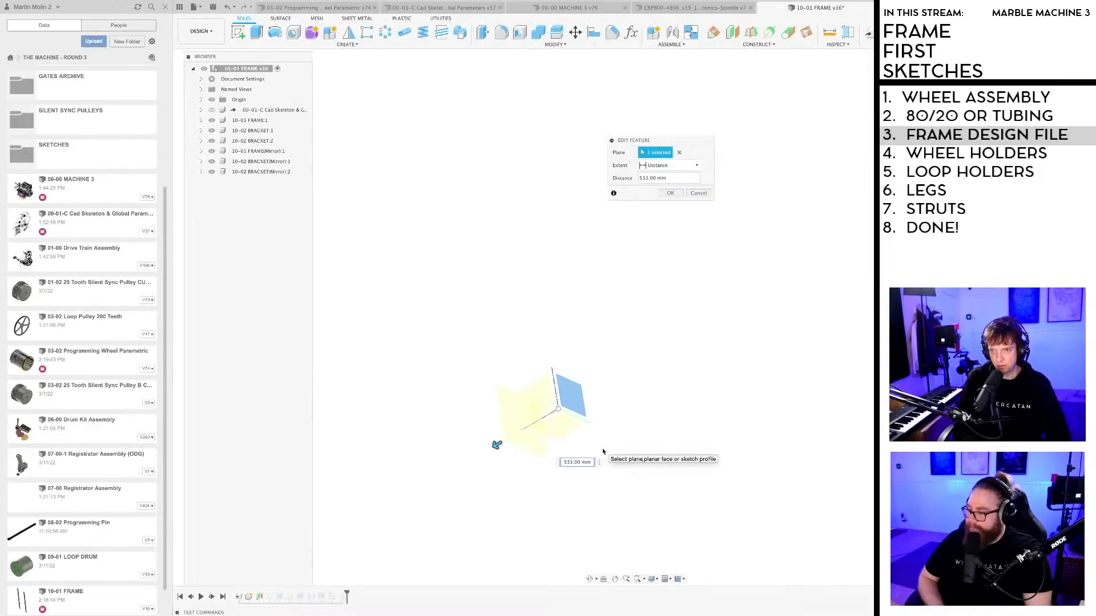
key(Return)
key(super+s)
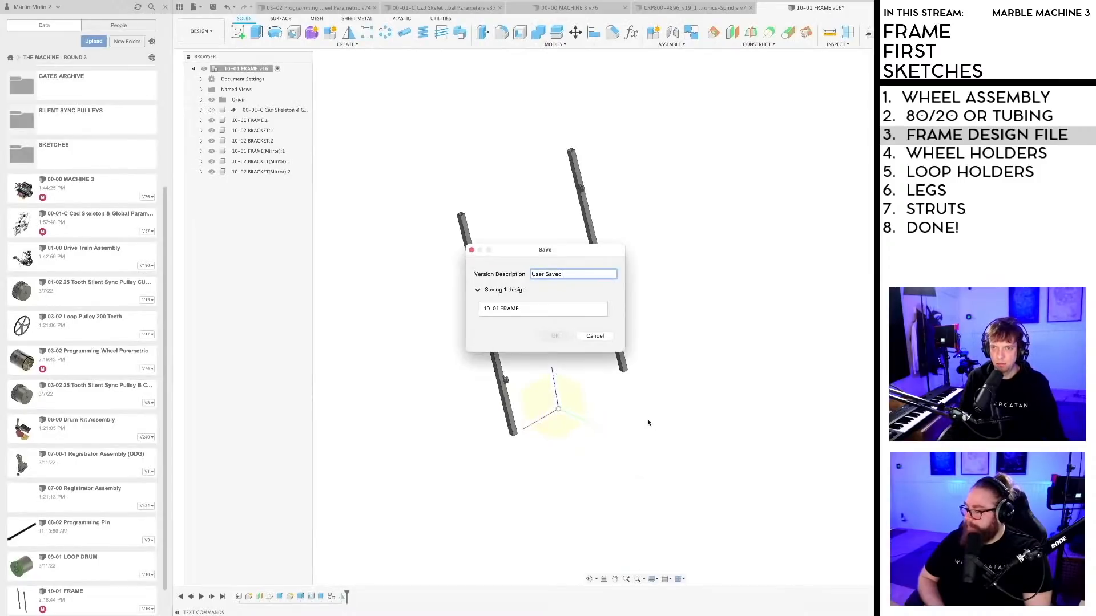
click(563, 293)
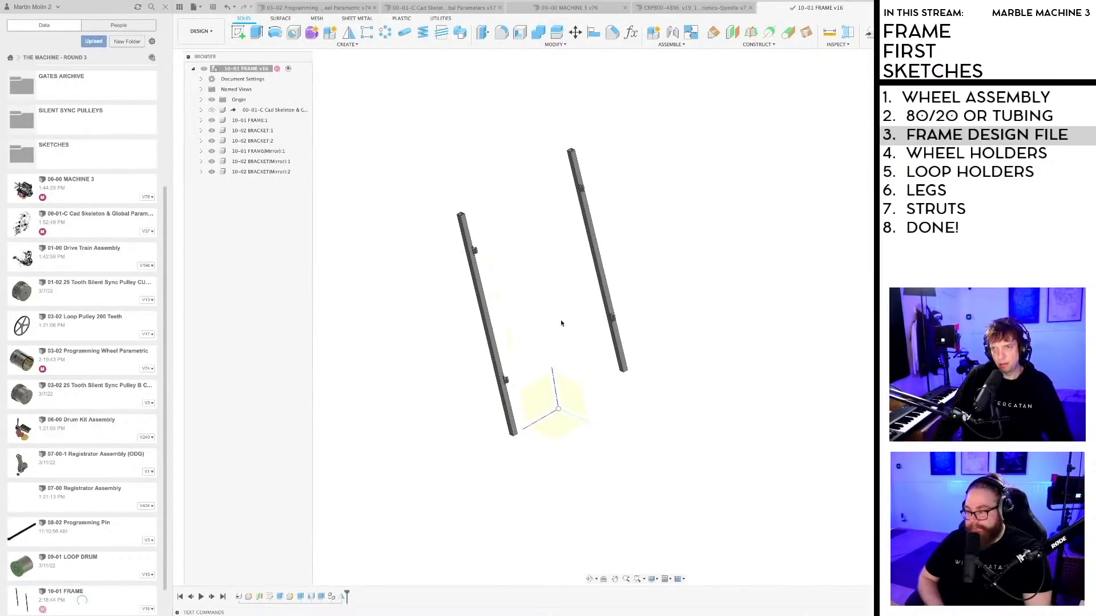
shift+middle_drag(560, 320, 552, 296)
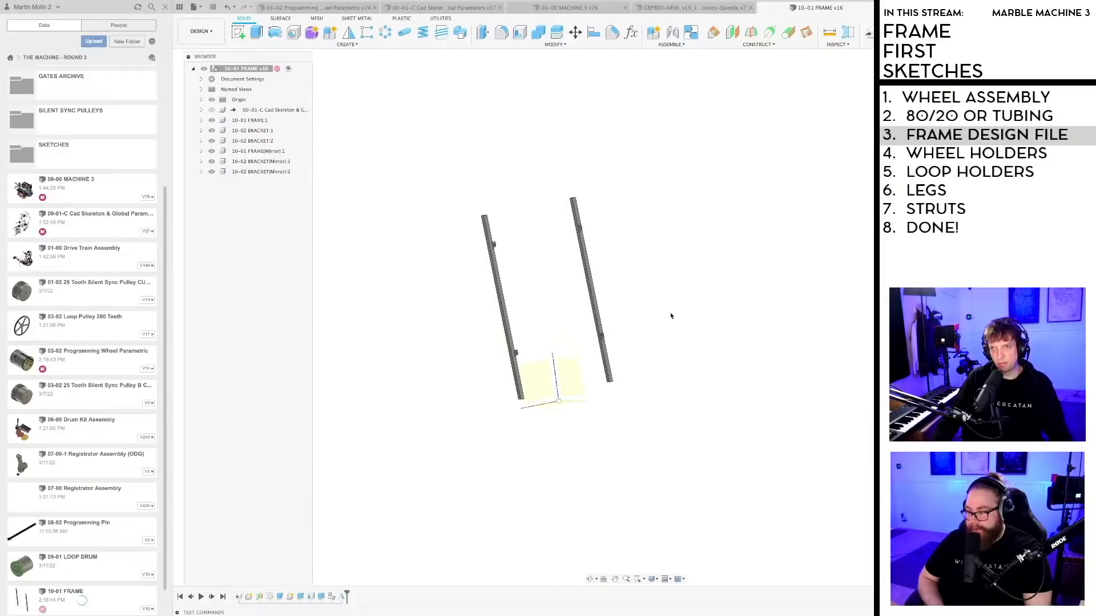
middle_drag(648, 318, 659, 327)
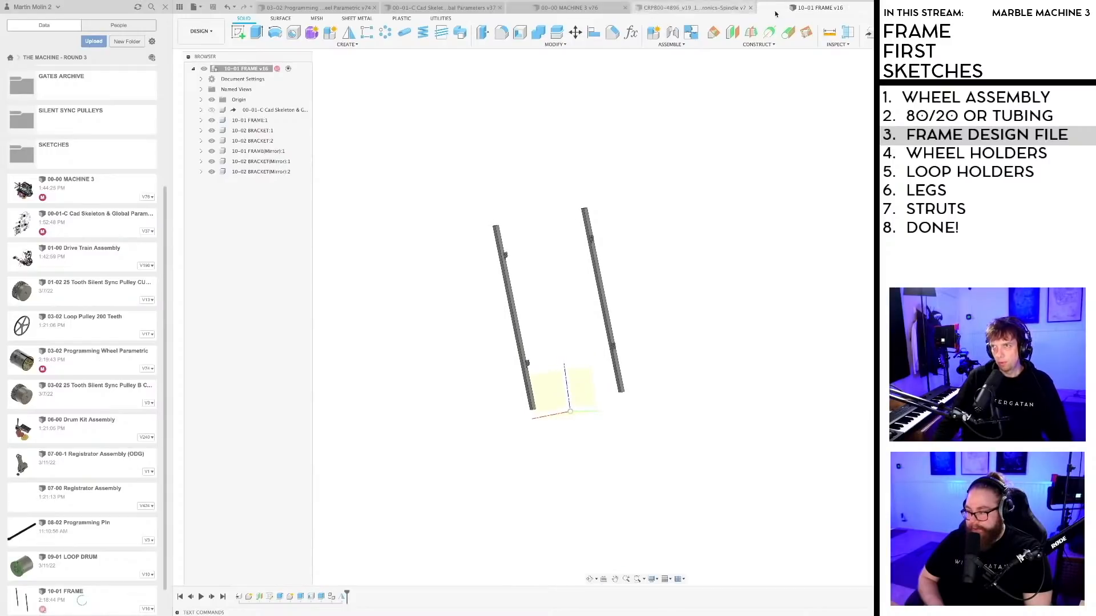
Step: Switch to the 00-00 MACHINE 3 assembly and insert the 10-01 FRAME component at its default position
click(595, 7)
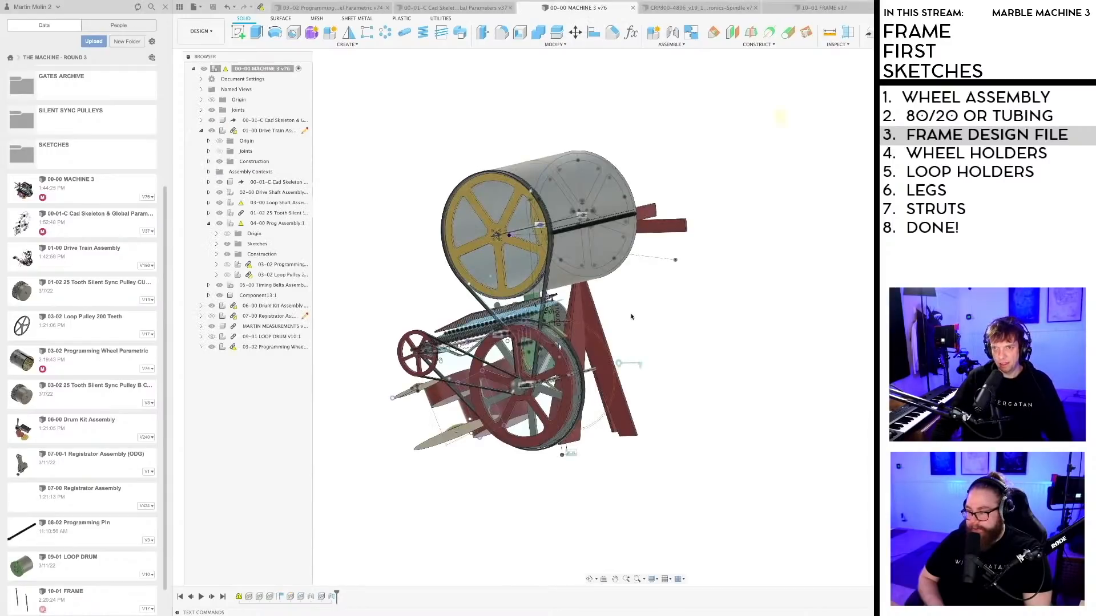
shift+middle_drag(548, 55, 512, 50)
shift+middle_drag(710, 361, 717, 366)
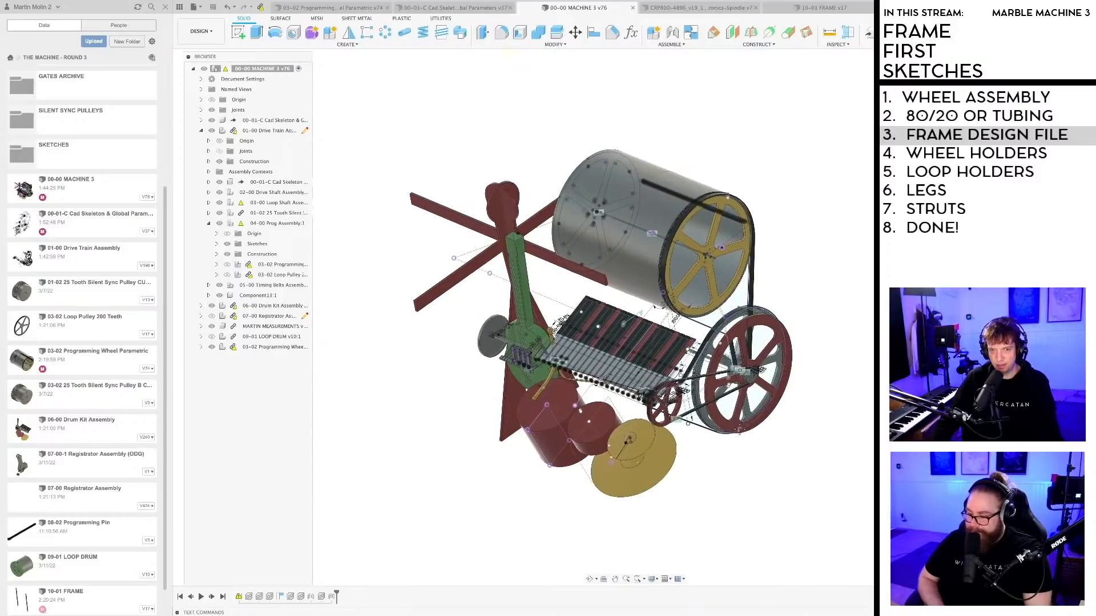
middle_drag(344, 287, 329, 292)
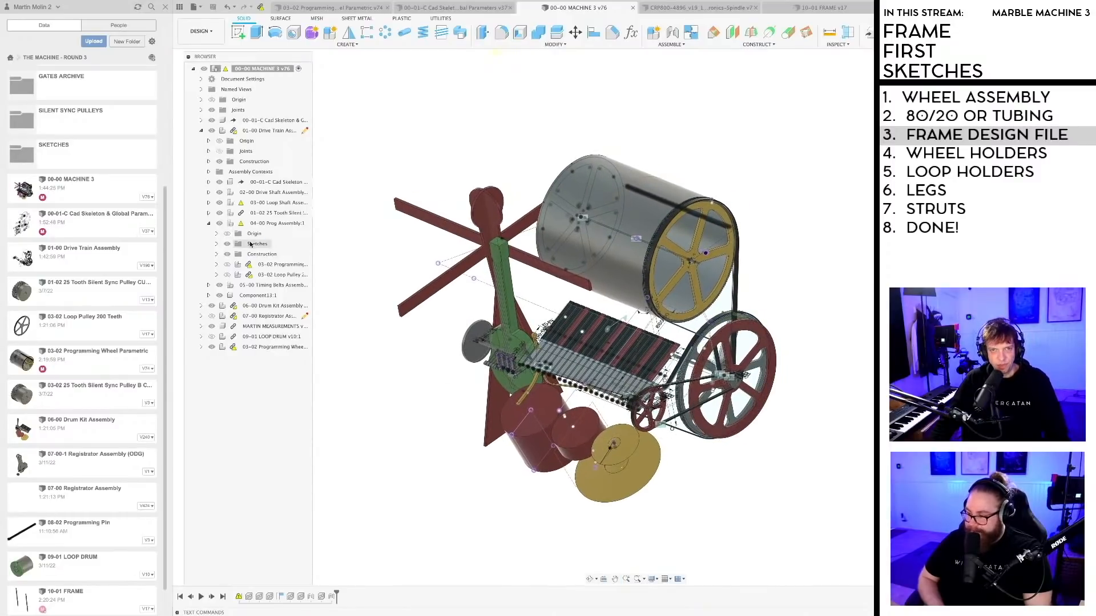
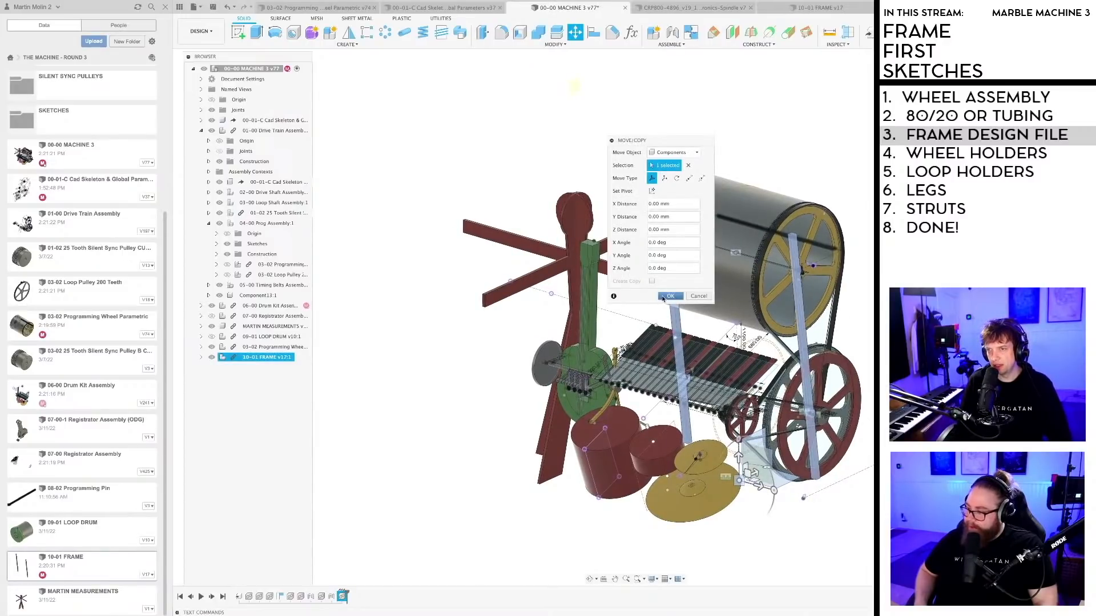
click(669, 296)
Step: Examine how the inserted frame posts and brackets line up with the programming wheel's axle and the surrounding drive train
shift+middle_drag(669, 296, 834, 293)
shift+middle_drag(761, 313, 679, 276)
scroll(679, 276, up, 5)
scroll(679, 276, up, 10)
shift+middle_drag(679, 337, 683, 147)
scroll(674, 336, down, 10)
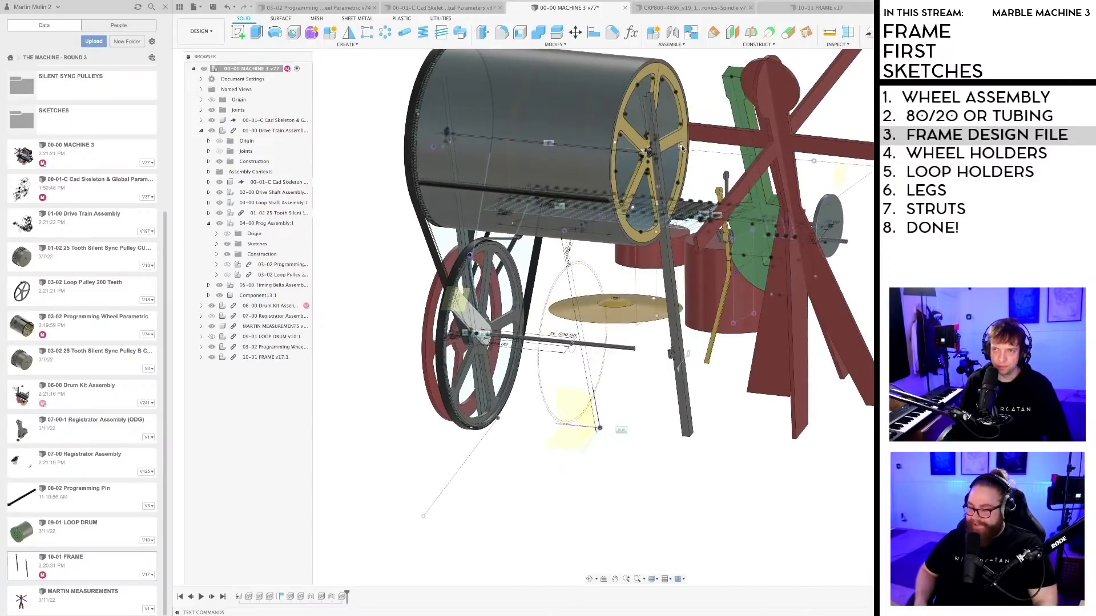
scroll(683, 147, up, 5)
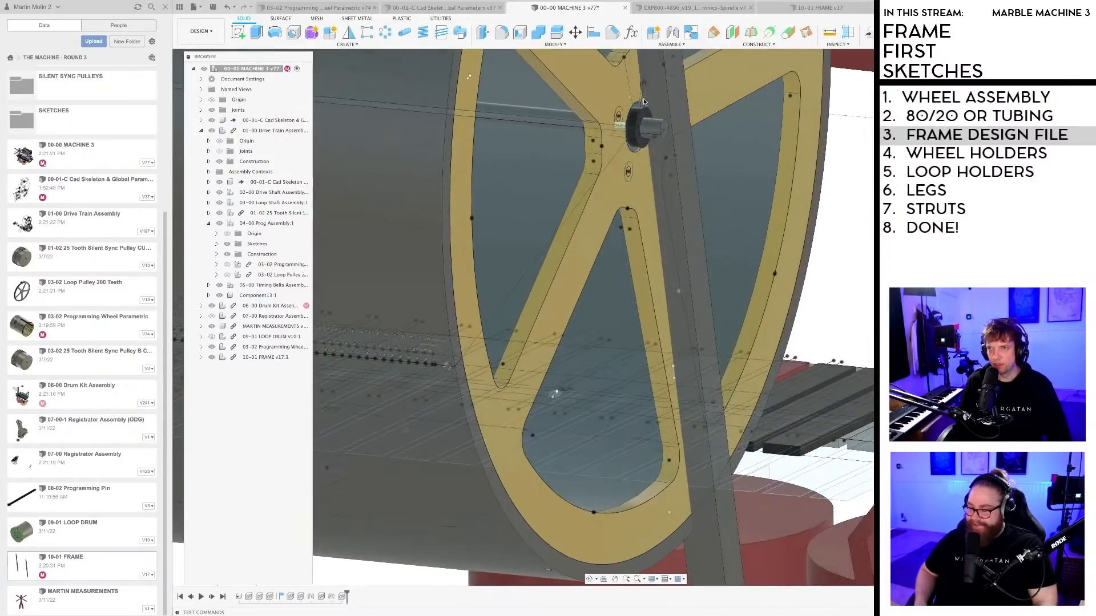
scroll(638, 125, up, 4)
scroll(659, 153, down, 5)
shift+middle_drag(659, 153, 662, 197)
scroll(684, 214, down, 10)
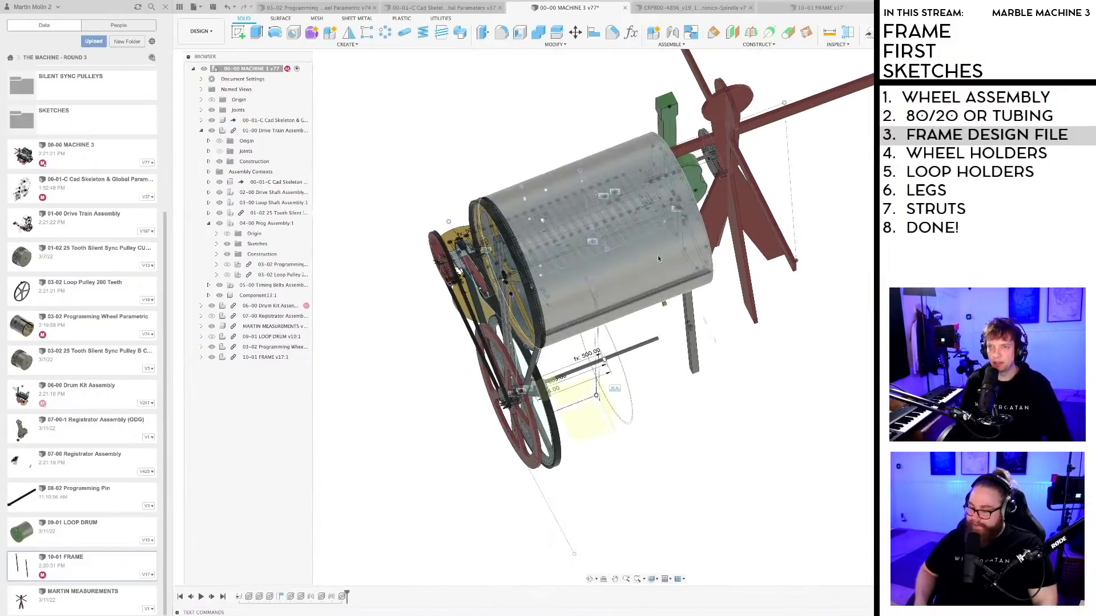
shift+middle_drag(657, 258, 665, 212)
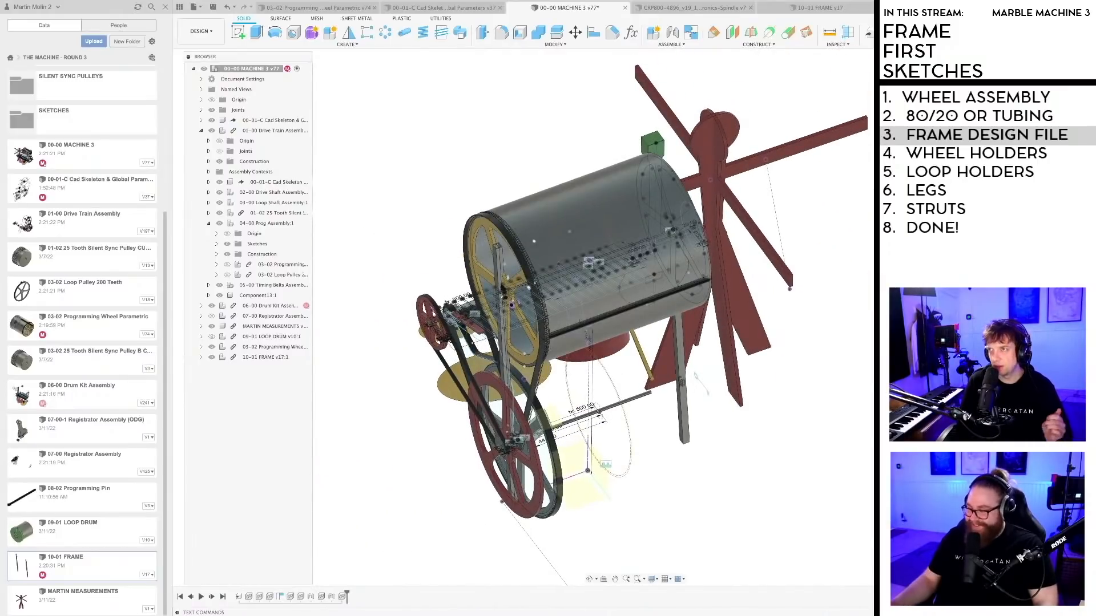
Step: Edit the offset plane that positions the posts in the 10-01 FRAME design and save the design
click(825, 8)
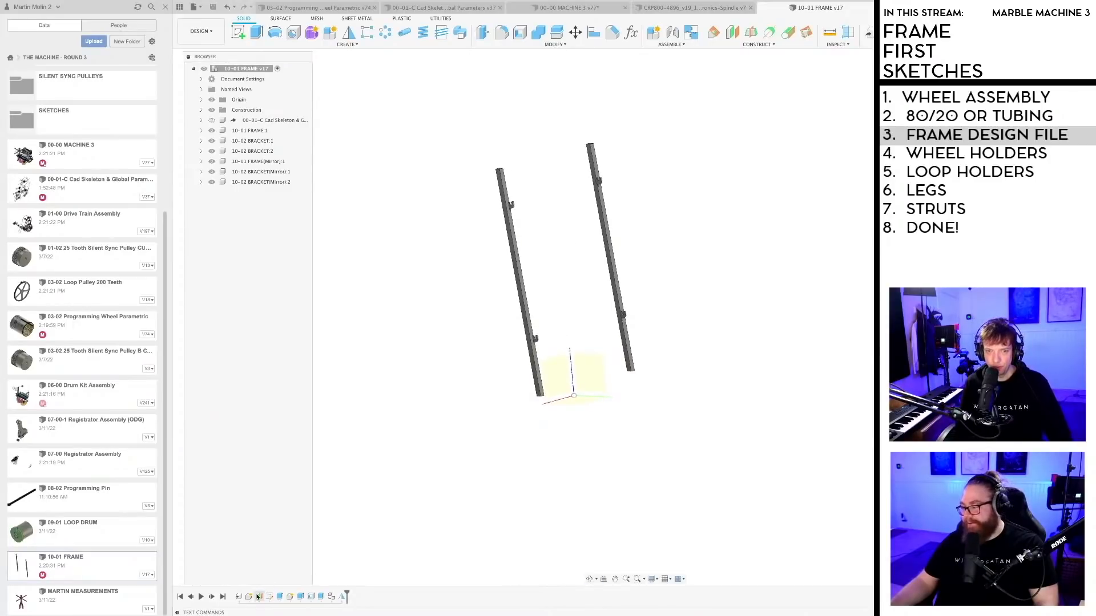
click(282, 518)
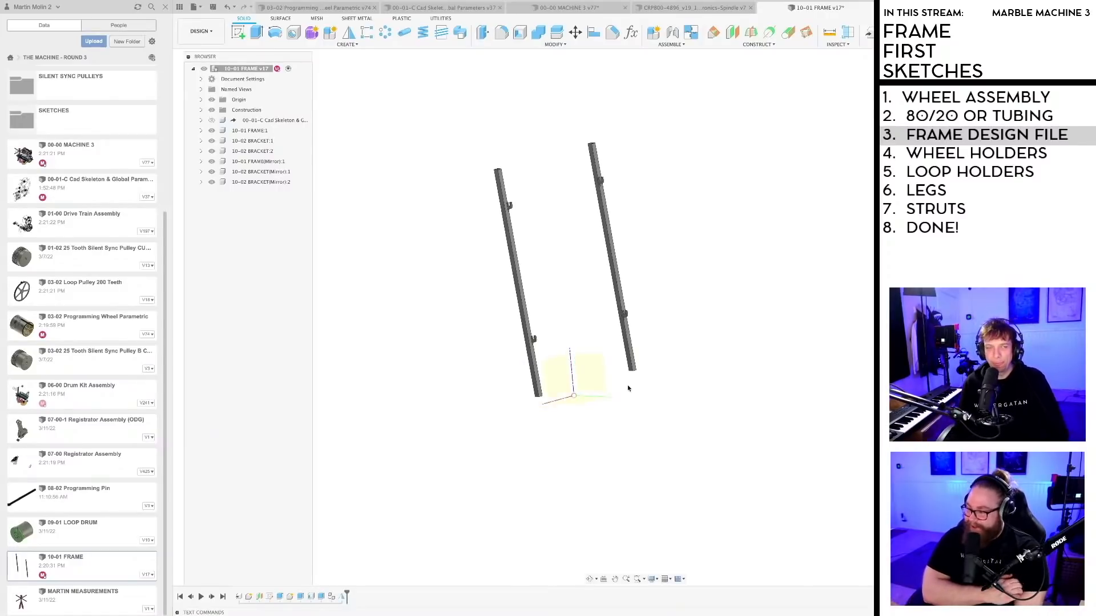
key(ctrl+s)
key(Return)
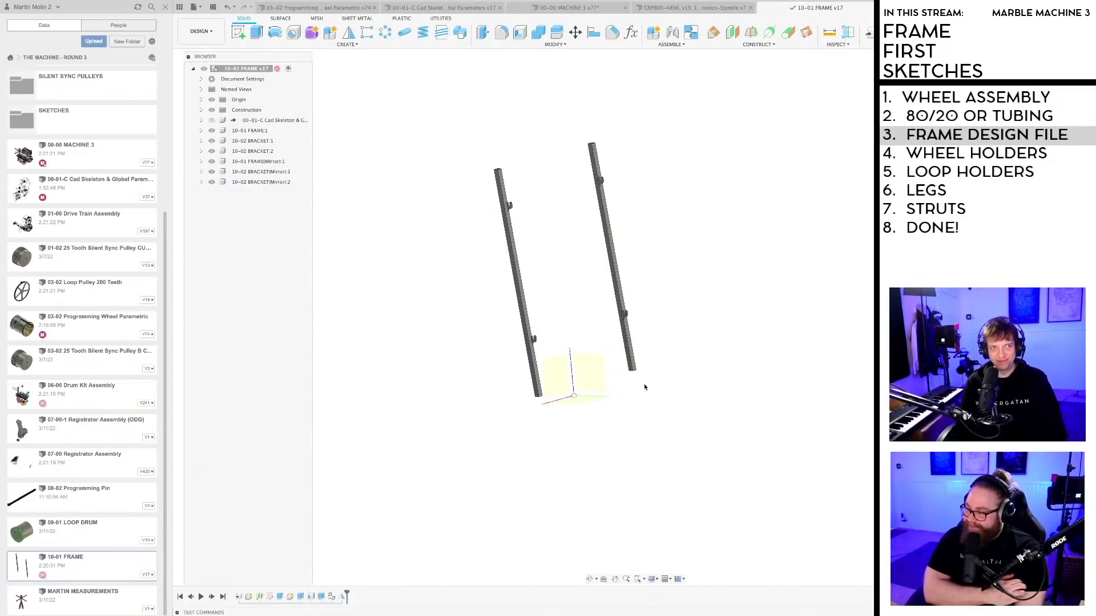
scroll(650, 356, up, 5)
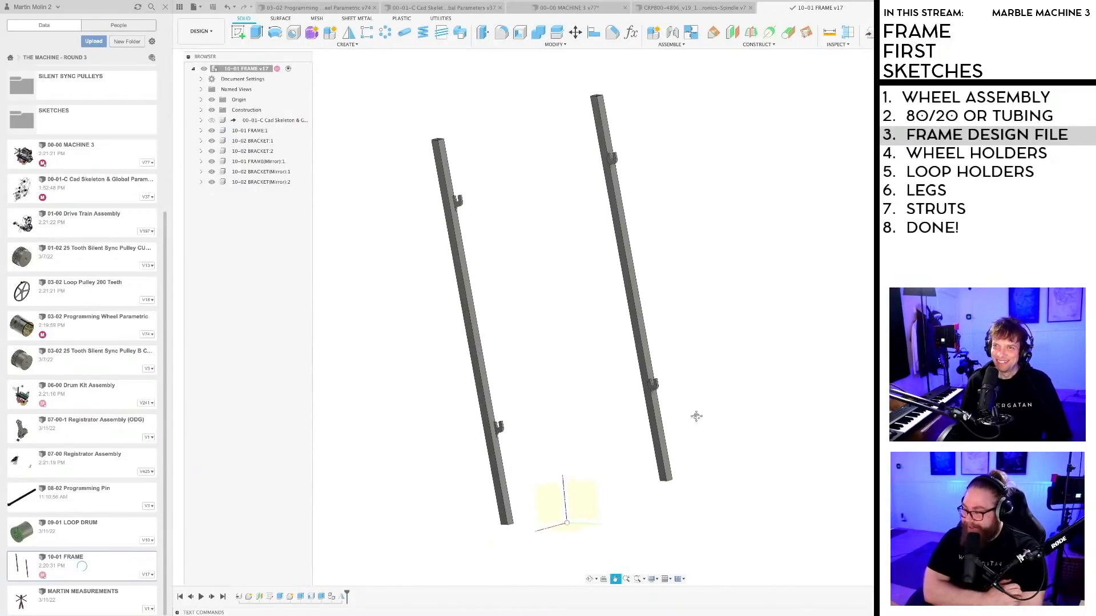
shift+middle_drag(695, 417, 700, 419)
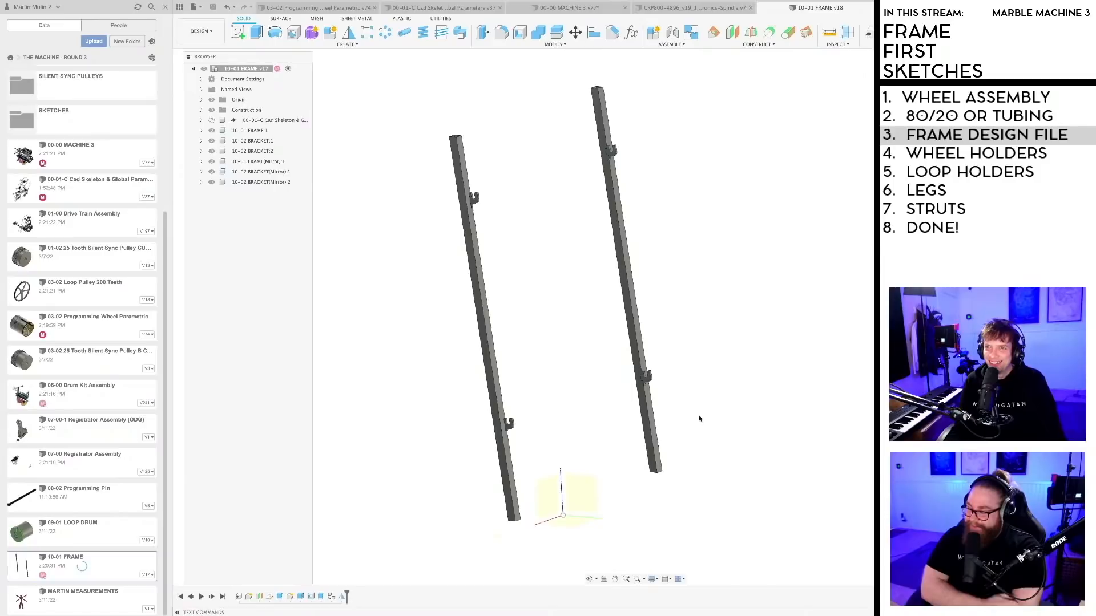
scroll(699, 418, down, 2)
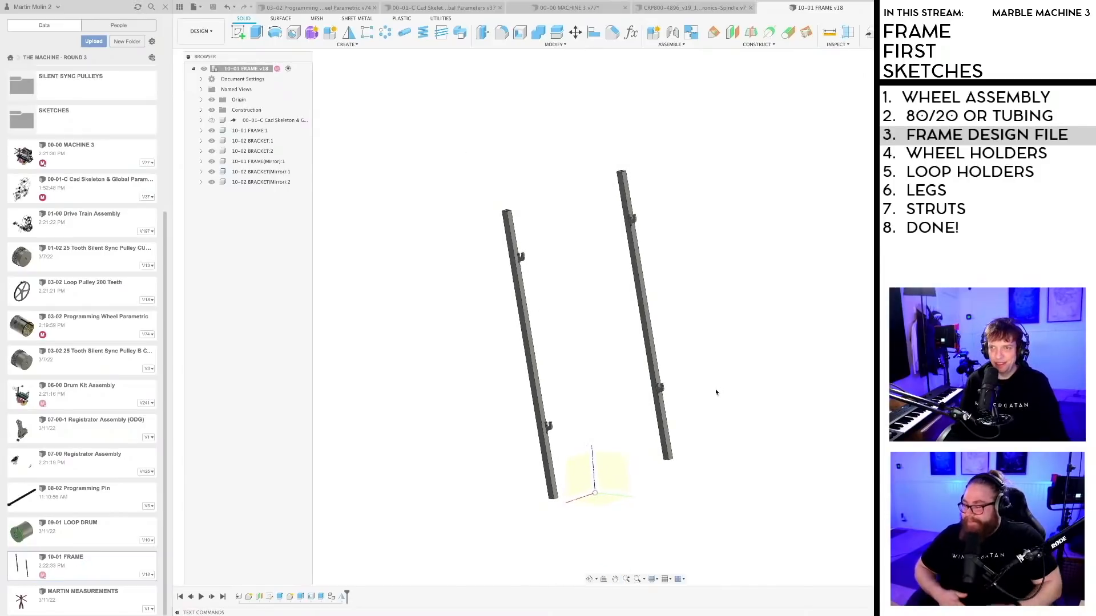
Step: Update the linked frame to its latest version in the 00-00 MACHINE 3 assembly and save the assembly
click(566, 10)
shift+middle_drag(632, 214, 531, 202)
key(super+s)
key(Return)
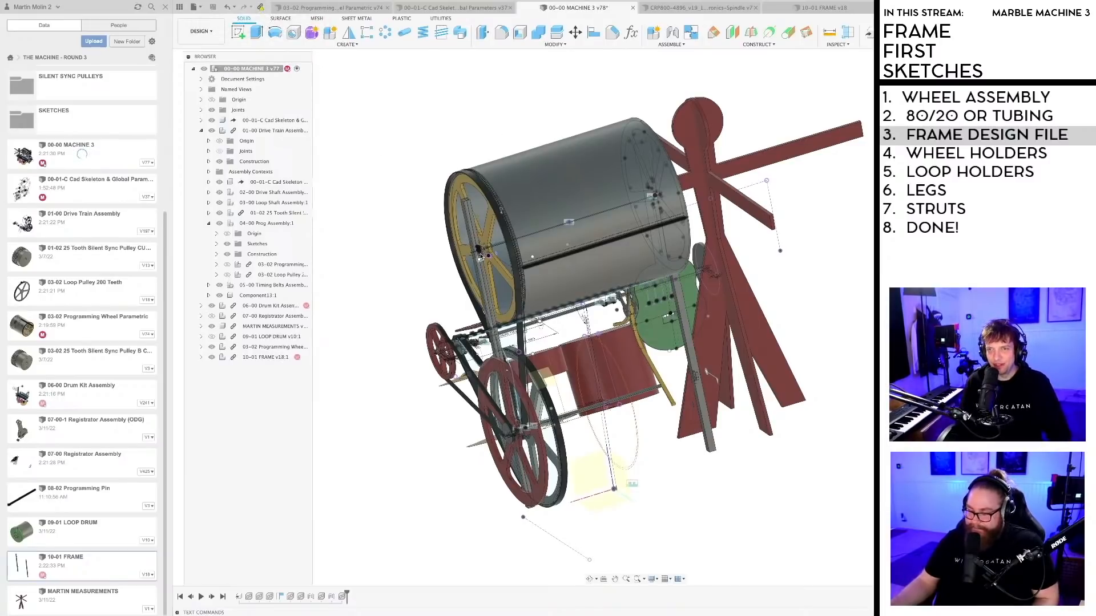
Step: Inspect the fit of the updated frame brackets around the programming wheel's axle at both ends
scroll(479, 255, up, 10)
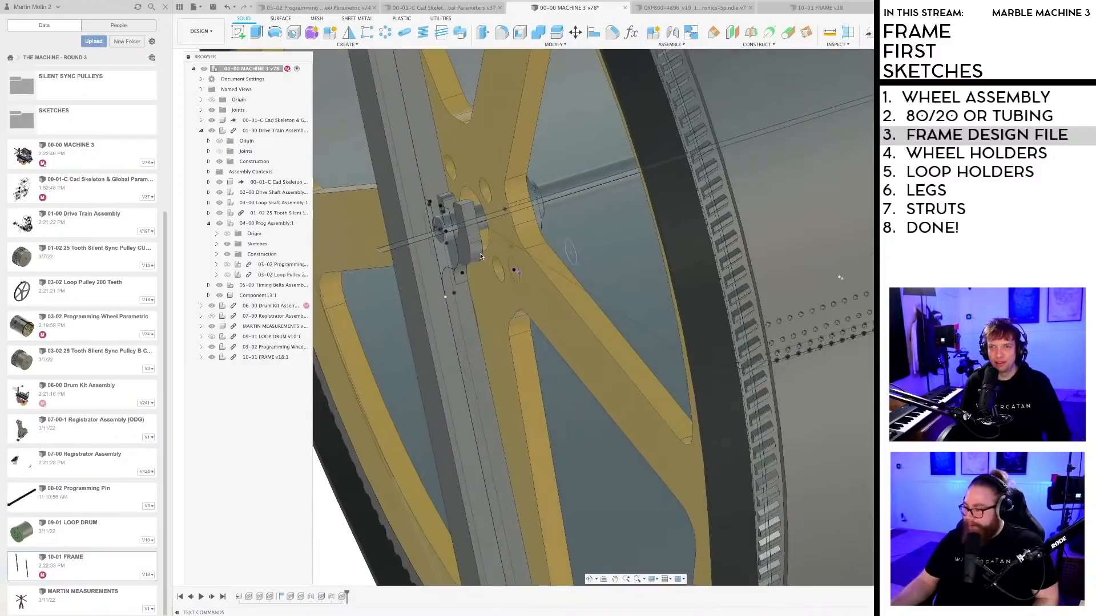
scroll(480, 257, down, 10)
shift+middle_drag(736, 285, 548, 286)
scroll(842, 295, up, 5)
scroll(842, 295, up, 8)
scroll(819, 196, down, 2)
shift+middle_drag(819, 196, 787, 243)
middle_drag(833, 214, 754, 241)
scroll(754, 241, up, 2)
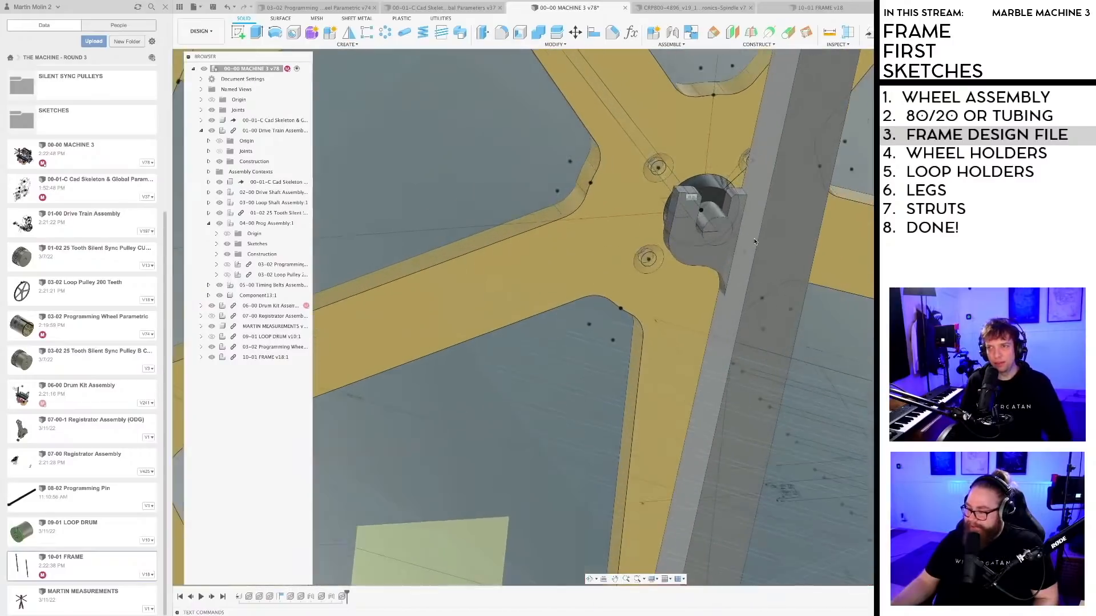
scroll(707, 233, up, 3)
mouse_move(656, 259)
shift+middle_down()
mouse_move(628, 228)
mouse_move(676, 265)
shift+middle_up()
Step: Save the 00-00 MACHINE 3 assembly as a new version
key(ctrl+s)
click(585, 315)
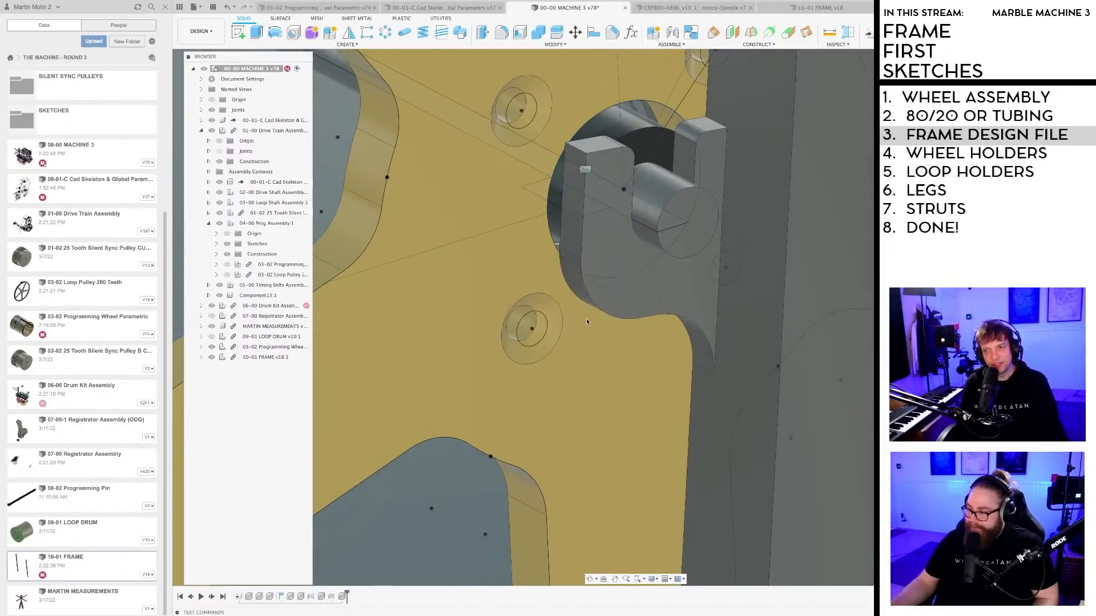
scroll(632, 278, down, 2)
scroll(656, 270, down, 5)
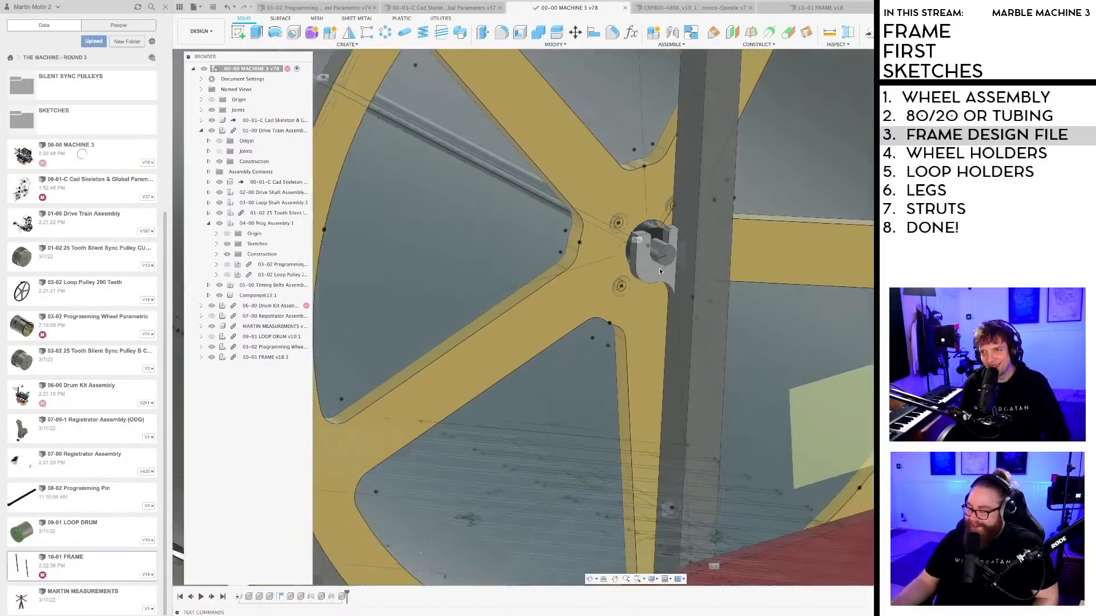
Step: Review the position of the frame posts relative to the programming wheel, flywheel and drive belts from several angles
shift+middle_drag(621, 273, 838, 150)
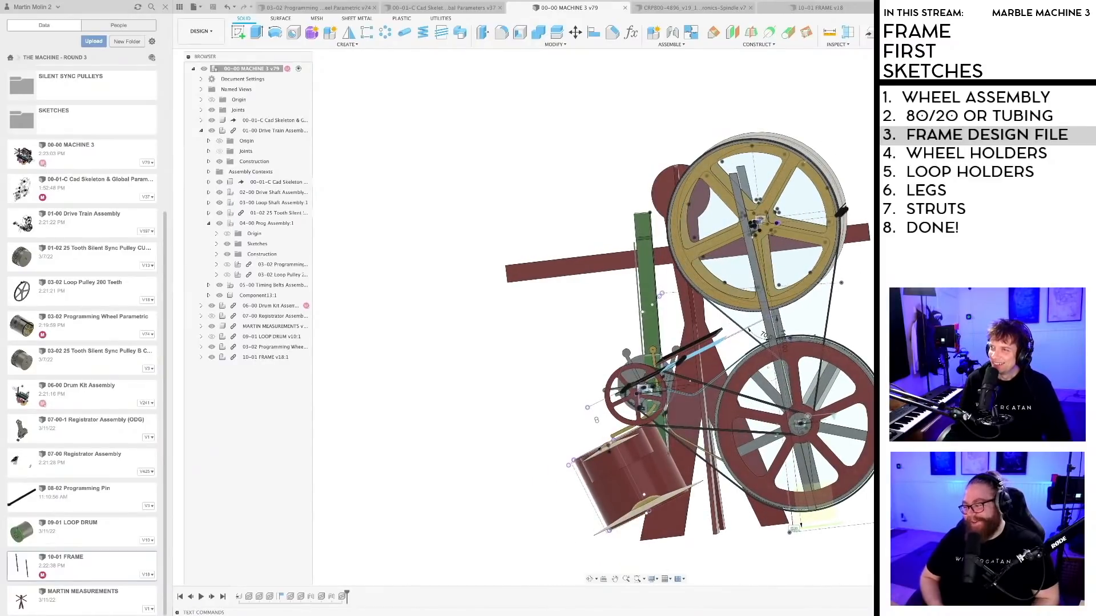
middle_drag(874, 295, 718, 285)
scroll(779, 216, down, 3)
scroll(727, 272, up, 4)
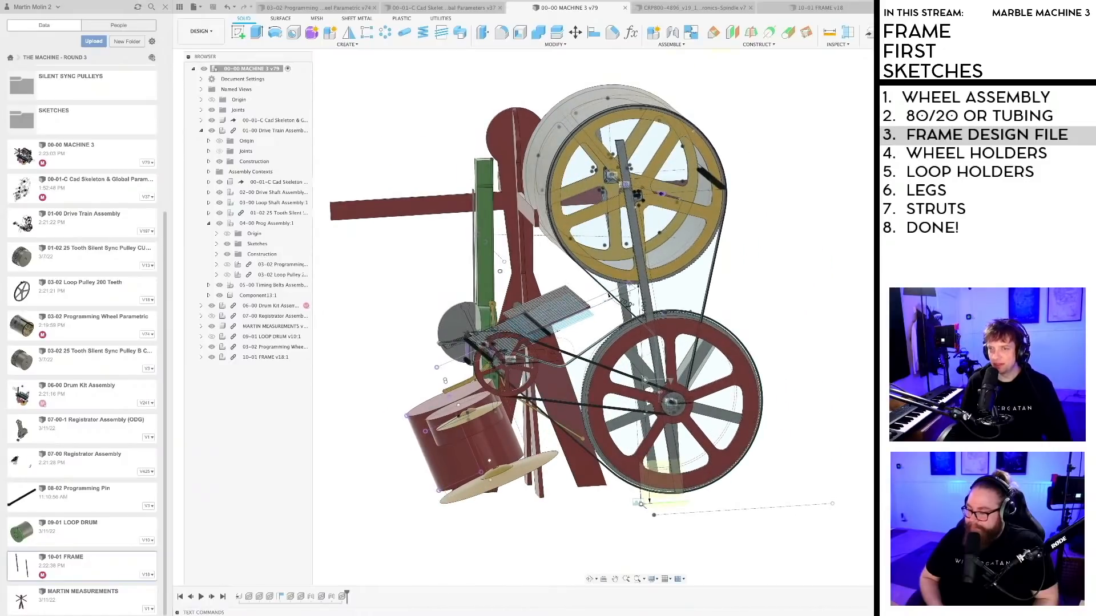
scroll(728, 238, down, 2)
middle_drag(719, 237, 611, 234)
scroll(603, 233, up, 4)
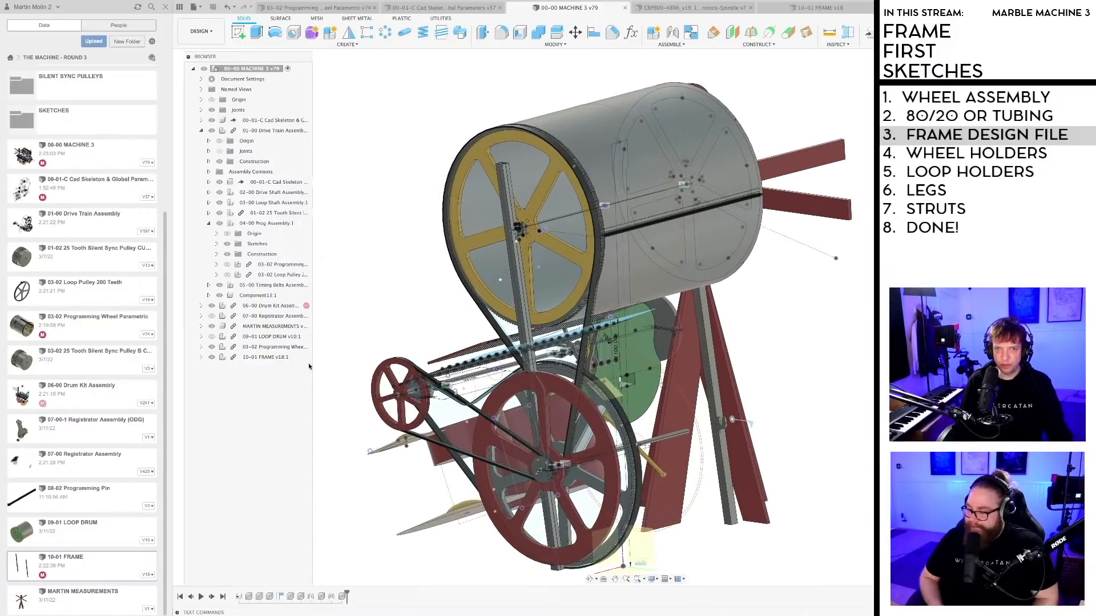
right_click(257, 347)
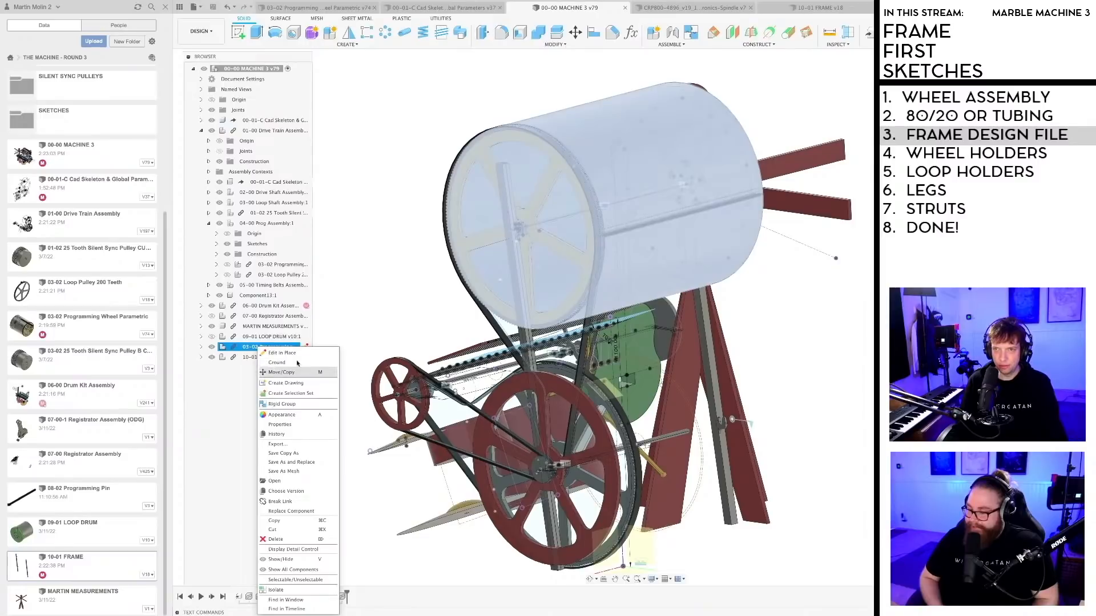
click(276, 371)
drag(668, 149, 824, 163)
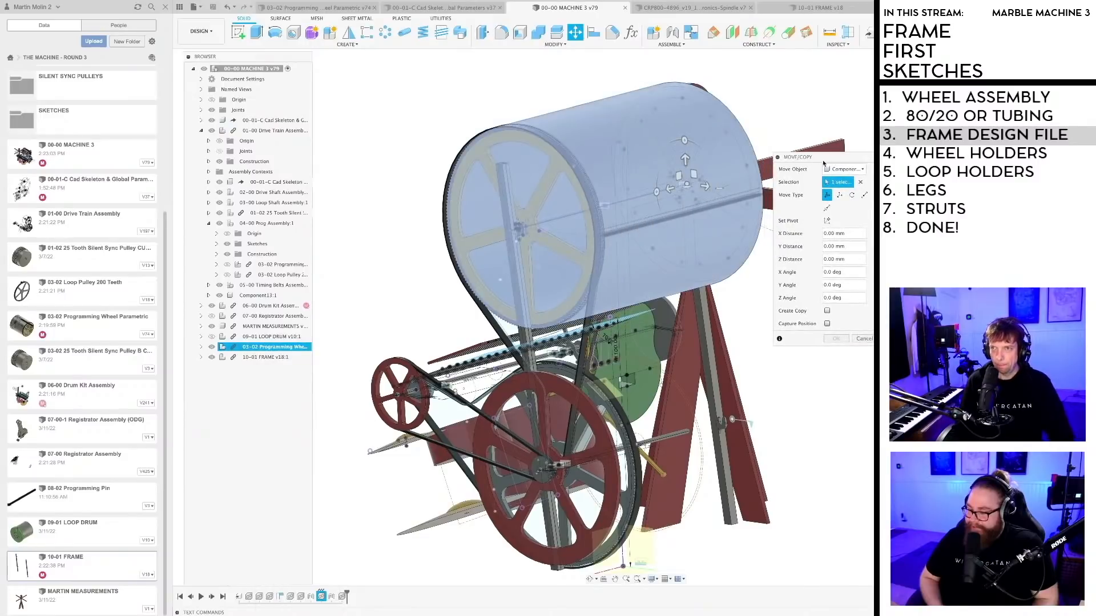
scroll(692, 311, down, 2)
middle_drag(686, 309, 642, 197)
scroll(642, 198, up, 3)
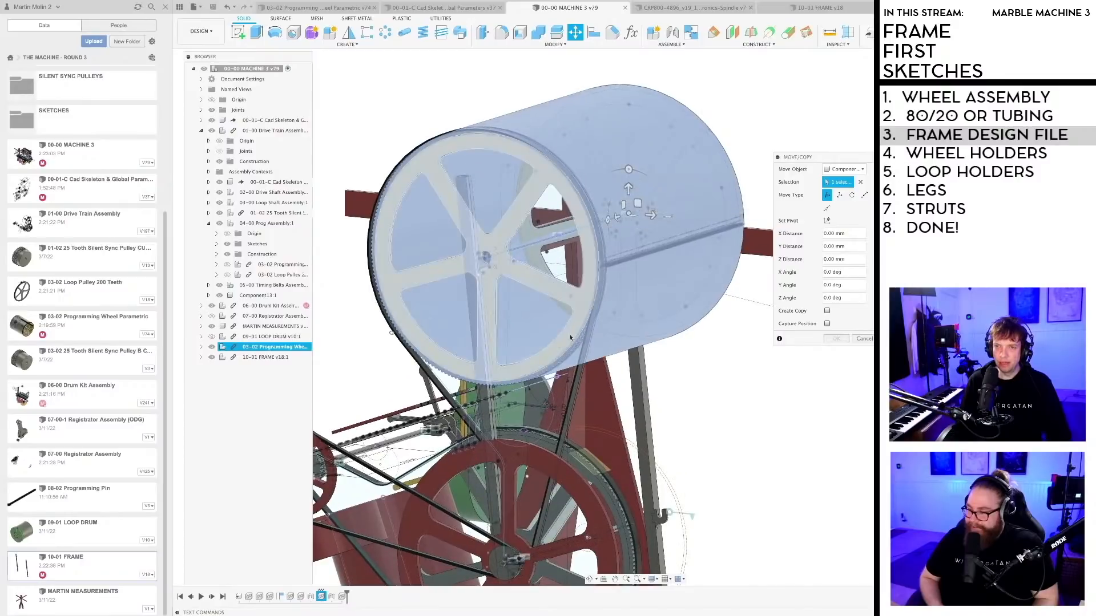
mouse_move(638, 202)
mouse_down()
mouse_move(821, 414)
mouse_move(1016, 474)
mouse_move(1028, 565)
mouse_move(1014, 477)
mouse_move(880, 424)
mouse_move(745, 351)
mouse_move(688, 209)
mouse_move(639, 195)
mouse_up()
click(863, 339)
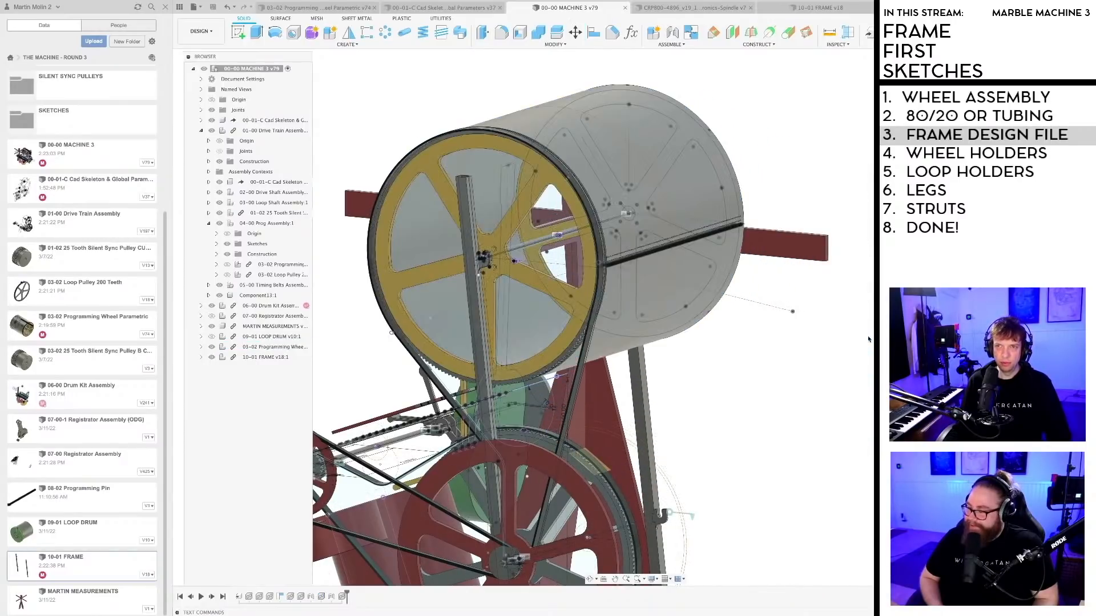
scroll(782, 390, down, 5)
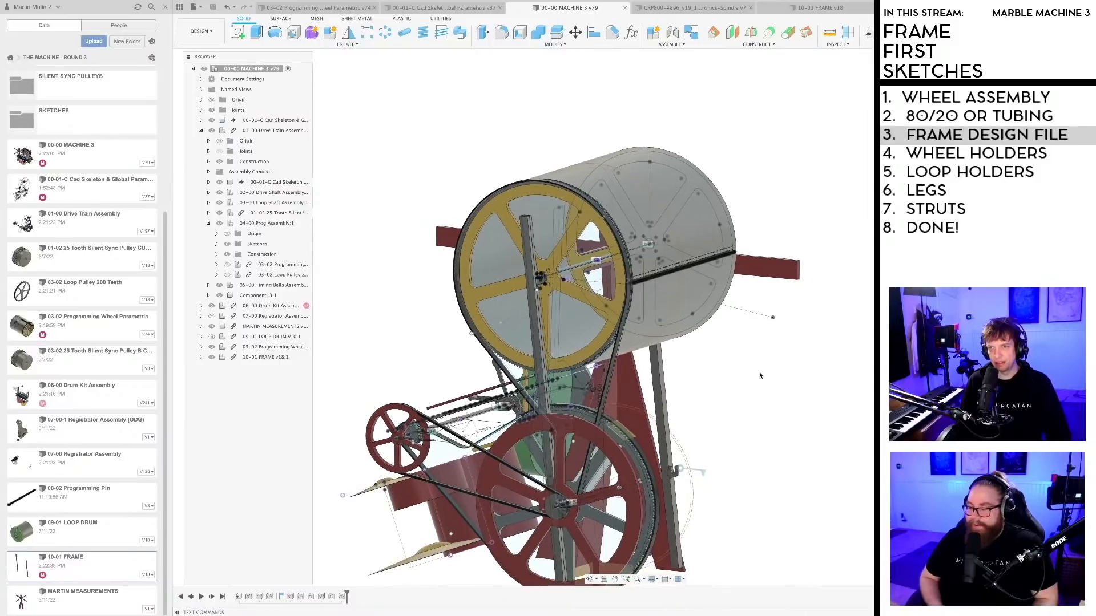
Step: Review the machine assembly from several sides, and examine the frame posts in the 10-01 FRAME design
middle_drag(760, 377, 727, 347)
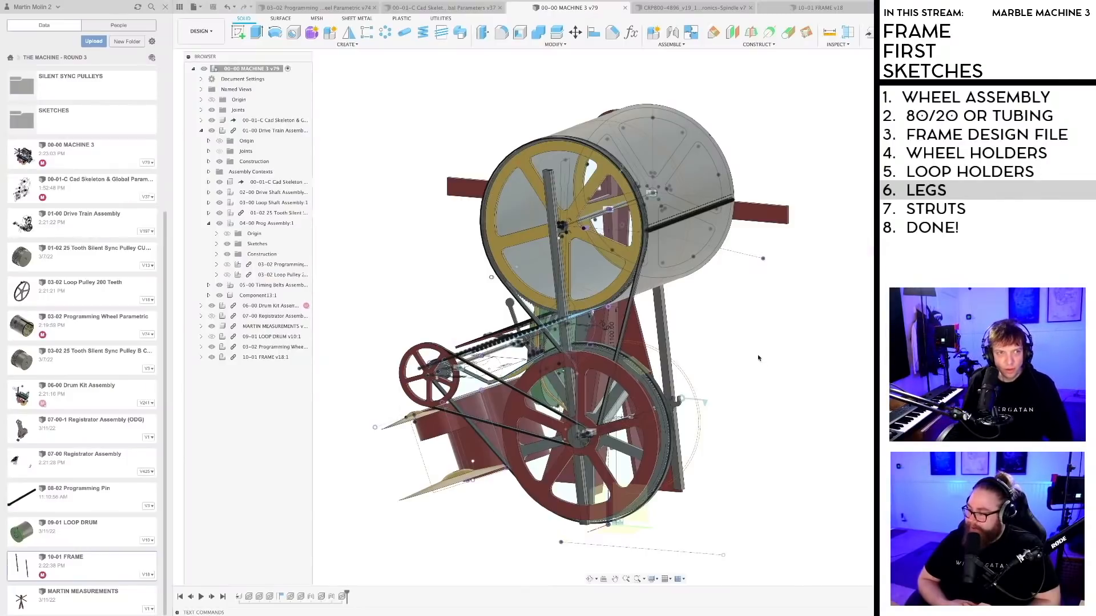
mouse_move(758, 358)
shift+middle_down()
mouse_move(777, 359)
mouse_move(749, 348)
shift+middle_up()
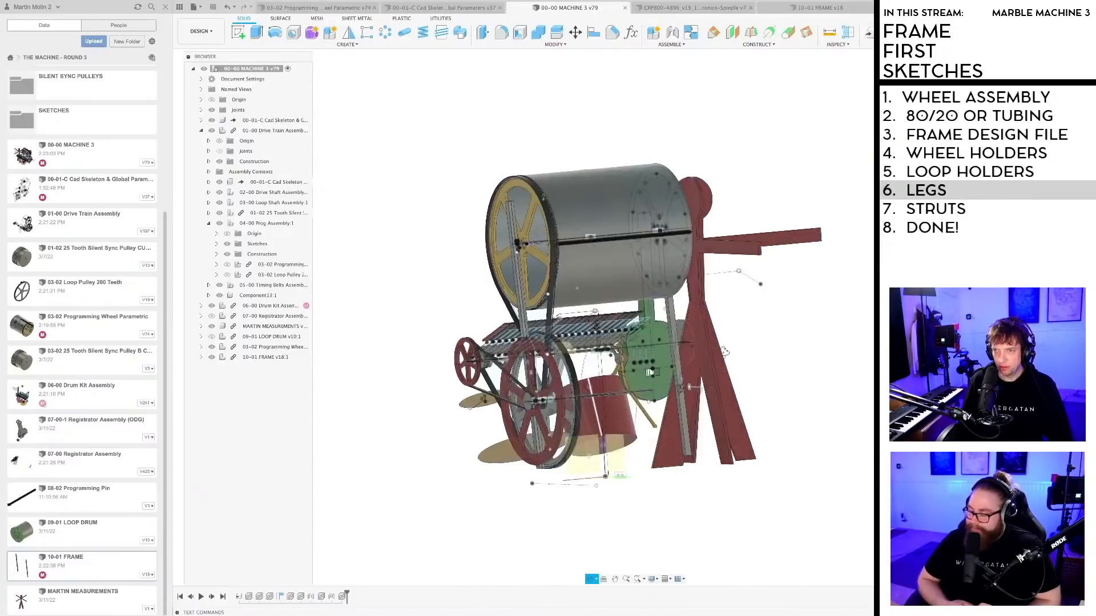
shift+middle_drag(758, 368, 635, 307)
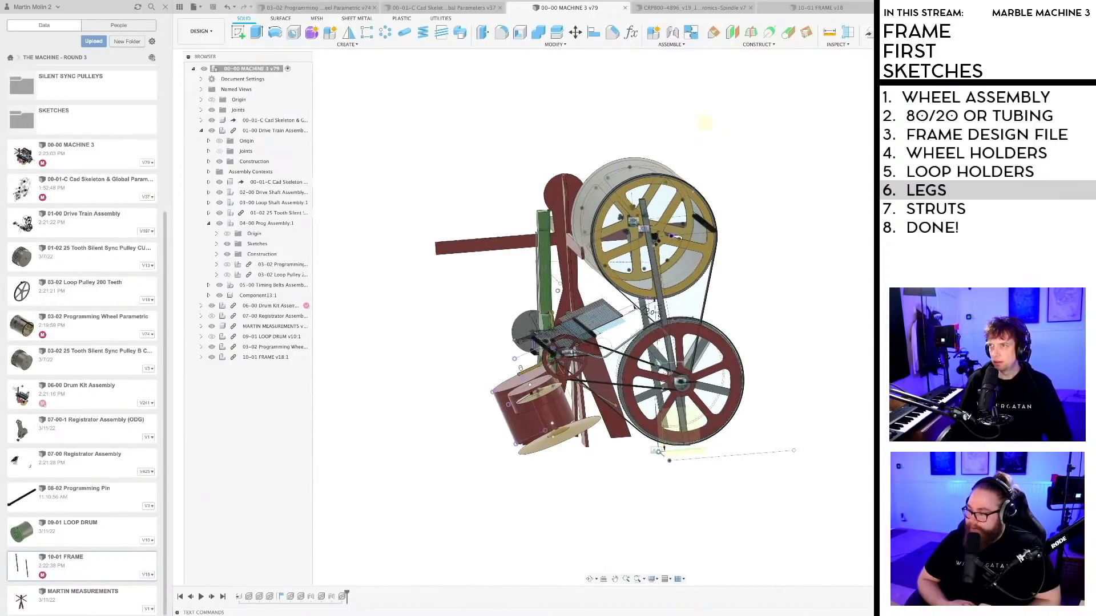
click(848, 10)
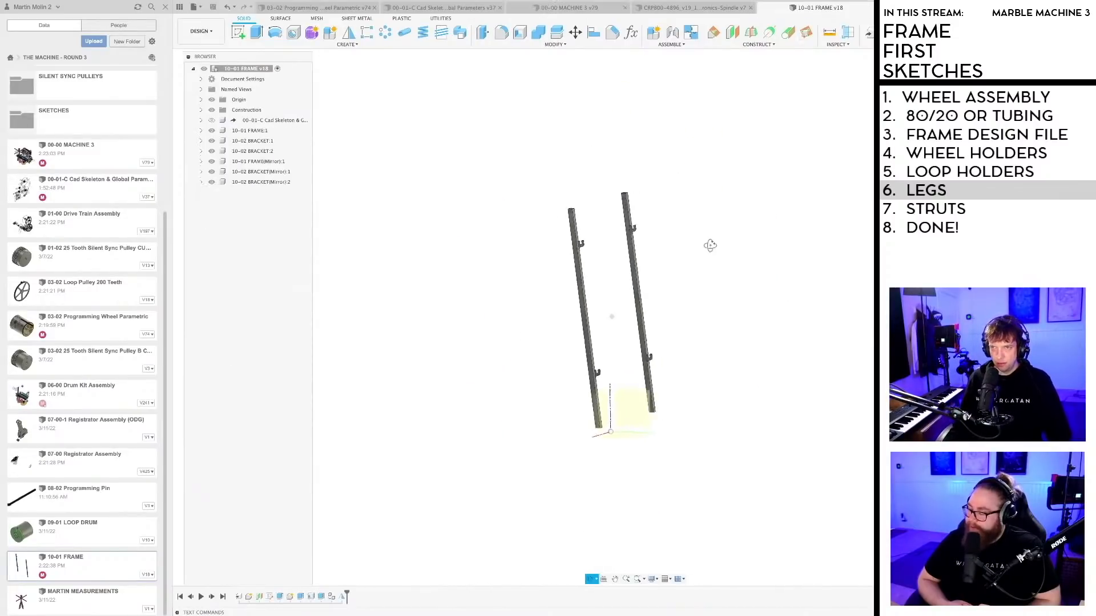
shift+middle_drag(735, 239, 736, 253)
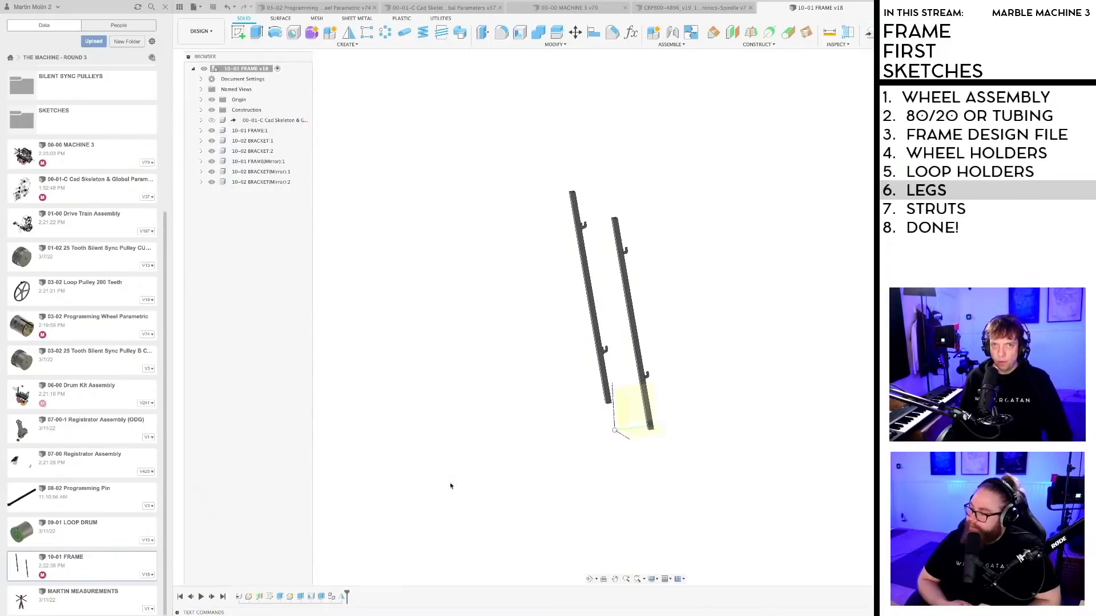
shift+middle_drag(588, 390, 497, 398)
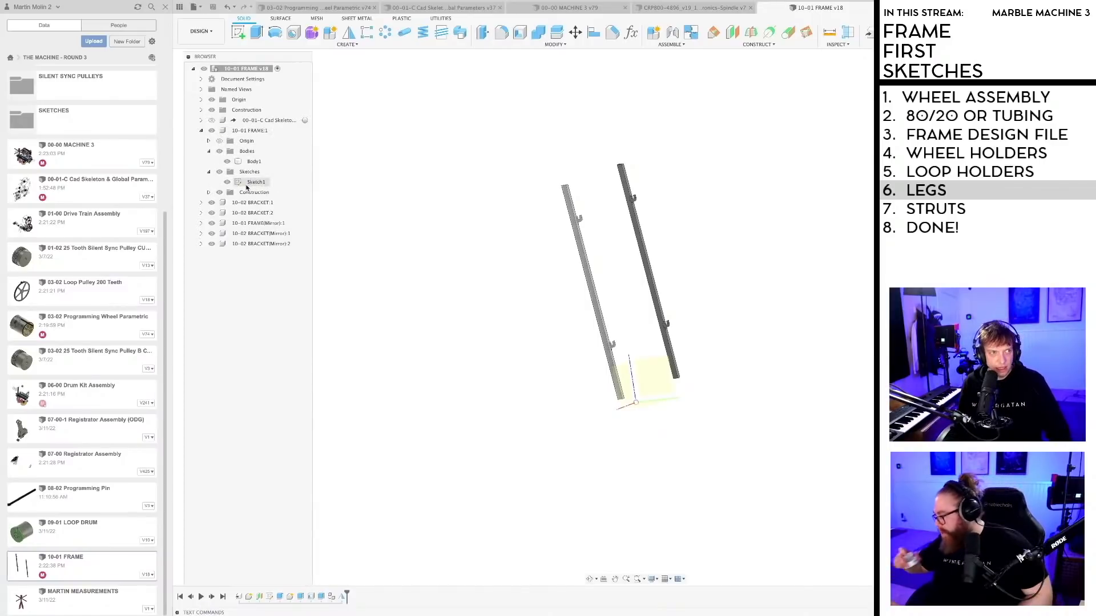
Step: Rename the sketch of the 10-01 FRAME component as Mastersketch and save the design
double_click(254, 181)
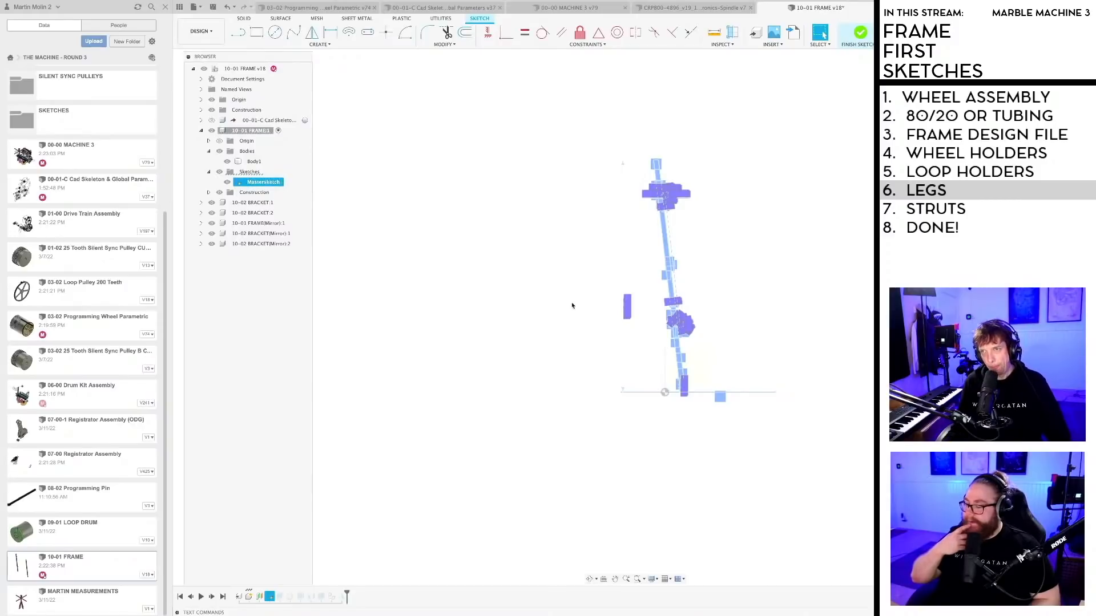
key(Return)
key(super+s)
key(Return)
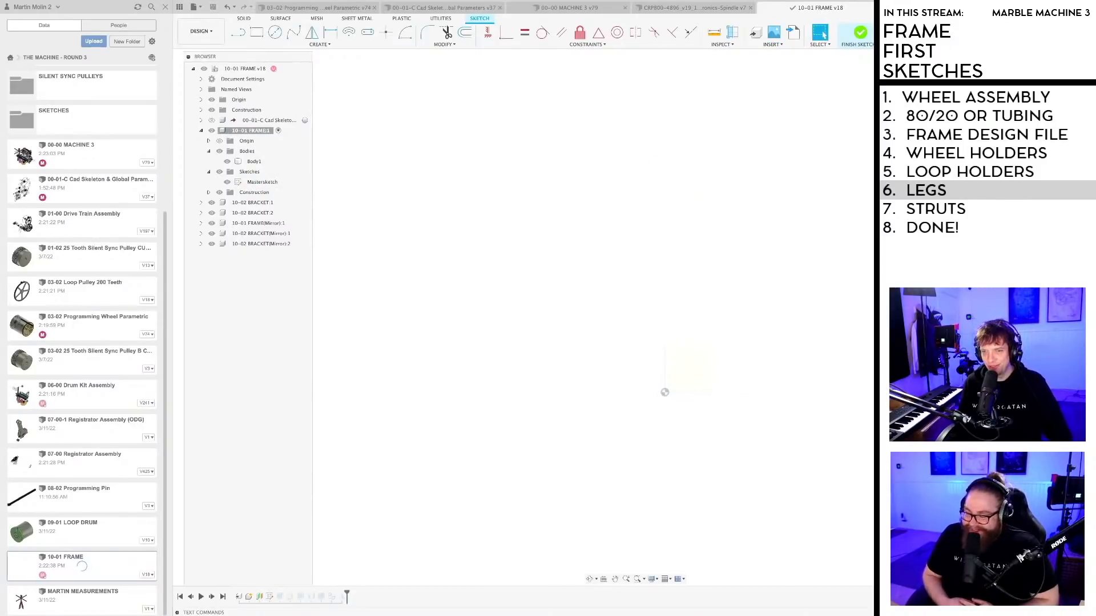
scroll(647, 423, down, 4)
shift+middle_drag(649, 422, 682, 392)
scroll(684, 421, up, 3)
key(super+s)
key(Return)
Step: Open the frame's Mastersketch for editing and view the camera projection options
double_click(260, 598)
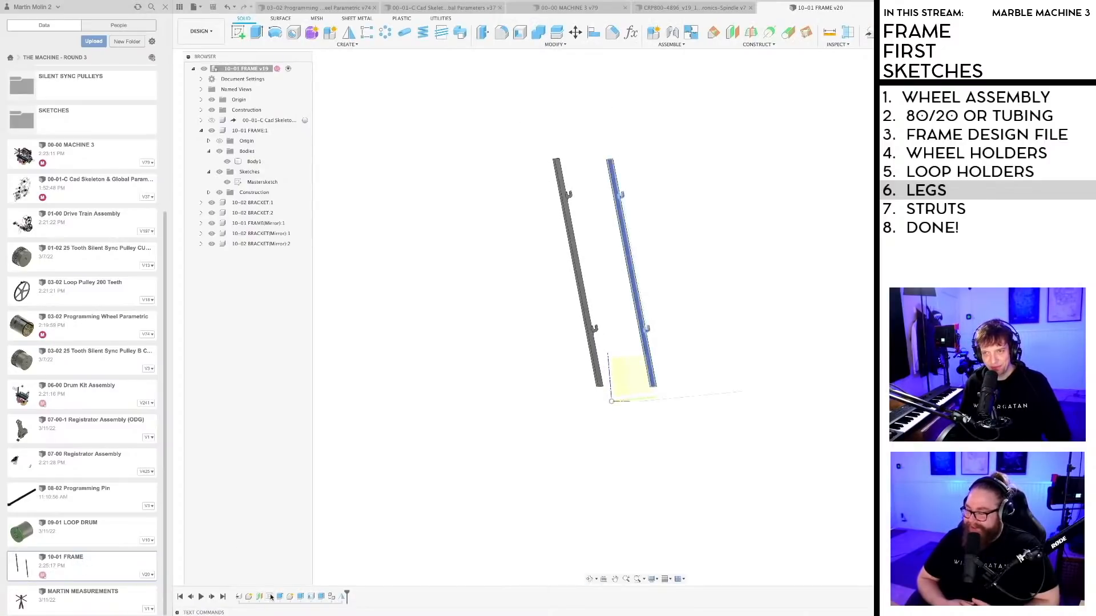
click(656, 584)
mouse_move(702, 550)
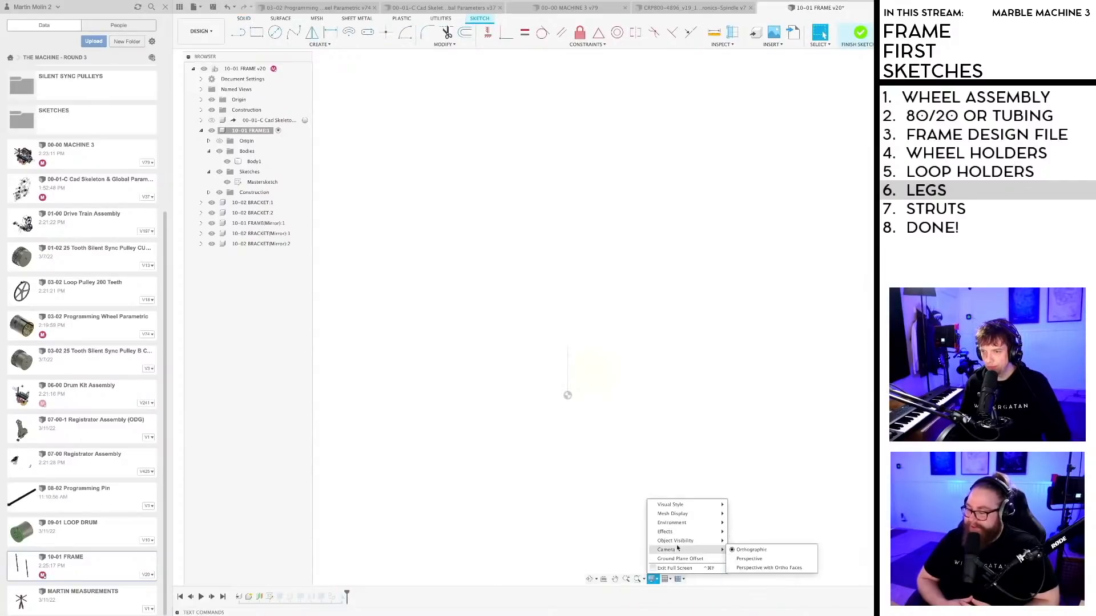
click(742, 588)
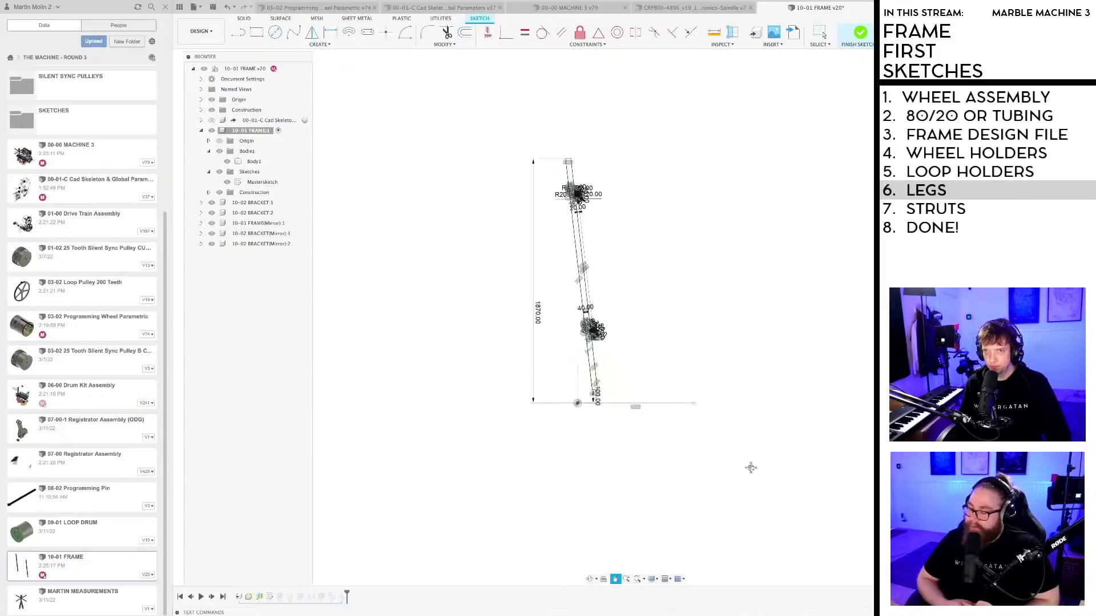
Step: Sketch a slanted leg line about 1577 mm long from near floor level up to the post's edge just below the upper bracket
middle_drag(706, 306, 733, 280)
key(l)
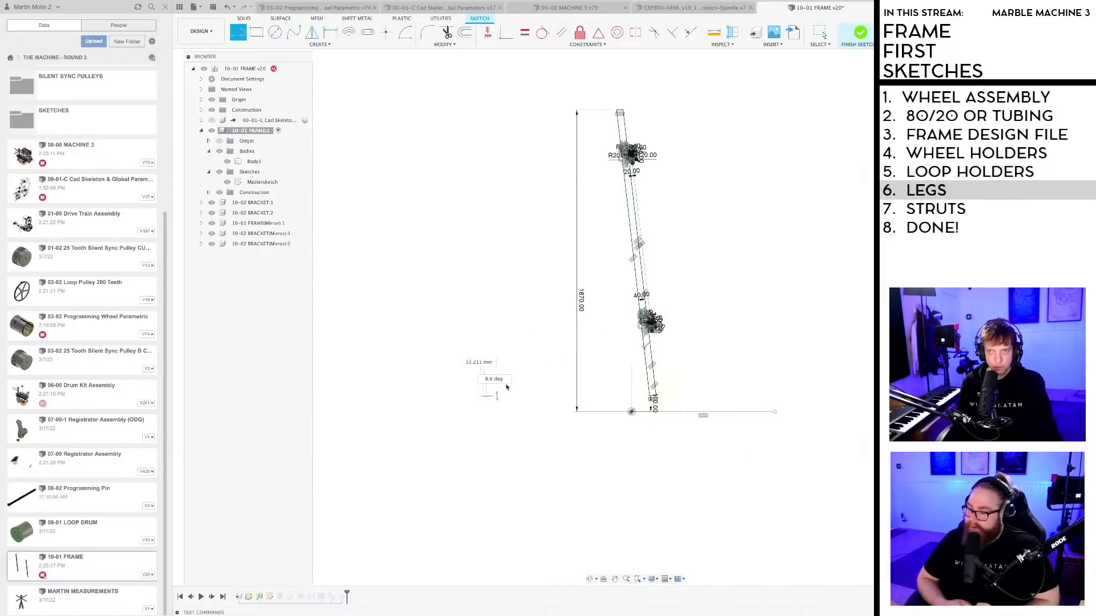
scroll(625, 188, up, 1)
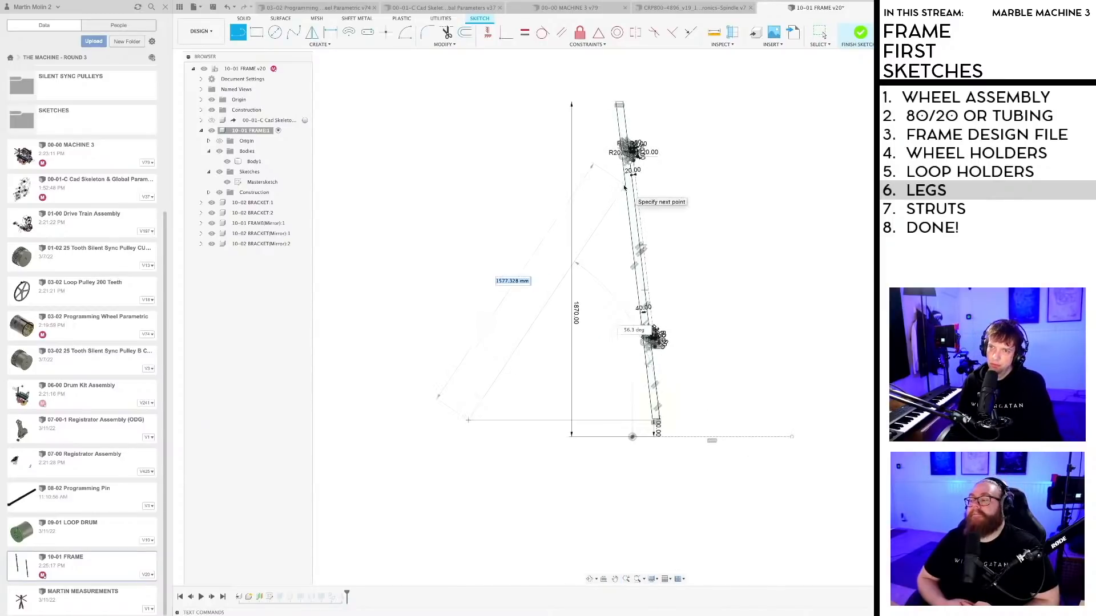
click(625, 188)
key(Escape)
scroll(466, 436, up, 2)
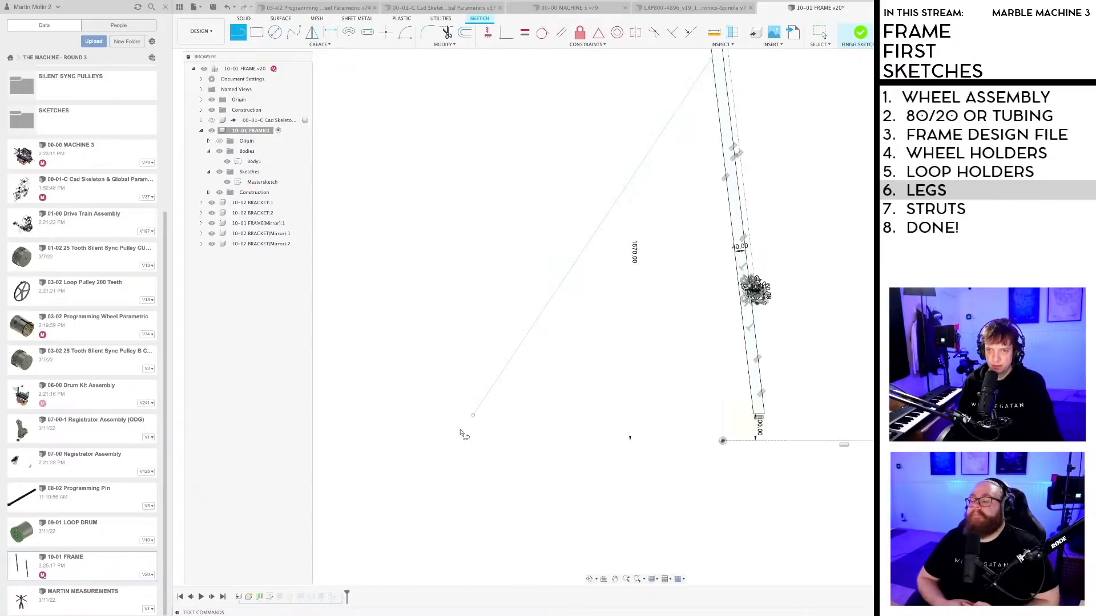
click(472, 418)
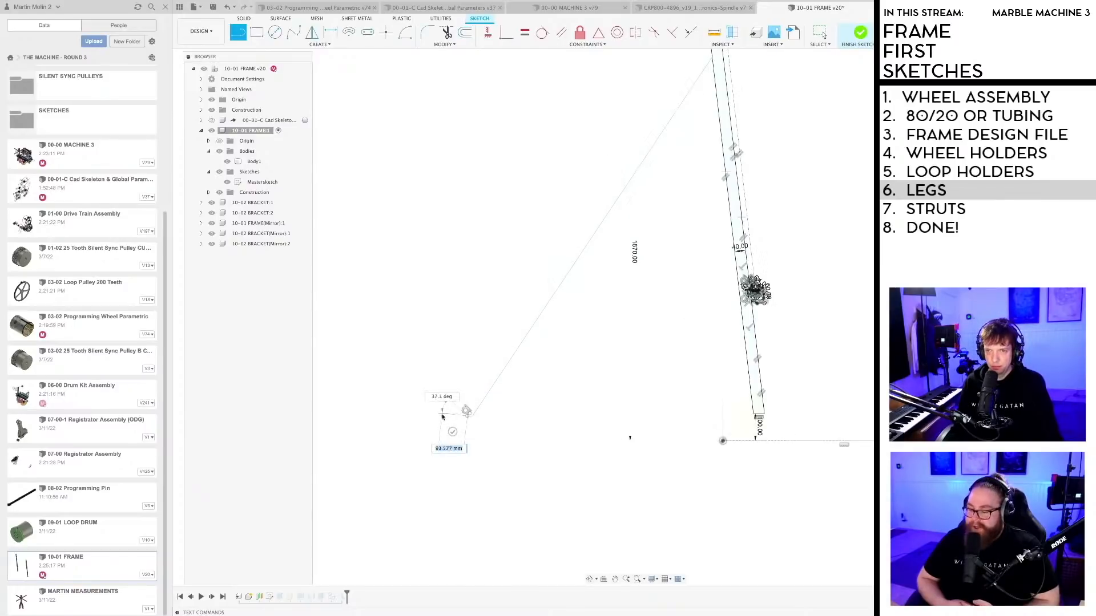
key(Escape)
scroll(470, 419, up, 1)
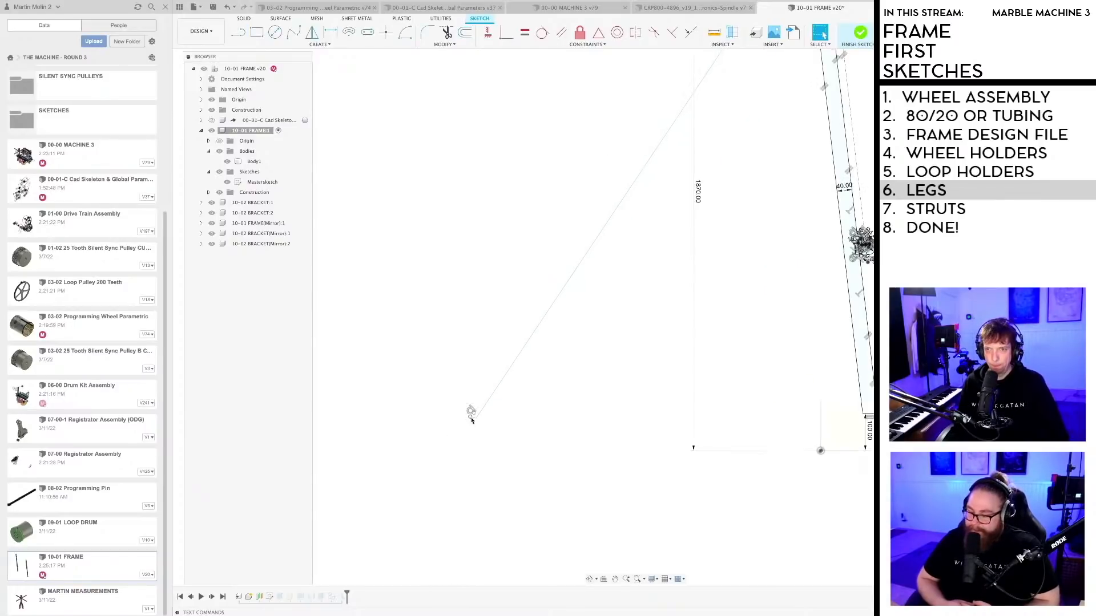
scroll(557, 418, down, 1)
middle_drag(556, 419, 582, 443)
scroll(581, 442, up, 1)
key(l)
click(511, 445)
key(Escape)
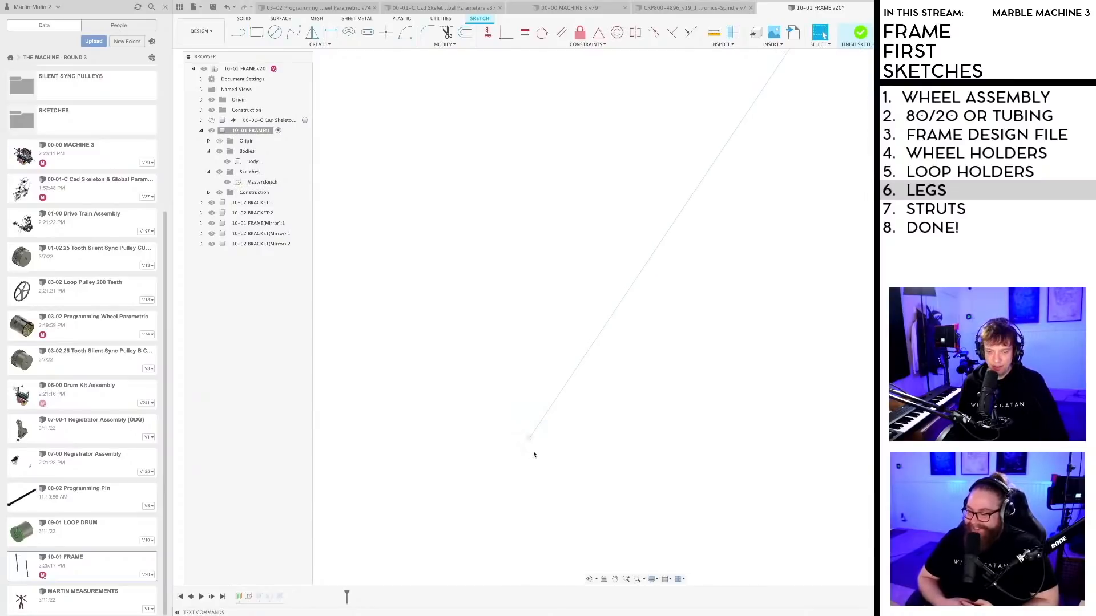
key(l)
click(532, 432)
key(Escape)
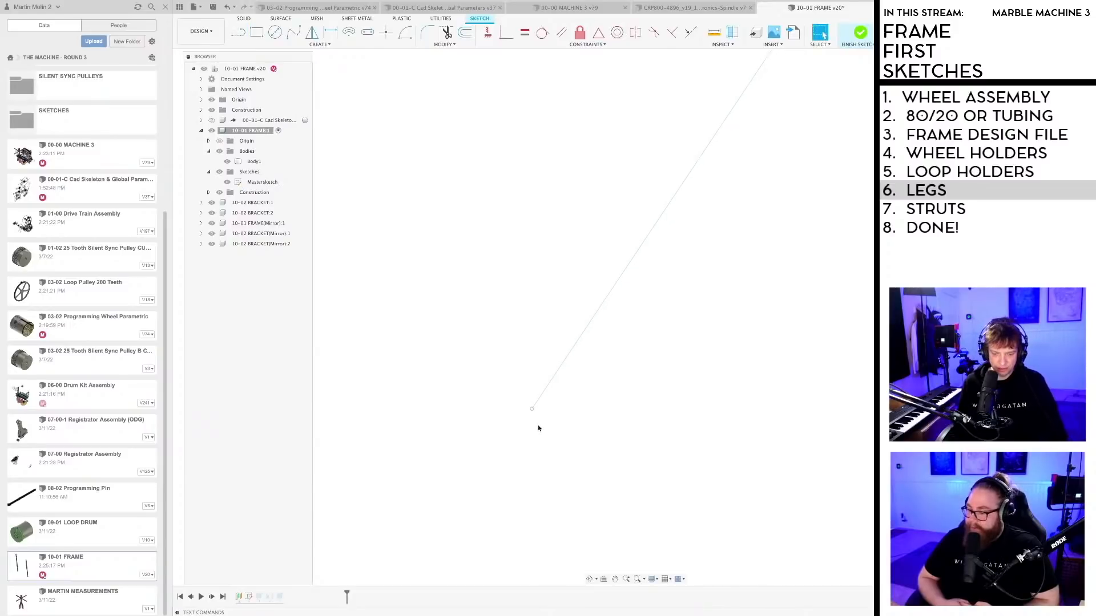
Step: Sketch a short horizontal foot line outward from the lower end of the slanted leg line
key(l)
click(531, 409)
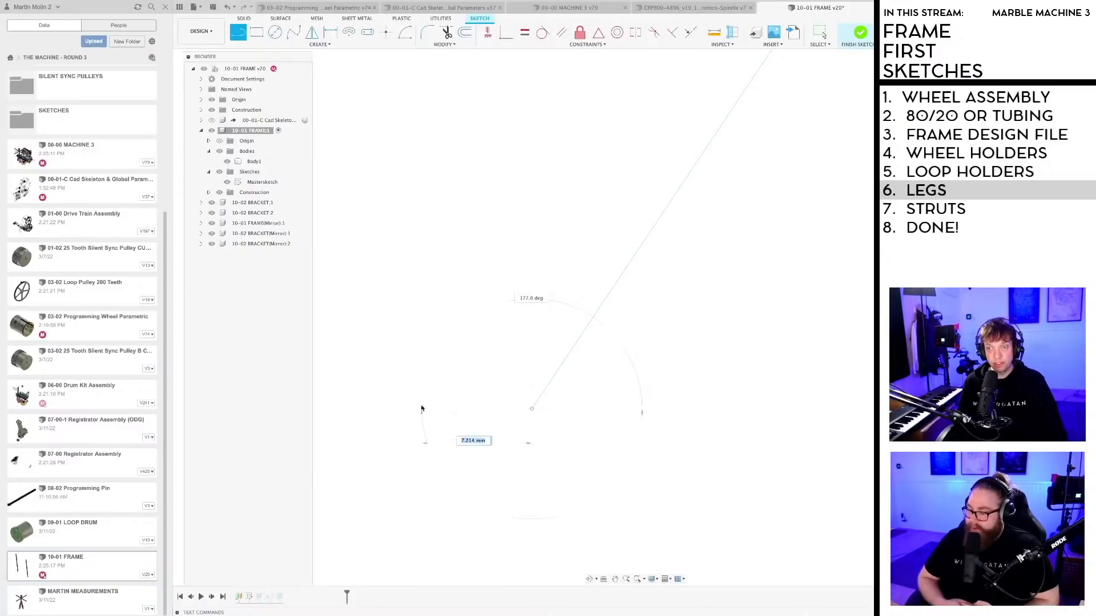
click(422, 409)
key(Escape)
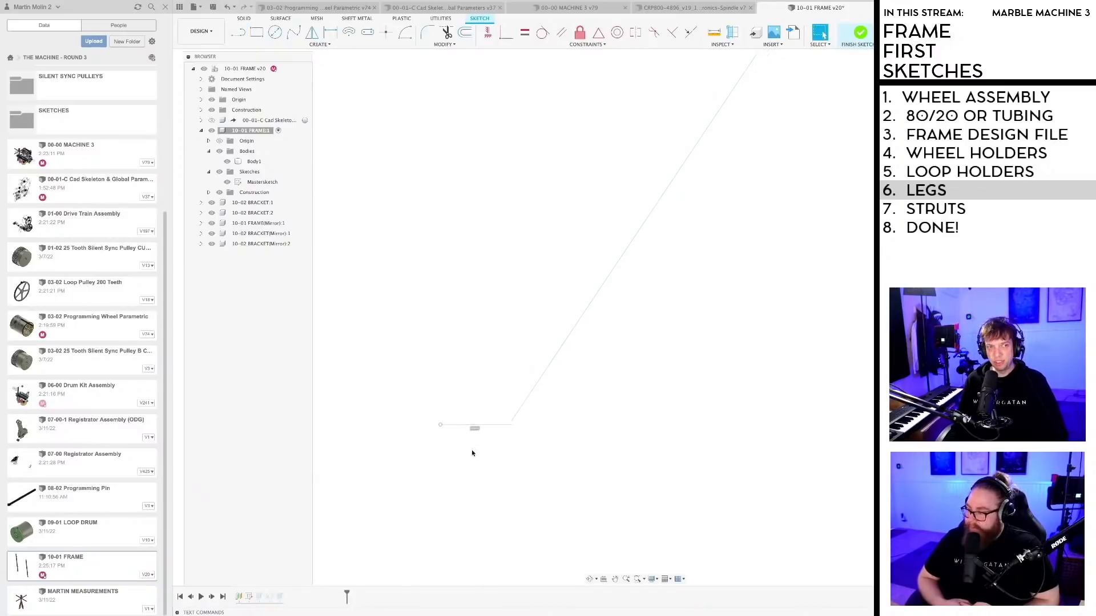
Step: Sketch a second slanted leg line from the outer end of the foot line up to the post's edge below the upper bracket
key(l)
click(440, 488)
scroll(505, 344, down, 2)
middle_drag(508, 331, 429, 491)
scroll(469, 451, down, 5)
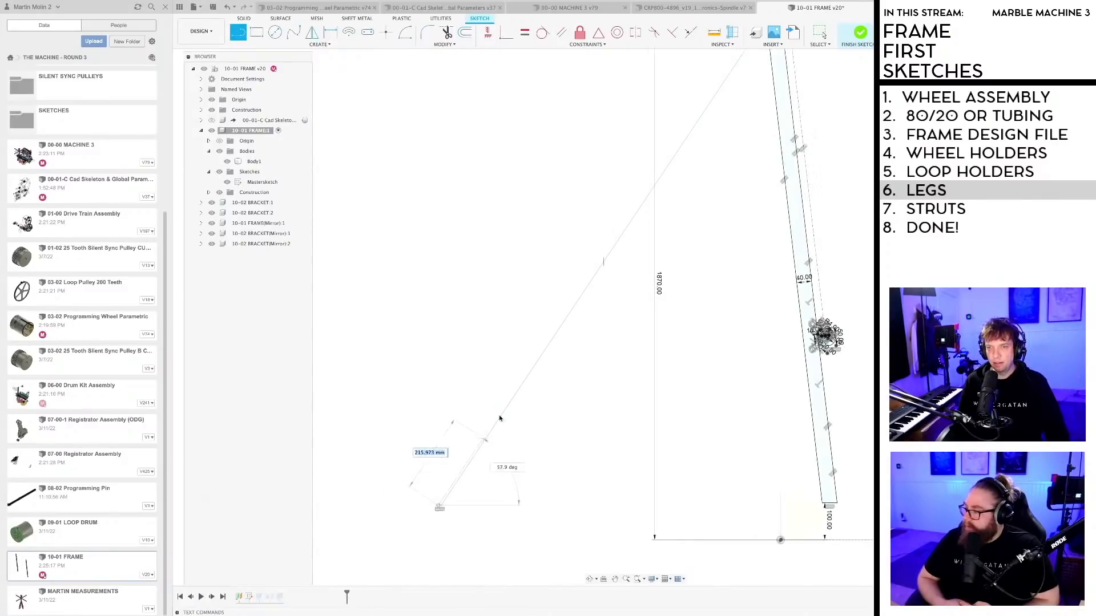
middle_drag(590, 258, 536, 404)
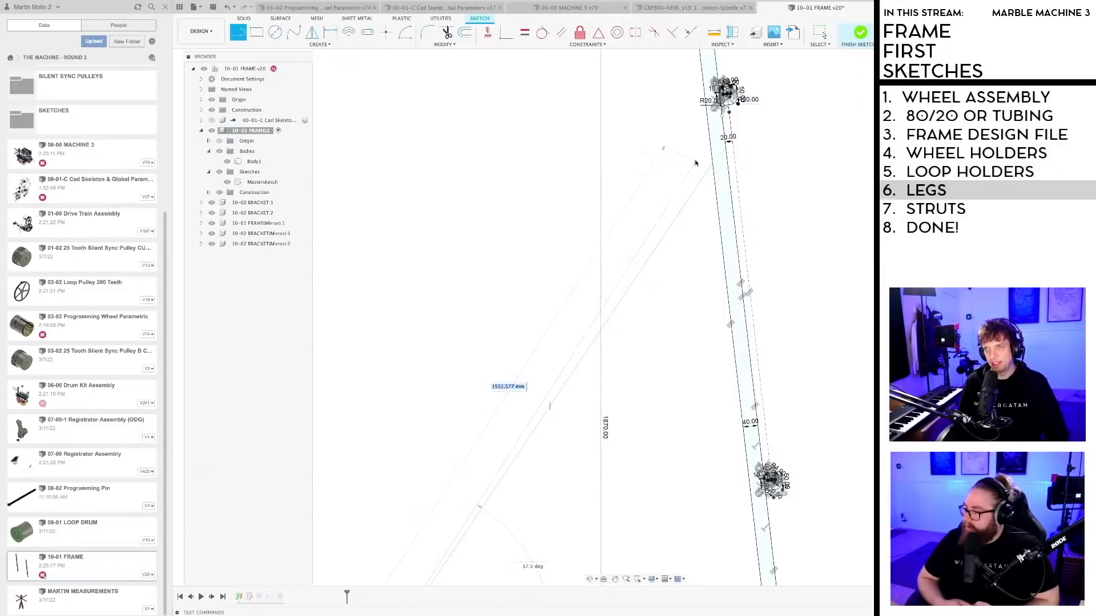
click(710, 141)
key(Escape)
scroll(684, 293, down, 2)
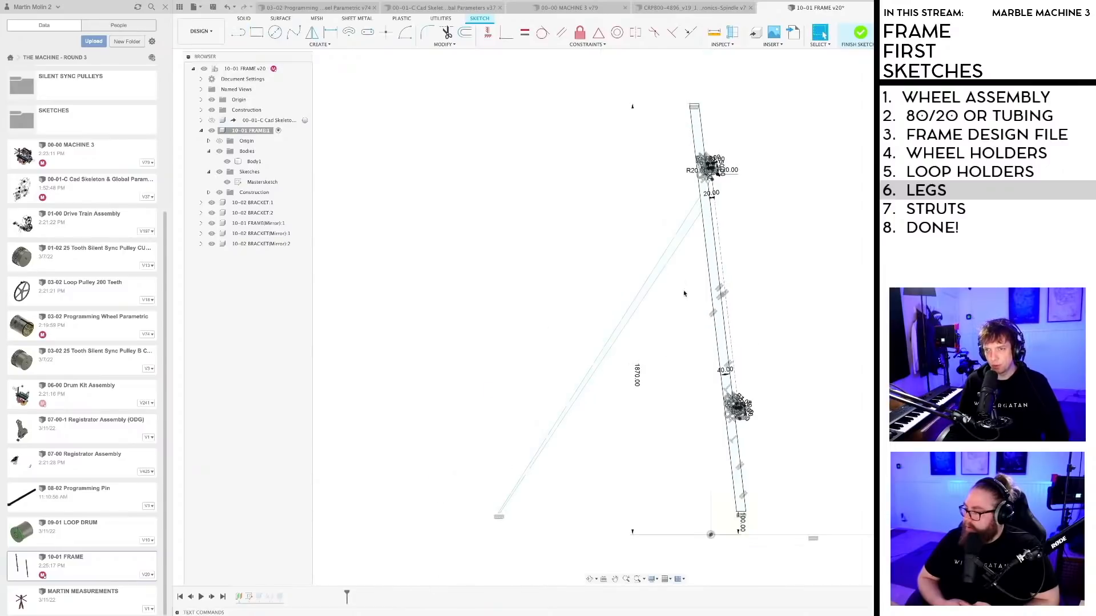
Step: Constrain the two long slanted lines of the leg to be parallel
mouse_move(558, 504)
middle_down()
mouse_move(585, 460)
mouse_move(541, 509)
mouse_move(522, 508)
middle_up()
scroll(586, 457, up, 3)
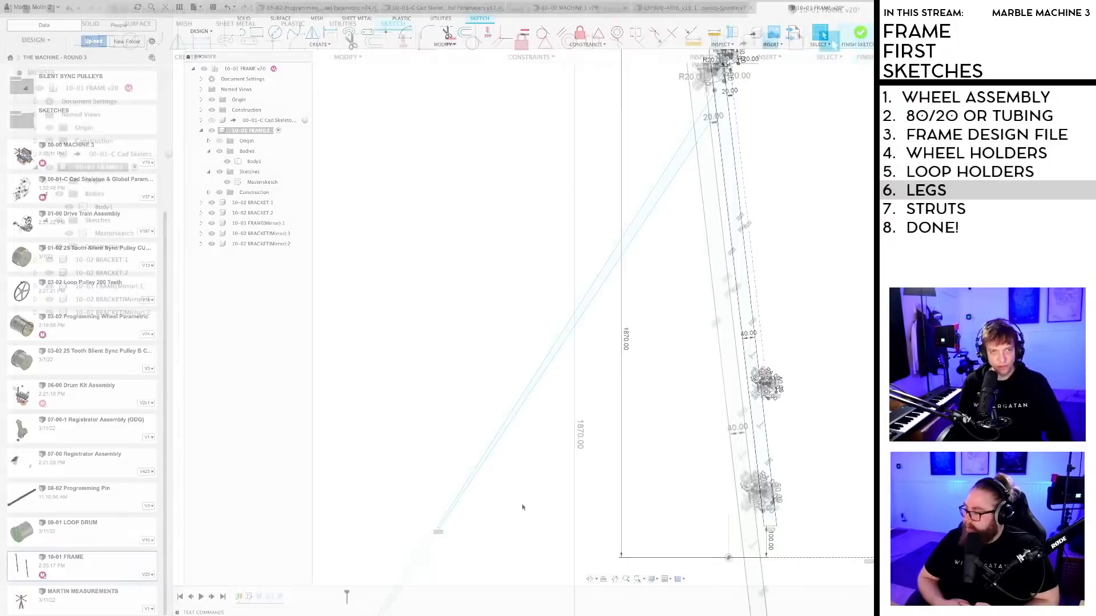
scroll(469, 609, down, 2)
mouse_move(469, 609)
middle_down()
mouse_move(445, 607)
mouse_move(409, 567)
middle_up()
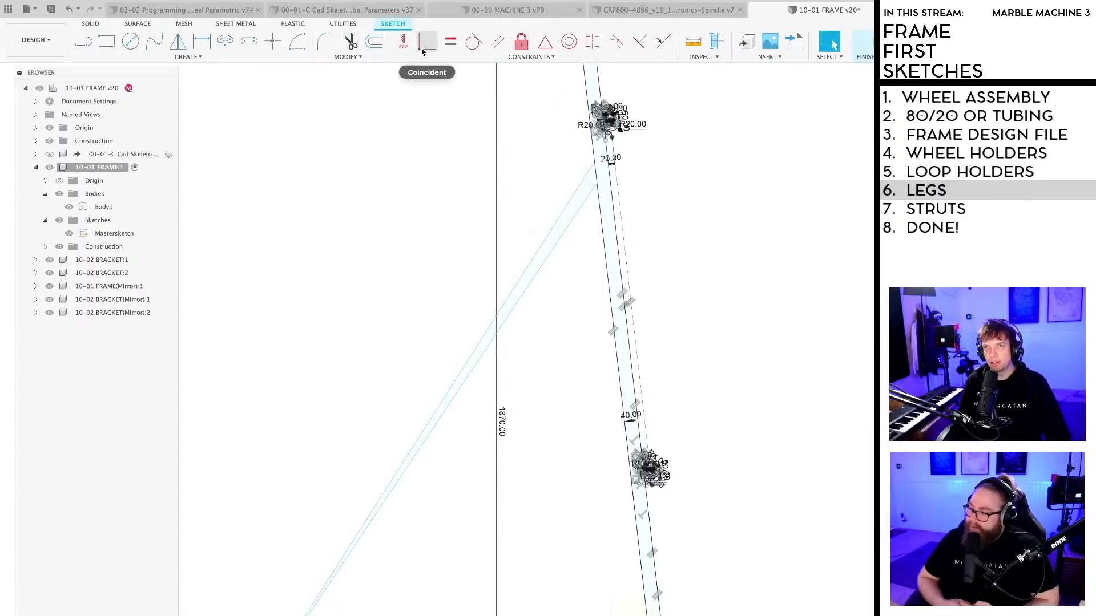
scroll(570, 443, down, 3)
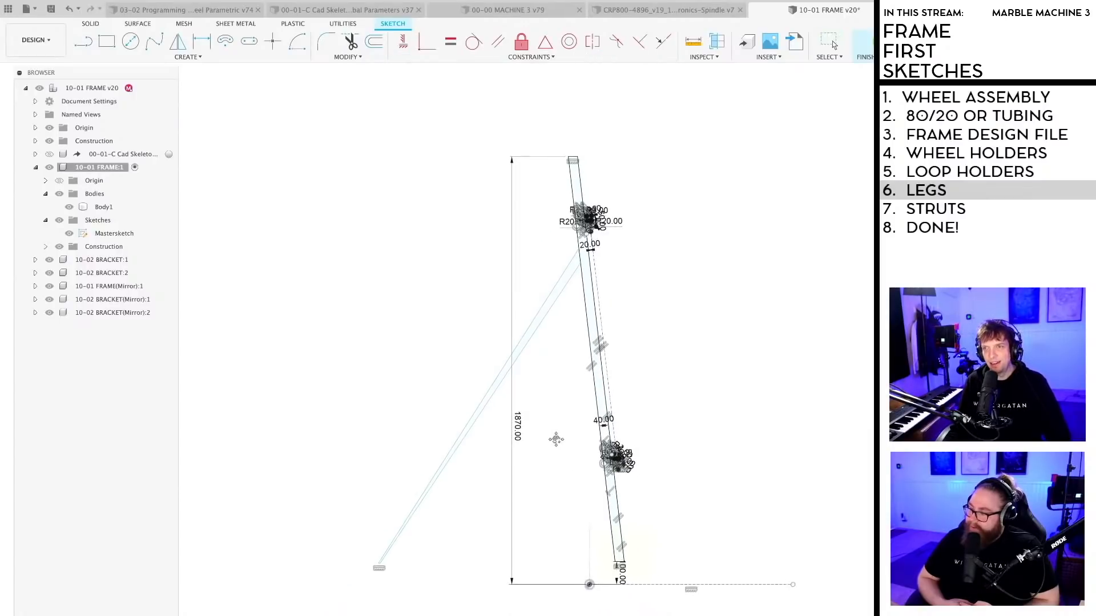
click(498, 41)
scroll(464, 428, up, 2)
click(434, 455)
click(430, 450)
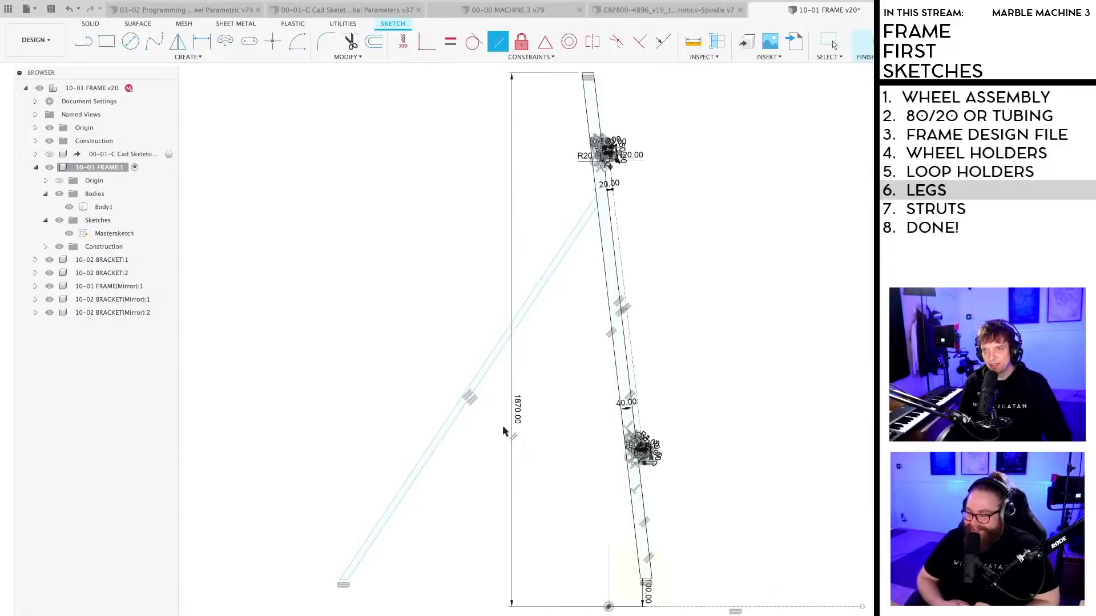
middle_drag(406, 570, 443, 557)
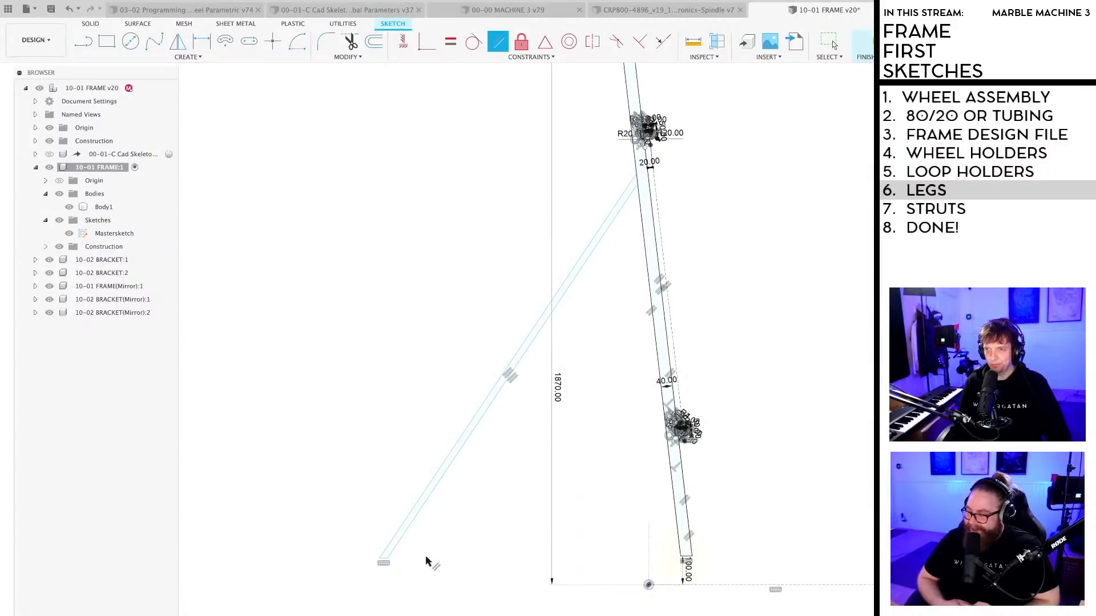
key(Escape)
Step: Dimension the distance between the leg's two slanted lines and set the leg's width to 40 mm
scroll(665, 562, up, 5)
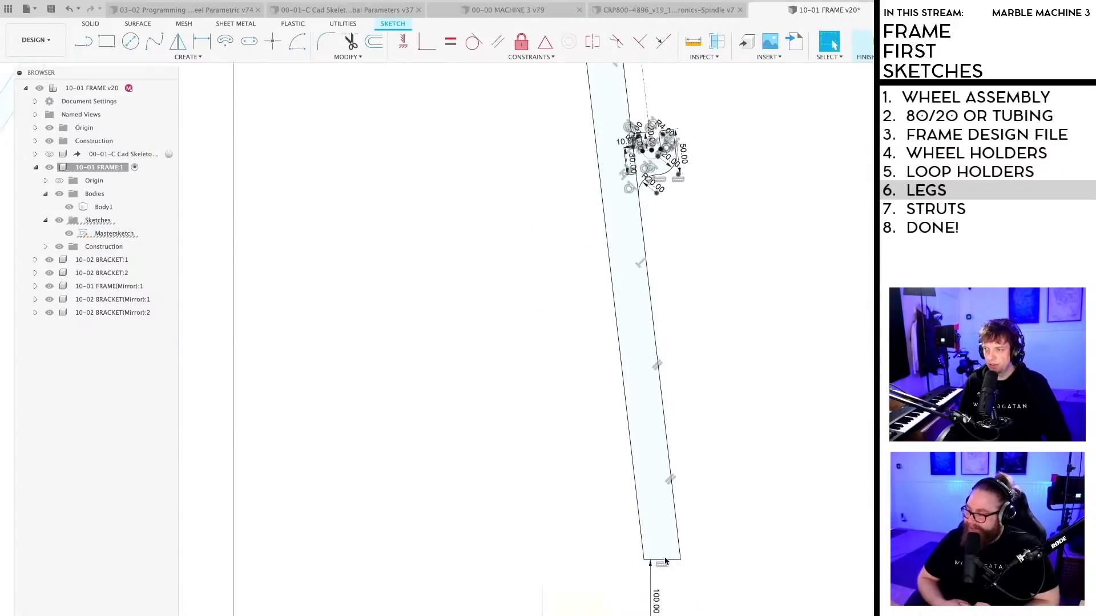
scroll(666, 562, down, 6)
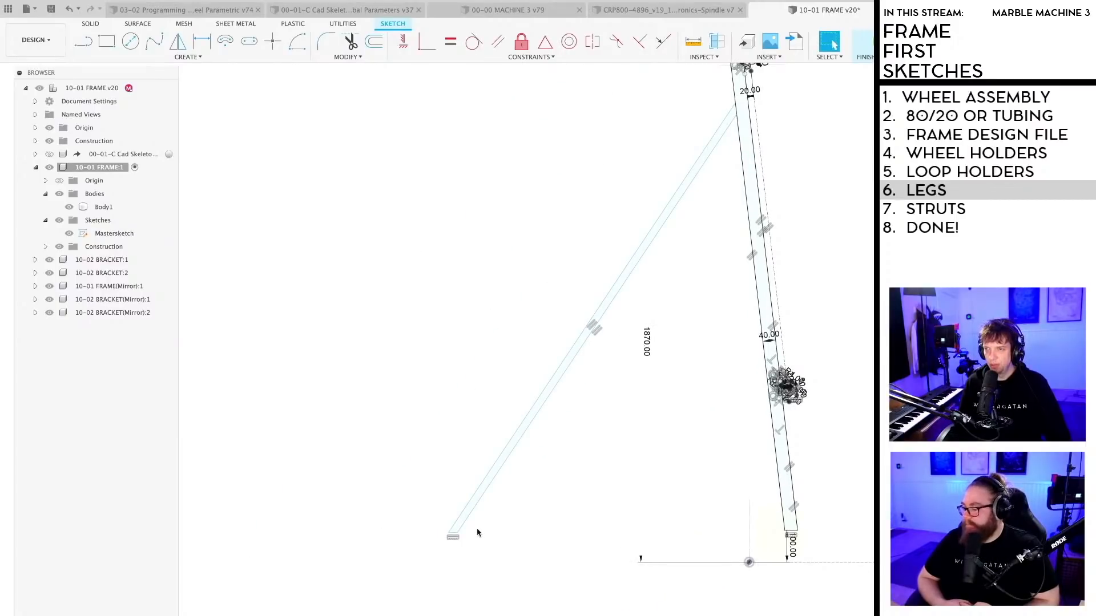
scroll(479, 532, up, 2)
scroll(478, 528, up, 2)
key(d)
click(461, 502)
click(453, 483)
click(471, 483)
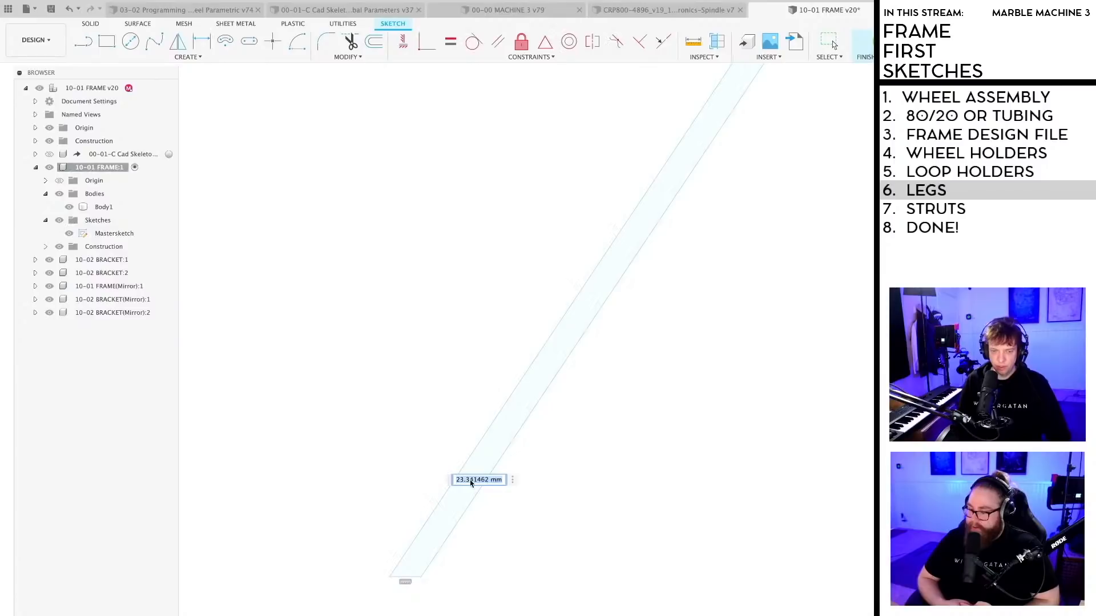
text(40)
key(Return)
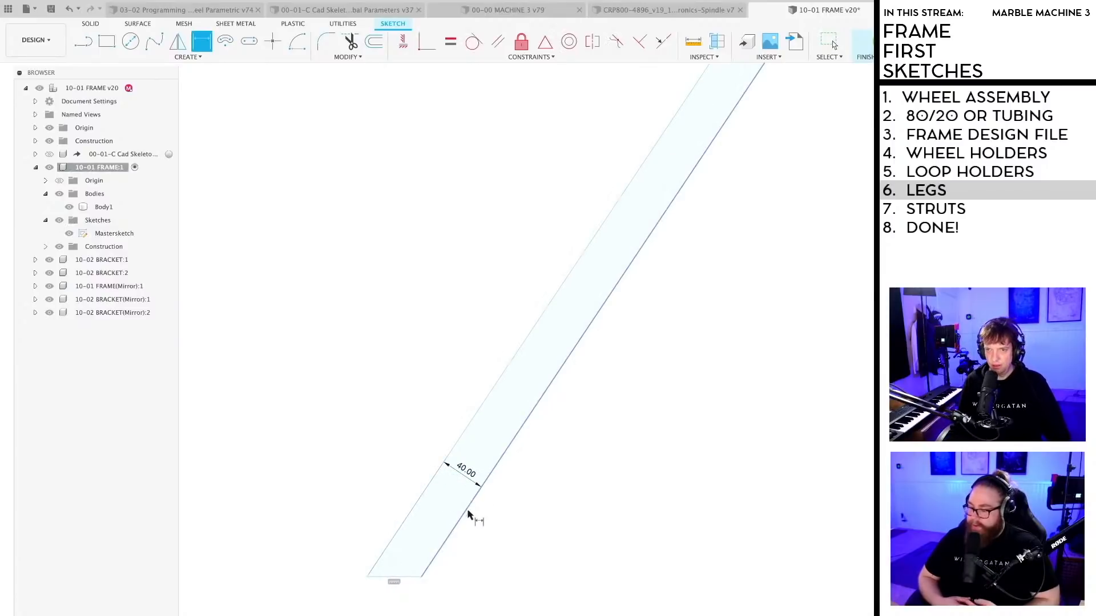
mouse_move(523, 532)
middle_down()
mouse_move(425, 560)
mouse_move(381, 547)
middle_up()
scroll(405, 554, down, 2)
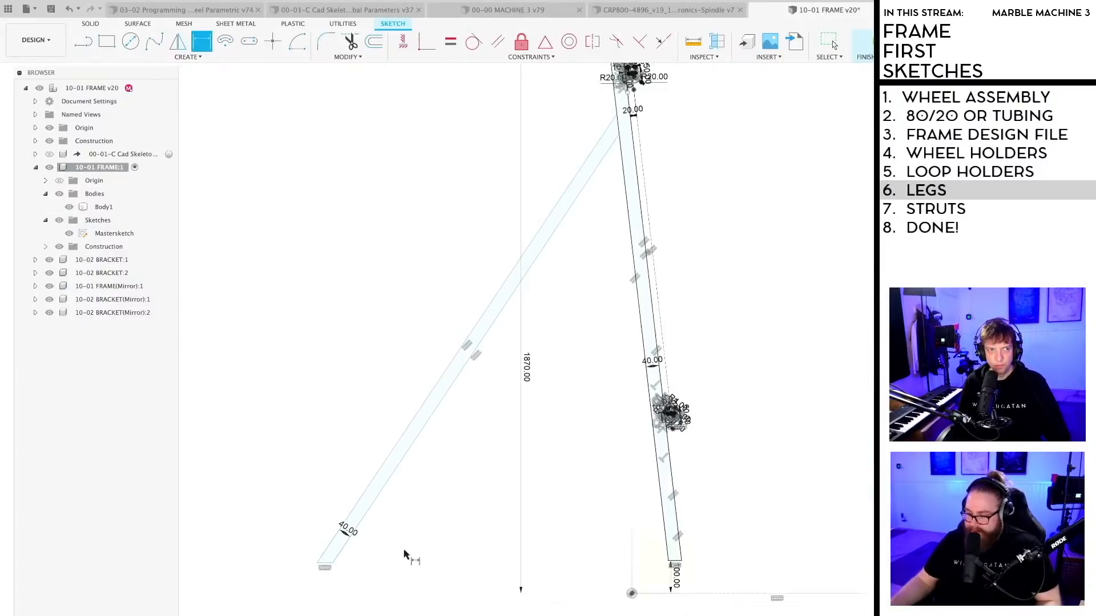
key(Escape)
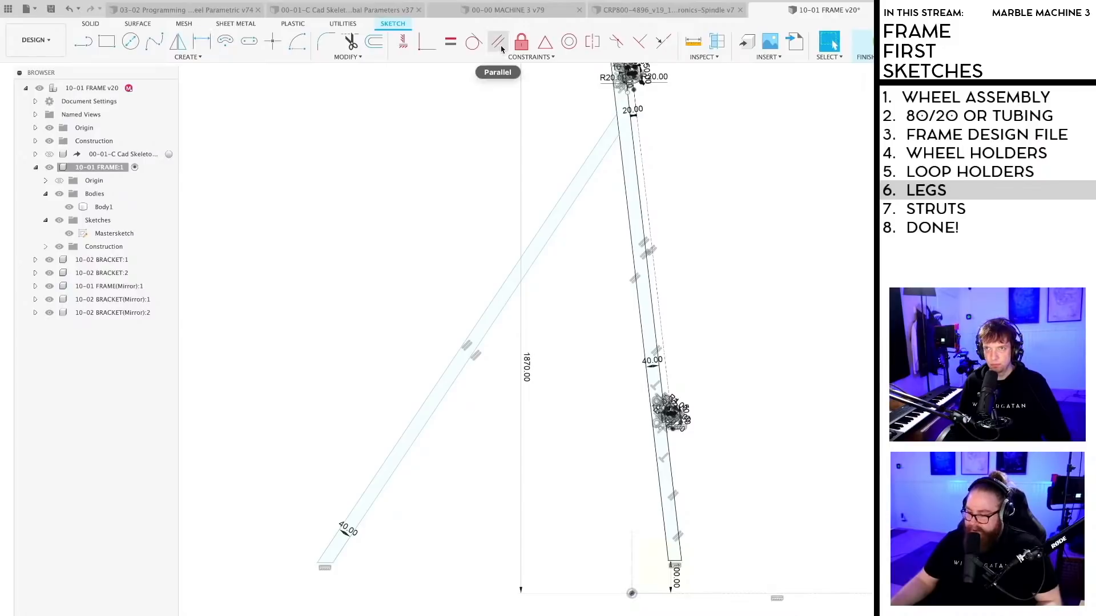
Step: Constrain the slanted leg's foot line to be collinear with the bottom edge of the post
click(660, 42)
scroll(335, 587, up, 3)
click(321, 550)
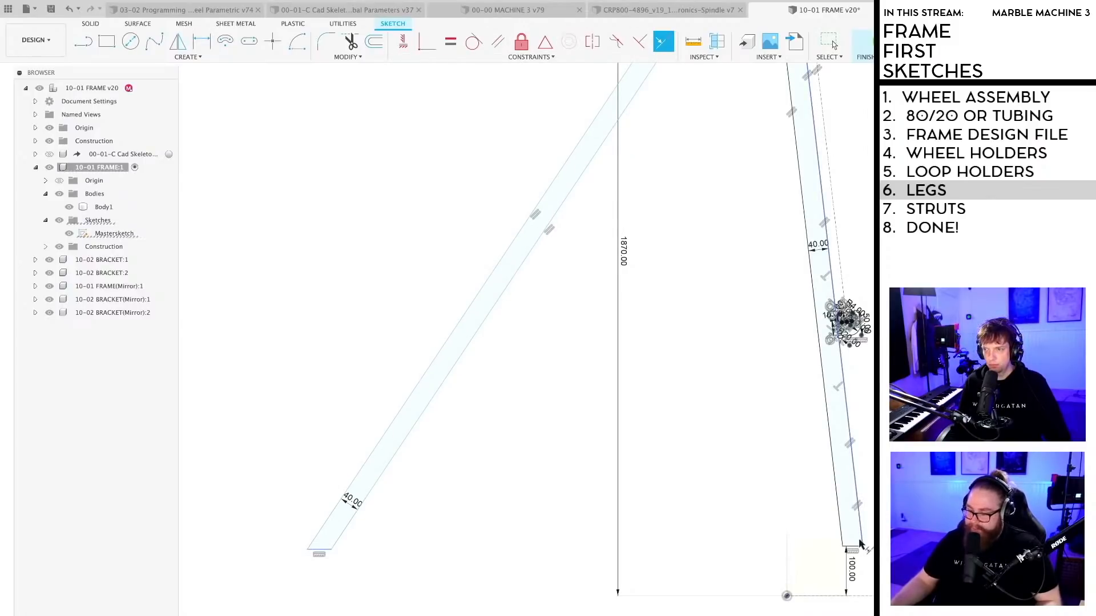
click(854, 546)
key(Escape)
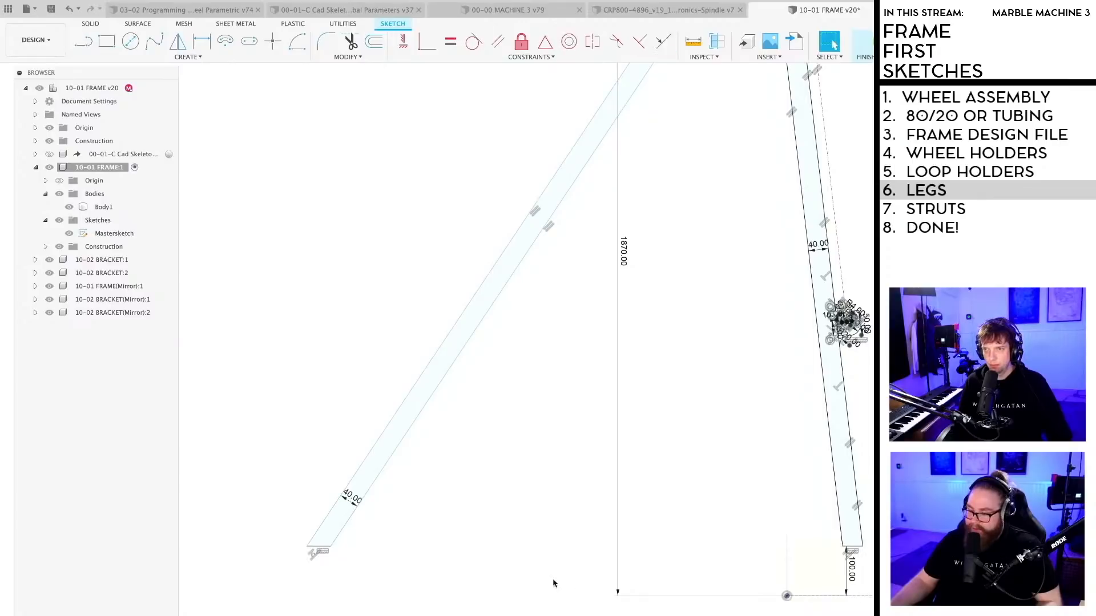
scroll(555, 581, down, 3)
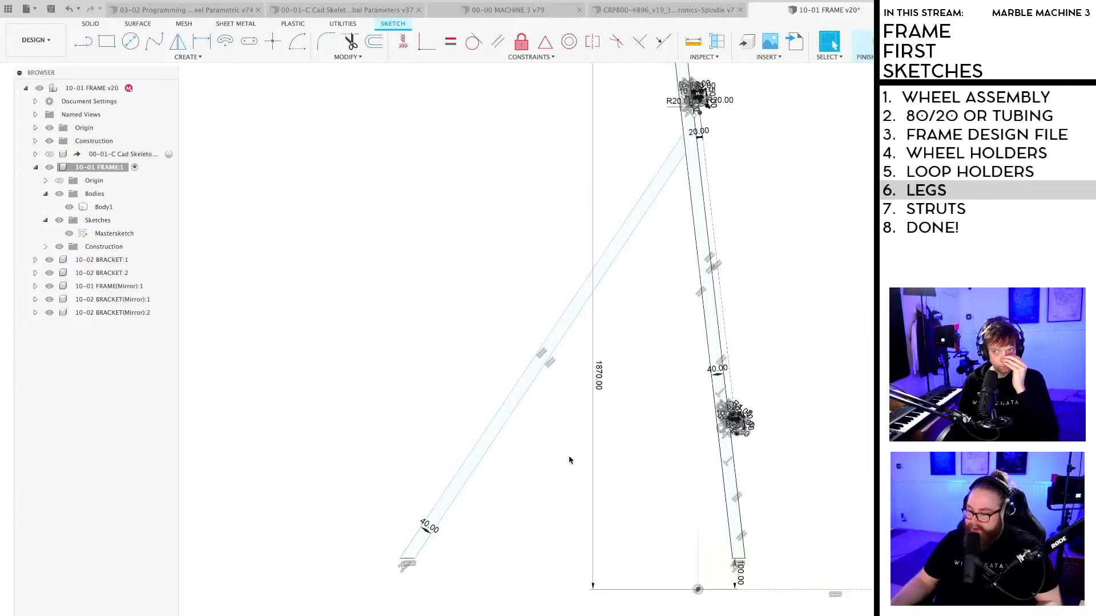
scroll(568, 460, down, 4)
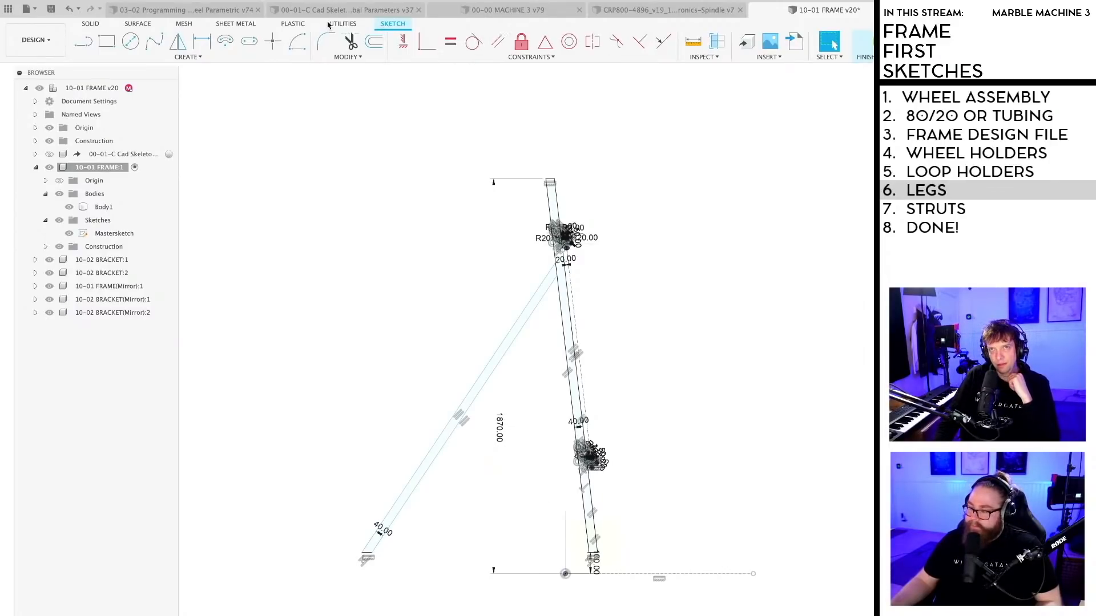
Step: Switch to the 00-00 MACHINE 3 assembly and examine how the frame posts sit beside the large wheels and belts
click(516, 14)
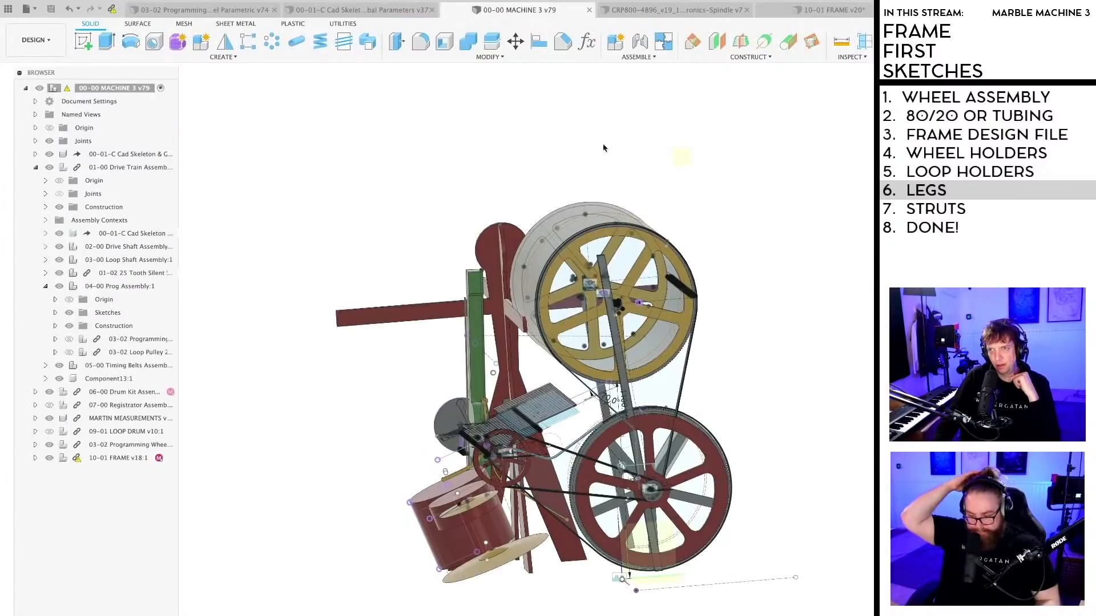
mouse_move(706, 422)
shift+middle_down()
mouse_move(739, 408)
mouse_move(758, 461)
mouse_move(709, 354)
mouse_move(677, 379)
mouse_move(676, 431)
mouse_move(673, 396)
mouse_move(716, 406)
shift+middle_up()
scroll(678, 408, up, 3)
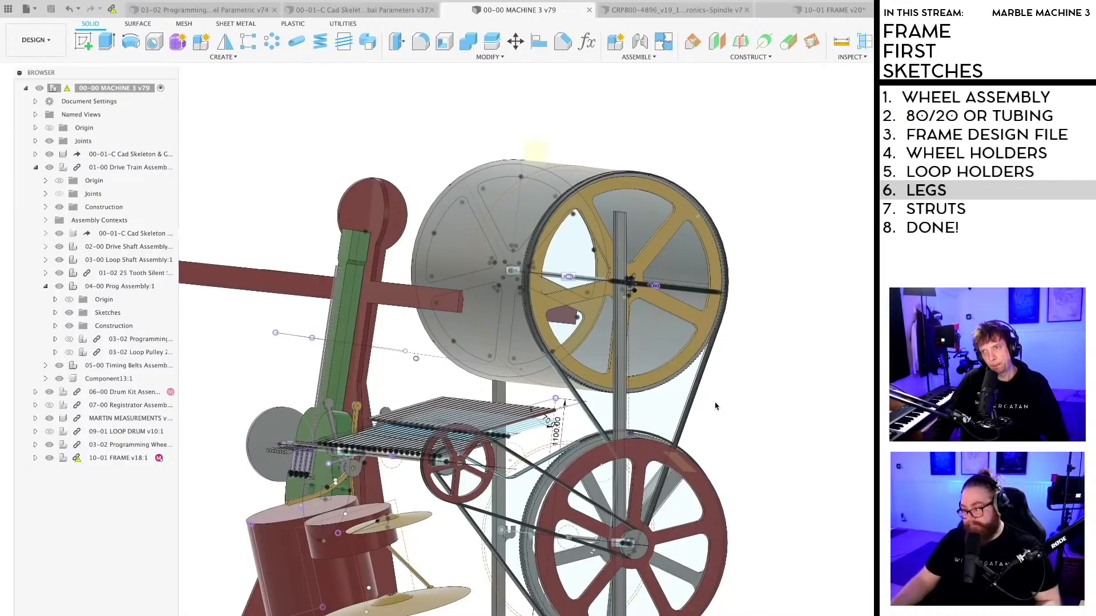
shift+middle_drag(735, 414, 712, 469)
scroll(709, 475, up, 5)
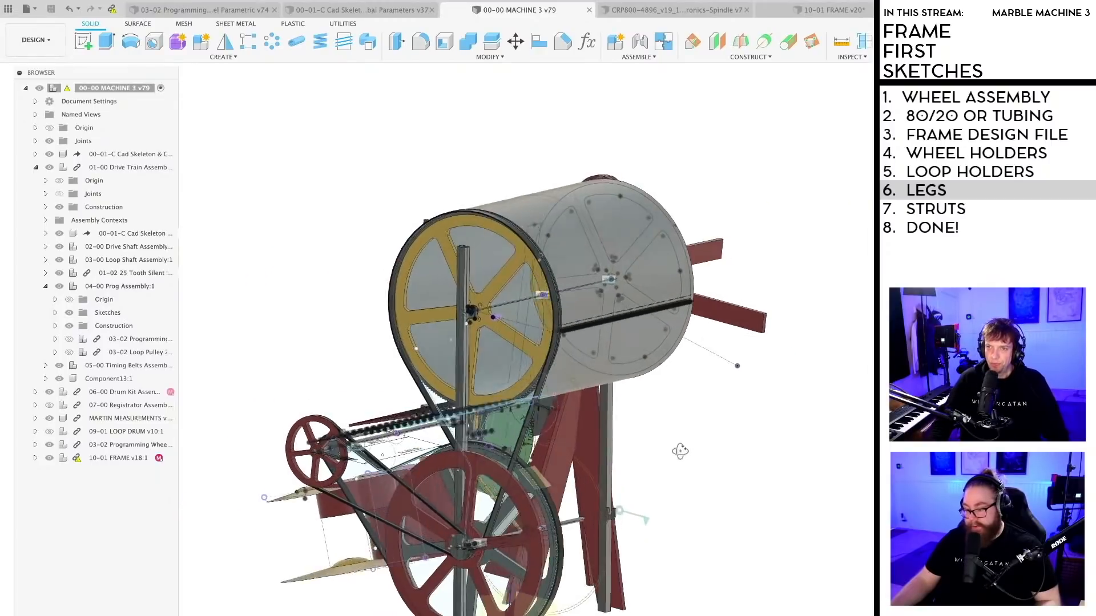
shift+middle_drag(679, 452, 692, 432)
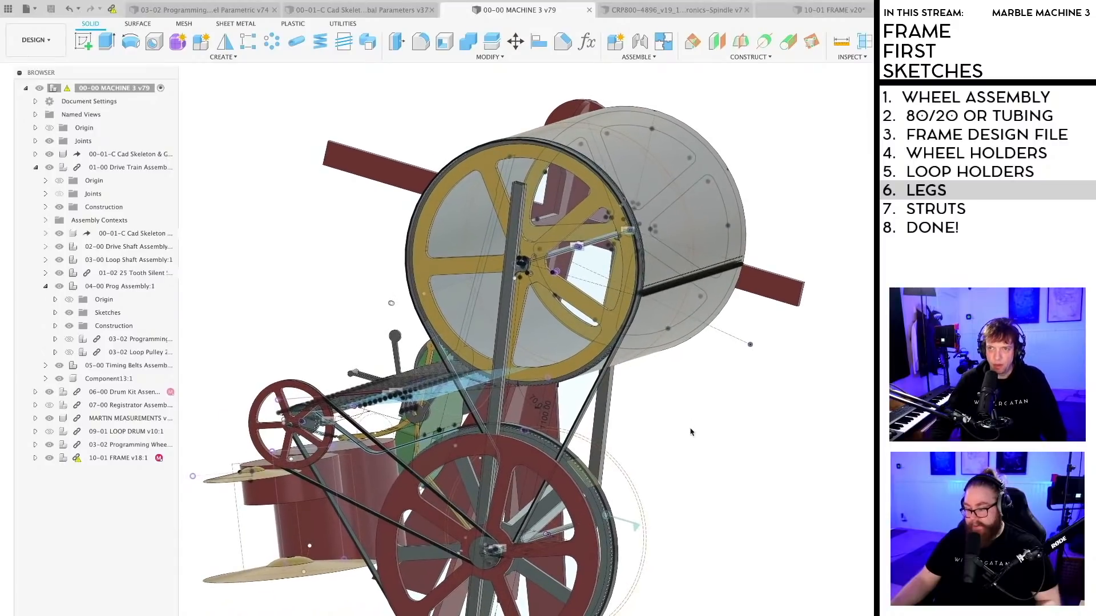
scroll(689, 432, down, 2)
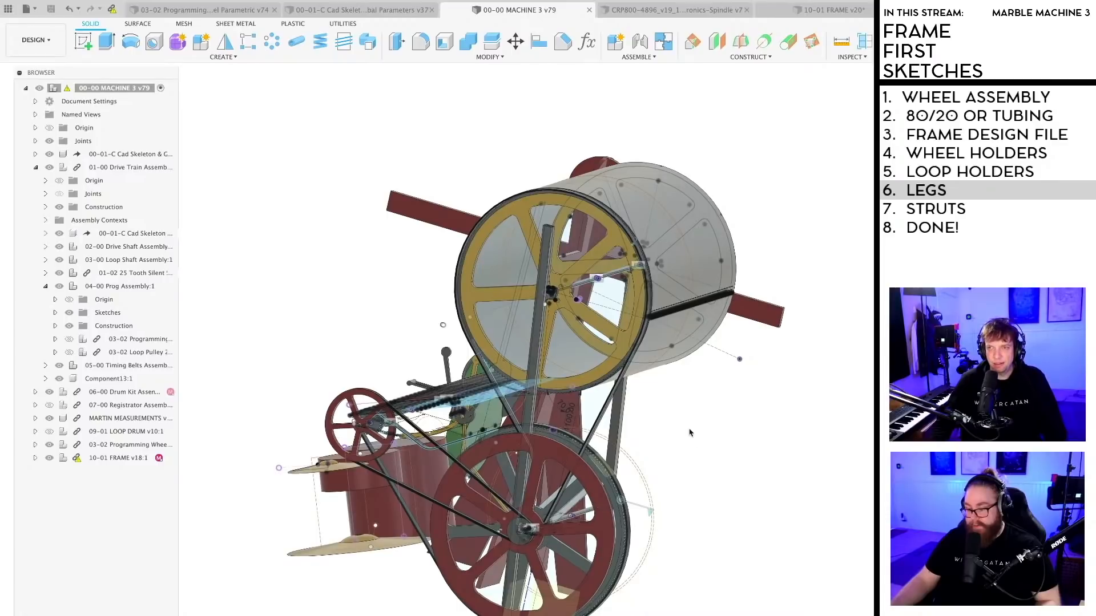
Step: Examine the space for a support leg around the post on the side facing the red human figure
shift+middle_drag(687, 447, 623, 319)
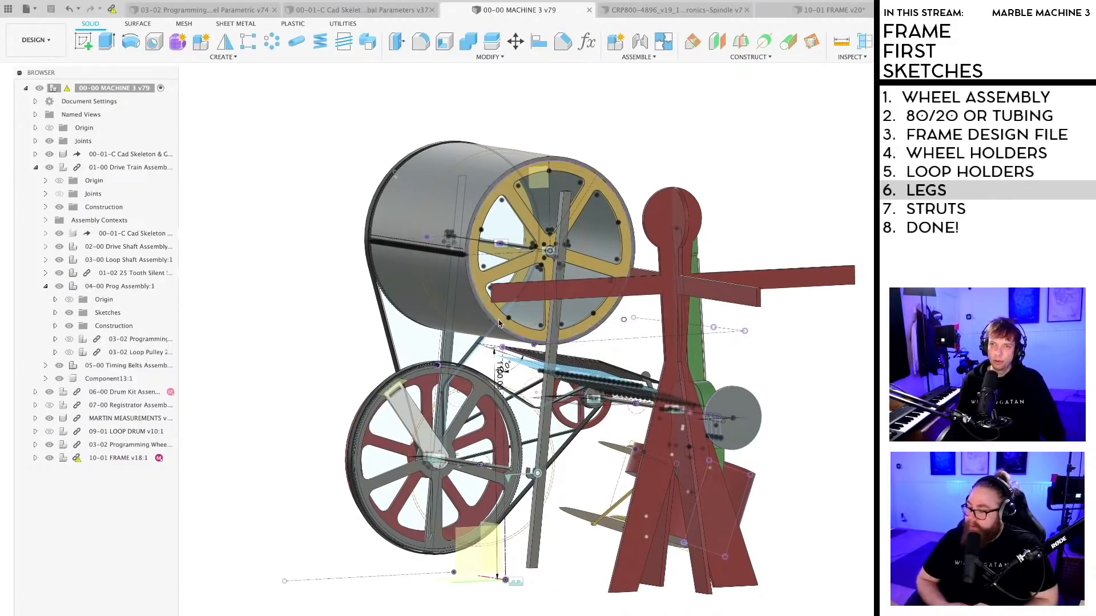
scroll(500, 324, up, 4)
mouse_move(524, 348)
shift+middle_down()
mouse_move(539, 355)
mouse_move(519, 347)
mouse_move(535, 346)
shift+middle_up()
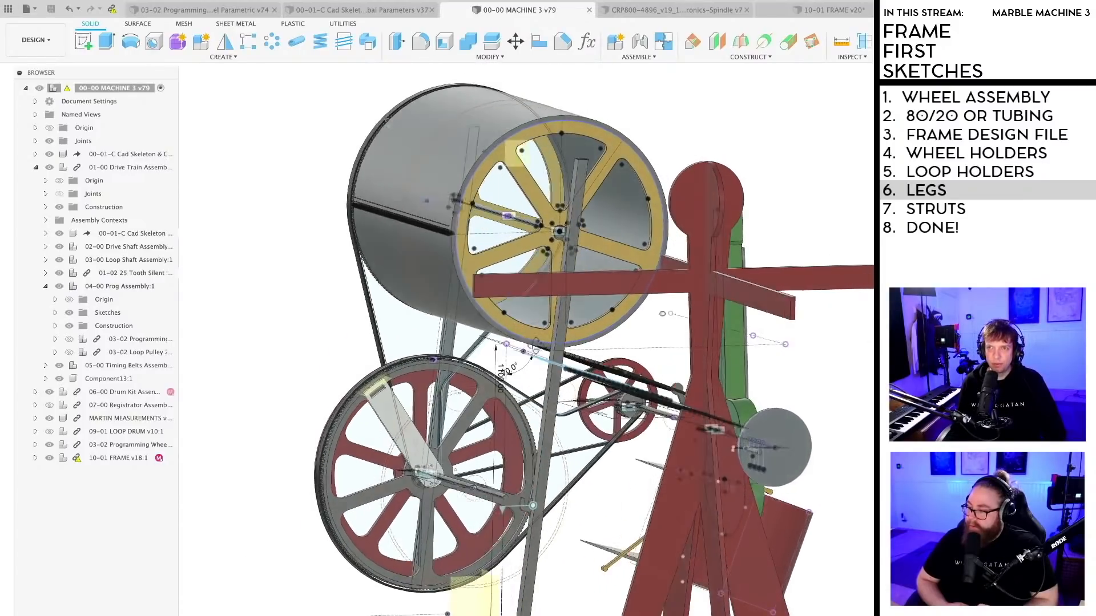
scroll(558, 231, up, 4)
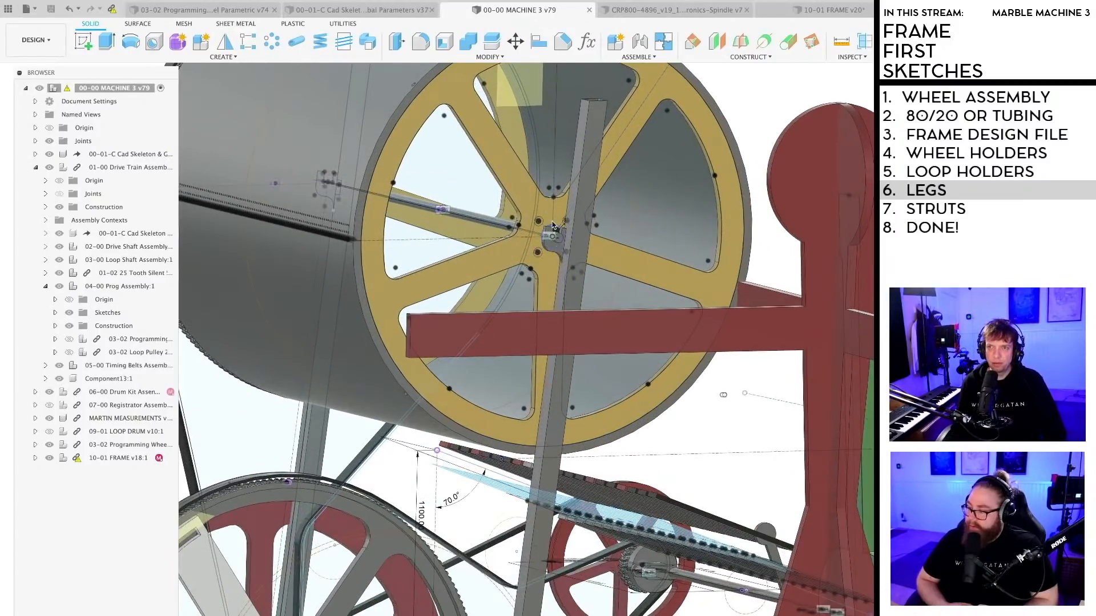
scroll(552, 225, down, 5)
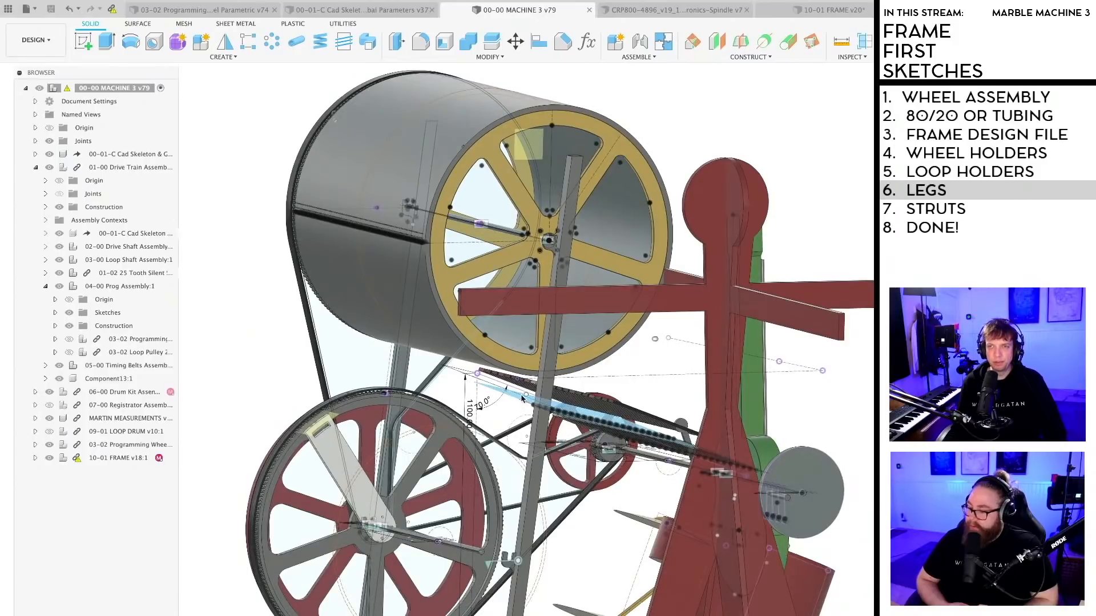
mouse_move(521, 399)
shift+middle_down()
mouse_move(536, 403)
mouse_move(518, 403)
shift+middle_up()
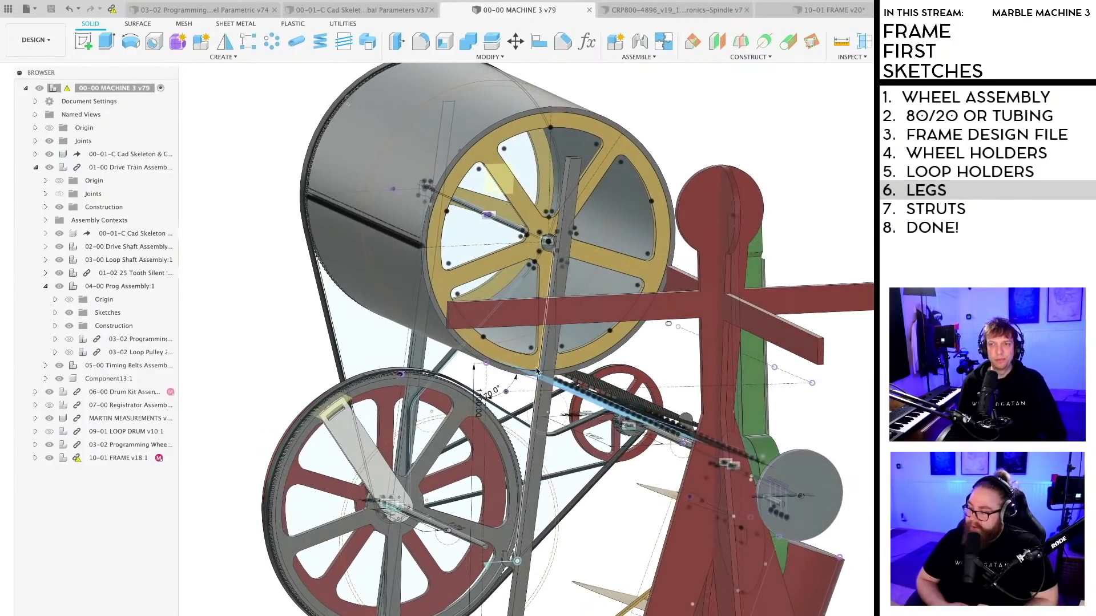
scroll(535, 376, down, 3)
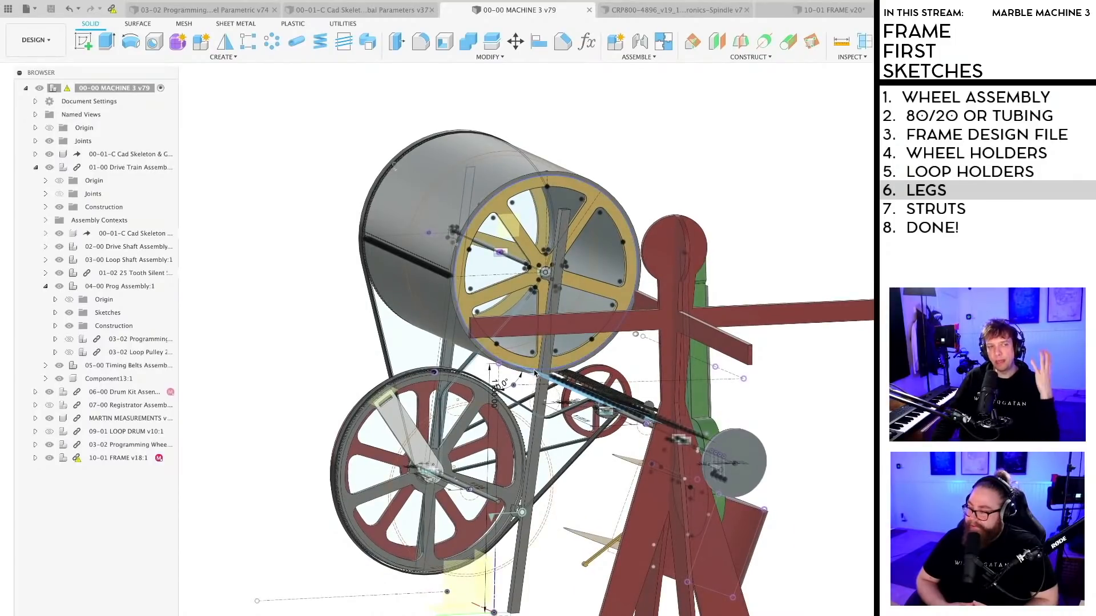
scroll(535, 374, down, 3)
middle_drag(266, 529, 525, 483)
middle_drag(648, 453, 514, 459)
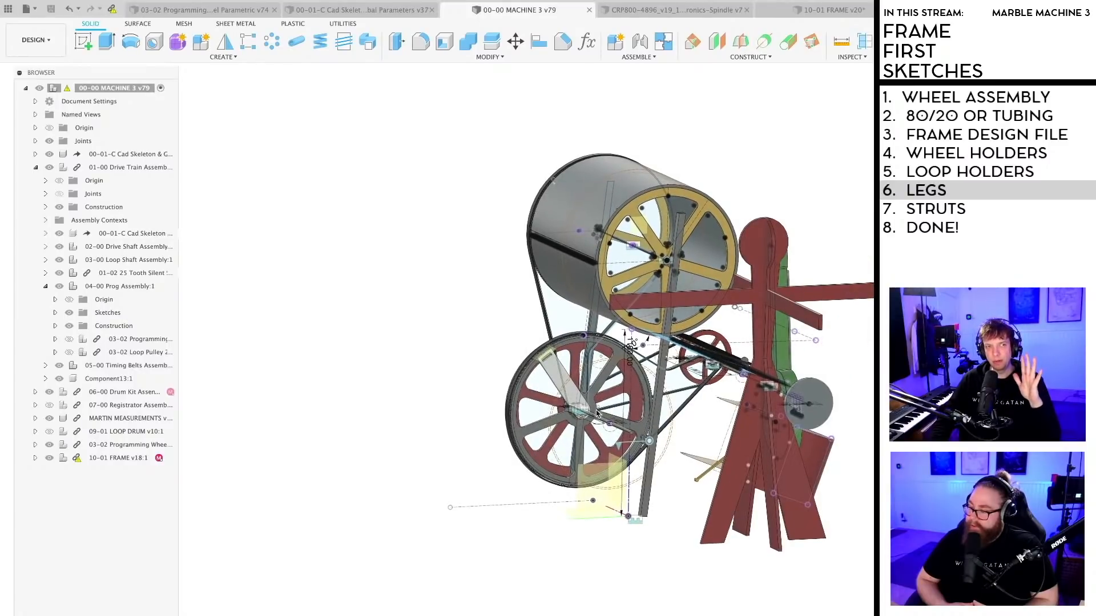
scroll(596, 412, down, 2)
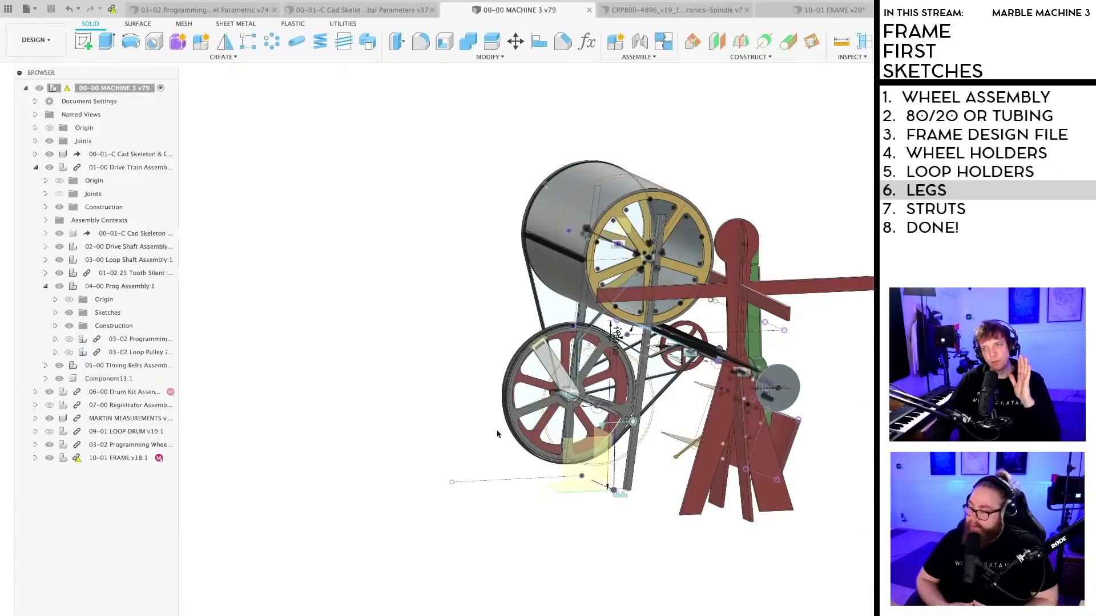
scroll(652, 234, up, 3)
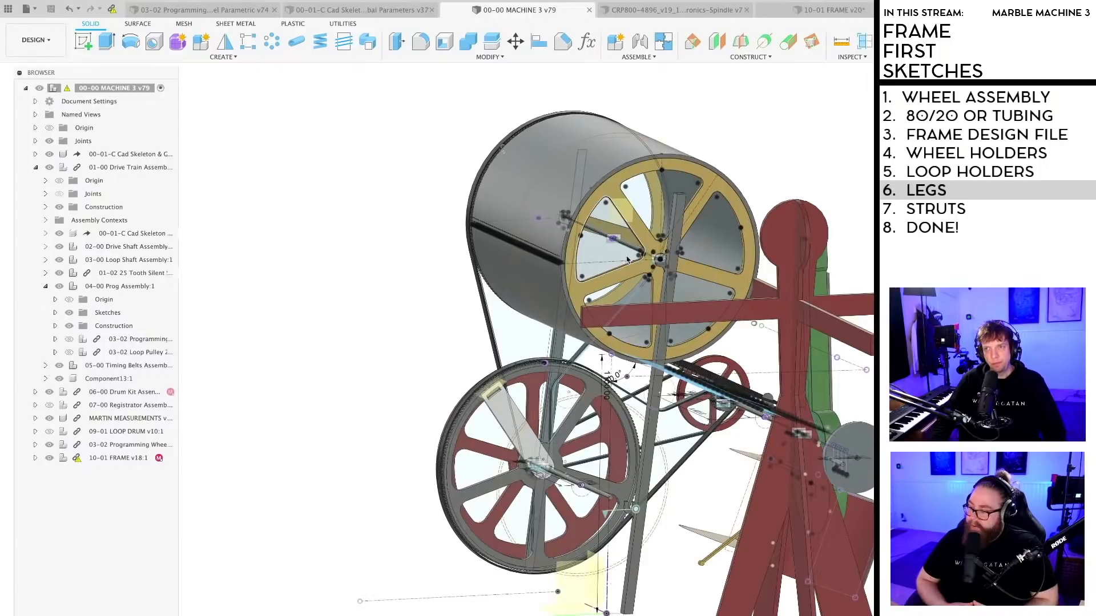
scroll(654, 407, down, 3)
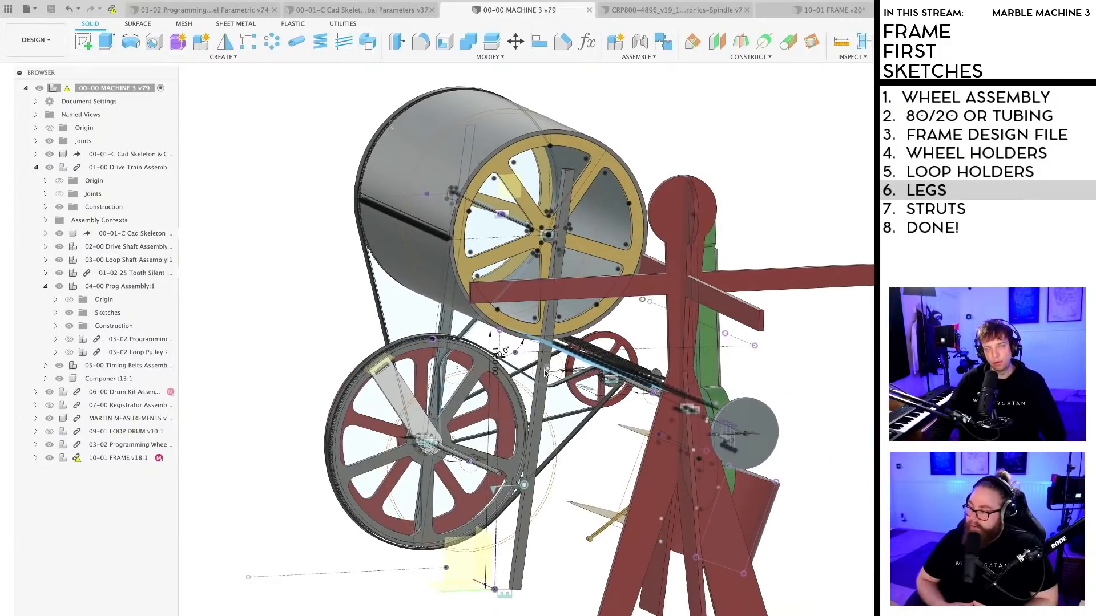
Step: Inspect the post where it crosses the yellow drum wheel and continues down past the lower flywheel
shift+middle_drag(575, 432, 584, 484)
scroll(578, 454, up, 3)
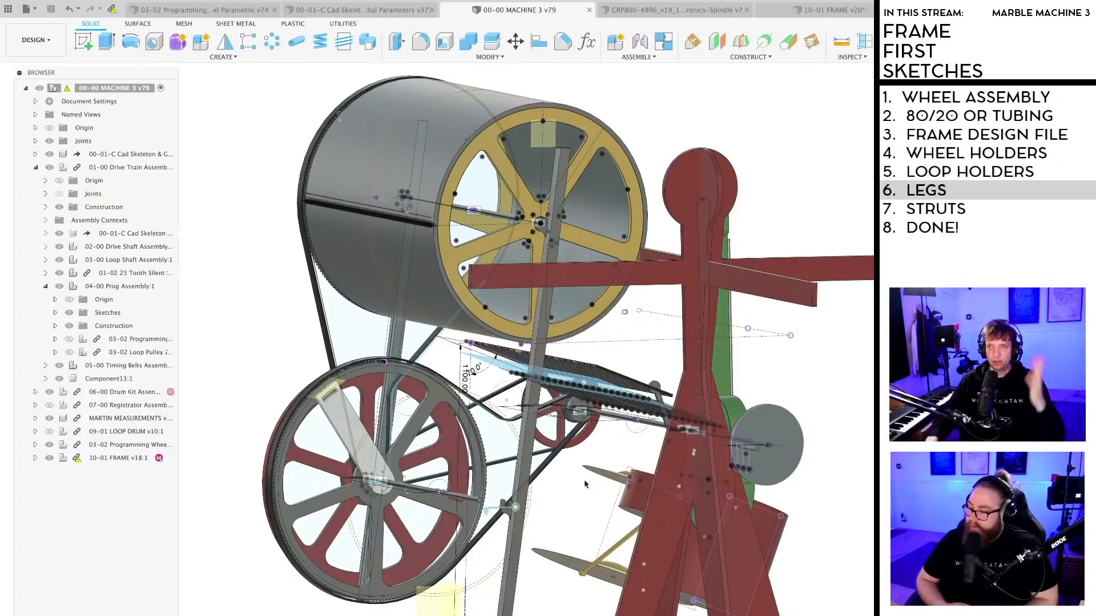
scroll(638, 308, up, 3)
scroll(515, 198, down, 3)
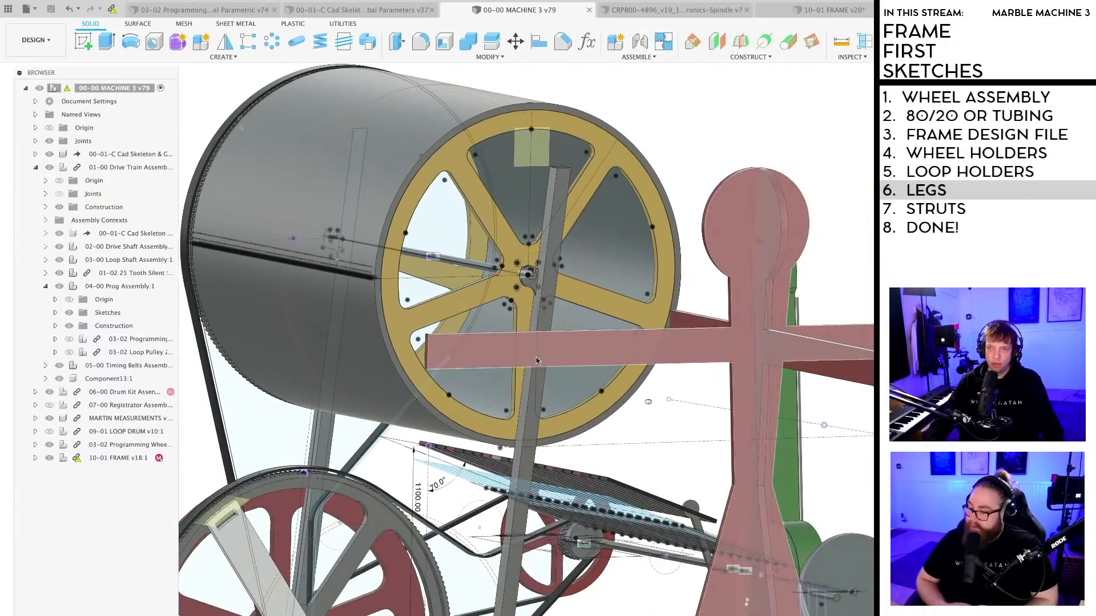
scroll(670, 438, down, 2)
scroll(668, 437, up, 3)
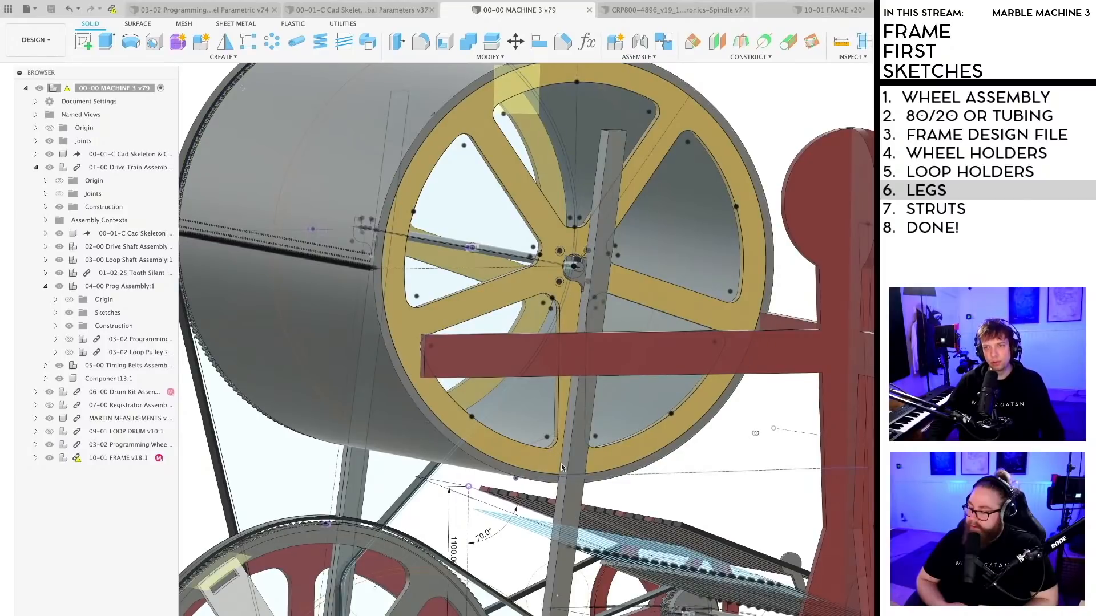
scroll(565, 400, down, 3)
scroll(571, 368, down, 3)
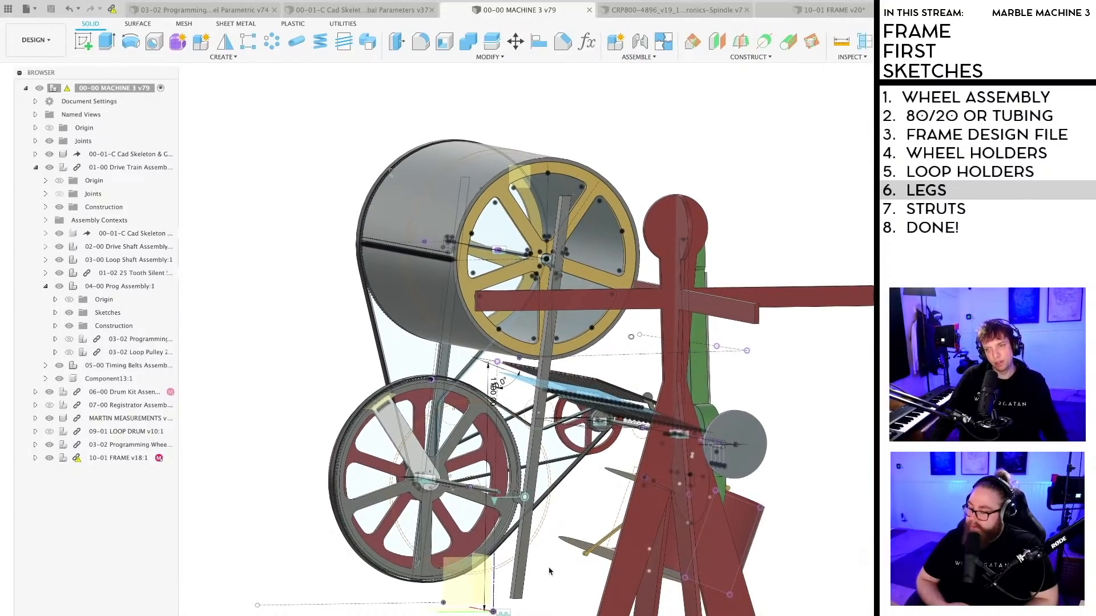
scroll(549, 571, down, 3)
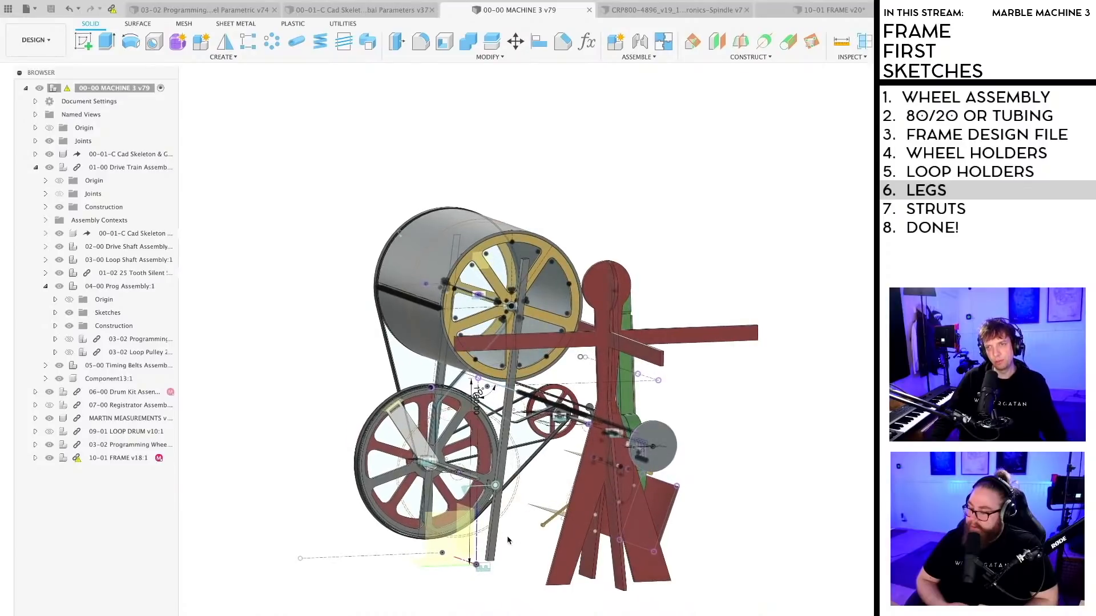
scroll(525, 405, up, 2)
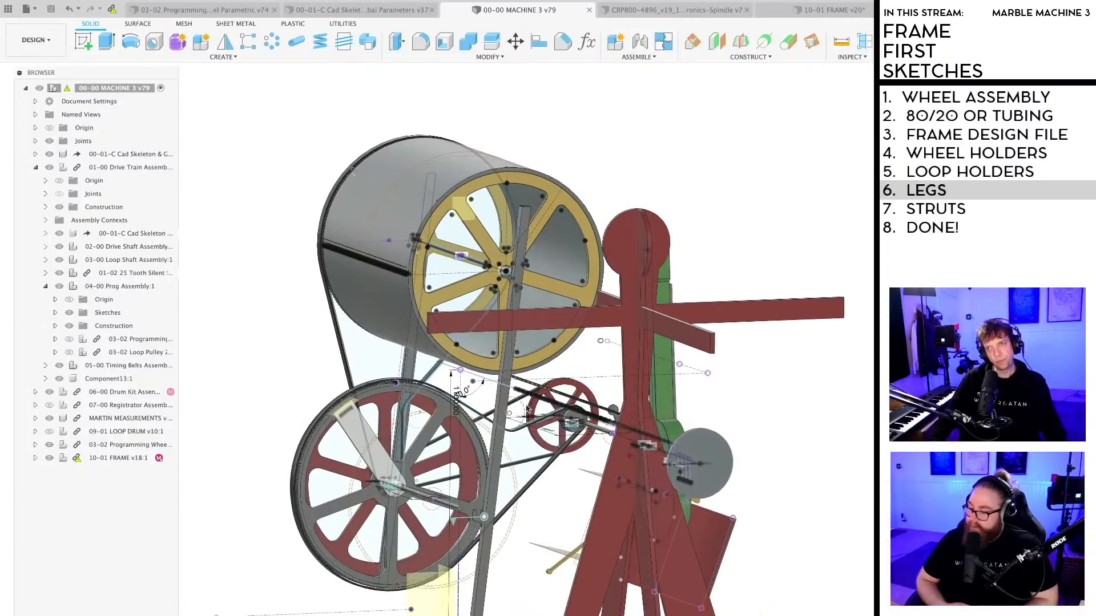
Step: Inspect the clearance between the post, the red and black bars, and the belts around the large red wheel
shift+middle_drag(526, 397, 573, 342)
scroll(574, 420, up, 5)
shift+middle_drag(552, 411, 608, 371)
scroll(610, 485, down, 5)
scroll(596, 411, up, 3)
scroll(610, 345, up, 5)
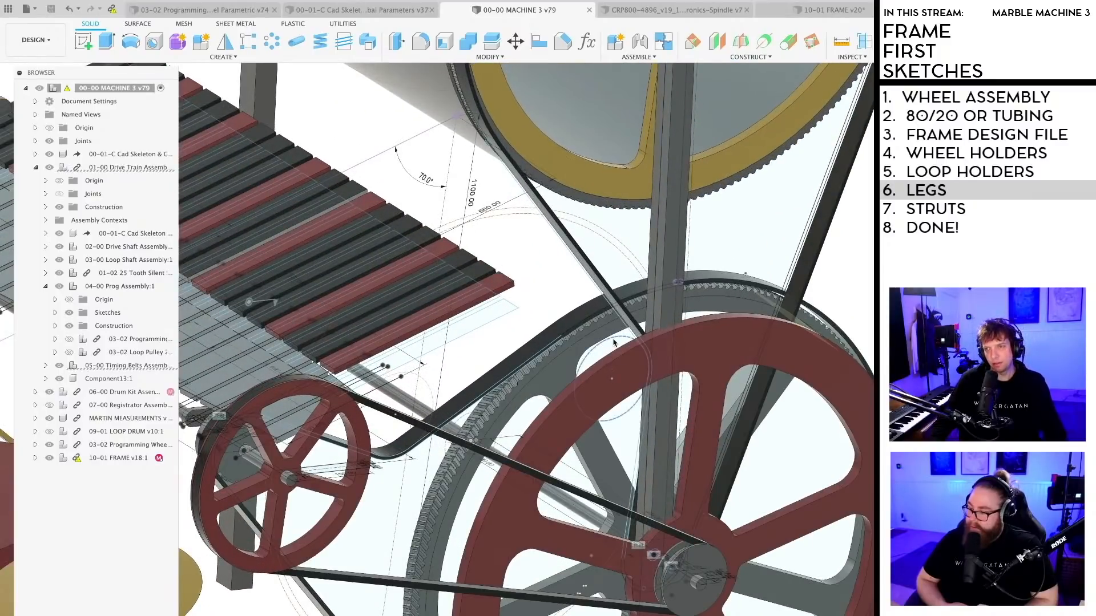
scroll(614, 343, down, 8)
scroll(588, 118, up, 5)
scroll(584, 294, down, 5)
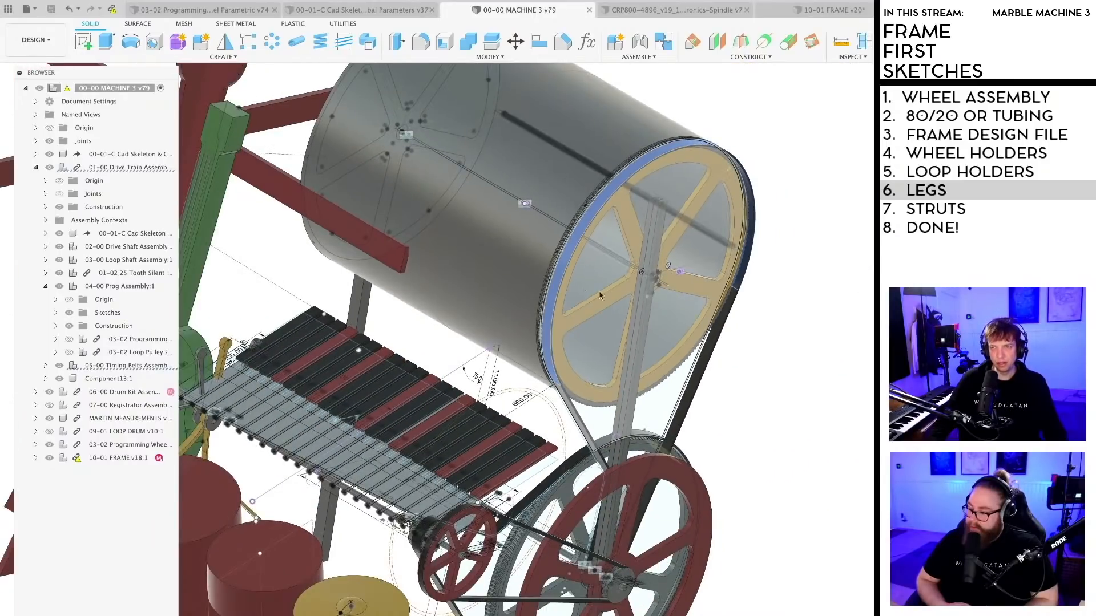
scroll(584, 295, down, 5)
Step: Examine the whole machine from behind and from the drum side to judge where the support legs can stand
shift+middle_drag(584, 295, 575, 363)
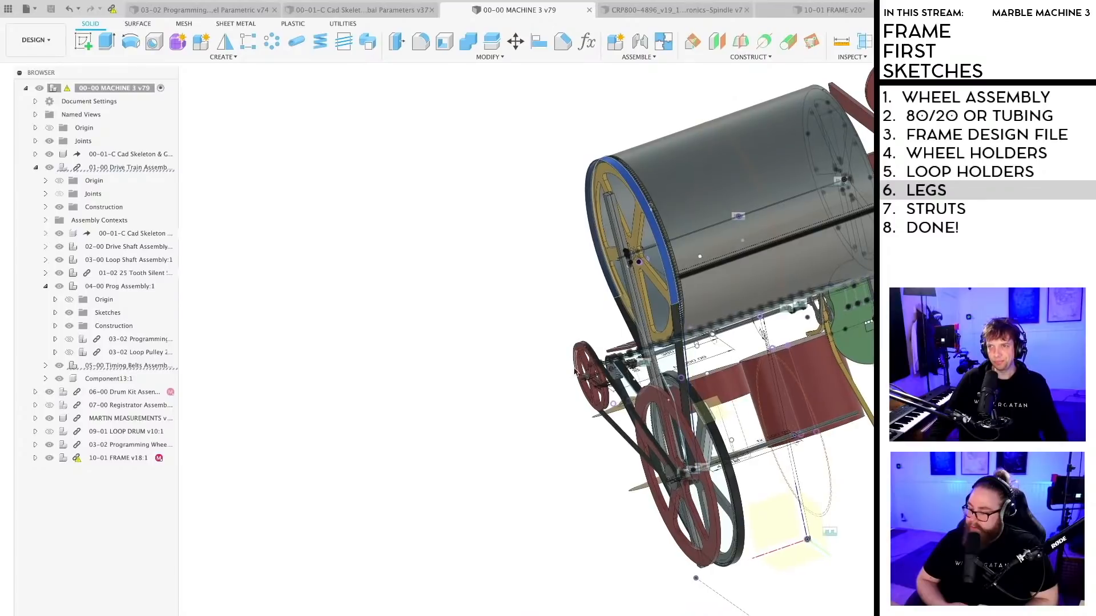
shift+middle_drag(752, 426, 638, 492)
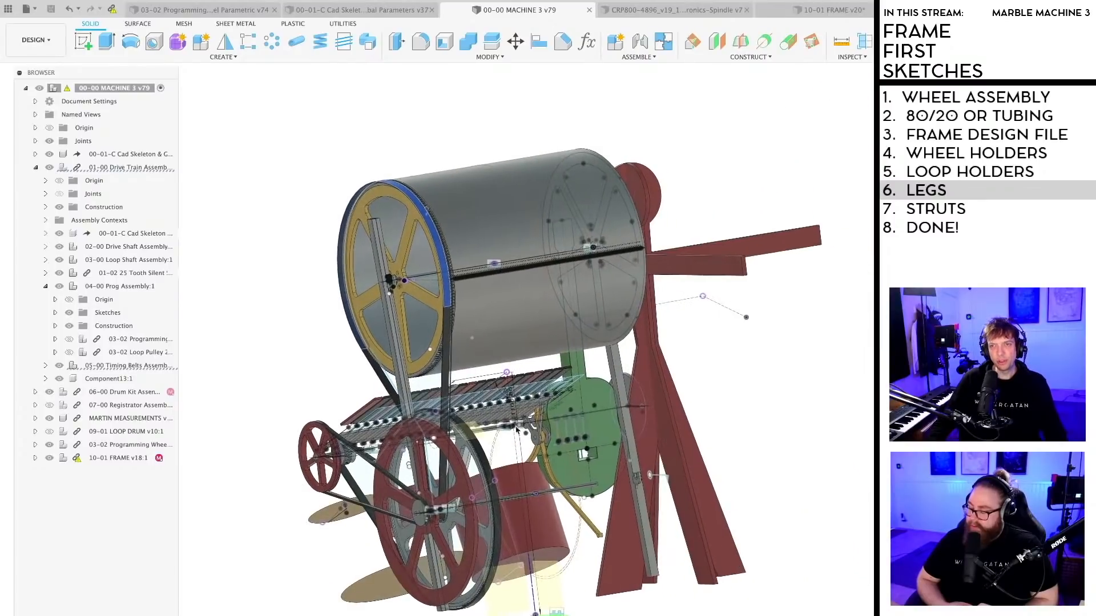
scroll(374, 384, up, 3)
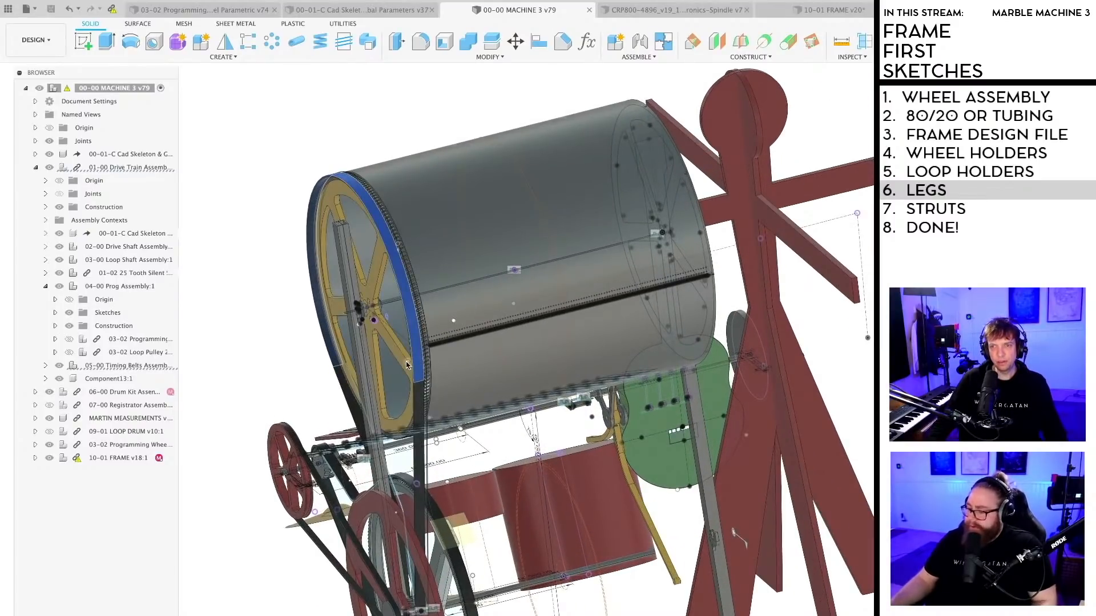
scroll(674, 319, down, 5)
shift+middle_drag(669, 322, 639, 396)
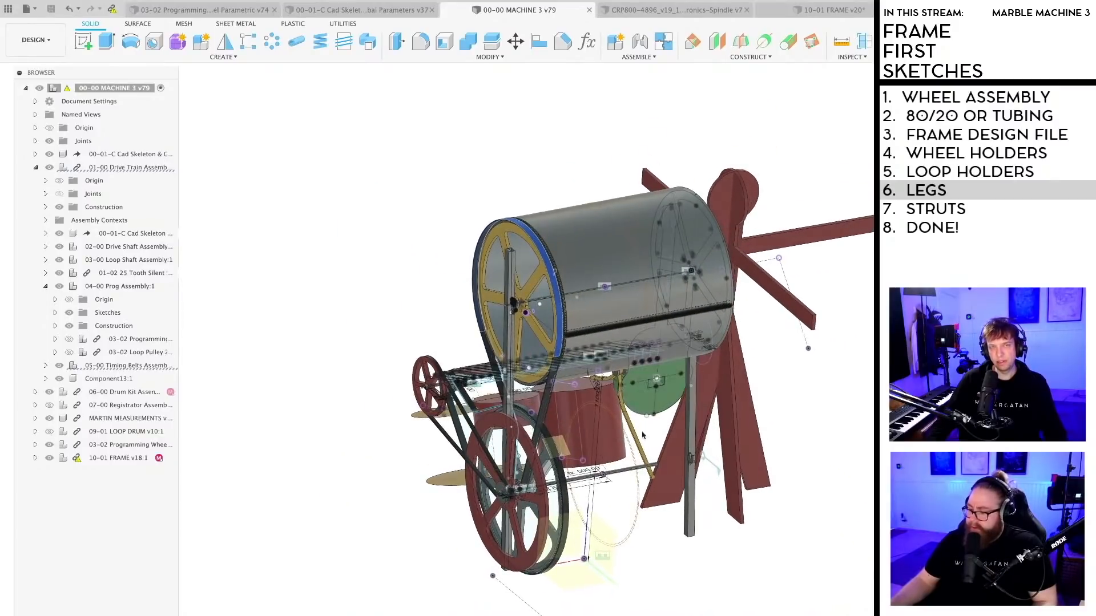
shift+middle_drag(662, 484, 668, 580)
shift+middle_drag(622, 536, 675, 472)
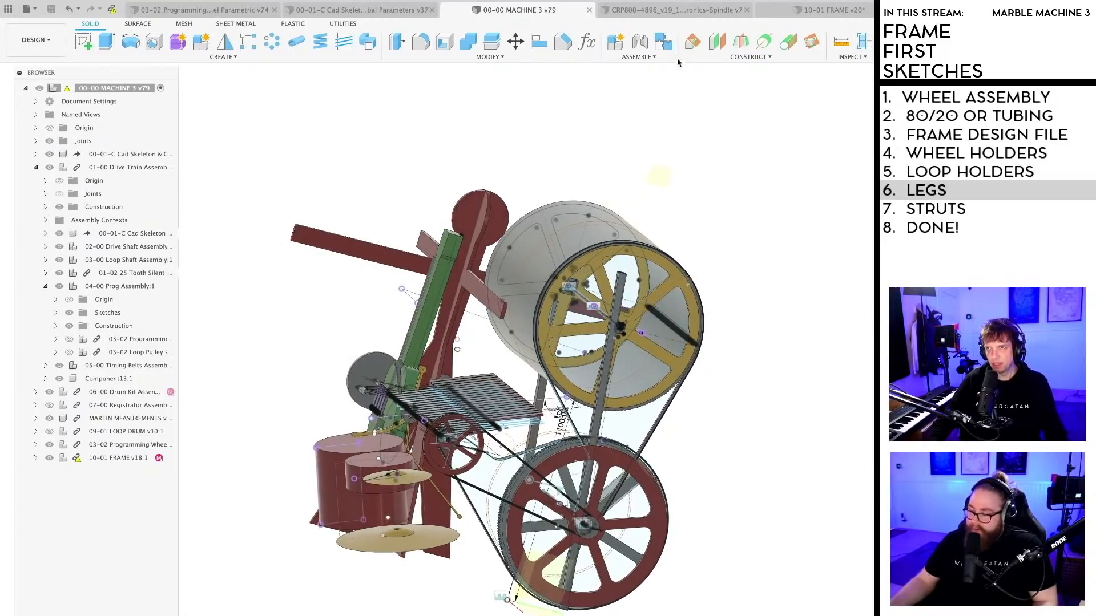
Step: Switch to the 10-01 FRAME design and dimension the angle between the slanted leg and the post as 36°
click(809, 10)
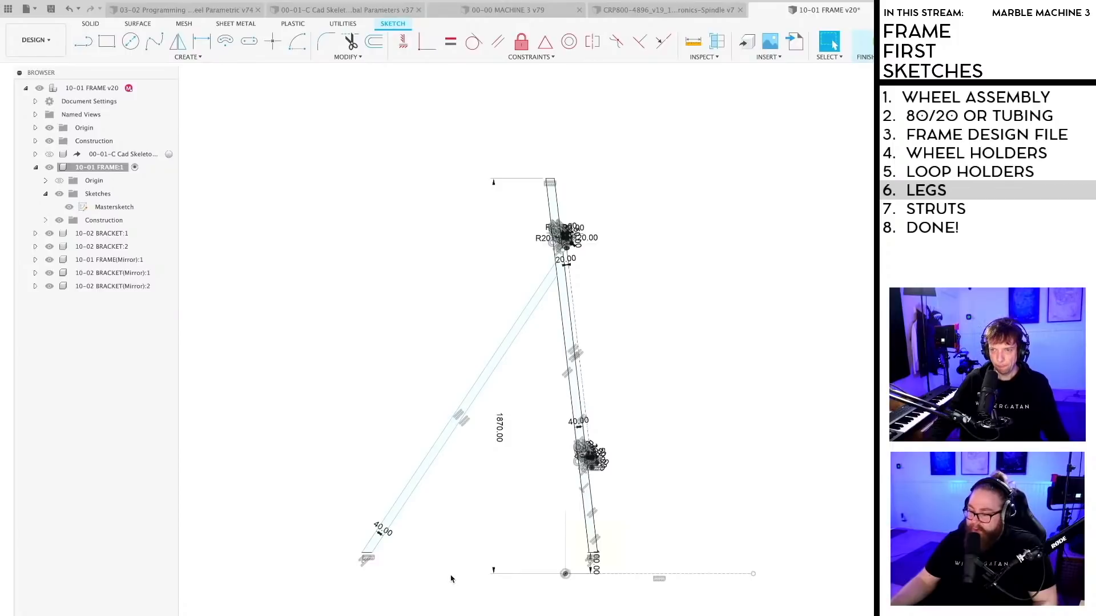
key(d)
scroll(394, 533, up, 3)
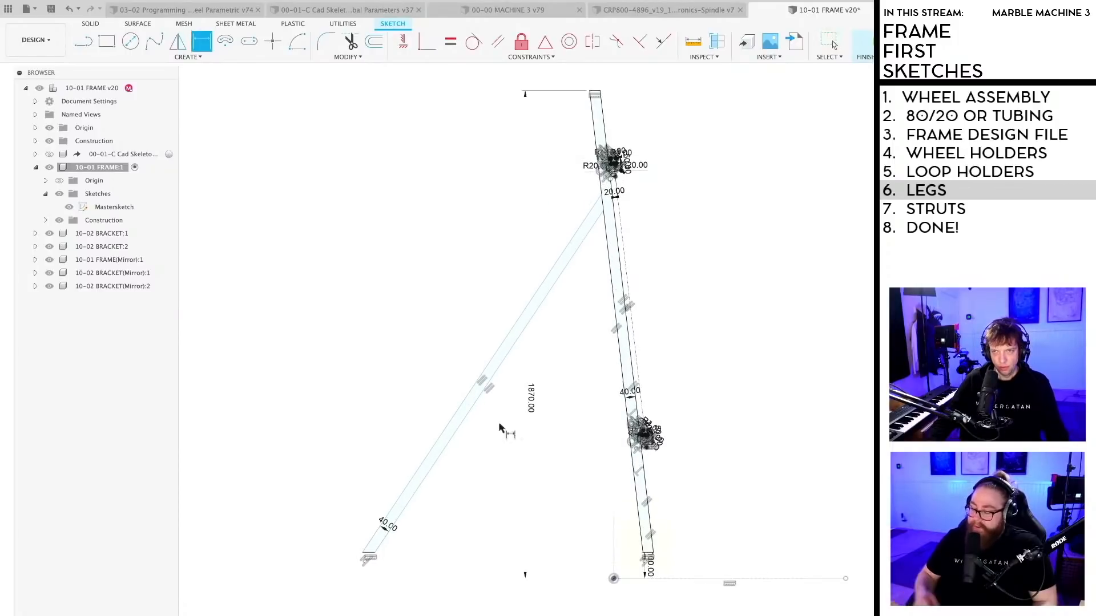
click(548, 294)
click(612, 272)
click(581, 313)
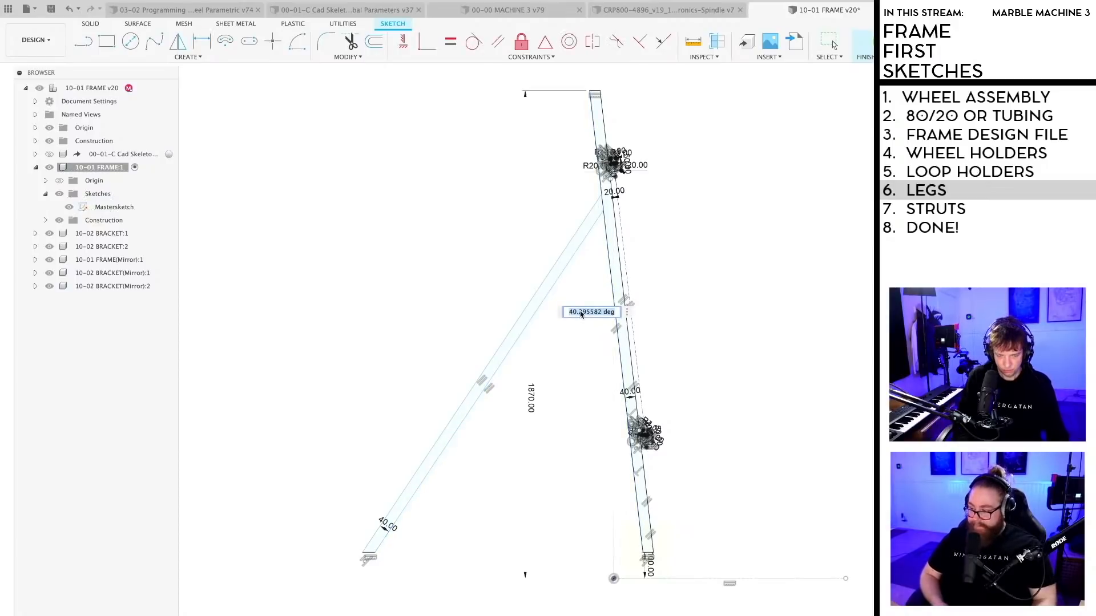
key(Return)
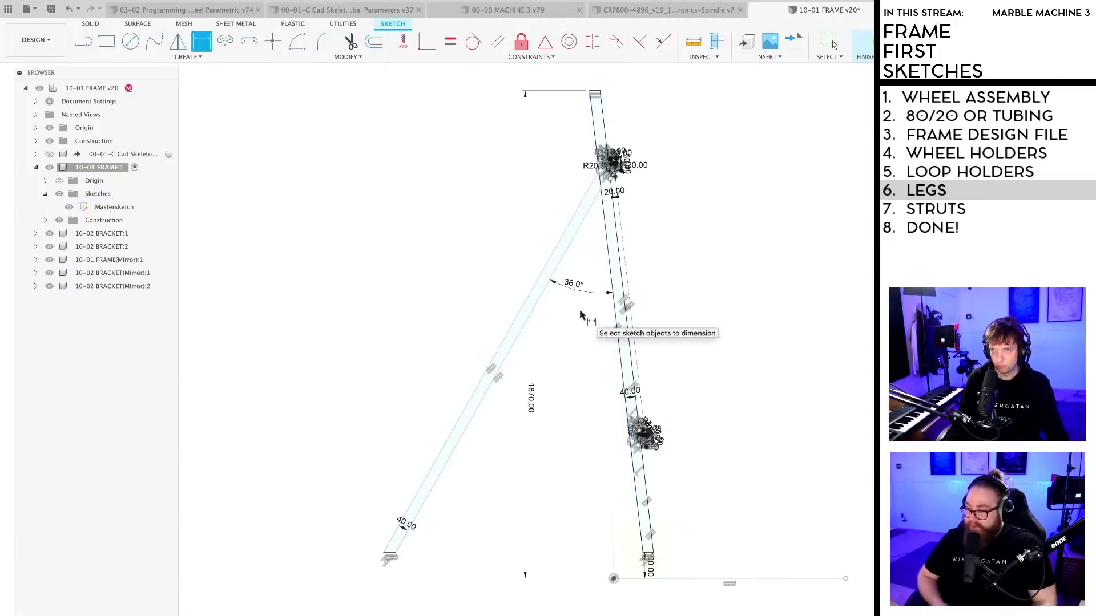
Step: Check the slanted leg from its joint at the post down to its foot, and save the frame design
scroll(609, 194, up, 5)
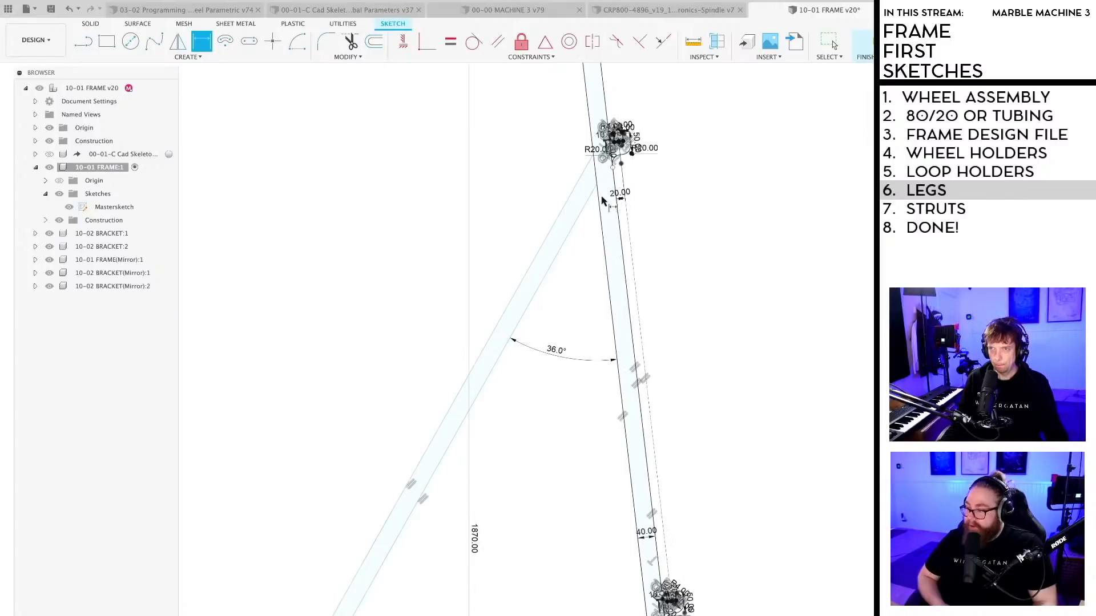
scroll(602, 198, down, 3)
mouse_move(531, 483)
middle_down()
mouse_move(532, 530)
mouse_move(540, 440)
mouse_move(524, 411)
mouse_move(512, 457)
middle_up()
scroll(525, 414, down, 3)
scroll(565, 269, up, 5)
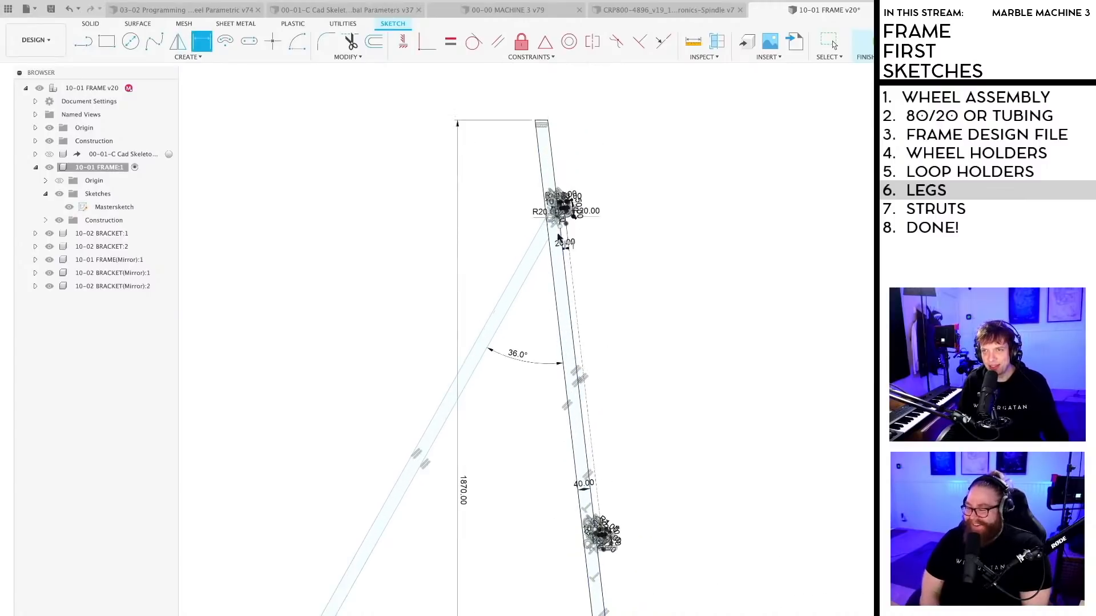
scroll(543, 266, down, 2)
scroll(511, 419, down, 3)
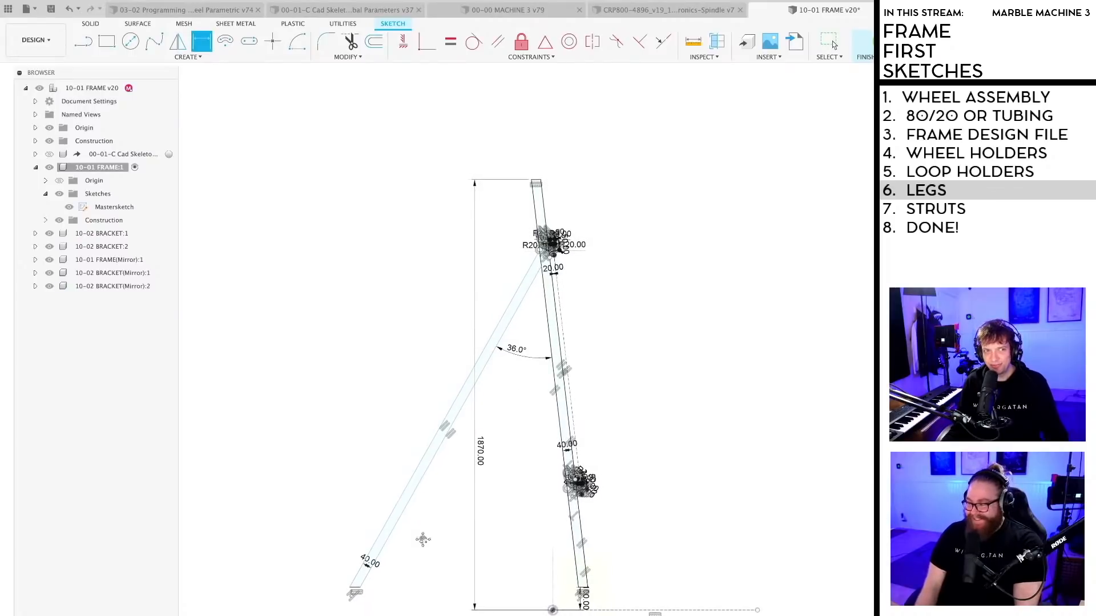
middle_drag(423, 559, 416, 481)
key(ctrl+s)
key(Return)
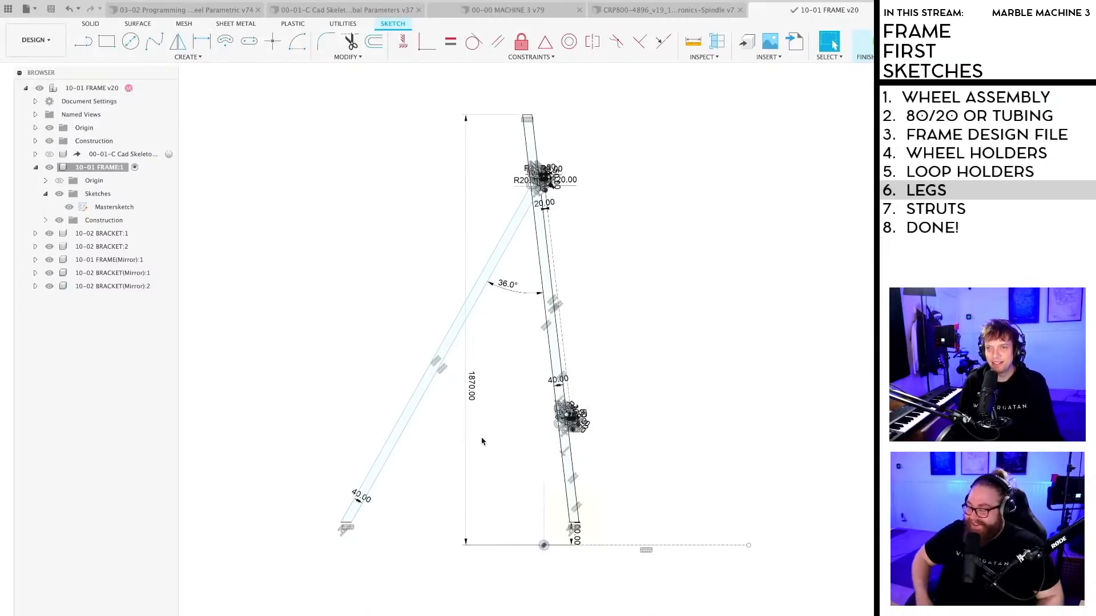
Step: Dimension the distance between the feet of the slanted leg and the post as 950 mm, and save the design
scroll(483, 437, up, 2)
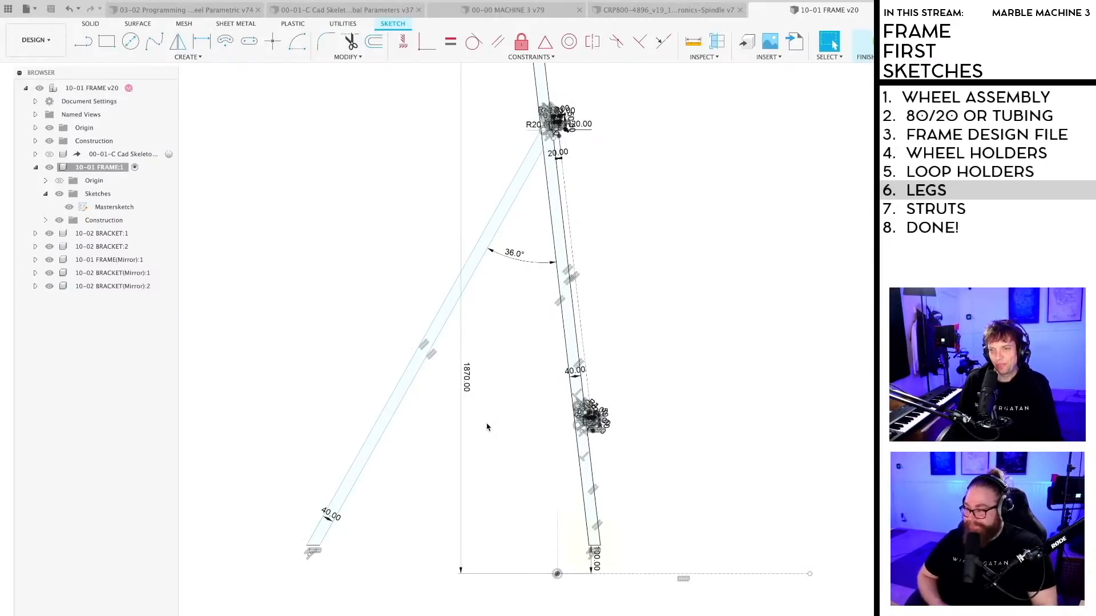
mouse_move(489, 427)
middle_down()
mouse_move(508, 435)
mouse_move(493, 475)
middle_up()
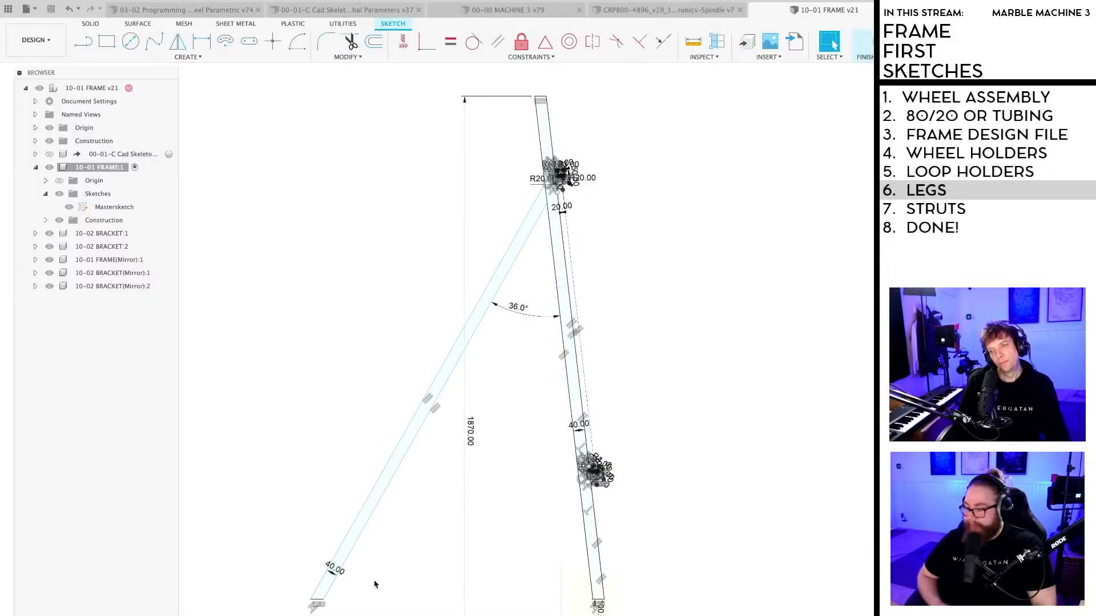
key(d)
scroll(331, 604, up, 2)
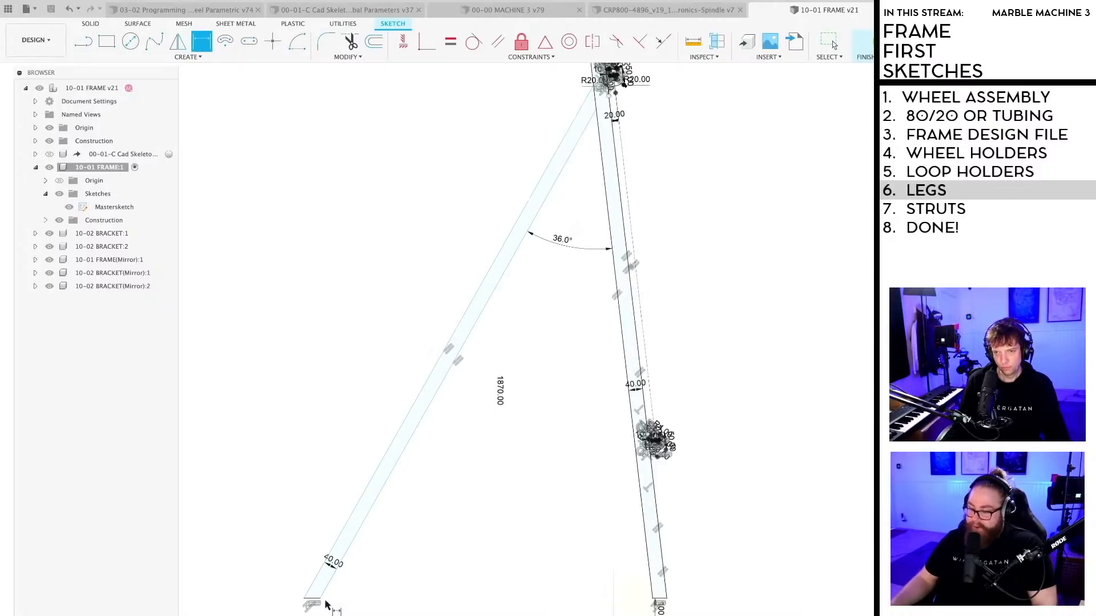
click(319, 600)
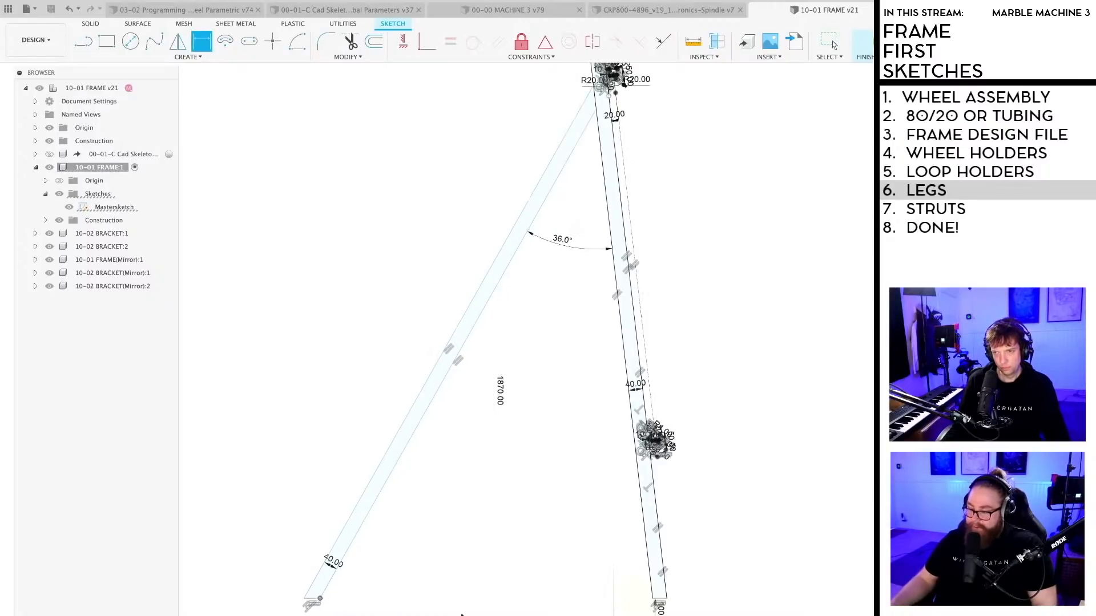
click(653, 598)
click(541, 601)
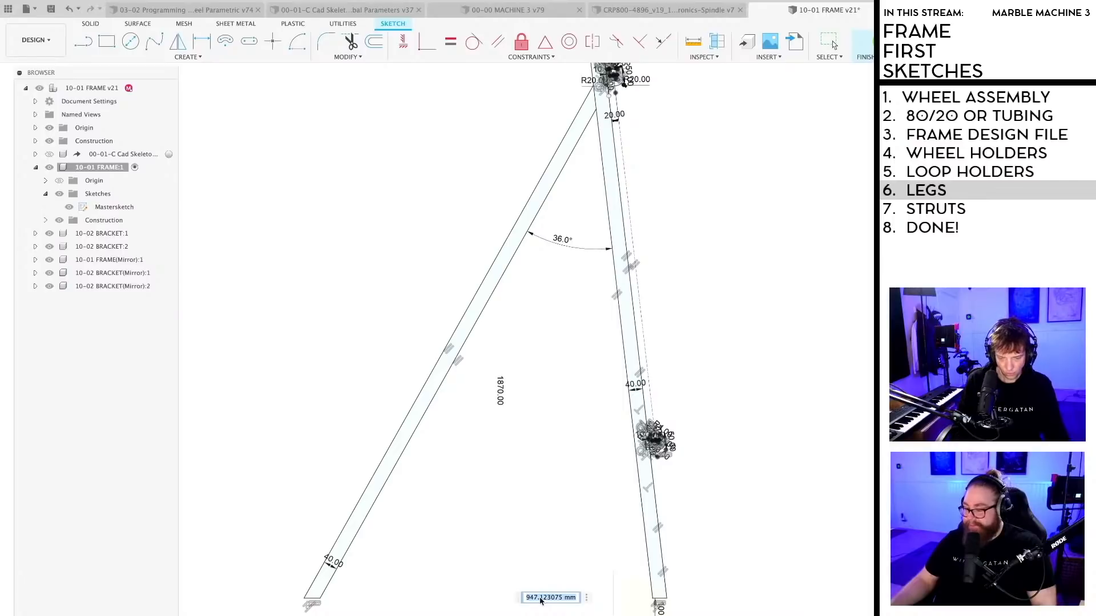
text(950)
key(Return)
scroll(546, 541, down, 2)
key(ctrl+s)
key(Return)
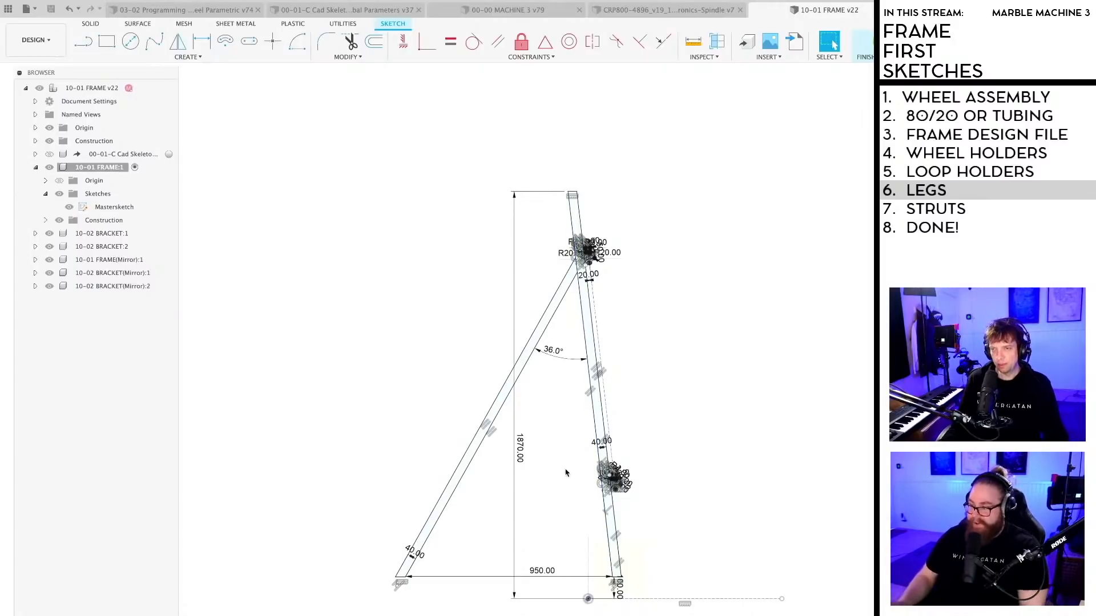
Step: Finish the Mastersketch and save the frame design
scroll(716, 451, down, 2)
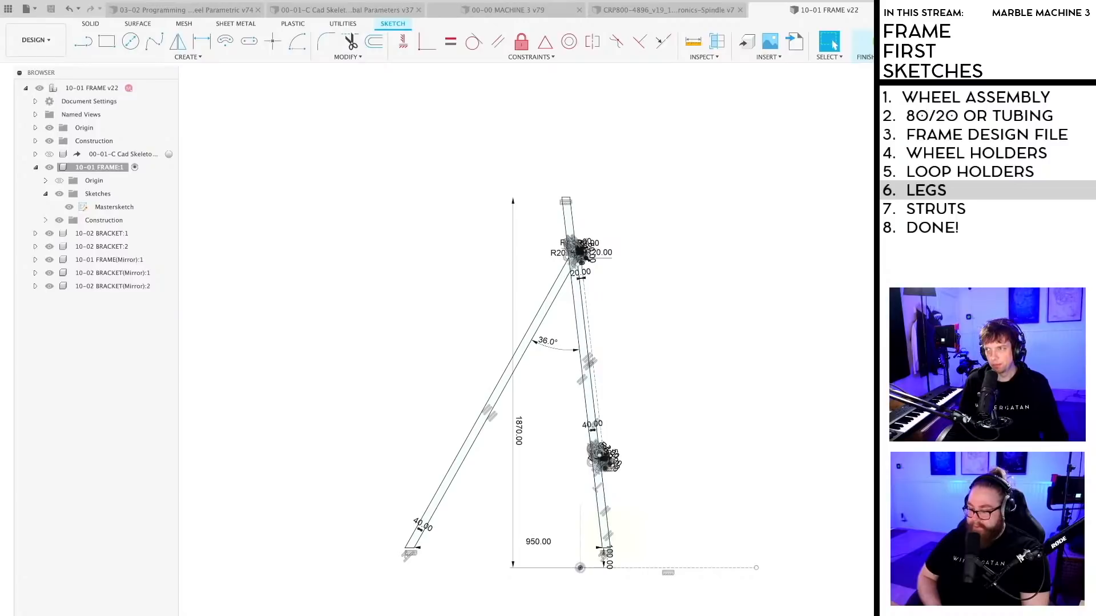
click(876, 45)
mouse_move(650, 431)
middle_down()
mouse_move(639, 409)
mouse_move(663, 421)
middle_up()
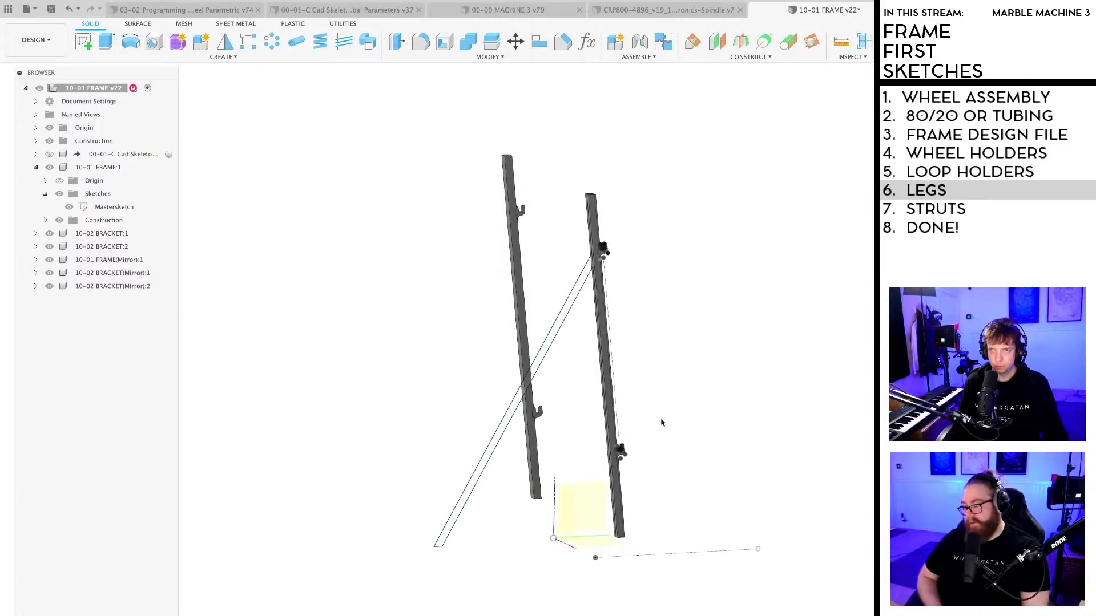
key(super+s)
click(496, 406)
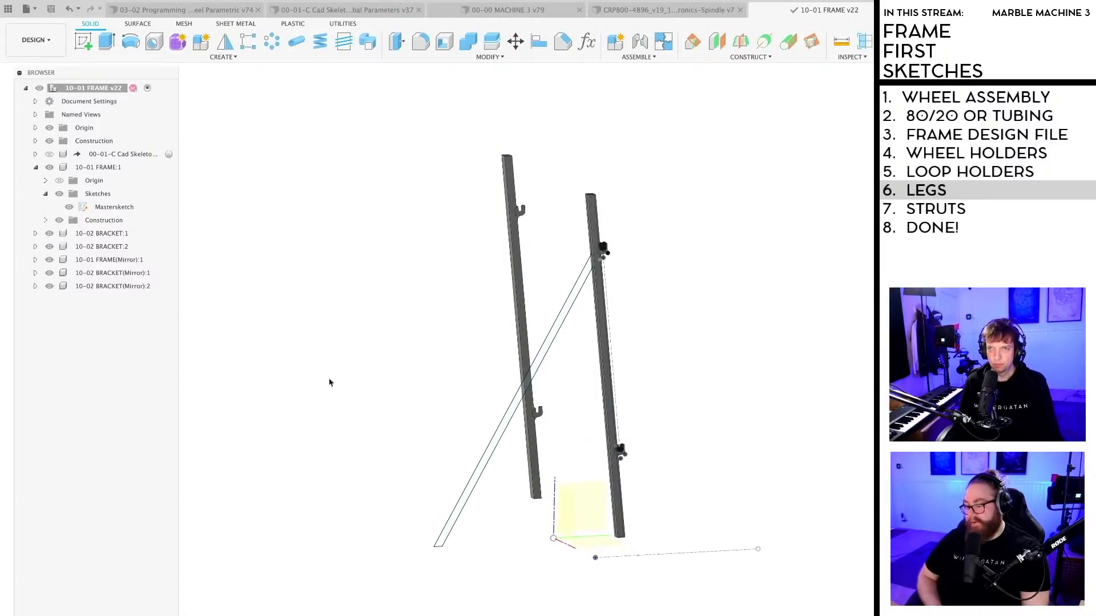
Step: Try to create a new component under the top-level 10-01 FRAME design, and collapse the 10-01 FRAME:1 component
right_click(88, 90)
click(116, 98)
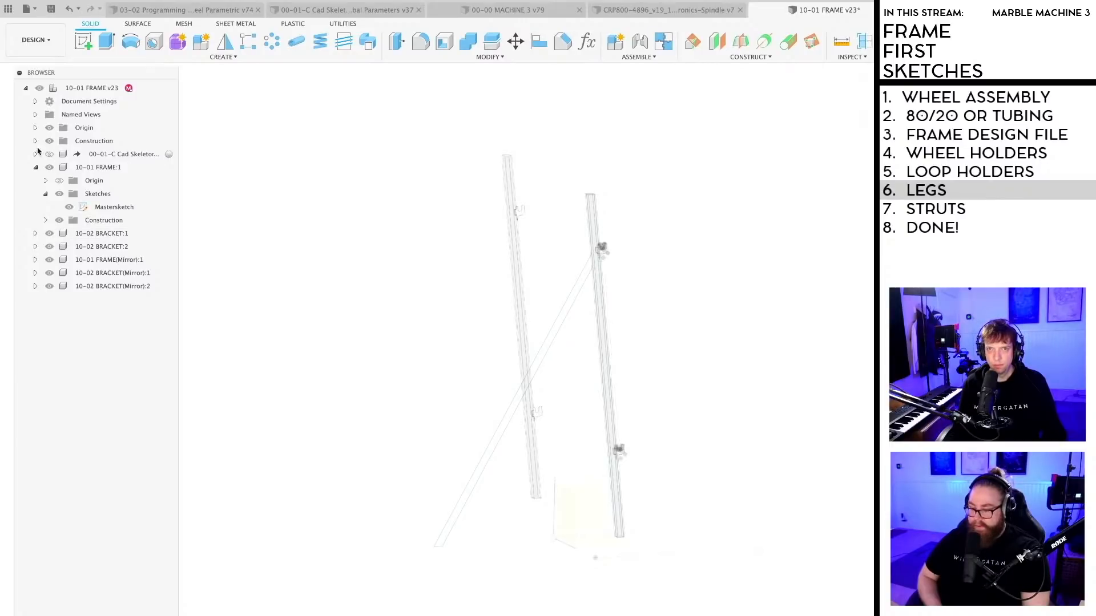
click(35, 168)
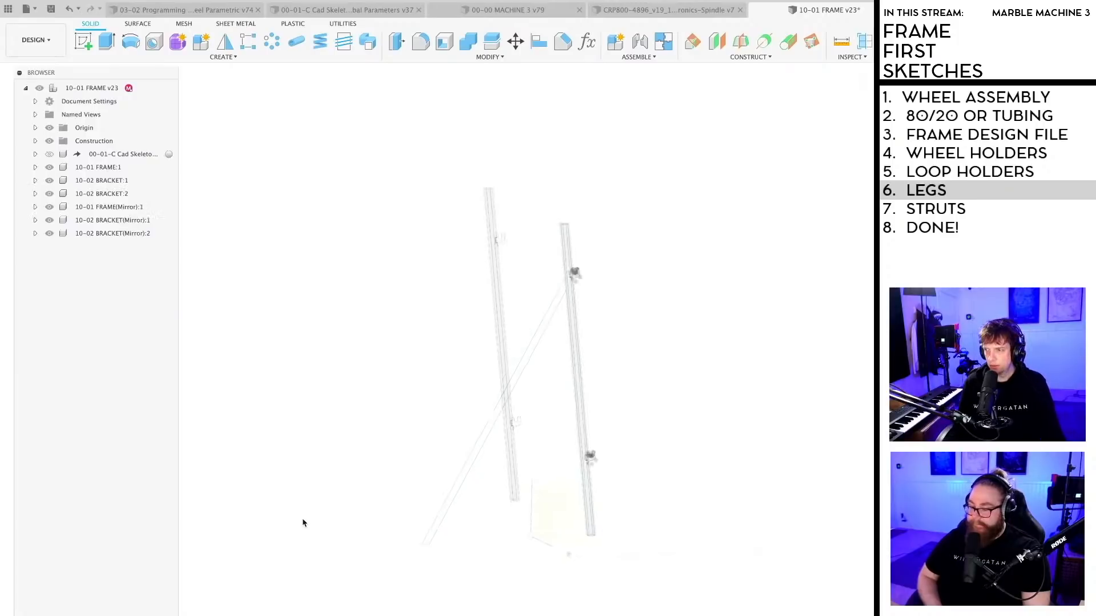
scroll(300, 514, down, 2)
middle_drag(311, 476, 334, 486)
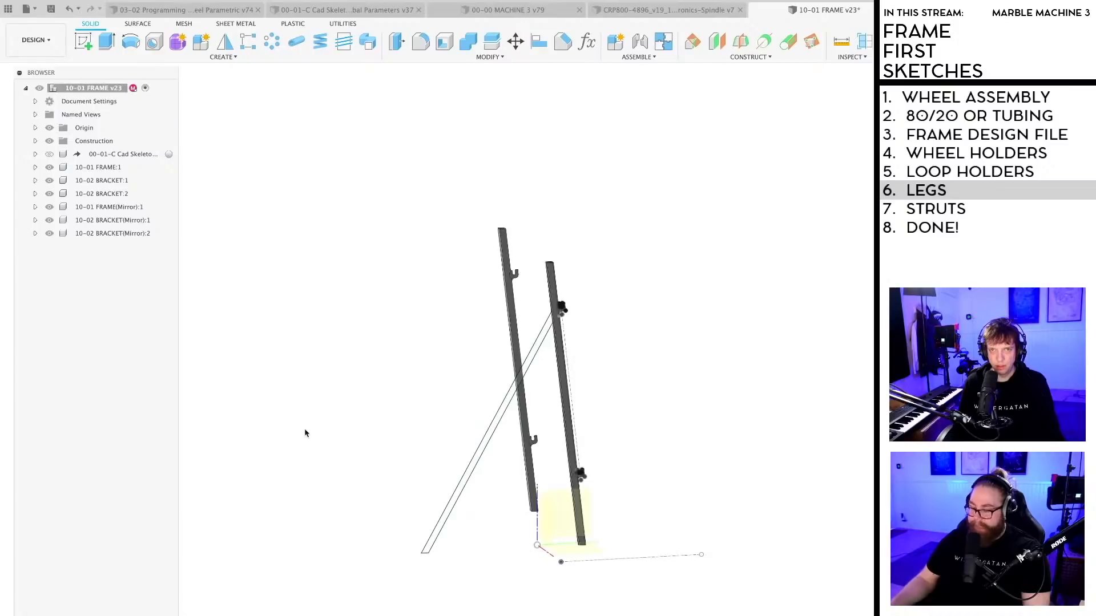
Step: Try again to add a new component to the top-level frame design
right_click(89, 88)
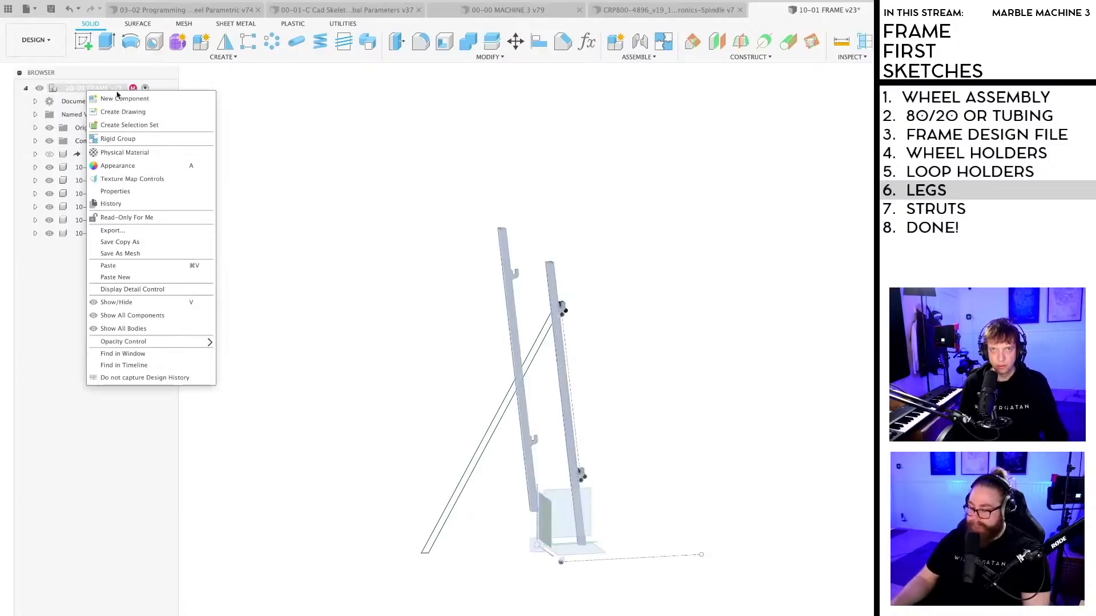
click(122, 99)
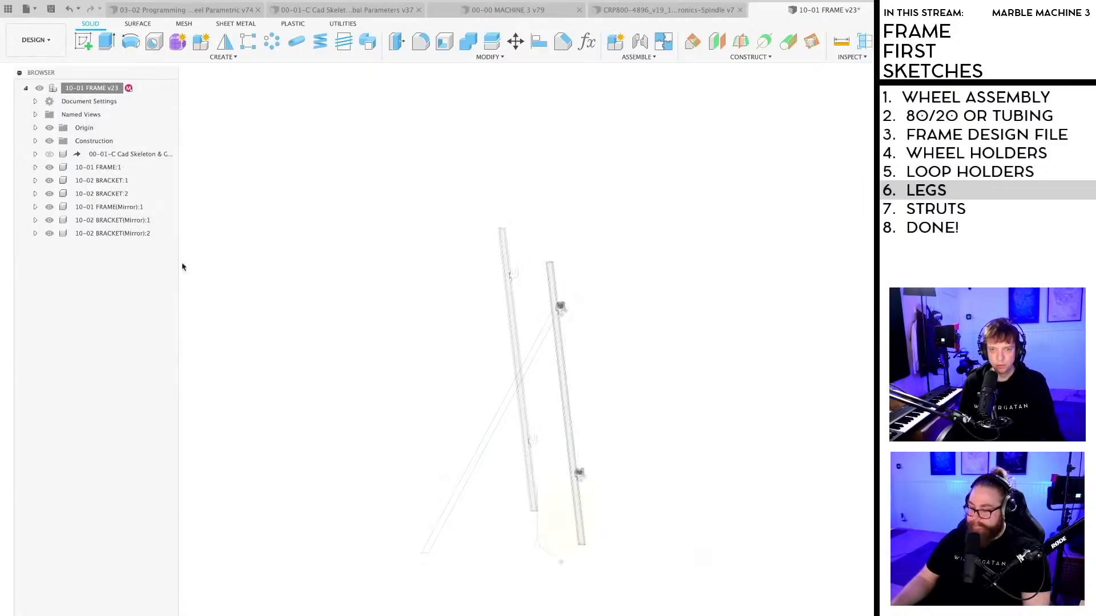
middle_drag(380, 396, 319, 368)
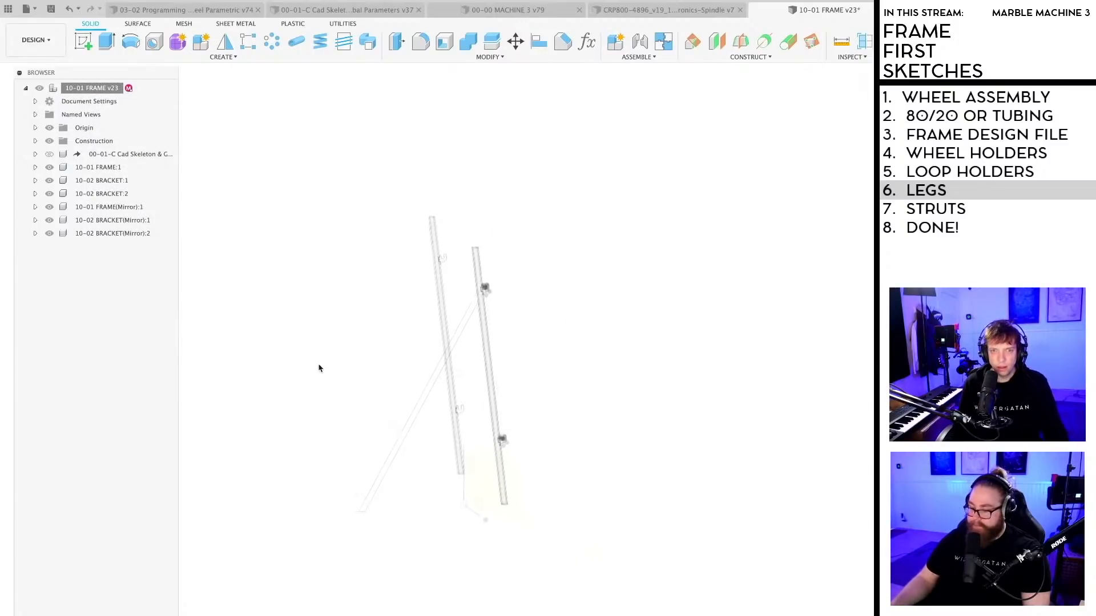
scroll(137, 357, down, 3)
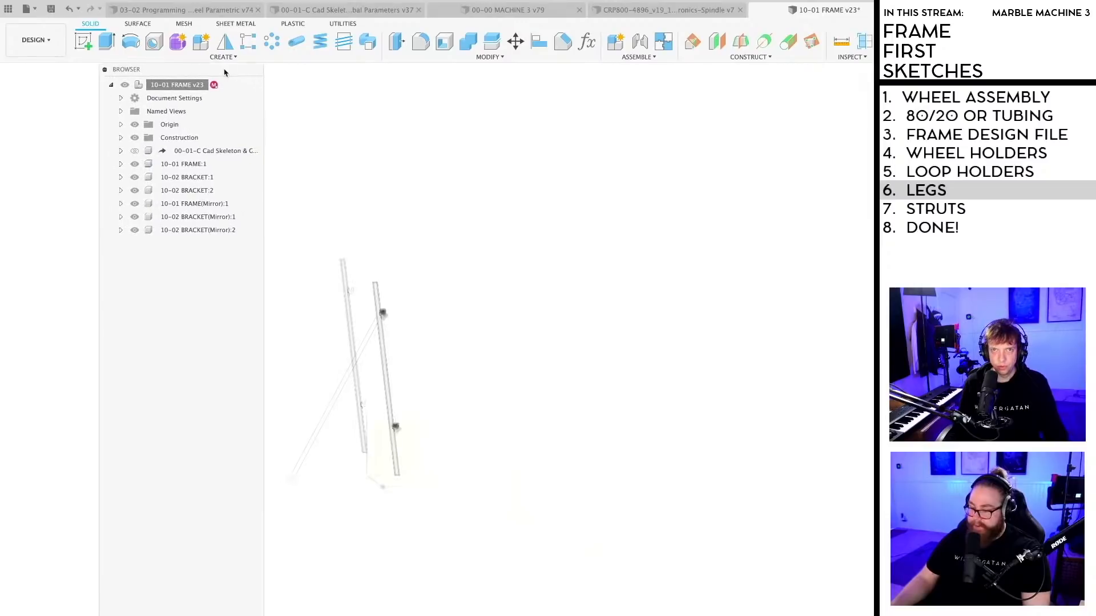
scroll(590, 399, down, 2)
Step: Save the frame design with its top-level component active
shift+middle_drag(590, 399, 618, 447)
key(super+s)
key(Return)
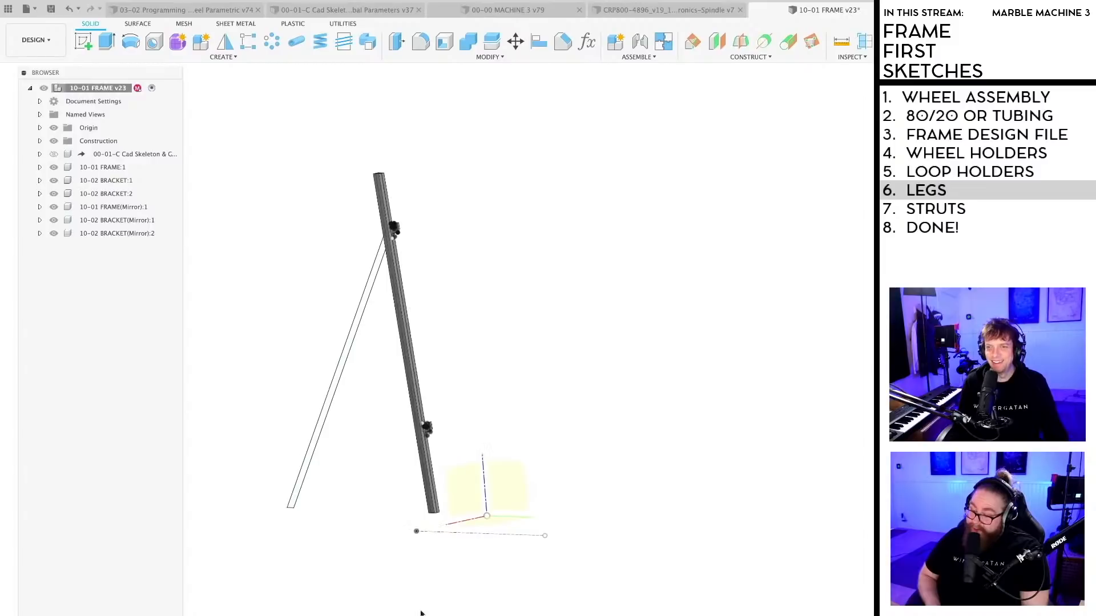
key(super+s)
key(Return)
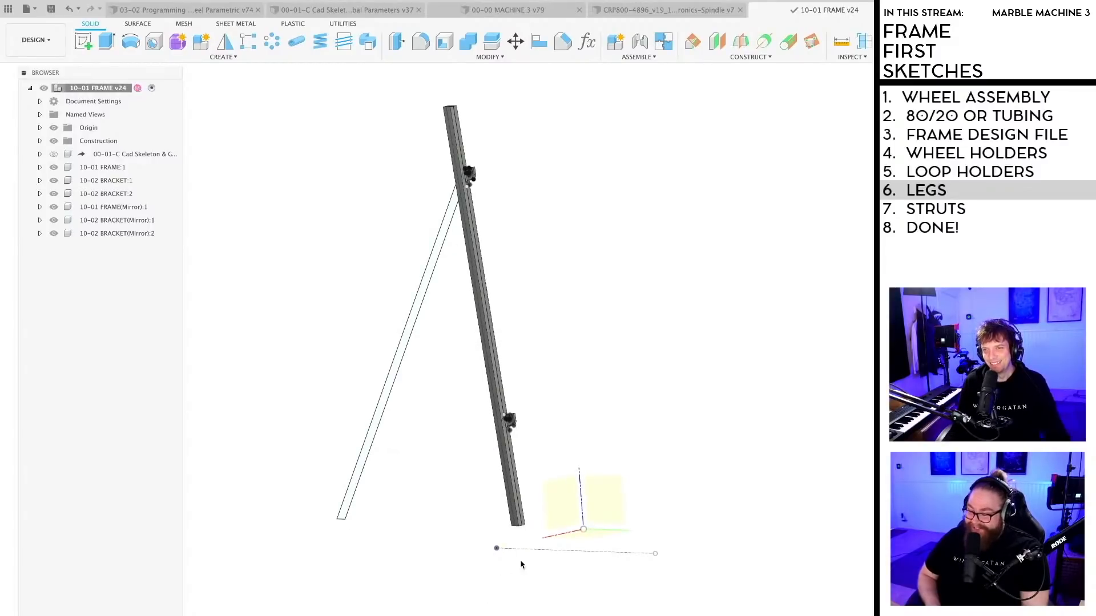
Step: Examine the lower U-shaped bracket on the post and the sketch geometry around its slot
scroll(527, 372, up, 5)
scroll(525, 374, up, 2)
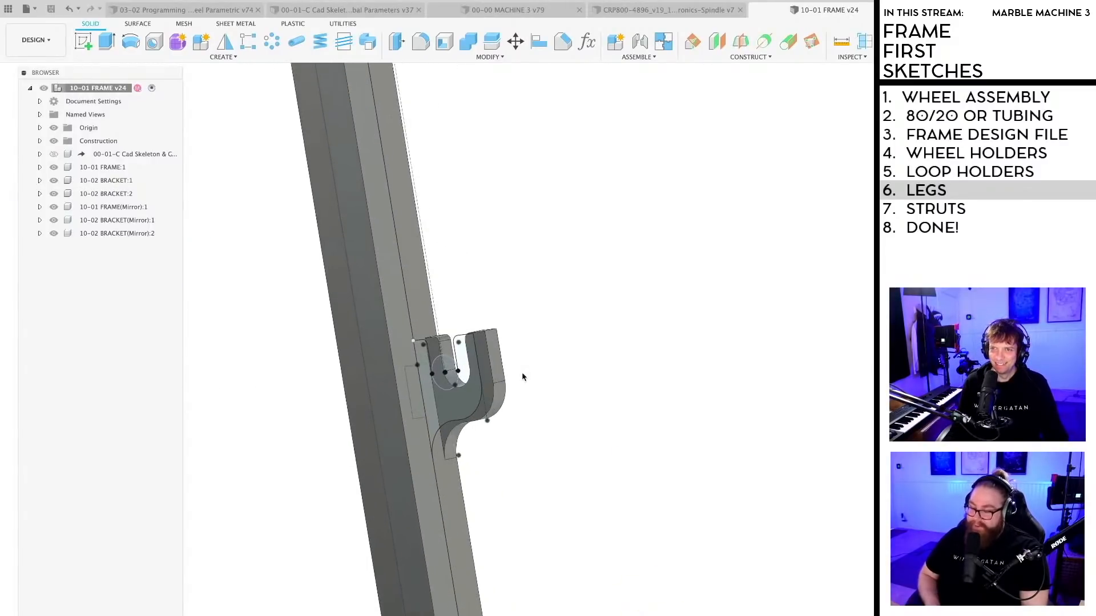
scroll(525, 375, down, 10)
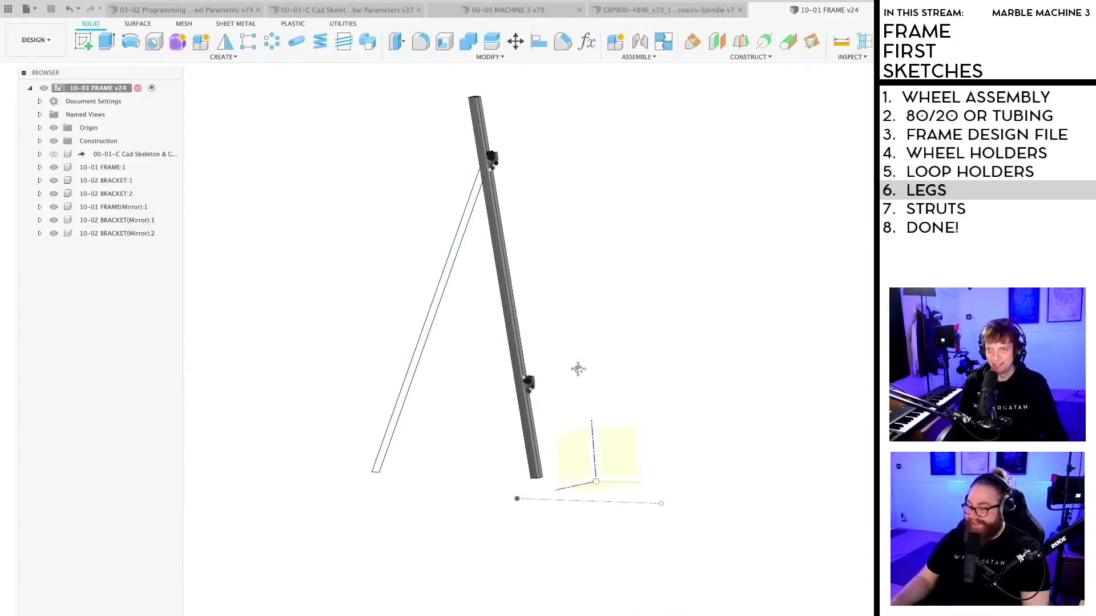
middle_drag(579, 371, 573, 400)
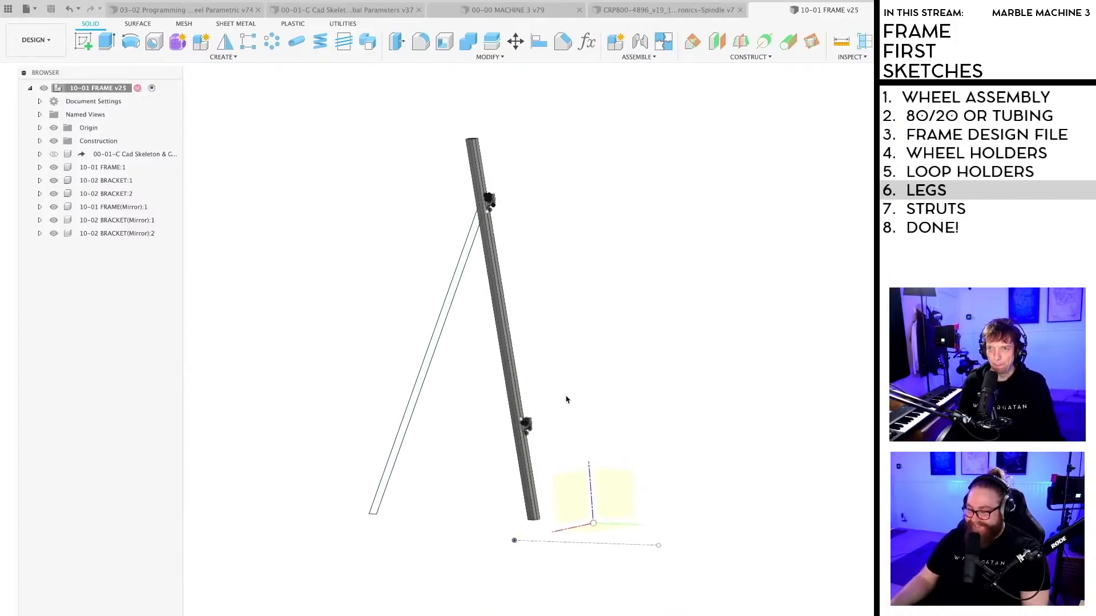
scroll(542, 419, up, 5)
scroll(529, 423, up, 8)
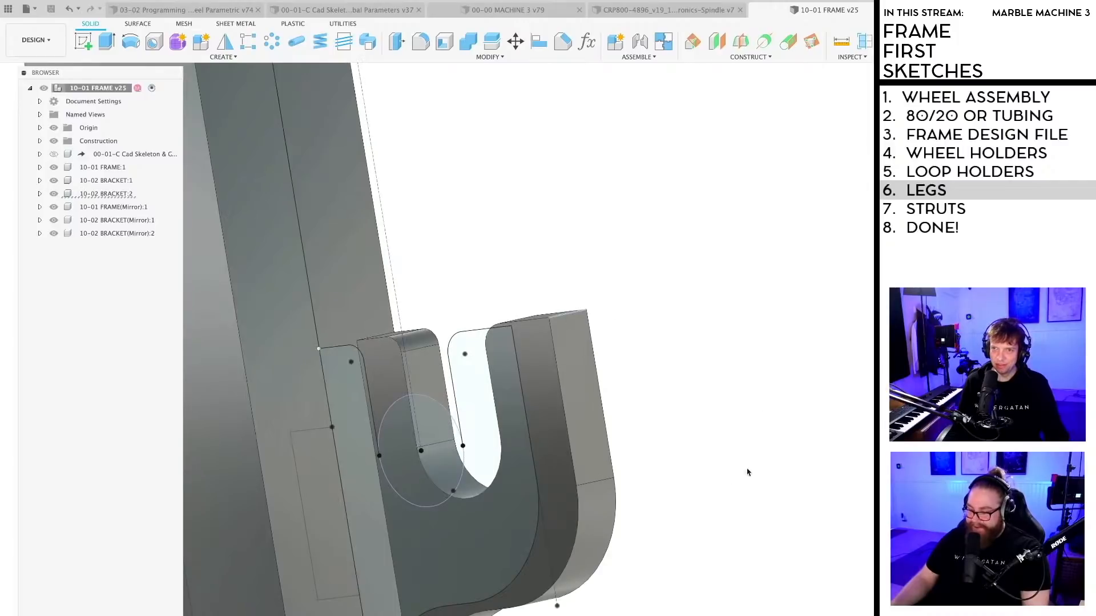
scroll(727, 485, down, 5)
scroll(726, 500, down, 10)
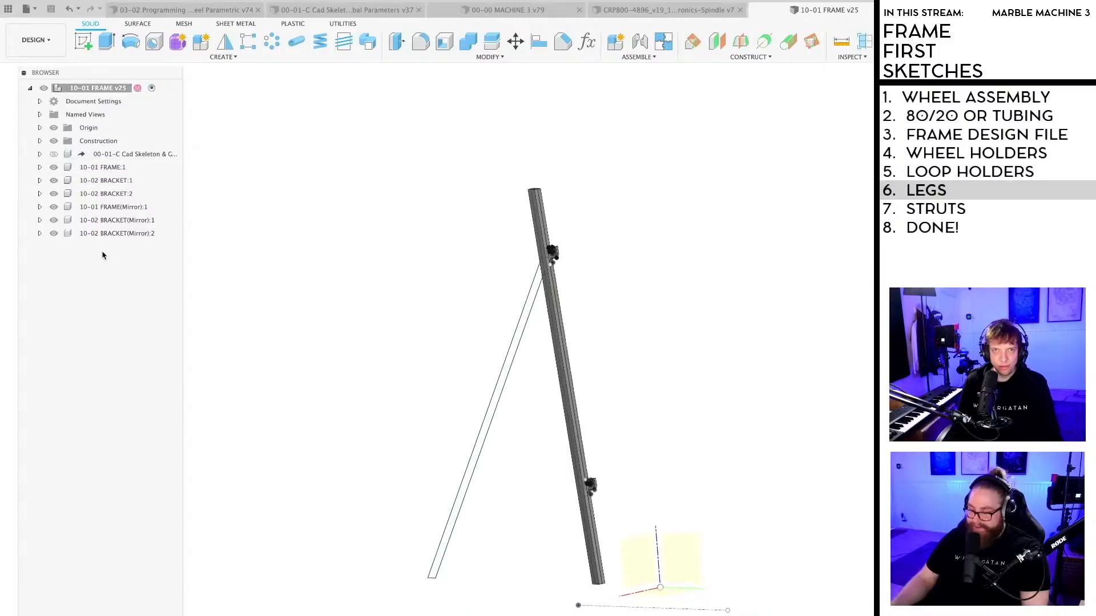
Step: Show the 00-01-C Cad Skeleton component and create a new component under the top-level frame design
click(54, 154)
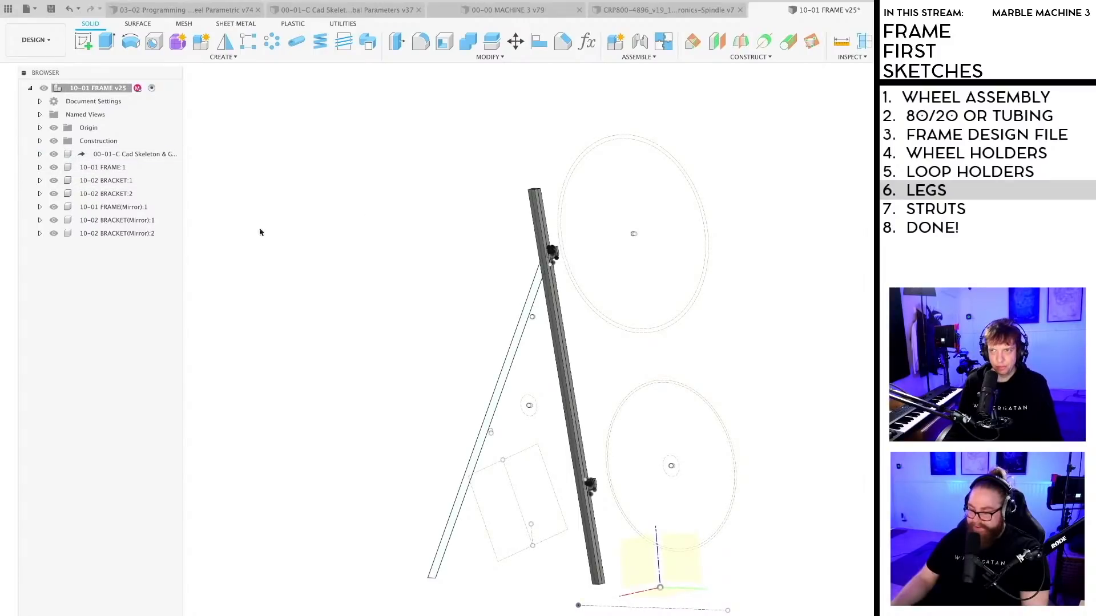
scroll(280, 258, down, 2)
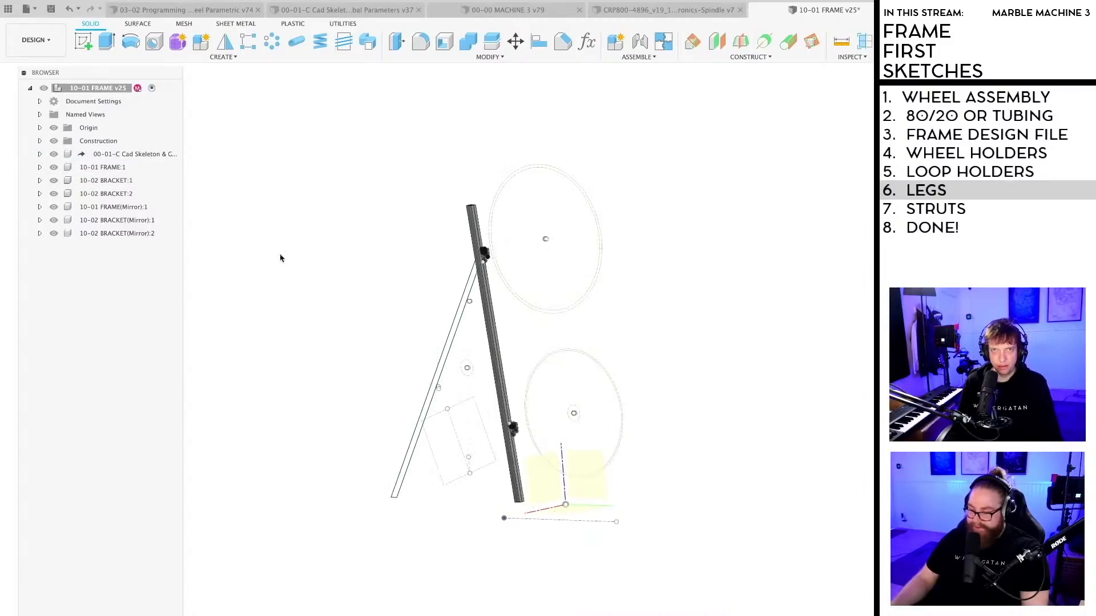
right_click(95, 89)
click(129, 96)
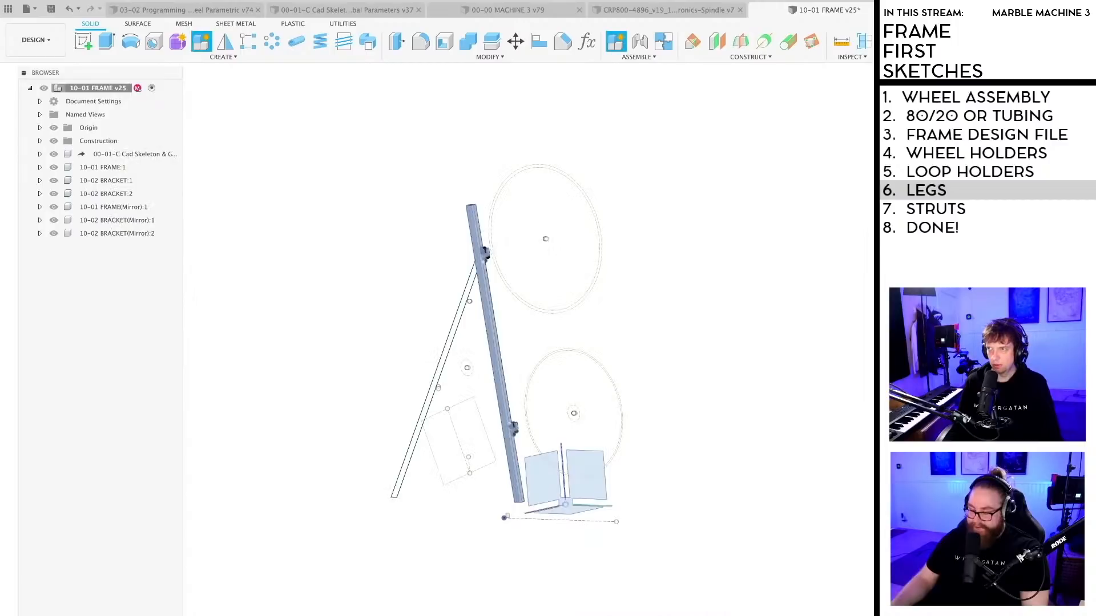
click(557, 374)
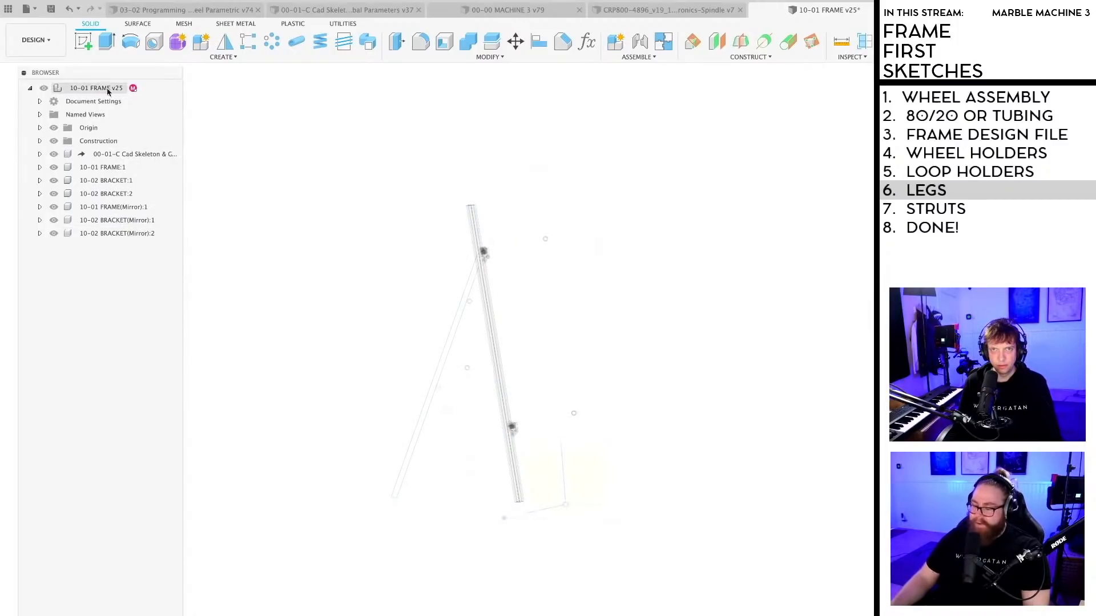
Step: Activate the top-level 10-01 FRAME component again
click(147, 88)
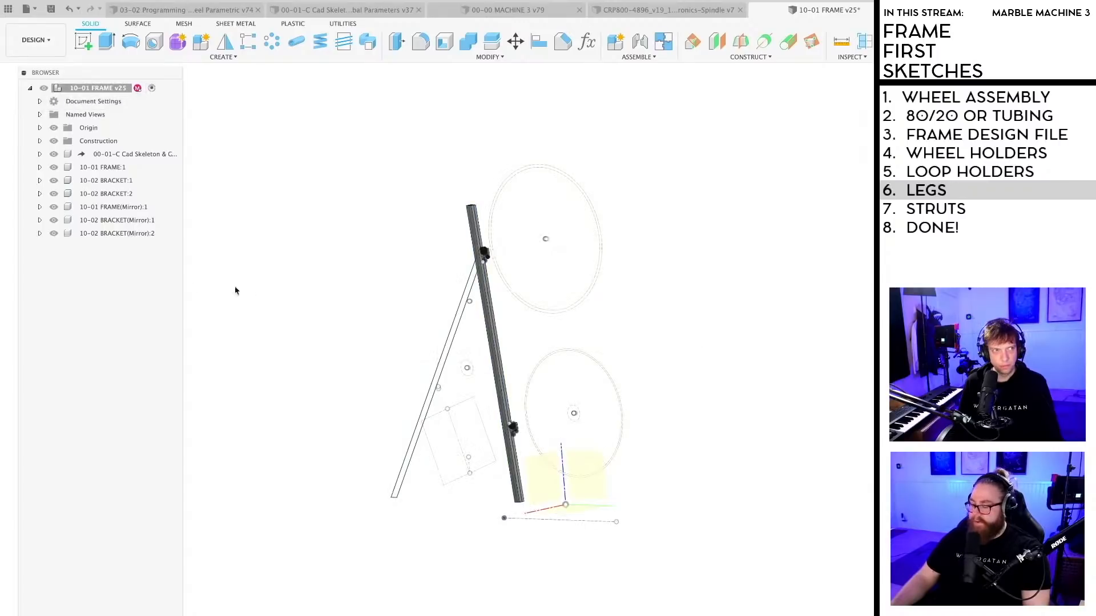
middle_drag(270, 289, 270, 302)
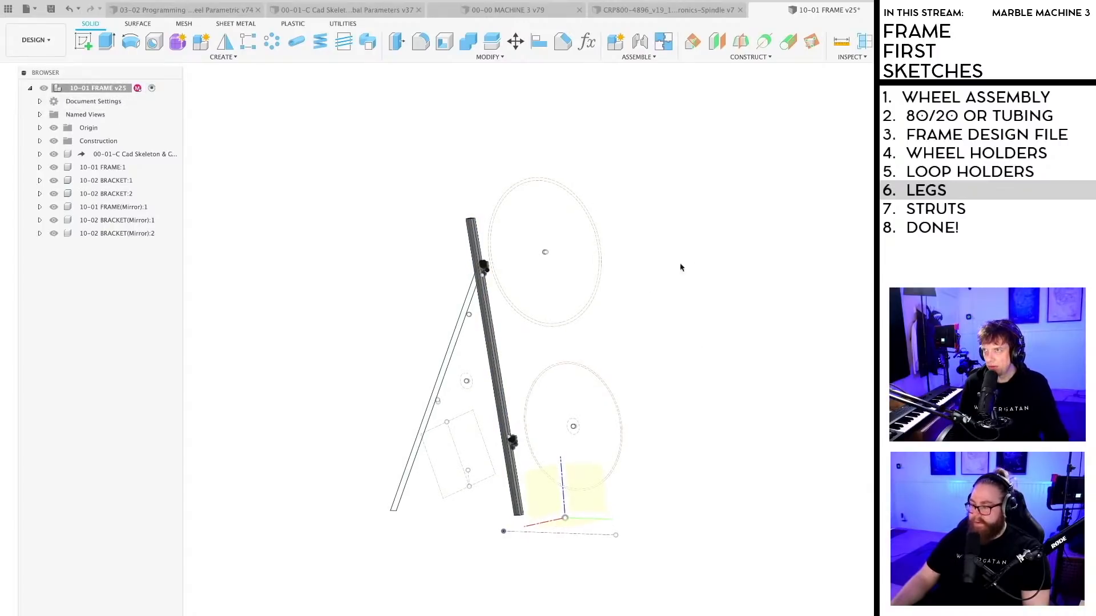
shift+middle_drag(621, 303, 586, 354)
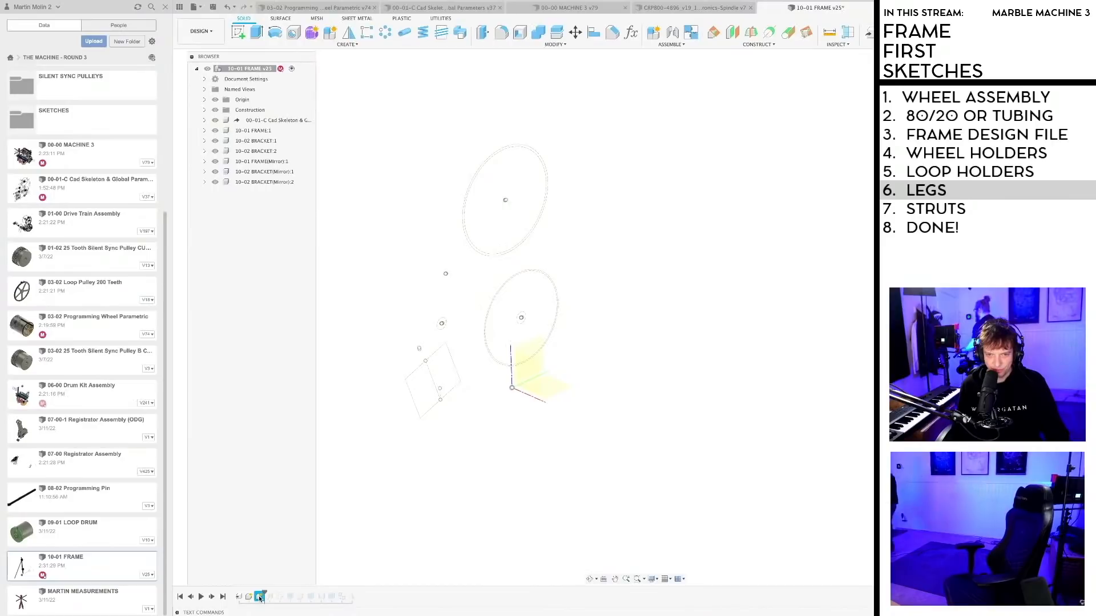
Step: Delete the selected early feature from the frame's timeline and roll the timeline forward to its end
right_click(259, 598)
click(292, 541)
drag(254, 595, 343, 596)
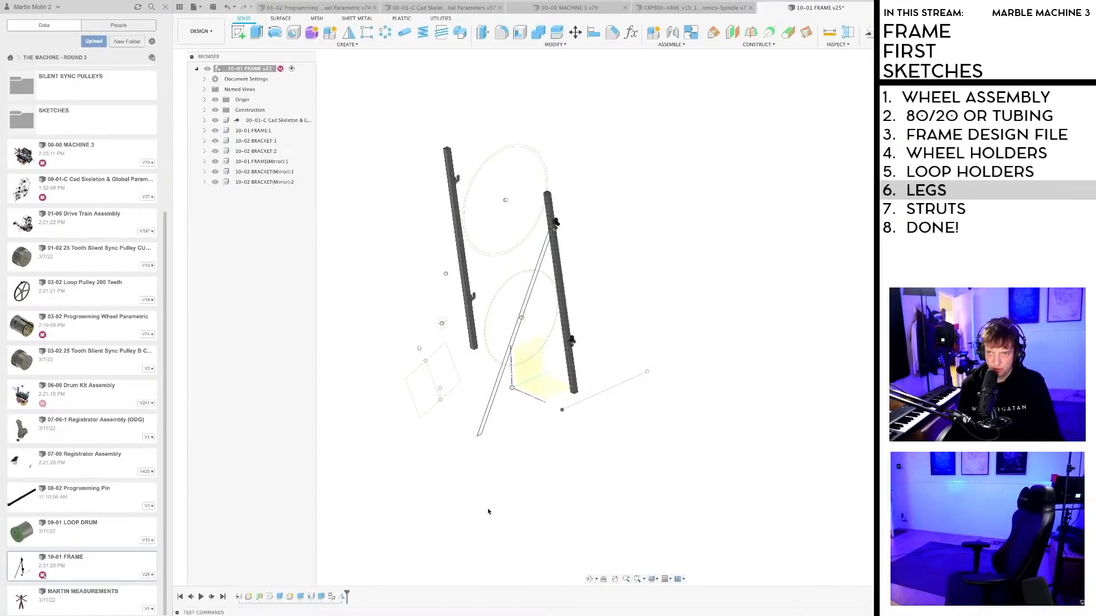
scroll(488, 503, down, 2)
middle_drag(509, 491, 526, 485)
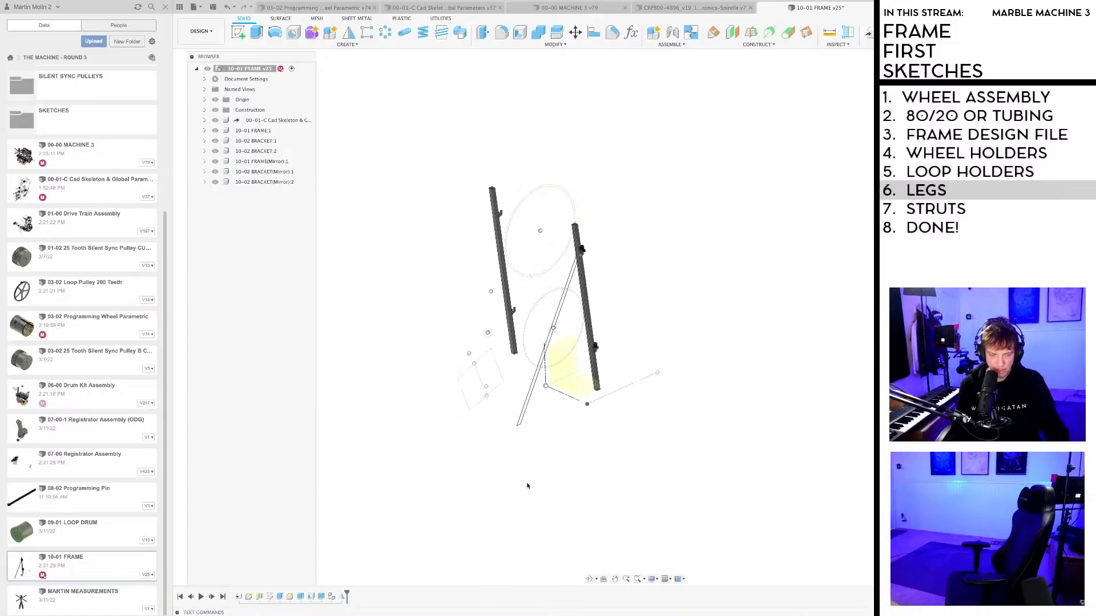
Step: Save the 10-01 FRAME design and return to its document
key(super+s)
key(Return)
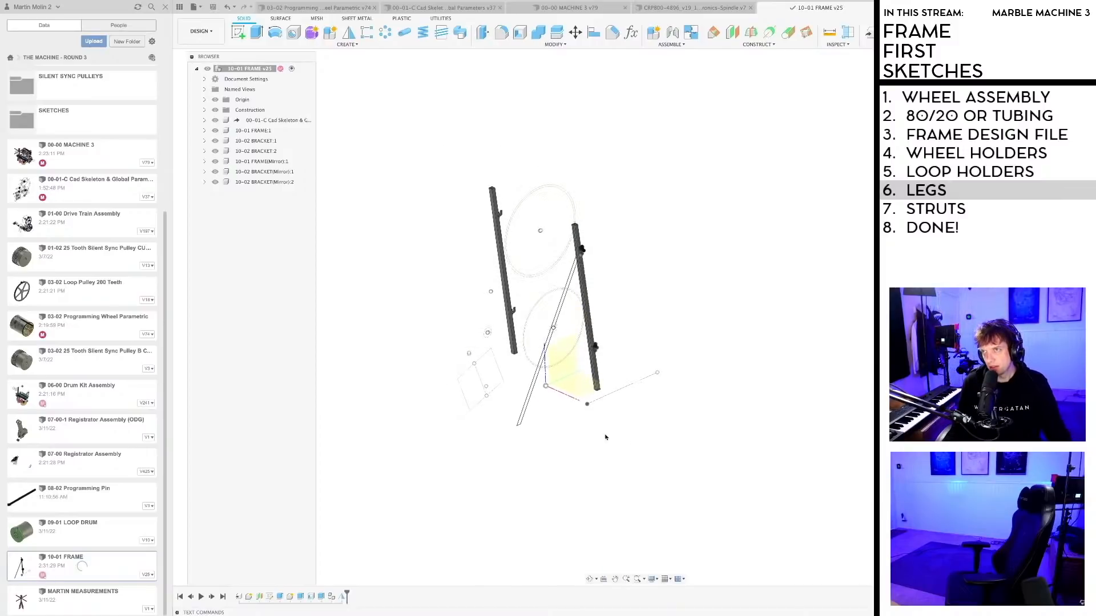
key(ctrl+Tab)
key(ctrl+w)
click(570, 320)
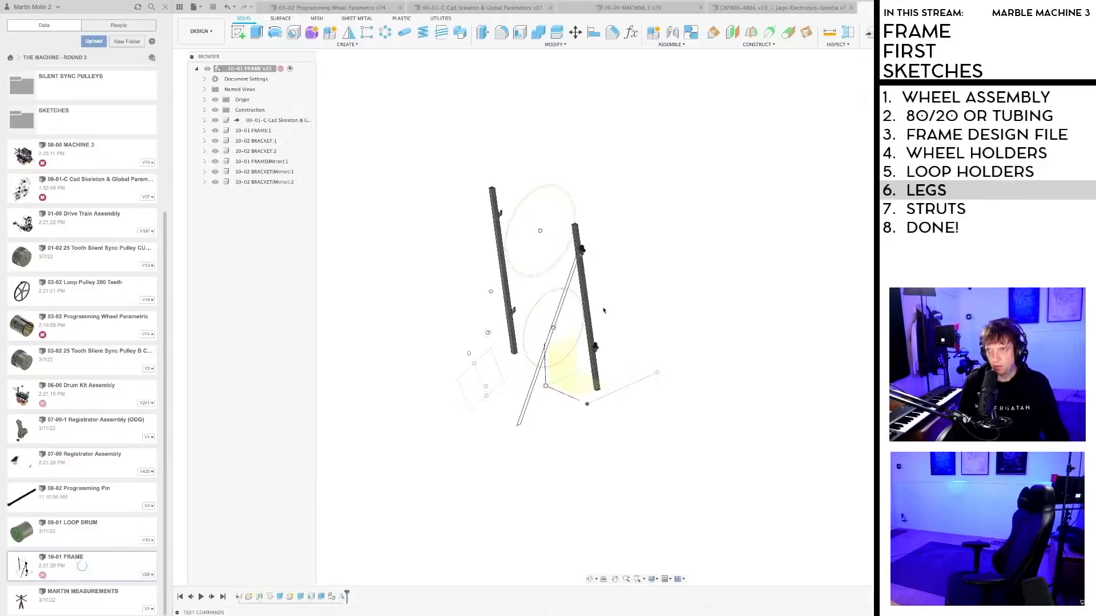
click(795, 8)
click(871, 8)
scroll(682, 344, down, 2)
middle_drag(683, 344, 563, 393)
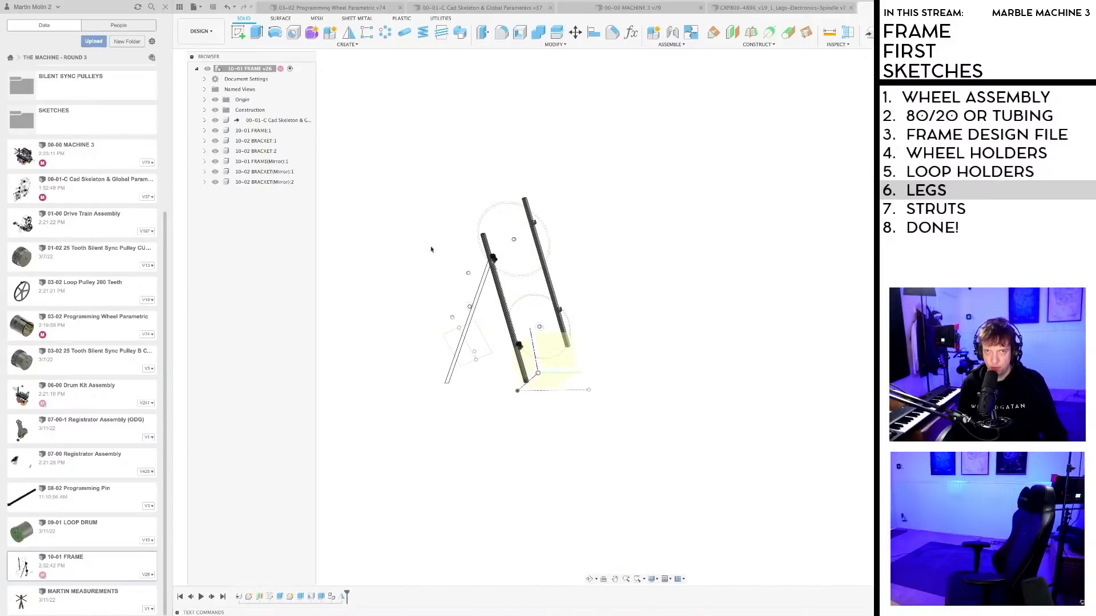
click(262, 161)
click(263, 171)
click(260, 182)
click(259, 133)
click(420, 141)
middle_drag(385, 167, 391, 176)
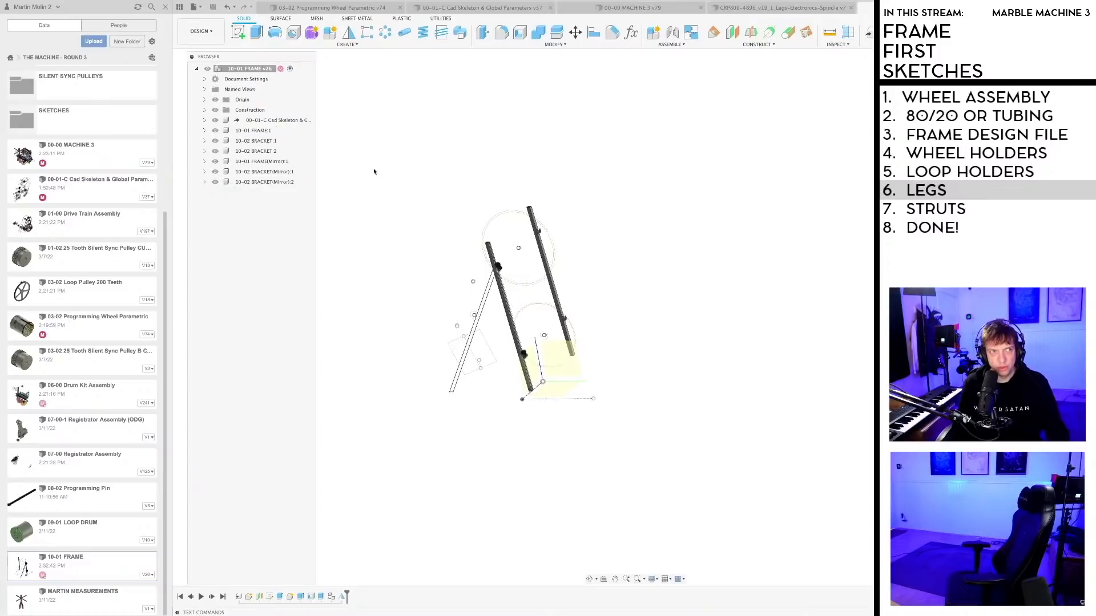
Step: Try to create an internal standard component under the top-level frame with activation turned off, and save the design
right_click(244, 69)
click(274, 76)
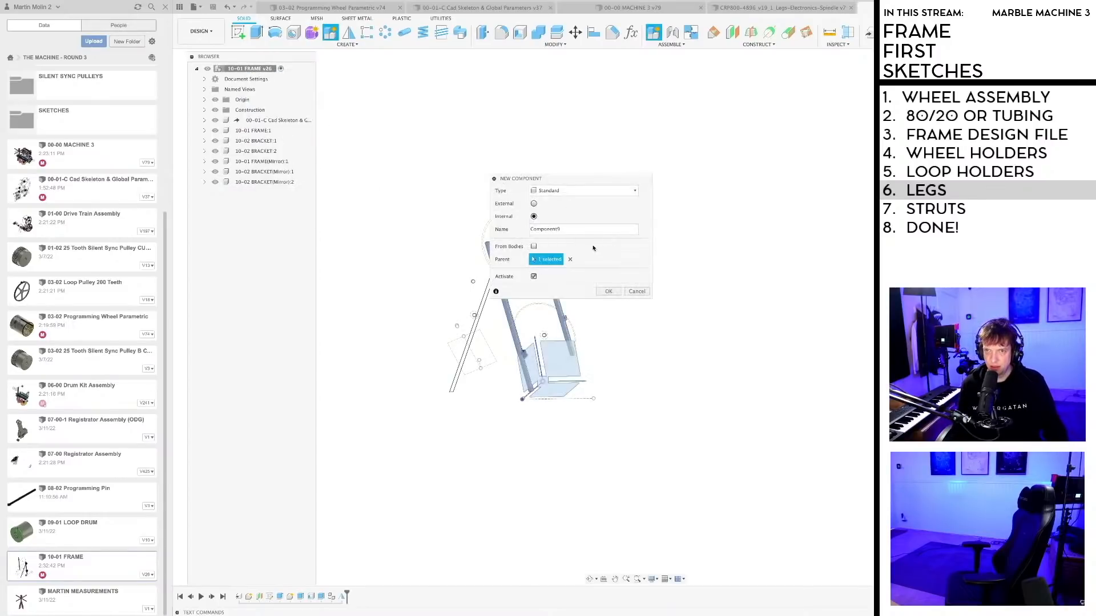
click(534, 276)
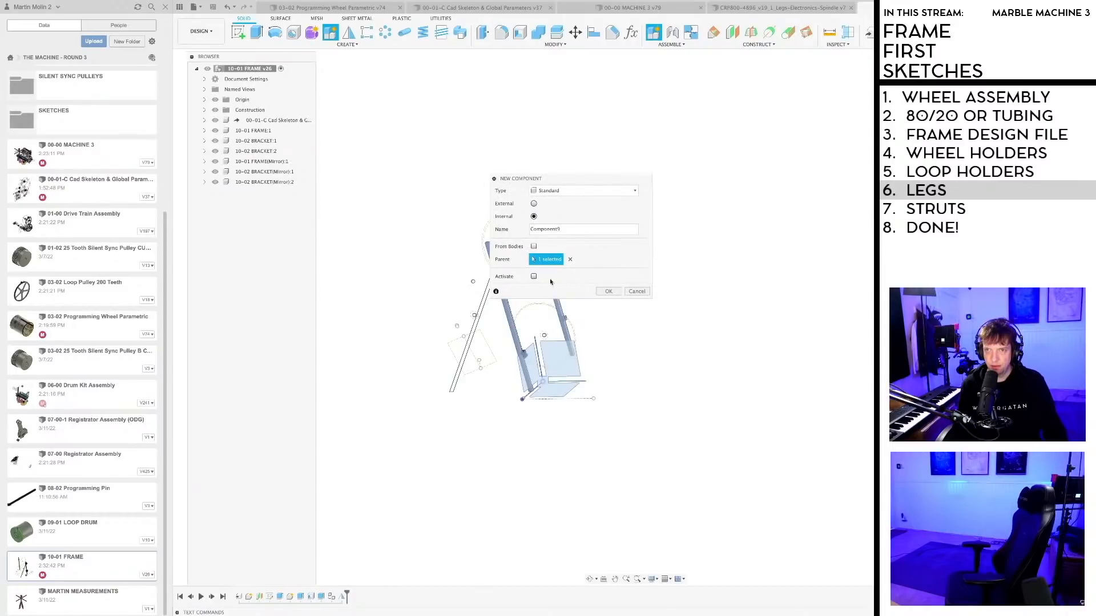
click(609, 291)
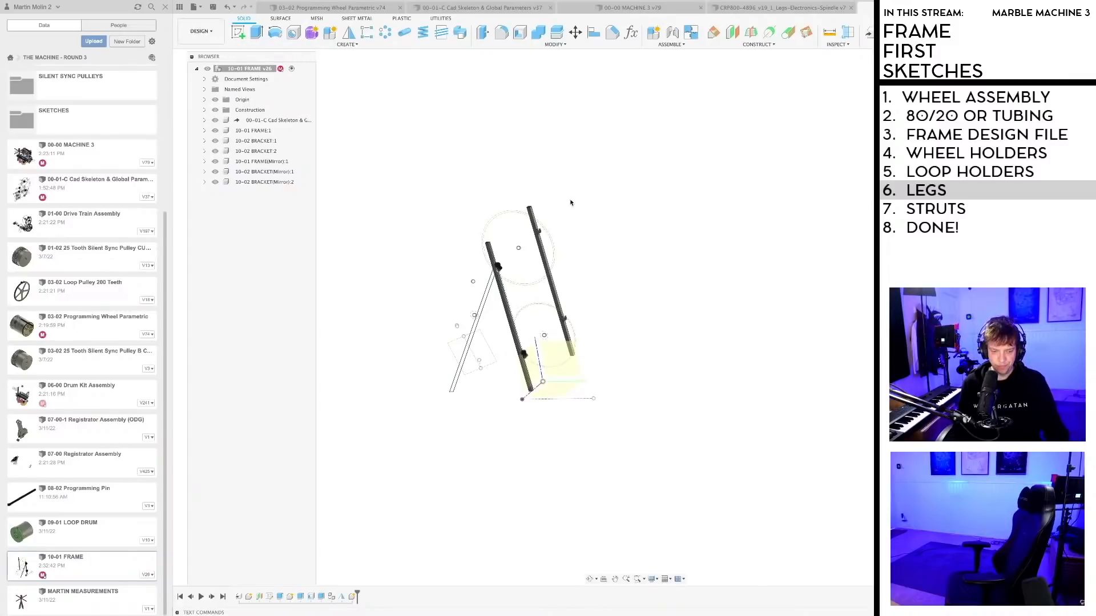
key(ctrl+s)
key(Return)
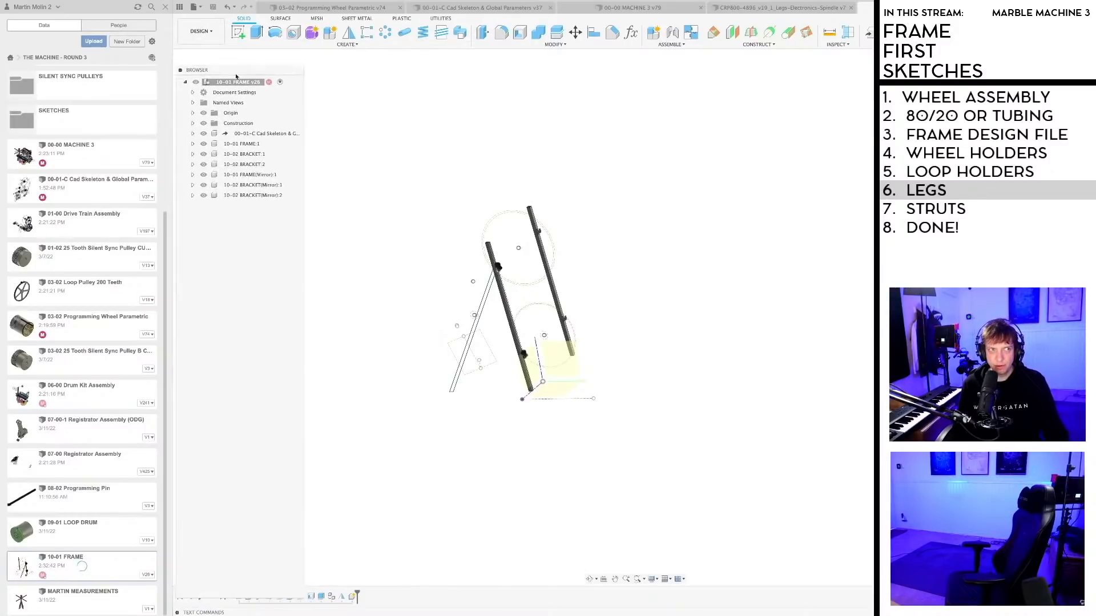
Step: Resize the browser for full component names and check the contents of the 10-02 BRACKET(Mirror):2 component
drag(312, 589, 374, 244)
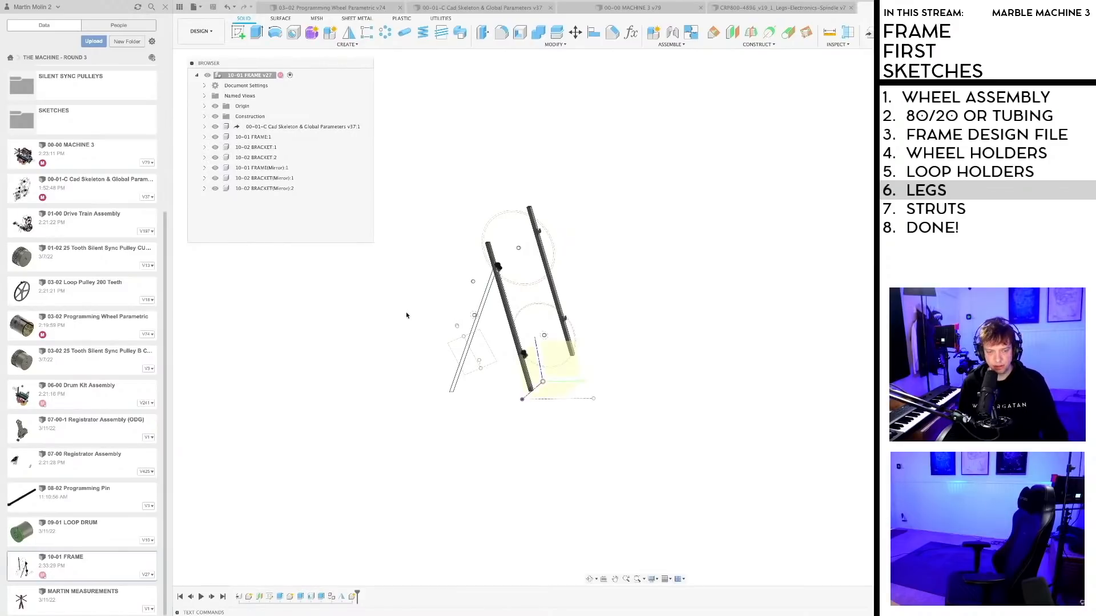
scroll(407, 315, down, 1)
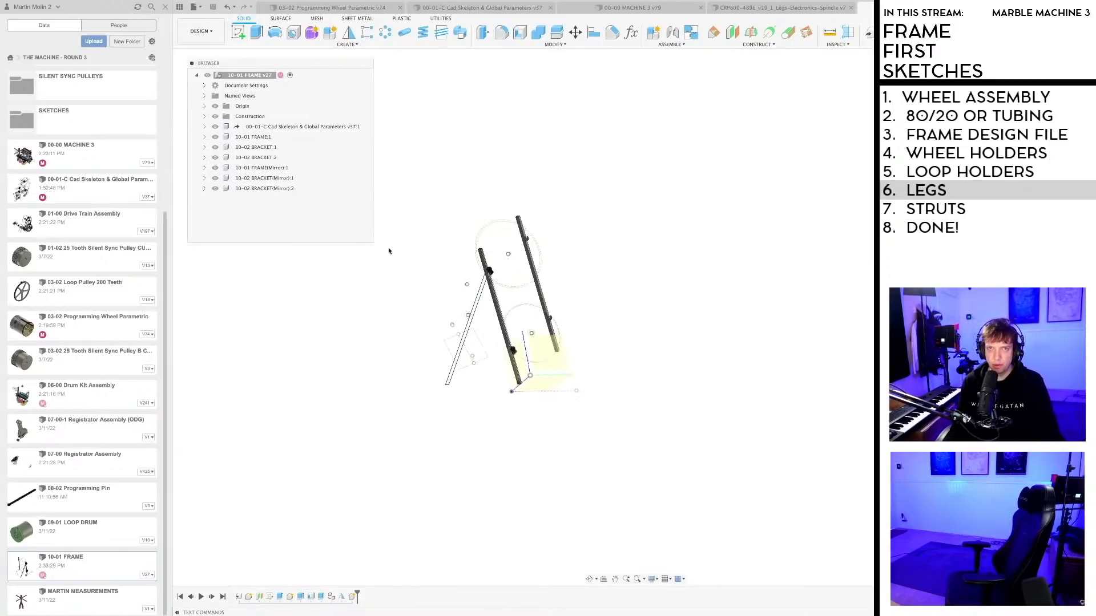
drag(370, 243, 373, 561)
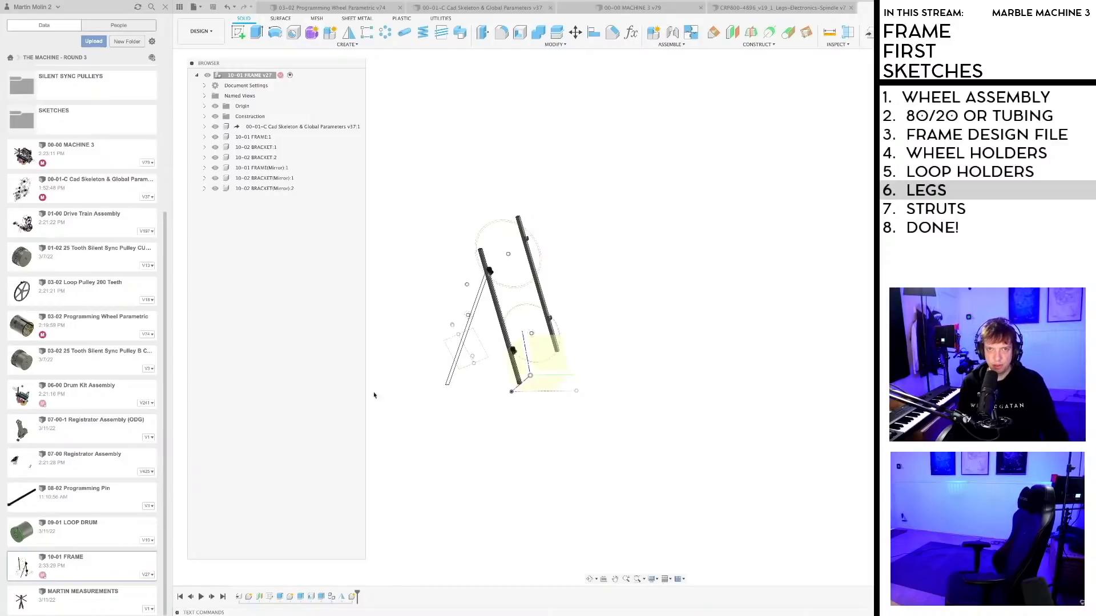
click(204, 188)
drag(258, 65, 257, 67)
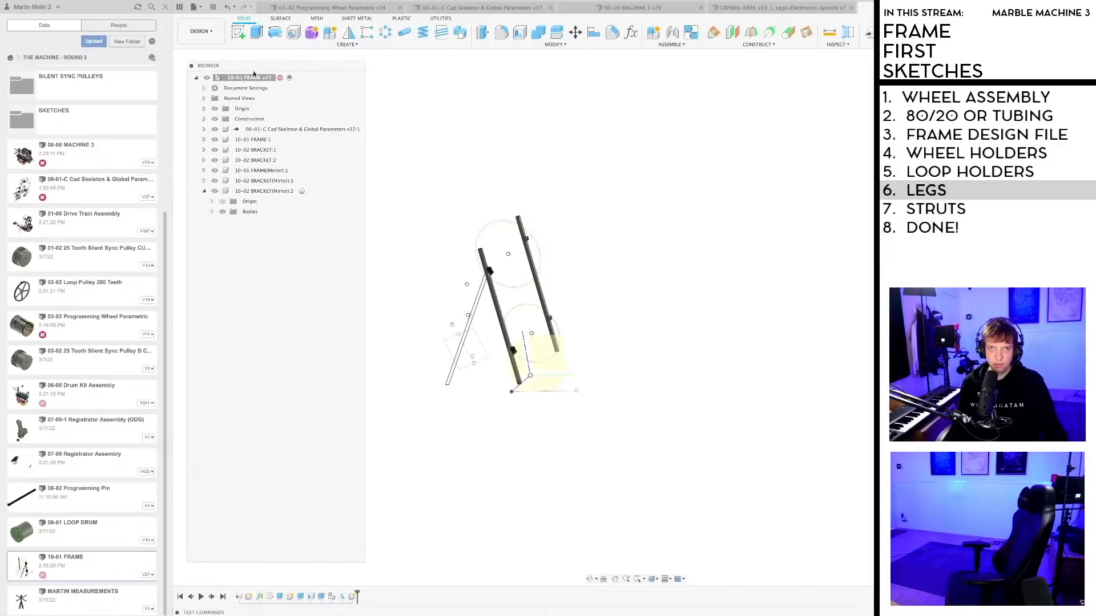
click(205, 192)
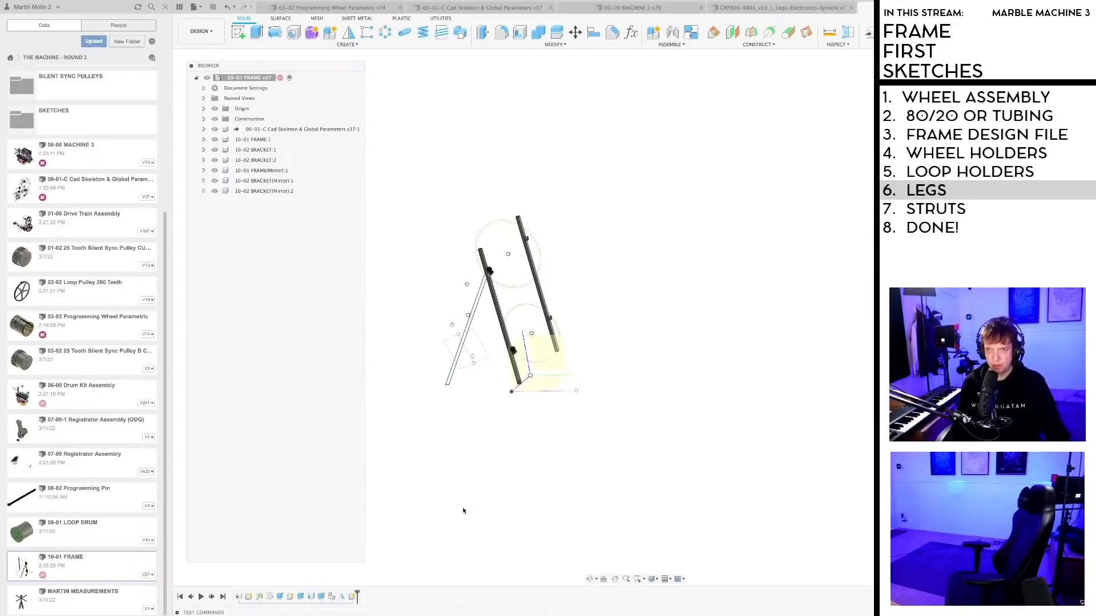
Step: Delete the last feature in the frame's timeline, then save and close the design
right_click(354, 598)
click(393, 541)
key(ctrl+s)
key(Return)
key(ctrl+w)
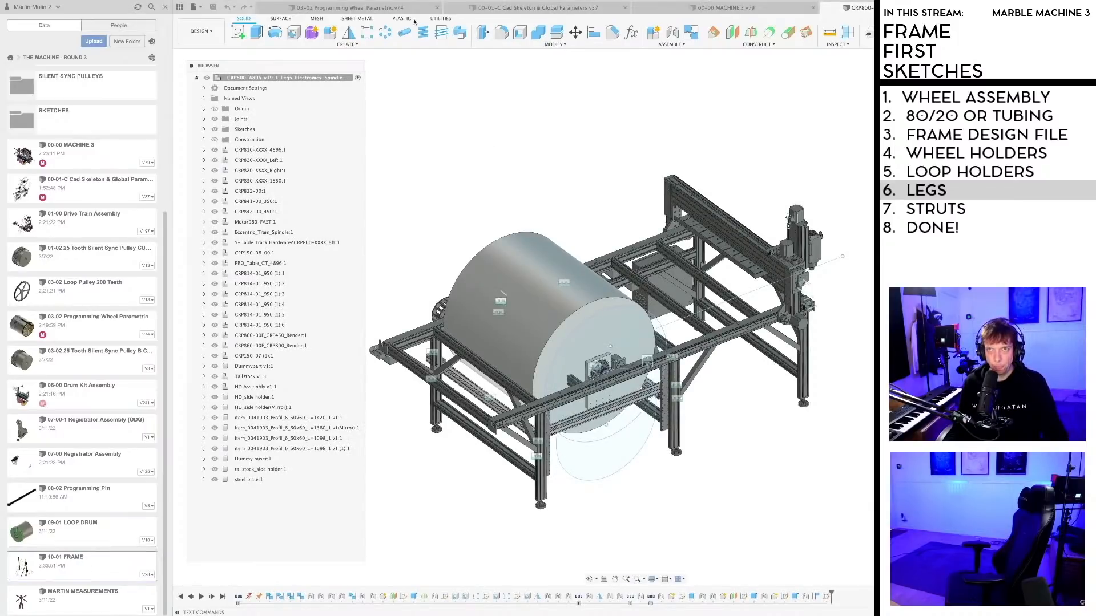
Step: Look over the 00-00 MACHINE 3 assembly and reopen the 10-01 FRAME design
click(348, 8)
click(733, 7)
shift+middle_drag(682, 404, 697, 318)
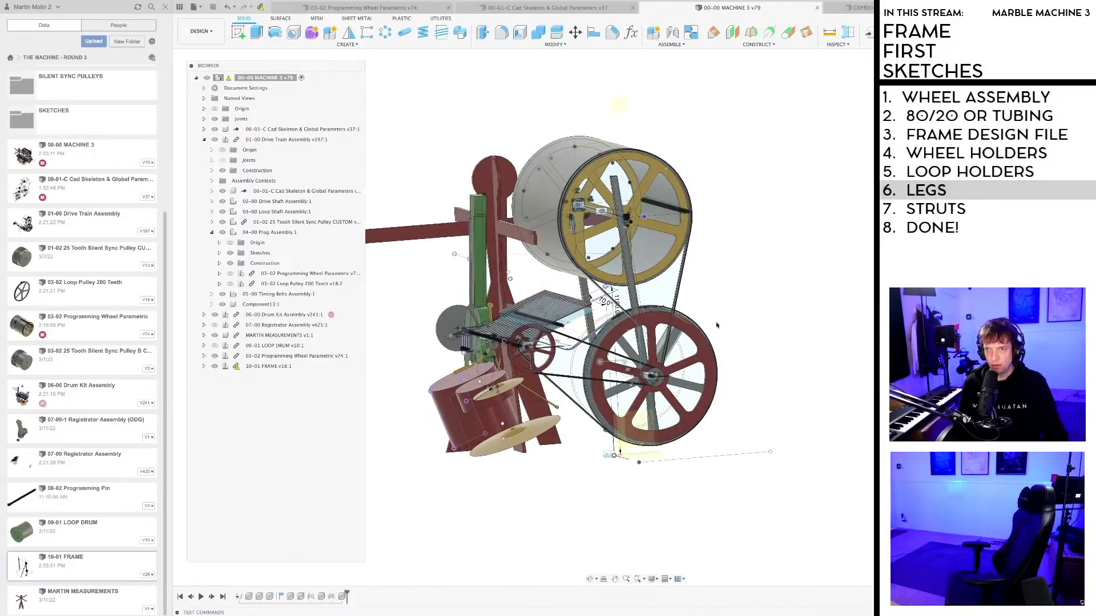
double_click(101, 573)
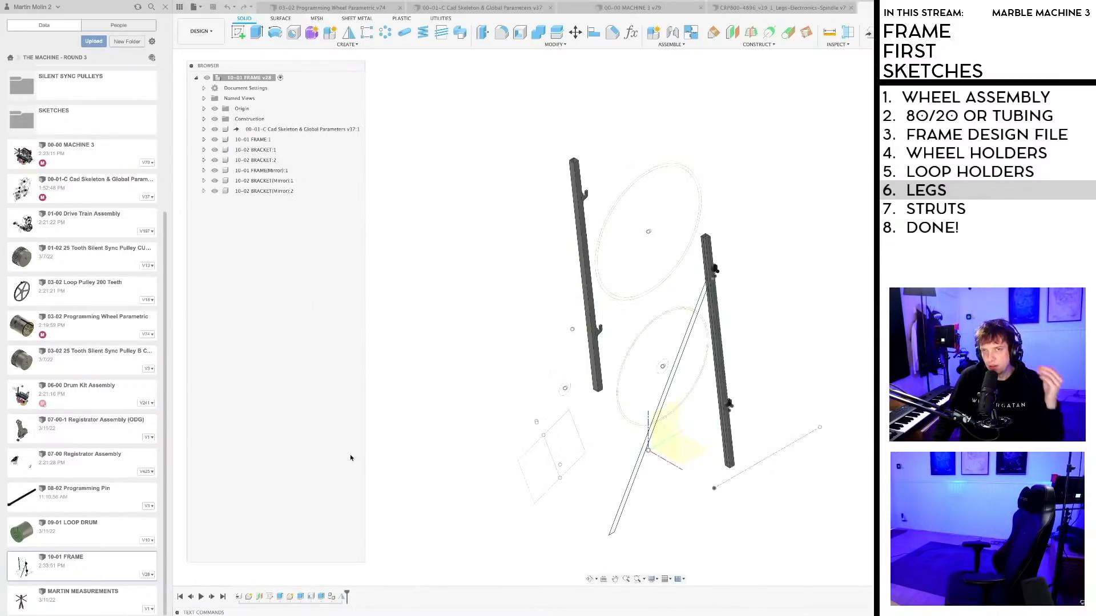
scroll(496, 288, down, 3)
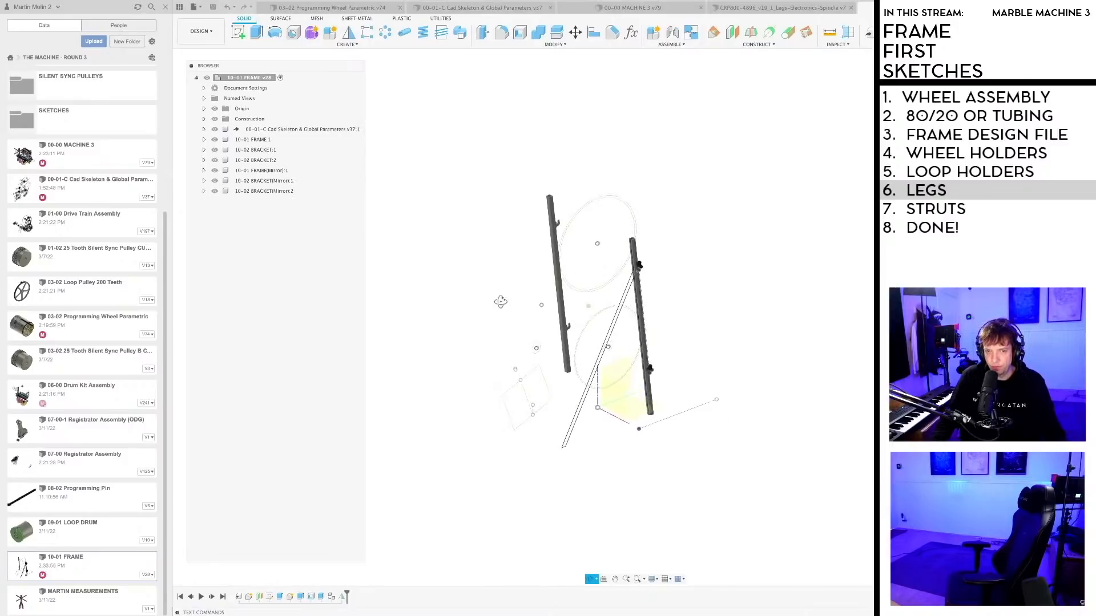
Step: Create a new component under the top-level frame design and name it 10-03 LEGS
right_click(247, 78)
click(267, 84)
key(Return)
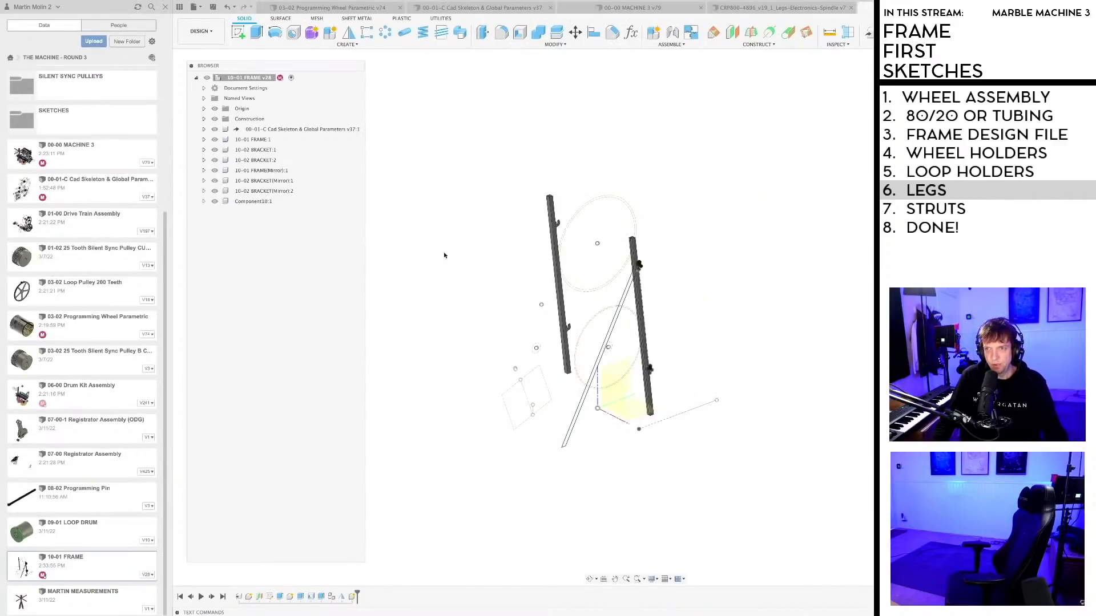
shift+middle_drag(737, 338, 713, 323)
double_click(240, 202)
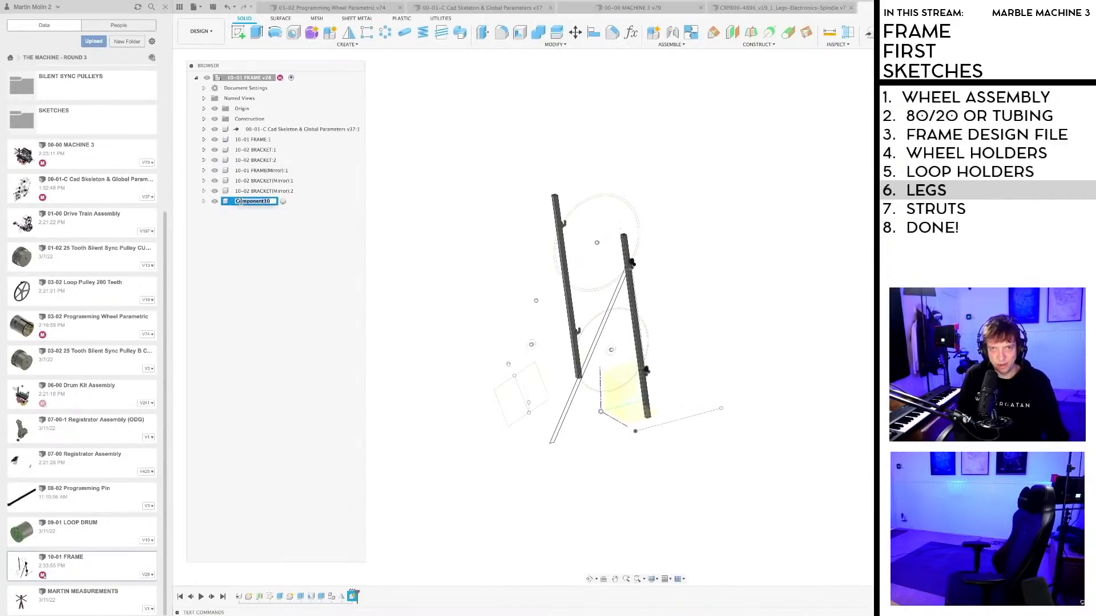
text(10)
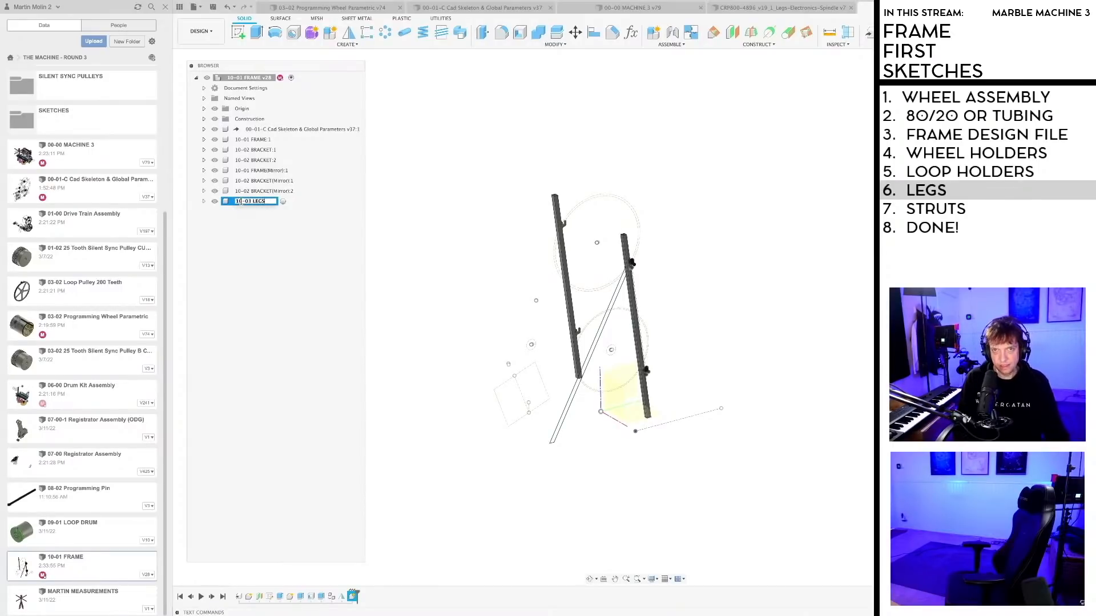
text(-03 LEGS)
key(Return)
Step: Extrude the slanted leg profile symmetrically with a whole-length distance of -40 mm as a new body
key(e)
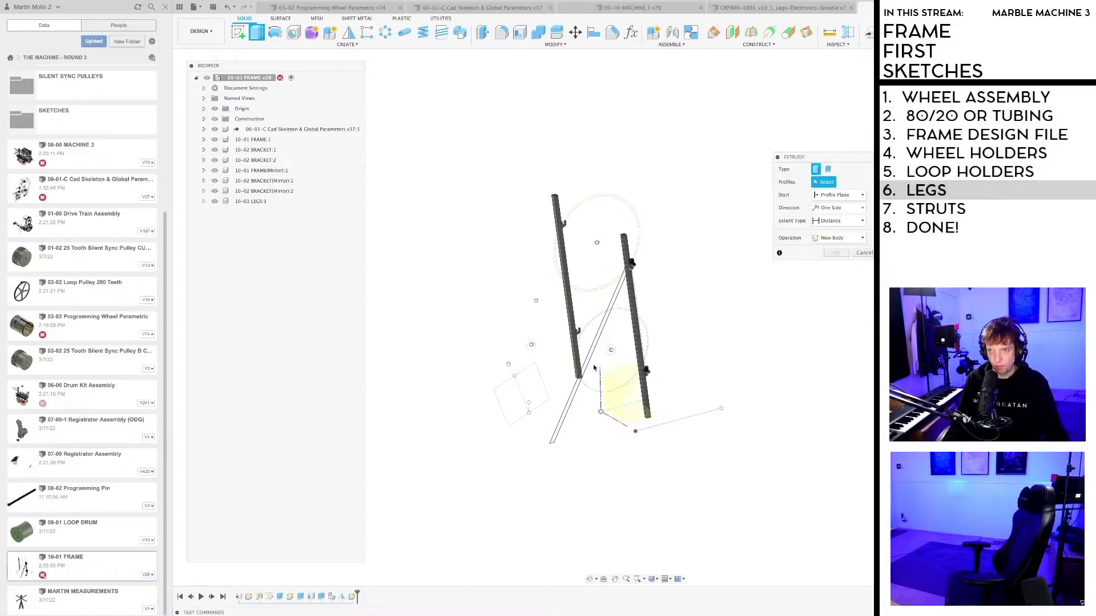
scroll(594, 368, up, 3)
click(582, 360)
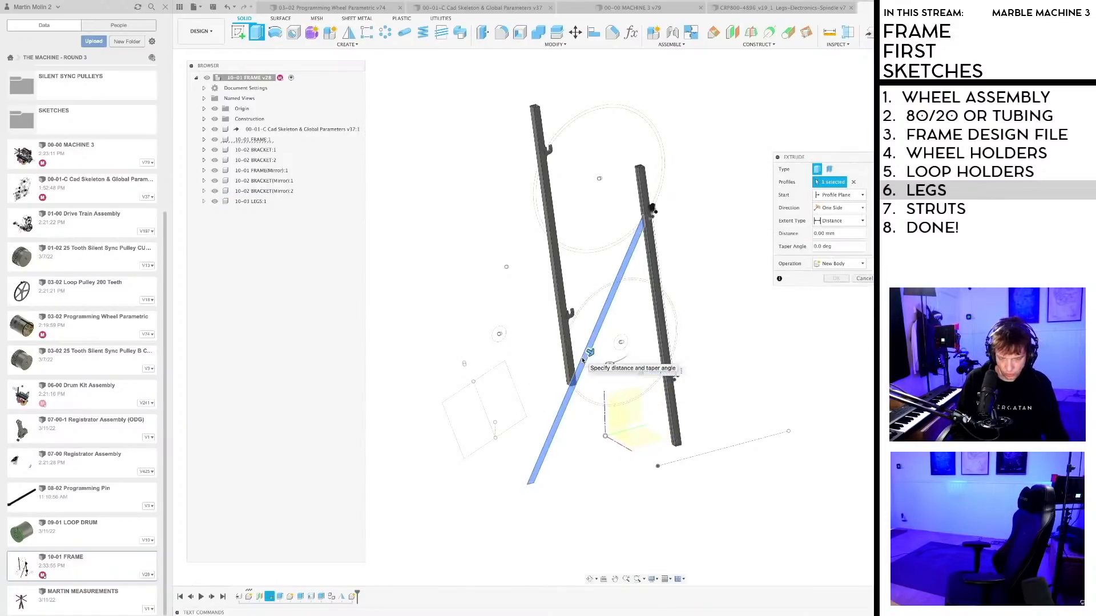
text(-40)
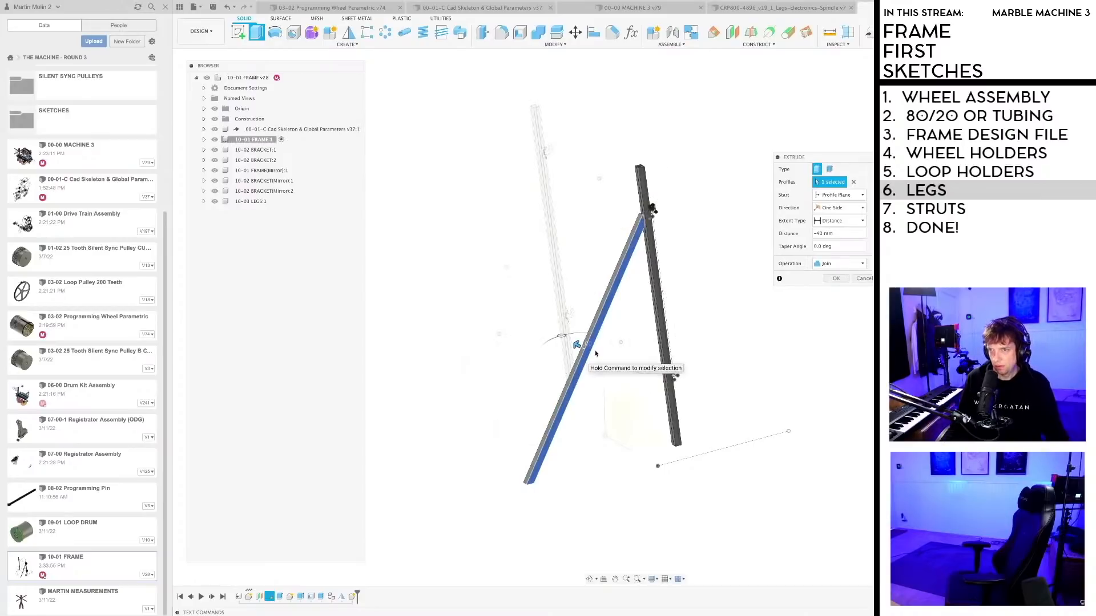
shift+middle_drag(702, 228, 734, 235)
scroll(739, 233, up, 3)
click(837, 263)
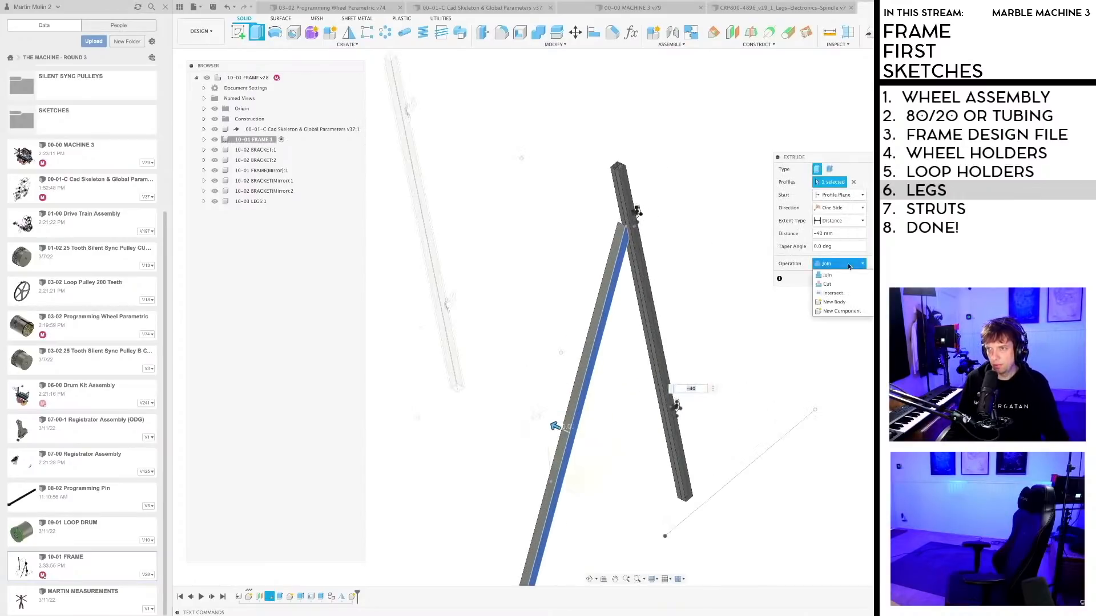
click(839, 301)
click(839, 208)
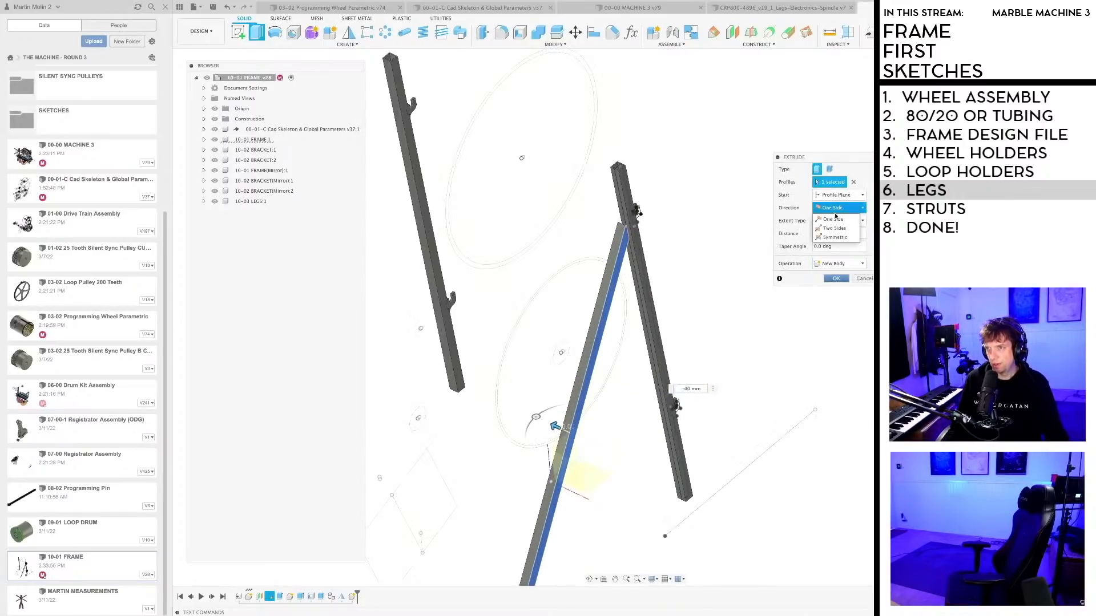
click(836, 235)
click(835, 234)
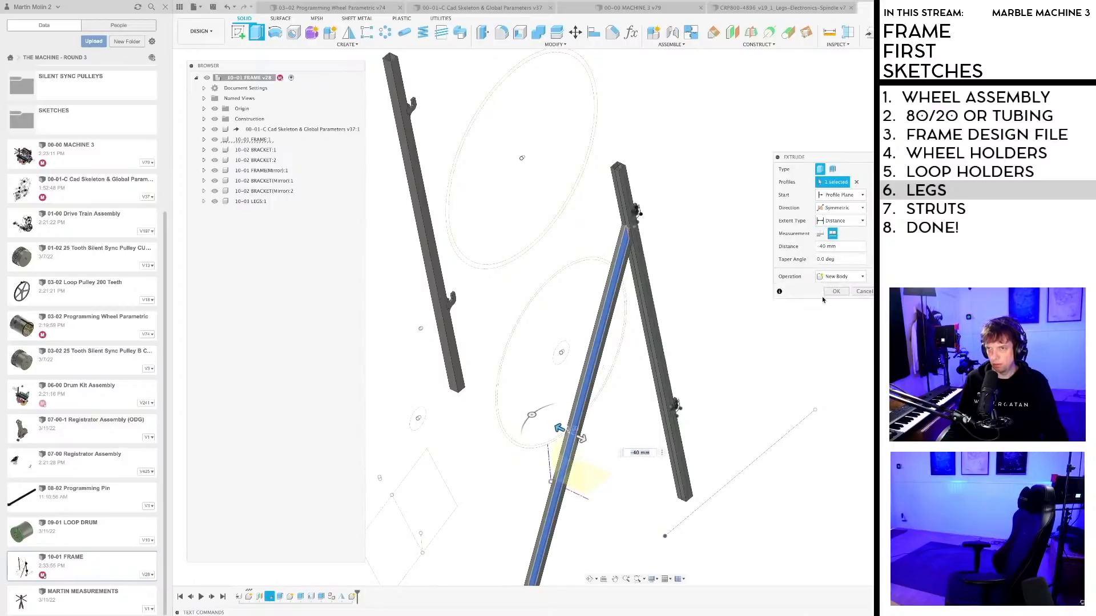
click(825, 290)
scroll(590, 98, down, 4)
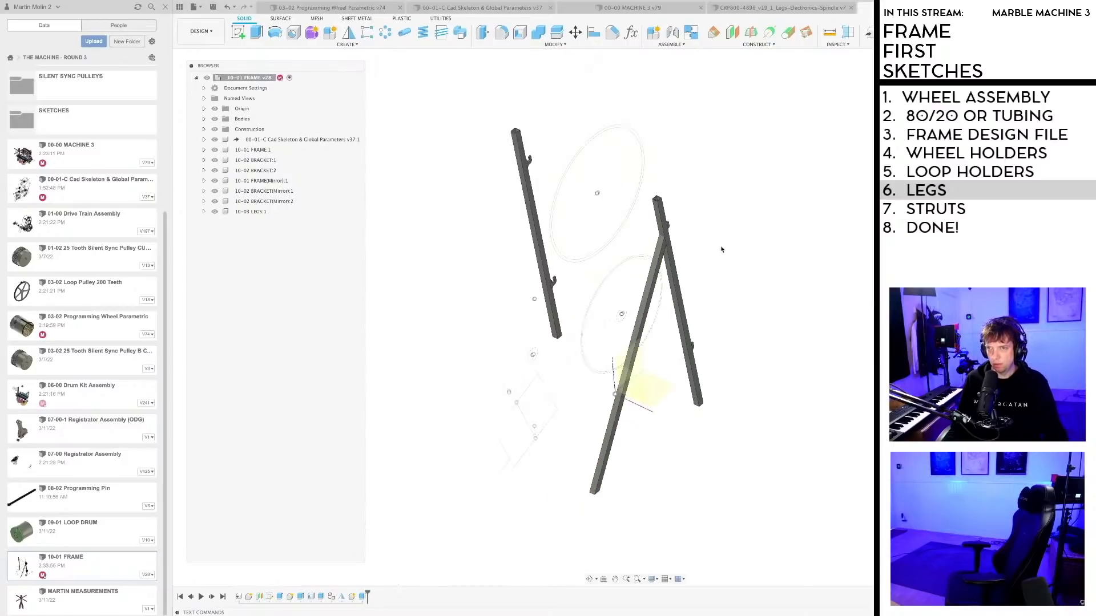
Step: Activate the 10-03 LEGS component and isolate it
click(520, 32)
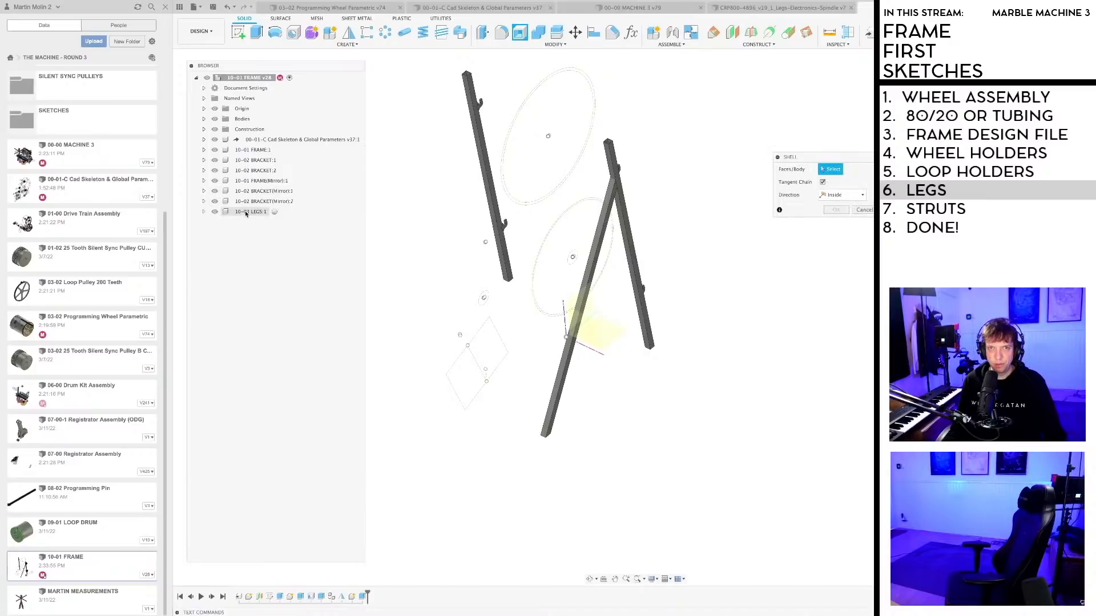
click(274, 212)
right_click(240, 212)
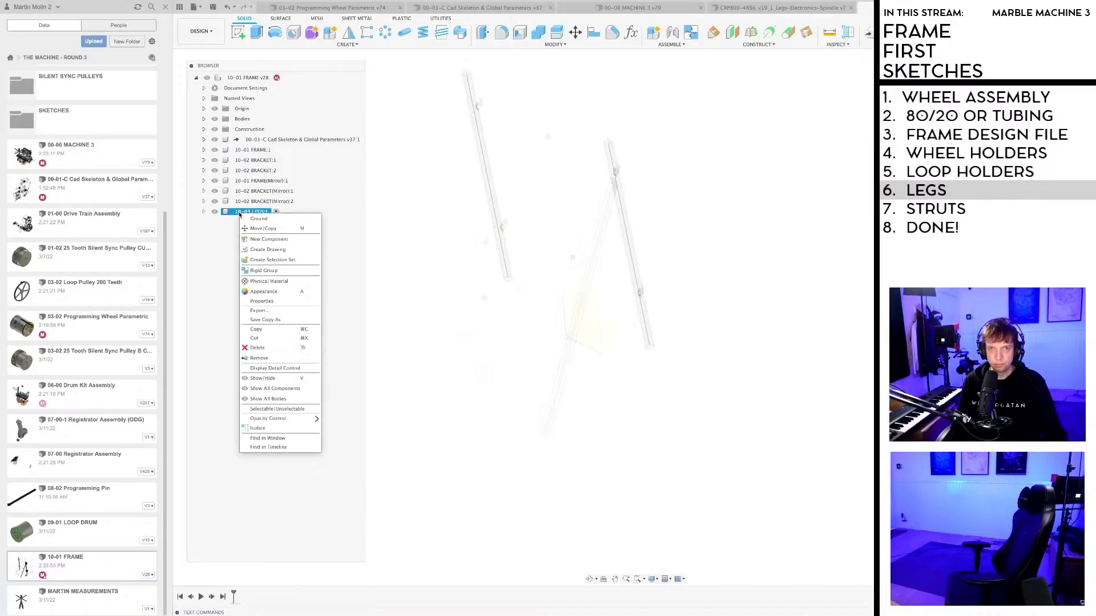
click(289, 437)
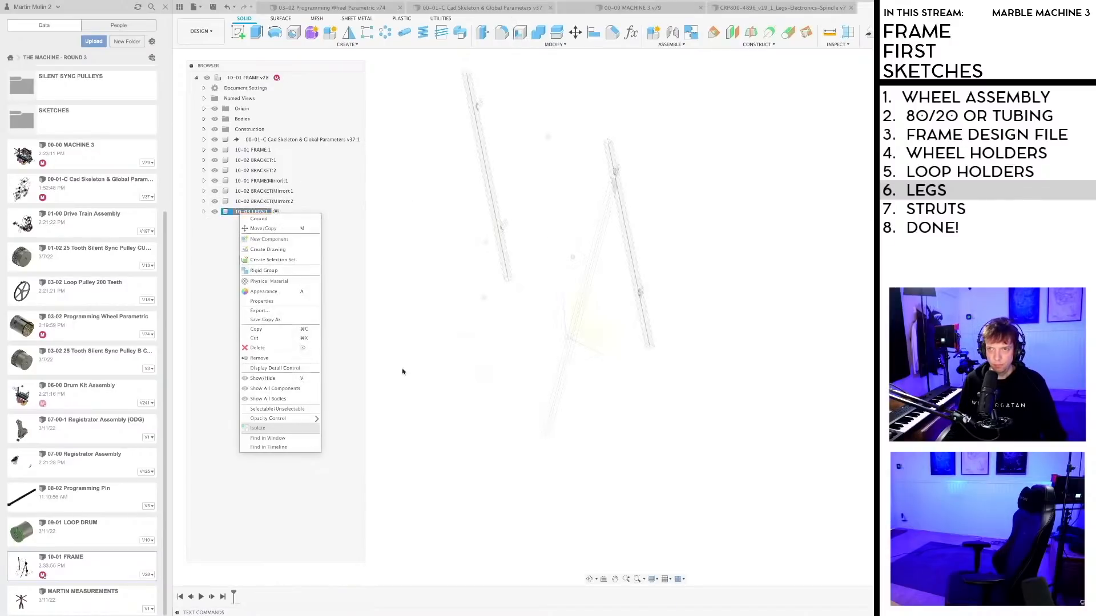
Step: Delete the leg extrusion made in the top-level frame design and activate the 10-03 LEGS component
click(203, 212)
click(498, 441)
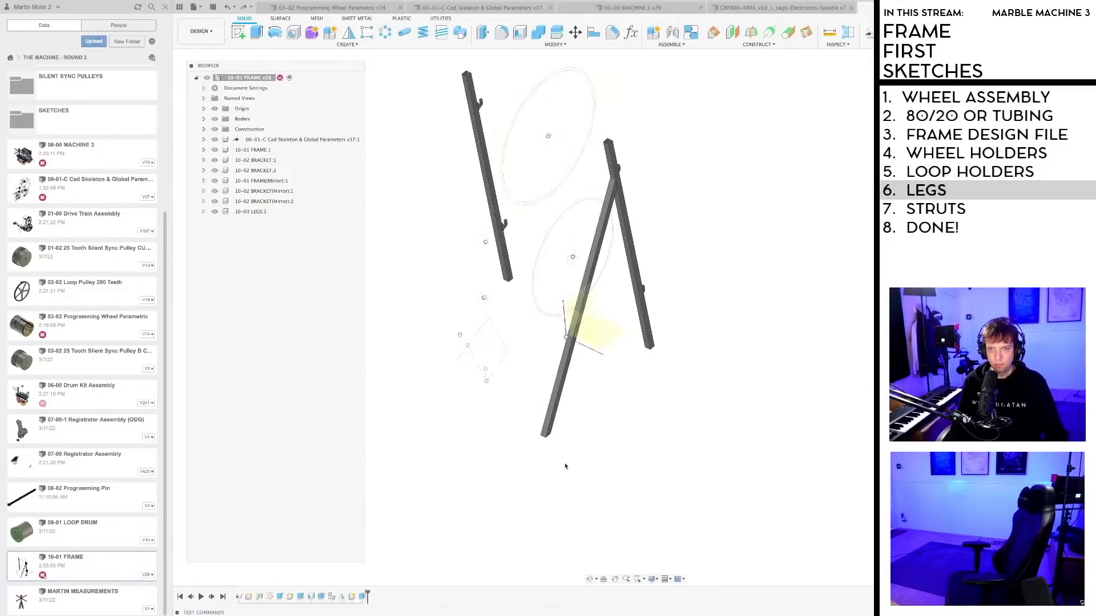
right_click(360, 599)
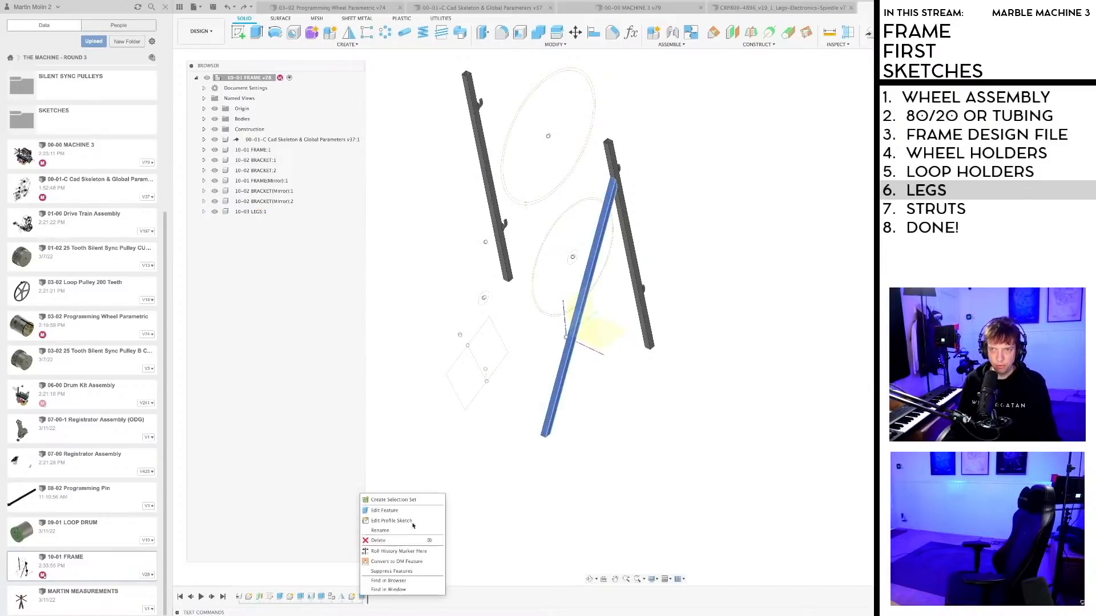
click(394, 541)
click(276, 202)
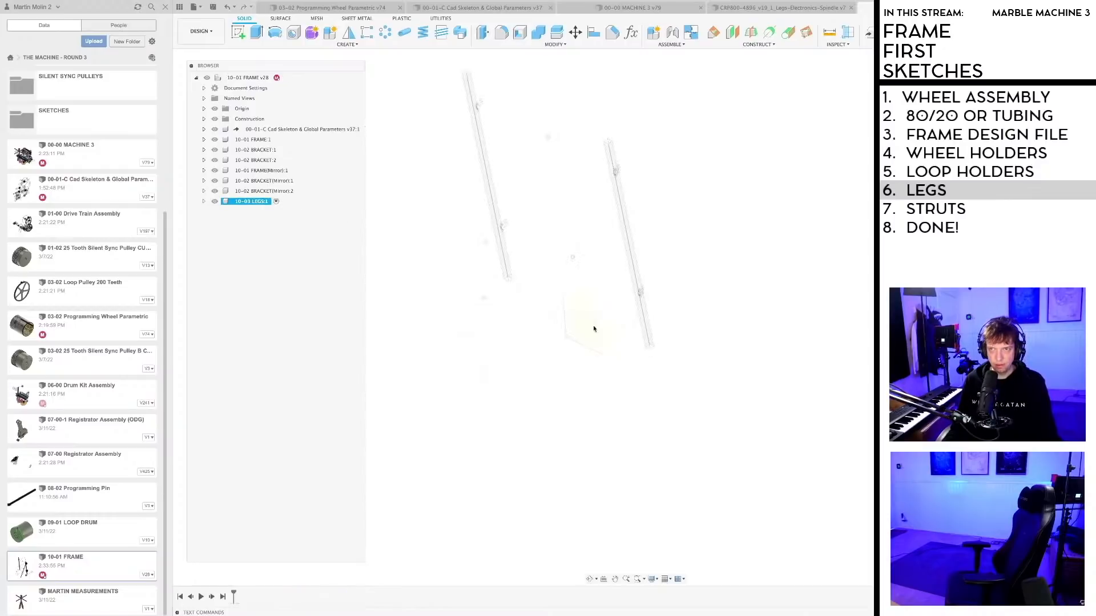
click(663, 438)
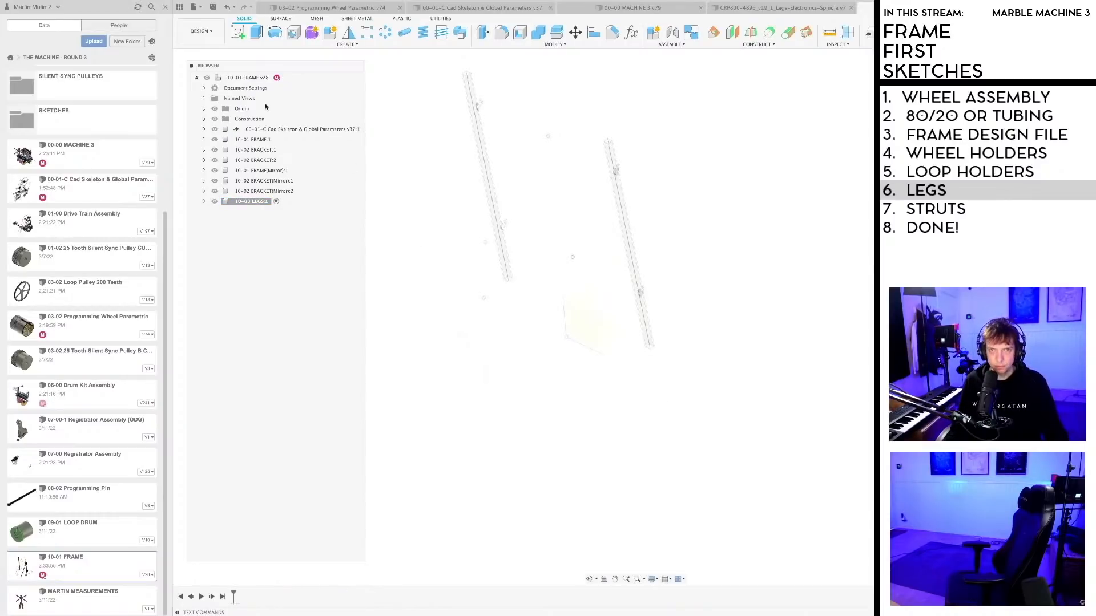
Step: Extrude the slanted leg profile from the 10-01 FRAME Mastersketch symmetrically, 40 mm whole length, as a new body in 10-03 LEGS
key(e)
click(204, 139)
click(212, 170)
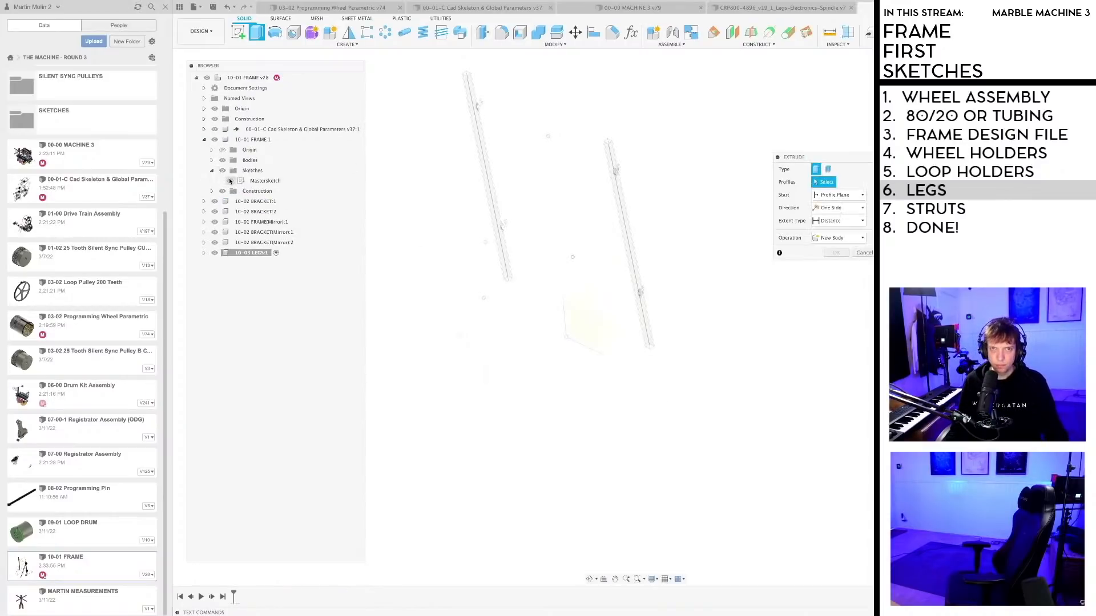
scroll(606, 266, up, 3)
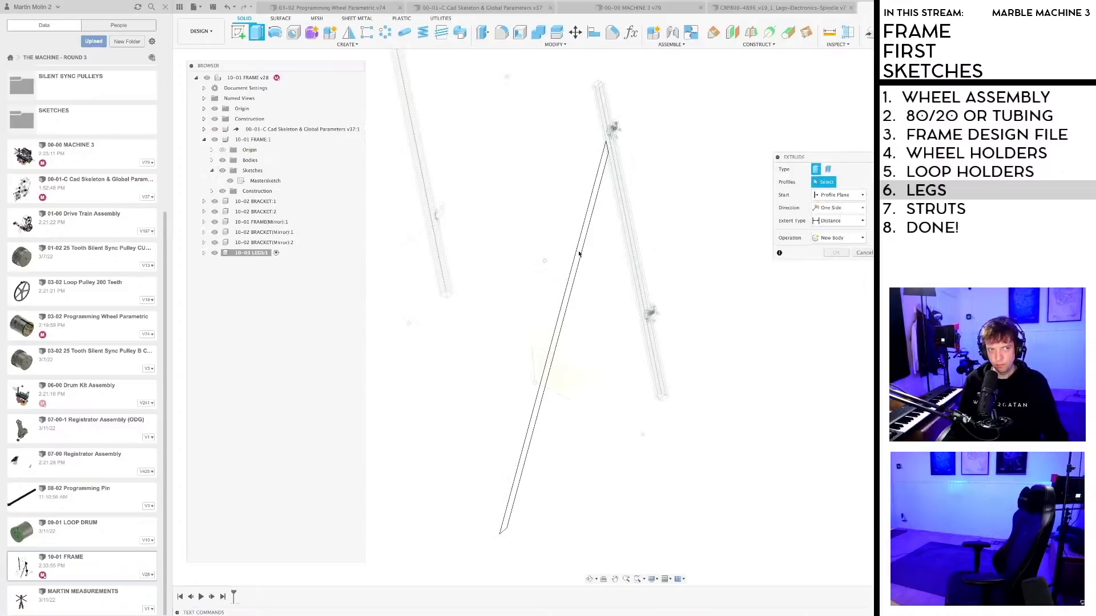
click(579, 253)
middle_drag(685, 340, 638, 336)
drag(823, 158, 694, 191)
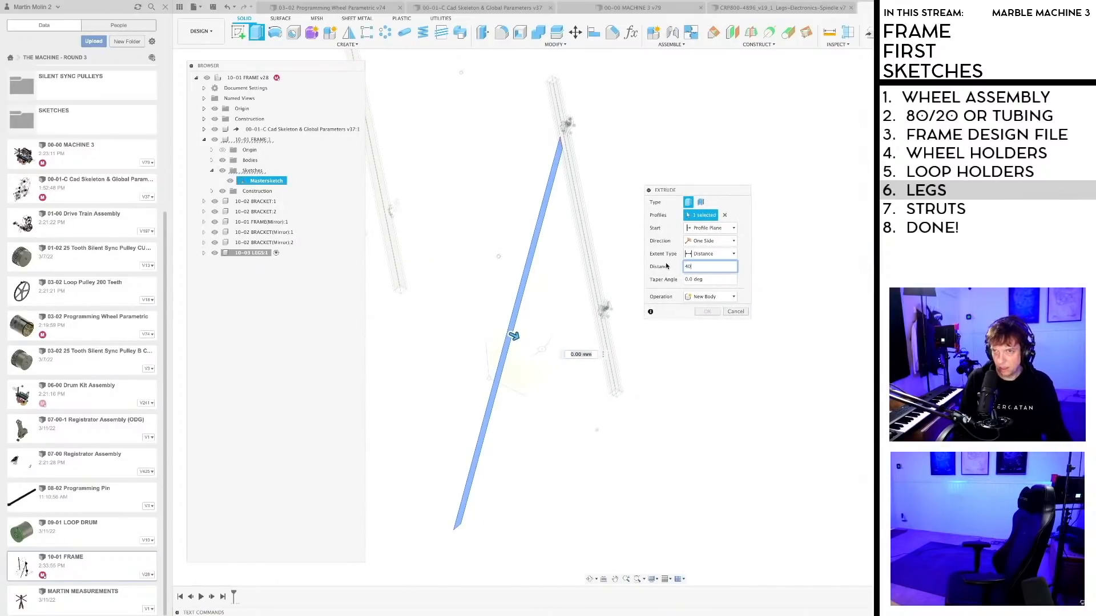
shift+middle_drag(627, 191, 696, 231)
click(720, 246)
click(717, 270)
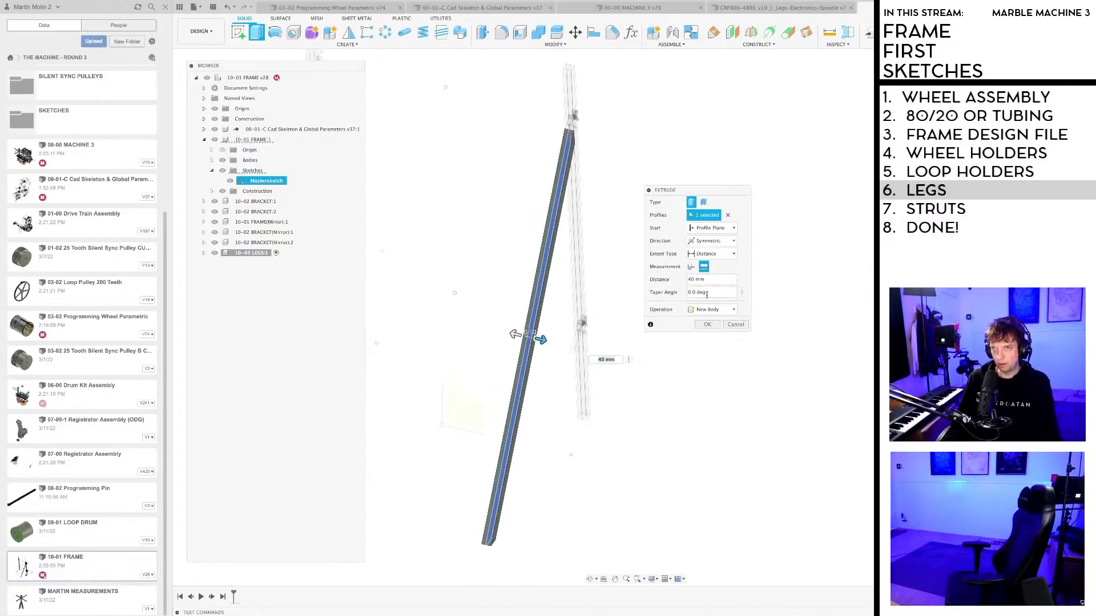
click(707, 324)
shift+middle_drag(605, 308, 539, 292)
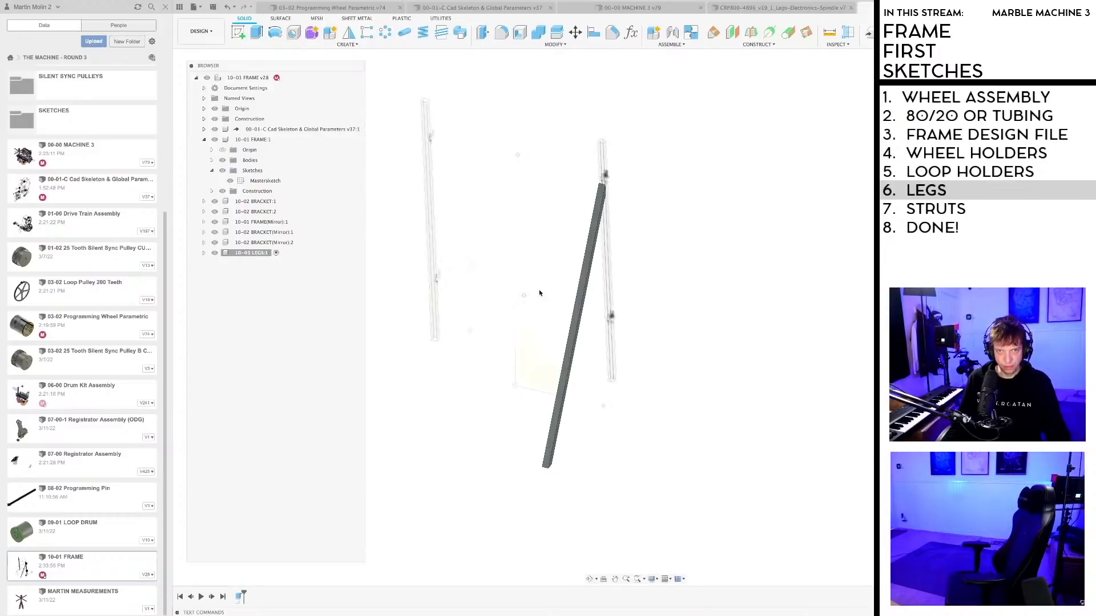
Step: Isolate 10-03 LEGS and shell the leg with a 4 mm inside thickness, leaving both end faces open
right_click(246, 253)
click(280, 491)
click(520, 32)
shift+middle_drag(603, 461, 500, 484)
click(500, 484)
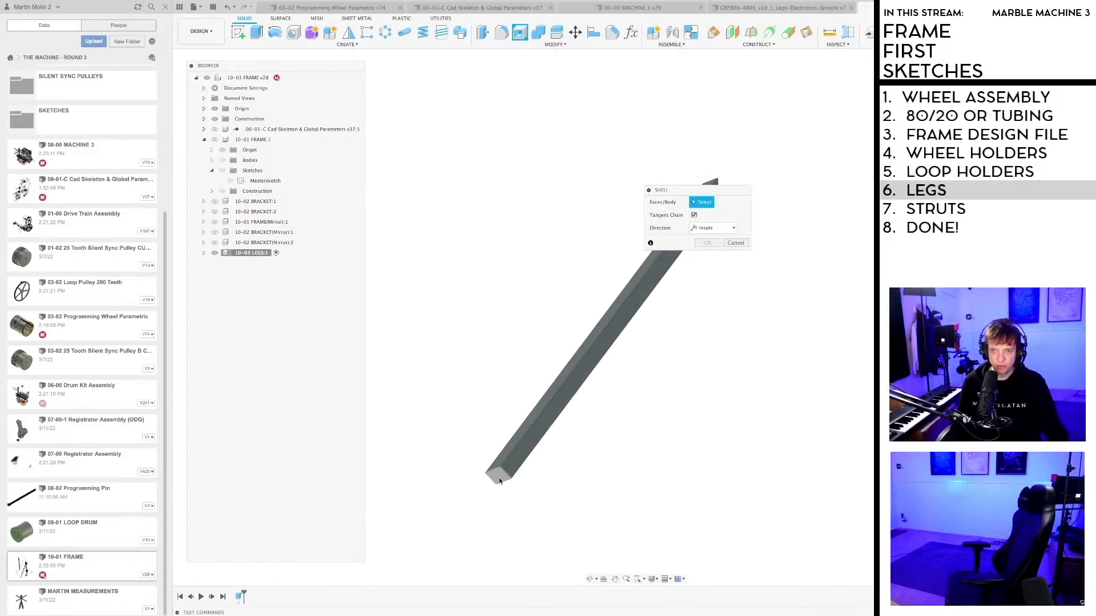
shift+middle_drag(568, 493, 516, 416)
scroll(592, 416, up, 5)
click(577, 387)
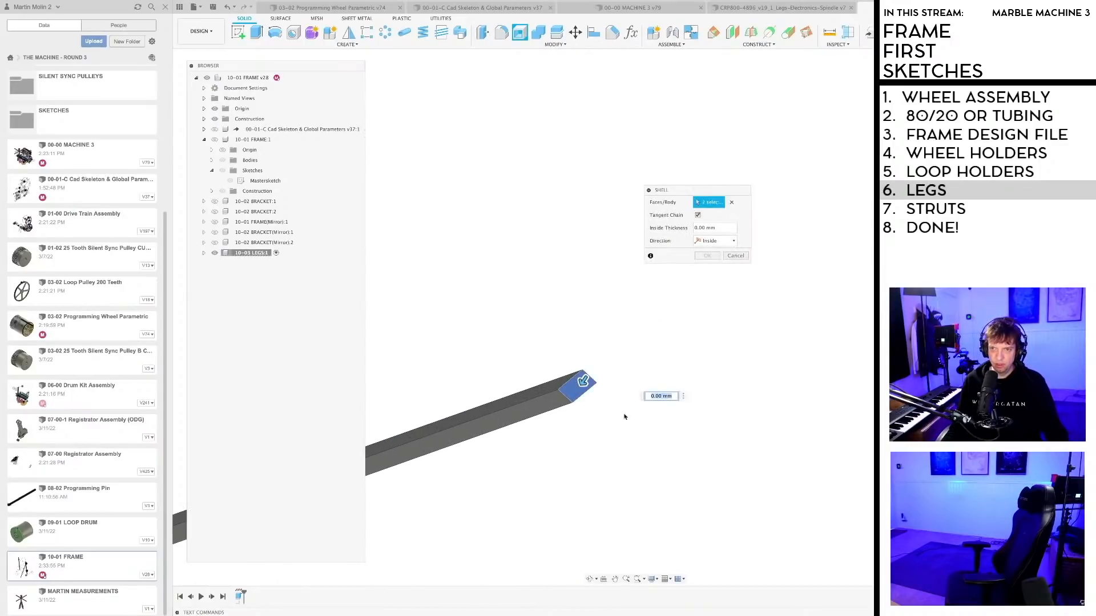
scroll(683, 287, down, 2)
click(708, 228)
text(4)
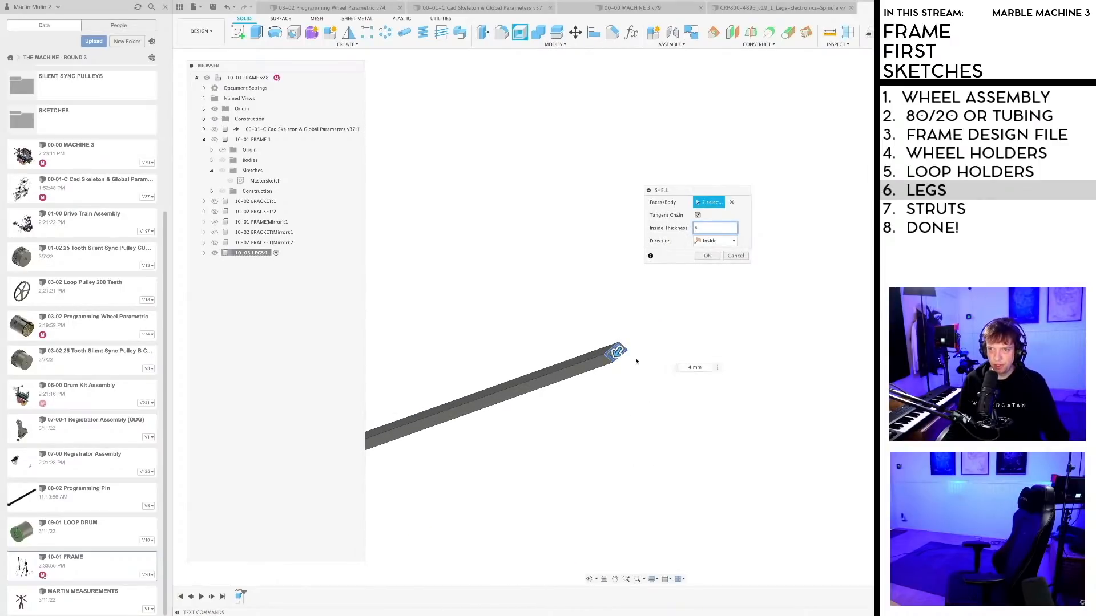
shift+middle_drag(638, 361, 524, 412)
middle_drag(548, 448, 609, 378)
click(707, 256)
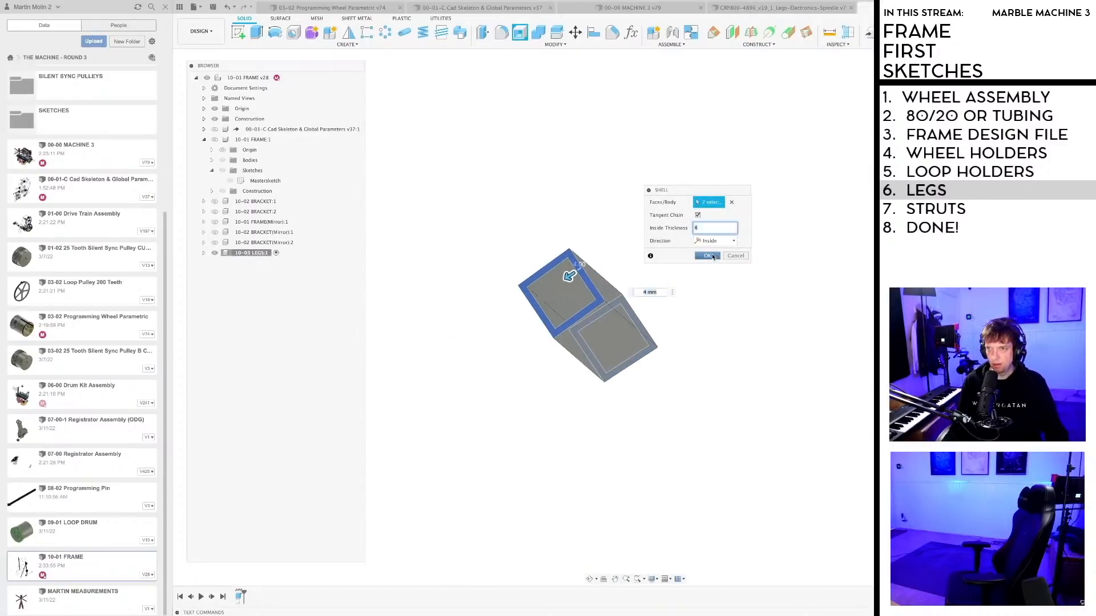
Step: Save the 10-01 FRAME design with the hollowed leg
scroll(697, 394, down, 5)
shift+middle_drag(697, 394, 621, 451)
scroll(798, 405, down, 8)
key(ctrl+s)
key(Return)
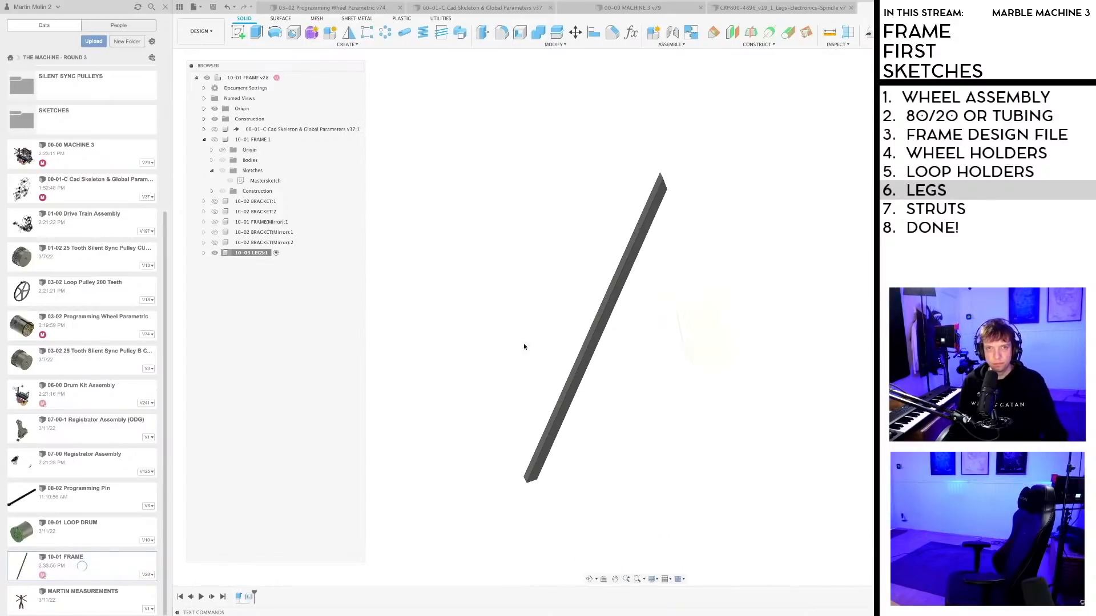
Step: Activate the top-level 10-01 FRAME design and unisolate all of its components
right_click(241, 77)
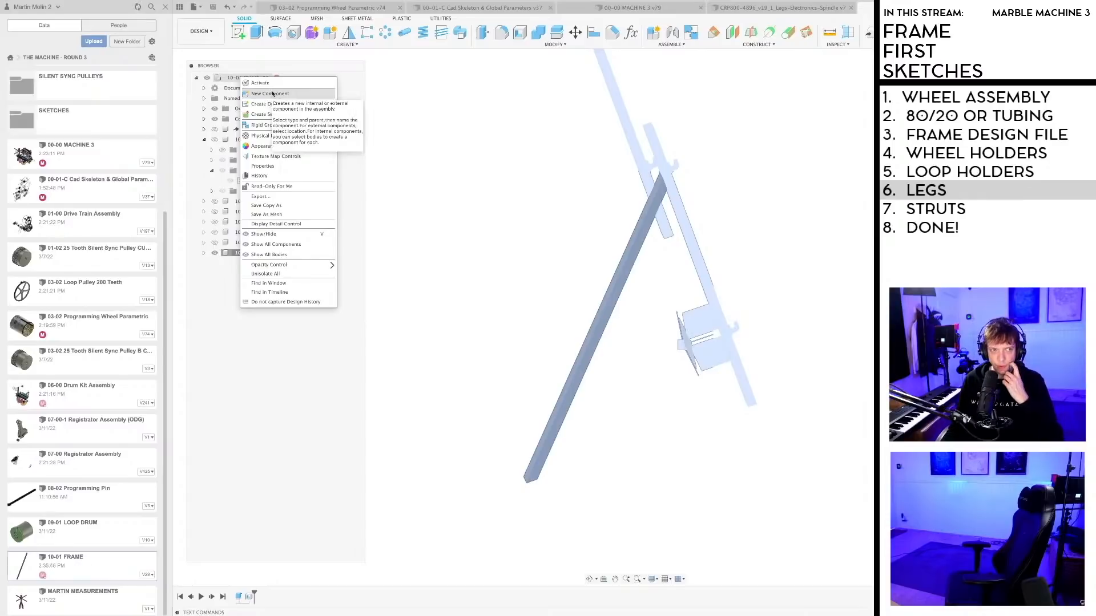
click(263, 82)
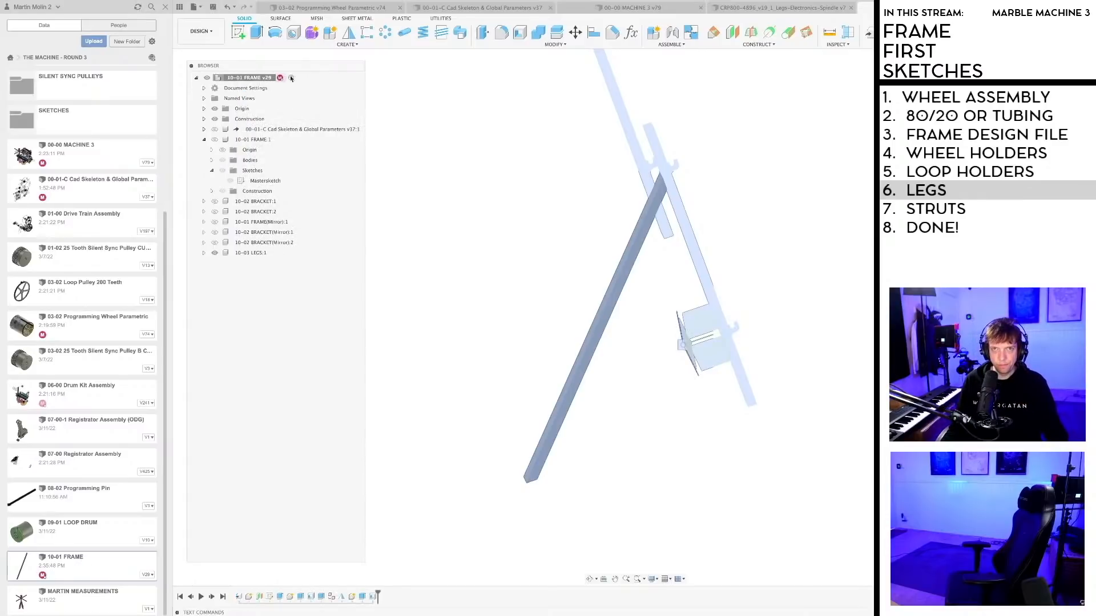
right_click(252, 79)
click(325, 267)
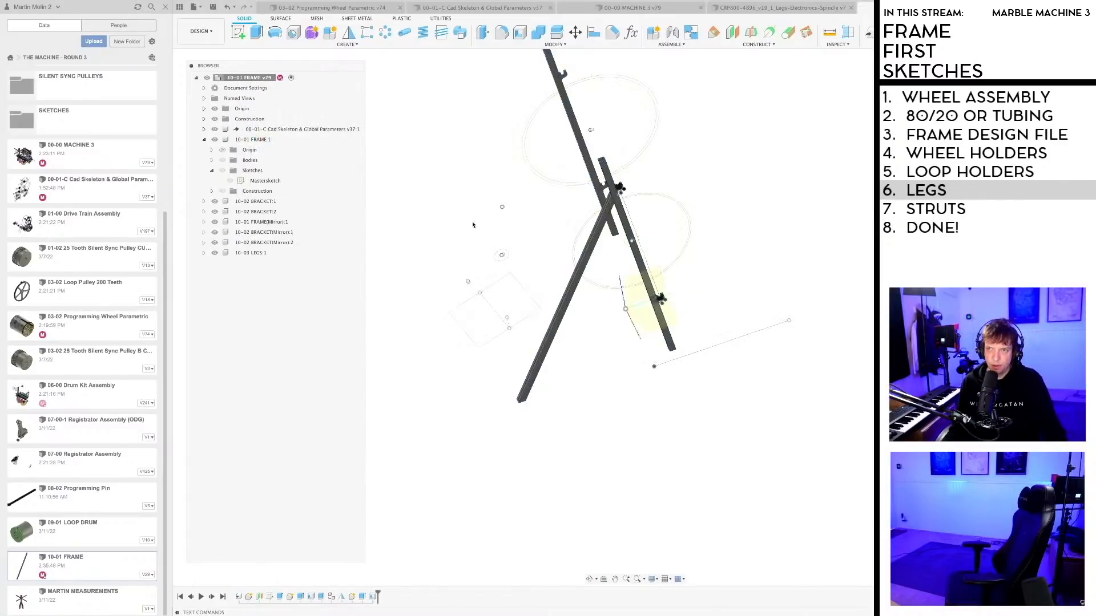
click(204, 141)
shift+middle_drag(656, 428, 687, 467)
scroll(690, 417, up, 3)
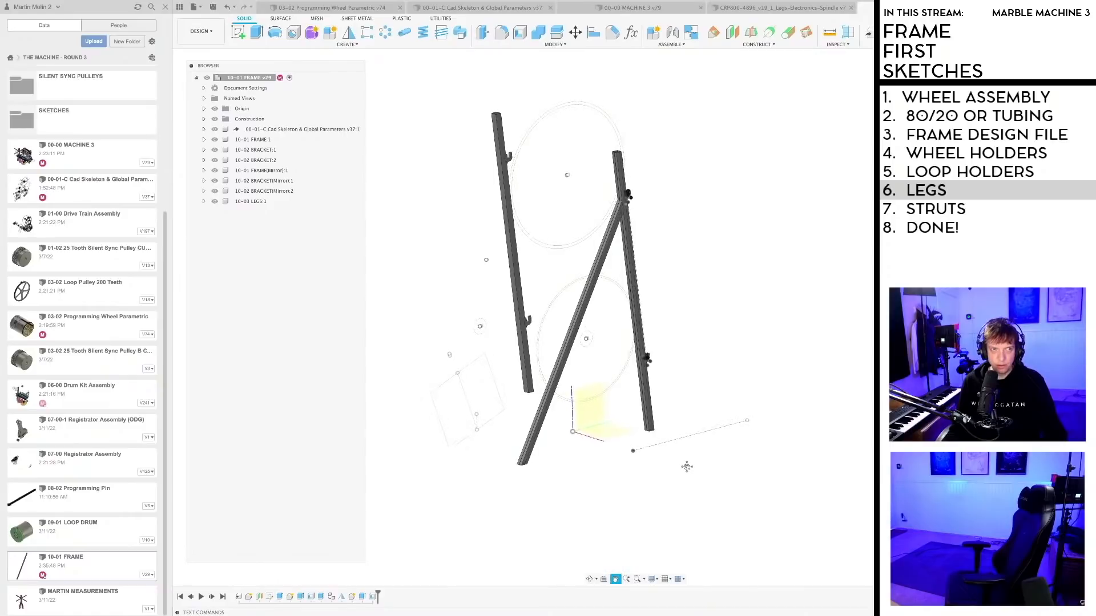
scroll(687, 461, down, 1)
key(s)
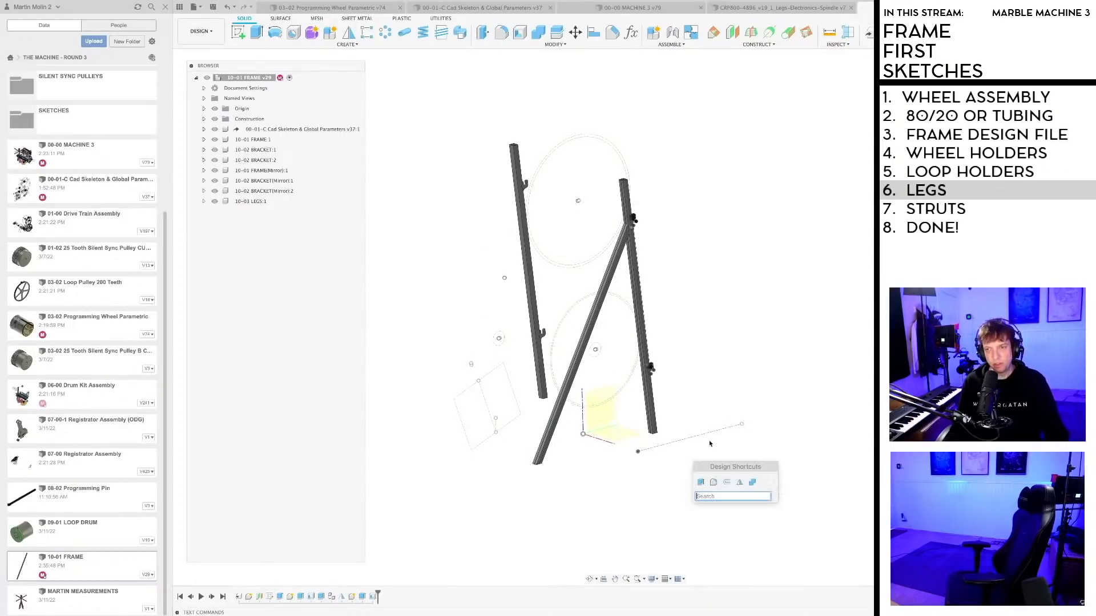
click(740, 483)
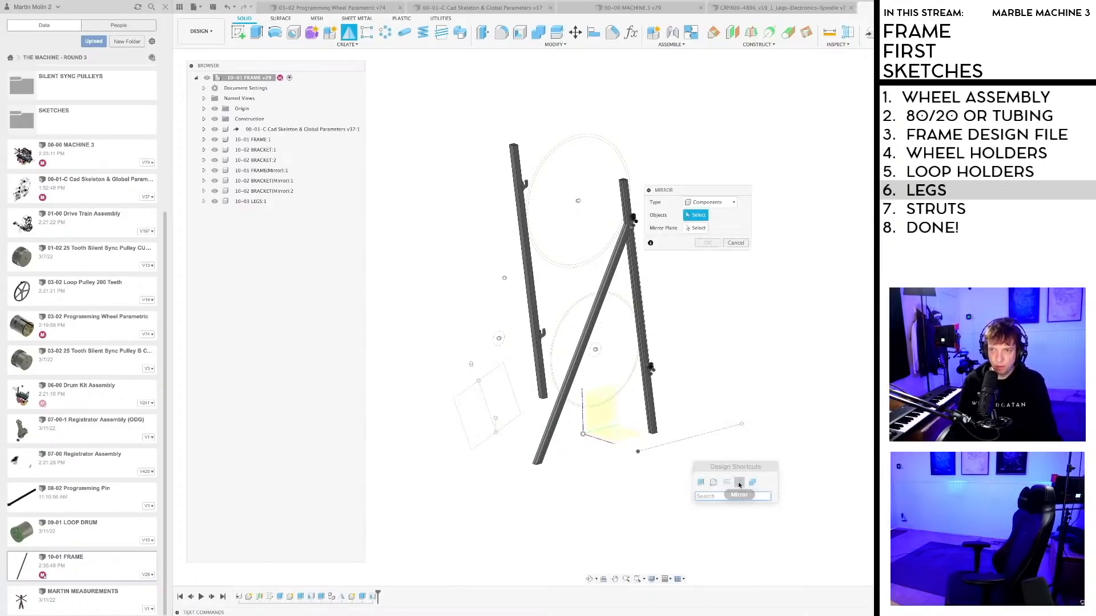
click(736, 244)
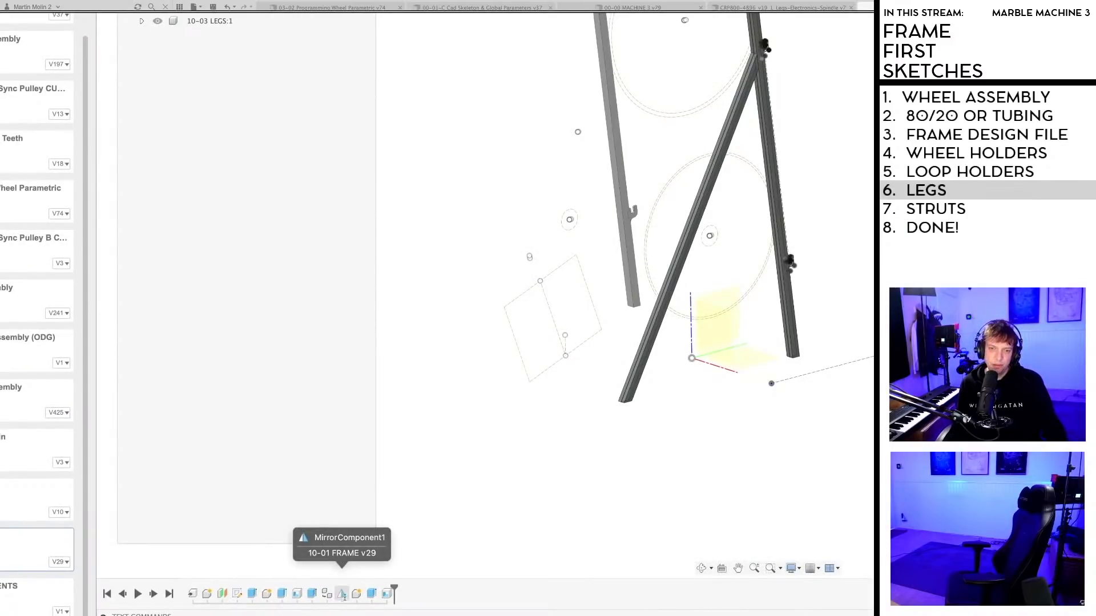
Step: Move the existing component mirror feature to the end of the timeline, after the leg's shell feature
click(342, 595)
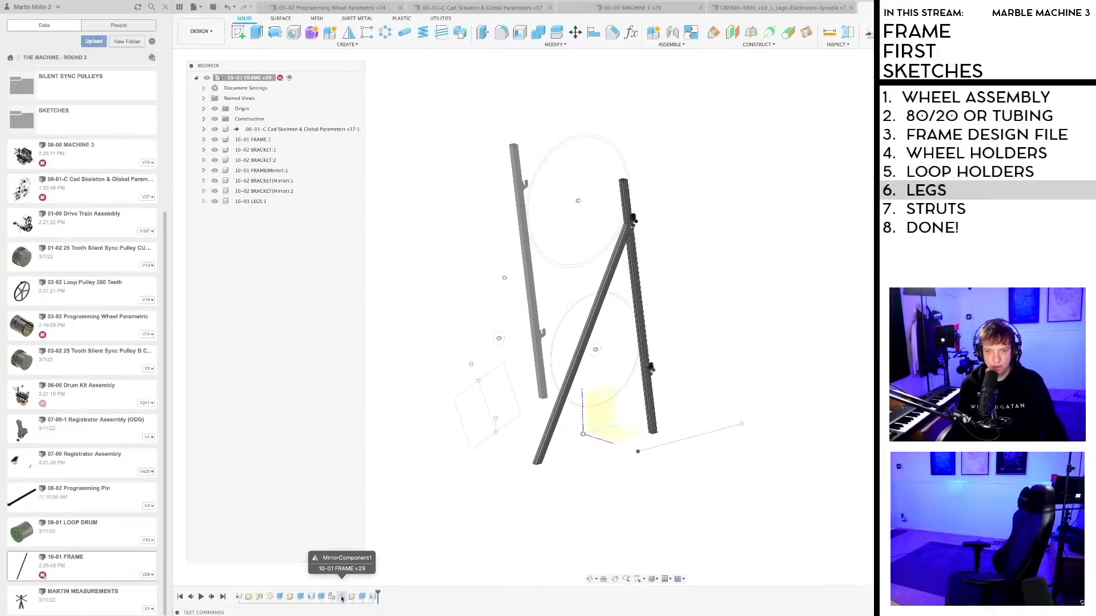
click(342, 597)
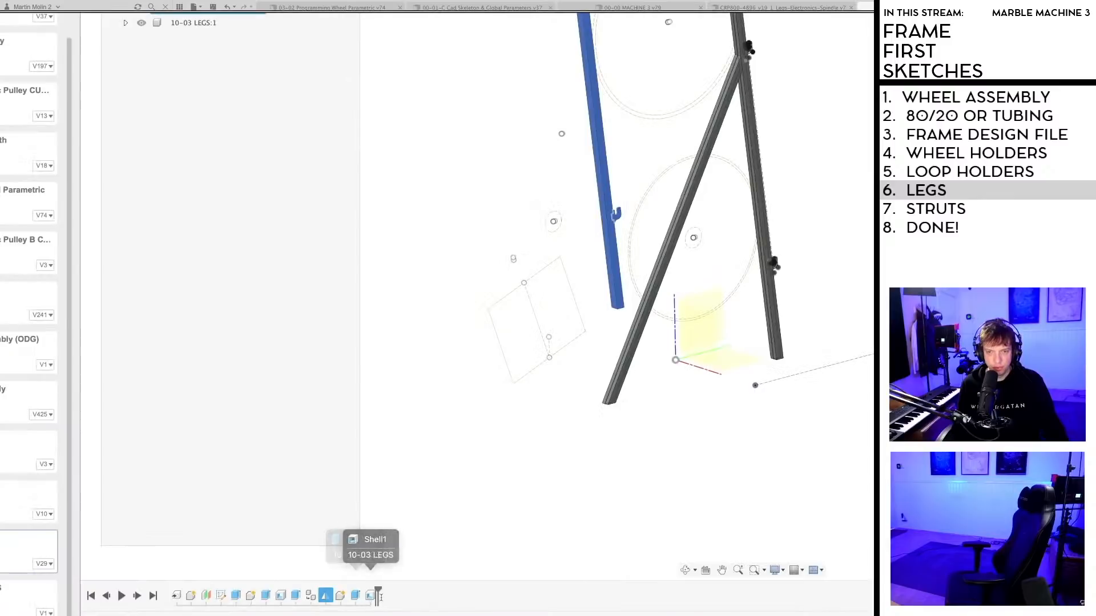
click(396, 598)
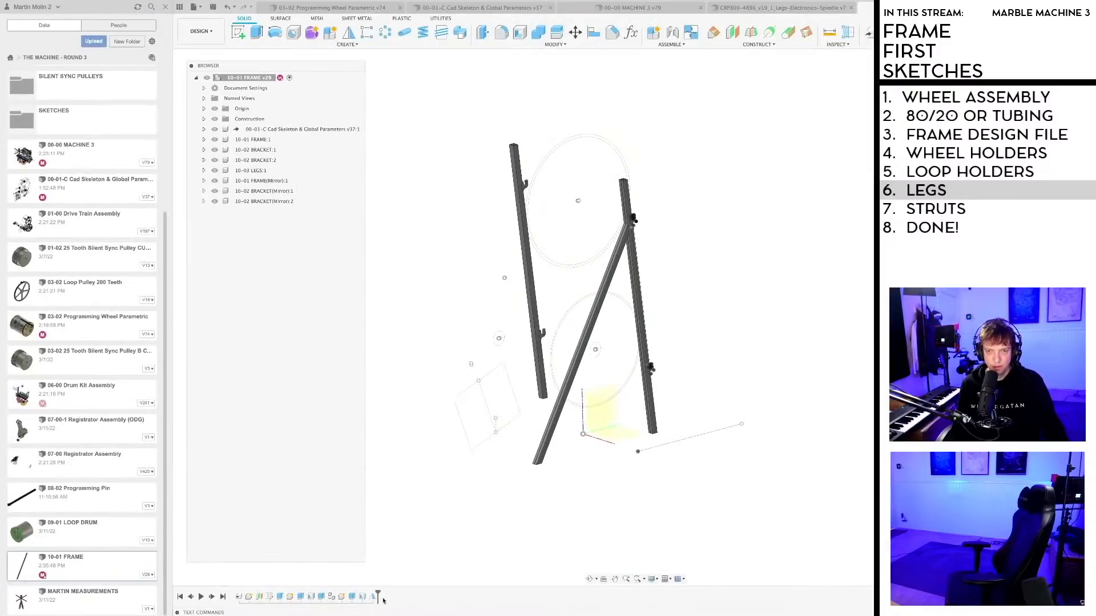
Step: Edit the component mirror feature to include the 10-03 LEGS component among its mirrored objects
right_click(371, 596)
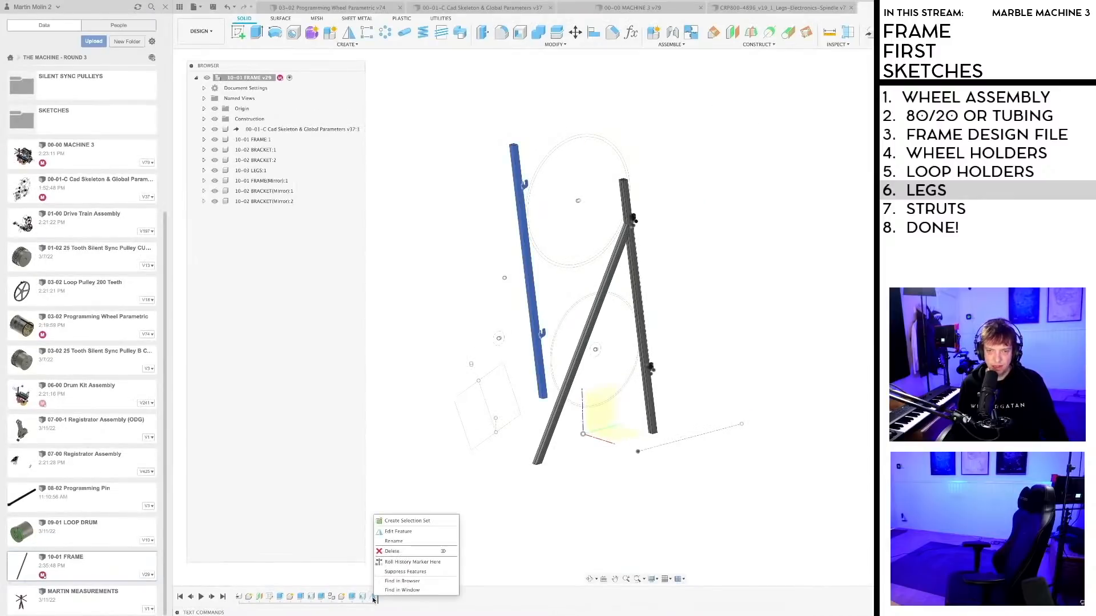
click(396, 531)
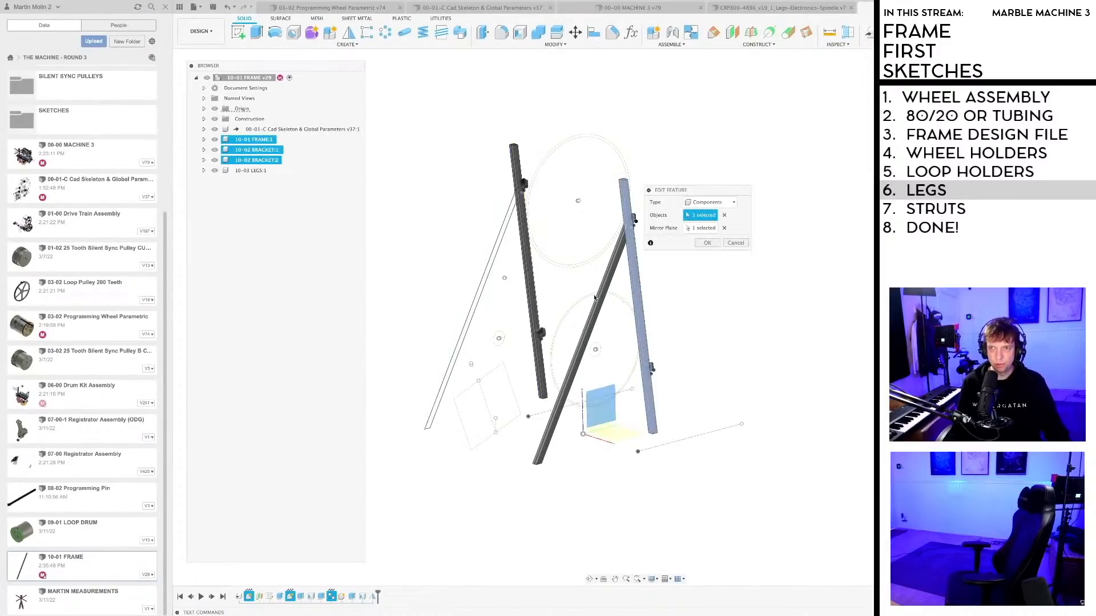
click(238, 171)
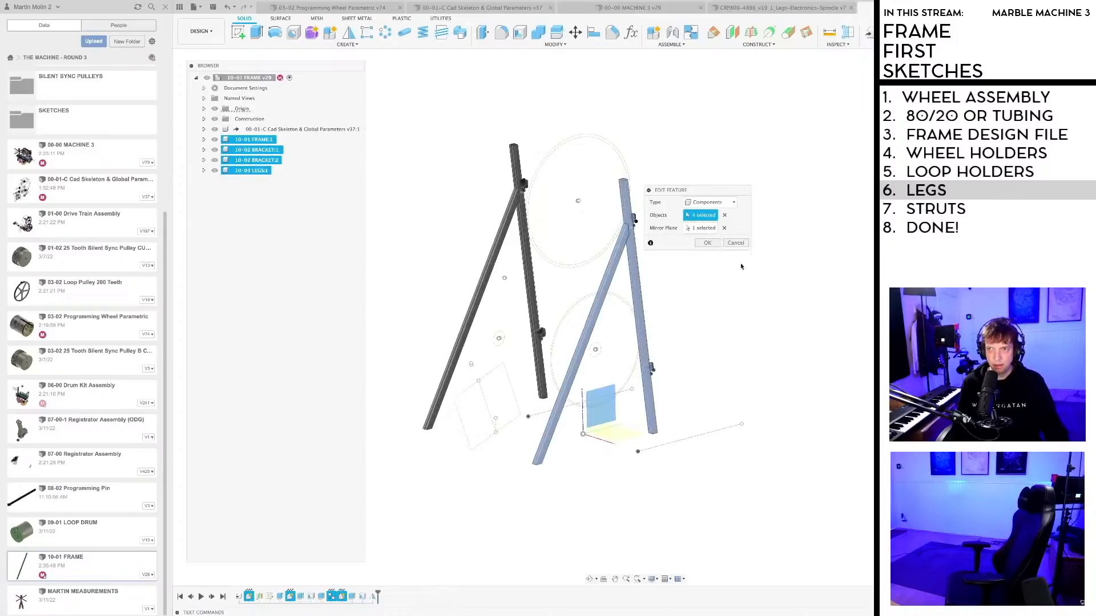
click(706, 244)
scroll(679, 308, up, 3)
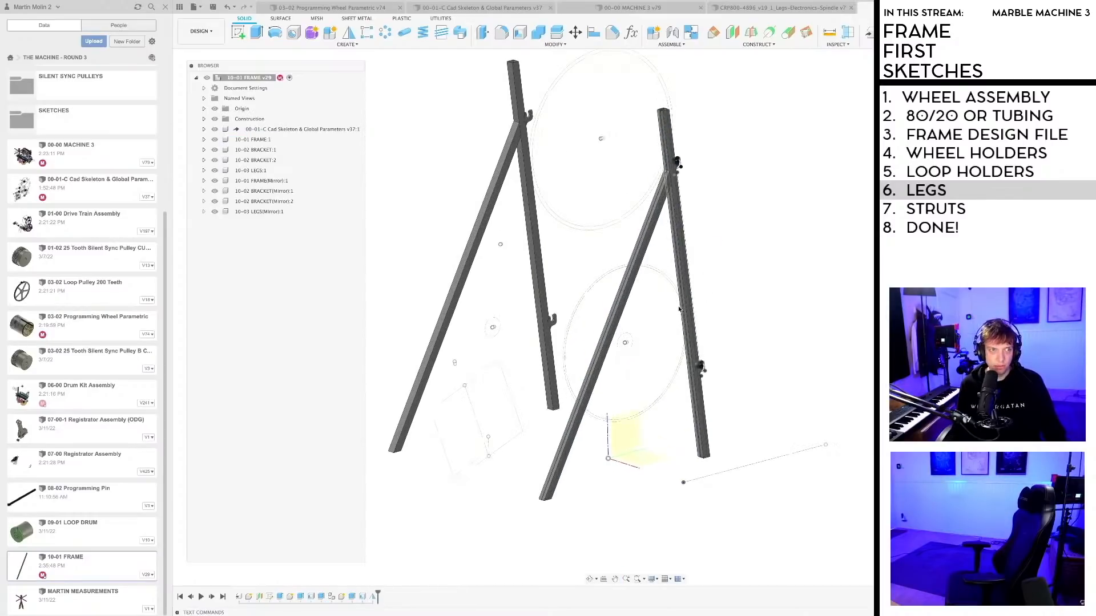
Step: Save the 10-01 FRAME design with the legs mirrored on both sides
scroll(695, 312, down, 3)
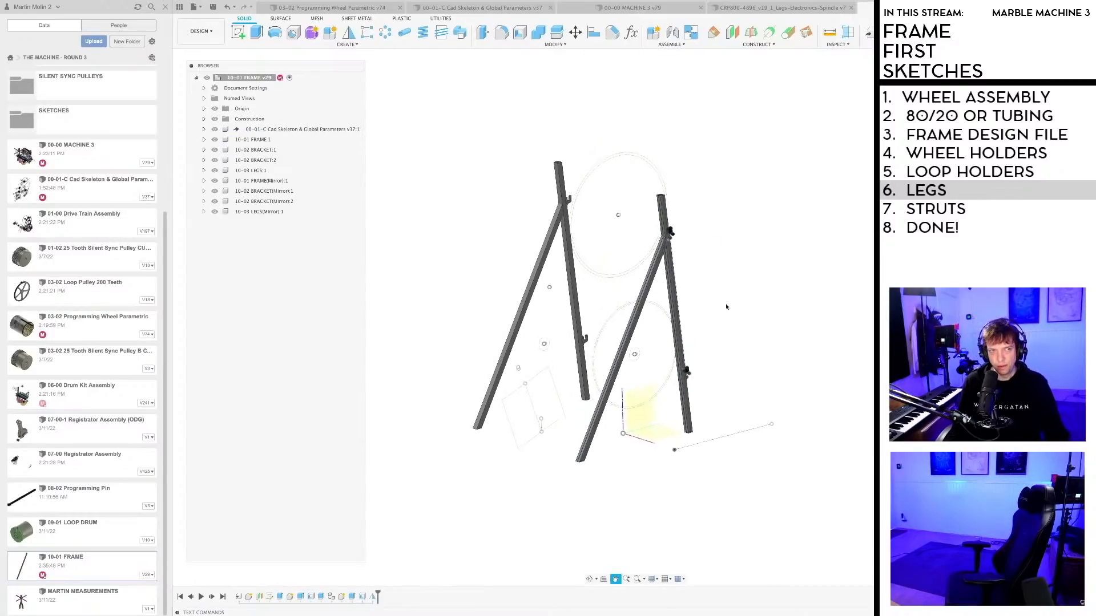
key(ctrl+s)
key(Return)
mouse_move(725, 307)
shift+middle_down()
mouse_move(688, 317)
mouse_move(731, 303)
mouse_move(707, 327)
mouse_move(748, 313)
mouse_move(739, 329)
mouse_move(719, 316)
mouse_move(735, 343)
mouse_move(741, 320)
mouse_move(729, 336)
mouse_move(722, 323)
shift+middle_up()
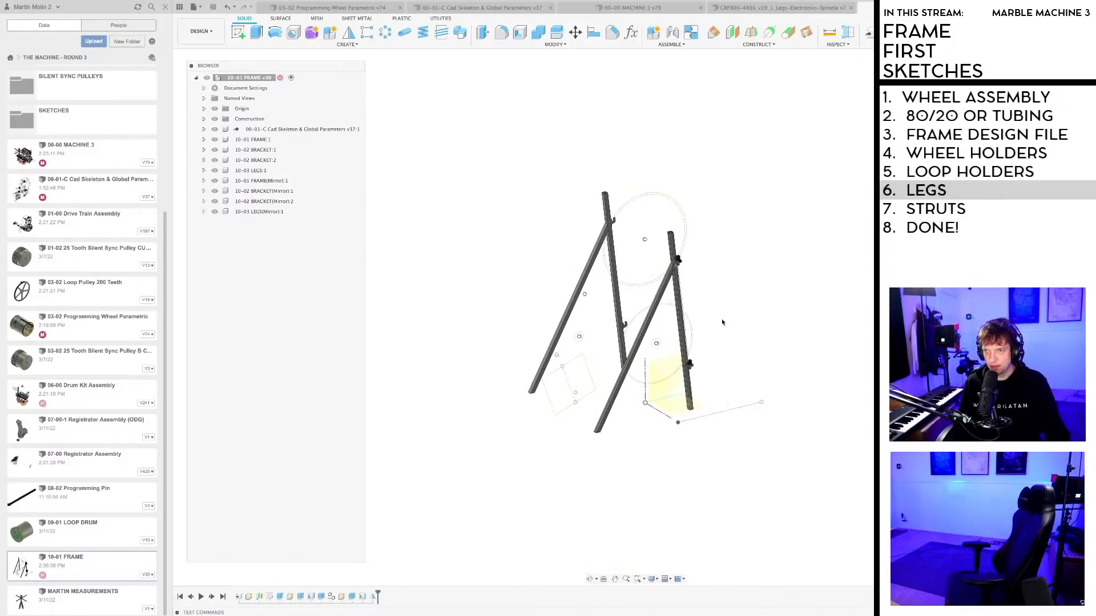
Step: Switch to the 00-00 MACHINE 3 assembly and update the linked 10-01 FRAME component to its latest version
click(603, 8)
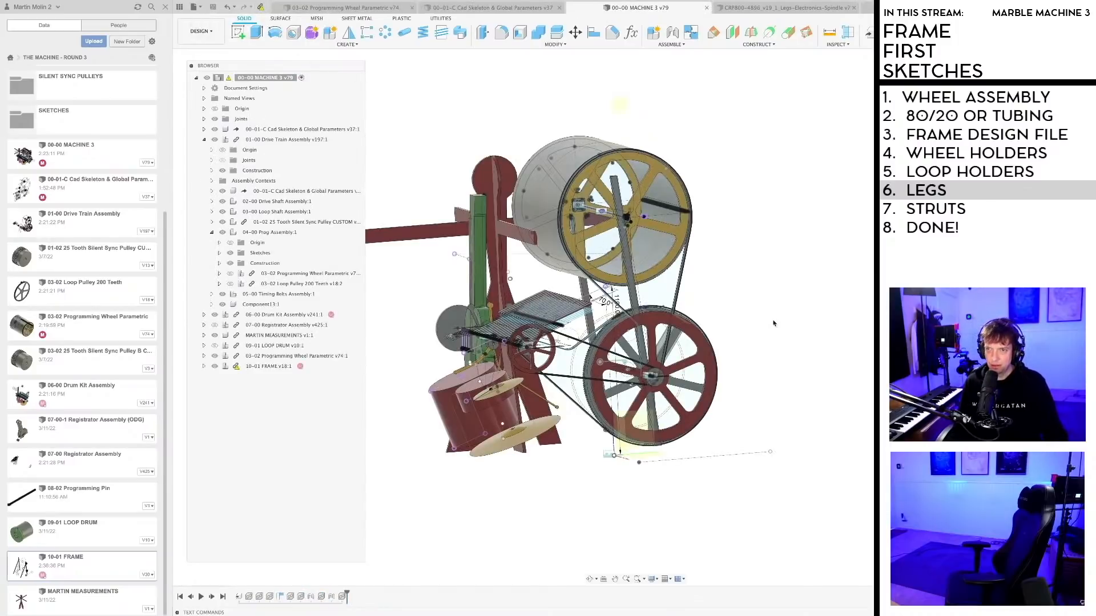
scroll(741, 344, down, 3)
middle_drag(741, 344, 717, 344)
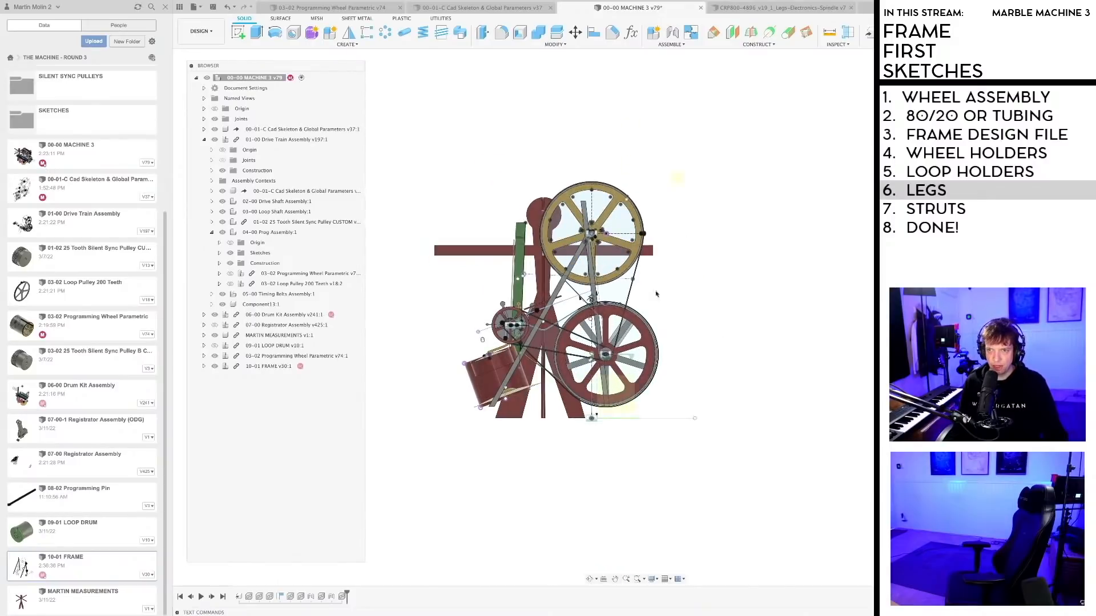
Step: Examine how the slanted legs sit relative to the wheels and drum kit in side and angled views
scroll(672, 307, up, 3)
middle_drag(648, 314, 699, 310)
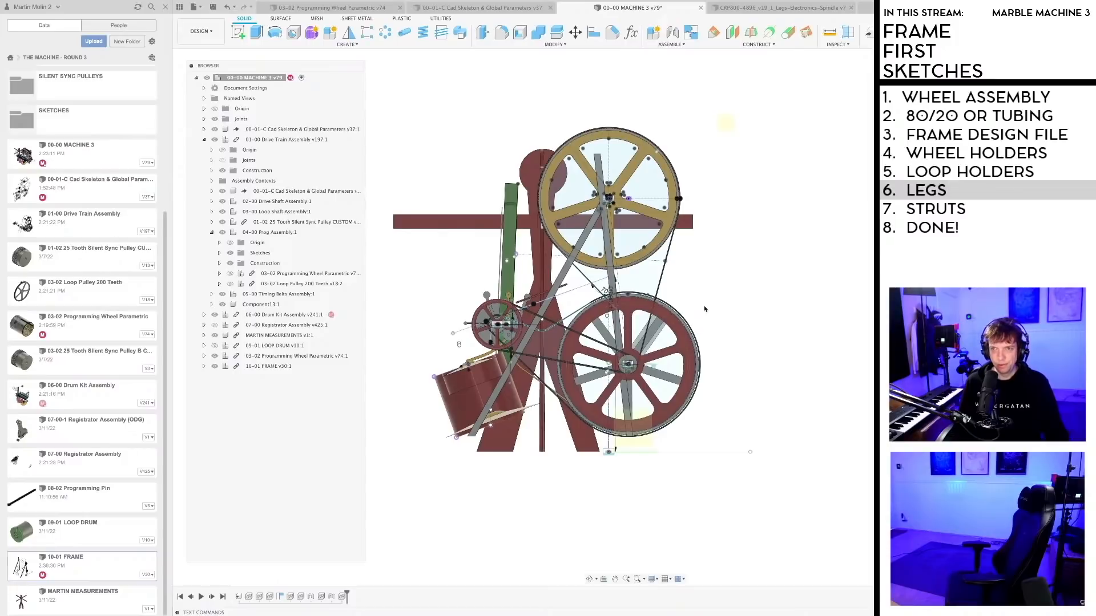
scroll(704, 309, down, 2)
scroll(659, 328, up, 2)
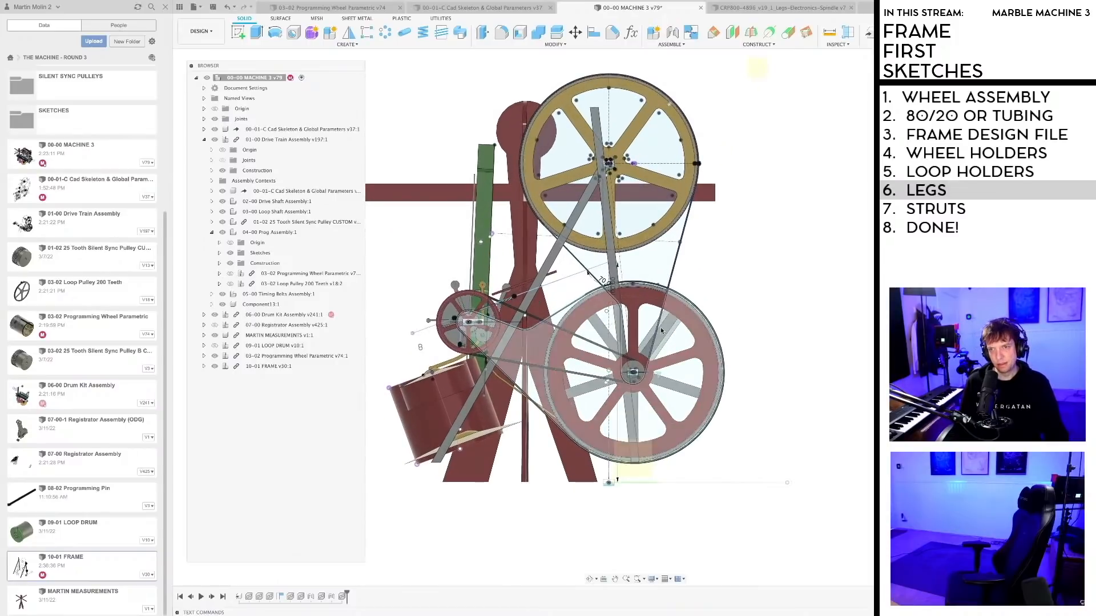
scroll(647, 328, down, 3)
shift+middle_drag(646, 328, 823, 363)
shift+middle_drag(679, 291, 679, 268)
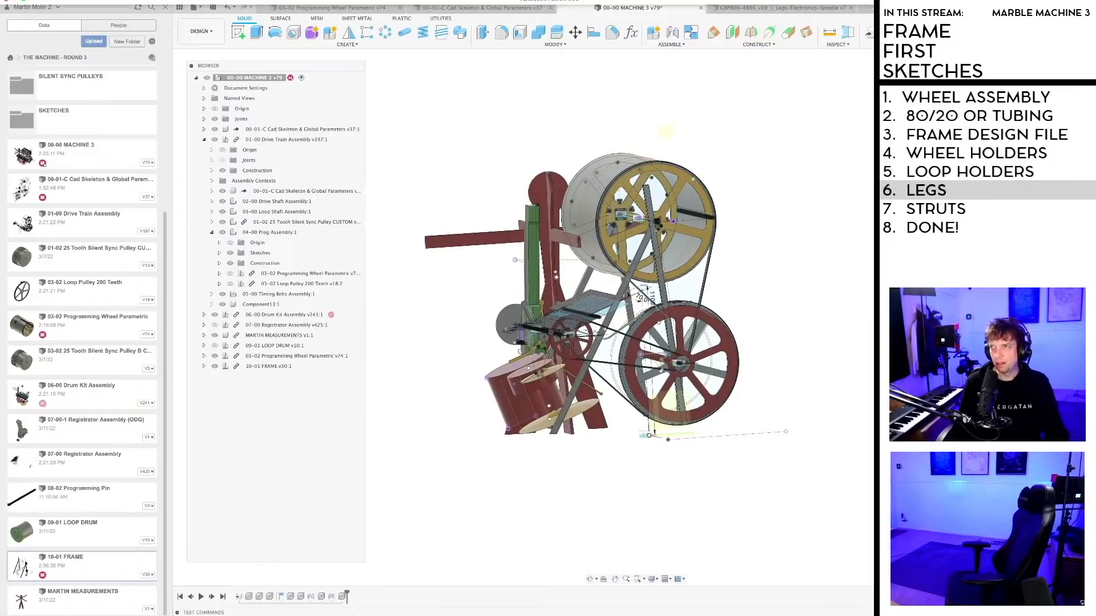
Step: Switch to the 10-01 FRAME design and set the angle between slanted leg and upright to 30 degrees in the frame sketch
click(896, 7)
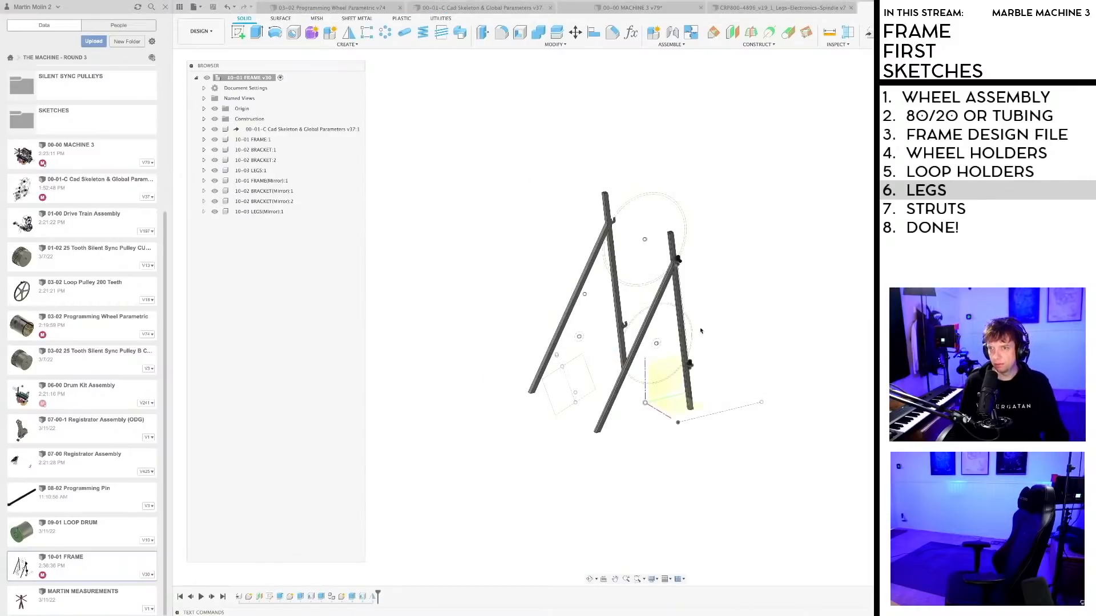
double_click(268, 596)
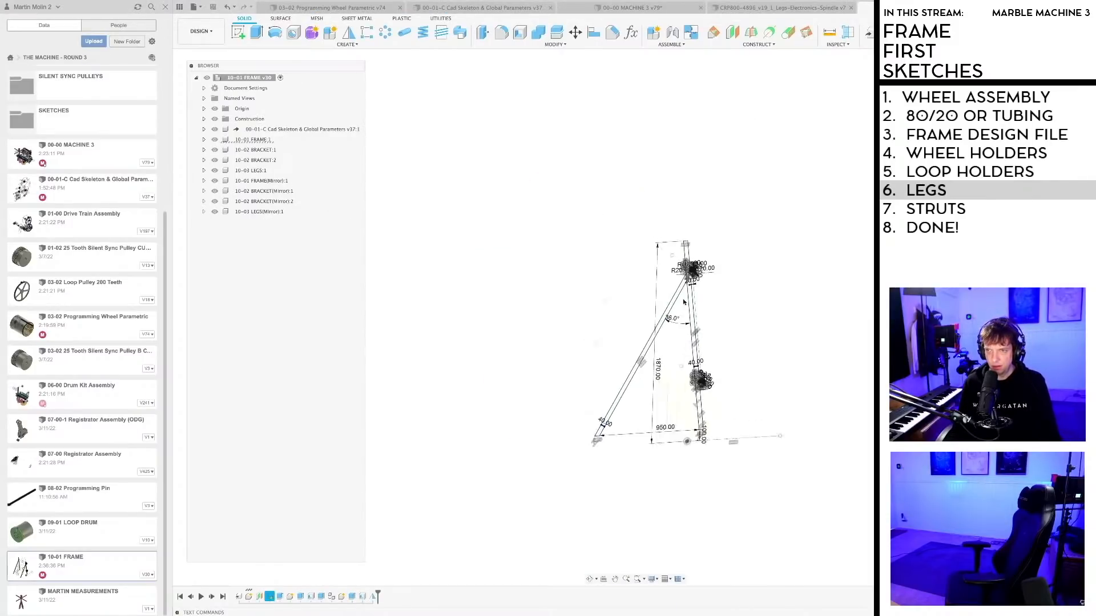
double_click(626, 276)
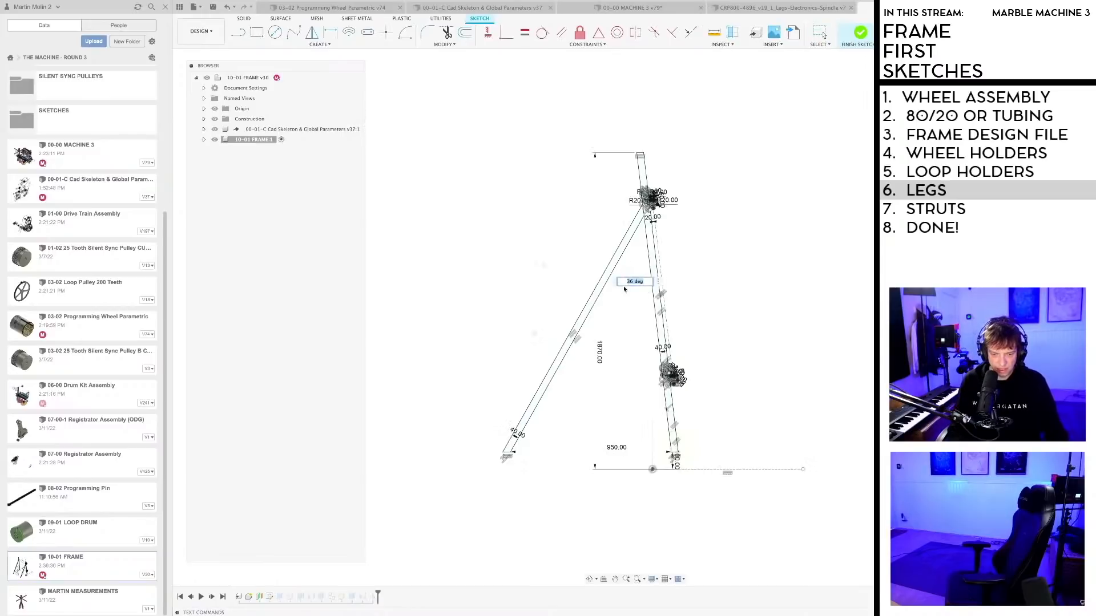
text(30)
key(Return)
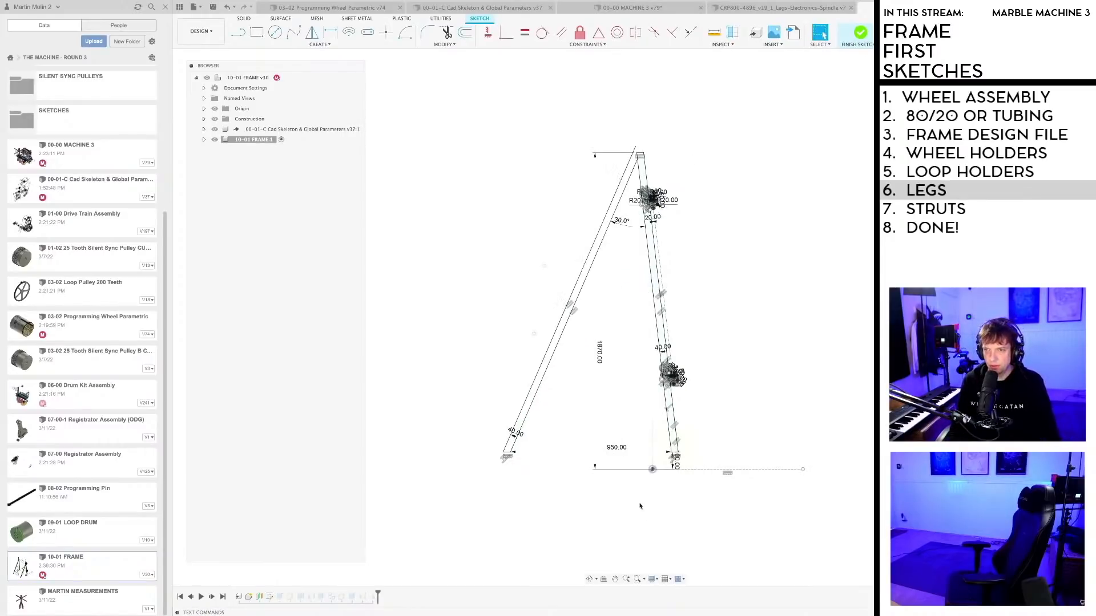
Step: Replace the sketch's 950 mm base dimension with an aligned dimension from the slanted leg's top end to the upright's bottom end
click(614, 449)
key(Delete)
key(r)
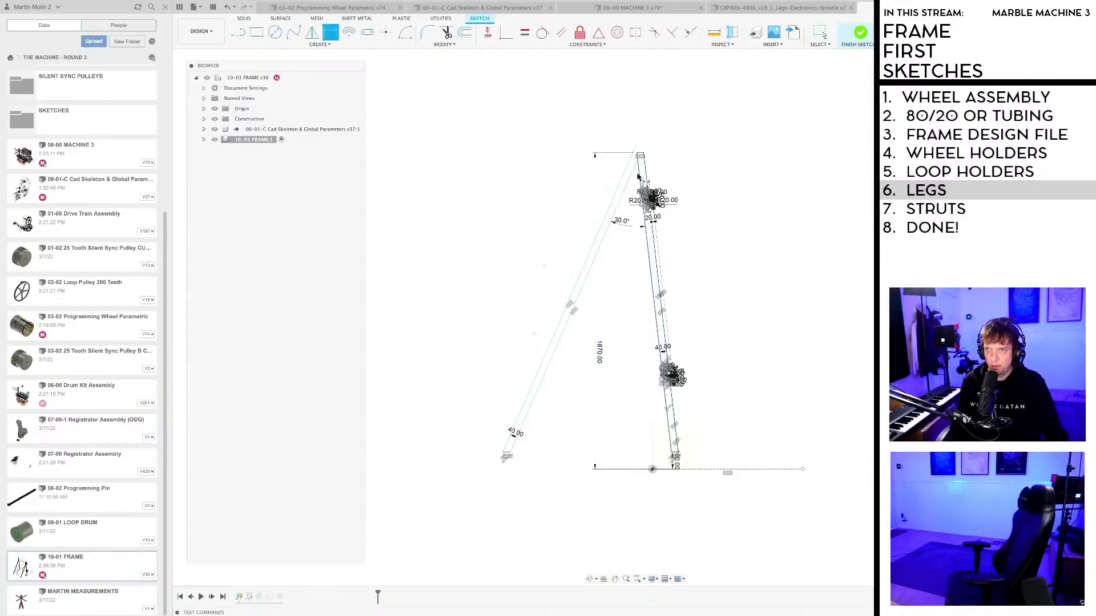
scroll(641, 148, up, 1)
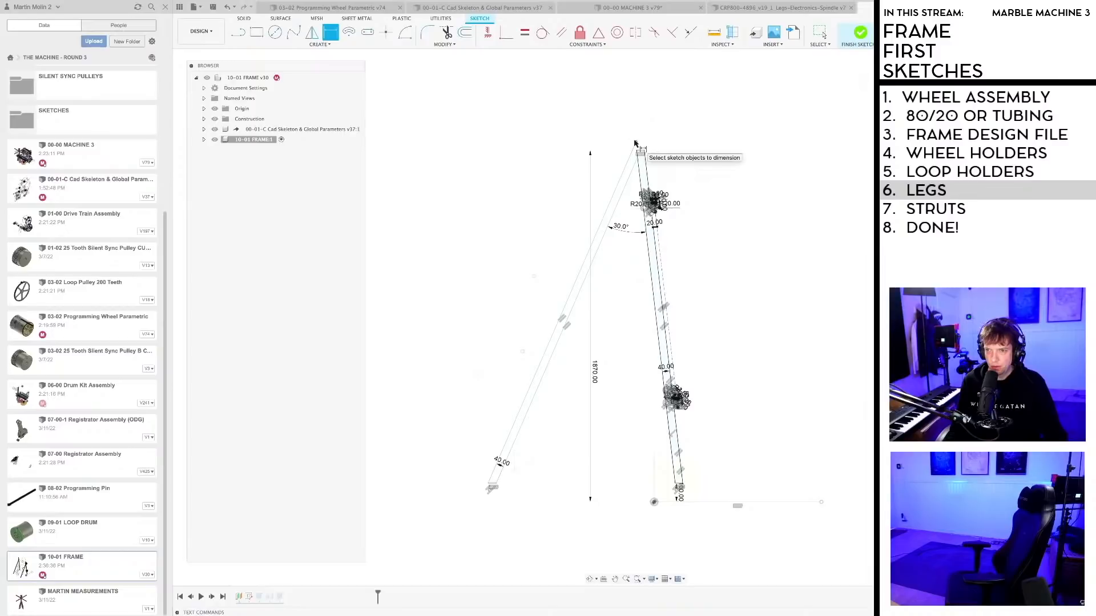
click(635, 143)
click(676, 486)
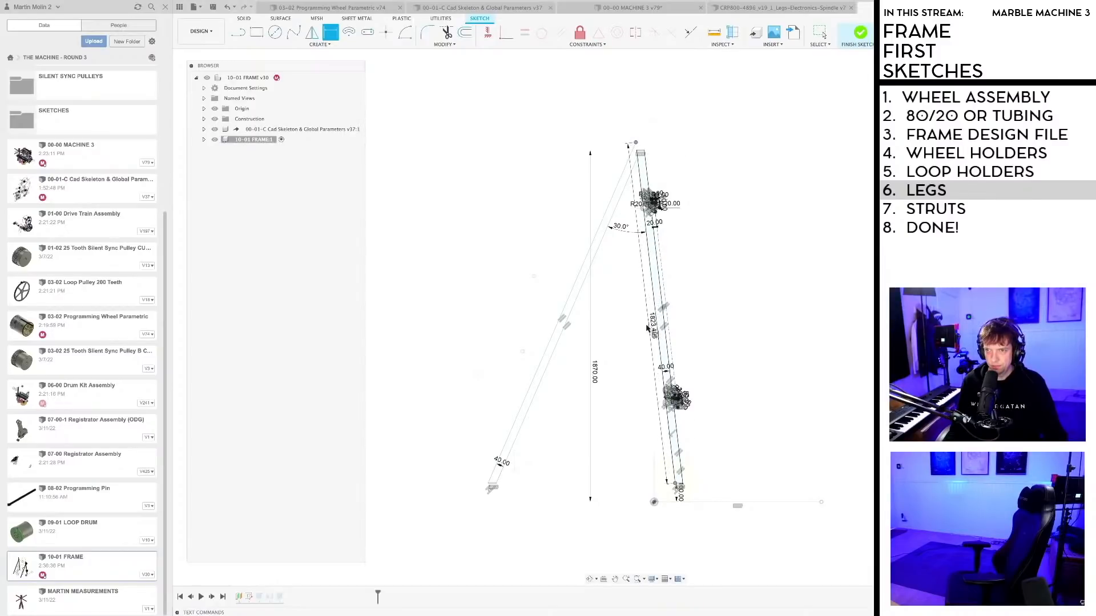
click(647, 326)
text(18)
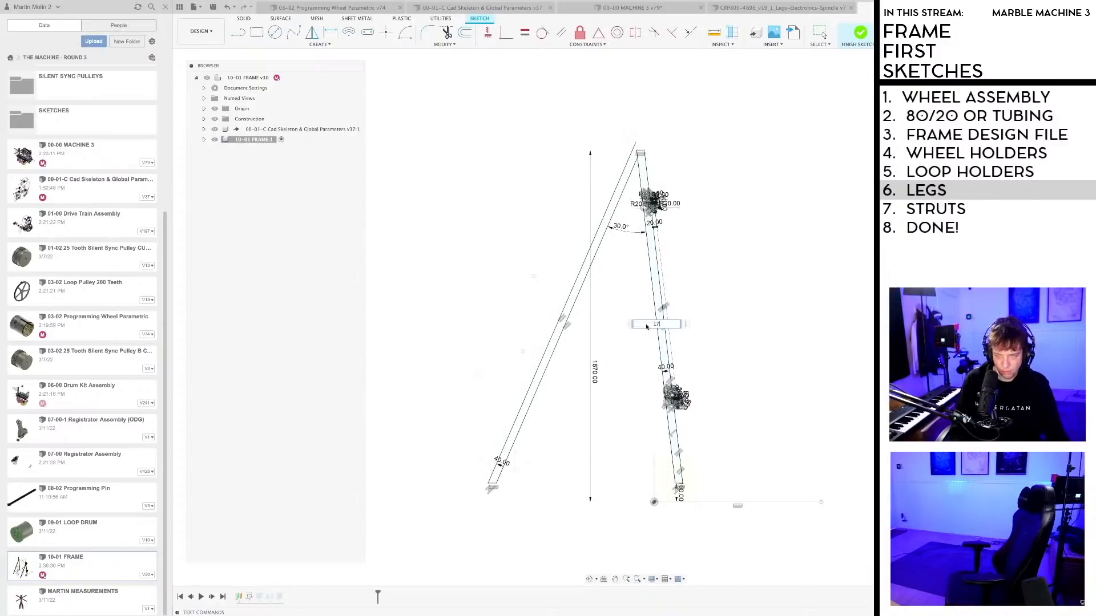
text(70)
key(Return)
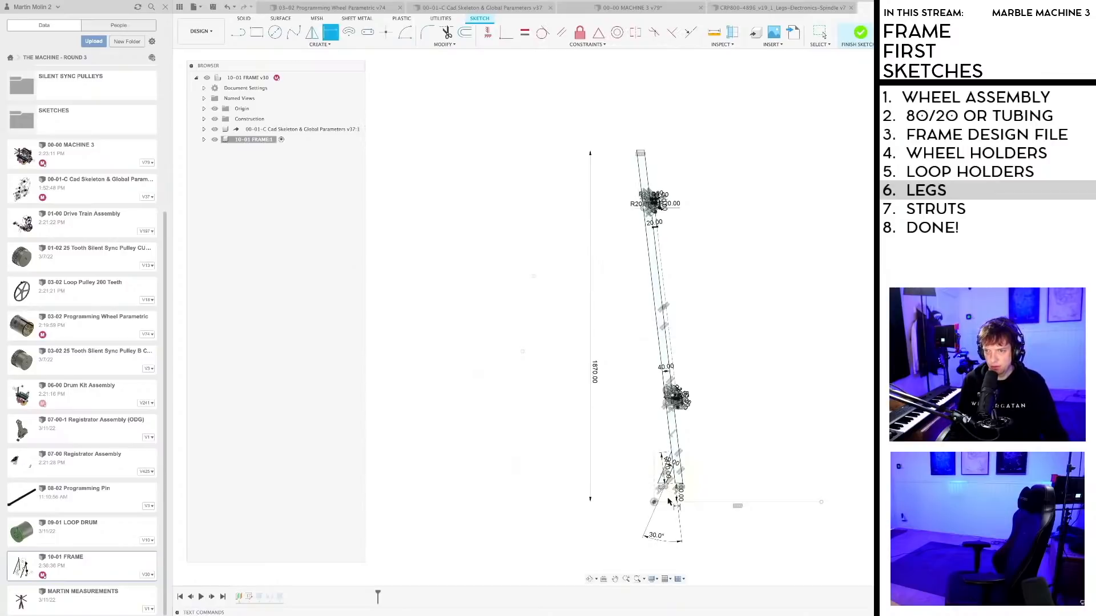
Step: Set the aligned dimension between the leg's top end and the upright's bottom end to 1700 mm
scroll(668, 501, up, 3)
scroll(676, 483, up, 3)
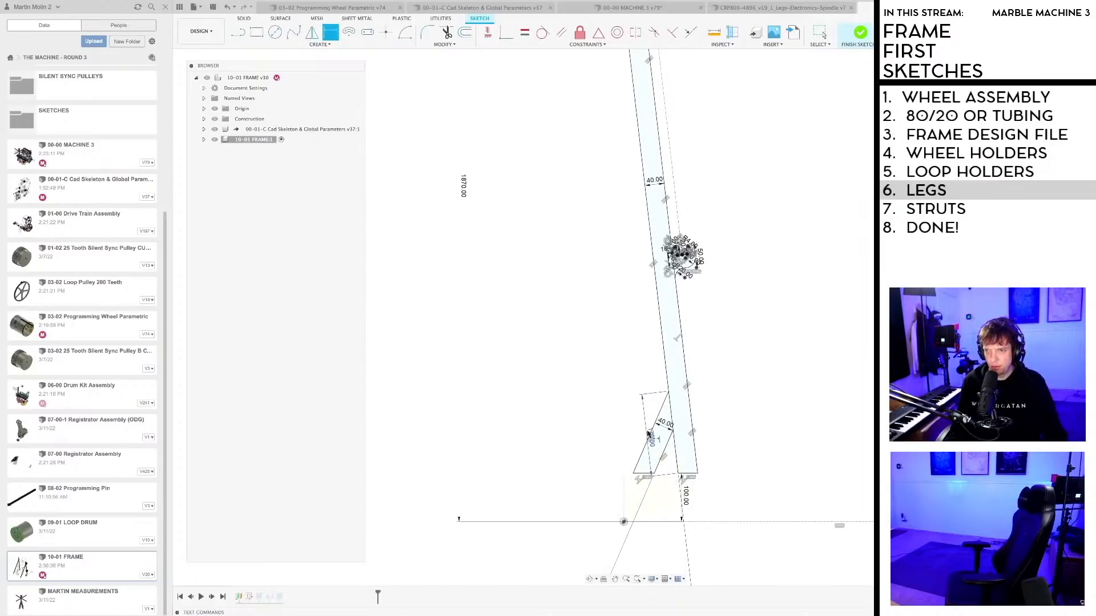
double_click(653, 447)
text(1)
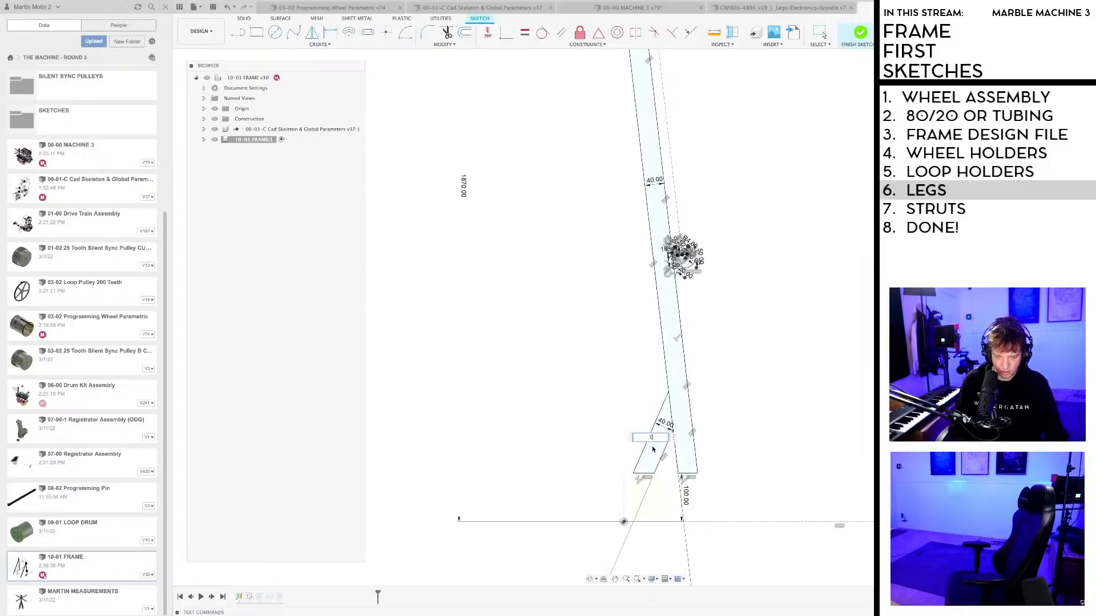
text(700)
key(Return)
scroll(653, 453, down, 3)
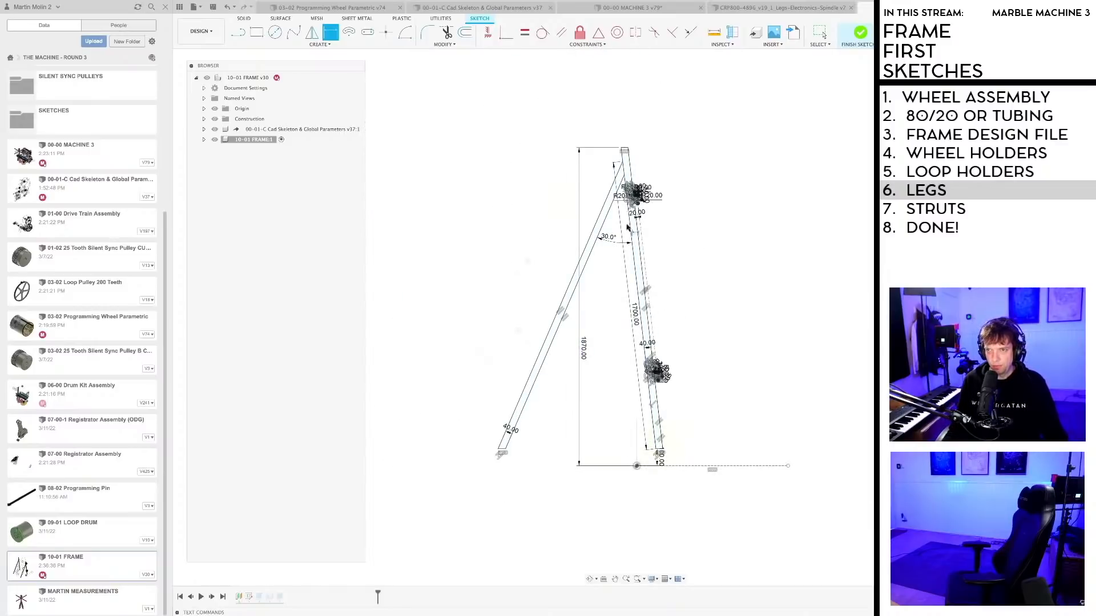
Step: Set the aligned dimension locating the slanted leg's top end along the upright to 1500 mm
double_click(637, 321)
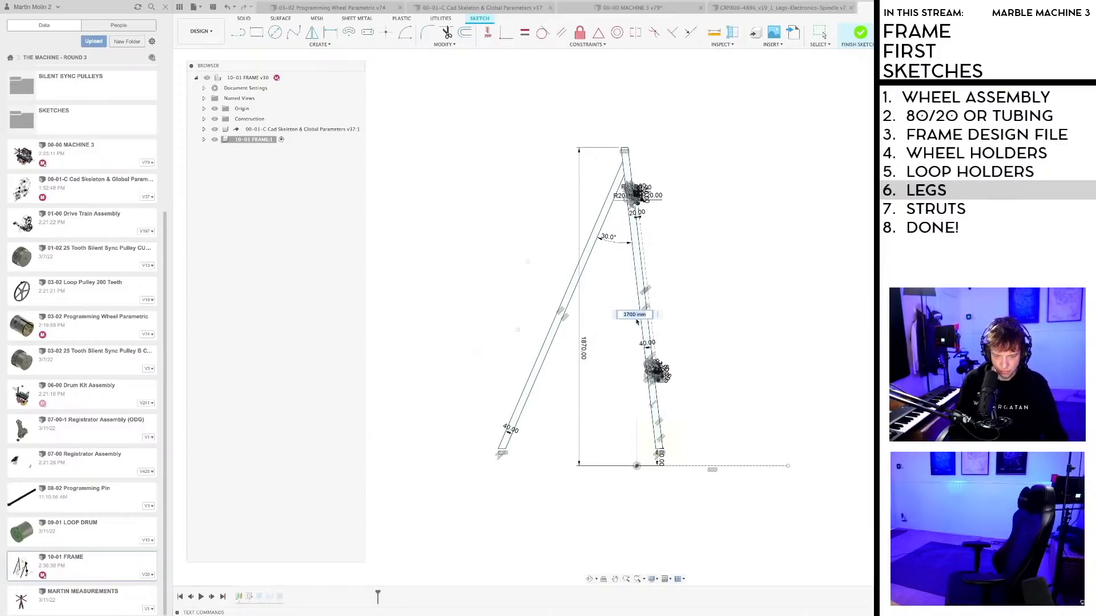
text(1500)
key(Return)
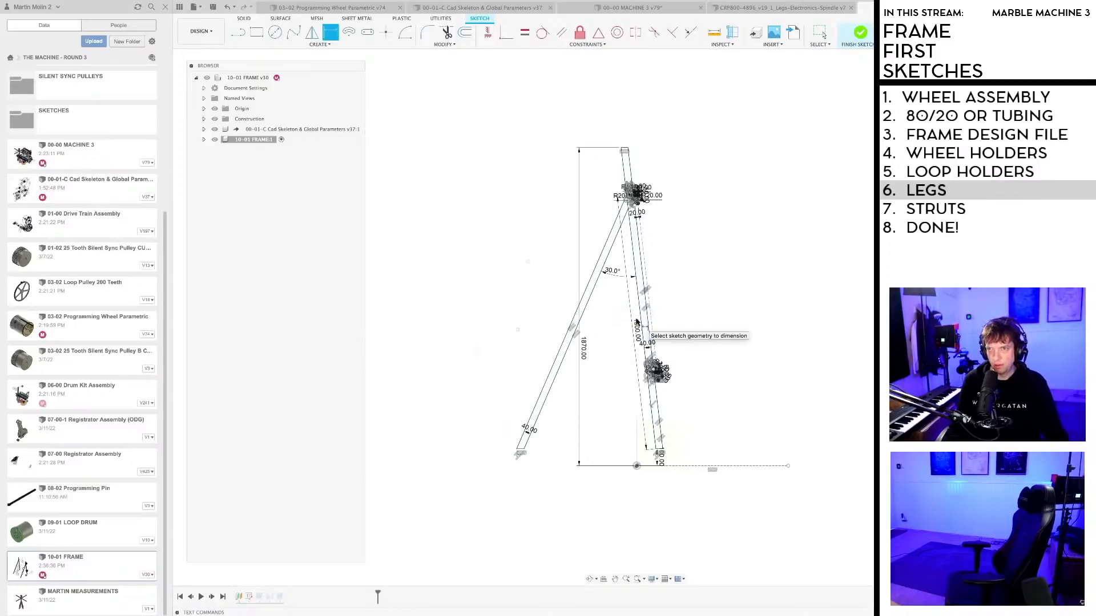
key(Escape)
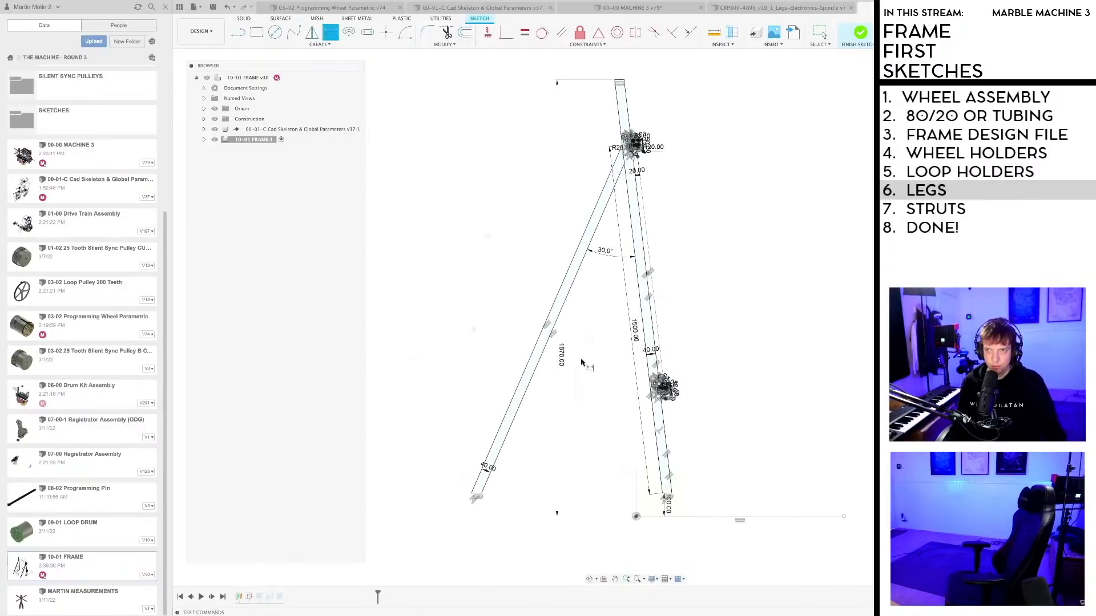
Step: Try a 20-degree angle between the slanted leg and the upright, and set it back to 30 degrees
double_click(597, 271)
text(20)
key(Return)
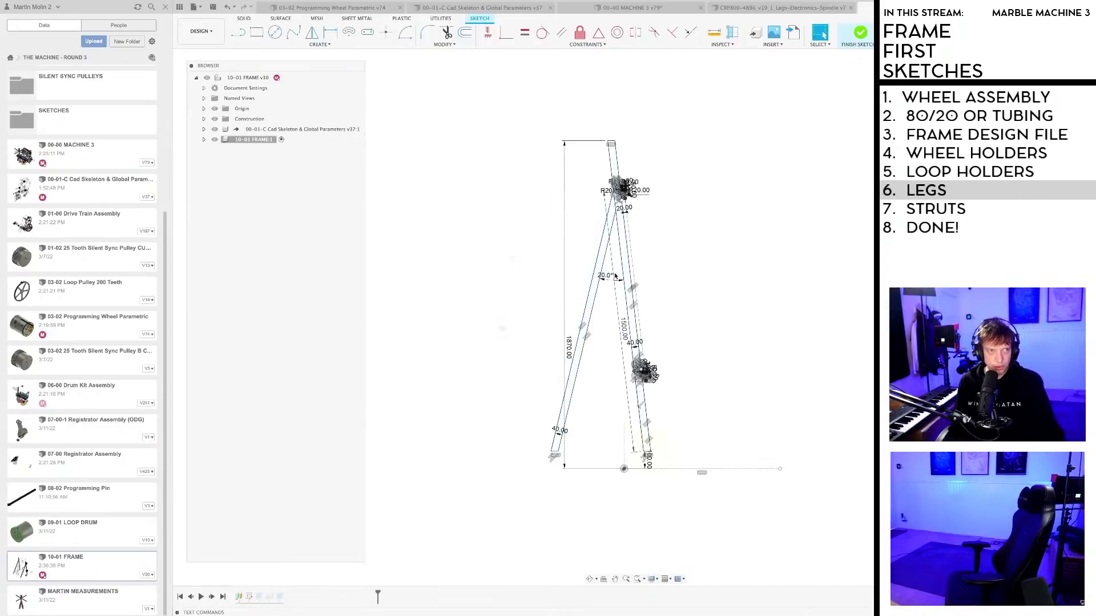
scroll(612, 273, up, 3)
text(30)
key(Return)
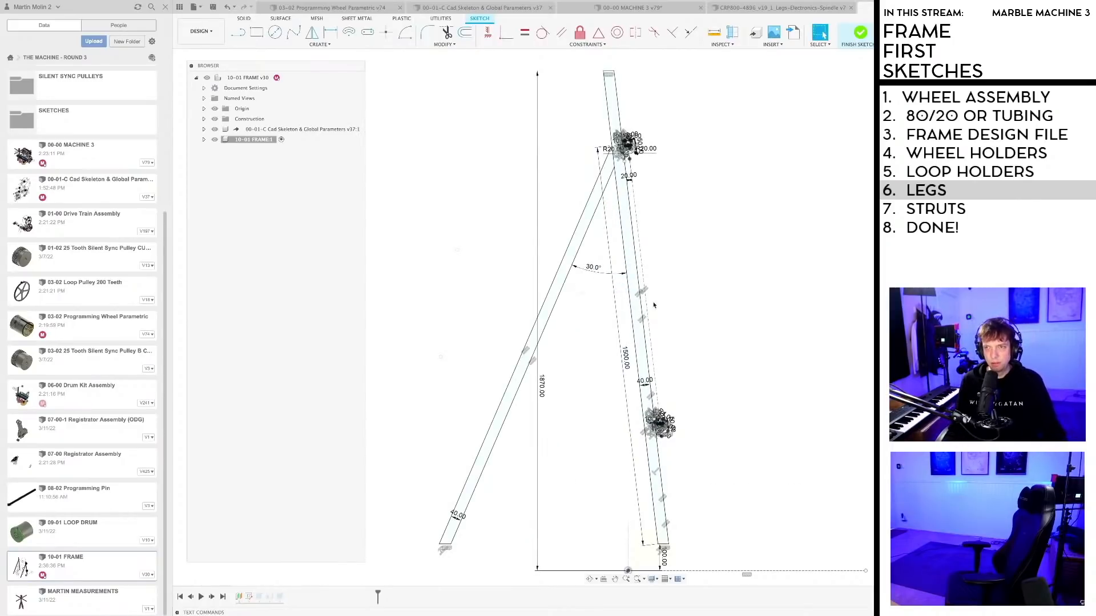
Step: Save the 10-01 FRAME design with the revised leg sketch and finish editing the sketch
scroll(654, 305, down, 3)
key(ctrl+s)
key(Return)
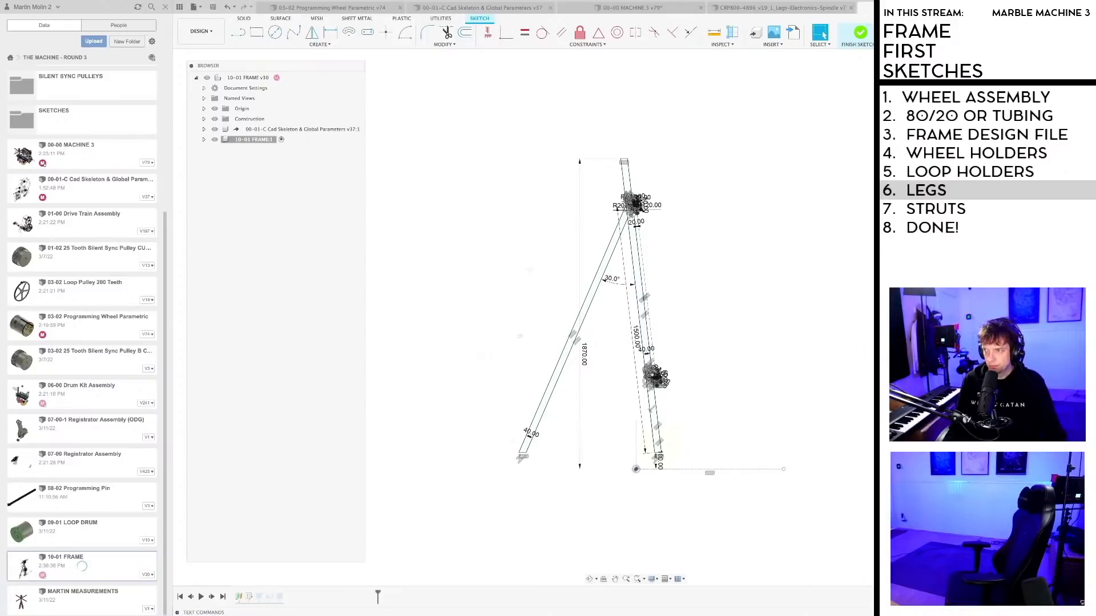
scroll(710, 323, down, 3)
shift+middle_drag(709, 324, 747, 340)
scroll(707, 341, up, 3)
key(ctrl+s)
key(Return)
scroll(699, 345, down, 2)
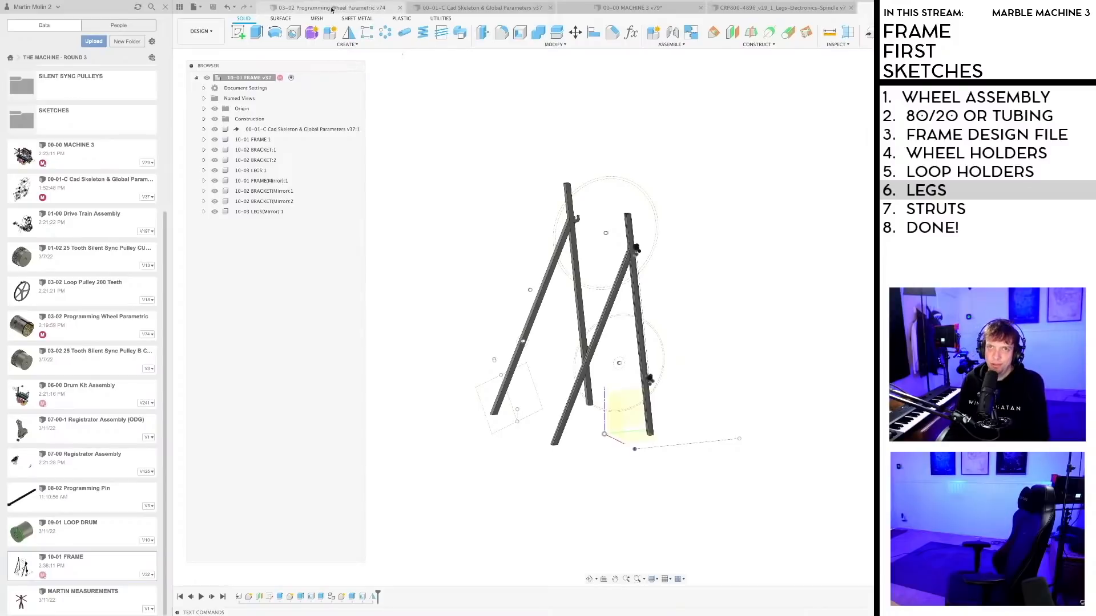
Step: Switch to the 00-00 MACHINE 3 assembly, update its linked 10-01 FRAME component and save the assembly
click(690, 11)
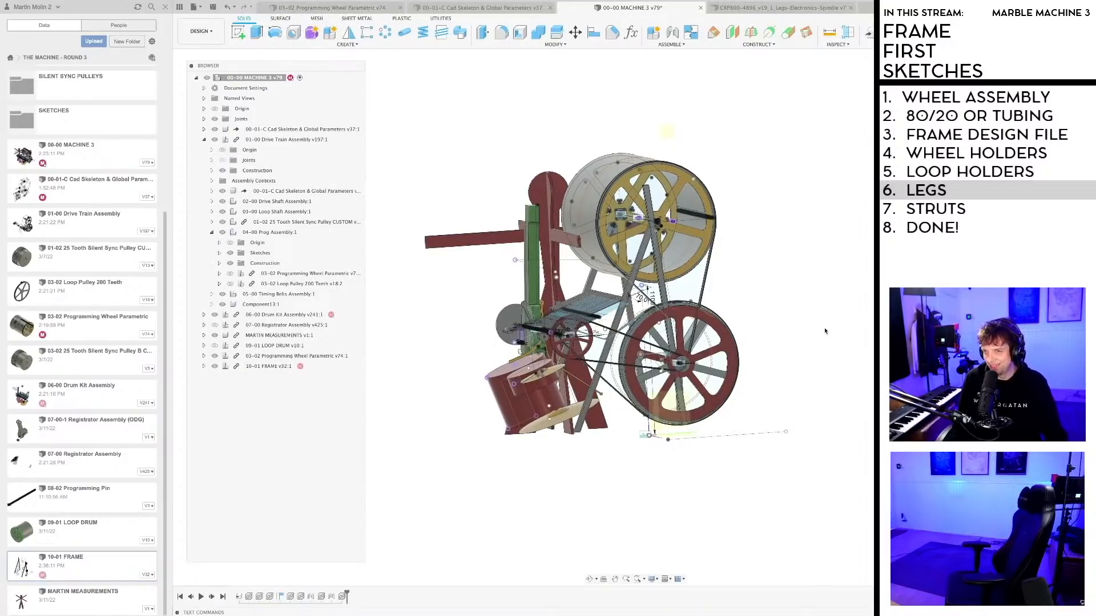
key(ctrl+s)
key(Return)
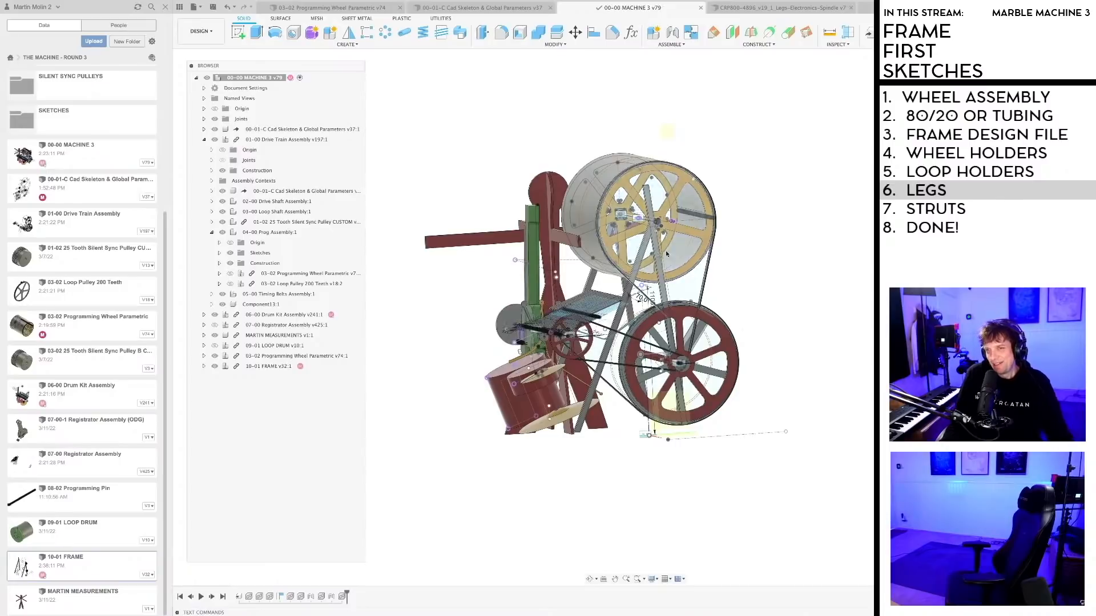
Step: Examine how the repositioned slanted legs fit around the wheels, drum kit and marble tracks from angled views
scroll(736, 282, up, 3)
scroll(736, 281, up, 3)
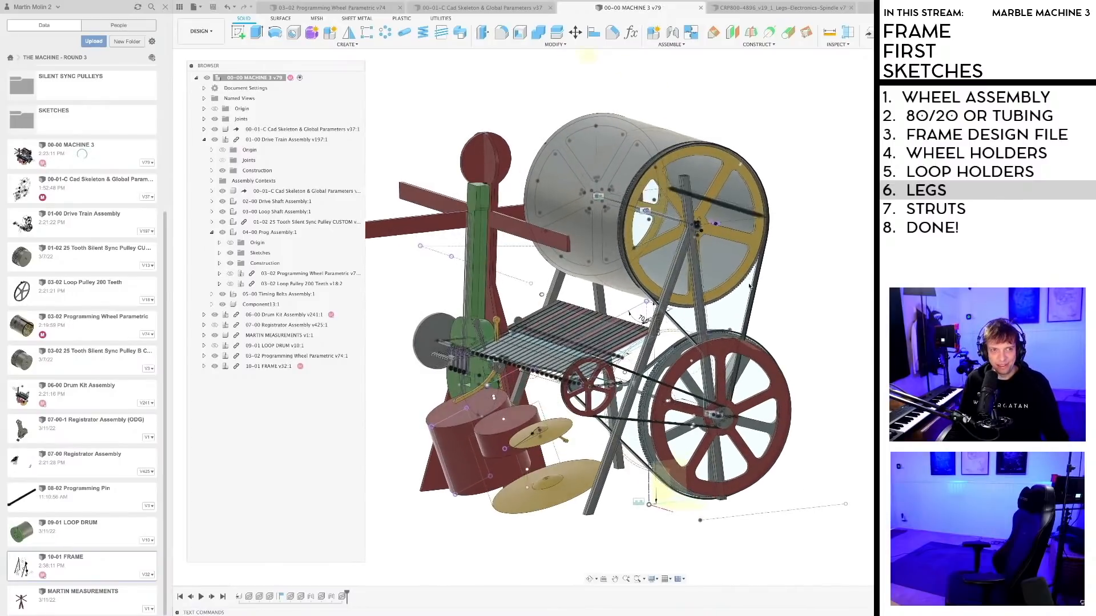
scroll(747, 282, up, 3)
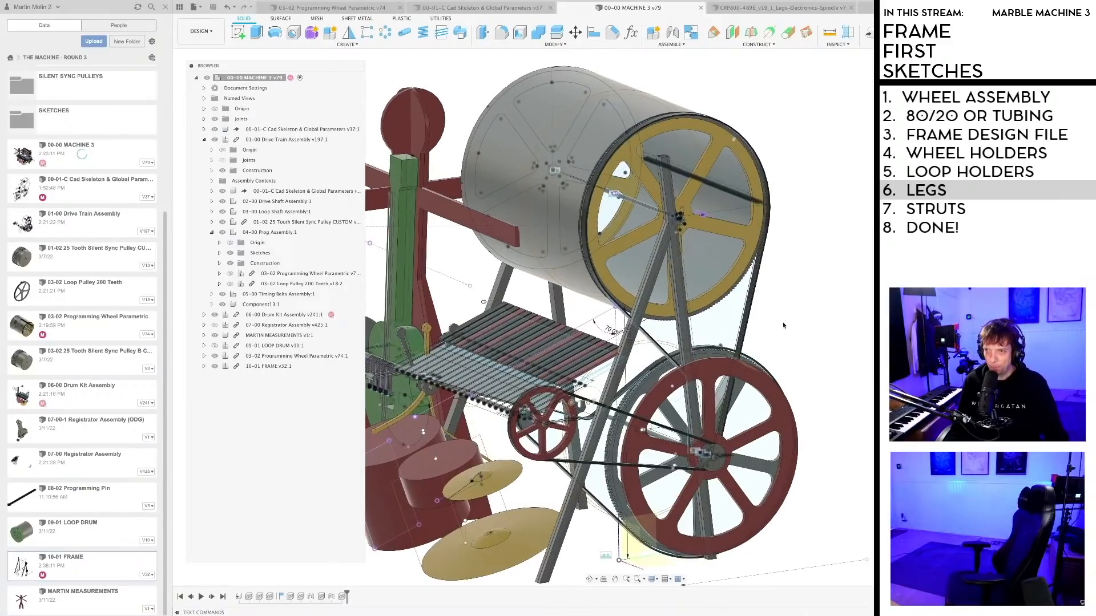
scroll(783, 325, down, 2)
shift+middle_drag(791, 315, 824, 298)
scroll(795, 321, down, 1)
scroll(795, 325, up, 3)
scroll(839, 296, down, 1)
scroll(829, 295, down, 1)
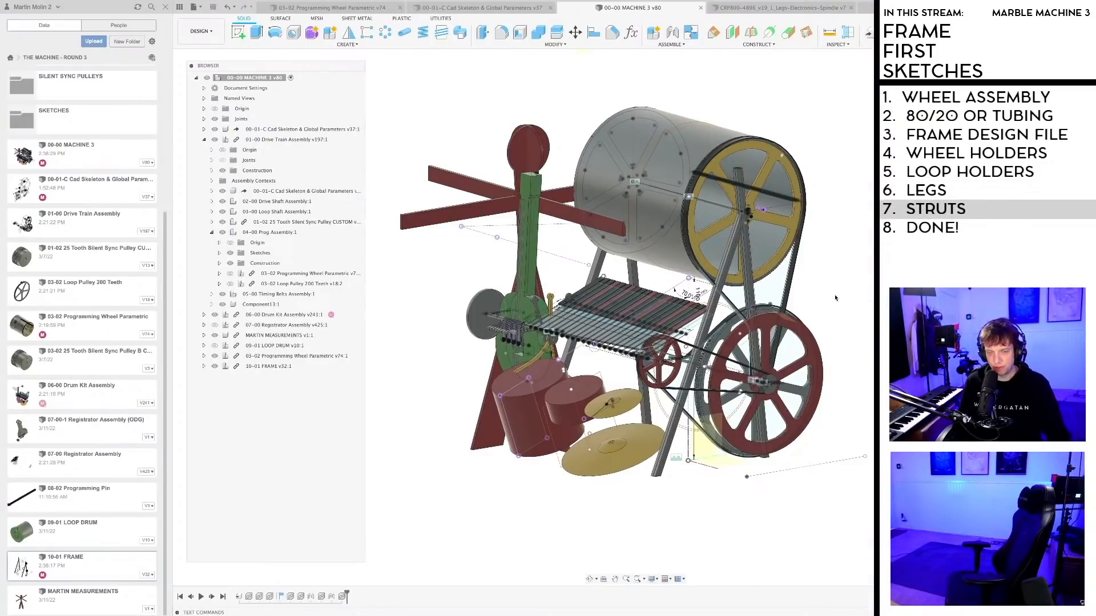
scroll(833, 298, down, 1)
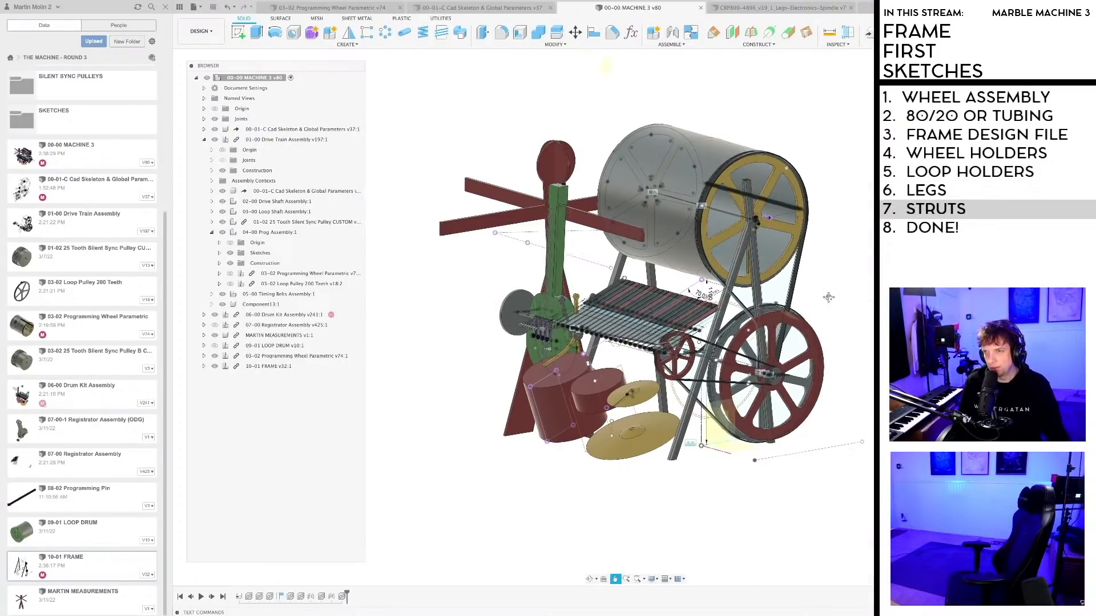
middle_drag(832, 297, 808, 301)
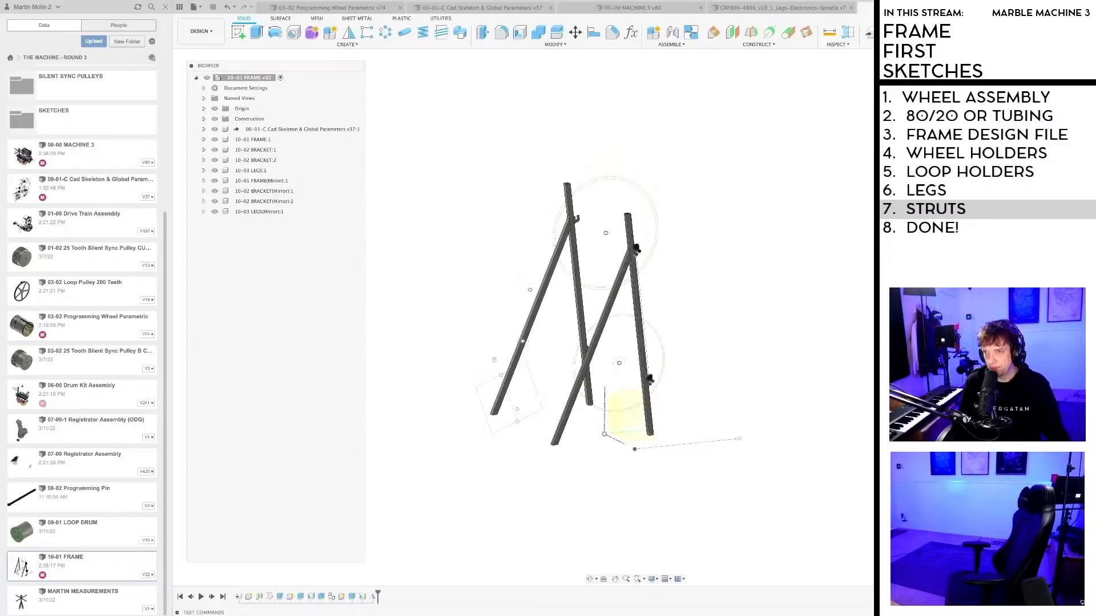
Step: Create a new internal component named 10-04 STRUTS at the top level of the 10-01 FRAME design and save the design
scroll(571, 484, up, 1)
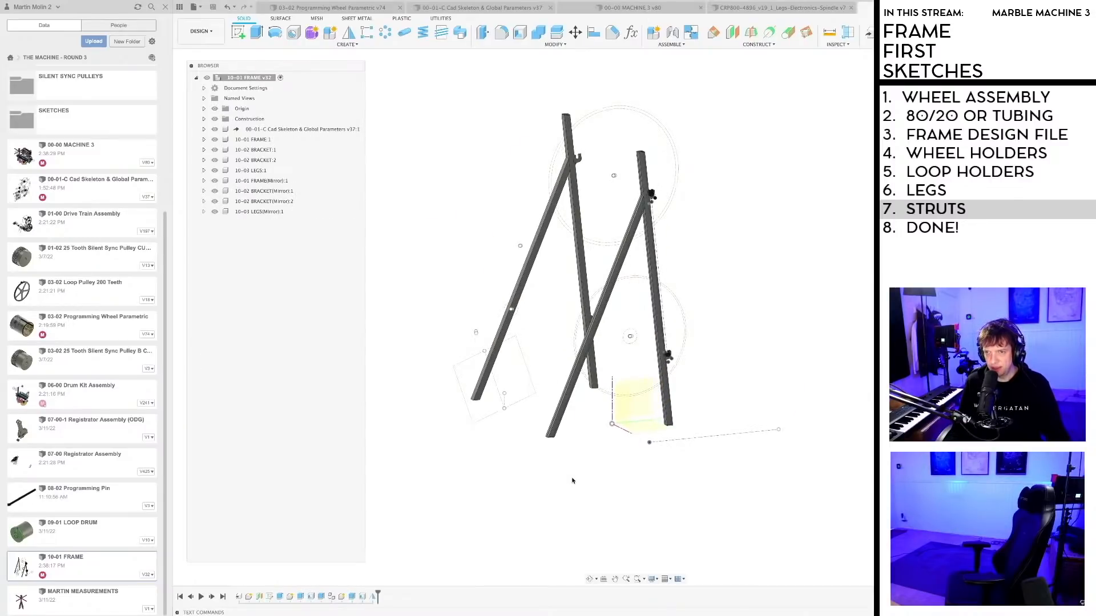
mouse_move(570, 477)
shift+middle_down()
mouse_move(574, 464)
mouse_move(571, 473)
shift+middle_up()
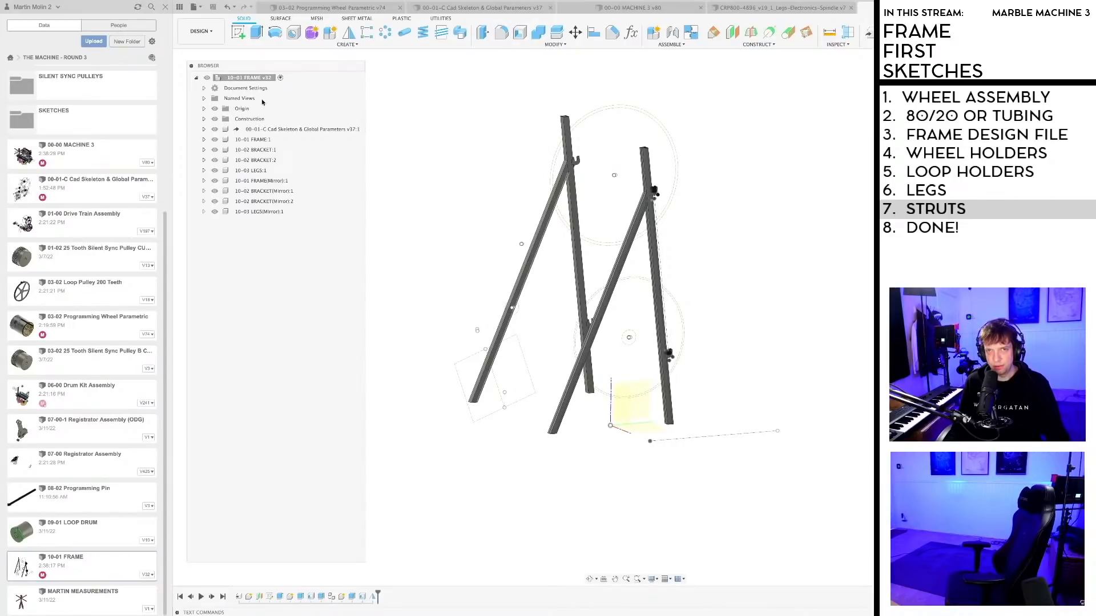
right_click(249, 78)
click(267, 87)
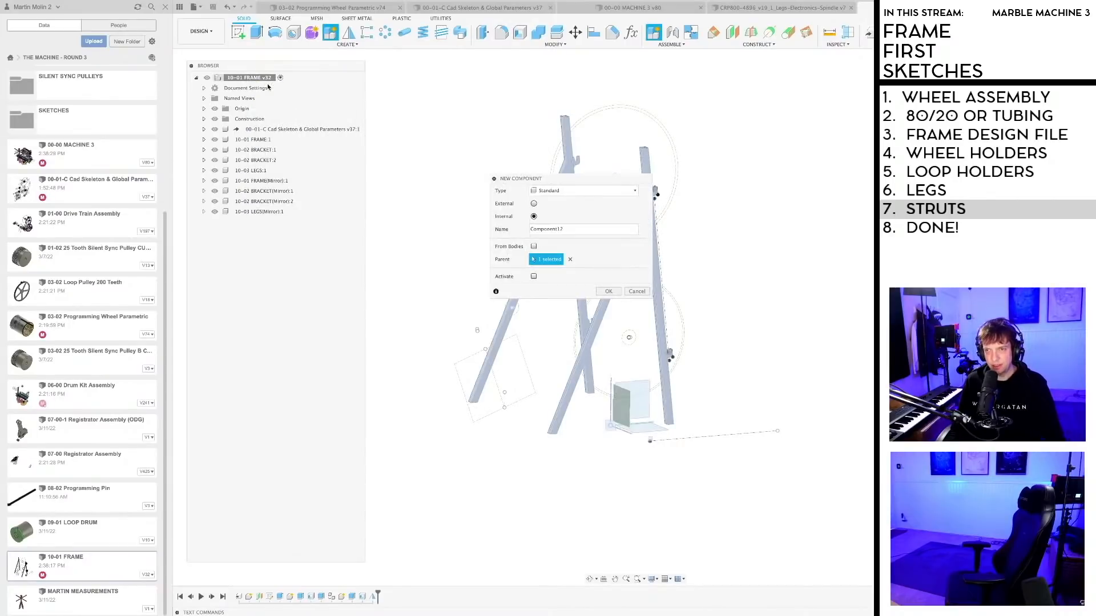
key(Return)
click(254, 223)
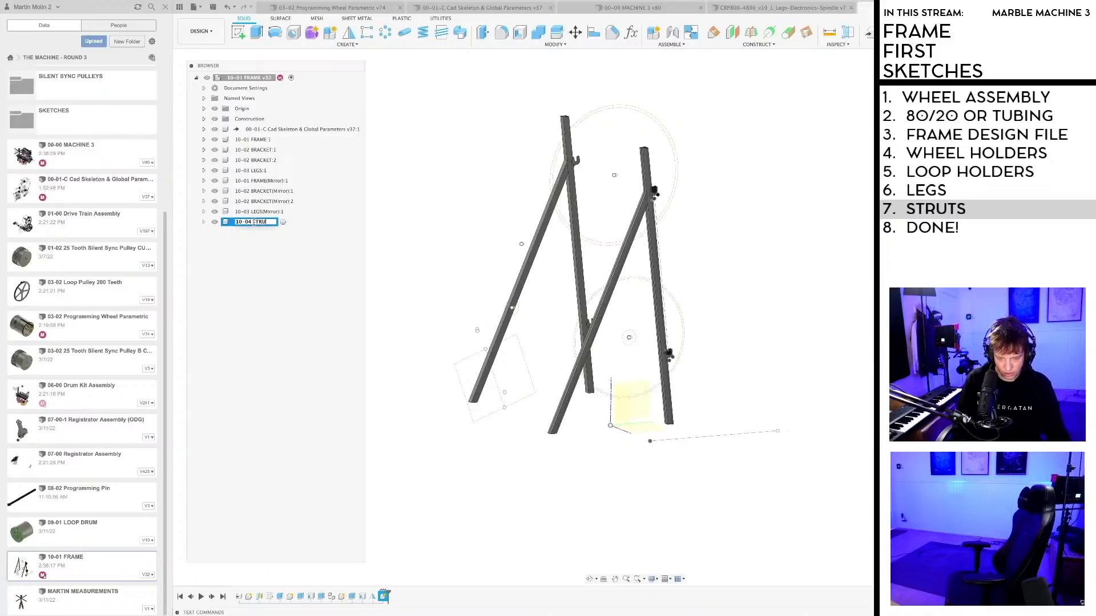
key(Return)
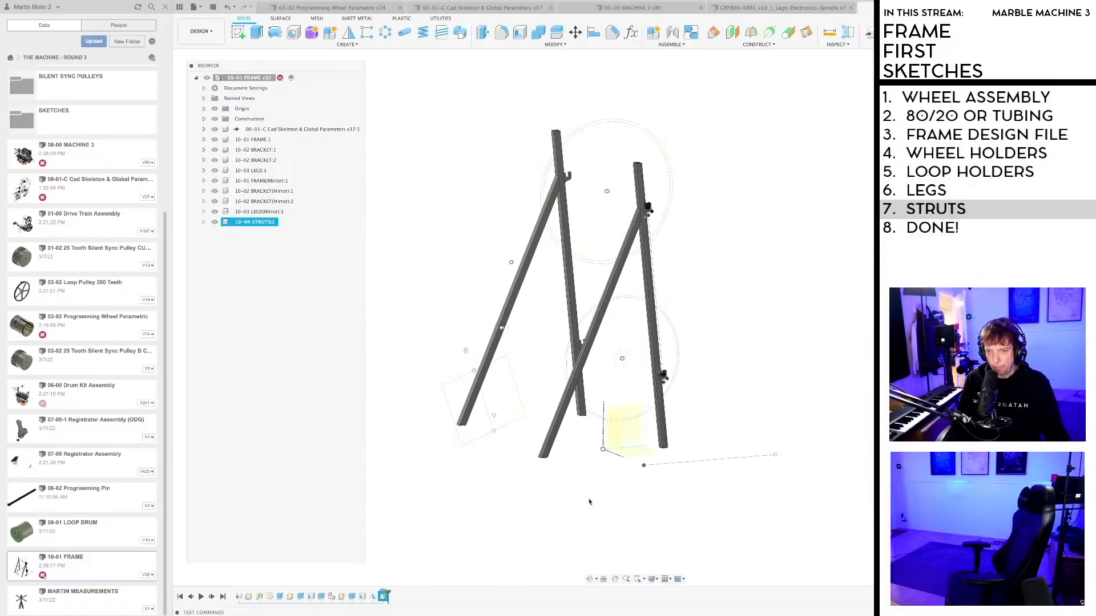
key(super+s)
key(Return)
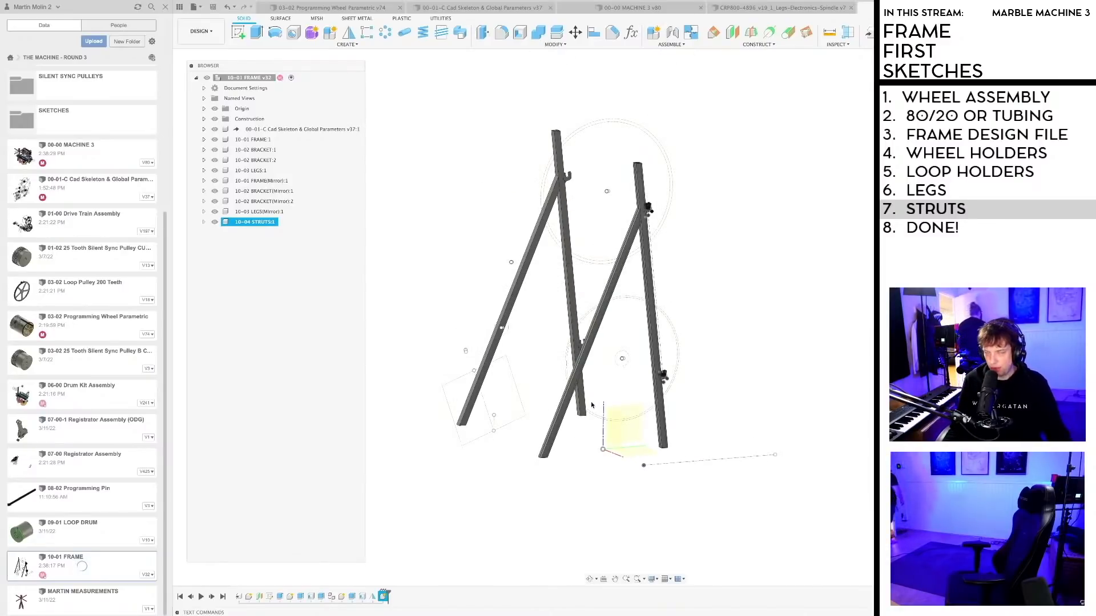
Step: Open the 10-01 FRAME component's leg-profile sketch for editing
scroll(602, 401, down, 2)
mouse_move(613, 480)
shift+middle_down()
mouse_move(550, 465)
mouse_move(543, 477)
mouse_move(677, 477)
mouse_move(605, 474)
mouse_move(673, 457)
mouse_move(687, 472)
mouse_move(664, 485)
mouse_move(590, 450)
shift+middle_up()
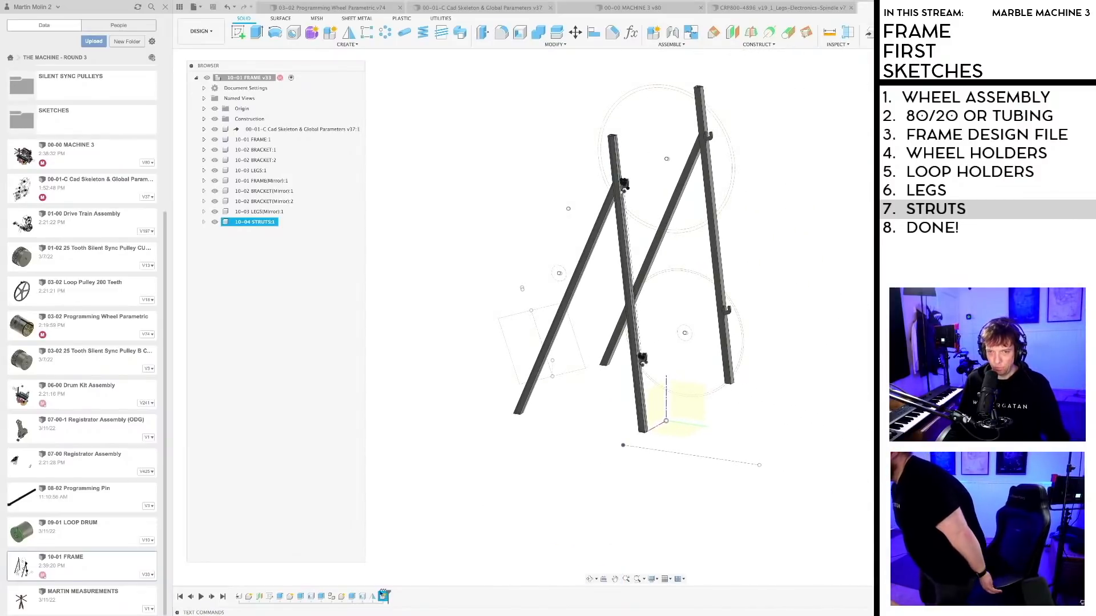
click(270, 596)
double_click(271, 597)
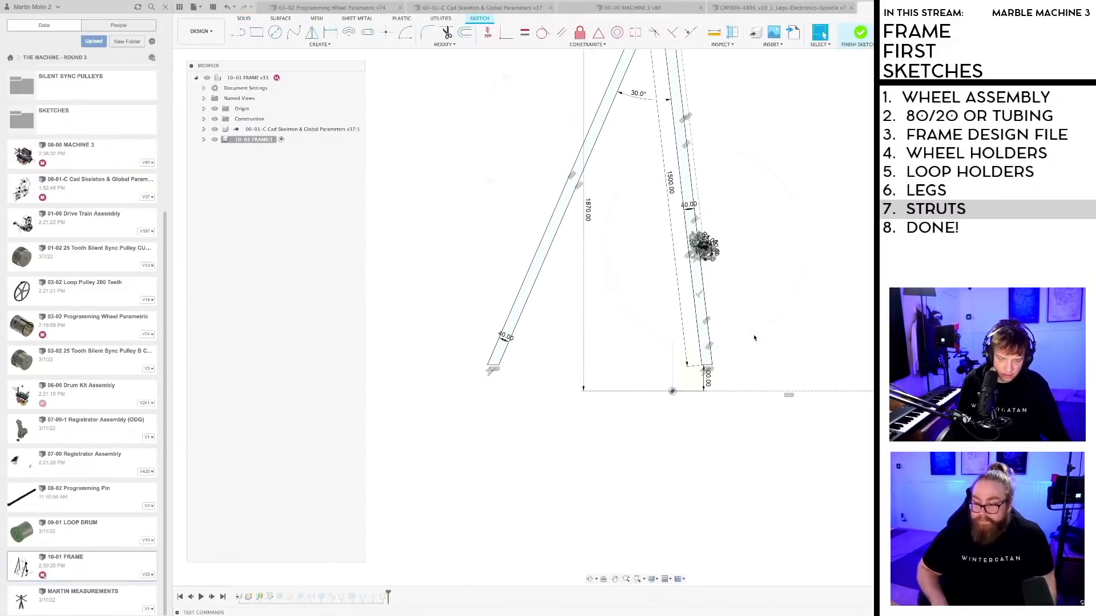
Step: Draw two parallel lines across the front upright near its foot, perpendicular to its edges, and set their spacing to 40 mm
key(l)
scroll(722, 341, up, 3)
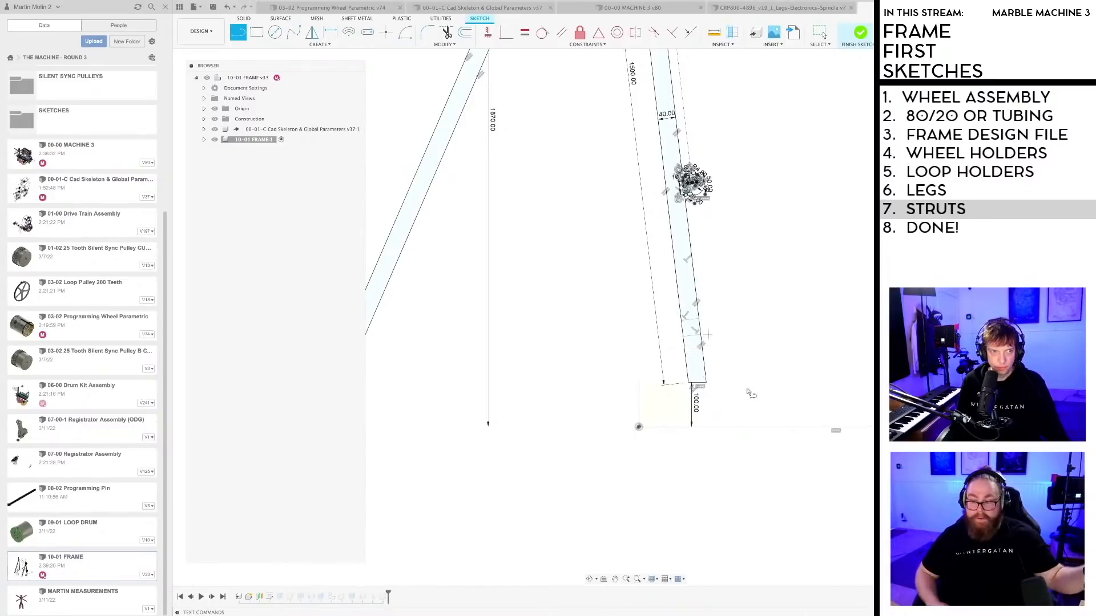
scroll(731, 373, up, 5)
key(Escape)
scroll(668, 378, up, 2)
key(r)
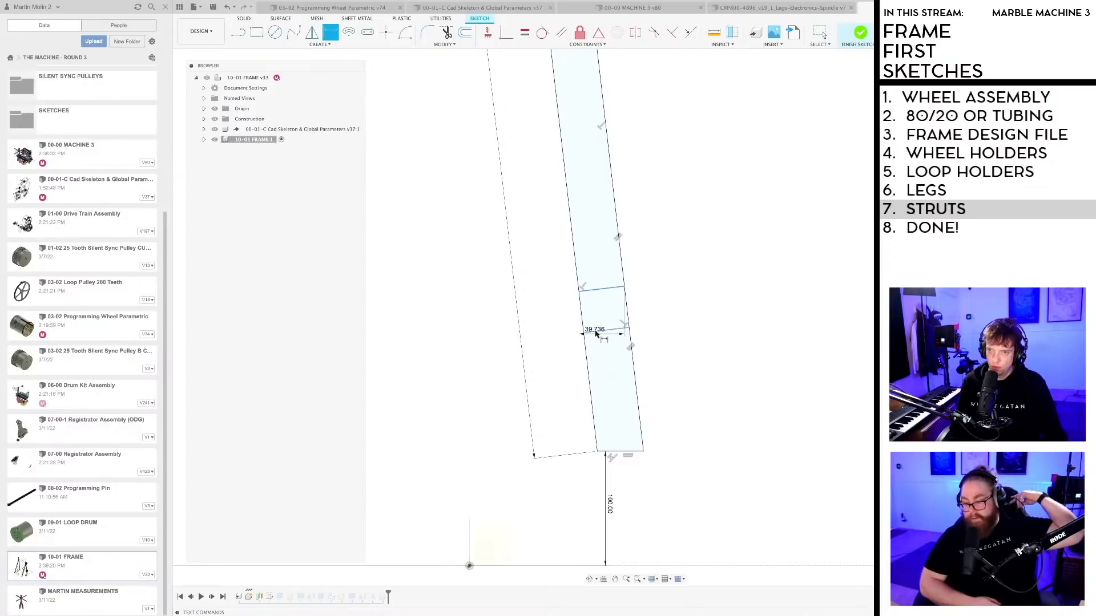
click(601, 315)
text(4)
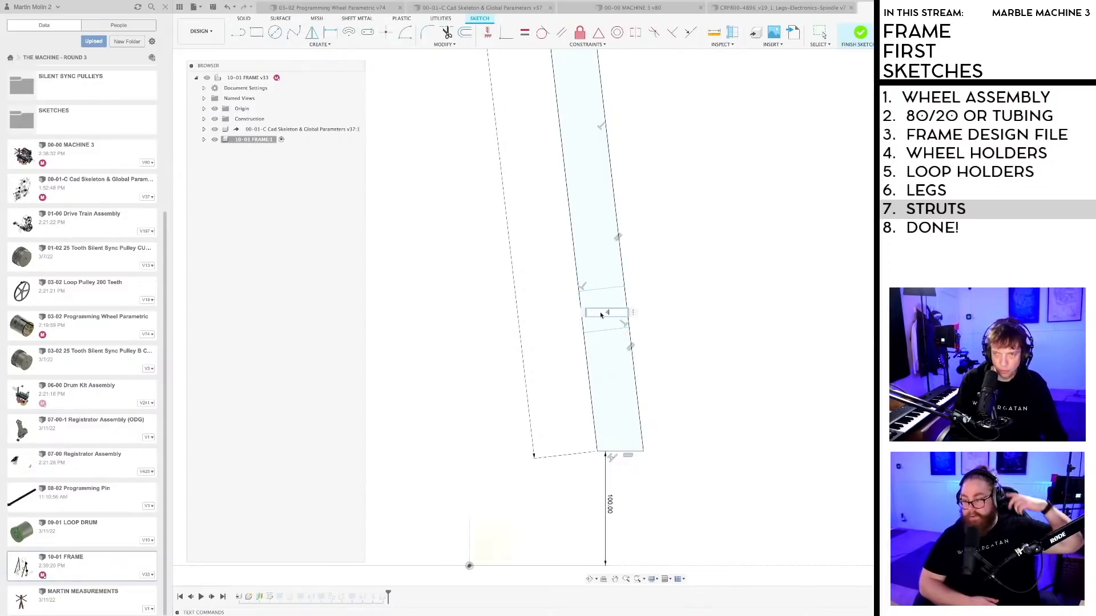
text(0)
key(Return)
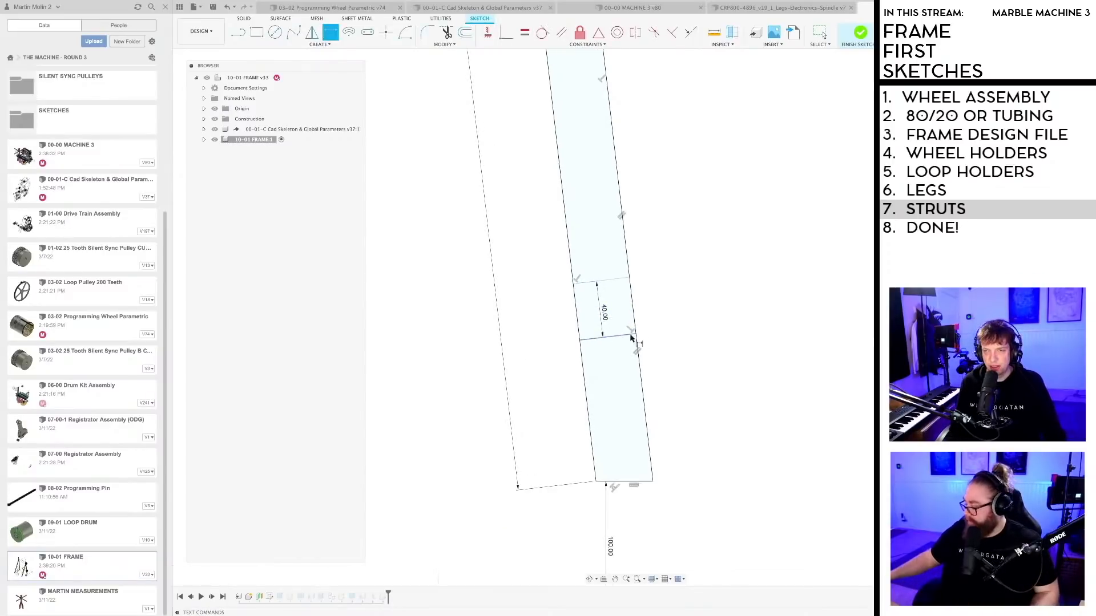
Step: Set the lower cross line 50 mm from the front upright's bottom corner
click(580, 342)
click(595, 484)
click(584, 429)
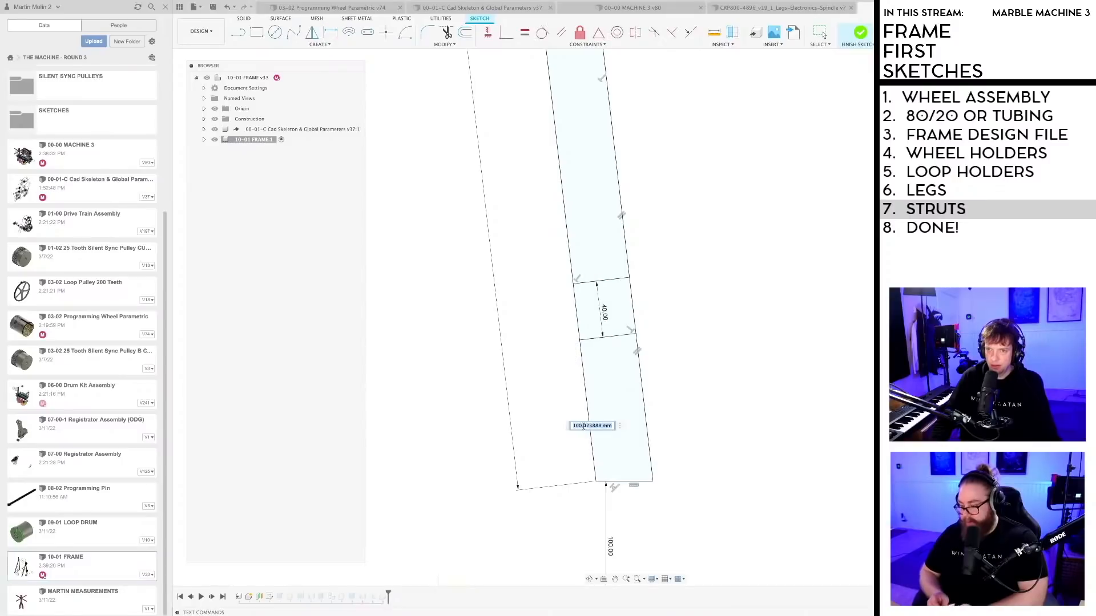
text(50)
key(Return)
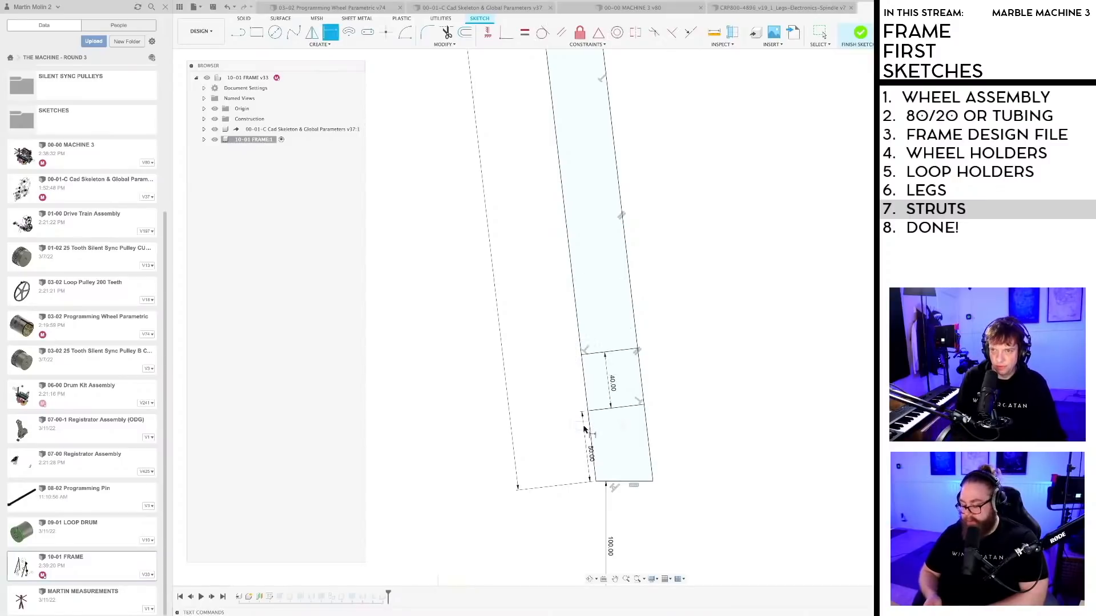
Step: Draw two parallel lines across the slanted rear leg near its foot, perpendicular to the leg's edges
scroll(686, 427, down, 10)
middle_drag(730, 401, 805, 393)
scroll(582, 415, up, 10)
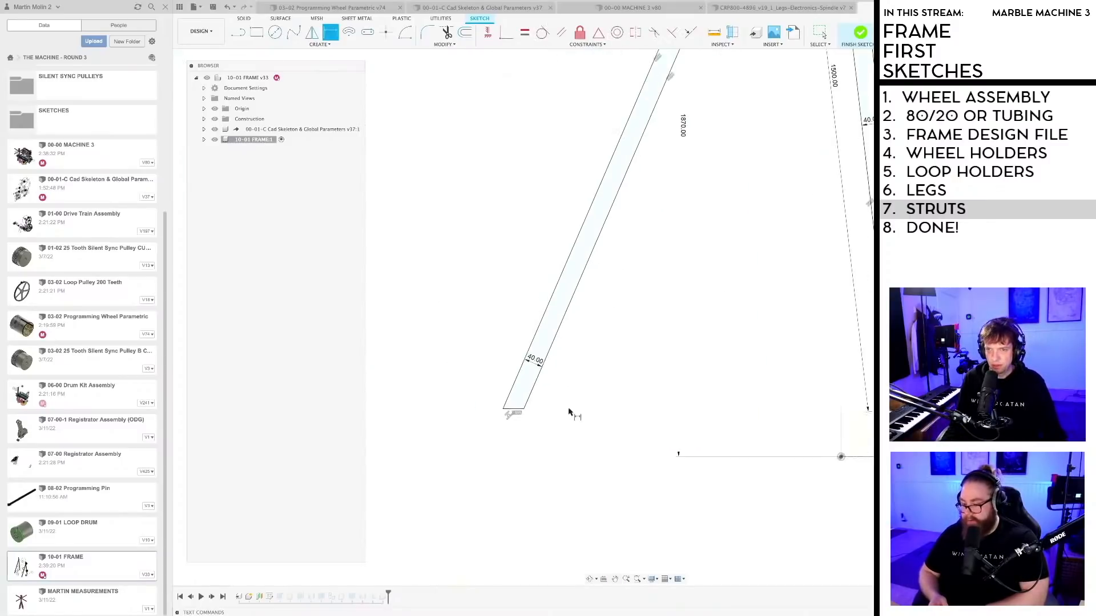
middle_drag(552, 400, 489, 391)
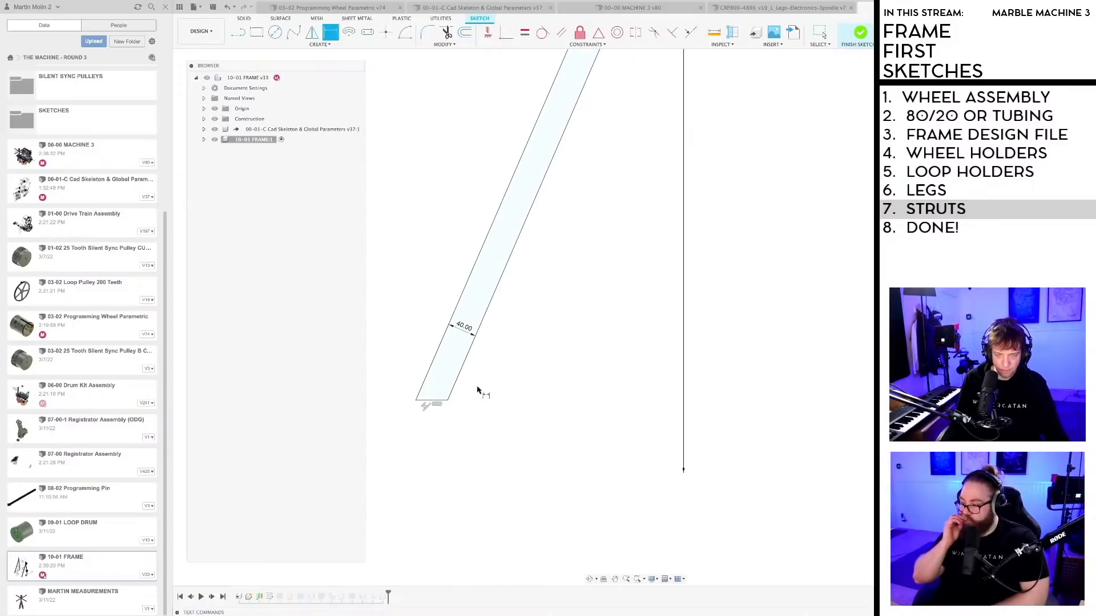
key(l)
scroll(460, 384, up, 3)
click(462, 366)
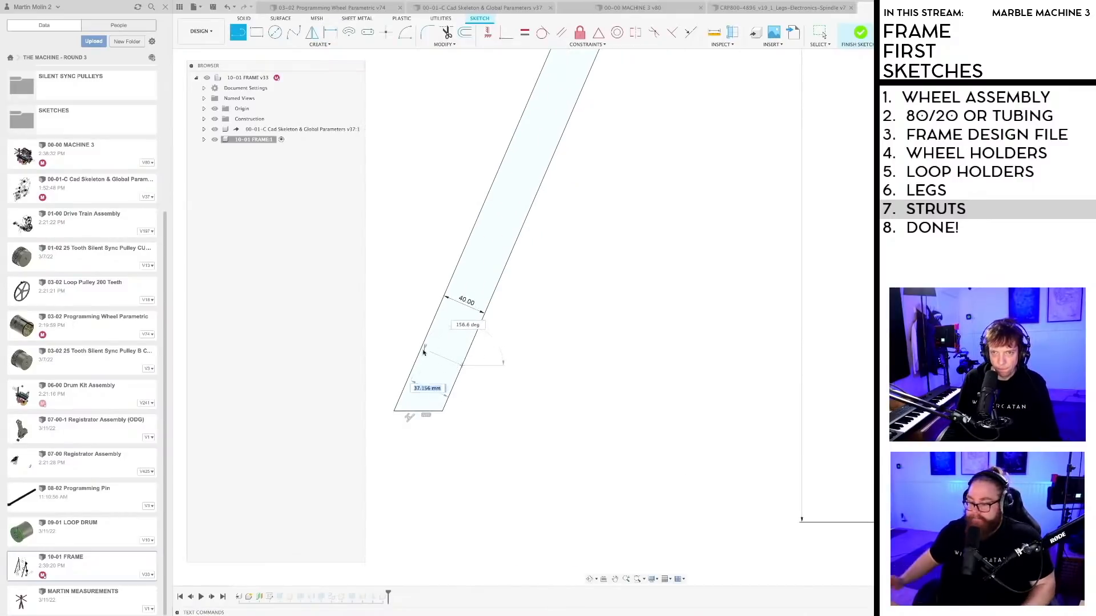
click(423, 348)
key(Escape)
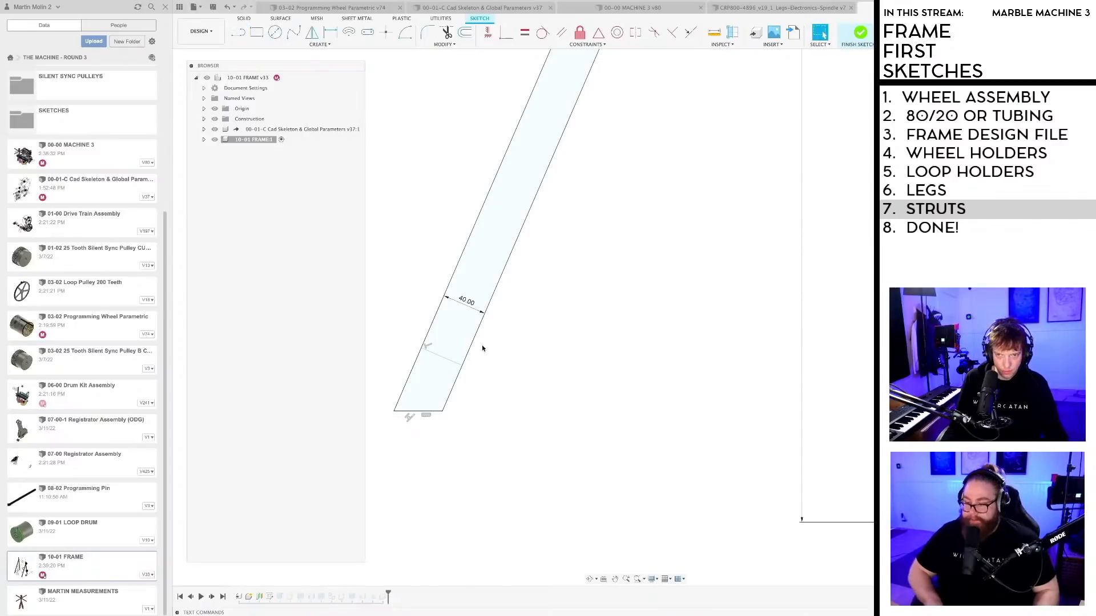
key(l)
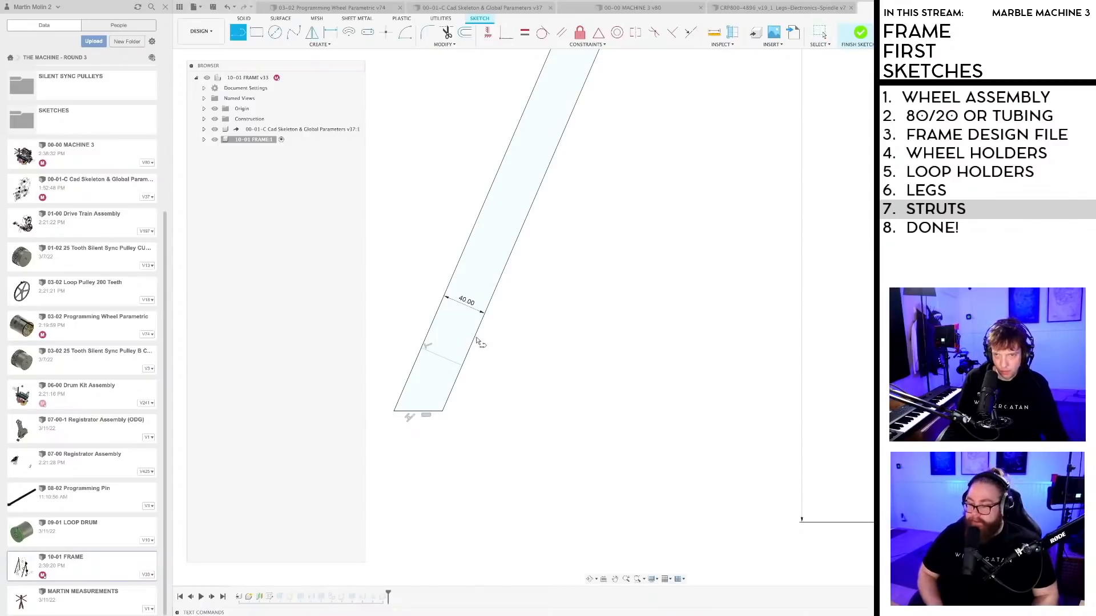
click(436, 318)
key(Escape)
Step: Set the spacing between the slanted leg's two cross lines to 40 mm
middle_drag(496, 365, 517, 380)
key(d)
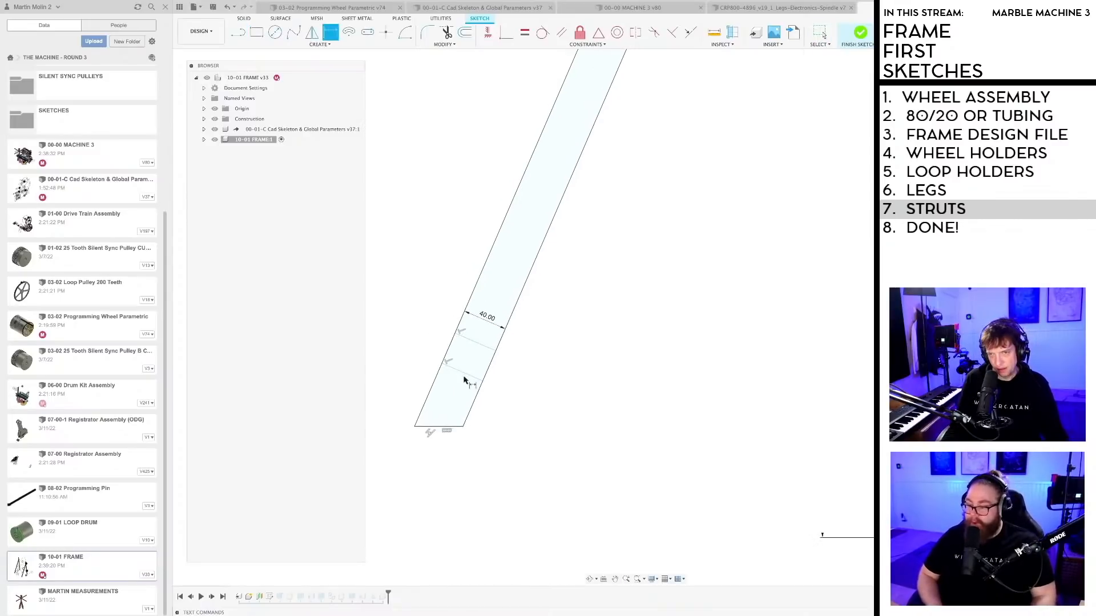
click(475, 354)
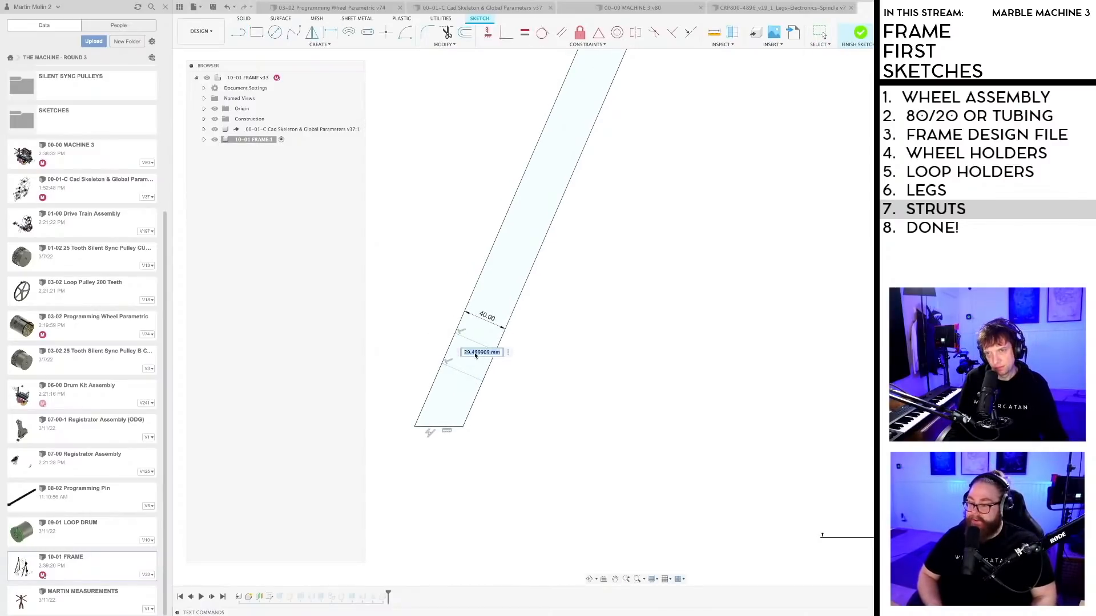
text(40)
key(Return)
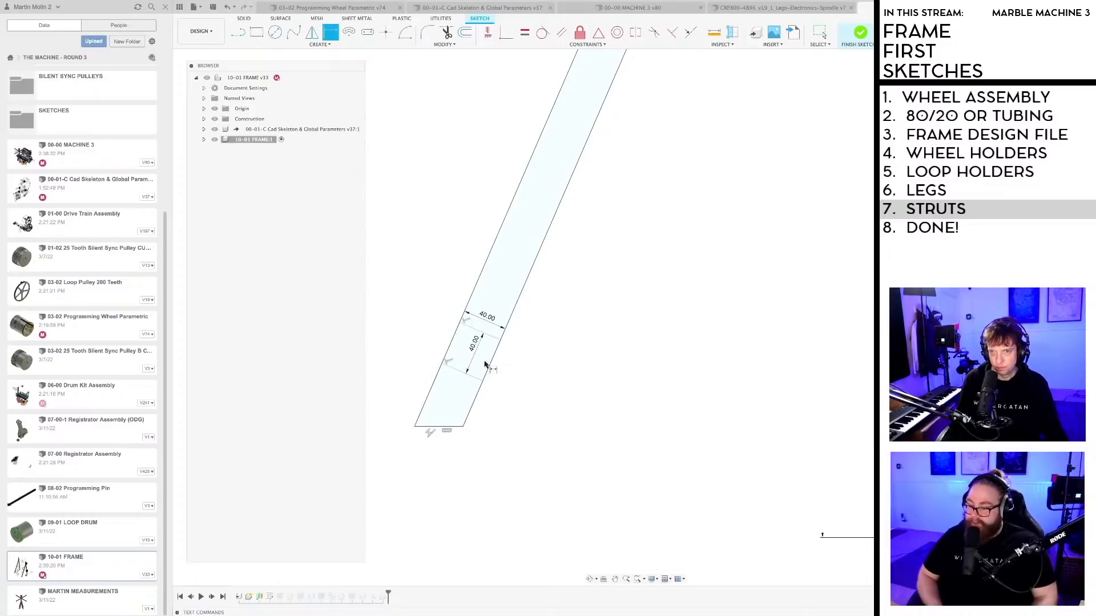
Step: Set the slanted leg's lower cross line 50 mm from the leg's bottom inner corner and reposition the dimension label
scroll(492, 389, down, 3)
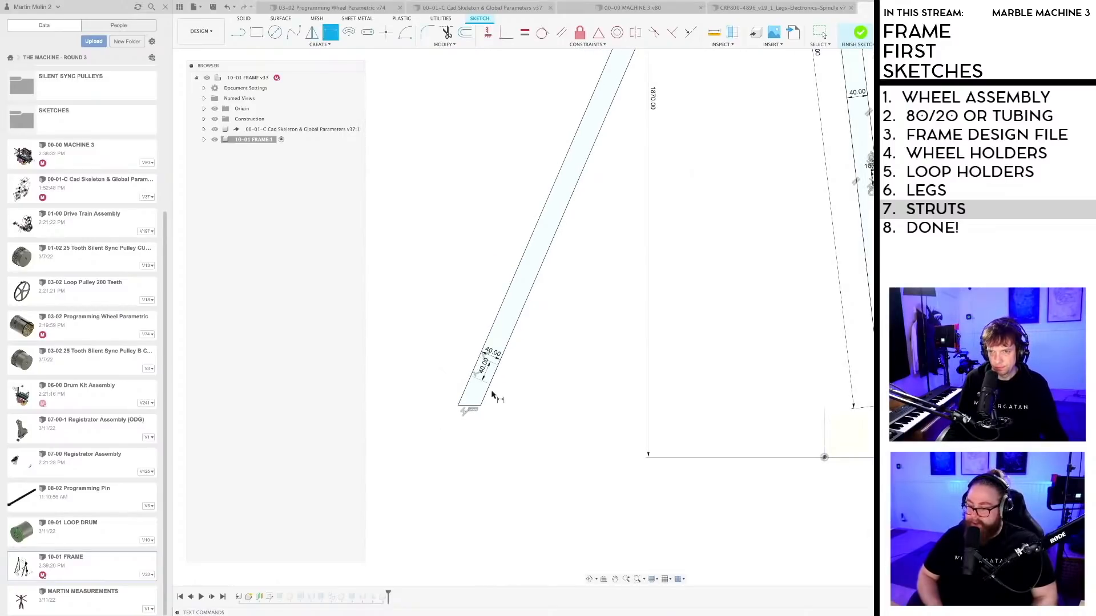
scroll(490, 395, up, 1)
scroll(492, 394, up, 1)
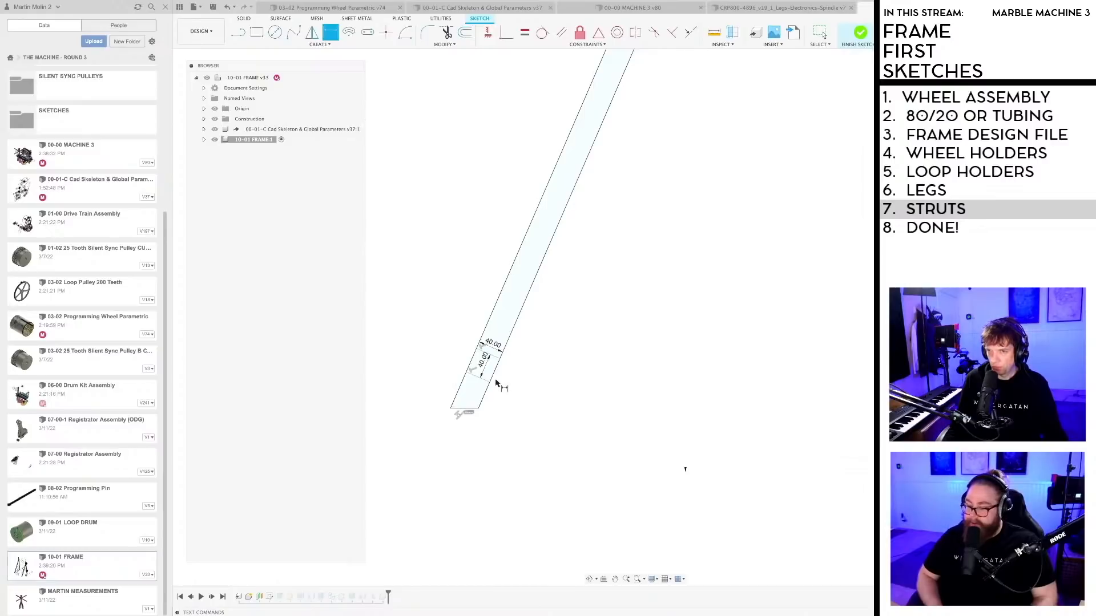
mouse_move(498, 391)
middle_down()
mouse_move(499, 406)
mouse_move(452, 433)
mouse_move(457, 444)
middle_up()
key(d)
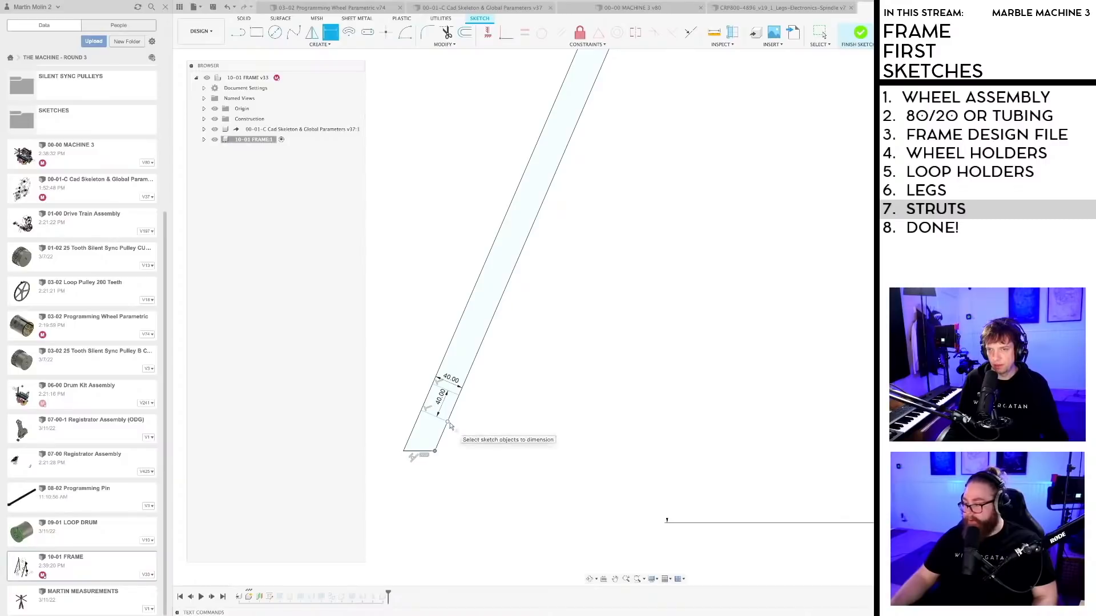
scroll(449, 427, up, 2)
click(435, 438)
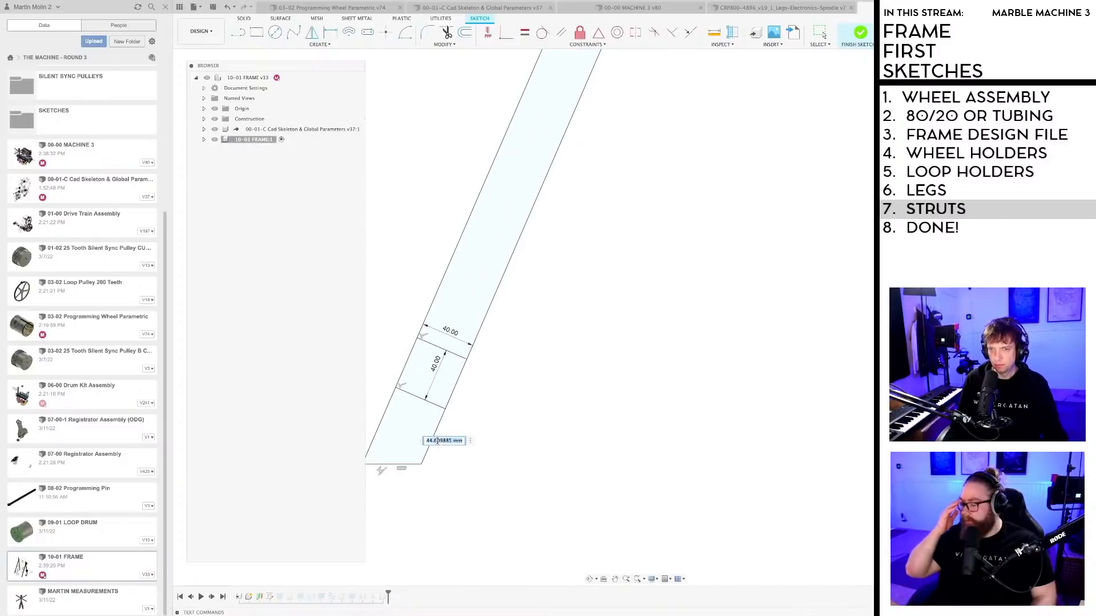
click(437, 443)
text(50)
key(Return)
scroll(508, 405, down, 3)
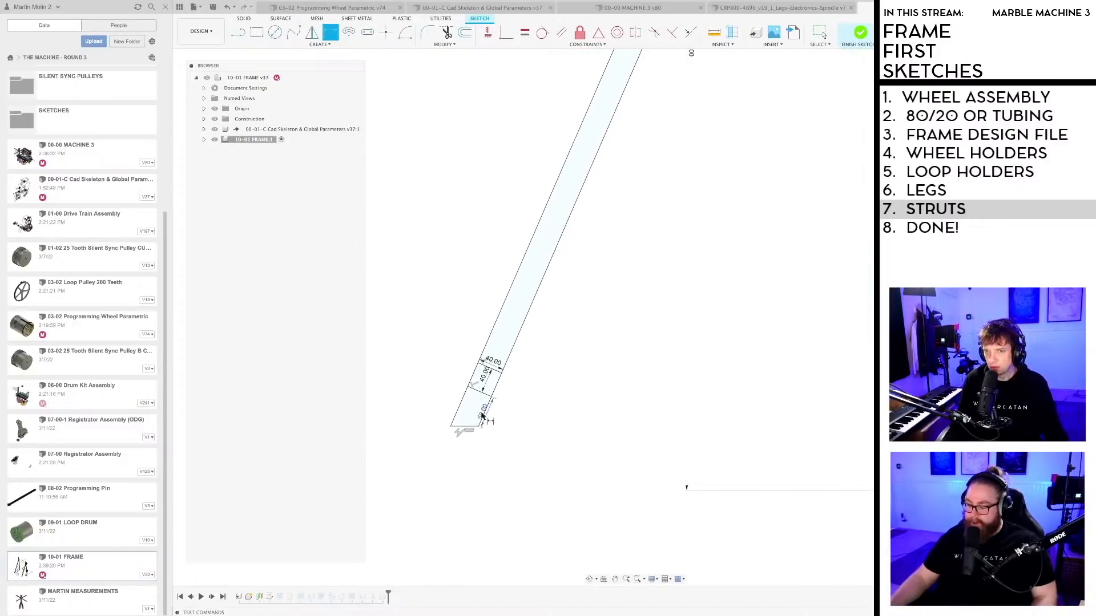
drag(486, 420, 494, 424)
Step: Draw two horizontal lines spanning from the slanted leg to the front upright, just above the cross lines near the feet
scroll(540, 412, down, 3)
scroll(635, 414, down, 3)
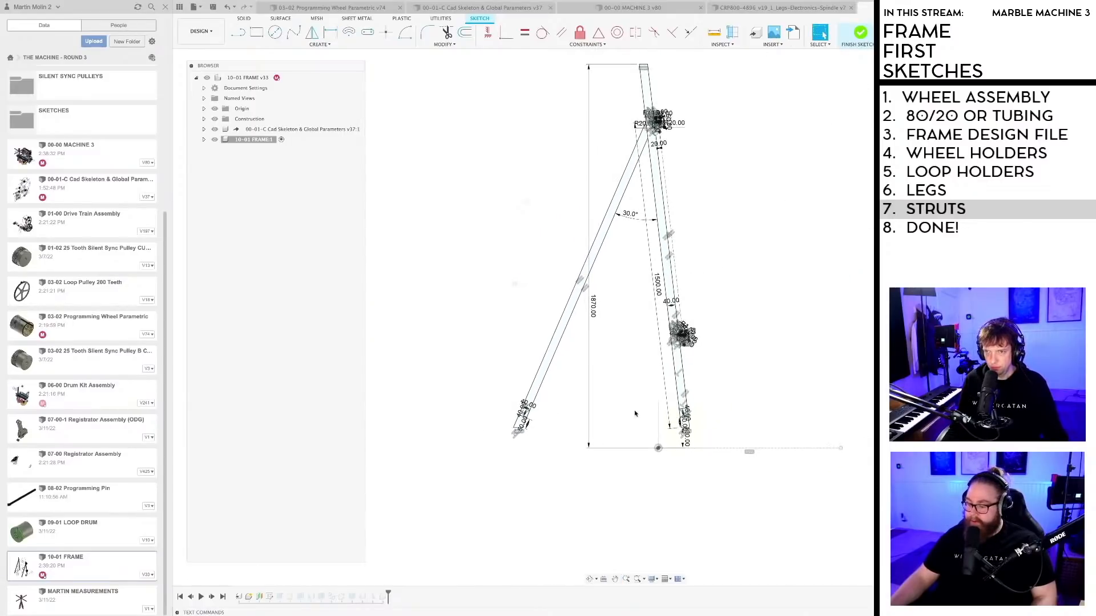
scroll(598, 422, up, 2)
scroll(687, 374, up, 2)
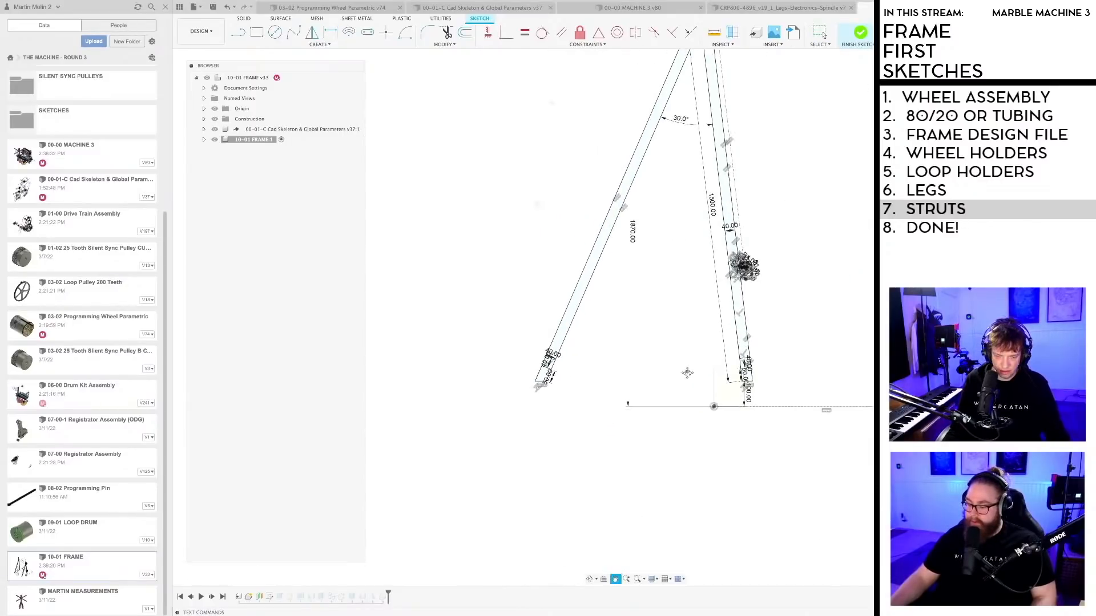
key(l)
scroll(643, 373, up, 1)
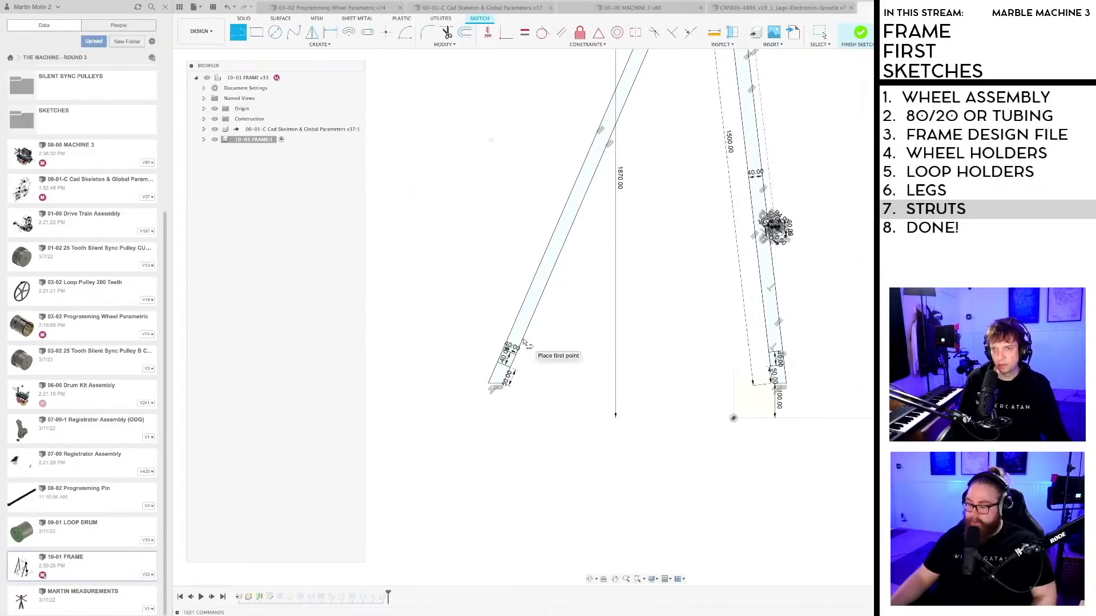
click(526, 304)
click(767, 339)
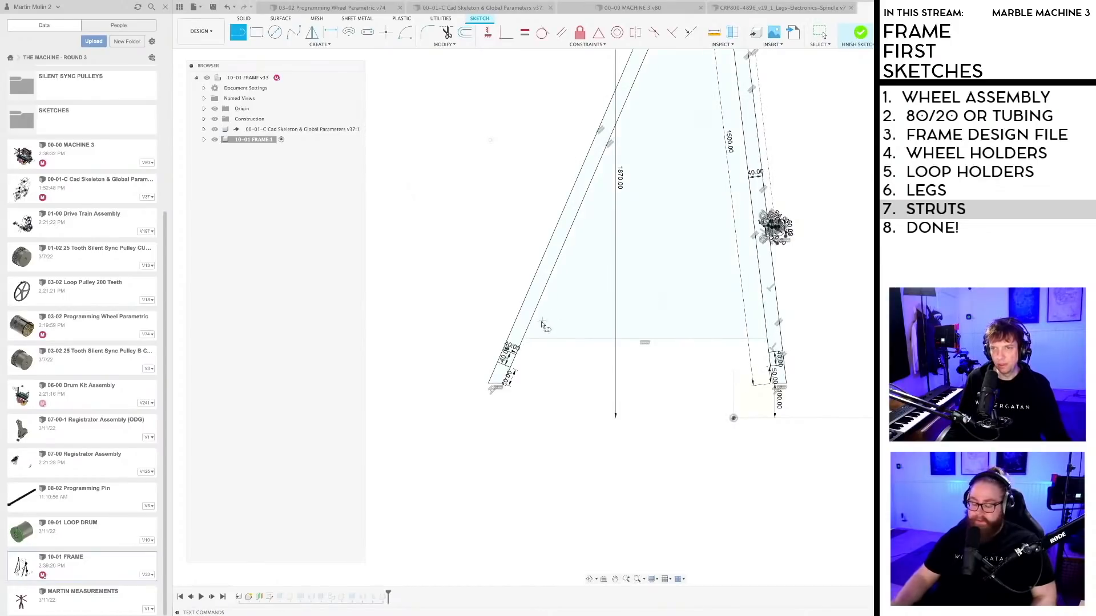
click(529, 324)
click(764, 325)
scroll(676, 344, up, 2)
key(Escape)
Step: Set the spacing between the two horizontal strut lines to 40 mm
key(d)
click(665, 339)
click(665, 322)
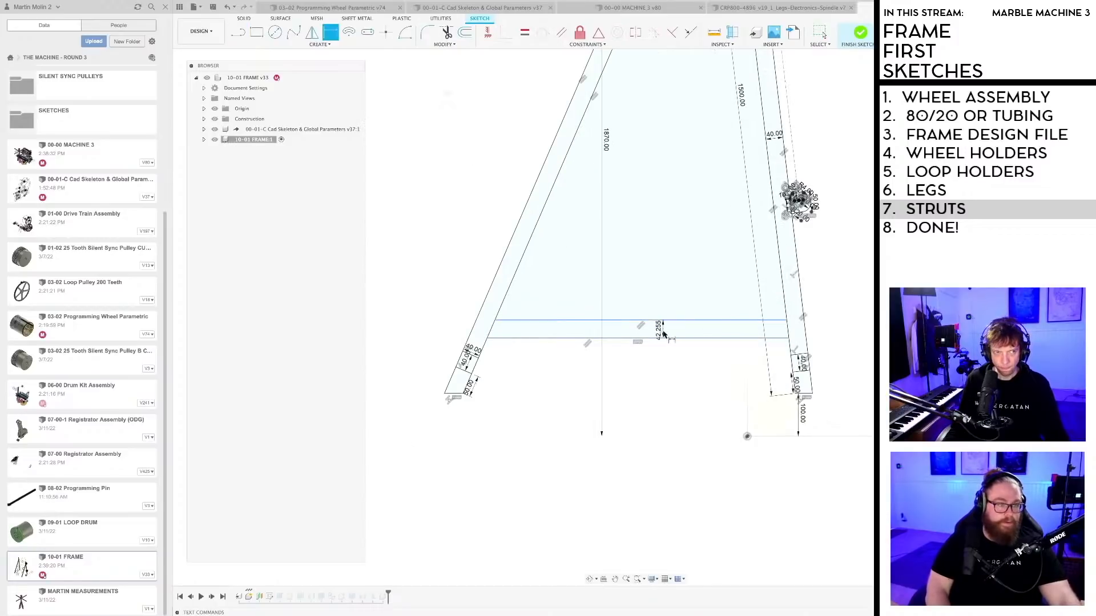
click(665, 331)
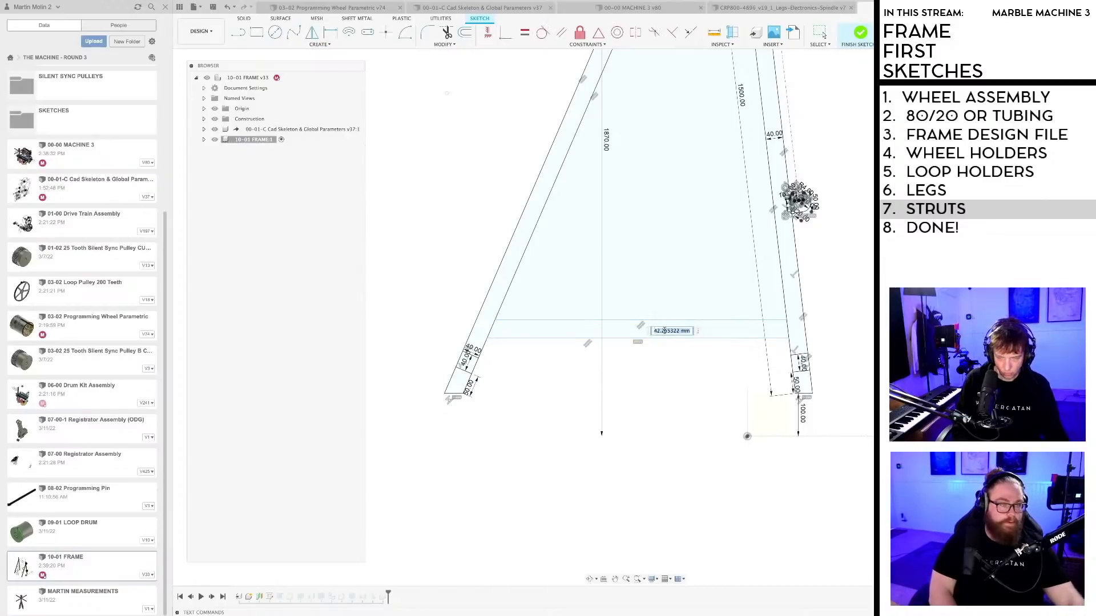
text(40)
key(Return)
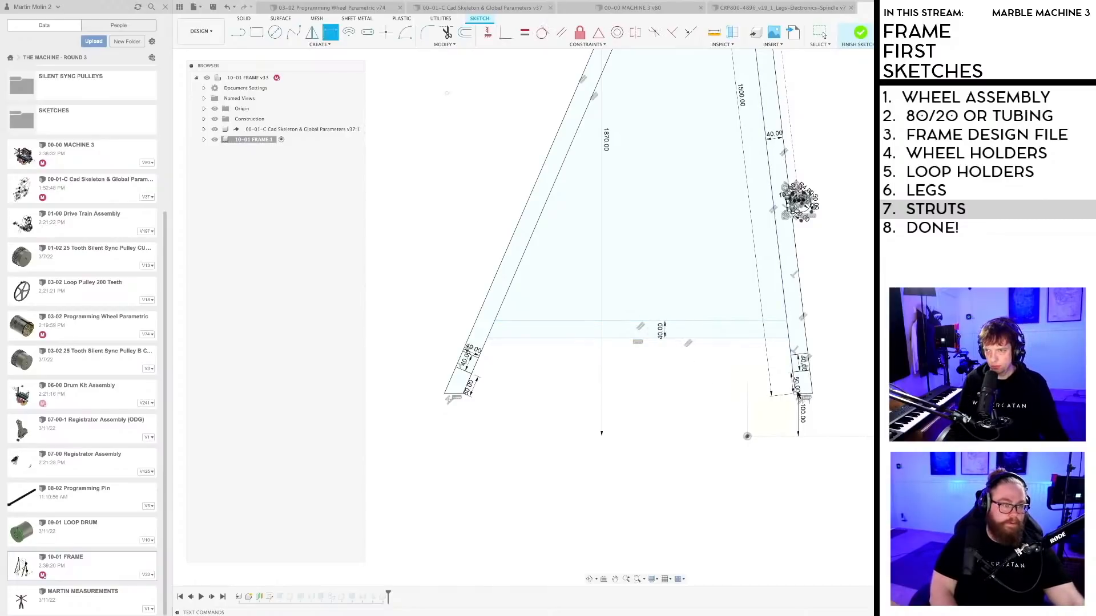
Step: Dimension the lower horizontal strut line's end 130 mm from the front upright's bottom corner
scroll(798, 394, up, 1)
click(795, 396)
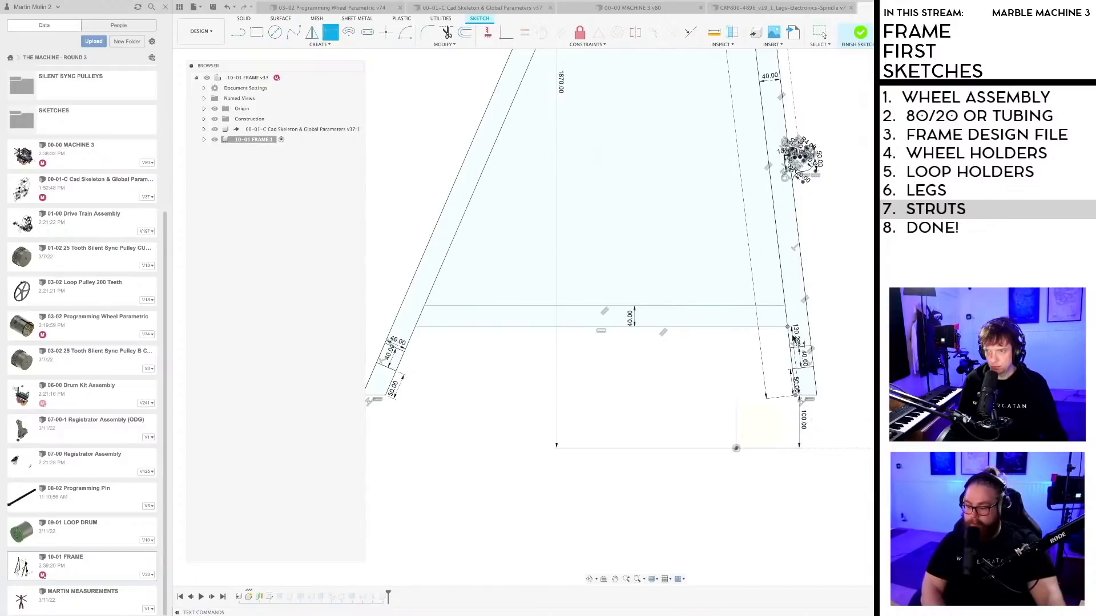
click(793, 338)
text(130)
key(Return)
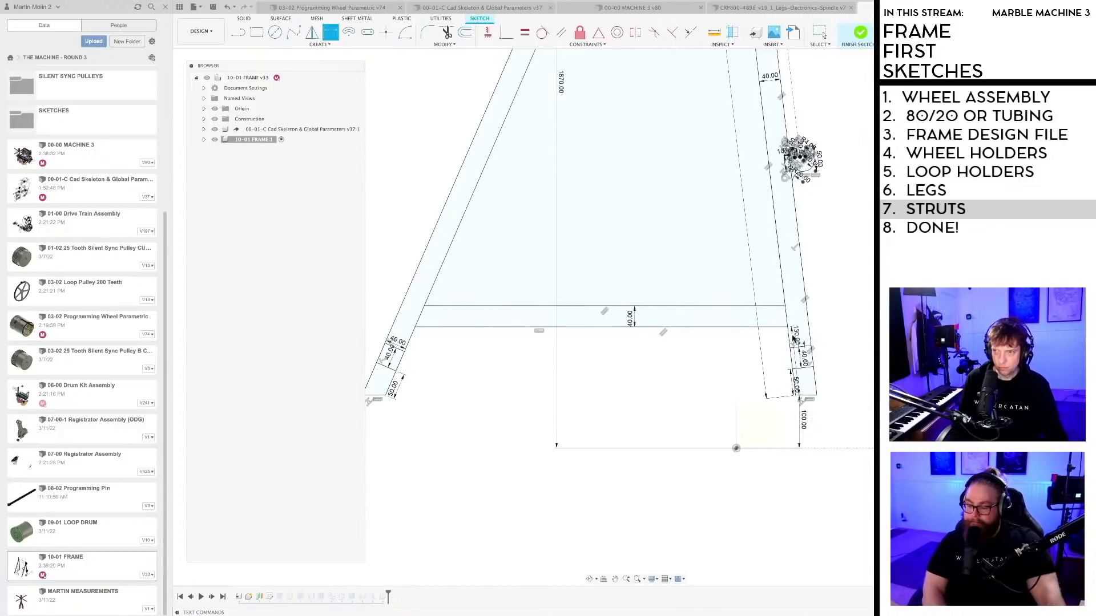
Step: Finish editing the frame sketch and save the 10-01 FRAME design
scroll(668, 377, down, 2)
scroll(739, 403, down, 2)
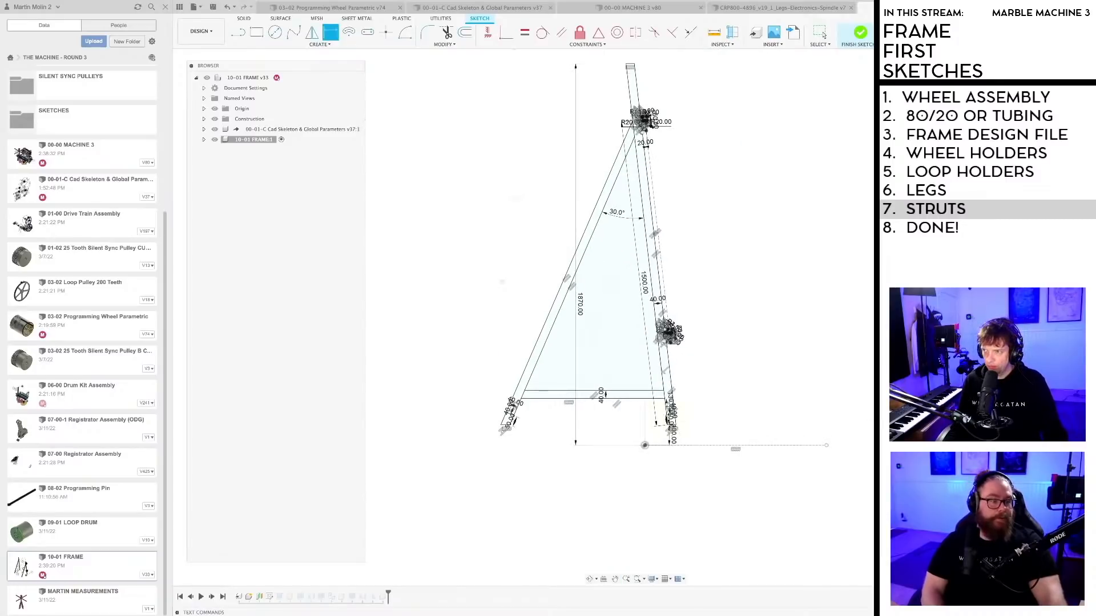
click(859, 32)
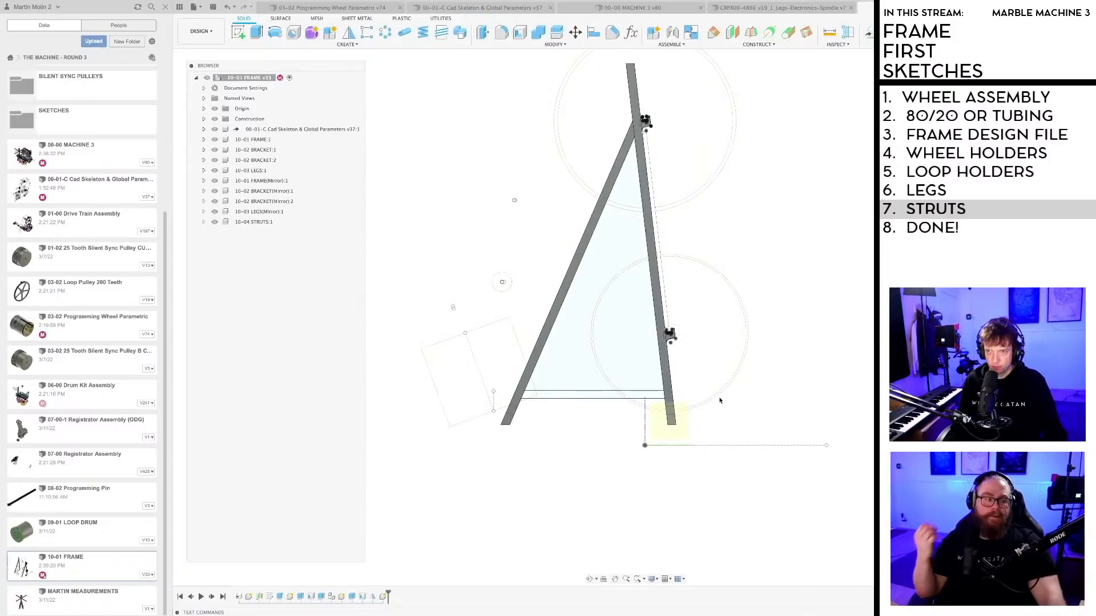
key(ctrl+s)
key(Return)
Step: Activate the 10-04 STRUTS component and rename it 10-04 BACK BRACE
shift+middle_drag(747, 406, 768, 421)
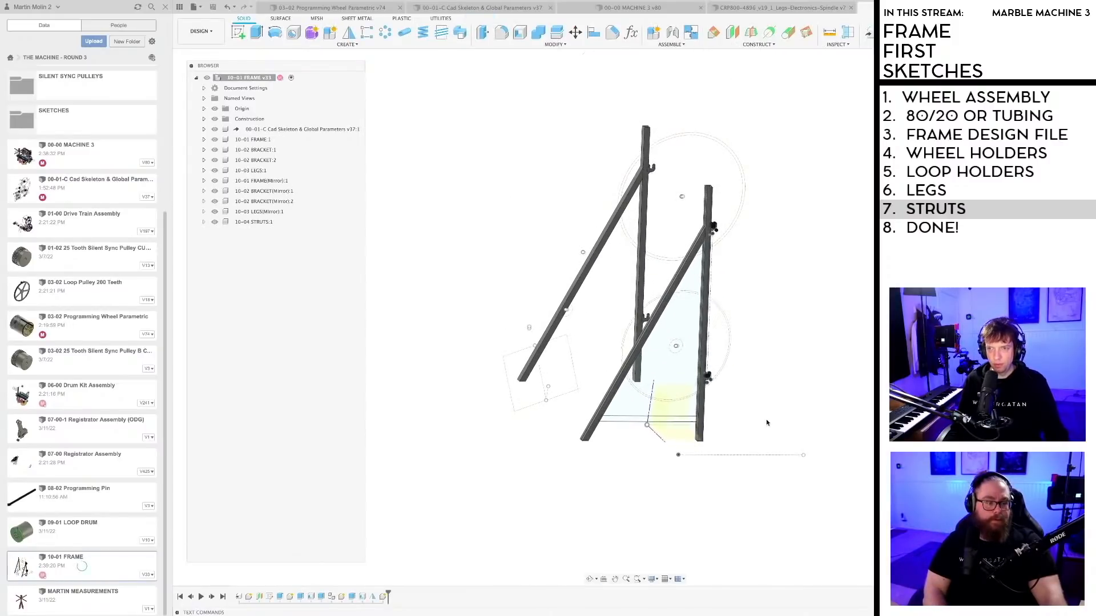
middle_drag(600, 464, 632, 443)
click(283, 222)
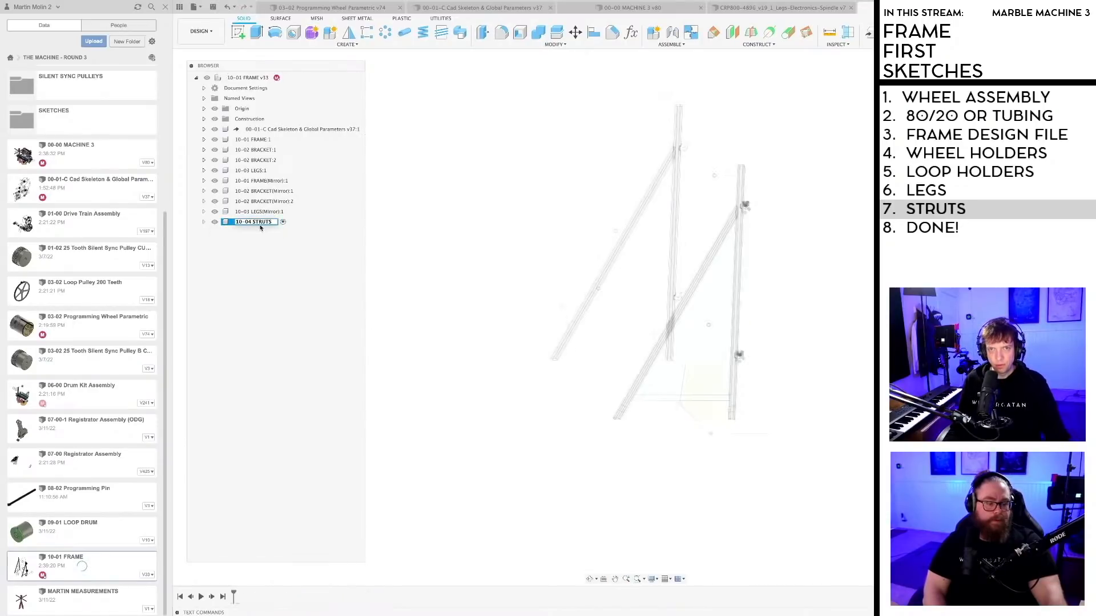
text(BACK BRACE)
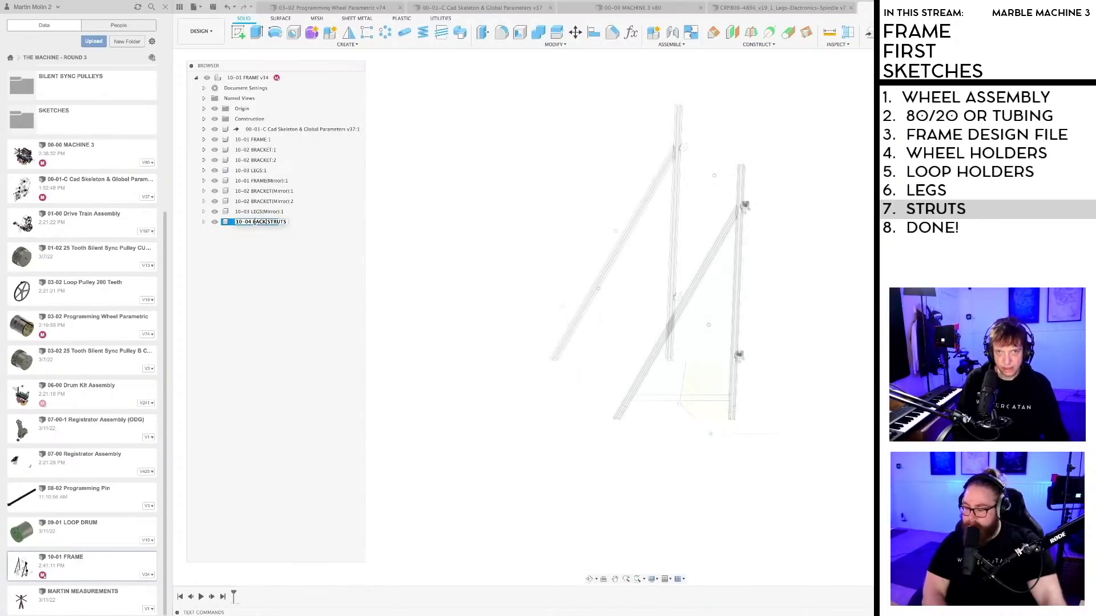
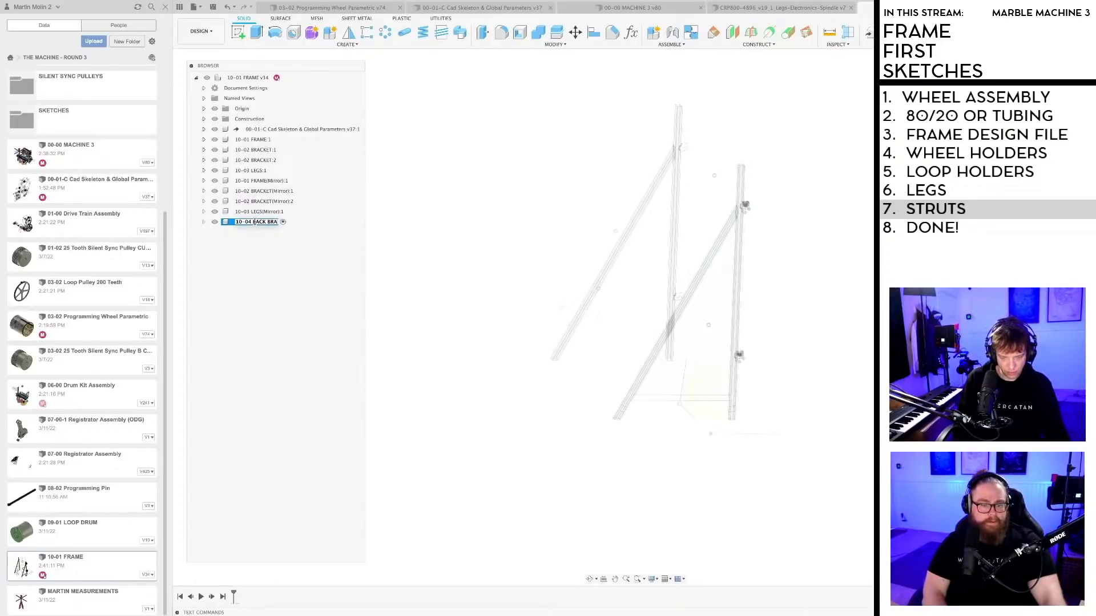
key(Return)
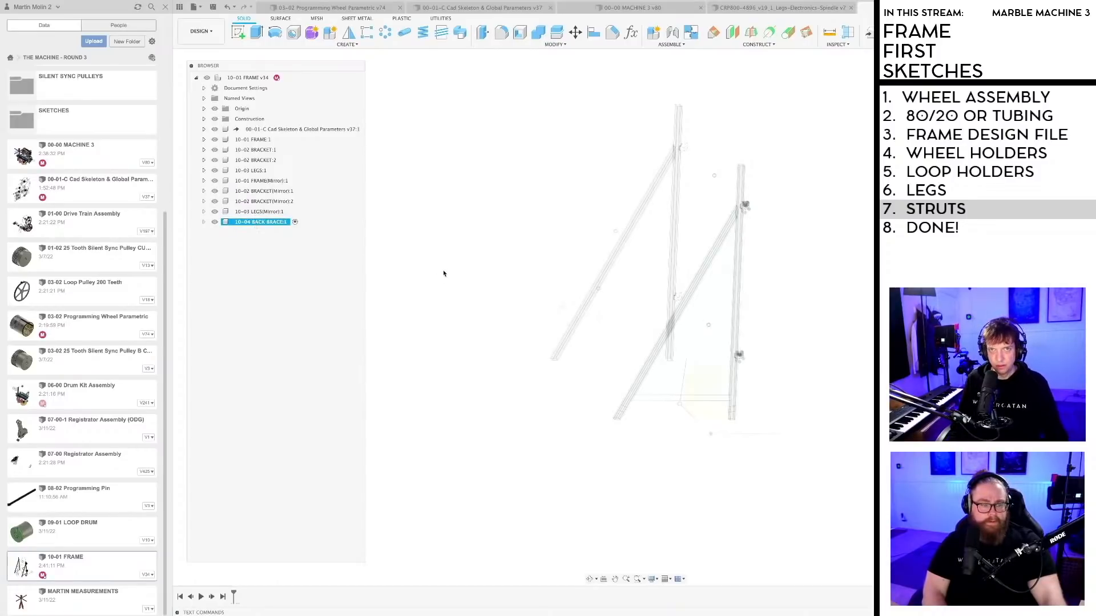
scroll(475, 303, down, 1)
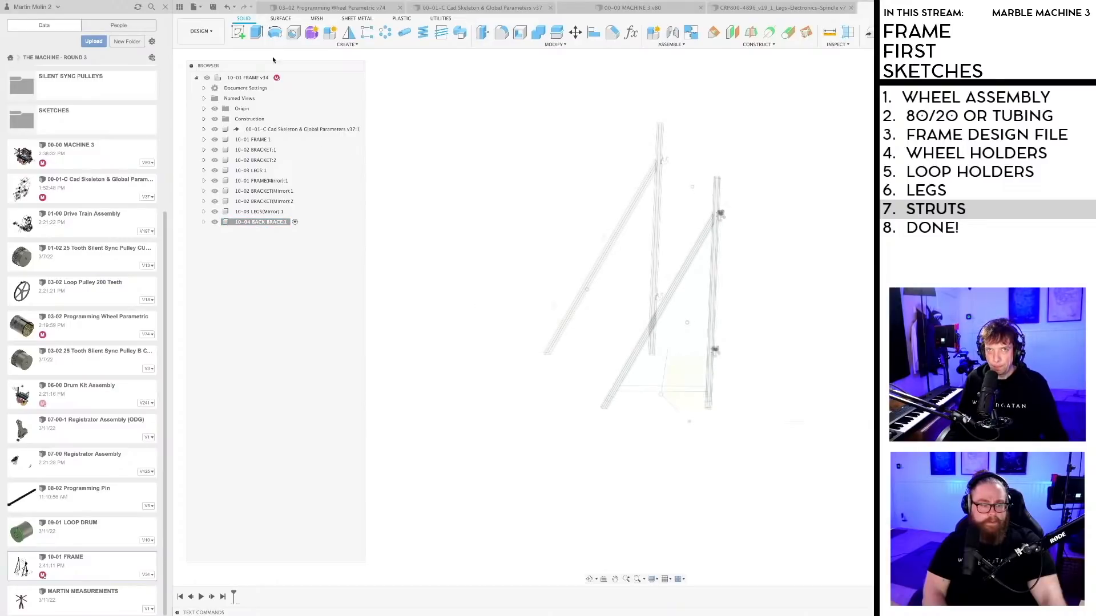
click(257, 33)
mouse_move(773, 386)
shift+middle_down()
mouse_move(690, 379)
mouse_move(745, 374)
mouse_move(766, 406)
shift+middle_up()
scroll(584, 333, up, 10)
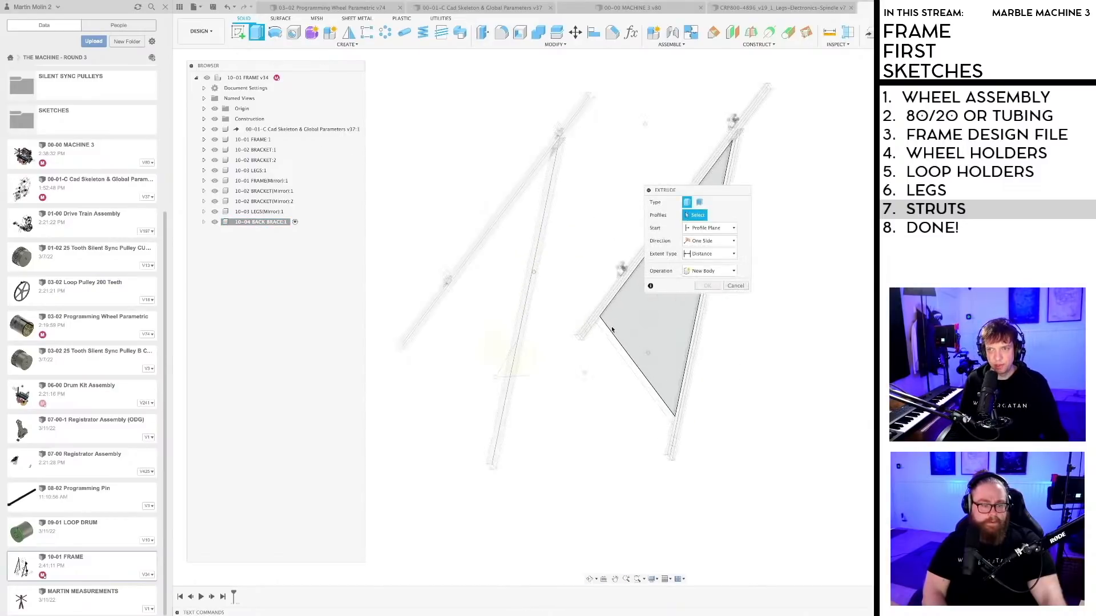
shift+middle_drag(569, 321, 586, 355)
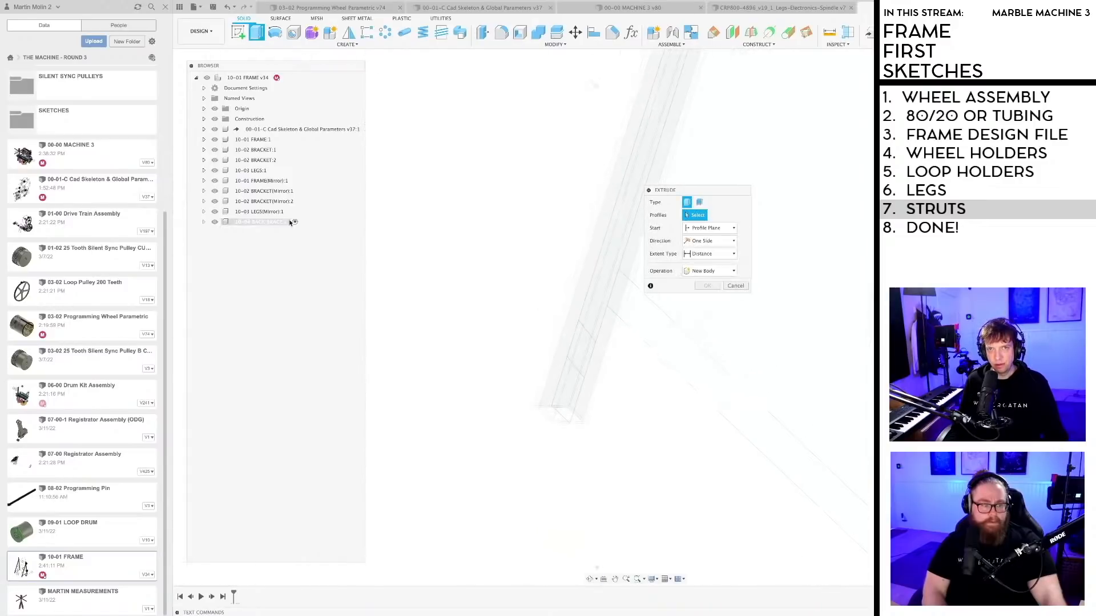
click(215, 140)
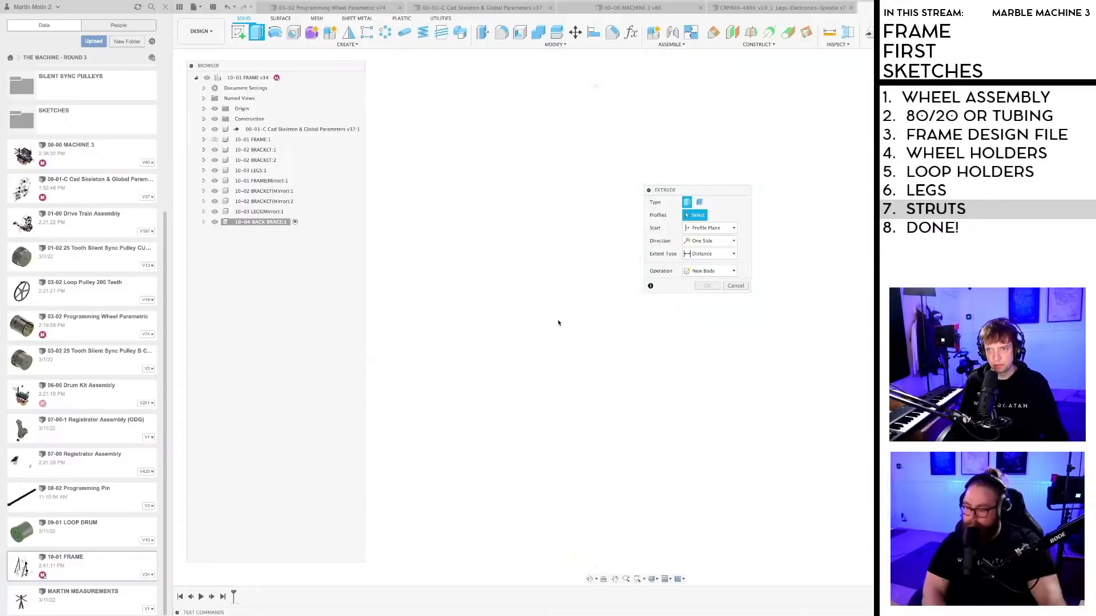
click(204, 140)
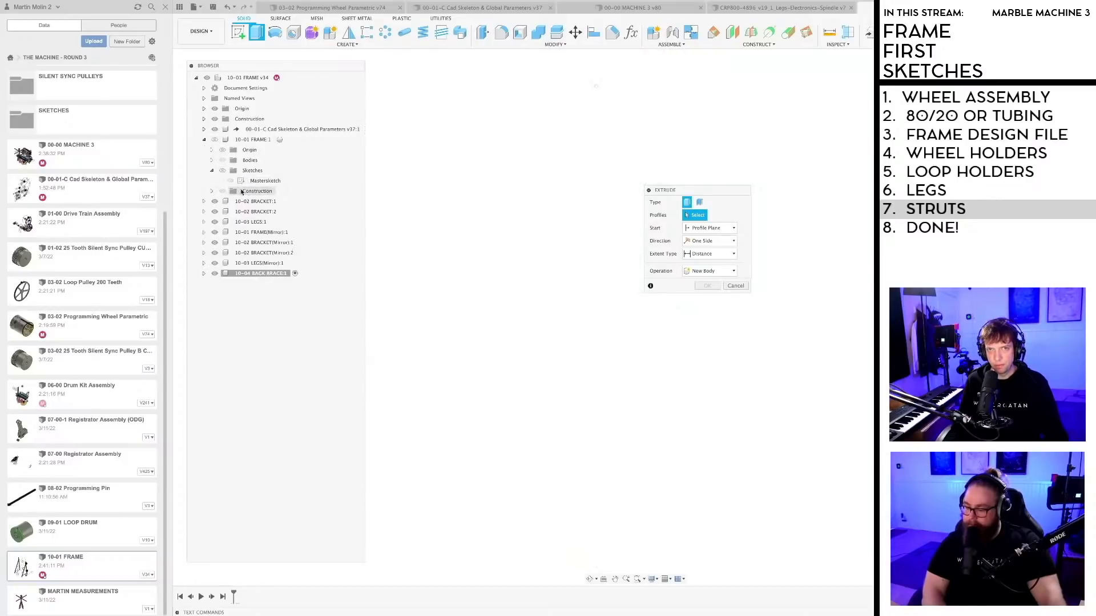
click(223, 161)
click(223, 161)
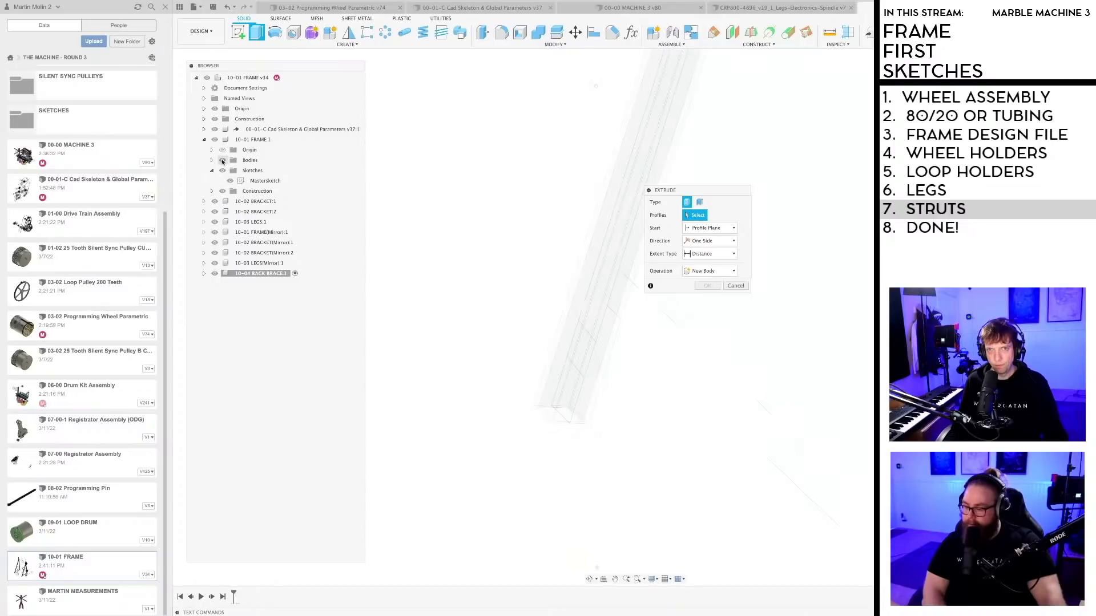
click(223, 161)
click(581, 348)
scroll(524, 306, down, 3)
middle_drag(523, 306, 585, 352)
scroll(556, 318, down, 5)
drag(635, 342, 488, 338)
shift+middle_drag(555, 391, 650, 357)
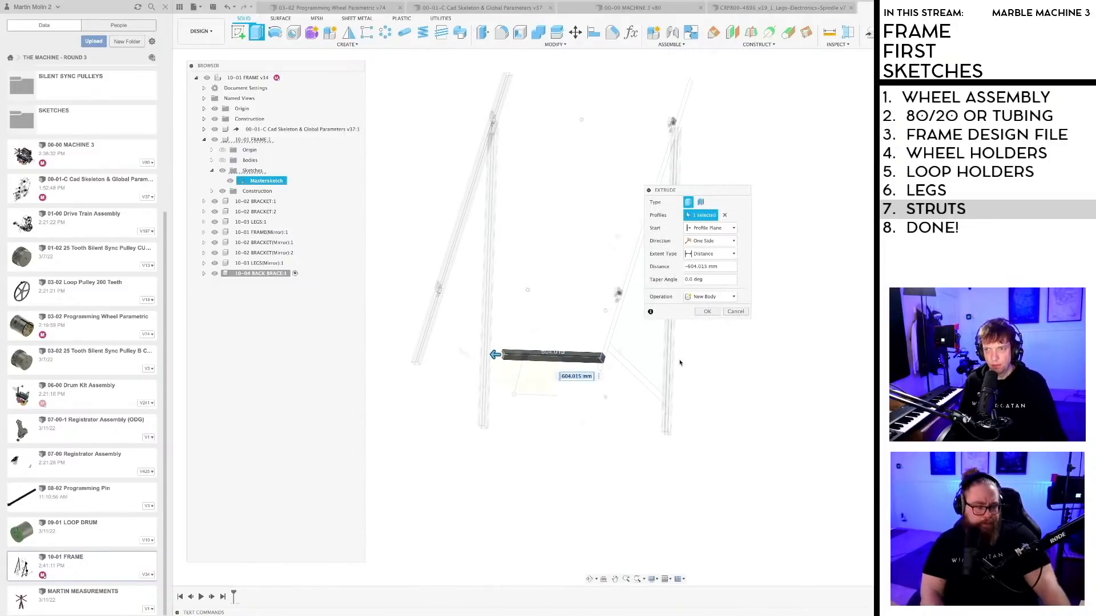
click(735, 311)
Step: Reopen the frame's Mastersketch and draw a closed four-sided outline about 28 mm wide inside the 40 mm square near the front upright's foot
shift+middle_drag(621, 434, 546, 437)
middle_drag(610, 464, 593, 438)
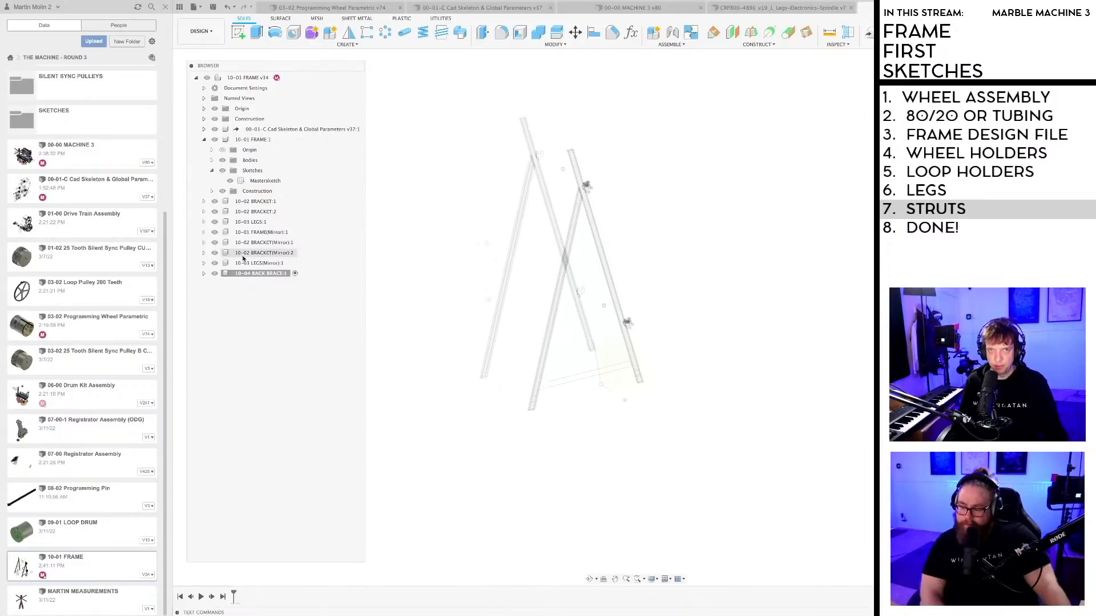
double_click(255, 180)
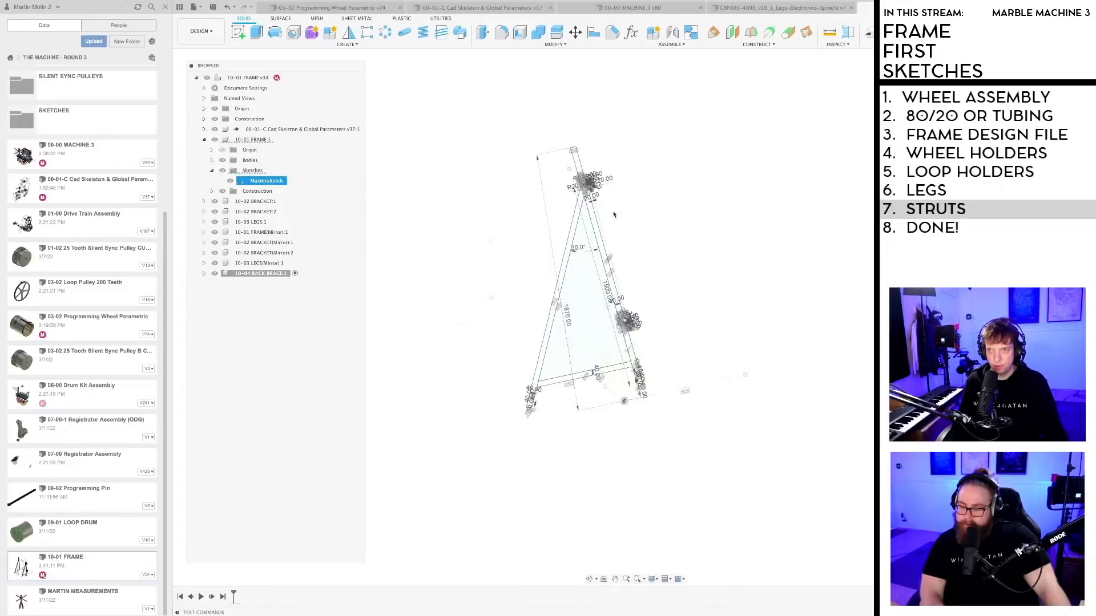
scroll(653, 391, up, 6)
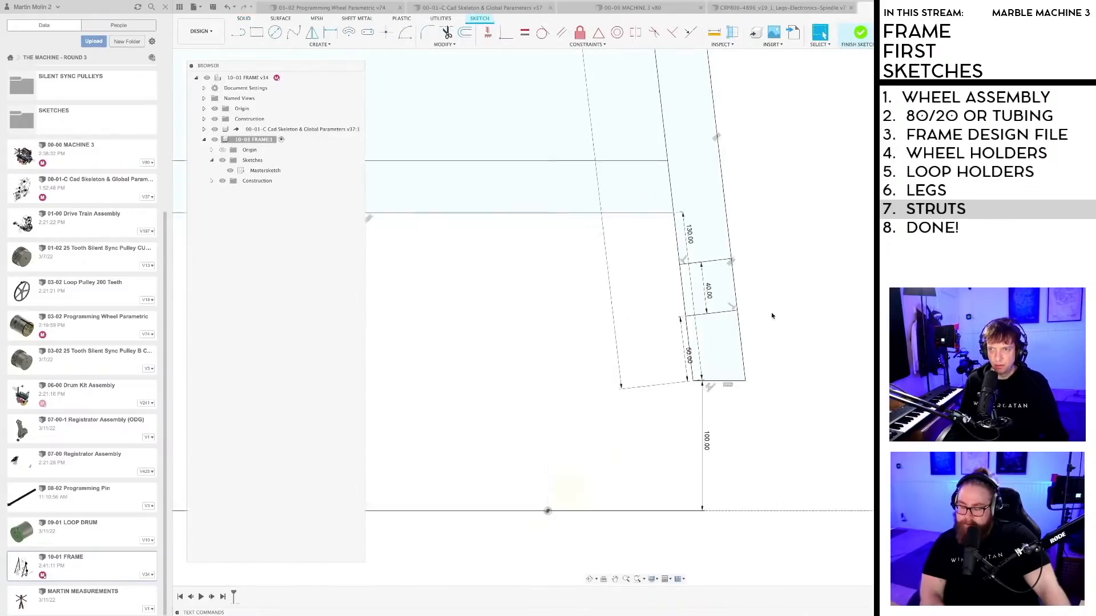
scroll(834, 313, up, 3)
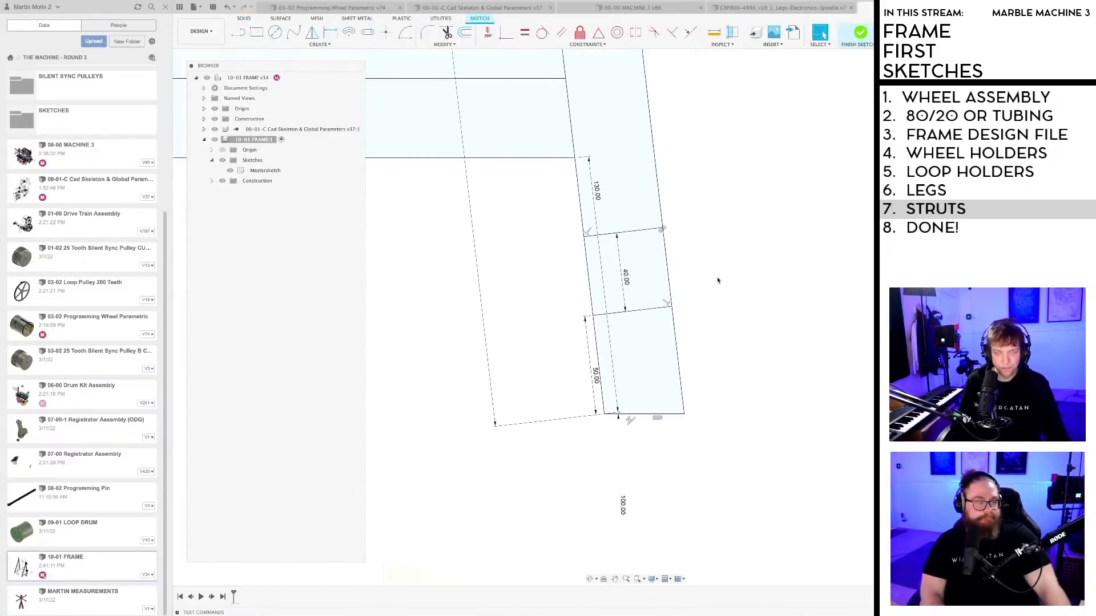
key(l)
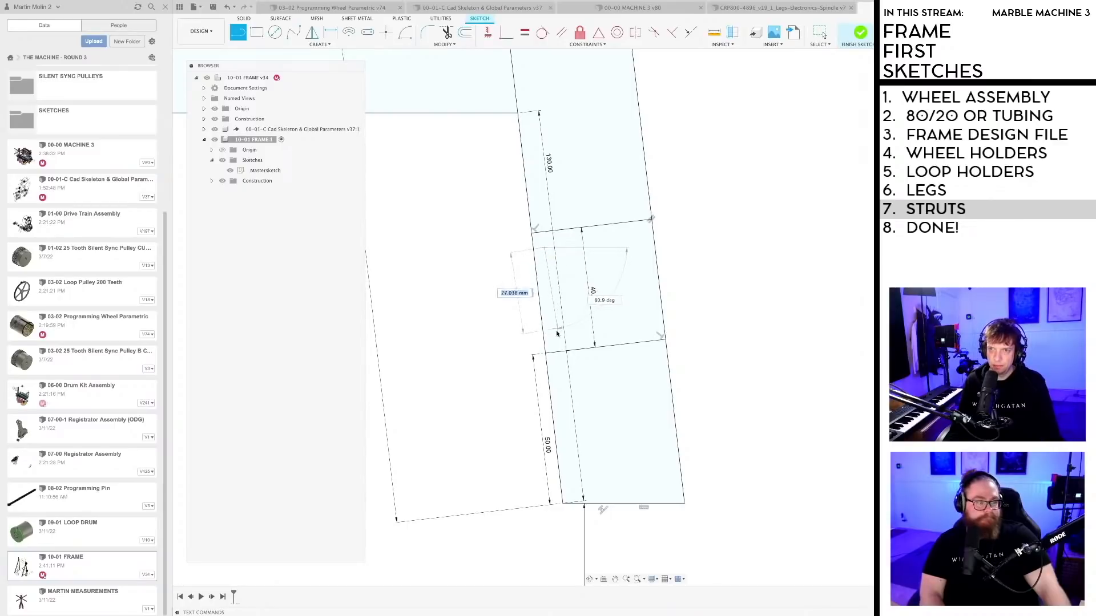
click(633, 325)
click(631, 238)
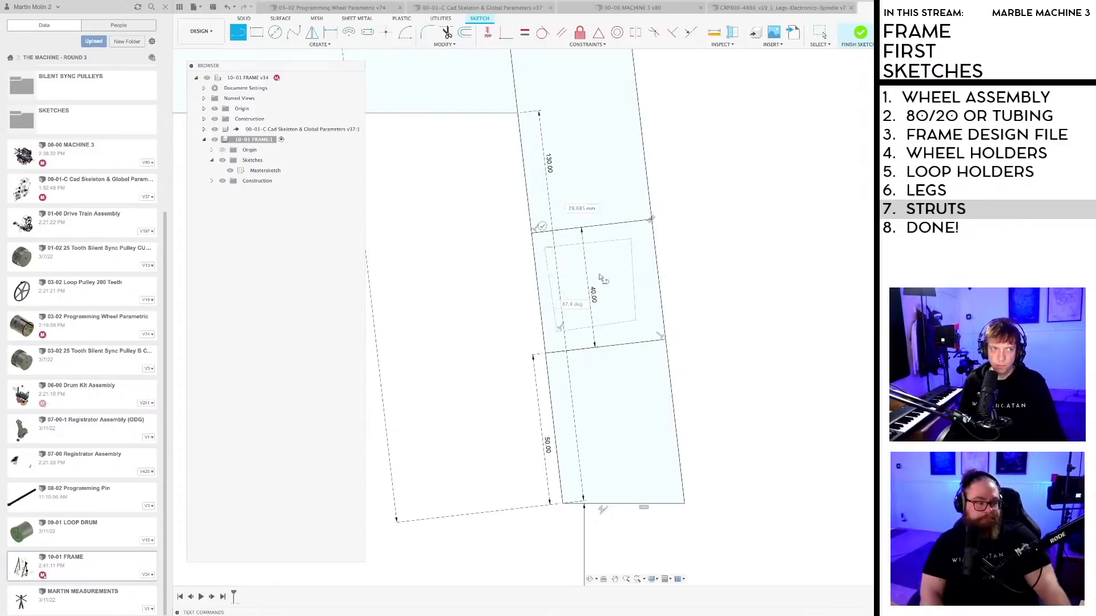
Step: Make the sides of the front upright's inner outline parallel to the surrounding square's edges
click(561, 35)
scroll(622, 224, up, 2)
click(598, 260)
click(599, 233)
click(672, 284)
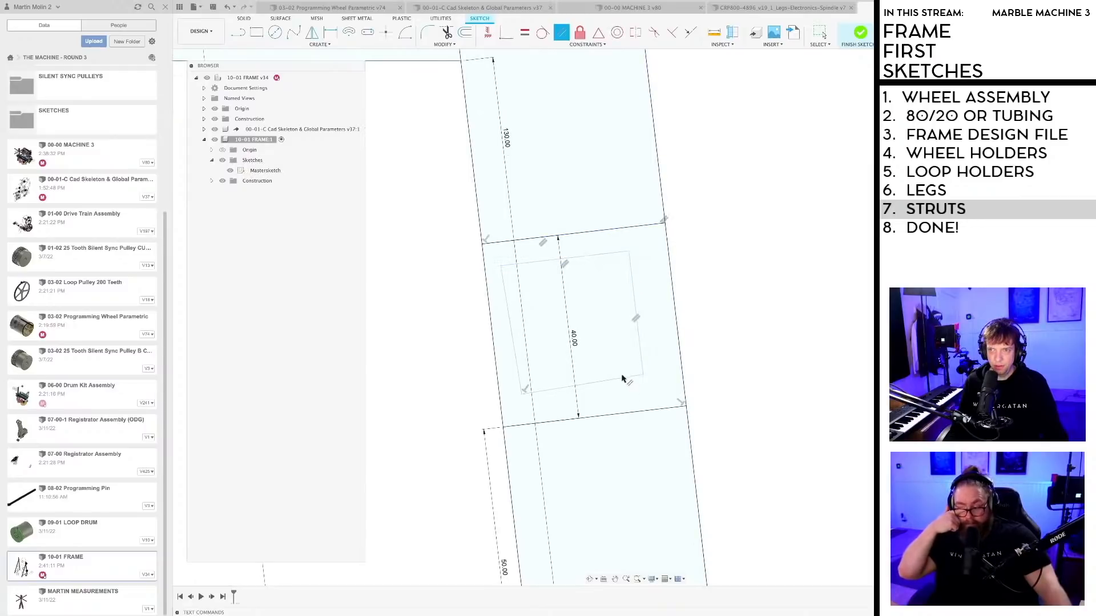
click(613, 418)
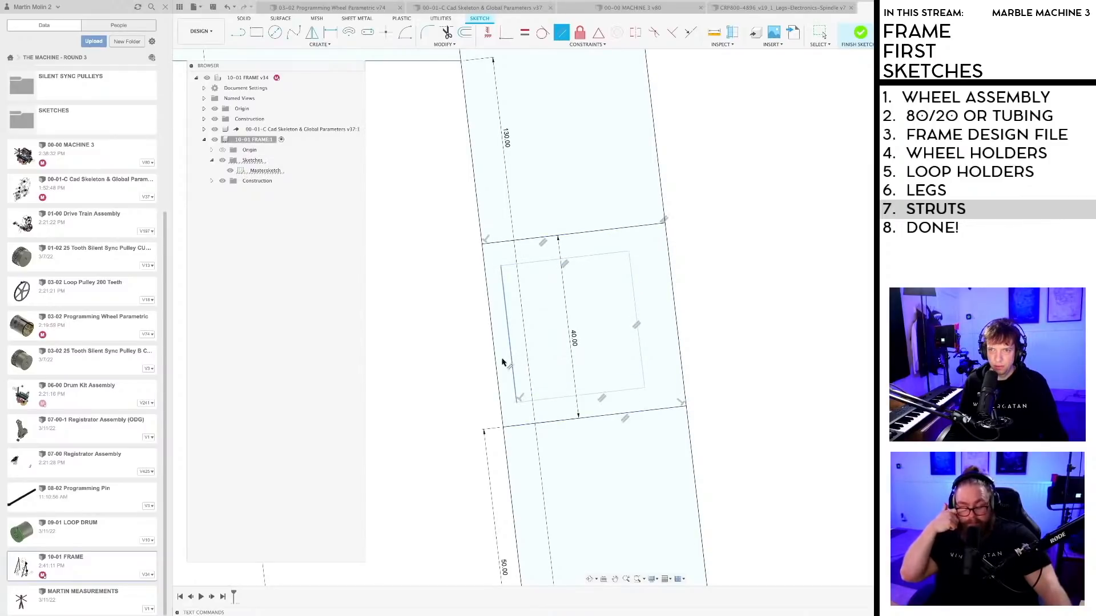
Step: Dimension the inner outline 4 mm from the front upright's inner edge and link the gap at the square's upper edge to that dimension
key(r)
click(491, 342)
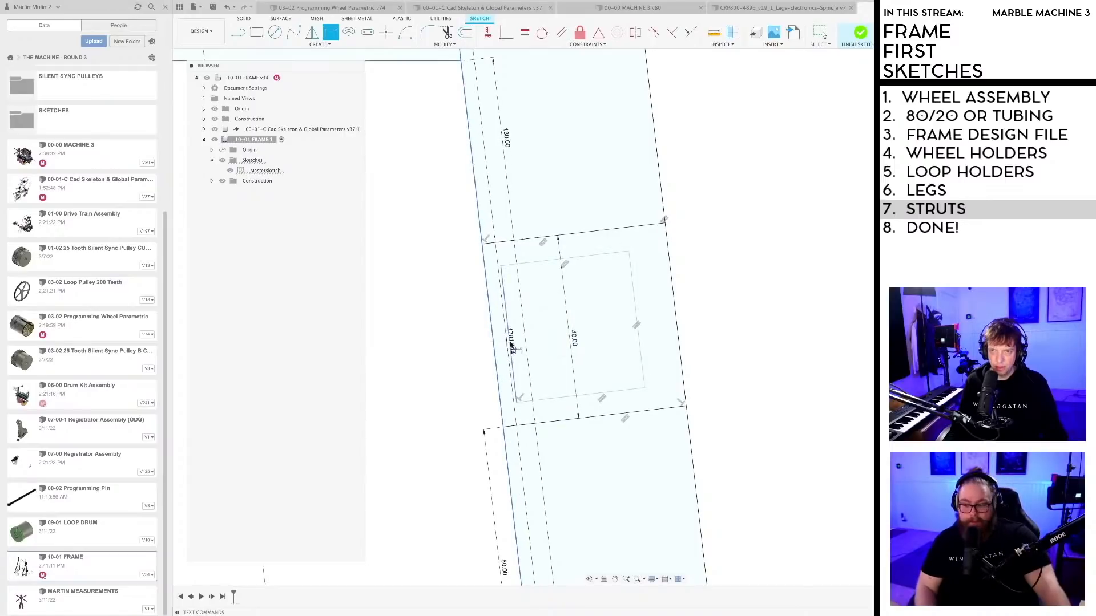
text(4)
key(Return)
double_click(608, 240)
text(4)
key(Return)
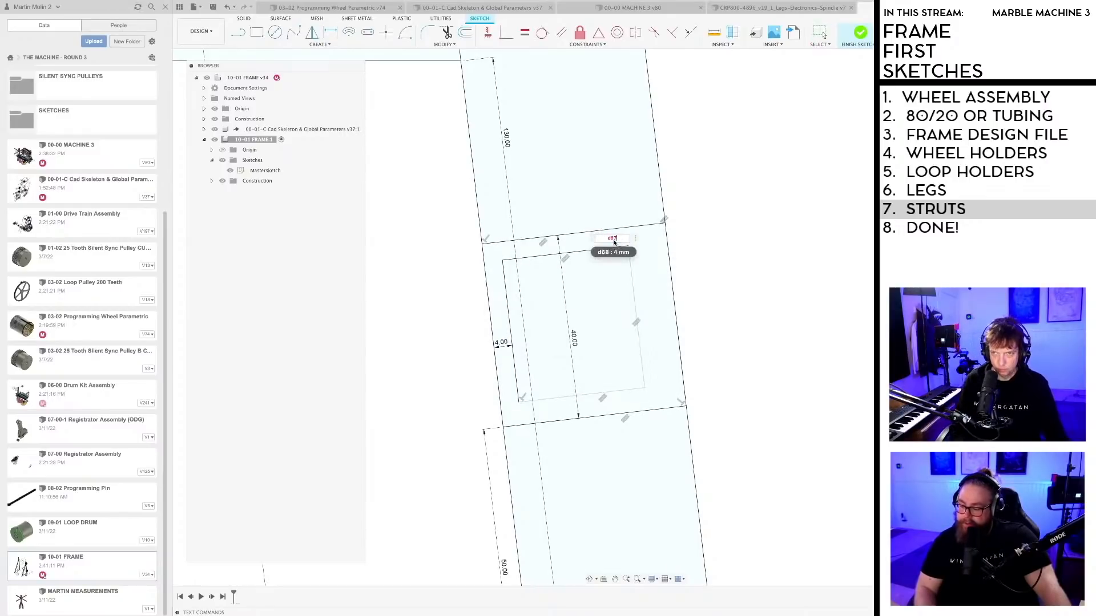
key(Return)
key(d)
click(637, 307)
click(674, 305)
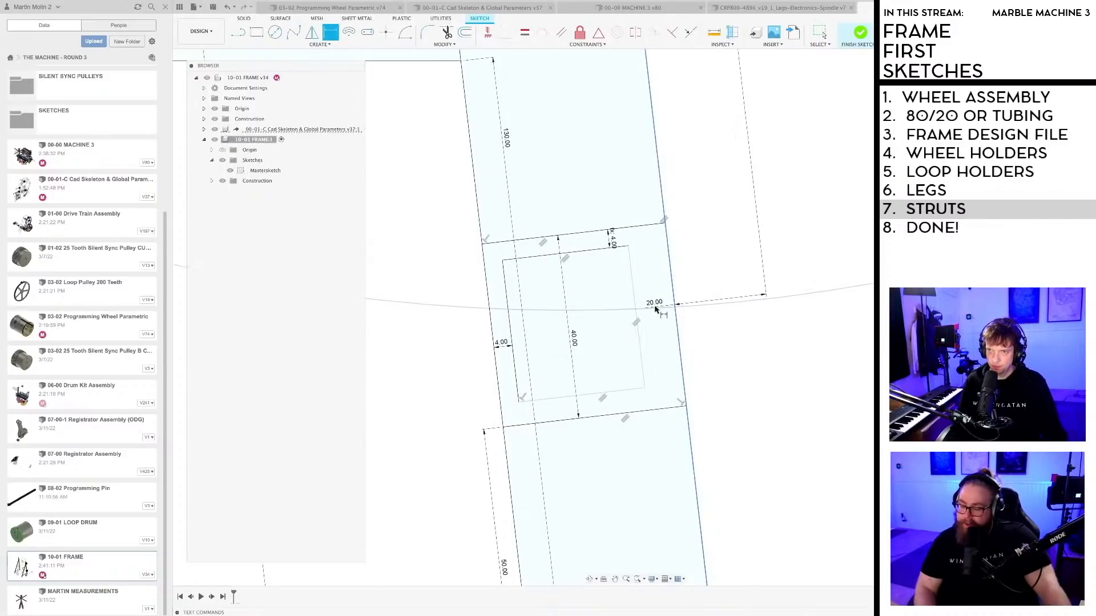
key(Escape)
Step: Dimension the inner outline's gaps to the upright's outer edge and the square's lower edge, linking both to the first 4 mm dimension
scroll(650, 302, up, 2)
scroll(650, 302, up, 1)
key(d)
click(629, 284)
click(678, 272)
click(653, 281)
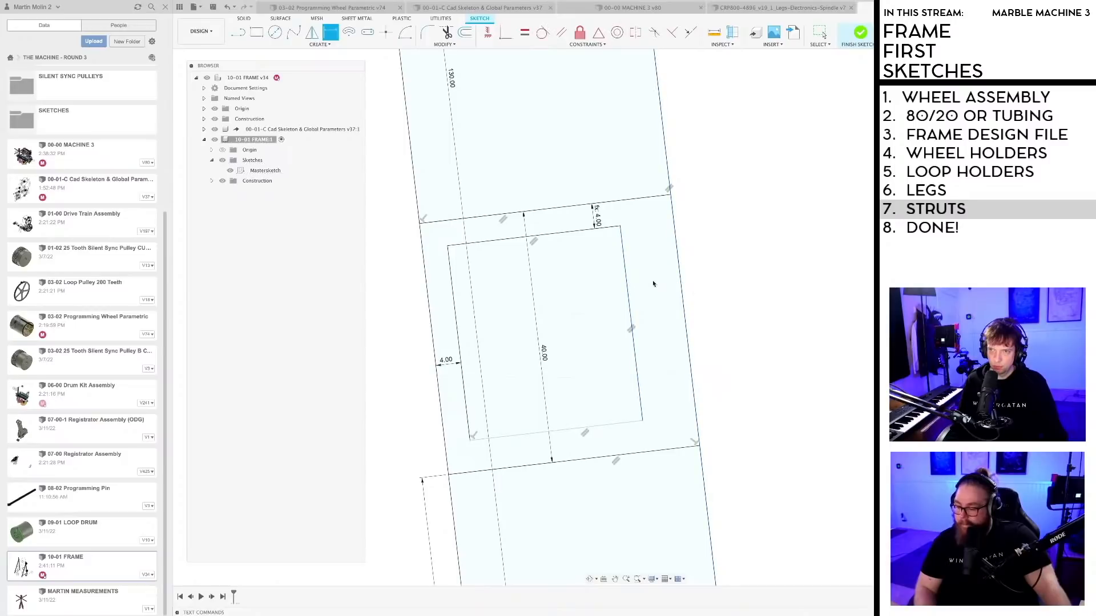
text(d6)
key(Return)
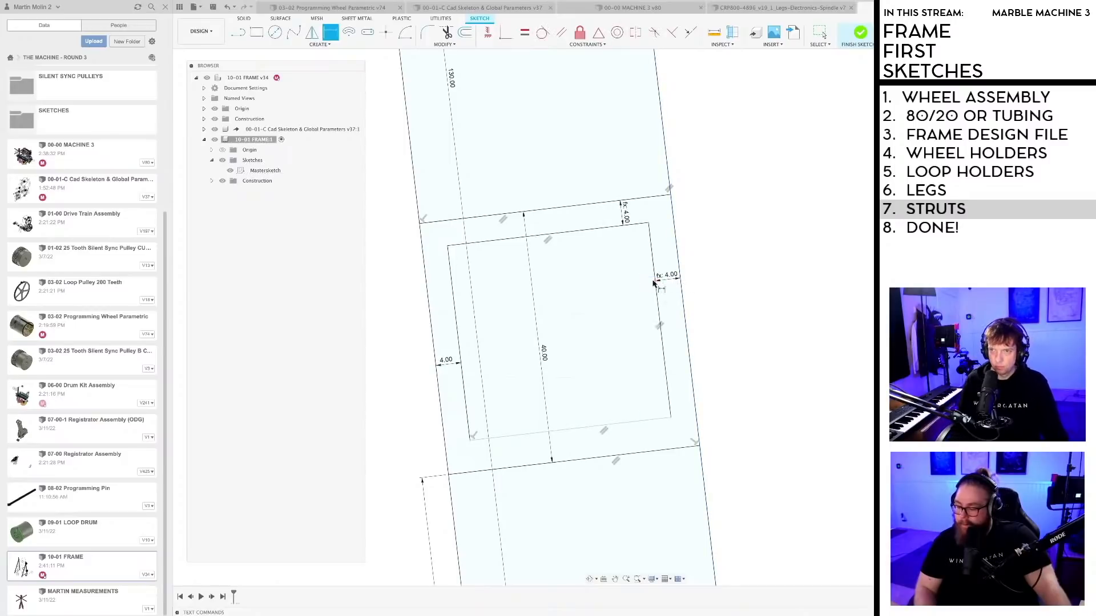
click(628, 439)
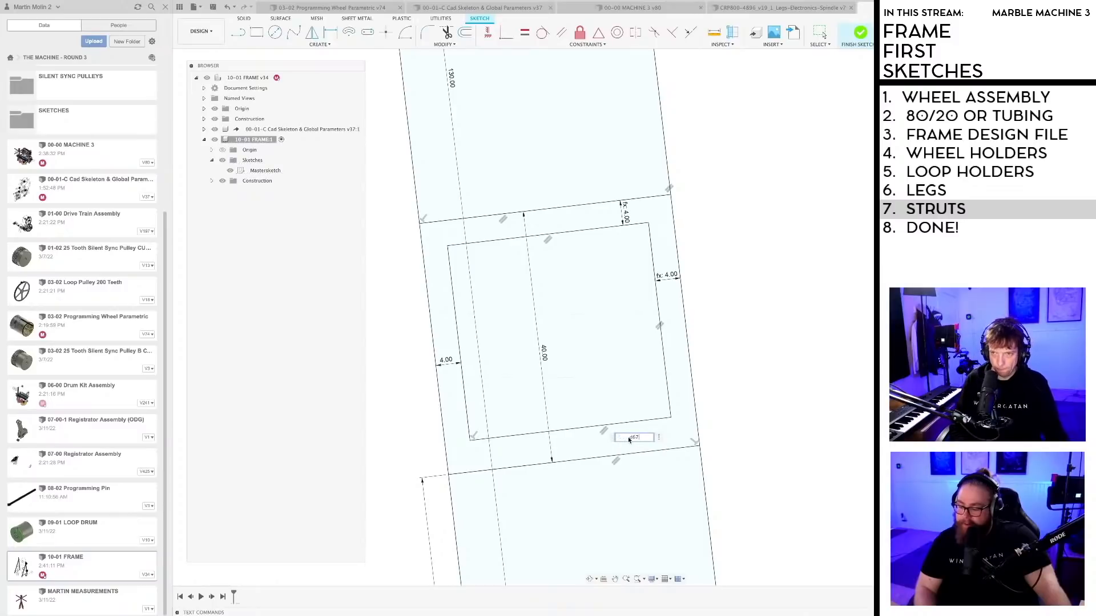
key(Return)
Step: Draw a closed four-sided outline inside the 40 mm square near the slanted leg's foot
scroll(679, 307, down, 10)
middle_drag(647, 312, 866, 326)
scroll(865, 325, down, 5)
middle_drag(600, 353, 769, 364)
scroll(656, 346, up, 10)
middle_drag(580, 336, 665, 340)
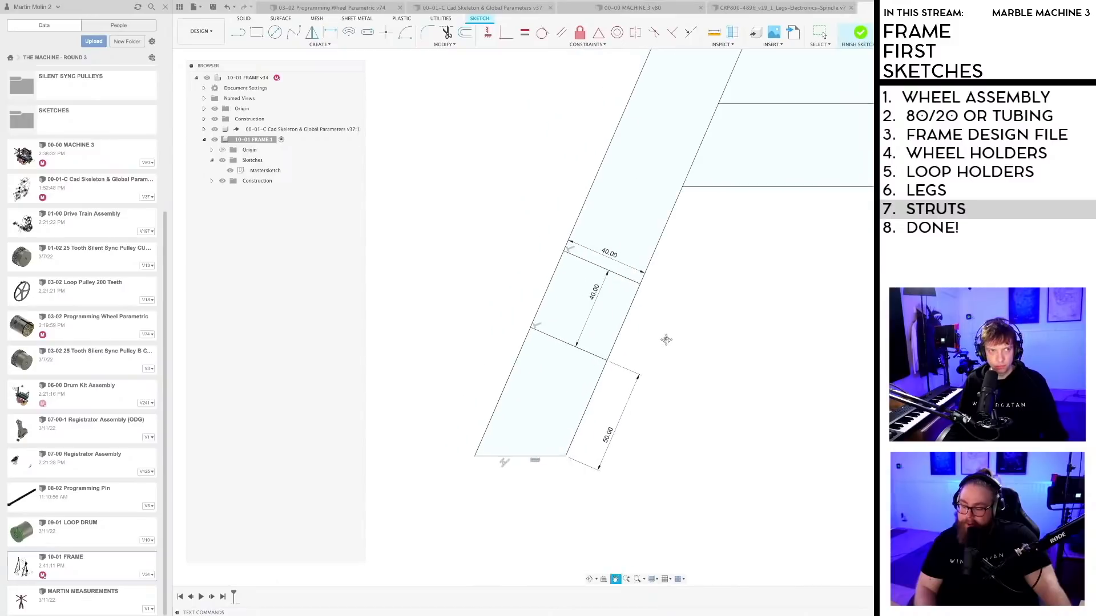
scroll(665, 337, up, 3)
key(l)
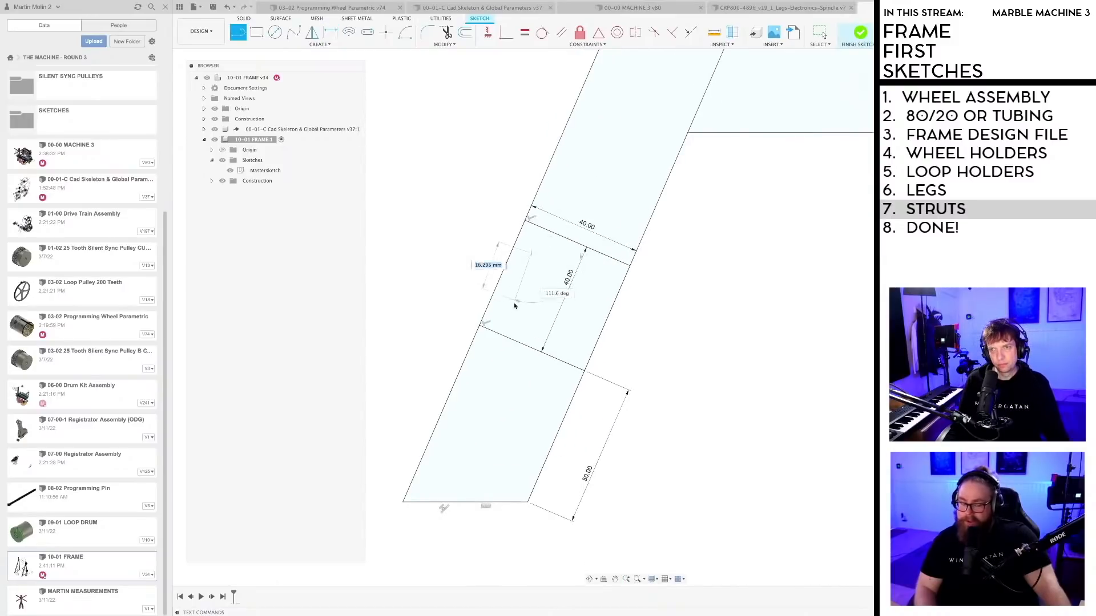
click(516, 313)
click(570, 340)
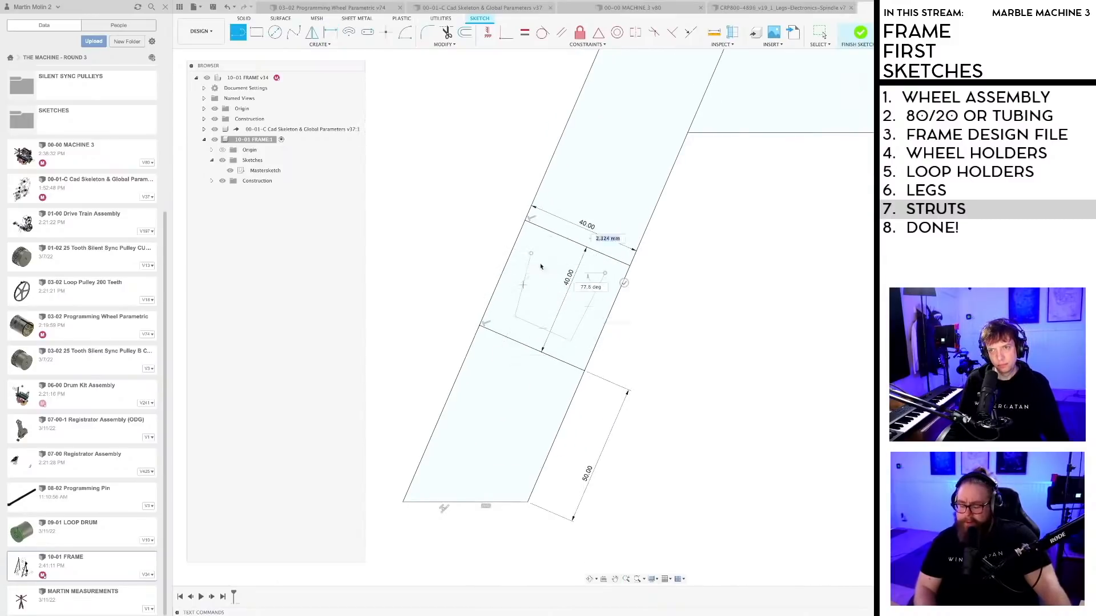
click(604, 273)
key(Escape)
Step: Make the sides of the slanted leg's inner outline parallel to the surrounding square's edges
scroll(588, 279, up, 3)
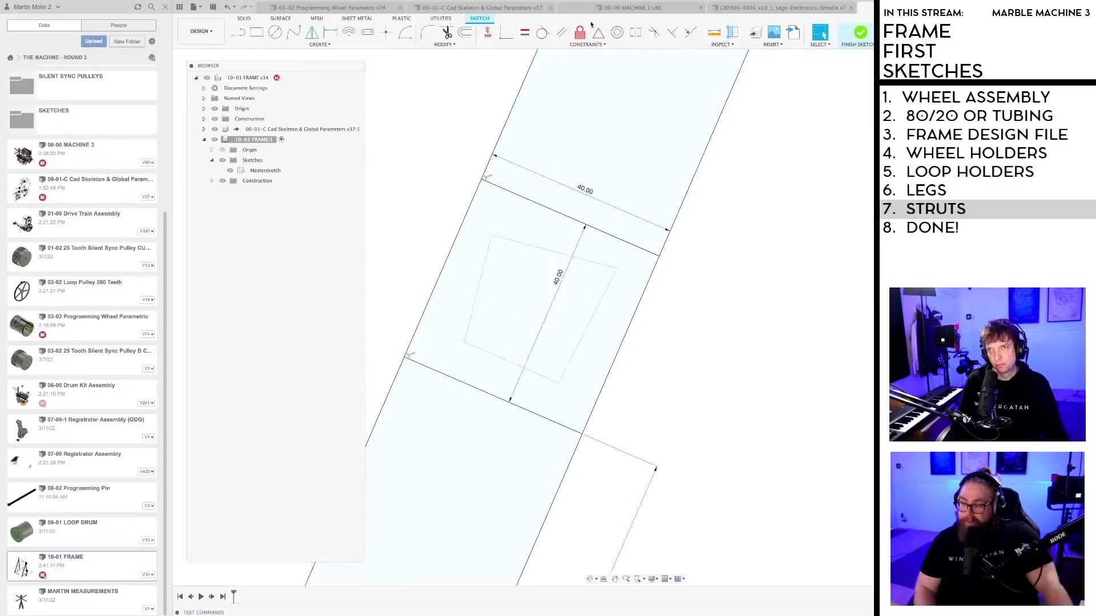
click(562, 33)
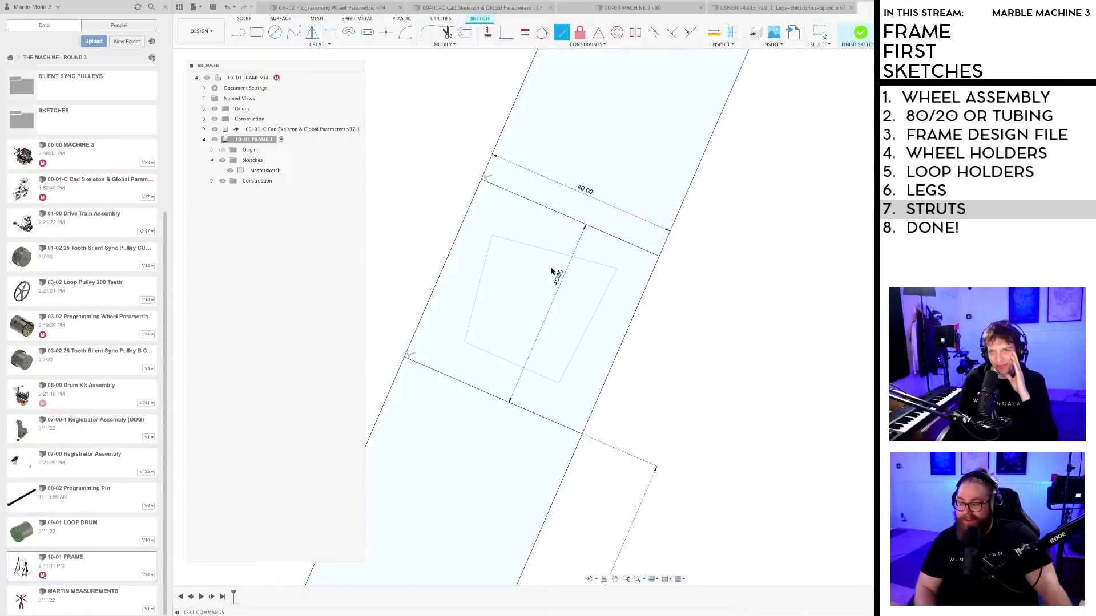
click(556, 213)
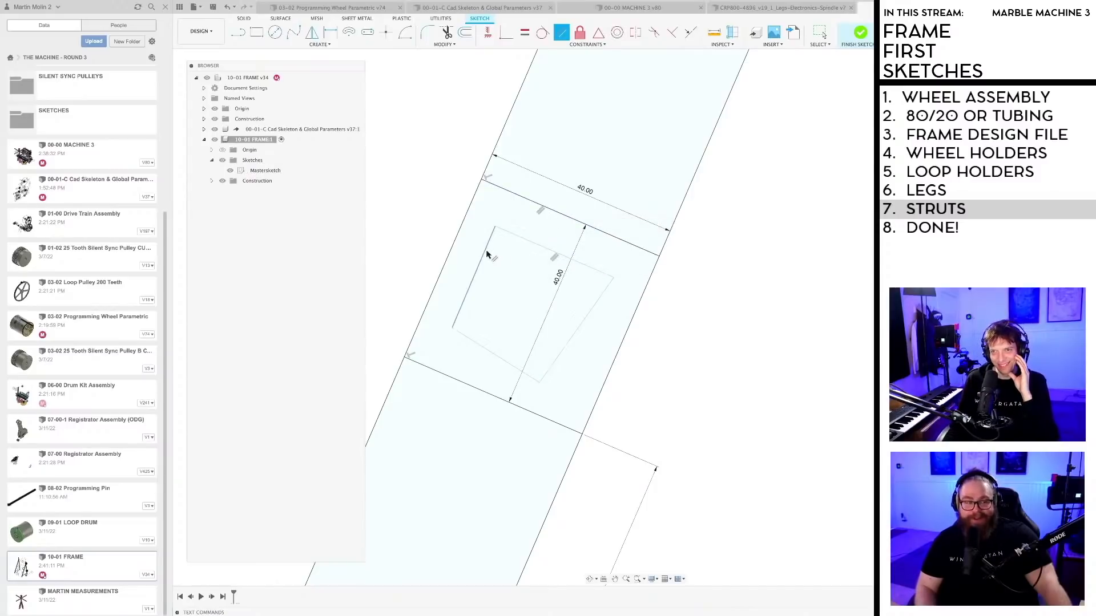
click(457, 228)
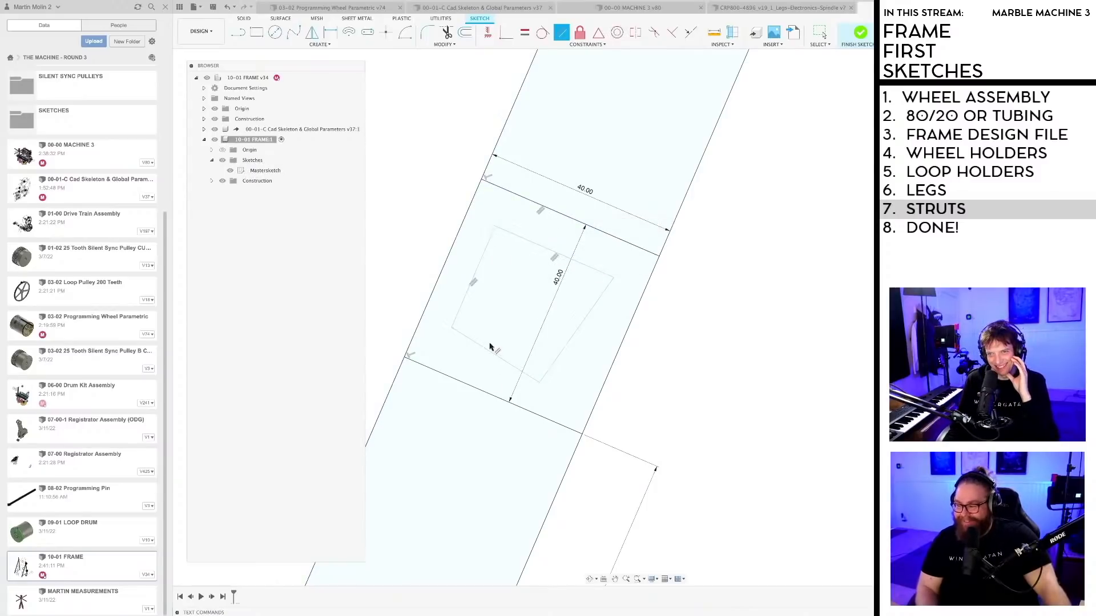
click(479, 390)
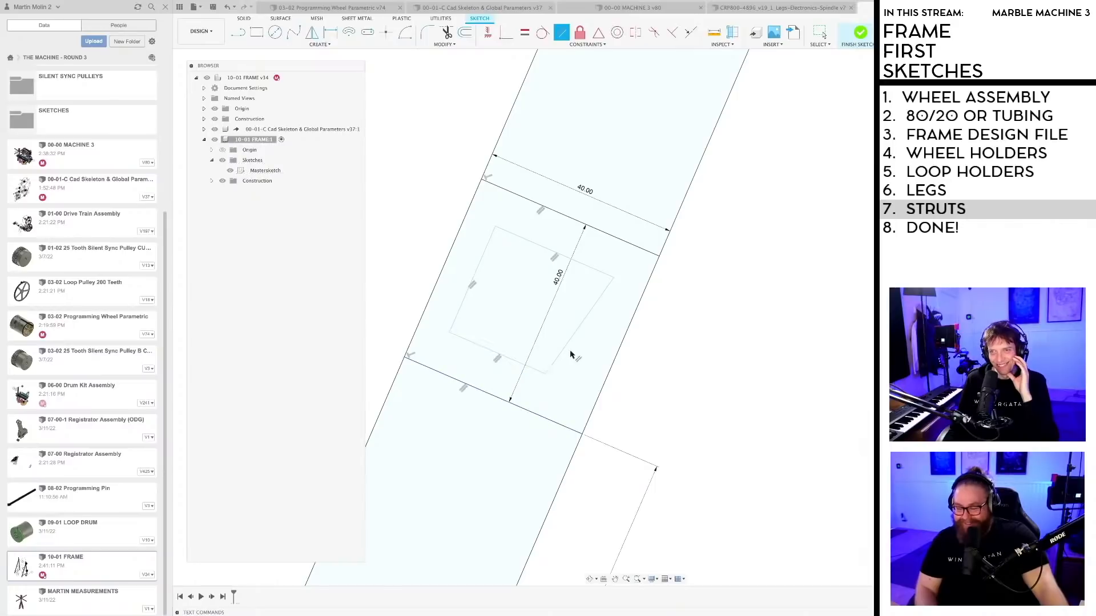
click(613, 358)
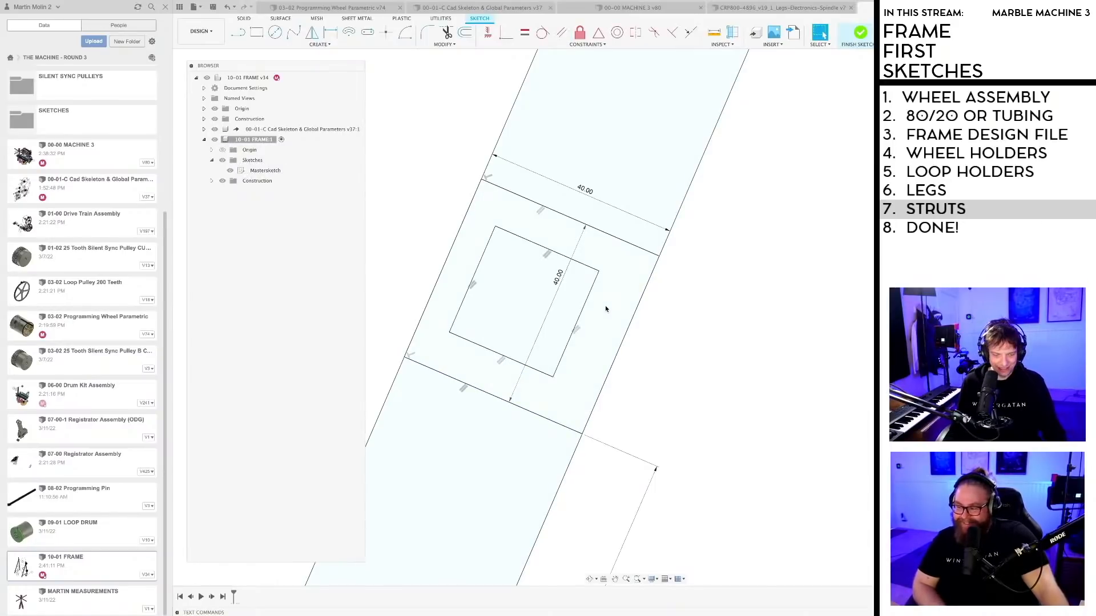
Step: Dimension the gap between the slanted leg's inner outline and the square's upper edge, linking it to the first 4 mm dimension
key(d)
click(541, 246)
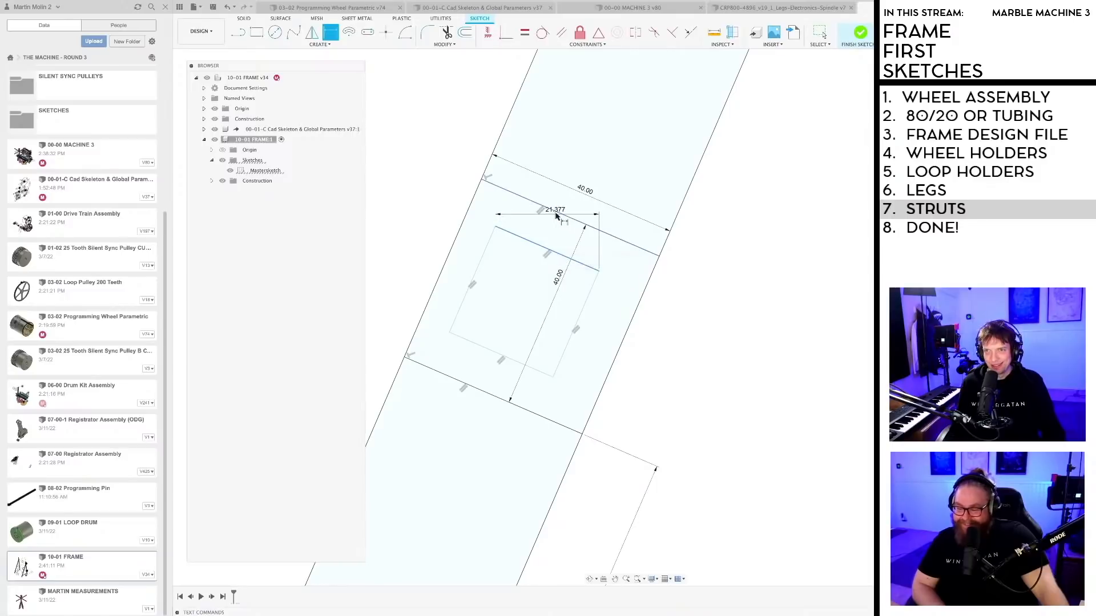
click(552, 226)
scroll(557, 234, up, 5)
scroll(562, 250, up, 2)
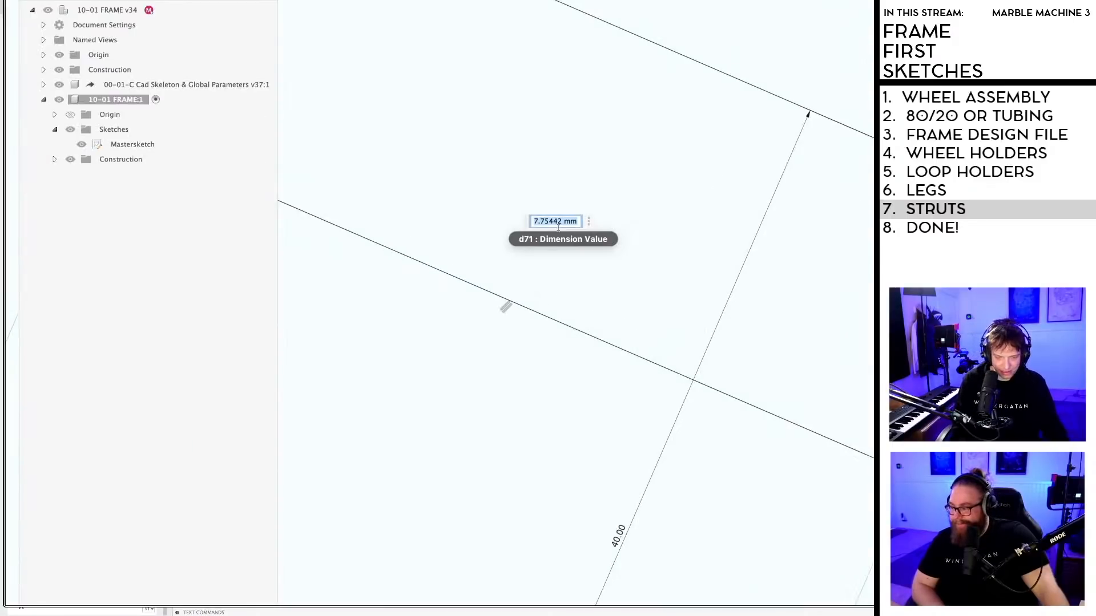
key(Return)
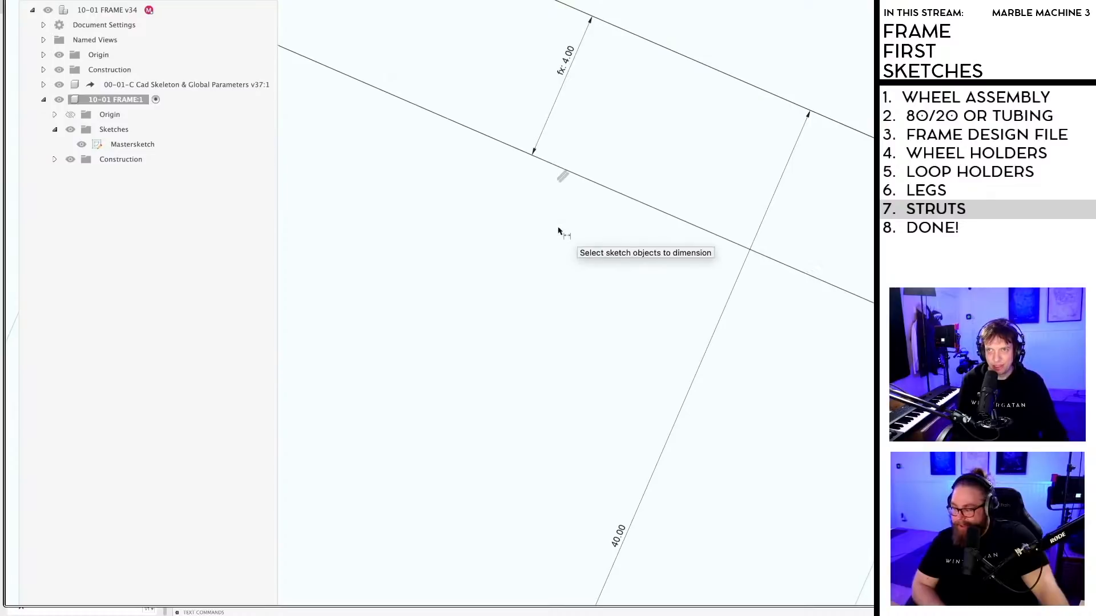
Step: Dimension the gap between the inner outline and the slanted leg's outer edge, linking it to dimension d67
scroll(576, 243, down, 3)
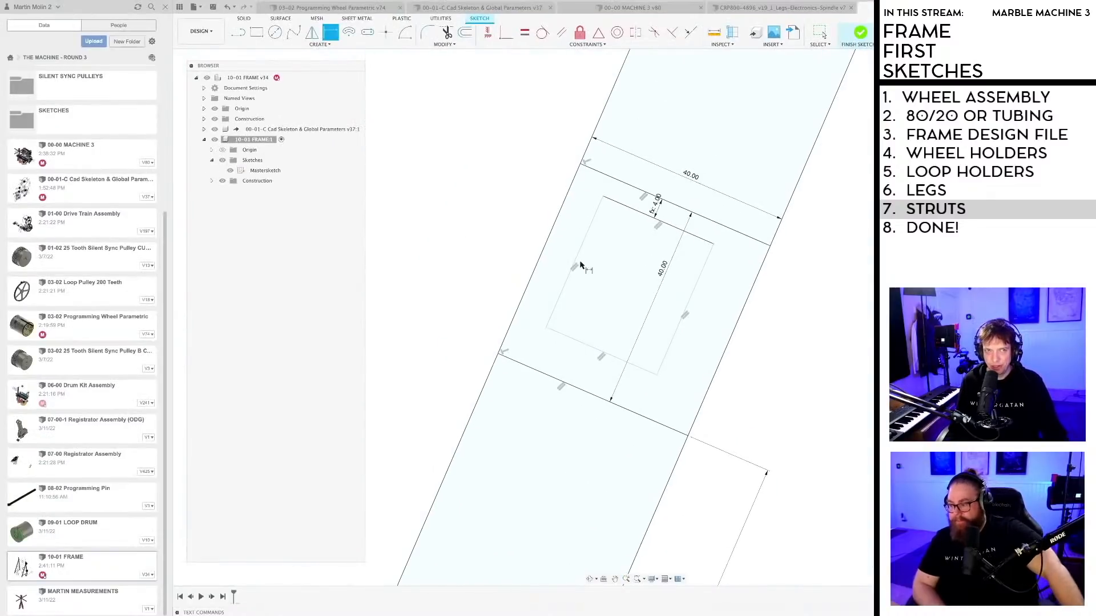
scroll(580, 259, up, 1)
click(580, 254)
click(538, 228)
click(555, 236)
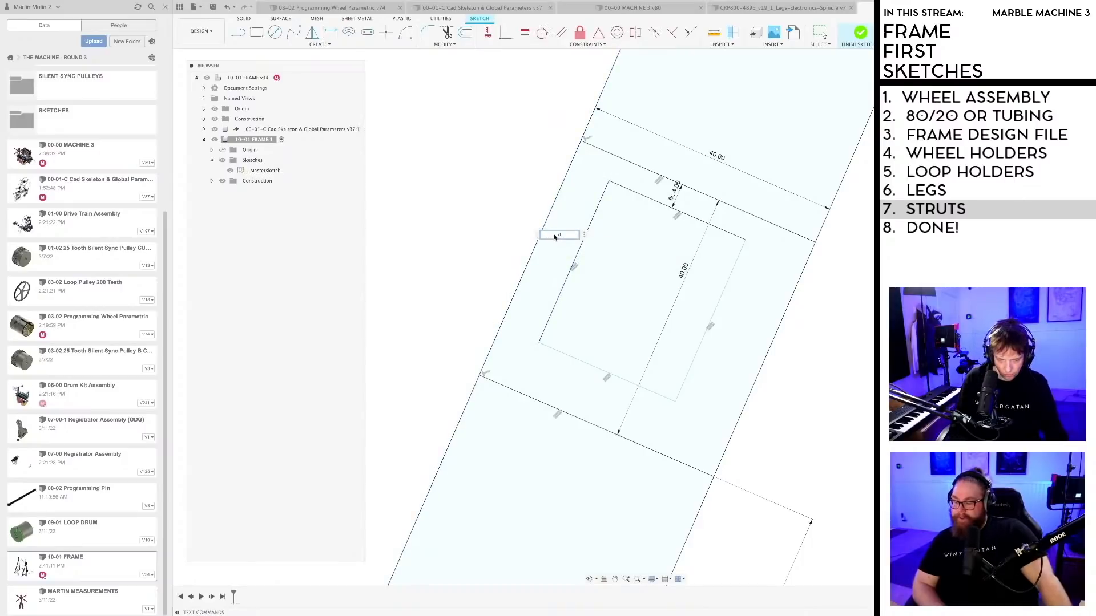
text(d67)
key(Return)
Step: Dimension the inner outline's gaps to the square's lower edge and the slanted leg's inner edge, linking both to d67
click(627, 386)
click(599, 428)
click(604, 402)
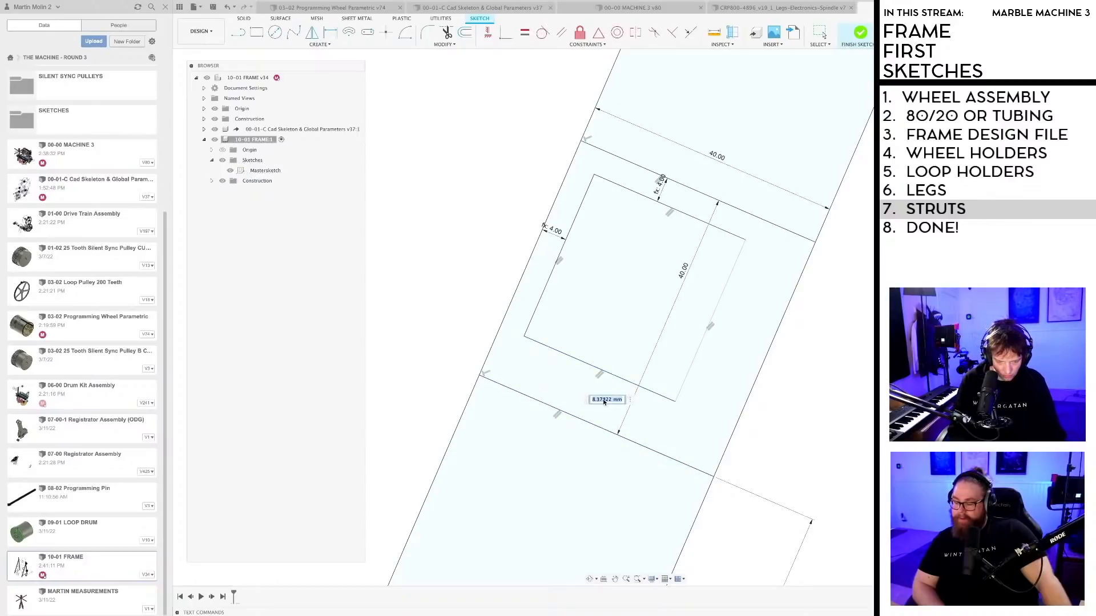
key(Return)
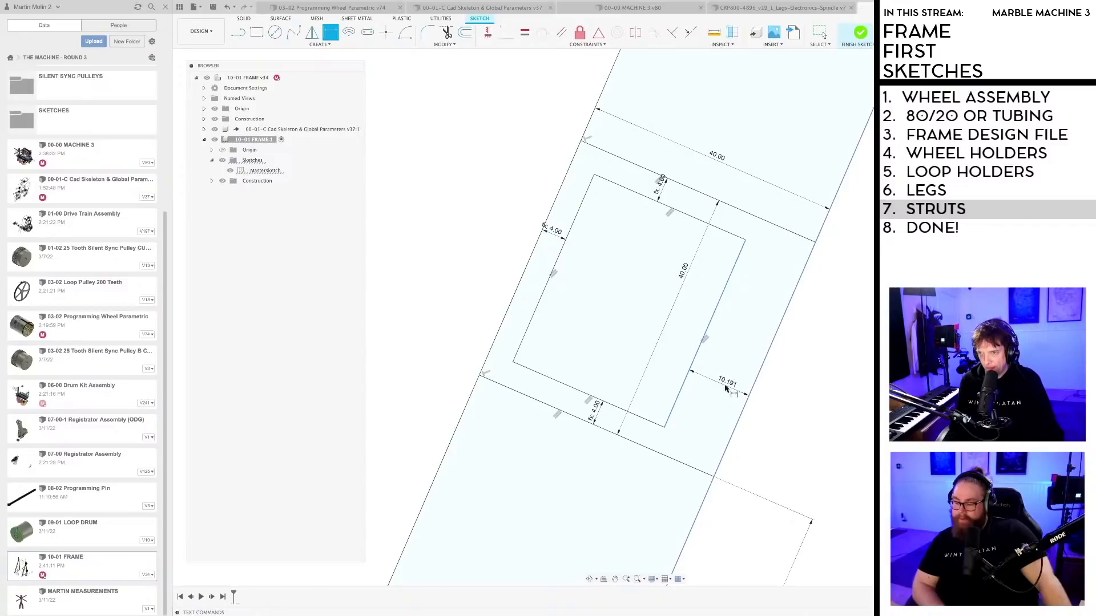
click(726, 389)
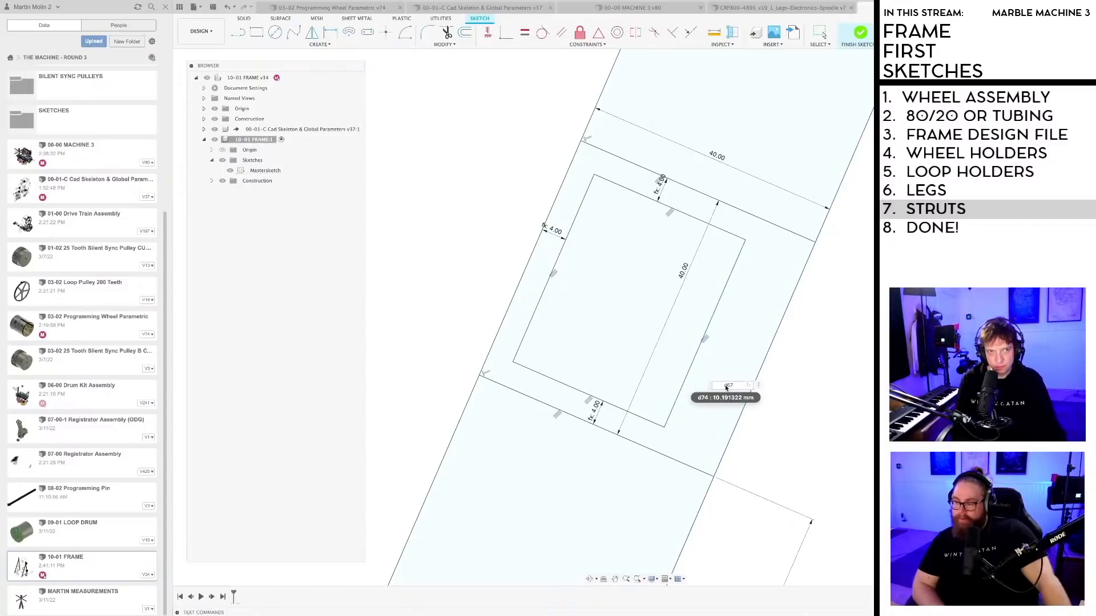
key(Return)
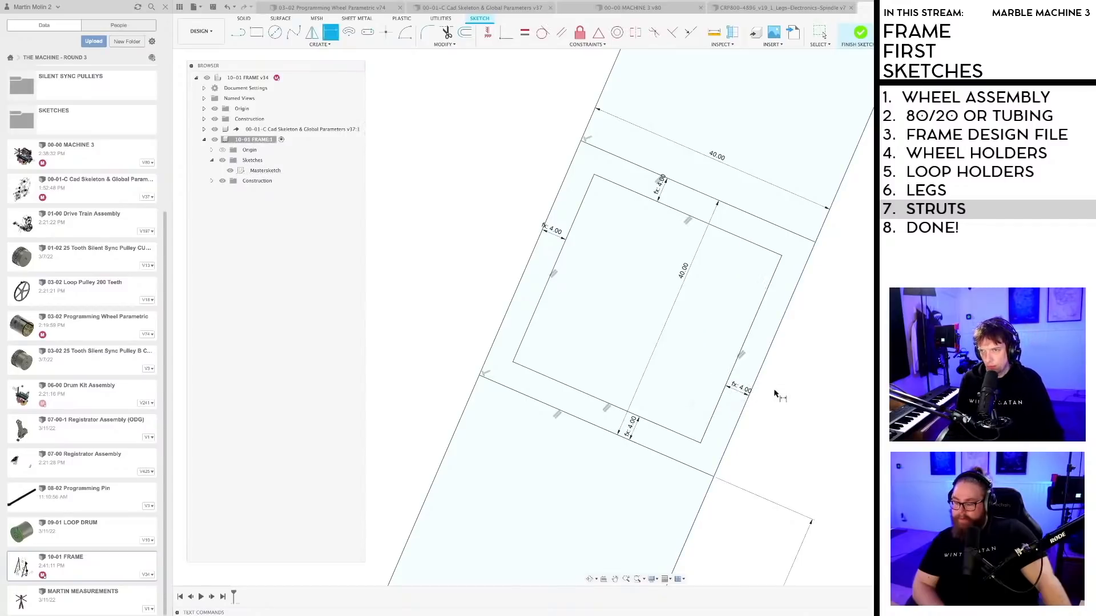
Step: Finish the leg sketch and activate the 10-04 BACK BRACE component
scroll(776, 393, down, 10)
scroll(606, 360, down, 2)
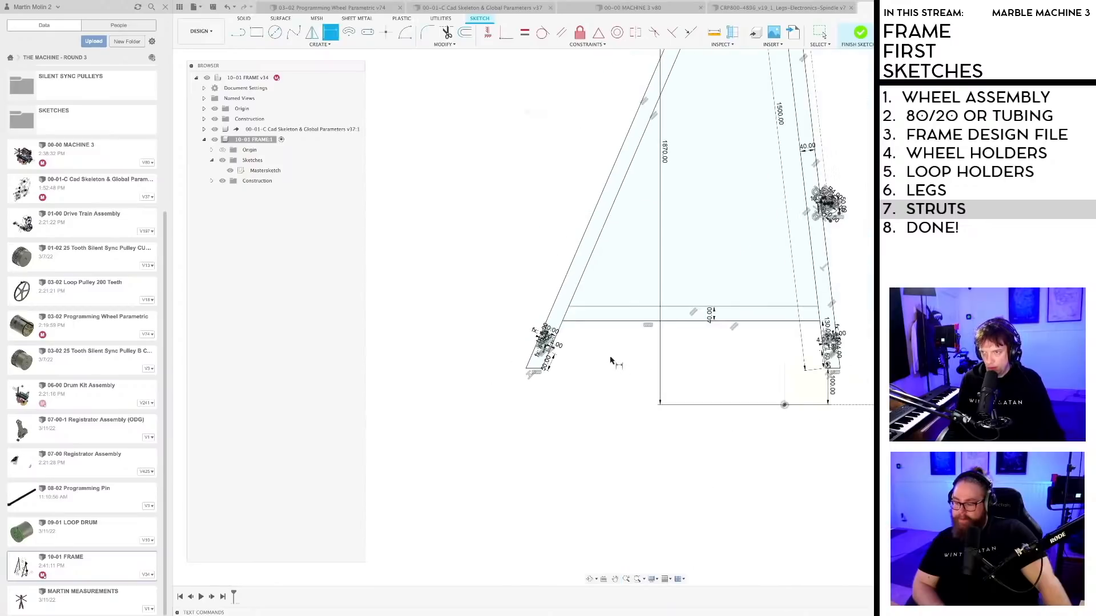
scroll(697, 373, down, 2)
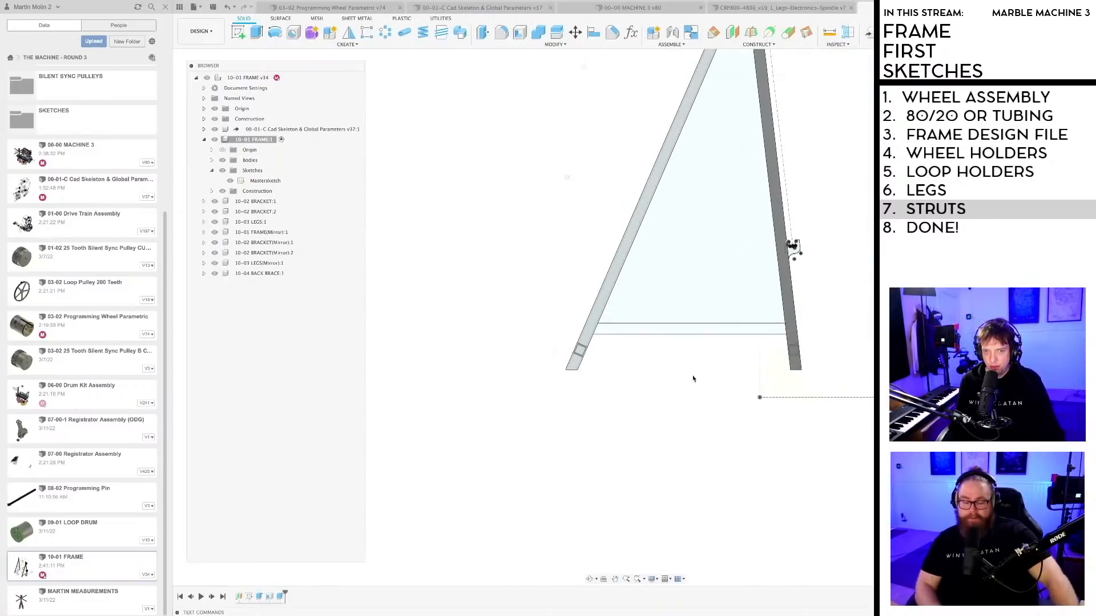
shift+middle_drag(688, 373, 772, 388)
click(294, 274)
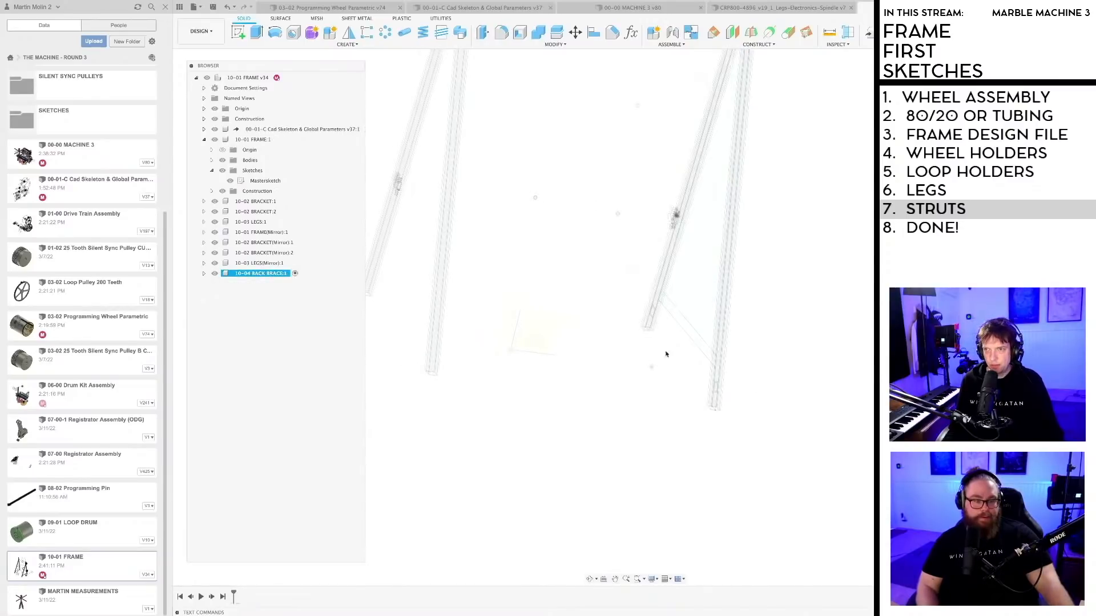
Step: Start extruding the hollow square profile at the foot of the 10-01 FRAME leg about 118 mm towards the mirrored frame as a new body
scroll(679, 305, up, 5)
scroll(626, 325, up, 3)
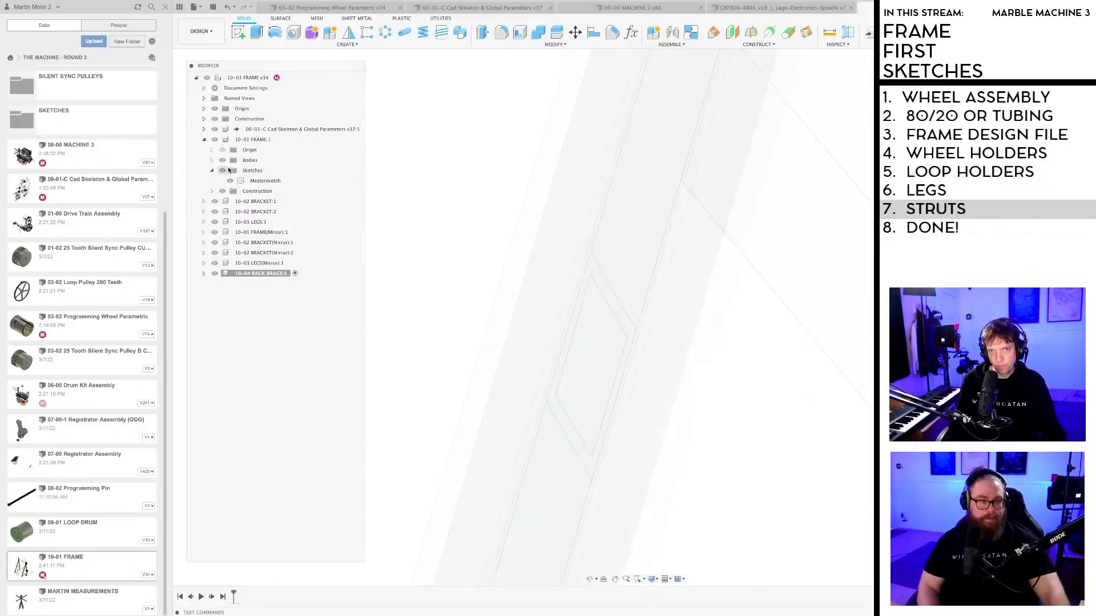
scroll(624, 323, down, 3)
key(e)
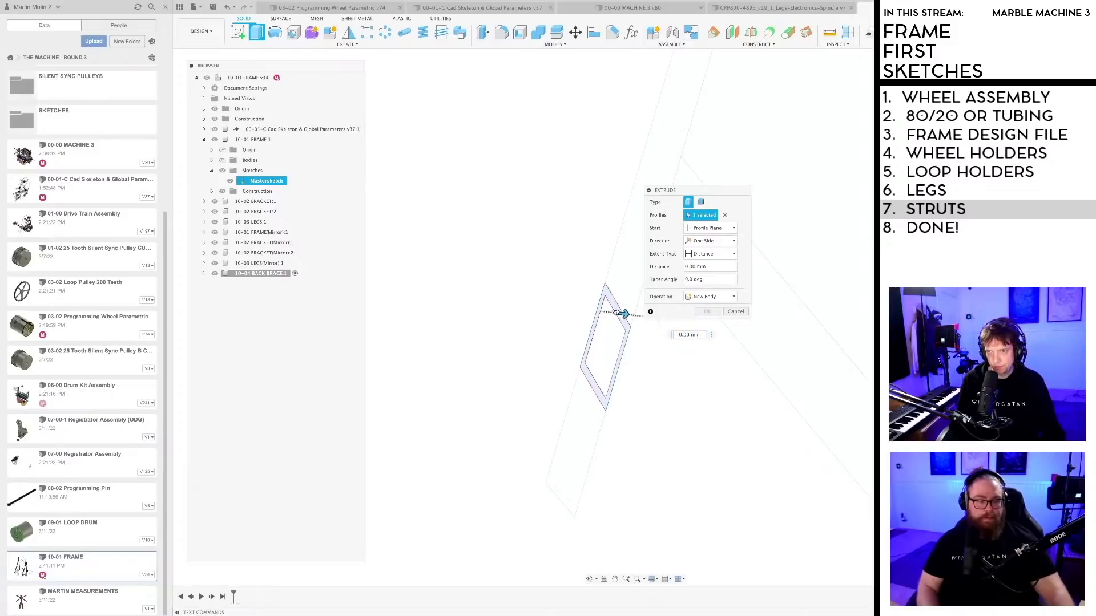
drag(623, 313, 357, 285)
scroll(650, 401, down, 10)
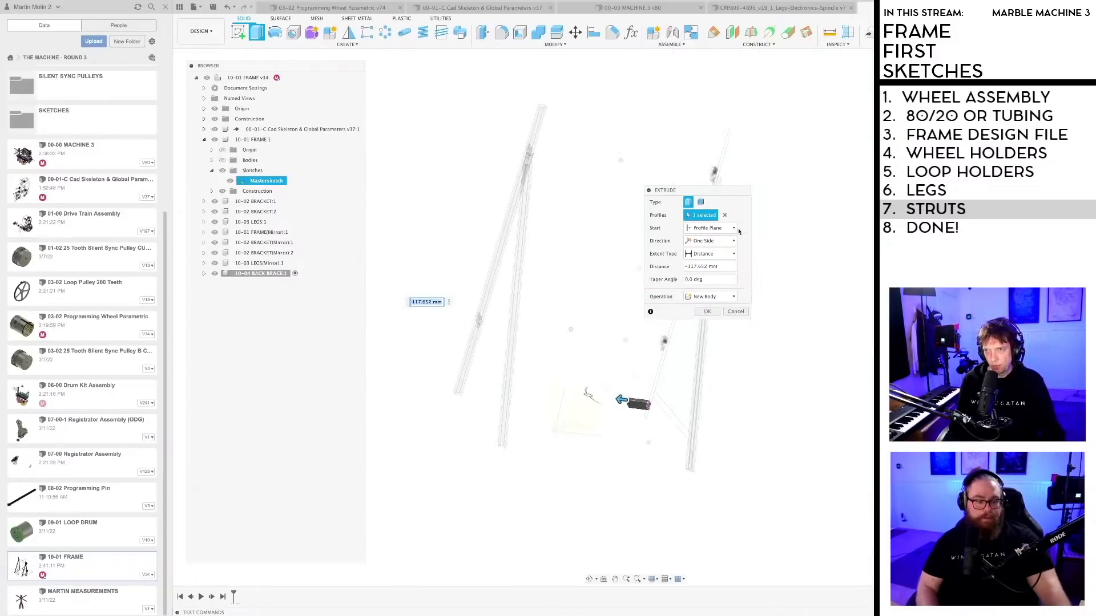
Step: Set the extrusion to start from an object and pick the side face of the mirrored 10-01 FRAME leg
click(724, 241)
click(711, 253)
click(713, 229)
click(714, 258)
shift+middle_drag(604, 235, 447, 239)
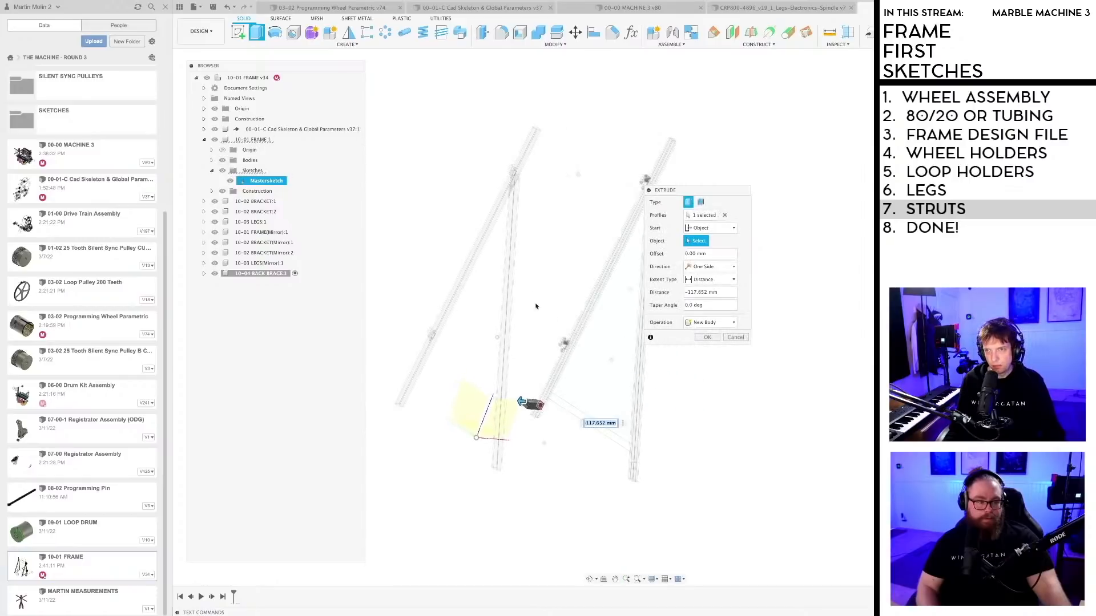
scroll(548, 369, up, 6)
shift+middle_drag(563, 376, 587, 322)
scroll(475, 300, up, 7)
scroll(587, 323, up, 5)
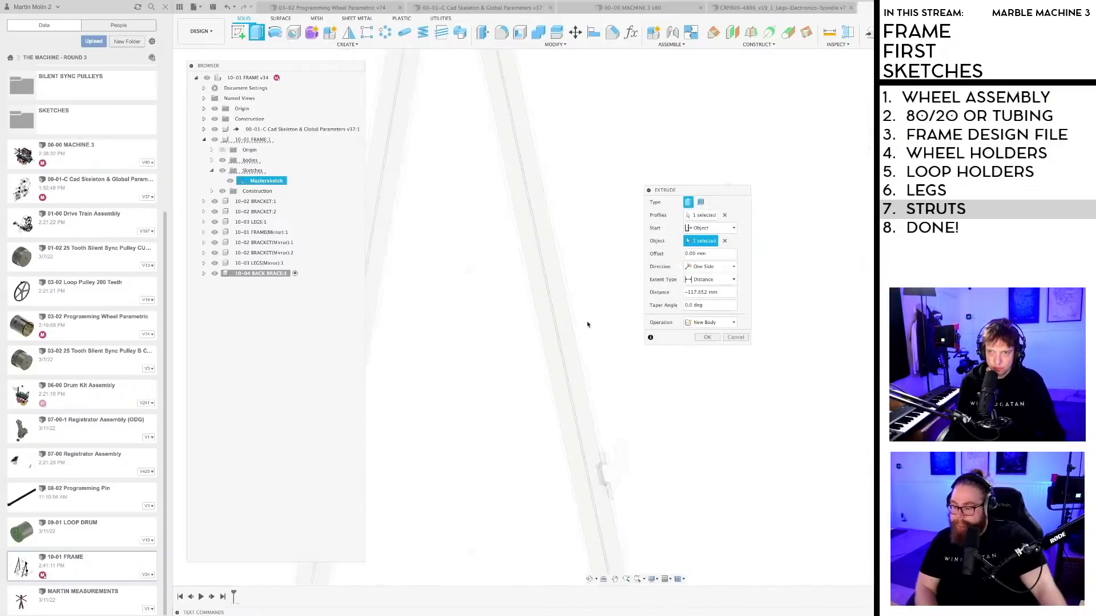
click(569, 357)
scroll(612, 346, down, 3)
scroll(612, 346, down, 8)
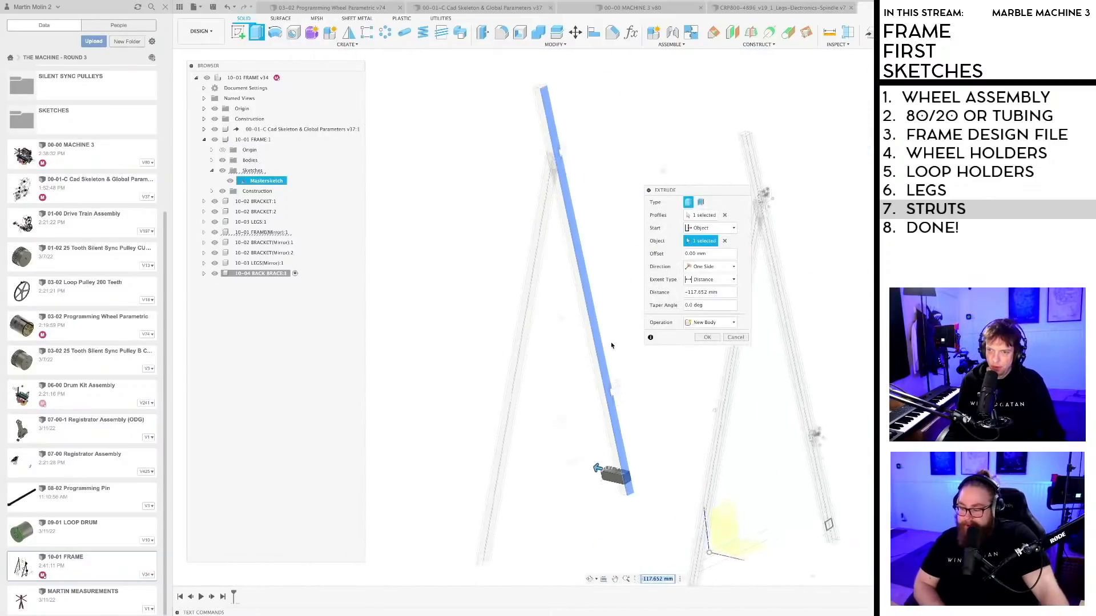
Step: Keep the extrusion one-sided and set its extent type to To Object
shift+middle_drag(635, 427, 693, 450)
click(713, 267)
click(713, 267)
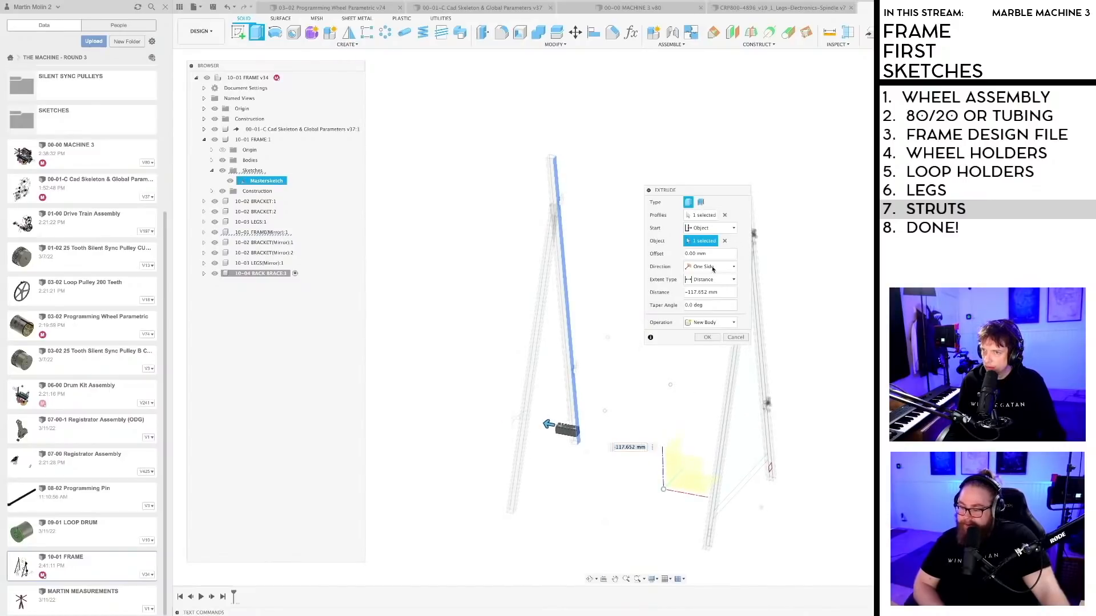
click(742, 292)
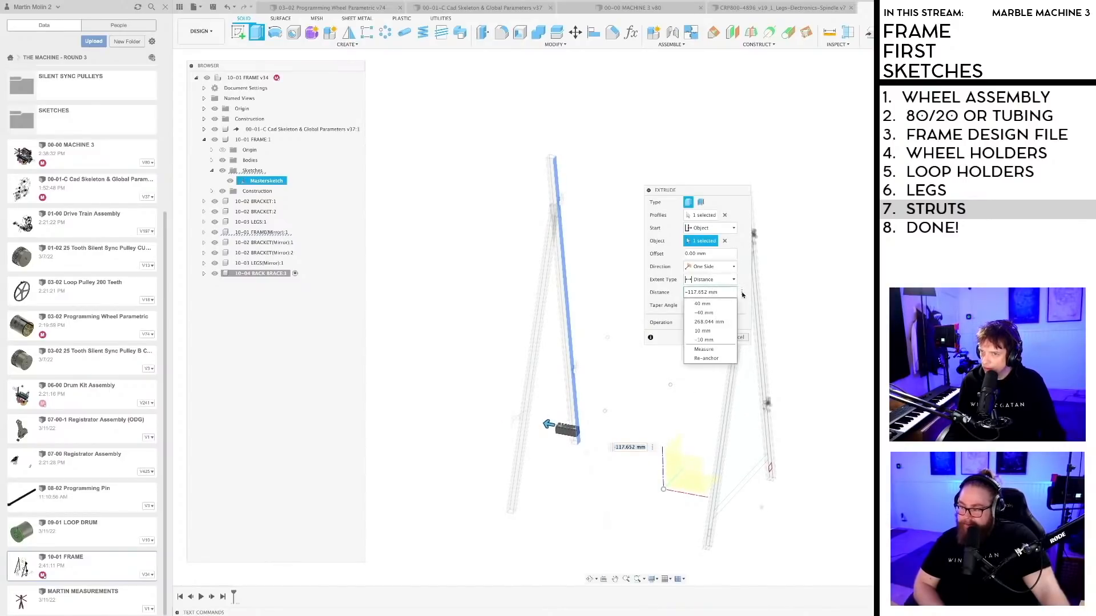
click(726, 292)
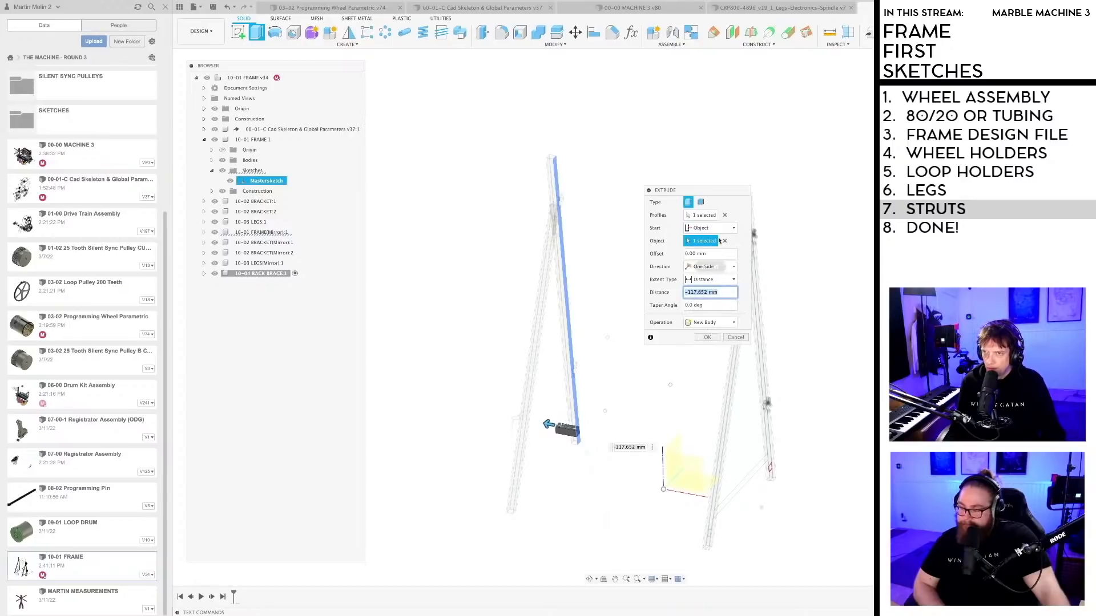
click(726, 267)
click(725, 267)
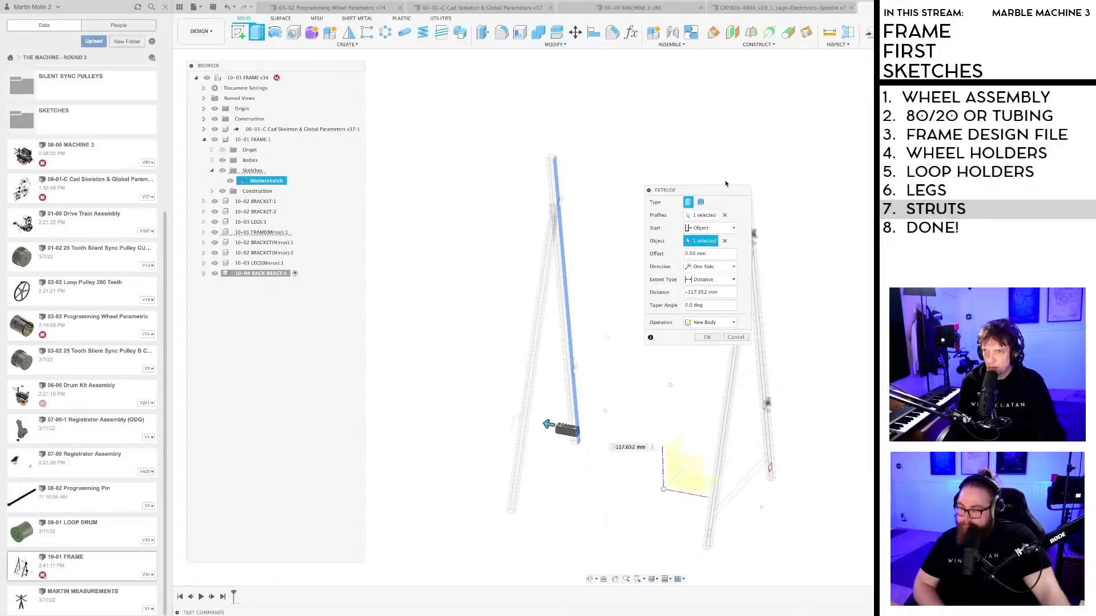
drag(720, 193, 655, 193)
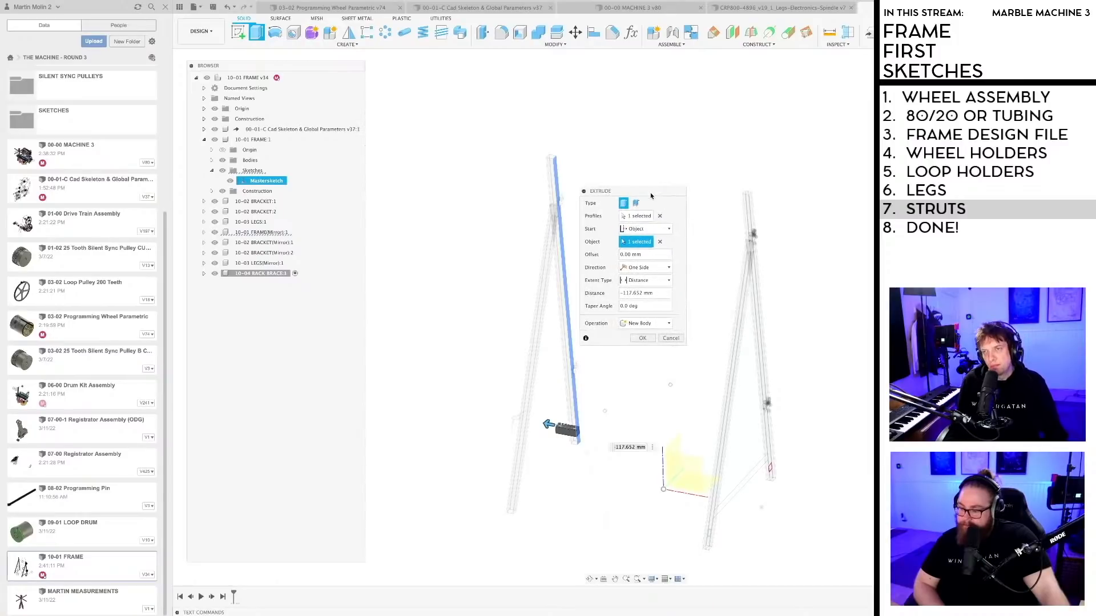
click(667, 268)
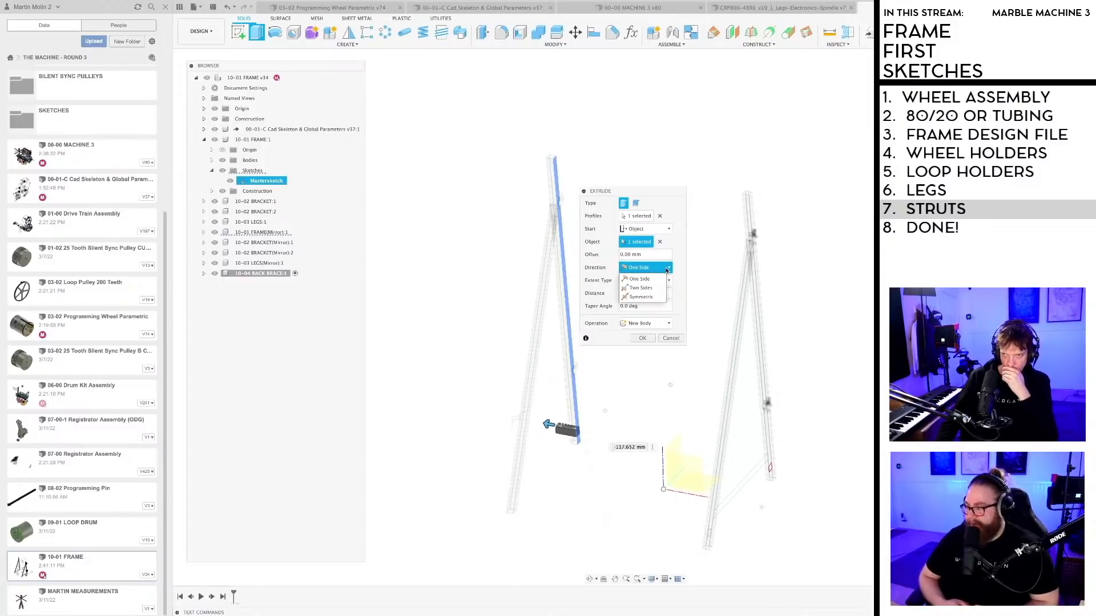
click(672, 275)
click(669, 280)
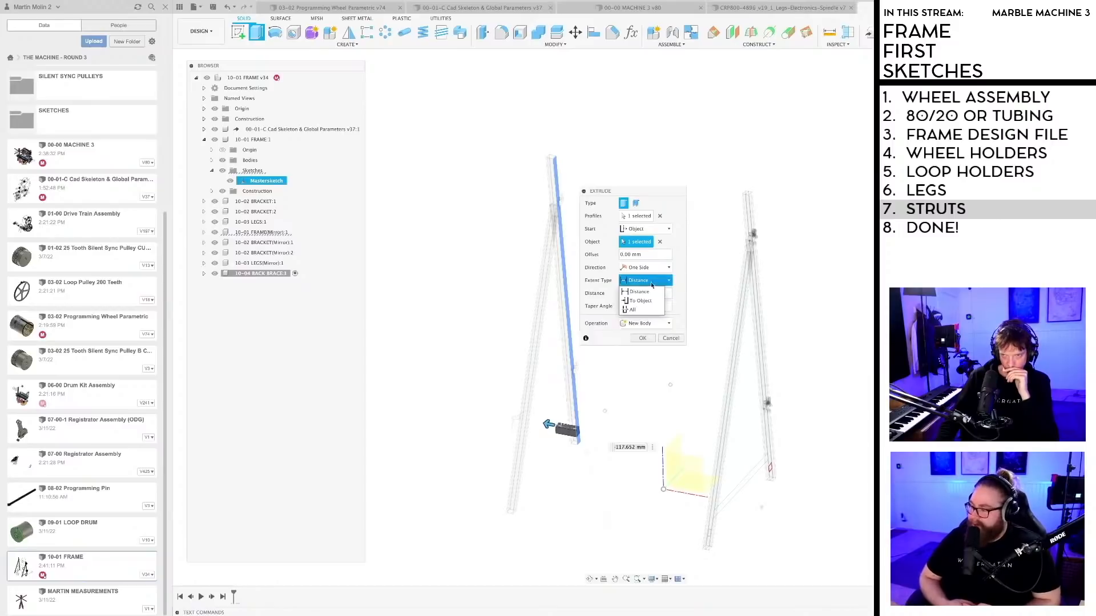
click(640, 301)
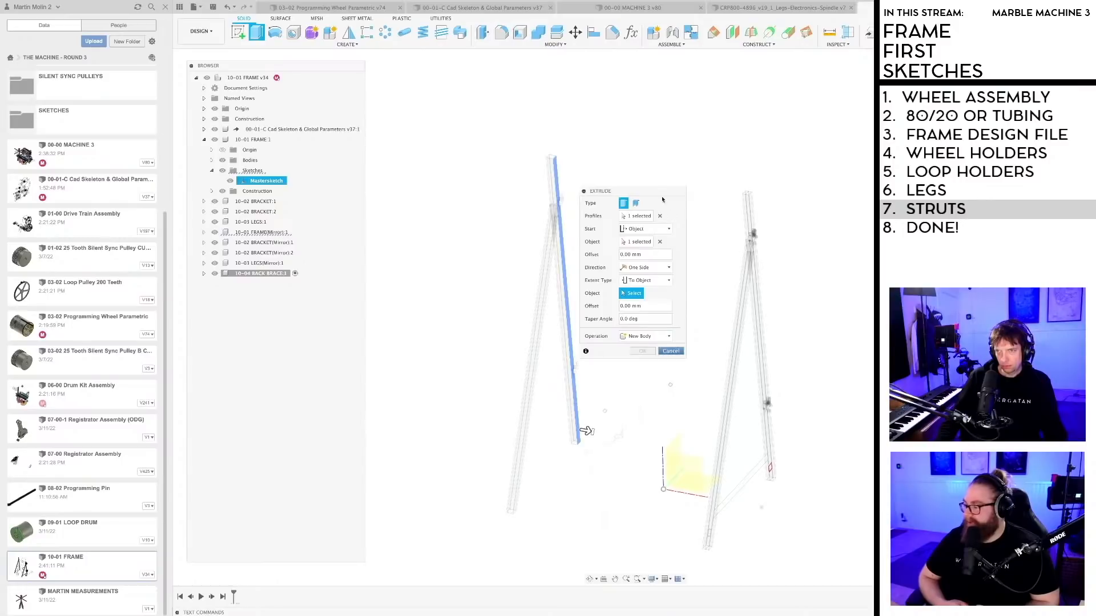
Step: Replace the extrusion's start object with the side face of the 10-01 FRAME leg that holds the profile
drag(657, 192, 898, 160)
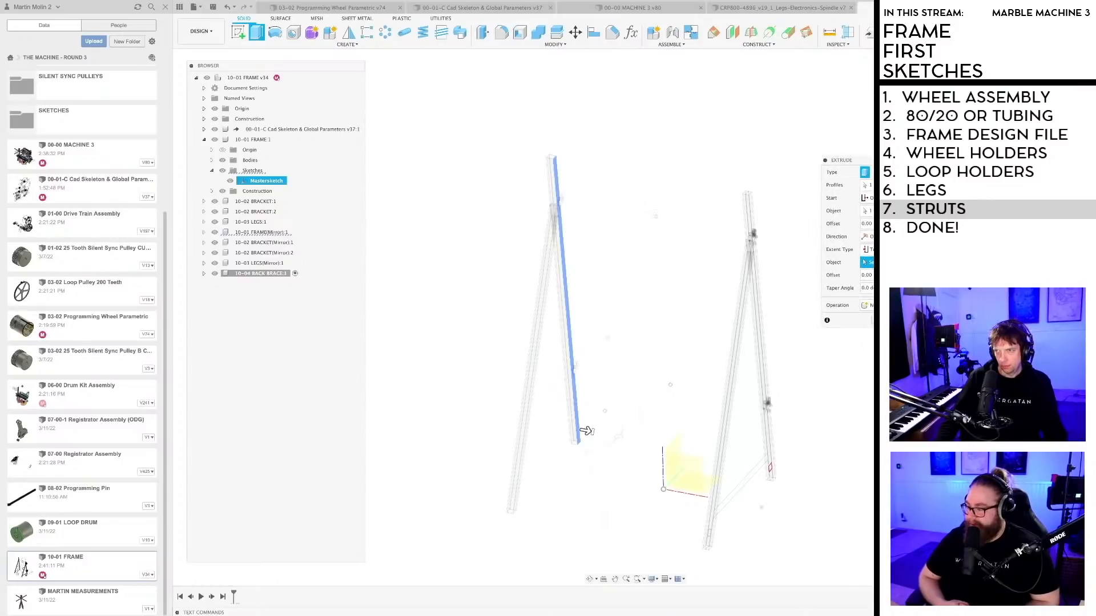
click(905, 212)
shift+middle_drag(762, 321, 673, 368)
scroll(591, 451, up, 8)
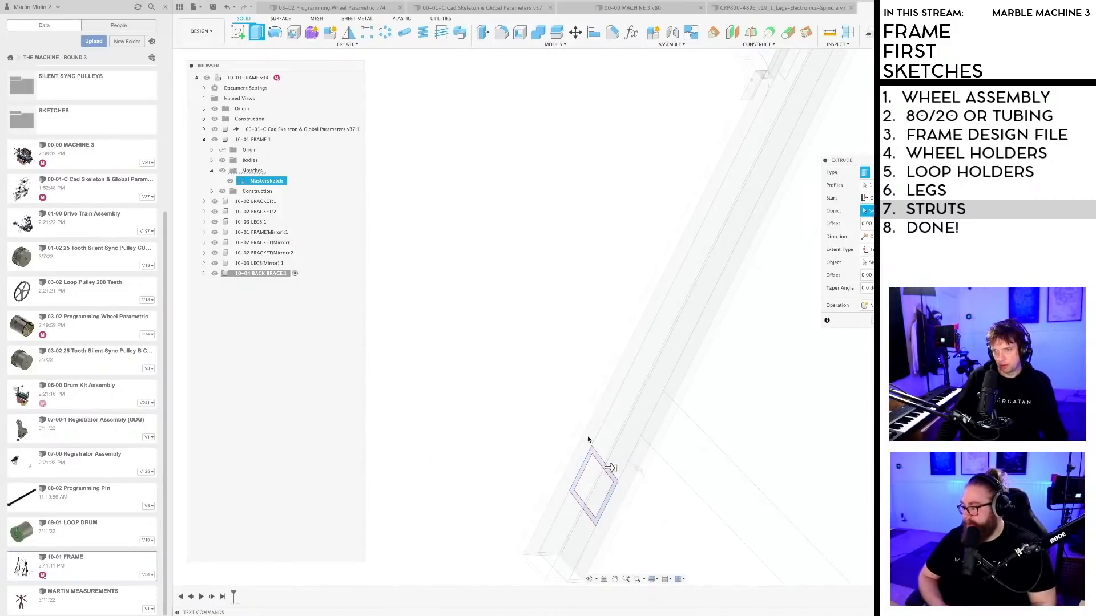
click(583, 441)
shift+middle_drag(584, 440, 807, 421)
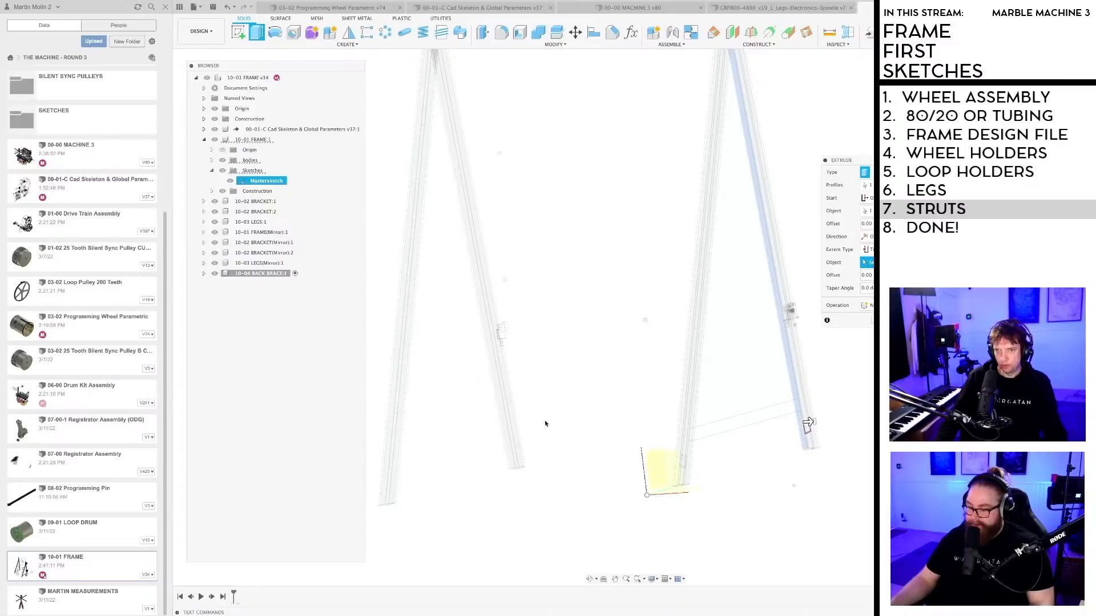
Step: Pick the mirrored 10-01 FRAME leg's face as the end object and complete the brace extrusion
scroll(510, 430, up, 5)
click(526, 406)
scroll(647, 403, down, 5)
shift+middle_drag(656, 403, 619, 448)
scroll(667, 404, down, 2)
shift+middle_drag(667, 403, 683, 394)
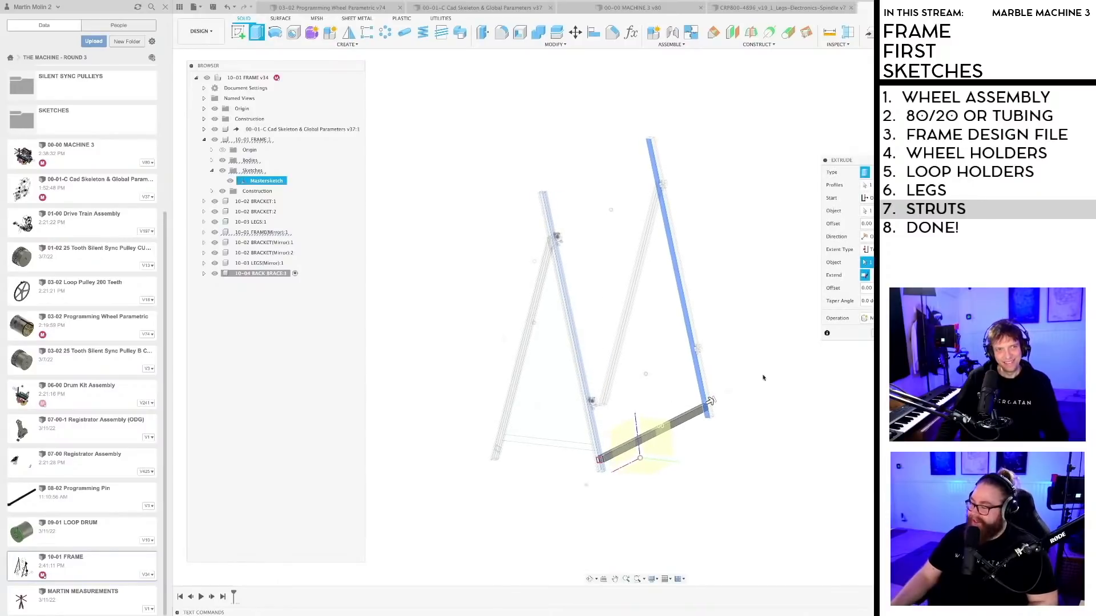
key(Return)
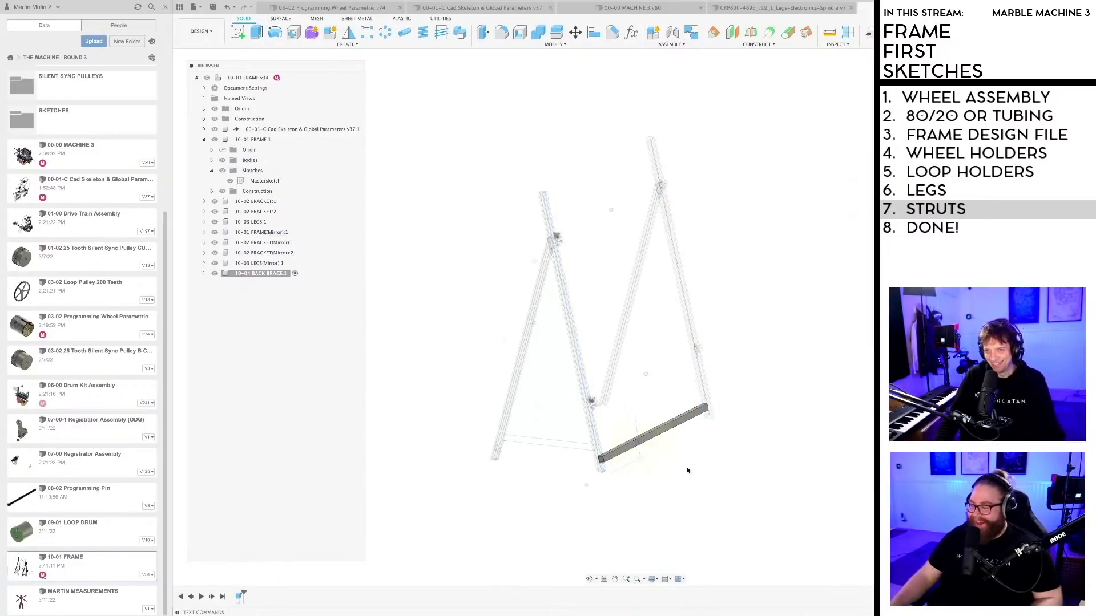
Step: Save the design, check the brace between the two legs, and activate the top-level 10-01 FRAME assembly
key(ctrl+s)
key(Return)
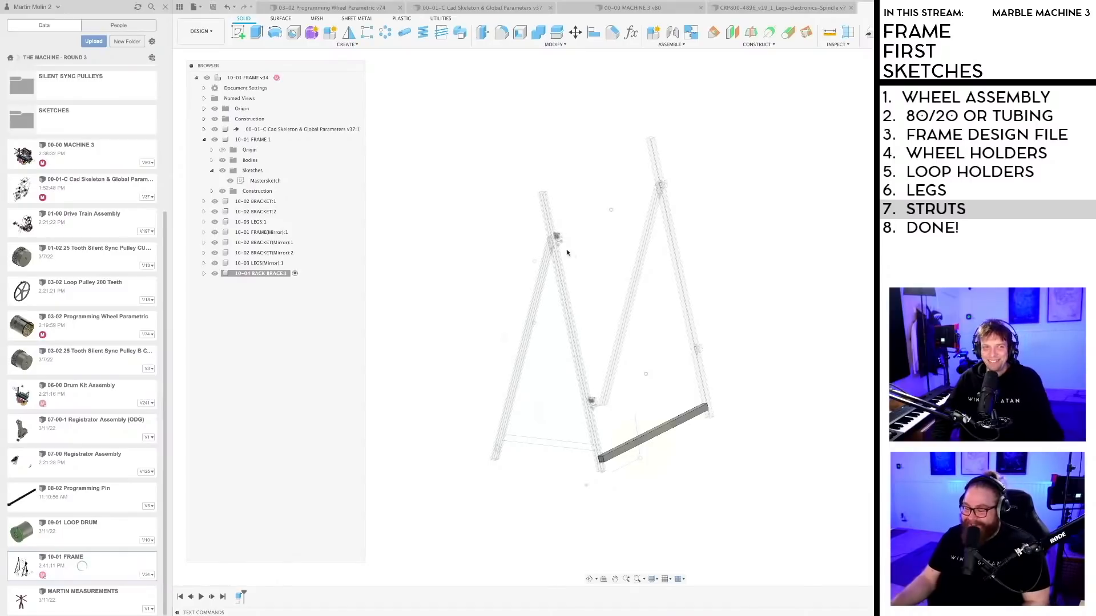
scroll(649, 353, up, 5)
shift+middle_drag(647, 354, 826, 364)
scroll(737, 411, up, 3)
scroll(612, 499, up, 2)
scroll(613, 498, up, 1)
middle_drag(628, 487, 640, 465)
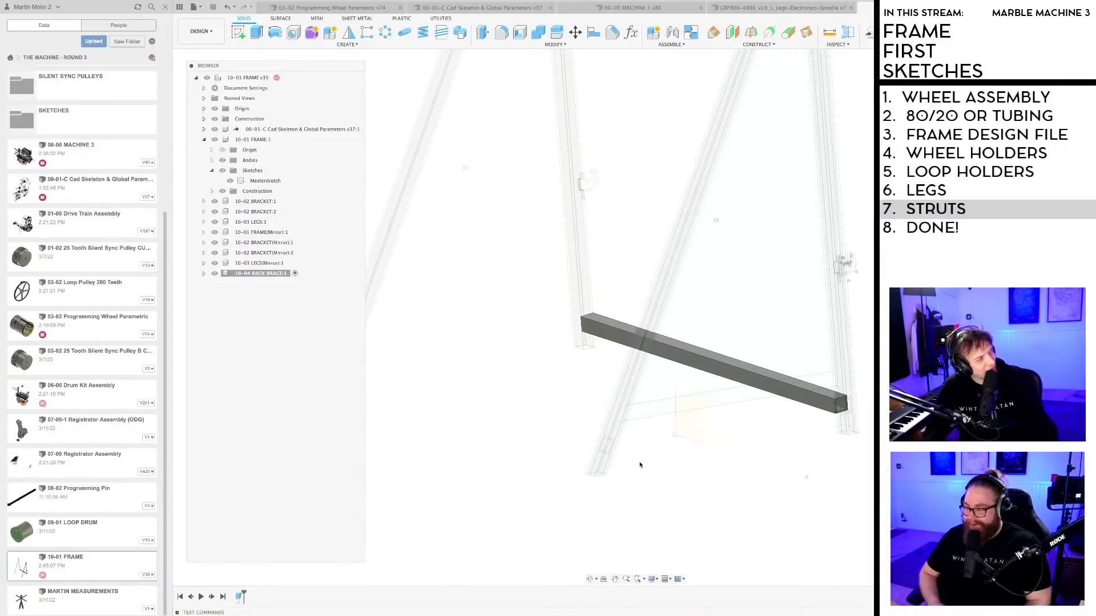
shift+middle_drag(646, 462, 564, 470)
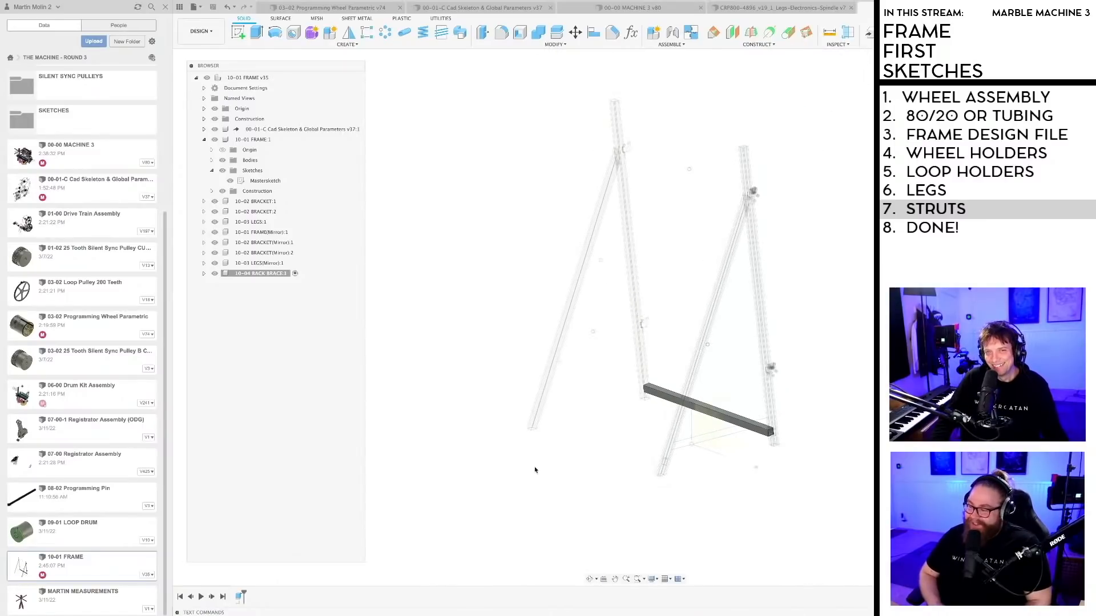
click(281, 78)
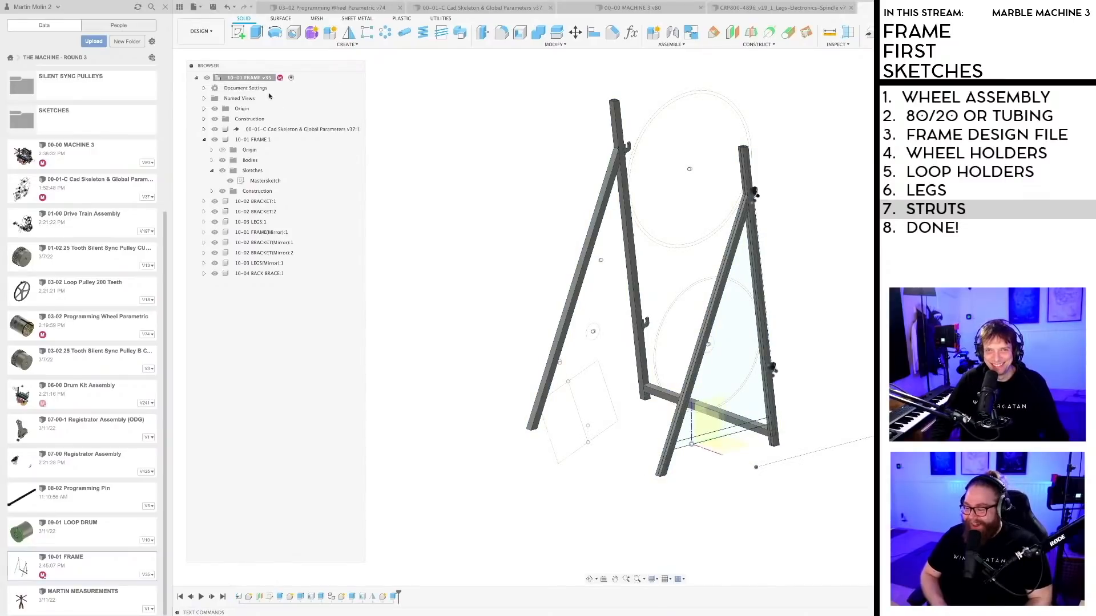
Step: Create an internal component in the top-level 10-01 FRAME assembly and name it 10-05 FRONT BRACE
right_click(254, 78)
click(279, 84)
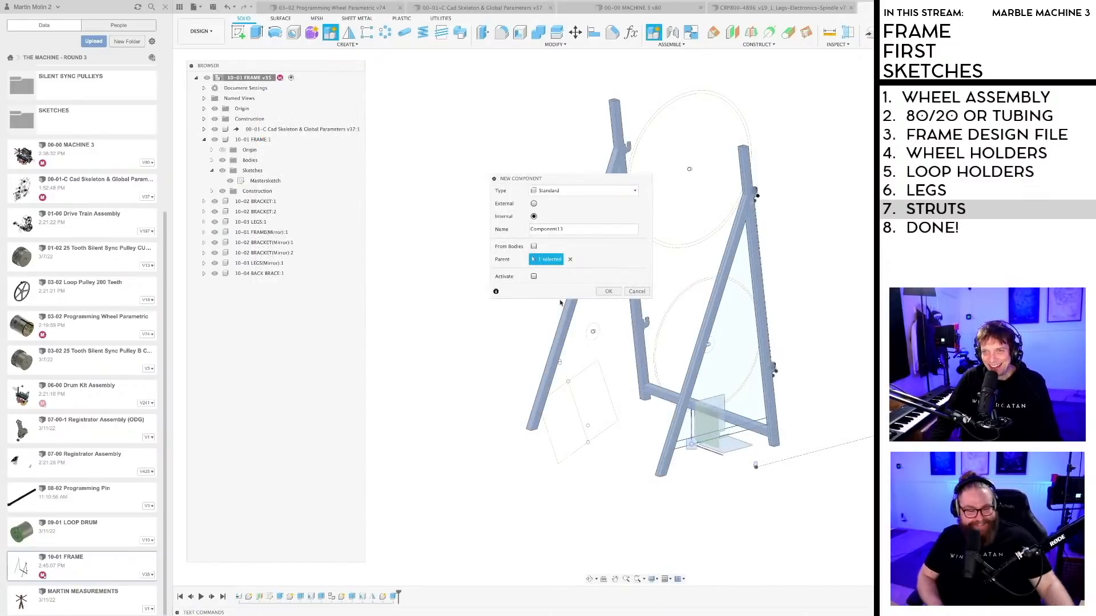
key(Return)
click(250, 284)
click(250, 283)
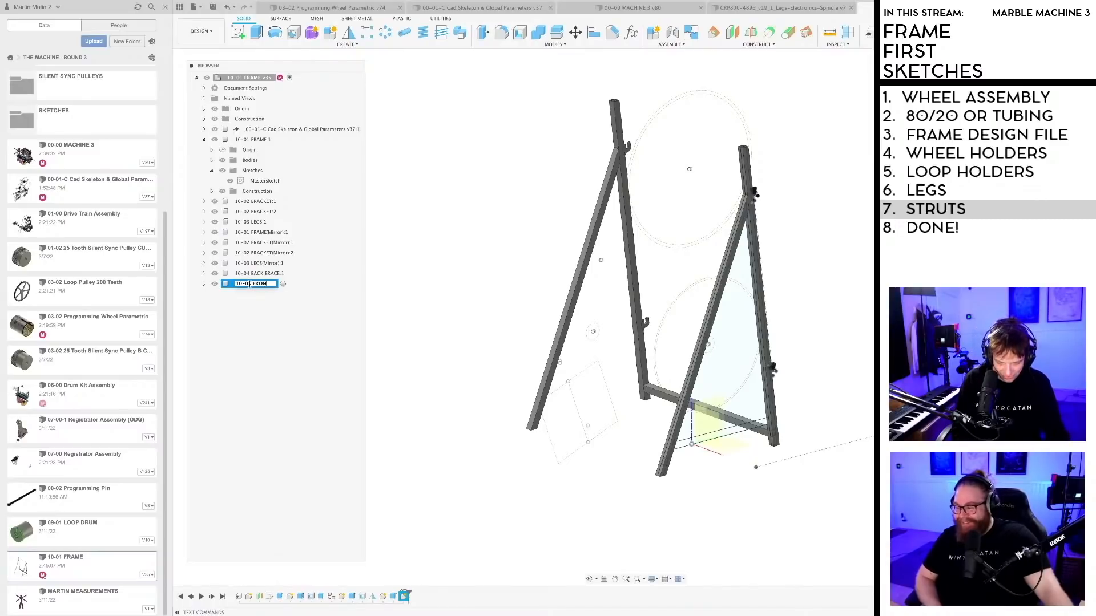
key(Return)
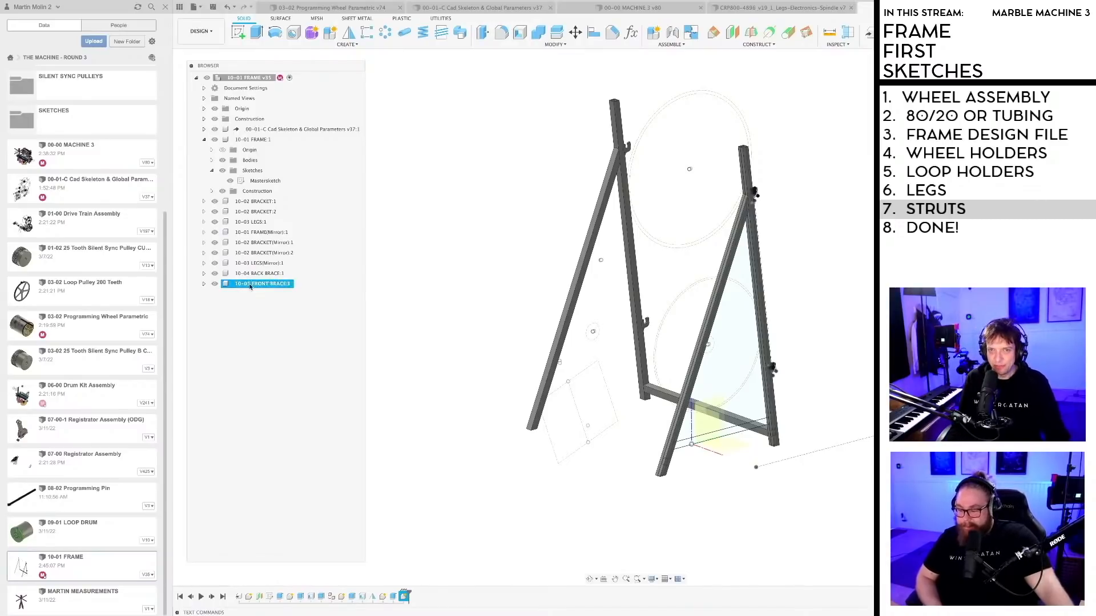
click(453, 311)
Step: Start an extrusion at the front leg's foot and hide the 10-01 FRAME bodies and both 10-03 LEGS components
scroll(455, 303, down, 2)
shift+middle_drag(585, 417, 667, 416)
scroll(758, 443, up, 3)
mouse_move(758, 443)
shift+middle_down()
mouse_move(717, 455)
mouse_move(710, 428)
mouse_move(702, 455)
mouse_move(762, 447)
shift+middle_up()
scroll(691, 448, up, 3)
scroll(707, 450, down, 3)
scroll(697, 358, up, 5)
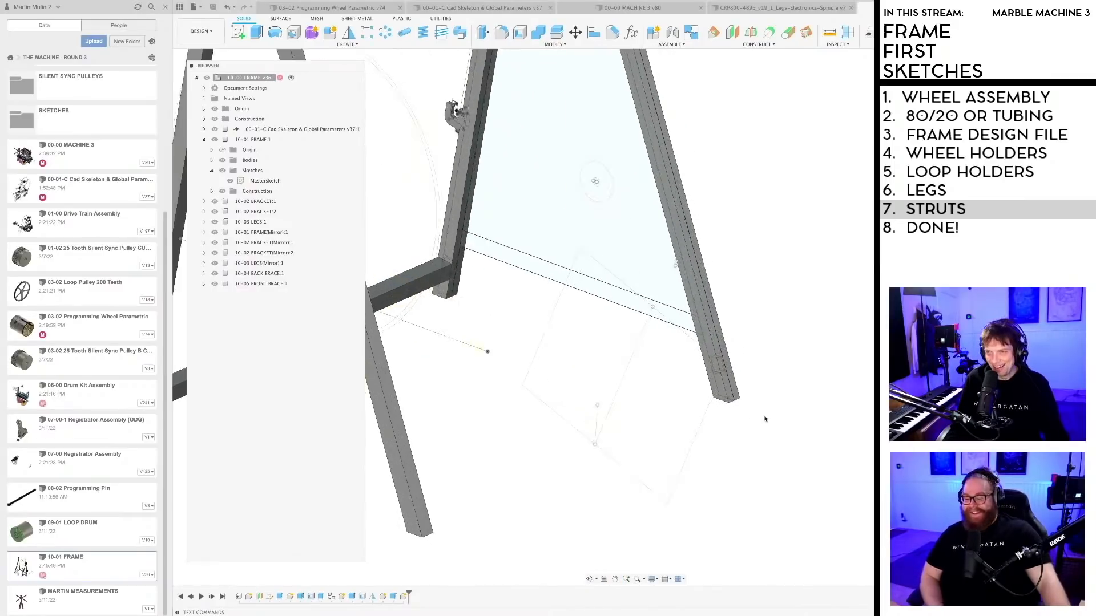
scroll(697, 358, up, 4)
key(e)
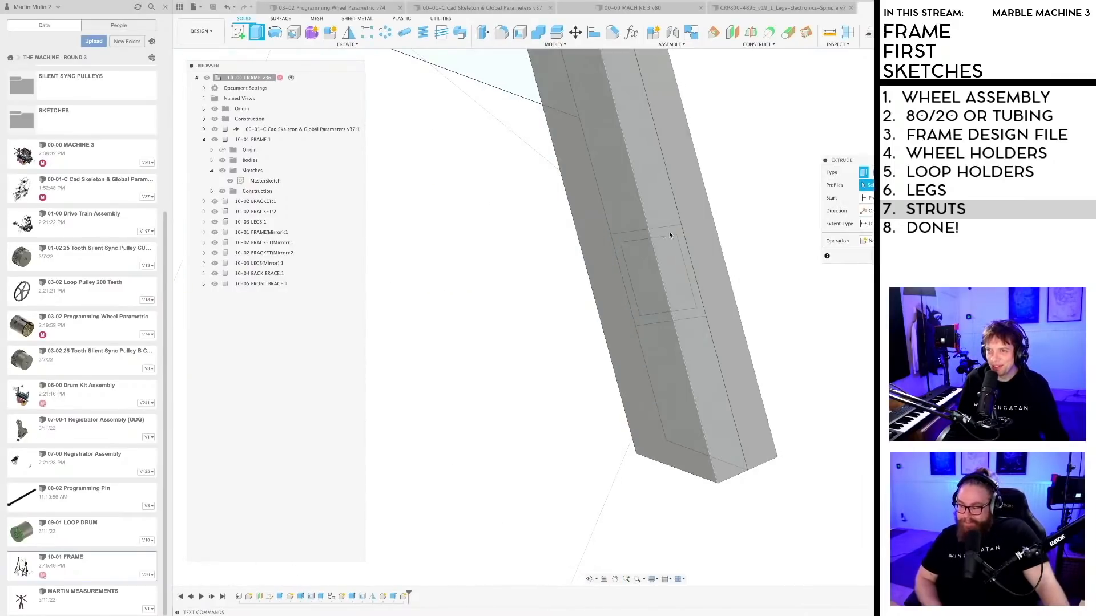
click(222, 161)
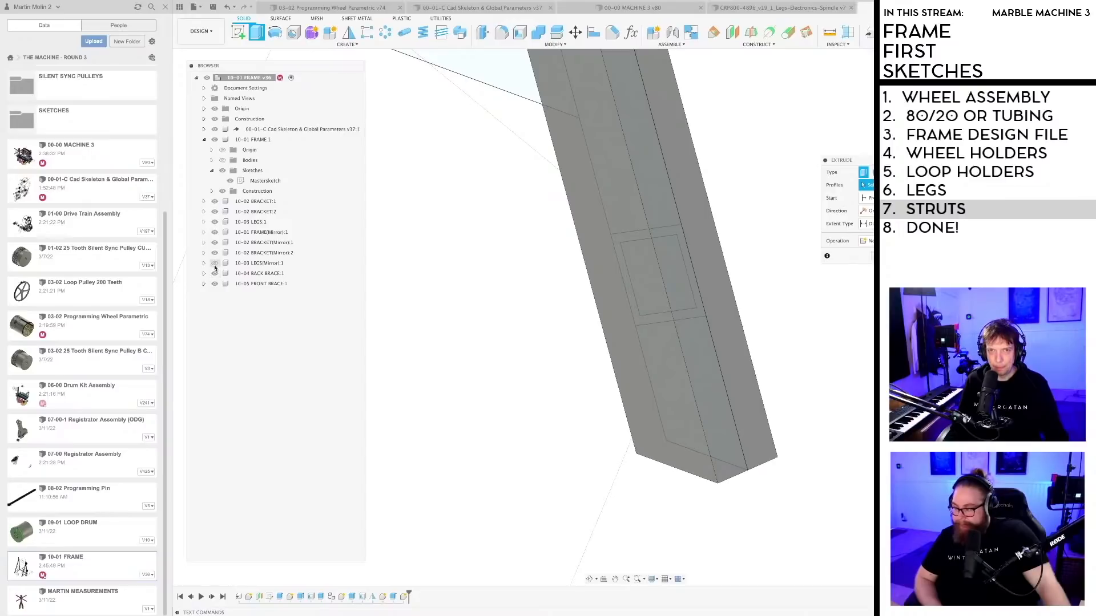
click(215, 222)
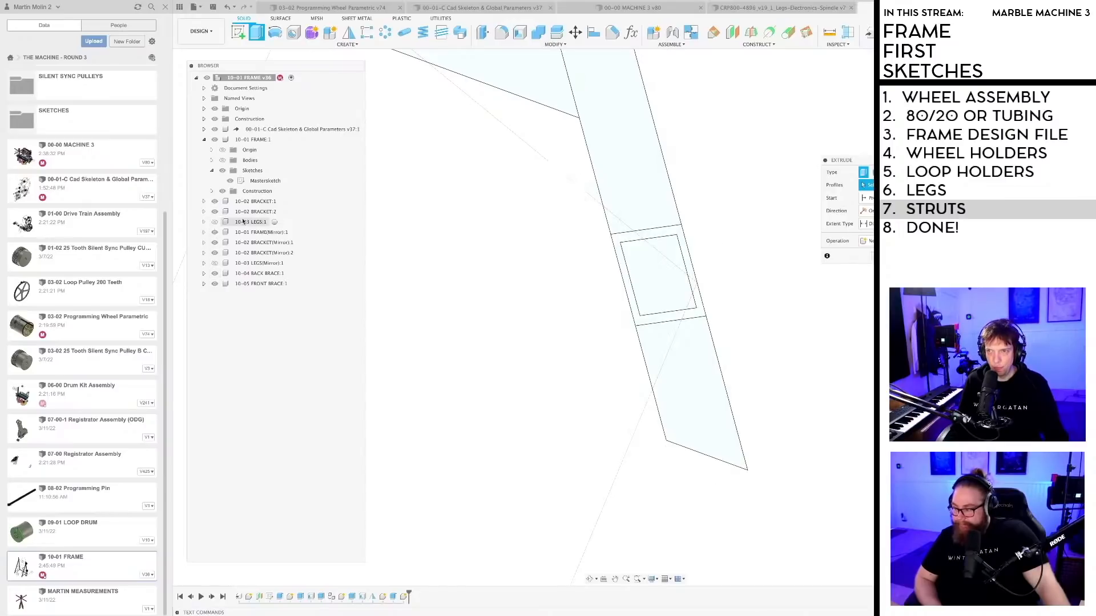
Step: Extrude the hollow square profile about 391 mm toward the mirrored side and show both 10-03 LEGS components again
click(652, 247)
drag(673, 256, 384, 441)
scroll(597, 311, down, 8)
middle_drag(612, 355, 707, 347)
scroll(702, 349, down, 5)
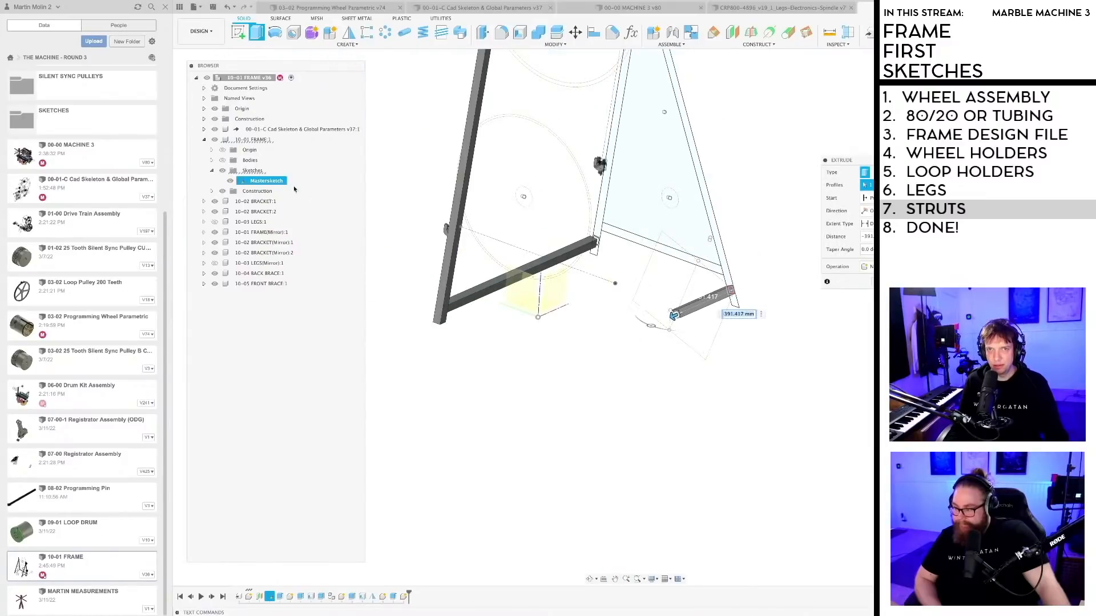
click(214, 222)
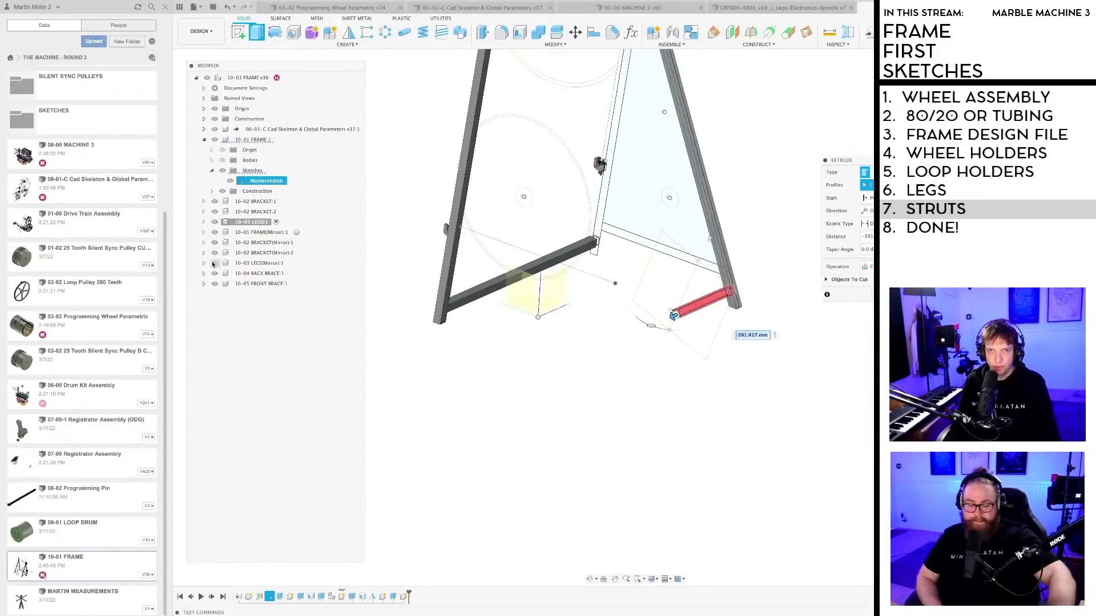
click(214, 263)
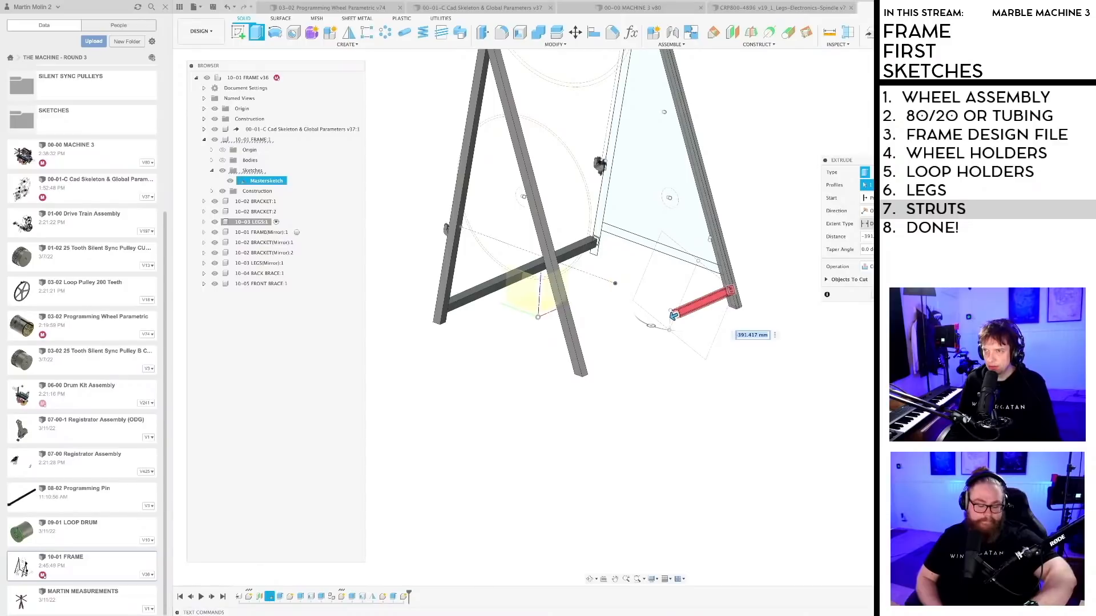
Step: Set the extrusion's start type to Object and pick a face of the 10-03 LEGS leg holding the profile
click(868, 198)
click(868, 227)
scroll(722, 270, up, 8)
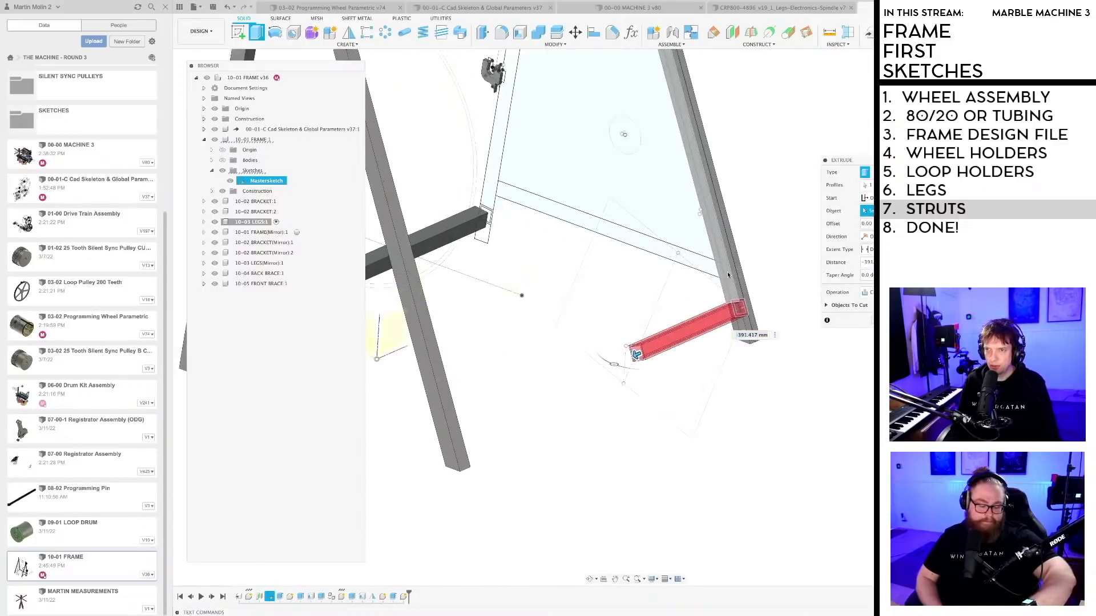
click(701, 221)
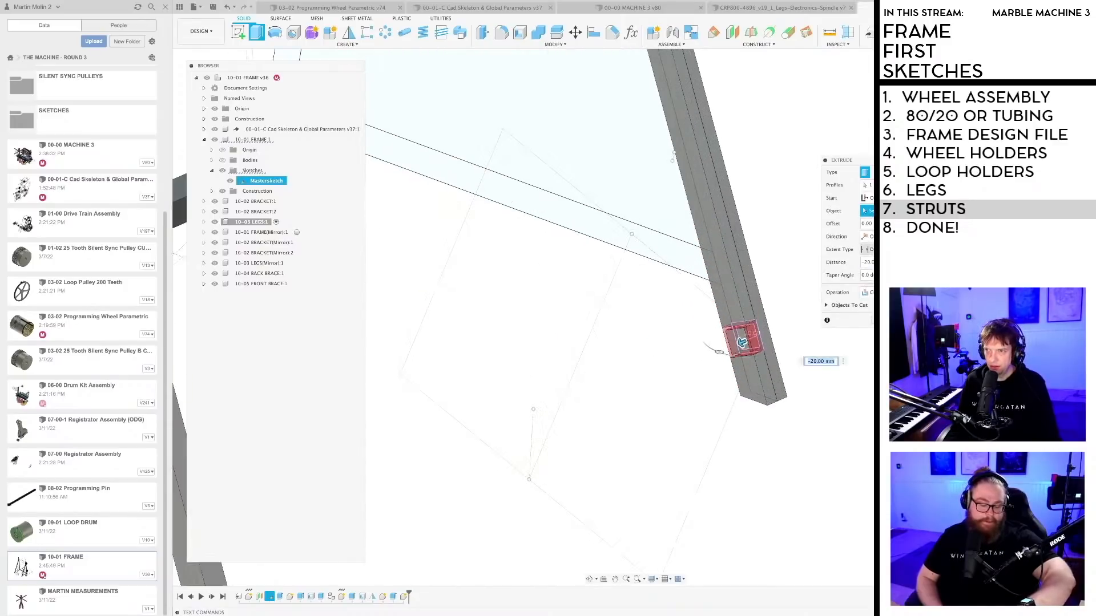
Step: Set the extent type to To Object and pick the mirrored 10-03 LEGS leg's face as the end
click(869, 249)
click(868, 269)
scroll(648, 300, down, 6)
shift+middle_drag(648, 301, 545, 345)
scroll(544, 346, up, 2)
scroll(543, 345, up, 4)
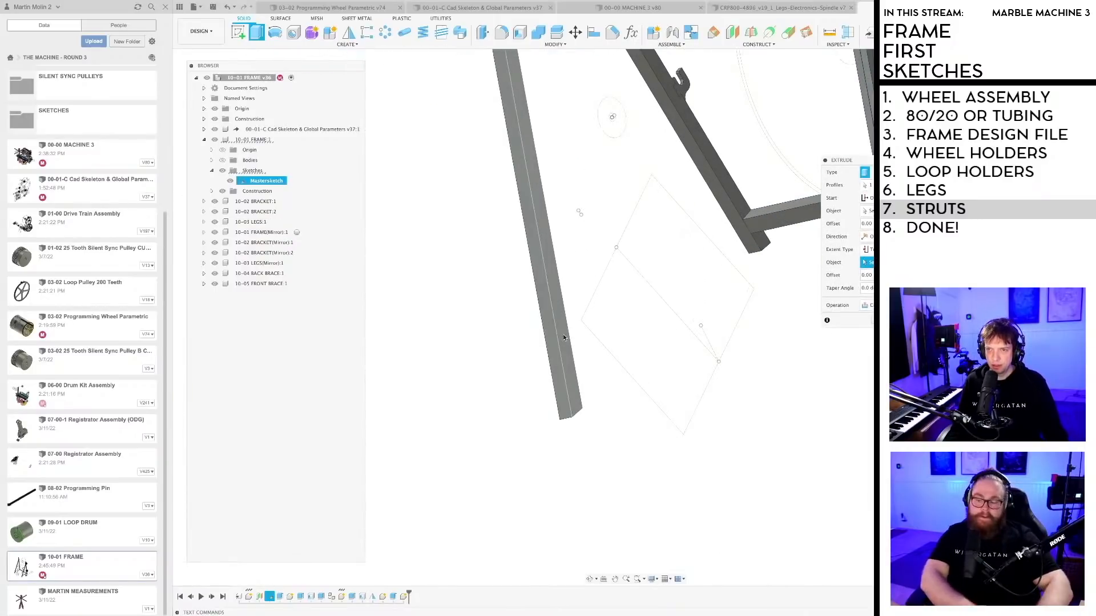
click(559, 347)
scroll(649, 359, down, 5)
middle_drag(794, 394, 822, 365)
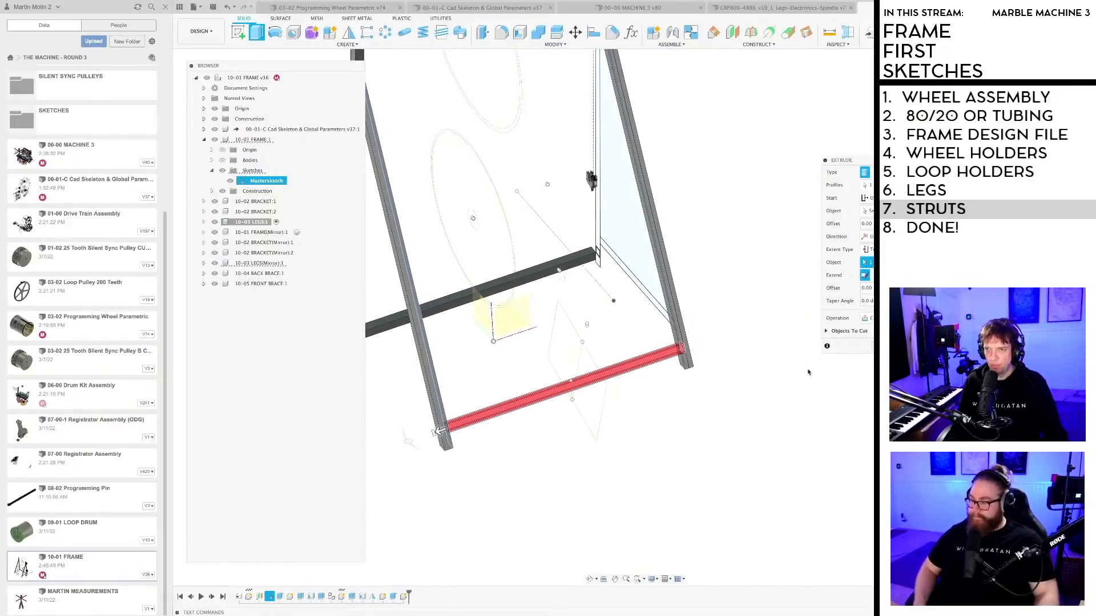
Step: Change the front brace extrusion's operation to New Body
click(865, 318)
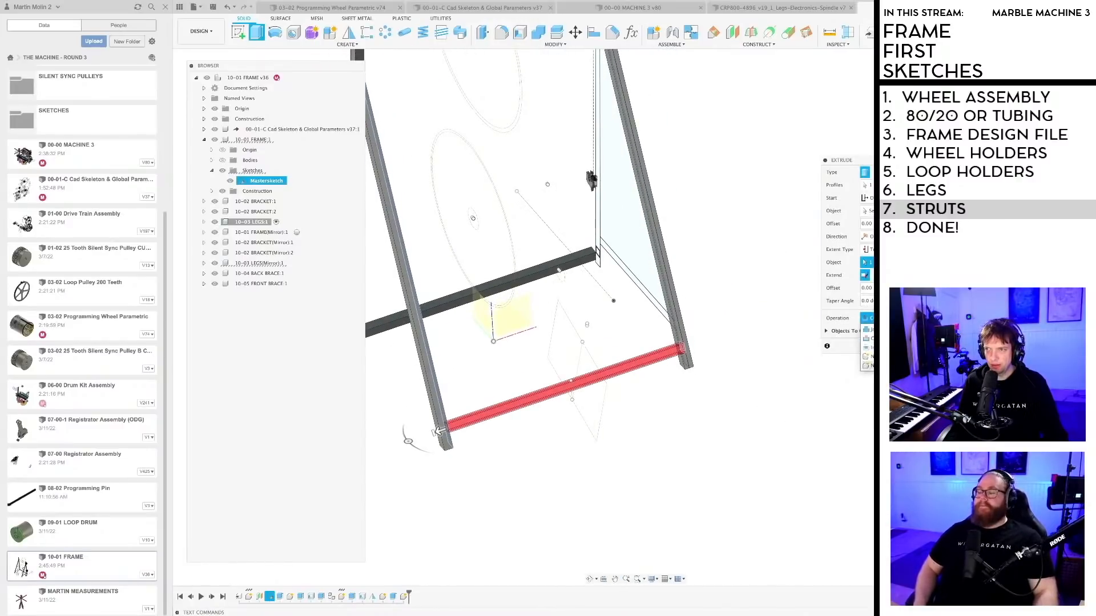
click(868, 365)
scroll(694, 341, up, 5)
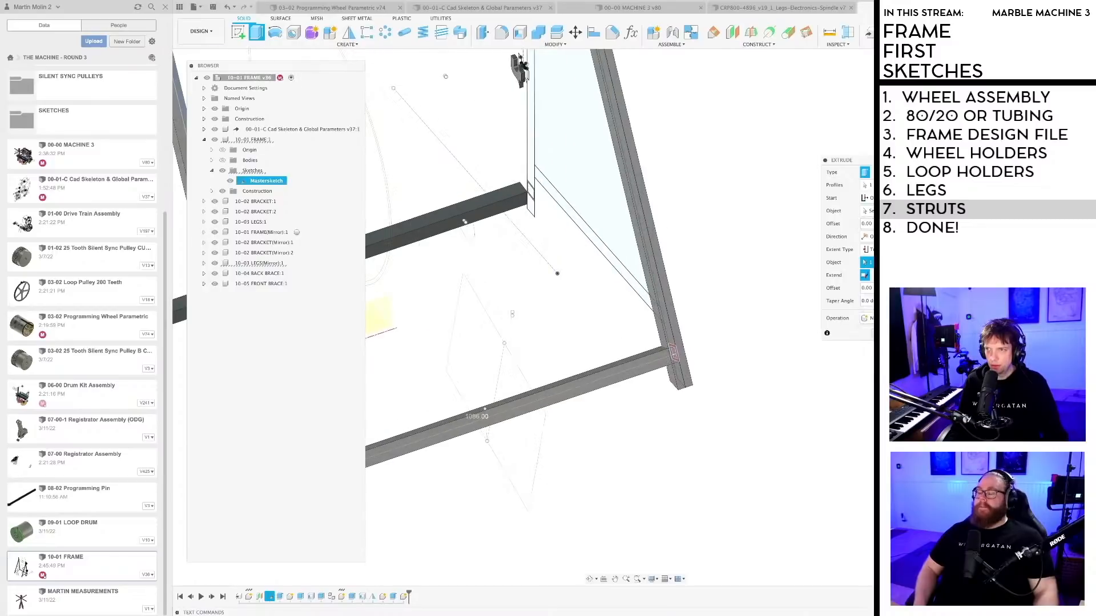
Step: Replace the start object with the 10-03 LEGS leg's inner side face and complete the front brace extrusion
click(865, 211)
scroll(659, 343, up, 4)
click(659, 344)
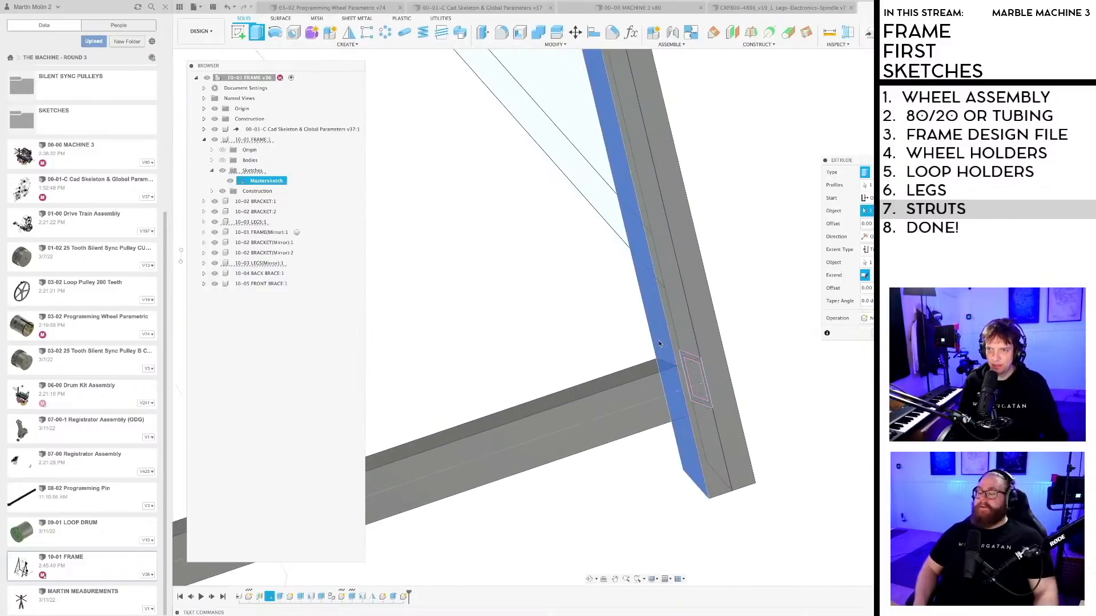
scroll(628, 340, down, 6)
shift+middle_drag(529, 327, 637, 177)
key(Return)
scroll(767, 431, down, 4)
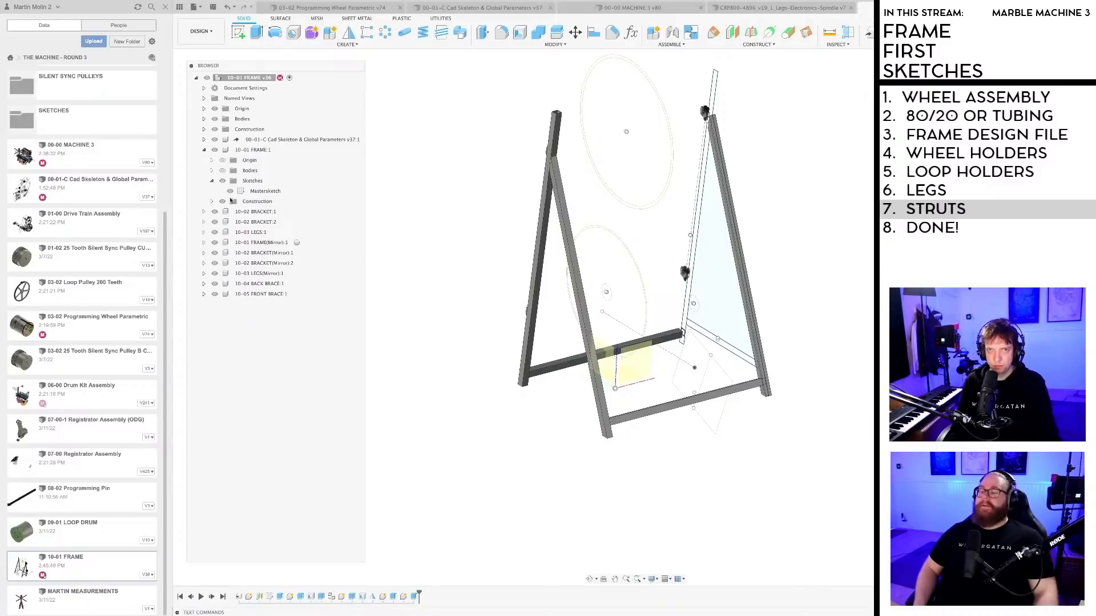
Step: Show the 10-01 FRAME bodies again and save the design
click(222, 171)
shift+middle_drag(789, 412, 669, 478)
key(super+s)
key(Return)
scroll(659, 451, up, 2)
mouse_move(620, 438)
shift+middle_down()
mouse_move(628, 431)
mouse_move(631, 452)
shift+middle_up()
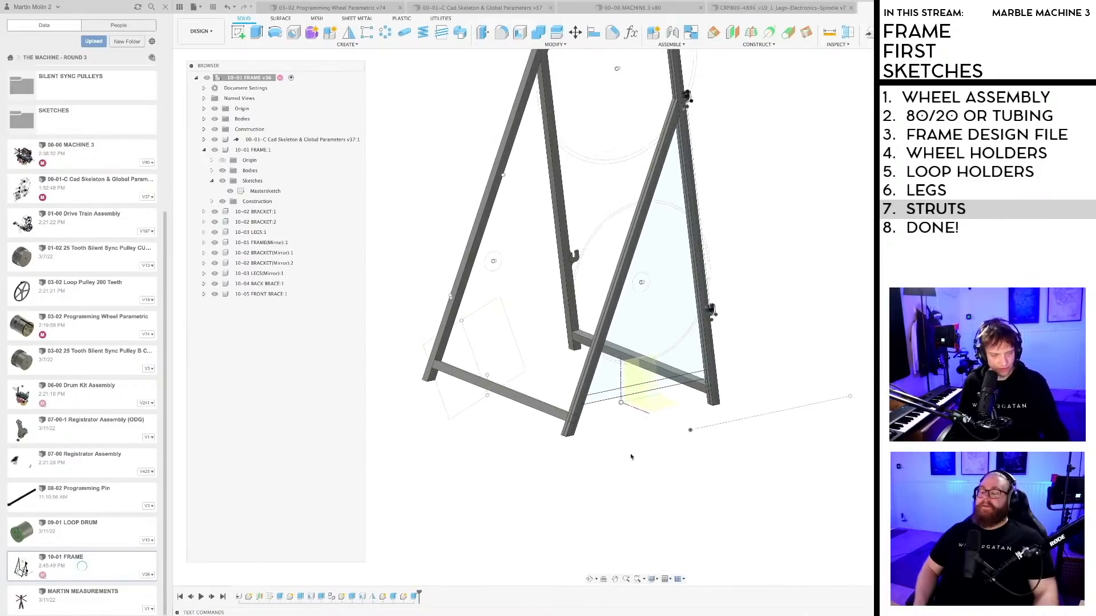
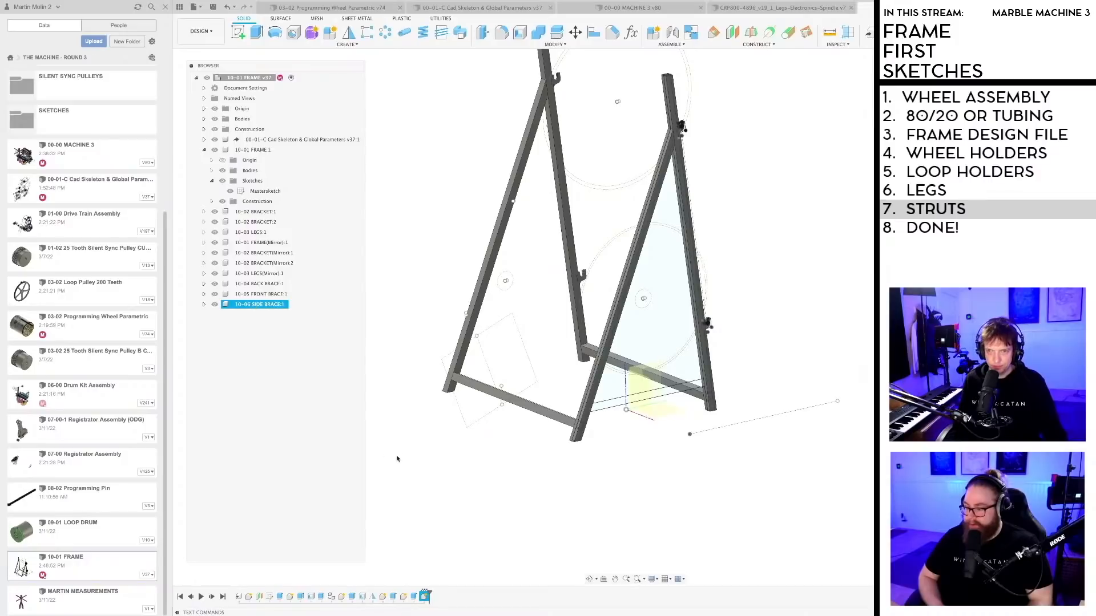
Step: Save the design with the 10-06 SIDE BRACE component and start an extrusion for the side brace
key(ctrl+s)
key(Return)
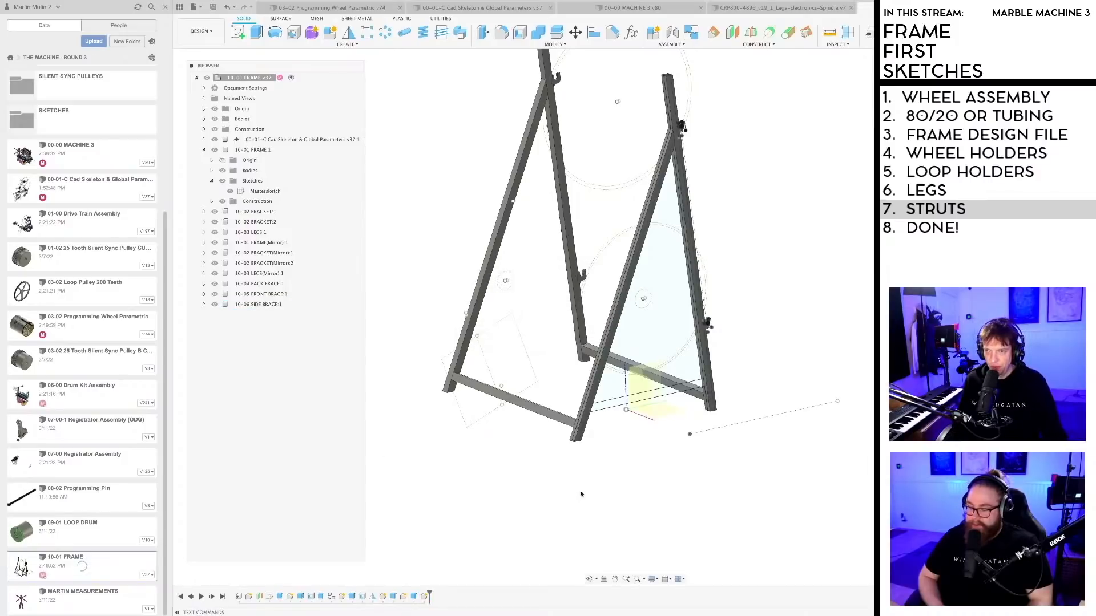
key(e)
scroll(678, 409, up, 3)
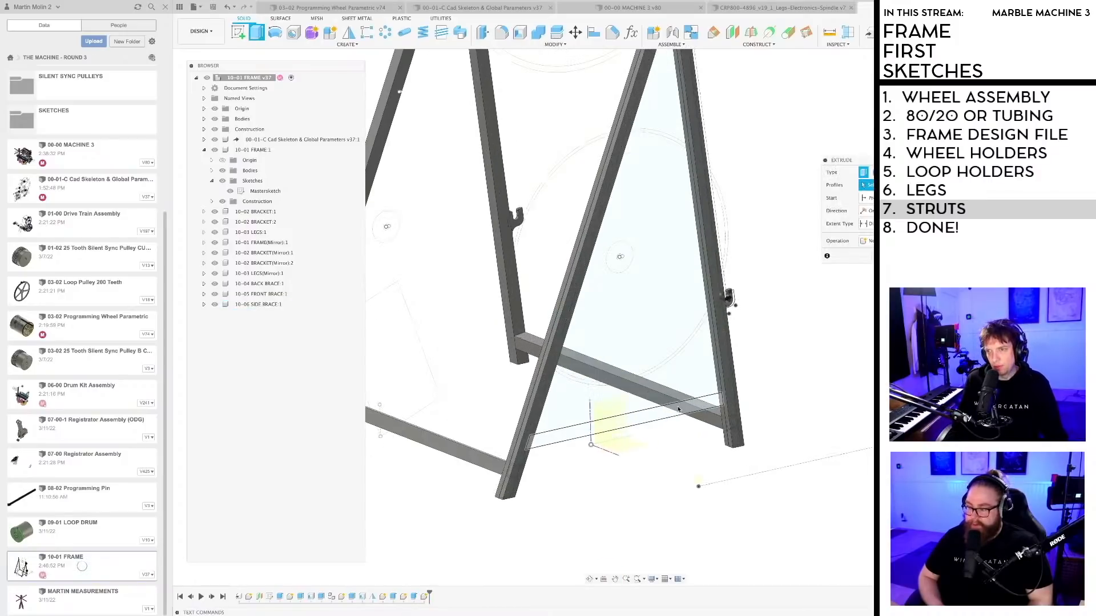
Step: Extrude the lower cross-strip profile of Mastersketch by 40 mm as a new body in the 10-06 SIDE BRACE component
click(678, 410)
text(4)
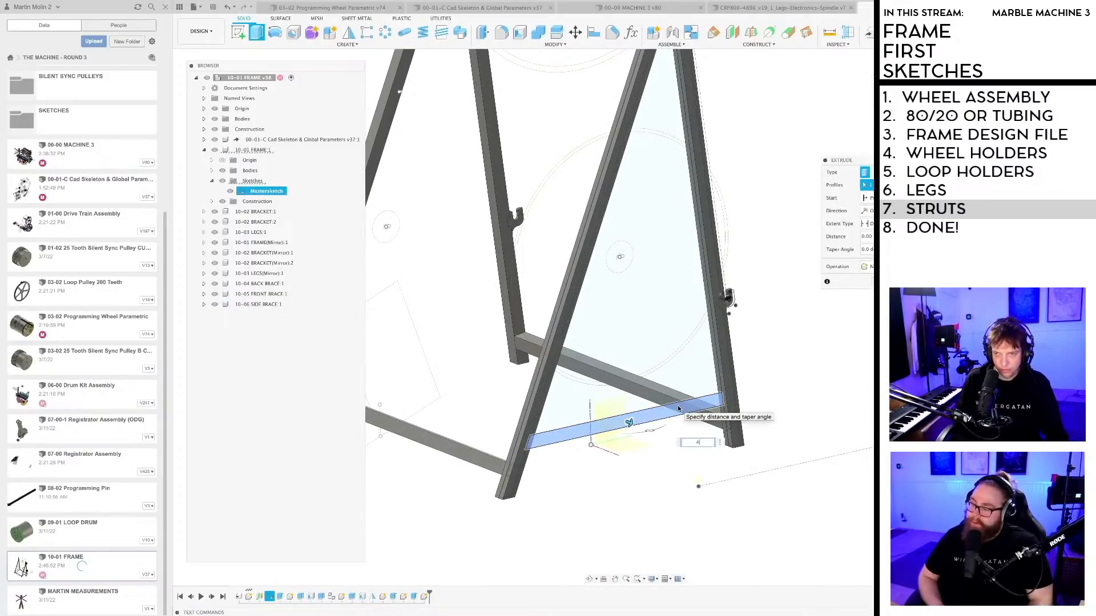
text(0)
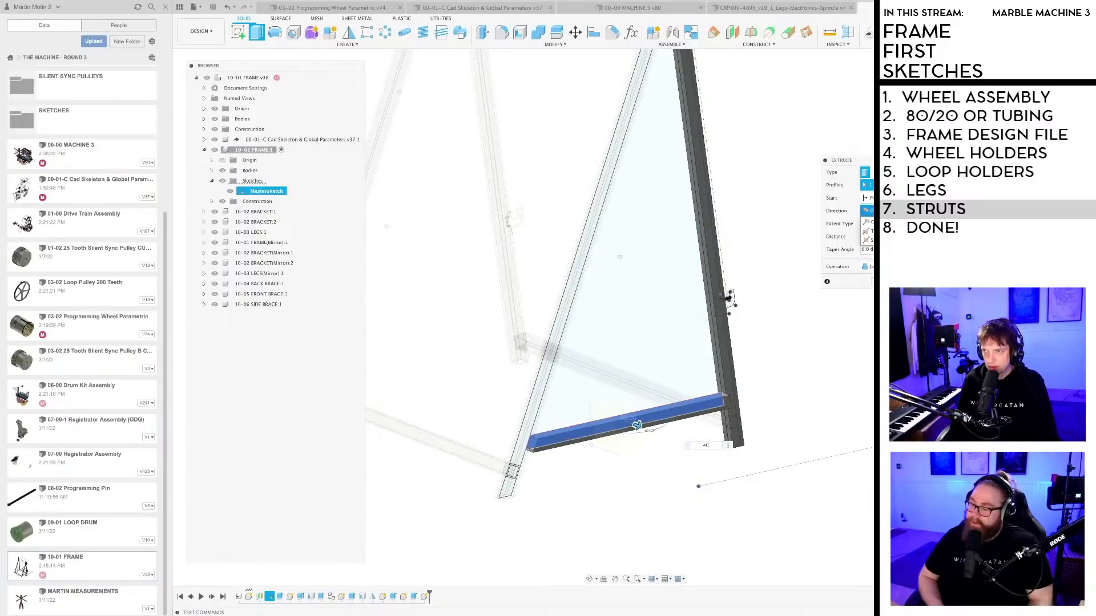
key(Return)
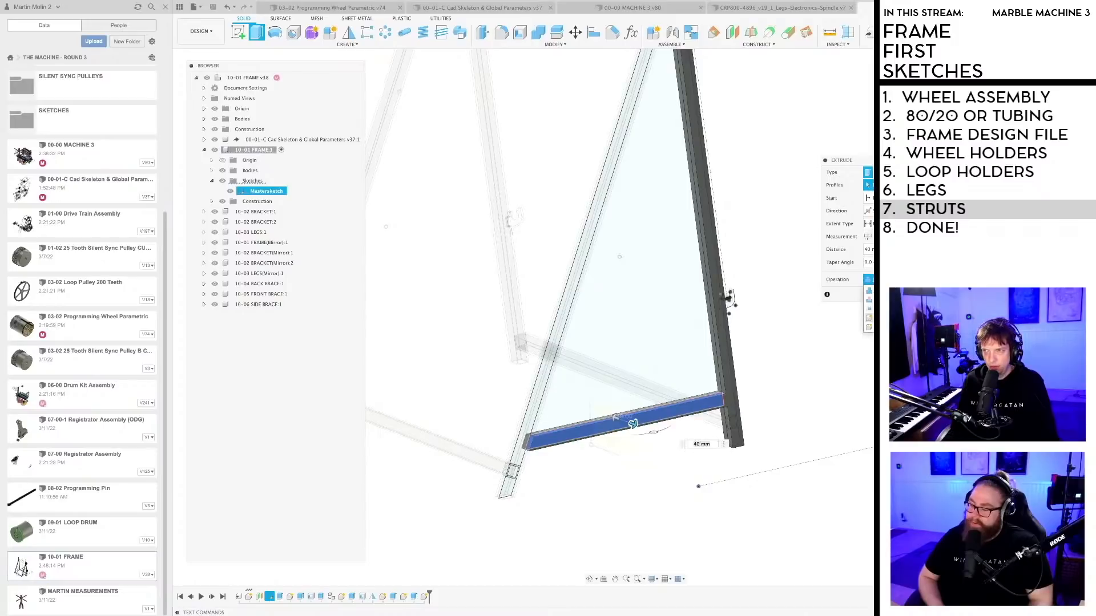
click(869, 327)
click(289, 305)
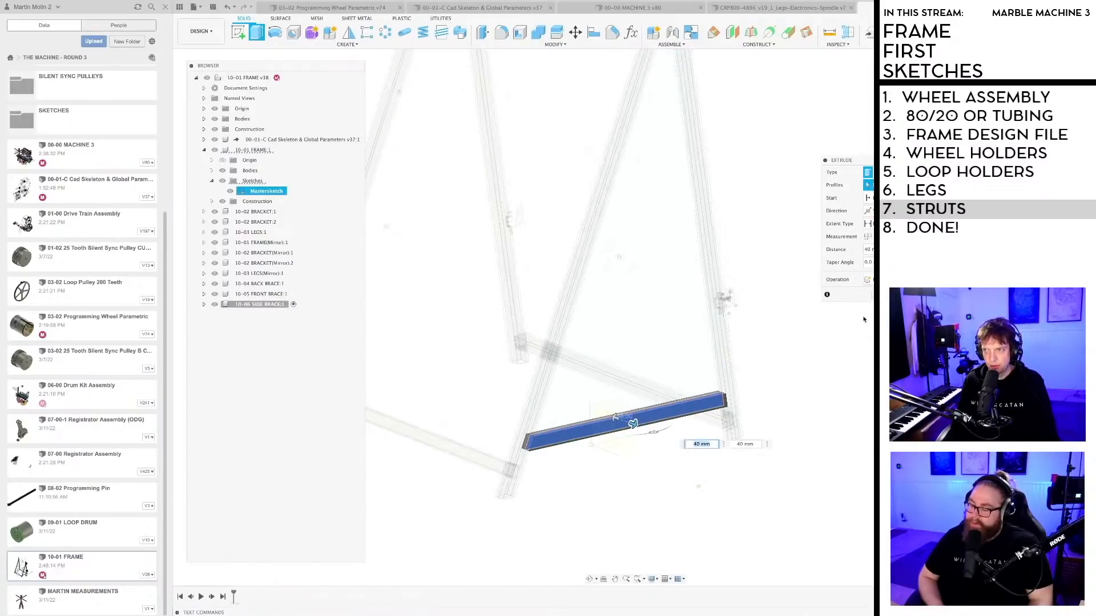
key(Return)
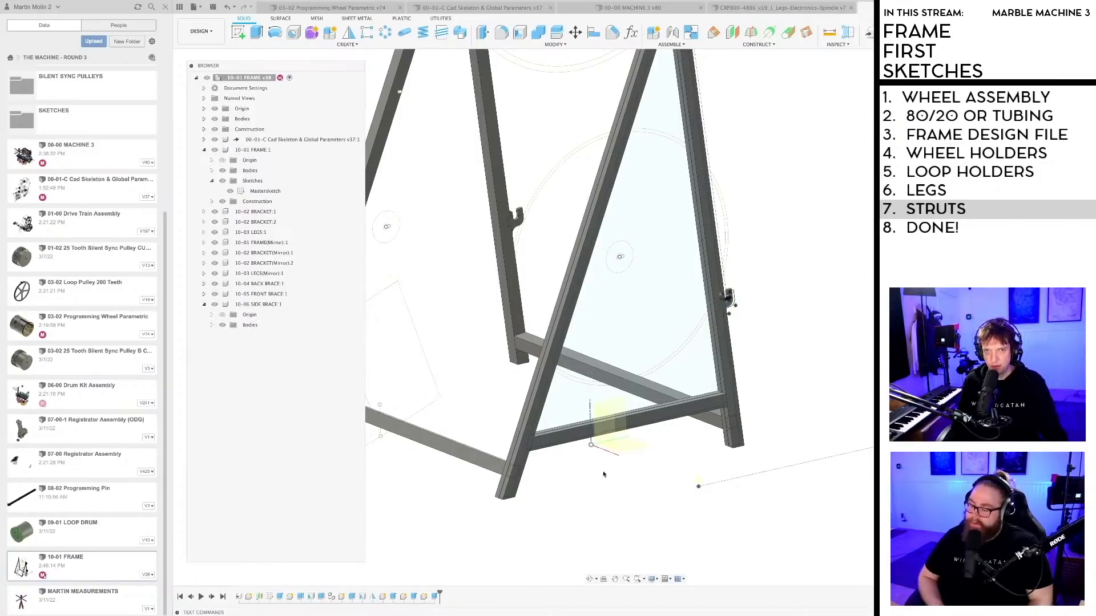
Step: Isolate the 10-06 SIDE BRACE component
right_click(252, 305)
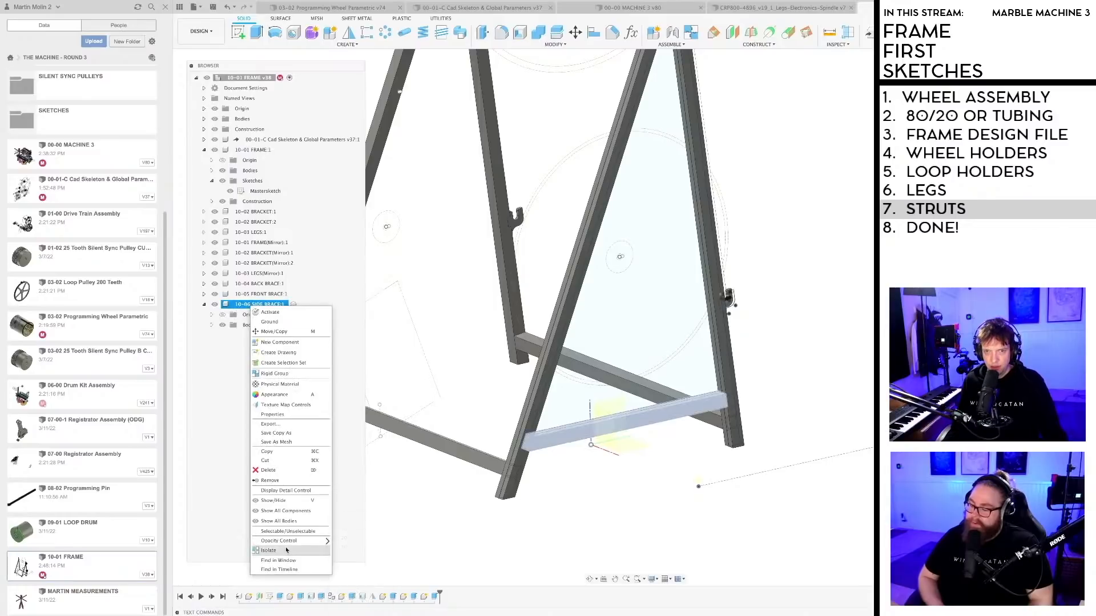
click(274, 565)
click(654, 513)
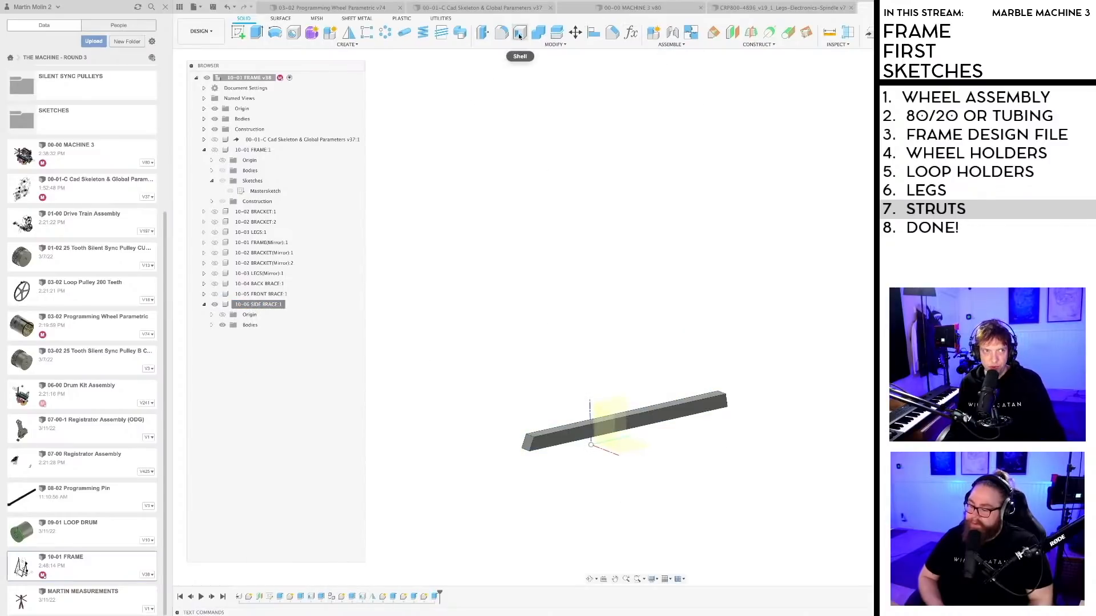
Step: Shell the side brace into a hollow tube, removing both of its end faces
click(520, 34)
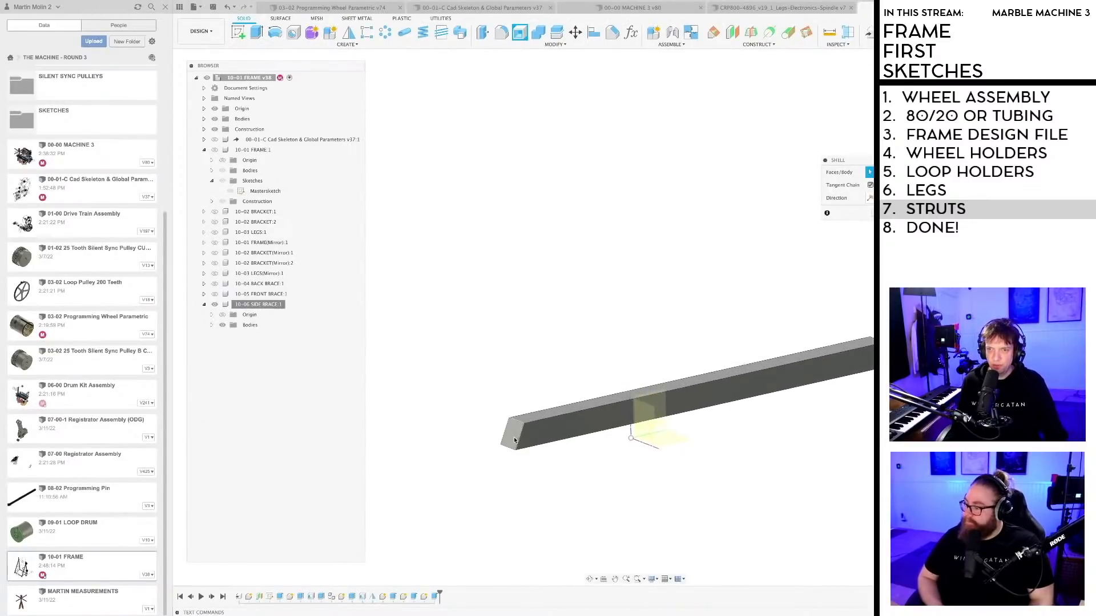
click(514, 440)
shift+middle_drag(656, 471, 627, 349)
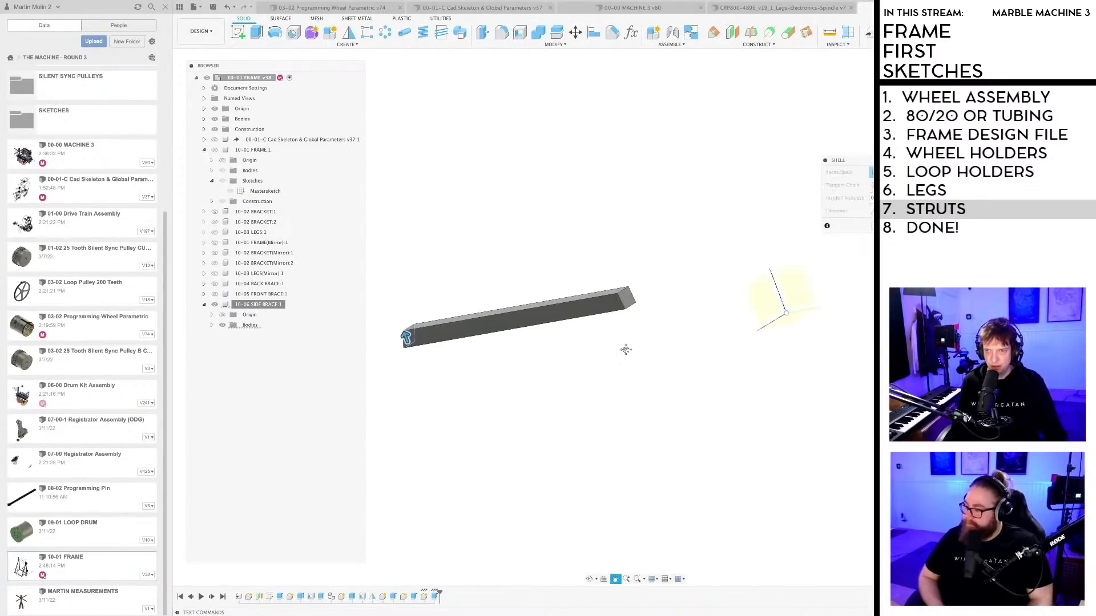
scroll(628, 260, up, 3)
click(626, 343)
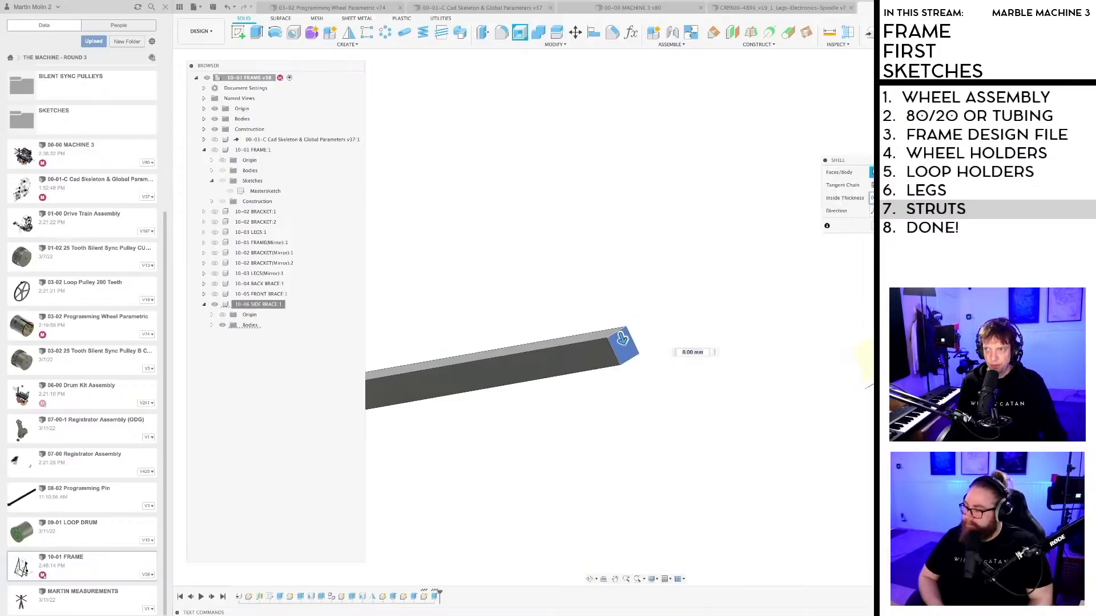
key(Return)
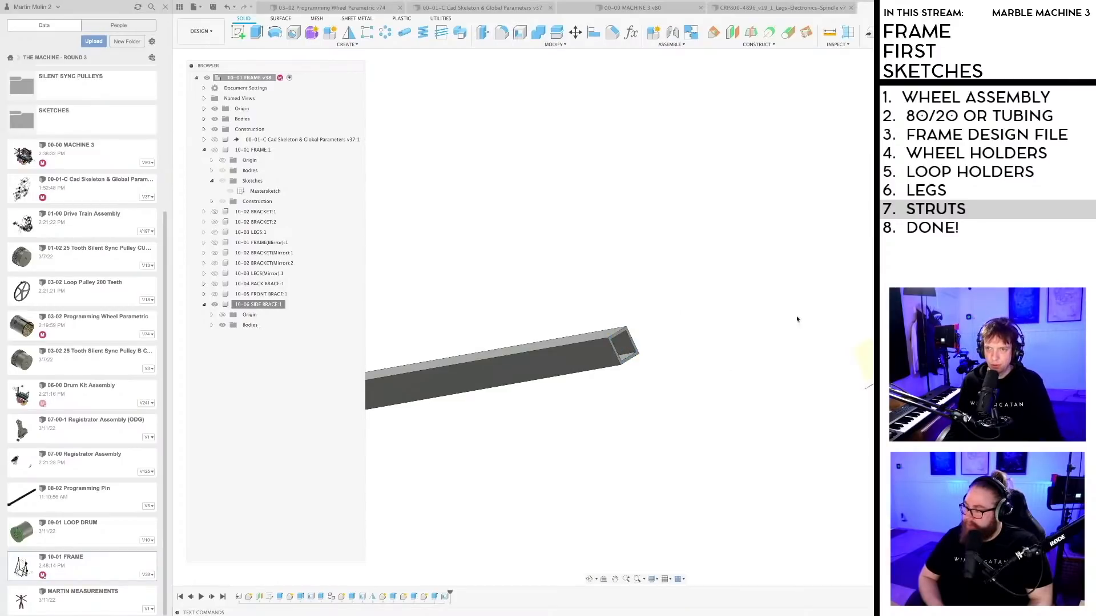
Step: Save the frame design with the hollow side brace as a new version
scroll(709, 394, down, 3)
mouse_move(709, 394)
shift+middle_down()
mouse_move(693, 407)
mouse_move(712, 450)
mouse_move(639, 443)
mouse_move(661, 426)
mouse_move(652, 439)
shift+middle_up()
key(ctrl+s)
key(Return)
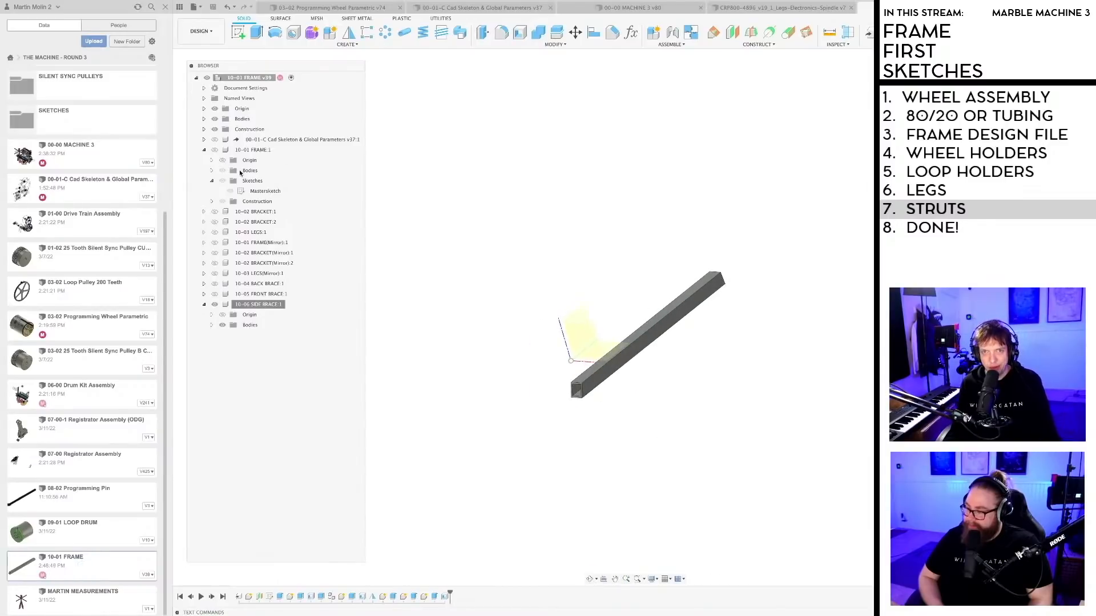
Step: Unisolate the 10-06 SIDE BRACE component to show the whole frame again
right_click(259, 305)
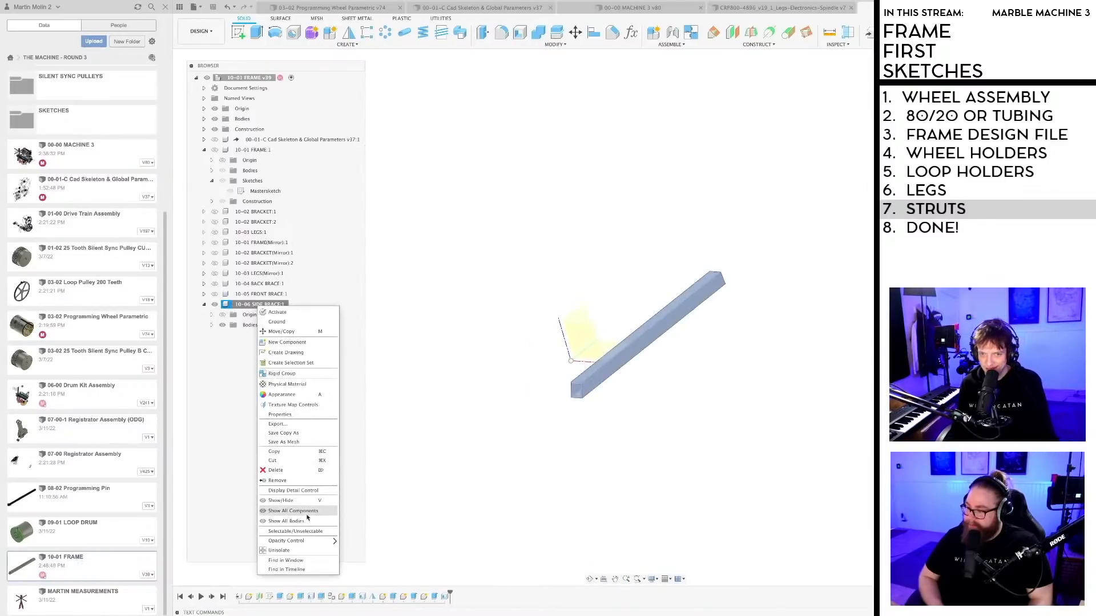
click(296, 550)
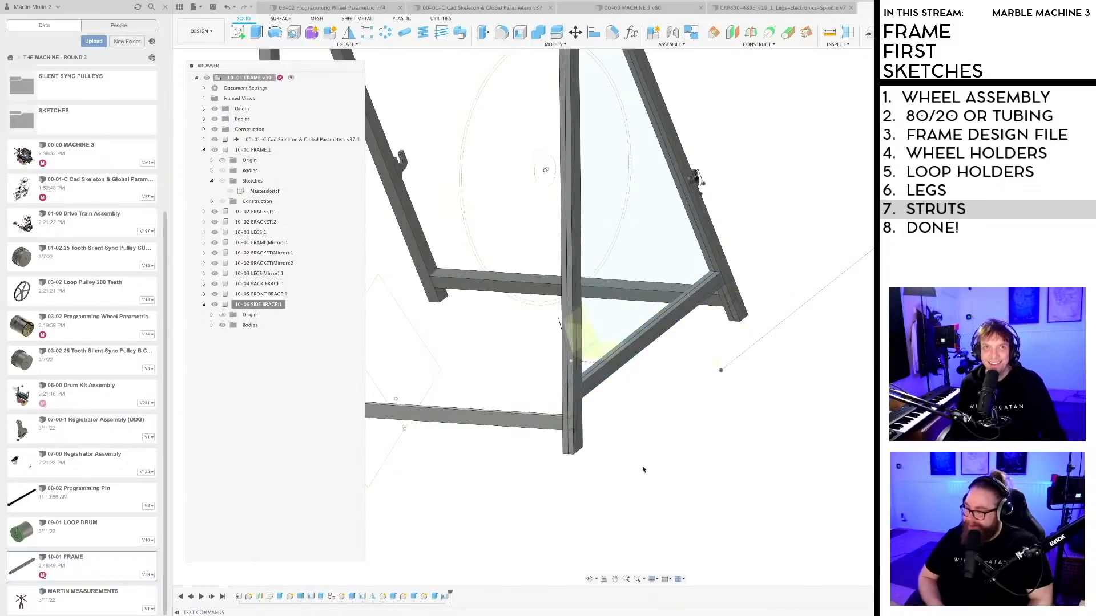
shift+middle_drag(709, 424, 467, 595)
Step: Move the frame's mirror feature one position later in the timeline, just before the 10-04 BACK BRACE extrusion
click(375, 598)
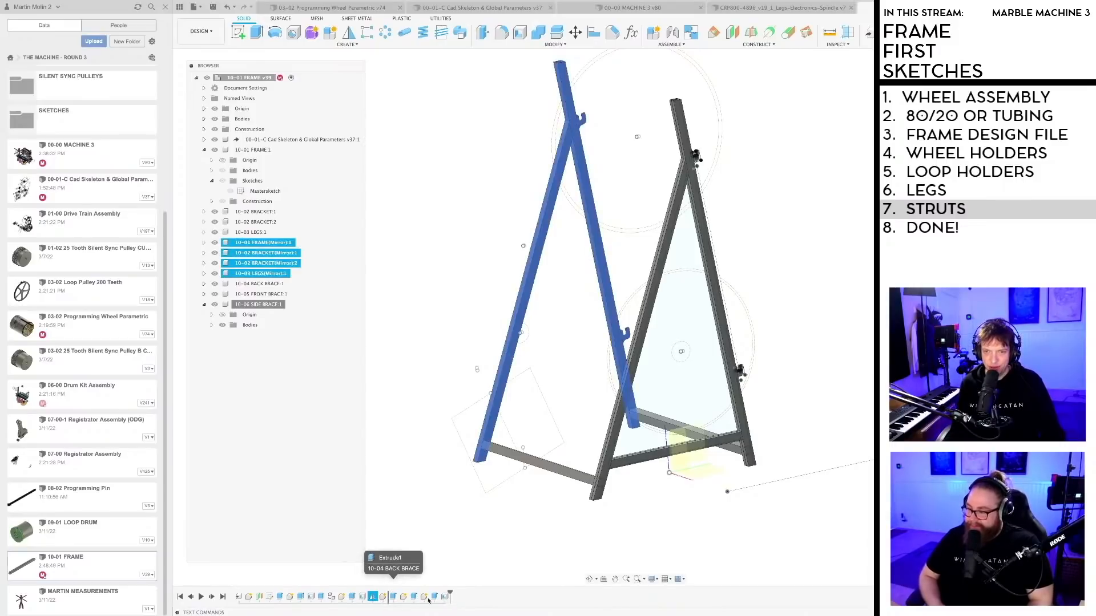
drag(372, 597, 384, 597)
click(383, 597)
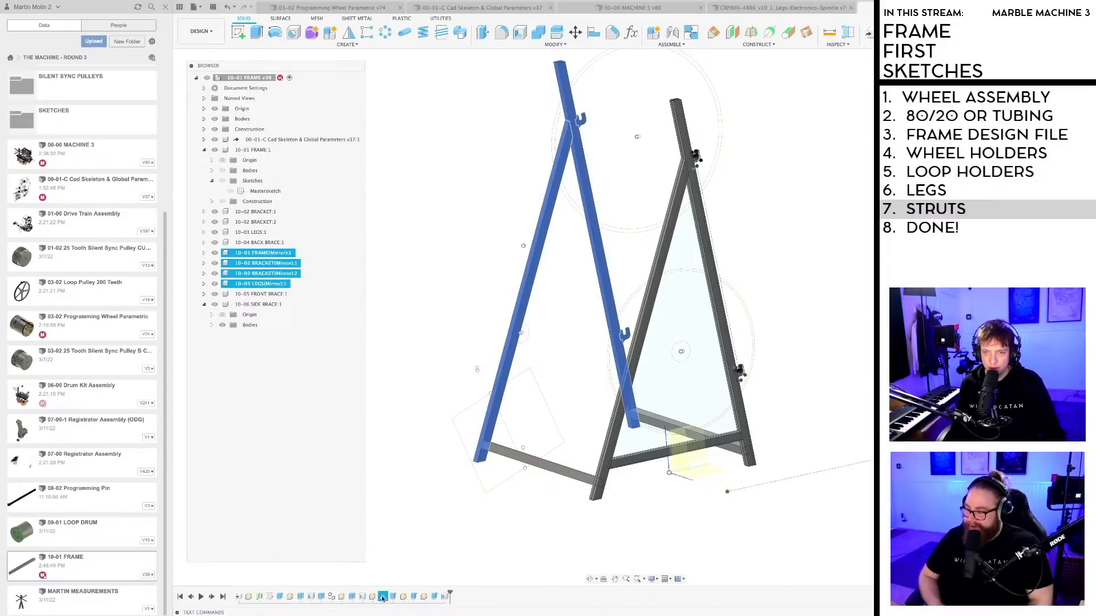
click(436, 603)
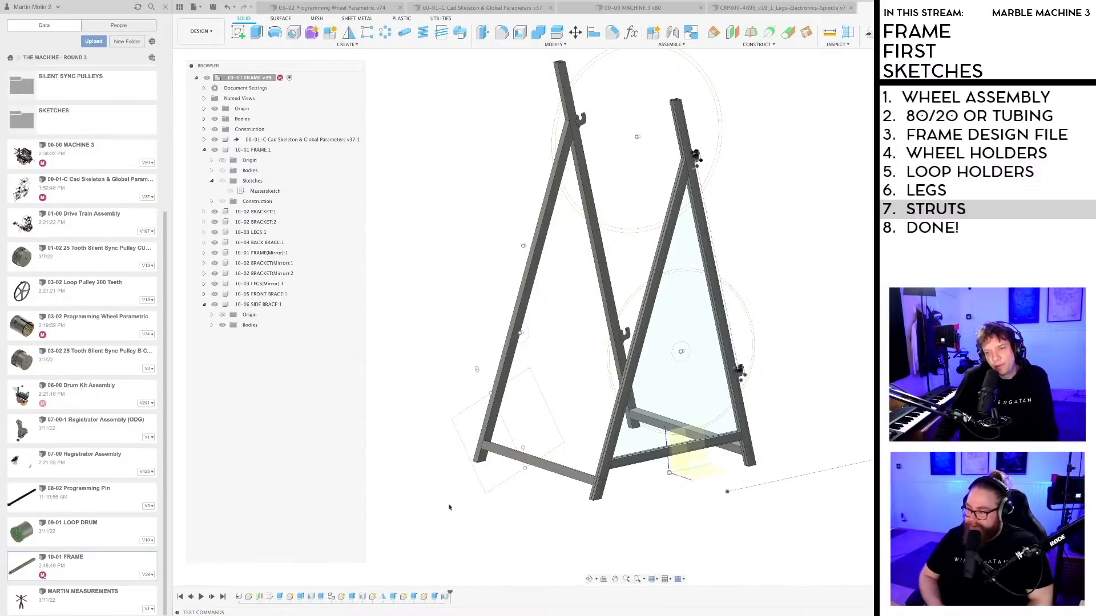
click(381, 597)
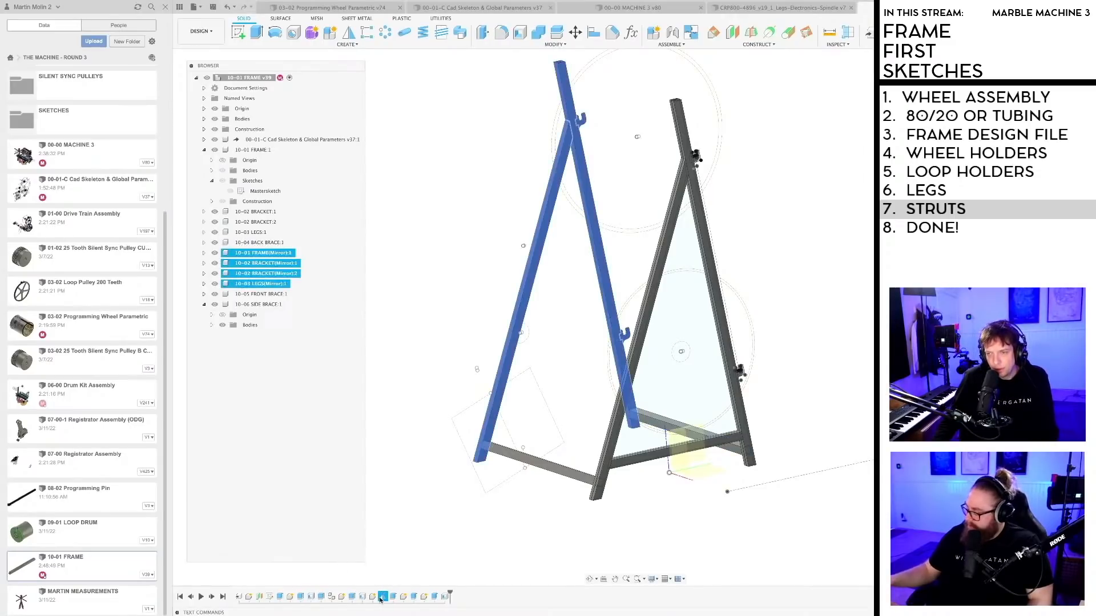
click(423, 544)
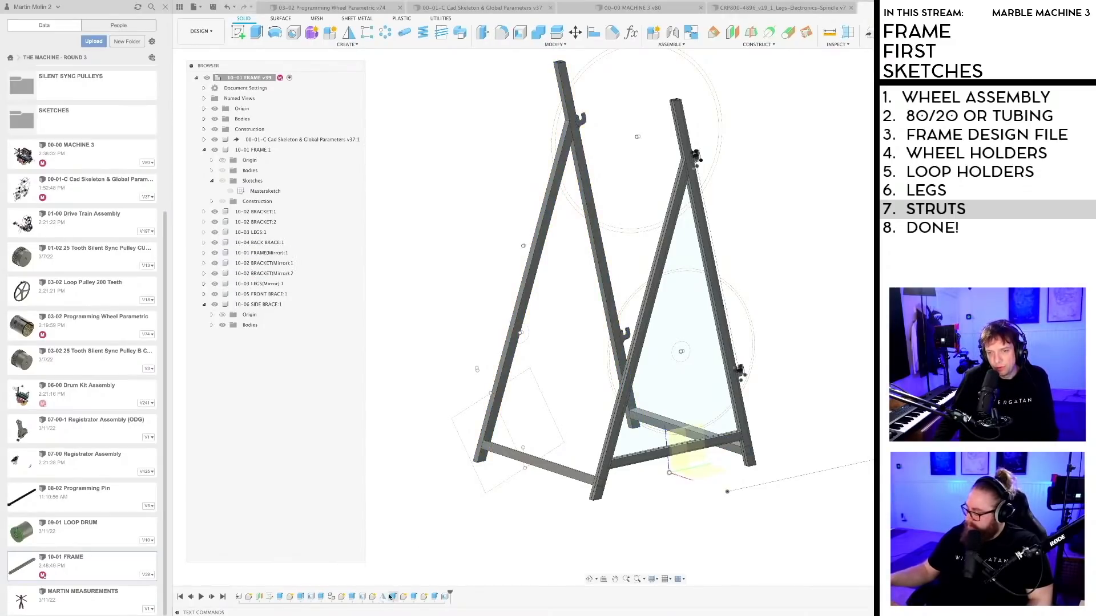
click(383, 597)
click(437, 534)
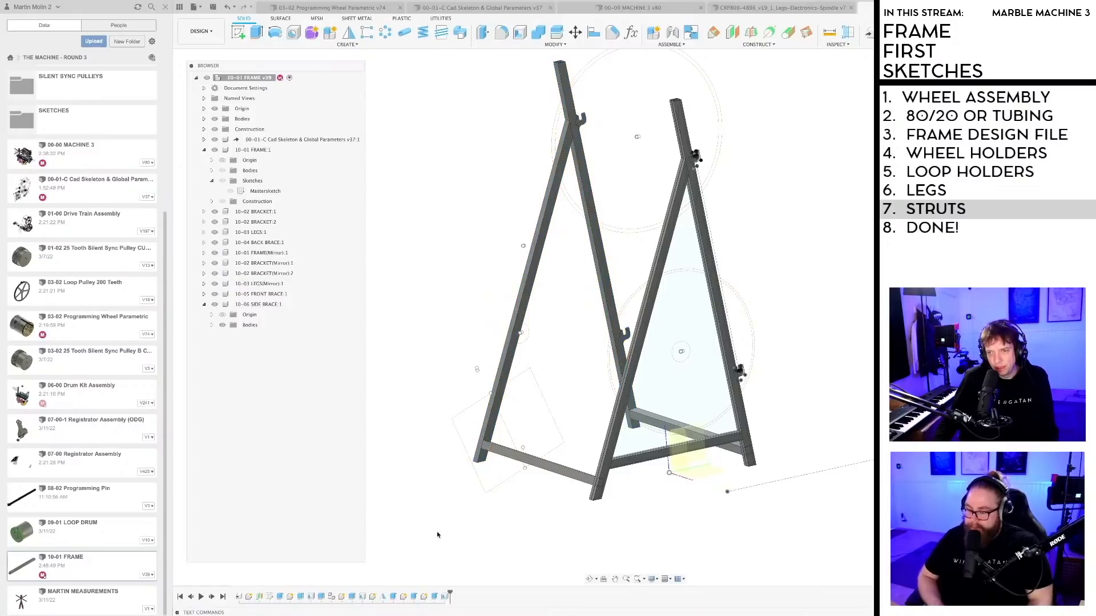
Step: Move the 10-06 SIDE BRACE features ahead of the frame's mirror feature in the timeline
click(383, 597)
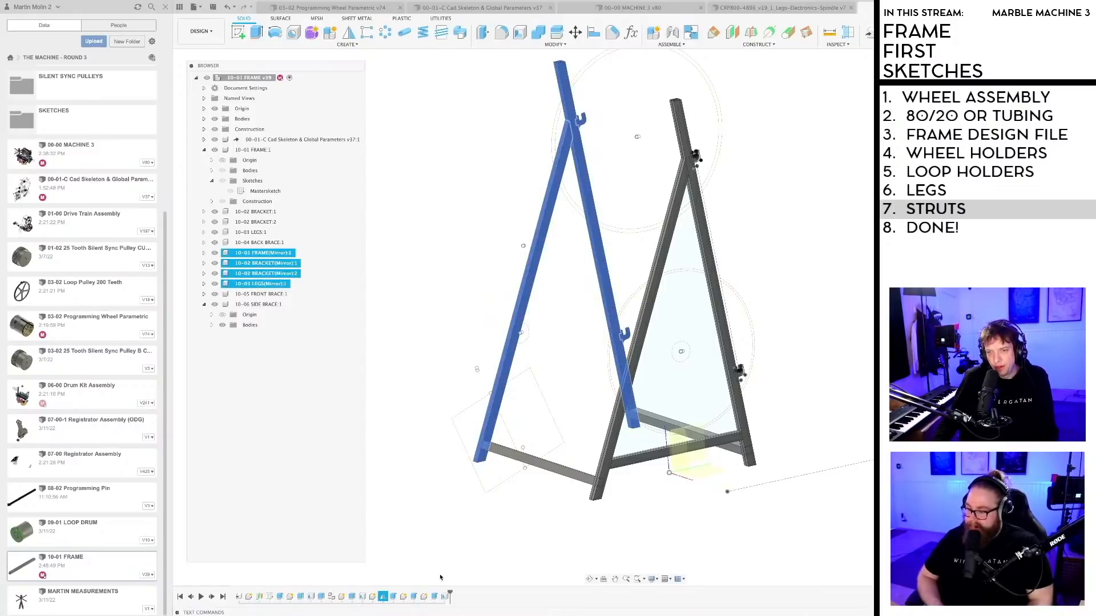
click(426, 597)
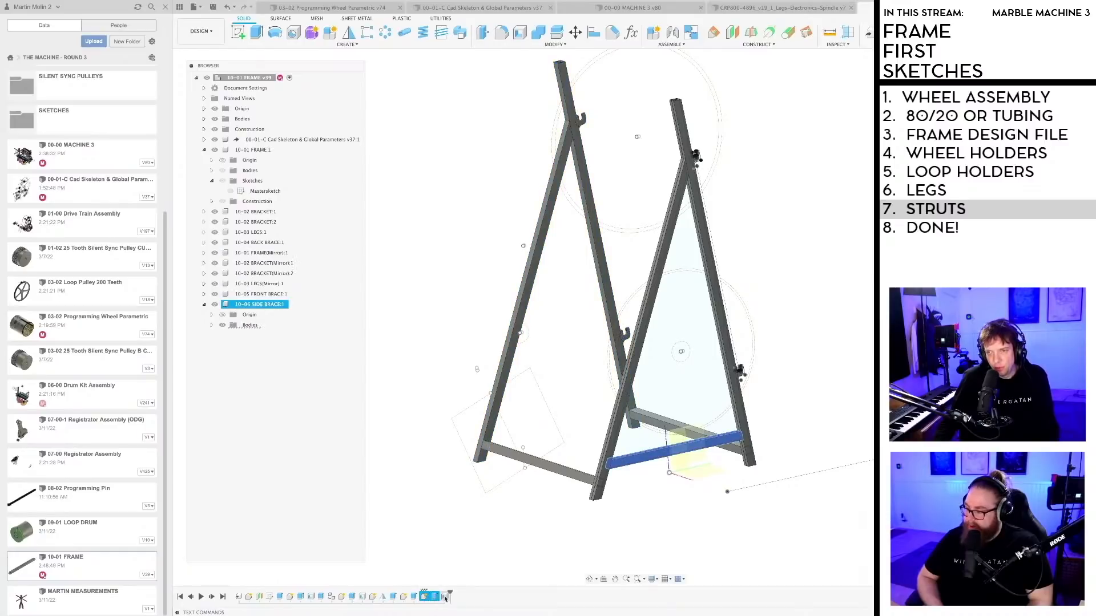
drag(425, 597, 395, 597)
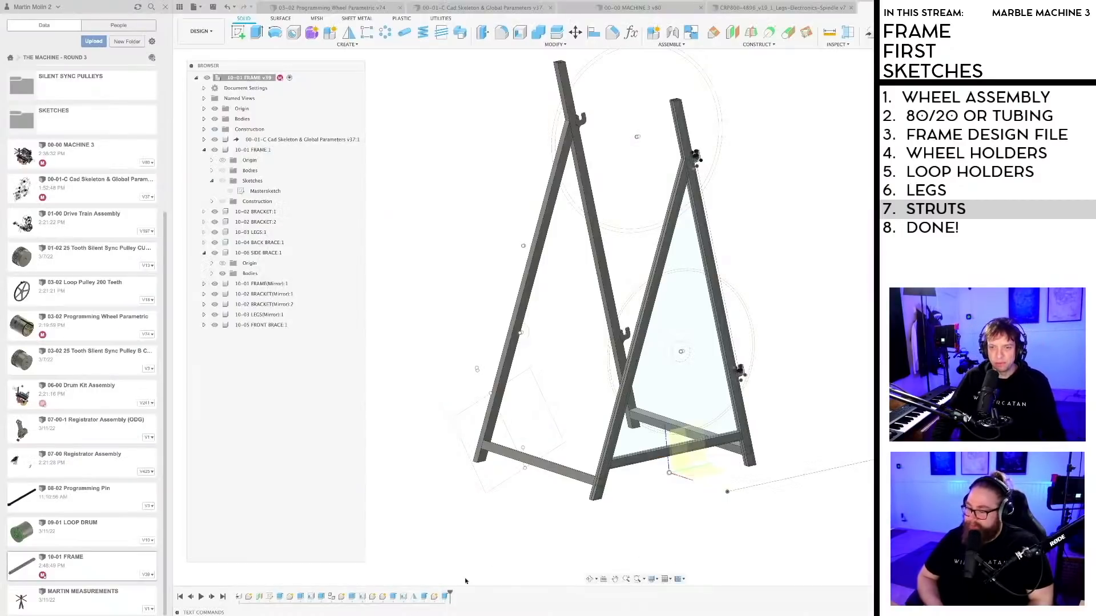
Step: Edit the frame's mirror feature to include the 10-06 SIDE BRACE component among the mirrored objects
right_click(418, 597)
click(443, 534)
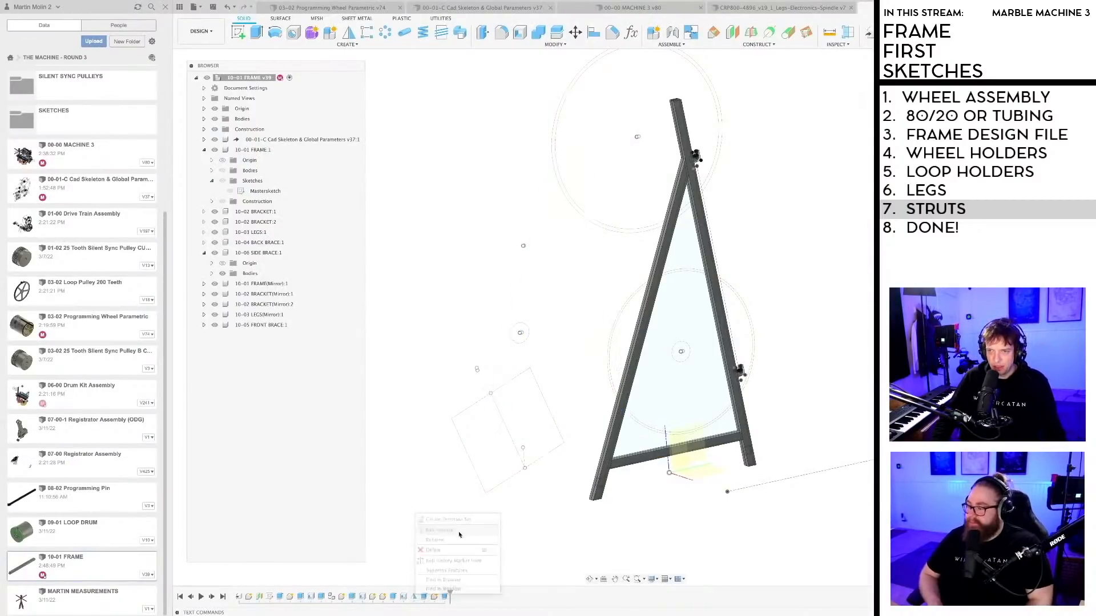
middle_drag(659, 485, 610, 537)
scroll(633, 489, up, 2)
shift+drag(727, 334, 729, 332)
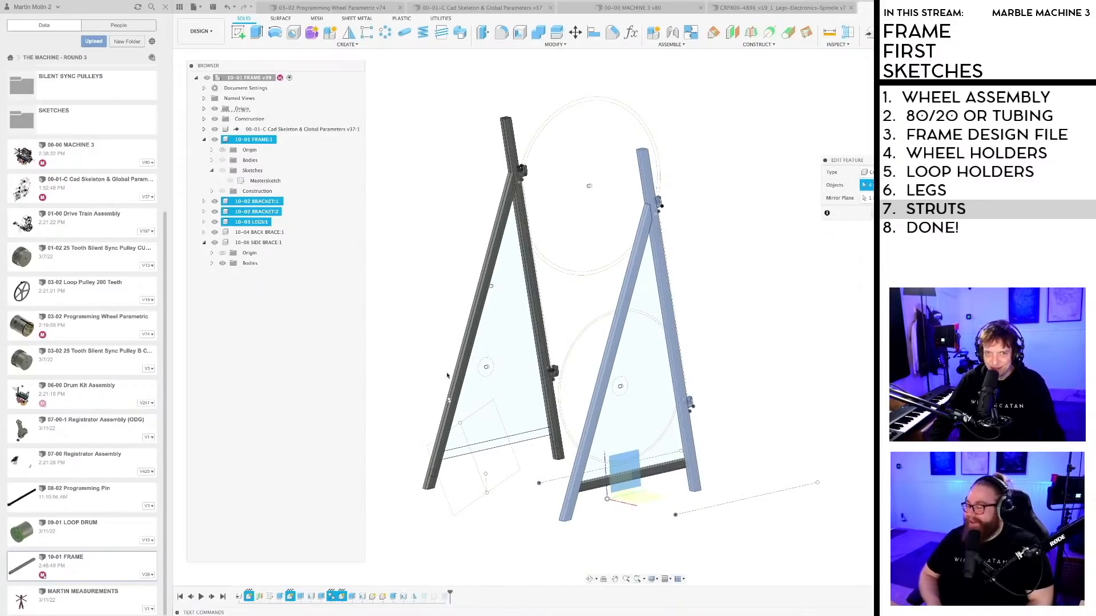
click(269, 243)
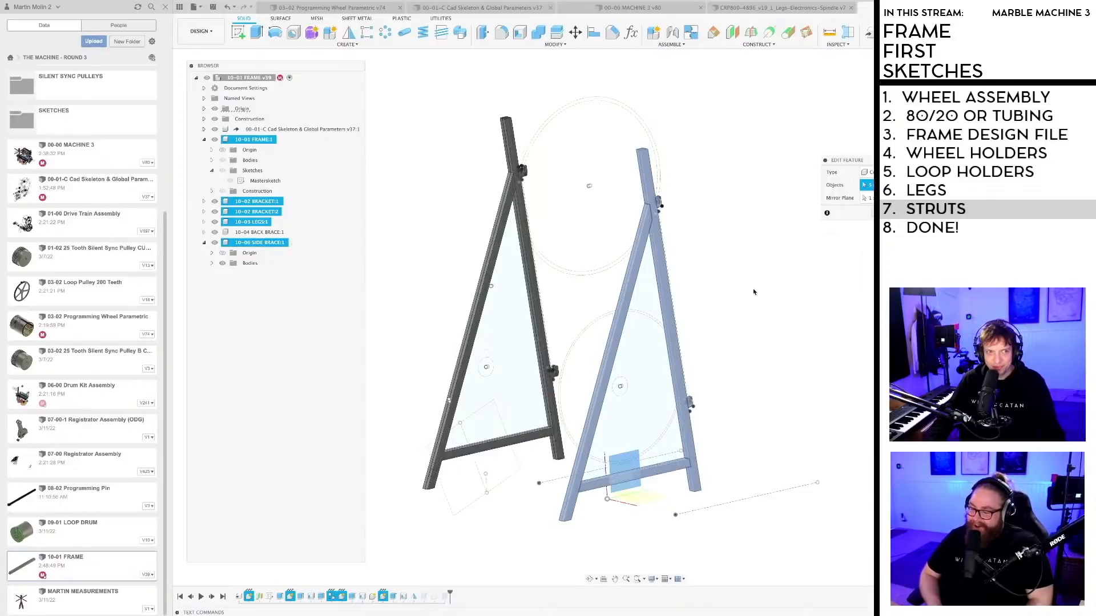
key(Return)
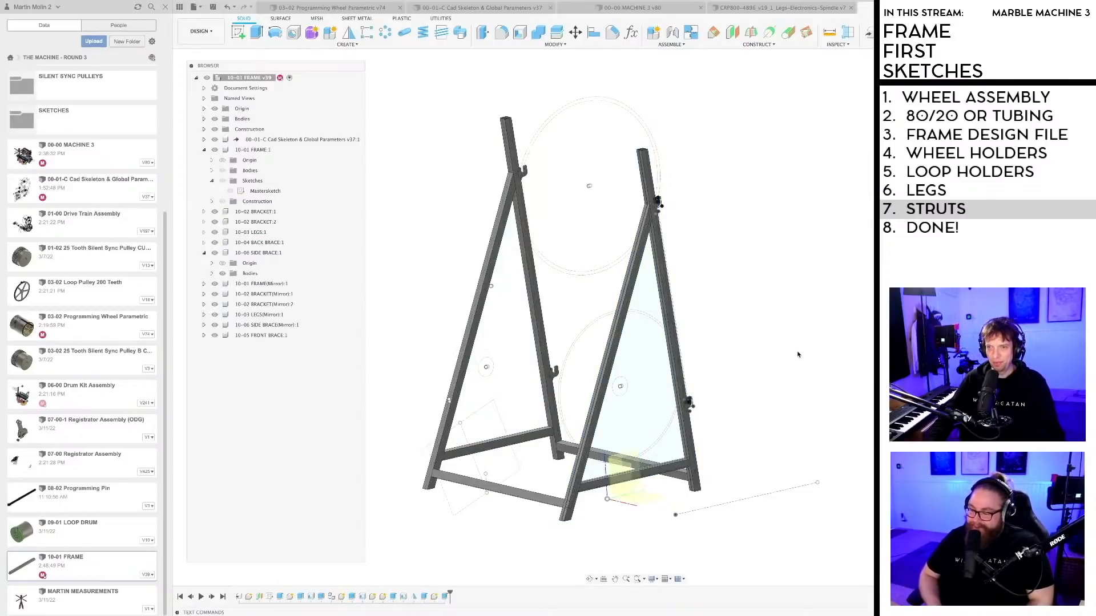
Step: Save the frame with the mirrored side brace, using the version description "User Saved"
key(ctrl+s)
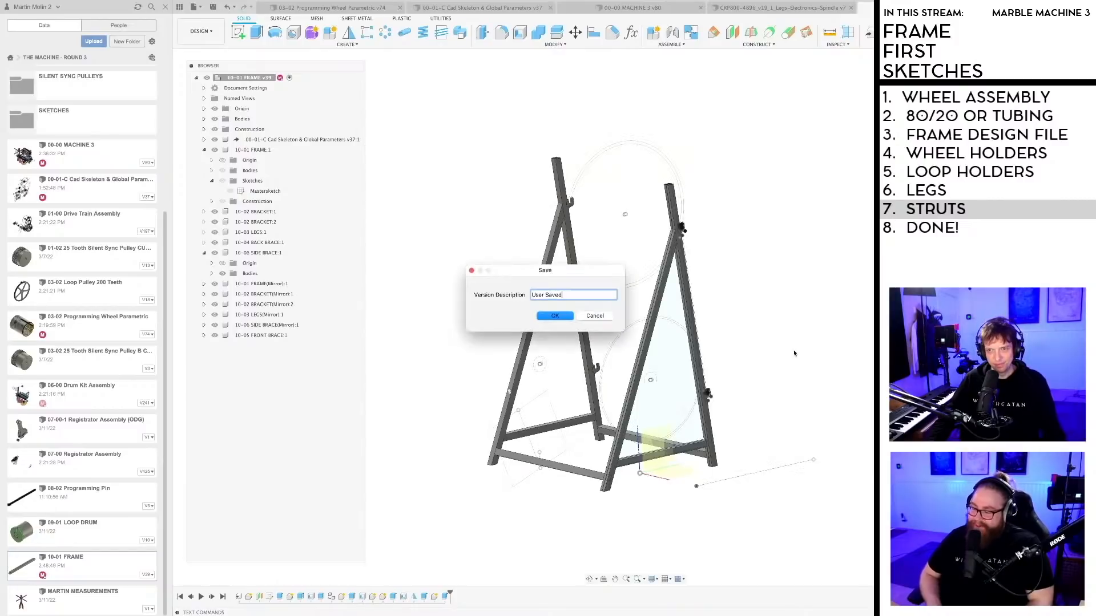
key(Return)
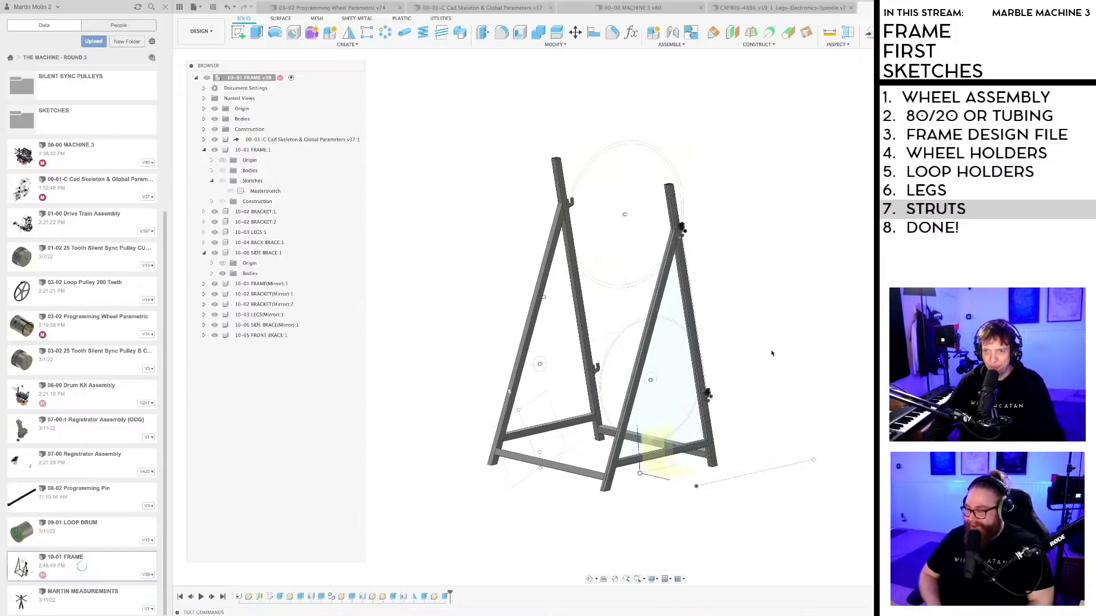
shift+middle_drag(771, 354, 716, 473)
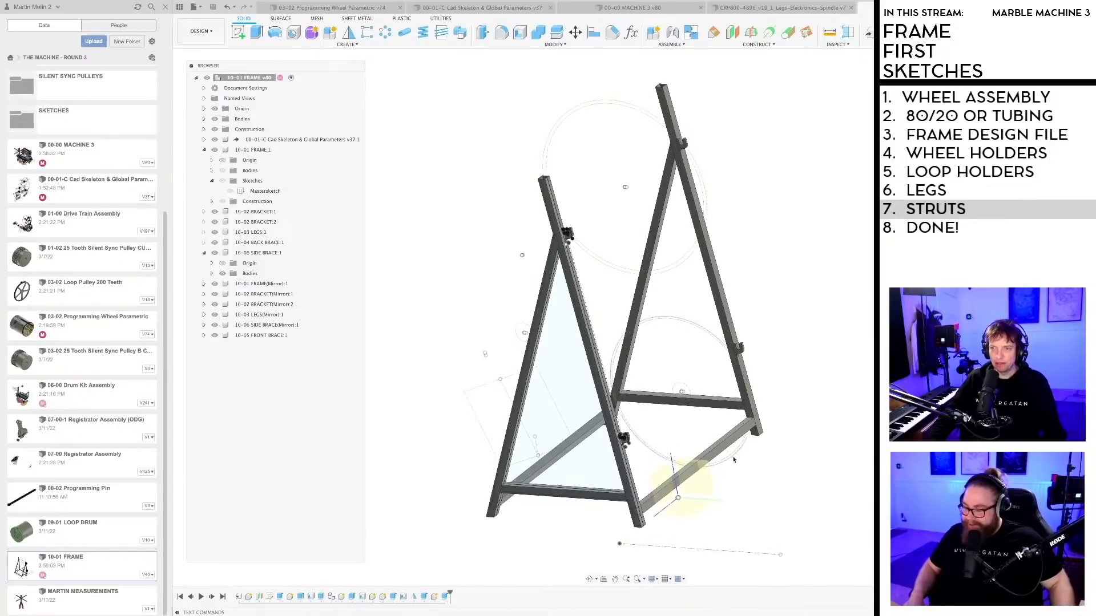
Step: Examine the frame's lower braces and their joints with the legs from several angles
scroll(716, 474, up, 5)
scroll(714, 463, down, 4)
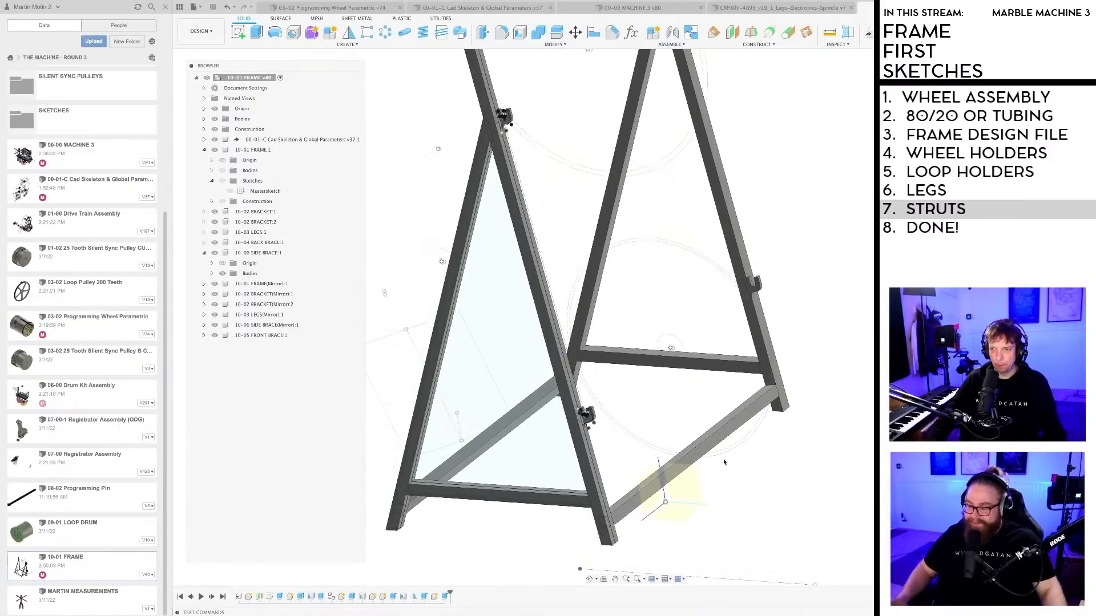
shift+middle_drag(771, 464, 721, 468)
scroll(706, 470, up, 5)
scroll(705, 470, down, 5)
scroll(846, 461, down, 4)
scroll(720, 468, up, 4)
scroll(720, 467, down, 3)
click(721, 461)
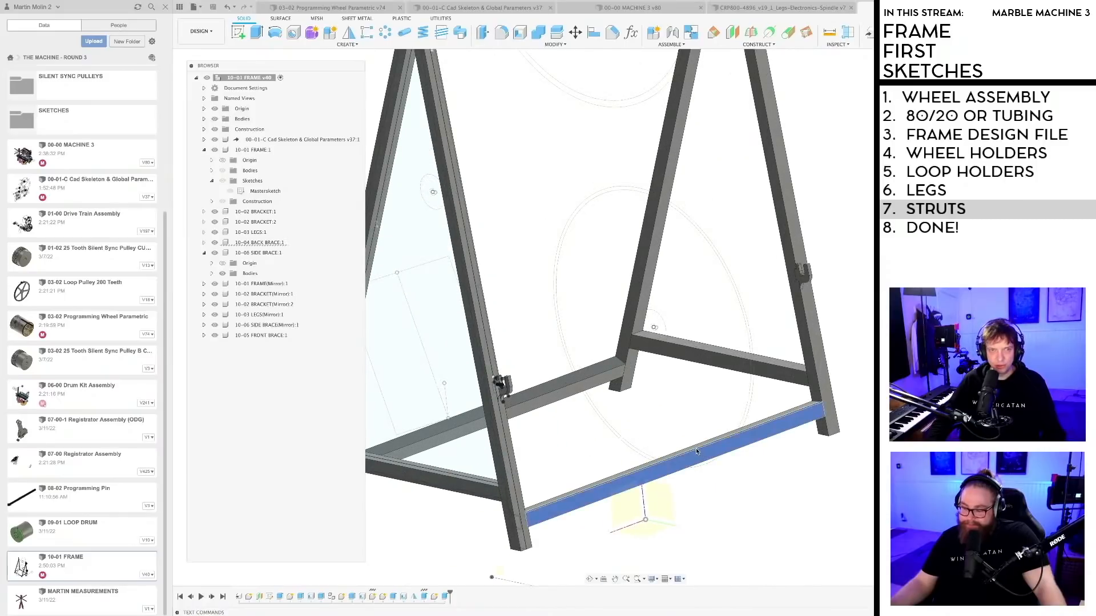
scroll(671, 409, down, 3)
click(745, 493)
scroll(759, 479, down, 2)
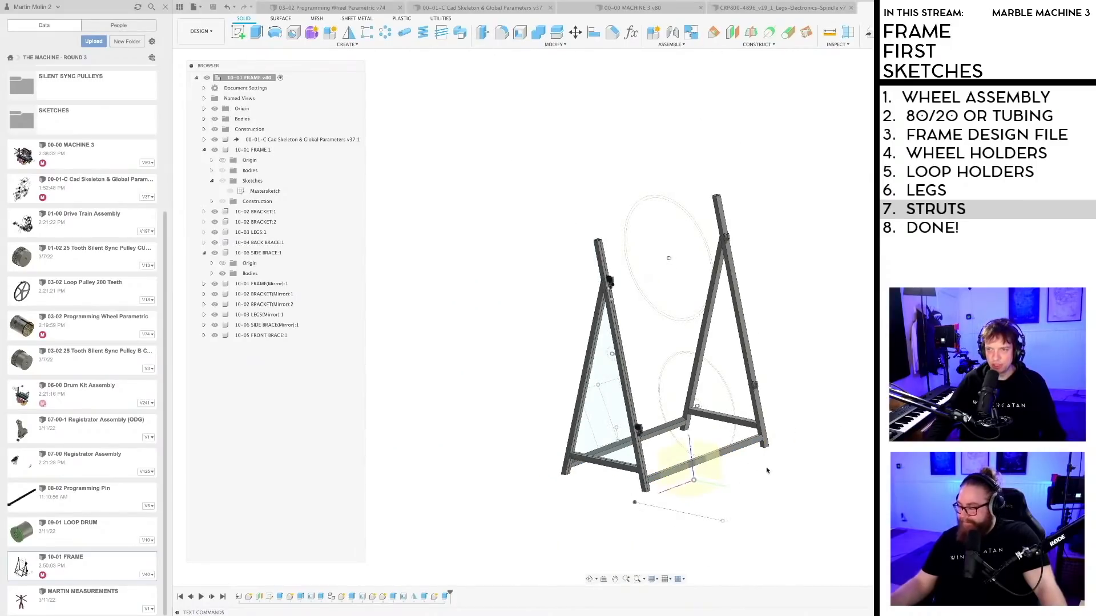
shift+middle_drag(761, 450, 815, 454)
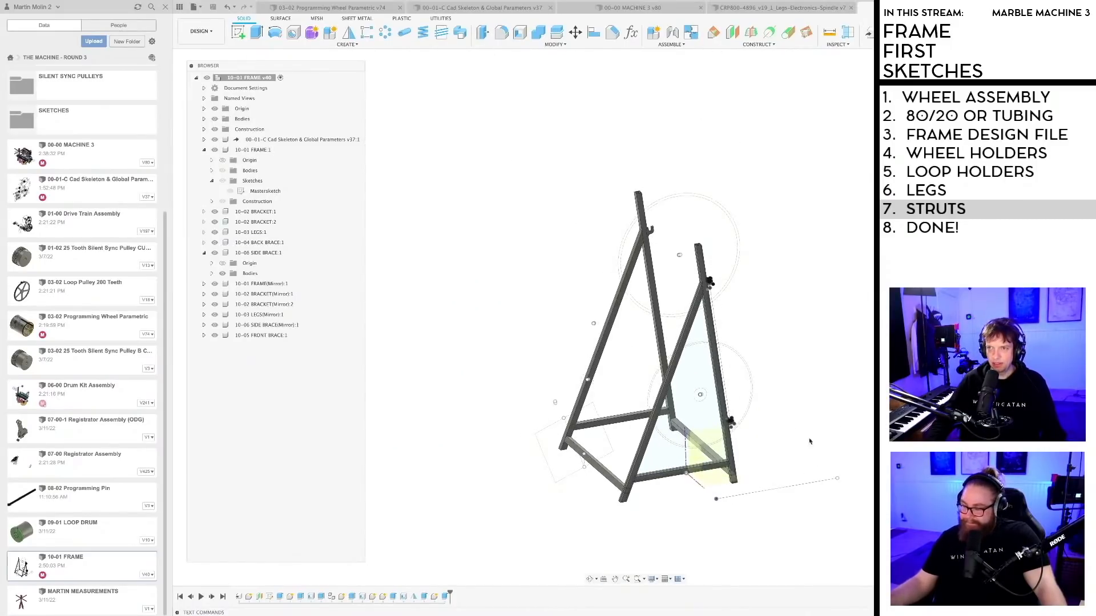
middle_drag(796, 356, 774, 342)
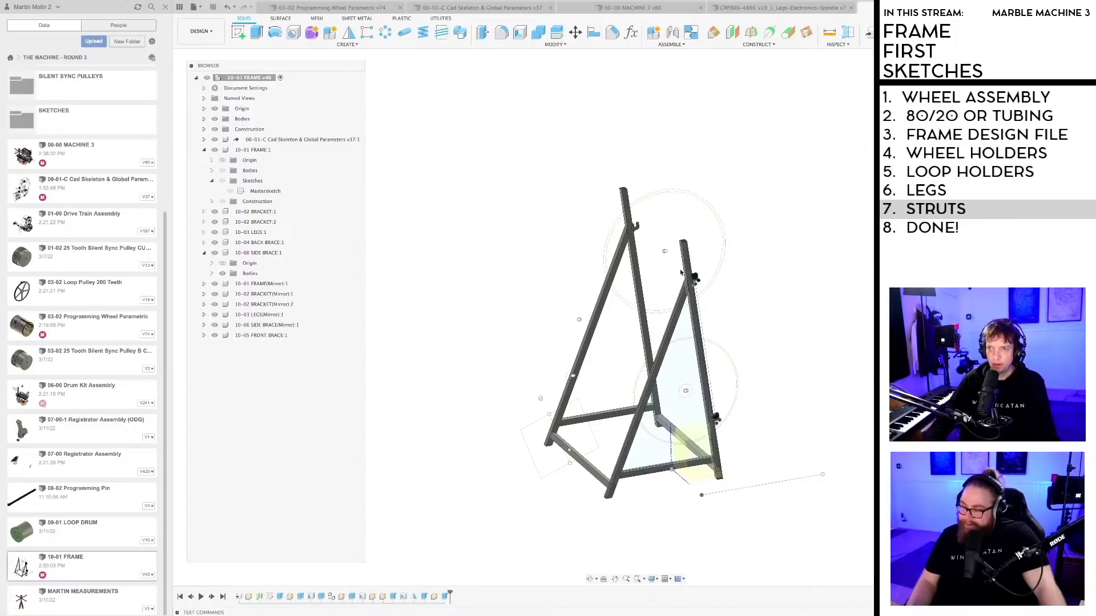
Step: Switch to the 00-00 MACHINE 3 assembly and save it as a new version
scroll(680, 273, up, 2)
scroll(661, 268, down, 3)
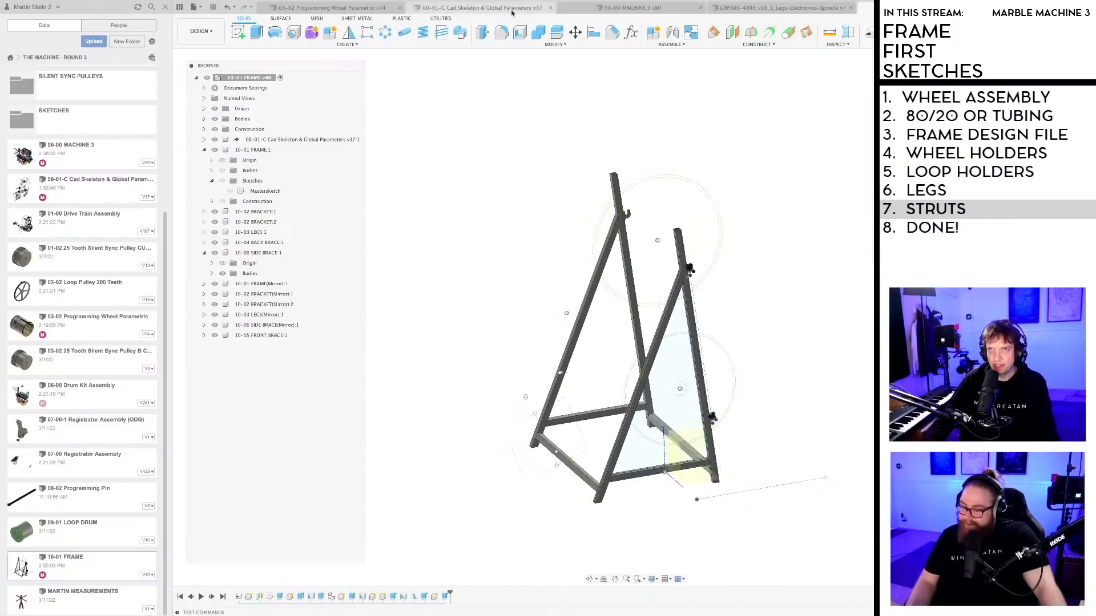
click(621, 8)
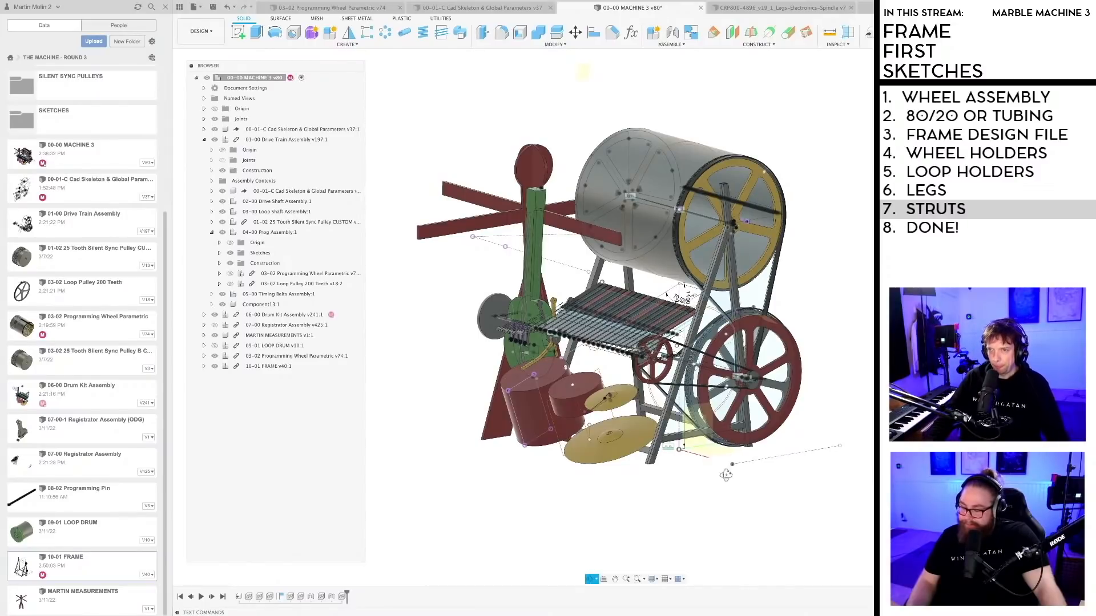
shift+middle_drag(725, 475, 628, 451)
key(Return)
Step: Examine how the frame's lower braces sit around the drum kit, belts and large red wheel in the assembly
scroll(705, 494, up, 2)
scroll(628, 450, down, 2)
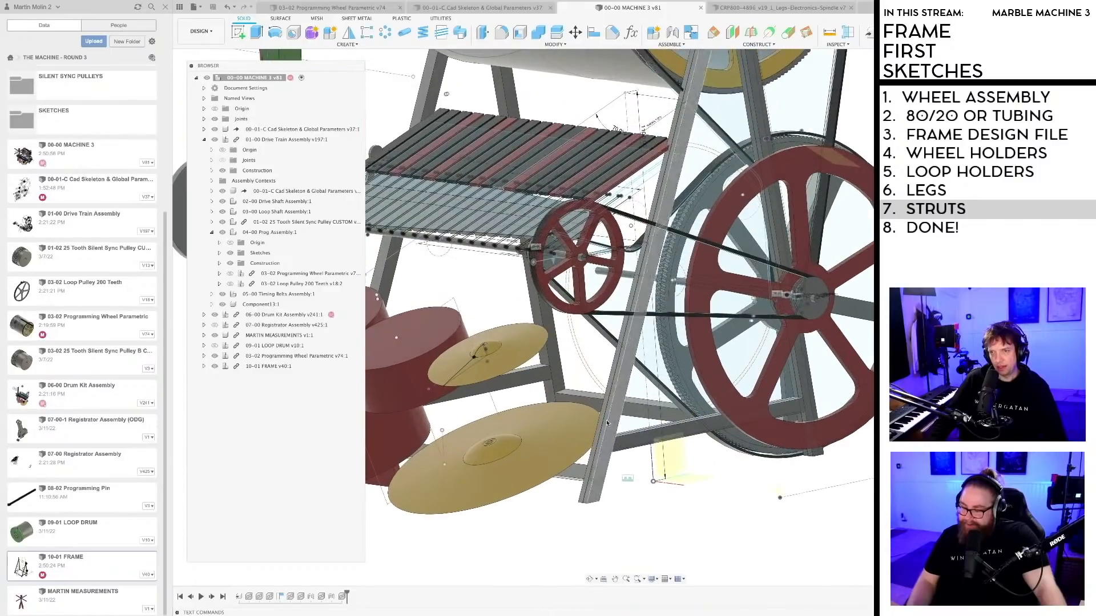
scroll(601, 409, down, 2)
shift+middle_drag(601, 409, 633, 472)
scroll(605, 451, up, 3)
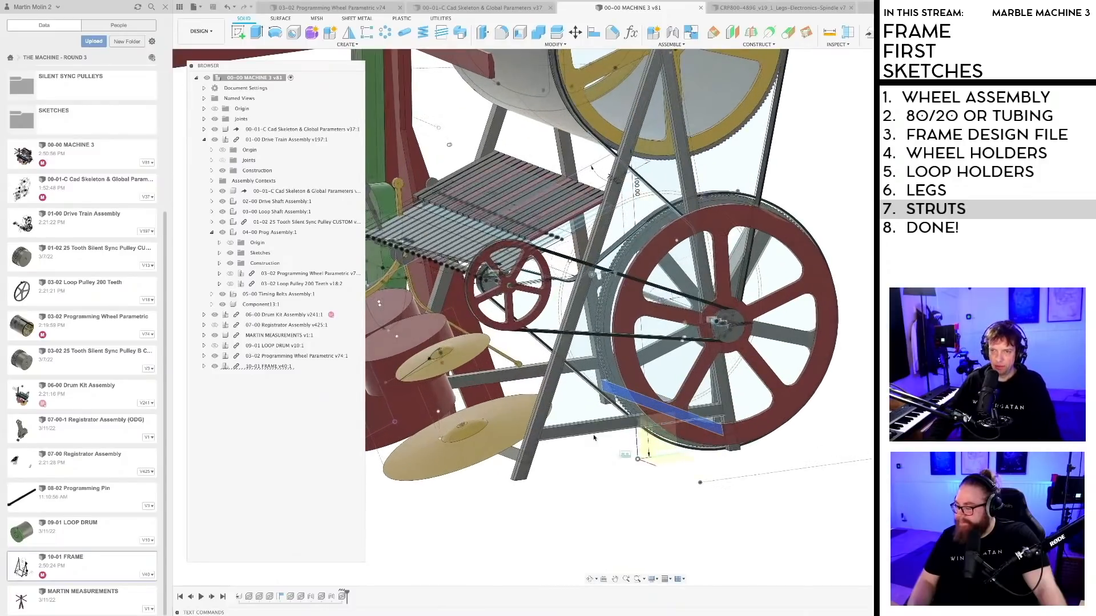
scroll(604, 449, down, 1)
scroll(604, 449, down, 1)
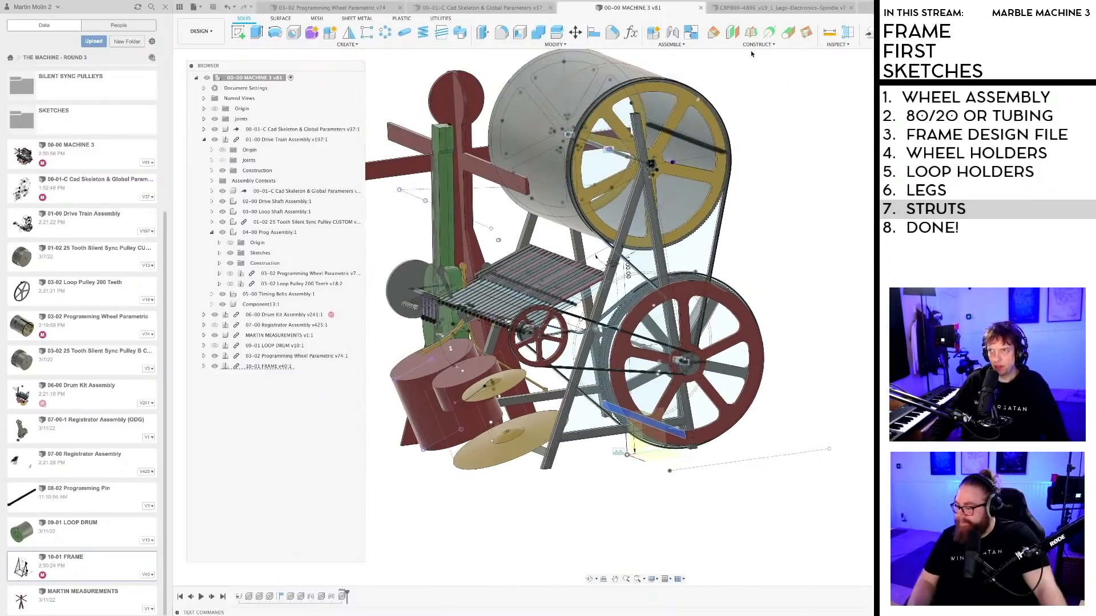
Step: Return to the 10-01 FRAME design and examine the whole frame from several angles
click(913, 8)
scroll(765, 451, down, 3)
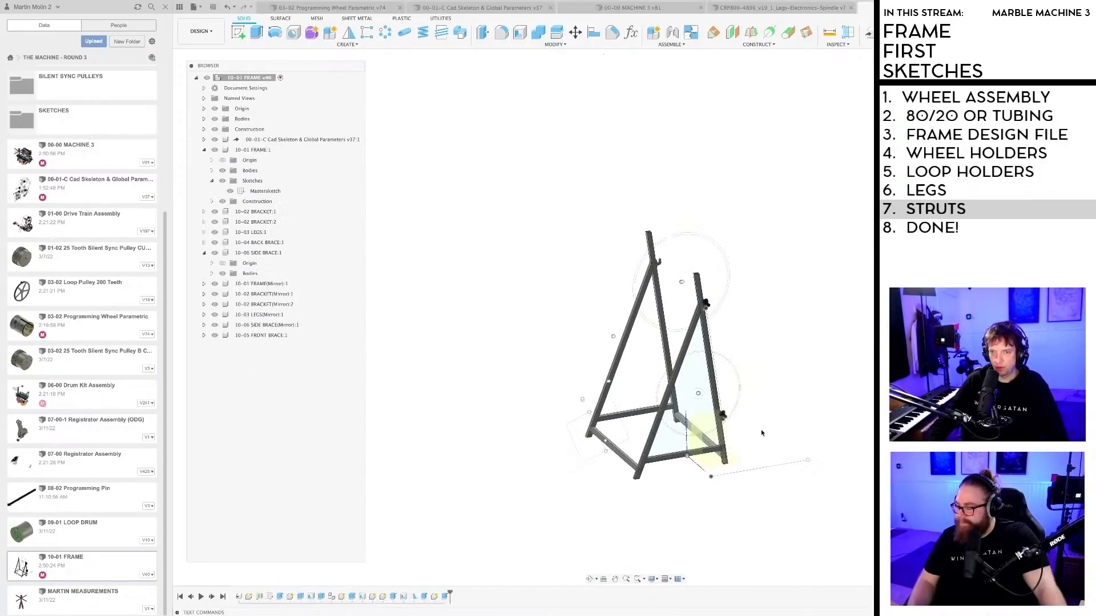
shift+middle_drag(762, 430, 758, 425)
scroll(737, 443, up, 5)
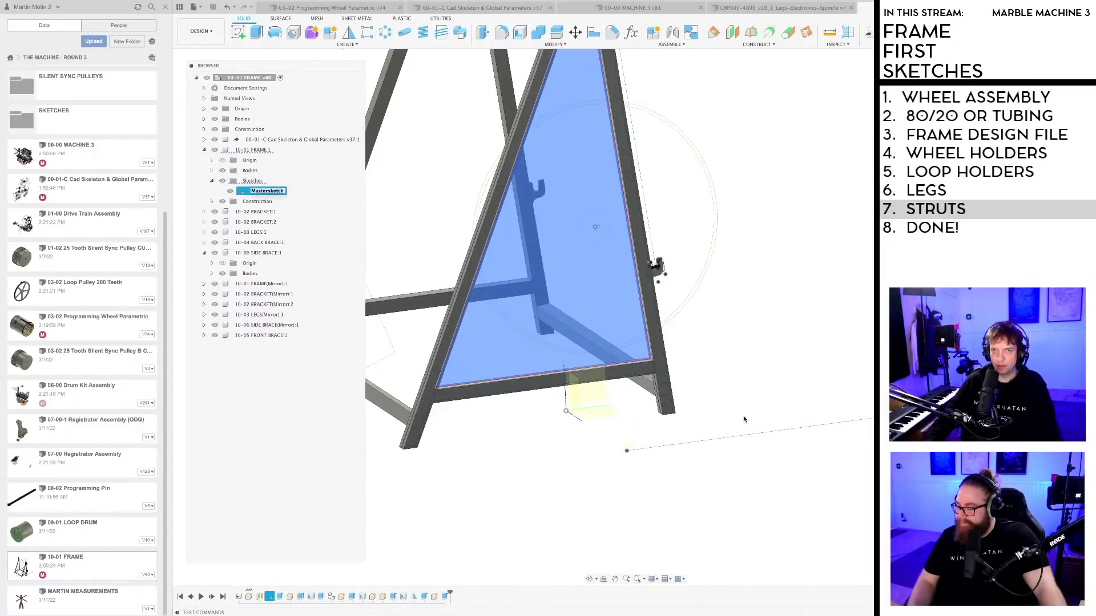
scroll(772, 367, down, 2)
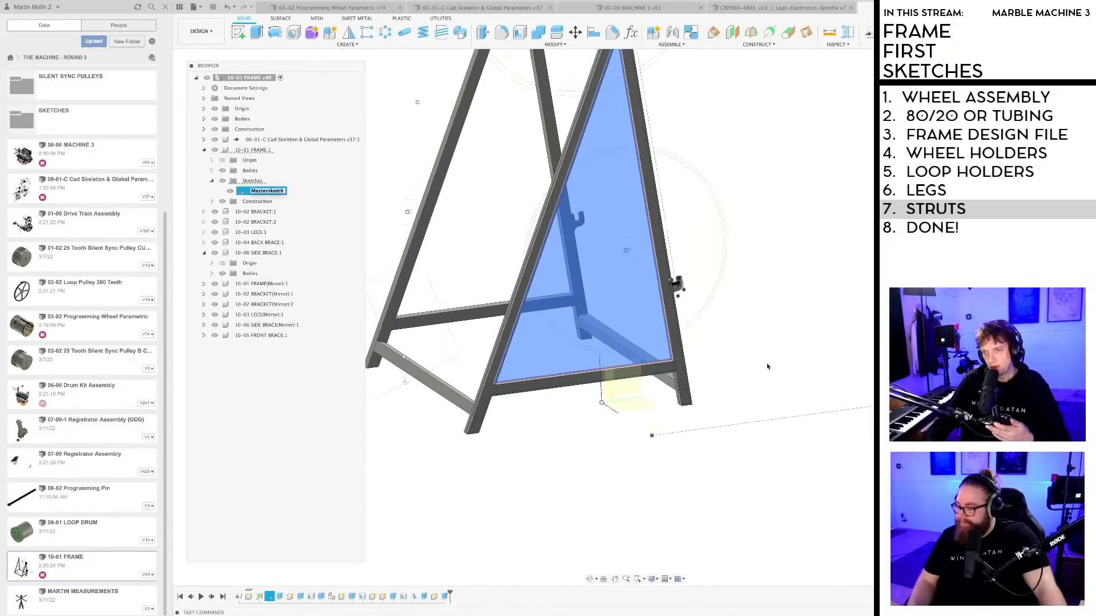
click(768, 366)
middle_drag(734, 364, 763, 404)
scroll(812, 403, down, 4)
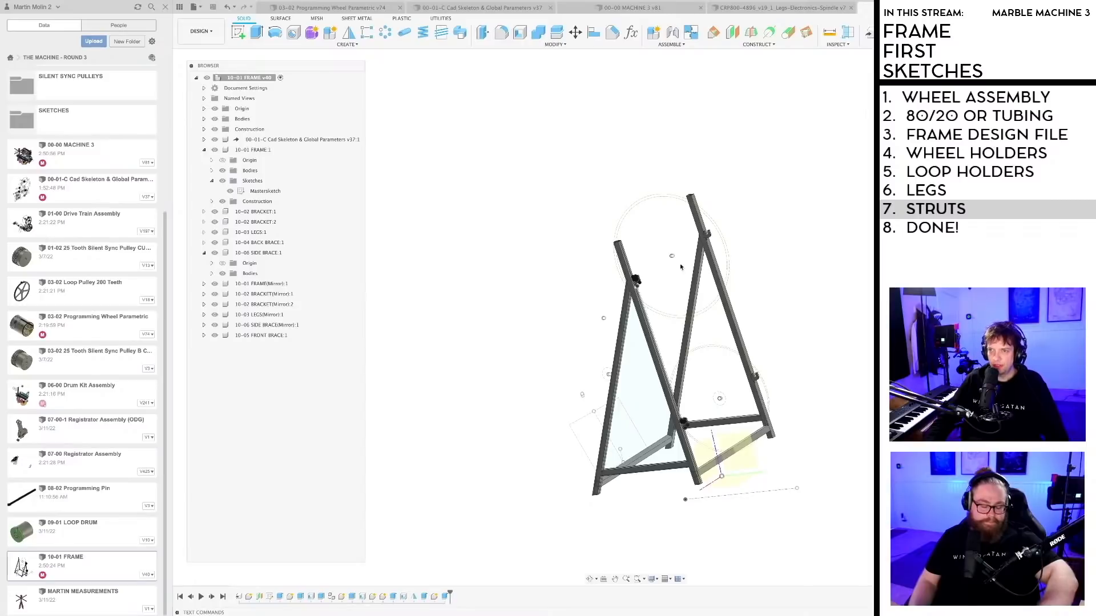
Step: Examine the hook-shaped upper wheel brackets on the frame's two uprights
scroll(681, 266, up, 5)
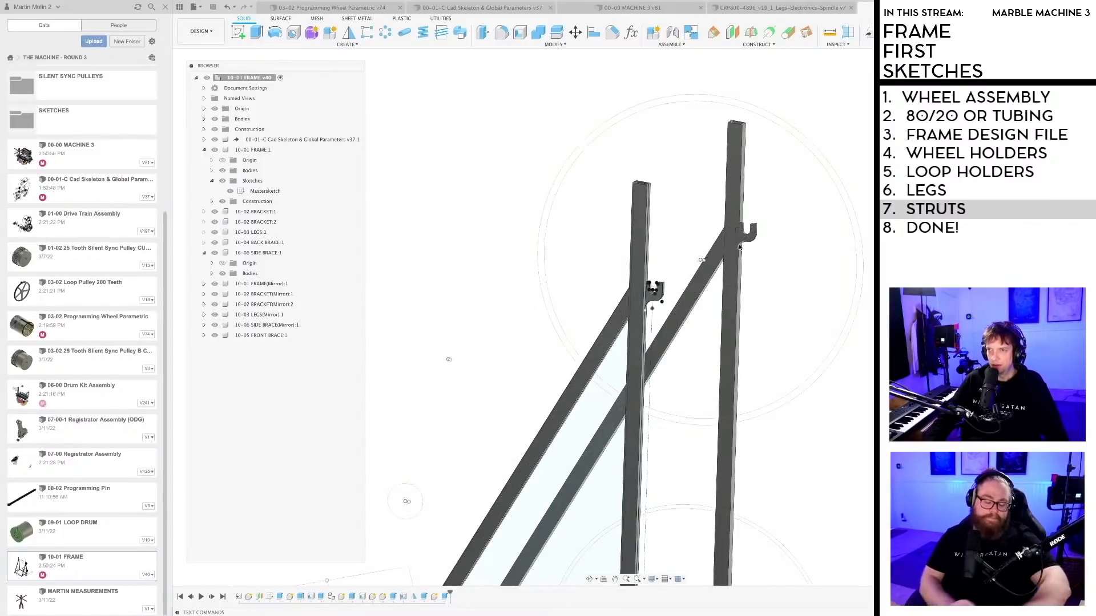
scroll(739, 247, up, 4)
scroll(460, 406, up, 2)
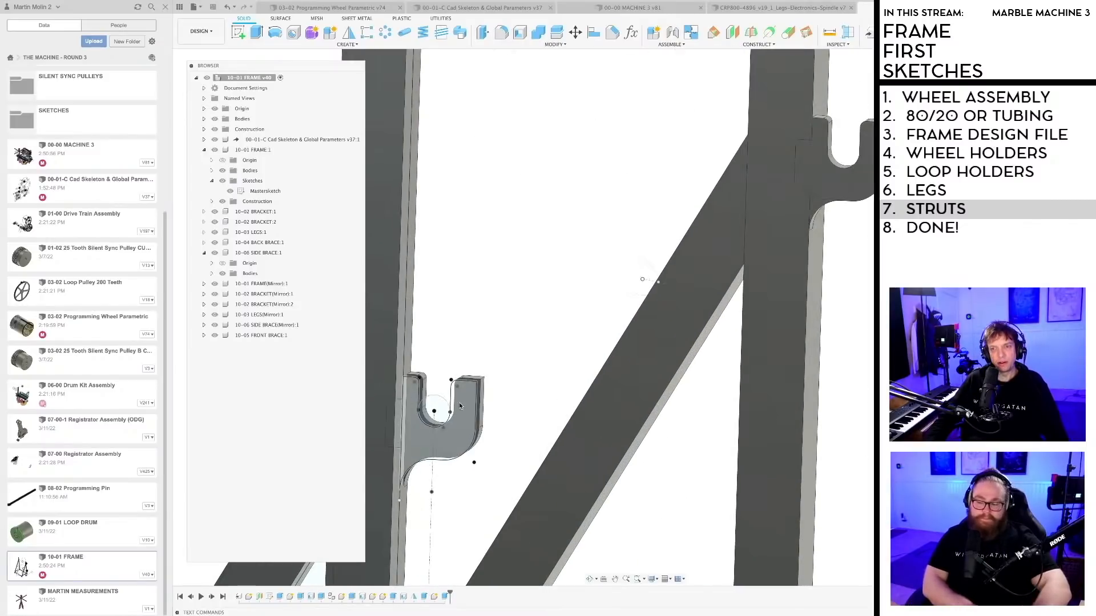
scroll(460, 406, down, 3)
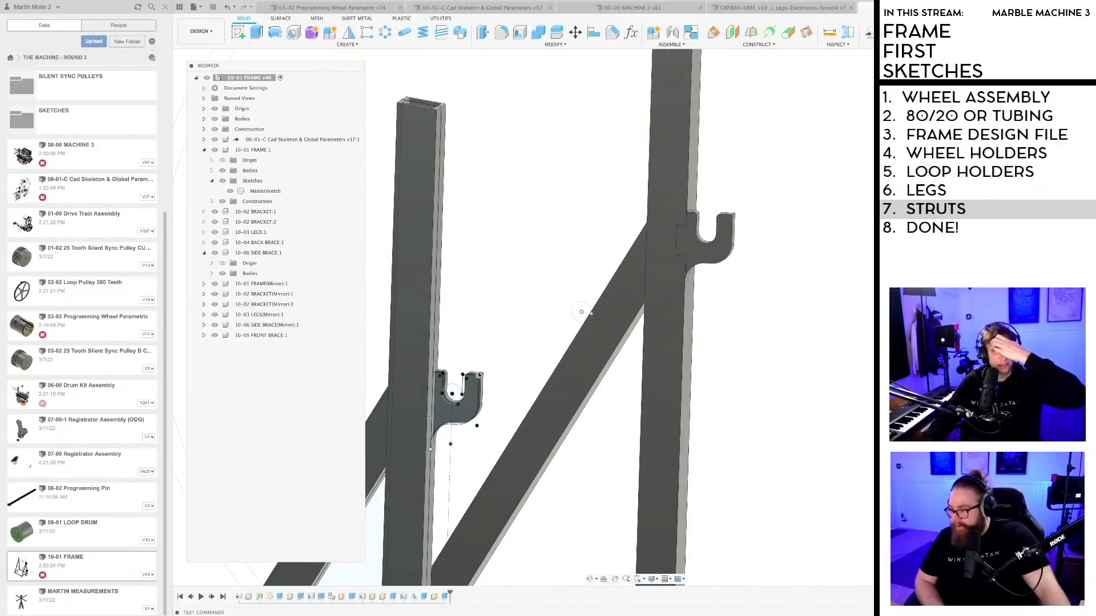
scroll(768, 373, down, 3)
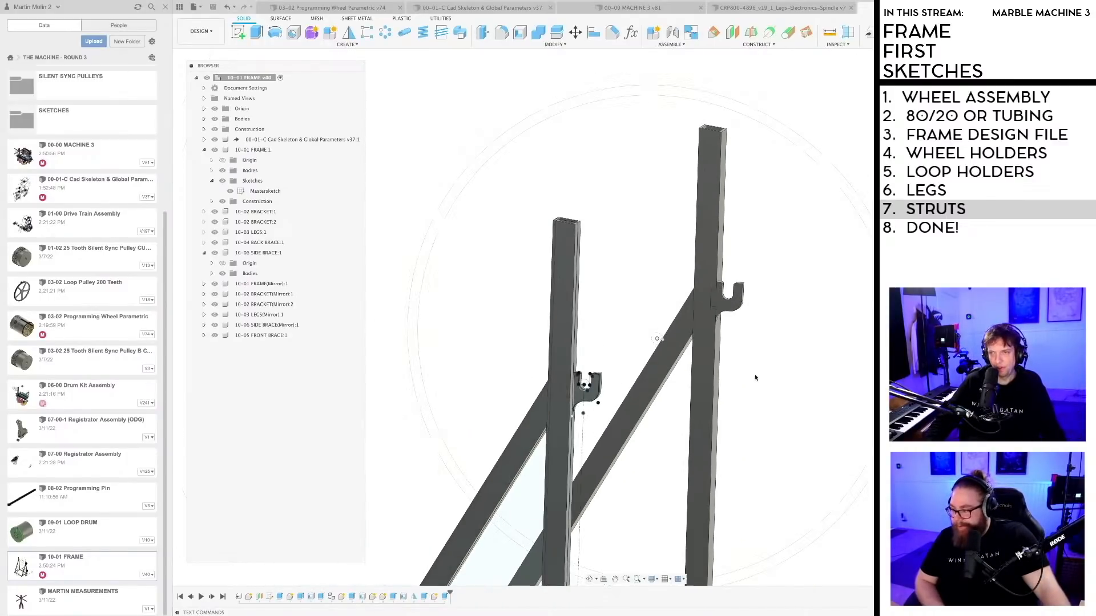
mouse_move(757, 377)
shift+middle_down()
mouse_move(776, 399)
mouse_move(757, 377)
shift+middle_up()
scroll(759, 377, down, 2)
middle_drag(746, 420, 729, 313)
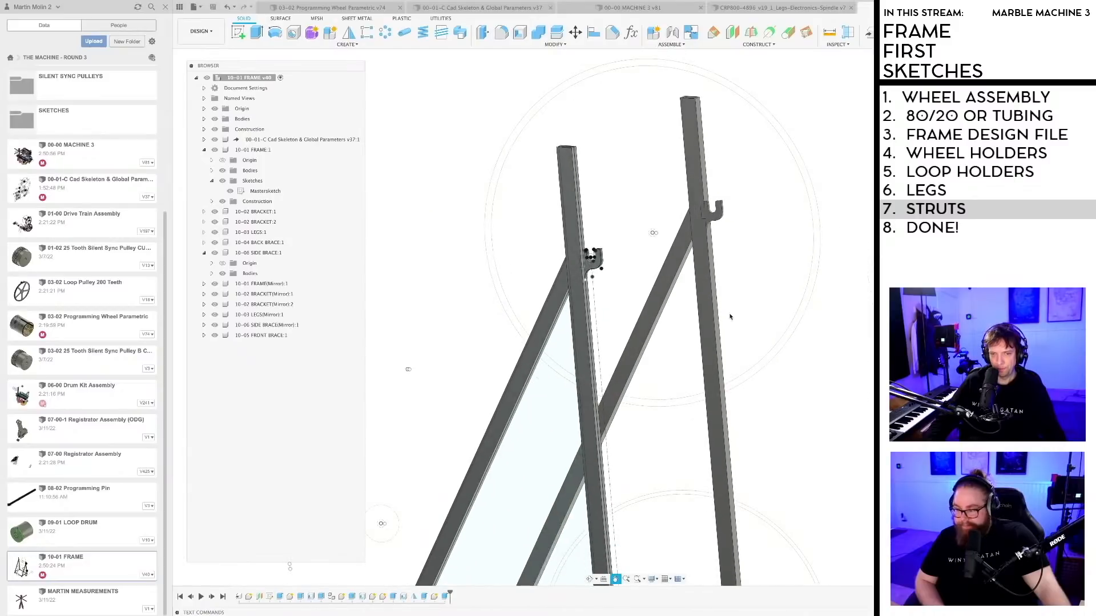
Step: Add a 4 mm fillet to the outer top corner of the upper bracket's hook in the Mastersketch
double_click(269, 597)
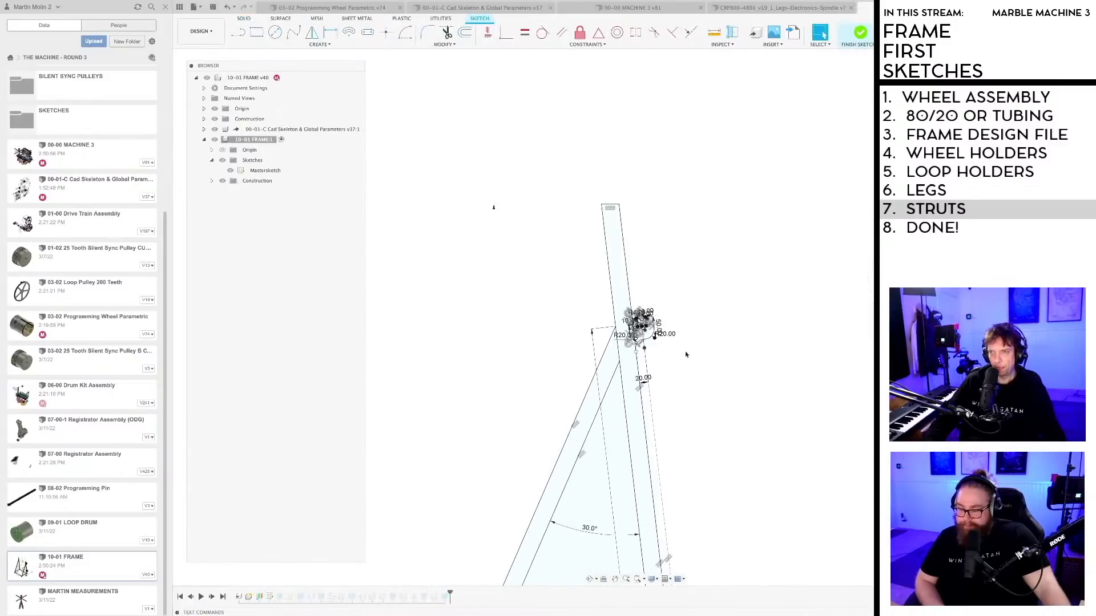
scroll(719, 268, up, 6)
scroll(739, 292, up, 2)
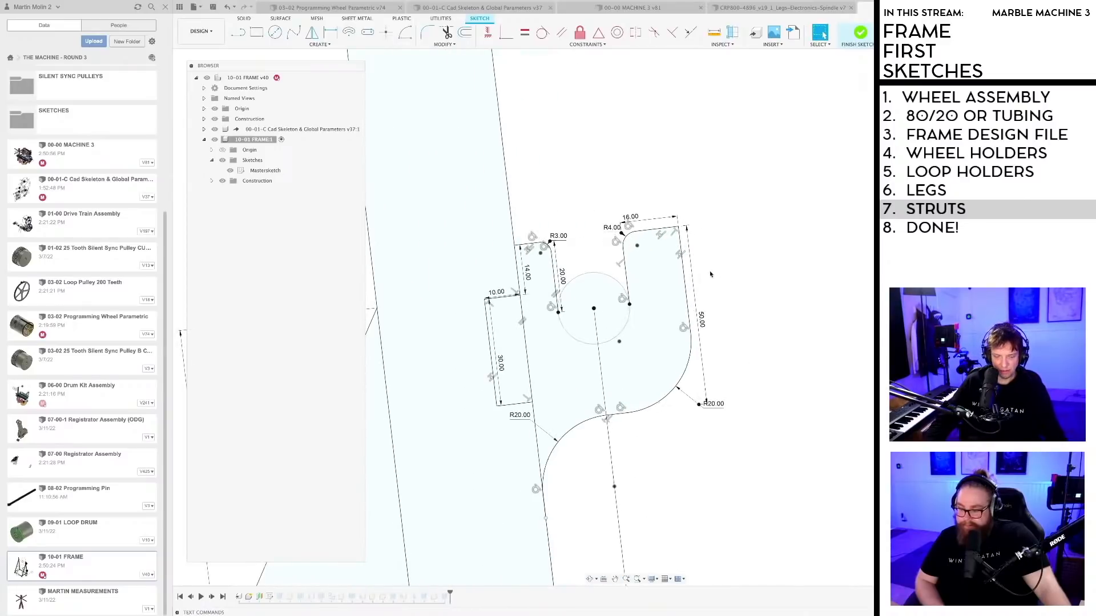
text(sf)
click(736, 337)
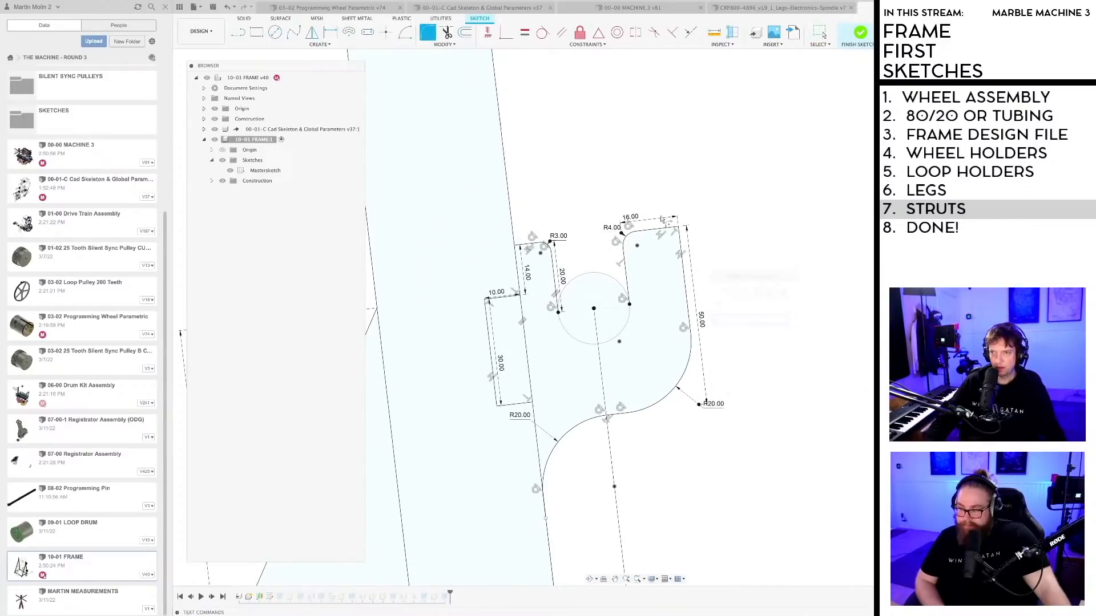
text(4)
click(680, 243)
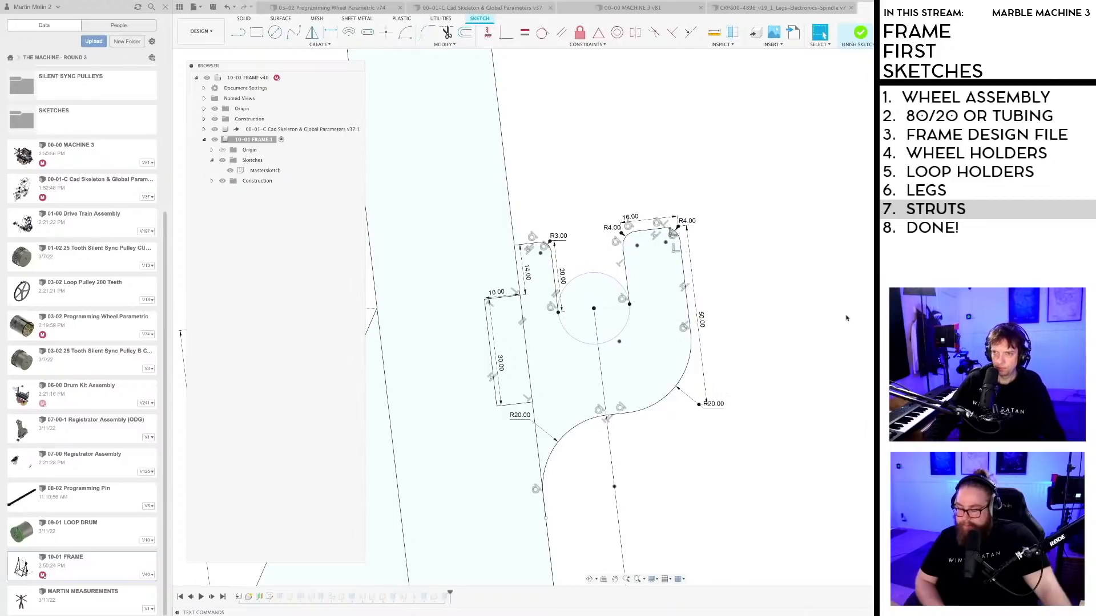
click(861, 34)
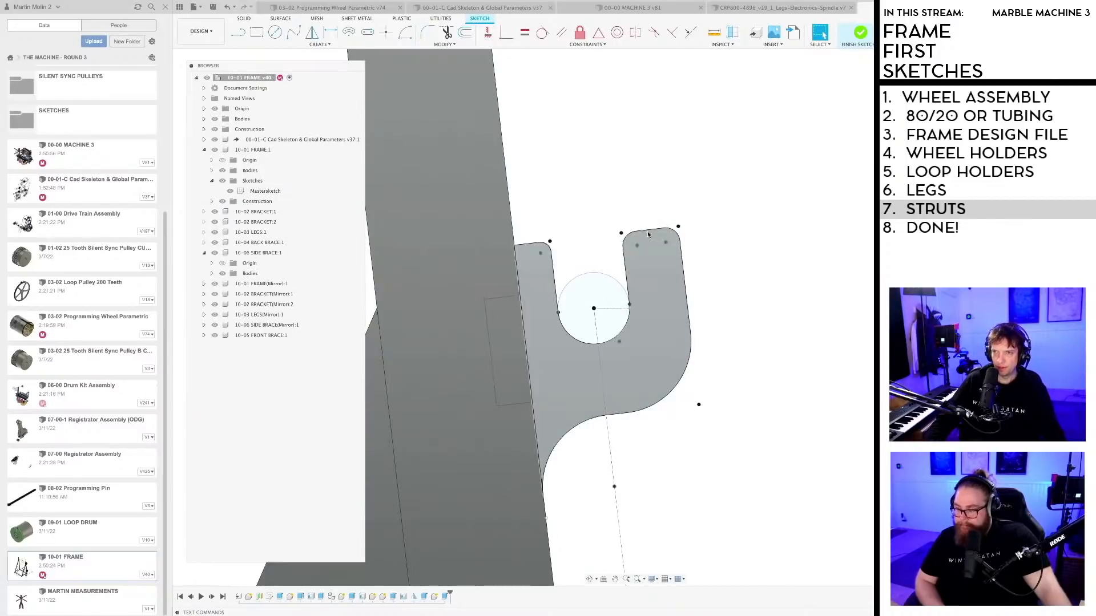
Step: Check the rounded hook on the solid bracket and reopen the Mastersketch at its profile
scroll(662, 231, up, 5)
scroll(742, 250, down, 5)
middle_drag(761, 315, 741, 305)
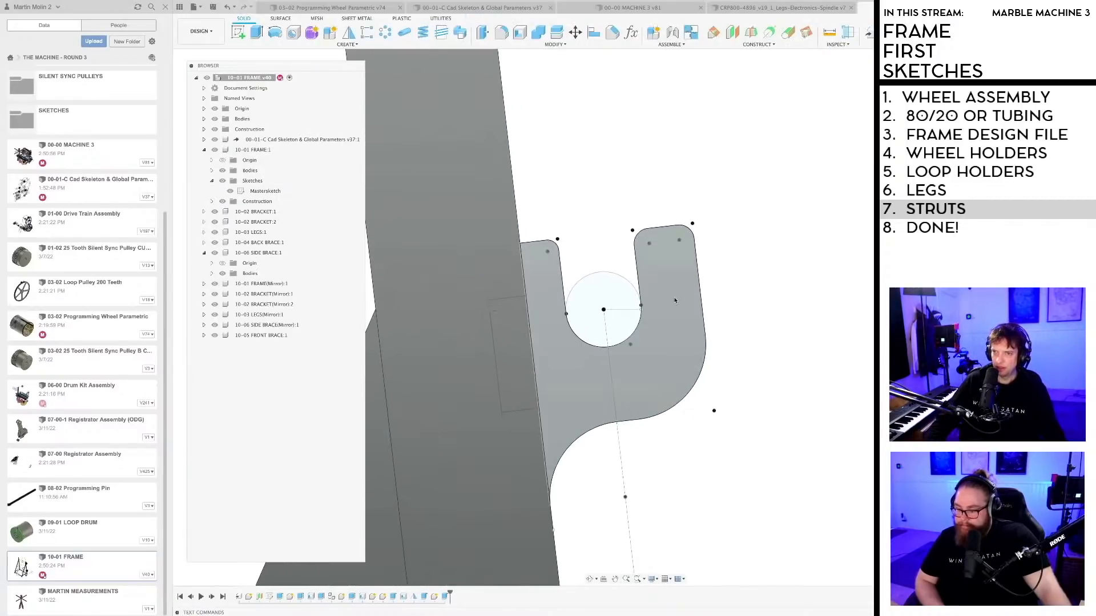
scroll(747, 288, down, 3)
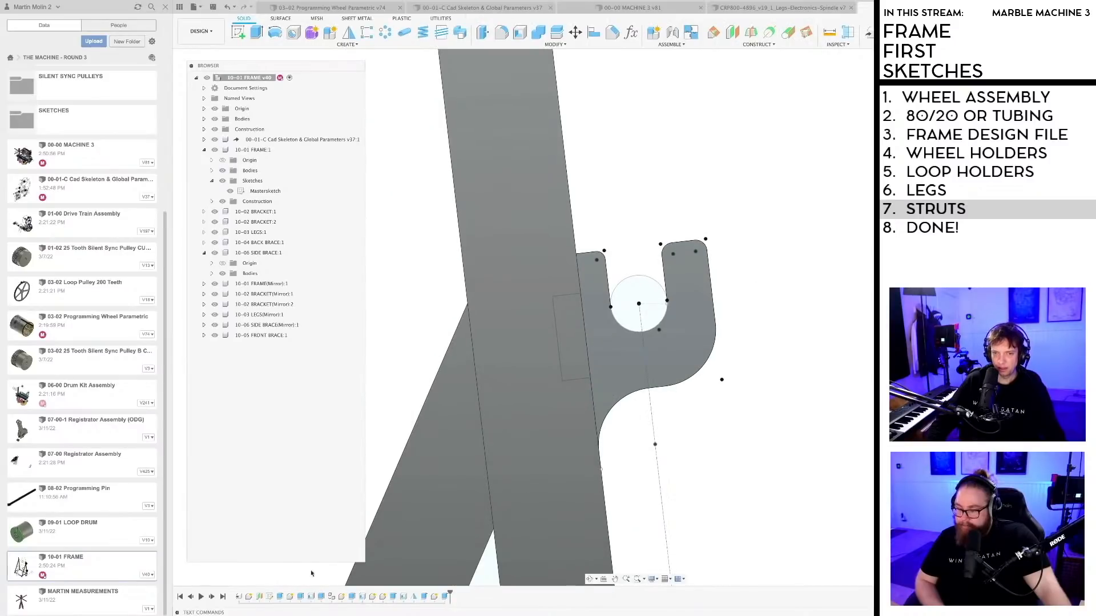
double_click(270, 596)
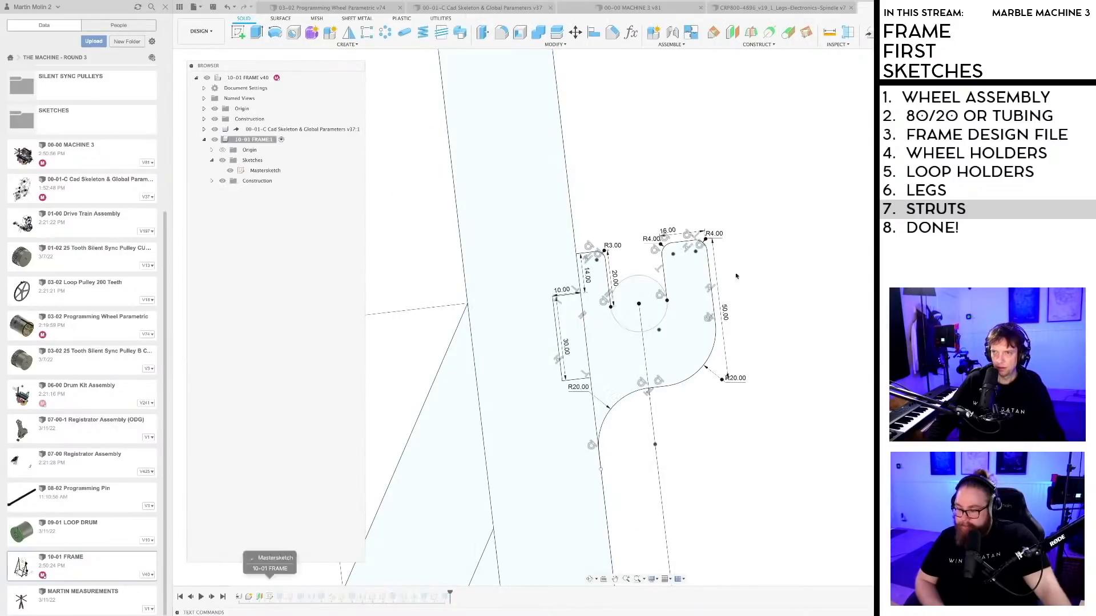
scroll(675, 246, up, 2)
scroll(577, 279, up, 2)
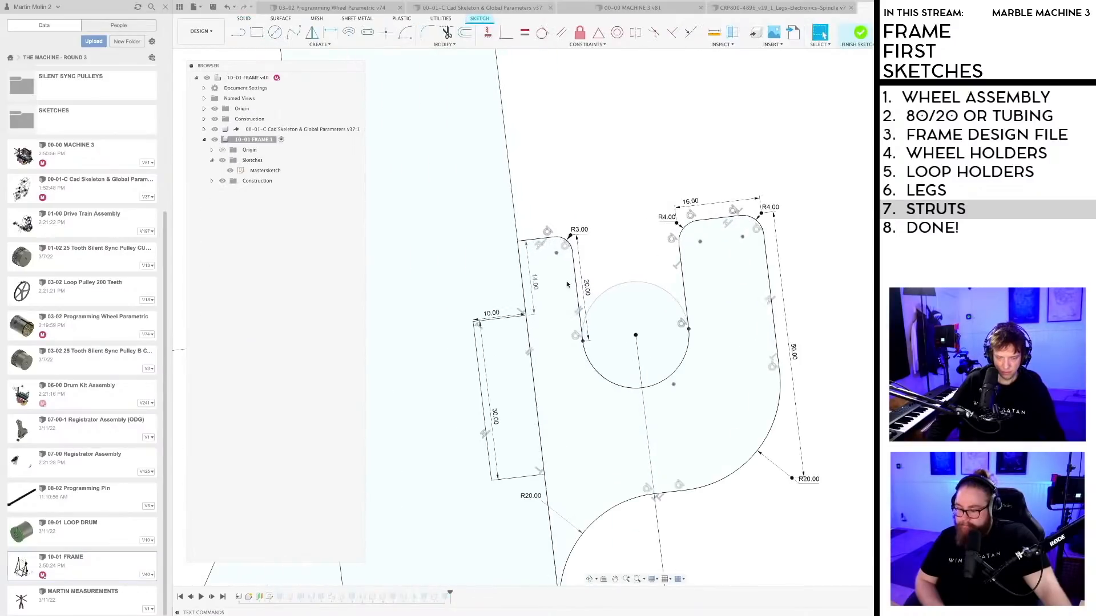
key(r)
key(d)
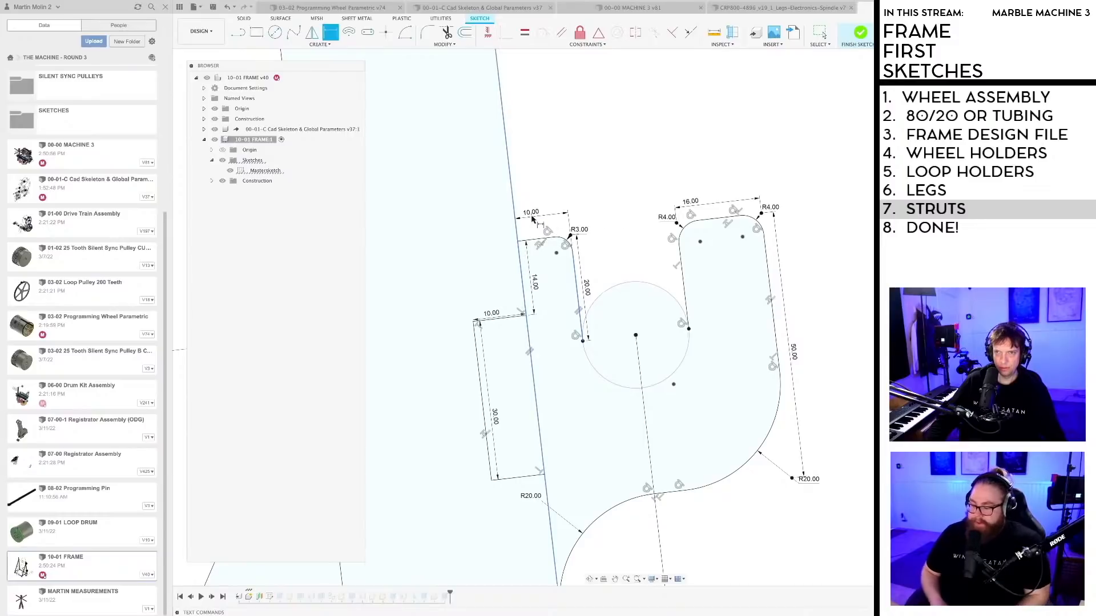
click(541, 239)
key(Escape)
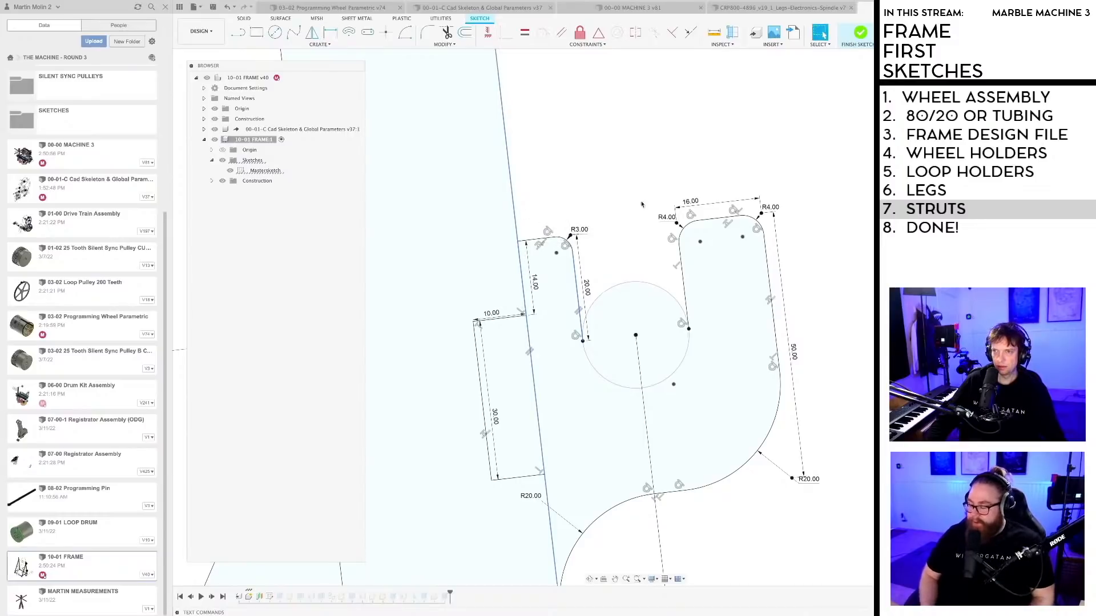
double_click(689, 202)
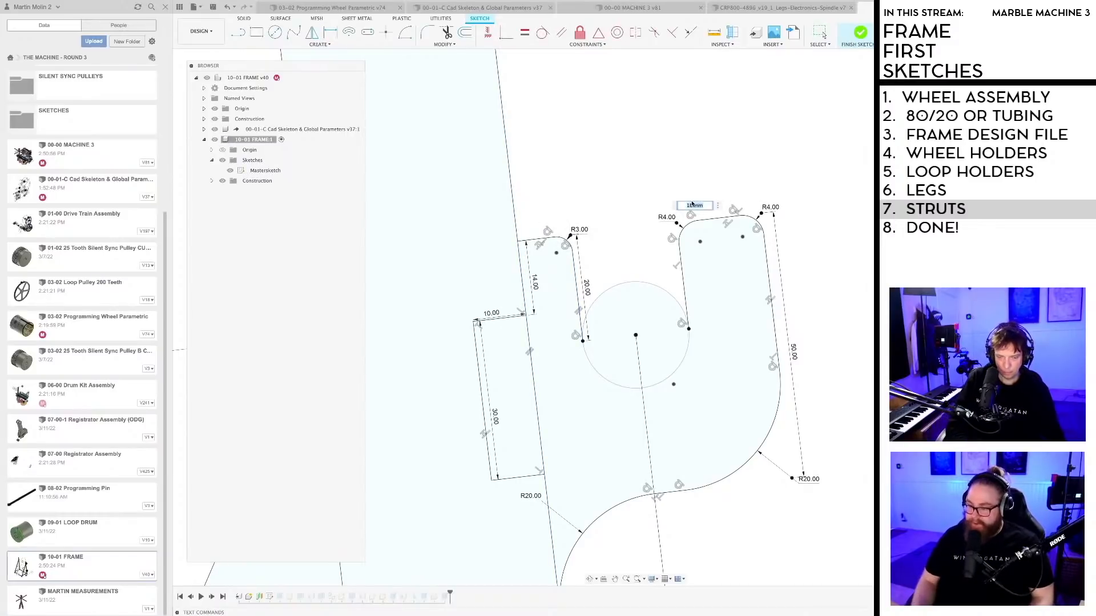
key(Return)
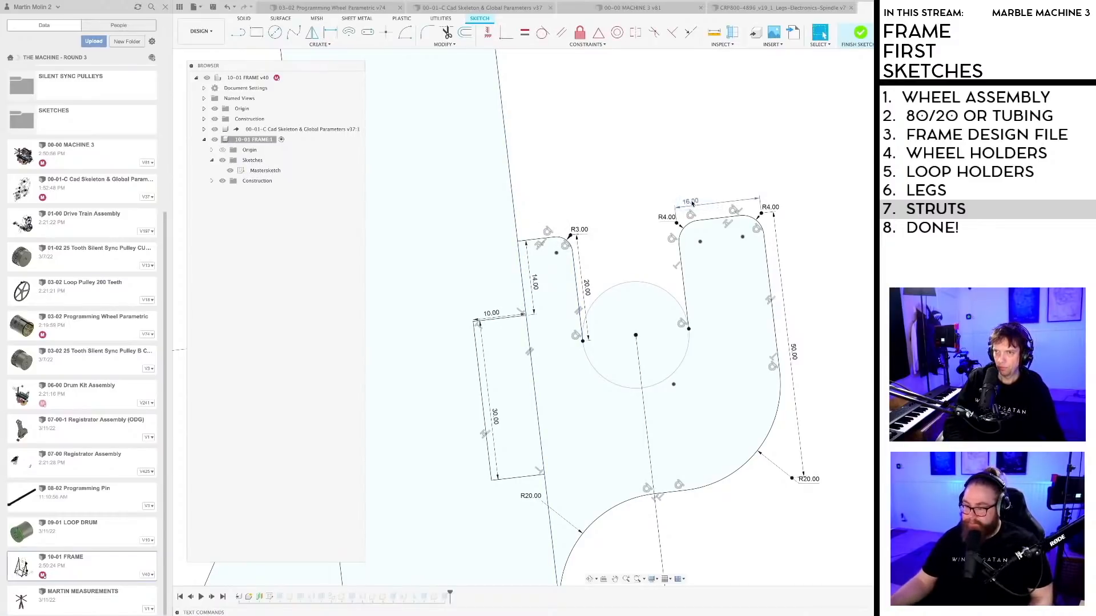
Step: Set the radius of the hook's outer lower corner to 10 mm
scroll(677, 212, down, 1)
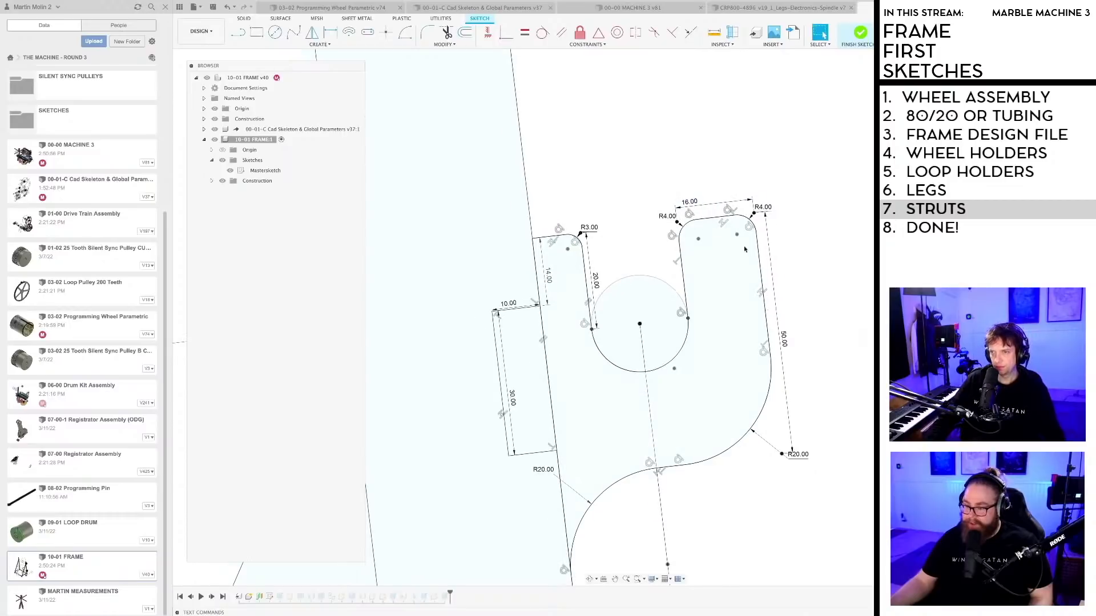
double_click(799, 455)
text(10)
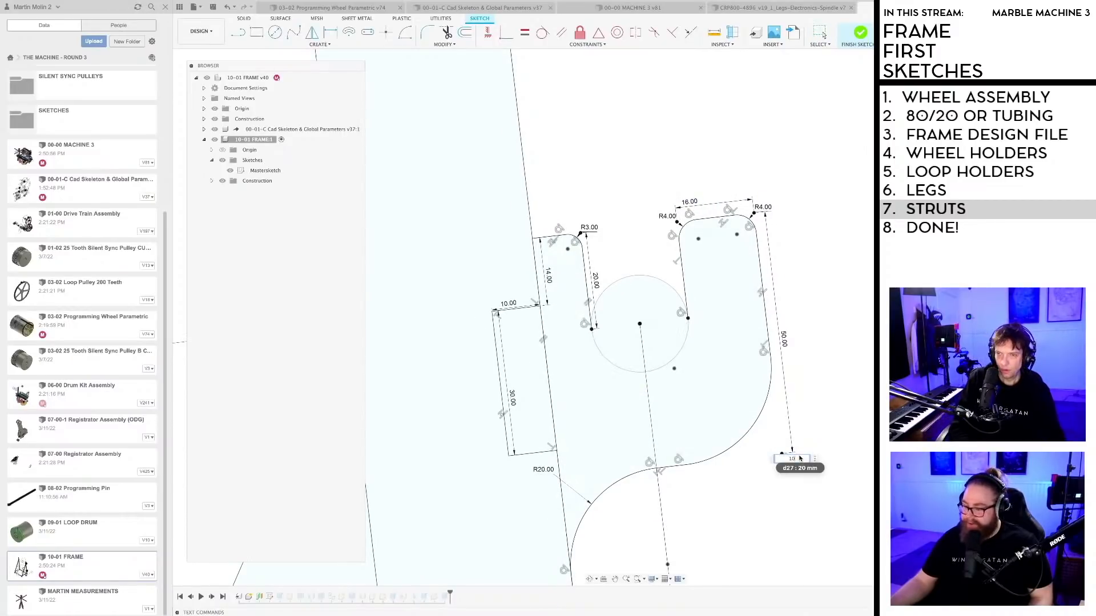
key(Return)
double_click(691, 203)
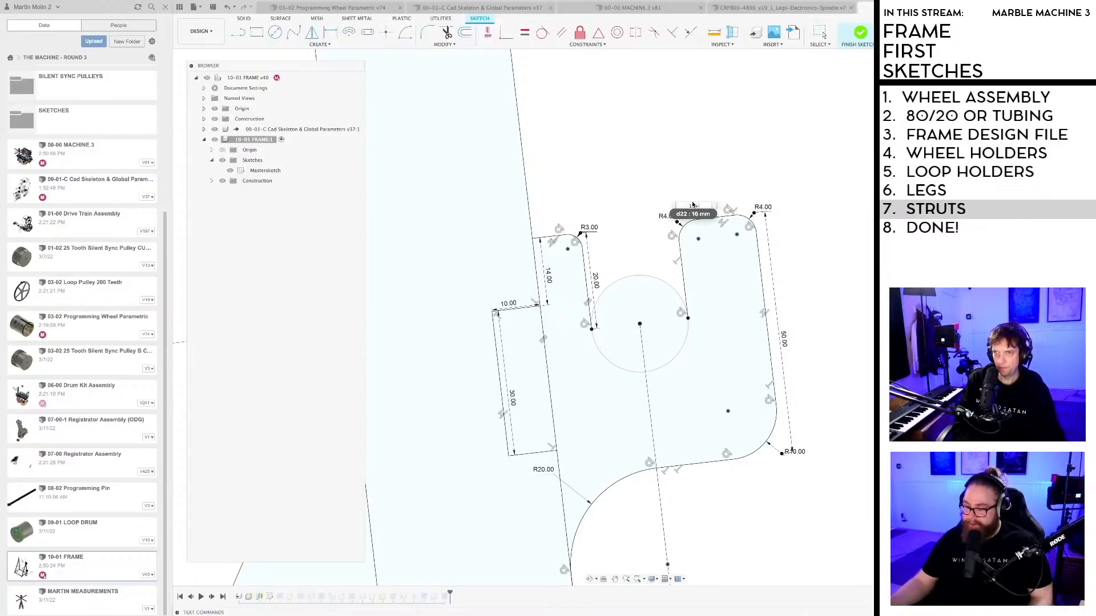
text(10)
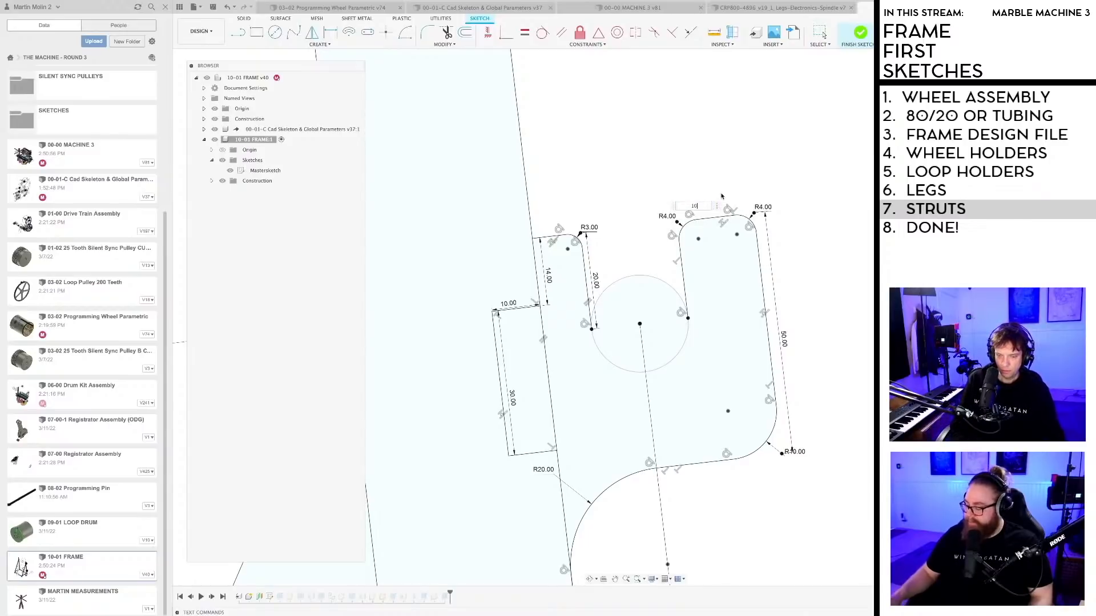
key(Escape)
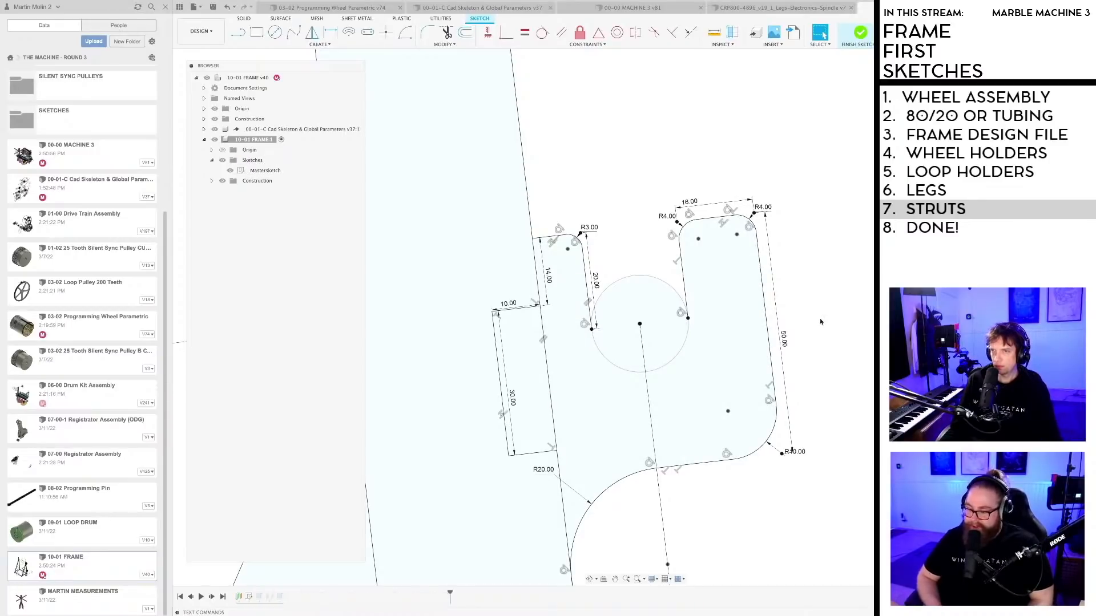
Step: Set the width of the hook's outer arm to 10 mm
double_click(691, 202)
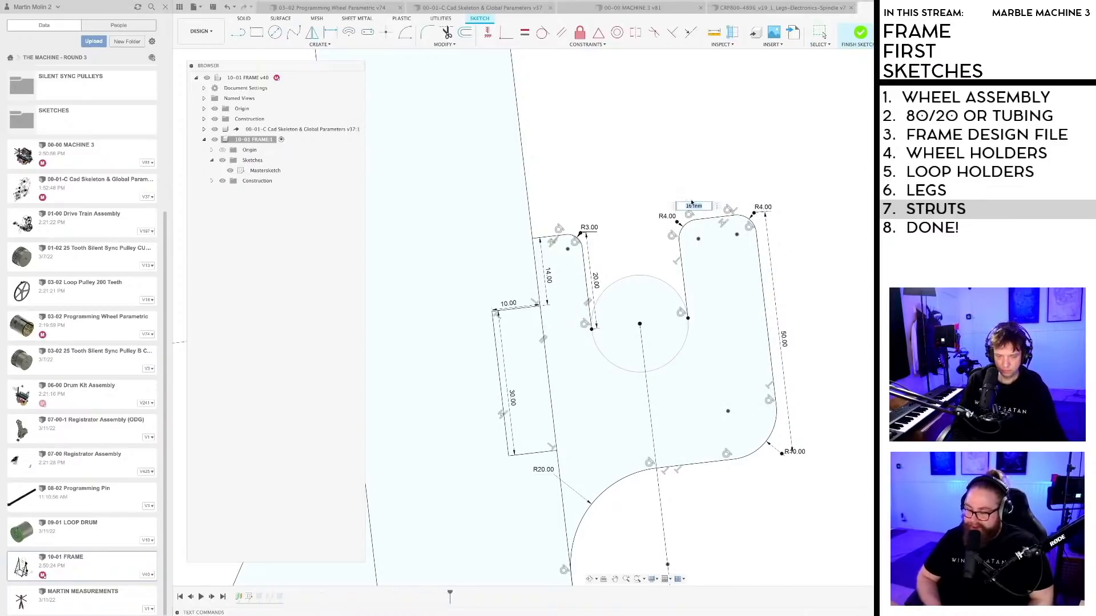
text(10)
key(Return)
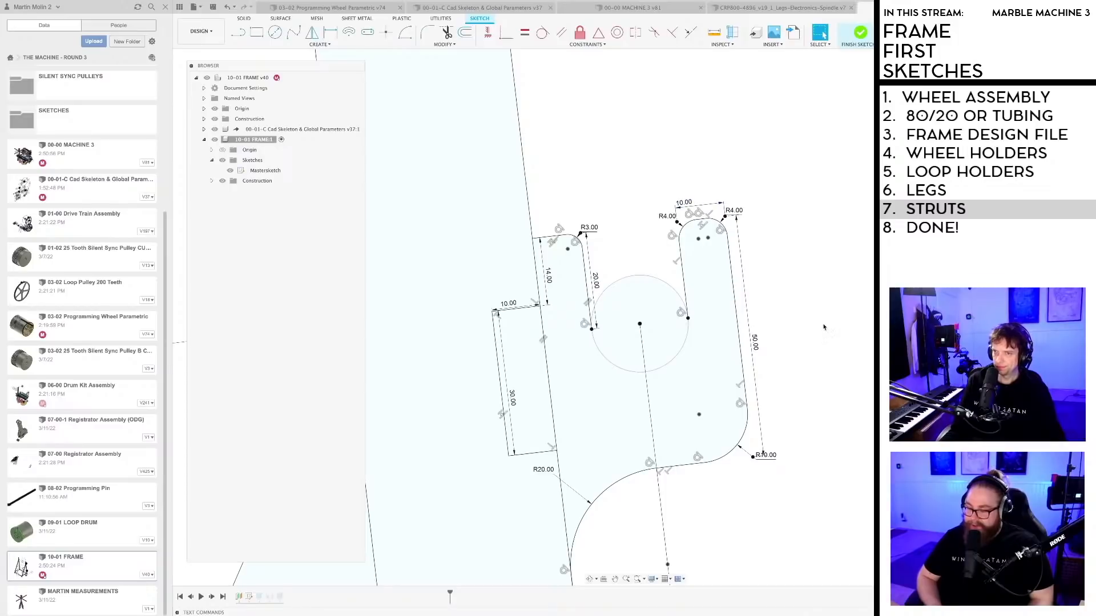
scroll(740, 219, down, 3)
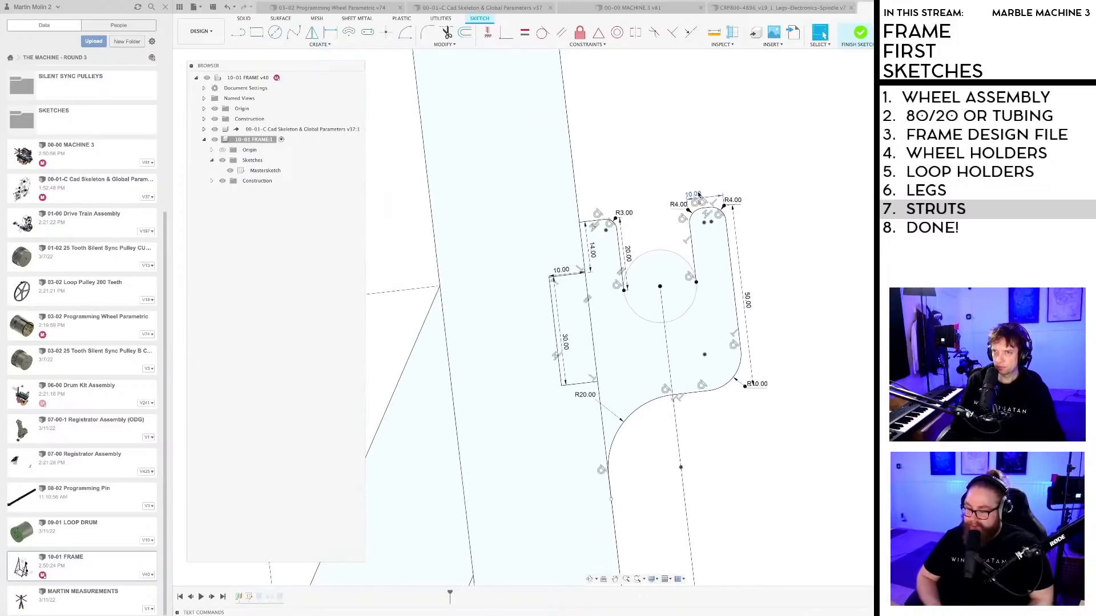
Step: Widen the hook's outer arm to 12 mm, set its outer lower corner radius to 20 mm, and save the design
double_click(693, 195)
text(12)
key(Return)
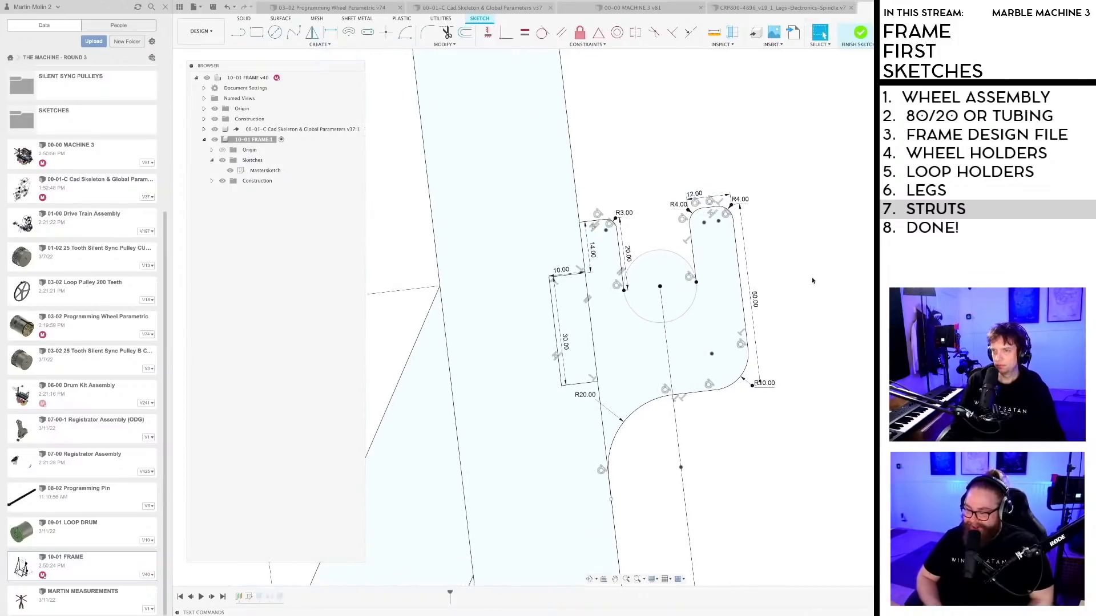
double_click(774, 386)
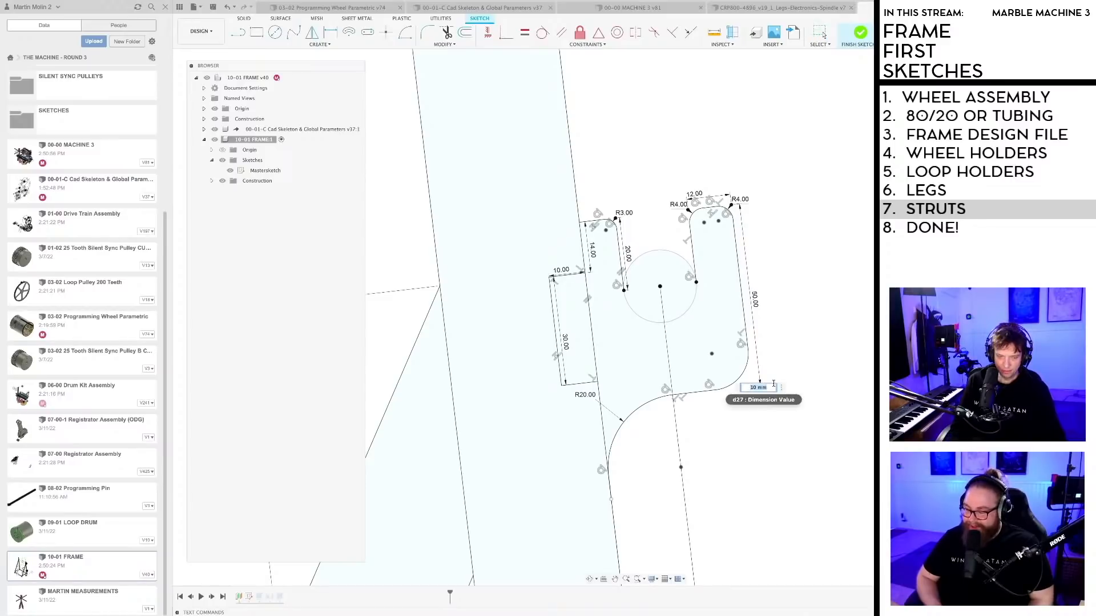
text(20)
key(Return)
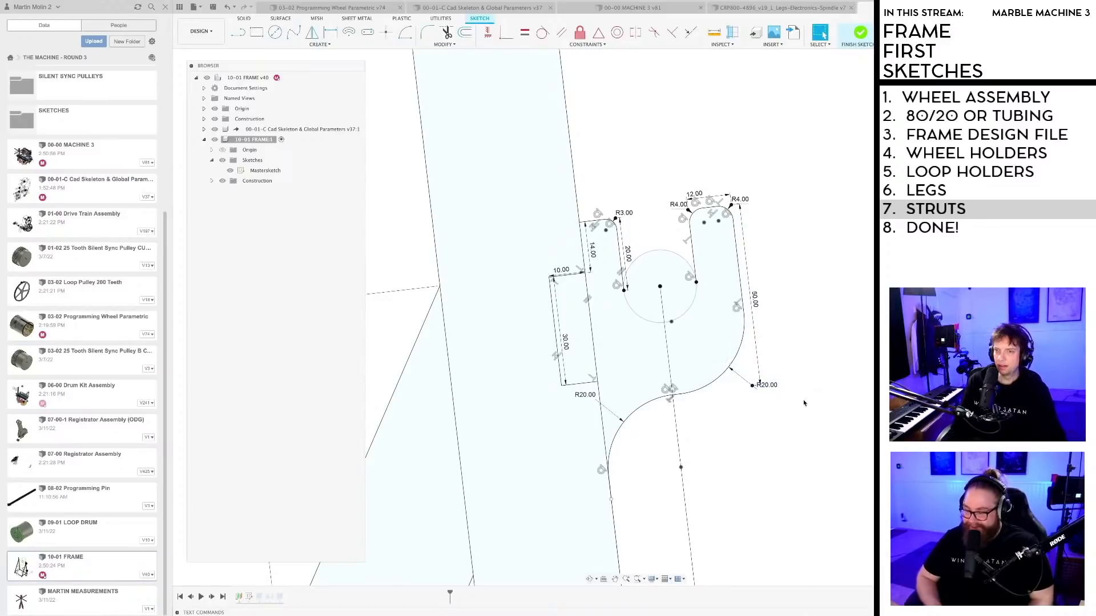
key(ctrl+s)
key(Return)
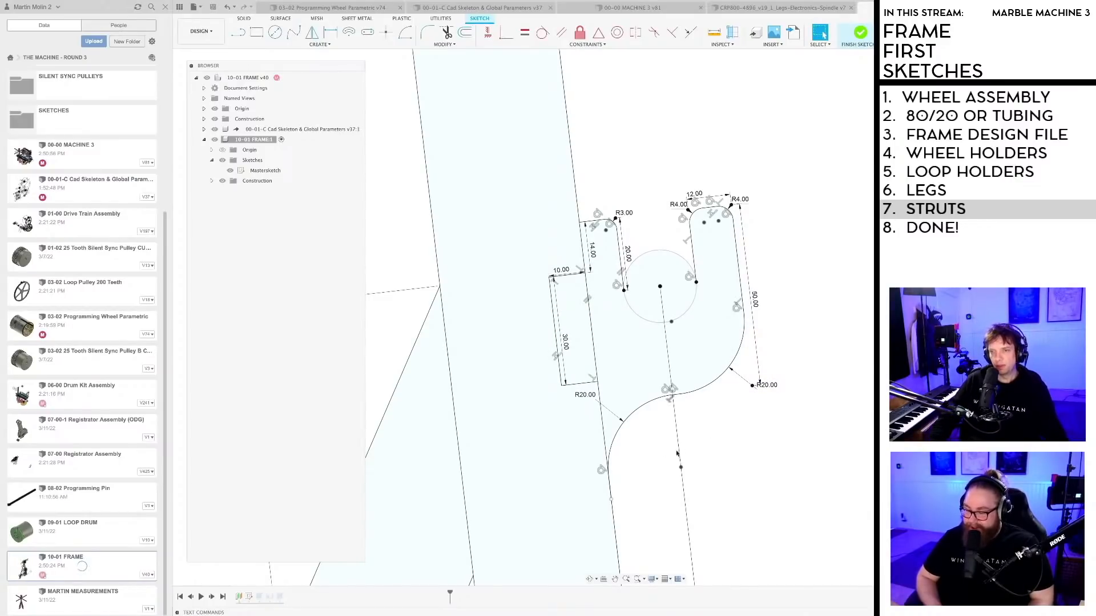
middle_drag(677, 454, 696, 412)
text(sf)
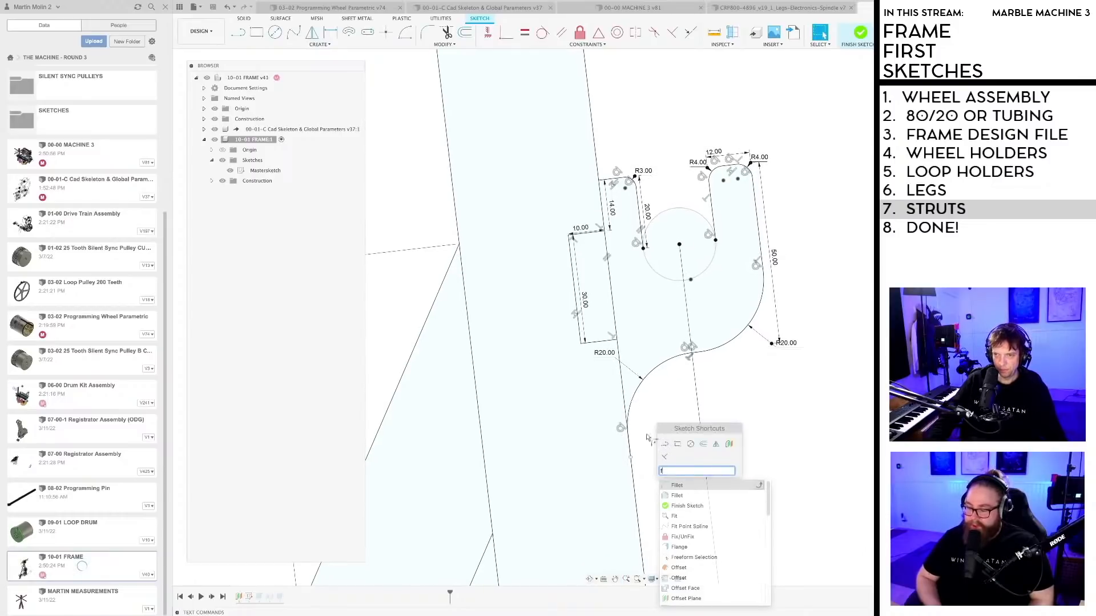
click(688, 494)
key(Escape)
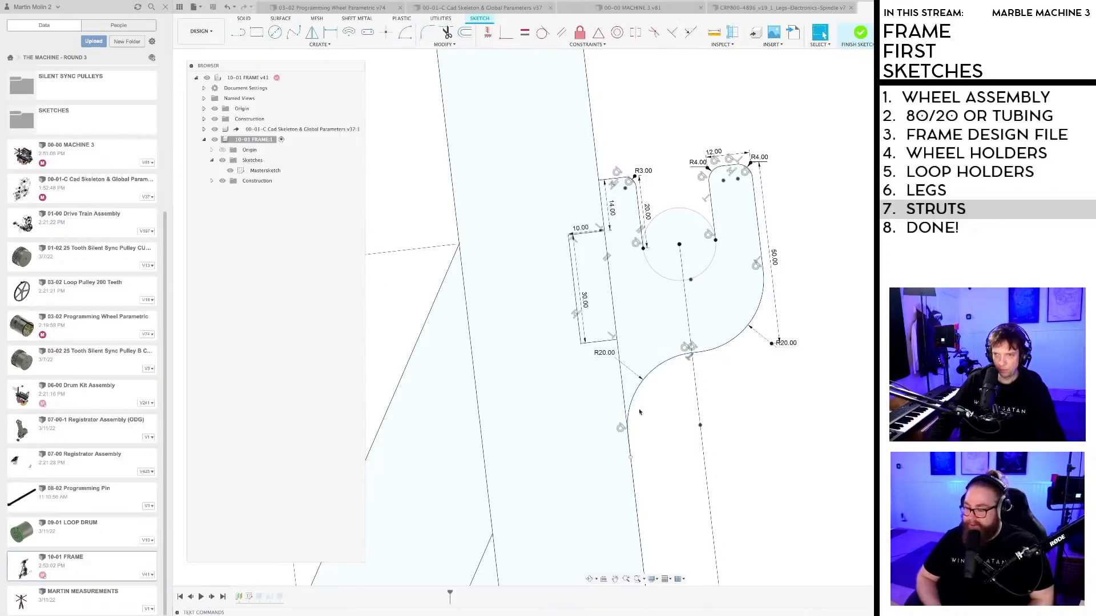
Step: Finish the Mastersketch, inspect the reshaped hook on the solid lower bracket and the whole frame, and save the design
scroll(754, 461, down, 8)
scroll(755, 461, down, 10)
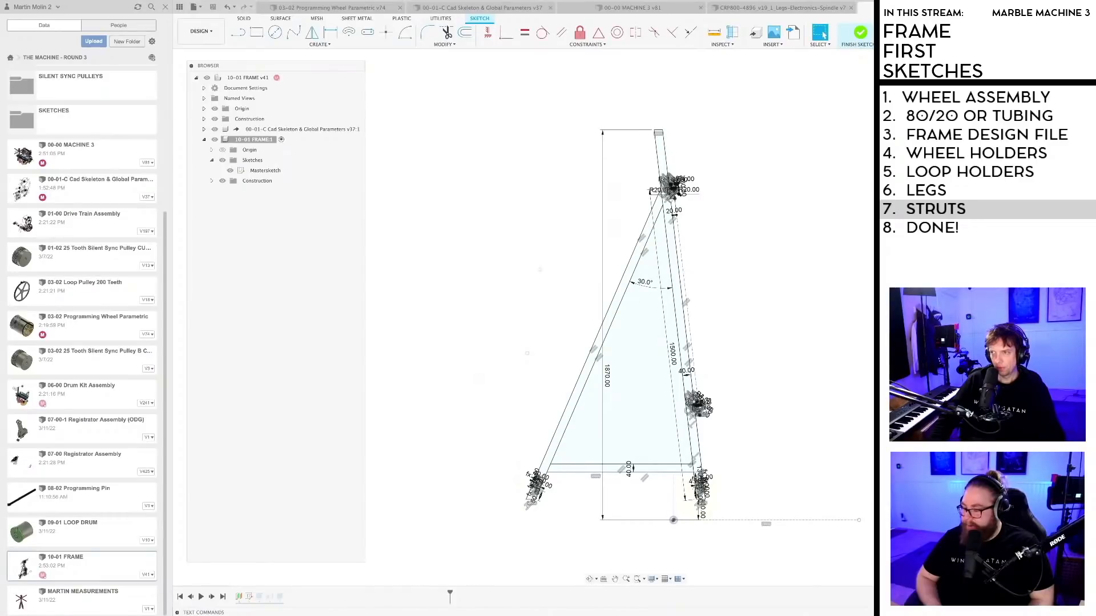
click(859, 33)
scroll(685, 408, up, 10)
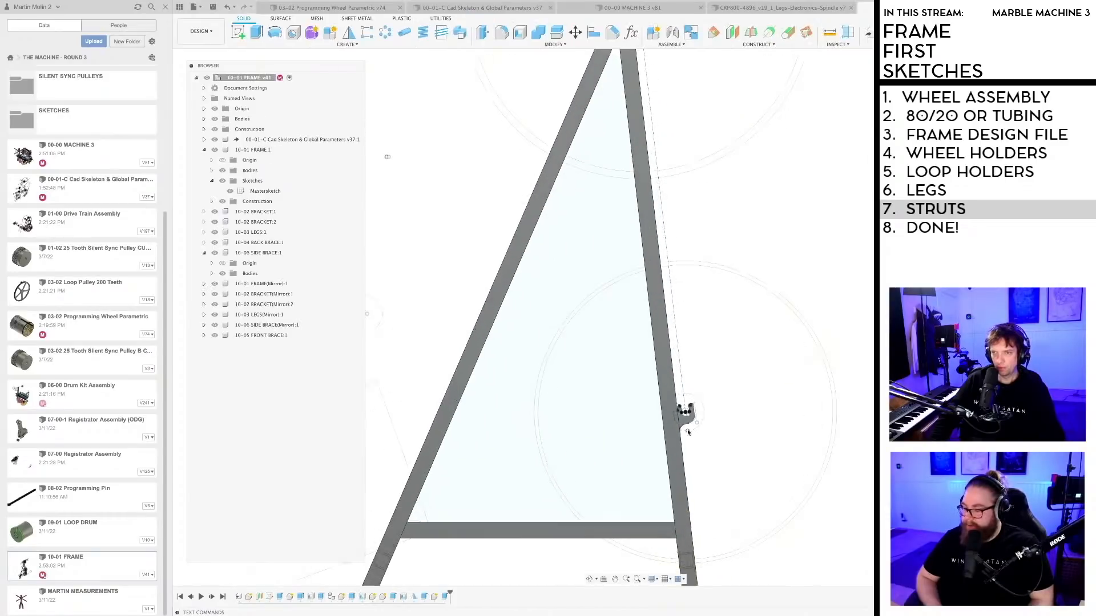
scroll(700, 417, up, 5)
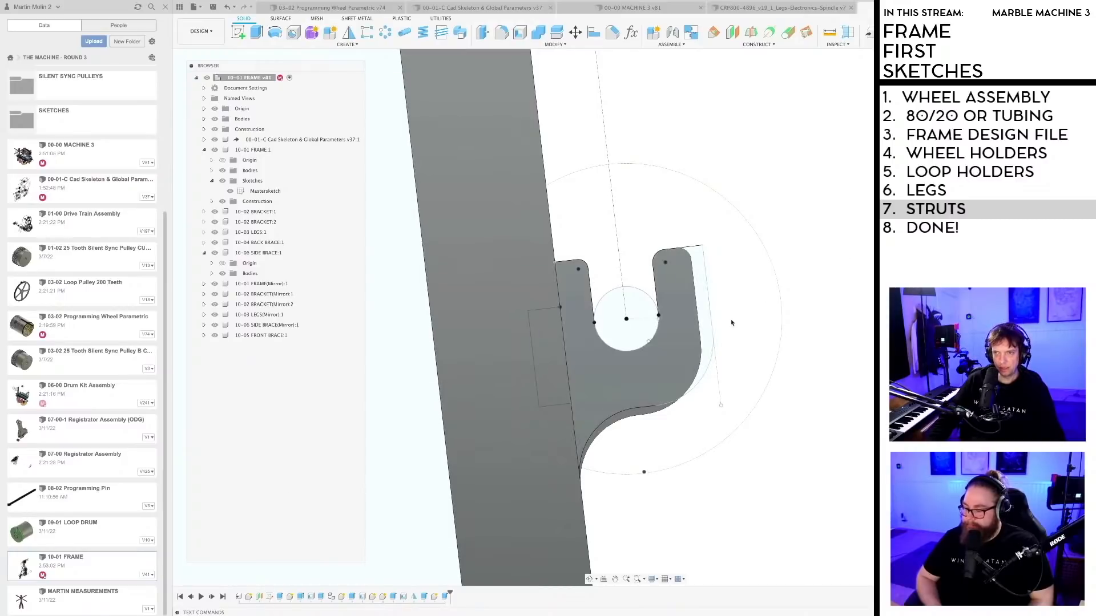
scroll(714, 329, down, 3)
scroll(714, 330, down, 2)
scroll(702, 354, up, 6)
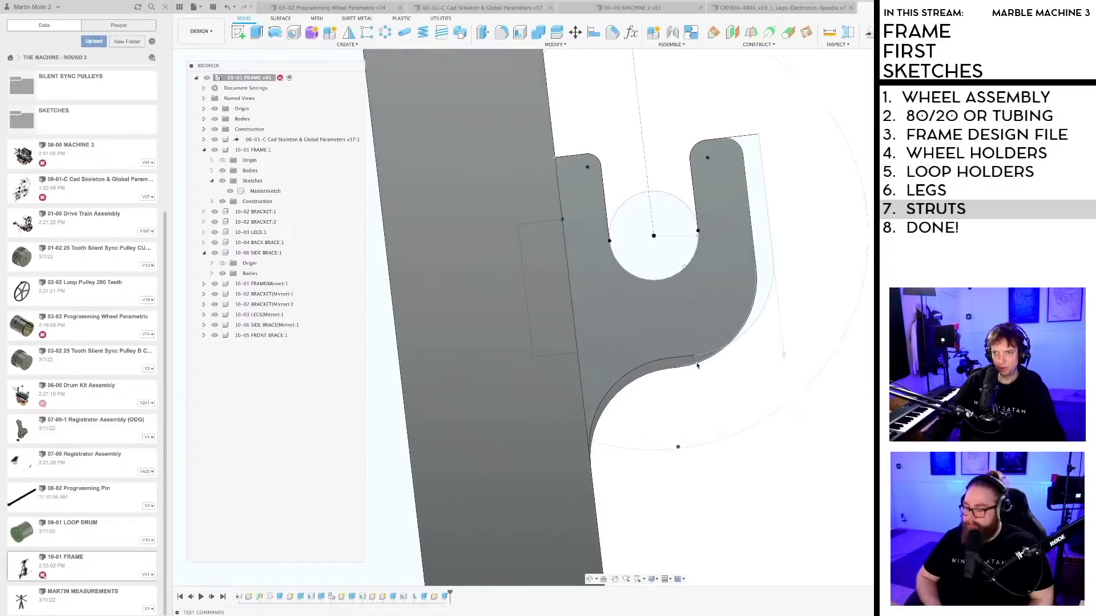
scroll(697, 365, down, 1)
scroll(697, 366, down, 5)
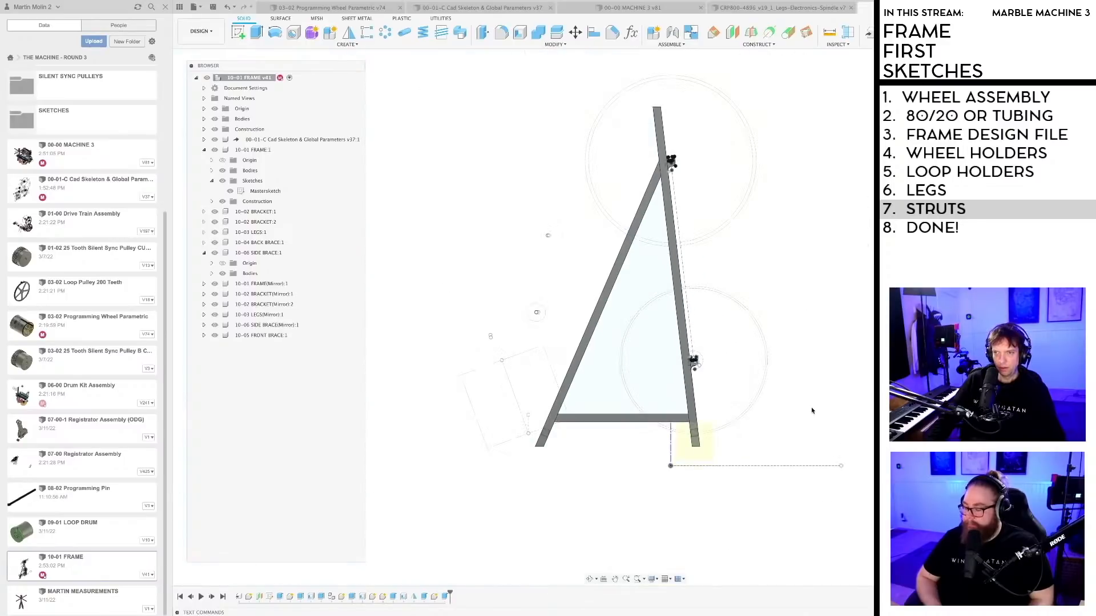
mouse_move(798, 418)
shift+middle_down()
mouse_move(785, 411)
mouse_move(795, 421)
shift+middle_up()
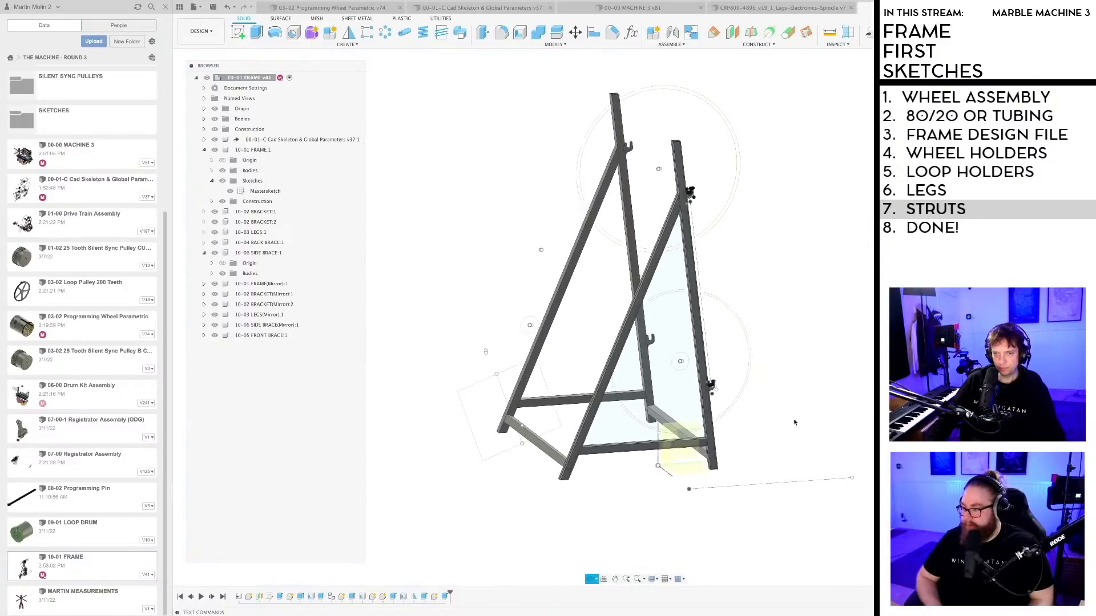
key(super+s)
key(Return)
Step: Reopen the Mastersketch and draw two vertical lines across the lower horizontal brace, from its upper edge to its lower edge
scroll(753, 445, up, 2)
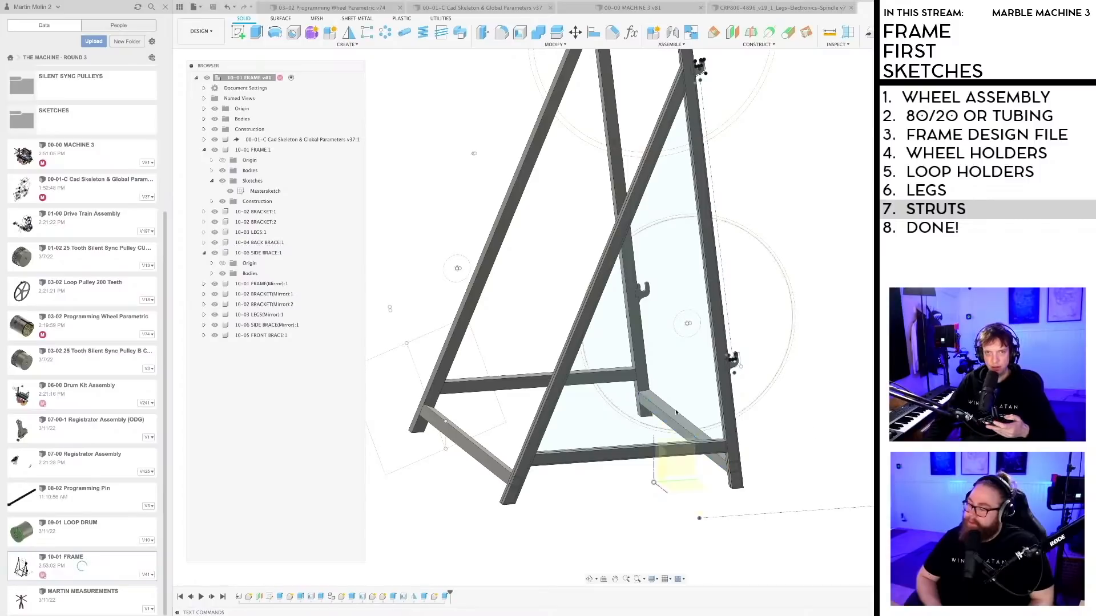
double_click(270, 597)
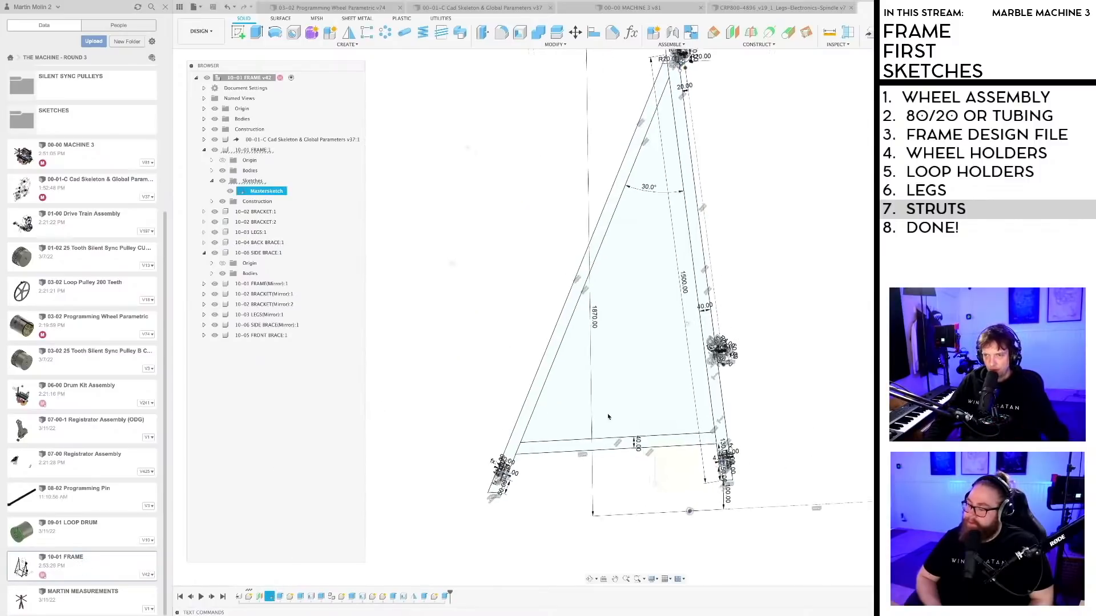
scroll(752, 385, up, 5)
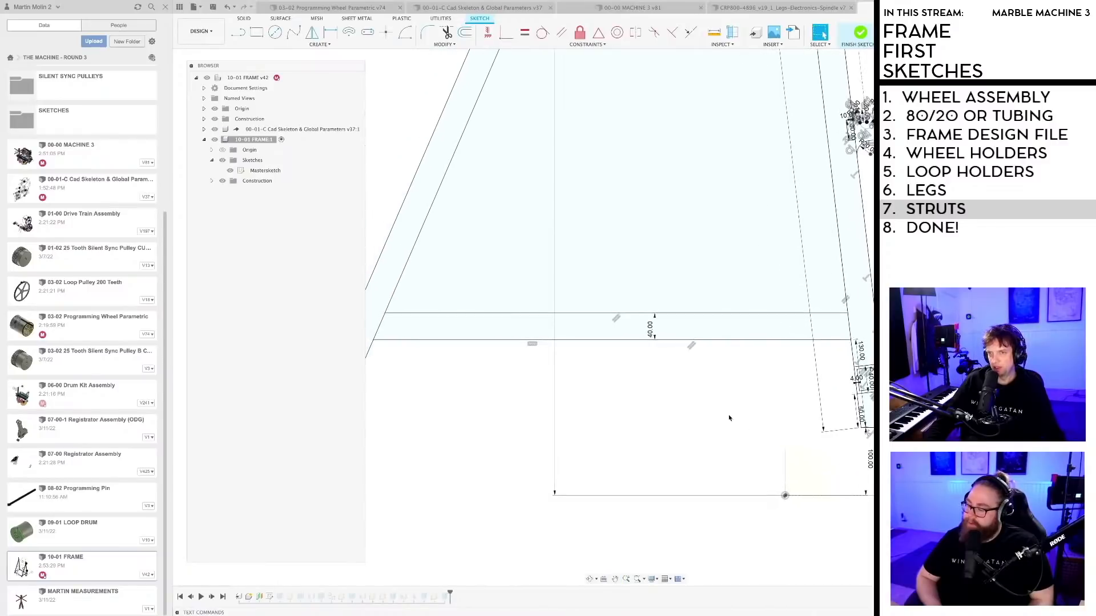
scroll(729, 419, down, 4)
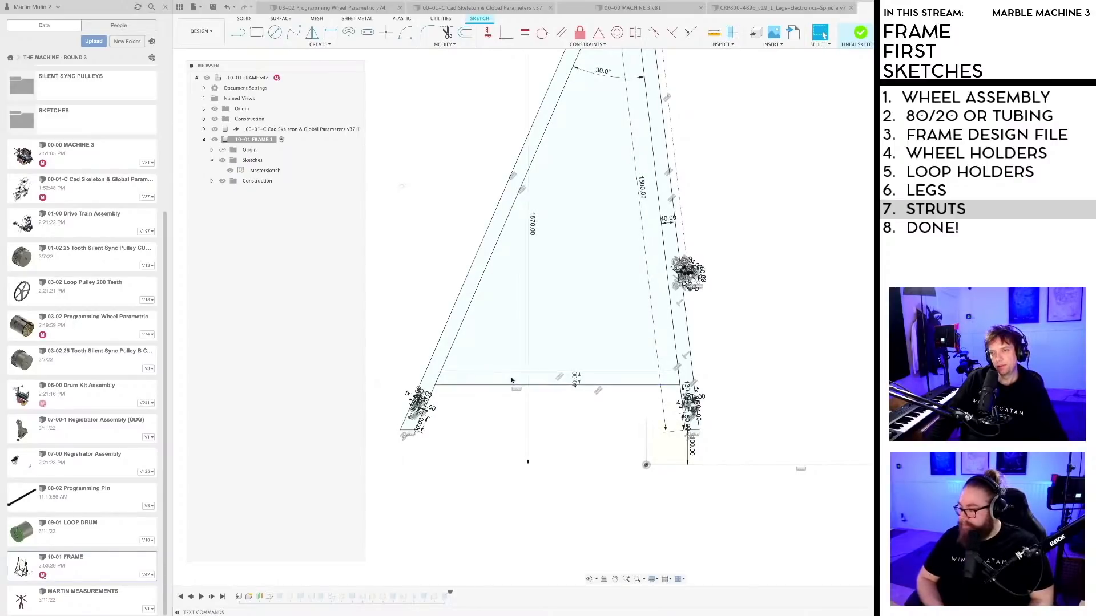
scroll(610, 418, up, 1)
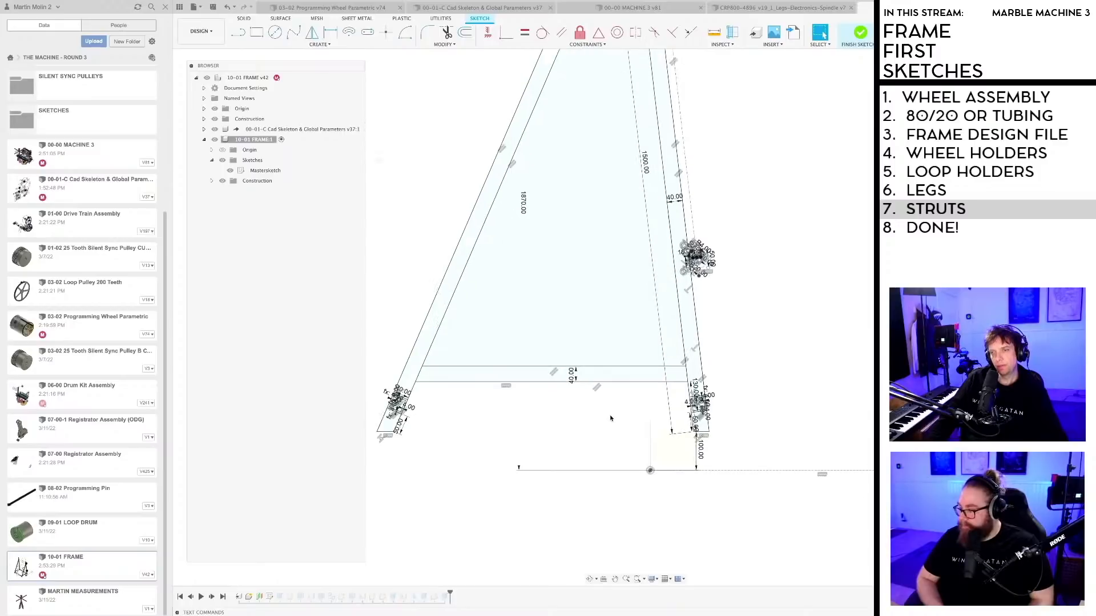
scroll(612, 418, down, 1)
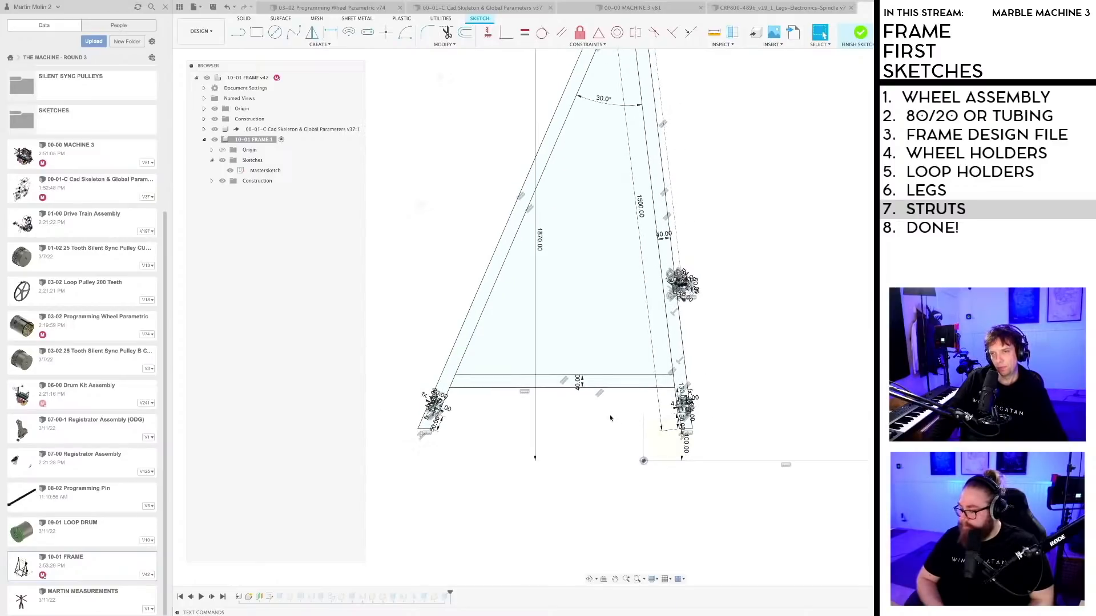
middle_drag(567, 406, 576, 393)
key(l)
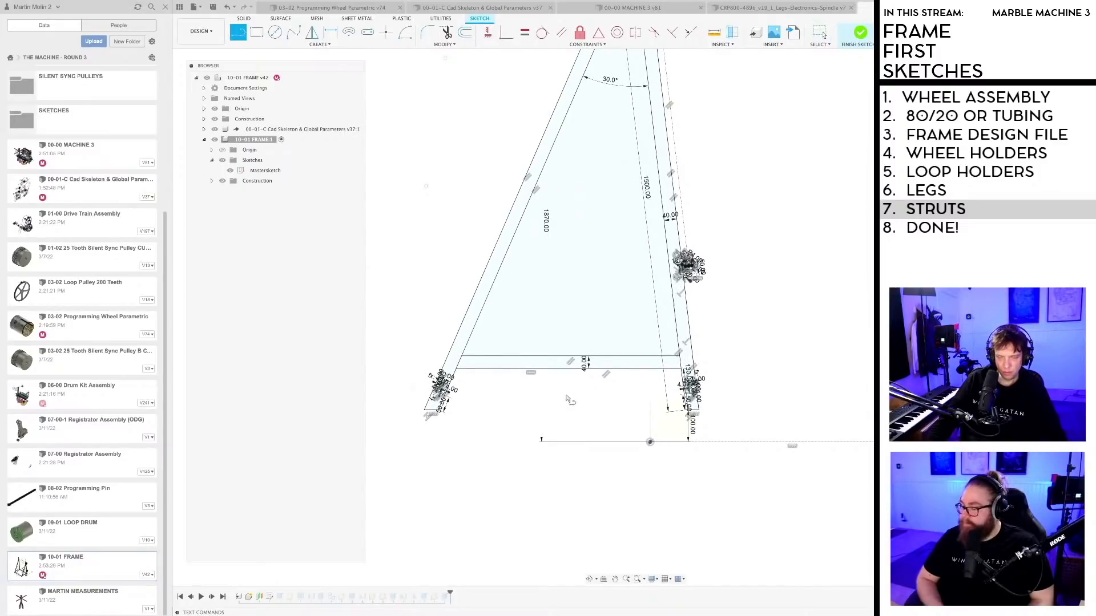
scroll(513, 361, up, 2)
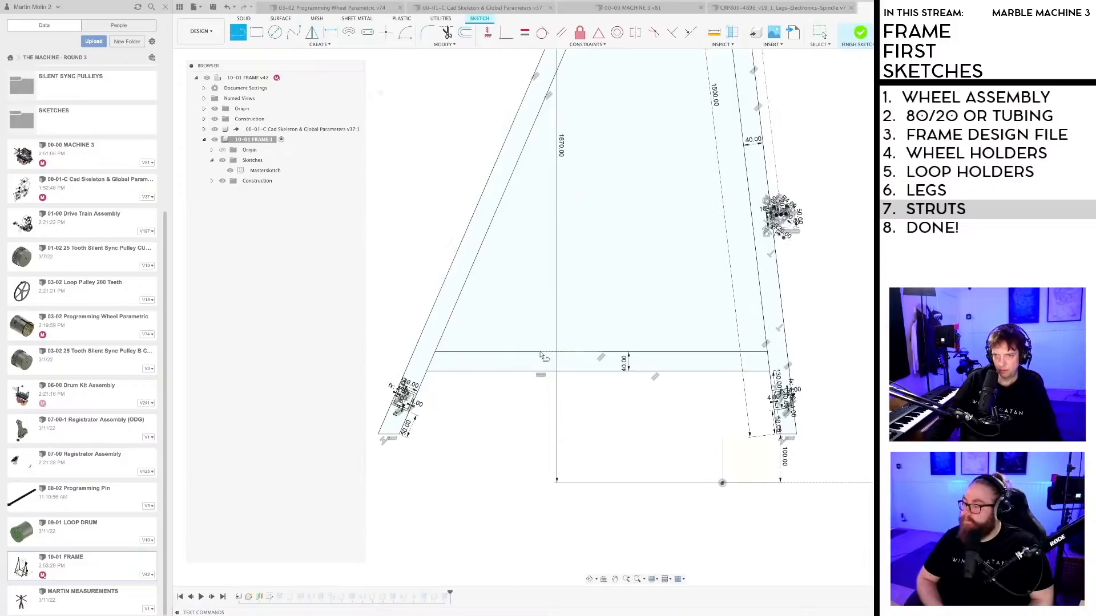
click(540, 352)
click(540, 371)
key(Escape)
scroll(594, 388, up, 3)
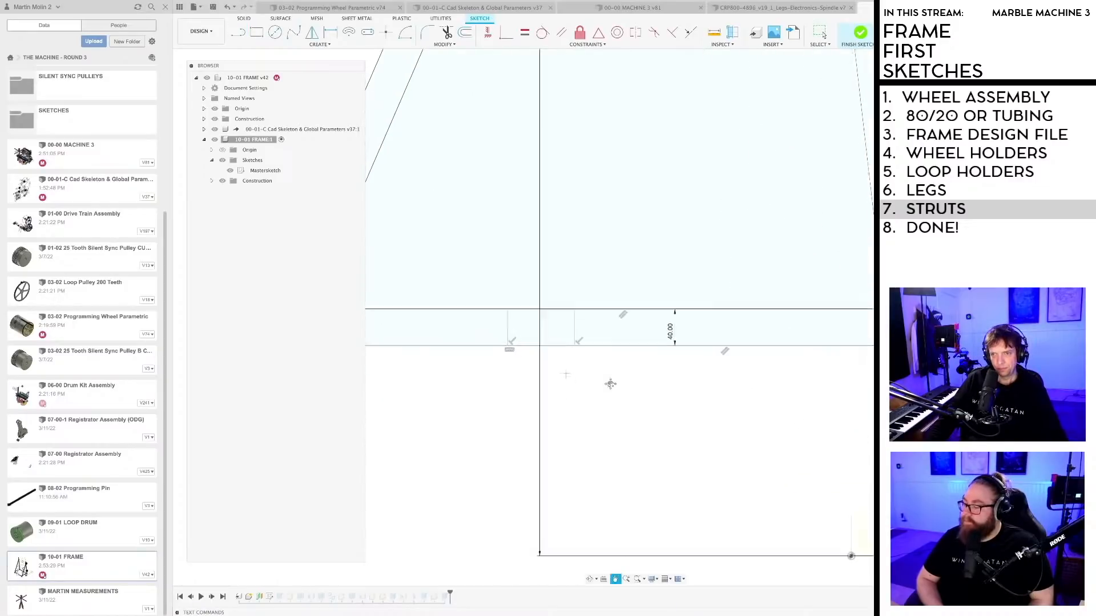
Step: Dimension the spacing between the two vertical lines in the lower brace as 40 mm
middle_drag(610, 384, 691, 398)
scroll(691, 398, up, 2)
key(l)
key(d)
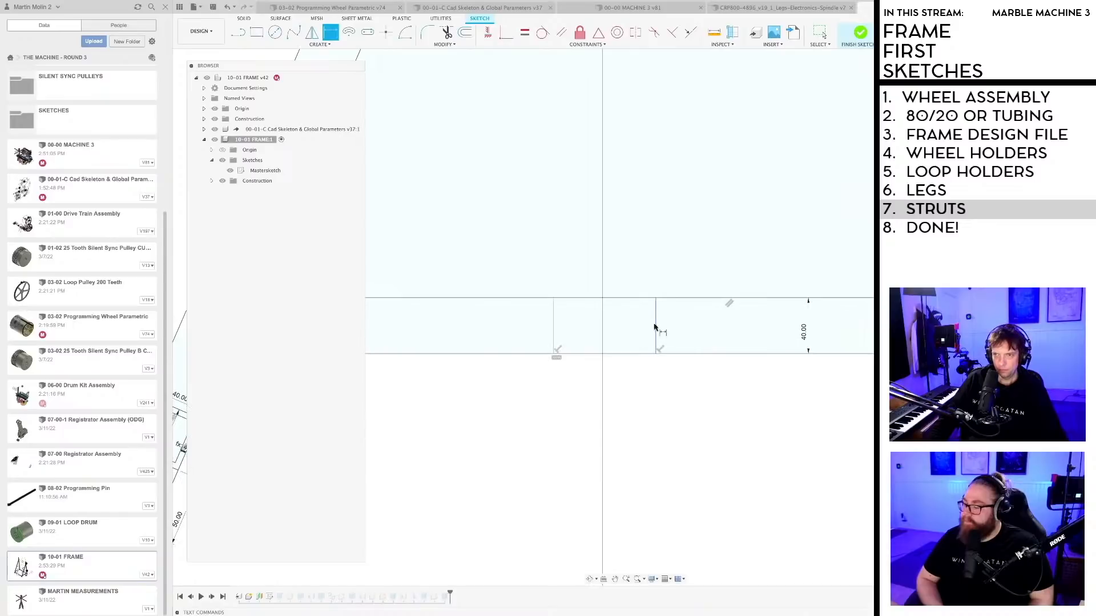
click(552, 328)
click(656, 325)
click(577, 324)
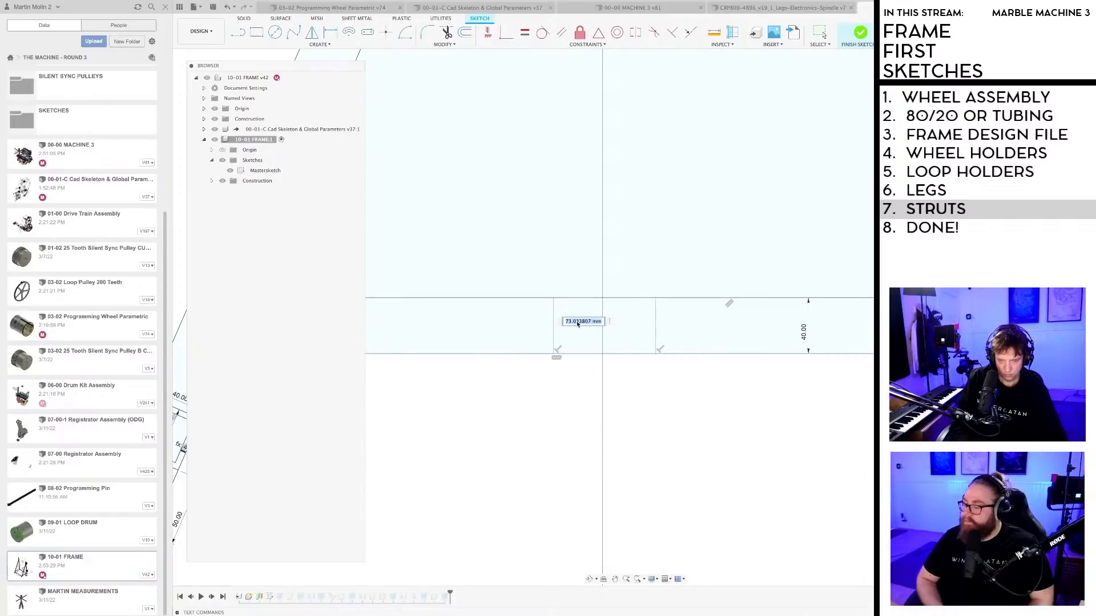
key(Return)
Step: Position the line nearer the slanted leg 210 mm from the corner where the brace's upper edge meets that leg
scroll(568, 358, down, 2)
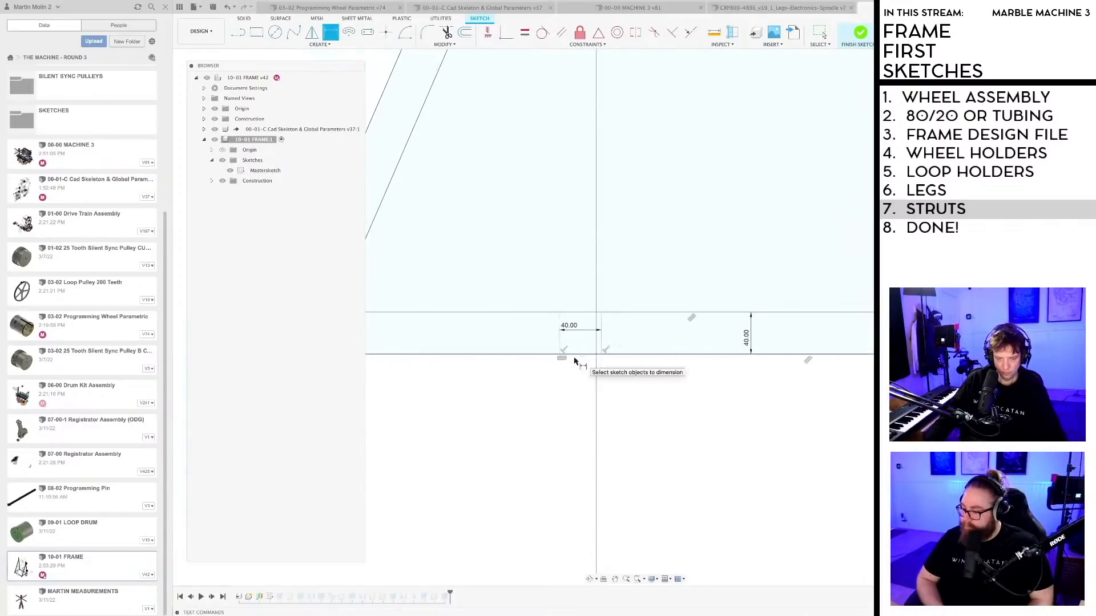
middle_drag(568, 357, 681, 396)
key(l)
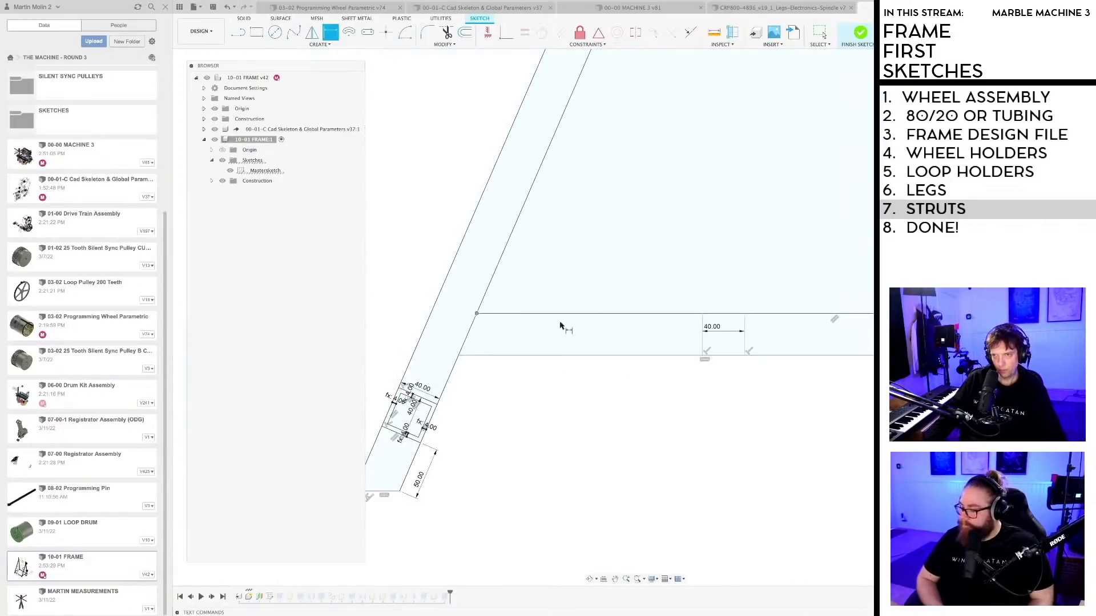
click(701, 313)
click(665, 303)
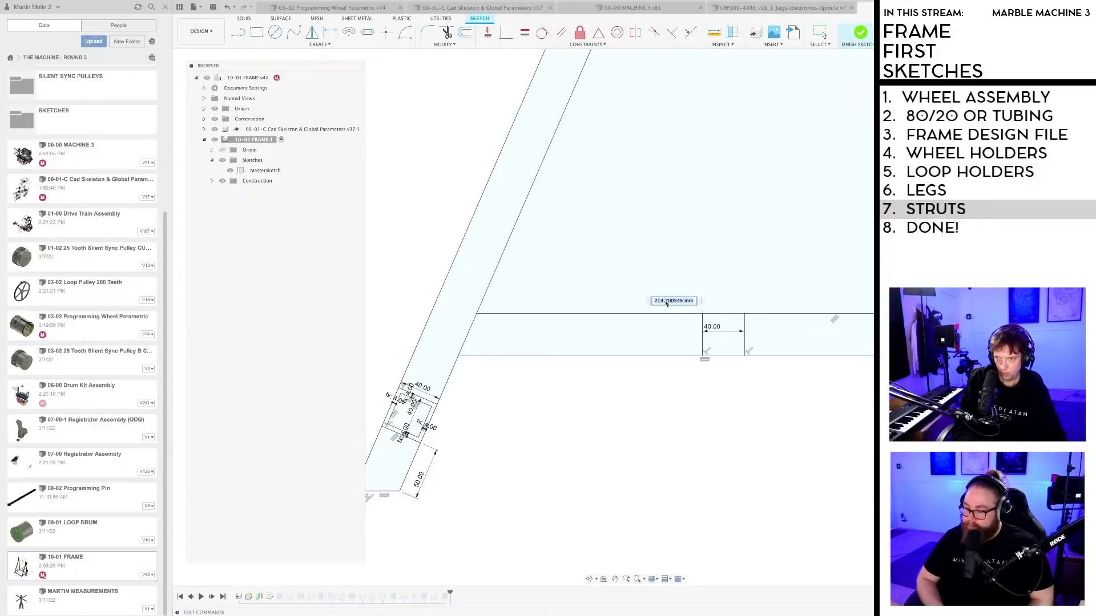
text(210)
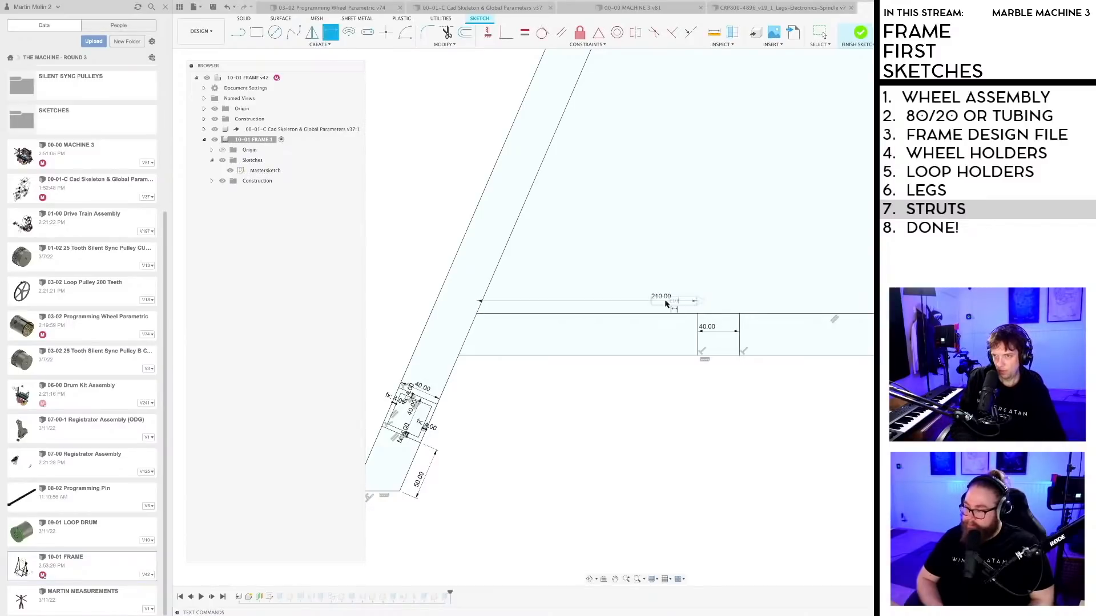
key(Return)
key(Escape)
Step: Sketch a rough closed four-sided outline with a lower edge about 28 mm long inside the brace's 40 mm square
scroll(706, 411, down, 2)
middle_drag(790, 420, 717, 420)
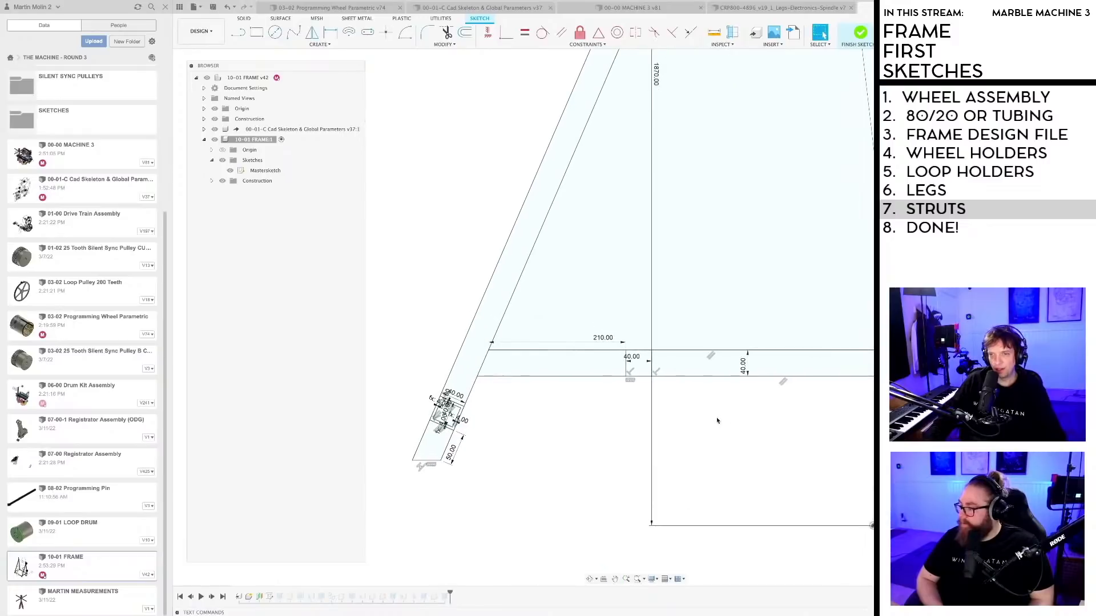
scroll(679, 402, up, 3)
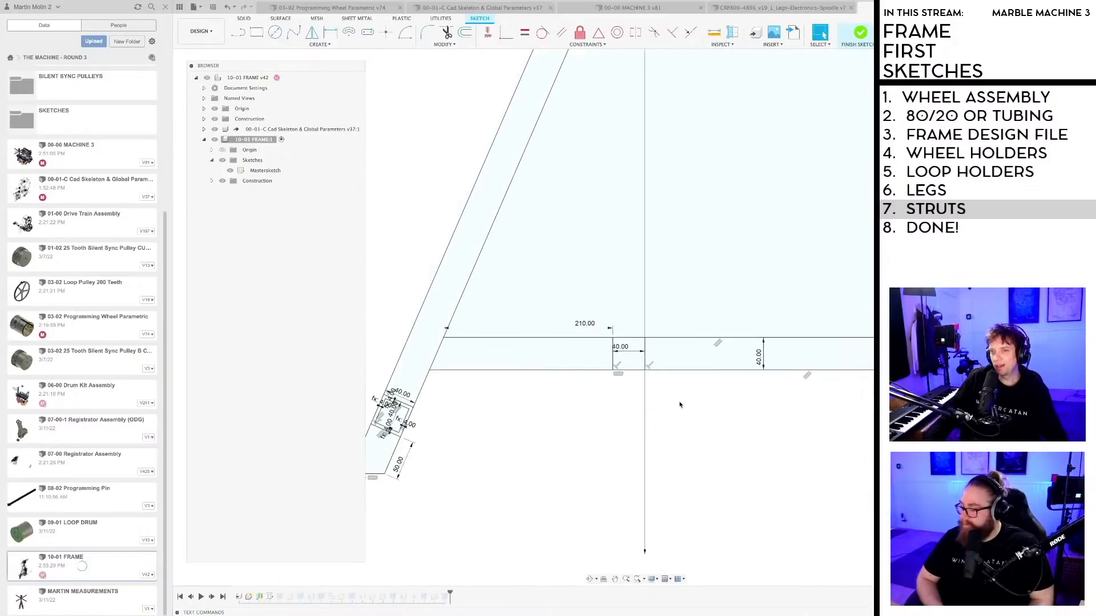
scroll(605, 377, up, 4)
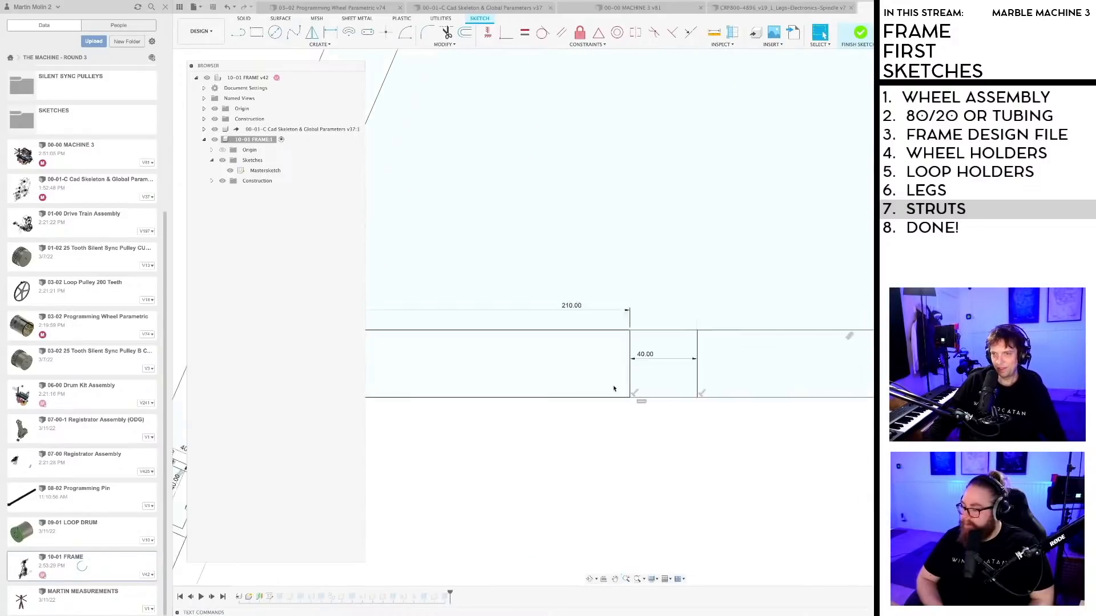
key(l)
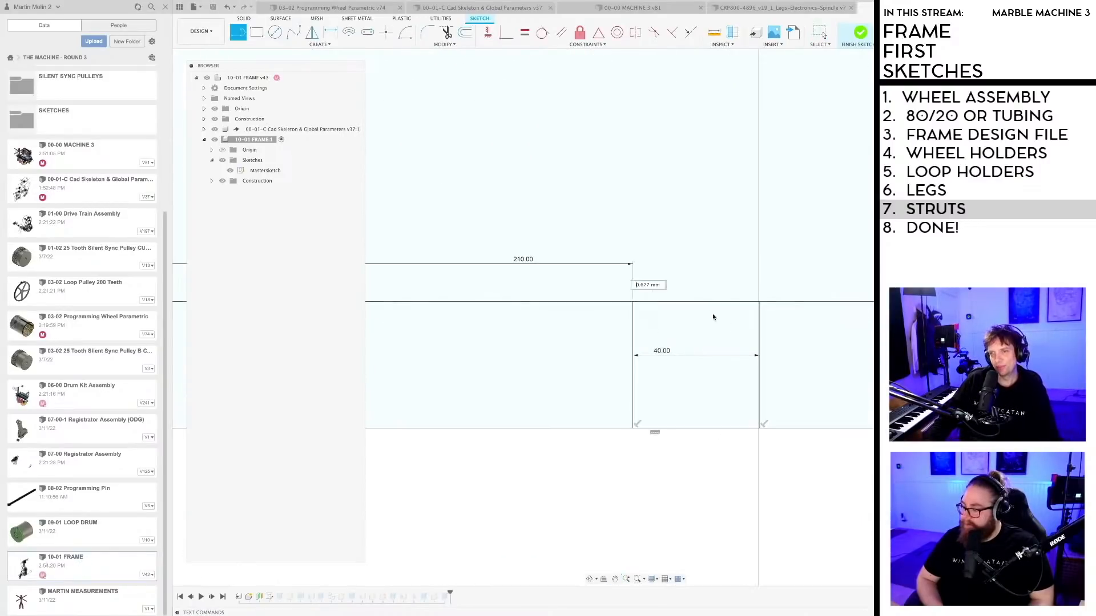
click(747, 312)
click(734, 410)
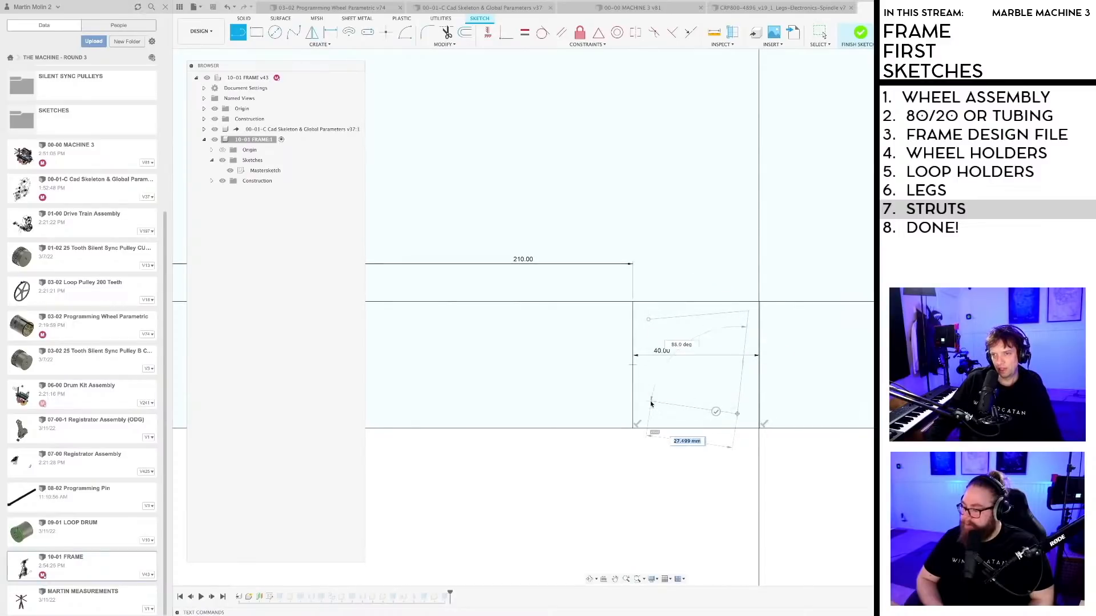
click(648, 404)
click(648, 321)
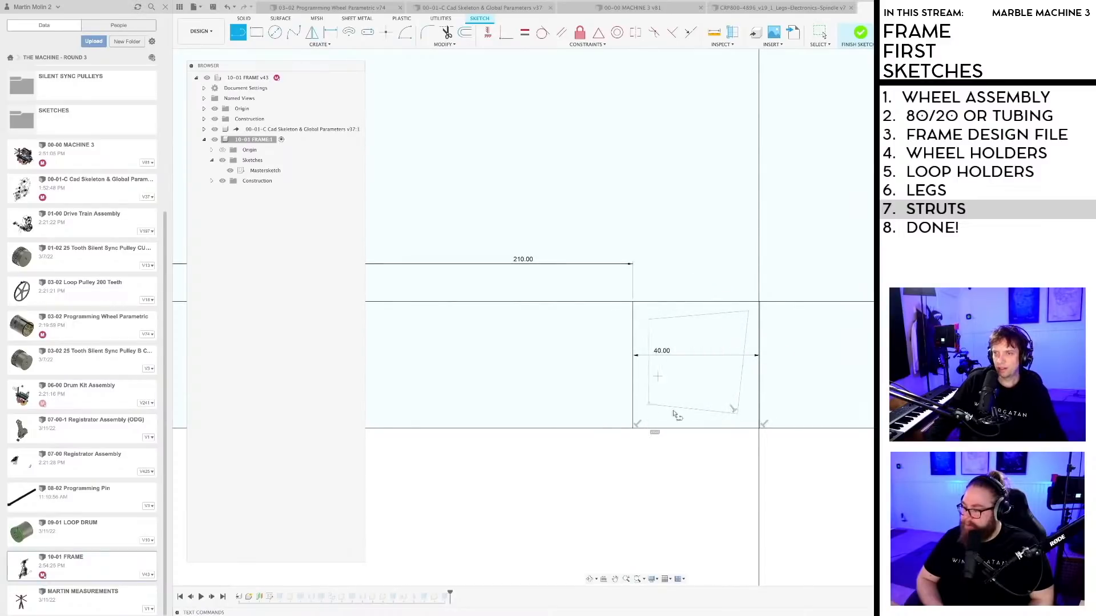
key(Escape)
Step: Save the frame design with the inner outline added to the brace's square section
scroll(670, 424, up, 2)
scroll(670, 426, down, 2)
mouse_move(675, 463)
middle_down()
mouse_move(668, 489)
mouse_move(677, 472)
mouse_move(573, 521)
middle_up()
key(ctrl+s)
key(Return)
scroll(681, 475, up, 4)
scroll(606, 485, up, 3)
scroll(503, 167, down, 4)
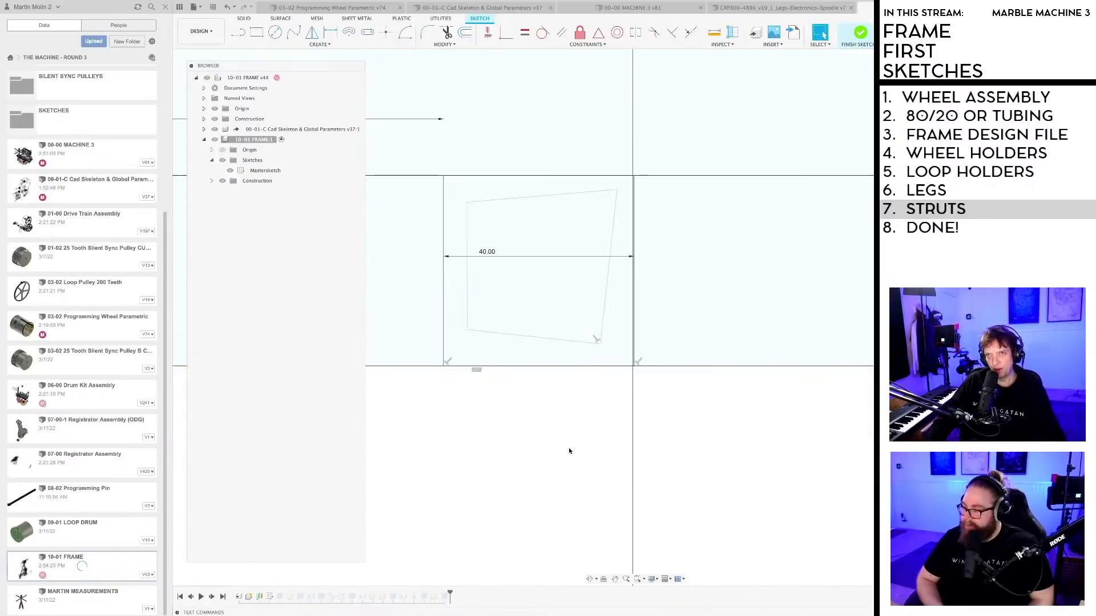
middle_drag(569, 448, 582, 485)
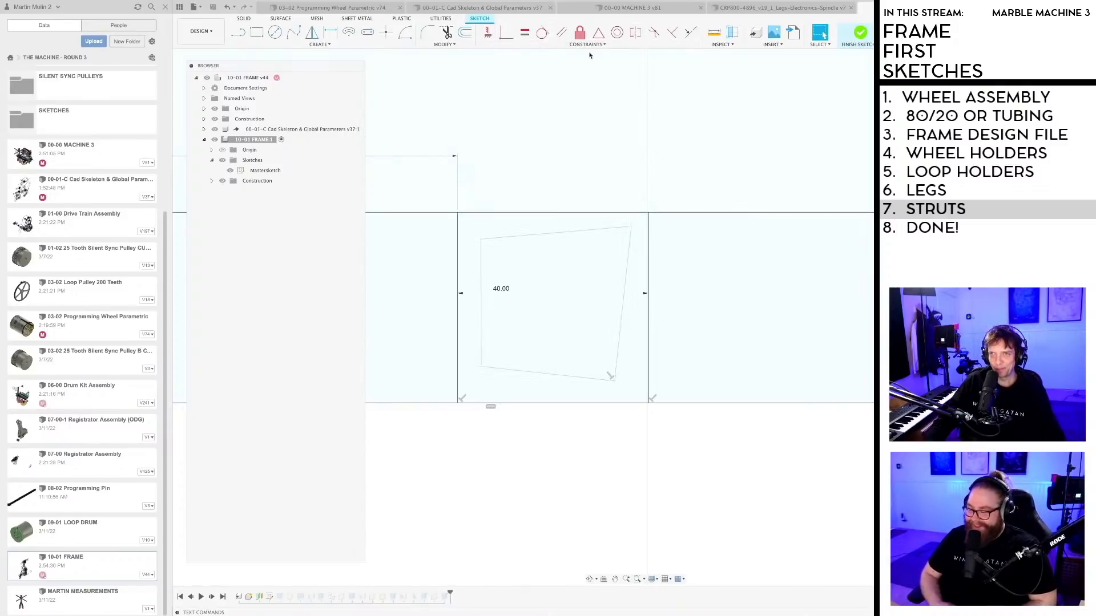
Step: Constrain the inner outline's edges parallel to the corresponding edges of the brace's 40 mm square
click(562, 32)
click(565, 235)
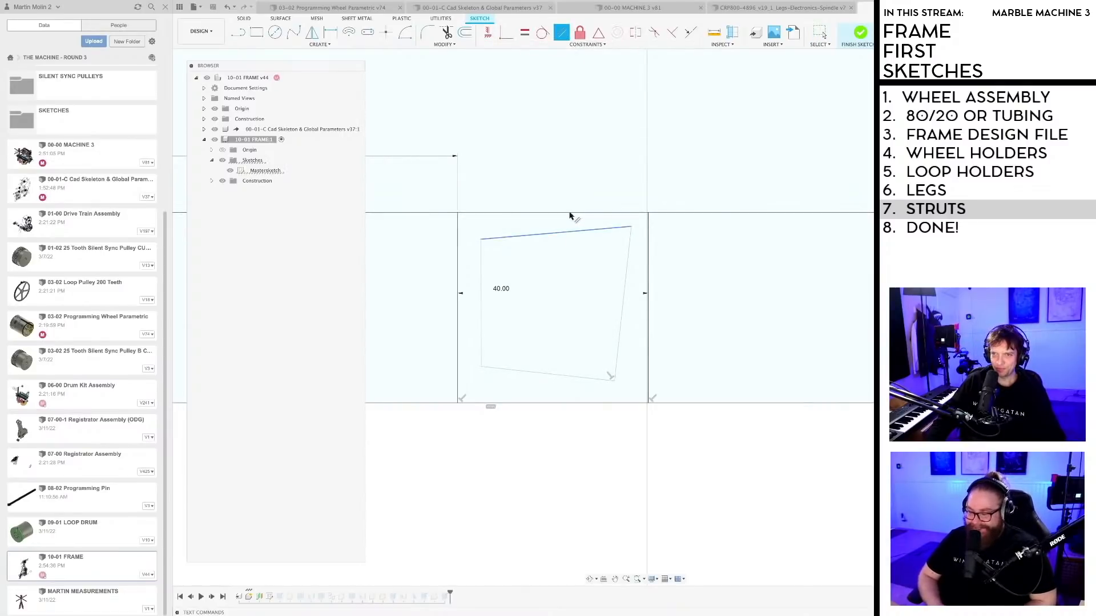
click(573, 214)
click(638, 266)
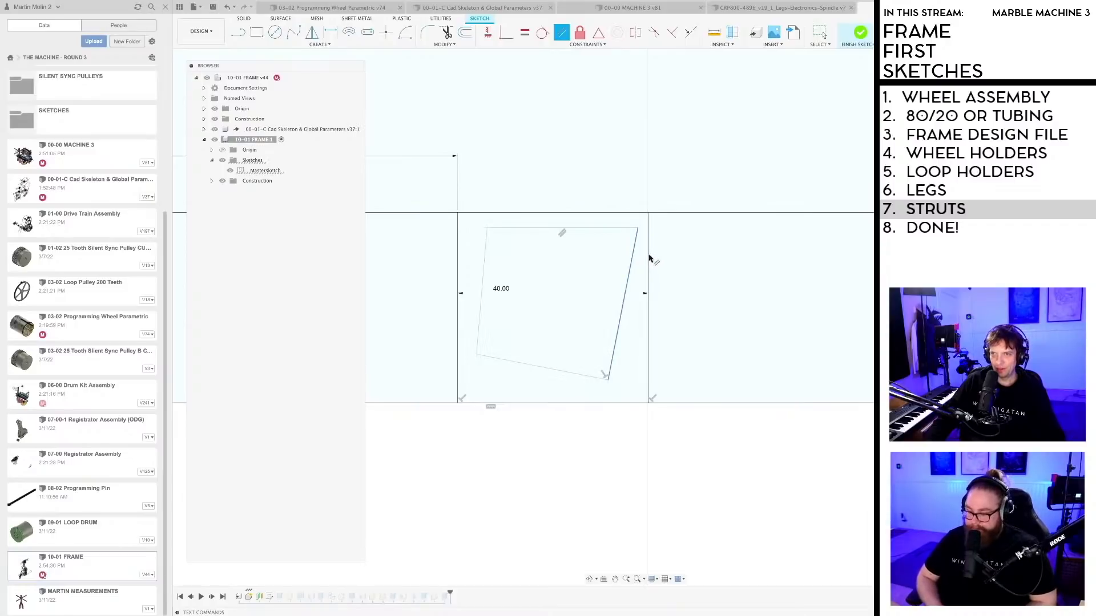
click(648, 258)
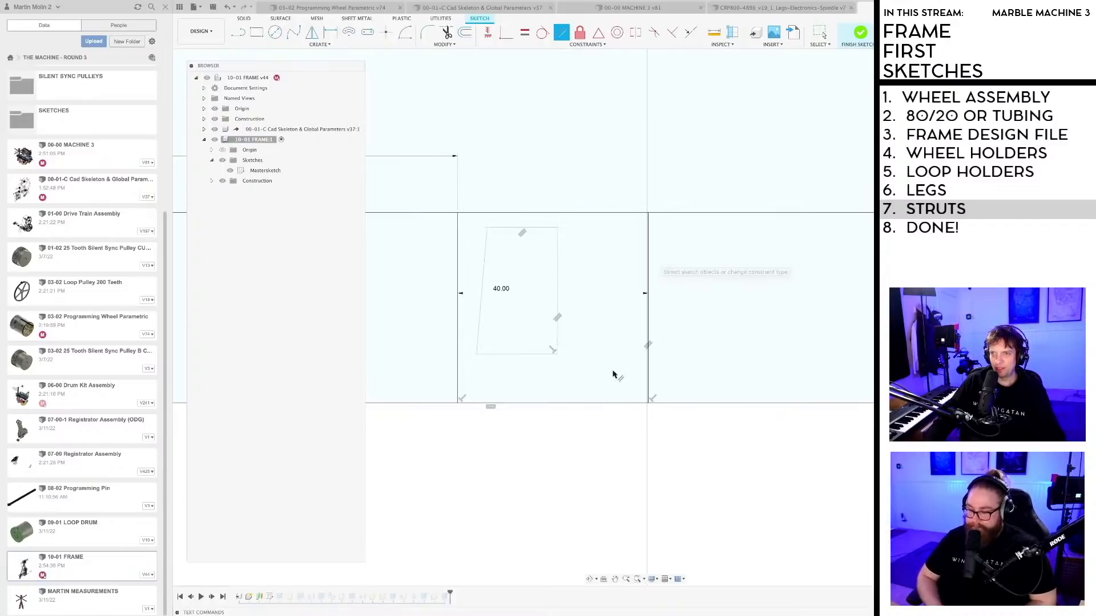
click(542, 403)
click(483, 280)
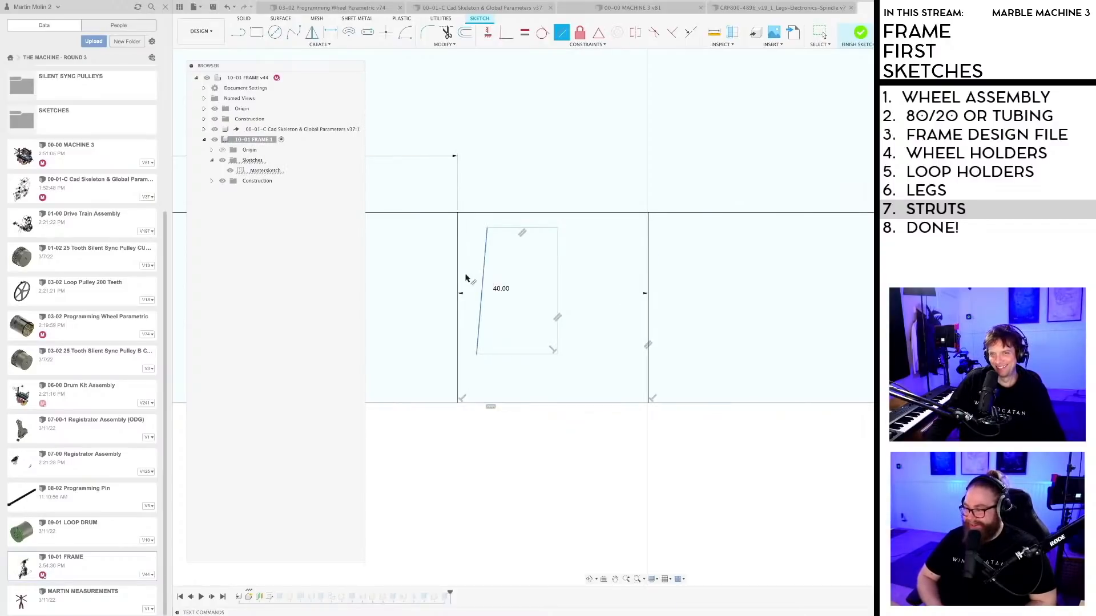
click(457, 276)
middle_drag(577, 249, 616, 292)
key(Escape)
Step: Dimension the inner outline's upper edge and its edge nearer the slanted leg 4 mm inside the 40 mm square
scroll(618, 294, up, 3)
key(d)
click(543, 263)
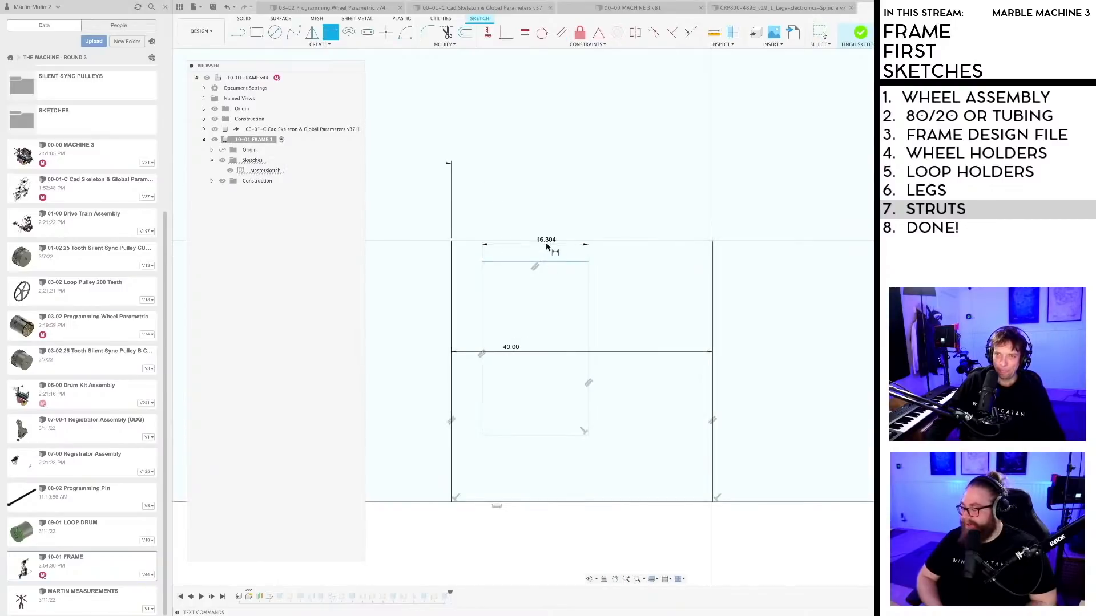
click(546, 241)
click(630, 247)
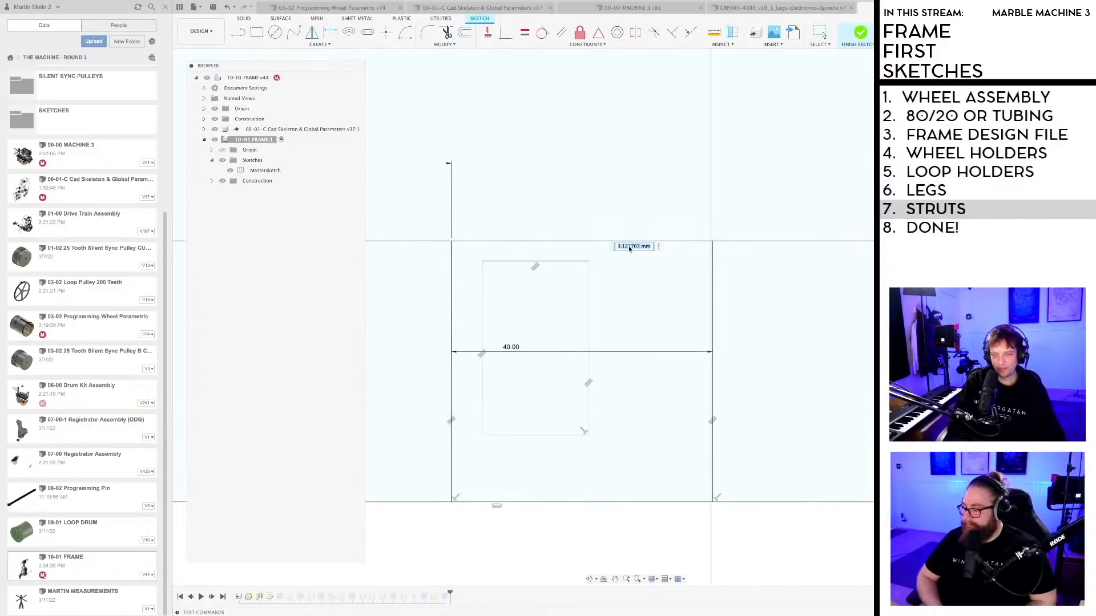
key(Return)
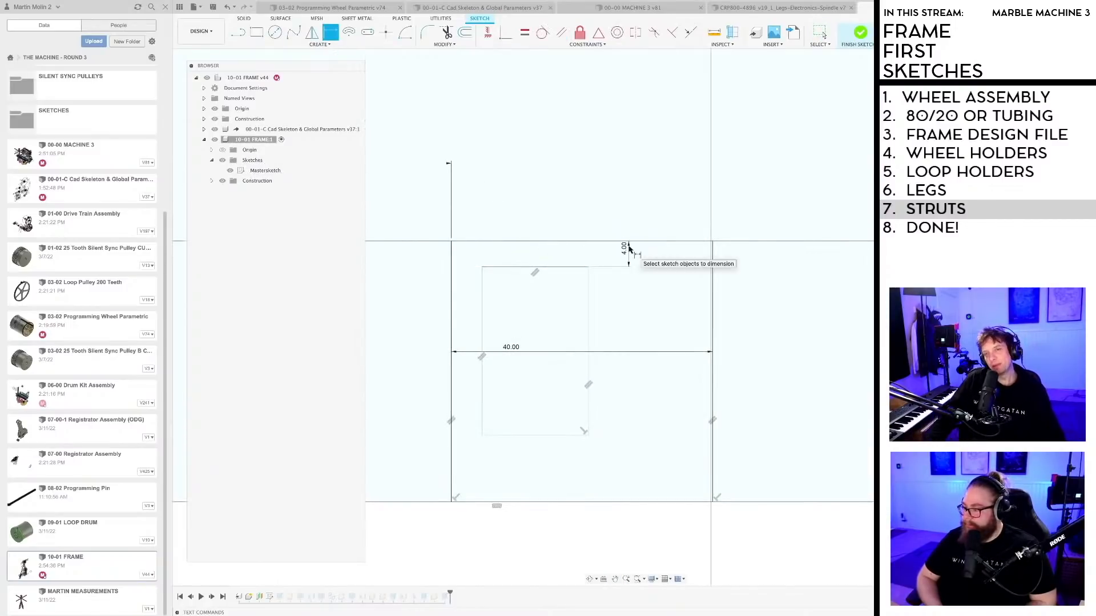
click(481, 307)
click(451, 301)
click(465, 256)
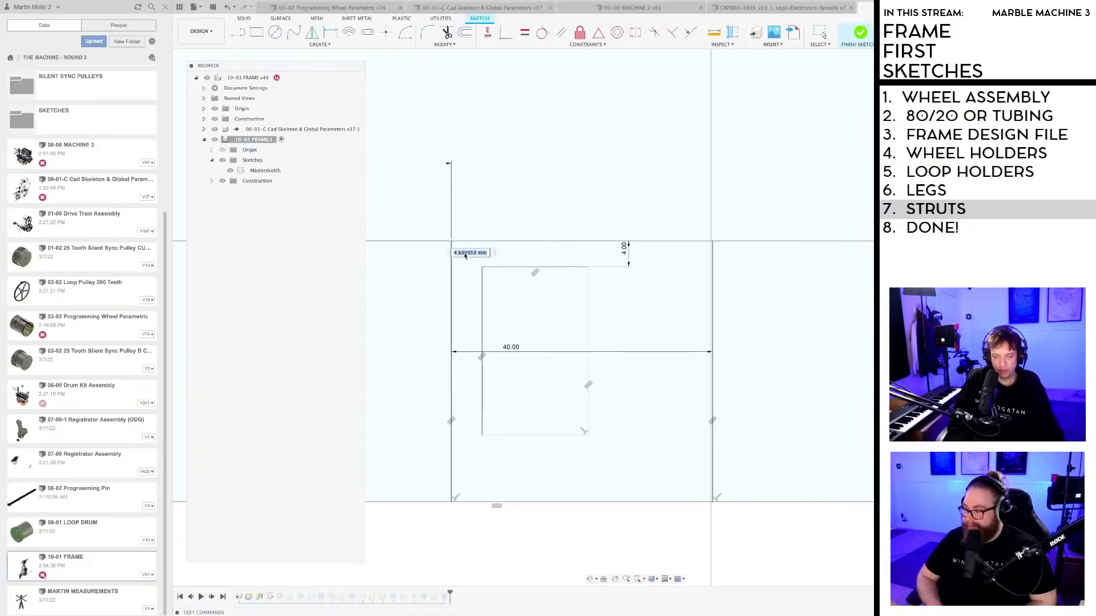
text(4)
key(Return)
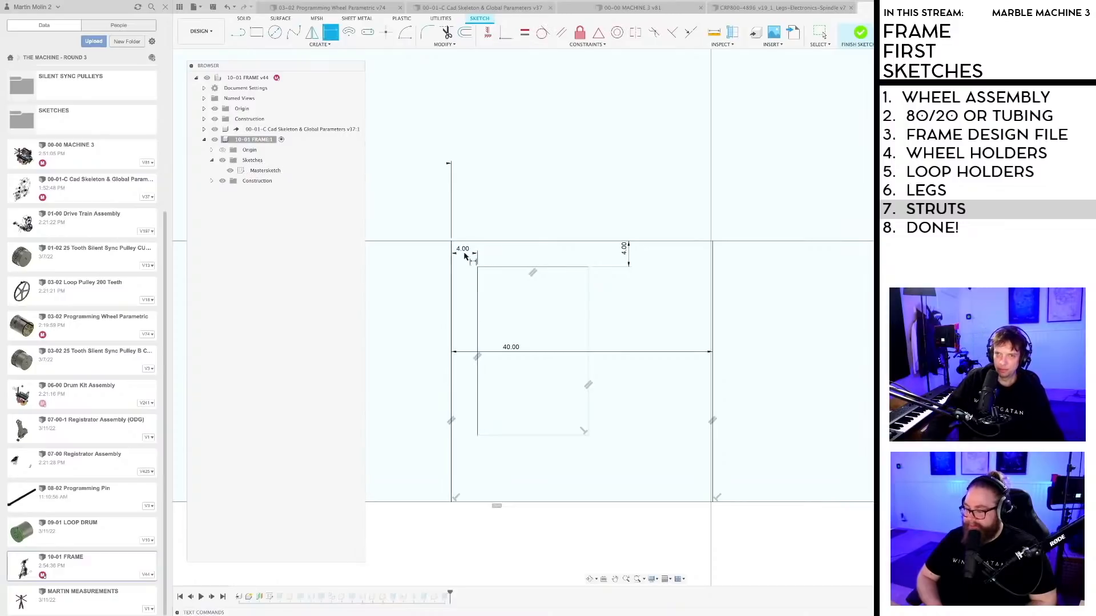
Step: Dimension the inner outline's lower edge and remaining side edge 4 mm inside the 40 mm square
click(541, 436)
click(526, 502)
click(531, 473)
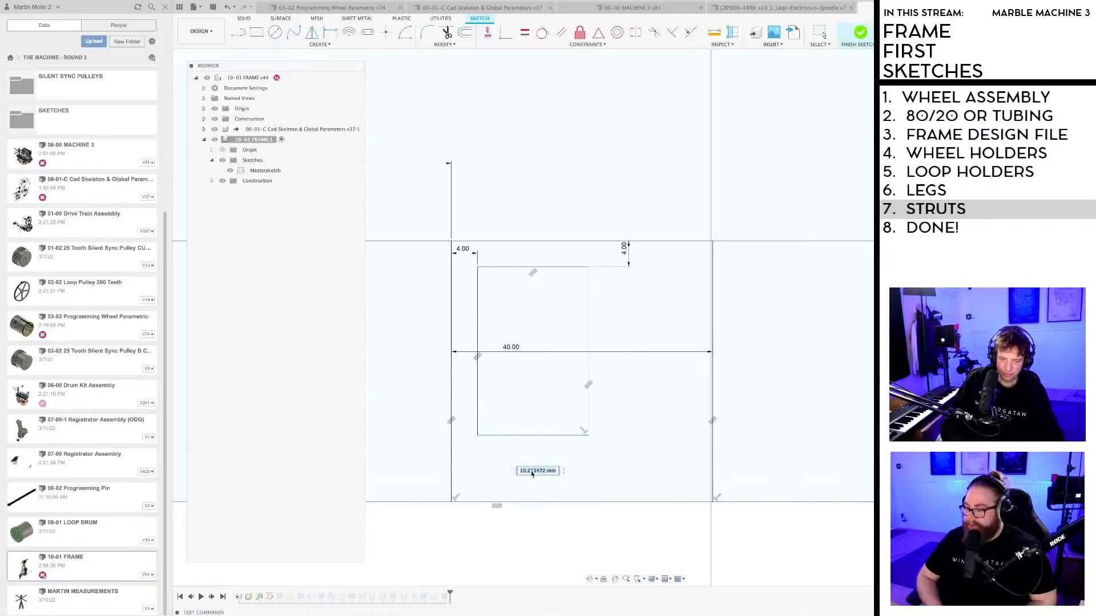
text(4)
key(Return)
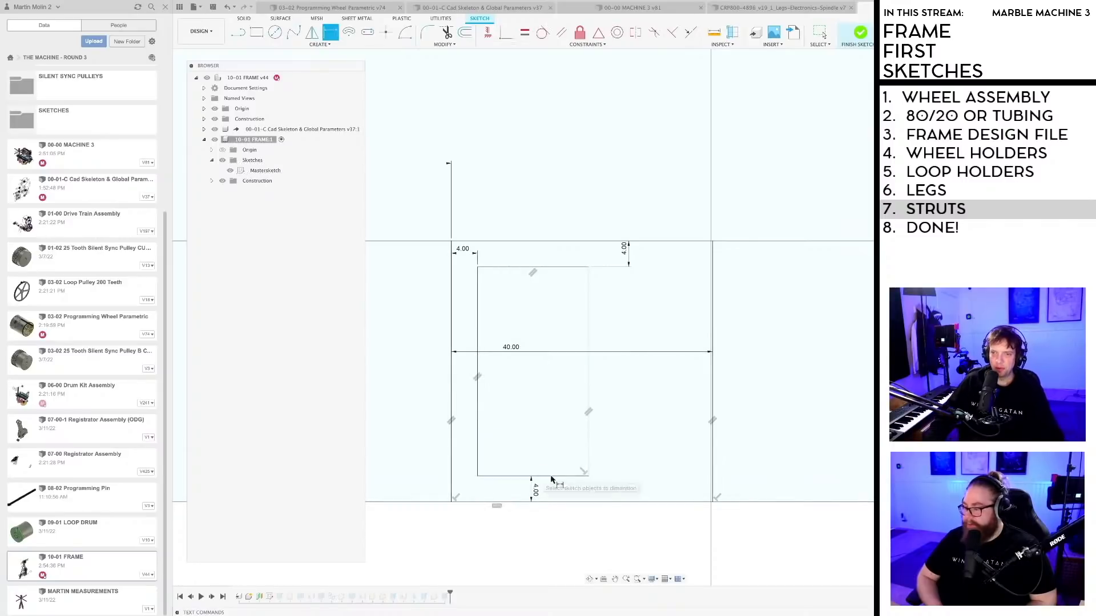
click(588, 443)
click(713, 410)
click(670, 416)
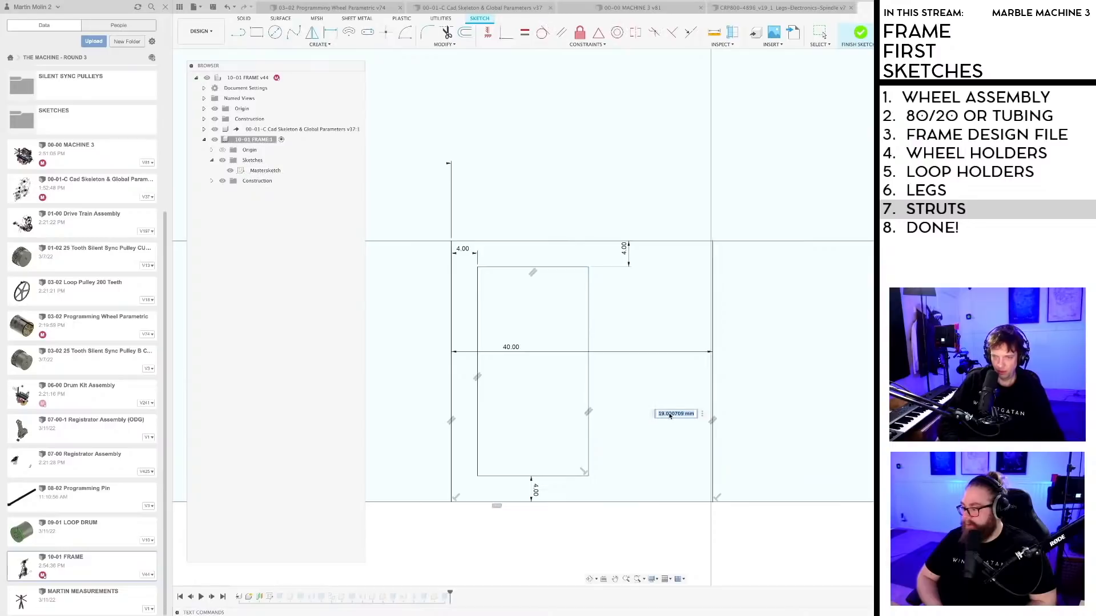
text(4)
key(Return)
Step: Finish the Mastersketch and save the frame design
scroll(698, 416, down, 5)
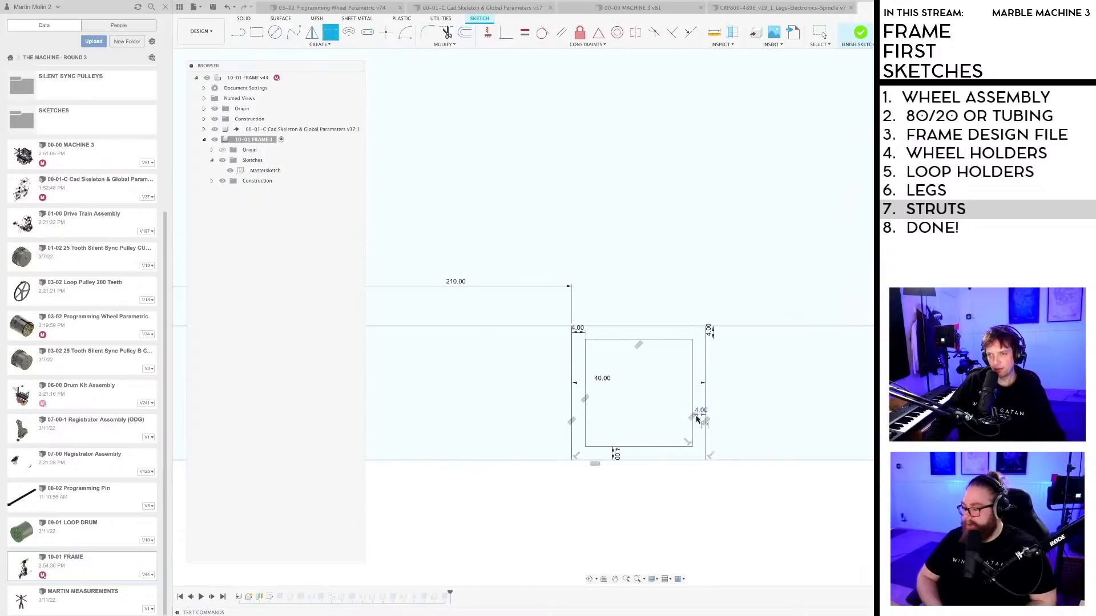
scroll(727, 500, down, 6)
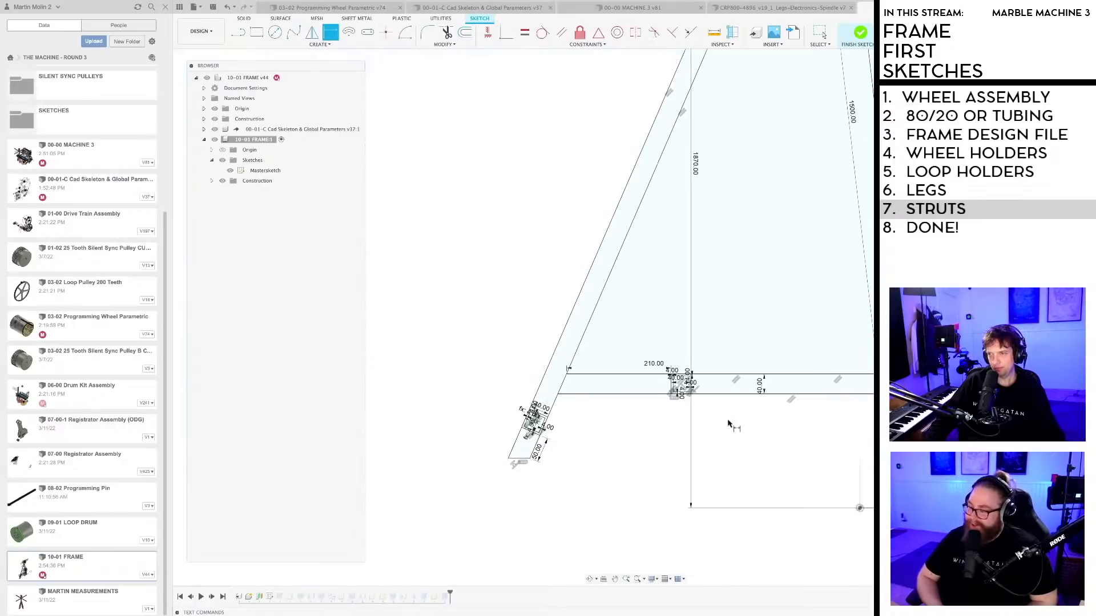
click(859, 32)
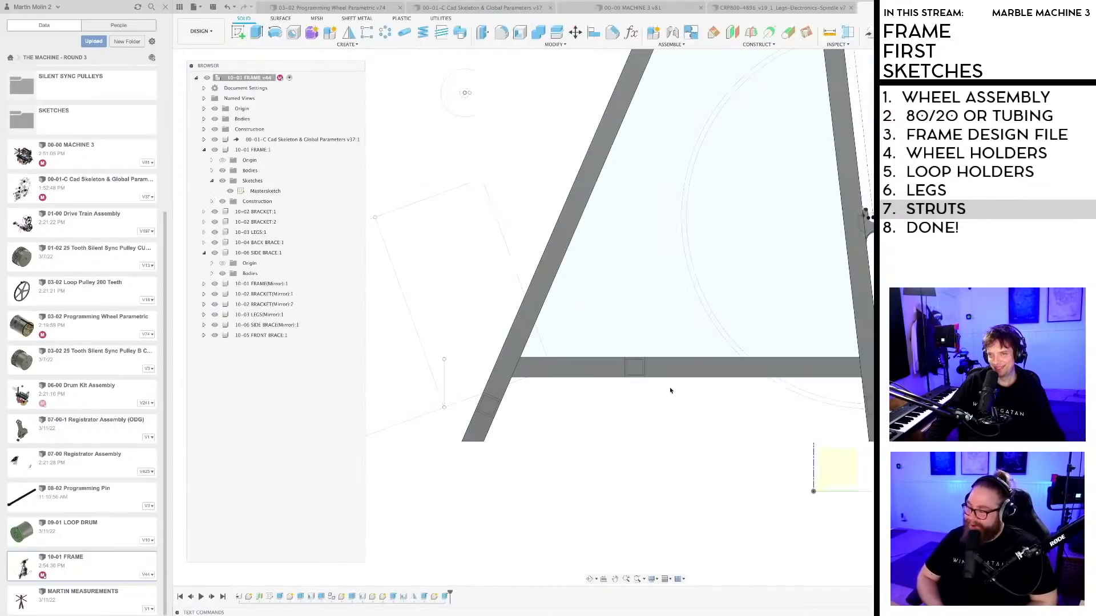
key(ctrl+s)
key(Return)
Step: Open the 10-04 BACK BRACE extrusion for editing
mouse_move(675, 450)
shift+middle_down()
mouse_move(670, 442)
mouse_move(698, 453)
mouse_move(666, 458)
shift+middle_up()
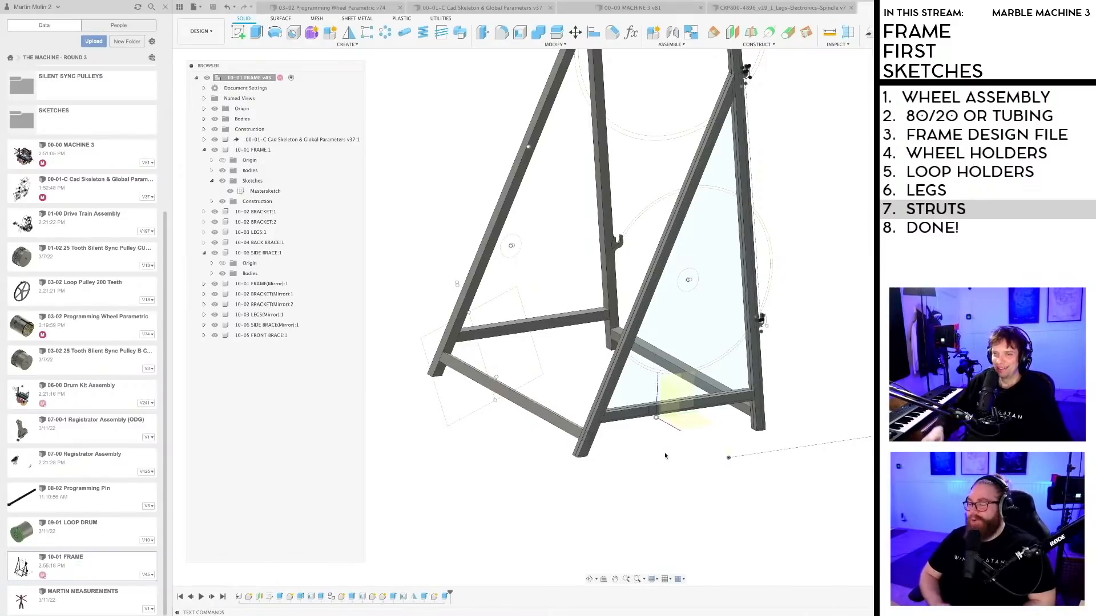
scroll(665, 455, up, 3)
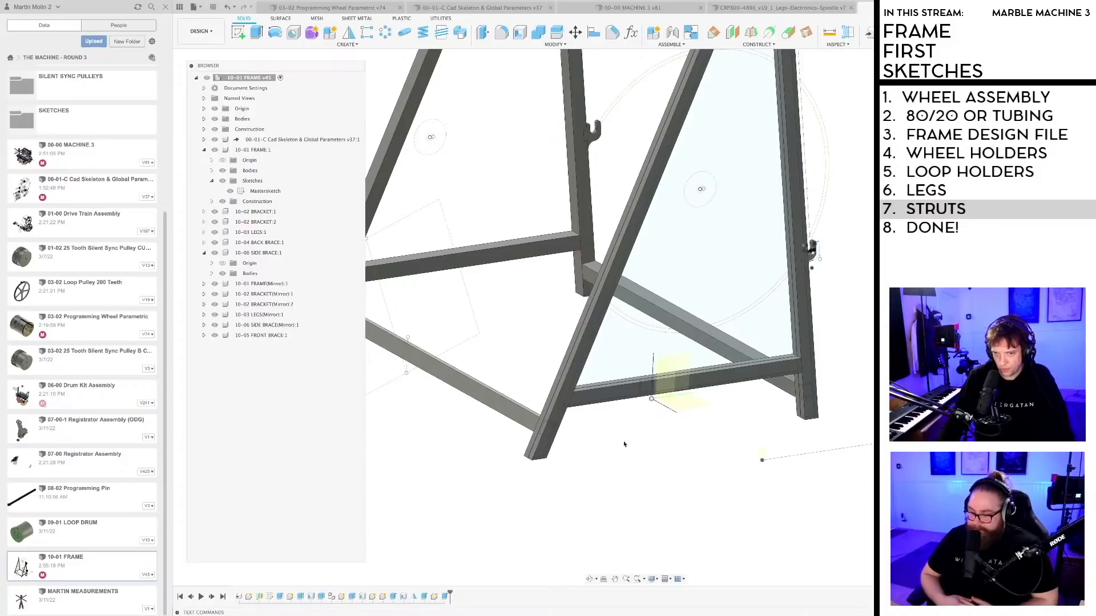
click(729, 346)
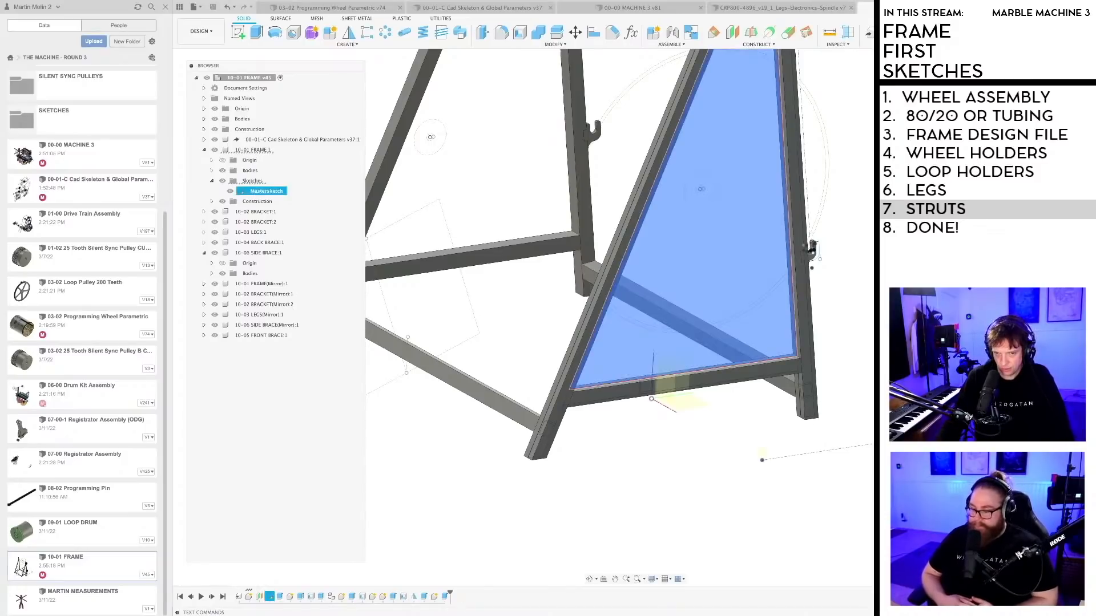
click(320, 597)
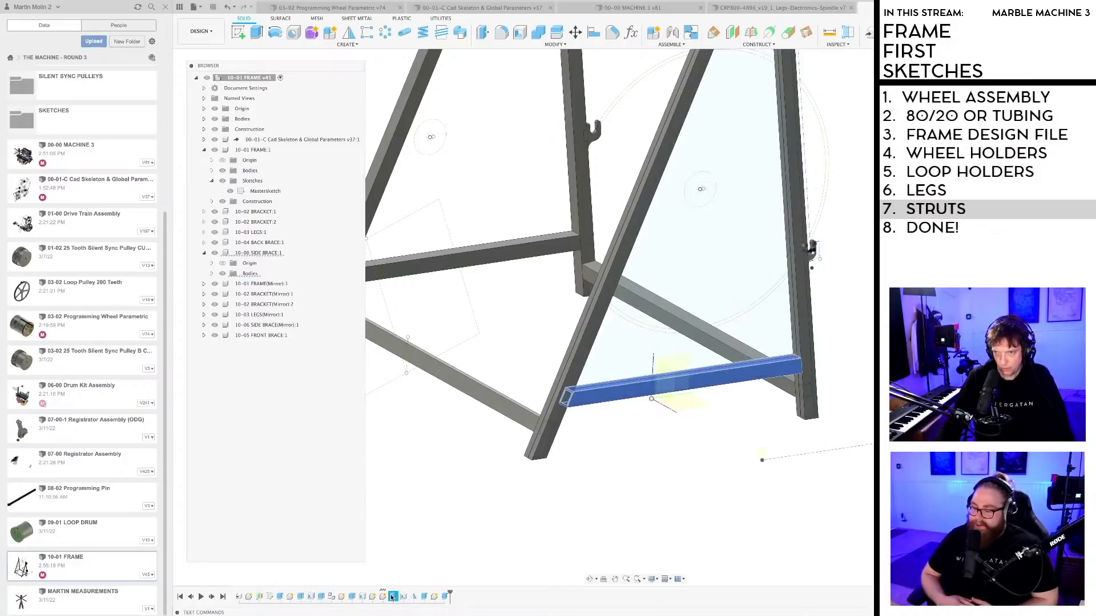
click(423, 597)
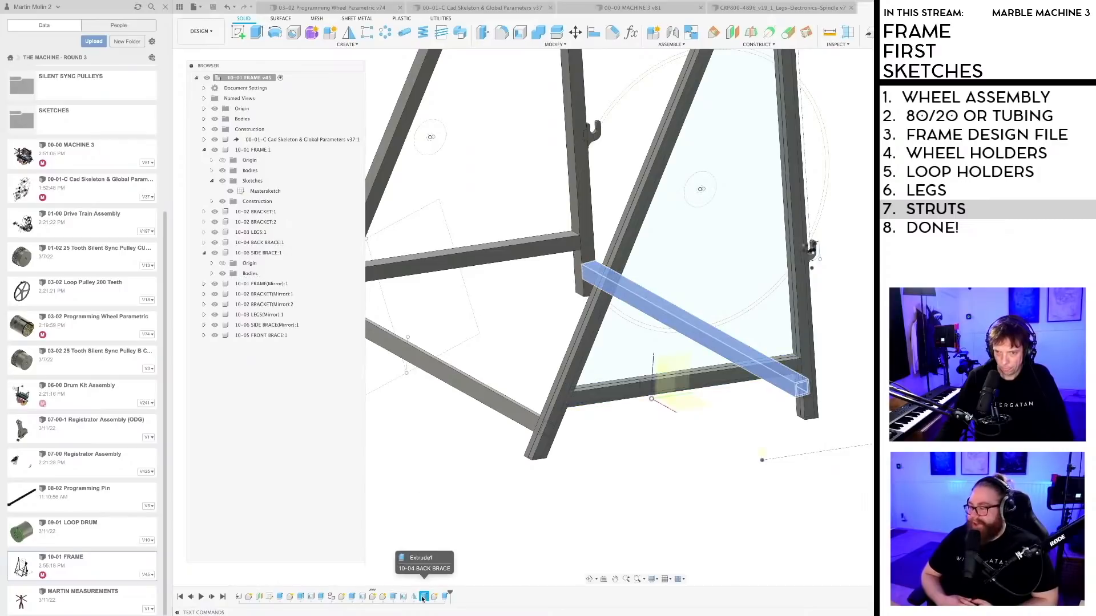
right_click(423, 597)
click(444, 511)
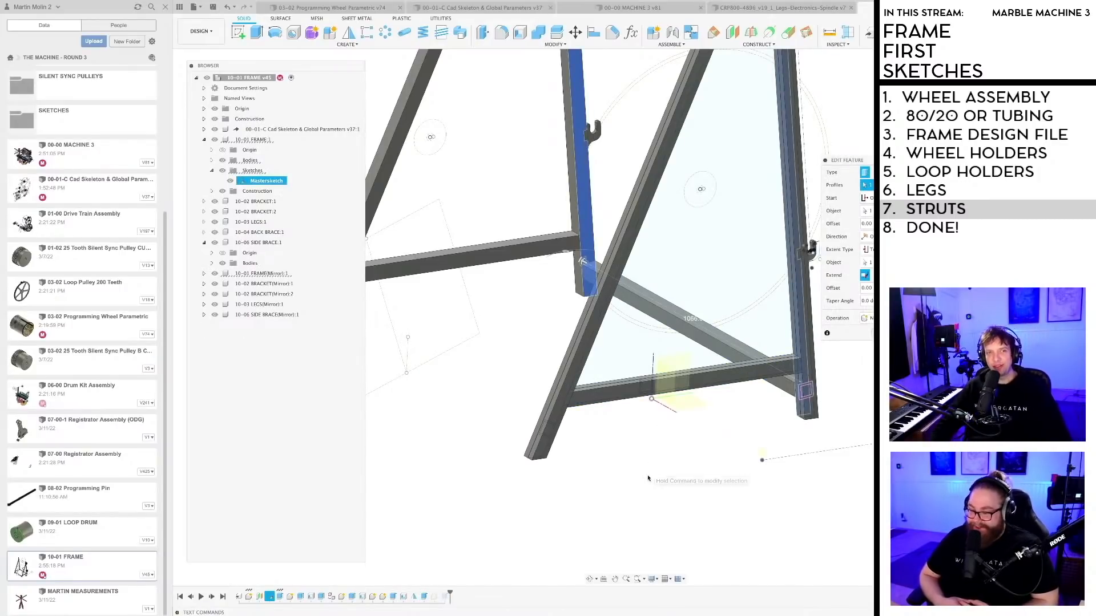
Step: Hide the side brace covering the sketch and pick the new square ring in the lower brace as the back brace's extrusion profile
shift+middle_drag(648, 473, 677, 430)
scroll(677, 430, up, 5)
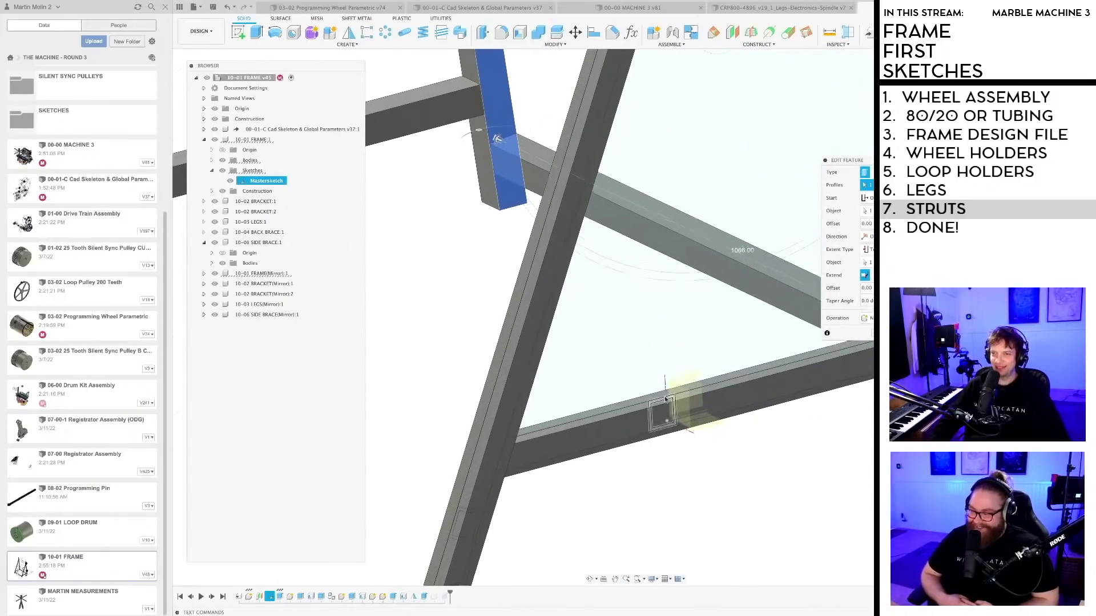
scroll(677, 430, up, 3)
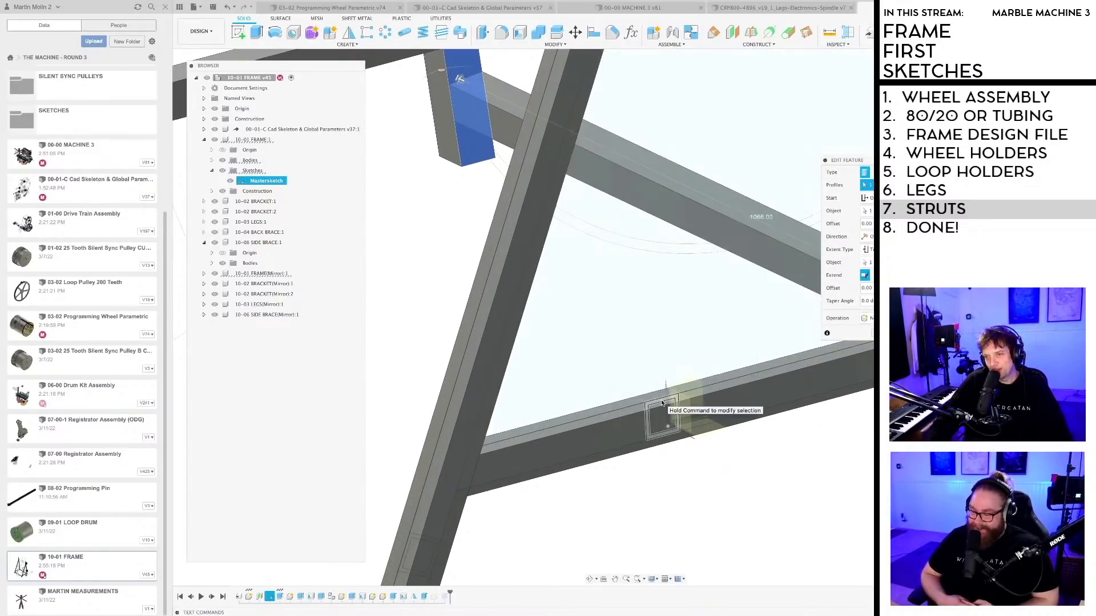
scroll(662, 402, down, 5)
mouse_move(665, 473)
shift+middle_down()
mouse_move(688, 472)
mouse_move(666, 508)
mouse_move(666, 479)
shift+middle_up()
scroll(664, 419, up, 5)
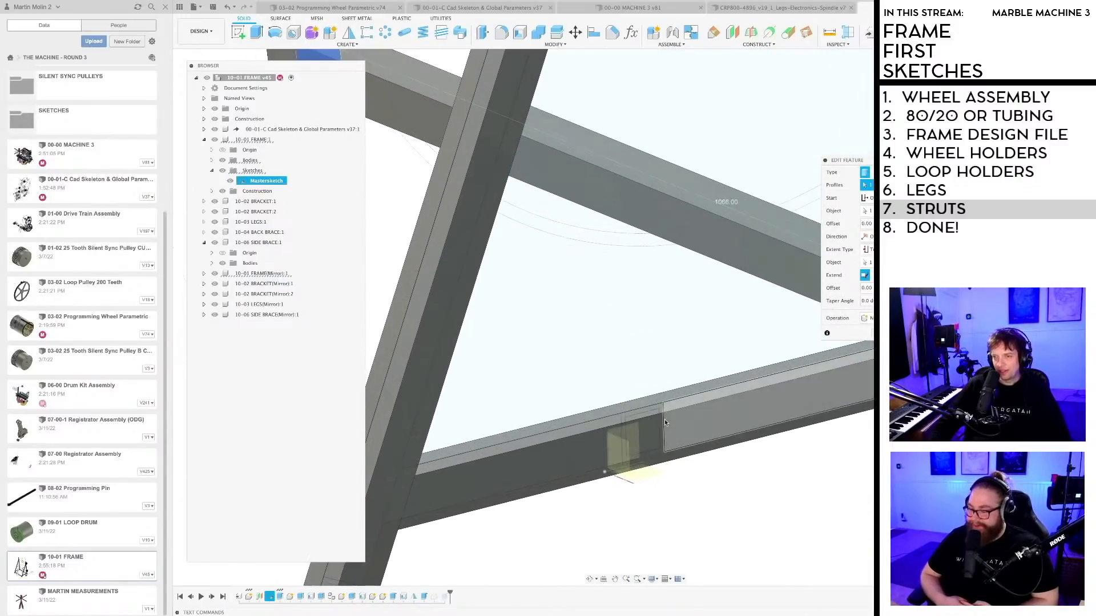
scroll(660, 421, down, 5)
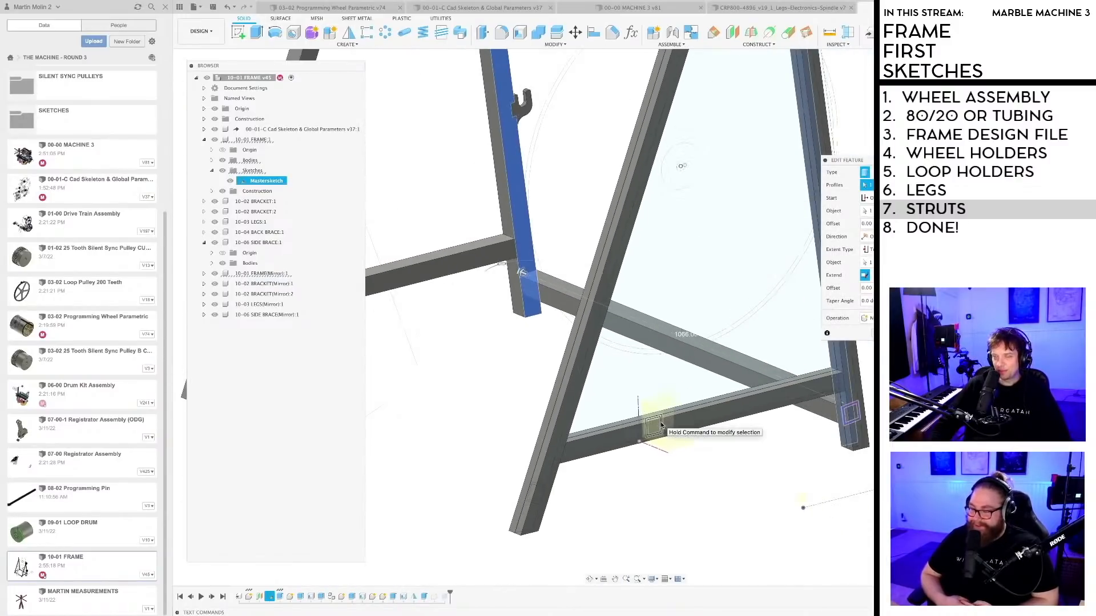
middle_drag(660, 422, 691, 474)
scroll(656, 414, up, 3)
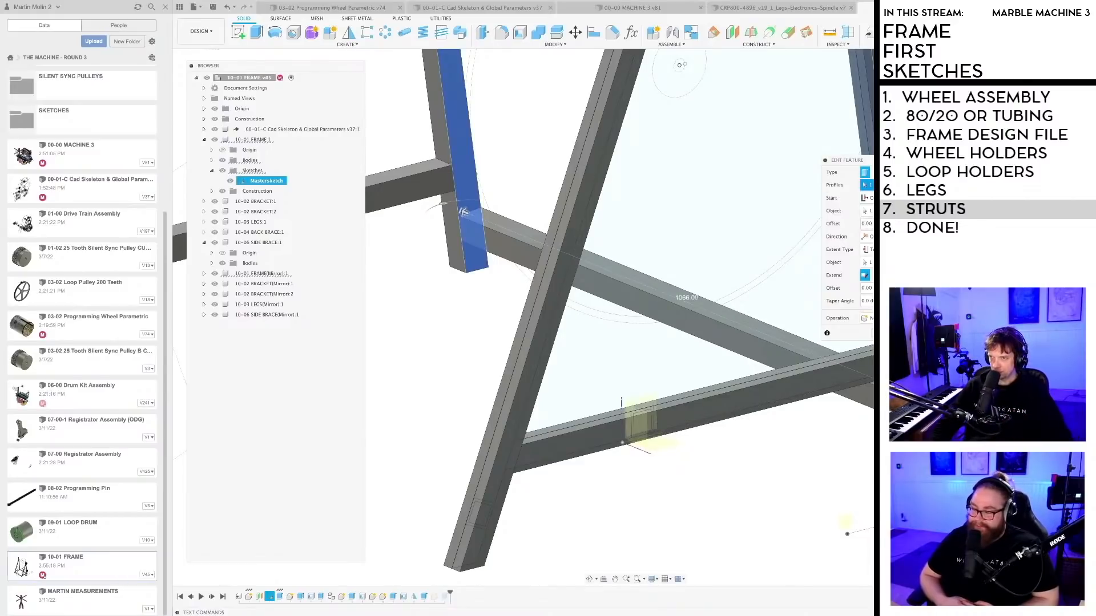
scroll(618, 409, up, 3)
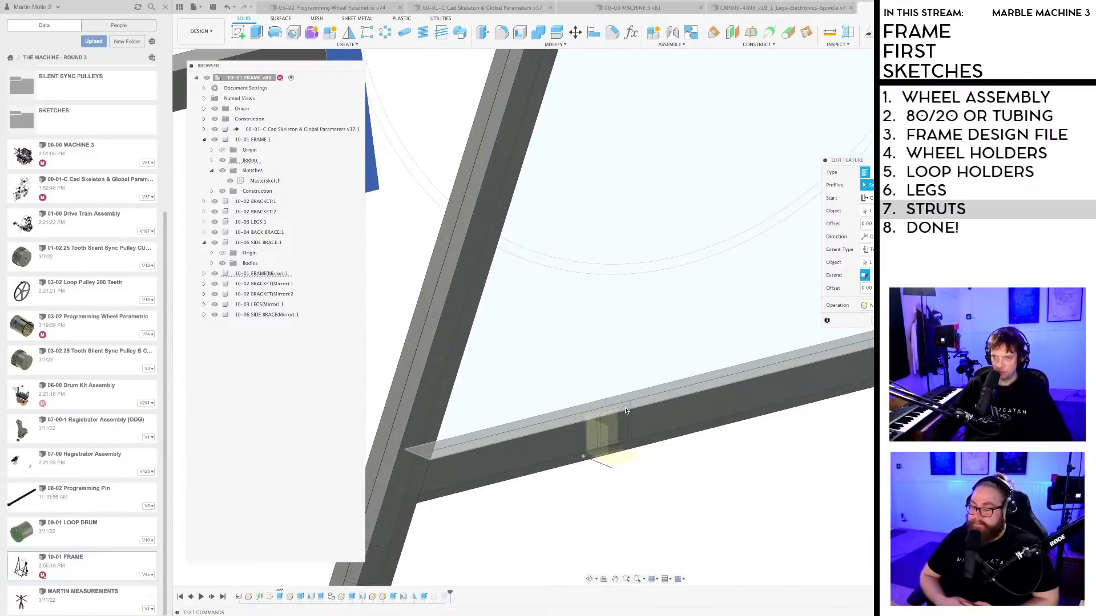
scroll(626, 410, up, 2)
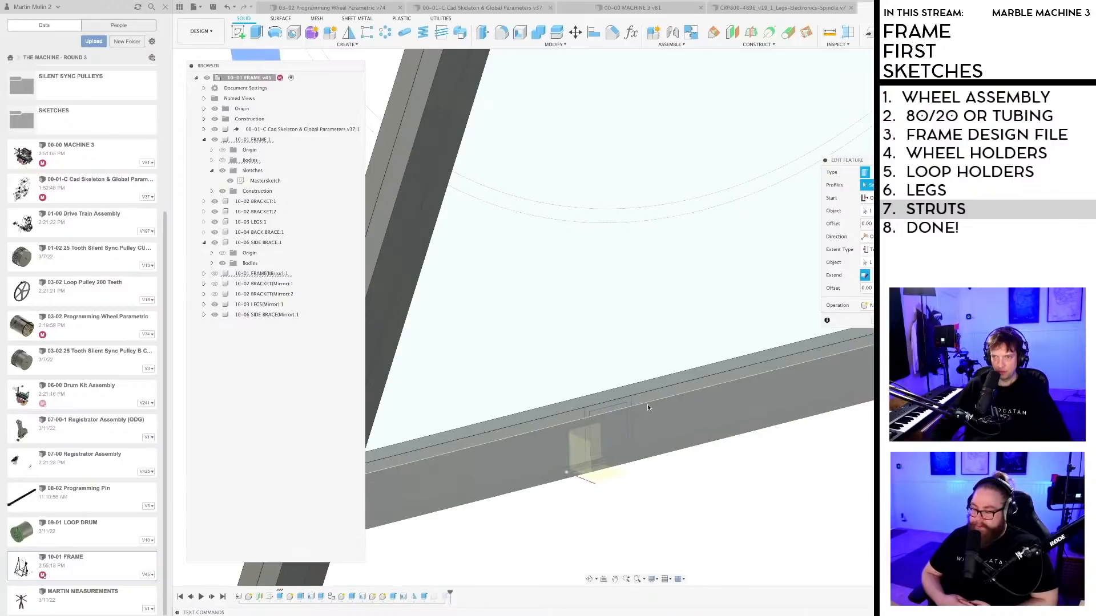
scroll(628, 400, up, 3)
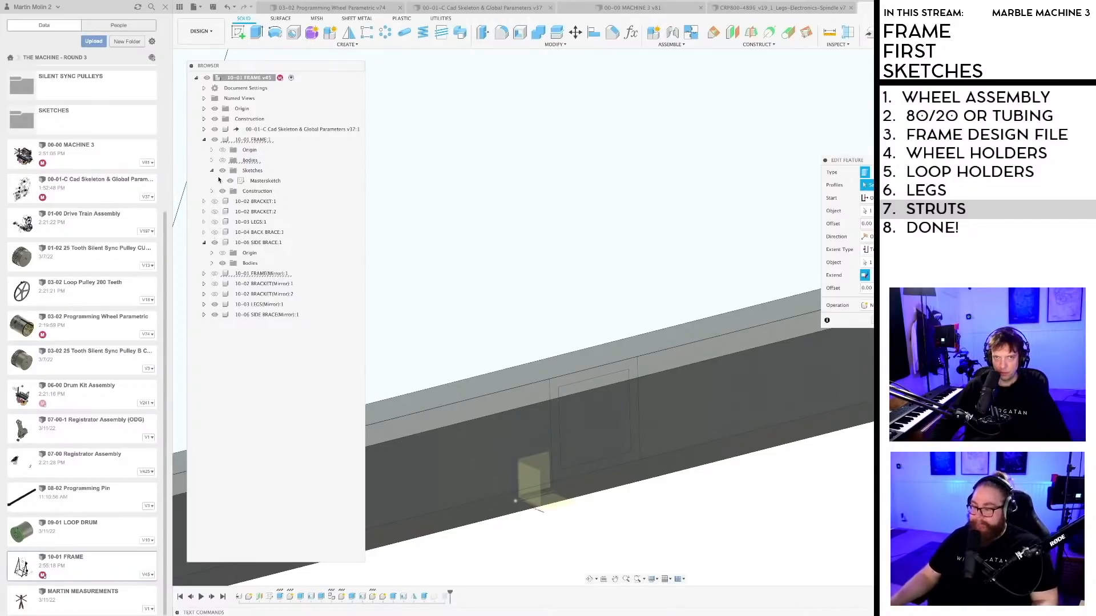
click(215, 243)
click(631, 370)
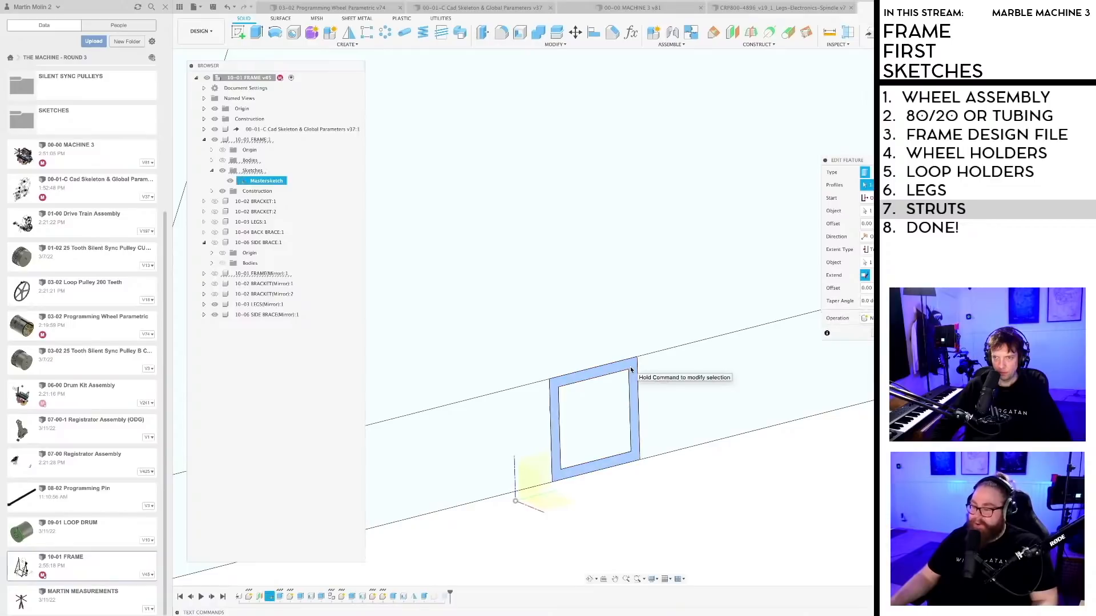
scroll(630, 370, down, 3)
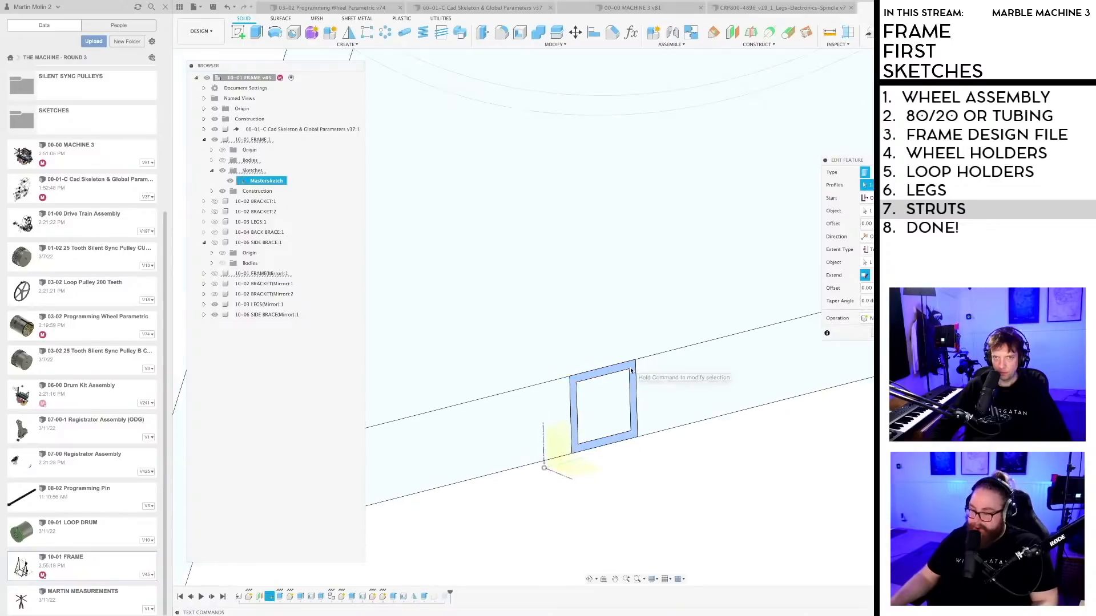
Step: Show the mirrored frame, side brace, back brace and legs again, and apply the back brace's extrusion edit
click(214, 274)
click(215, 243)
click(215, 233)
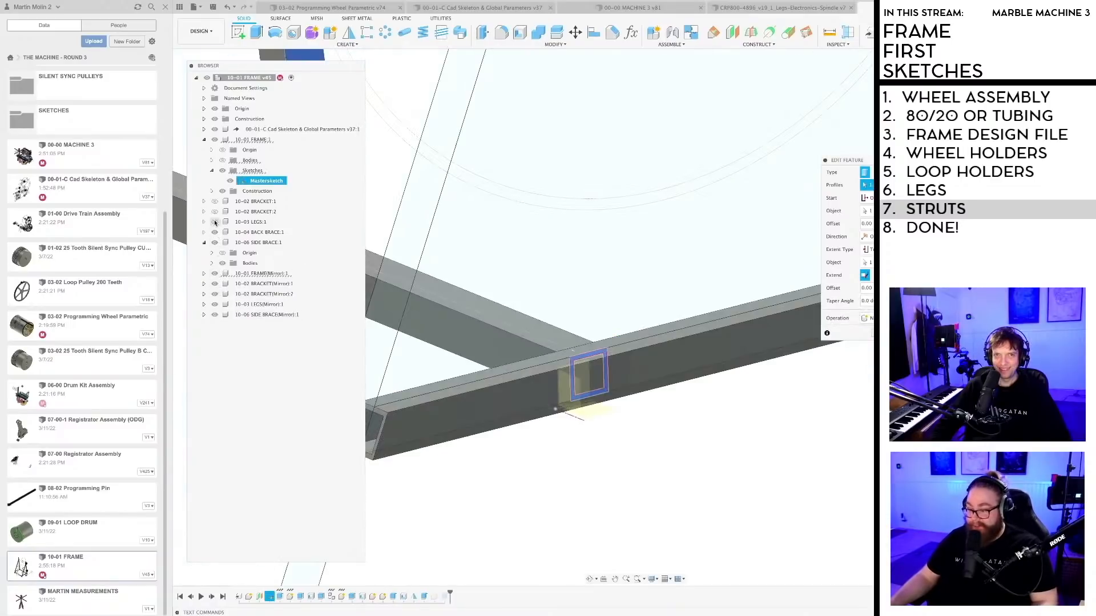
click(215, 222)
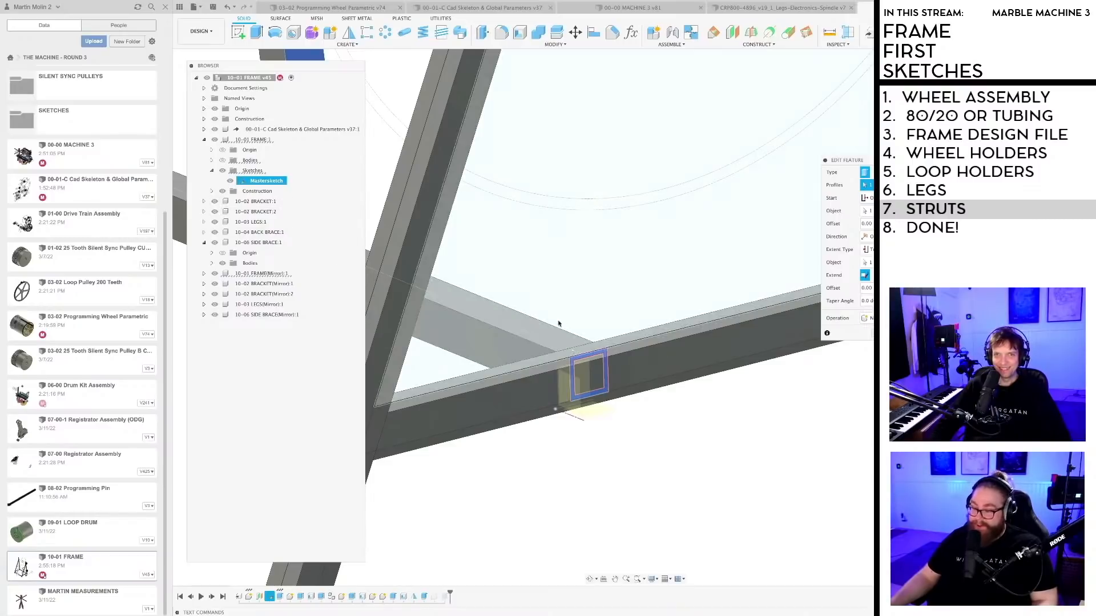
scroll(726, 394, down, 8)
shift+middle_drag(734, 417, 795, 410)
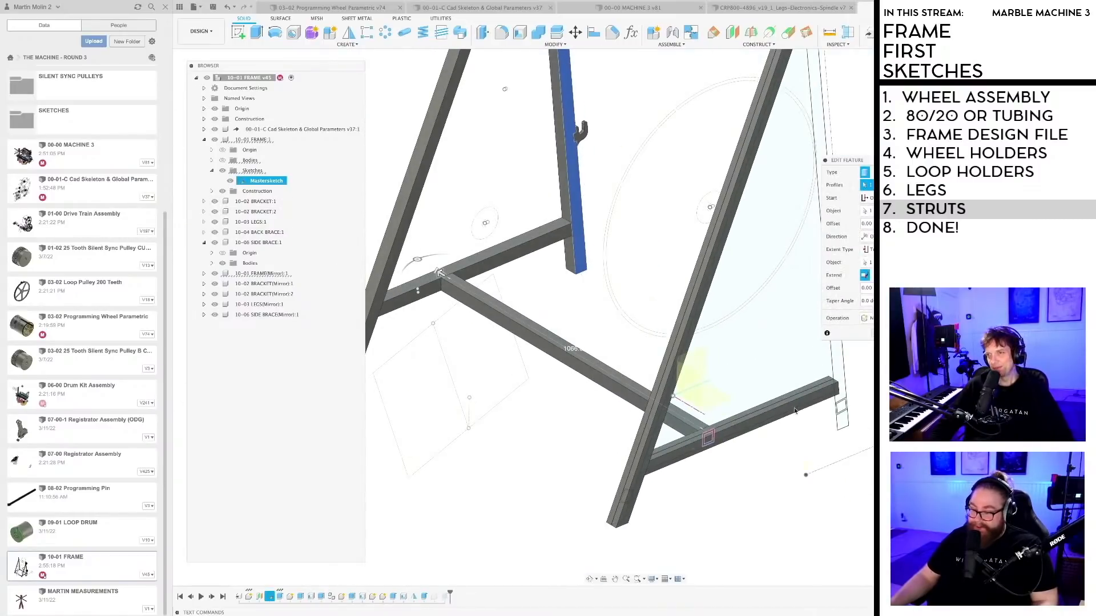
key(Return)
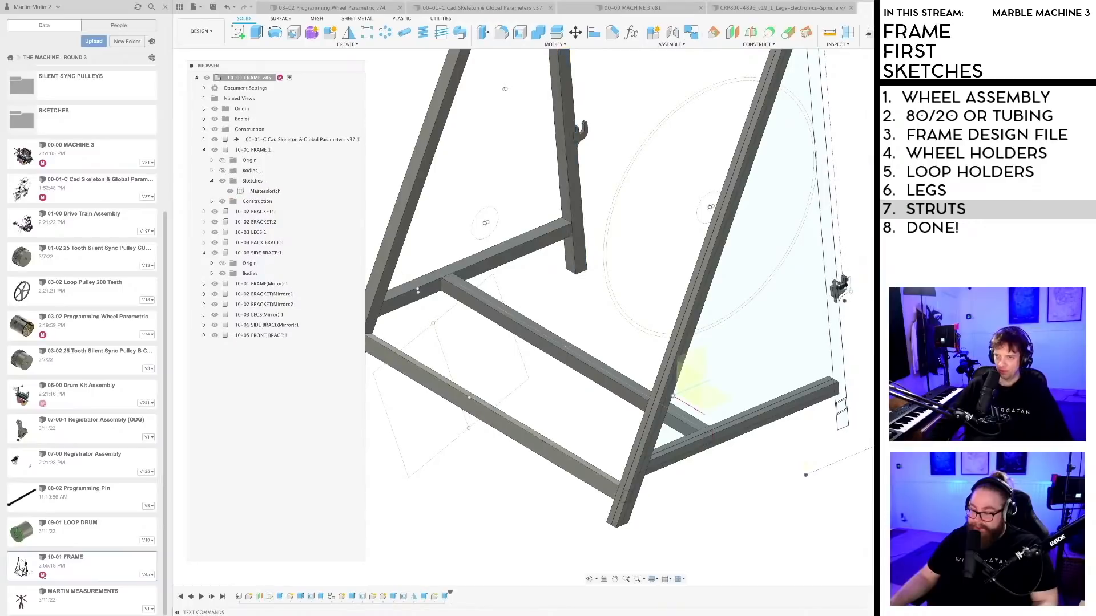
Step: Save the frame design before and after showing the hidden bodies of the 10-01 FRAME component again
key(ctrl+s)
key(Return)
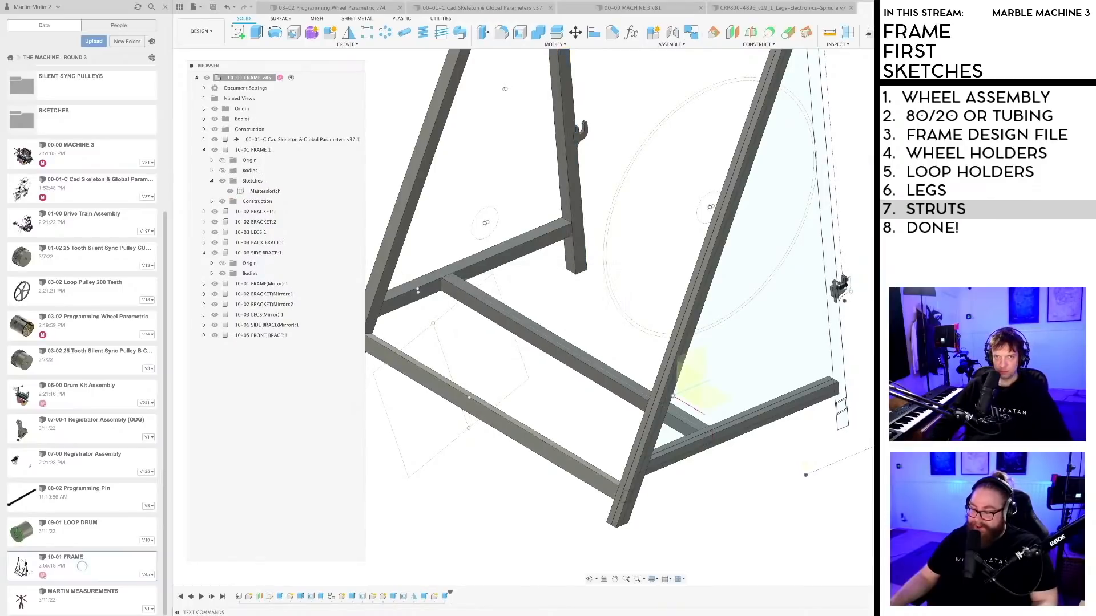
scroll(870, 343, down, 5)
shift+middle_drag(872, 343, 810, 451)
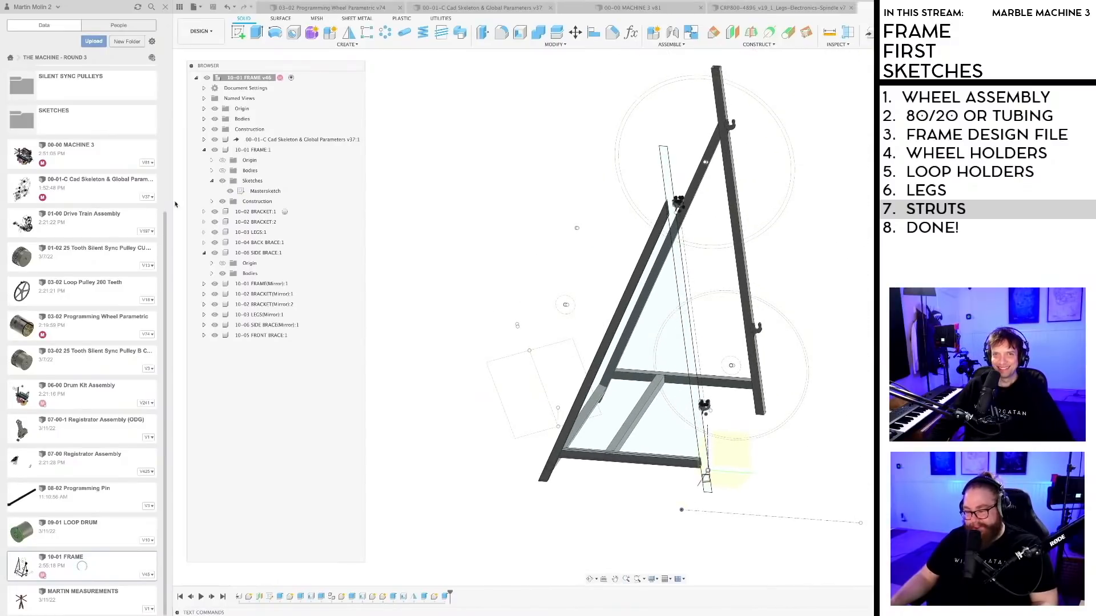
click(223, 171)
key(super+s)
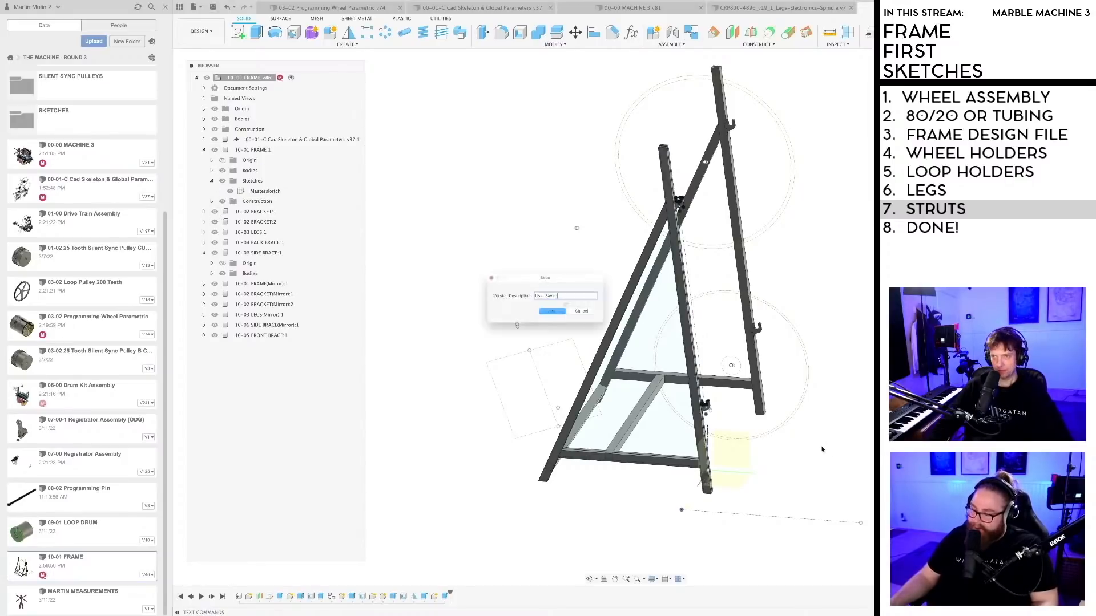
key(Return)
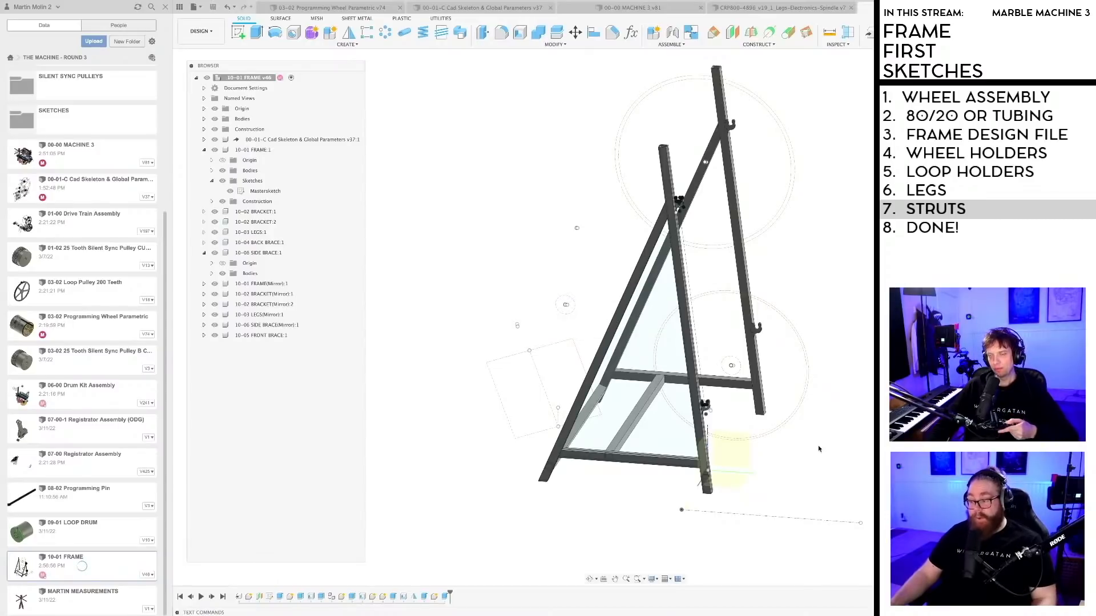
Step: Inspect the braced frame from several angles and shorten the browser list to free up canvas space
mouse_move(824, 445)
shift+middle_down()
mouse_move(848, 457)
mouse_move(851, 438)
mouse_move(803, 428)
mouse_move(815, 435)
shift+middle_up()
scroll(815, 436, up, 2)
scroll(813, 436, down, 2)
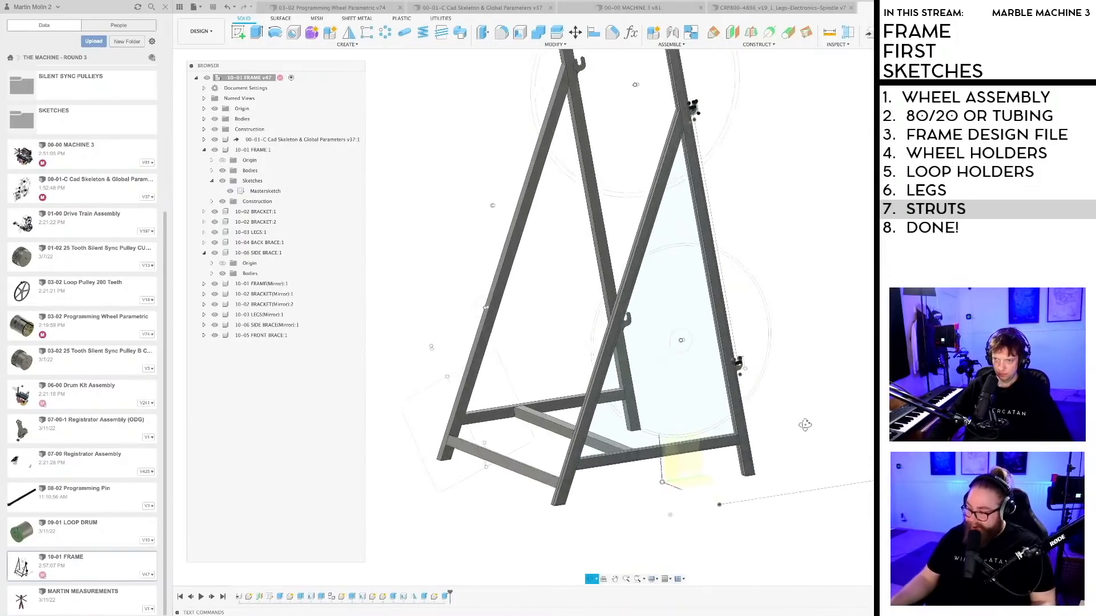
scroll(818, 417, down, 1)
mouse_move(827, 443)
shift+middle_down()
mouse_move(793, 445)
mouse_move(809, 450)
shift+middle_up()
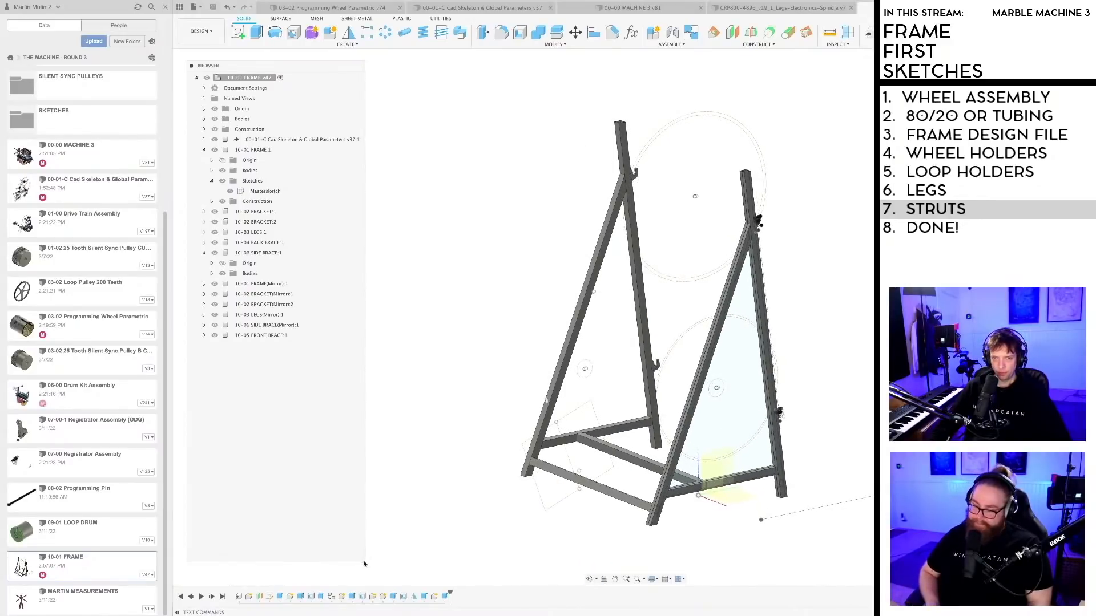
drag(364, 564, 364, 415)
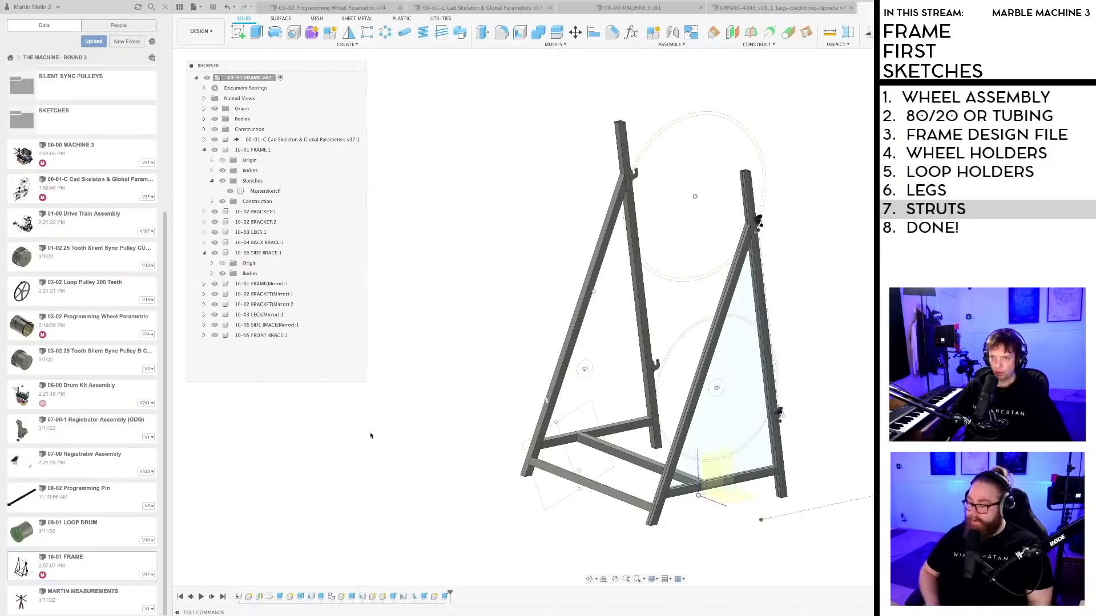
shift+middle_drag(394, 444, 462, 432)
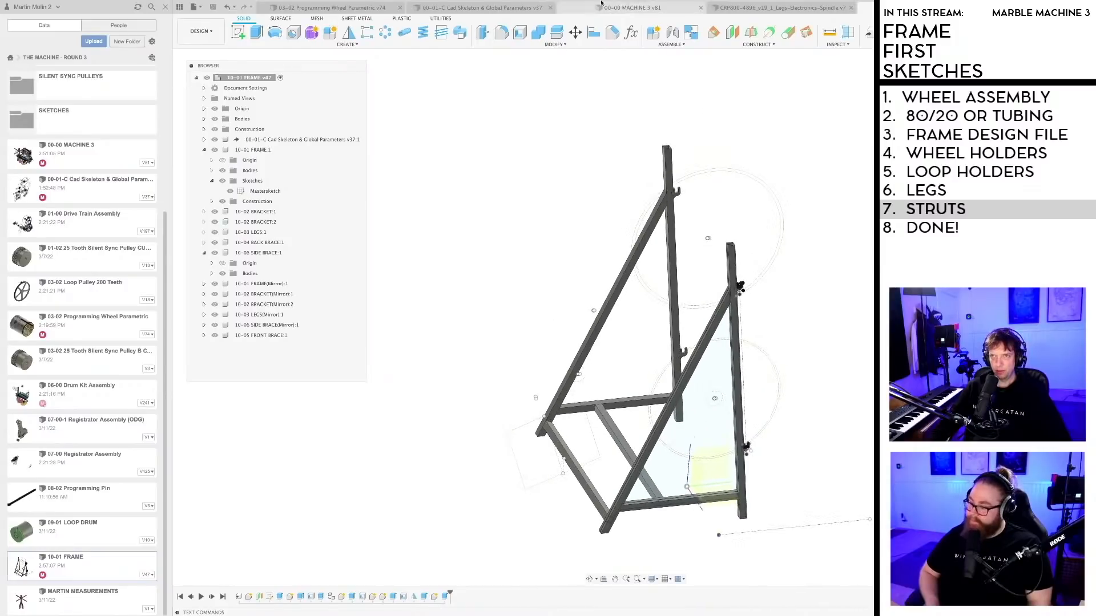
Step: In the 00-00 MACHINE 3 assembly, update the linked 10-01 FRAME to its latest version and save the assembly
click(632, 7)
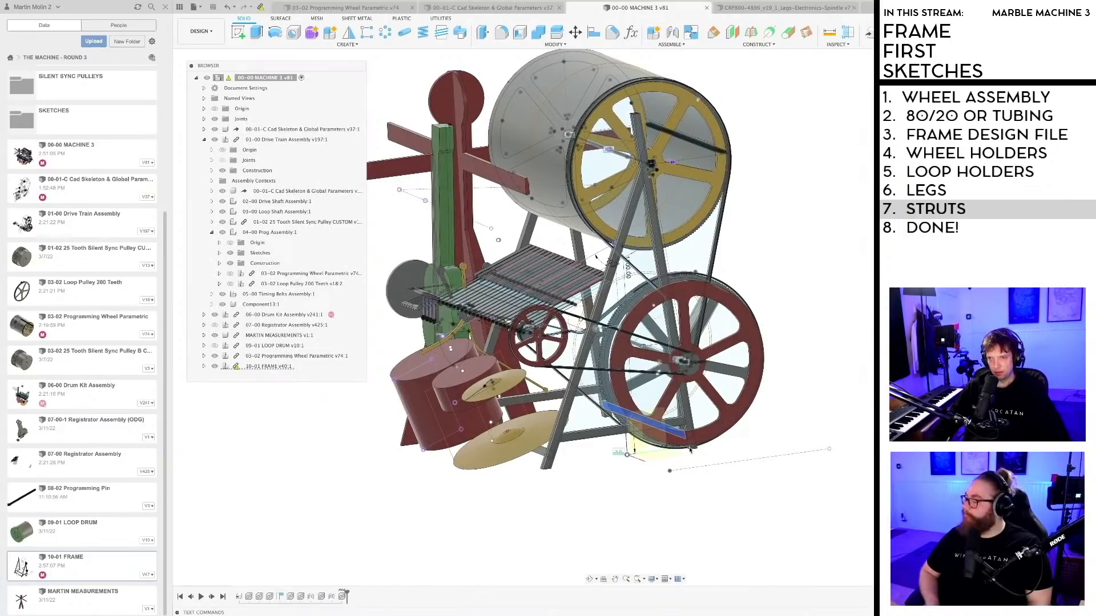
shift+middle_drag(690, 451, 637, 463)
scroll(642, 405, up, 5)
scroll(642, 405, down, 4)
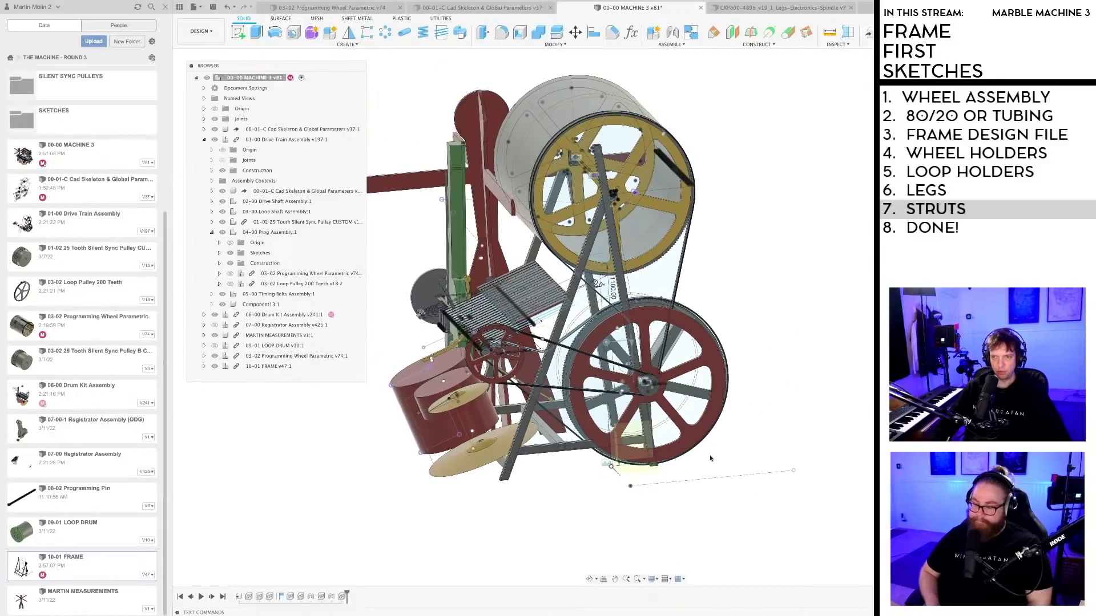
shift+middle_drag(716, 453, 722, 489)
key(super+s)
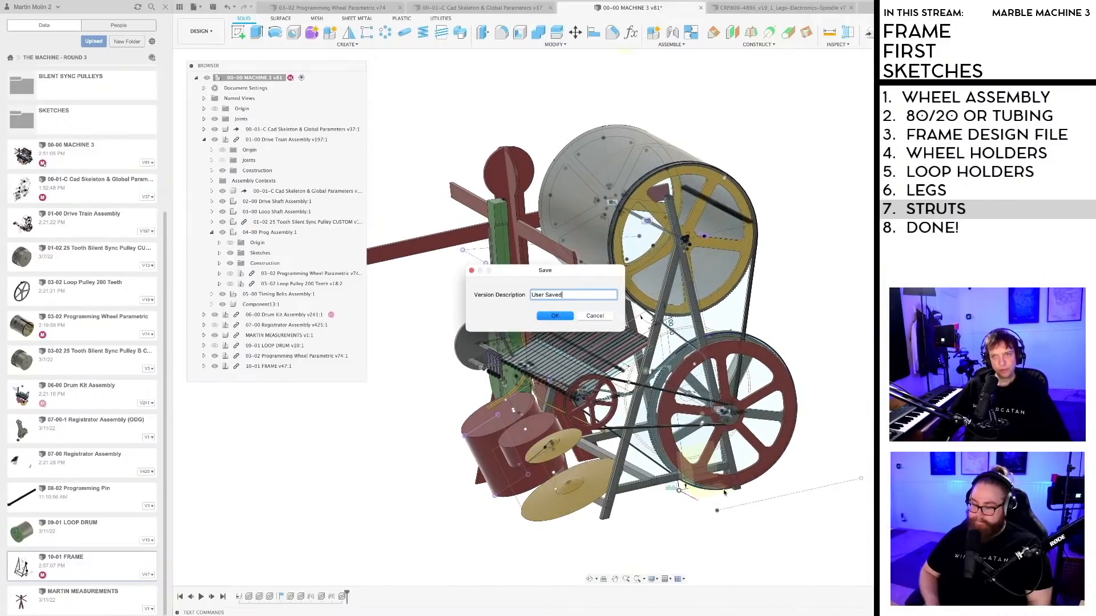
click(554, 317)
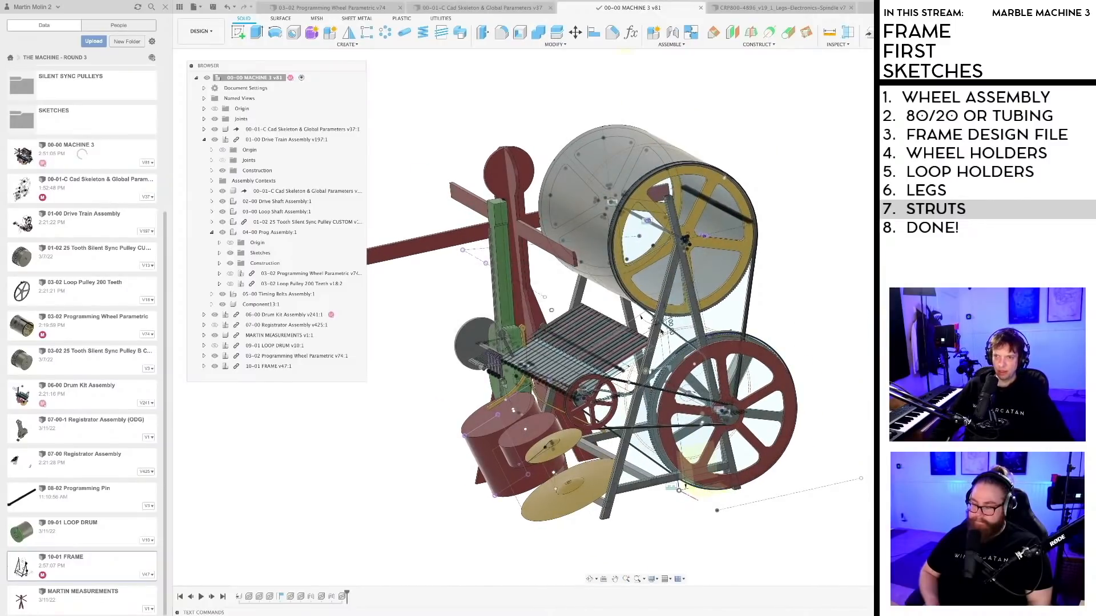
Step: Examine how the updated frame fits around the wheels, programming drum and drum kit in the full machine assembly
scroll(554, 313, up, 4)
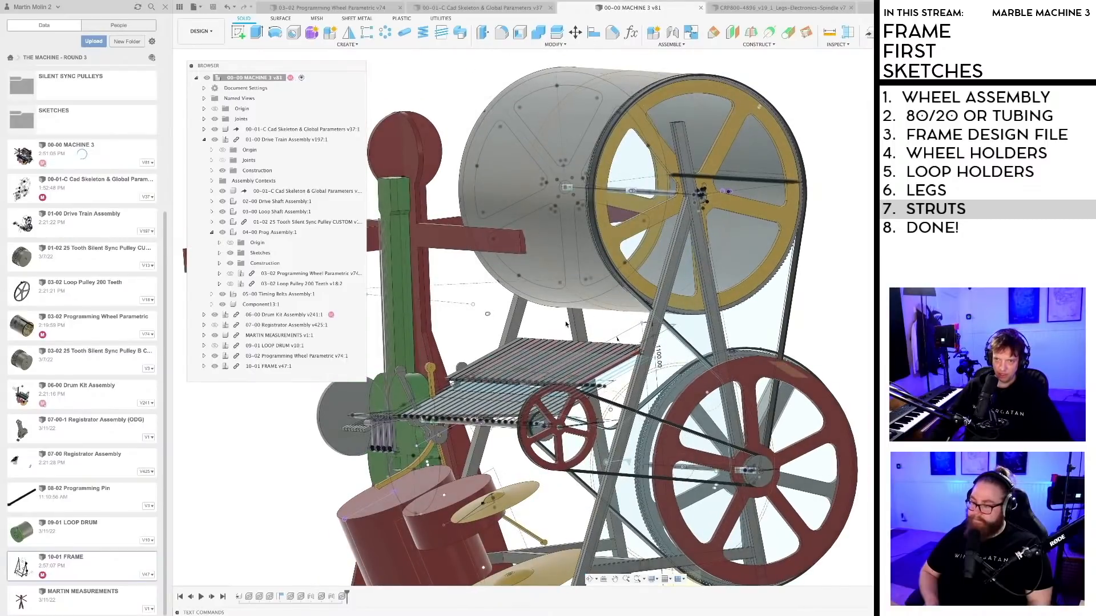
scroll(553, 309, down, 3)
shift+middle_drag(742, 173, 722, 145)
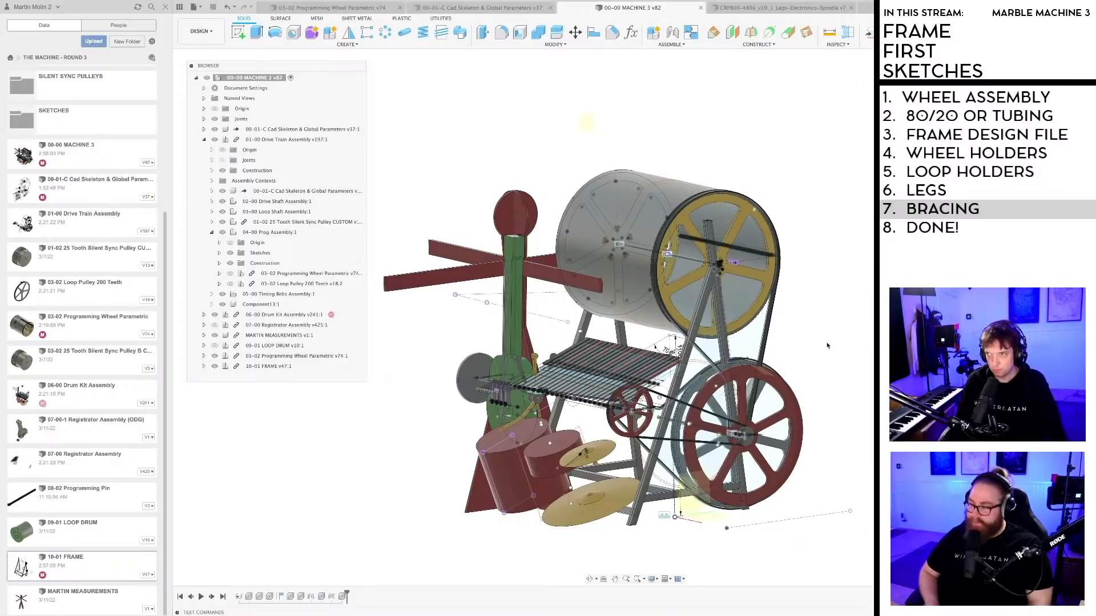
shift+middle_drag(831, 349, 825, 310)
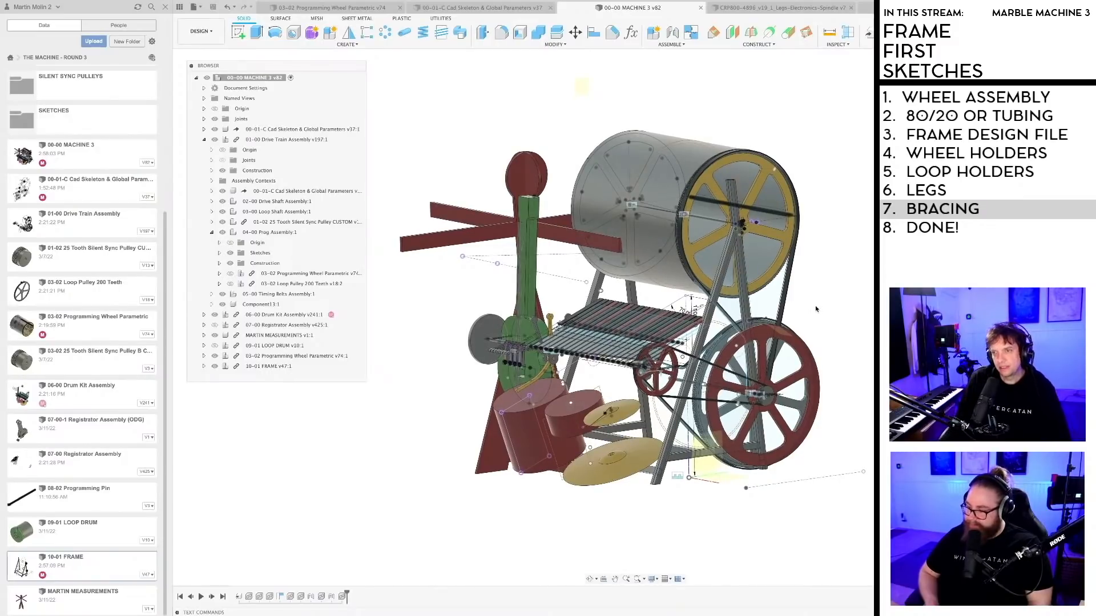
scroll(813, 308, down, 1)
shift+middle_drag(804, 310, 803, 307)
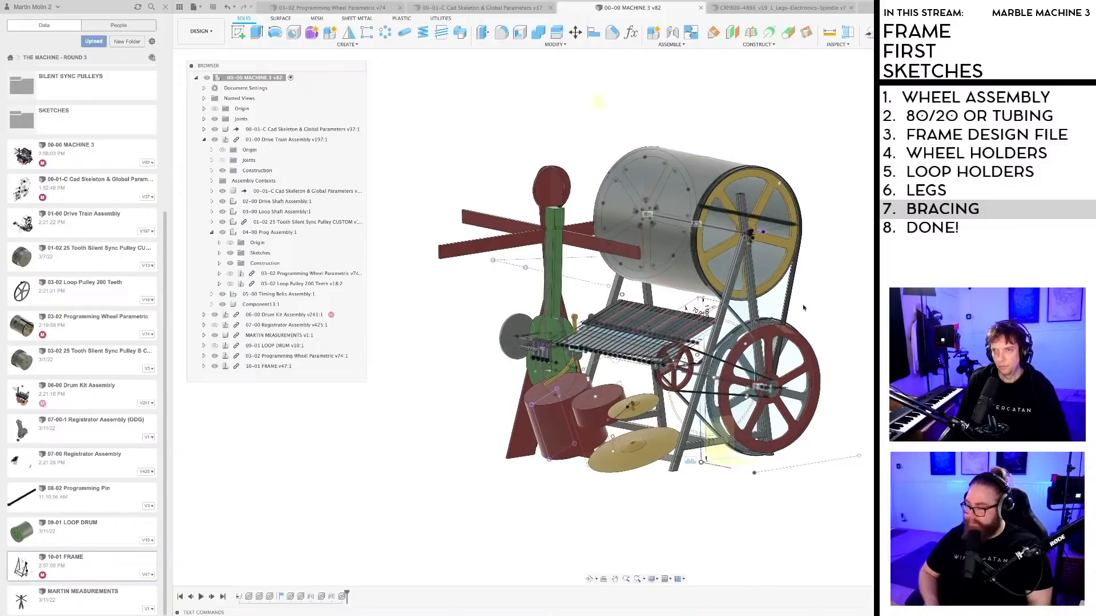
scroll(801, 308, up, 1)
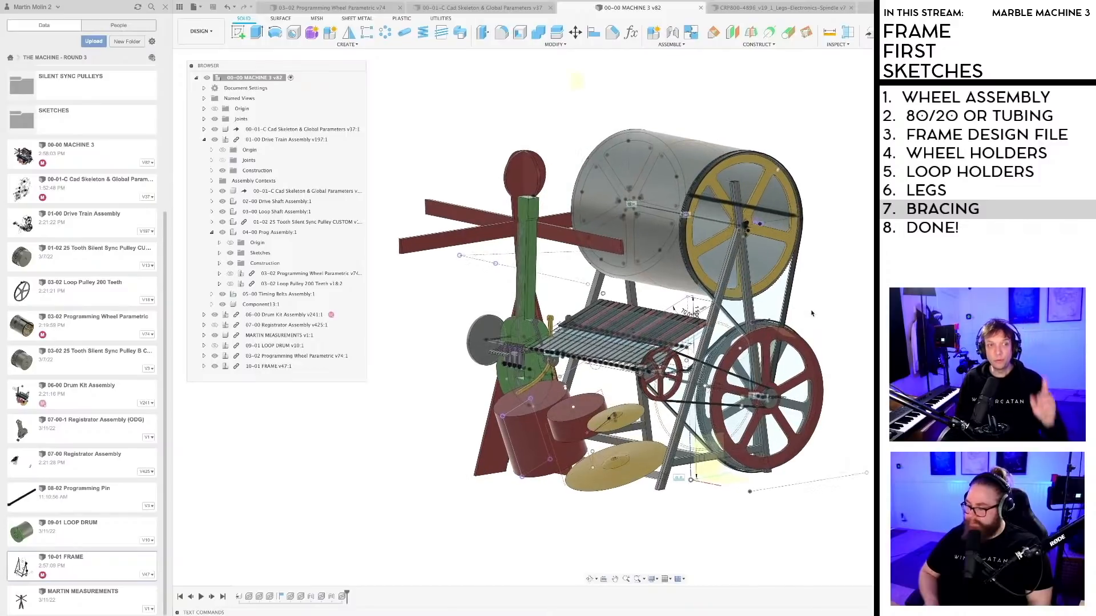
shift+middle_drag(811, 313, 806, 312)
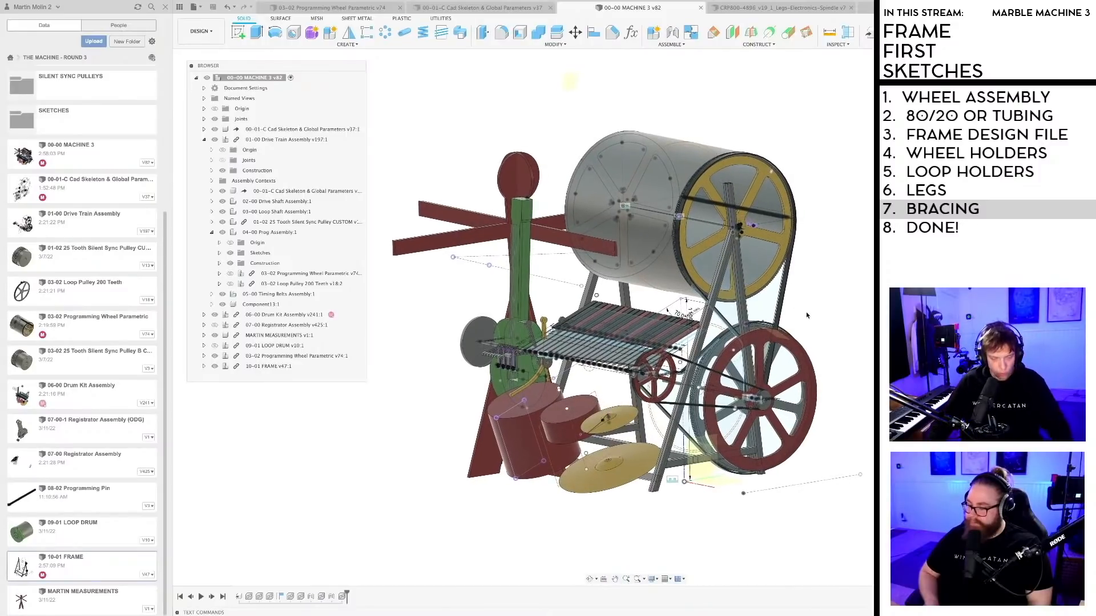
Step: Switch to Firefox and find the 4.3 Non-Requirements entry in the Marble Machine 3 Design Requirements table of contents
key(super+Tab)
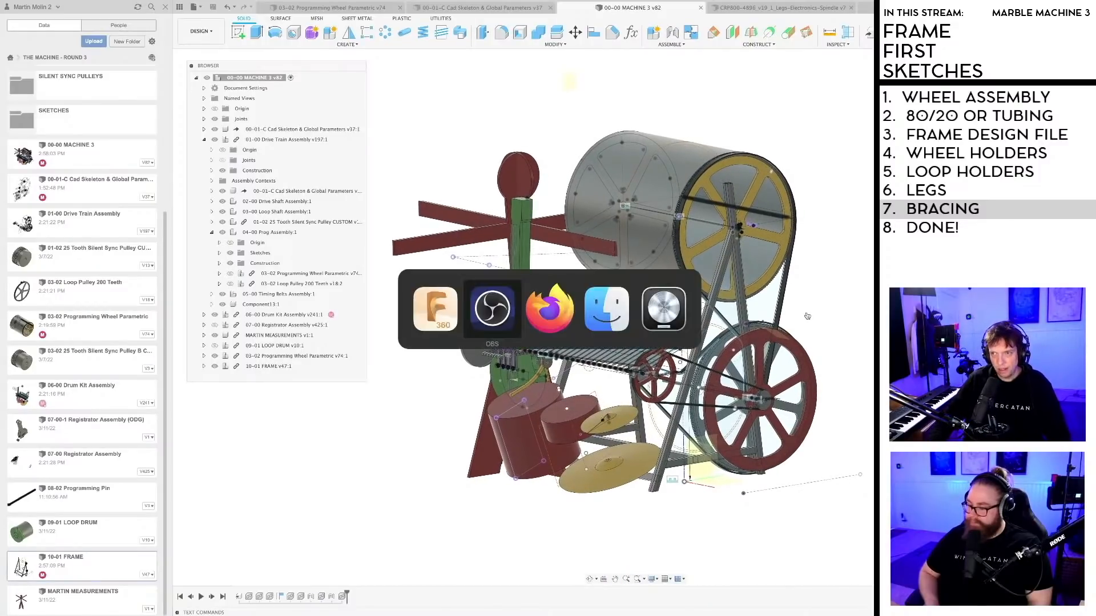
click(545, 313)
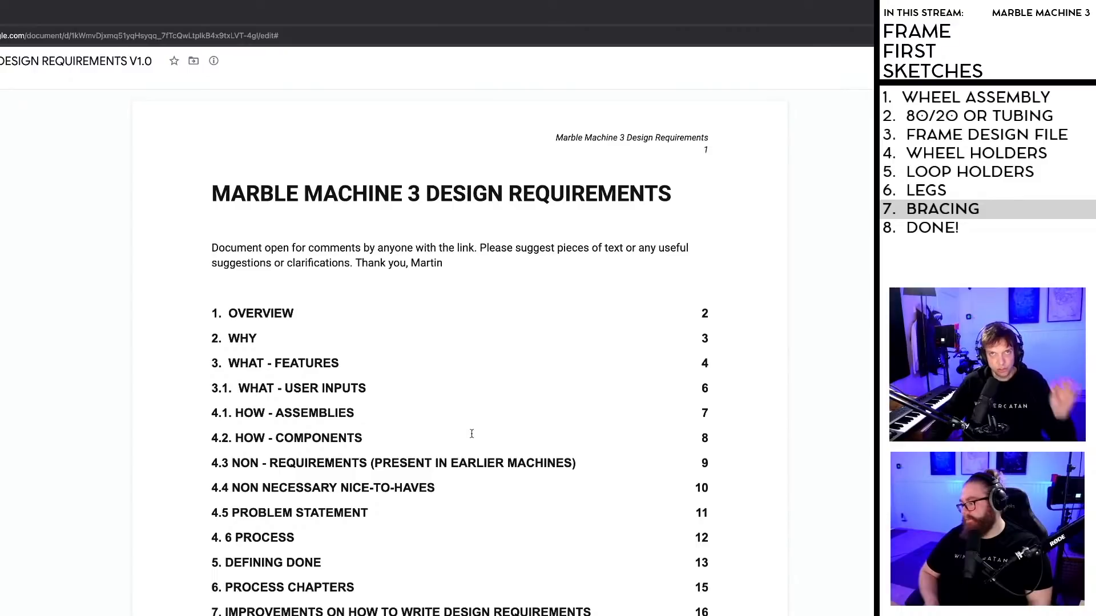
scroll(471, 434, down, 1)
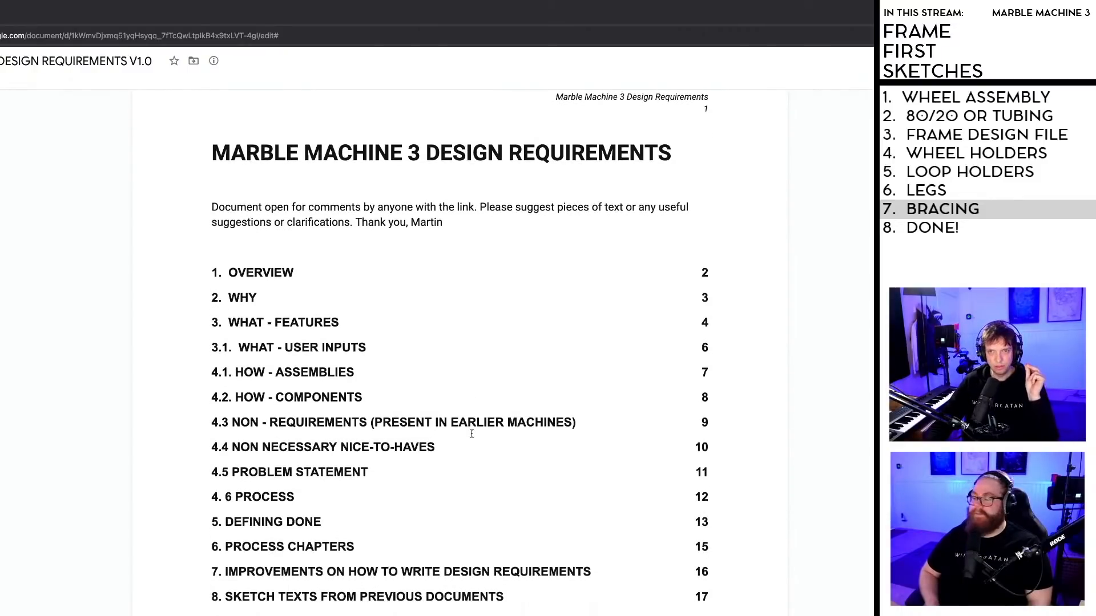
scroll(217, 448, down, 1)
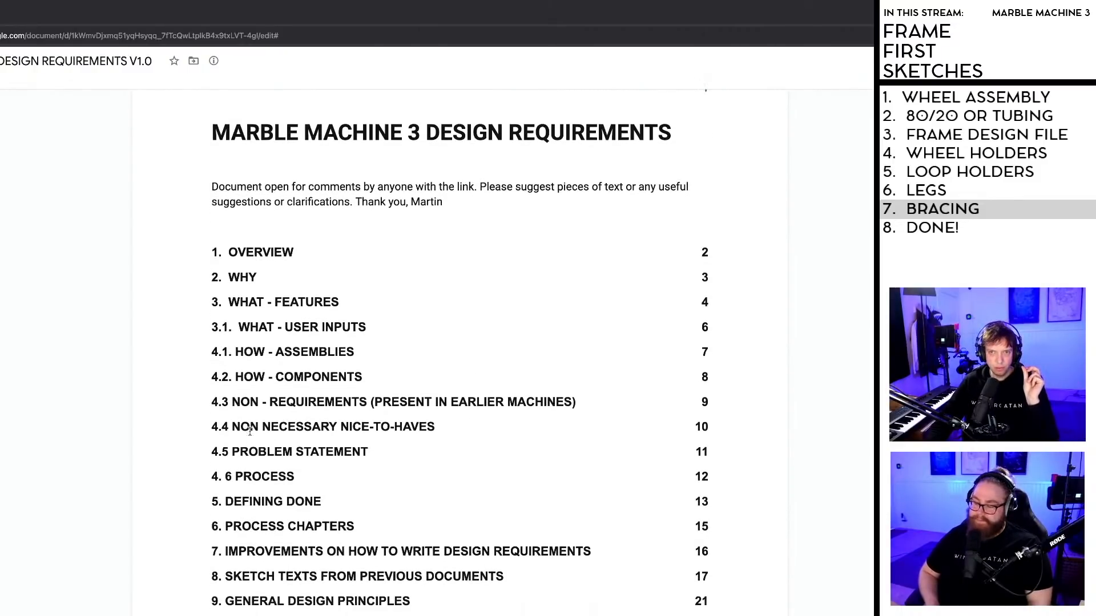
drag(213, 385, 560, 377)
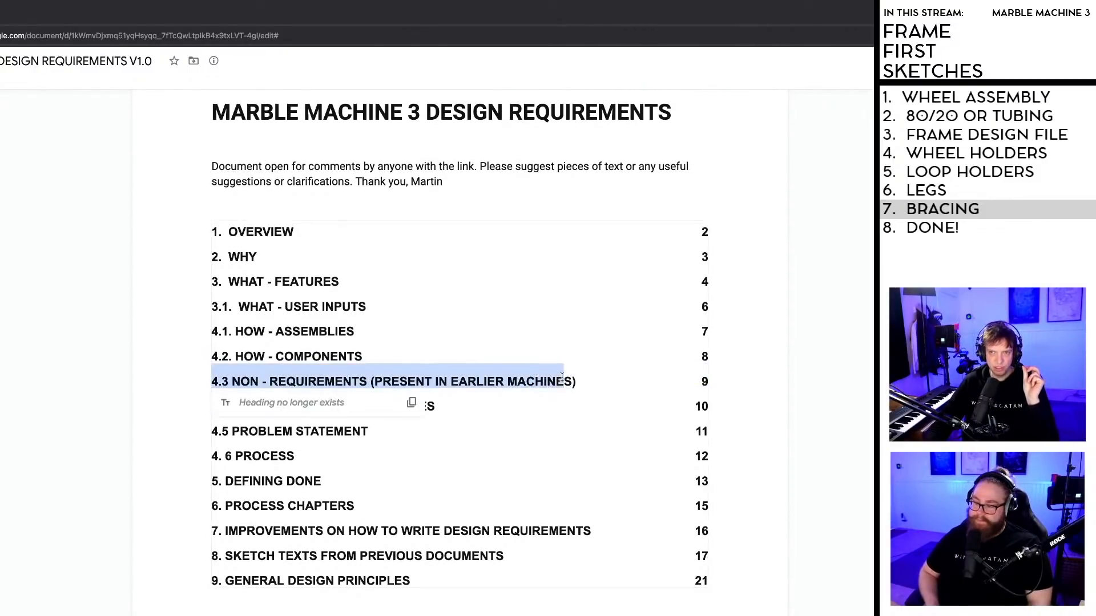
click(492, 397)
Step: Go to section 4.3 of the design requirements and read the list of earlier requirements not implemented on MM3
scroll(508, 478, down, 20)
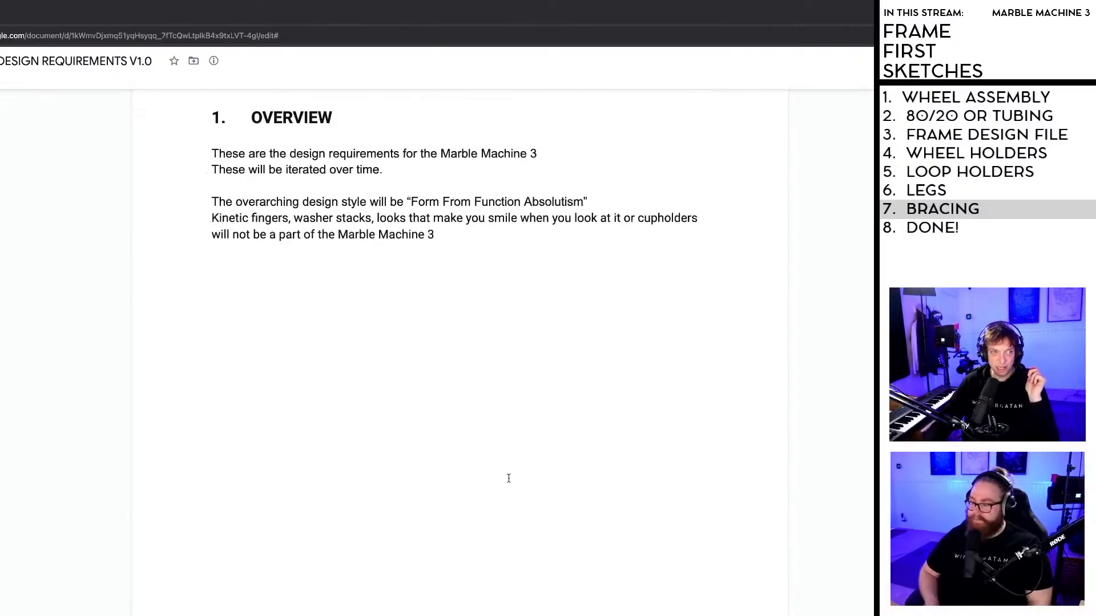
scroll(495, 460, down, 20)
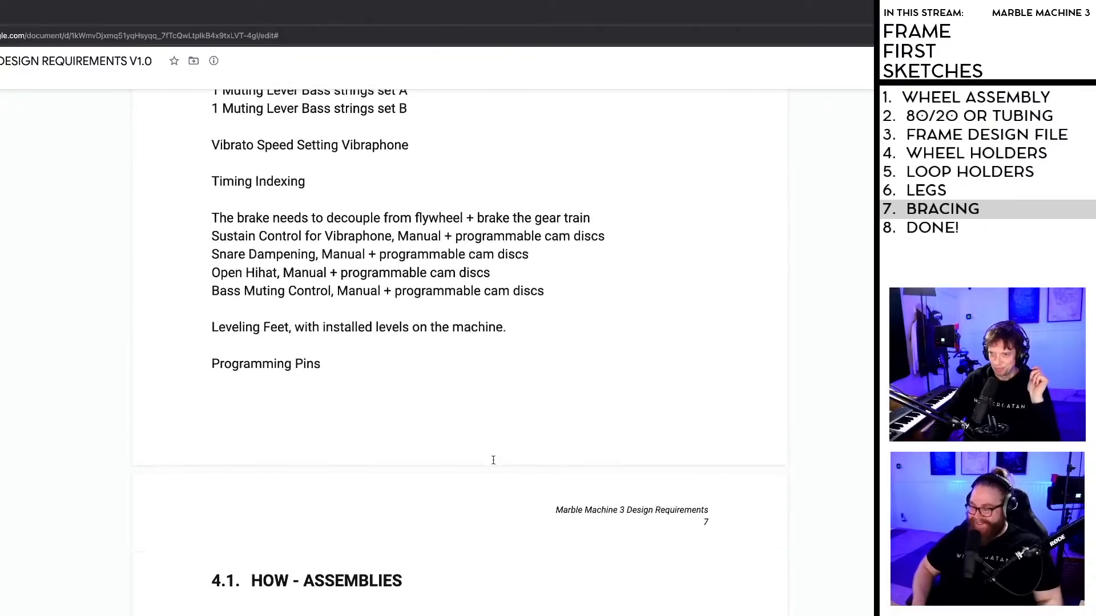
scroll(496, 460, down, 5)
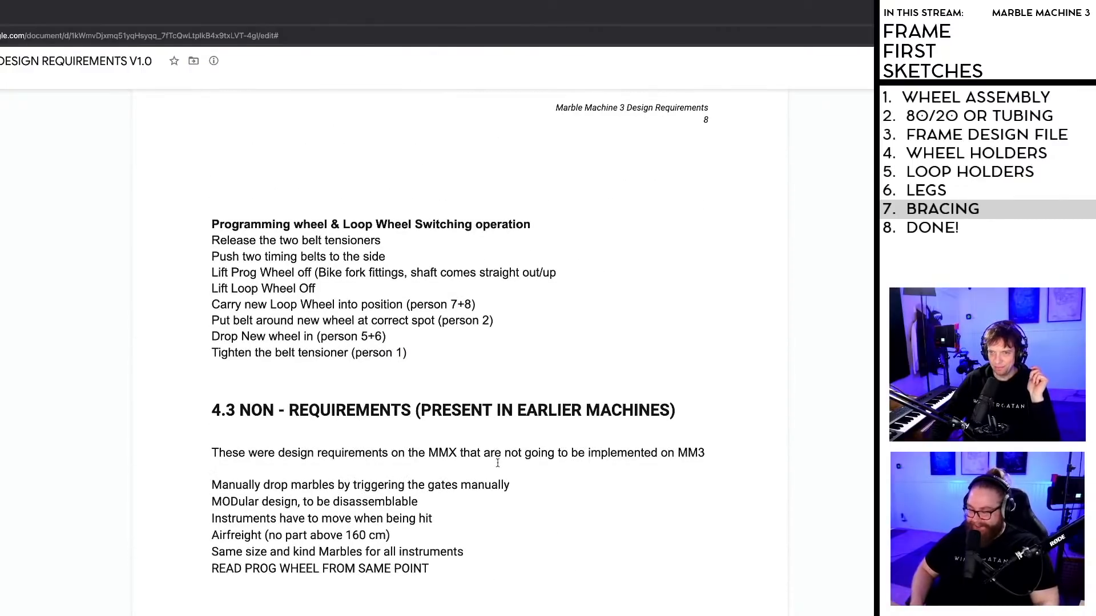
click(279, 422)
scroll(279, 423, down, 1)
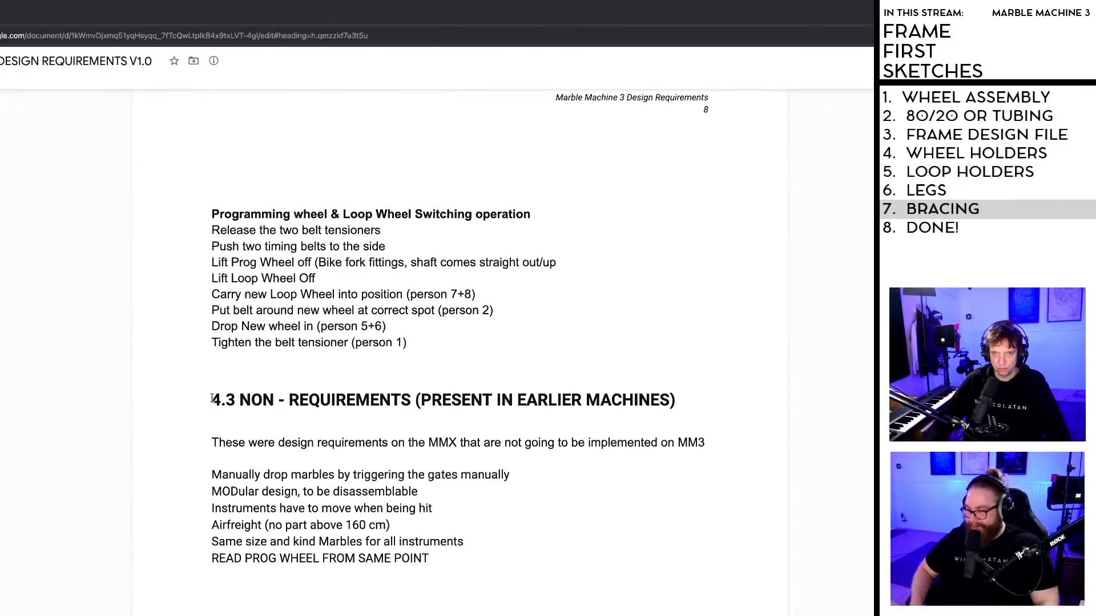
scroll(274, 422, down, 3)
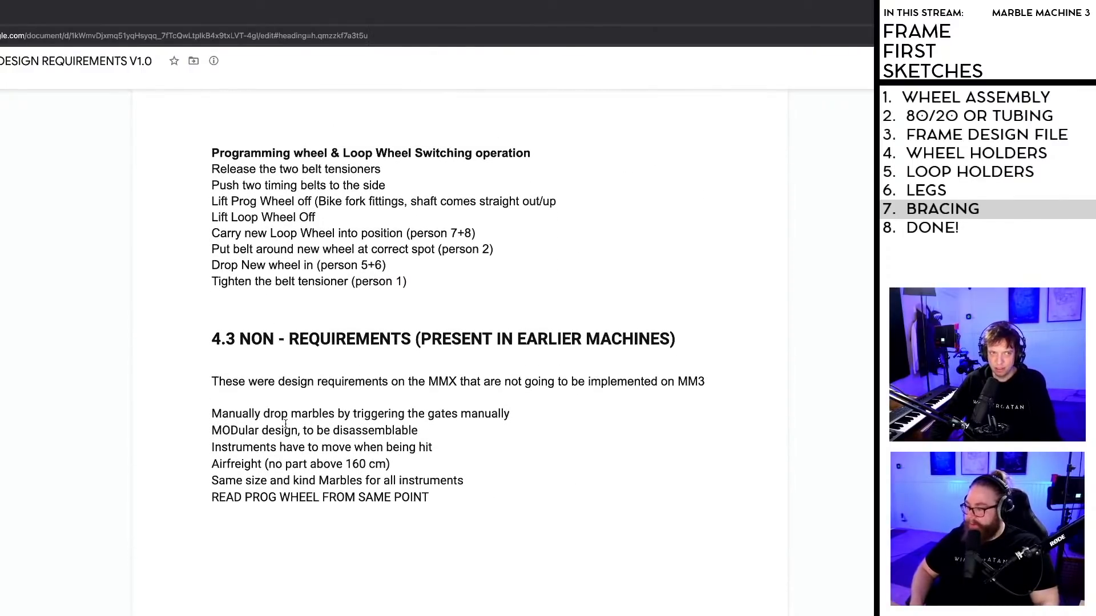
scroll(281, 425, down, 1)
drag(208, 391, 448, 392)
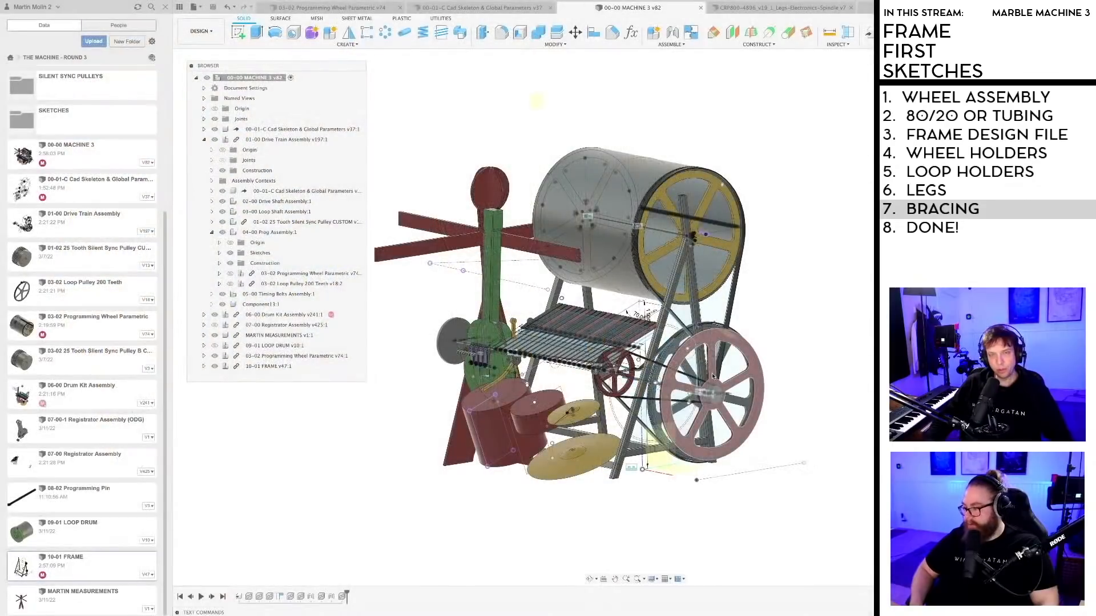
Step: Switch back to Fusion 360, bring up the 10-01 FRAME design and examine its bracing from the side and at an angle
scroll(714, 376, up, 3)
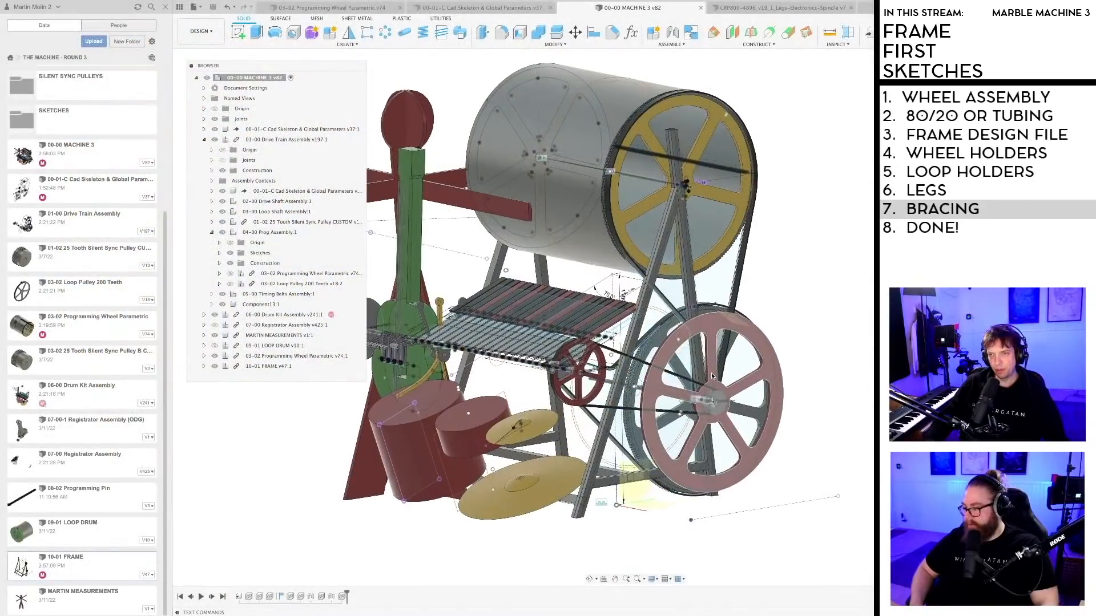
scroll(713, 376, down, 3)
middle_drag(714, 377, 746, 389)
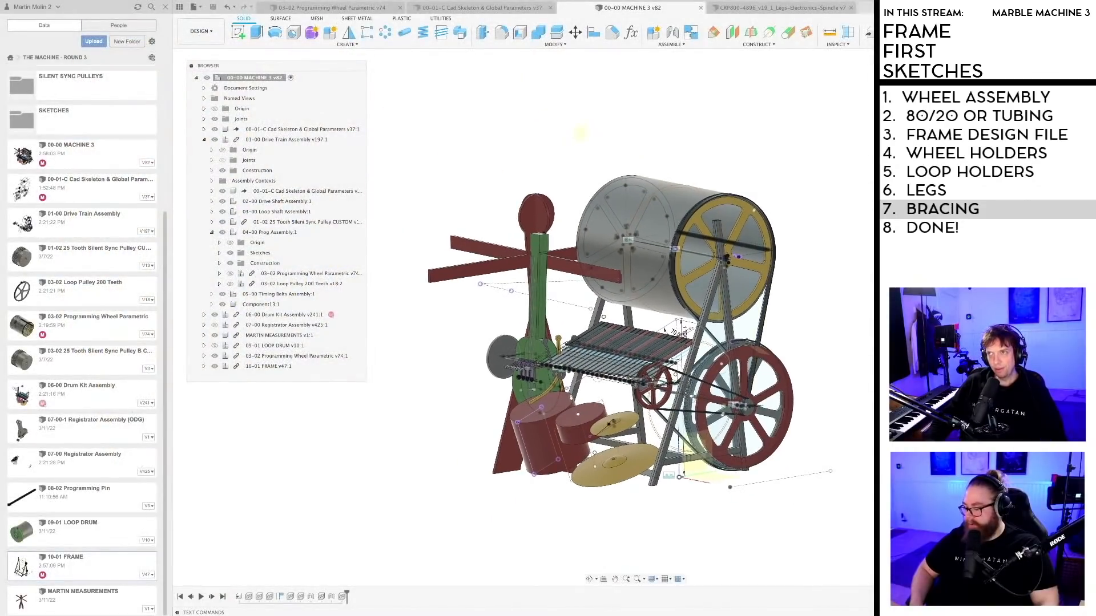
click(868, 7)
scroll(745, 337, up, 3)
mouse_move(746, 338)
middle_down()
mouse_move(688, 279)
mouse_move(732, 288)
mouse_move(708, 257)
mouse_move(712, 341)
mouse_move(742, 345)
mouse_move(693, 341)
mouse_move(732, 328)
middle_up()
scroll(694, 282, down, 3)
click(1057, 87)
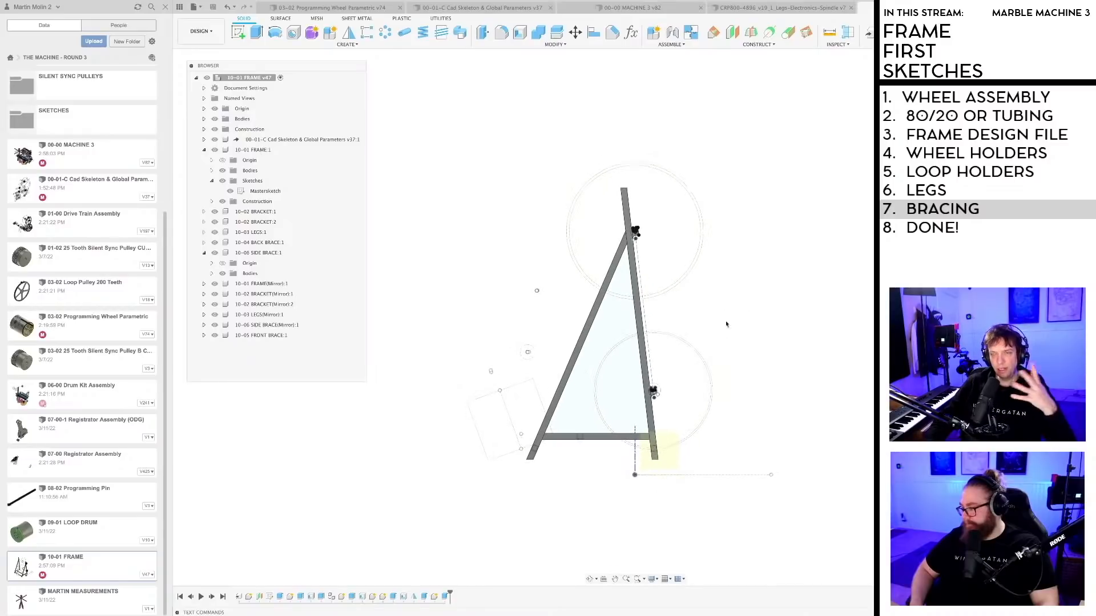
scroll(724, 321, up, 1)
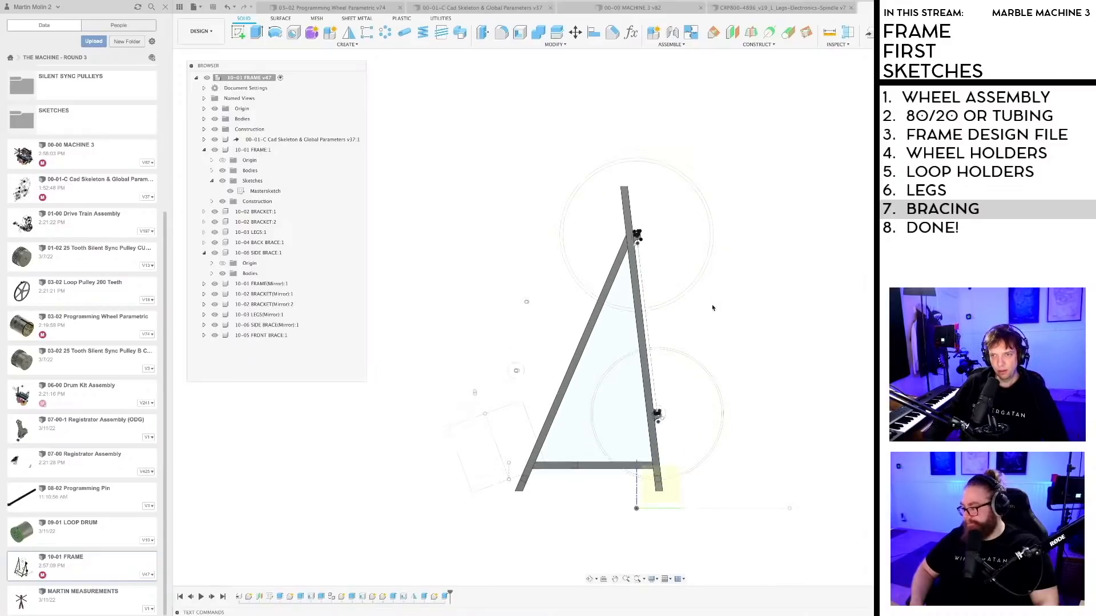
shift+middle_drag(709, 308, 731, 314)
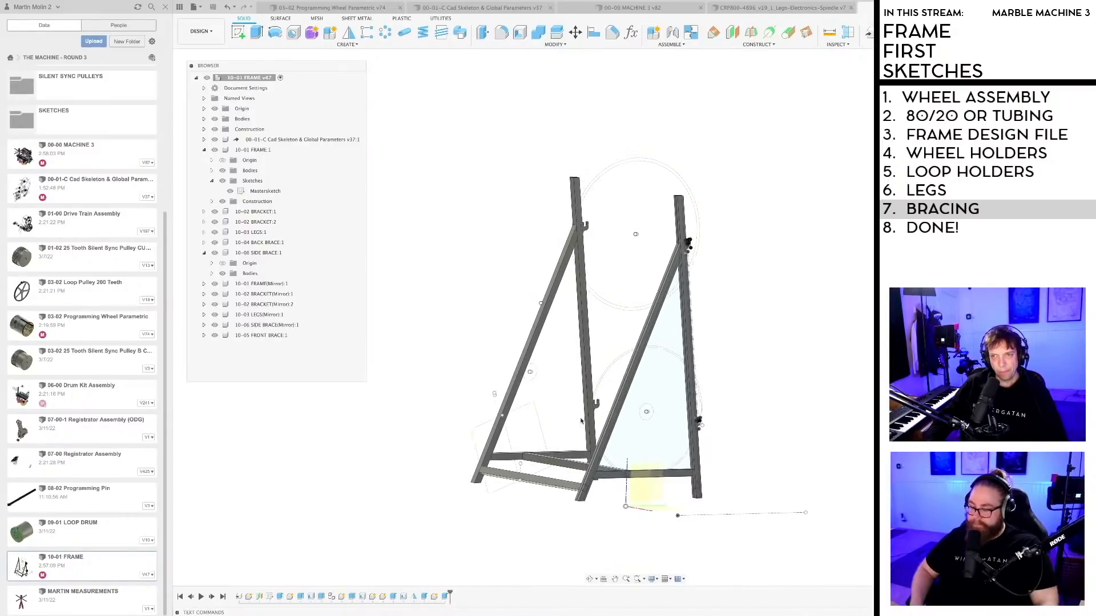
scroll(820, 298, down, 1)
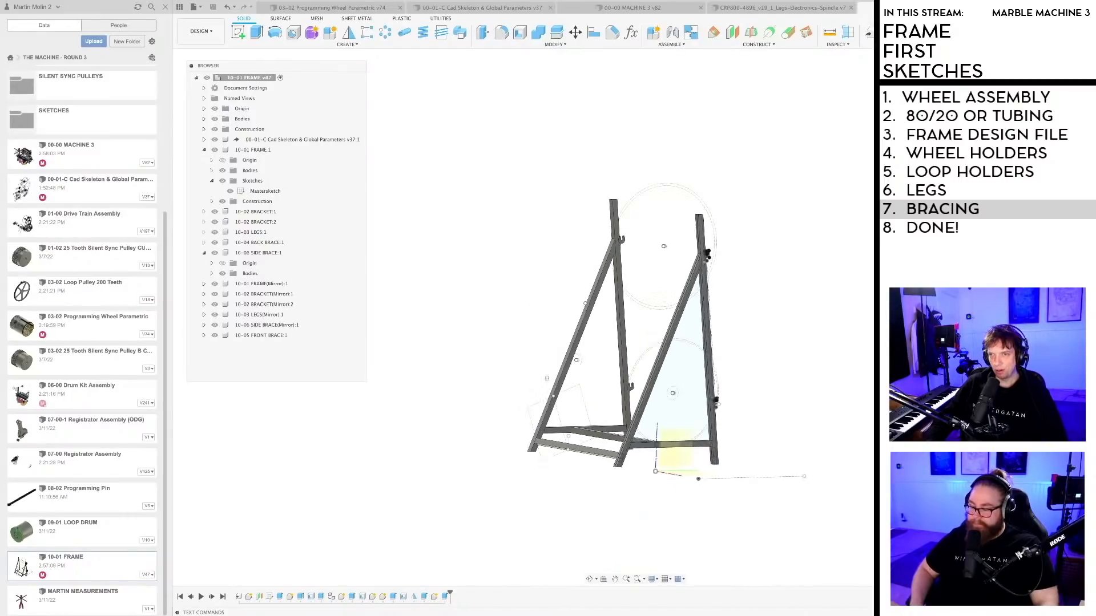
Step: Open the Mastersketch of the 10-01 FRAME component for editing
shift+middle_drag(708, 318, 724, 310)
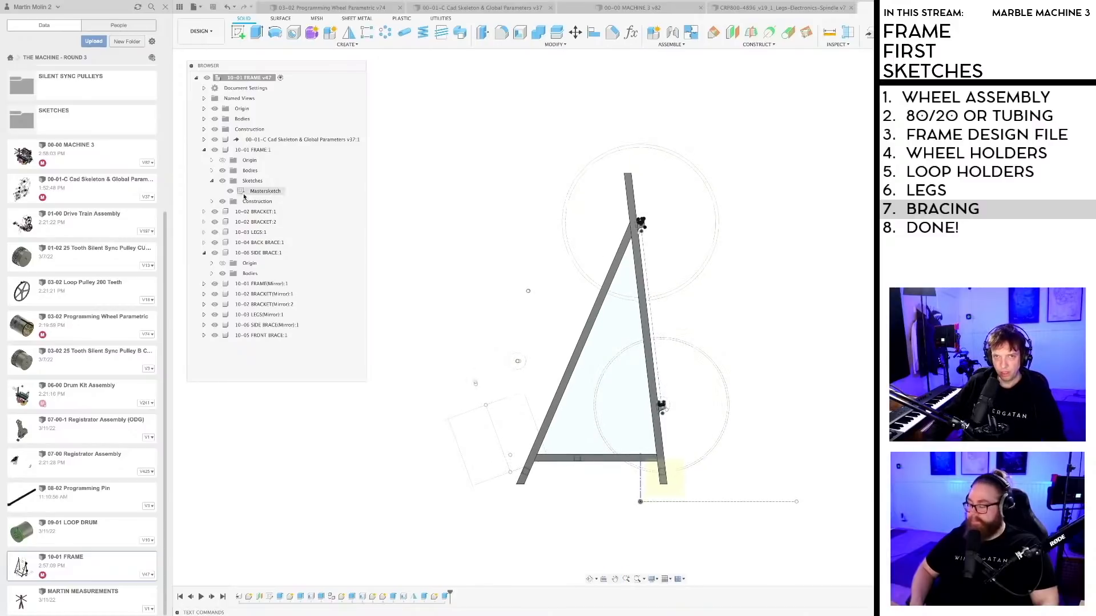
click(204, 150)
click(204, 201)
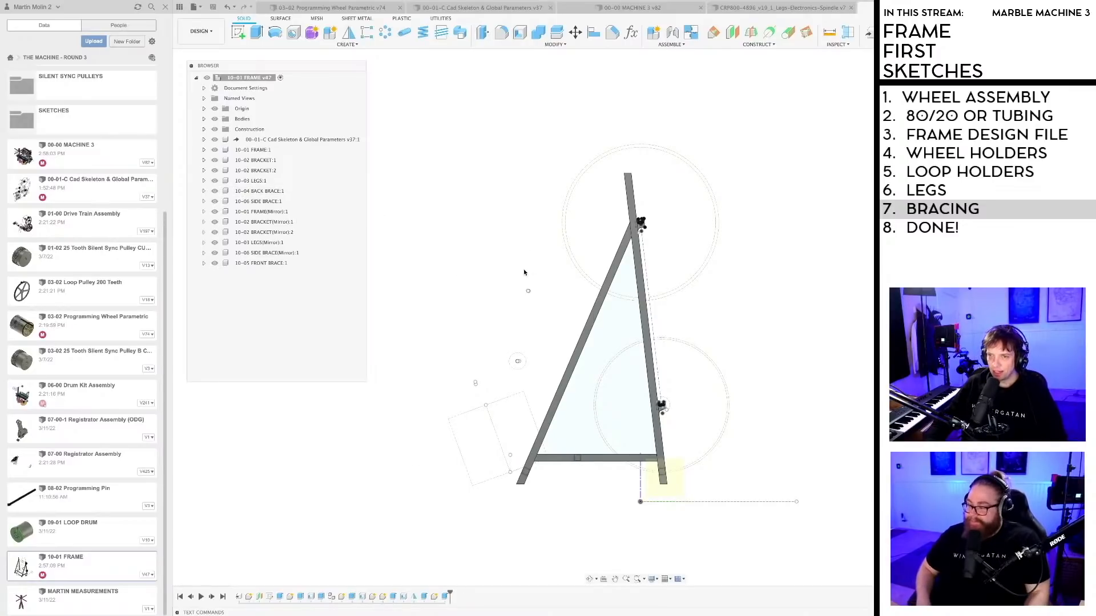
scroll(564, 332, up, 3)
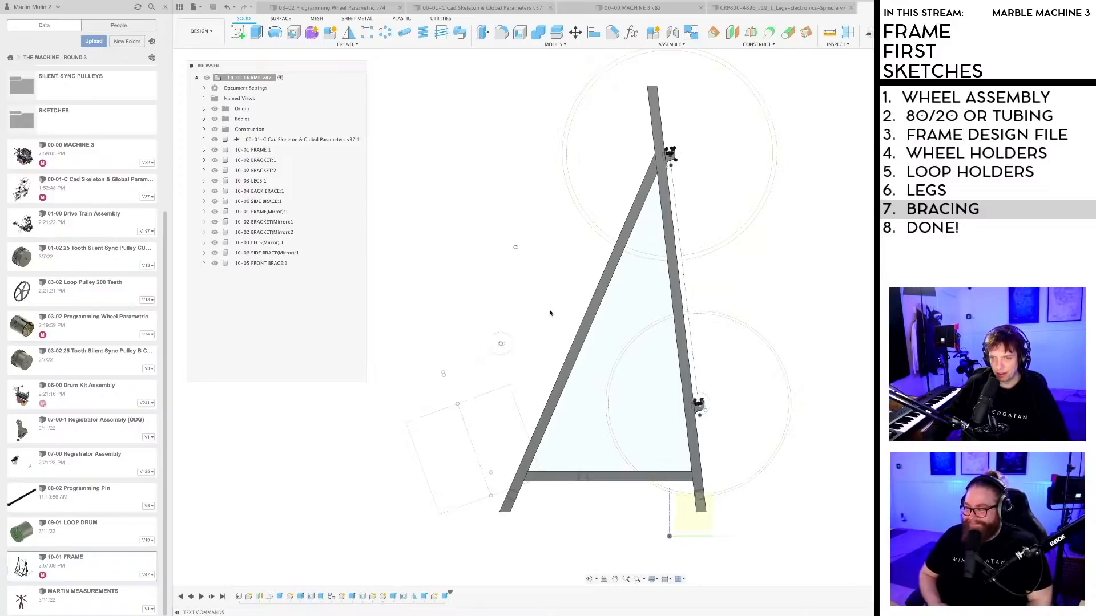
click(204, 150)
click(212, 180)
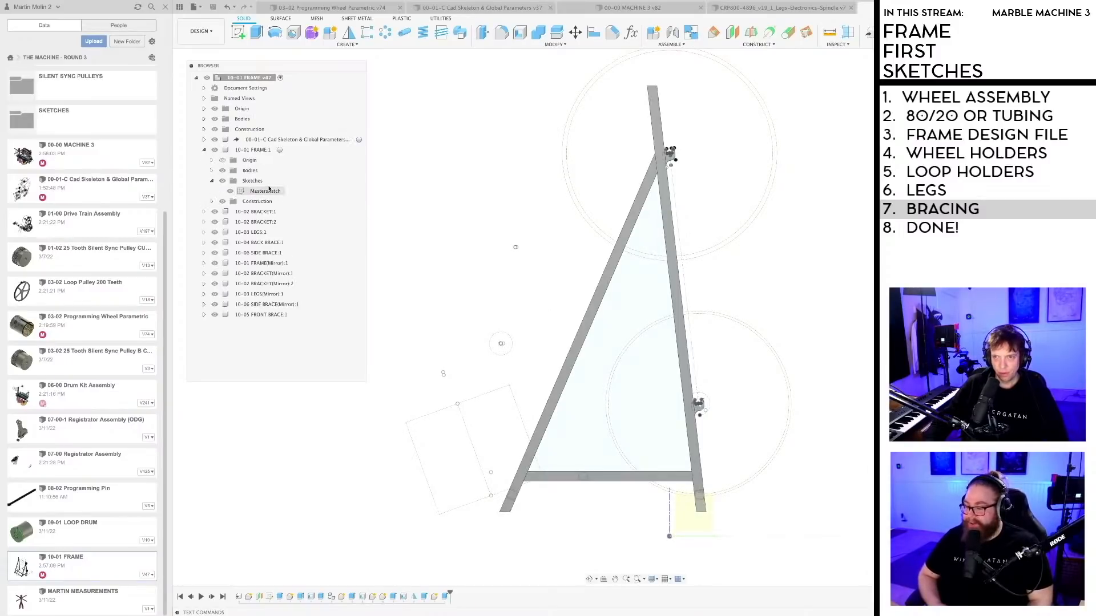
double_click(267, 191)
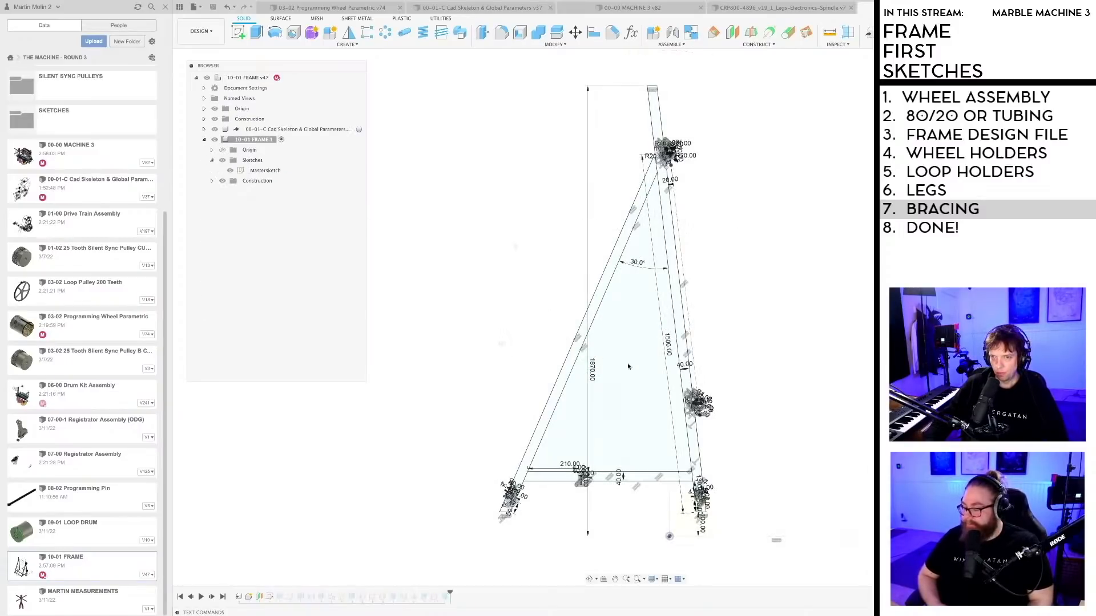
Step: Set the overall height dimension of the frame to 2200 mm
middle_drag(635, 356, 601, 332)
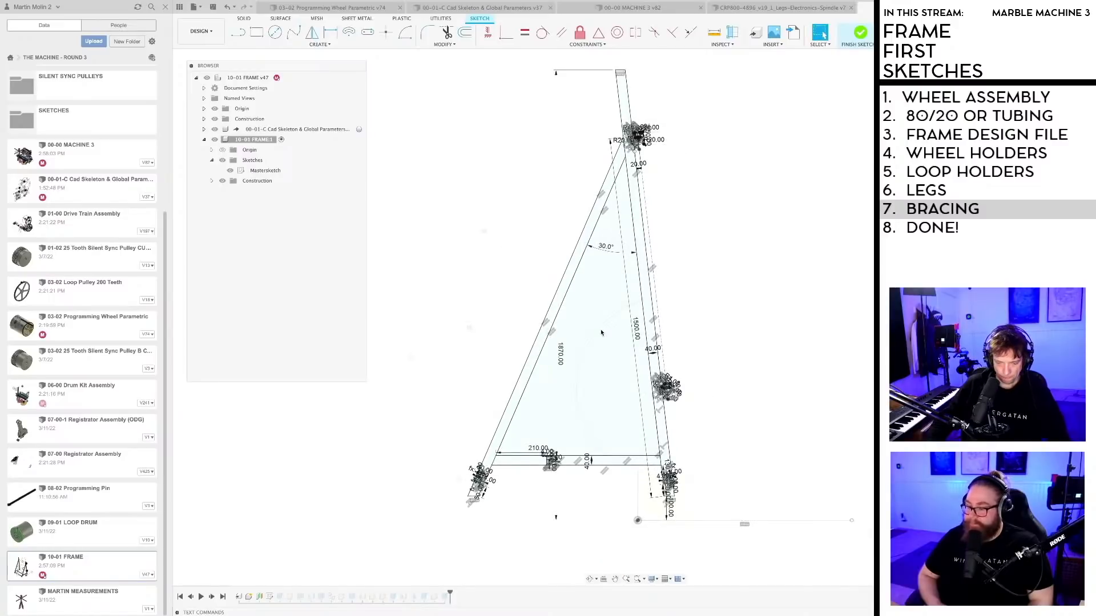
scroll(599, 334, down, 3)
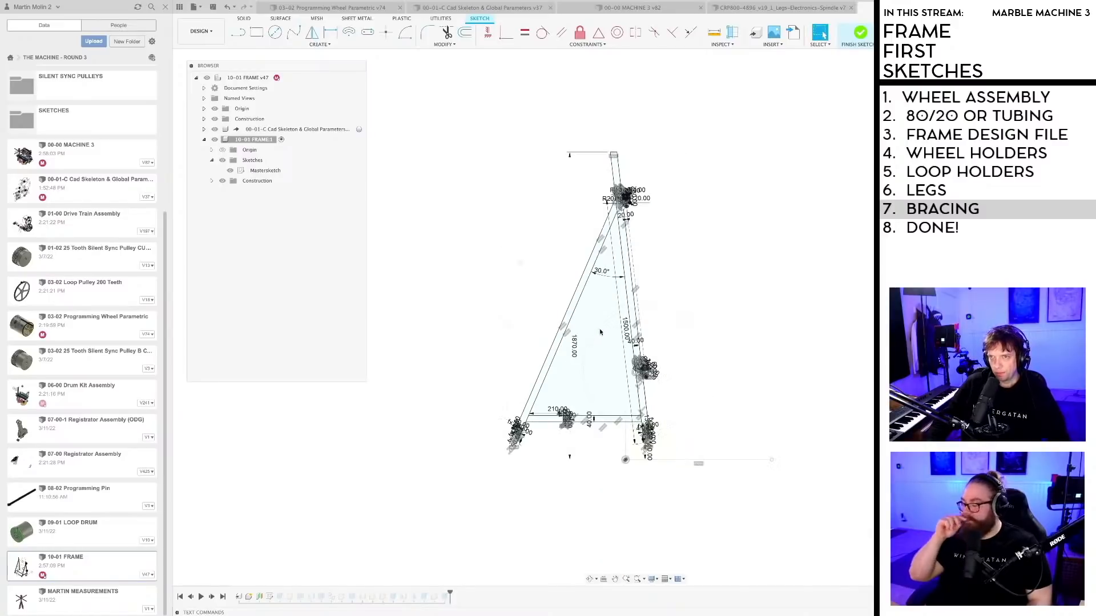
middle_drag(583, 316, 588, 359)
double_click(562, 378)
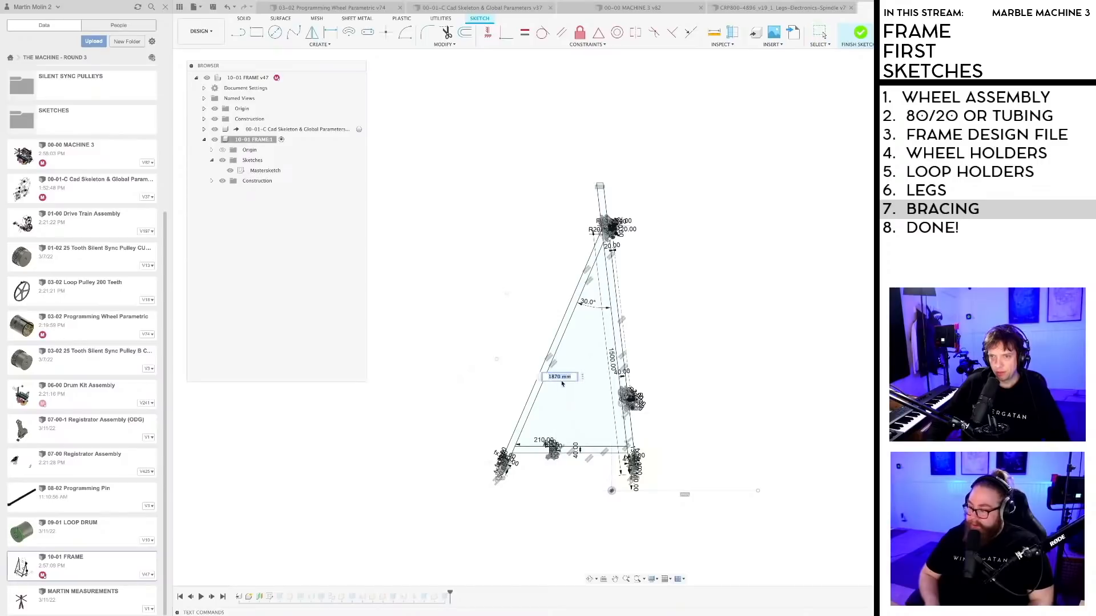
text(220)
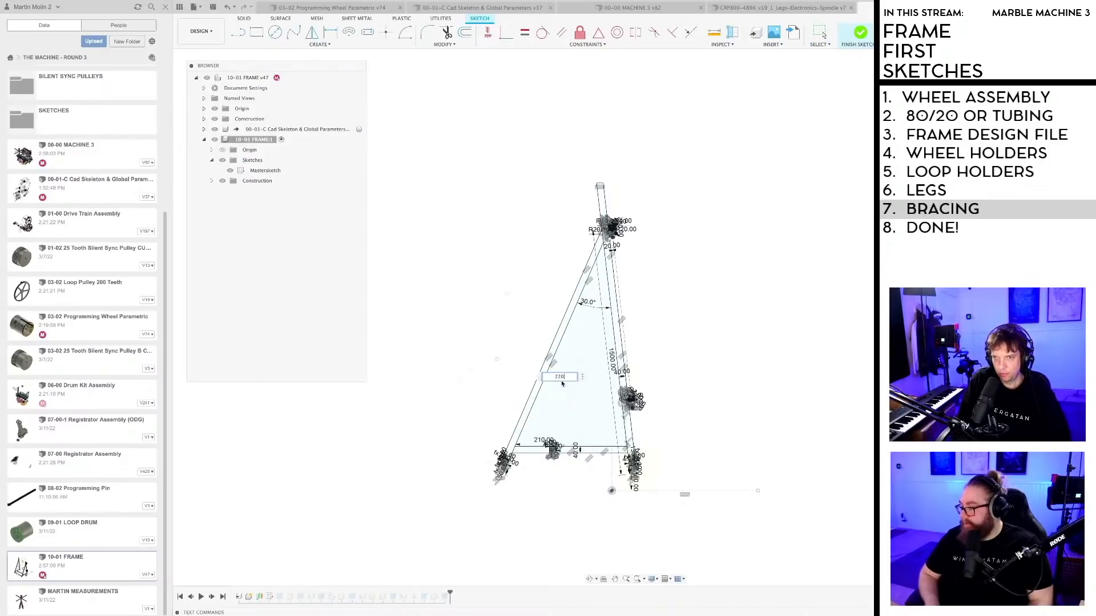
text(0)
key(Return)
Step: Draw two short lines square across the front upright between the two wheel brackets, about 49 mm apart
scroll(686, 346, down, 1)
mouse_move(708, 302)
middle_down()
mouse_move(685, 345)
mouse_move(682, 326)
middle_up()
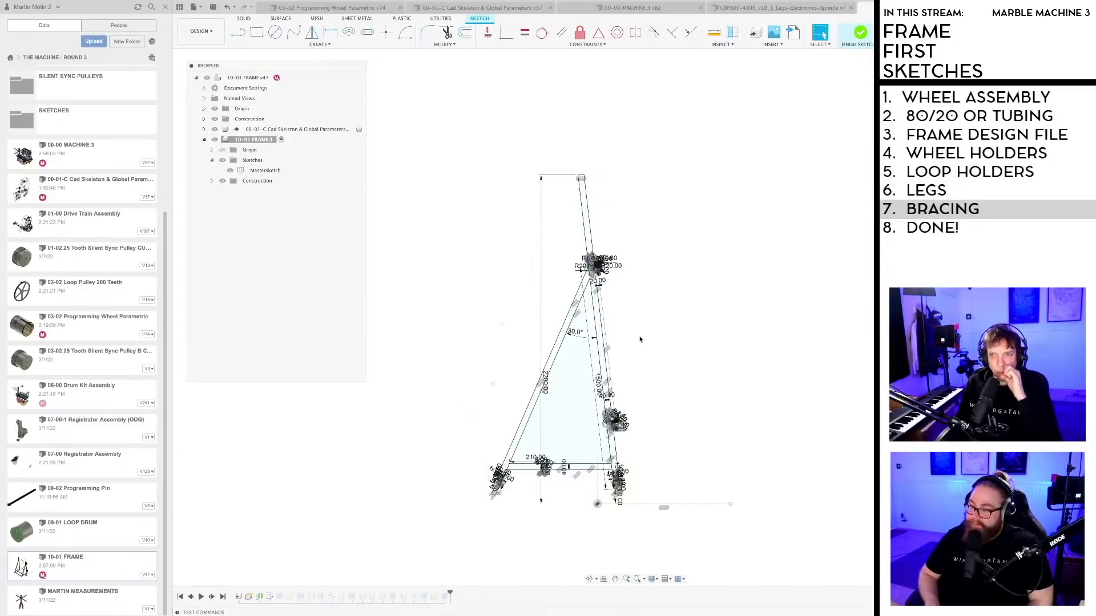
scroll(639, 340, up, 4)
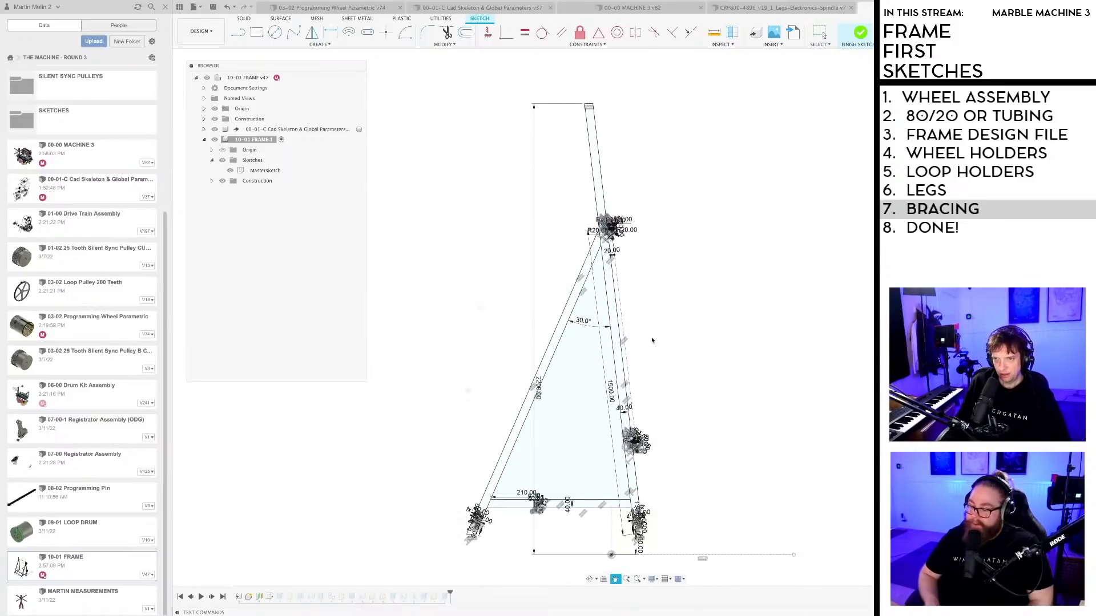
scroll(576, 353, up, 1)
key(l)
scroll(613, 348, up, 8)
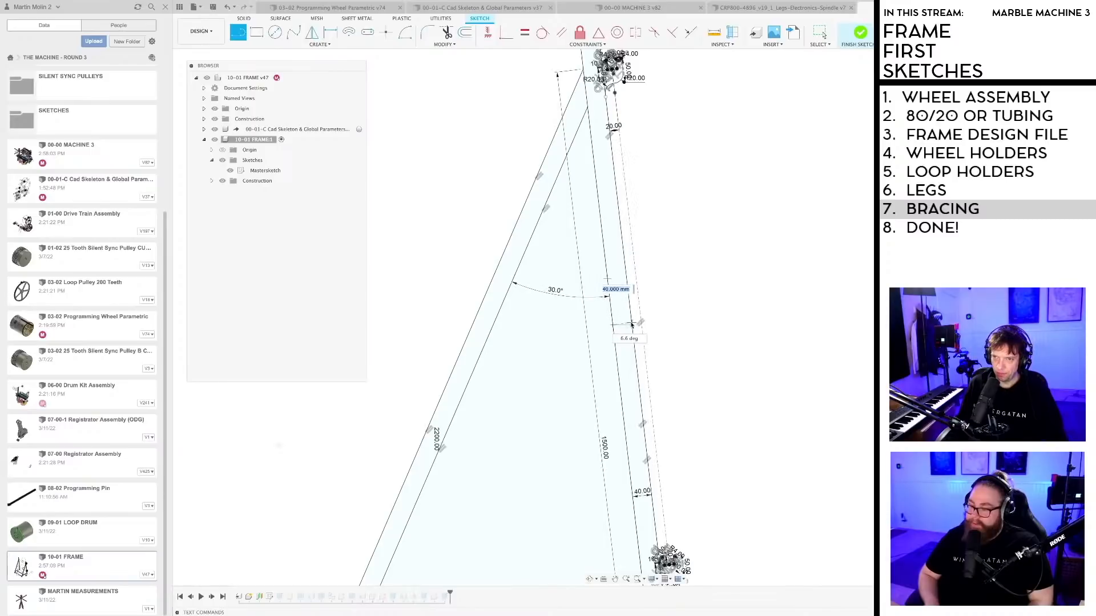
scroll(632, 354, up, 2)
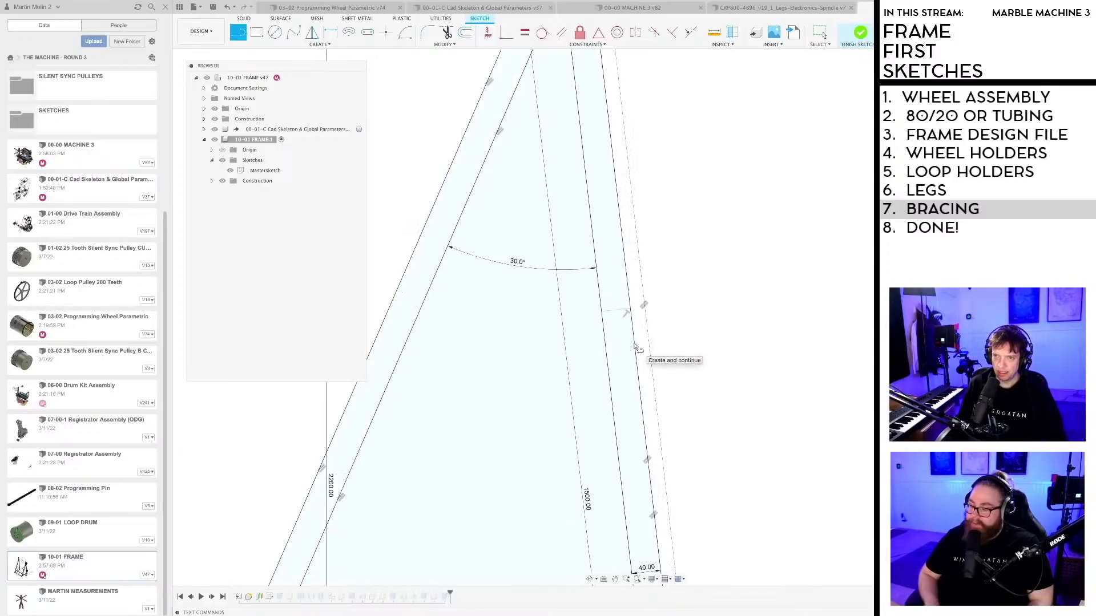
scroll(622, 351, up, 2)
Step: Dimension the spacing between the two cross lines on the upright at 40 mm
key(d)
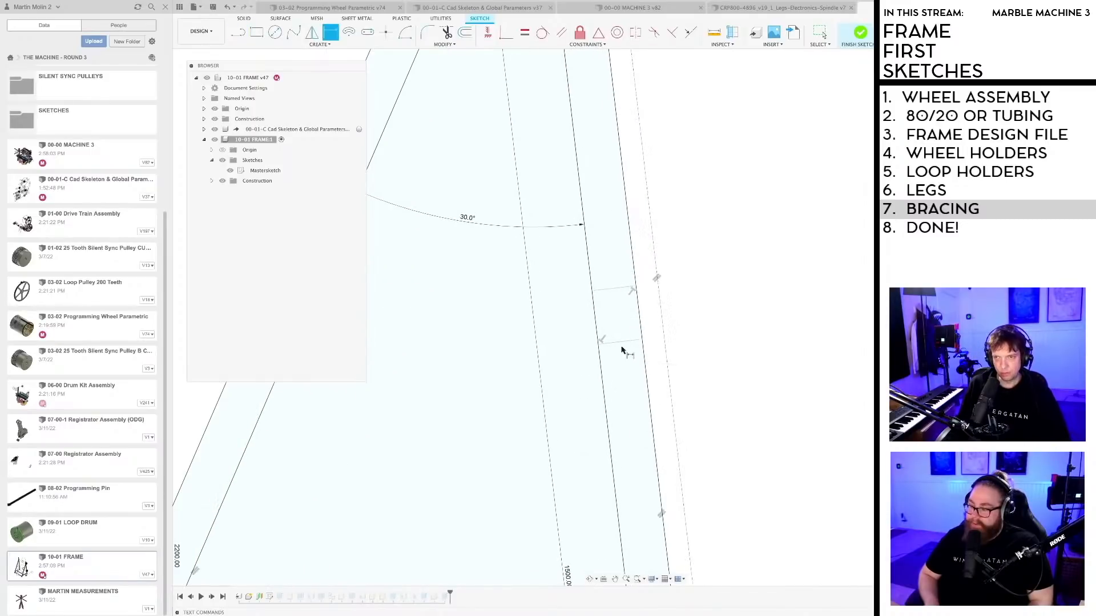
click(620, 342)
click(617, 303)
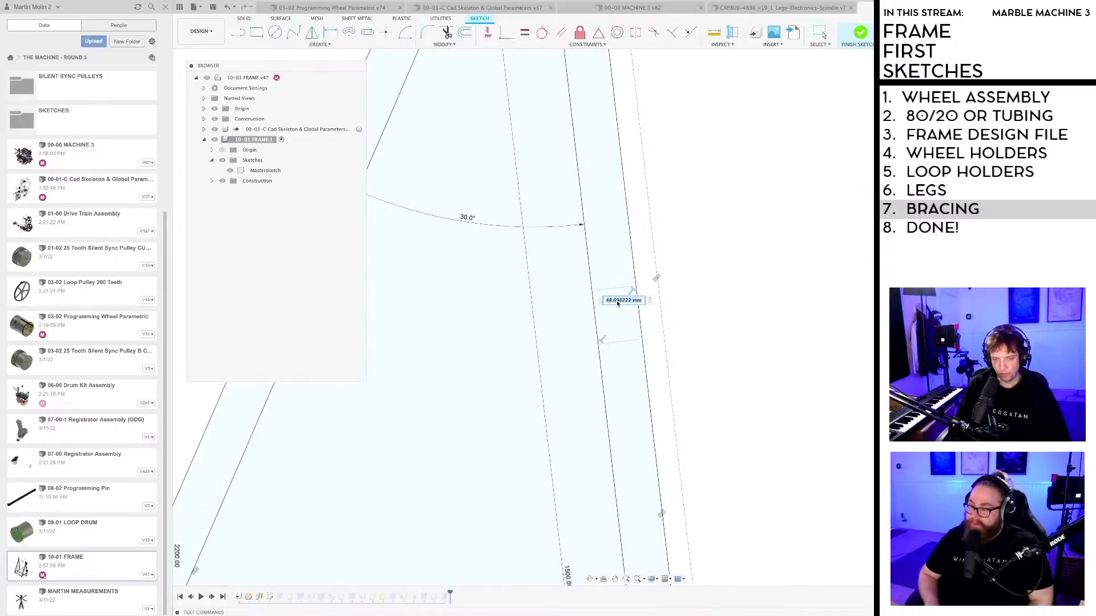
text(40)
key(Return)
Step: Draw two short lines square across the slanted leg around mid-height, about 46 mm apart
scroll(708, 294, down, 3)
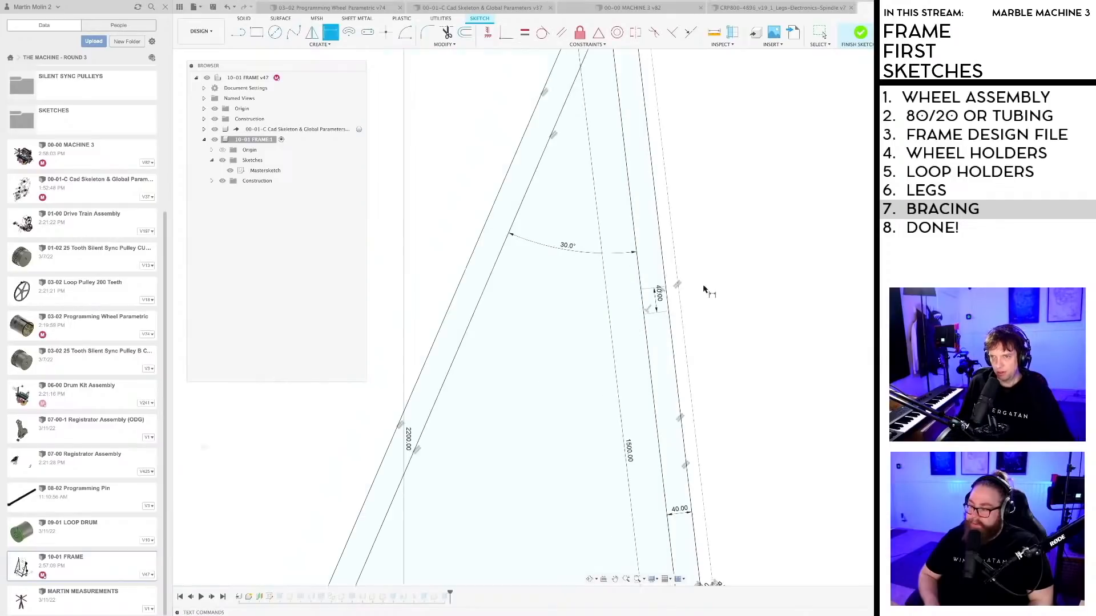
key(l)
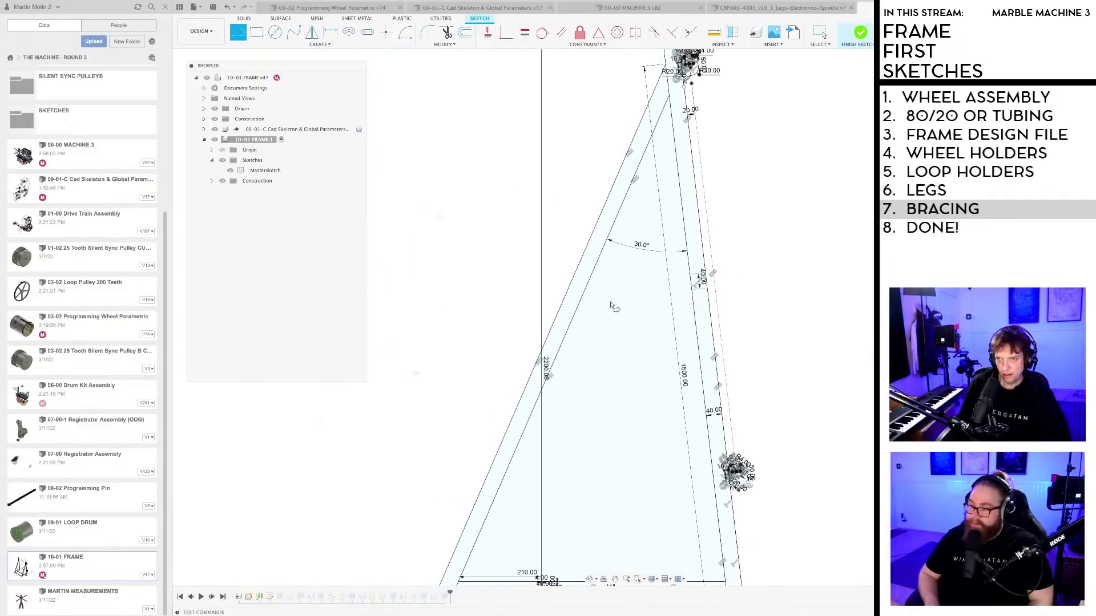
scroll(602, 309, up, 1)
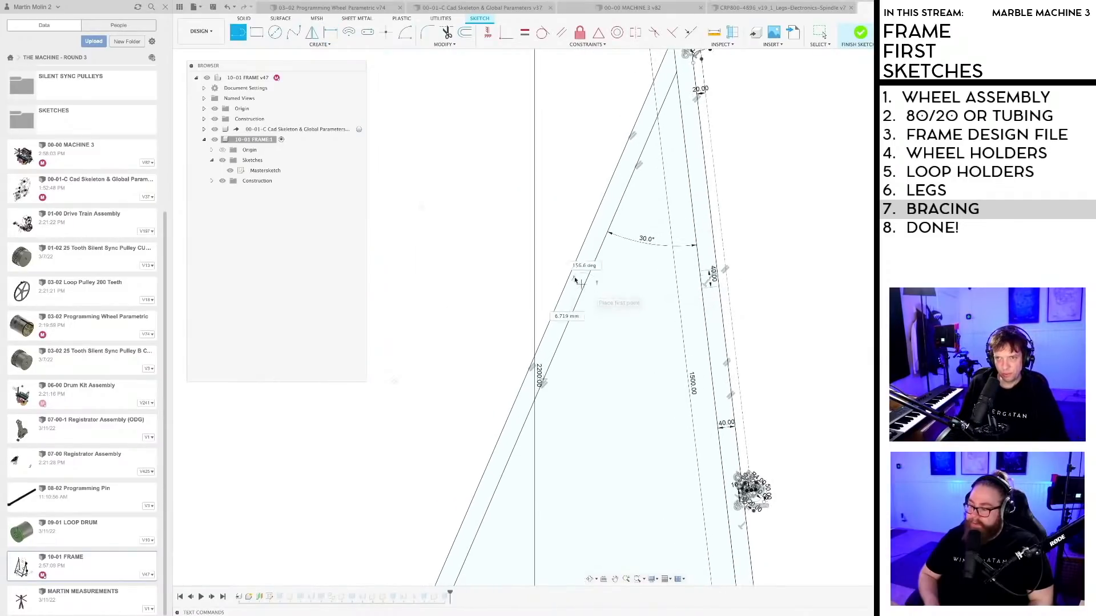
scroll(580, 306, up, 1)
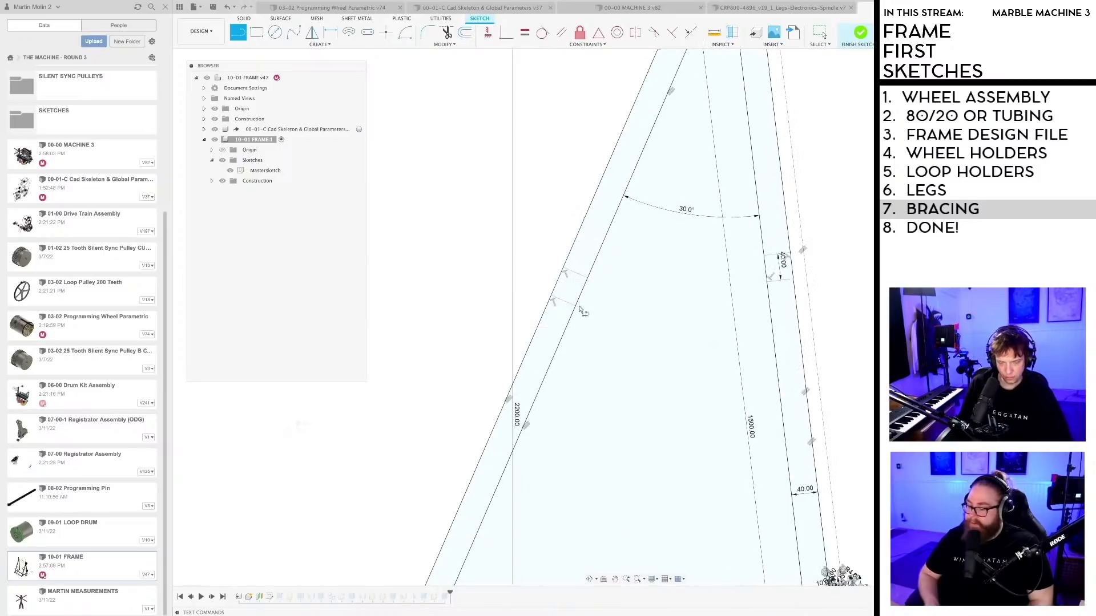
Step: Dimension the spacing between the two cross lines on the slanted leg at 40 mm
key(d)
click(559, 299)
click(578, 274)
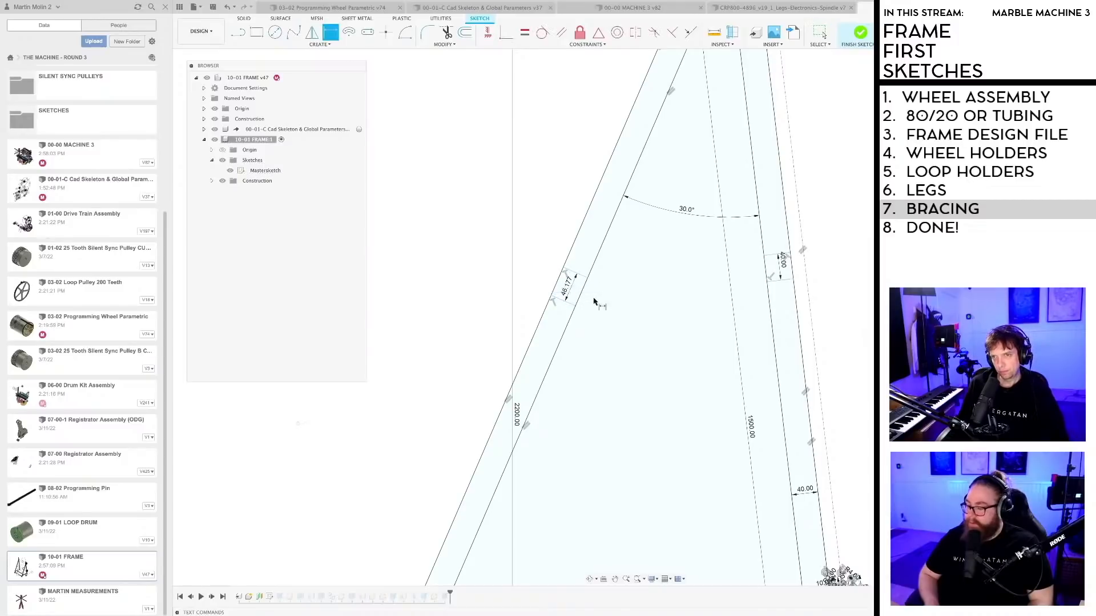
click(564, 293)
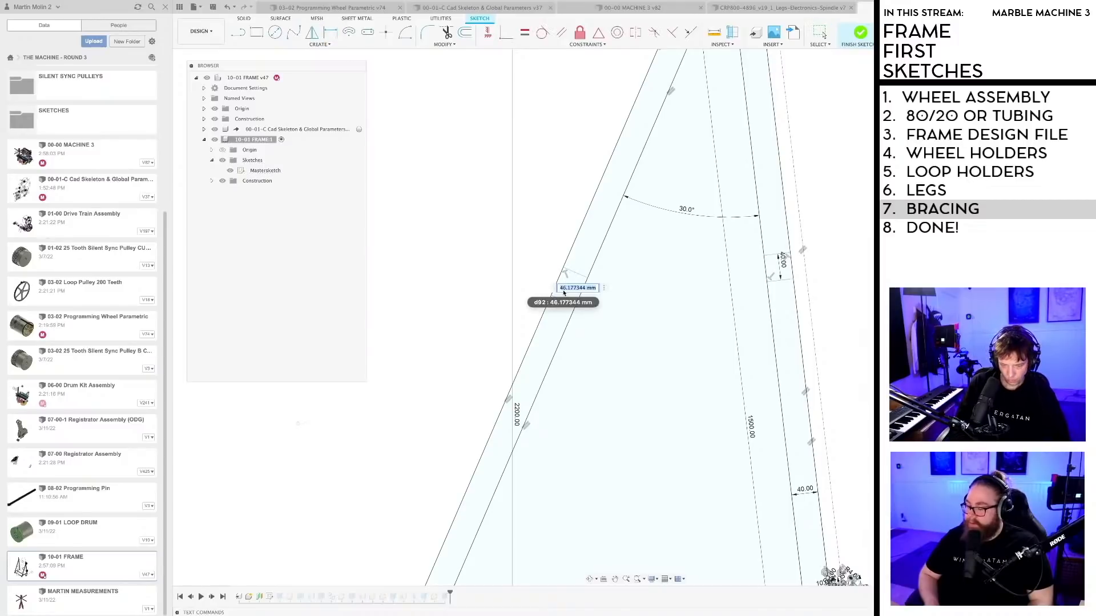
text(40)
key(Return)
middle_drag(642, 307, 640, 342)
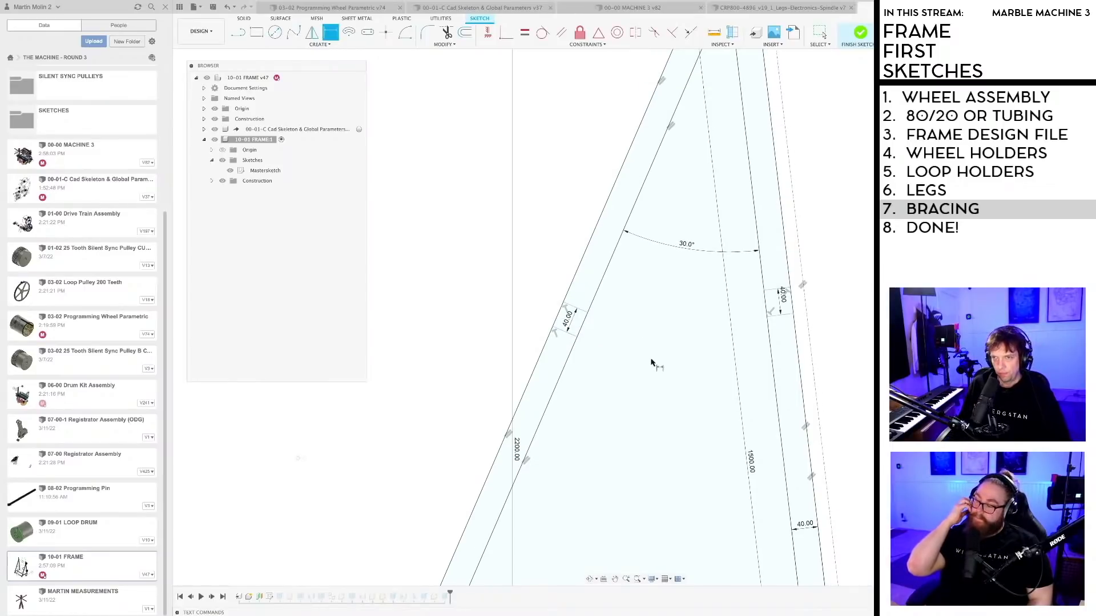
mouse_move(652, 361)
middle_down()
mouse_move(641, 362)
mouse_move(591, 451)
middle_up()
scroll(590, 450, down, 6)
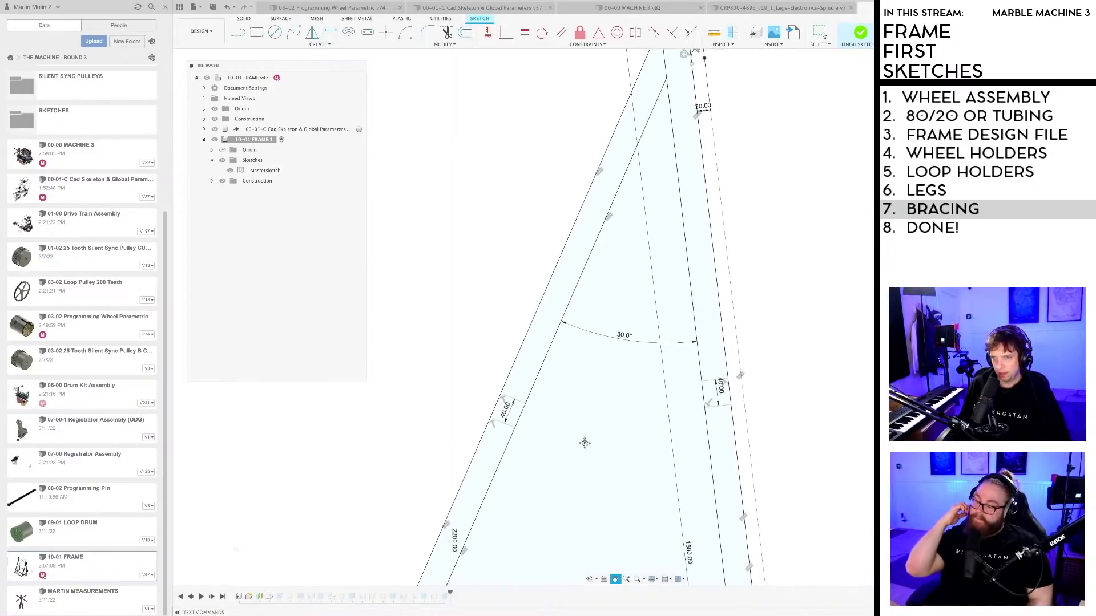
scroll(624, 299, up, 6)
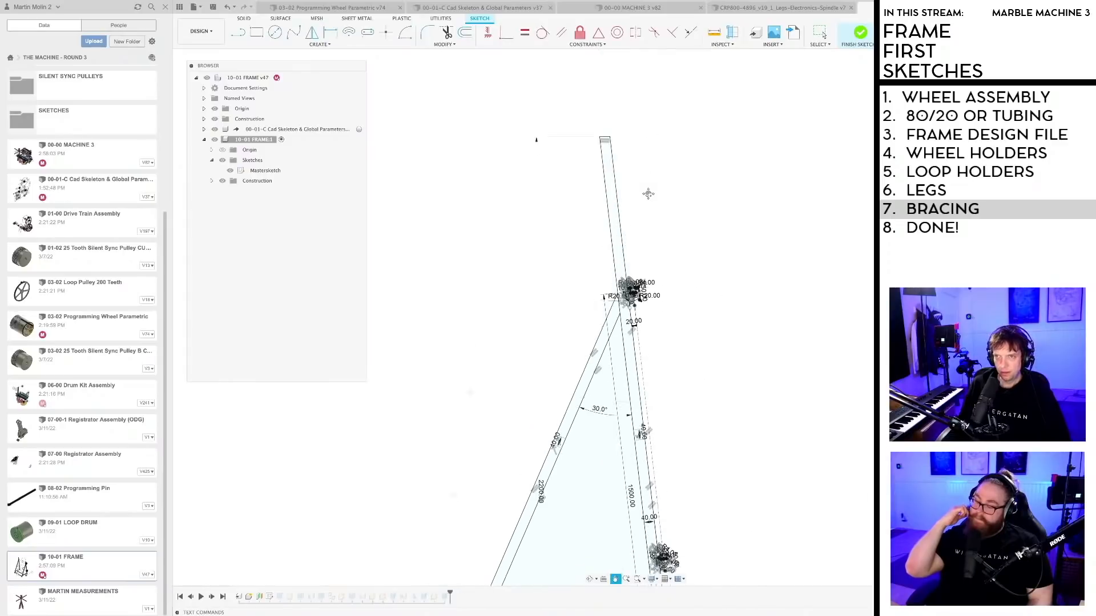
key(l)
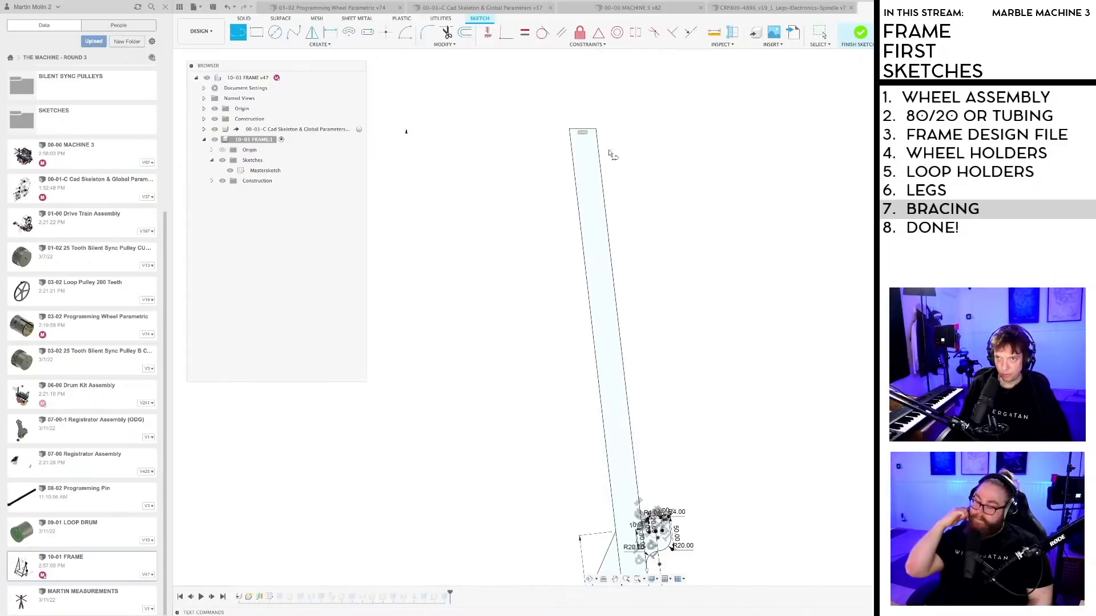
click(574, 159)
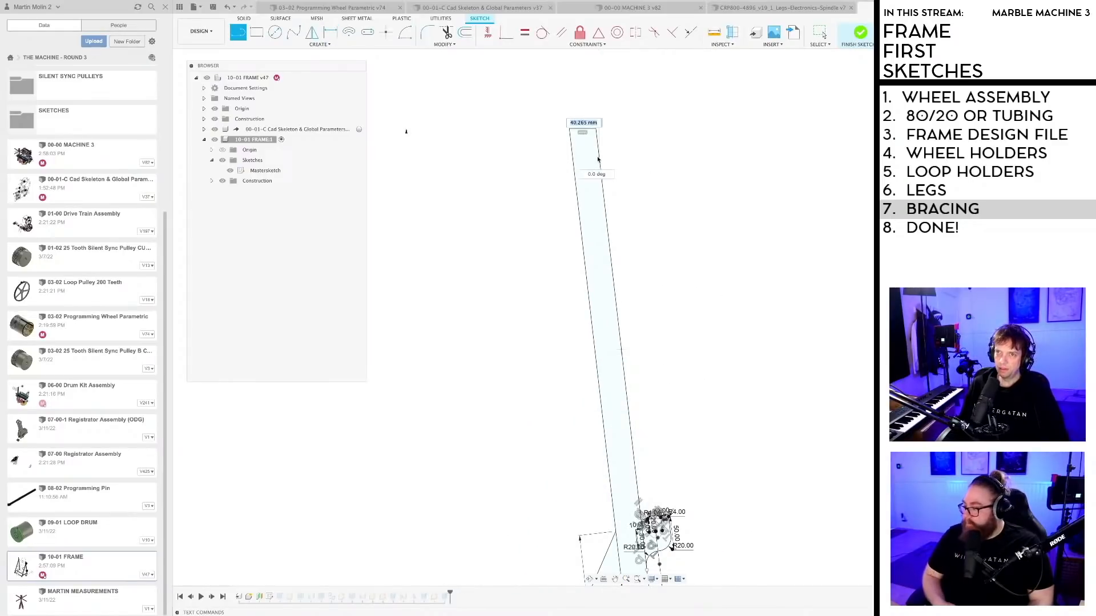
click(599, 159)
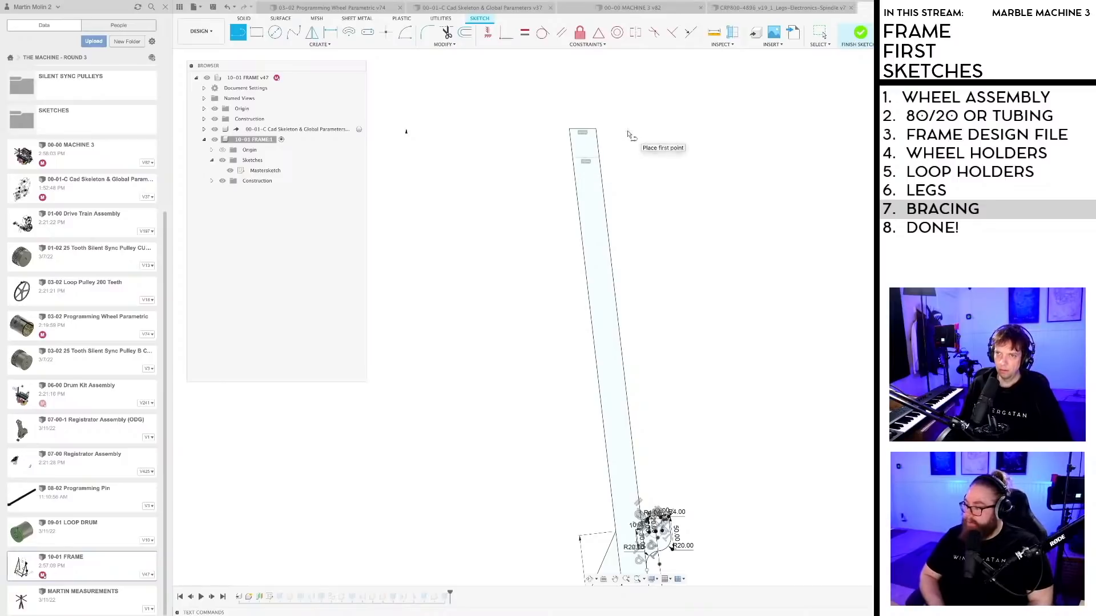
scroll(599, 163, up, 2)
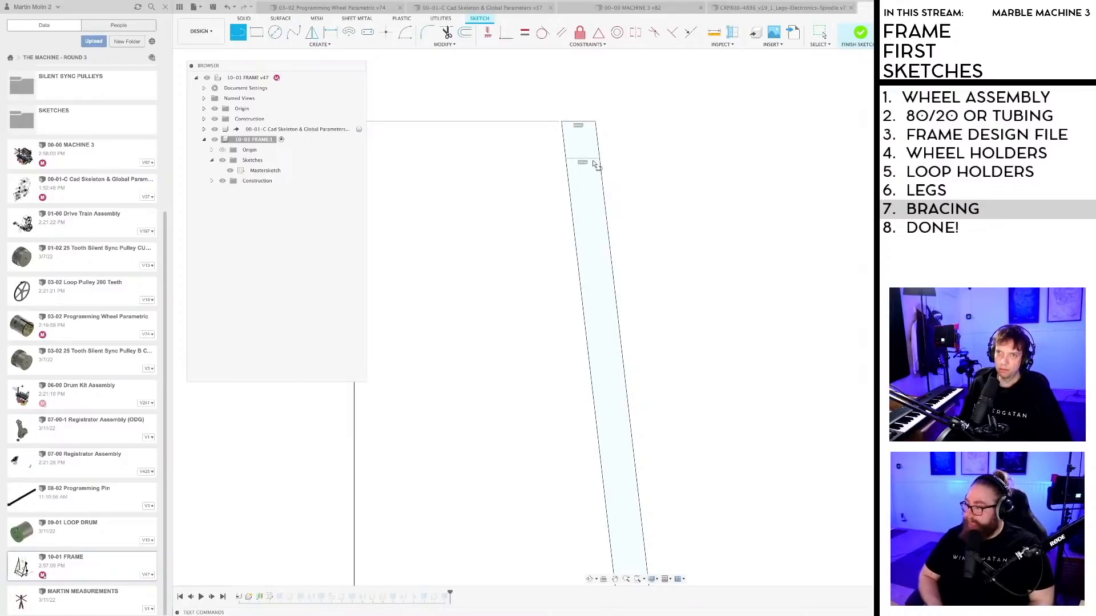
key(Escape)
key(ctrl+z)
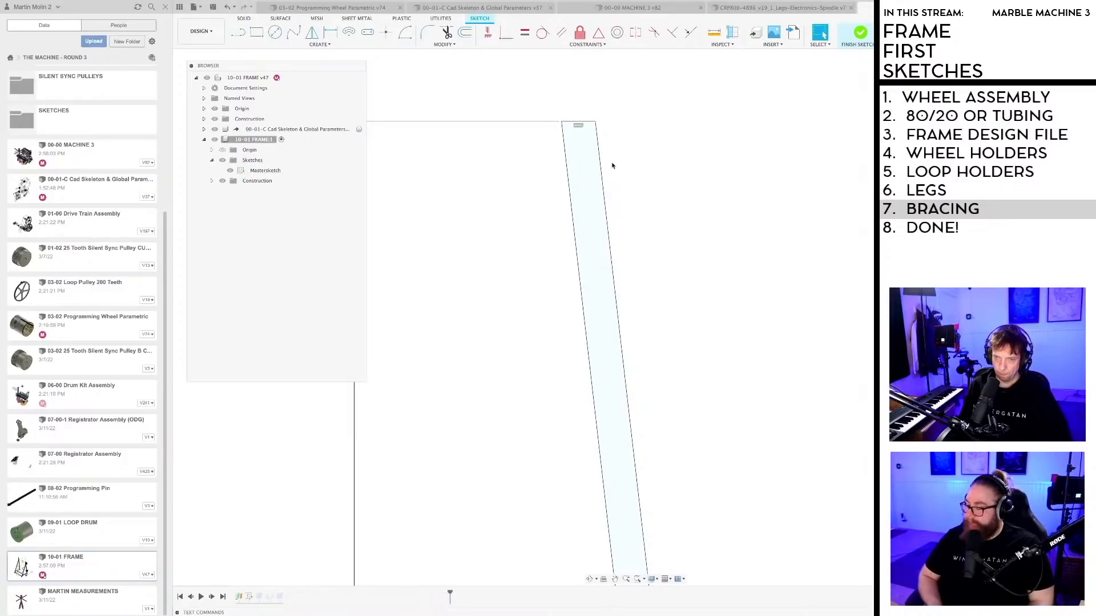
Step: Draw two horizontal lines across the upright just below its top end, one beneath the other
key(l)
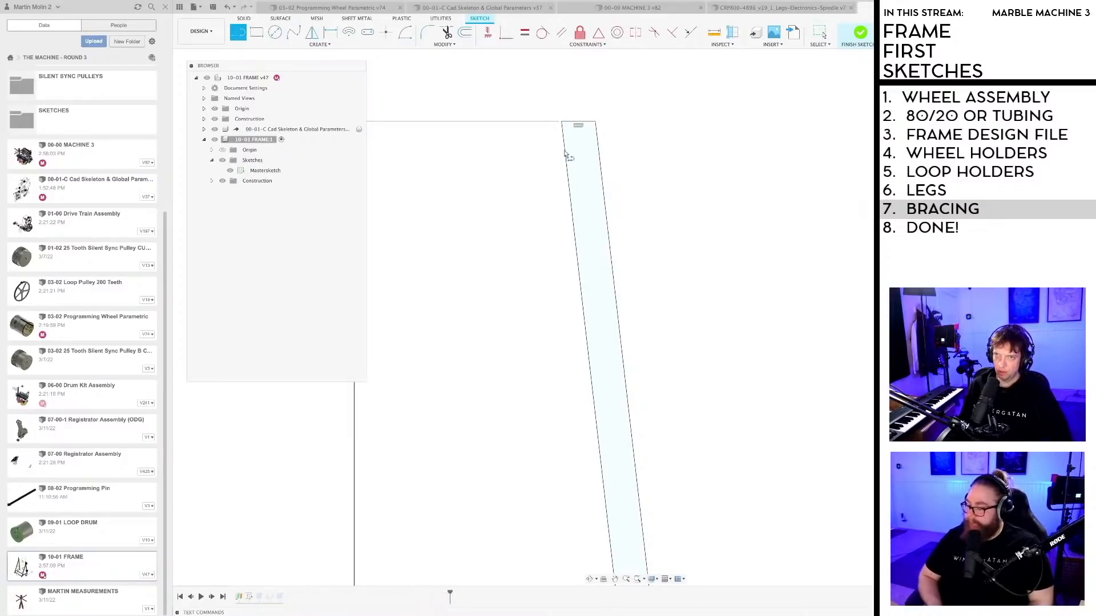
click(565, 152)
click(599, 152)
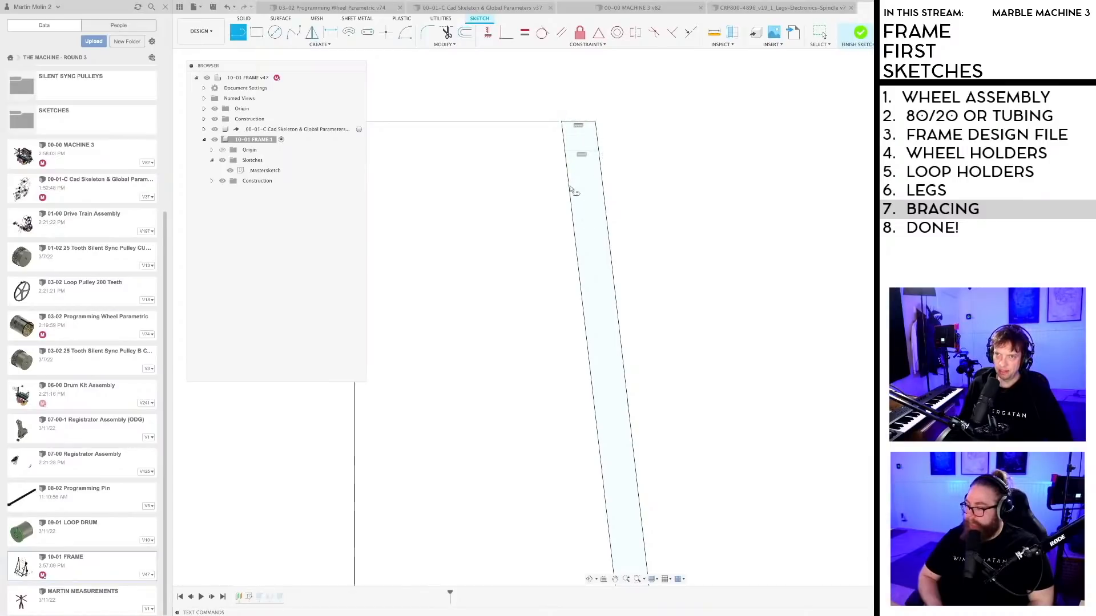
click(569, 184)
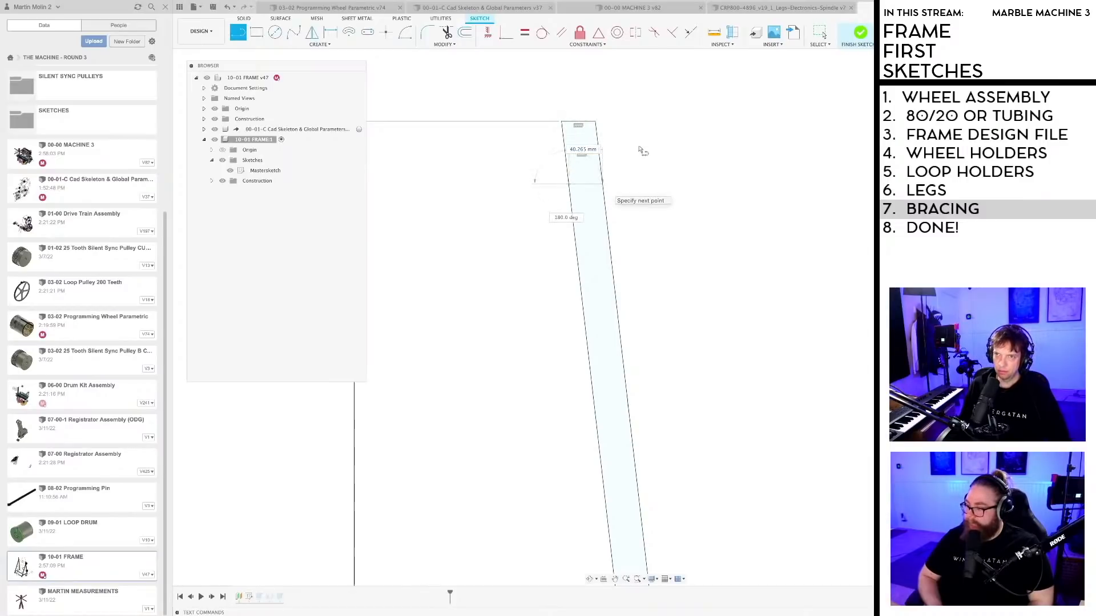
click(602, 184)
key(Escape)
scroll(608, 166, up, 3)
middle_drag(627, 190, 634, 314)
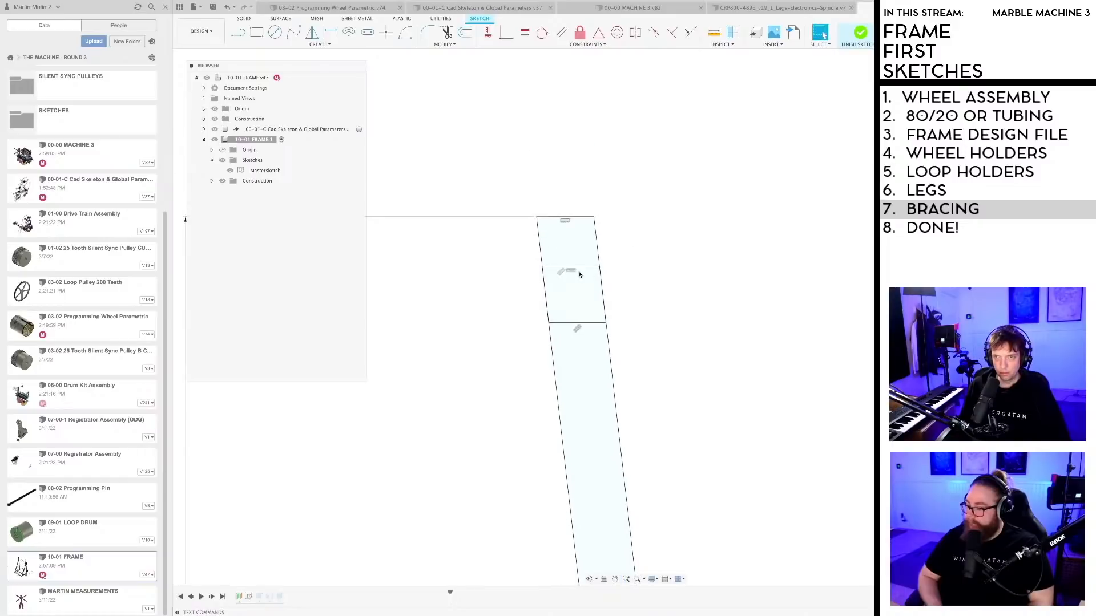
Step: Dimension the spacing between the two horizontal lines near the upright's top end at 40 mm
key(d)
click(577, 270)
click(579, 323)
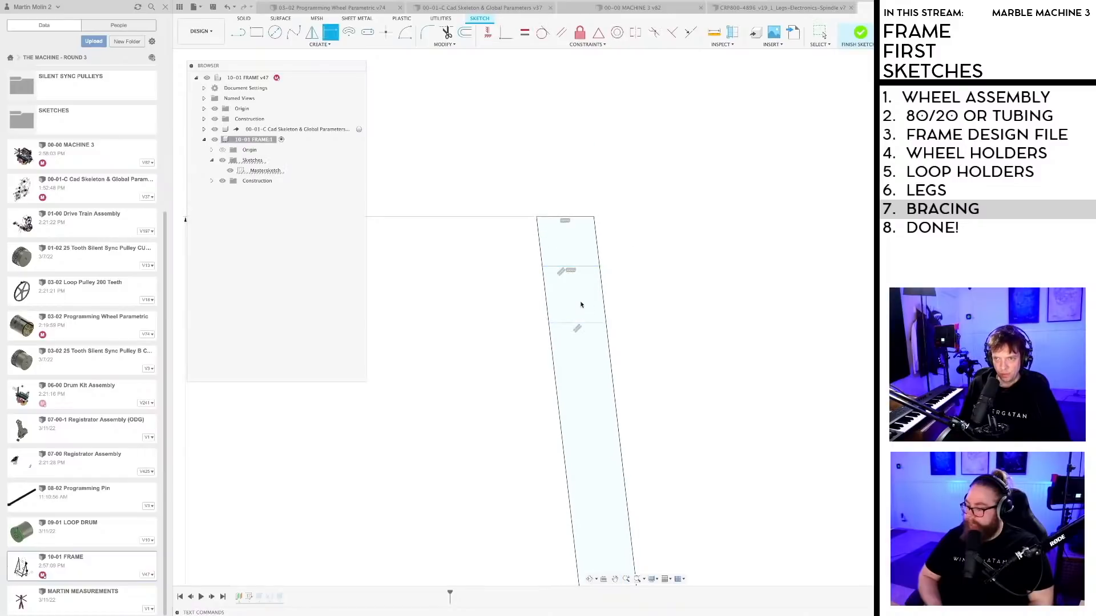
click(581, 304)
text(40)
key(Return)
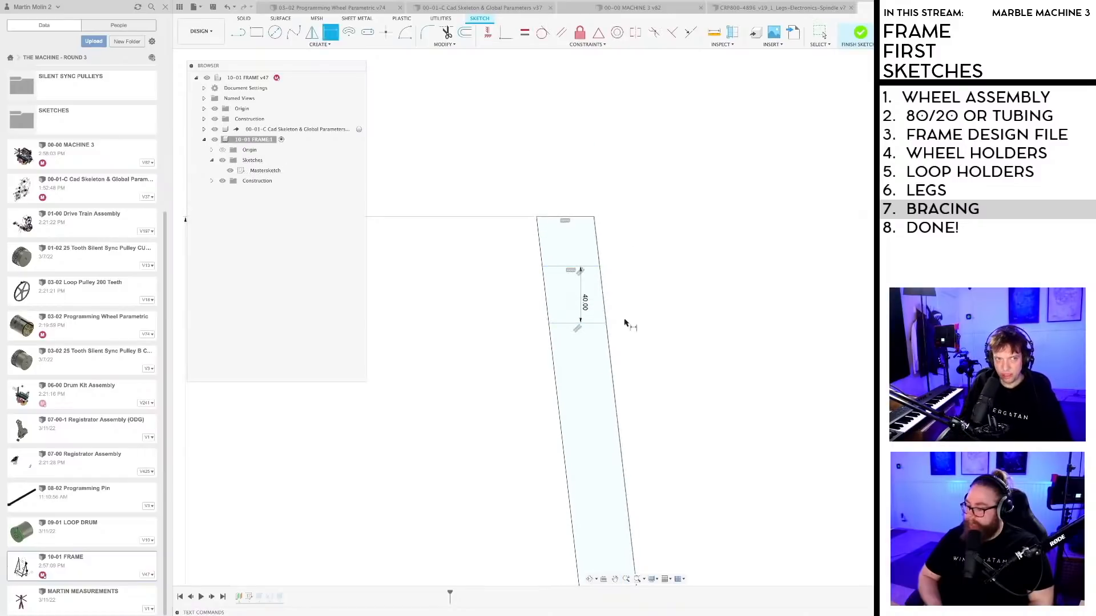
Step: Save the frame design as a new version with the description "User Saved"
scroll(651, 326, up, 2)
middle_drag(668, 331, 638, 367)
key(super+s)
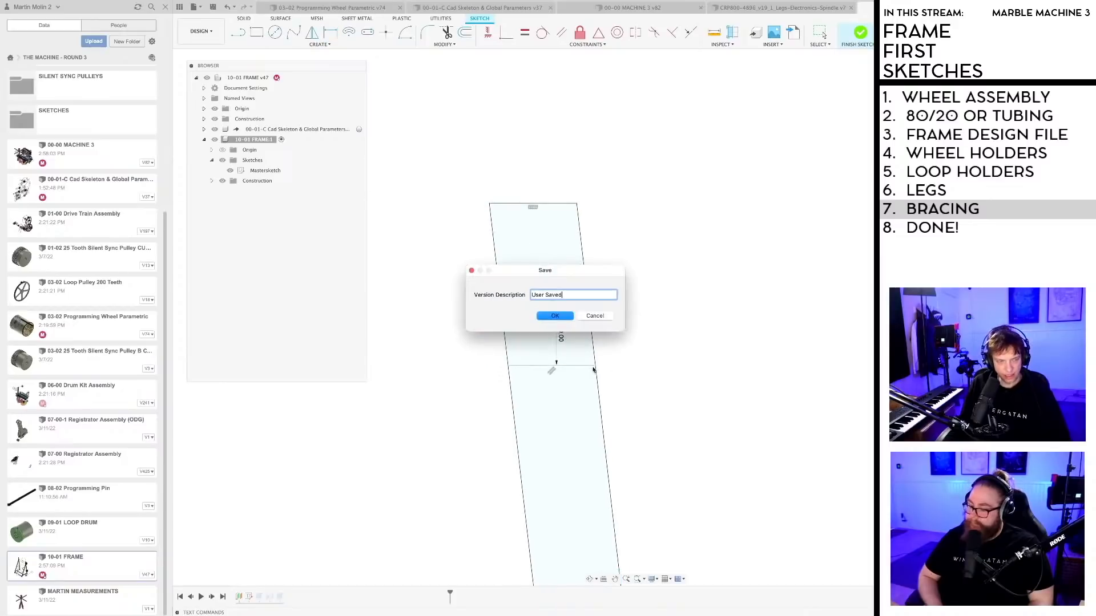
key(Return)
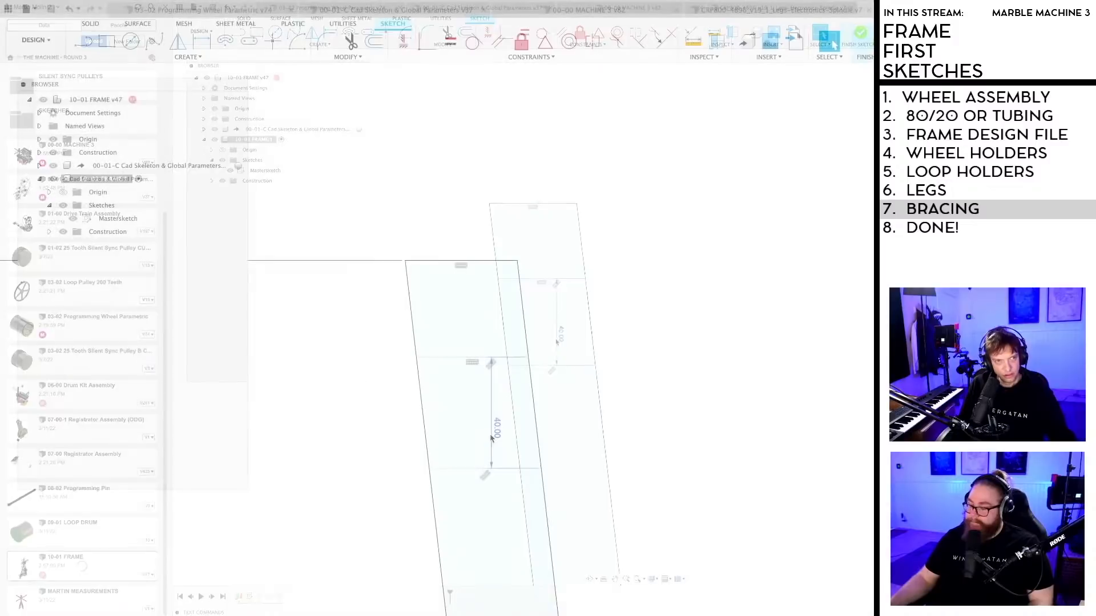
Step: Dimension the distance from the upright's top edge to the first horizontal line beneath it at 30 mm
middle_drag(608, 346, 650, 304)
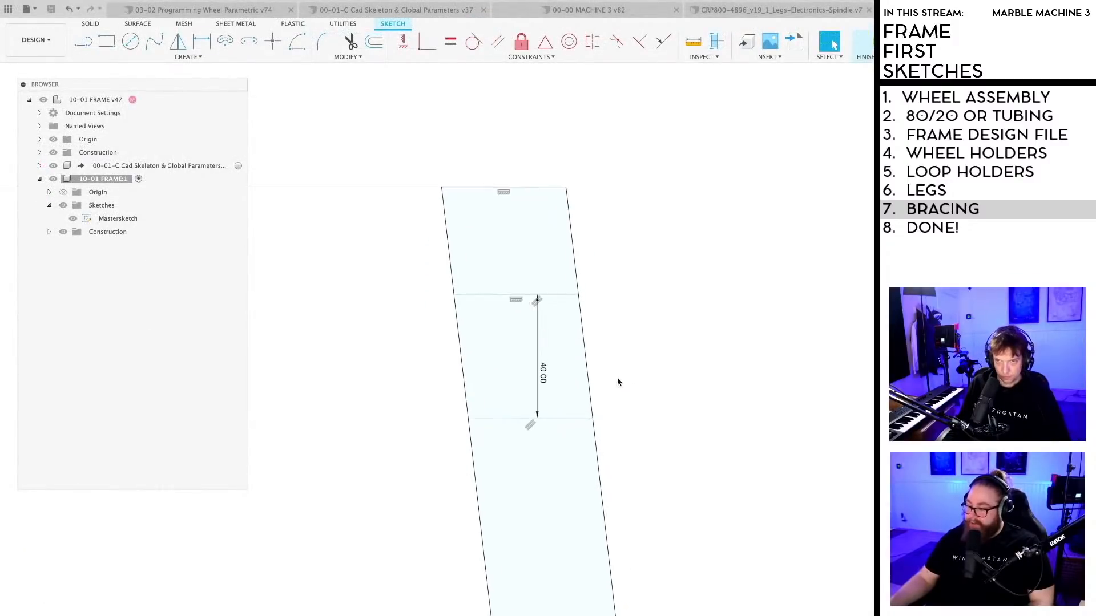
key(d)
click(510, 295)
click(486, 188)
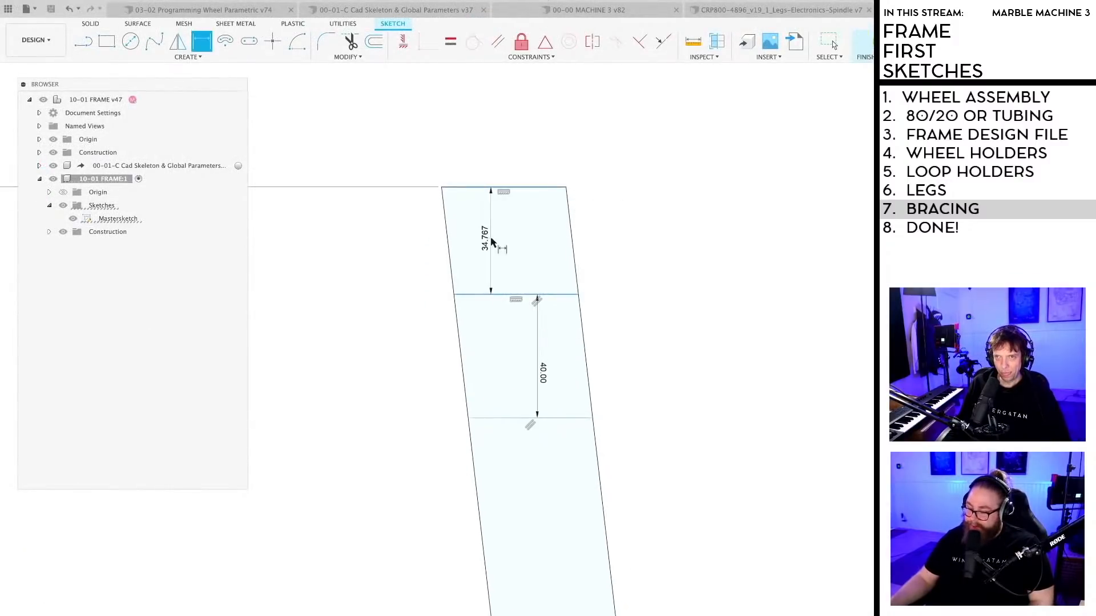
click(491, 238)
text(30)
key(Return)
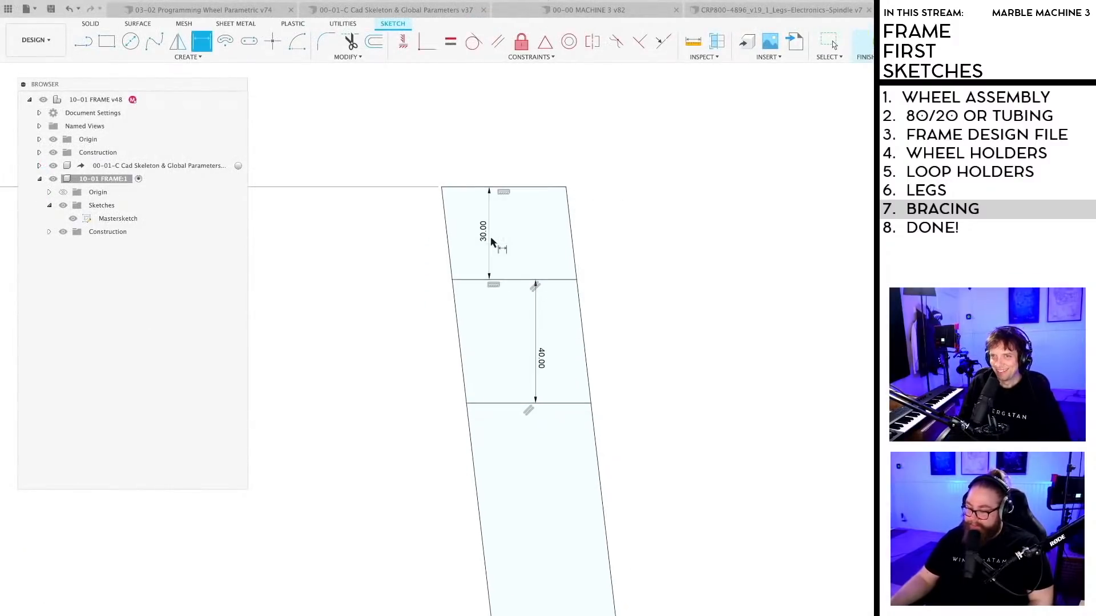
Step: Draw a closed four-sided outline inside the upright's 40 mm section, with its slanted sides about 29 mm and 31 mm long
scroll(507, 316, up, 3)
scroll(669, 381, down, 1)
middle_drag(668, 380, 609, 392)
scroll(463, 362, up, 1)
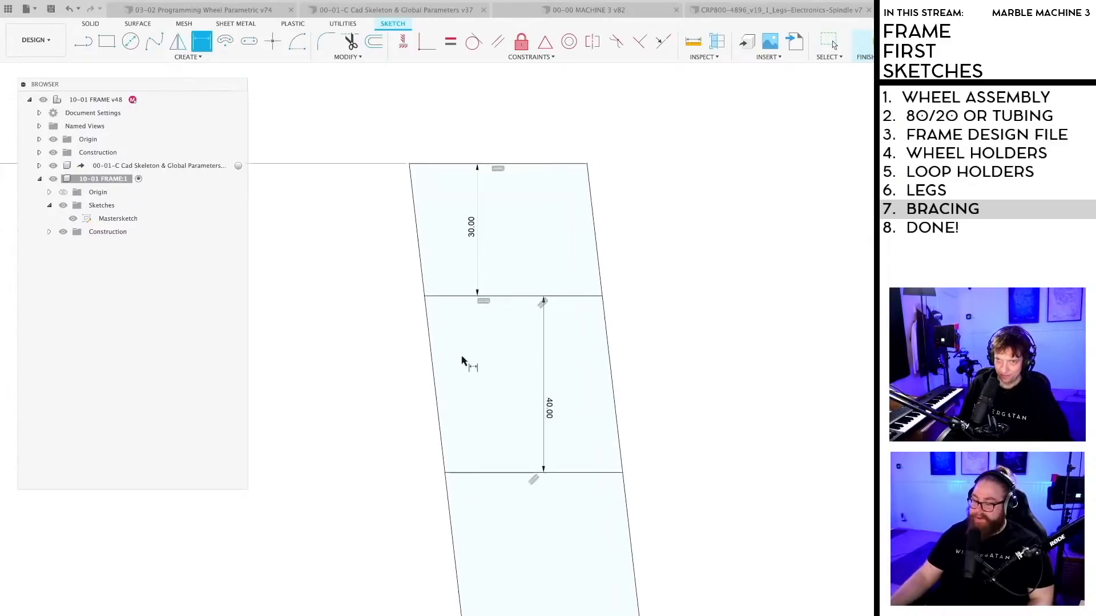
key(l)
click(453, 318)
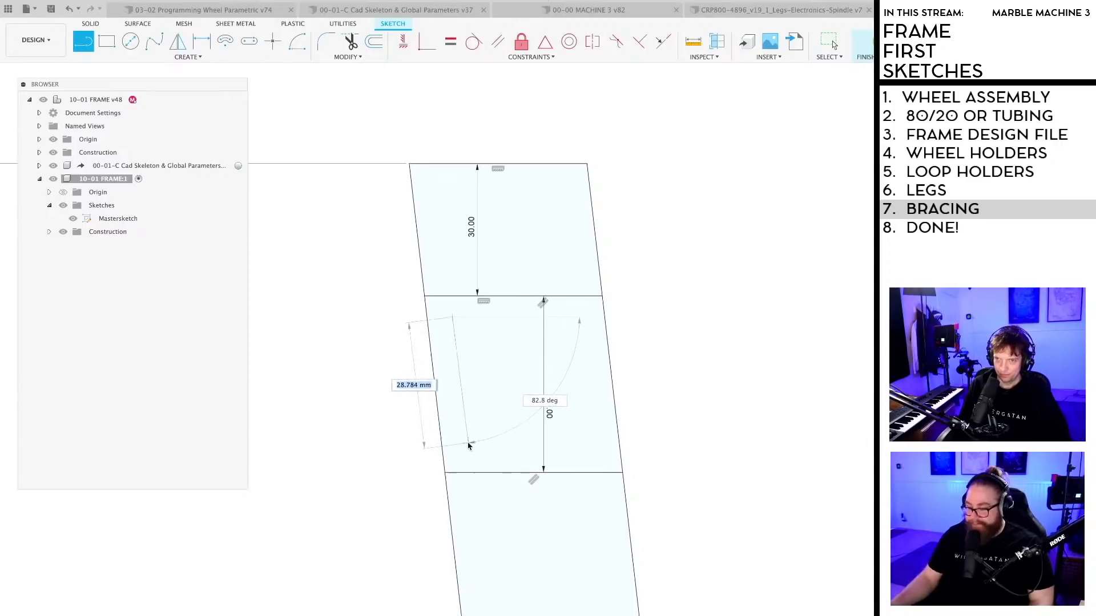
click(469, 440)
click(596, 448)
click(574, 313)
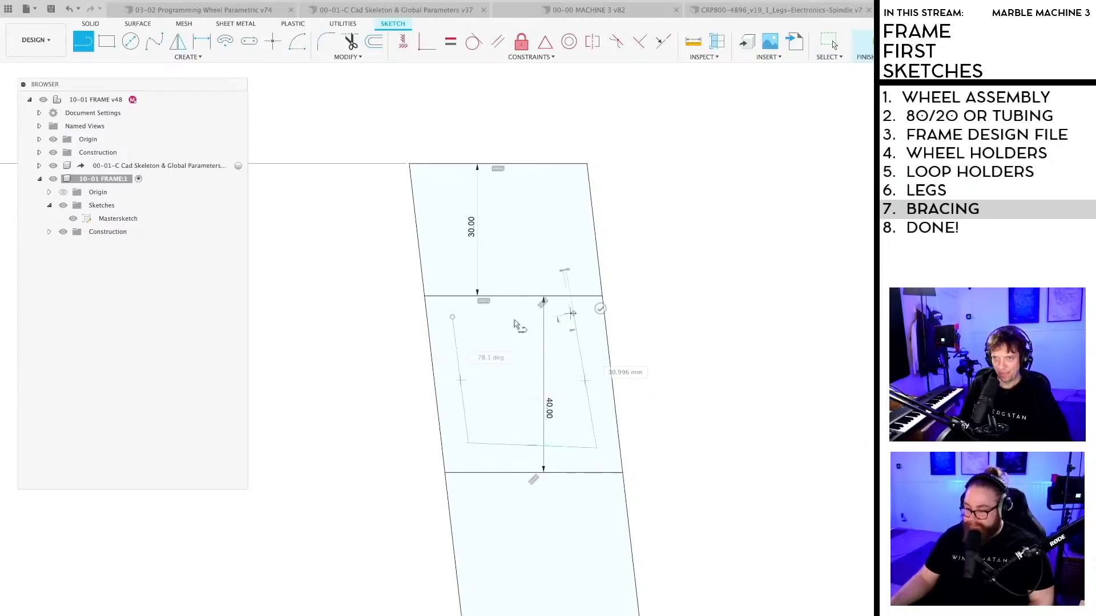
click(453, 317)
key(Escape)
Step: Constrain all four sides of the inner outline parallel to the neighbouring edges of the upright's 40 mm section
scroll(566, 359, up, 2)
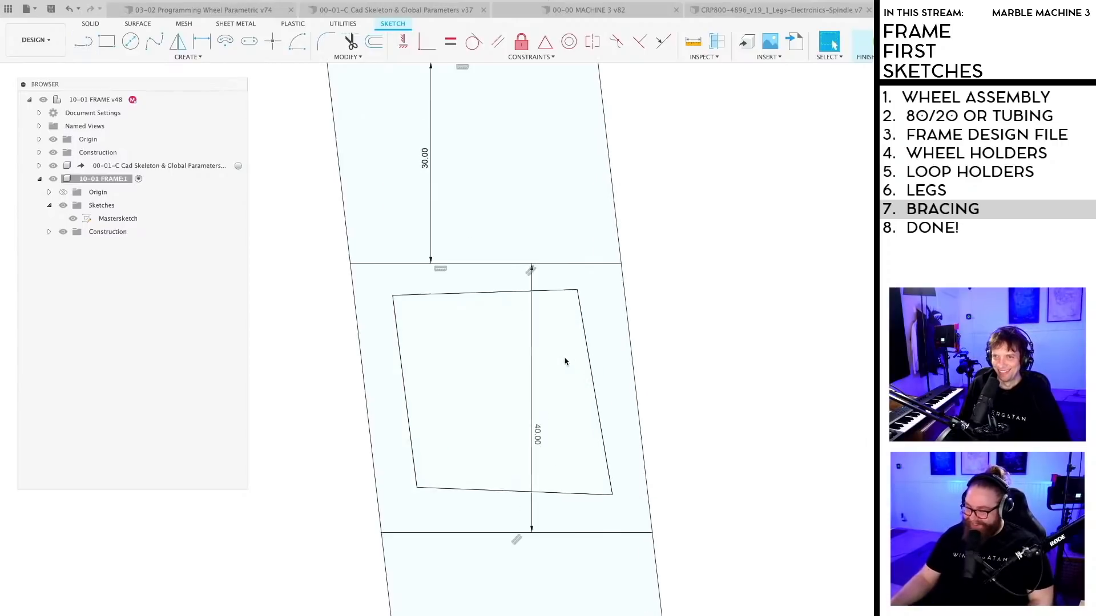
click(498, 41)
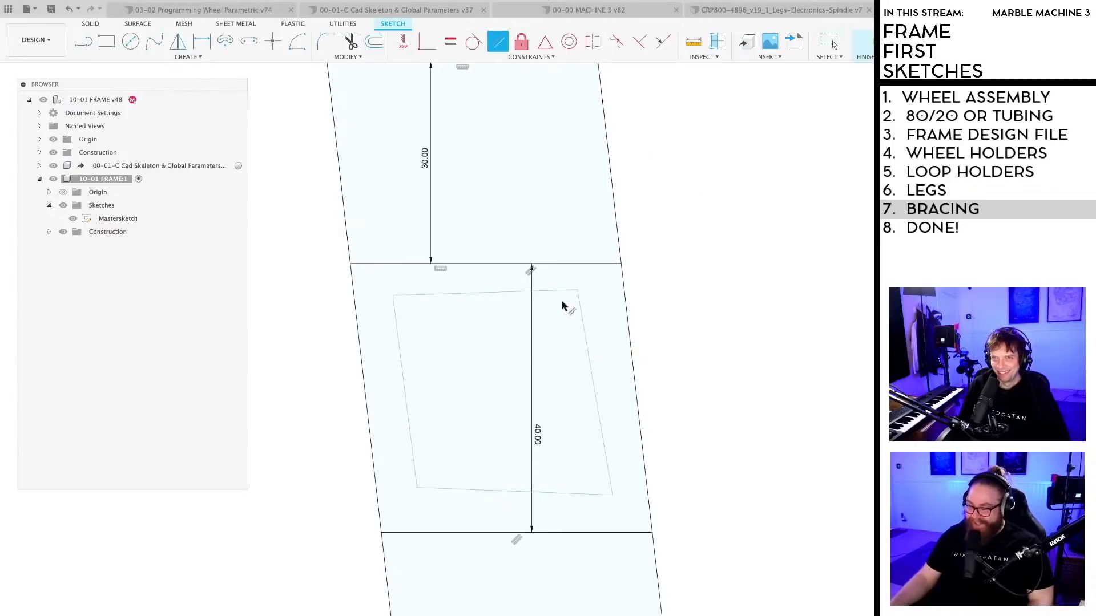
click(492, 296)
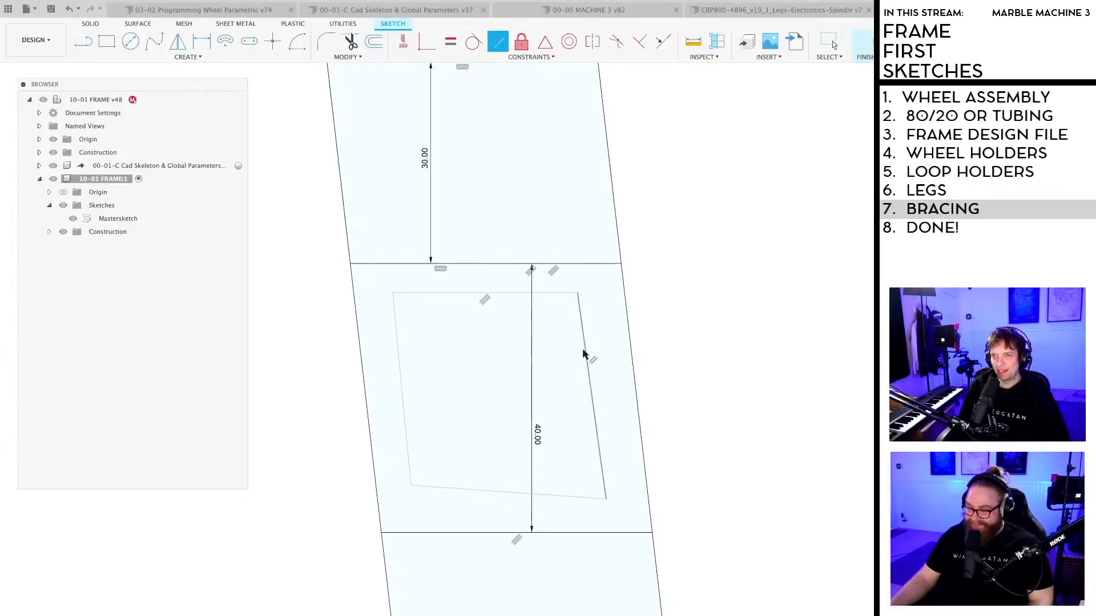
click(635, 363)
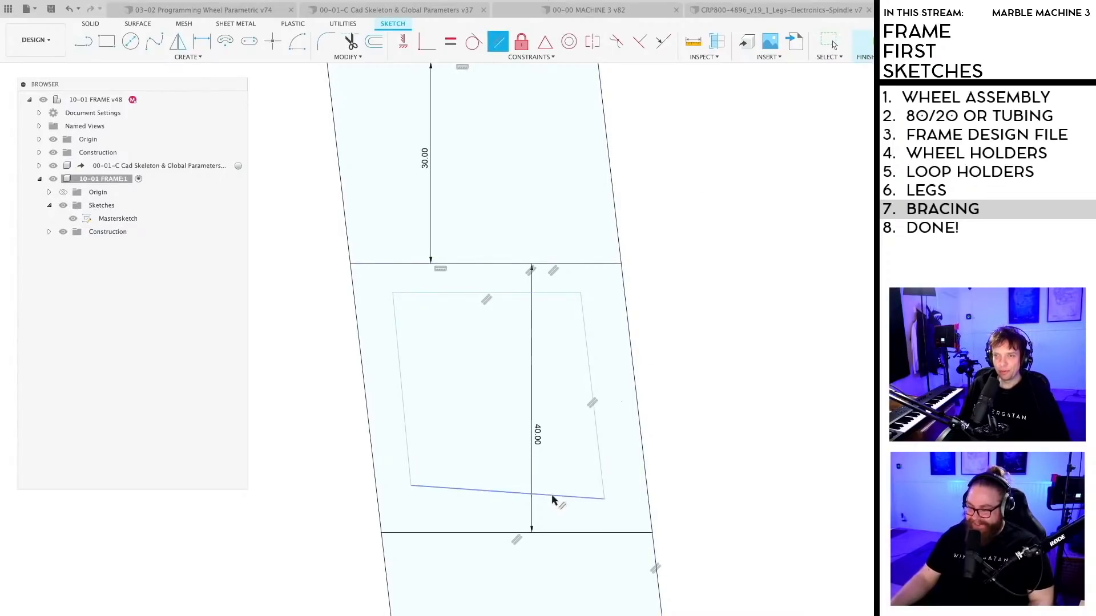
click(552, 534)
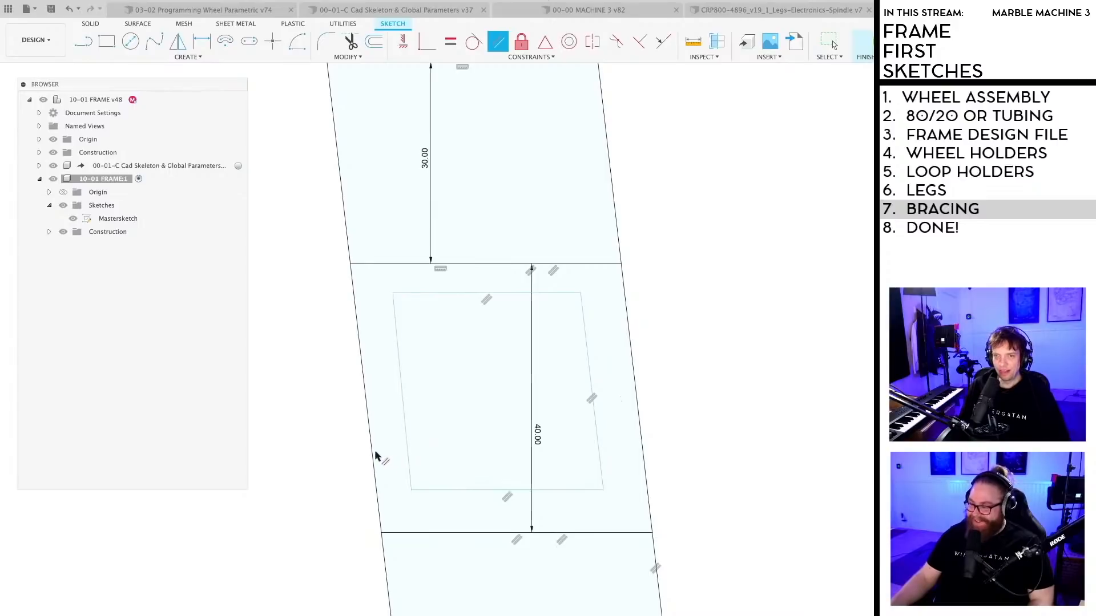
click(406, 449)
scroll(694, 394, down, 2)
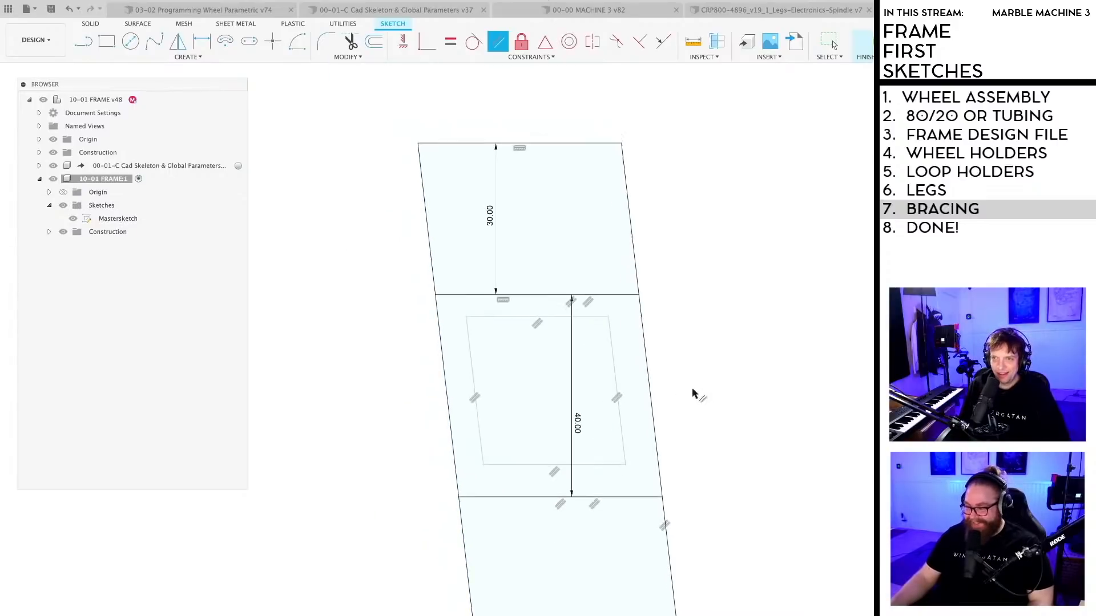
scroll(696, 398, up, 3)
key(Escape)
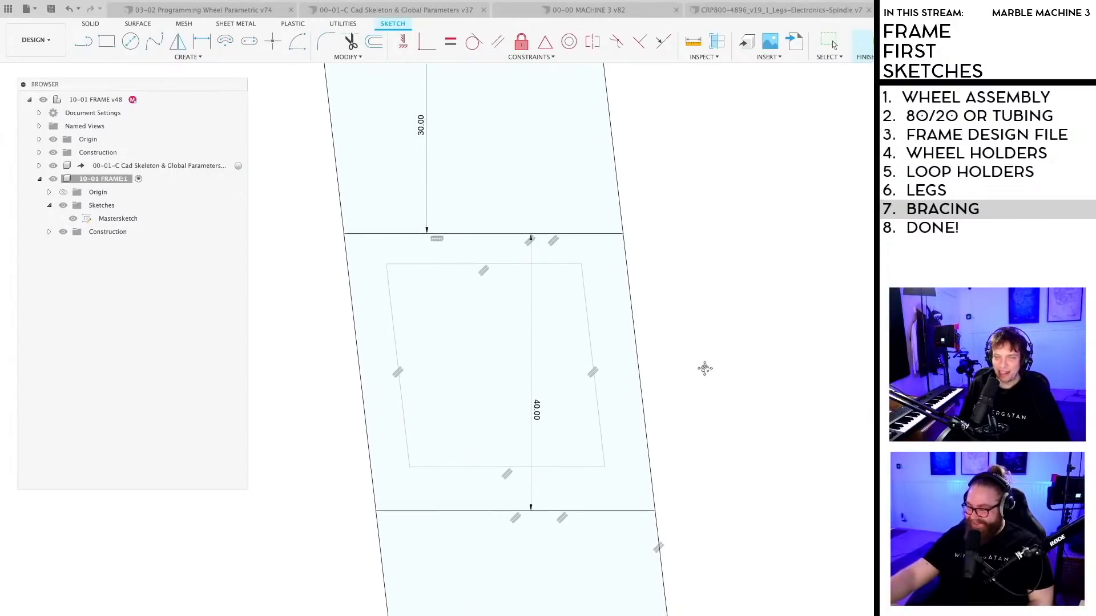
Step: Dimension the inner outline's upper and left sides at 4 mm from the adjacent edges of the upright's 40 mm section
key(d)
click(507, 263)
click(506, 234)
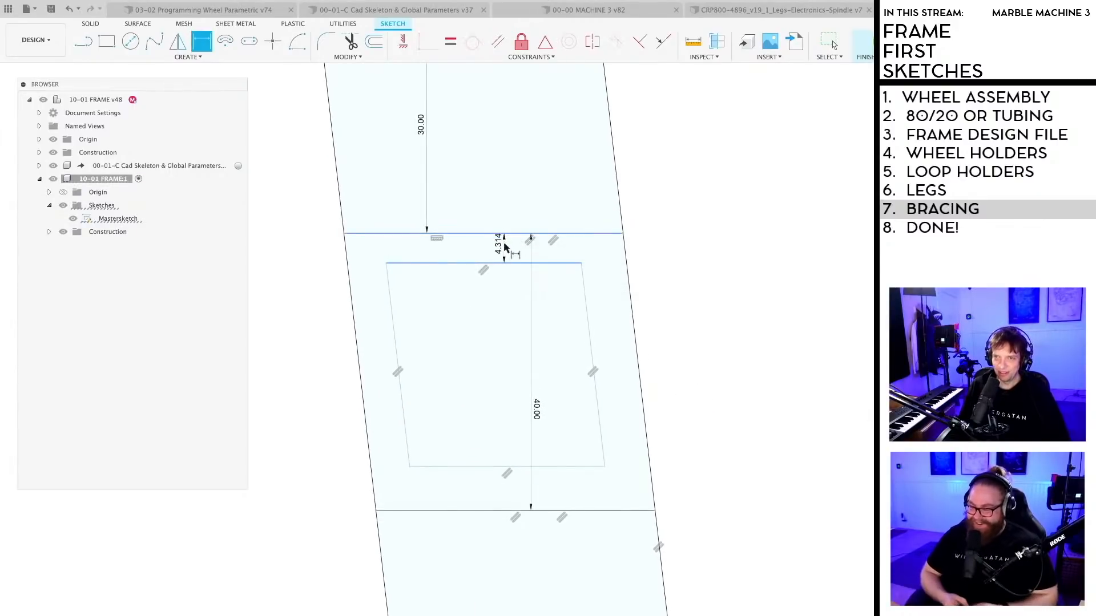
click(504, 244)
key(Return)
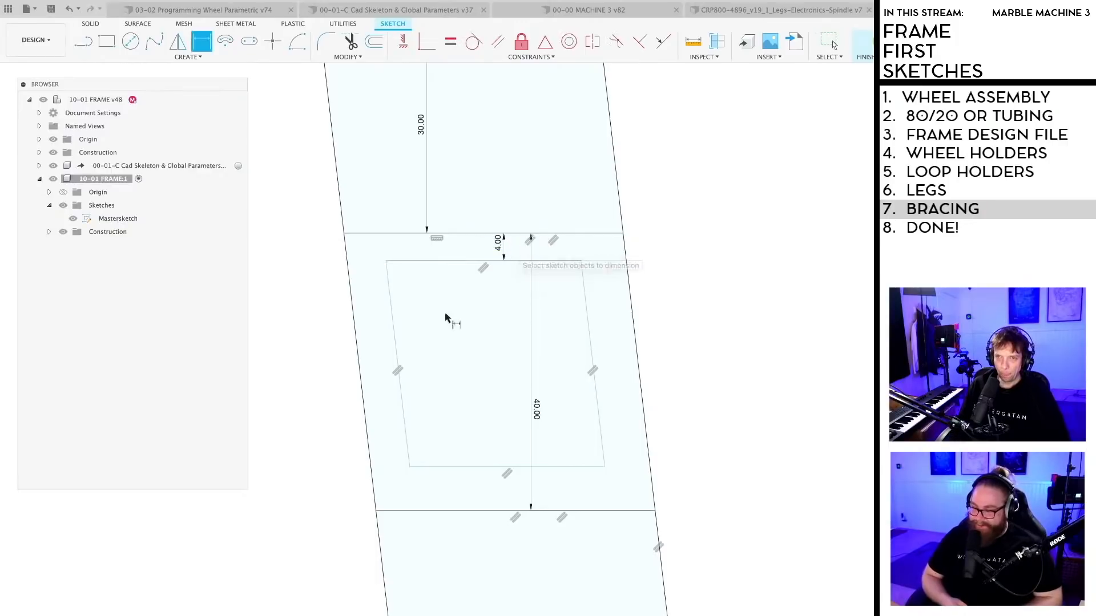
click(355, 318)
click(393, 317)
click(381, 324)
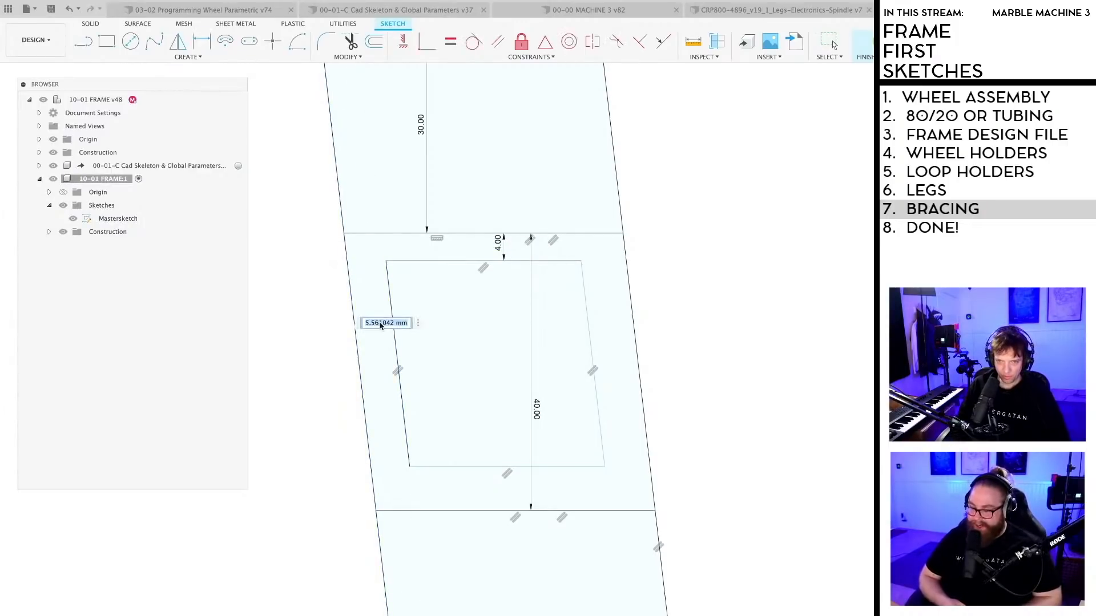
text(4)
key(Return)
Step: Dimension the inner outline's right and lower sides at 4 mm from the adjacent edges of the upright's 40 mm section
click(584, 334)
click(636, 331)
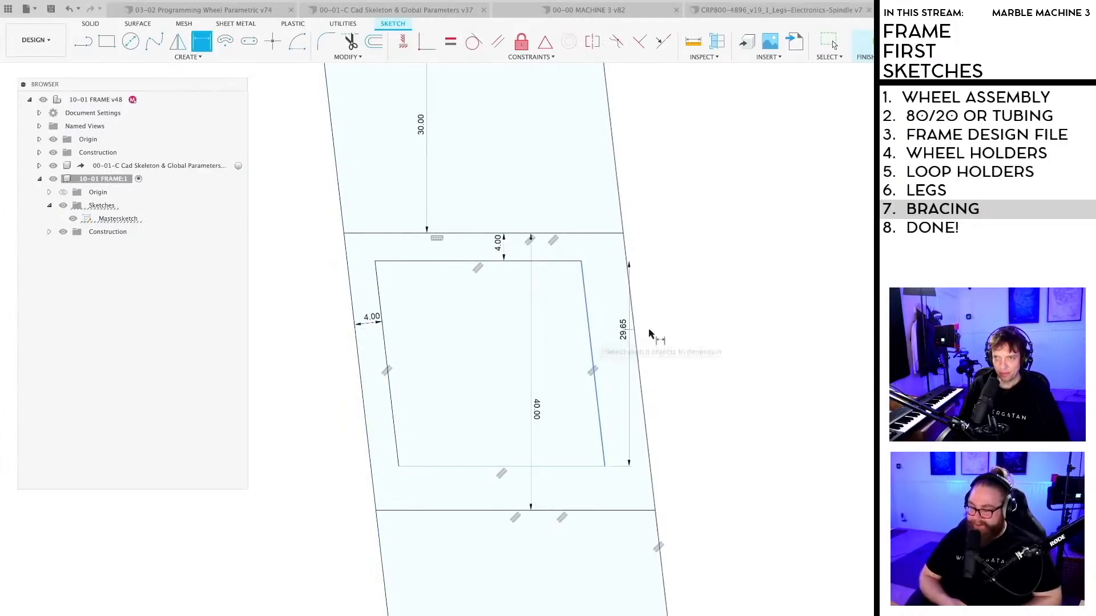
click(621, 331)
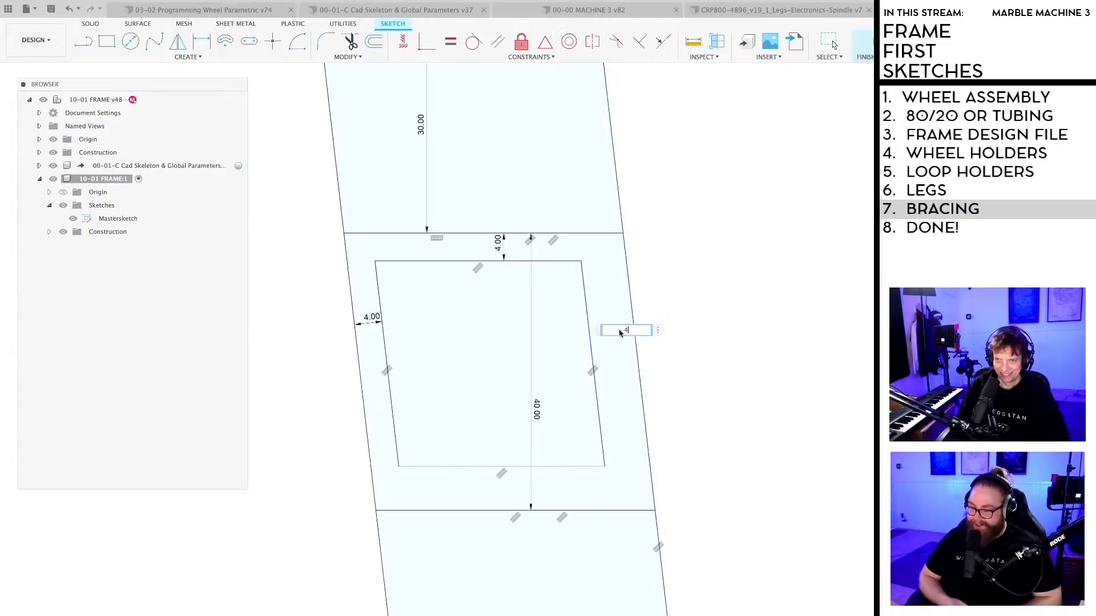
key(Return)
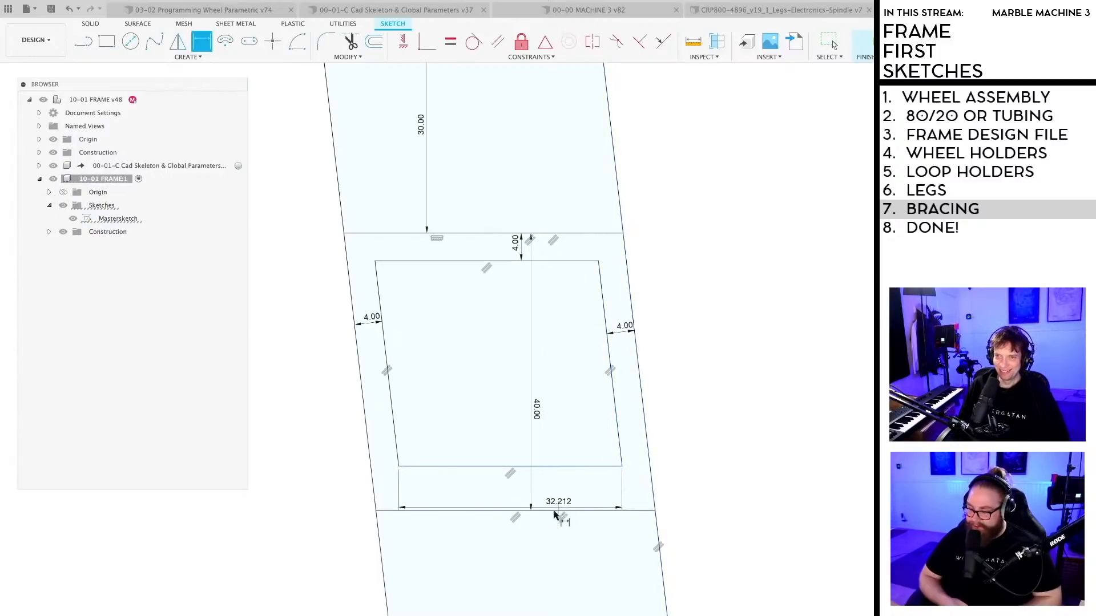
click(554, 500)
text(4)
key(Return)
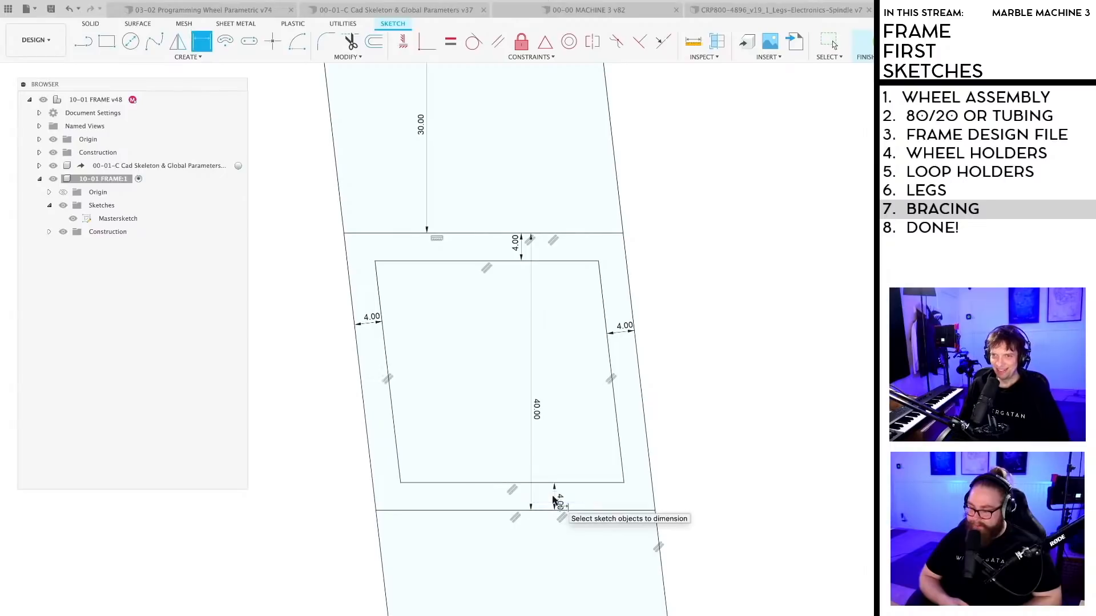
Step: Draw two connected lines inside the slanted leg's 40 mm section, the first about 28 mm long along the leg
scroll(584, 437, down, 2)
scroll(584, 438, down, 5)
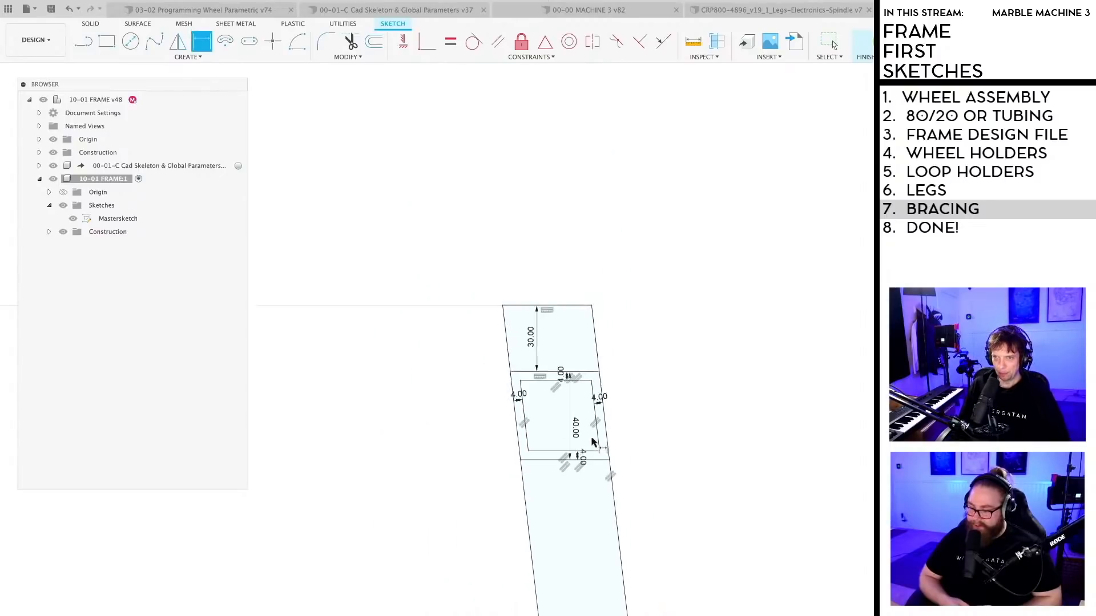
scroll(577, 317, down, 2)
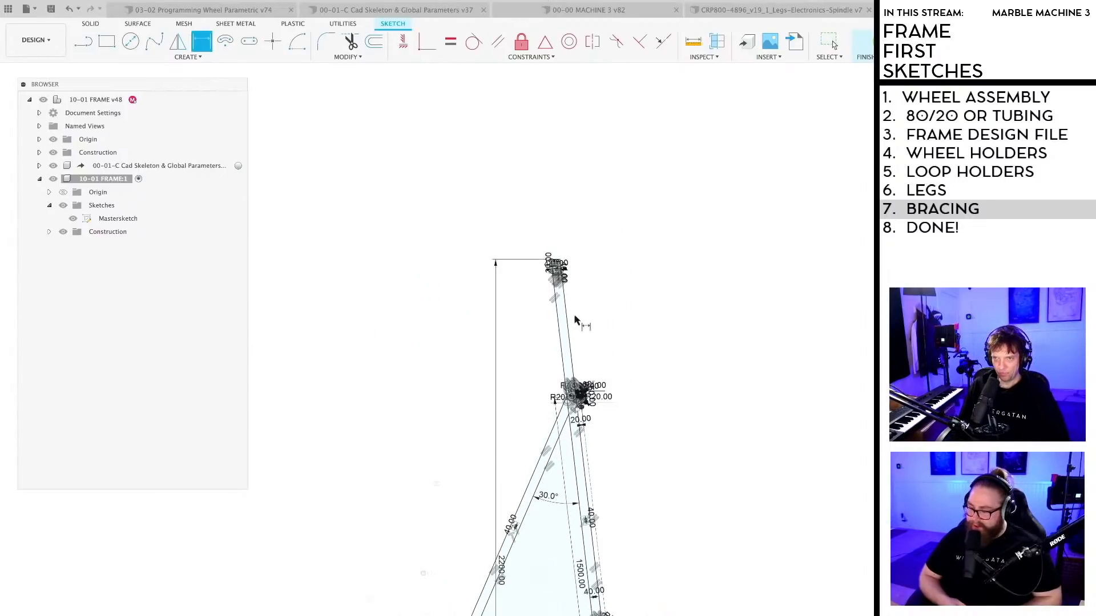
scroll(548, 411, up, 5)
scroll(483, 341, up, 5)
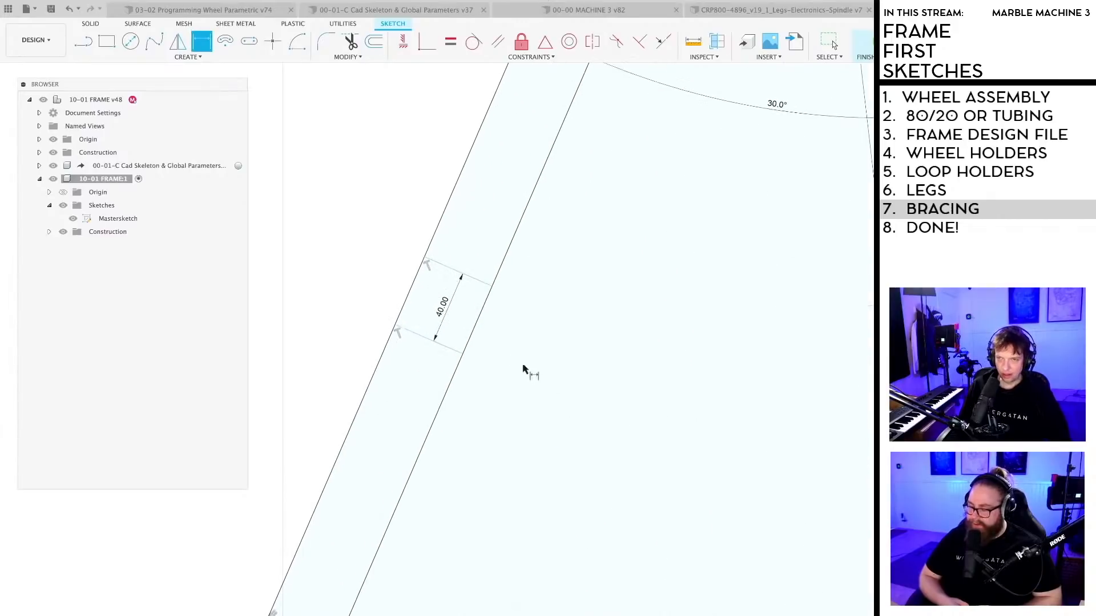
scroll(523, 369, up, 4)
key(l)
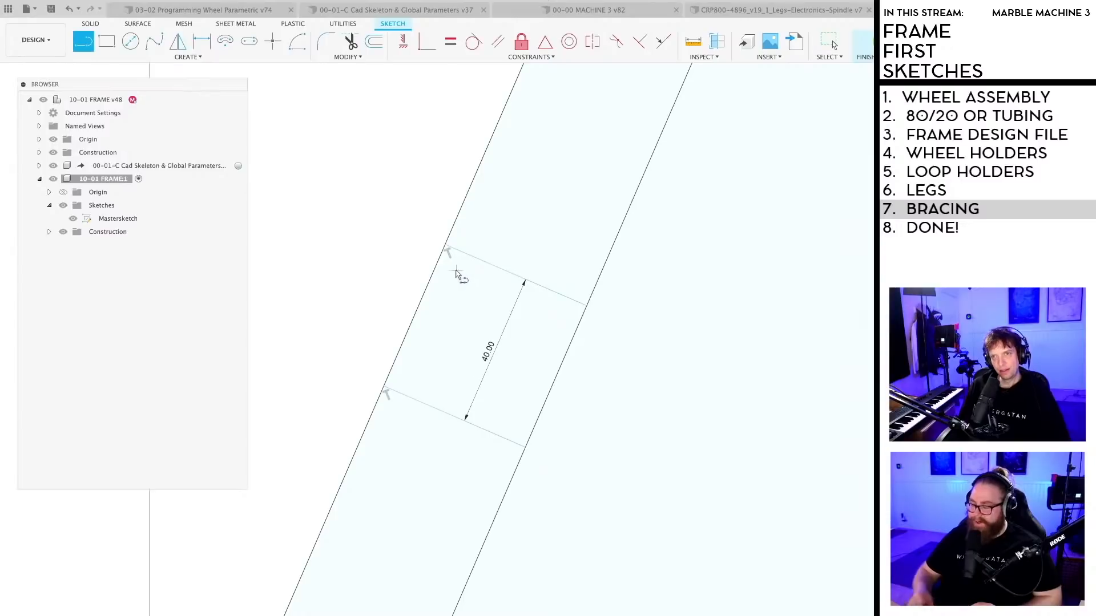
click(455, 273)
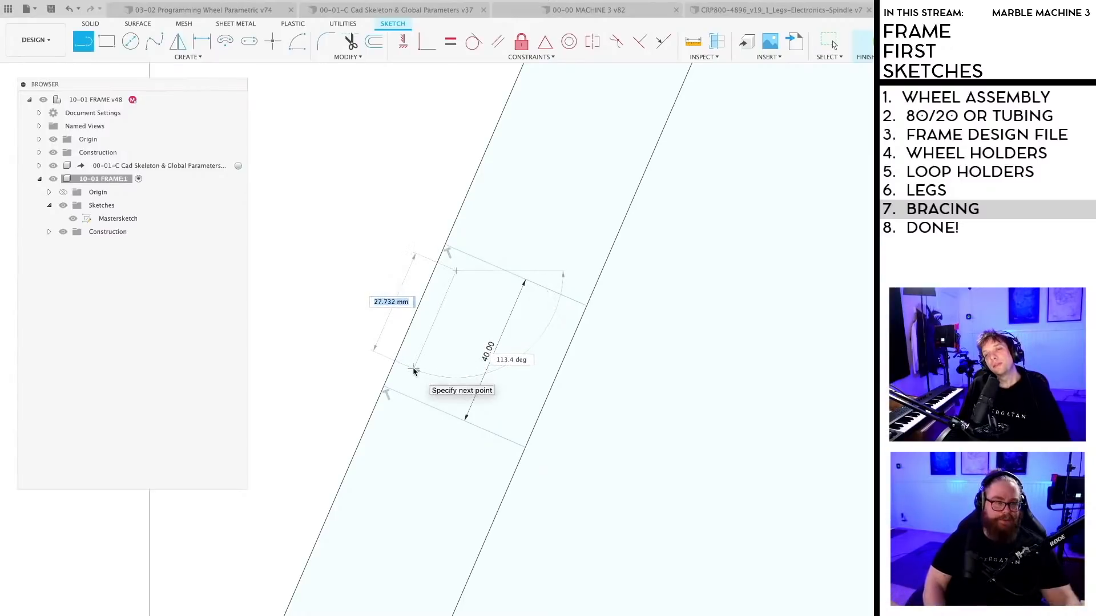
click(415, 371)
click(519, 411)
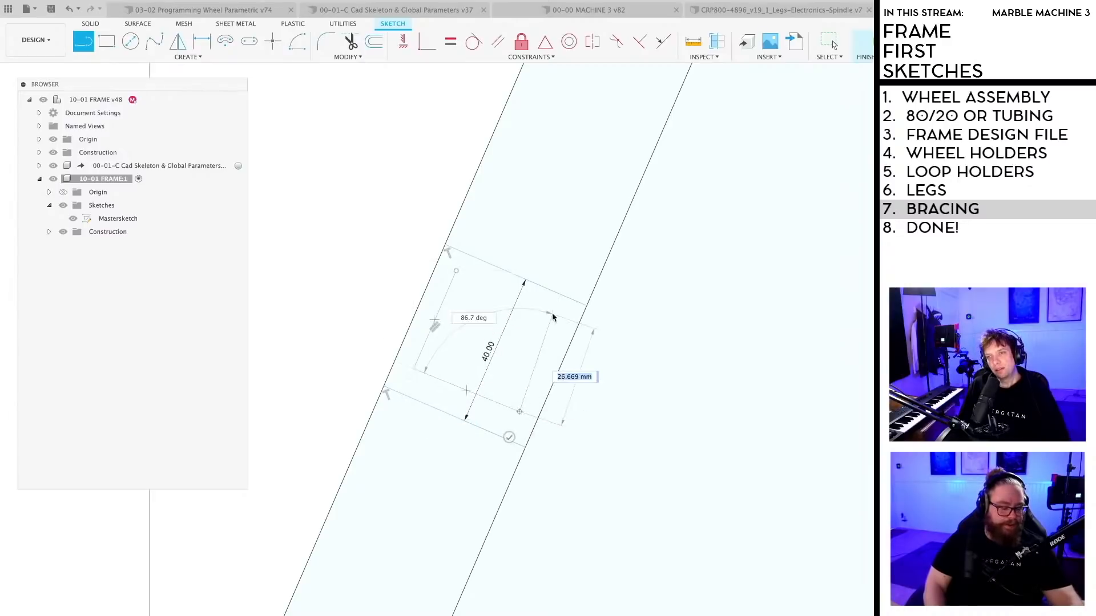
key(Escape)
Step: Draw a closed U-shaped outline across the slanted leg below the 40 mm section, with its long right side about 87 mm
scroll(621, 391, down, 3)
middle_drag(621, 391, 570, 301)
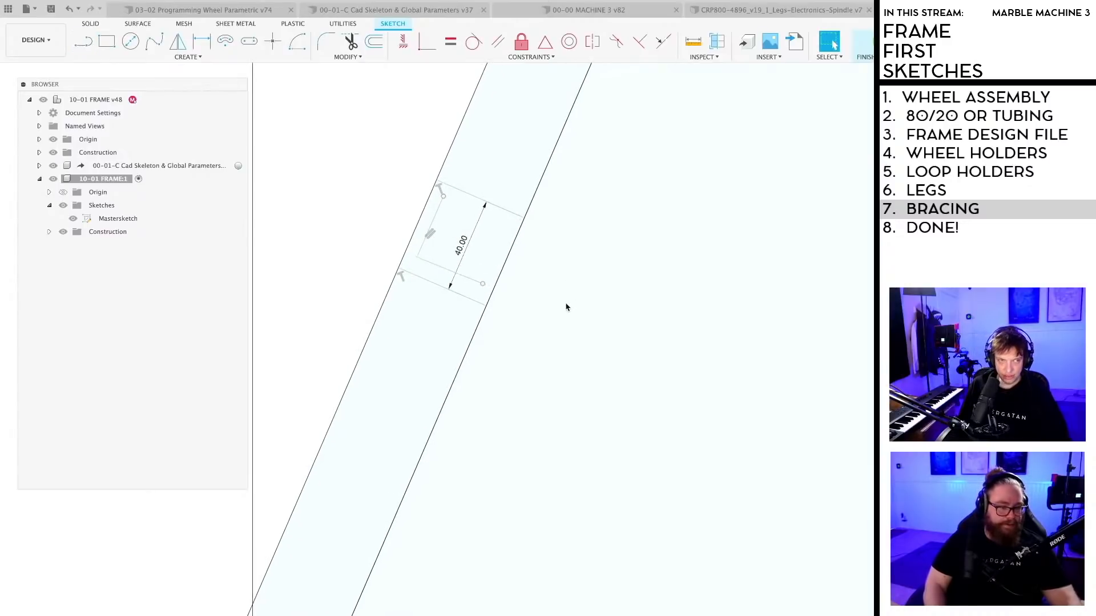
key(l)
scroll(505, 344, up, 2)
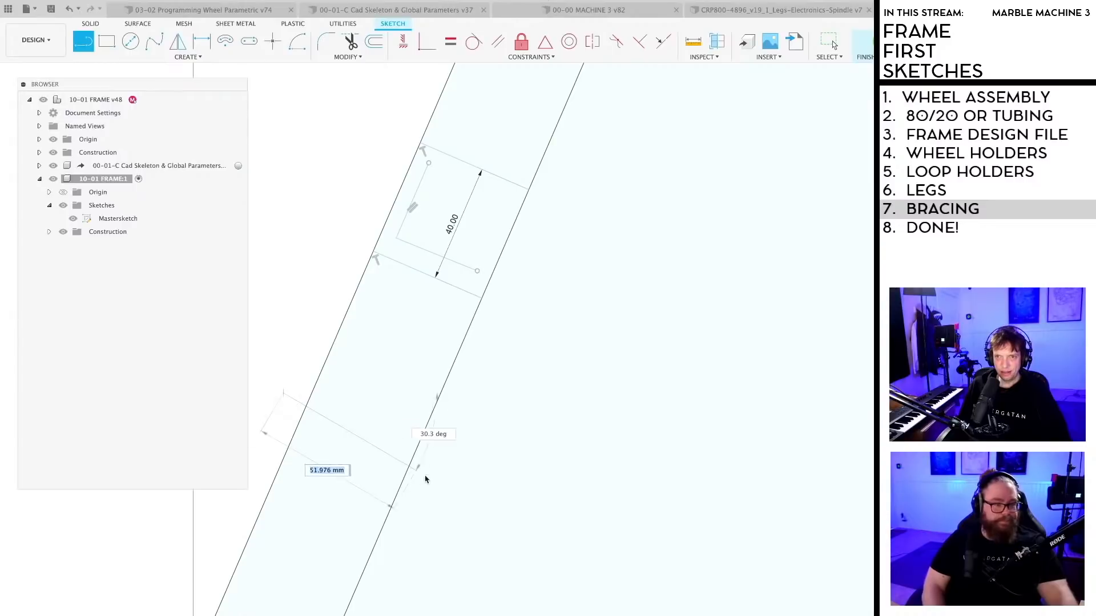
click(450, 464)
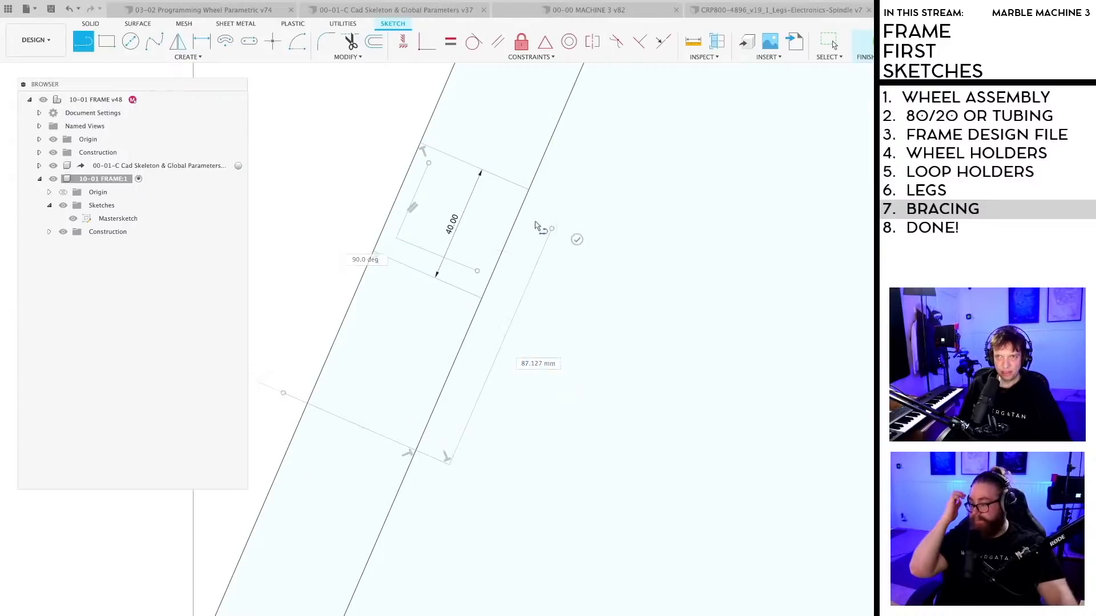
click(547, 234)
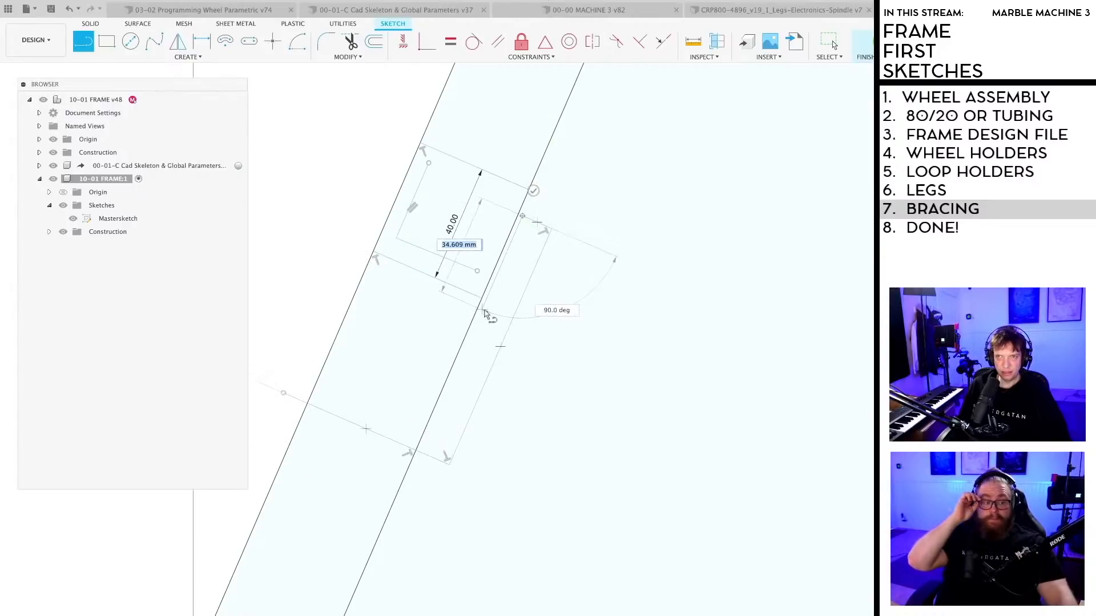
click(483, 311)
click(362, 257)
click(398, 157)
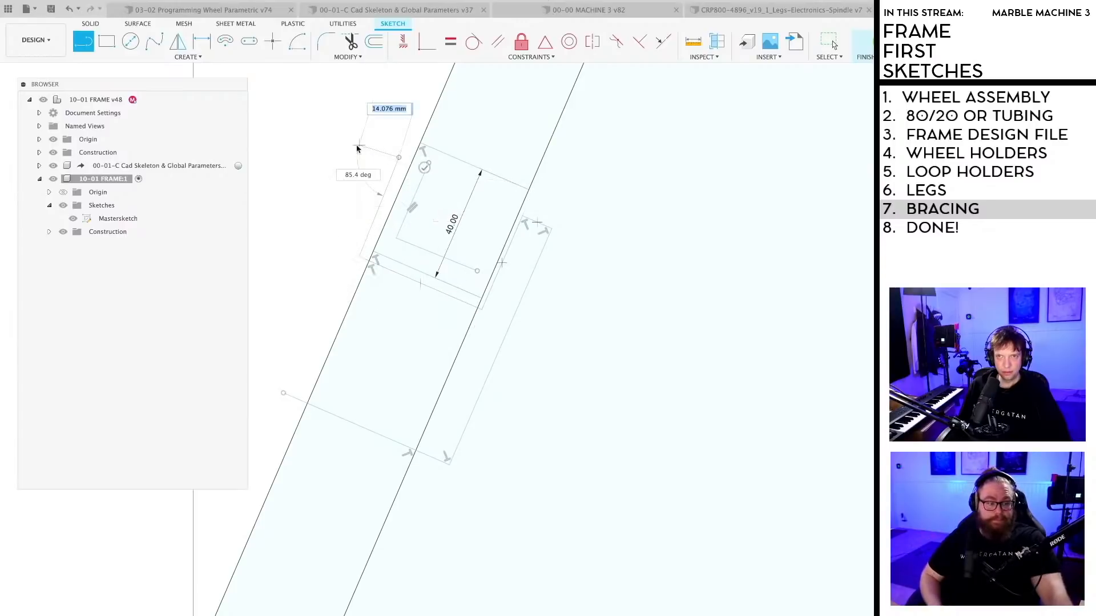
click(355, 147)
click(284, 393)
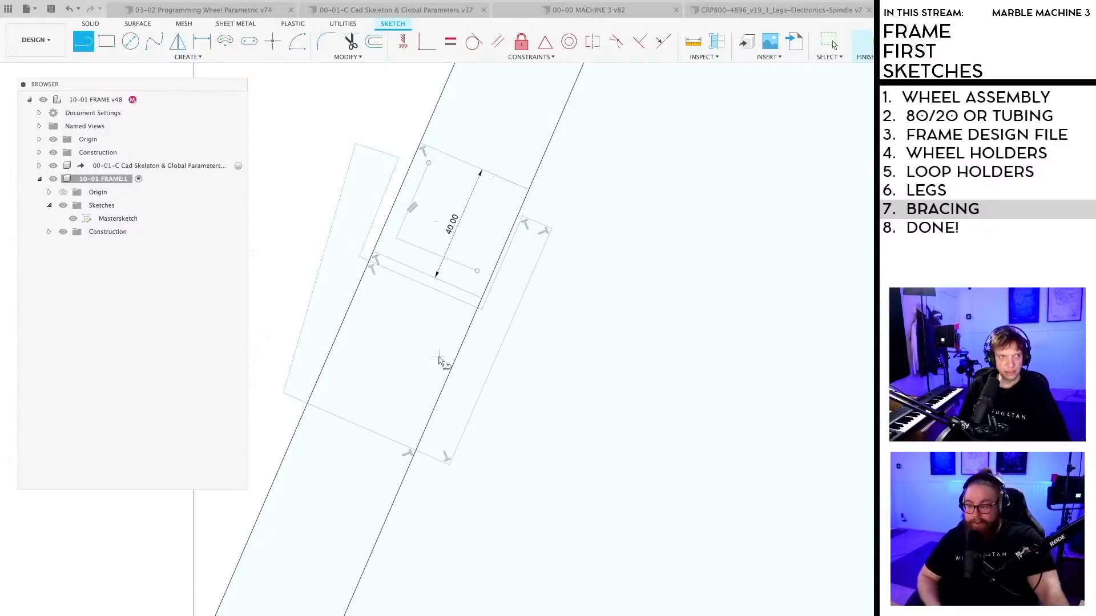
key(Escape)
Step: Select the region enclosed where the U-shaped outline crosses the slanted leg
middle_drag(440, 357, 537, 439)
scroll(536, 438, up, 3)
click(549, 427)
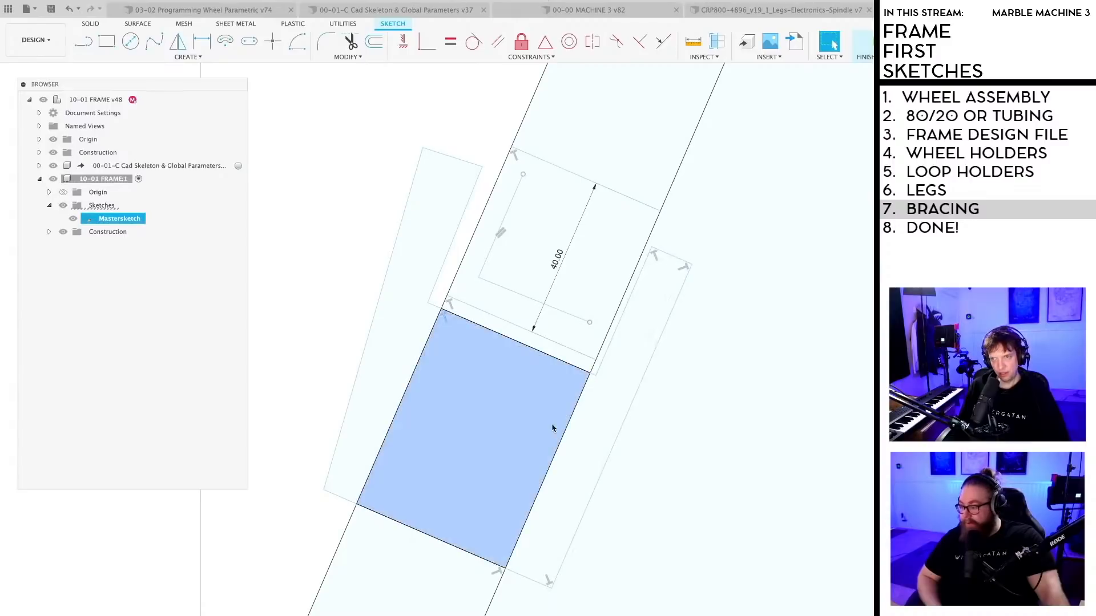
Step: Highlight all three regions of the U-shaped outline around the slanted leg, then clear the selection
shift+click(579, 441)
shift+click(406, 344)
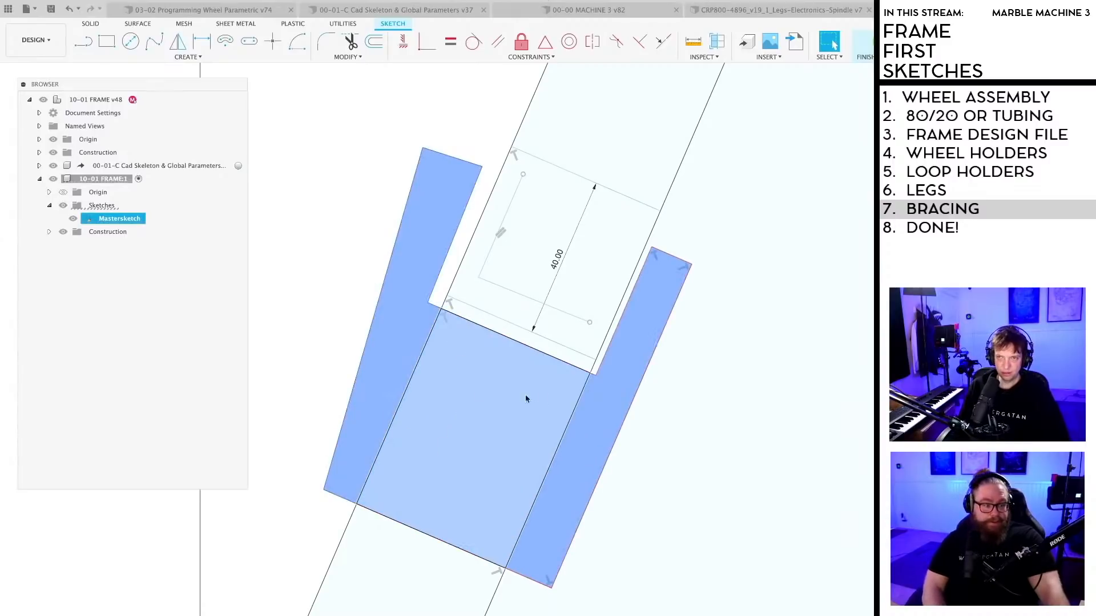
scroll(467, 386, down, 4)
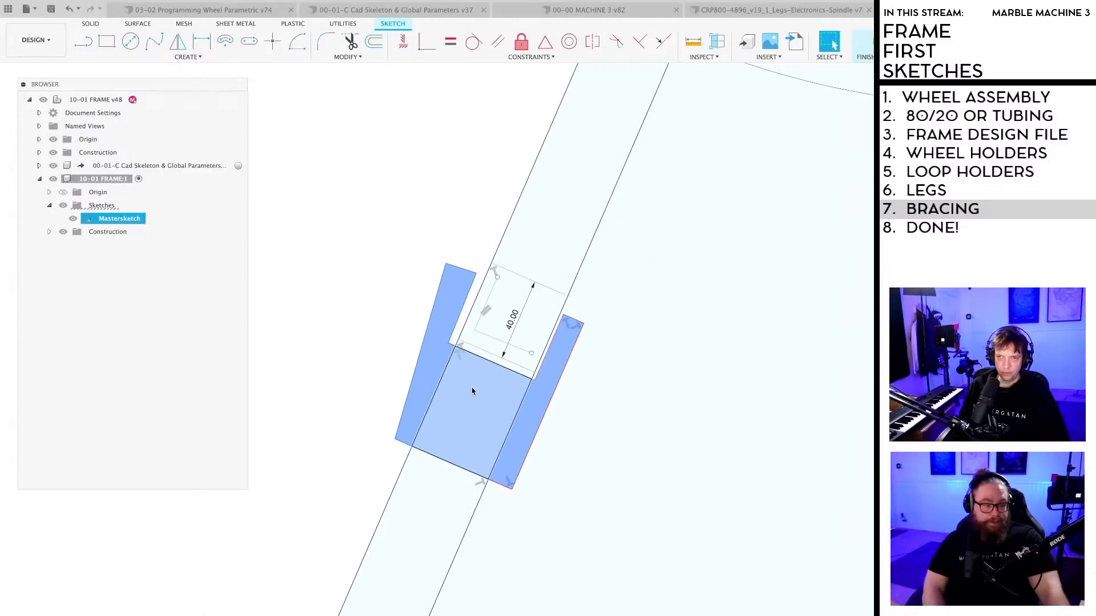
shift+click(472, 391)
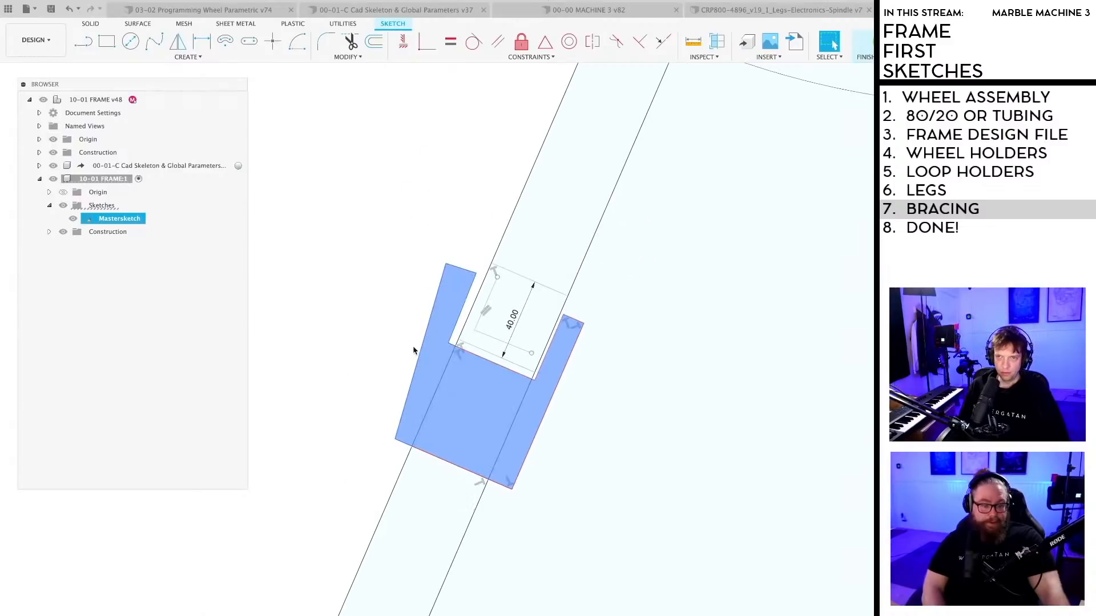
click(415, 346)
Step: Finish editing the Mastersketch and examine the 3D frame around the legs and side brace
scroll(433, 337, down, 5)
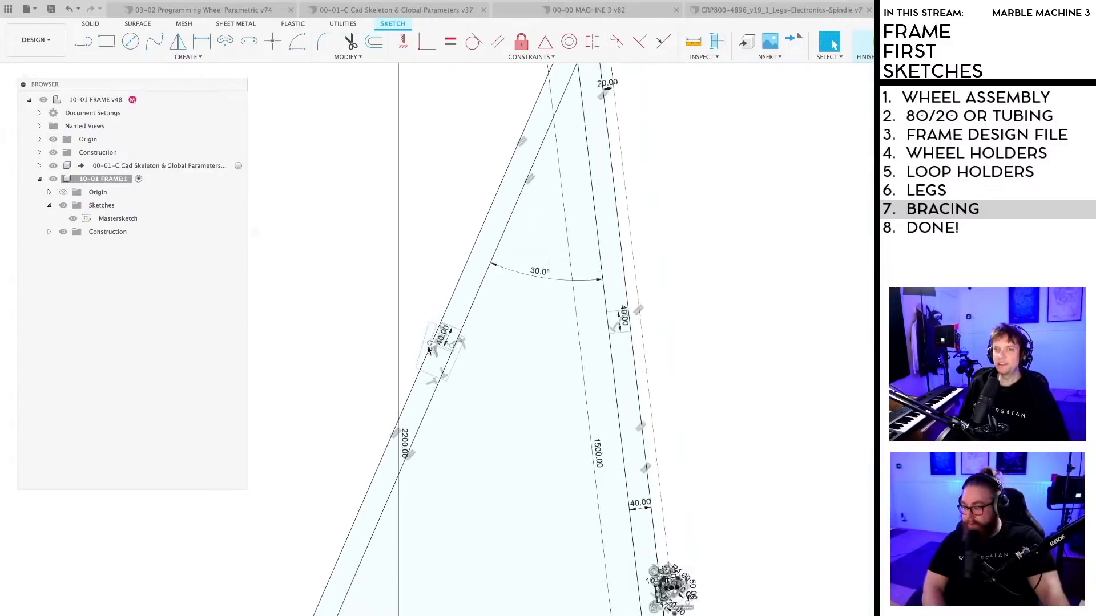
mouse_move(487, 283)
shift+middle_down()
mouse_move(543, 360)
mouse_move(606, 397)
mouse_move(583, 411)
mouse_move(634, 444)
shift+middle_up()
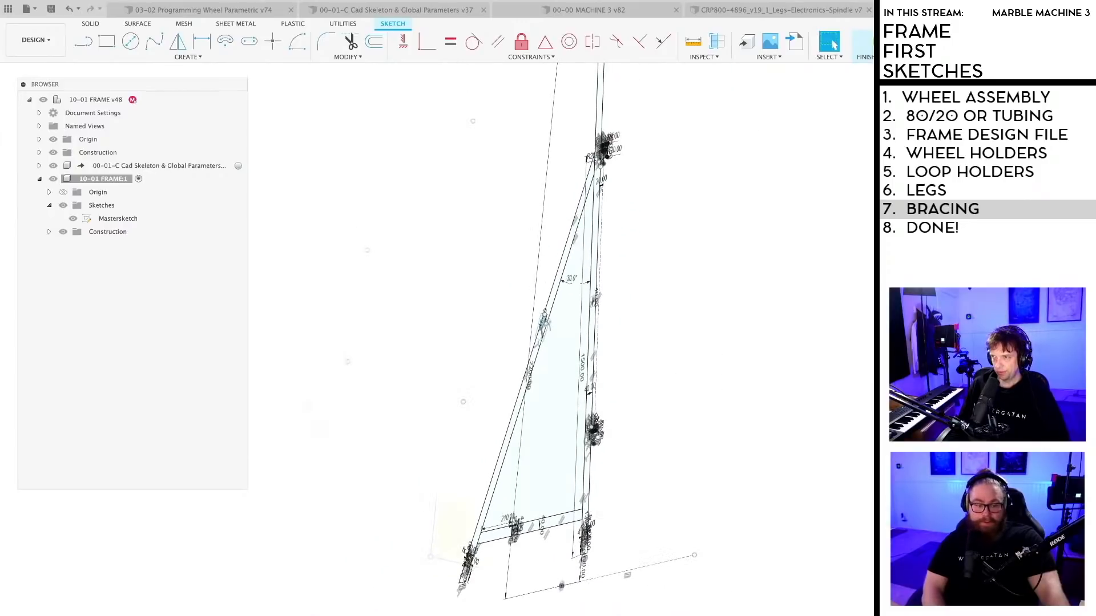
click(865, 46)
scroll(635, 496, down, 2)
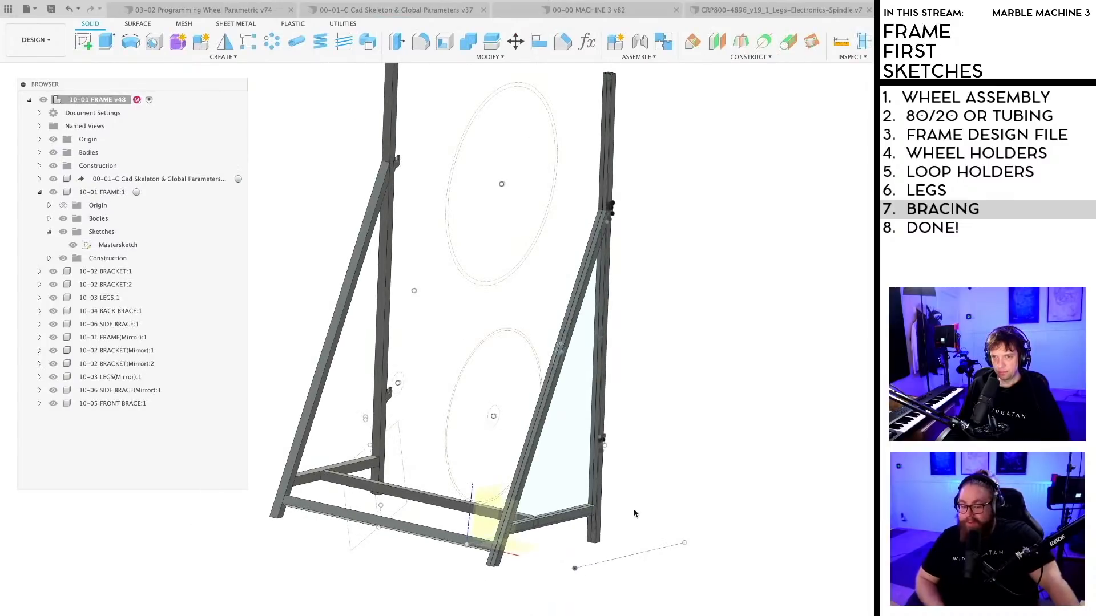
mouse_move(634, 512)
shift+middle_down()
mouse_move(647, 501)
mouse_move(628, 502)
mouse_move(594, 549)
shift+middle_up()
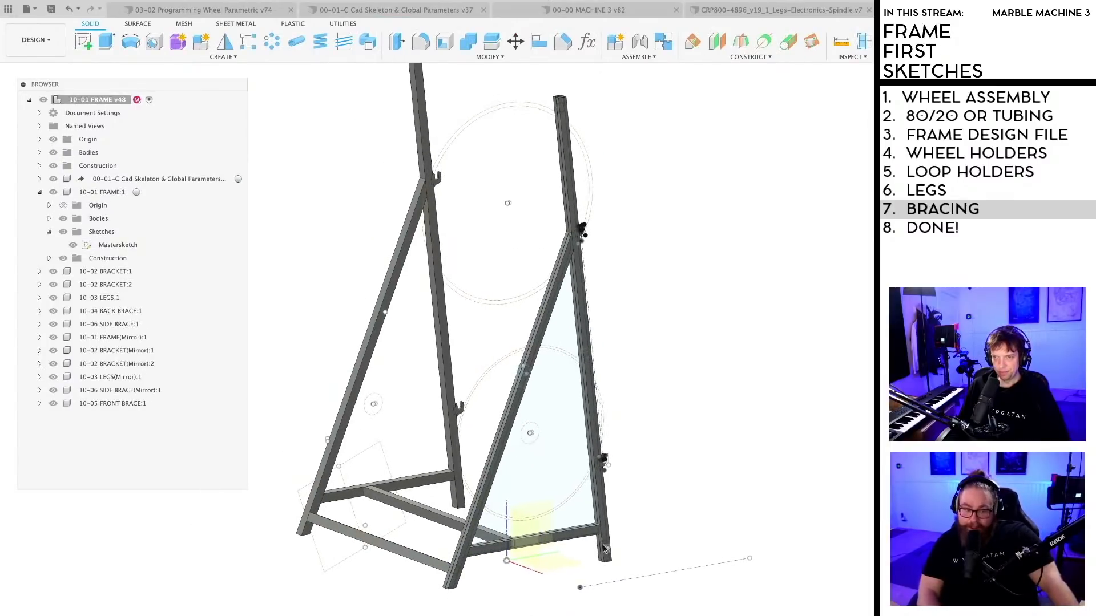
scroll(593, 550, up, 3)
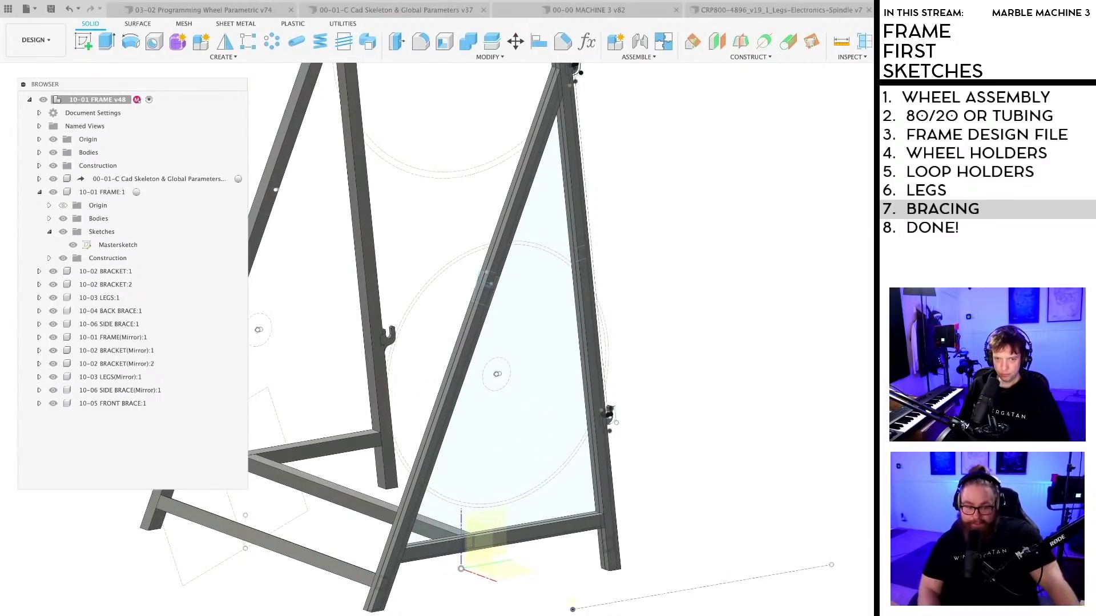
Step: Reopen the Mastersketch and draw a three-sided tab outline reaching about 13 mm into the upright's inner edge above the horizontal brace
double_click(118, 245)
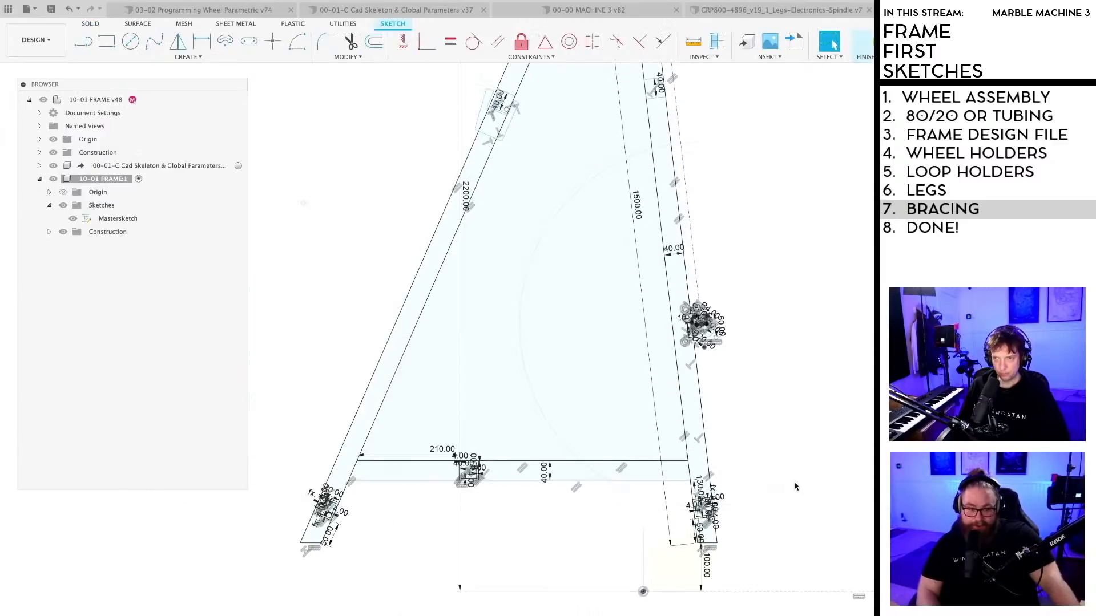
mouse_move(780, 483)
middle_down()
mouse_move(833, 472)
mouse_move(744, 480)
mouse_move(737, 497)
middle_up()
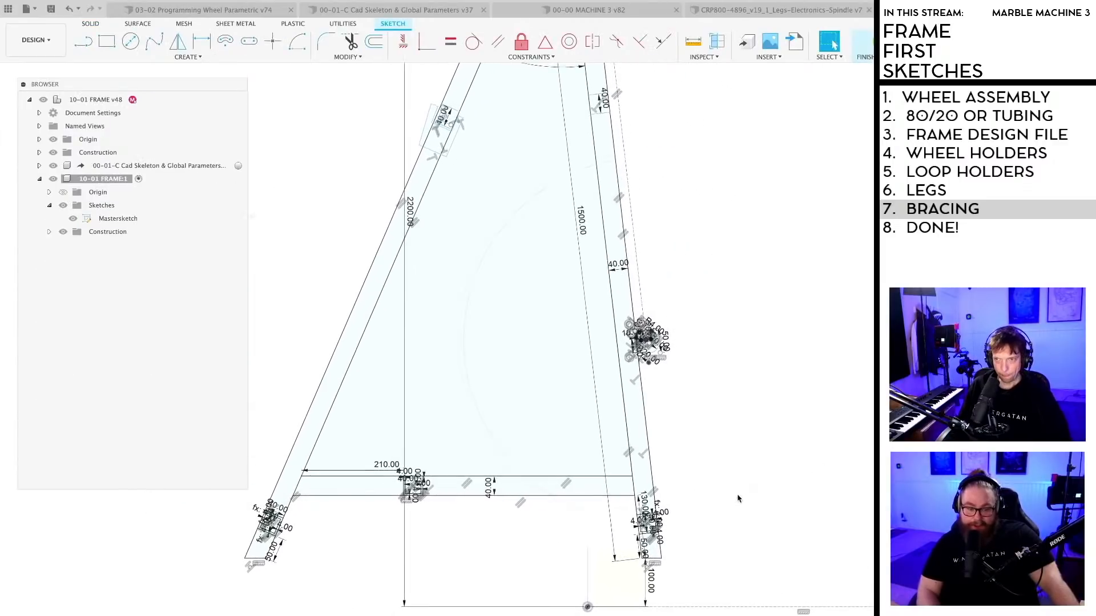
scroll(680, 496, up, 3)
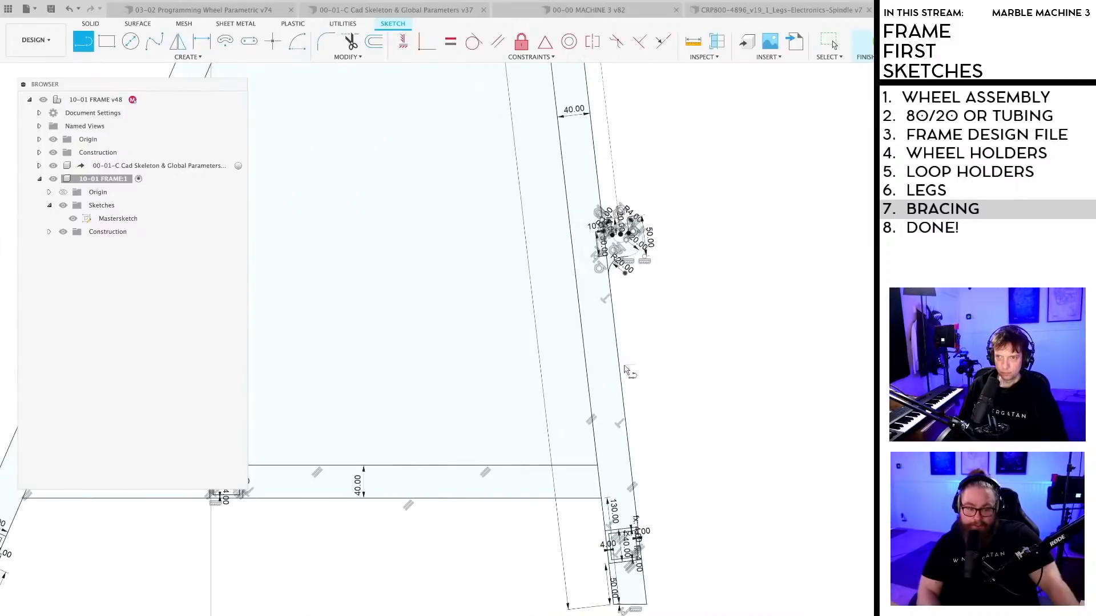
scroll(594, 406, up, 2)
click(588, 391)
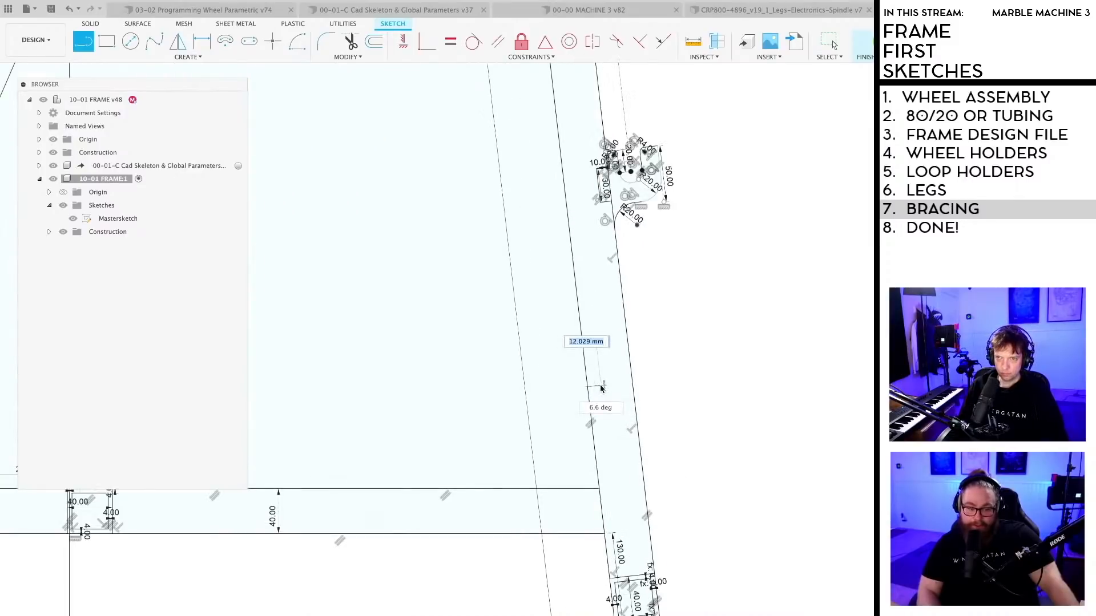
scroll(597, 388, up, 2)
click(603, 384)
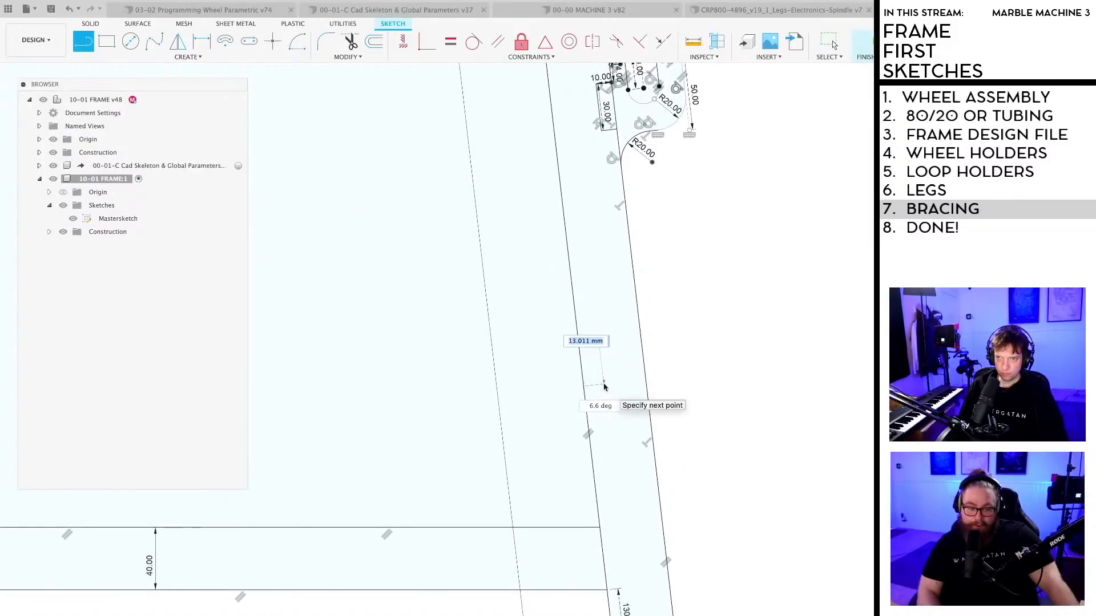
click(597, 329)
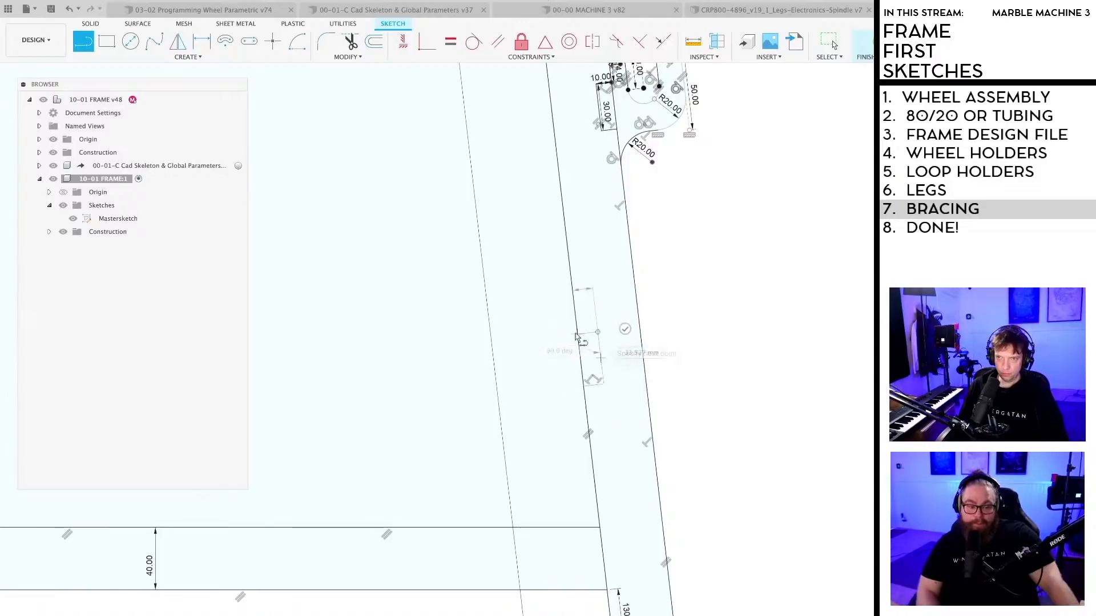
Step: Draw a matching three-sided tab outline reaching about 11 mm into the horizontal brace from its upper edge
click(420, 545)
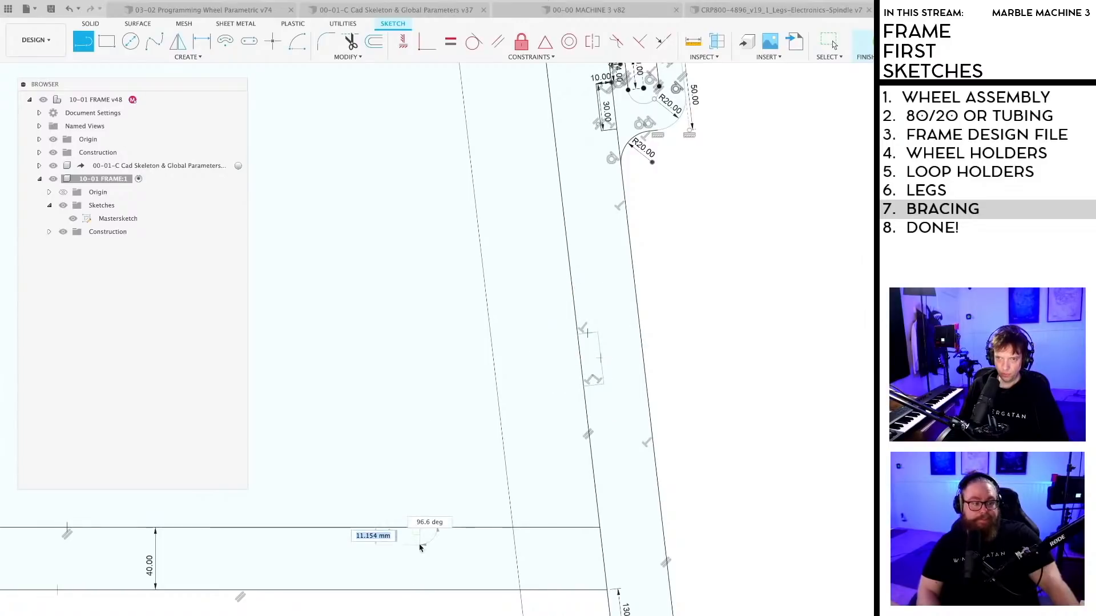
click(478, 545)
click(478, 528)
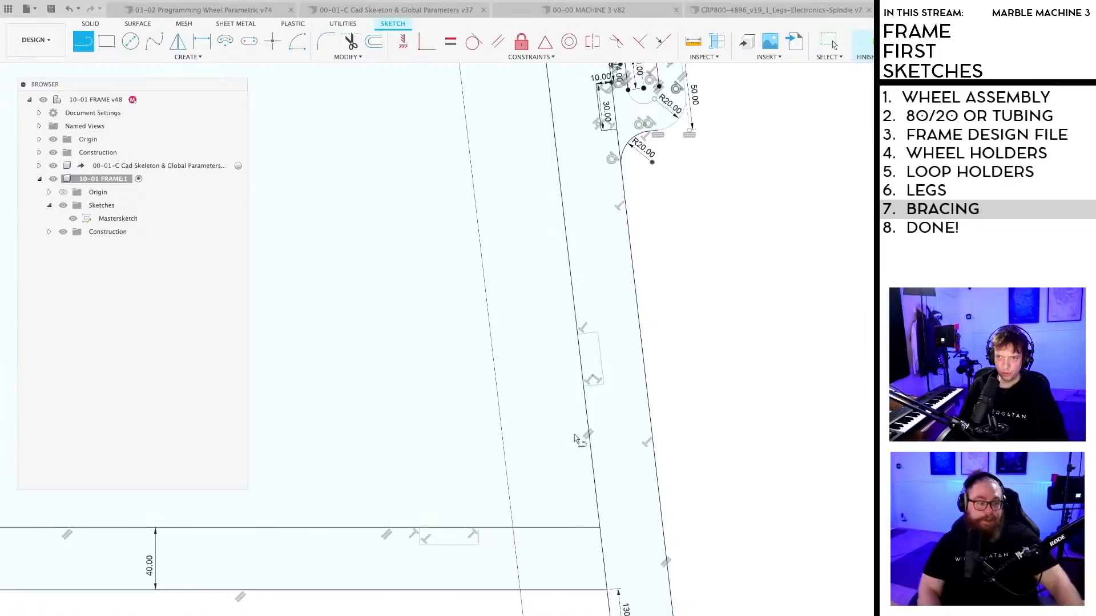
Step: Draw two diagonal lines from the upright's inner edge to the horizontal brace's upper edge, one on each side of the tab outlines
click(588, 429)
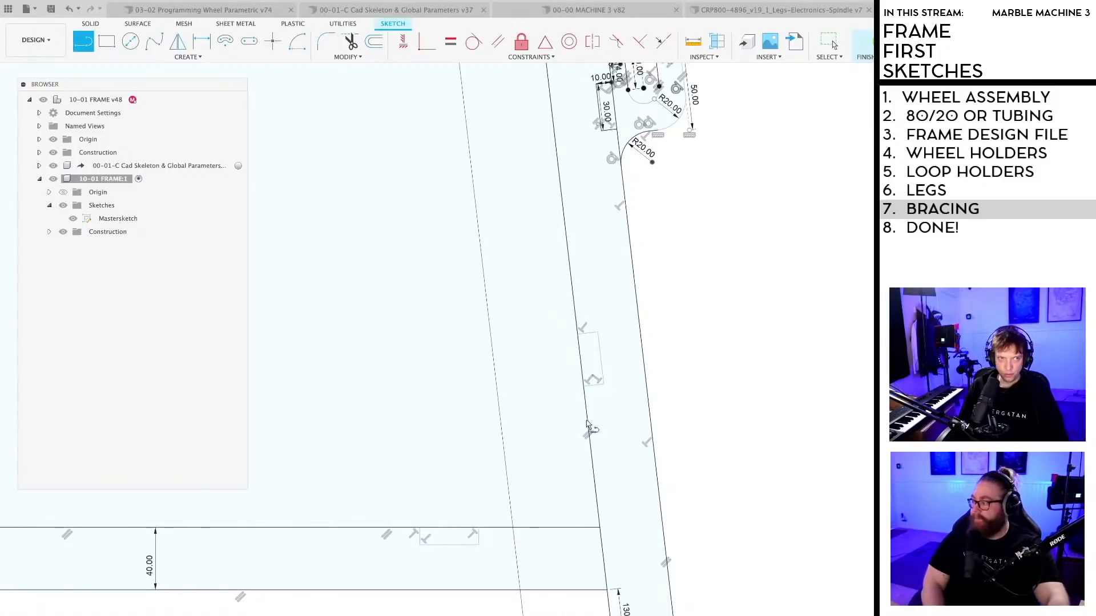
click(505, 528)
click(573, 300)
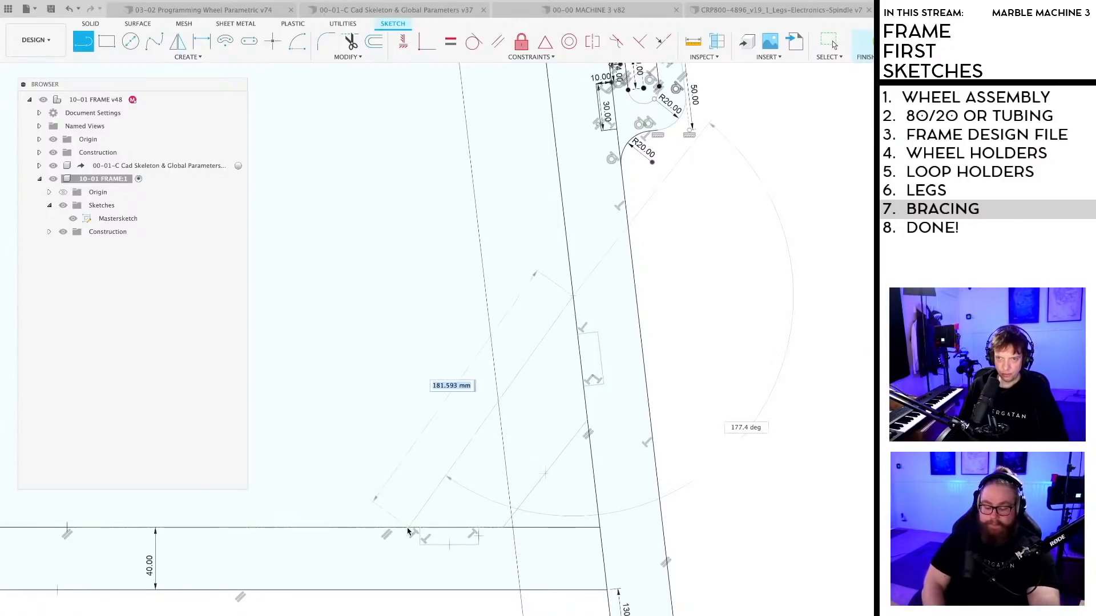
click(388, 529)
key(Escape)
scroll(530, 465, up, 3)
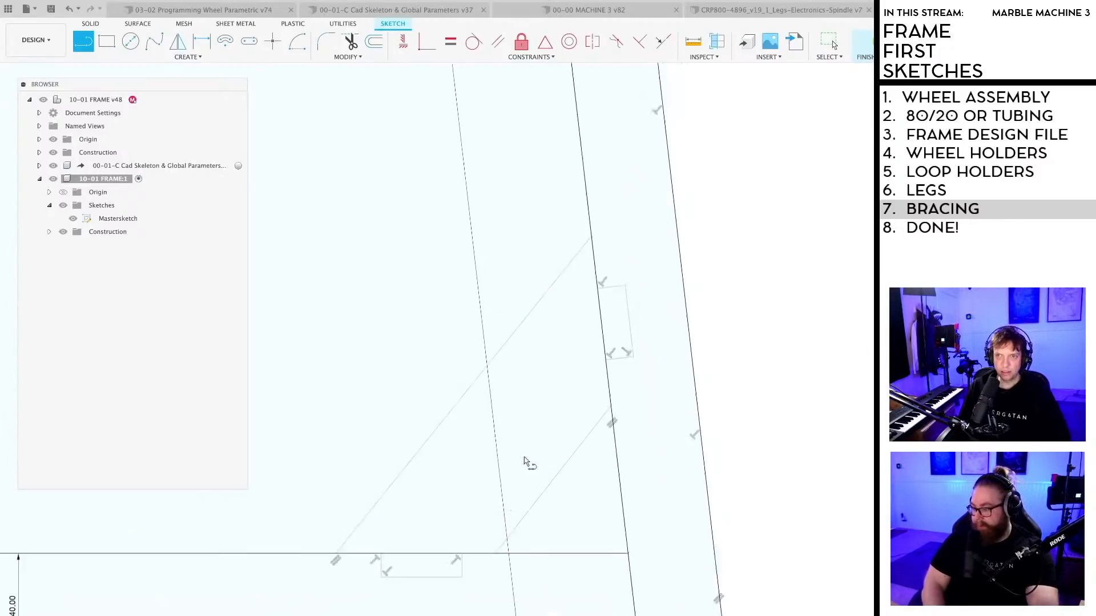
scroll(528, 458, down, 3)
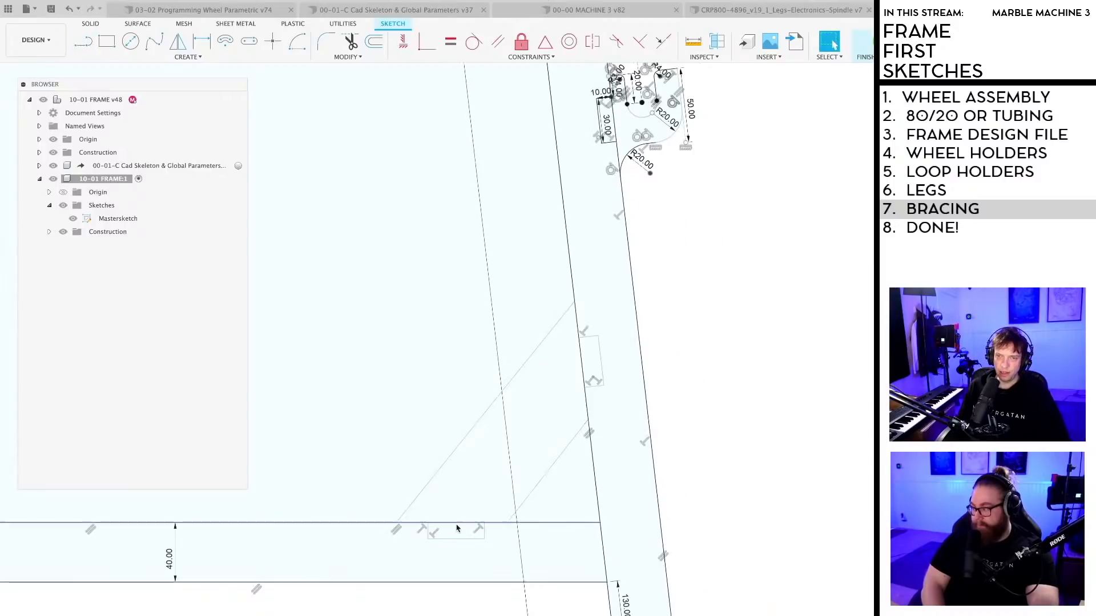
Step: Select the diagonal gusset region with its two tabs and examine its shape between the upright and the horizontal brace
click(552, 450)
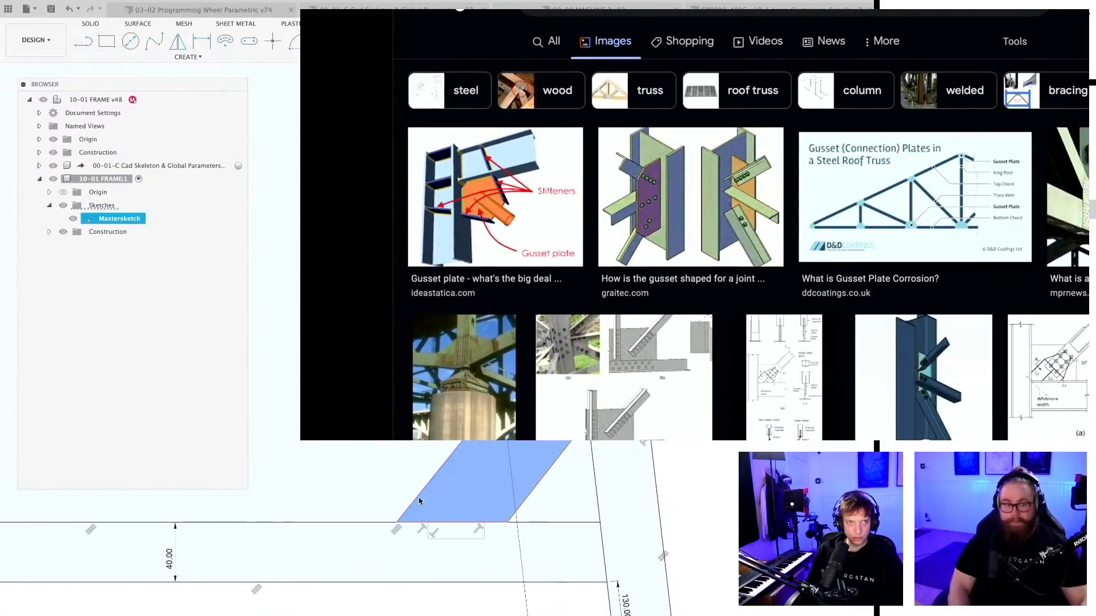
shift+click(457, 531)
scroll(508, 455, up, 2)
scroll(507, 455, up, 1)
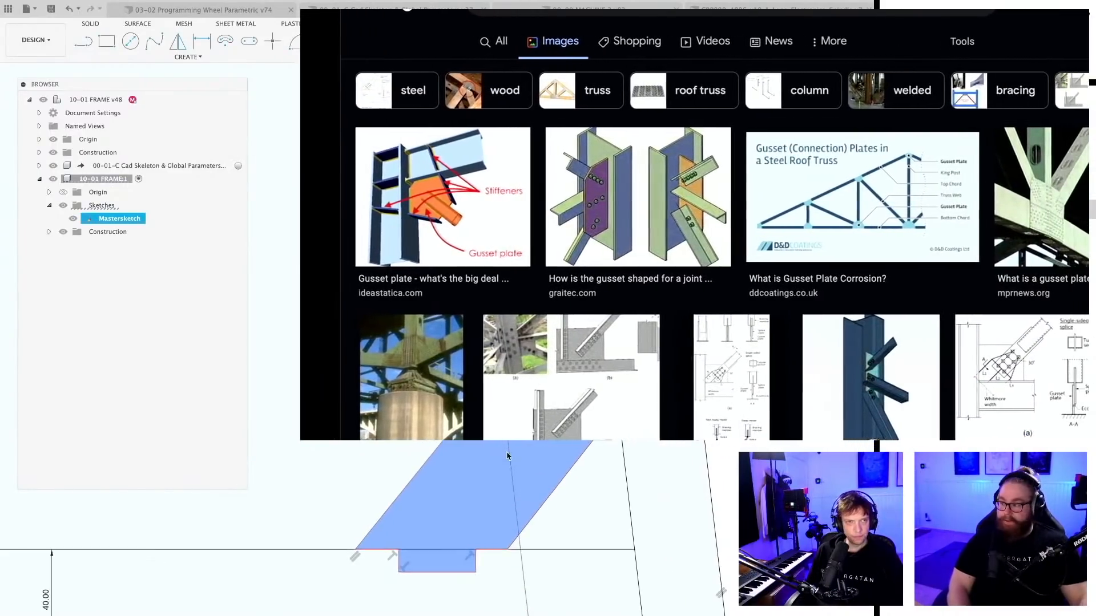
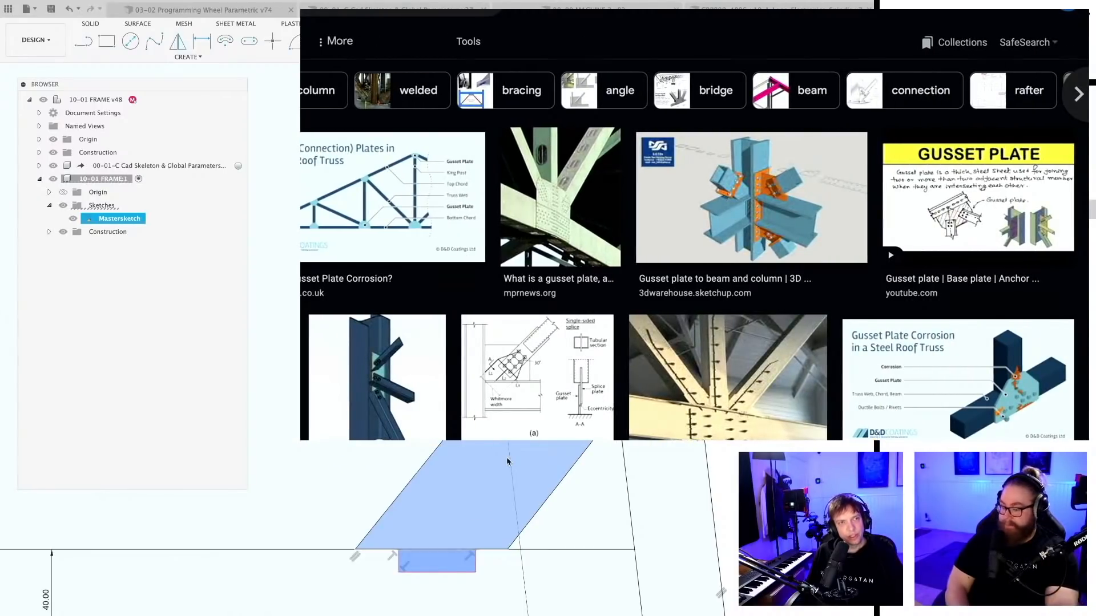
scroll(508, 462, down, 2)
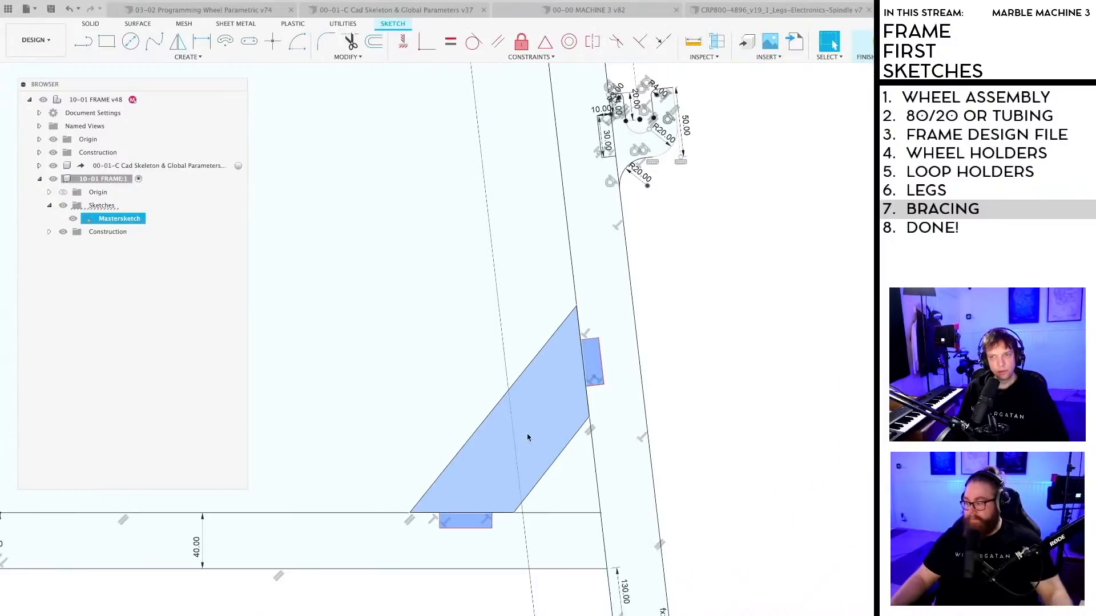
scroll(542, 455, up, 6)
scroll(371, 354, down, 3)
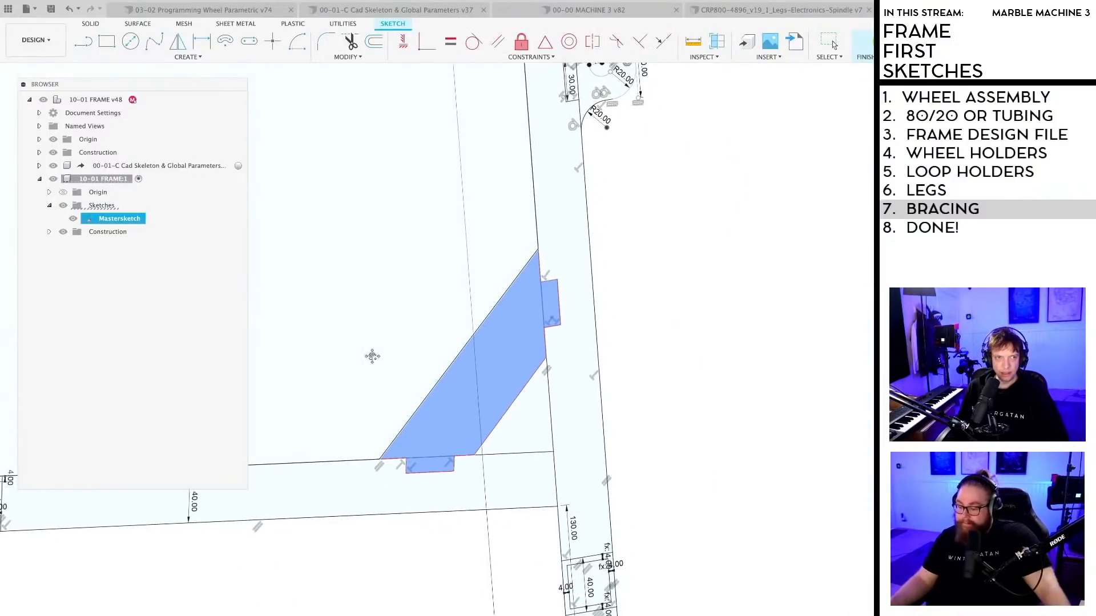
scroll(445, 310, up, 1)
scroll(445, 375, down, 2)
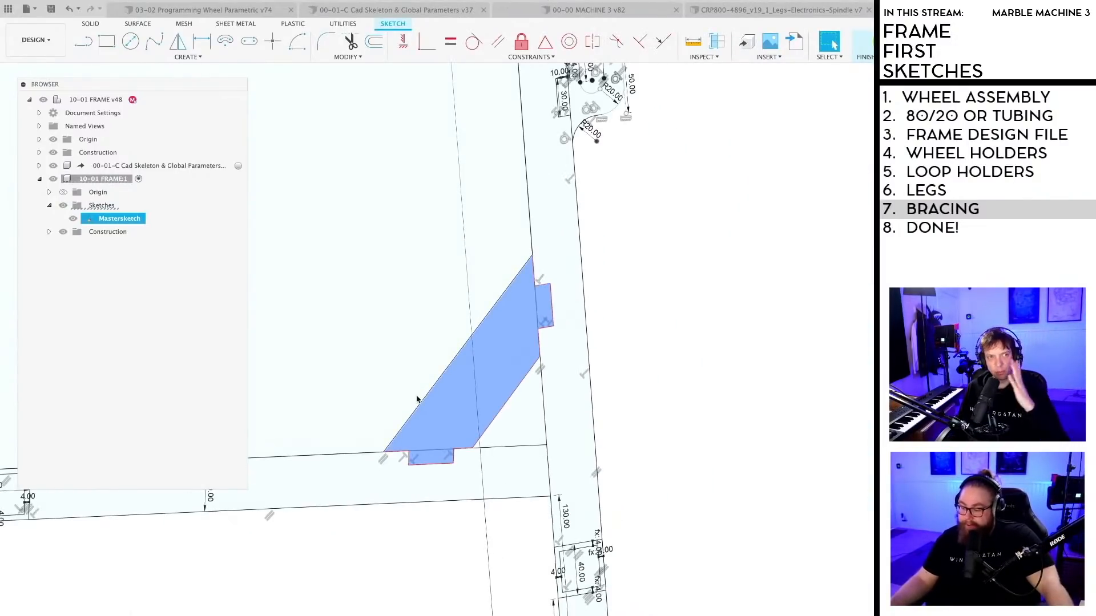
scroll(433, 419, up, 2)
scroll(473, 439, down, 1)
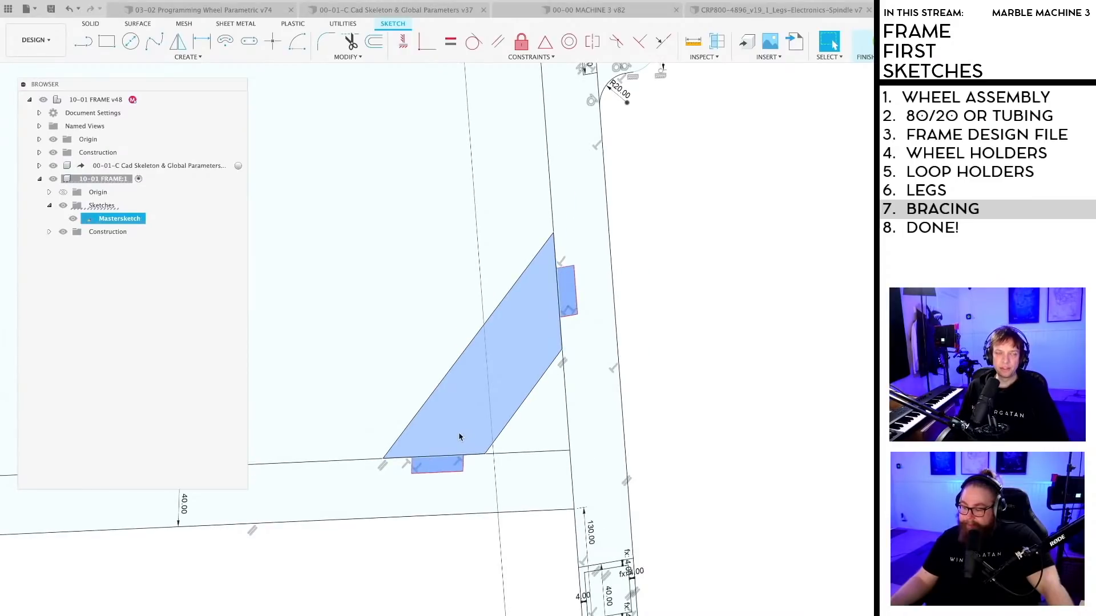
scroll(457, 436, down, 1)
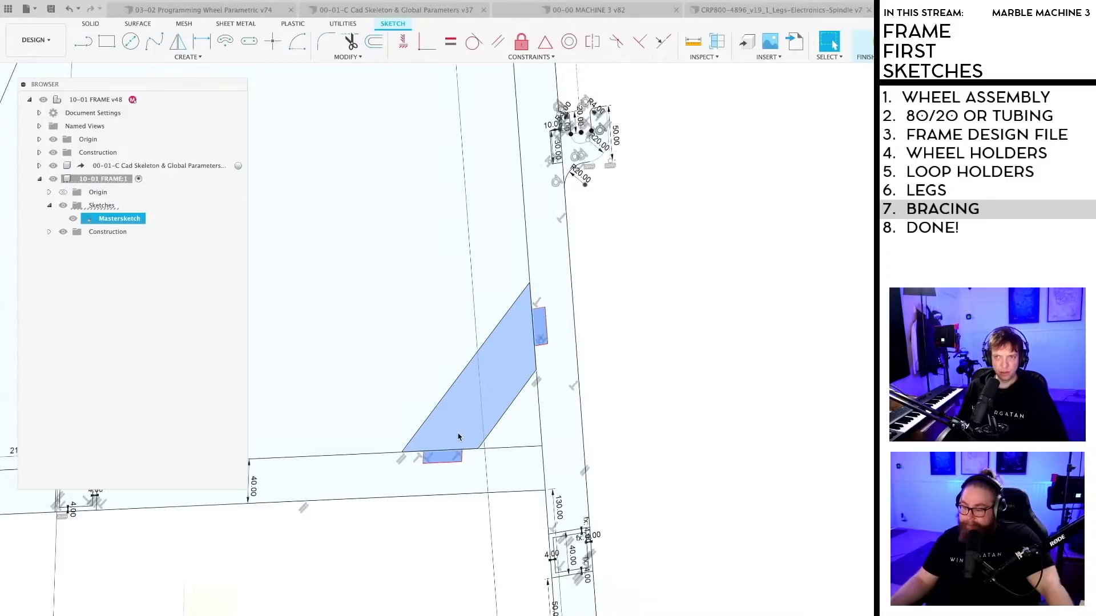
key(Escape)
Step: Examine the frame side from the horizontal brace up to the upright's upper end and the sloping leg's joint
scroll(696, 410, down, 6)
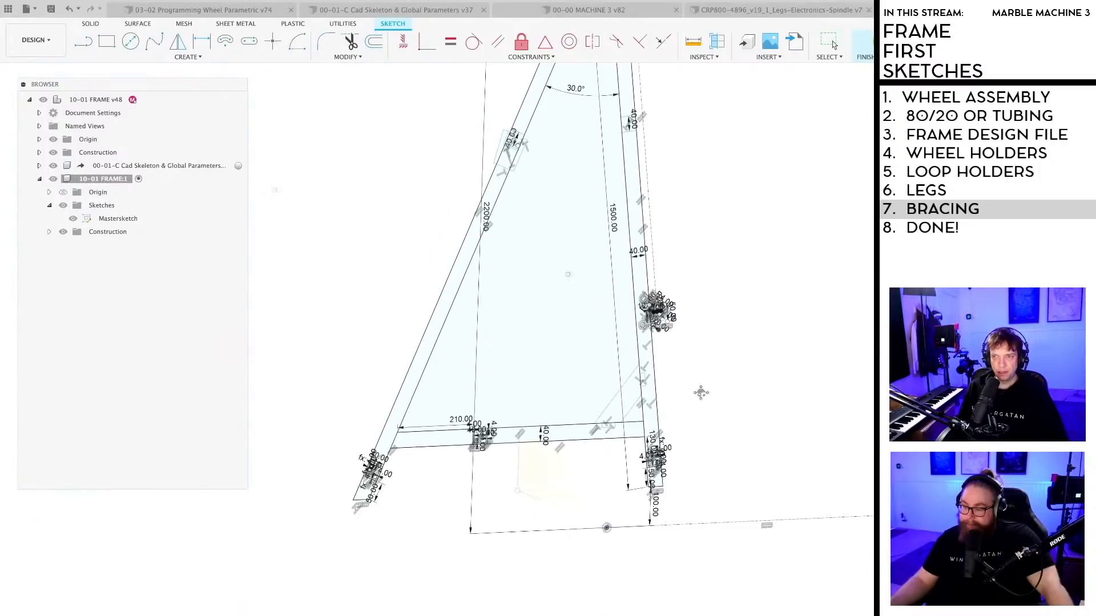
middle_drag(700, 392, 678, 539)
middle_drag(698, 314, 679, 525)
scroll(641, 330, up, 3)
middle_drag(628, 345, 668, 562)
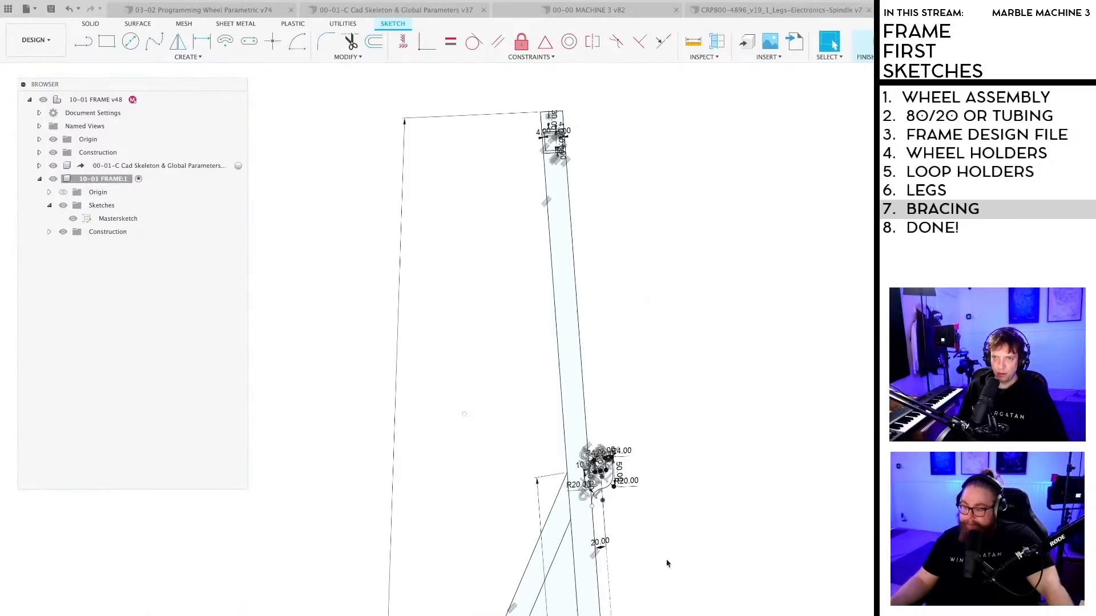
scroll(619, 225, up, 3)
mouse_move(617, 220)
middle_down()
mouse_move(624, 456)
mouse_move(621, 212)
middle_up()
scroll(623, 456, down, 3)
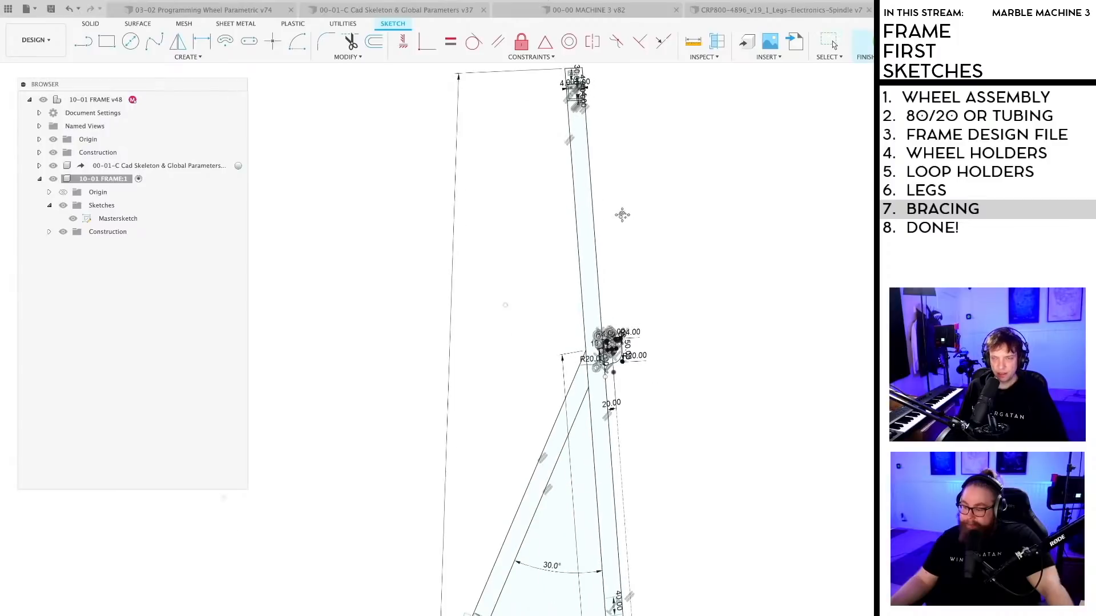
Step: Delete the leftover trial lines around the 40 mm tube section on the sloping leg
scroll(501, 519, up, 5)
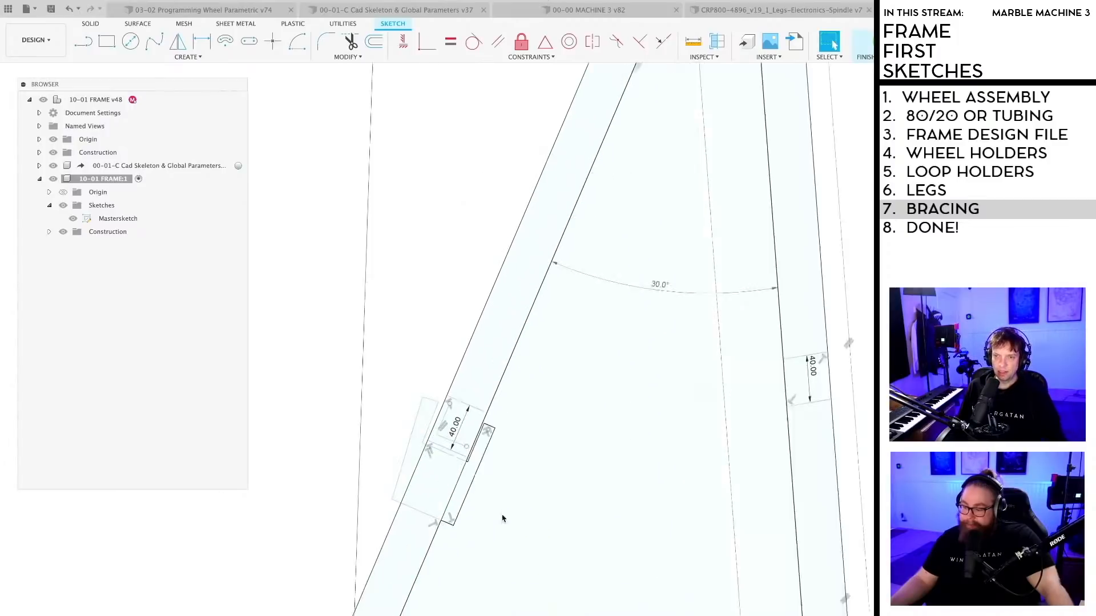
scroll(421, 391, up, 2)
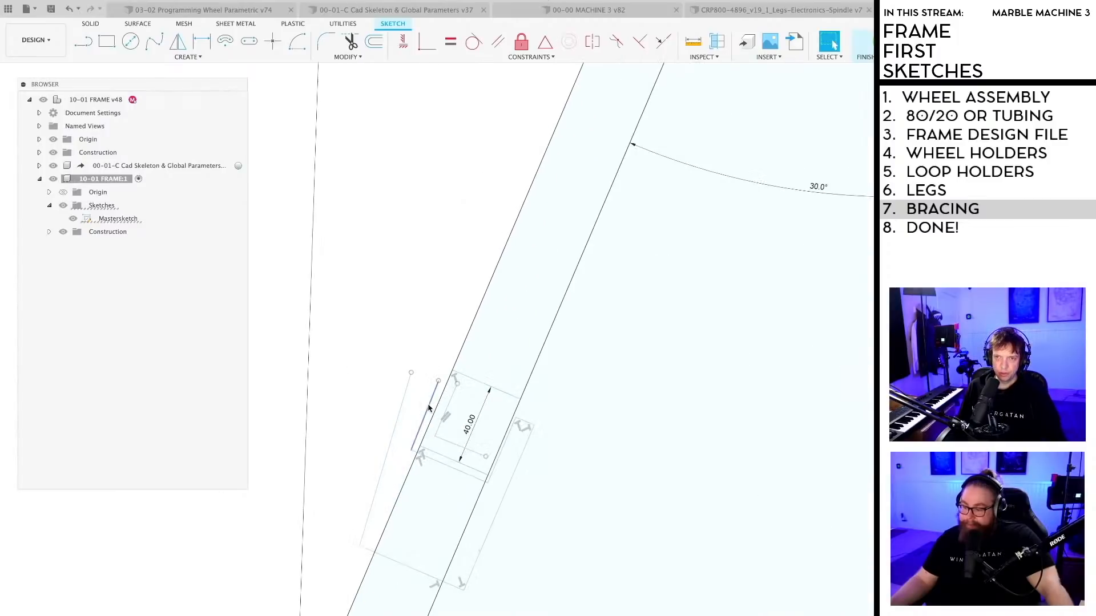
key(Delete)
scroll(410, 569, up, 2)
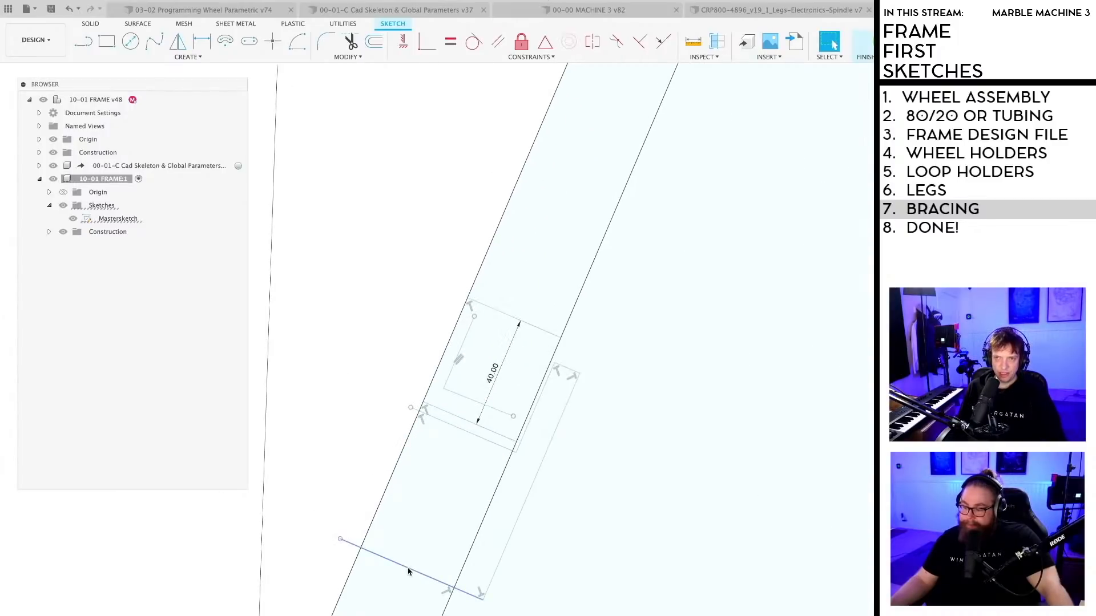
key(Delete)
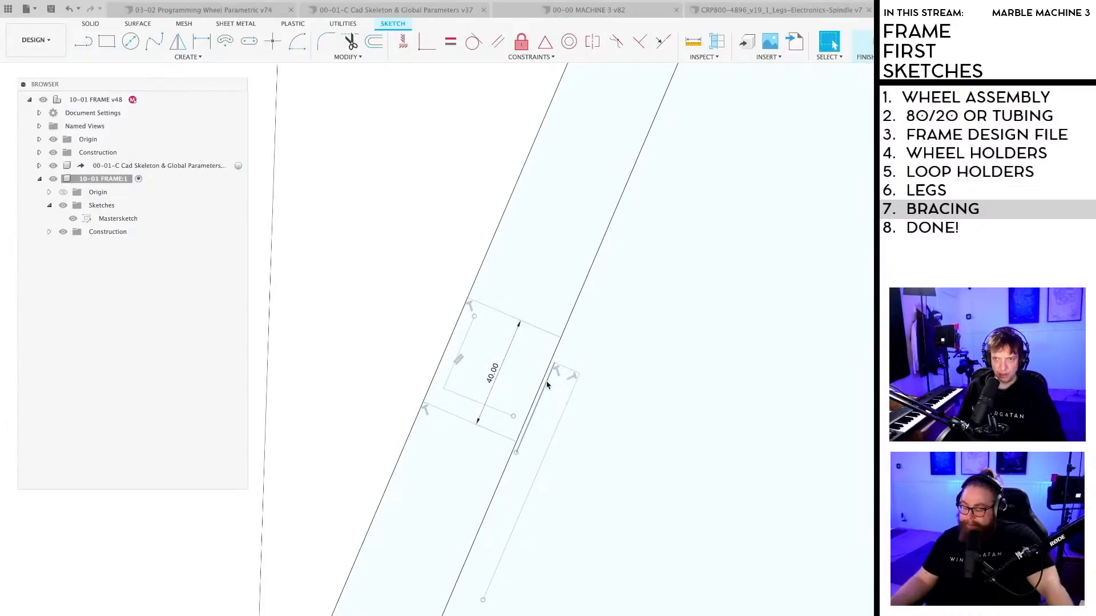
click(576, 388)
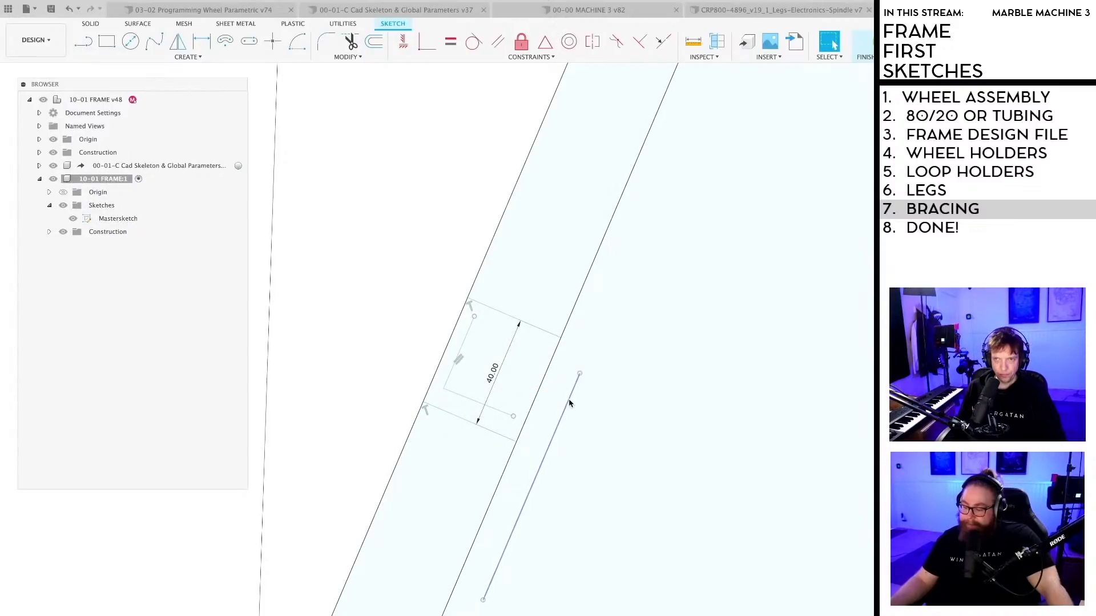
Step: Close the inner outline of the leg's 40 mm section with an upper line about 28 mm long and a connecting side line
scroll(535, 420, up, 3)
key(l)
scroll(463, 292, up, 3)
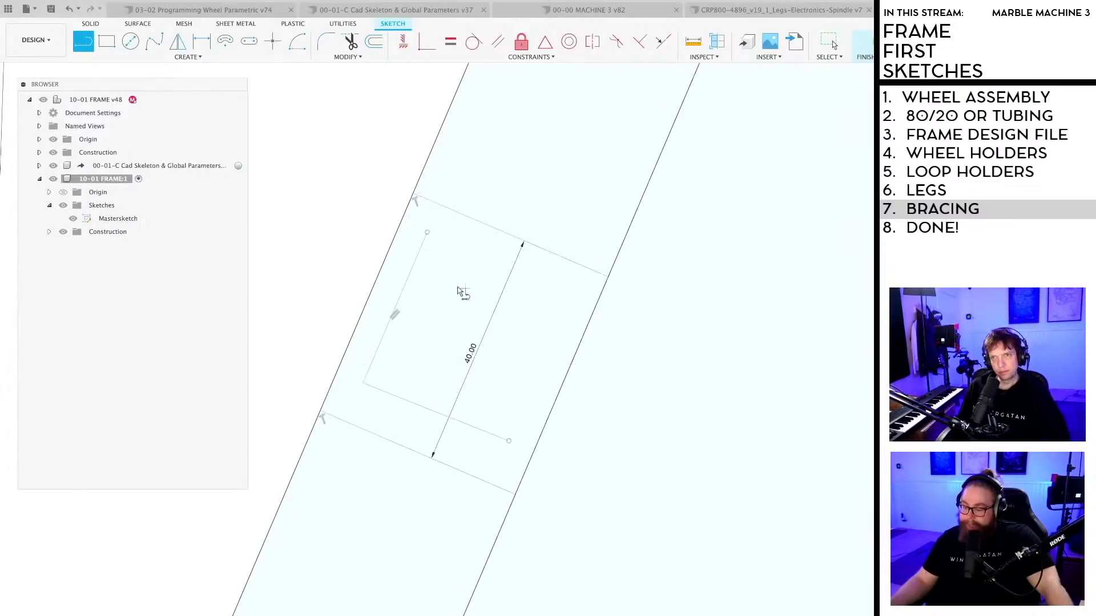
click(419, 221)
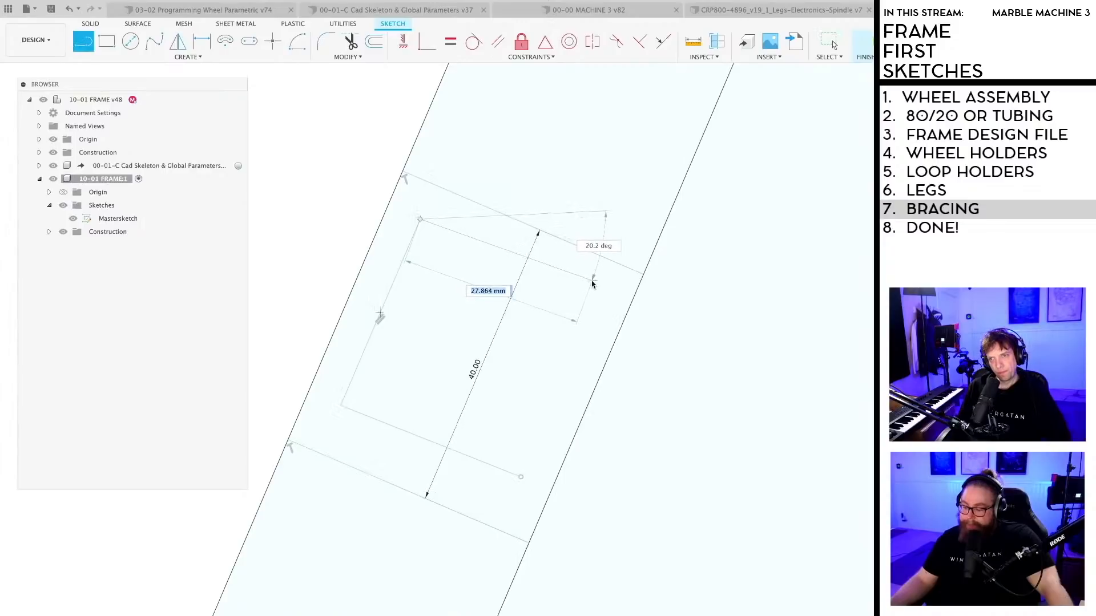
click(592, 280)
click(522, 476)
key(Escape)
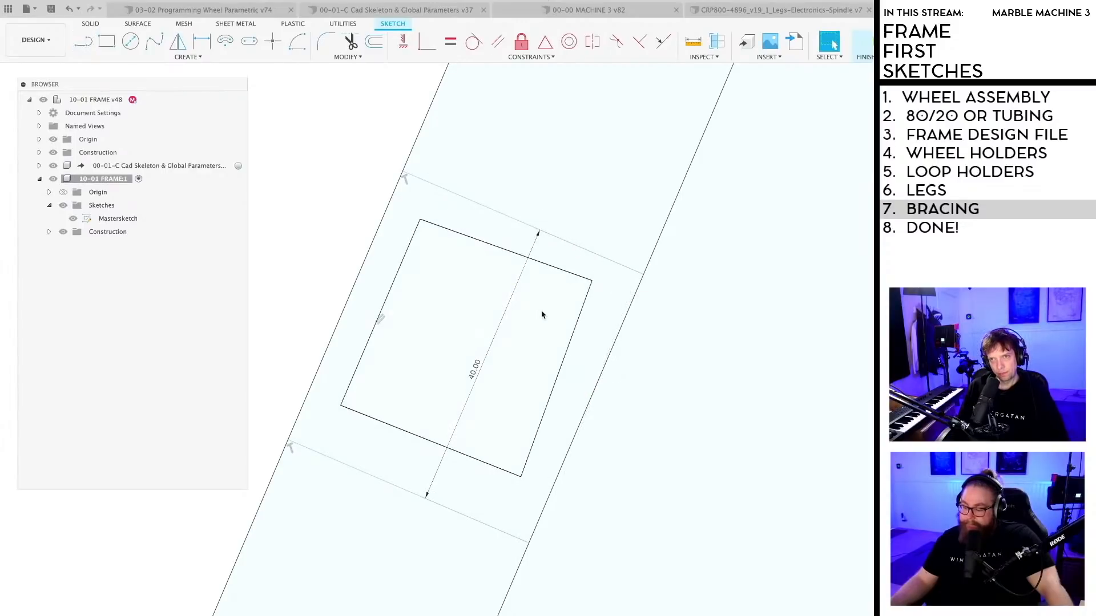
Step: Make the inner outline's upper, inner-side and lower lines parallel to the matching outer edges of the leg's tube section
click(498, 41)
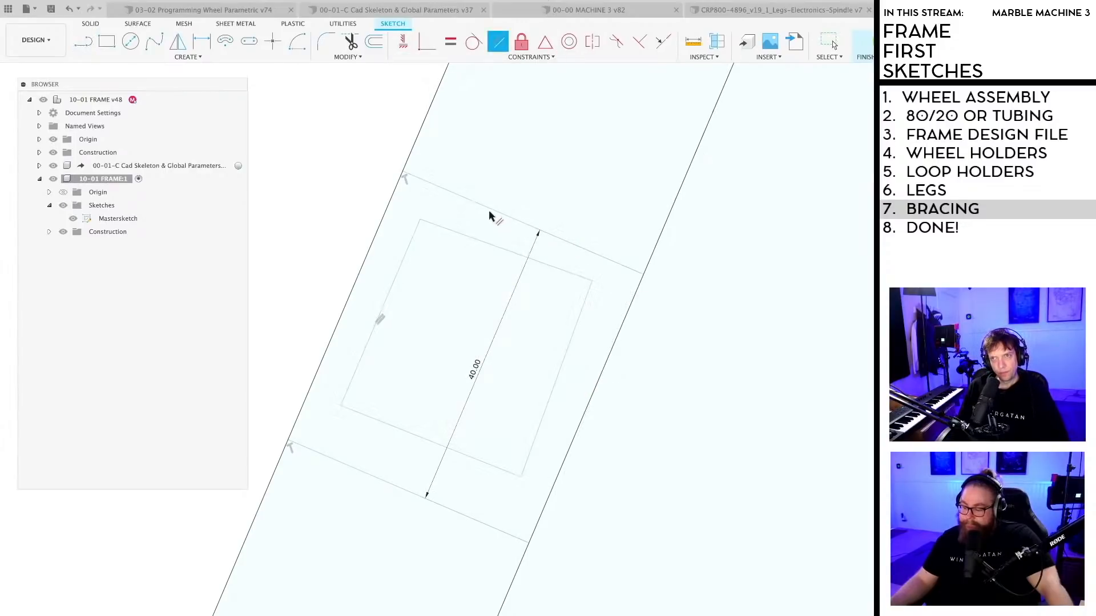
click(477, 241)
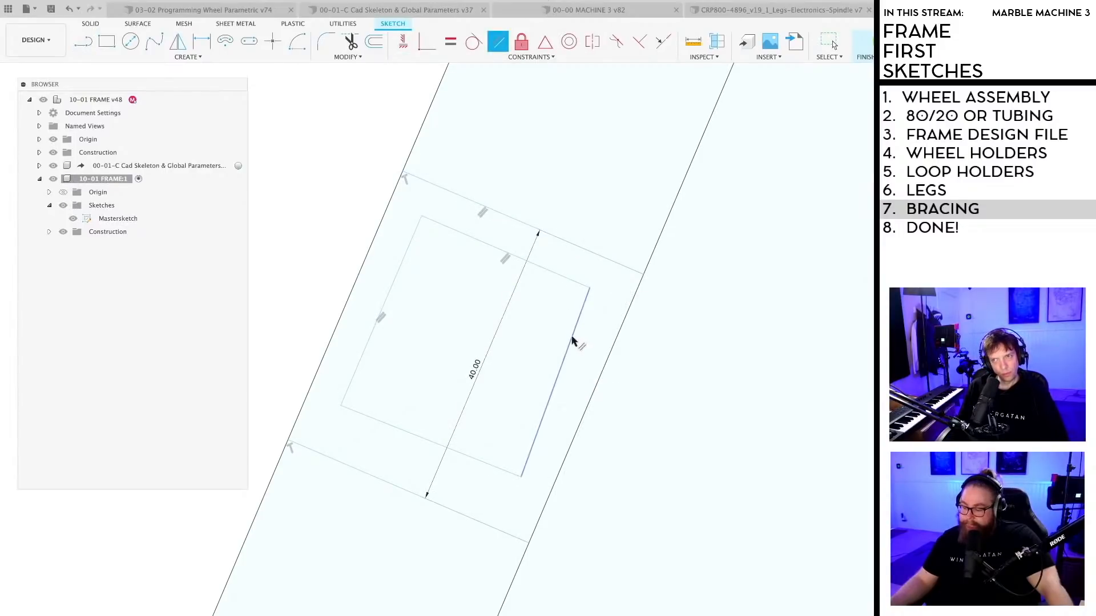
click(607, 361)
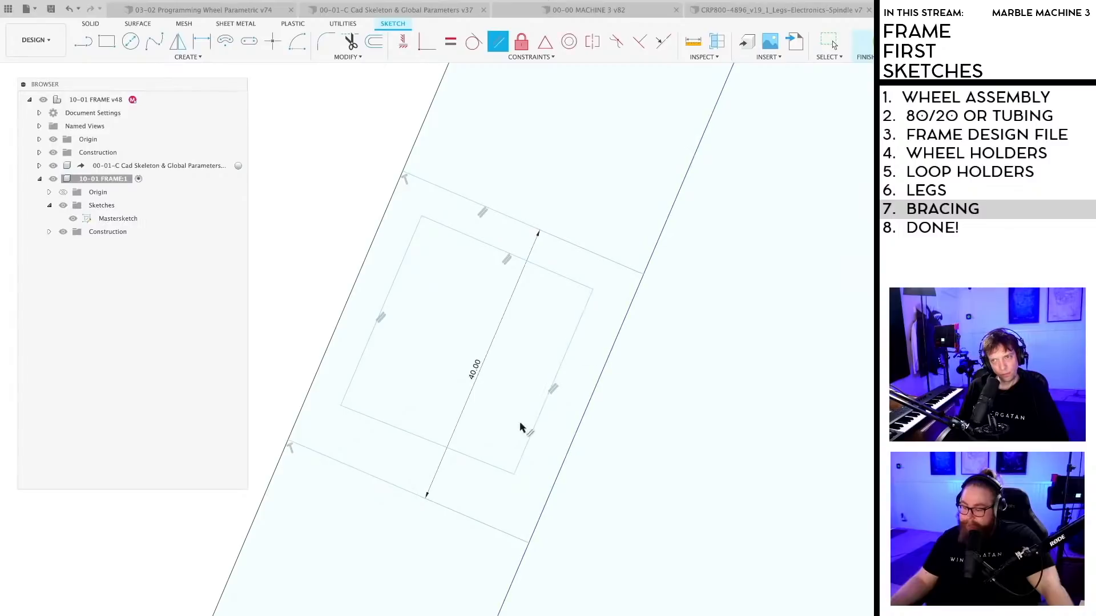
click(464, 521)
key(Escape)
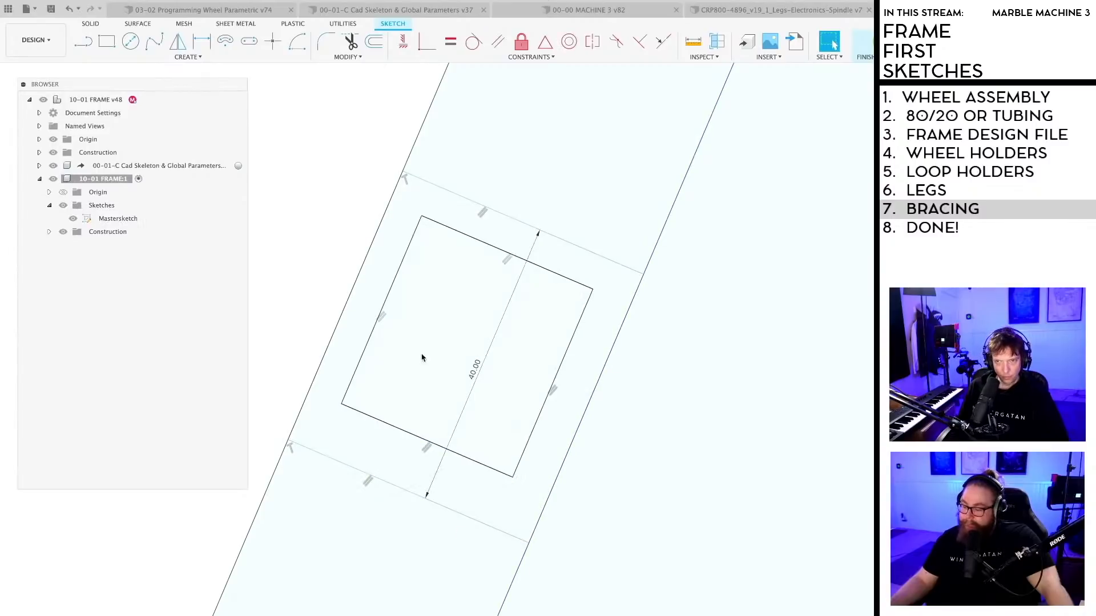
Step: Dimension the inner outline's offsets from the leg's outer edge and the section's upper edge as 4 mm linked to dimension d67
key(d)
click(372, 330)
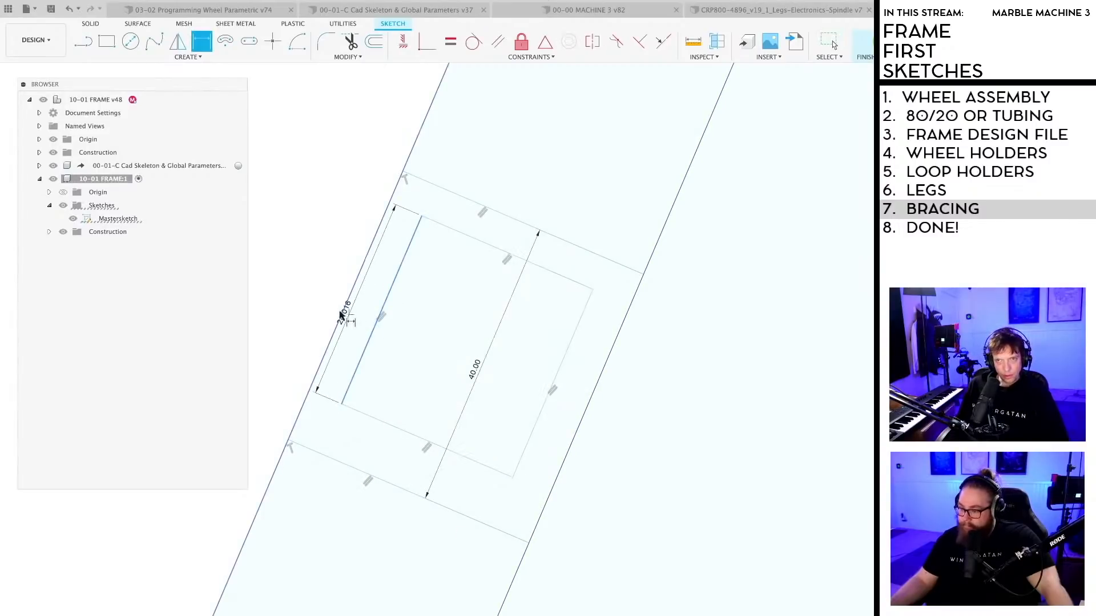
click(367, 307)
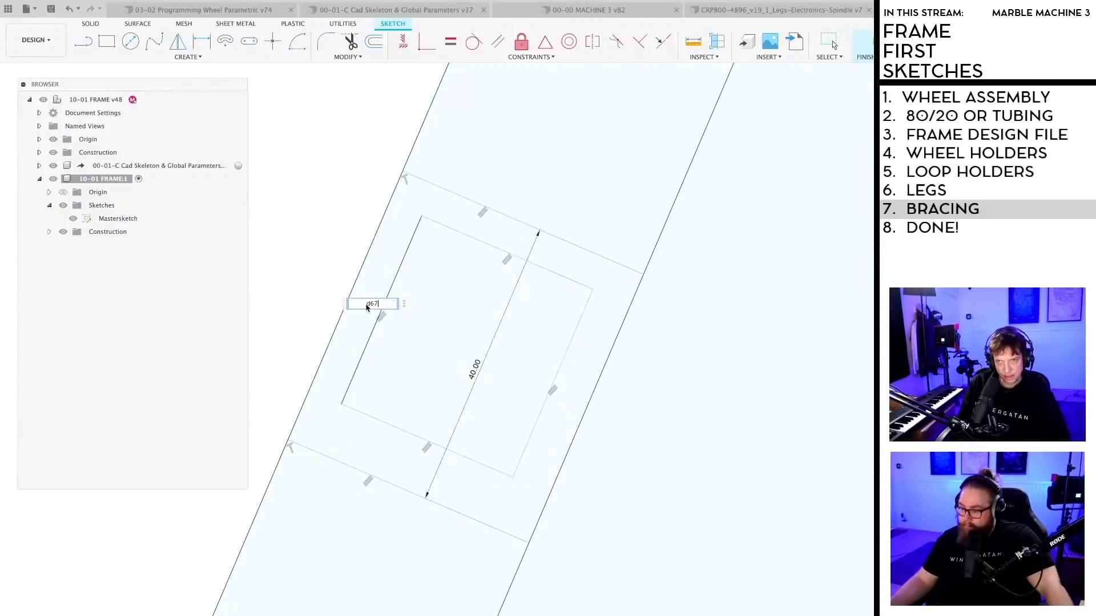
key(Return)
click(489, 246)
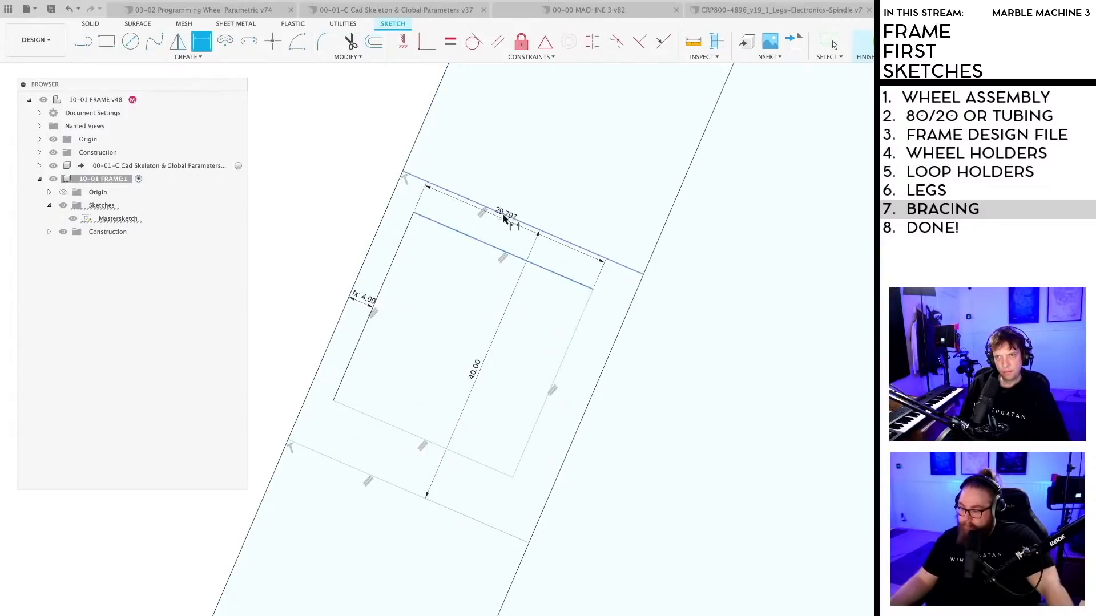
click(501, 213)
click(500, 241)
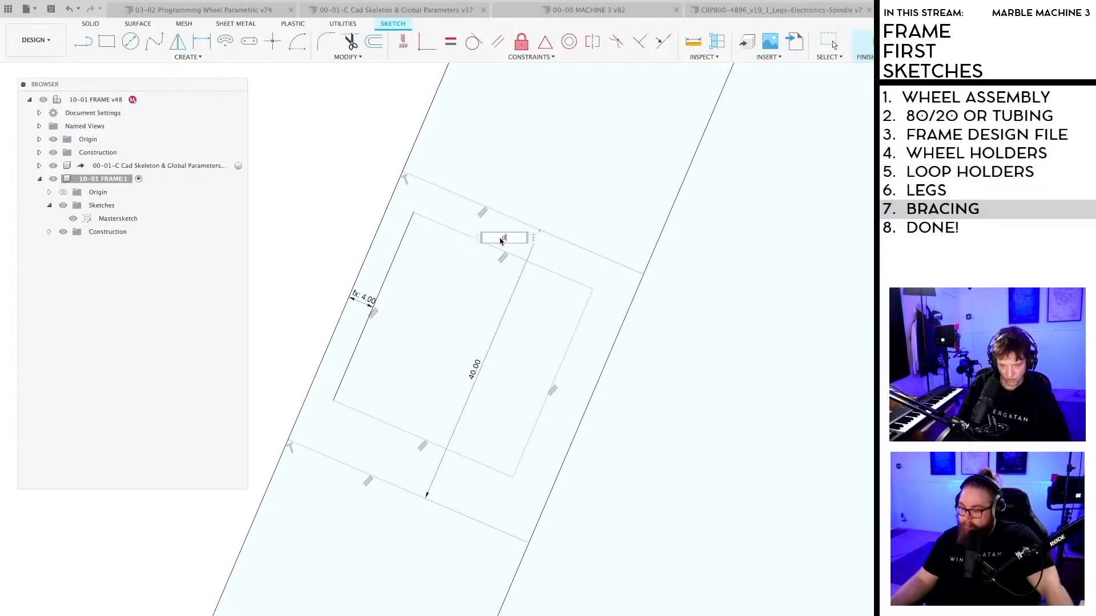
key(Return)
Step: Dimension the inner outline's offsets from the leg's inner edge and the section's lower edge with the same linked 4 mm value
click(559, 371)
click(598, 381)
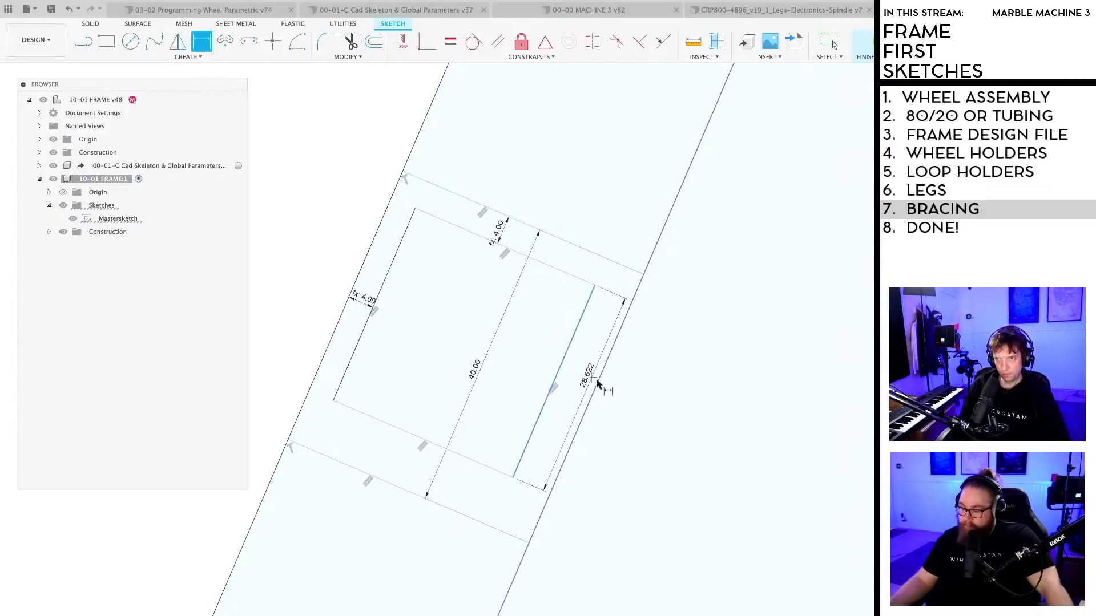
click(584, 372)
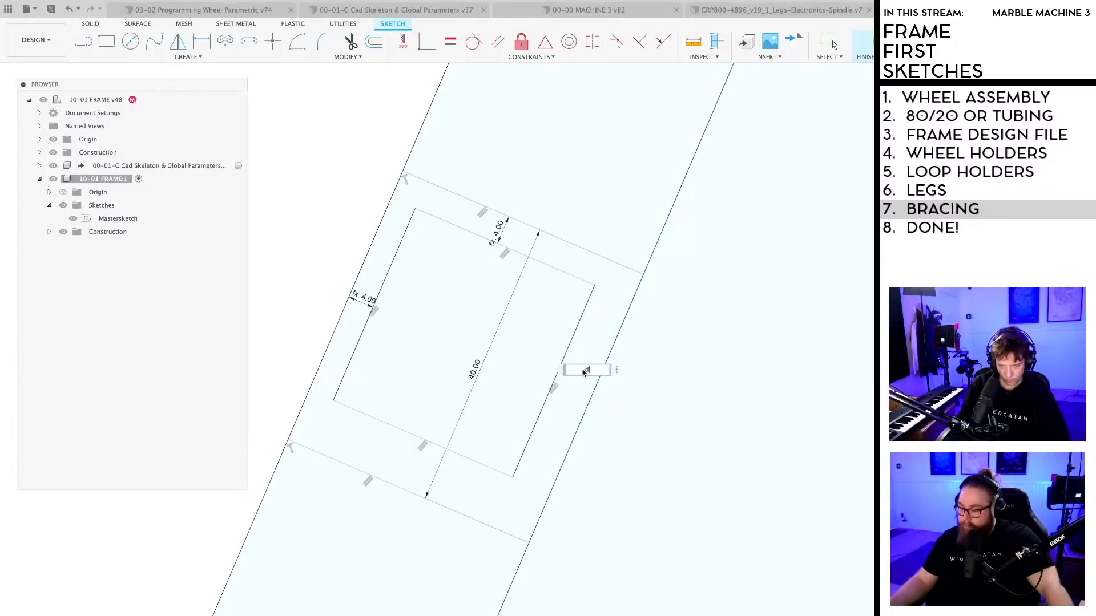
key(Return)
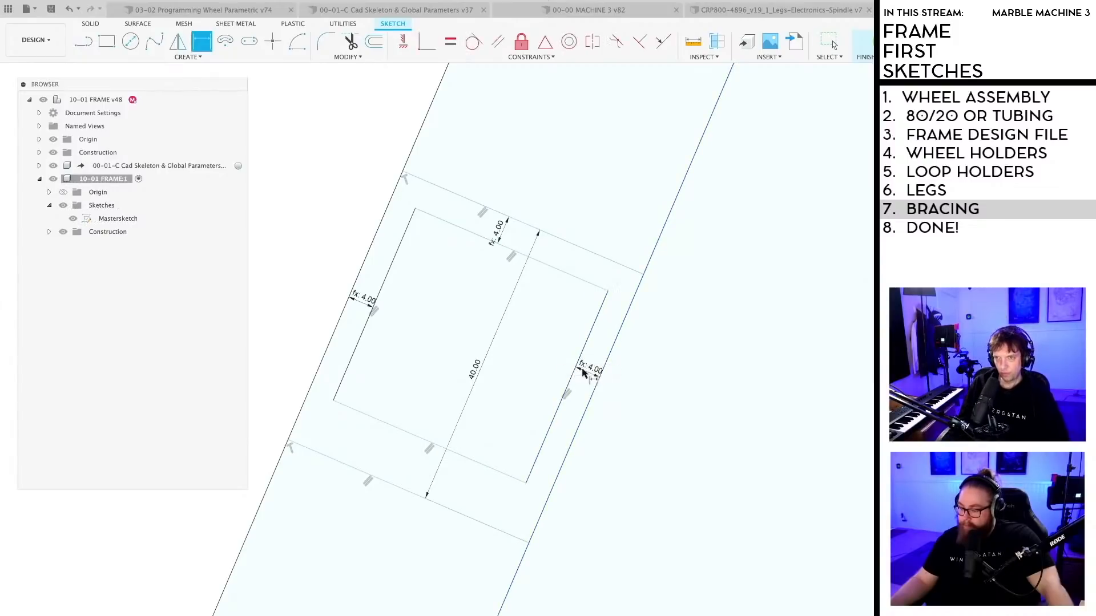
click(492, 475)
click(485, 524)
click(479, 491)
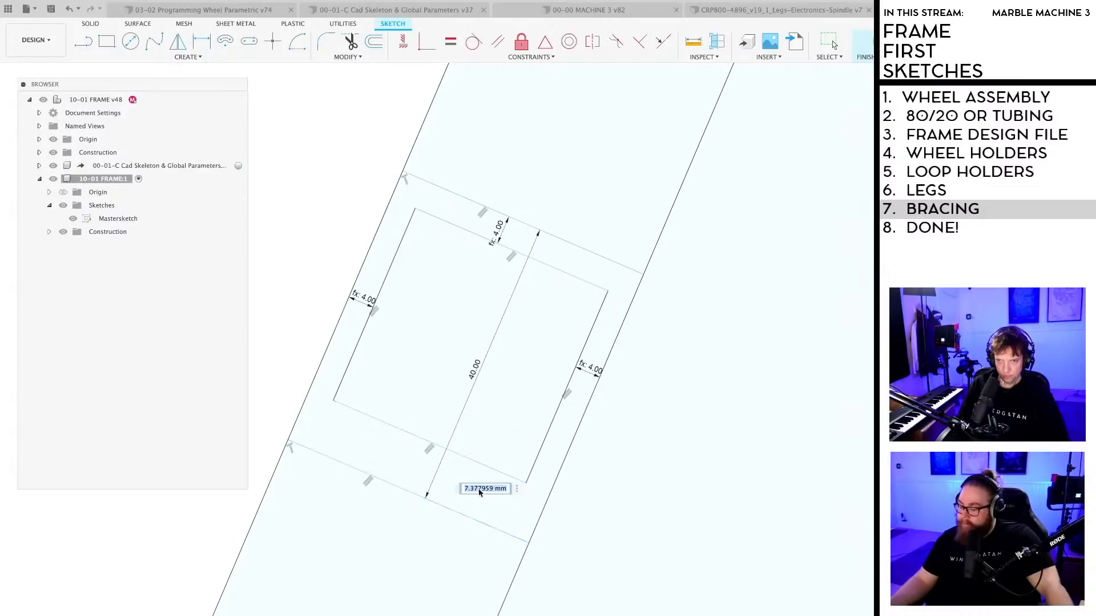
key(Return)
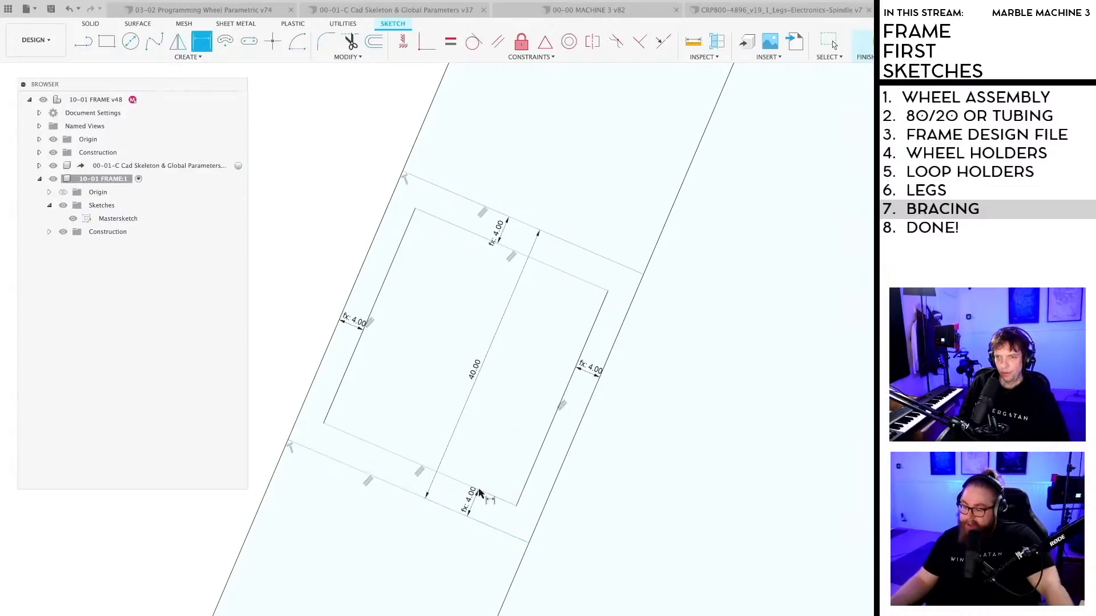
Step: Dimension the distance from the inner leg-to-upright junction to the tube section's upper inner corner as 540 mm
scroll(652, 475, down, 10)
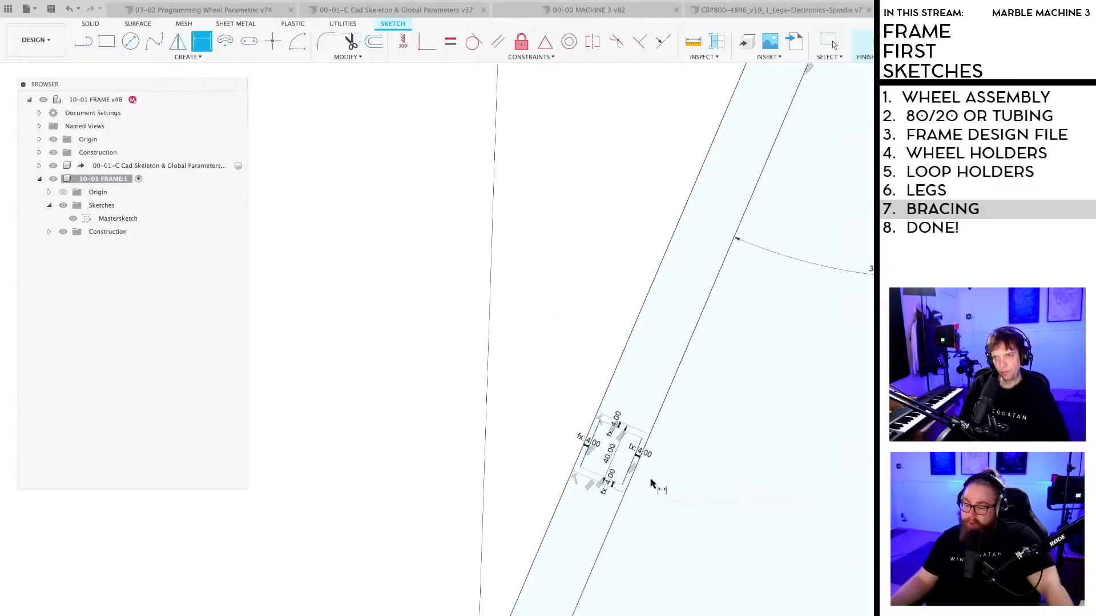
mouse_move(673, 511)
middle_down()
mouse_move(542, 336)
mouse_move(530, 354)
middle_up()
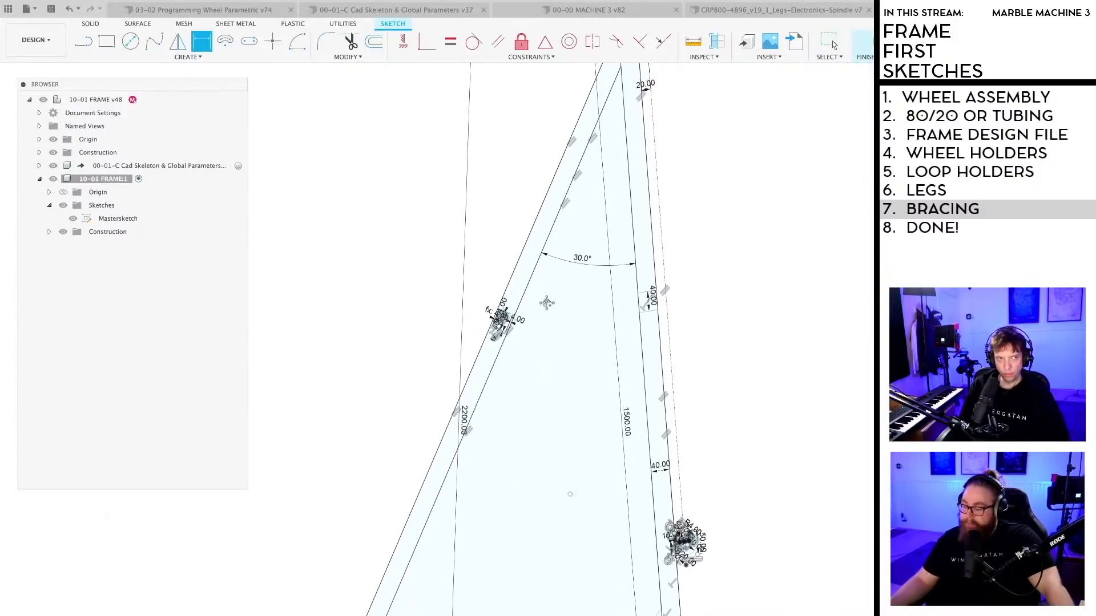
middle_drag(547, 303, 542, 440)
scroll(495, 489, up, 5)
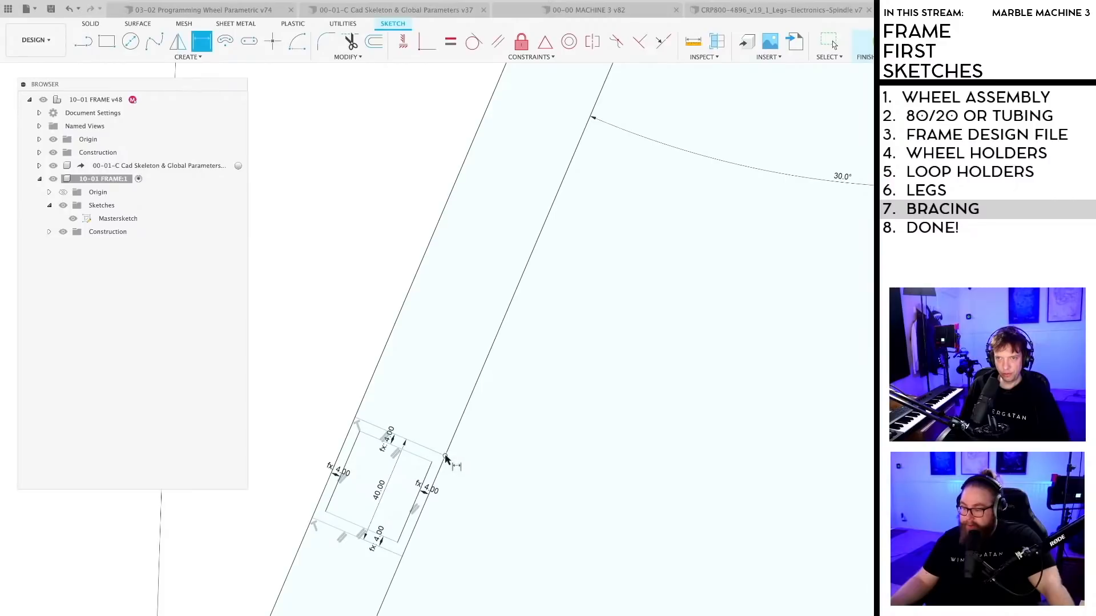
scroll(446, 458, down, 5)
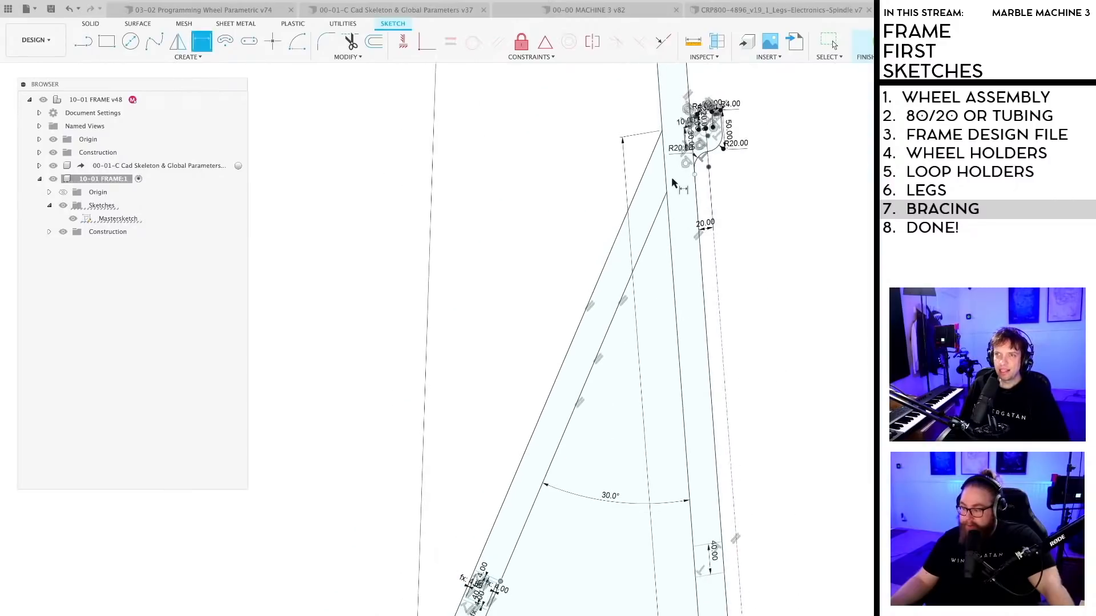
click(666, 195)
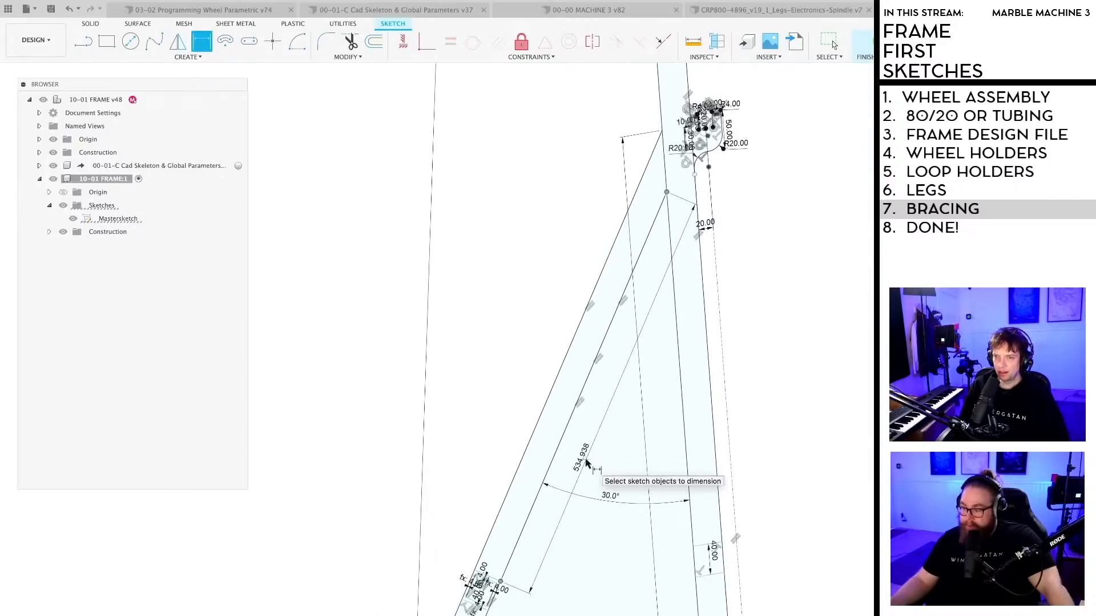
click(587, 463)
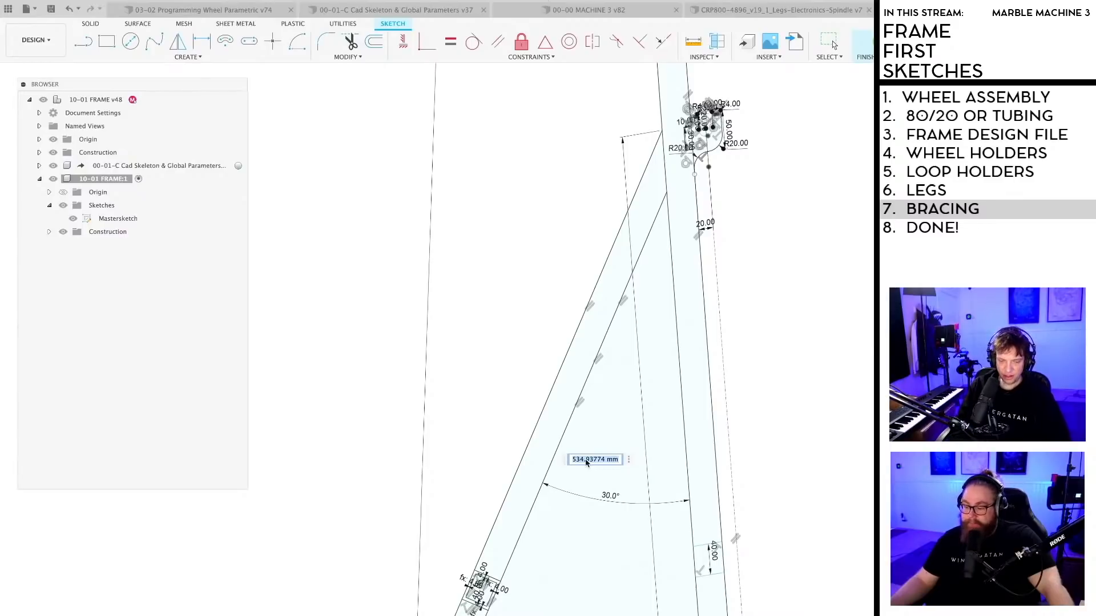
text(540)
key(Return)
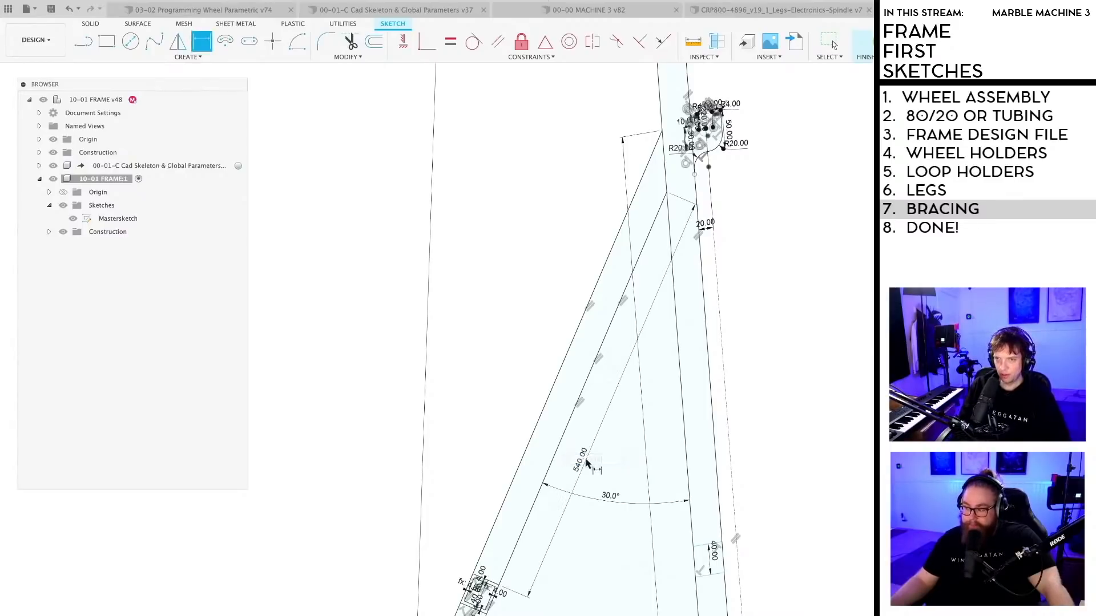
Step: Sketch a closed four-sided inner outline inside the upright's 40 mm tube section, below the upper joint
scroll(765, 557, down, 2)
scroll(746, 355, up, 5)
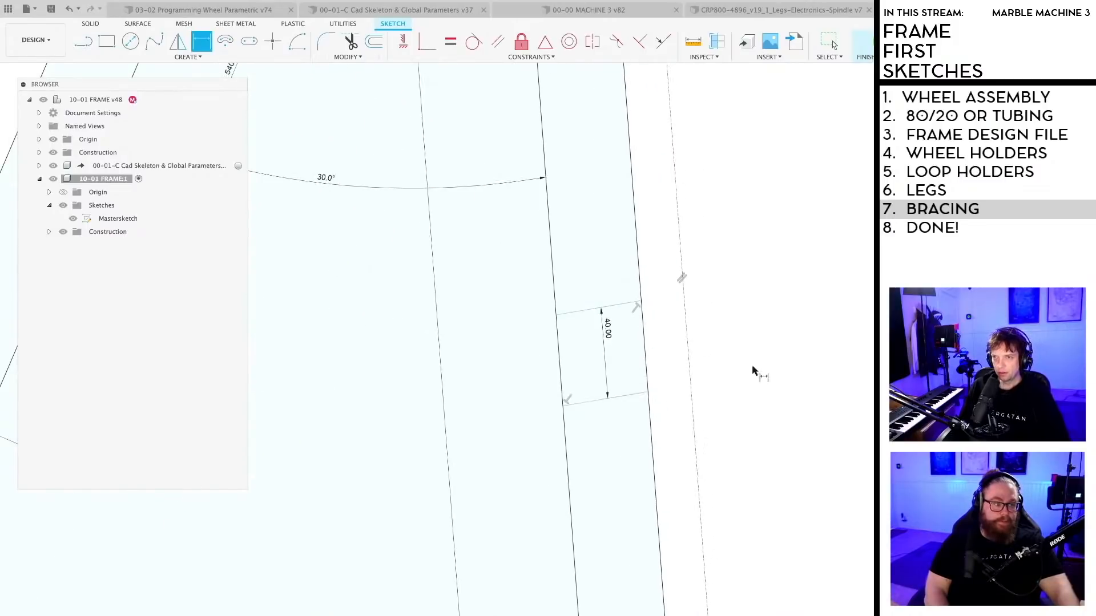
mouse_move(752, 367)
shift+middle_down()
mouse_move(729, 366)
mouse_move(762, 369)
mouse_move(783, 335)
mouse_move(205, 74)
shift+middle_up()
scroll(768, 453, down, 5)
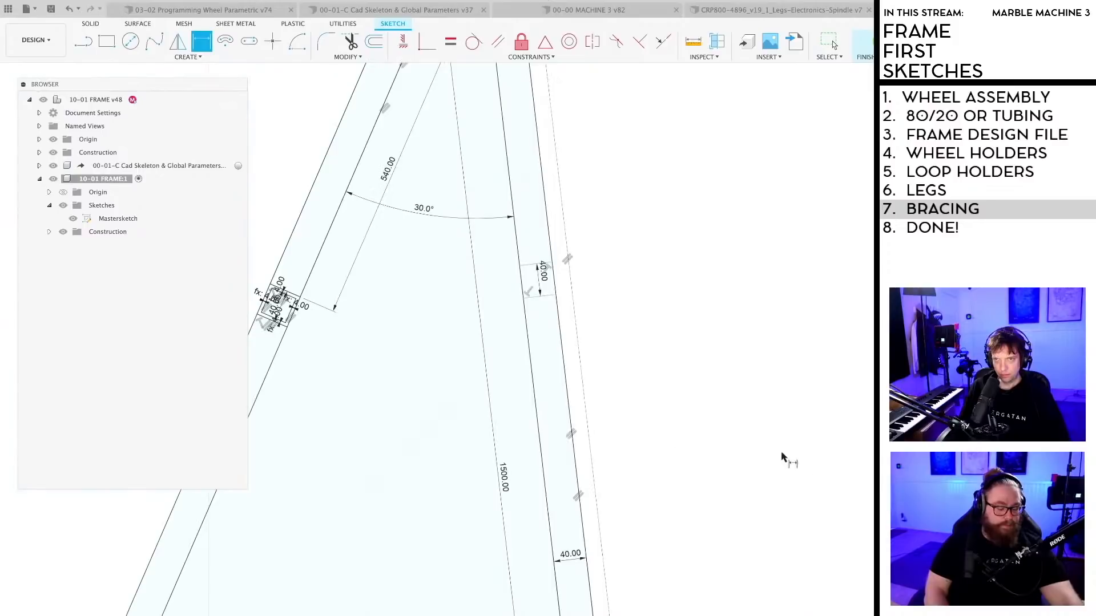
middle_drag(590, 440, 783, 505)
key(d)
scroll(755, 340, up, 6)
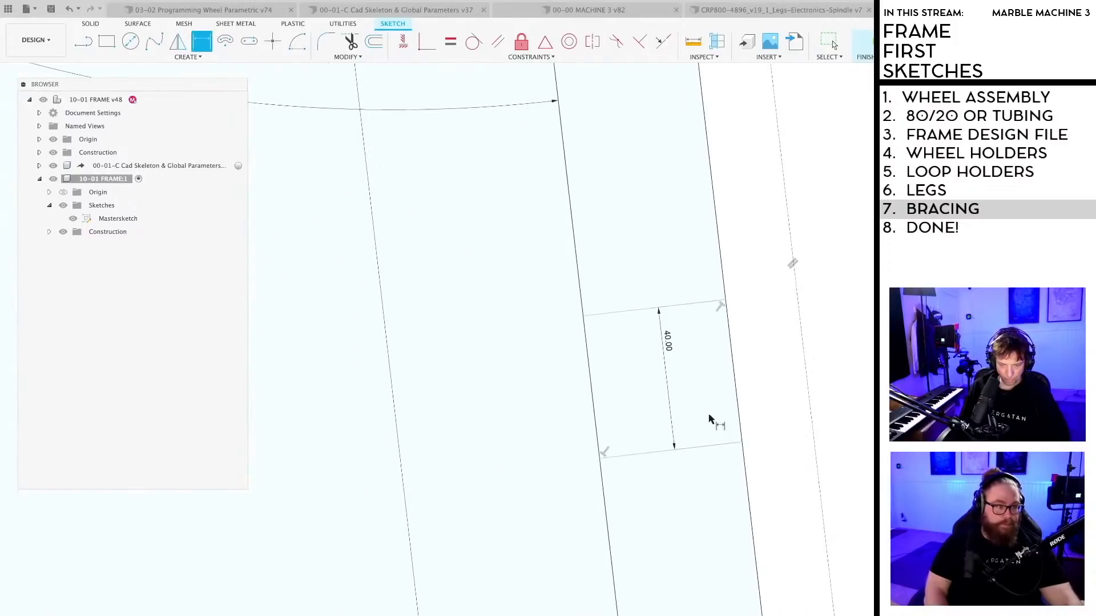
key(l)
scroll(614, 351, up, 2)
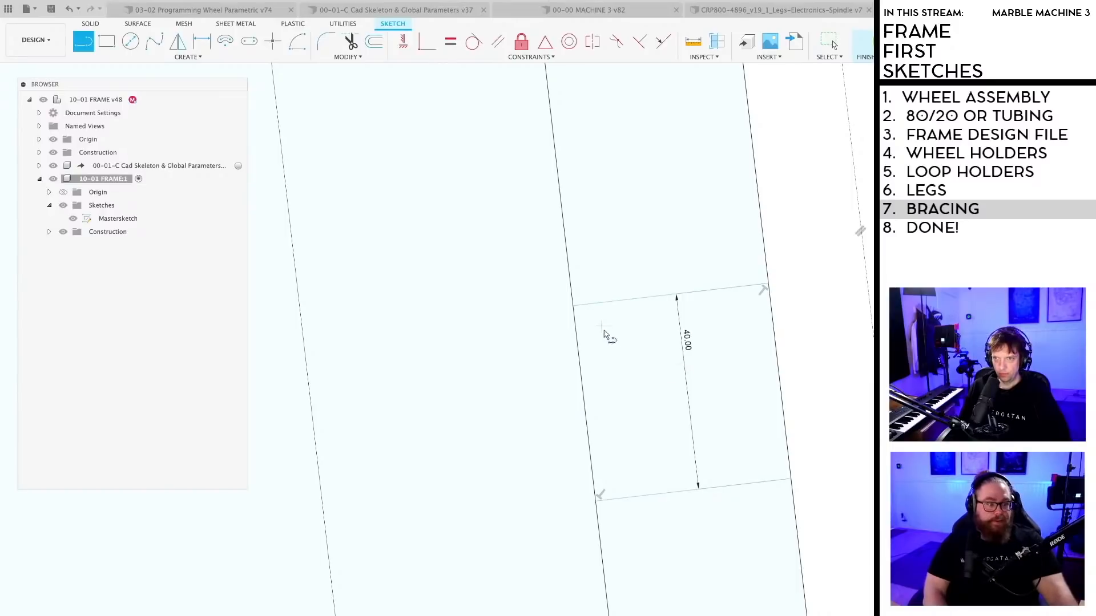
click(601, 327)
click(617, 455)
click(759, 448)
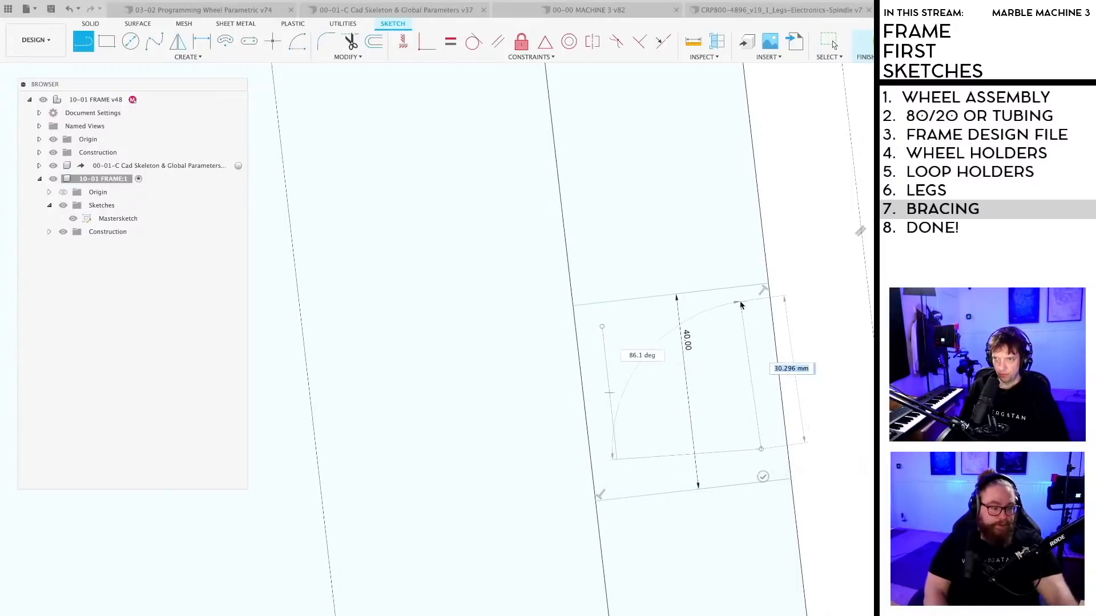
click(741, 301)
click(601, 324)
key(Escape)
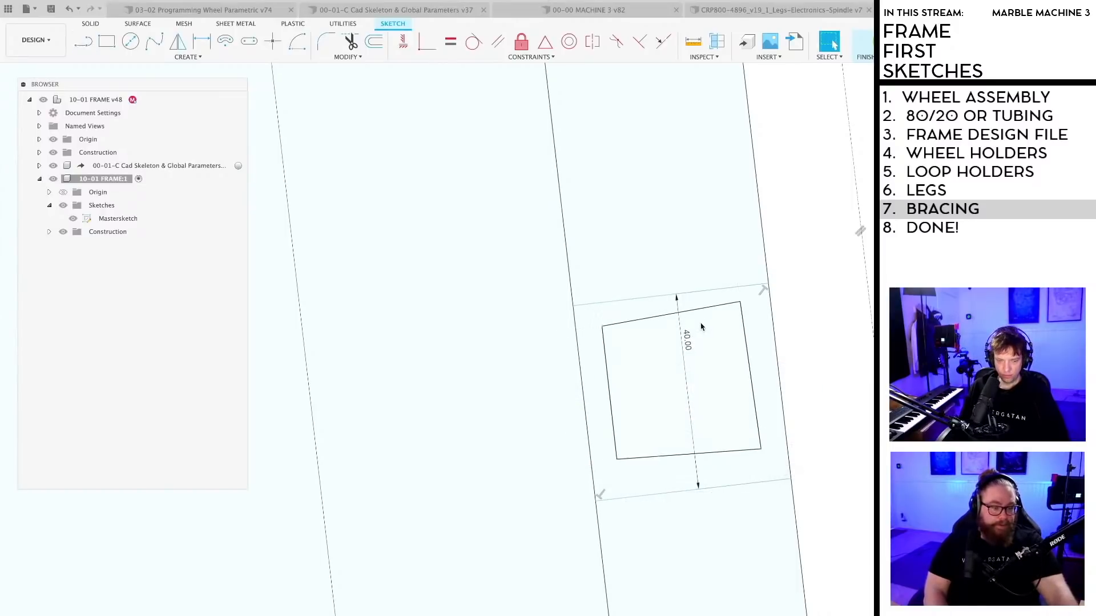
Step: Make the four lines of the inner outline parallel to the matching outer edges of the upright's tube section
scroll(700, 329, up, 1)
click(498, 41)
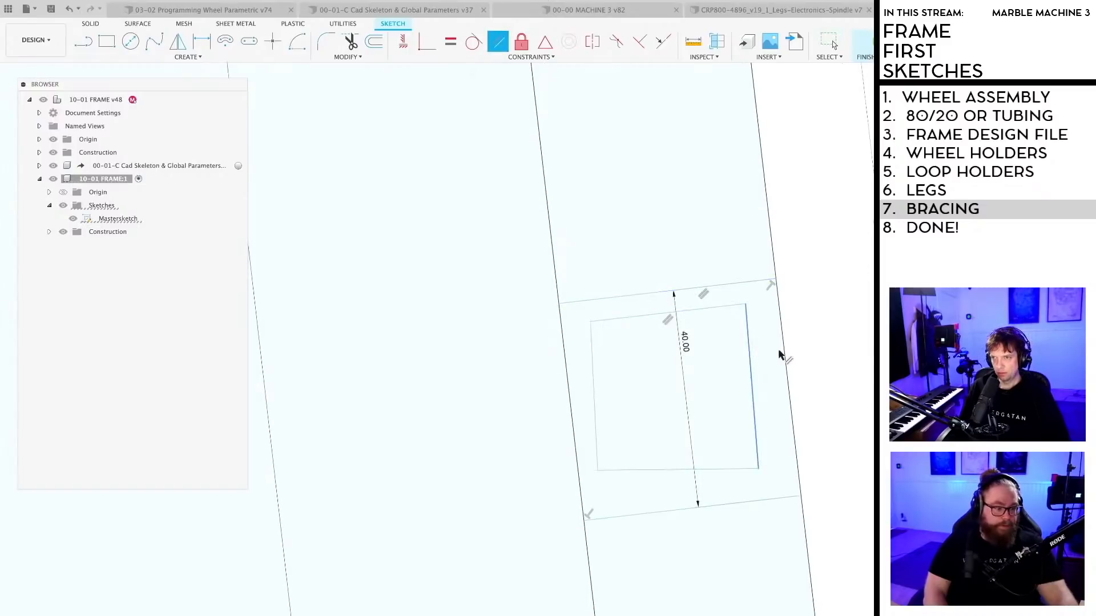
click(719, 500)
click(595, 435)
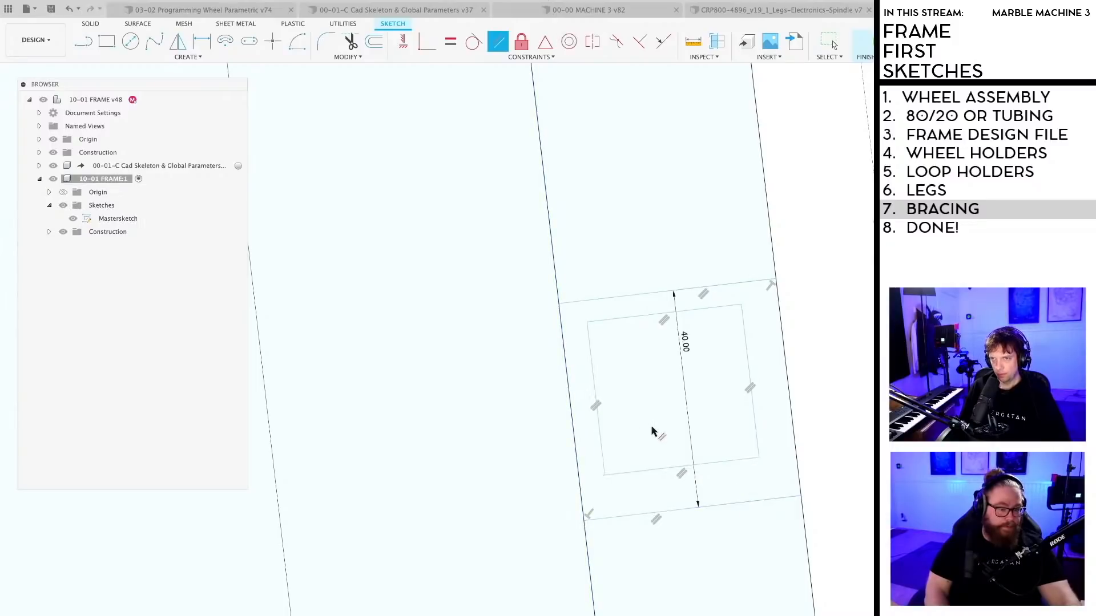
Step: Dimension the inner outline's offsets from all four outer edges of the upright's tube section as 4 mm
key(d)
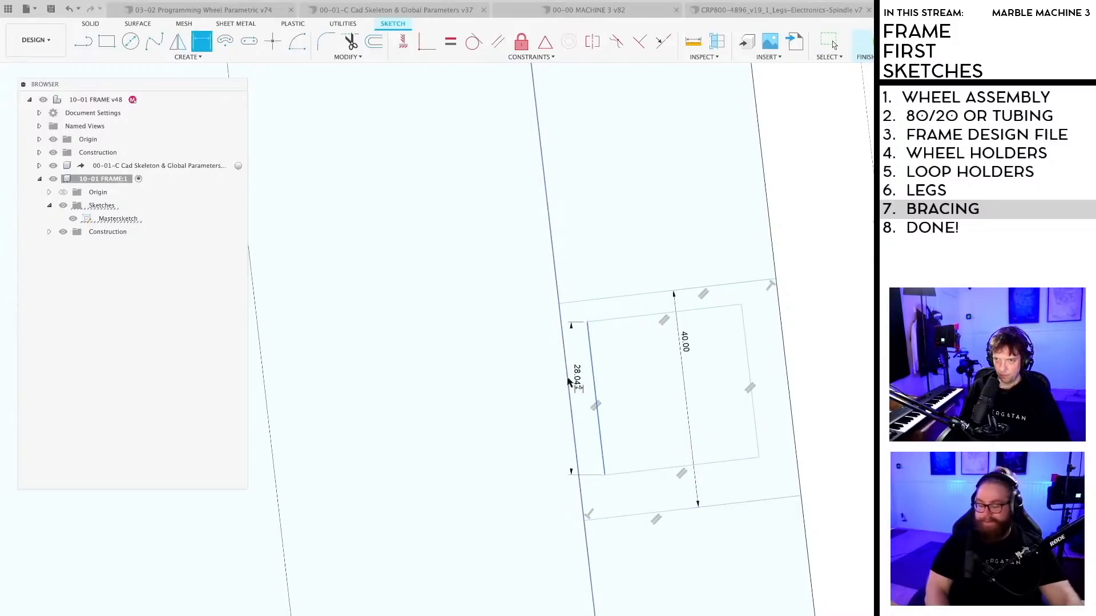
click(569, 372)
click(578, 384)
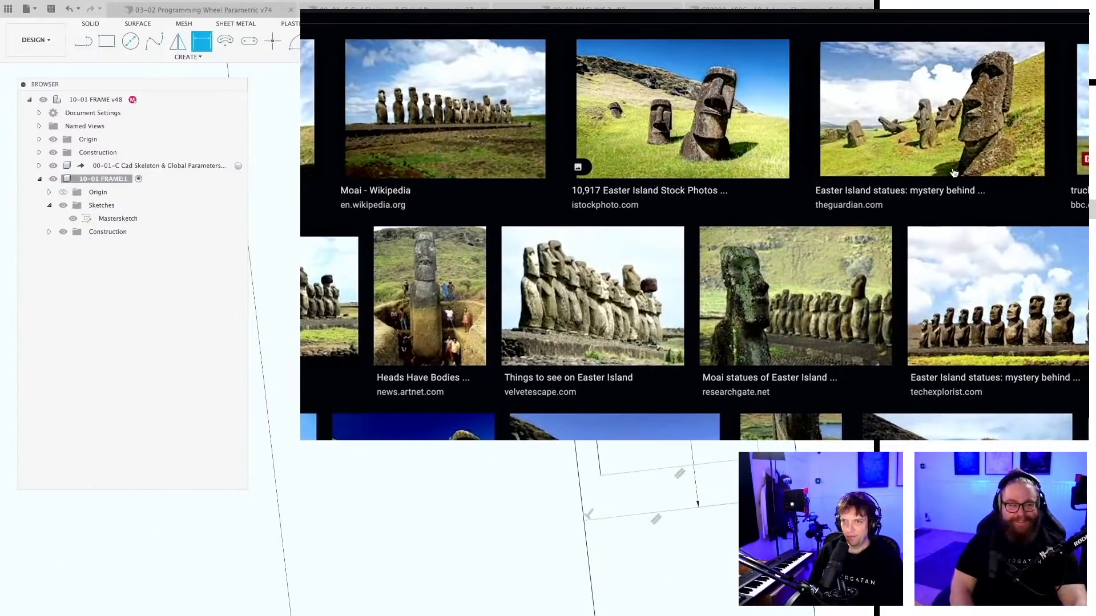
key(Escape)
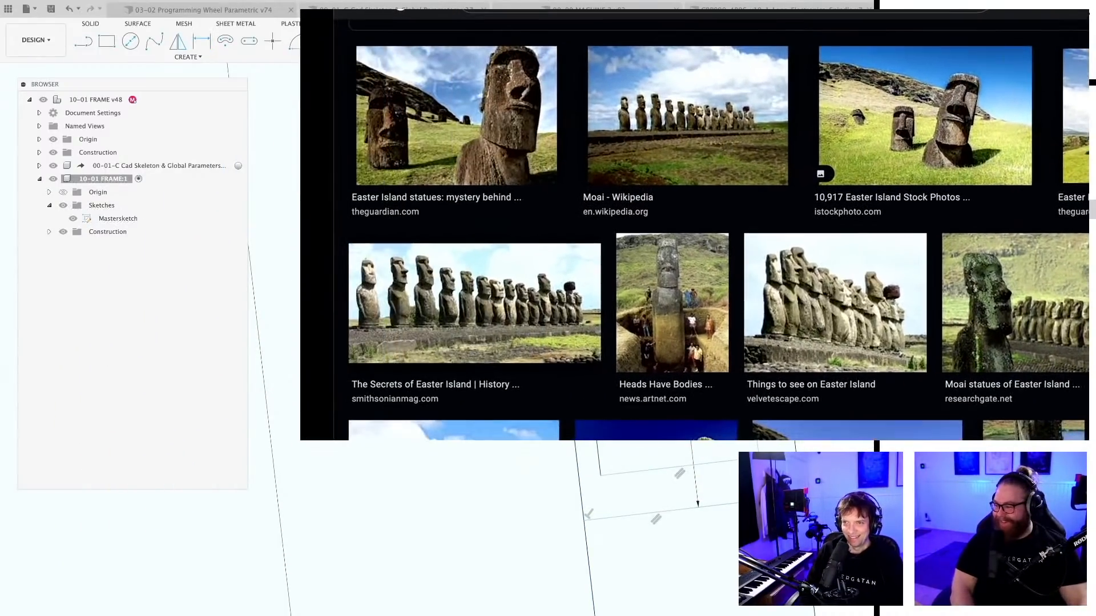
key(d)
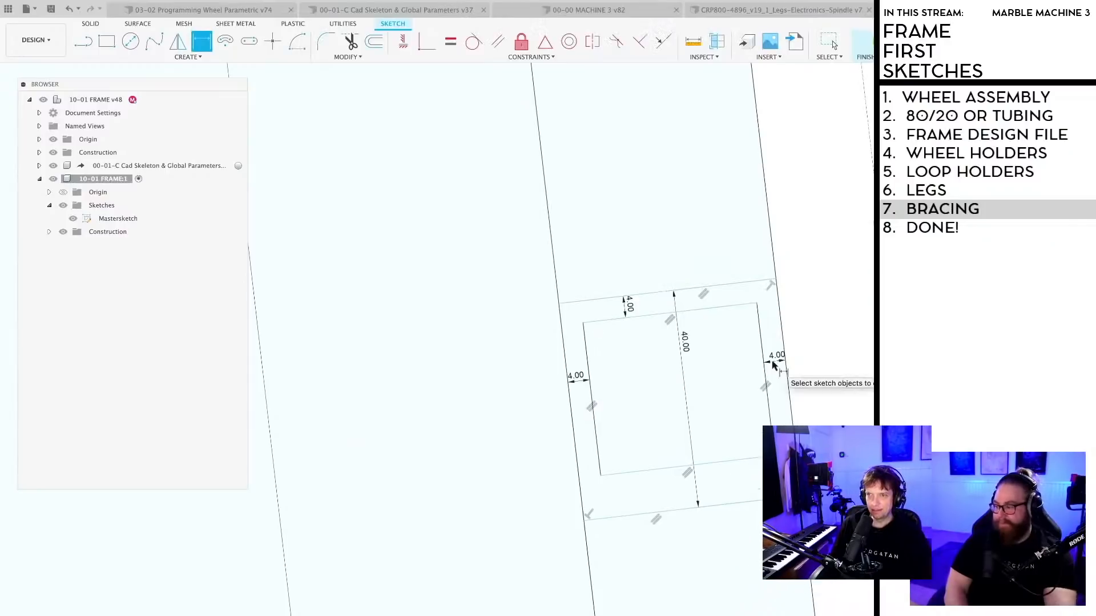
click(734, 462)
click(730, 501)
click(733, 502)
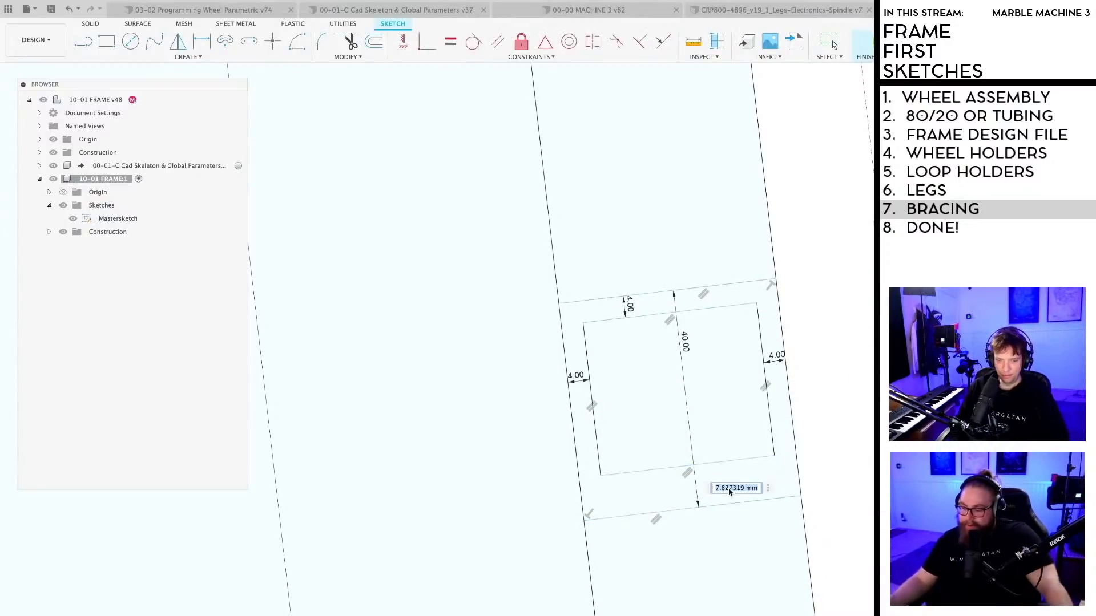
text(4)
key(Return)
Step: Dimension the distance along the upright from the lower crossbar's upper inner junction to the tube section's lower inner corner as 750 mm
scroll(730, 490, down, 10)
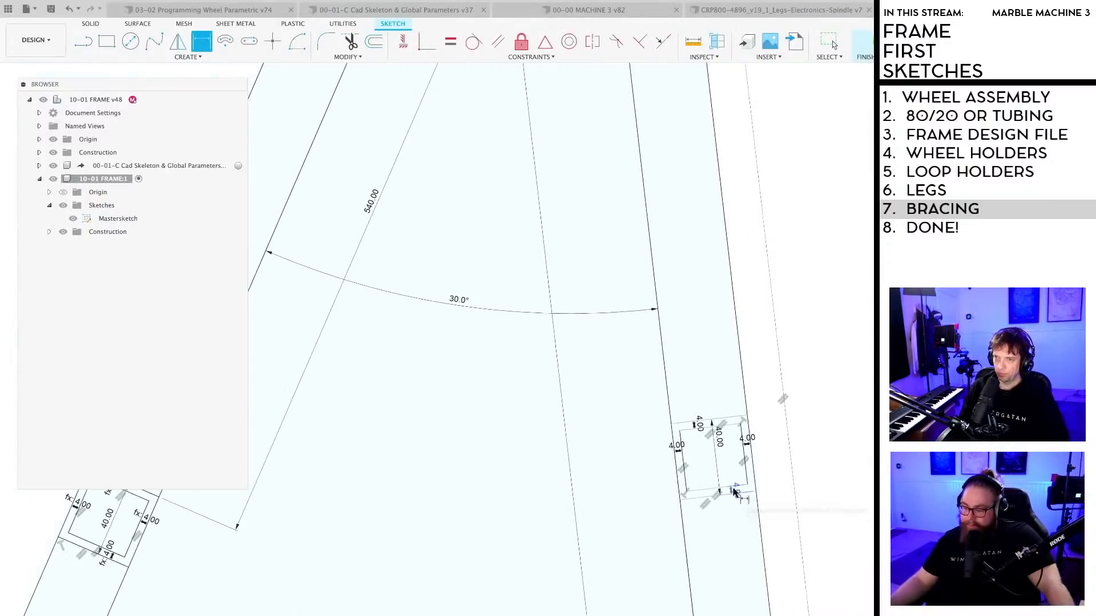
scroll(690, 360, down, 2)
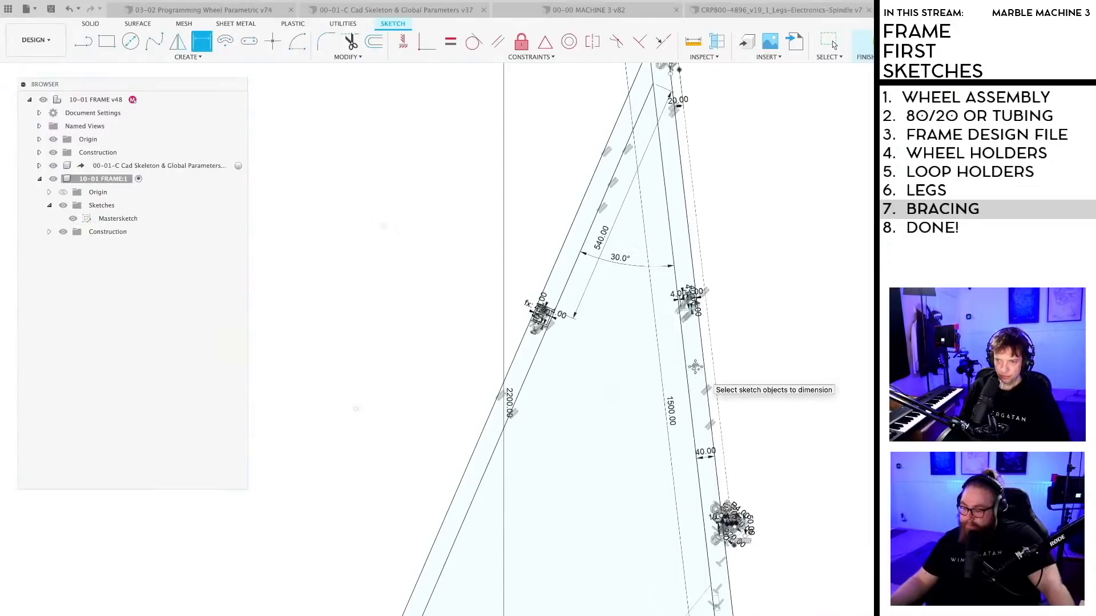
scroll(695, 418, down, 2)
scroll(710, 542, up, 3)
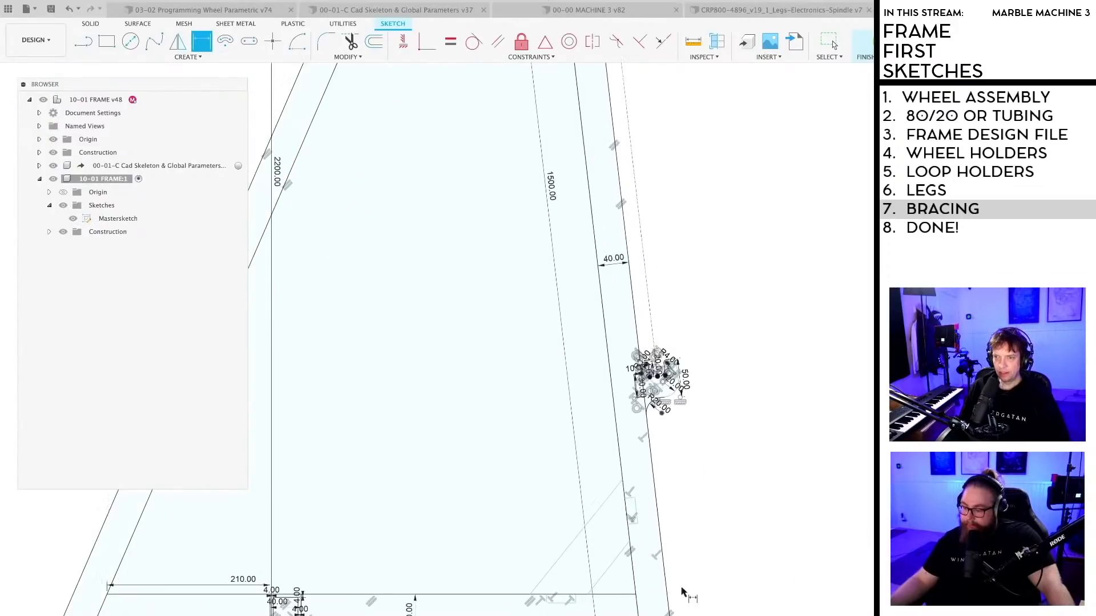
scroll(731, 478, down, 3)
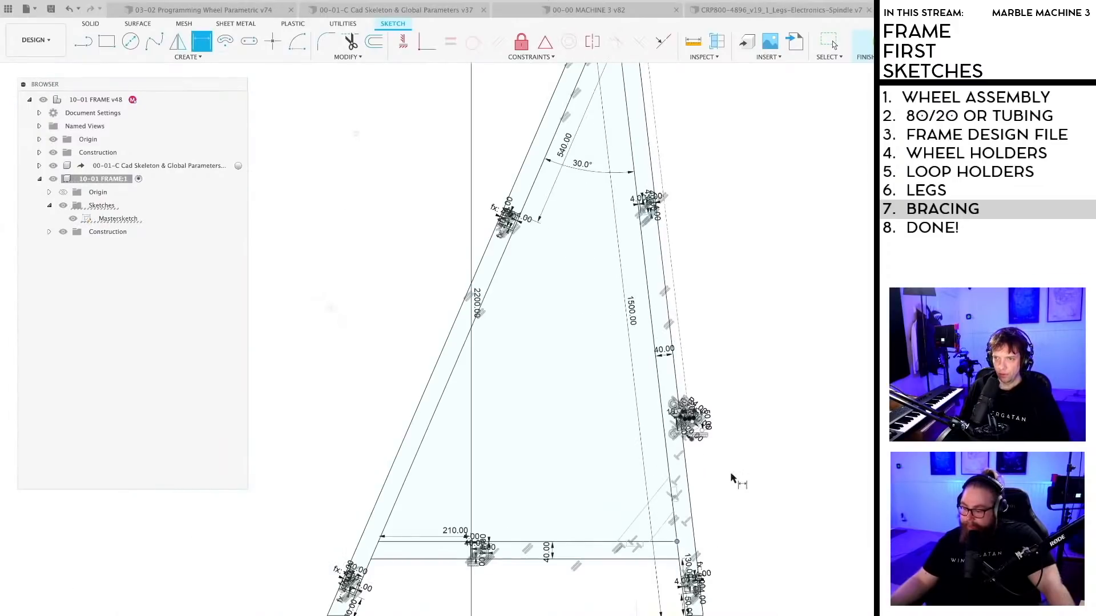
scroll(679, 228, up, 5)
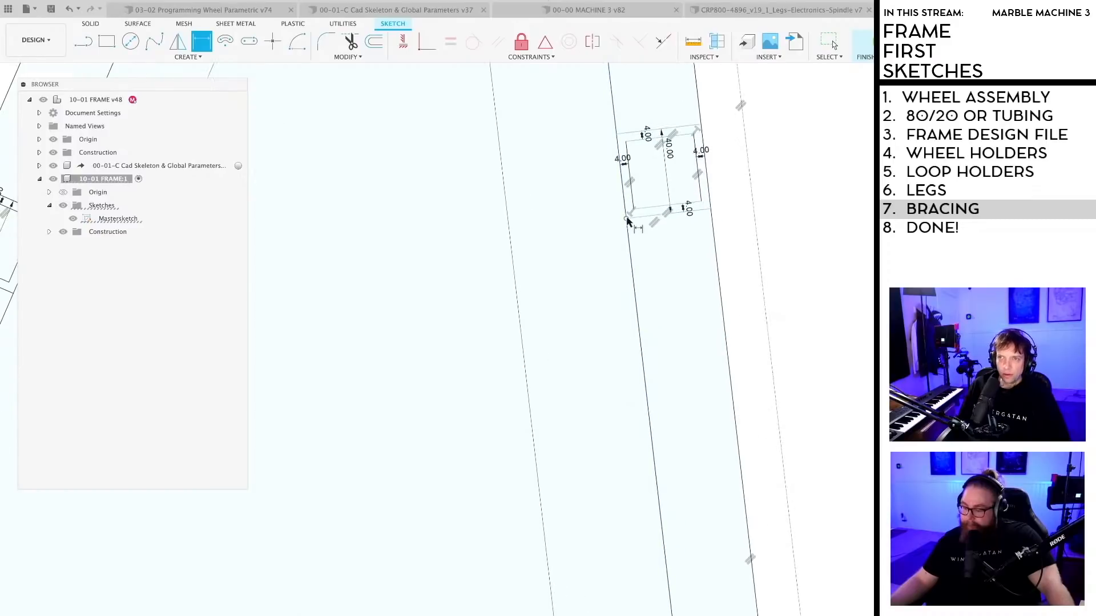
click(609, 239)
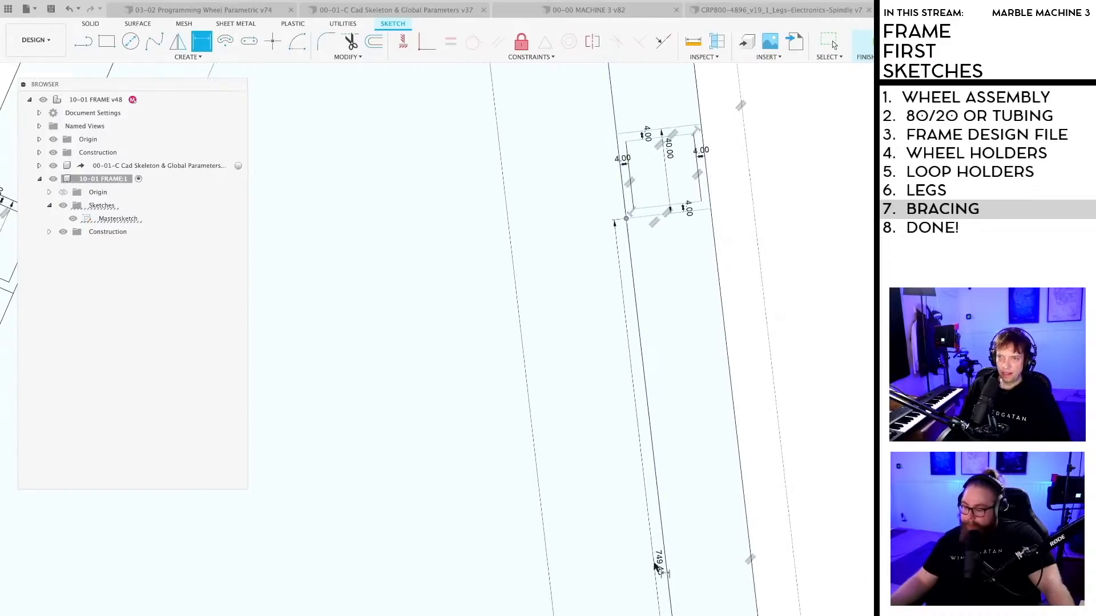
click(656, 565)
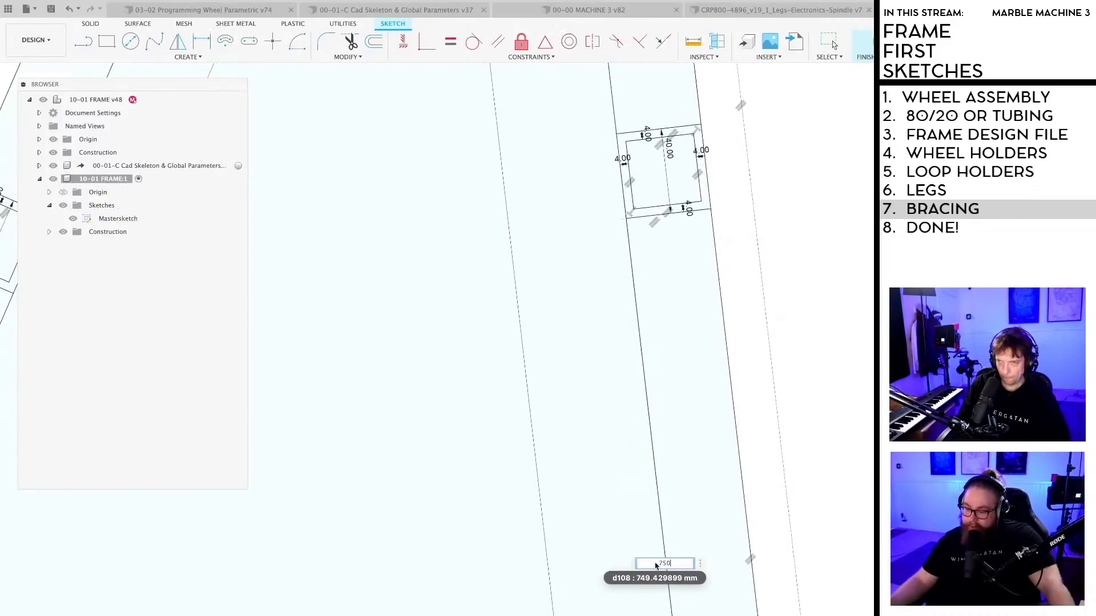
key(Return)
Step: Delete the horizontal constraint on the upper line of the tube section at the upright's top end
scroll(736, 477, down, 5)
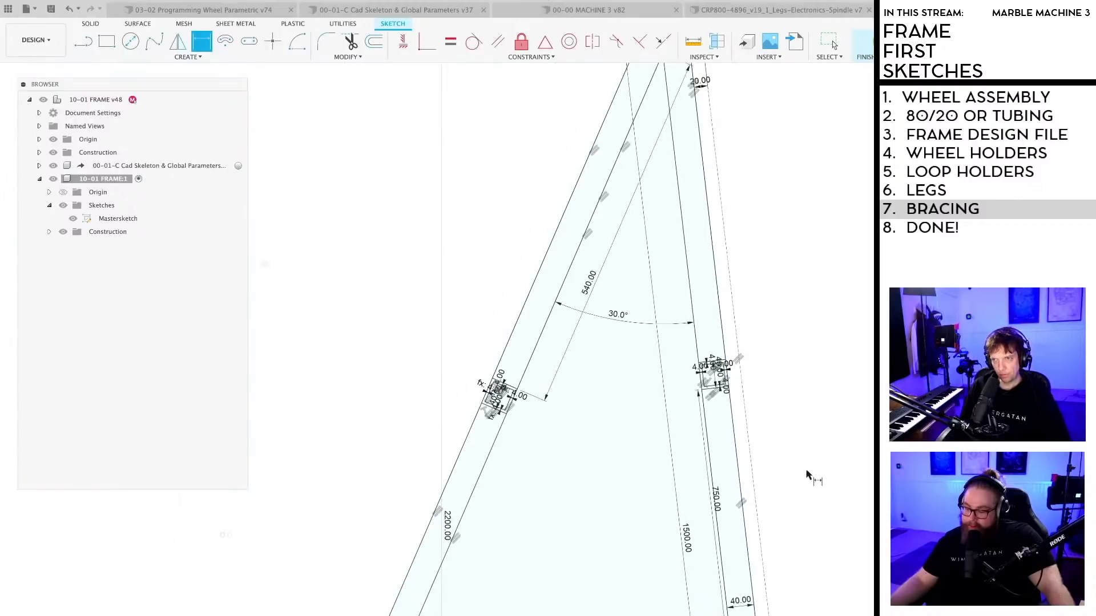
scroll(774, 335, down, 3)
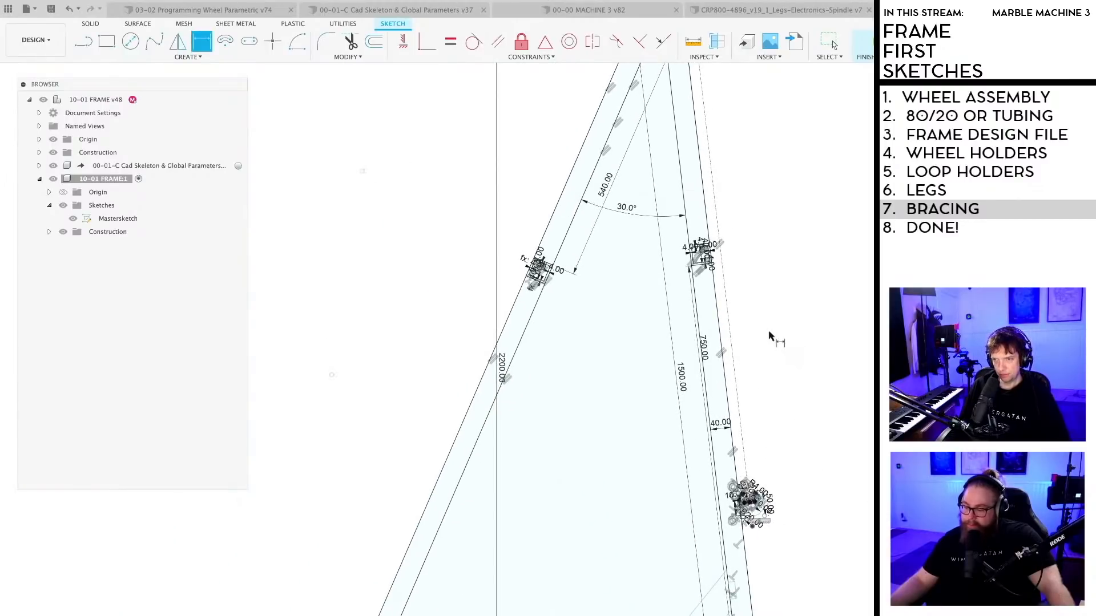
scroll(769, 336, down, 3)
mouse_move(795, 291)
middle_down()
mouse_move(745, 388)
mouse_move(720, 477)
middle_up()
scroll(744, 401, down, 2)
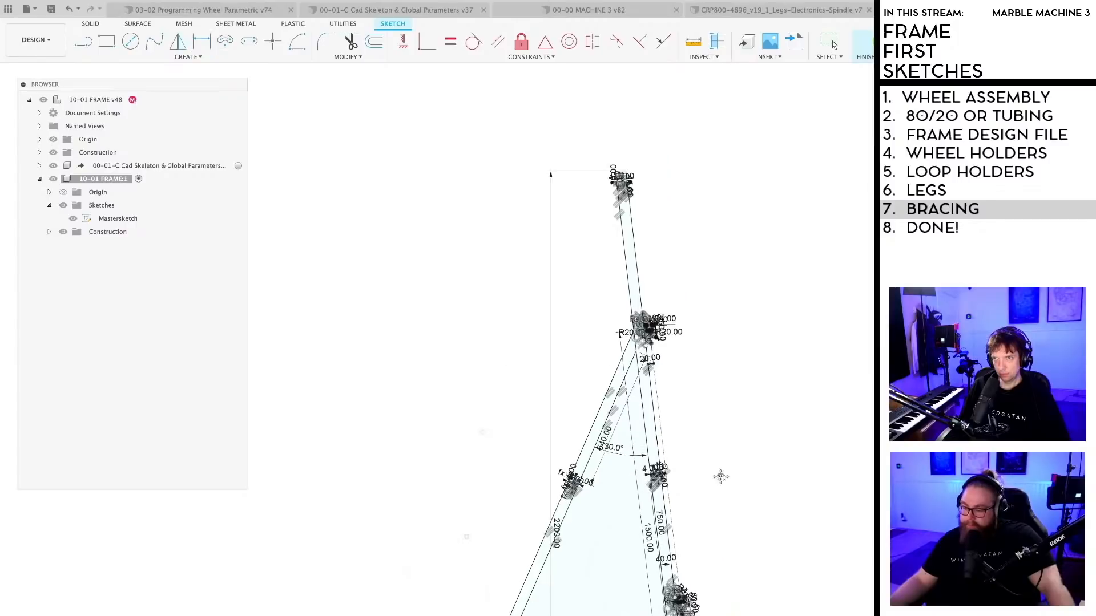
scroll(609, 191, up, 3)
scroll(640, 258, up, 6)
scroll(661, 247, up, 3)
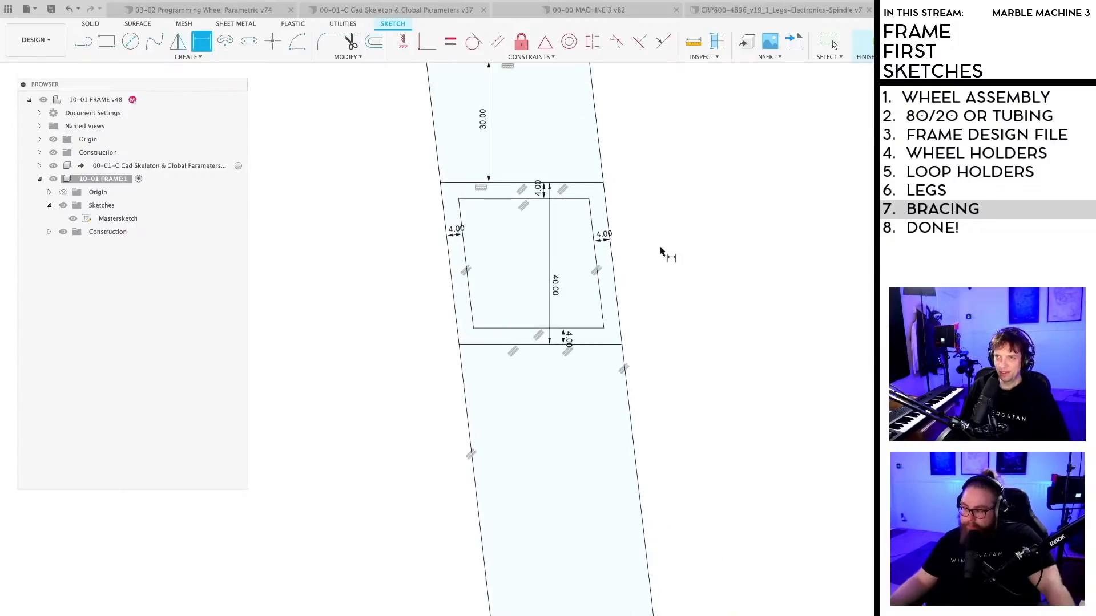
middle_drag(704, 237, 693, 363)
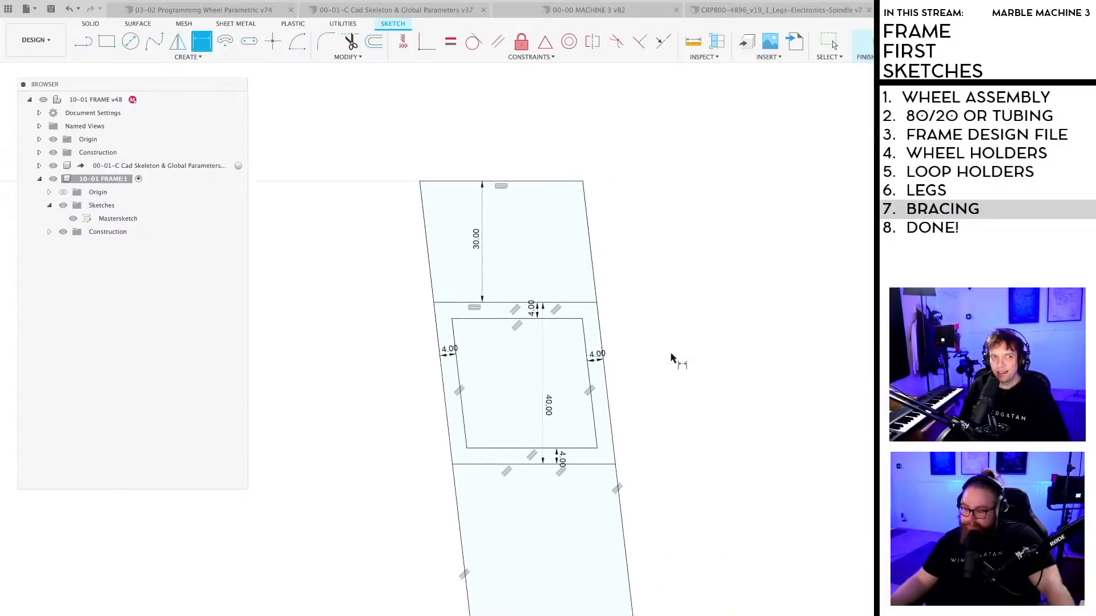
scroll(670, 357, up, 2)
key(Escape)
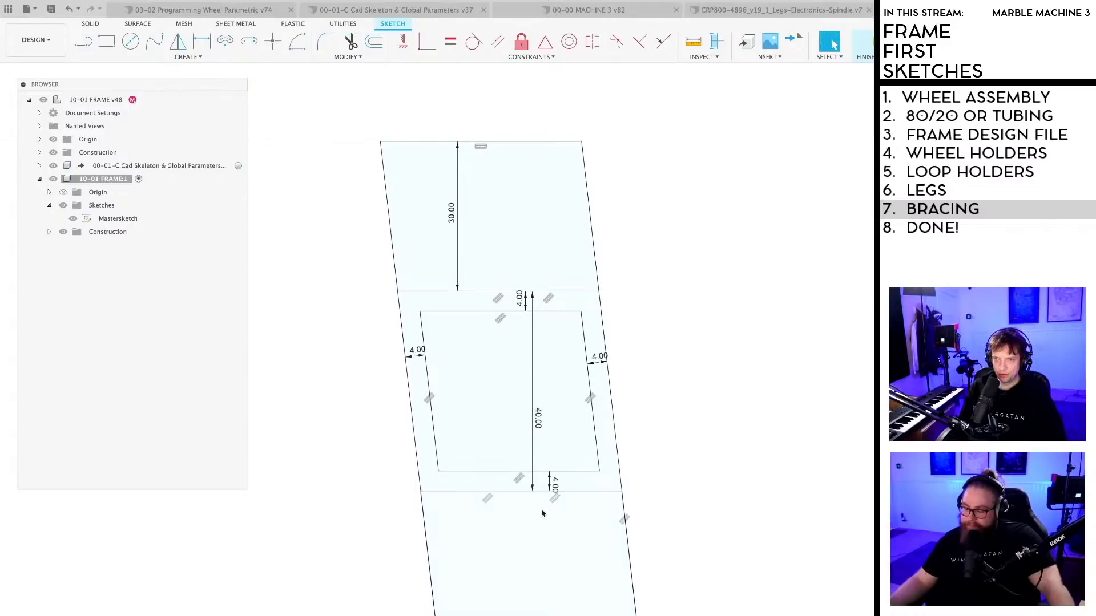
Step: Delete the parallel constraints on the upper and lower lines of the top tube section and its inner outline
middle_drag(684, 415, 690, 431)
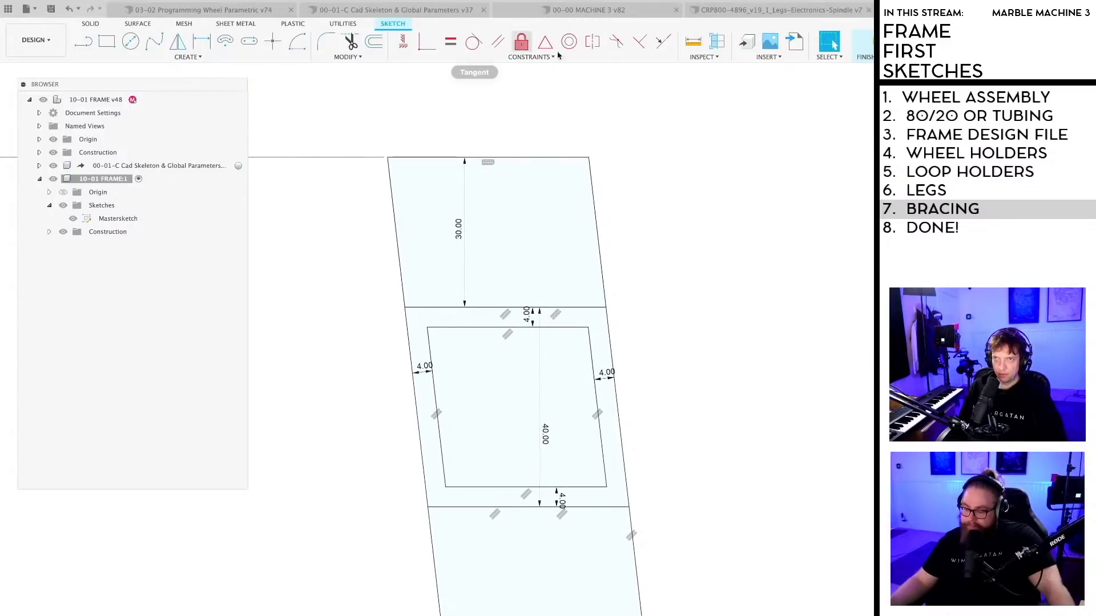
click(639, 41)
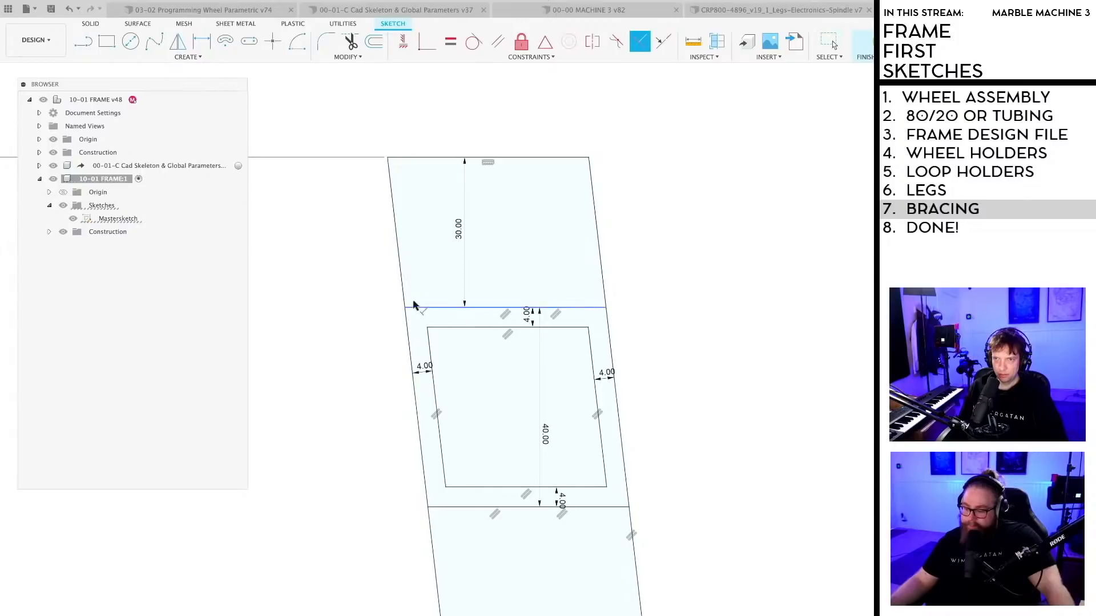
key(Escape)
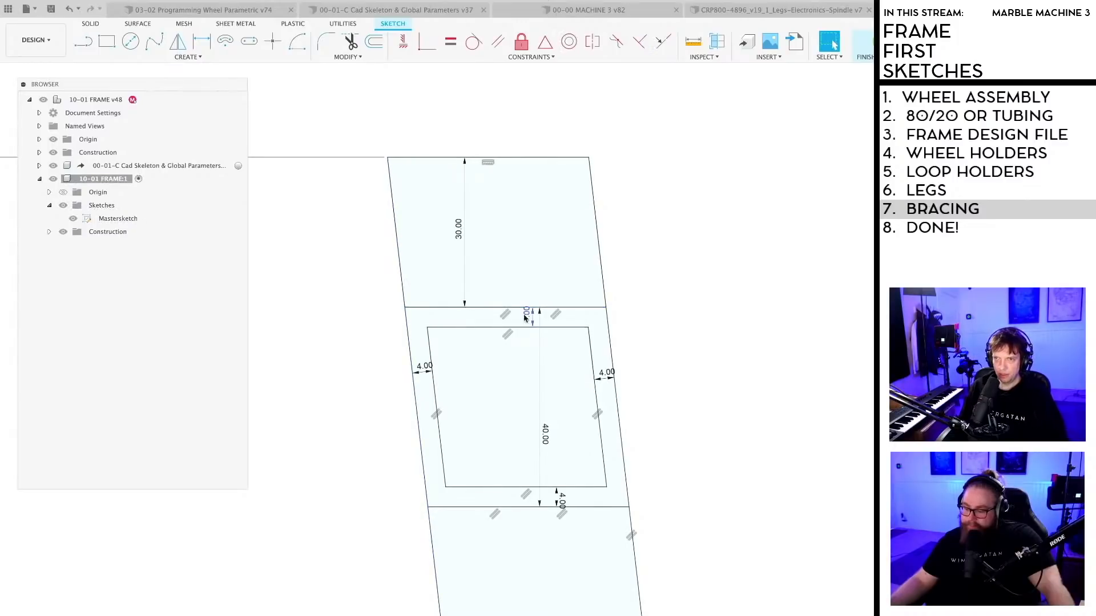
click(557, 315)
key(Delete)
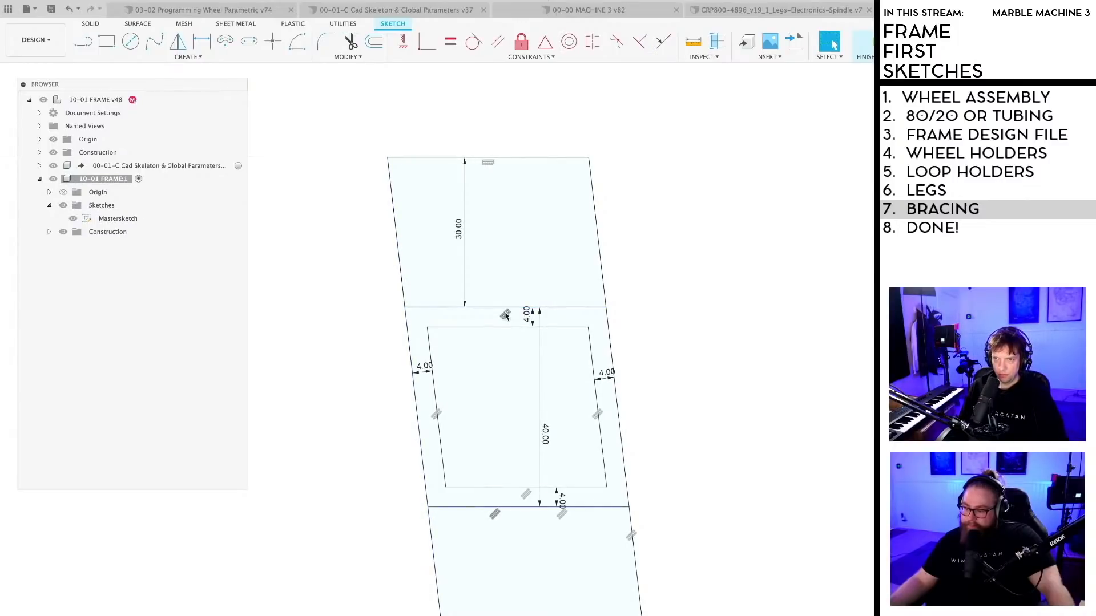
click(505, 315)
key(Delete)
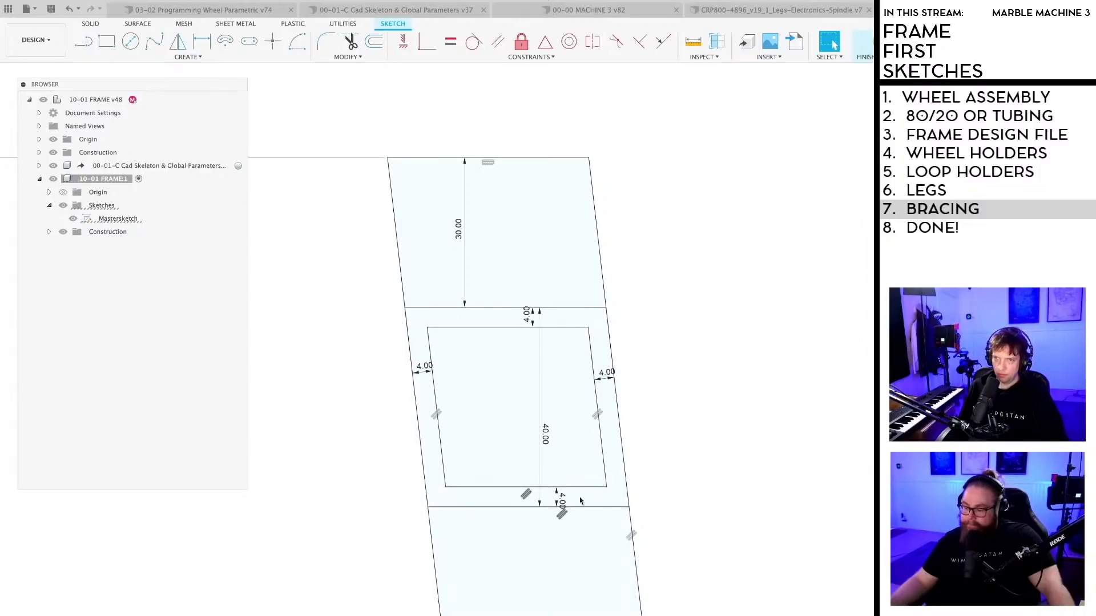
key(Delete)
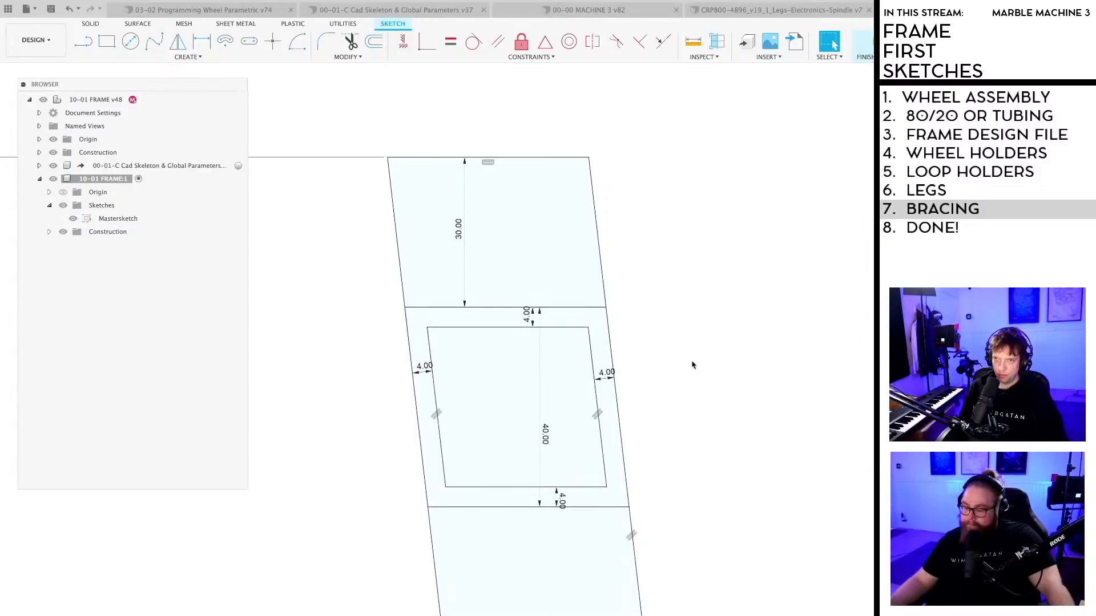
Step: Delete the top section's upper 4 mm offset dimension and its 30 mm distance from the upright's end
click(527, 319)
key(Delete)
click(458, 234)
key(Delete)
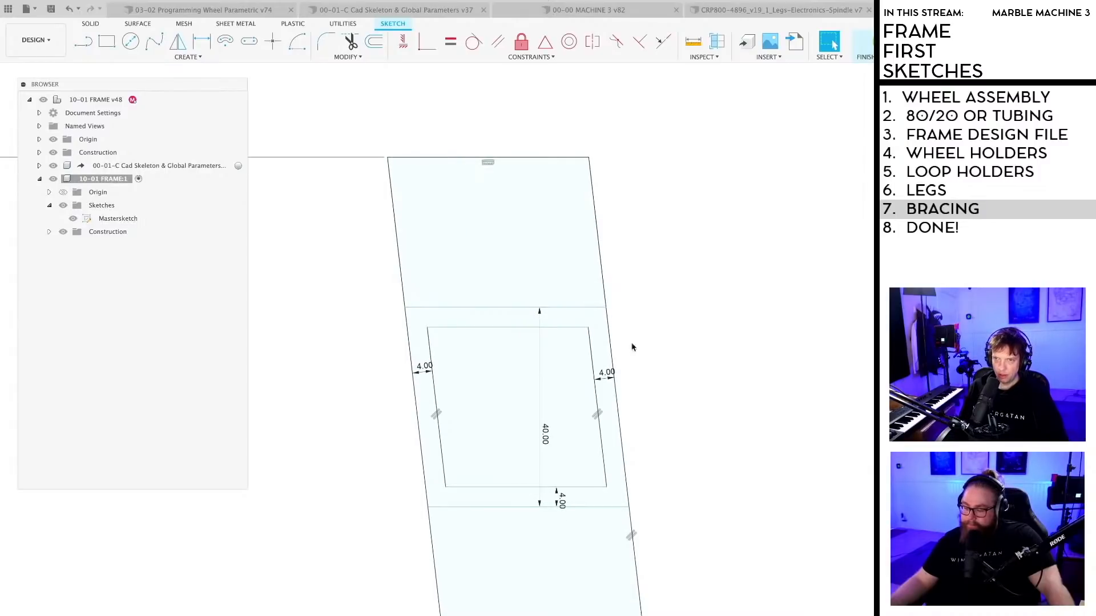
Step: Make the upper lines of the top tube section and its inner outline perpendicular to the upright's slanted sides
click(640, 41)
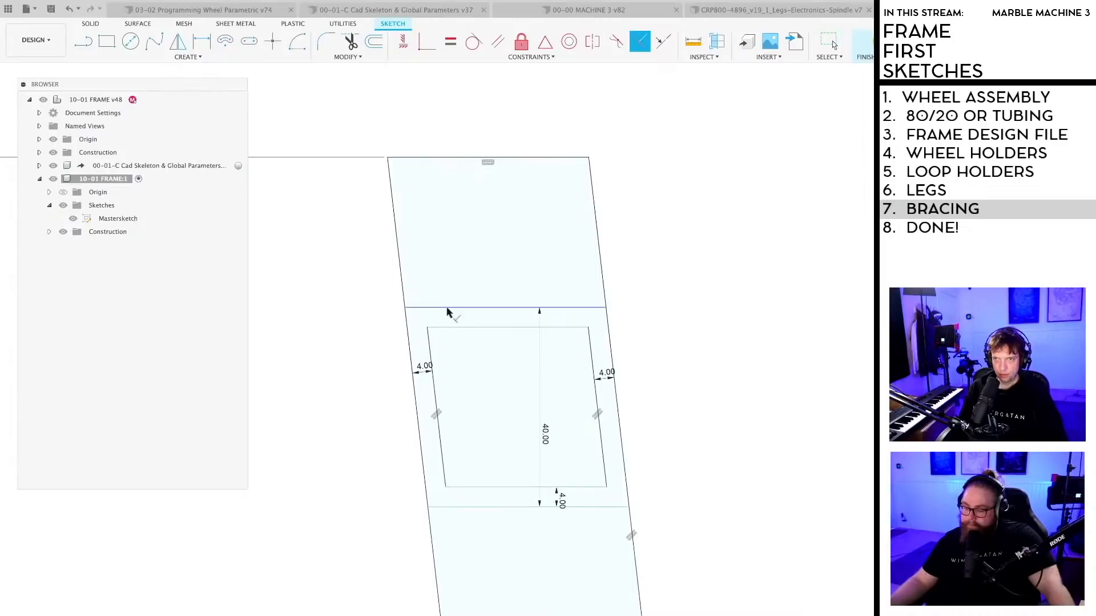
click(402, 287)
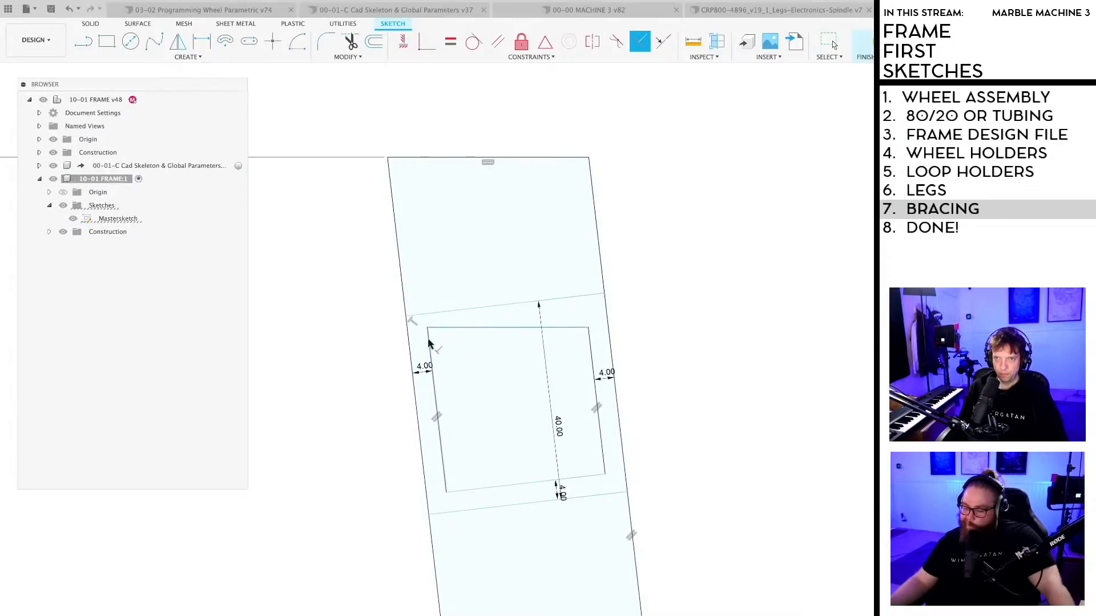
scroll(657, 456, up, 3)
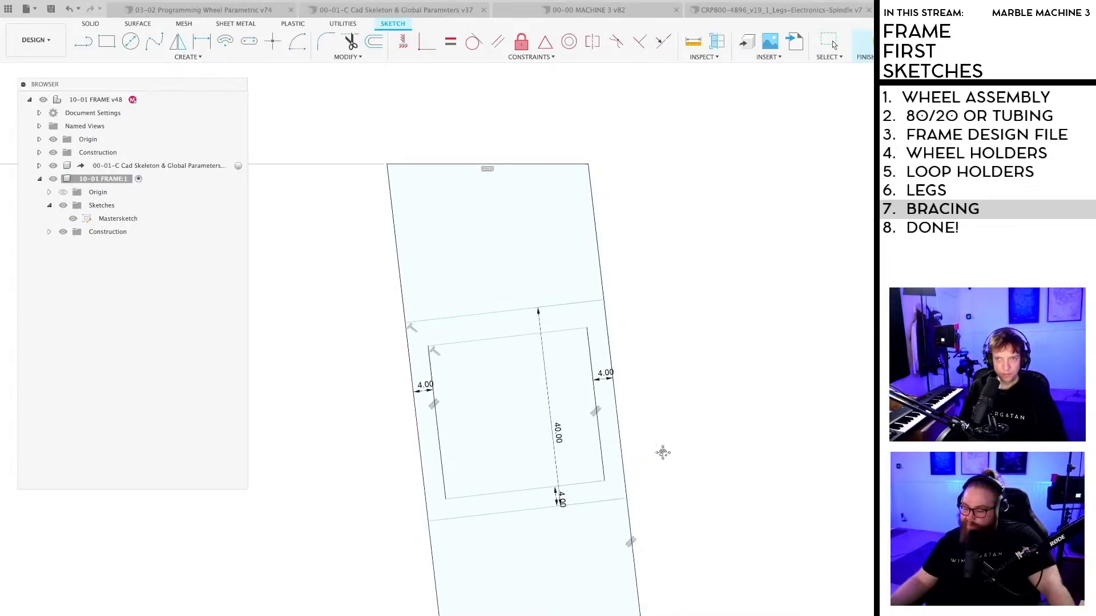
Step: Dimension the gap between the top tube section's upper line and its inner outline's upper line as 4 mm
key(d)
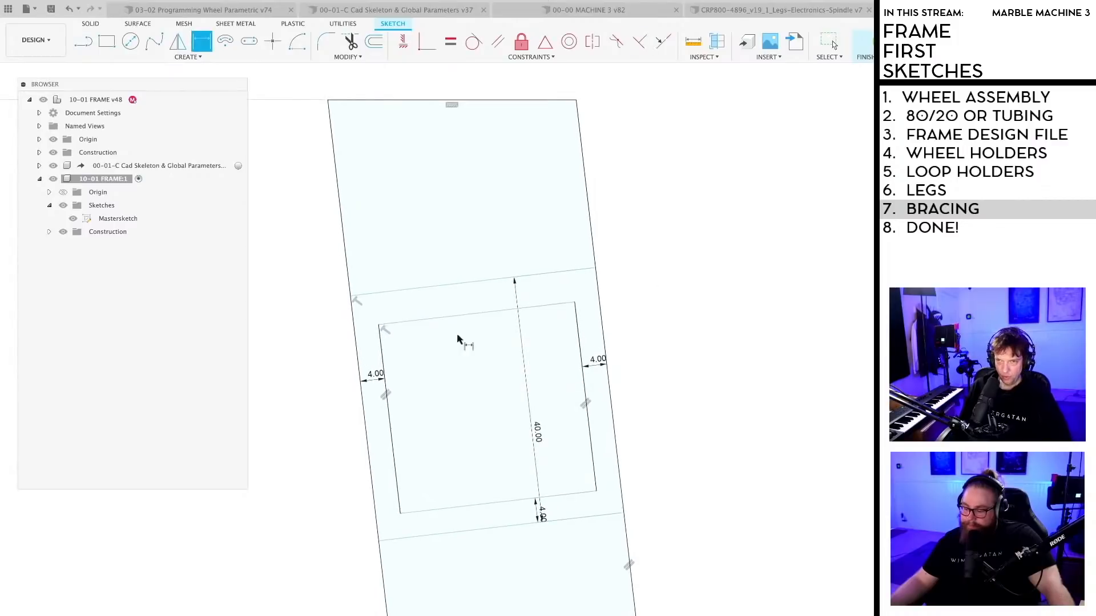
click(432, 319)
click(436, 286)
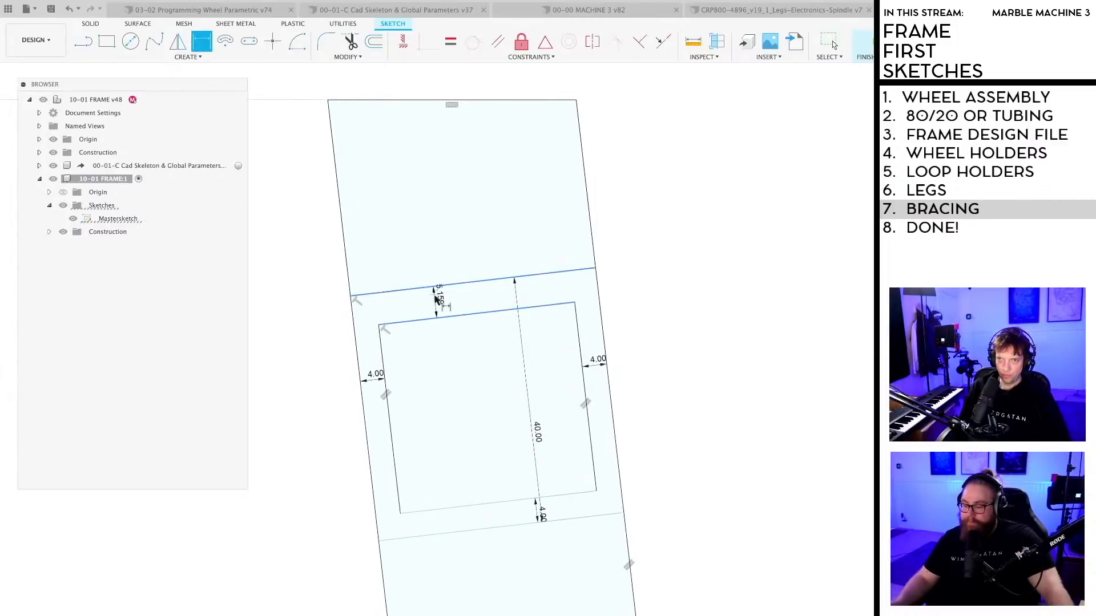
click(435, 299)
text(4mm)
key(Return)
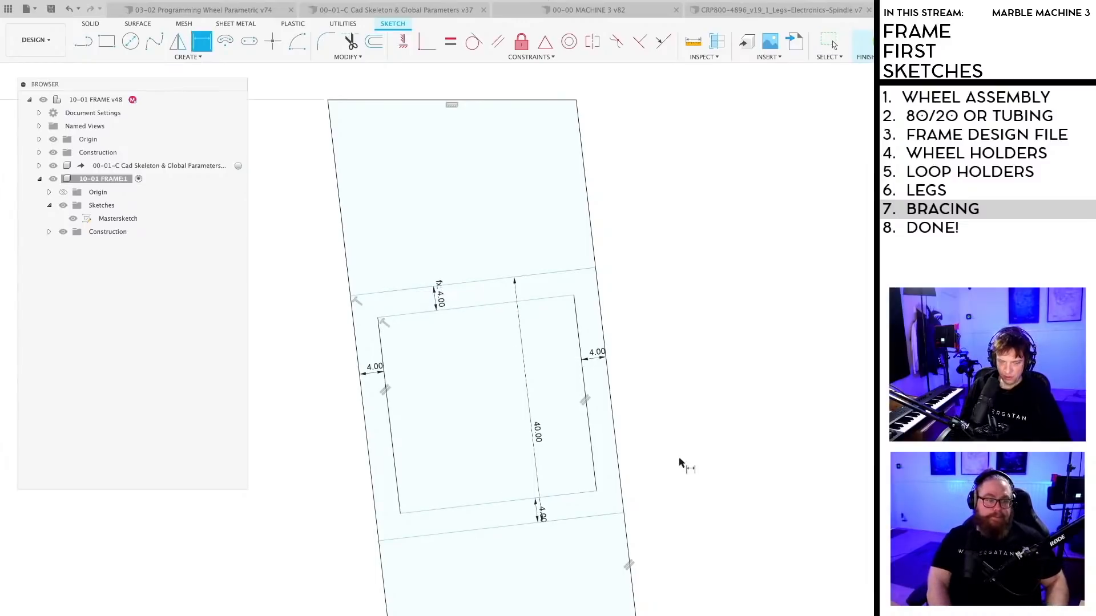
Step: Dimension the distance along the upright's outer edge from its top corner to the tube section's upper corner as 24 mm
scroll(679, 463, down, 2)
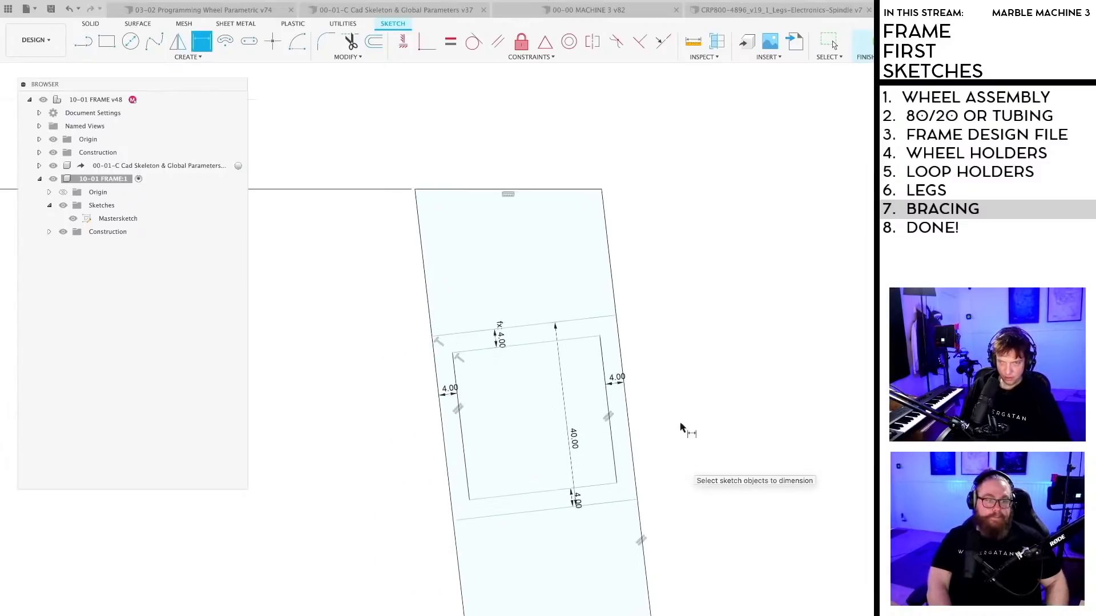
click(616, 316)
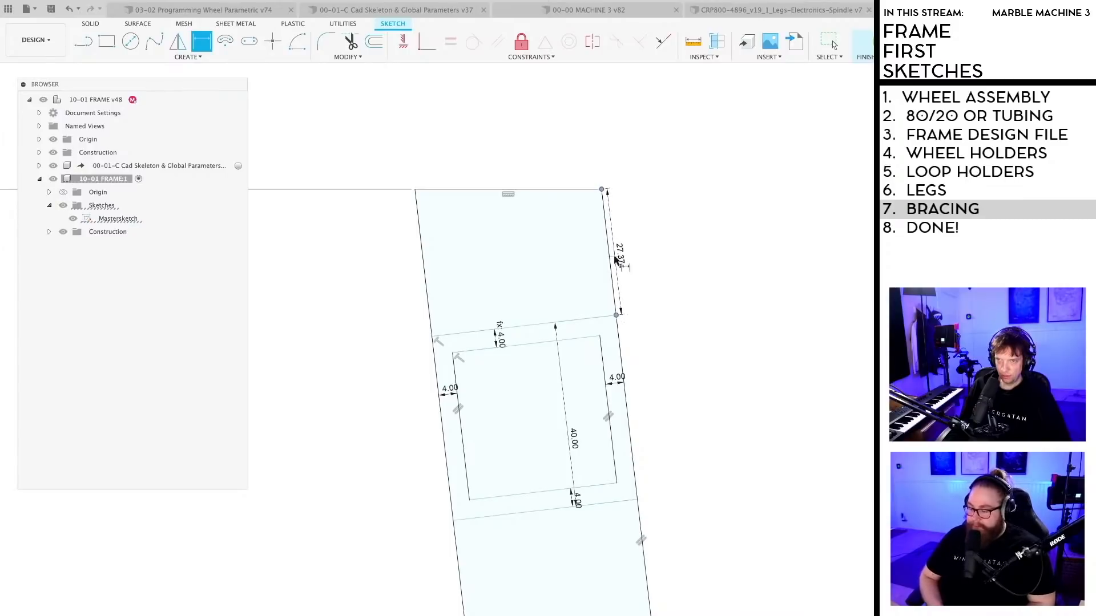
click(615, 260)
text(2)
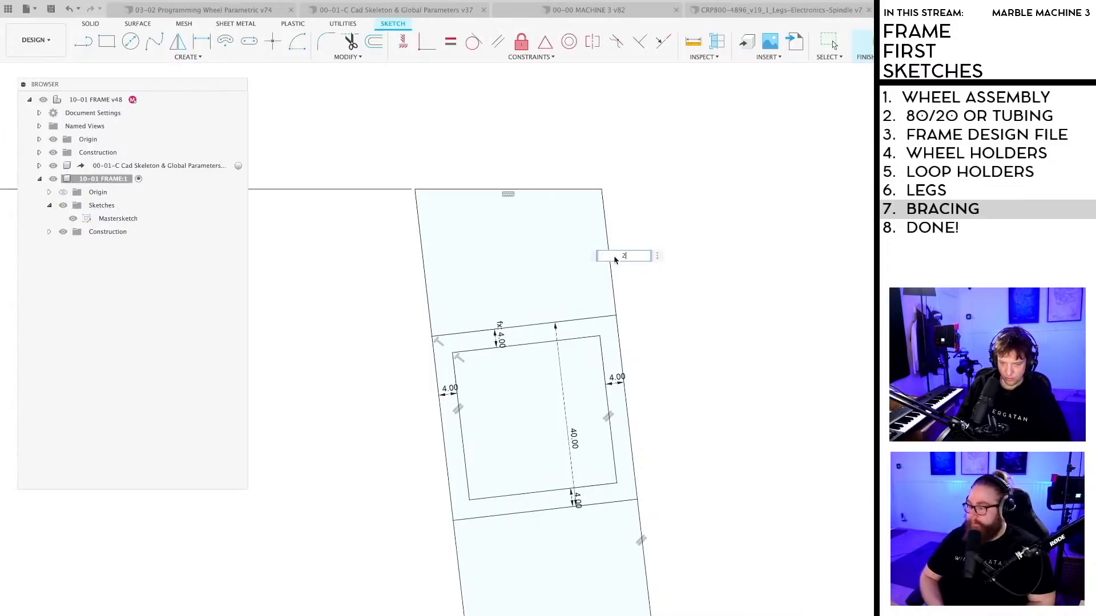
text(4)
key(Return)
Step: Examine the tube sections and dimensions along the upright, leg and lower crossbar across the whole frame sketch
scroll(628, 322, down, 3)
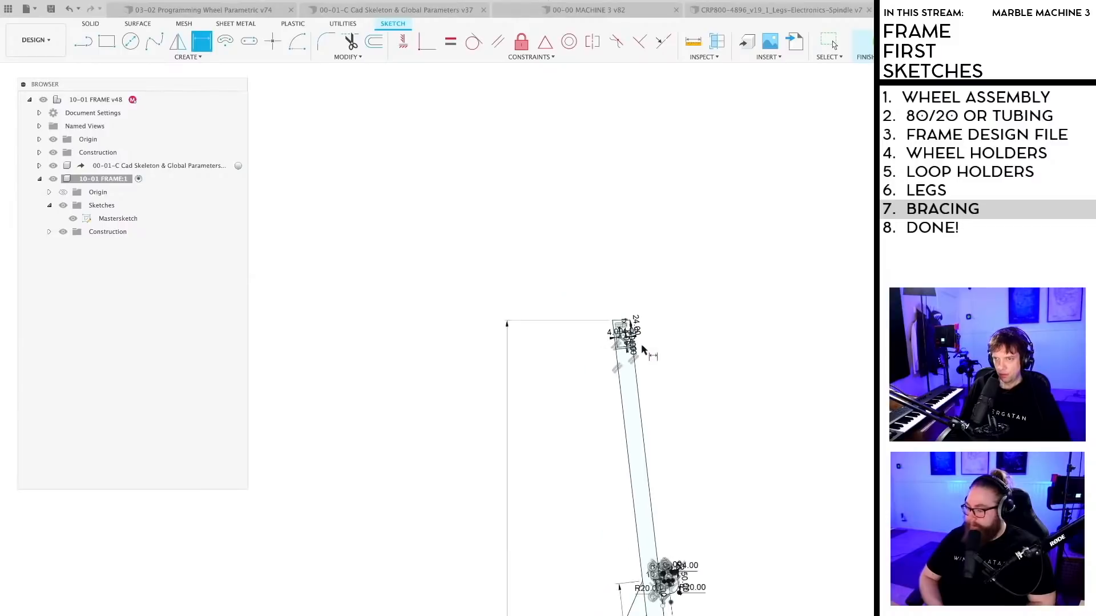
scroll(642, 346, down, 3)
middle_drag(714, 379, 609, 220)
scroll(587, 456, up, 4)
middle_drag(587, 456, 619, 324)
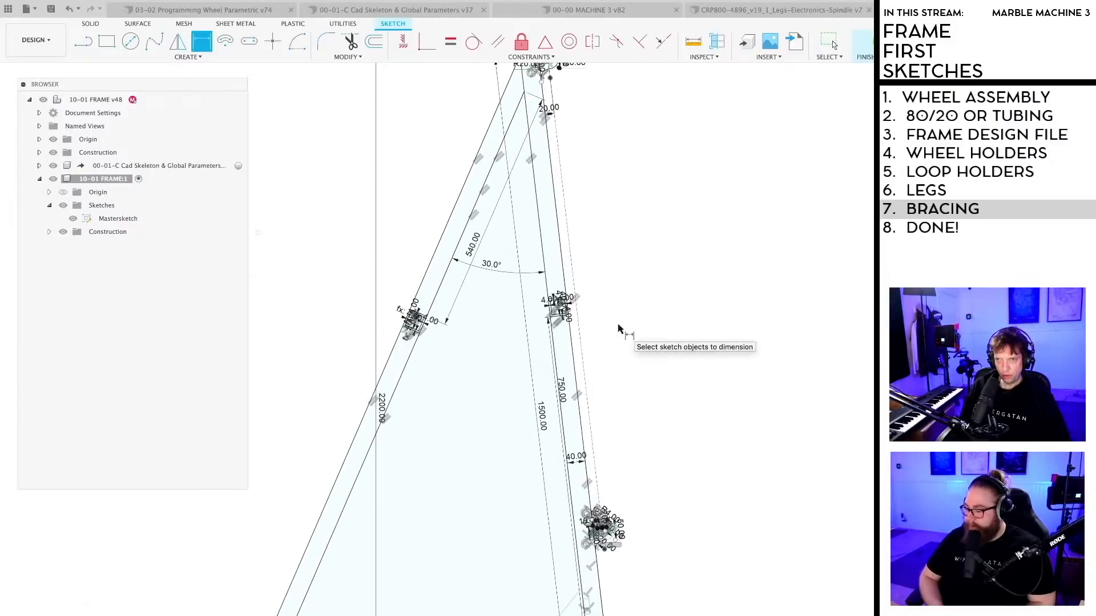
scroll(609, 328, down, 4)
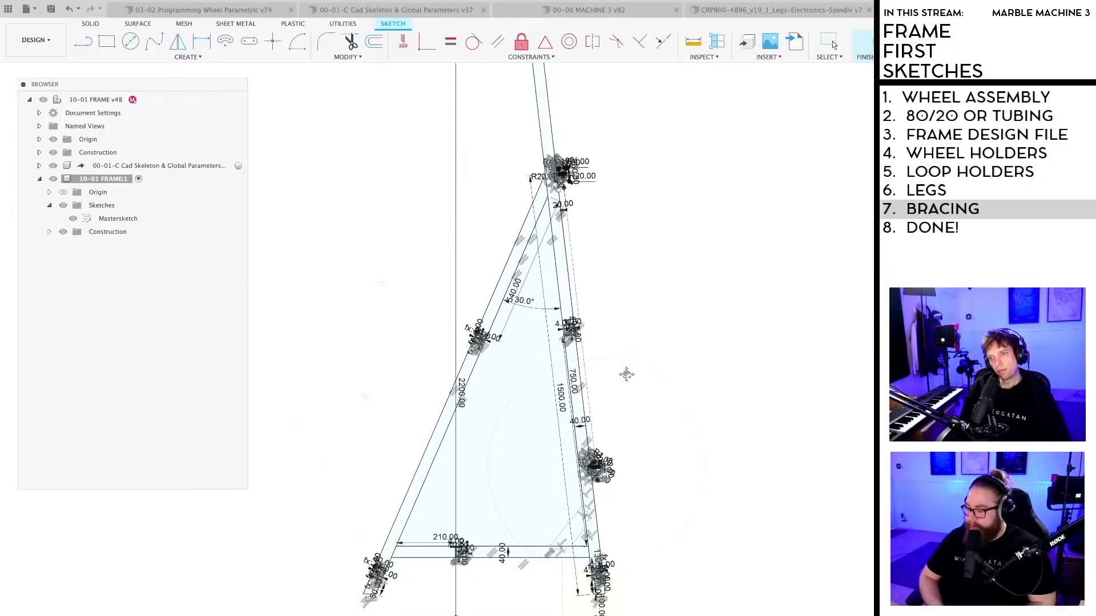
scroll(625, 371, up, 2)
scroll(583, 544, up, 3)
scroll(580, 536, down, 4)
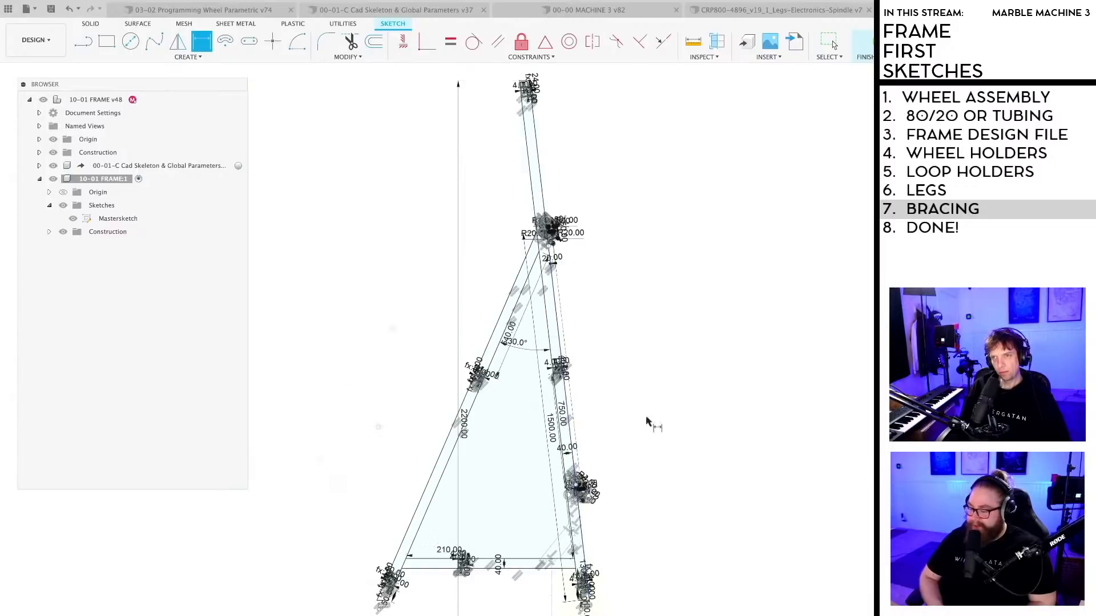
scroll(649, 401, down, 2)
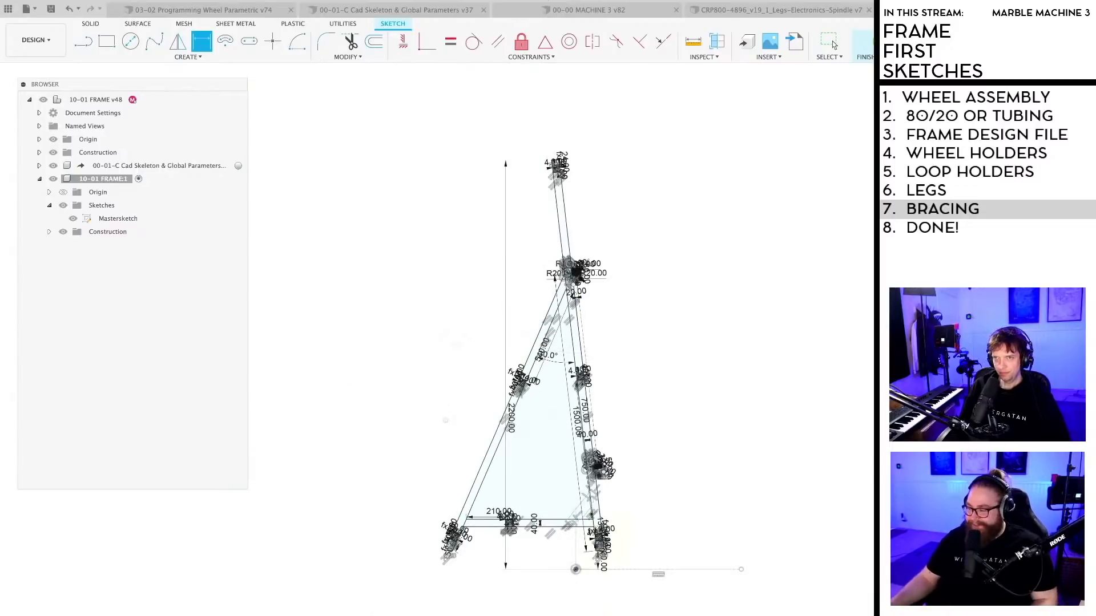
Step: Finish the Mastersketch and save the design with the version description "User Saved"
click(879, 43)
key(super+s)
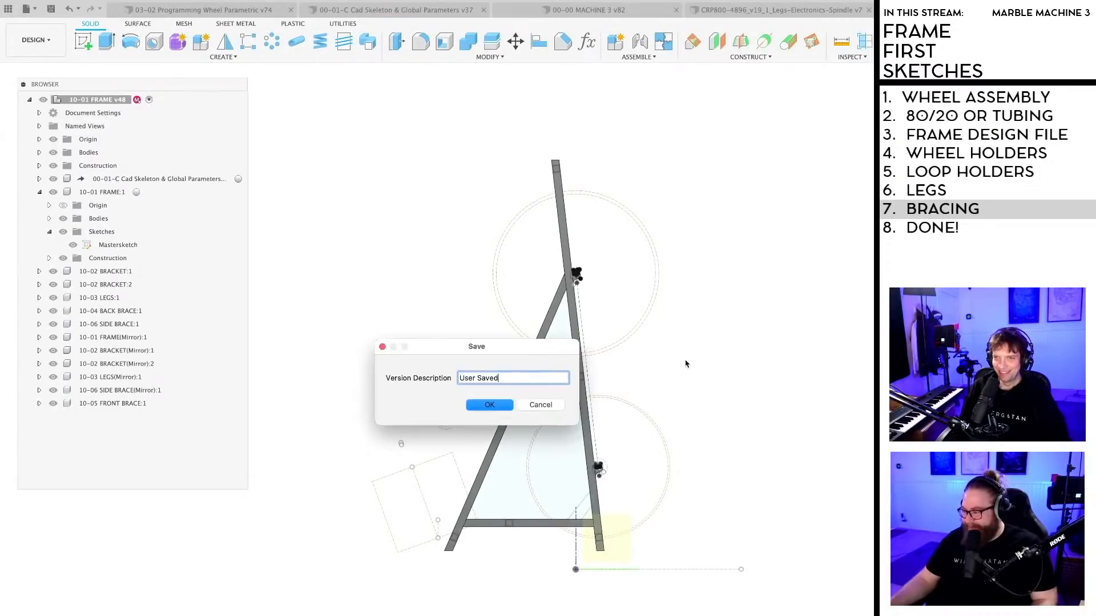
key(Return)
Step: Collapse the 10-01 FRAME component and create a new component named 10-06 MID BRACE FRONT under the root assembly
scroll(668, 370, up, 1)
shift+middle_drag(662, 371, 801, 348)
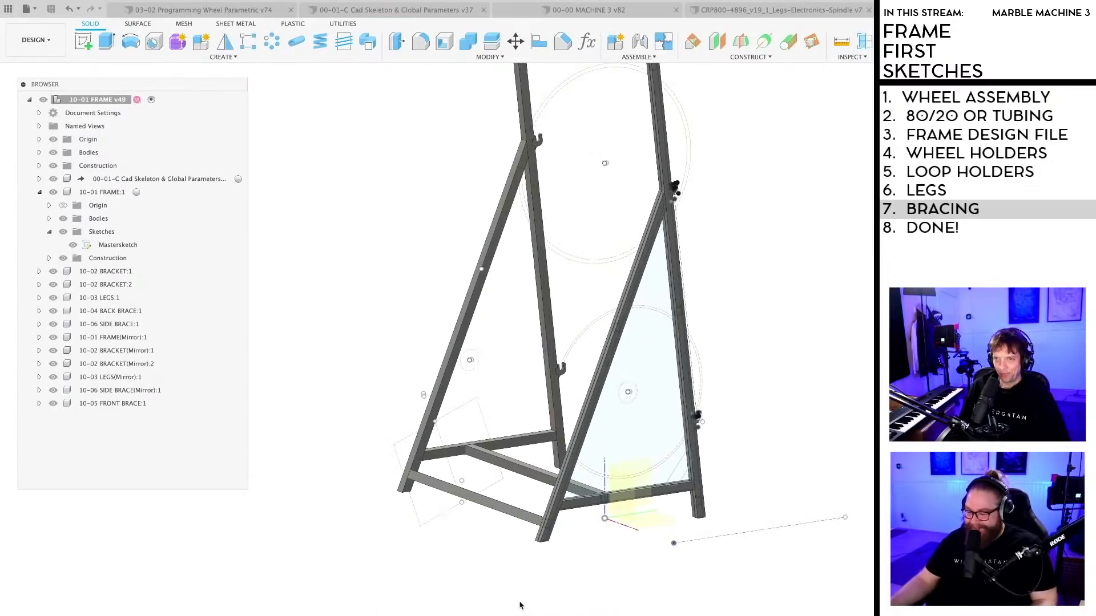
click(40, 192)
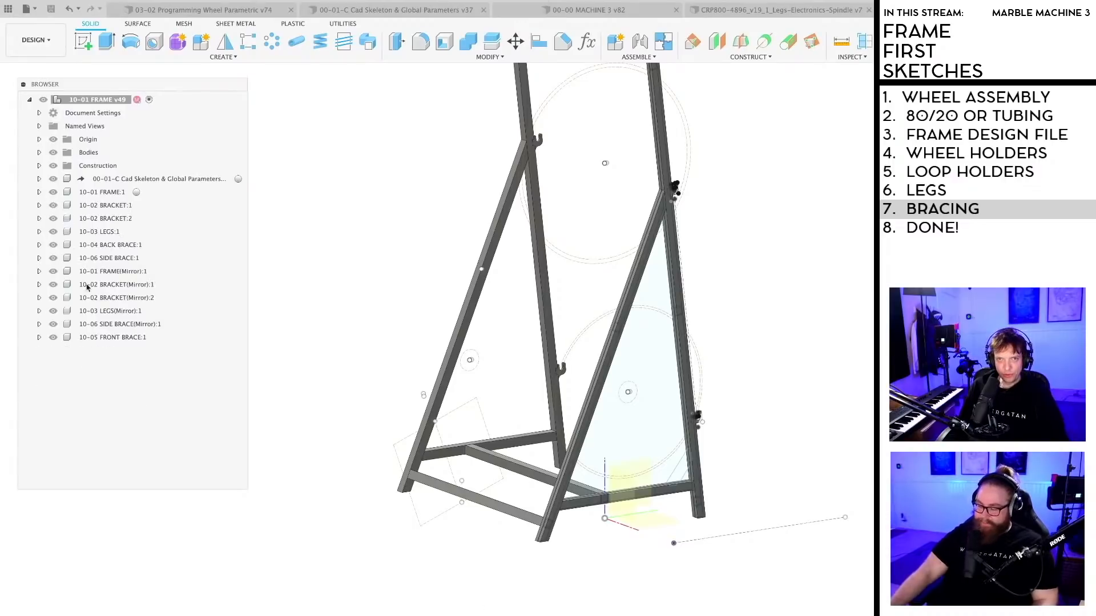
right_click(91, 100)
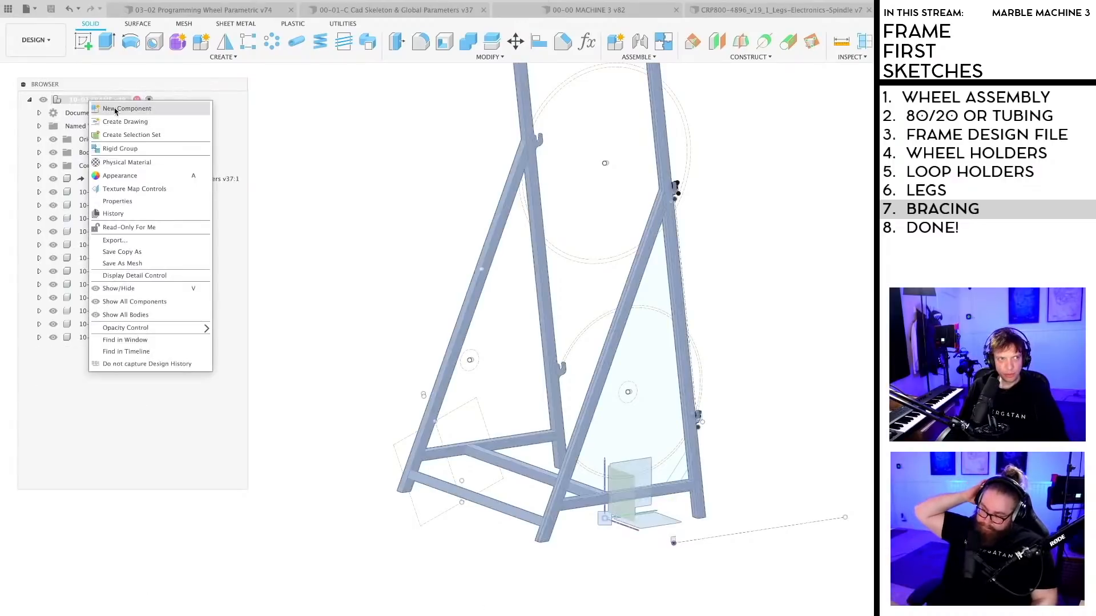
click(122, 108)
key(Return)
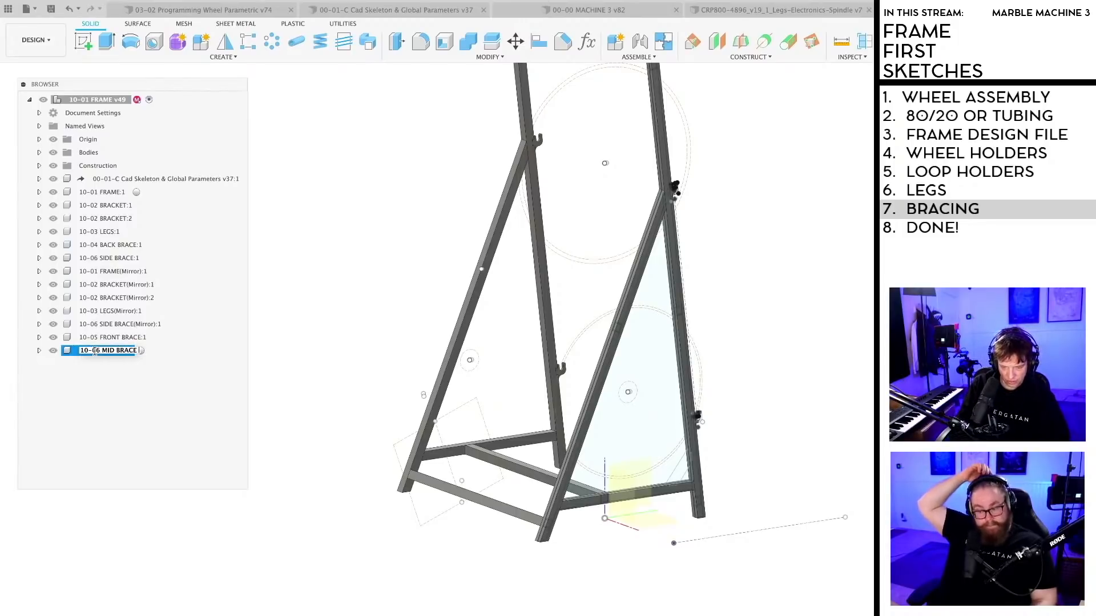
key(Return)
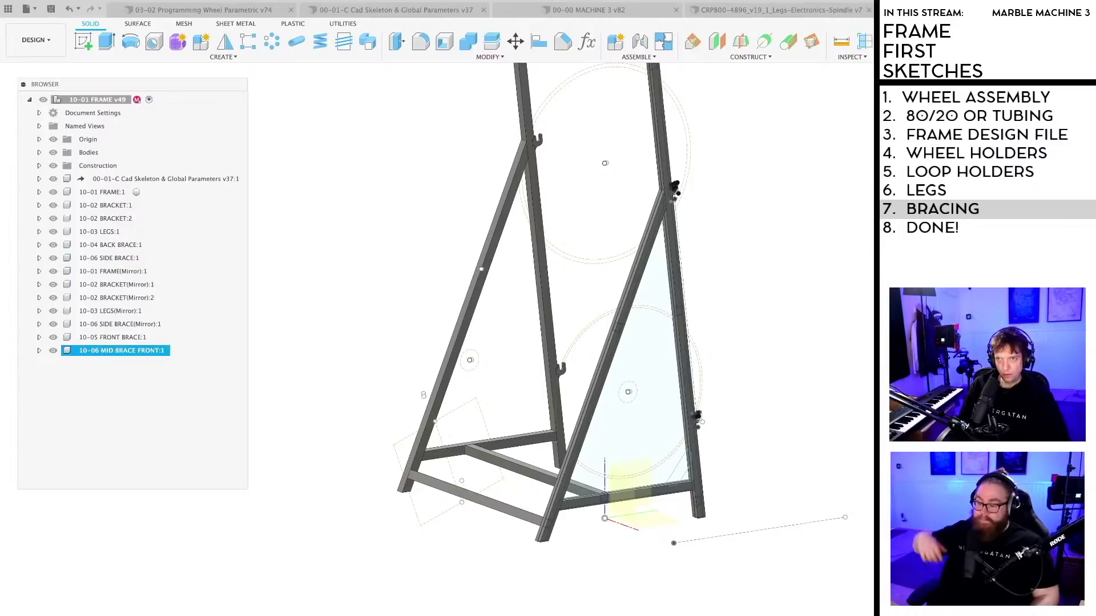
Step: Start an extrusion with the tube-wall profile of the middle section on the front upright, hidden behind the upright's faces
key(e)
middle_drag(480, 589, 552, 615)
scroll(807, 351, up, 10)
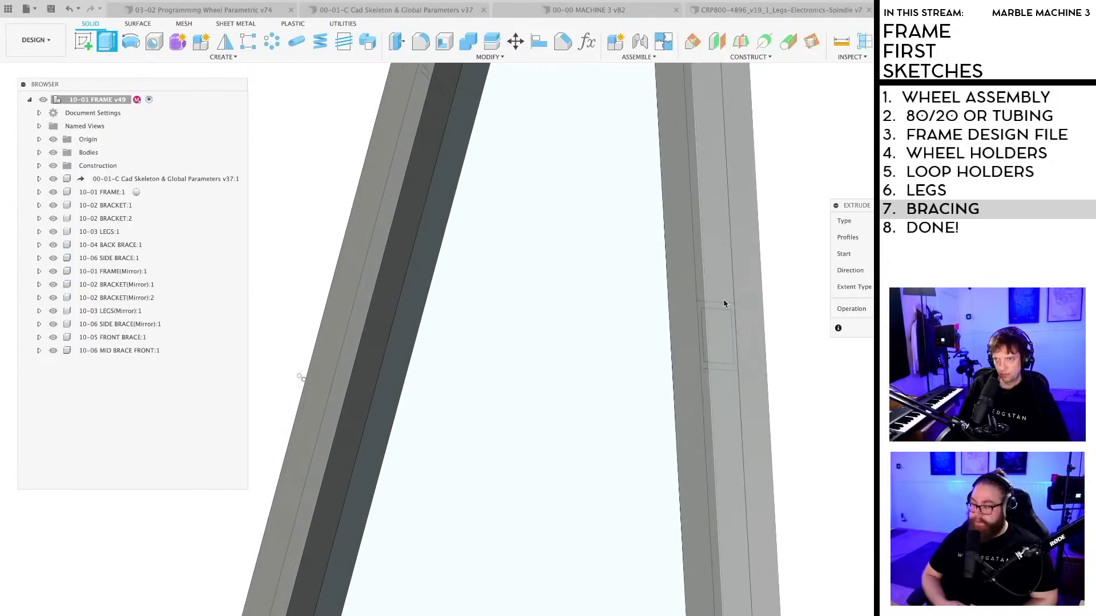
scroll(725, 307, up, 3)
click(724, 310)
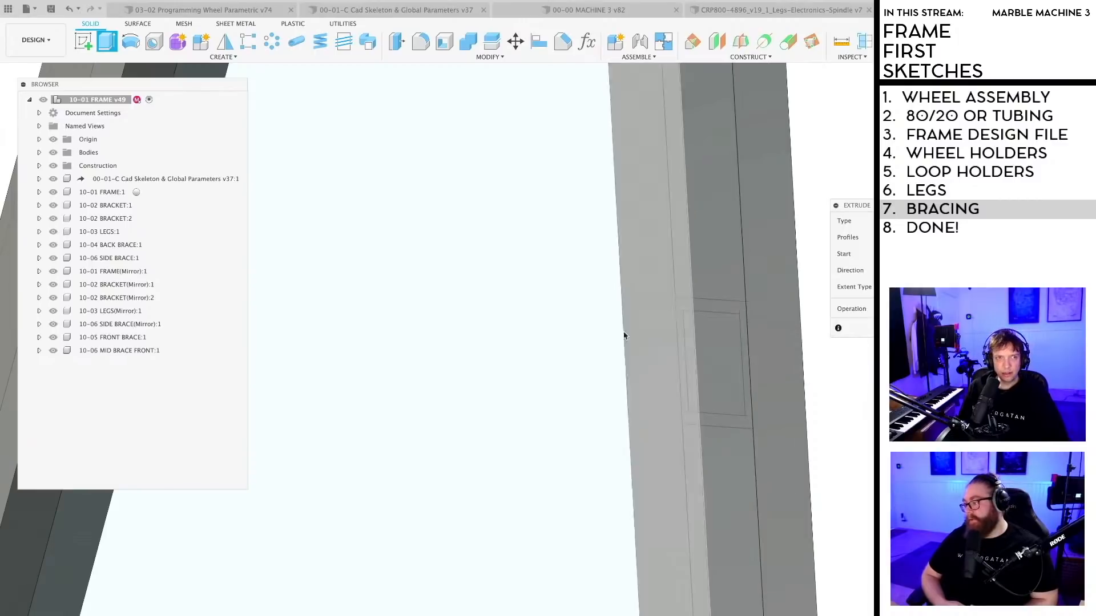
scroll(522, 337, down, 5)
shift+middle_drag(522, 339, 516, 321)
scroll(575, 253, up, 6)
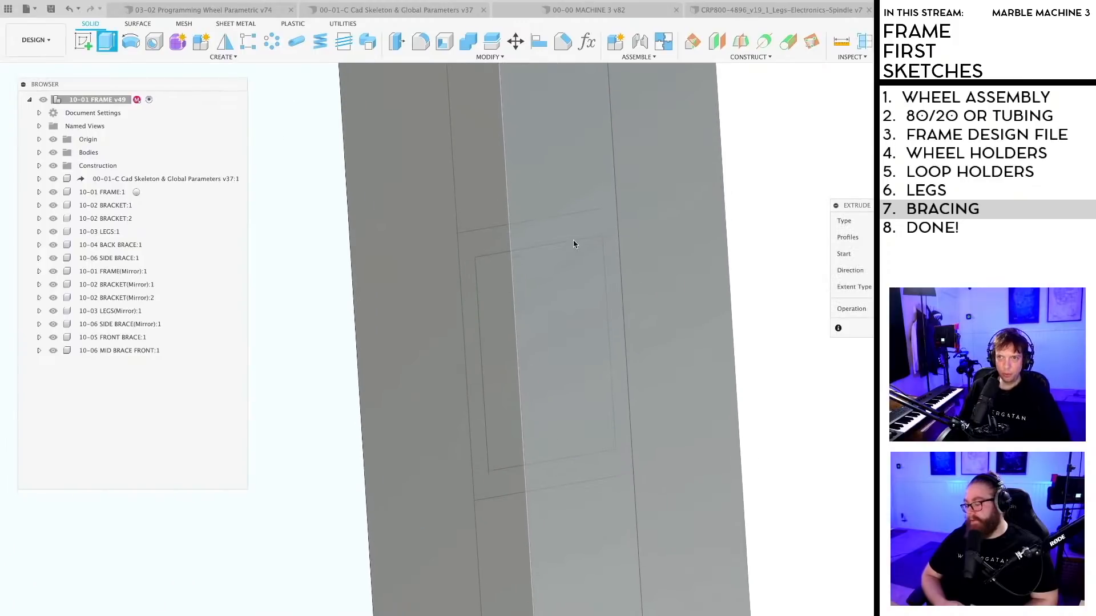
click(551, 228)
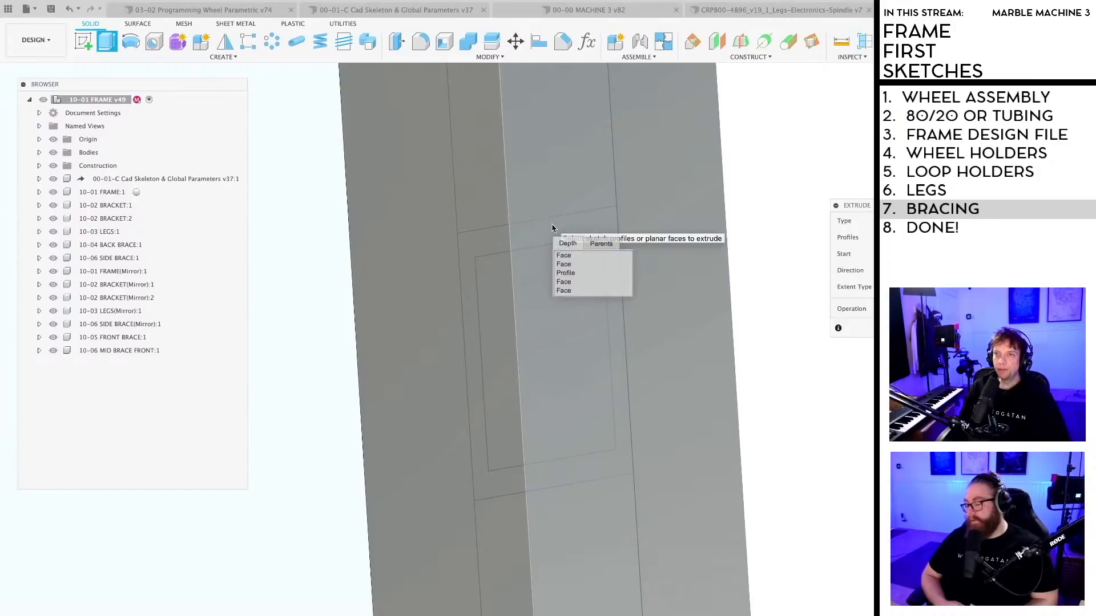
click(569, 273)
scroll(571, 285, down, 8)
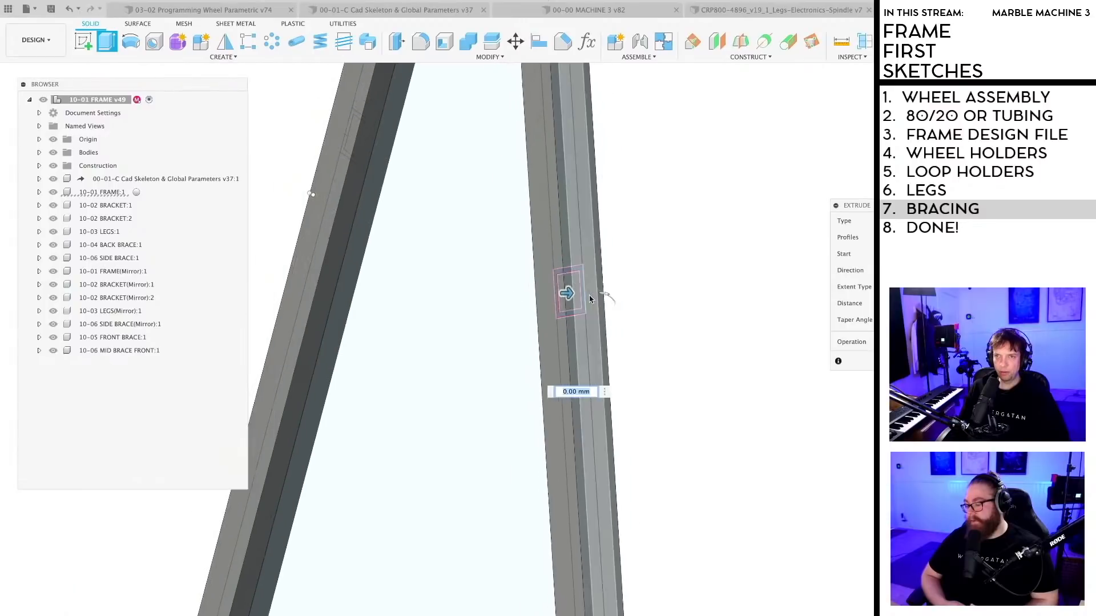
scroll(507, 386, down, 5)
middle_drag(599, 372, 800, 298)
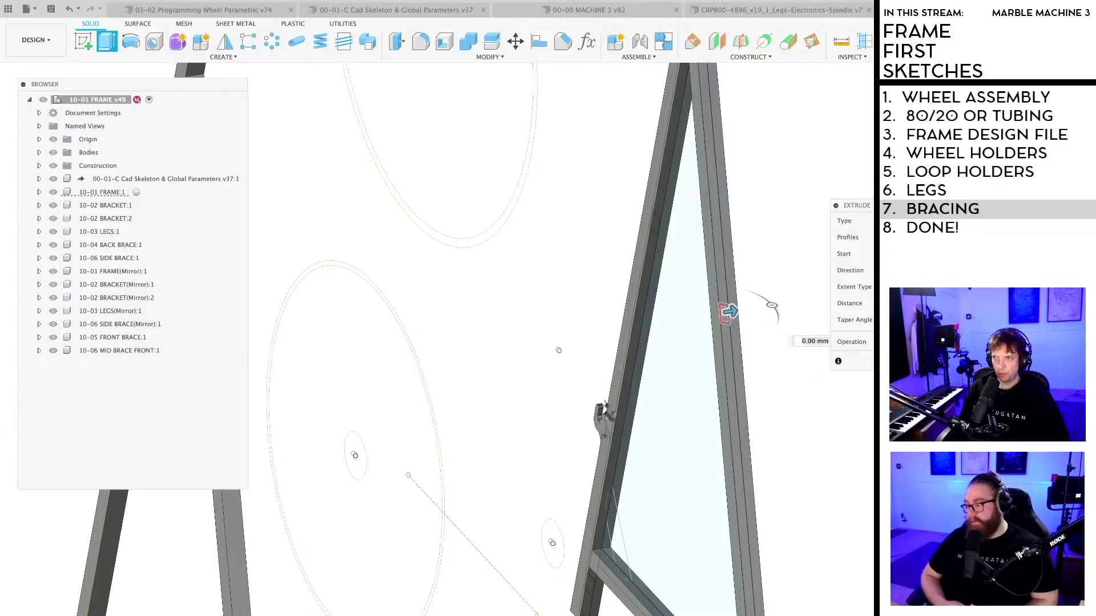
Step: Set the brace profile's extrusion to start from an object, using the inner face of the front leg
drag(853, 205, 434, 220)
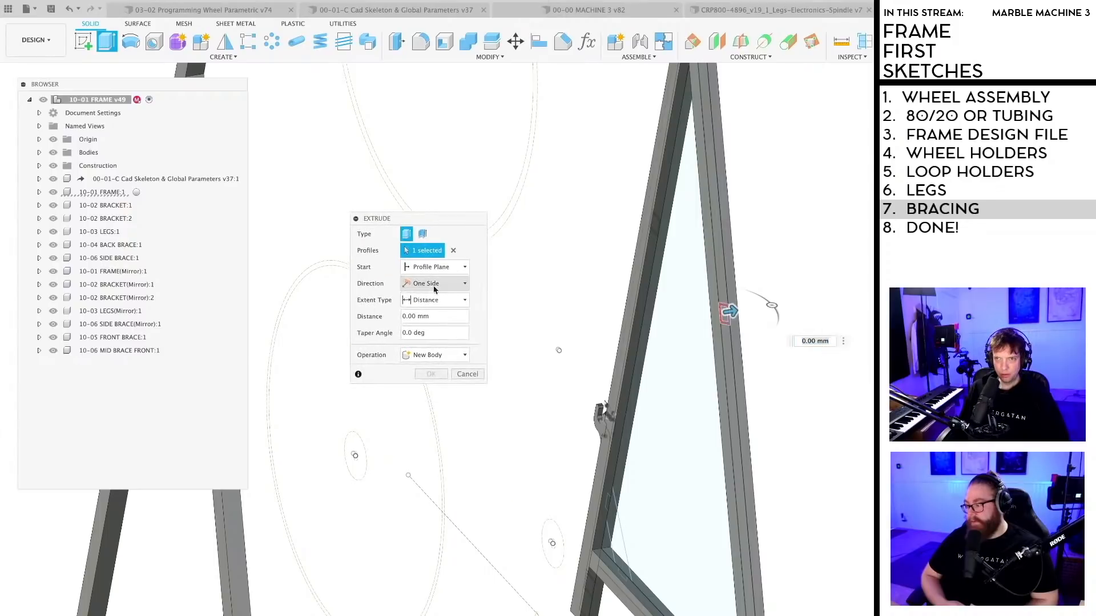
click(437, 267)
click(425, 305)
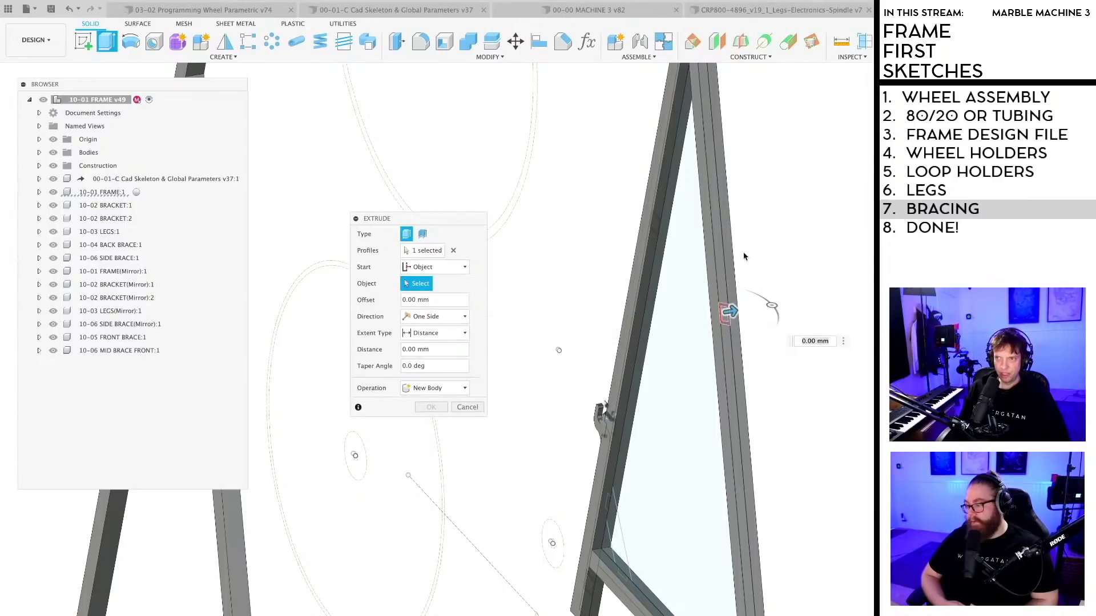
scroll(693, 270, up, 3)
click(699, 269)
scroll(700, 268, down, 2)
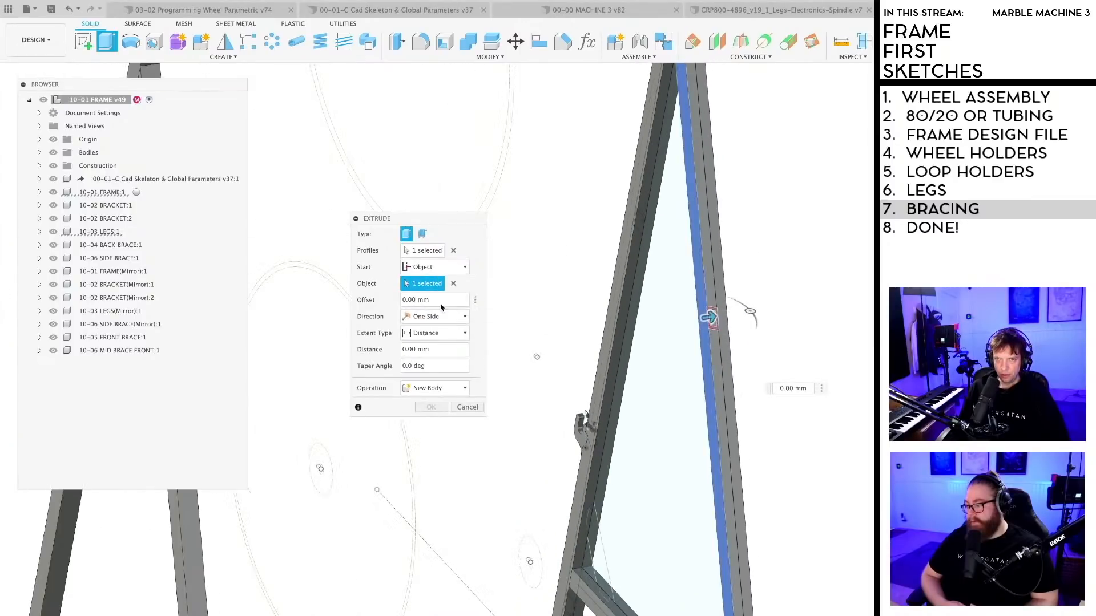
Step: Set the extrusion's extent to To Object, ending at the opposite mirrored front leg
click(440, 338)
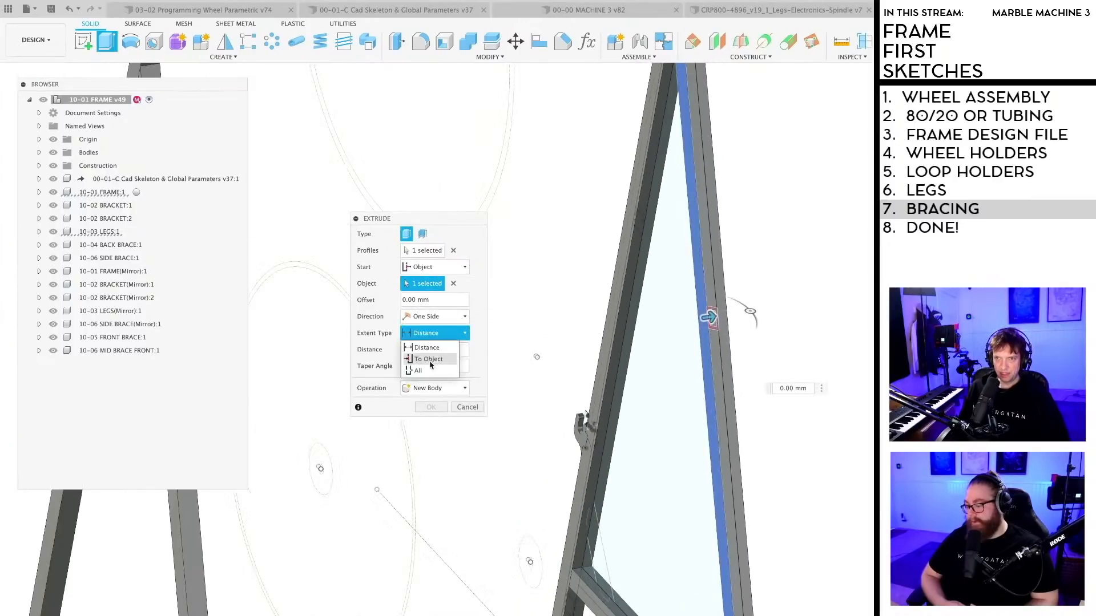
click(429, 362)
scroll(433, 387, down, 2)
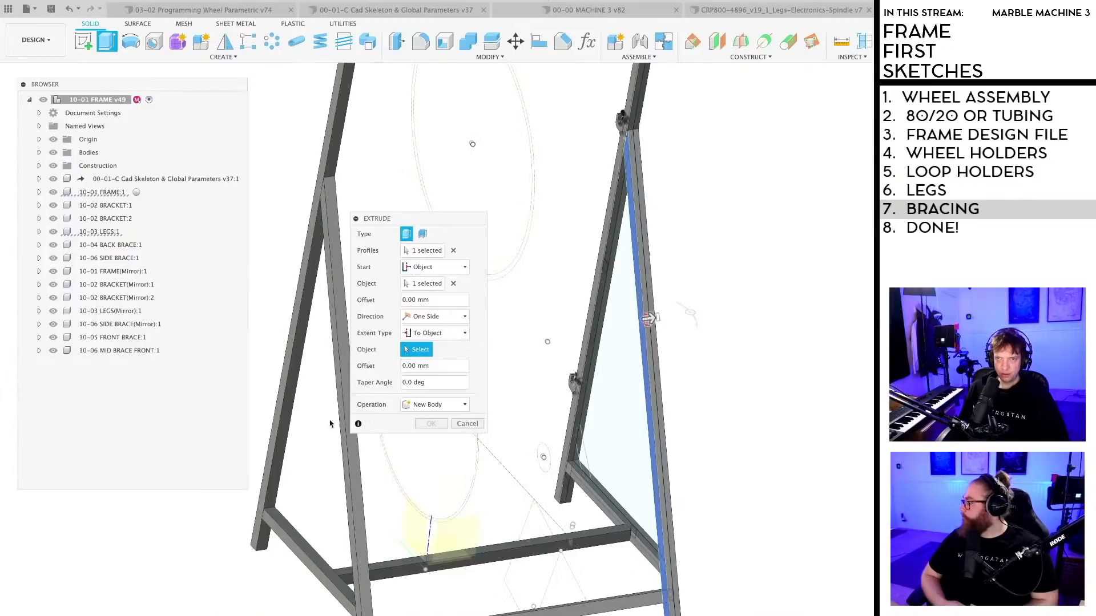
shift+middle_drag(398, 523, 660, 529)
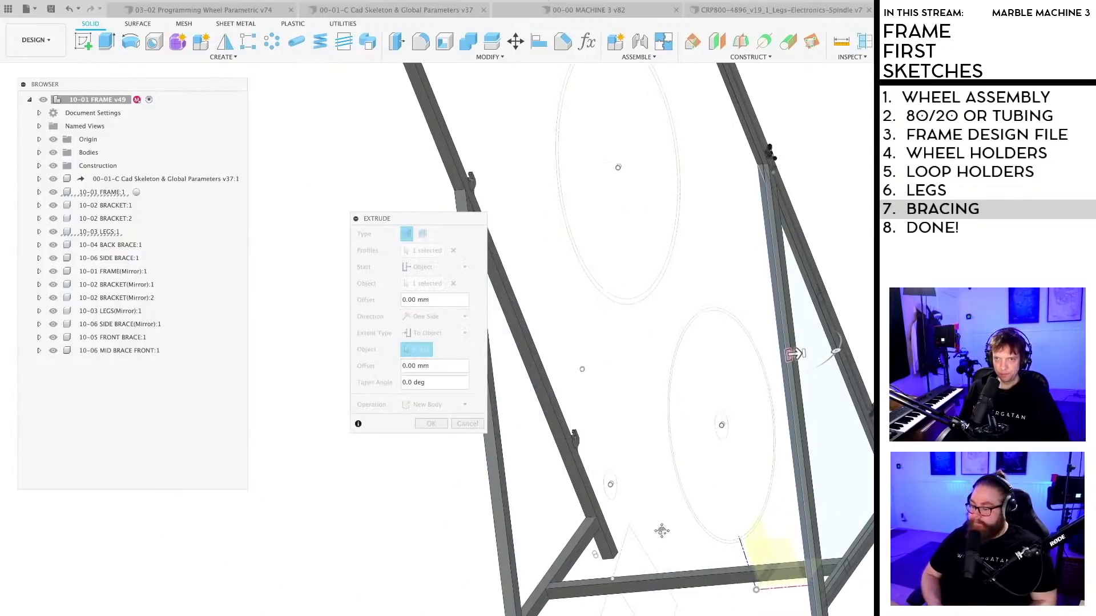
scroll(566, 313, up, 2)
scroll(567, 313, up, 3)
click(634, 330)
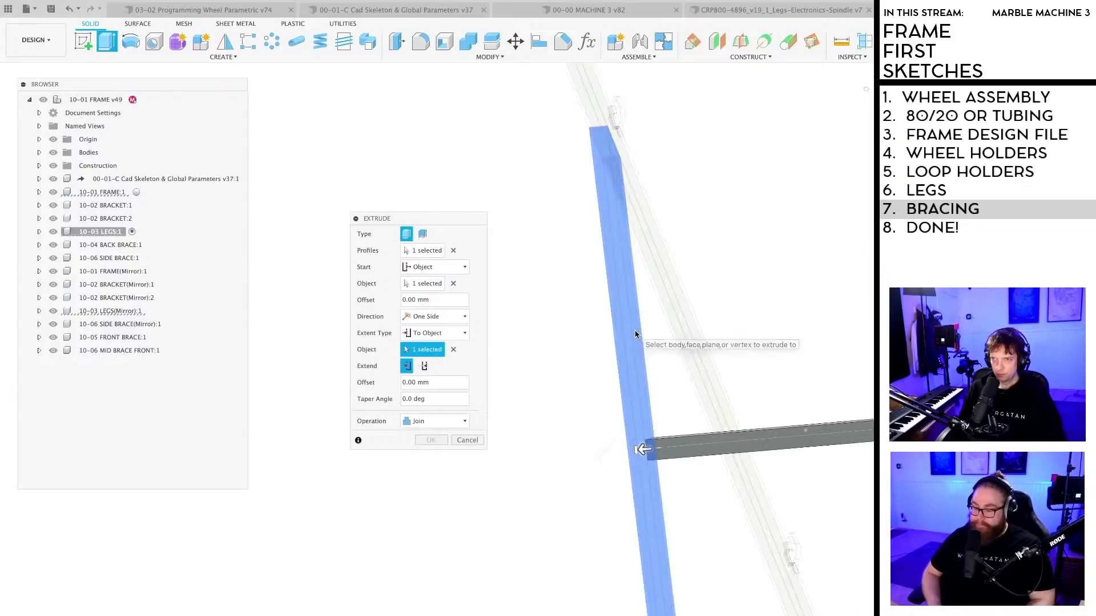
Step: Create the extrusion as a new body inside the 10-06 MID BRACE FRONT component
click(435, 421)
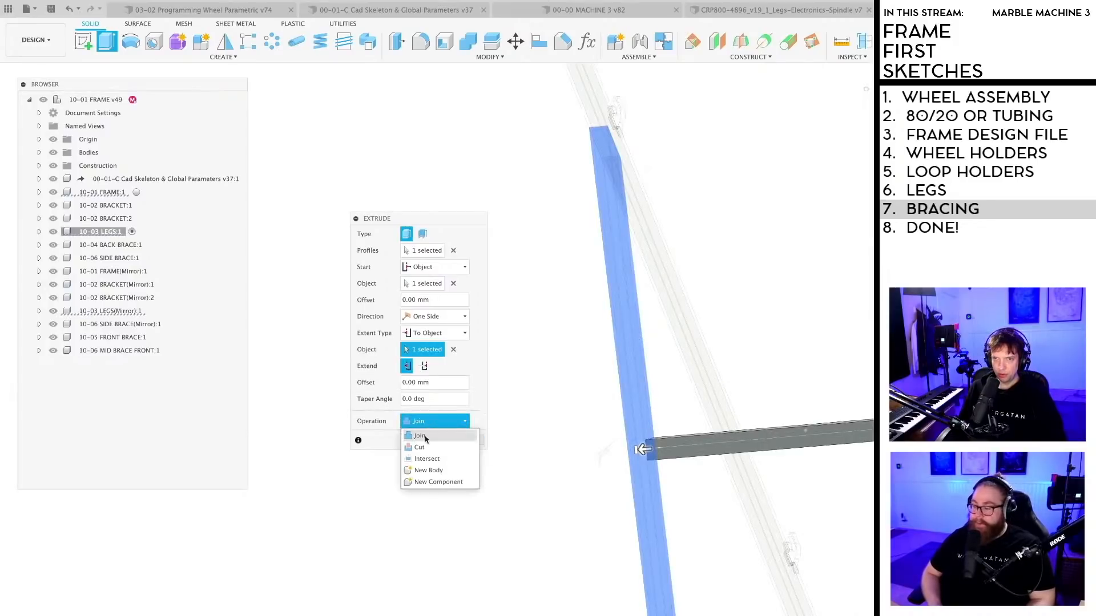
click(426, 470)
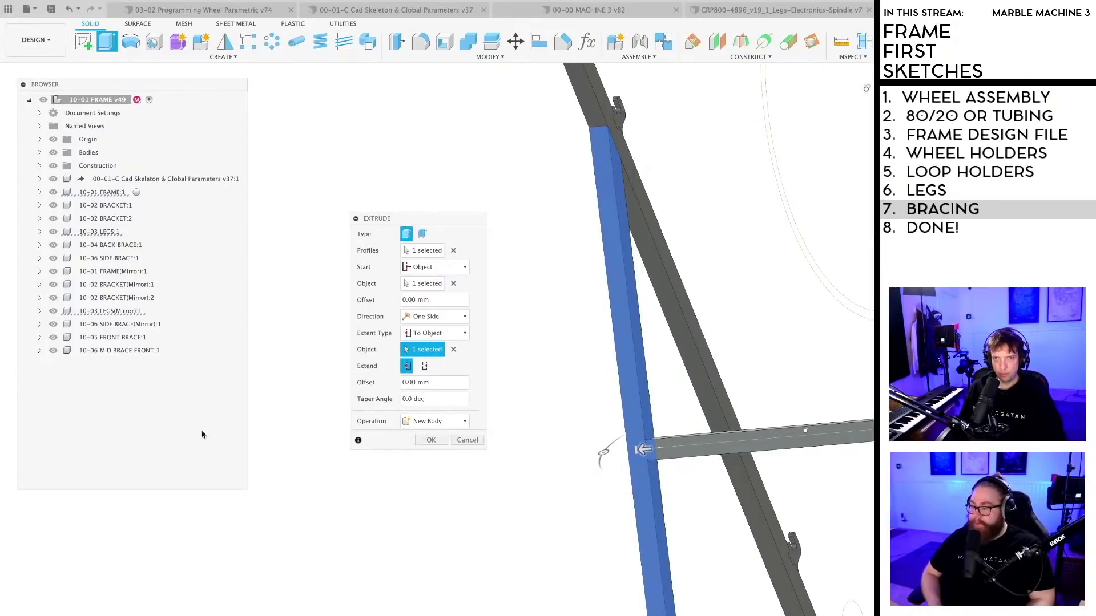
double_click(153, 353)
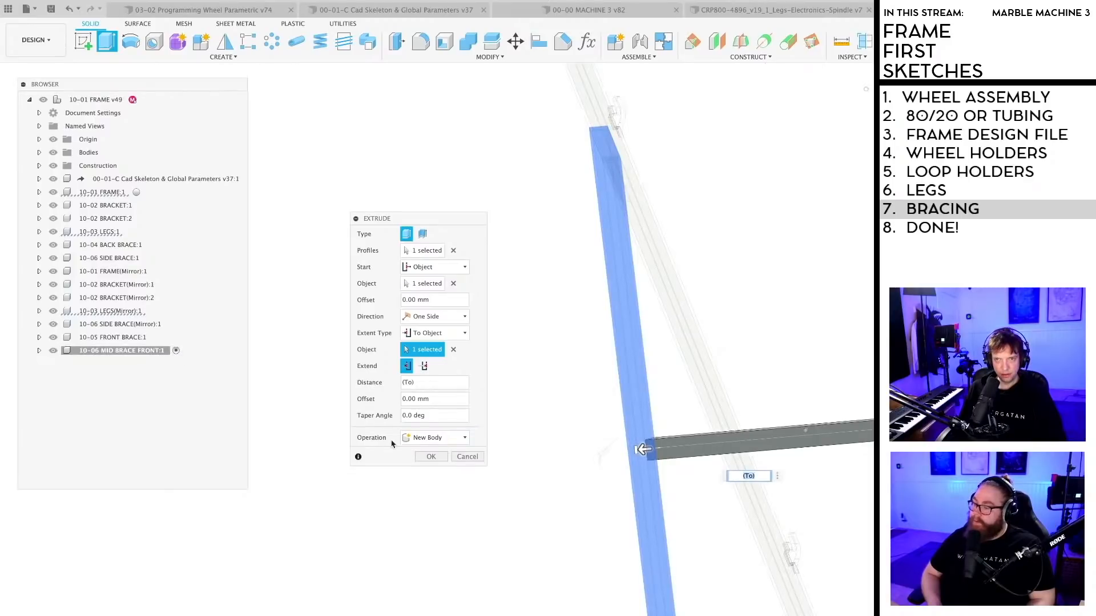
click(423, 459)
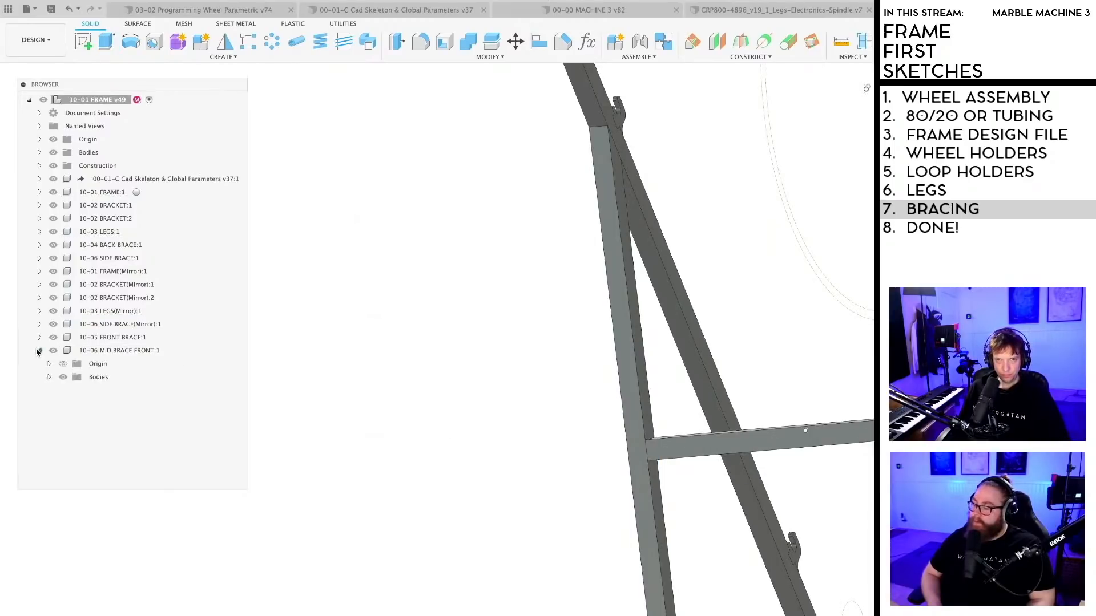
Step: Save the frame design with the front mid brace as a new version
shift+middle_drag(471, 394, 435, 392)
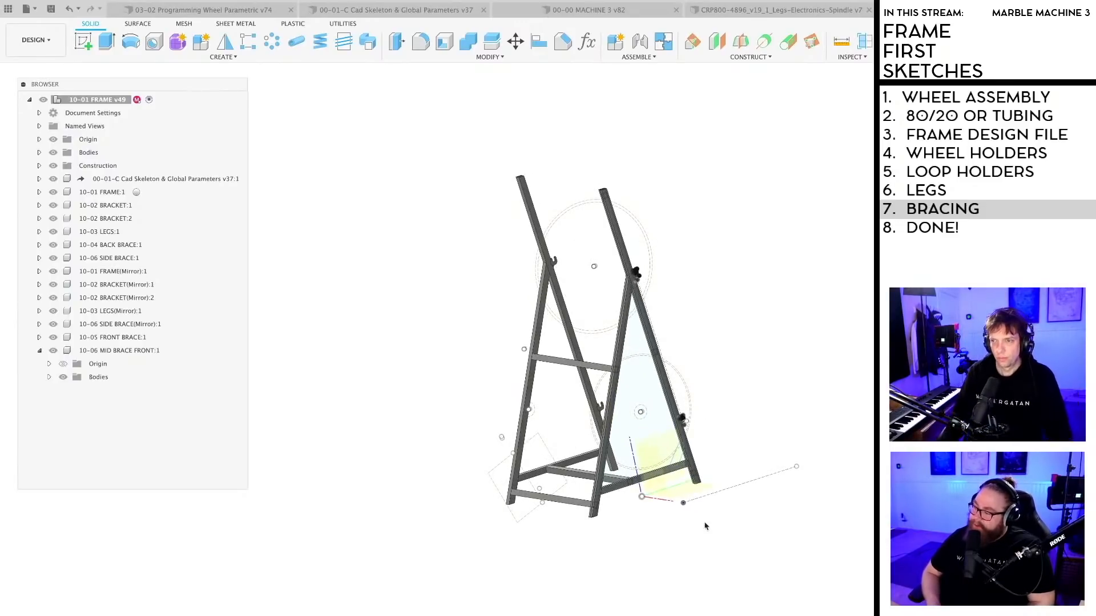
middle_drag(706, 547, 702, 545)
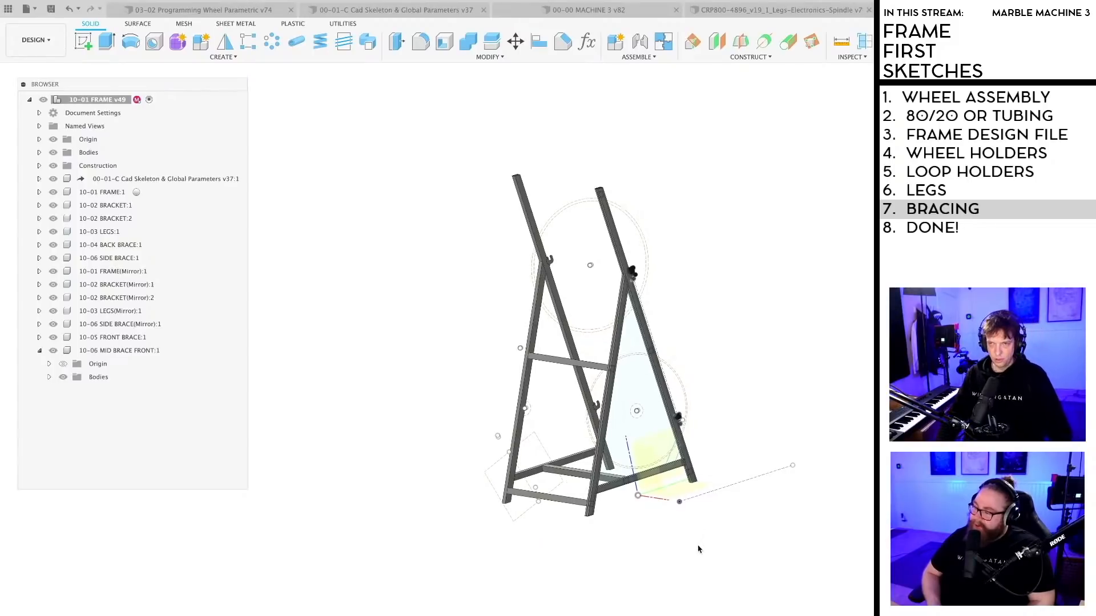
key(super+s)
key(Return)
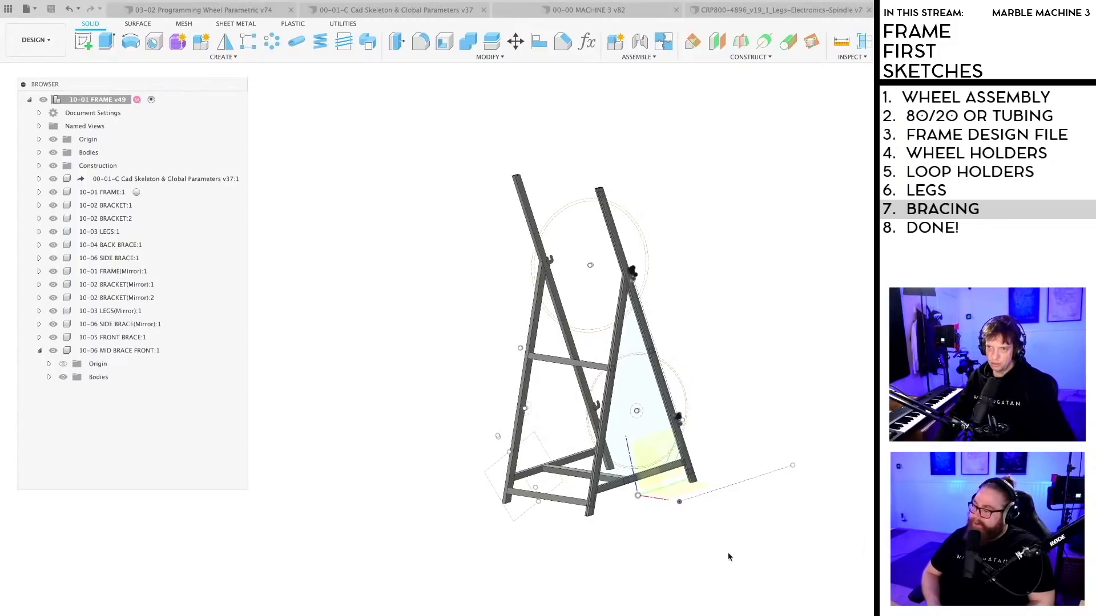
Step: Examine the braced frame and its side-profile sketch with the brace dimensions, and leave the sketch
mouse_move(728, 553)
shift+middle_down()
mouse_move(678, 553)
mouse_move(724, 559)
mouse_move(721, 539)
mouse_move(730, 551)
shift+middle_up()
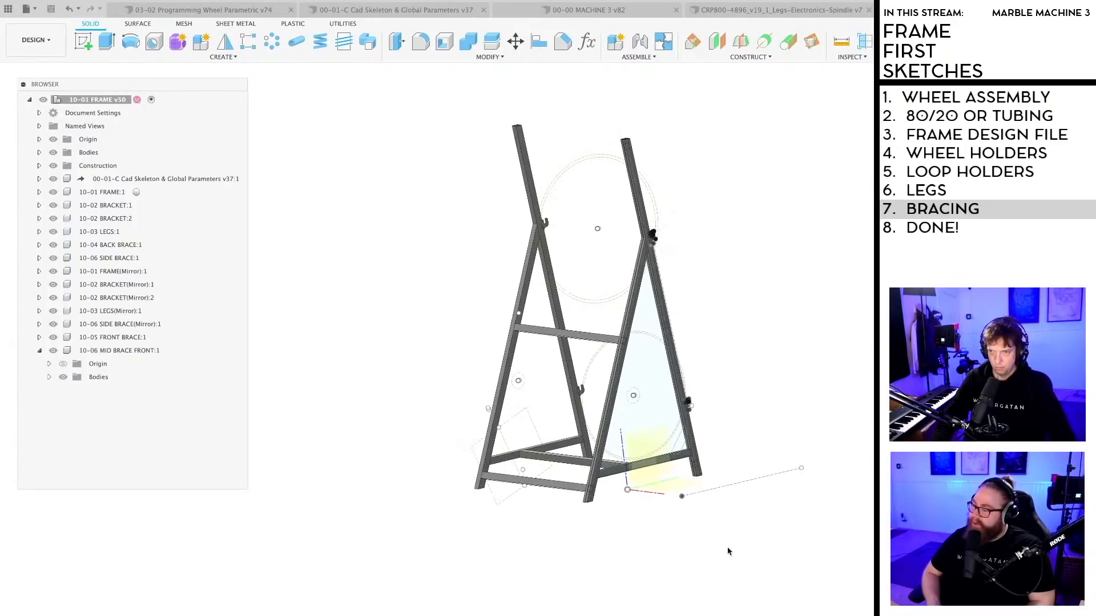
scroll(721, 543, down, 2)
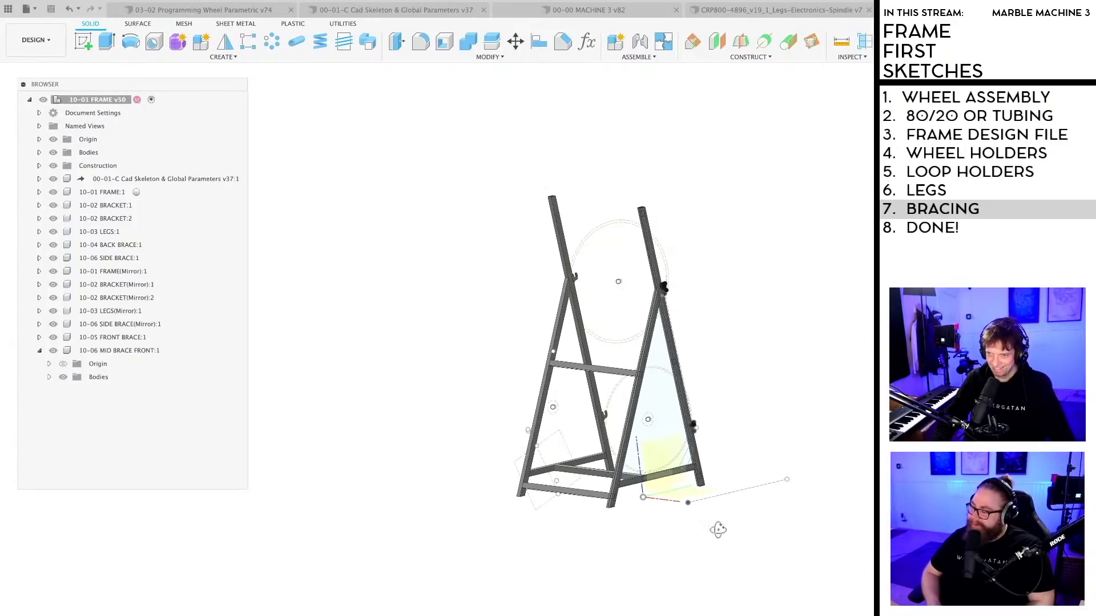
shift+middle_drag(718, 530, 699, 536)
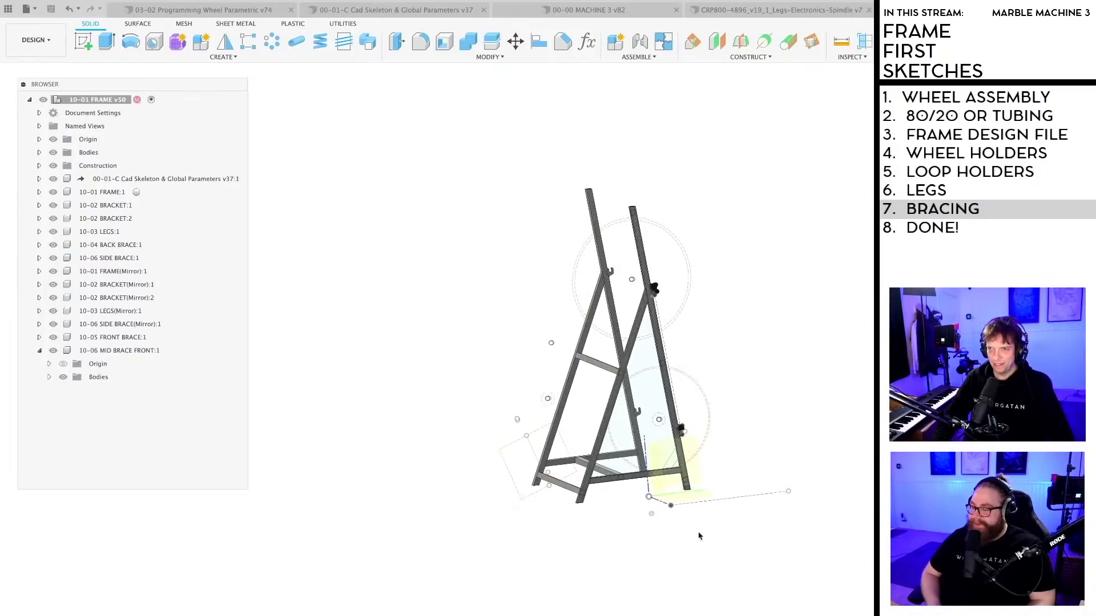
double_click(650, 411)
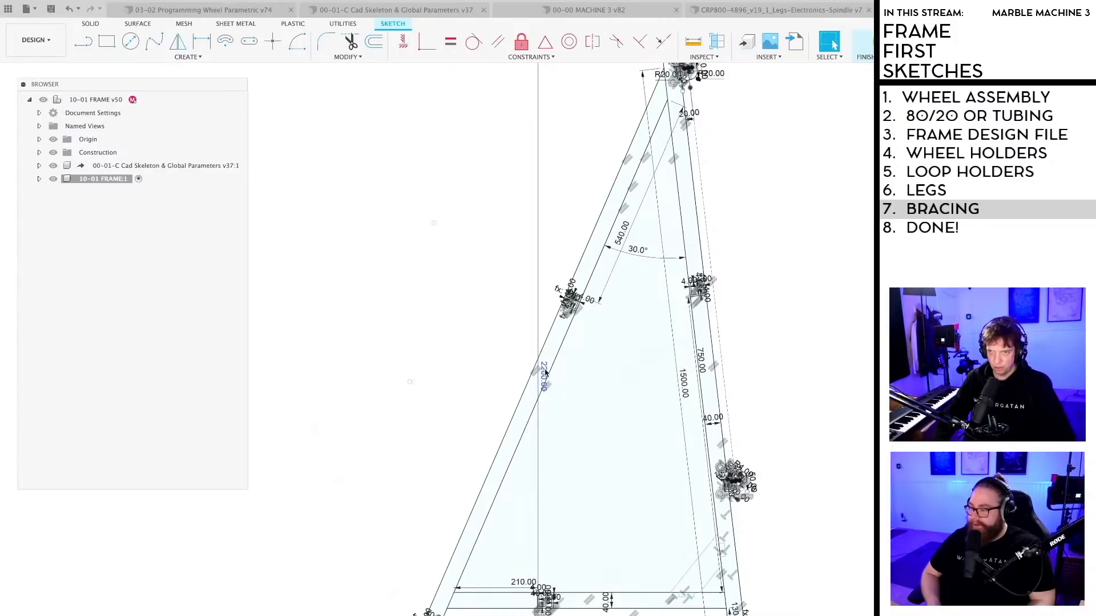
scroll(547, 379, down, 5)
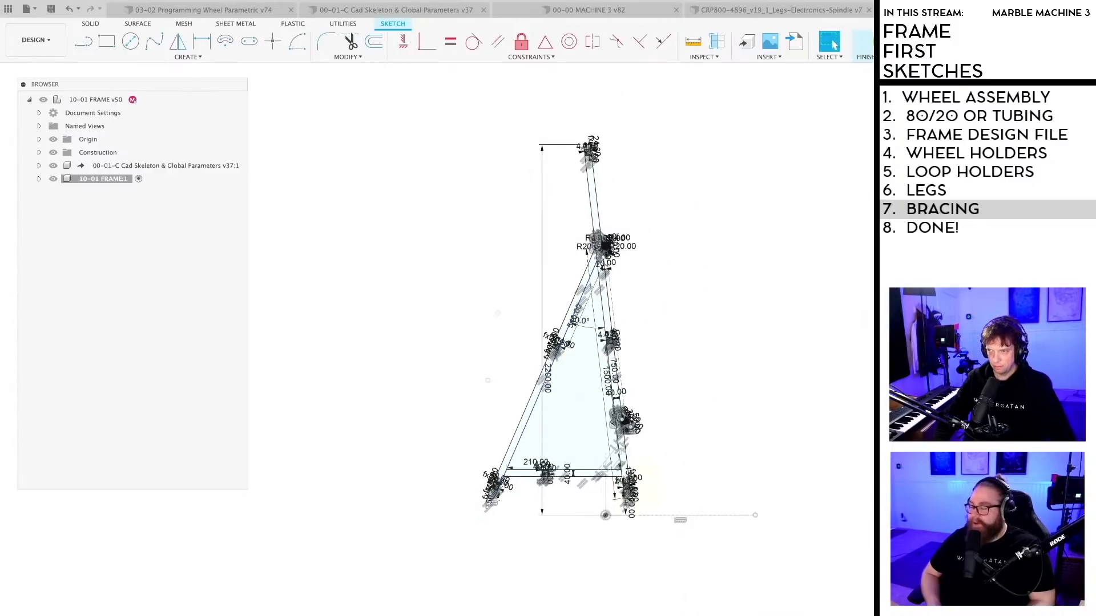
click(871, 44)
scroll(646, 543, down, 4)
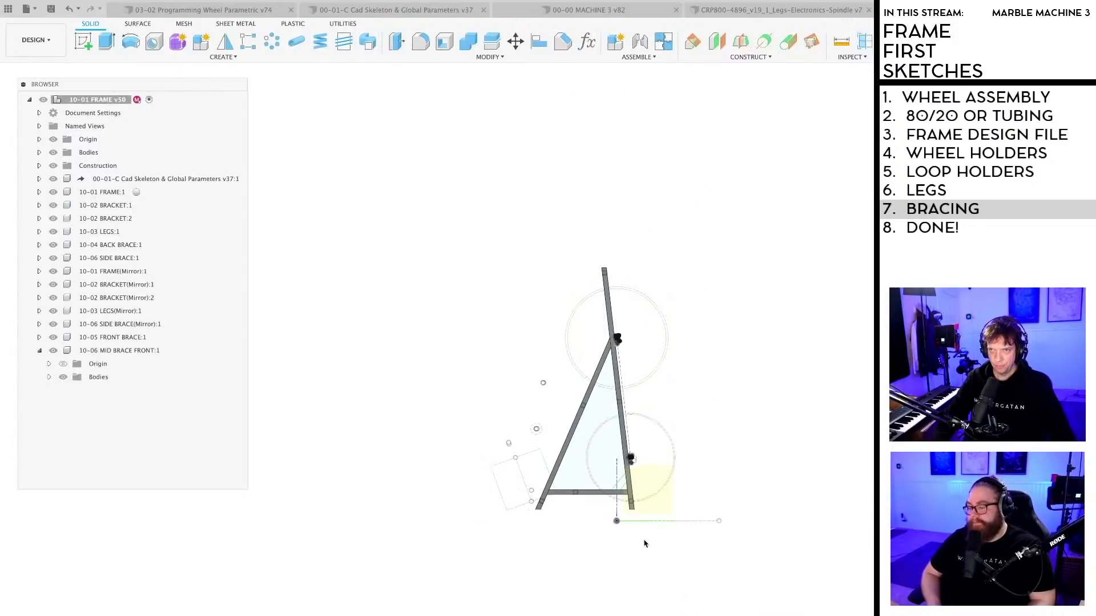
shift+middle_drag(665, 569, 707, 584)
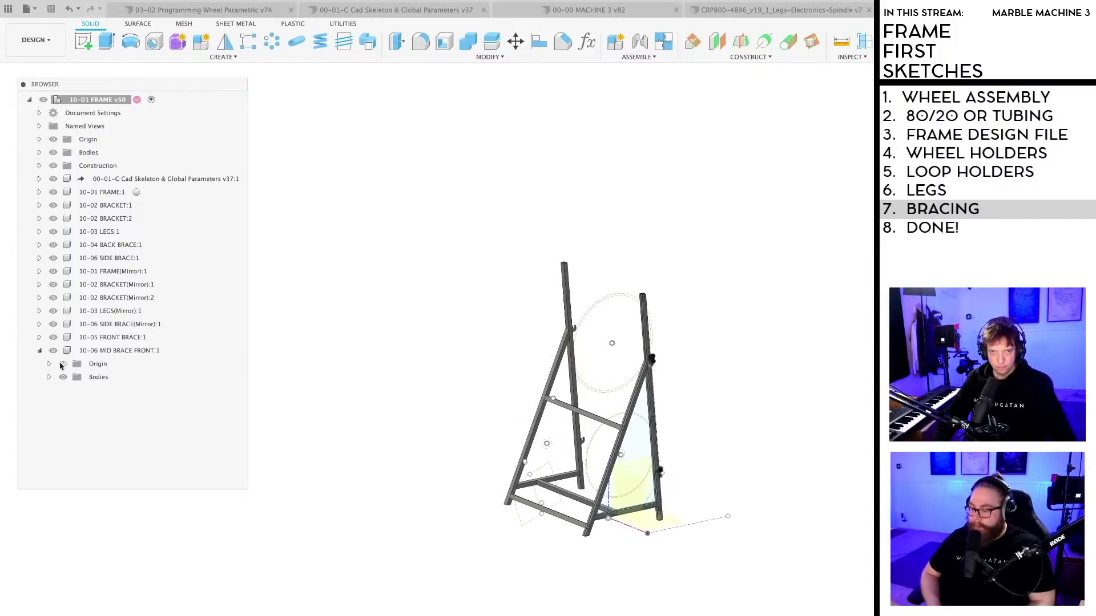
Step: Add a component named 10-07 MID BRACE BACK to the frame assembly and save the design
right_click(98, 98)
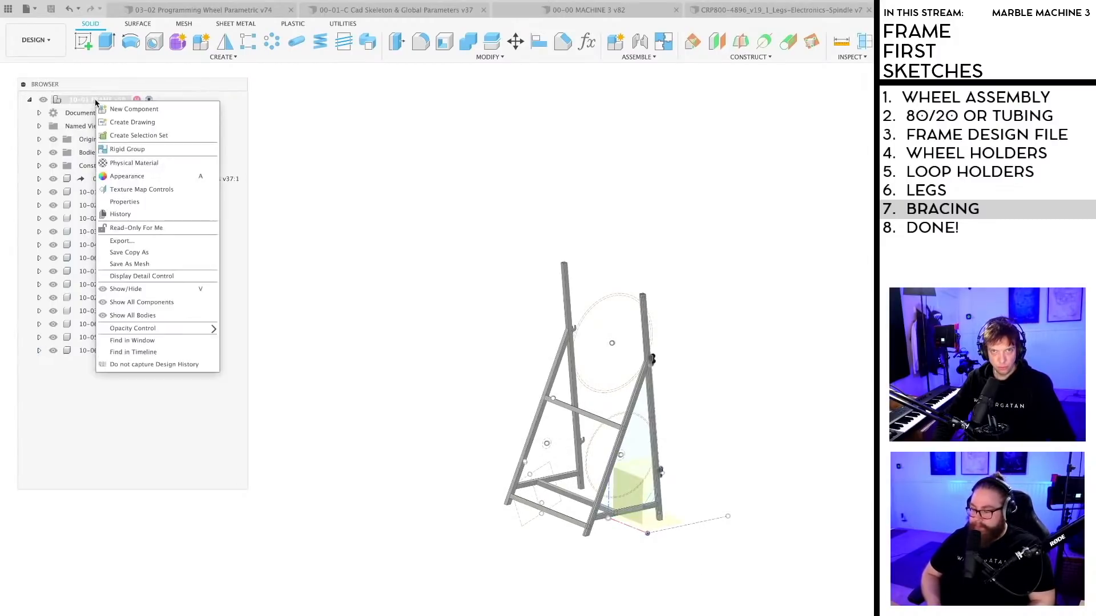
click(118, 108)
key(Return)
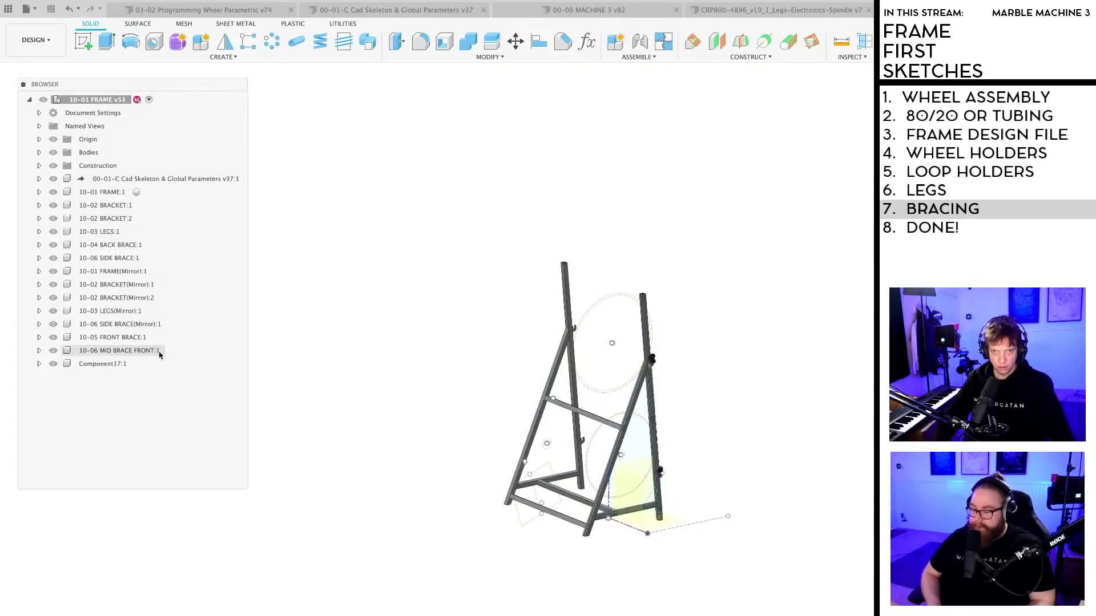
right_click(92, 366)
click(107, 365)
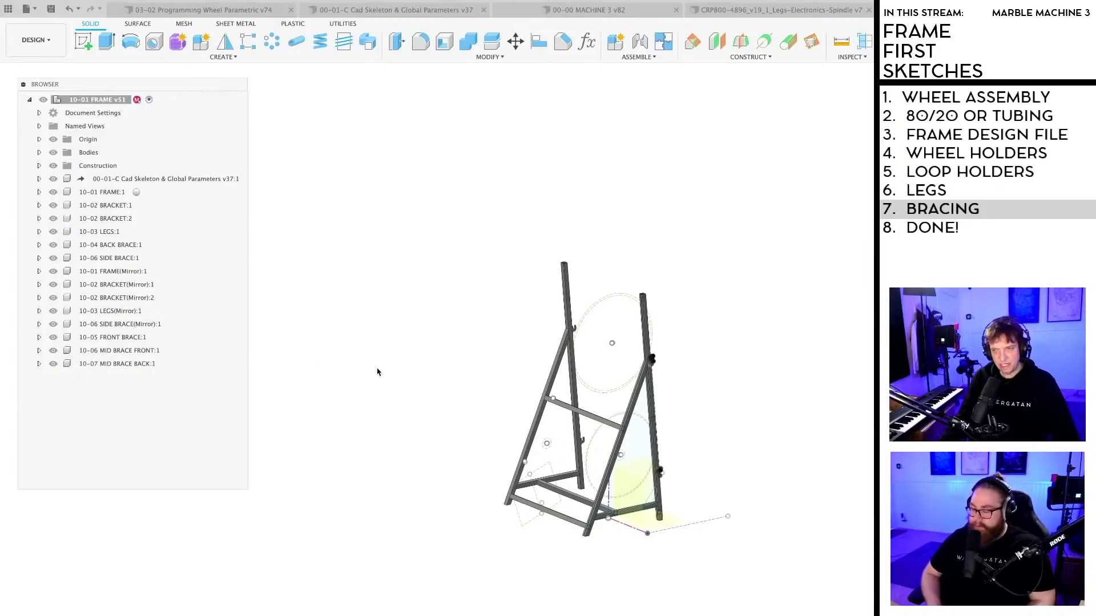
key(ctrl+s)
key(Return)
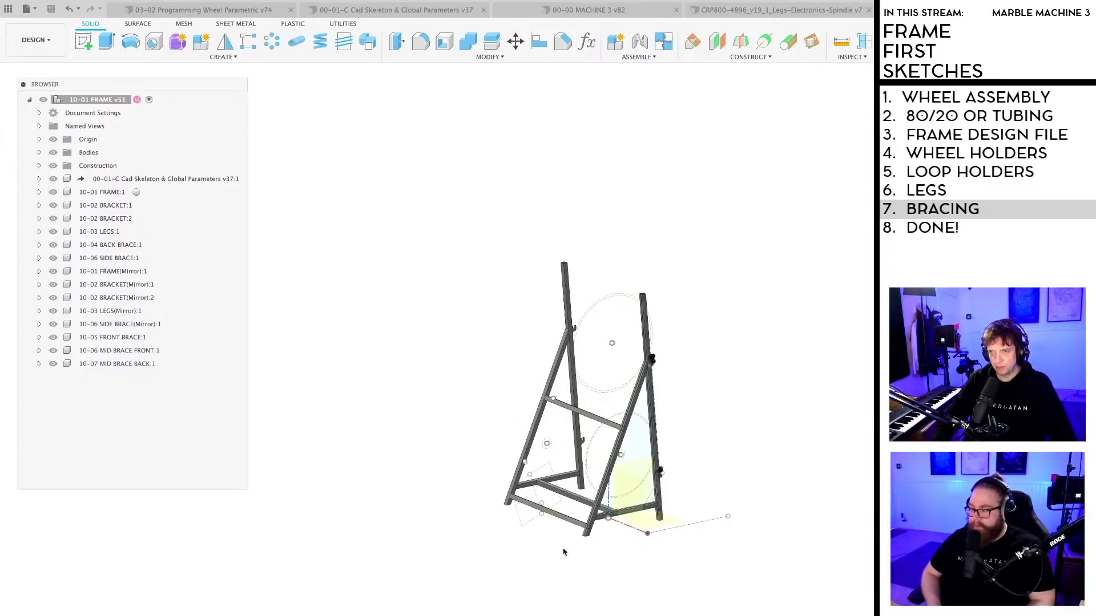
Step: Activate the 10-07 MID BRACE BACK component and choose the hollow square profile on the rear upright for Extrude
scroll(548, 555, up, 2)
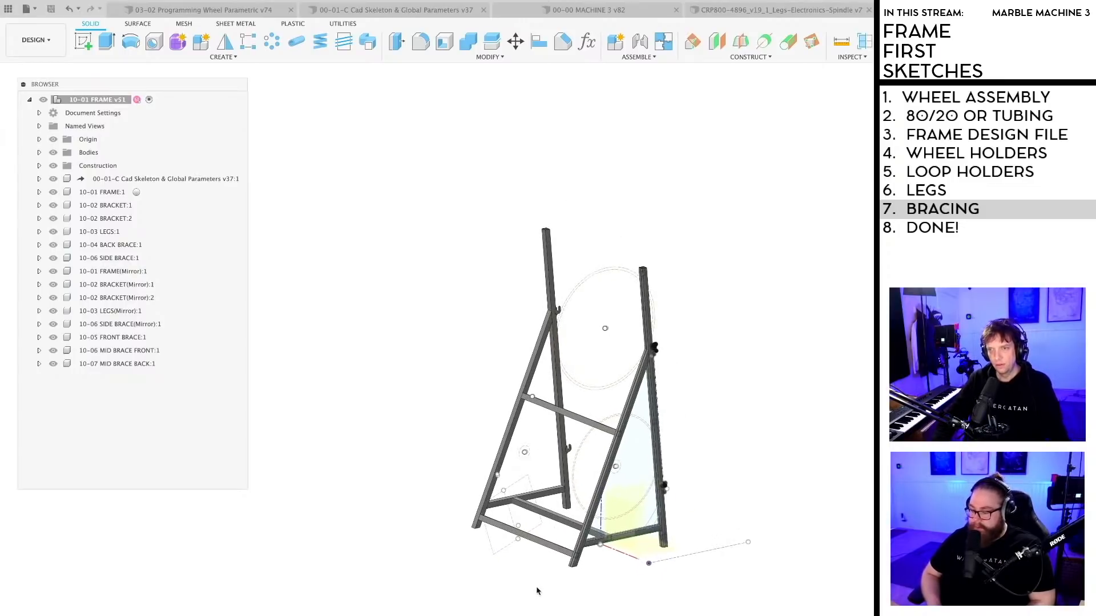
shift+middle_drag(541, 594, 483, 590)
scroll(524, 581, up, 2)
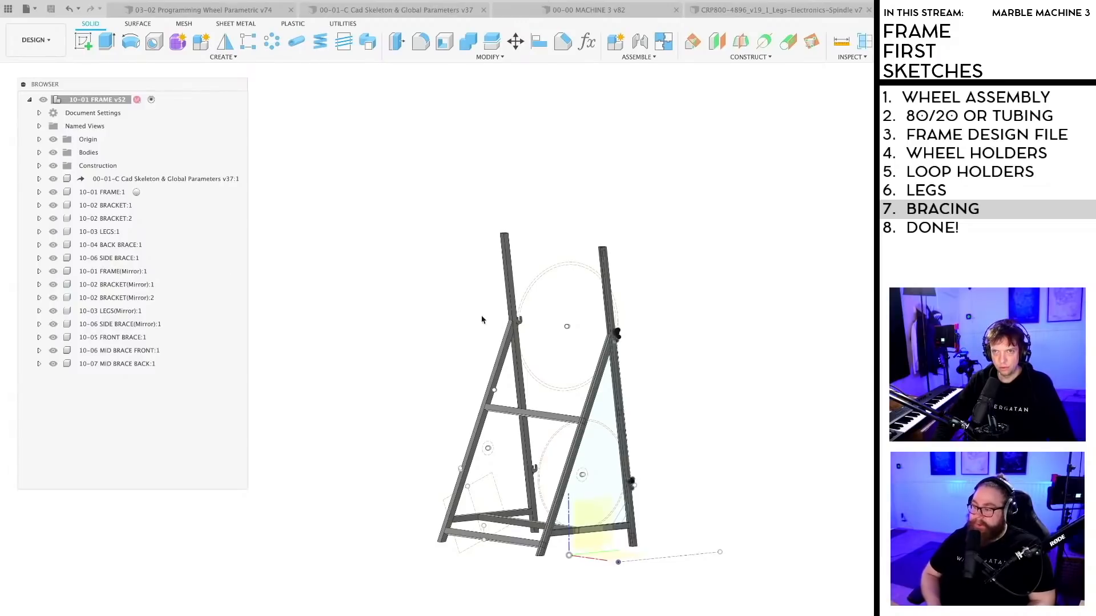
click(107, 41)
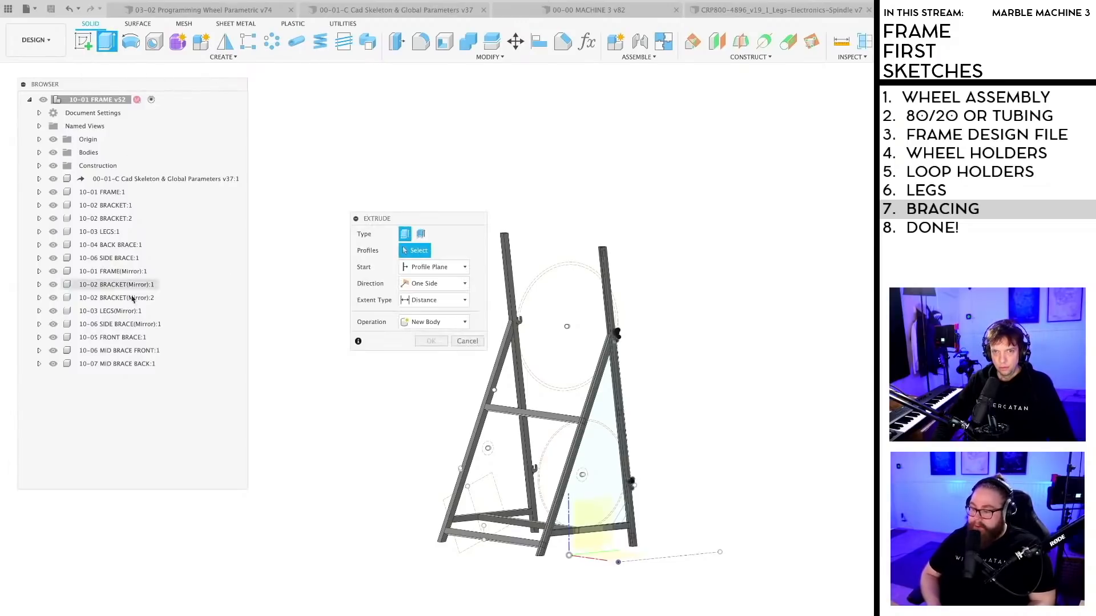
click(172, 364)
shift+middle_drag(513, 337, 617, 337)
scroll(617, 337, up, 10)
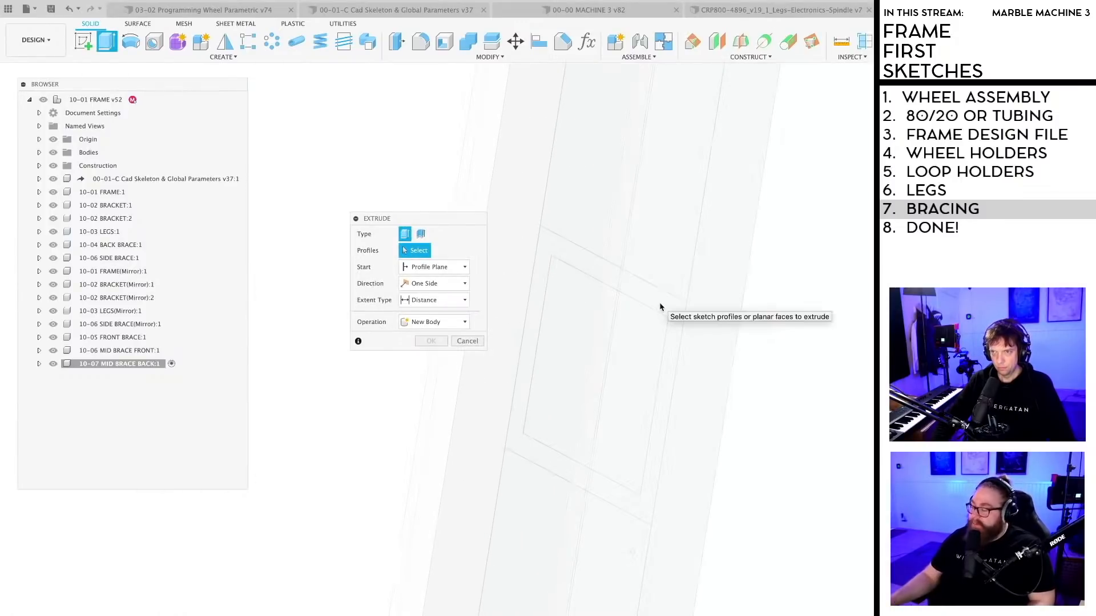
click(660, 308)
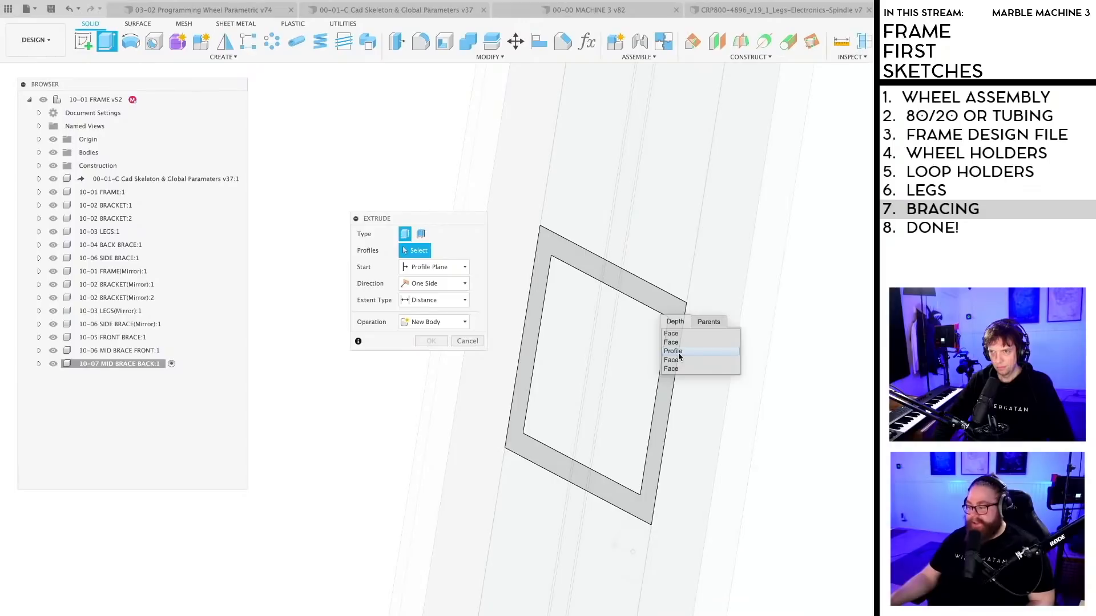
click(677, 351)
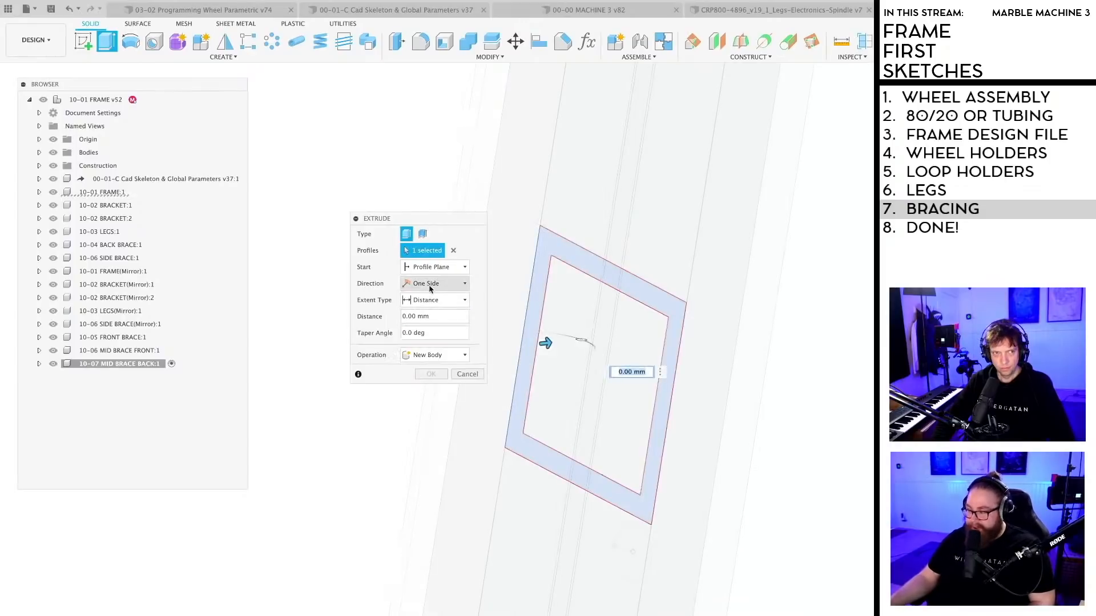
Step: Set the back brace extrusion to start from an object, picking the rear frame upright
click(433, 267)
click(430, 305)
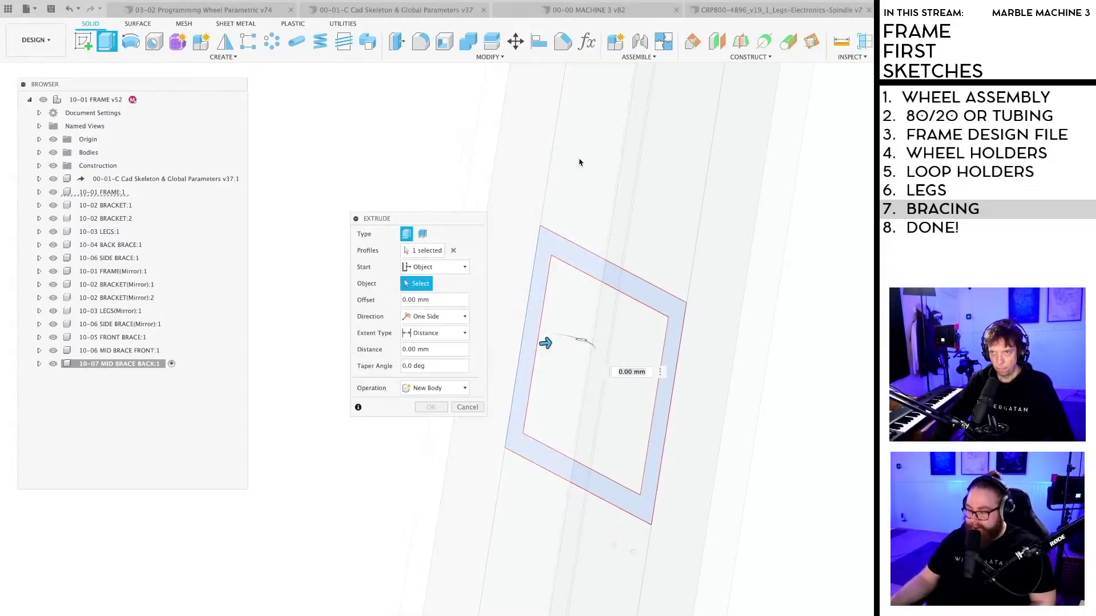
mouse_move(578, 161)
shift+middle_down()
mouse_move(585, 213)
mouse_move(639, 296)
mouse_move(587, 287)
mouse_move(567, 297)
mouse_move(871, 445)
shift+middle_up()
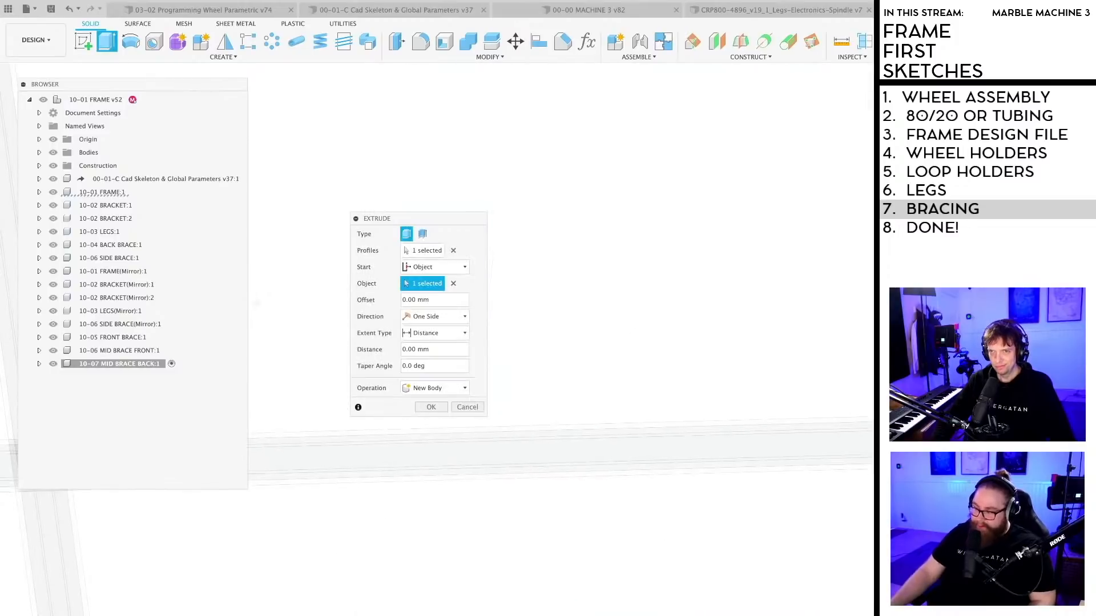
scroll(595, 361, down, 5)
middle_drag(595, 361, 723, 269)
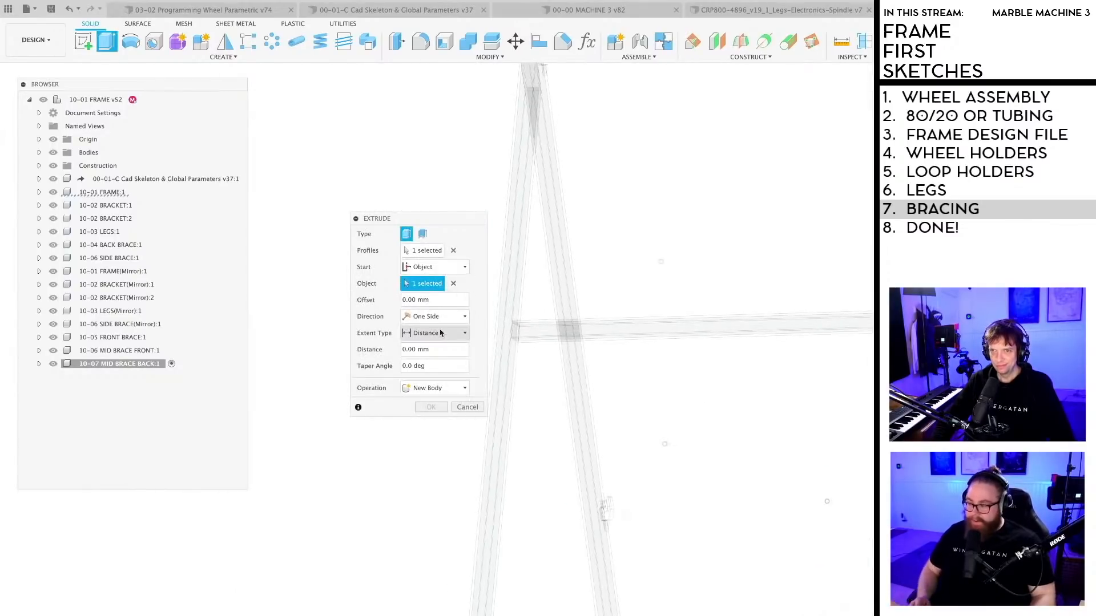
Step: Extrude the back mid brace as a new body up to the mirrored frame's rear upright, using the To Object extent
click(449, 334)
click(443, 358)
scroll(626, 276, up, 3)
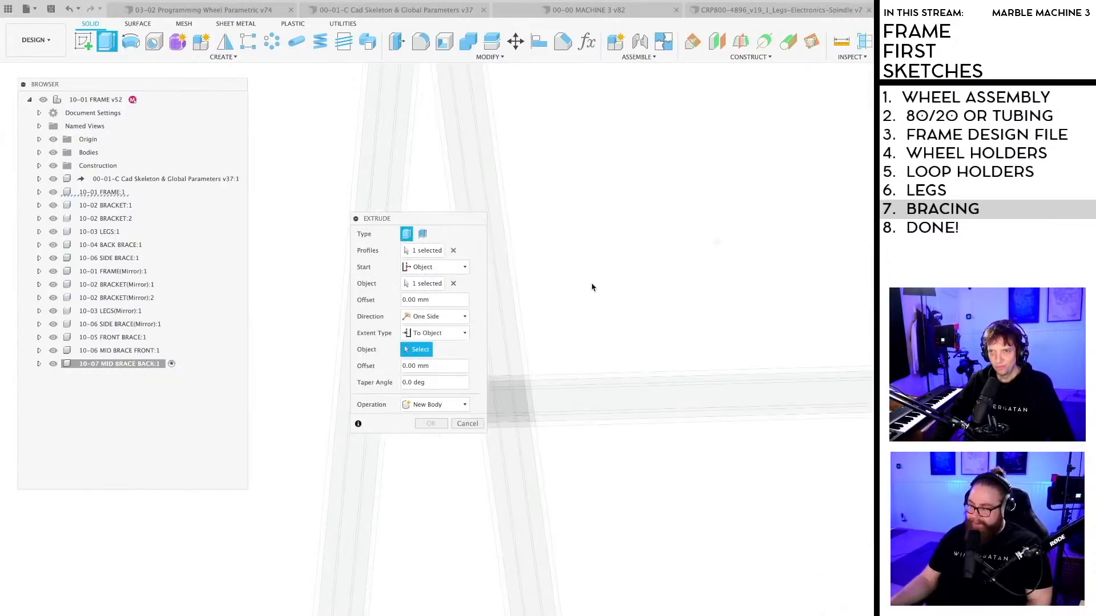
click(513, 314)
scroll(593, 308, down, 8)
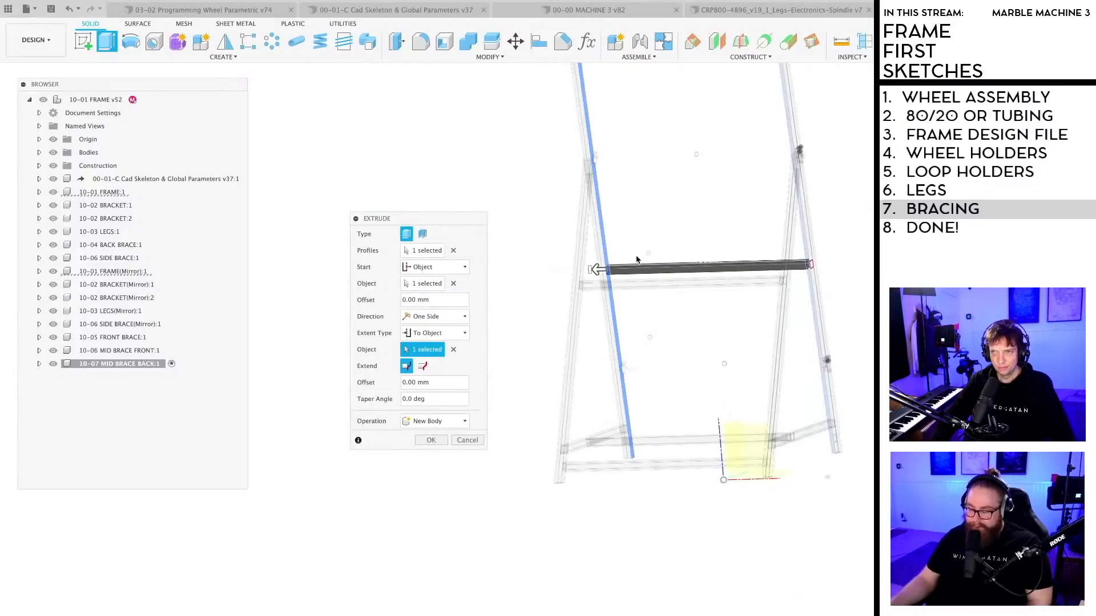
mouse_move(546, 288)
shift+middle_down()
mouse_move(587, 273)
mouse_move(585, 288)
mouse_move(565, 290)
shift+middle_up()
scroll(568, 290, up, 6)
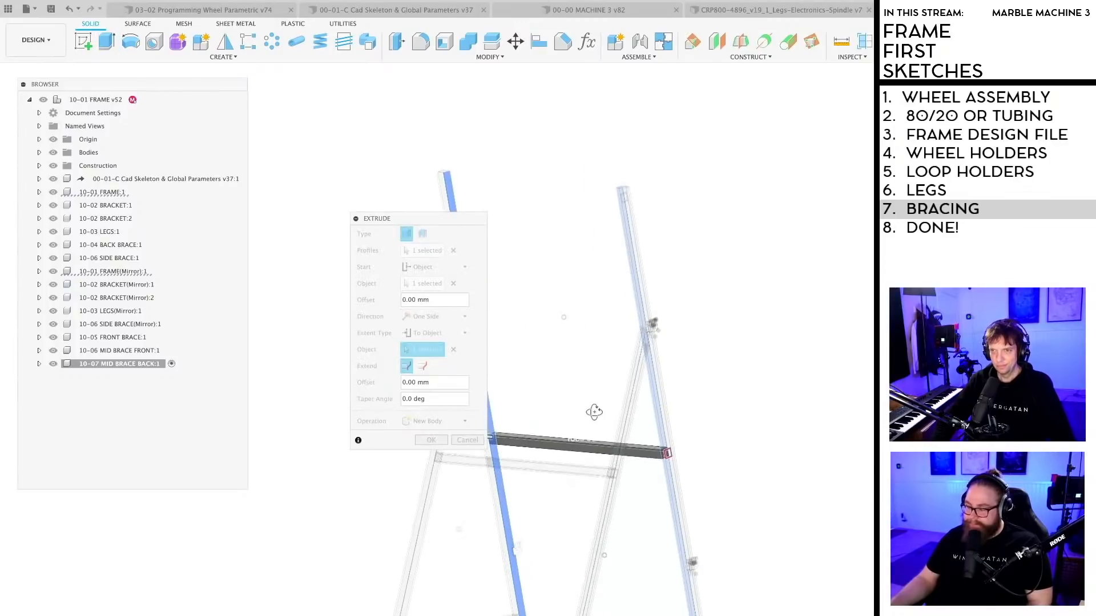
middle_drag(588, 418, 728, 416)
click(431, 440)
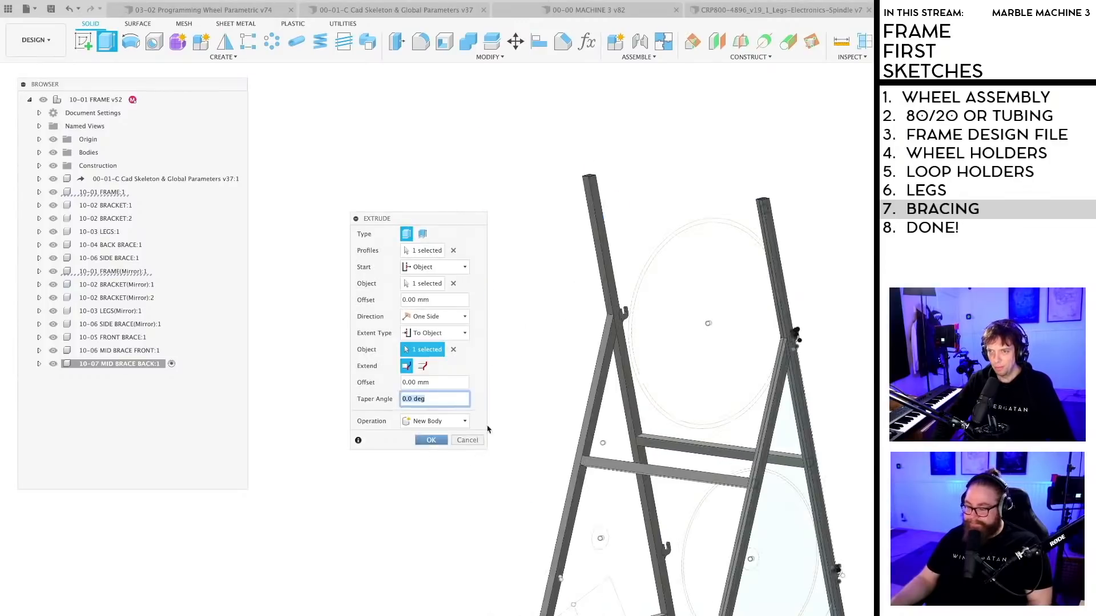
Step: Reactivate the top-level 10-01 FRAME assembly and save the design with the back mid brace
scroll(857, 426, down, 3)
shift+middle_drag(858, 423, 754, 353)
key(super+s)
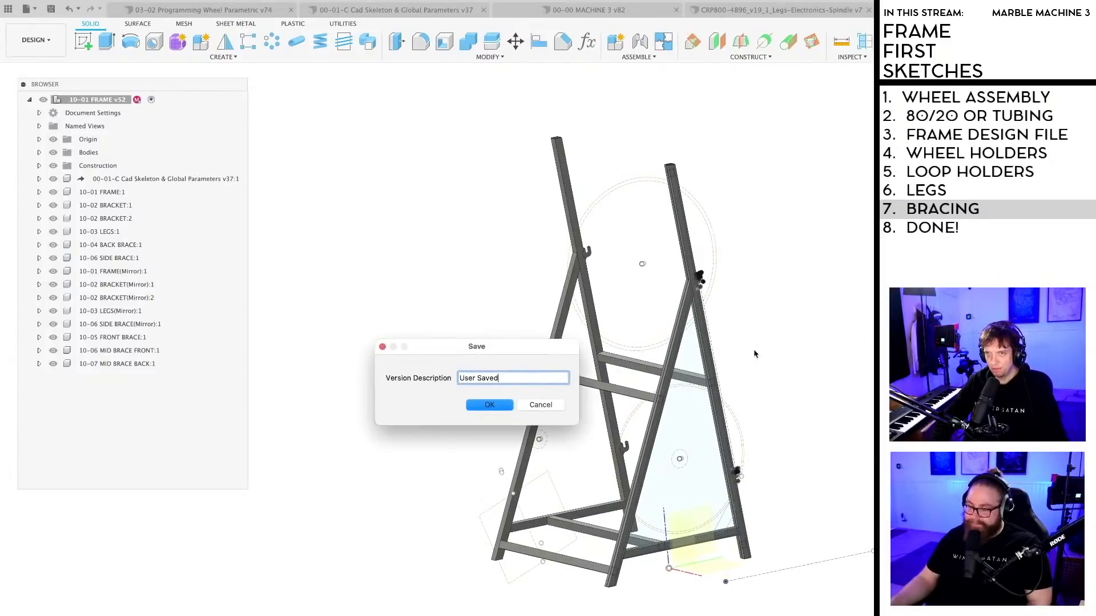
key(Return)
middle_drag(755, 354, 661, 350)
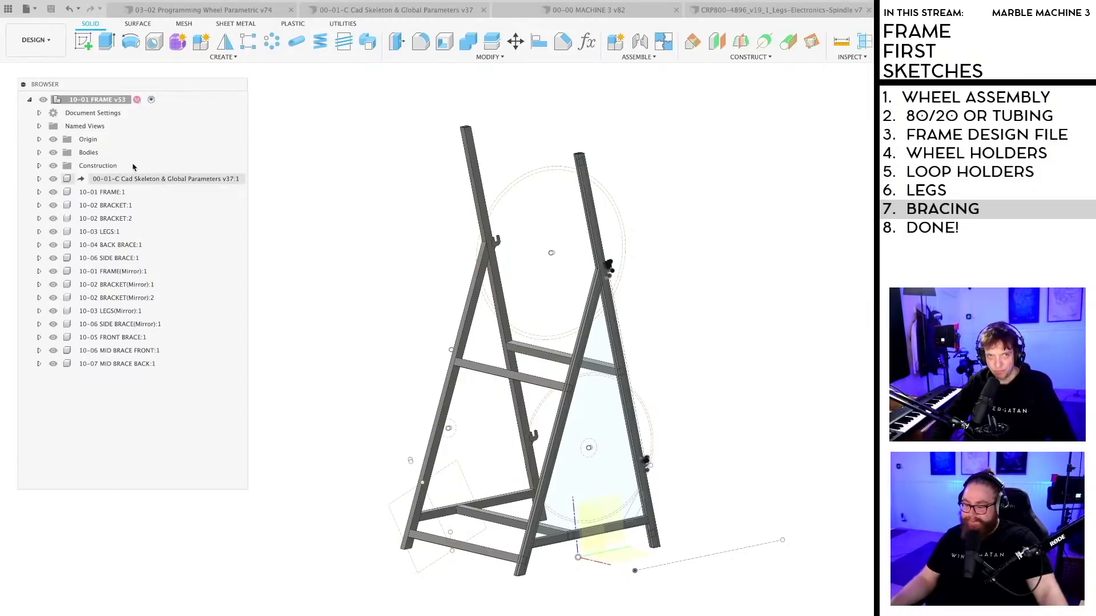
Step: Add an internal component named 10-08 TOP BRACE to the frame assembly and save the design
right_click(92, 100)
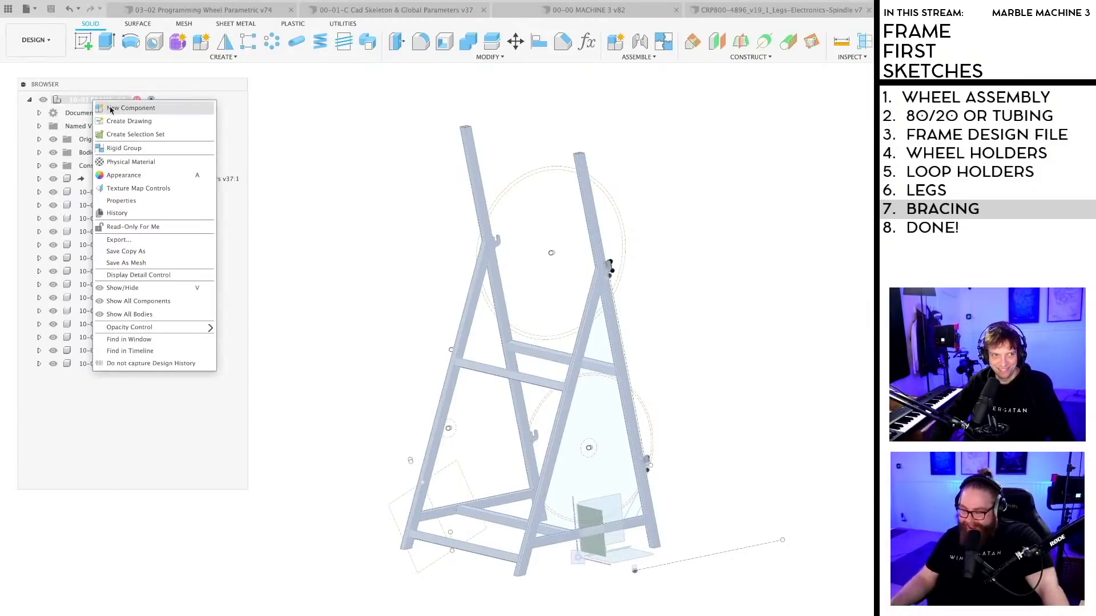
click(115, 108)
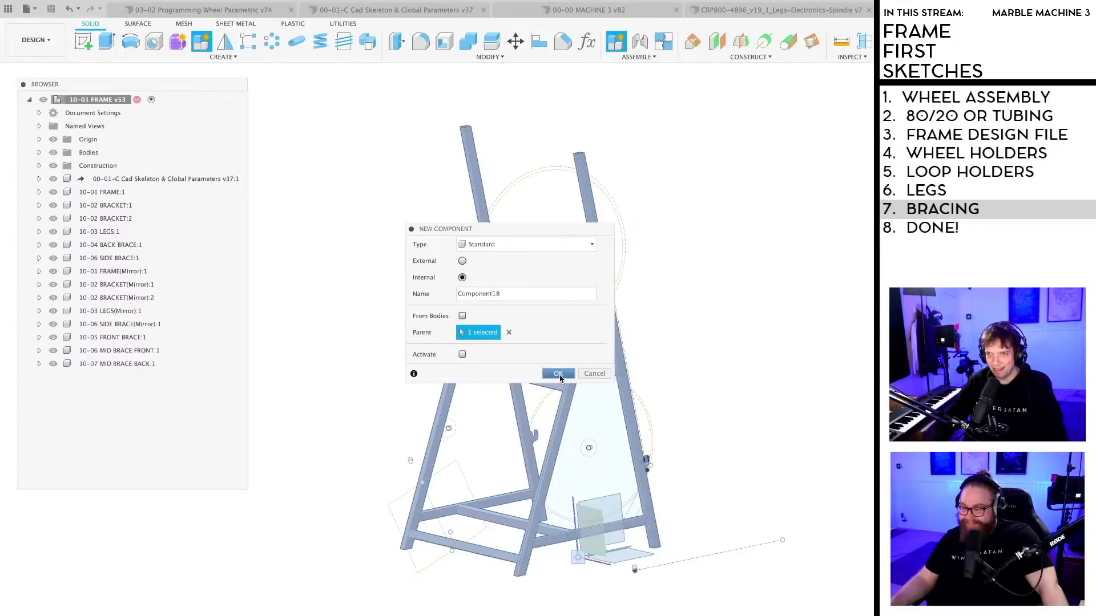
click(558, 374)
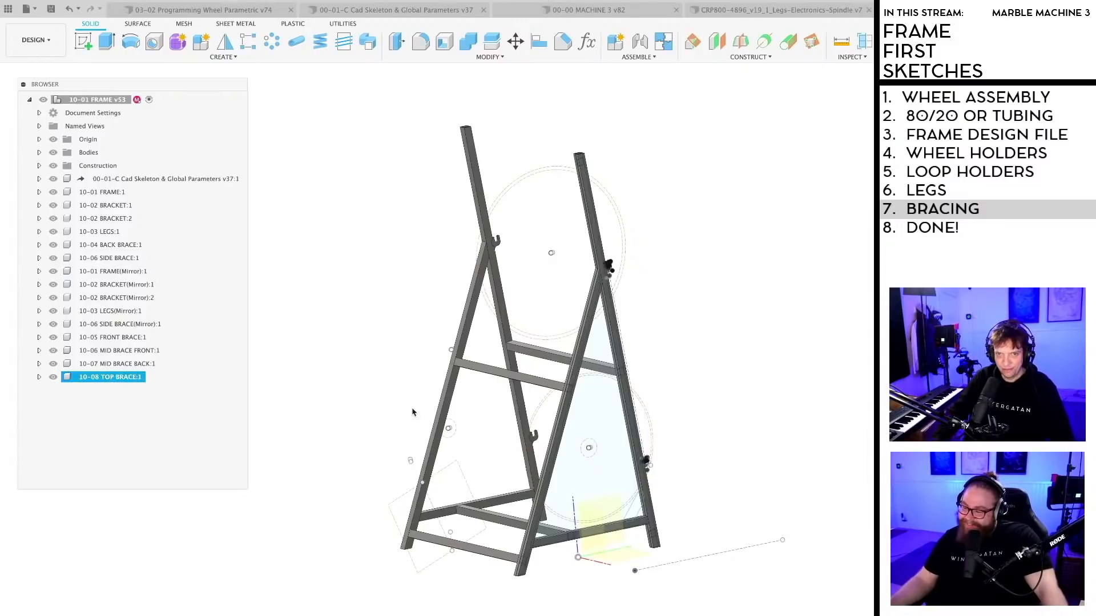
key(ctrl+s)
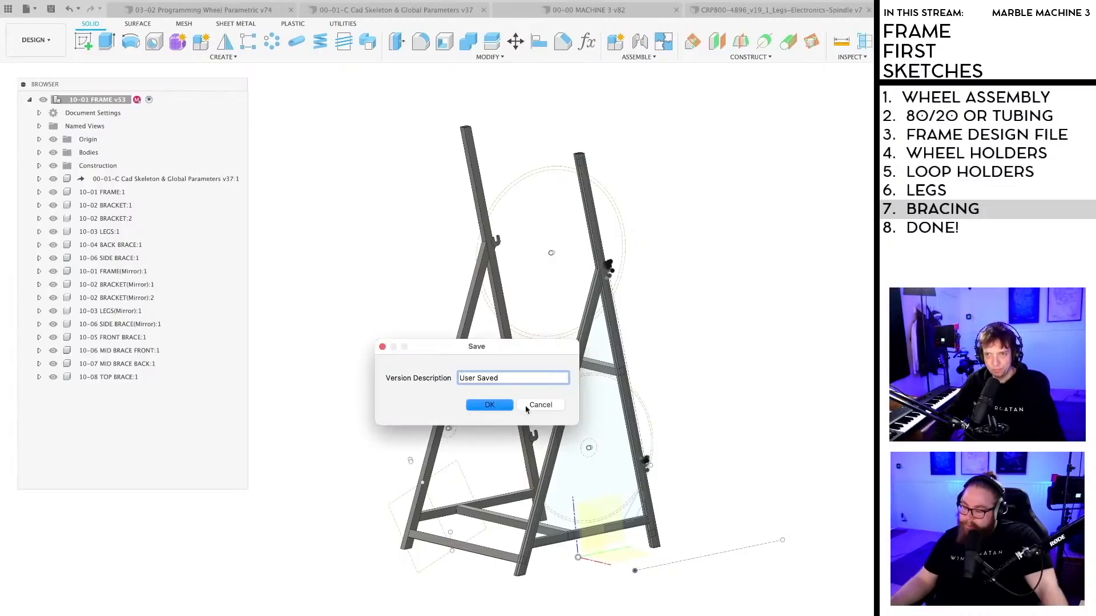
key(Return)
Step: Activate the 10-08 TOP BRACE component and choose the square tube profile near the upright's upper end for Extrude
click(151, 377)
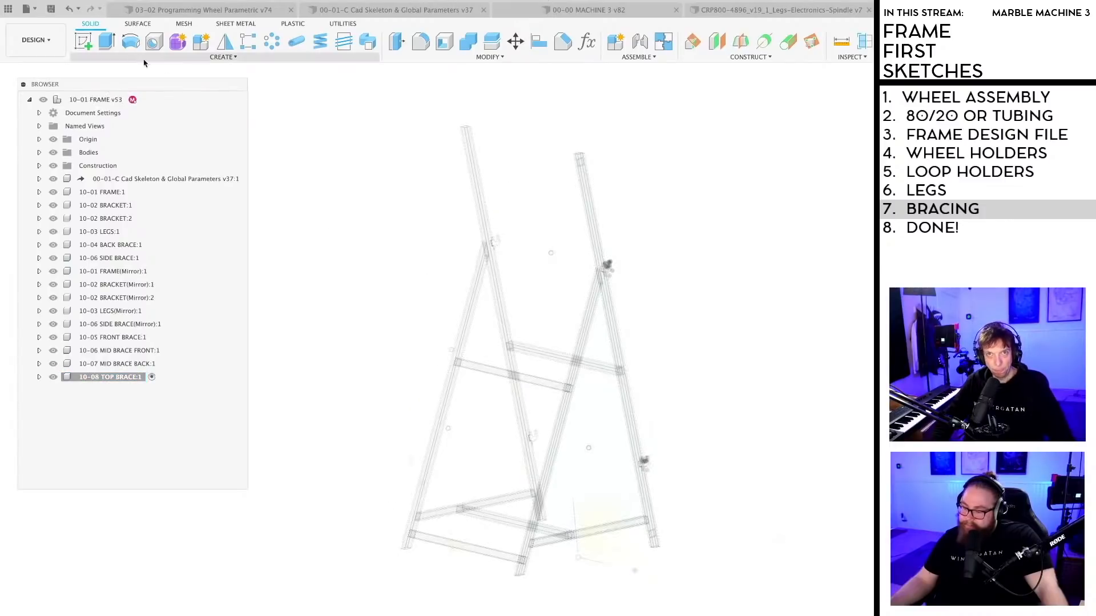
click(90, 45)
mouse_move(321, 242)
shift+middle_down()
mouse_move(599, 284)
mouse_move(553, 289)
mouse_move(560, 258)
mouse_move(551, 274)
shift+middle_up()
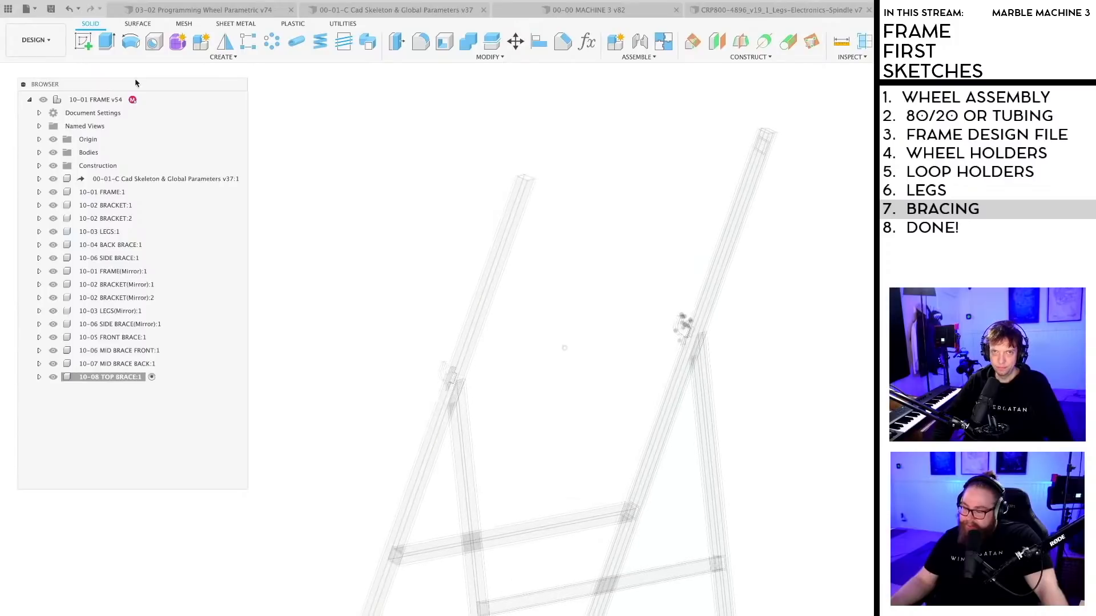
click(106, 45)
scroll(754, 215, up, 10)
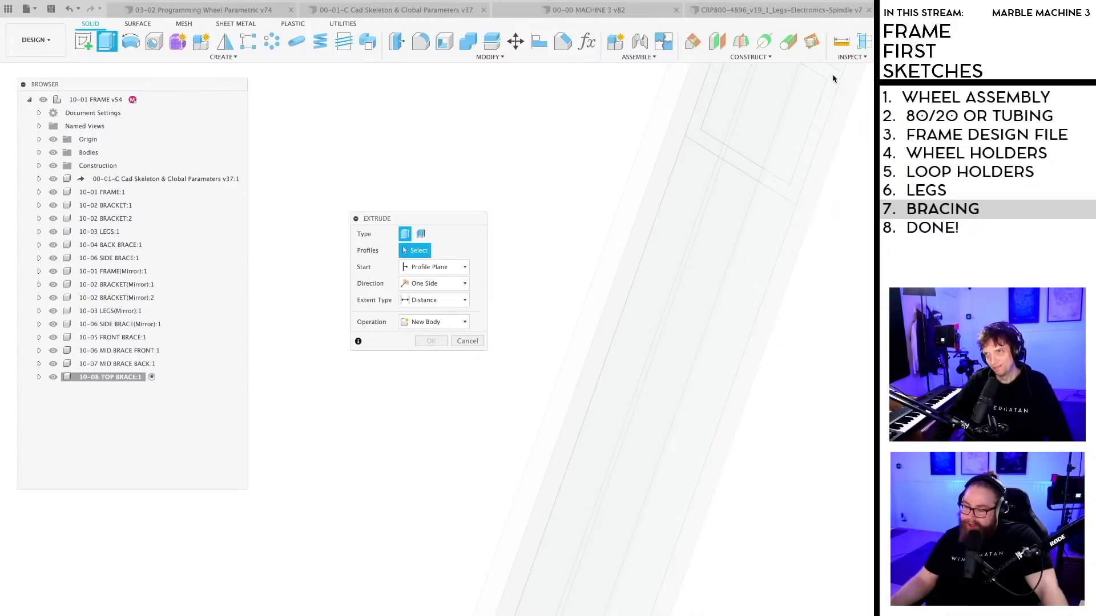
click(833, 78)
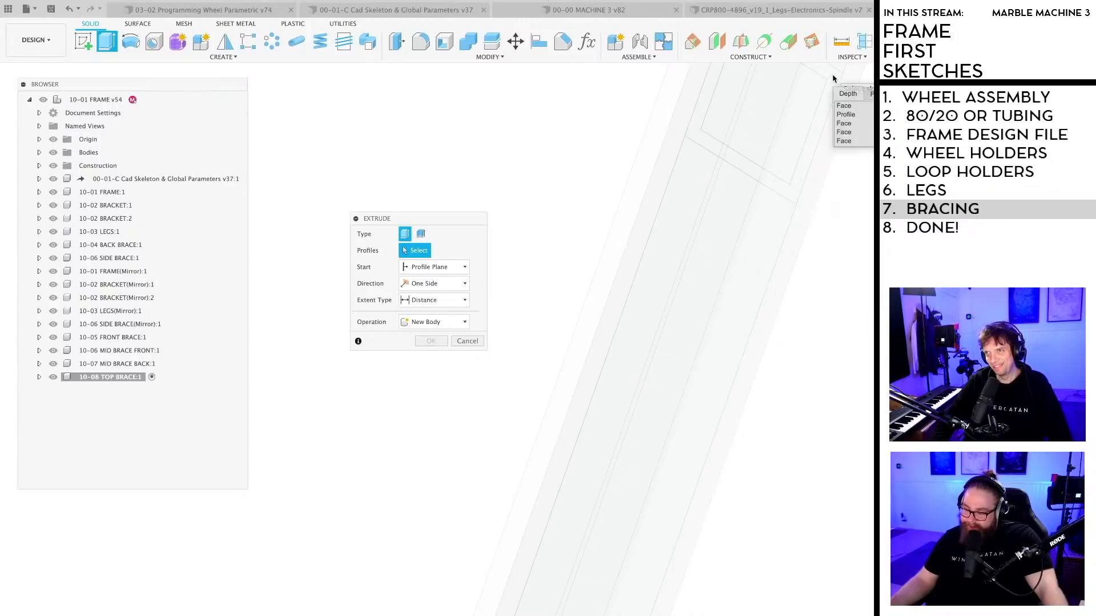
click(846, 115)
scroll(715, 278, down, 2)
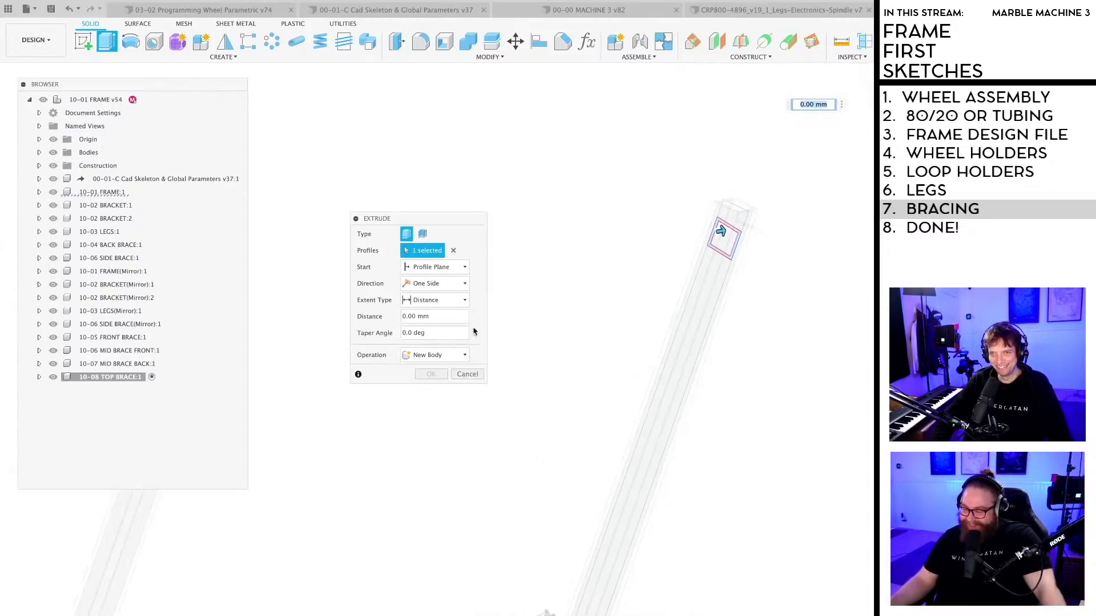
shift+middle_drag(573, 344, 689, 252)
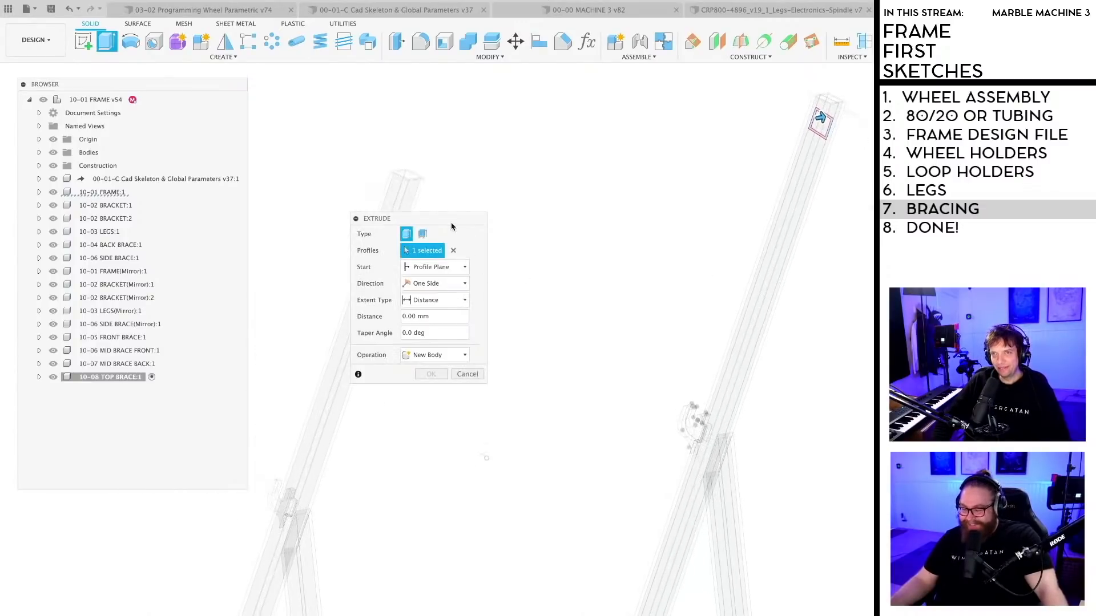
drag(451, 226, 581, 300)
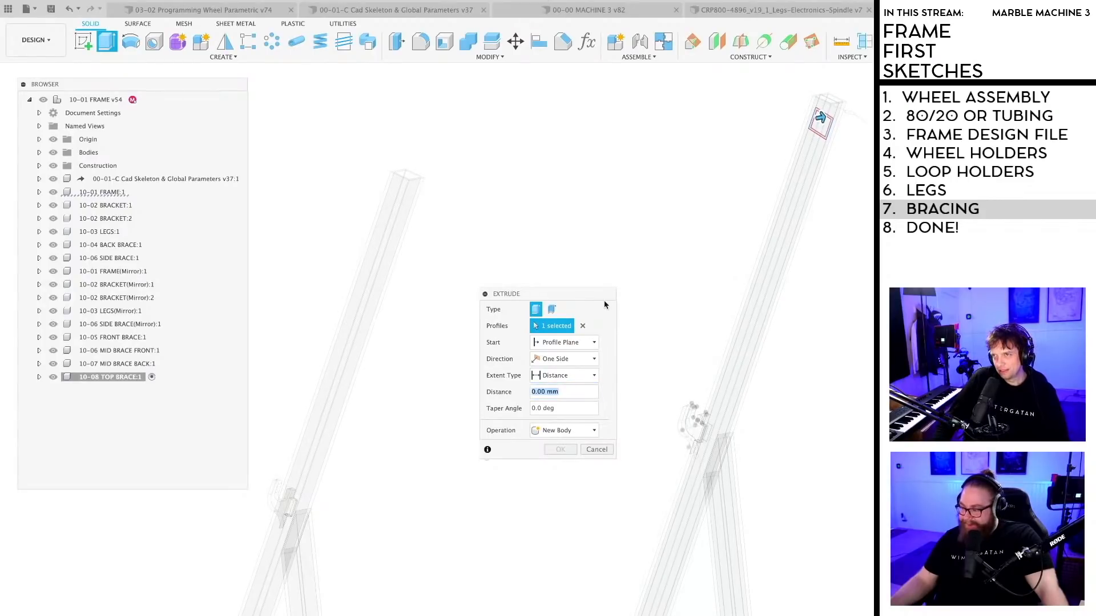
Step: Set the top brace extrusion to start from an object, picking the inner face of the 10-01 FRAME upright
click(569, 343)
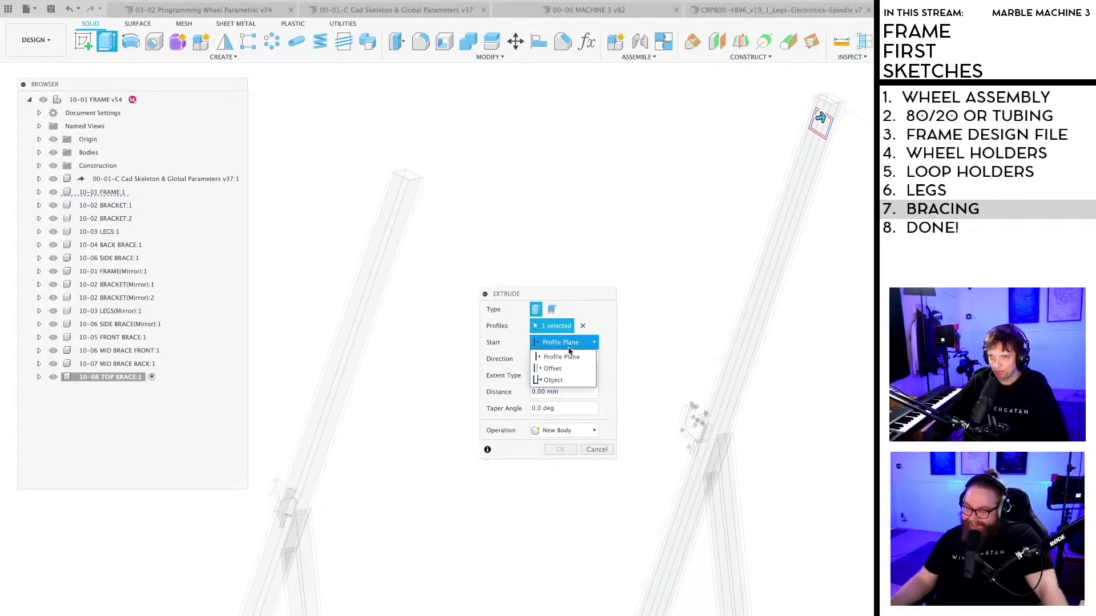
click(557, 381)
scroll(842, 157, up, 3)
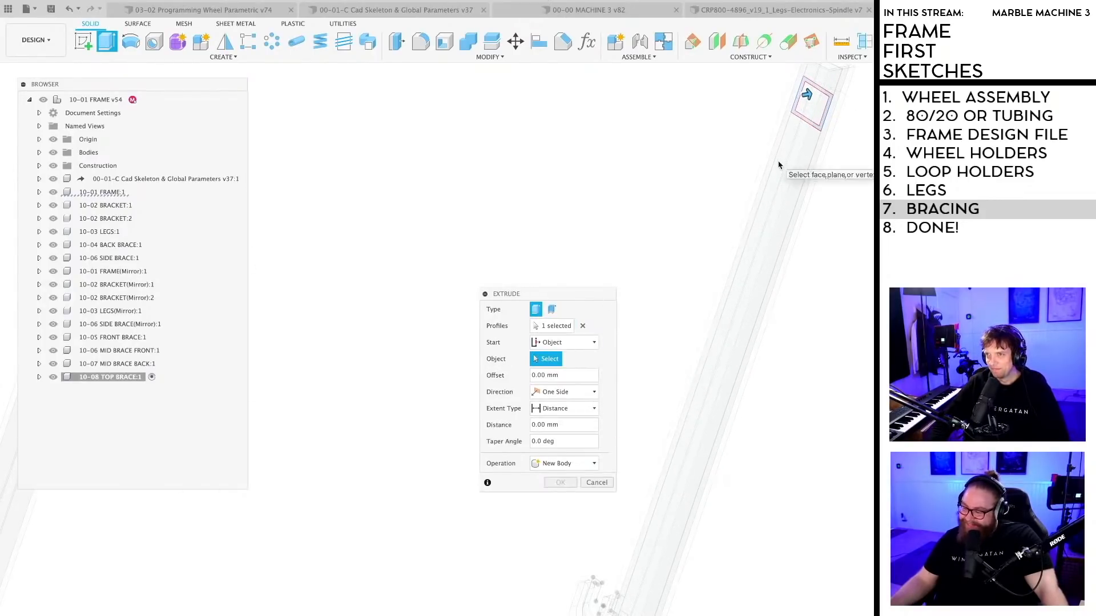
click(798, 215)
scroll(739, 337, down, 5)
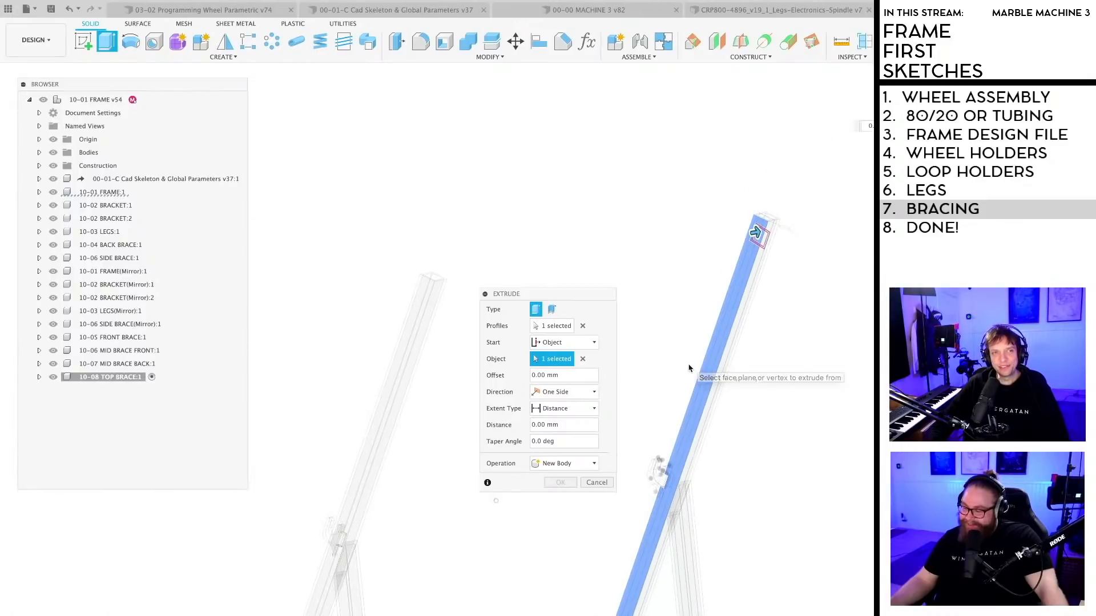
middle_drag(689, 366, 713, 349)
drag(573, 295, 649, 299)
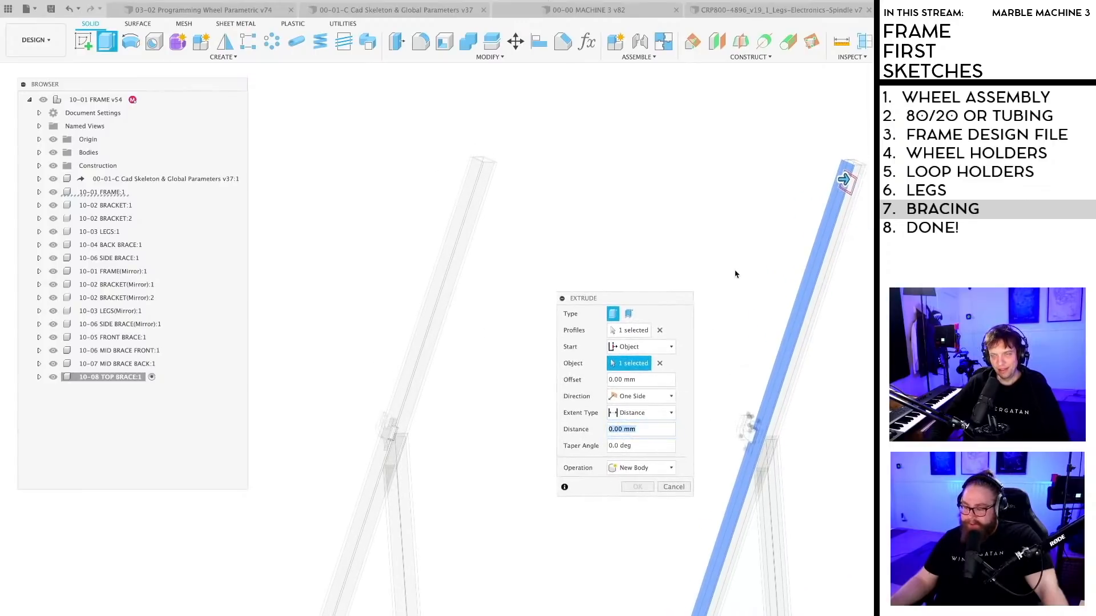
shift+middle_drag(735, 274, 724, 290)
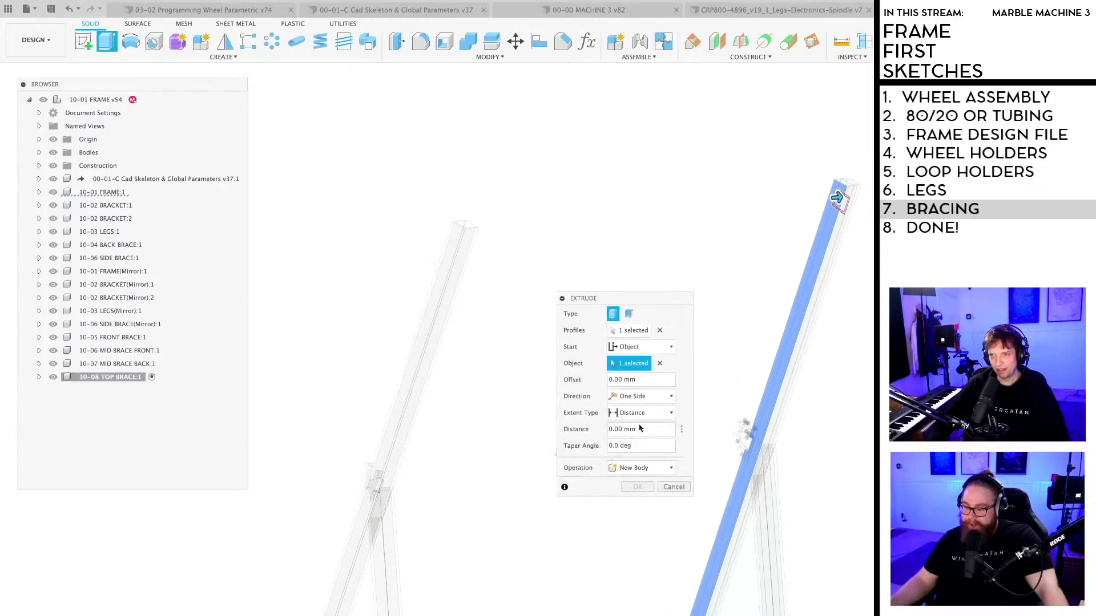
Step: Extrude the top brace as a new body to the facing side of the mirrored frame upright, using the To Object extent
click(656, 413)
click(632, 437)
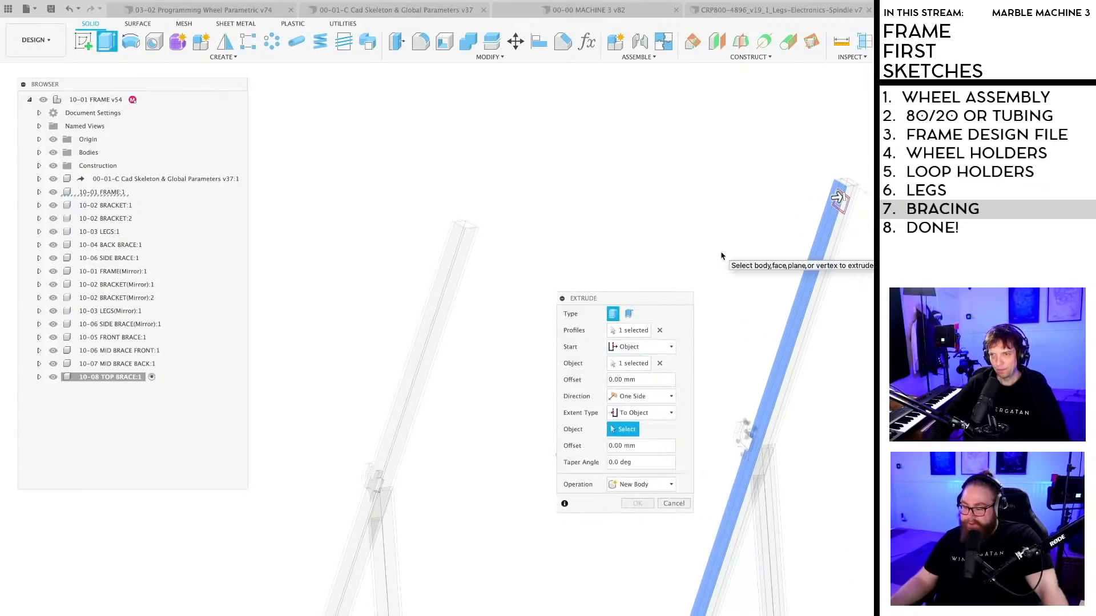
shift+middle_drag(723, 255, 477, 246)
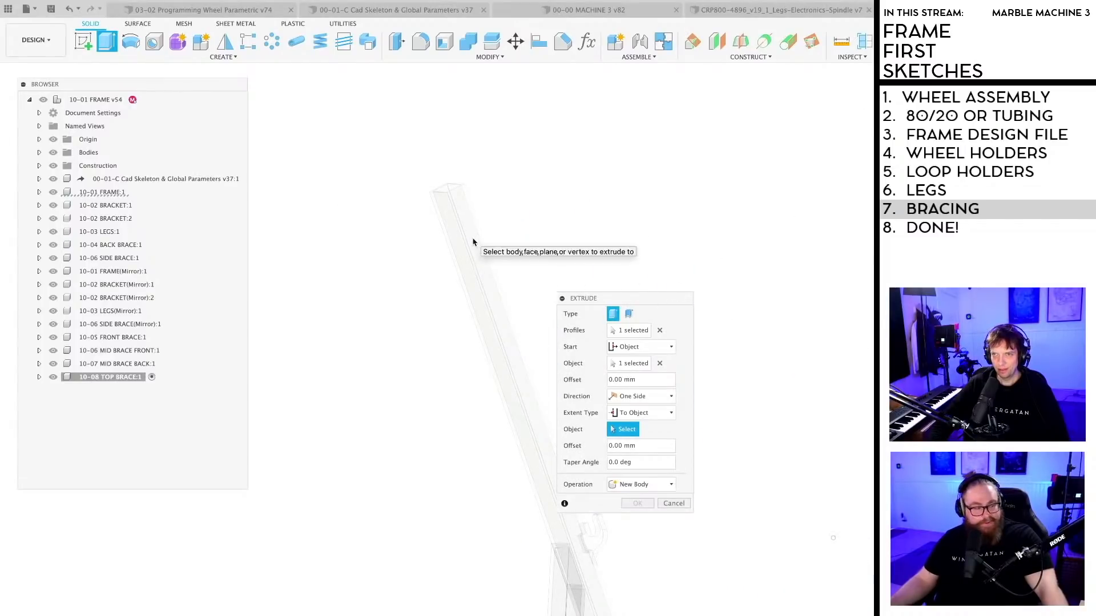
click(475, 243)
scroll(776, 423, down, 3)
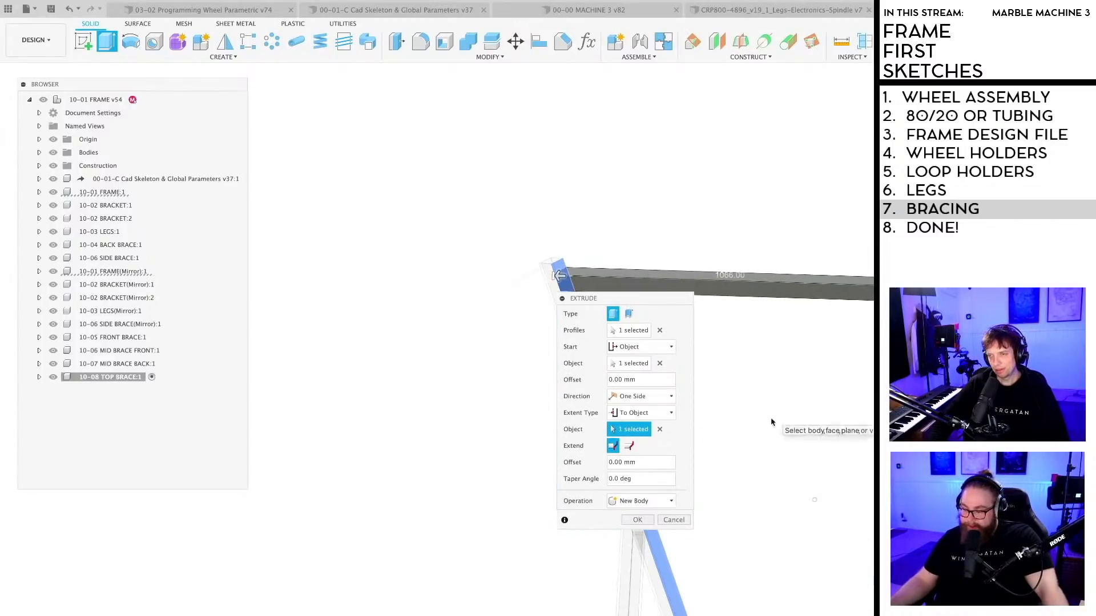
middle_drag(768, 367, 657, 278)
scroll(662, 286, down, 3)
shift+middle_drag(737, 365, 750, 377)
click(640, 519)
scroll(686, 302, down, 3)
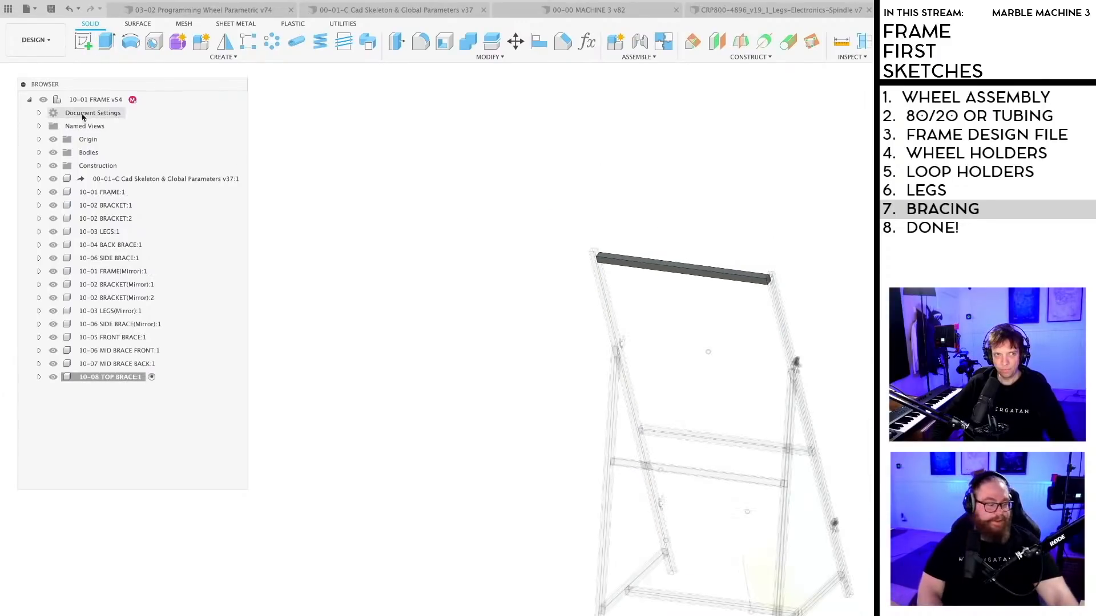
Step: Return to the top-level 10-01 FRAME assembly and save the design with the top brace
click(149, 100)
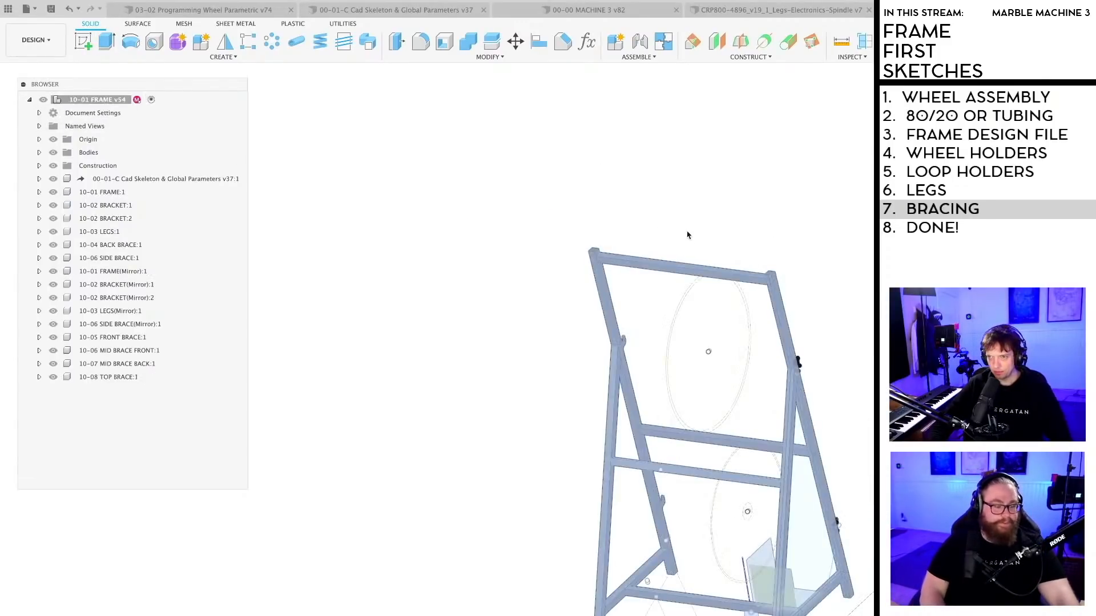
scroll(421, 432, down, 3)
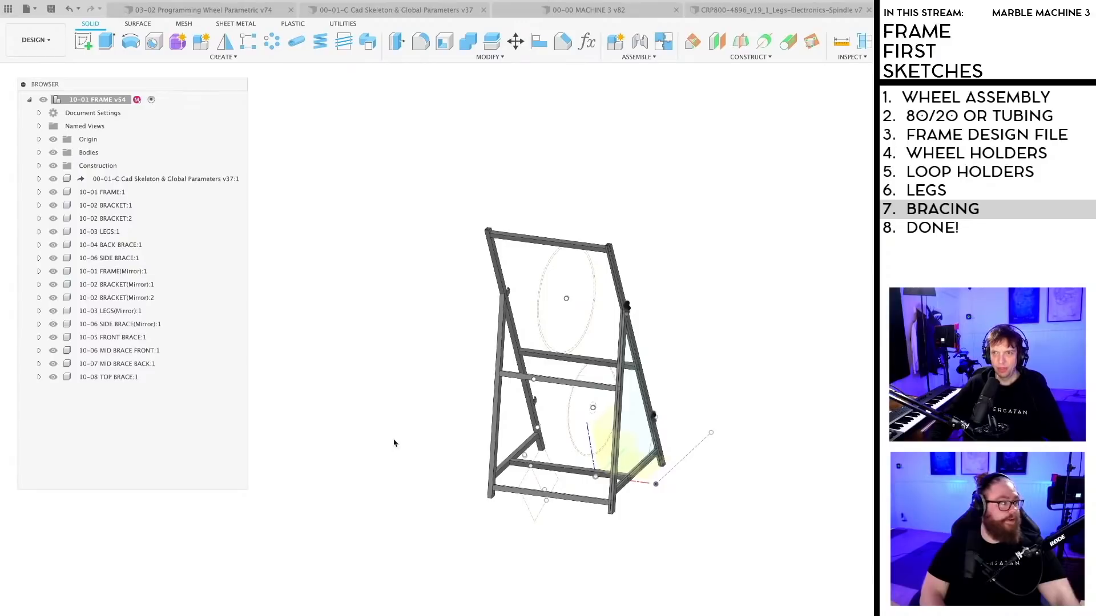
shift+middle_drag(394, 443, 362, 440)
scroll(398, 504, up, 4)
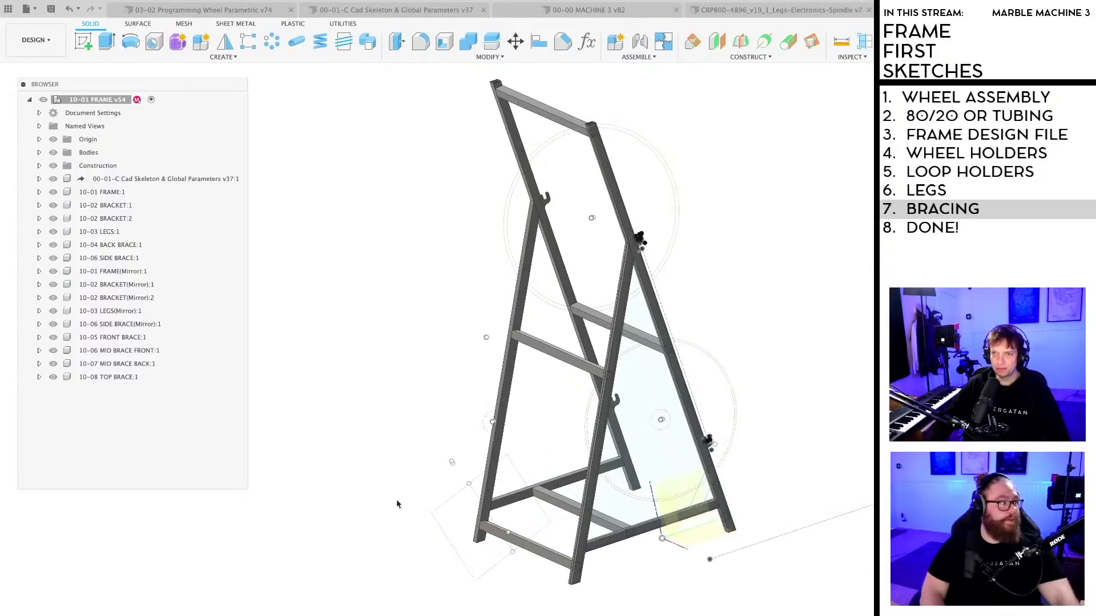
shift+middle_drag(447, 473, 444, 482)
key(super+s)
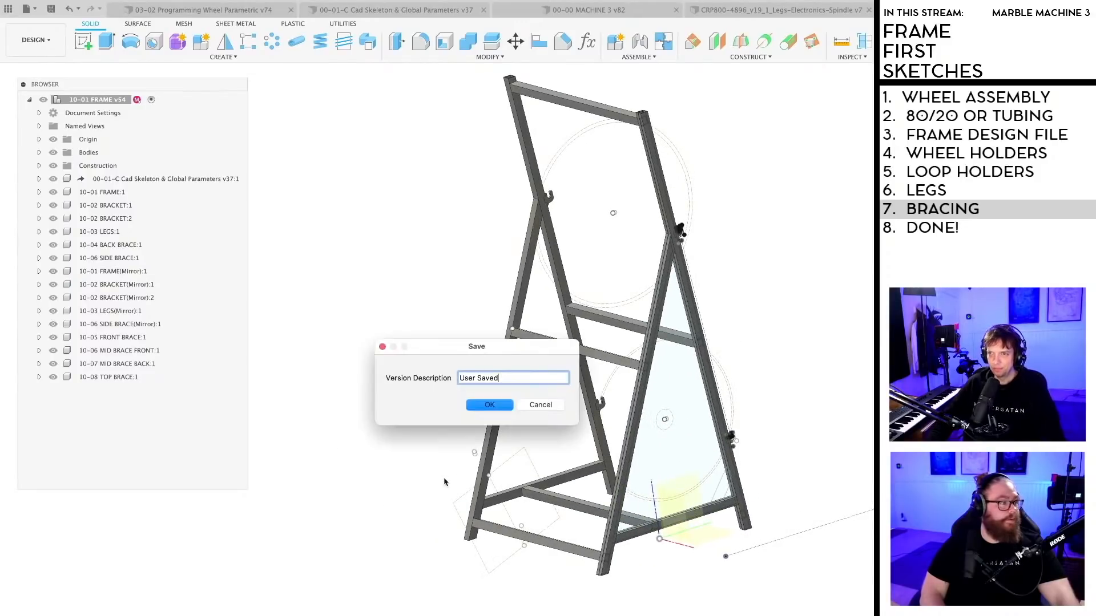
key(Return)
Step: Examine the fully braced frame from several angles
middle_drag(525, 456, 466, 470)
mouse_move(603, 590)
shift+middle_down()
mouse_move(645, 586)
mouse_move(631, 590)
mouse_move(635, 600)
mouse_move(649, 589)
mouse_move(617, 614)
mouse_move(622, 605)
mouse_move(608, 598)
shift+middle_up()
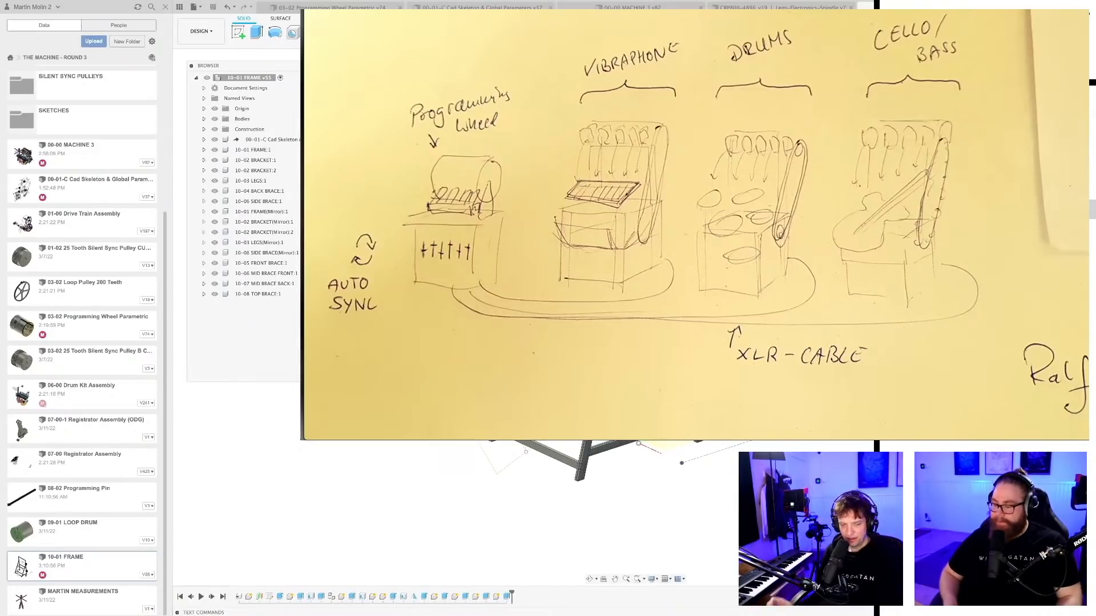
shift+middle_drag(640, 466, 647, 465)
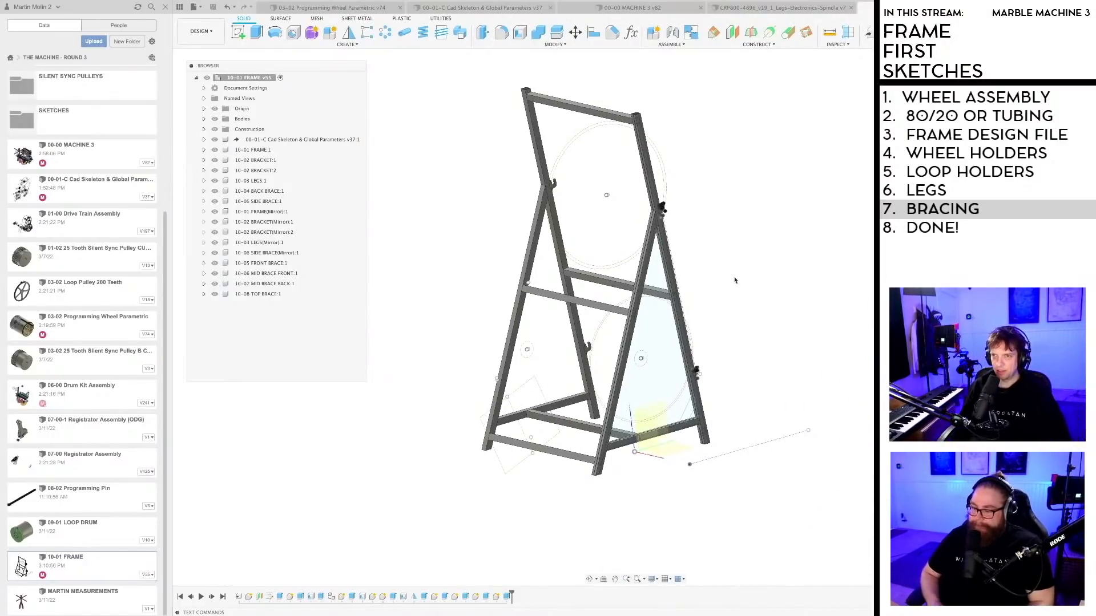
scroll(726, 289, up, 3)
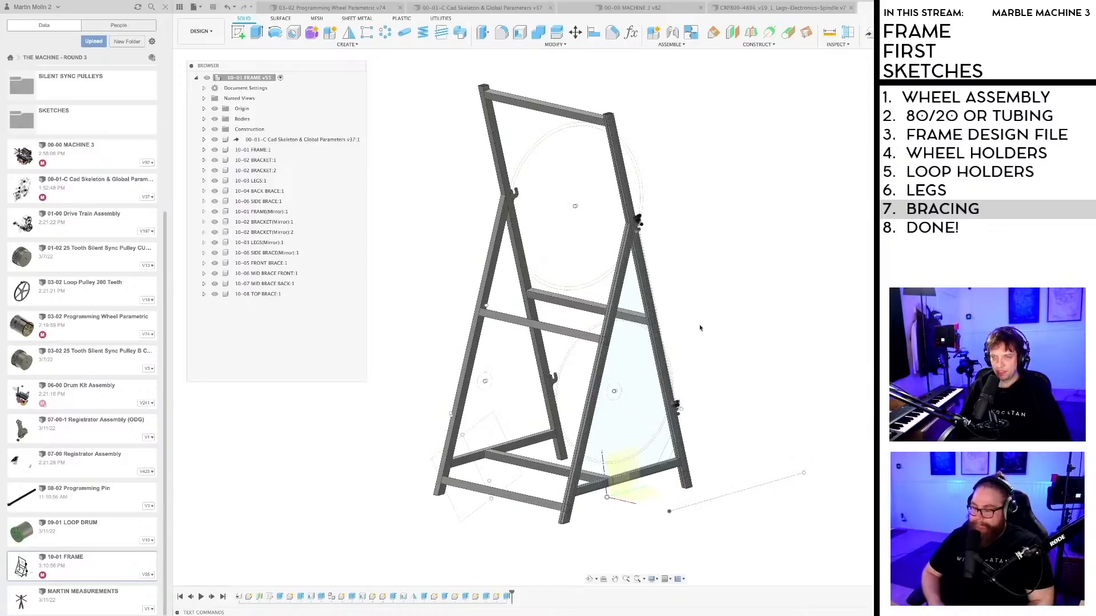
shift+middle_drag(700, 329, 701, 329)
scroll(700, 330, down, 4)
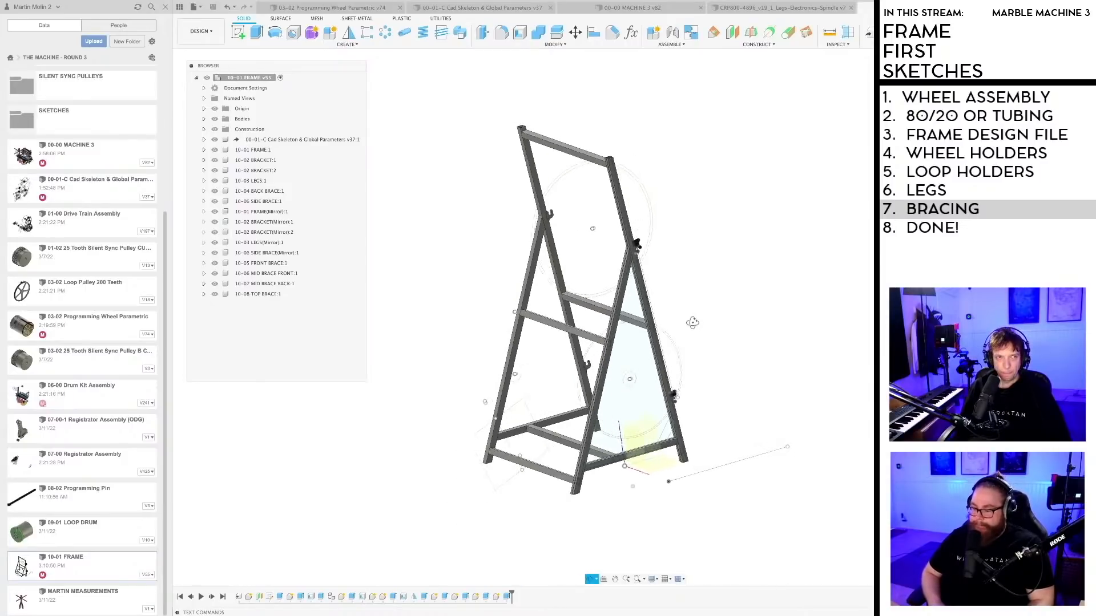
shift+middle_drag(696, 327, 709, 348)
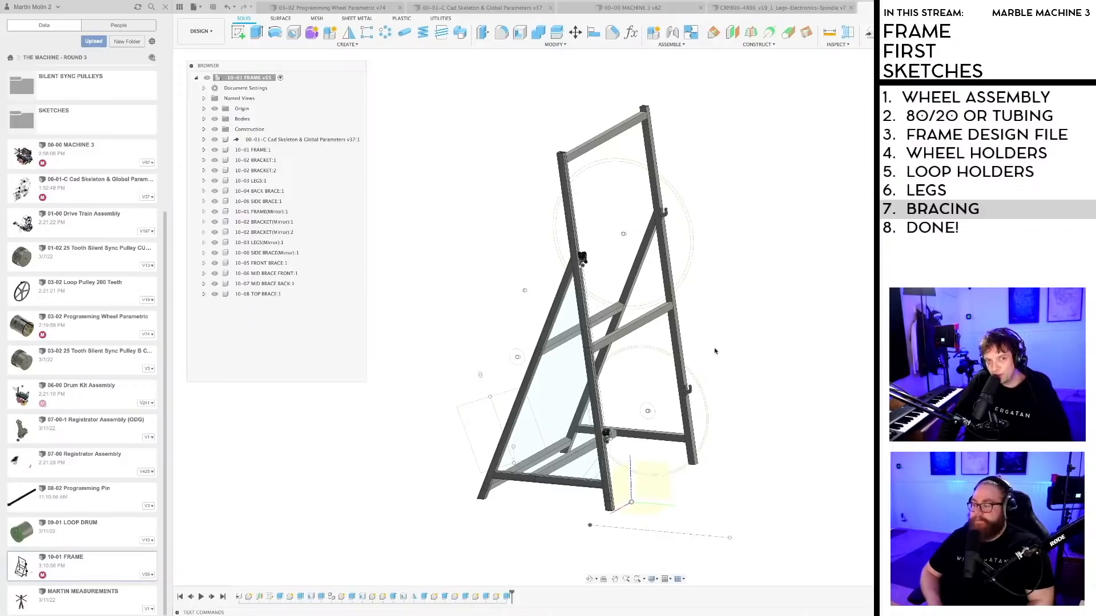
Step: Switch to the 00-00 MACHINE 3 assembly, update it to the latest braced frame and save it as a new version
scroll(710, 345, up, 3)
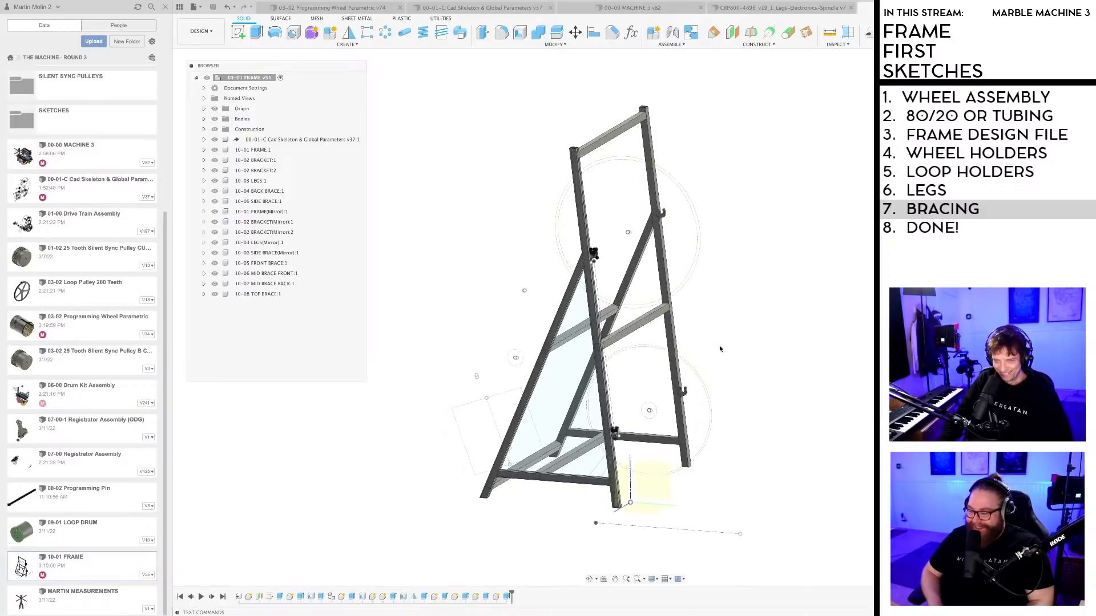
shift+middle_drag(702, 345, 707, 371)
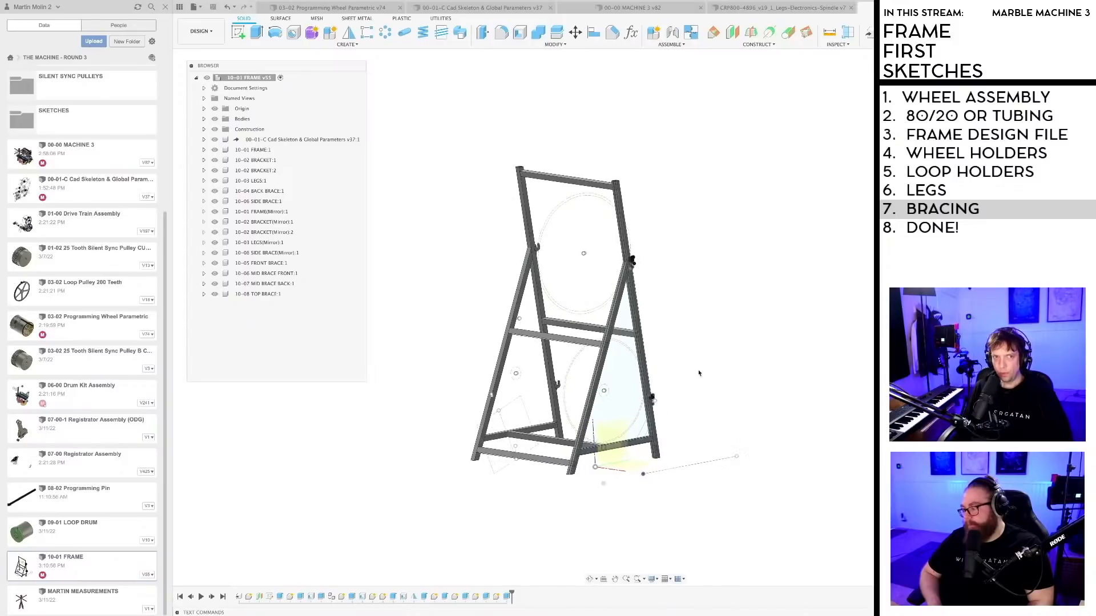
click(632, 8)
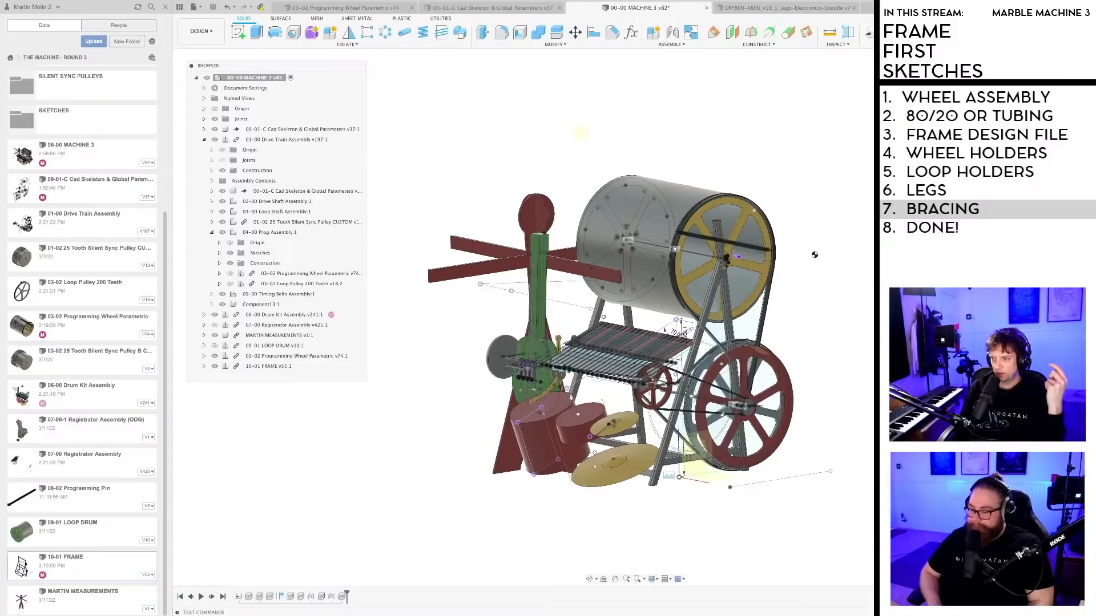
mouse_move(786, 320)
shift+middle_down()
mouse_move(817, 327)
mouse_move(783, 313)
mouse_move(794, 323)
shift+middle_up()
key(super+s)
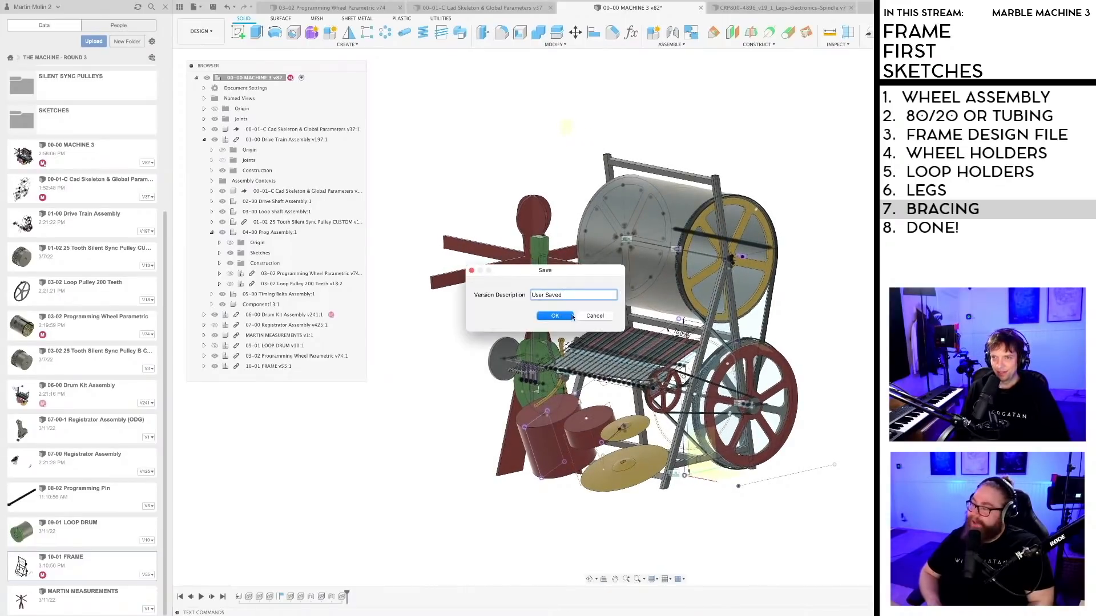
key(Return)
Step: Examine the full machine from several angles, checking how the new braces sit around the programming wheel and marimba
shift+middle_drag(765, 333, 803, 349)
scroll(815, 365, up, 3)
scroll(811, 366, down, 3)
scroll(654, 187, up, 6)
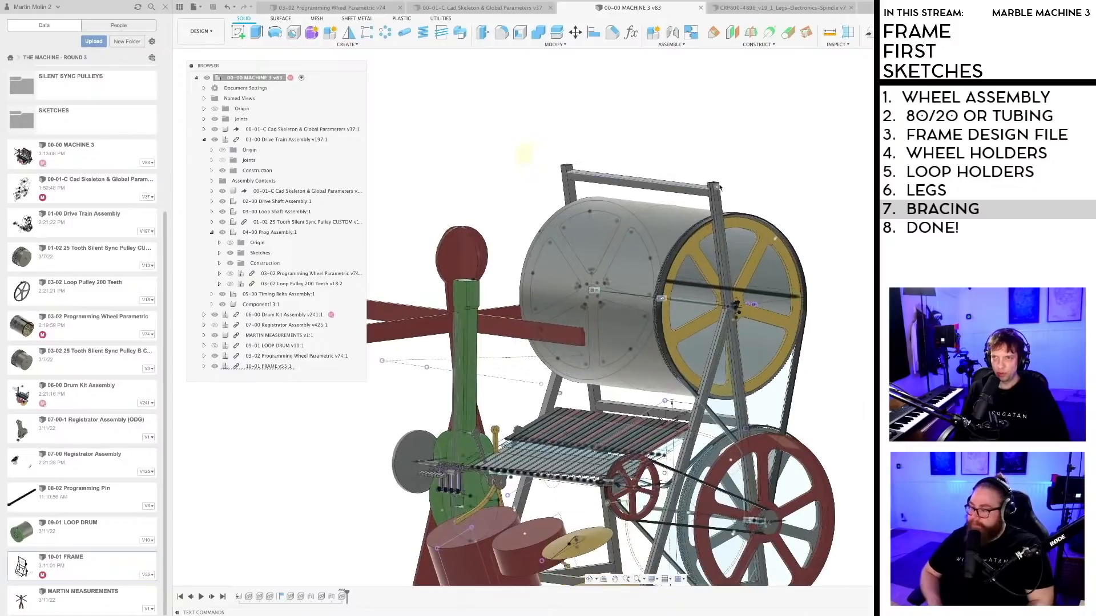
scroll(801, 194, down, 3)
scroll(716, 189, up, 4)
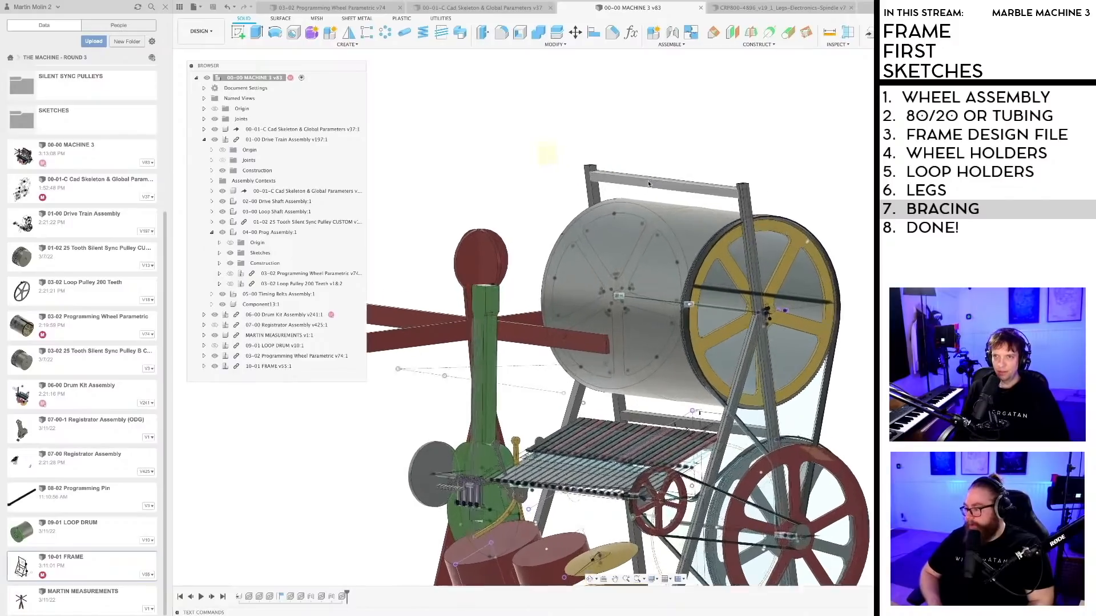
shift+middle_drag(716, 189, 733, 193)
scroll(724, 193, down, 5)
shift+middle_drag(824, 350, 844, 415)
scroll(823, 379, up, 2)
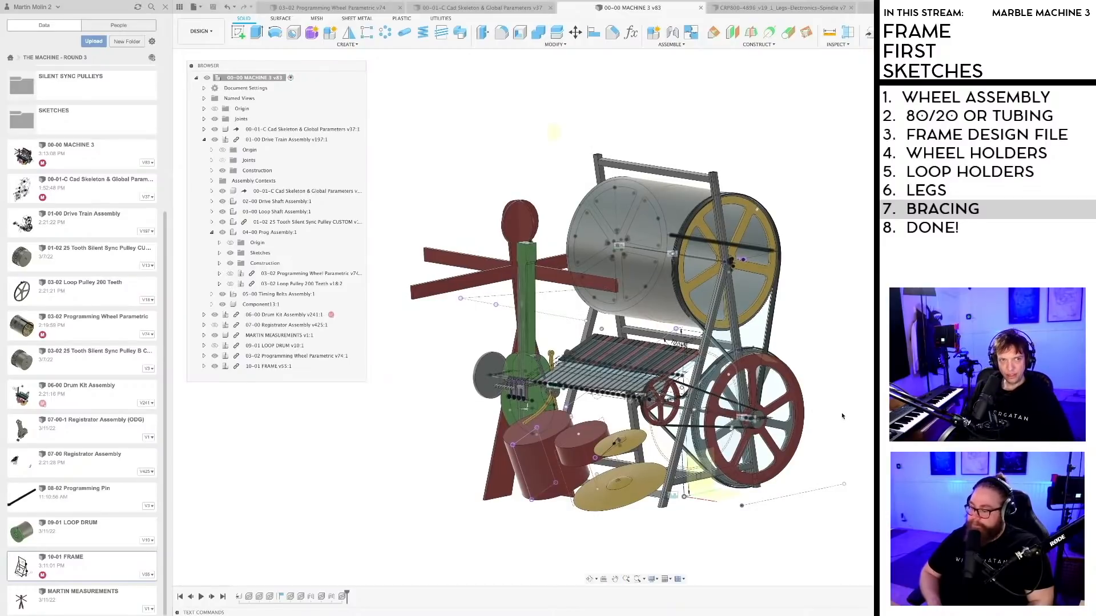
shift+middle_drag(842, 403, 844, 408)
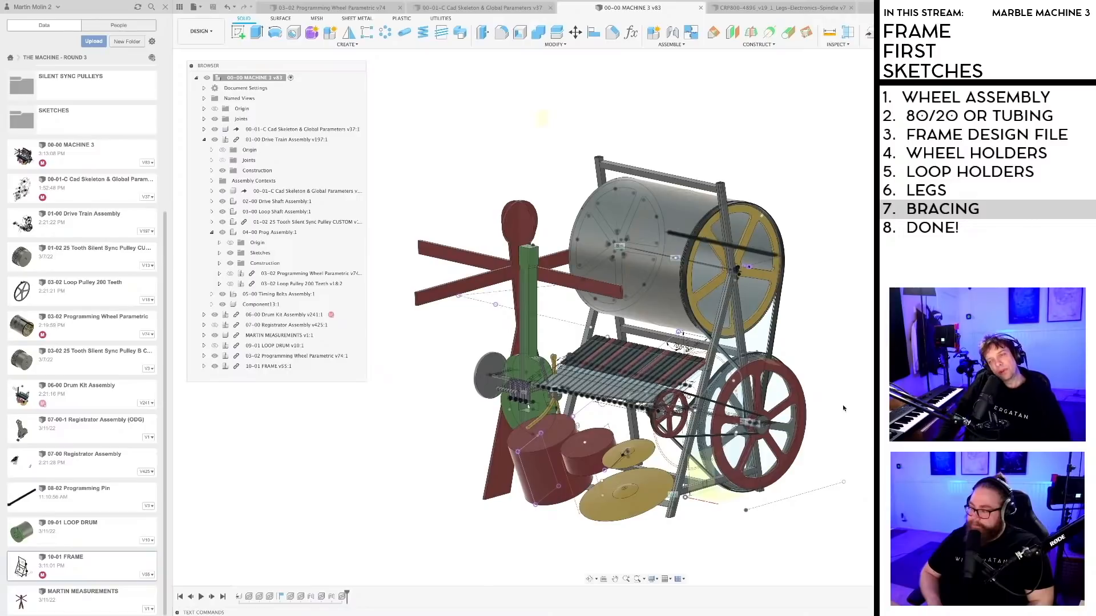
shift+middle_drag(809, 345, 815, 337)
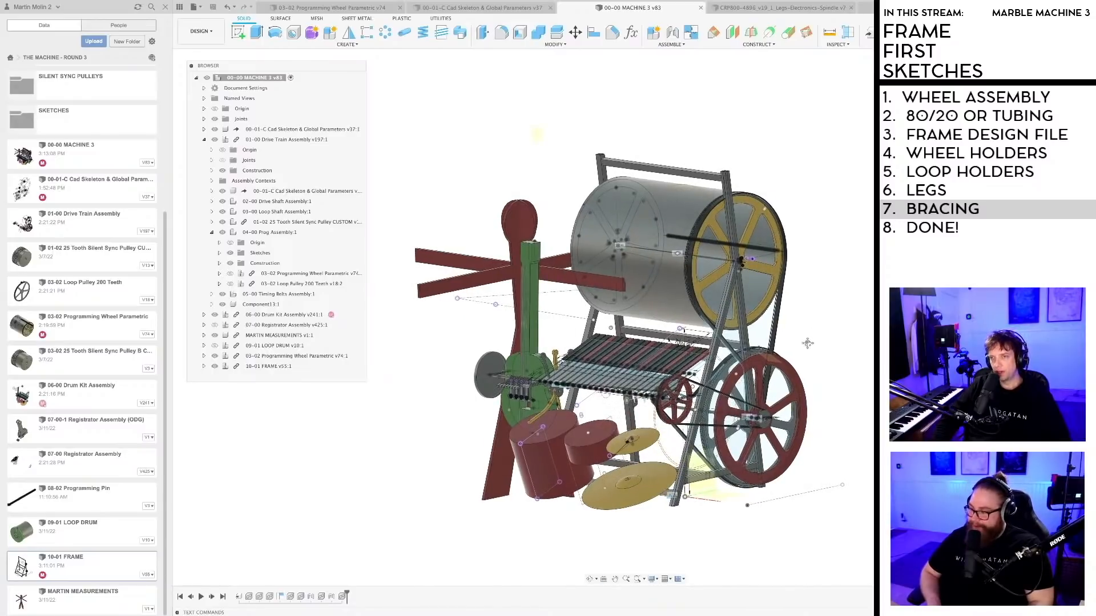
middle_drag(805, 335, 782, 318)
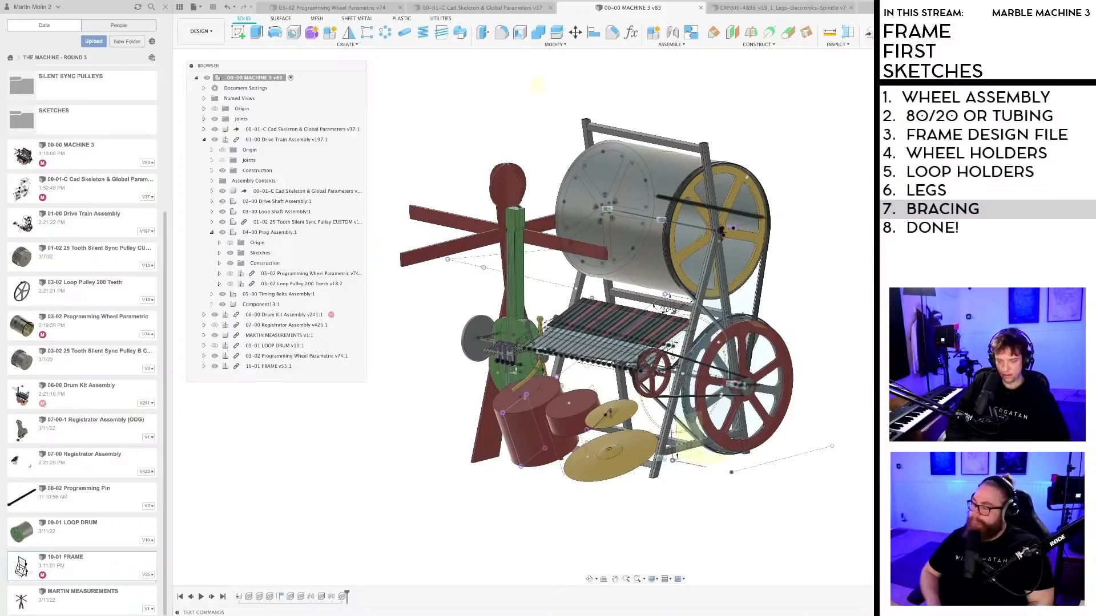
text(GUSSETS)
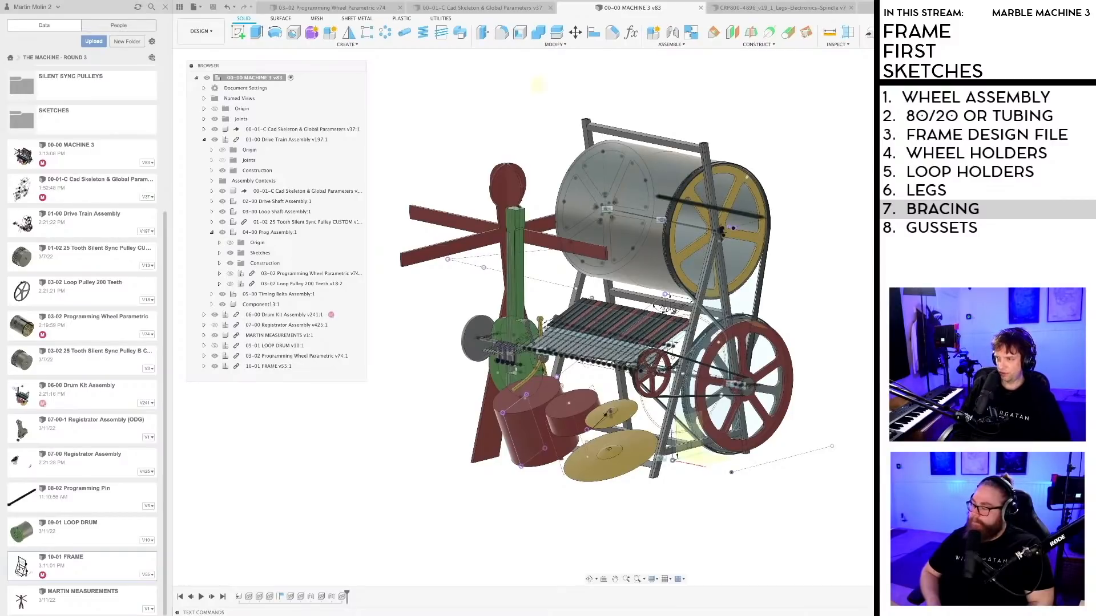
key(Return)
text(9. )
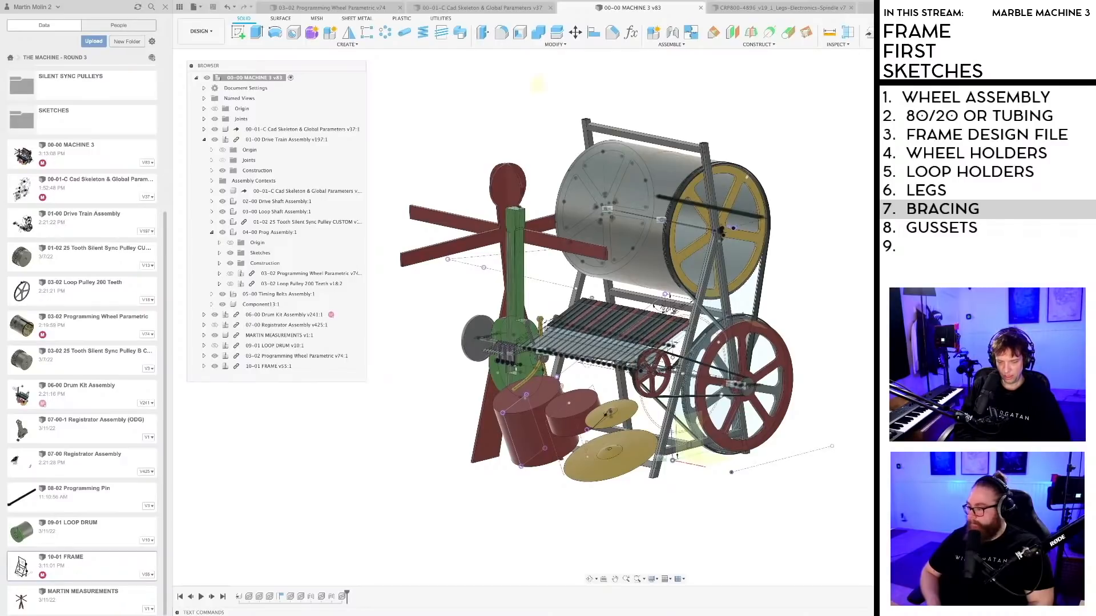
text(LEVEL FEET)
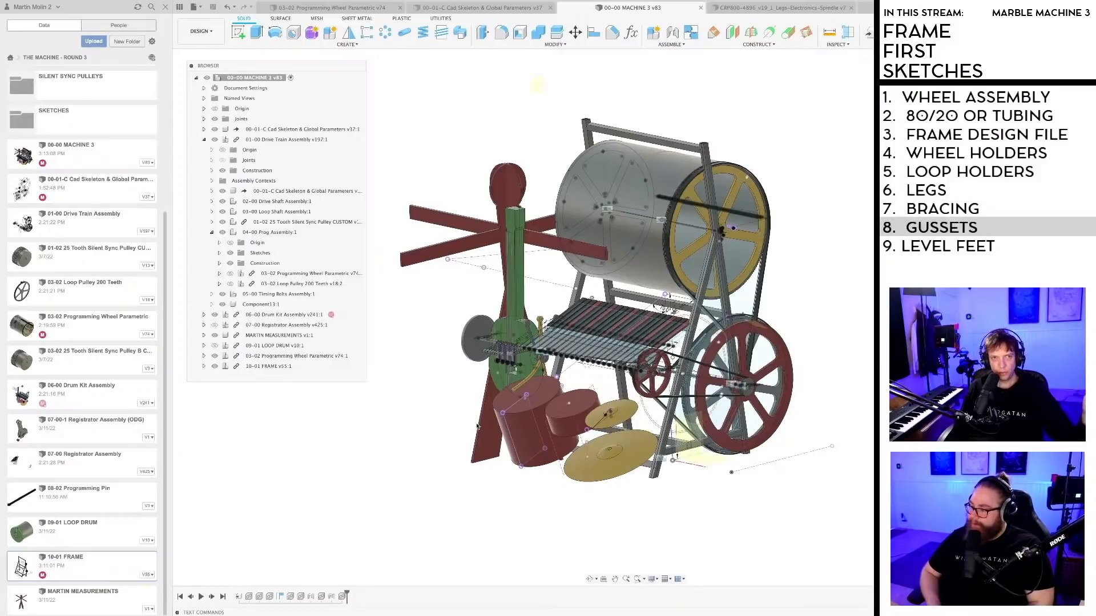
scroll(782, 341, down, 2)
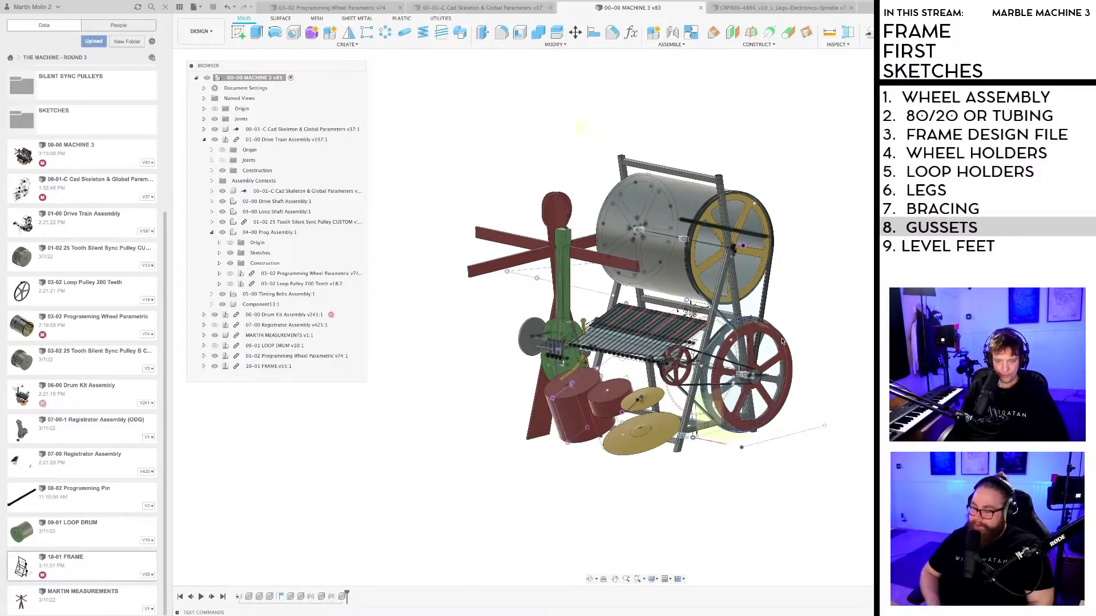
middle_drag(767, 336, 749, 363)
scroll(751, 363, down, 1)
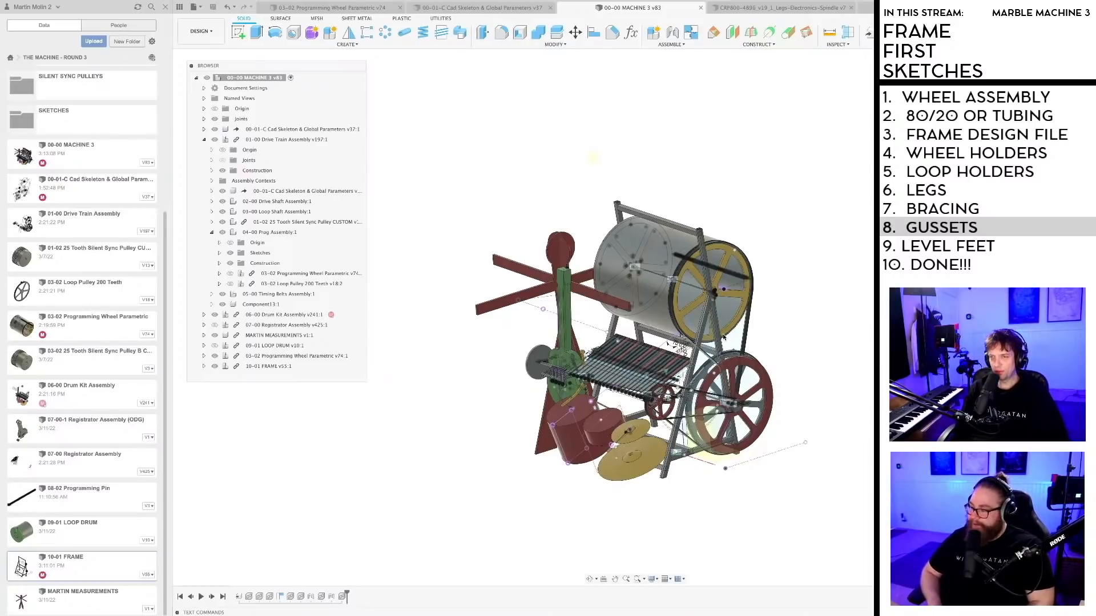
middle_drag(779, 339, 722, 345)
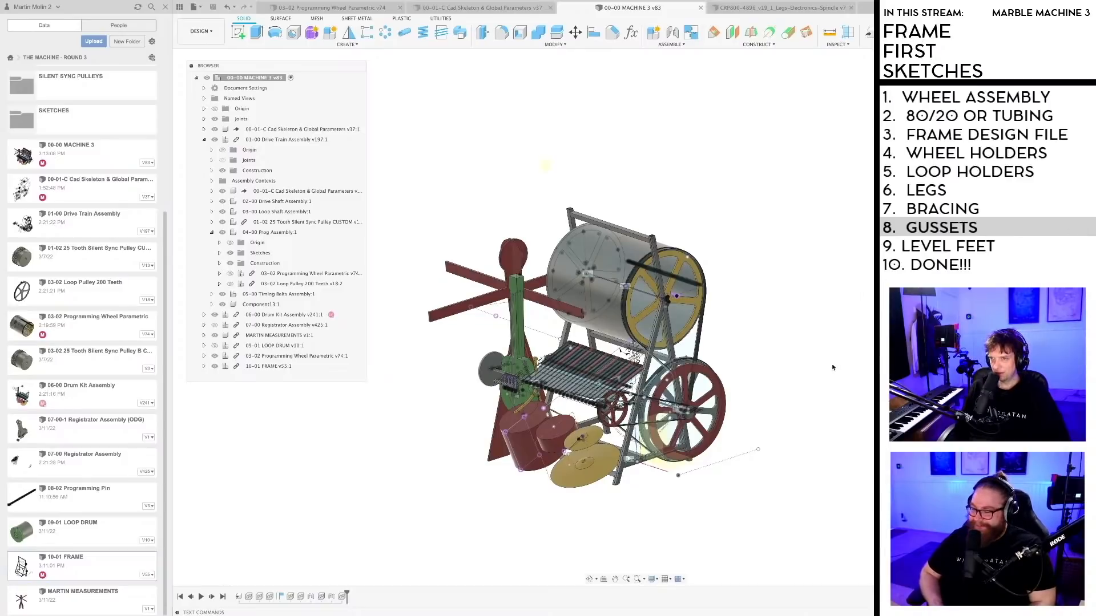
scroll(779, 336, down, 1)
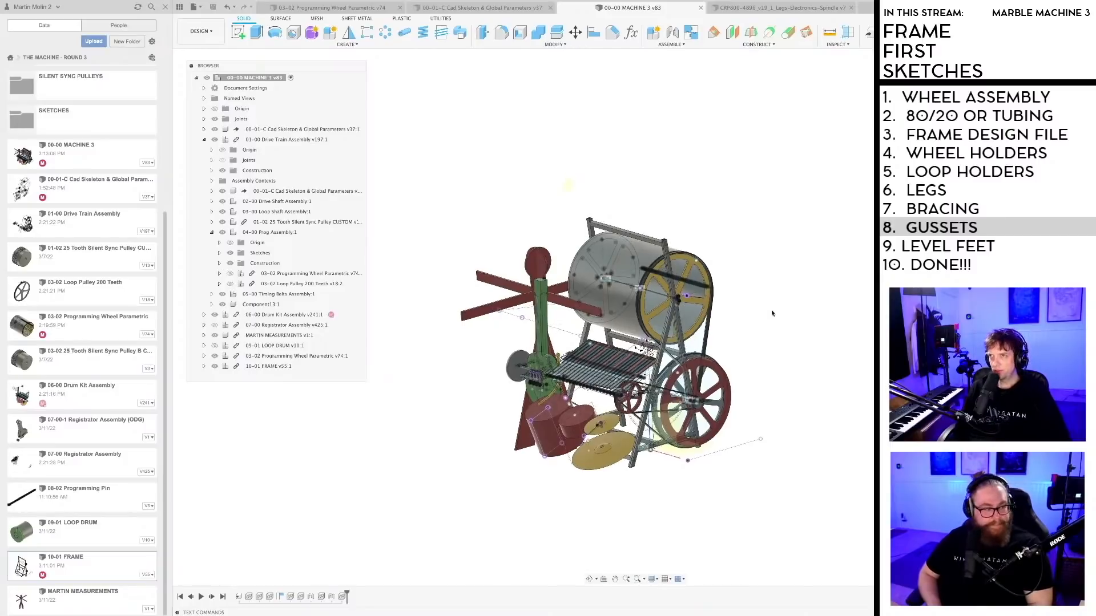
Step: Return to the 10-01 FRAME design and open the frame side sketch containing the diagonal gusset lines for editing
click(869, 8)
middle_drag(683, 392, 713, 392)
shift+middle_drag(711, 393, 709, 394)
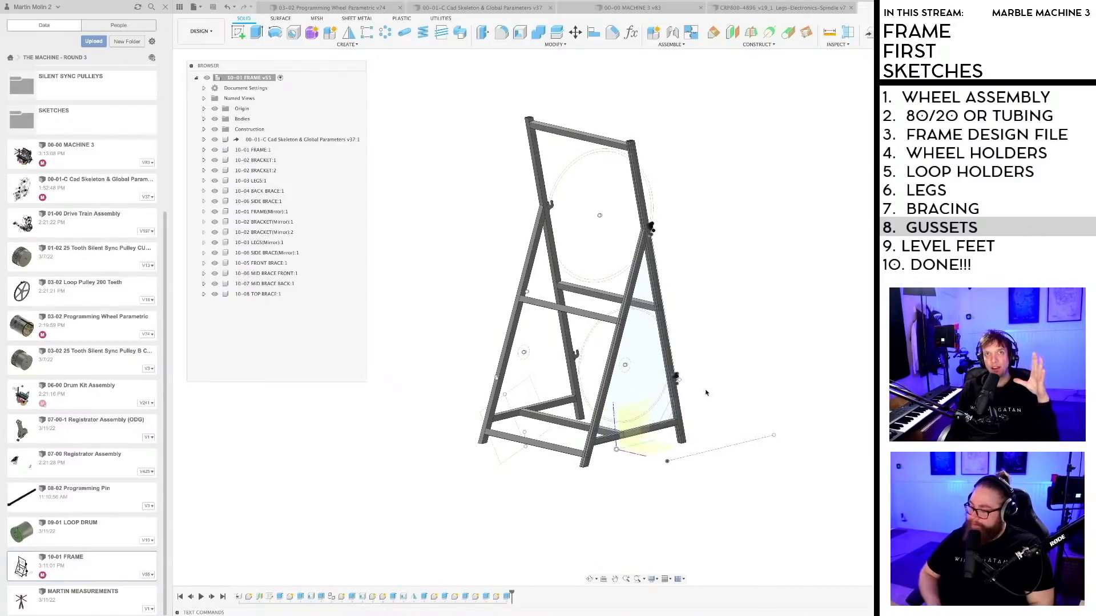
mouse_move(706, 392)
middle_down()
mouse_move(704, 376)
mouse_move(686, 384)
middle_up()
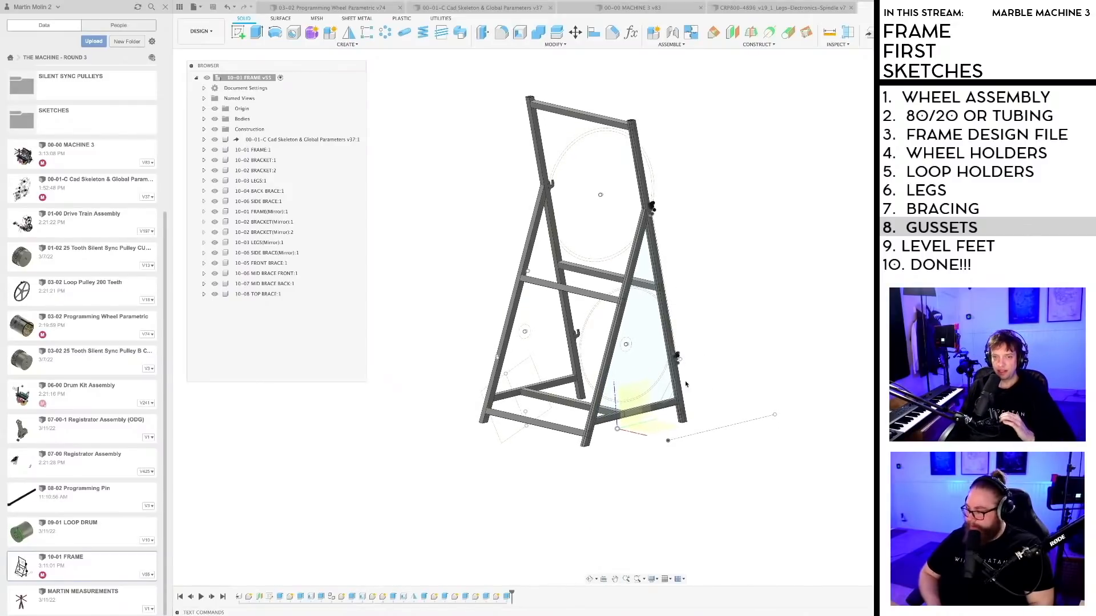
double_click(269, 597)
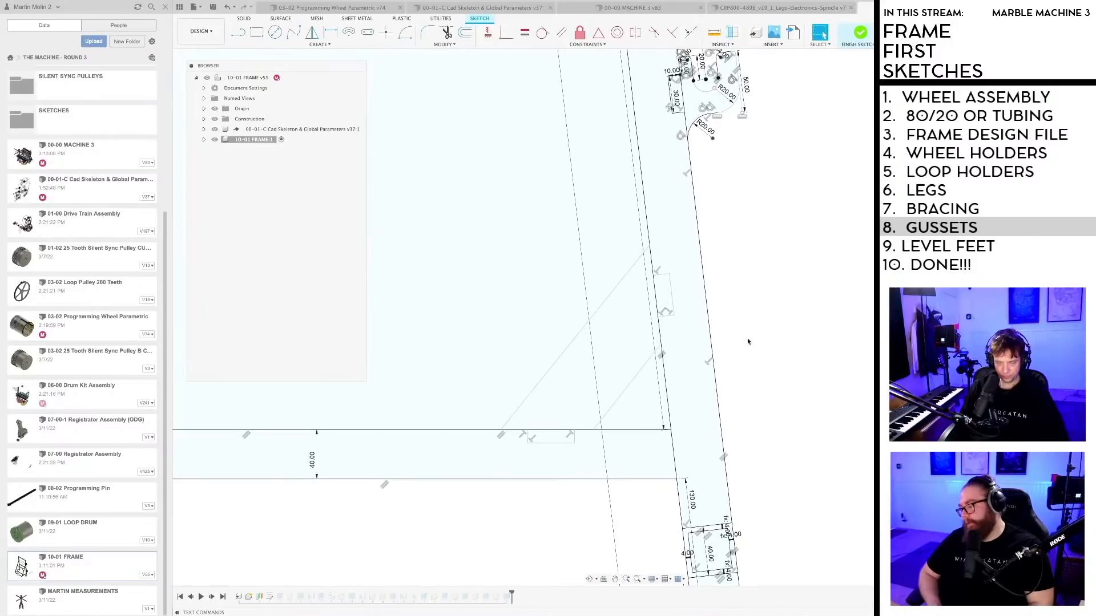
Step: Dimension the depth of the small rectangular tab on the upright's inner edge to 10 mm
key(d)
scroll(672, 301, up, 3)
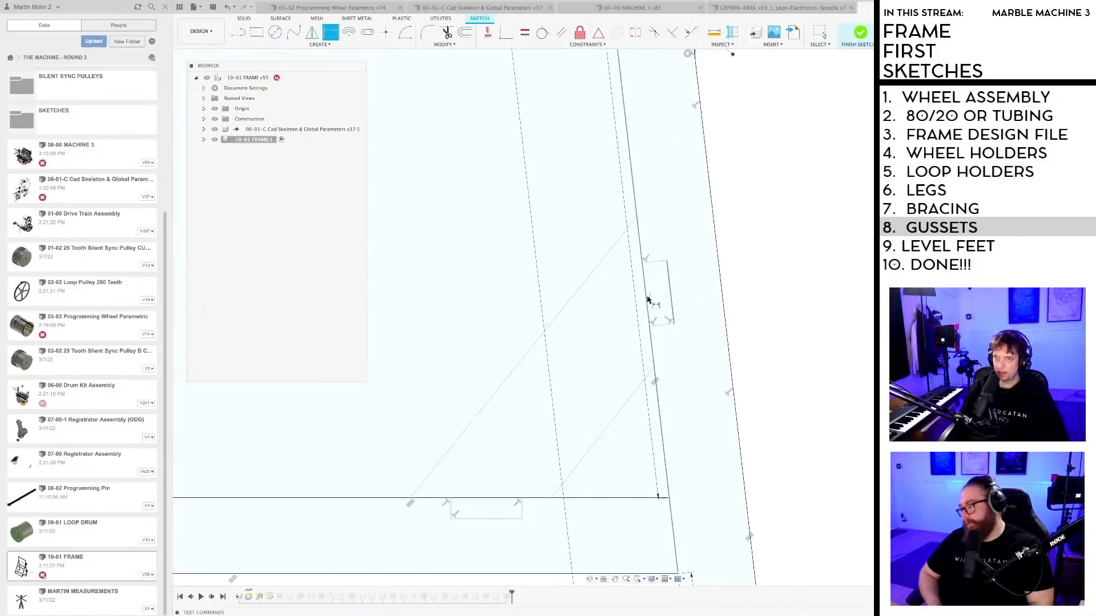
click(659, 295)
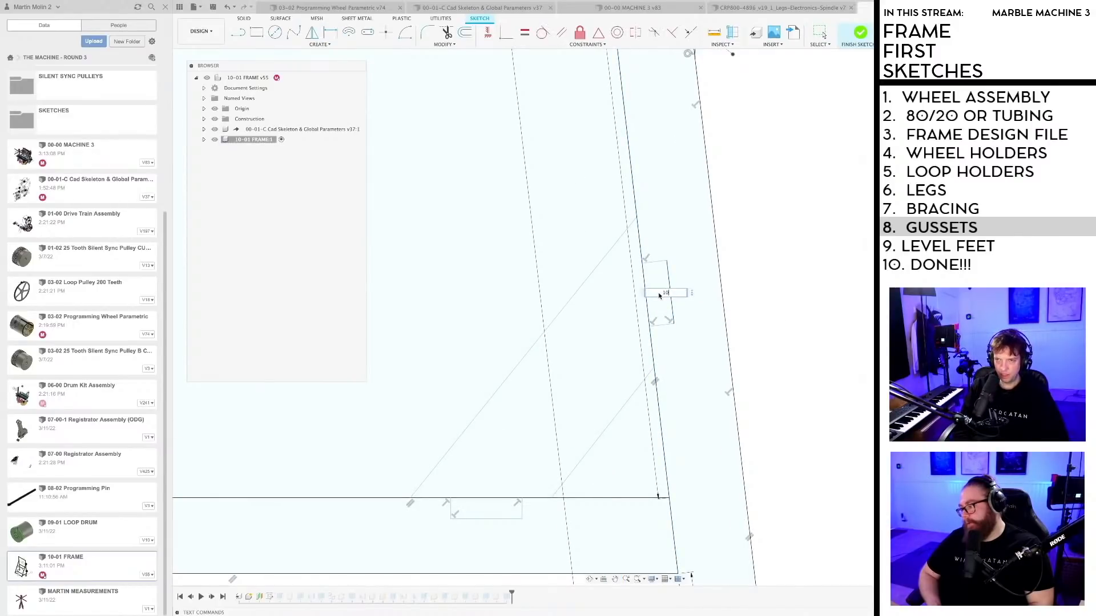
key(Return)
scroll(667, 311, up, 2)
click(667, 313)
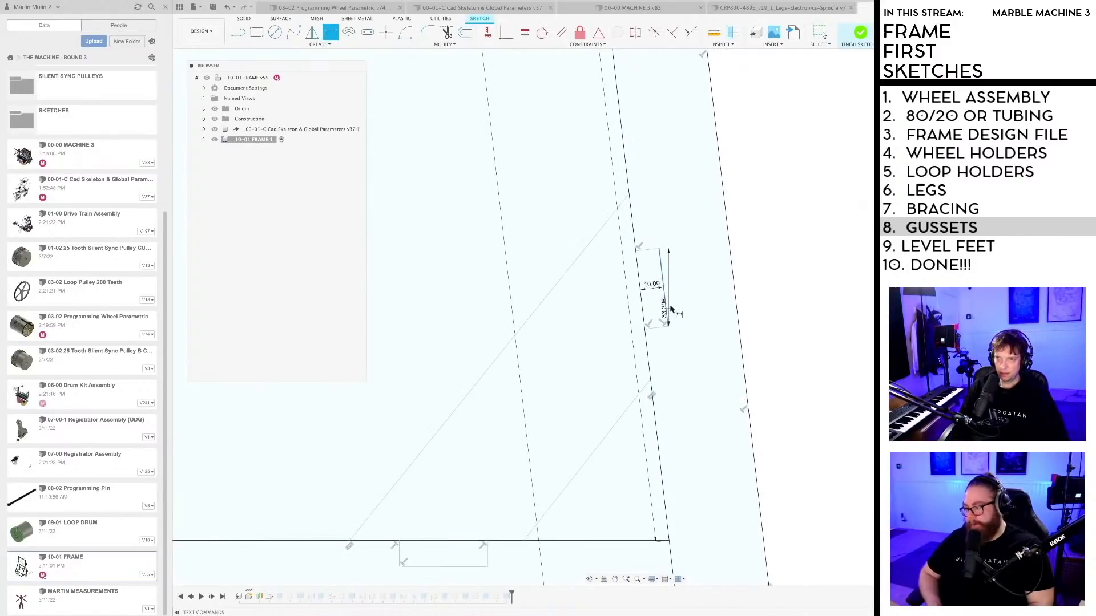
scroll(673, 306, up, 3)
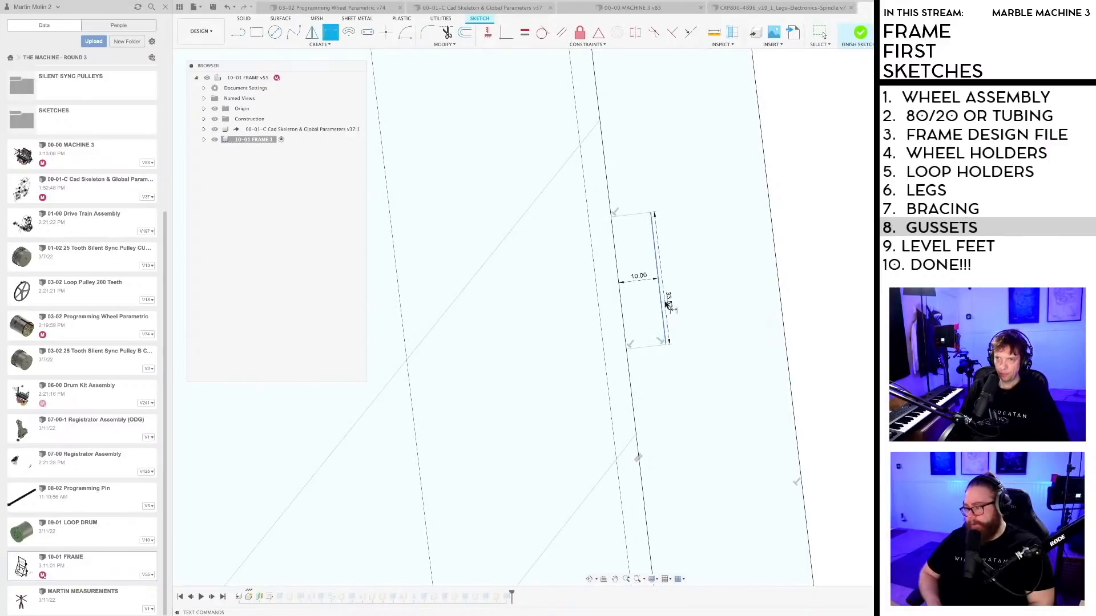
click(665, 304)
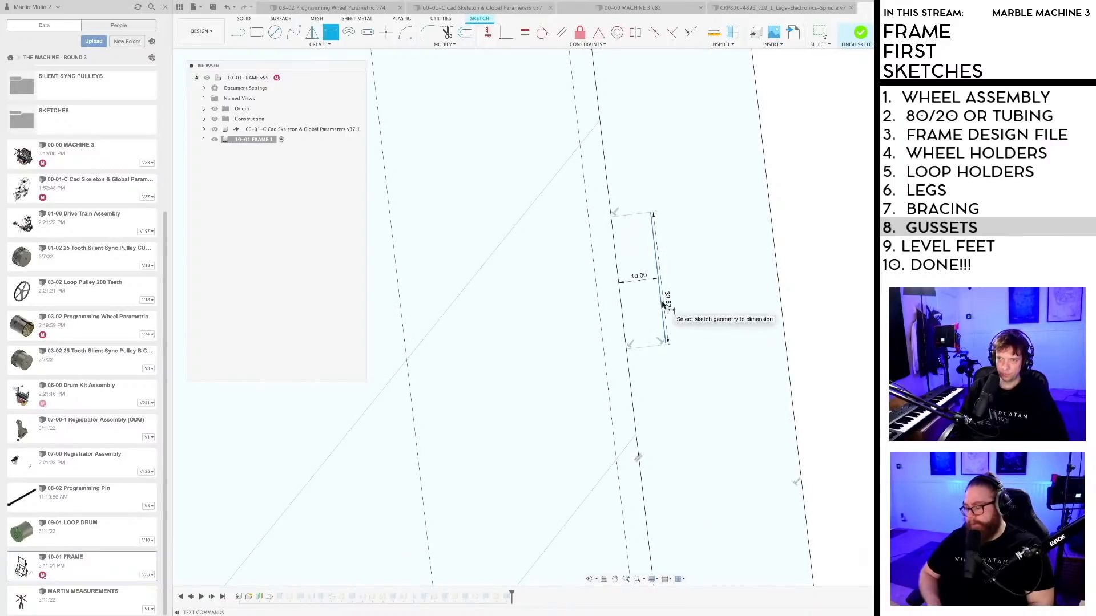
key(Escape)
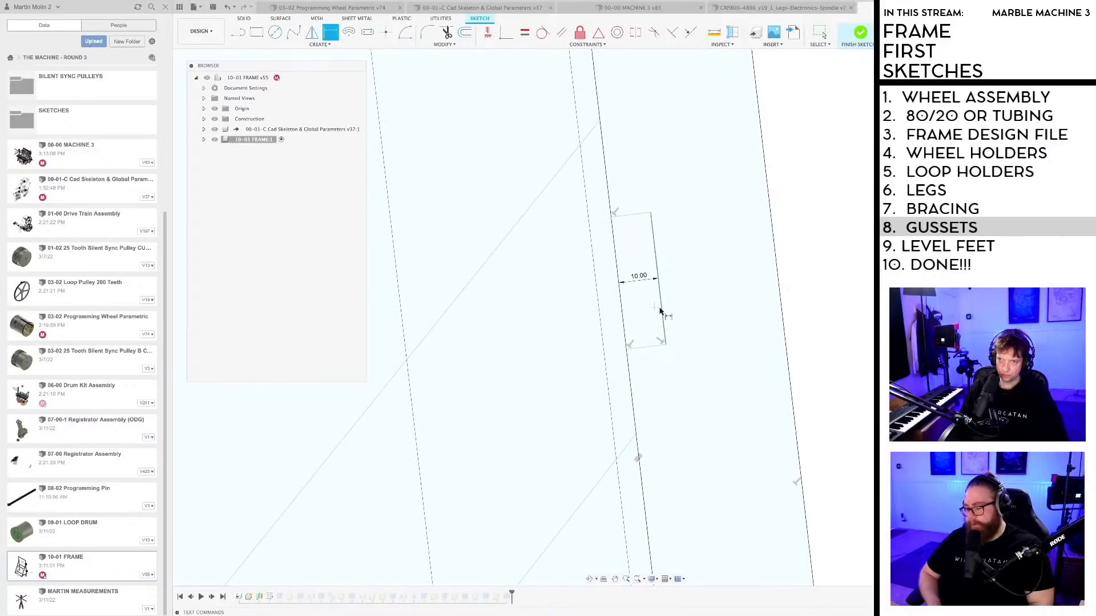
Step: Dimension the length of the upright's small tab along its outer edge to 20 mm
click(657, 308)
click(655, 313)
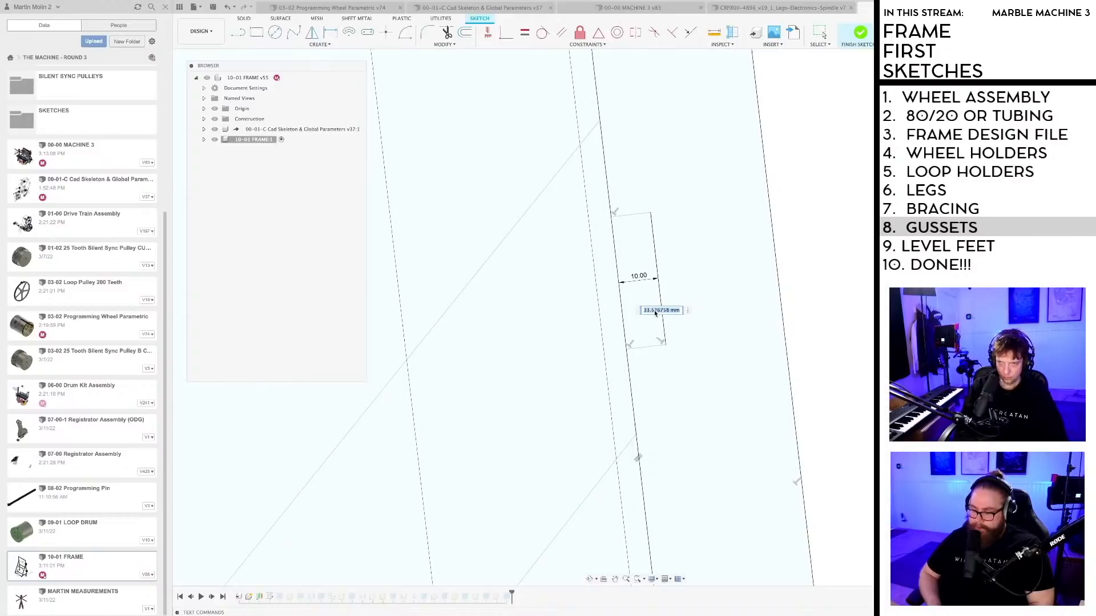
key(Return)
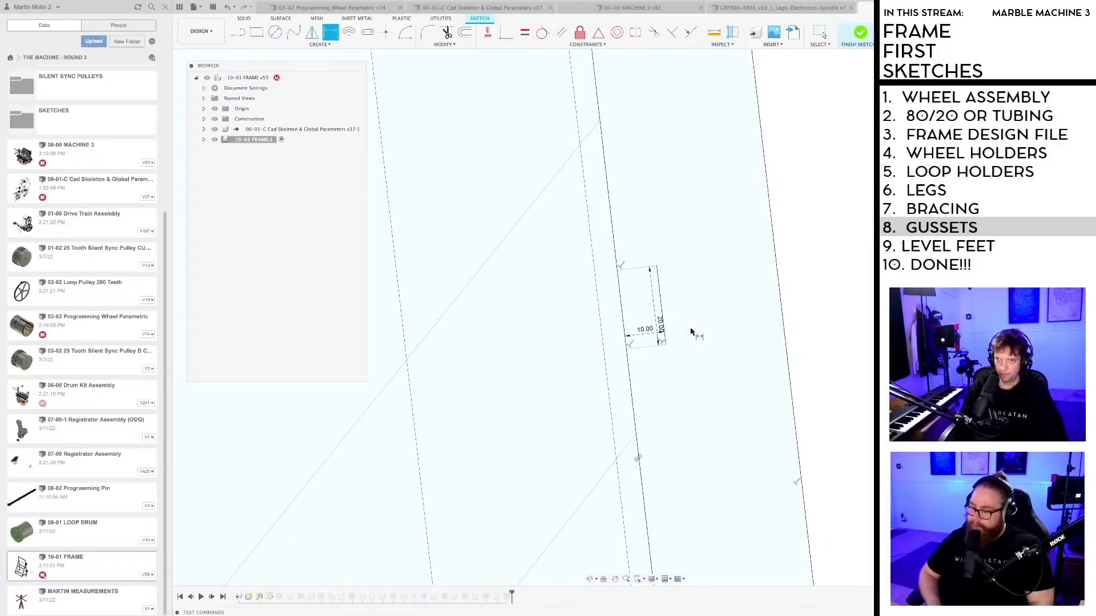
Step: Dimension the small tab in the horizontal member's upper edge to 10 mm deep and 20 mm long
scroll(700, 385, down, 3)
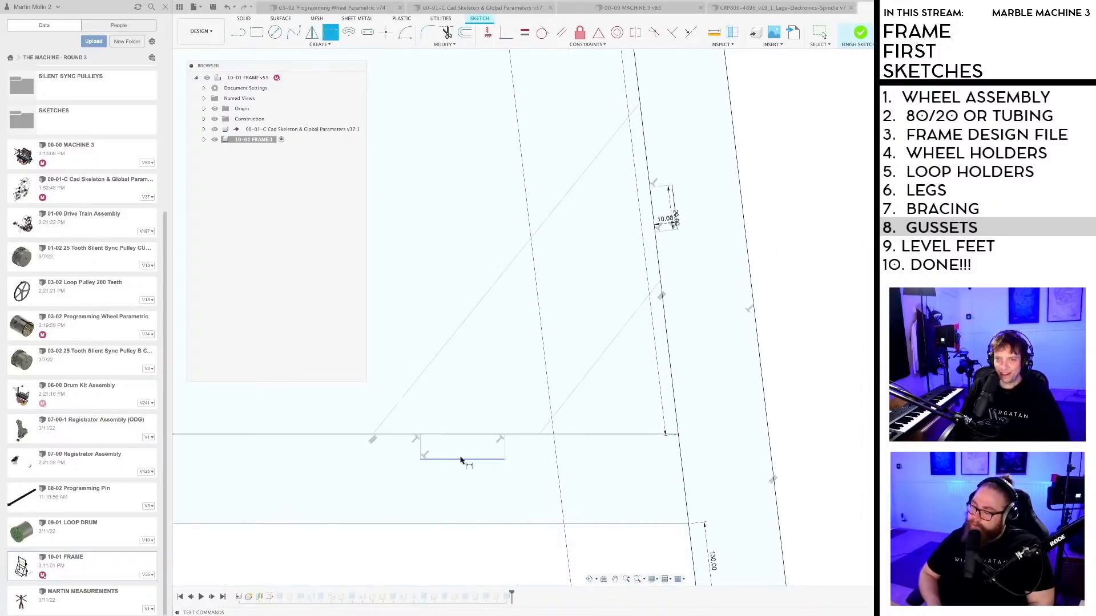
click(461, 460)
click(469, 447)
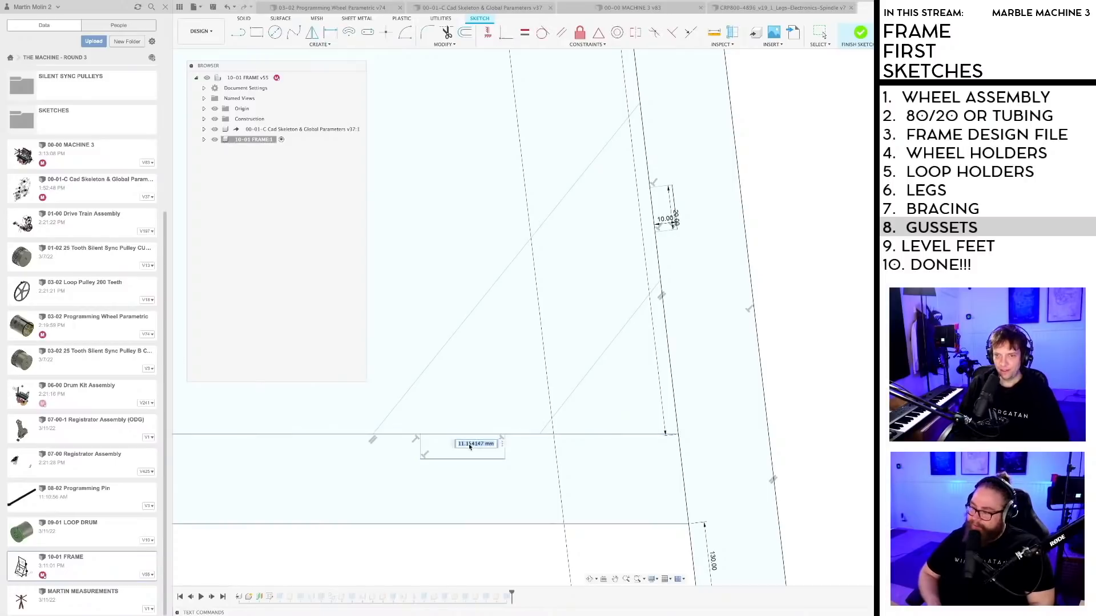
key(Return)
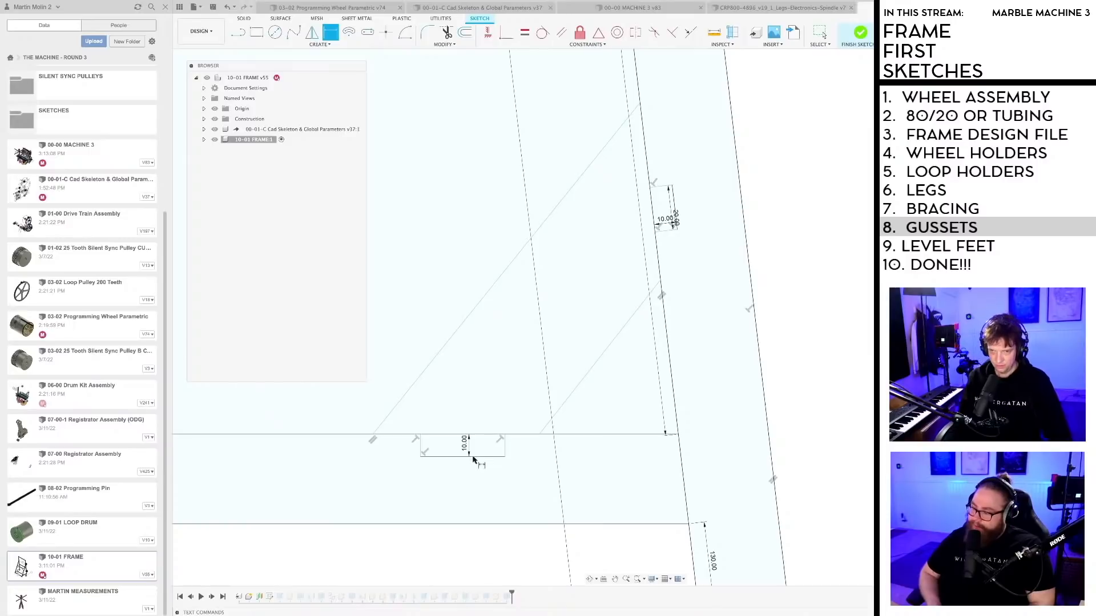
click(473, 460)
click(473, 467)
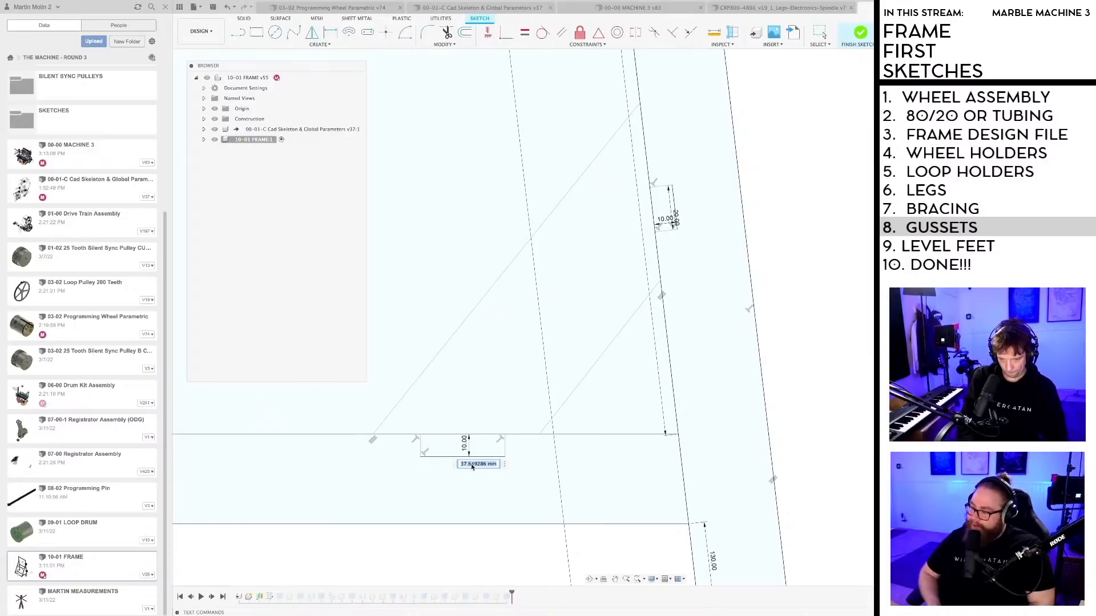
text(20)
key(Return)
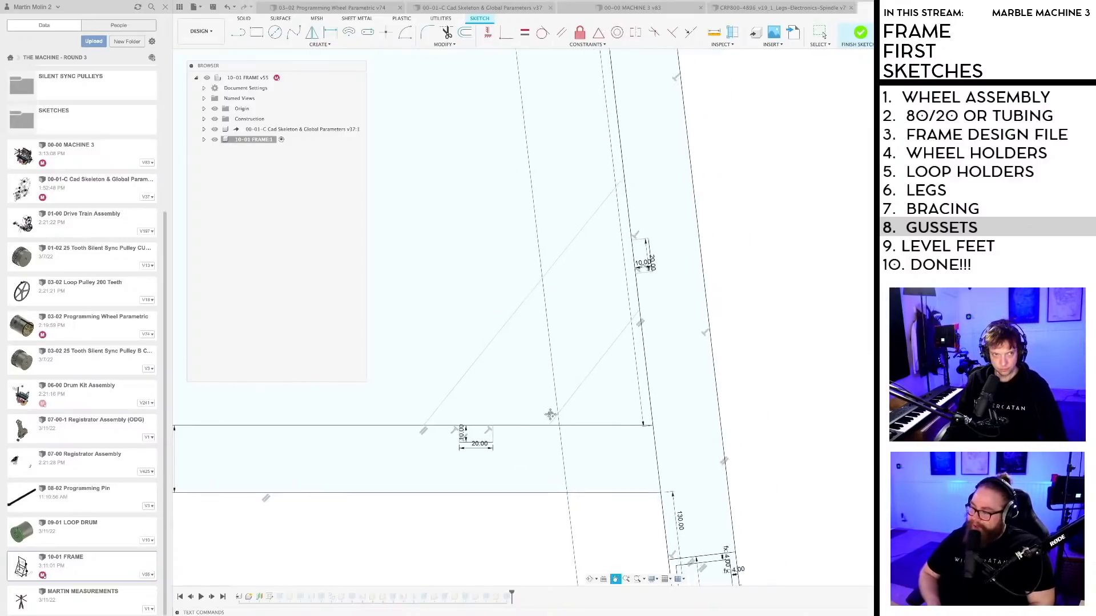
Step: Dimension the angle between the inner gusset diagonal and the horizontal member's upper edge to 45 degrees
mouse_move(549, 414)
middle_down()
mouse_move(585, 411)
mouse_move(586, 392)
middle_up()
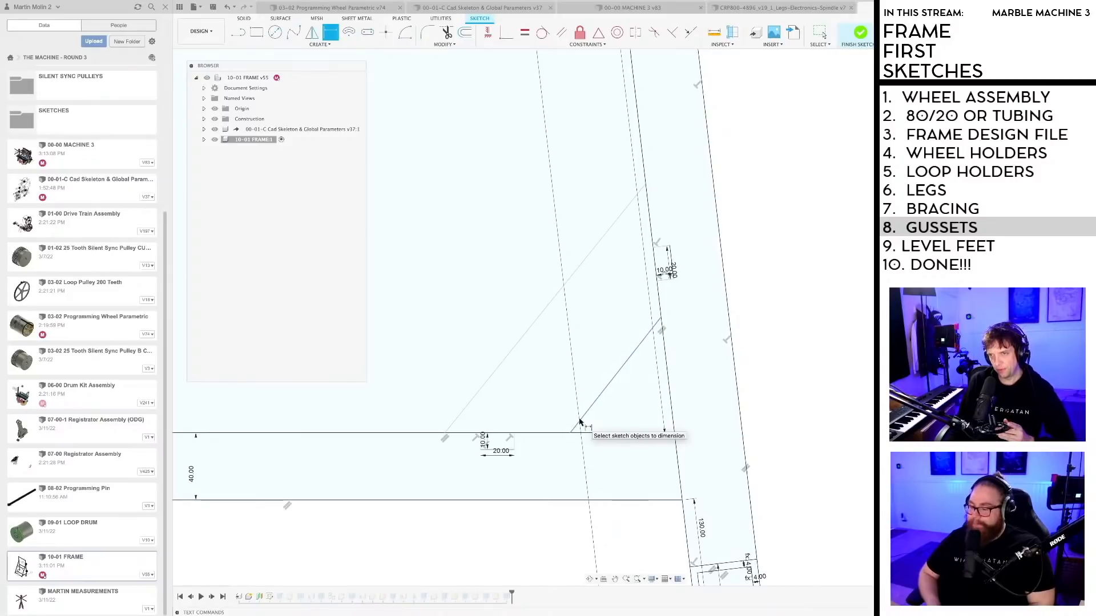
scroll(515, 461, up, 3)
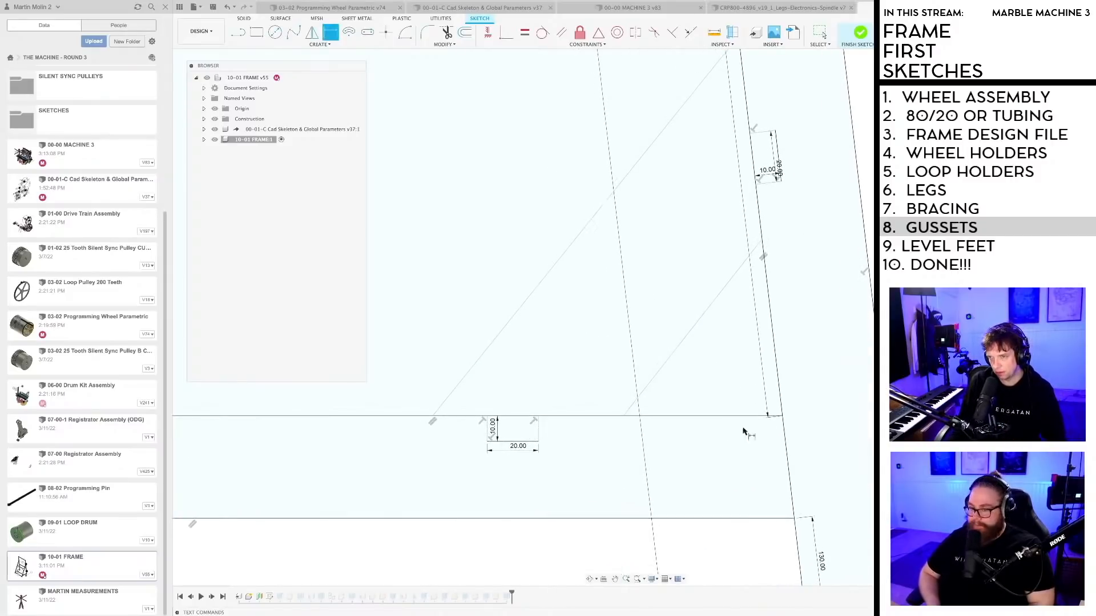
scroll(619, 435, down, 3)
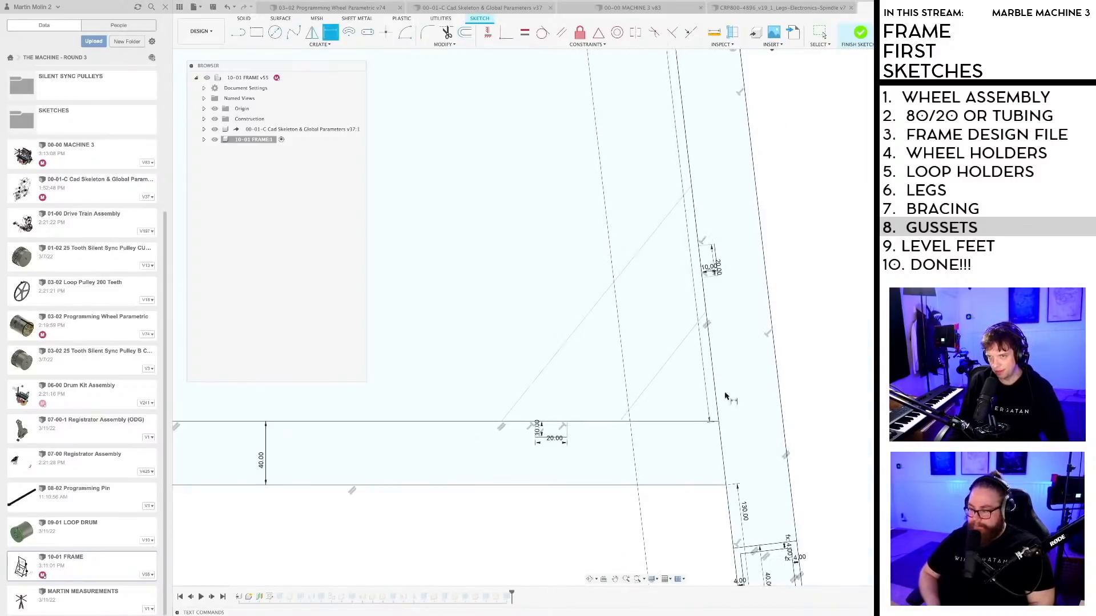
scroll(669, 398, down, 1)
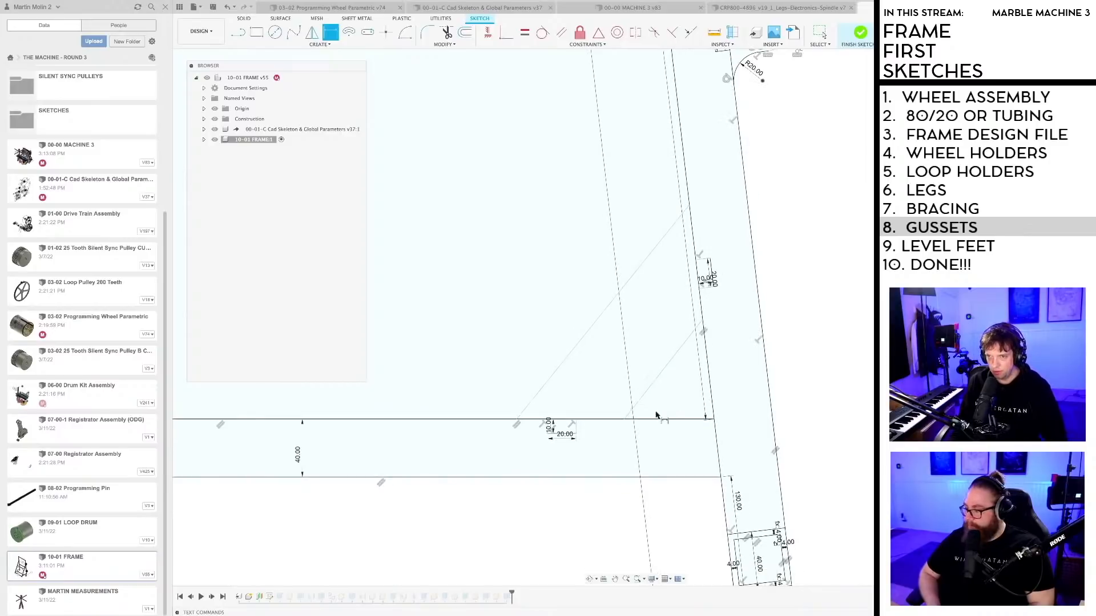
click(653, 418)
click(647, 389)
click(660, 398)
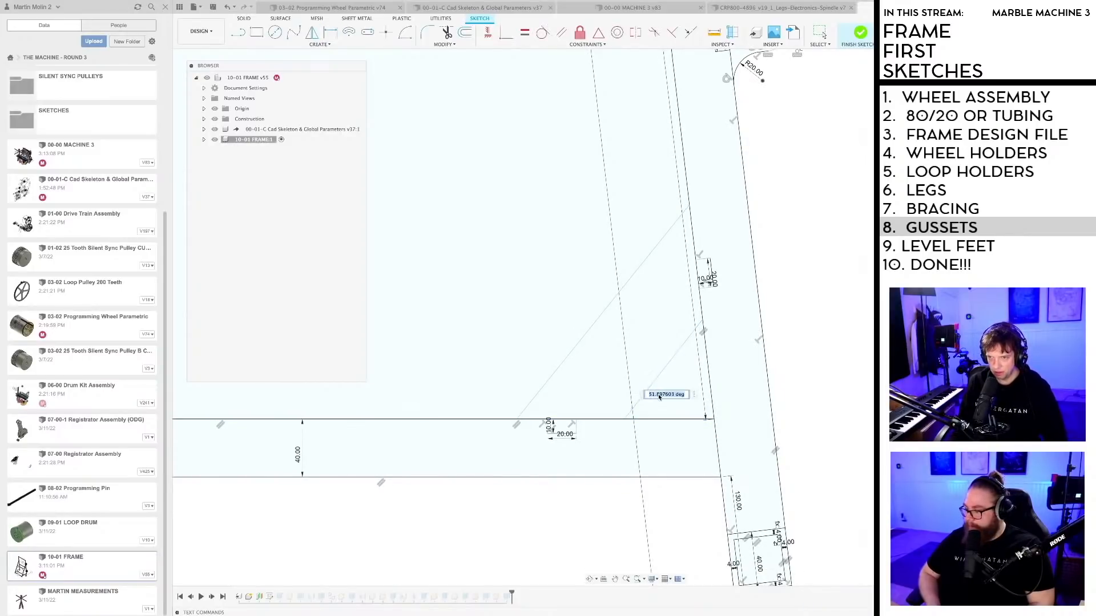
text(45)
key(Return)
Step: Set a 10 mm gap between the horizontal member's tab and the lower end of the inner gusset diagonal
scroll(634, 416, up, 2)
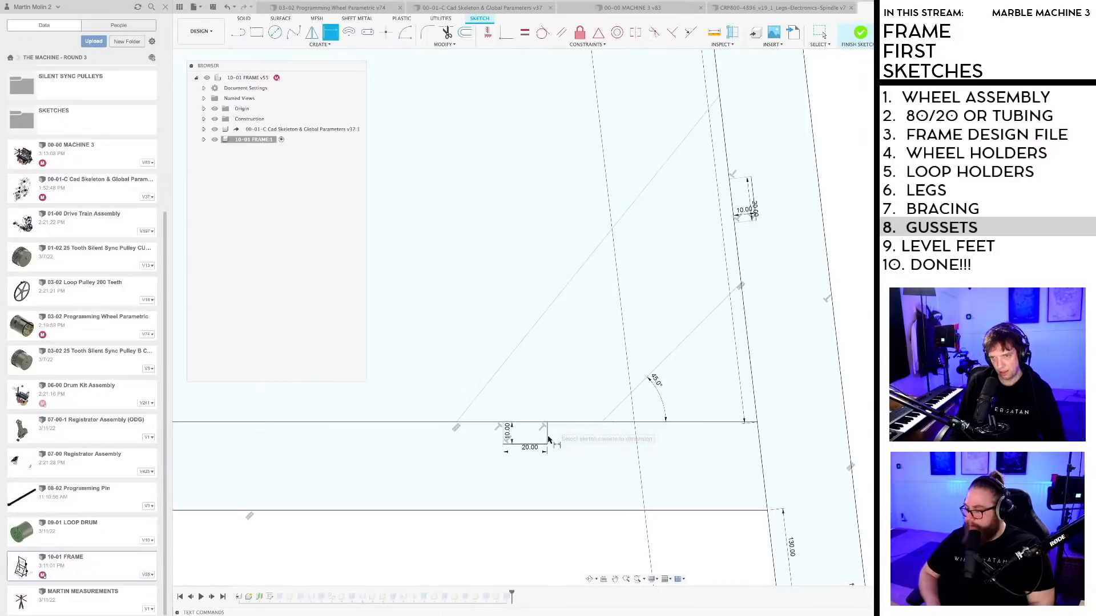
click(546, 424)
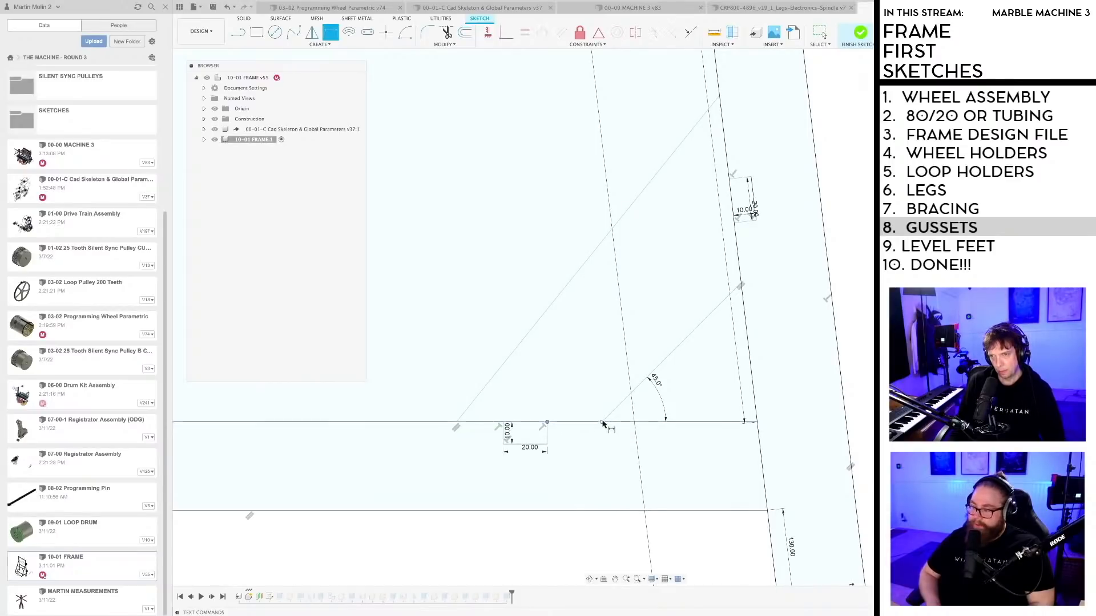
click(592, 416)
text(10)
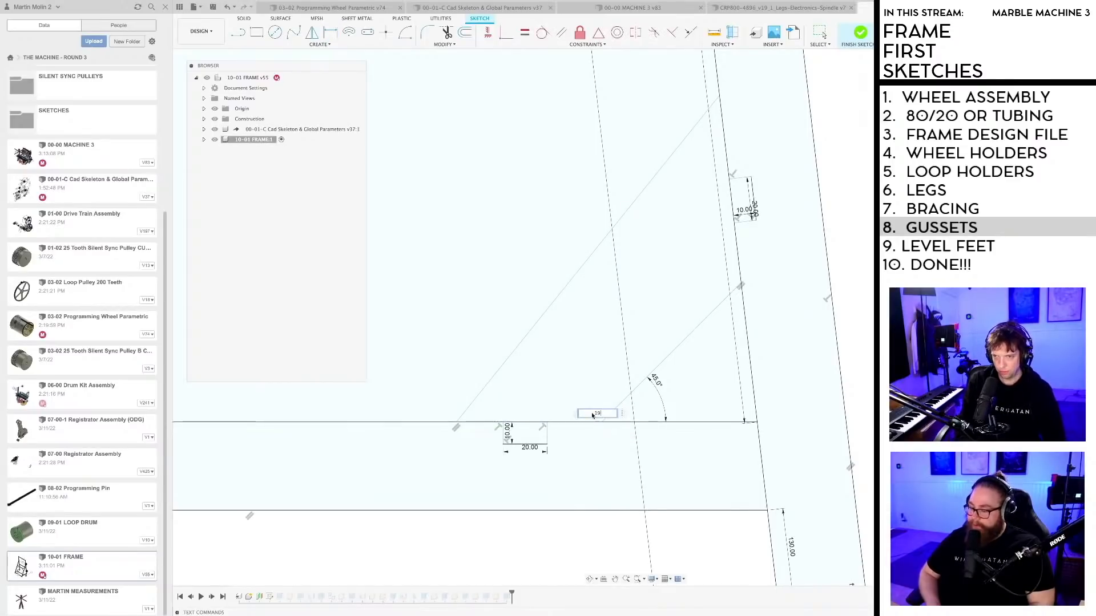
key(Return)
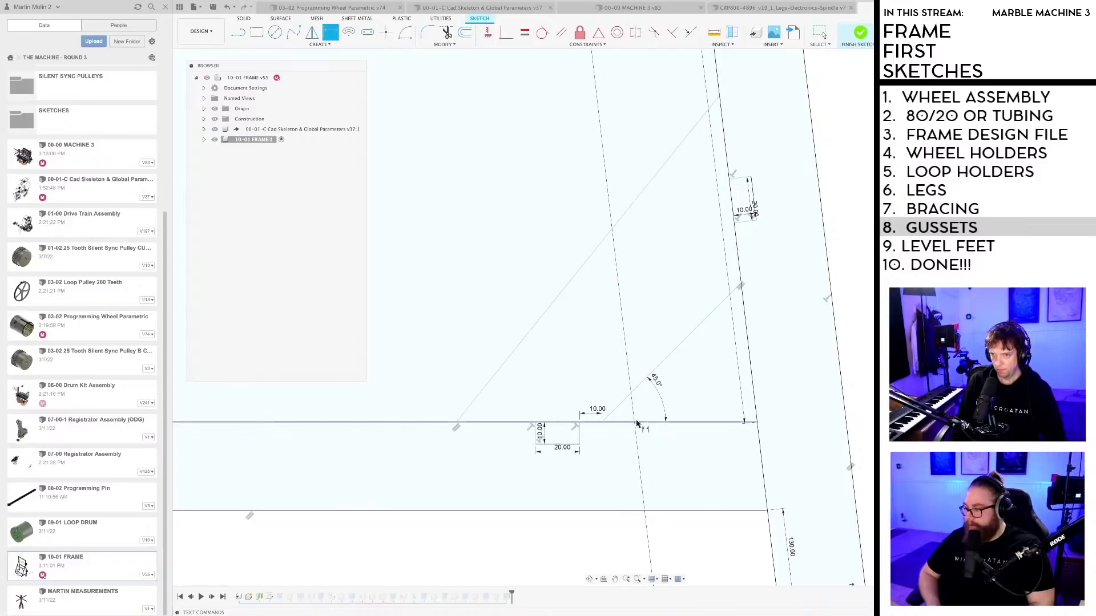
Step: Dimension the distance from the inner diagonal's lower end to the upright's corner along the horizontal member to 70 mm
click(601, 422)
click(755, 423)
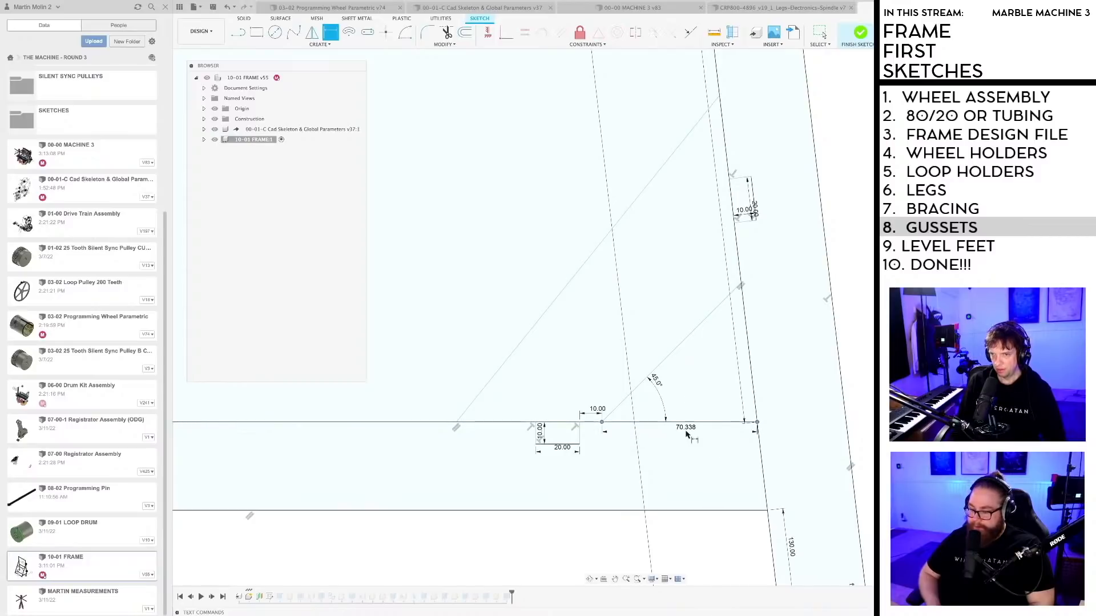
click(686, 433)
text(70)
key(Return)
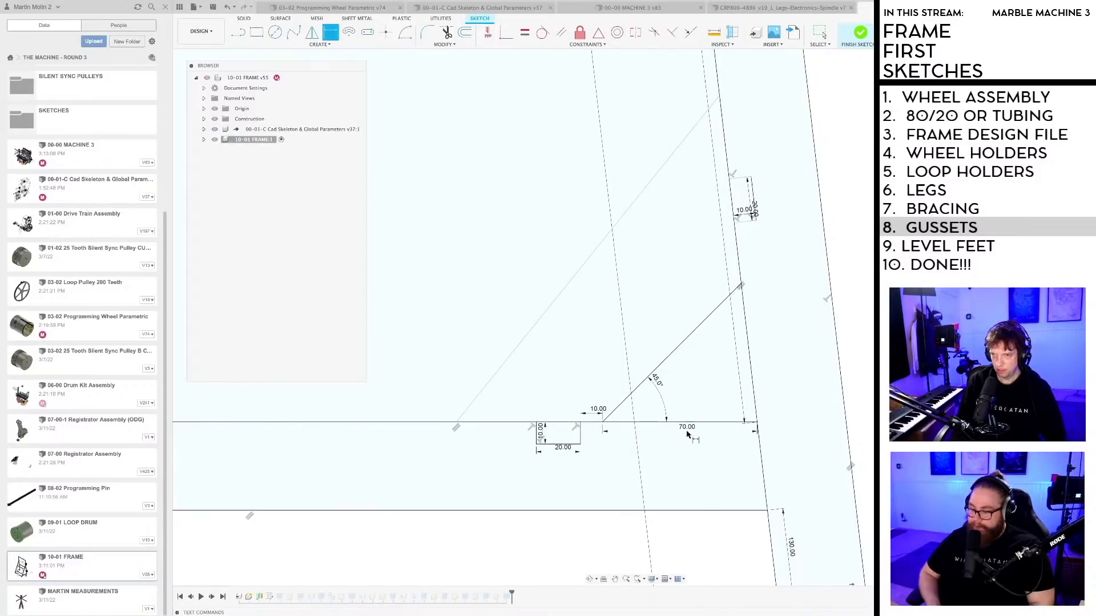
key(Escape)
Step: Constrain the outer gusset diagonal parallel to the inner one
click(560, 32)
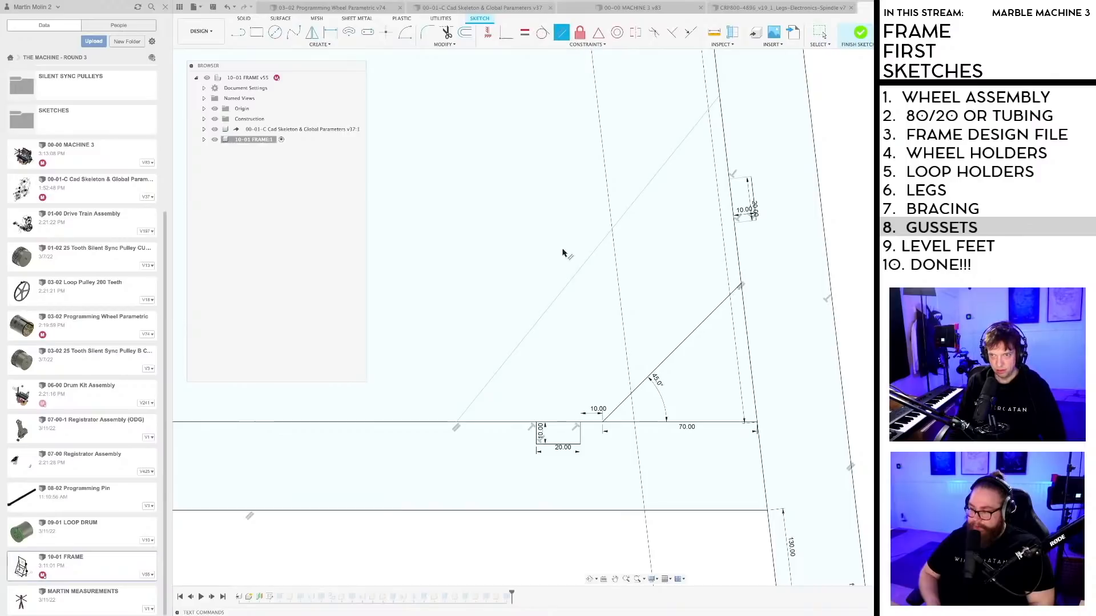
click(684, 341)
key(Escape)
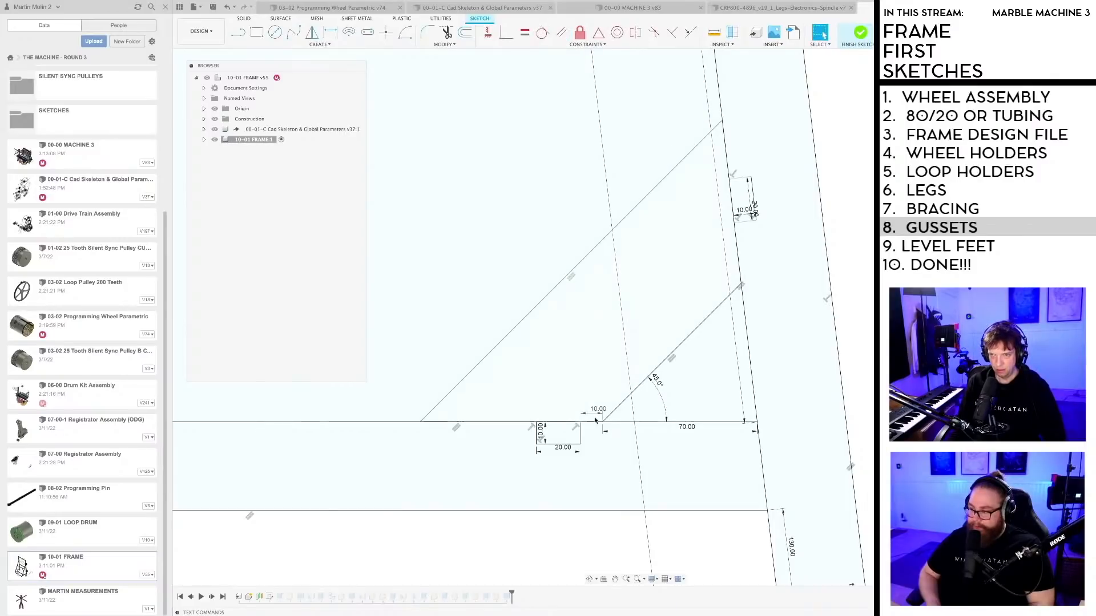
Step: Set a 10 mm gap between the outer diagonal's lower end and the near side of the horizontal member's tab
key(d)
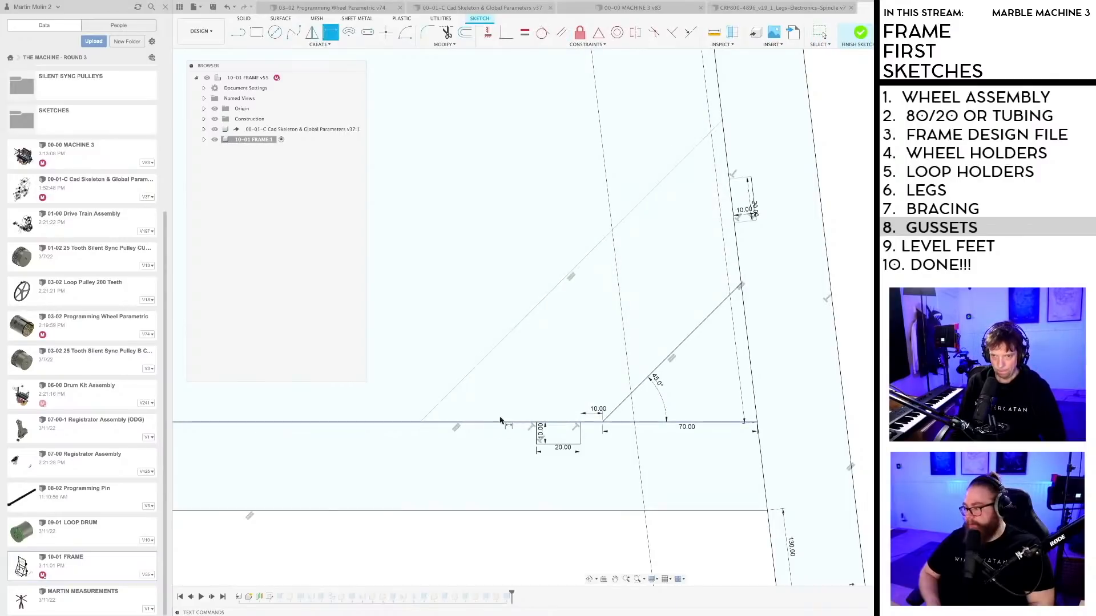
click(536, 423)
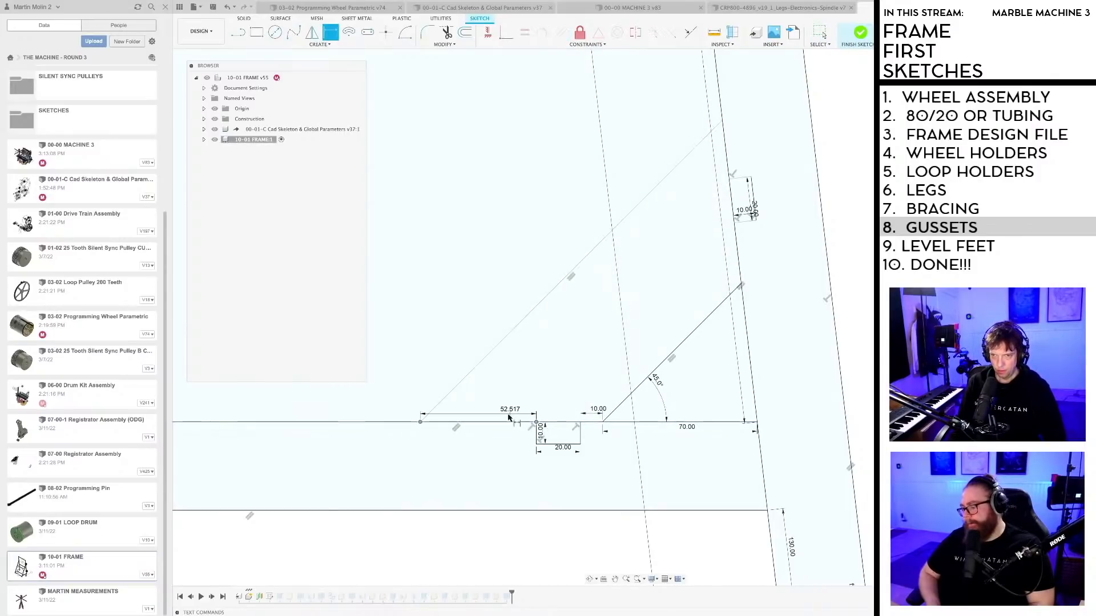
click(509, 416)
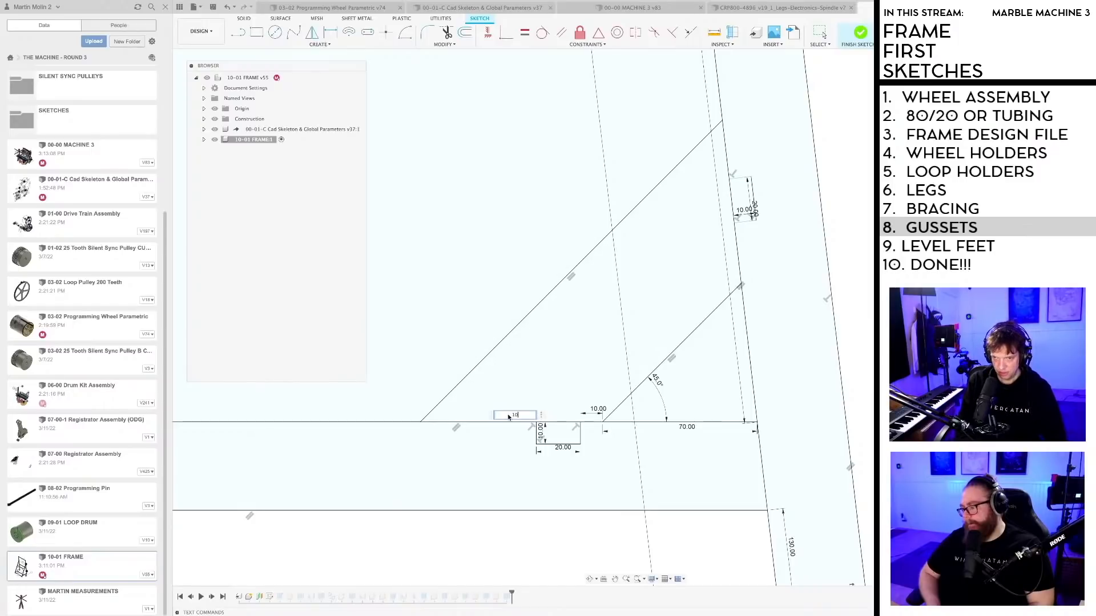
text(10)
key(Return)
key(Escape)
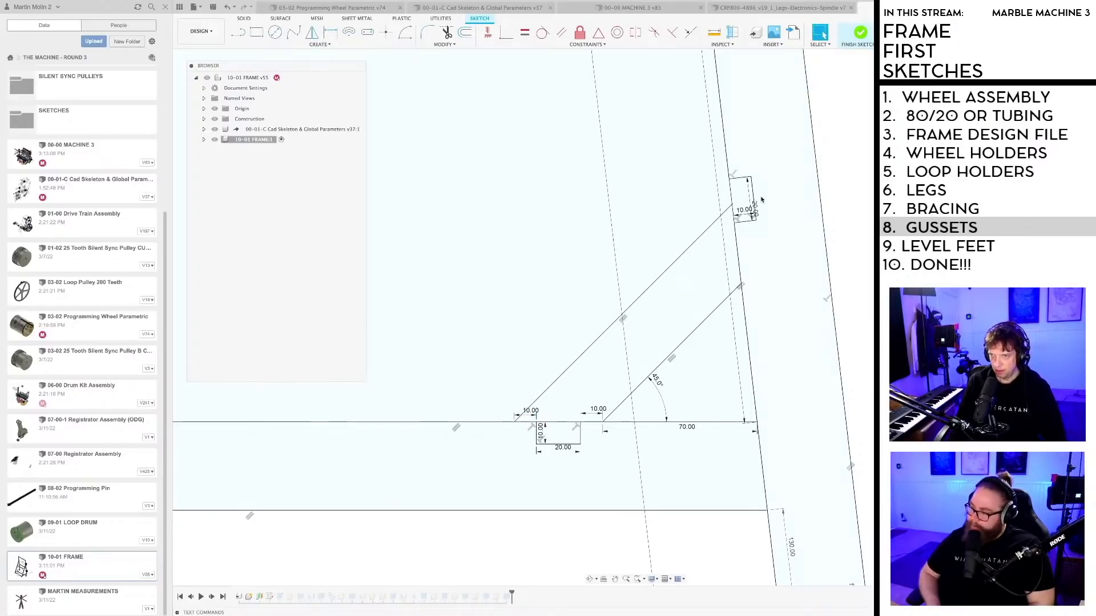
Step: Move the upright's tab down between the two diagonals and dimension it 10 mm from the inner diagonal's upper end
drag(753, 197, 758, 242)
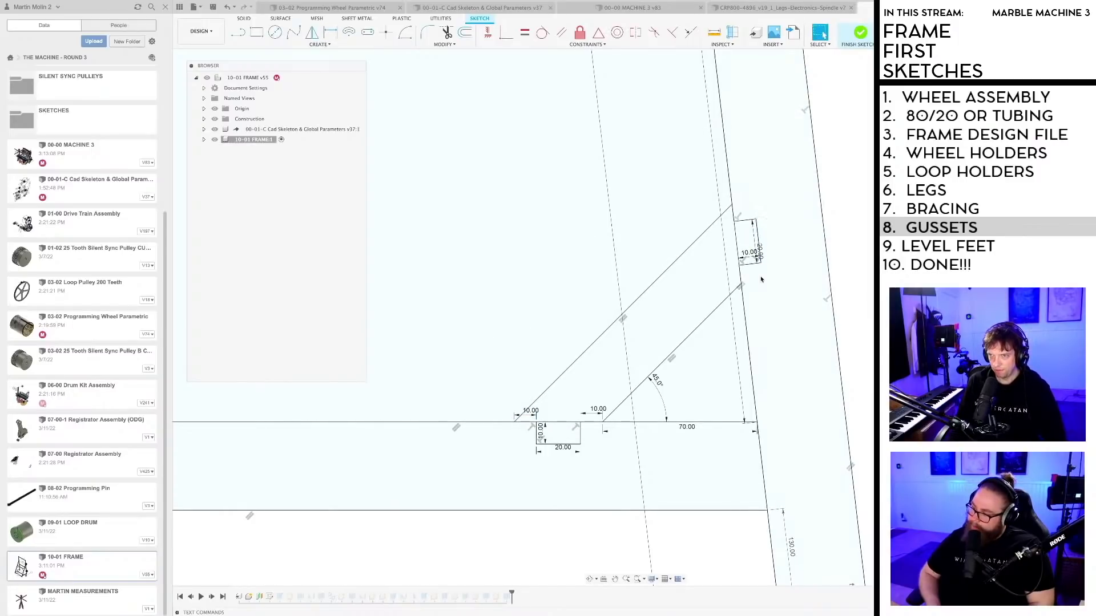
scroll(761, 277, up, 2)
key(r)
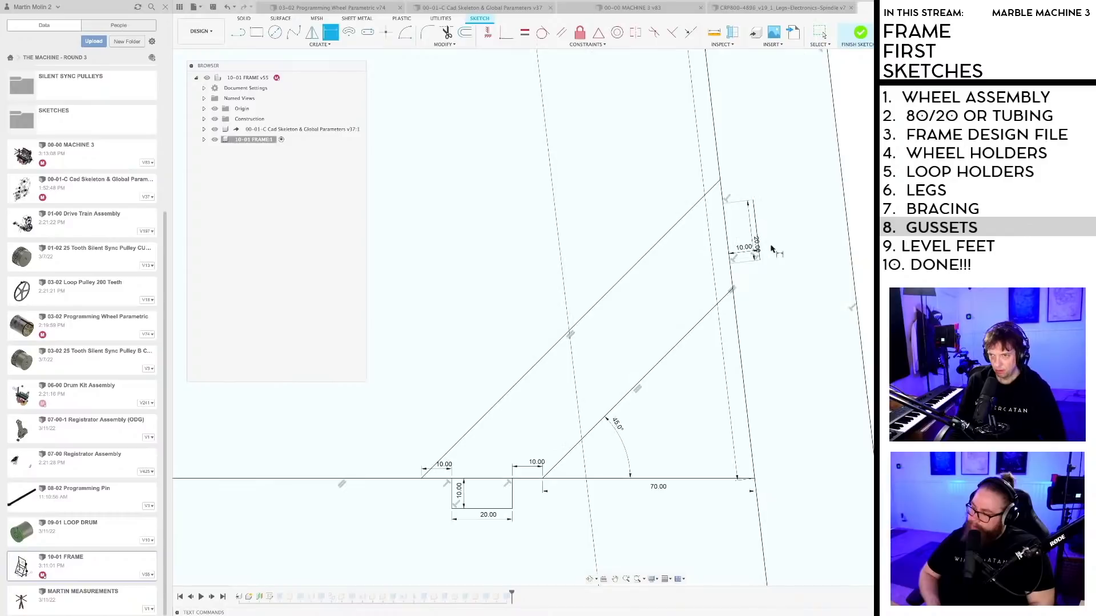
scroll(731, 275, up, 1)
click(724, 263)
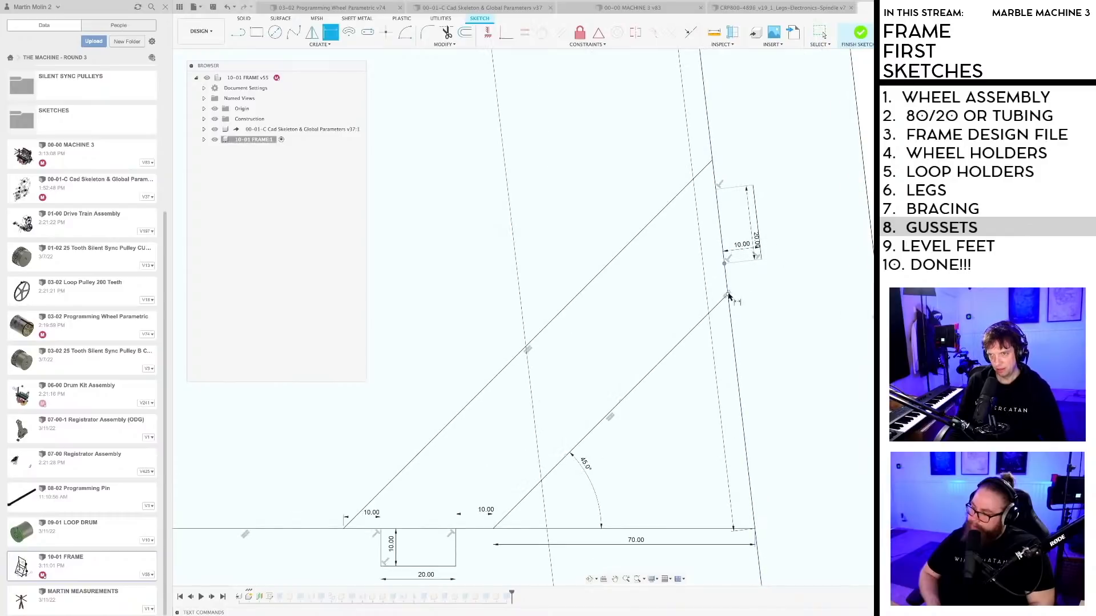
scroll(734, 277, up, 3)
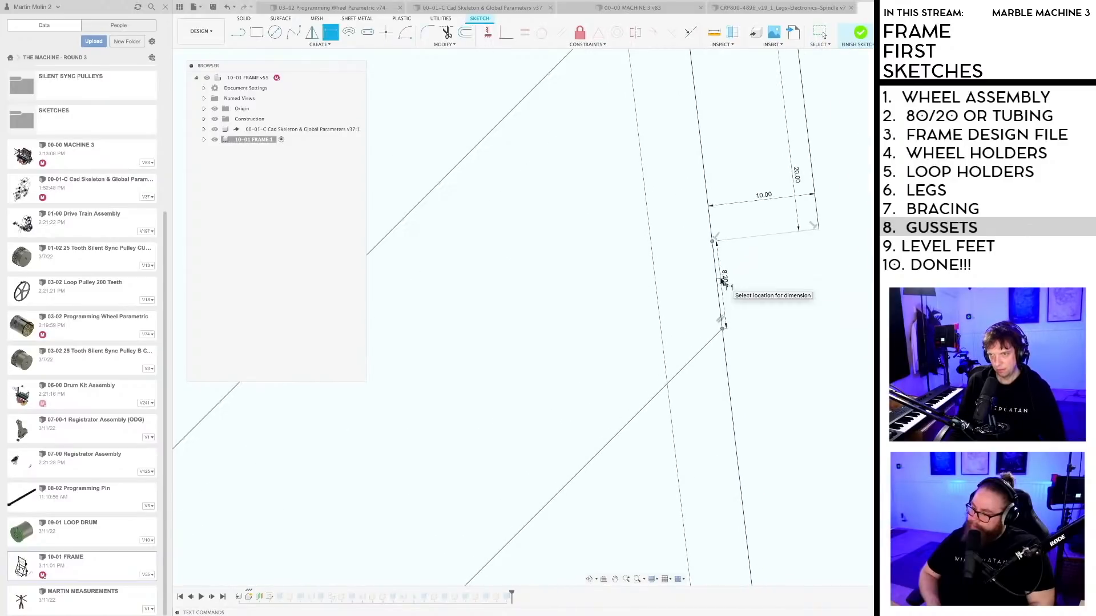
click(722, 280)
text(10)
key(Return)
key(d)
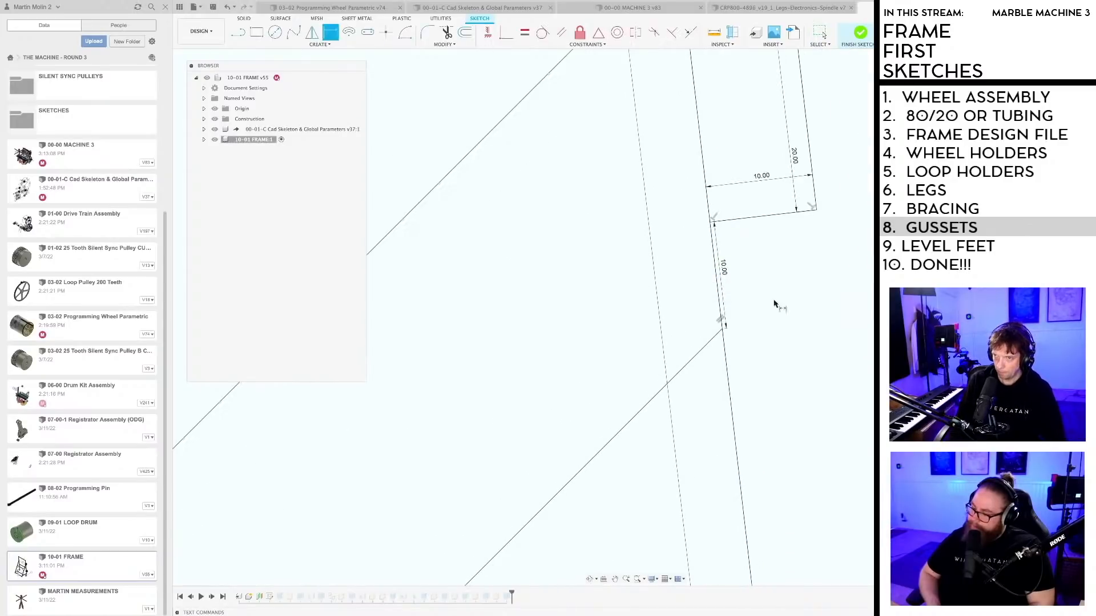
scroll(765, 318, down, 3)
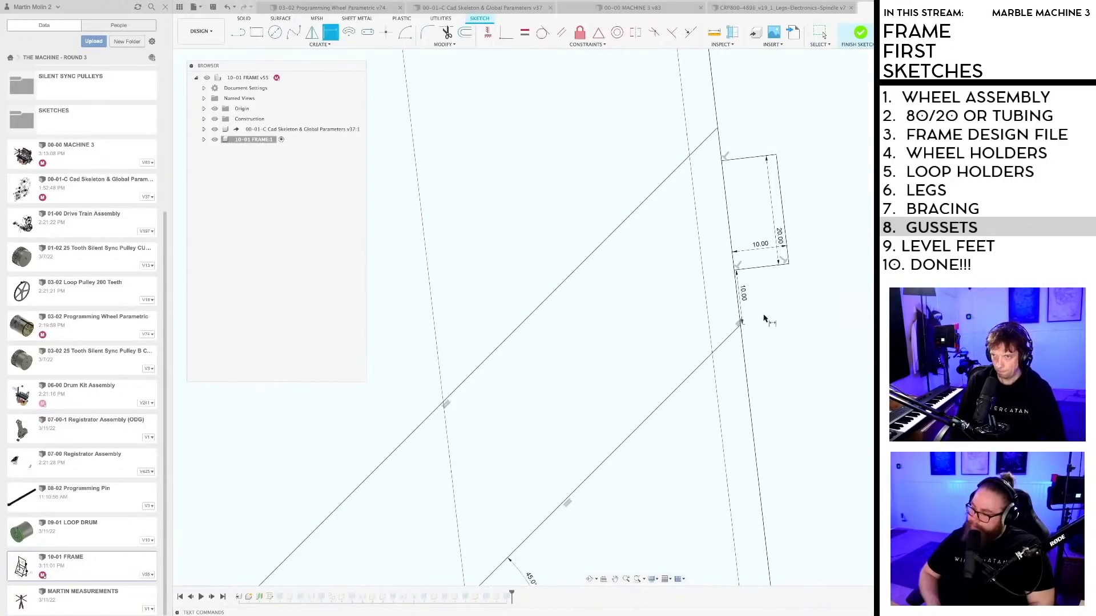
click(721, 162)
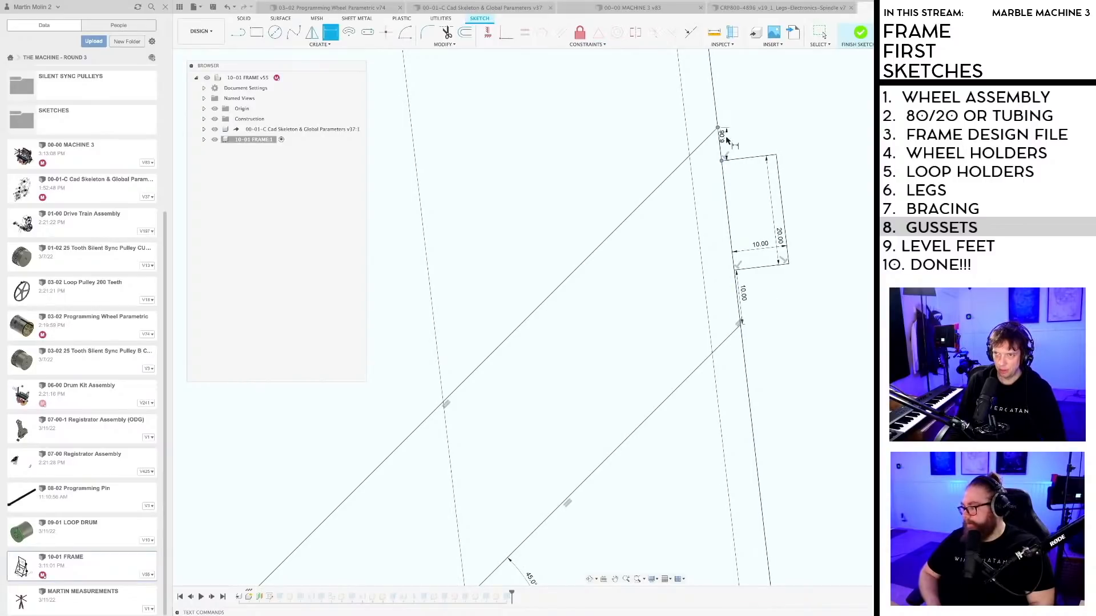
key(Escape)
scroll(736, 228, down, 3)
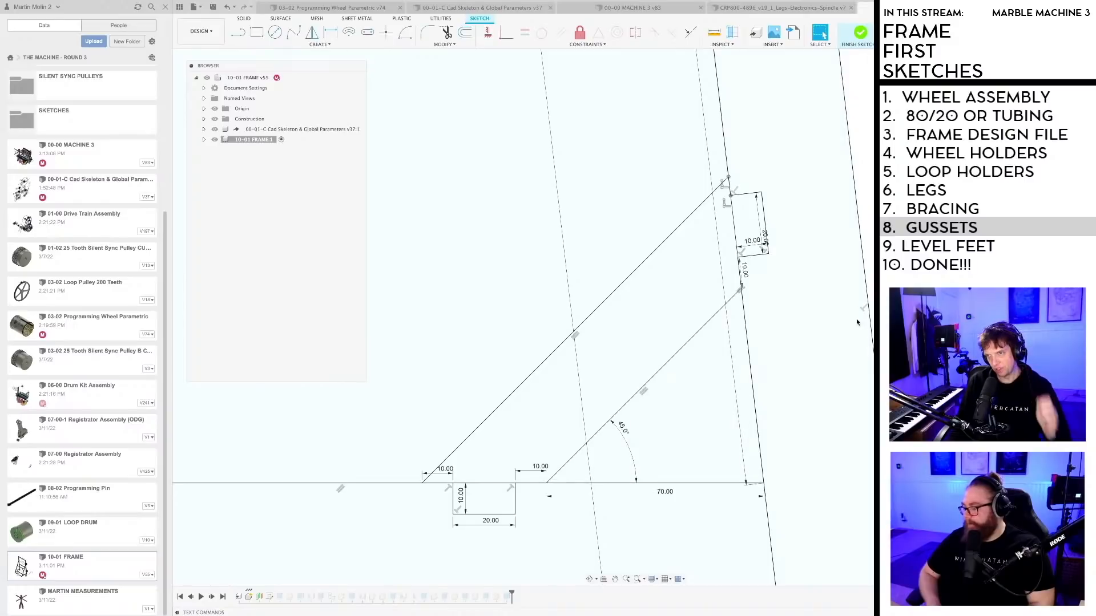
middle_drag(723, 330, 691, 318)
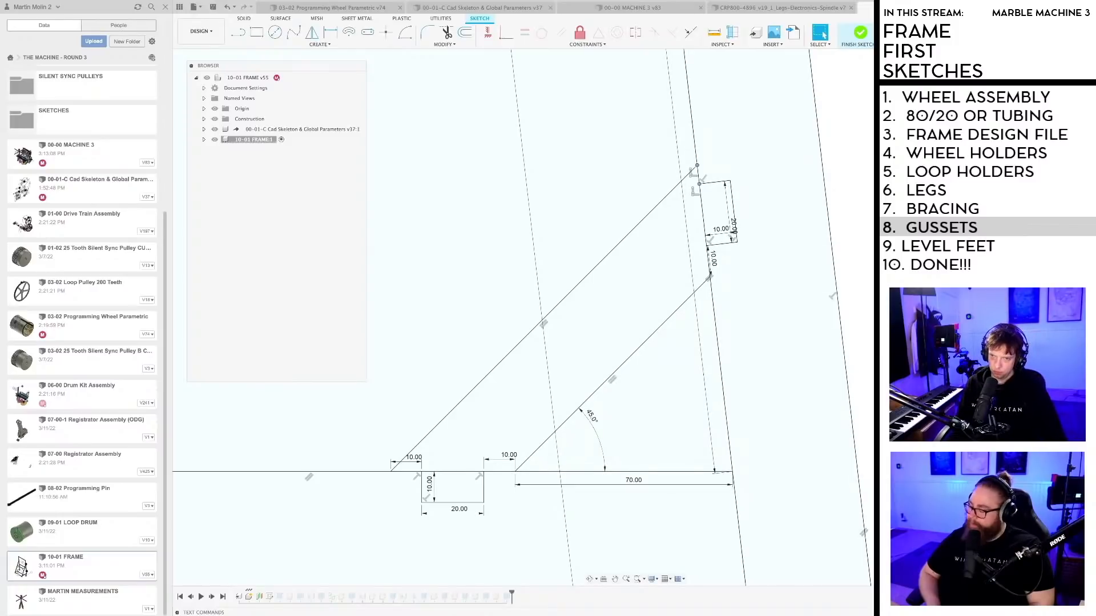
key(Escape)
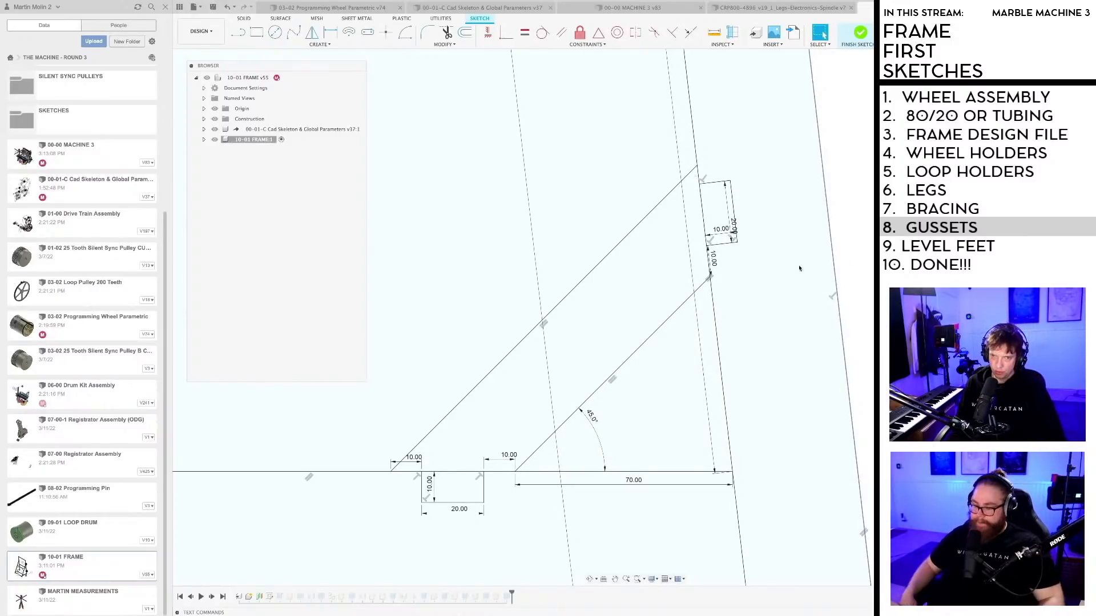
Step: Fillet the corner between the outer gusset diagonal and the horizontal member's upper edge with a 3 mm radius
scroll(463, 445, up, 5)
scroll(463, 445, up, 2)
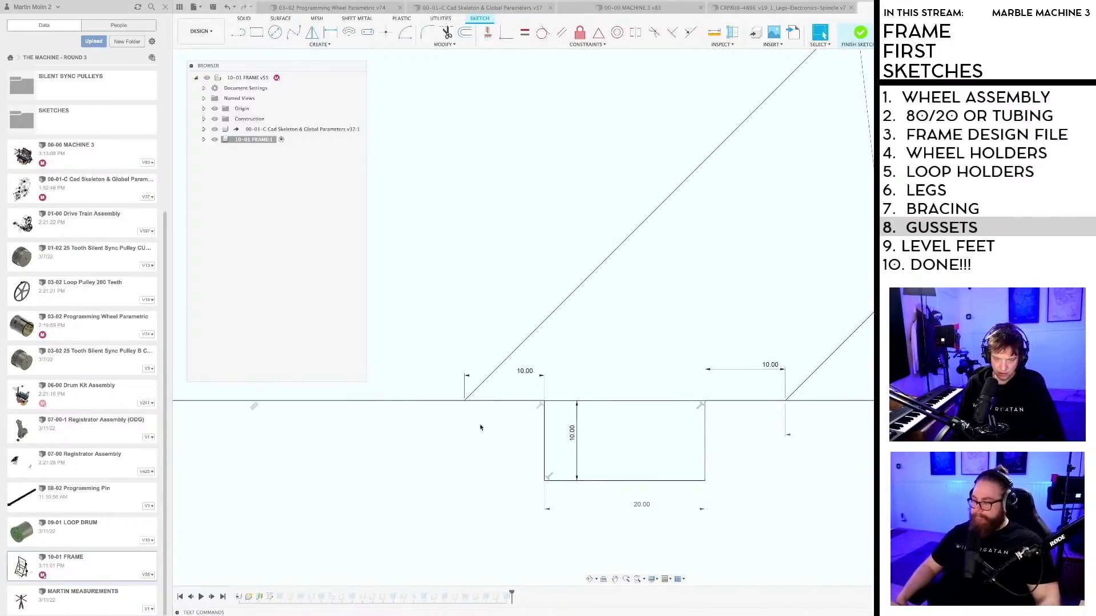
text(sf)
key(Return)
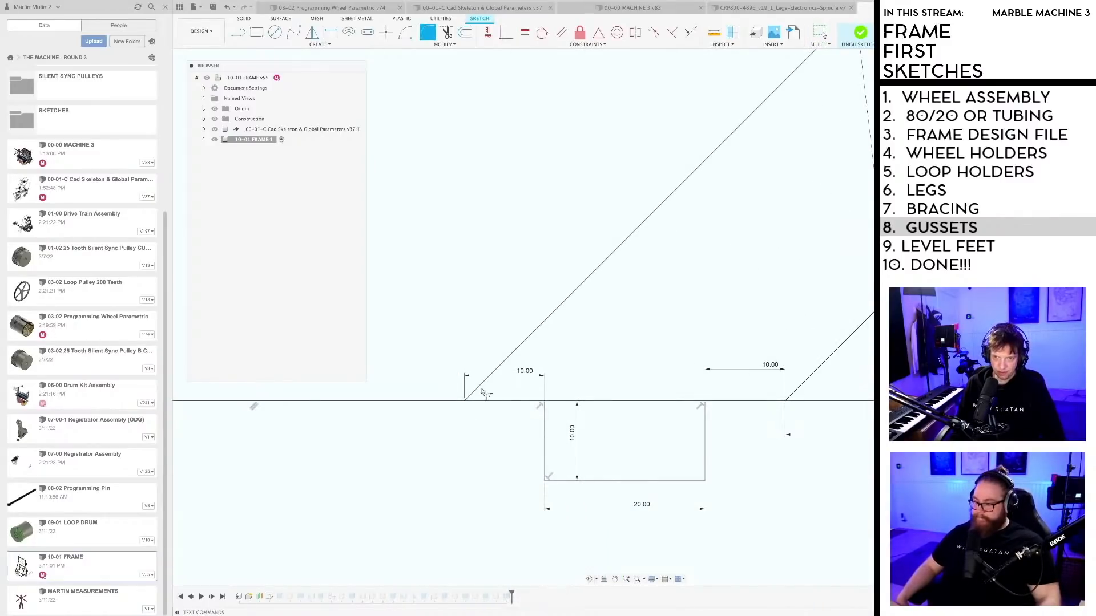
click(485, 400)
scroll(484, 408, down, 3)
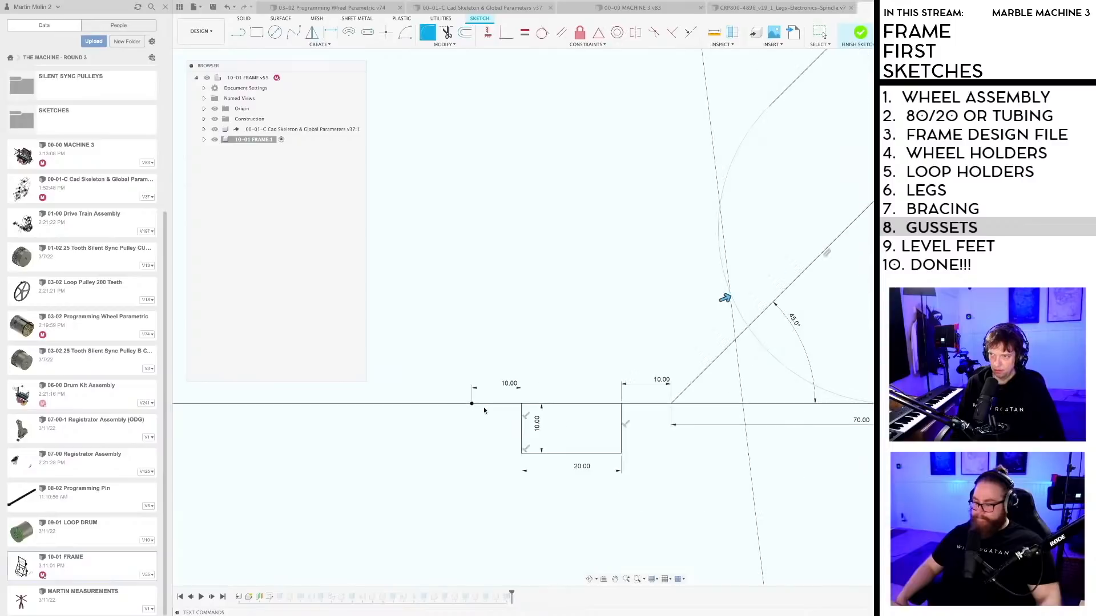
text(2)
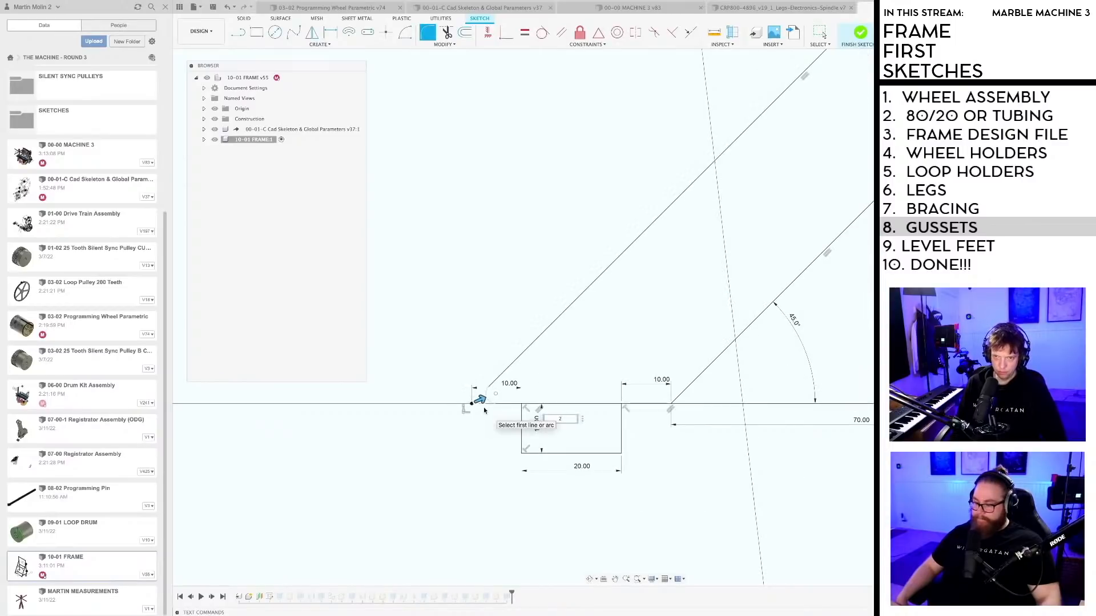
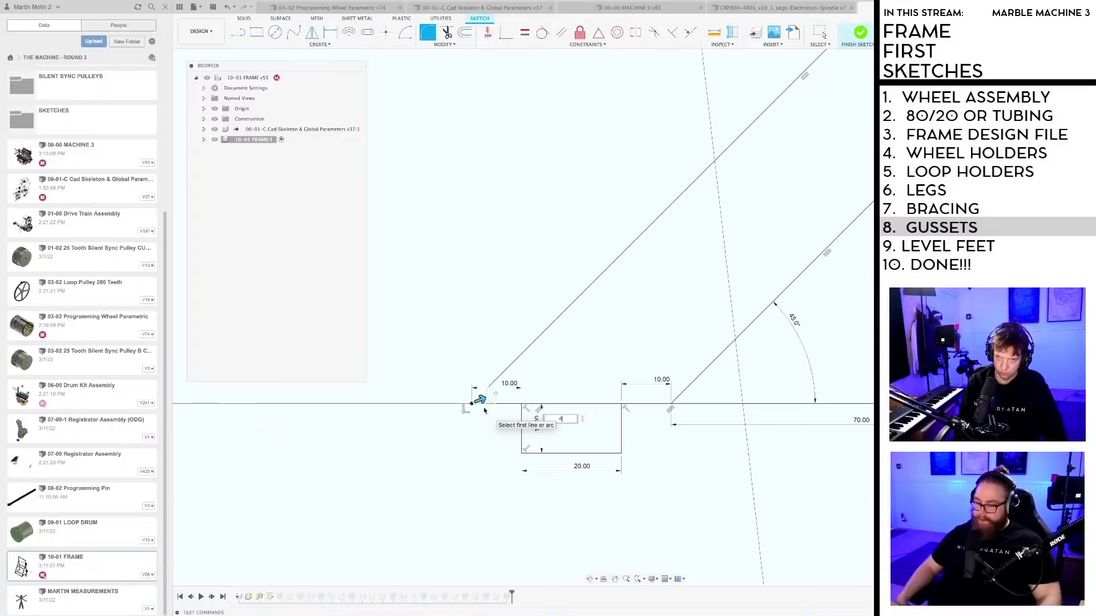
key(BackSpace)
text(4)
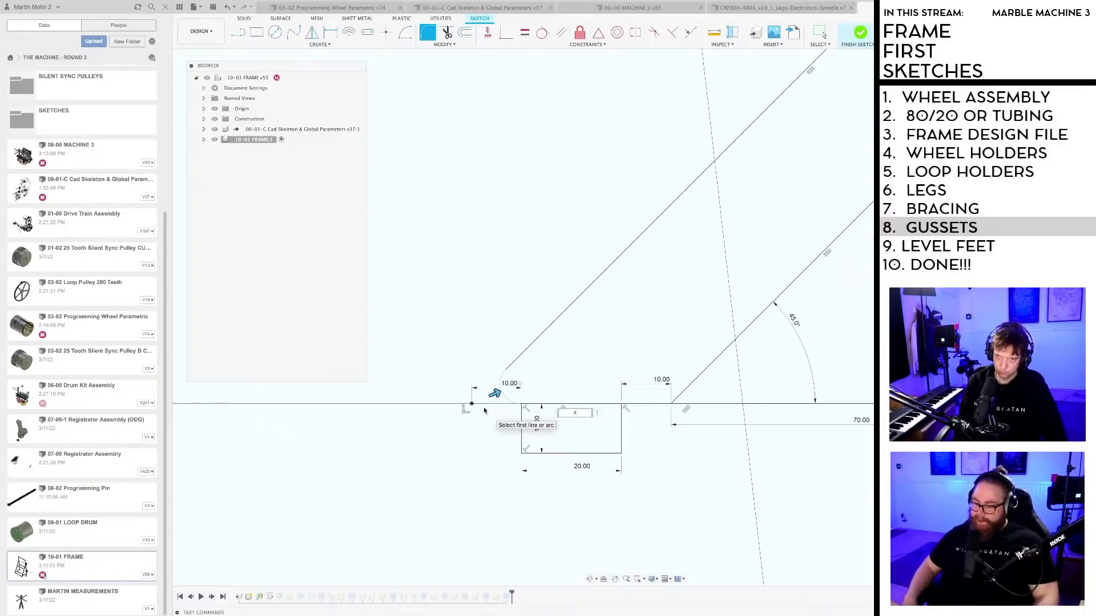
key(BackSpace)
text(3)
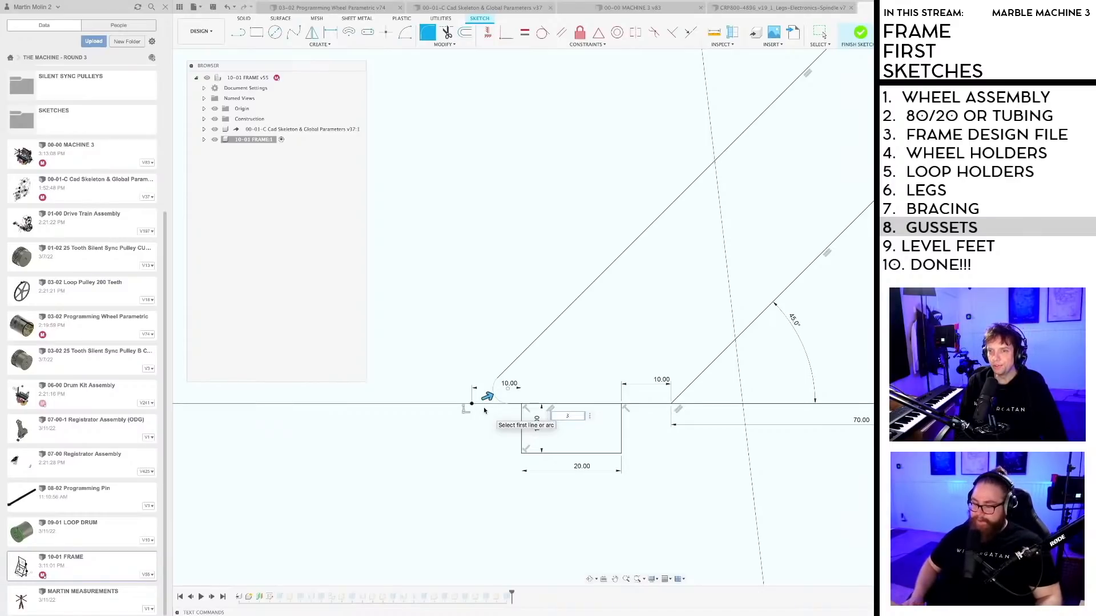
key(Return)
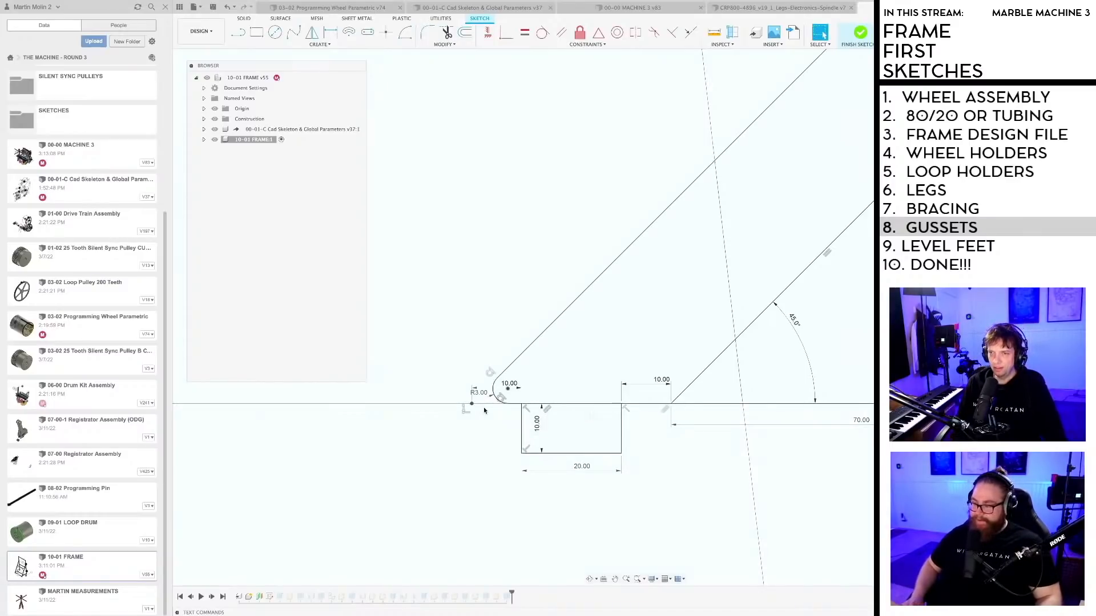
Step: Sketch a diagonal centre line between the two gusset diagonals, running from near the upright down to above the horizontal member's tab
scroll(484, 406, down, 3)
key(l)
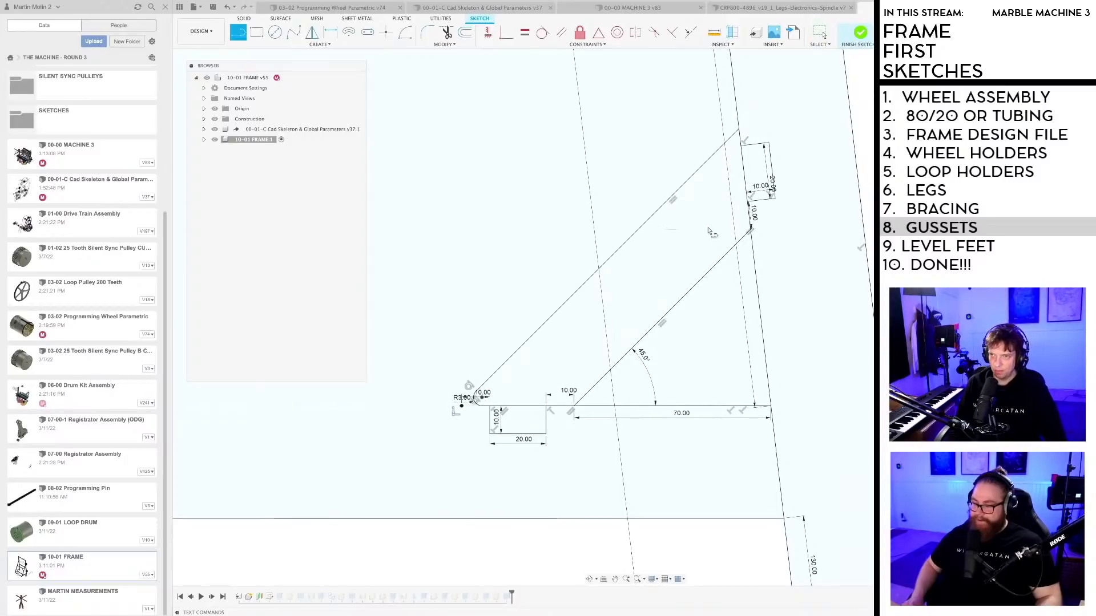
click(713, 211)
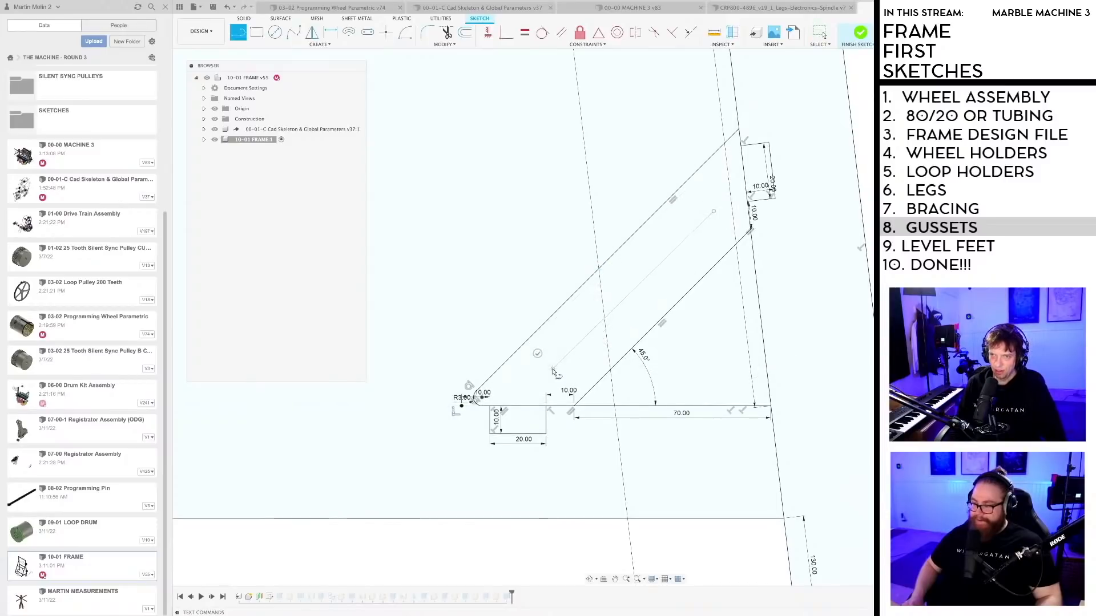
click(552, 368)
key(Escape)
Step: Draw five circles about 15 mm in diameter spaced along the gusset's centre line, the first one centred on its lower end
scroll(565, 372, up, 2)
key(c)
click(548, 369)
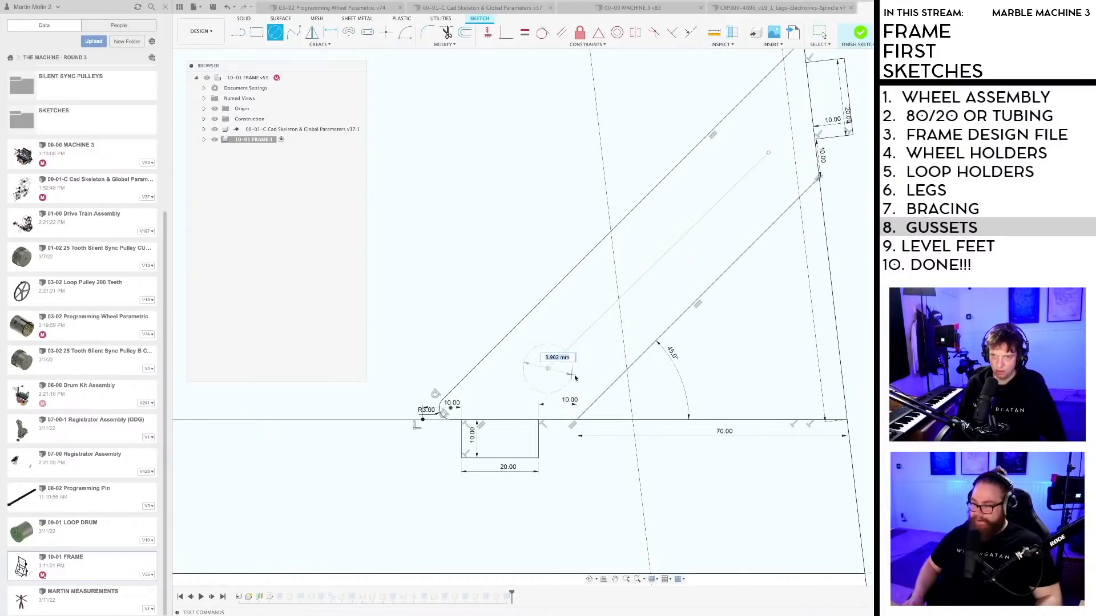
click(577, 380)
click(607, 310)
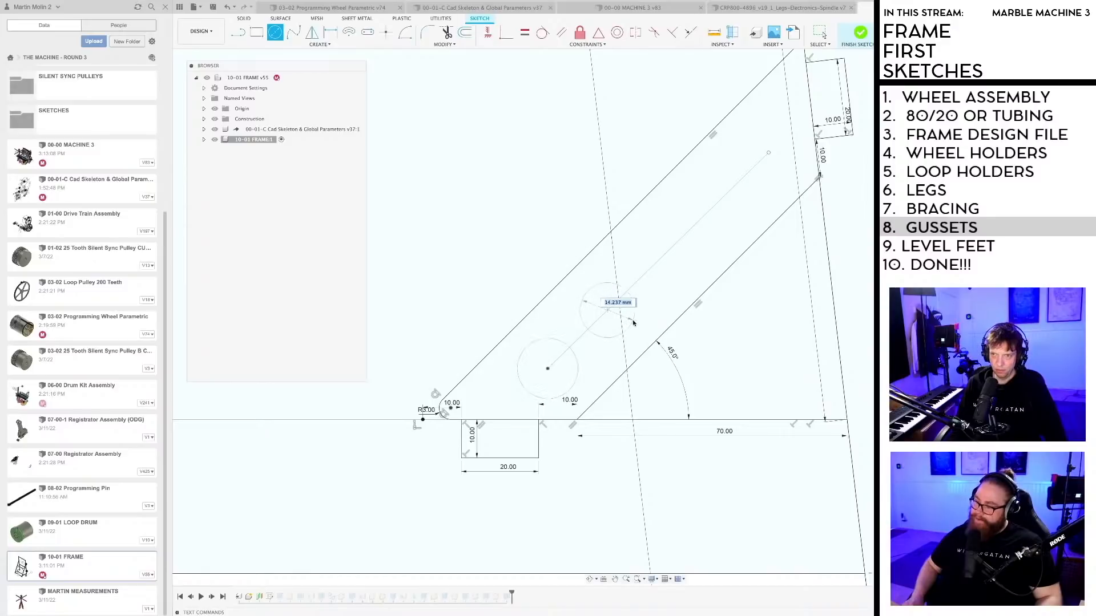
click(692, 264)
click(714, 204)
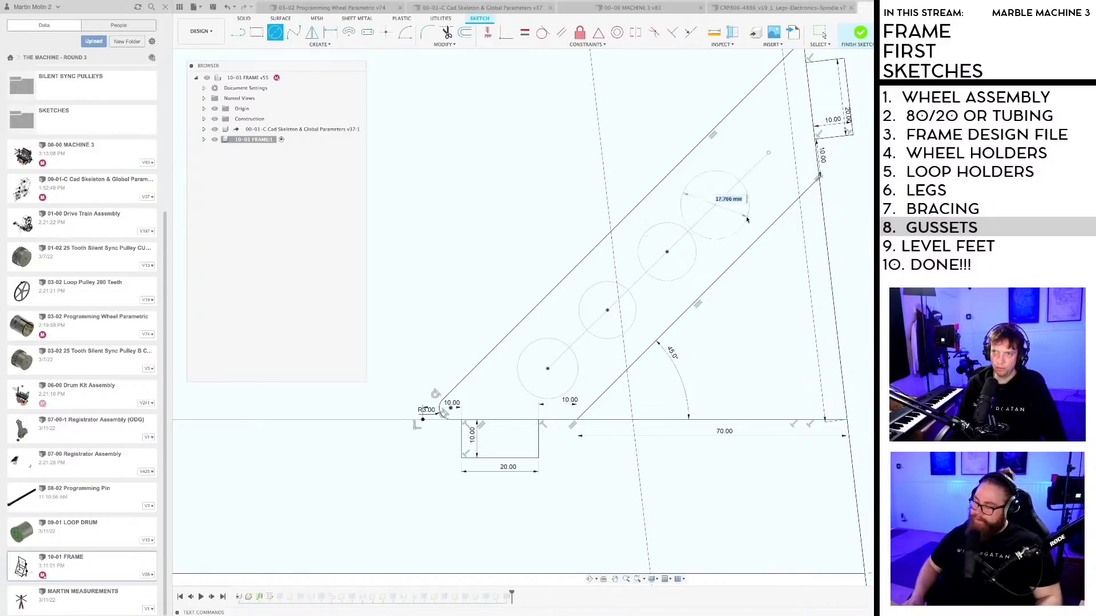
click(743, 218)
scroll(728, 286, down, 2)
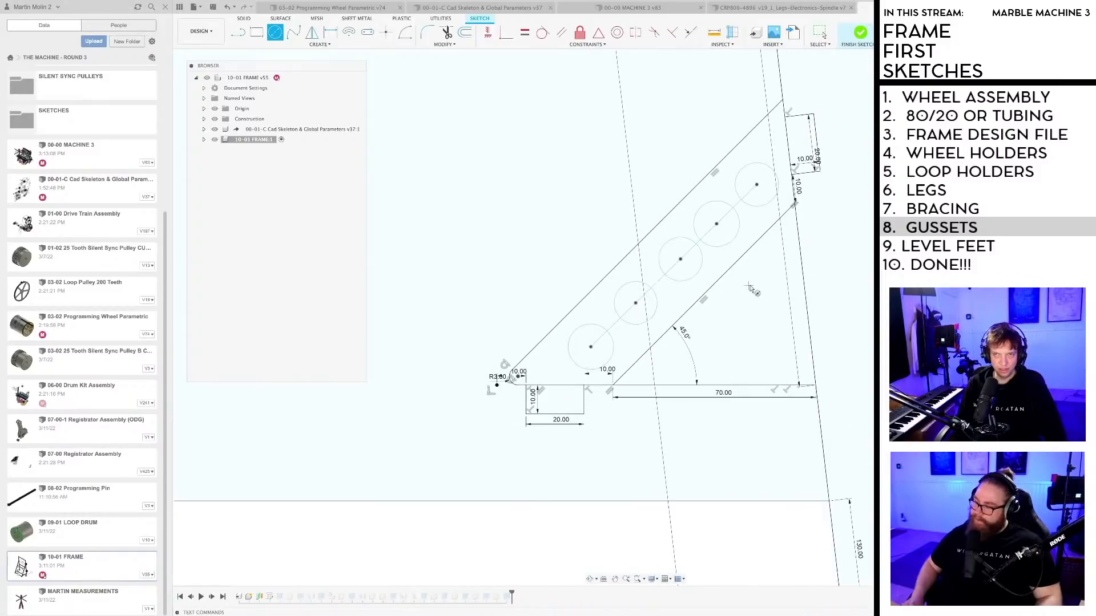
middle_drag(718, 333, 677, 345)
scroll(682, 345, up, 1)
key(Escape)
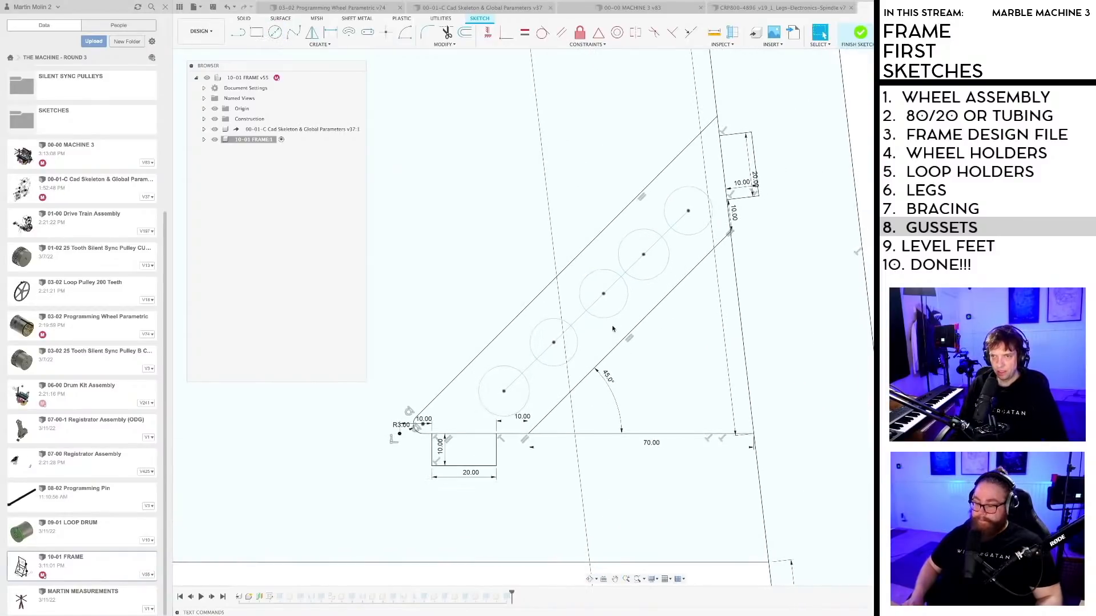
Step: Constrain the circles' centre line parallel to the inner gusset diagonal
scroll(627, 341, up, 2)
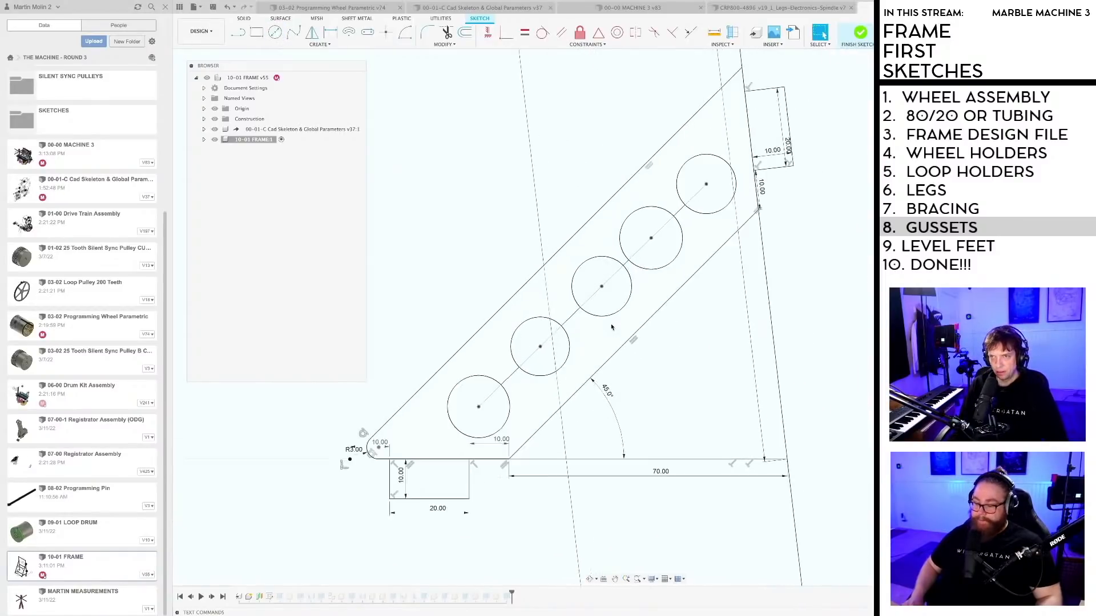
click(562, 33)
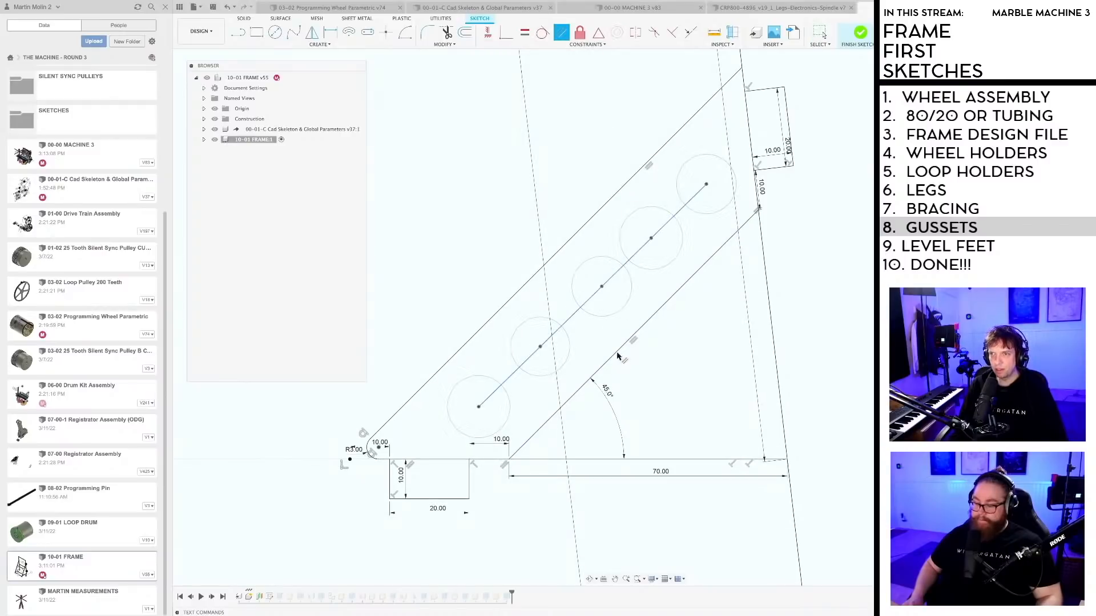
key(Escape)
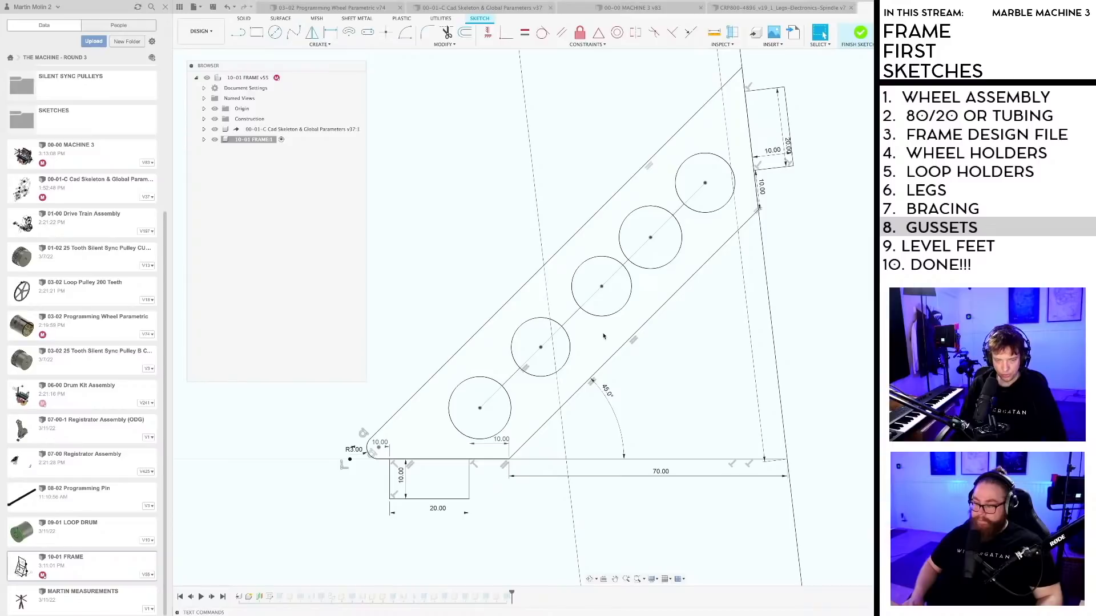
Step: Draw a cross line about 28 mm long from the inner gusset diagonal perpendicular to the outer one, between the second and third circles
key(l)
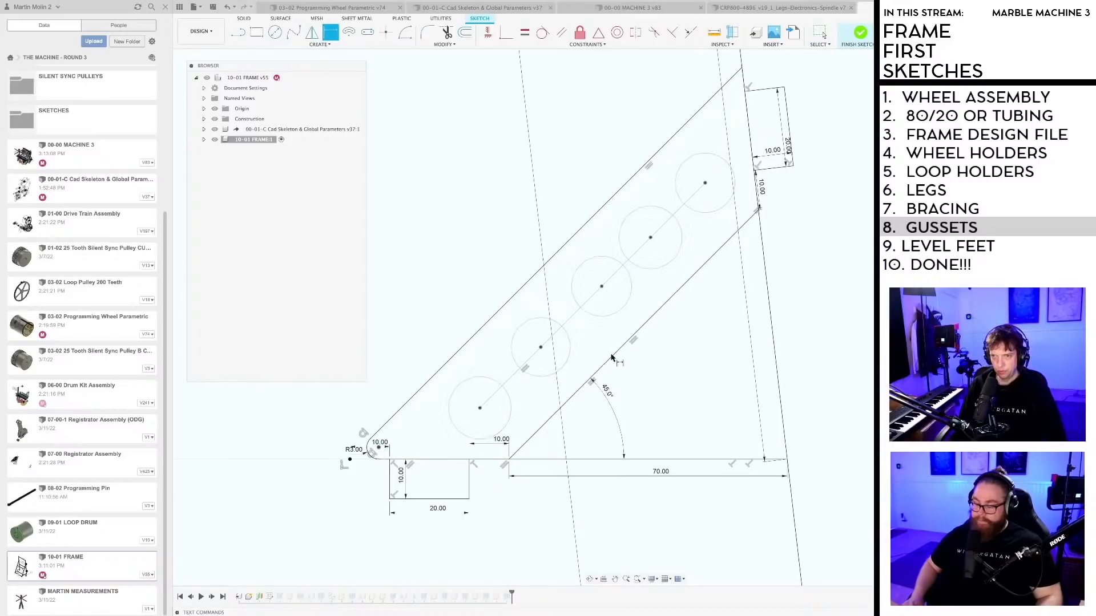
key(l)
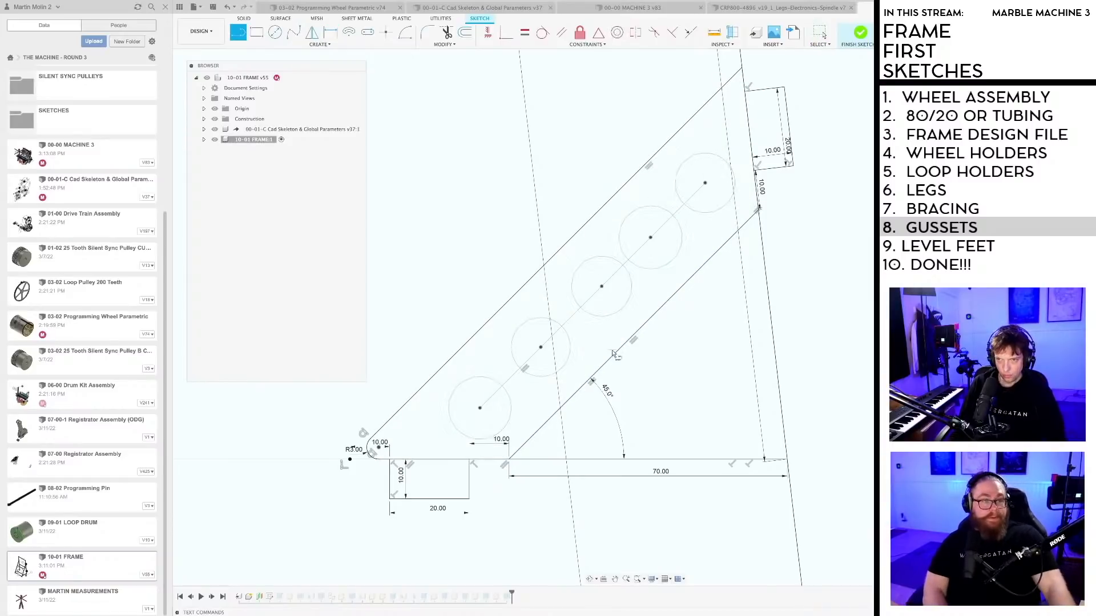
click(613, 355)
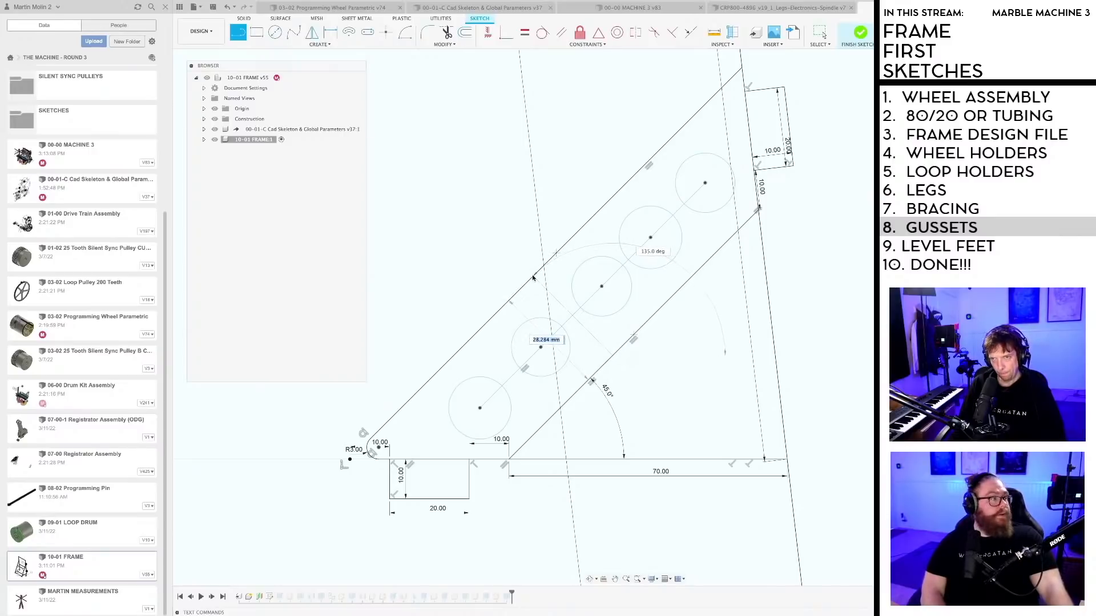
click(540, 276)
key(Escape)
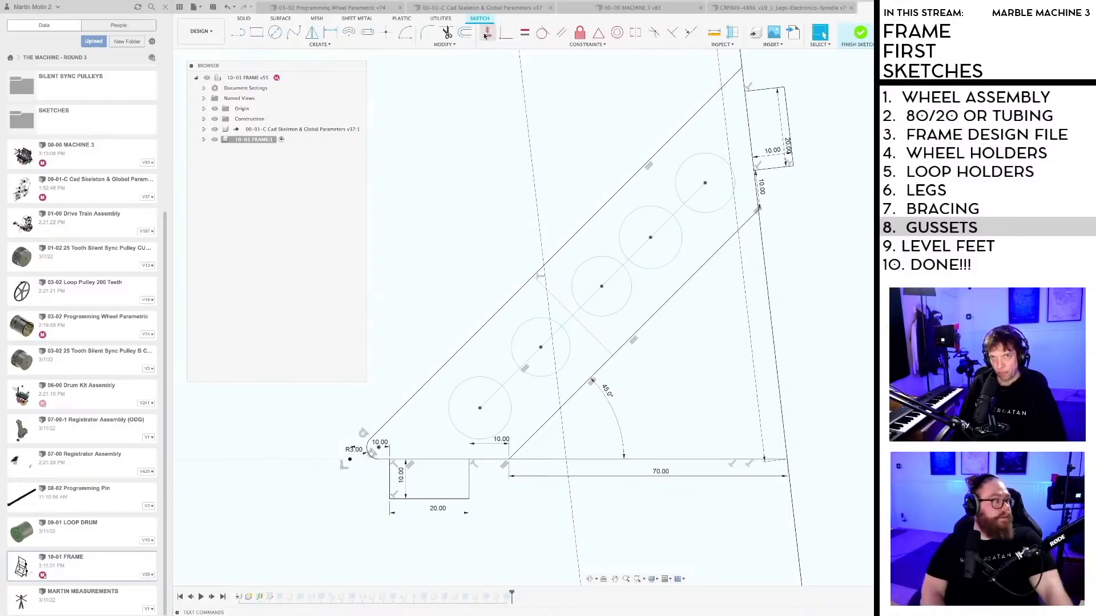
Step: Place a sketch point at the midpoint of the cross line between the gusset diagonals
click(386, 32)
scroll(577, 322, up, 2)
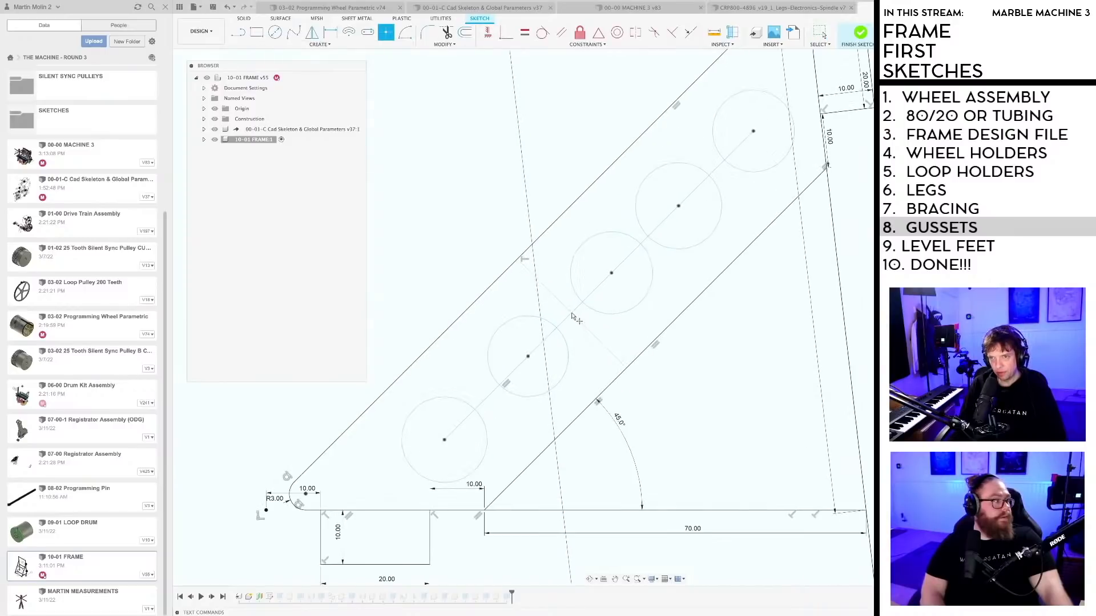
scroll(573, 316, up, 5)
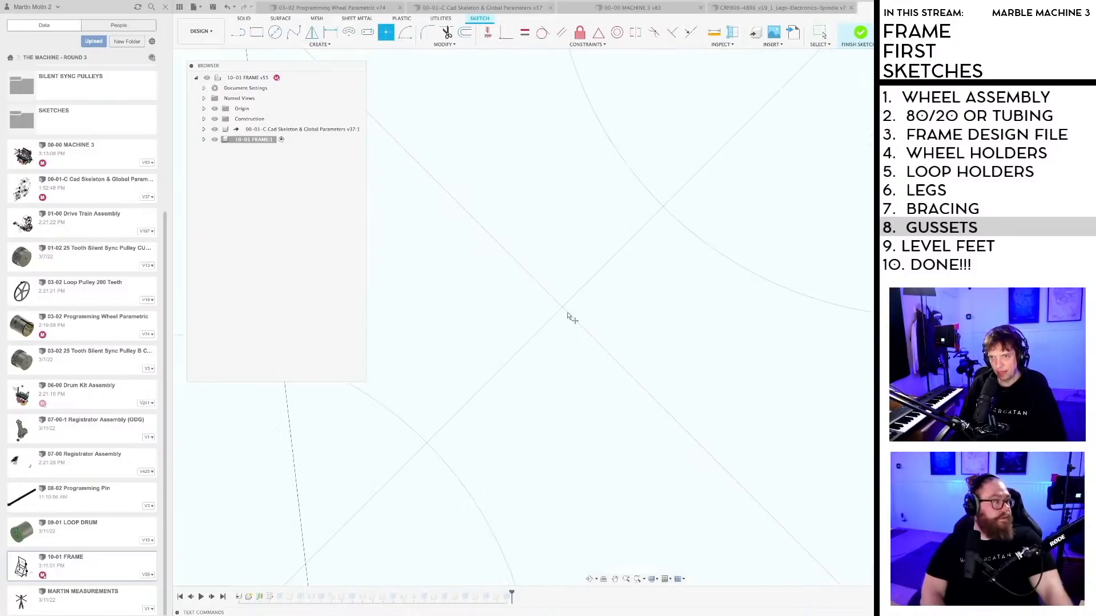
click(567, 313)
scroll(568, 314, down, 6)
key(Escape)
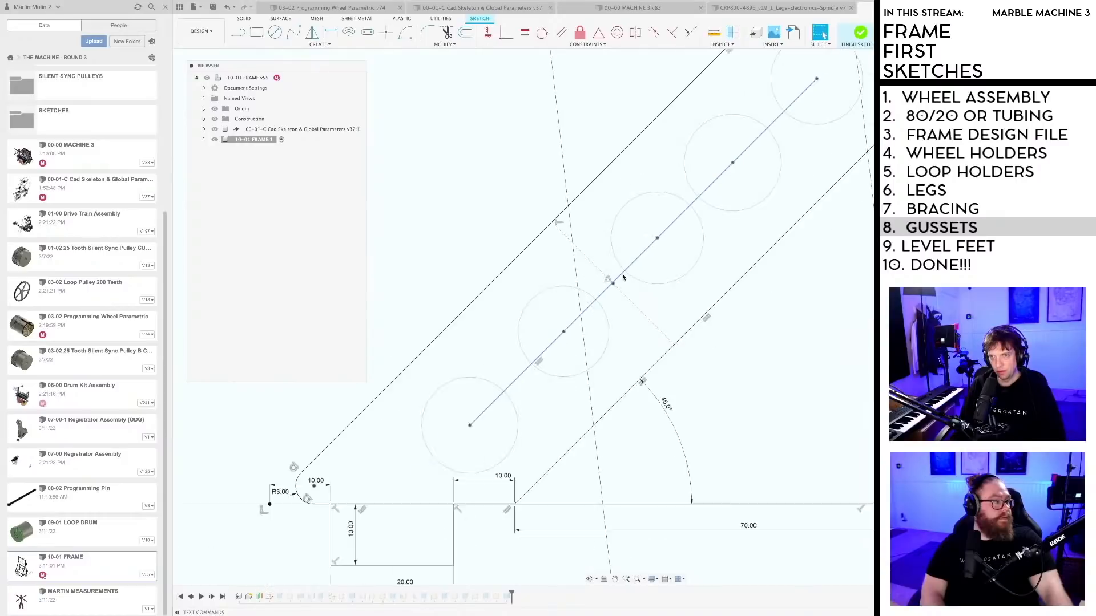
Step: Constrain the circles' centre line coincident with the cross line's midpoint
scroll(622, 277, down, 3)
click(506, 32)
scroll(618, 290, up, 4)
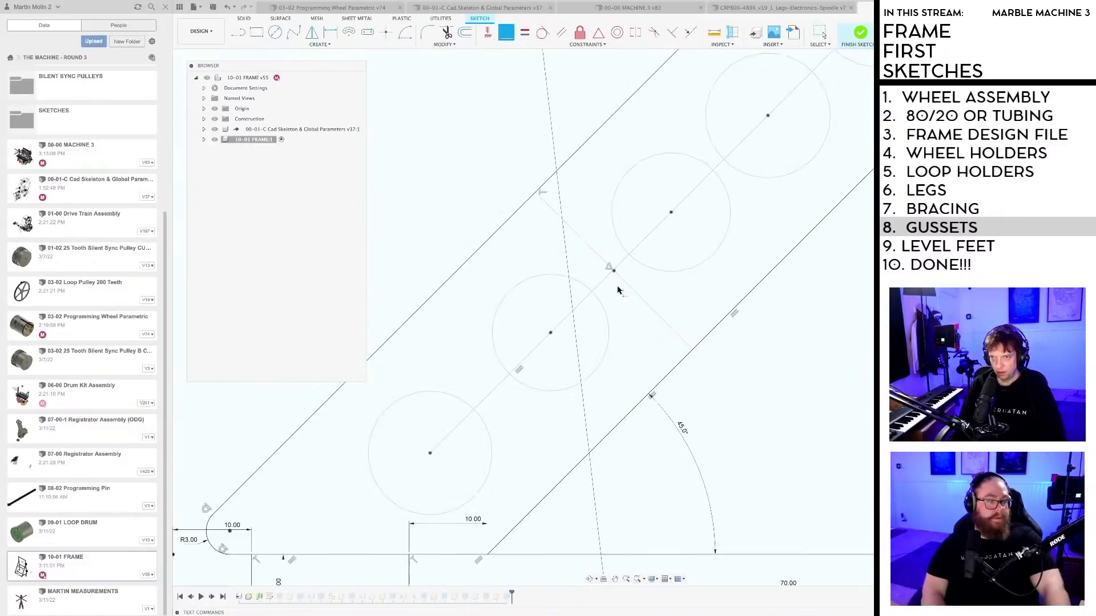
scroll(617, 285, up, 4)
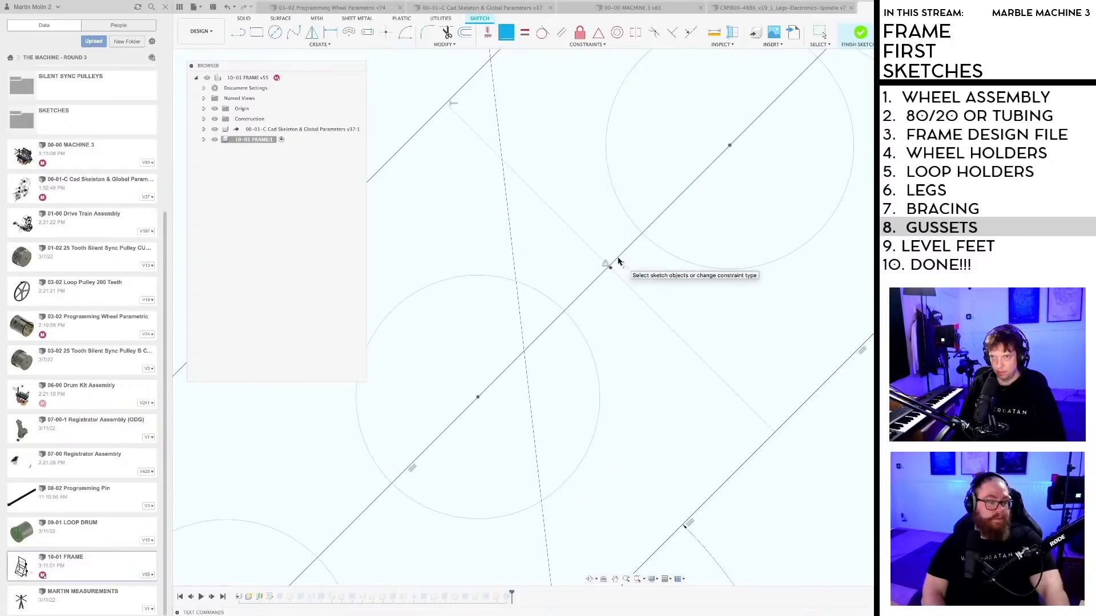
scroll(641, 277, down, 5)
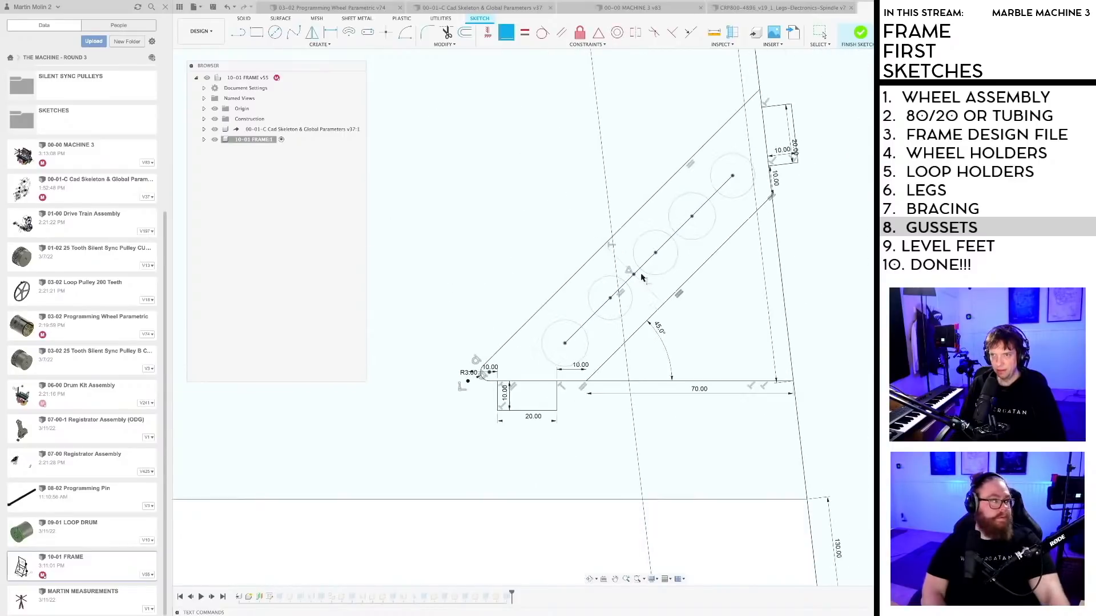
scroll(641, 278, up, 3)
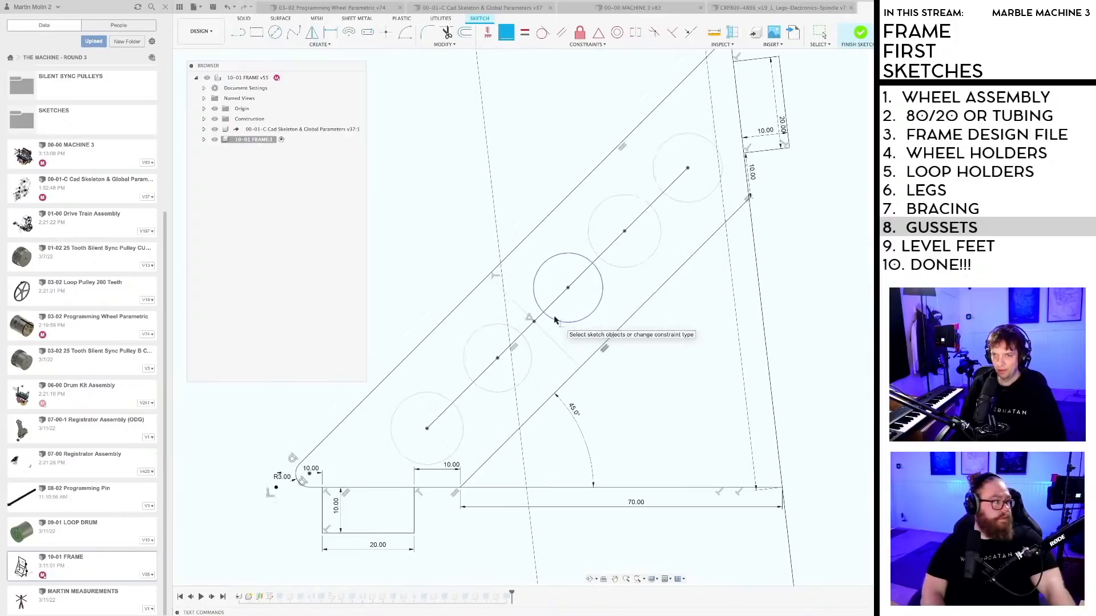
key(Escape)
Step: Draw a line along the horizontal member's upper edge from the gusset's corner fillet to the inner edge of the slanted leg at the far end
scroll(562, 320, down, 2)
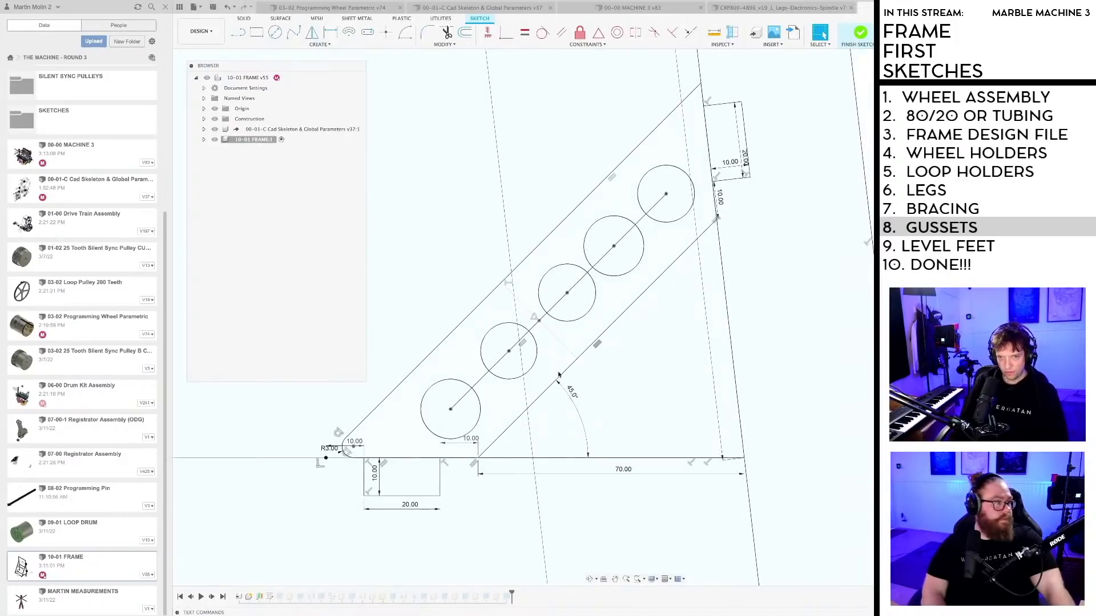
scroll(583, 366, down, 5)
key(l)
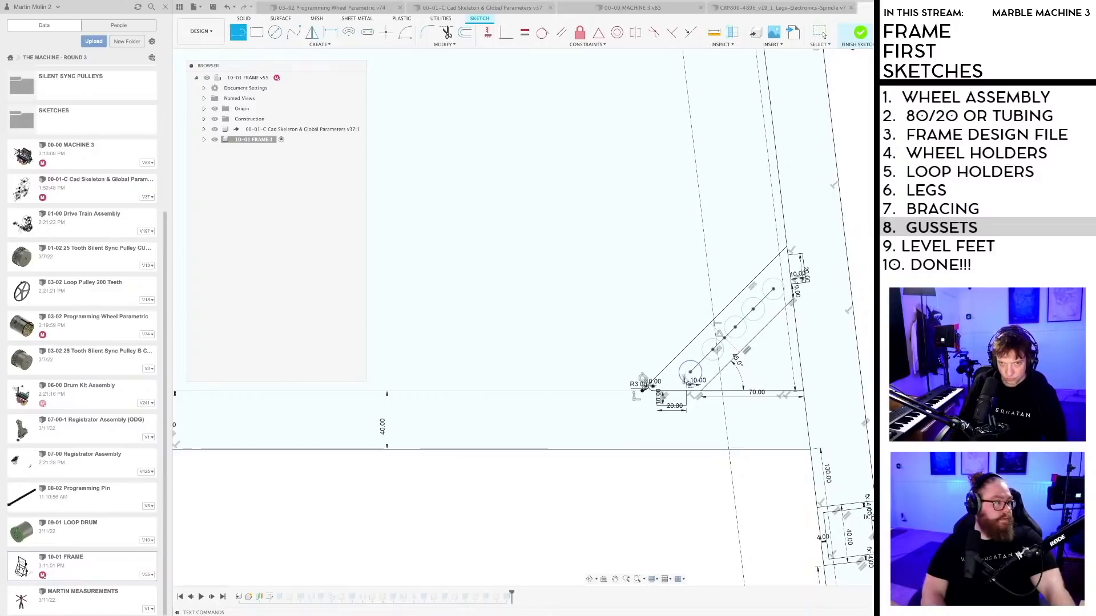
scroll(639, 379, up, 5)
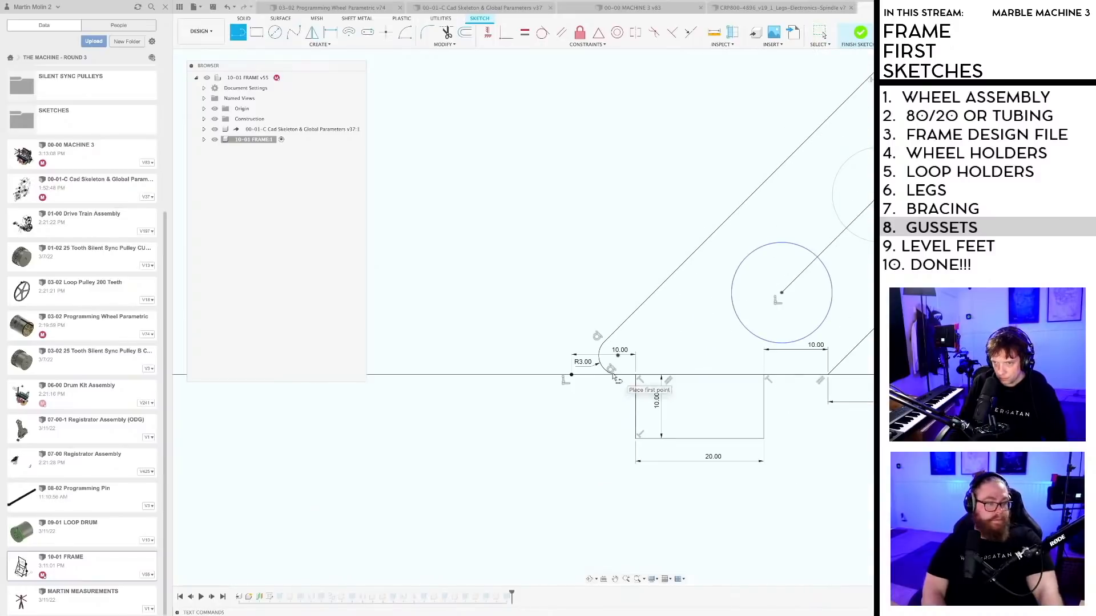
click(619, 377)
scroll(617, 420, down, 5)
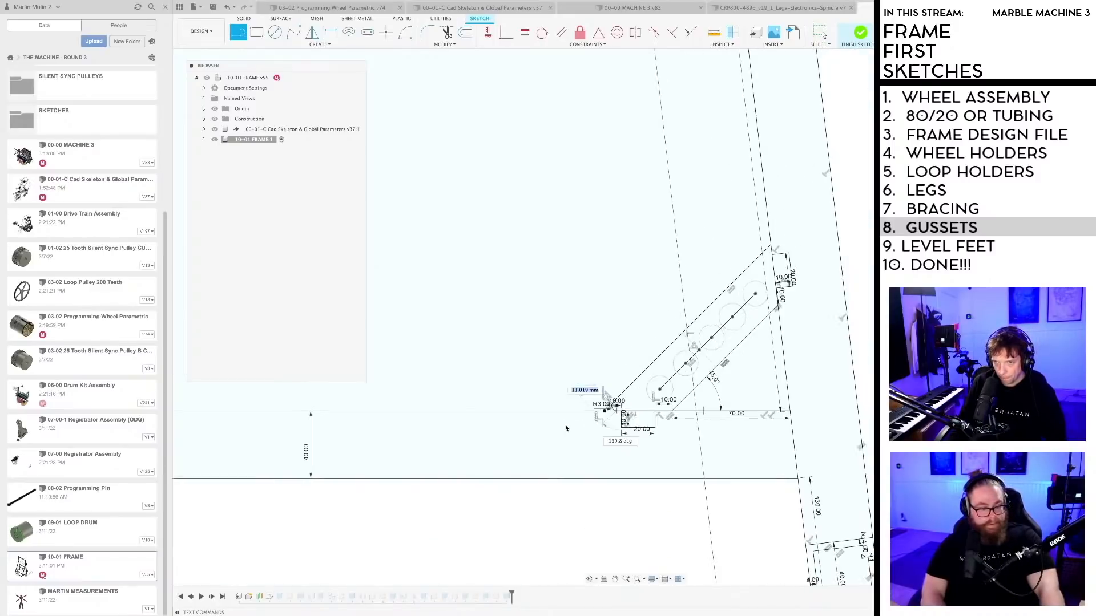
mouse_move(200, 436)
middle_down()
mouse_move(651, 434)
mouse_move(634, 427)
middle_up()
scroll(449, 399, up, 4)
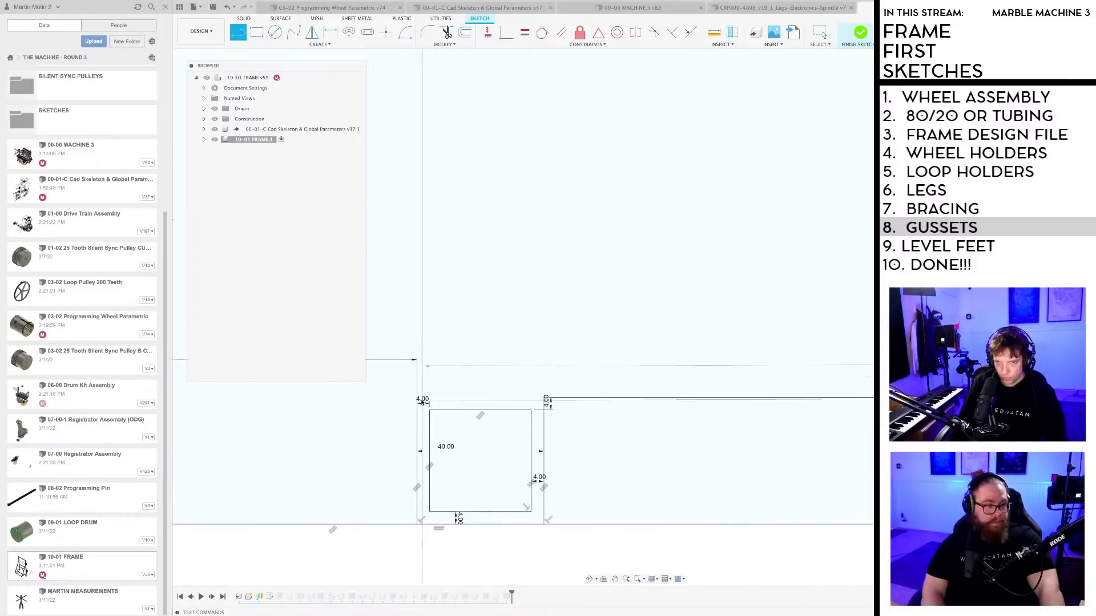
scroll(547, 385, down, 4)
middle_drag(354, 414, 849, 416)
middle_drag(598, 392, 601, 391)
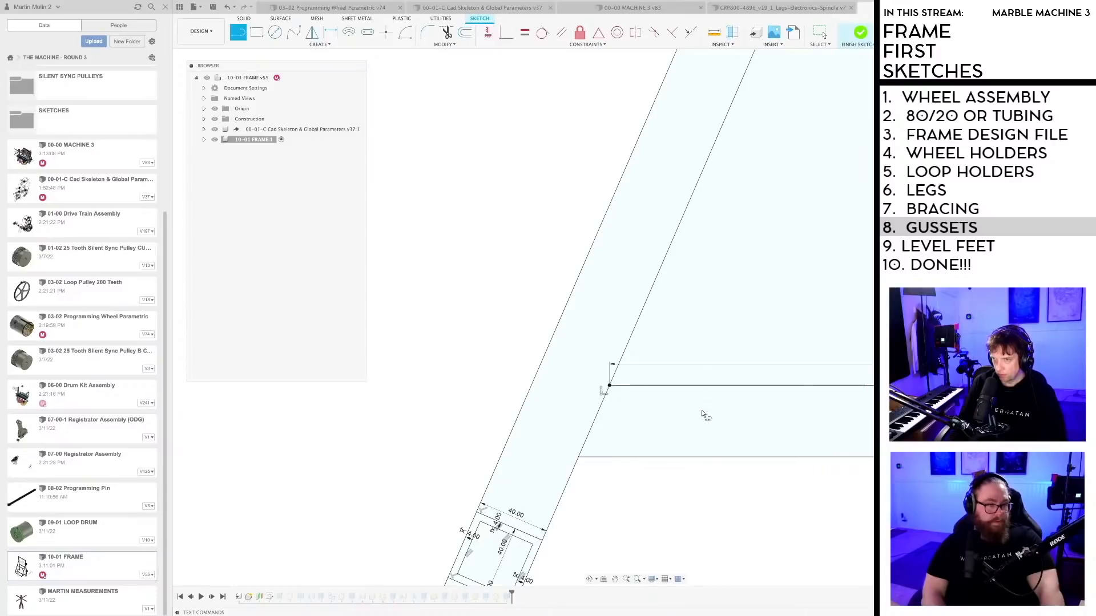
key(Escape)
Step: Dimension the second gusset circle from the lower end to a 16 mm diameter
scroll(699, 414, down, 5)
middle_drag(698, 418, 391, 399)
scroll(580, 418, up, 3)
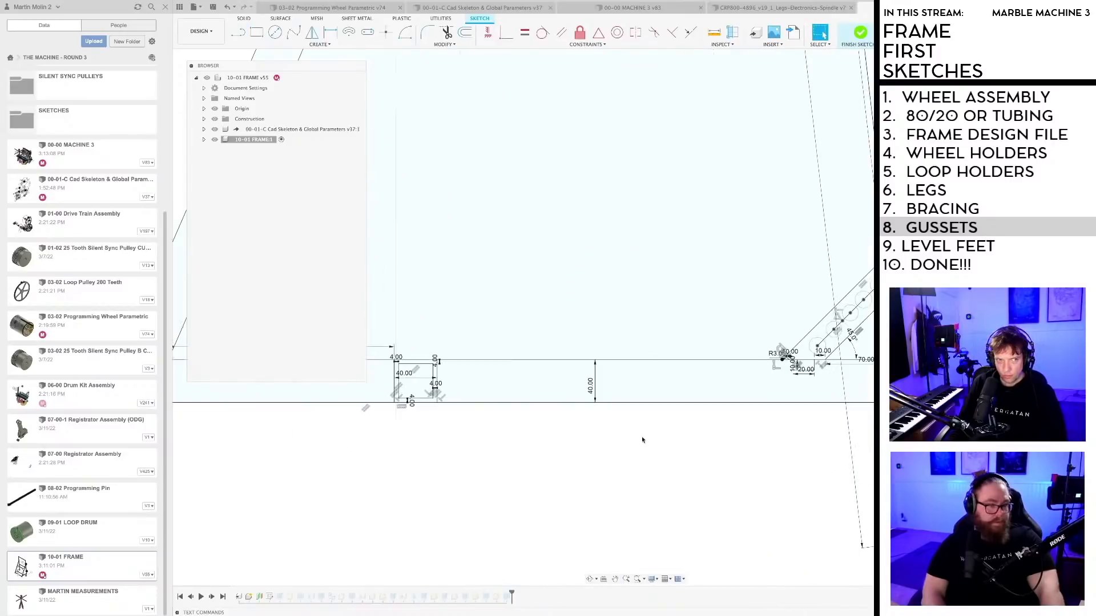
middle_drag(641, 441, 428, 482)
scroll(639, 388, up, 2)
scroll(639, 398, up, 2)
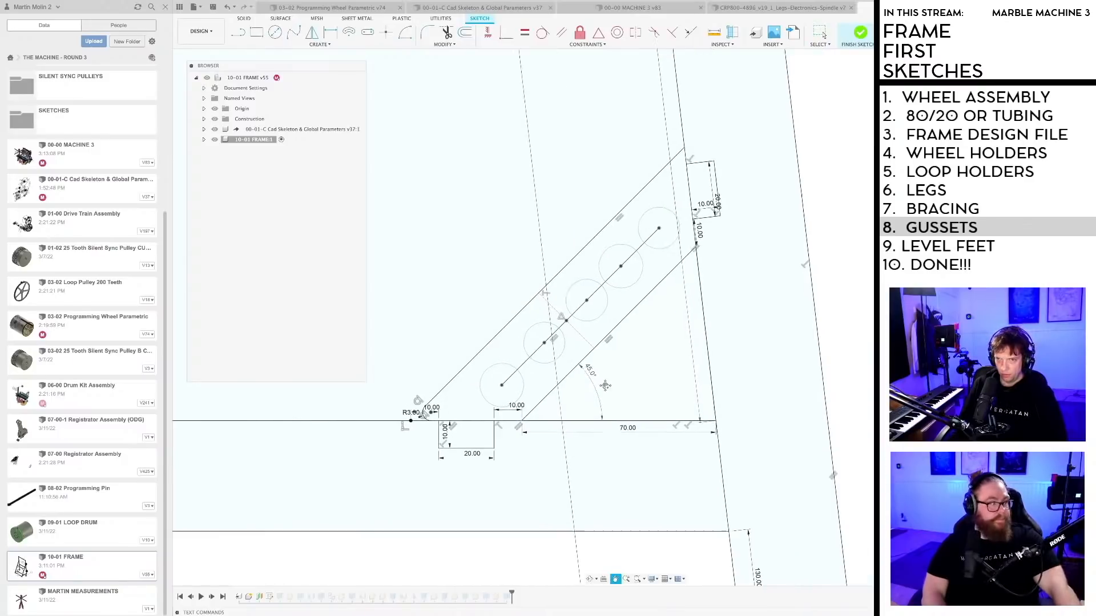
middle_drag(646, 386, 604, 389)
key(d)
scroll(567, 348, up, 1)
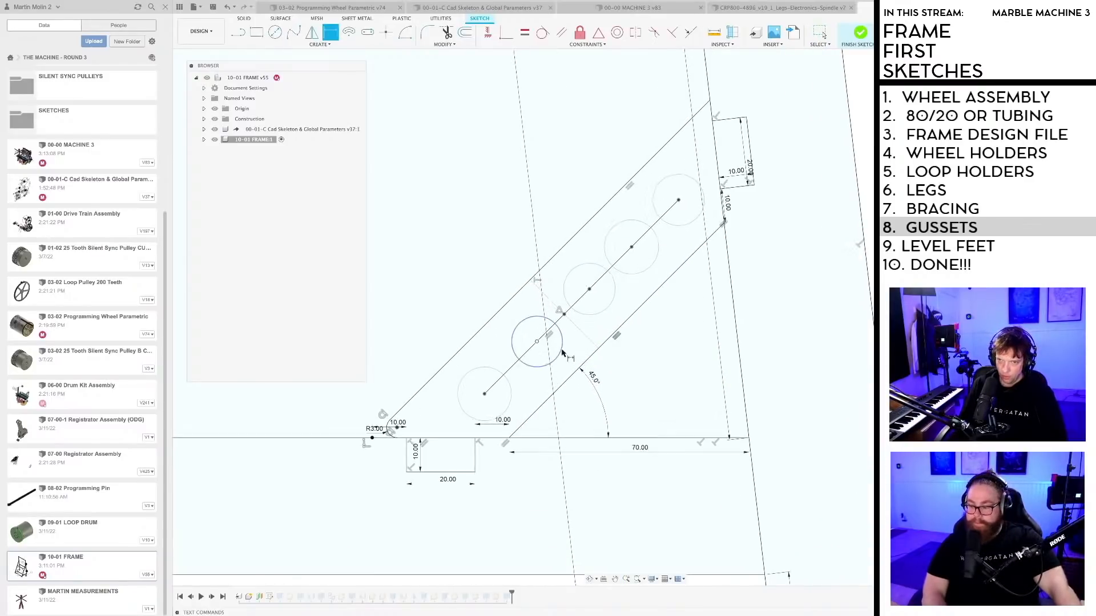
click(560, 351)
click(567, 353)
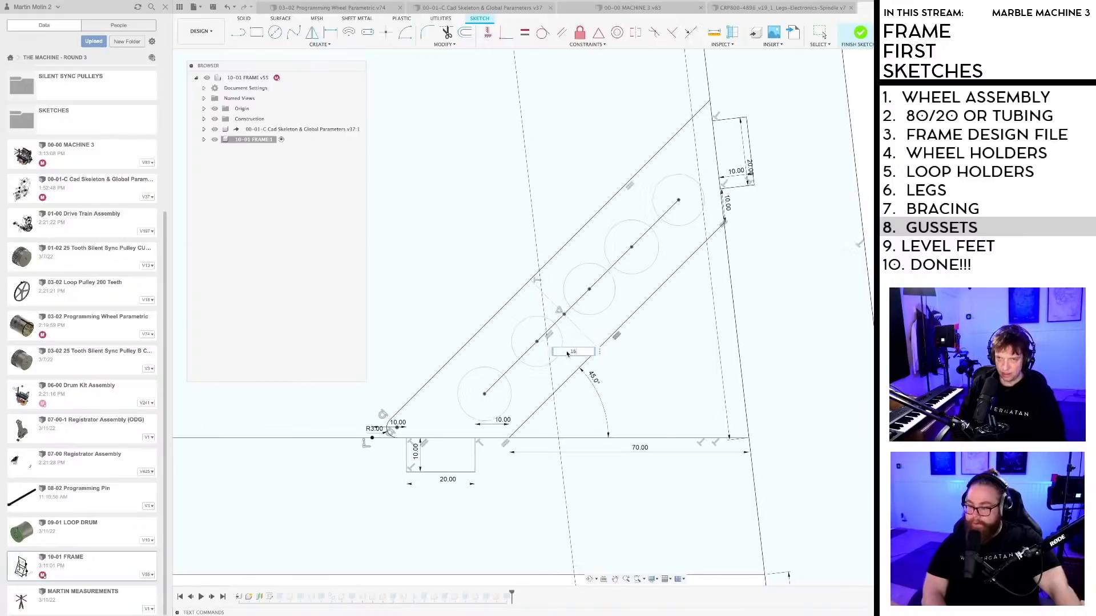
text(16)
key(Return)
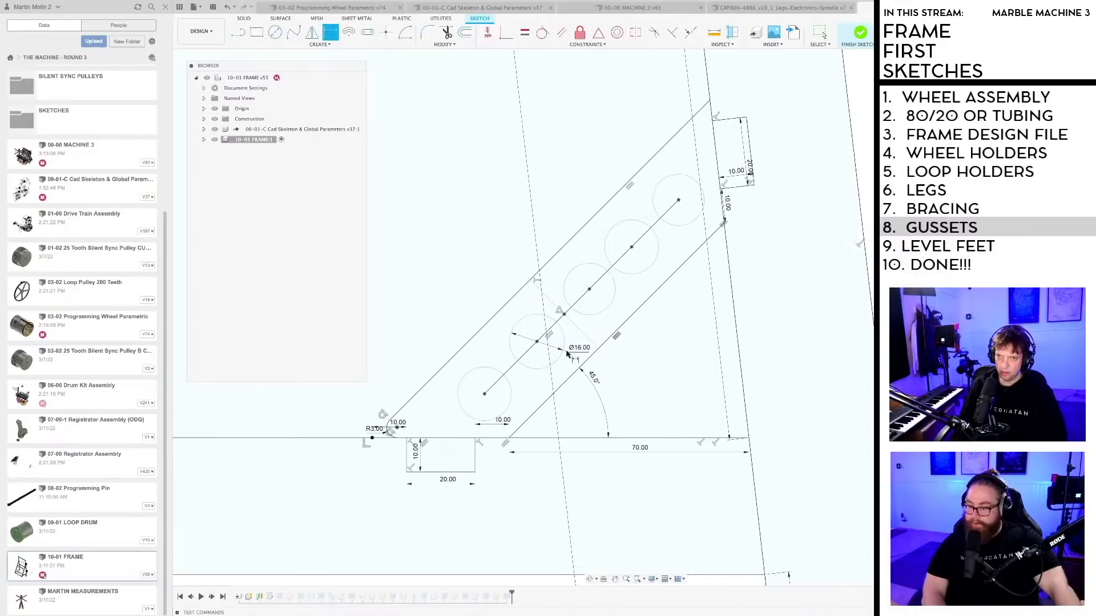
Step: Set a 12 mm distance between the second circle's centre and the midpoint on the cross line
click(538, 342)
click(564, 315)
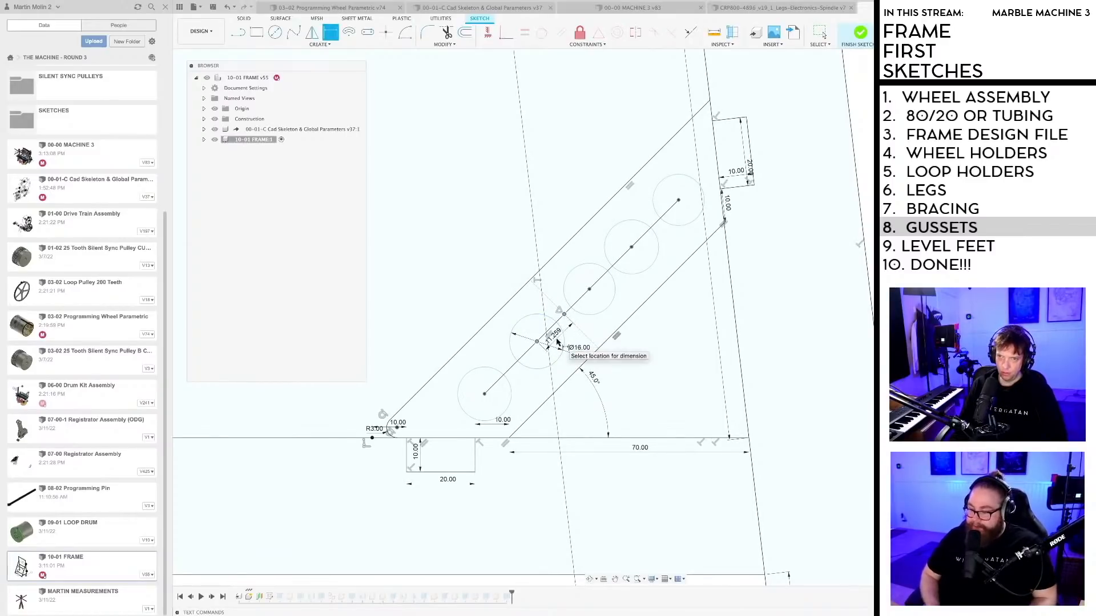
click(558, 342)
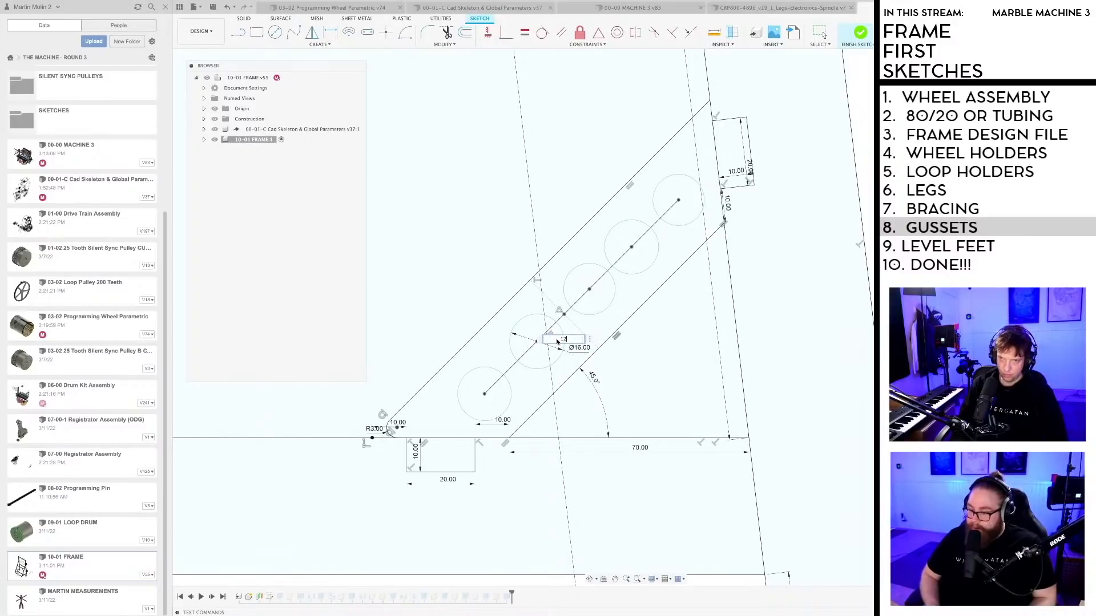
text(12)
key(Return)
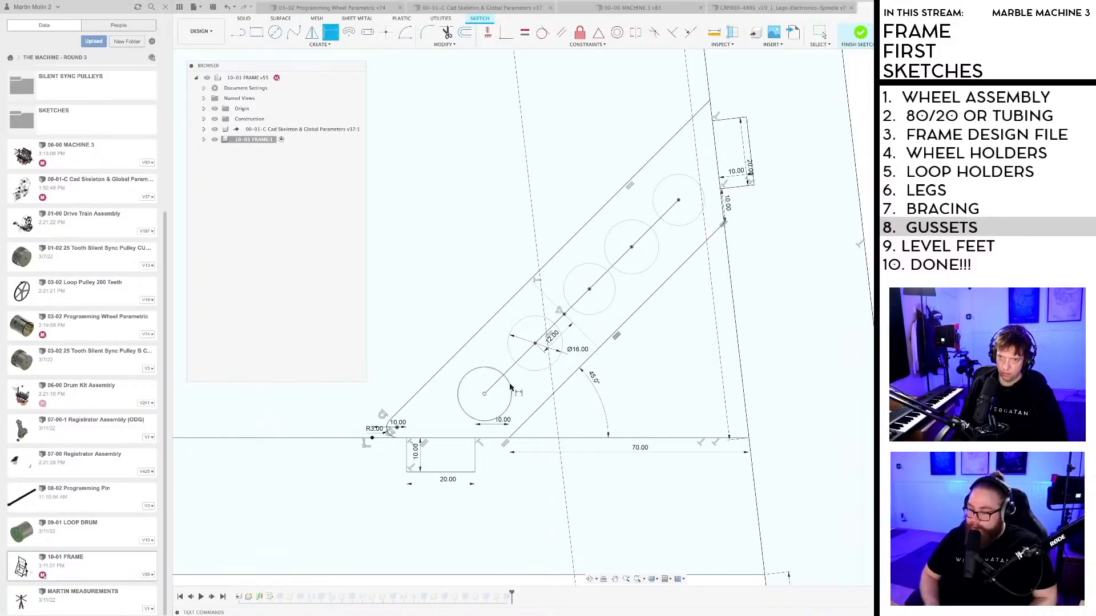
Step: Dimension the distance between the lowest circle's centre and the second circle's centre to 24 mm
click(535, 344)
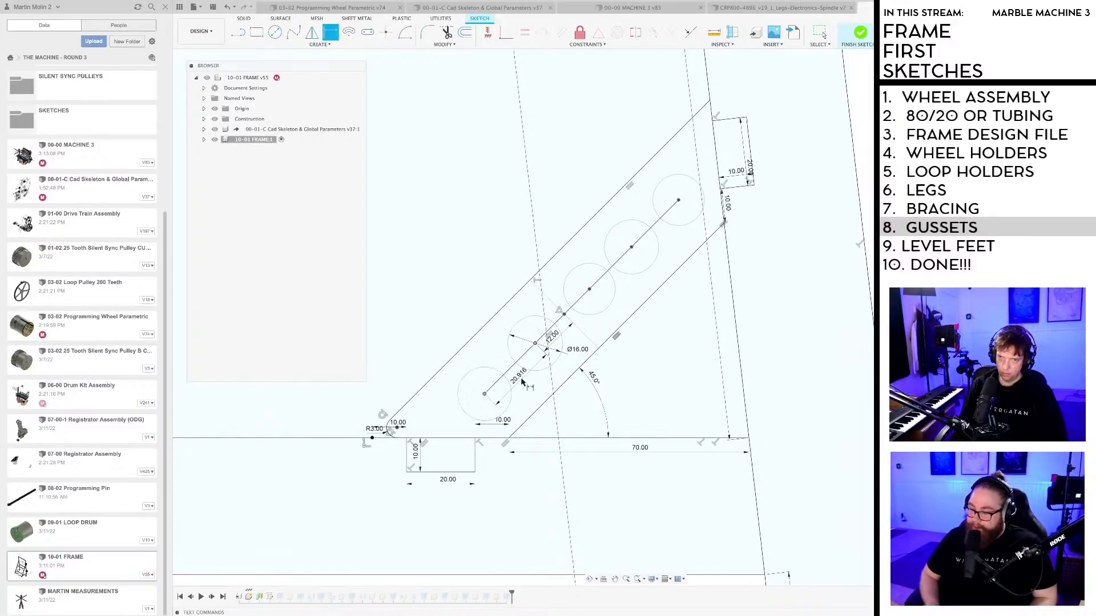
click(522, 383)
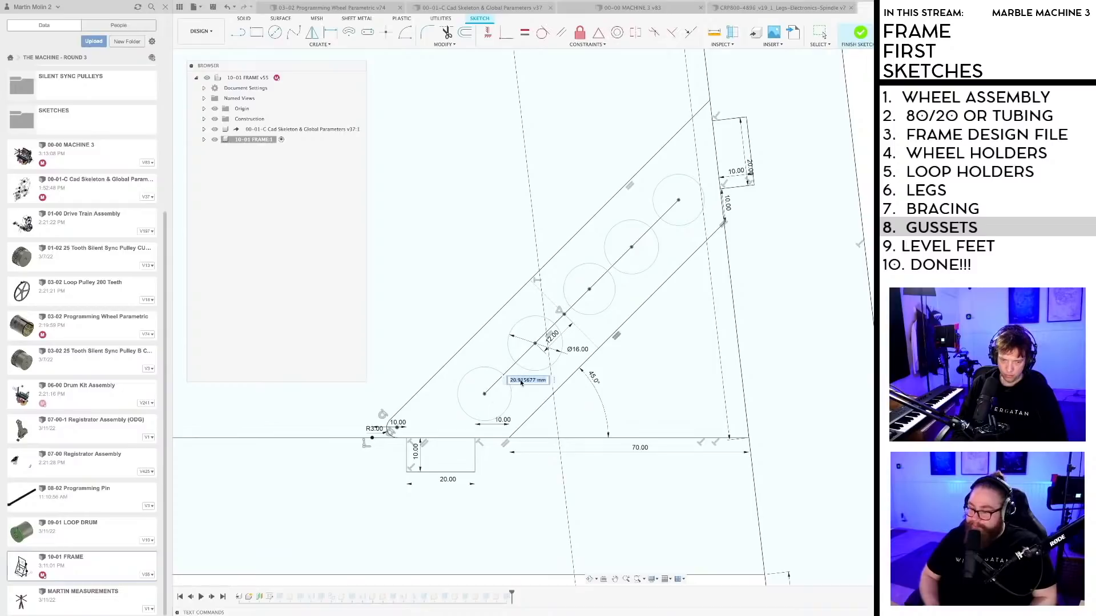
text(24)
key(Return)
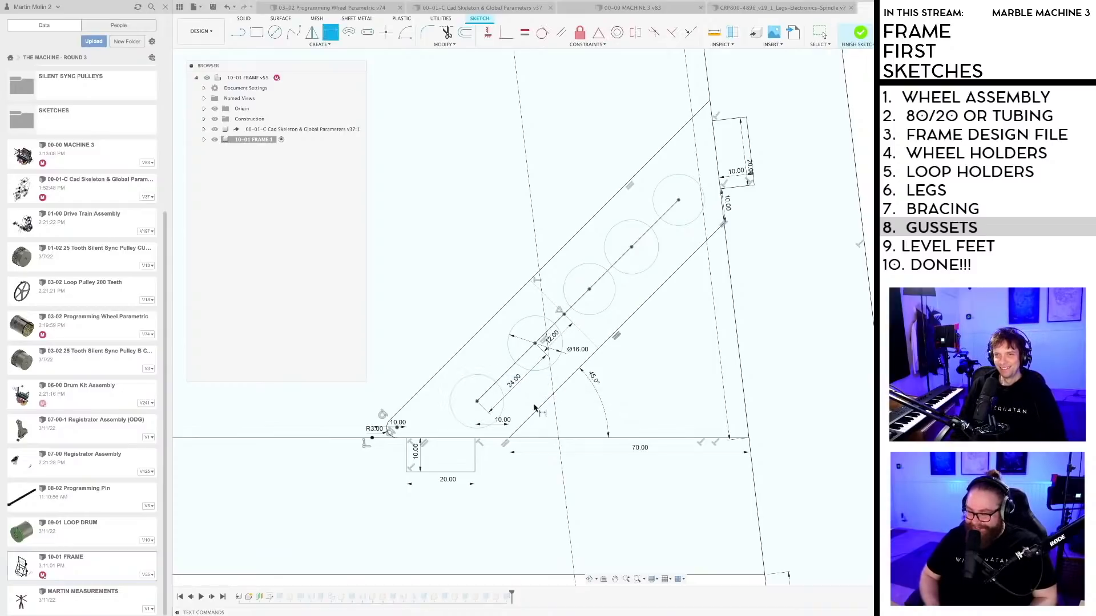
Step: Change the second circle's distance from the cross line's midpoint to 11 mm and the spacing of the two lowest circles to 22 mm
scroll(553, 338, up, 2)
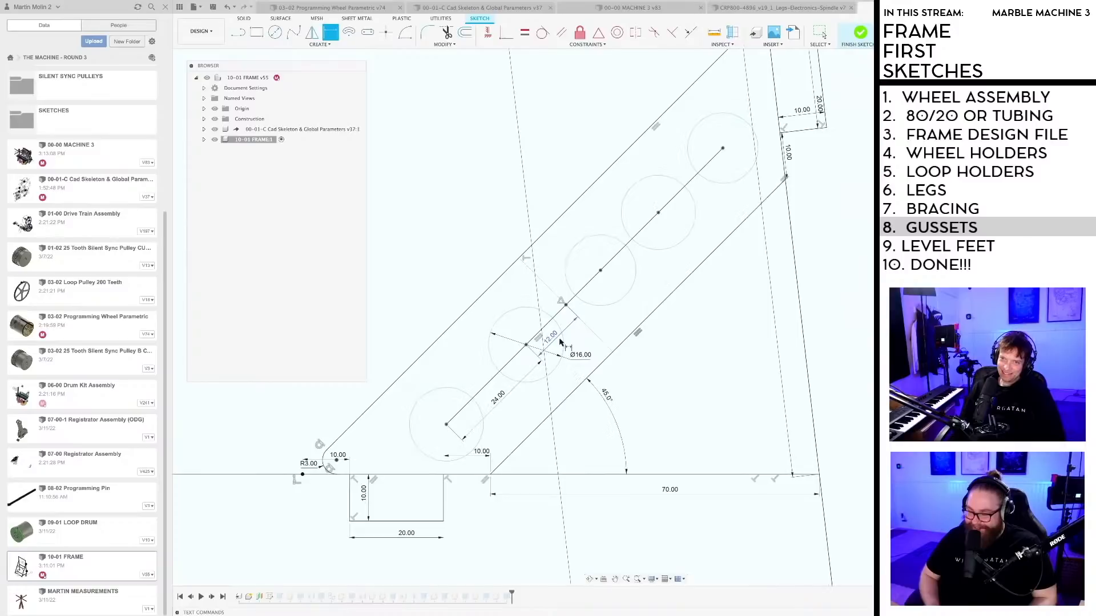
key(Escape)
double_click(553, 338)
text(11)
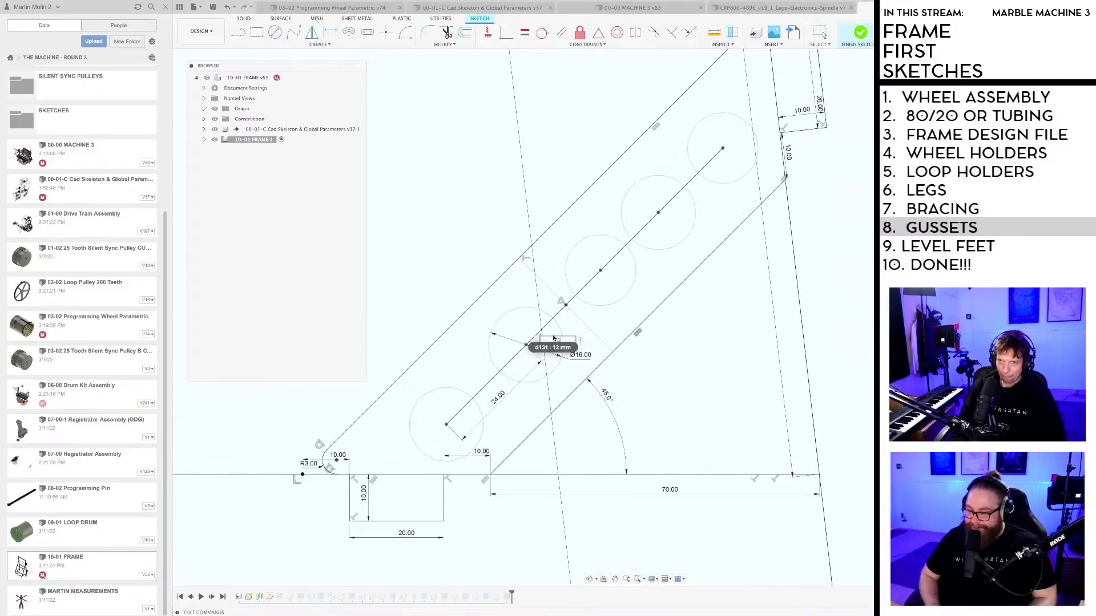
key(Return)
double_click(501, 398)
text(2)
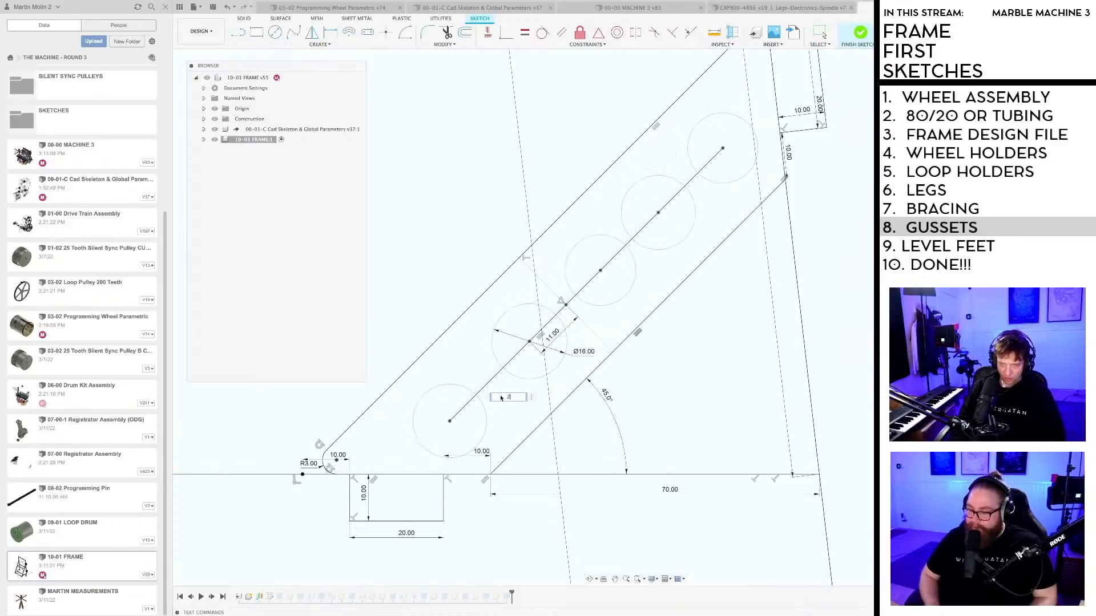
text(2)
key(Return)
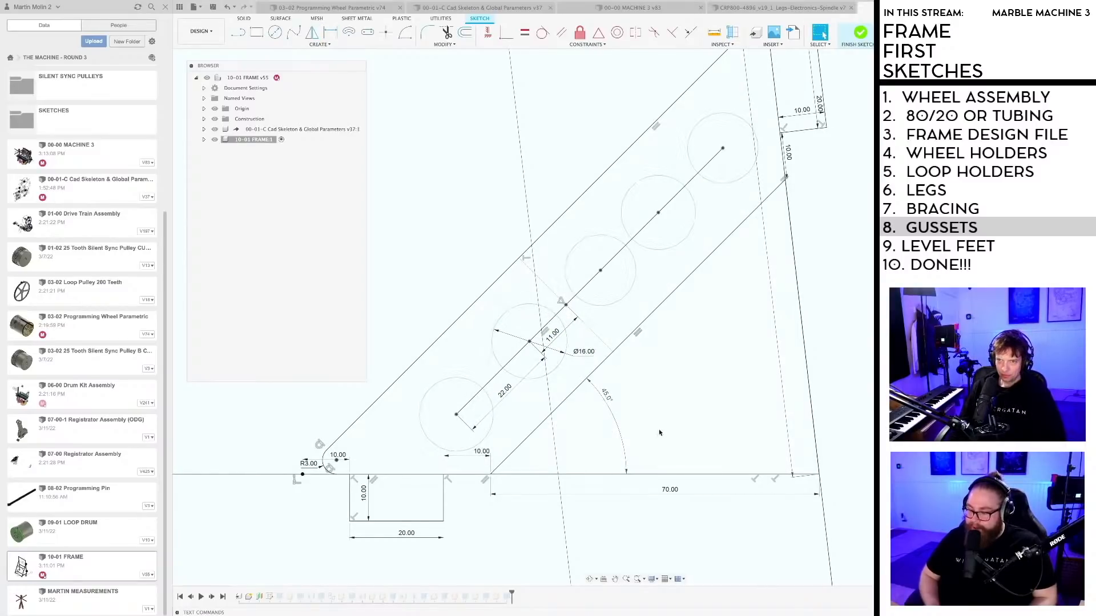
Step: Apply Equal constraints so the lowest, third and fourth gusset circles match the 16 mm circle
click(557, 369)
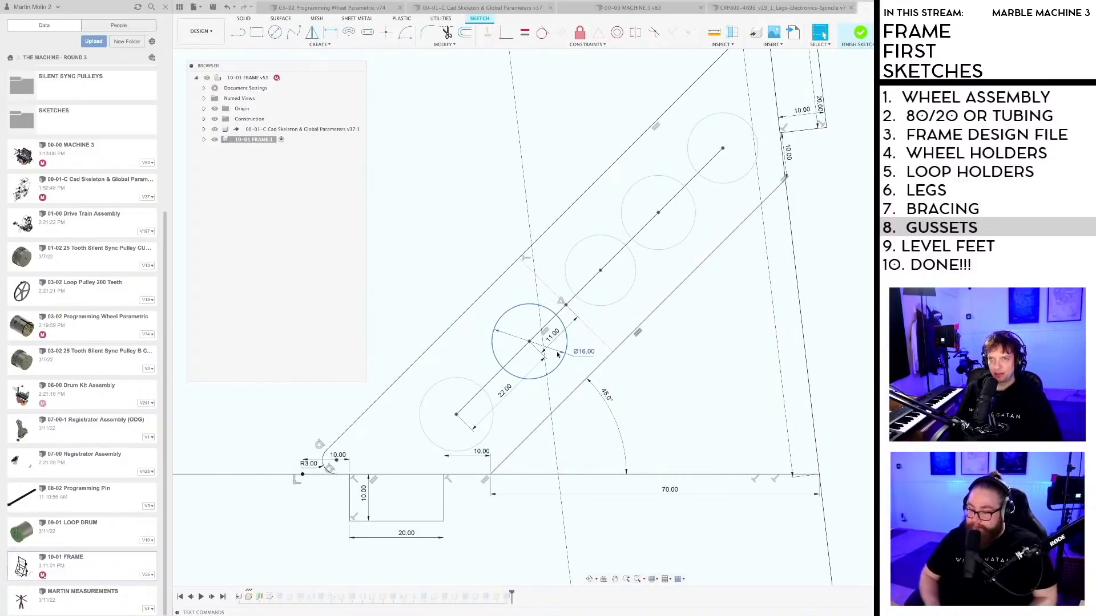
click(524, 32)
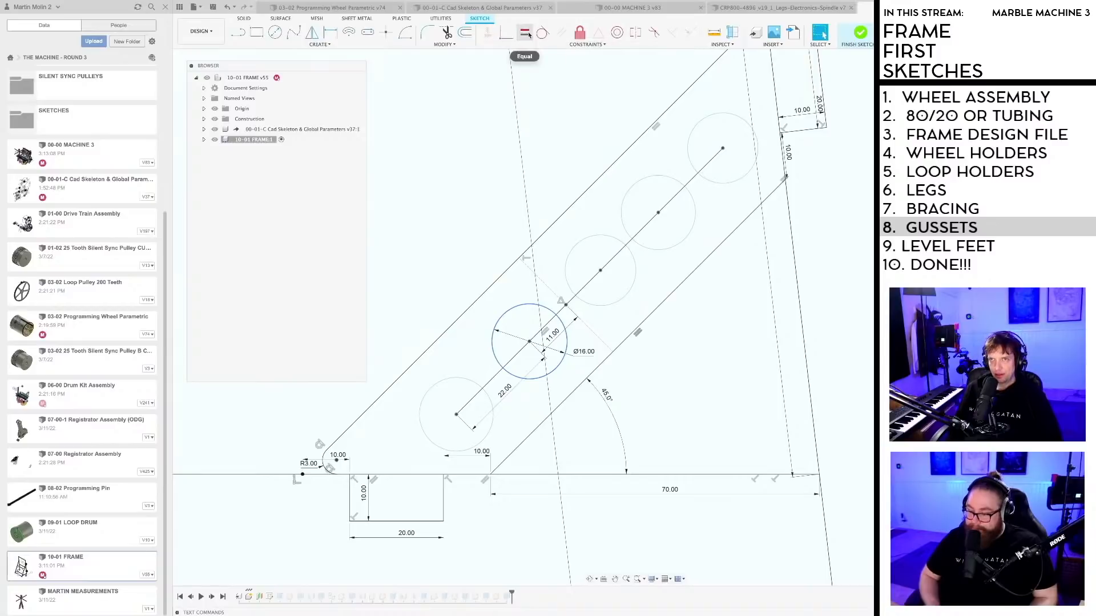
click(455, 379)
click(562, 271)
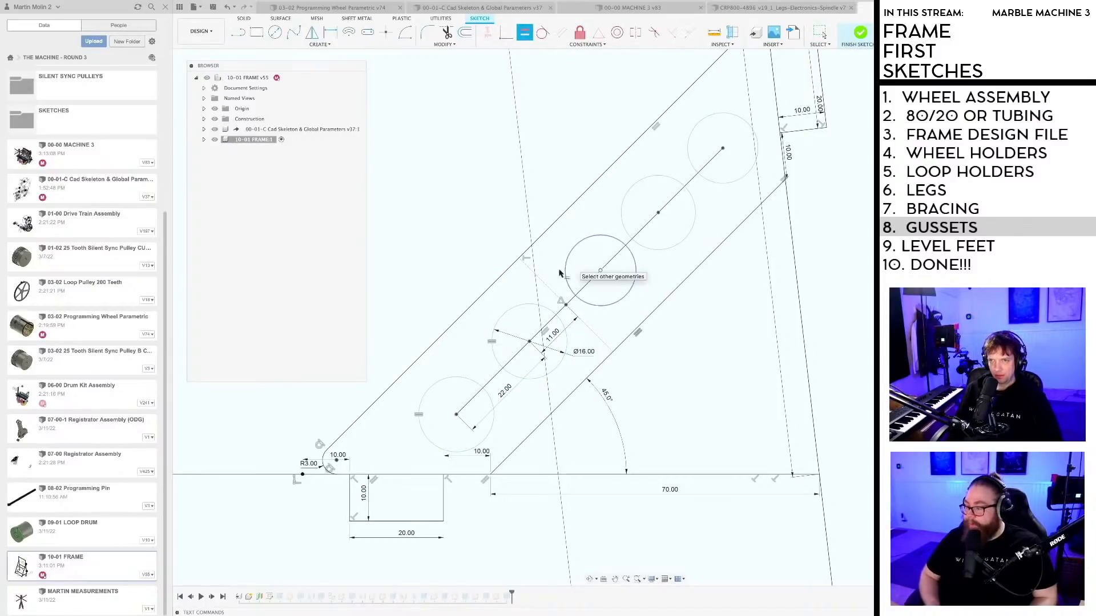
click(517, 307)
click(623, 202)
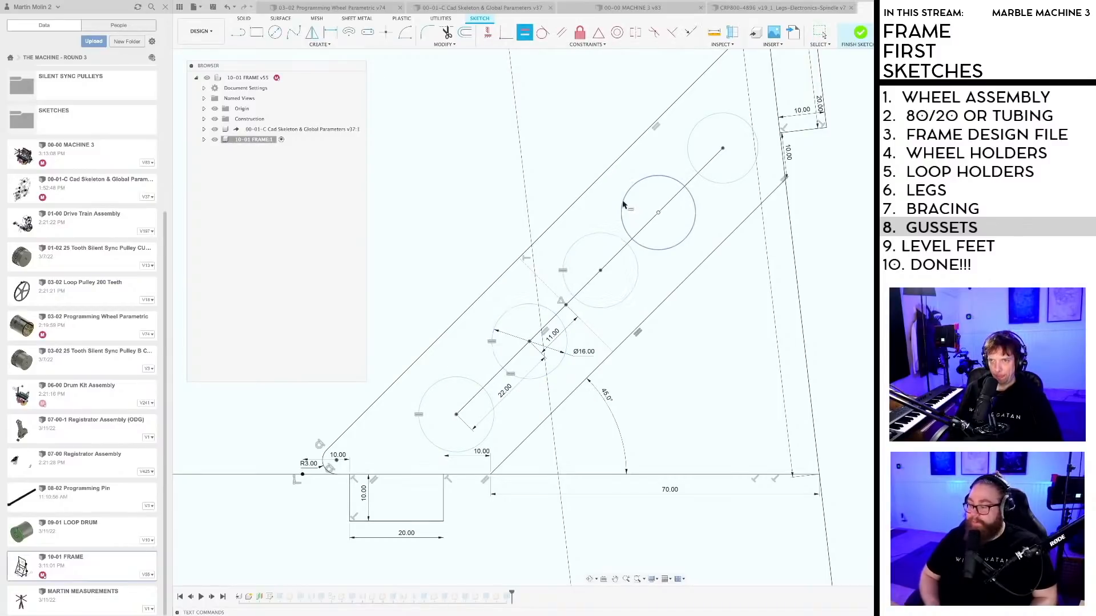
click(585, 237)
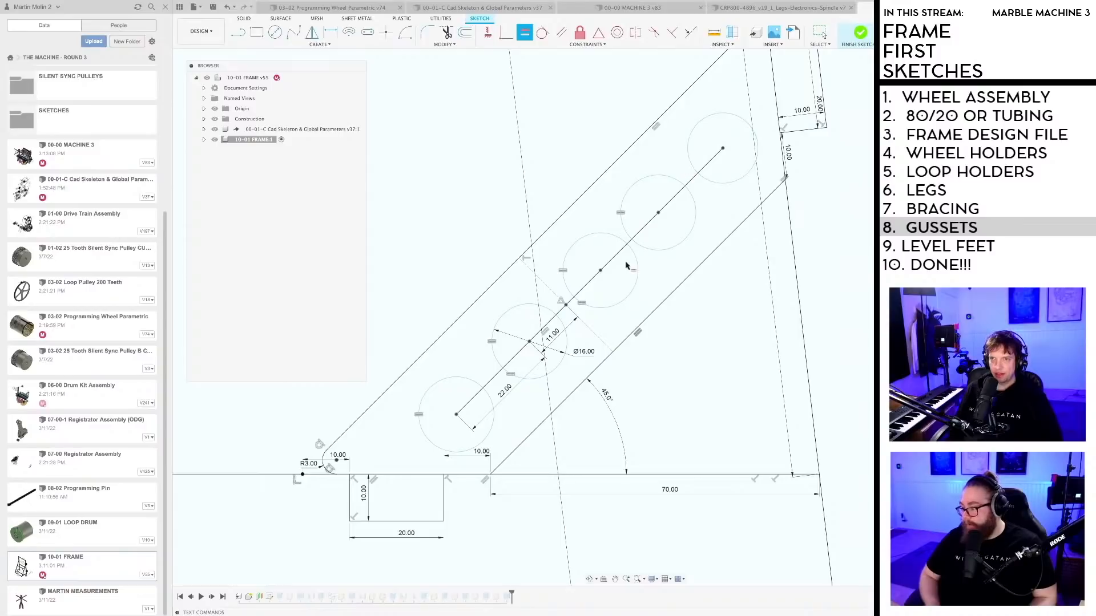
Step: Dimension the third circle's centre 11 mm from the cross line's midpoint, on the side opposite the second circle
key(d)
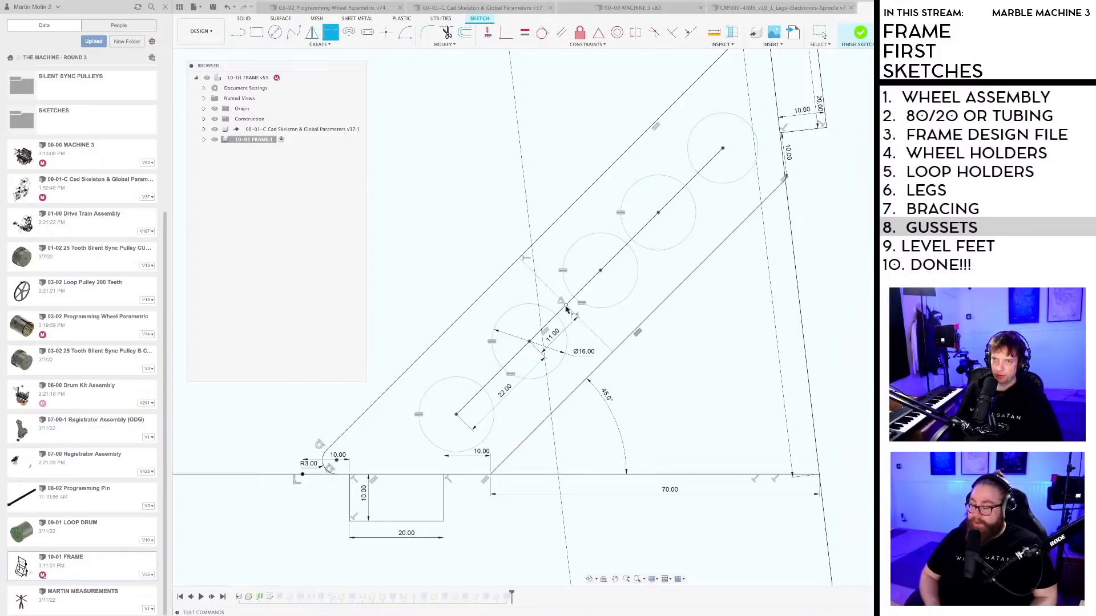
click(601, 270)
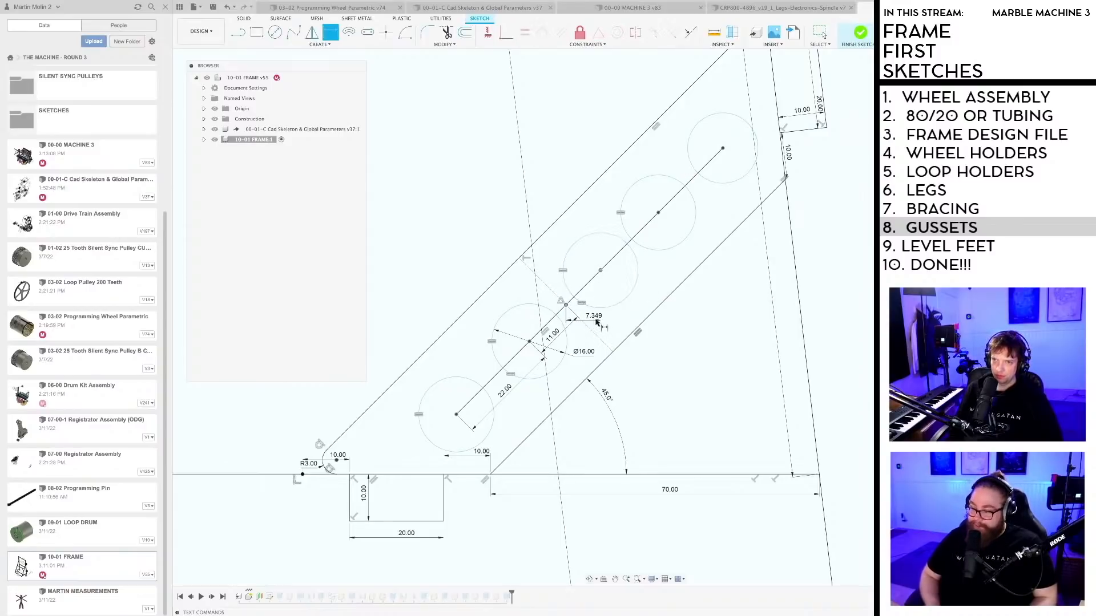
click(616, 318)
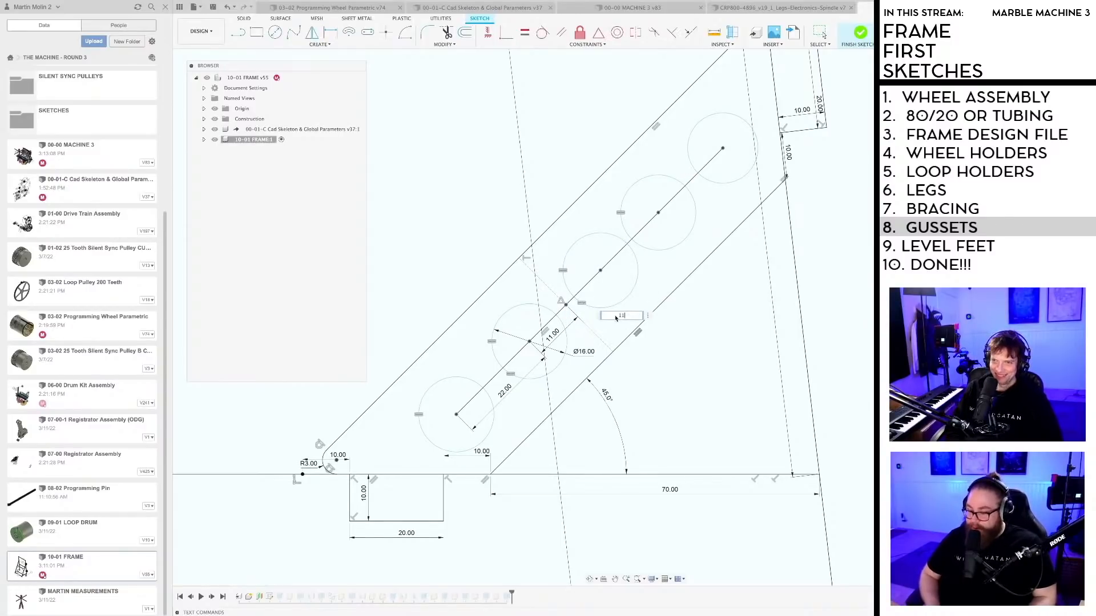
text(11)
key(Return)
Step: Set a 22 mm distance between the centres of the third and fourth gusset circles
scroll(595, 290, down, 3)
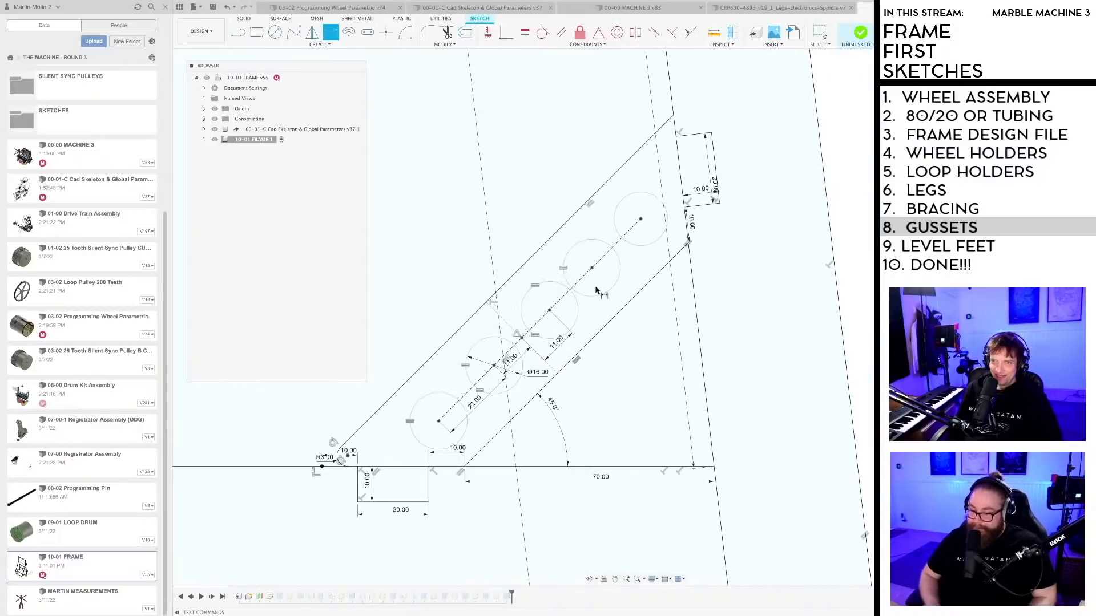
middle_drag(599, 310, 589, 330)
click(540, 330)
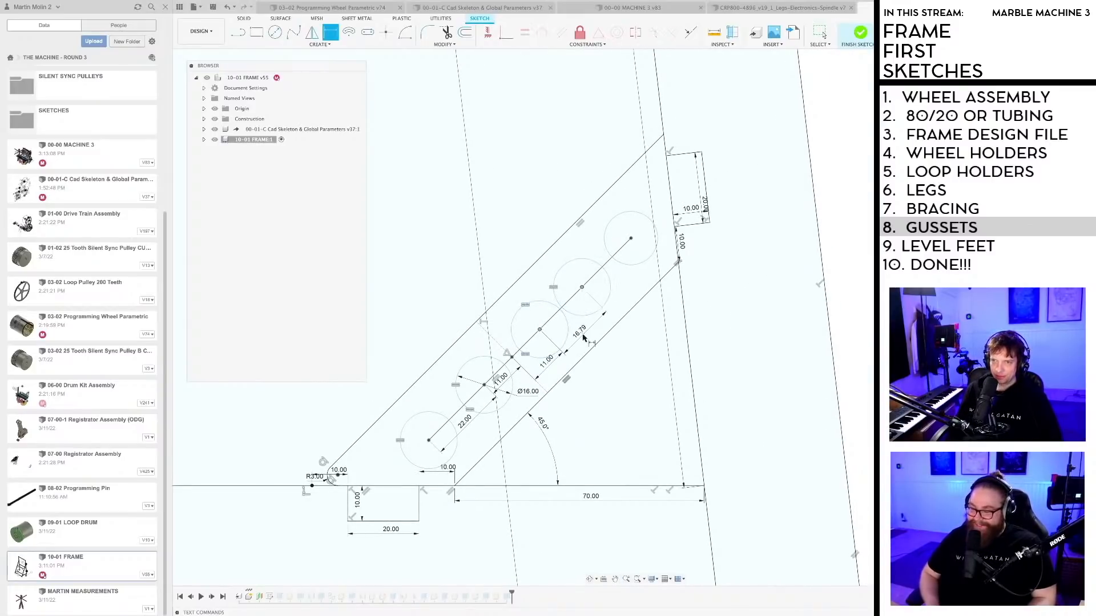
click(586, 338)
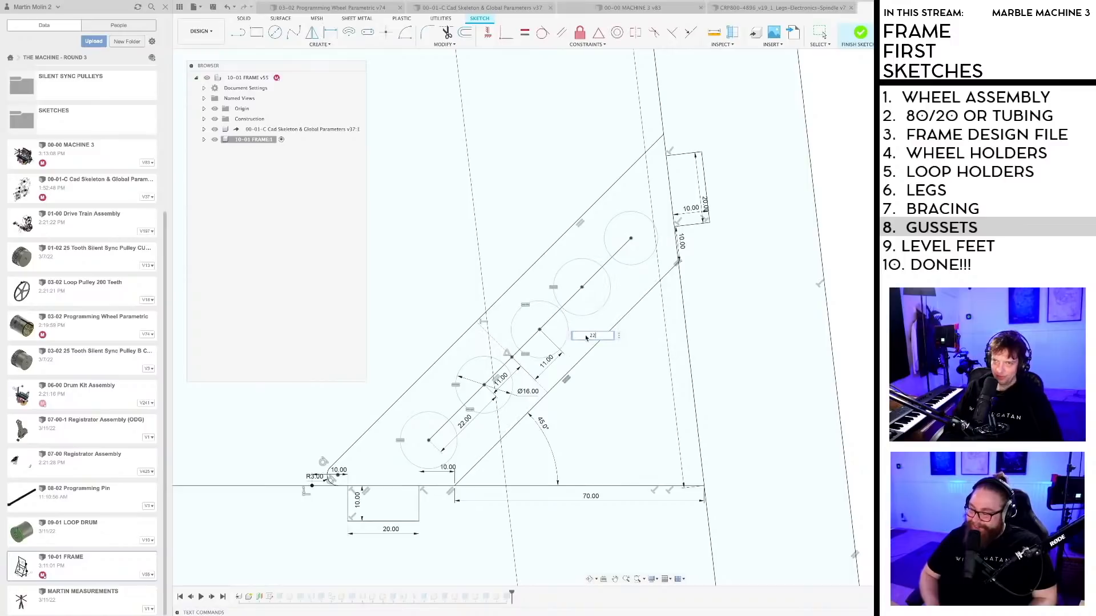
text(22)
key(Return)
scroll(646, 286, down, 1)
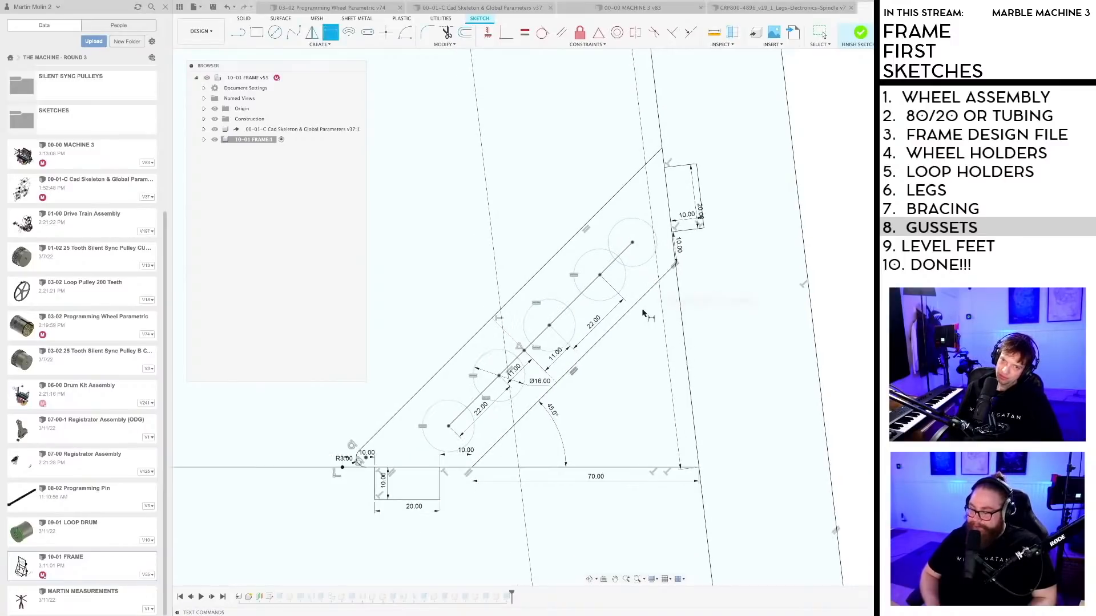
Step: Delete the uppermost circle and shift the cross line with the remaining circles slightly up along the gusset
key(Escape)
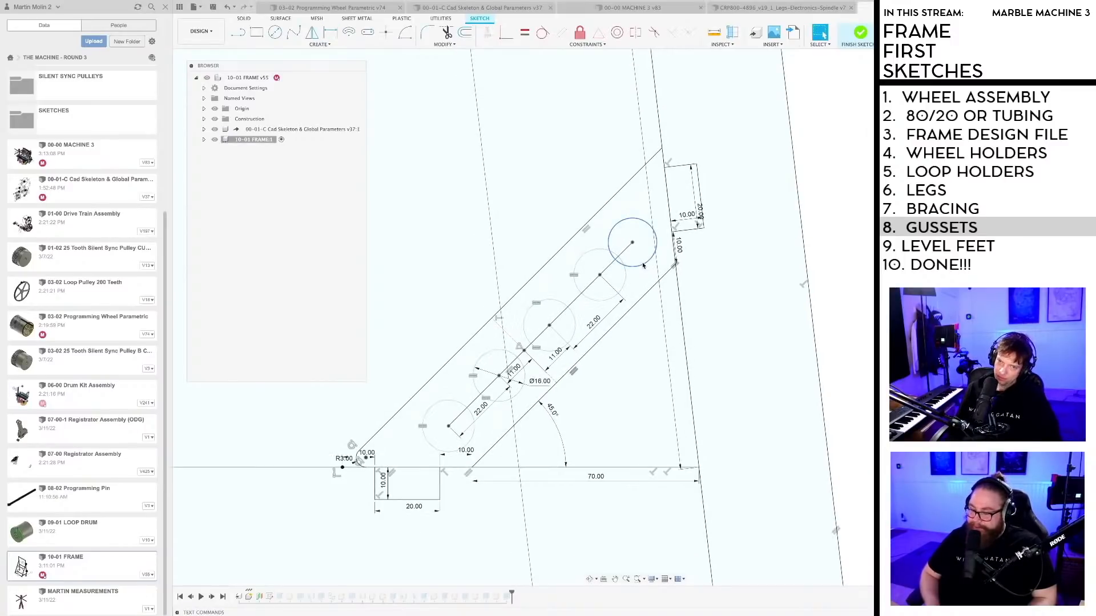
key(Delete)
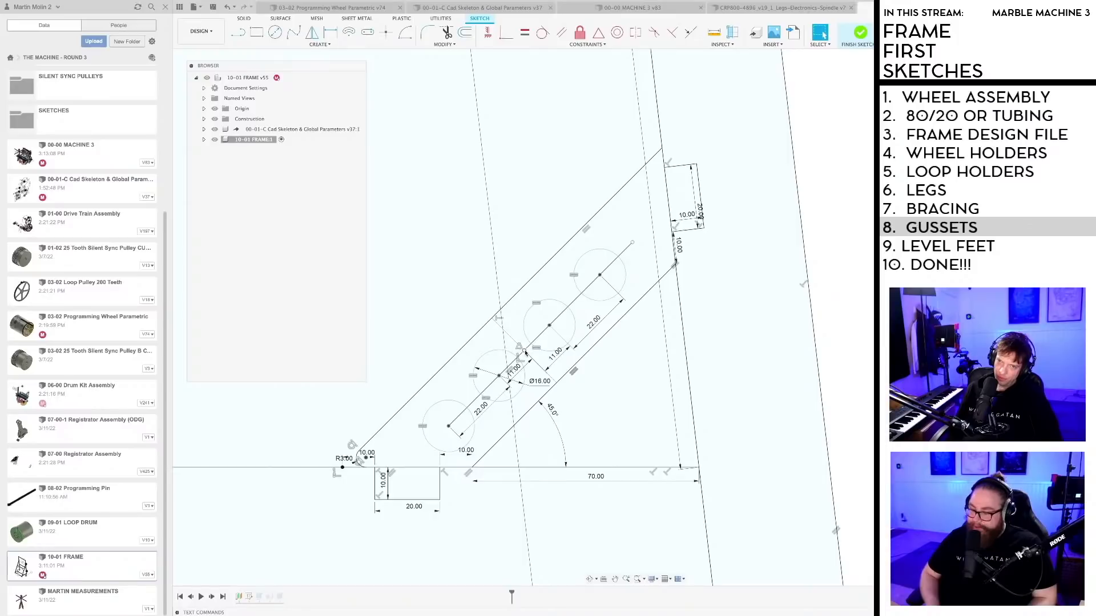
drag(525, 350, 537, 338)
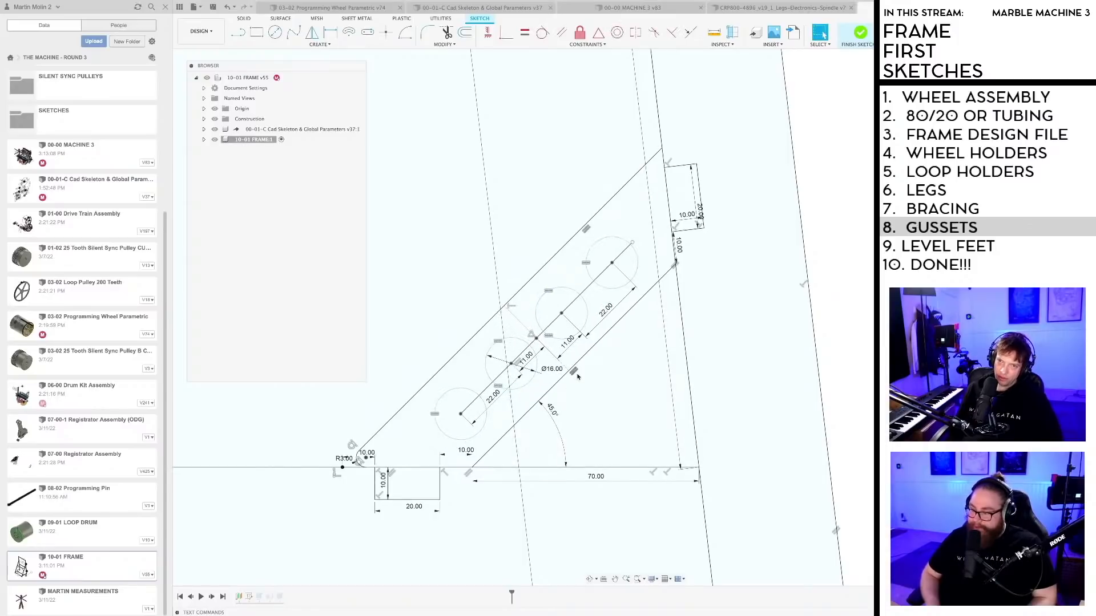
Step: Place a sketch point at the midpoint of the gusset's lower diagonal edge
click(577, 373)
click(386, 32)
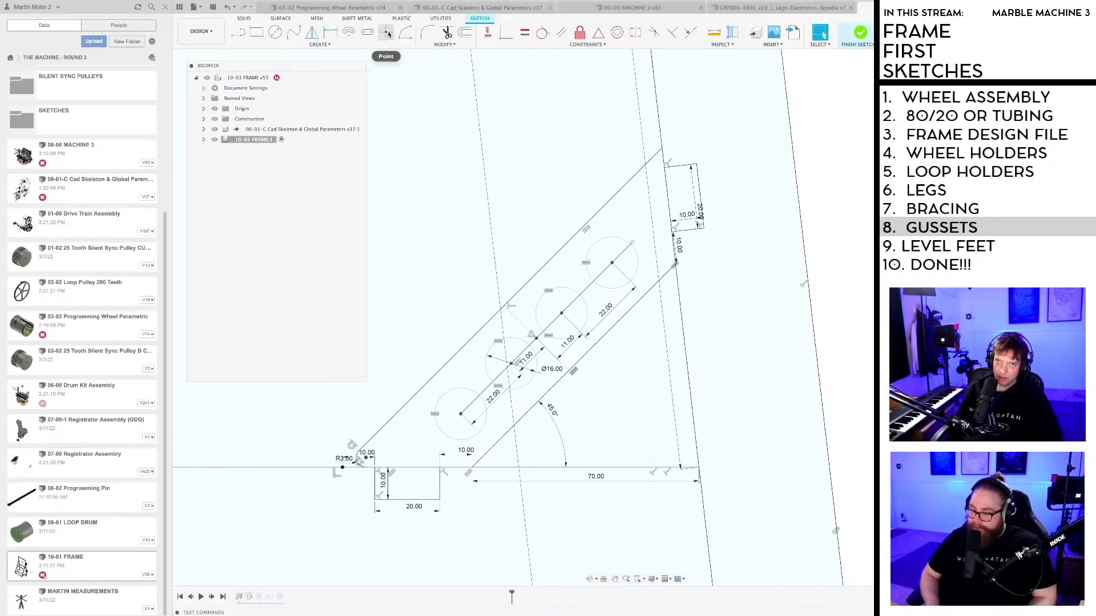
scroll(579, 366, up, 2)
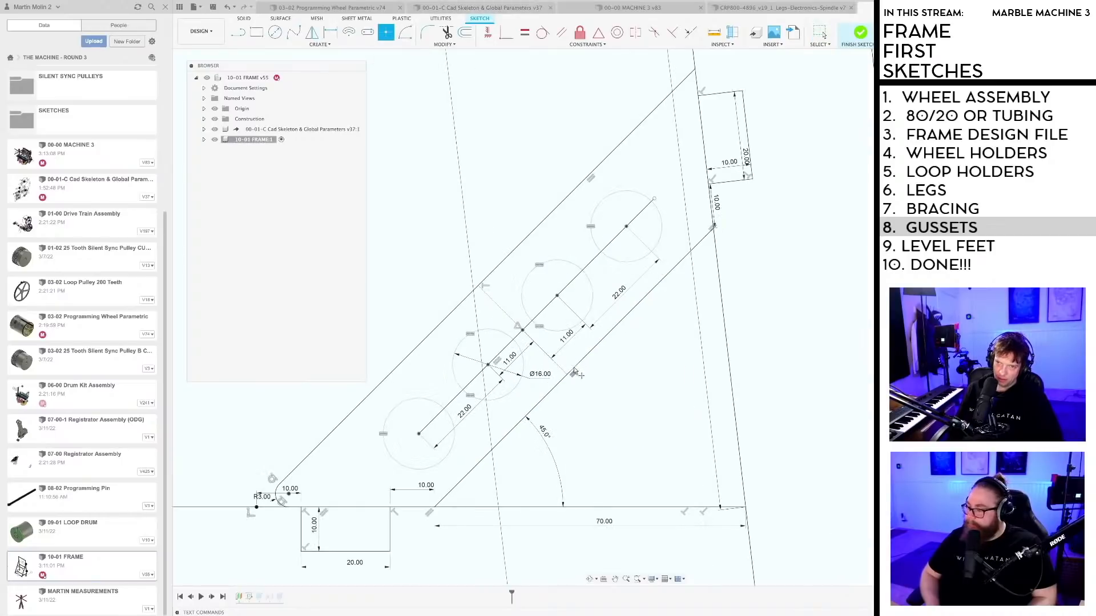
click(575, 372)
key(Escape)
Step: Constrain the cross line's lower end coincident with the midpoint on the gusset's lower diagonal edge
click(506, 32)
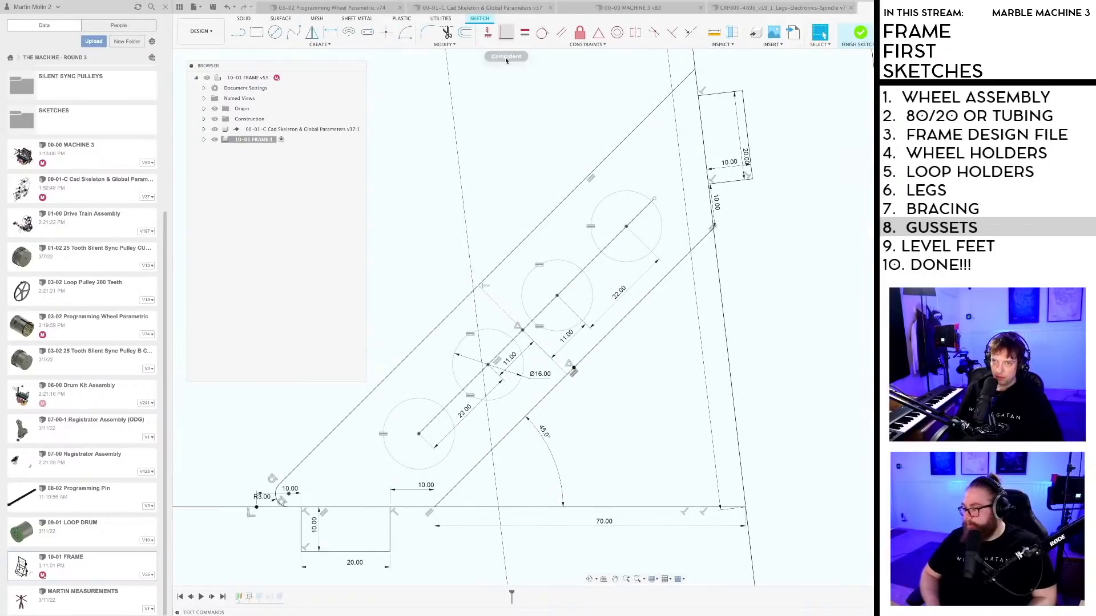
scroll(599, 493, up, 3)
click(545, 292)
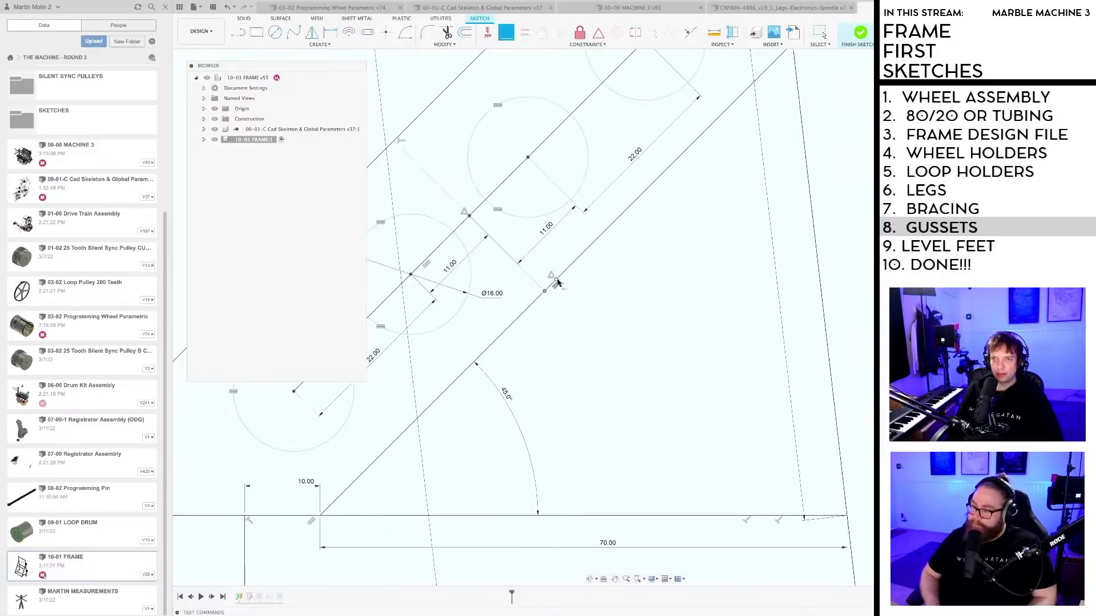
click(557, 282)
scroll(568, 394, down, 3)
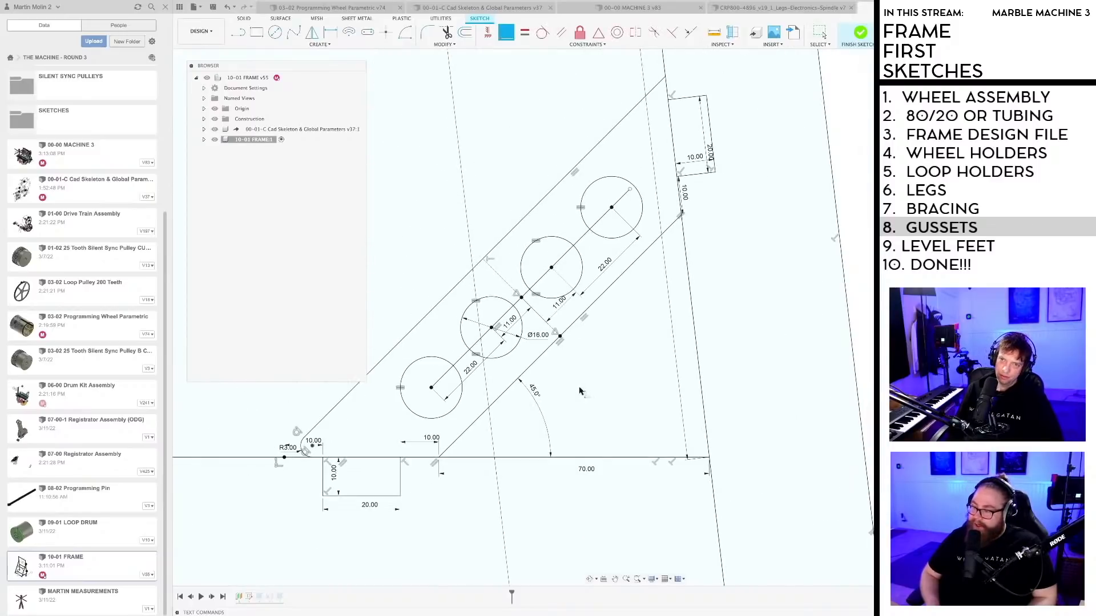
middle_drag(581, 387, 630, 384)
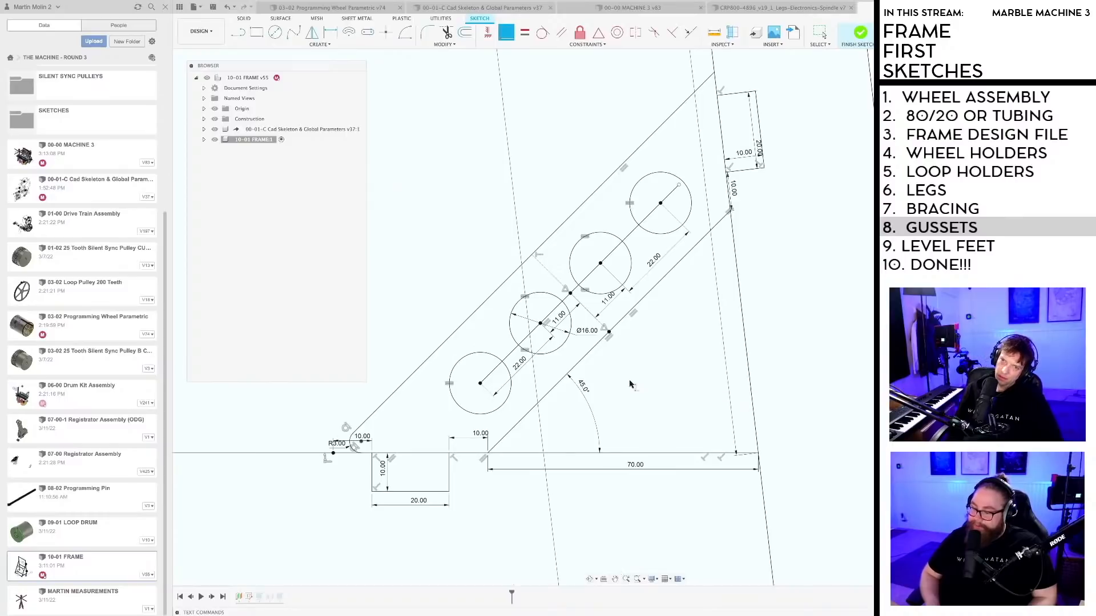
key(Escape)
Step: Link the spacing of the two lowest circles to the second circle's midpoint offset with the expression d131*2
scroll(638, 377, up, 2)
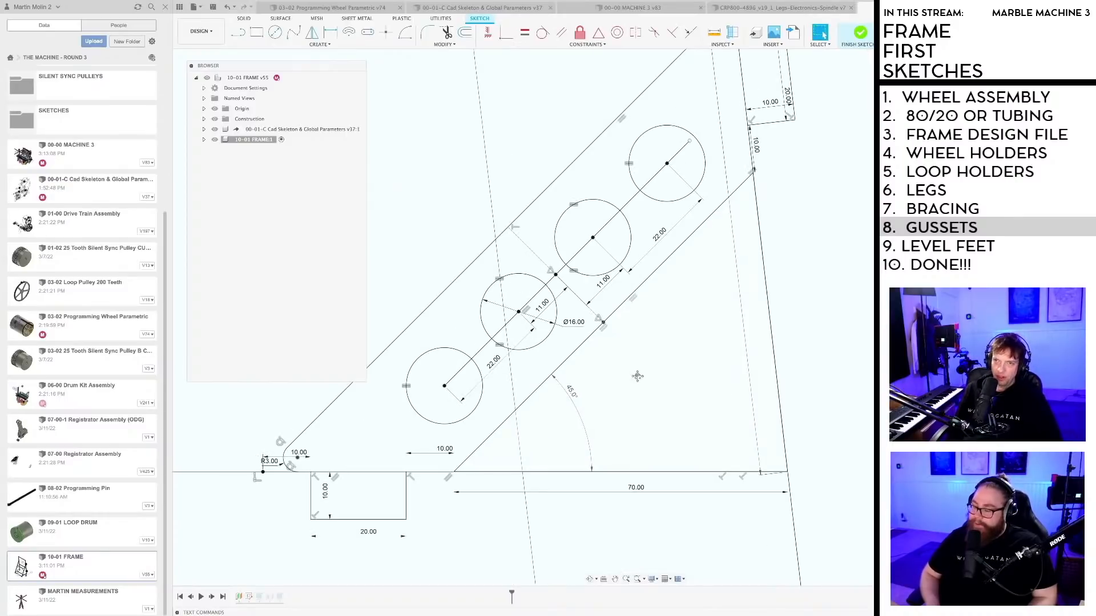
mouse_move(635, 376)
middle_down()
mouse_move(696, 382)
mouse_move(674, 425)
middle_up()
scroll(675, 425, up, 1)
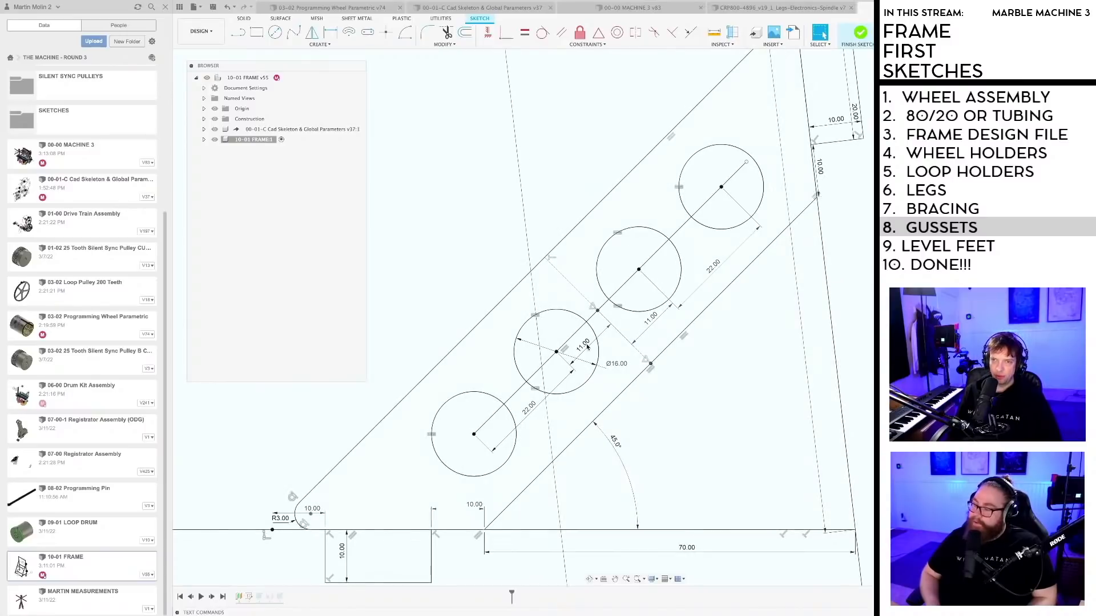
scroll(599, 310, up, 5)
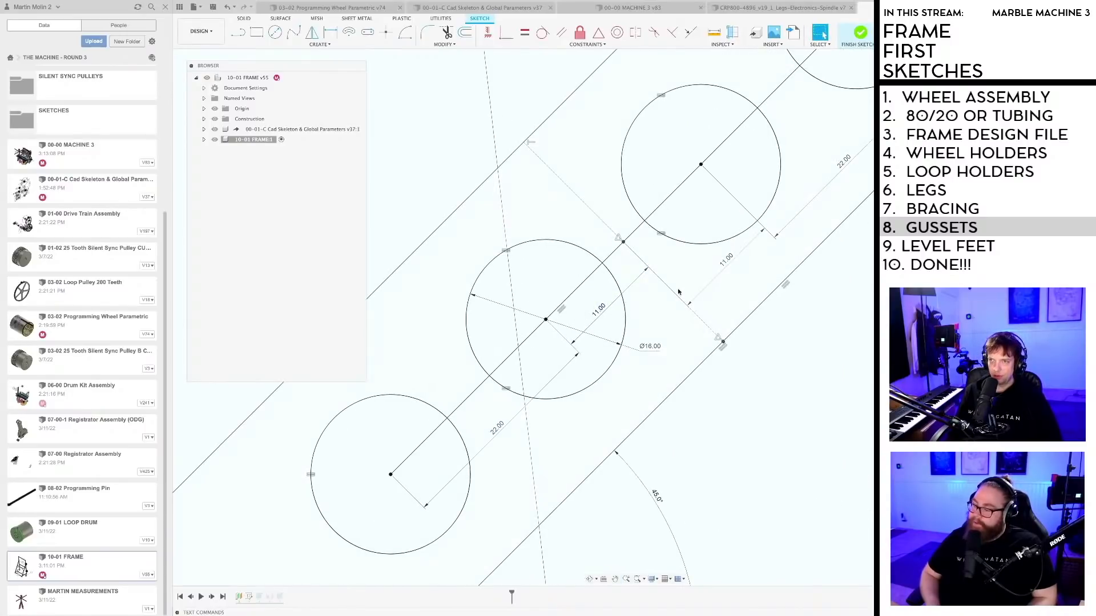
scroll(598, 303, down, 5)
middle_drag(745, 353, 683, 353)
scroll(524, 337, up, 2)
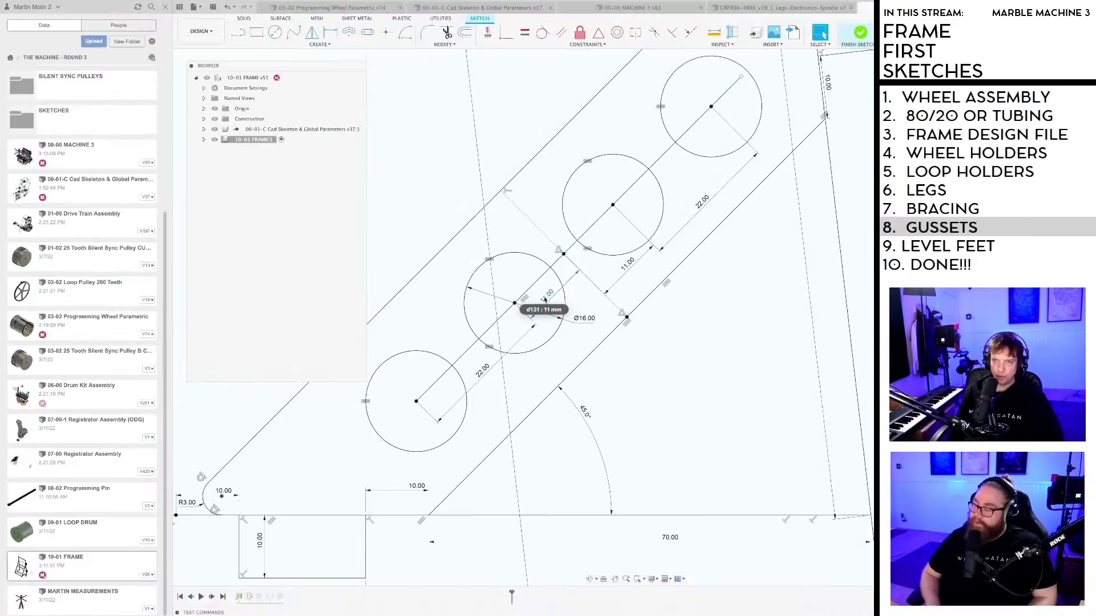
double_click(481, 374)
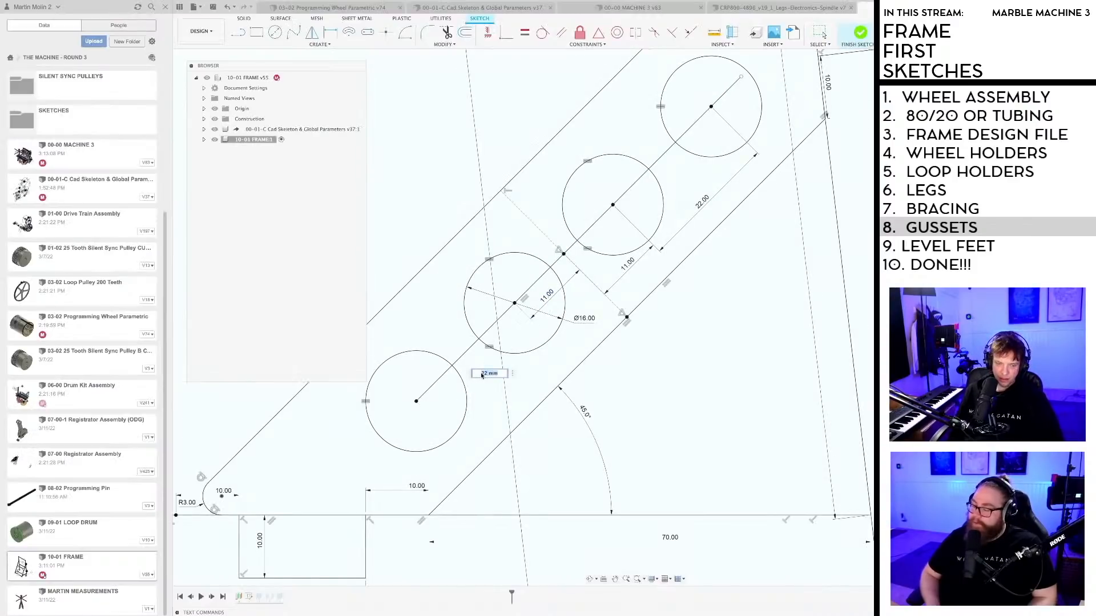
text(d131*2)
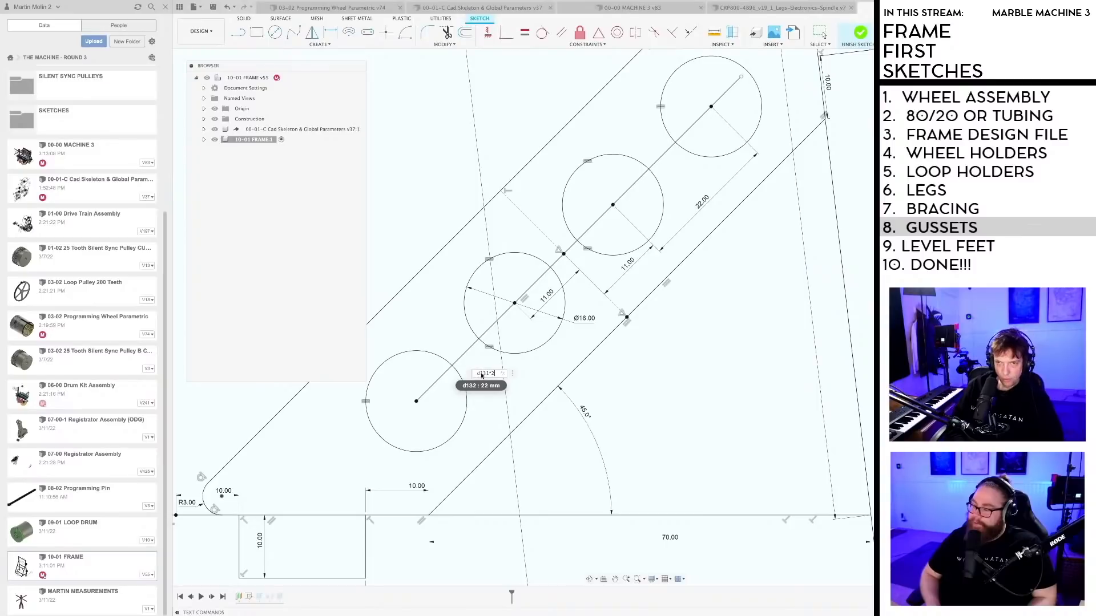
key(Return)
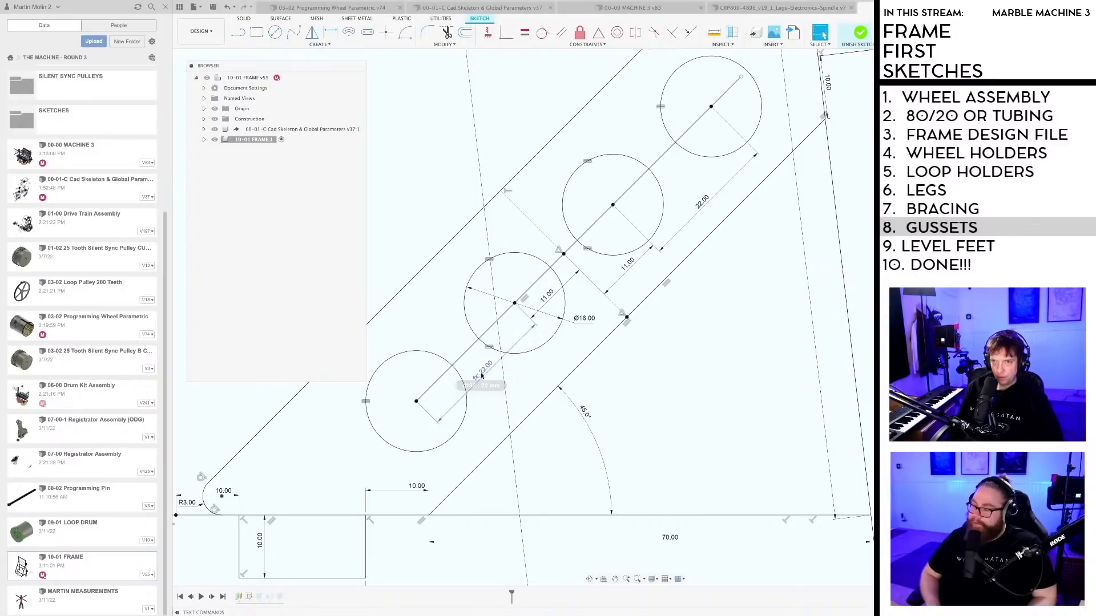
Step: Link the third circle's midpoint offset to d131 and the spacing of the two uppermost circles to twice the offset
double_click(626, 265)
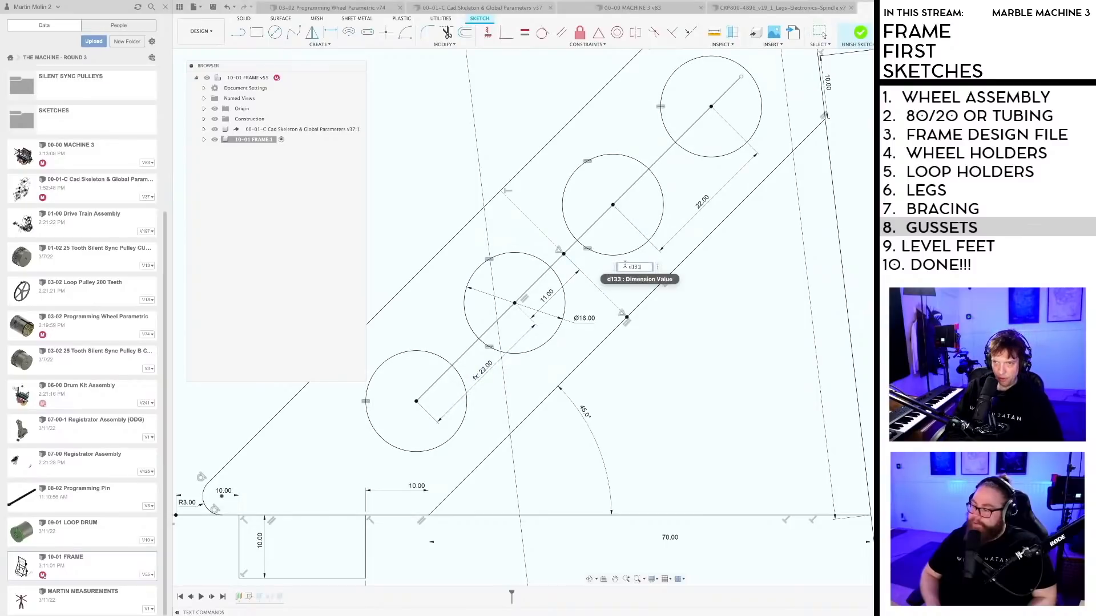
key(Return)
double_click(702, 200)
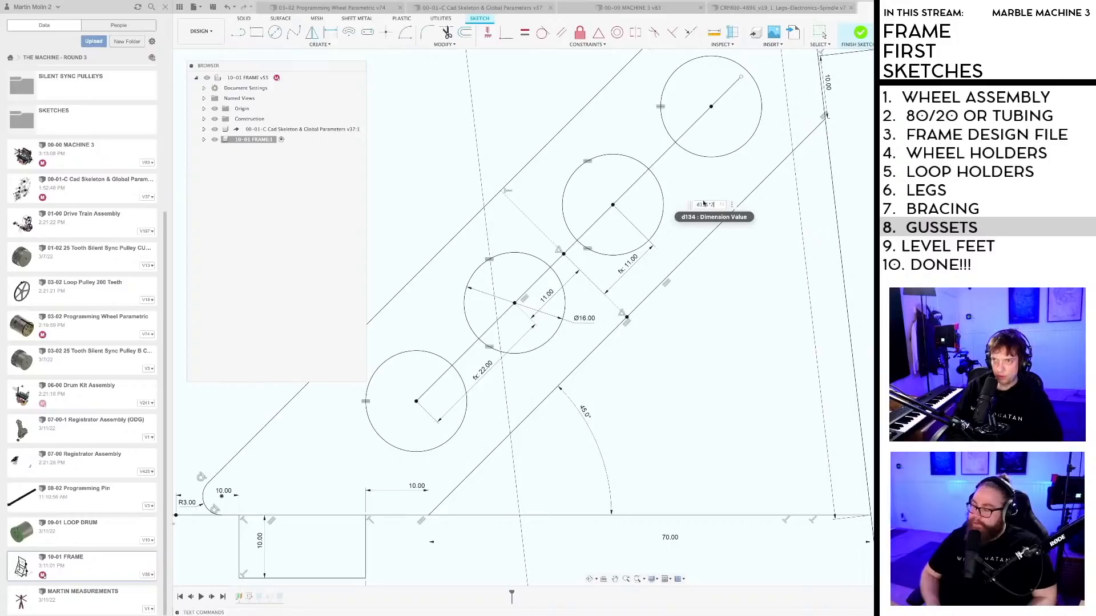
key(Return)
Step: Test the linked hole row by setting the second circle's midpoint offset to 22 mm and then to 12 mm
scroll(576, 377, down, 4)
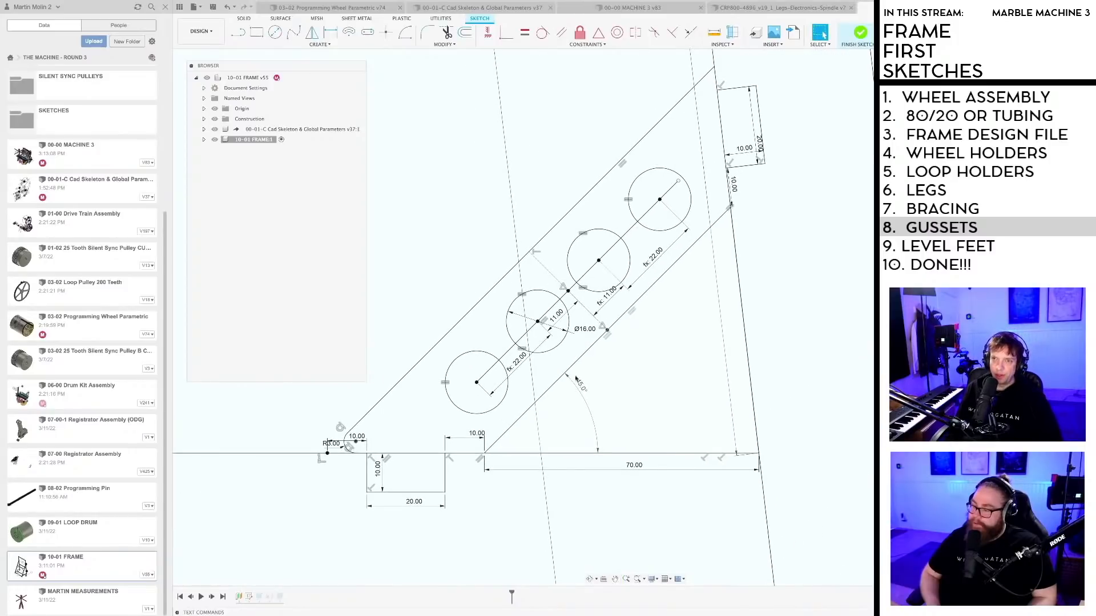
double_click(557, 318)
text(d22)
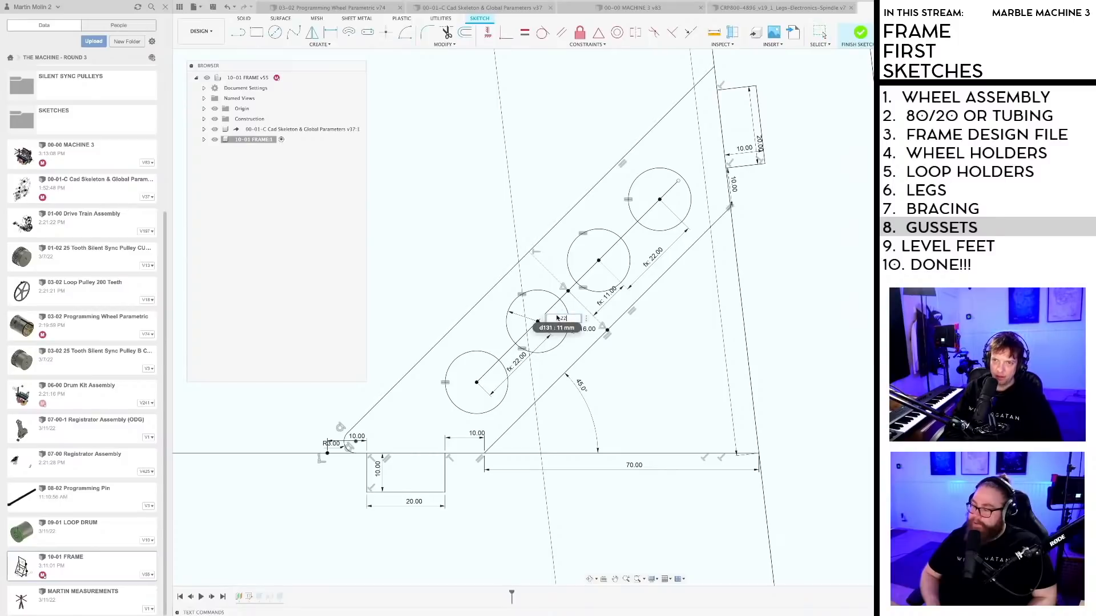
key(Return)
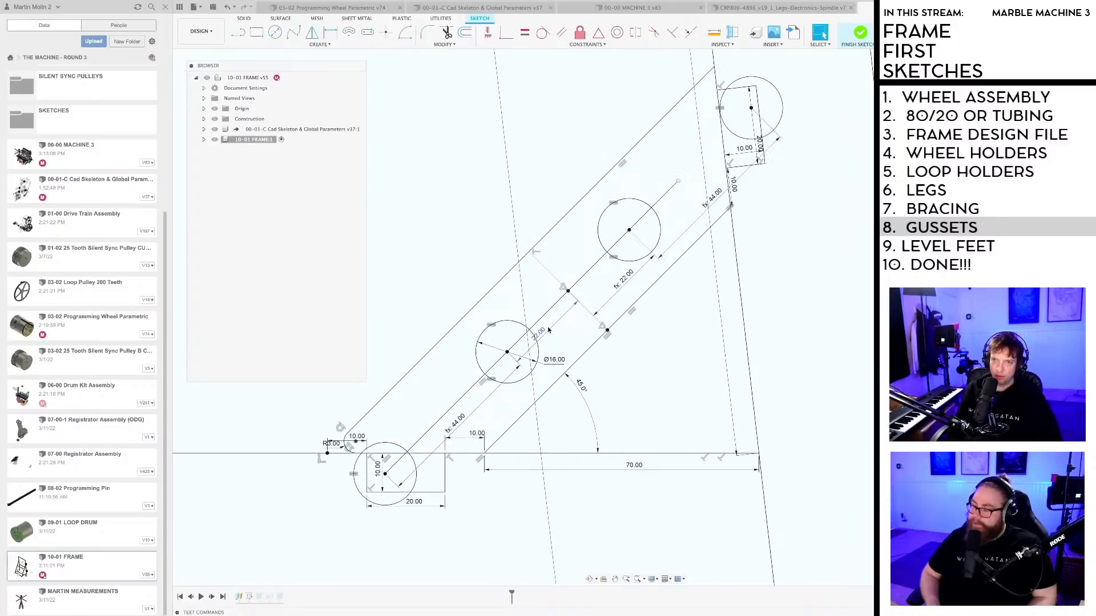
double_click(544, 334)
text(d)
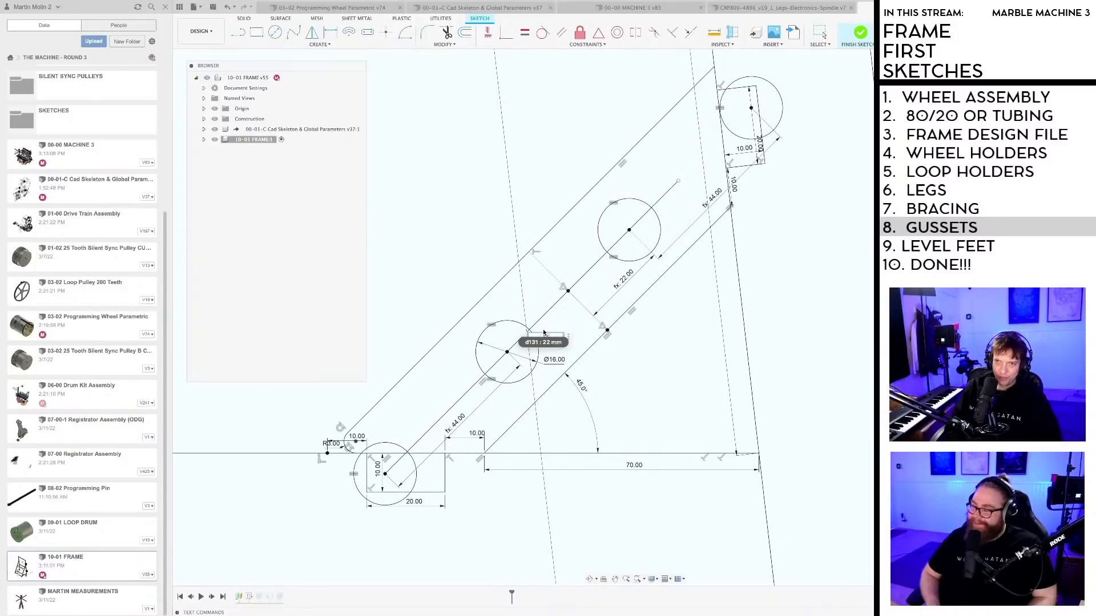
key(Return)
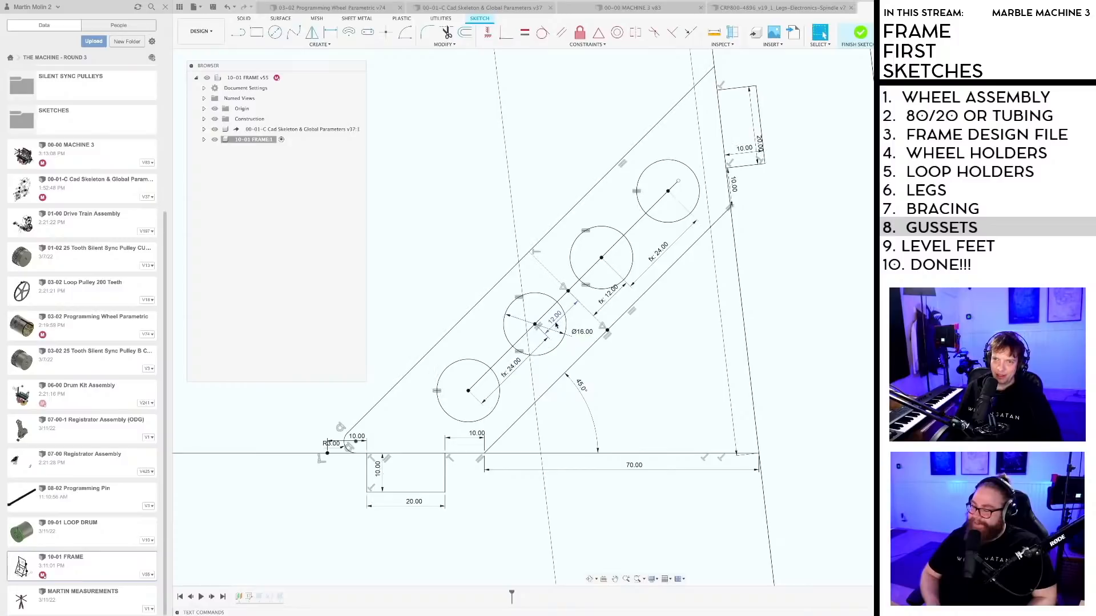
Step: Set the second circle's midpoint offset to 13 mm and the lightening holes' diameter to 18 mm
double_click(553, 324)
text(13)
key(Return)
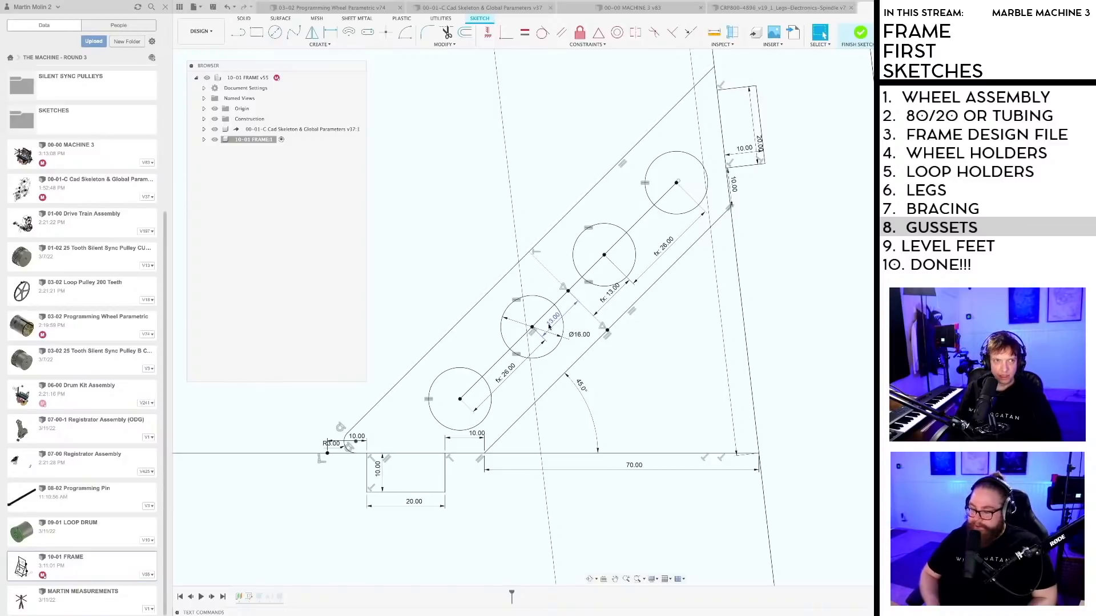
double_click(580, 335)
text(18)
key(Return)
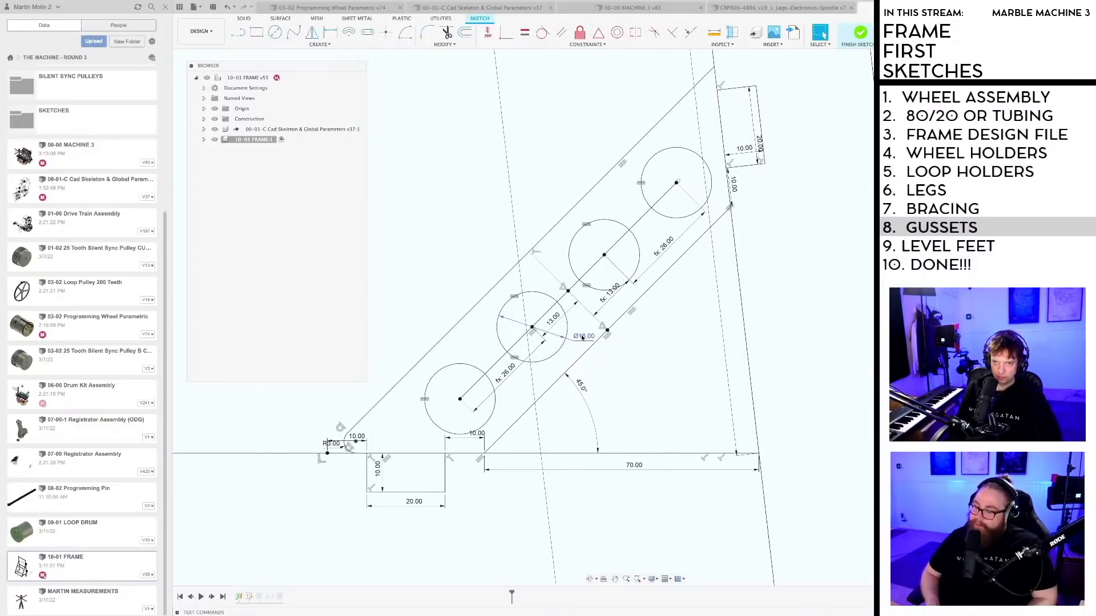
Step: Fillet the gusset's upper corner, where its upper diagonal edge meets the leg, with a 2 mm radius
scroll(583, 338, down, 2)
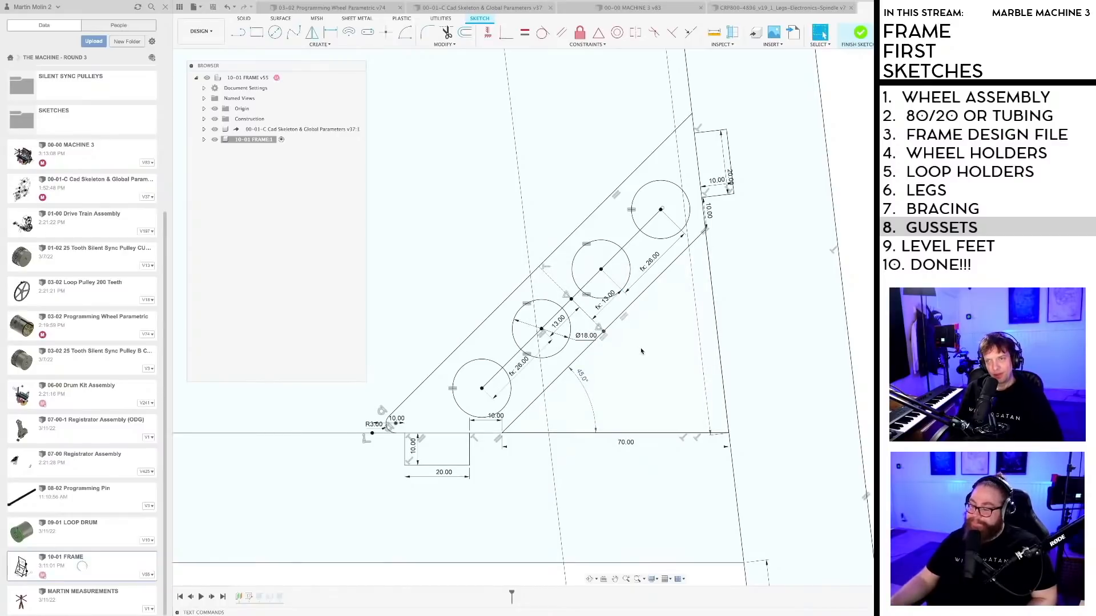
scroll(642, 351, up, 1)
scroll(642, 351, down, 2)
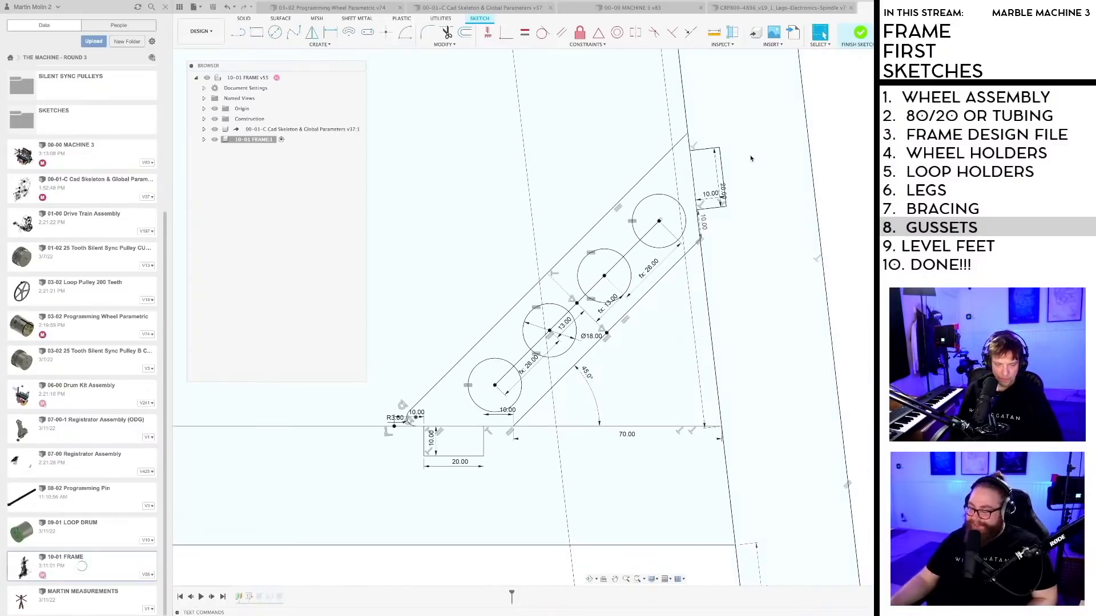
scroll(713, 146, up, 1)
text(sf)
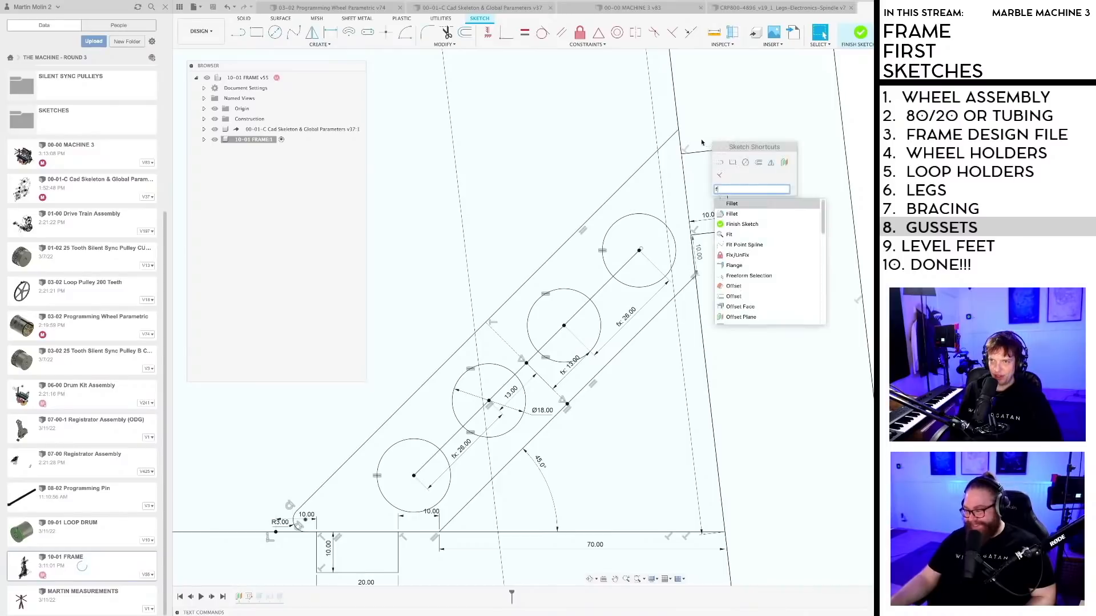
click(743, 206)
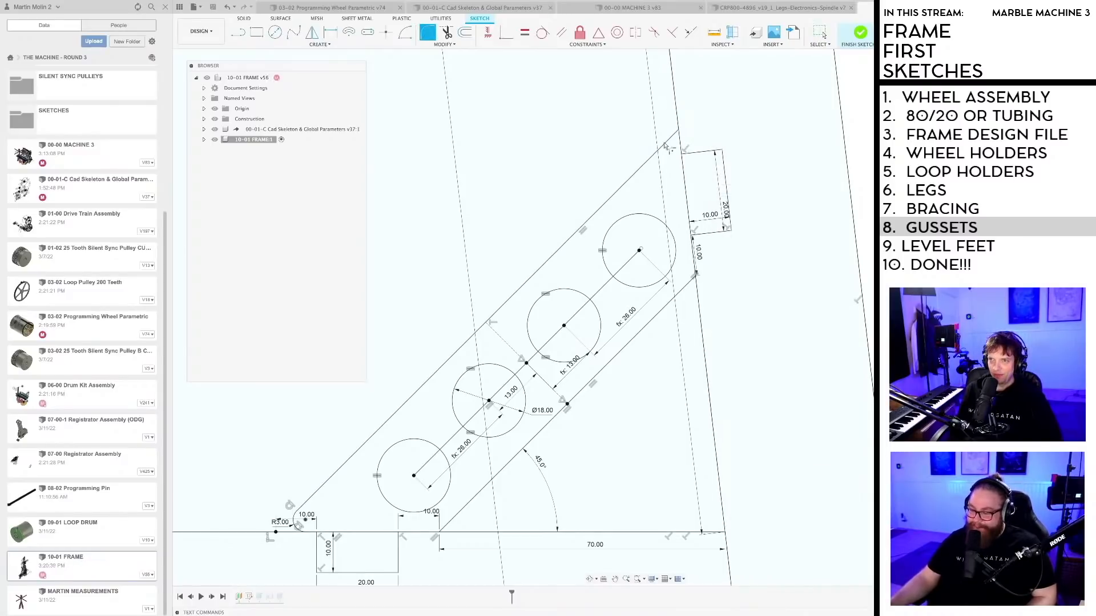
click(678, 142)
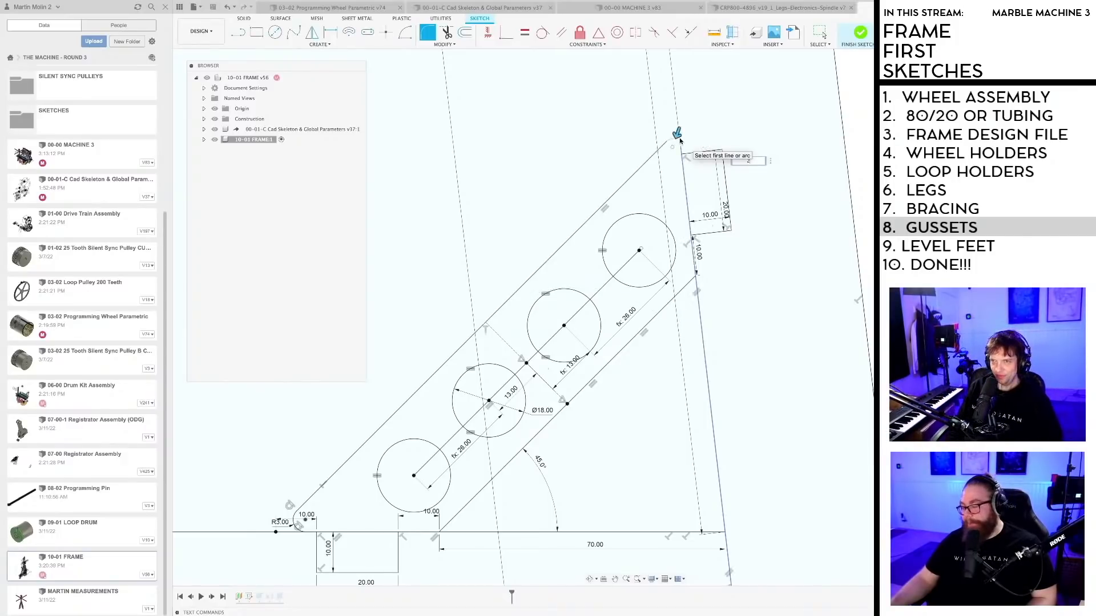
scroll(680, 157, down, 5)
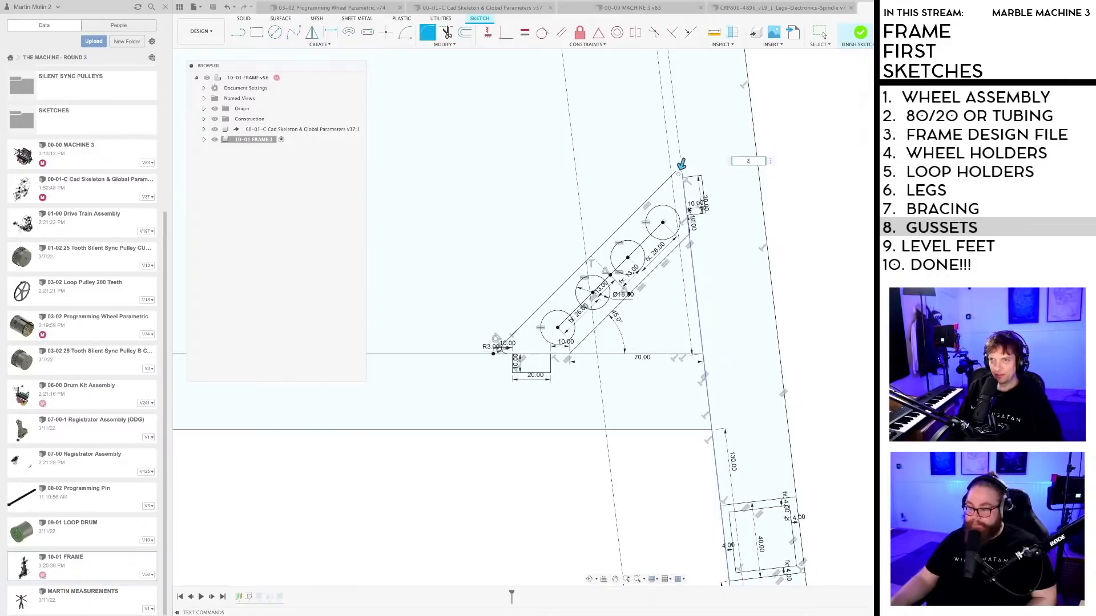
key(Return)
Step: Draw a line about 1820 mm long along the leg's inner edge from just below the 2 mm fillet to the leg's top inner corner
key(l)
scroll(687, 189, up, 5)
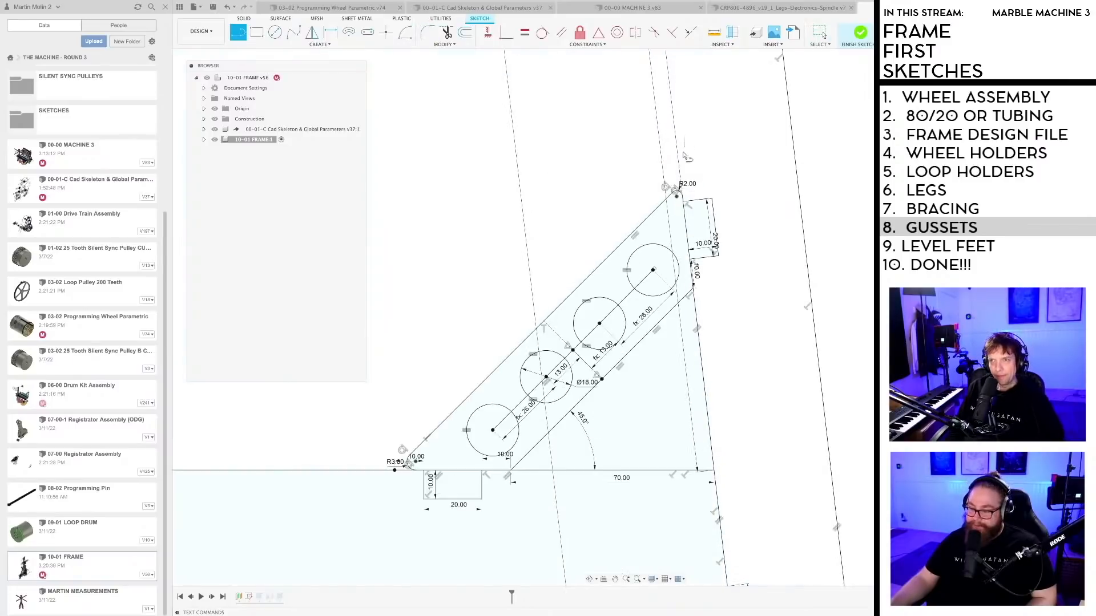
click(688, 188)
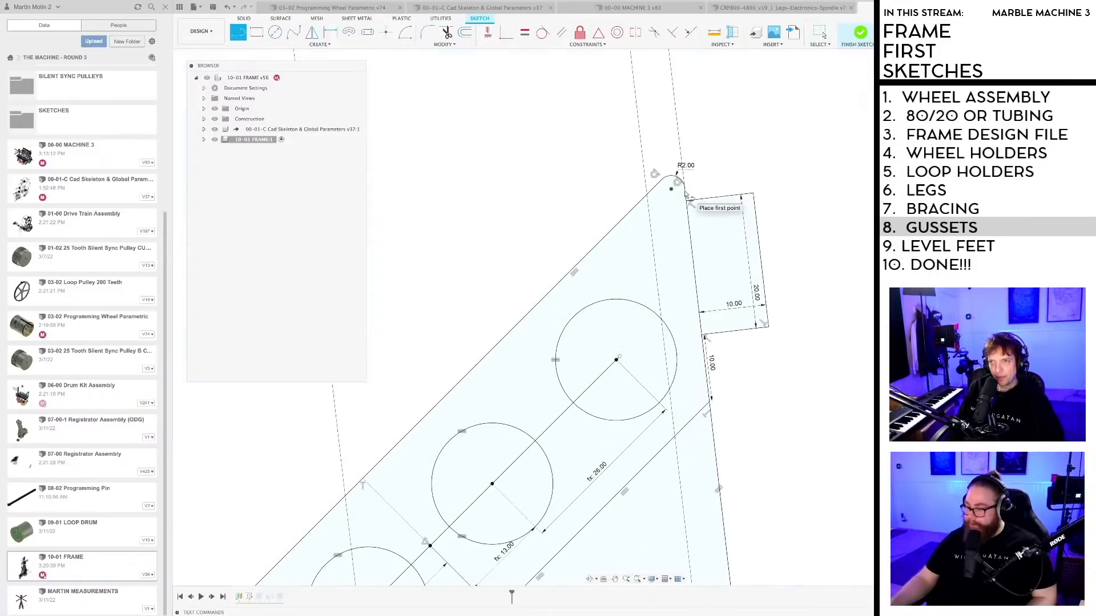
scroll(676, 182, down, 5)
scroll(676, 180, down, 5)
middle_drag(681, 108, 677, 404)
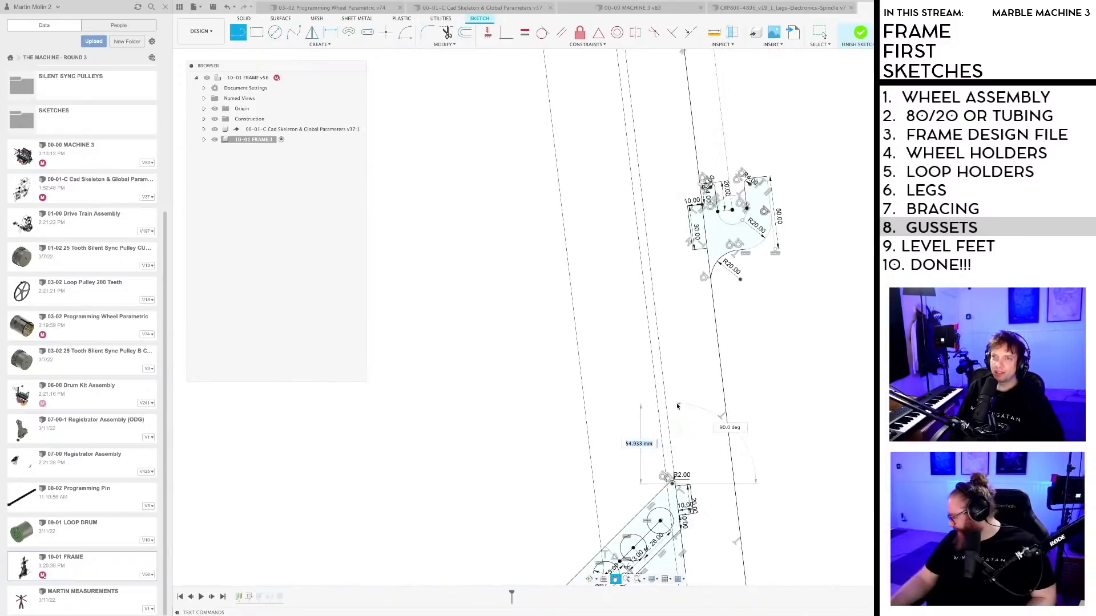
scroll(669, 324, down, 3)
middle_drag(658, 238, 652, 463)
scroll(645, 274, down, 5)
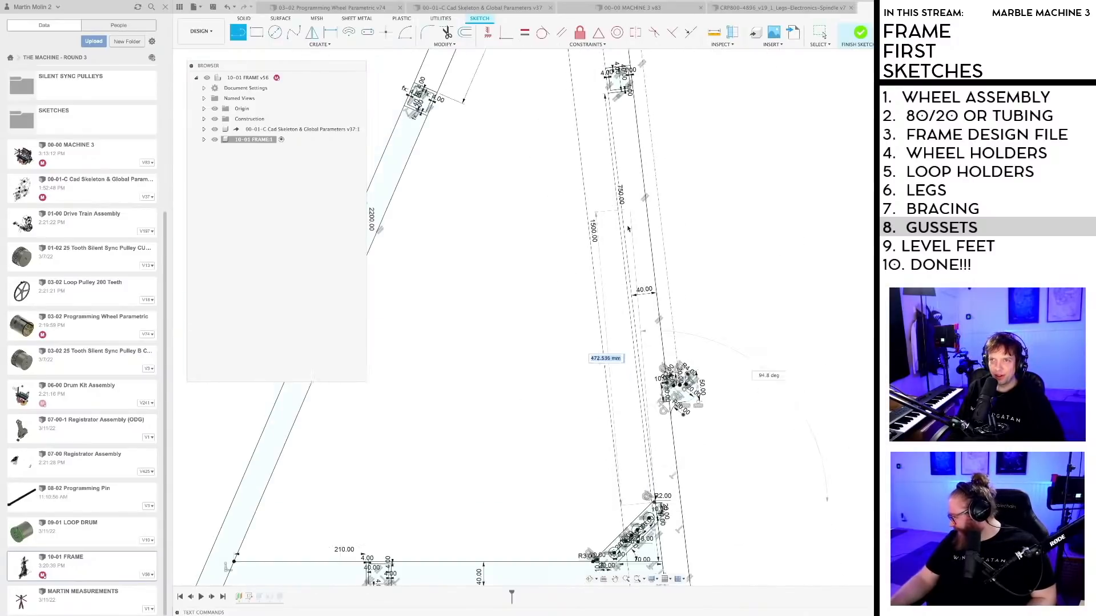
middle_drag(639, 217, 635, 430)
scroll(612, 220, up, 5)
mouse_move(589, 94)
middle_down()
mouse_move(609, 320)
mouse_move(594, 357)
middle_up()
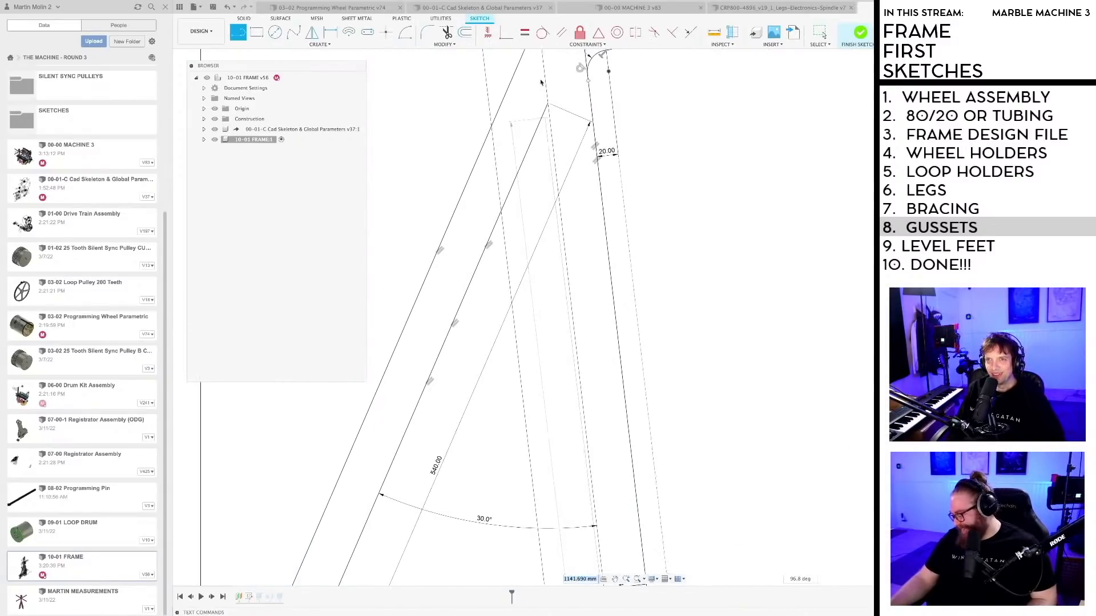
middle_drag(541, 127, 533, 415)
scroll(537, 411, up, 3)
scroll(539, 411, up, 2)
middle_drag(510, 138, 543, 498)
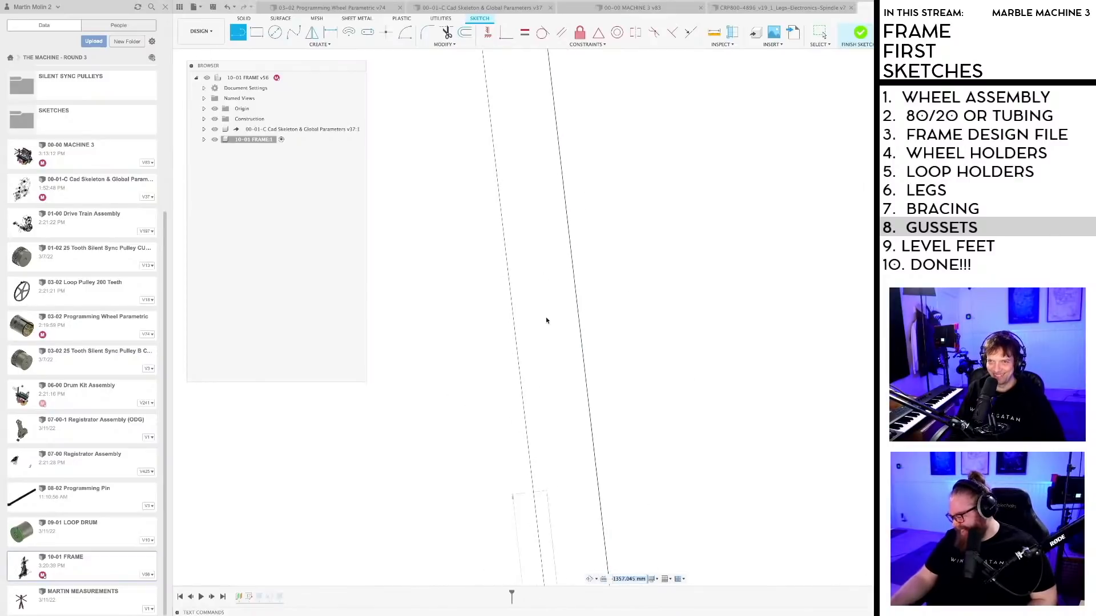
scroll(528, 280, down, 5)
middle_drag(518, 220, 537, 401)
scroll(529, 266, up, 4)
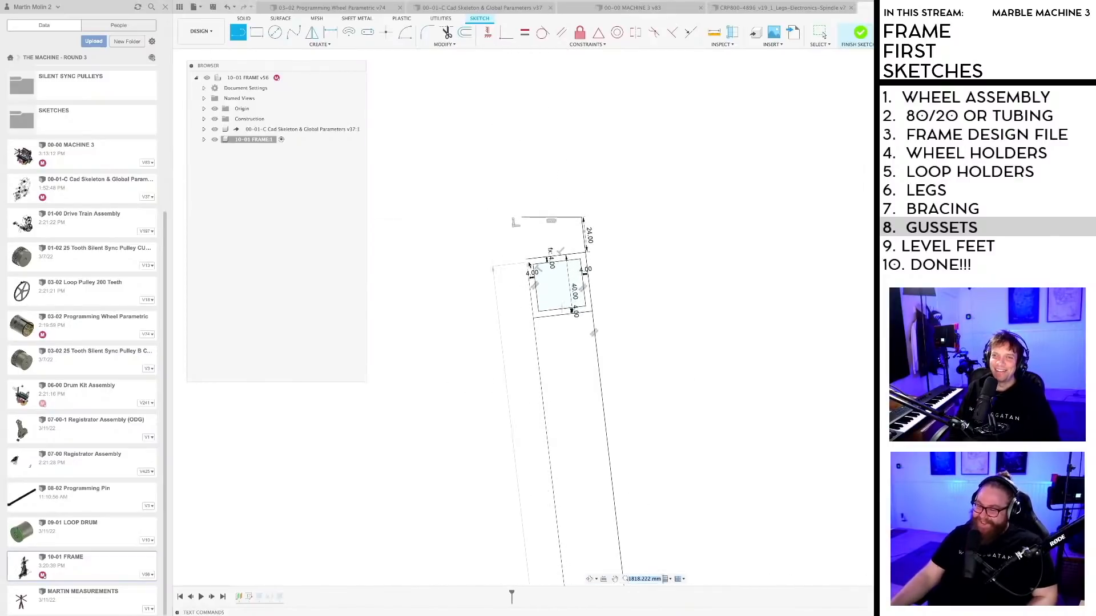
scroll(528, 262, up, 4)
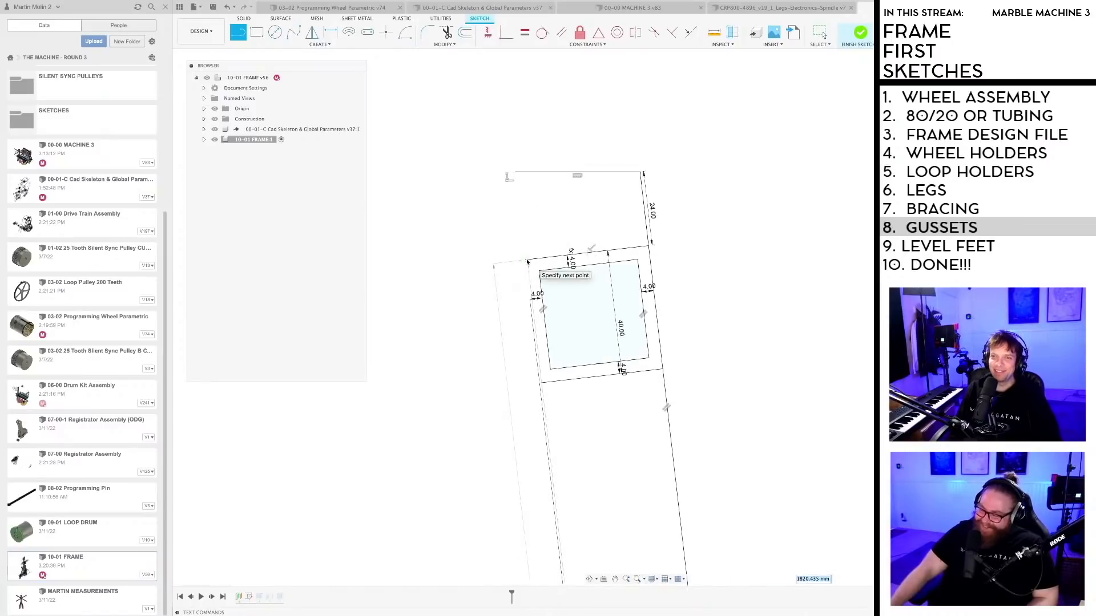
scroll(535, 337, down, 6)
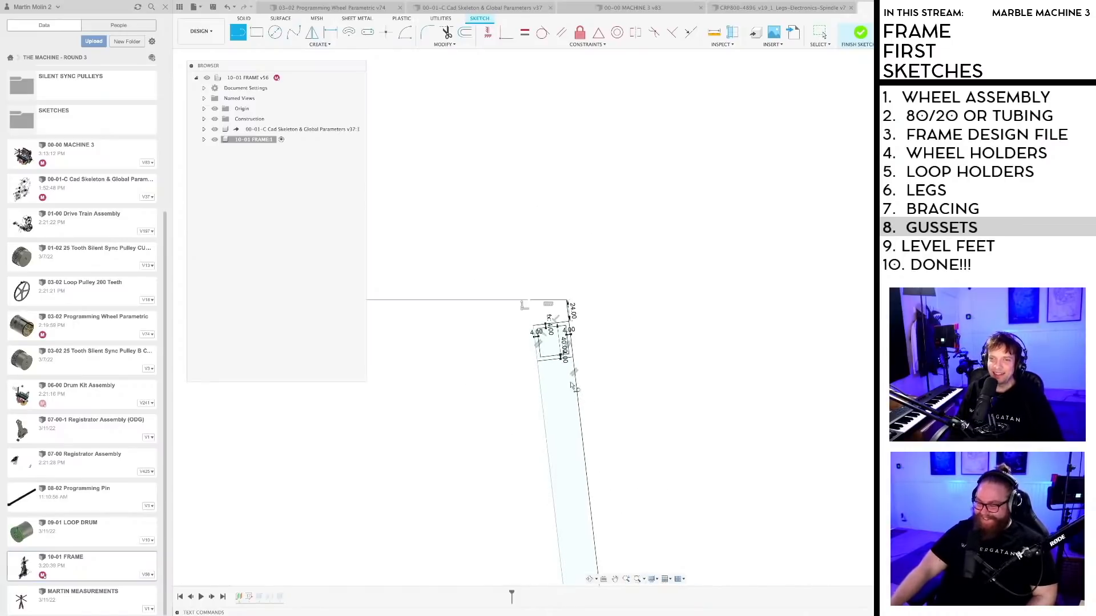
Step: Constrain the long leg line's lower end coincident with the end of the 2 mm fillet at the gusset's upper corner
scroll(604, 296, down, 3)
mouse_move(604, 289)
middle_down()
mouse_move(629, 183)
mouse_move(619, 109)
middle_up()
scroll(625, 348, up, 5)
scroll(597, 391, up, 8)
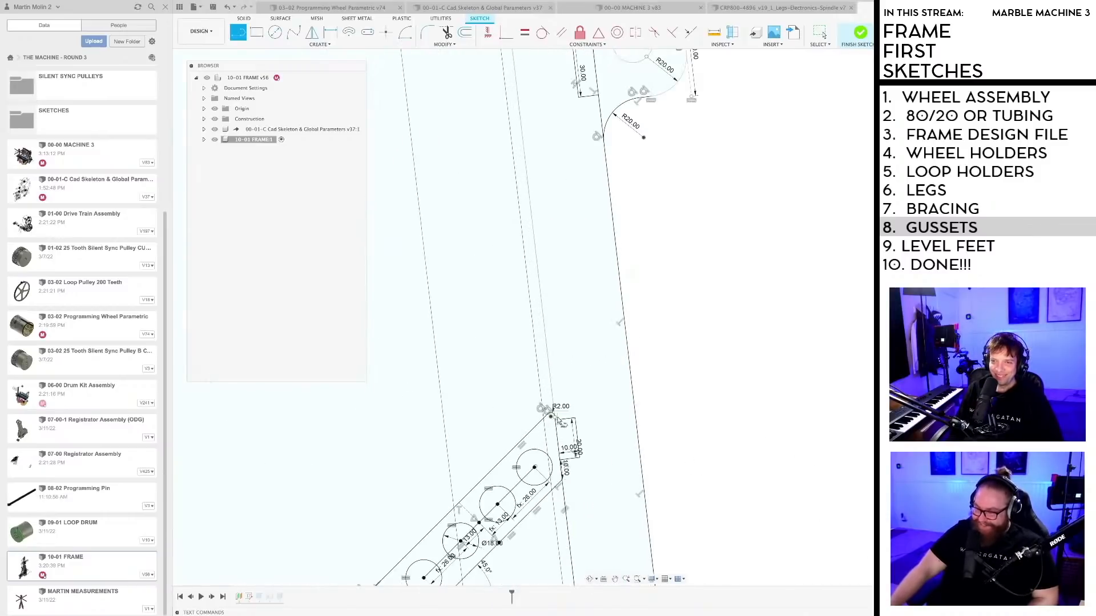
scroll(540, 411, up, 5)
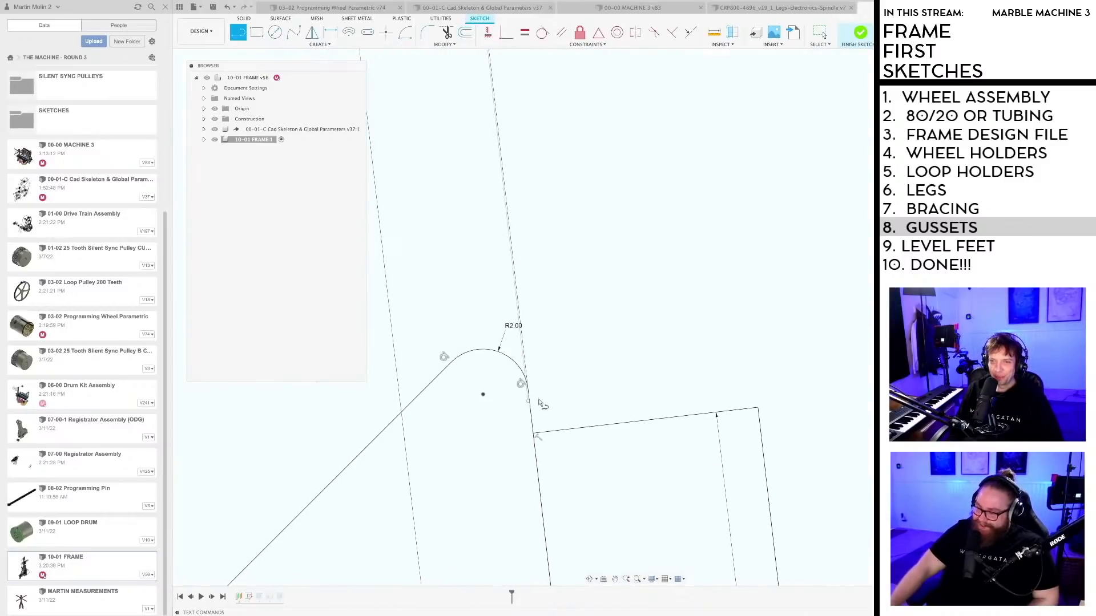
key(Escape)
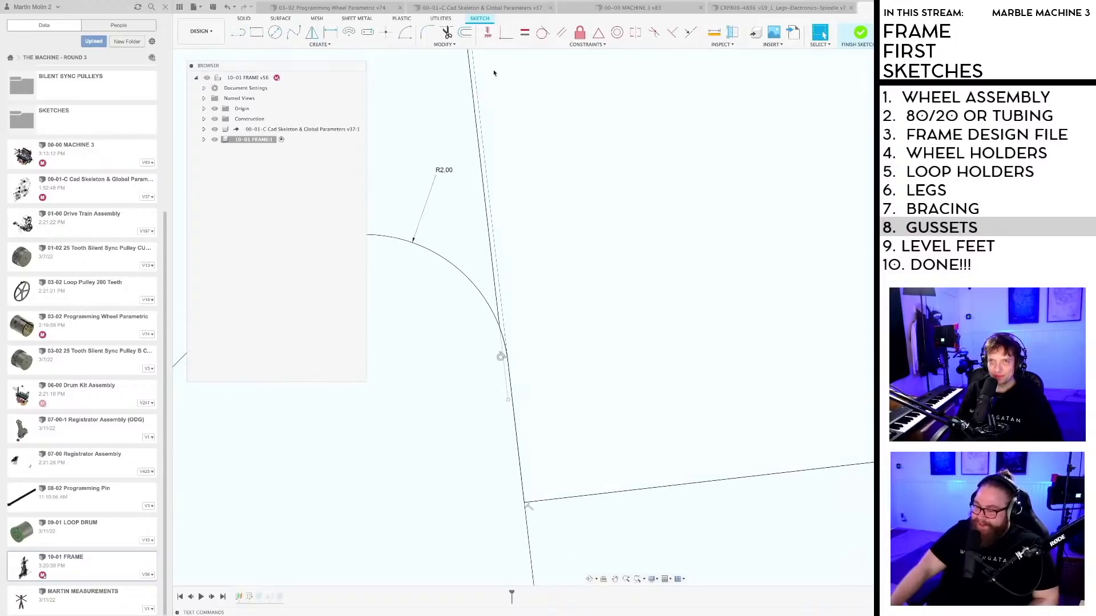
click(506, 32)
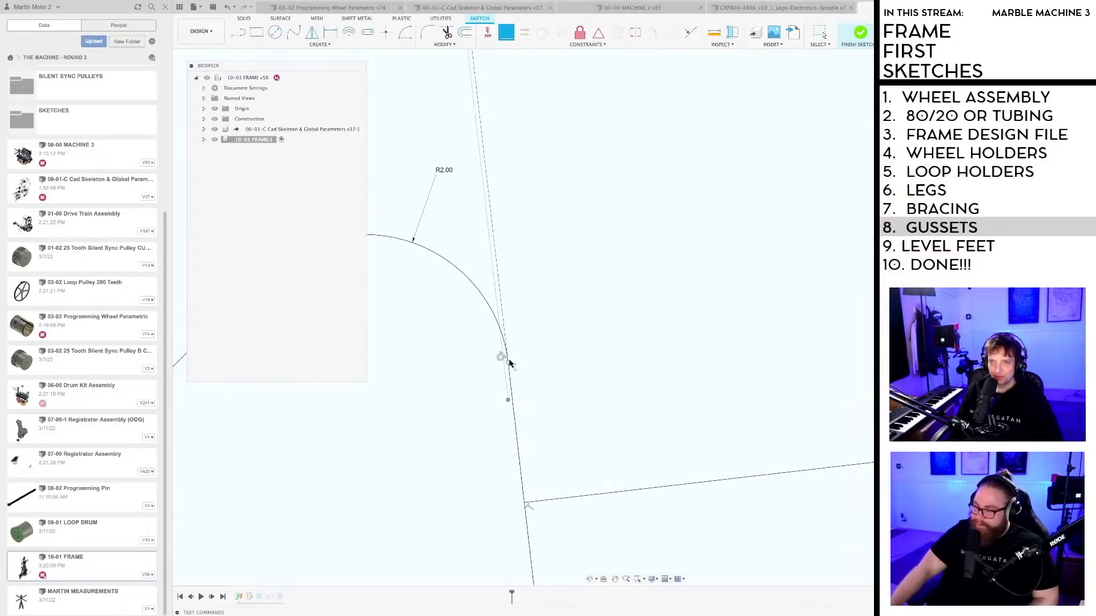
scroll(540, 388, down, 5)
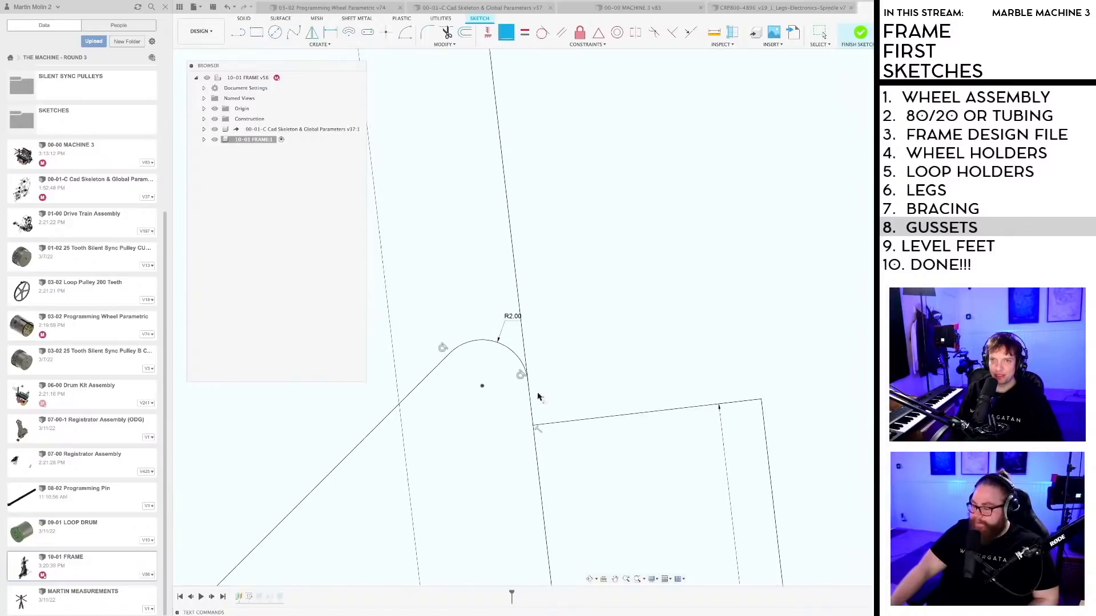
Step: Examine the whole frame sketch, including the leg's top end and the diagonal gusset area
scroll(559, 406, down, 10)
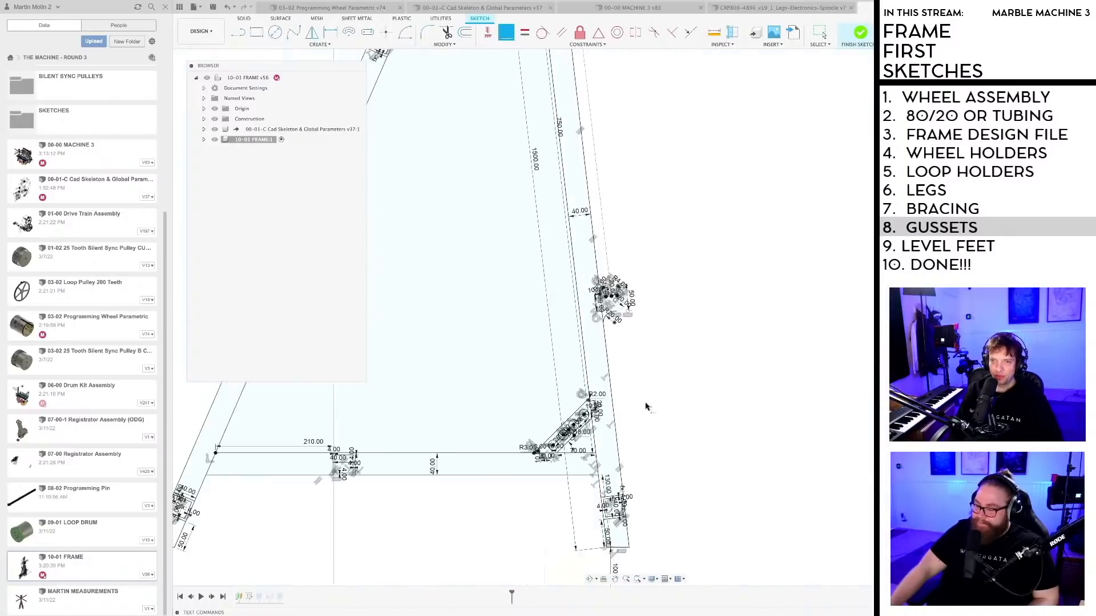
scroll(607, 100, up, 8)
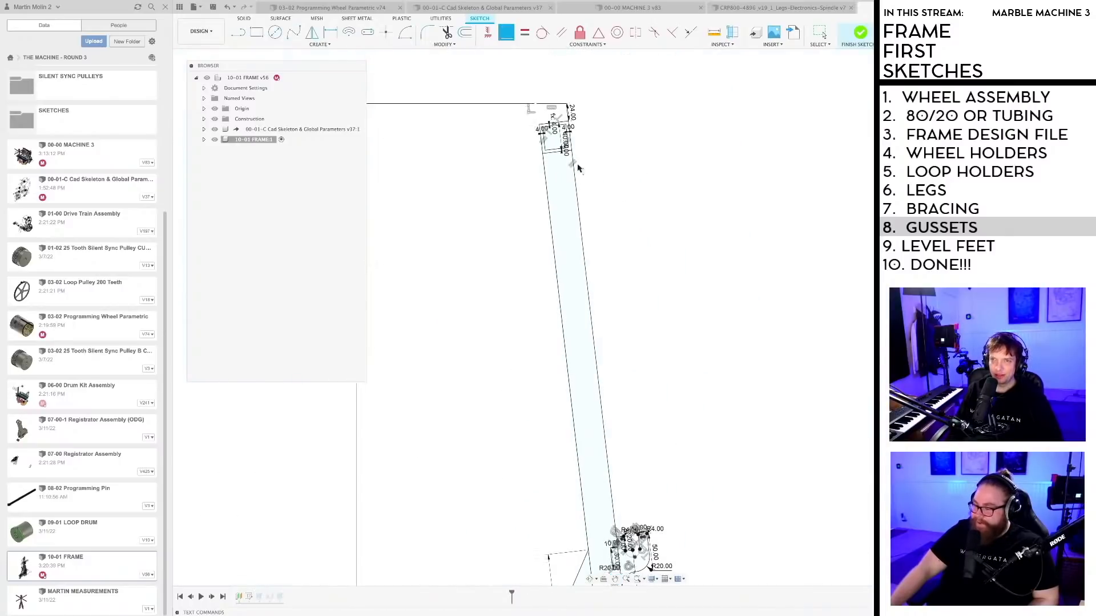
scroll(569, 188, up, 3)
scroll(597, 212, down, 8)
scroll(651, 313, up, 5)
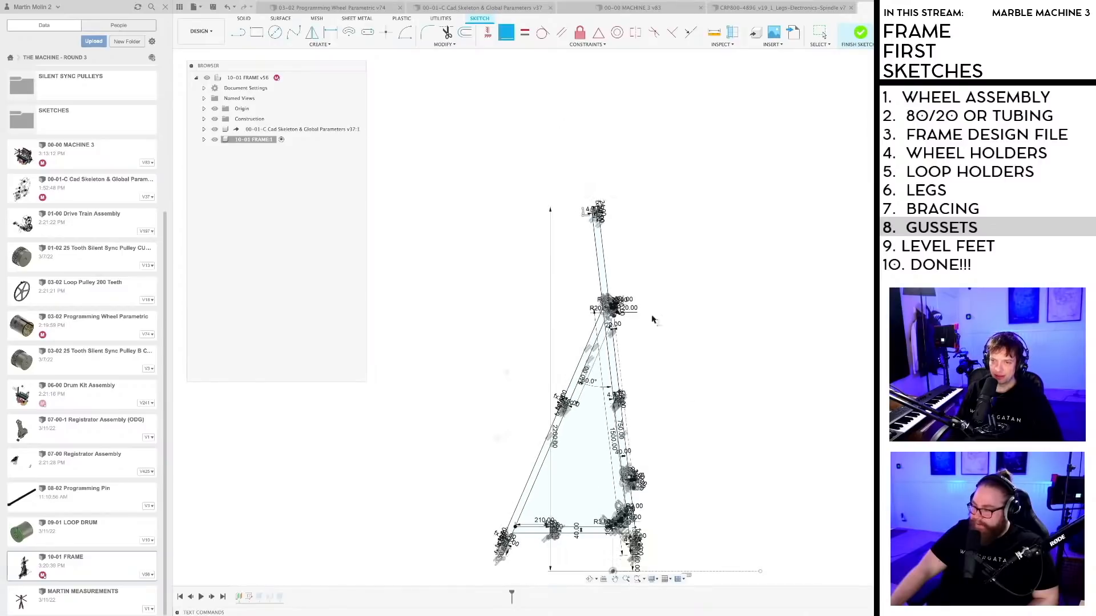
scroll(594, 372, up, 6)
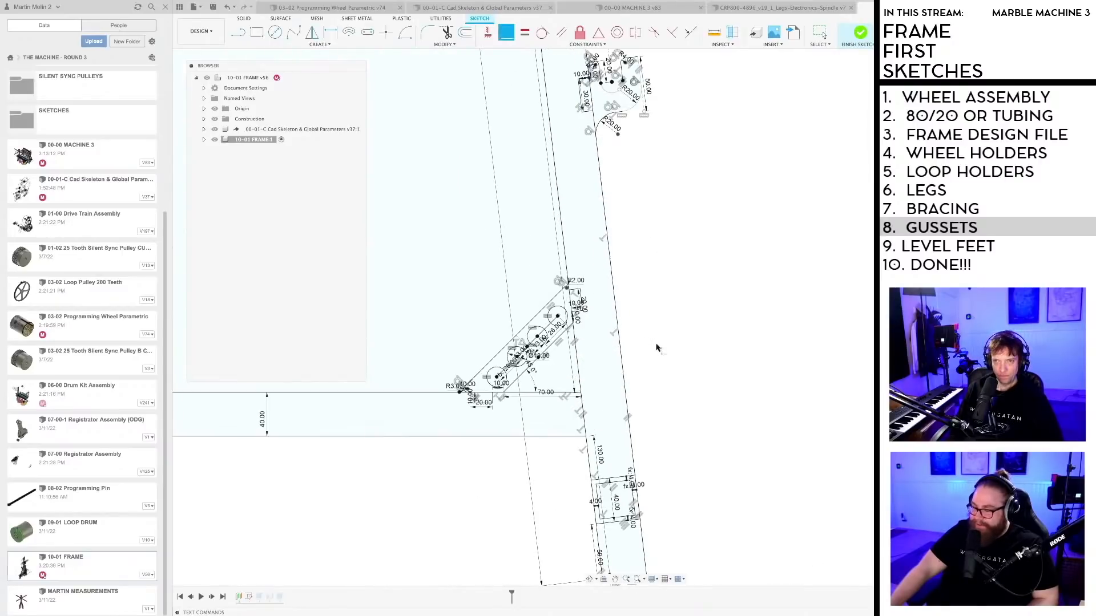
scroll(656, 346, up, 2)
Step: Save a new version of the frame design with the description "User Saved"
middle_drag(660, 344, 715, 291)
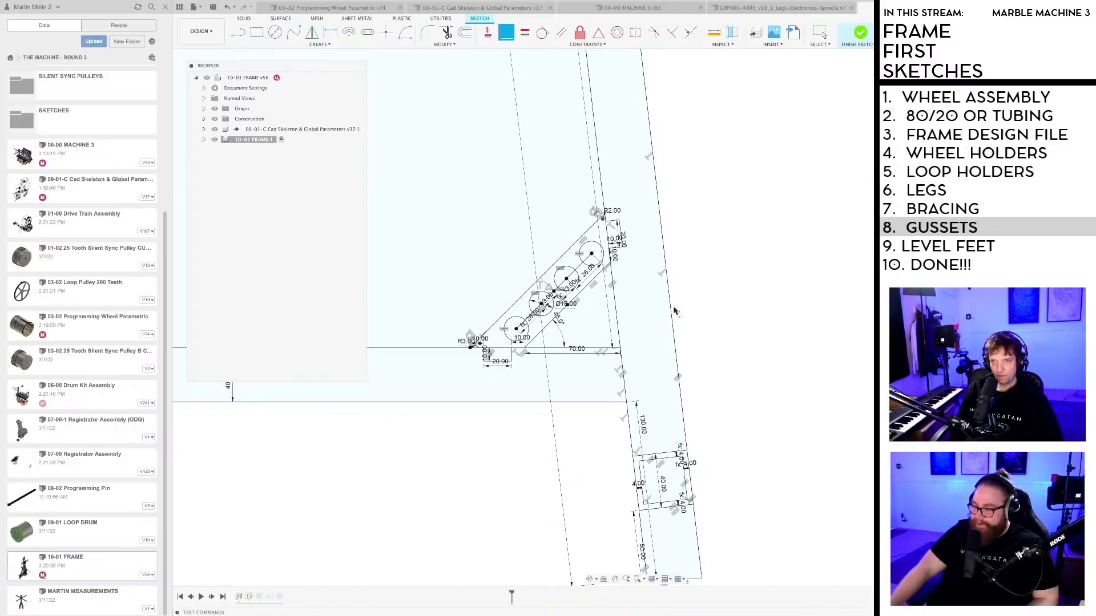
scroll(565, 343, up, 4)
key(ctrl+s)
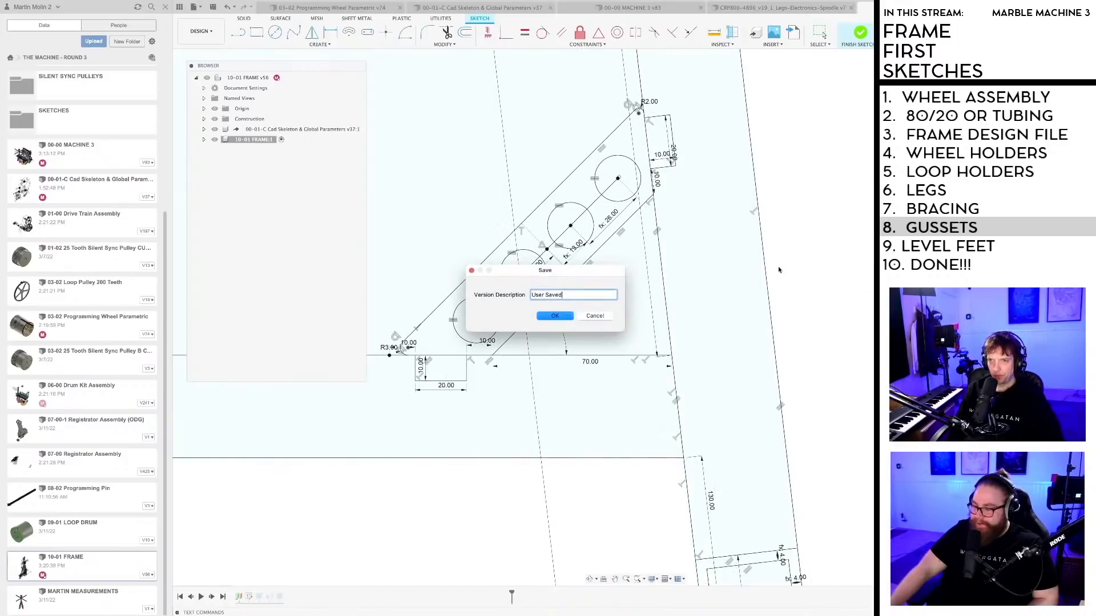
key(Return)
Step: Fillet the corner where the gusset's lower diagonal edge meets the leg with a 5 mm radius
middle_drag(654, 173, 671, 260)
scroll(670, 260, up, 5)
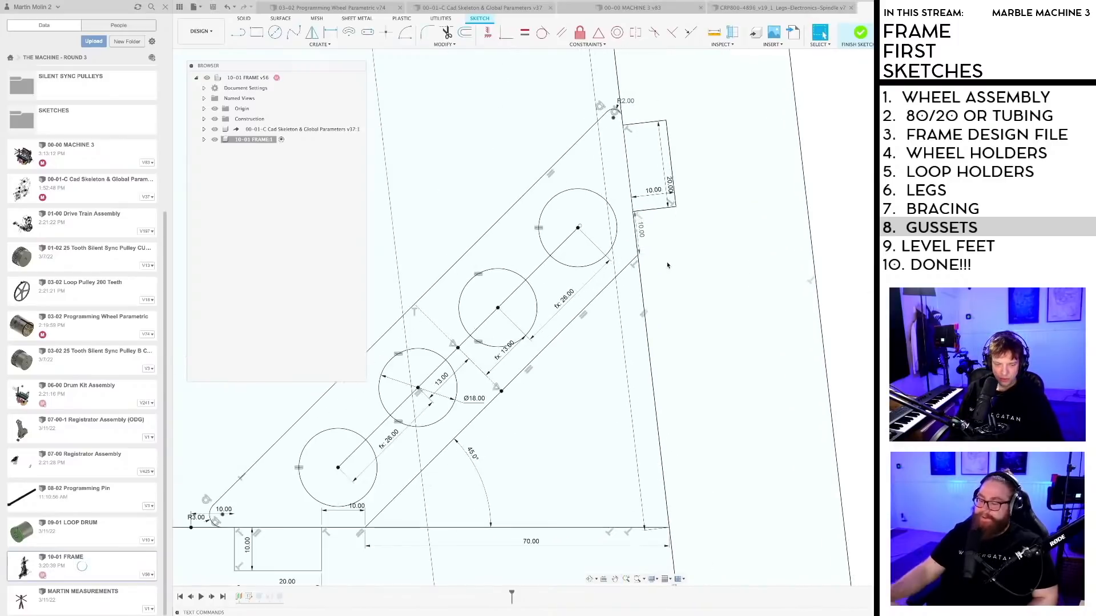
key(Escape)
scroll(654, 325, up, 3)
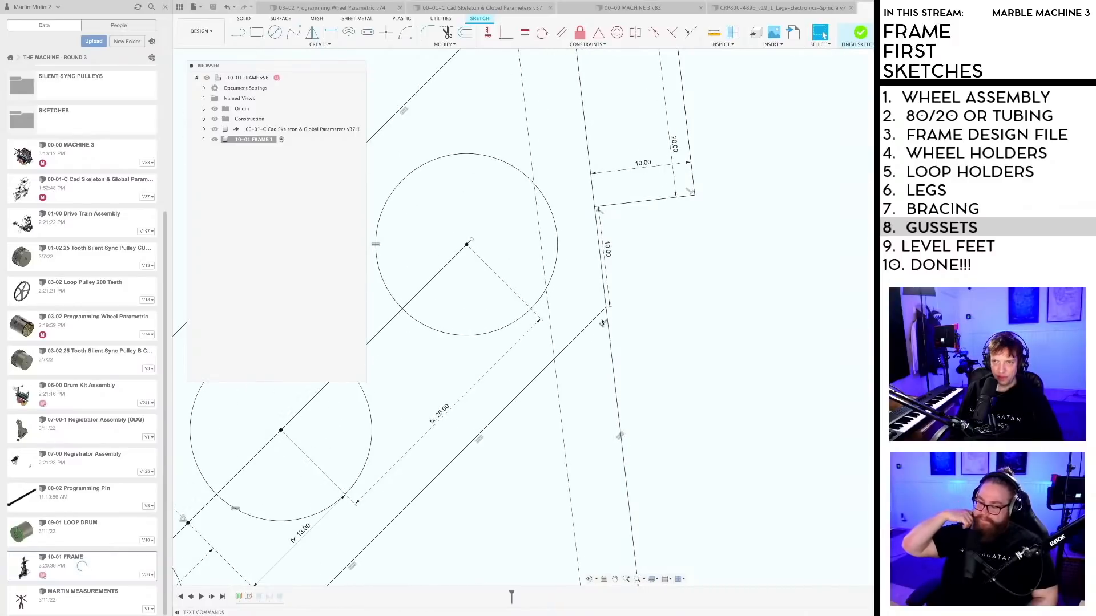
scroll(638, 316, down, 3)
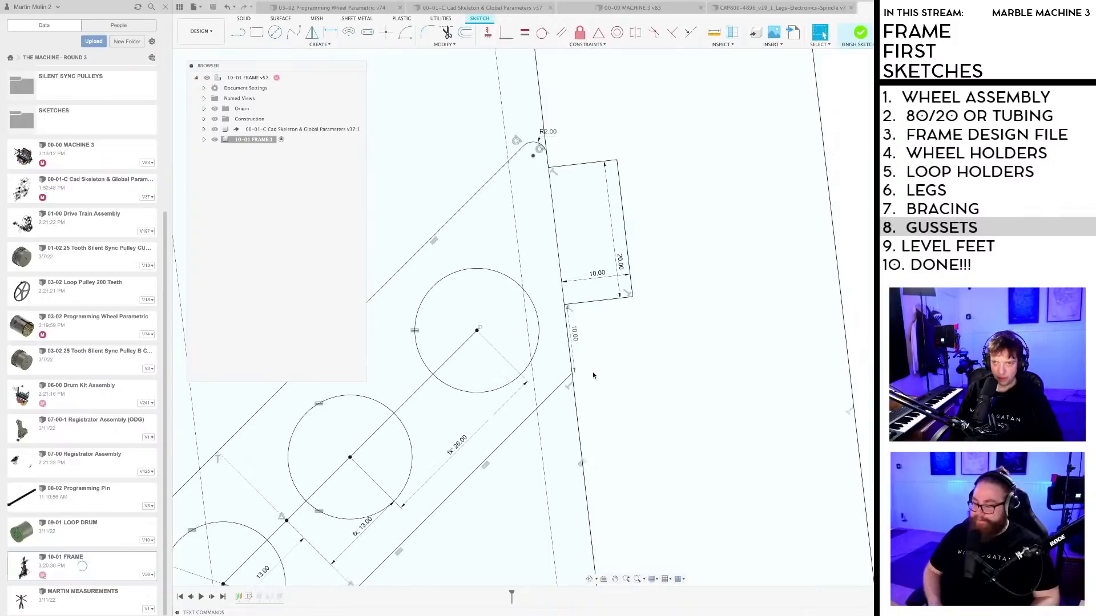
text(sf)
click(617, 438)
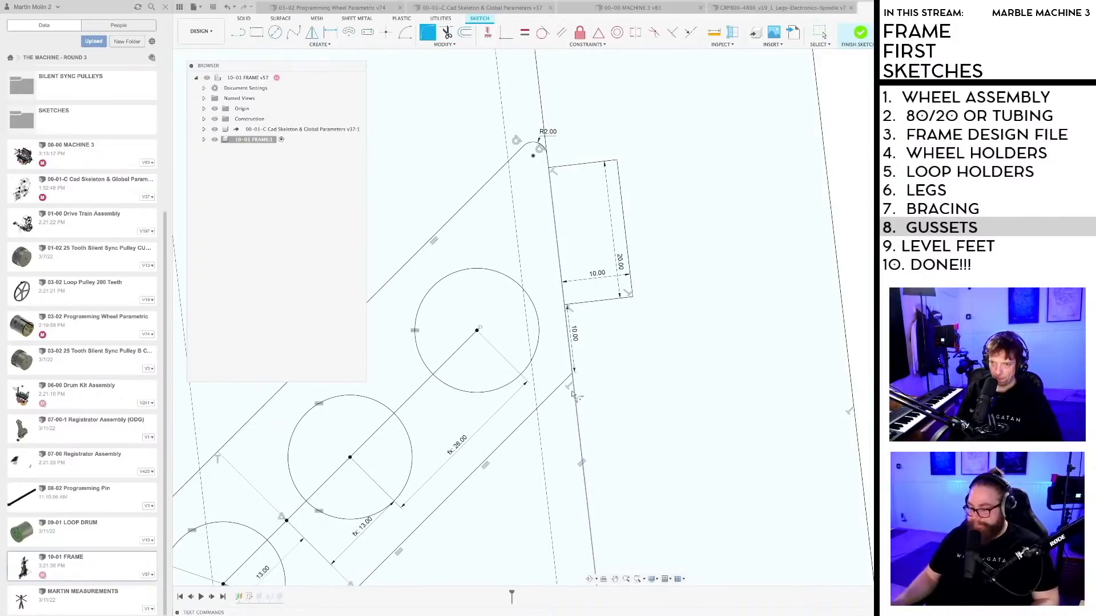
click(570, 368)
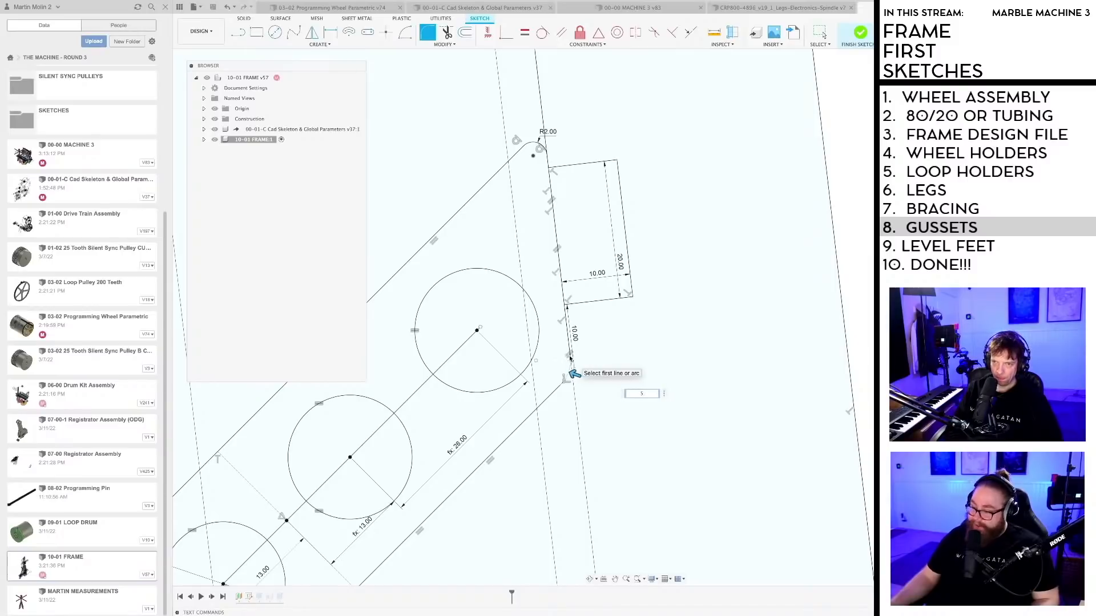
text(5)
key(Return)
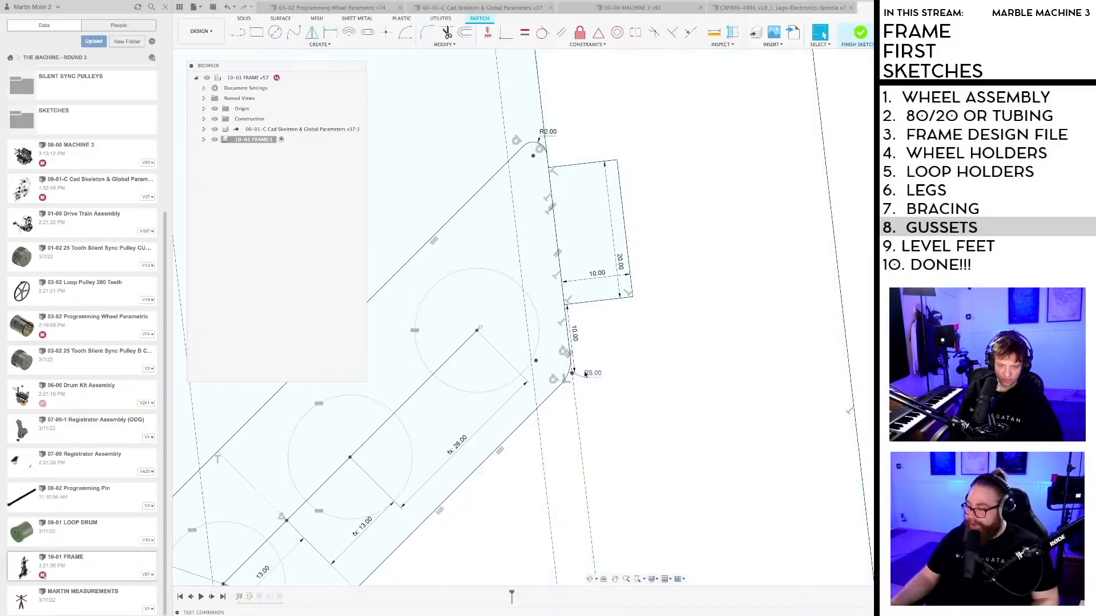
Step: Draw a line about 236 mm long along the leg's inner edge from the 5 mm fillet to the leg's bottom inner corner
scroll(590, 381, up, 2)
key(l)
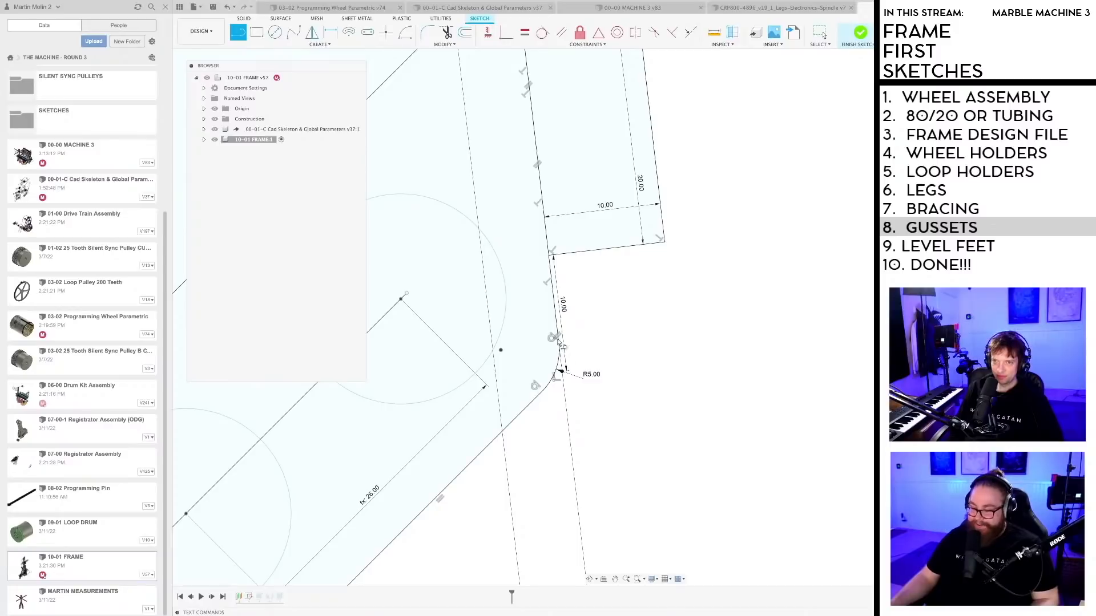
click(562, 371)
scroll(572, 432, down, 6)
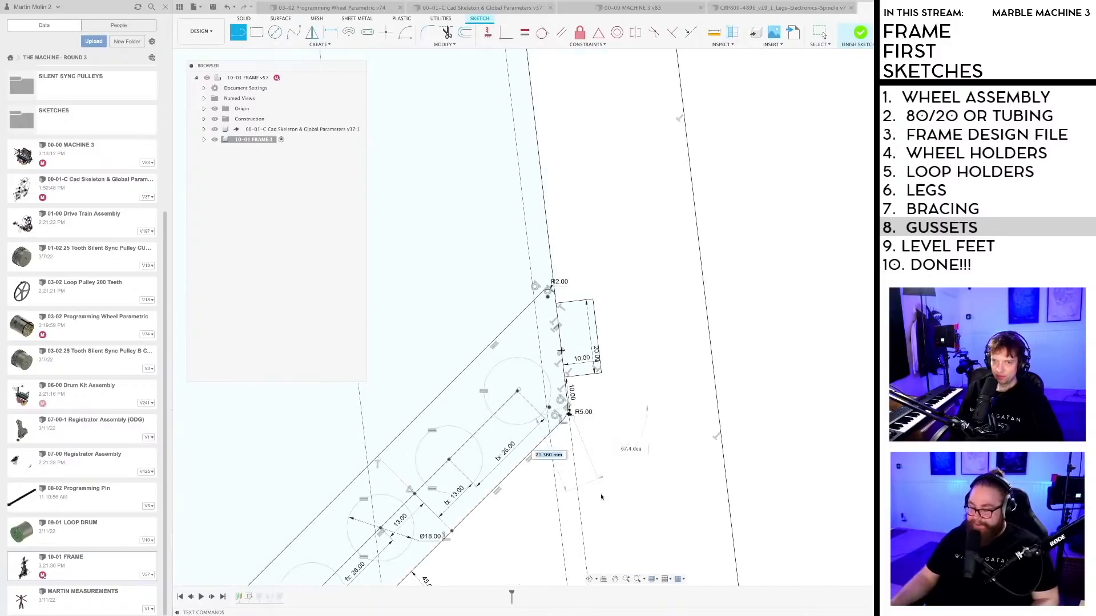
middle_drag(602, 499, 632, 252)
scroll(662, 277, down, 3)
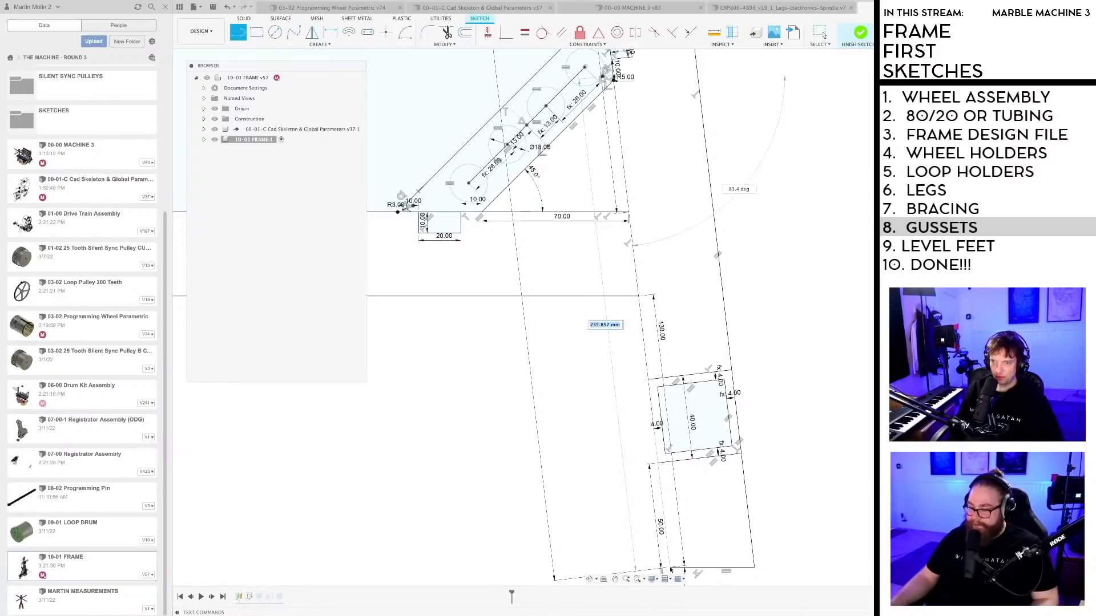
key(Escape)
scroll(624, 388, down, 5)
middle_drag(612, 392, 613, 451)
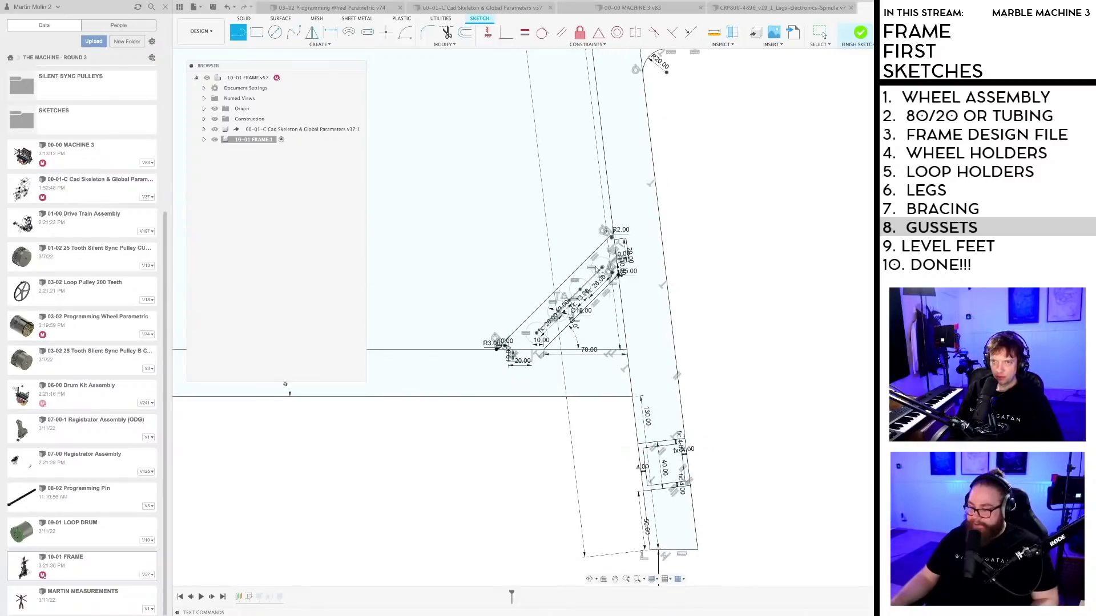
Step: Fillet the corner where the gusset's lower diagonal edge meets the horizontal beam with a 4 mm radius
scroll(577, 280, up, 1)
scroll(586, 325, up, 5)
middle_drag(597, 327, 651, 297)
scroll(649, 302, down, 2)
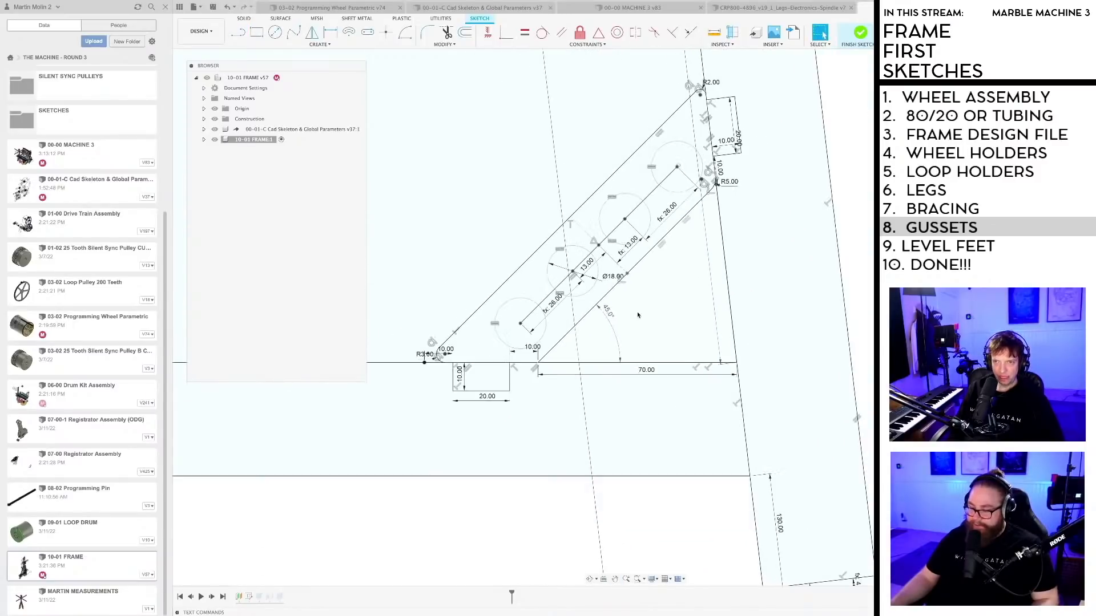
scroll(573, 362, up, 3)
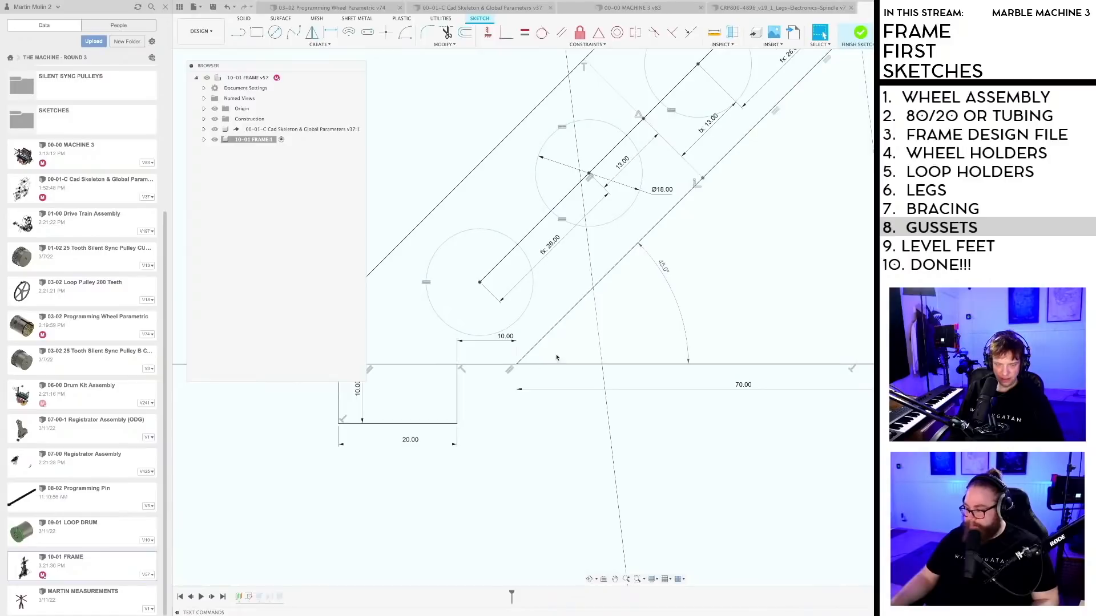
middle_drag(556, 358, 666, 393)
text(s)
text(f)
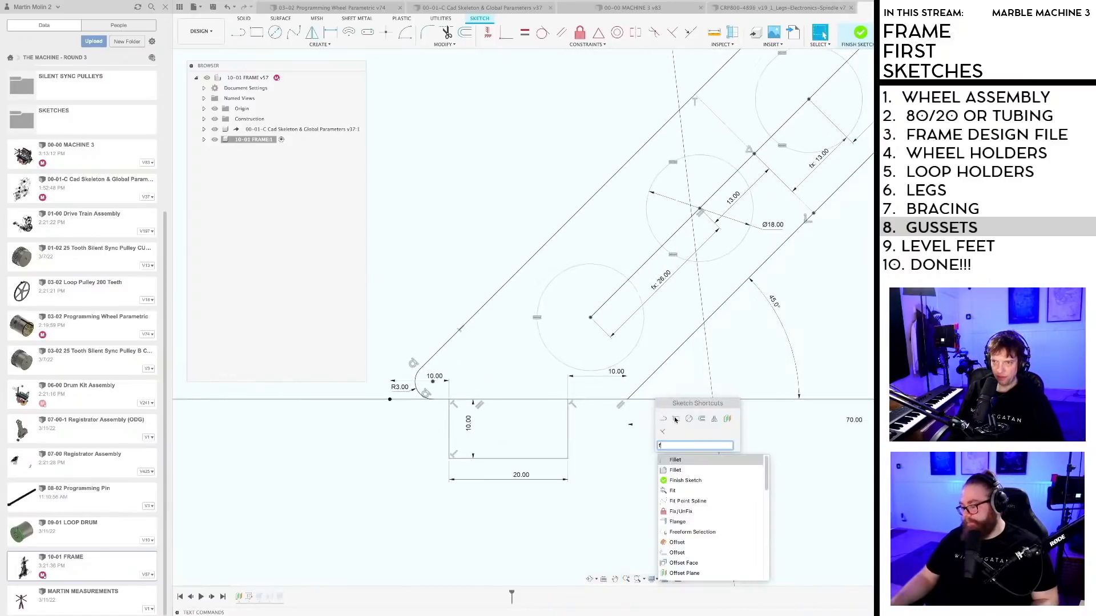
click(682, 469)
scroll(650, 389, up, 3)
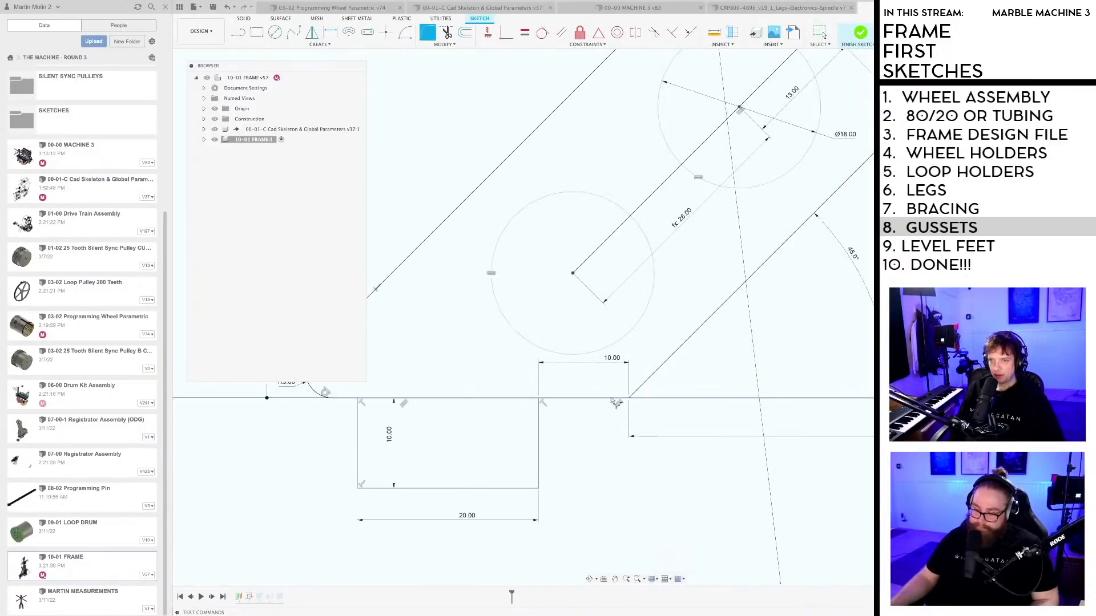
click(642, 385)
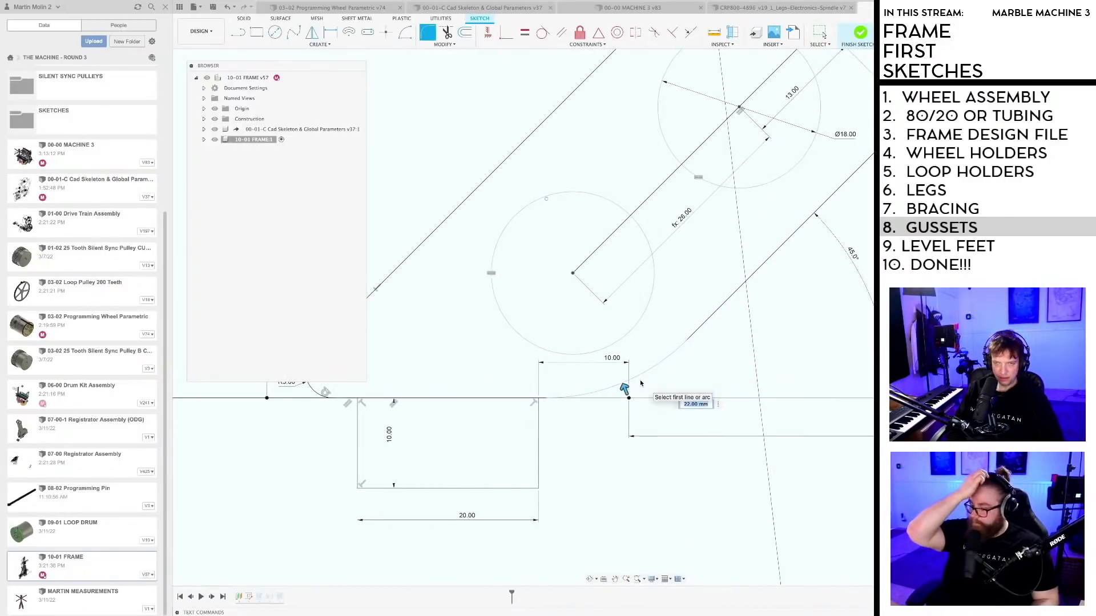
text(4)
key(Return)
key(Escape)
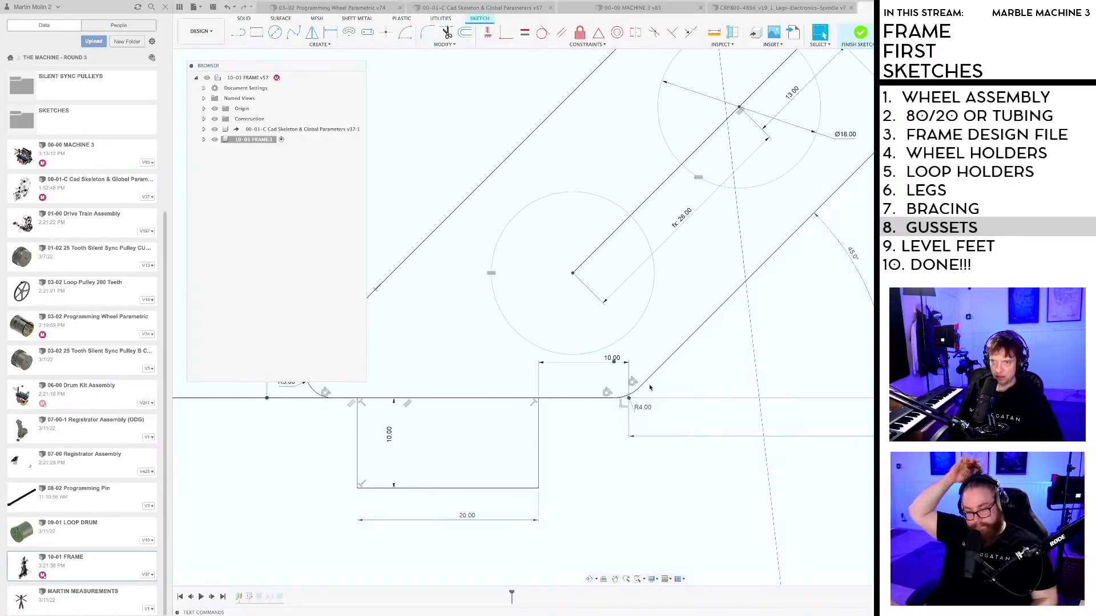
Step: Draw a line along the horizontal beam's top edge from the 4 mm fillet corner to the leg's inner edge
key(l)
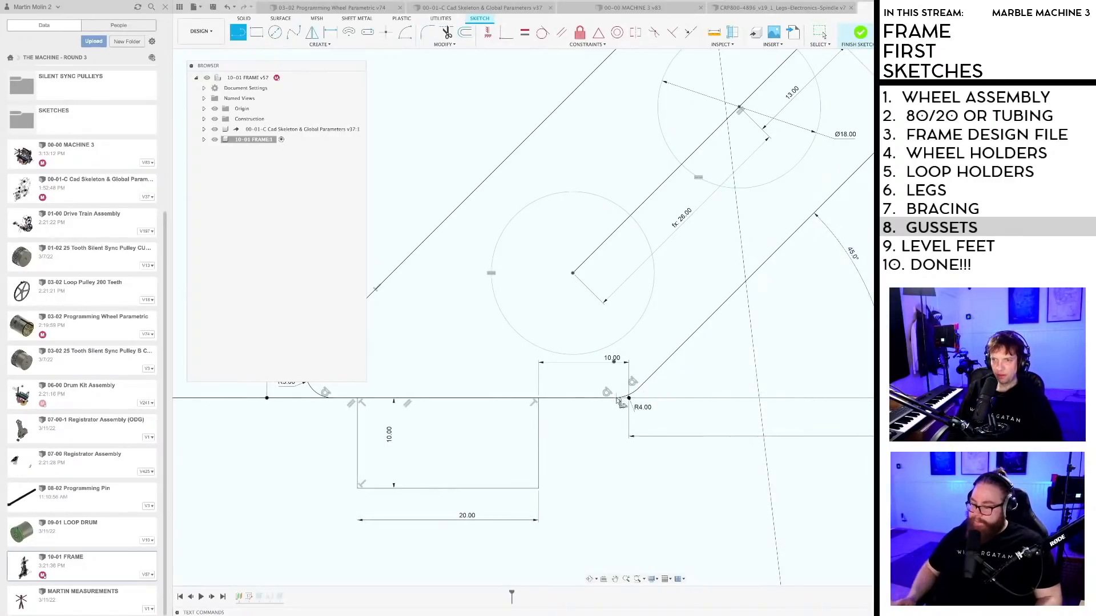
click(628, 397)
scroll(454, 385, down, 5)
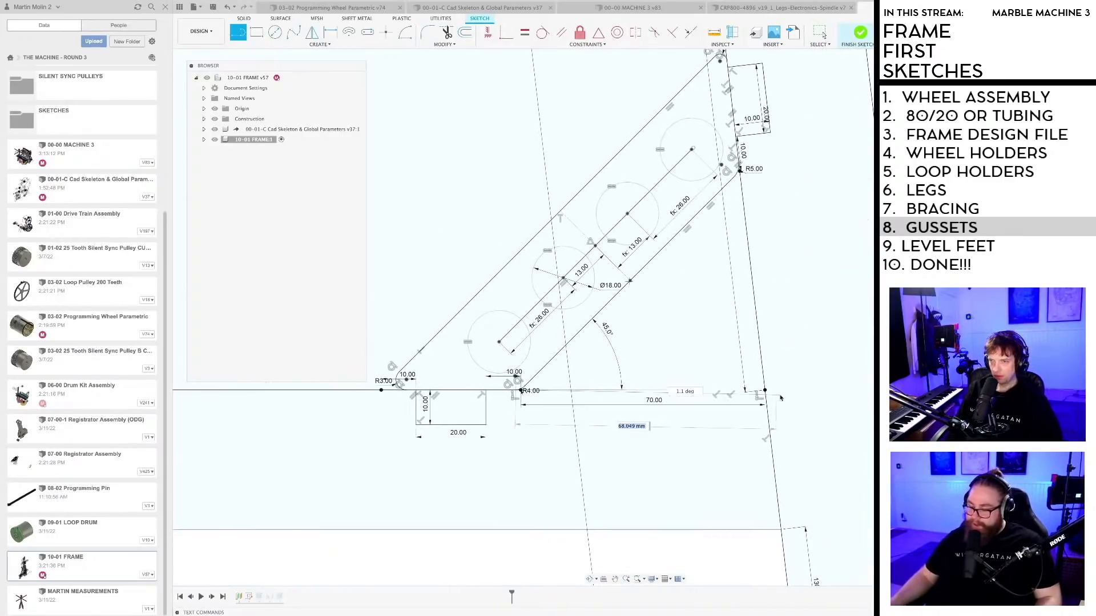
click(764, 390)
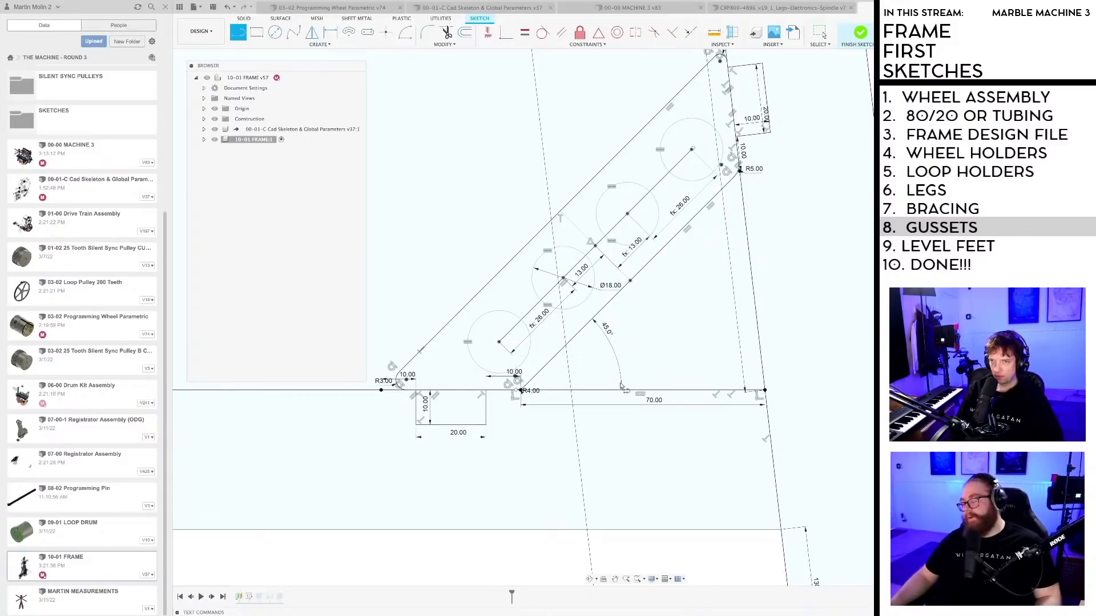
key(Escape)
Step: Examine the filleted gusset, its 45-degree angle and the surrounding beam and leg joint
scroll(695, 350, down, 1)
scroll(695, 351, down, 5)
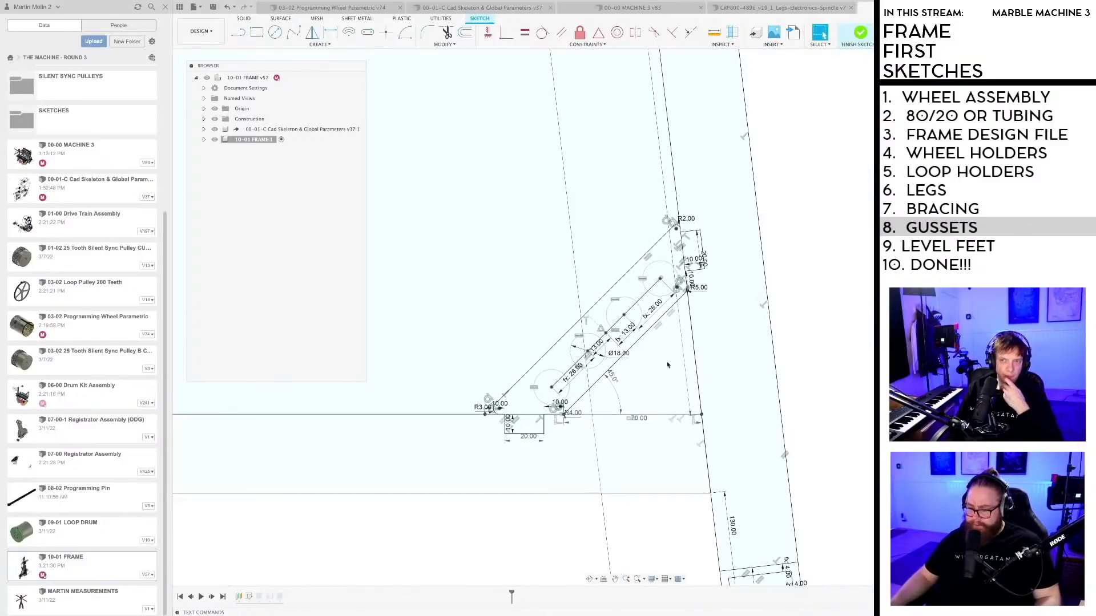
scroll(637, 384, down, 2)
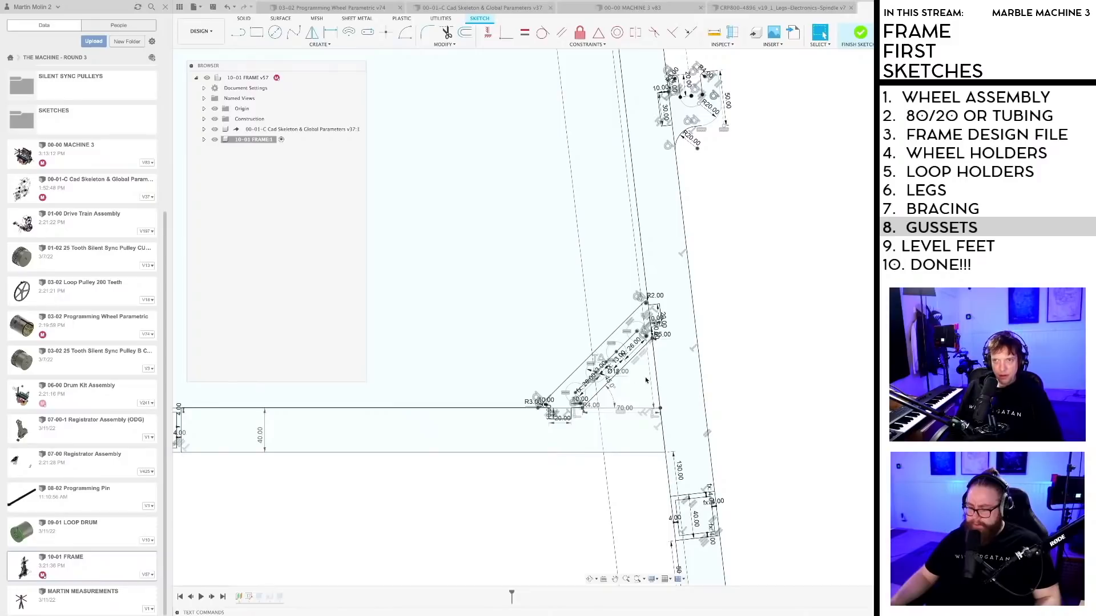
scroll(753, 424, down, 2)
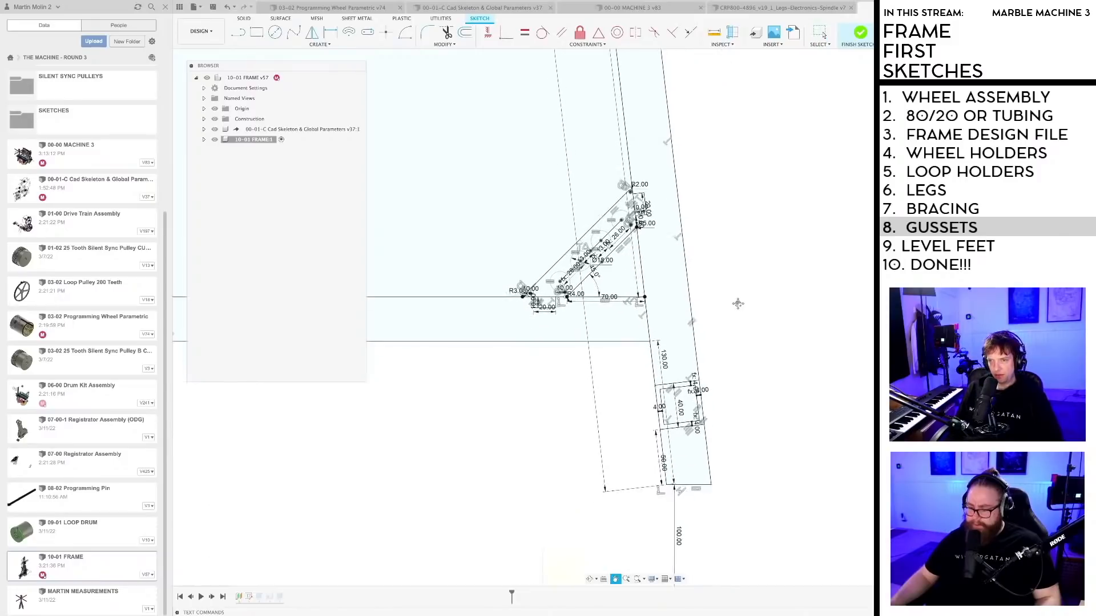
mouse_move(737, 303)
middle_down()
mouse_move(721, 331)
mouse_move(717, 308)
mouse_move(703, 382)
middle_up()
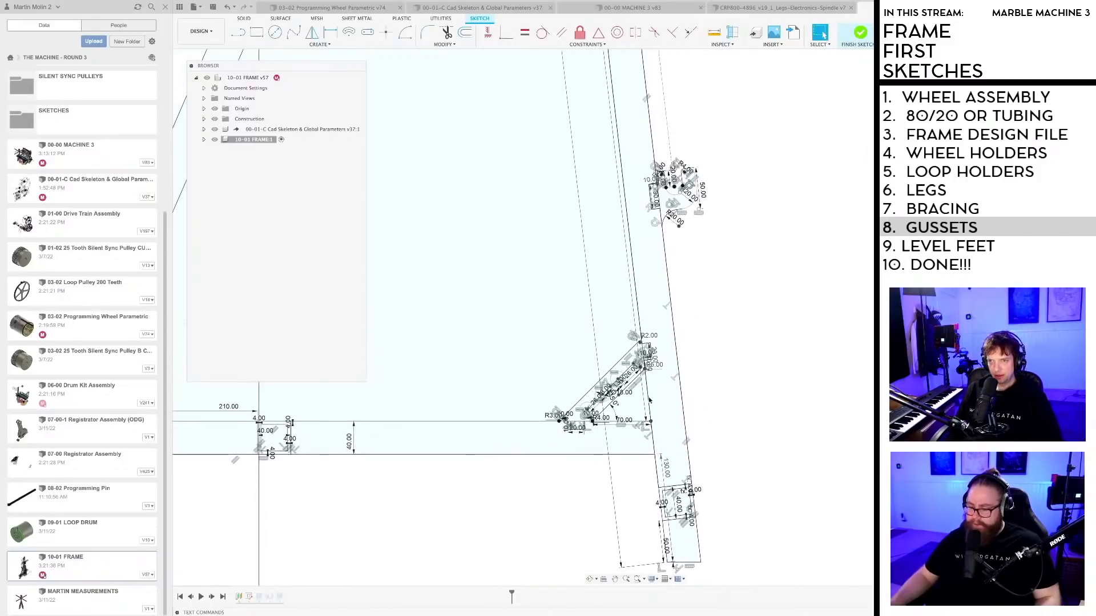
scroll(622, 405, up, 5)
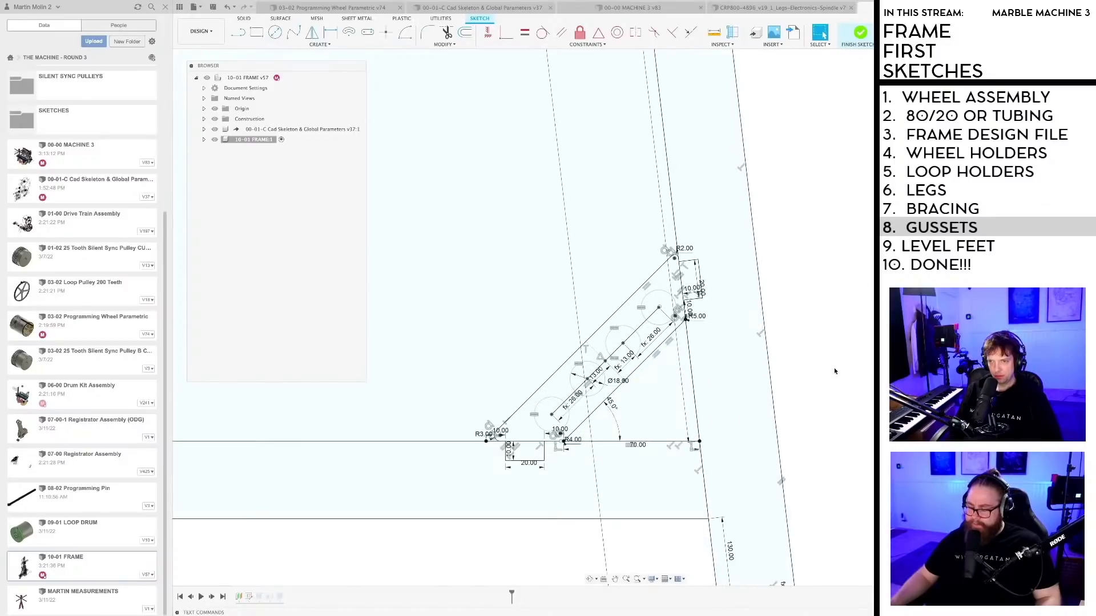
scroll(689, 380, down, 2)
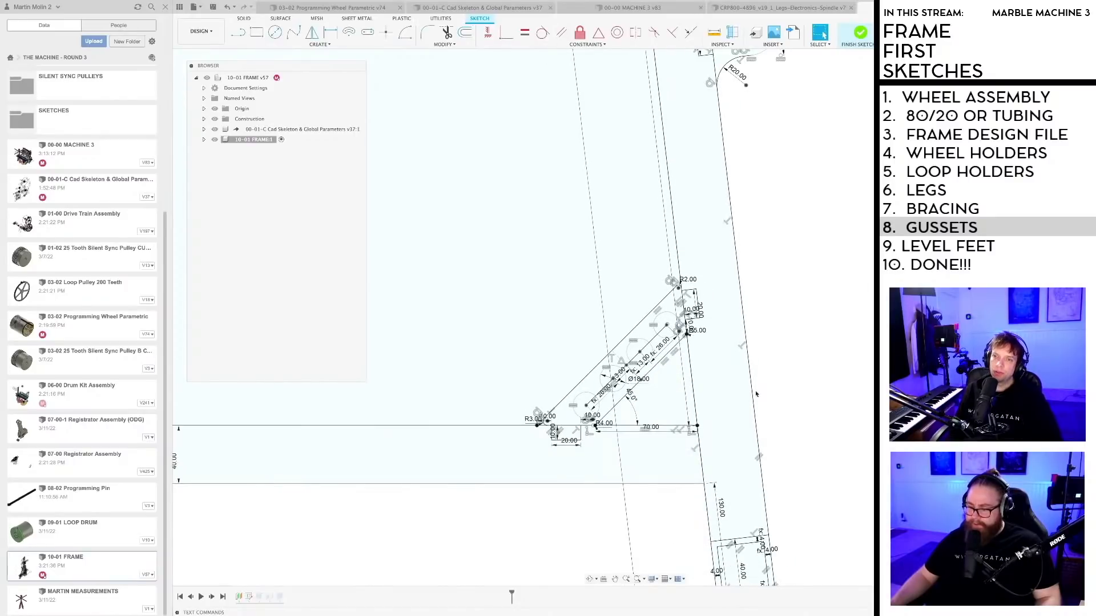
scroll(815, 403, up, 2)
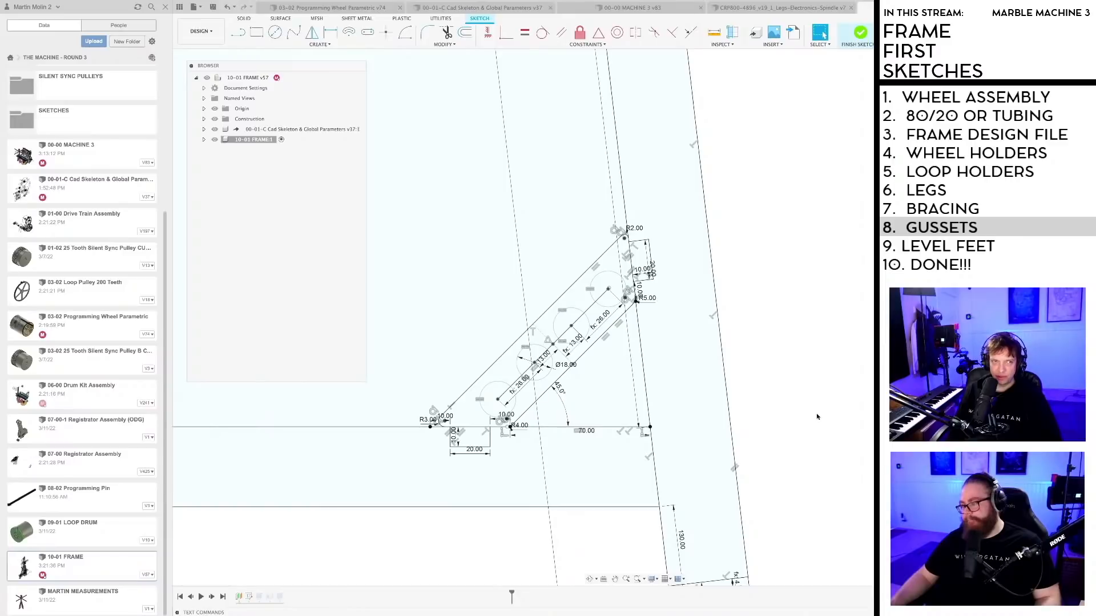
scroll(793, 379, down, 2)
mouse_move(793, 379)
middle_down()
mouse_move(726, 335)
mouse_move(734, 340)
middle_up()
scroll(611, 321, up, 2)
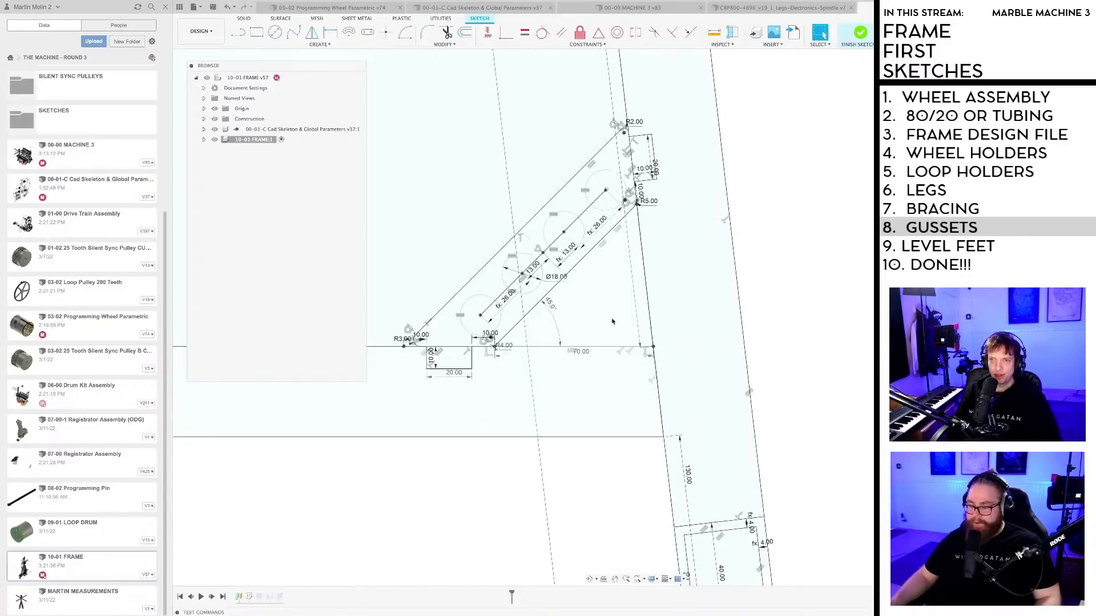
scroll(611, 321, up, 1)
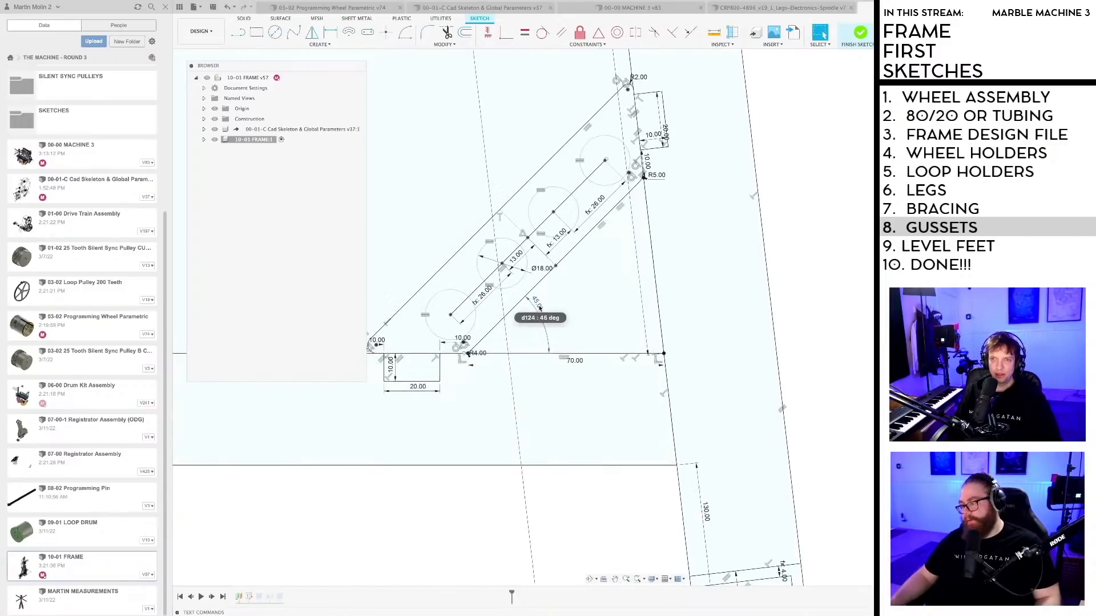
scroll(645, 329, down, 3)
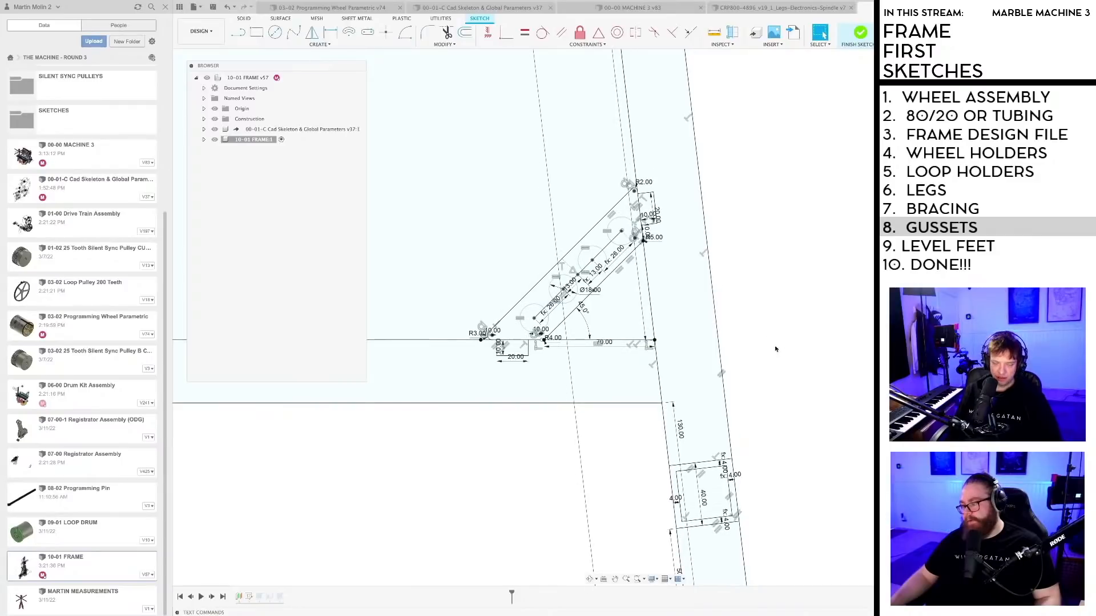
scroll(761, 308, up, 1)
scroll(594, 296, up, 2)
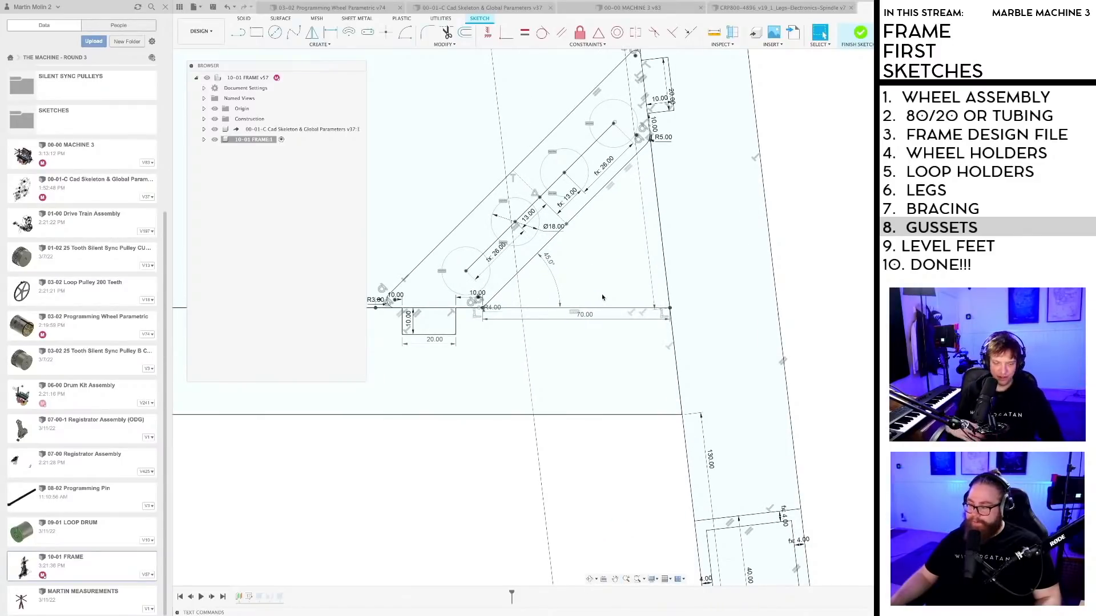
Step: Add a driven angle dimension between the horizontal beam's top edge and the leg's inner edge
key(d)
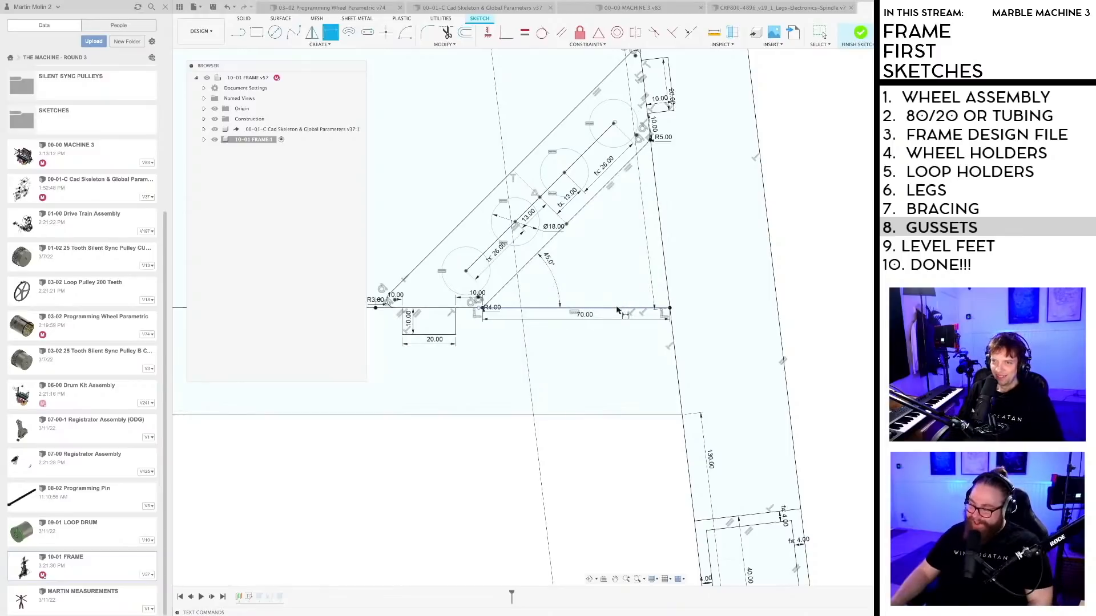
click(618, 309)
click(663, 258)
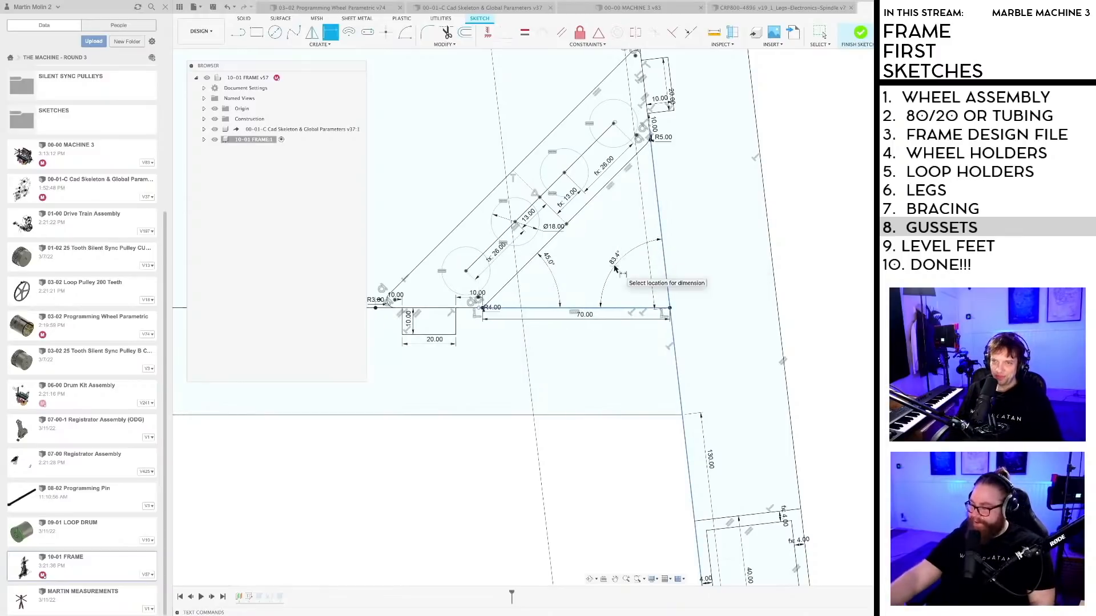
scroll(615, 268, up, 1)
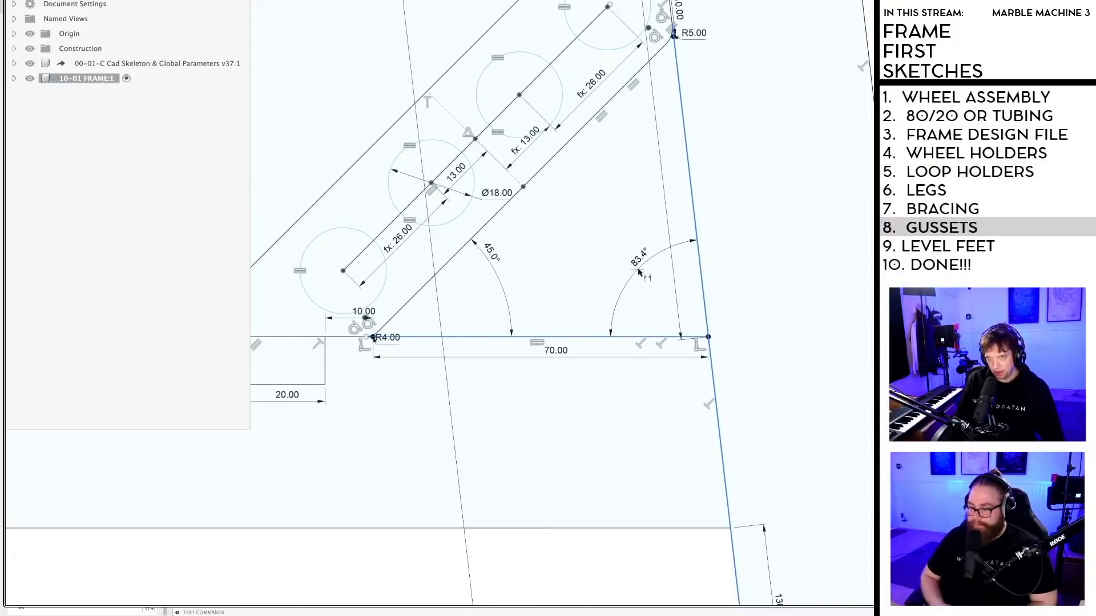
click(653, 286)
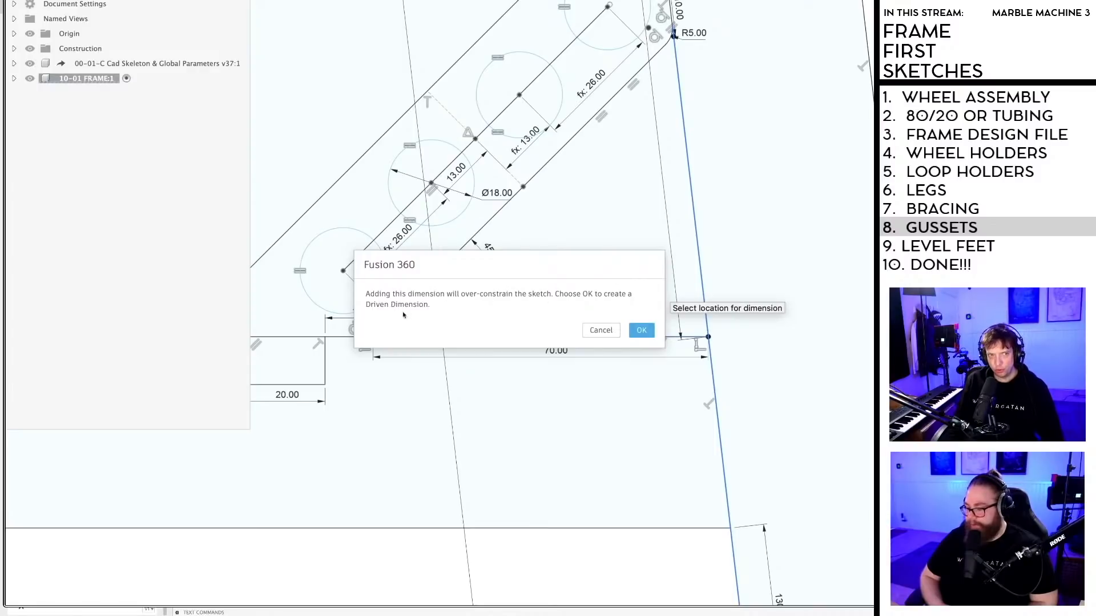
click(642, 331)
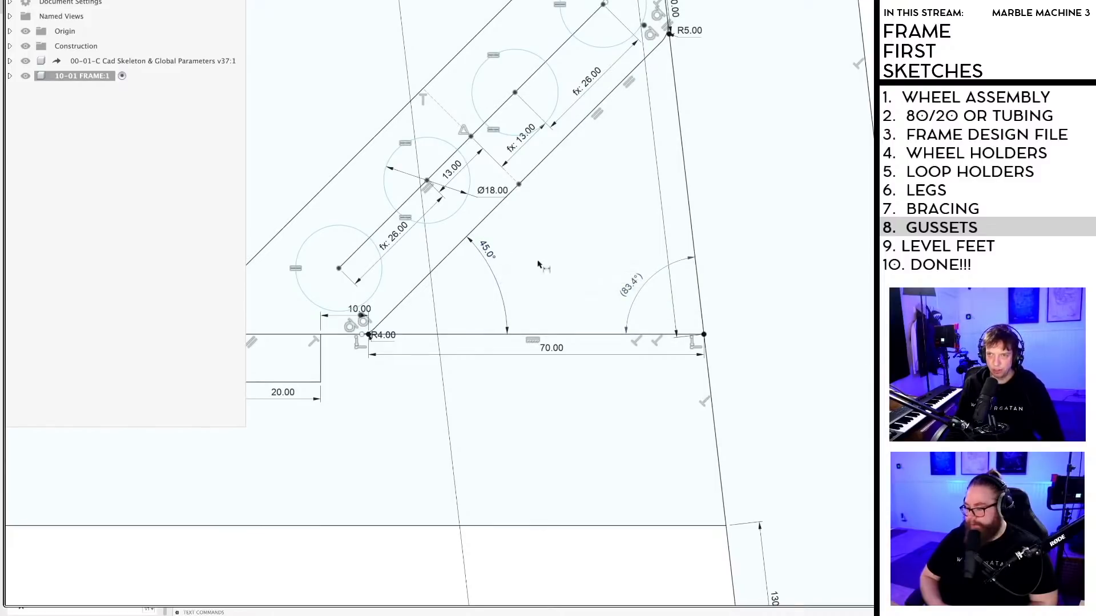
Step: Set the gusset's 45-degree angle to half of the driven beam-to-leg angle with the expression d138/2
scroll(537, 264, down, 10)
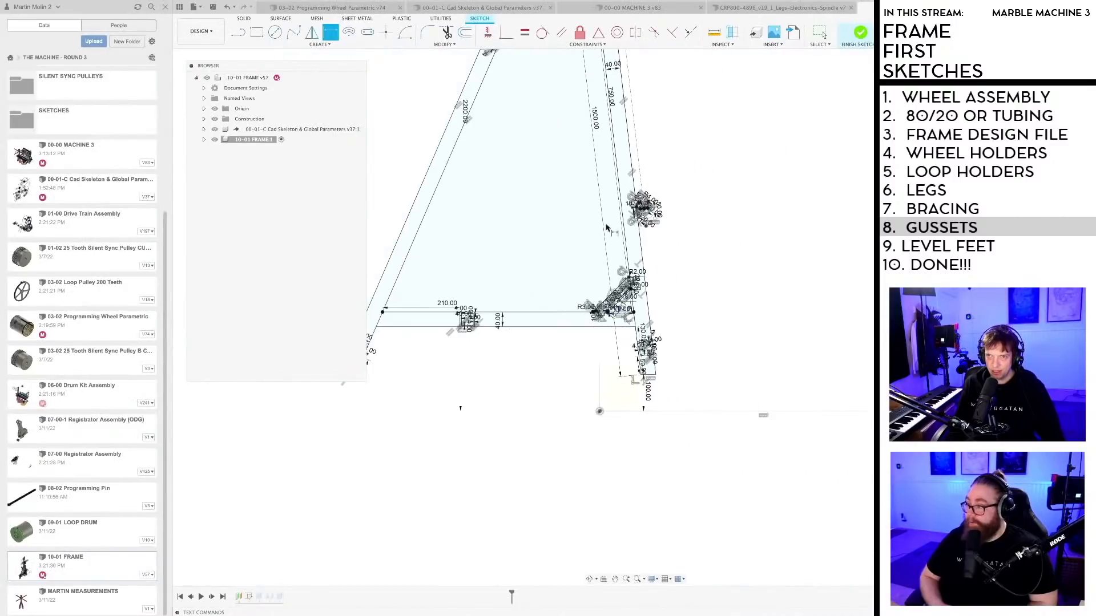
scroll(607, 228, up, 8)
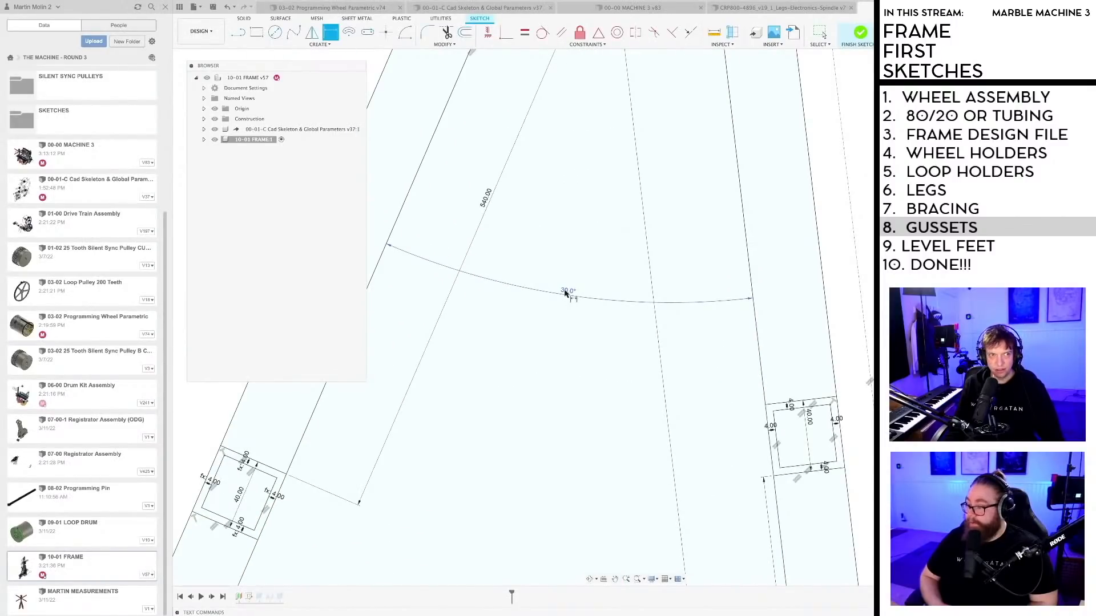
scroll(565, 294, down, 8)
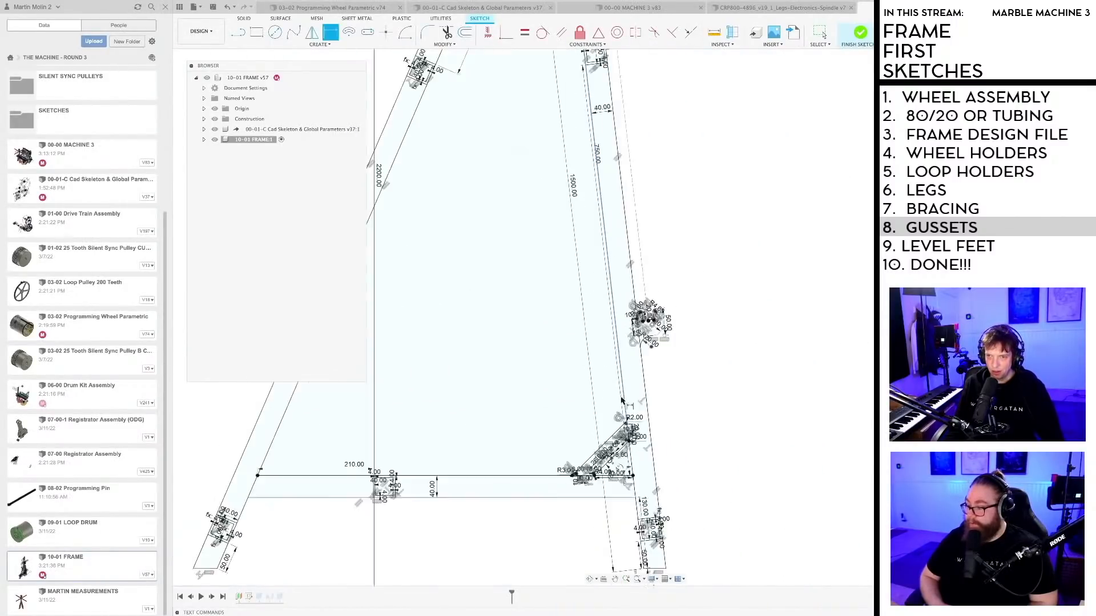
scroll(623, 401, up, 8)
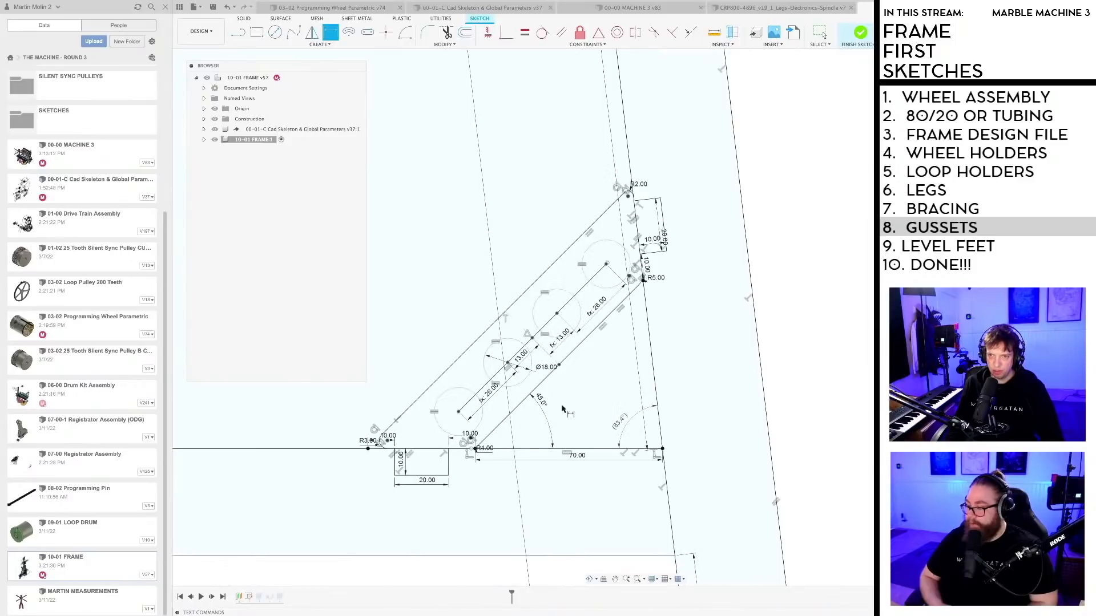
scroll(619, 423, up, 3)
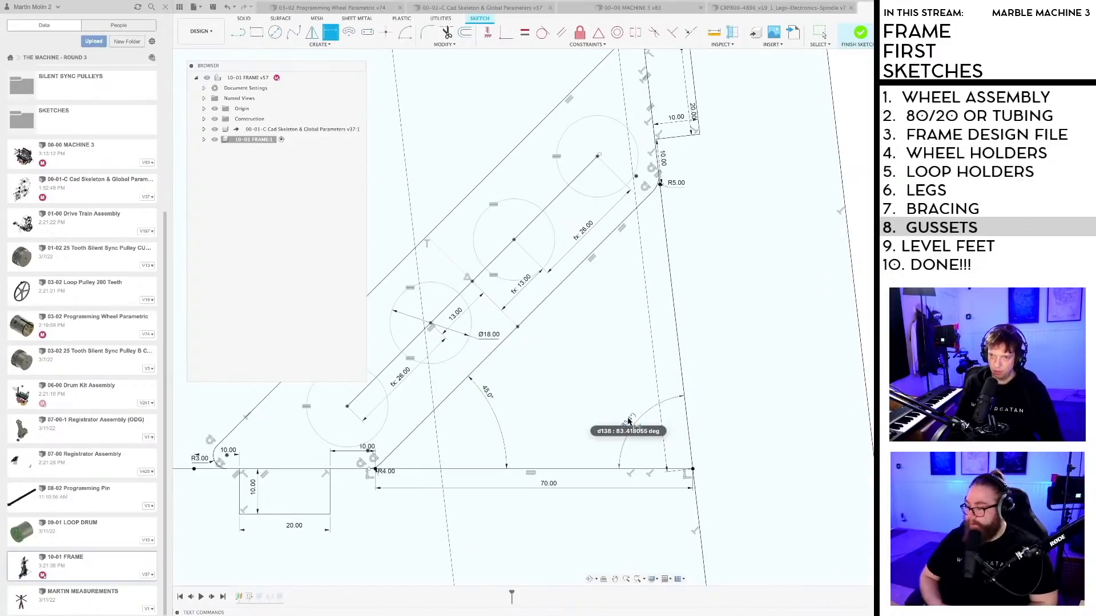
double_click(489, 396)
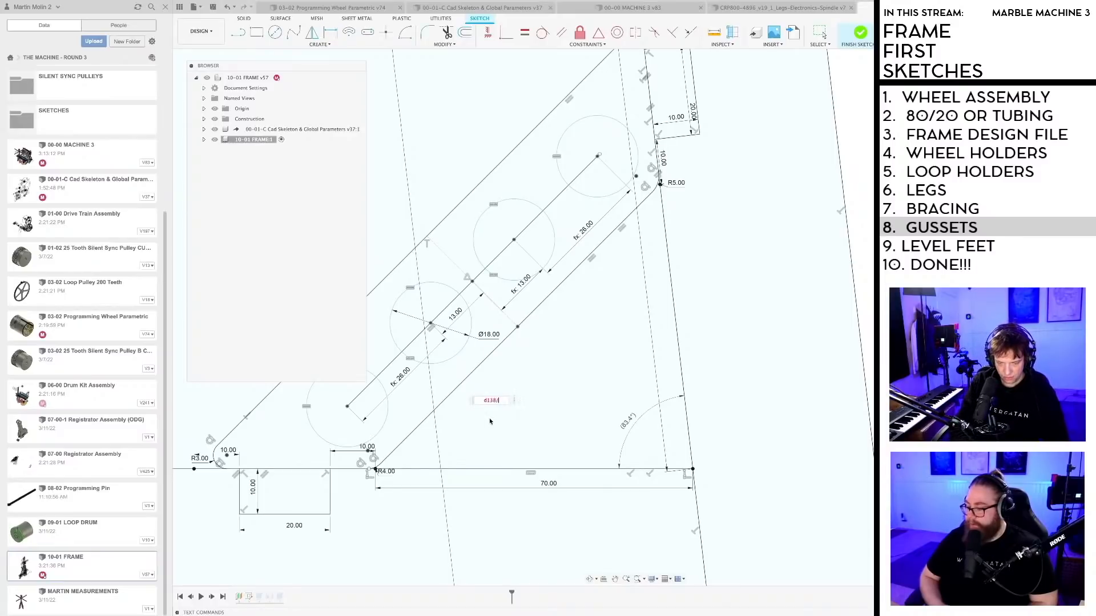
key(Return)
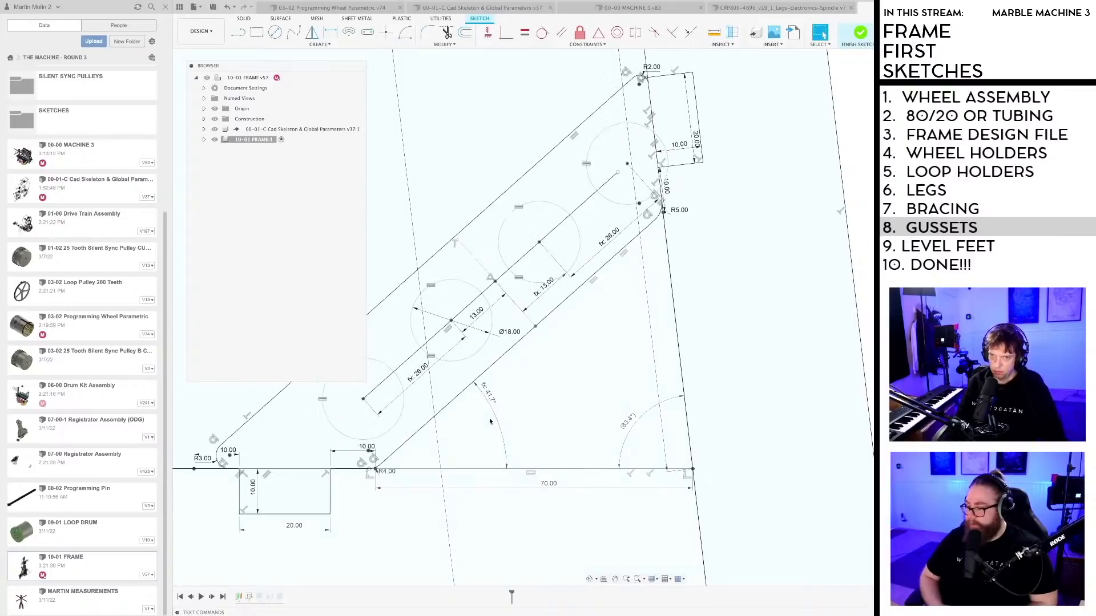
Step: Attach the hole centre line's upper end to the top hole's centre and anchor the perpendicular construction line at the midpoint of the gusset's lower edge
scroll(609, 383, down, 4)
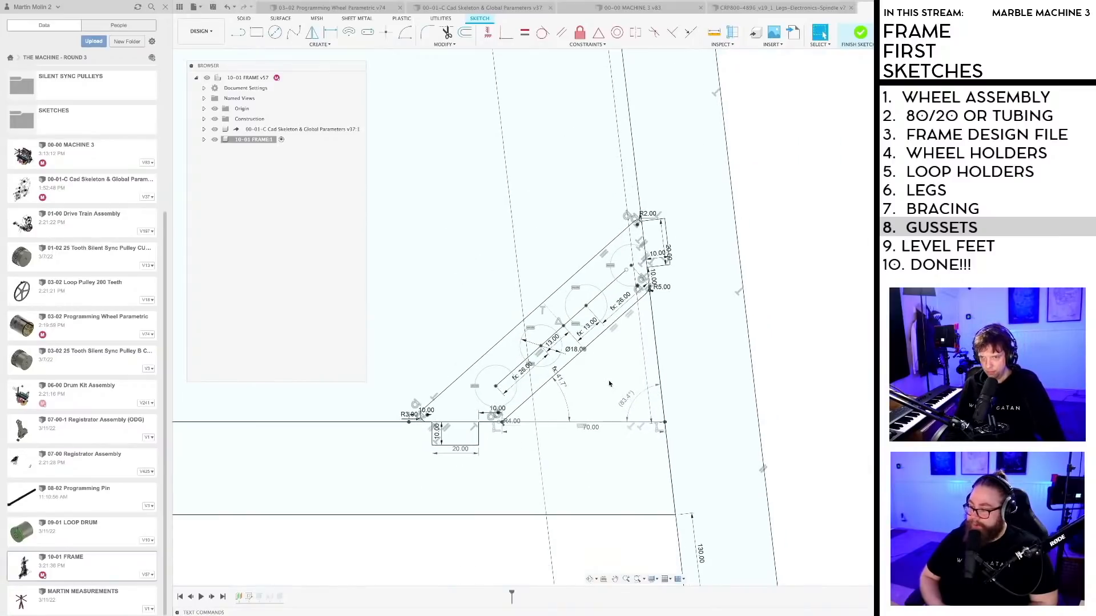
scroll(614, 378, down, 2)
mouse_move(614, 378)
middle_down()
mouse_move(558, 282)
mouse_move(586, 328)
mouse_move(631, 304)
middle_up()
scroll(590, 311, up, 3)
scroll(632, 307, up, 2)
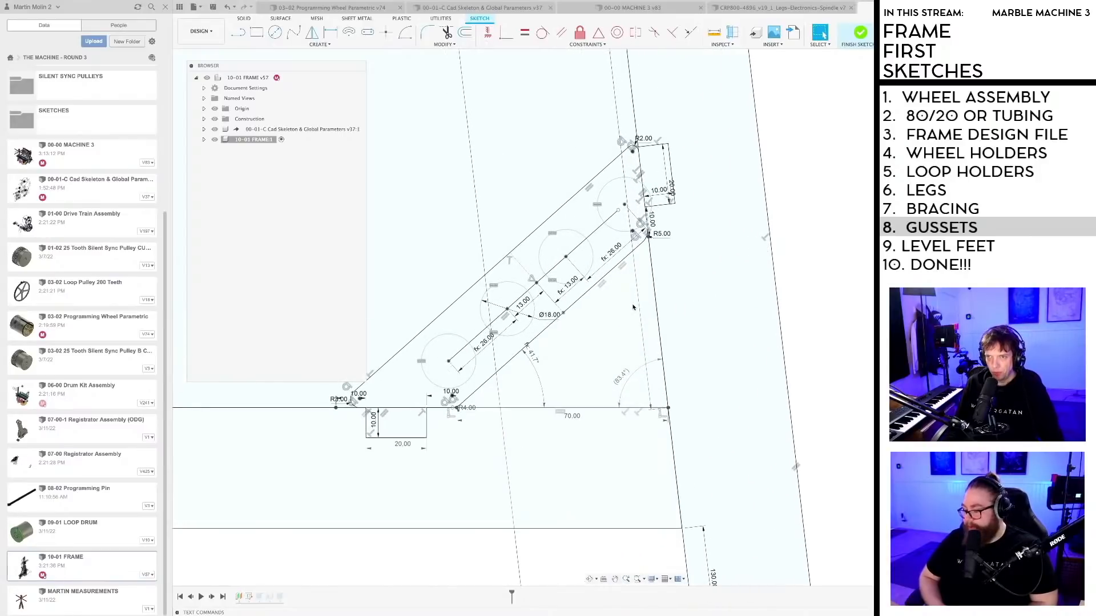
drag(619, 211, 626, 205)
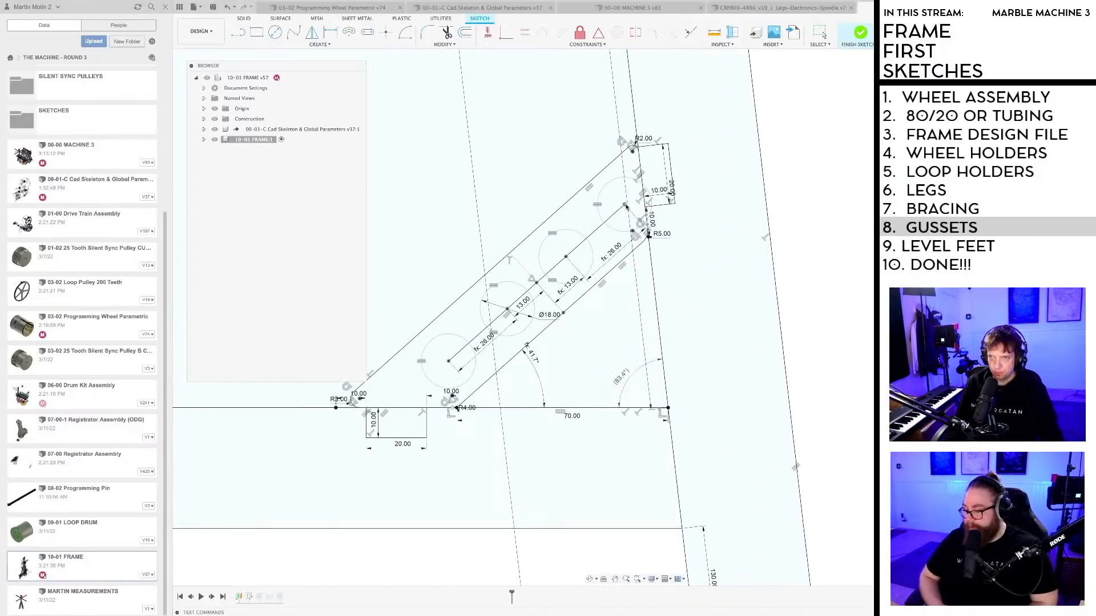
key(Escape)
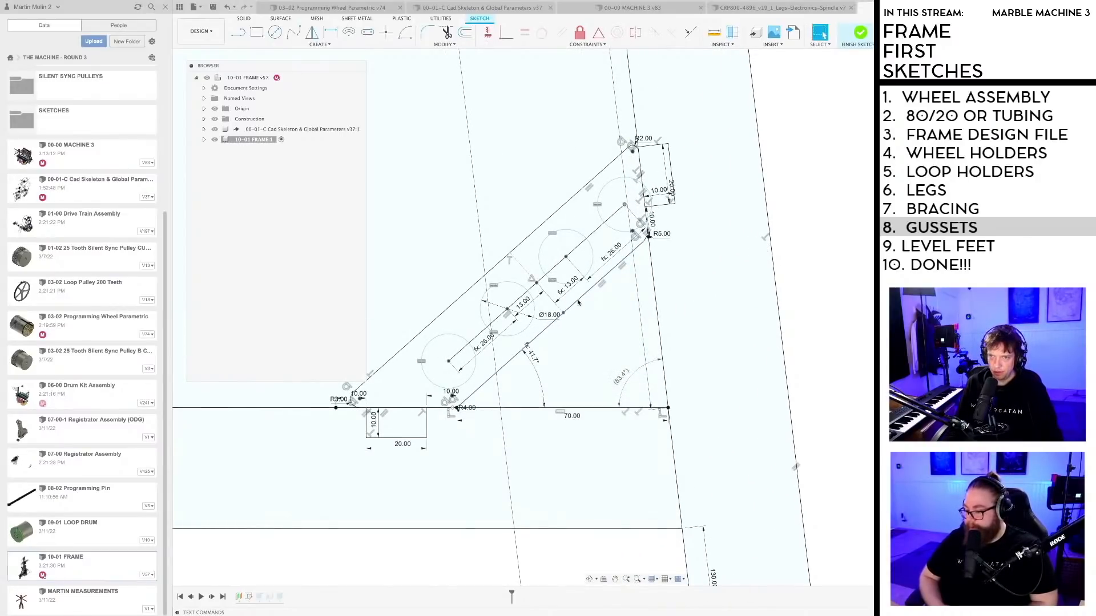
drag(564, 315, 551, 327)
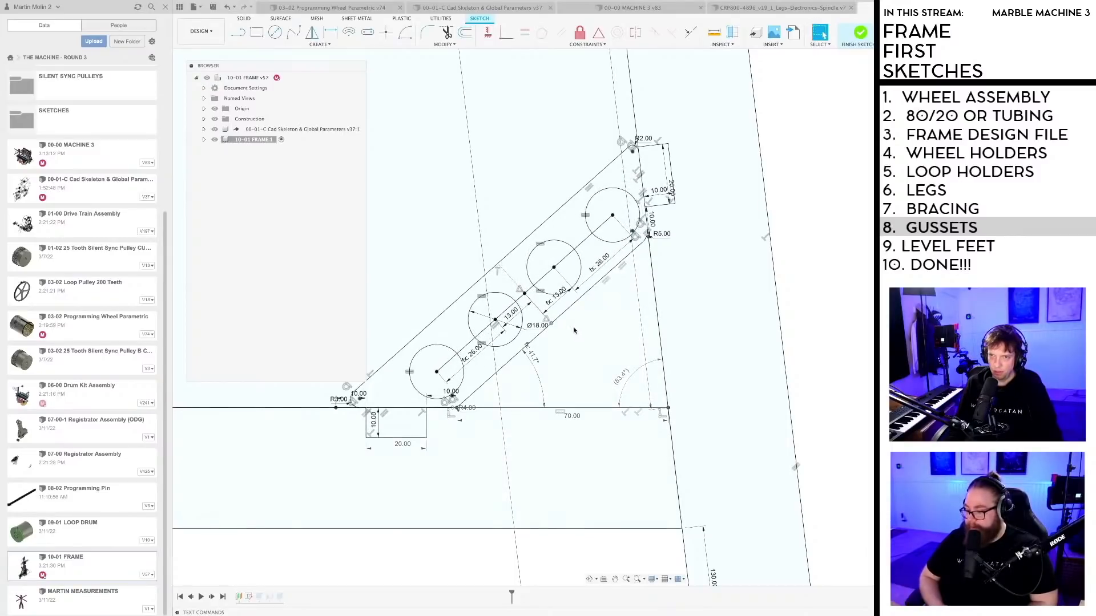
Step: Set the distance from the gusset's centre to the adjacent 18 mm hole's centre to 12 mm
scroll(577, 325, down, 1)
scroll(521, 318, up, 1)
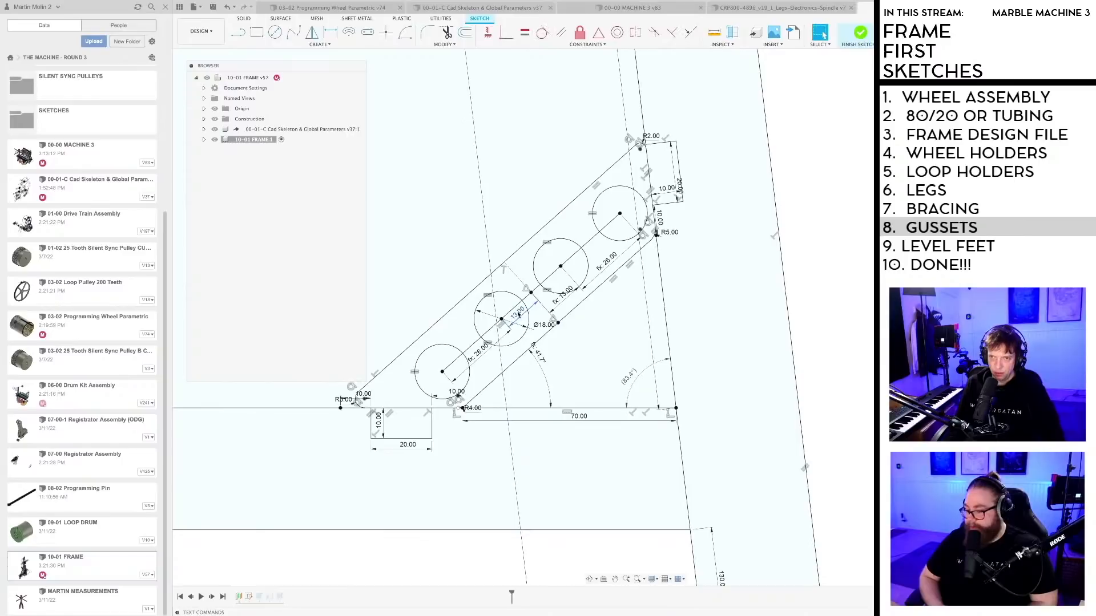
double_click(517, 312)
text(12)
key(Return)
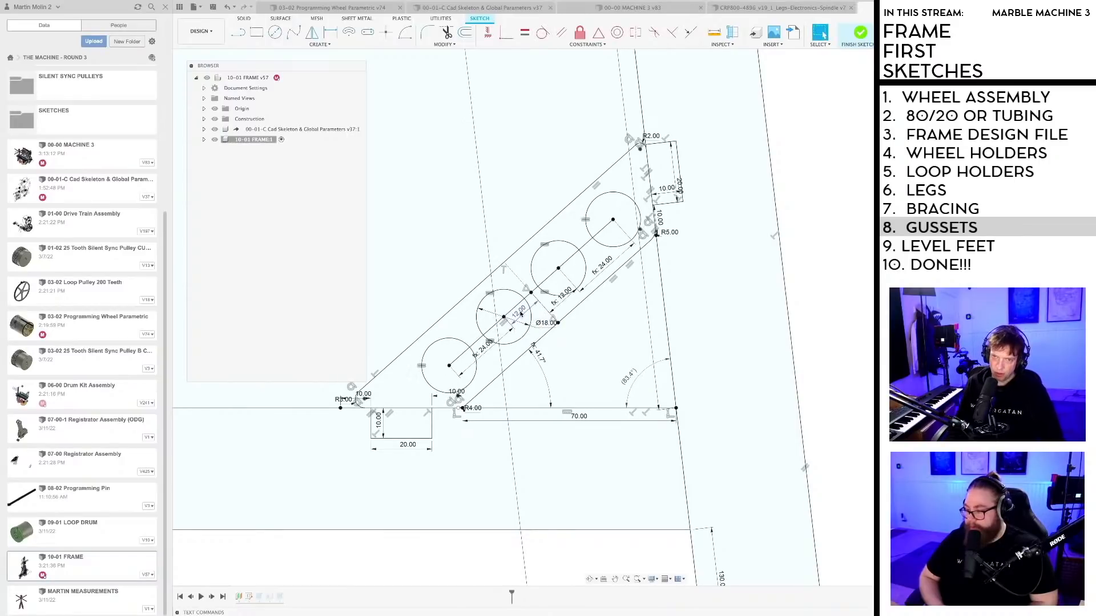
Step: Try 11 mm for the hole's distance from the gusset centre, and set it back to 12 mm
double_click(520, 312)
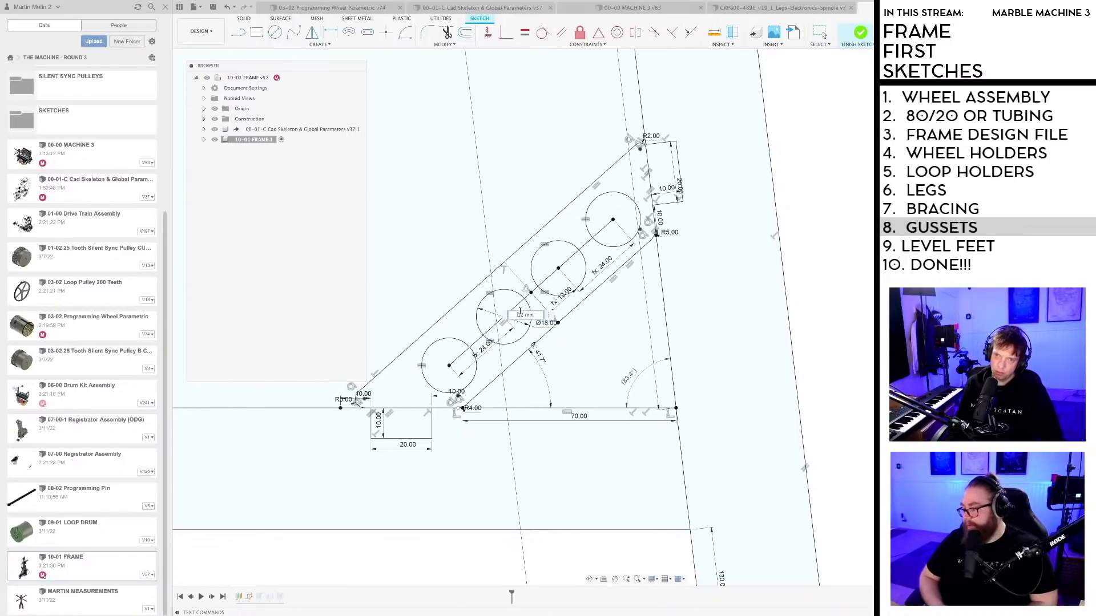
key(Return)
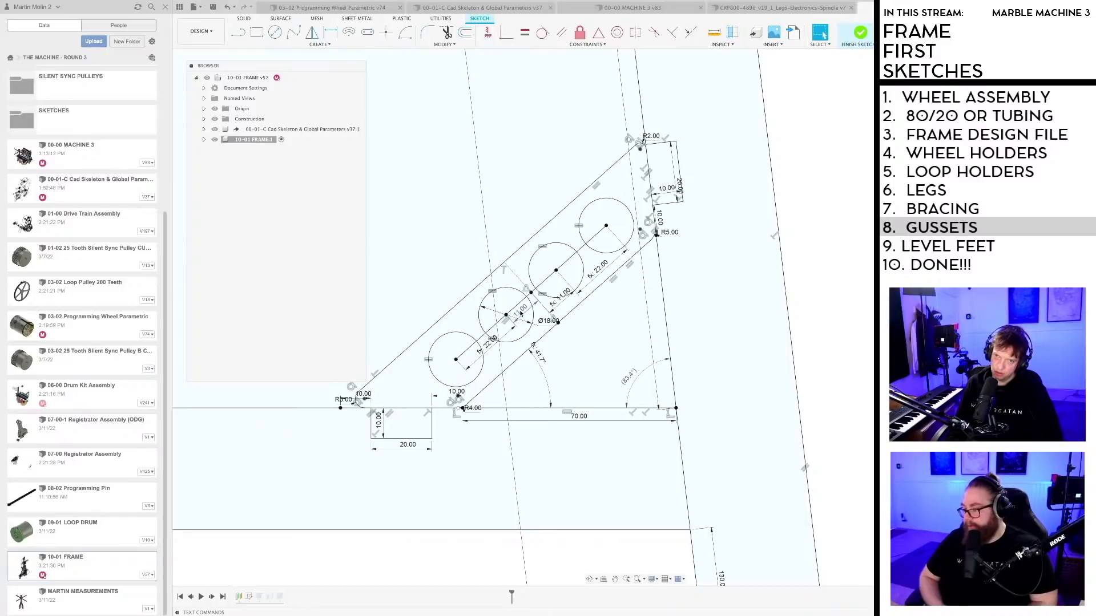
double_click(521, 313)
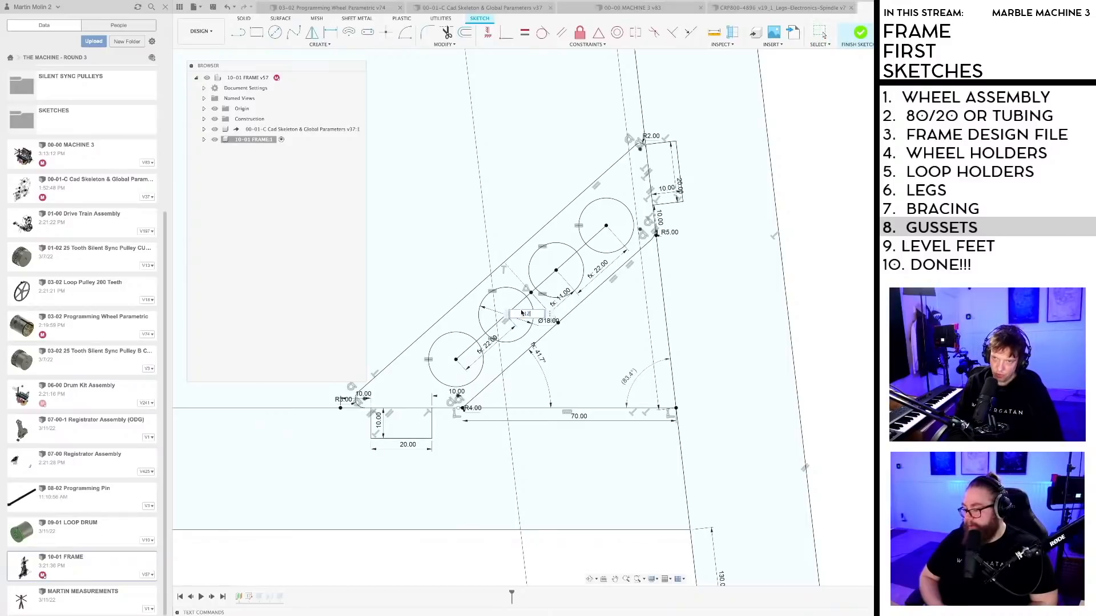
key(Return)
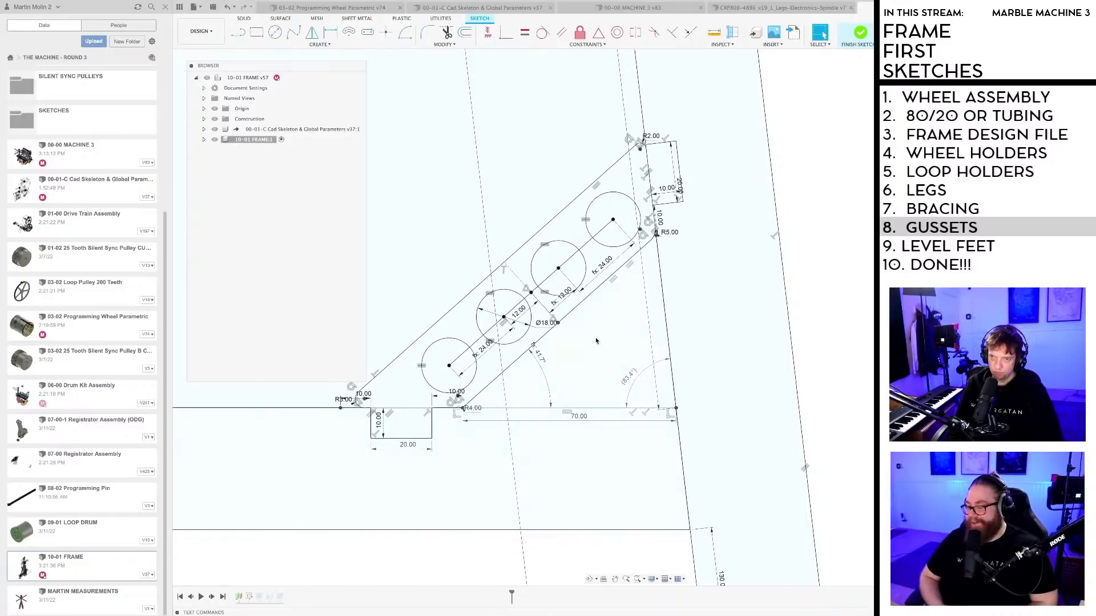
Step: Save the frame design as a new version
scroll(595, 341, down, 5)
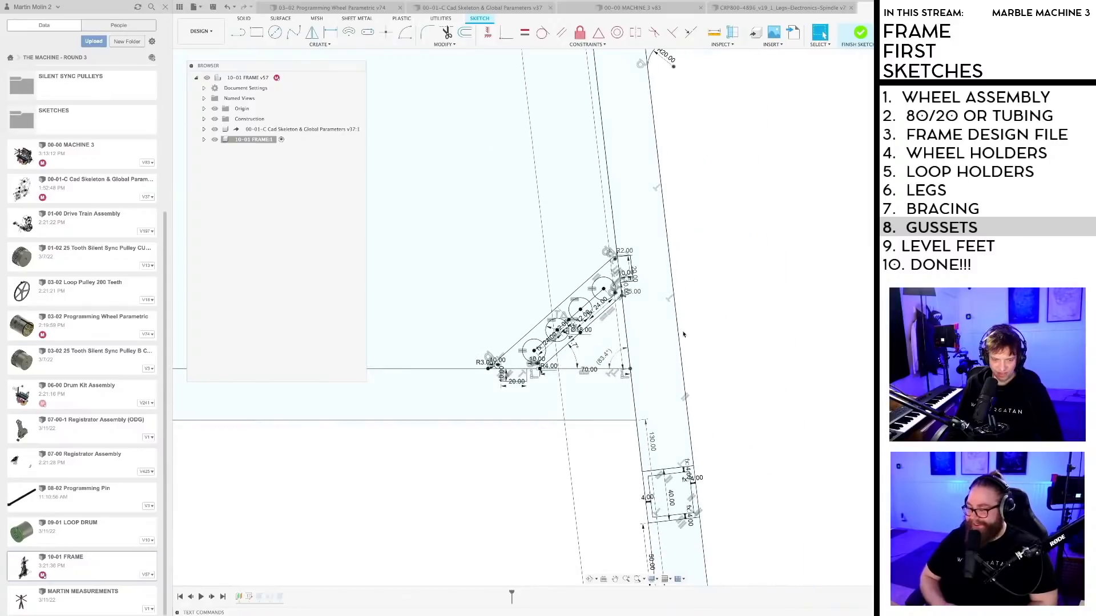
key(ctrl+s)
key(Return)
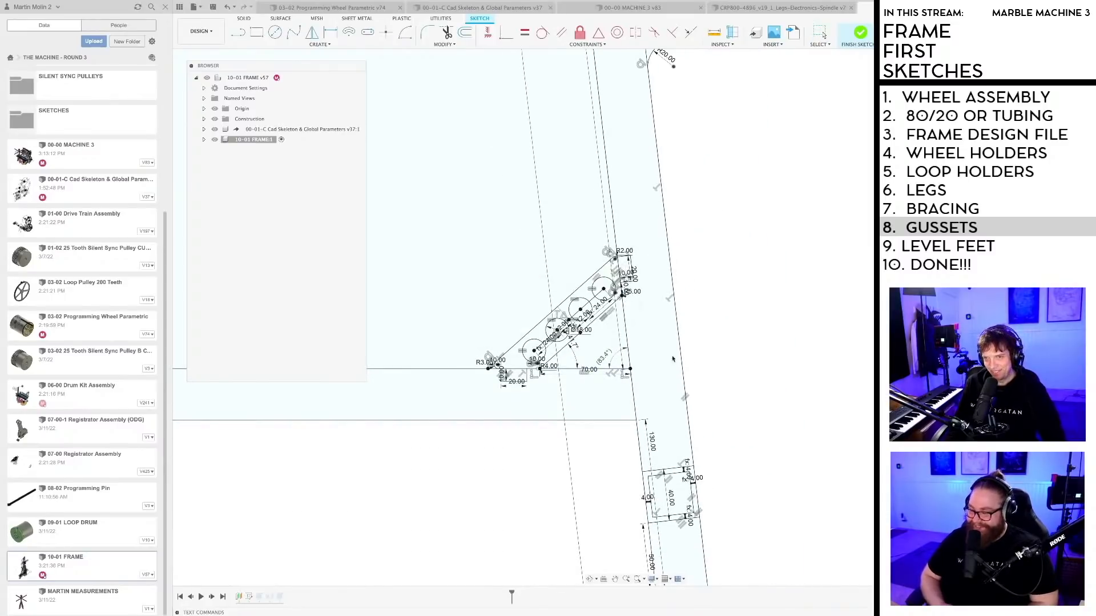
Step: Delete the 10 mm dimension between the leg-side rectangular tab and the gusset's 5 mm fillet
scroll(609, 348, down, 6)
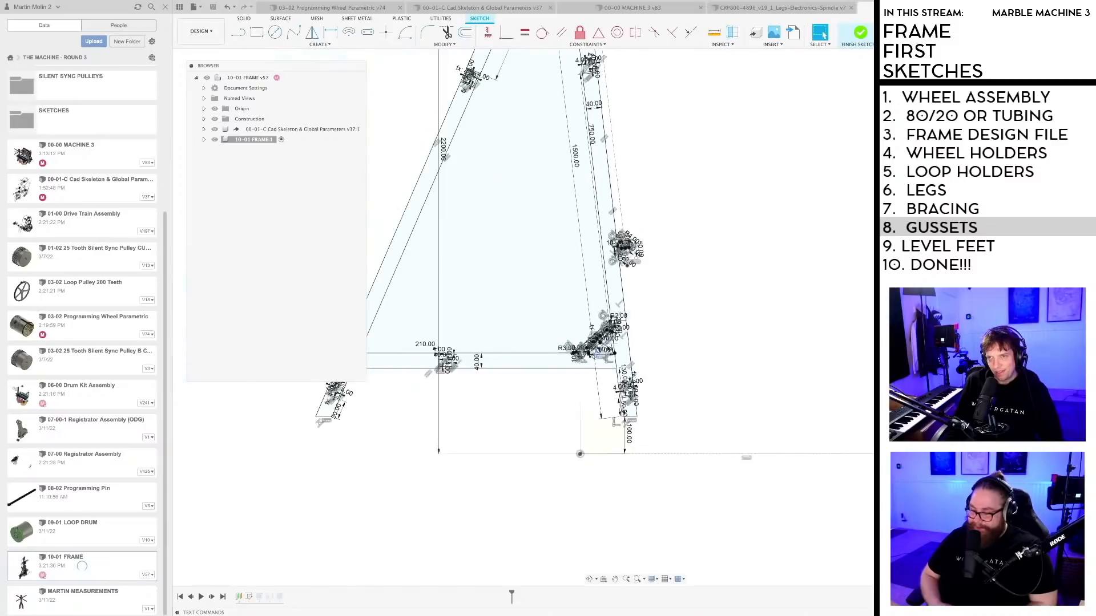
scroll(608, 349, down, 3)
middle_drag(583, 273, 582, 378)
scroll(588, 398, up, 5)
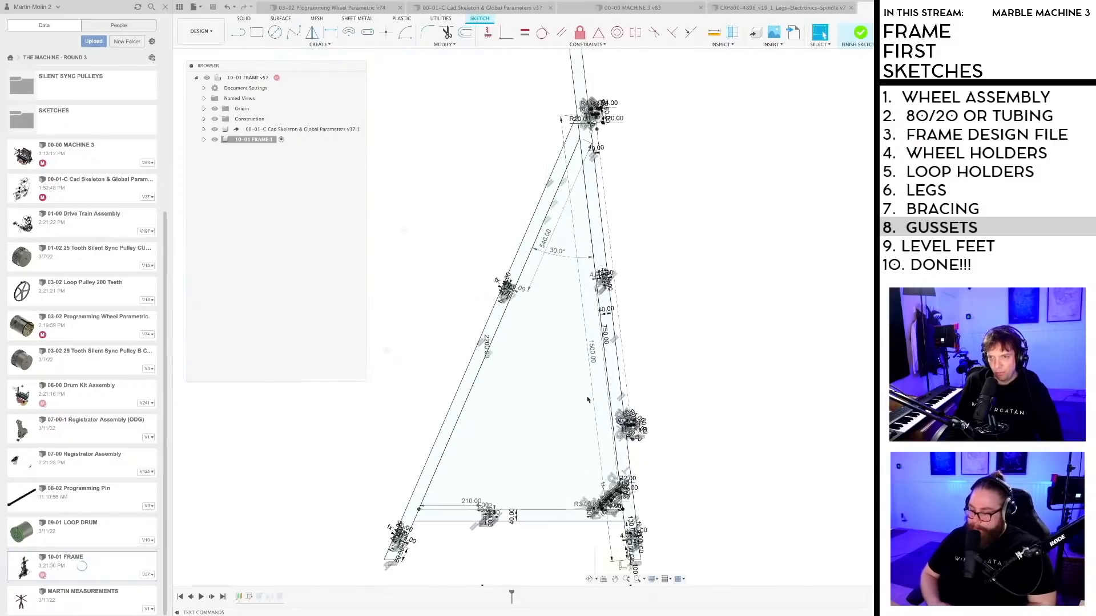
middle_drag(574, 422, 550, 264)
scroll(551, 264, up, 8)
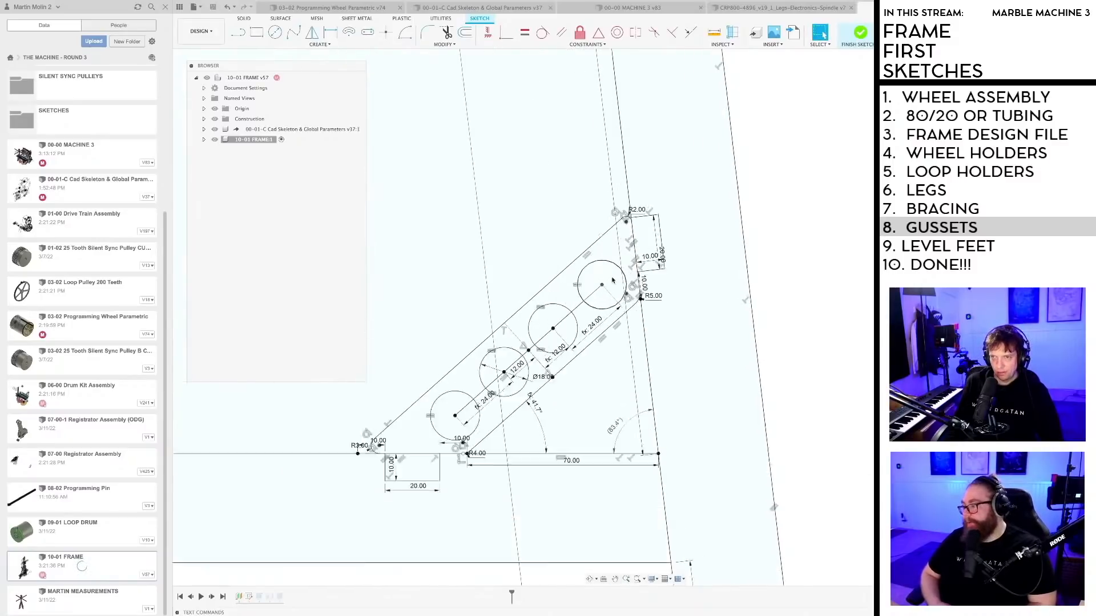
scroll(684, 249, up, 3)
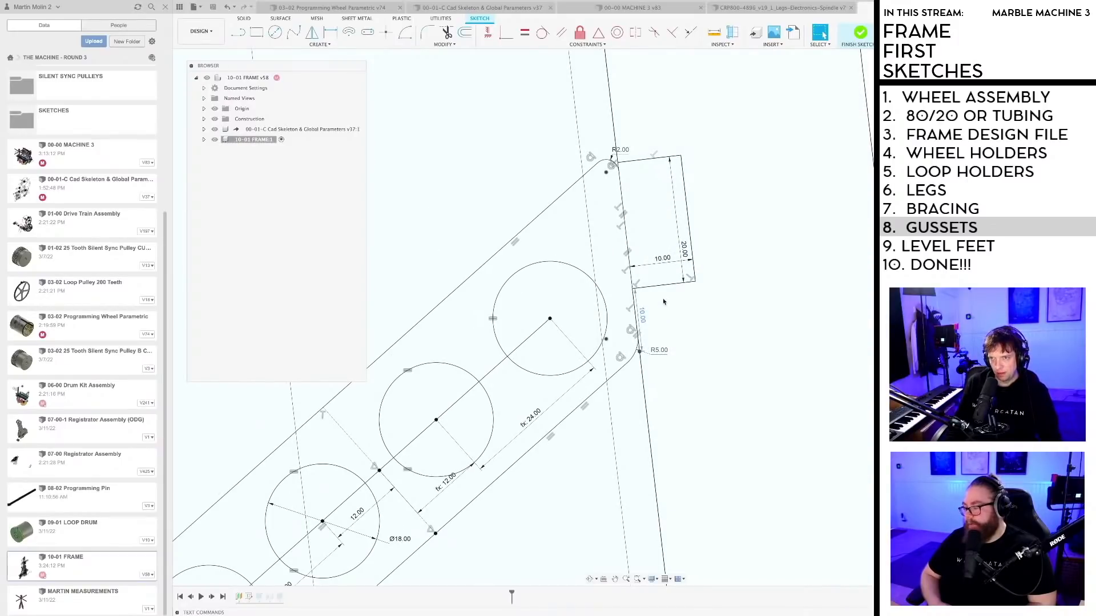
key(Delete)
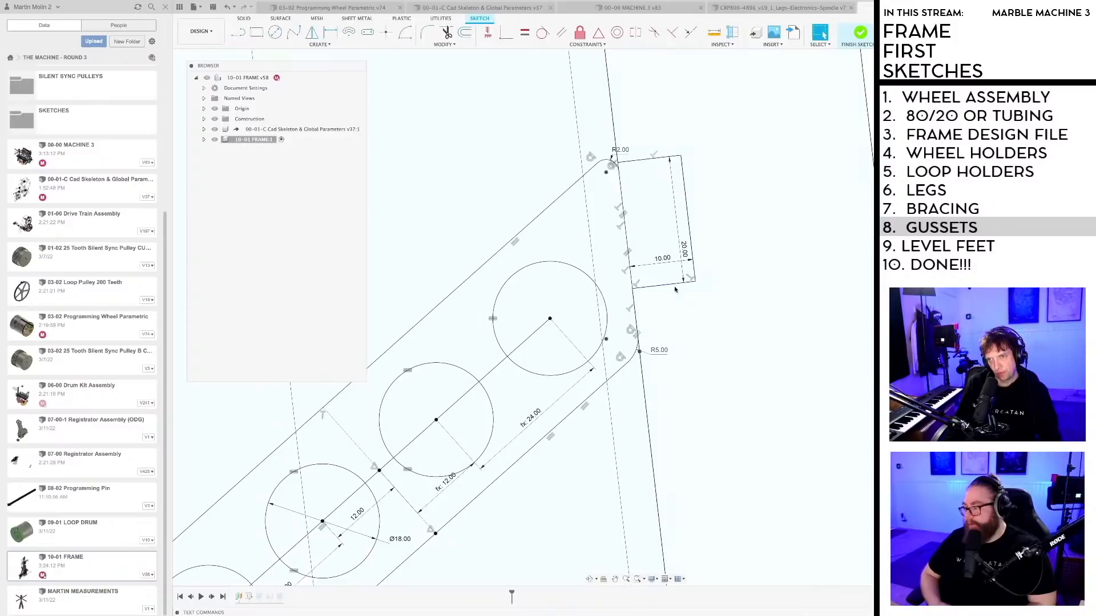
Step: Slide the 20 by 10 mm leg-side tab down along the leg's inner edge, closer to the 5 mm fillet
mouse_move(691, 247)
mouse_down()
mouse_move(695, 288)
mouse_move(697, 273)
mouse_up()
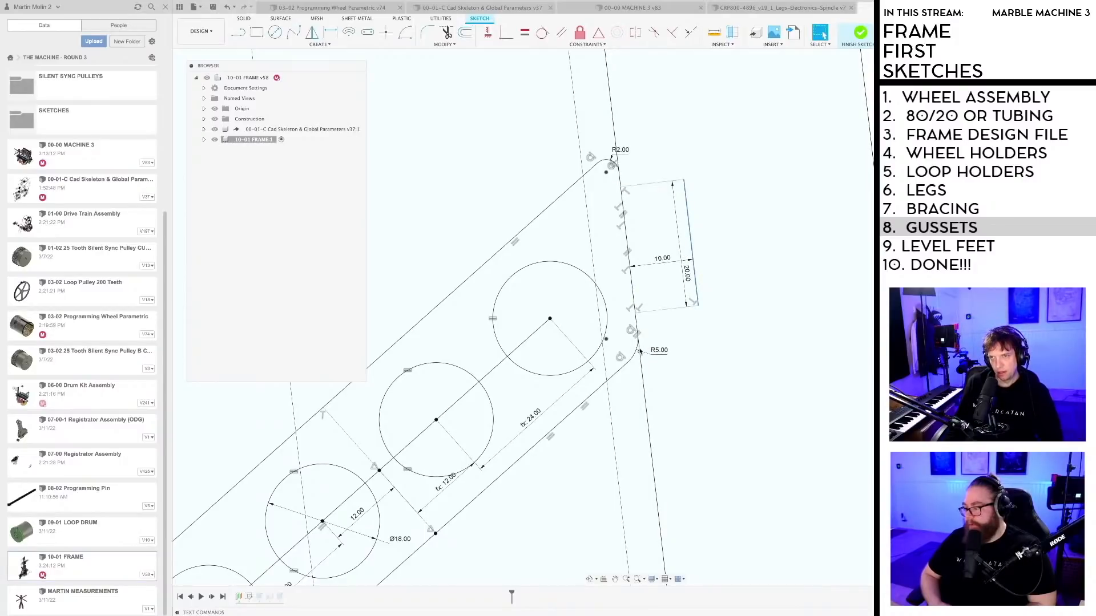
scroll(652, 340, up, 1)
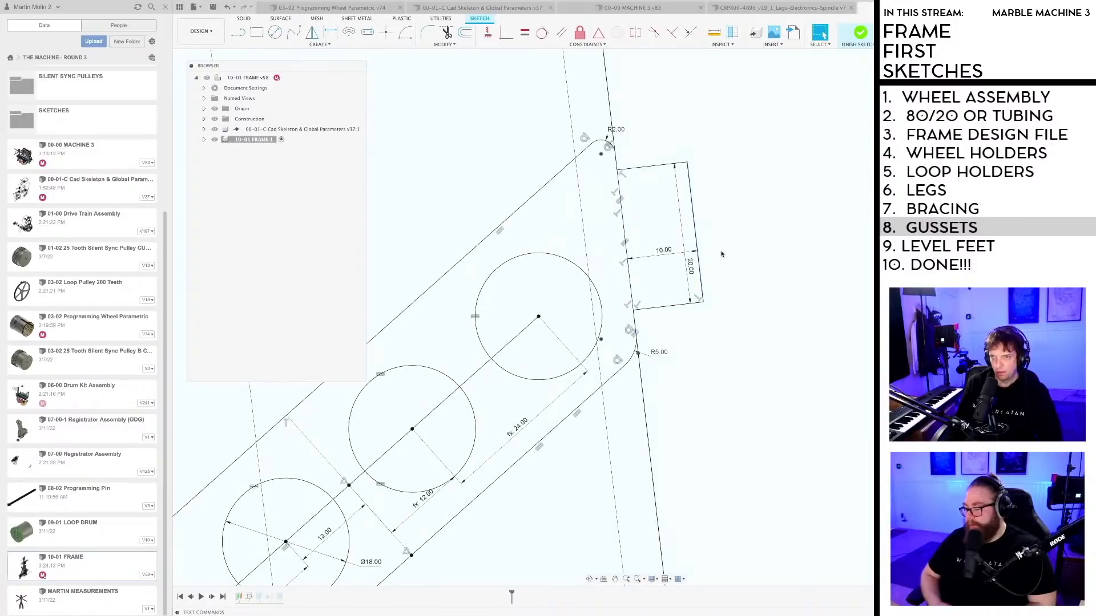
drag(696, 238, 699, 245)
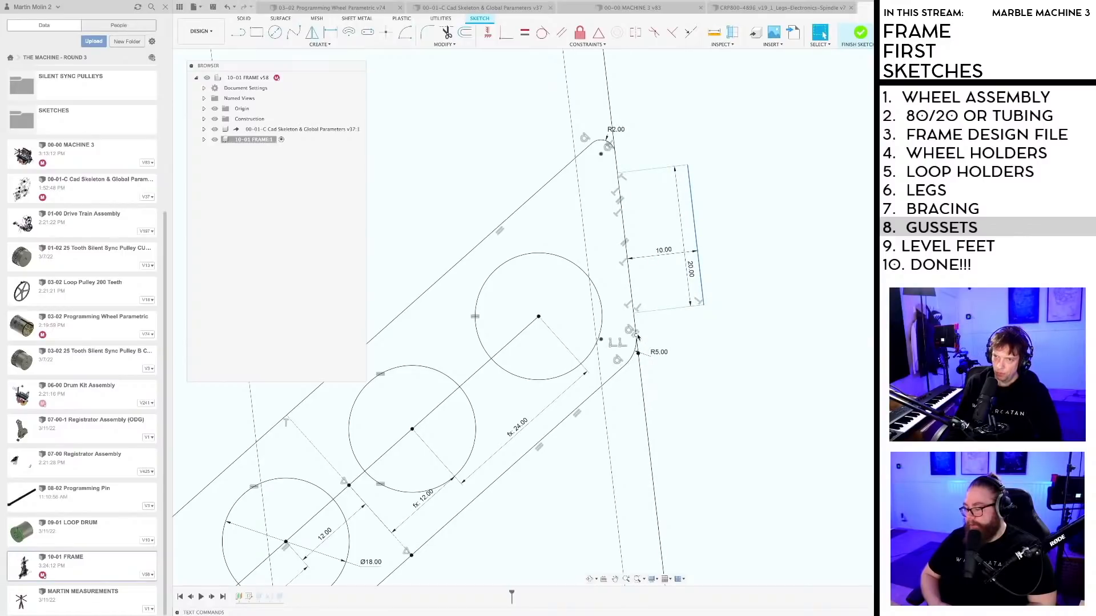
key(l)
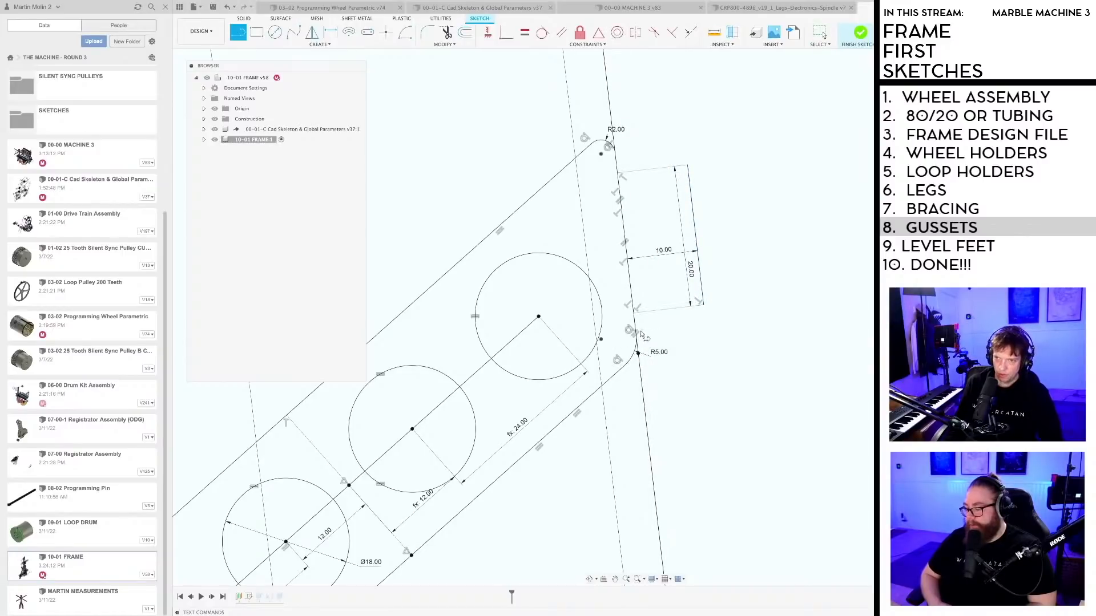
click(636, 335)
click(618, 172)
key(Escape)
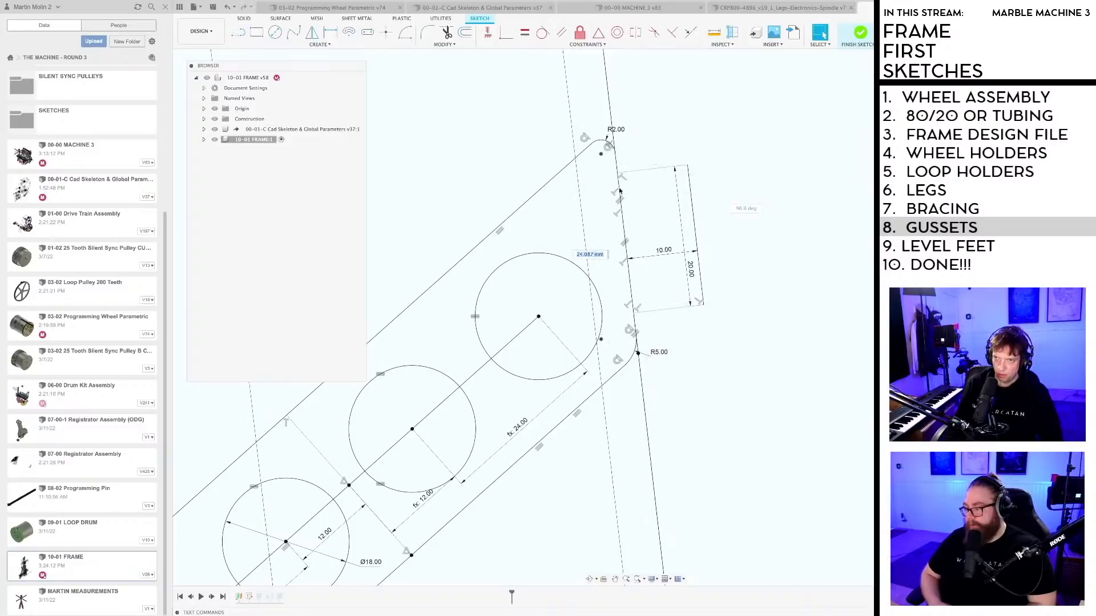
Step: Add a driven length dimension to the gusset's leg-side edge between the 2 mm and 5 mm fillets
key(r)
scroll(651, 299, up, 2)
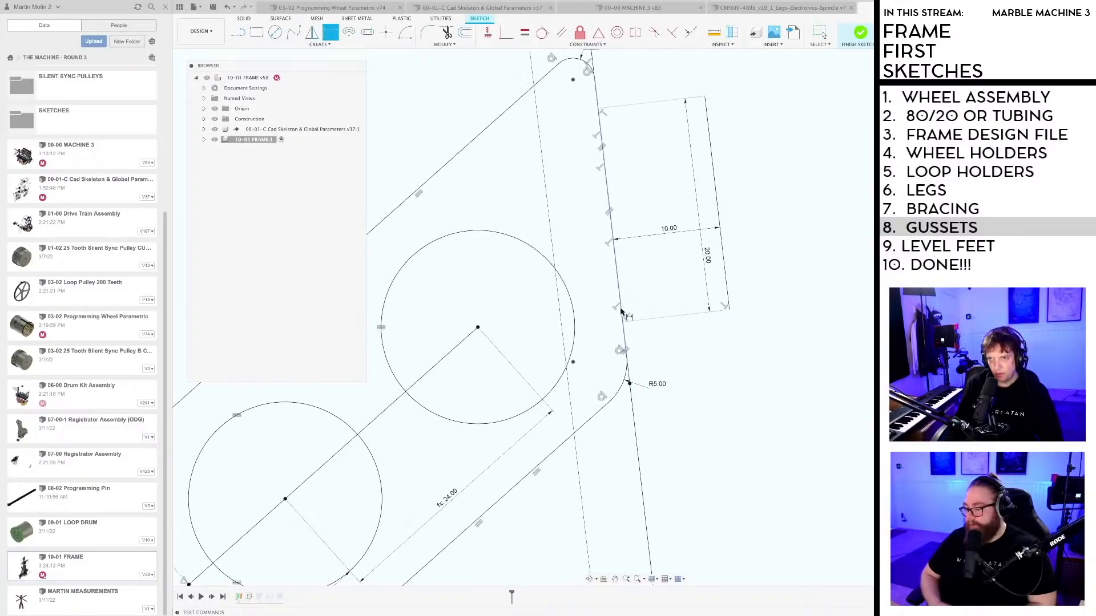
click(620, 311)
scroll(624, 293, up, 2)
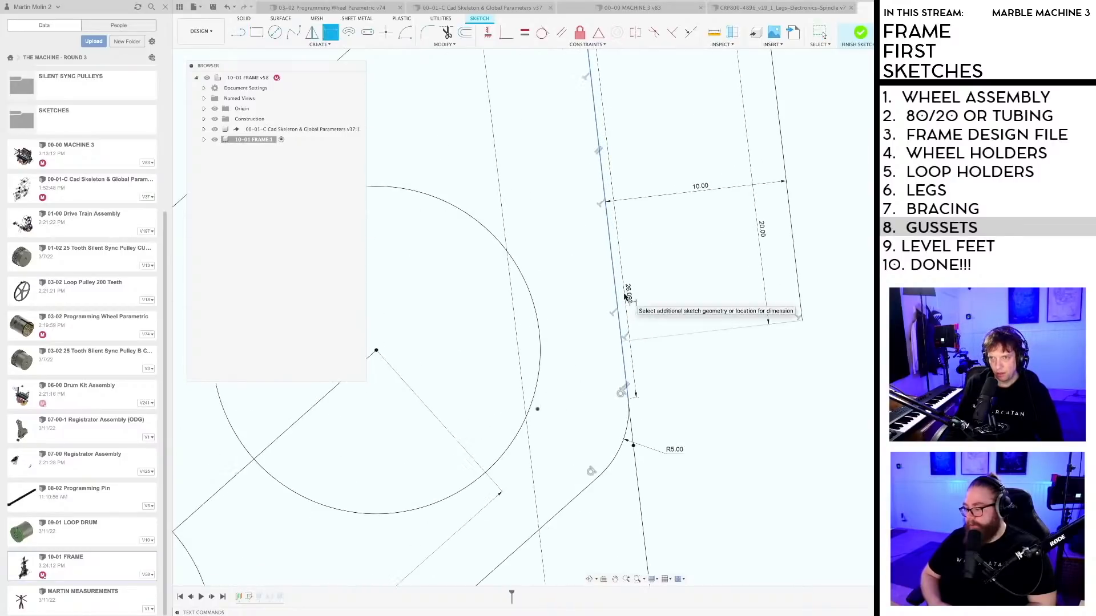
click(626, 298)
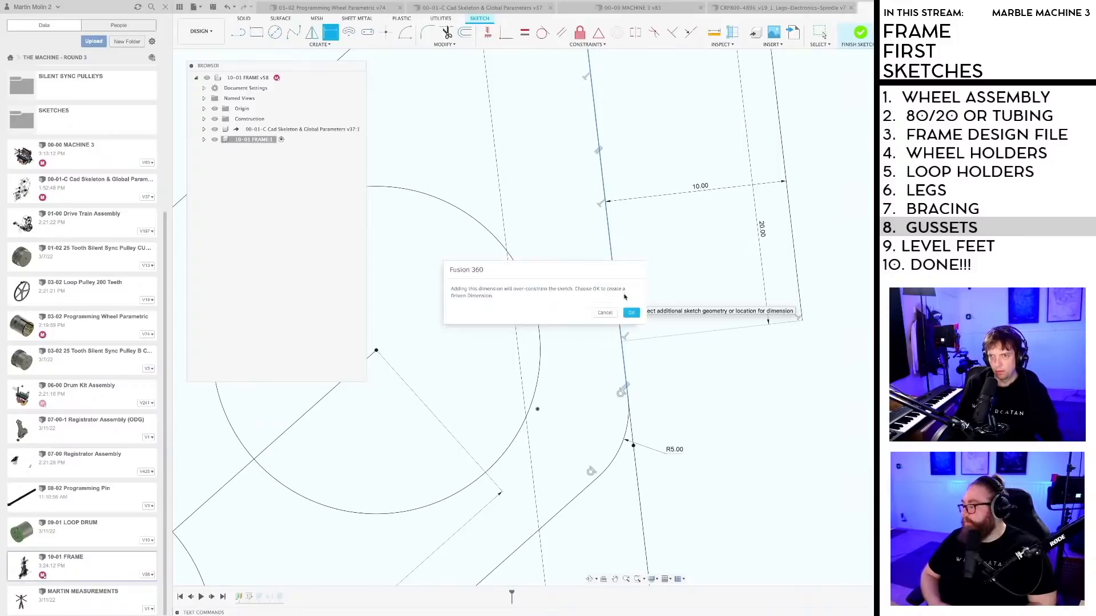
click(631, 310)
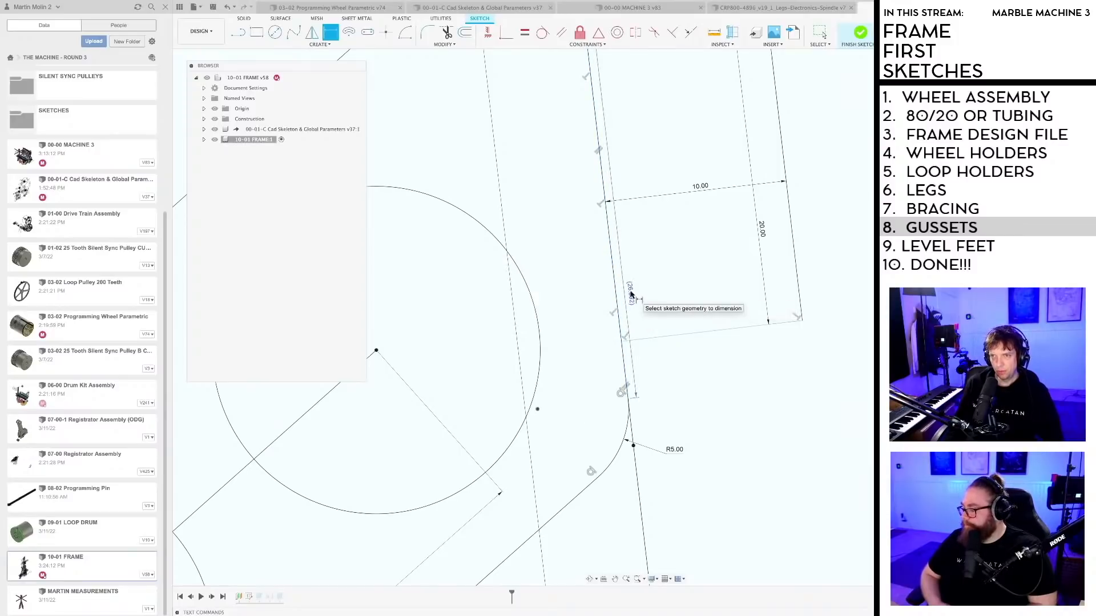
scroll(631, 294, down, 2)
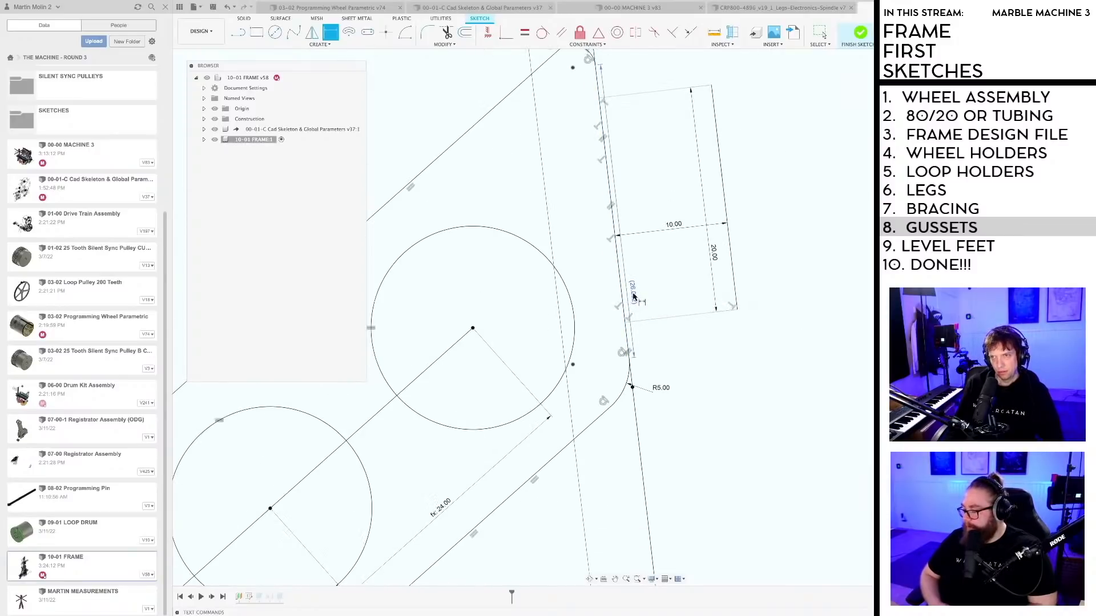
Step: Draw a centre line across the leg-side tab from its outer edge's midpoint and attach it to the midpoint of the gusset's leg-side edge
key(l)
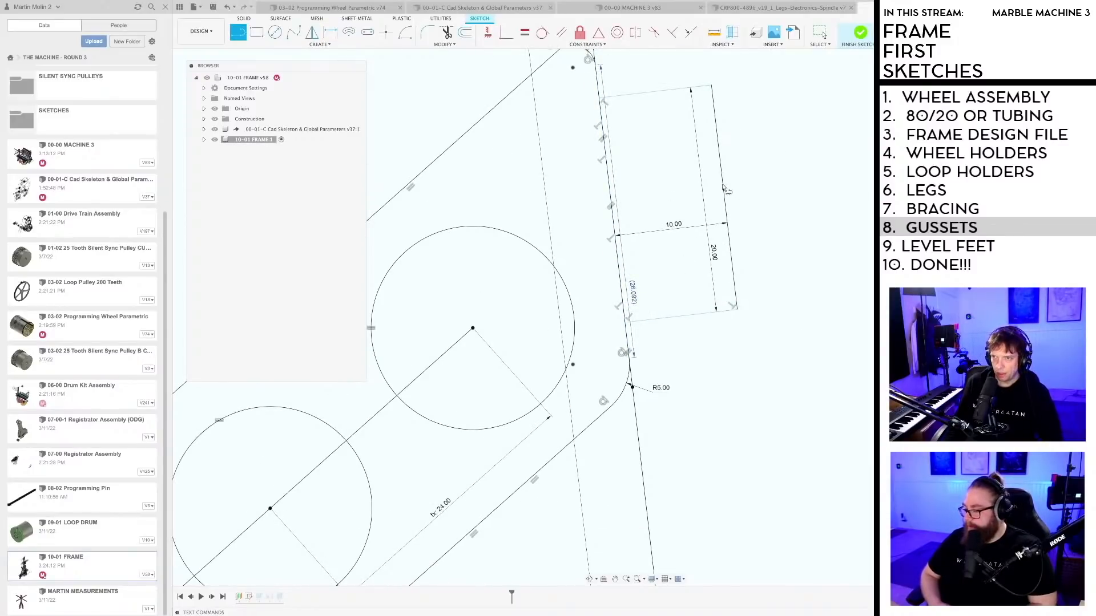
click(723, 198)
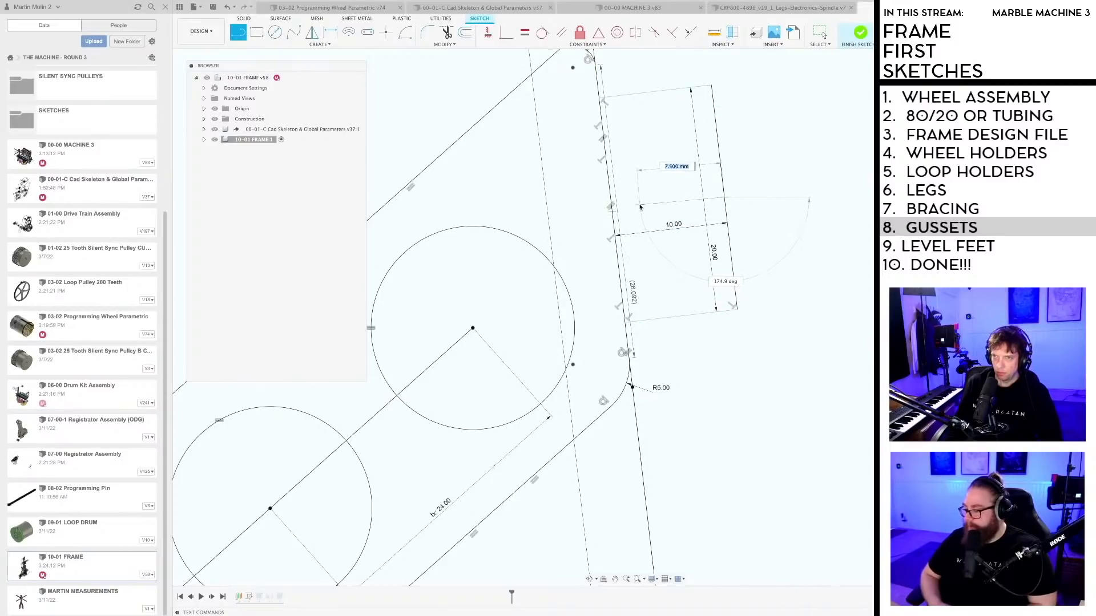
click(639, 206)
key(Escape)
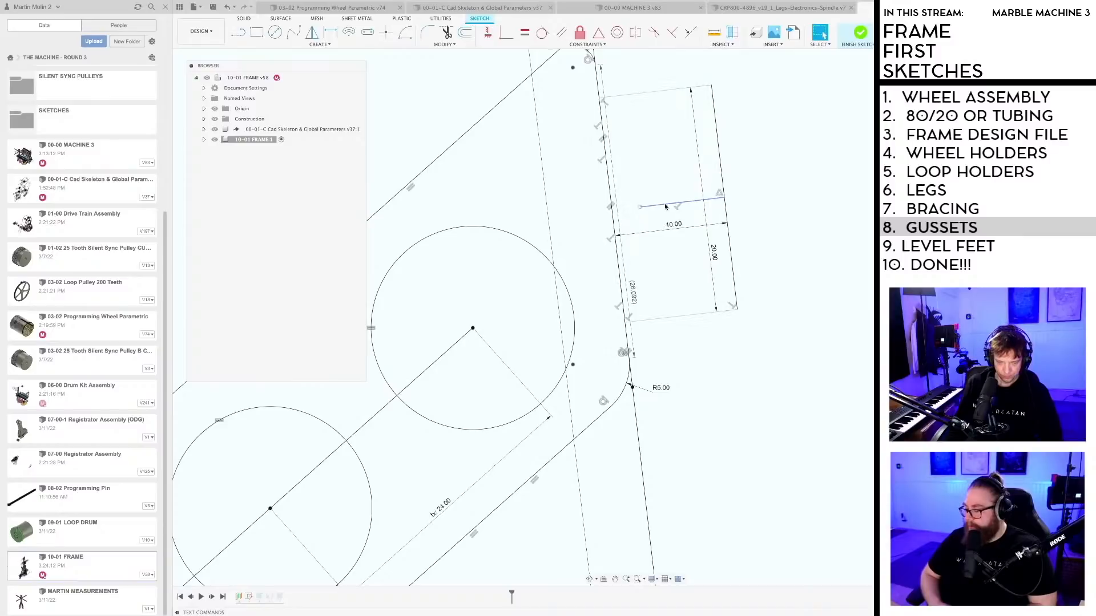
drag(640, 207, 611, 210)
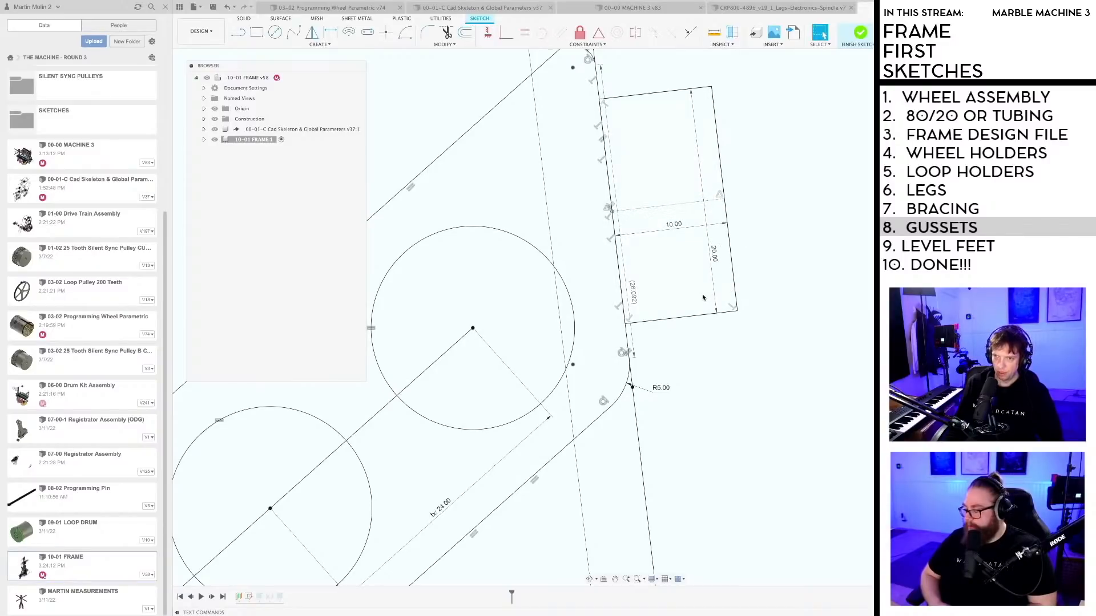
Step: Delete the 10 mm dimension between the beam-side rectangular tab and the gusset's 4 mm fillet corner
scroll(703, 298, down, 3)
scroll(686, 299, down, 10)
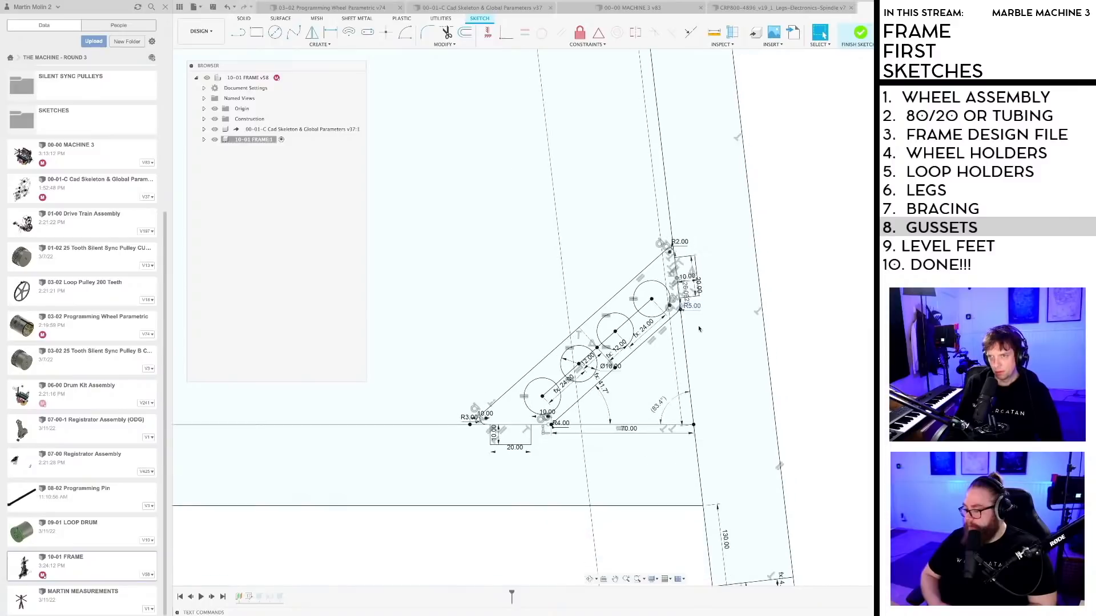
scroll(628, 398, up, 3)
scroll(529, 394, up, 4)
scroll(527, 395, up, 2)
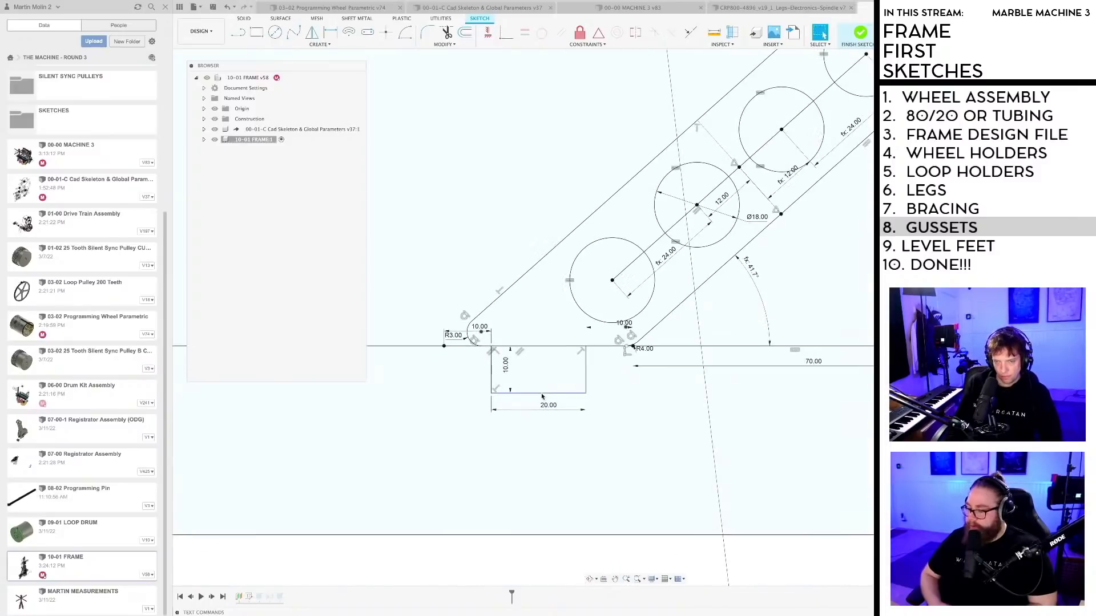
scroll(565, 380, up, 3)
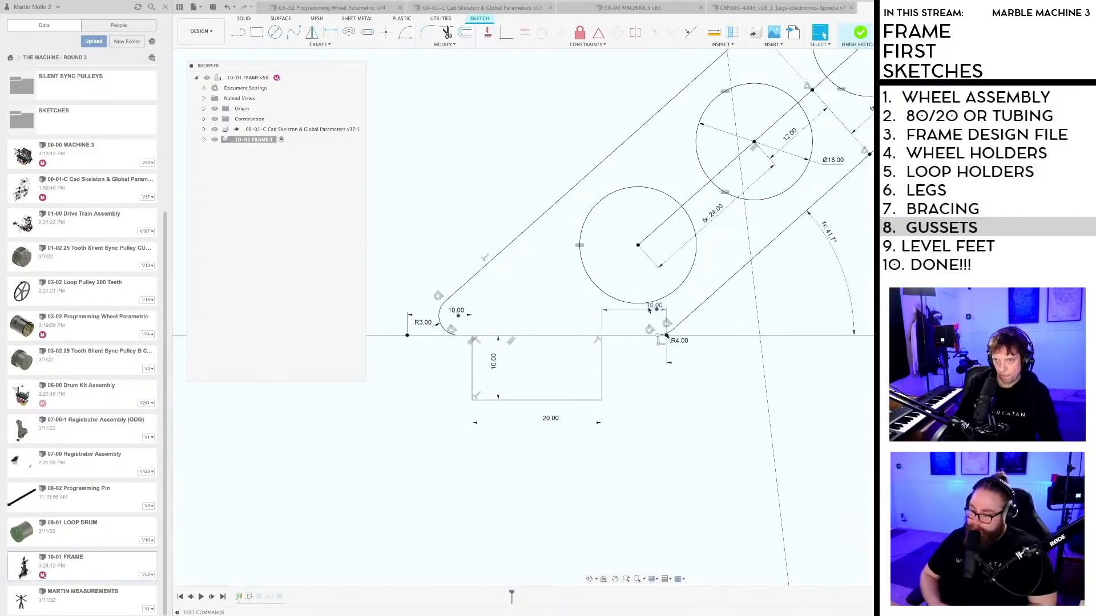
click(649, 309)
key(Delete)
Step: Draw a centre line across the beam-side tab from its outer edge's midpoint to the beam edge, and nudge the tab toward the 4 mm fillet
key(l)
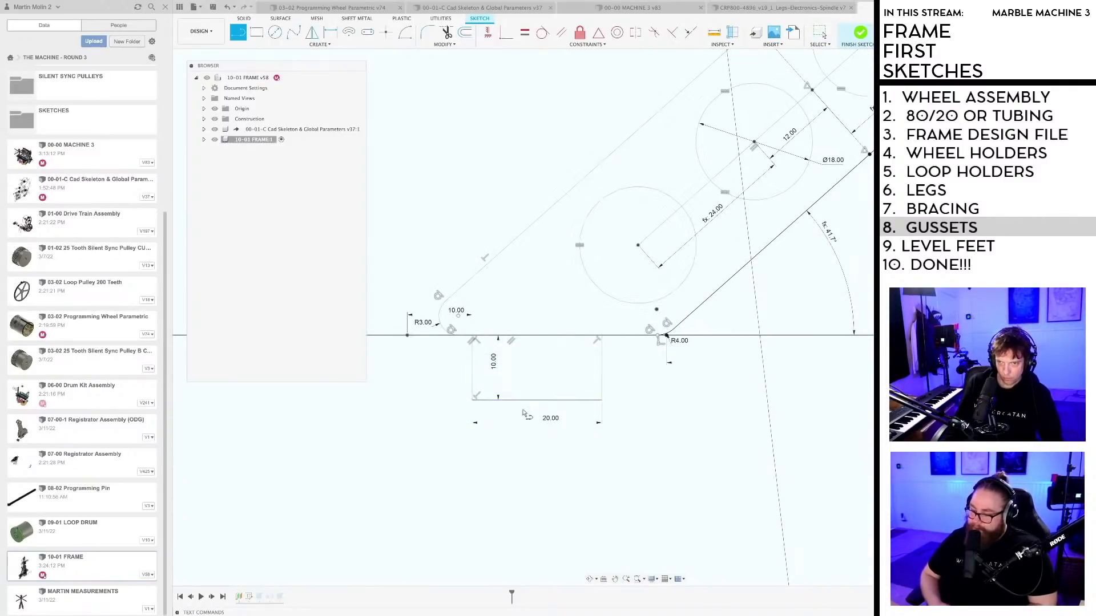
click(536, 400)
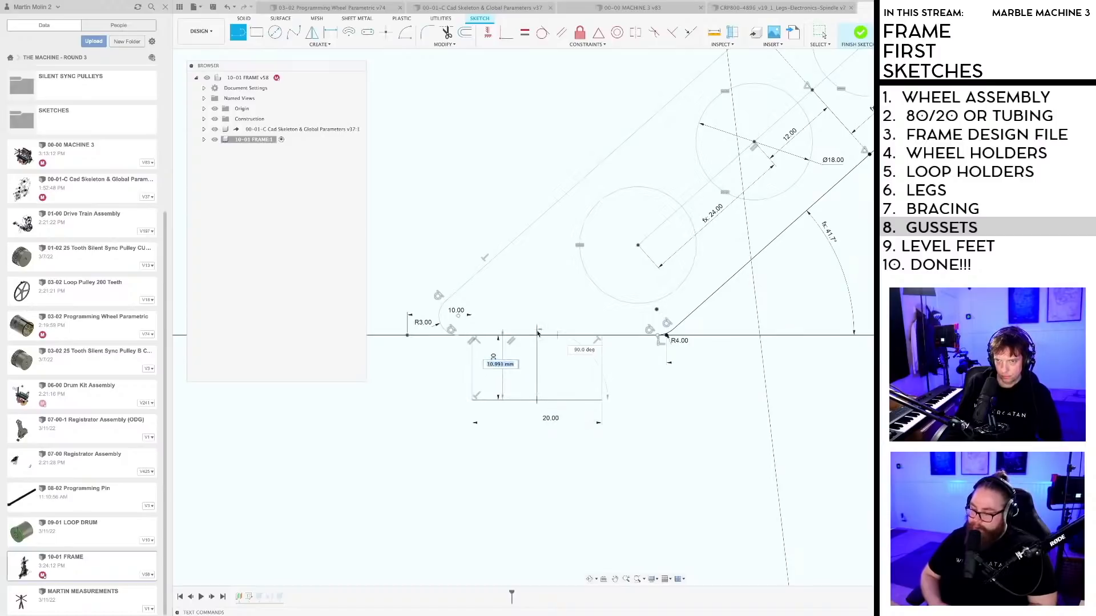
click(537, 337)
key(Escape)
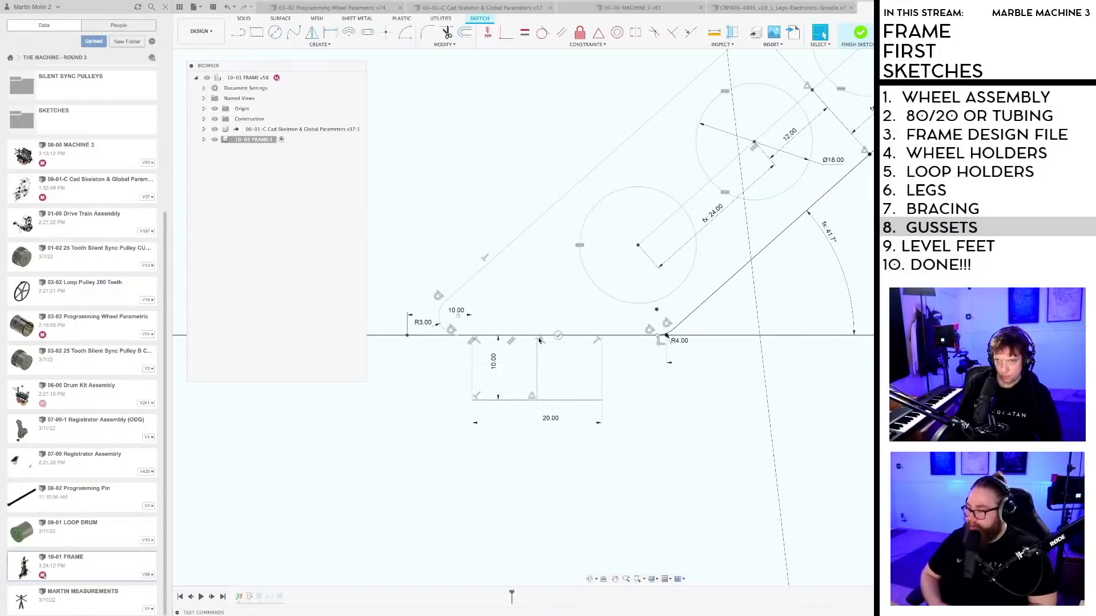
drag(537, 337, 549, 336)
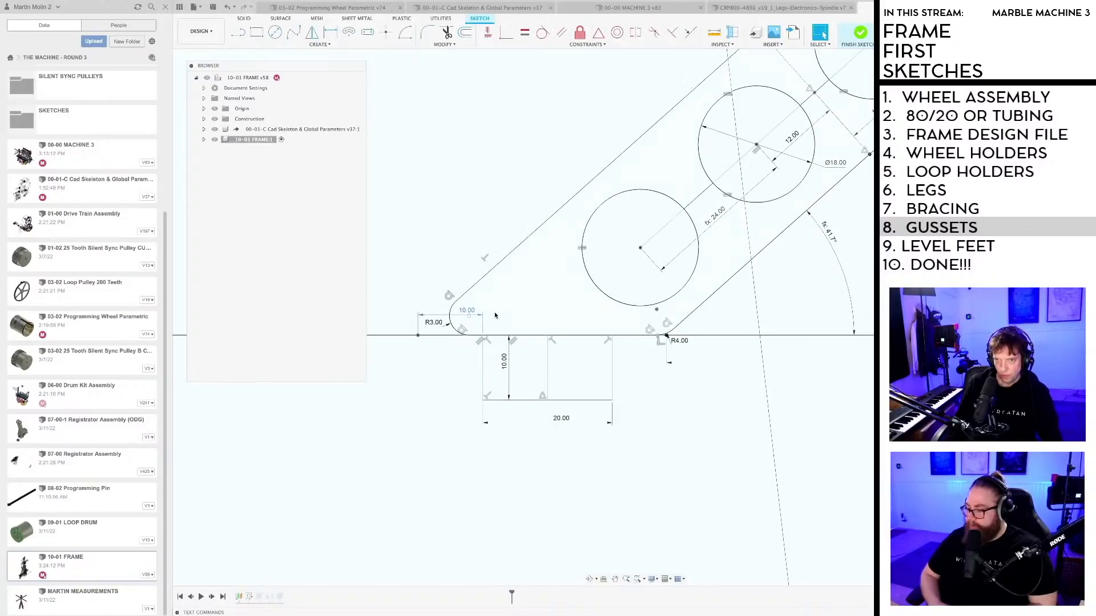
Step: Delete the 10 mm dimension at the gusset's 3 mm fillet and attach the tab's centre line to the midpoint of the gusset's beam-side edge
click(478, 322)
key(Delete)
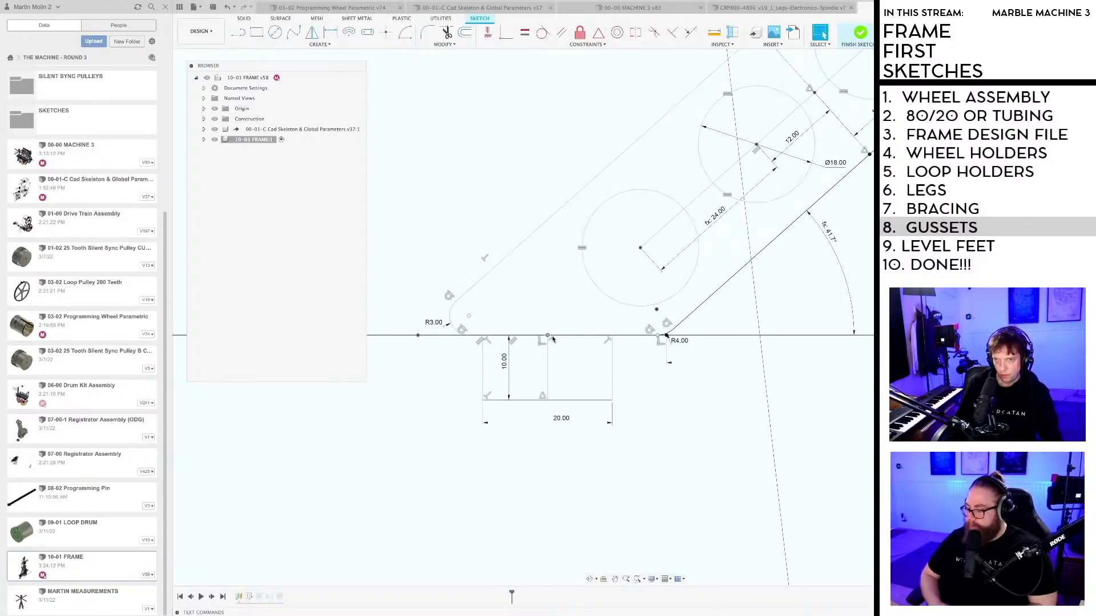
drag(552, 339, 562, 338)
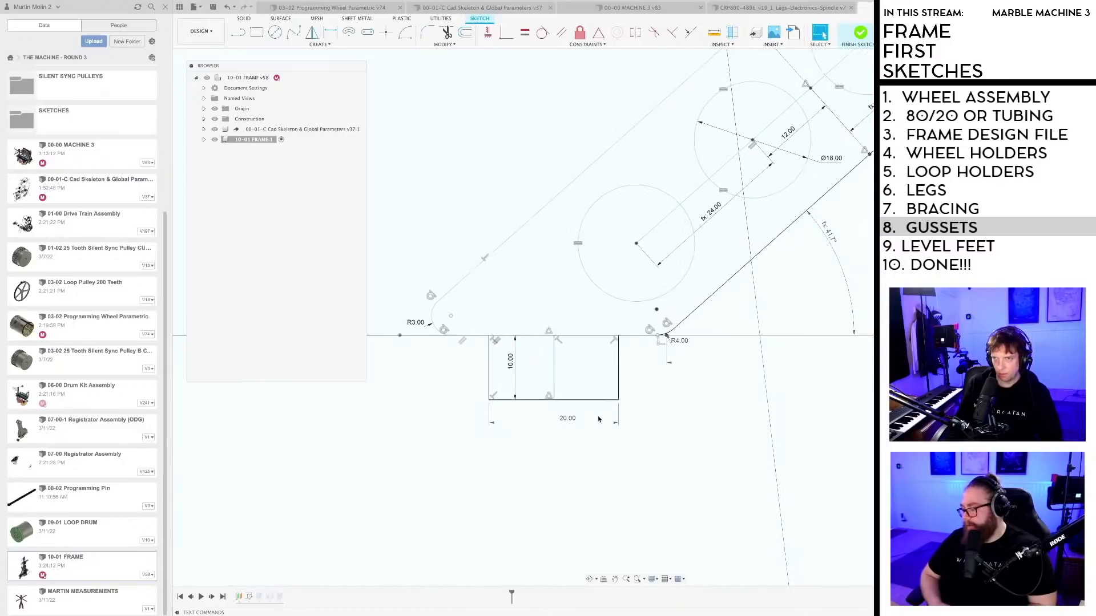
Step: Dimension the gusset's width across its two long parallel edges as 26 mm
scroll(598, 419, down, 2)
scroll(598, 419, down, 1)
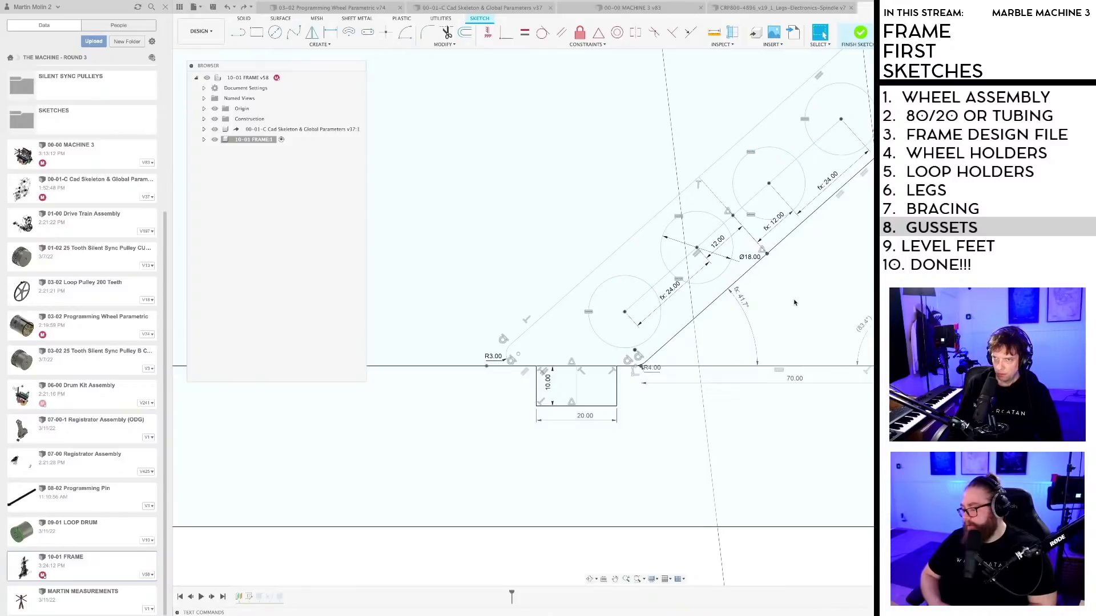
middle_drag(794, 302, 736, 316)
key(r)
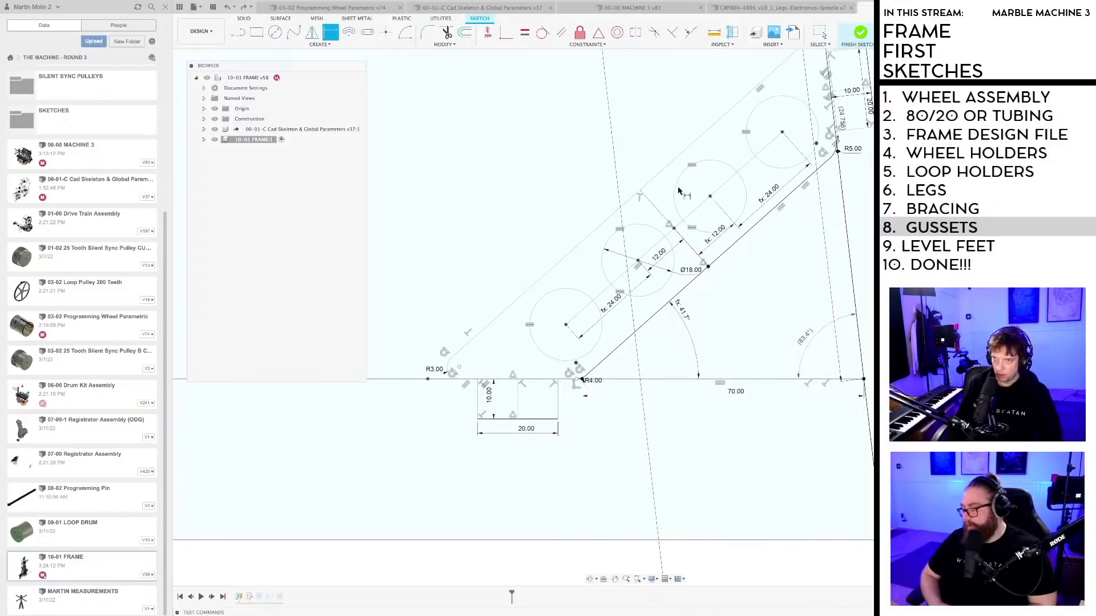
click(656, 209)
click(661, 204)
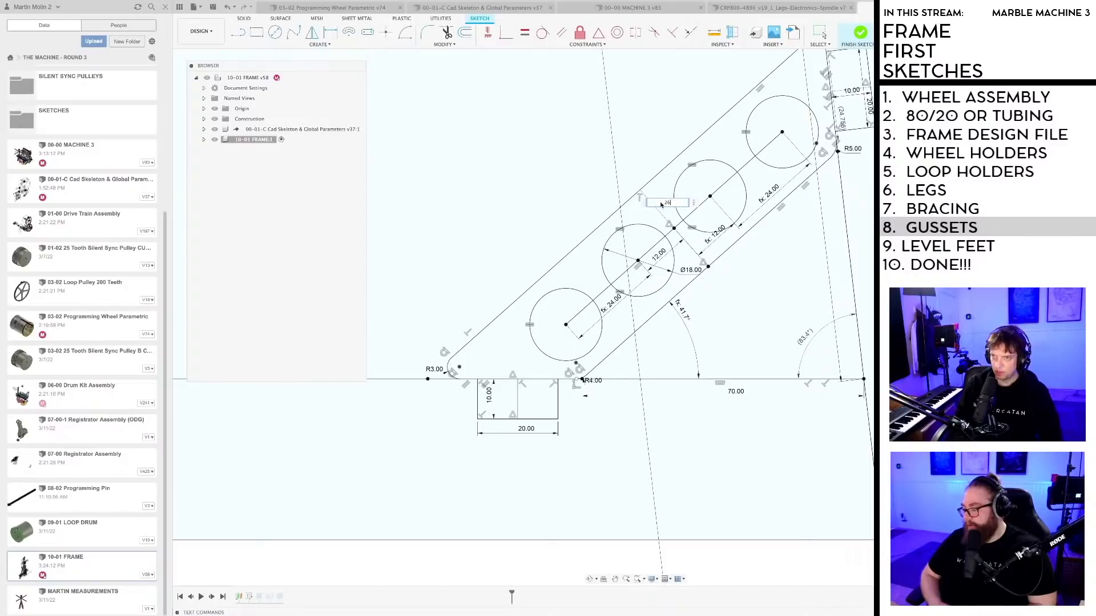
text(26)
key(Return)
Step: Review the whole gusset and save the frame design as a new version
scroll(718, 185, down, 3)
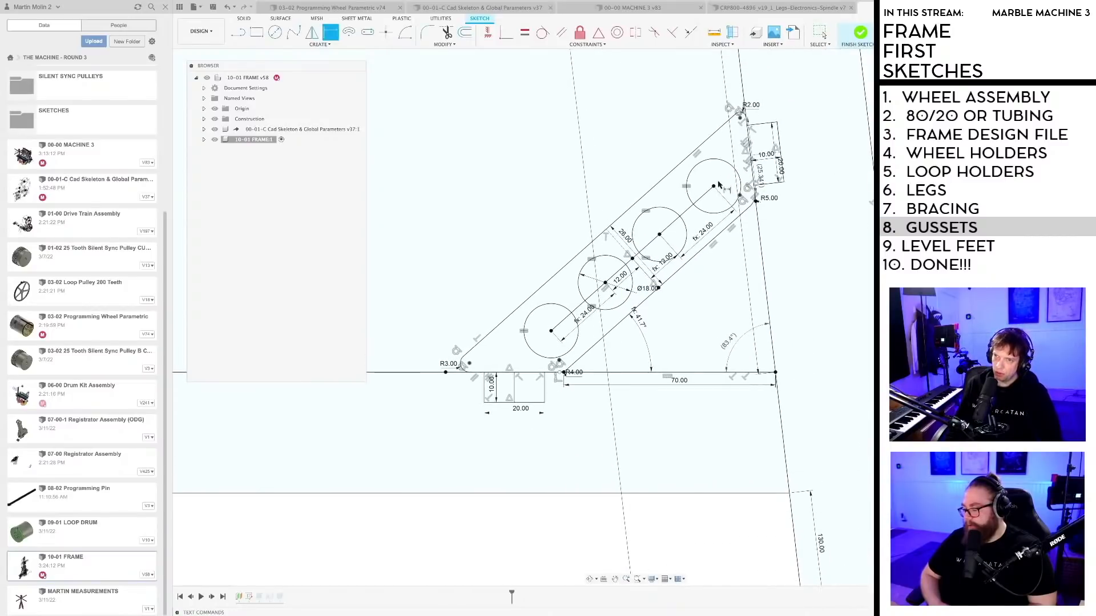
scroll(685, 240, down, 2)
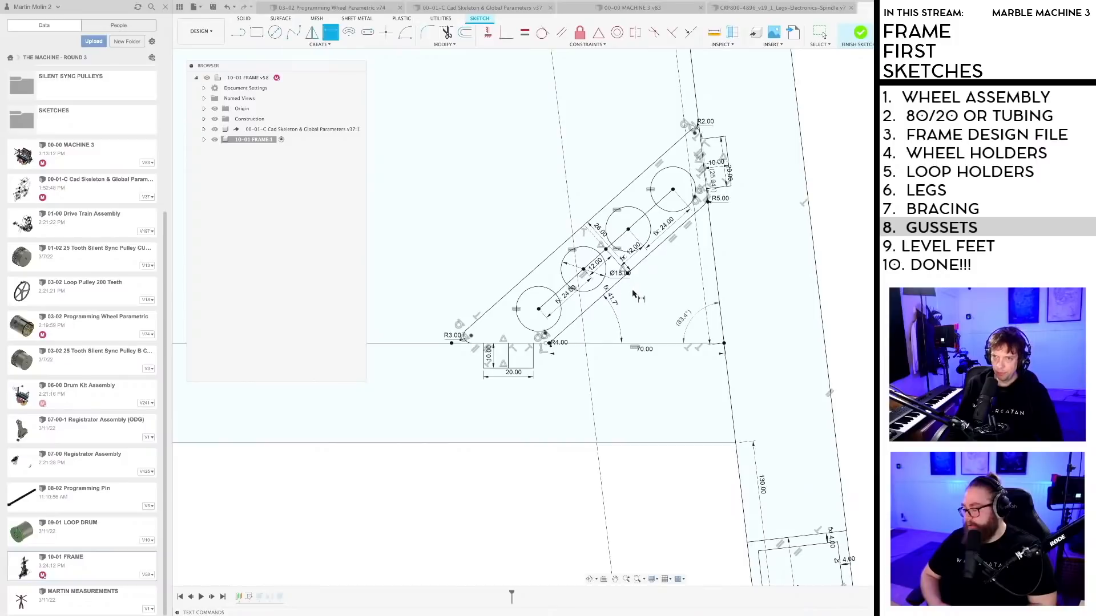
scroll(633, 294, up, 3)
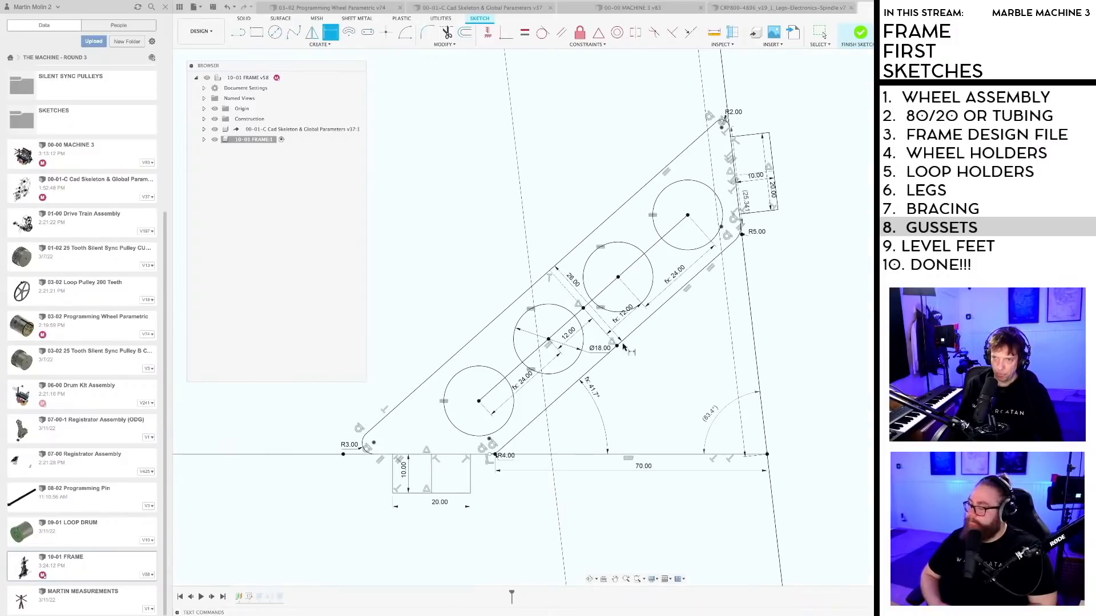
key(ctrl+s)
key(Return)
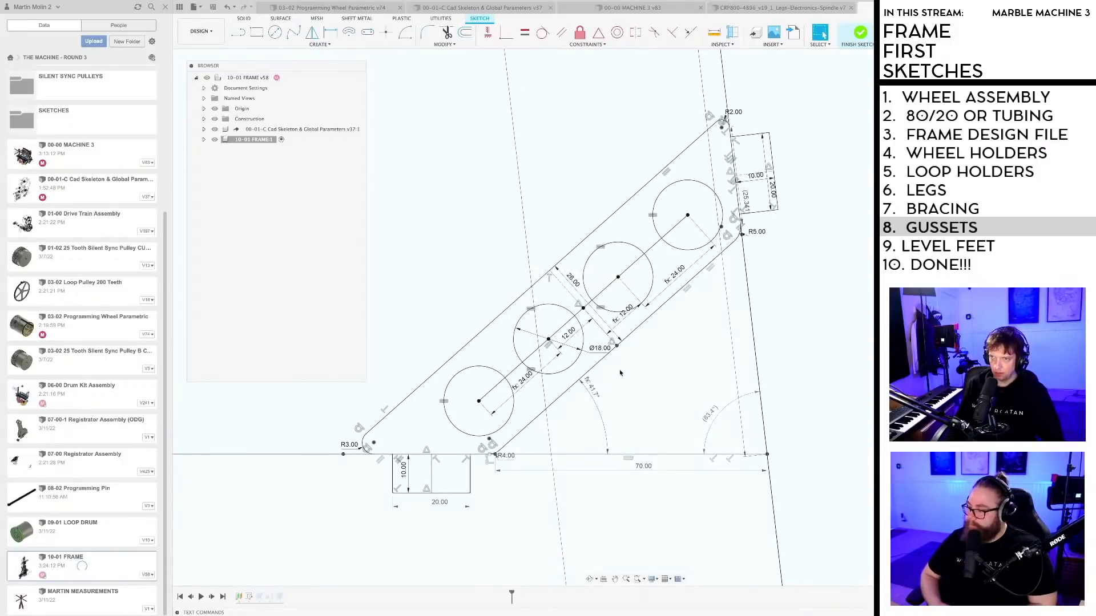
Step: Check the gusset's width dimension and its proportions against the surrounding leg and beam
scroll(620, 372, down, 4)
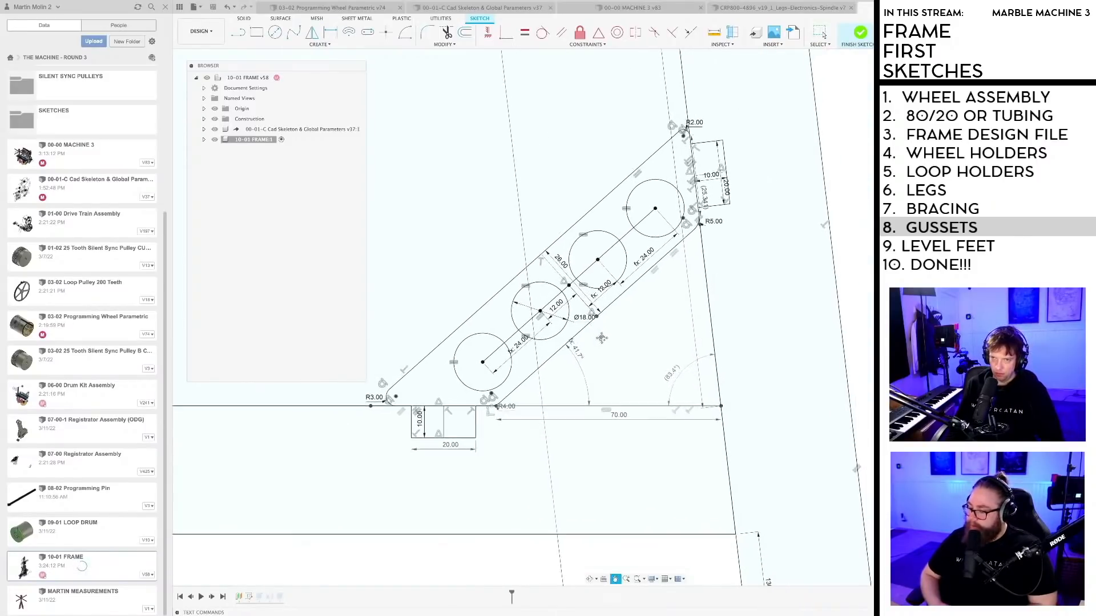
mouse_move(603, 342)
middle_down()
mouse_move(566, 314)
mouse_move(592, 335)
middle_up()
scroll(575, 313, down, 2)
scroll(591, 335, up, 2)
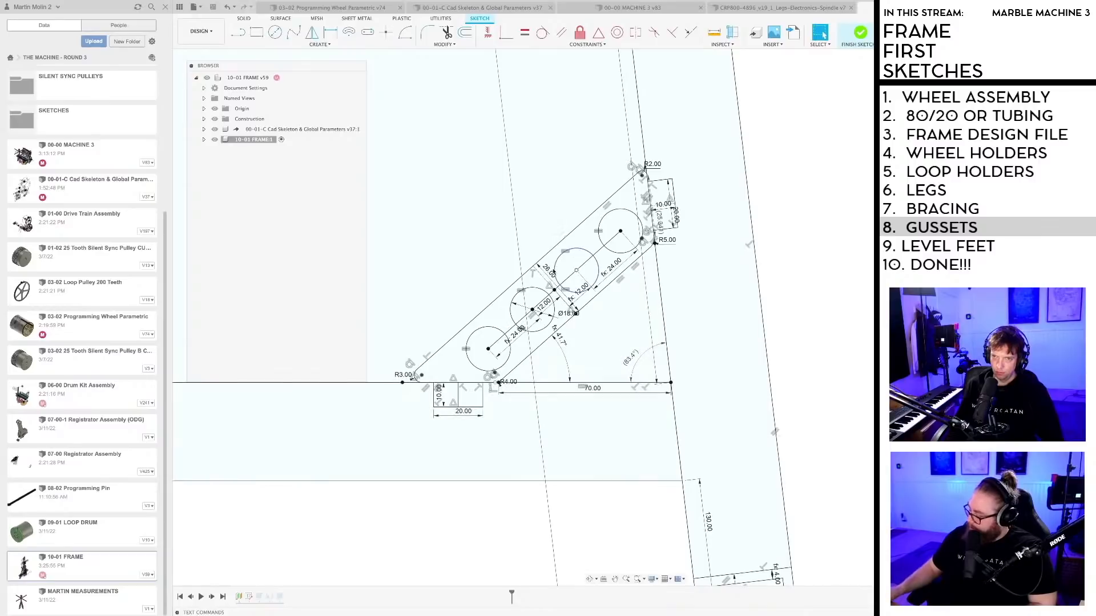
double_click(549, 270)
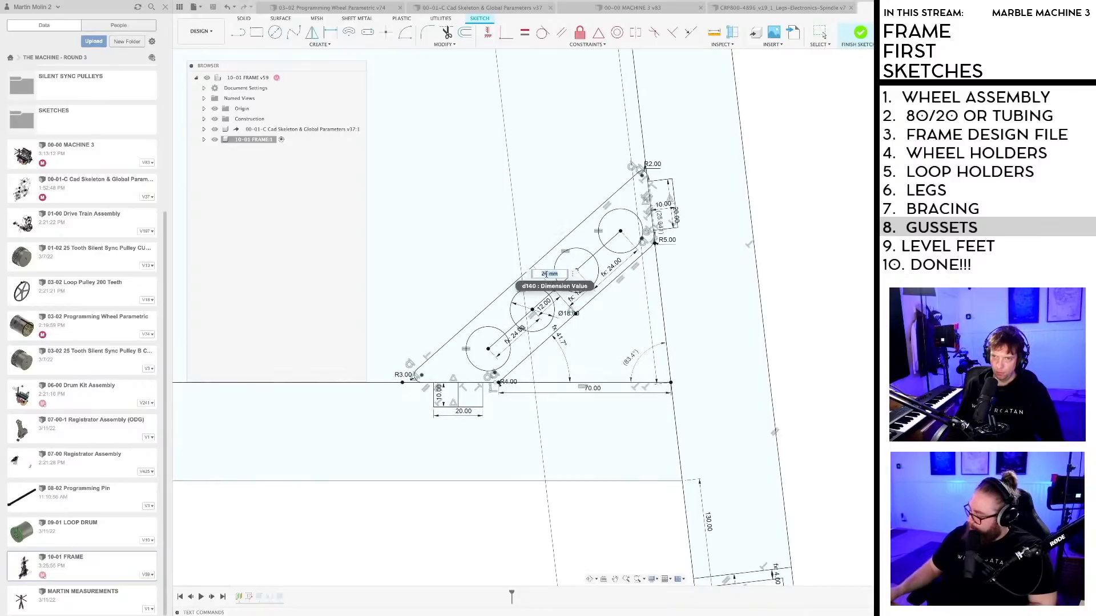
key(Return)
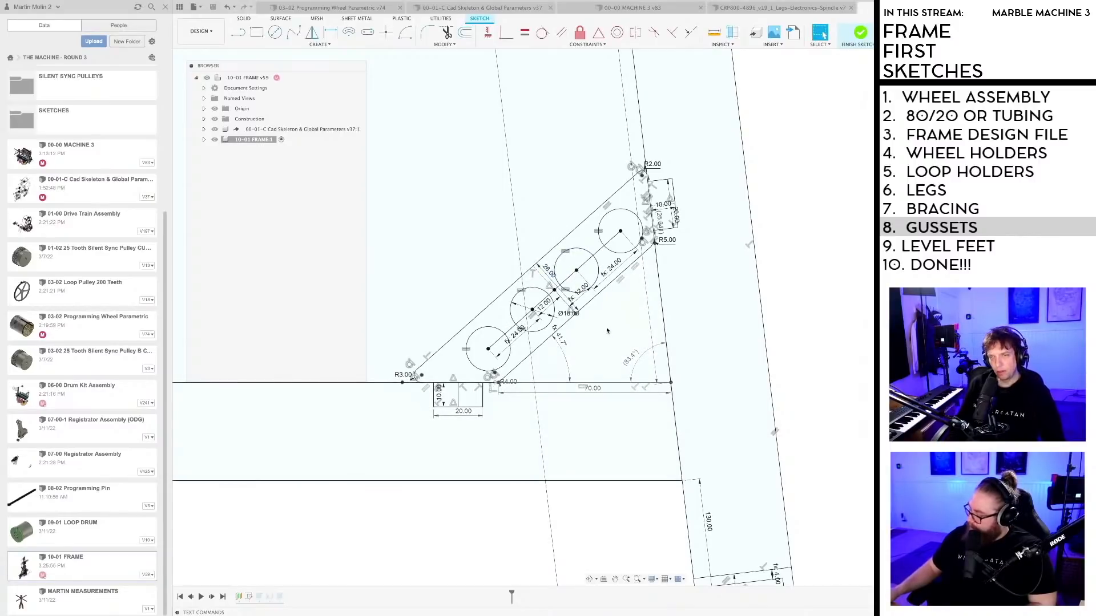
scroll(557, 278, up, 3)
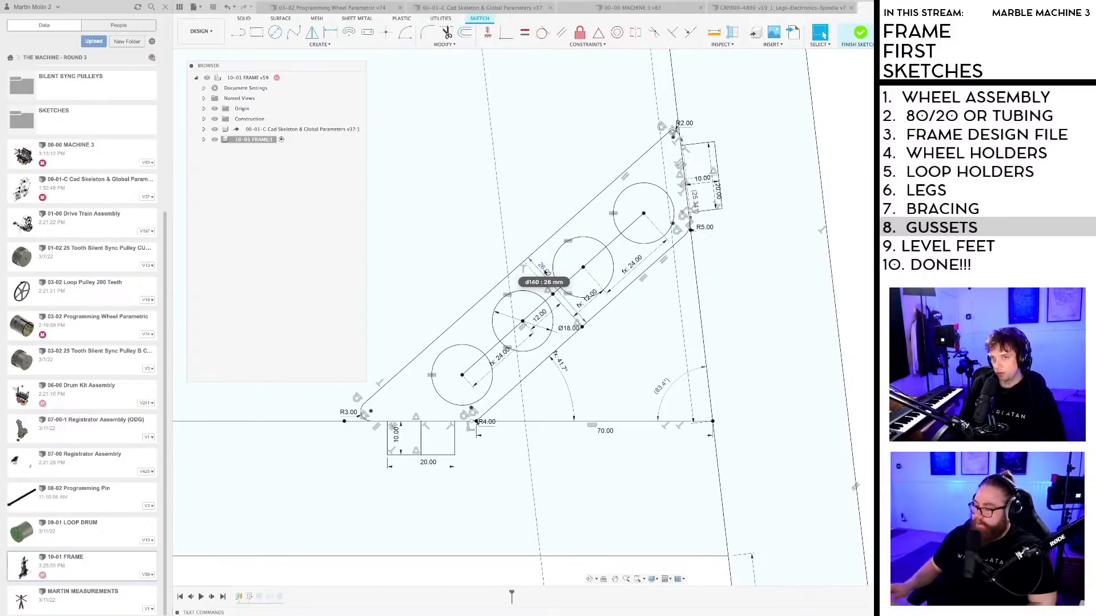
scroll(610, 360, down, 1)
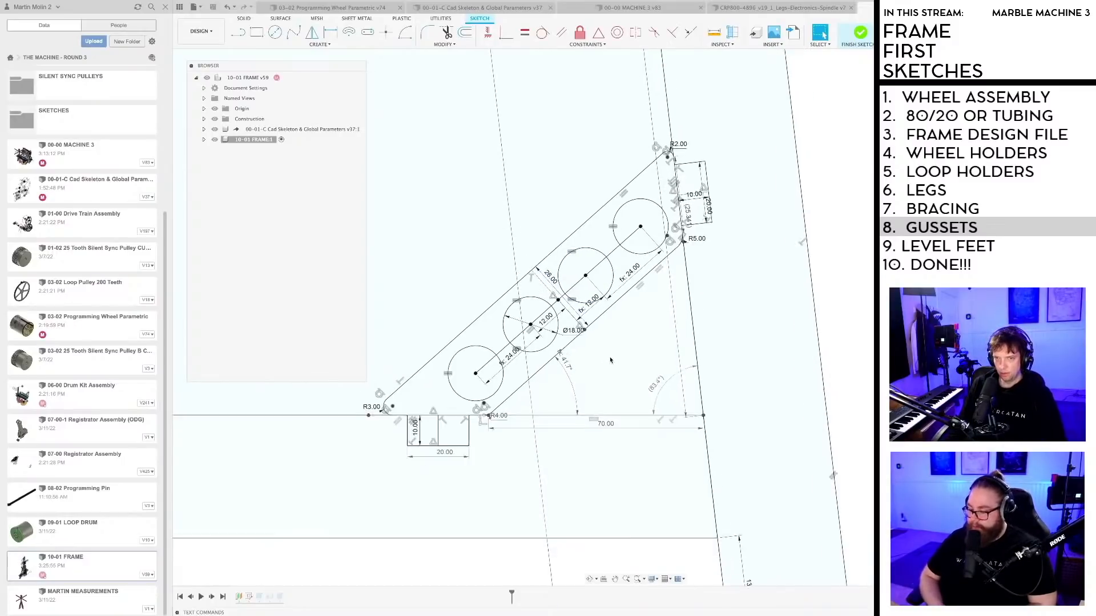
scroll(610, 360, down, 2)
scroll(611, 360, down, 3)
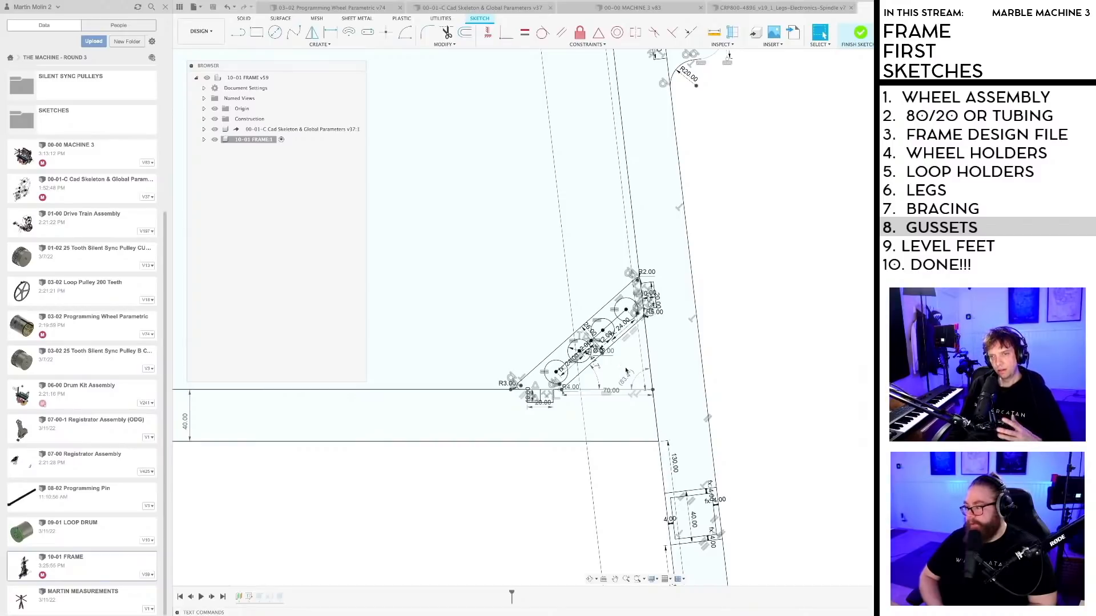
Step: Set the length of the leg-side tab to 16 mm
scroll(651, 300, up, 5)
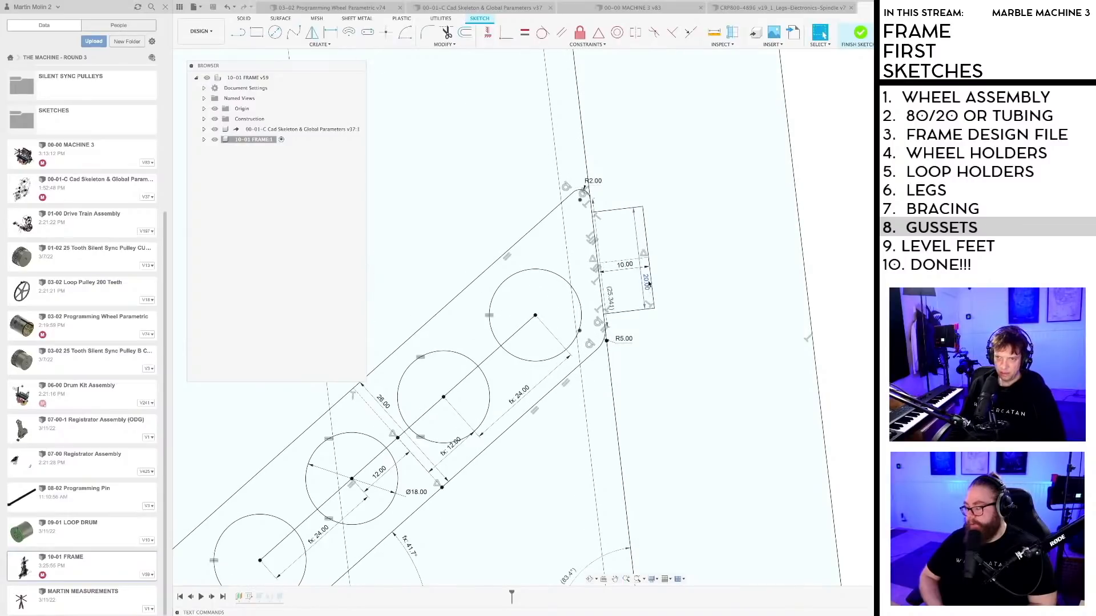
double_click(649, 283)
key(Return)
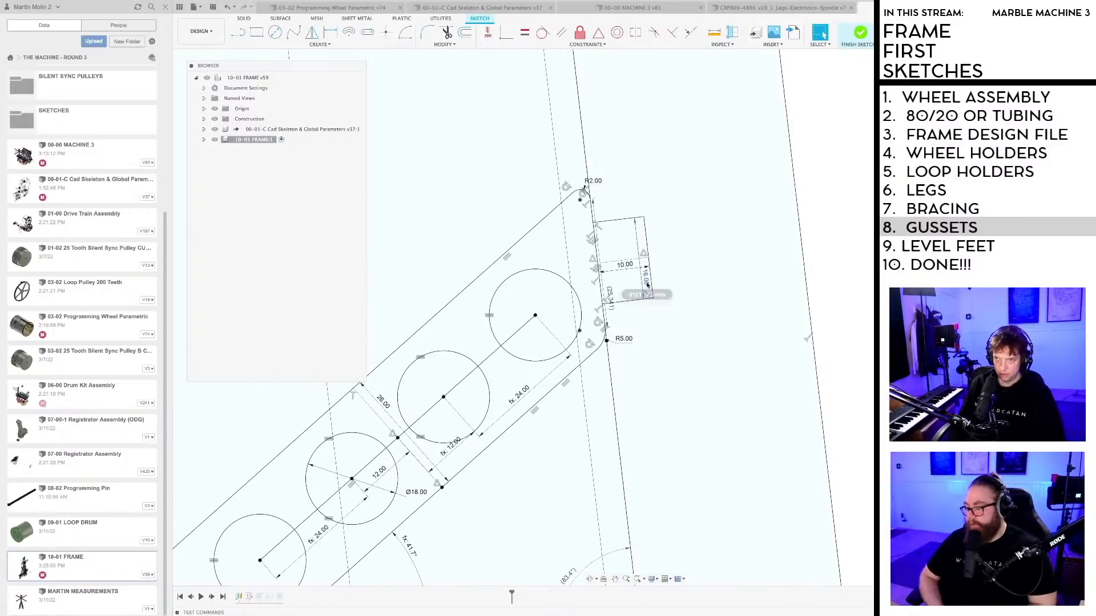
Step: Set the beam-side mounting tab's length to 16 mm and save the frame design as a new version
scroll(691, 302, down, 4)
scroll(451, 448, up, 3)
double_click(447, 444)
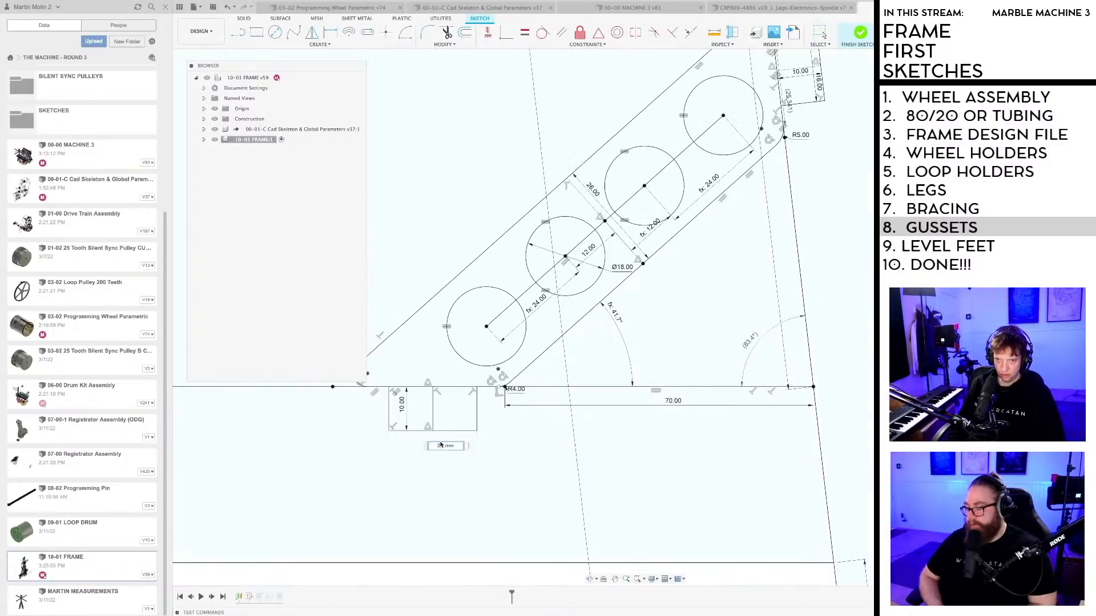
text(16)
key(Return)
scroll(531, 401, down, 2)
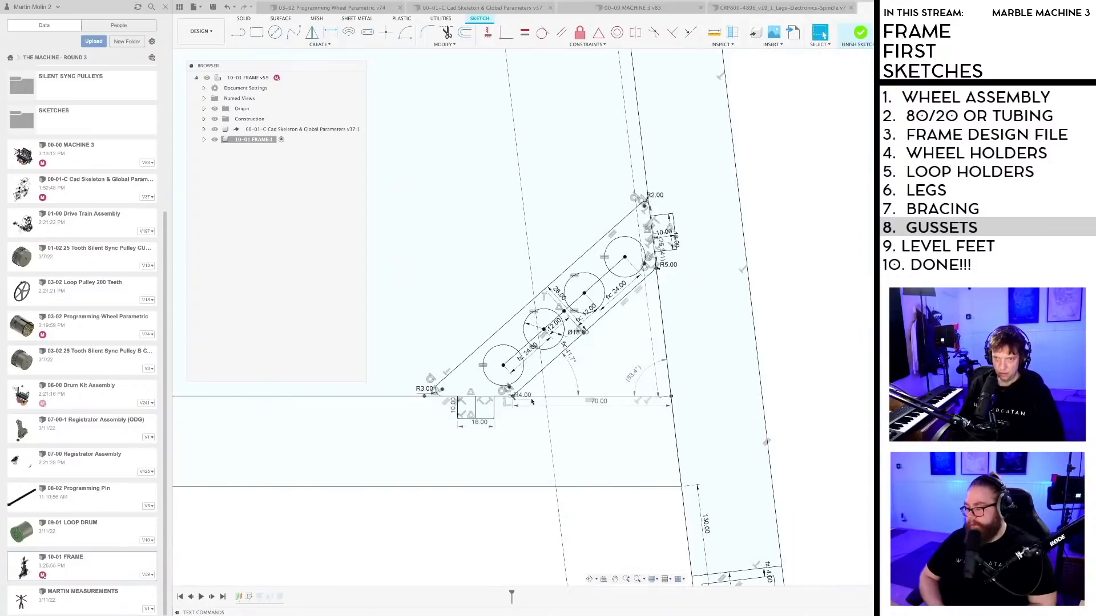
key(ctrl+s)
key(Return)
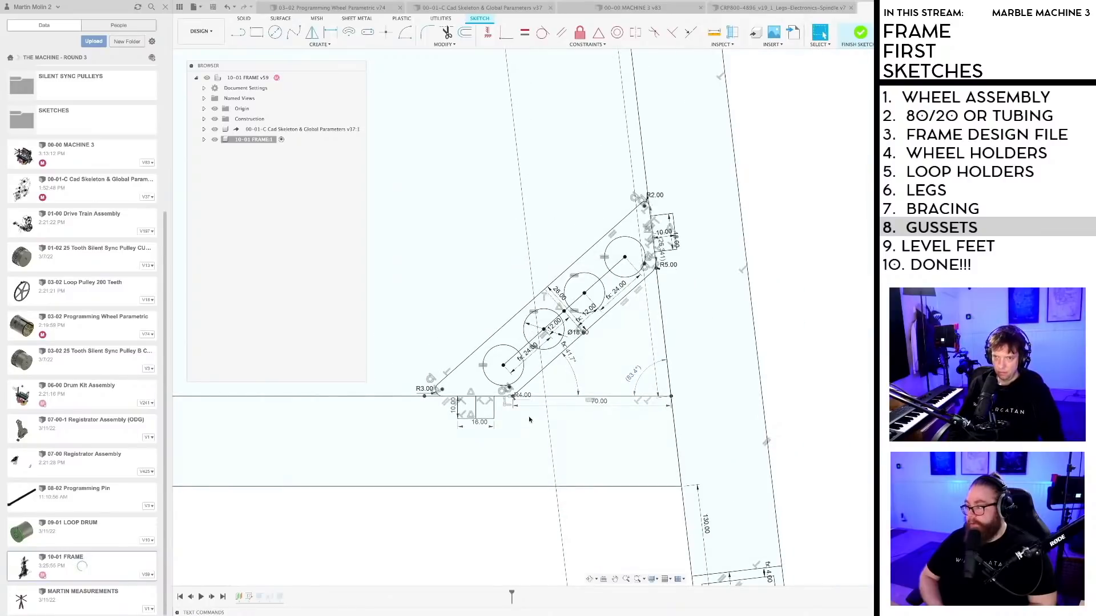
Step: Fillet the beam-side tab's outer corner farthest from the leg with a 3 mm radius
scroll(487, 423, up, 2)
scroll(487, 423, up, 1)
mouse_move(499, 448)
middle_down()
mouse_move(524, 427)
mouse_move(515, 430)
middle_up()
text(sf)
click(528, 376)
scroll(473, 414, up, 1)
scroll(508, 402, up, 2)
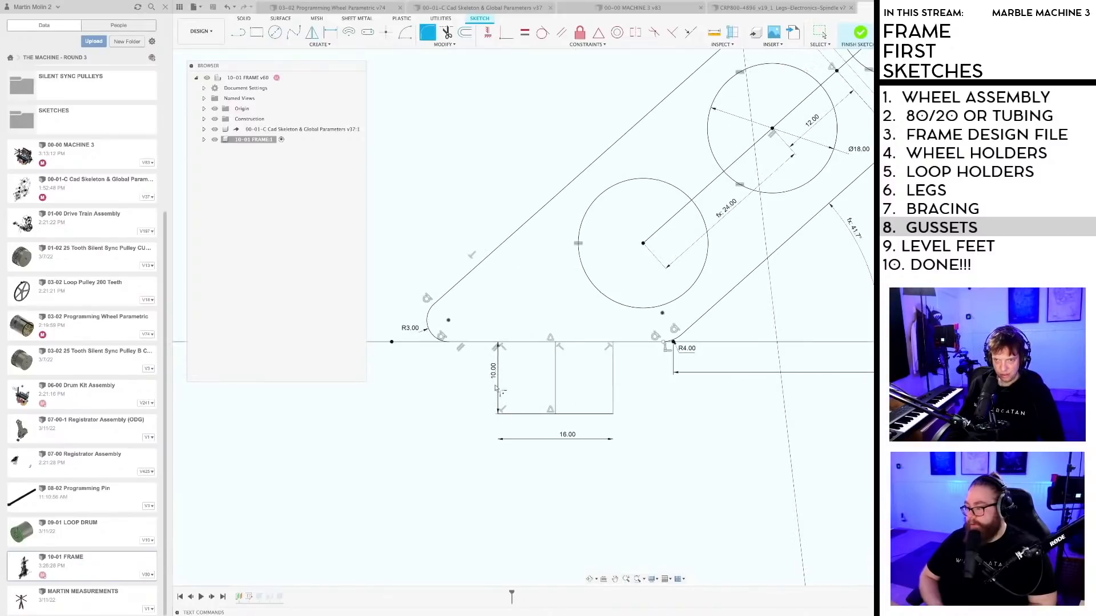
click(517, 415)
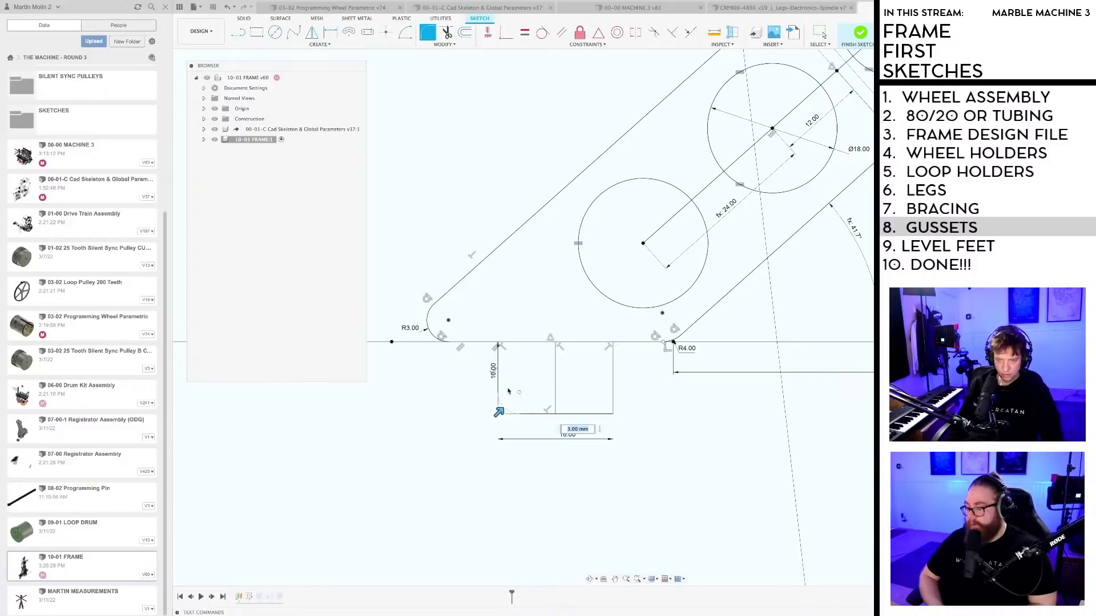
key(Return)
Step: Round the beam-side tab's other outer corner, nearest the leg, with a 3 mm fillet
text(sf)
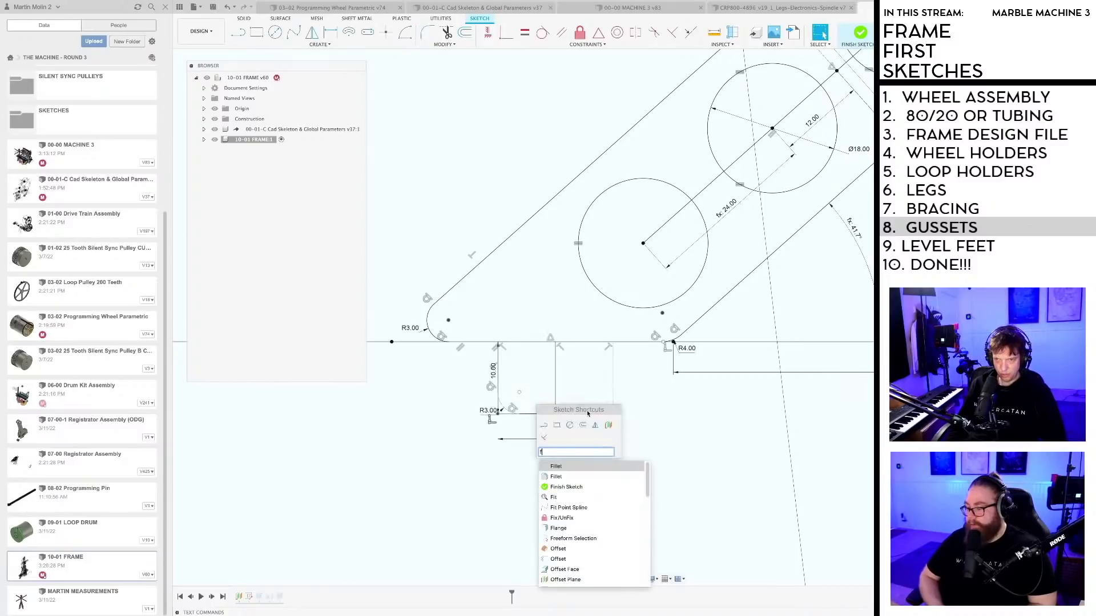
click(559, 467)
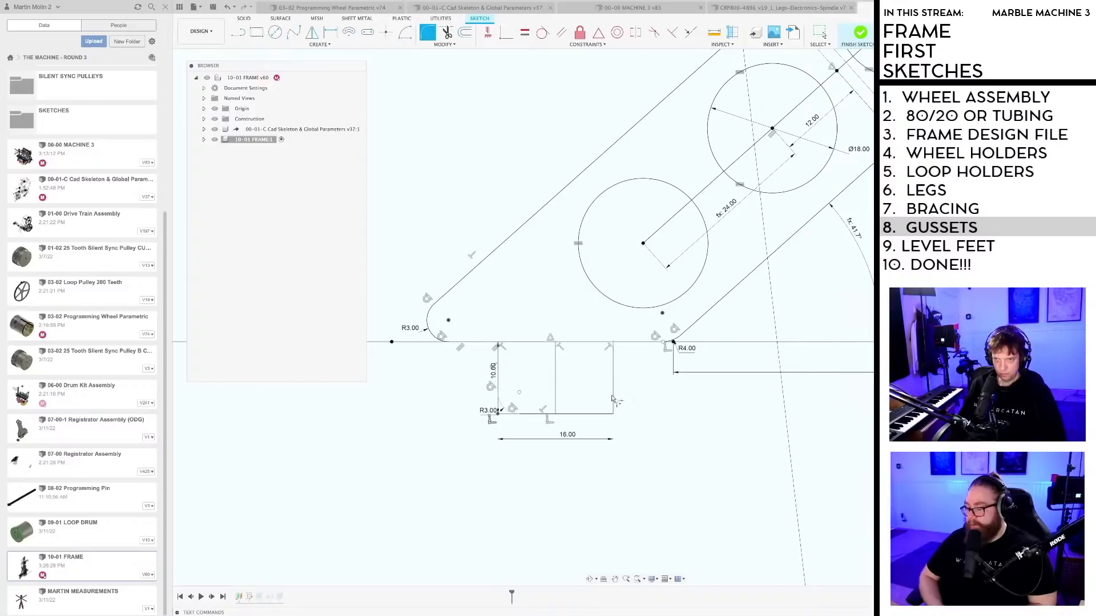
click(590, 385)
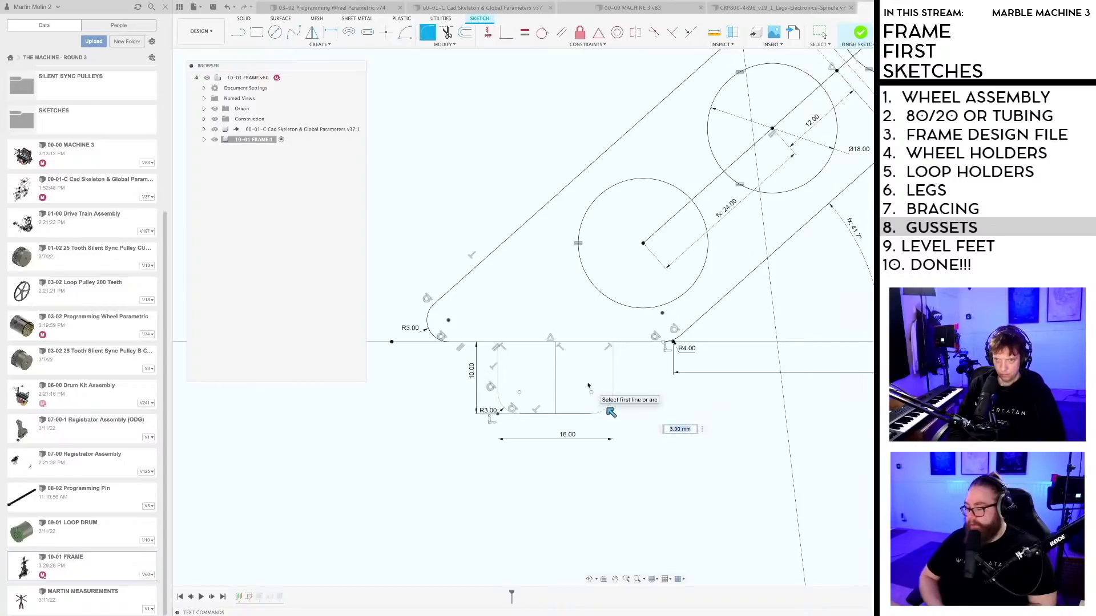
key(Return)
scroll(639, 396, up, 3)
click(656, 434)
scroll(658, 436, down, 3)
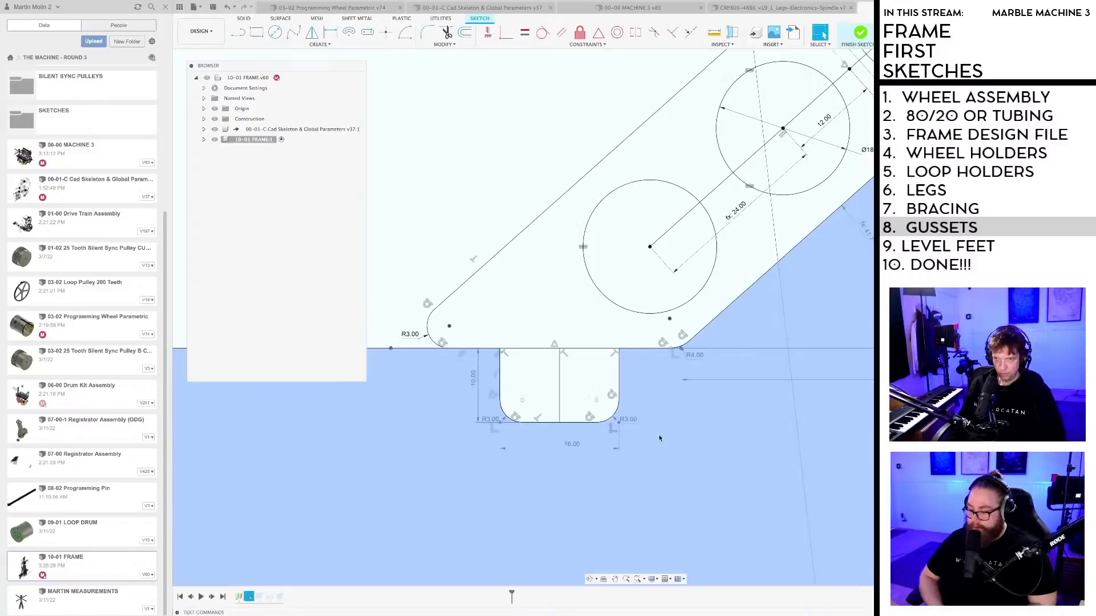
key(Escape)
Step: Fillet the upper outer corner of the leg-side mounting tab with a 3 mm radius
scroll(659, 438, down, 8)
middle_drag(659, 438, 537, 432)
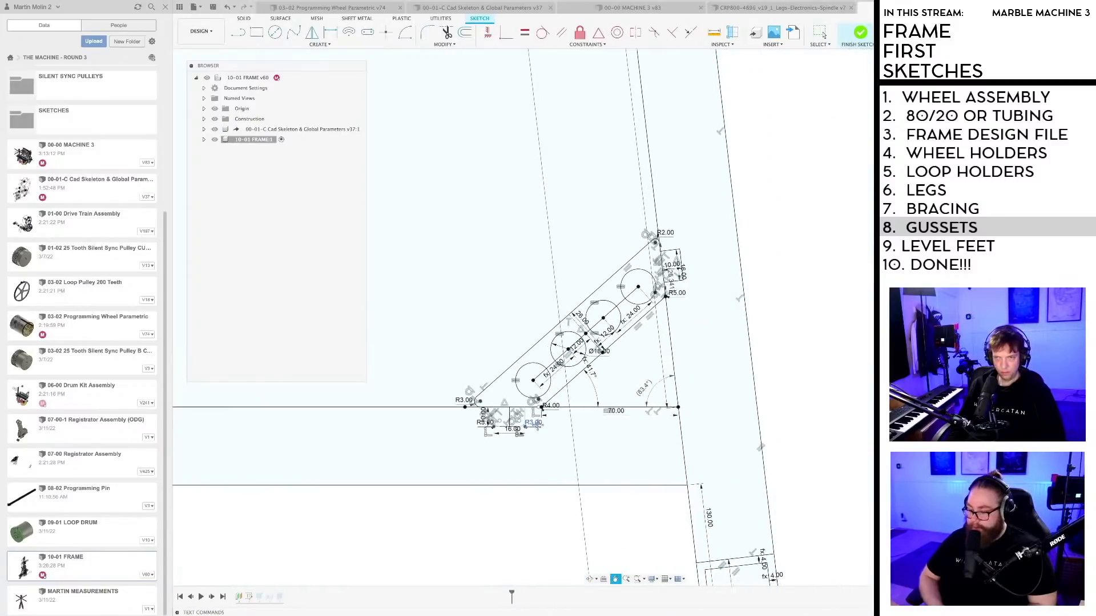
scroll(663, 254, up, 4)
scroll(663, 254, up, 3)
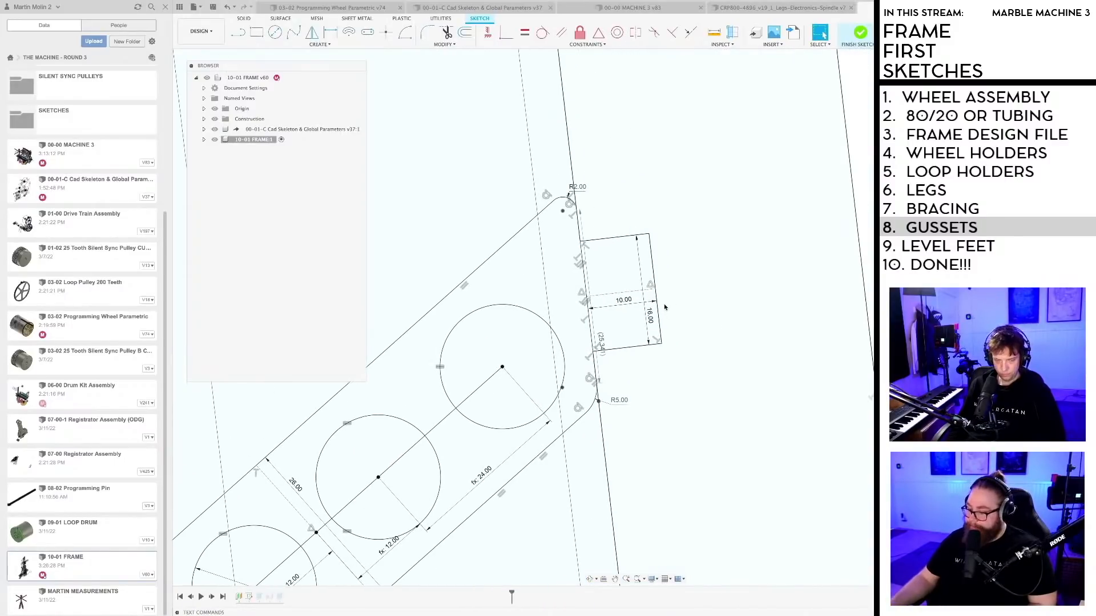
text(sf)
key(Return)
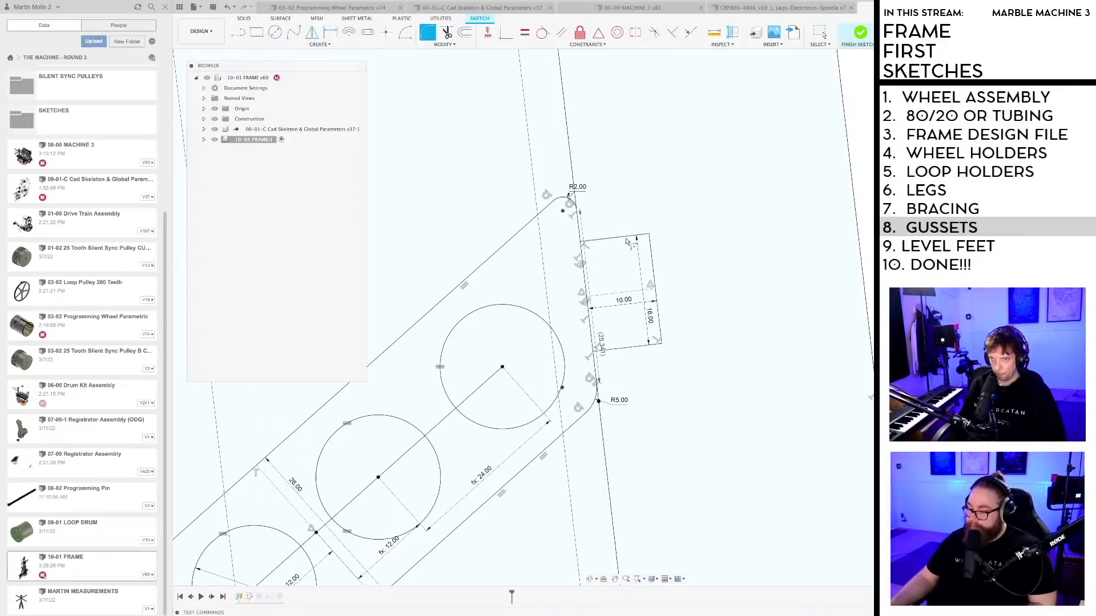
click(650, 244)
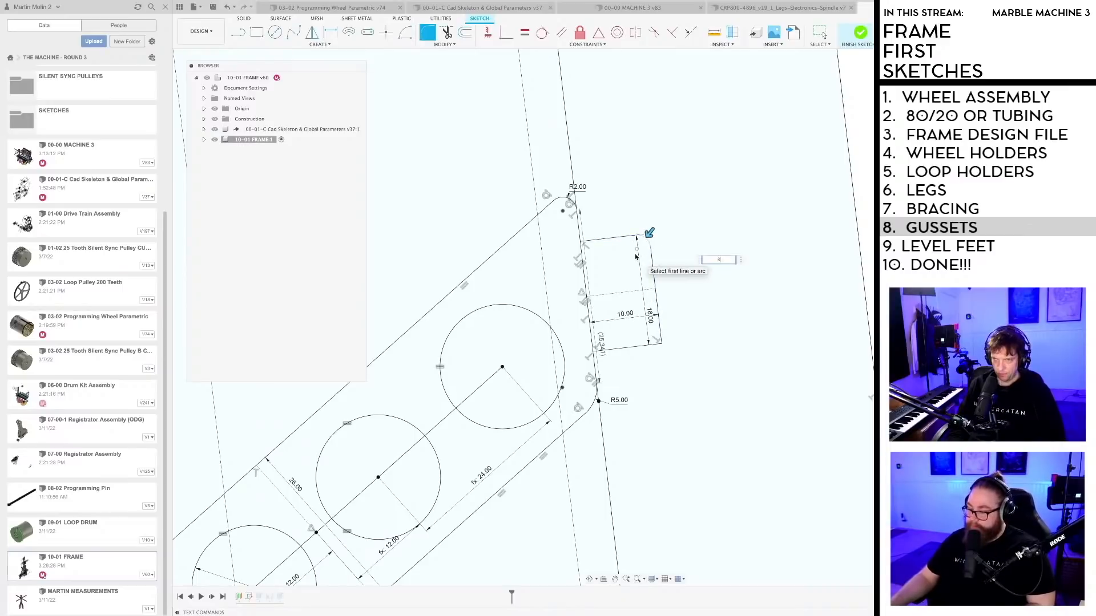
text(3)
key(Return)
Step: Round the lower outer corner of the leg-side tab with a 3 mm fillet
scroll(628, 297, up, 5)
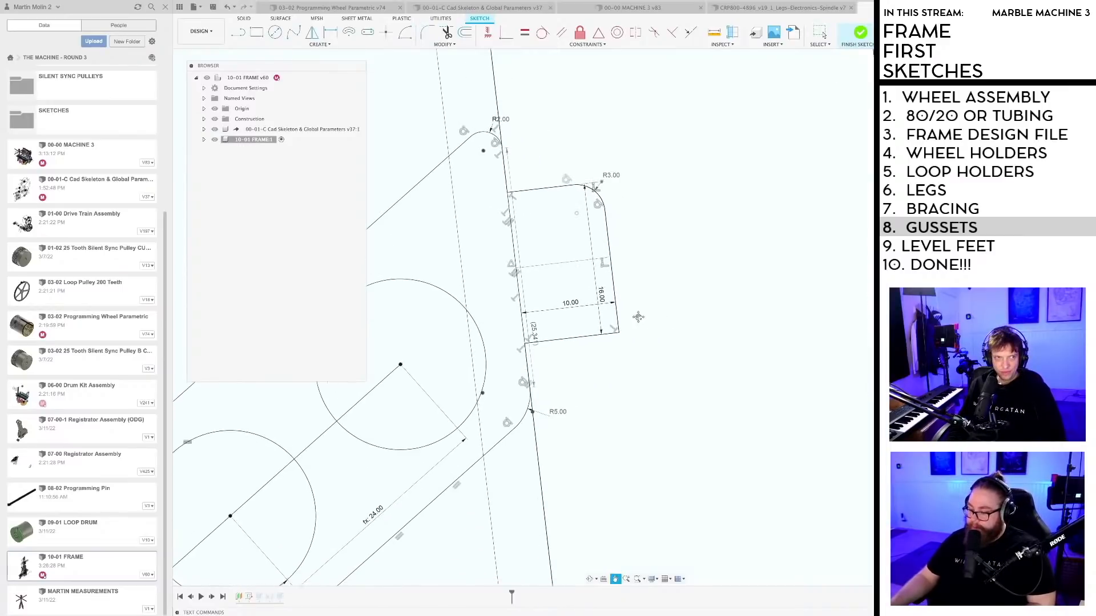
key(s)
key(Return)
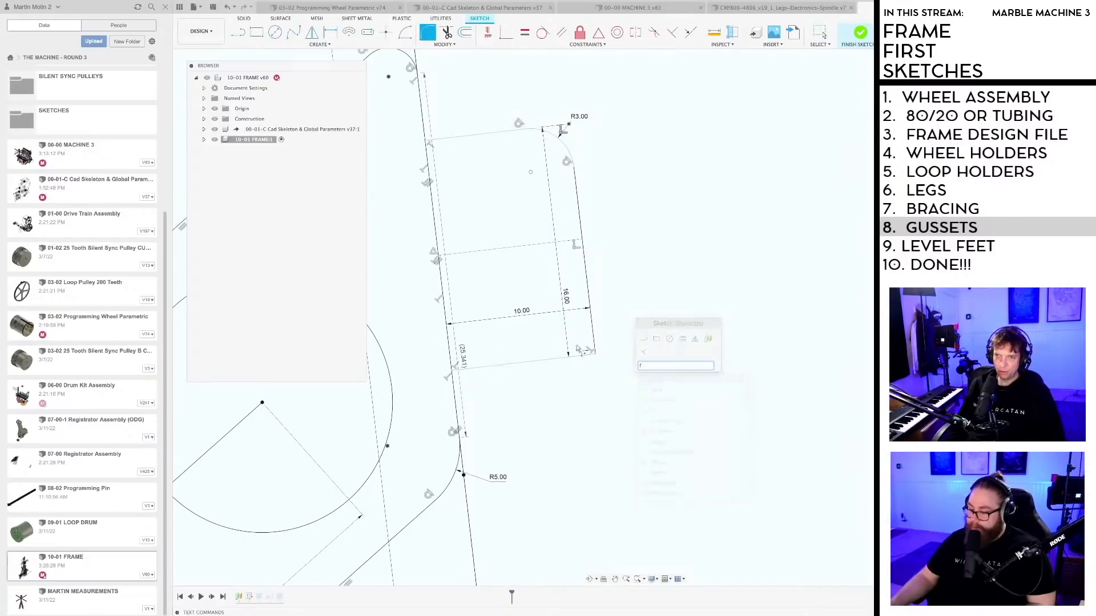
click(584, 336)
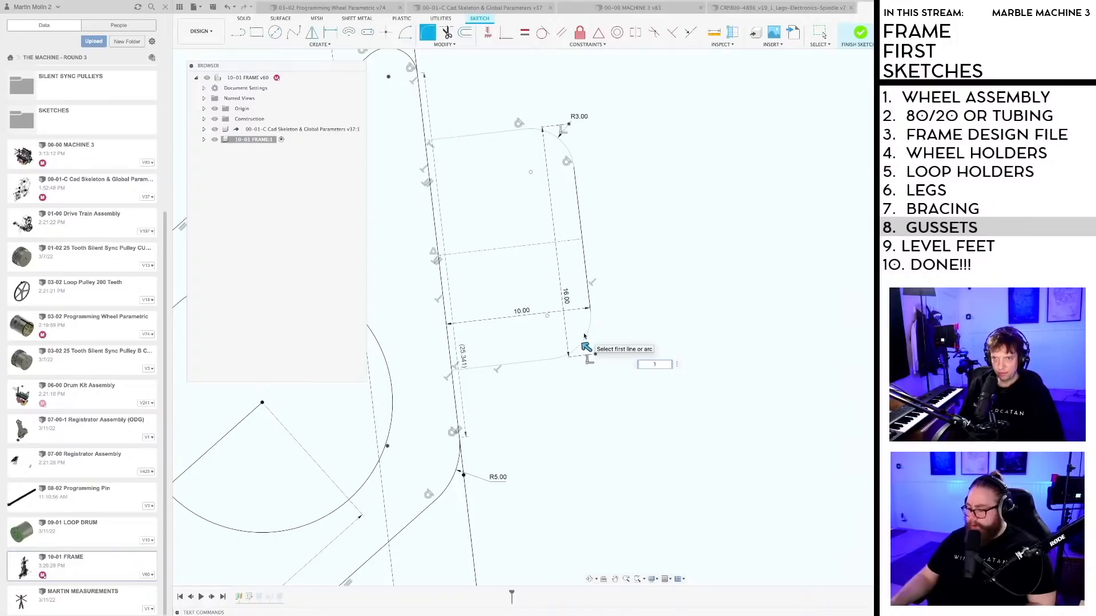
key(Return)
scroll(627, 329, down, 6)
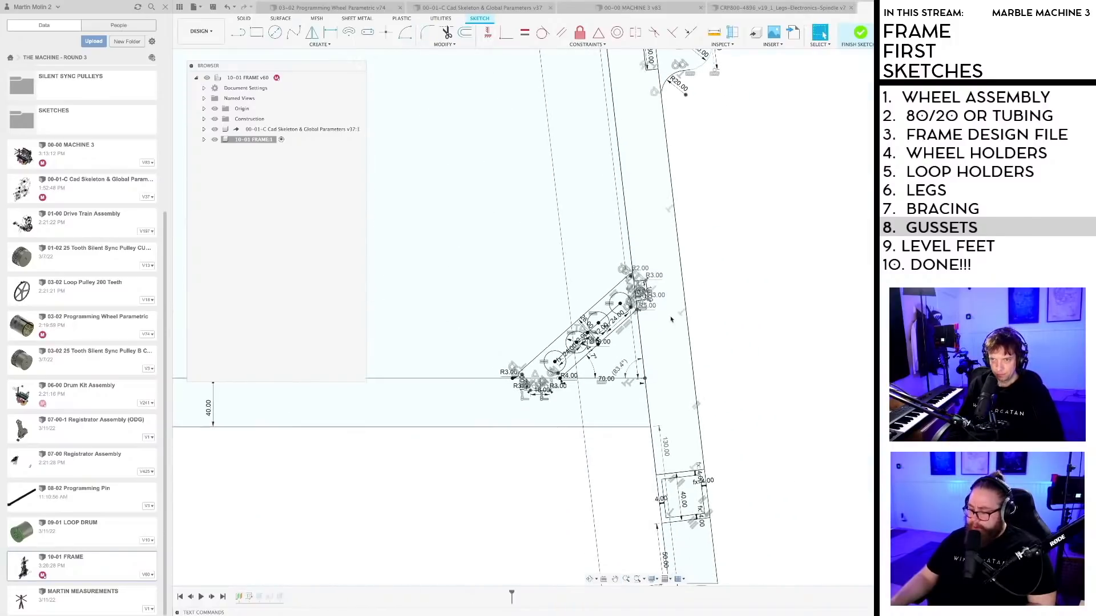
Step: Save the frame design as a new version and review the gusset with its rounded mounting tabs
key(super+s)
key(Return)
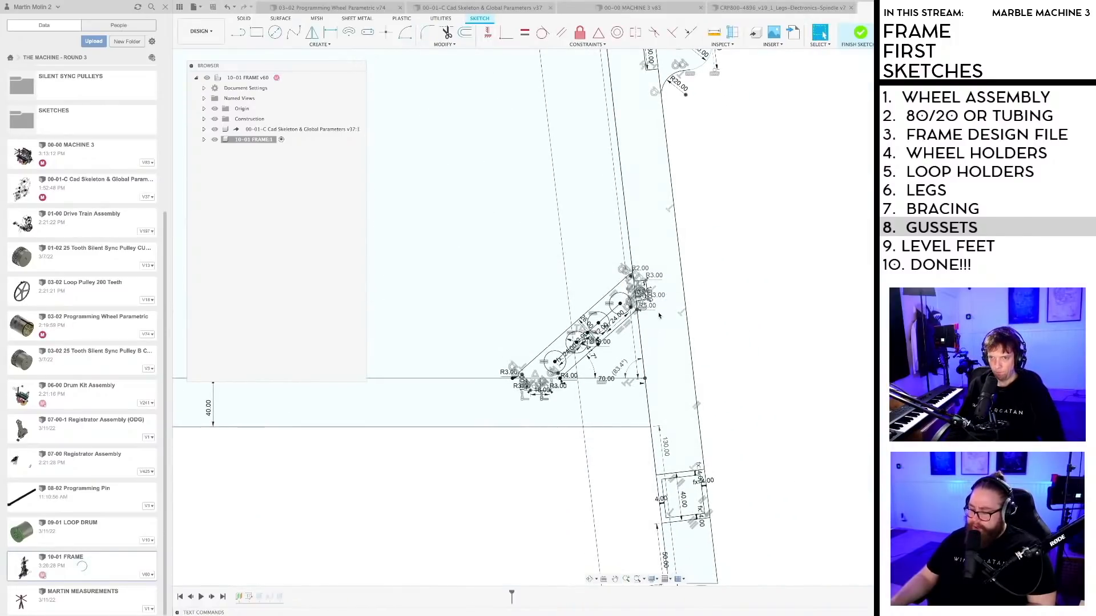
scroll(658, 315, up, 4)
scroll(638, 302, up, 1)
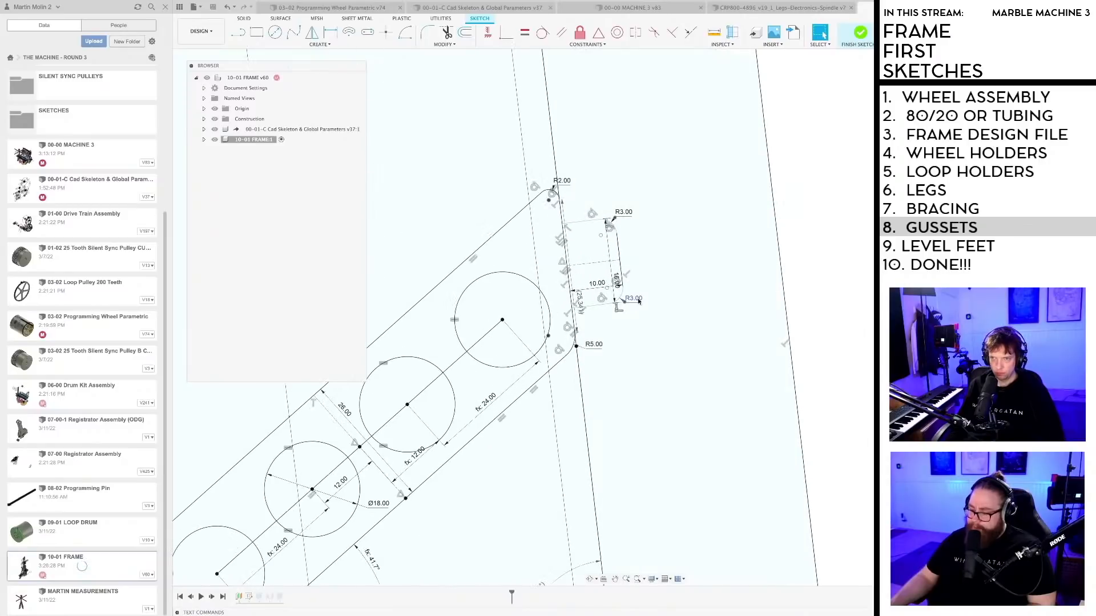
scroll(636, 299, up, 2)
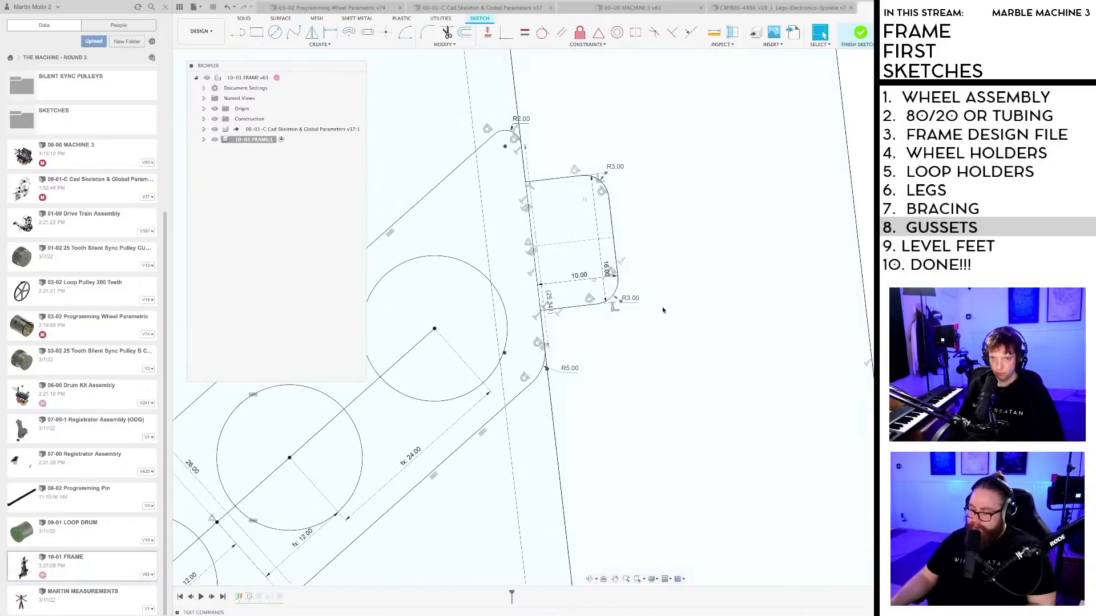
scroll(662, 310, down, 6)
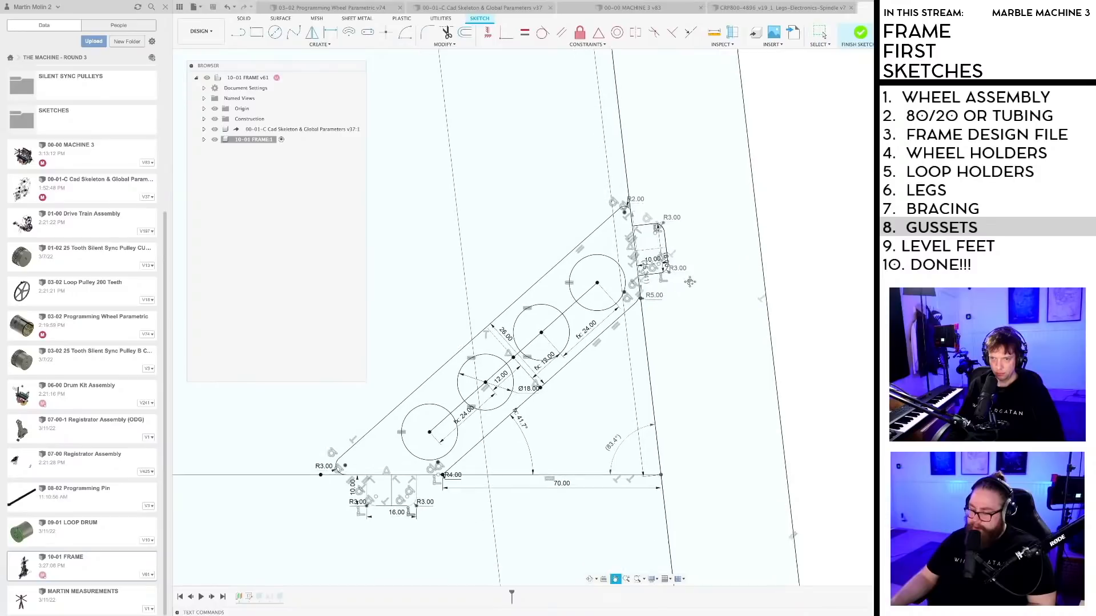
middle_drag(690, 282, 692, 284)
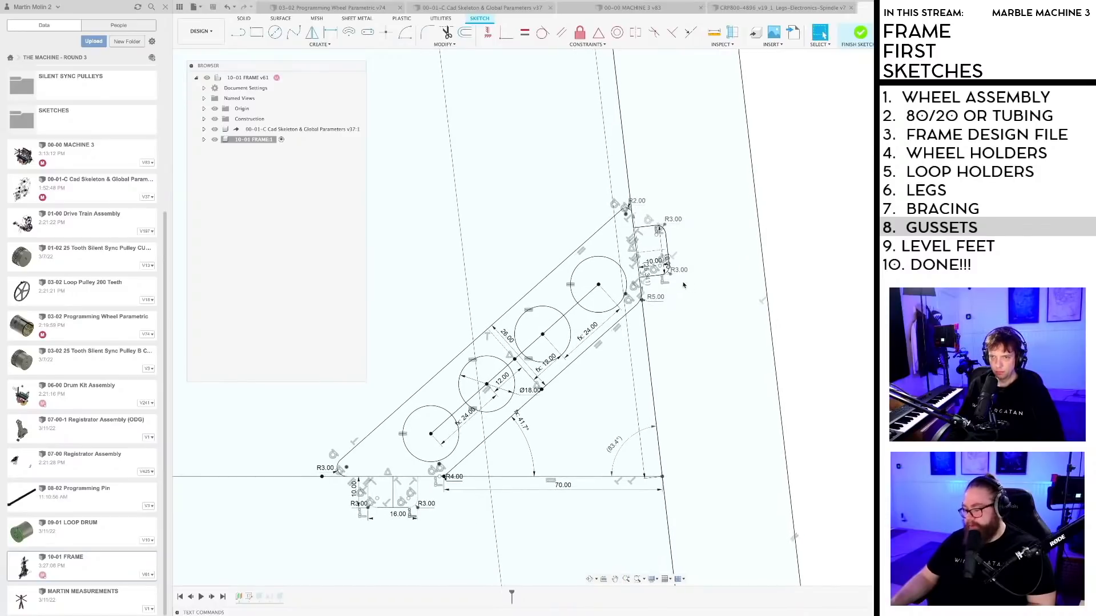
Step: Delete the driven length dimension and the 16 mm width dimension from the tab at the gusset's upper end
scroll(685, 288, up, 4)
middle_drag(724, 292, 736, 296)
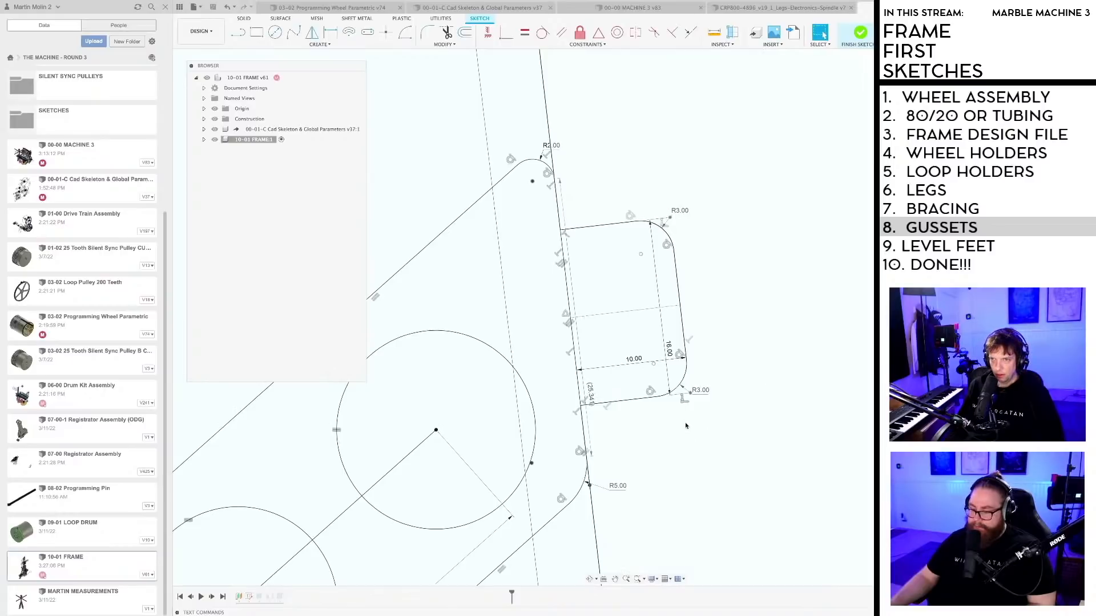
drag(684, 365, 793, 377)
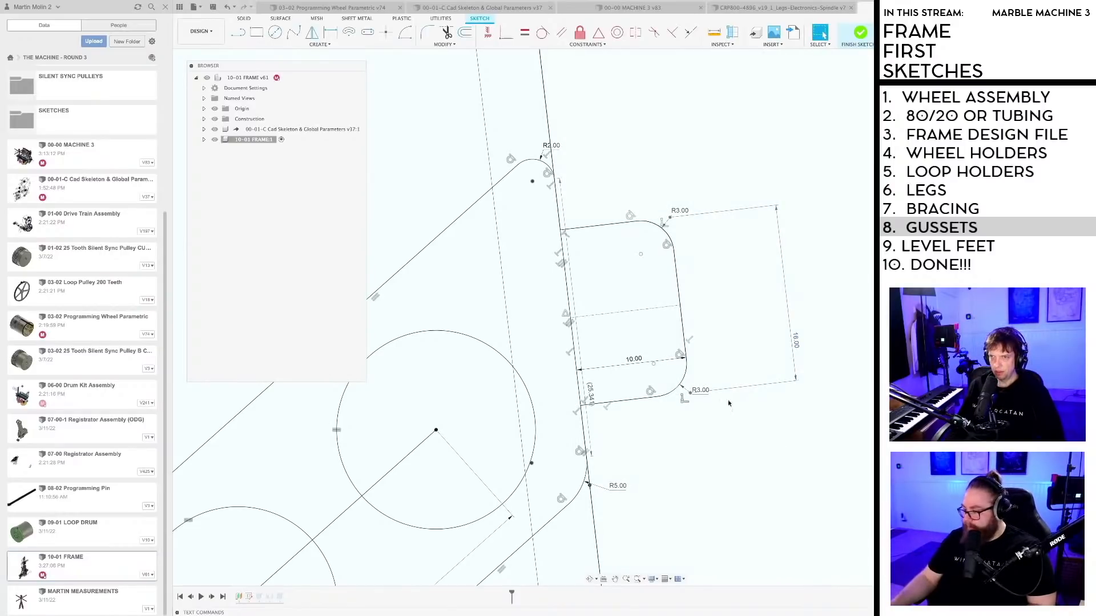
drag(679, 307, 703, 314)
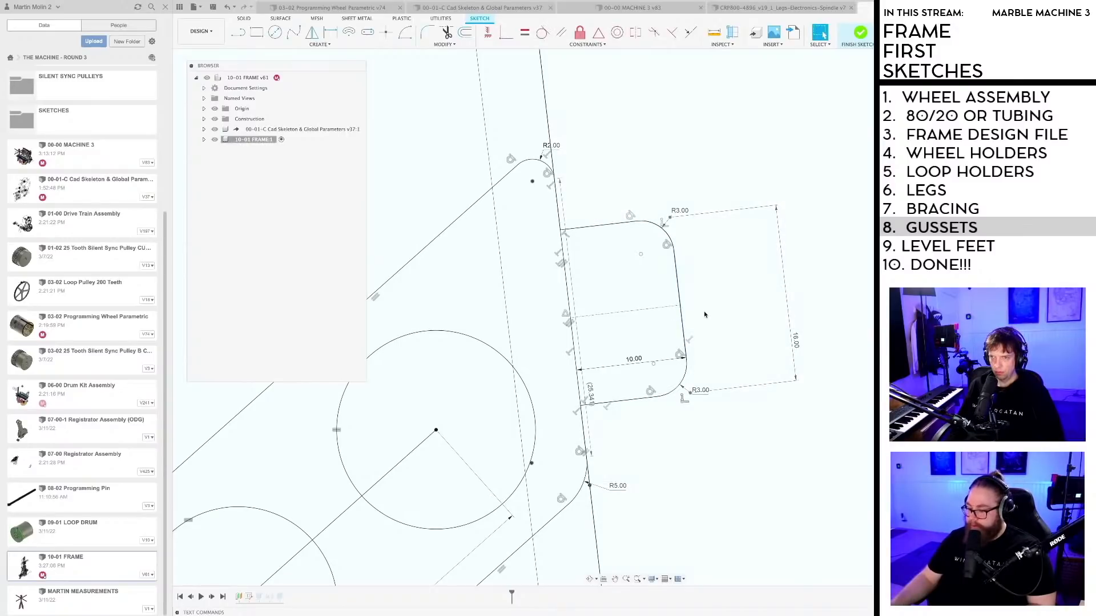
scroll(667, 432, up, 2)
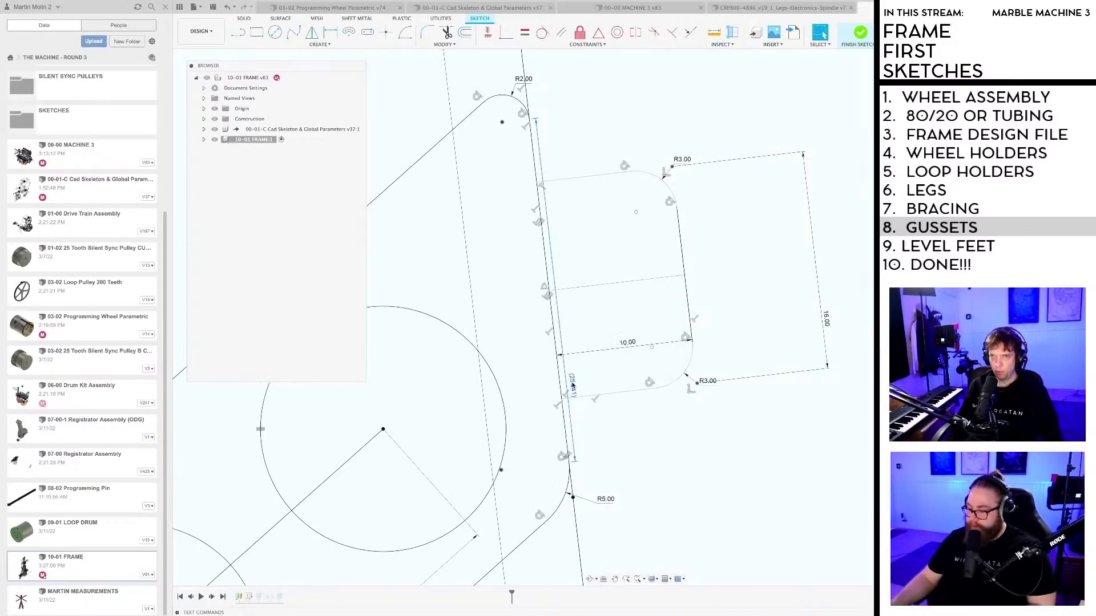
key(Delete)
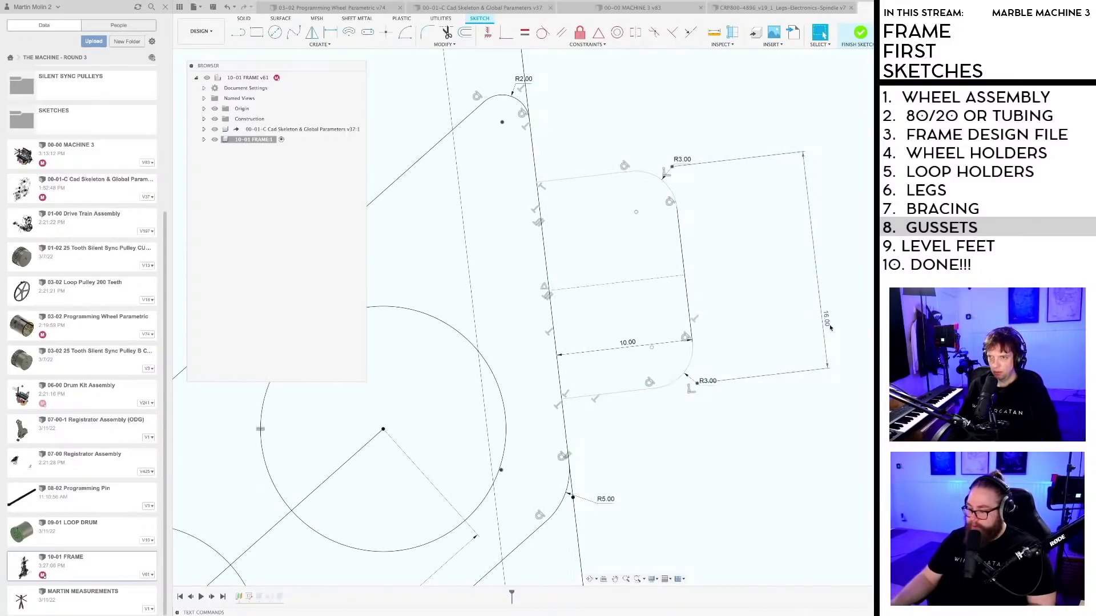
click(825, 325)
key(Delete)
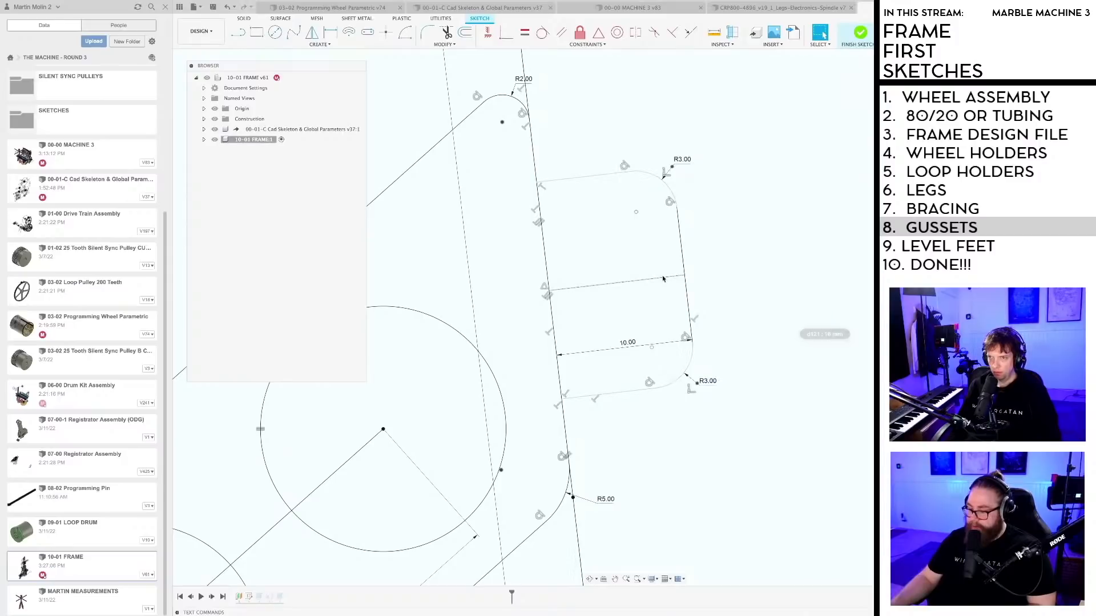
Step: Try to pull the upper tab's centre line, outer edge, corner and lower edge out of place, and undo the shift
drag(675, 287, 697, 302)
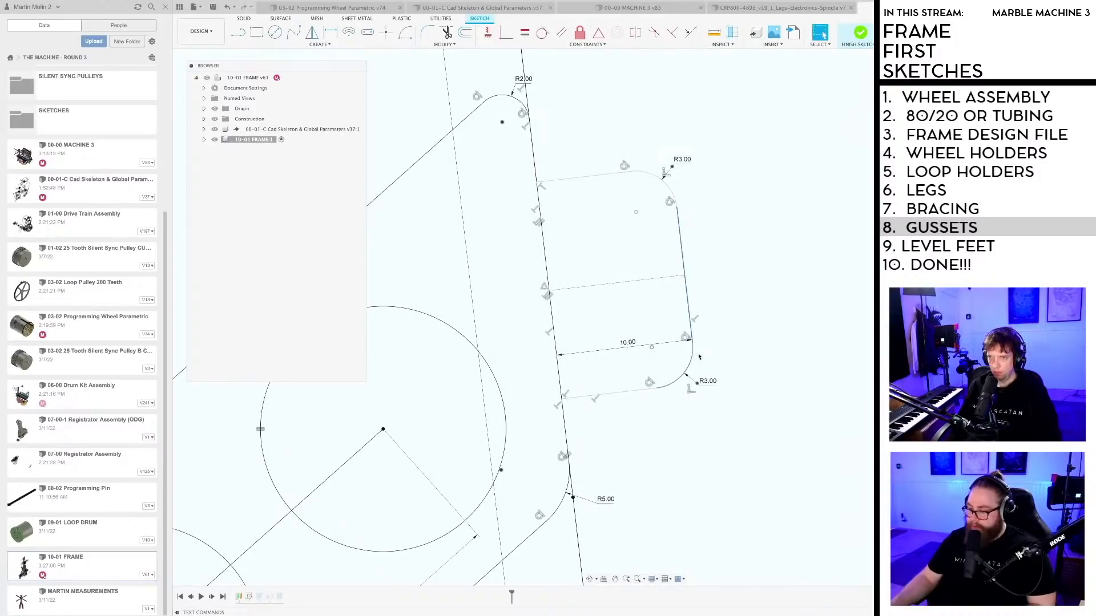
drag(692, 357, 700, 380)
drag(619, 395, 623, 422)
key(super+z)
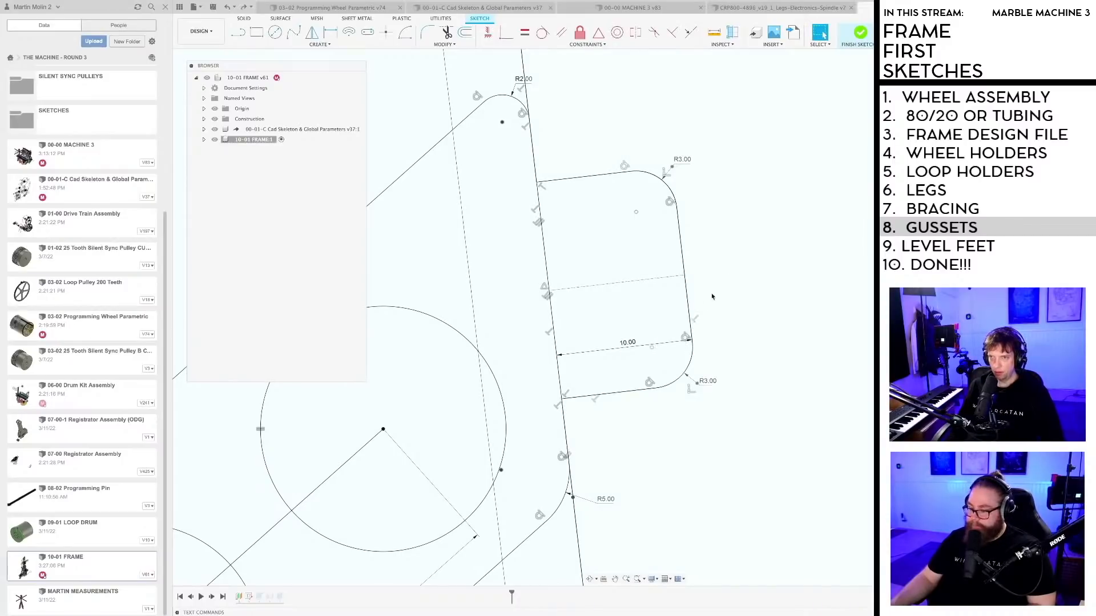
drag(687, 299, 706, 298)
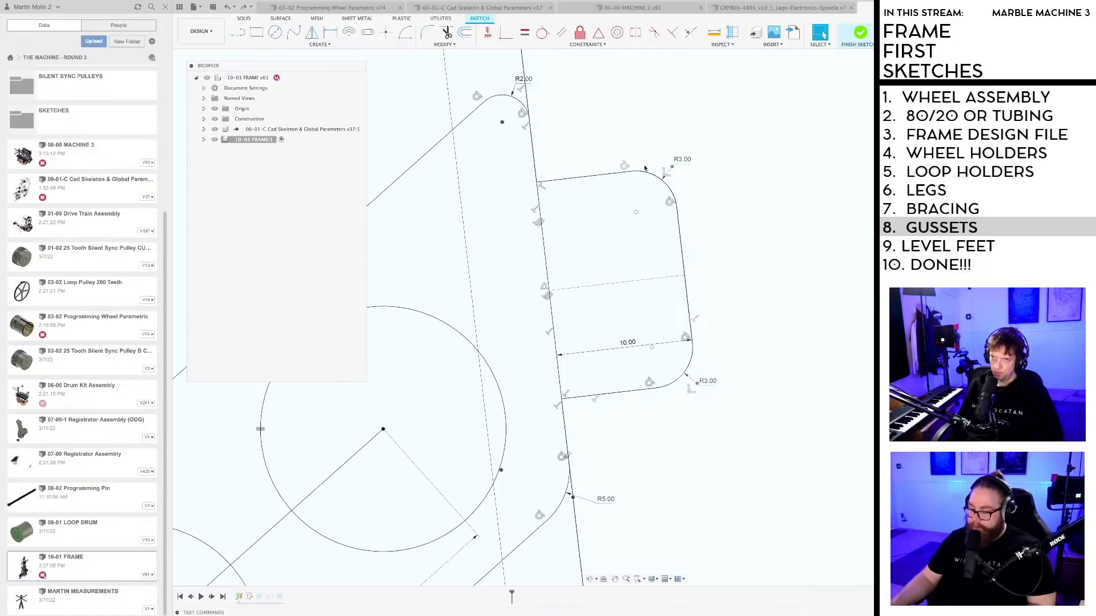
Step: Dimension both halves of the upper tab at 8 mm, from its centre line to each side edge
key(d)
click(594, 288)
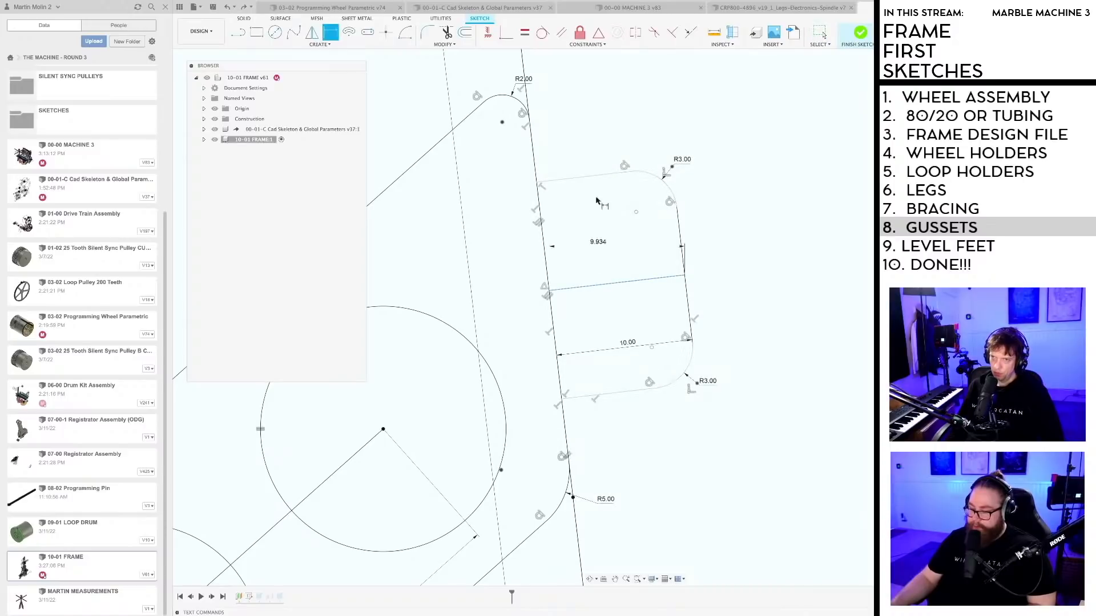
click(585, 215)
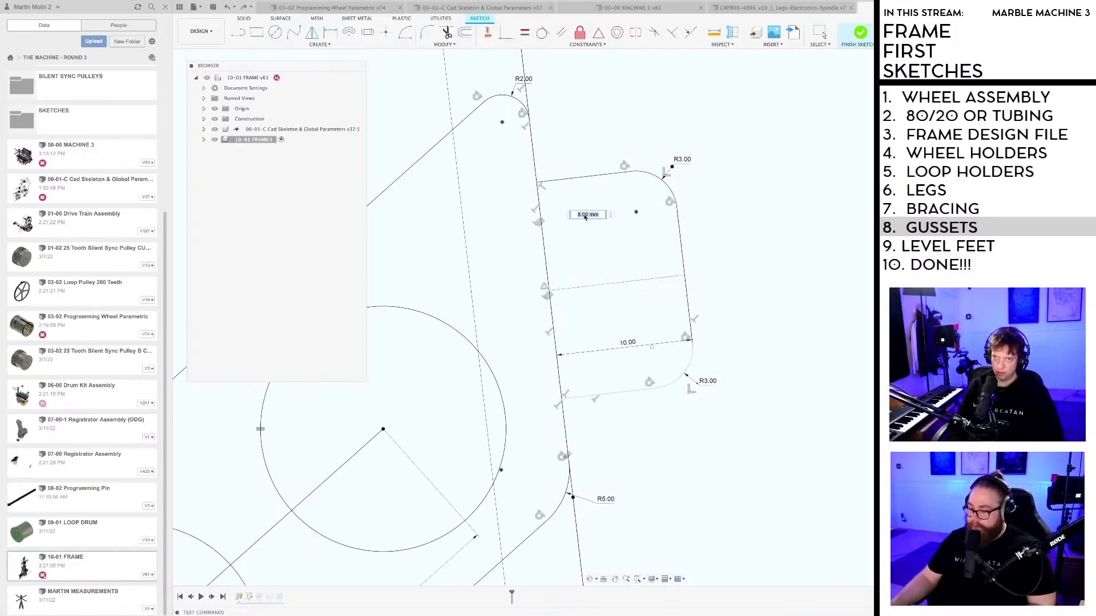
key(Return)
click(630, 393)
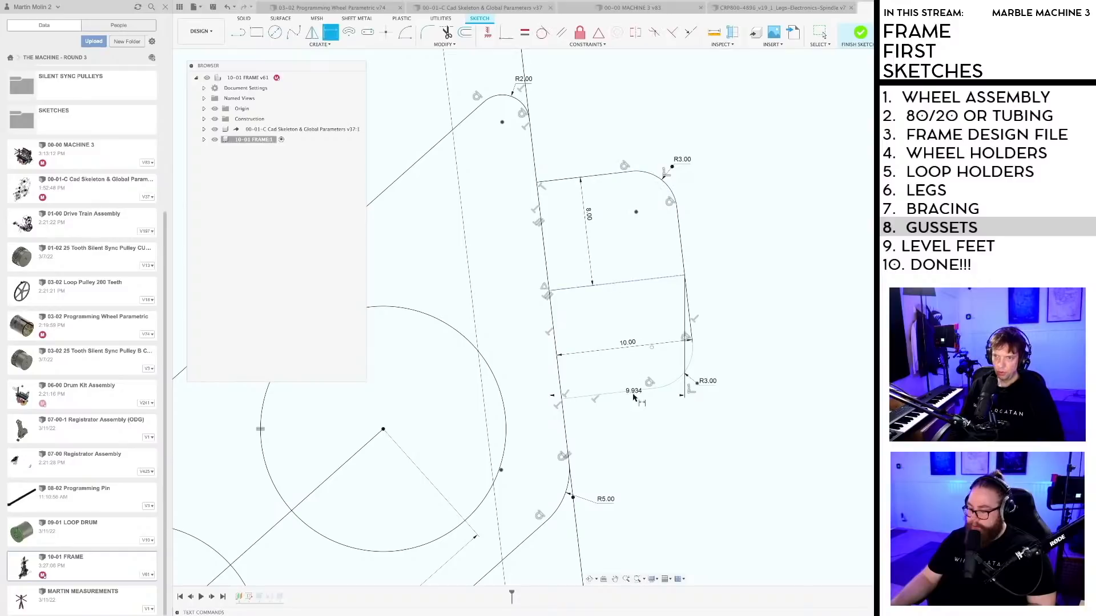
Step: Replace the 16 mm width dimension of the gusset's lower tab with an 8 mm dimension from its left edge to its centre line
scroll(722, 343, down, 5)
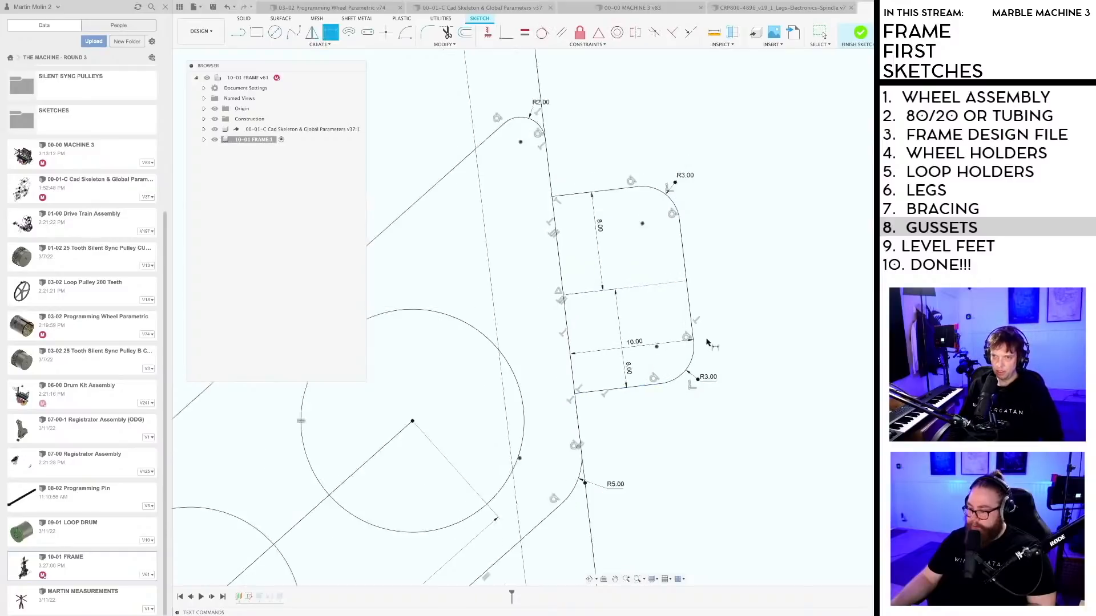
scroll(740, 351, down, 3)
scroll(576, 338, up, 8)
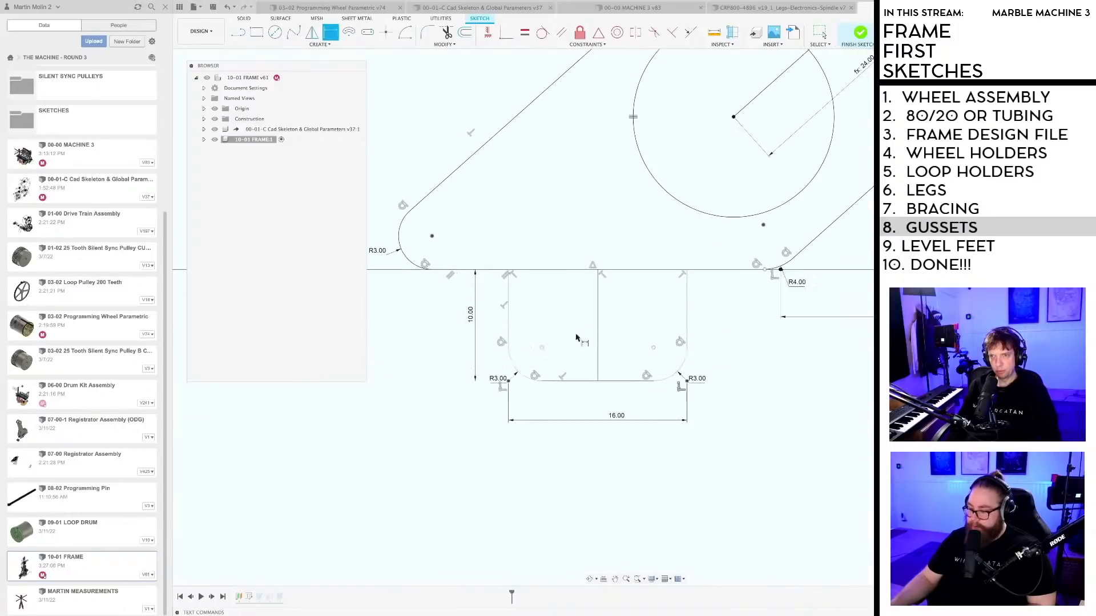
key(Escape)
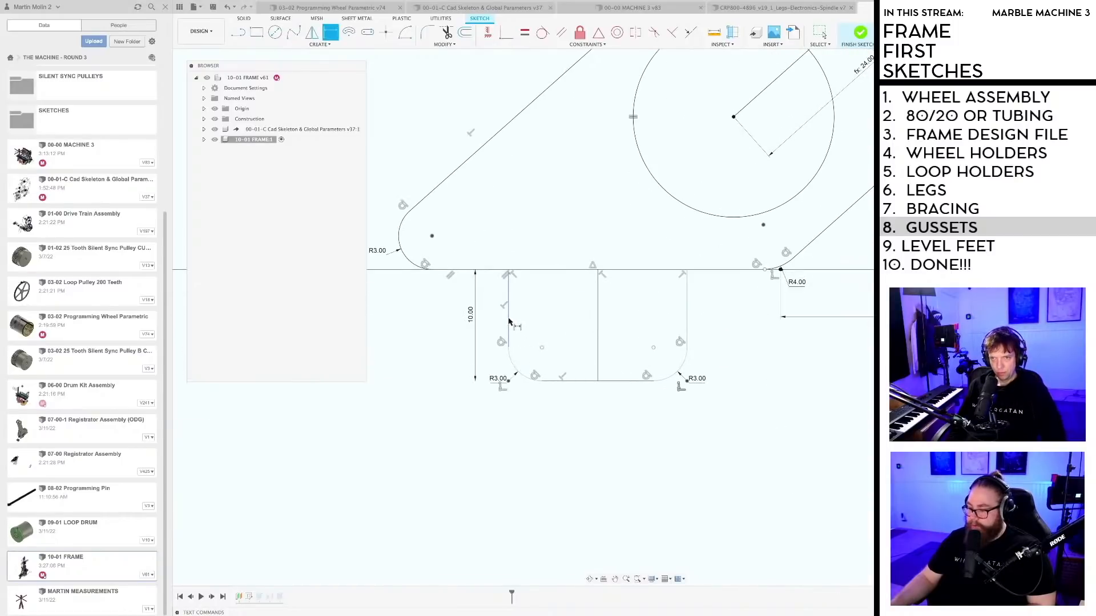
click(509, 321)
click(598, 326)
click(579, 318)
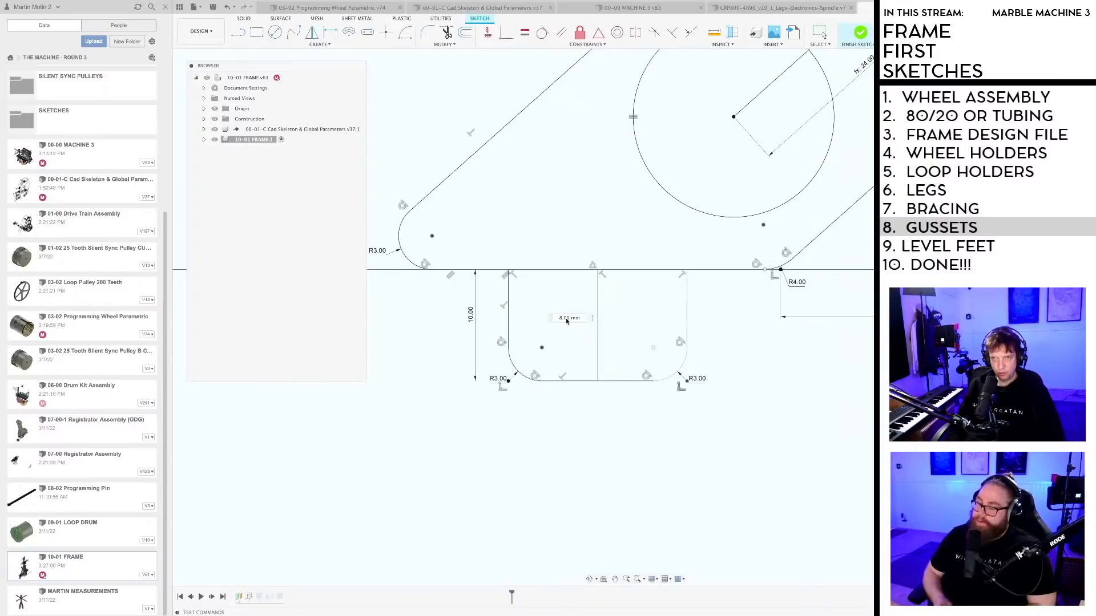
text(8)
key(Return)
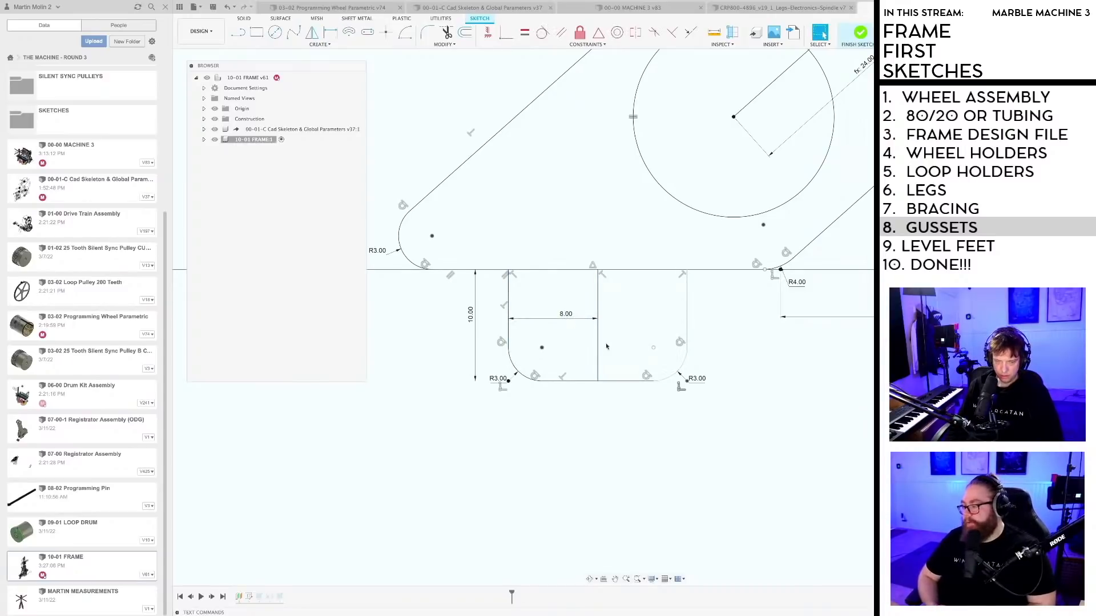
Step: Dimension the lower tab's right half at 8 mm, from the centre line to the right edge
key(d)
click(598, 343)
click(686, 321)
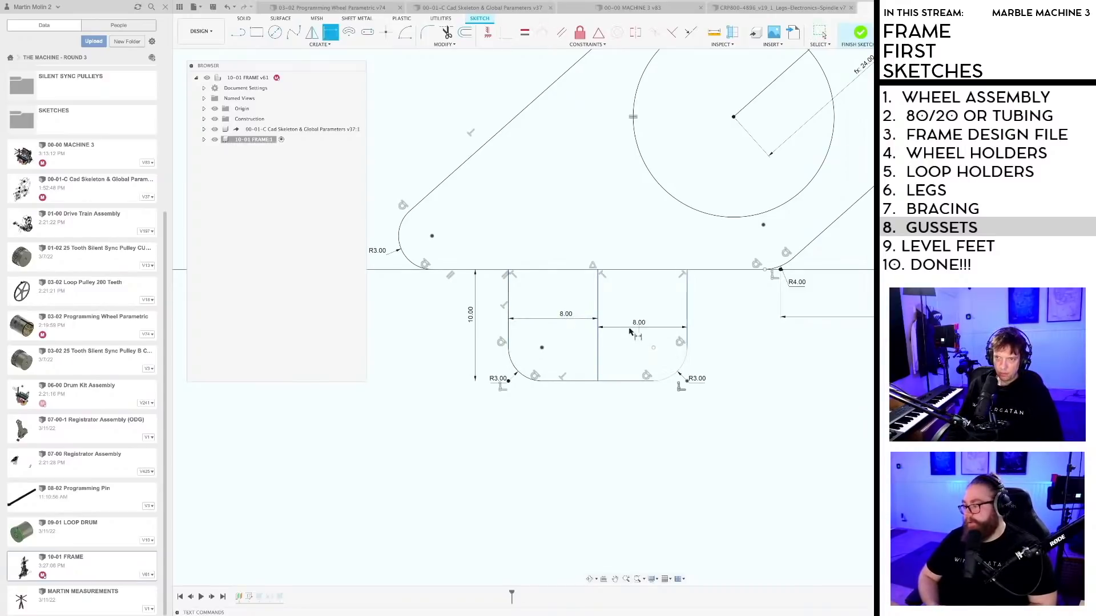
click(635, 330)
key(Return)
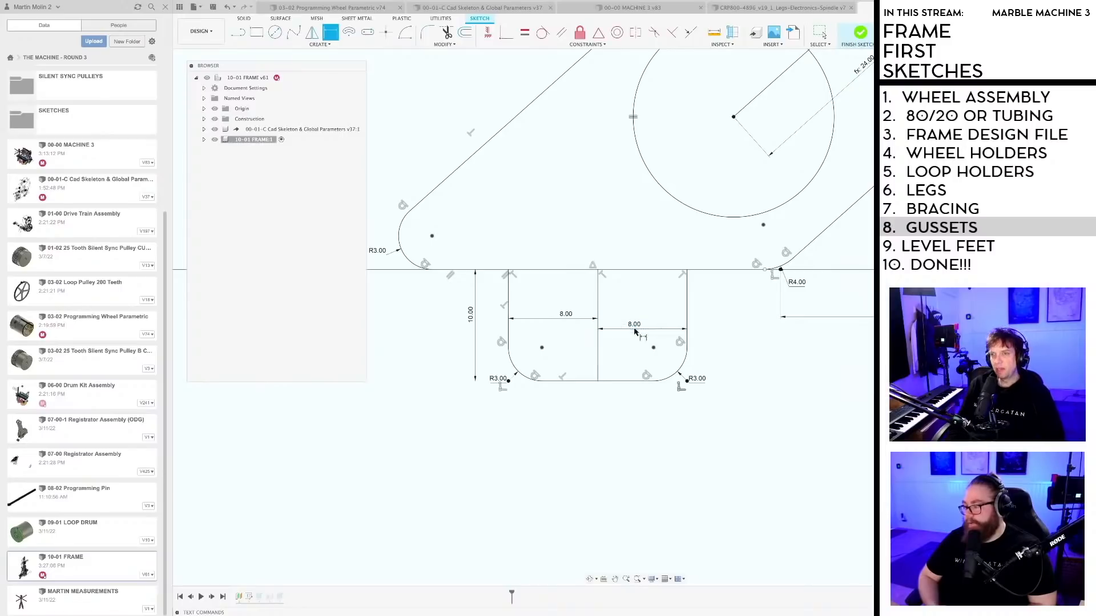
Step: Save the frame design as a new version
scroll(659, 359, down, 10)
scroll(606, 308, up, 2)
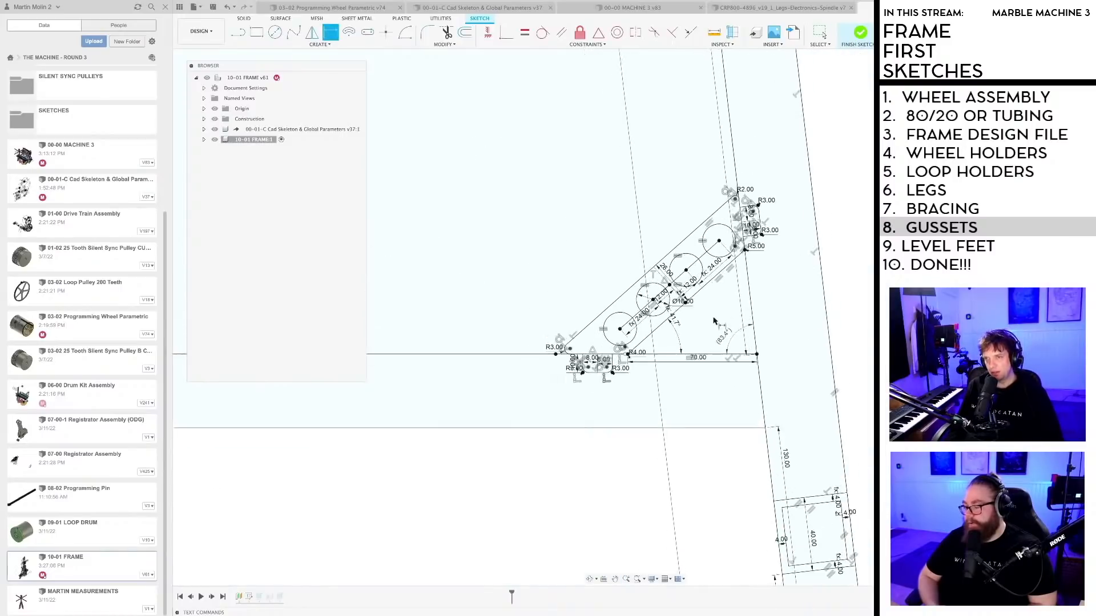
key(super+s)
key(Return)
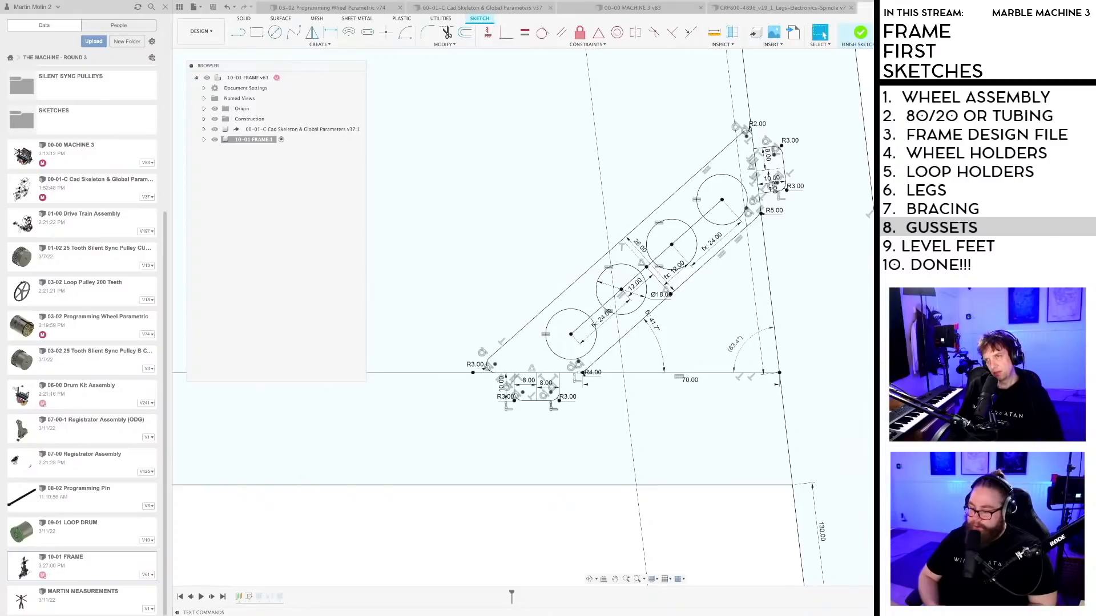
Step: Set the angle between the gusset's lower edge and the horizontal line to (180-d138)/2, and save the design
scroll(671, 336, up, 2)
middle_drag(670, 337, 575, 374)
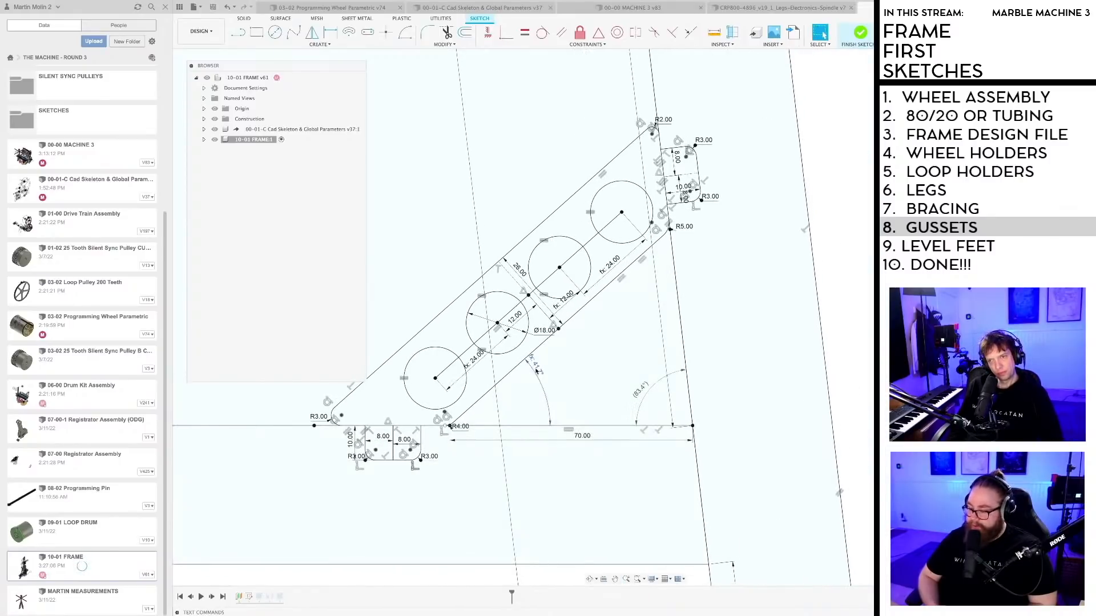
mouse_move(537, 370)
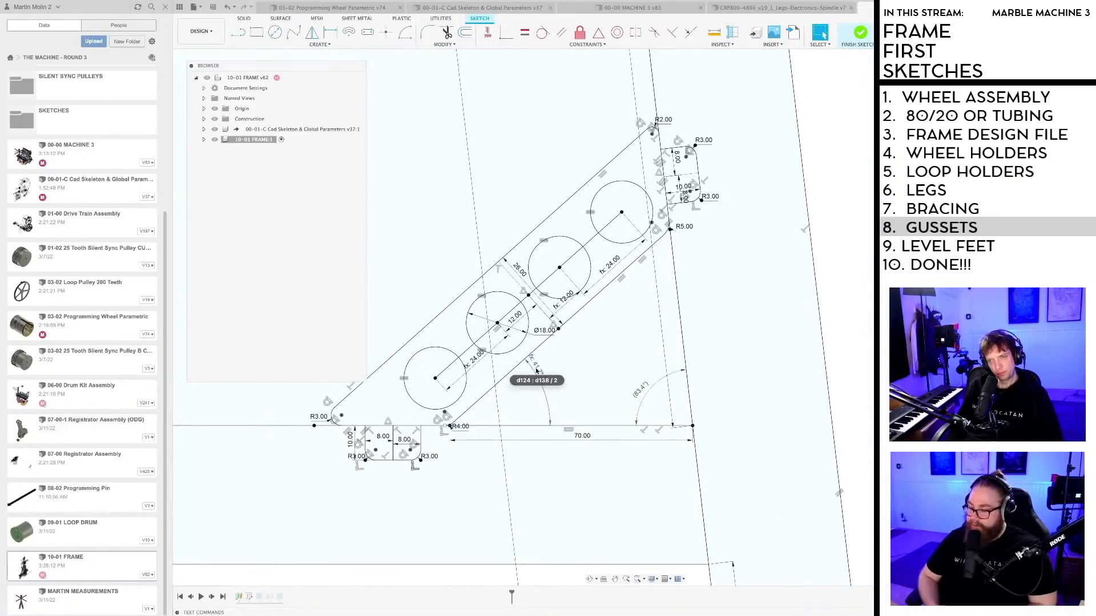
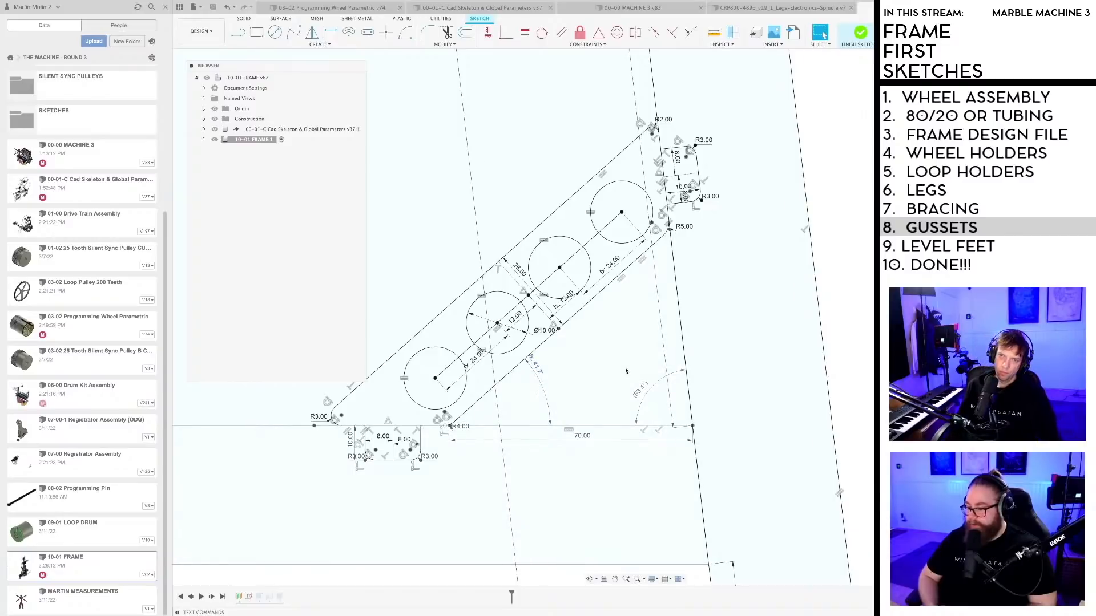
scroll(625, 371, down, 3)
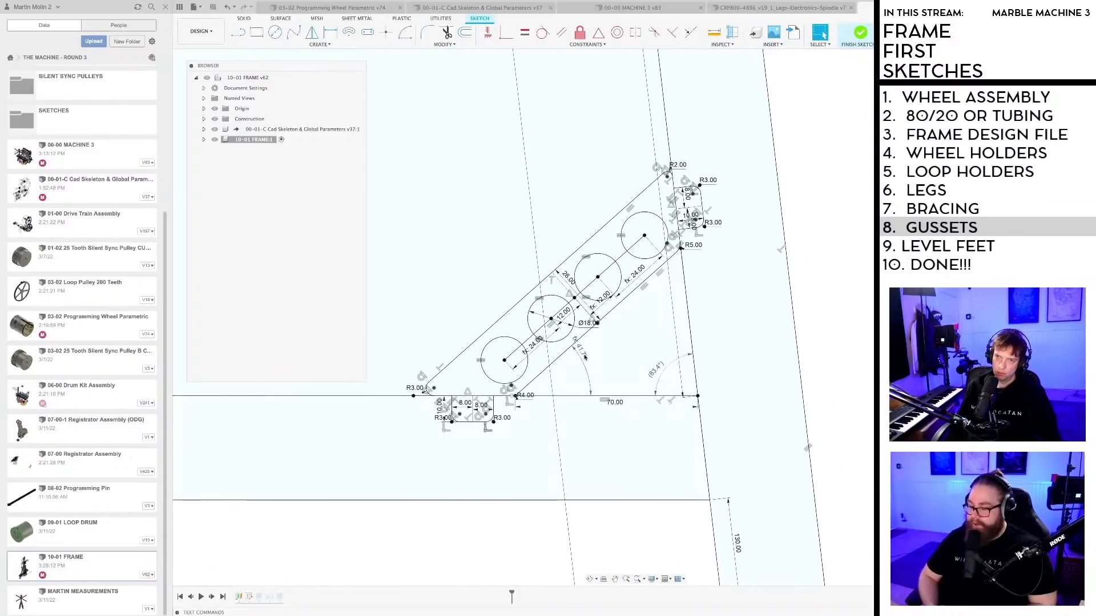
double_click(582, 353)
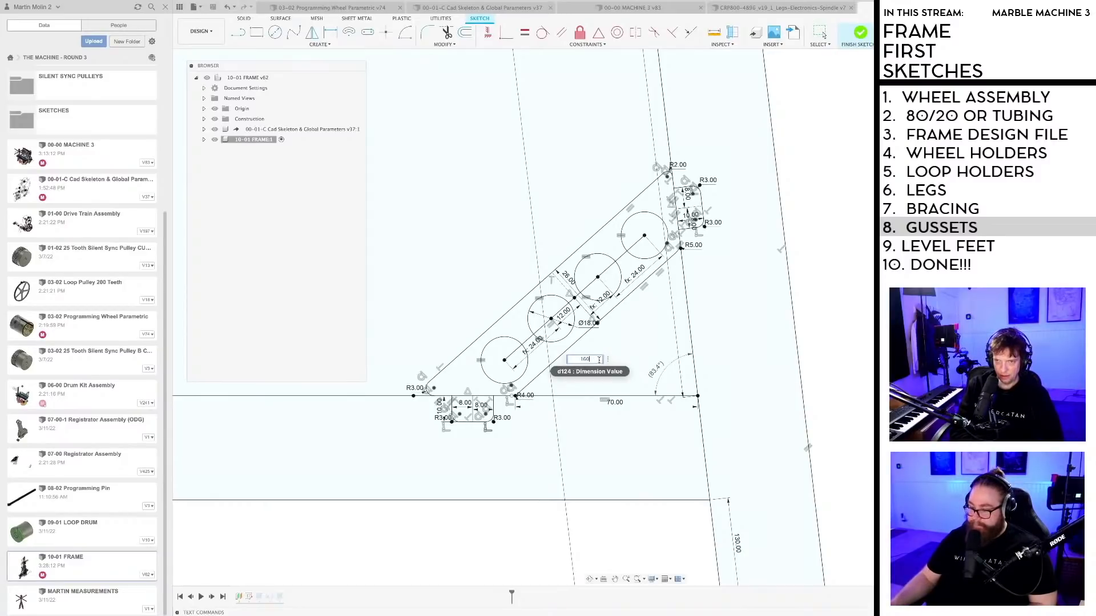
text(1)
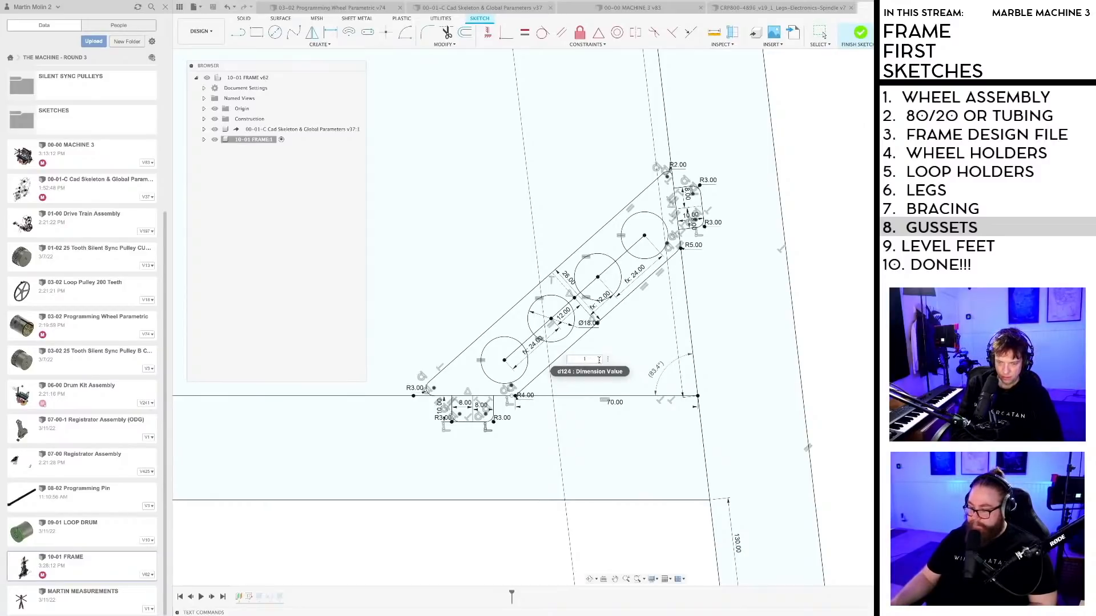
text(80)
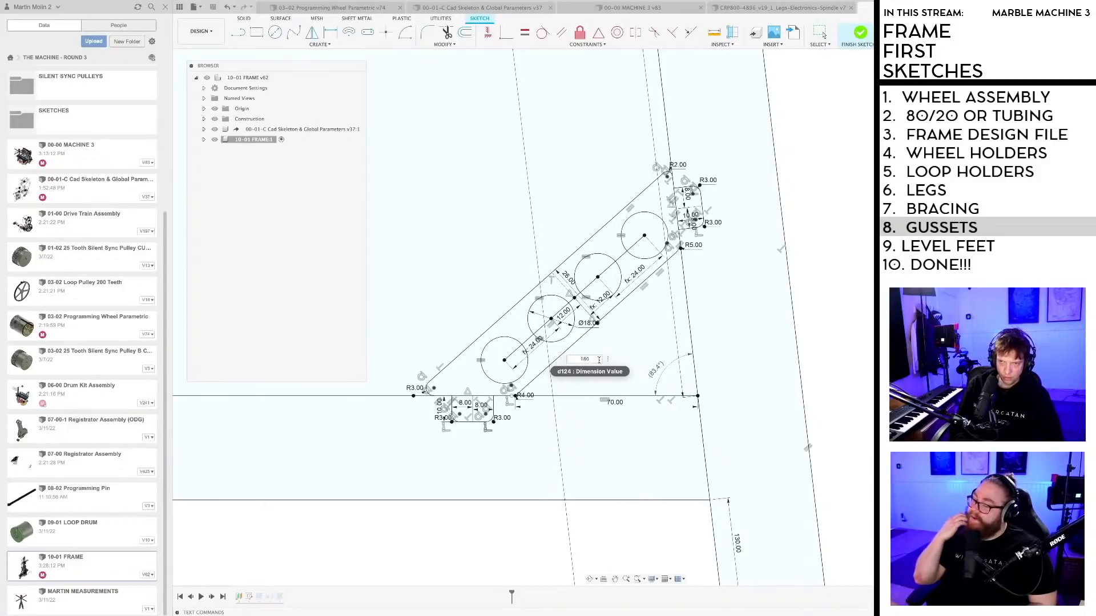
text(-d138)/2)
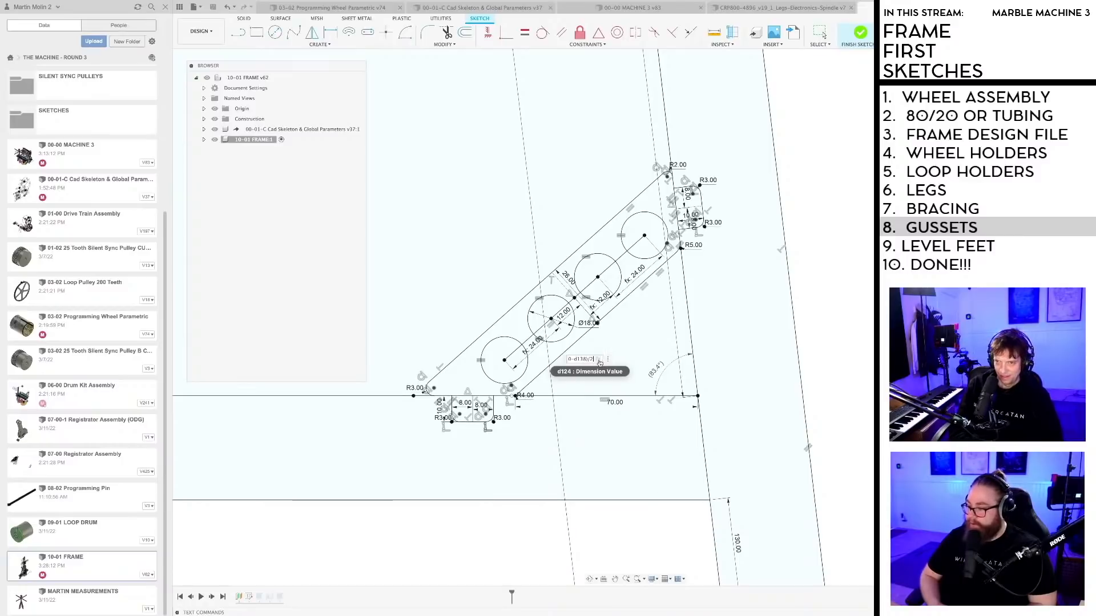
key(Return)
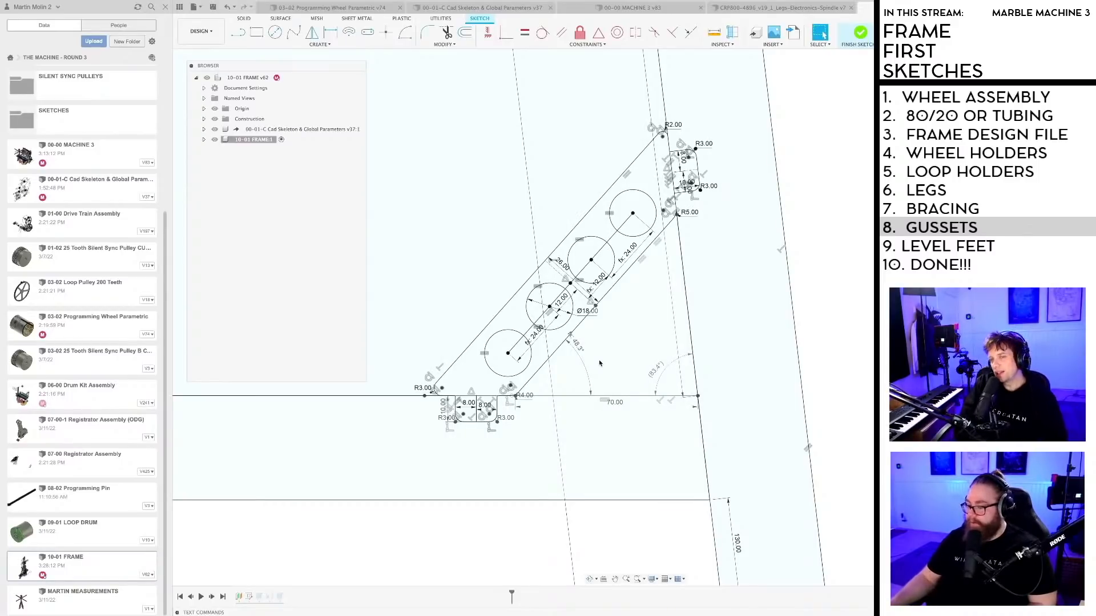
key(ctrl+s)
key(Return)
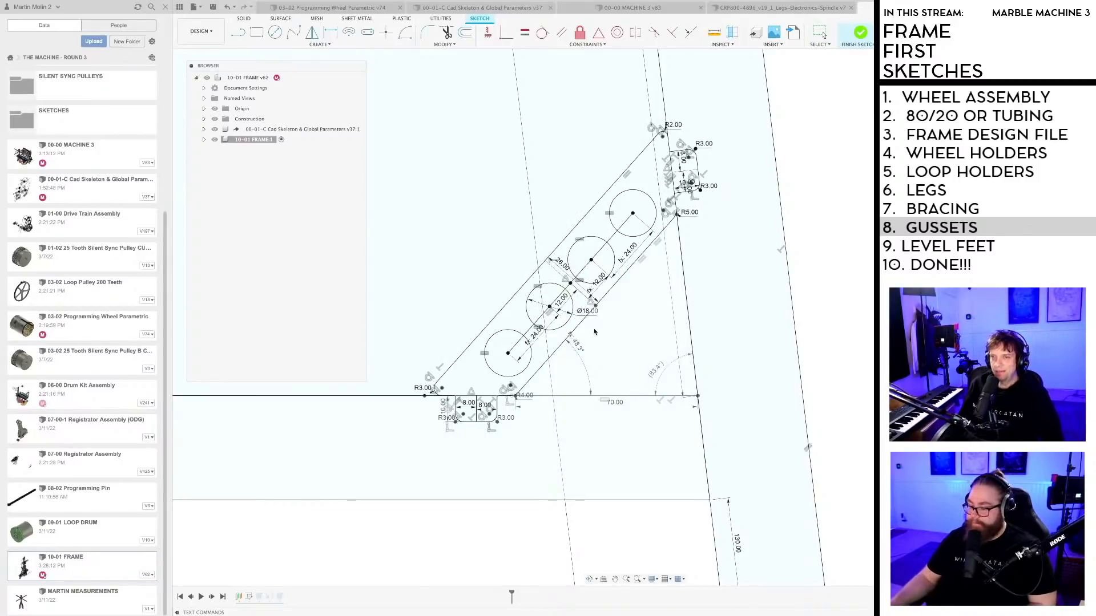
Step: Draw a line from the corner between leg and horizontal member to the midpoint of the gusset's lower edge
scroll(606, 336, down, 3)
middle_drag(608, 337, 601, 372)
scroll(609, 374, up, 4)
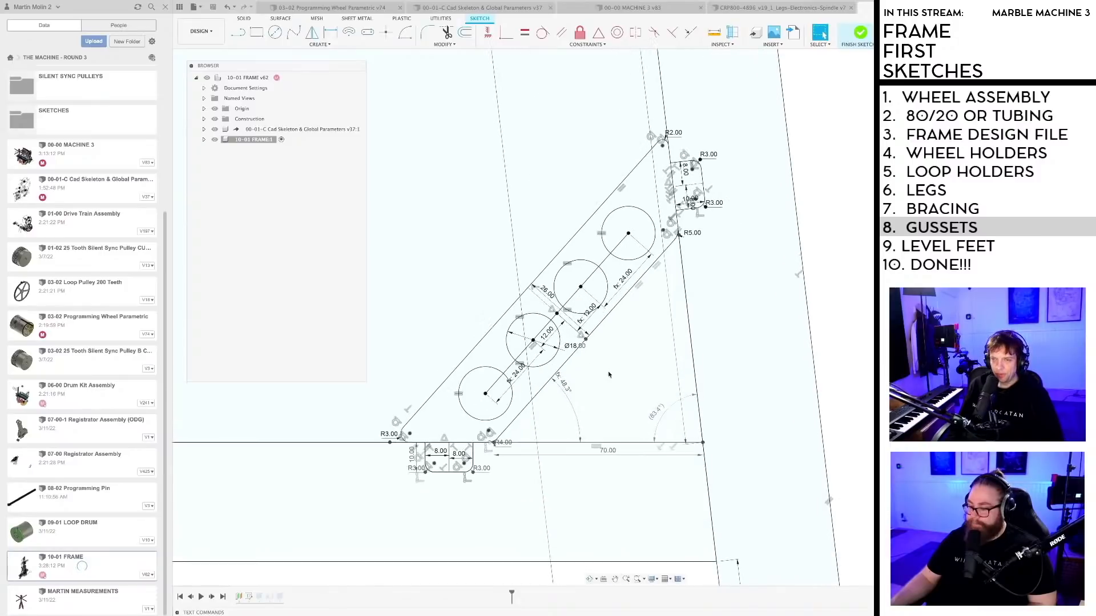
scroll(633, 371, down, 2)
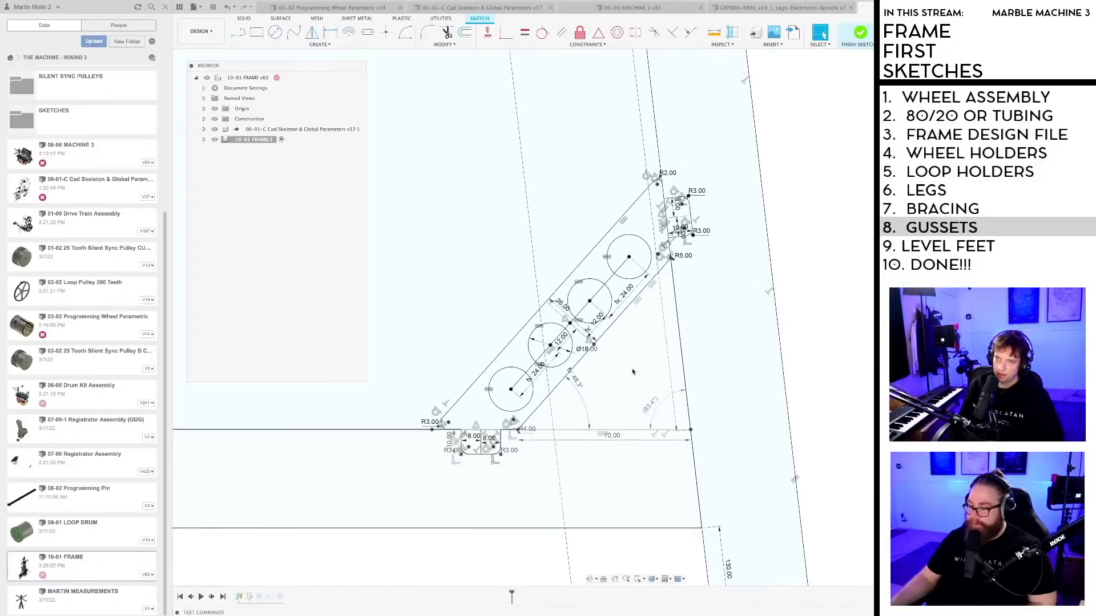
key(l)
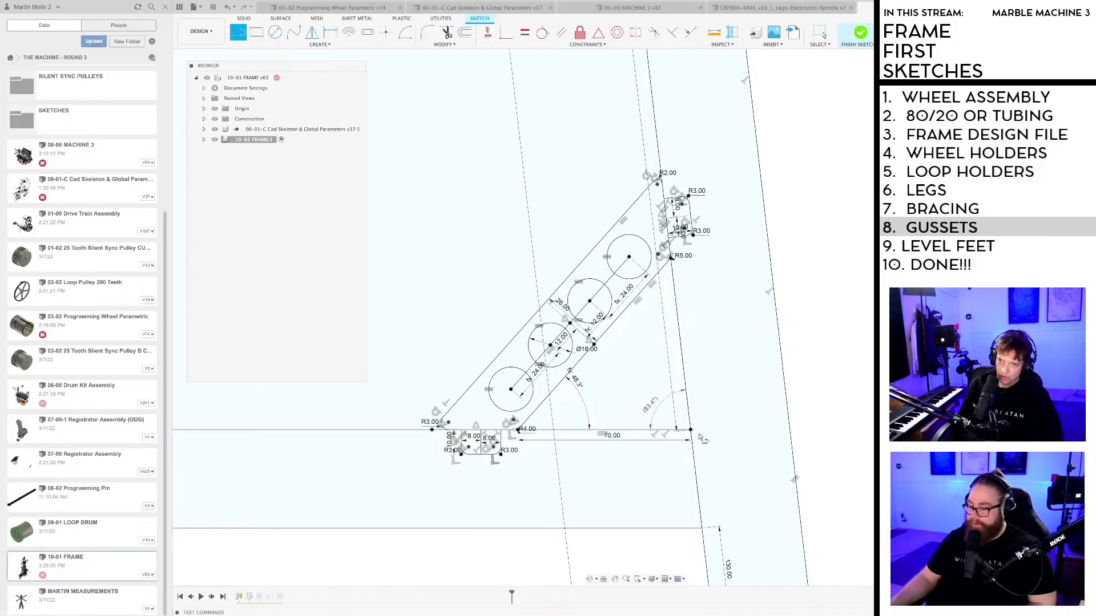
click(690, 430)
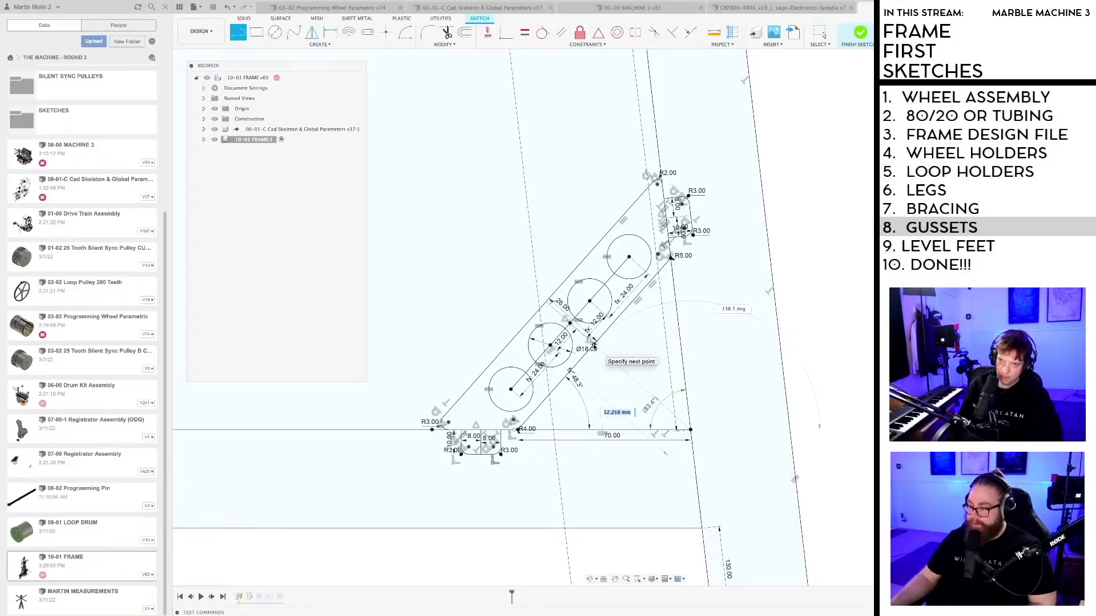
scroll(591, 366, up, 5)
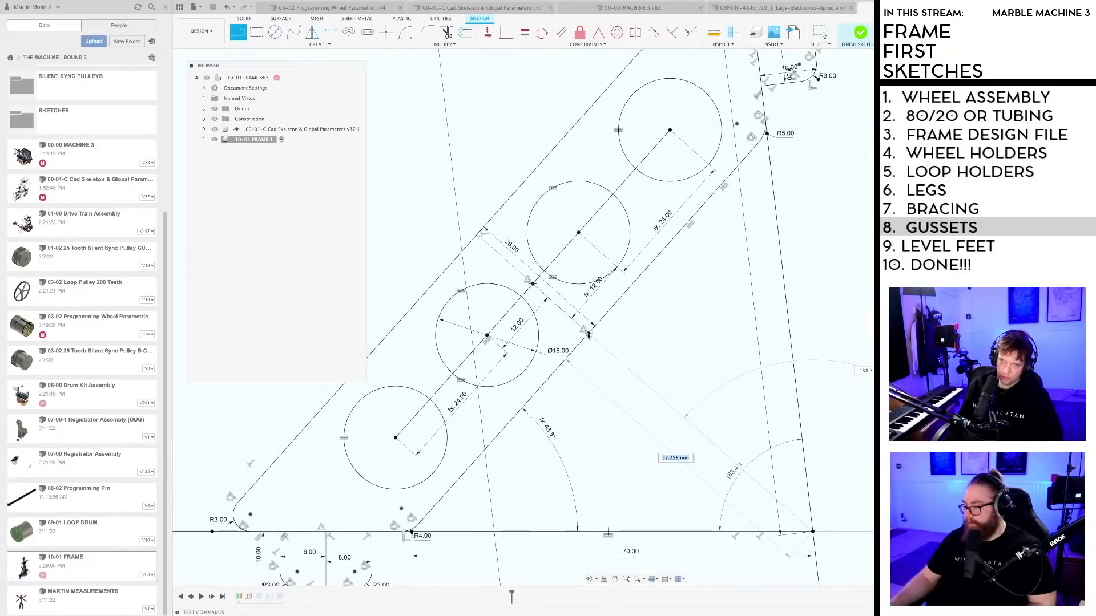
click(588, 335)
key(Escape)
Step: Check the angles the new line makes with the leg and with the horizontal member, without keeping either dimension
scroll(668, 365, down, 3)
key(d)
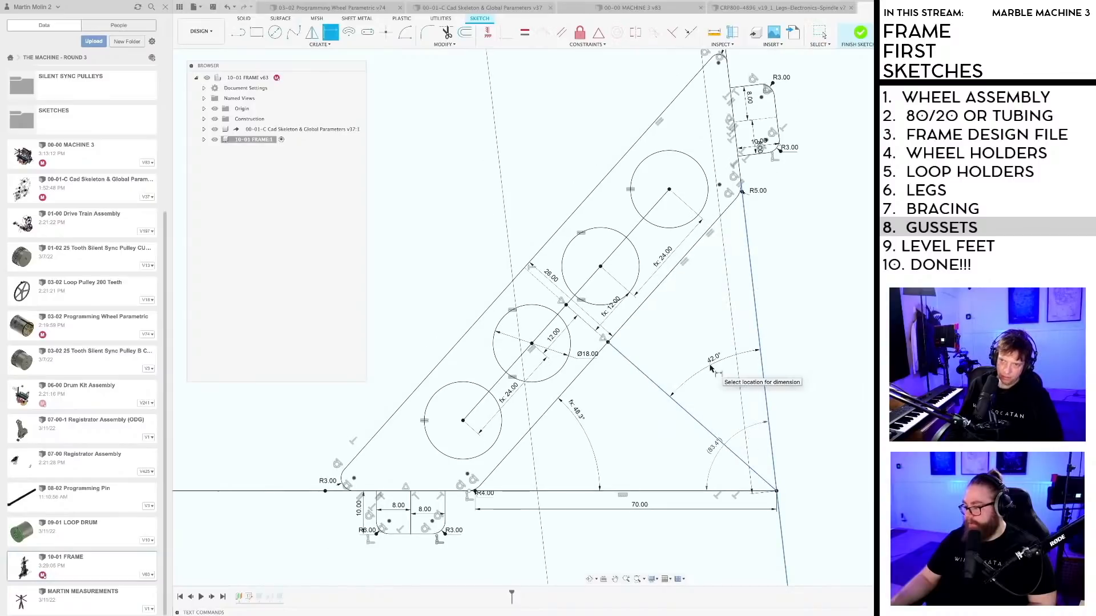
key(Escape)
key(d)
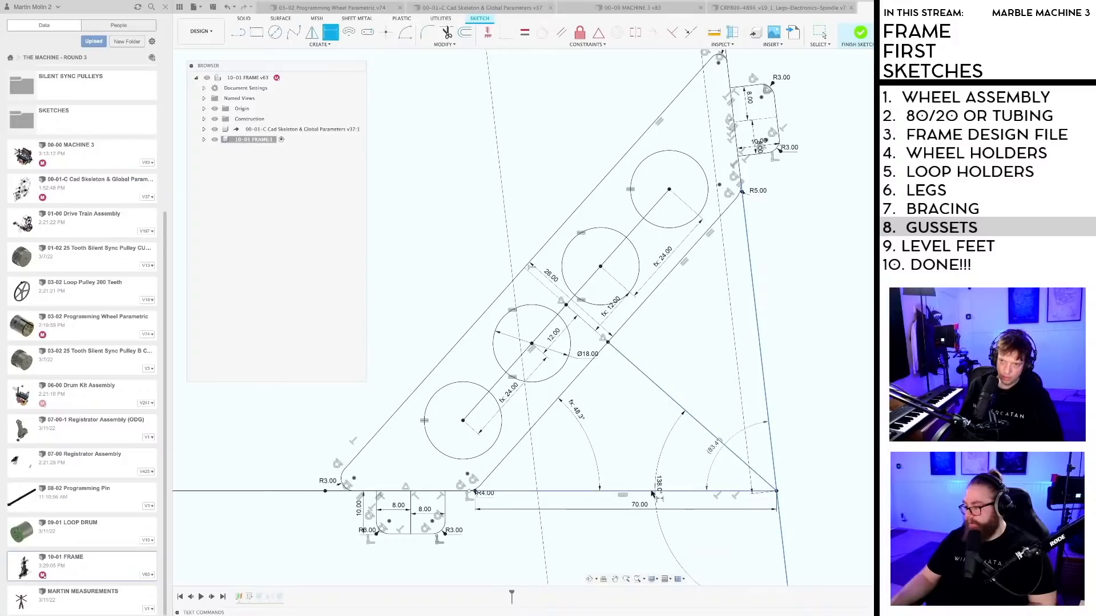
key(Escape)
key(d)
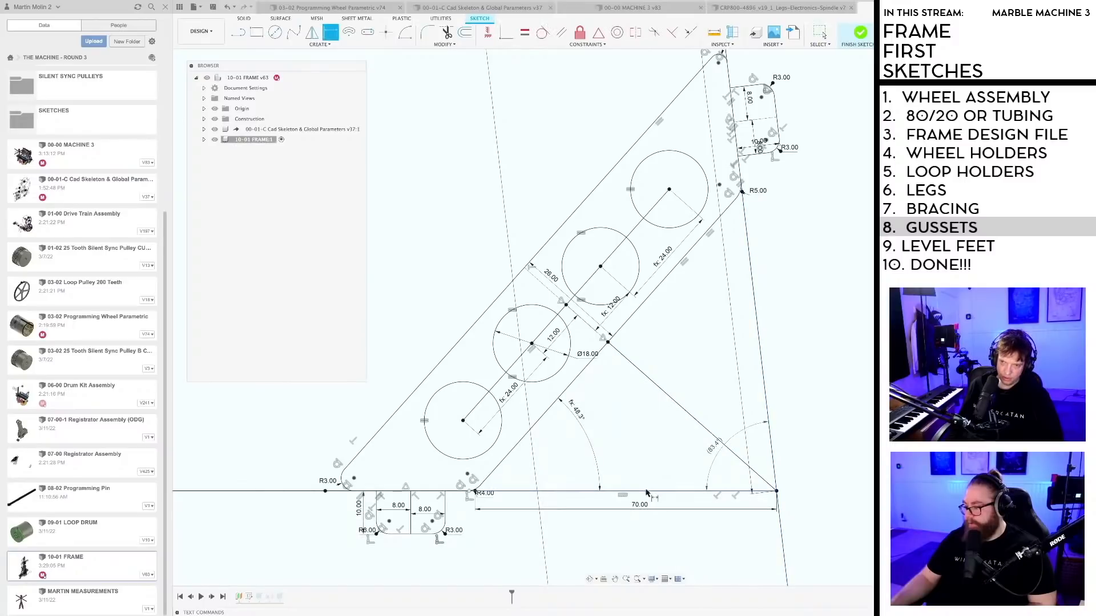
click(653, 491)
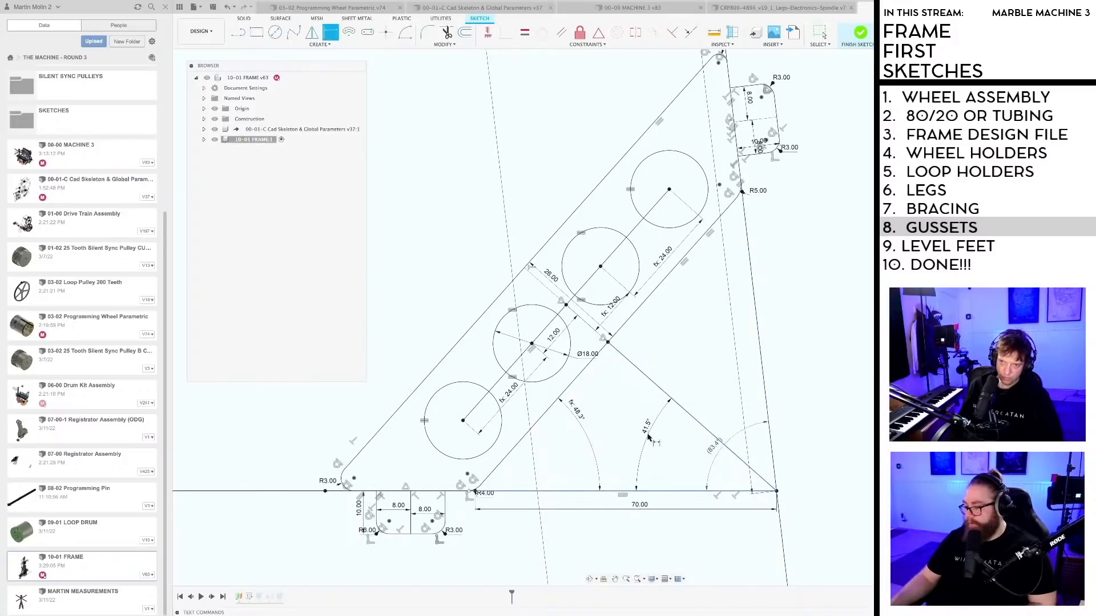
key(Escape)
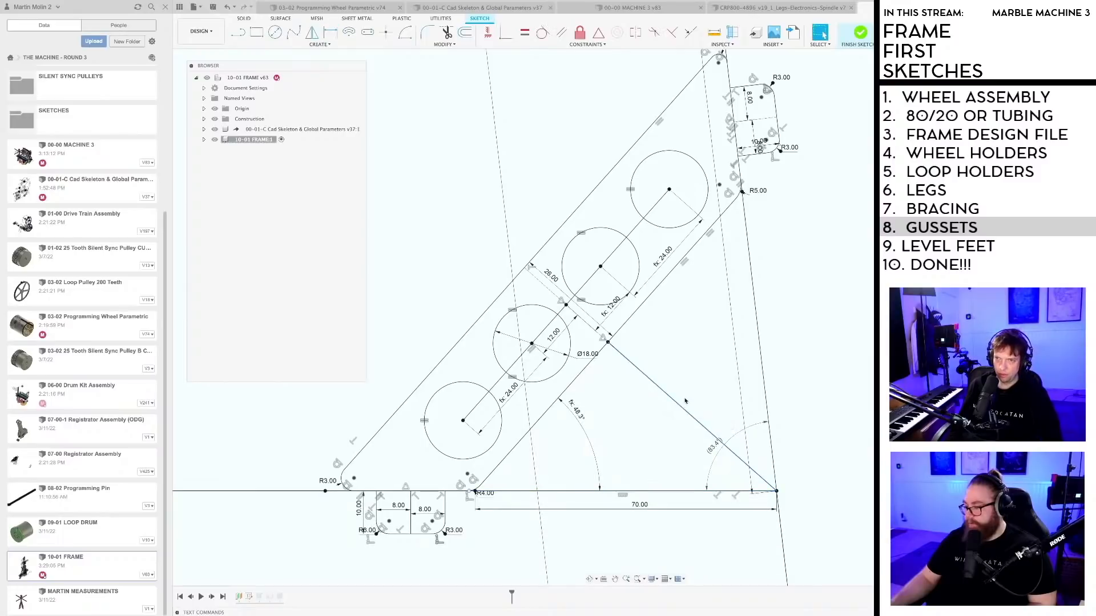
Step: Remove the line between the frame corner and the gusset, and save the design
scroll(687, 396, down, 2)
key(ctrl+s)
key(Return)
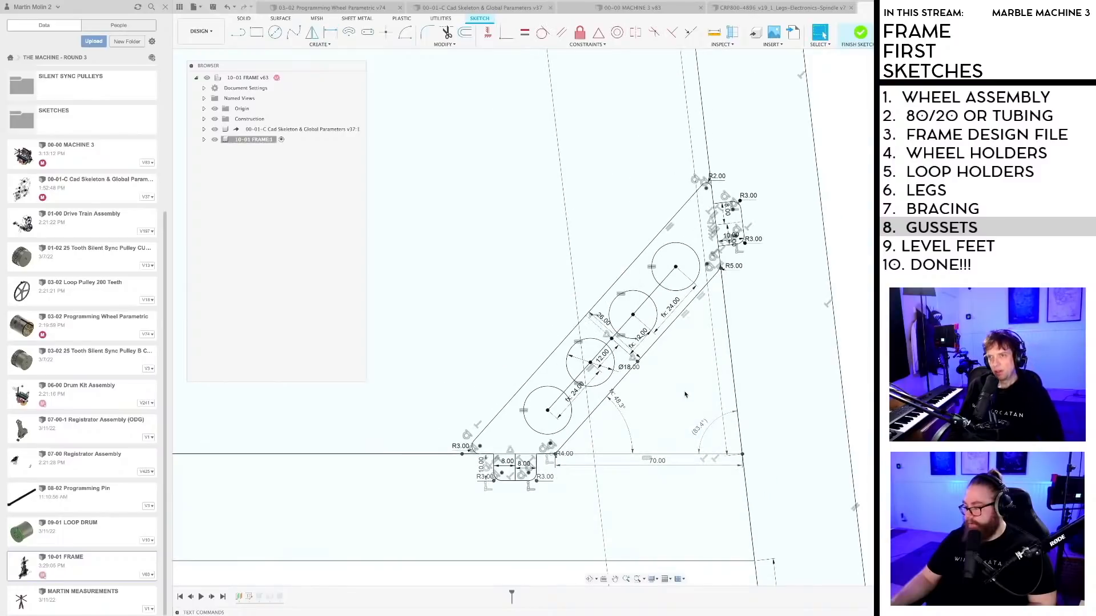
Step: Finish the frame sketch and save the full frame assembly as a new version
scroll(687, 396, down, 3)
scroll(686, 392, down, 4)
mouse_move(768, 381)
middle_down()
mouse_move(803, 357)
mouse_move(863, 372)
mouse_move(731, 317)
middle_up()
scroll(859, 366, up, 4)
scroll(851, 348, down, 1)
scroll(850, 348, down, 3)
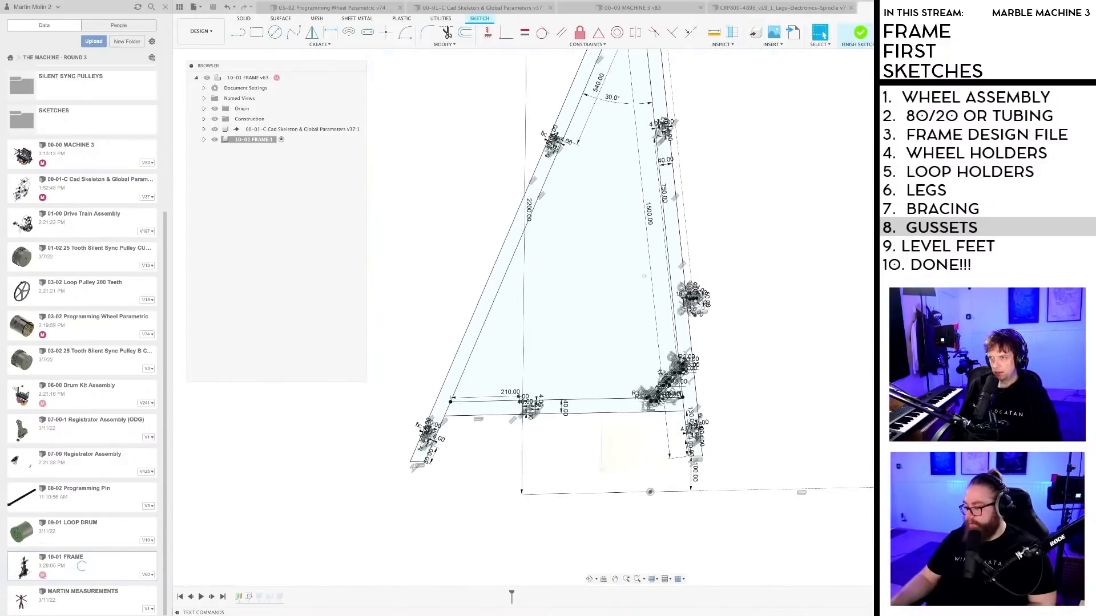
click(860, 33)
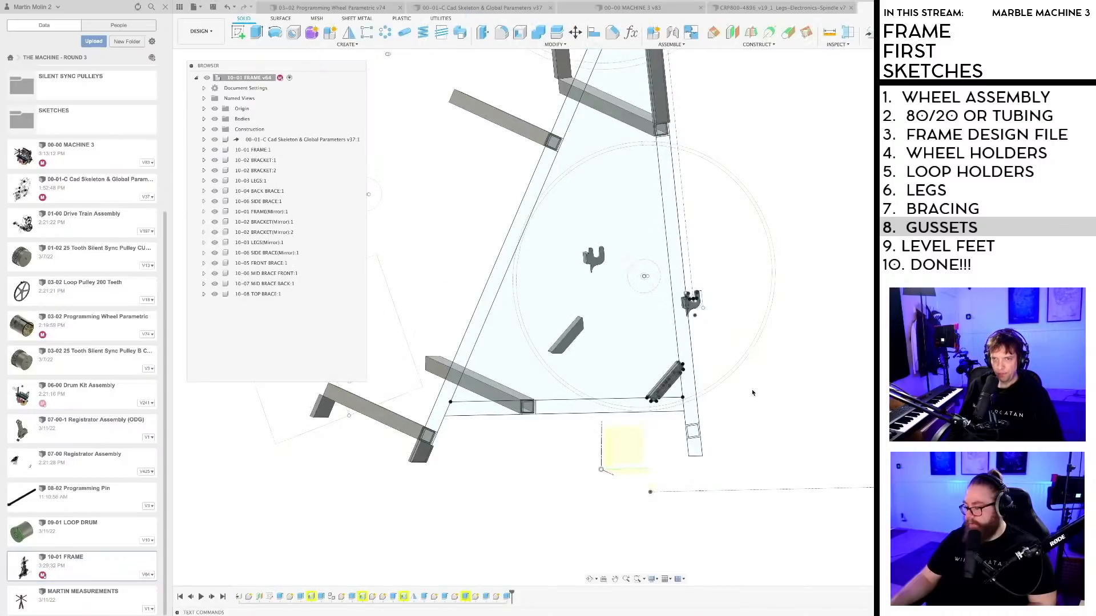
shift+middle_drag(802, 423, 762, 430)
key(ctrl+s)
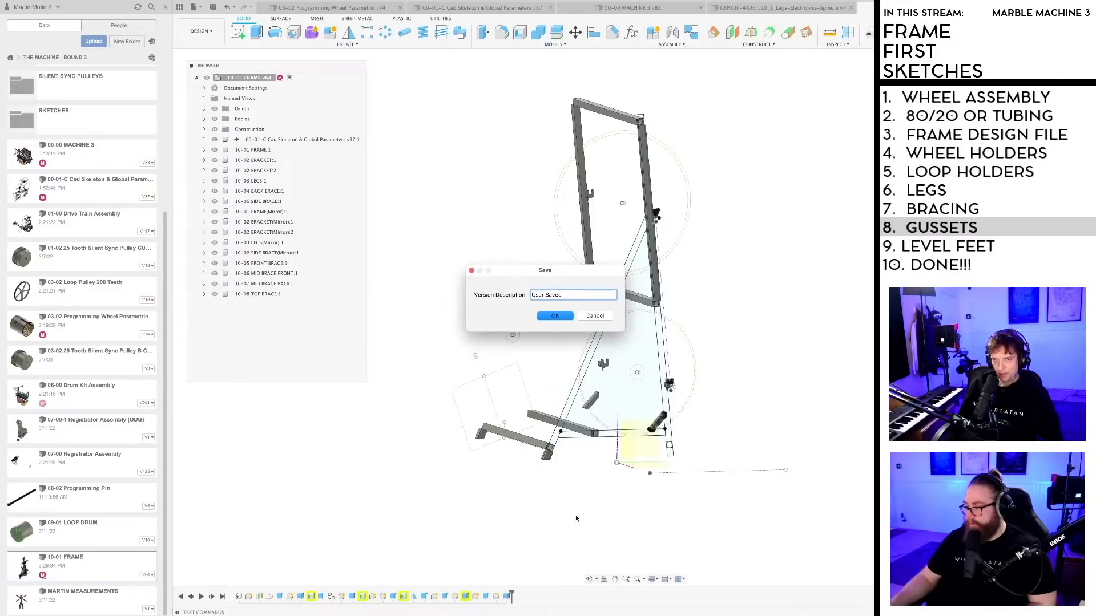
key(Return)
Step: Roll the design history back to just after the 10-01 FRAME extrude and open that extrude for editing
drag(512, 595, 306, 596)
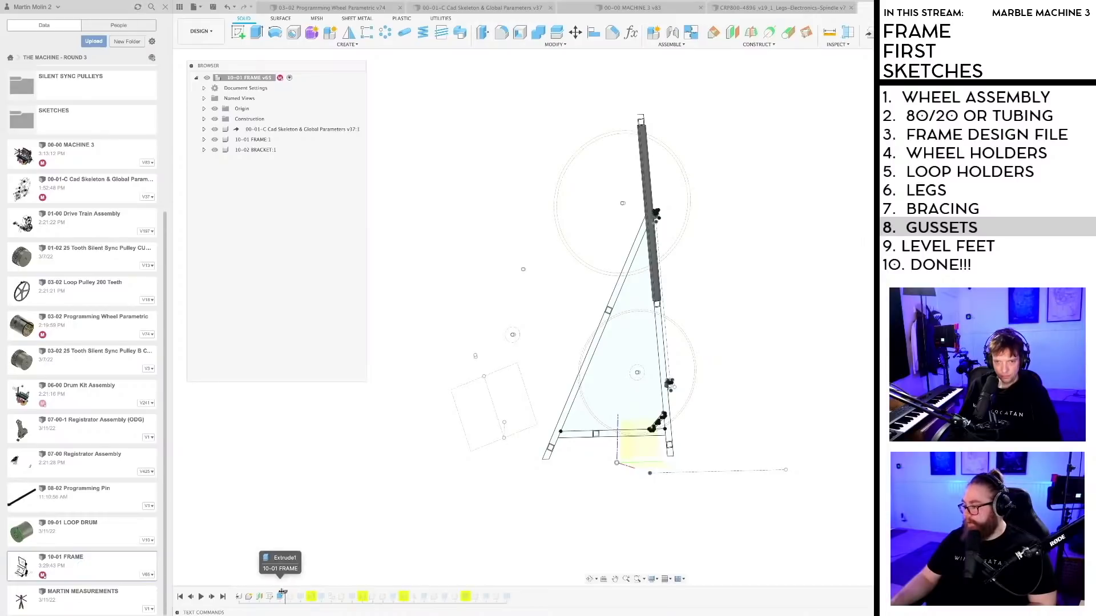
drag(282, 592, 283, 593)
right_click(280, 597)
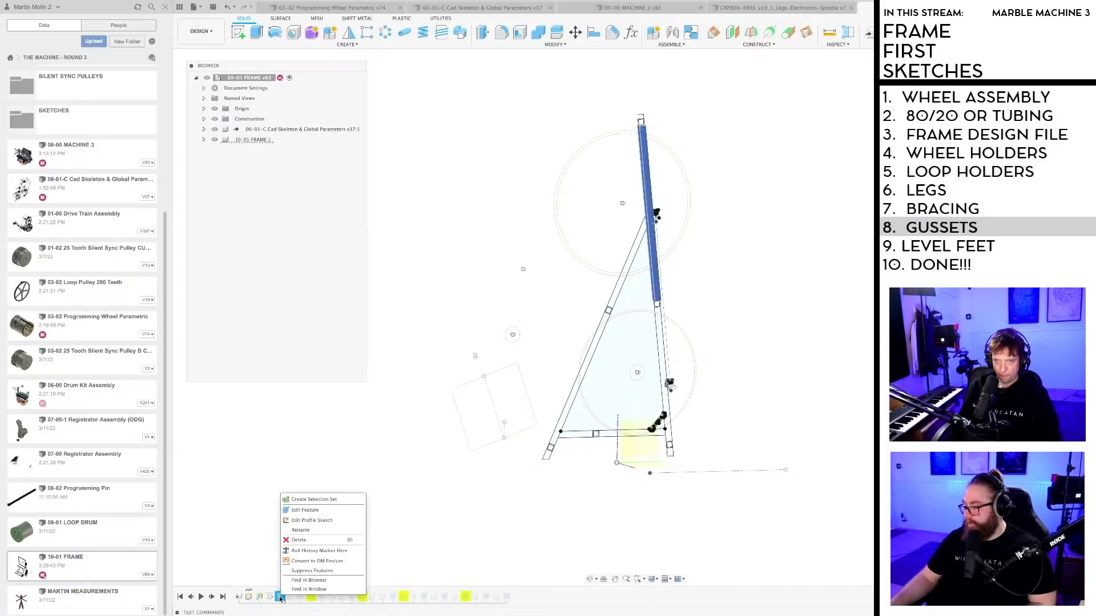
click(306, 509)
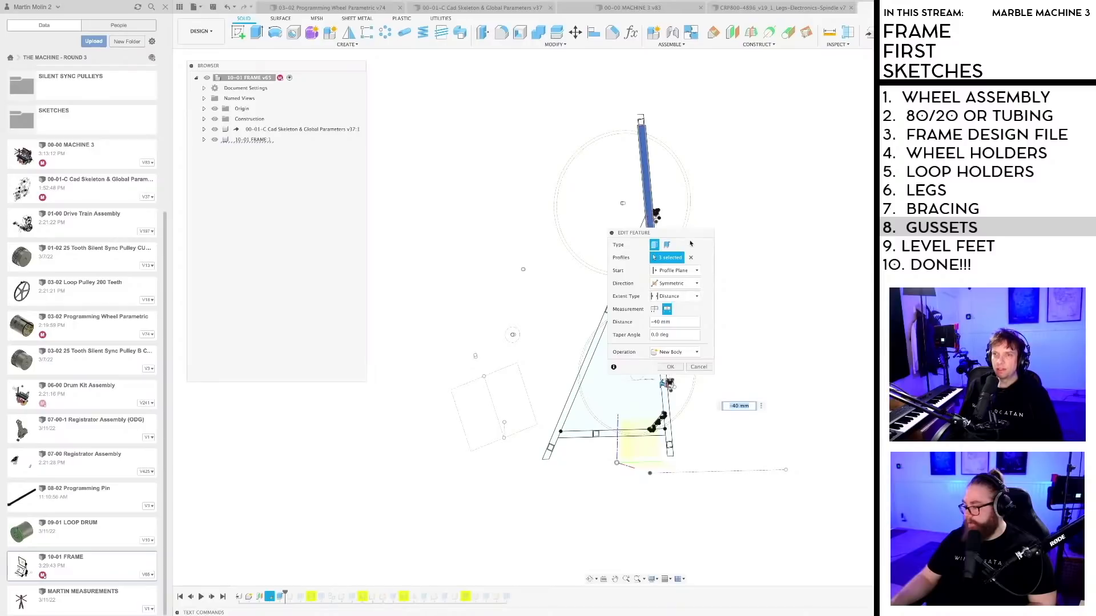
Step: Add the front leg's foot end, lower brace square and long lower section to the extrude's profiles
scroll(668, 290, up, 5)
mouse_move(707, 295)
middle_down()
mouse_move(688, 287)
mouse_move(704, 283)
middle_up()
middle_drag(674, 233, 659, 156)
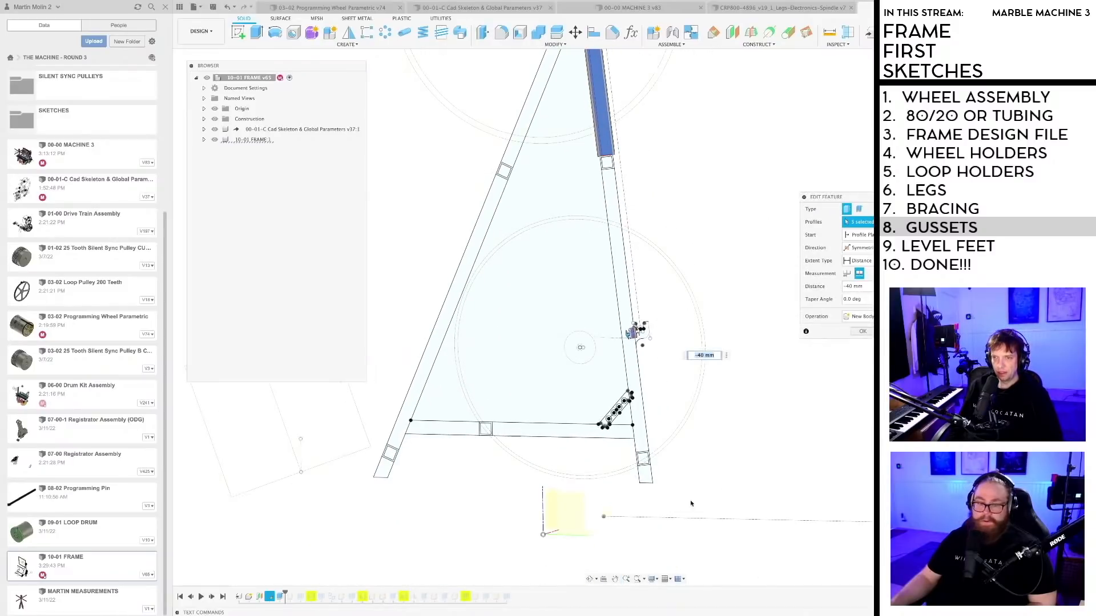
scroll(645, 469, up, 2)
click(643, 468)
scroll(643, 467, up, 5)
scroll(643, 468, up, 2)
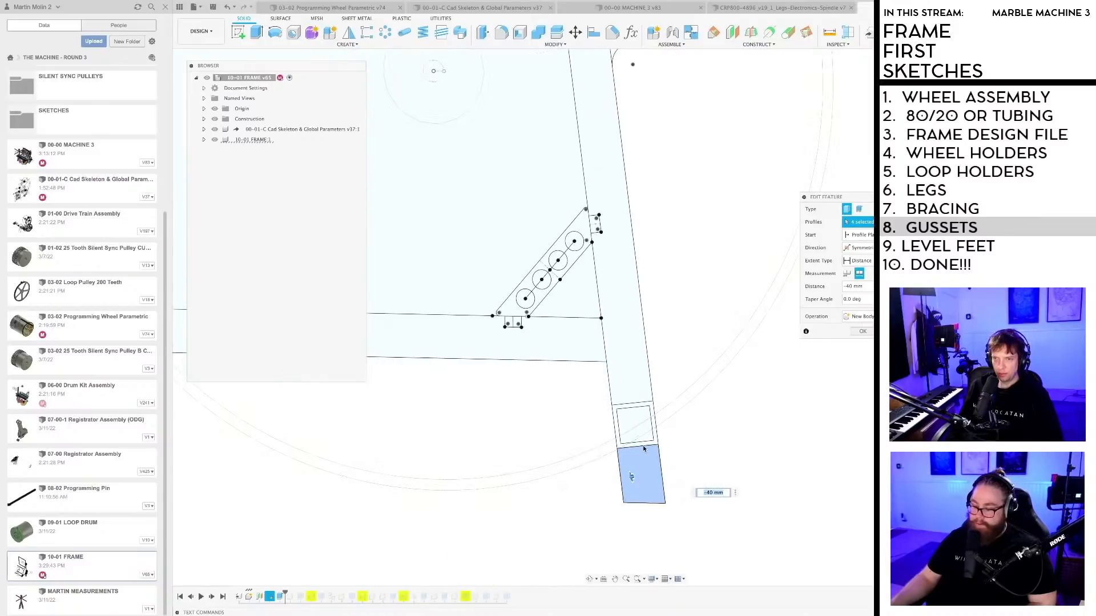
click(642, 444)
click(638, 421)
click(625, 358)
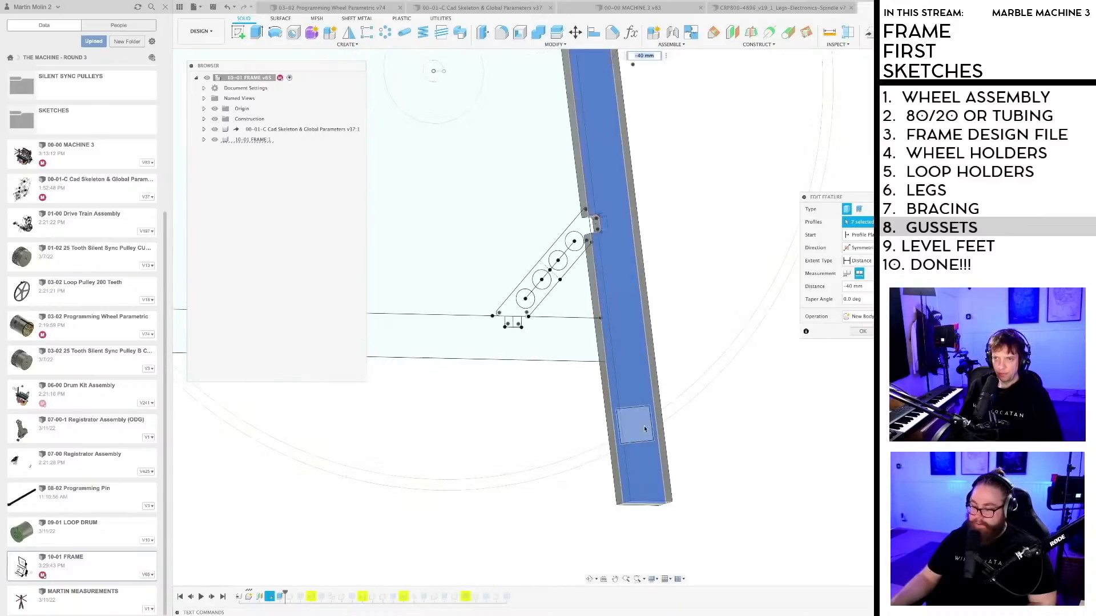
Step: Add the gusset tab area inside the lower leg to the extrude's profiles
scroll(641, 240, down, 3)
middle_drag(642, 231, 664, 565)
click(636, 445)
middle_drag(638, 419, 634, 205)
scroll(621, 374, up, 4)
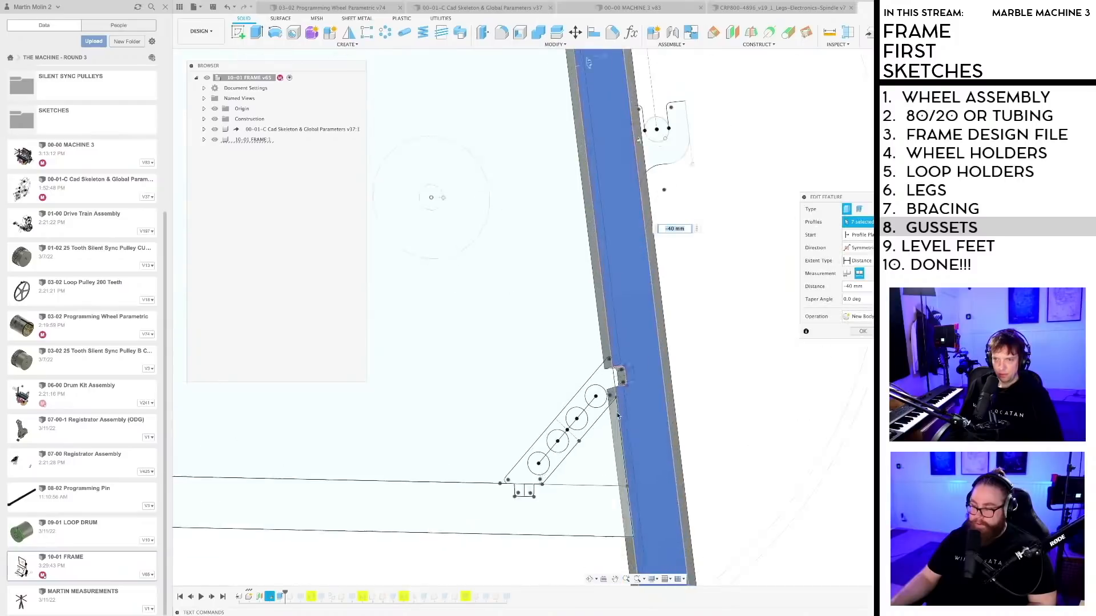
click(620, 373)
middle_drag(649, 291, 635, 539)
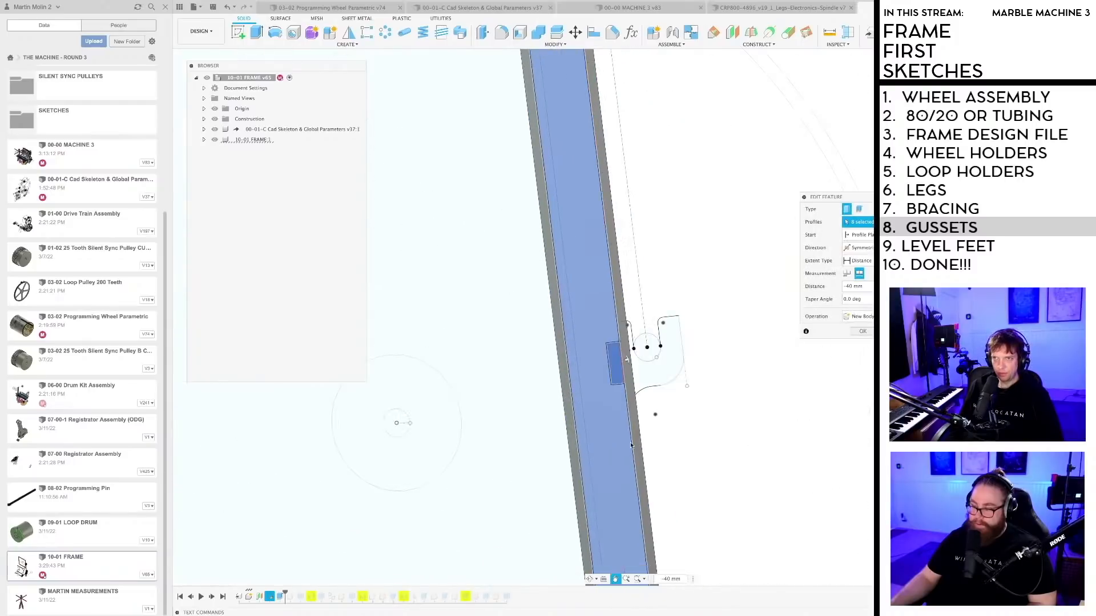
Step: Include the brace square midway up the leg in the extrude, and accept the edited feature
scroll(551, 153, down, 3)
middle_drag(550, 154, 603, 411)
scroll(557, 313, up, 2)
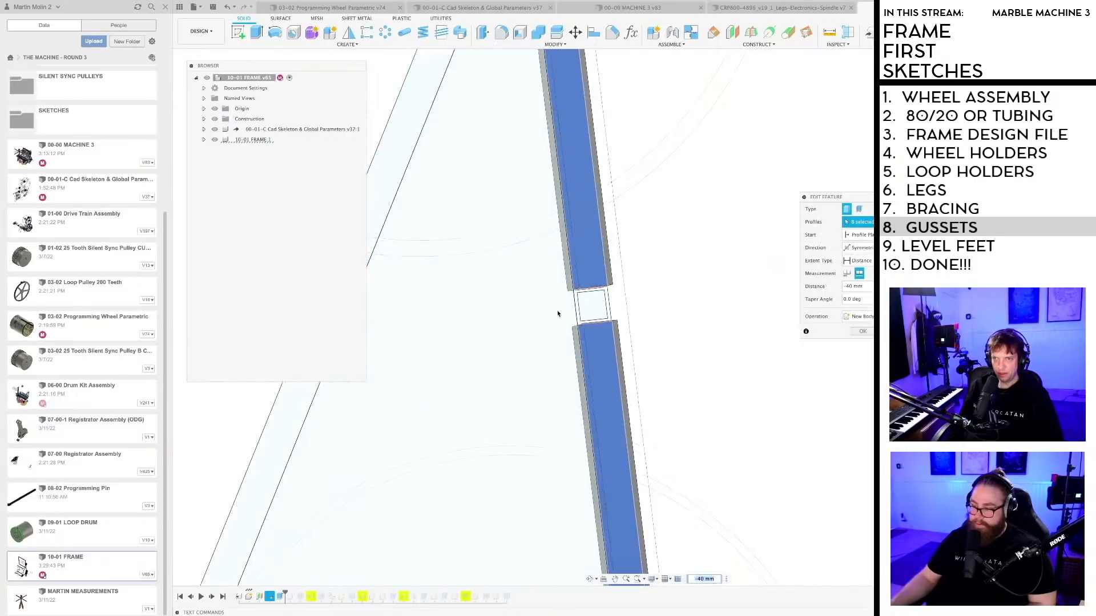
click(597, 302)
scroll(618, 352, up, 1)
scroll(618, 352, down, 5)
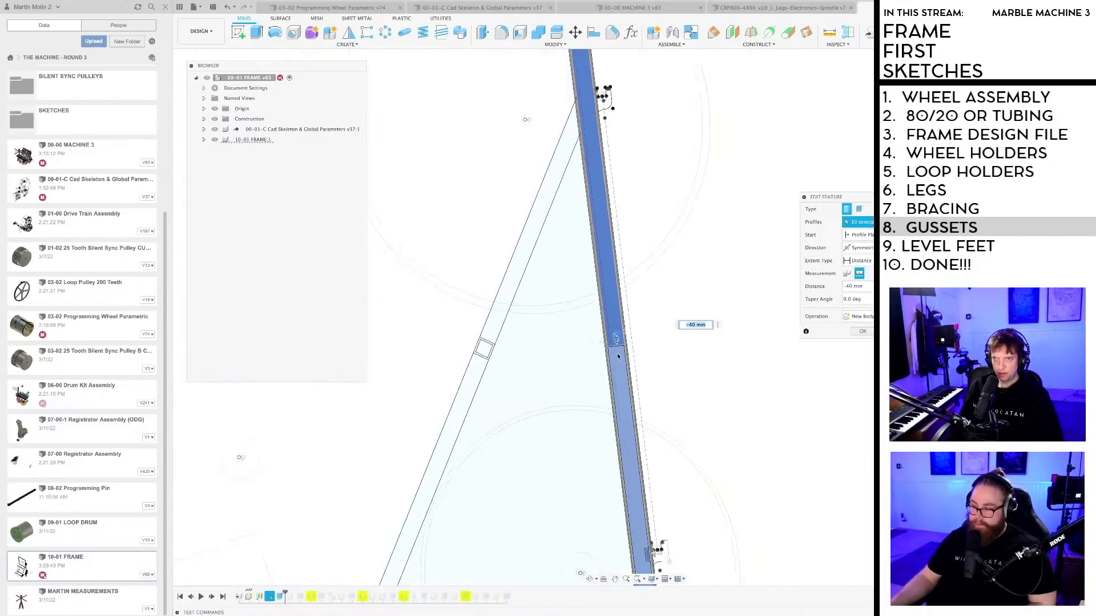
scroll(630, 80, down, 1)
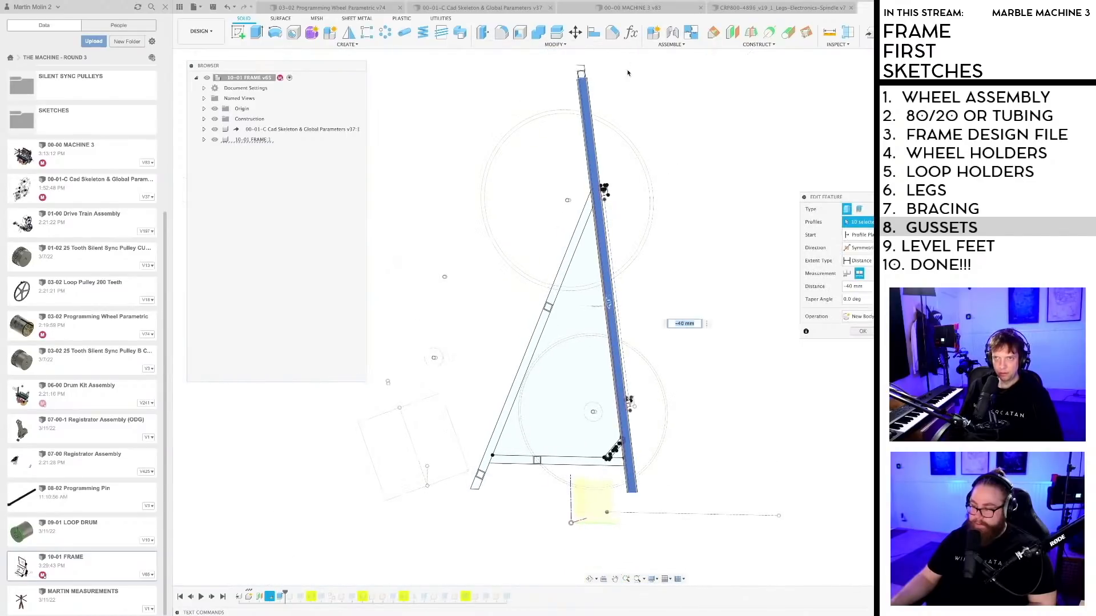
middle_drag(592, 65, 612, 192)
scroll(611, 192, up, 3)
click(861, 331)
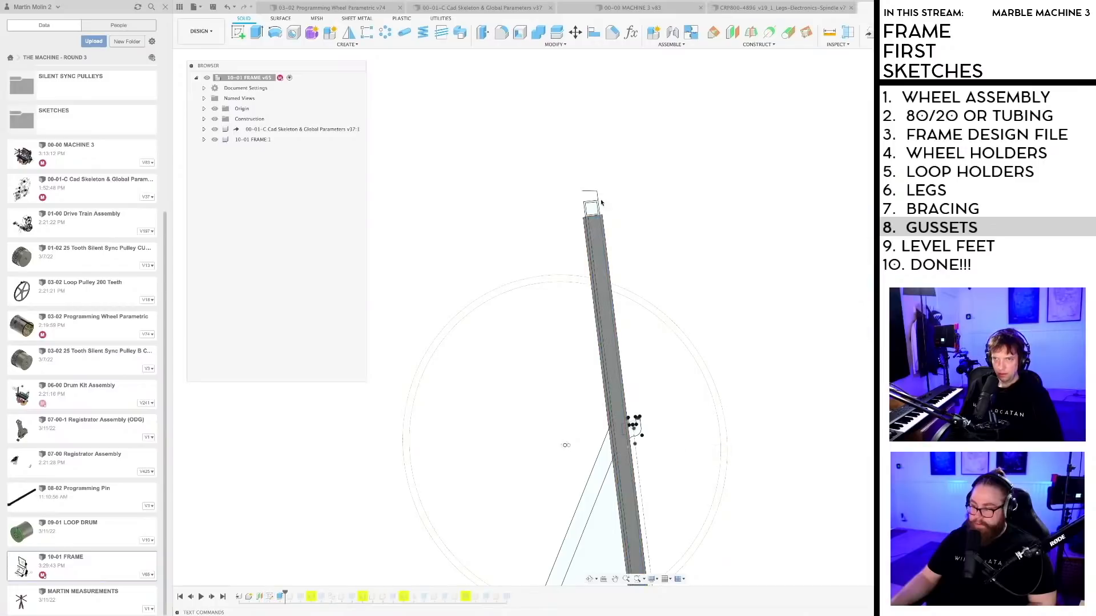
Step: Close the leg's top end in the frame sketch with a line from the brace square's outer corner to the top horizontal line
double_click(270, 596)
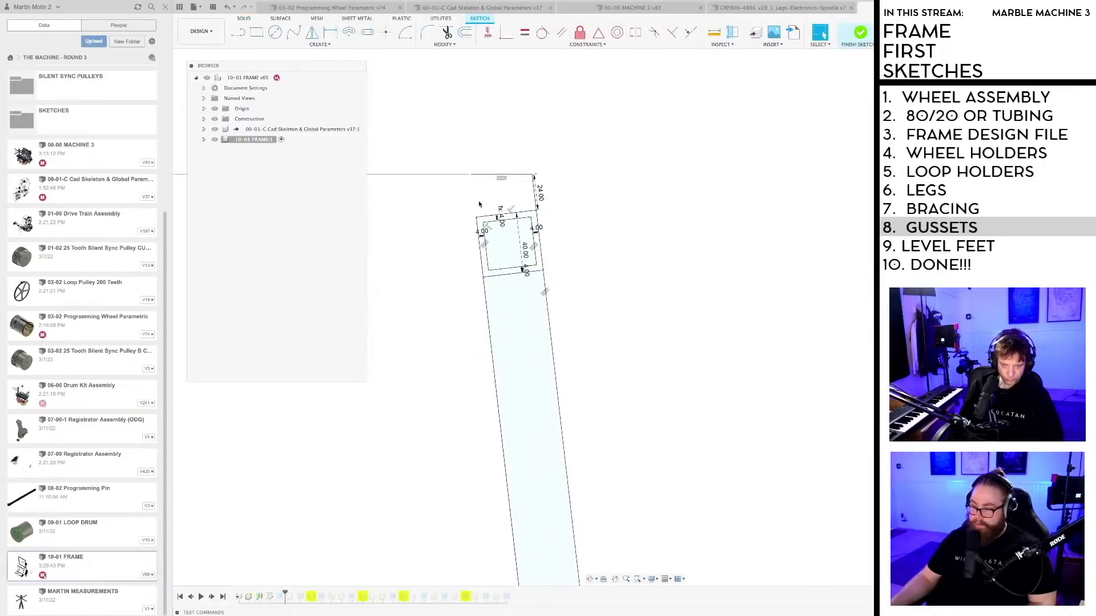
key(l)
scroll(477, 211, up, 1)
click(475, 217)
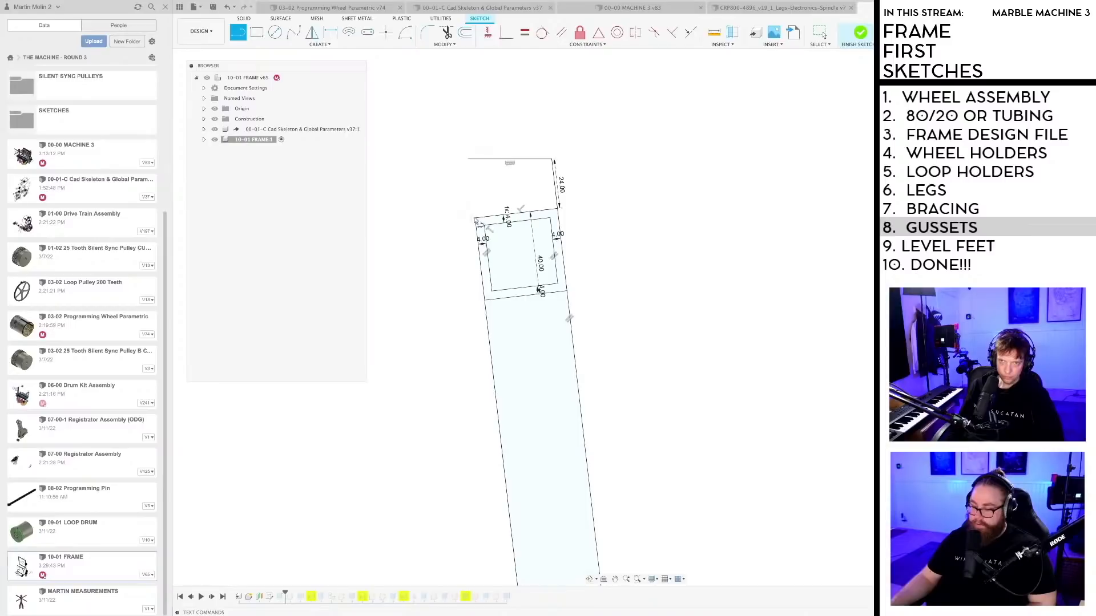
click(470, 161)
key(Escape)
scroll(727, 389, down, 10)
mouse_move(728, 384)
middle_down()
mouse_move(745, 353)
mouse_move(747, 223)
middle_up()
click(860, 32)
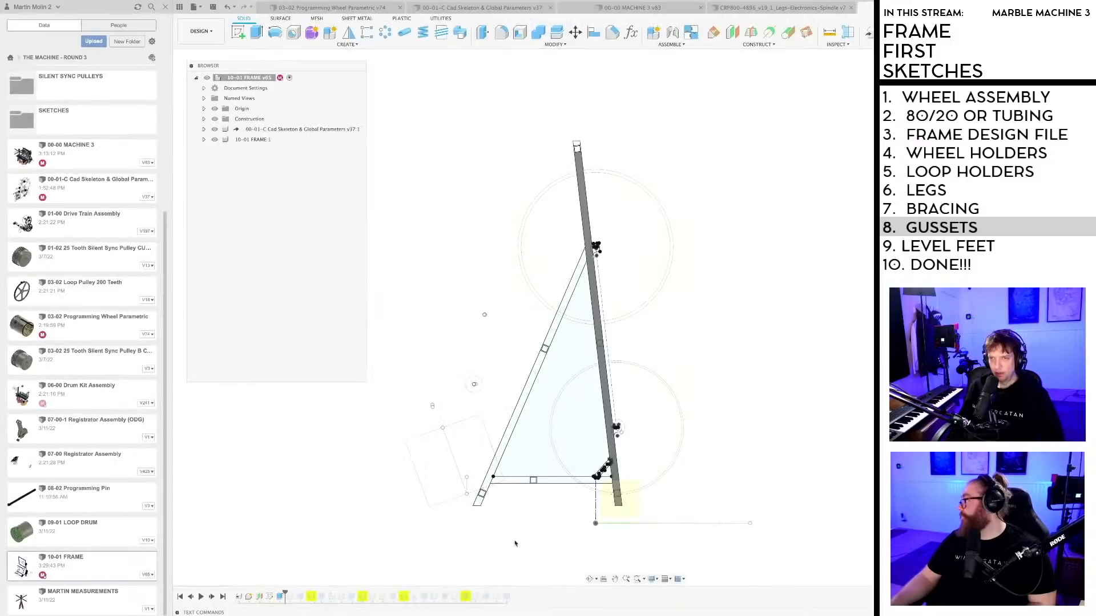
Step: Add the upper brace square and the newly closed top end to the leg's extrude profiles, and accept the edit
right_click(280, 596)
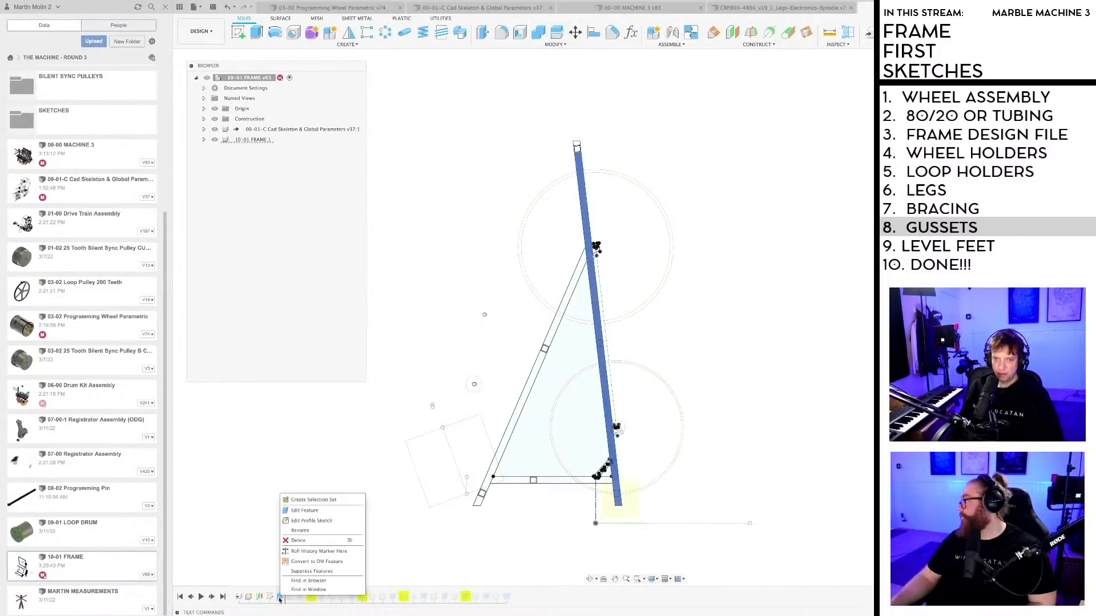
click(306, 513)
shift+middle_drag(626, 197, 639, 214)
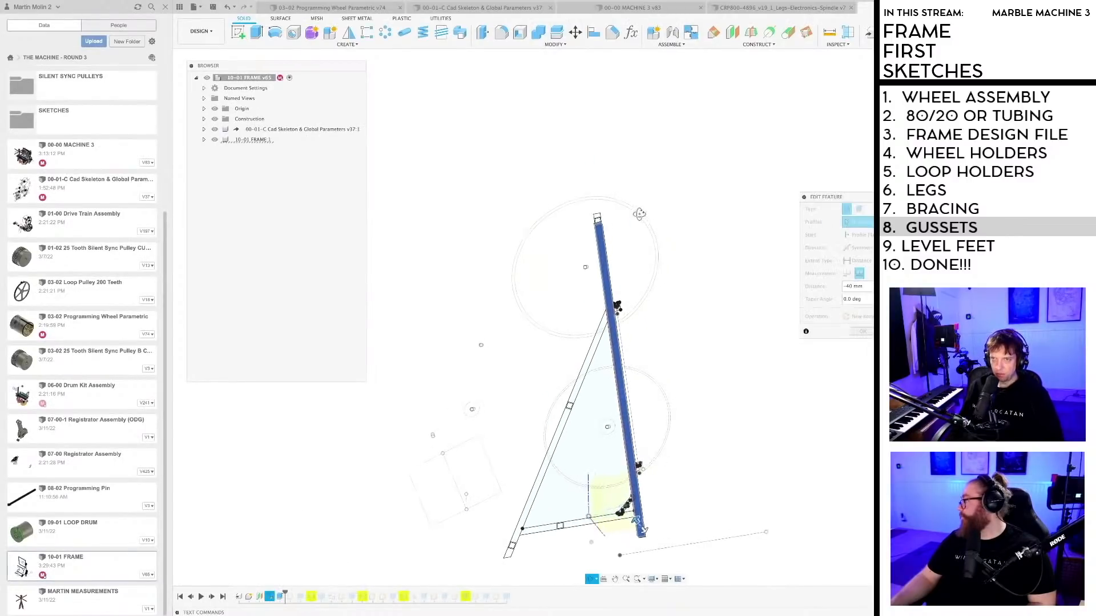
scroll(597, 220, up, 6)
scroll(635, 234, up, 5)
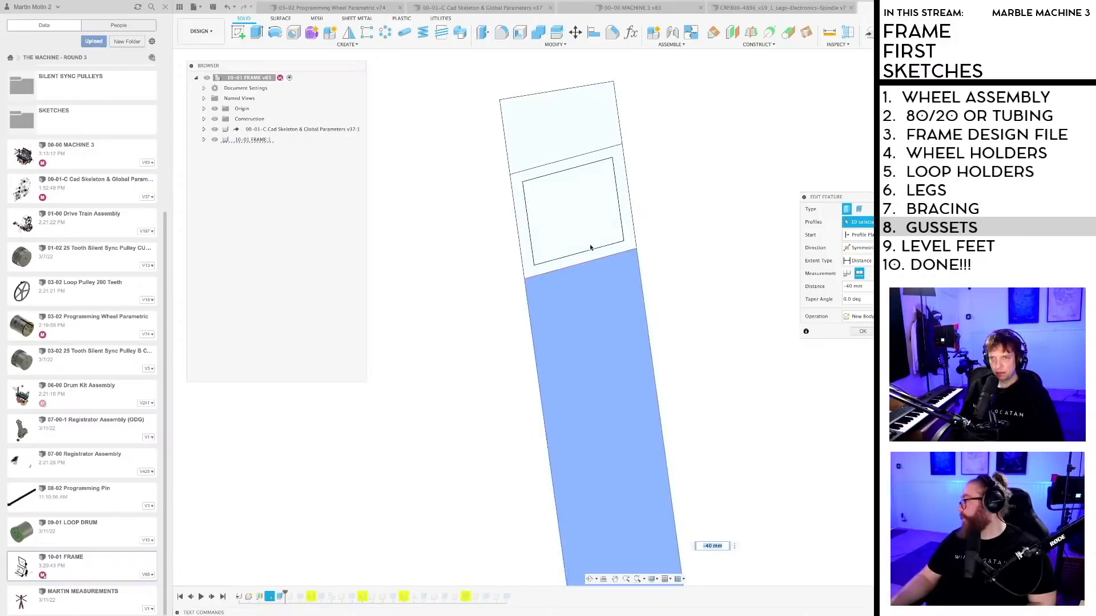
scroll(588, 257, up, 3)
click(584, 261)
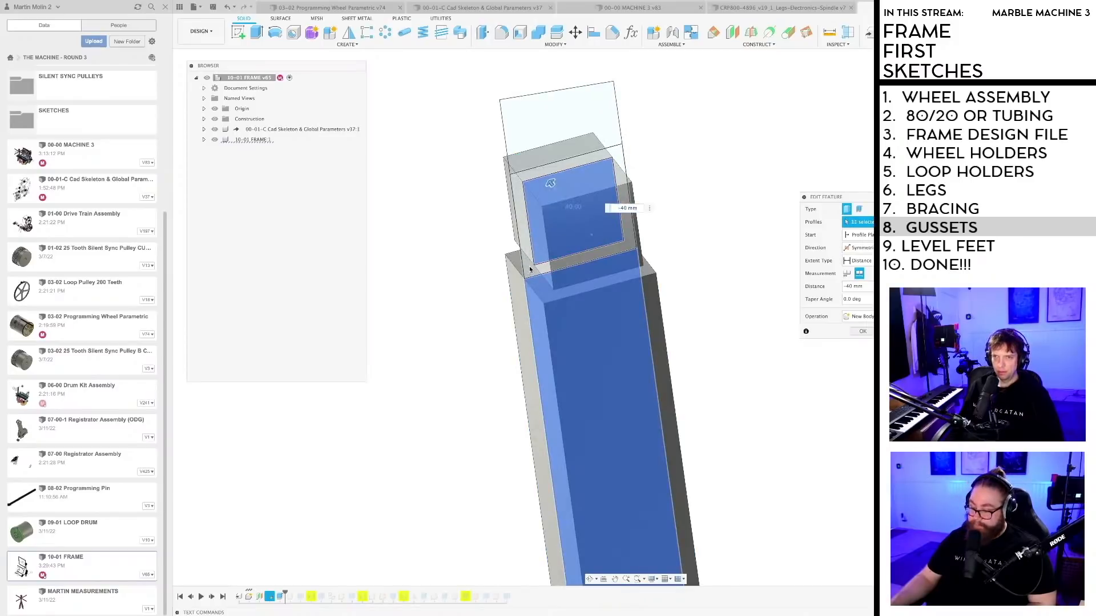
click(544, 112)
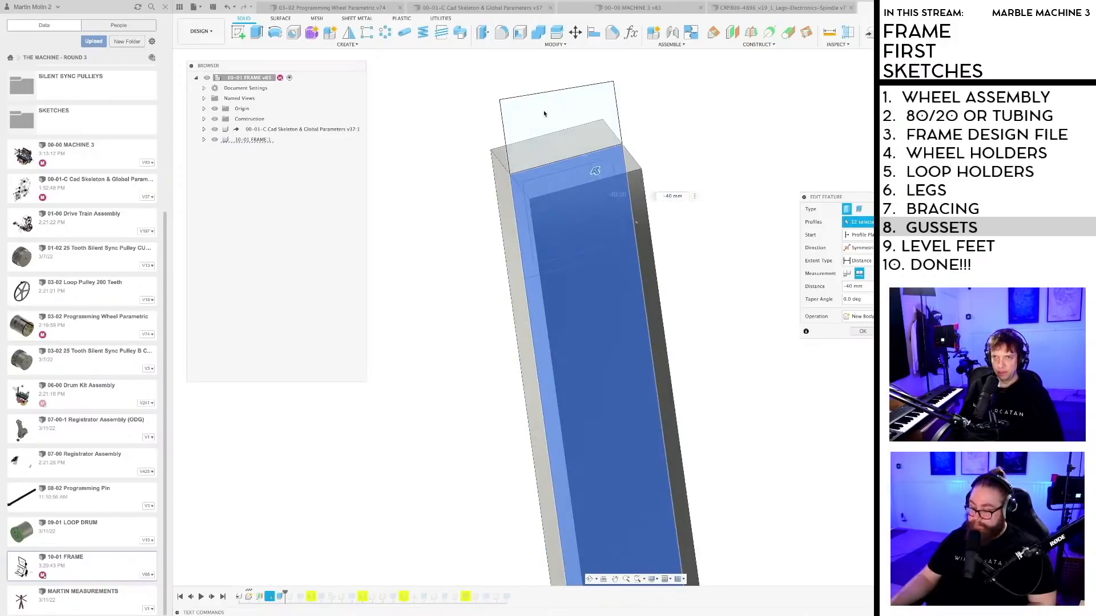
click(863, 331)
scroll(689, 320, down, 5)
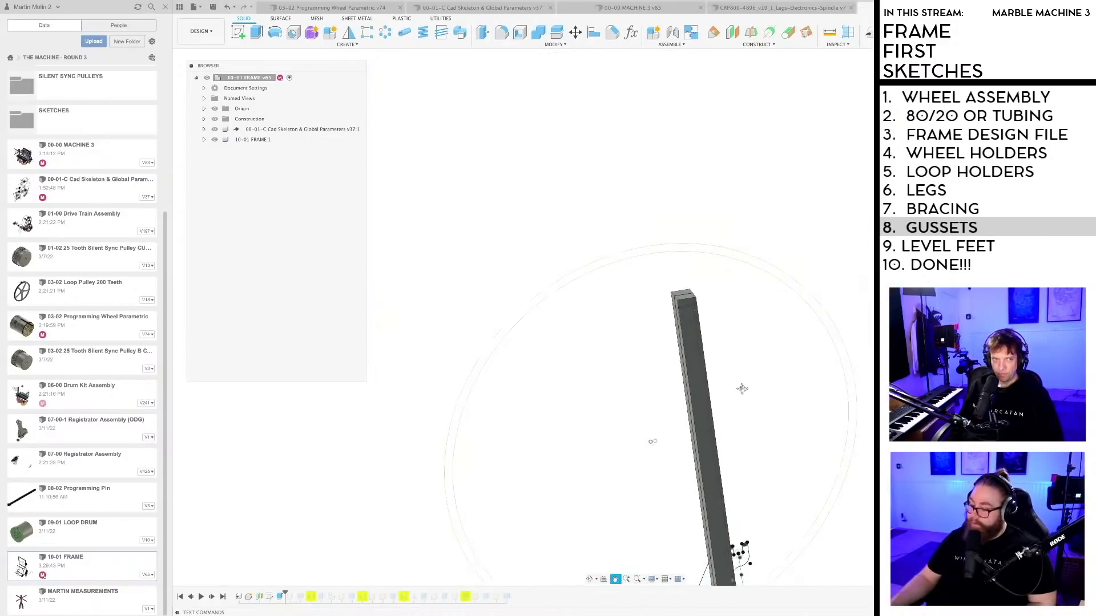
Step: Roll the design history forward past the first bracket's features and the flagged cut that follows them
middle_drag(742, 388, 620, 63)
scroll(690, 241, down, 5)
scroll(648, 306, down, 3)
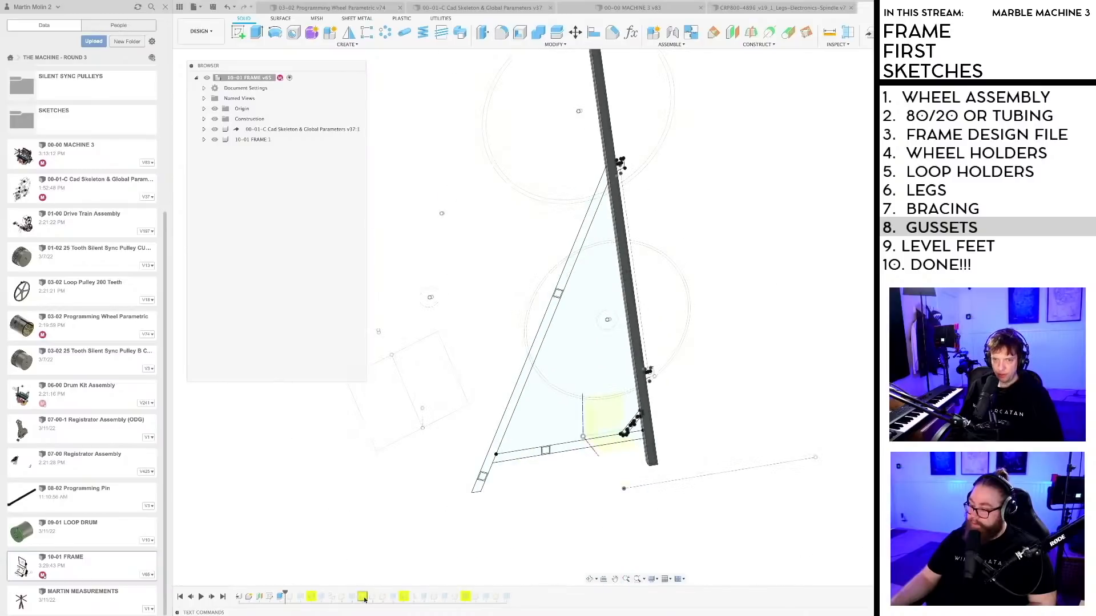
drag(285, 592, 315, 595)
scroll(696, 413, down, 1)
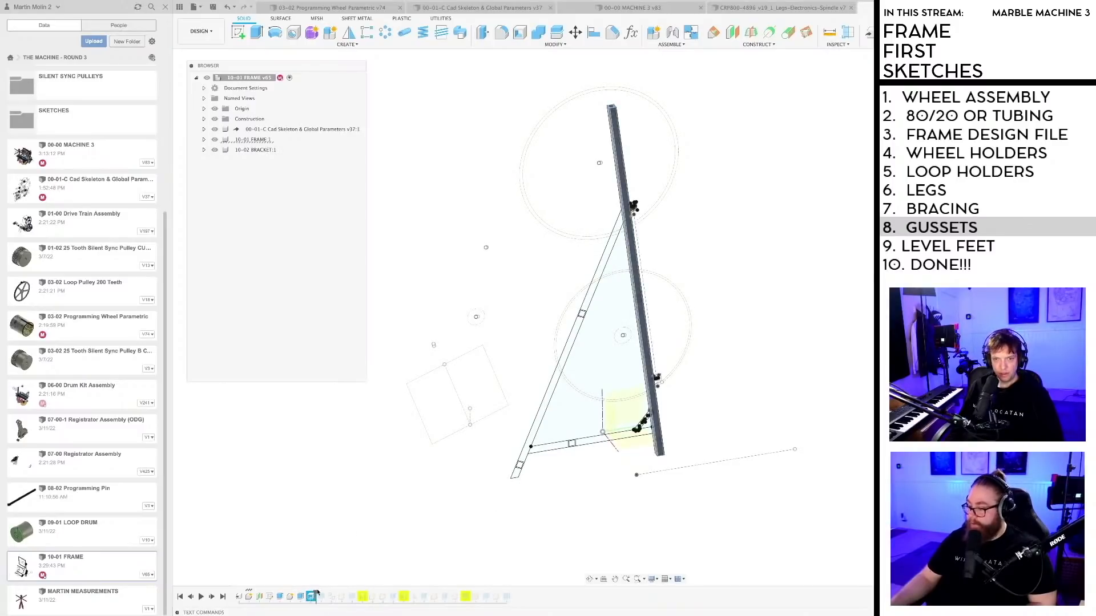
drag(315, 595, 324, 596)
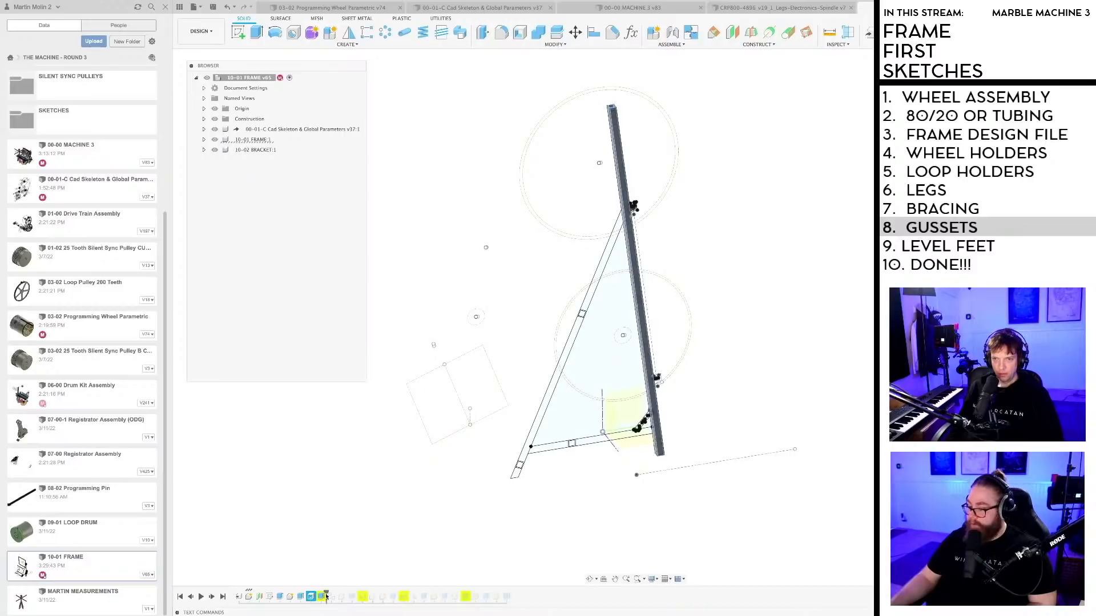
Step: Examine the front leg's open top end and full length, and save the frame design with the description "User Saved"
shift+middle_drag(717, 374, 691, 412)
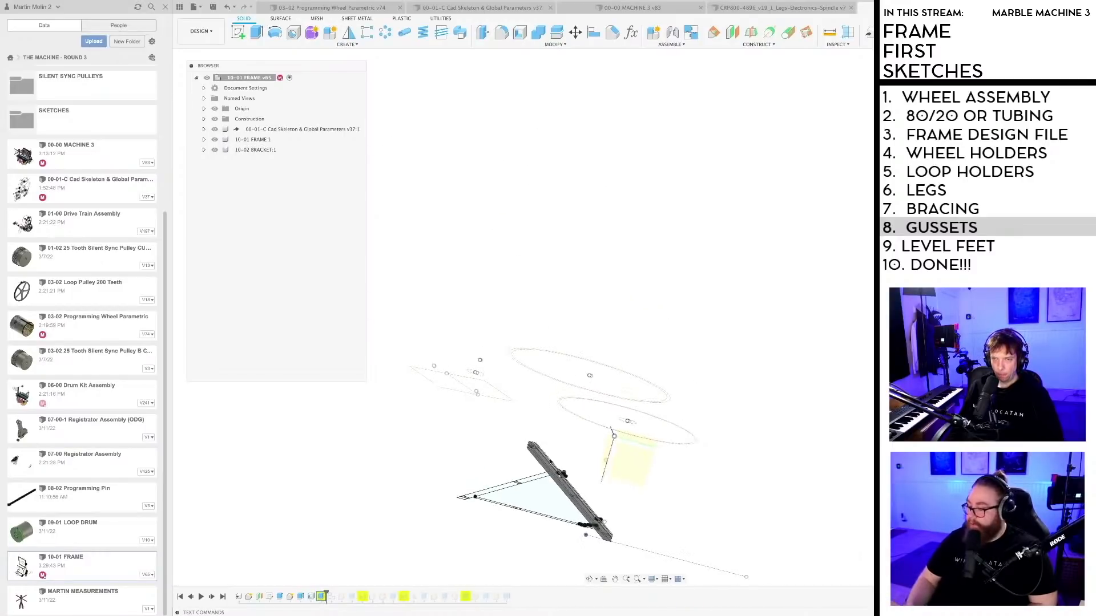
scroll(653, 261, up, 10)
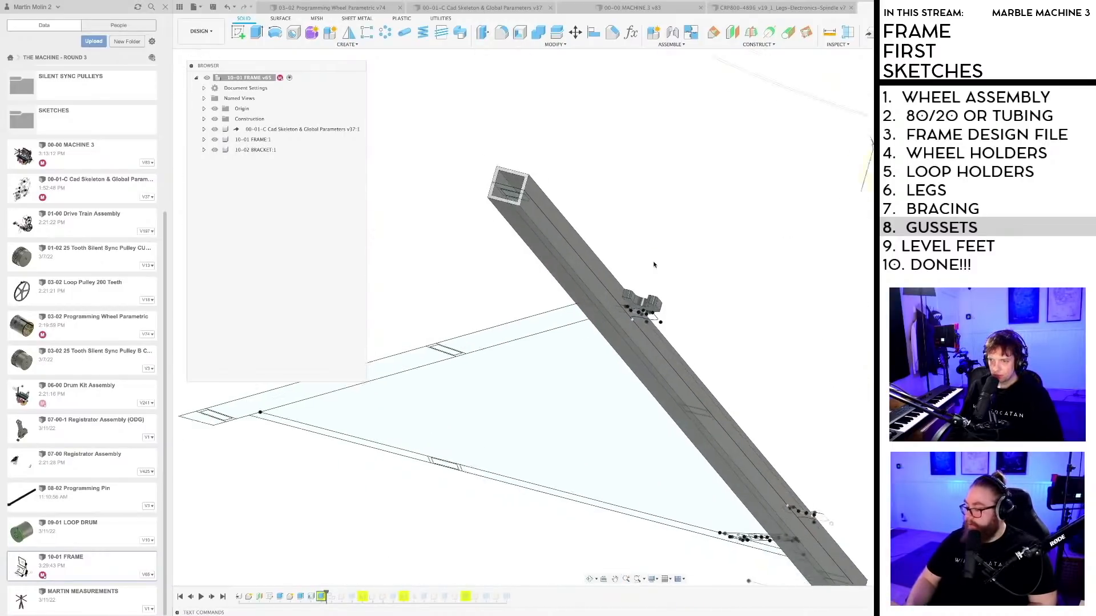
scroll(654, 265, down, 3)
shift+middle_drag(763, 372, 641, 457)
scroll(746, 398, down, 4)
scroll(749, 340, down, 4)
scroll(641, 457, down, 3)
middle_drag(780, 427, 712, 428)
key(super+s)
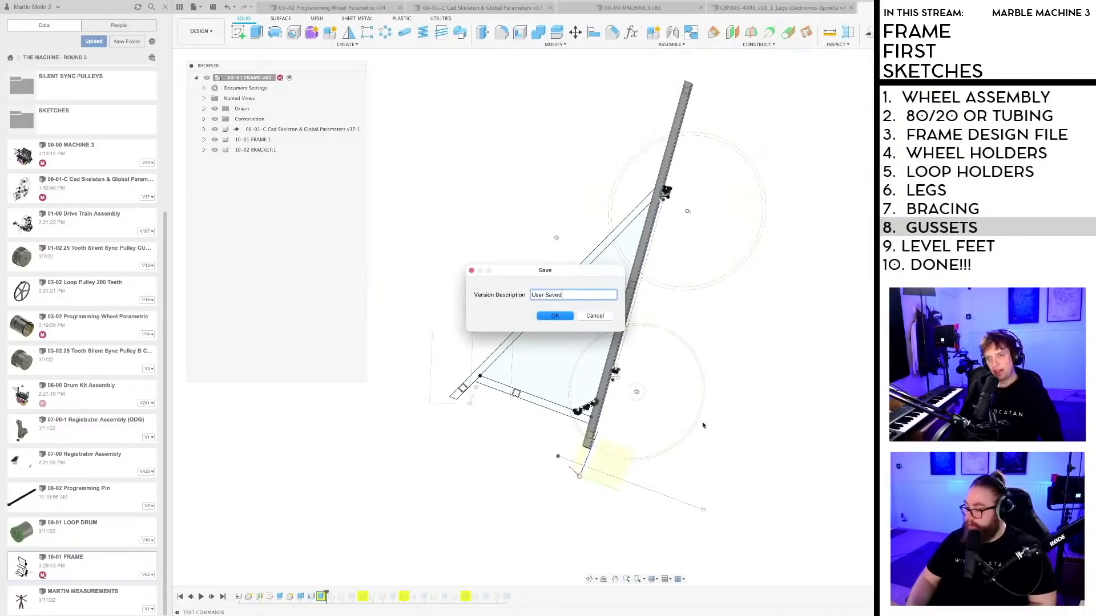
key(Return)
Step: Expand the 10-01 FRAME component, and reopen and accept the flagged 10 mm cut extrude behind the upper bracket
shift+middle_drag(656, 337, 679, 377)
middle_drag(646, 439, 682, 440)
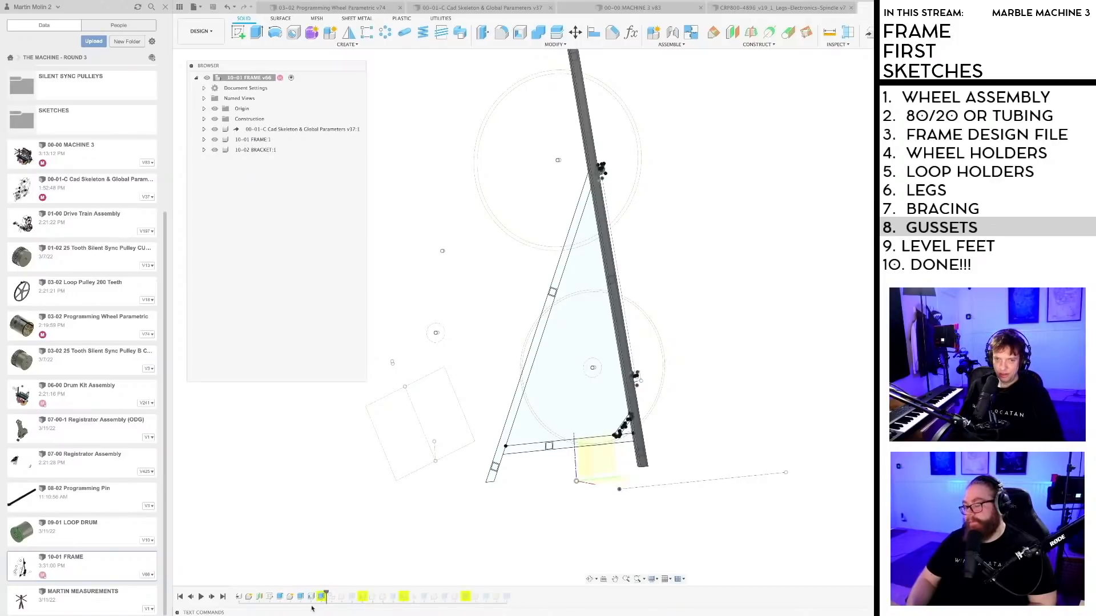
click(204, 140)
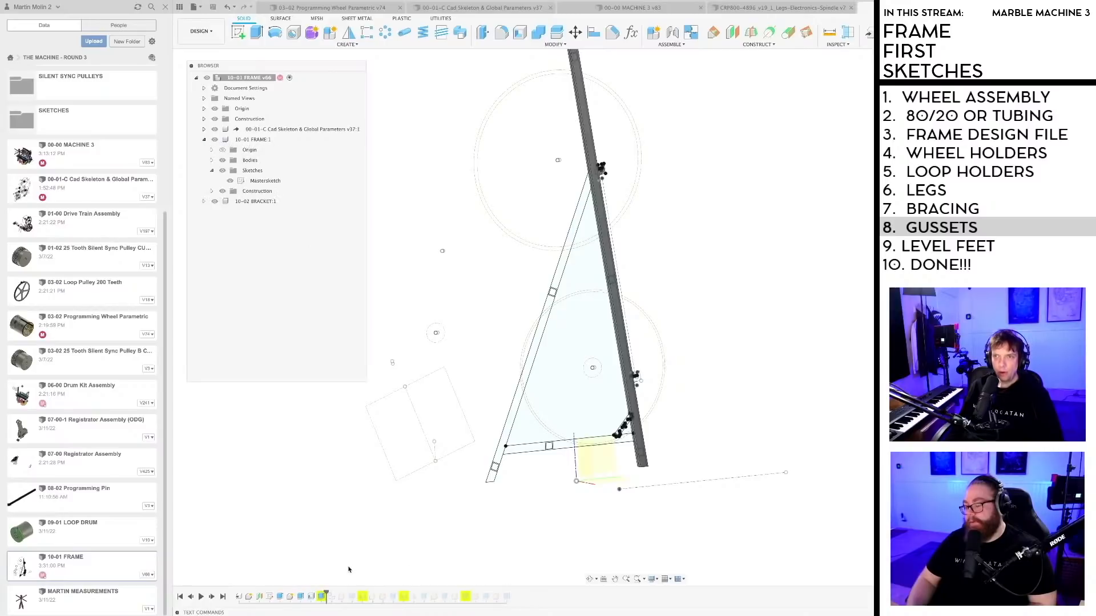
right_click(323, 597)
click(348, 501)
scroll(594, 172, up, 10)
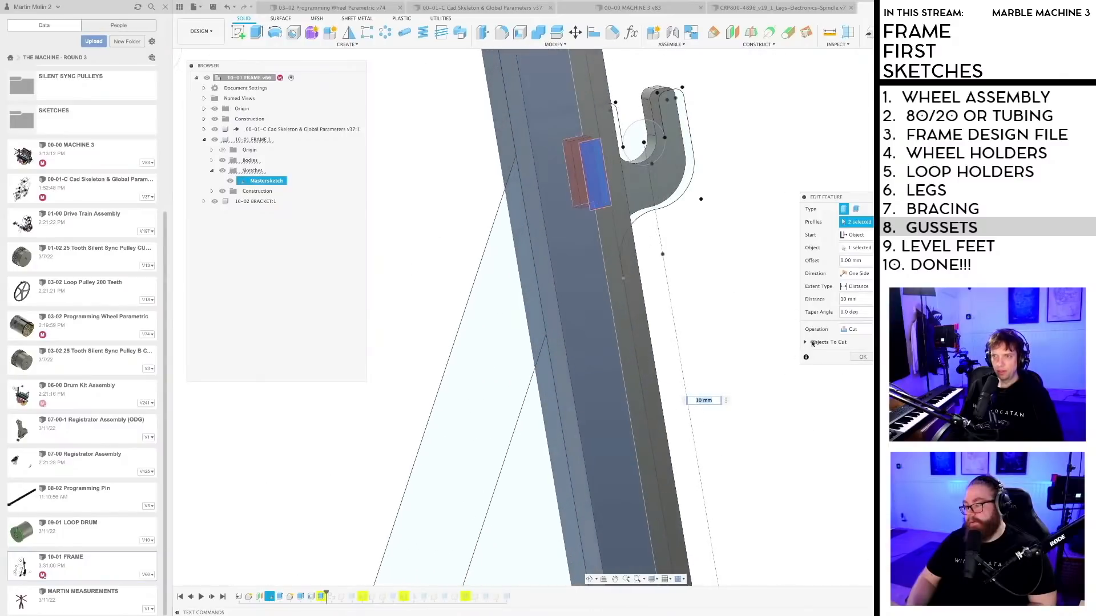
click(862, 358)
Step: Roll the design history forward past the second bracket to include the 10-03 LEGS extrude
scroll(530, 325, down, 10)
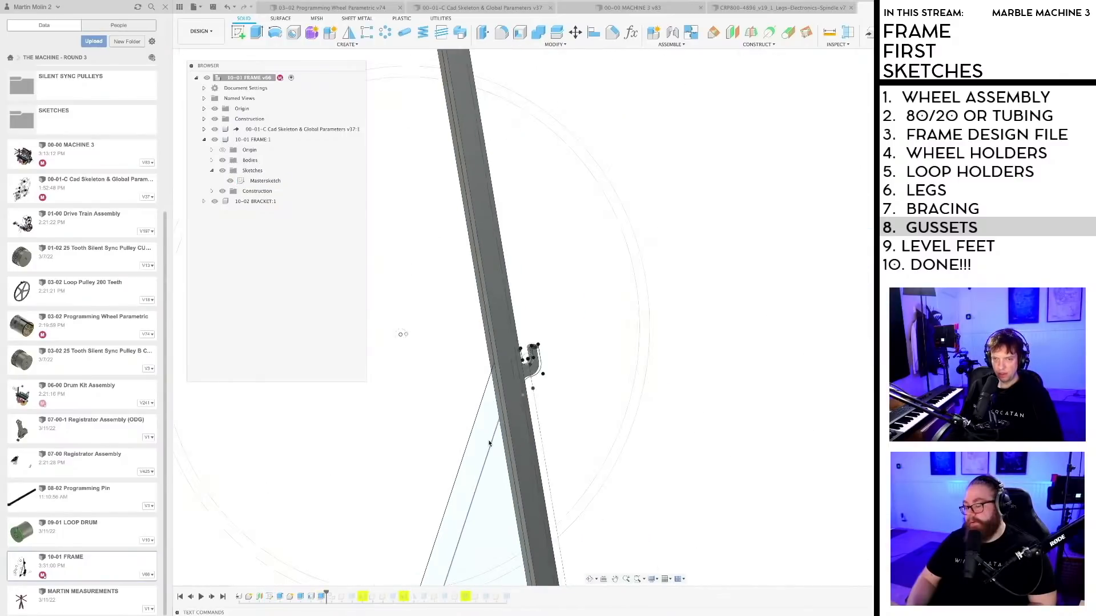
drag(326, 597, 368, 586)
scroll(399, 566, down, 8)
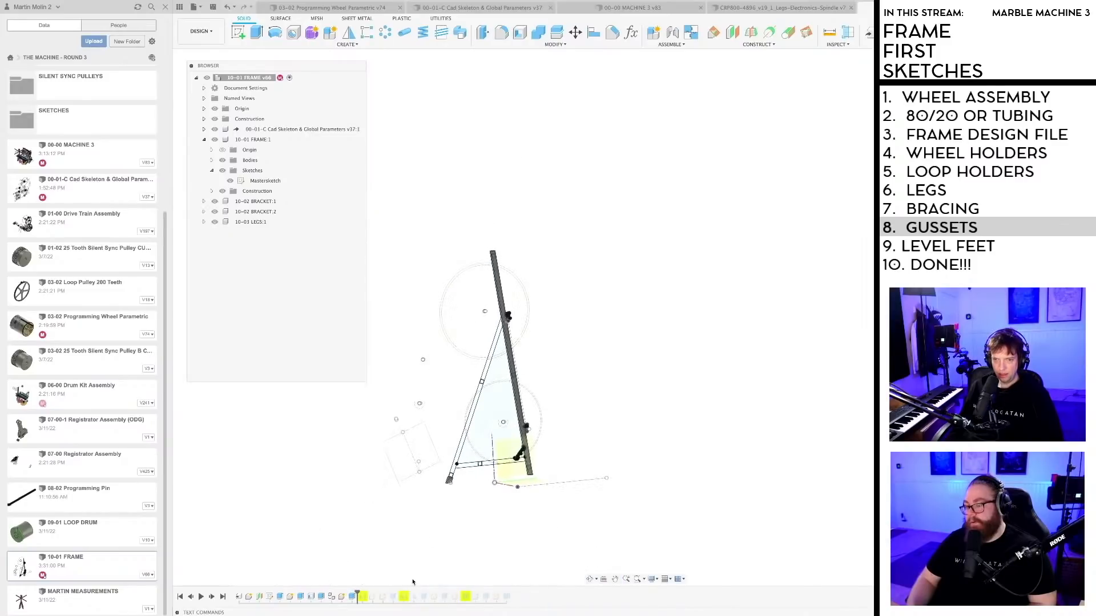
shift+middle_drag(400, 567, 392, 573)
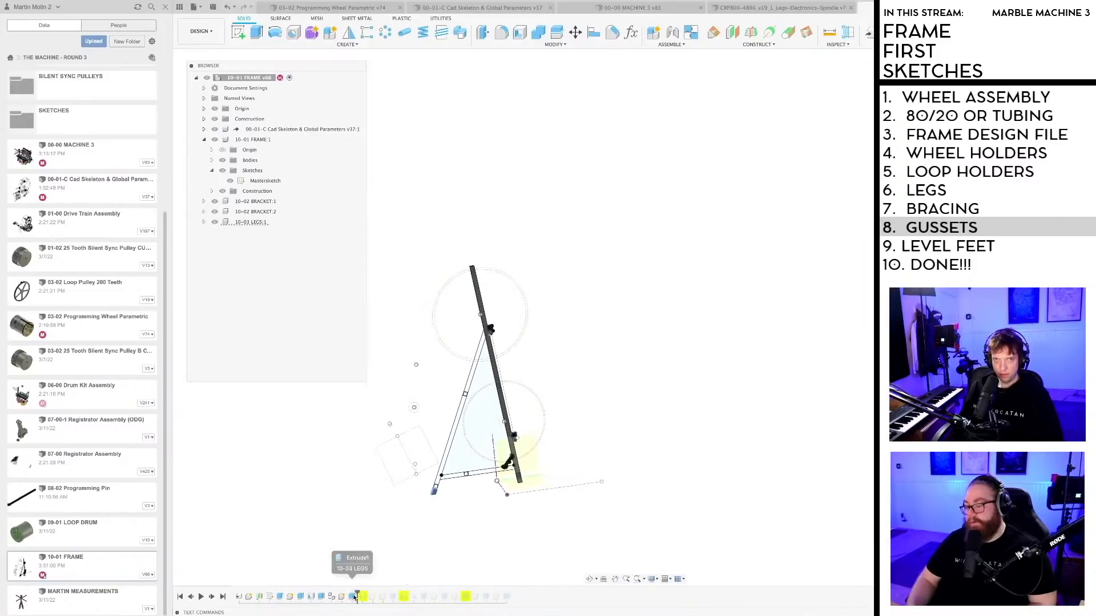
Step: Edit the 10-03 LEGS extrude and add the lower brace square and the long leg section above it to the profiles
click(354, 596)
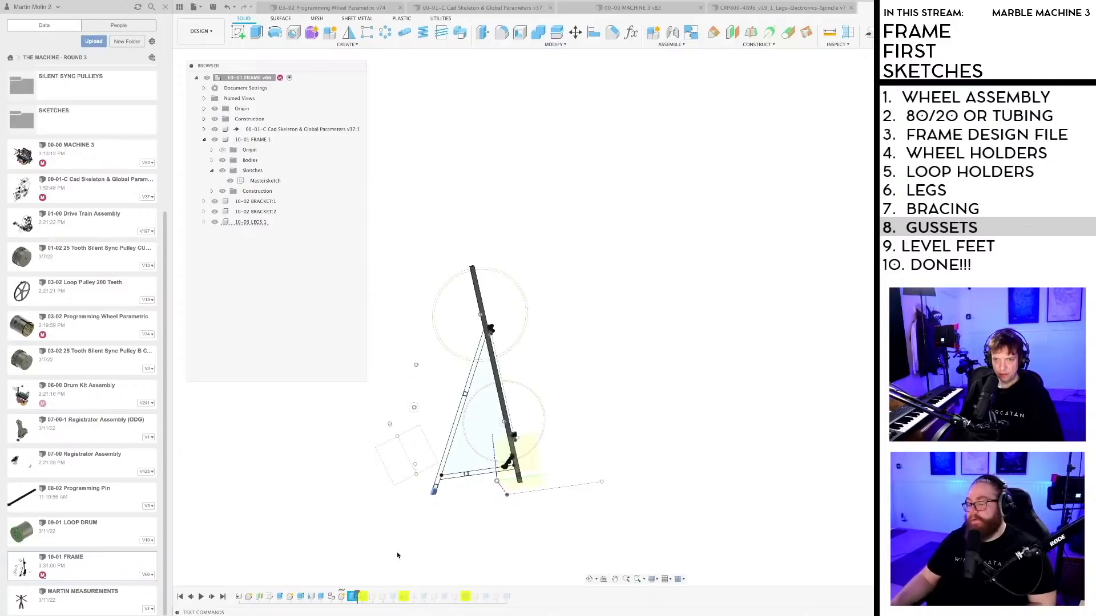
right_click(354, 597)
click(391, 511)
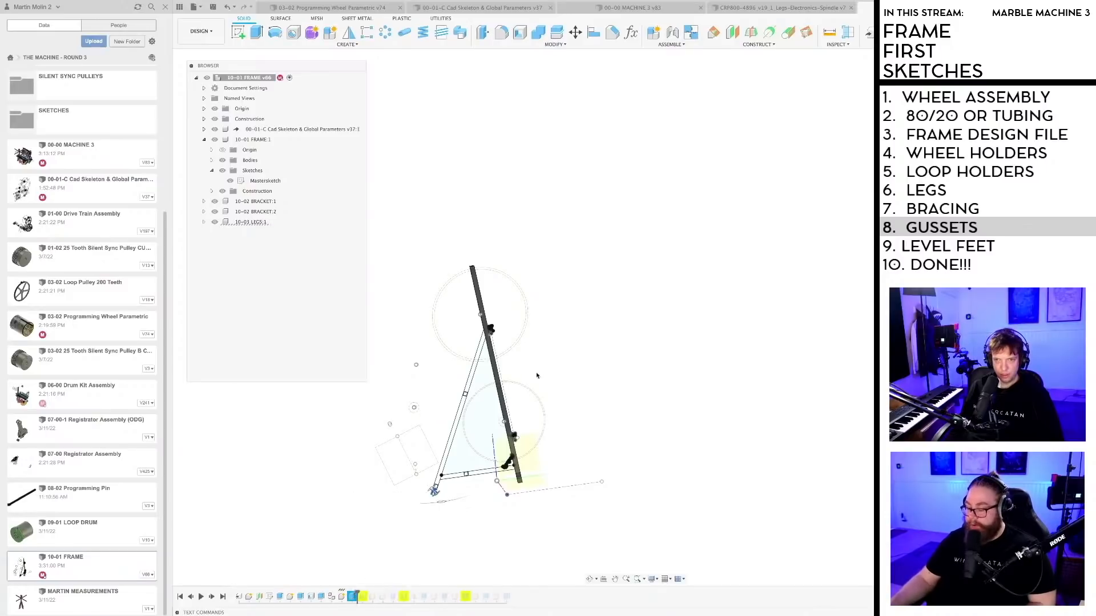
scroll(439, 522, up, 5)
scroll(500, 392, up, 3)
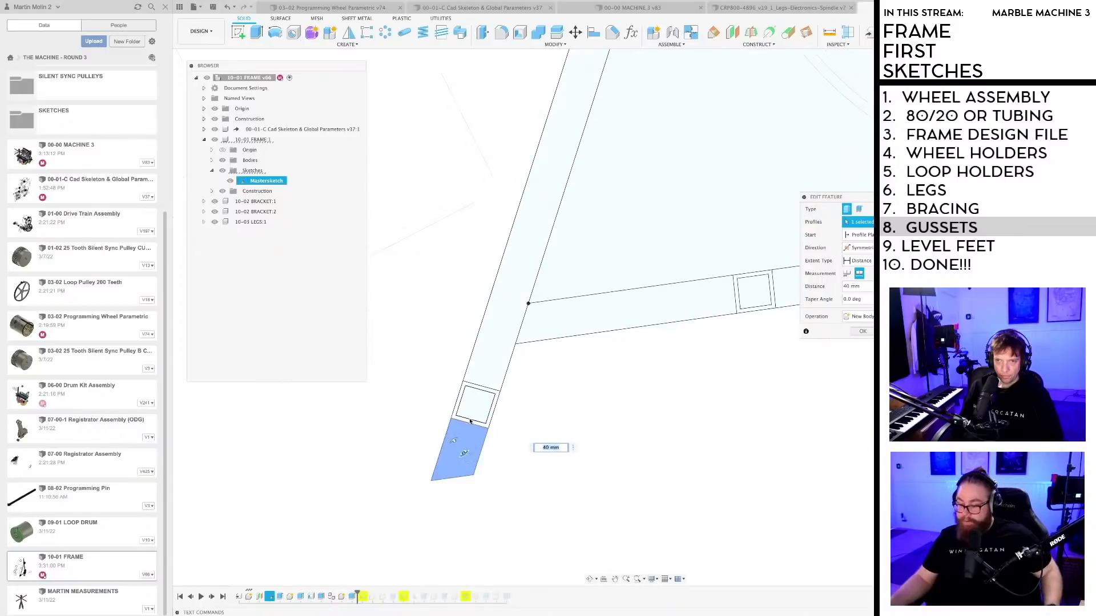
click(500, 393)
click(498, 392)
click(503, 347)
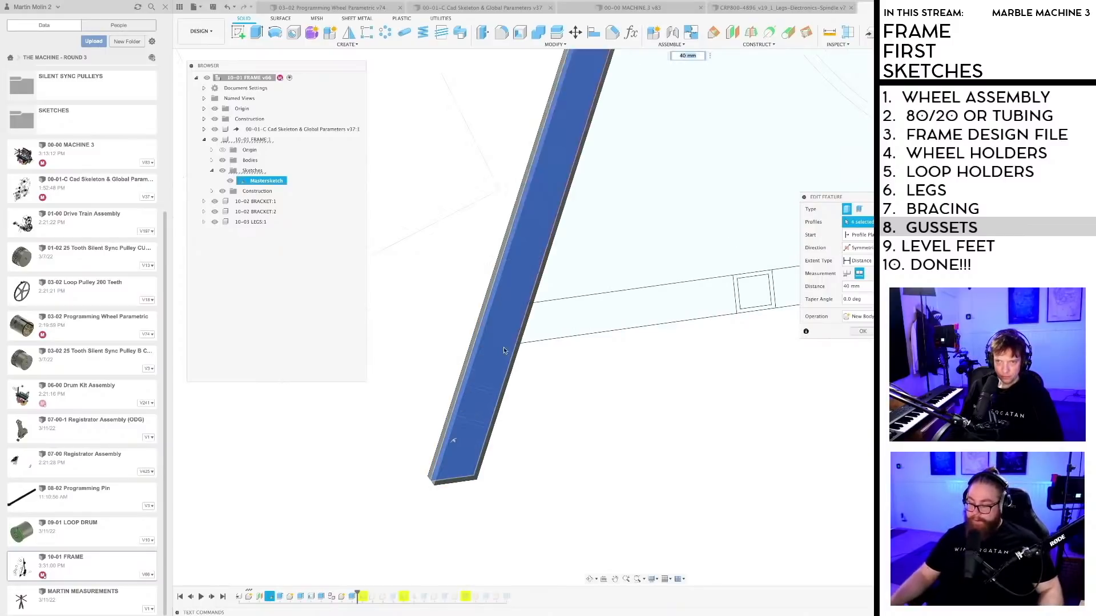
Step: Add the rear leg's midway brace square and its upper section to the extrude's profiles, and accept the edit
scroll(564, 326, down, 5)
middle_drag(631, 57, 572, 266)
scroll(573, 250, up, 3)
scroll(557, 280, up, 2)
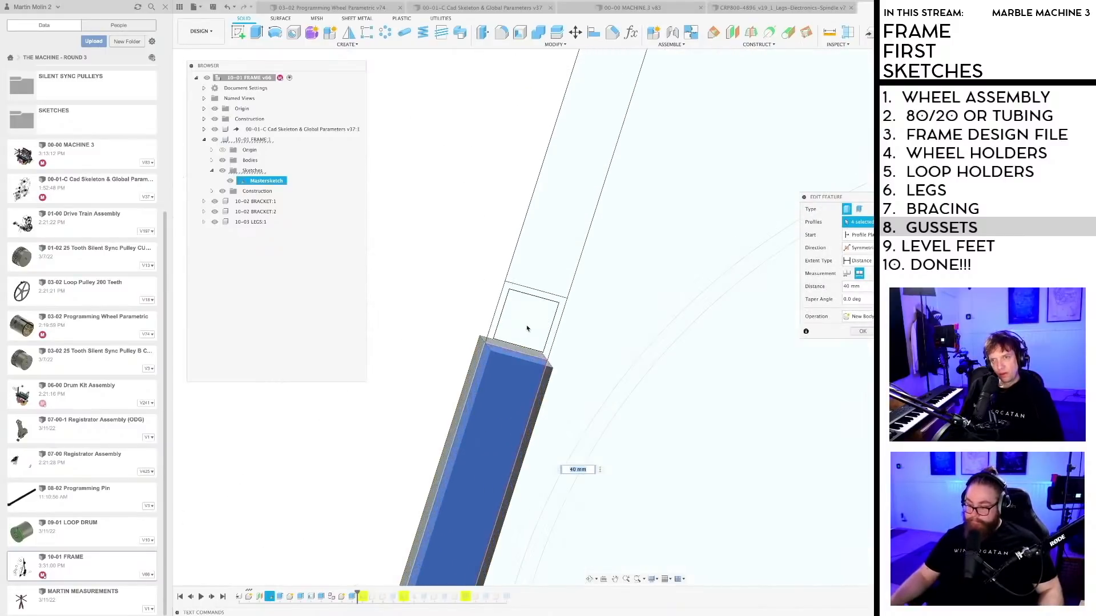
click(533, 294)
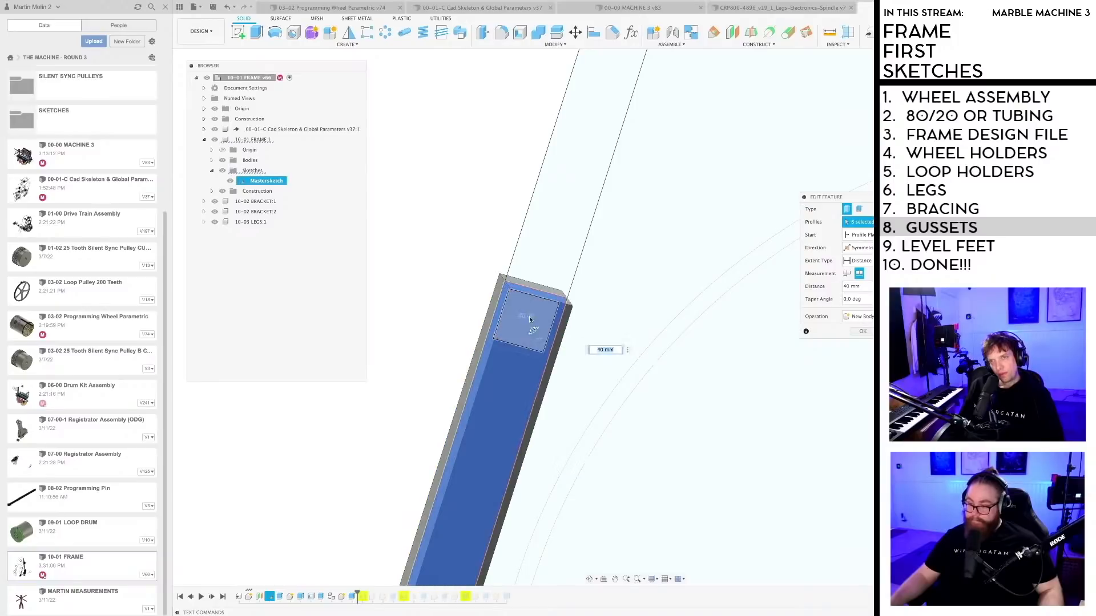
scroll(544, 290, down, 5)
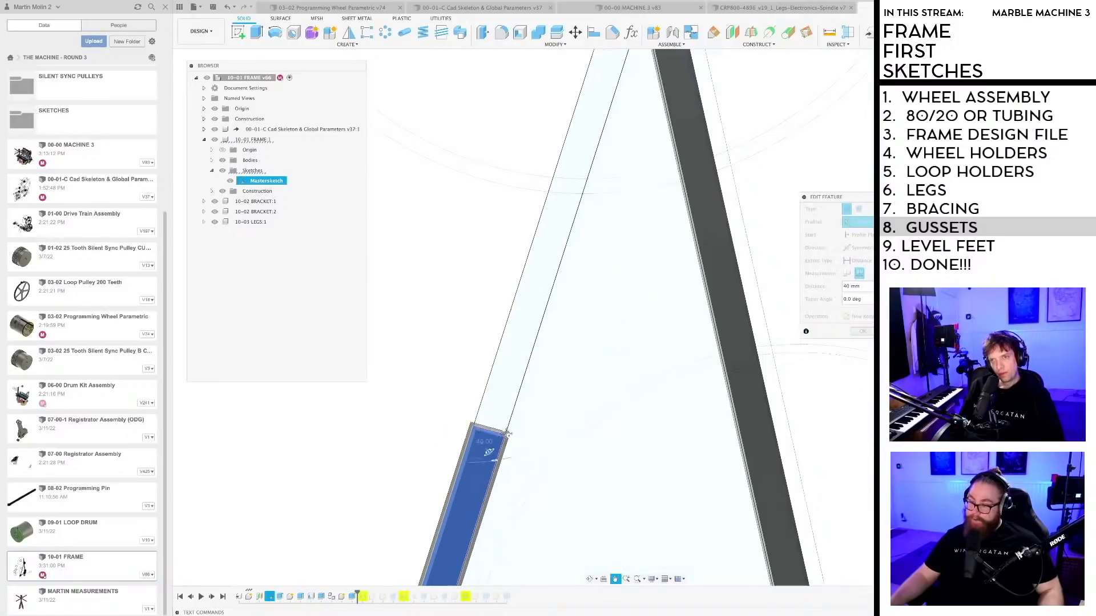
click(496, 423)
scroll(495, 423, down, 5)
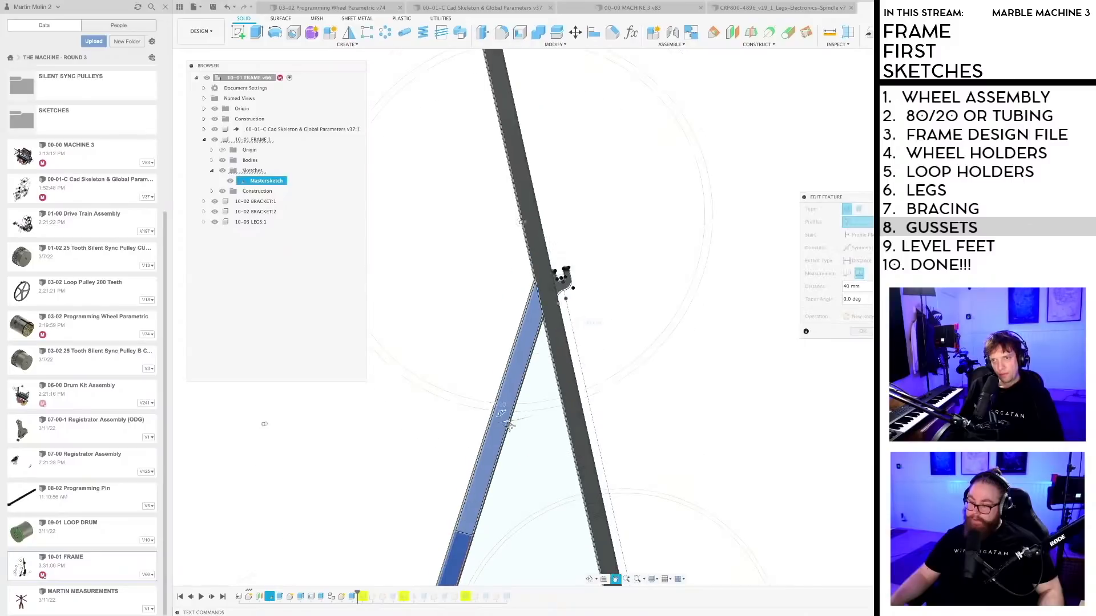
scroll(577, 256, down, 1)
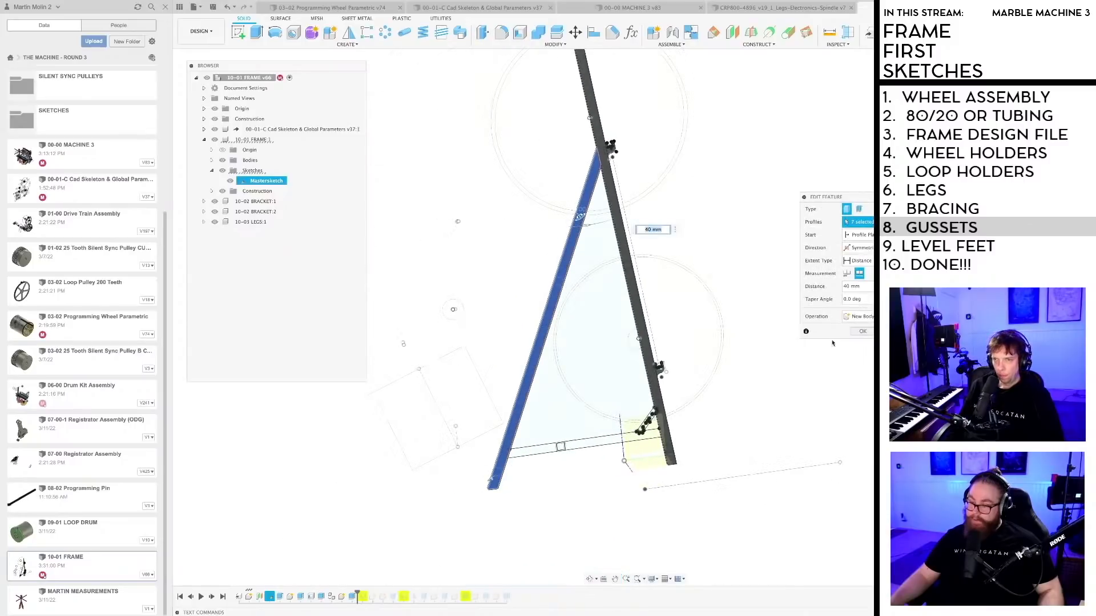
click(863, 333)
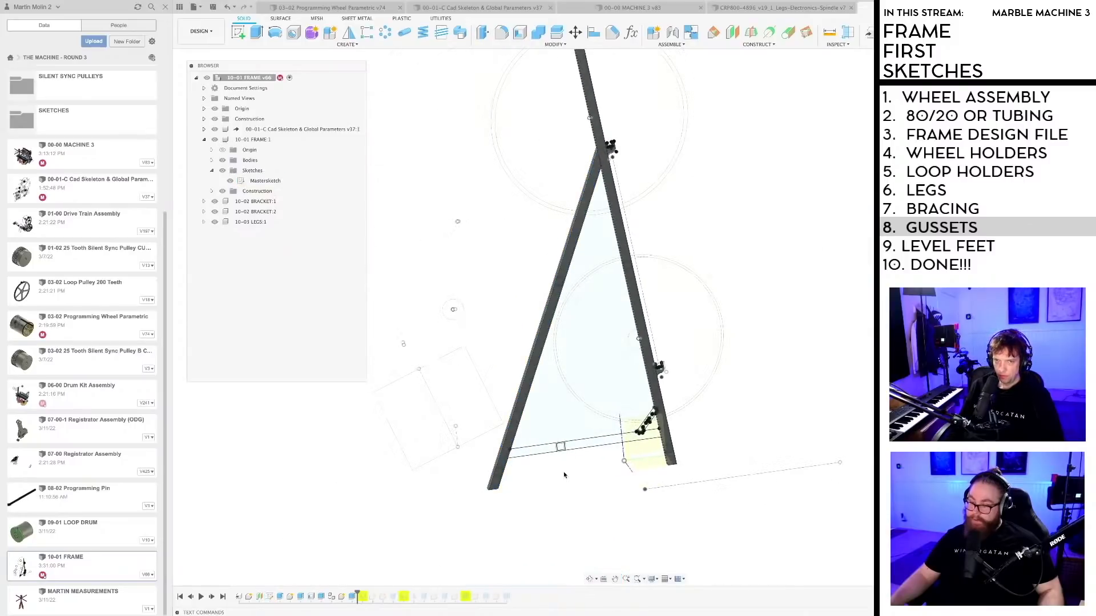
Step: Roll the history forward past the rear leg's shell, open that shell for editing, and hide the 10-01 FRAME component
drag(359, 590, 376, 596)
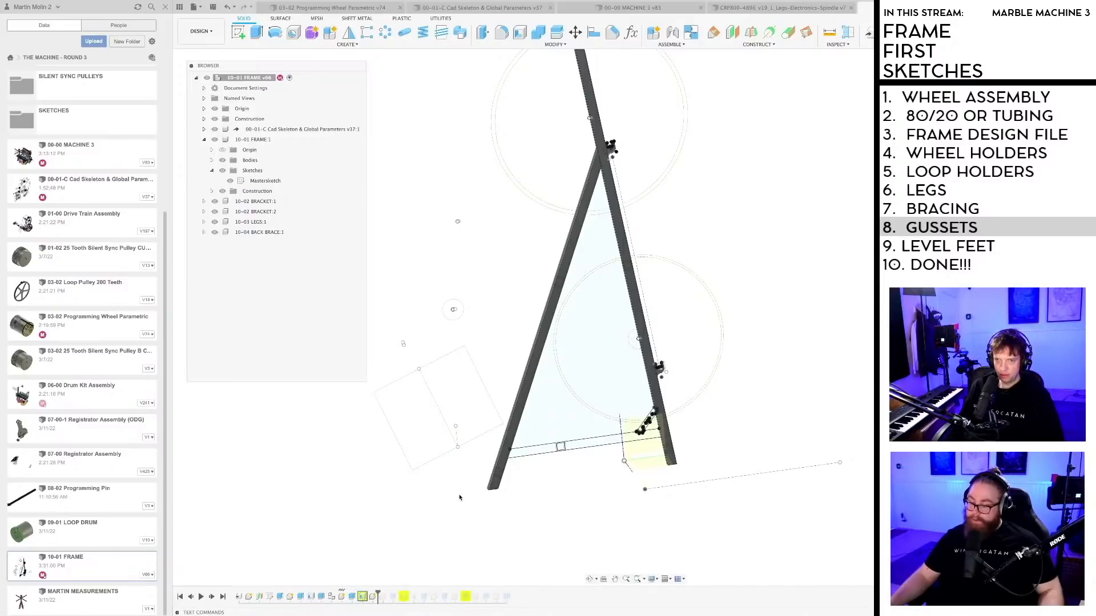
right_click(363, 596)
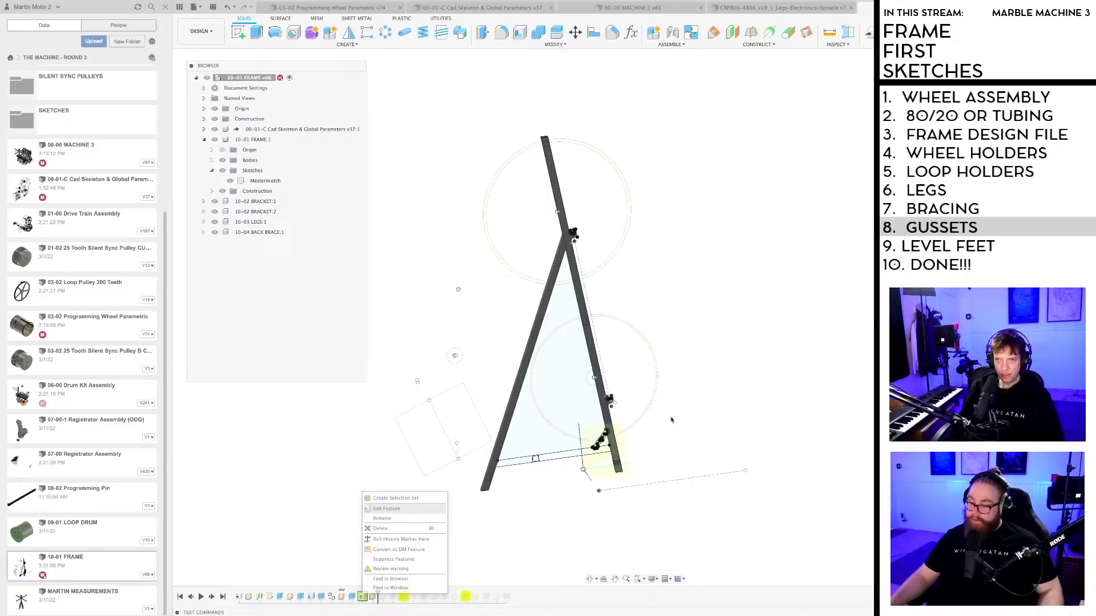
click(386, 508)
scroll(575, 245, up, 4)
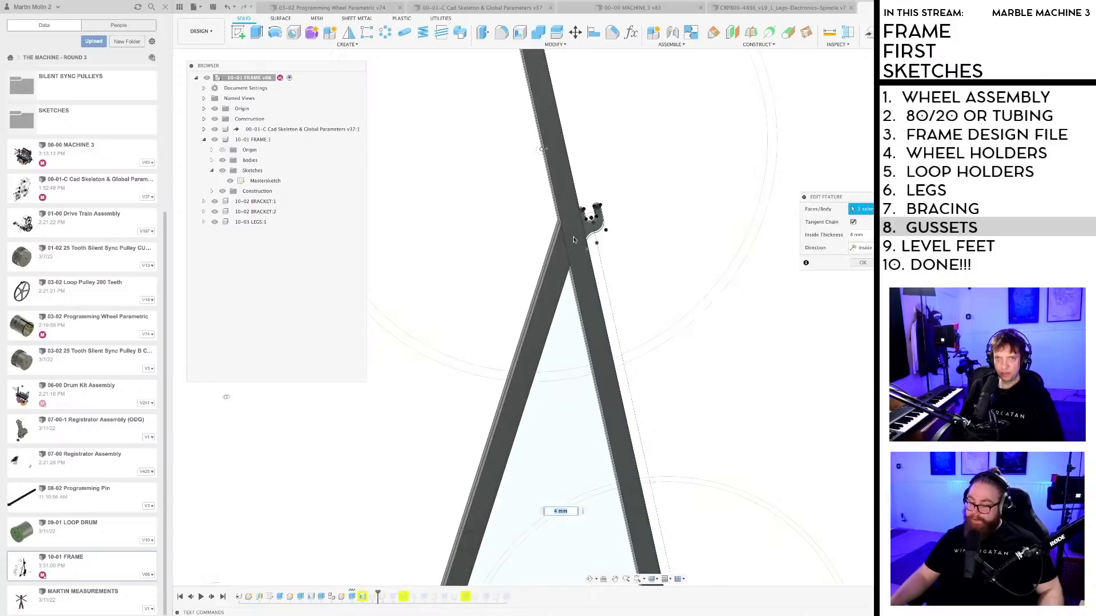
scroll(577, 262, up, 5)
shift+middle_drag(578, 261, 907, 345)
click(216, 140)
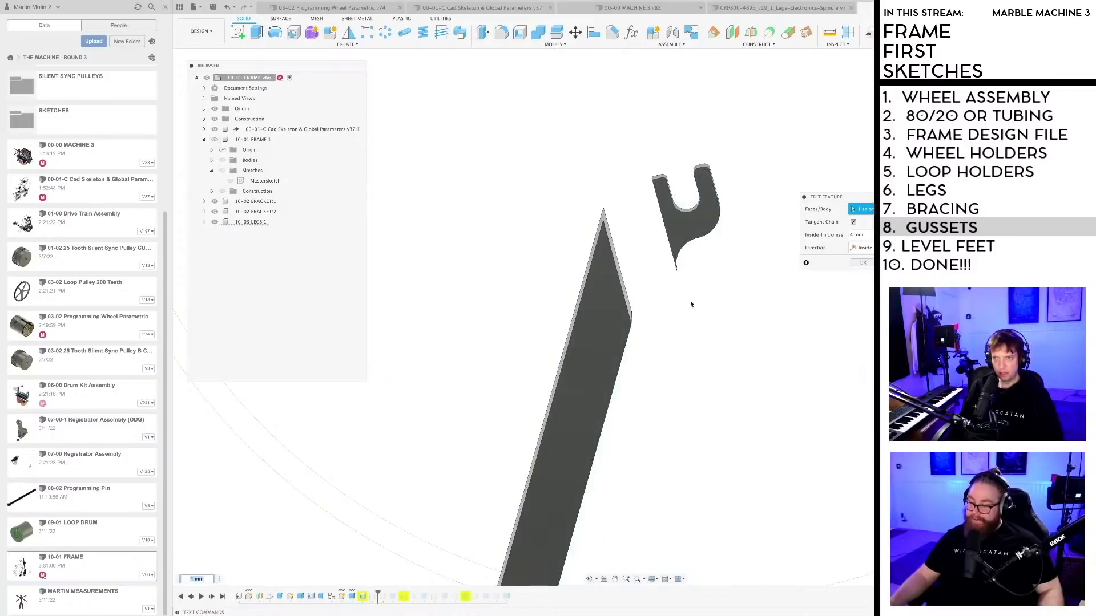
Step: Add the rear leg's angled upper end face to the shell's faces to remove, and accept the edit
scroll(653, 296, up, 6)
shift+middle_drag(653, 297, 560, 264)
click(560, 265)
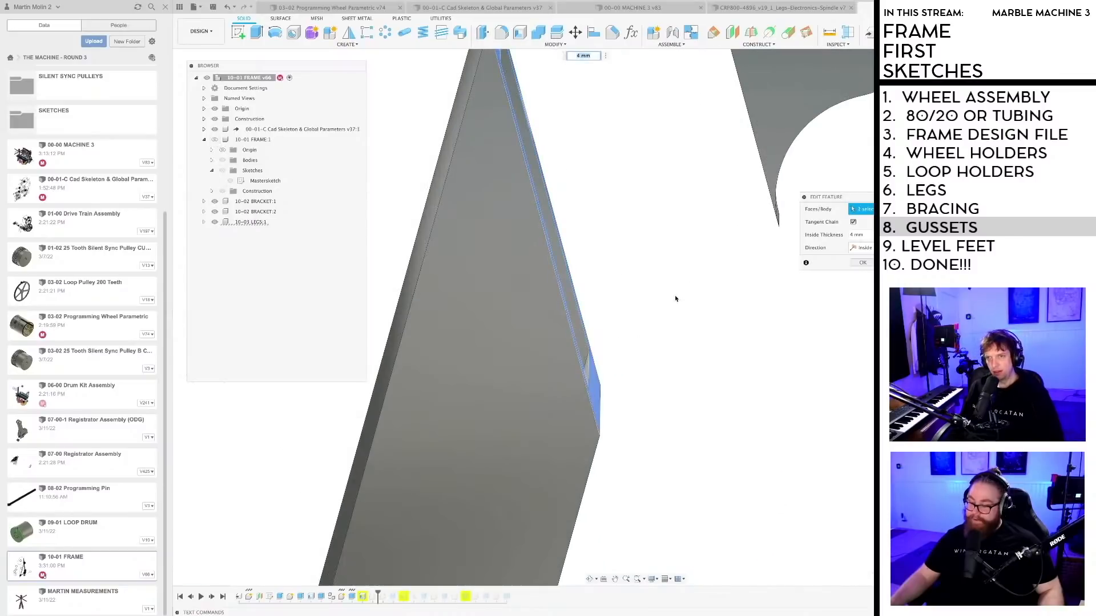
scroll(676, 300, down, 5)
click(862, 263)
scroll(632, 326, down, 5)
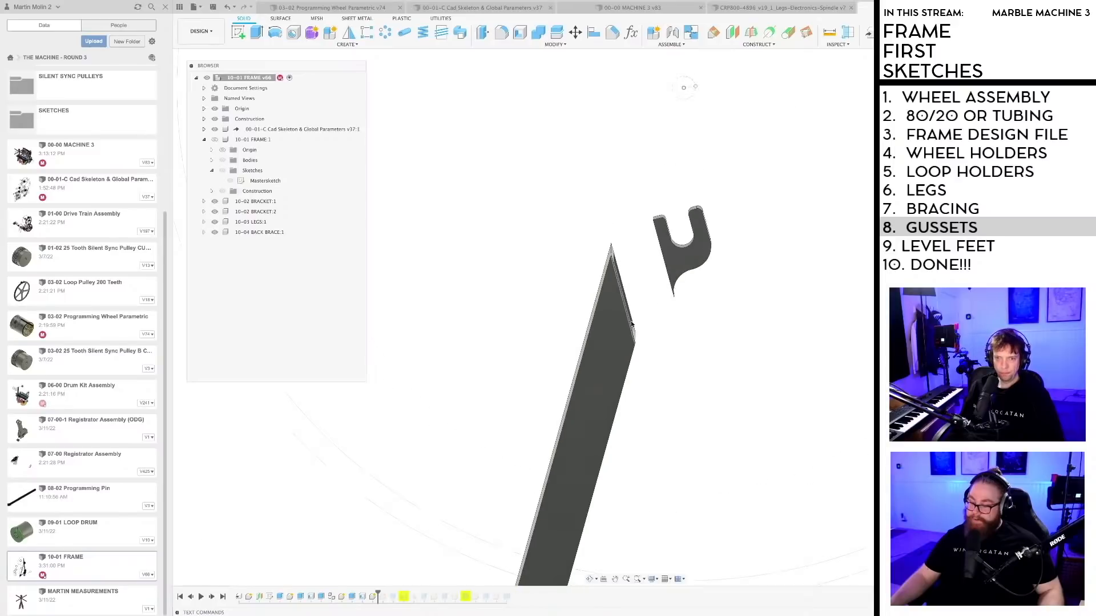
mouse_move(638, 309)
shift+middle_down()
mouse_move(619, 237)
mouse_move(571, 365)
shift+middle_up()
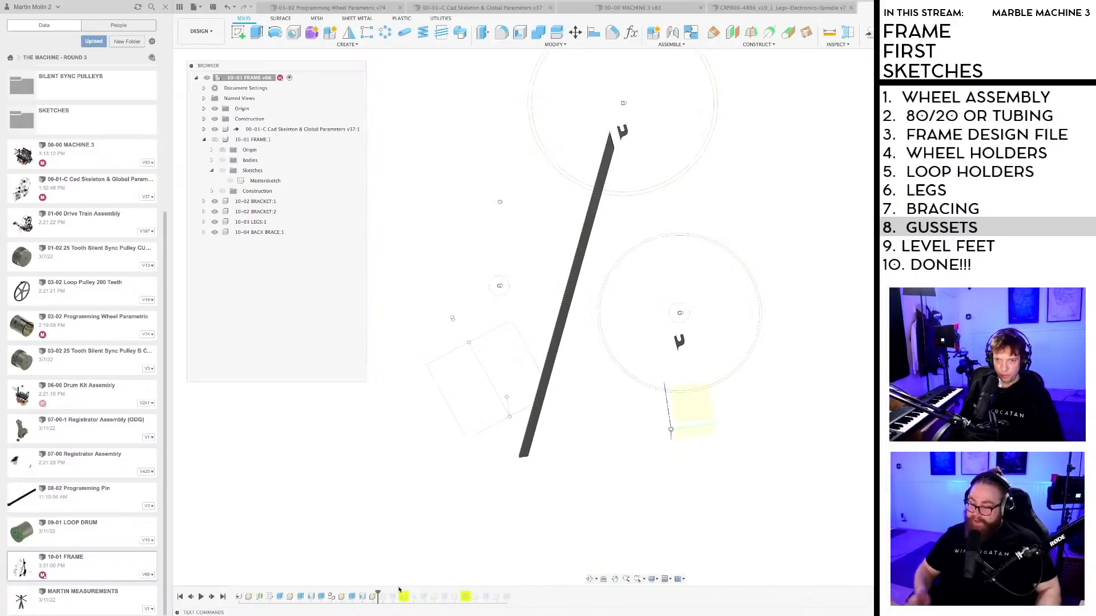
Step: Roll the history forward to include the 10-06 SIDE BRACE extrude, and show the 10-01 FRAME component again
drag(377, 596, 398, 596)
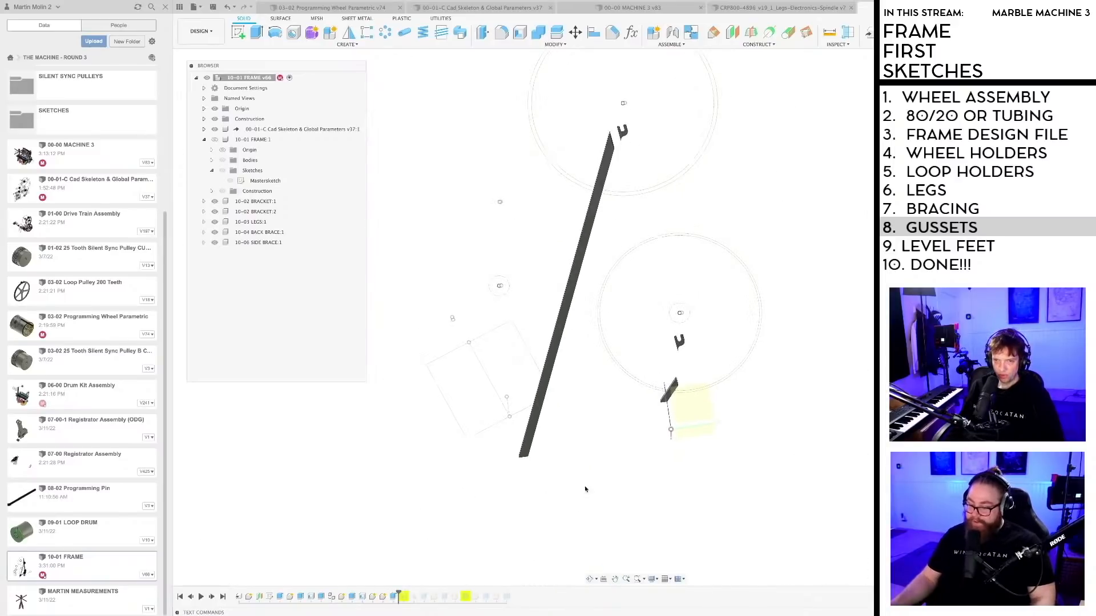
click(217, 140)
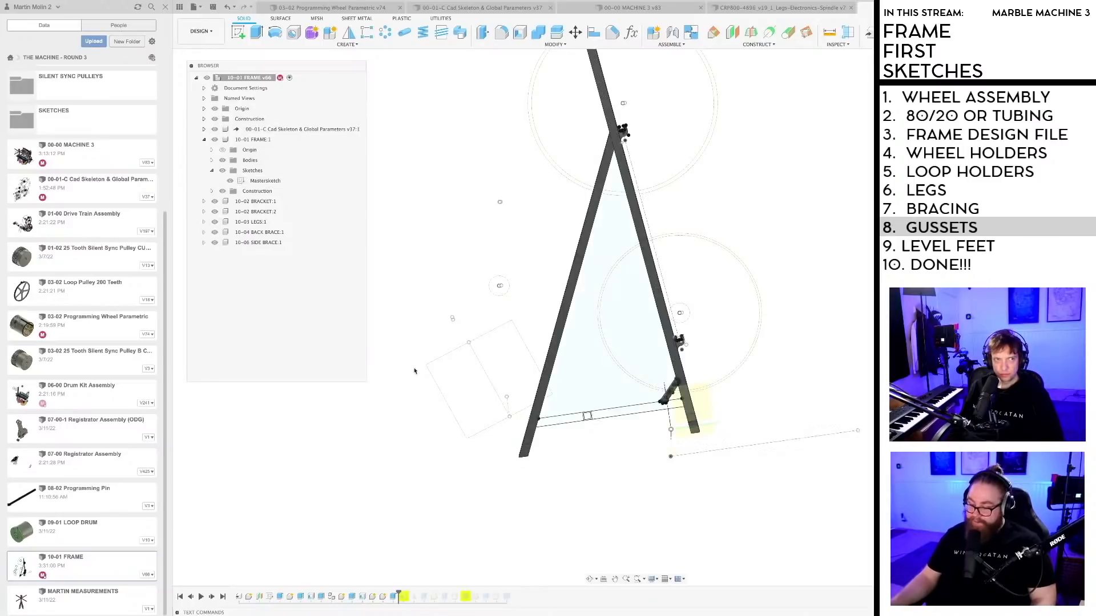
mouse_move(634, 477)
shift+middle_down()
mouse_move(656, 482)
mouse_move(625, 472)
shift+middle_up()
scroll(734, 488, up, 5)
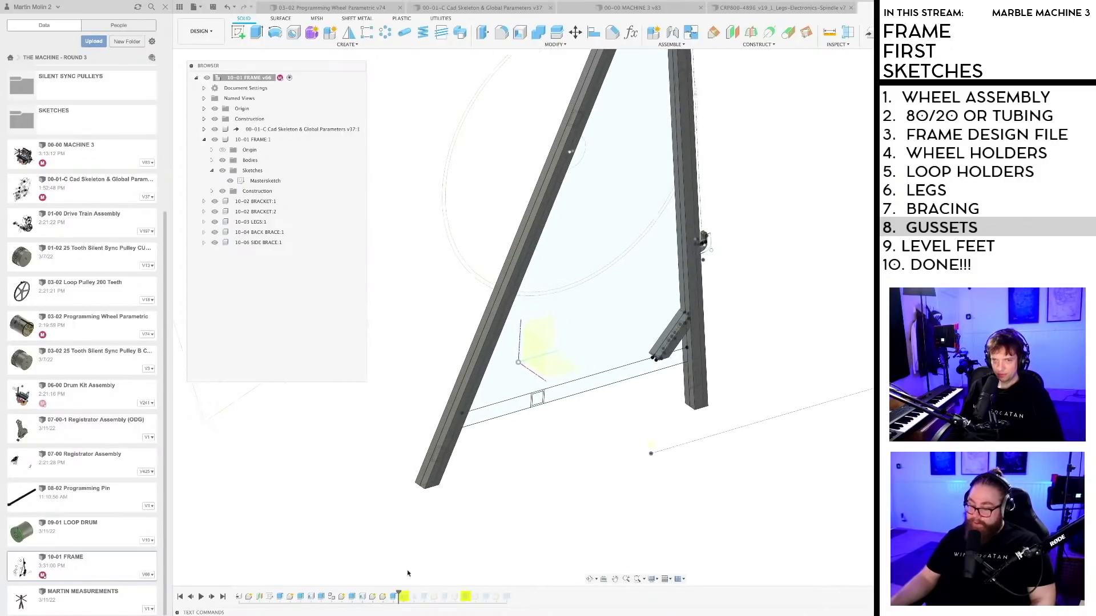
Step: Save a new version of the frame design with the description "User Saved"
key(super+s)
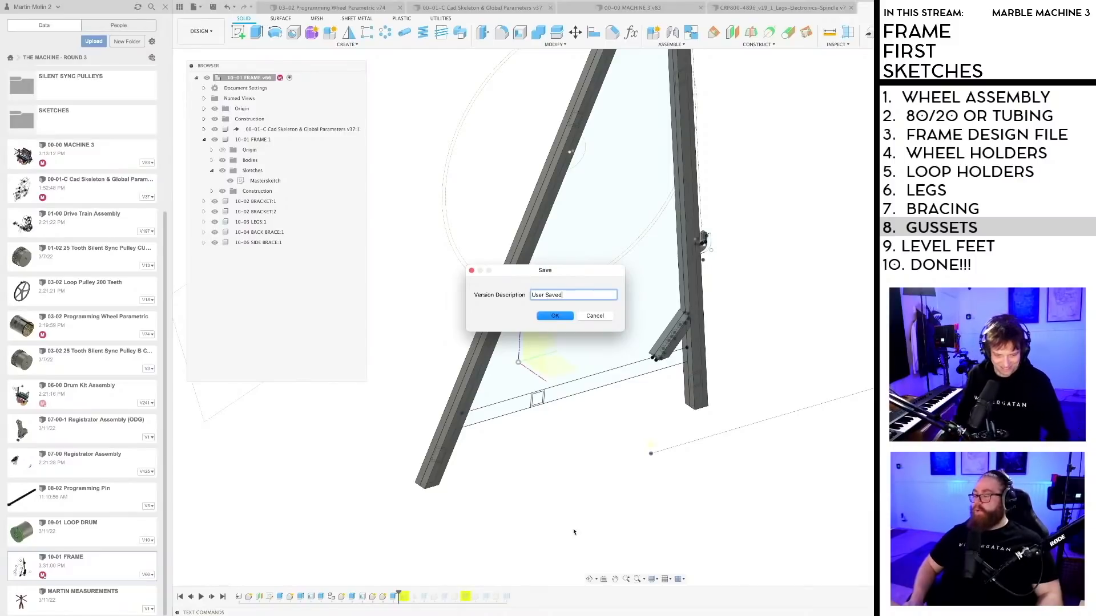
click(555, 316)
shift+middle_drag(619, 471, 413, 579)
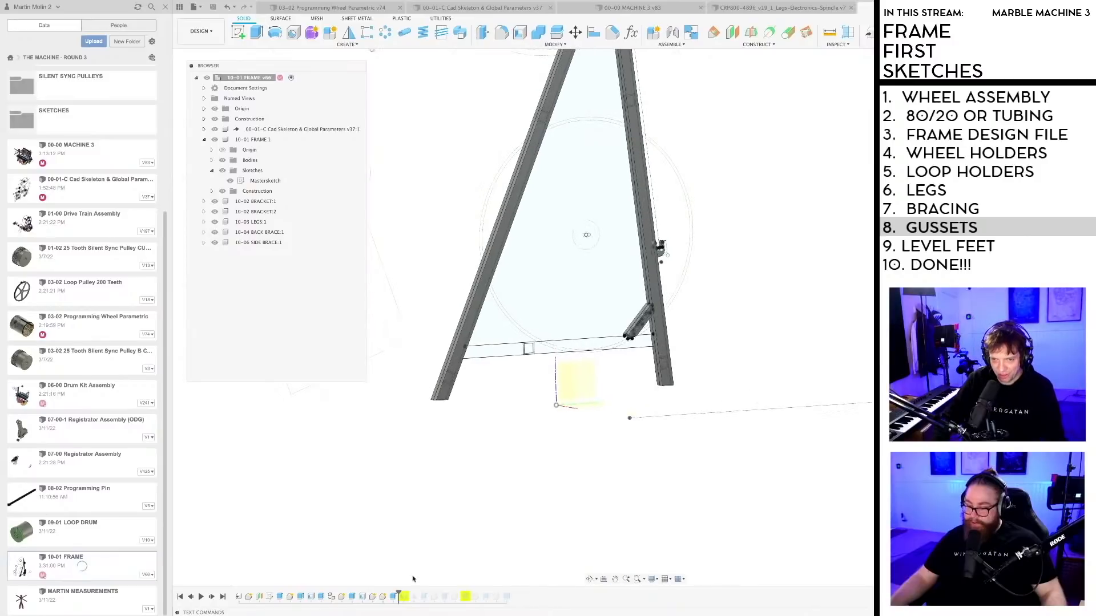
click(393, 596)
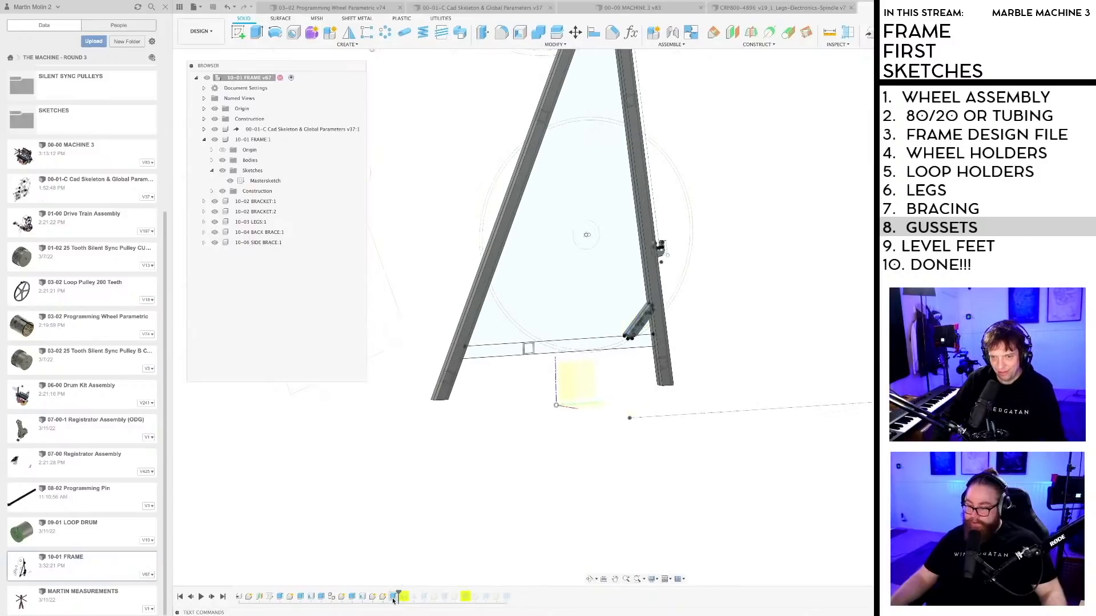
Step: Open the 10-06 SIDE BRACE extrude for editing and clear its selected profiles
click(392, 596)
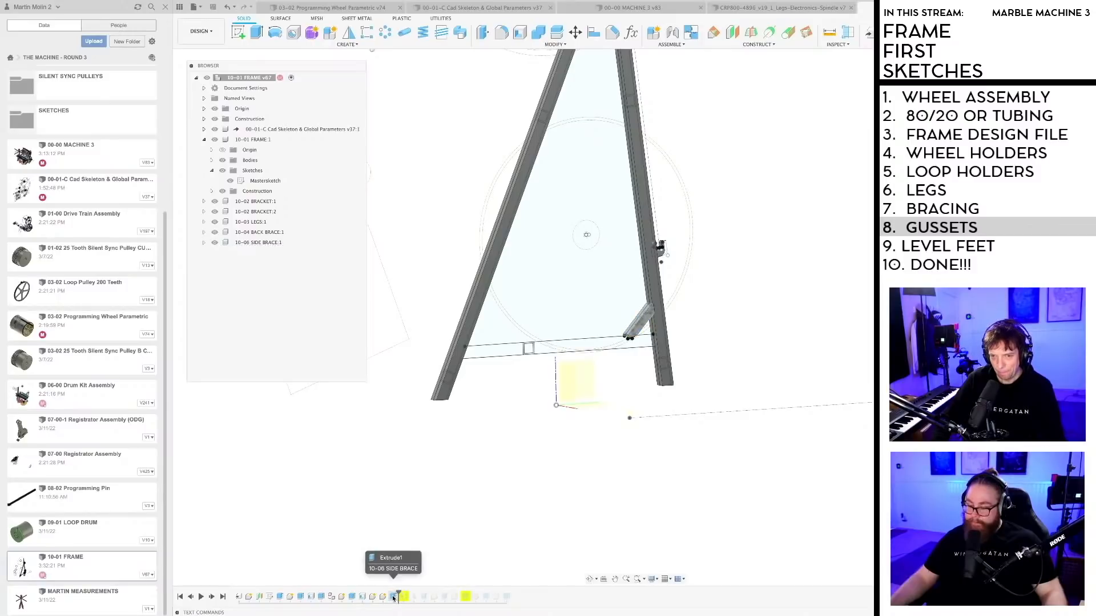
click(394, 596)
shift+middle_drag(513, 478, 562, 477)
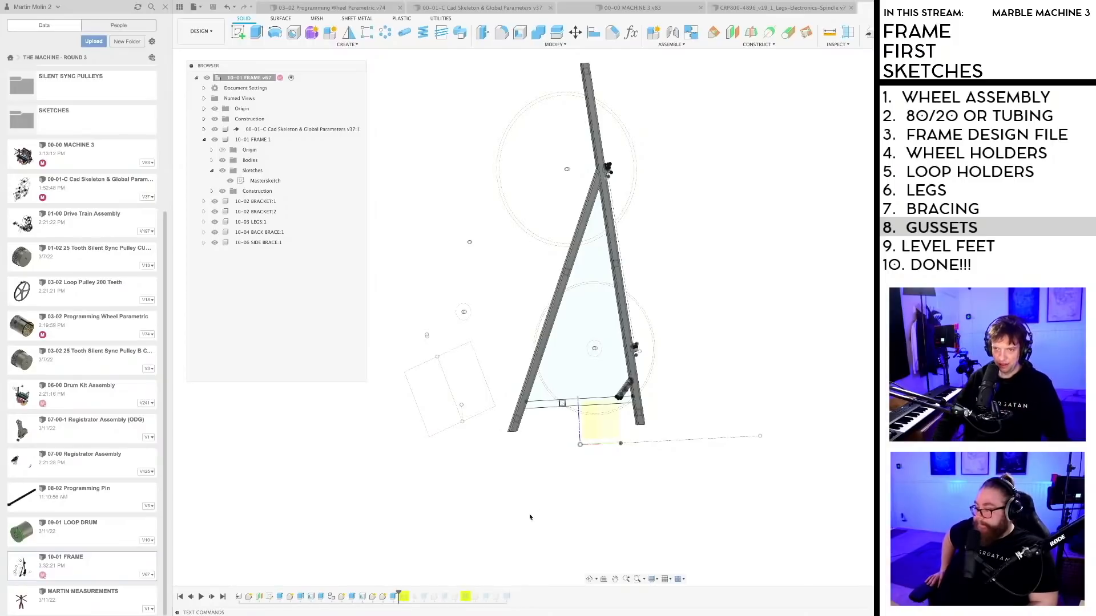
mouse_move(529, 517)
shift+middle_down()
mouse_move(547, 504)
mouse_move(514, 521)
mouse_move(541, 462)
mouse_move(495, 539)
mouse_move(520, 533)
mouse_move(452, 581)
shift+middle_up()
scroll(520, 533, up, 2)
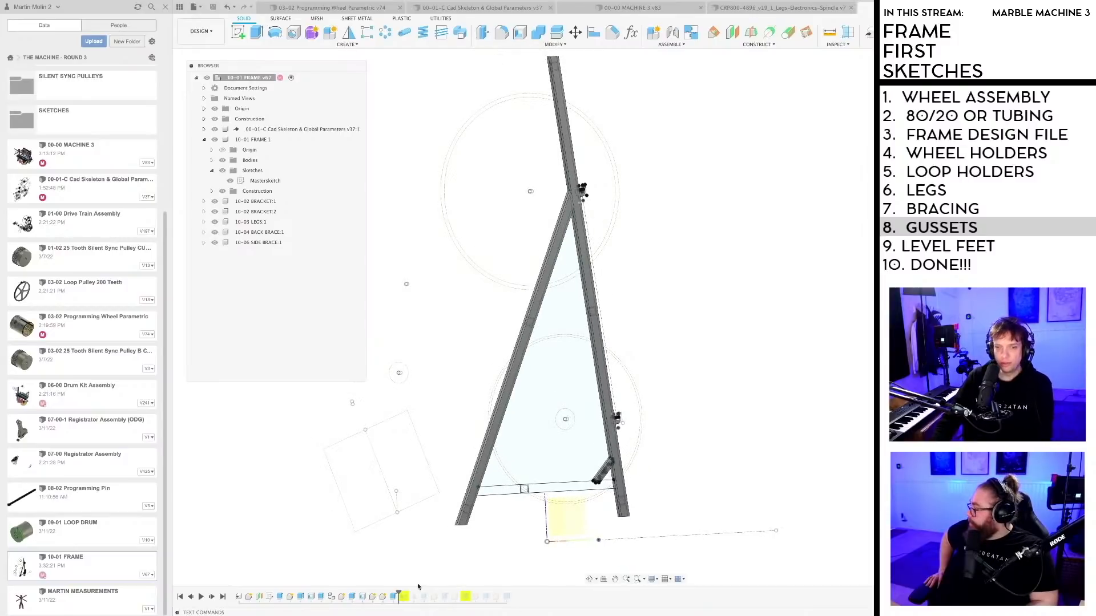
right_click(391, 598)
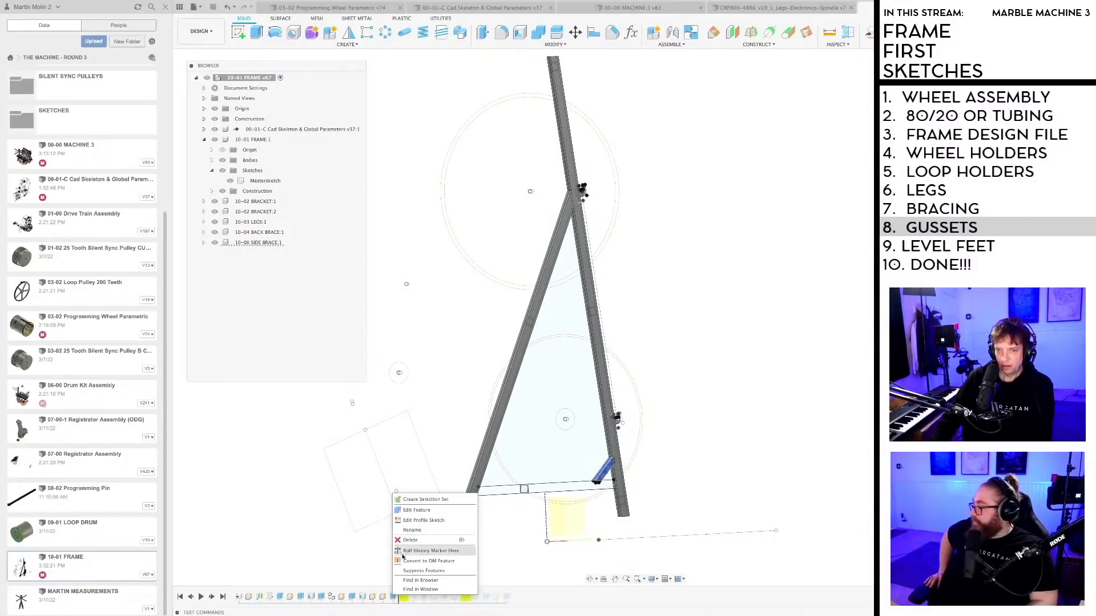
click(416, 510)
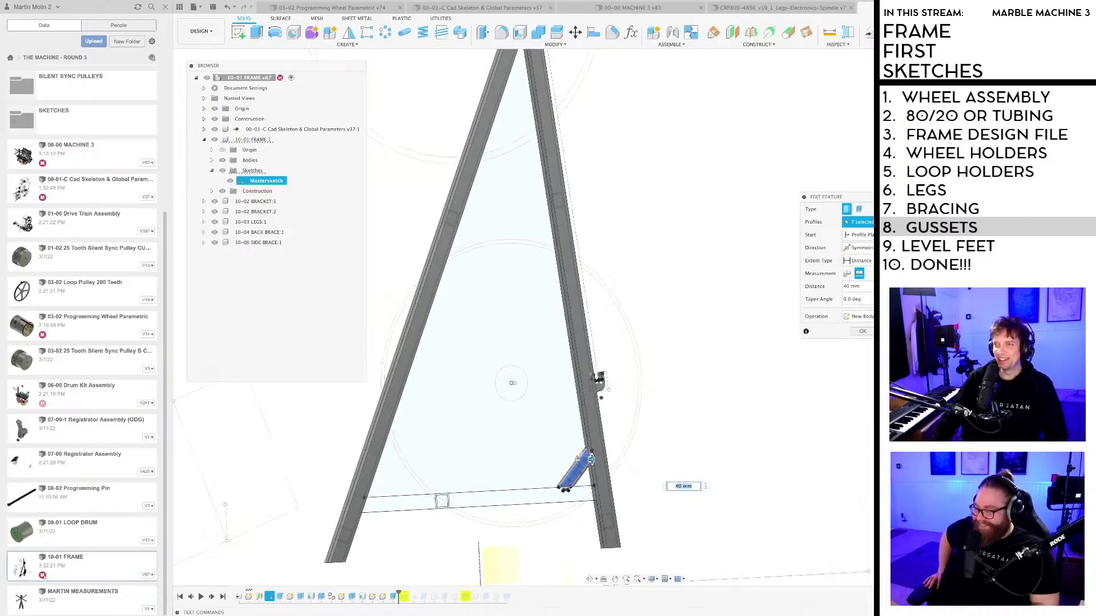
click(882, 222)
scroll(469, 532, up, 3)
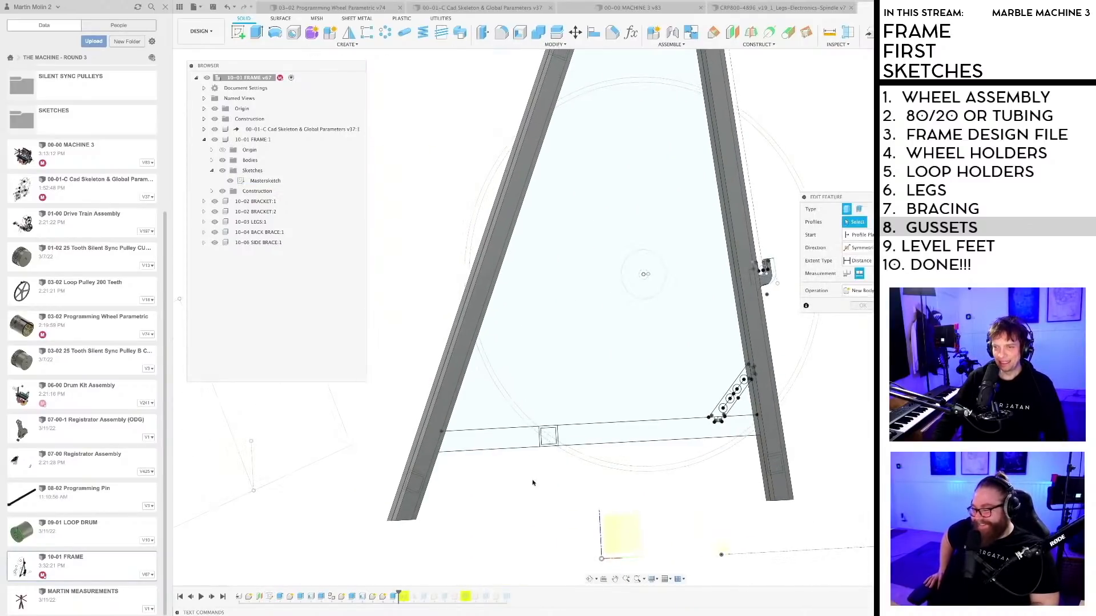
Step: Select the lower brace profiles from the rear leg through the square cutout for the 40 mm symmetric extrude, and accept the edit
click(483, 440)
scroll(550, 437, up, 5)
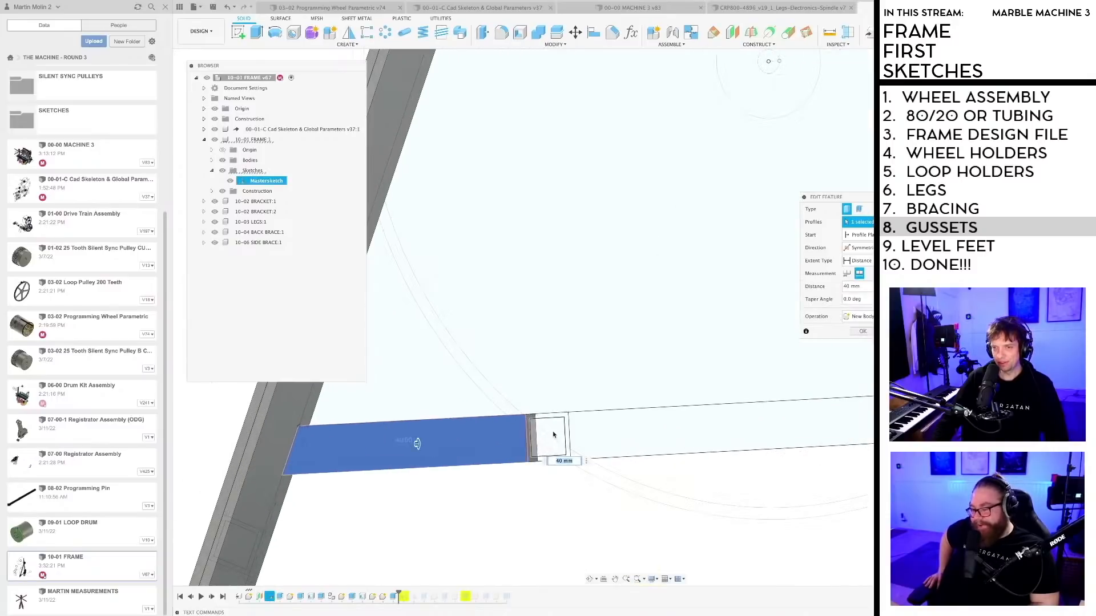
click(557, 426)
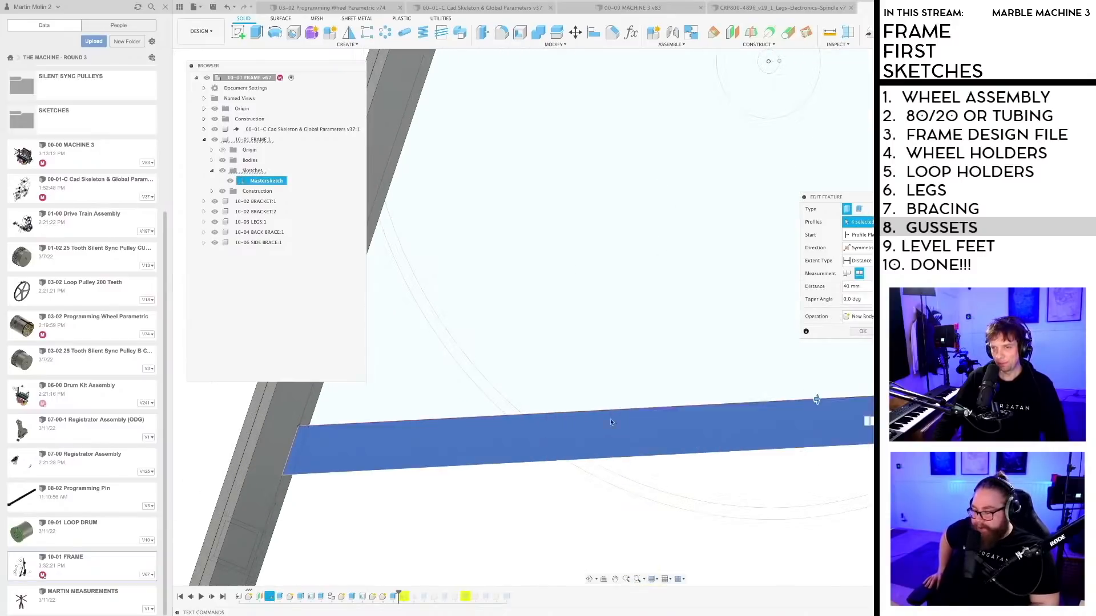
click(562, 456)
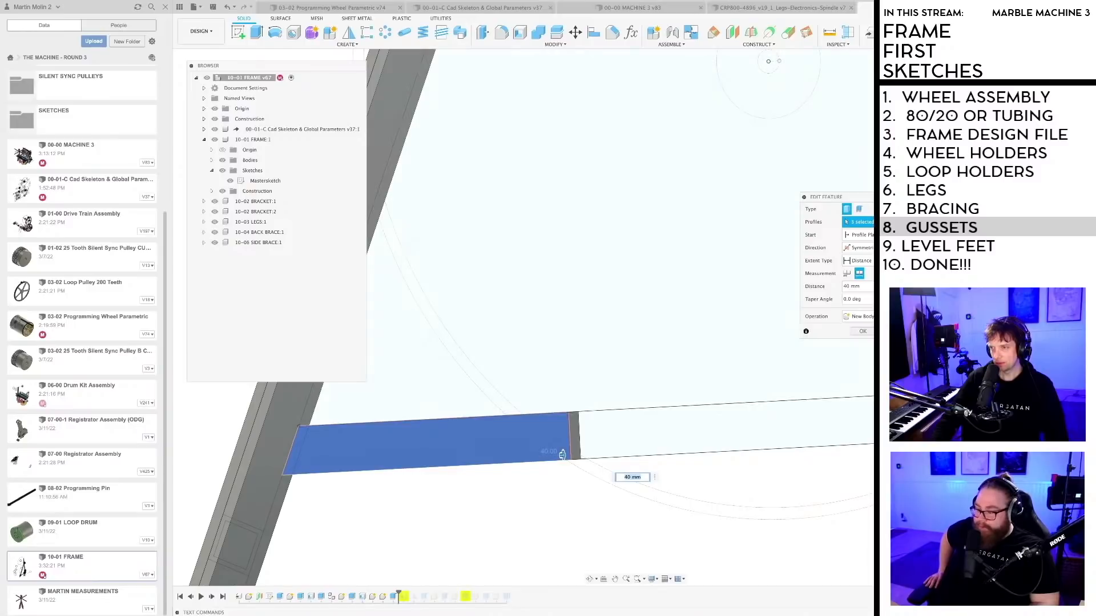
click(816, 402)
click(816, 401)
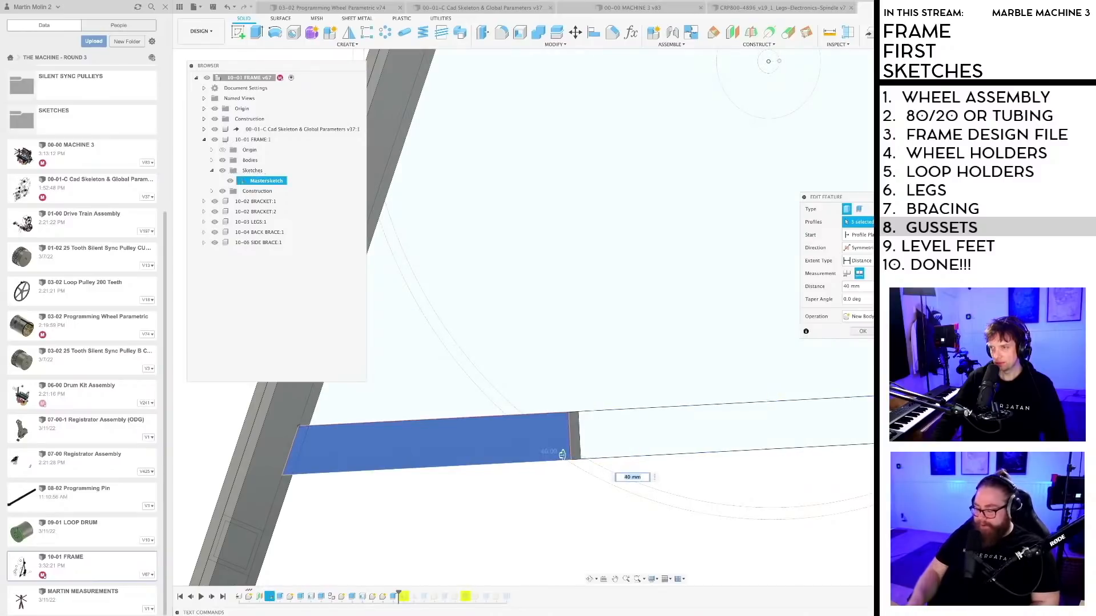
middle_drag(816, 402, 667, 384)
click(862, 331)
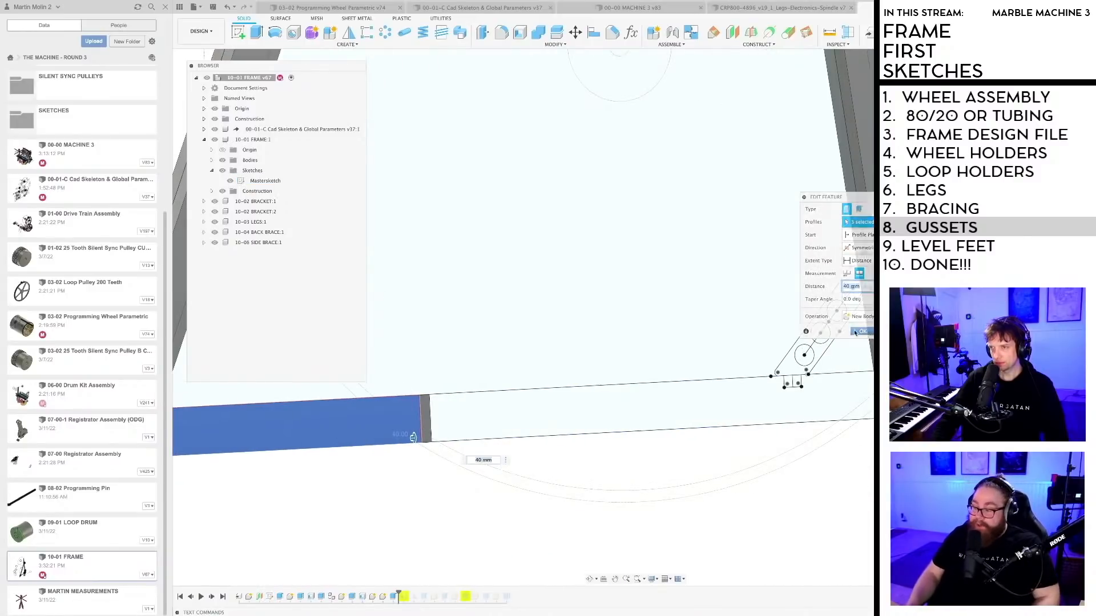
Step: Open the Mastersketch for editing and examine where the gusset's R4 fillet meets the side brace's upper edge
scroll(445, 538, down, 3)
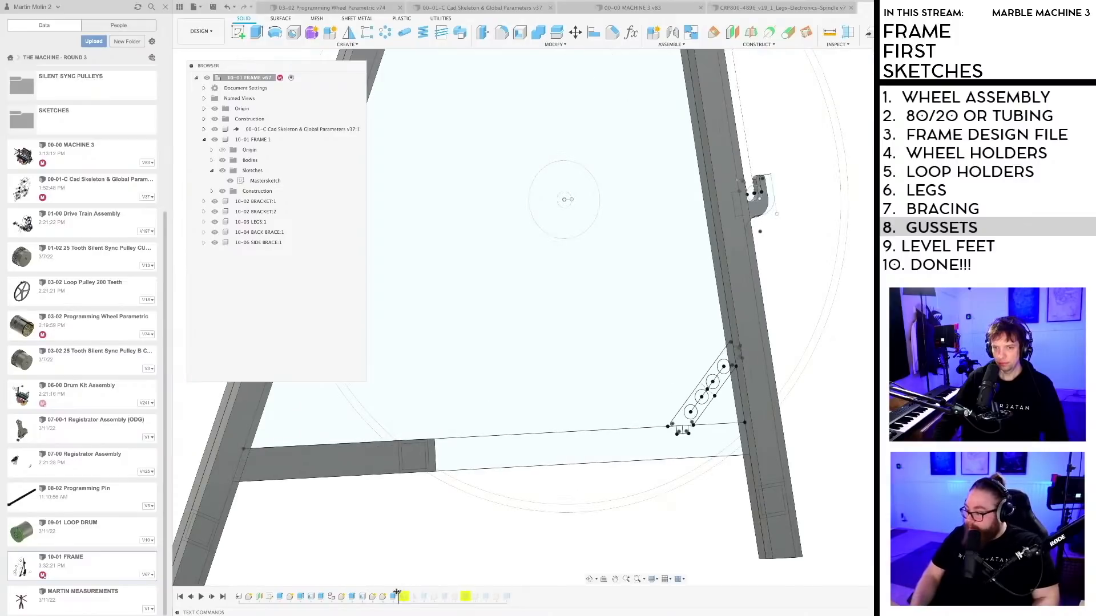
double_click(268, 596)
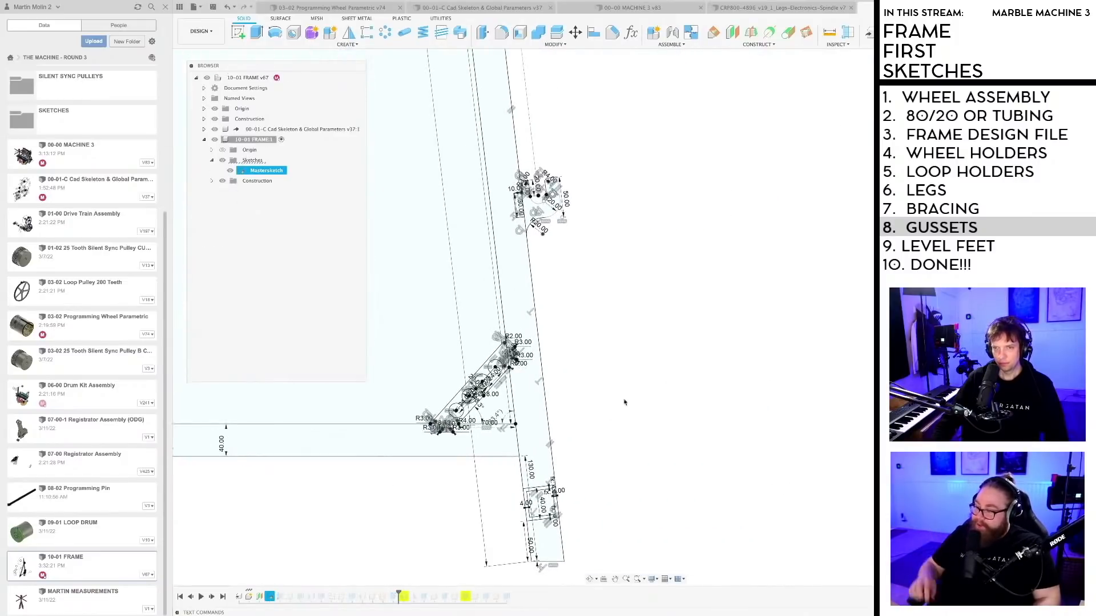
scroll(672, 410, up, 10)
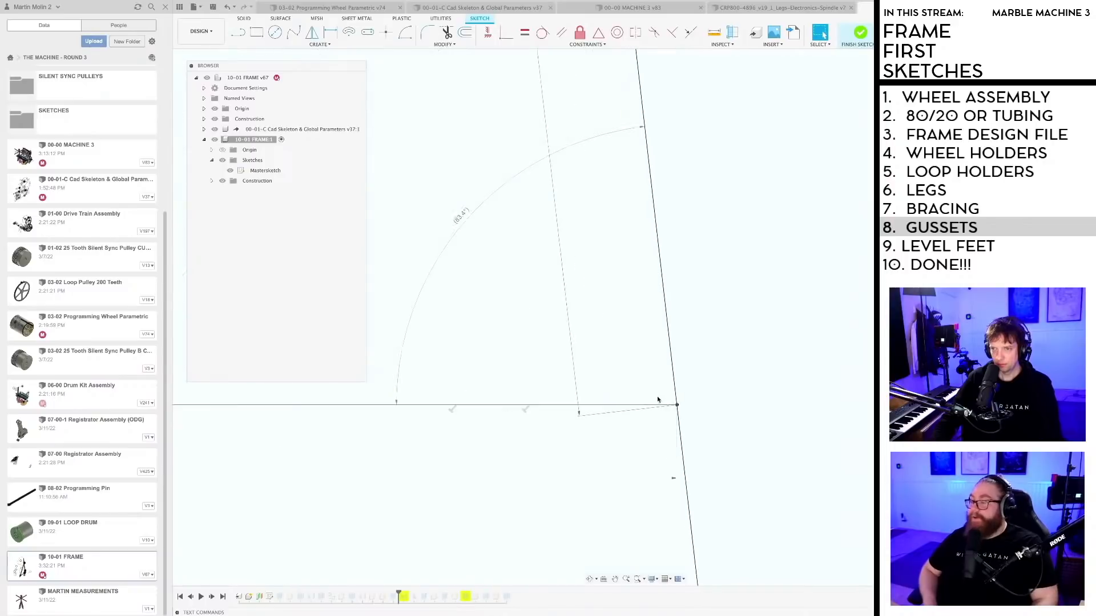
scroll(801, 336, down, 8)
scroll(670, 328, up, 5)
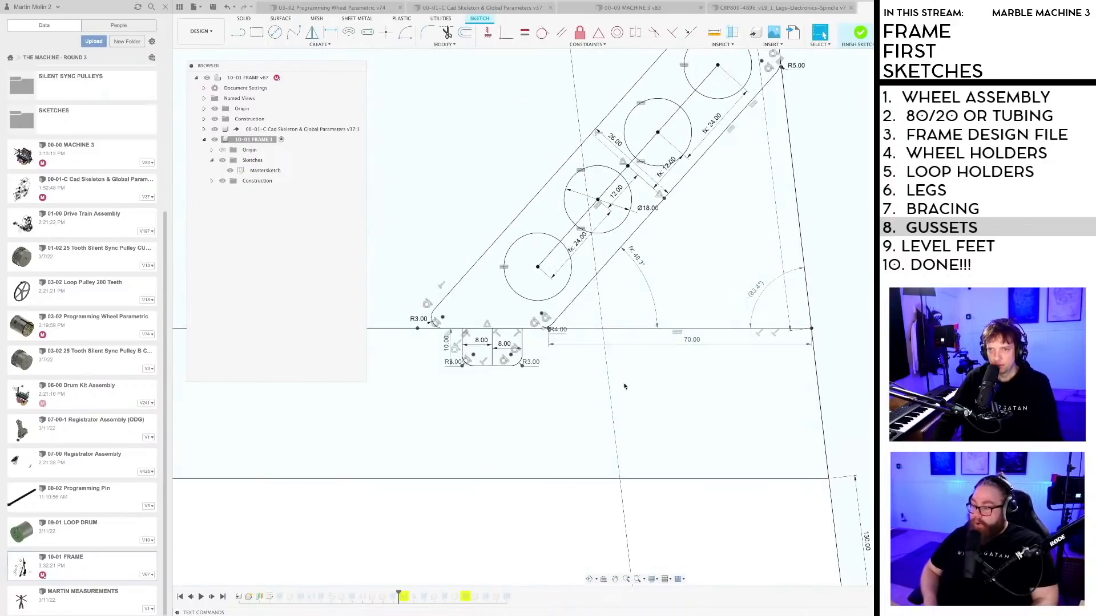
scroll(669, 328, up, 6)
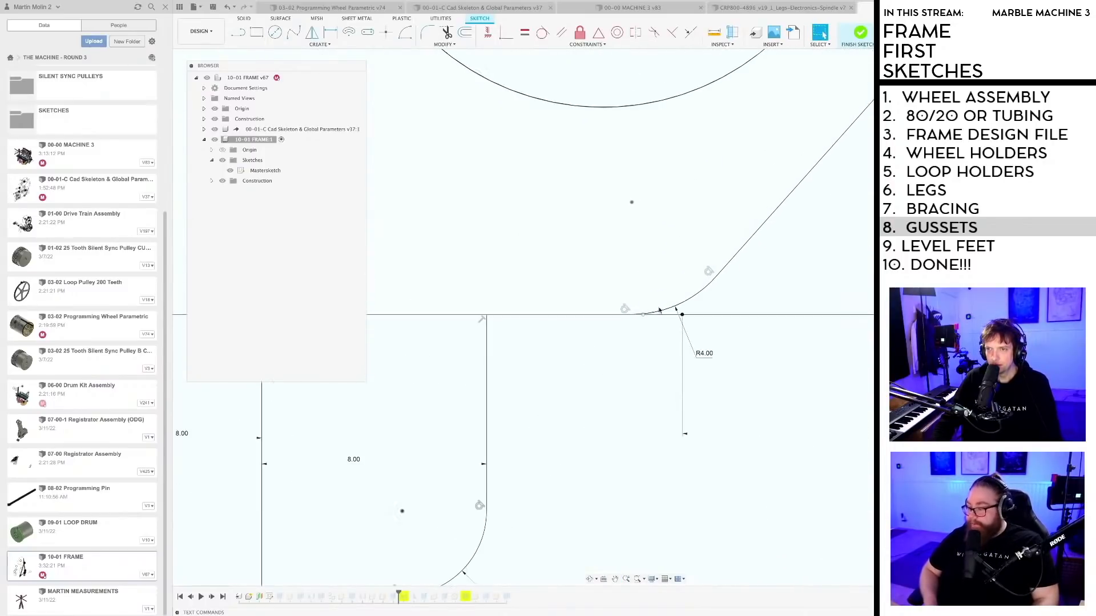
scroll(727, 310, up, 3)
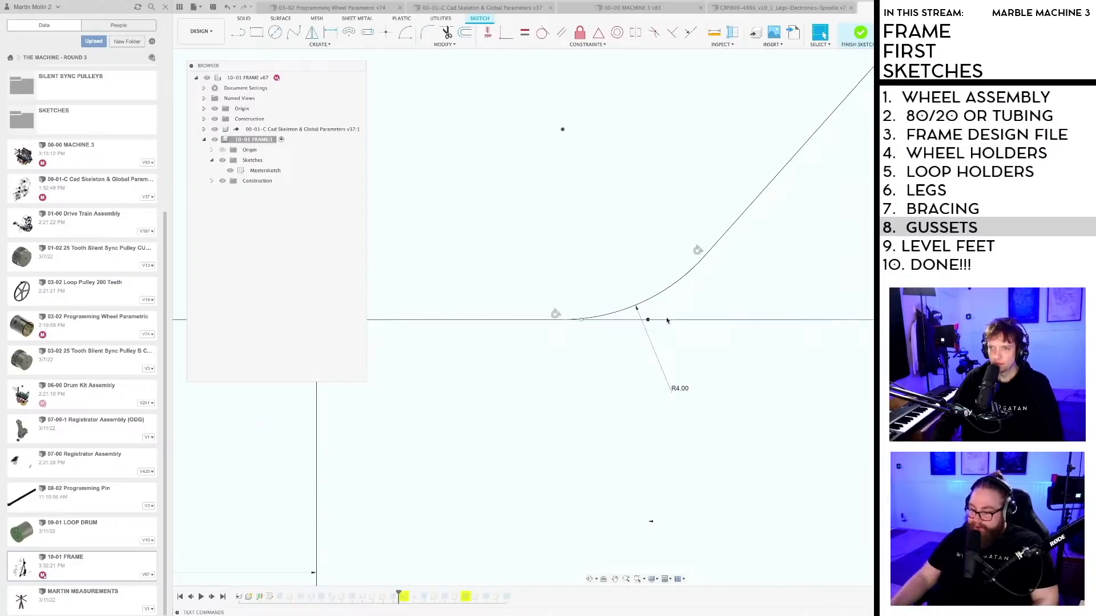
scroll(646, 356, down, 4)
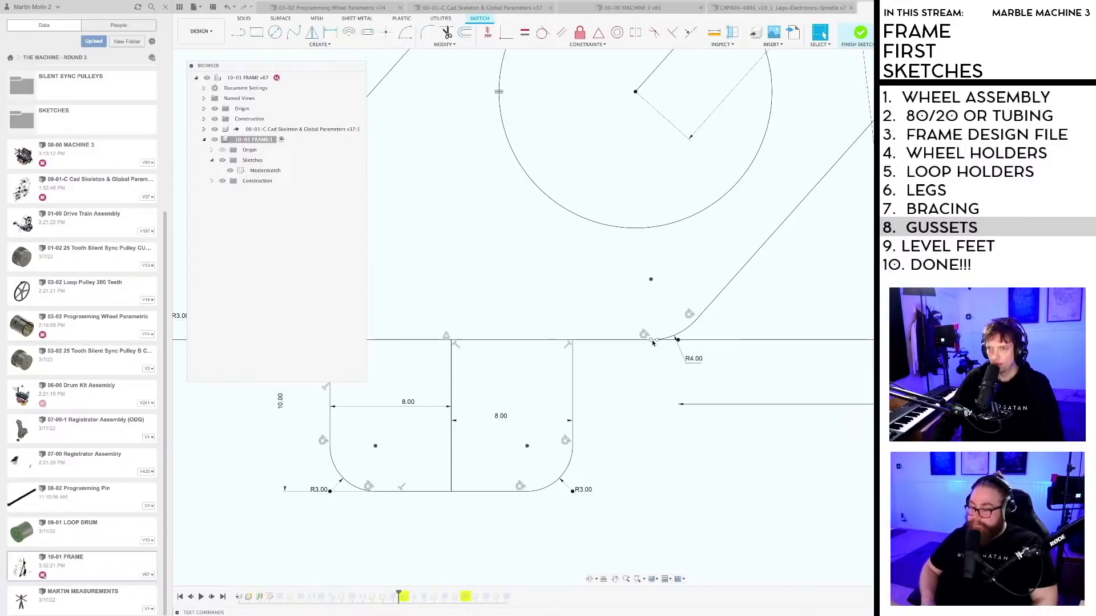
Step: Constrain the gusset fillet's lower end to be coincident with the side brace's upper edge so the brace profile closes
scroll(652, 340, up, 8)
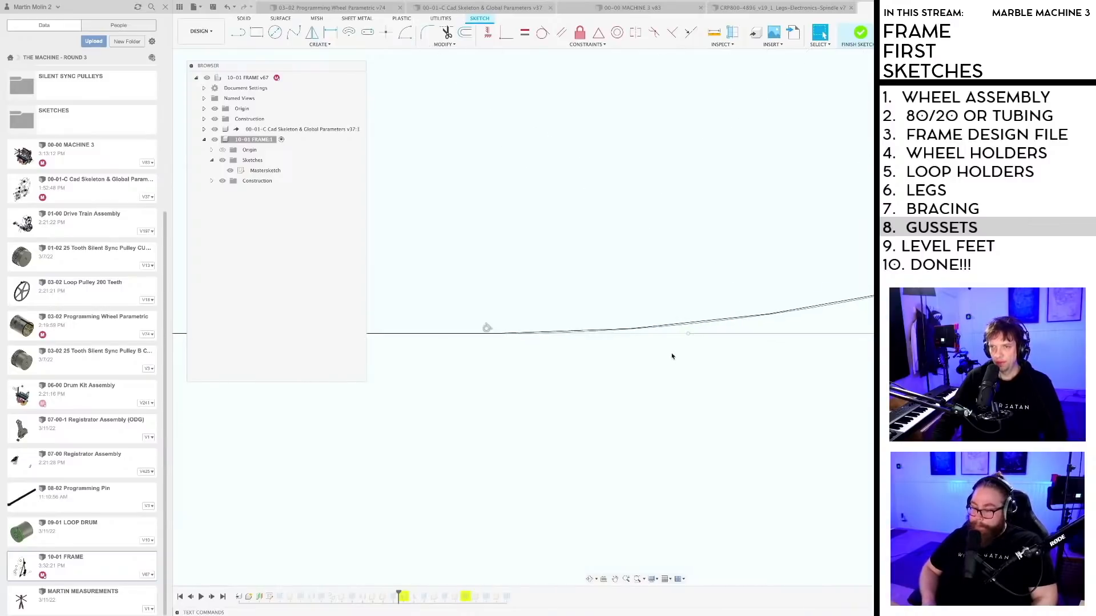
scroll(672, 357, up, 2)
middle_drag(669, 357, 727, 362)
click(506, 35)
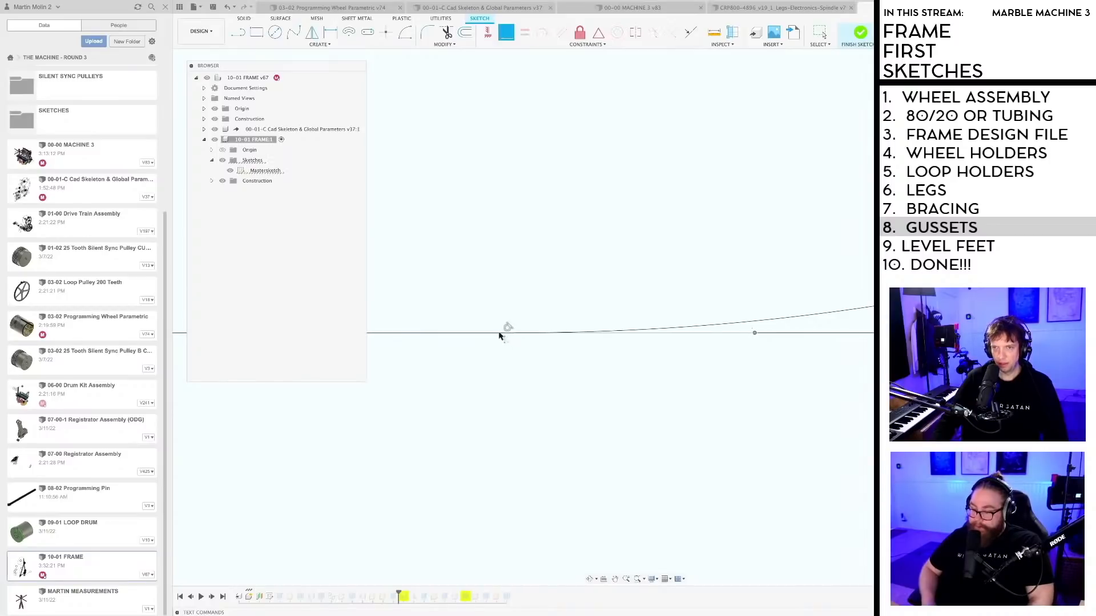
click(516, 334)
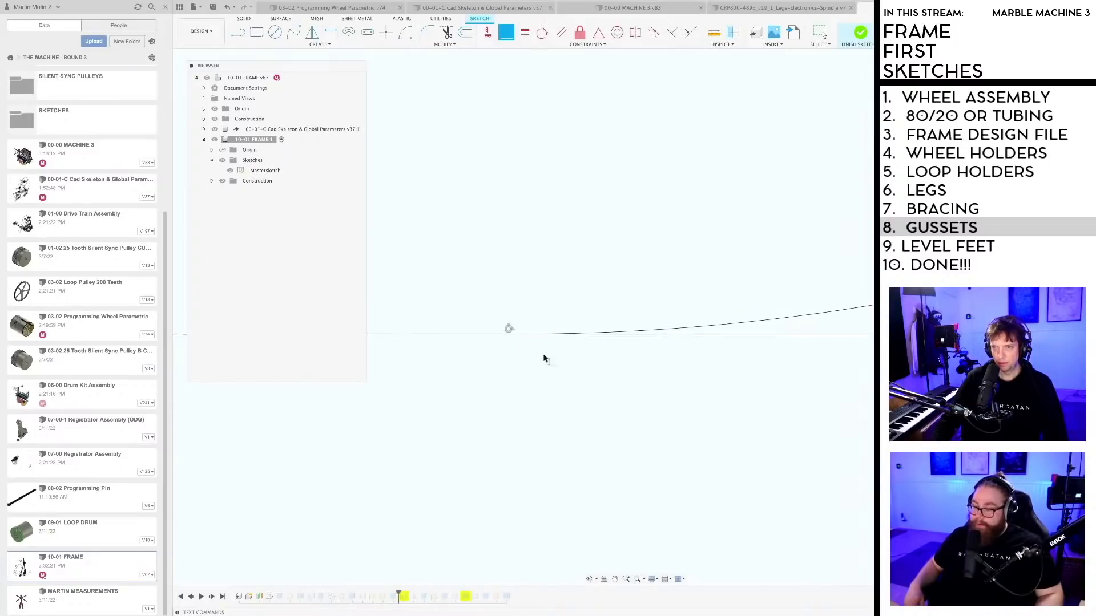
scroll(571, 362, down, 4)
key(Escape)
scroll(752, 399, down, 5)
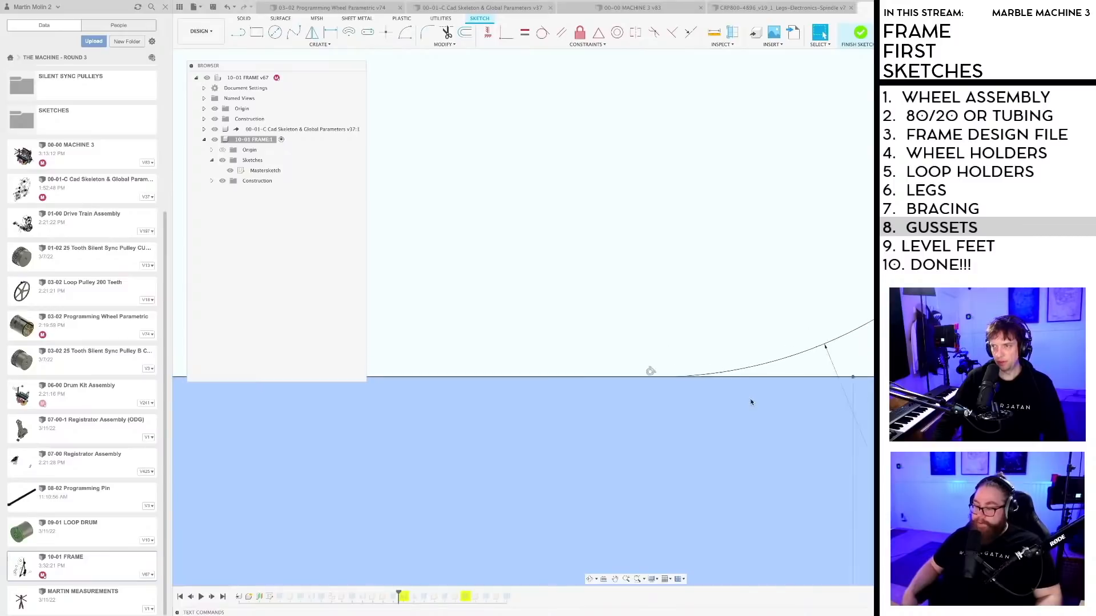
Step: Check the side brace profile between the square cutout and the front leg, and finish editing the Mastersketch
scroll(751, 403, down, 6)
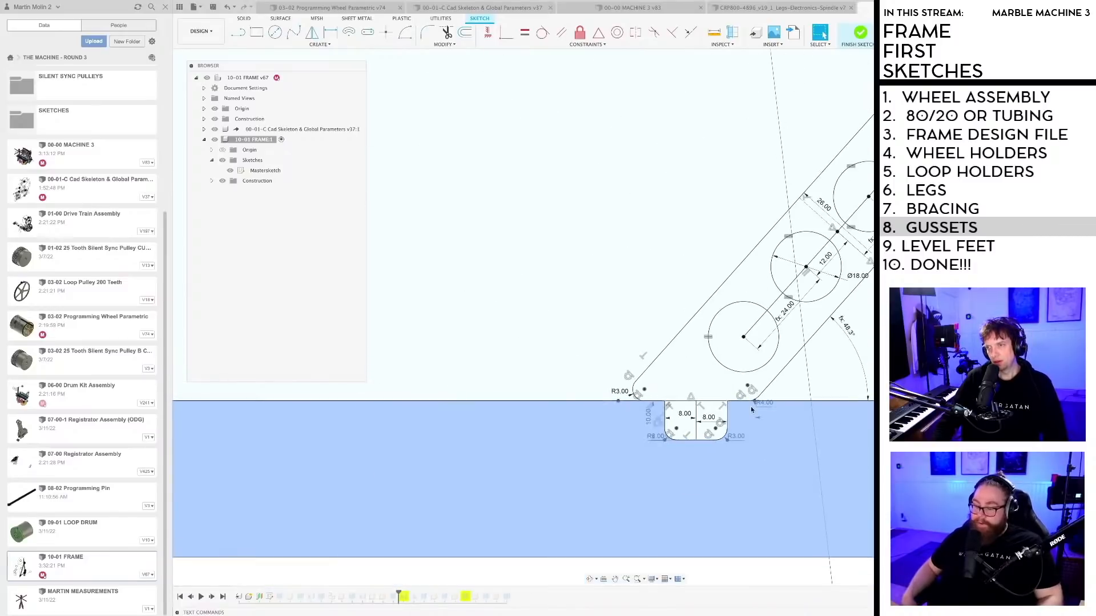
scroll(777, 434, down, 6)
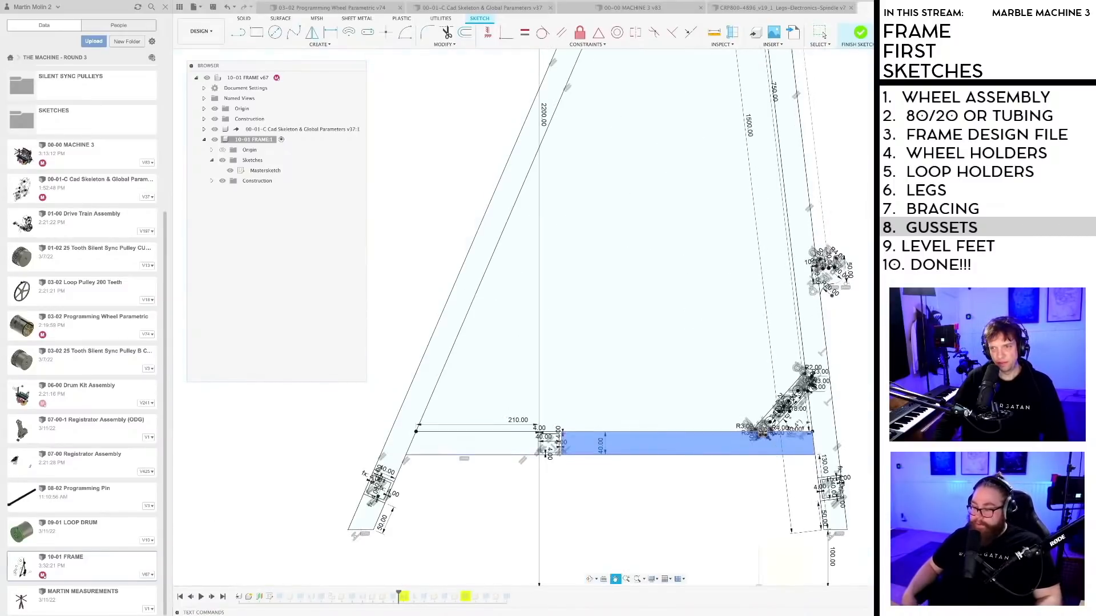
middle_drag(777, 434, 691, 338)
scroll(727, 354, down, 3)
scroll(727, 354, down, 4)
mouse_move(667, 299)
middle_down()
mouse_move(624, 309)
mouse_move(614, 404)
middle_up()
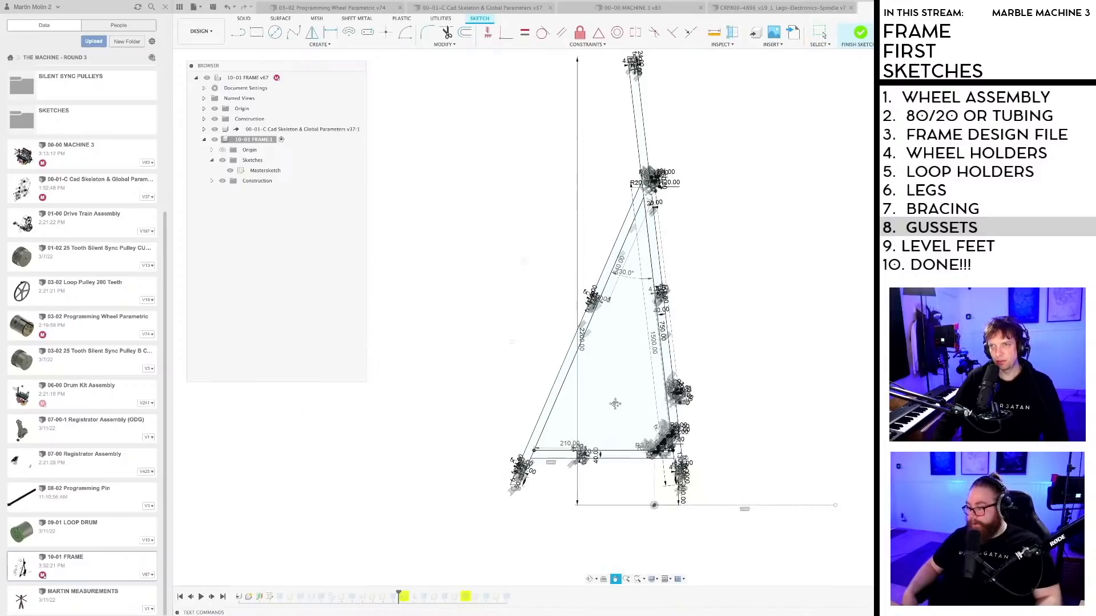
click(860, 33)
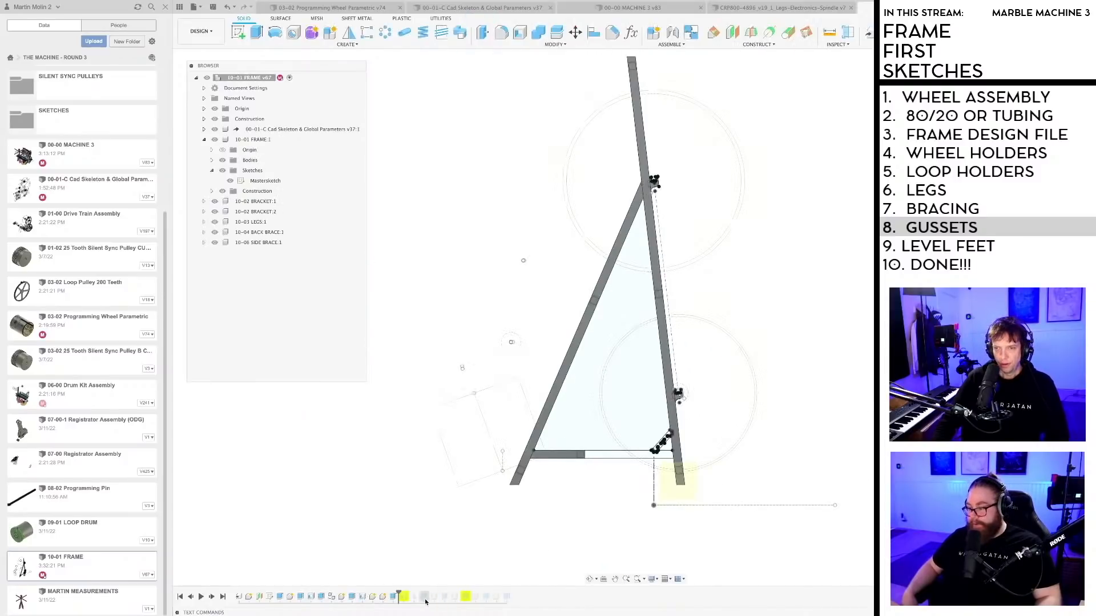
Step: Extend the 10-06 SIDE BRACE extrude to the full brace length, including both gusset tab profiles, and accept the edit
right_click(391, 598)
click(417, 511)
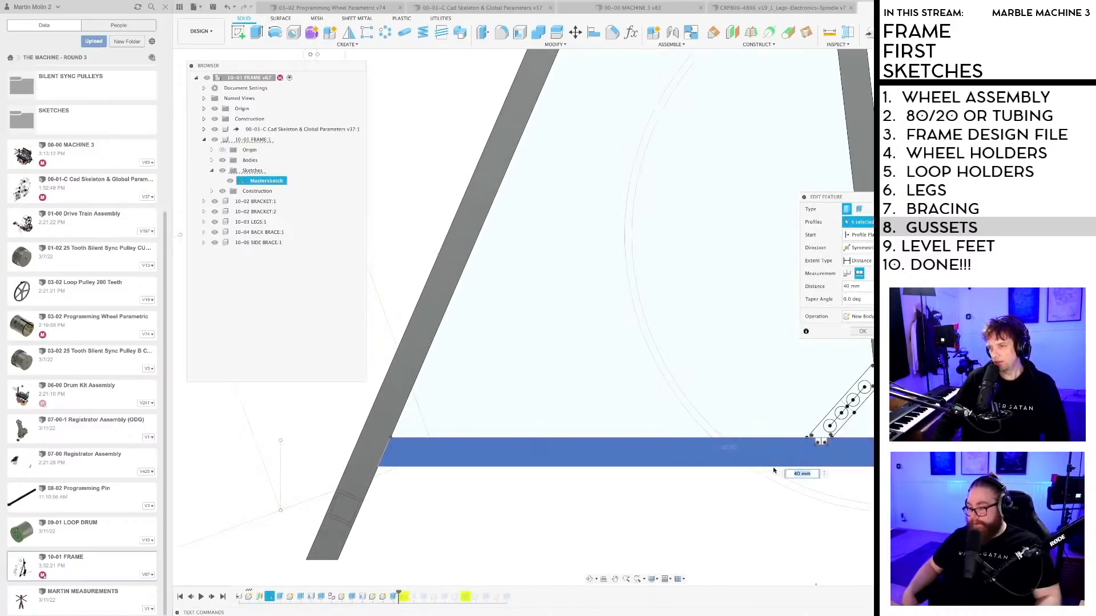
scroll(856, 467, up, 10)
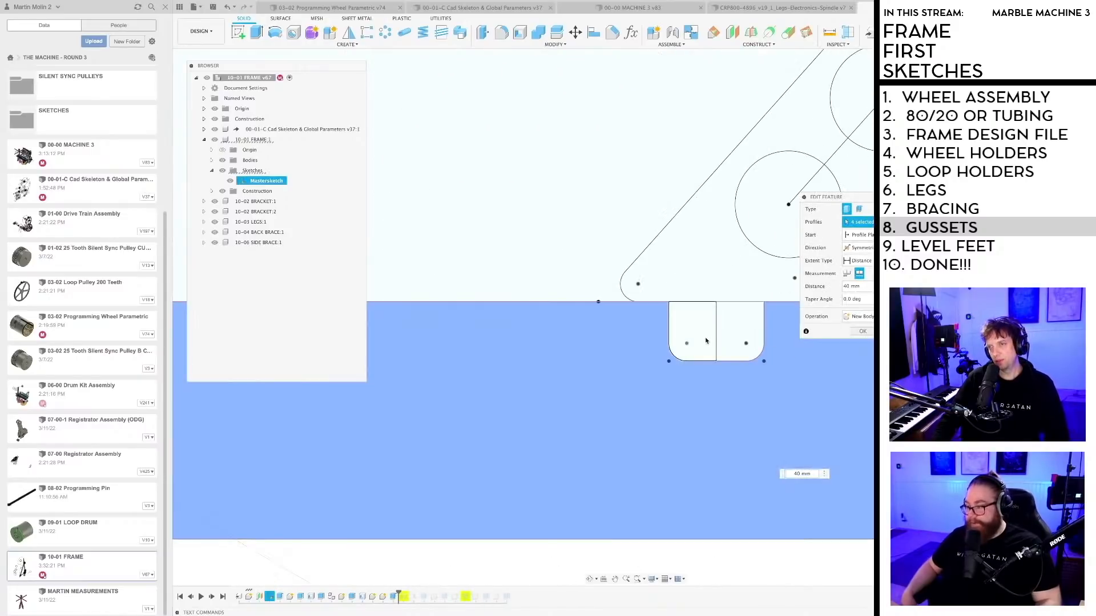
click(707, 342)
click(736, 326)
scroll(653, 433, down, 8)
scroll(653, 437, down, 10)
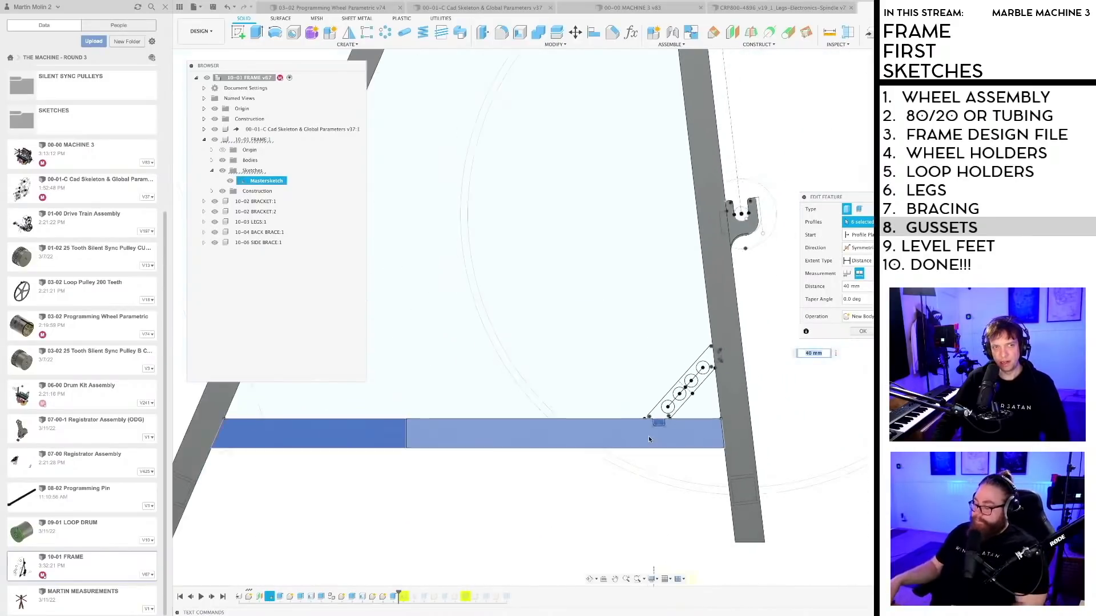
shift+middle_drag(615, 466, 593, 434)
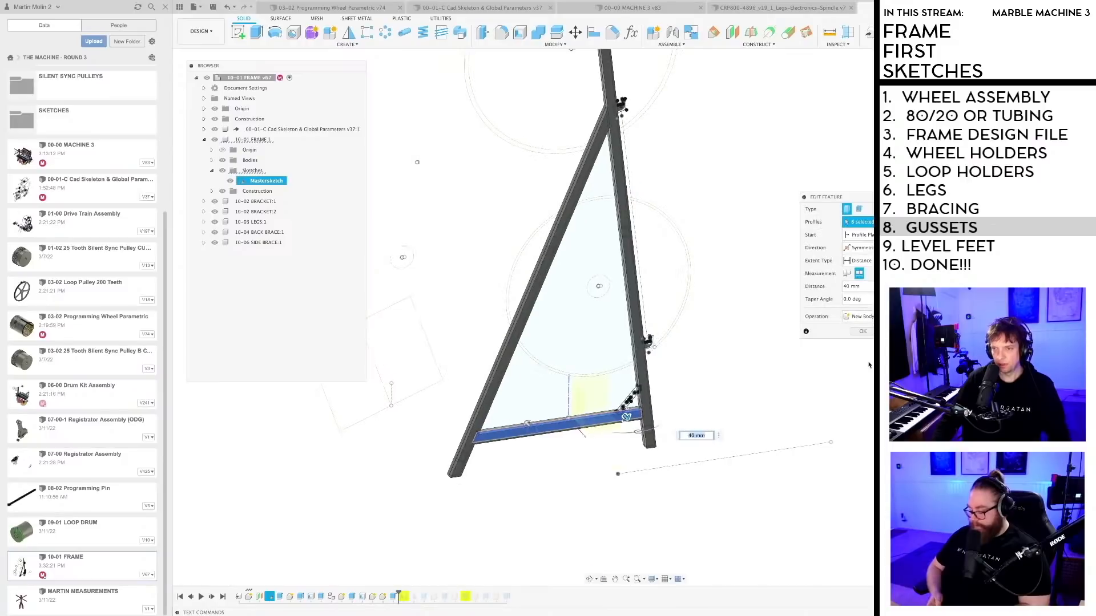
click(862, 331)
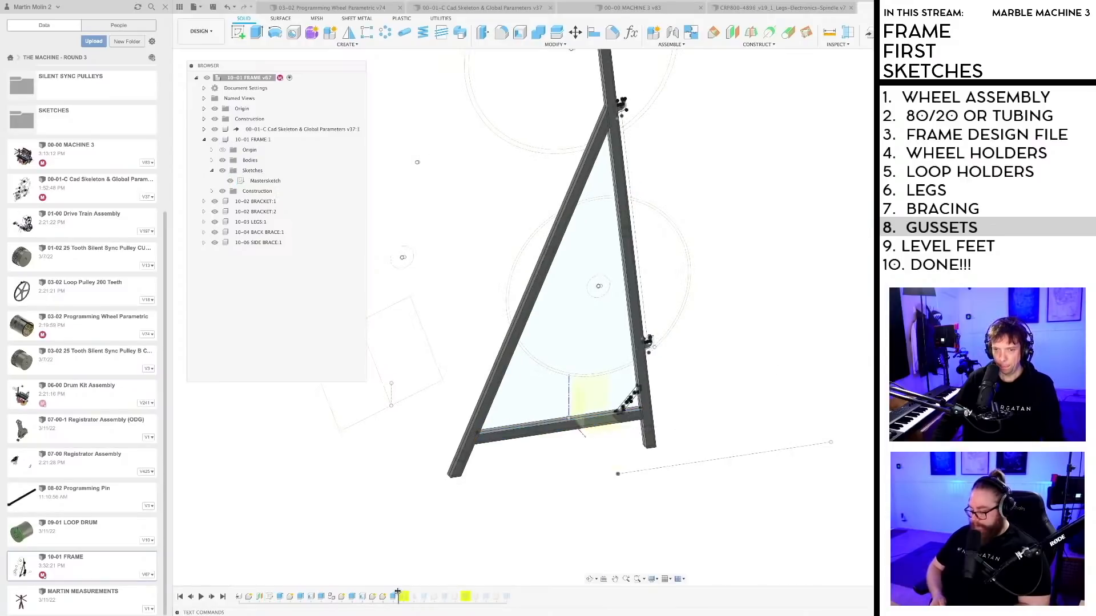
Step: Roll the history forward past the side brace's shell and the mirror, and open the shell for editing with the 10-01 FRAME component hidden
drag(398, 592, 419, 595)
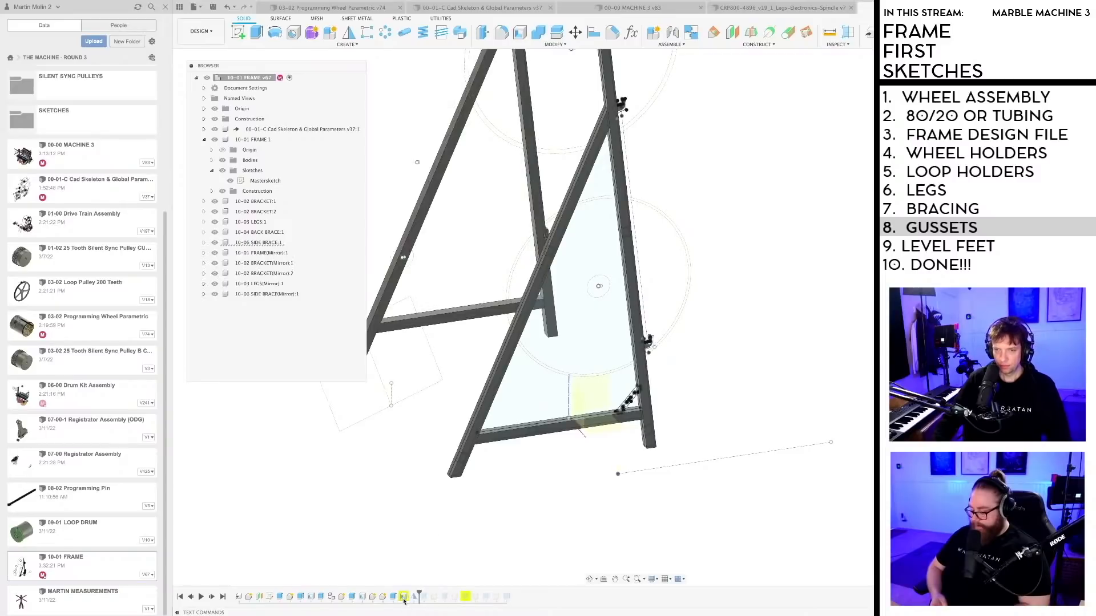
right_click(403, 597)
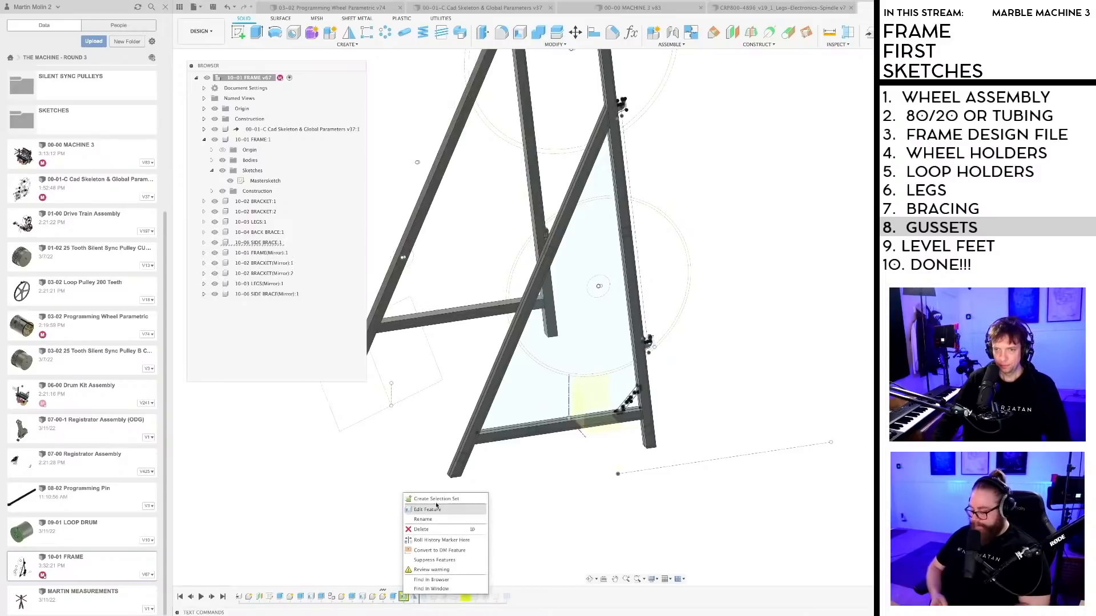
click(437, 509)
scroll(589, 421, up, 3)
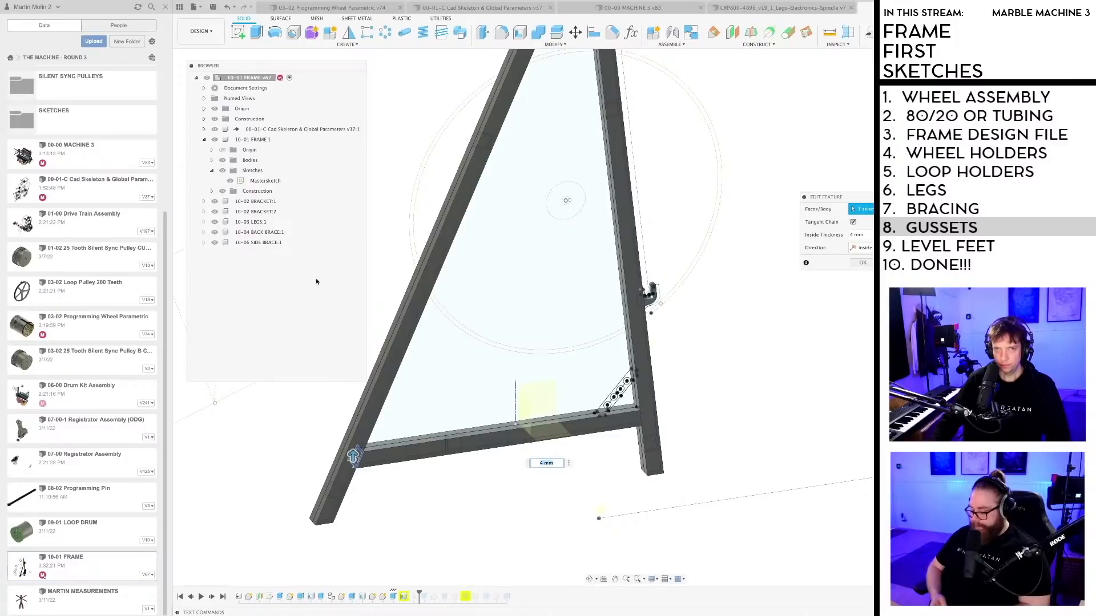
click(215, 139)
scroll(644, 346, down, 4)
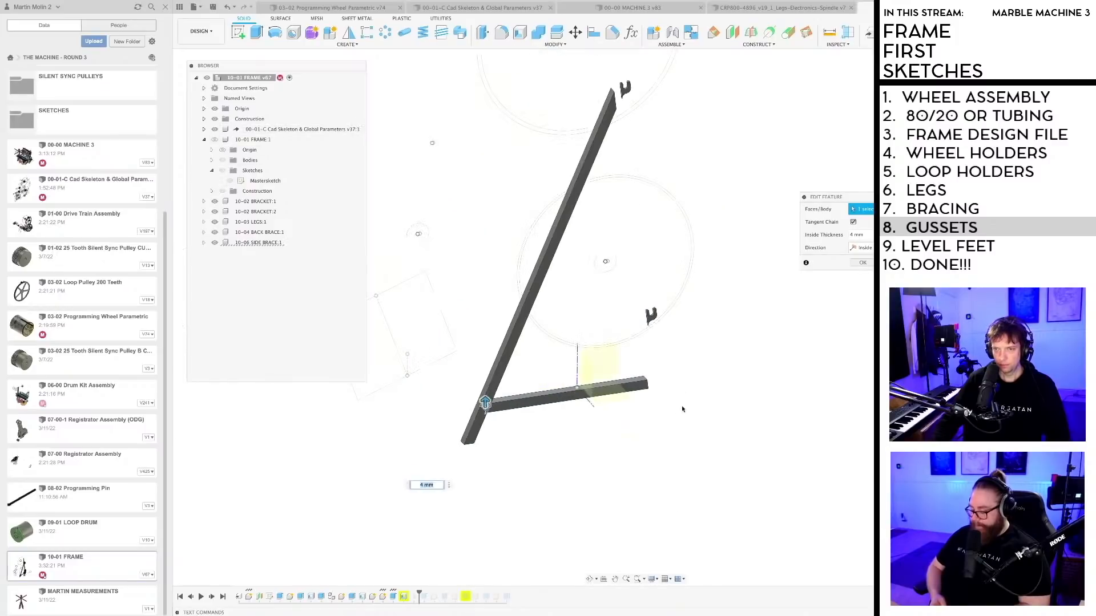
Step: Add the far end face of the 10-06 SIDE BRACE to its 4 mm inside shell and accept the edit
shift+middle_drag(682, 409, 608, 407)
scroll(507, 362, up, 4)
click(519, 389)
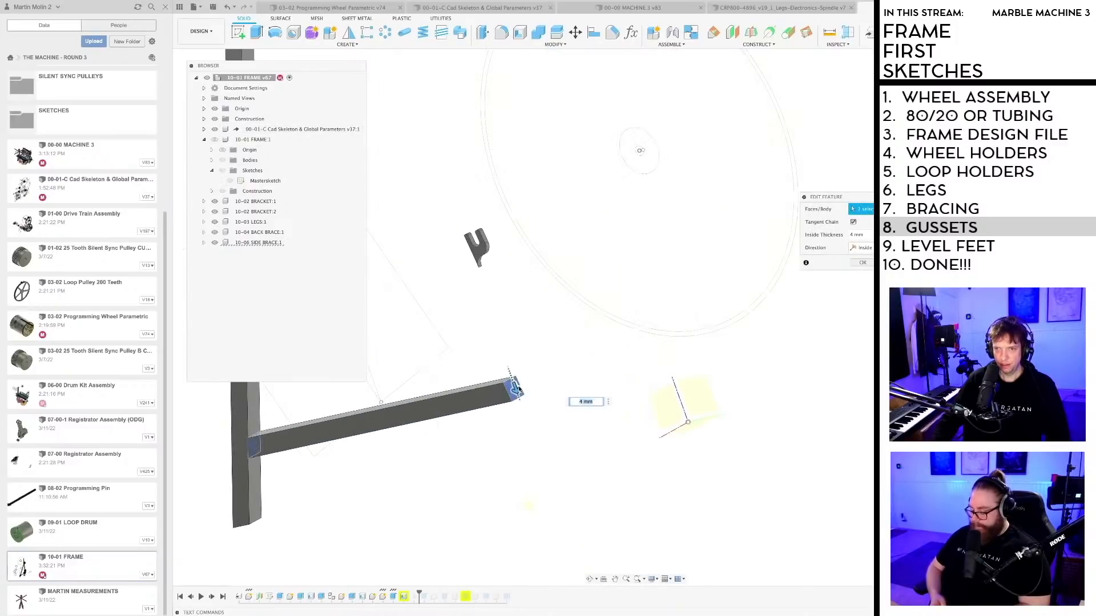
key(Return)
scroll(560, 460, down, 5)
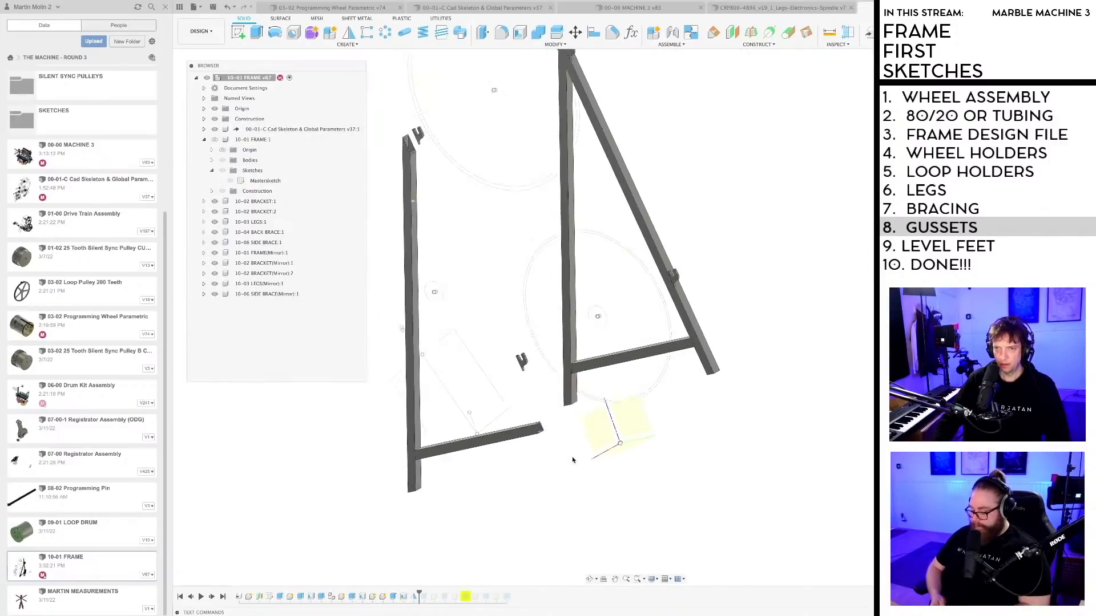
Step: Roll the history forward to its end with the 10-01 FRAME component shown again, and save the version as User Saved
shift+middle_drag(588, 458, 650, 445)
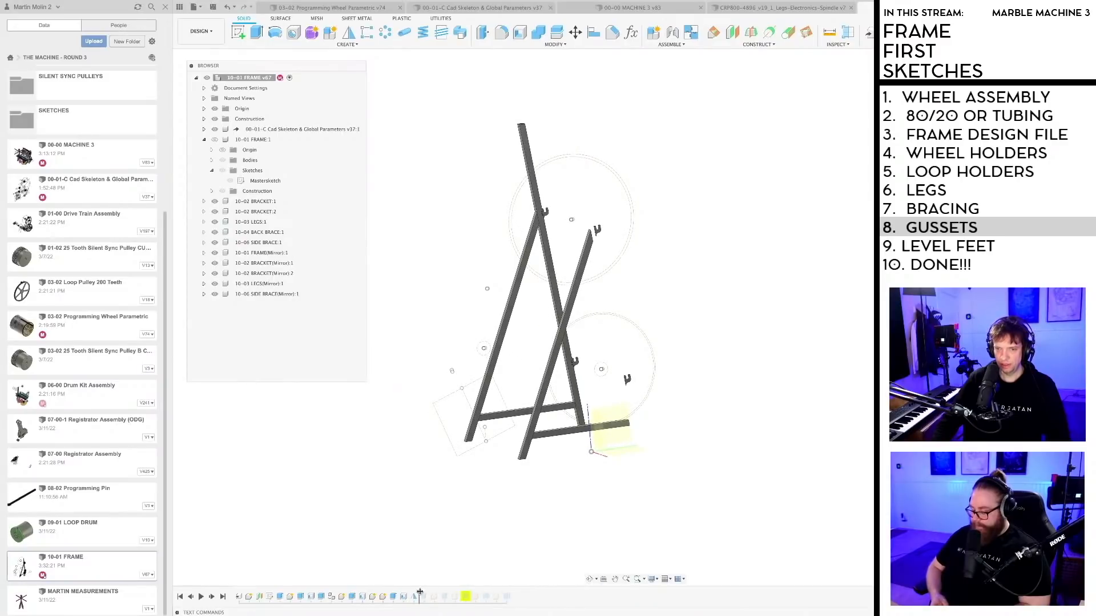
mouse_move(420, 592)
mouse_down()
mouse_move(448, 595)
mouse_move(428, 595)
mouse_up()
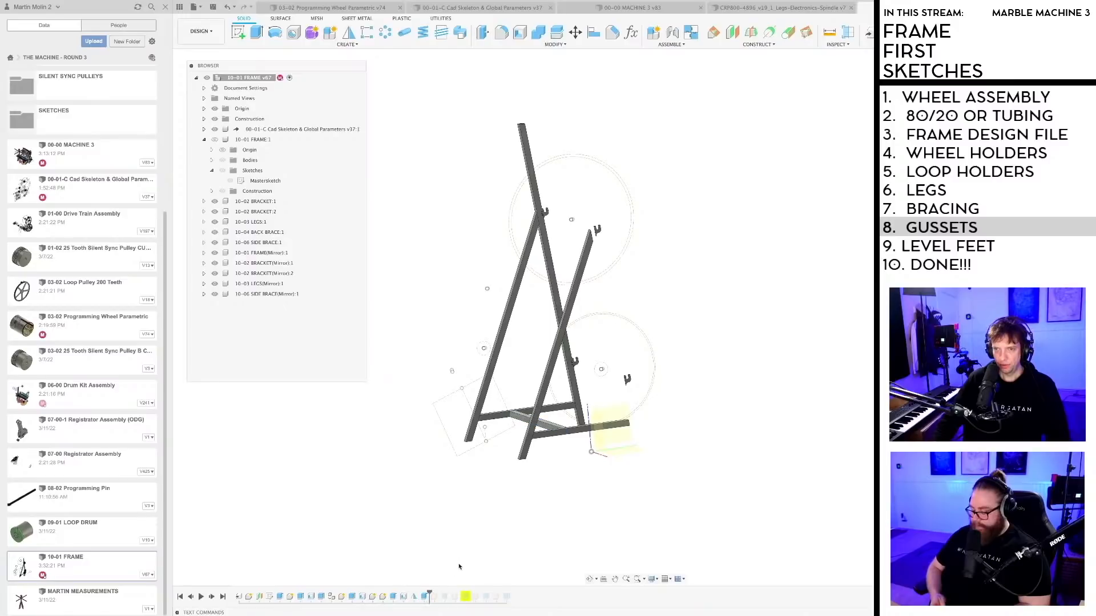
drag(431, 596, 450, 596)
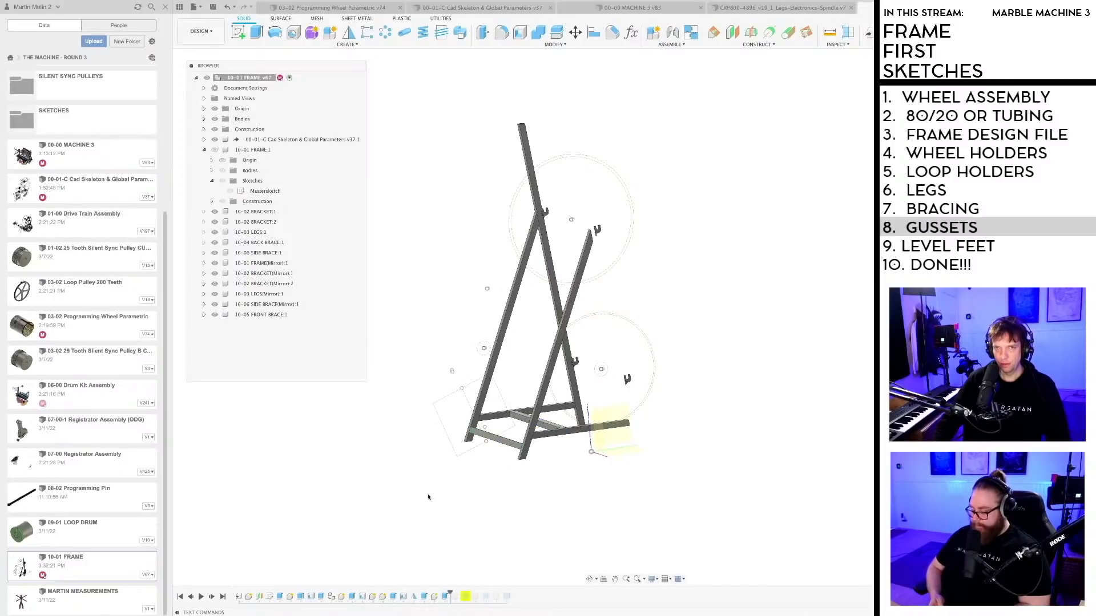
click(215, 150)
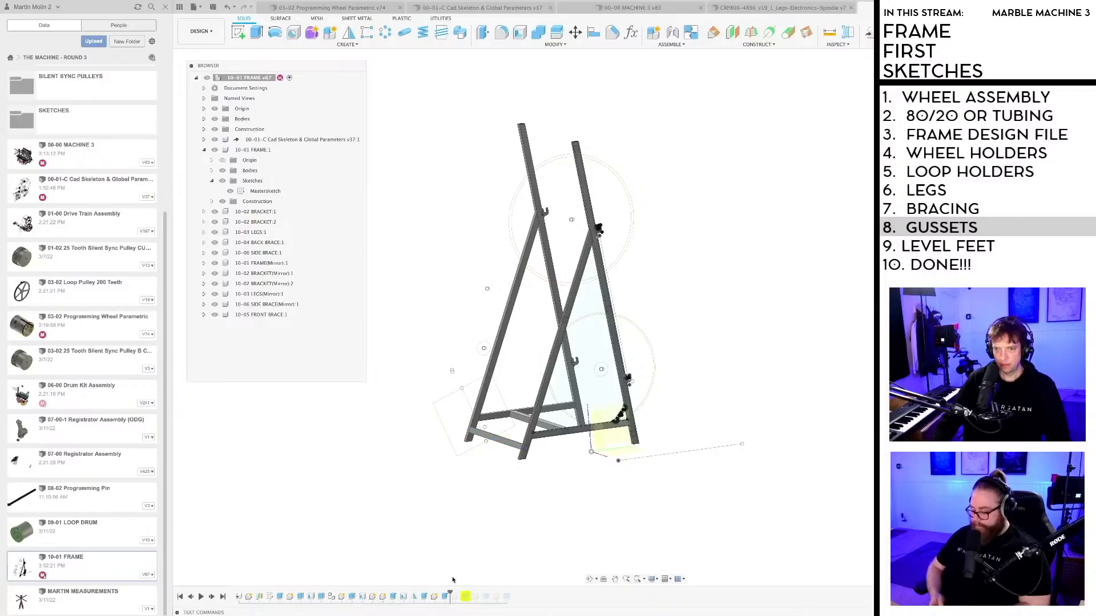
mouse_move(450, 595)
mouse_down()
mouse_move(495, 593)
mouse_move(510, 560)
mouse_up()
key(super+s)
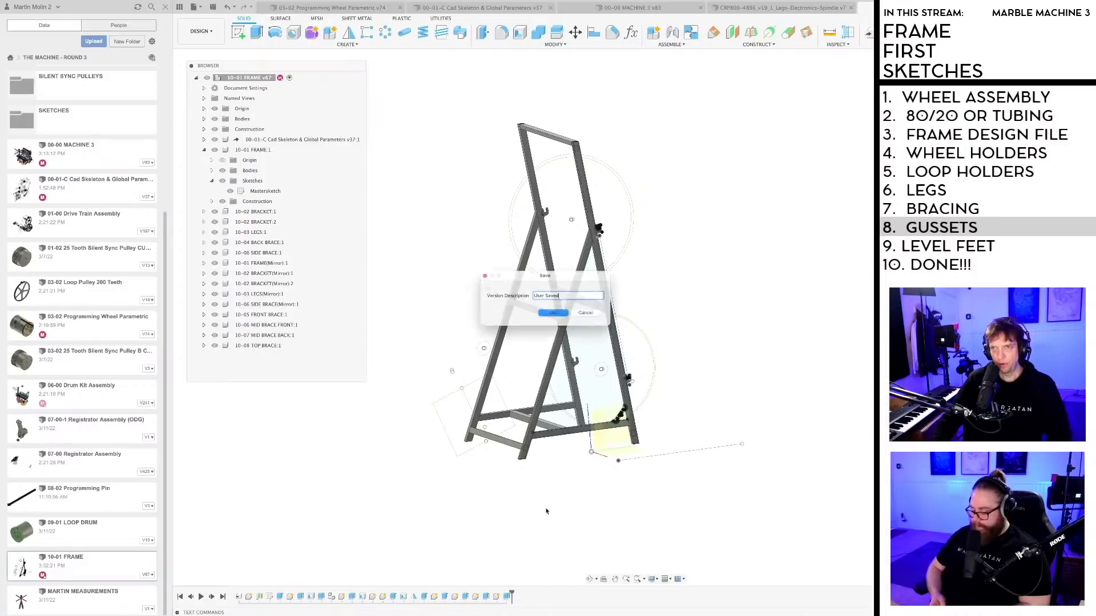
key(Return)
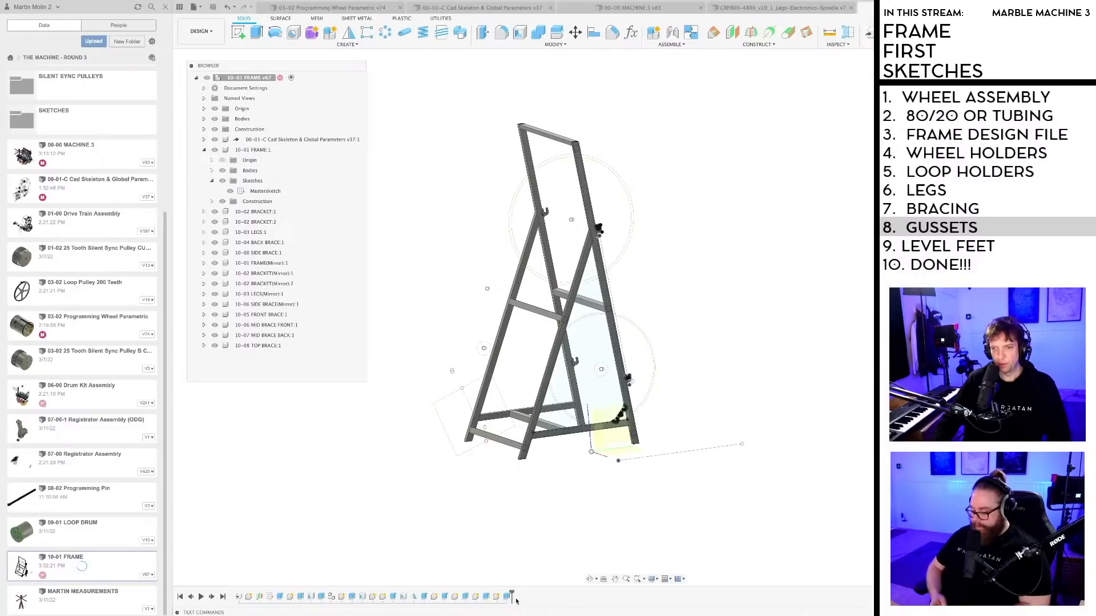
Step: Edit the top brace extrude, reselecting only the square profile near the tall leg's upper end, and save the design again
right_click(516, 600)
click(528, 509)
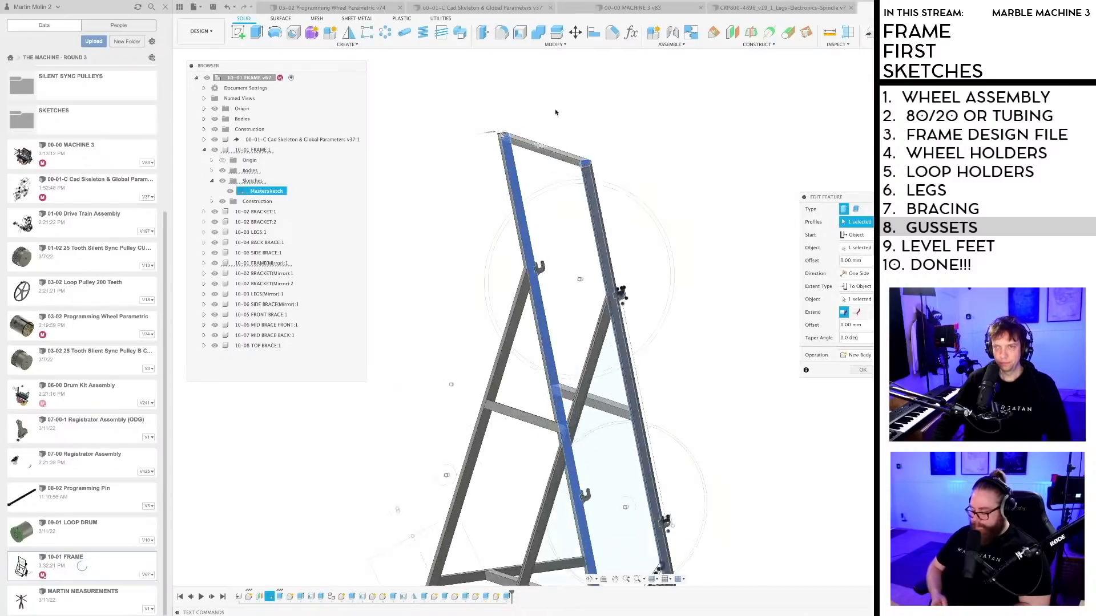
scroll(577, 120, up, 8)
click(882, 222)
scroll(569, 248, up, 5)
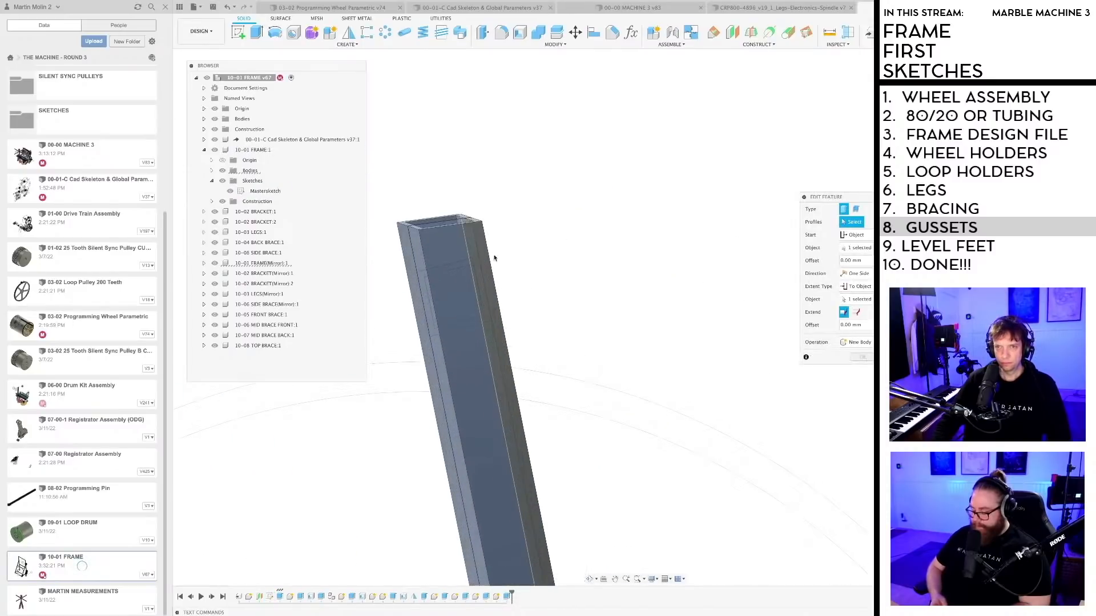
click(460, 272)
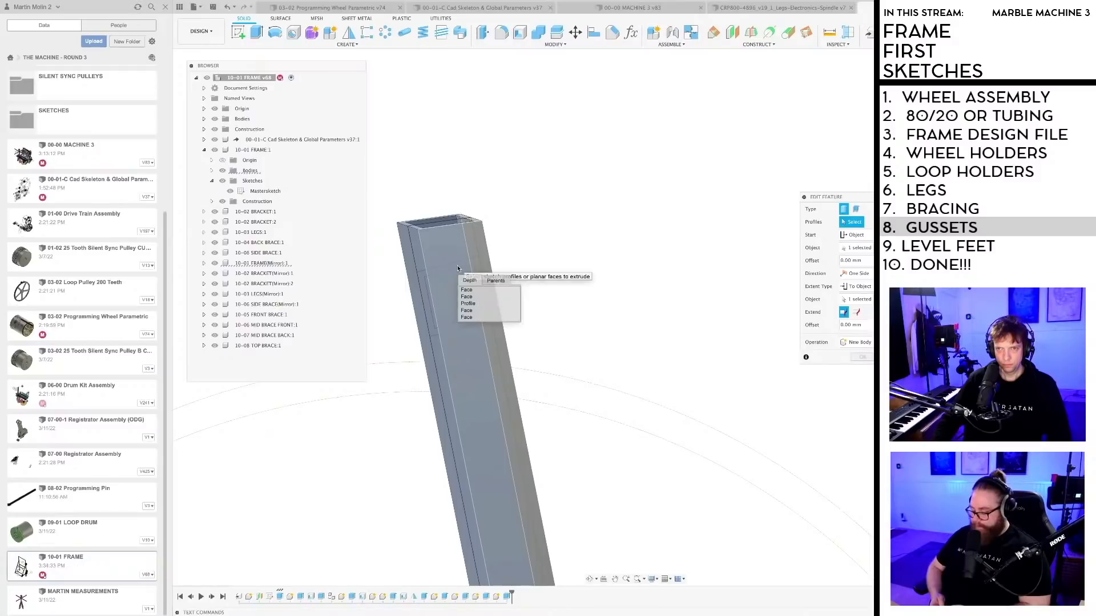
click(468, 303)
scroll(649, 232, down, 6)
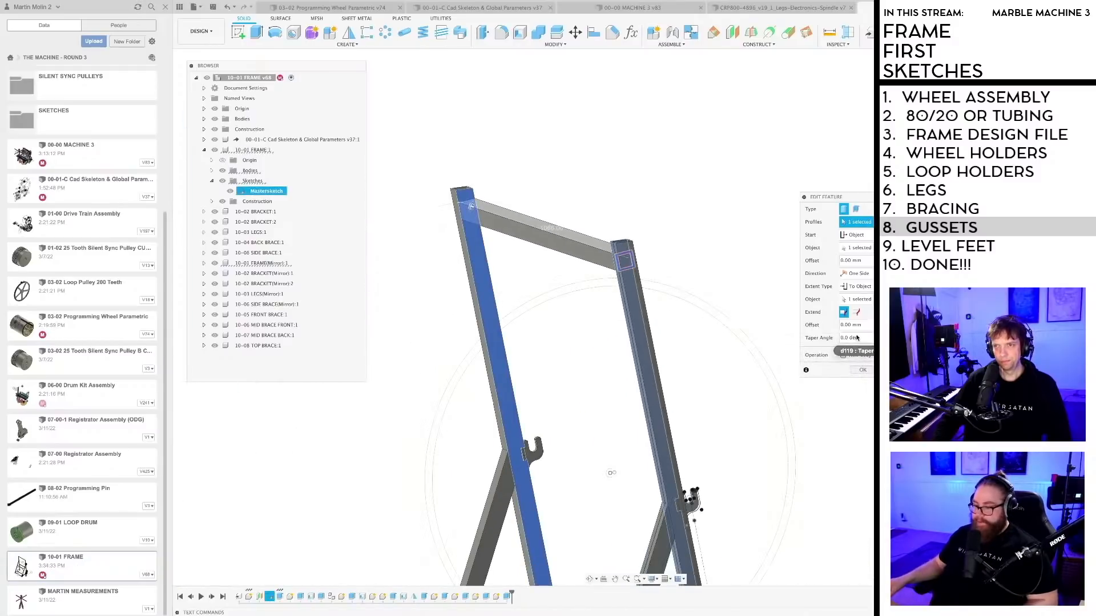
click(863, 370)
scroll(694, 295, down, 5)
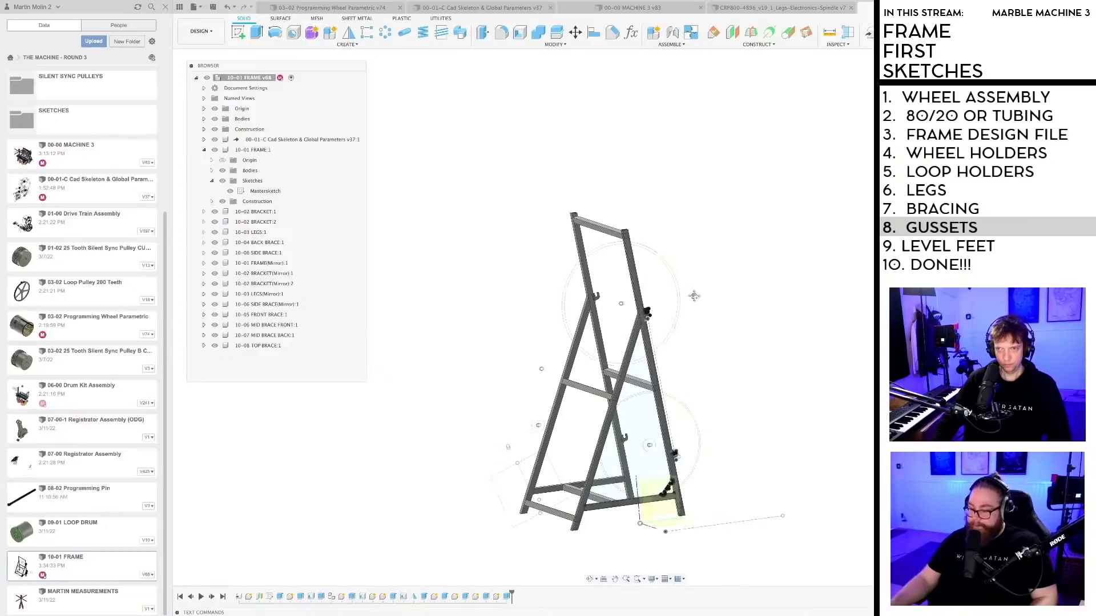
middle_drag(694, 296, 600, 215)
key(ctrl+s)
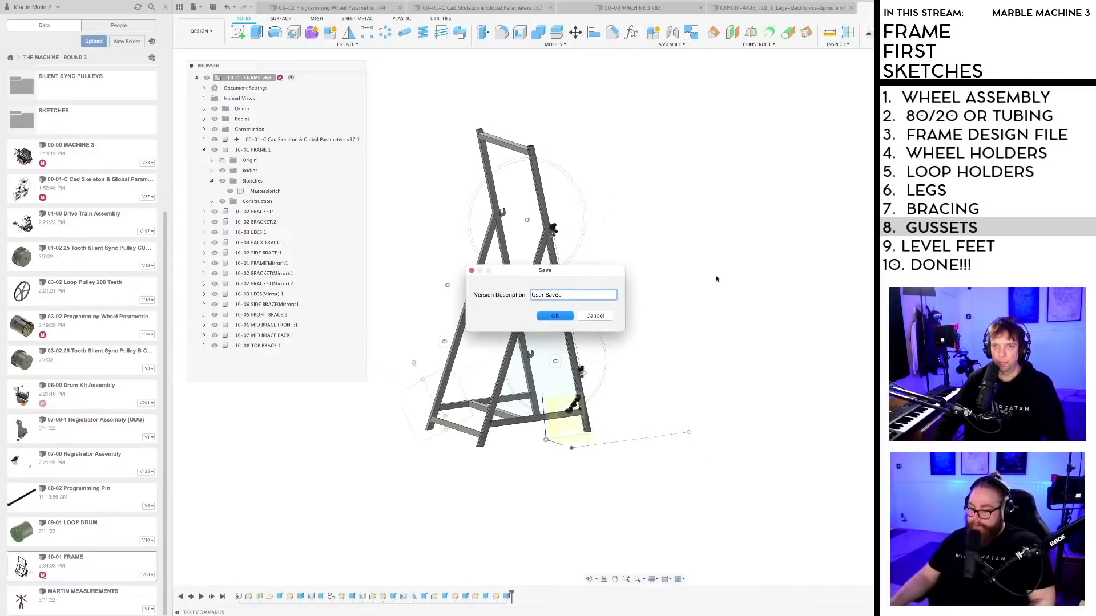
key(Return)
Step: Inspect the joint where the 10-07 MID BRACE BACK meets the mirrored tall leg, and check the rebuilt frame
middle_drag(666, 289, 691, 312)
scroll(491, 320, up, 5)
middle_drag(480, 320, 554, 303)
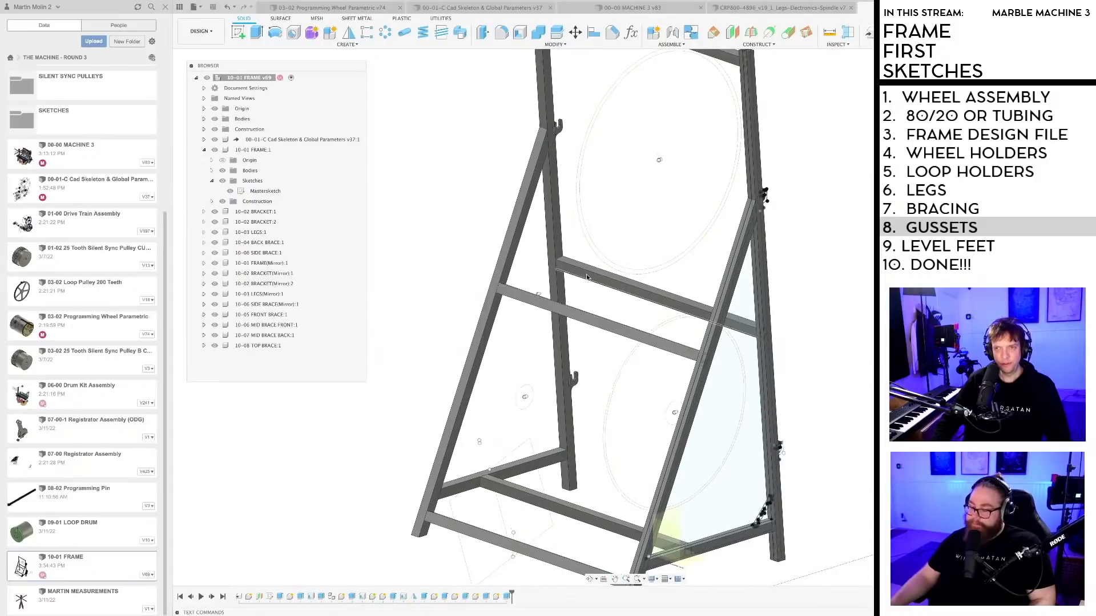
scroll(543, 313, up, 10)
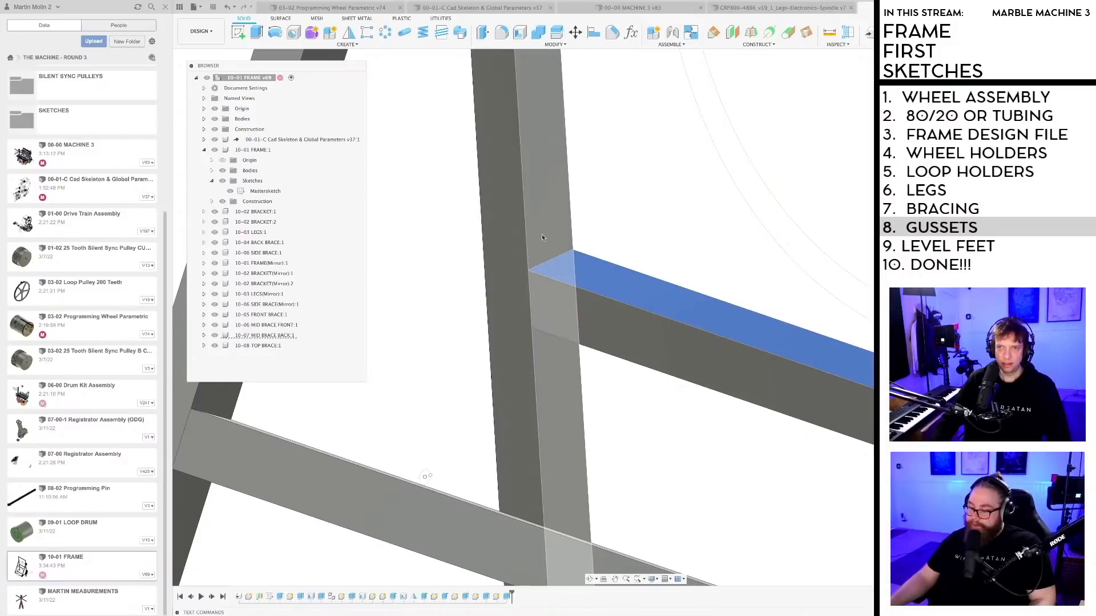
click(542, 238)
scroll(563, 319, down, 5)
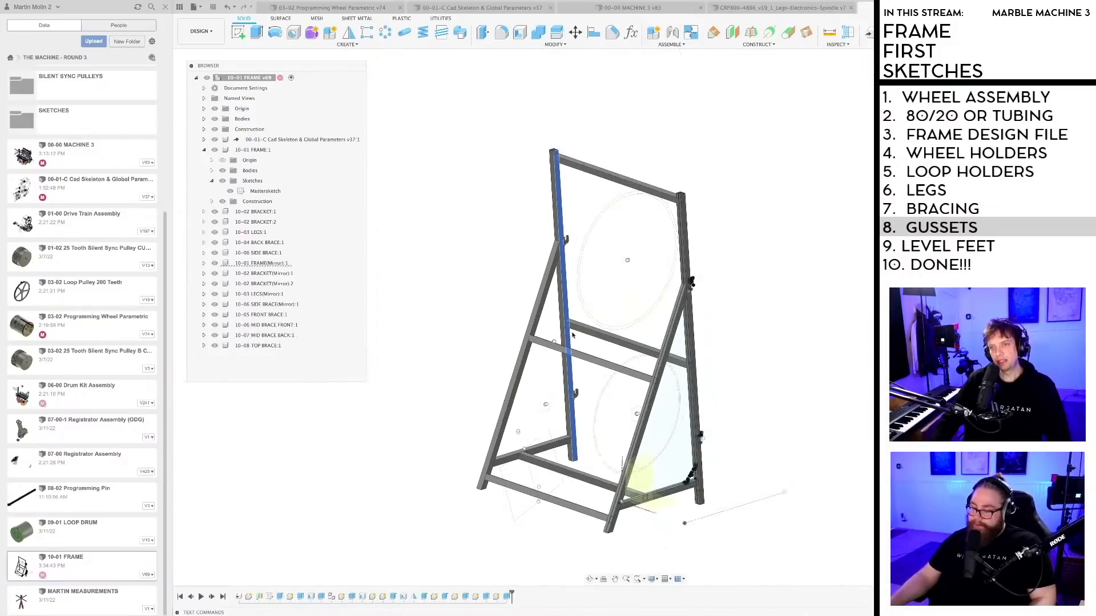
middle_drag(573, 335, 502, 265)
click(715, 317)
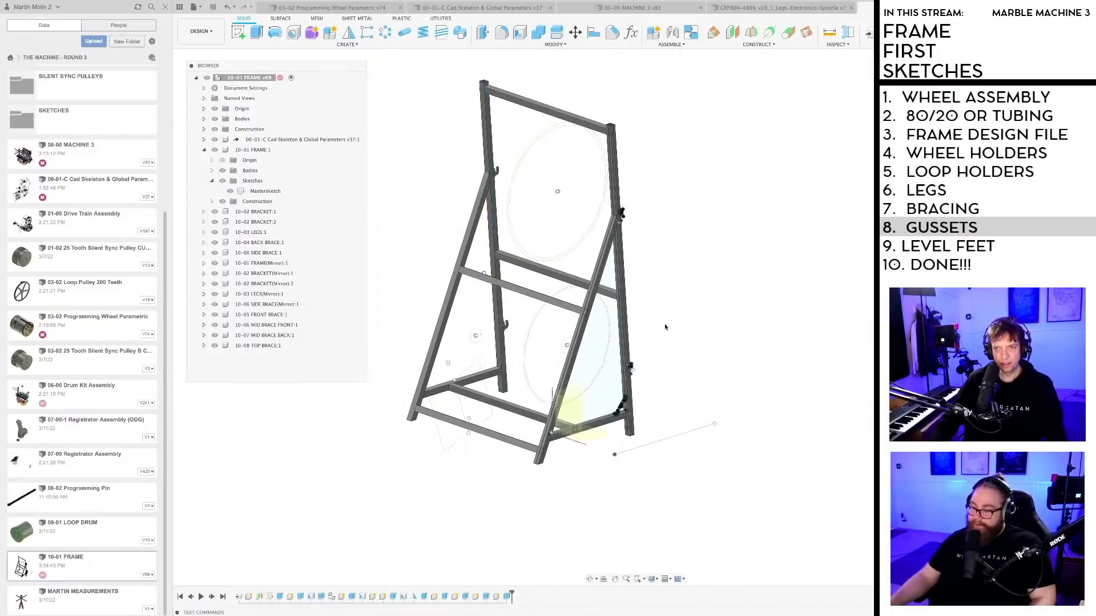
Step: Examine the whole frame and the lower corner where the gusset sketch joins the tall leg and side brace
shift+middle_drag(665, 327, 652, 362)
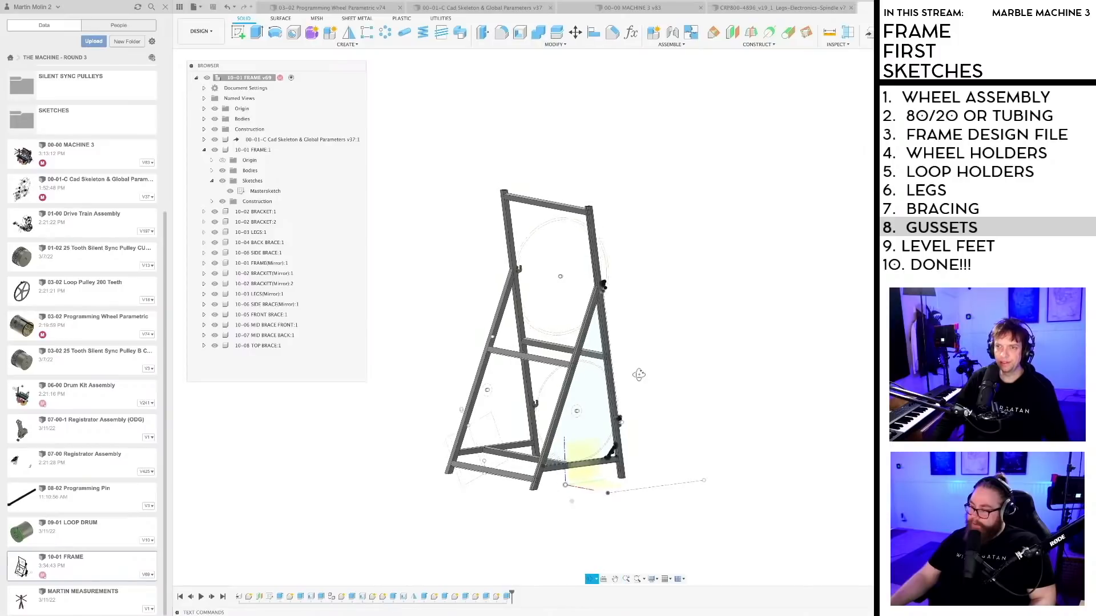
scroll(636, 451, up, 3)
middle_drag(635, 451, 687, 416)
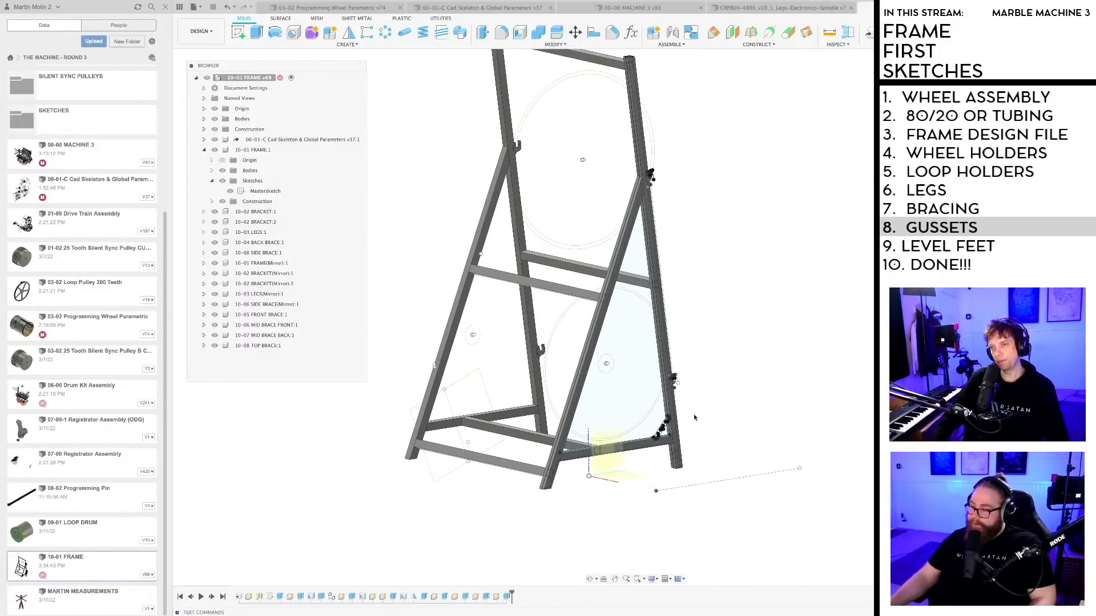
scroll(690, 421, up, 4)
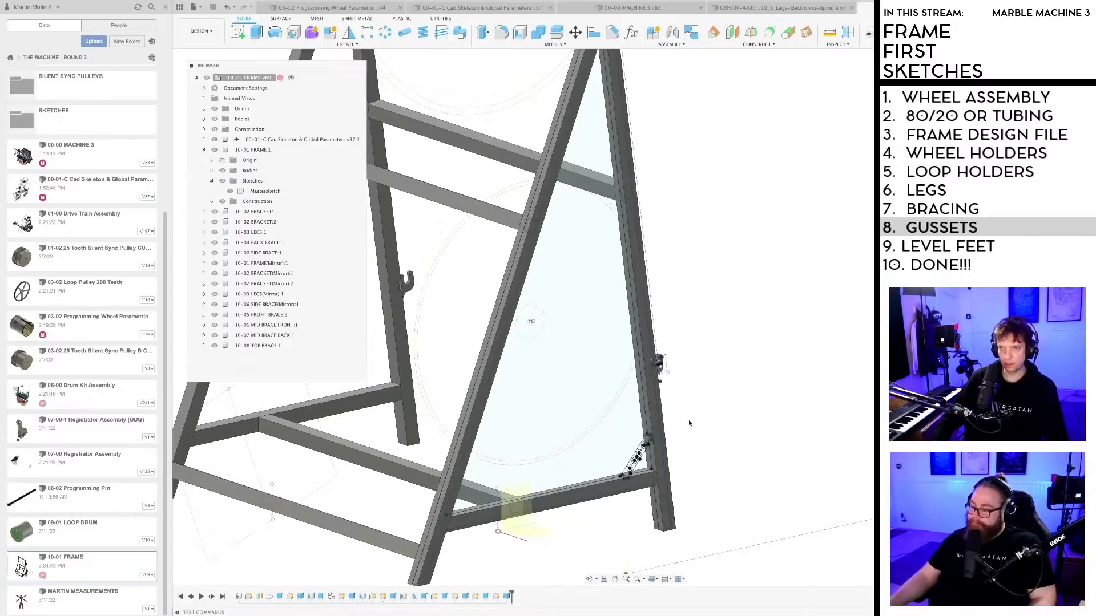
middle_drag(689, 423, 681, 357)
middle_drag(680, 419, 722, 399)
scroll(702, 403, down, 2)
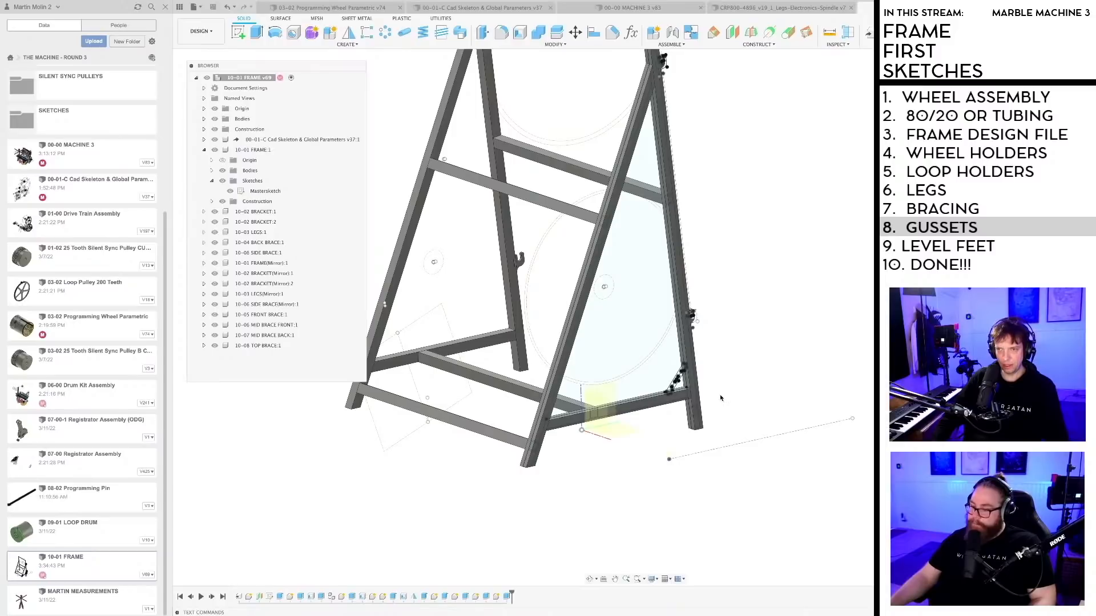
scroll(683, 368, up, 5)
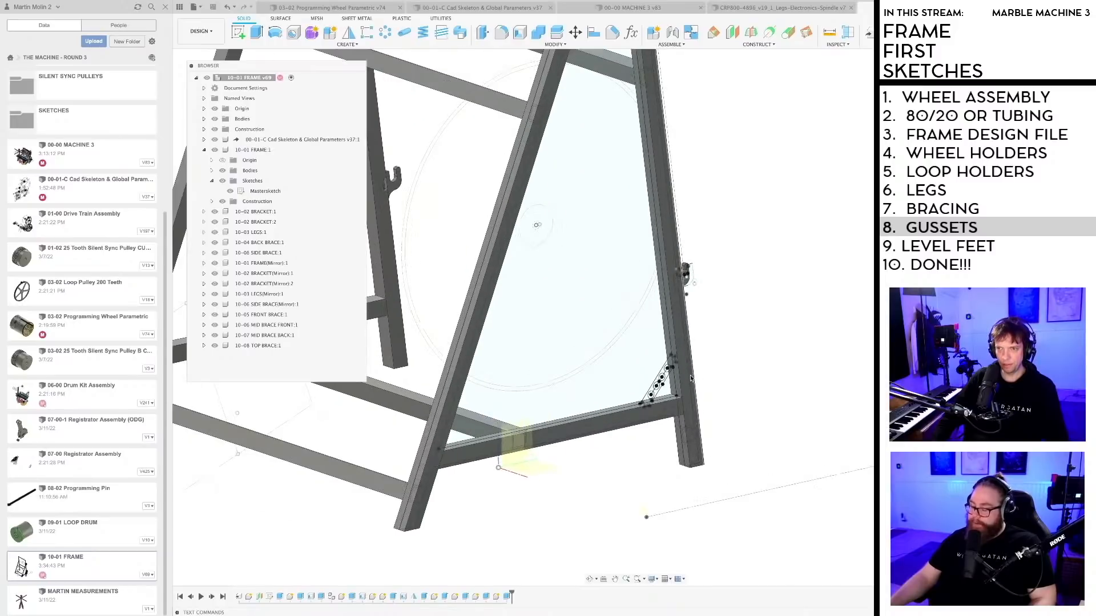
scroll(665, 355, up, 2)
scroll(792, 361, down, 5)
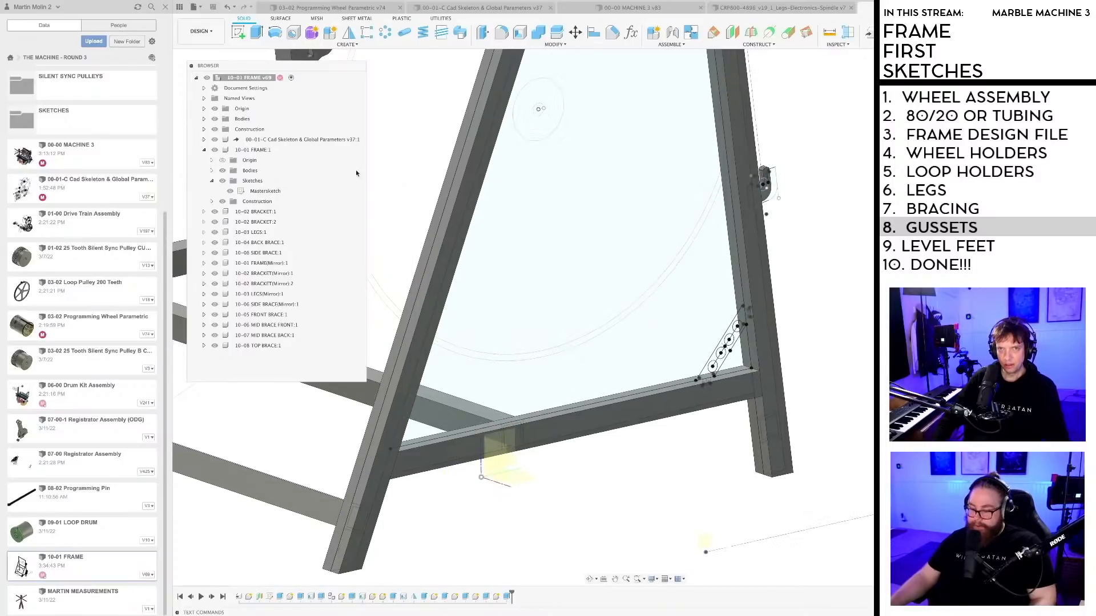
Step: Select the gusset's upper tab profile in the tall leg and its lower tab profiles in the side brace for an Extrude
key(e)
scroll(741, 325, up, 6)
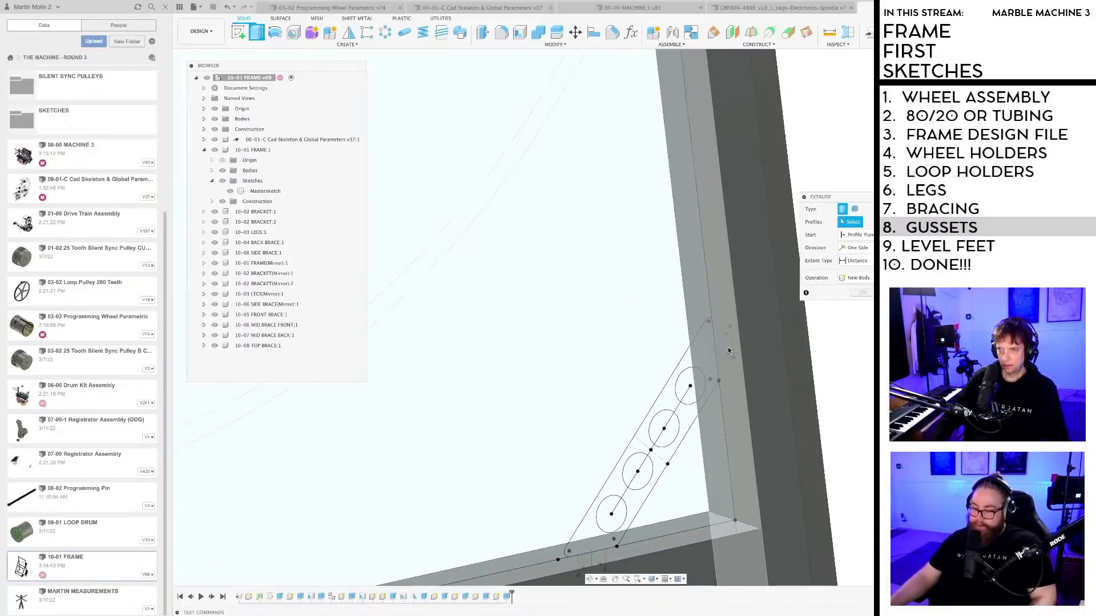
click(719, 336)
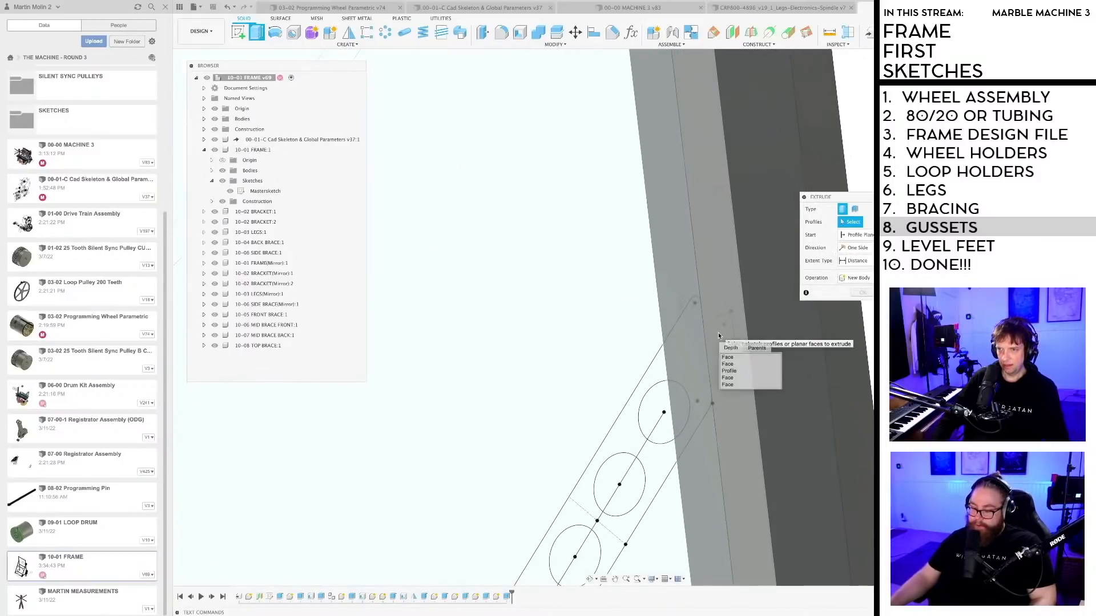
click(728, 371)
scroll(704, 289, down, 5)
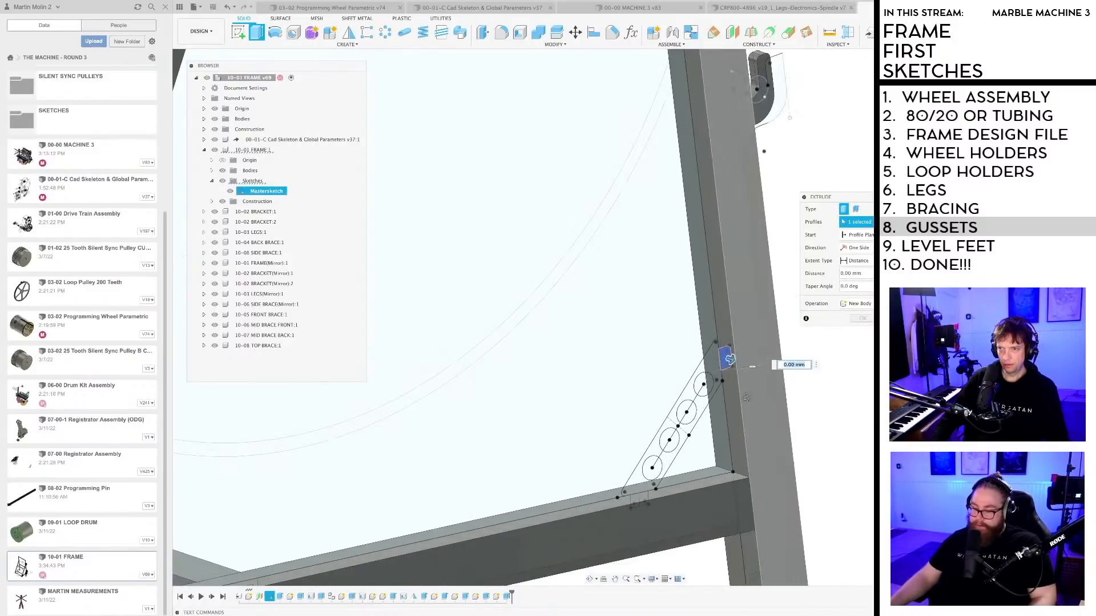
click(597, 390)
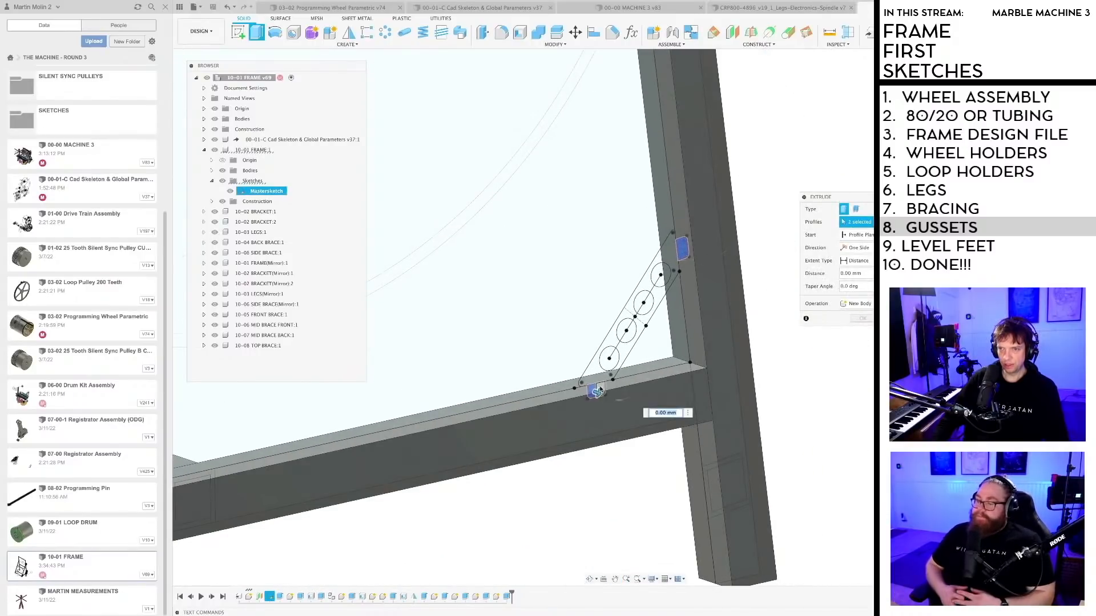
click(600, 390)
scroll(643, 379, up, 5)
middle_drag(669, 377, 632, 377)
Step: Cut the selected gusset tab profiles symmetrically through the leg and side brace with a 10 mm whole length
text(10)
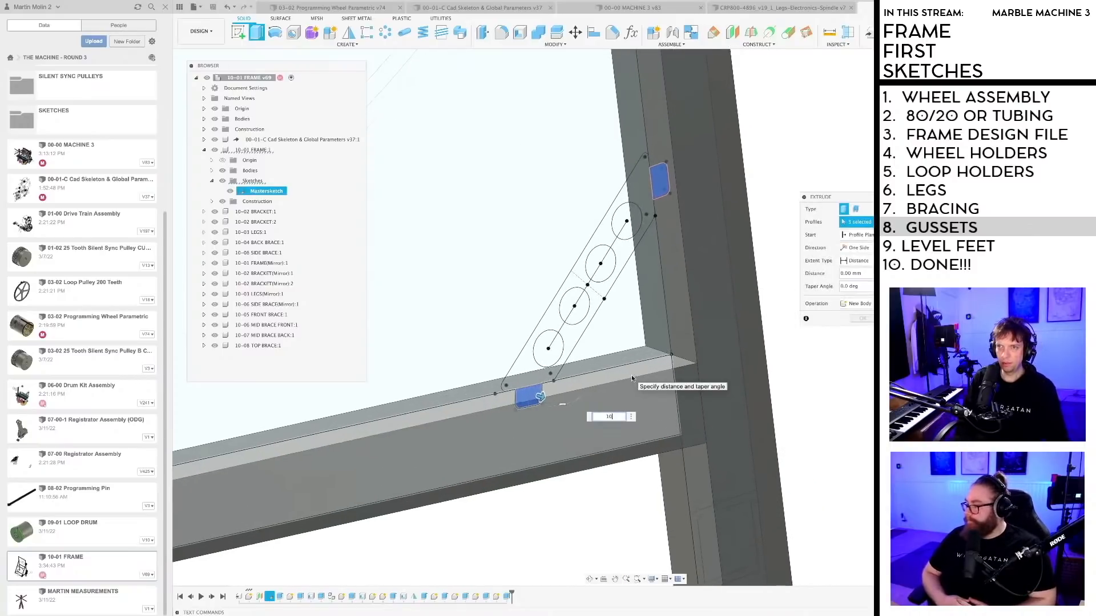
click(856, 248)
click(867, 276)
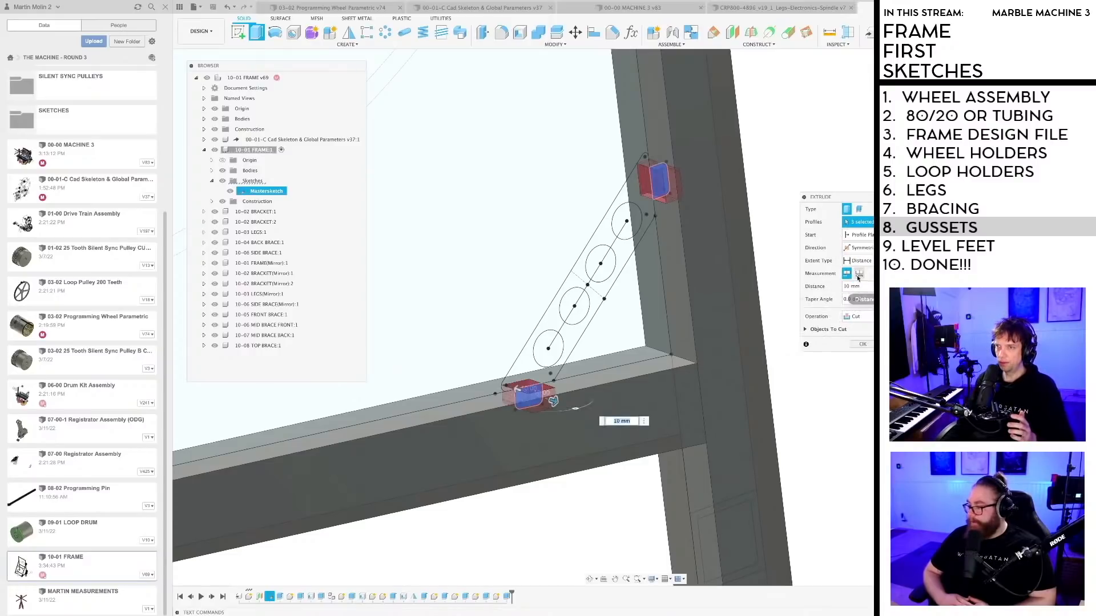
mouse_move(598, 345)
shift+middle_down()
mouse_move(635, 386)
mouse_move(607, 341)
shift+middle_up()
scroll(607, 341, up, 3)
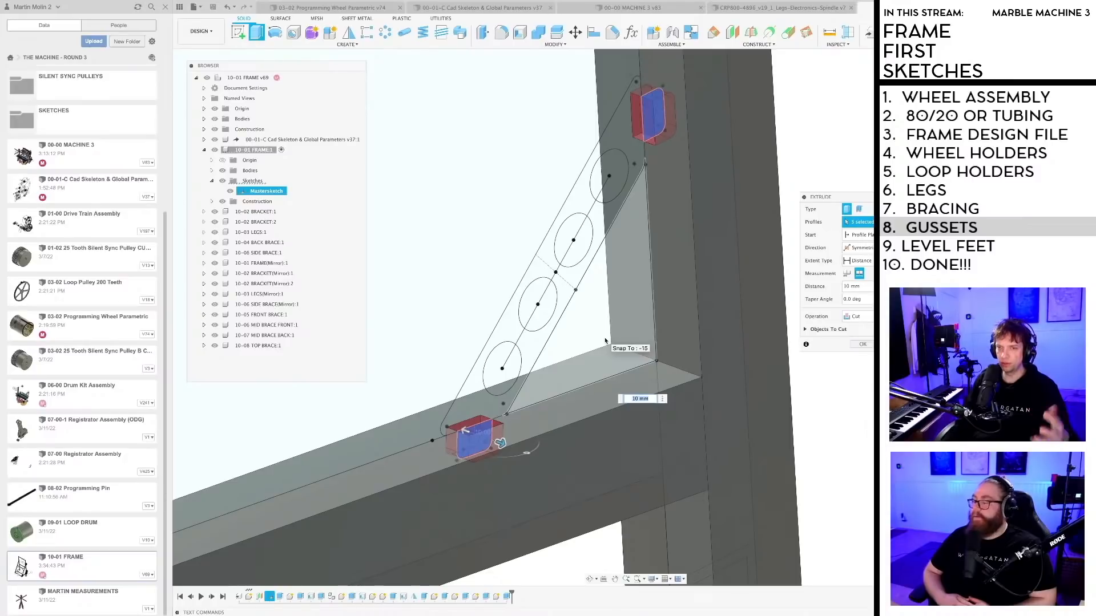
scroll(604, 340, down, 1)
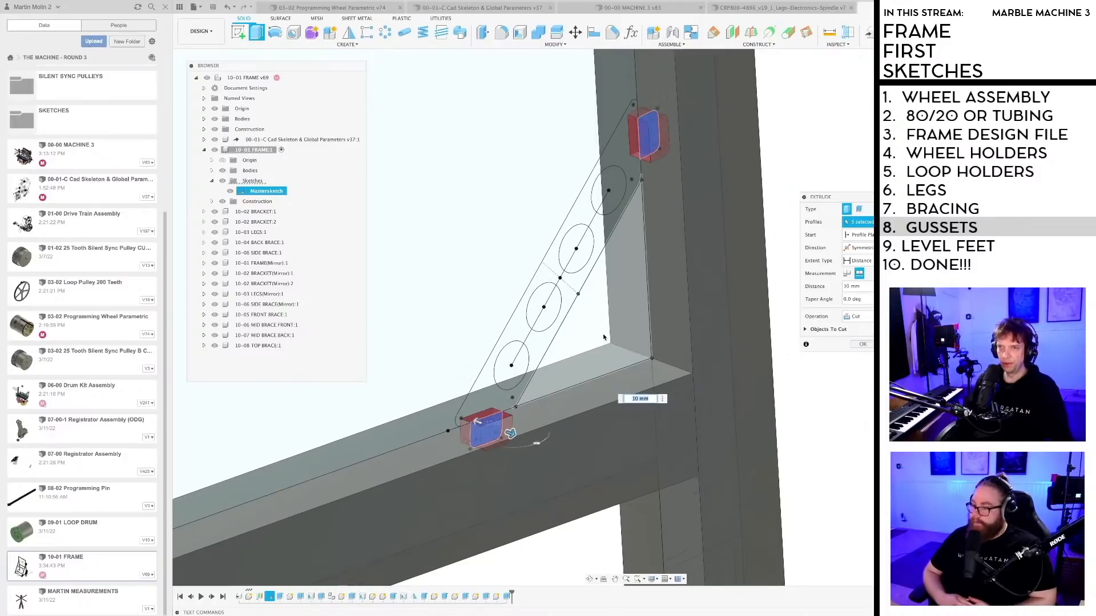
click(863, 344)
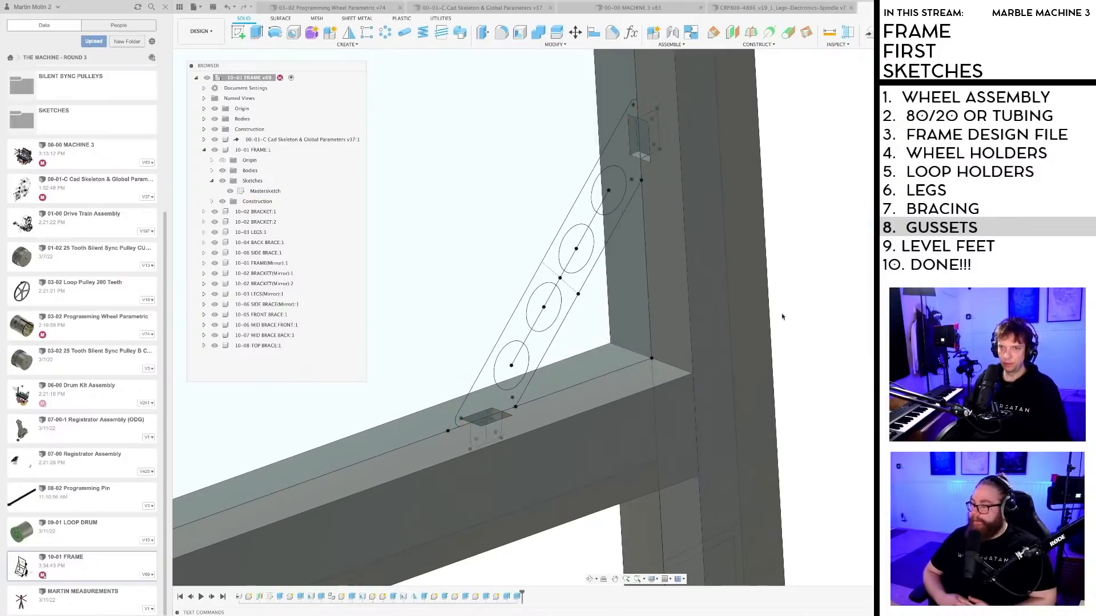
mouse_move(783, 318)
shift+middle_down()
mouse_move(742, 319)
mouse_move(541, 257)
mouse_move(537, 272)
mouse_move(552, 246)
shift+middle_up()
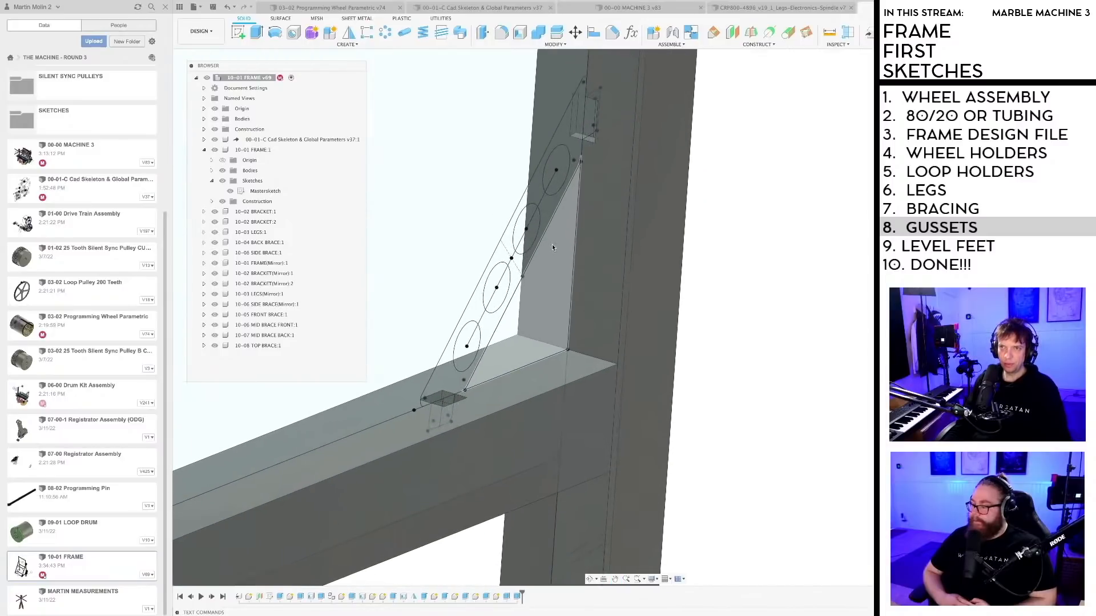
scroll(554, 242, down, 5)
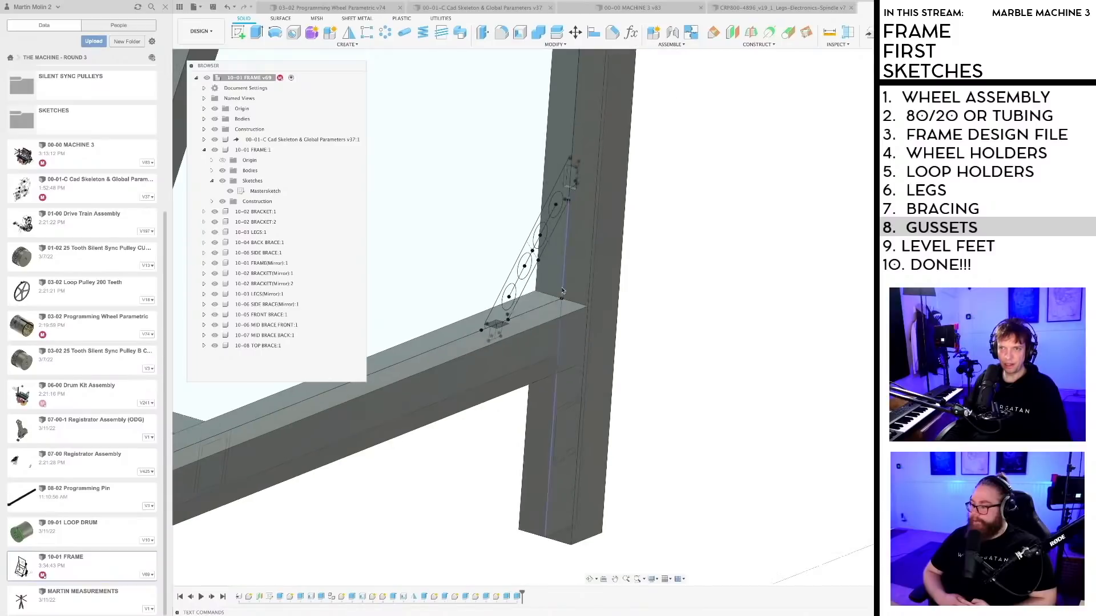
Step: Create a new component under the top-level frame assembly and name it "10-09 GUSSET WITH SPEED HOLES"
scroll(562, 291, down, 1)
right_click(249, 78)
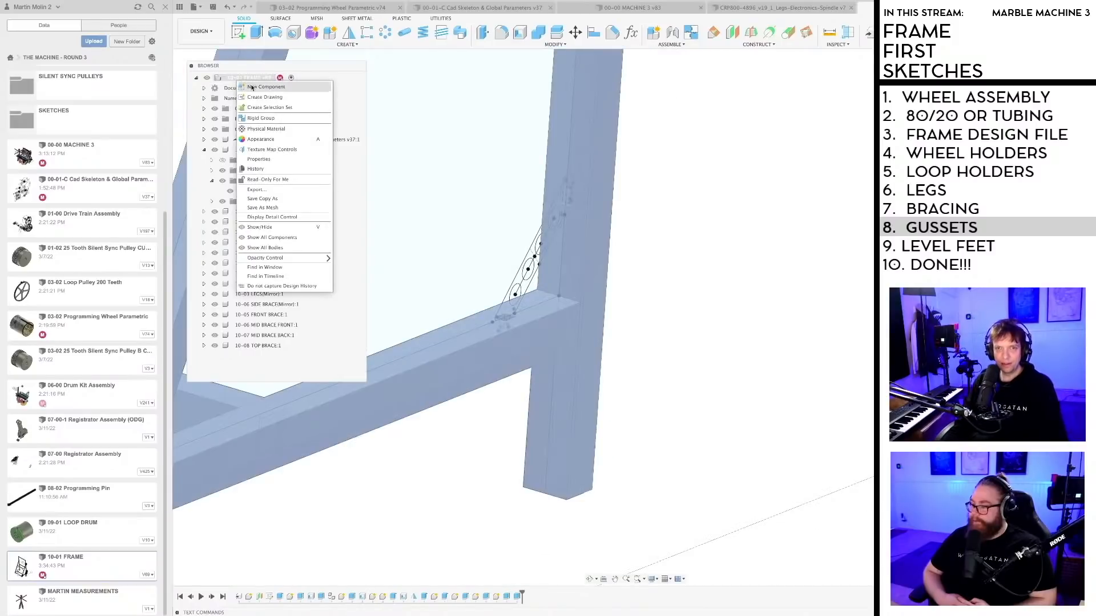
click(252, 87)
key(Return)
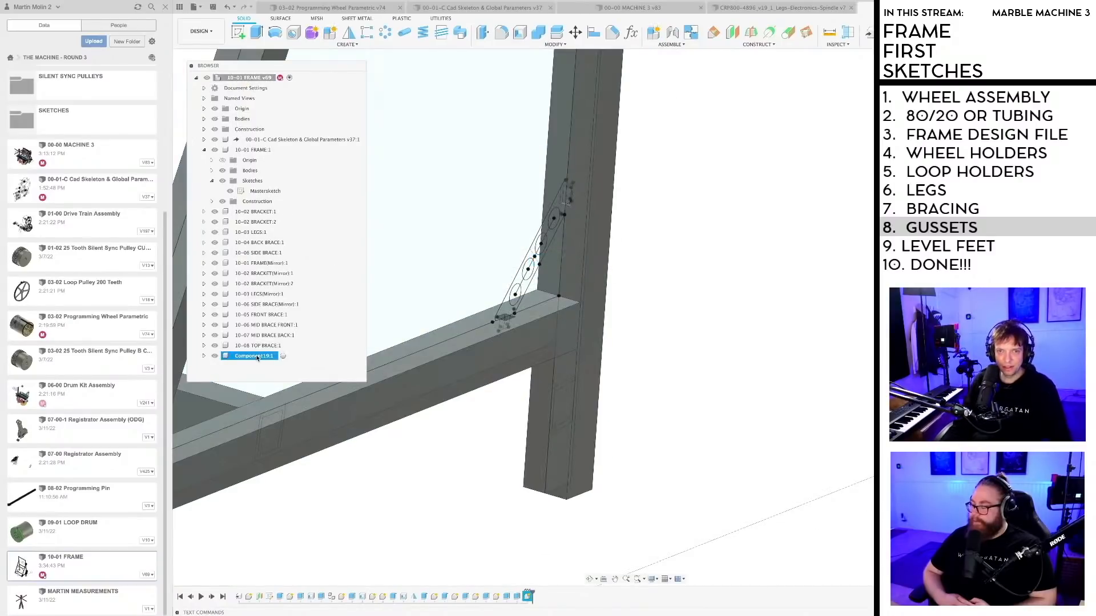
double_click(254, 356)
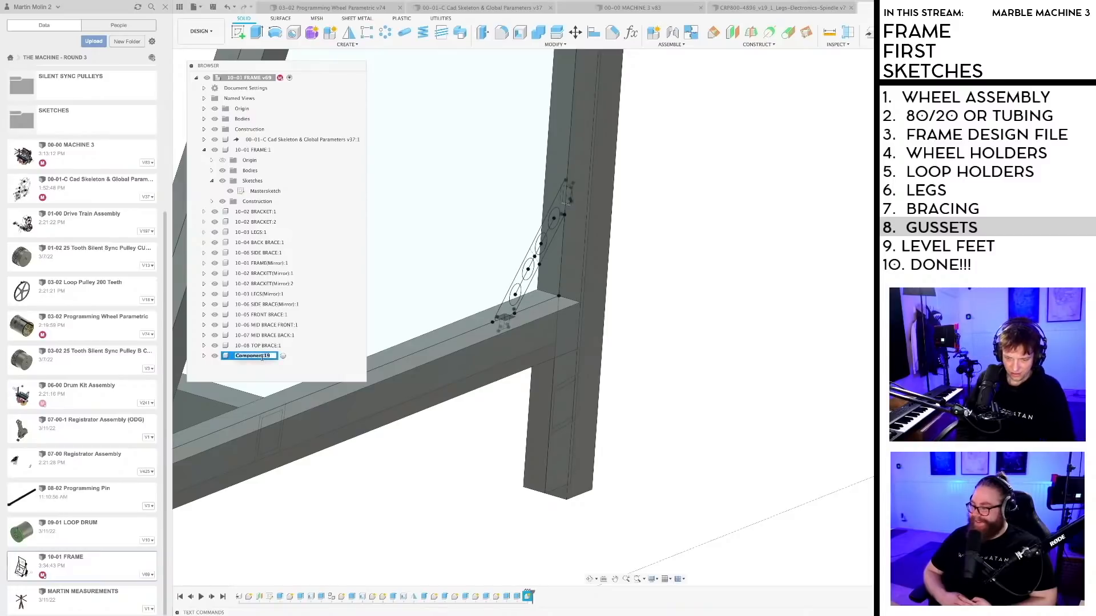
text(10-09:1)
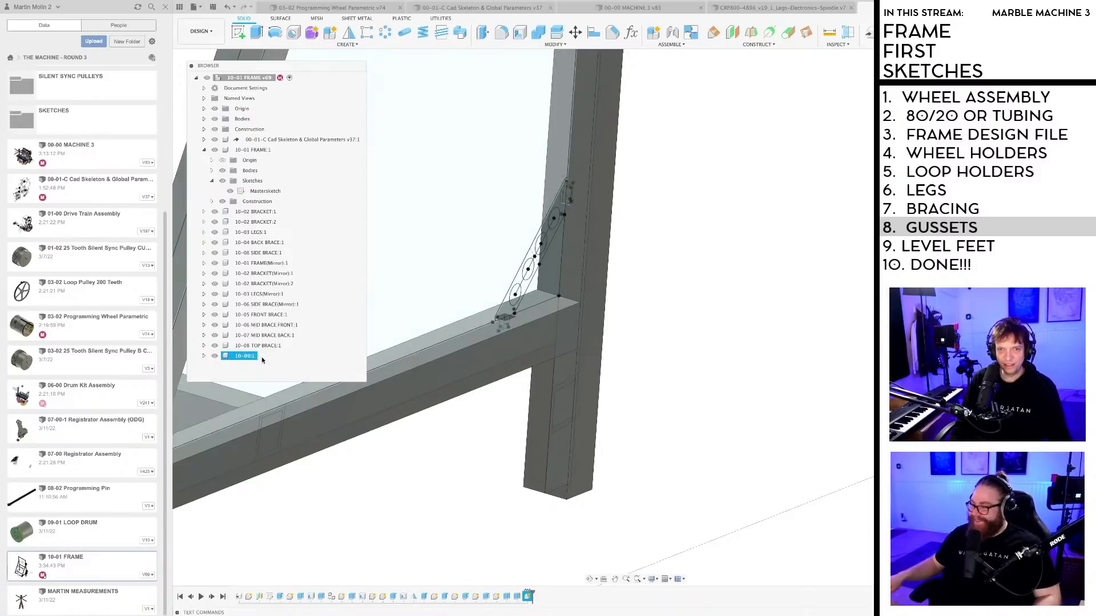
key(Return)
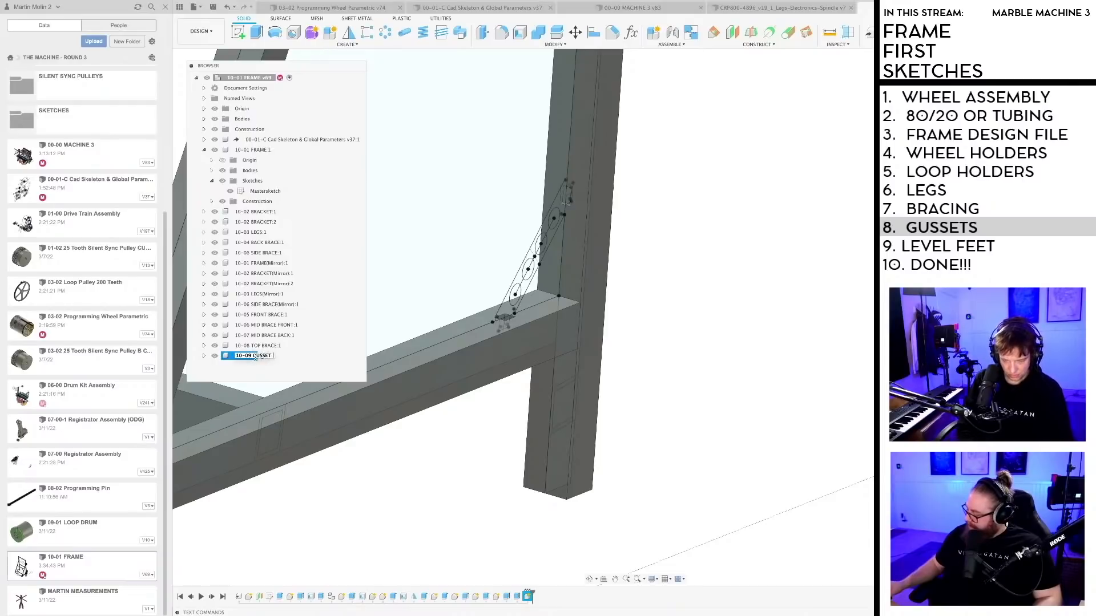
key(BackSpace)
key(BackSpace)
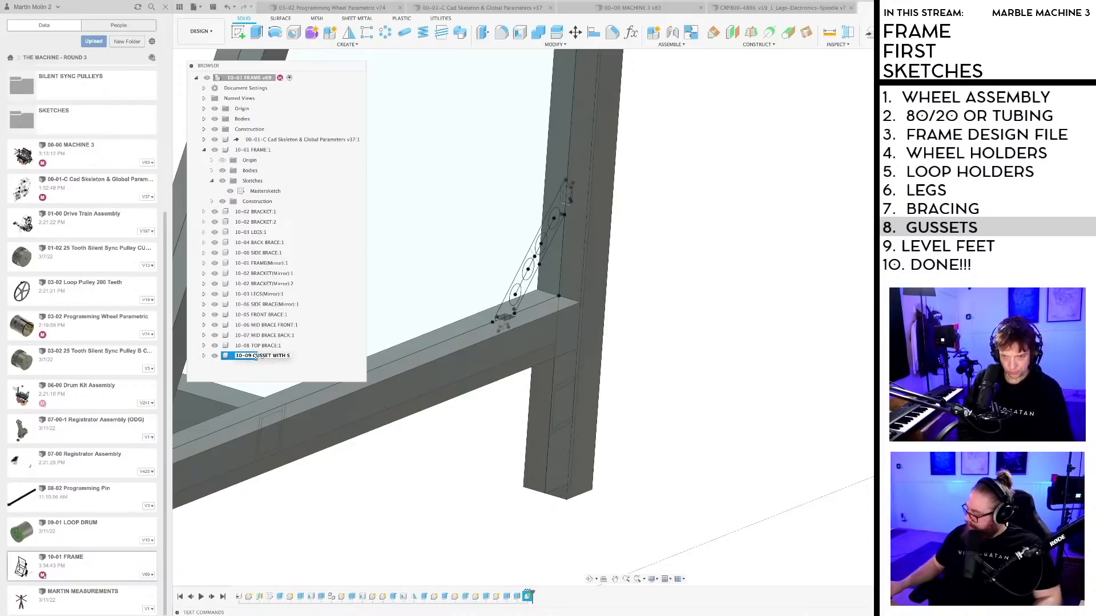
text(PEED HOLES)
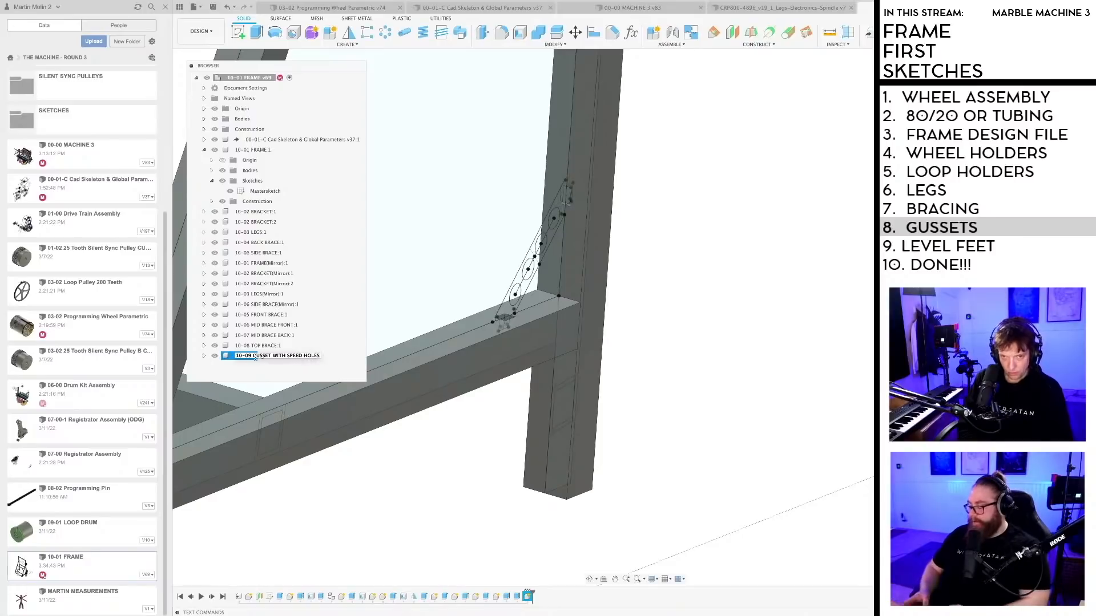
key(Return)
Step: Select the gusset's main profile around its four round holes plus the upper and lower tab profiles for an Extrude
click(715, 313)
shift+middle_drag(715, 313, 813, 305)
key(e)
click(572, 283)
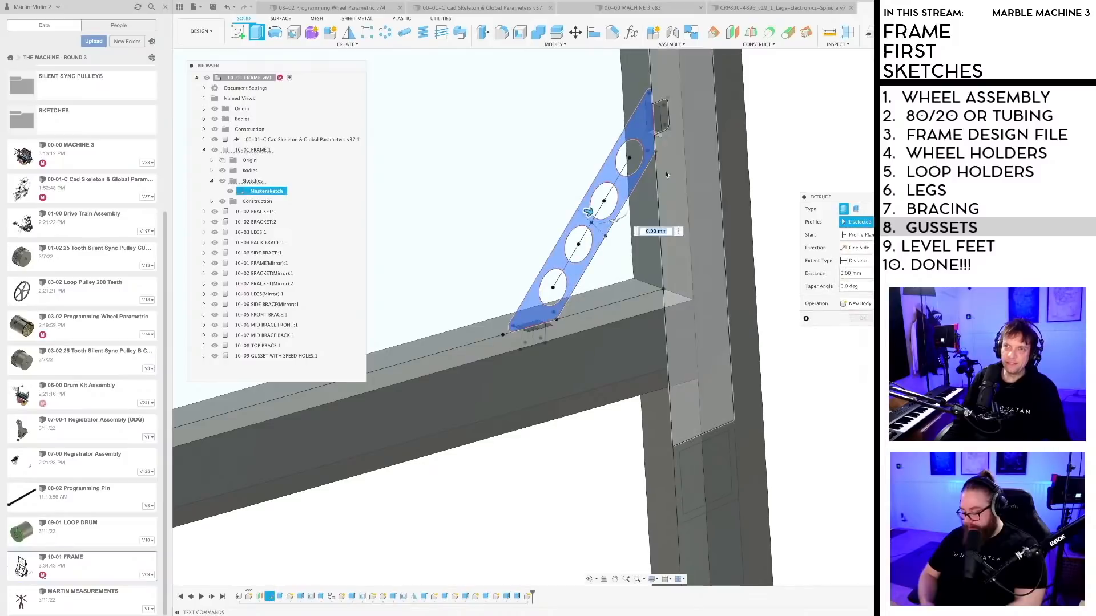
scroll(599, 245, up, 3)
click(653, 90)
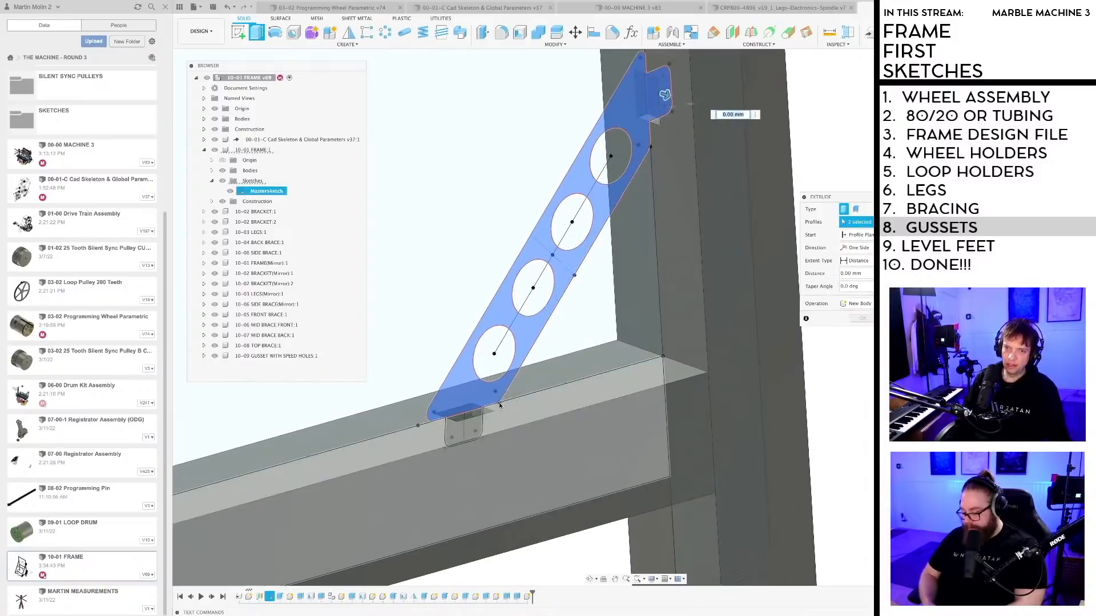
click(467, 424)
click(469, 424)
scroll(551, 334, down, 4)
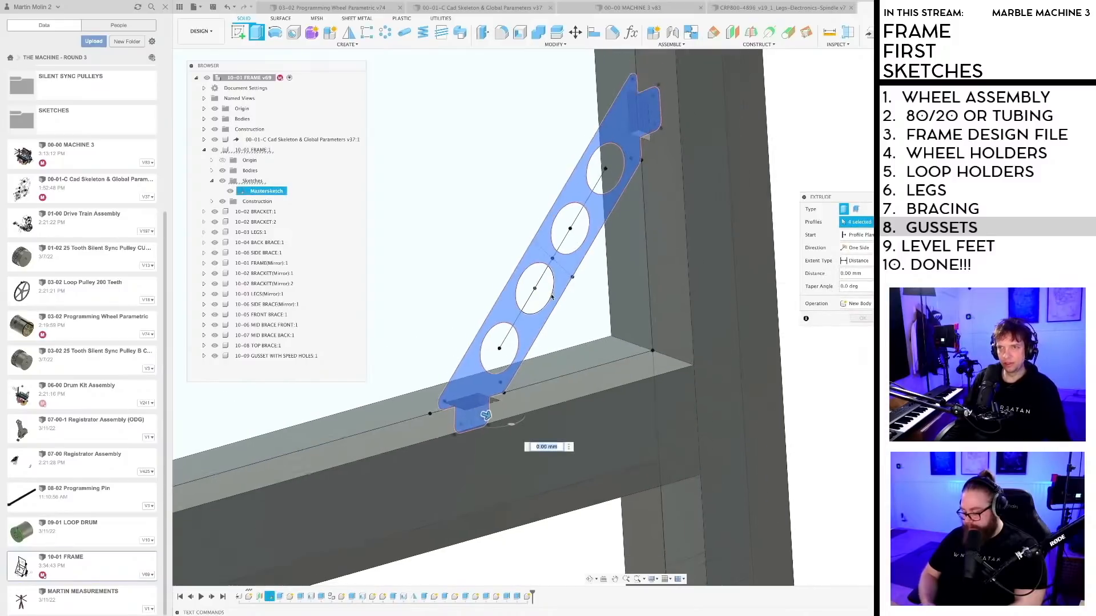
shift+middle_drag(555, 332, 502, 319)
shift+middle_drag(505, 268, 652, 280)
scroll(490, 265, down, 3)
scroll(653, 279, up, 3)
scroll(652, 280, up, 3)
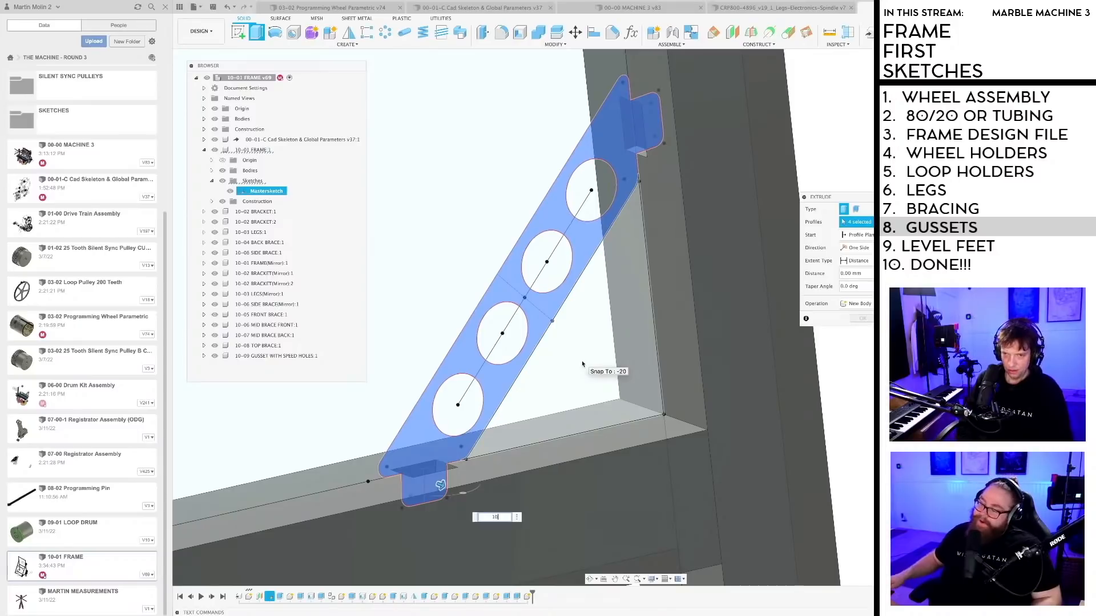
Step: Set the gusset extrusion to a symmetric distance of 10 mm with New Body as the operation
click(856, 260)
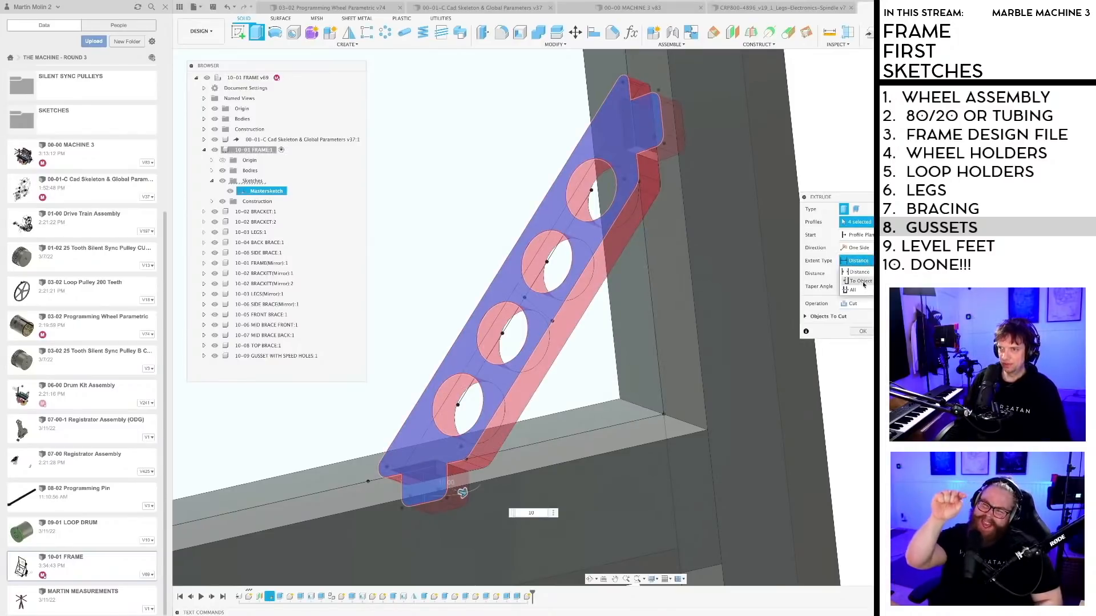
click(862, 270)
click(859, 247)
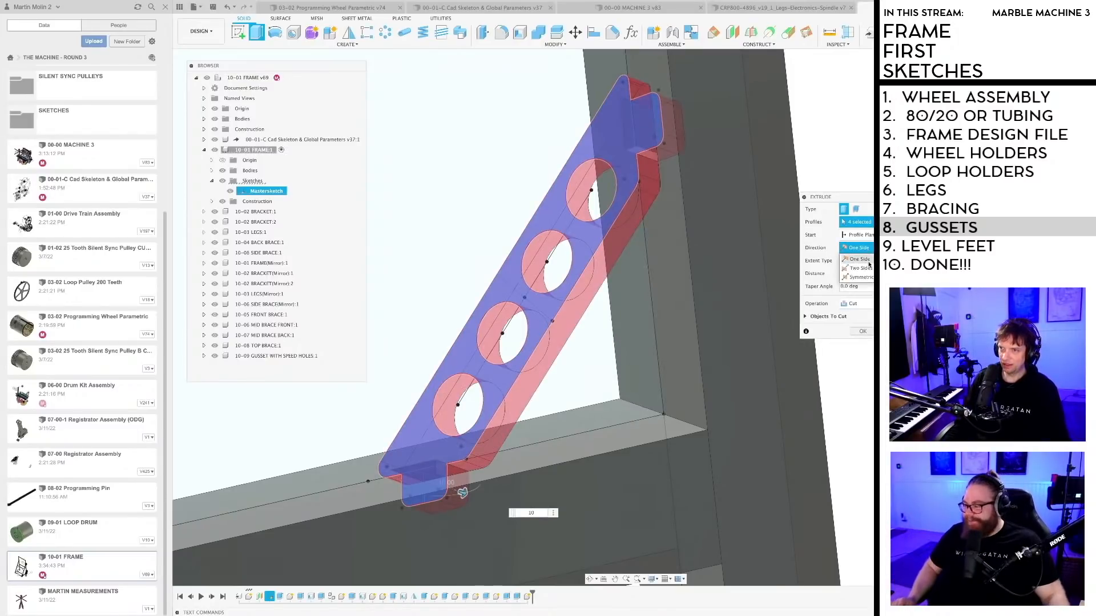
click(865, 277)
click(859, 317)
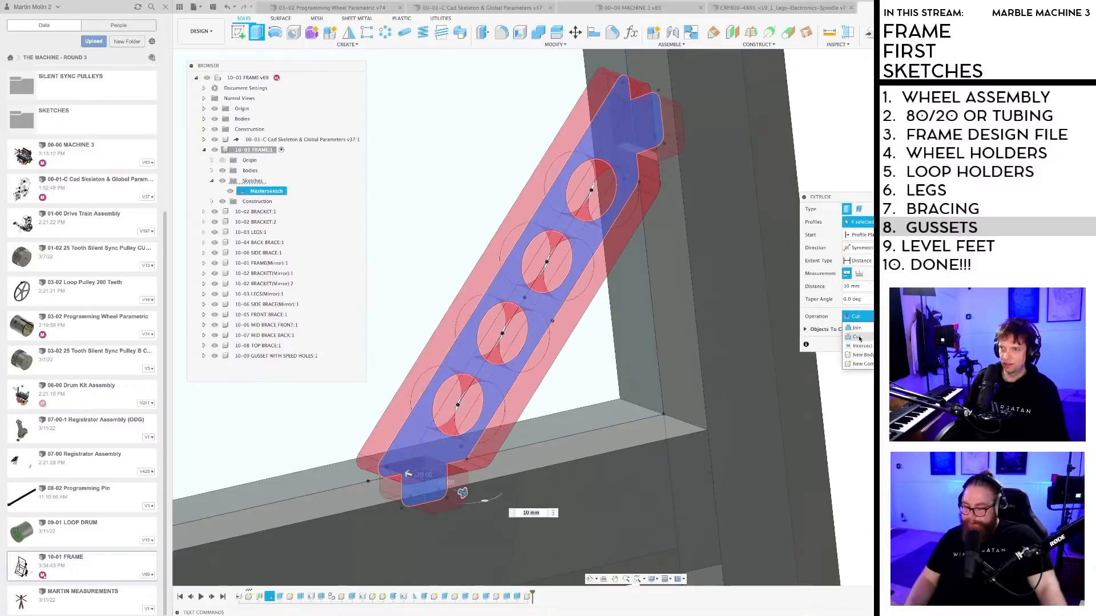
click(859, 355)
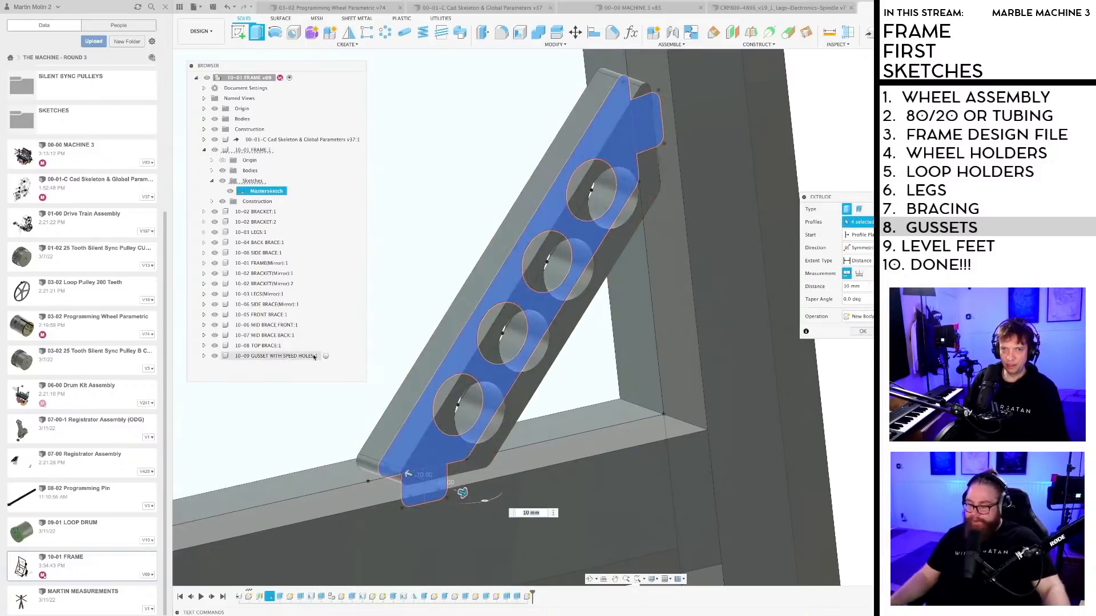
Step: Activate the 10-09 gusset component and complete the extrusion with its 10 mm distance measured as whole length
double_click(274, 356)
scroll(574, 329, down, 3)
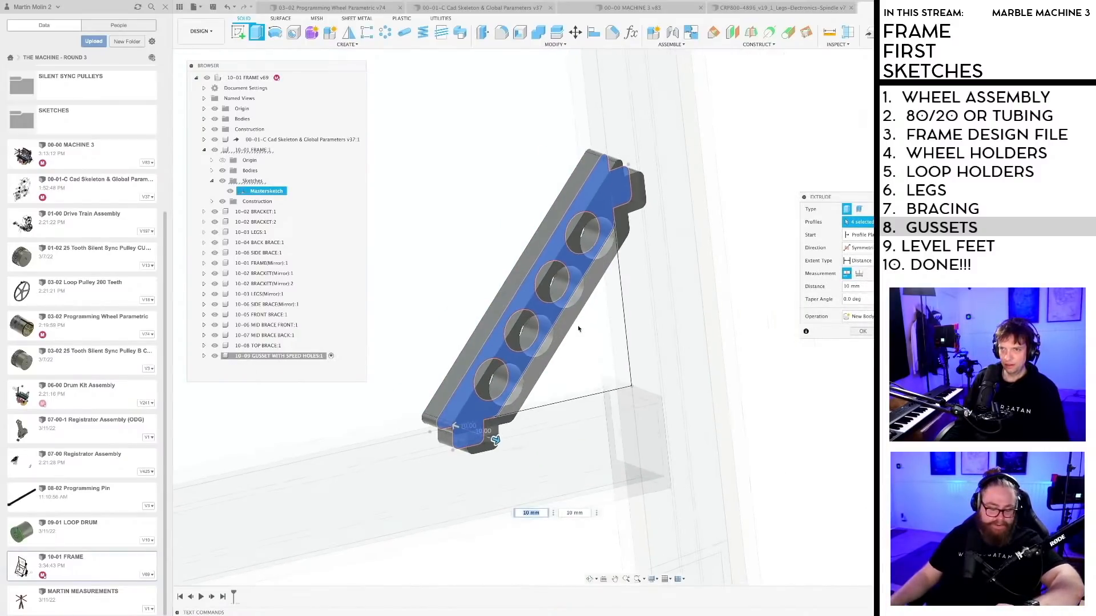
mouse_move(580, 327)
shift+middle_down()
mouse_move(597, 326)
mouse_move(578, 326)
shift+middle_up()
scroll(688, 342, down, 2)
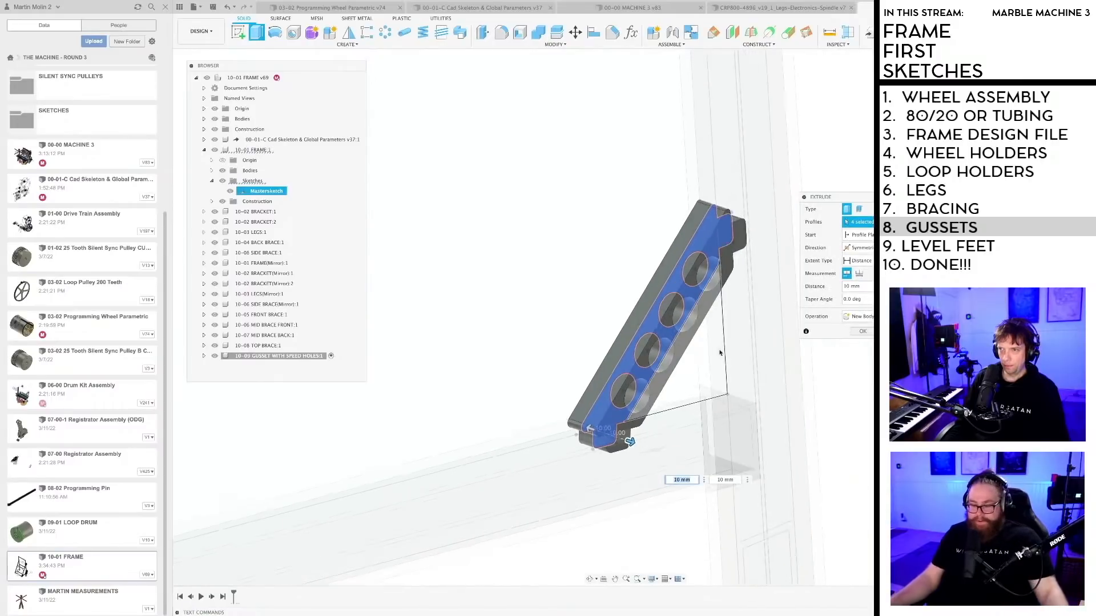
click(858, 274)
middle_drag(686, 335, 586, 300)
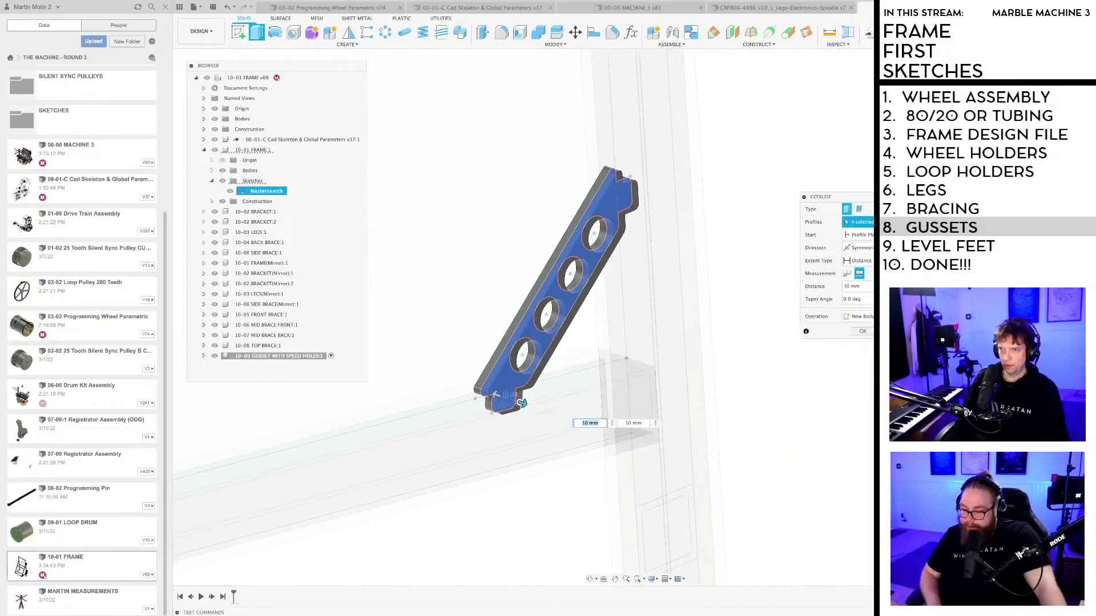
click(862, 331)
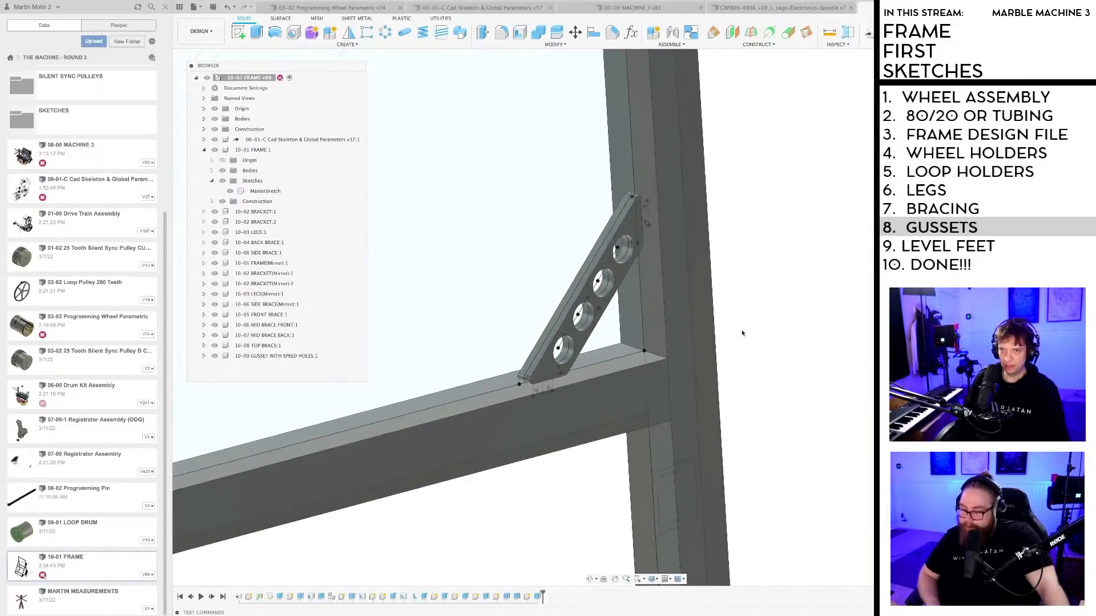
Step: Check the finished gusset between the leg and side brace, and save the frame design
shift+middle_drag(741, 330, 689, 328)
mouse_move(619, 330)
shift+middle_down()
mouse_move(638, 323)
mouse_move(632, 316)
shift+middle_up()
scroll(636, 331, up, 3)
scroll(639, 341, down, 5)
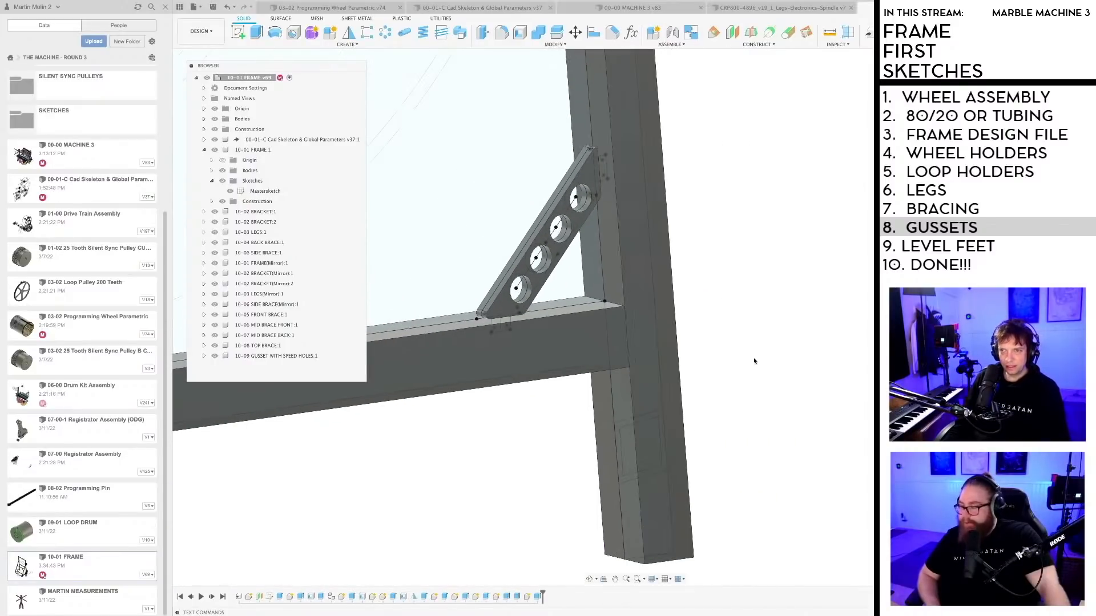
key(super+s)
key(Return)
scroll(702, 326, down, 5)
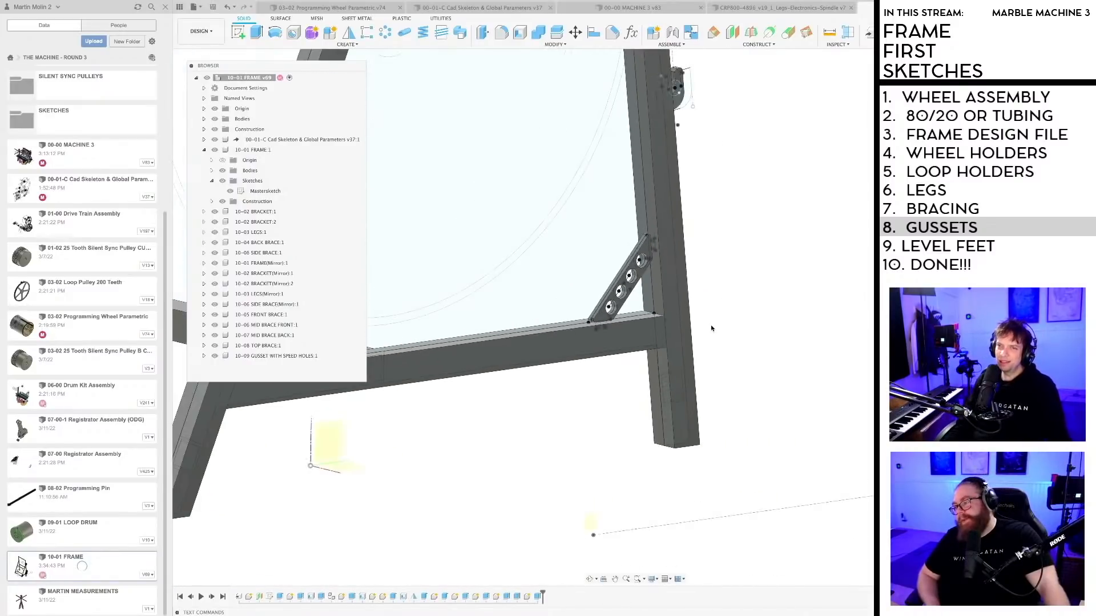
shift+middle_drag(709, 325, 741, 354)
scroll(697, 404, up, 7)
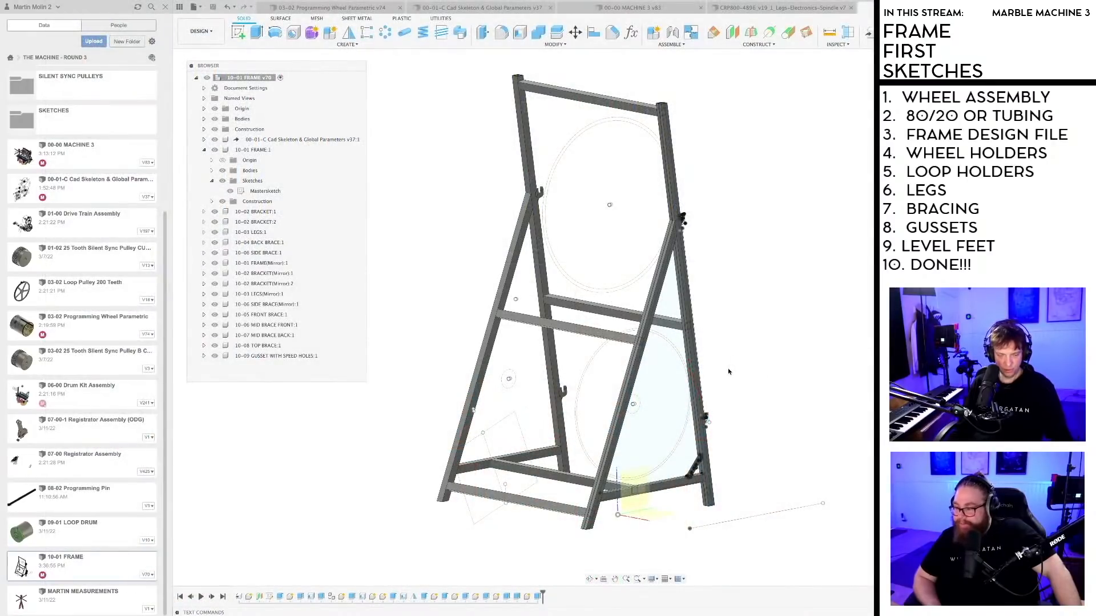
Step: Create another component under the top-level frame assembly and name it "10_10 LEVELLING FEET"
scroll(727, 370, down, 2)
middle_drag(726, 438, 774, 399)
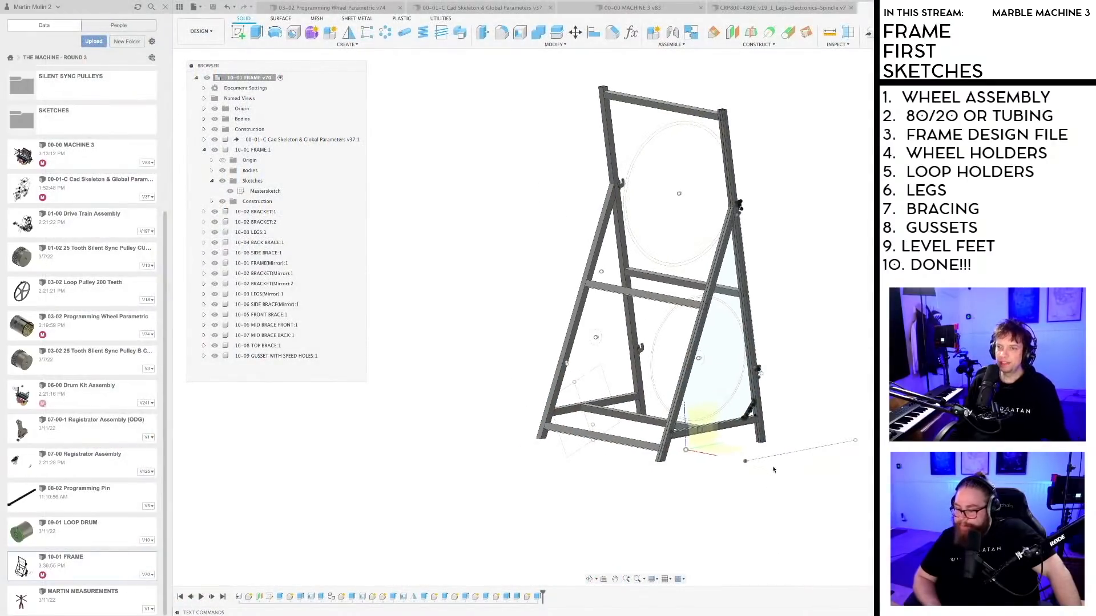
mouse_move(774, 469)
middle_down()
mouse_move(787, 452)
mouse_move(769, 465)
middle_up()
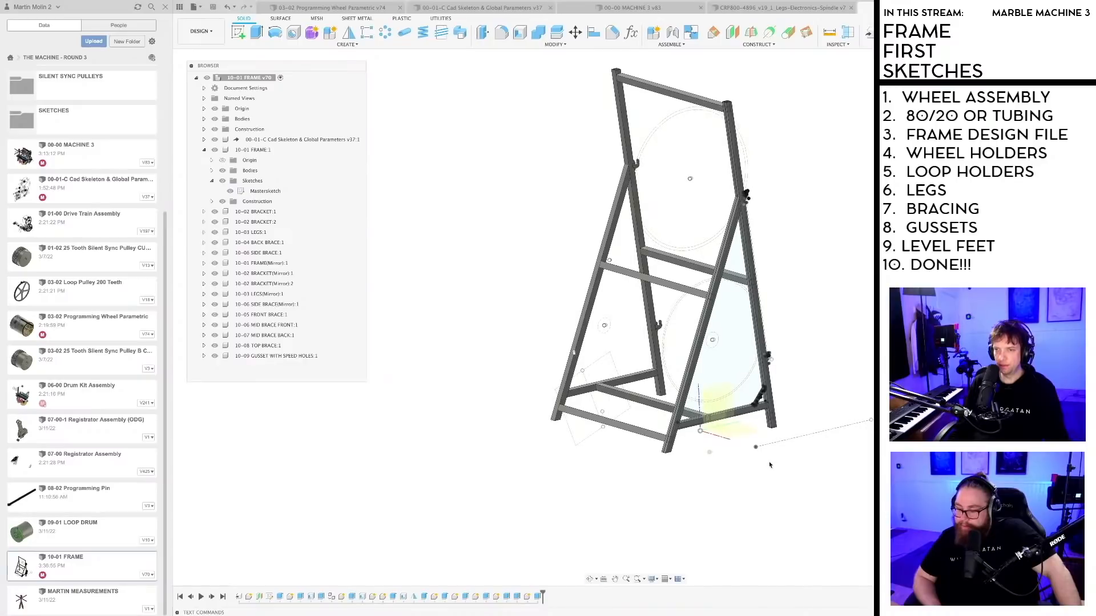
click(204, 151)
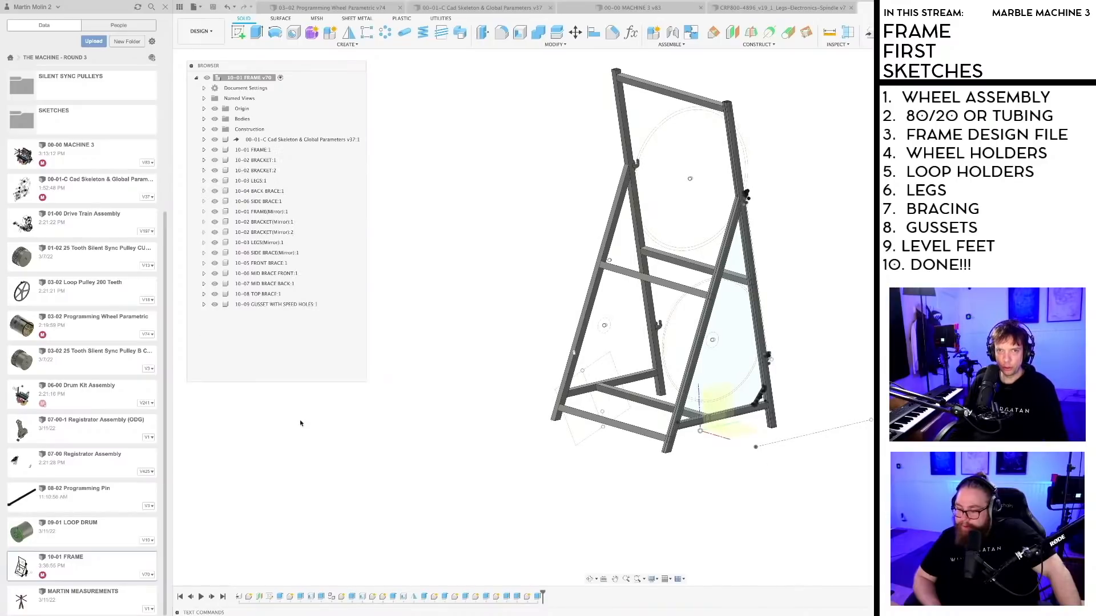
right_click(250, 77)
click(280, 82)
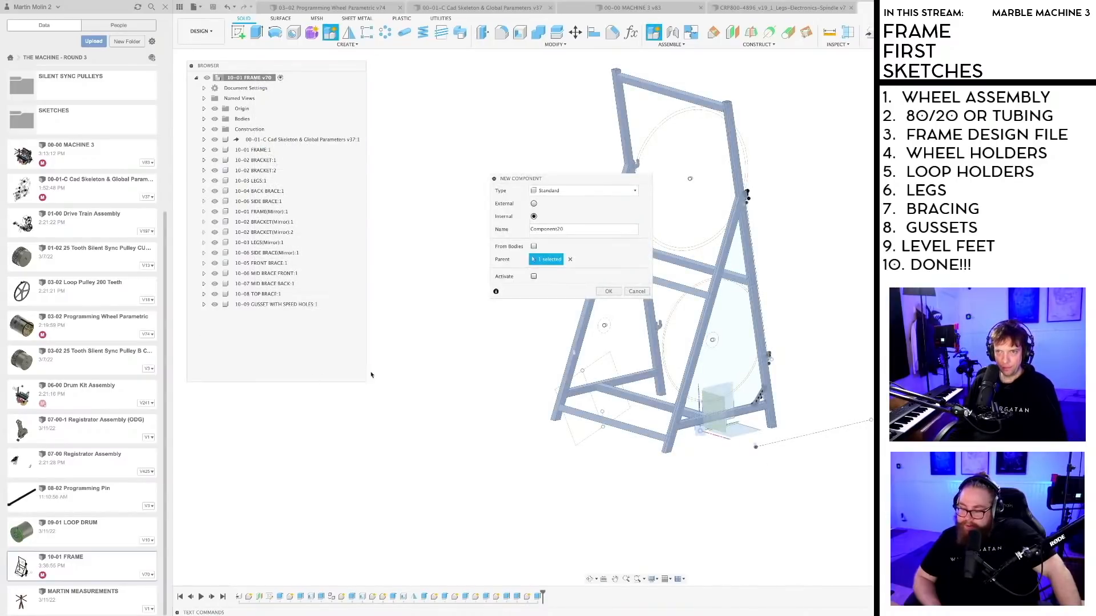
key(Return)
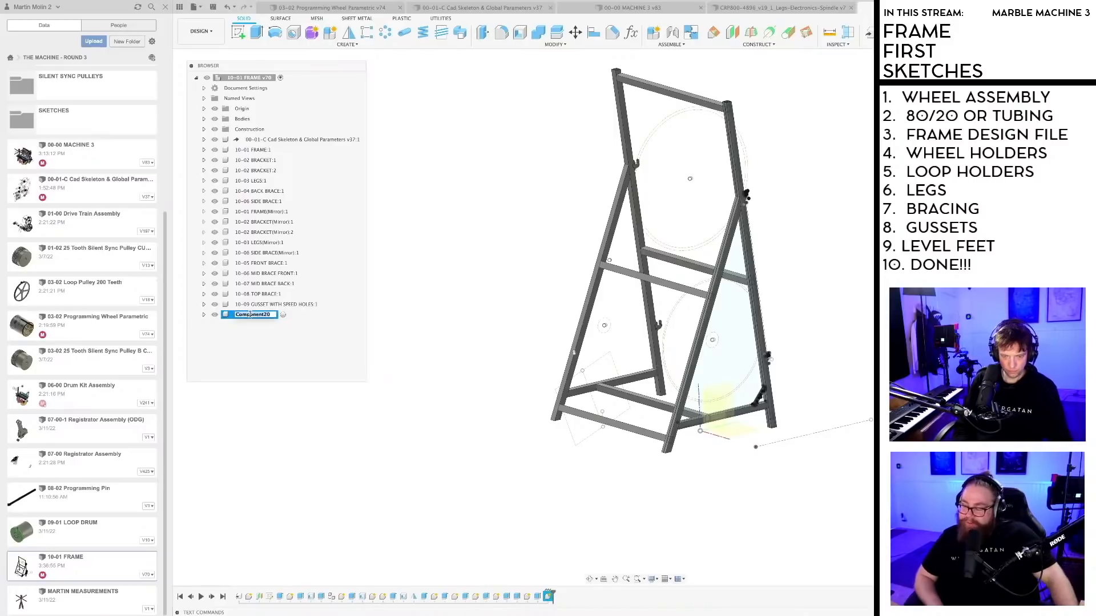
text(10_10 LEVELLING FEET:1)
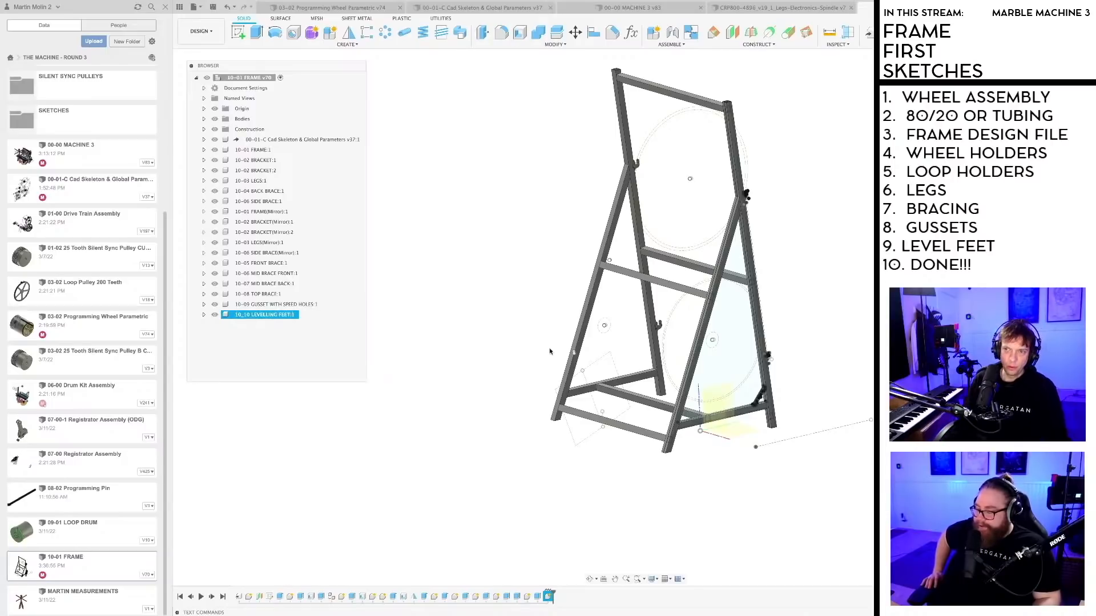
key(Return)
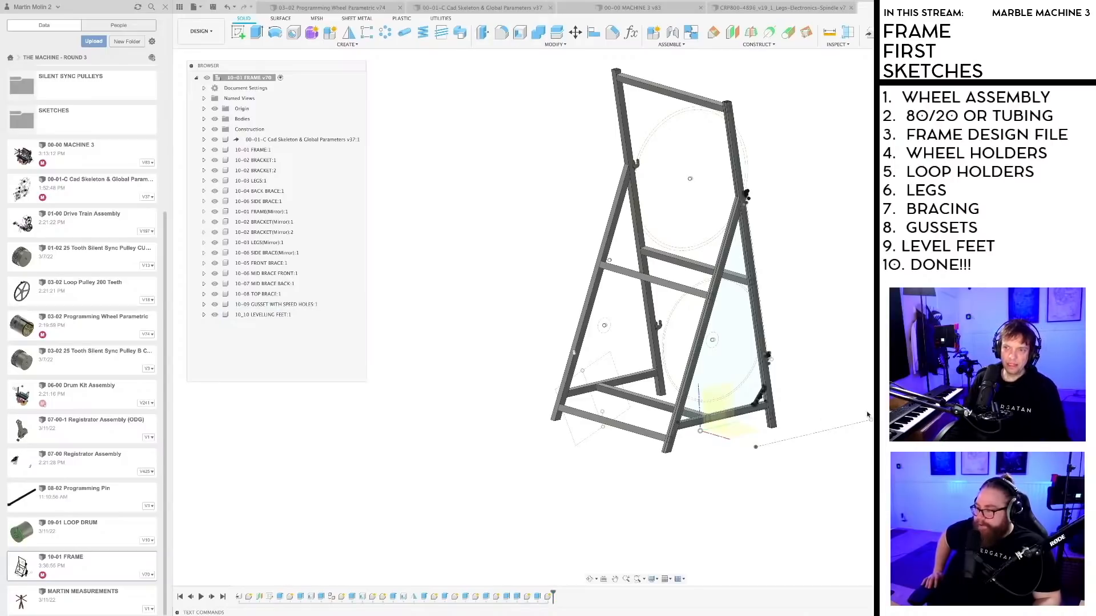
Step: Examine the gusset's rounded ends, speed holes and tabs where it meets the tall leg and side brace
scroll(720, 388, up, 10)
scroll(721, 389, up, 10)
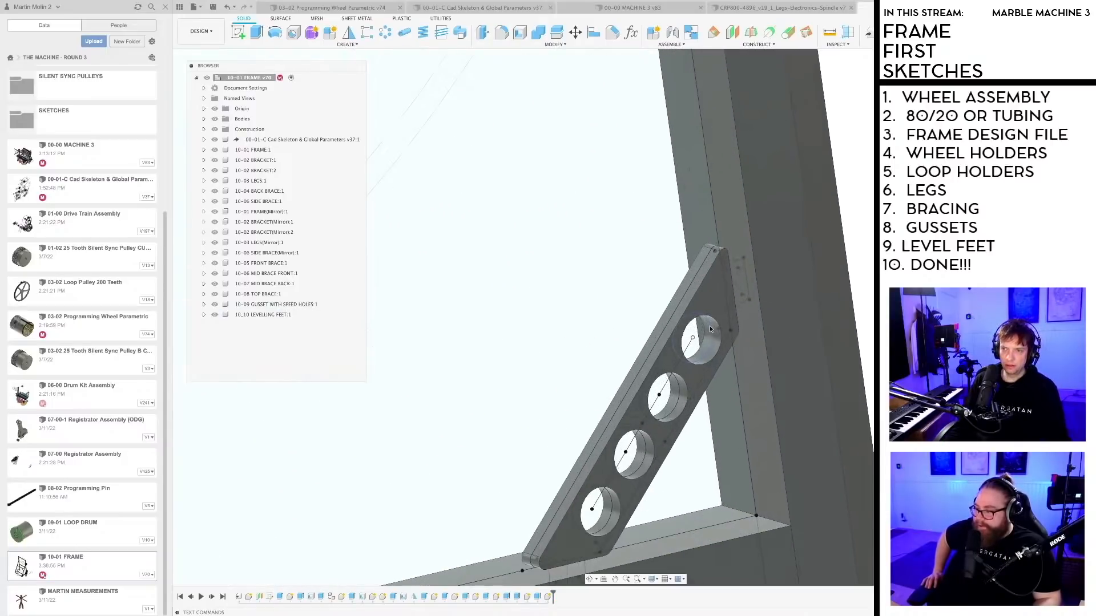
scroll(725, 242, up, 4)
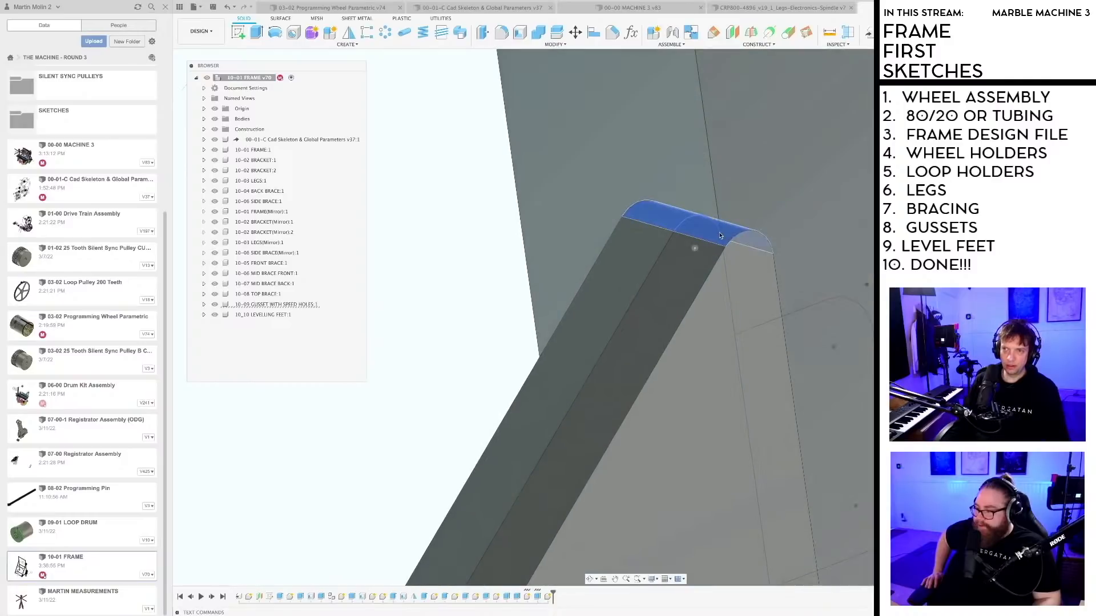
scroll(721, 236, down, 4)
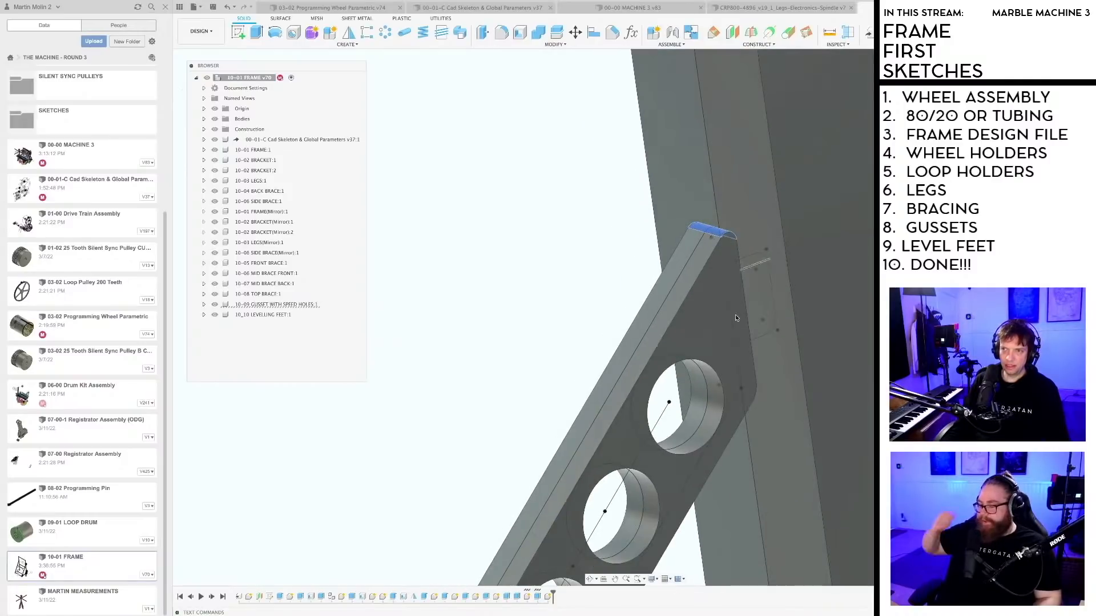
scroll(721, 242, down, 4)
scroll(721, 244, down, 3)
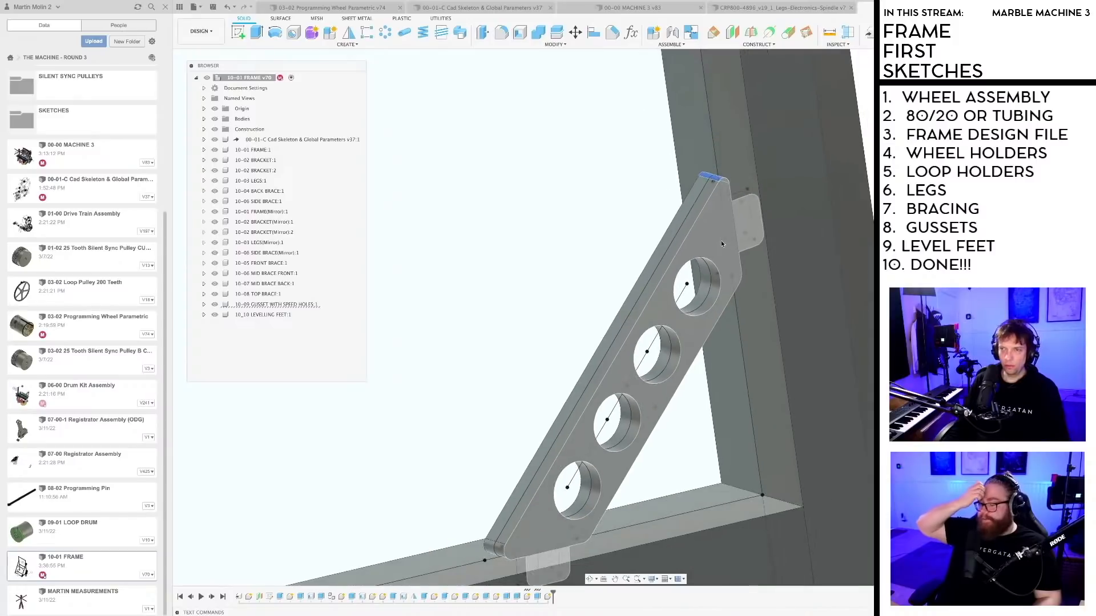
scroll(721, 245, down, 3)
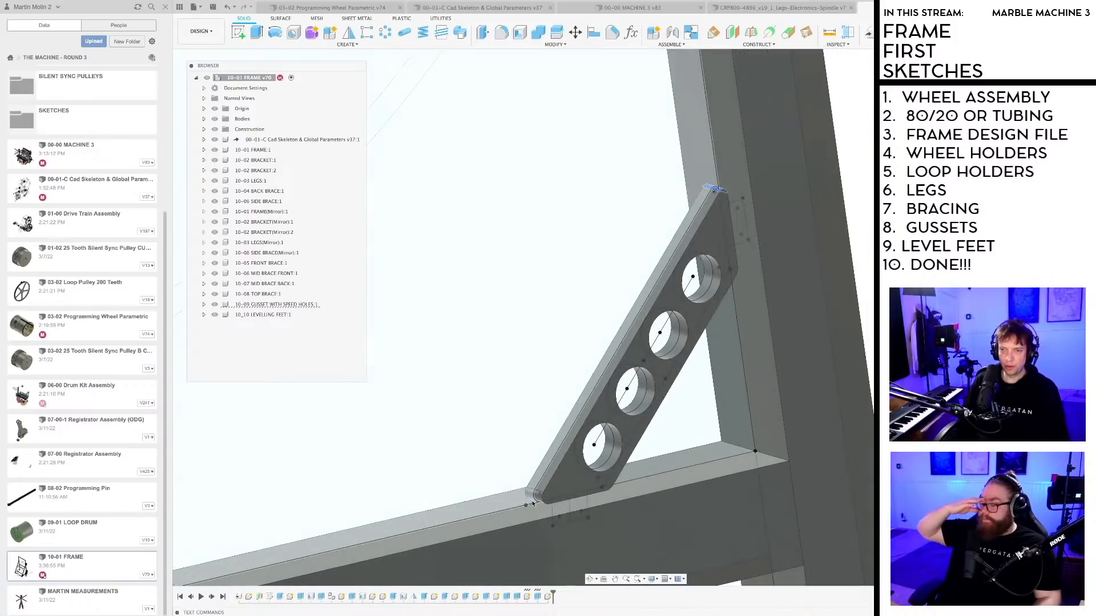
middle_drag(532, 503, 526, 463)
scroll(530, 458, down, 2)
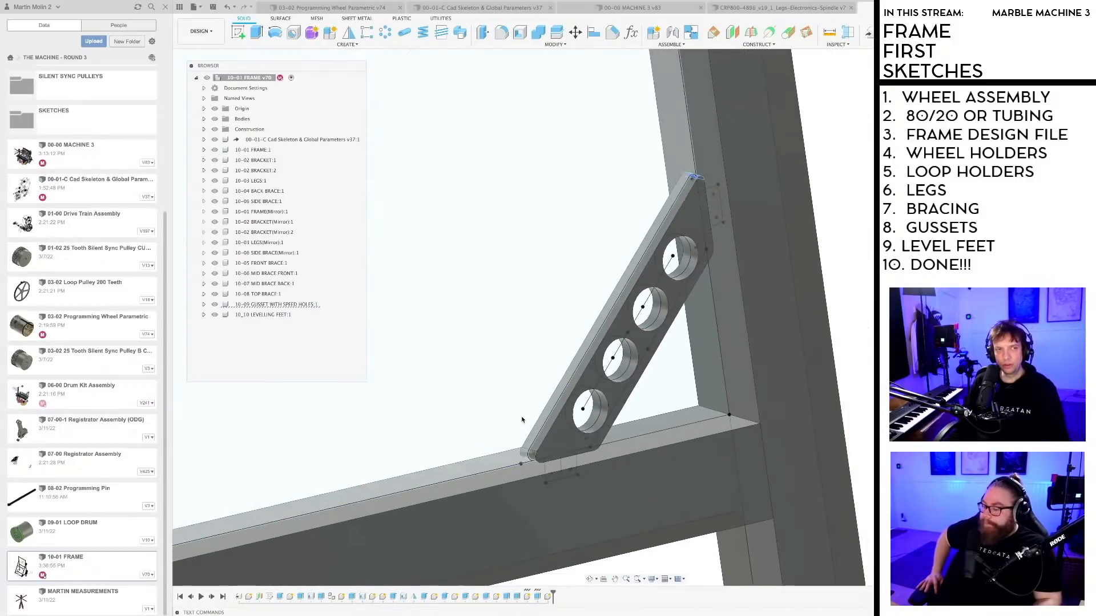
Step: Open the frame's Mastersketch and set the fillet radius at the gusset's sharp corner on the side brace to 1 mm
scroll(522, 420, down, 2)
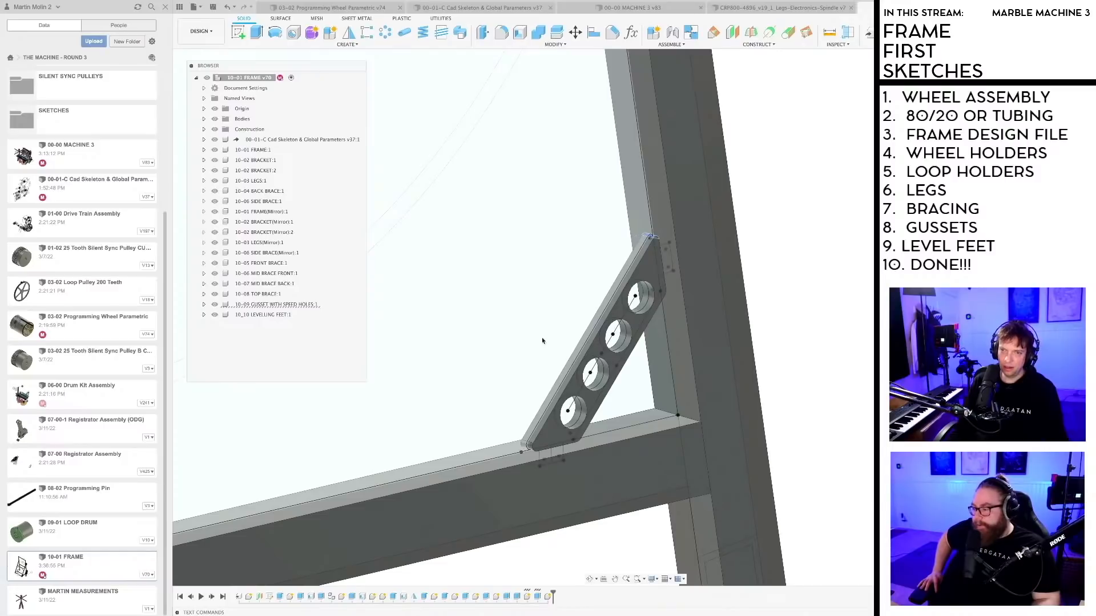
scroll(542, 341, down, 5)
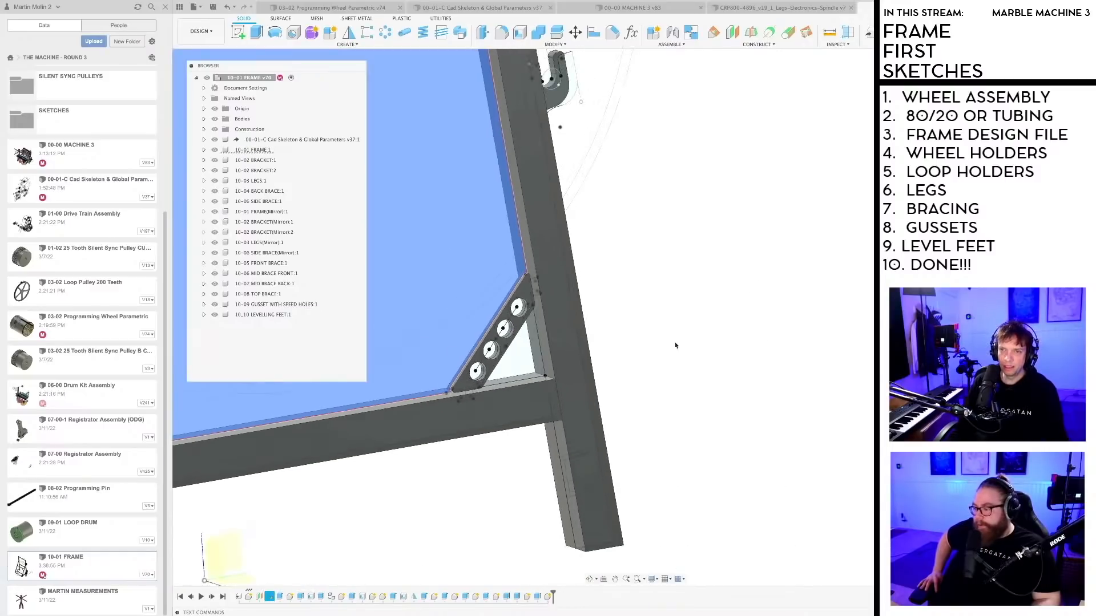
scroll(566, 269, up, 4)
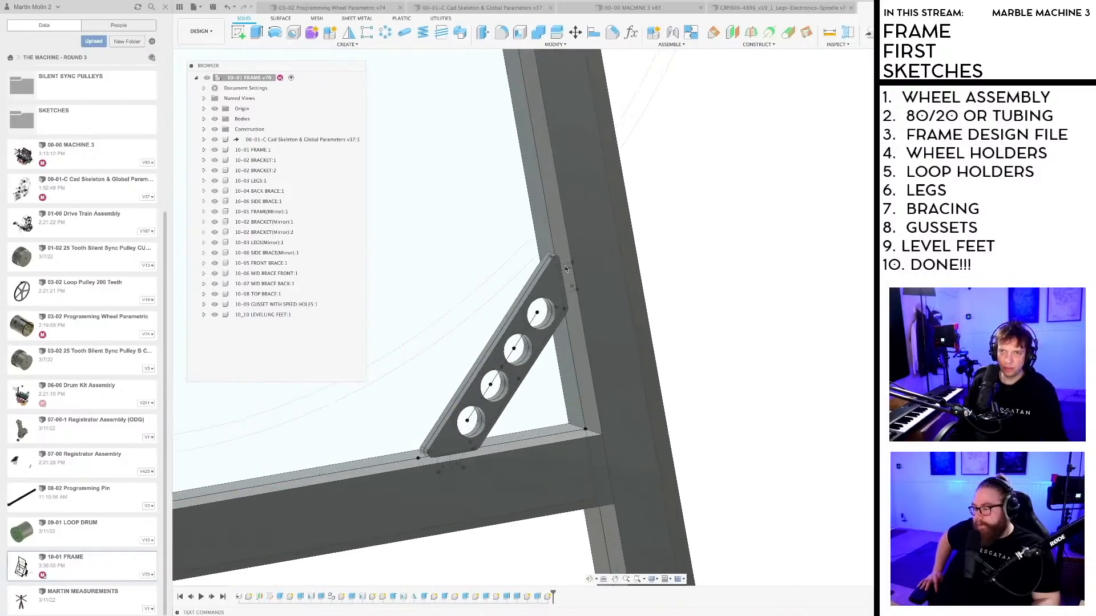
scroll(565, 268, up, 3)
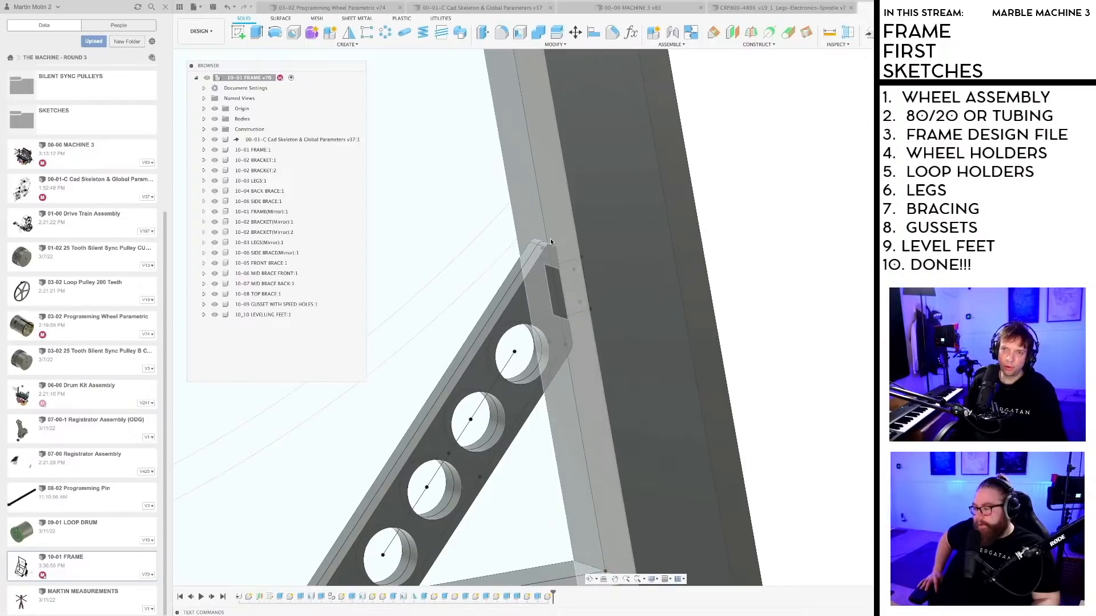
scroll(551, 238, down, 3)
scroll(606, 405, up, 5)
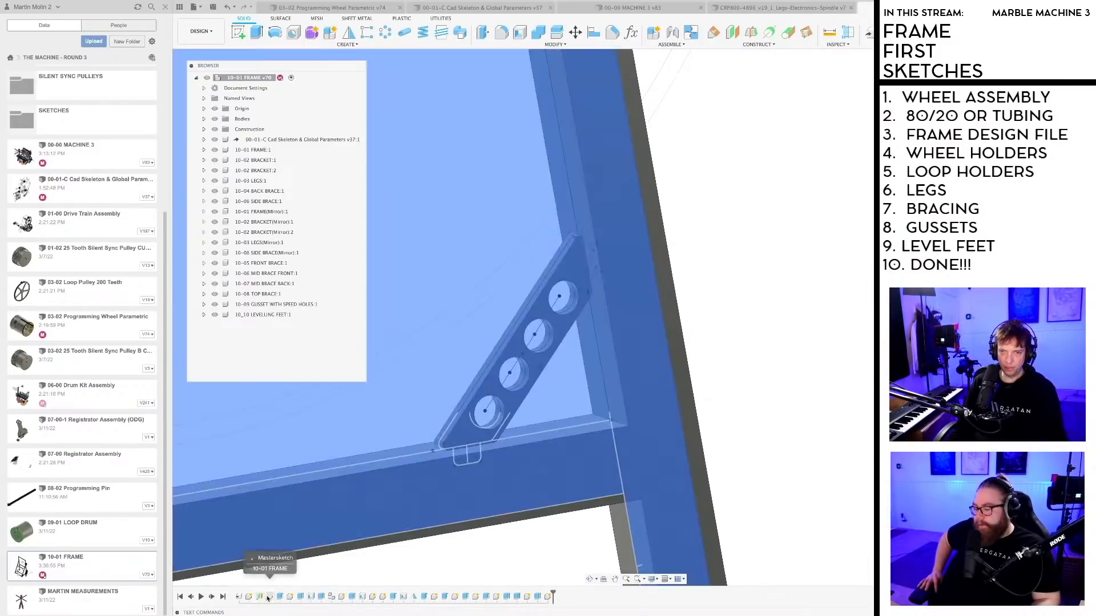
double_click(269, 597)
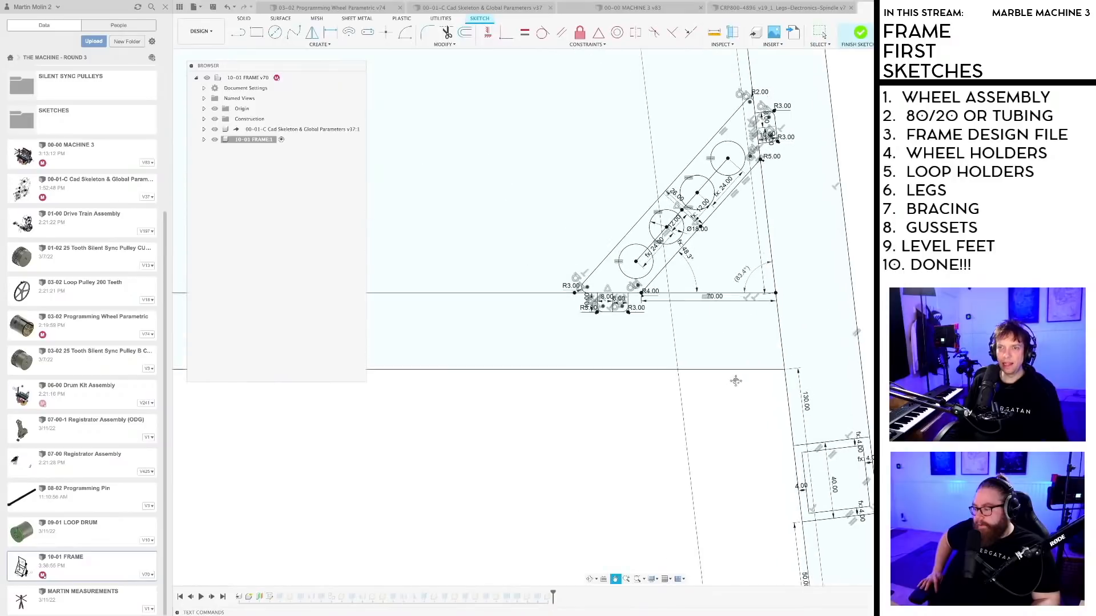
scroll(588, 286, up, 6)
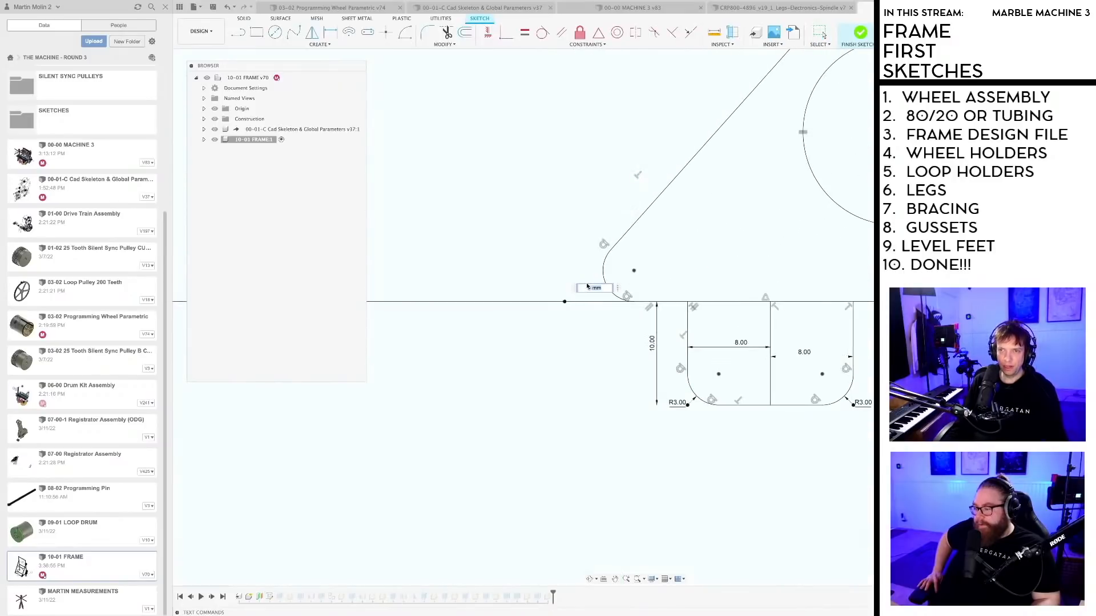
scroll(587, 287, down, 6)
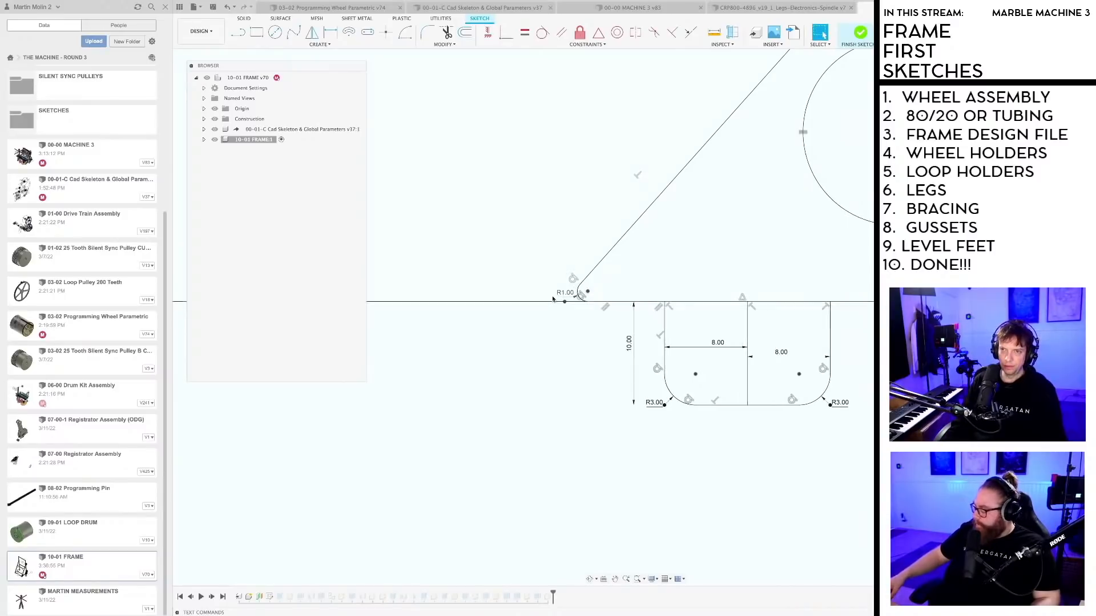
Step: Set the fillet radius at the gusset's sharp upper tip on the leg to 1 mm
scroll(583, 355, down, 2)
middle_drag(681, 287, 516, 522)
scroll(781, 188, up, 6)
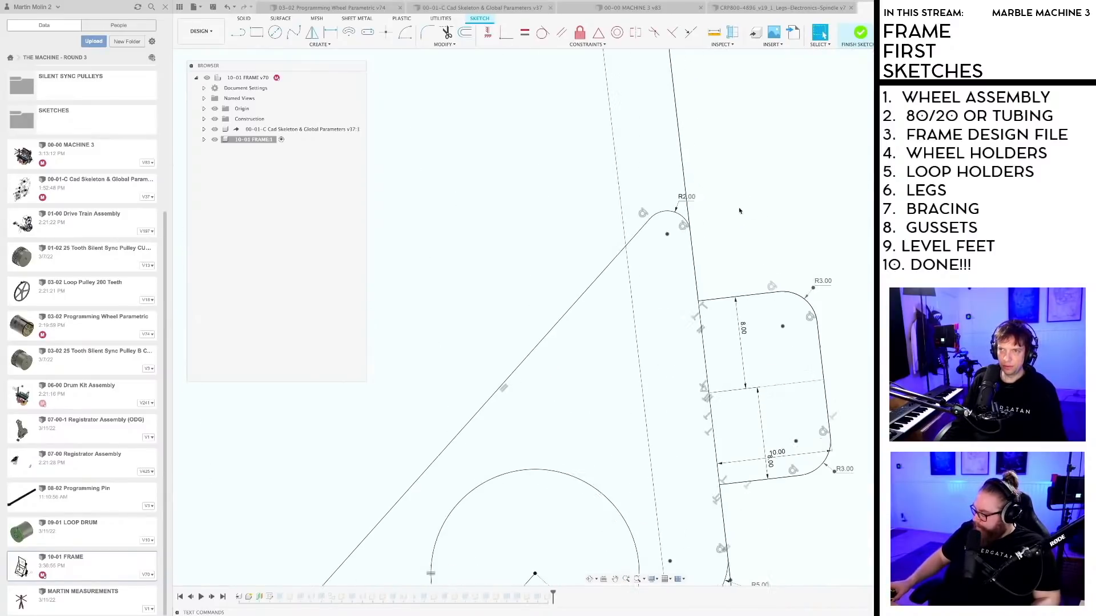
double_click(695, 200)
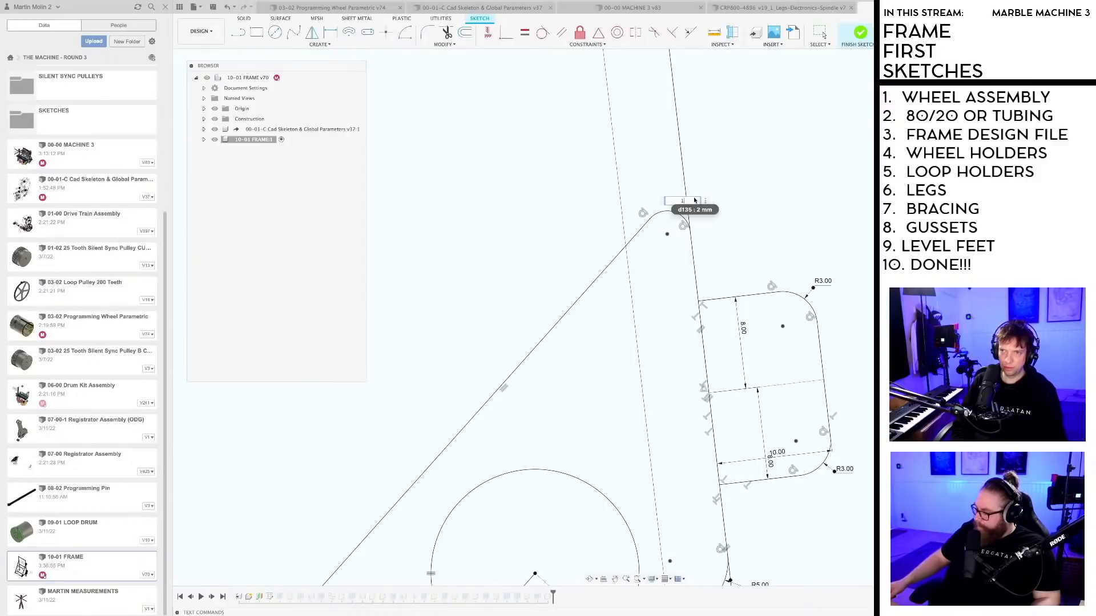
key(Return)
Step: Try a 1 mm fillet radius at the gusset's inner corner where its short edge meets the leg
scroll(741, 295, down, 4)
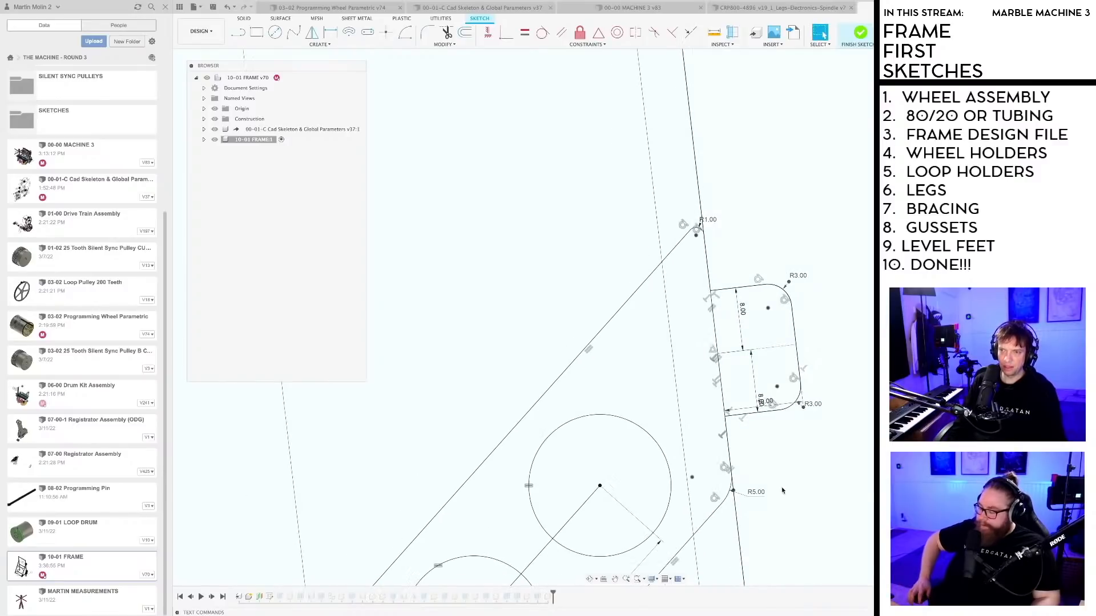
middle_drag(780, 469, 789, 215)
scroll(775, 375, down, 4)
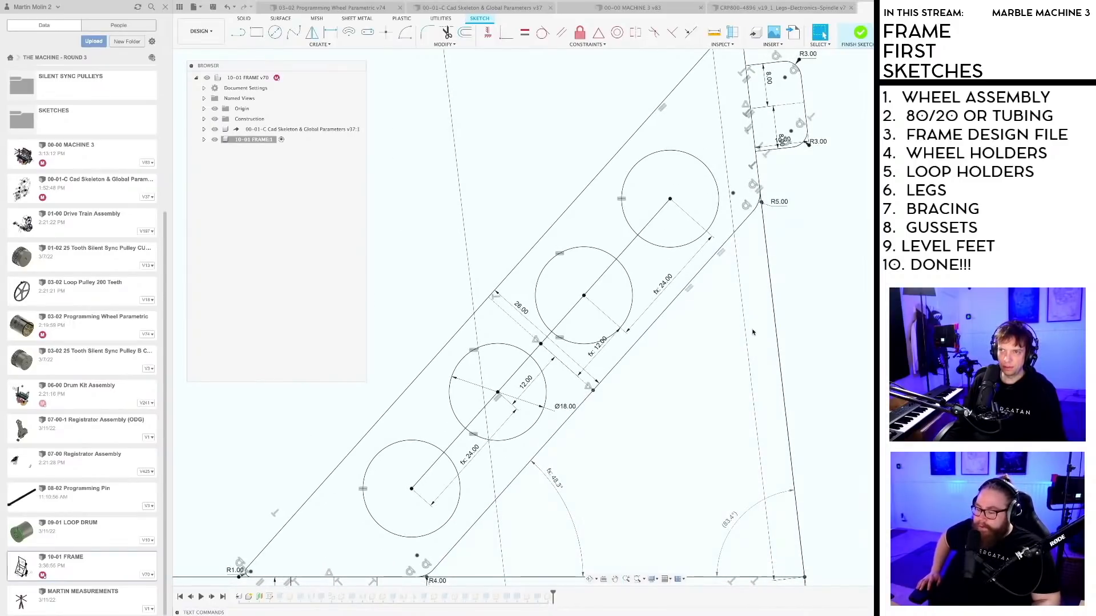
scroll(752, 332, down, 4)
scroll(796, 303, up, 4)
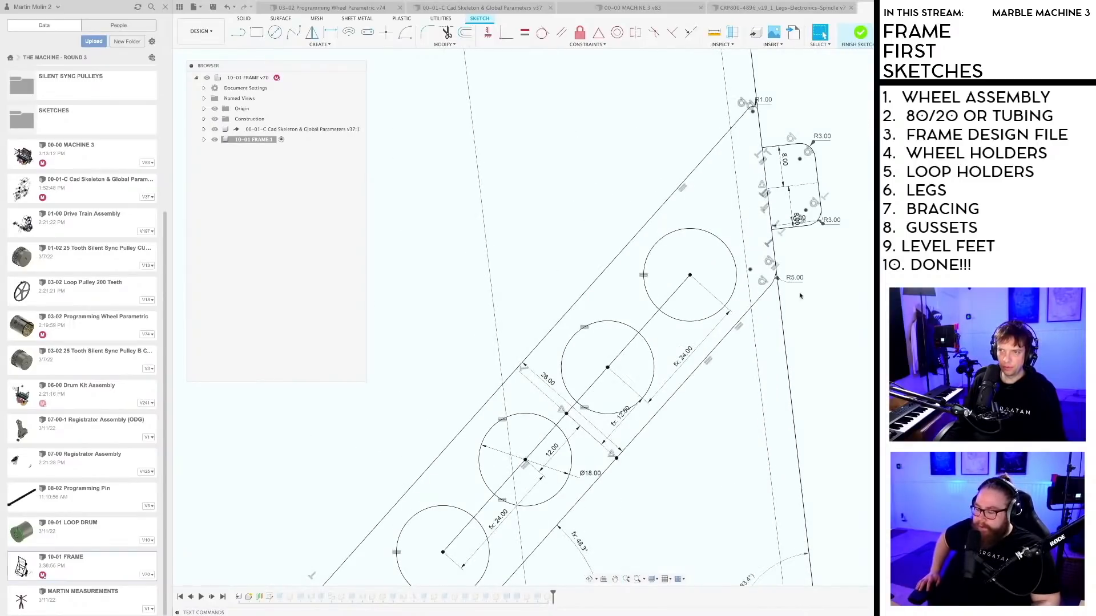
double_click(794, 279)
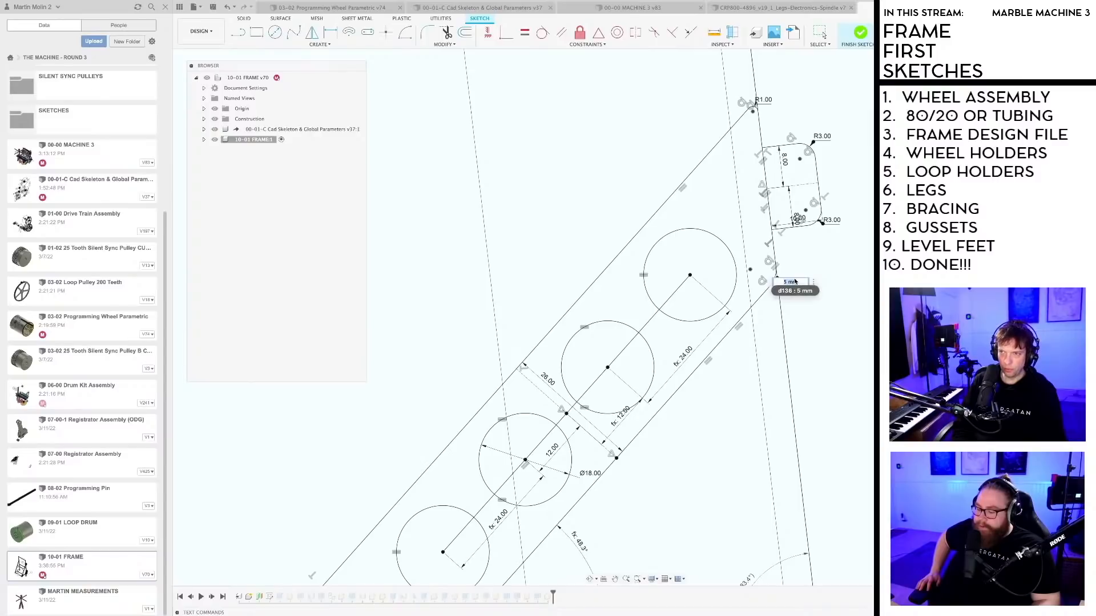
text(1)
key(Return)
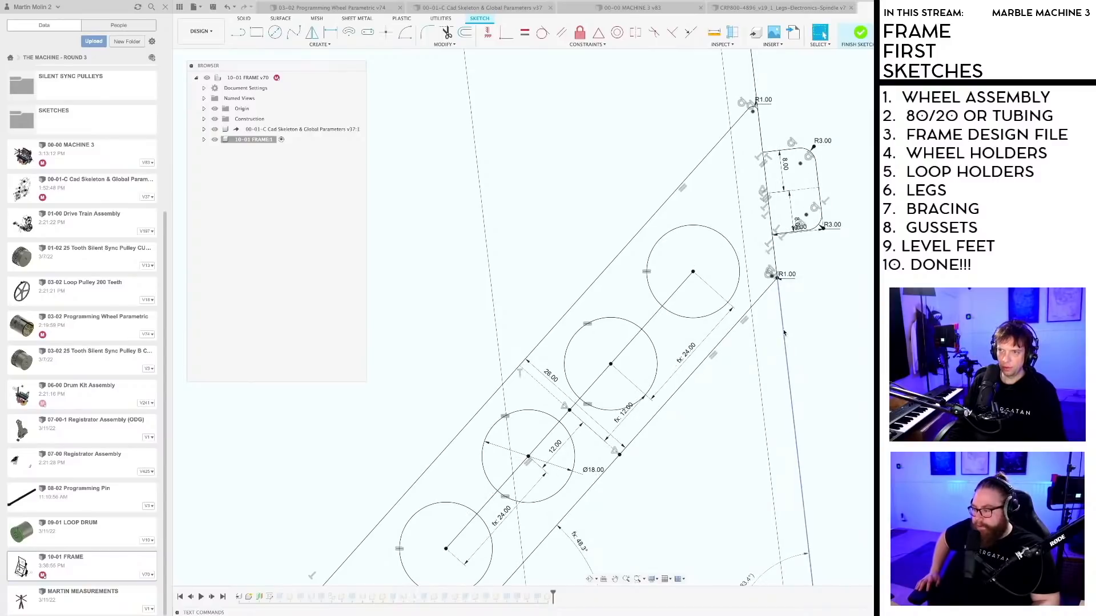
Step: Set the fillet radius at the gusset's inner corner on the leg to 4 mm and finish the sketch
double_click(800, 280)
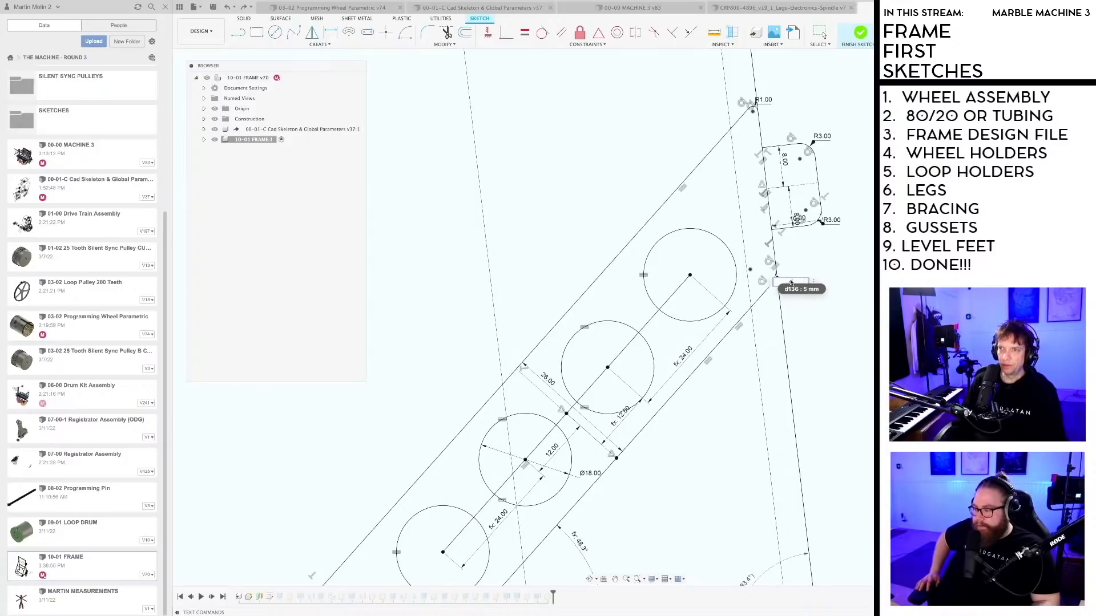
text(4)
key(Return)
click(860, 32)
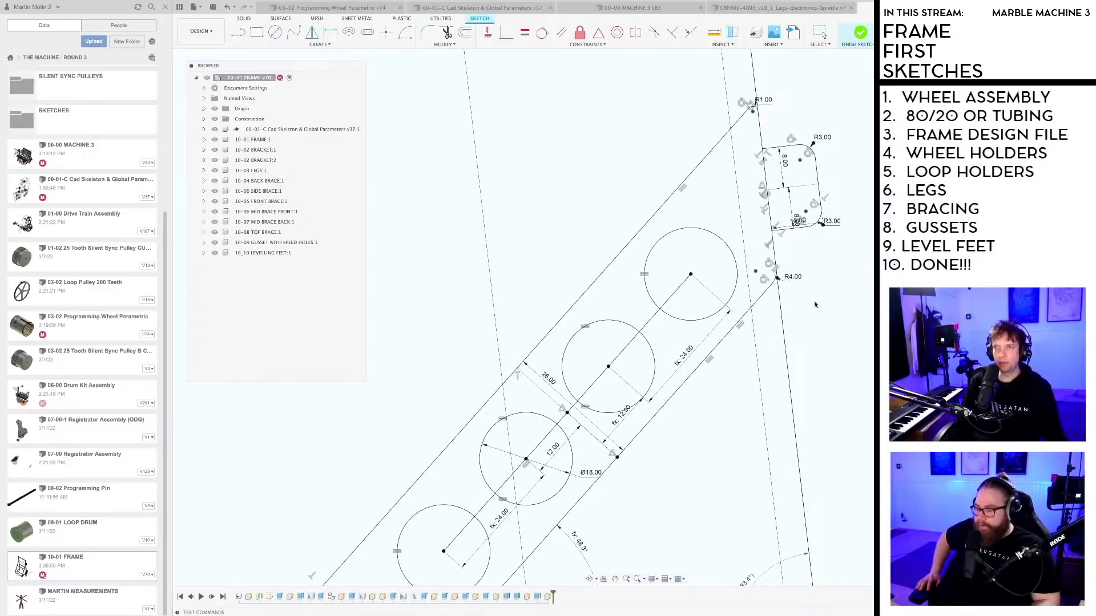
Step: Check the updated gusset corners in the model and save the frame design with the version description "User Saved"
scroll(805, 320, down, 4)
middle_drag(800, 335, 737, 338)
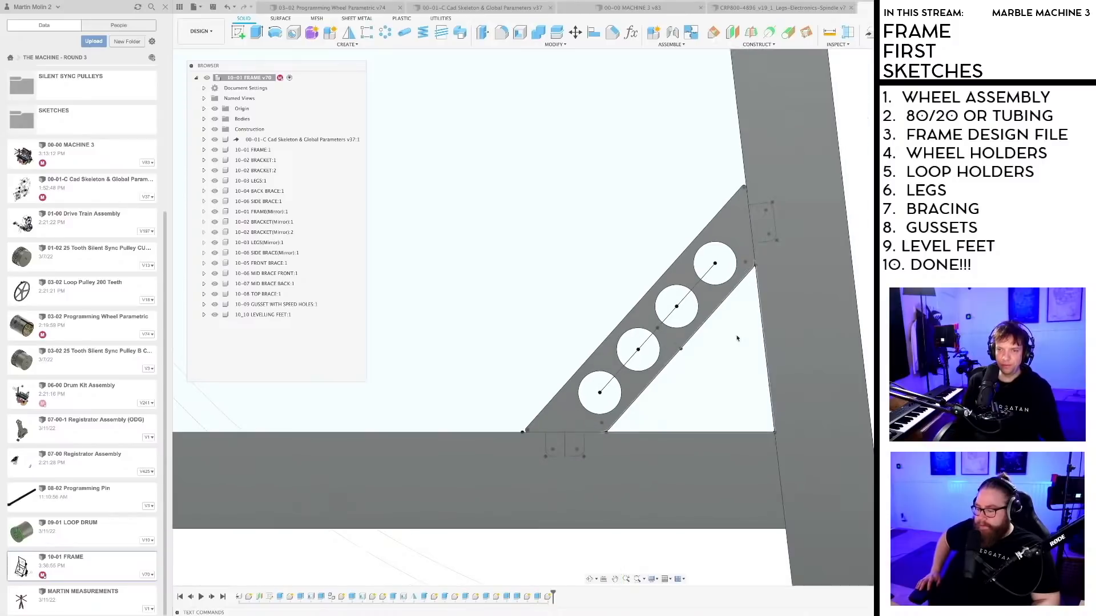
key(ctrl+s)
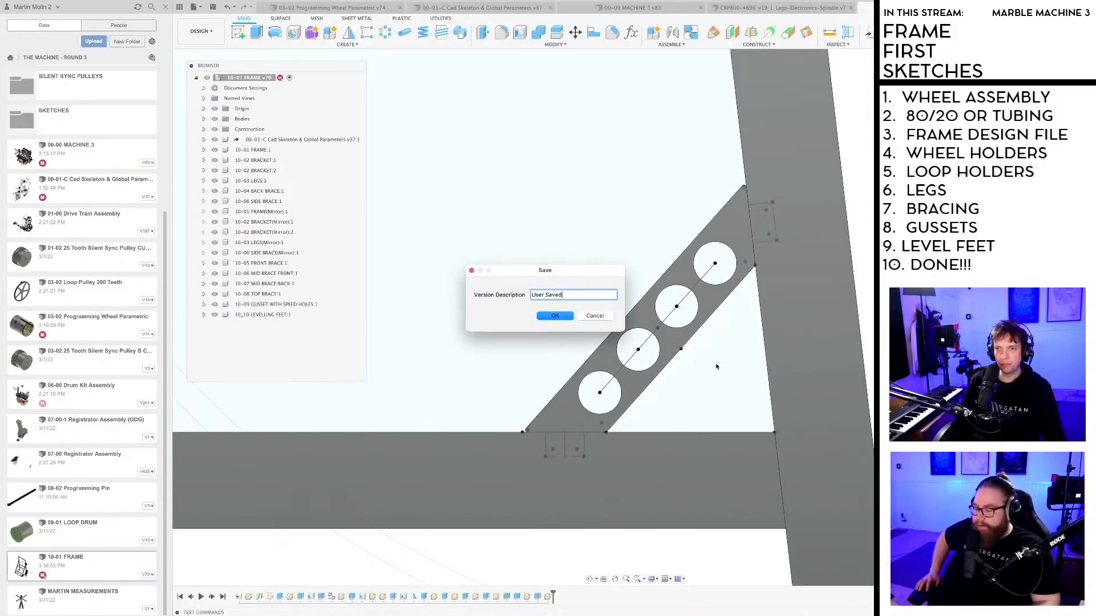
key(Return)
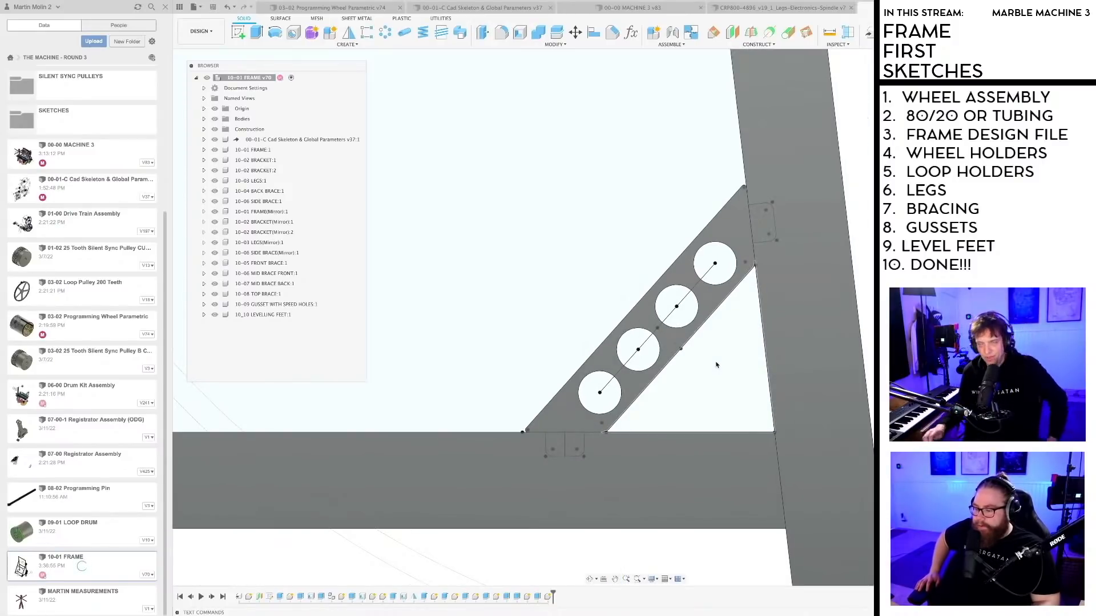
Step: Examine how the updated gusset fits between the leg and side brace and how it looks within the whole frame
shift+middle_drag(724, 374, 736, 350)
scroll(737, 349, down, 5)
middle_drag(822, 406, 673, 239)
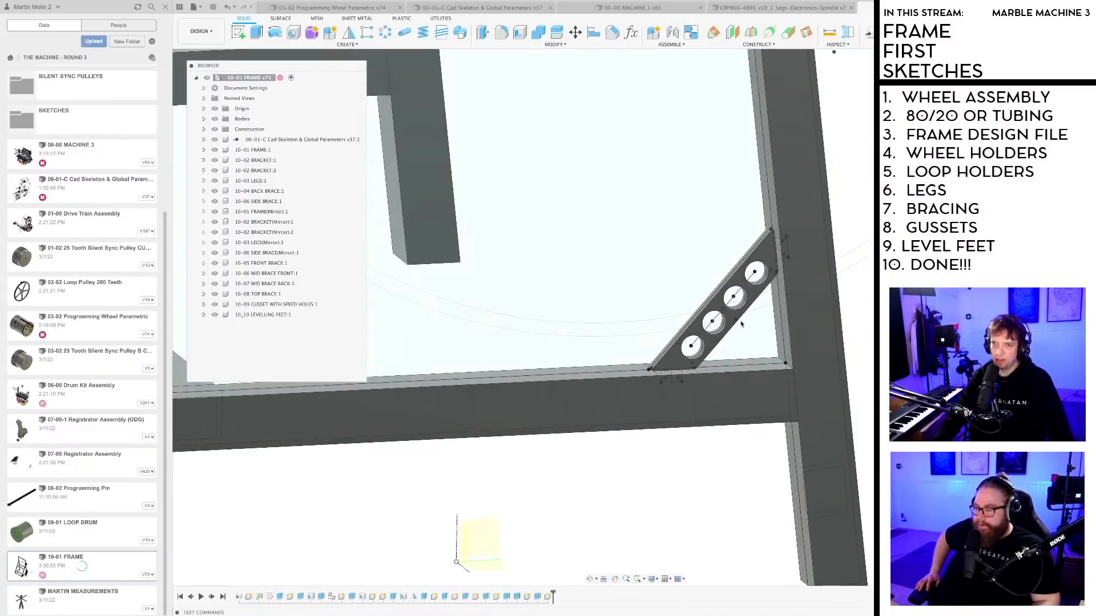
scroll(741, 320, up, 5)
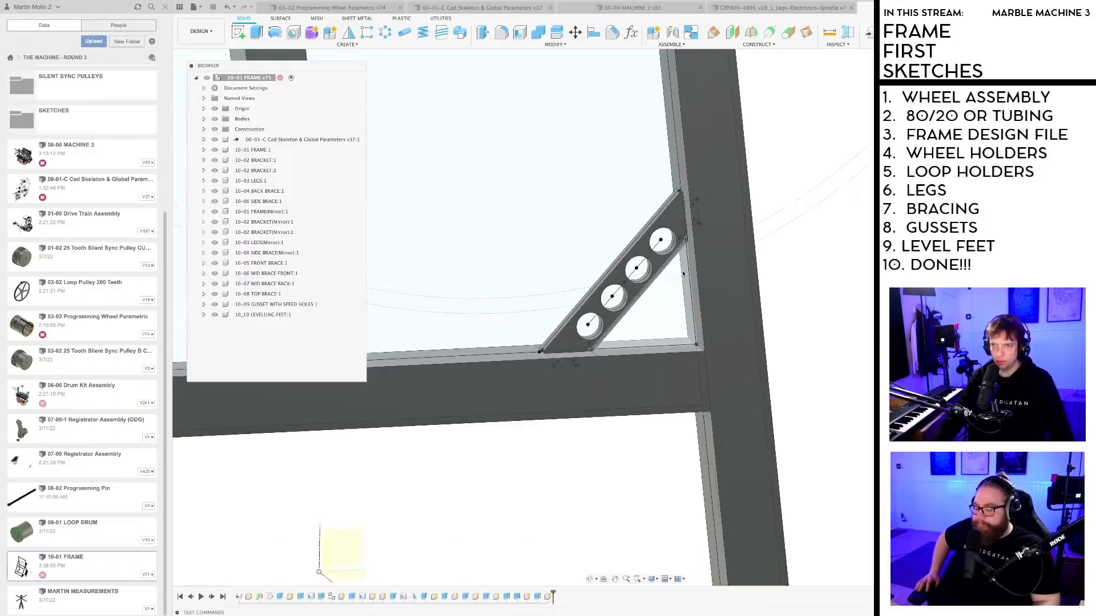
scroll(680, 276, down, 2)
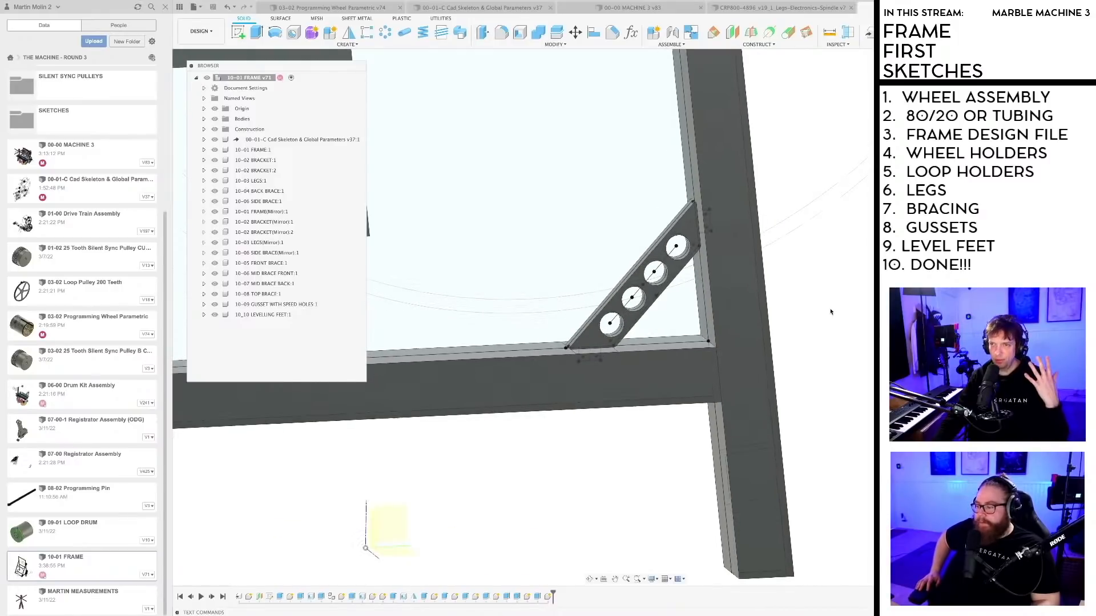
scroll(826, 315, down, 2)
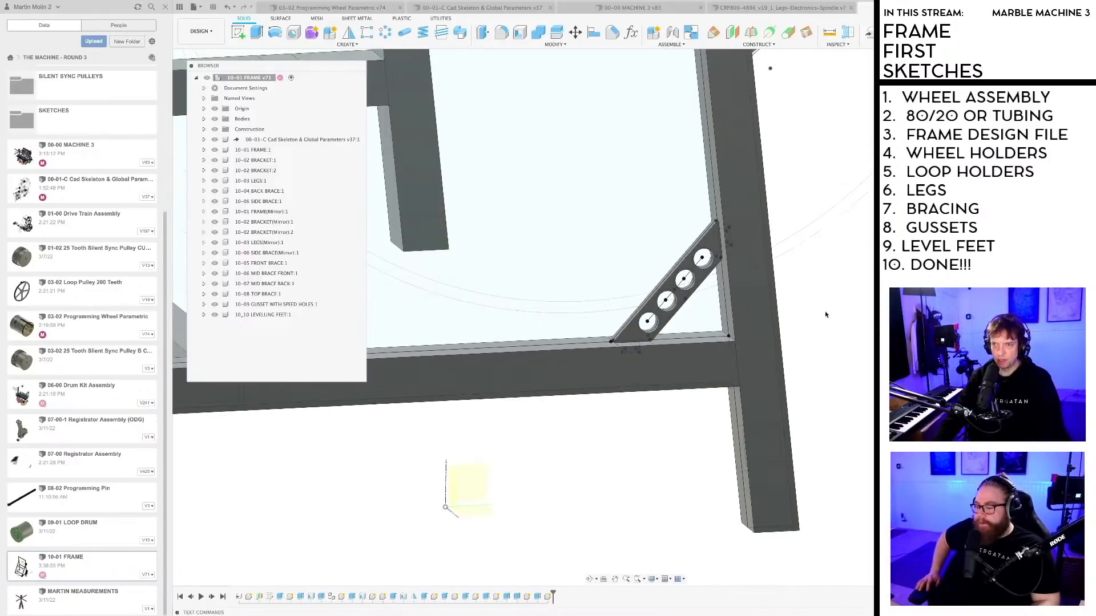
scroll(823, 313, down, 3)
shift+middle_drag(825, 326, 837, 326)
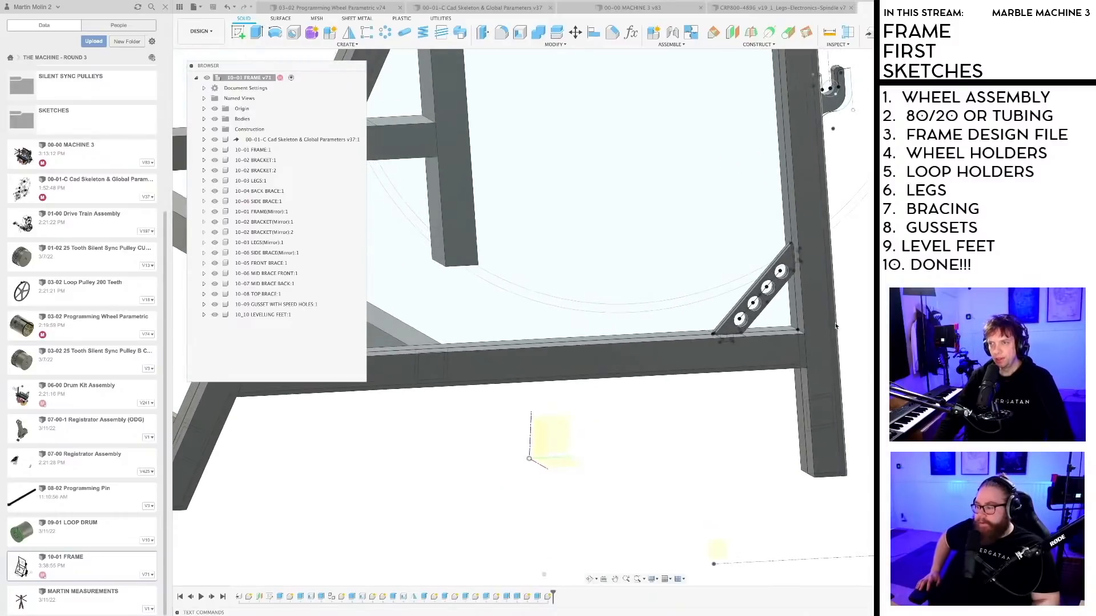
scroll(837, 326, up, 4)
scroll(688, 305, down, 2)
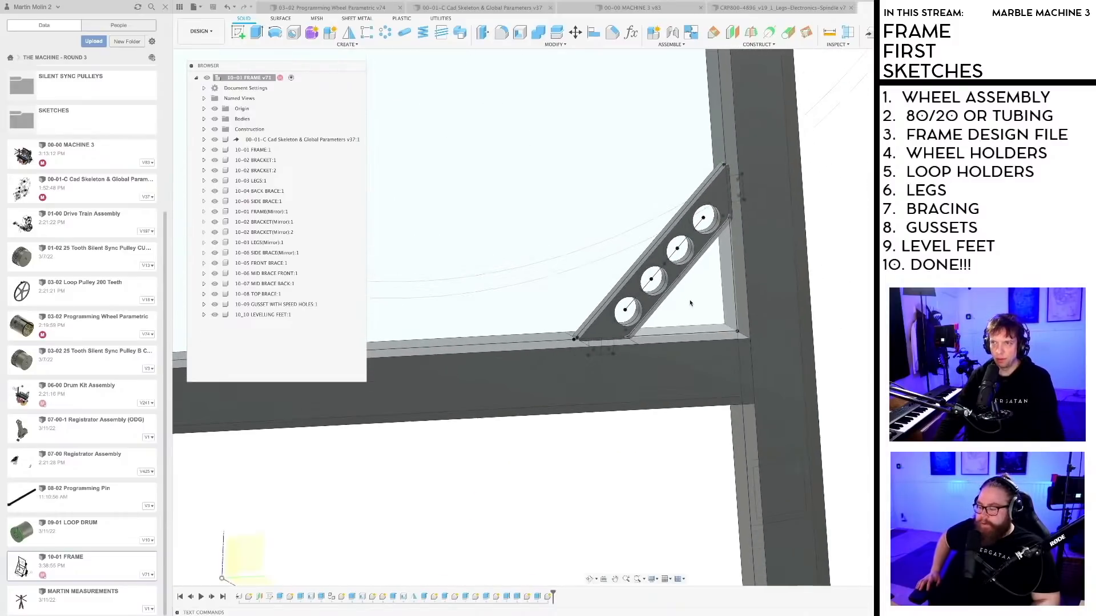
middle_drag(690, 303, 676, 300)
scroll(679, 301, down, 3)
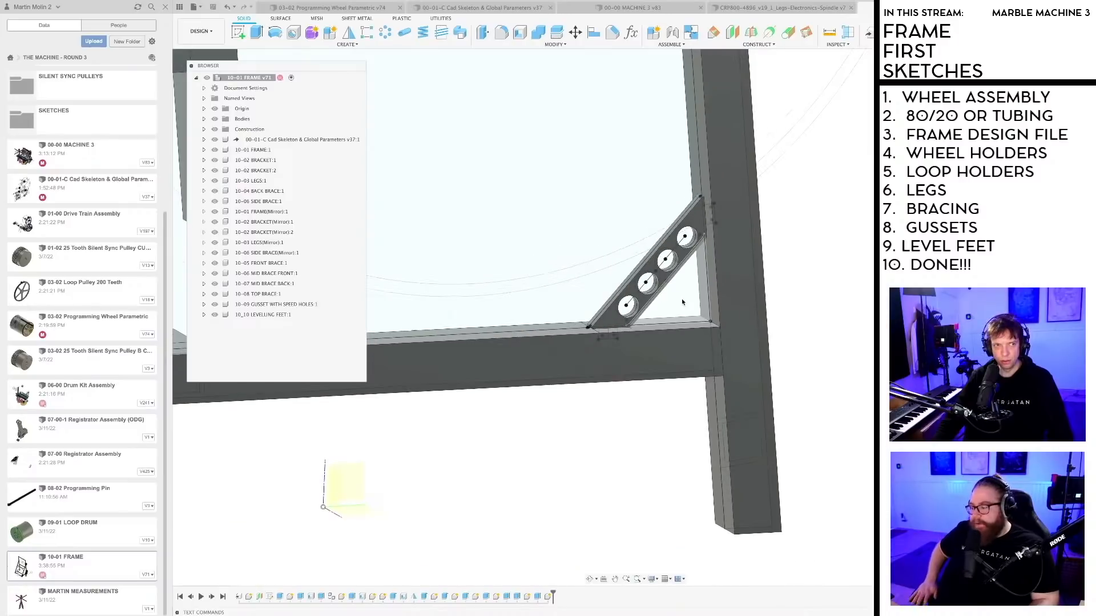
scroll(831, 313, up, 3)
scroll(849, 311, down, 3)
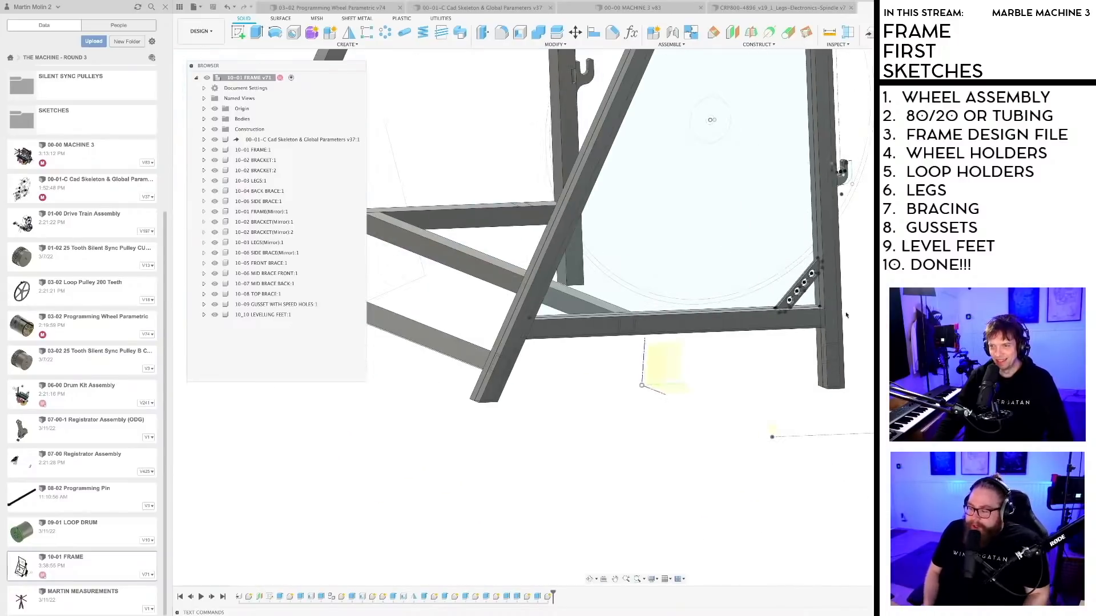
scroll(769, 421, down, 2)
mouse_move(769, 421)
shift+middle_down()
mouse_move(768, 410)
mouse_move(753, 418)
shift+middle_up()
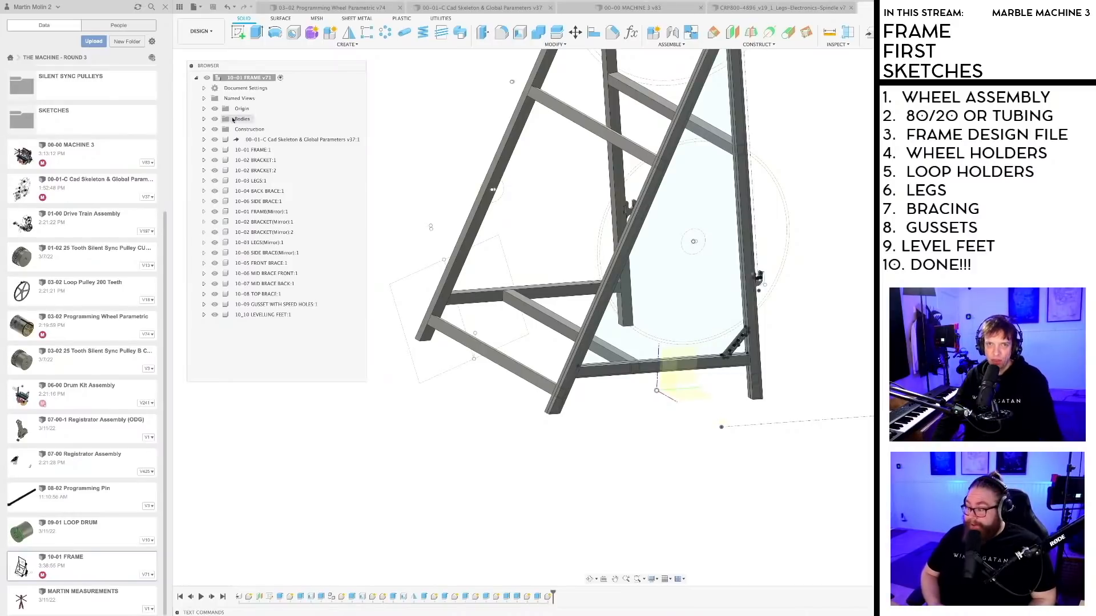
Step: Reopen the 10-01 FRAME Mastersketch and draw a vertical line from the midpoint of the leg's bottom edge down to the floor line
click(204, 150)
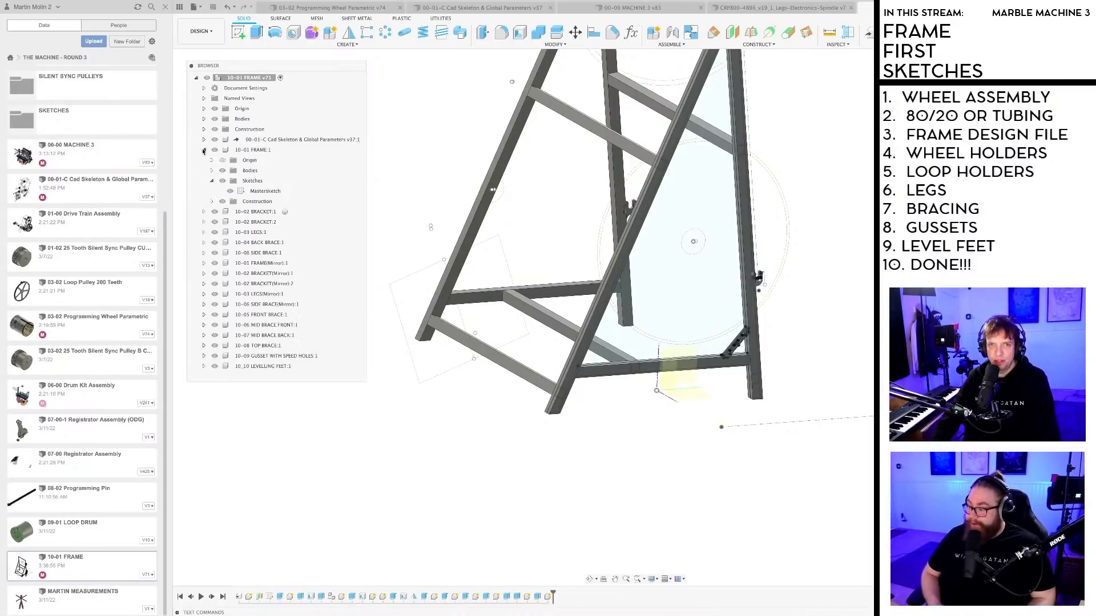
double_click(258, 192)
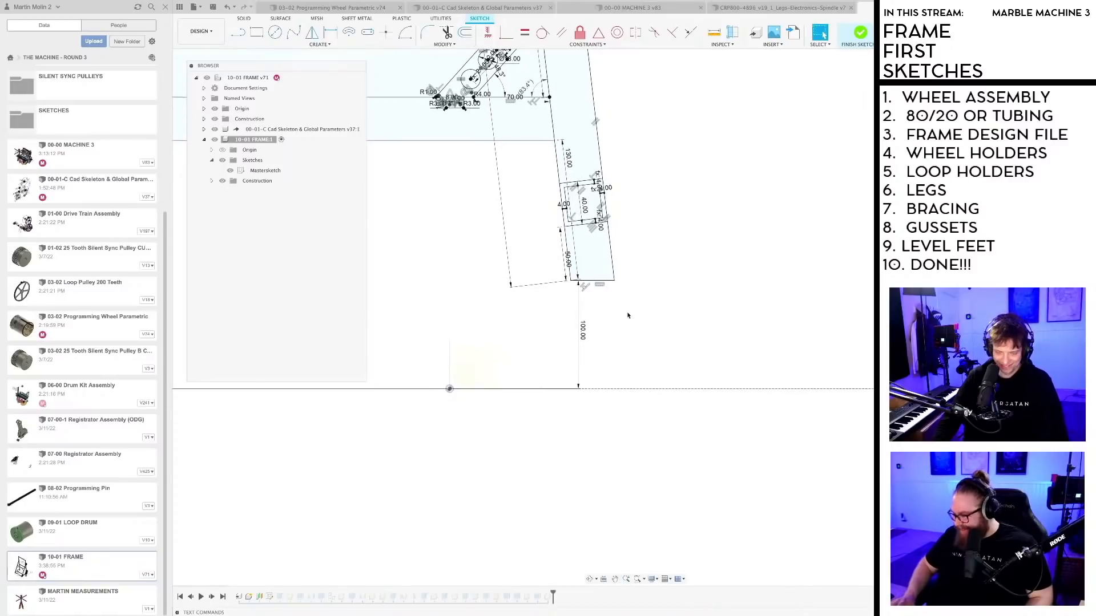
key(l)
scroll(599, 312, up, 2)
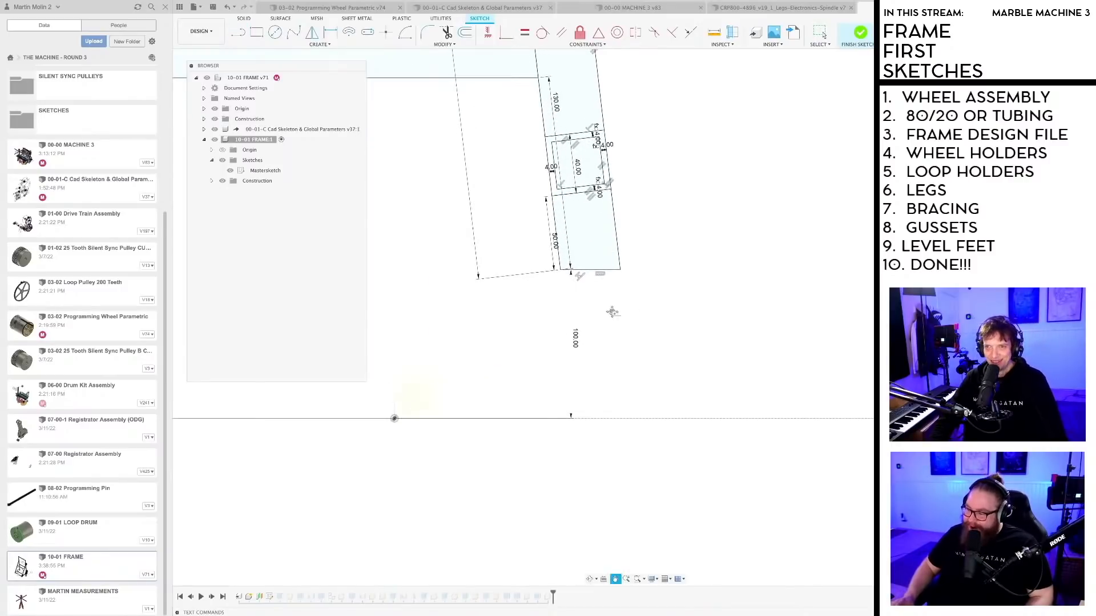
middle_drag(612, 312, 576, 291)
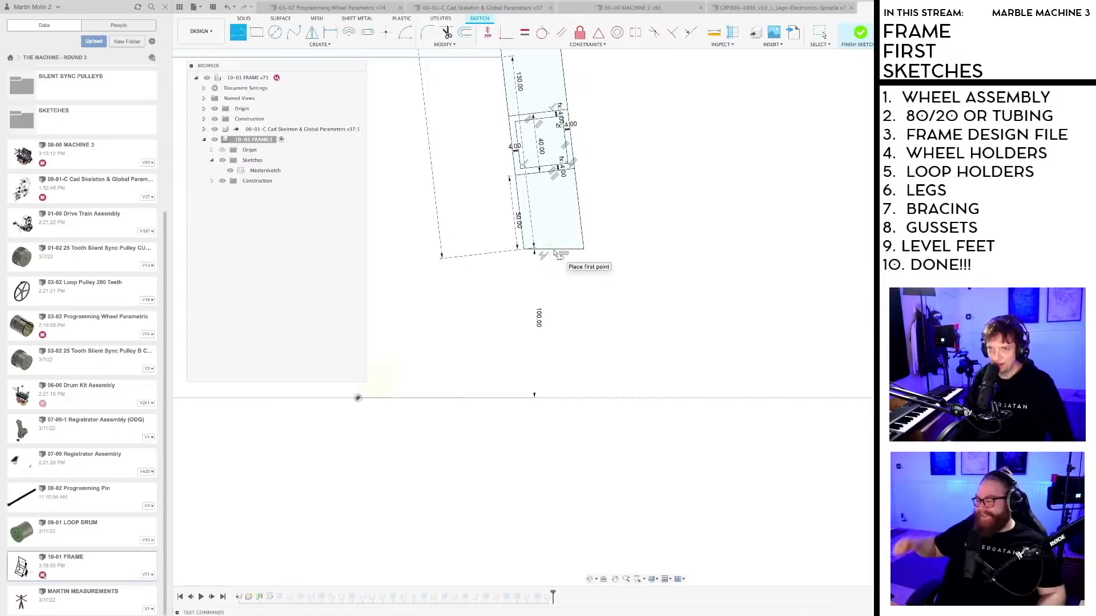
click(554, 250)
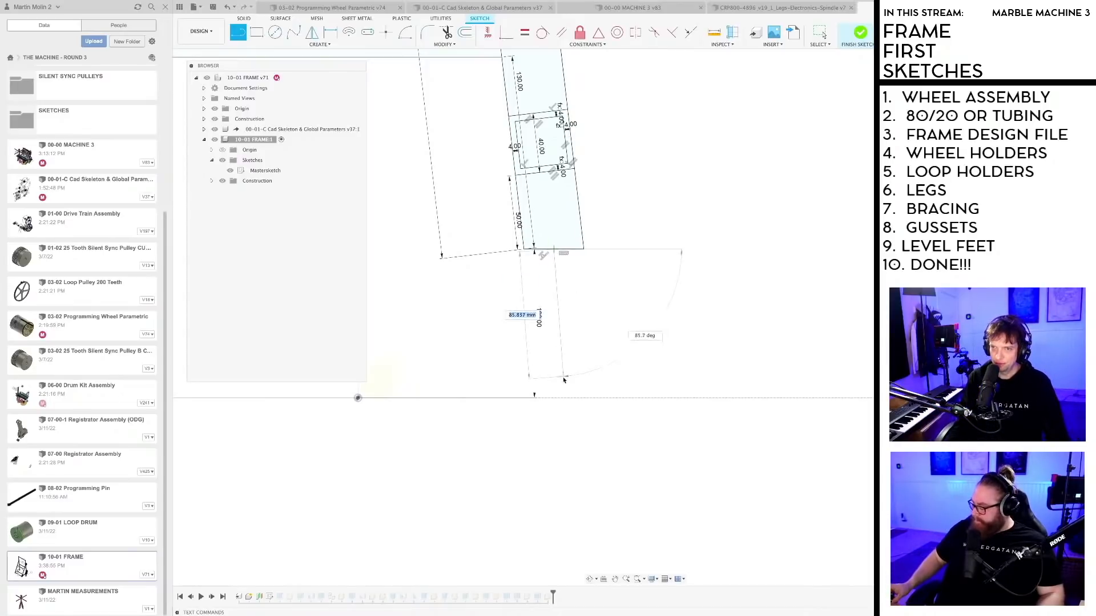
click(563, 403)
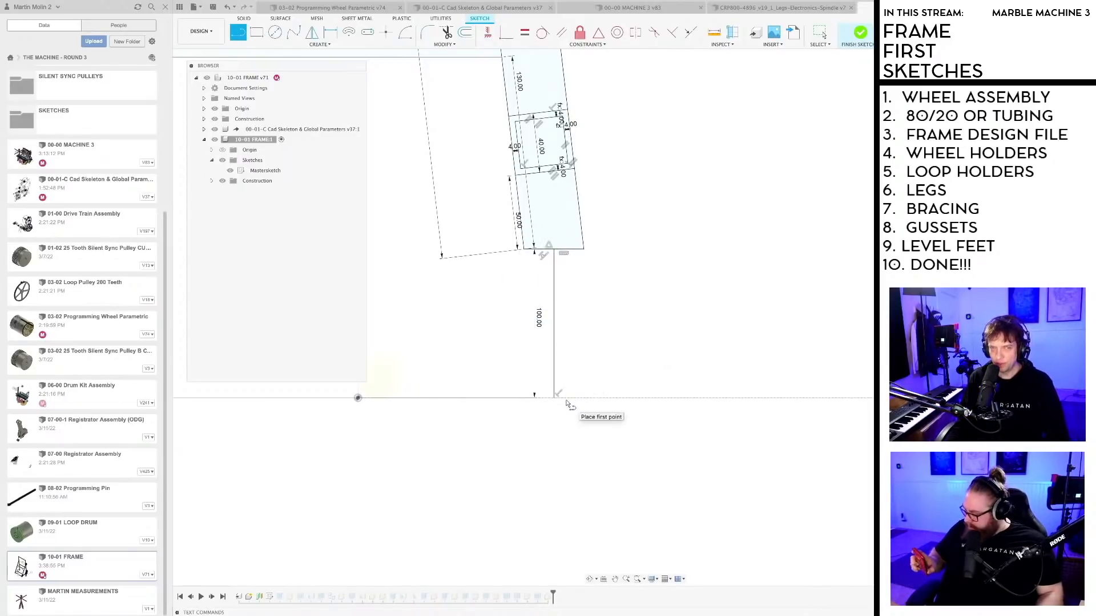
Step: Sketch the foot's half profile from the centre line's lower end: a floor edge about 57 mm long, a short outer edge, a sloped top, and a stem up to the leg
middle_drag(603, 379, 608, 415)
scroll(600, 402, up, 1)
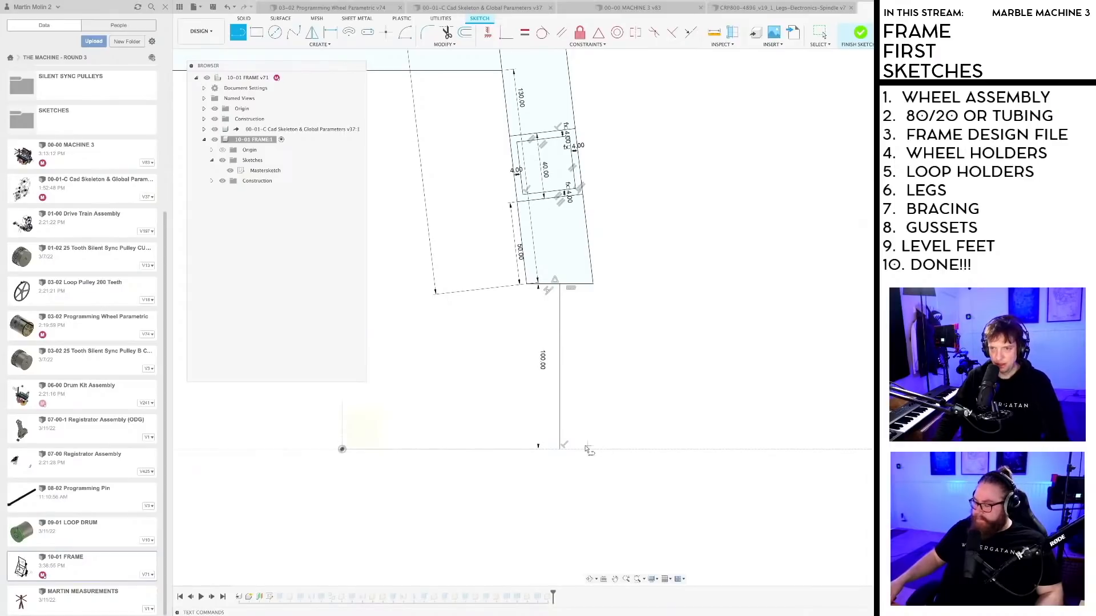
click(655, 448)
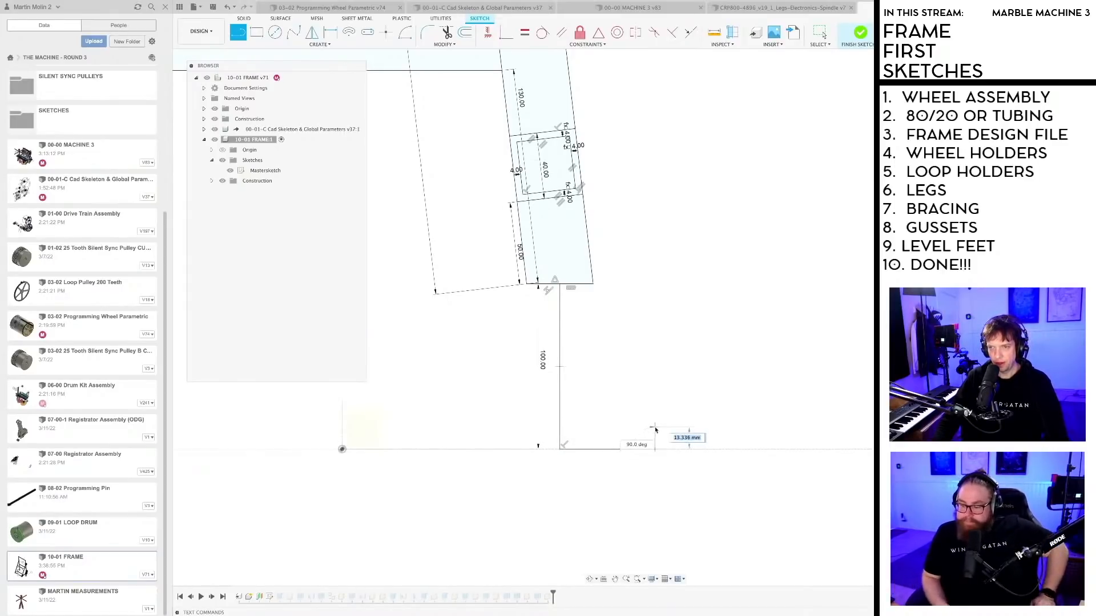
click(655, 424)
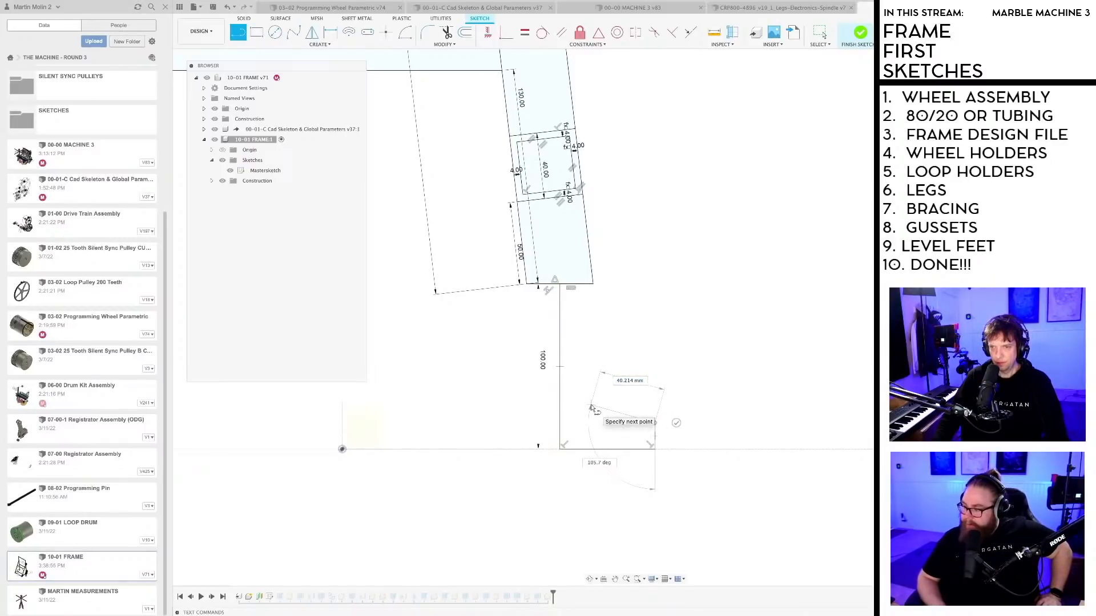
scroll(591, 409, up, 3)
click(590, 406)
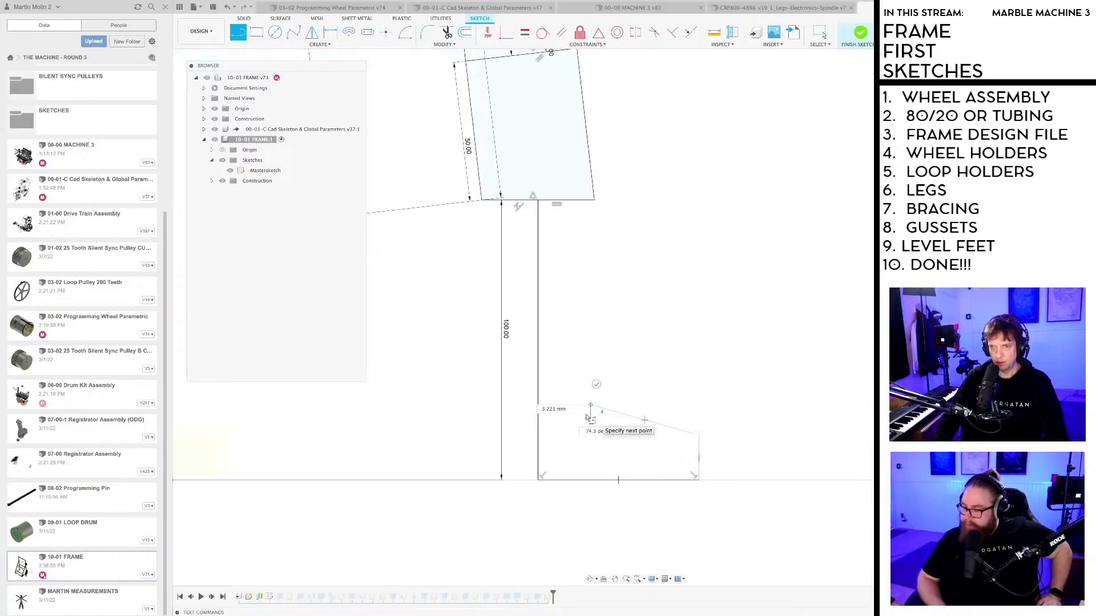
click(585, 203)
key(Escape)
scroll(616, 308, down, 2)
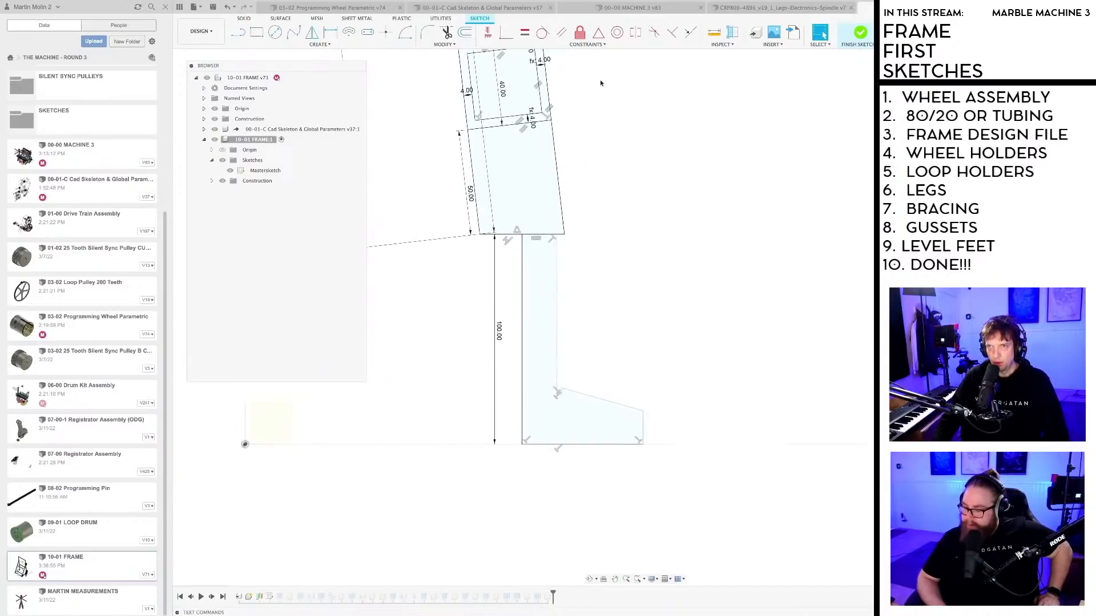
Step: Dimension the stem's half-width as 10 mm between the centre line and the outer stem line
click(487, 32)
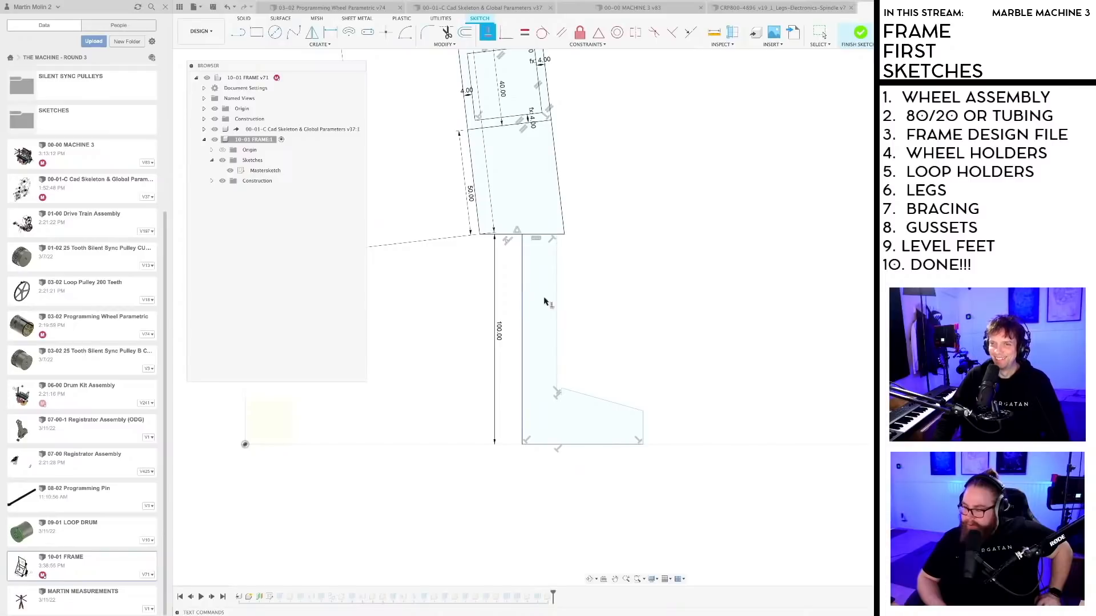
key(Escape)
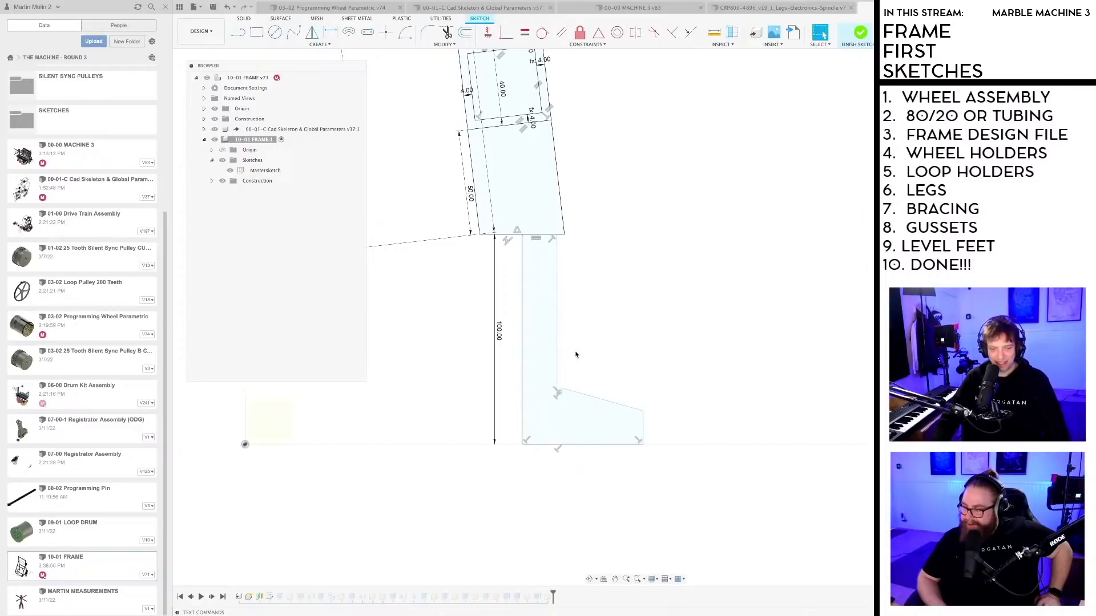
scroll(573, 352, up, 2)
key(d)
click(503, 317)
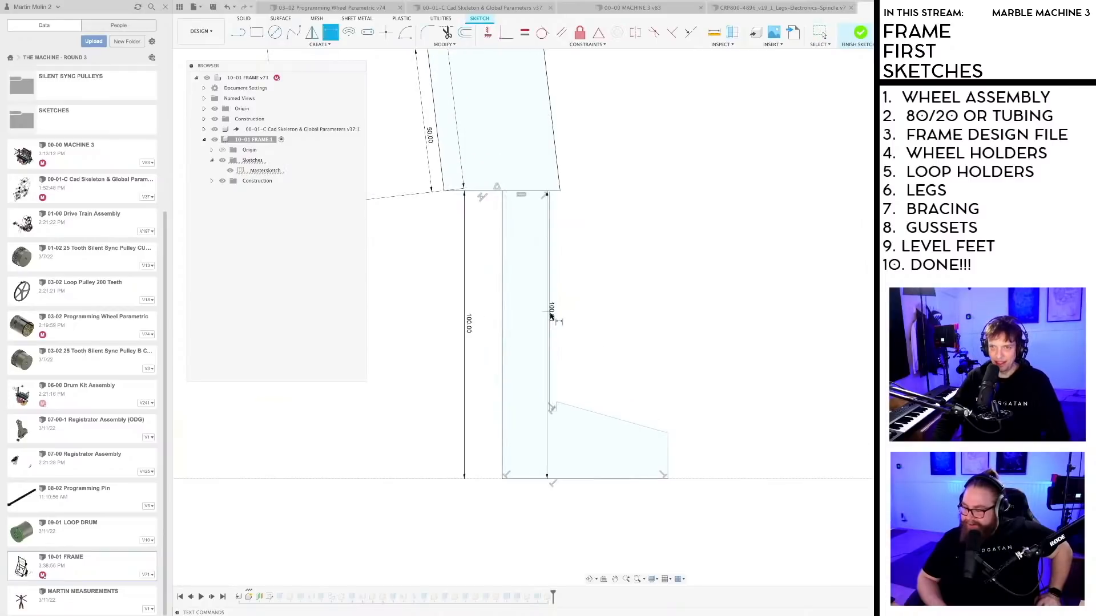
click(549, 313)
click(533, 300)
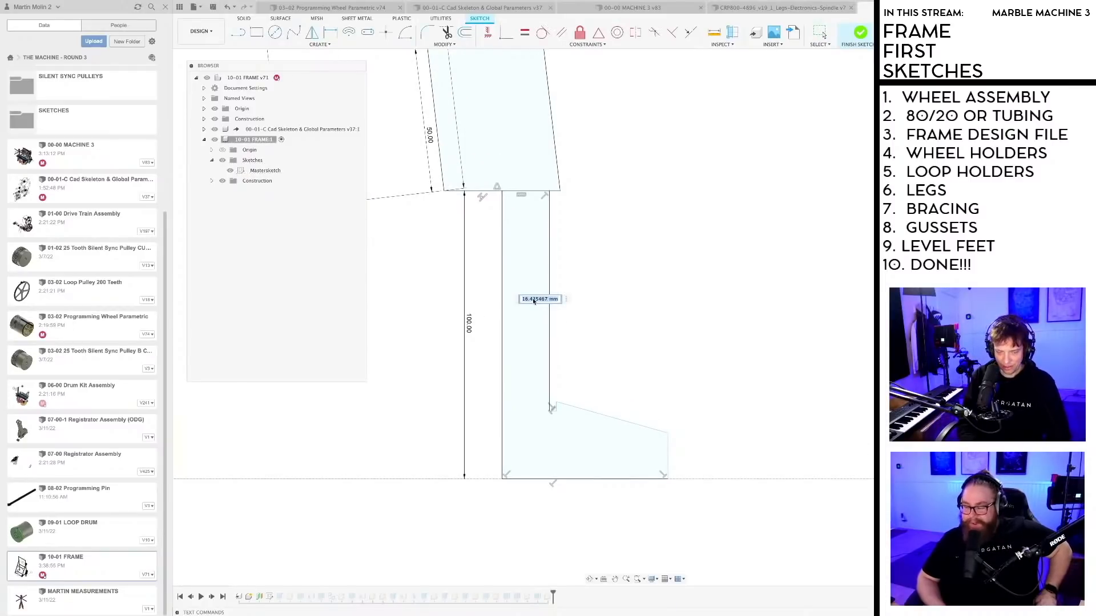
key(Return)
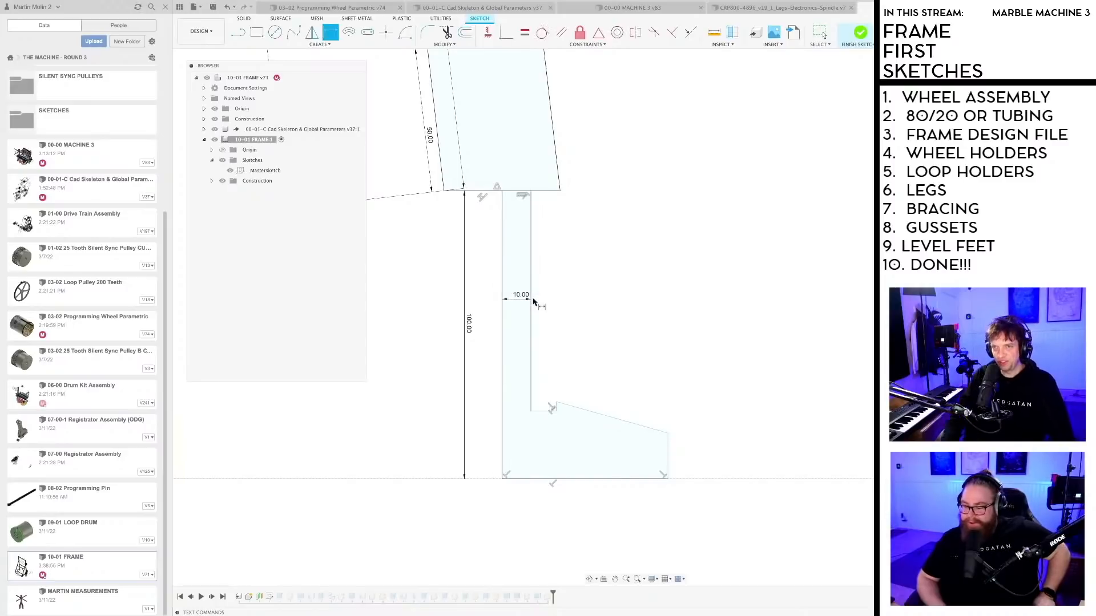
Step: Dimension the foot base's half-width as 30 mm between the centre line and the base's short outer edge
scroll(567, 404, up, 3)
scroll(624, 364, down, 3)
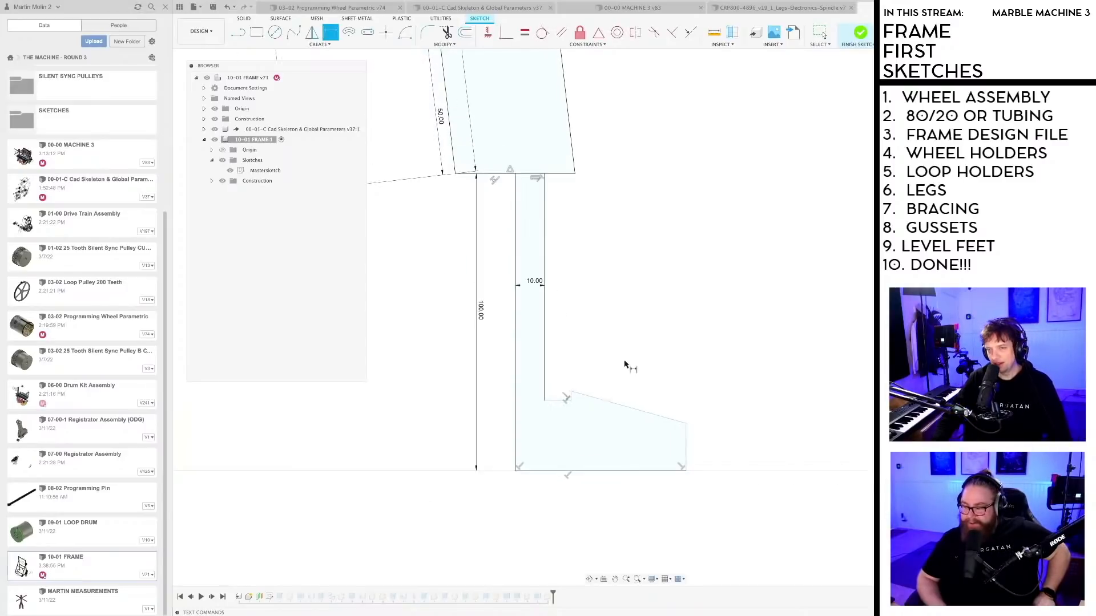
mouse_move(611, 368)
middle_down()
mouse_move(607, 337)
mouse_move(648, 332)
middle_up()
scroll(639, 363, up, 2)
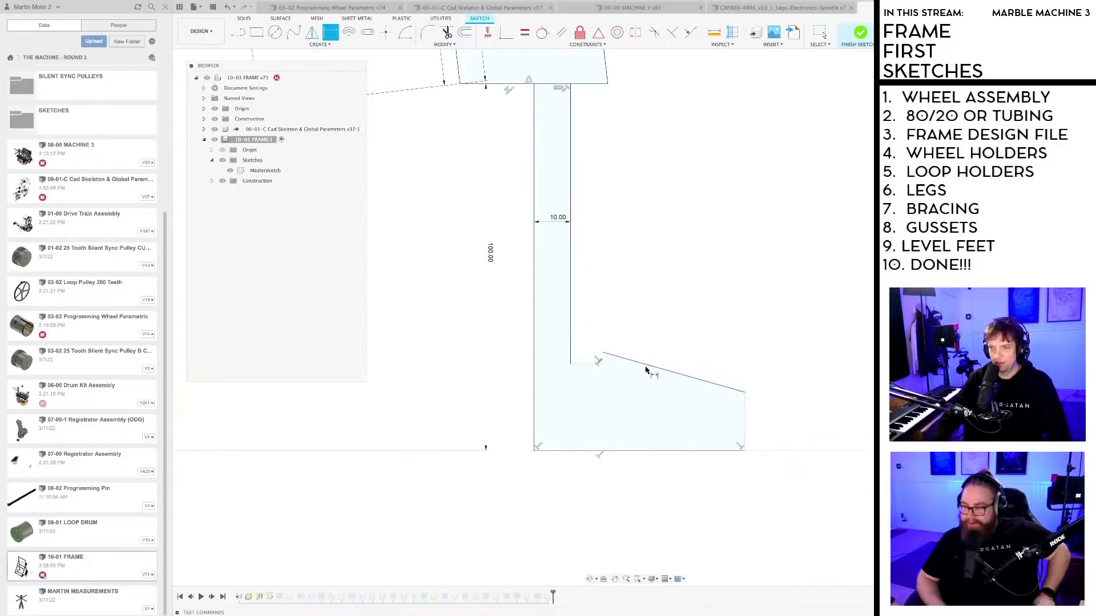
click(746, 425)
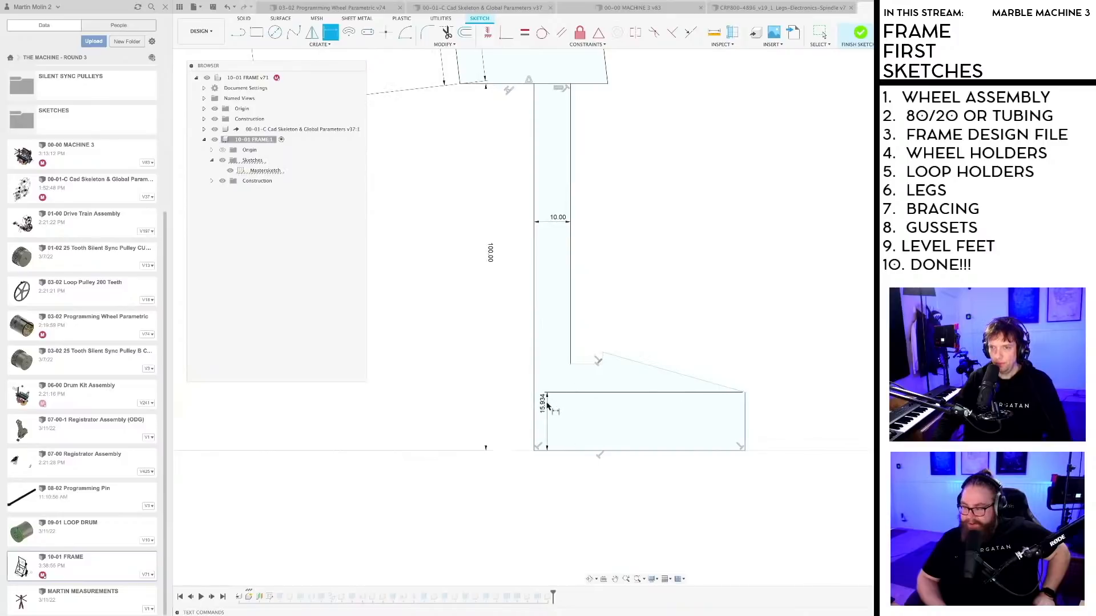
click(535, 404)
click(584, 403)
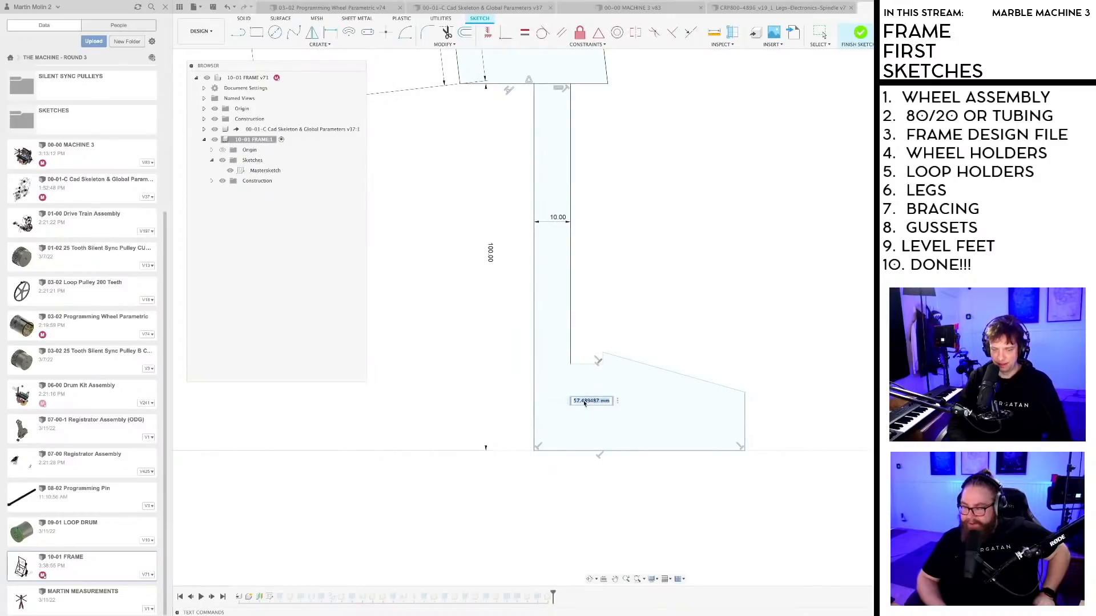
text(30)
key(Return)
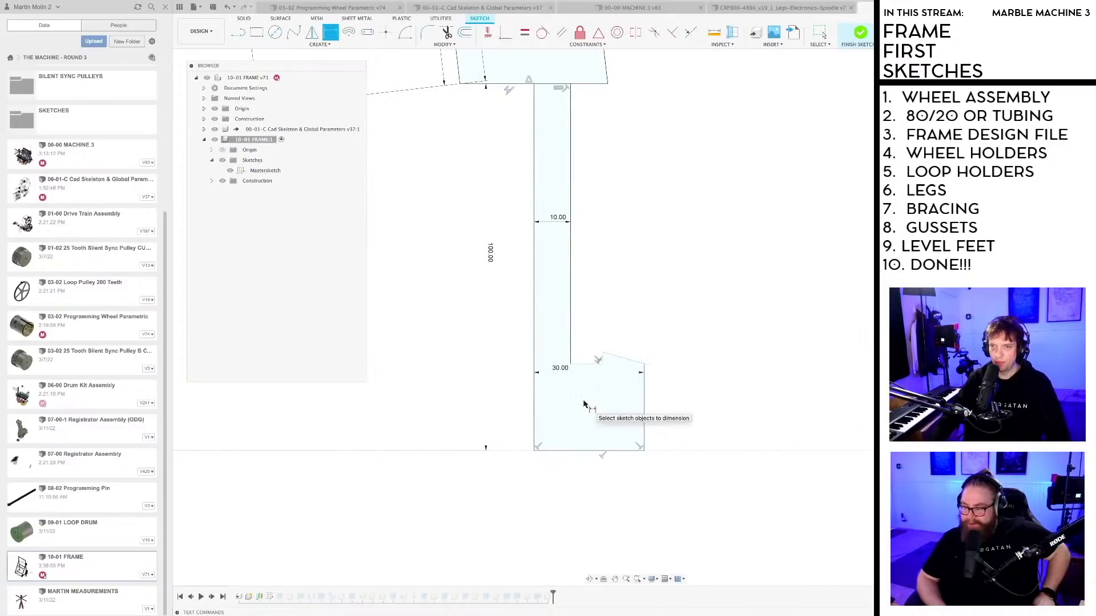
Step: Pull the sloped top's inner end closer to the stem and dimension the small ledge there 14 mm above the floor edge
scroll(624, 343, up, 2)
key(Escape)
drag(598, 372, 557, 374)
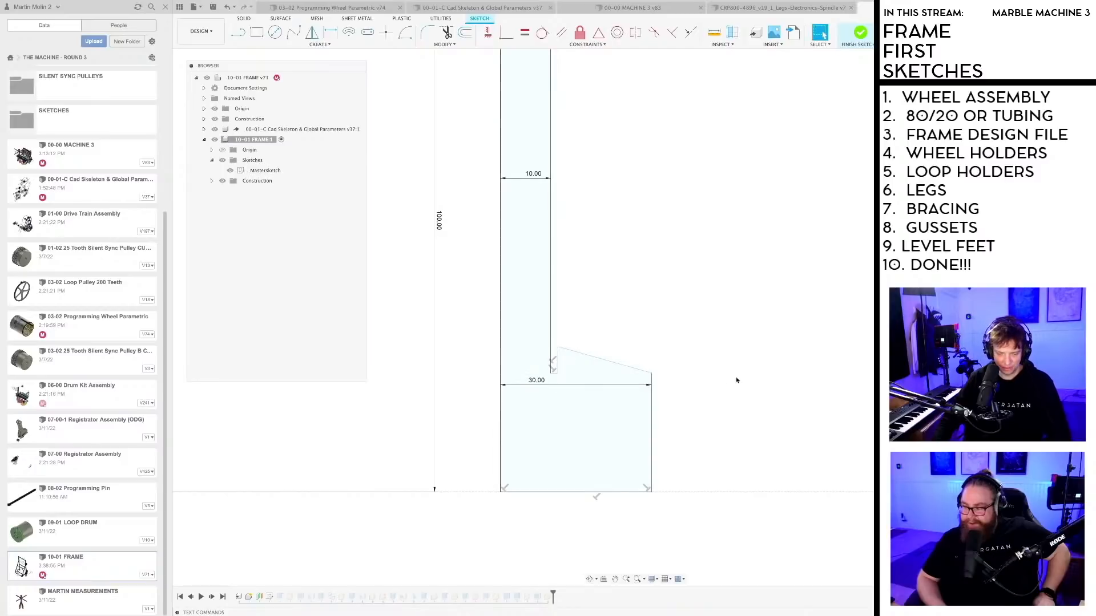
key(d)
click(544, 489)
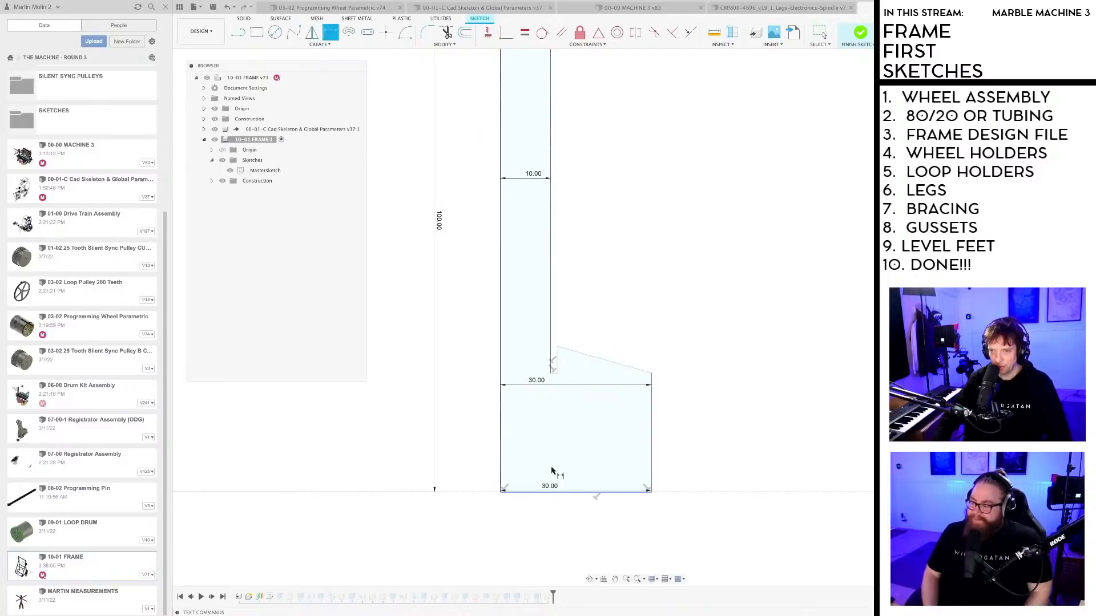
click(552, 373)
click(579, 425)
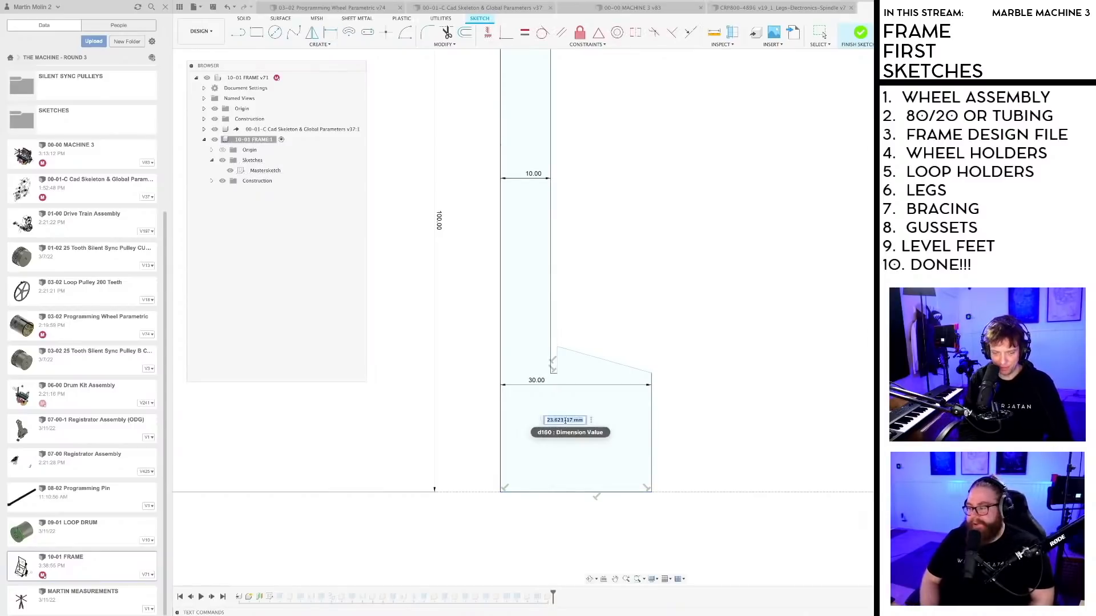
text(1)
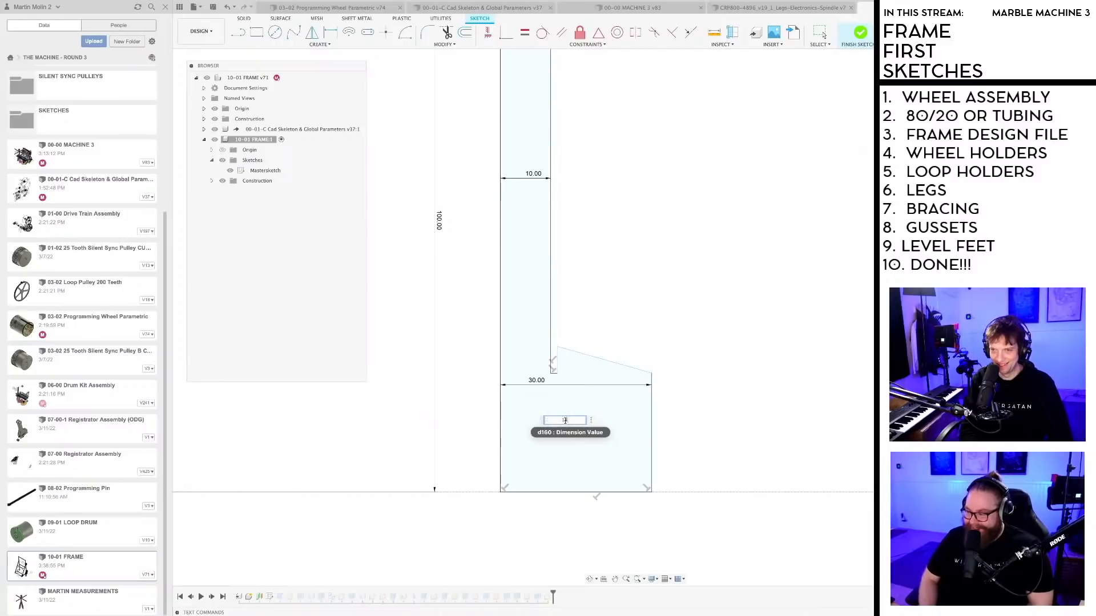
text(4)
key(Return)
scroll(595, 421, up, 2)
key(Escape)
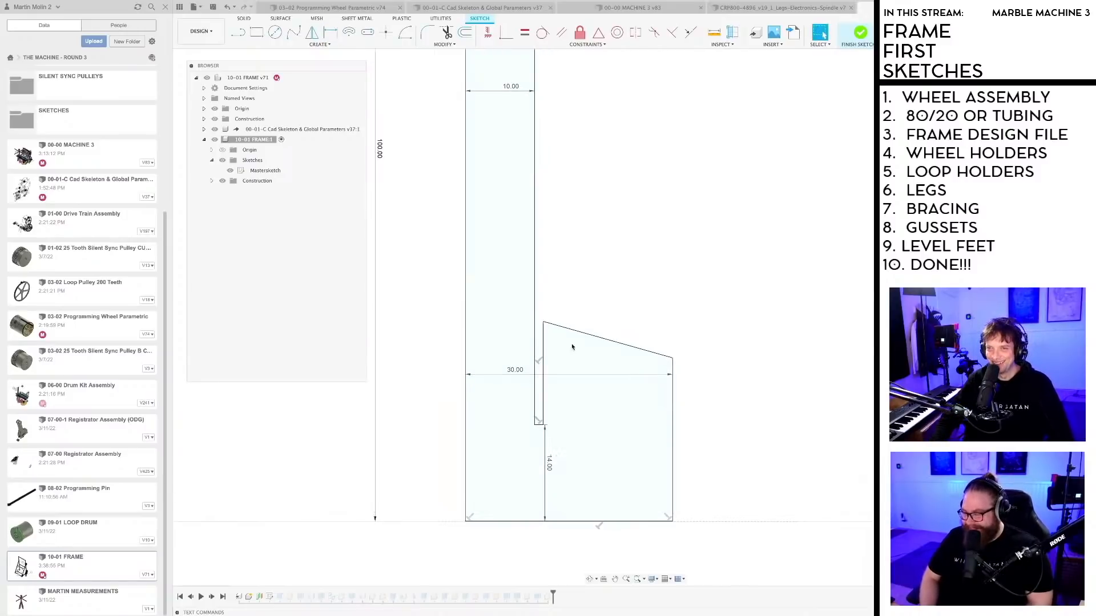
Step: Dimension the height of the foot base's outer edge as 14 mm
key(d)
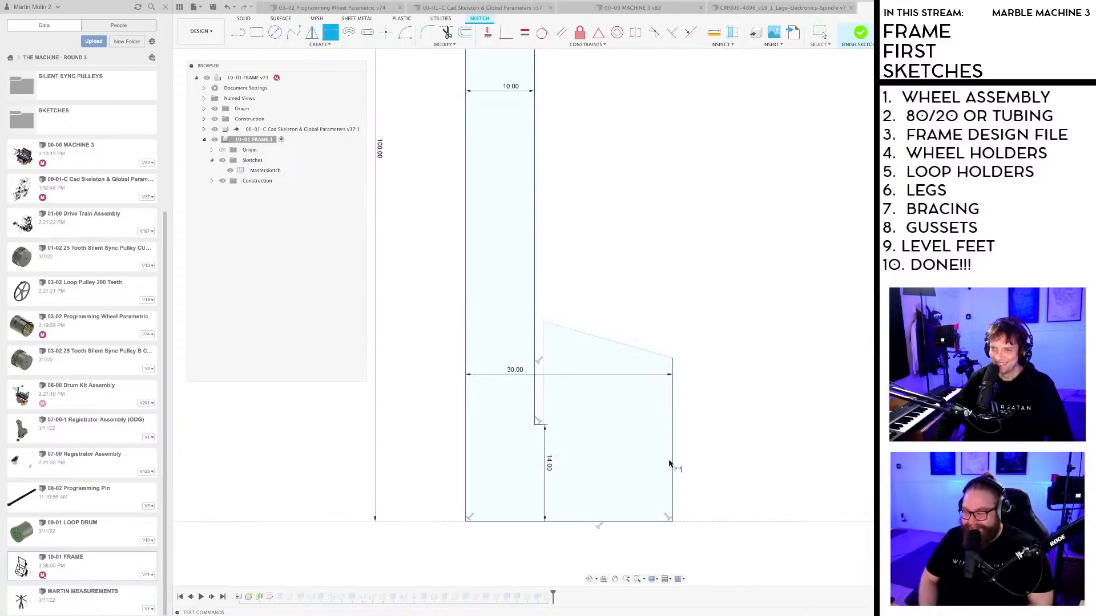
click(690, 465)
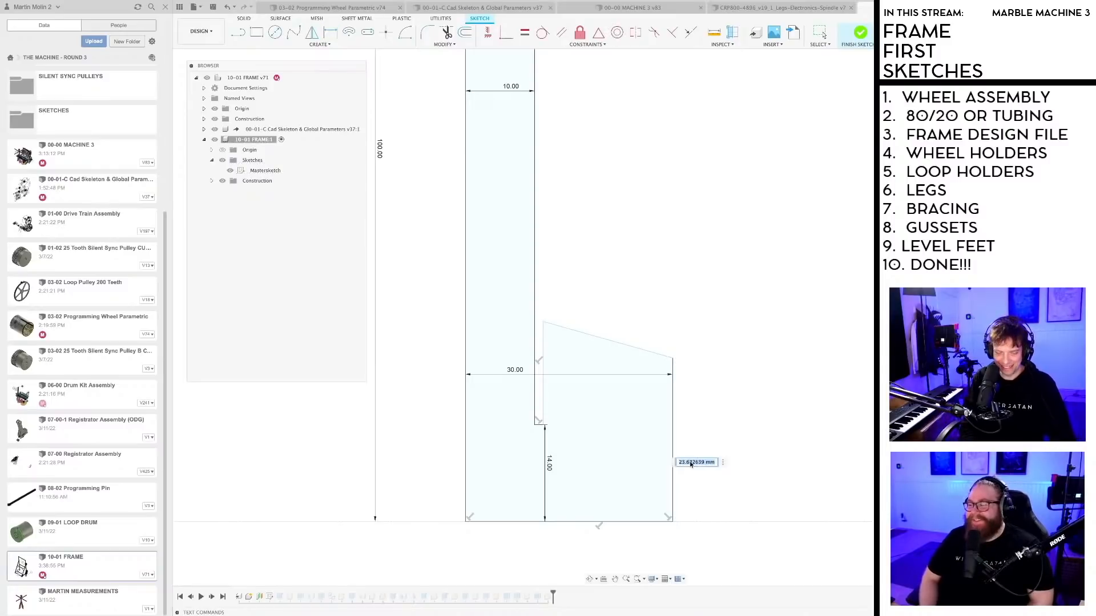
text(14)
key(Return)
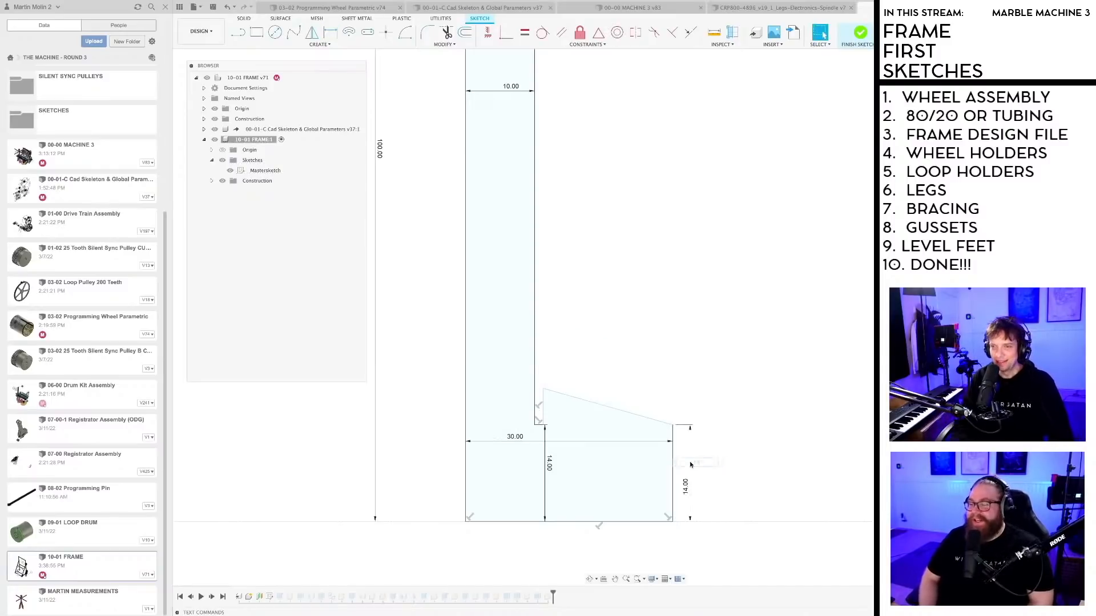
Step: Examine the levelling foot profile's proportions against the leg, gusset and floor line
scroll(714, 448, down, 4)
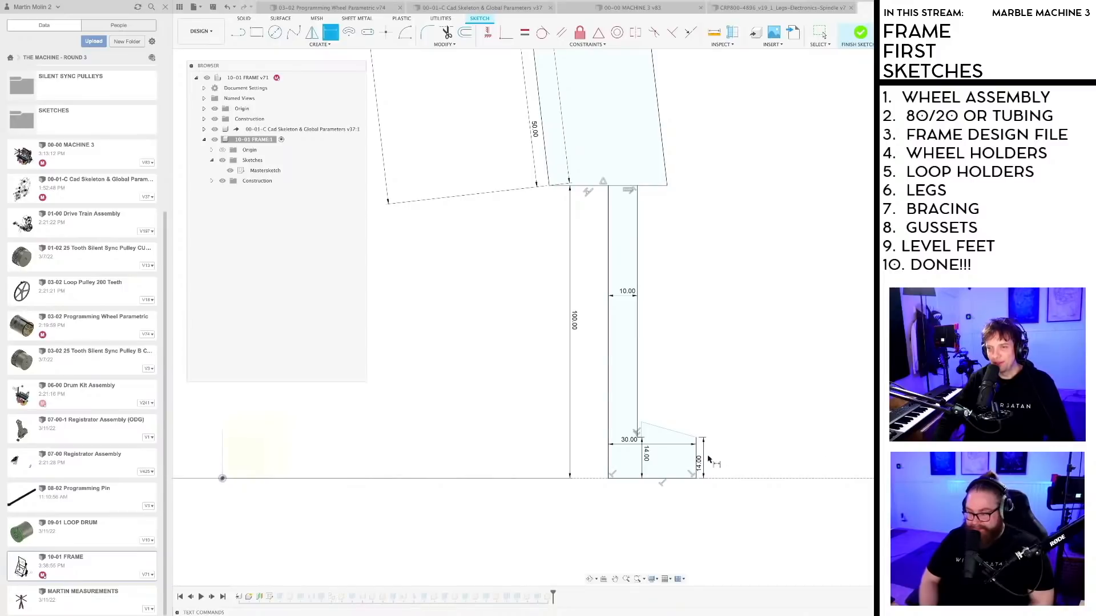
key(Escape)
scroll(700, 404, down, 4)
scroll(678, 432, up, 4)
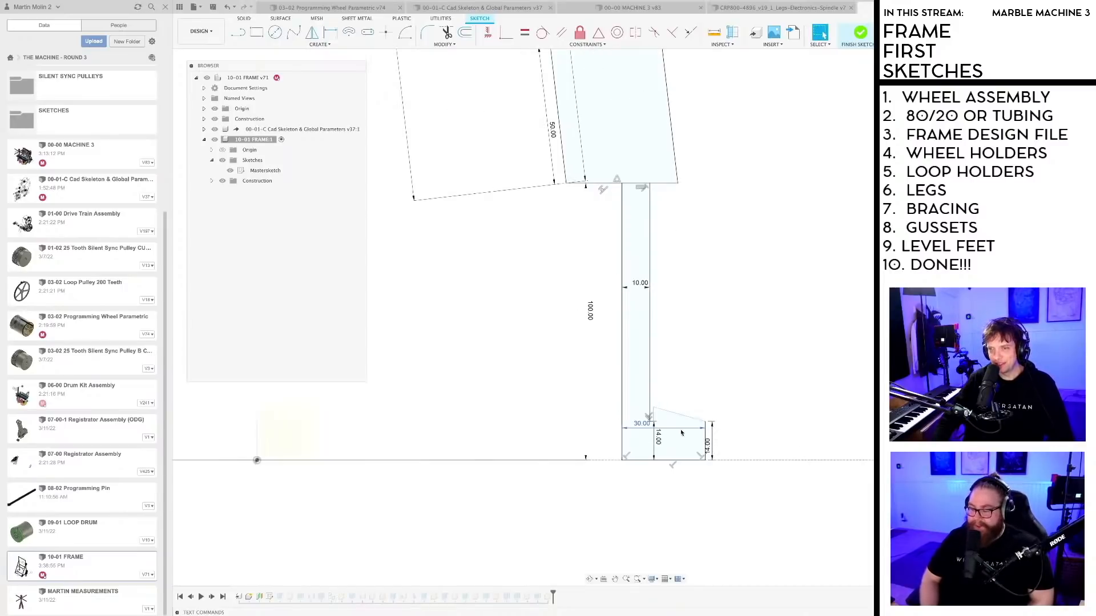
scroll(700, 349, down, 4)
middle_drag(700, 349, 664, 353)
scroll(659, 361, down, 4)
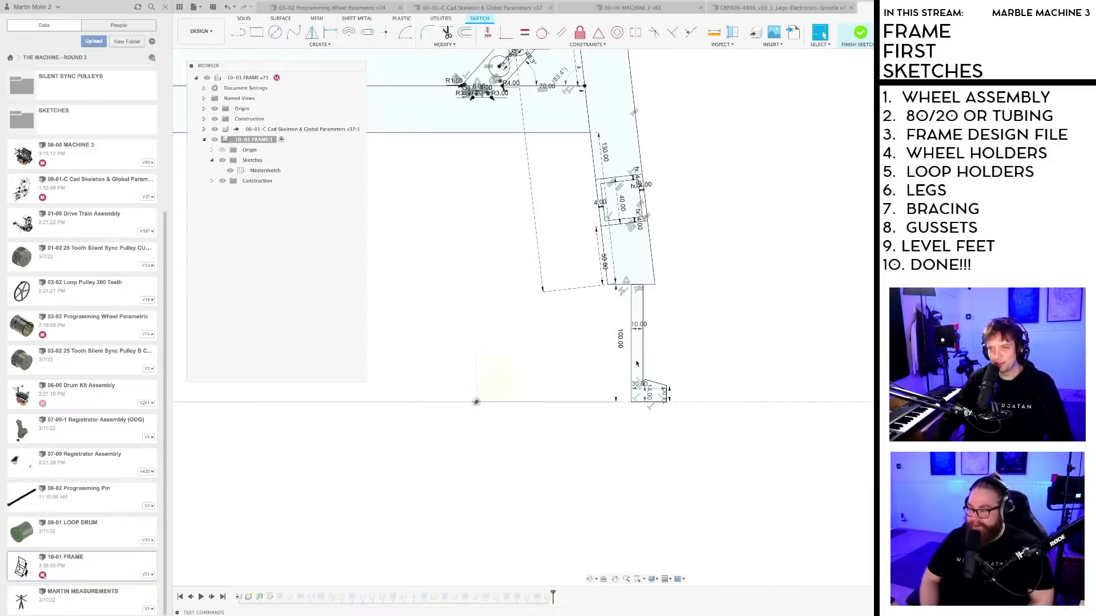
click(638, 382)
scroll(640, 385, up, 3)
scroll(677, 365, down, 5)
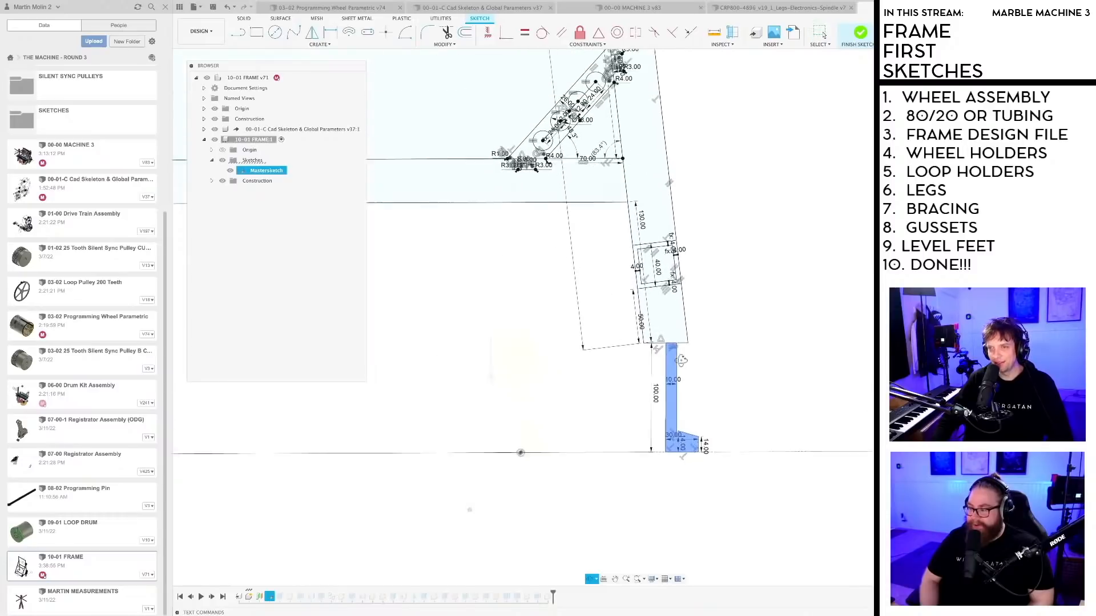
scroll(657, 376, up, 3)
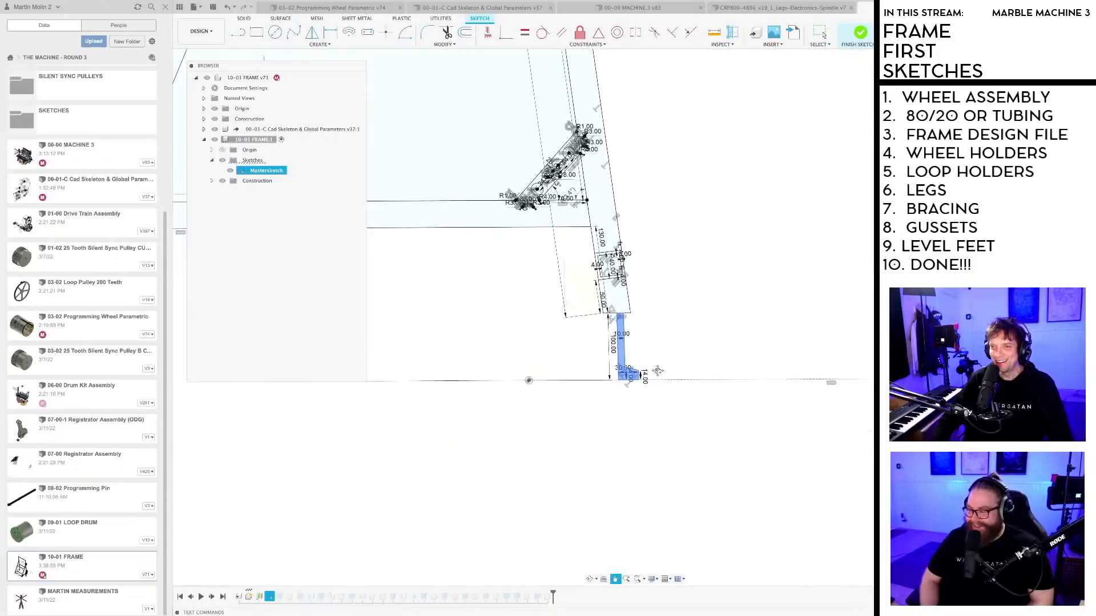
click(641, 344)
scroll(622, 340, up, 2)
Step: Try 8 mm for the stem's half-width and set it back to 10 mm
double_click(595, 315)
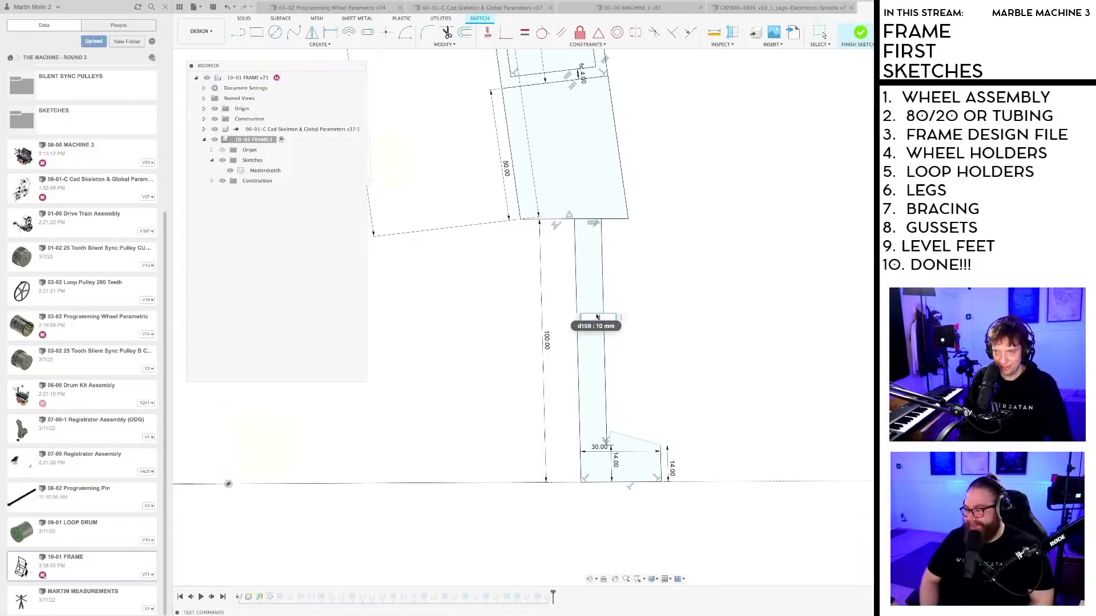
text(8)
key(Return)
double_click(591, 315)
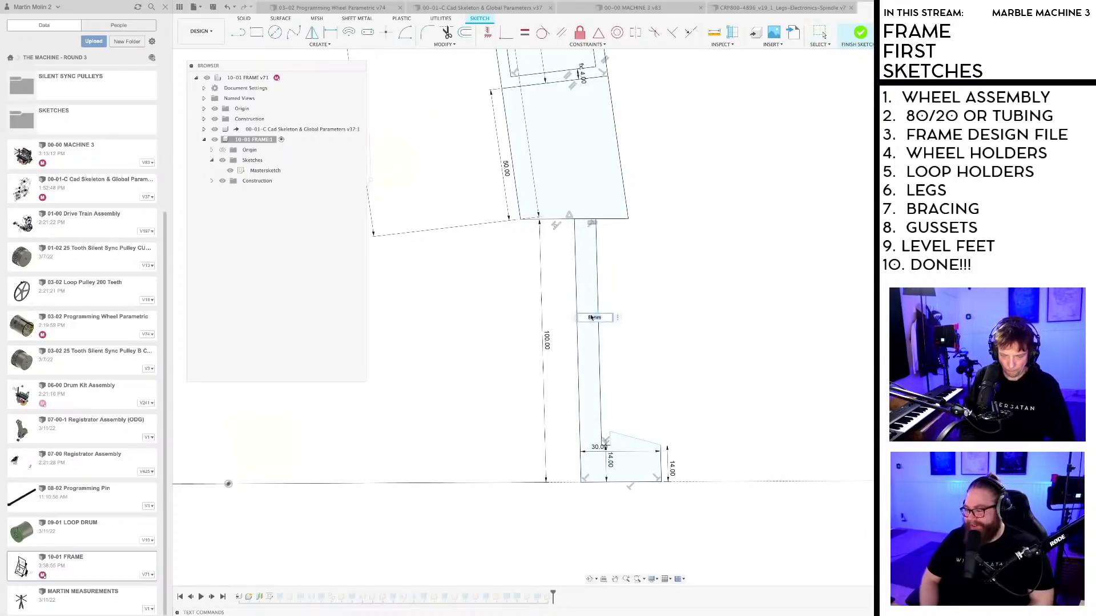
text(10)
key(Return)
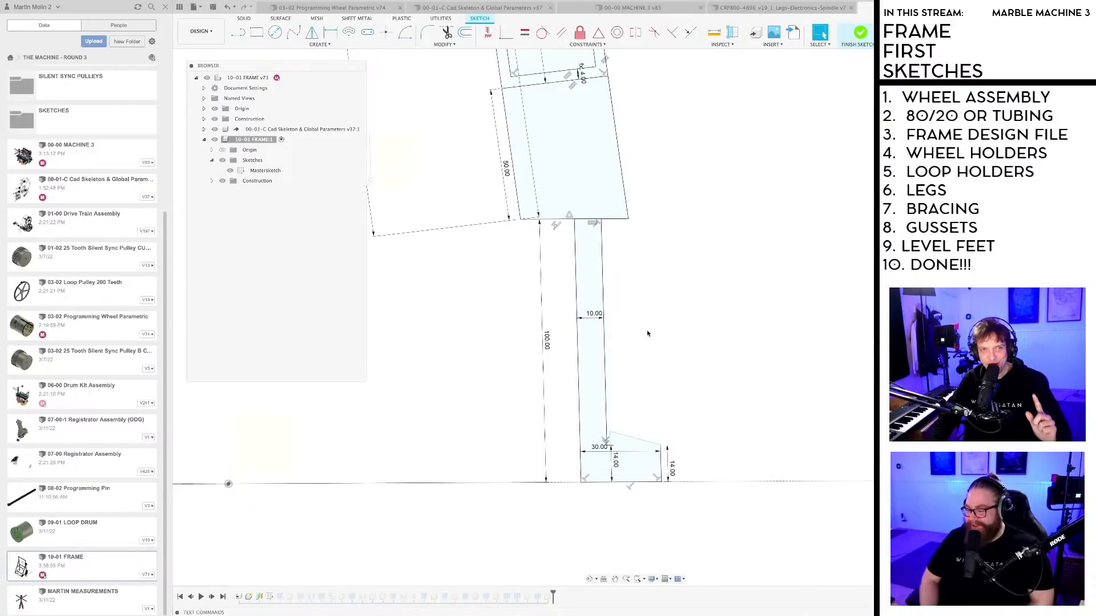
Step: Save the frame design with the version description "User Saved"
key(super+s)
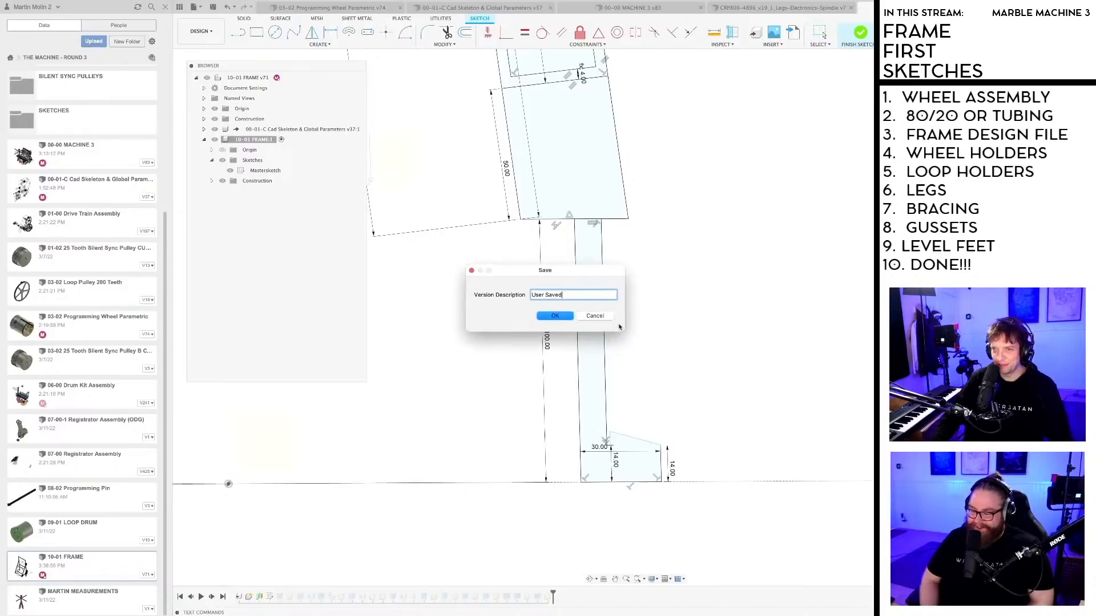
click(562, 317)
scroll(681, 338, down, 3)
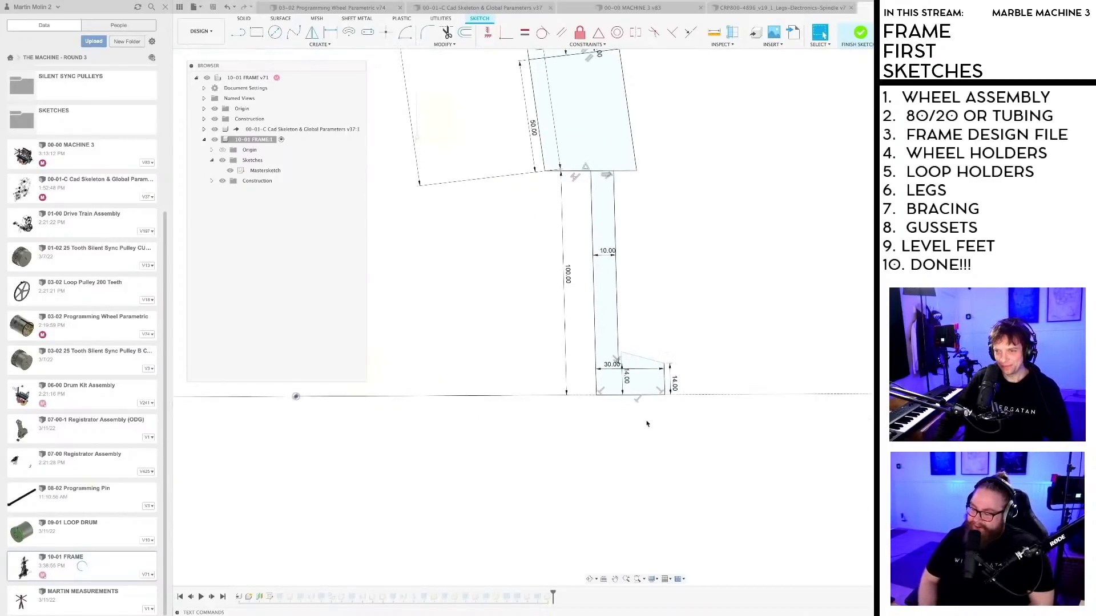
Step: Dimension the angle between the foot base's sloped top edge and its outer edge as 105°
scroll(668, 385, up, 5)
key(d)
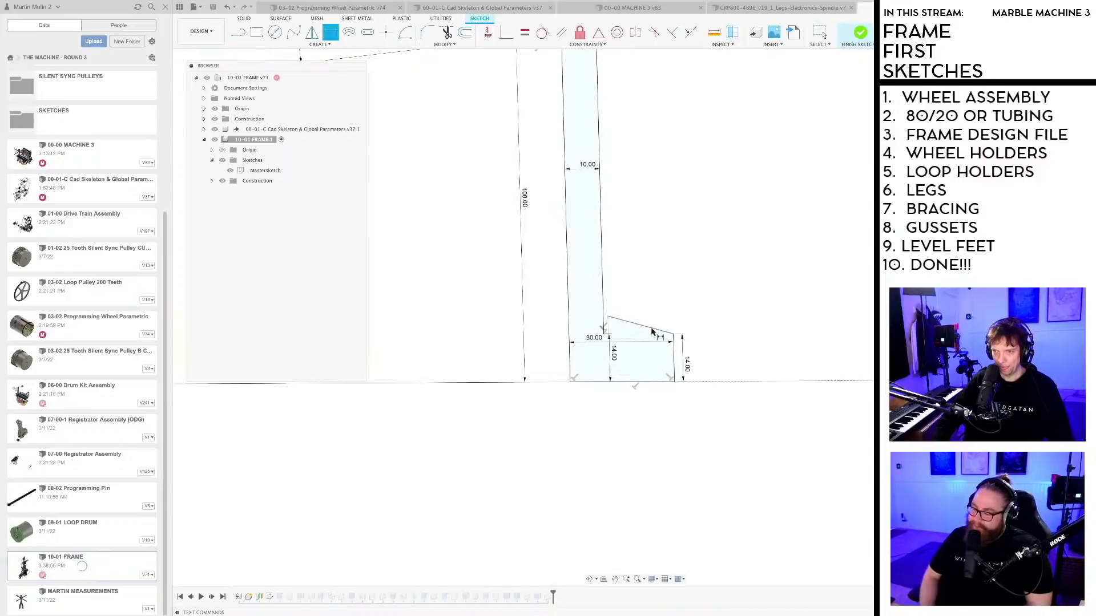
click(651, 328)
click(674, 349)
click(647, 356)
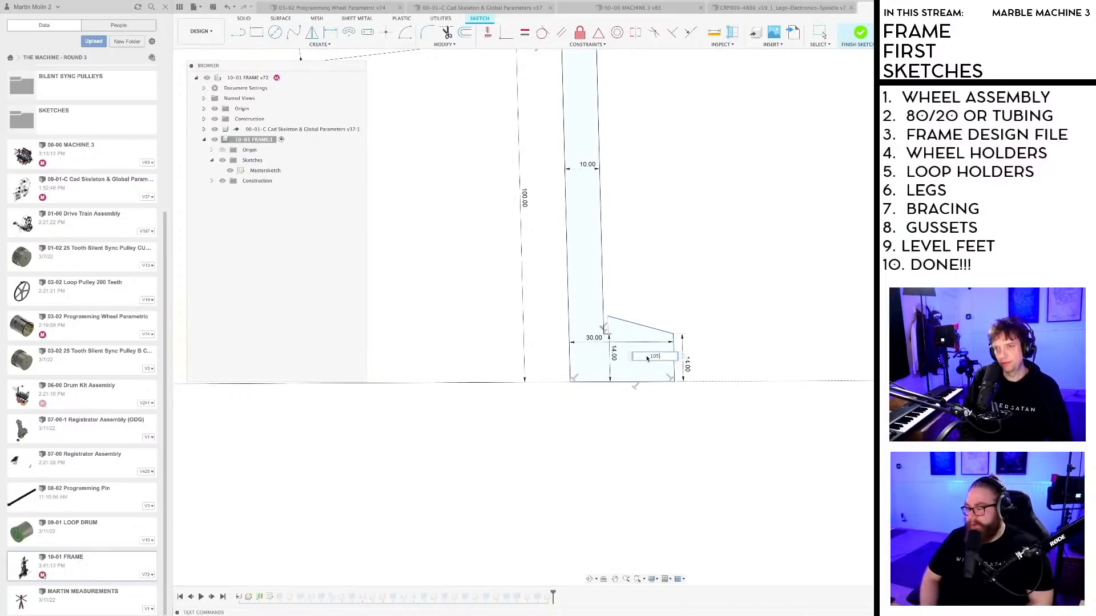
text(105)
key(Return)
scroll(629, 361, up, 3)
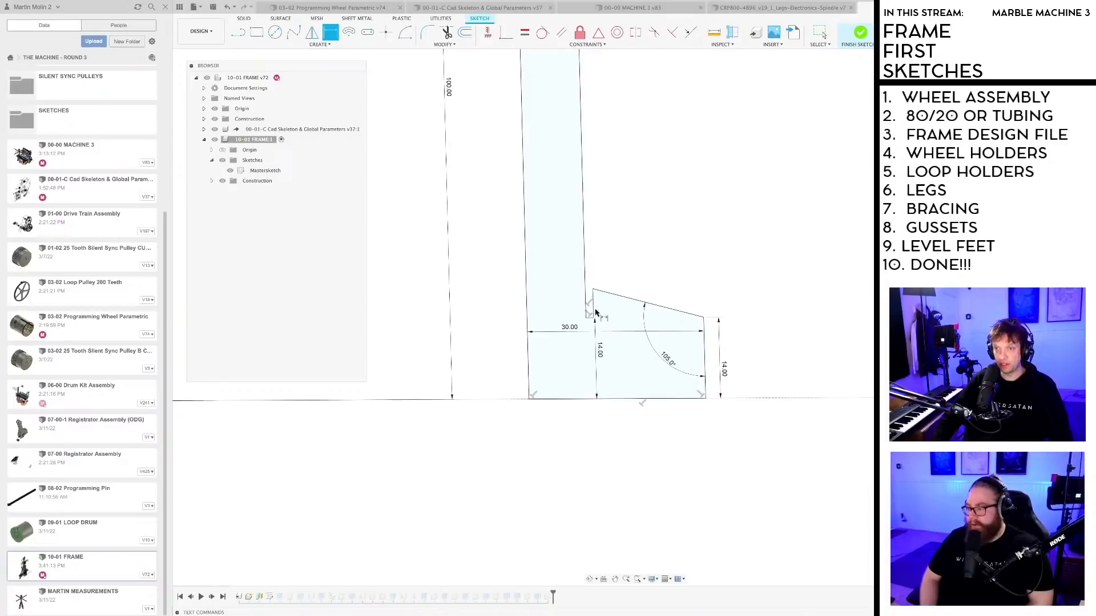
Step: Try a driven height dimension from the notch floor beside the stem to the foot's bottom edge, and undo it
scroll(595, 313, up, 2)
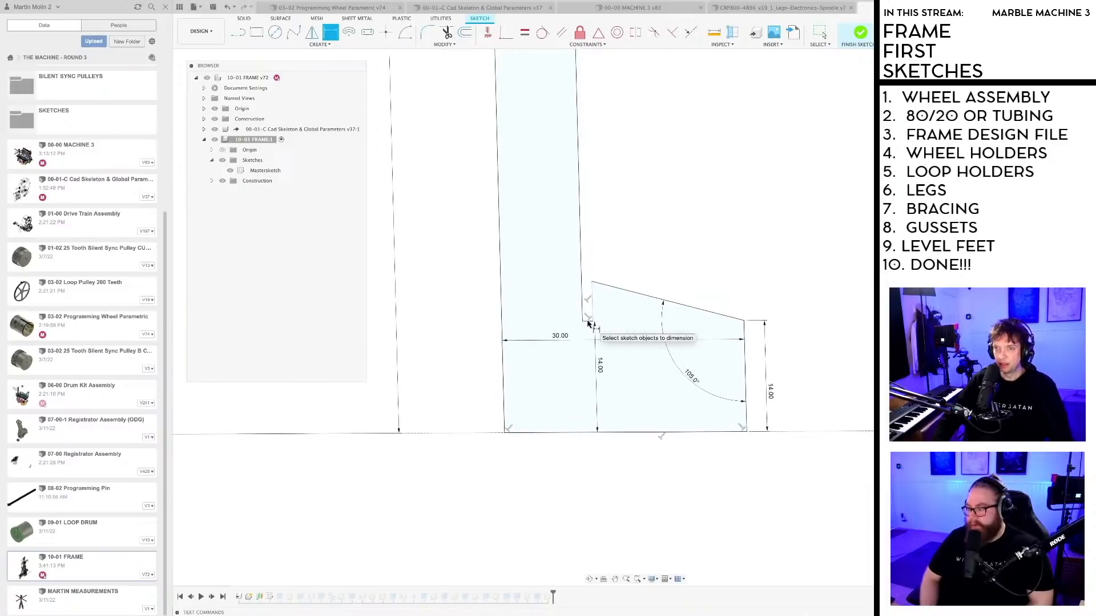
click(588, 321)
click(589, 432)
click(588, 382)
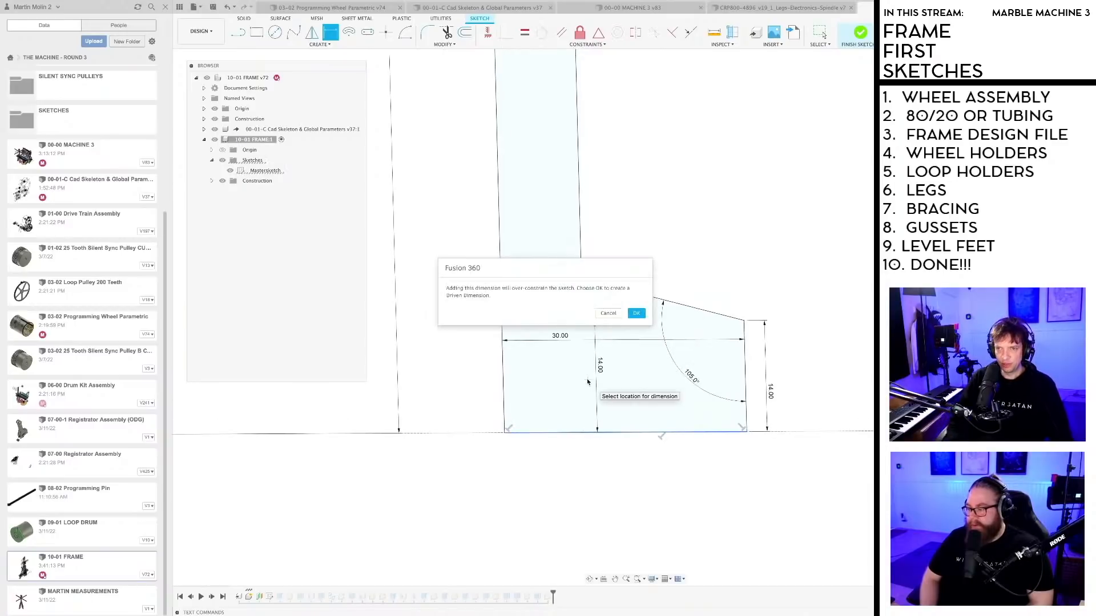
key(Return)
key(Escape)
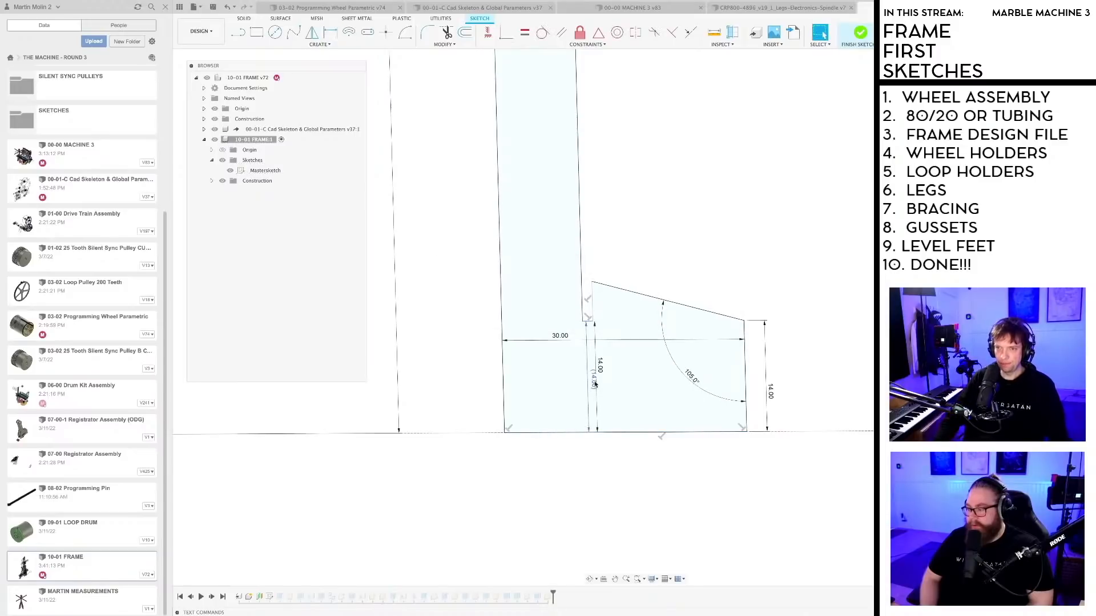
key(ctrl+z)
Step: Dimension the notch width between the stem and the foot base's inner upright edge as 2 mm
scroll(601, 317, up, 2)
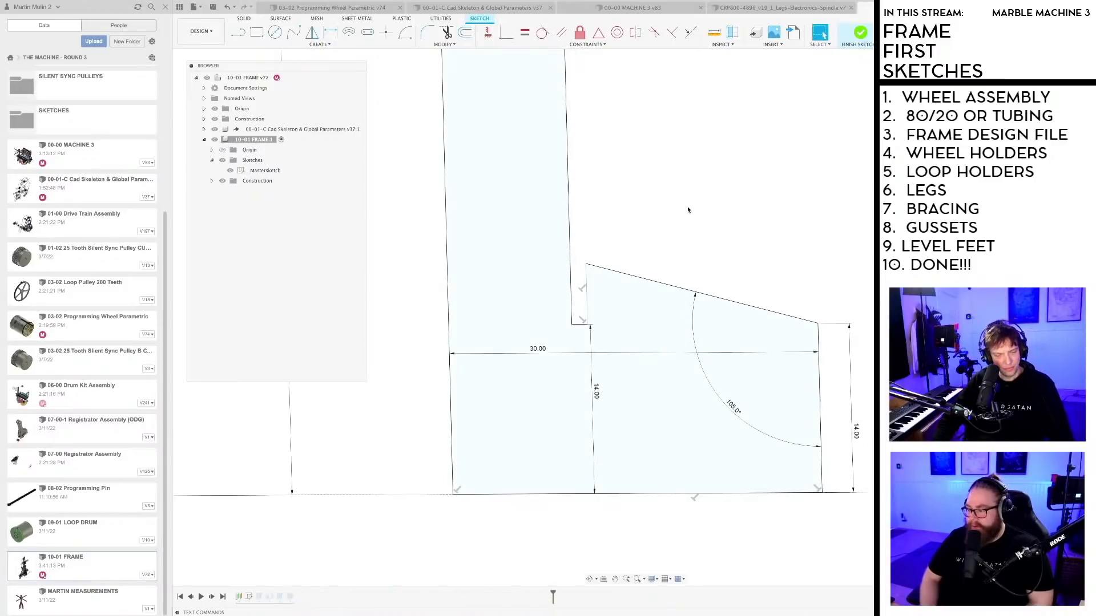
key(r)
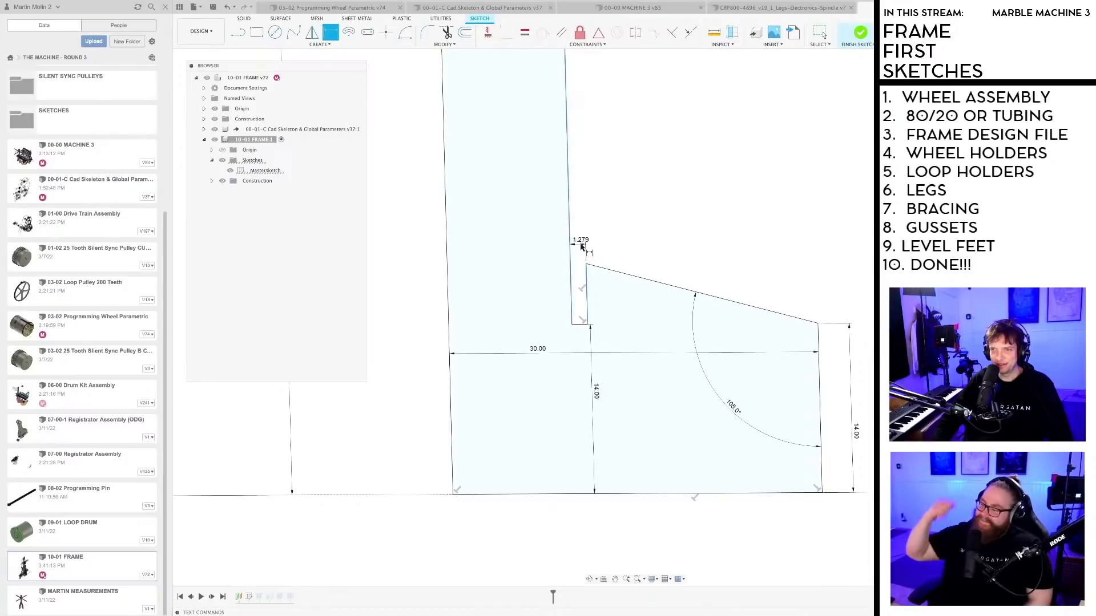
click(581, 245)
key(Return)
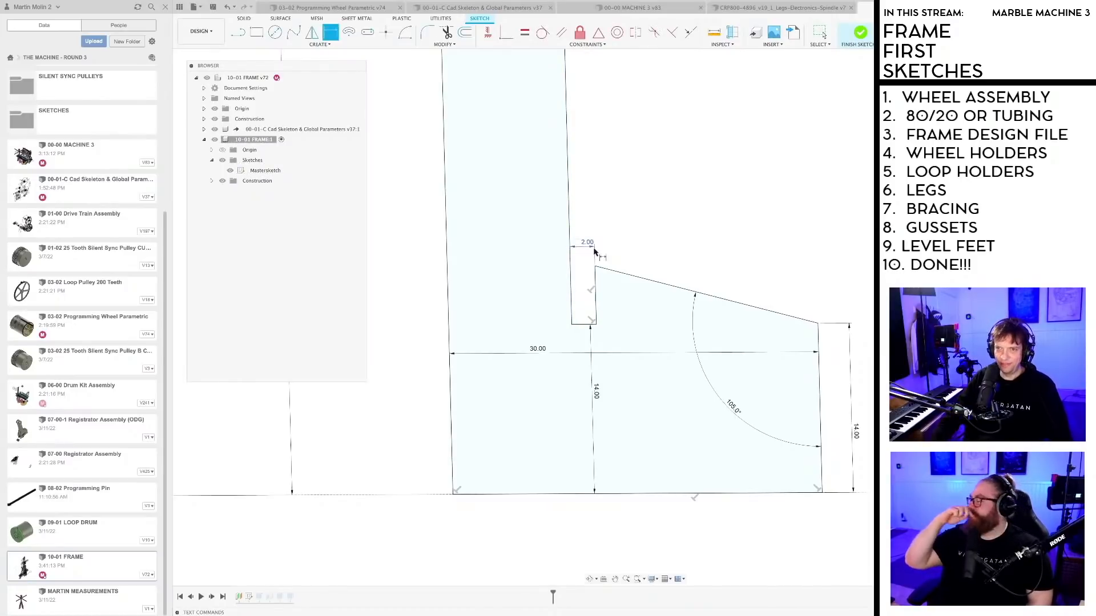
Step: Save the frame design with the version description "User Saved"
scroll(656, 305, down, 10)
key(ctrl+s)
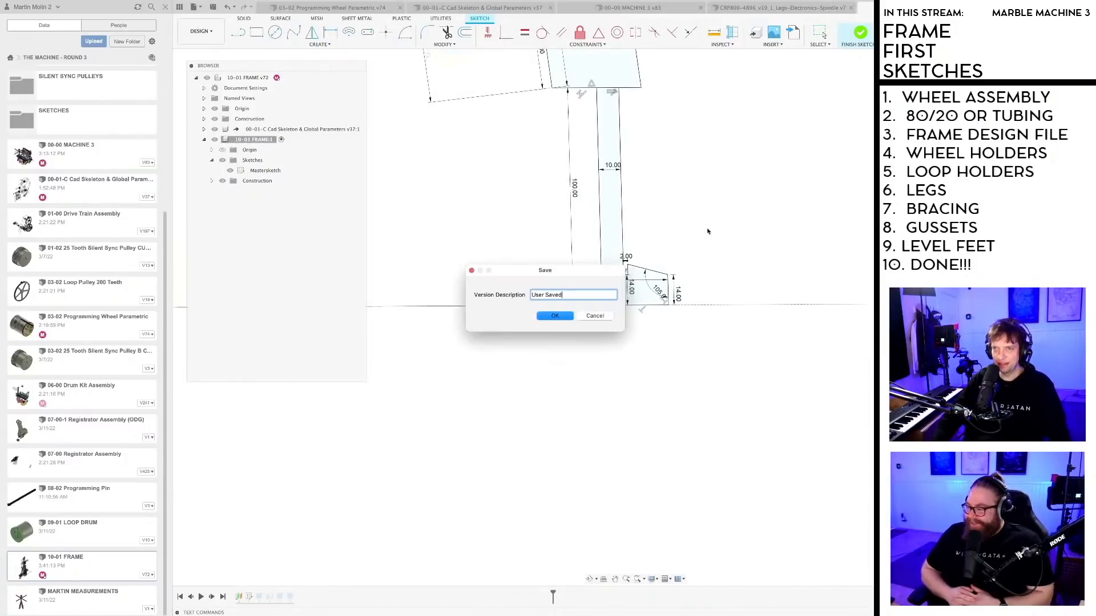
key(Return)
mouse_move(649, 205)
middle_down()
mouse_move(610, 334)
mouse_move(650, 434)
middle_up()
scroll(611, 336, down, 3)
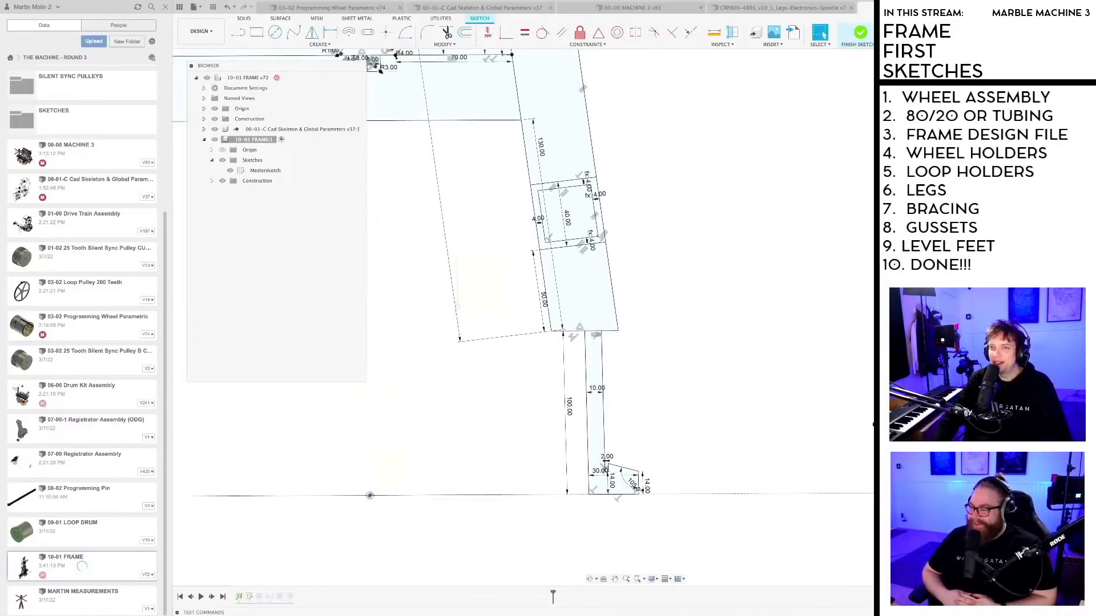
scroll(619, 416, up, 4)
mouse_move(618, 391)
middle_down()
mouse_move(541, 303)
mouse_move(543, 313)
mouse_move(706, 294)
mouse_move(849, 214)
middle_up()
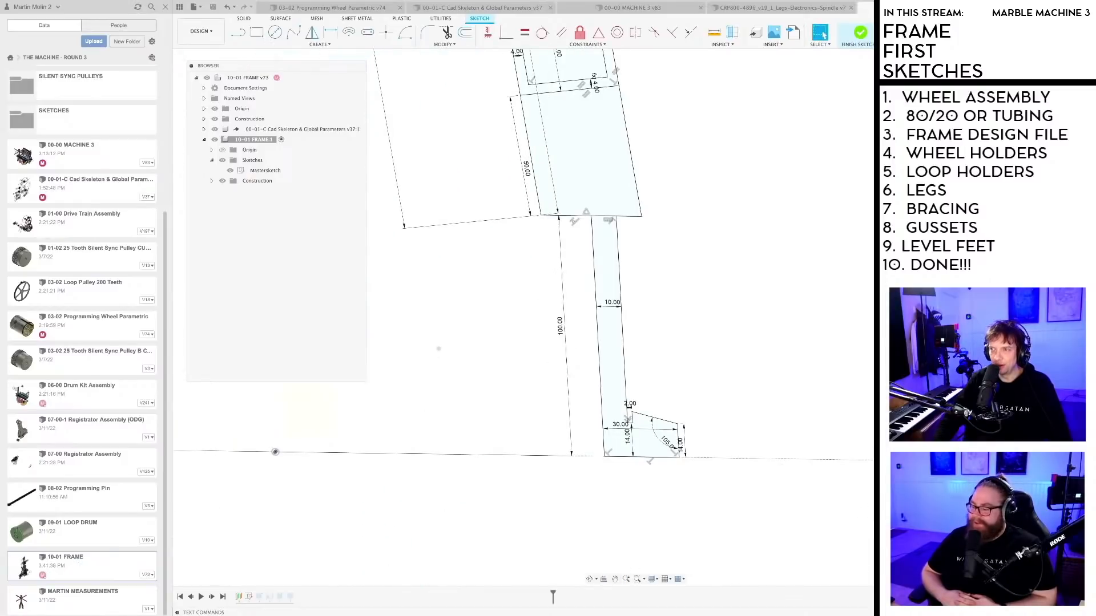
Step: Finish the Mastersketch and make the levelling feet component active
click(860, 33)
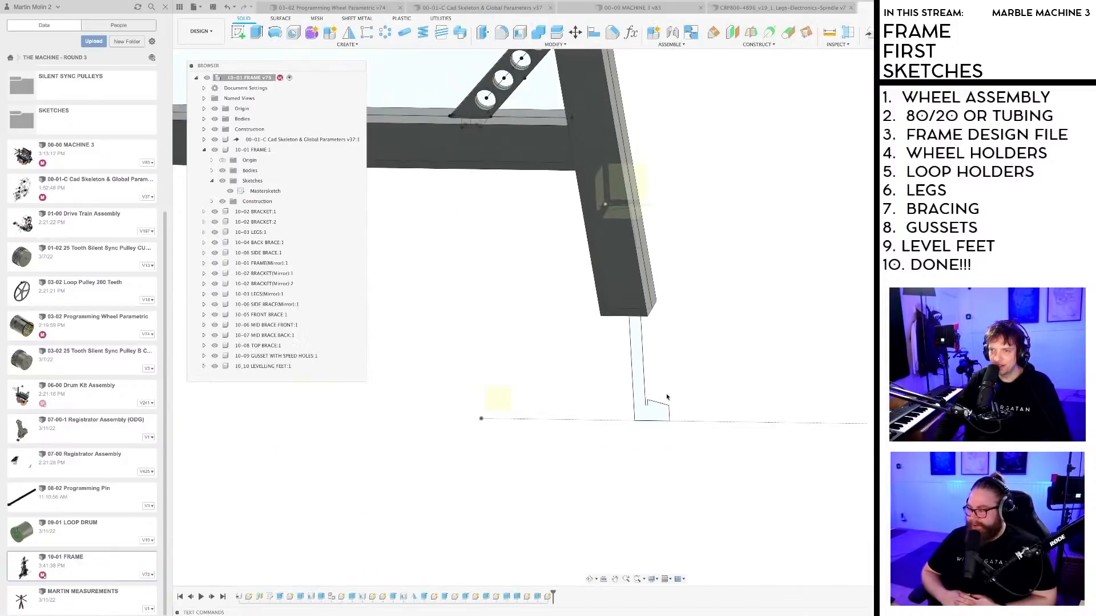
middle_drag(667, 397, 553, 416)
middle_drag(489, 363, 634, 381)
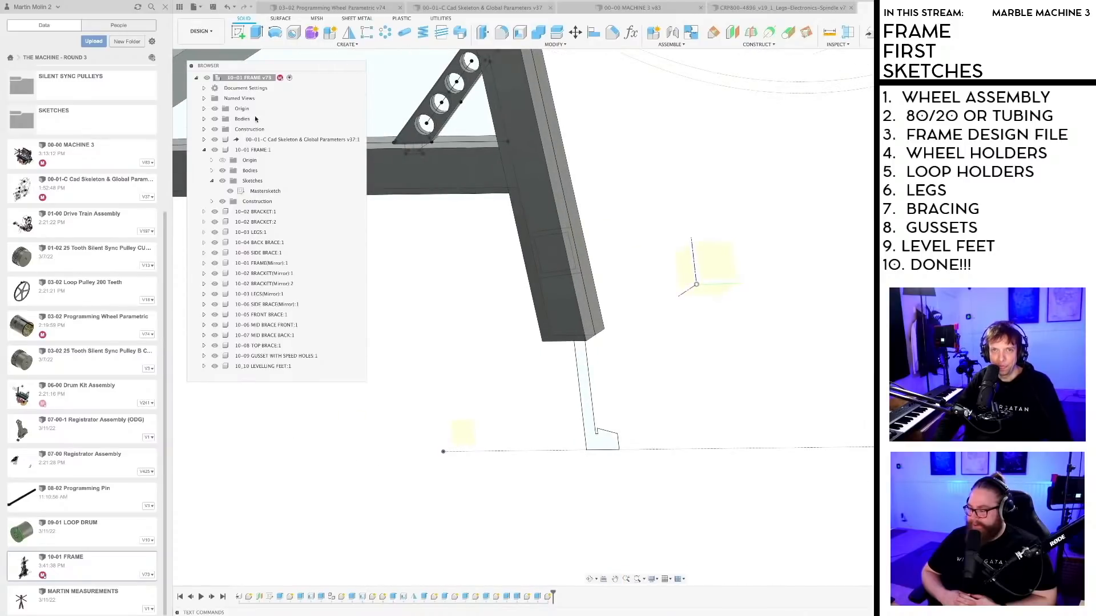
click(303, 366)
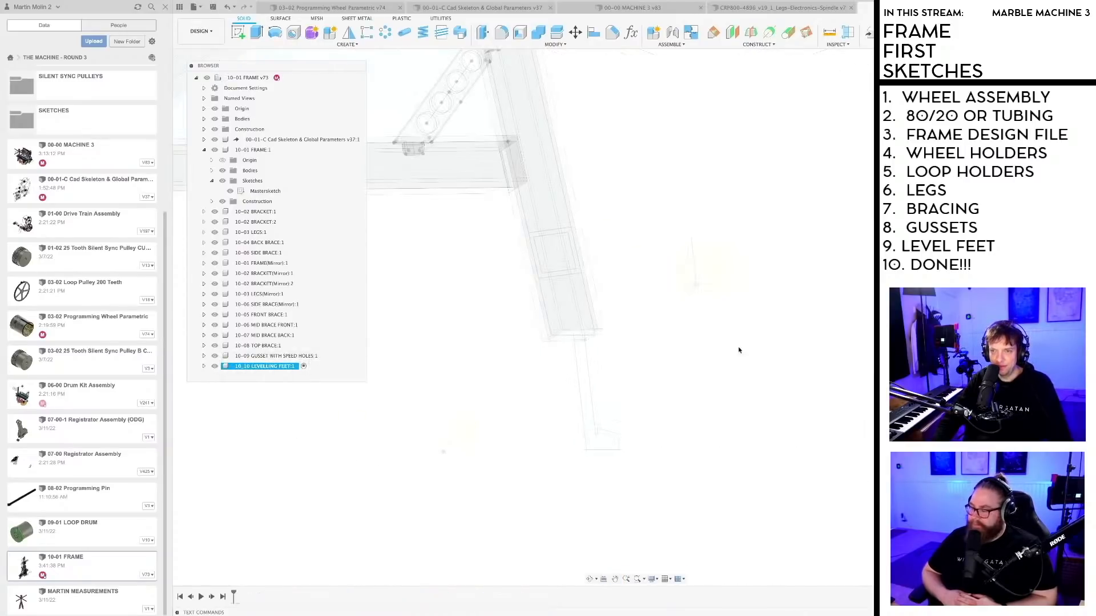
click(739, 350)
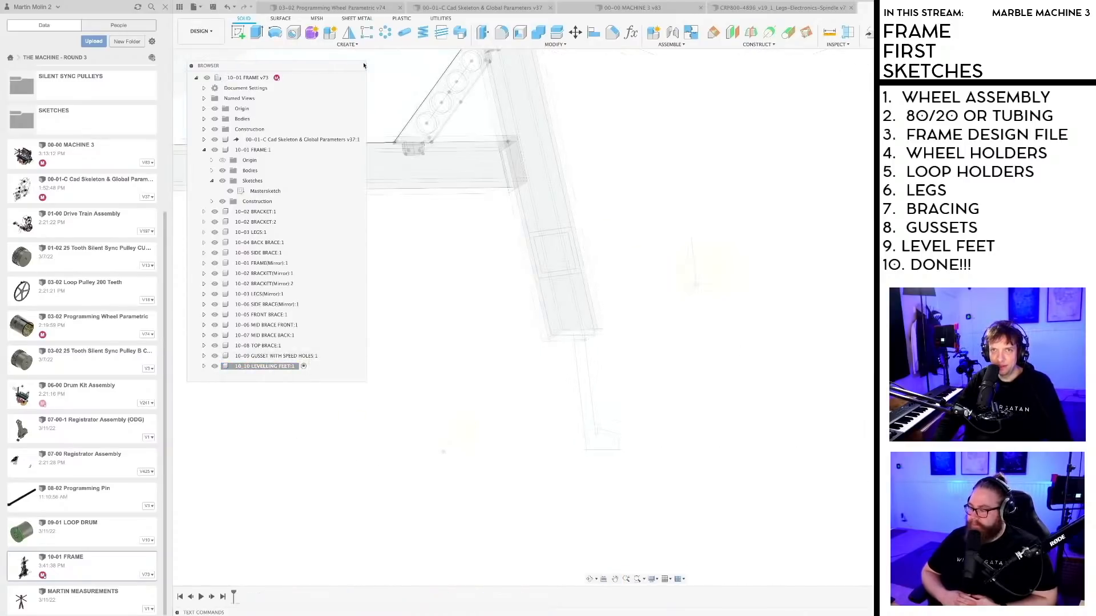
Step: Revolve the levelling foot profile about the stem's long straight centre edge as a new body
click(275, 32)
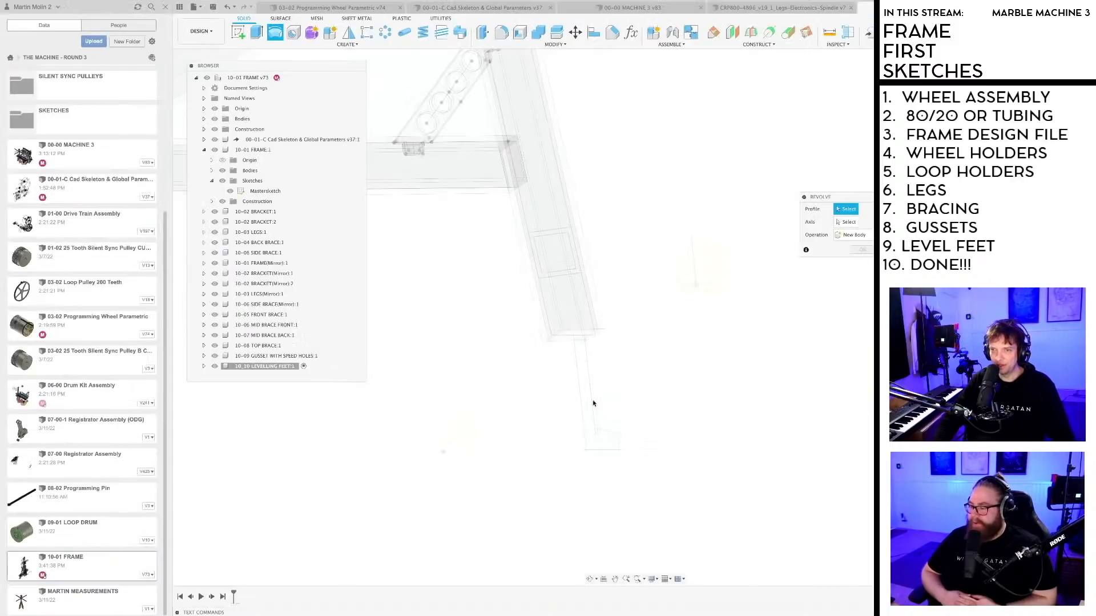
click(585, 404)
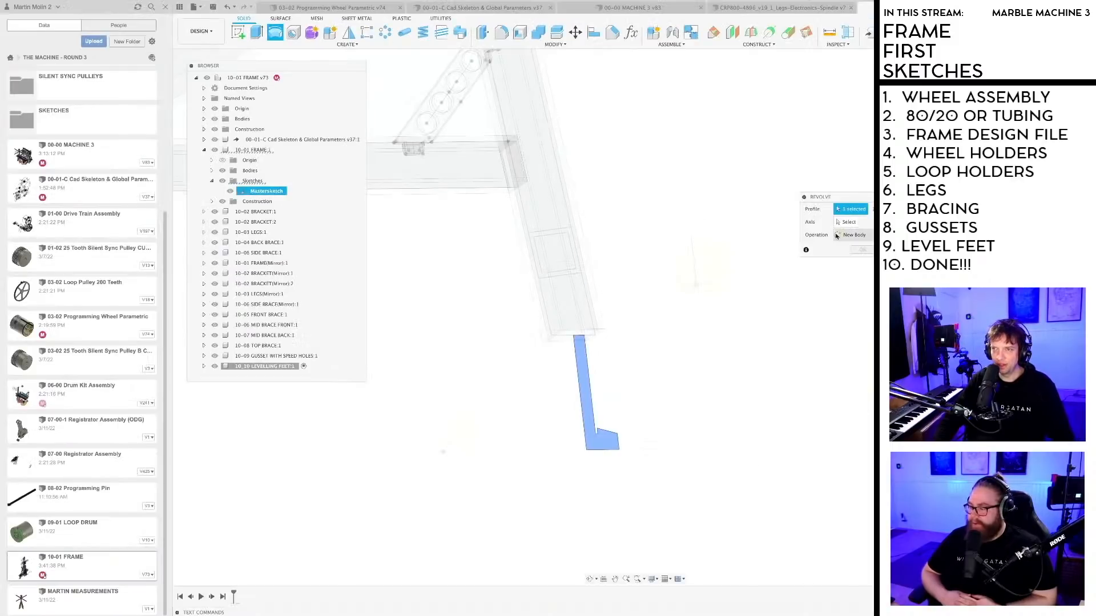
click(580, 399)
mouse_move(653, 413)
shift+middle_down()
mouse_move(655, 390)
mouse_move(639, 429)
shift+middle_up()
middle_drag(595, 466, 719, 290)
scroll(655, 342, up, 5)
click(862, 288)
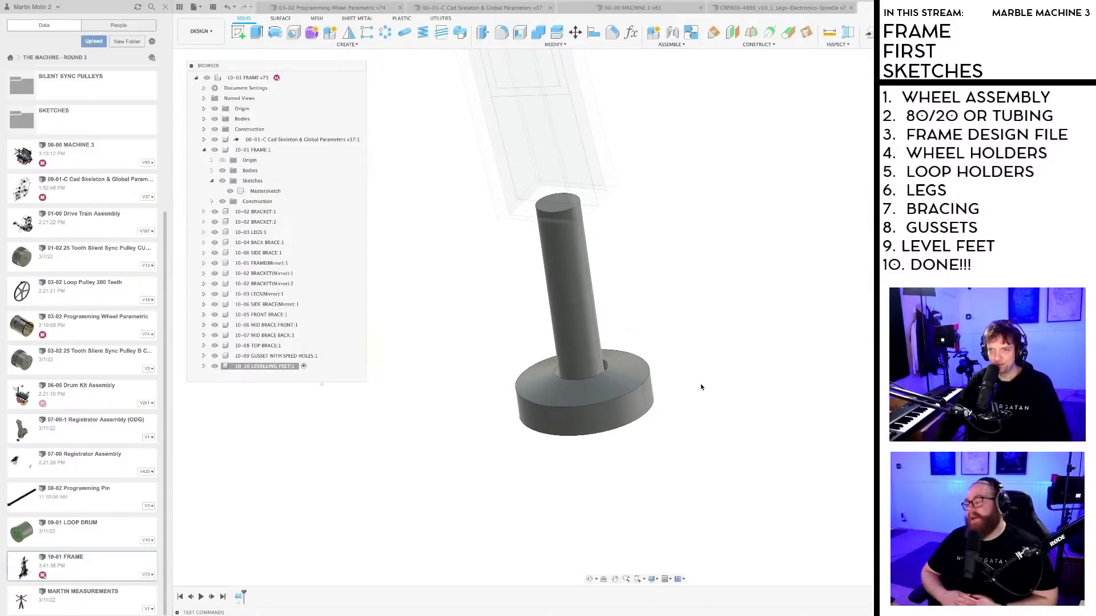
Step: Save a new version of the frame design with the revolved levelling foot
scroll(699, 385, down, 5)
key(ctrl+s)
key(Return)
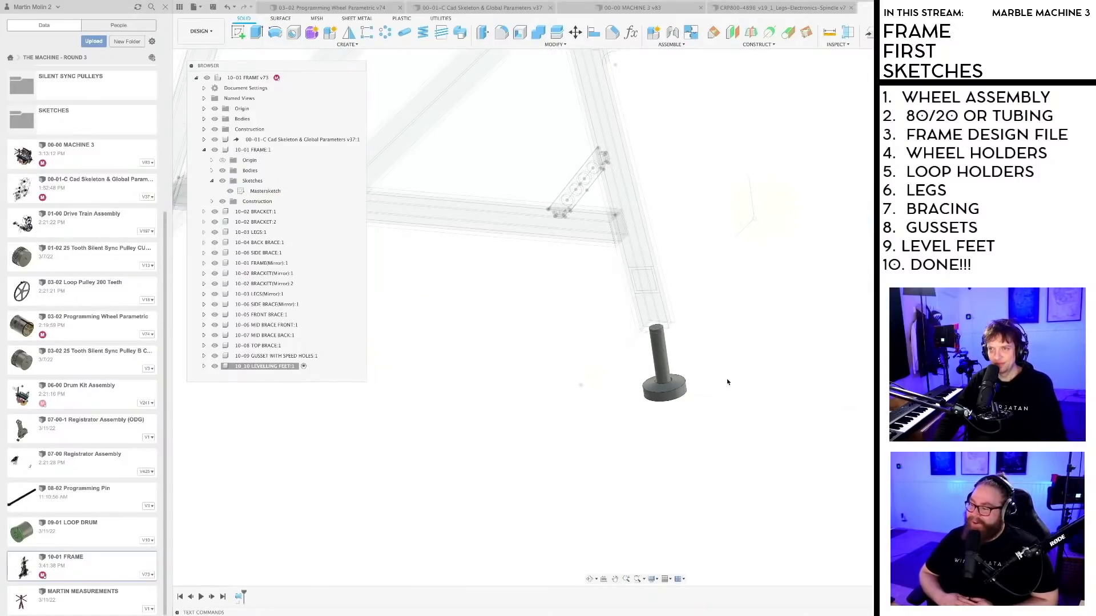
scroll(728, 379, down, 3)
scroll(729, 380, down, 1)
middle_drag(735, 383, 632, 389)
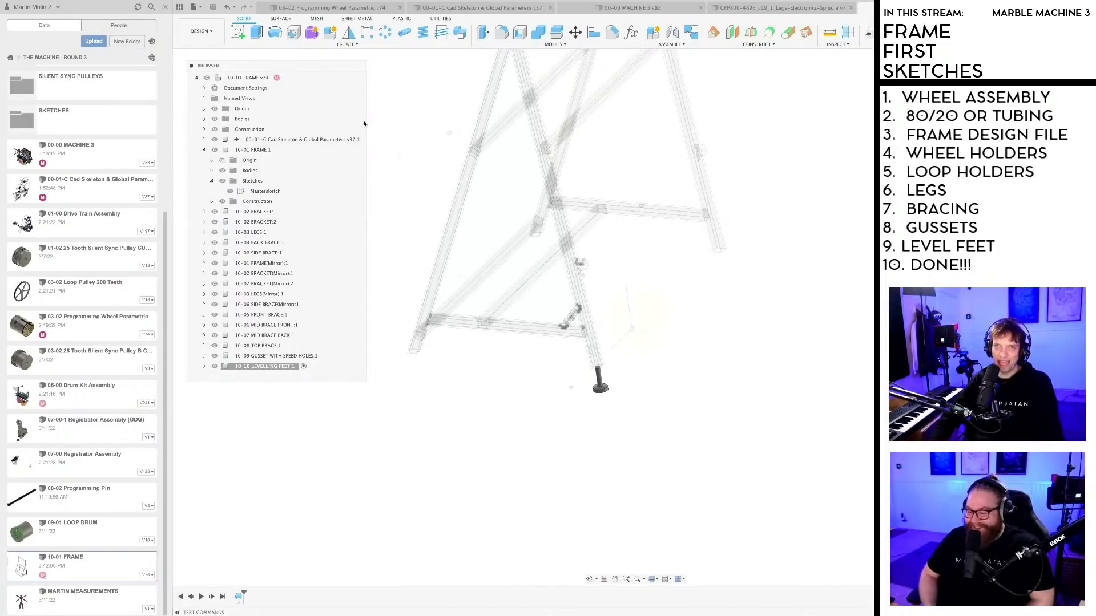
Step: Start a rectangular pattern of type Components with the levelling feet component as its object
click(367, 33)
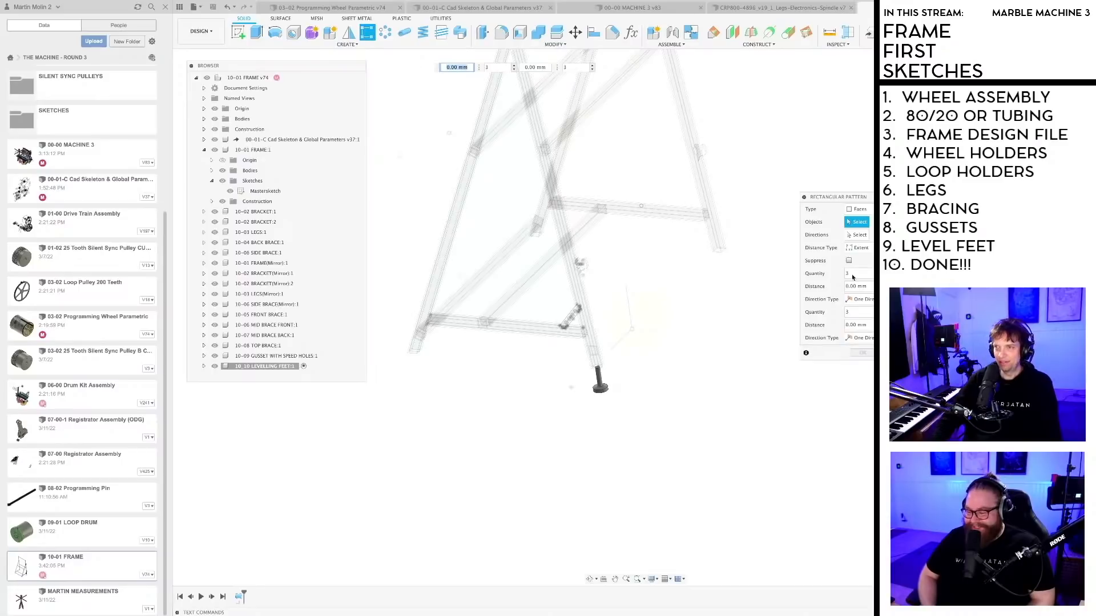
click(866, 209)
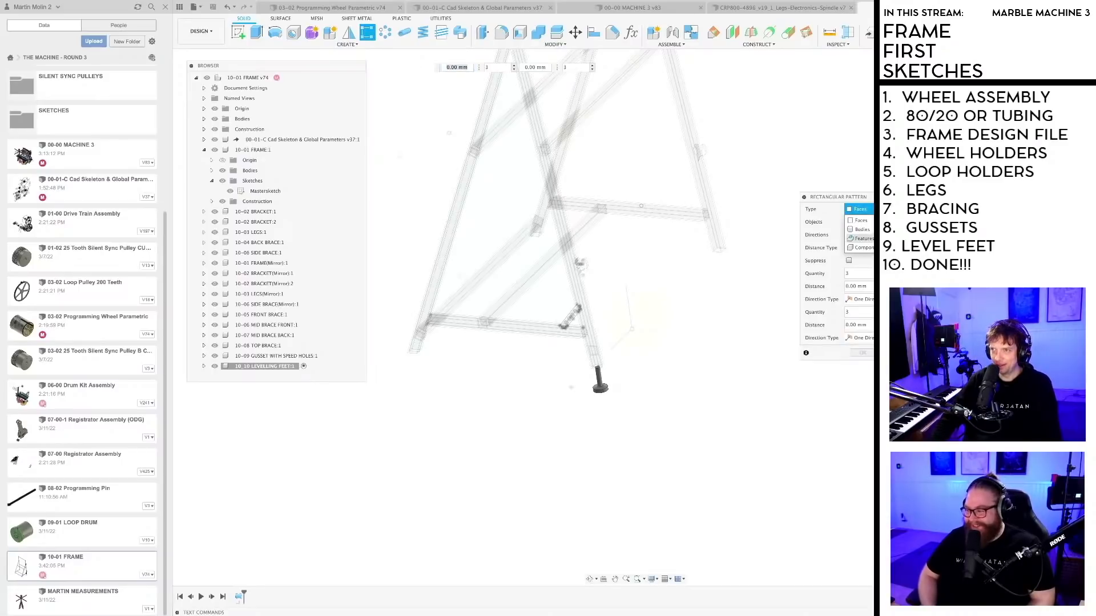
click(866, 248)
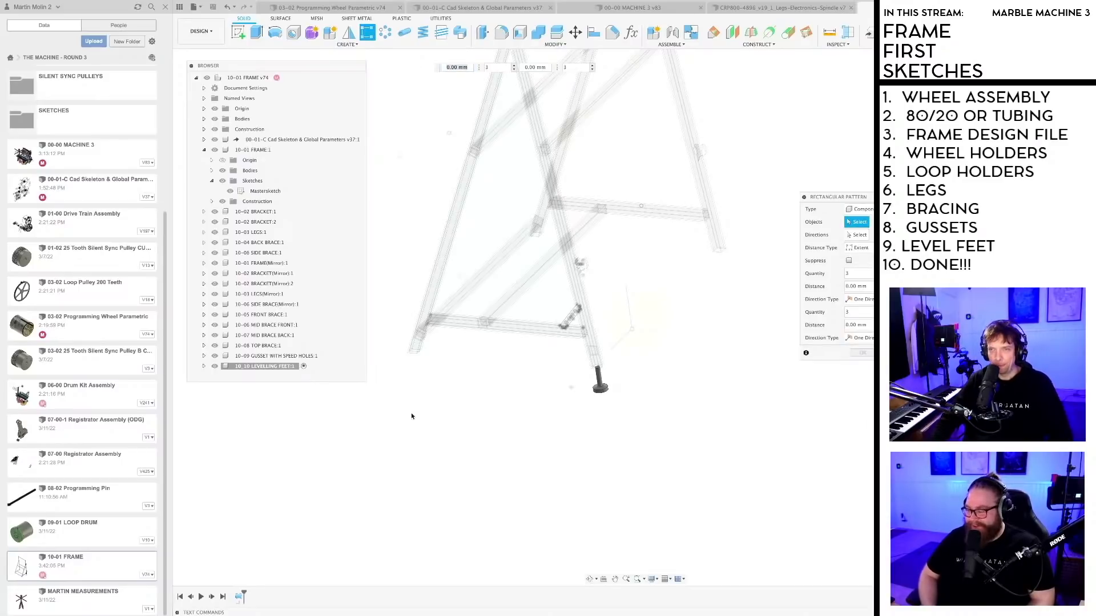
click(273, 369)
scroll(637, 443, down, 3)
middle_drag(637, 442, 551, 515)
drag(845, 197, 716, 253)
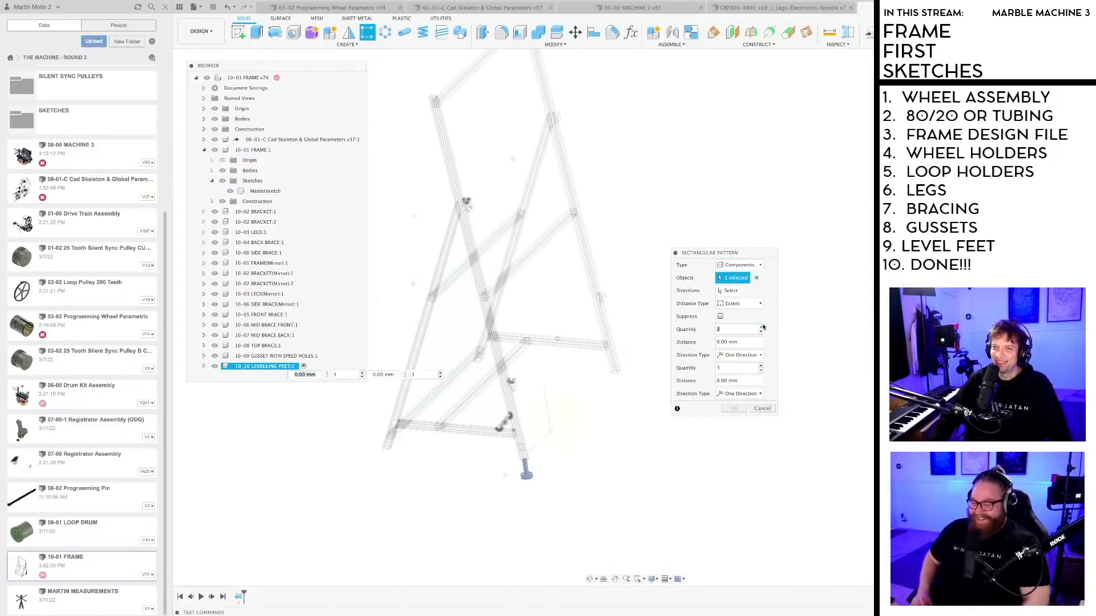
Step: Spread the foot pattern along the origin axis by about -1148 mm and crosswise by about -779 mm, with a crosswise quantity of 2
click(730, 294)
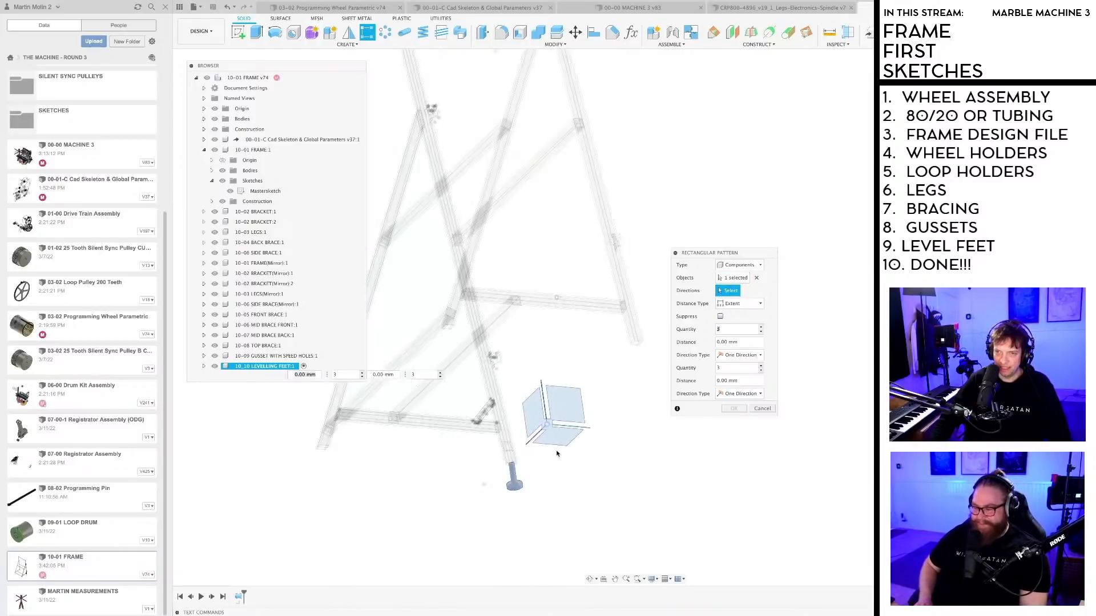
scroll(558, 451, up, 2)
click(531, 439)
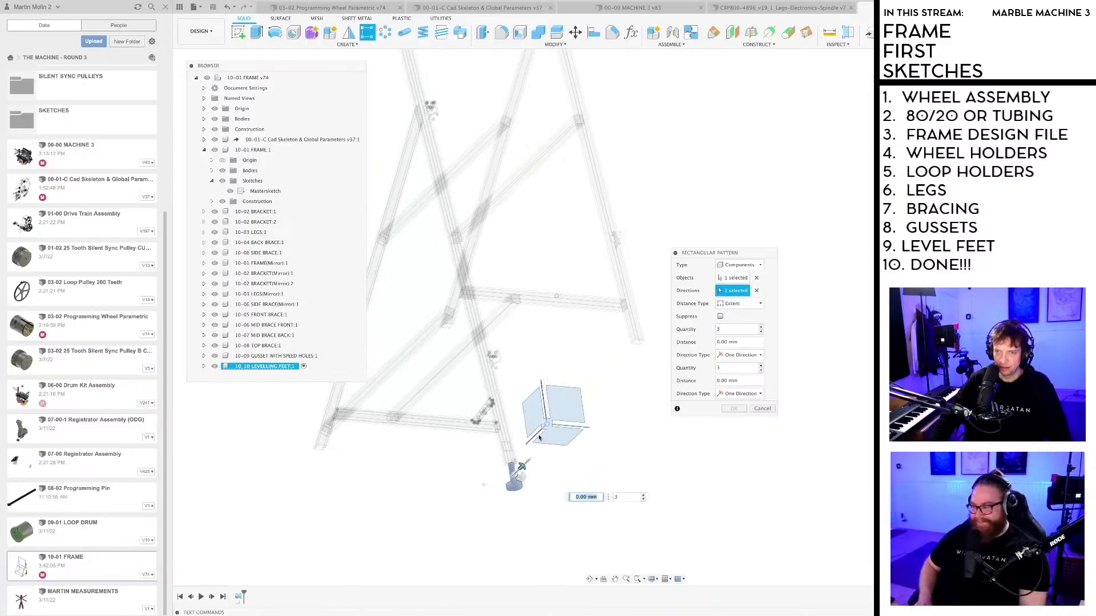
drag(521, 467, 614, 330)
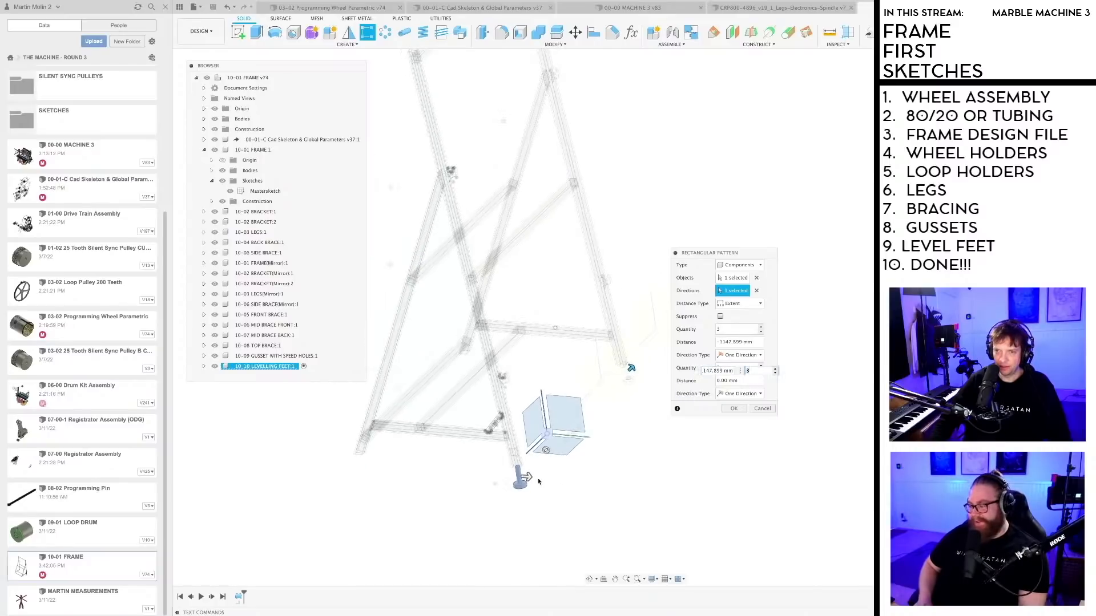
drag(521, 476, 375, 458)
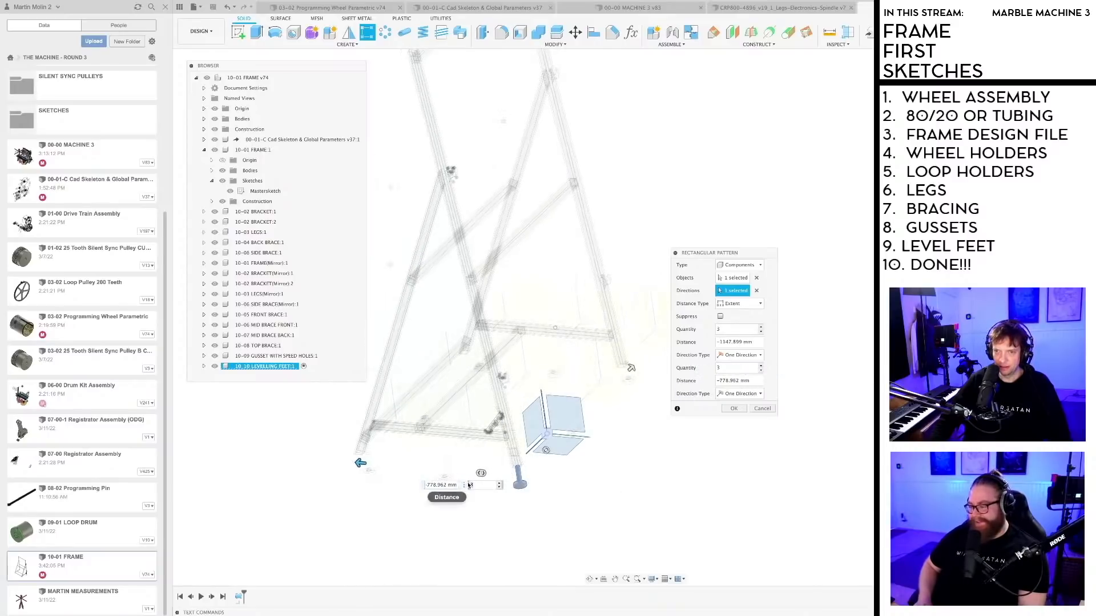
click(499, 487)
scroll(826, 331, down, 3)
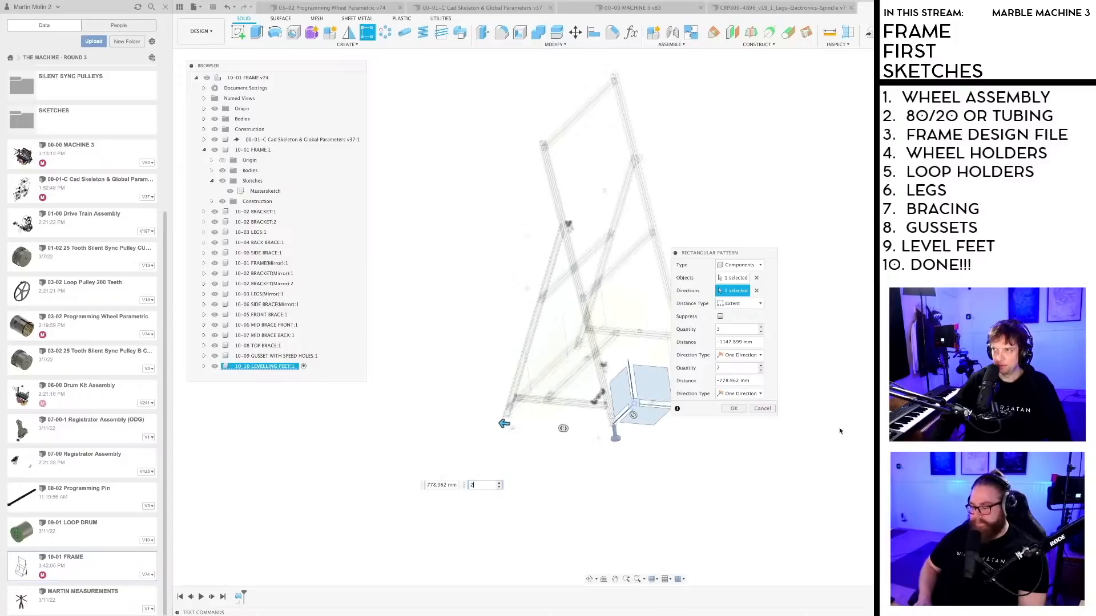
Step: Set the foot pattern's first-direction quantity to 2 and its crosswise distance to -816 mm, lining the feet up with the far legs
mouse_move(826, 331)
shift+middle_down()
mouse_move(788, 274)
mouse_move(805, 292)
mouse_move(814, 337)
shift+middle_up()
middle_drag(634, 496, 637, 422)
scroll(511, 455, up, 4)
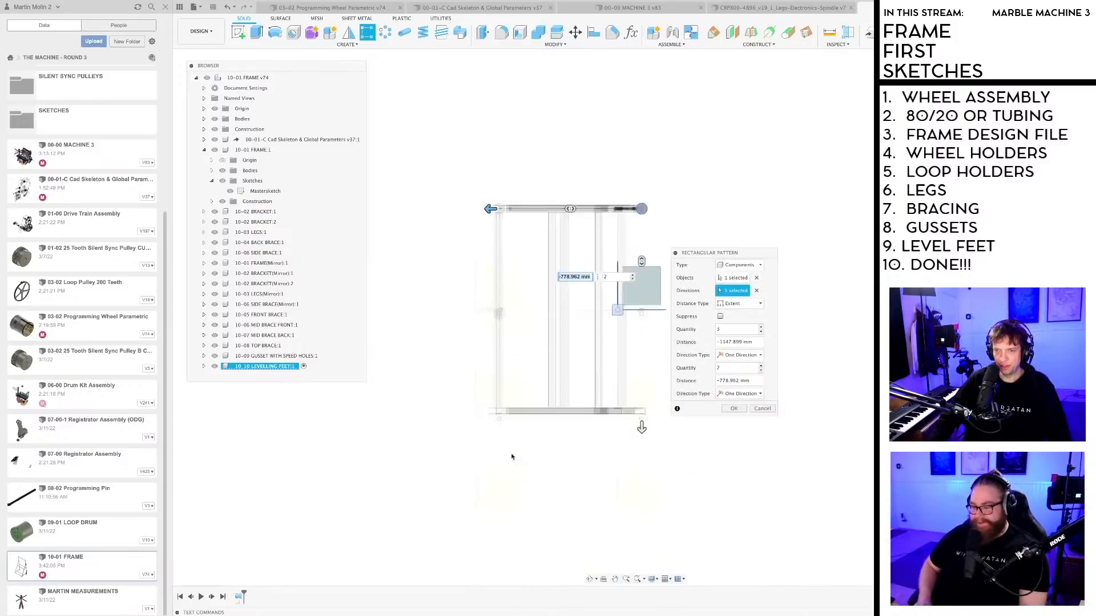
middle_drag(538, 308, 521, 379)
scroll(521, 379, down, 1)
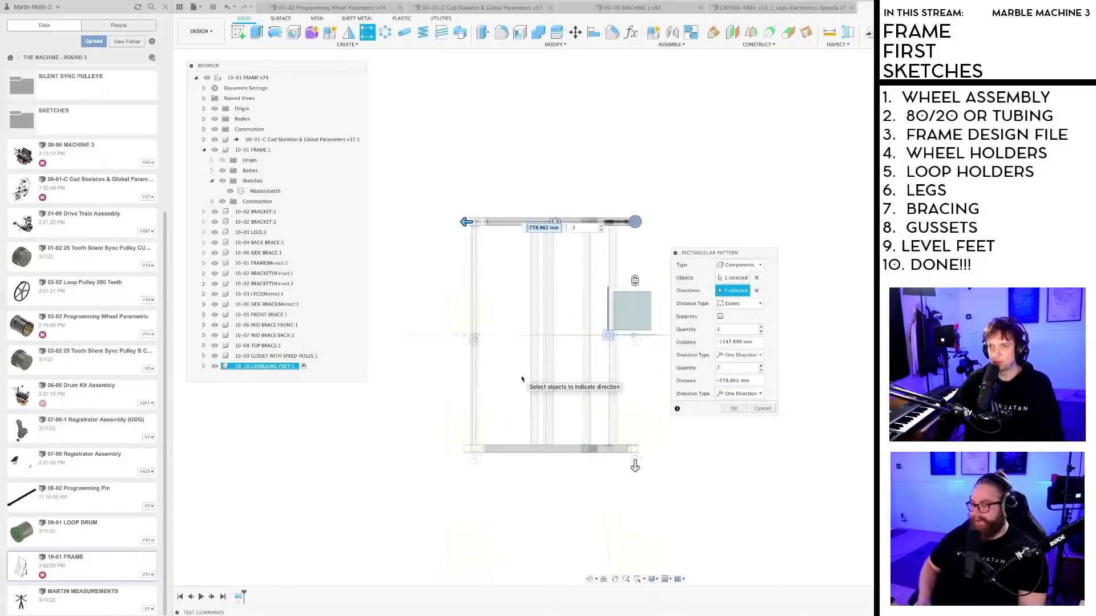
click(761, 332)
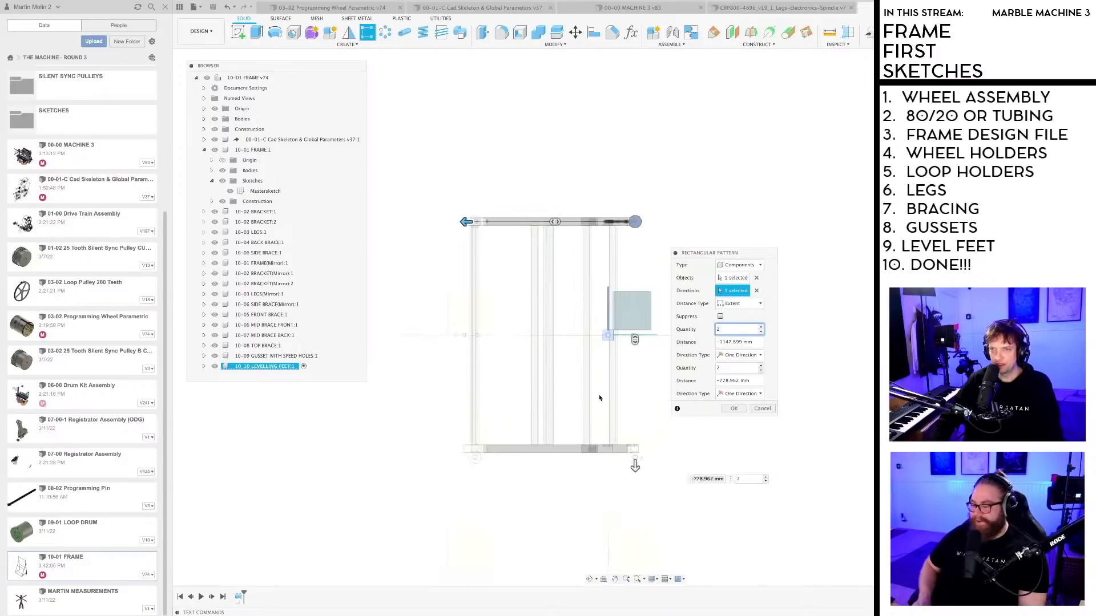
scroll(469, 231, up, 6)
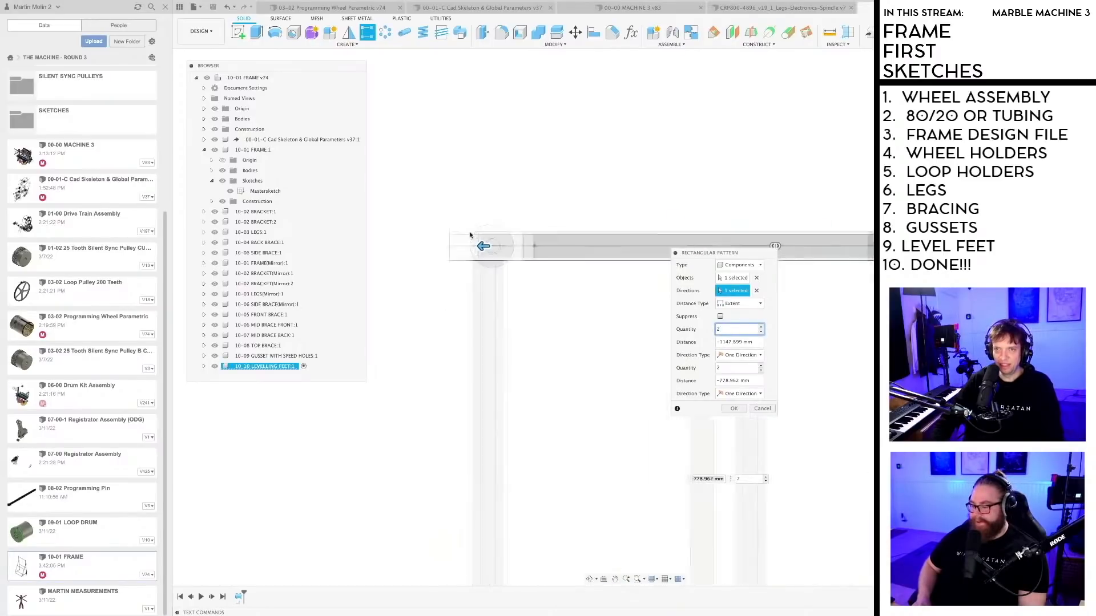
drag(611, 268, 540, 270)
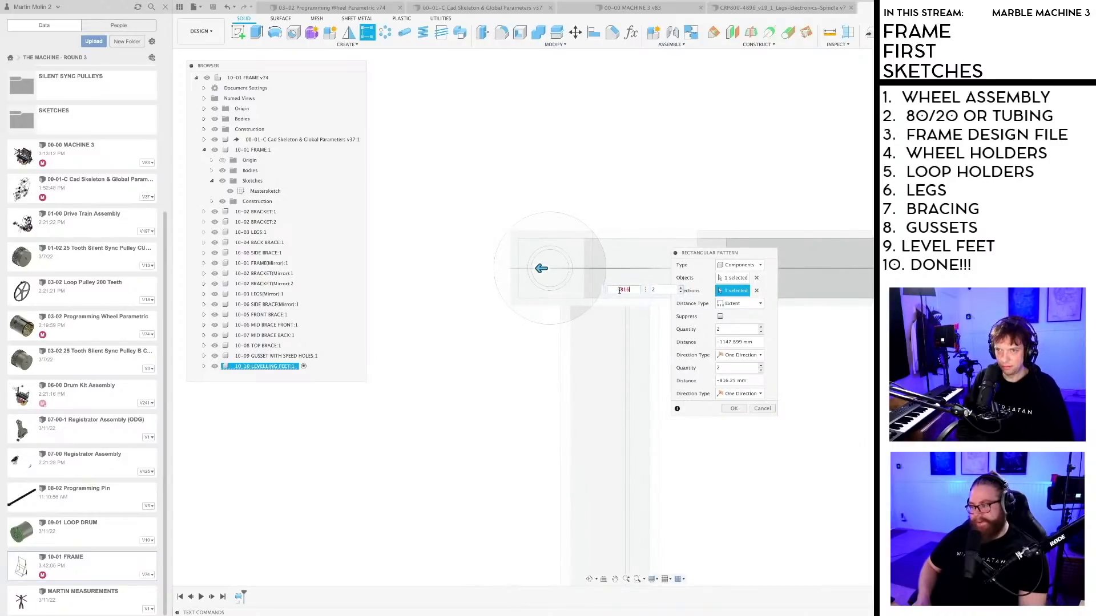
scroll(606, 365, up, 4)
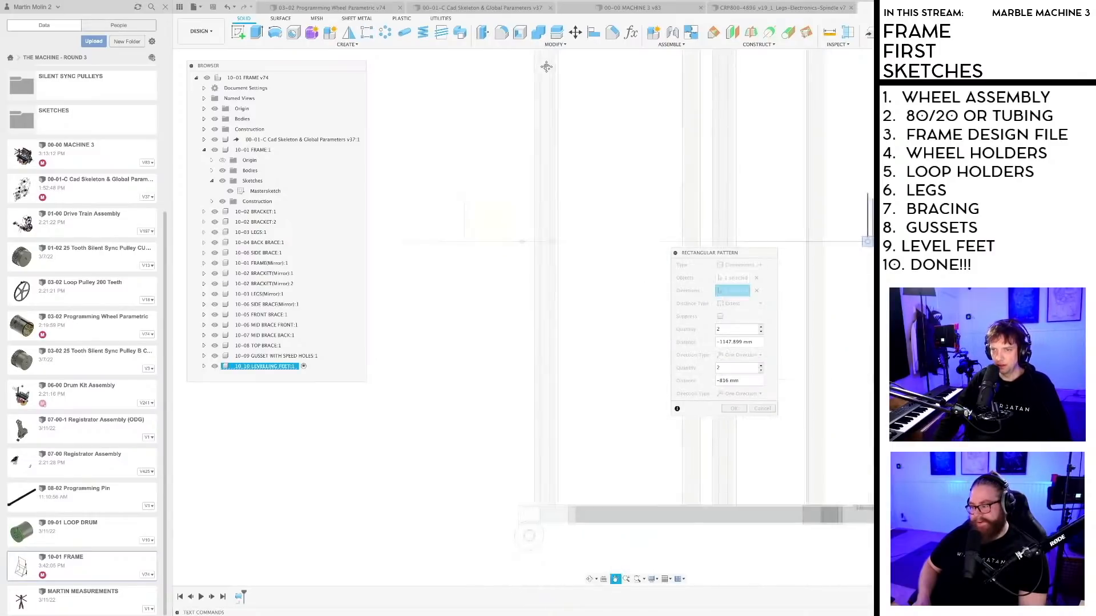
Step: Adjust the foot pattern's first-direction distance to about -1106 mm so the patterned feet sit under the opposite legs
middle_drag(913, 460, 572, 380)
scroll(605, 463, up, 4)
drag(620, 455, 619, 417)
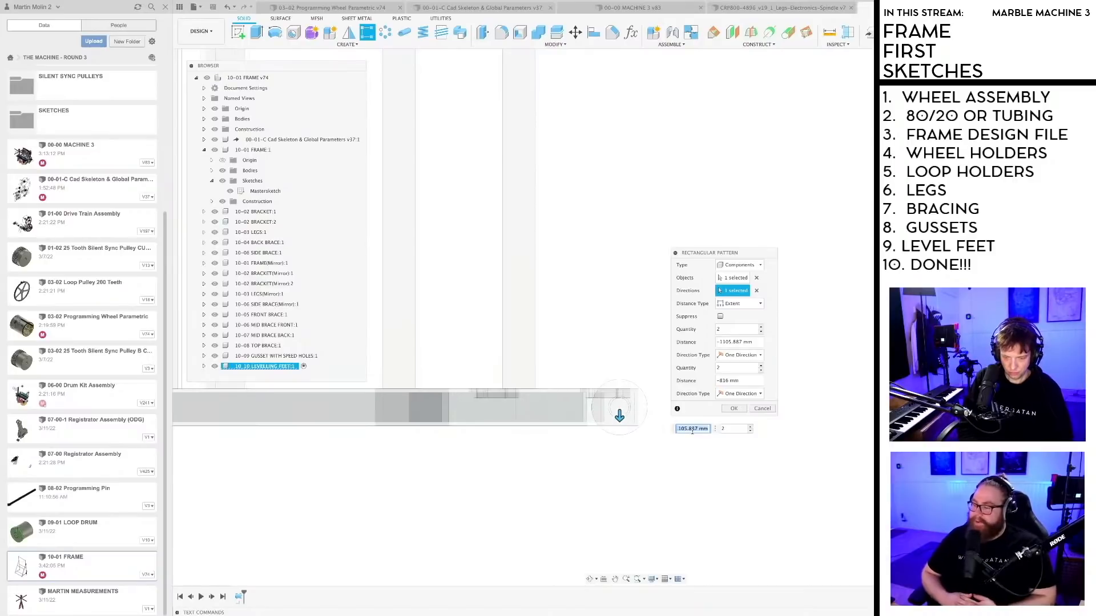
text(1186)
key(Return)
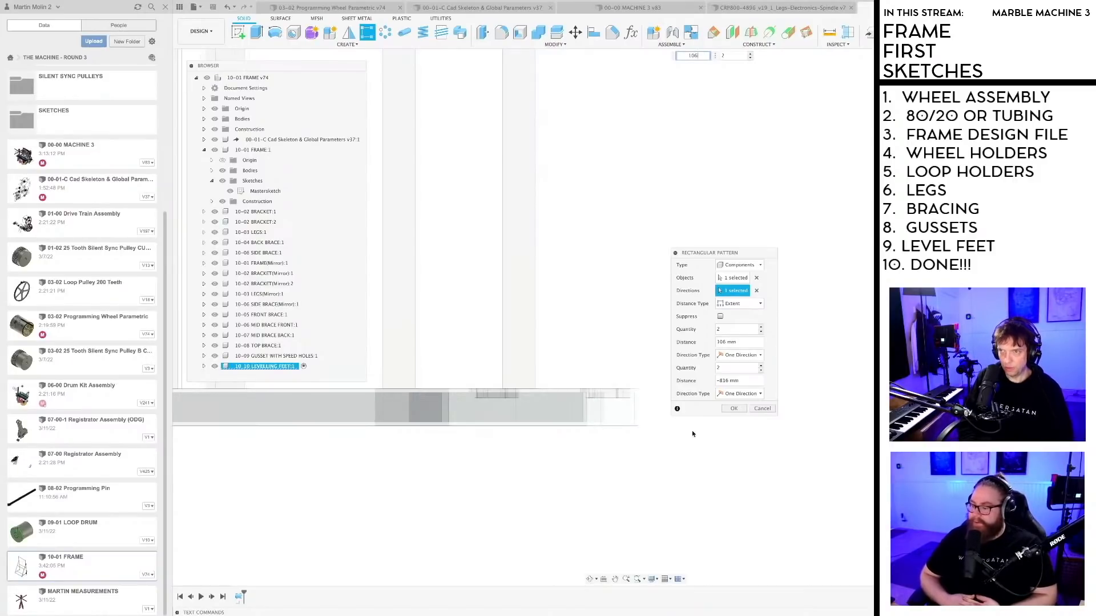
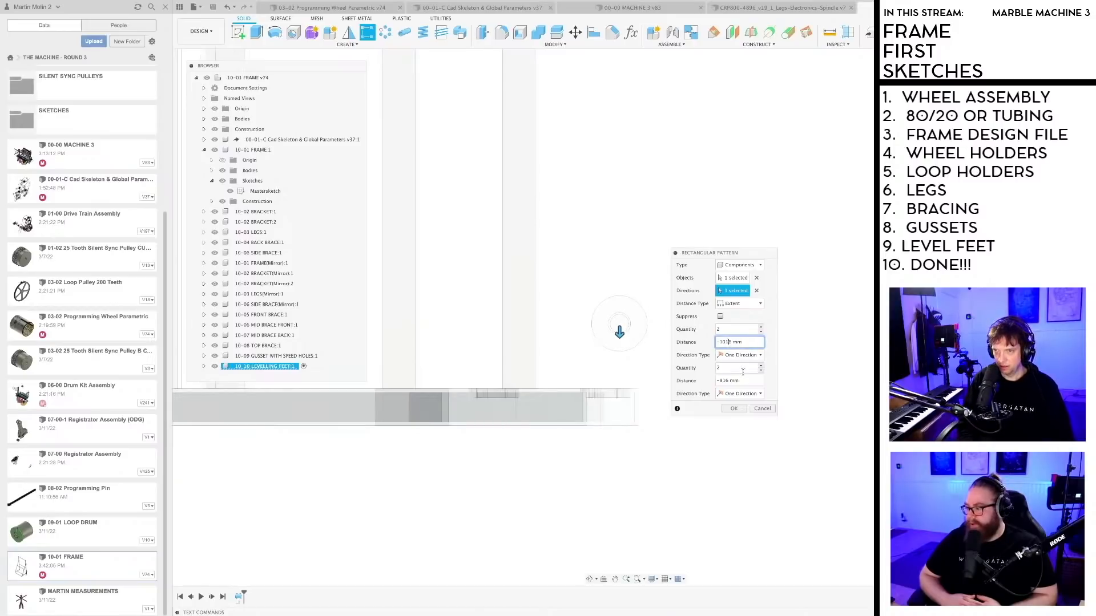
drag(619, 333, 620, 416)
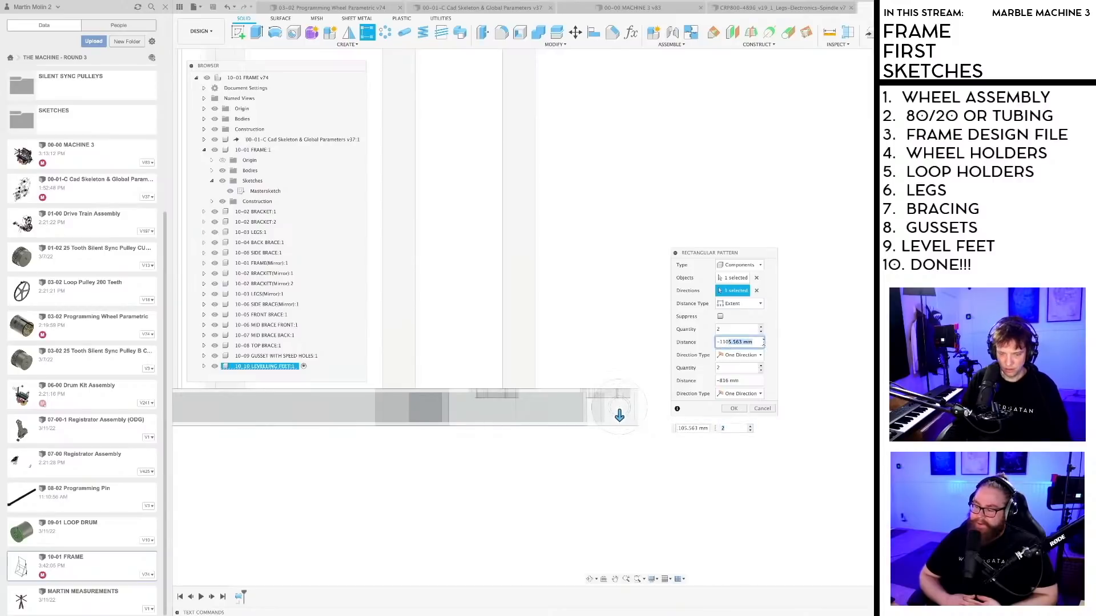
Step: Apply the rectangular pattern of levelling feet and save a new version of the frame design
click(734, 409)
shift+middle_drag(643, 344, 666, 440)
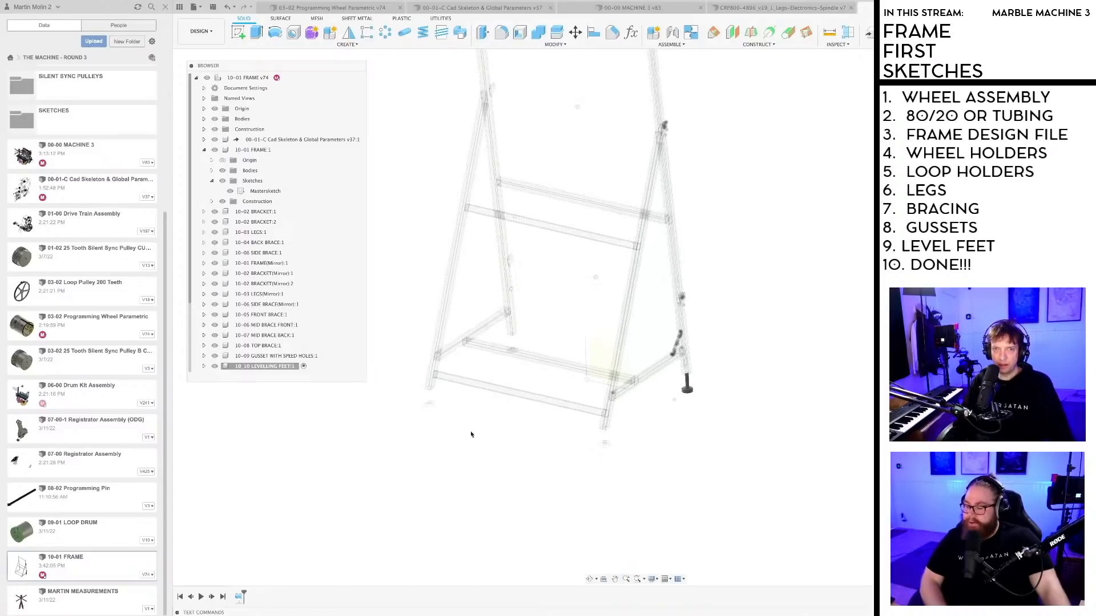
key(ctrl+s)
key(Return)
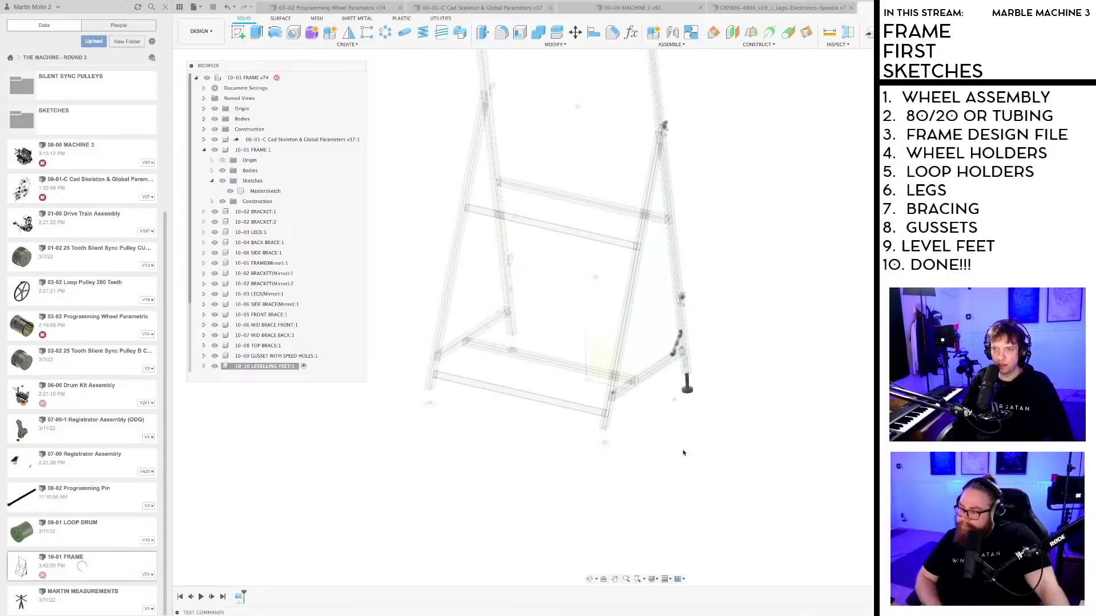
Step: In the Mastersketch, set the levelling foot profile's base width to 45 mm and finish the sketch
shift+middle_drag(683, 450, 291, 420)
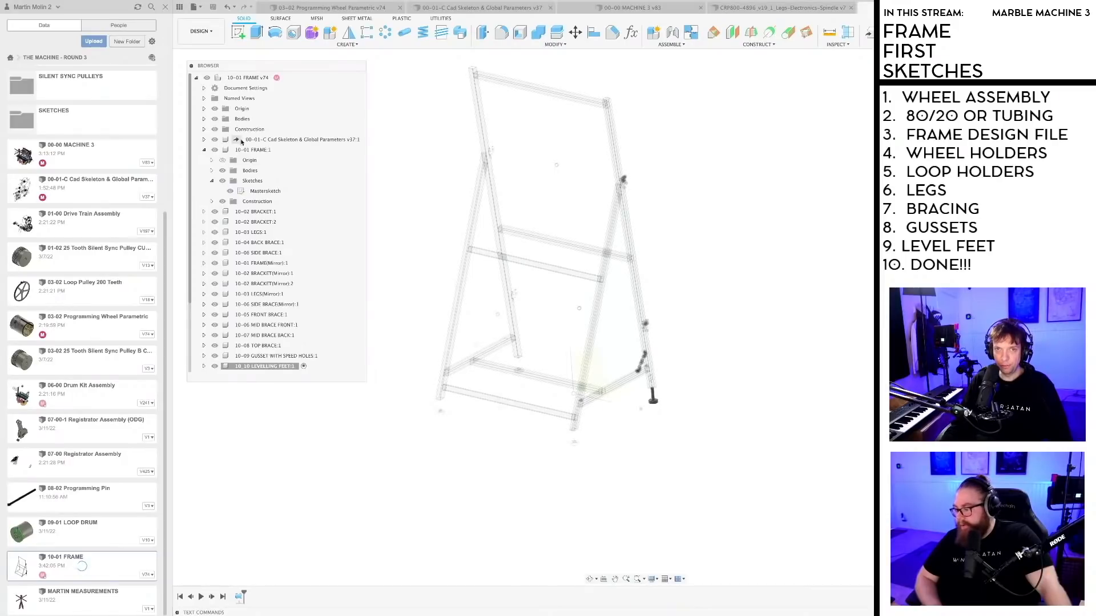
double_click(265, 191)
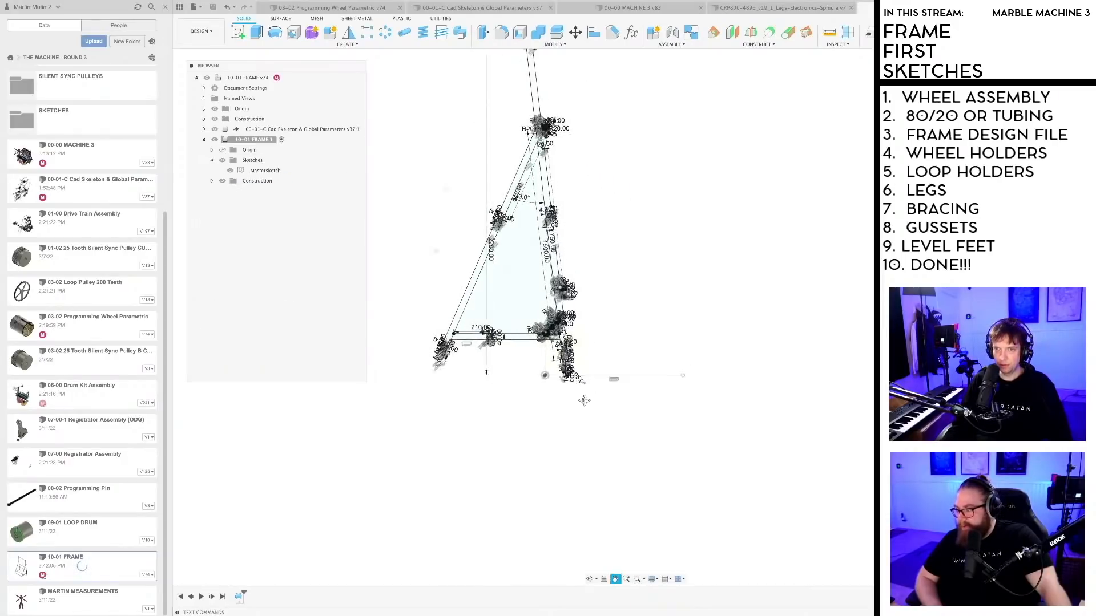
scroll(584, 401, up, 12)
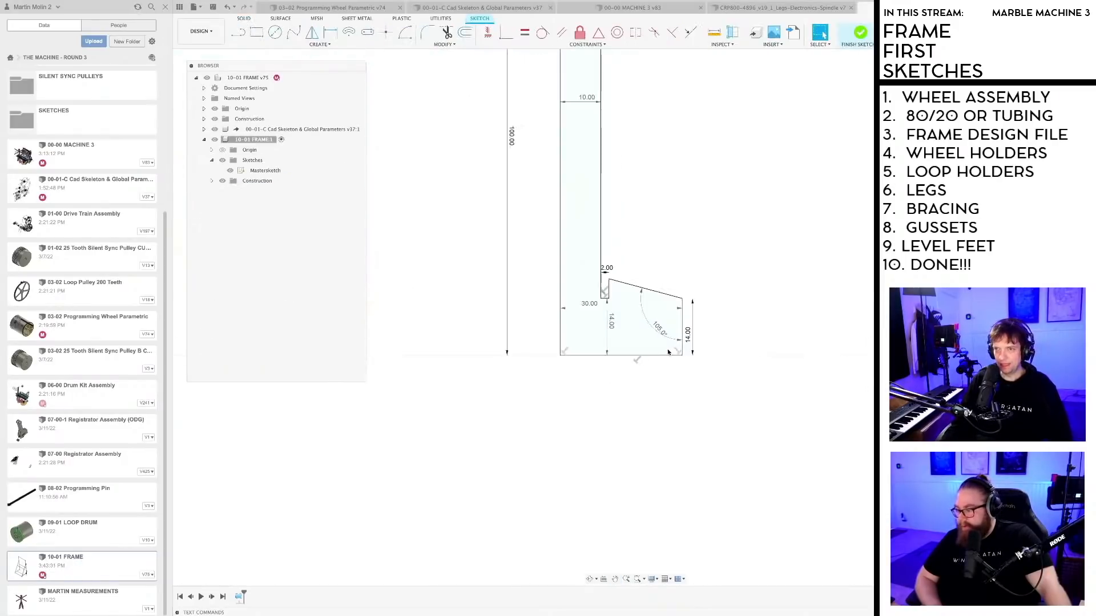
scroll(668, 352, up, 5)
drag(522, 263, 574, 443)
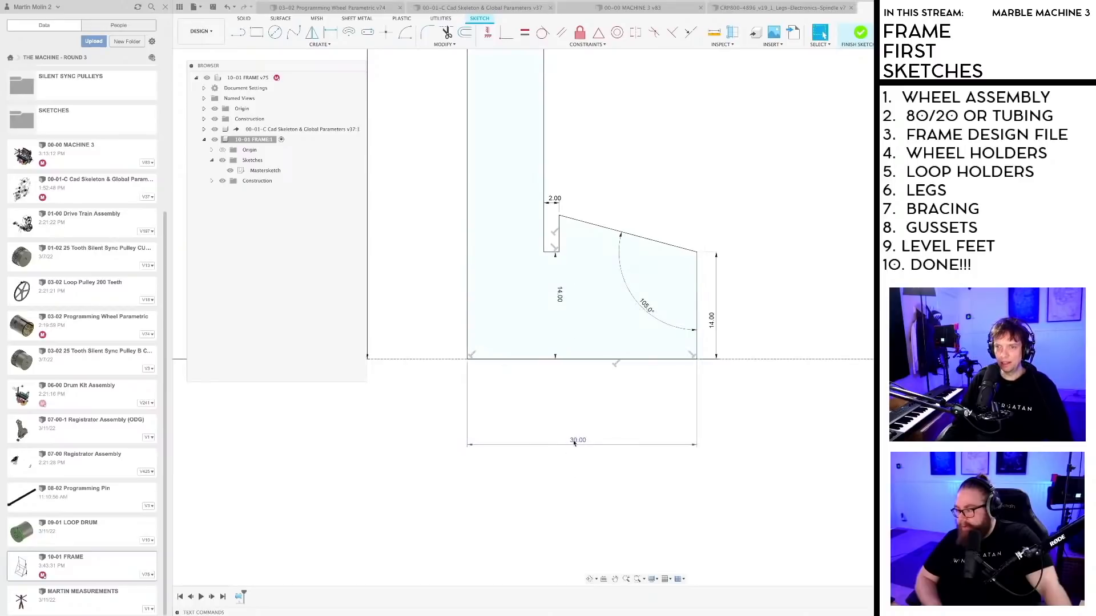
double_click(574, 442)
text(45)
key(Return)
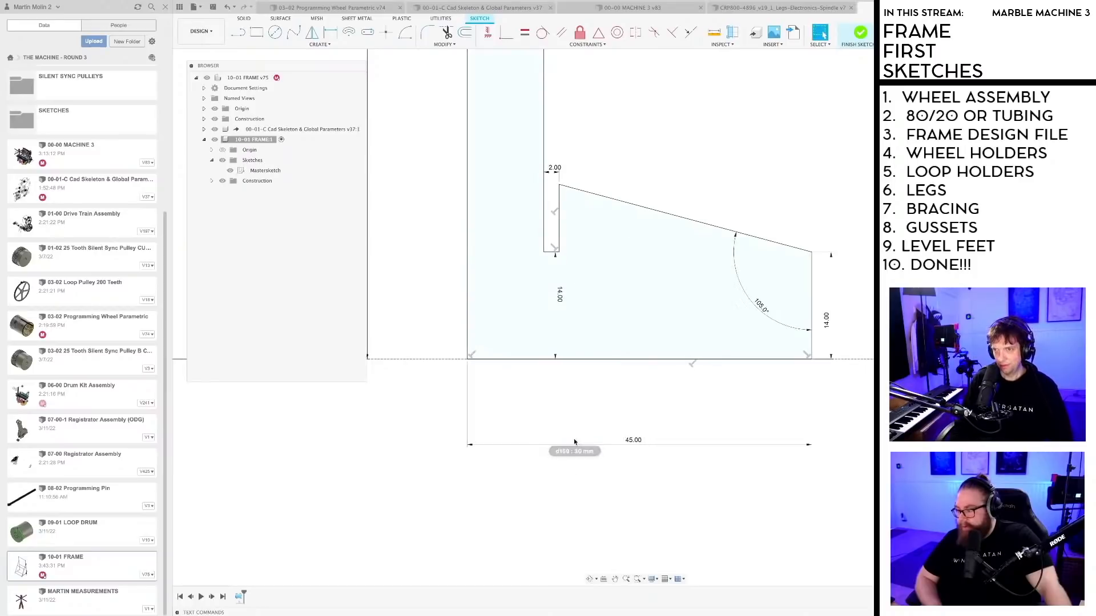
key(Escape)
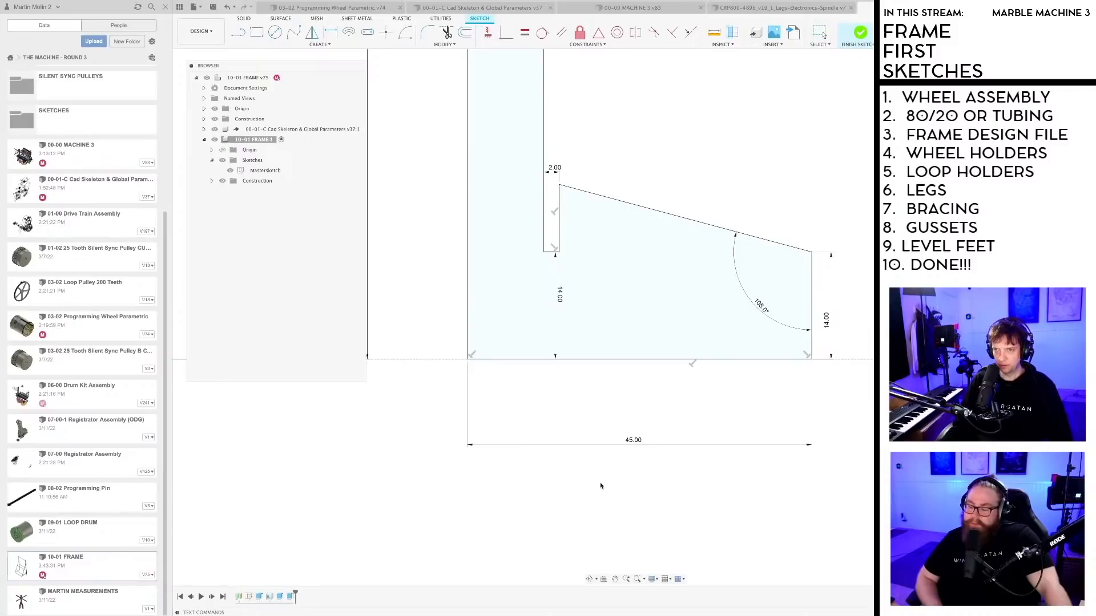
Step: Save a new version of the frame design with the widened levelling foot profile
scroll(611, 465, down, 10)
scroll(614, 475, down, 3)
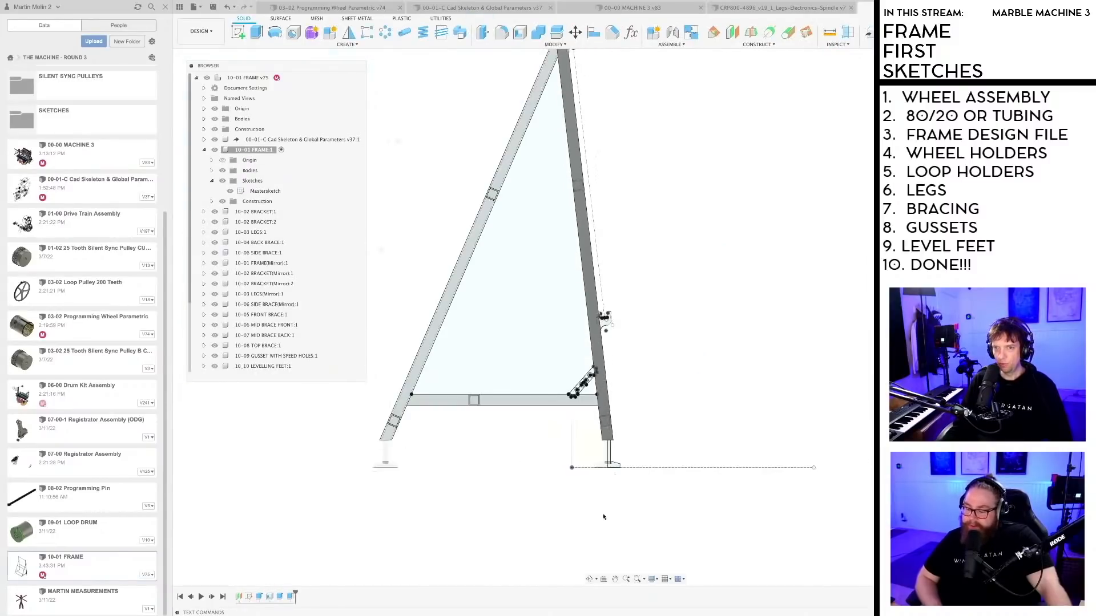
shift+middle_drag(604, 516, 629, 471)
key(ctrl+s)
key(Return)
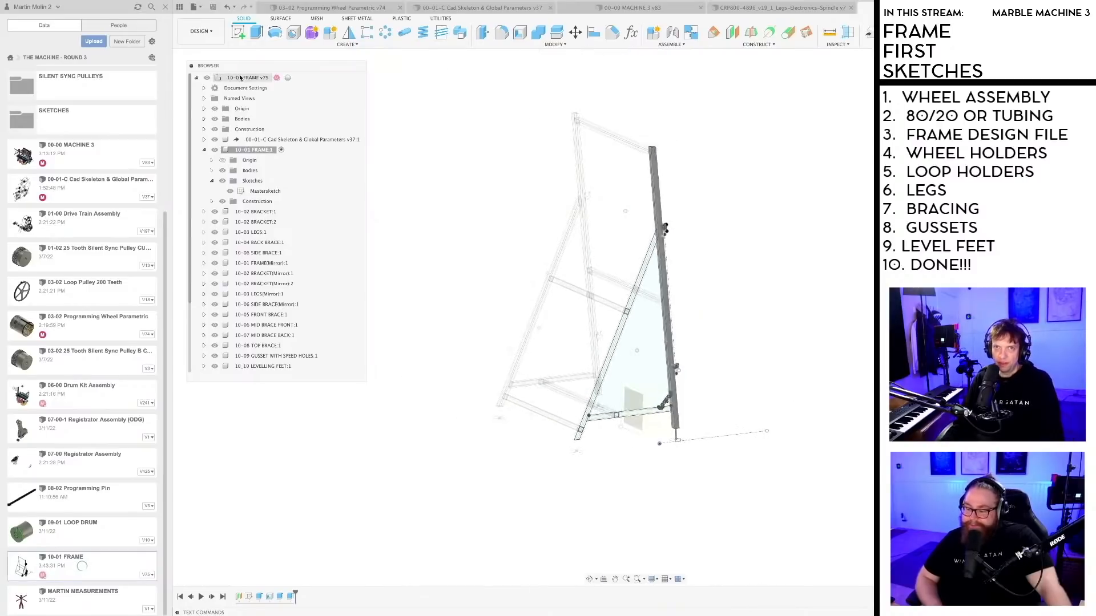
Step: Activate the top-level frame assembly, collapse the 10-01 FRAME component in the browser tree and save the design again
double_click(254, 77)
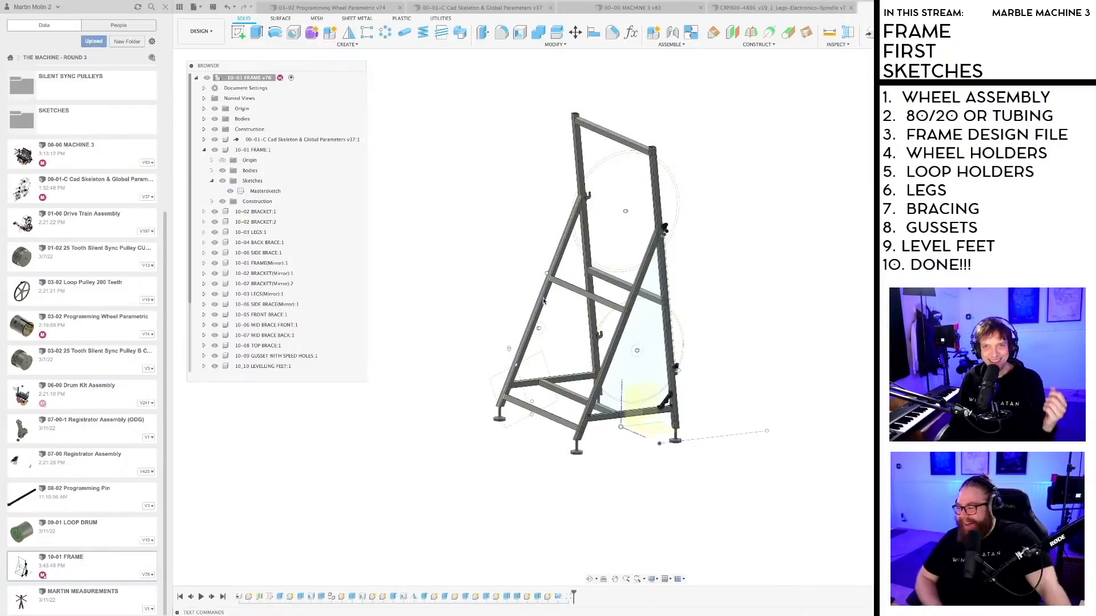
click(204, 151)
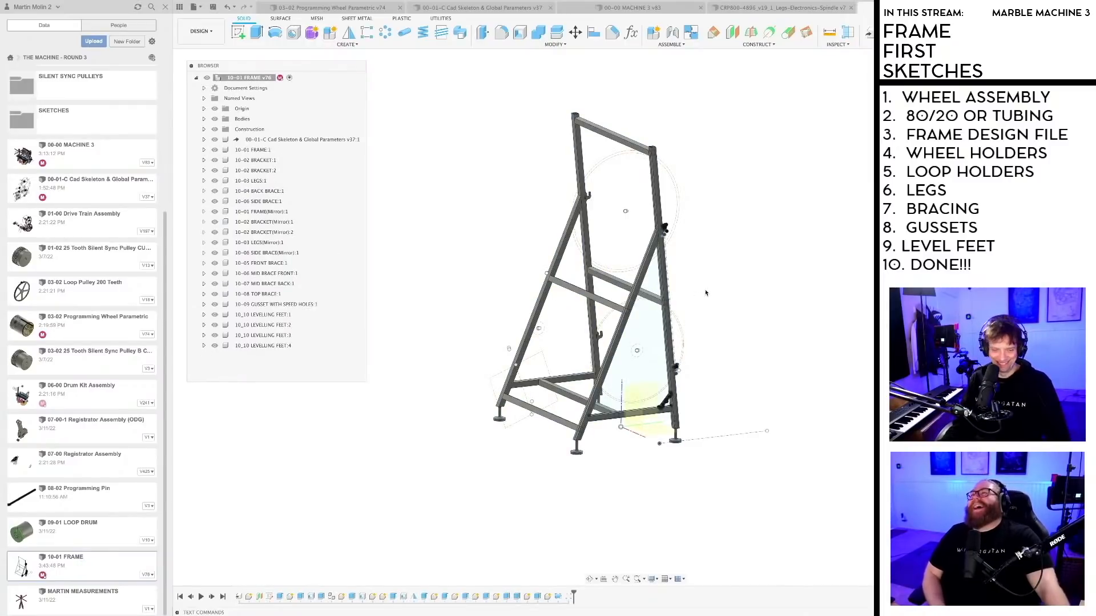
key(ctrl+s)
key(Return)
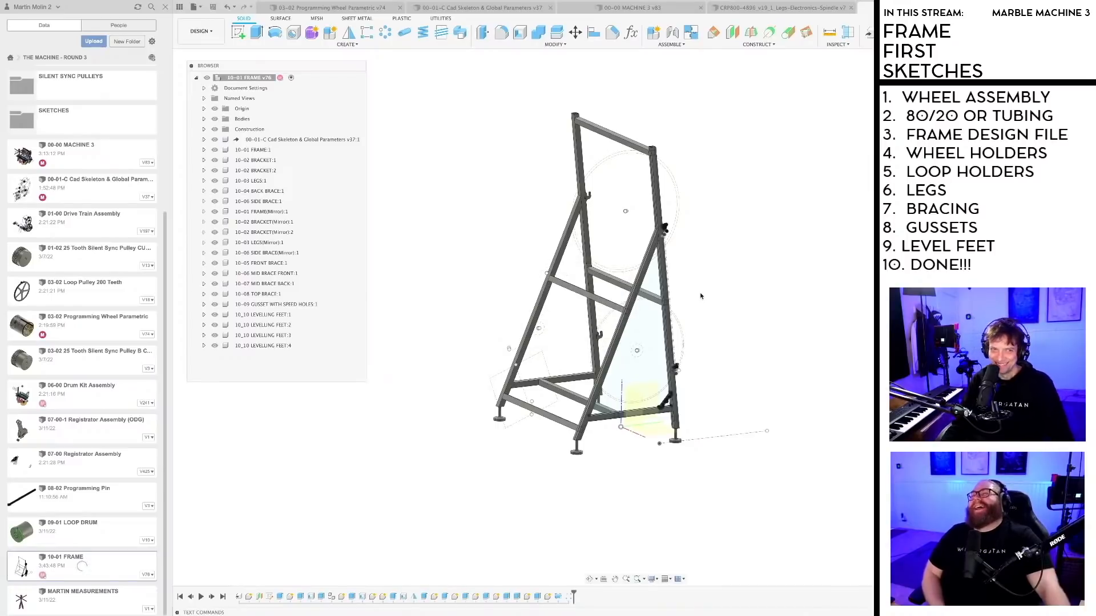
middle_drag(701, 296, 700, 341)
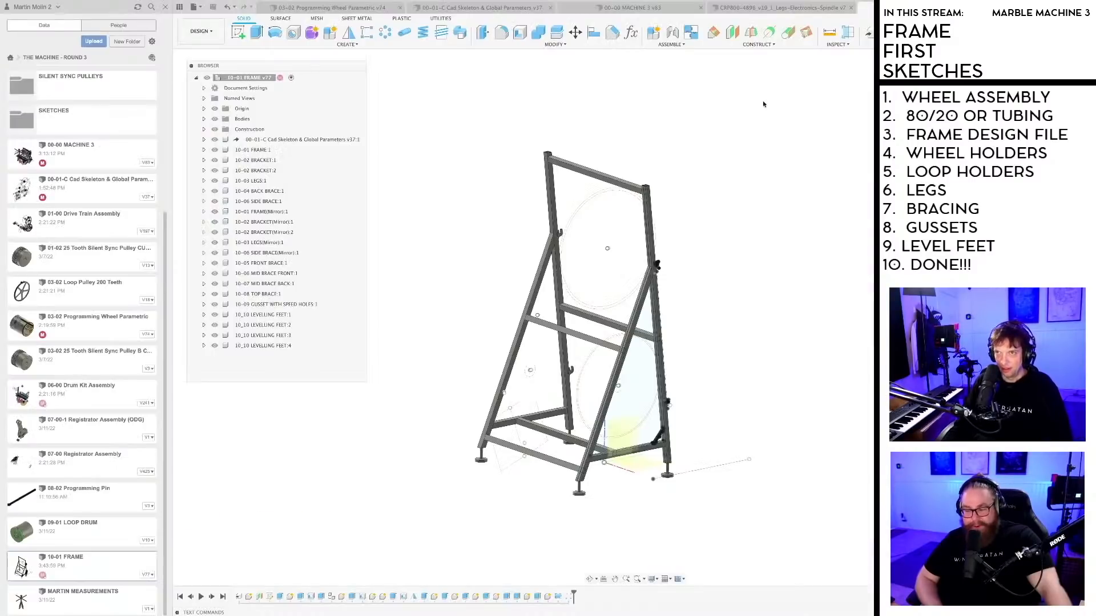
Step: Switch to the 00-00 MACHINE 3 assembly and hide all sketches and joints from the display
click(655, 11)
shift+middle_drag(759, 322, 727, 412)
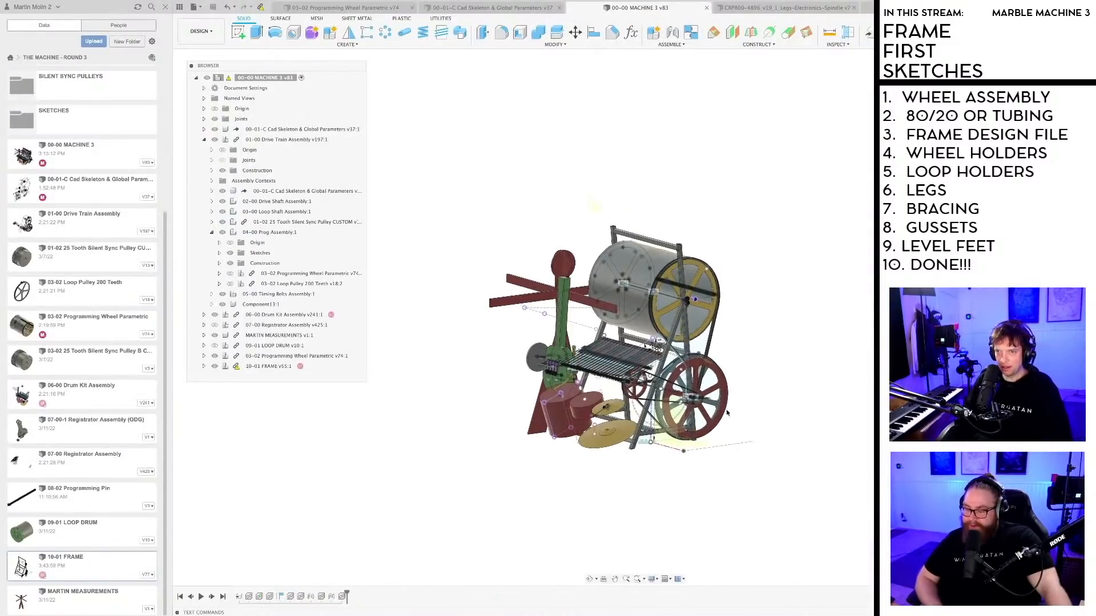
shift+middle_drag(711, 476, 678, 471)
scroll(681, 476, up, 4)
middle_drag(678, 471, 729, 496)
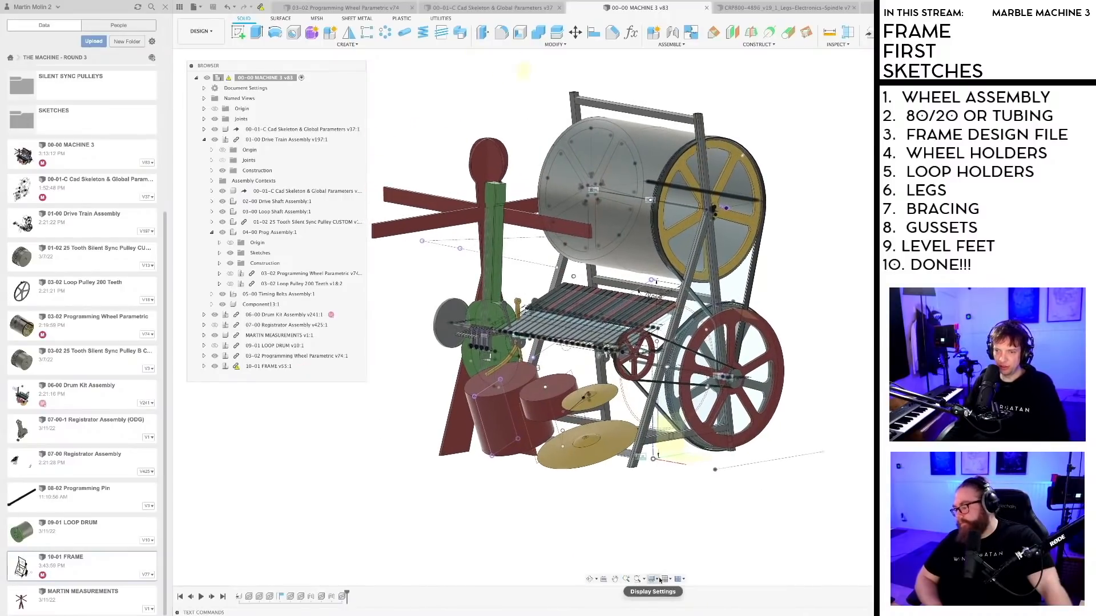
click(652, 579)
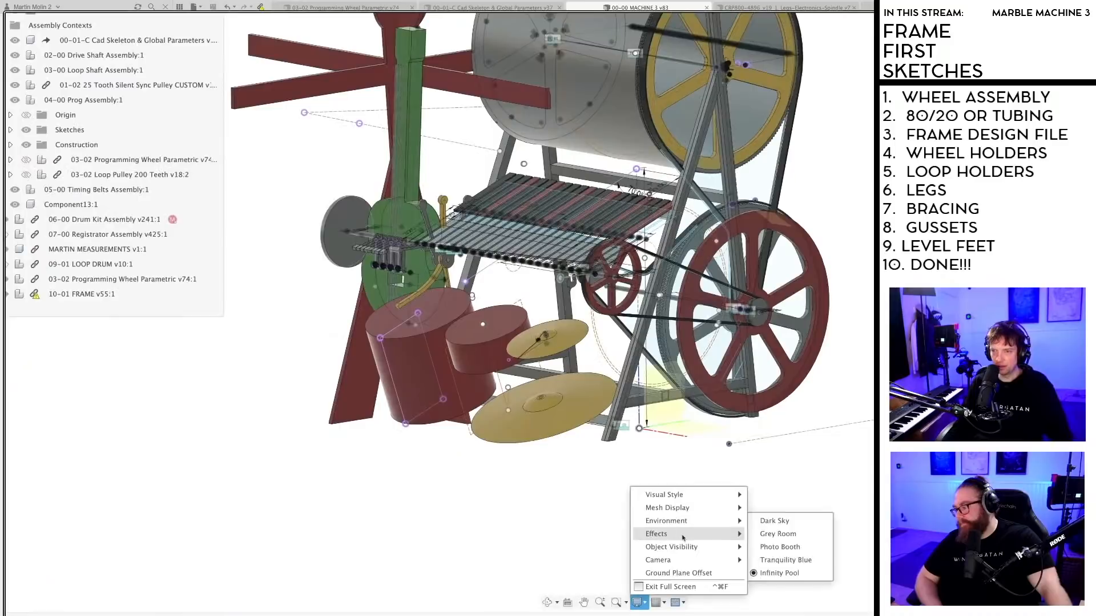
mouse_move(702, 540)
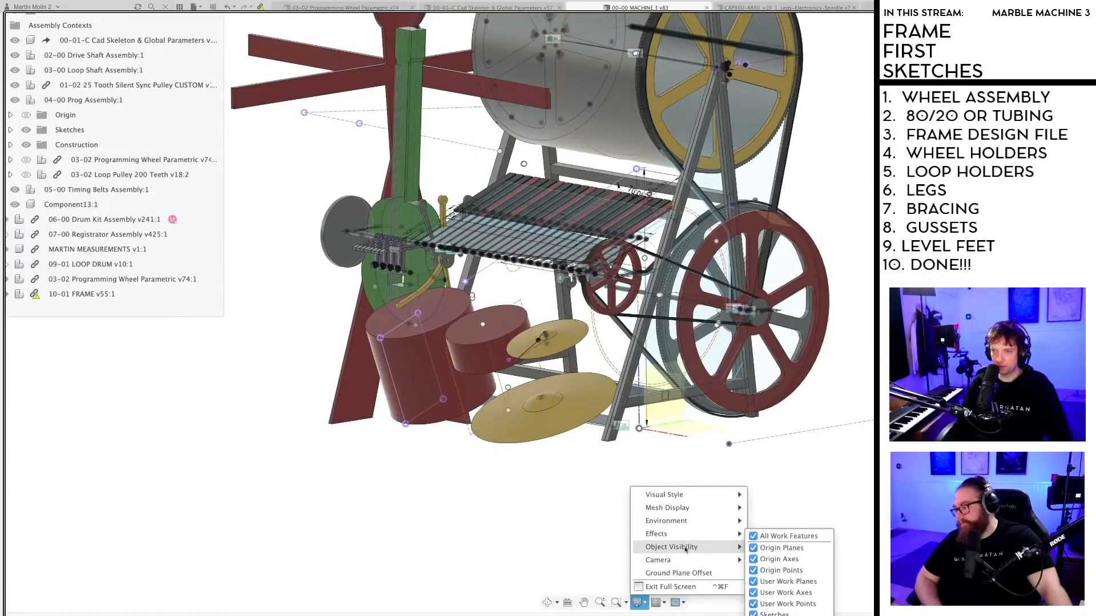
click(785, 535)
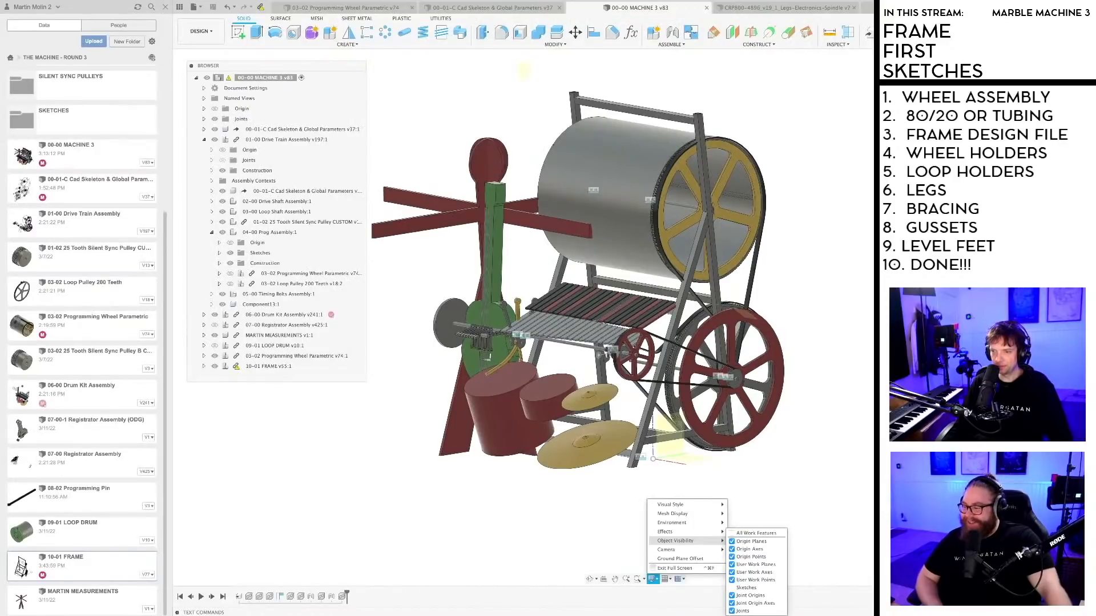
click(742, 610)
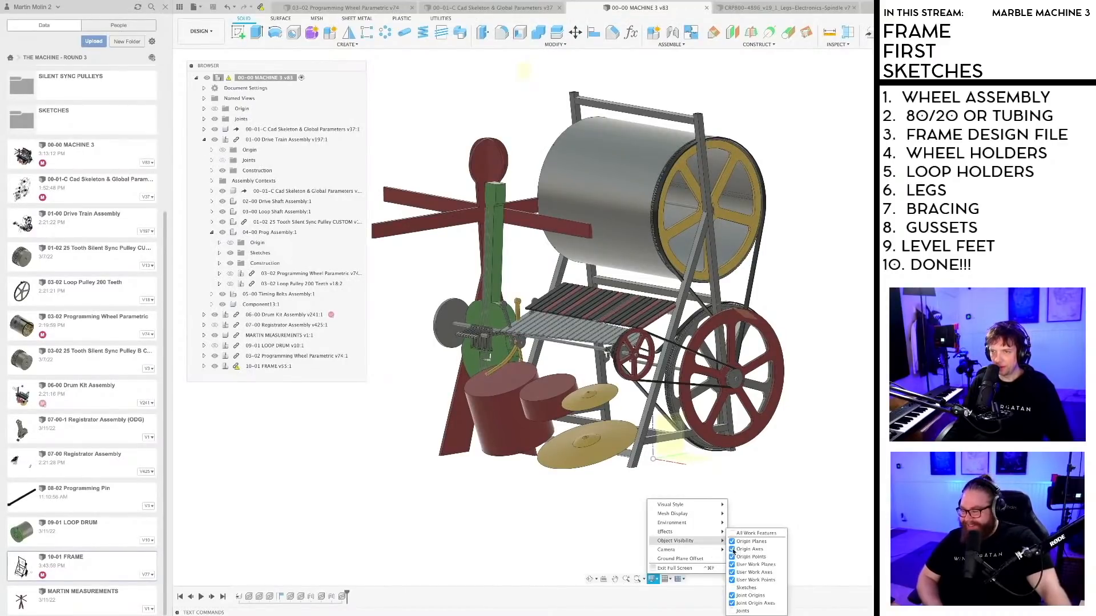
click(800, 413)
Step: Update the linked 10-01 FRAME in the machine assembly to its latest version and save the assembly
scroll(800, 413, down, 5)
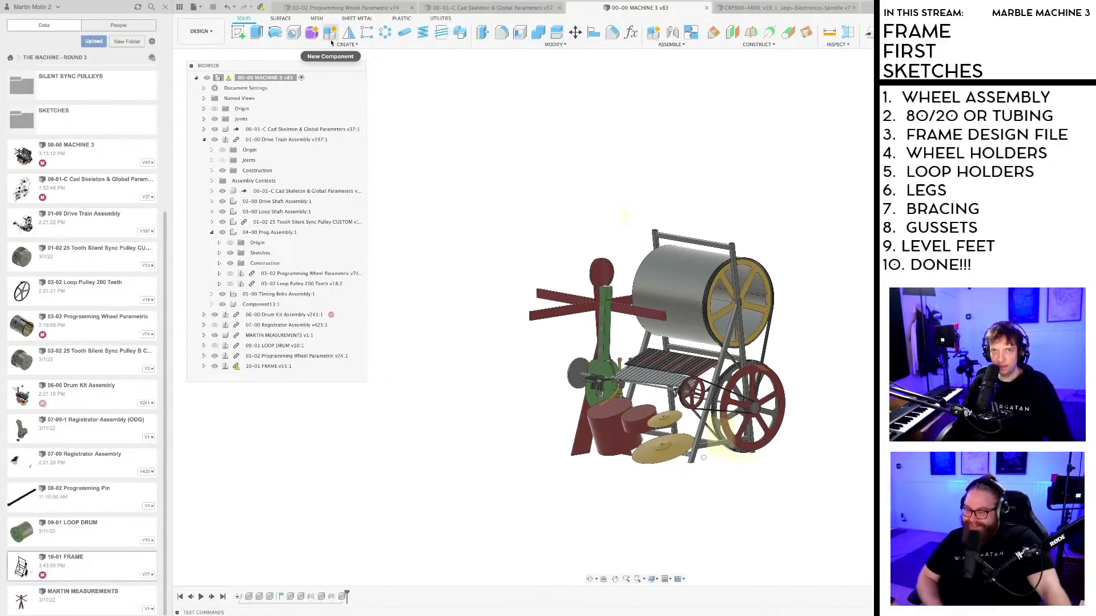
scroll(562, 231, up, 4)
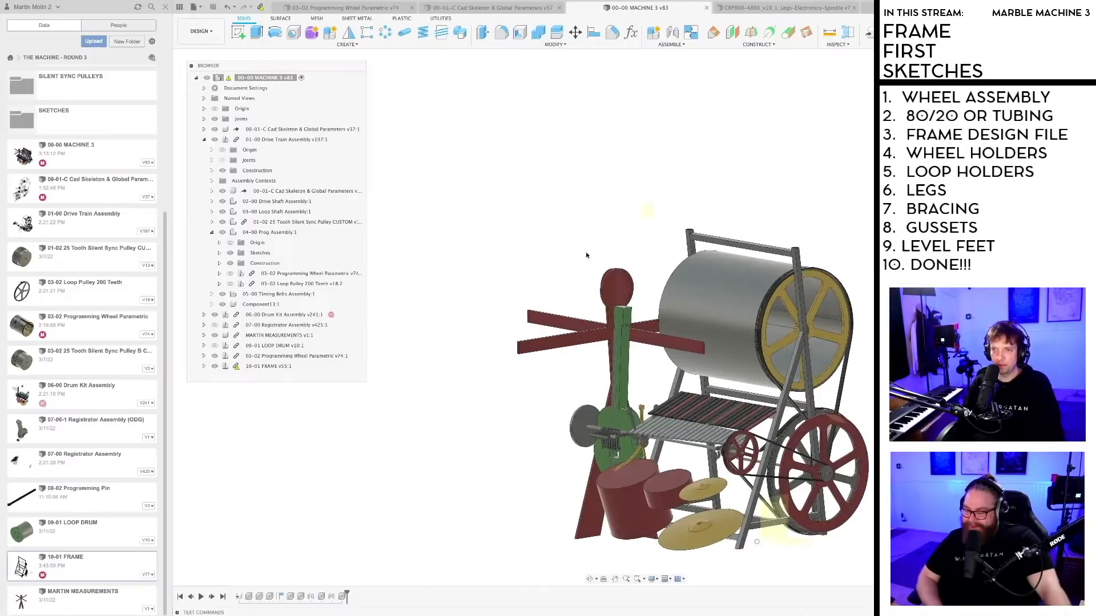
middle_drag(586, 254, 473, 169)
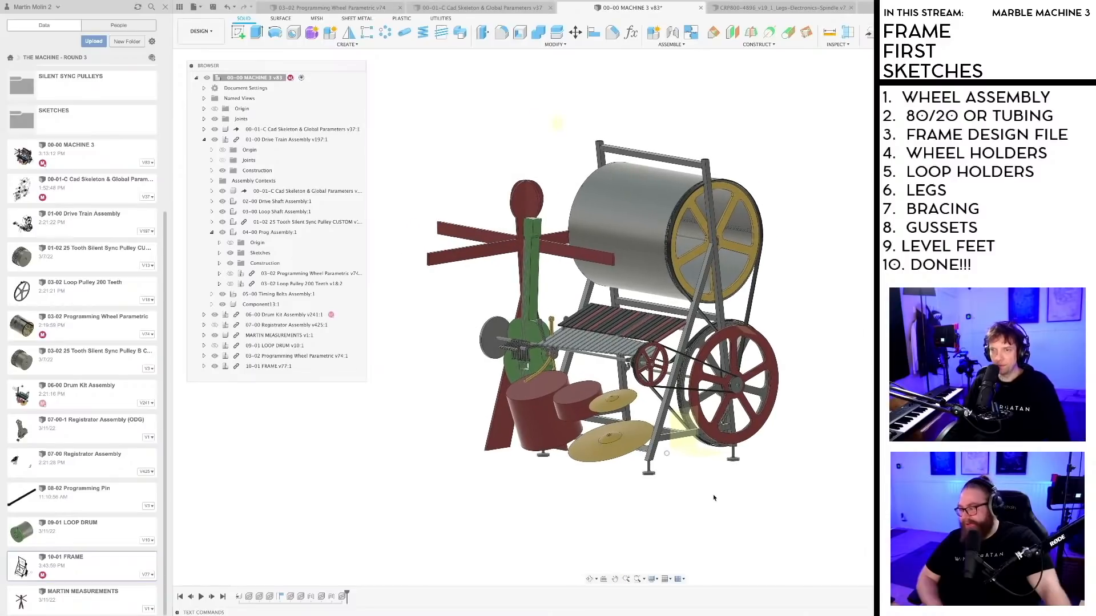
scroll(699, 484, up, 2)
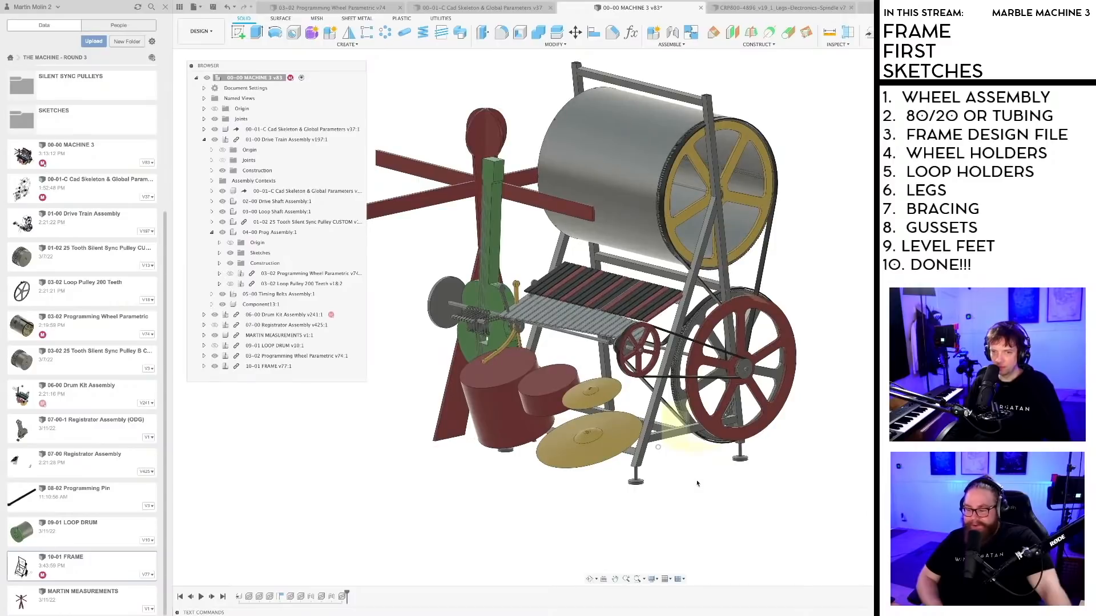
scroll(682, 506, up, 2)
key(ctrl+s)
key(Return)
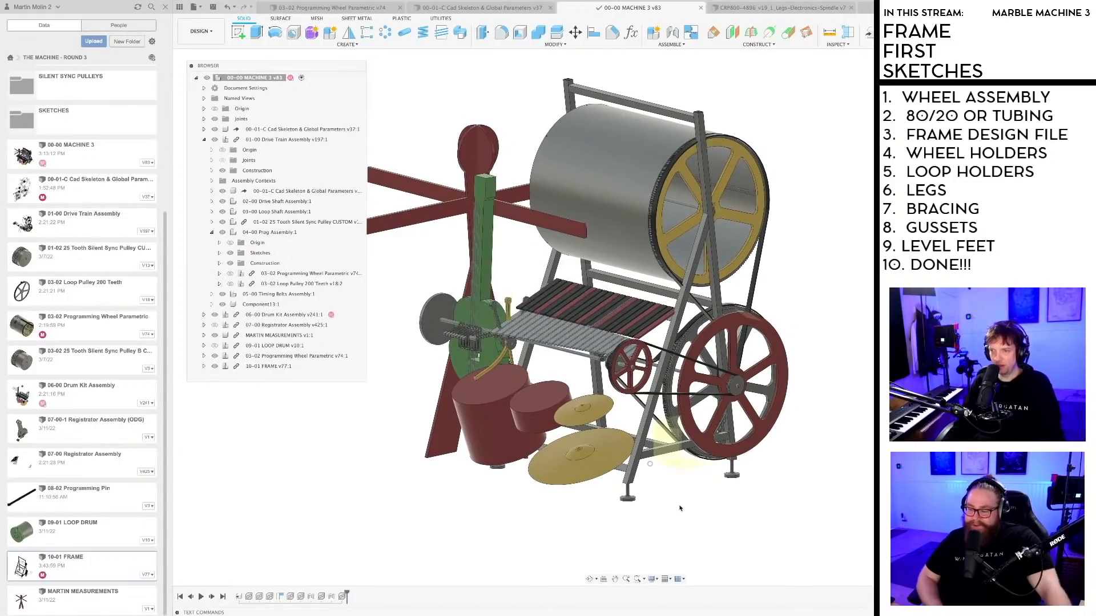
Step: Collapse the 01-00 Drive Train Assembly in the 00-00 MACHINE 3 browser tree
scroll(679, 507, up, 2)
scroll(675, 502, down, 3)
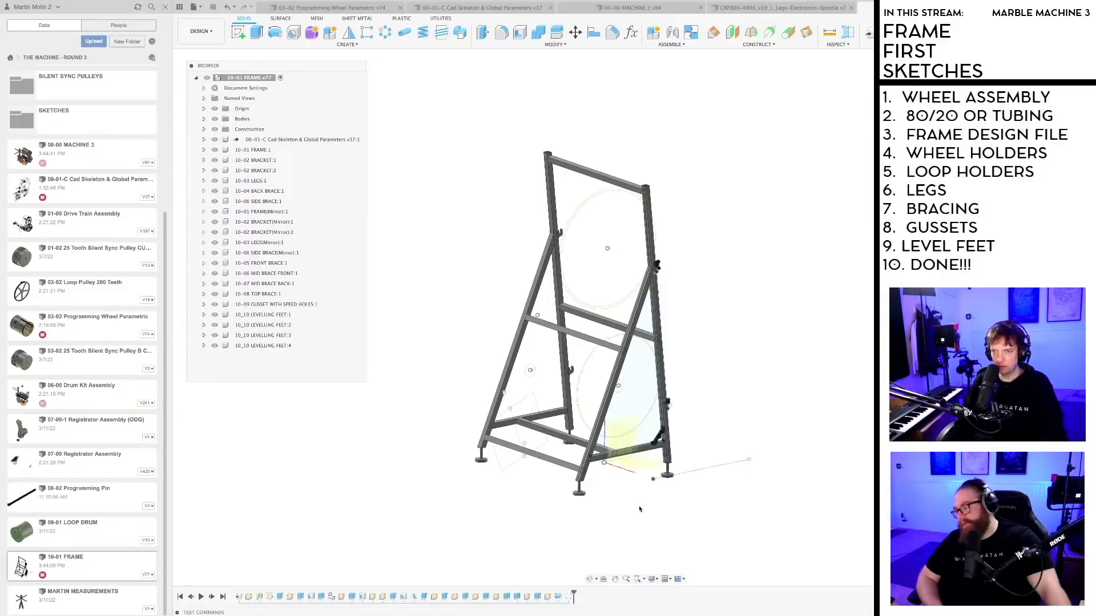
scroll(640, 508, up, 2)
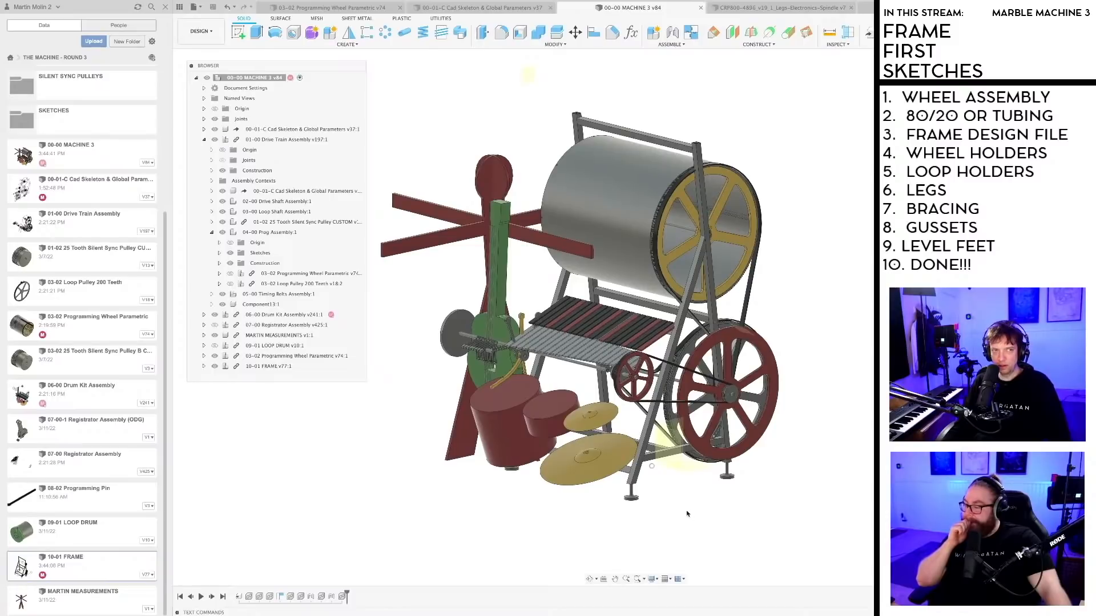
scroll(683, 513, up, 1)
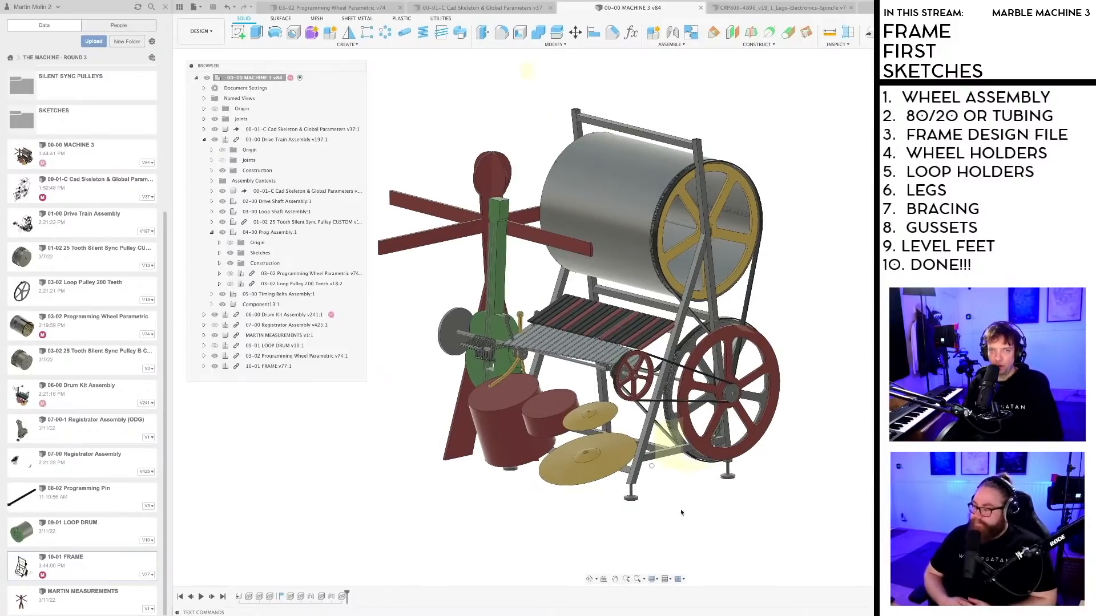
click(204, 140)
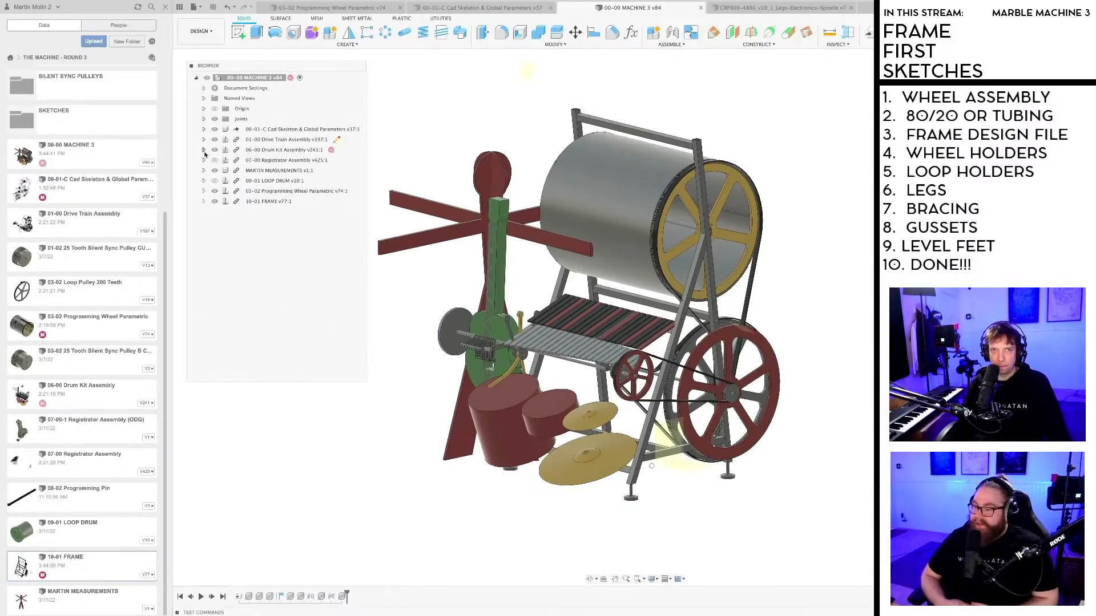
Step: Try to move the 03-02 Programming Wheel Parametric sideways out of the frame, about 1265 mm in Y and -204 mm in Z
scroll(699, 410, up, 3)
middle_drag(699, 411, 738, 406)
scroll(728, 435, down, 2)
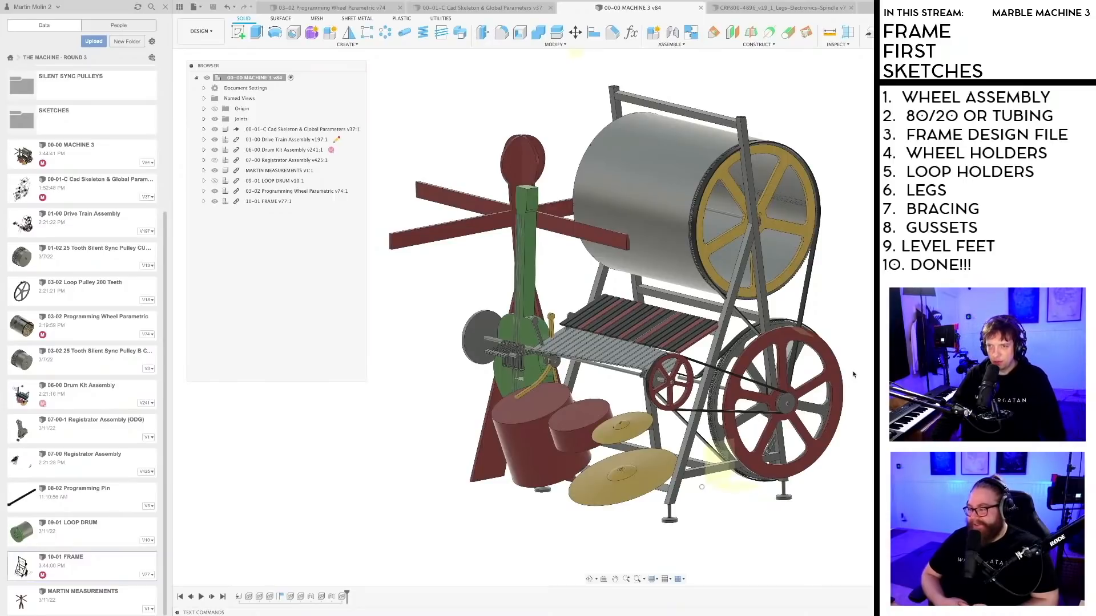
shift+middle_drag(849, 374, 688, 371)
scroll(575, 313, up, 3)
drag(573, 314, 530, 318)
click(636, 239)
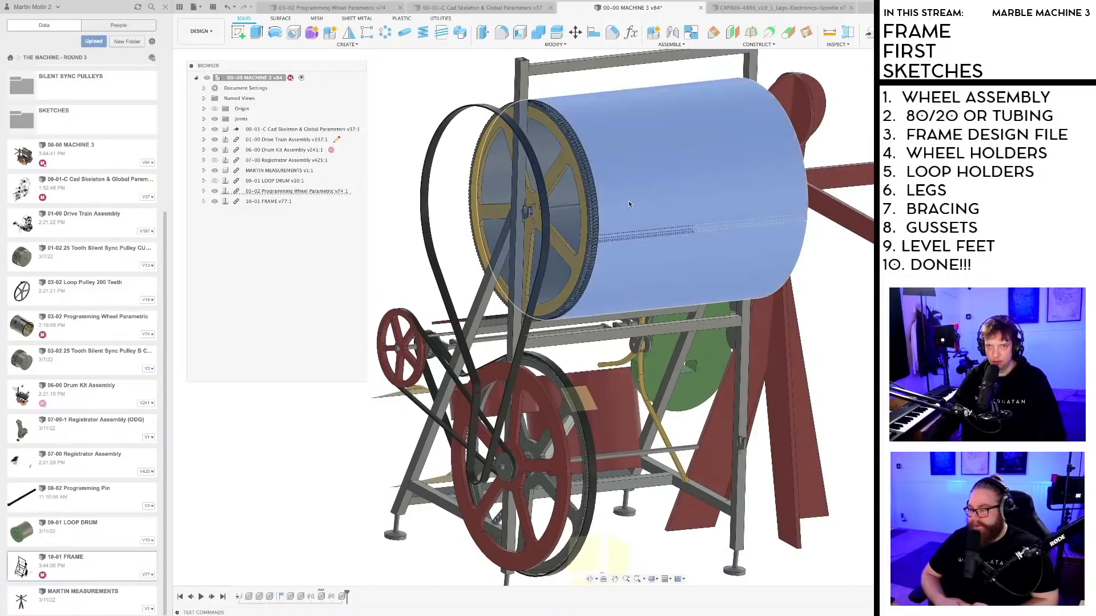
right_click(271, 192)
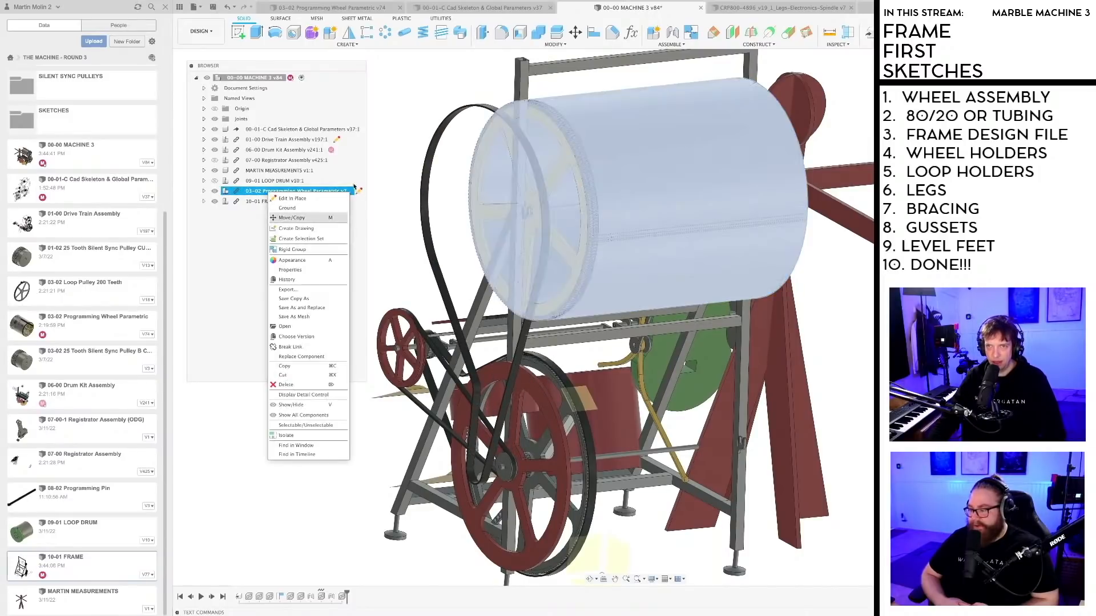
click(291, 218)
shift+middle_drag(666, 205, 545, 197)
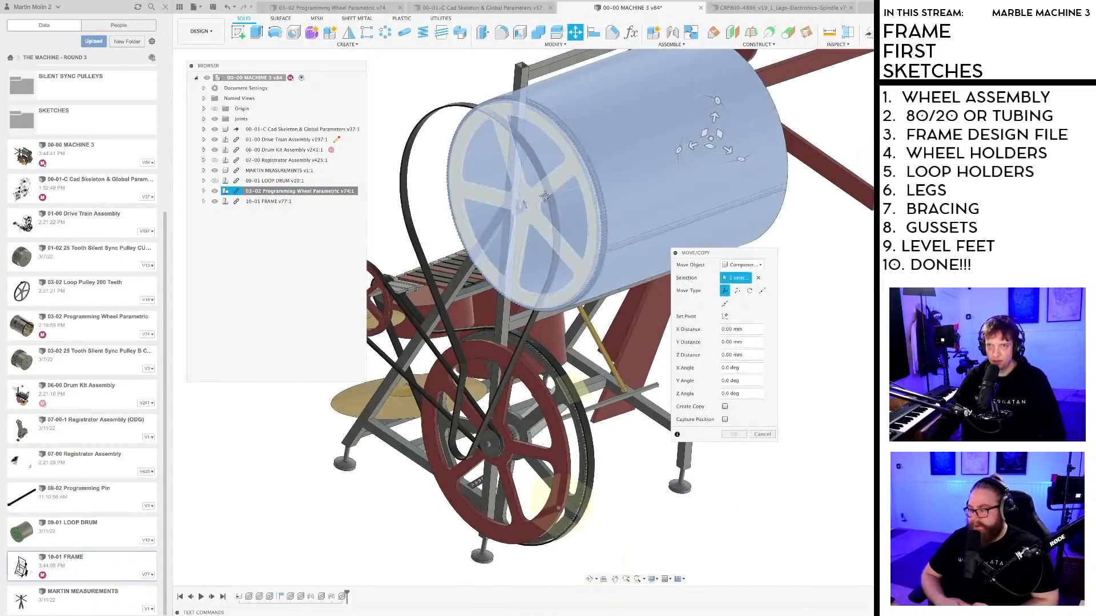
scroll(584, 234, up, 10)
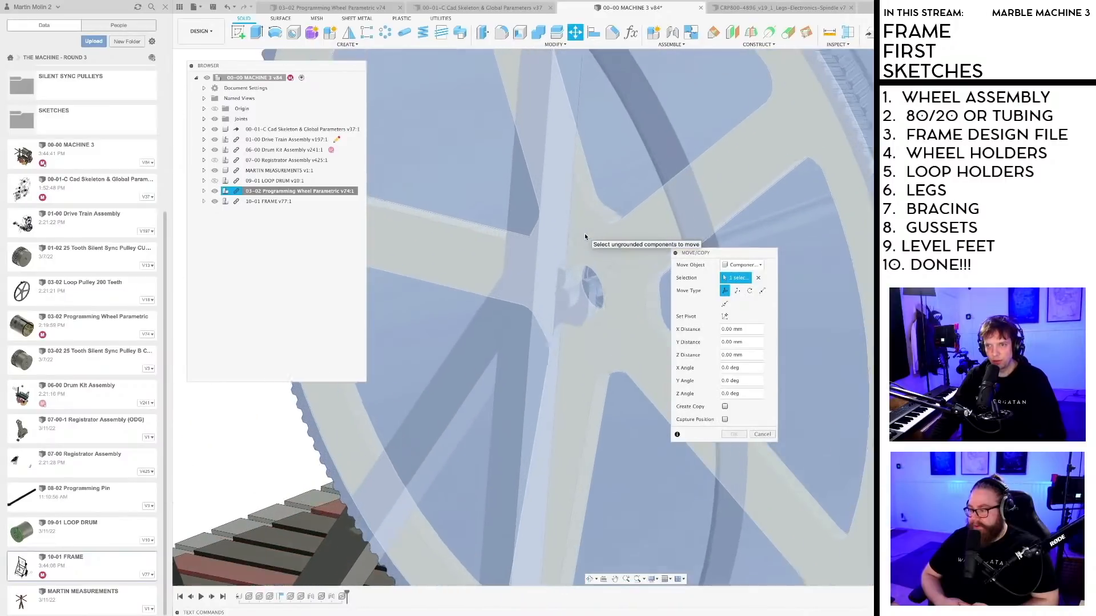
scroll(583, 393, down, 10)
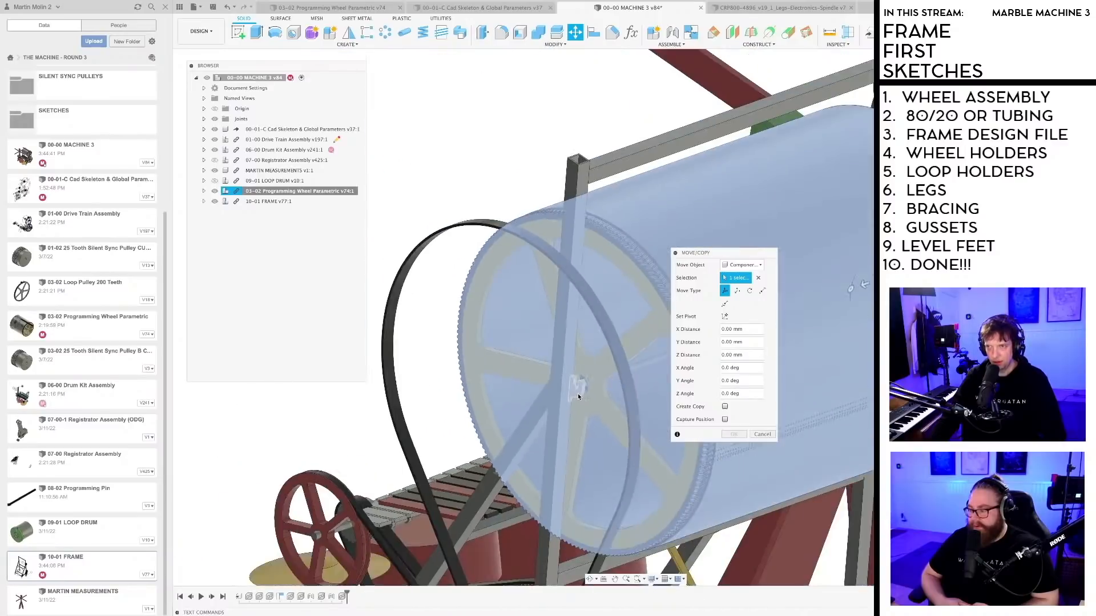
scroll(577, 396, down, 4)
middle_drag(787, 313, 694, 175)
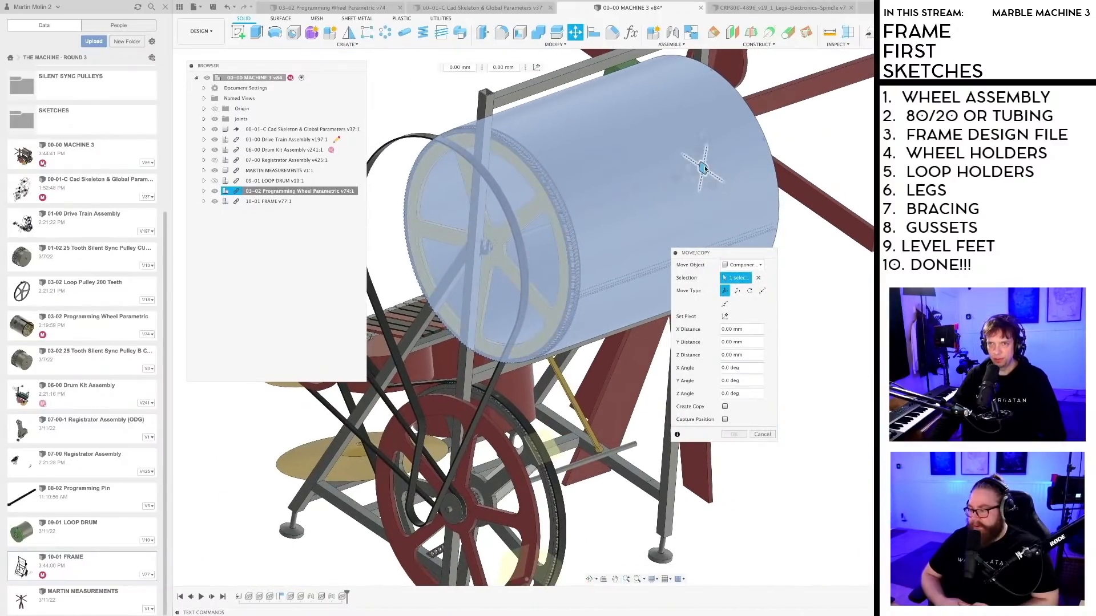
drag(705, 168, 927, 373)
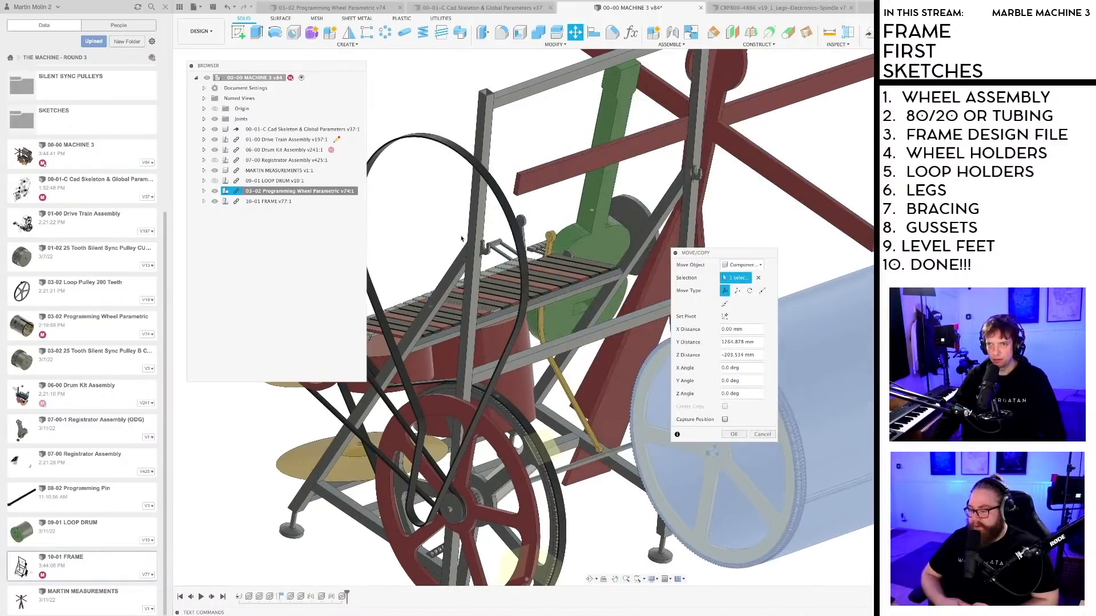
Step: Shift the displaced programming wheel back towards the frame, cancel the move and undo the last change
scroll(461, 239, down, 5)
shift+middle_drag(461, 238, 600, 322)
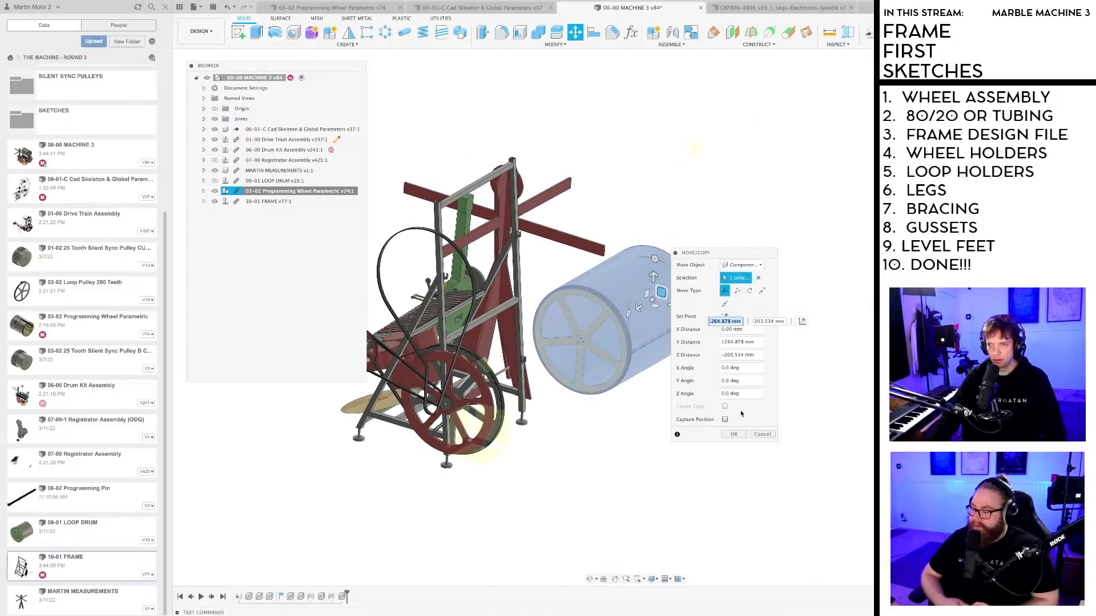
drag(660, 292, 525, 227)
mouse_move(536, 334)
middle_down()
mouse_move(690, 343)
mouse_move(711, 443)
mouse_move(729, 436)
mouse_move(513, 485)
mouse_move(501, 467)
middle_up()
click(757, 436)
key(super+z)
Step: Select the arm on the large grey spoked pulley of the drive train and examine how it sits beside the frame
scroll(646, 321, up, 2)
scroll(411, 404, up, 5)
click(440, 401)
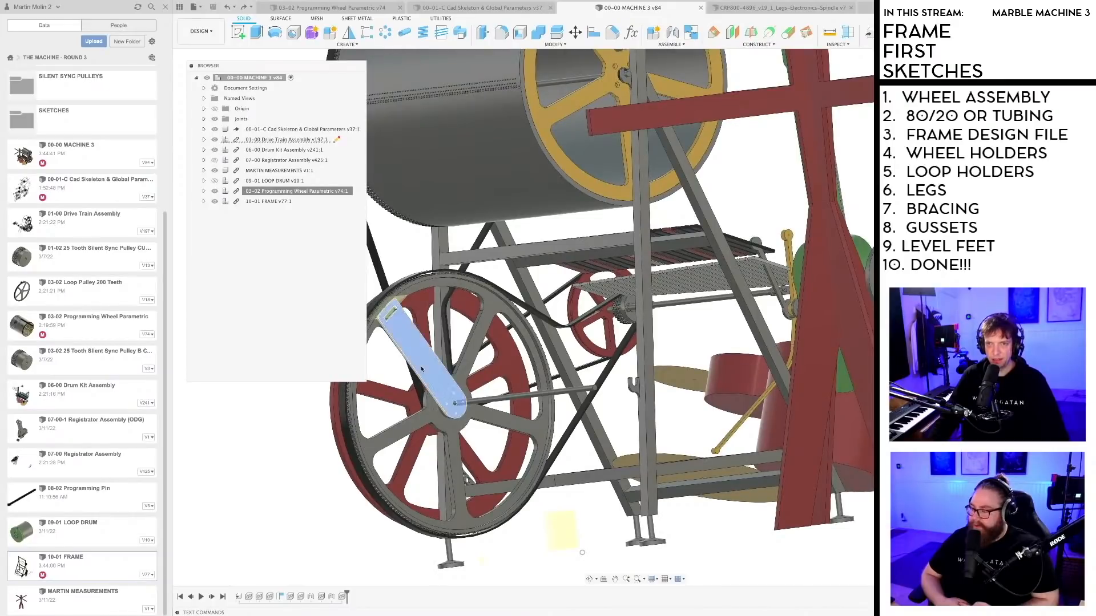
middle_drag(445, 410, 570, 430)
scroll(571, 430, up, 3)
scroll(565, 432, up, 2)
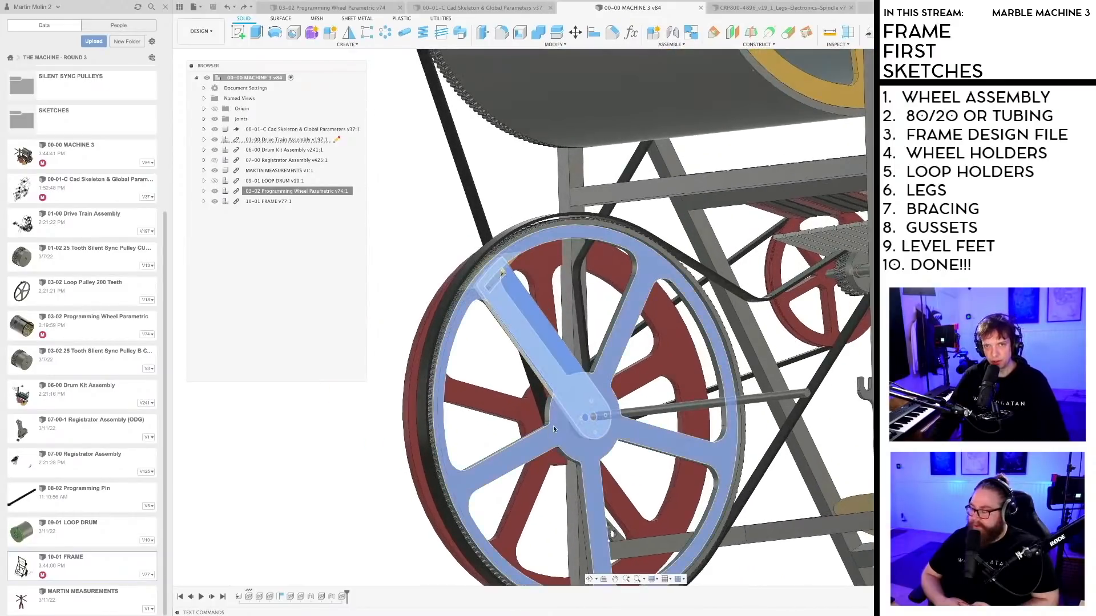
scroll(553, 426, down, 6)
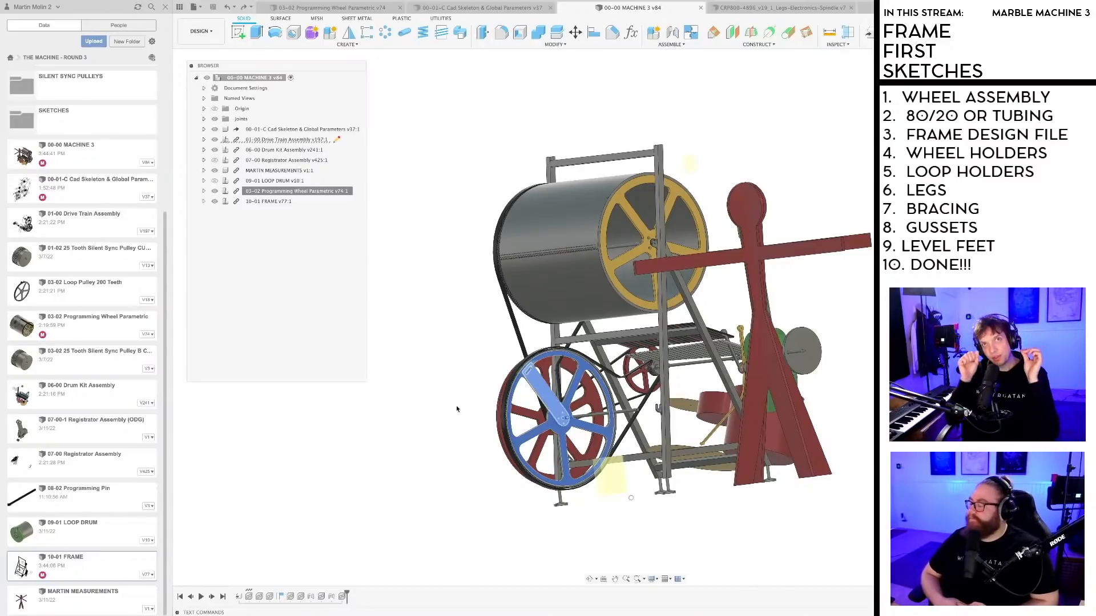
Step: Select the belt section running up to the programming wheel and examine its path past the frame and drive wheels
shift+middle_drag(458, 409, 564, 407)
scroll(705, 362, up, 4)
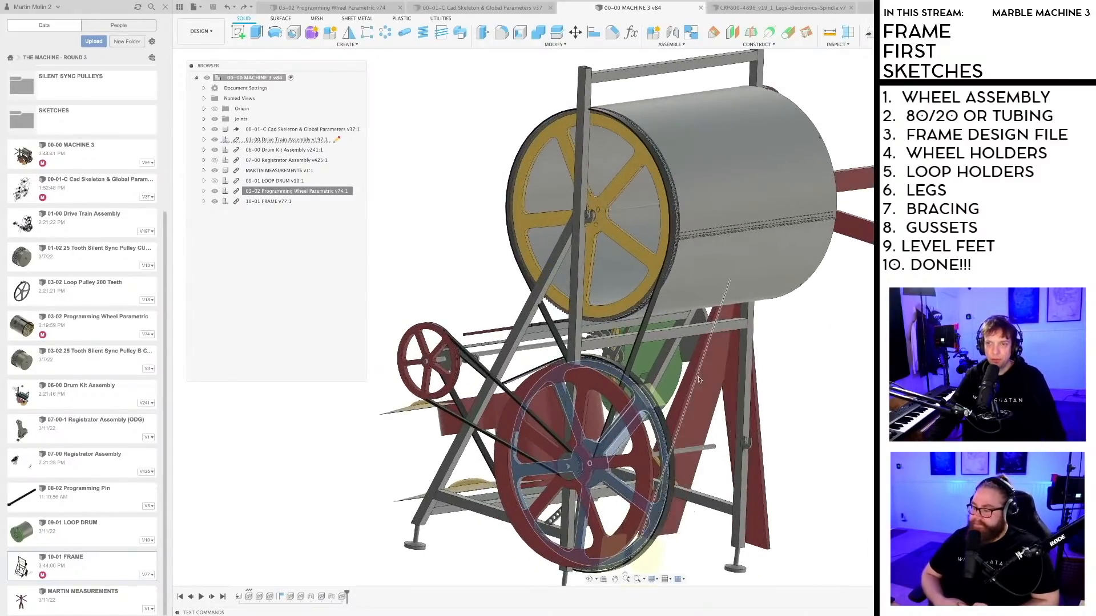
shift+middle_drag(725, 366, 685, 374)
scroll(622, 314, up, 8)
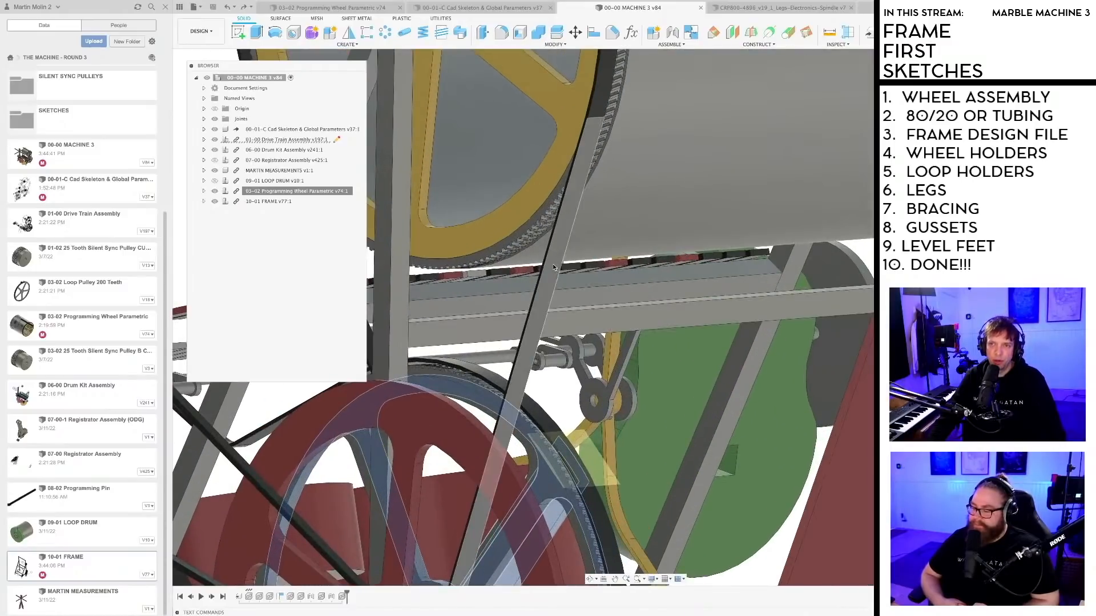
click(555, 268)
scroll(553, 267, down, 5)
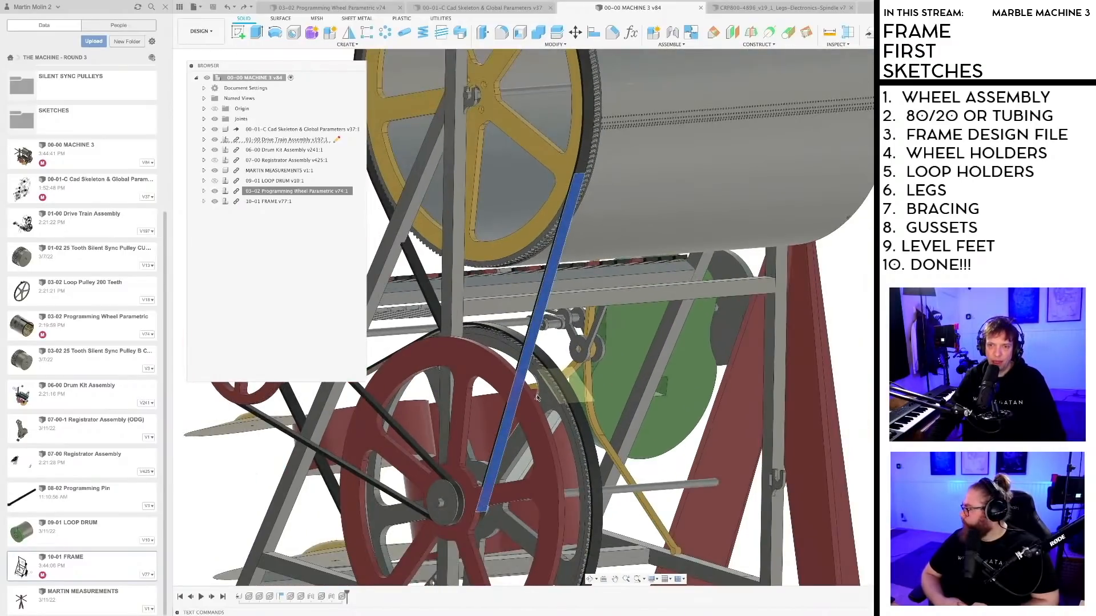
scroll(530, 417, up, 6)
scroll(515, 455, up, 5)
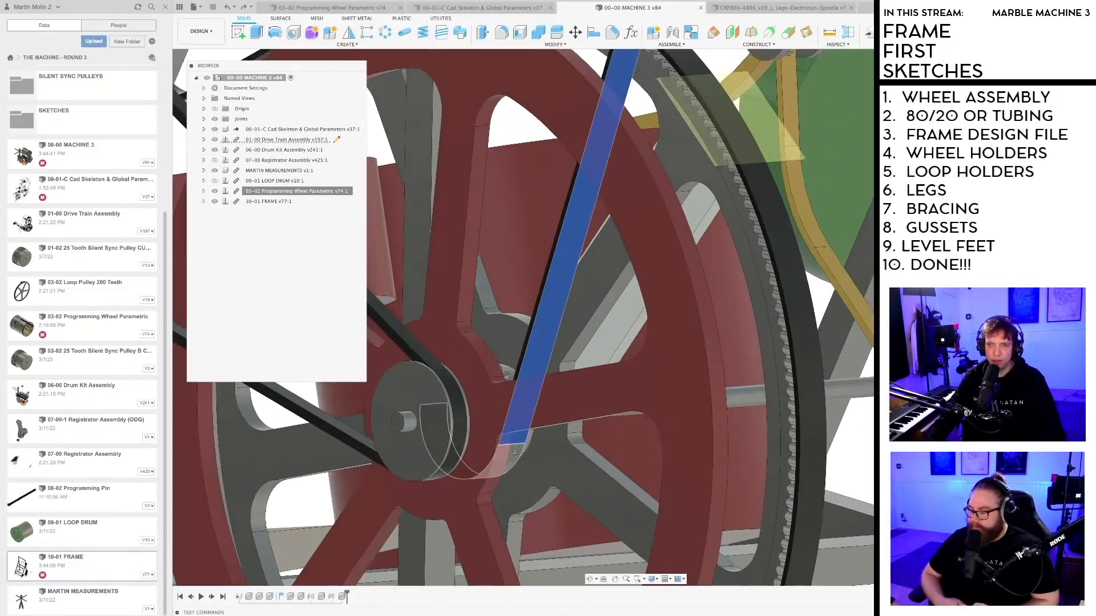
middle_drag(516, 454, 578, 403)
scroll(577, 403, down, 5)
scroll(578, 403, down, 5)
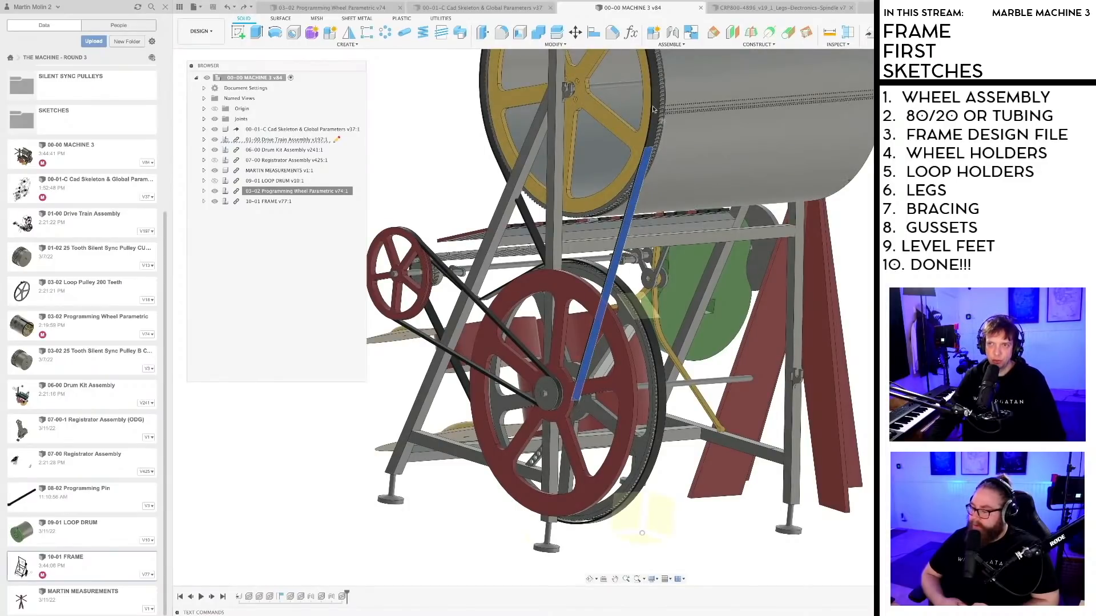
scroll(642, 78, down, 6)
middle_drag(642, 78, 617, 164)
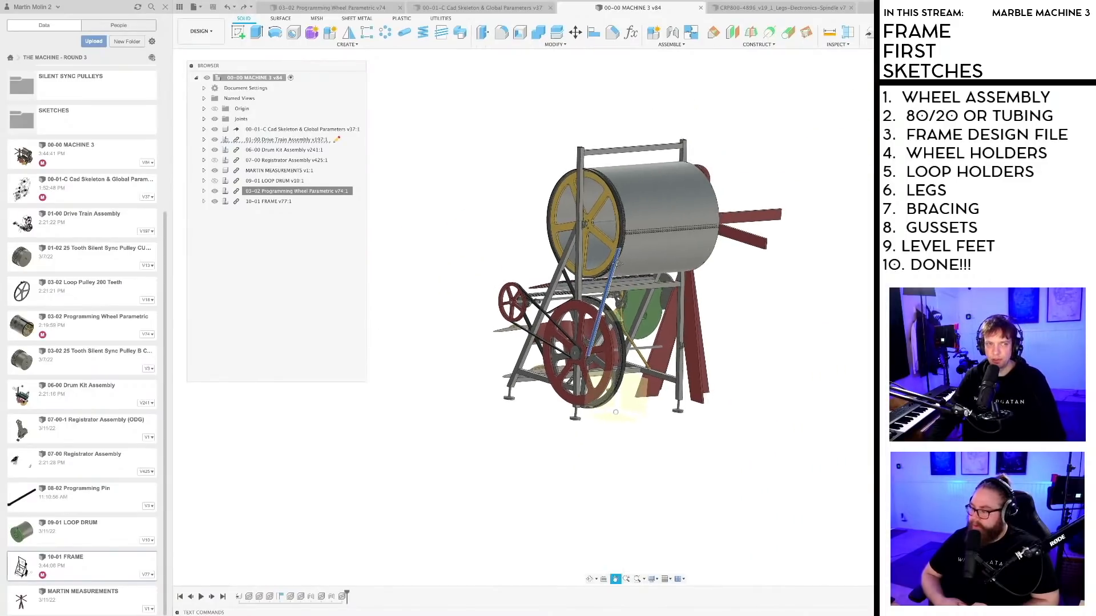
shift+middle_drag(640, 339, 770, 399)
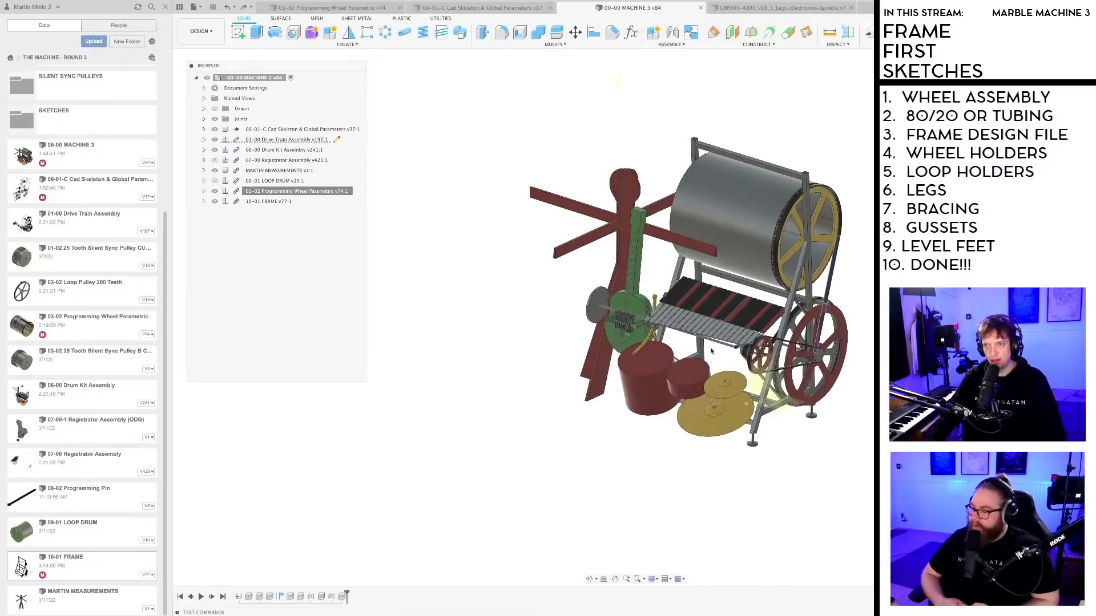
middle_drag(711, 349, 624, 412)
scroll(623, 411, up, 8)
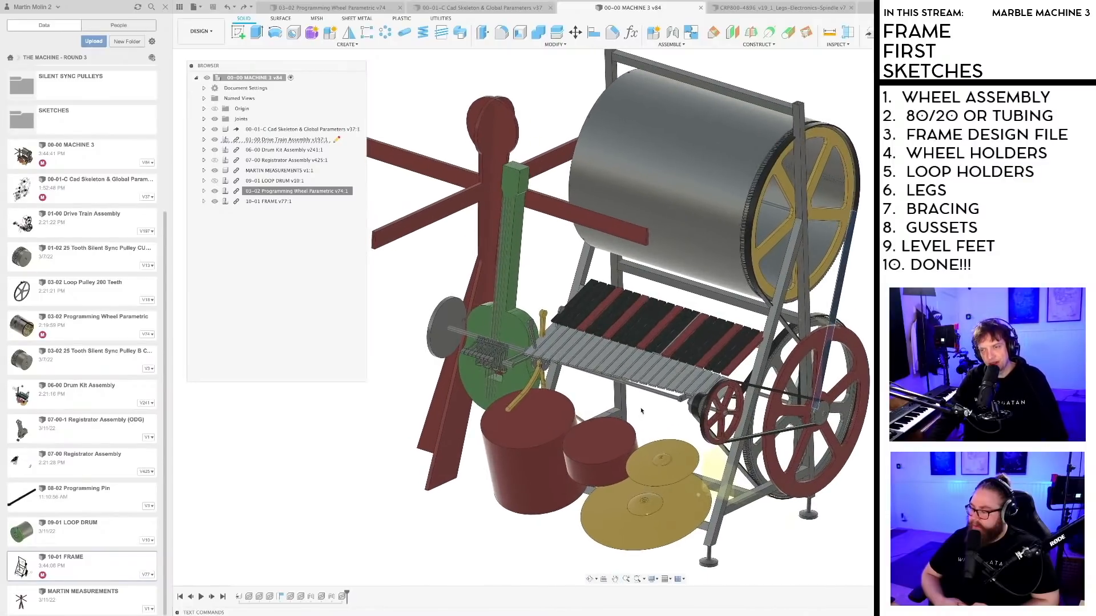